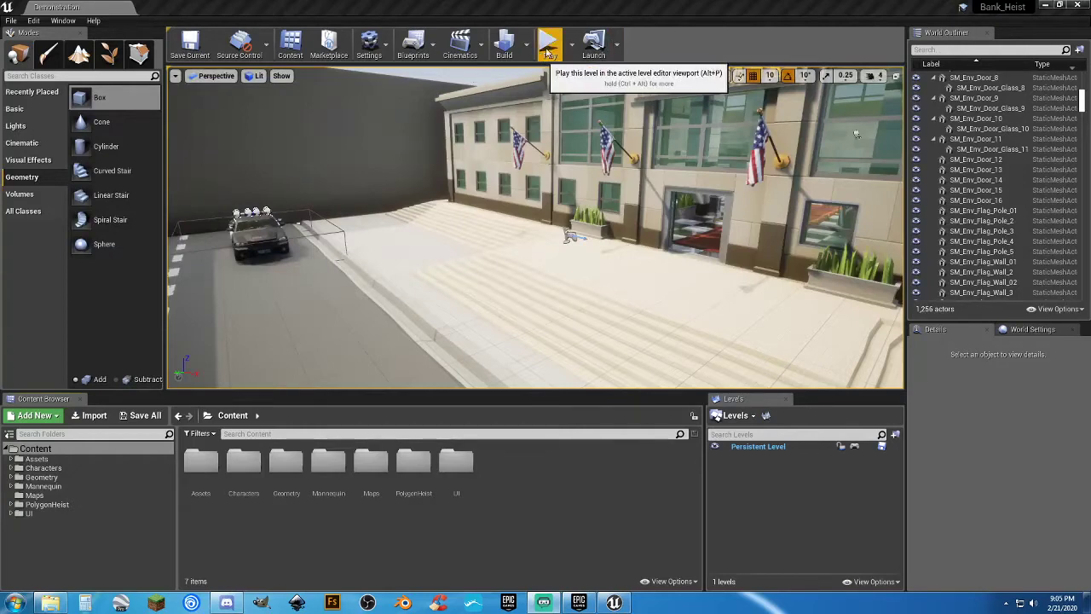
Play-test the bank level, running past the police car, into the lobby and through the metal detector.
left_click(548, 45)
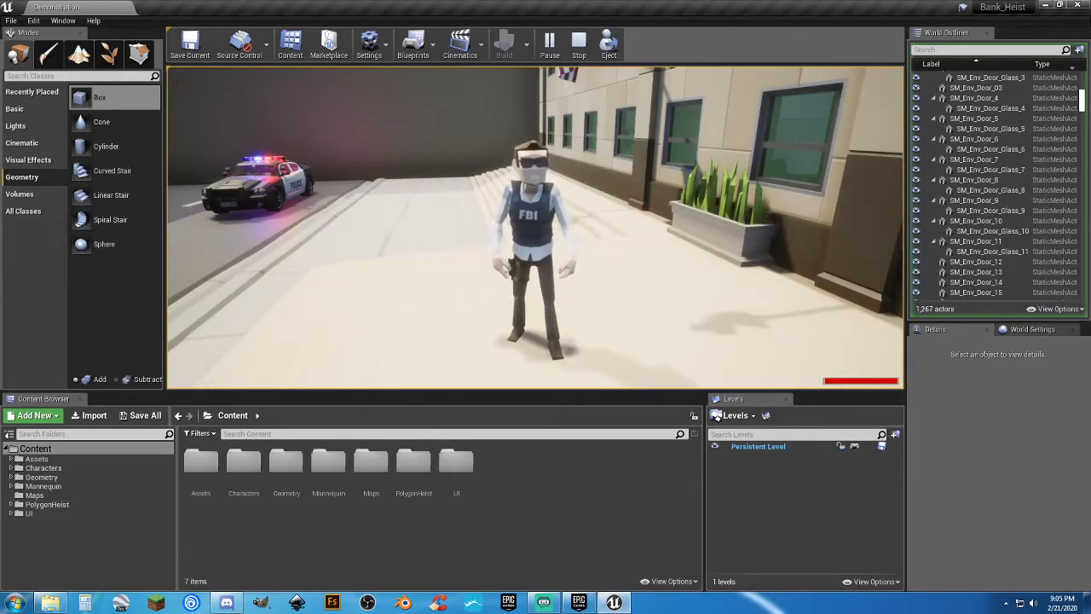
key("w")
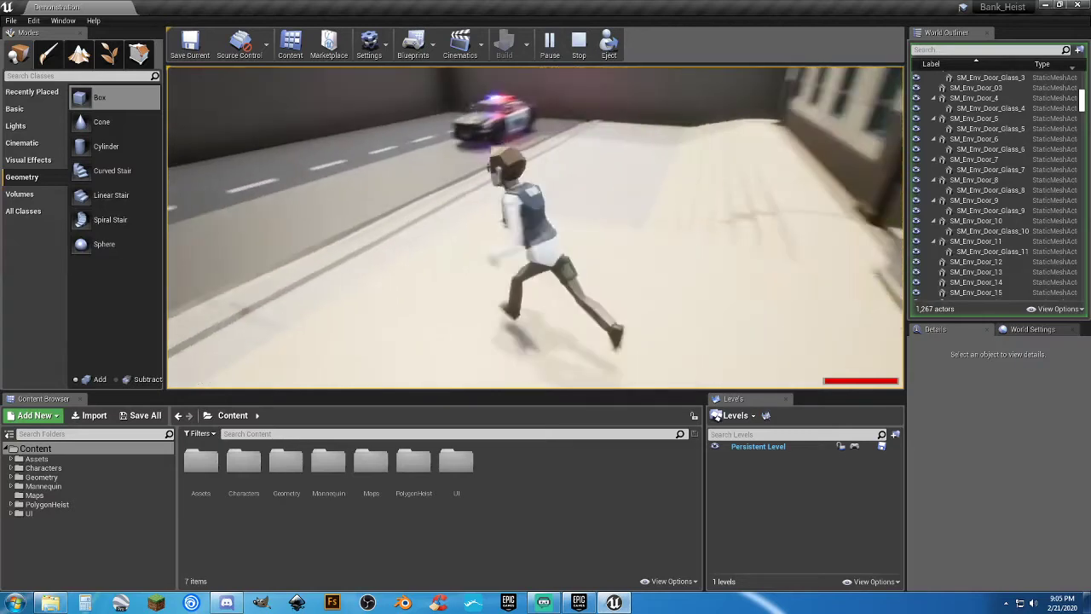
key("w")
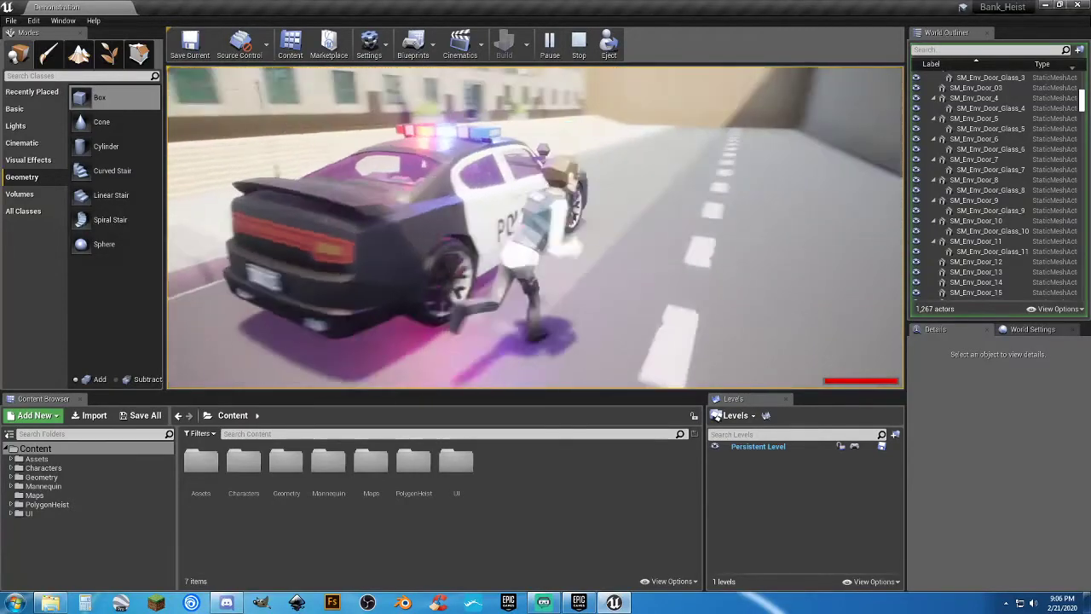
key("w")
key("w")
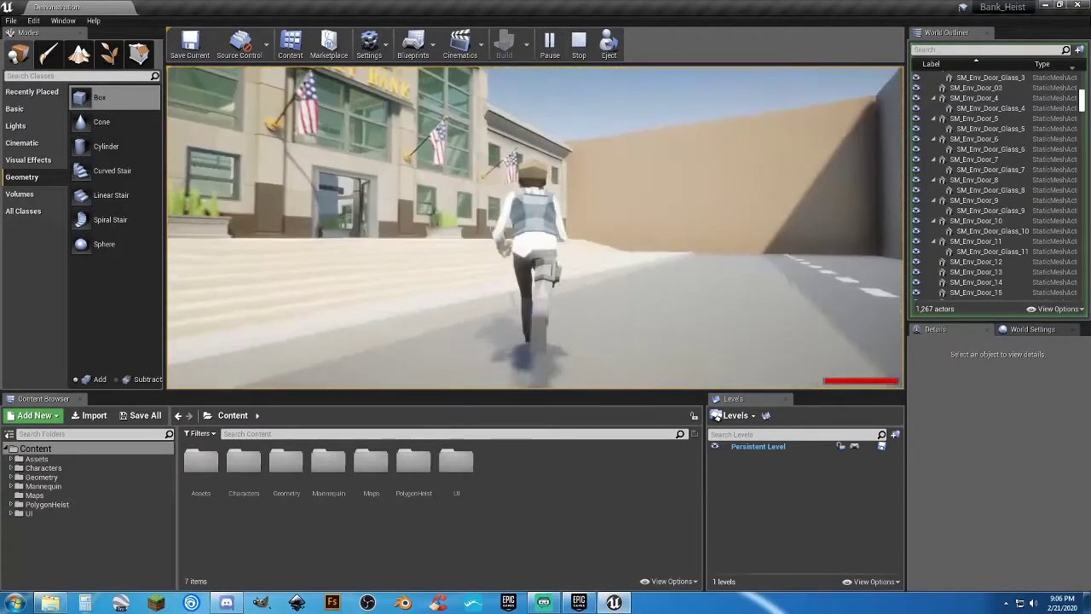
key("w")
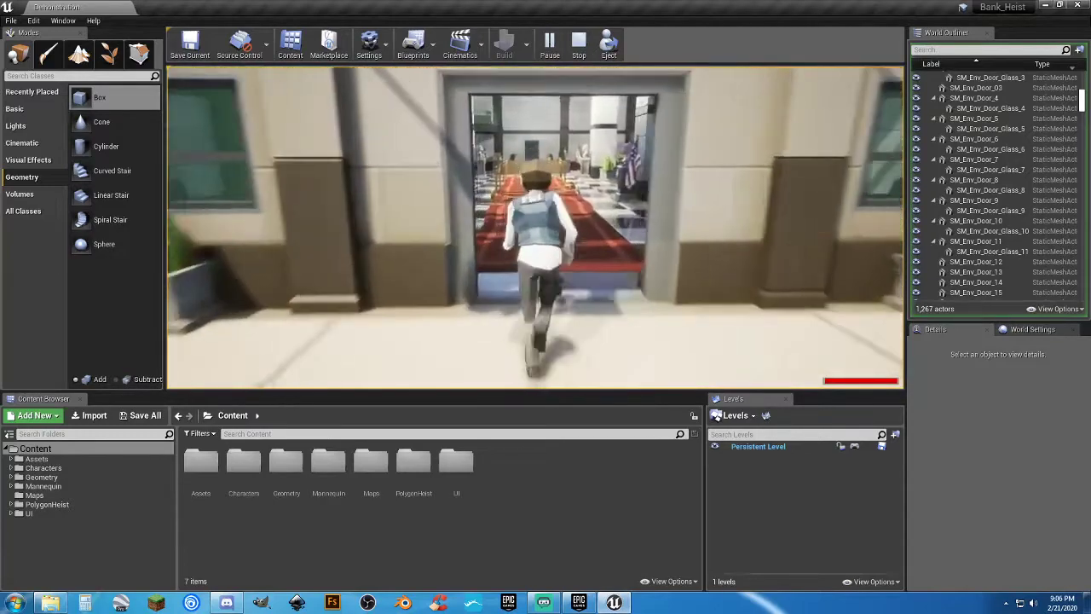
key("w")
key("w")
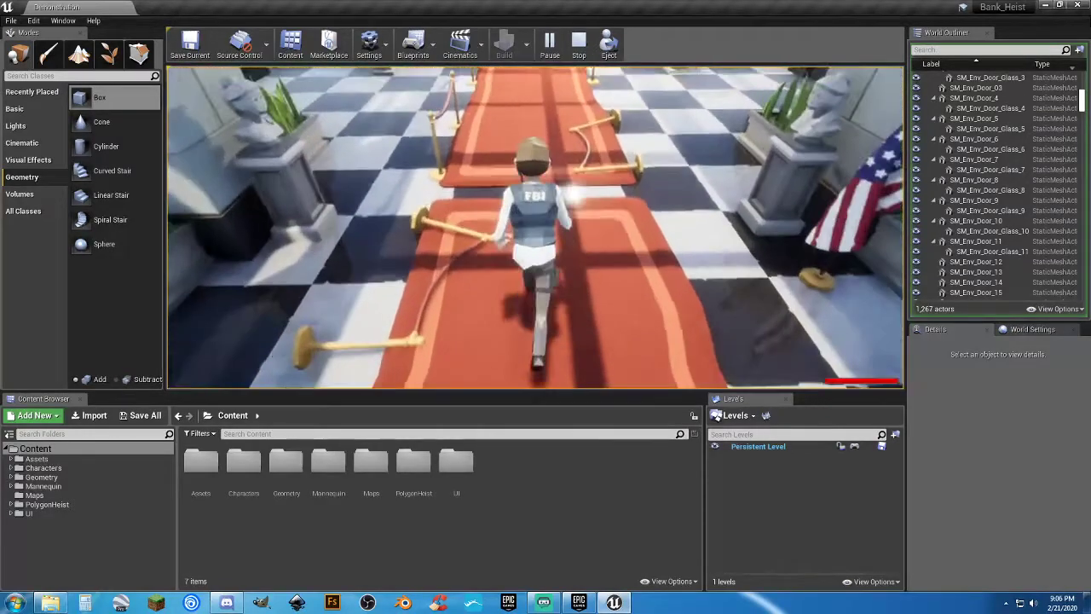
key("w")
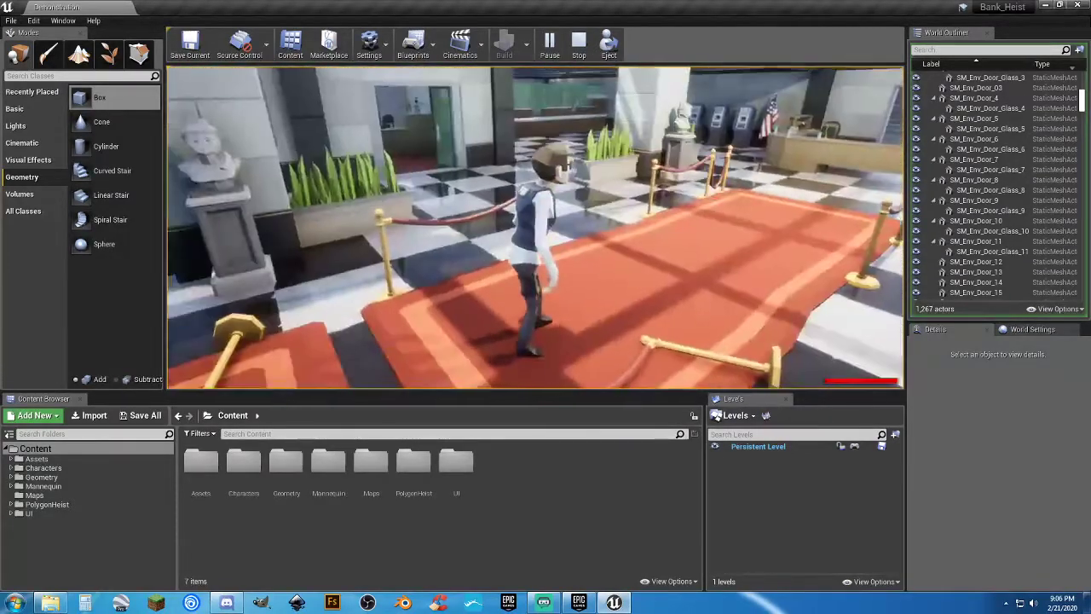
key("w")
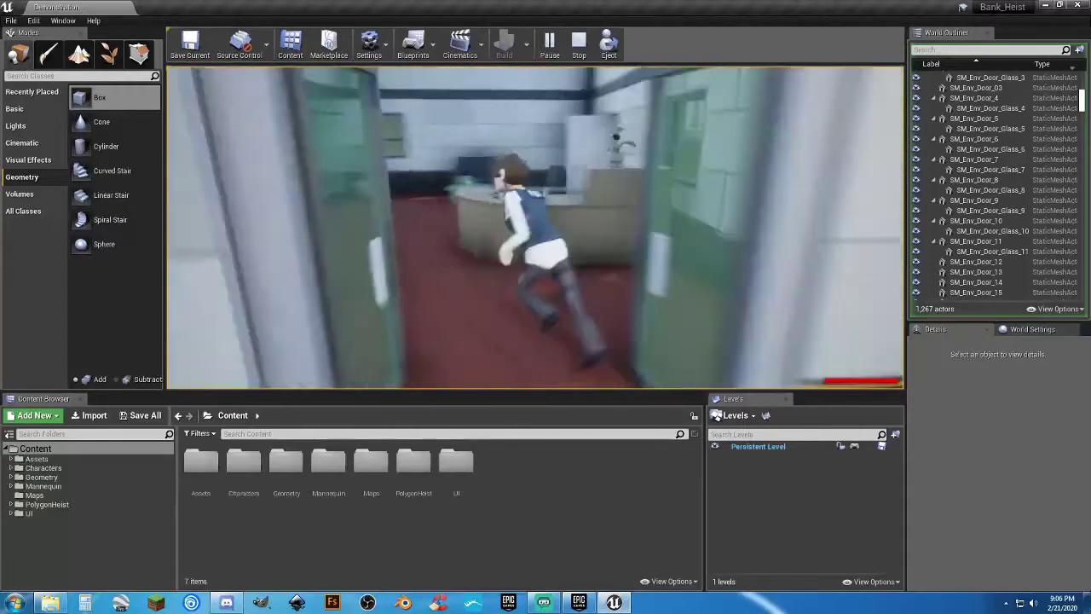
key("w")
key("w")
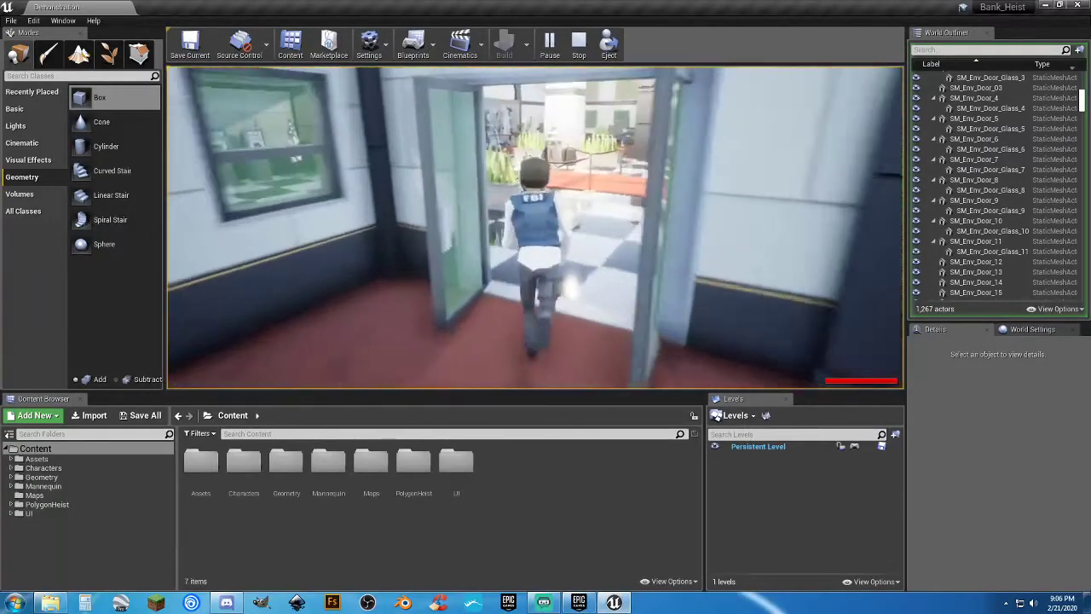
key("w")
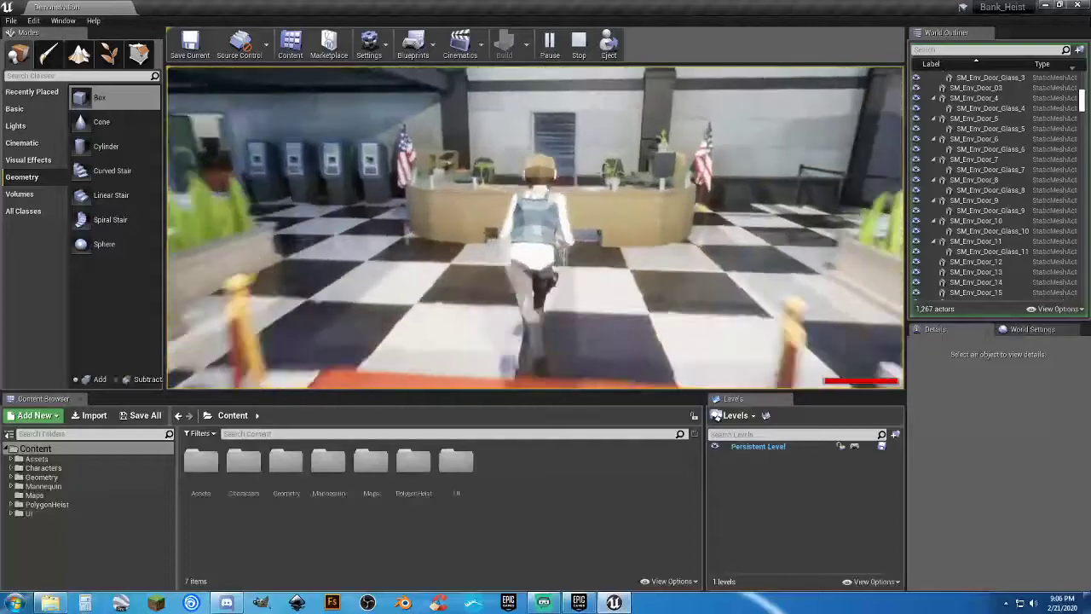
key("w")
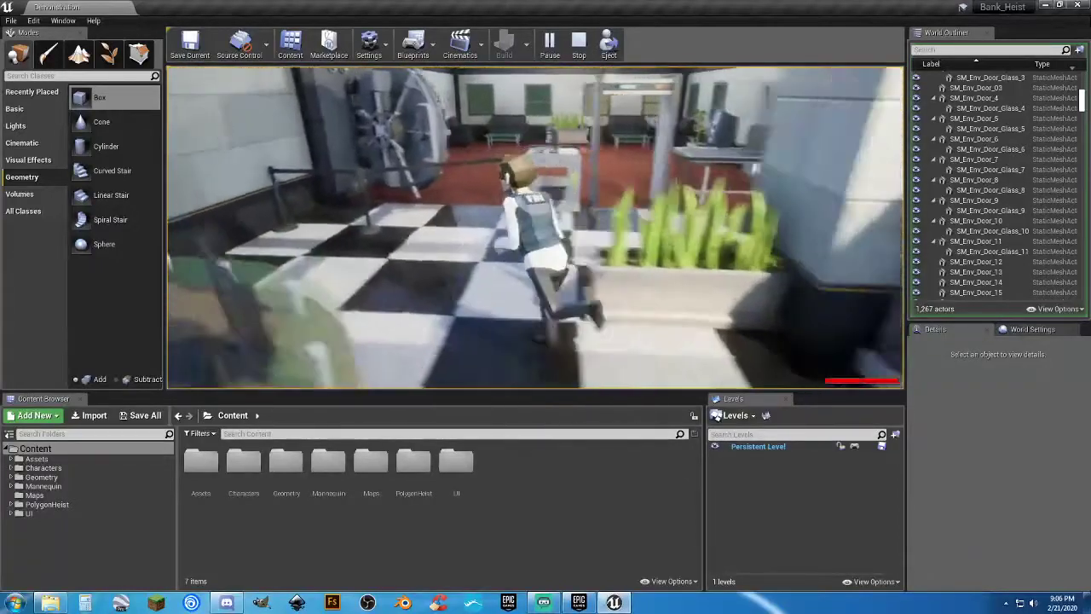
key("d")
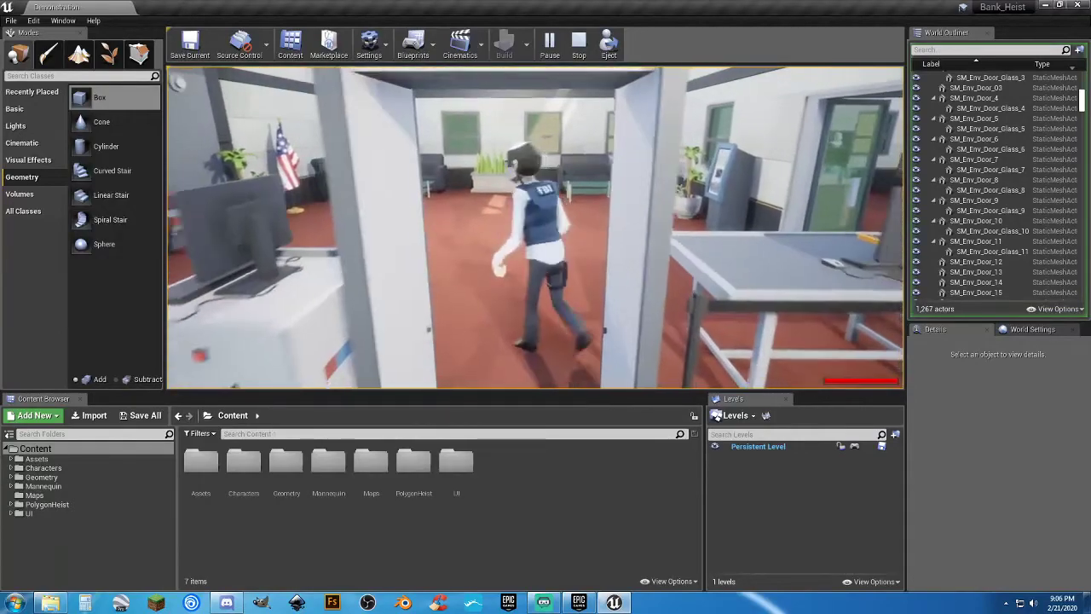
key("s")
key("s")
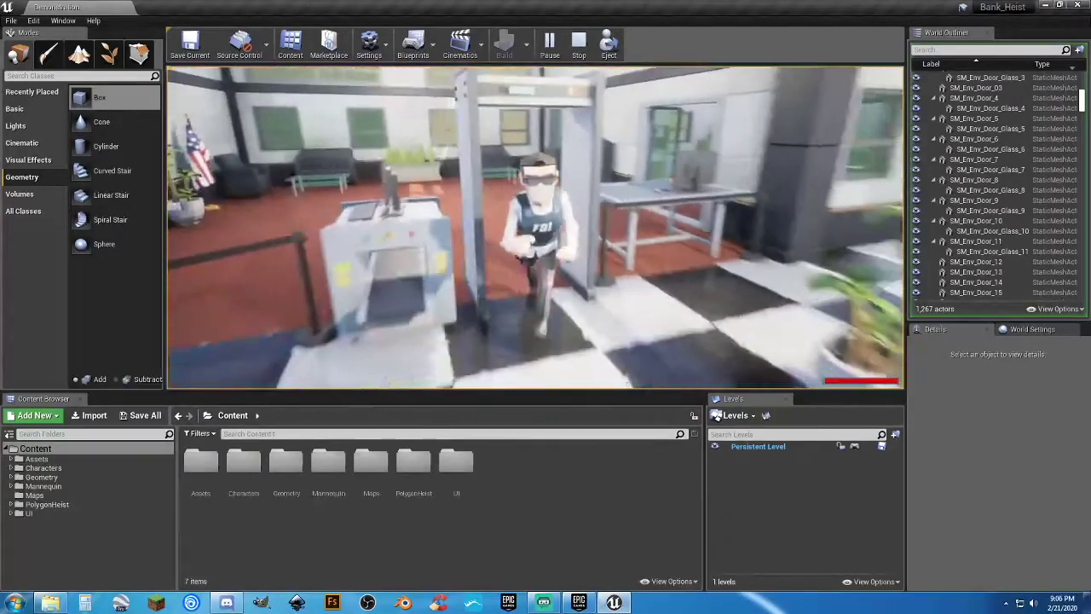
key("w")
key("s")
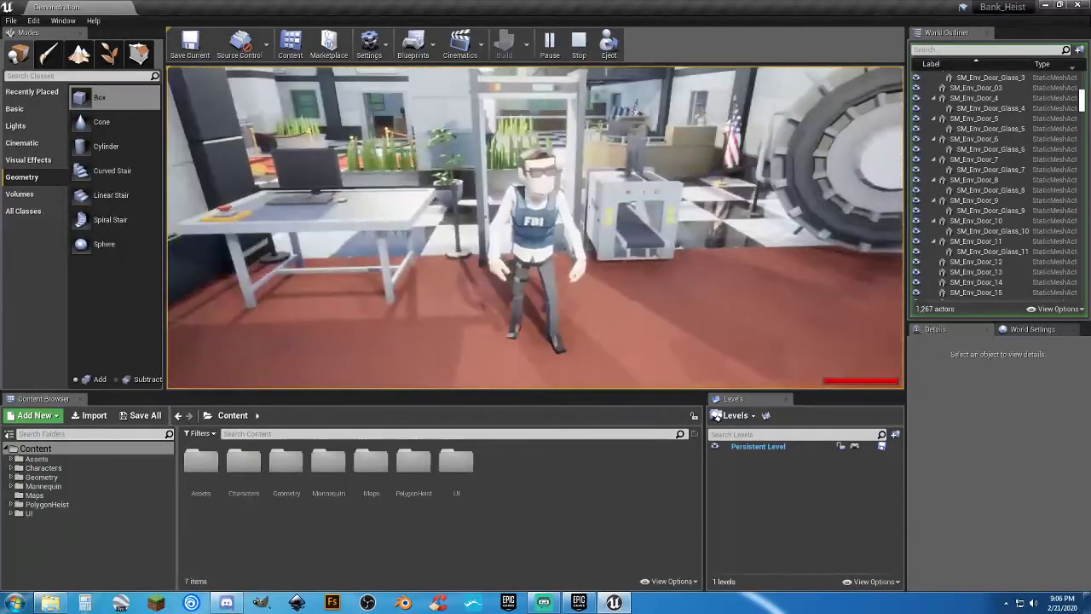
key("s")
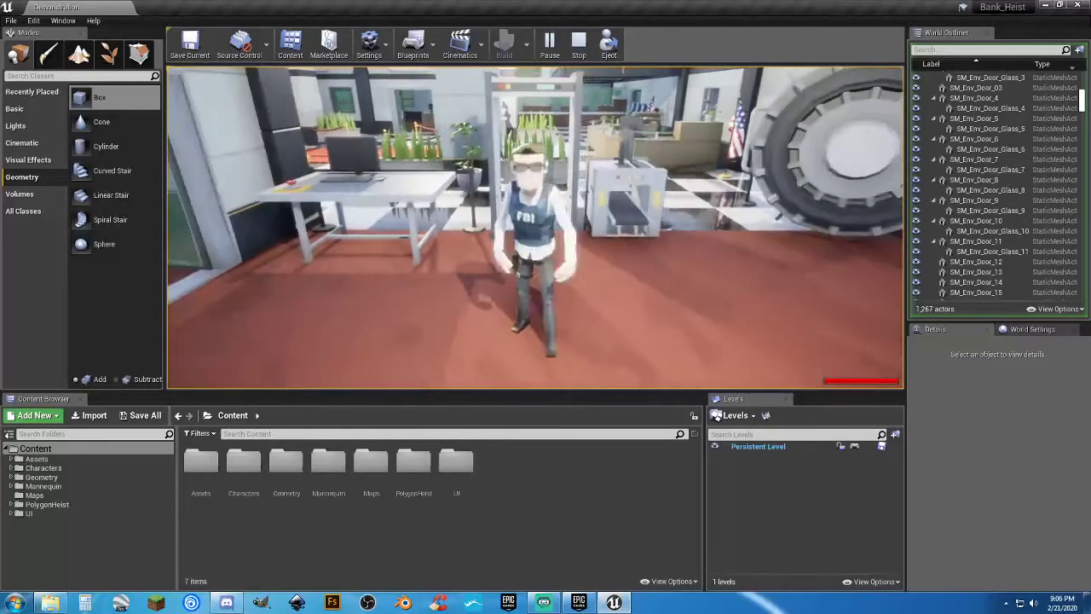
key("s")
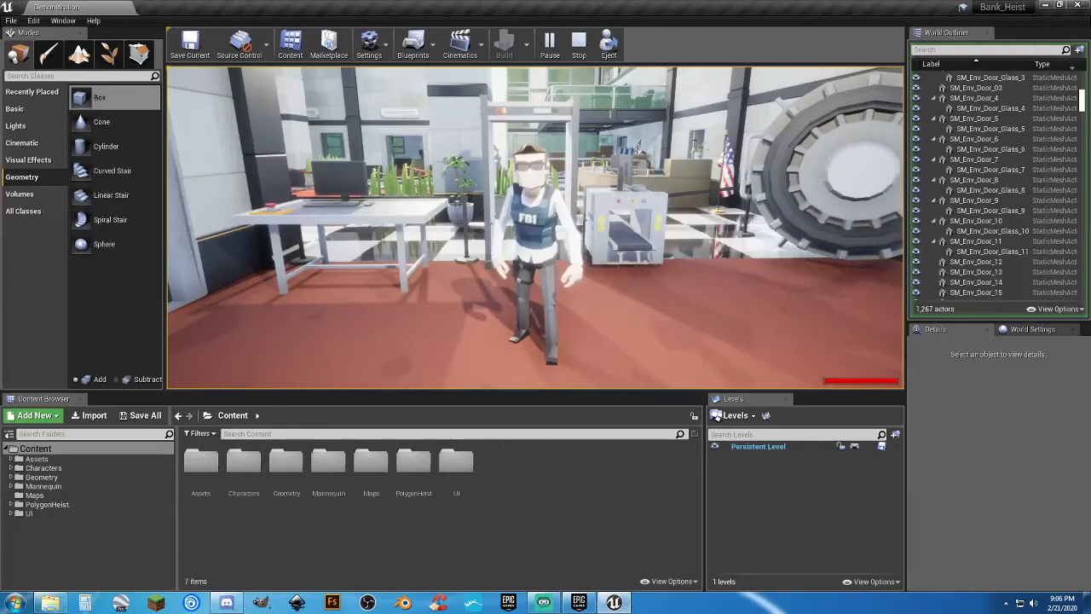
key("w")
key("s")
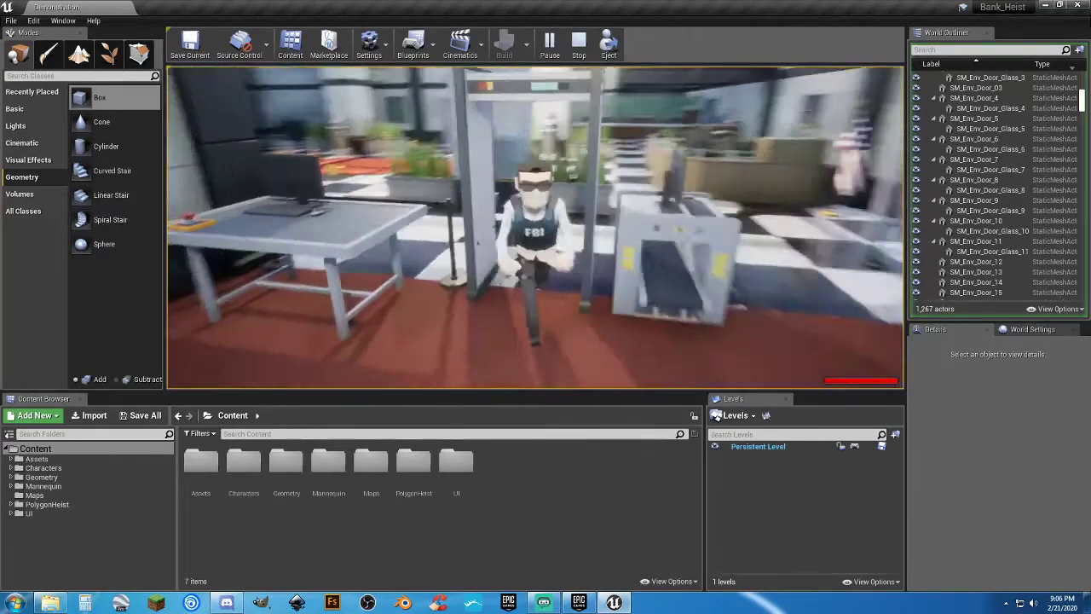
key("a")
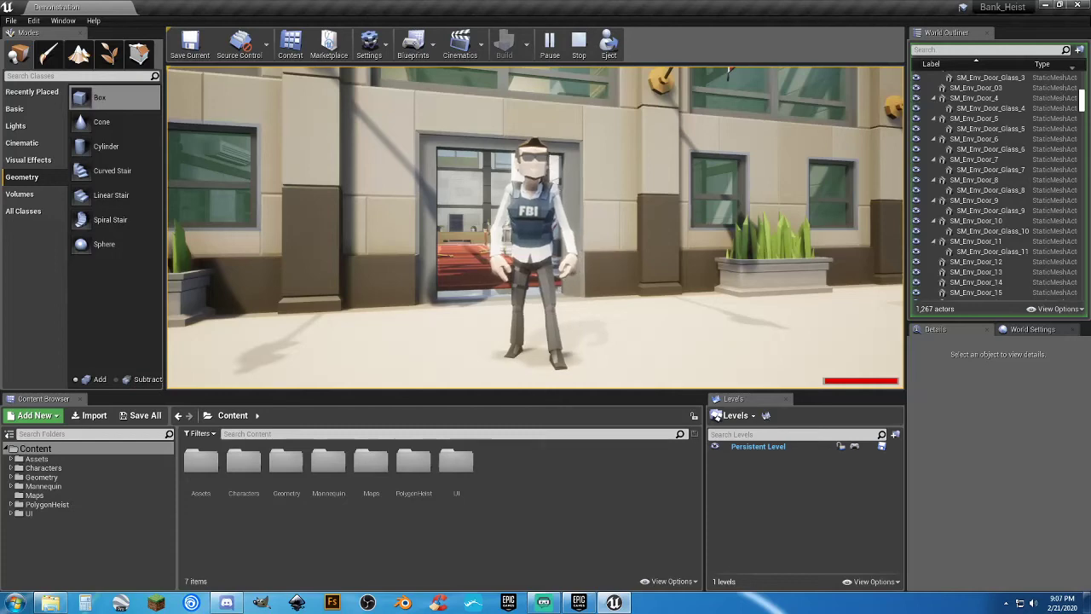
key("Escape")
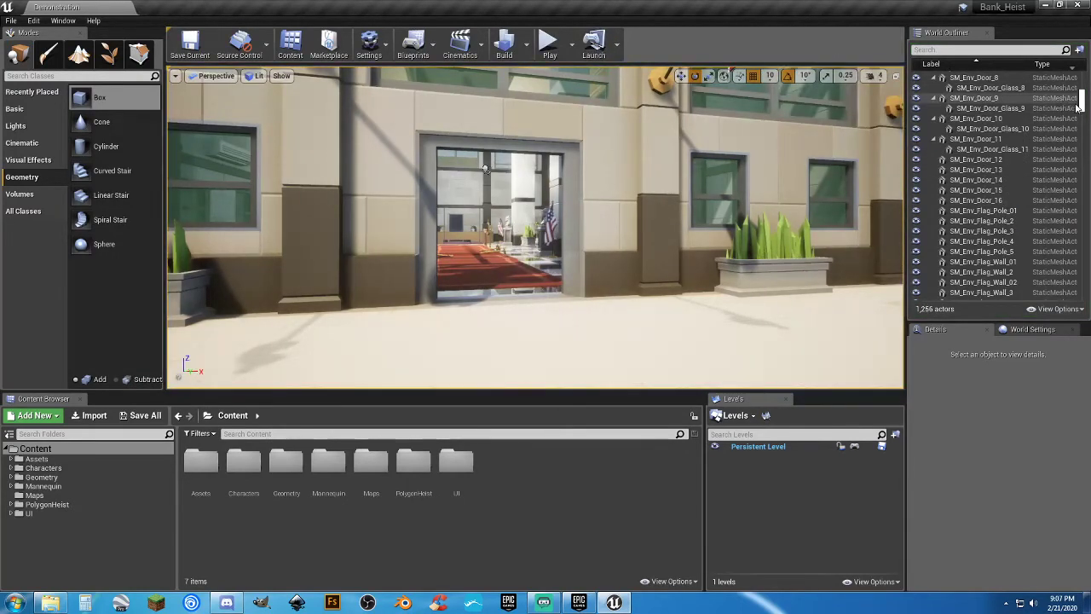
left_click_drag(1081, 104, 1085, 82)
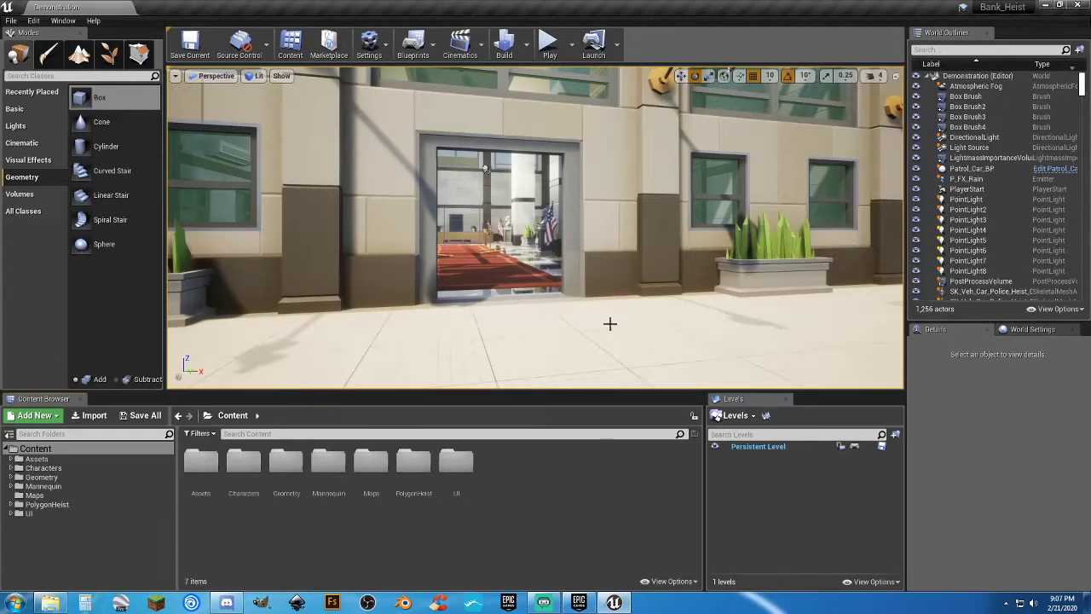
Play-test the level again, running from the road up to the bank wall, then stop.
left_click(552, 48)
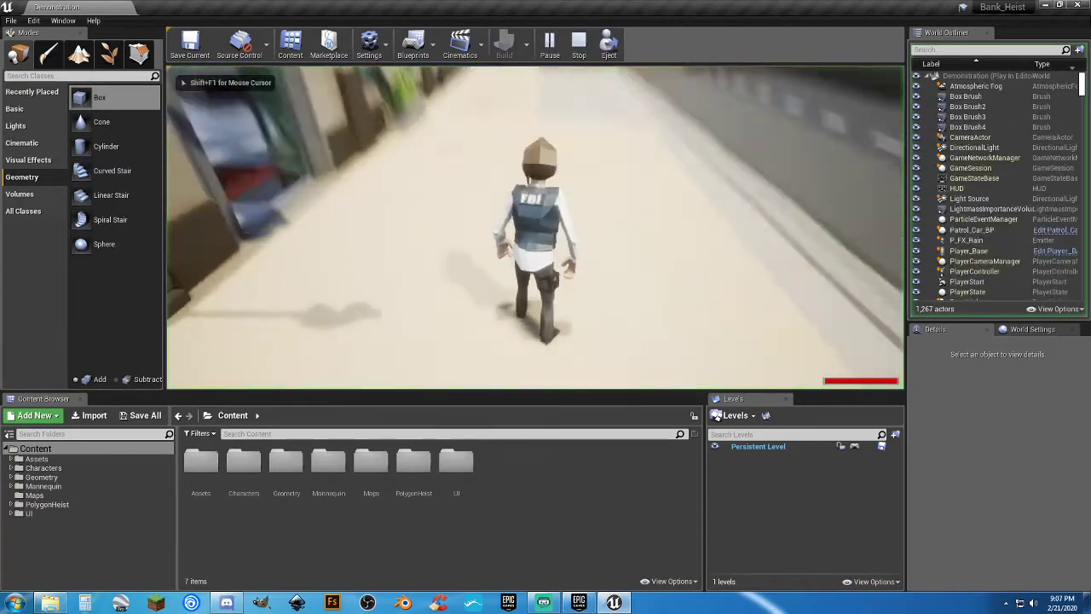
key("w")
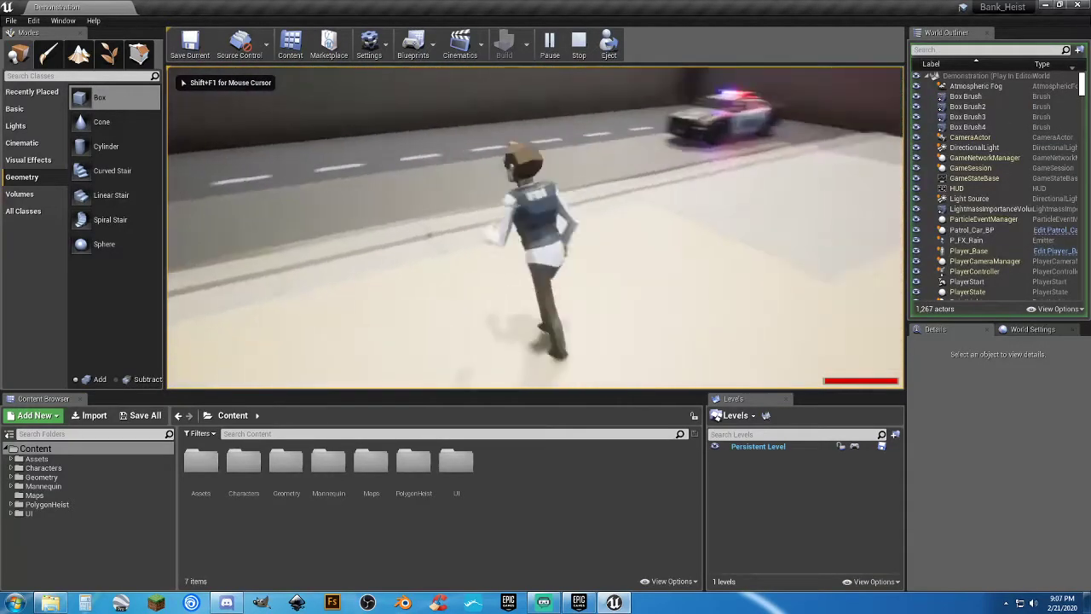
key("w")
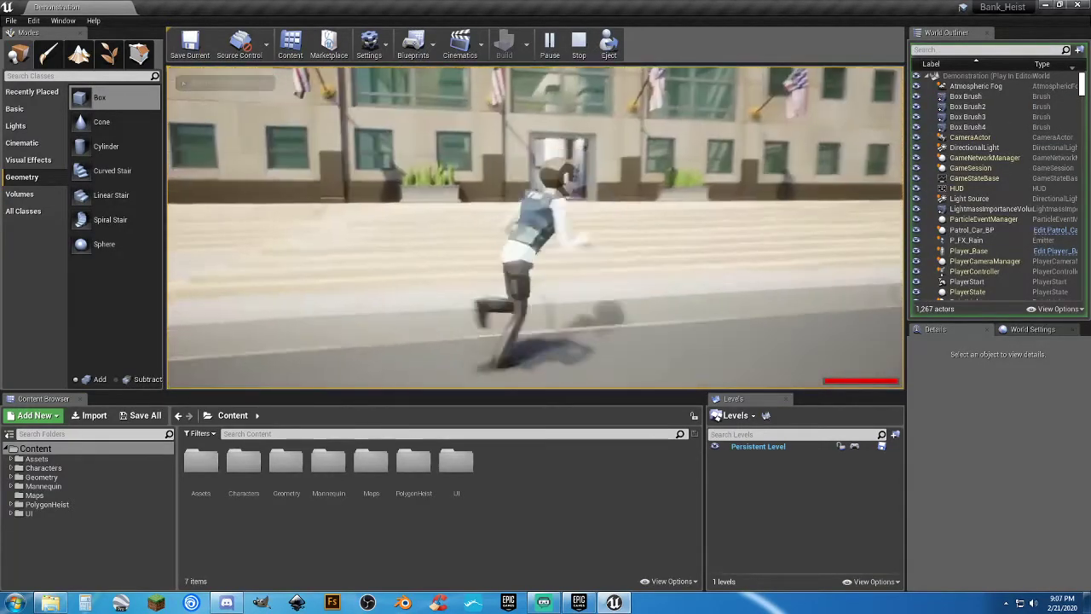
key("s")
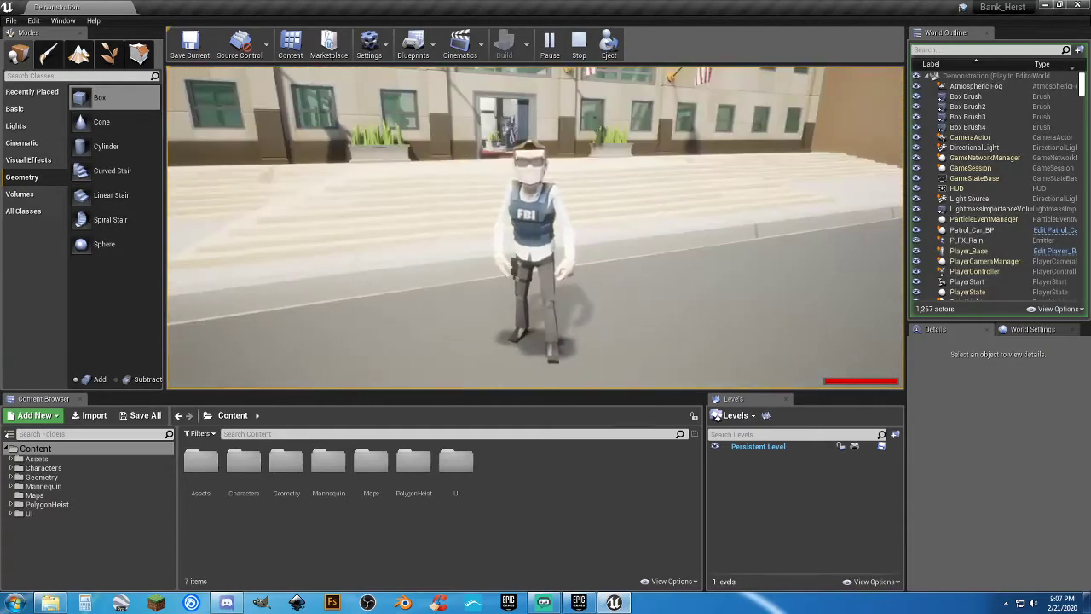
key("w")
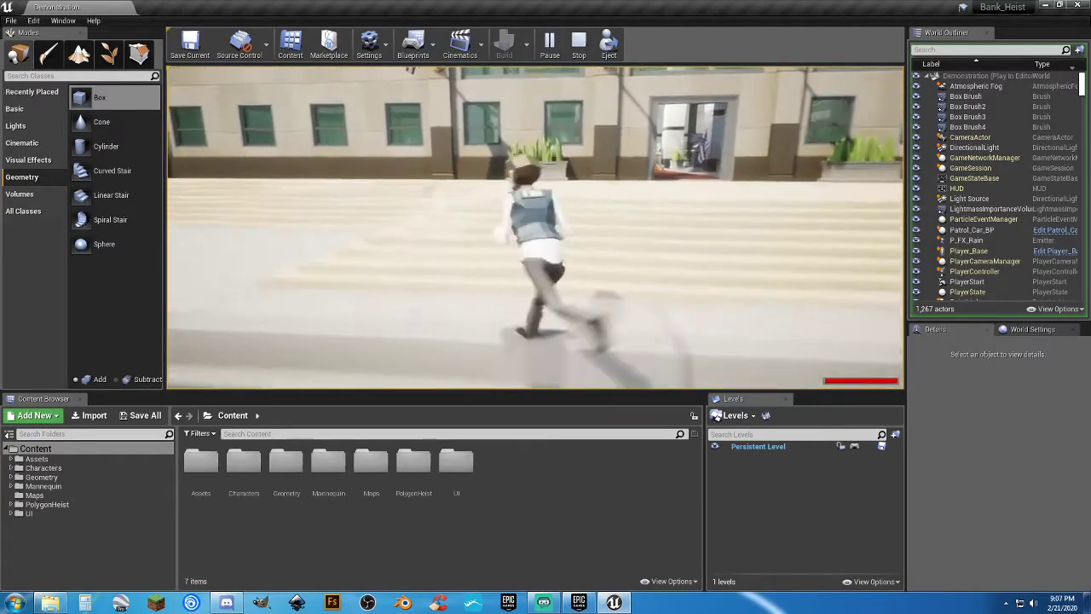
key("a")
key("w")
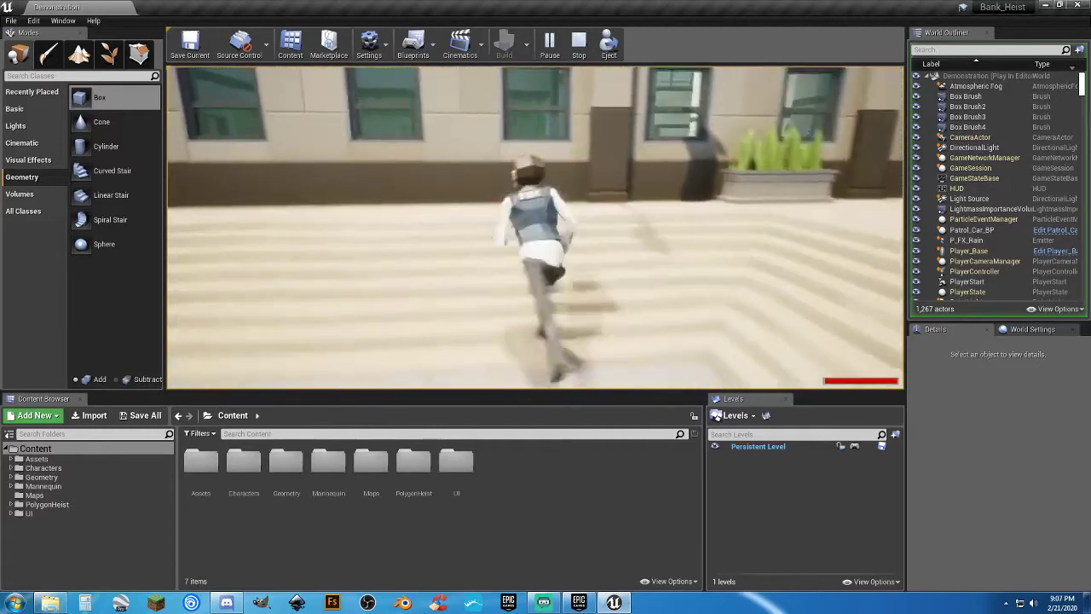
key("a")
key("s")
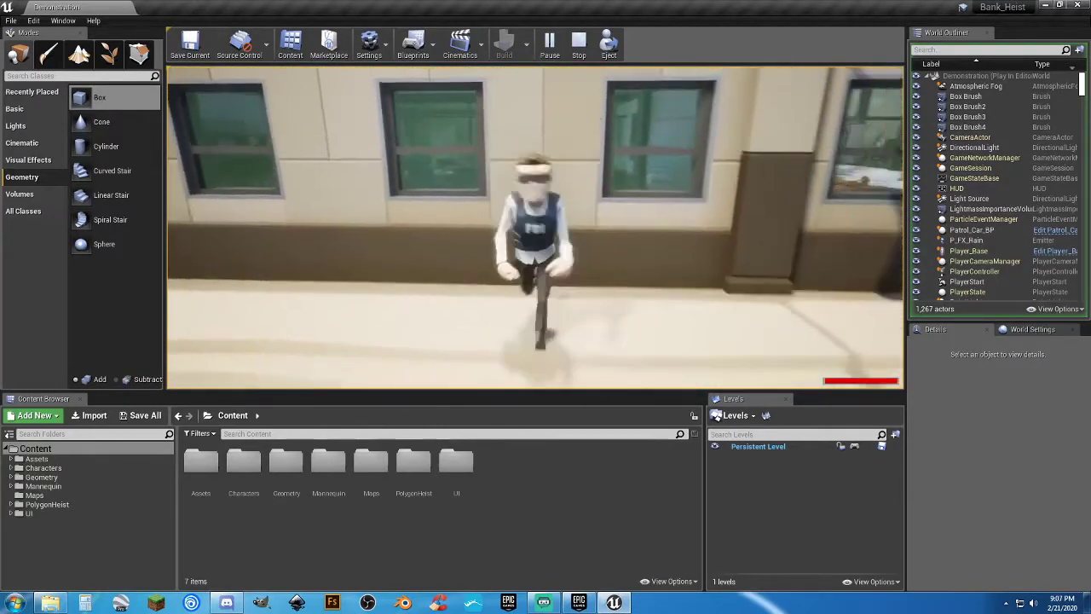
key("shift+F1")
key("Escape")
Select a window on the bank wall and look along the front facade.
left_click(430, 107)
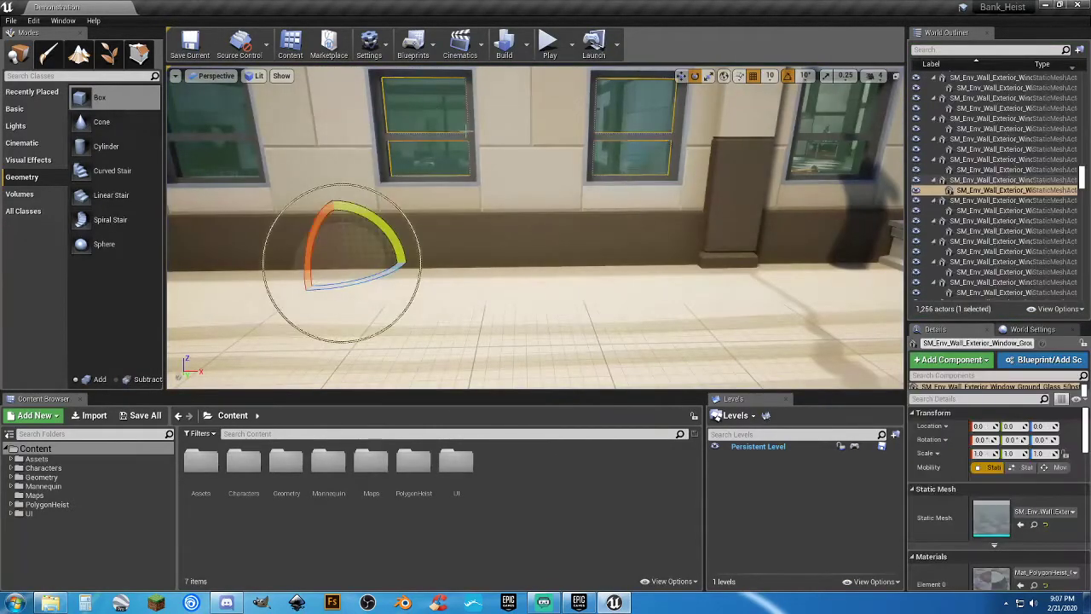
right_click_drag(610, 167, 591, 182)
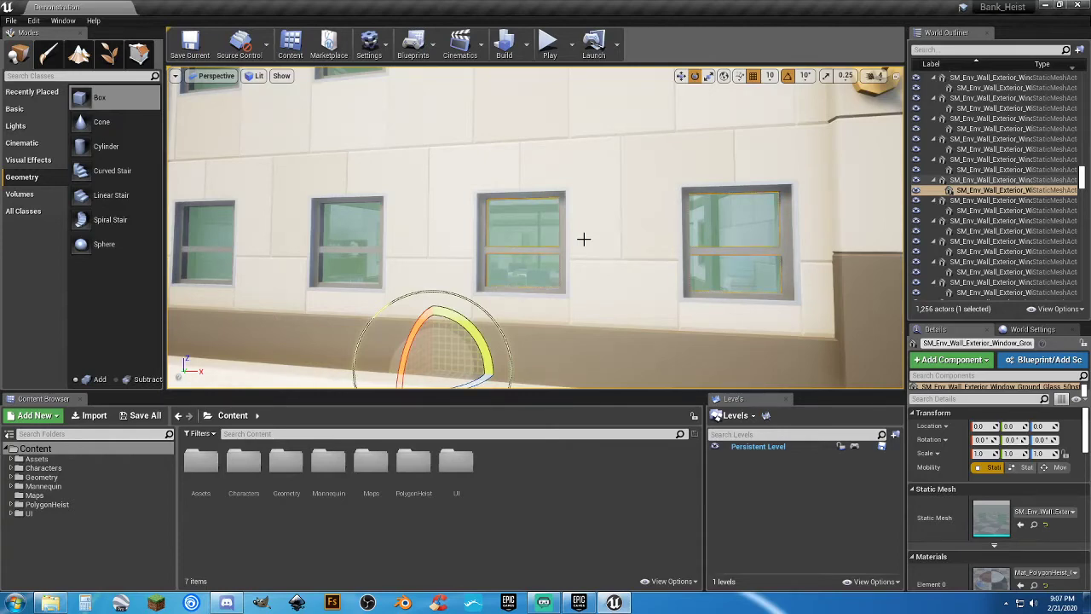
key("s")
mouse_move(616, 251)
right_mouse_down()
mouse_move(640, 266)
mouse_move(660, 252)
mouse_move(657, 238)
mouse_move(611, 258)
right_mouse_up()
key("w")
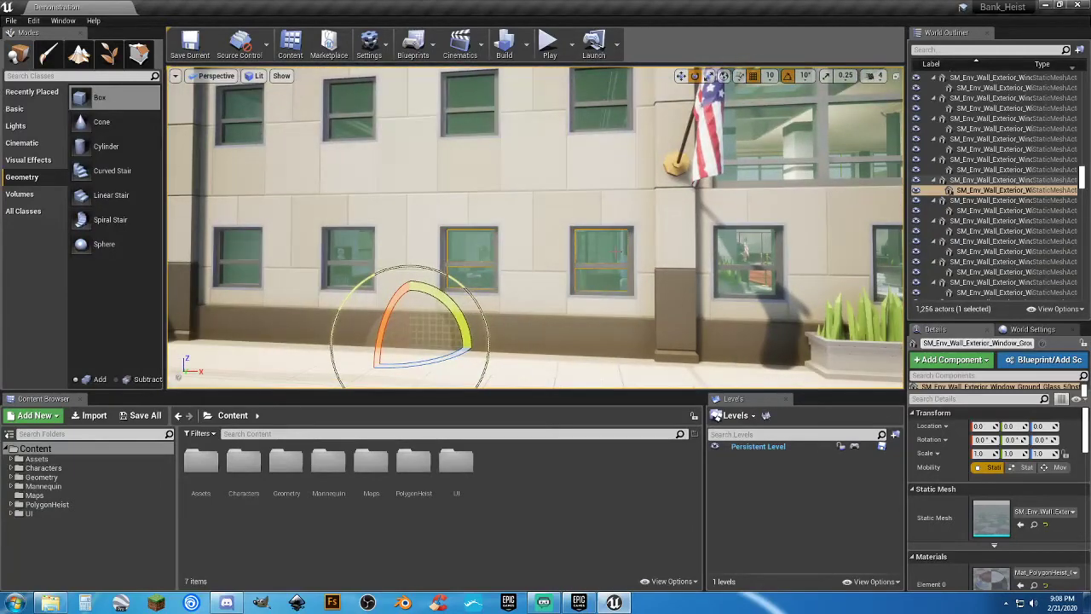
Search the built-in plugins for 'ape' and toggle Apex Destruction on and back off.
left_click(34, 21)
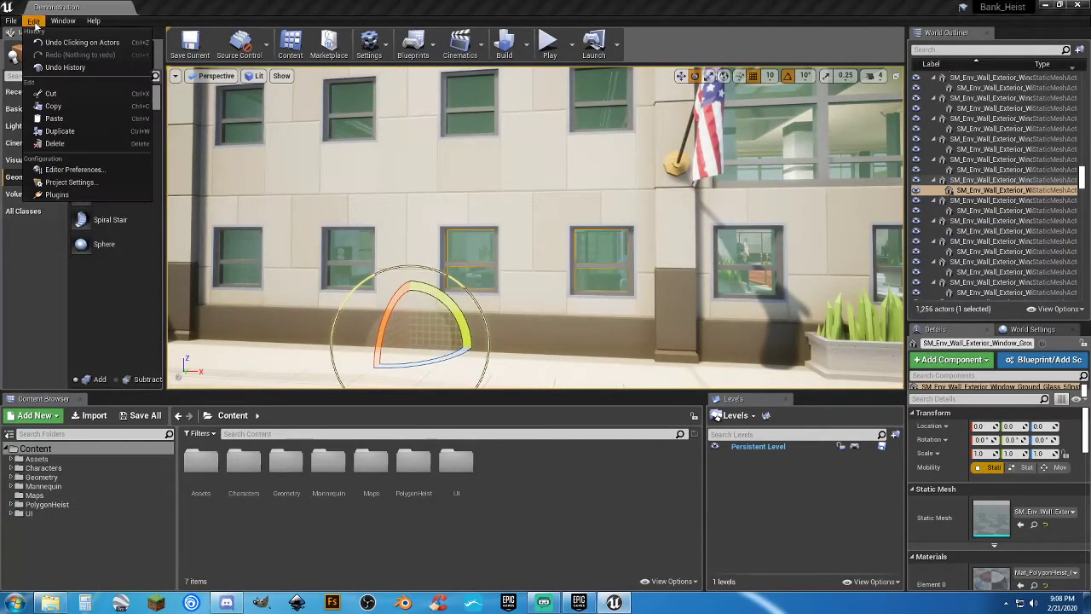
left_click(58, 195)
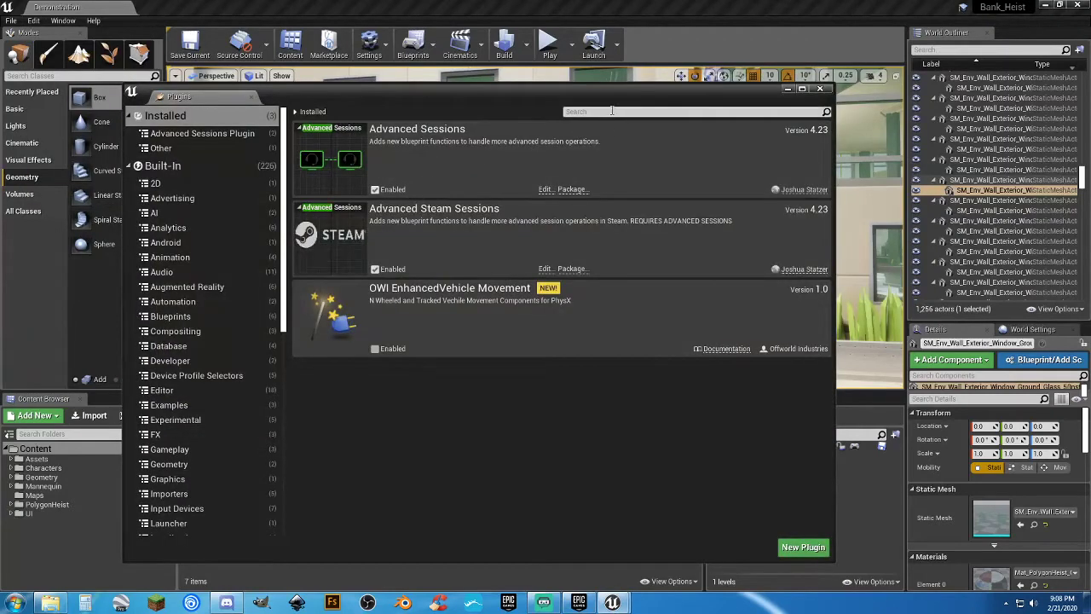
left_click(181, 167)
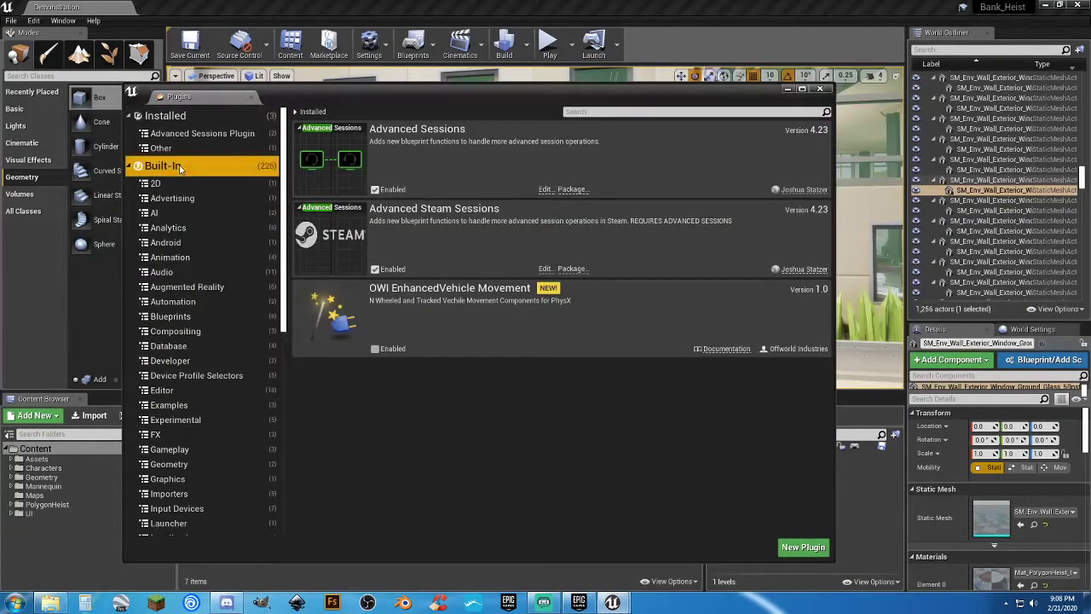
left_click(582, 107)
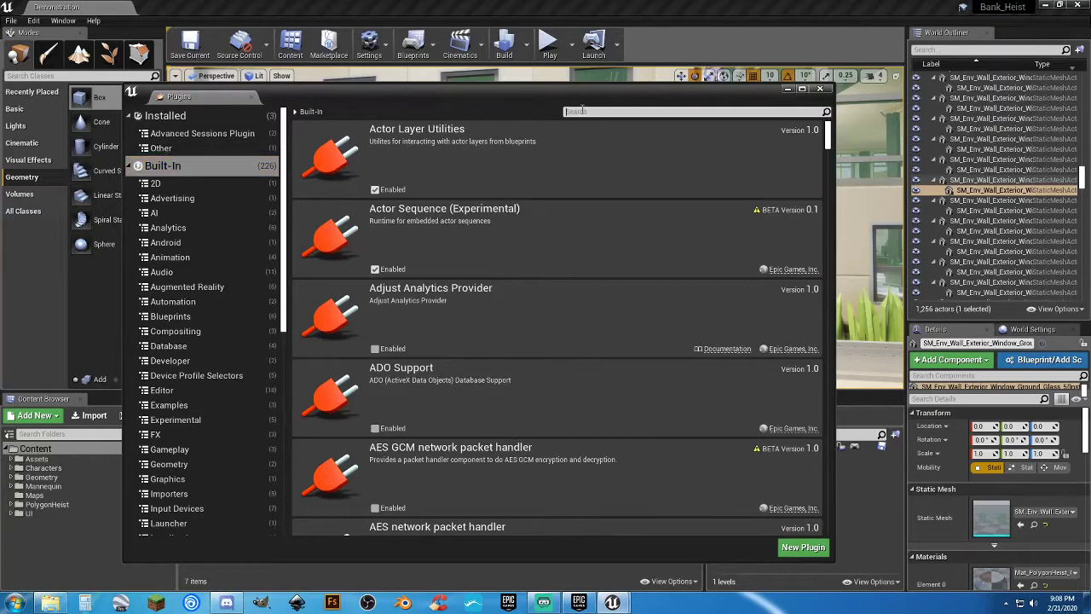
type("ape")
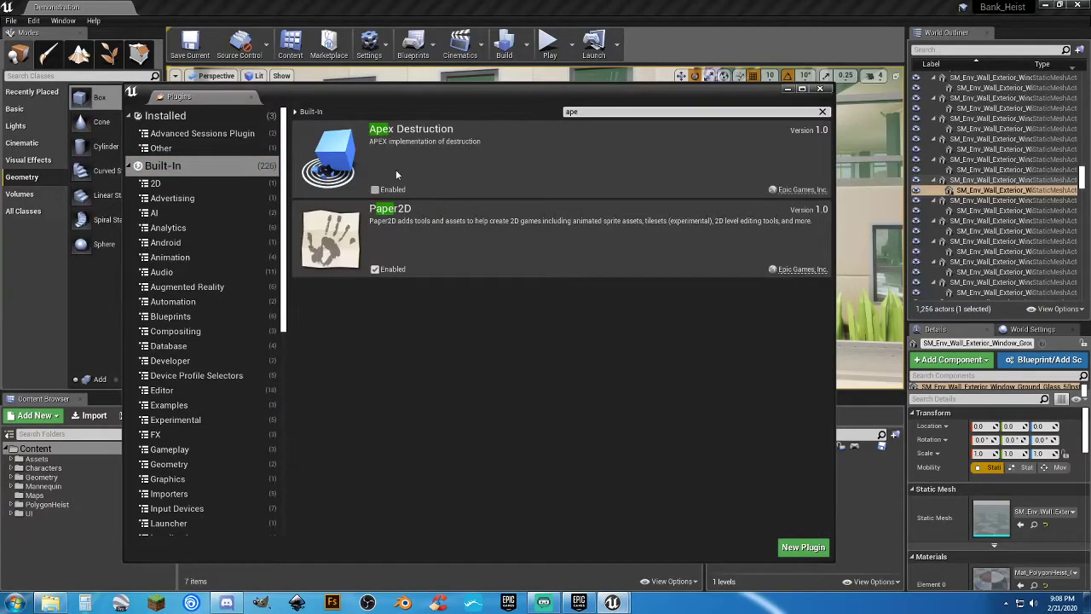
left_click(375, 189)
left_click(375, 189)
left_click(820, 90)
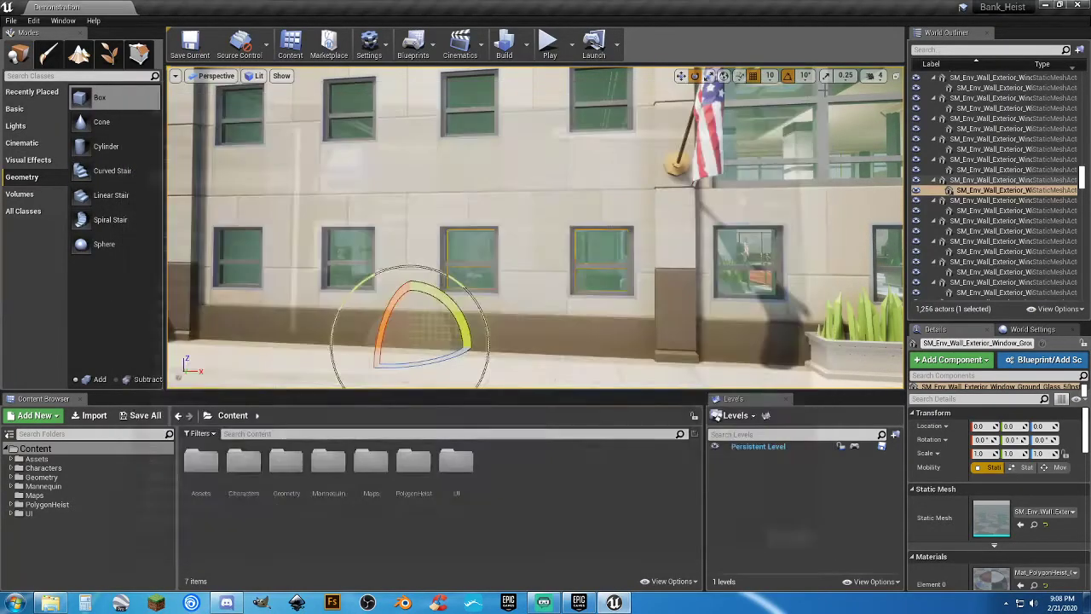
mouse_move(580, 242)
right_mouse_down()
mouse_move(615, 254)
mouse_move(571, 243)
right_mouse_up()
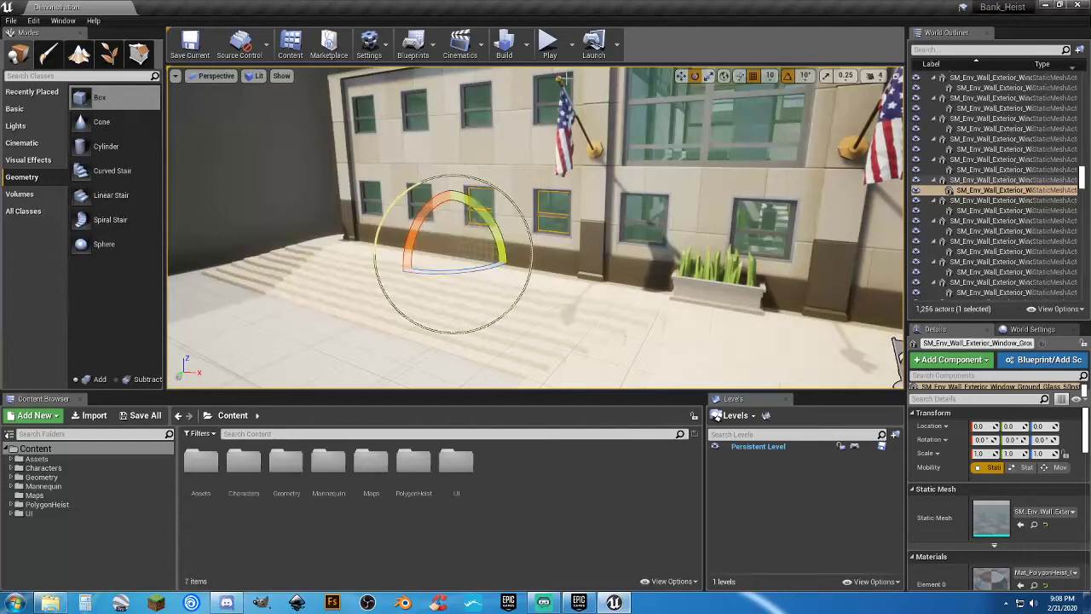
left_click(551, 51)
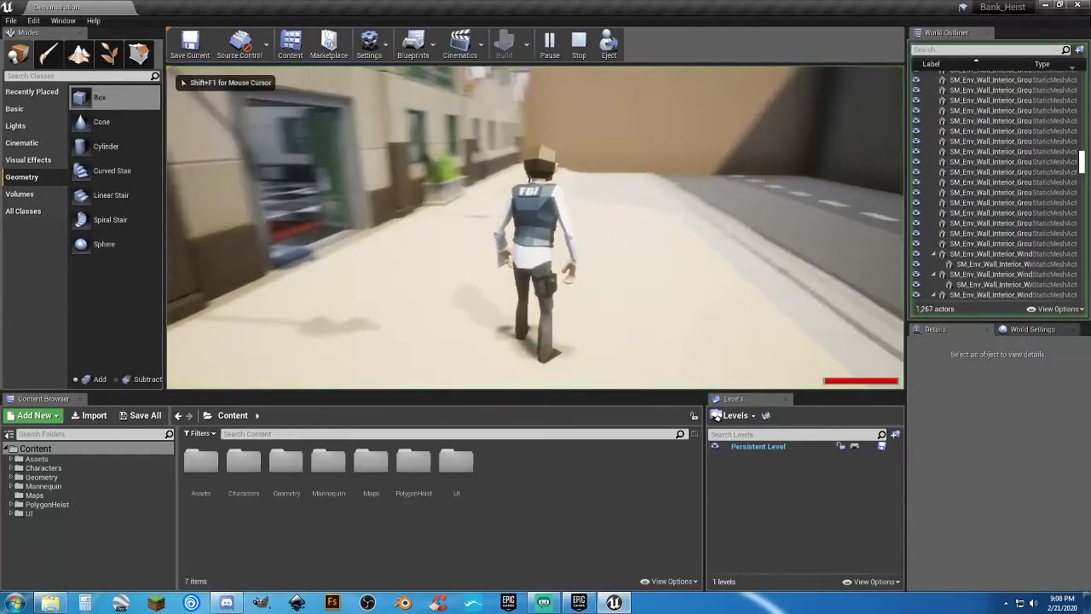
key("a")
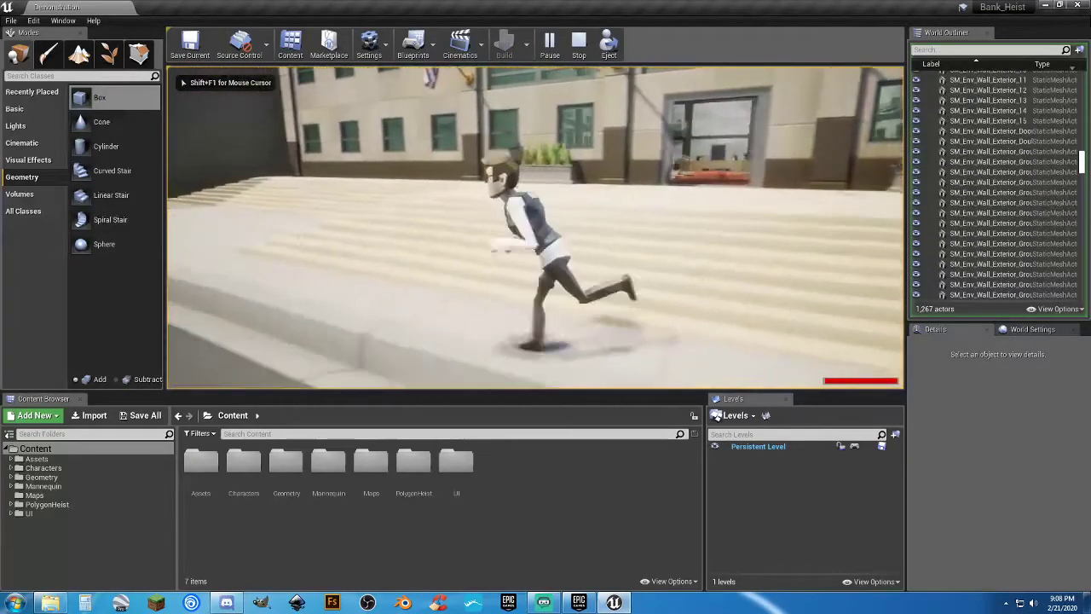
key("s")
key("w")
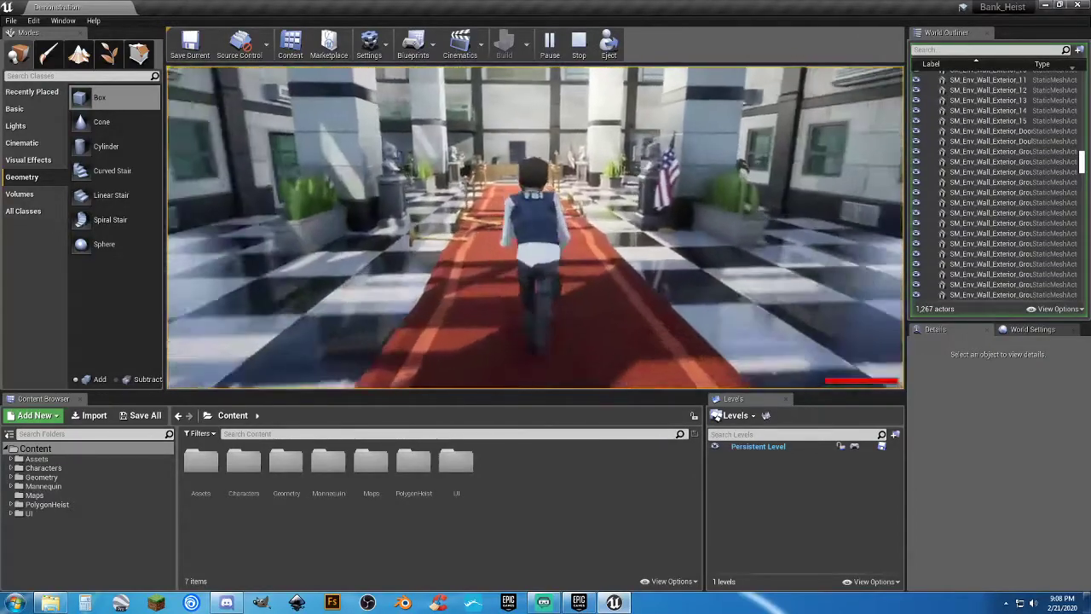
key("s")
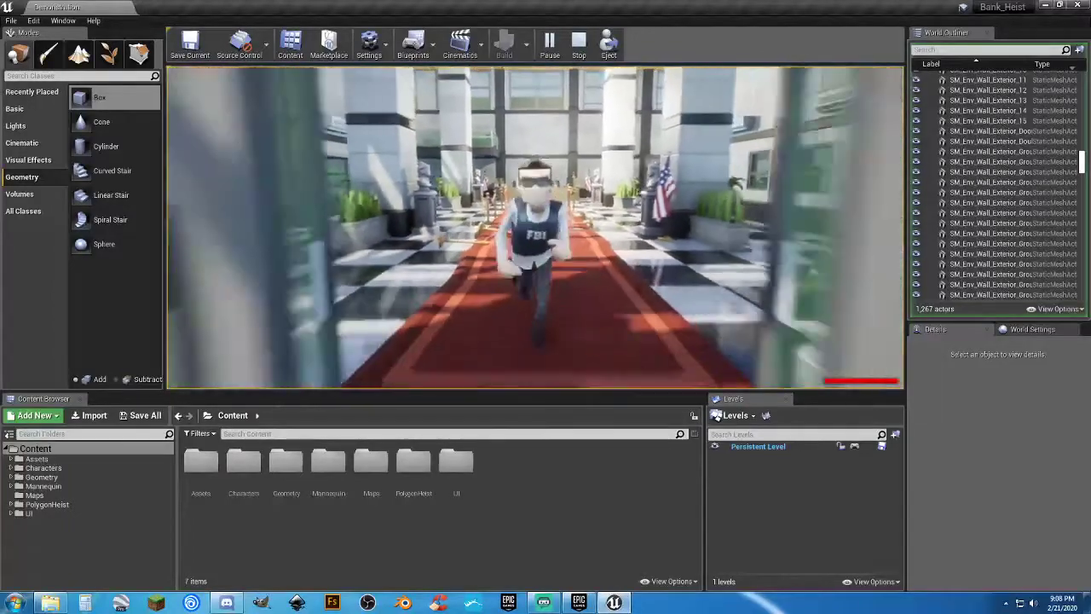
key("a")
key("w")
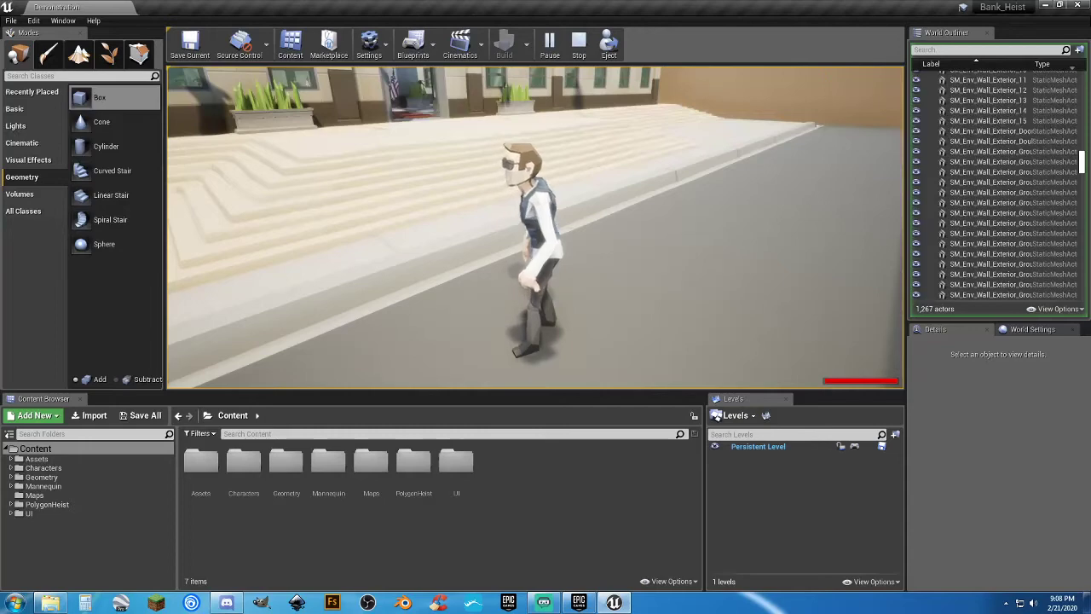
key("Escape")
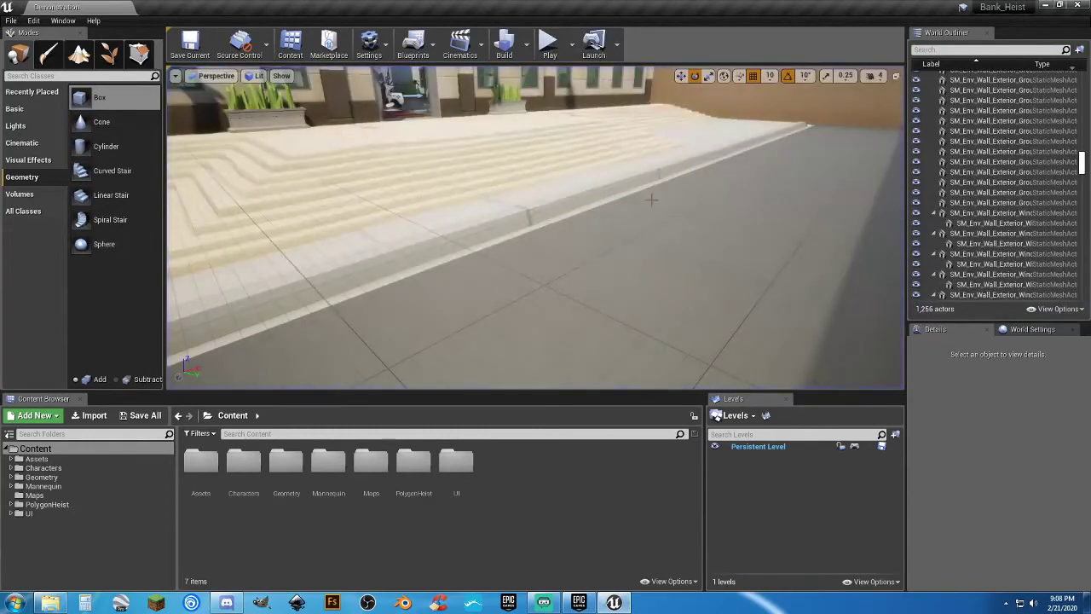
left_click(459, 276)
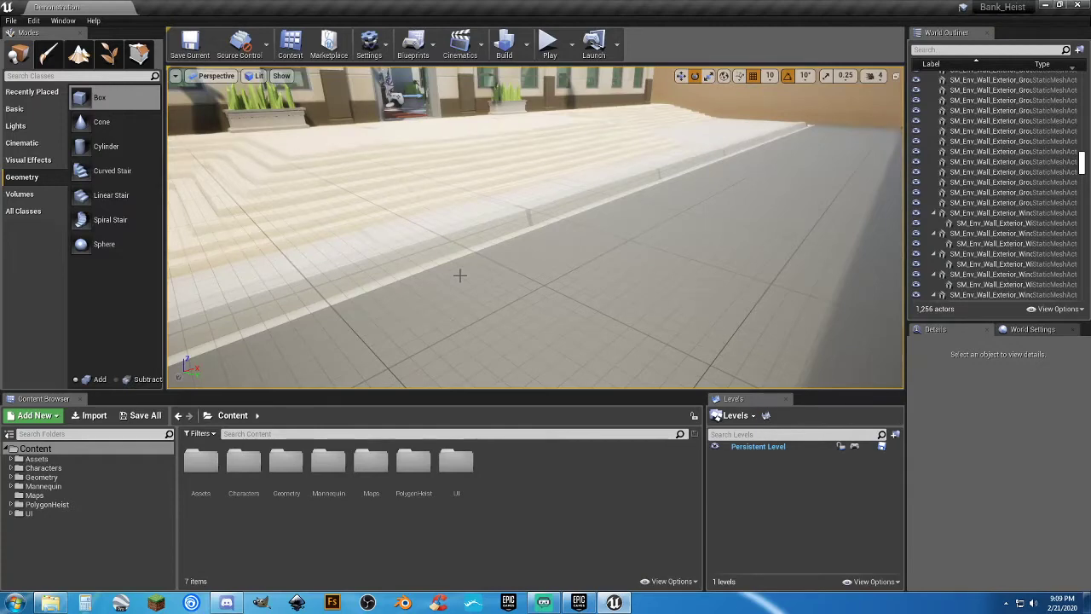
right_click_drag(488, 262, 488, 261)
key("w")
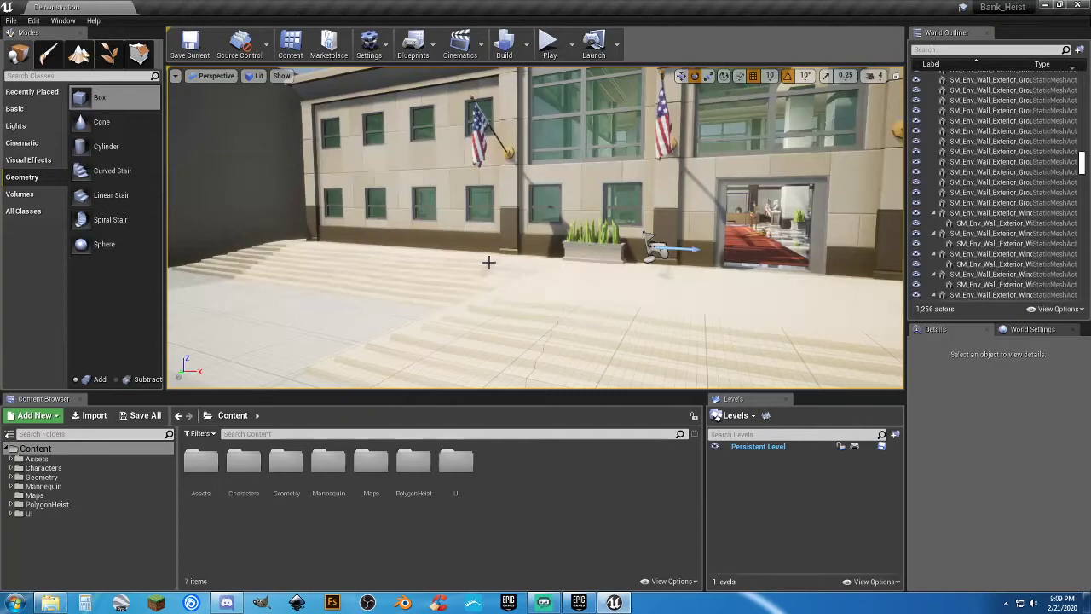
right_click_drag(499, 262, 491, 264)
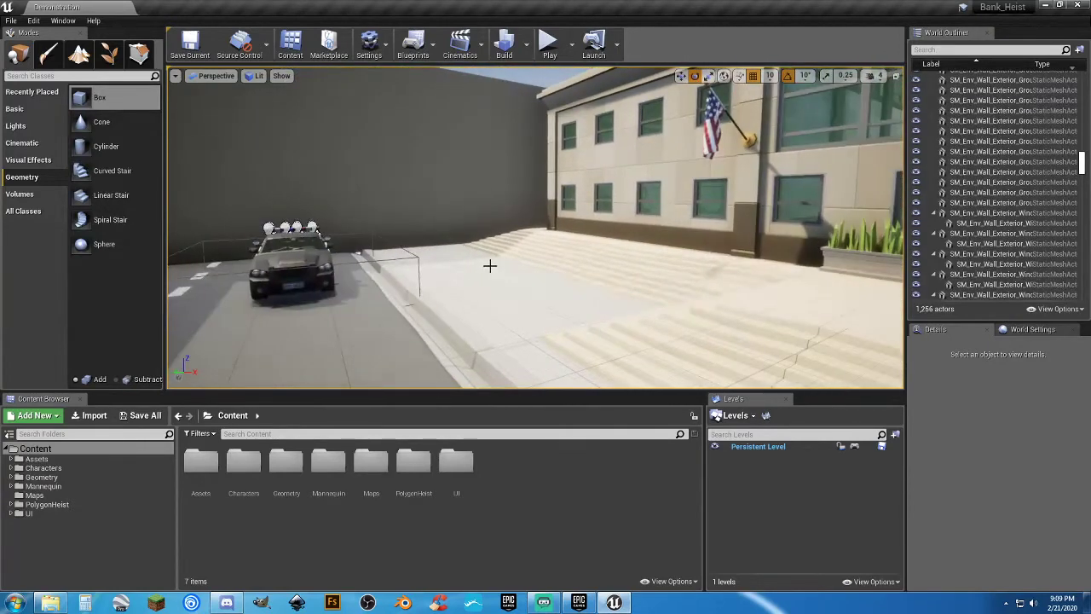
Create a new Actor-based blueprint named Grock_PU in Assets > Pikcups and open it.
left_click(10, 459)
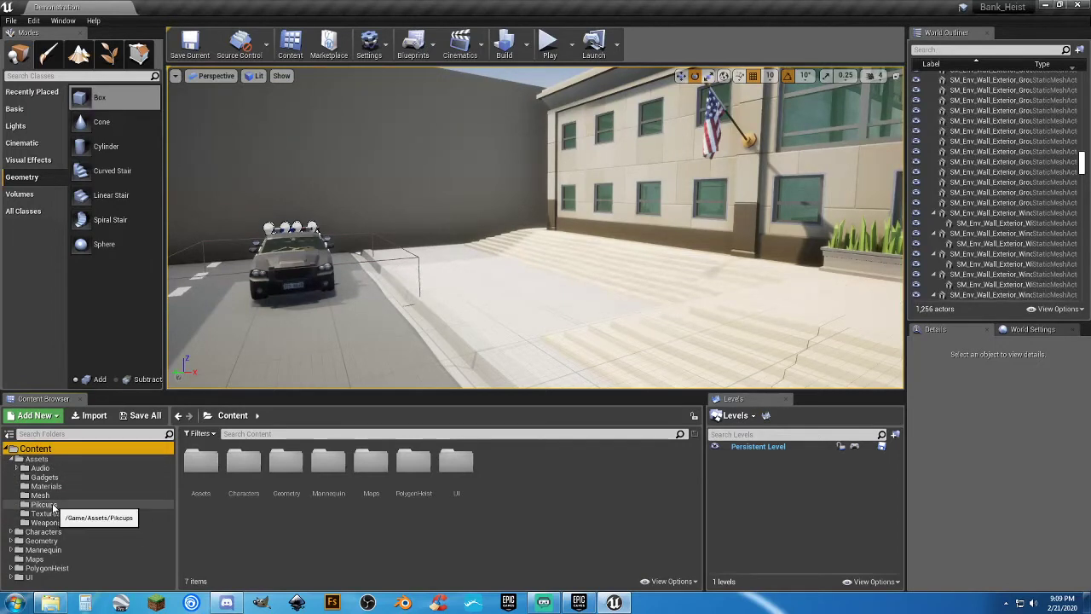
left_click(47, 505)
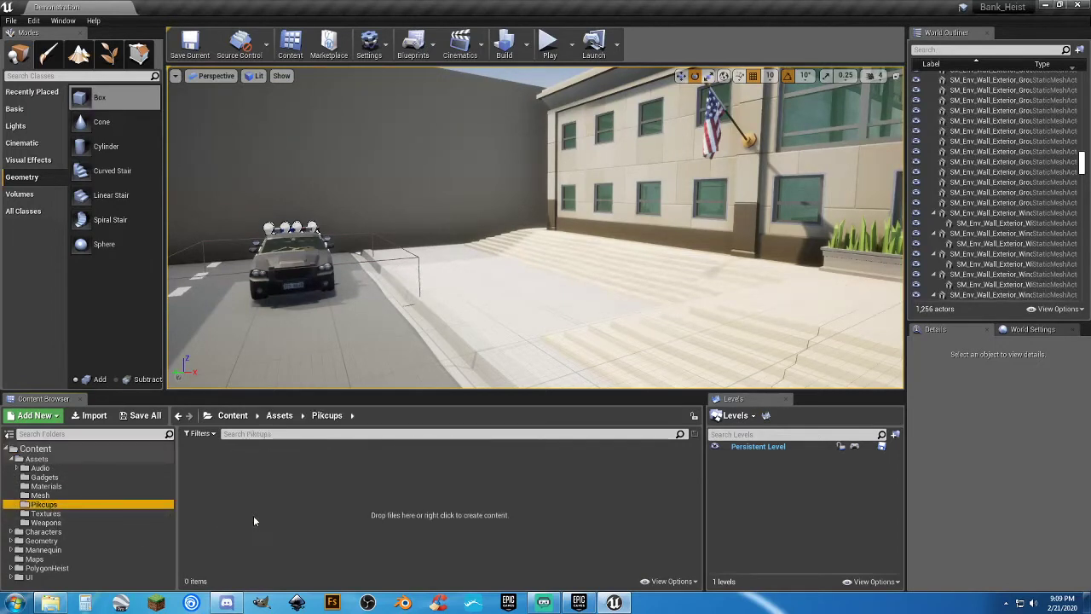
right_click(250, 471)
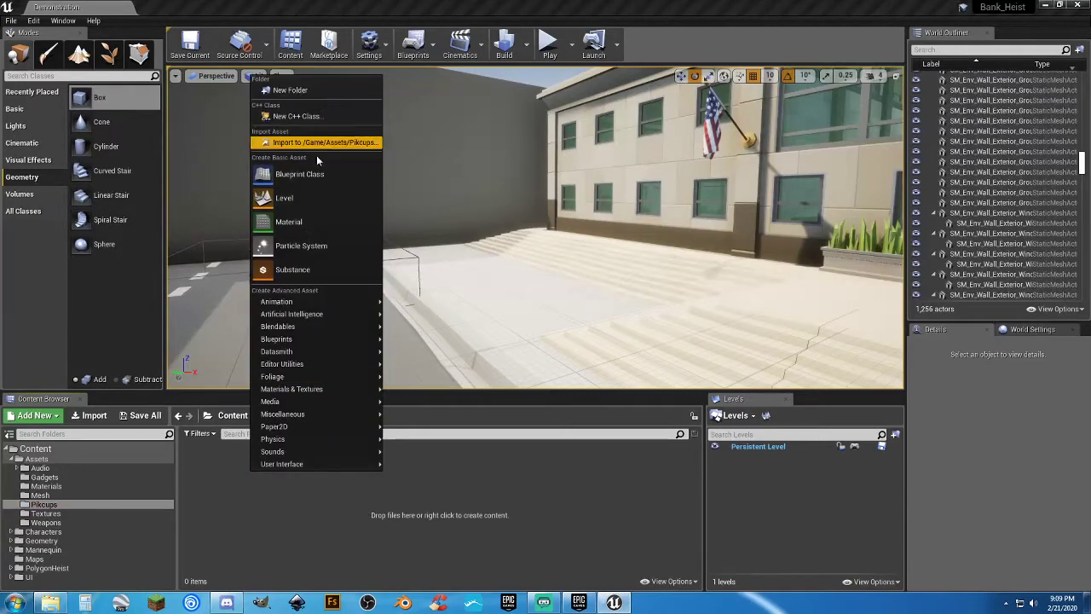
left_click(319, 175)
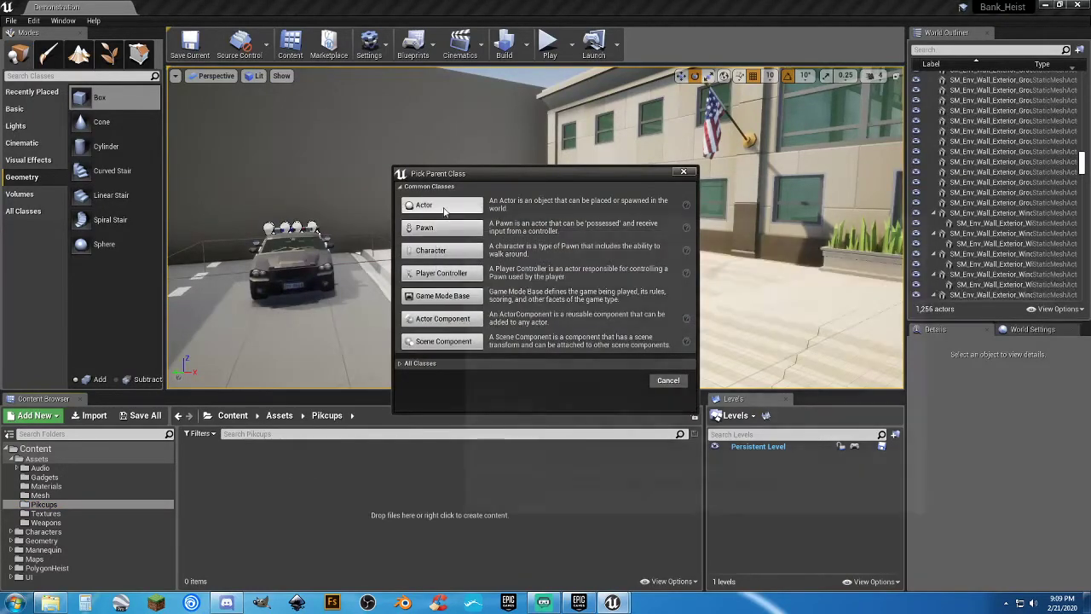
left_click(447, 206)
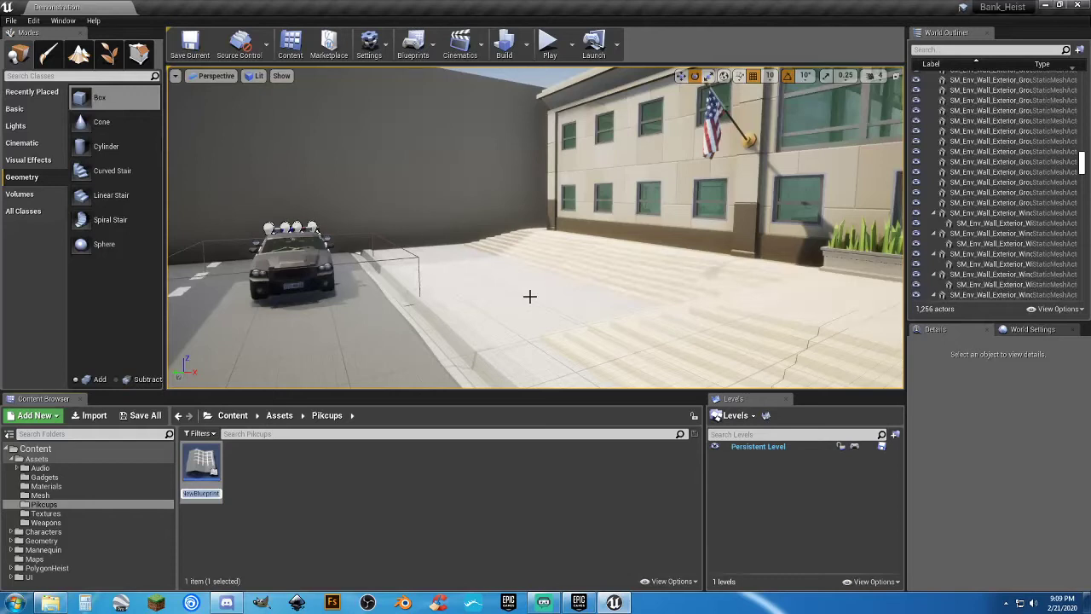
type("Clock")
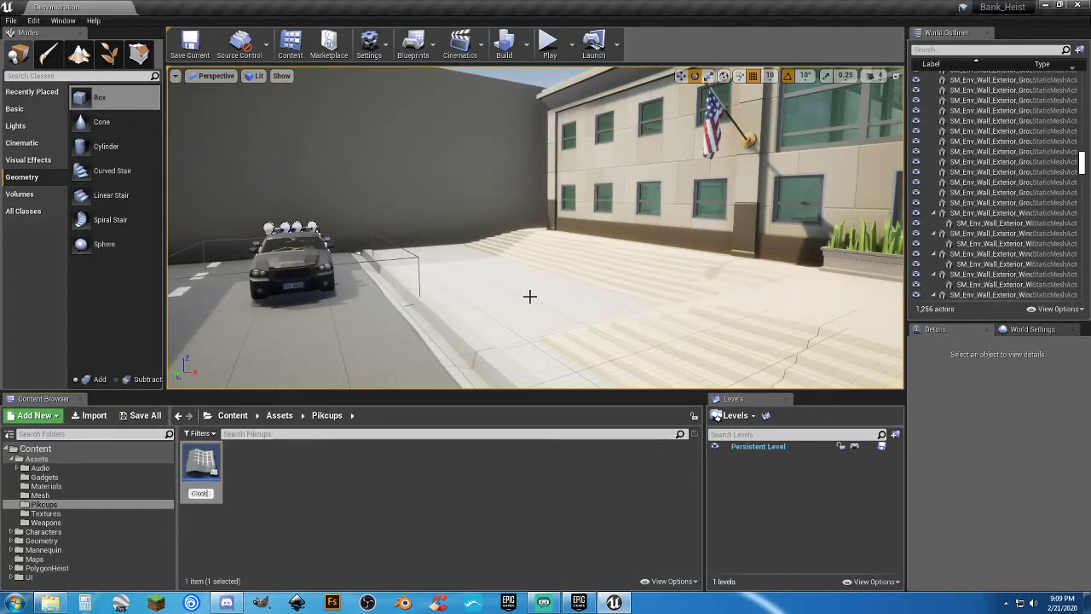
key("Return")
key("BackSpace")
key("BackSpace")
key("BackSpace")
type("ock_PU")
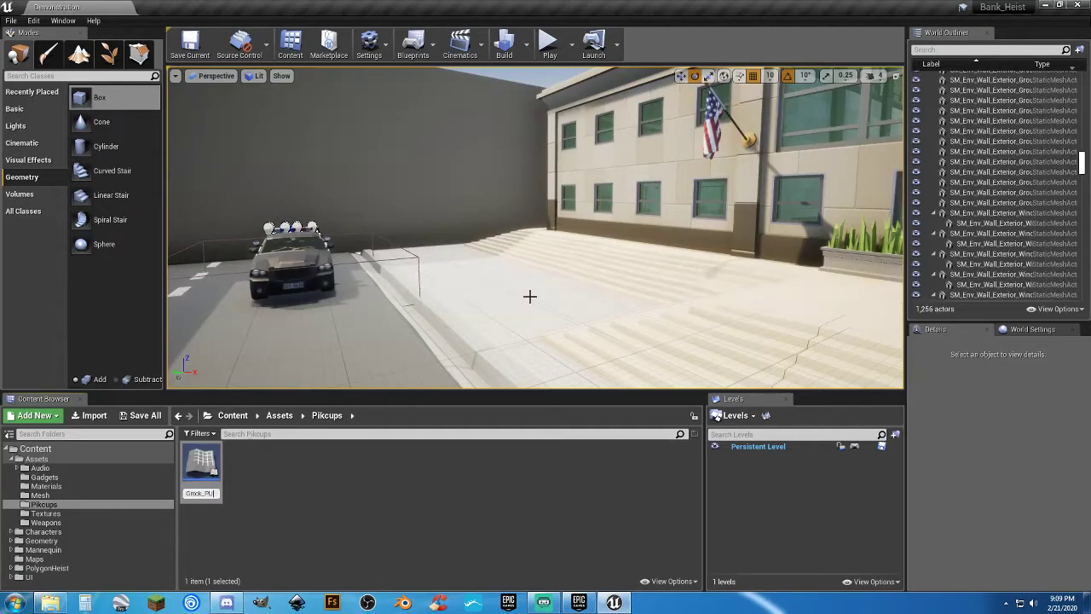
key("Return")
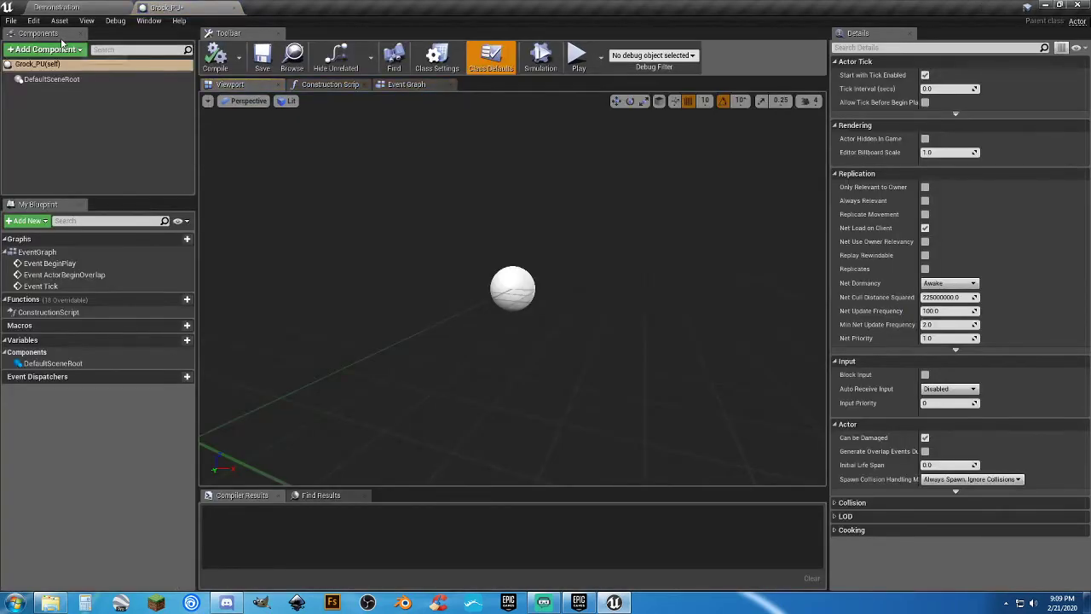
Select SM_Wep_PistolSwat_01 in PolygonHeist > Meshes > Weapons, then return to the Grock_PU editor.
left_click(62, 8)
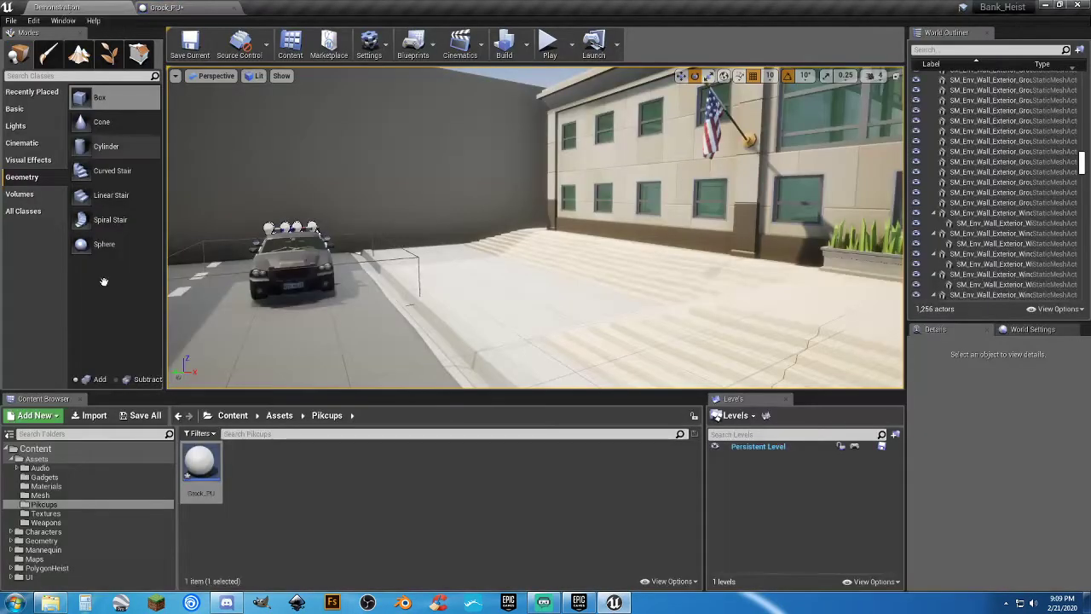
left_click(10, 567)
scroll(37, 558, "down", 1)
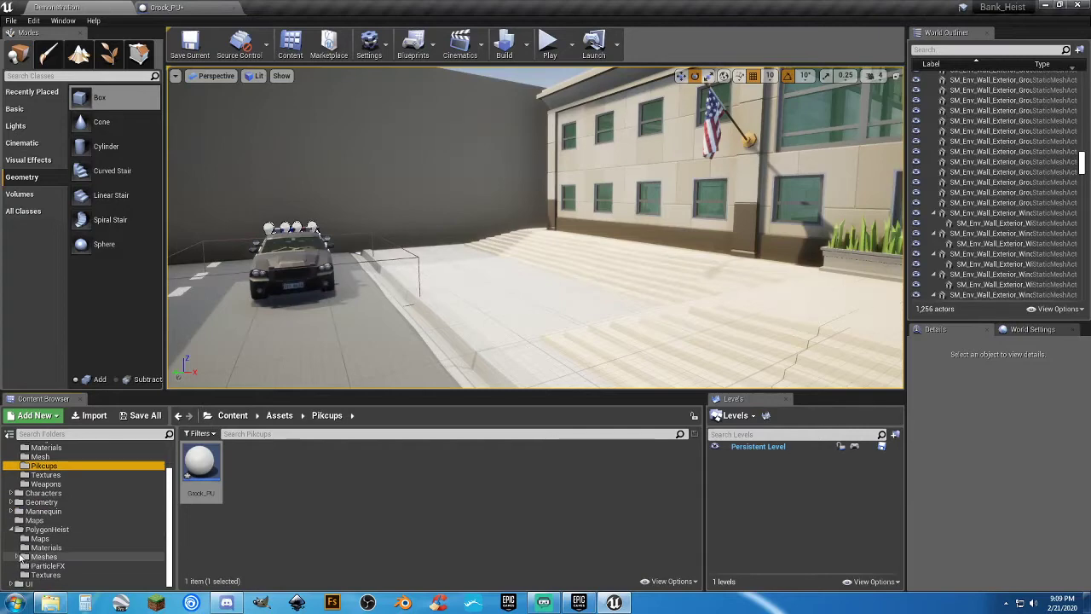
left_click(17, 556)
scroll(18, 558, "down", 2)
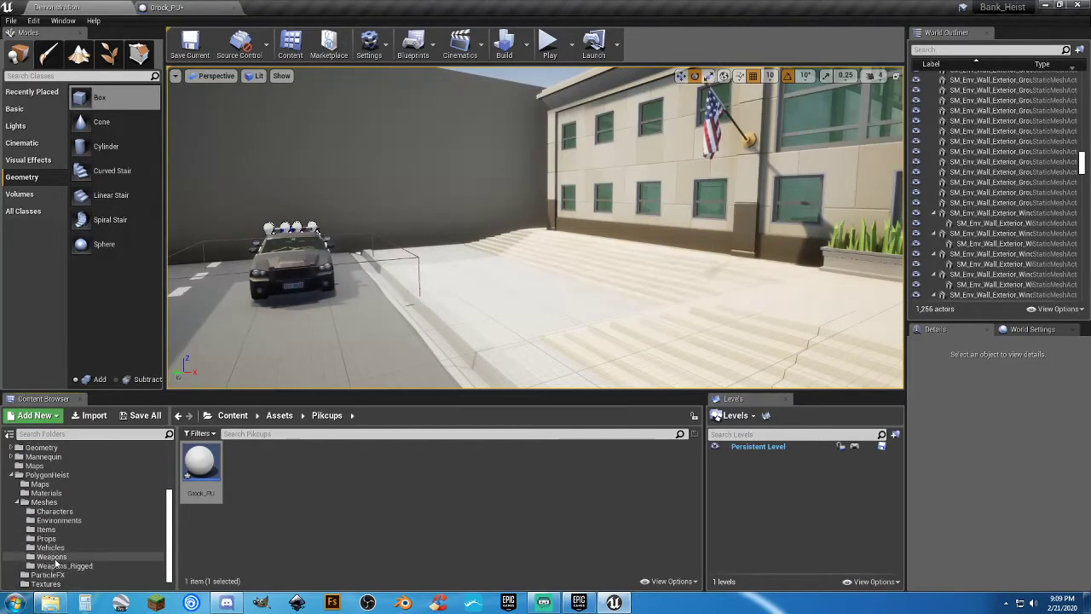
left_click(51, 557)
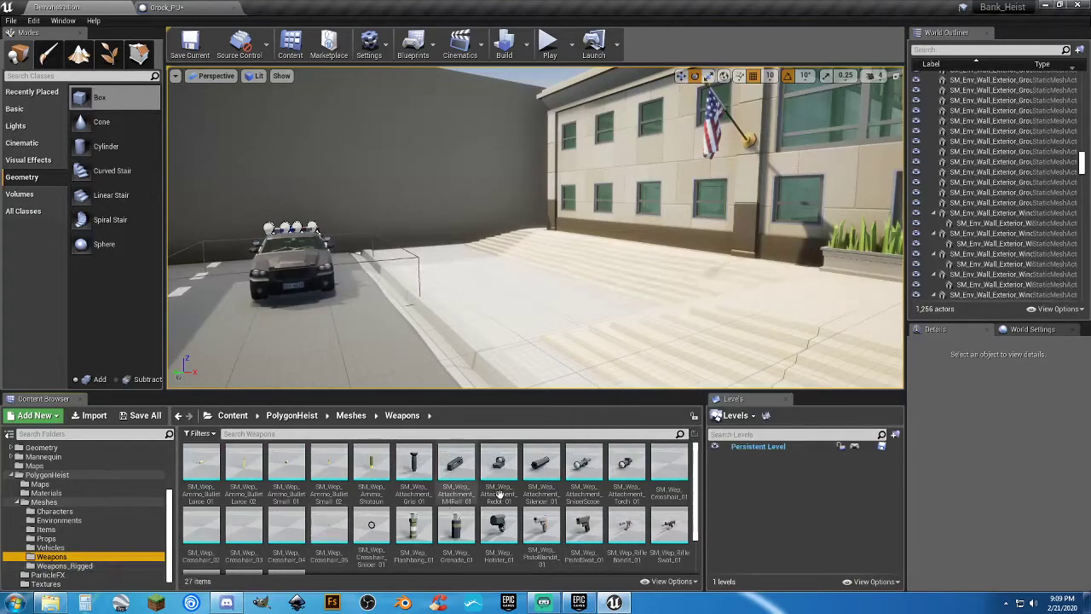
scroll(632, 511, "down", 2)
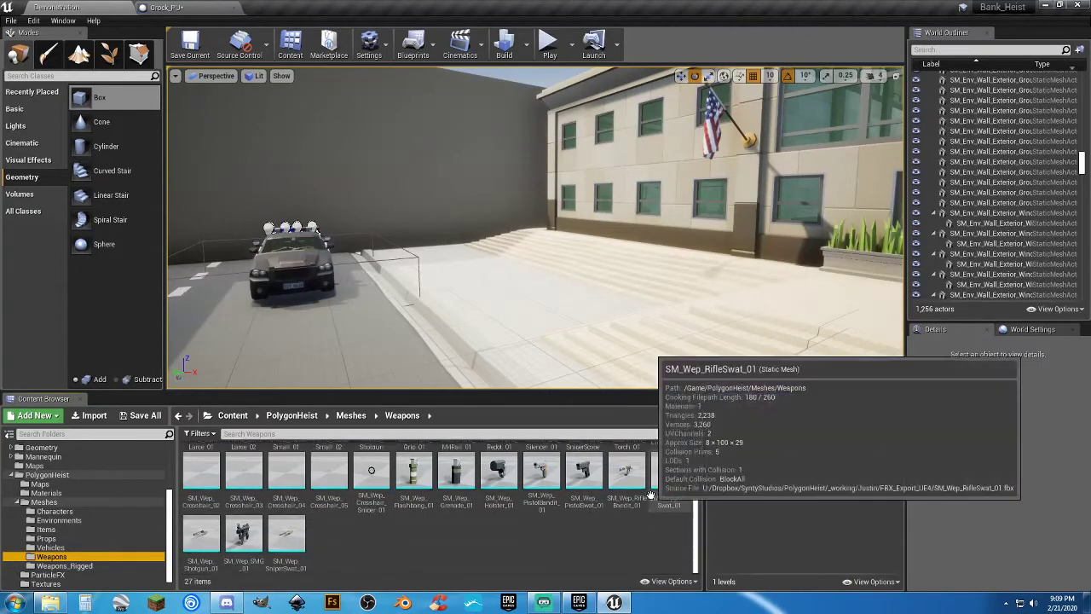
scroll(627, 524, "up", 1)
left_click(602, 522)
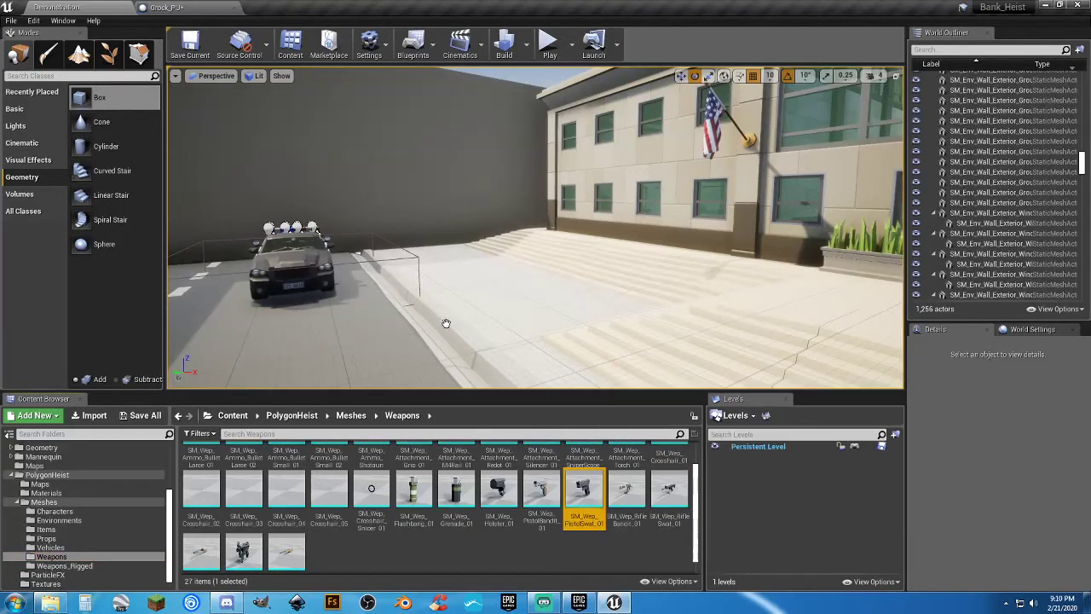
left_click(192, 7)
Add a static mesh component named Pistol to Grock_PU and compile.
left_click(44, 49)
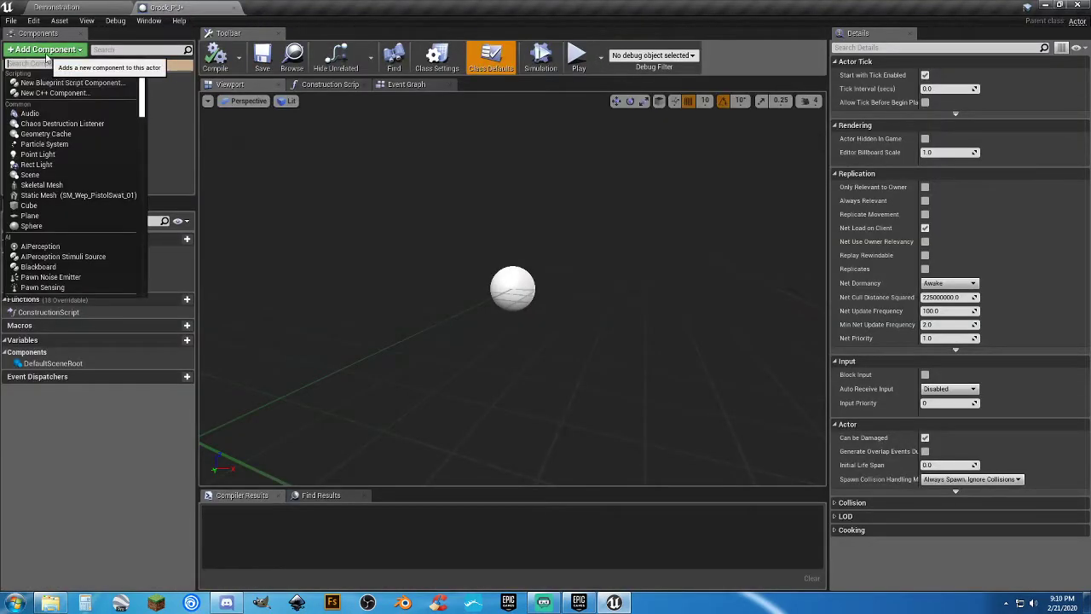
left_click(85, 195)
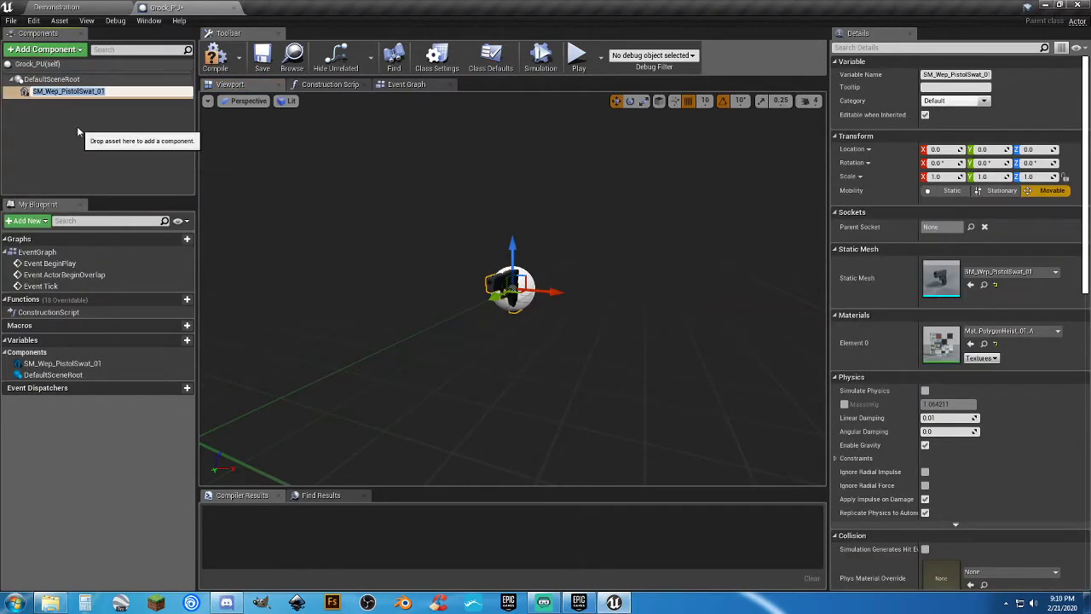
type("Pistol")
key("Return")
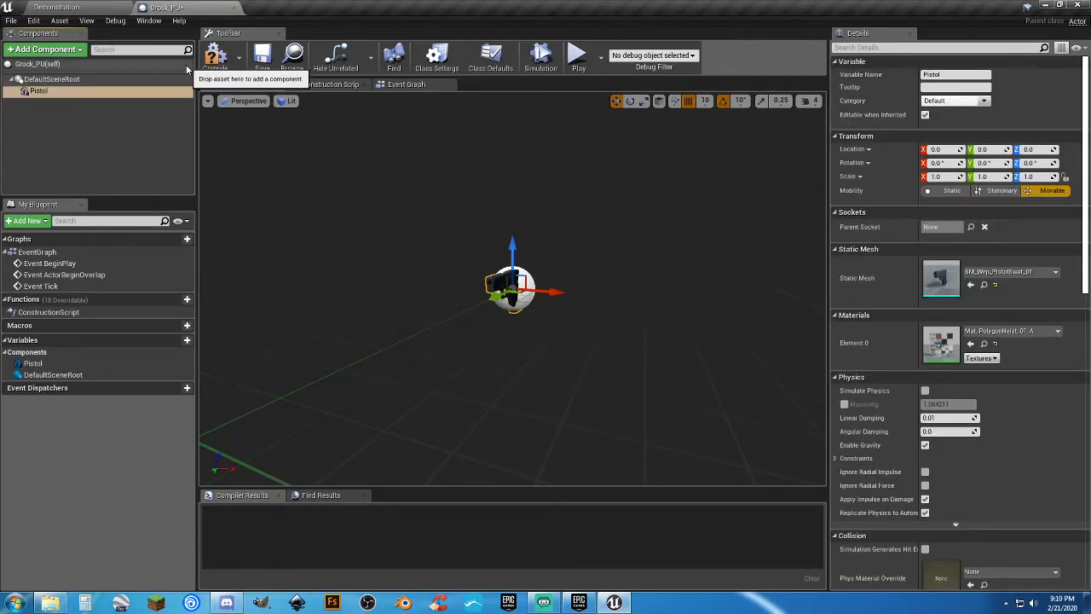
left_click(216, 56)
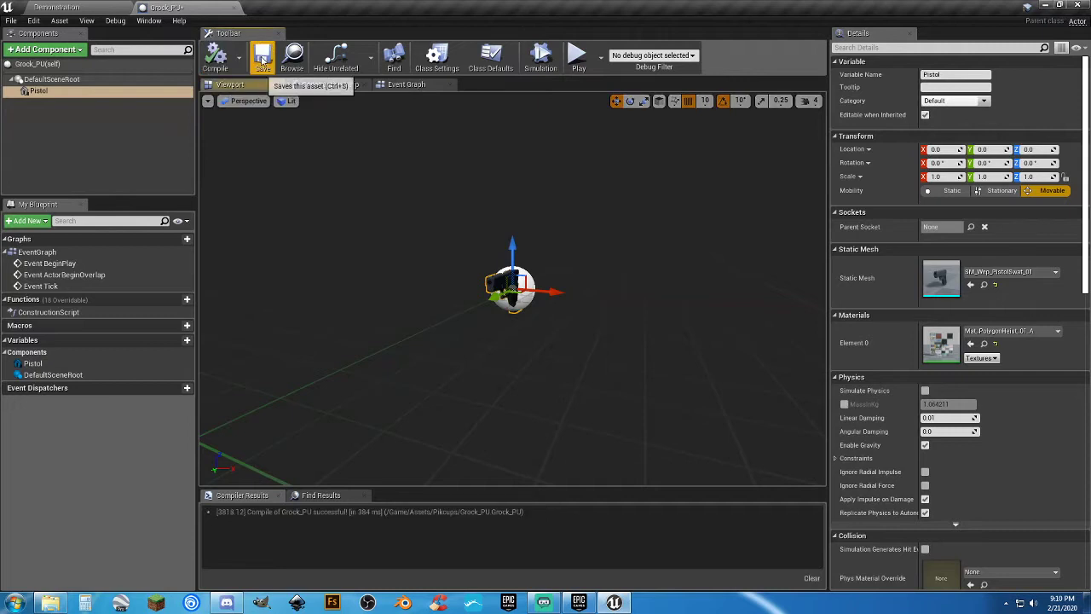
Rotate the pistol to 180/90/180 and recompile the blueprint.
left_click(629, 100)
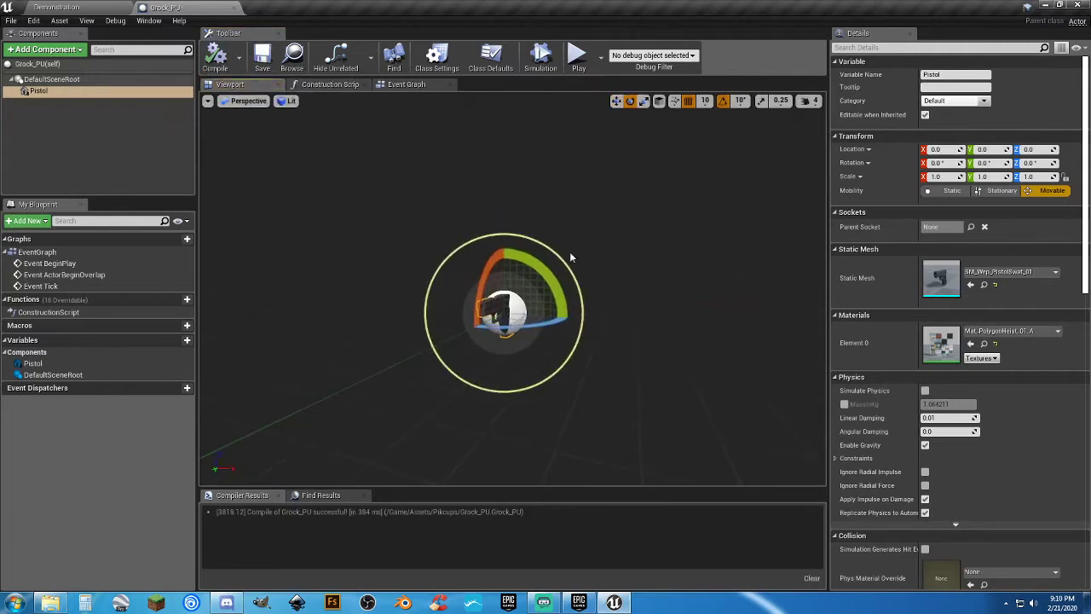
left_click_drag(556, 283, 530, 235)
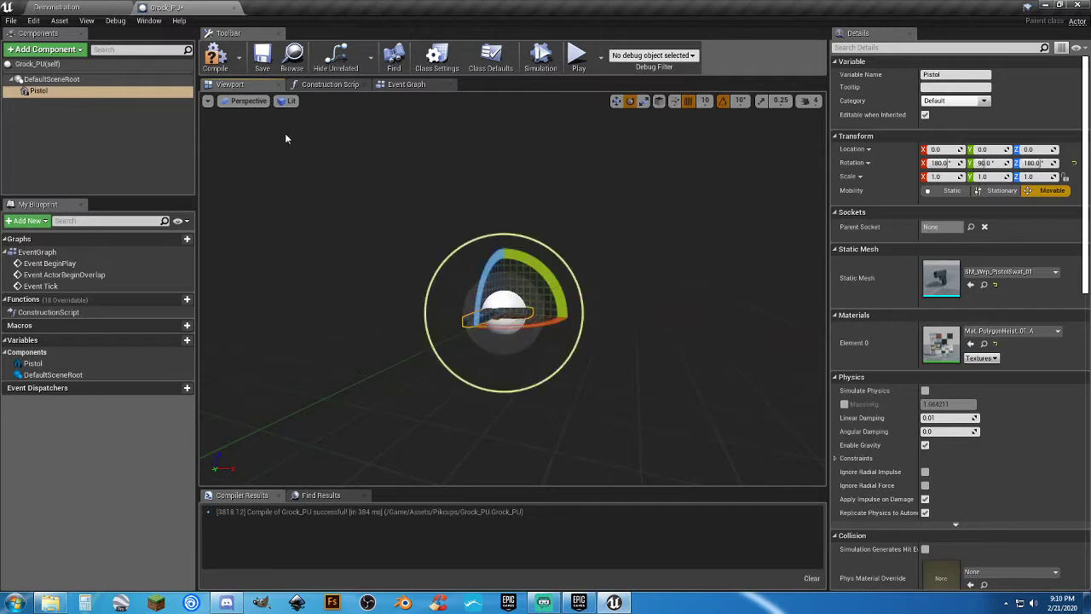
left_click(218, 60)
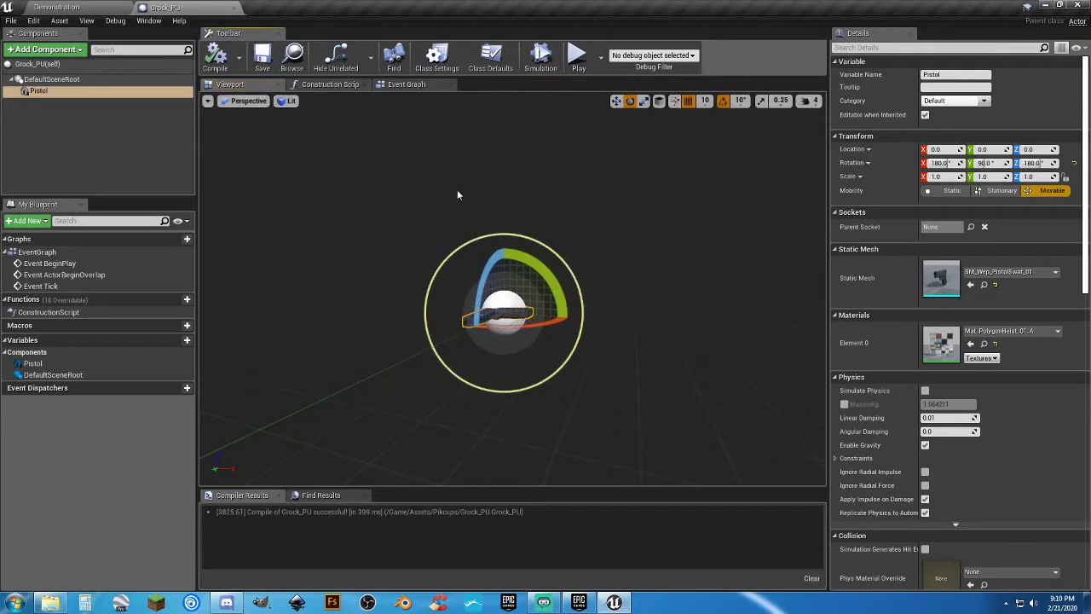
right_click_drag(457, 194, 427, 232)
right_click_drag(567, 310, 460, 198)
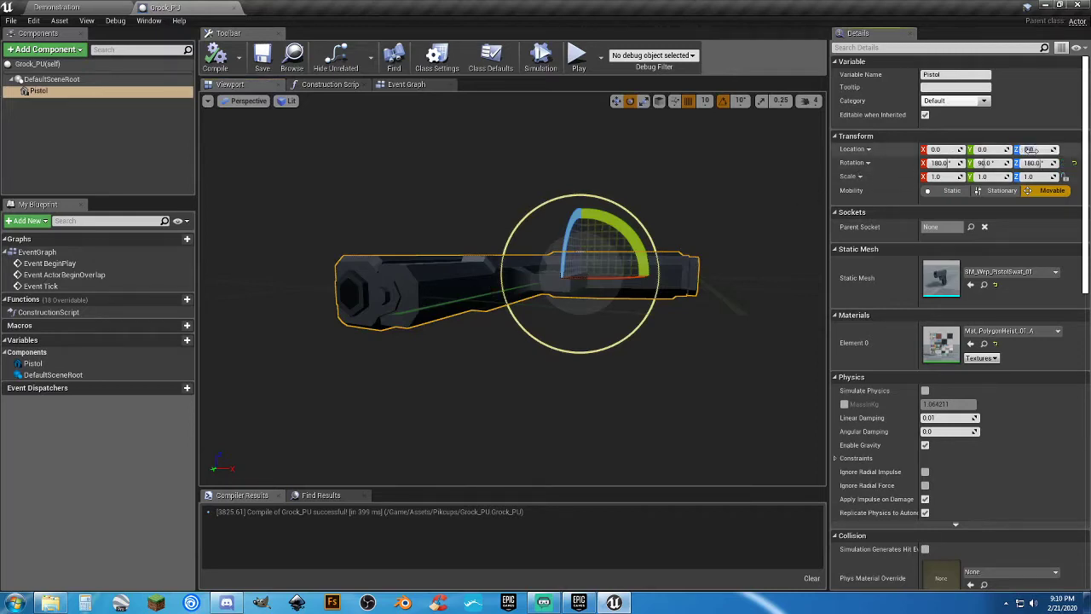
Set the pistol's Location Z to 2.0 and compile the blueprint.
left_click_drag(1031, 149, 1044, 149)
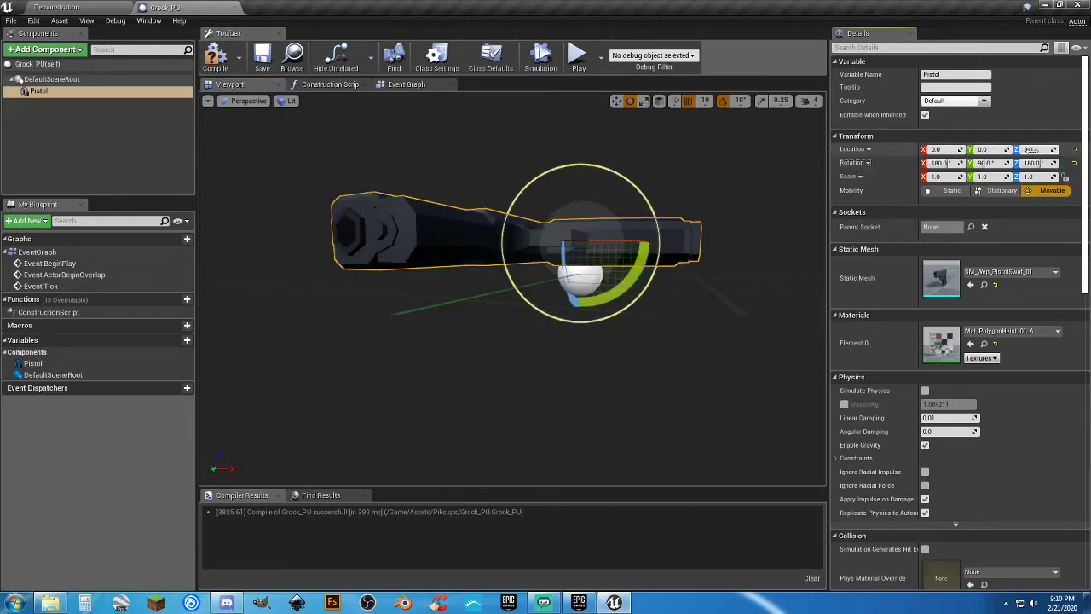
left_click_drag(1030, 149, 1018, 149)
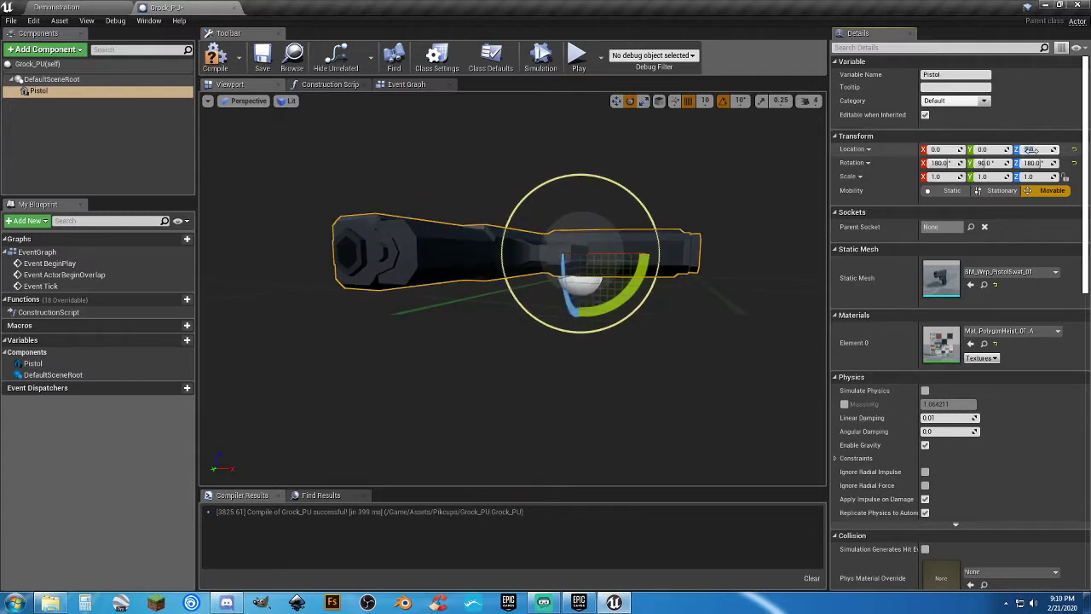
left_click_drag(1030, 150, 1031, 150)
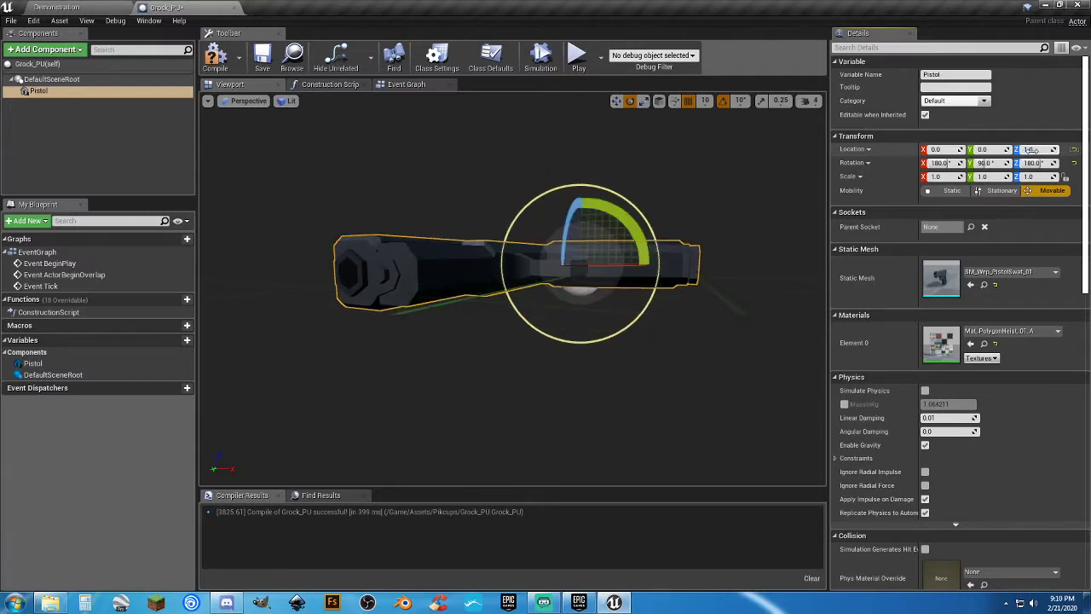
left_click_drag(1030, 150, 1031, 150)
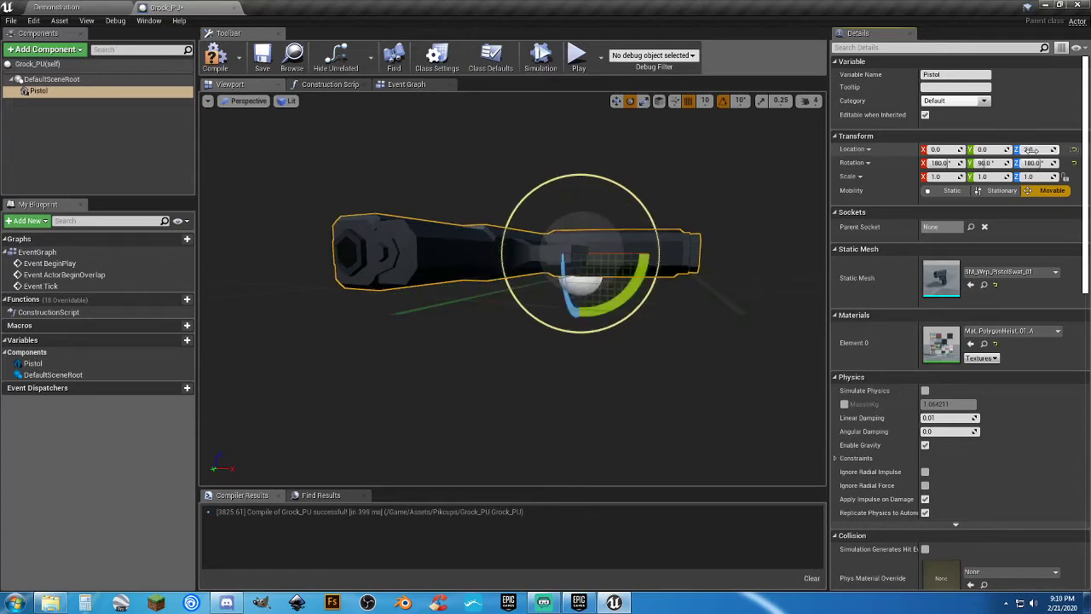
key("s")
right_click_drag(645, 294, 639, 271)
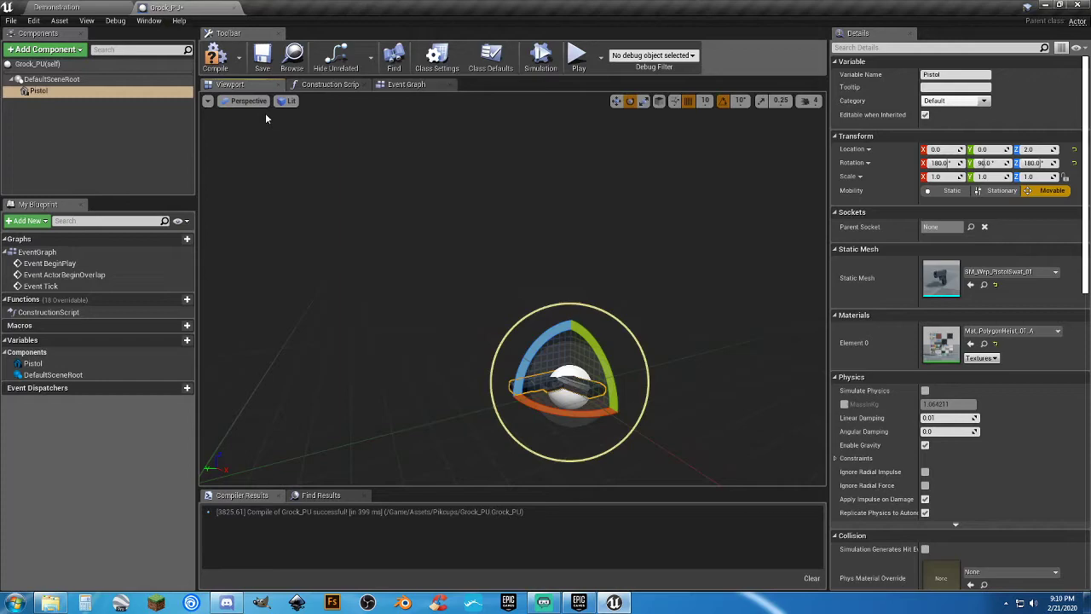
left_click(209, 62)
Save Grock_PU and add a Box Collision component.
left_click(256, 60)
left_click(113, 119)
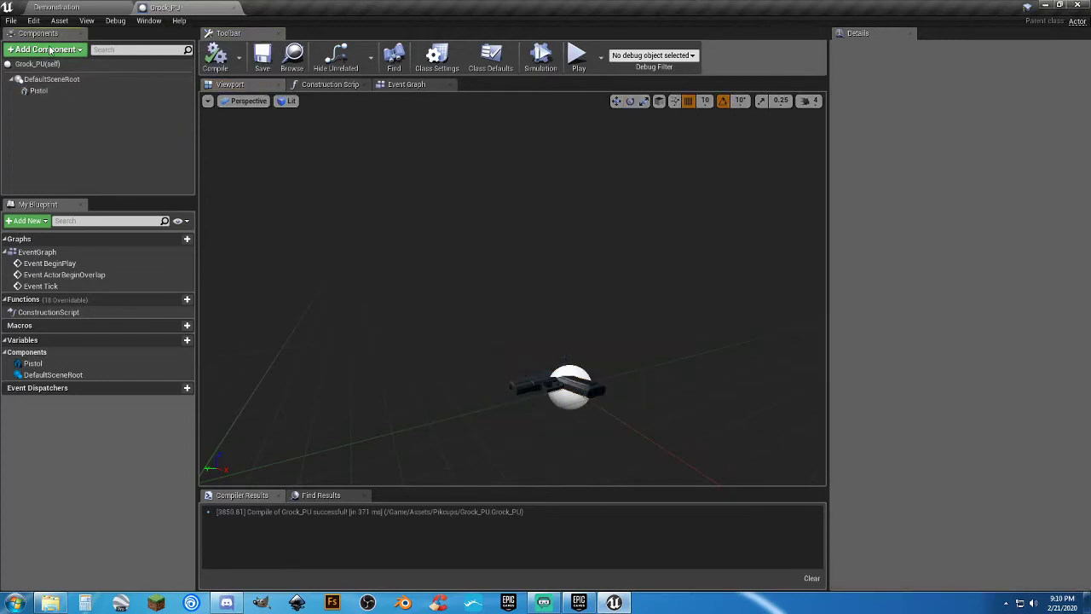
left_click(51, 50)
type("box")
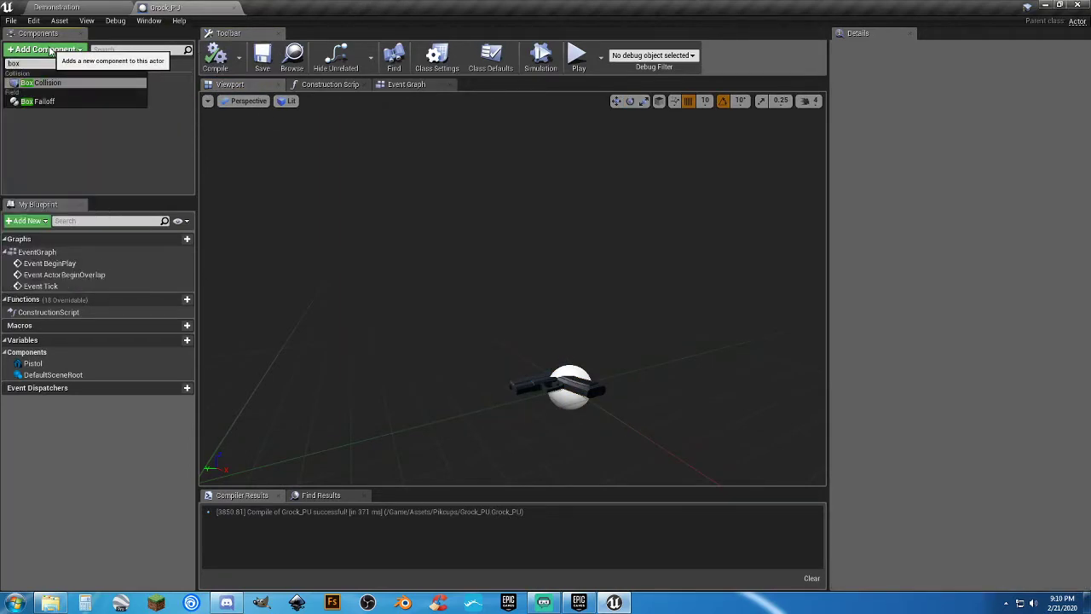
key("Return")
left_click(141, 128)
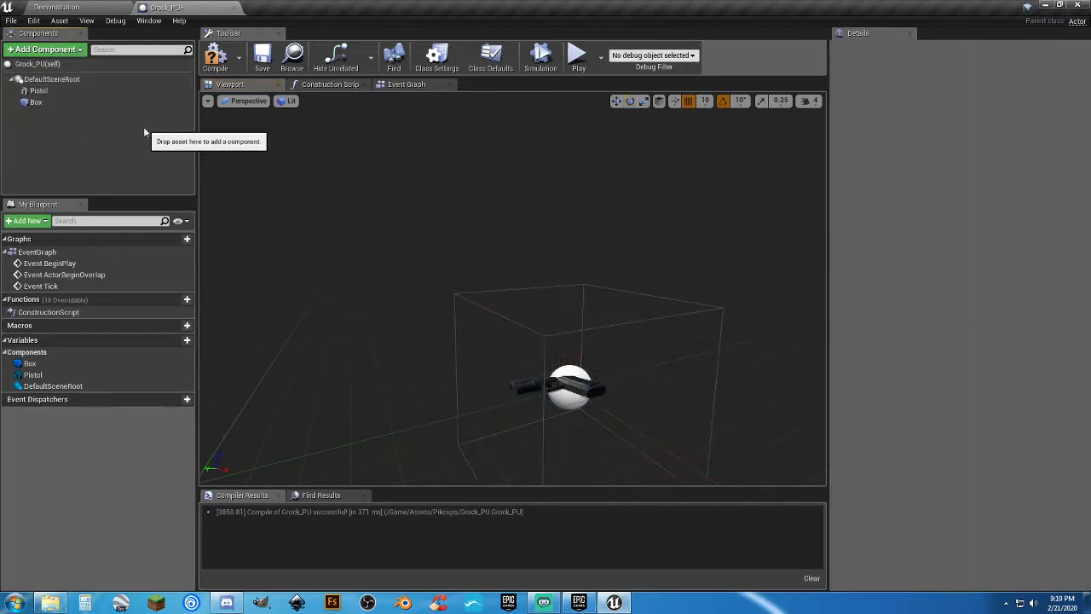
Raise the Box component above the pistol and set its Z scale to 0.5.
left_click(36, 102)
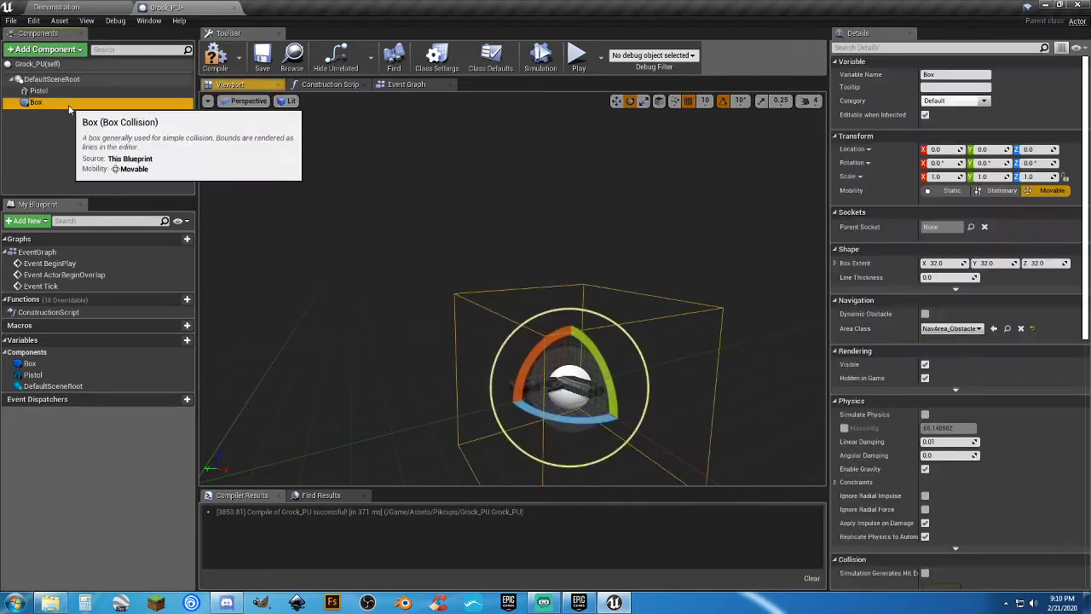
left_click(615, 101)
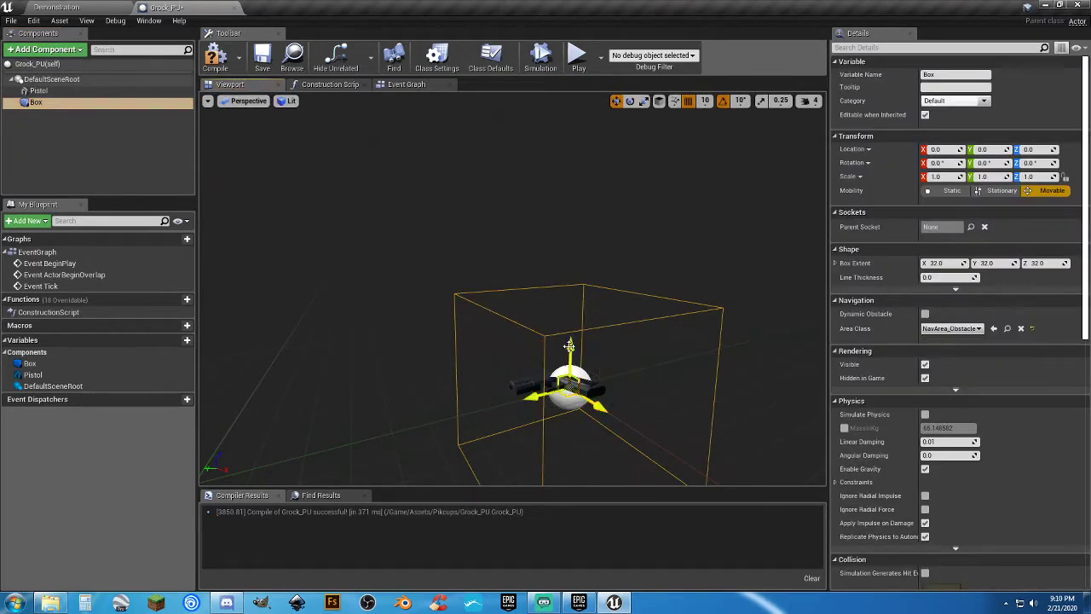
left_click_drag(574, 327, 570, 330)
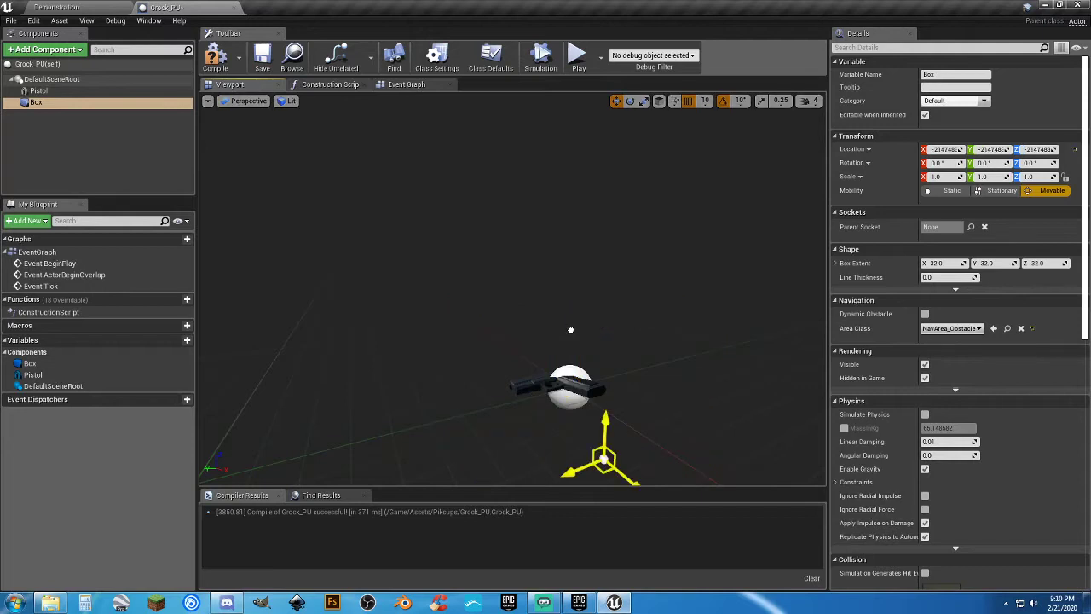
left_click(82, 128)
key("ctrl+z")
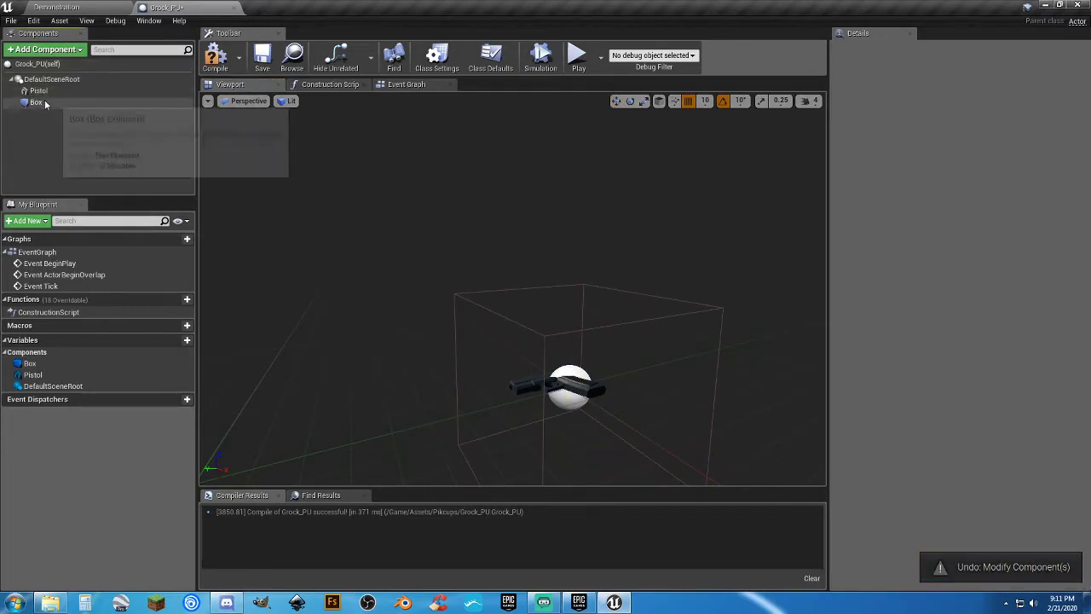
left_click(36, 102)
left_click_drag(571, 347, 572, 262)
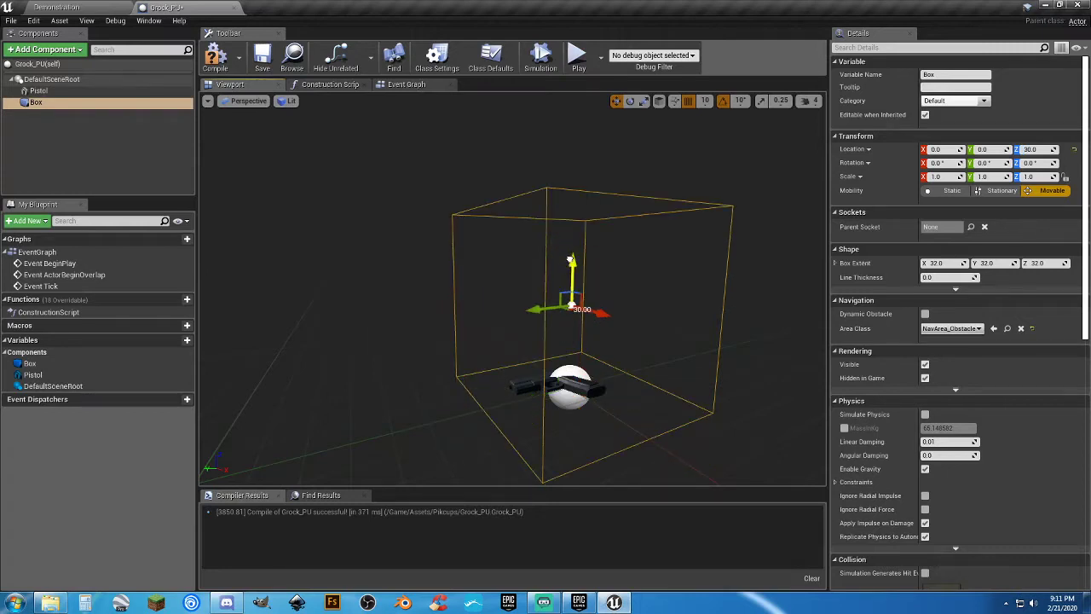
left_click(1034, 177)
type("0.5")
key("Return")
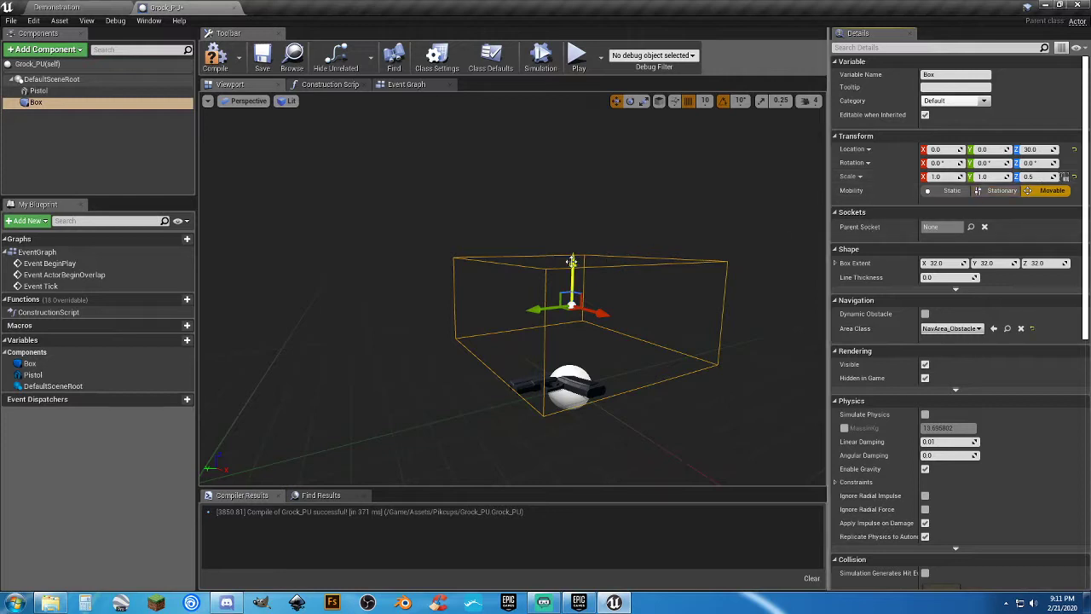
Move the box to location 0/10/10, compile, and close the Grock_PU editor.
left_click_drag(571, 260, 577, 308)
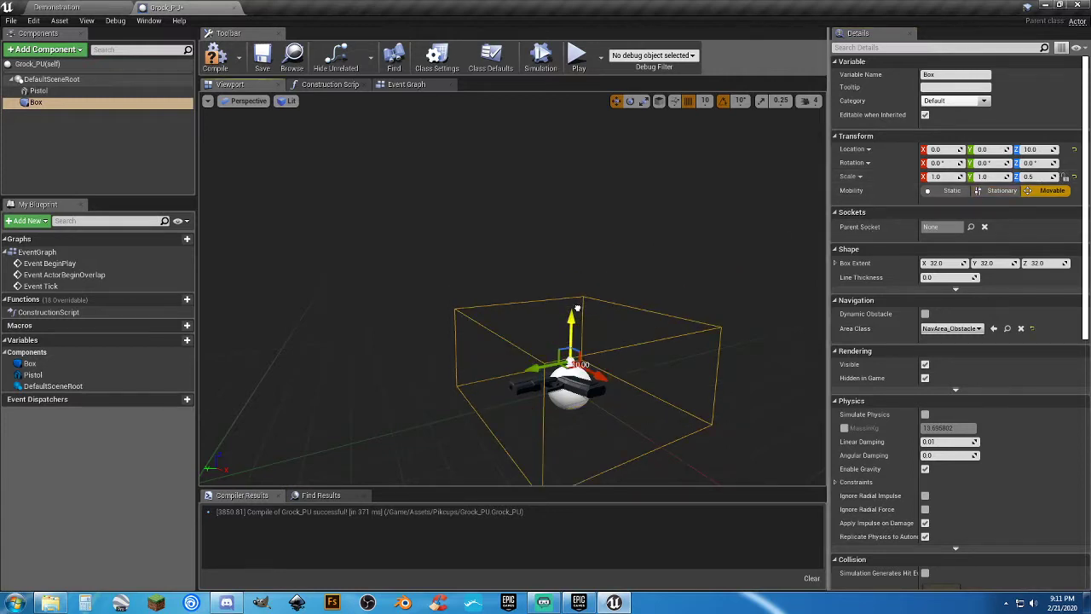
right_click_drag(577, 308, 490, 298)
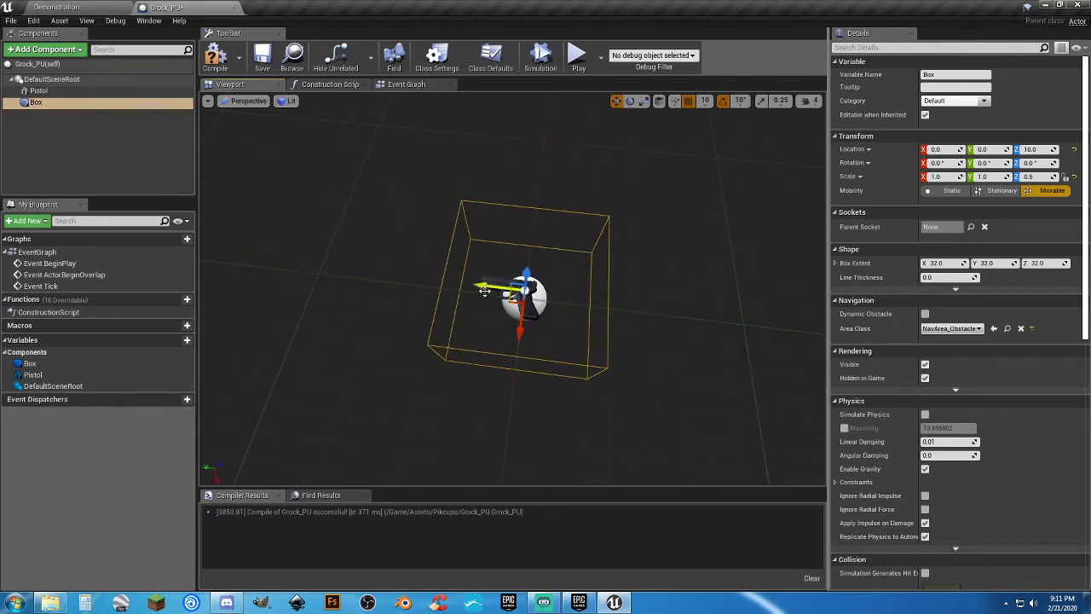
left_click_drag(477, 284, 458, 282)
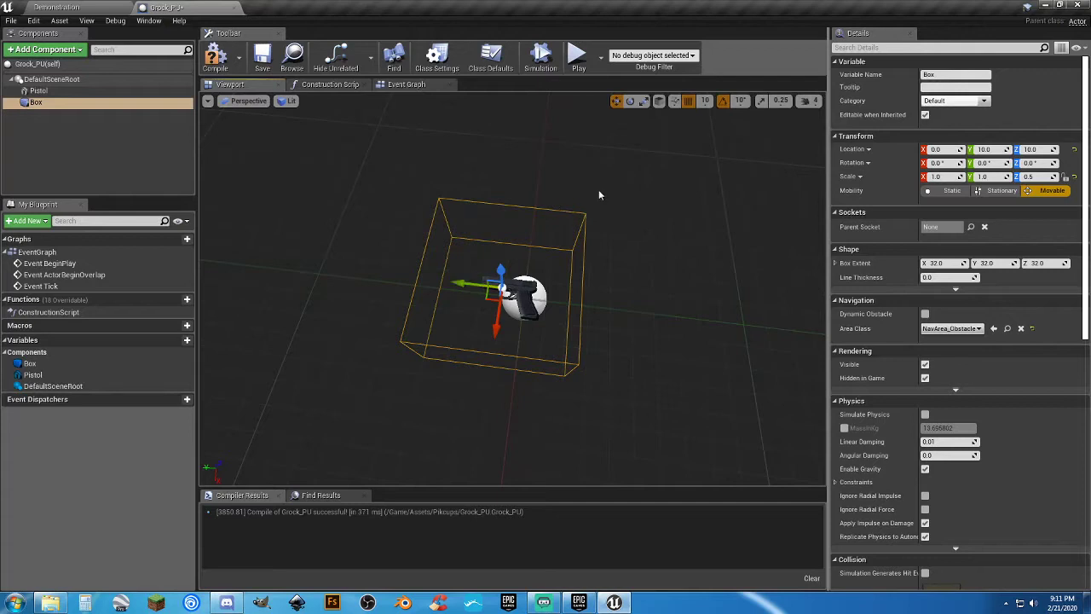
left_click(223, 58)
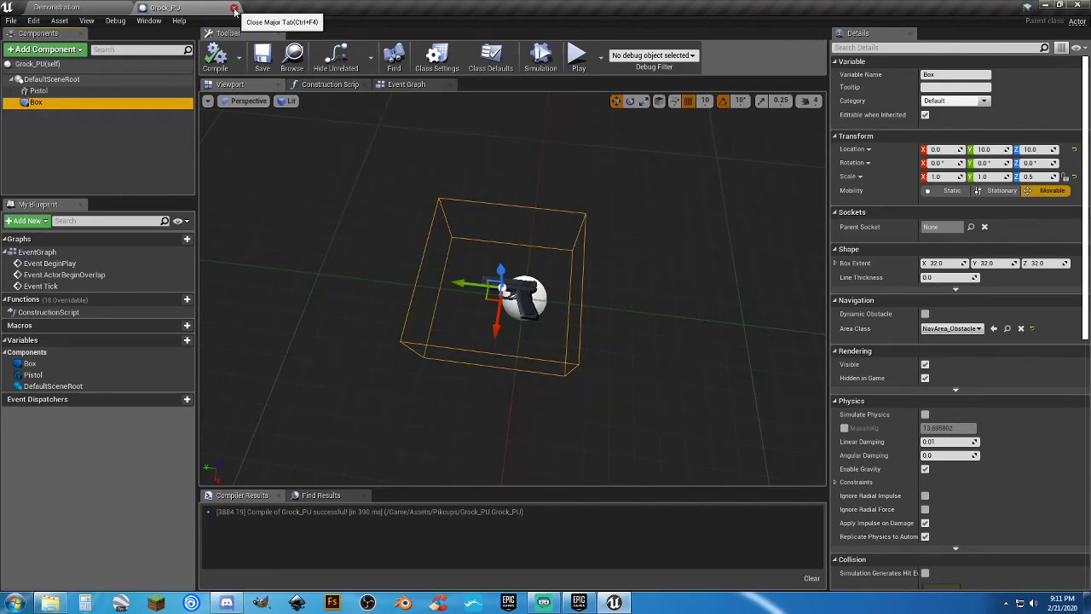
left_click(235, 8)
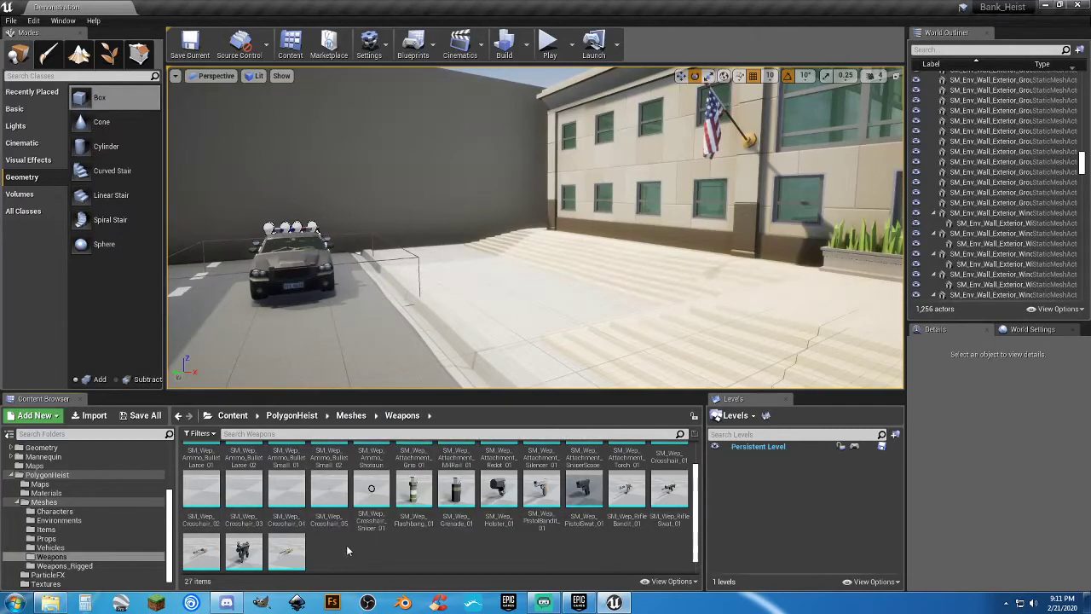
scroll(346, 544, "up", 2)
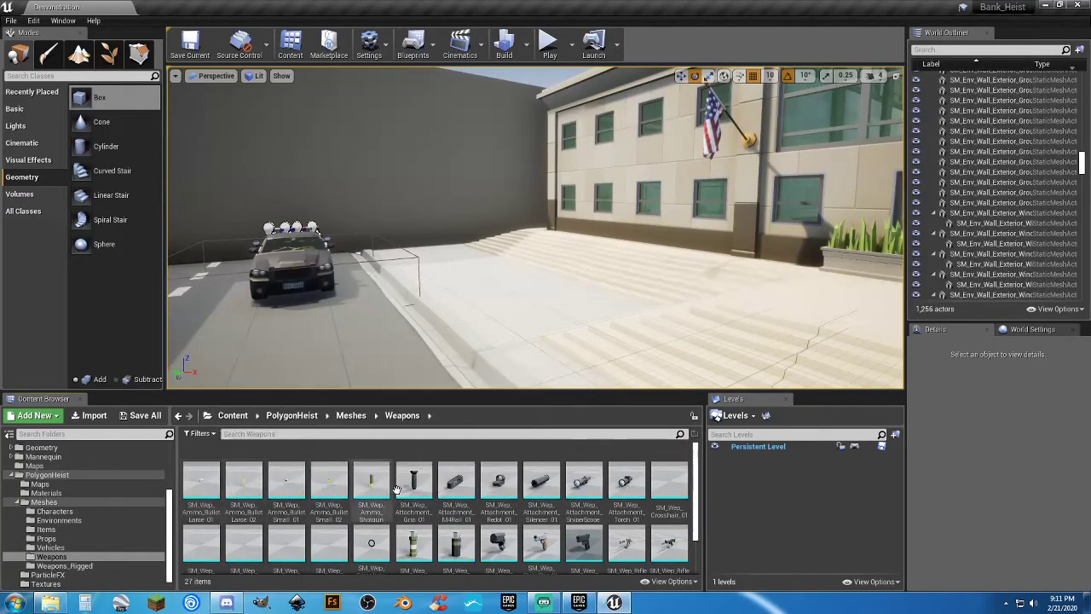
Open the SM_Wep_Ammo_BulletSmall_01 mesh, look around its preview, and close it.
left_click(288, 481)
double_click(288, 480)
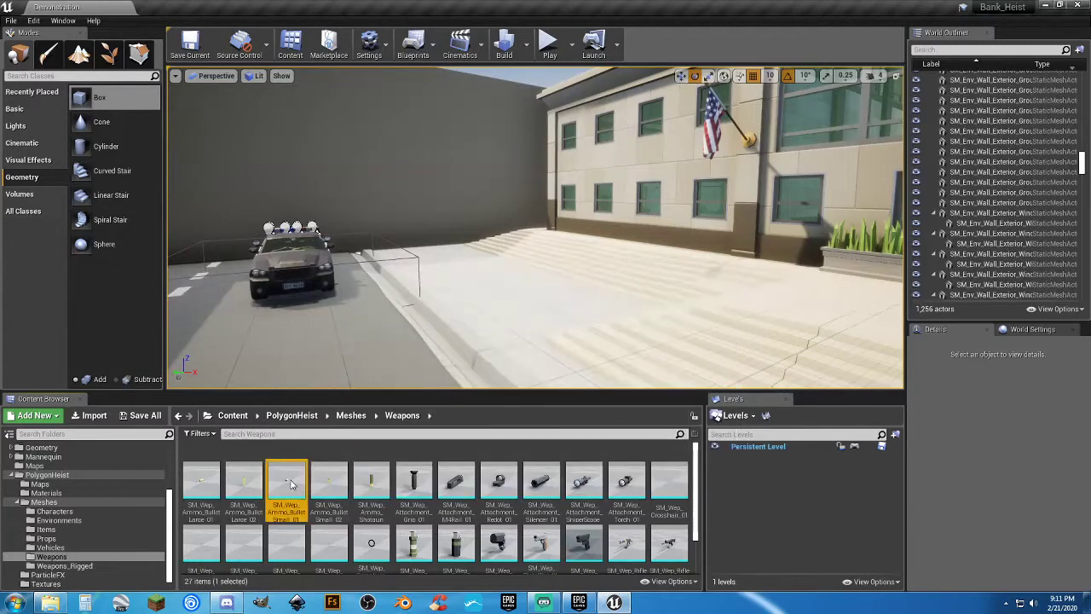
right_click_drag(486, 325, 471, 333)
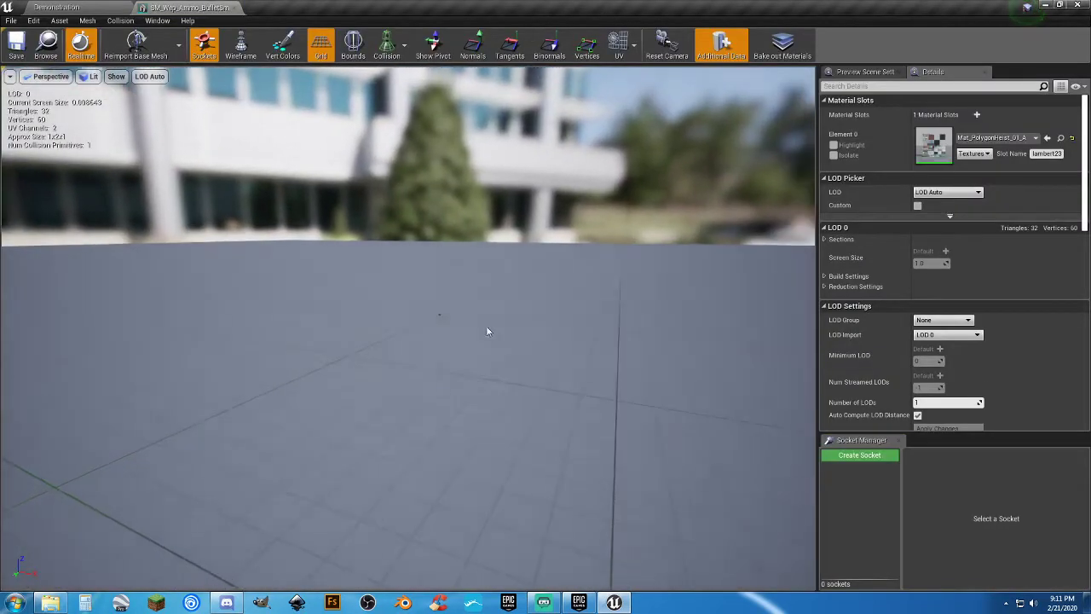
scroll(483, 325, "up", 2)
scroll(483, 325, "down", 1)
left_click_drag(483, 329, 487, 321)
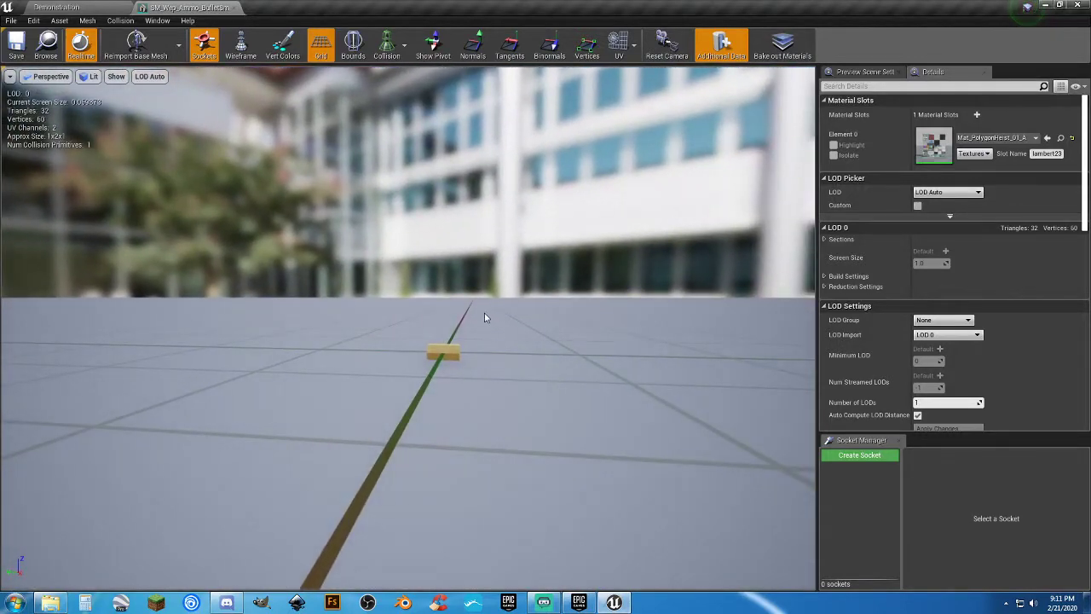
left_click(234, 8)
Show the 66 rigged weapons in the Weapons_Rigged folder.
right_click_drag(406, 254, 442, 295)
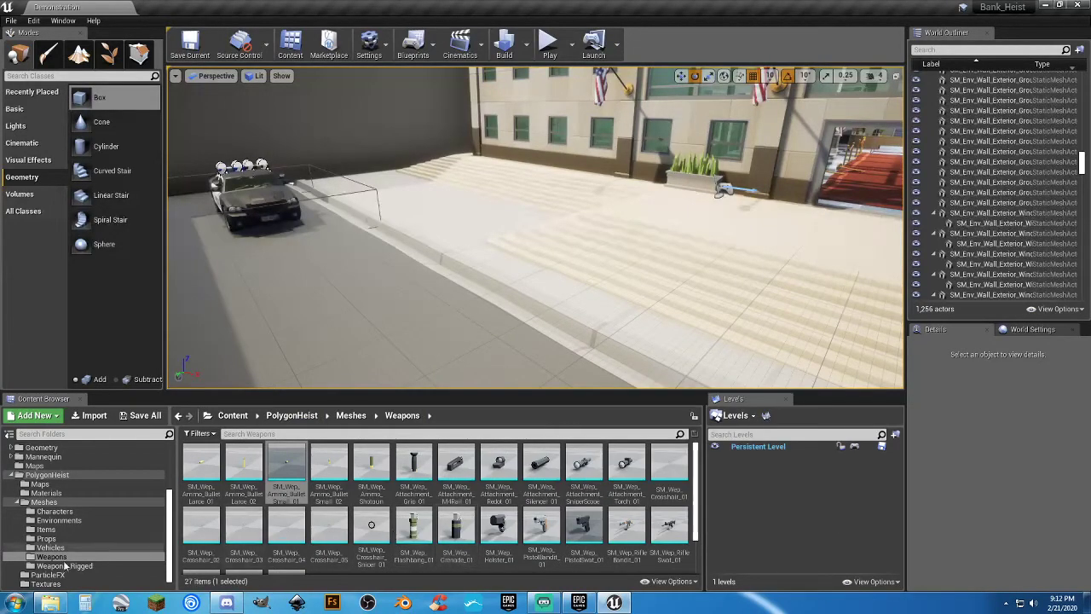
left_click(64, 565)
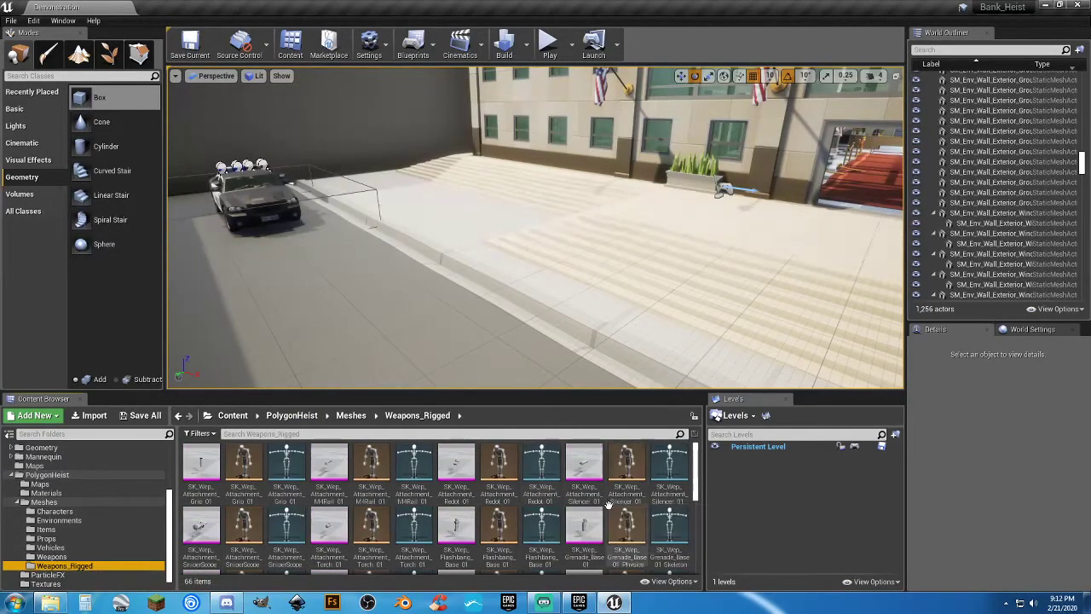
scroll(622, 512, "down", 1)
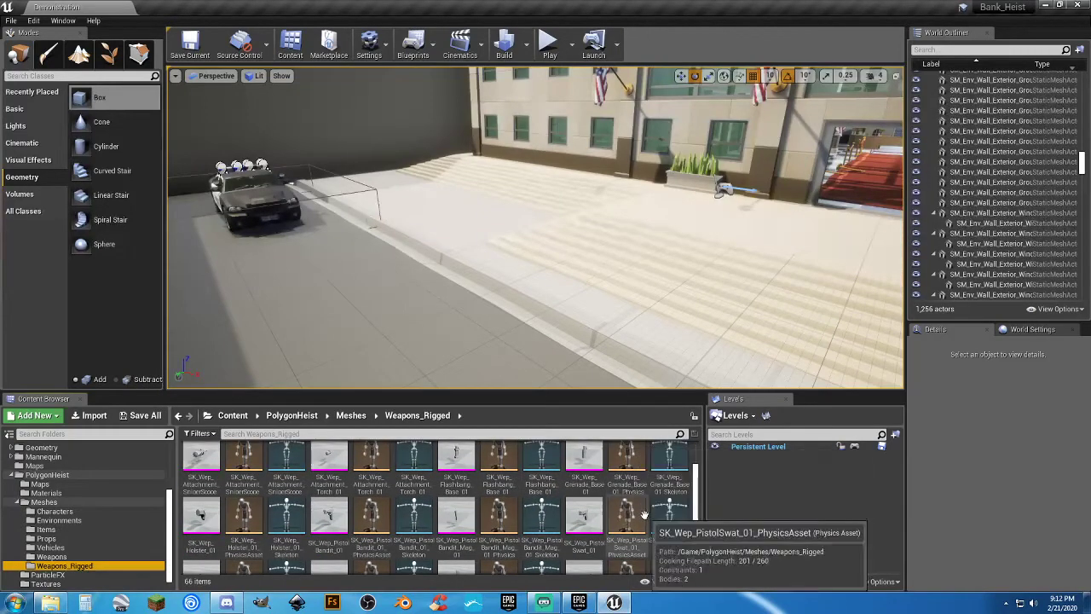
Play-test the level, running the character along the sidewalk onto the road, then stop.
left_click(548, 43)
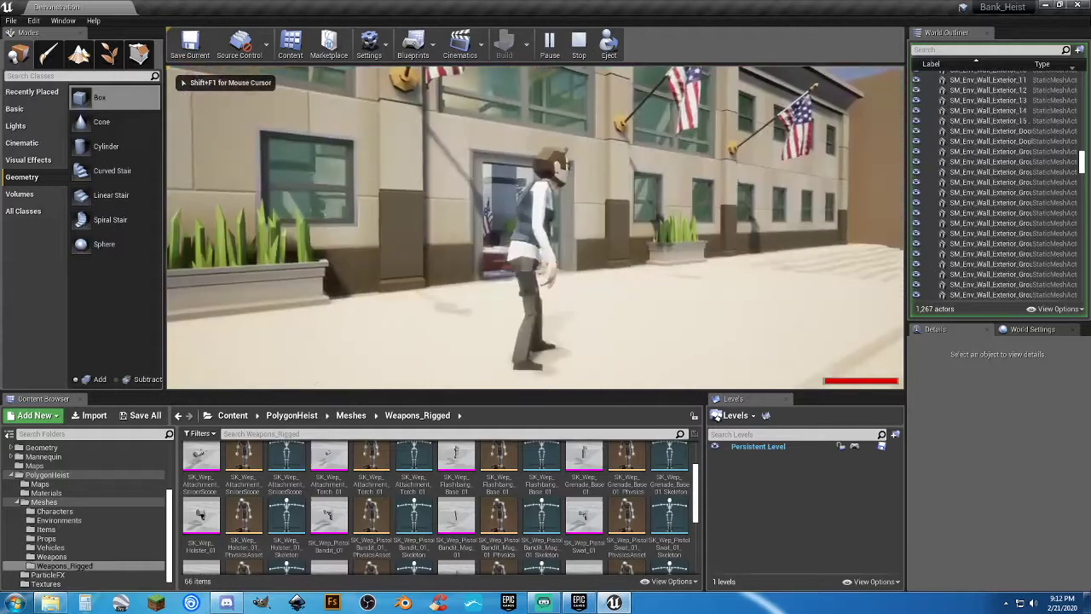
key("w")
key("d")
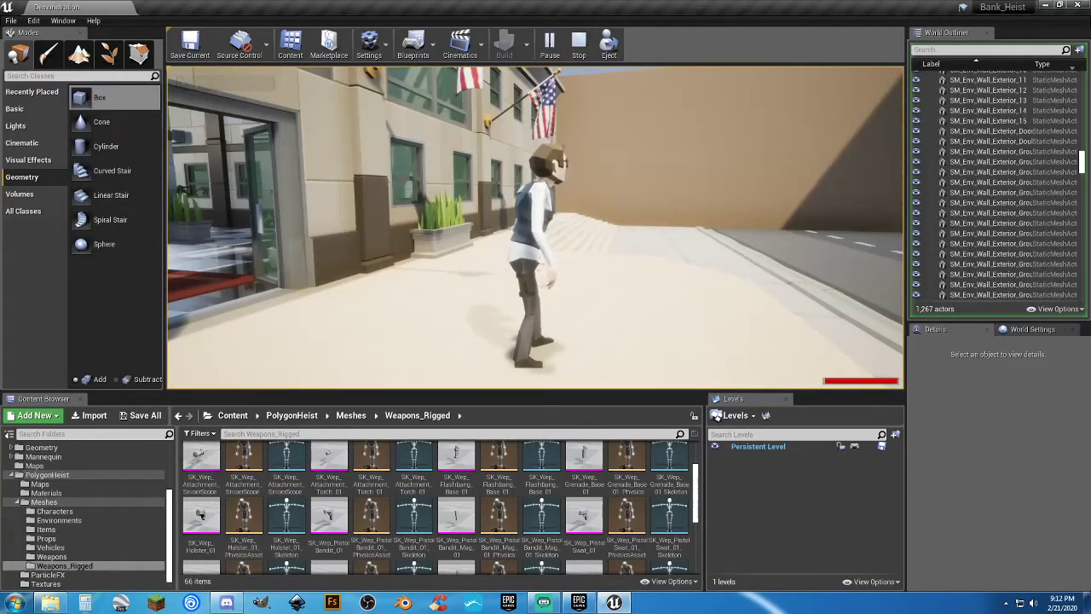
key("w")
key("d")
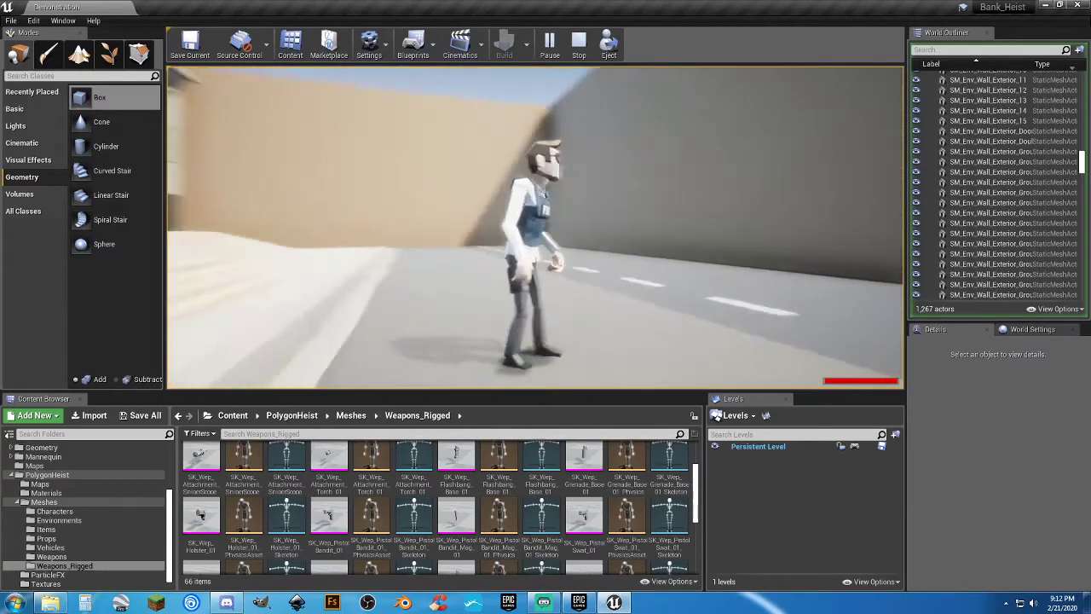
key("s")
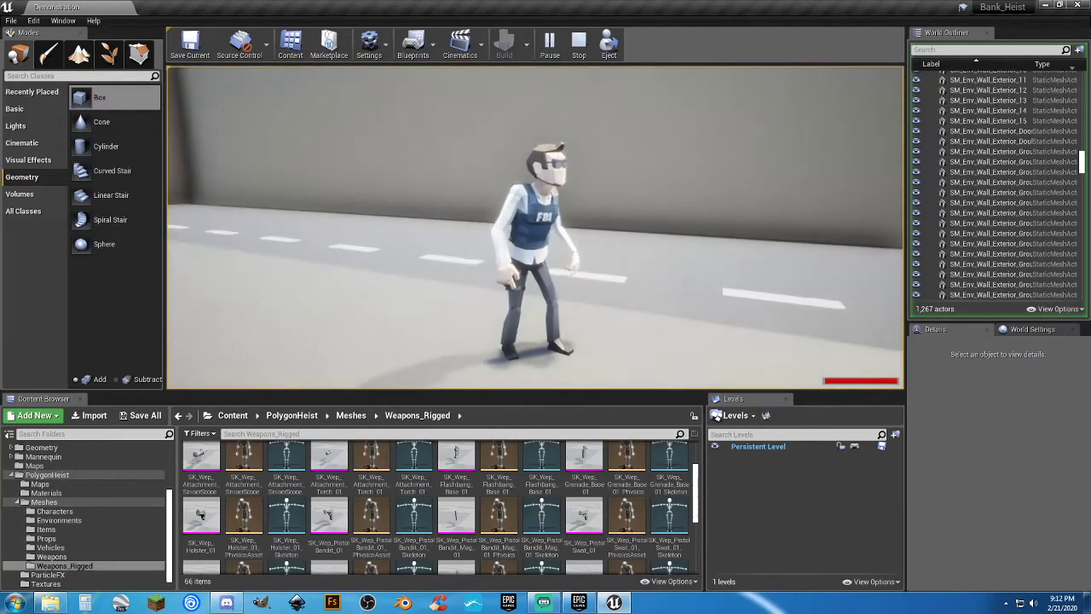
key("Escape")
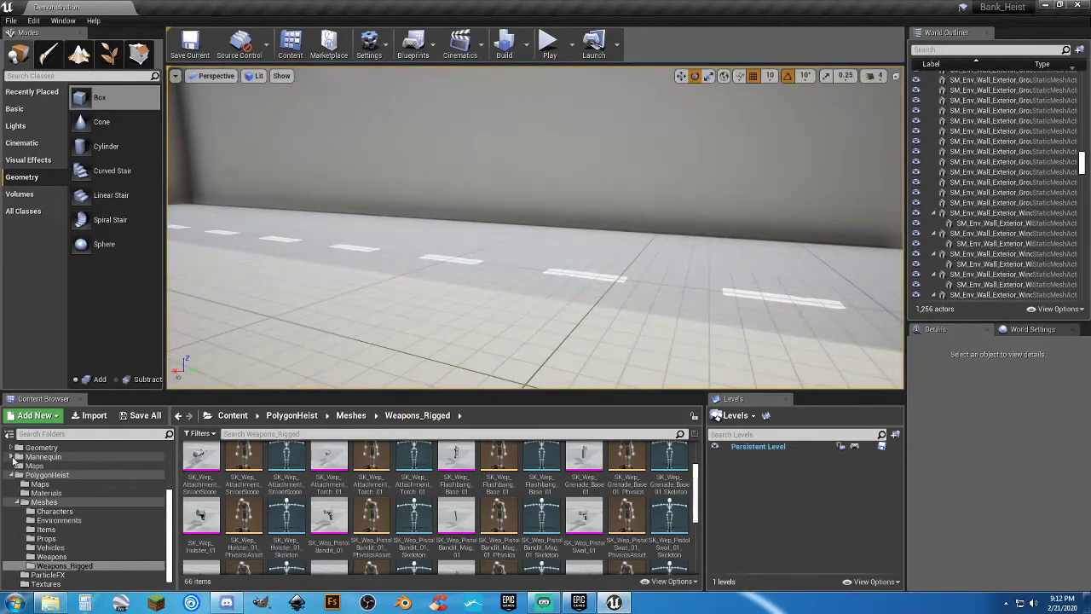
Browse the Unarmed and Armed animation folders under Characters > Animations.
scroll(13, 458, "up", 3)
left_click(11, 494)
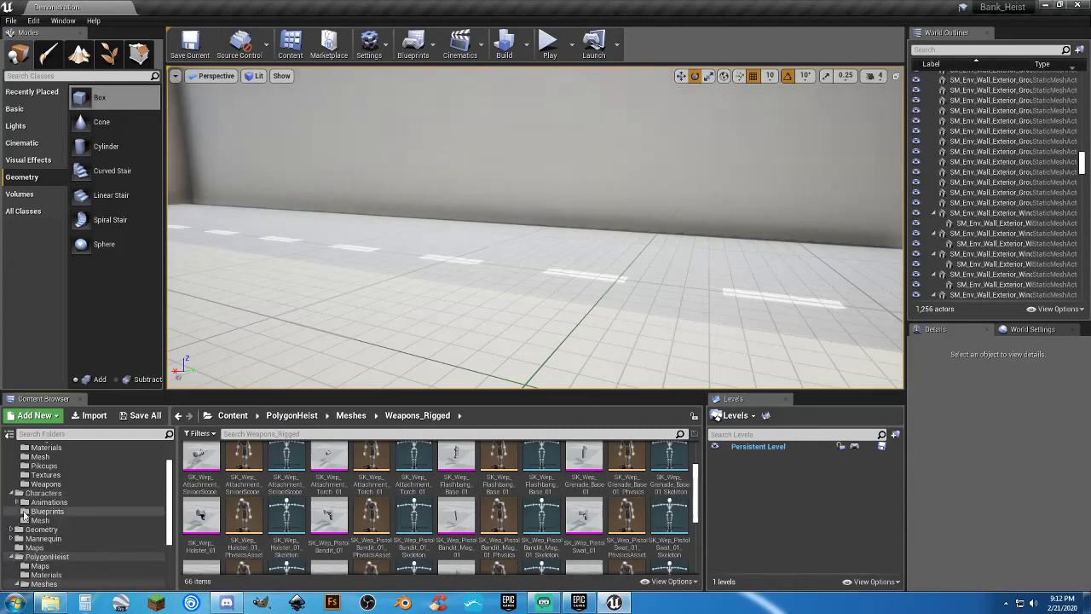
left_click(48, 502)
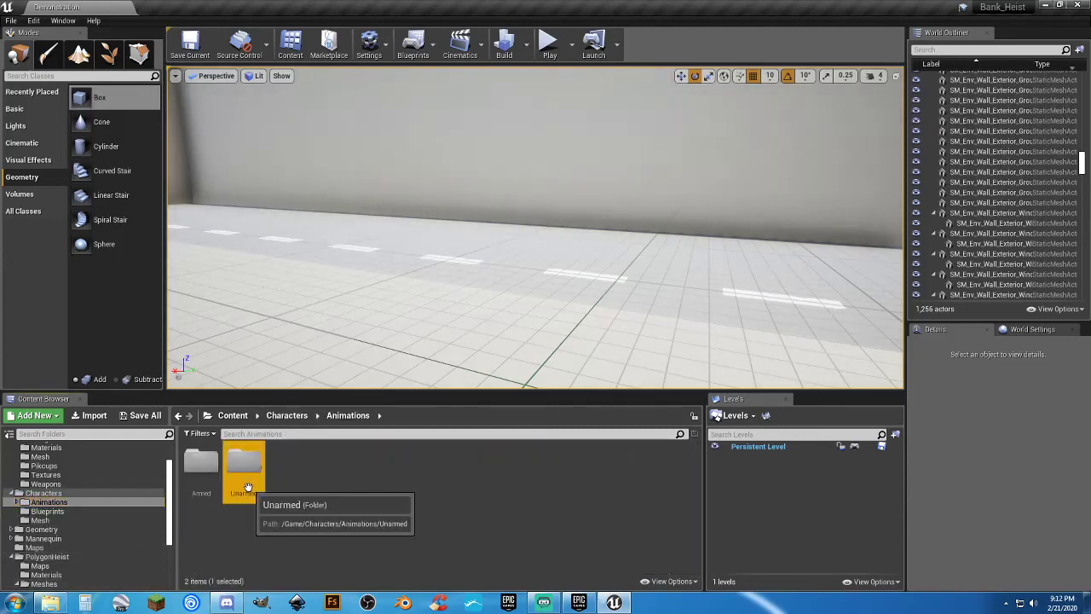
double_click(244, 465)
left_click(47, 511)
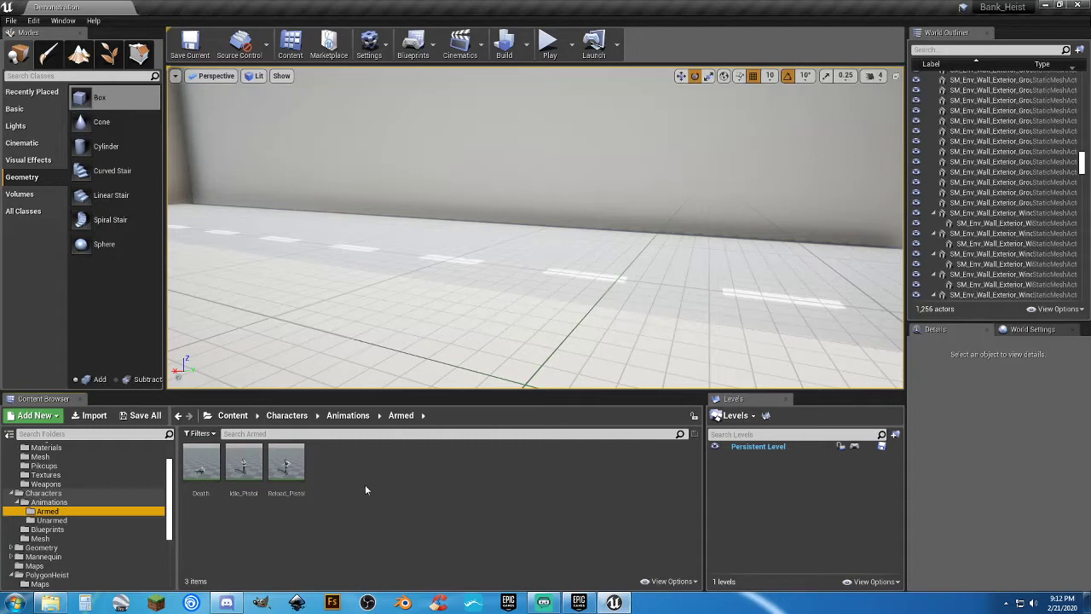
scroll(85, 524, "up", 1)
scroll(85, 526, "up", 2)
Select SK_Wep_PistolSwat_01 in Weapons_Rigged, then open the empty Assets/Weapons folder.
left_click(85, 522)
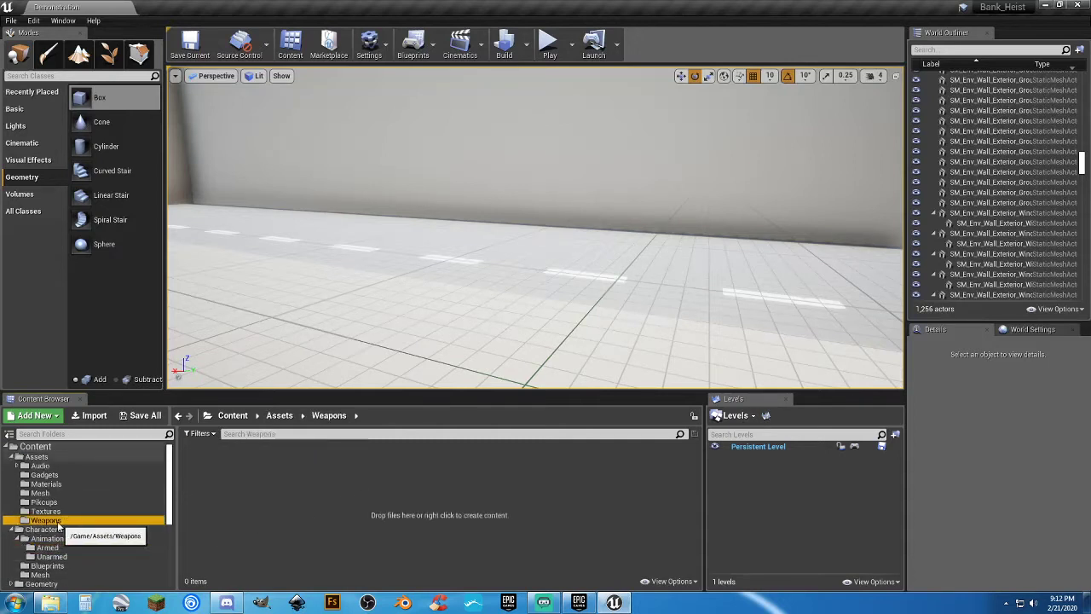
scroll(109, 505, "down", 5)
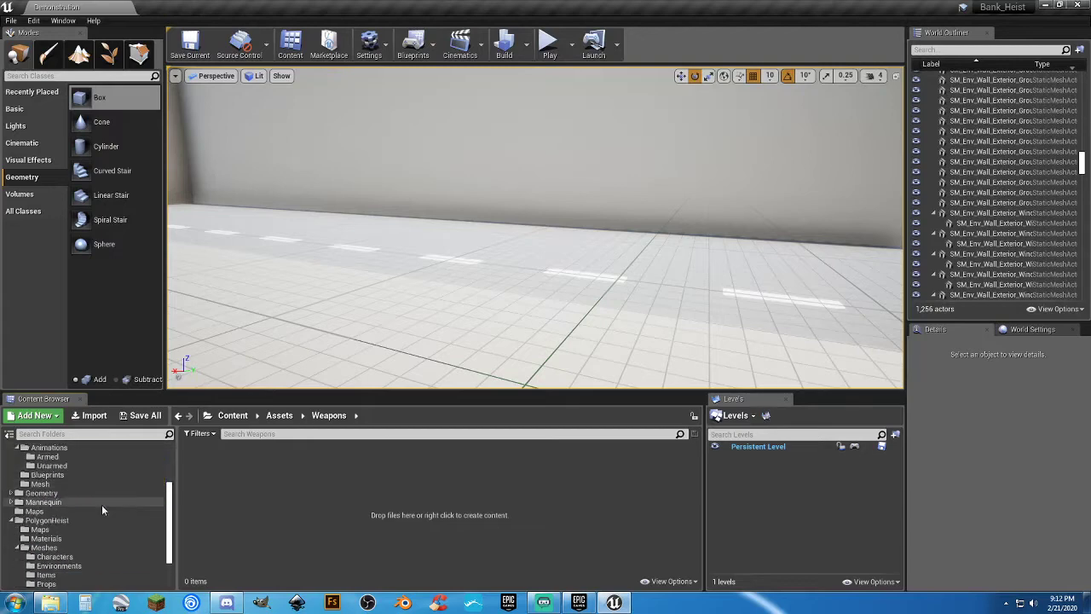
left_click(68, 556)
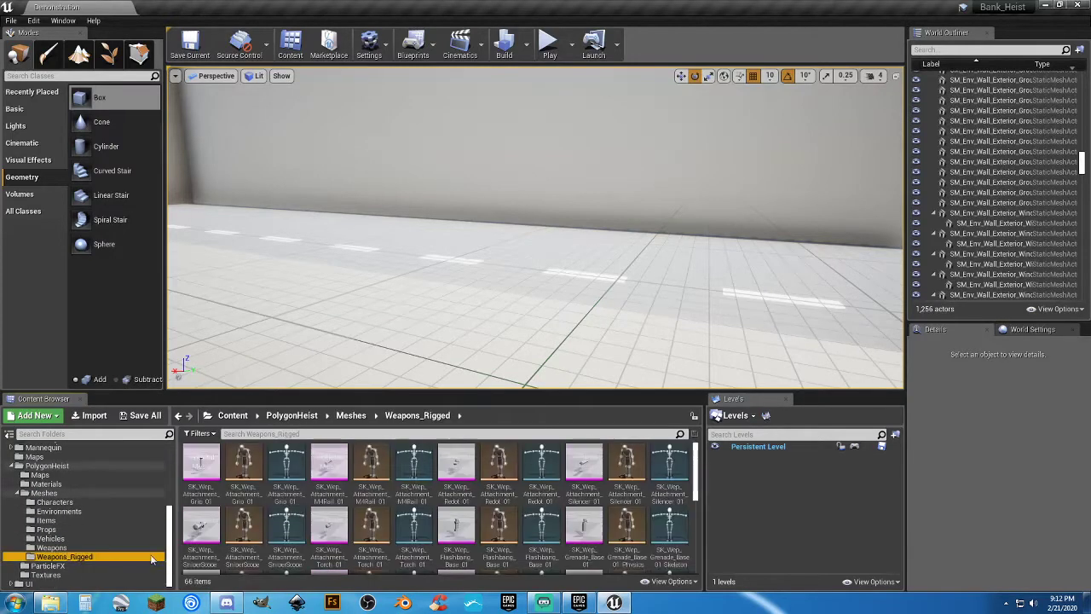
scroll(500, 529, "down", 3)
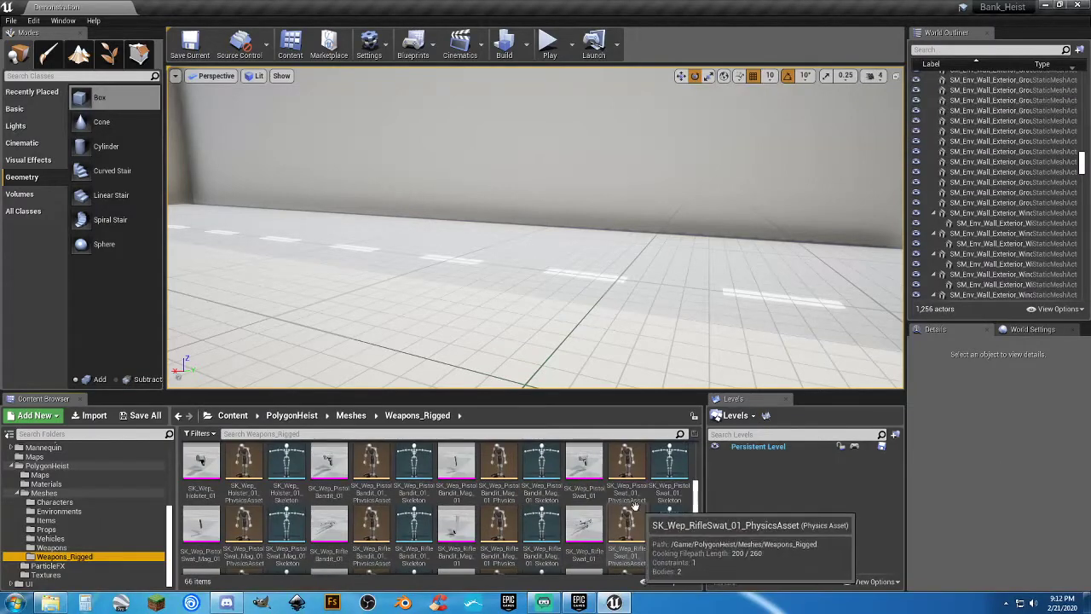
left_click(584, 463)
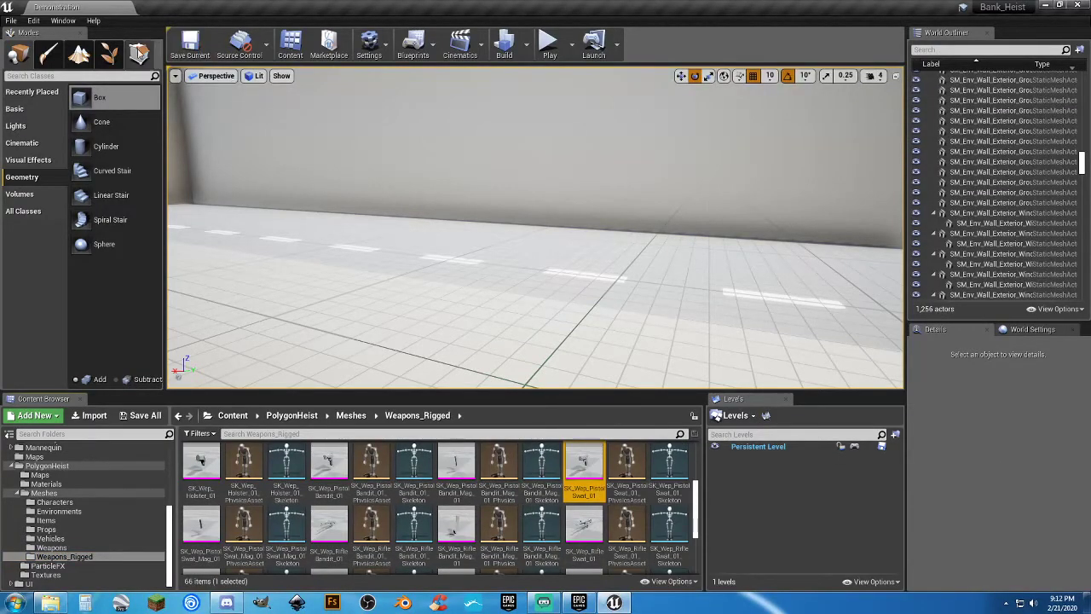
scroll(67, 511, "up", 5)
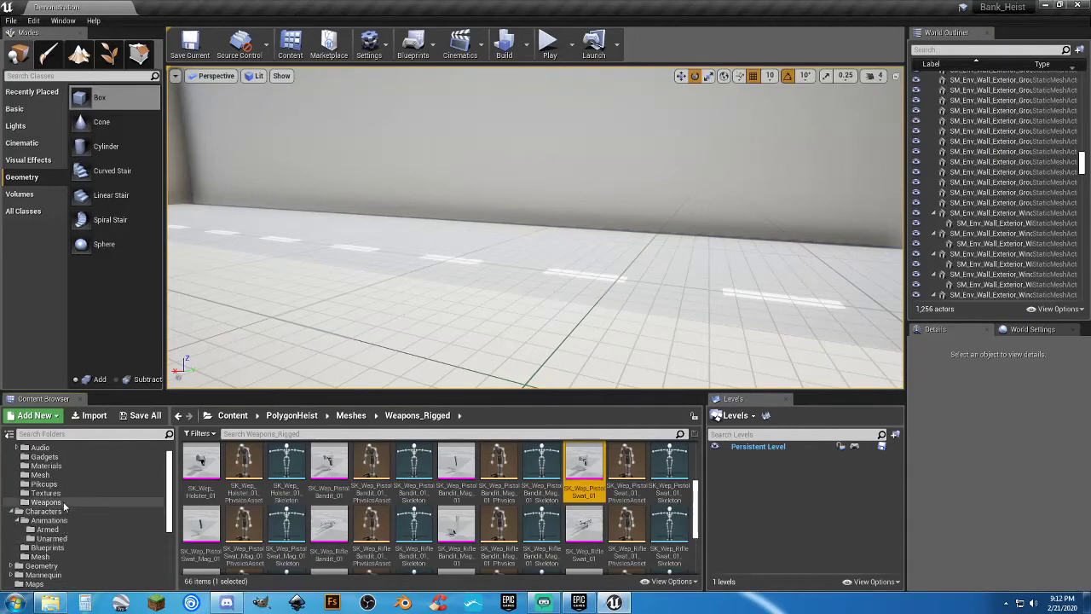
left_click(46, 502)
In the Weapons folder, create a Pawn-based Blueprint named Glock_BP and open it.
right_click(231, 480)
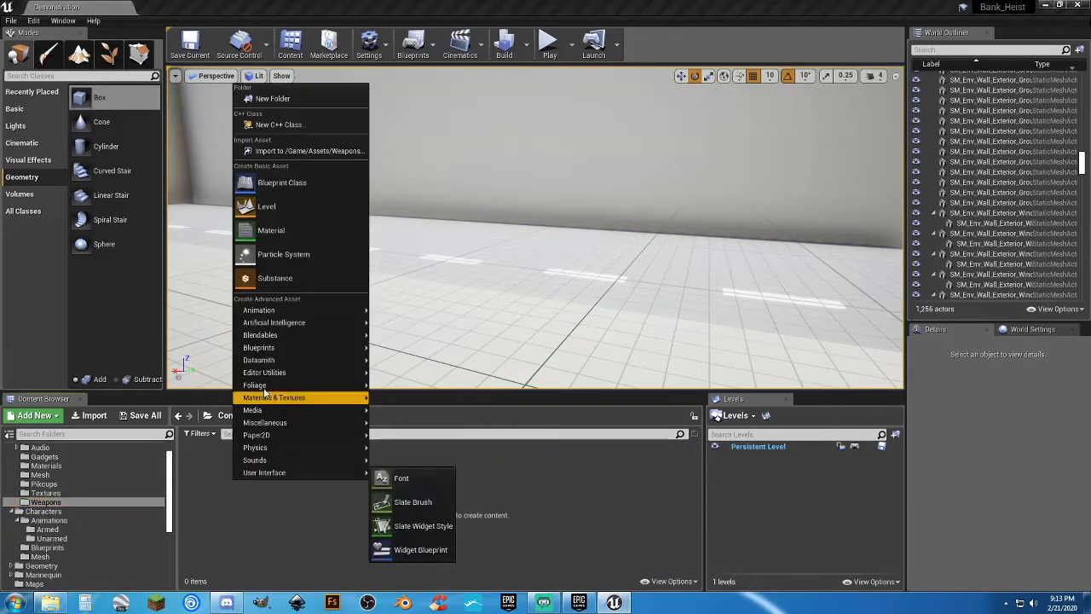
left_click(290, 184)
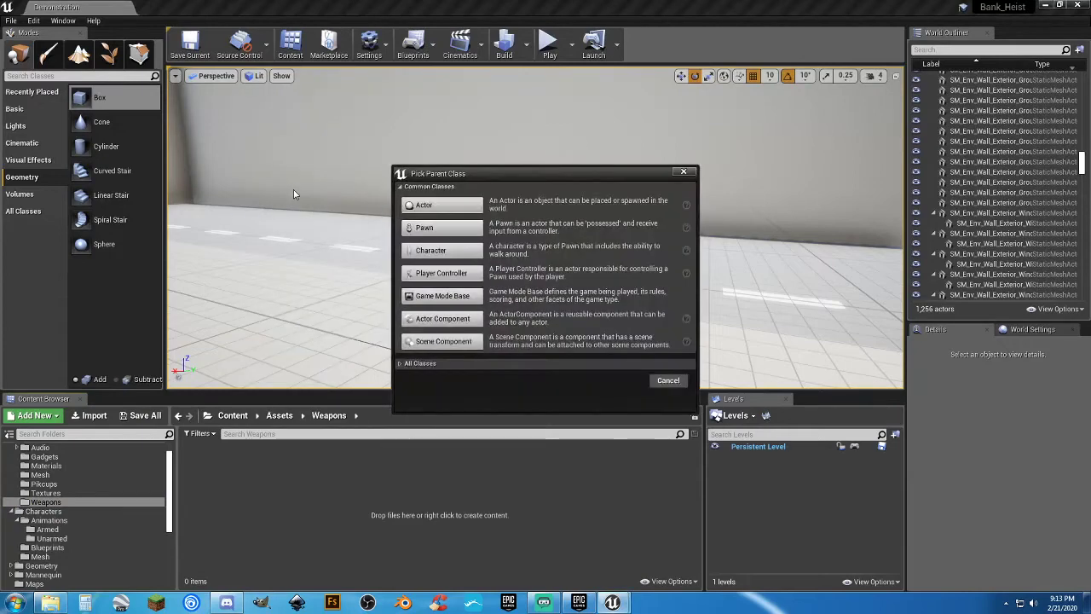
left_click(426, 228)
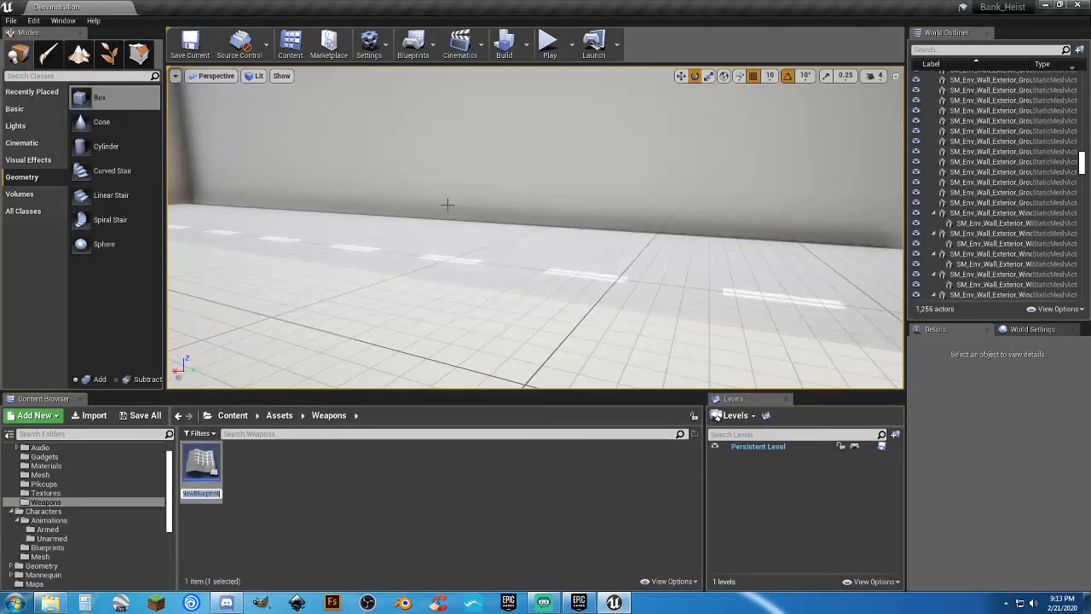
type("Glock_BP")
key("Return")
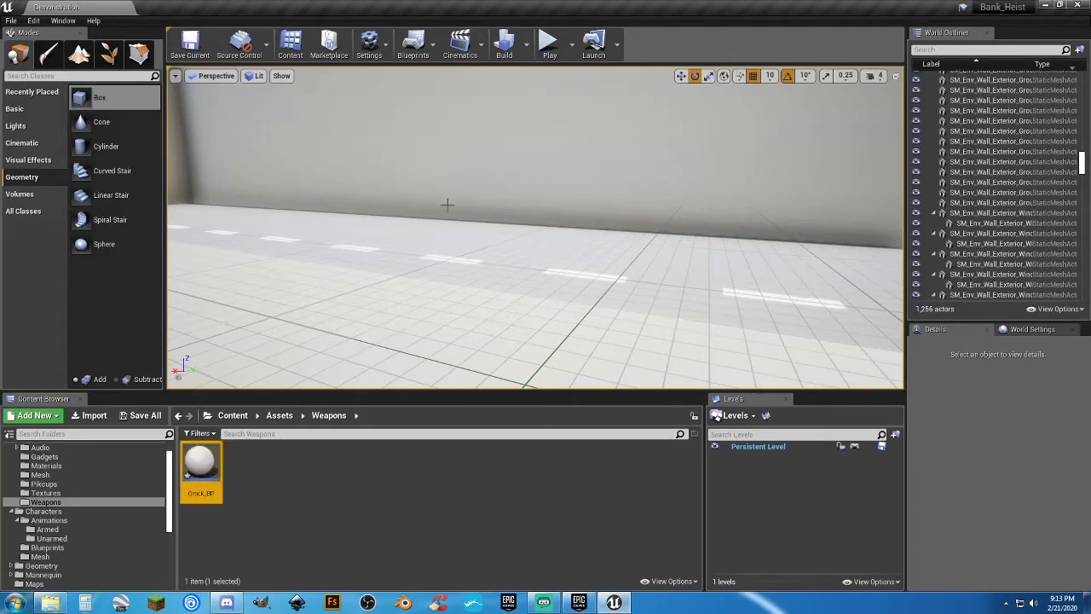
key("Return")
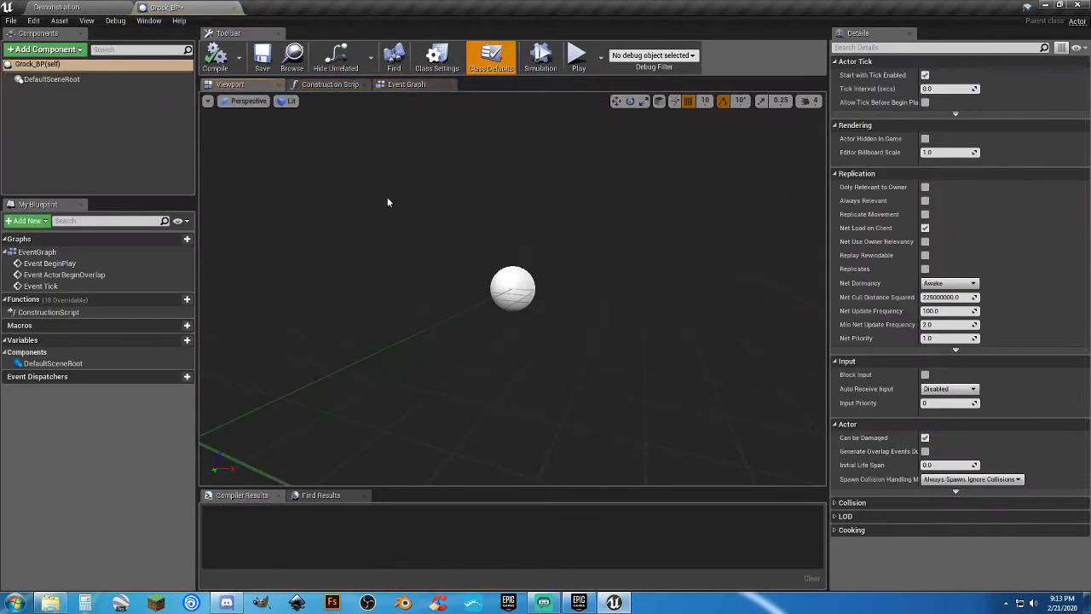
In the level editor's Weapons_Rigged folder, select the SK_Wep_PistolSwat_01 mesh.
left_click(58, 7)
scroll(47, 536, "down", 1)
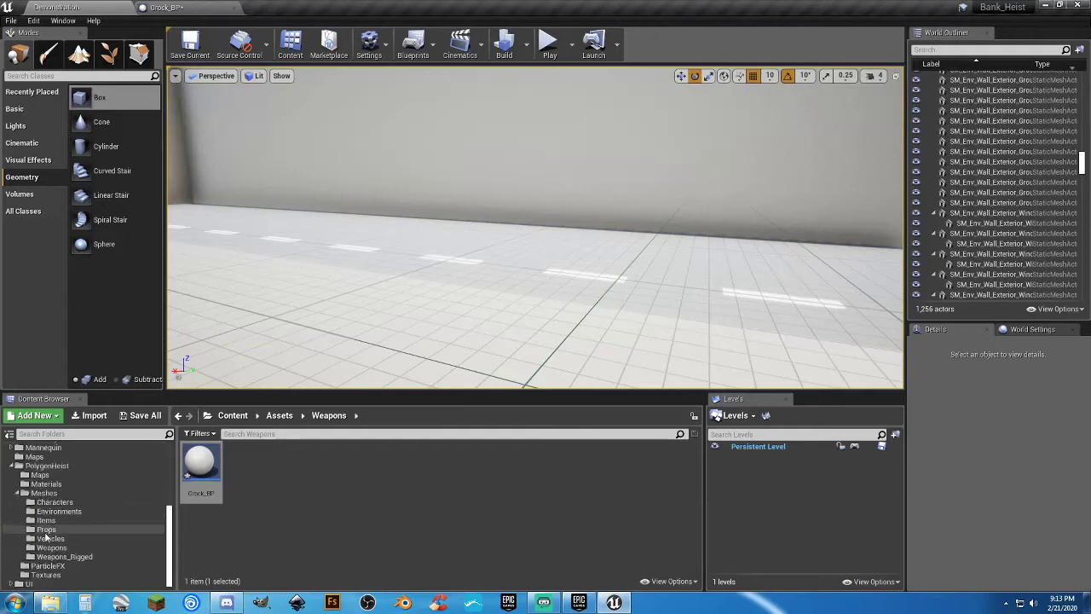
left_click(61, 556)
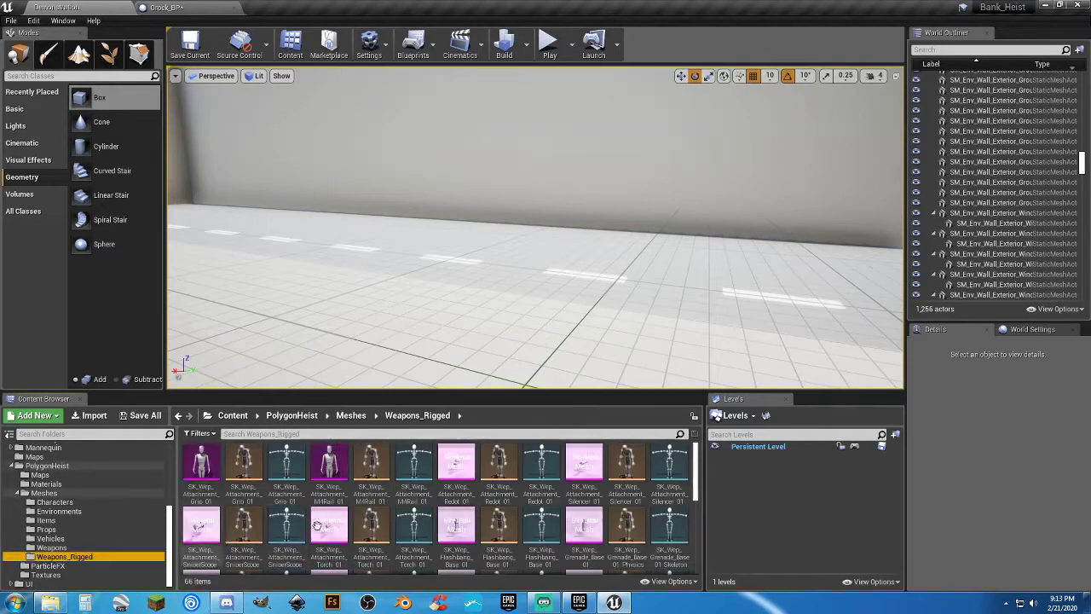
scroll(584, 524, "down", 1)
left_click(584, 518)
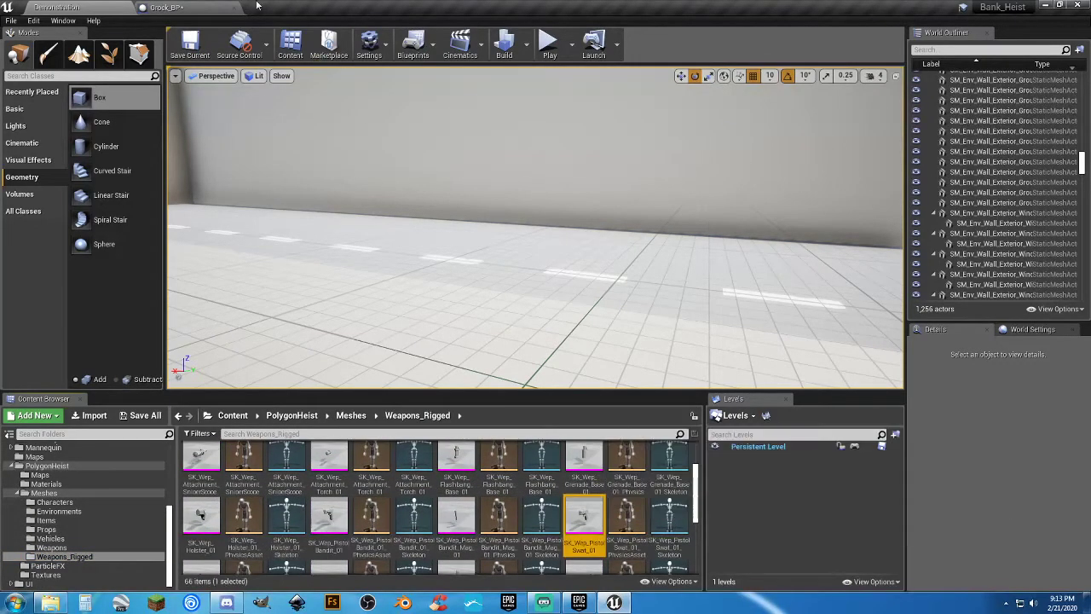
Add a skeletal mesh component named Pistol to the Blueprint and compile.
left_click(213, 7)
left_click(47, 48)
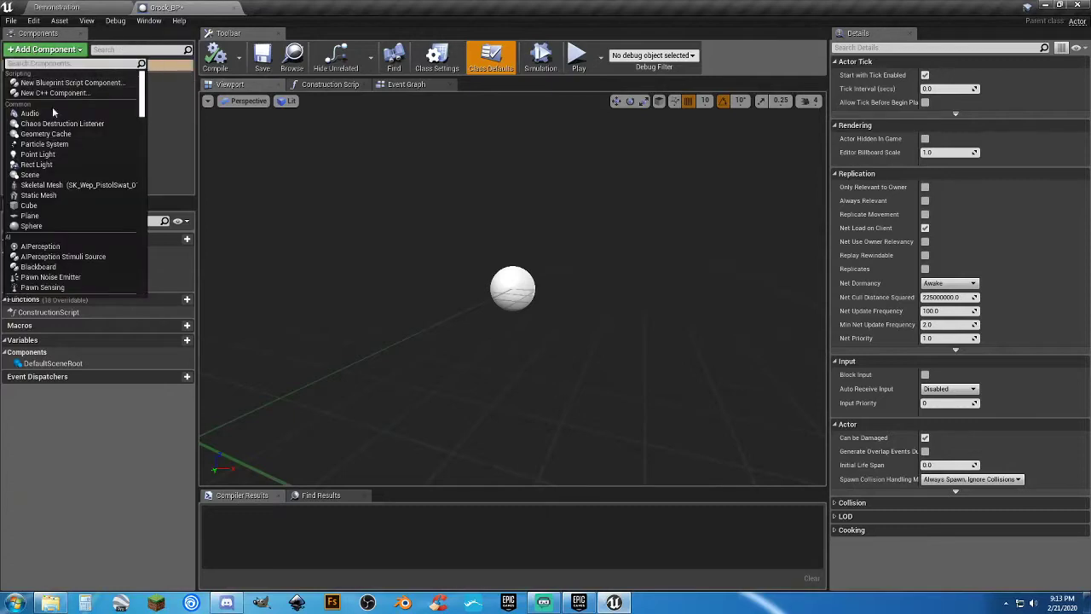
left_click(68, 185)
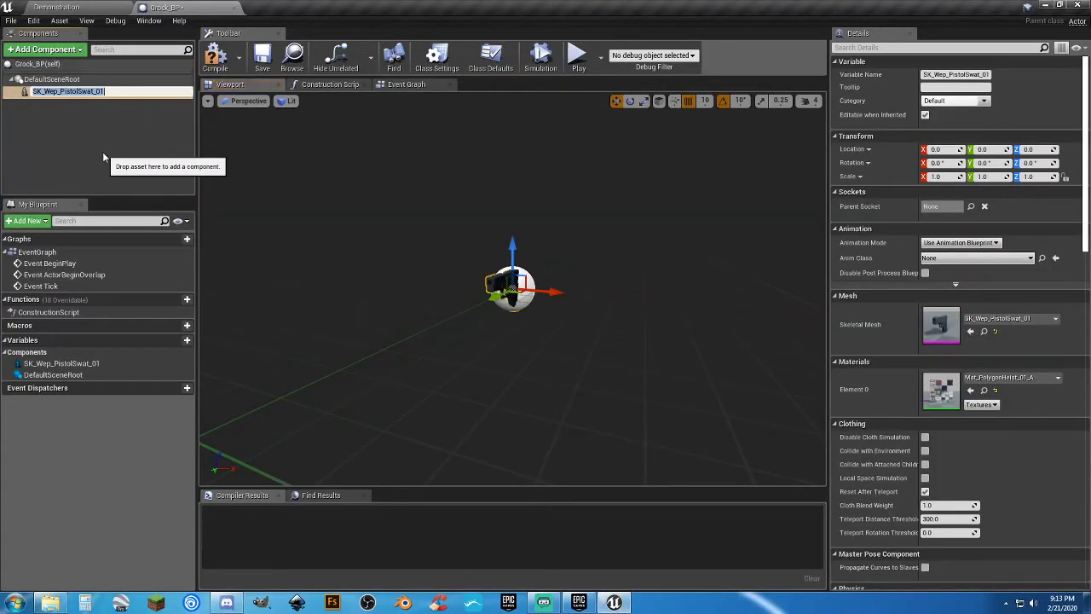
type("Pistol")
key("Return")
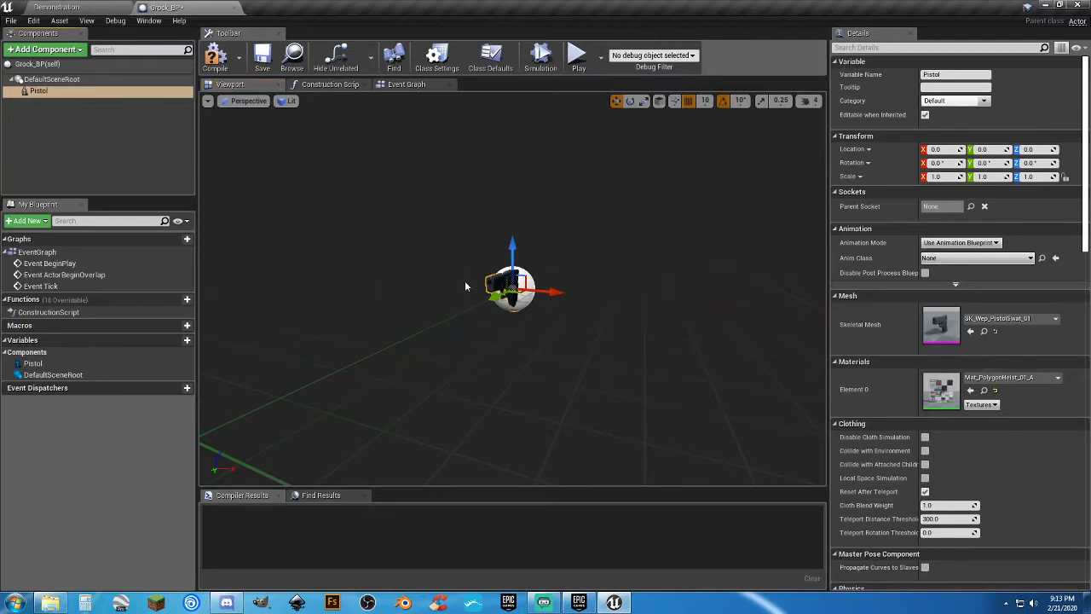
left_click(216, 56)
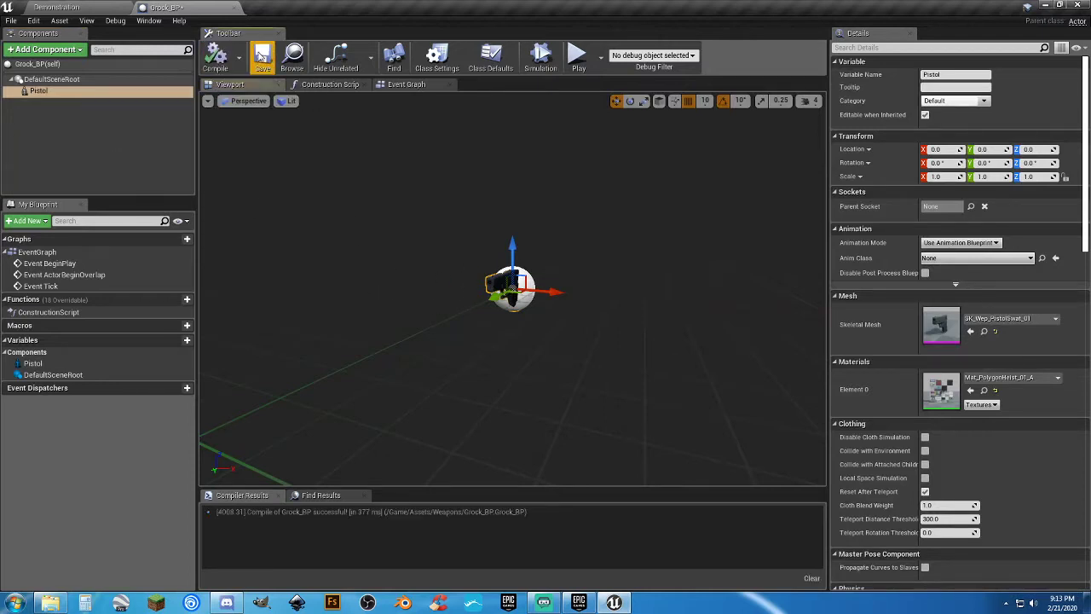
Delete the three default event nodes from the event graph and recompile.
left_click(400, 86)
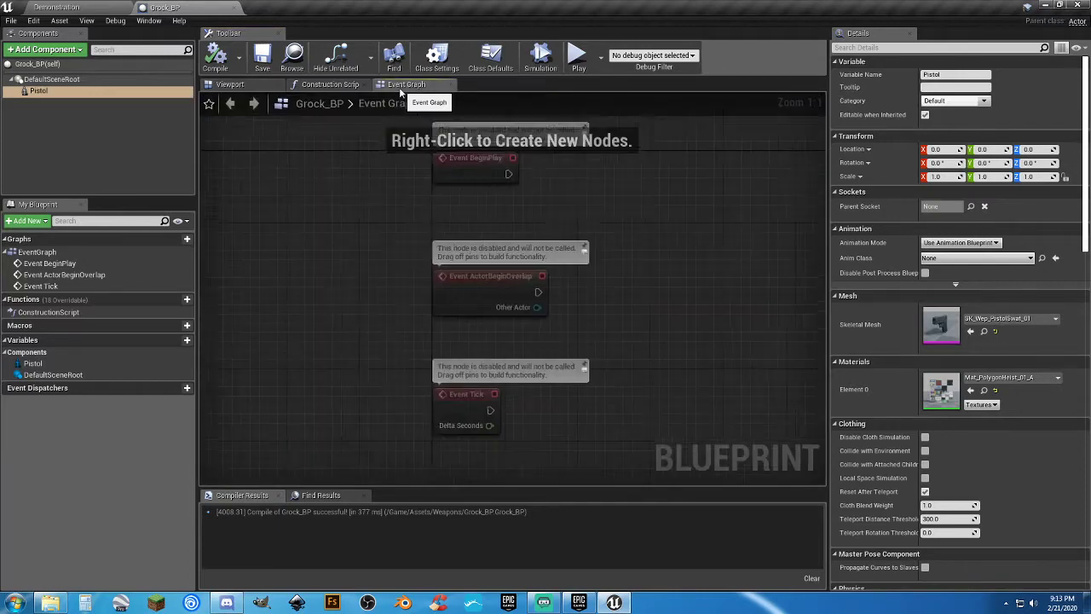
left_click_drag(611, 467, 462, 169)
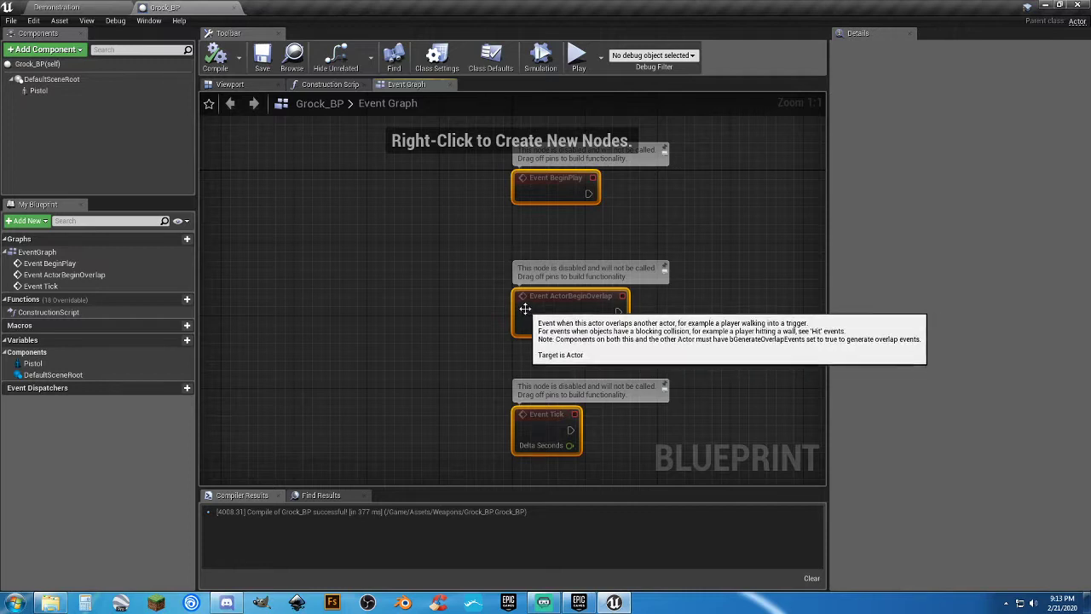
key("Delete")
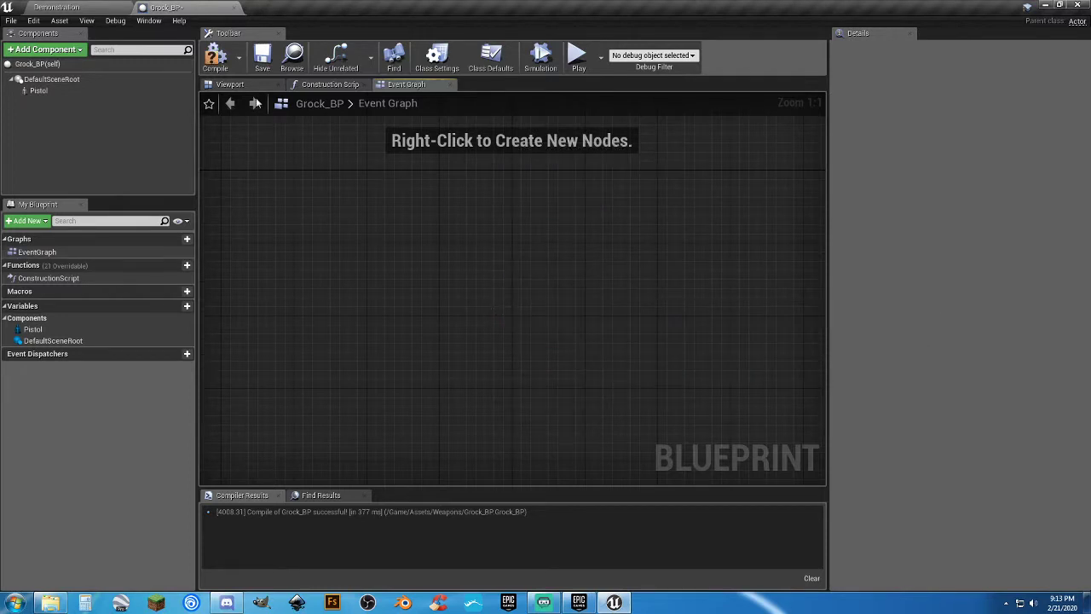
left_click(214, 55)
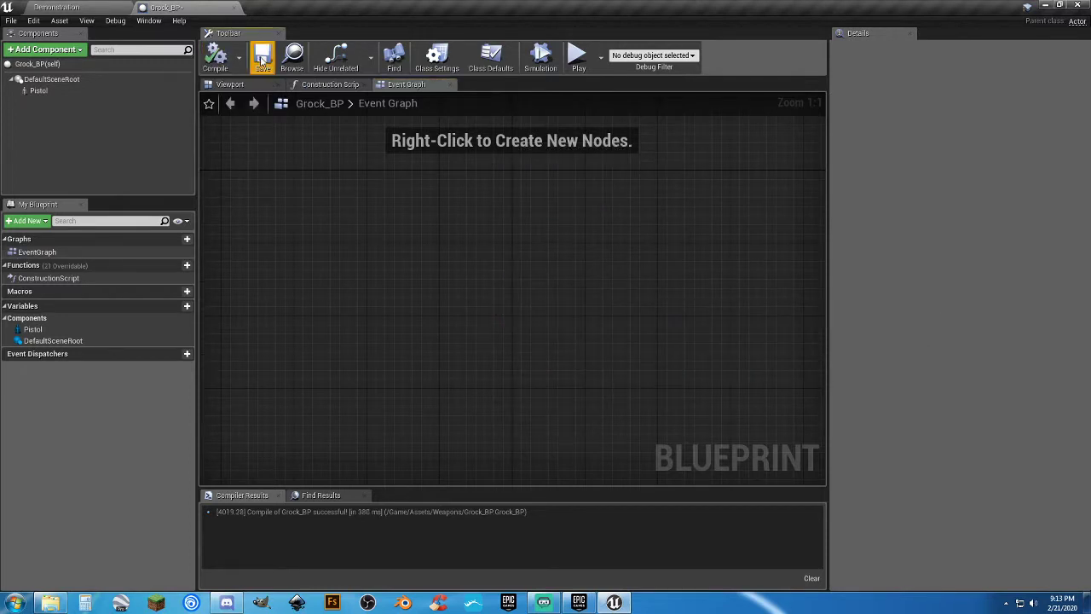
Add a custom event named Fire Pistol to the graph.
right_click(456, 261)
type("custom")
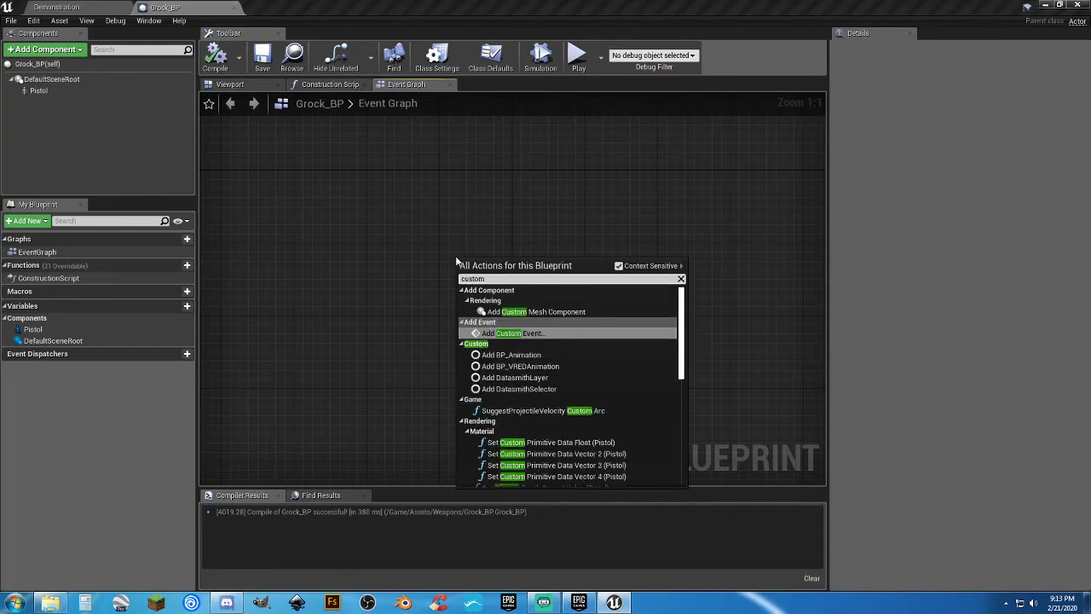
key("Return")
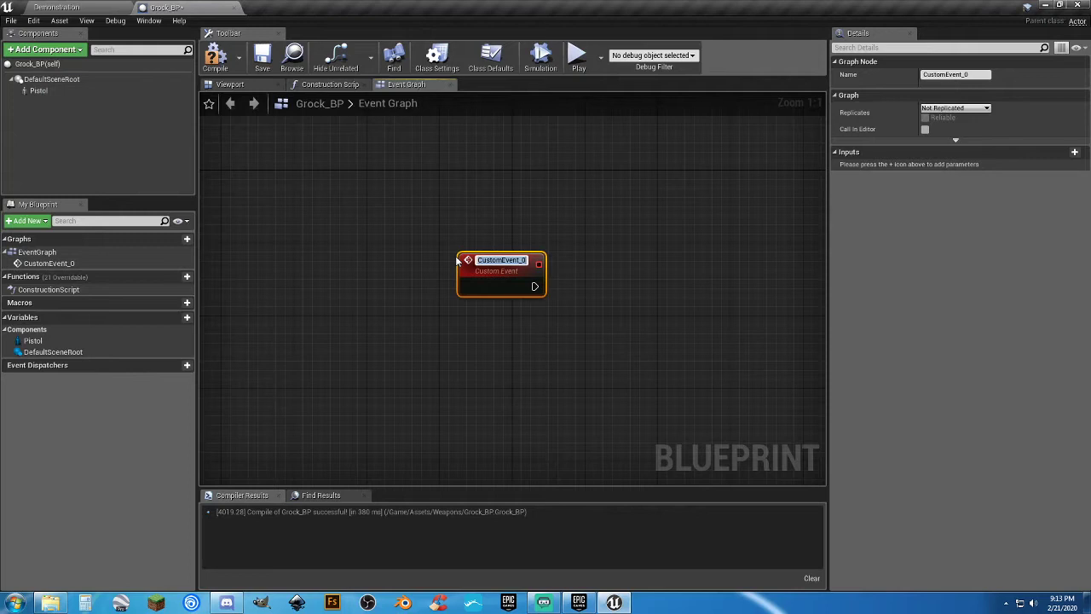
type("Fire Pistol")
key("Return")
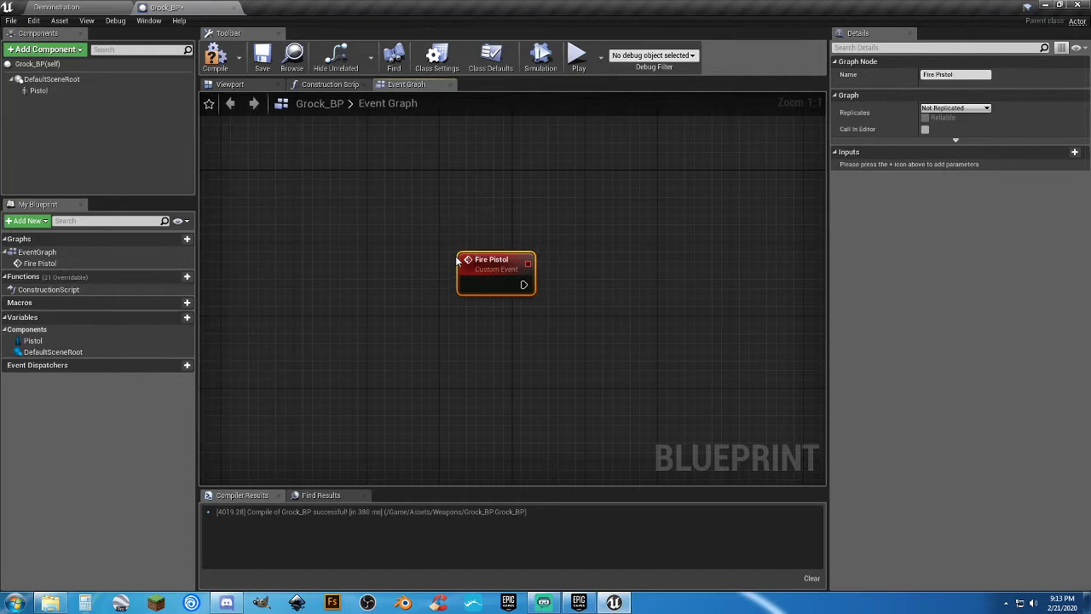
left_click_drag(489, 280, 471, 271)
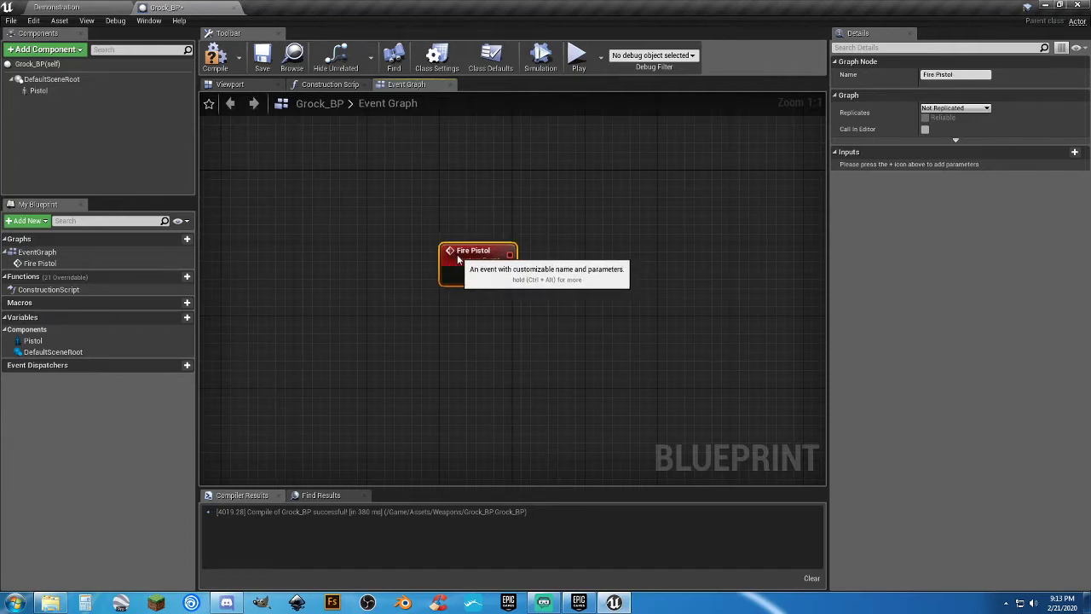
right_click_drag(475, 333, 451, 273)
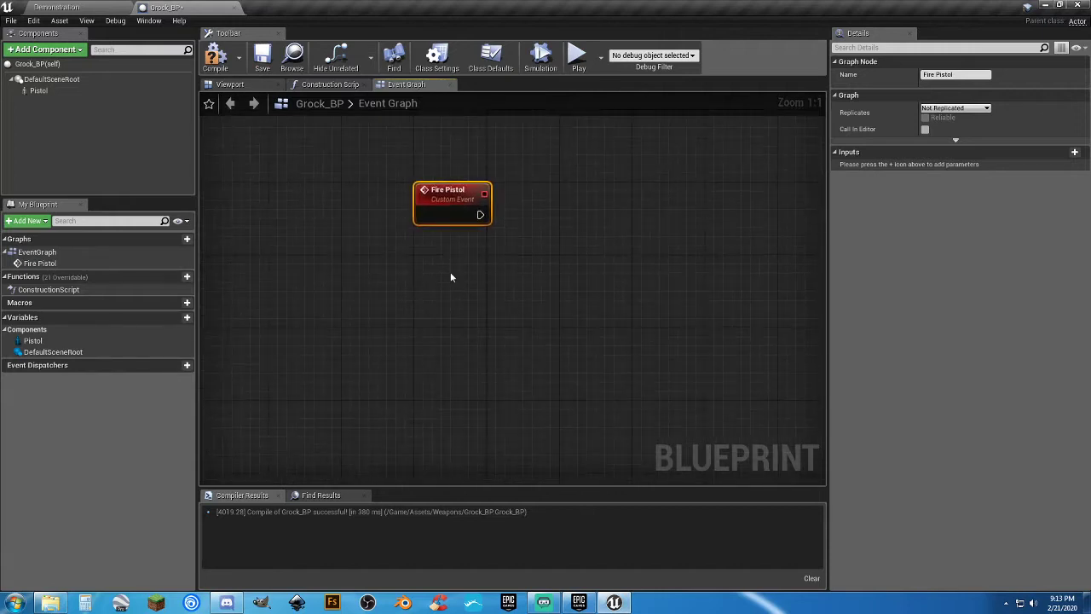
Add a Drop Magazine custom event and place it under Fire Pistol.
right_click(433, 346)
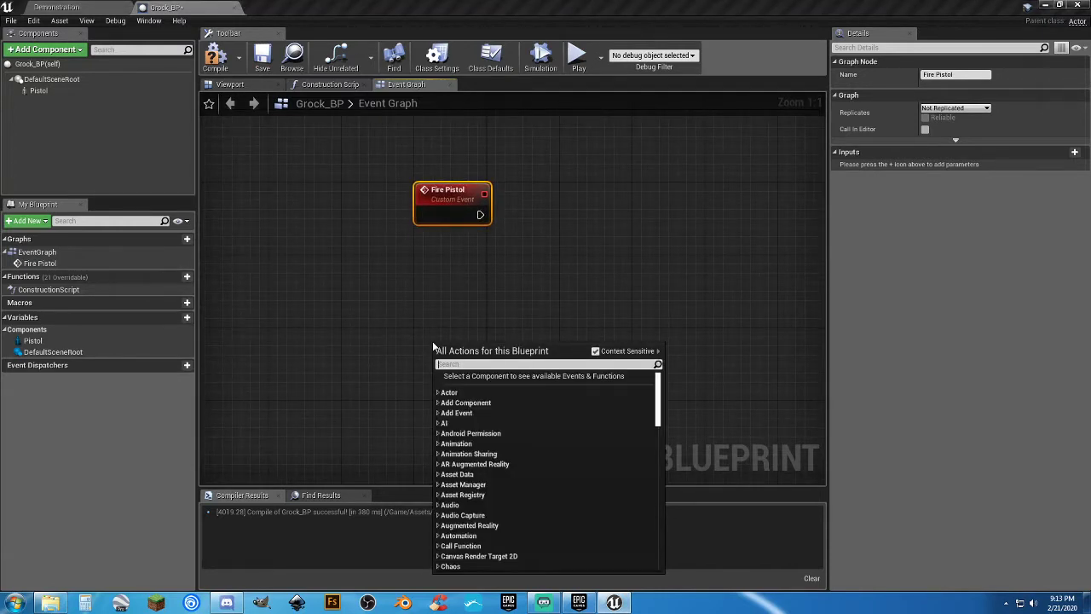
type("custom")
key("Return")
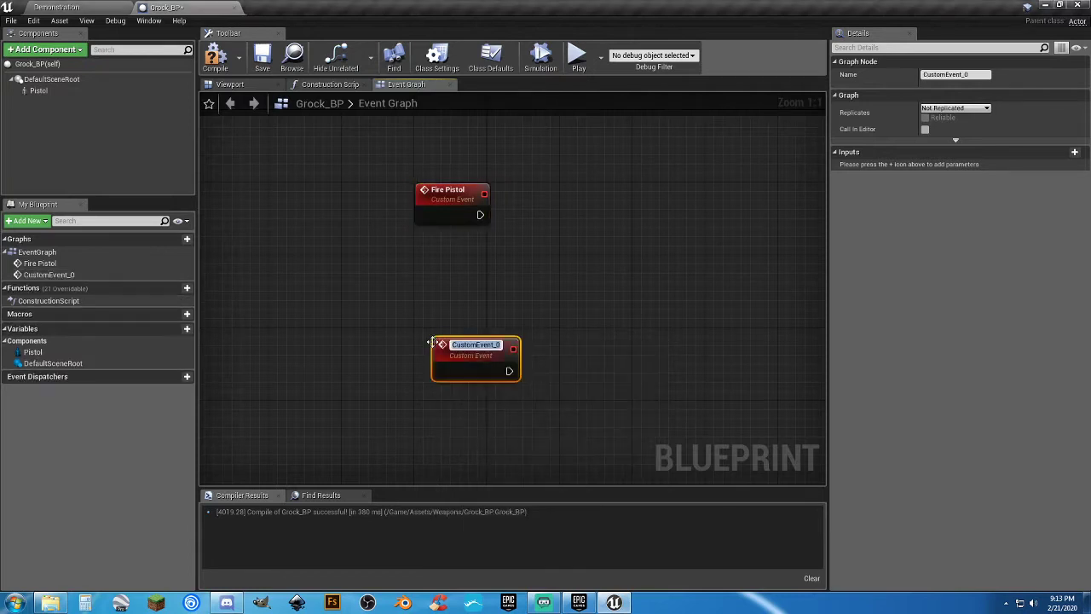
type("Drop Magazine")
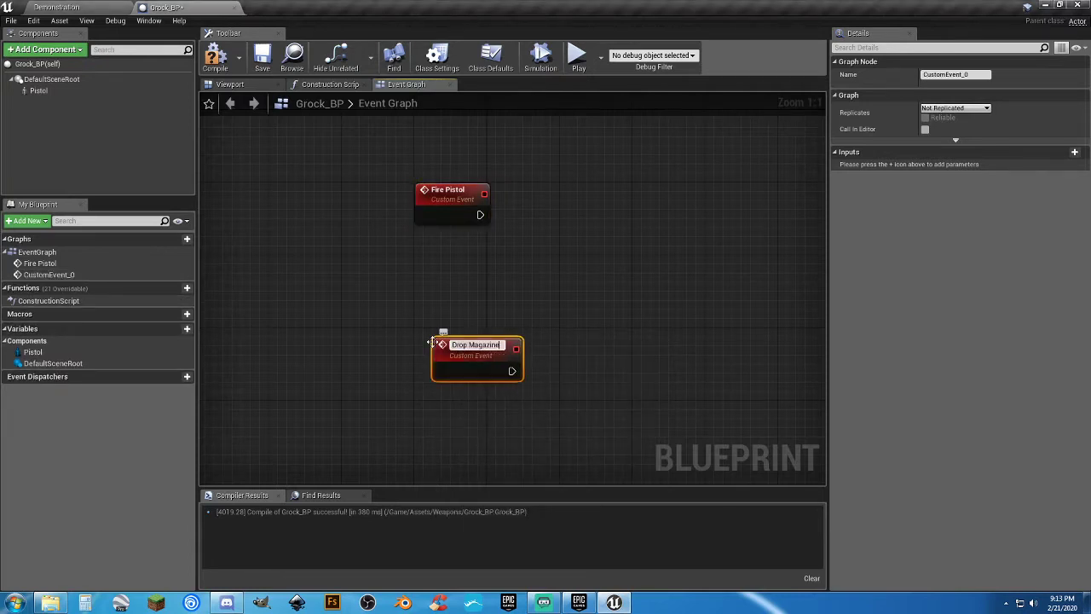
key("Return")
left_click_drag(430, 342, 445, 267)
left_click(447, 412)
left_click(458, 345)
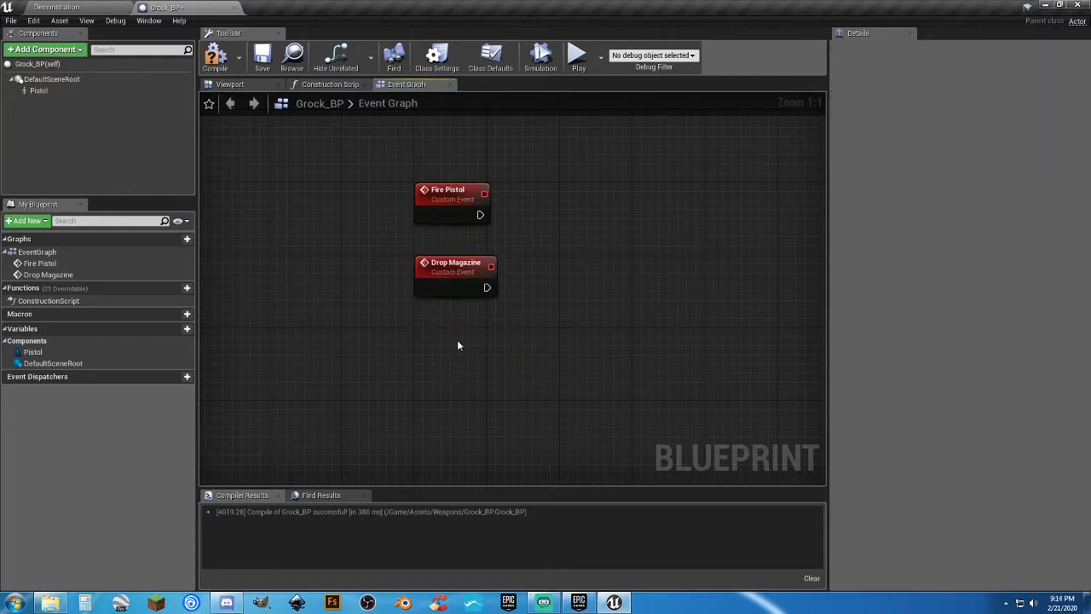
Add a Shell Eject custom event below Drop Magazine and compile.
right_click(435, 347)
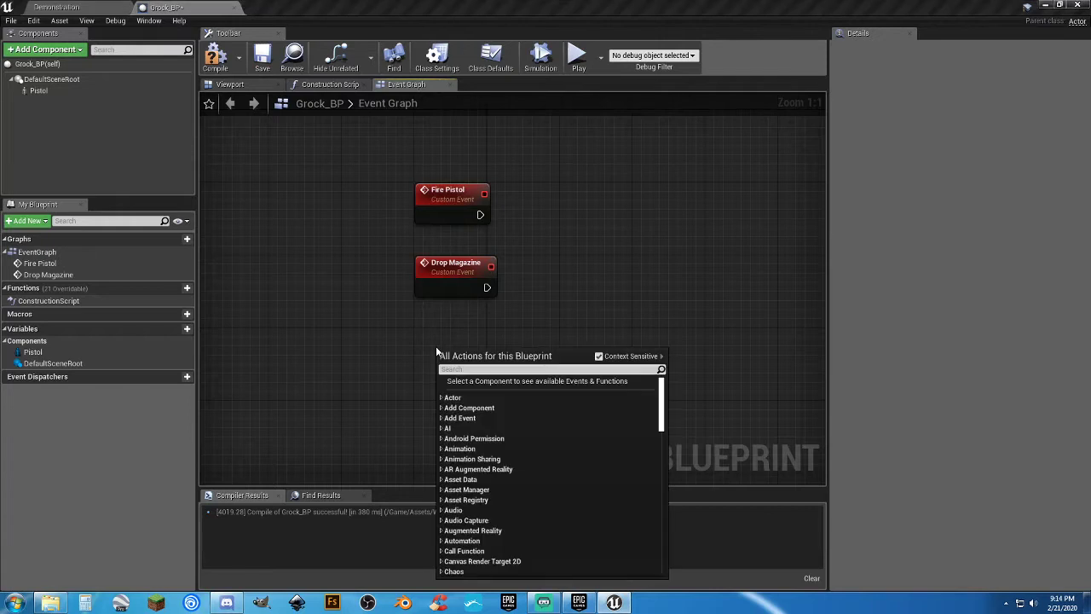
type("custom")
key("Return")
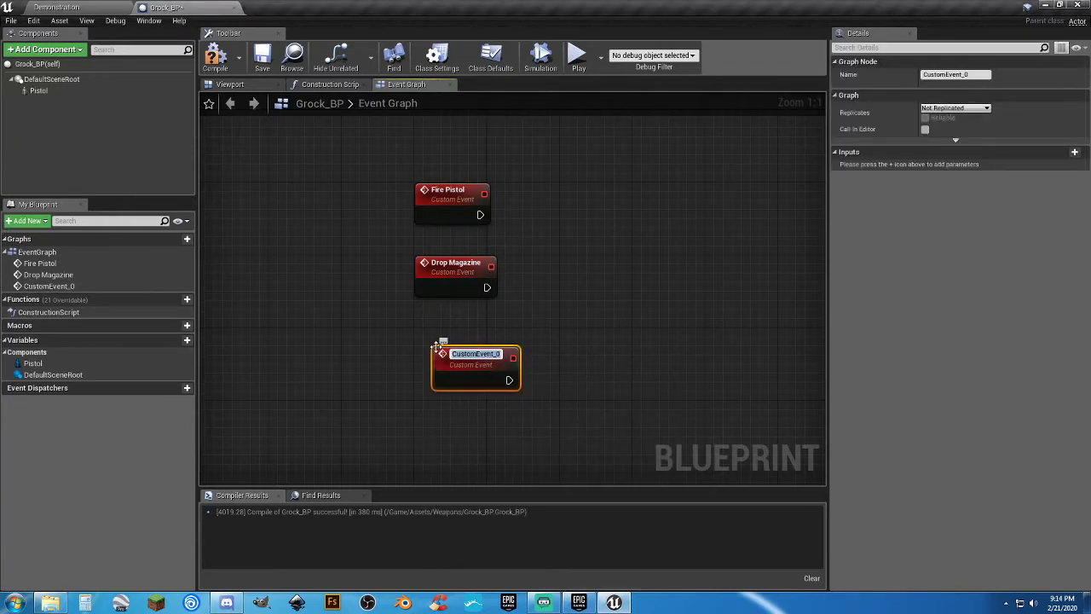
type("Shell Eject")
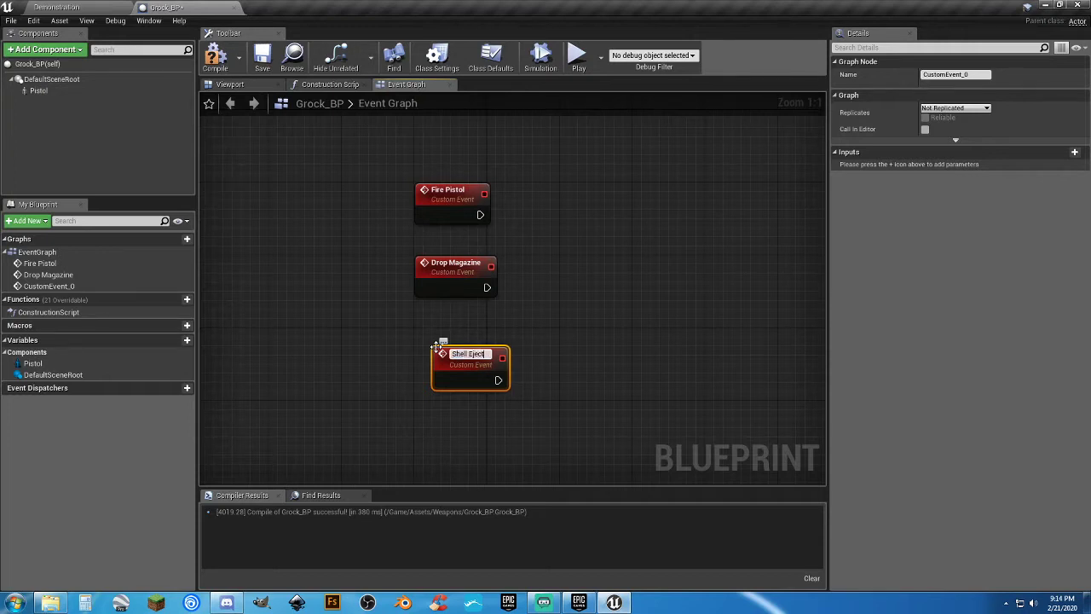
key("Return")
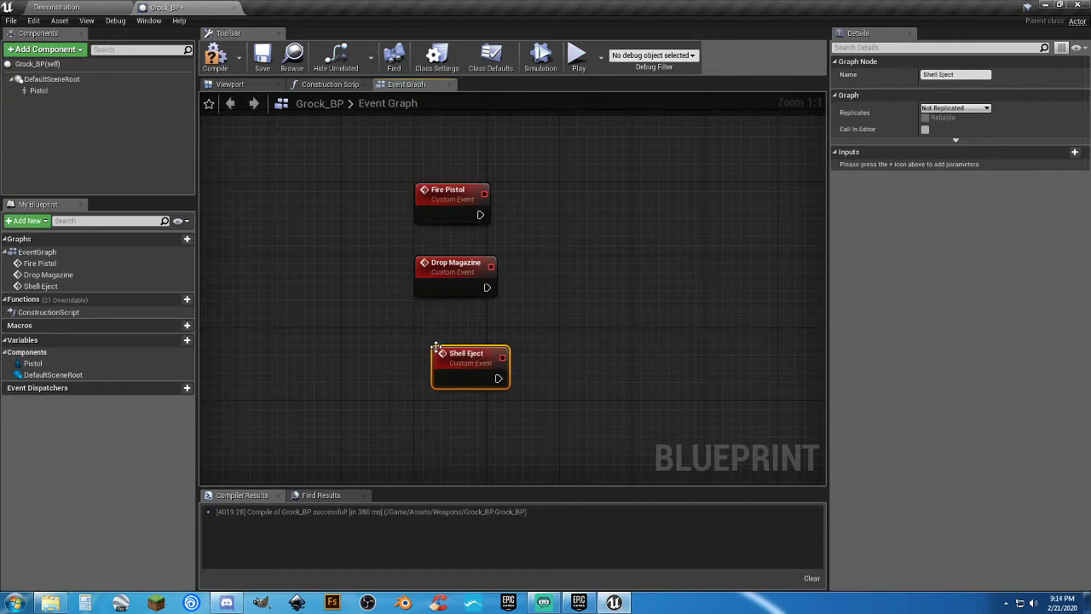
left_click_drag(435, 348, 419, 333)
left_click(532, 314)
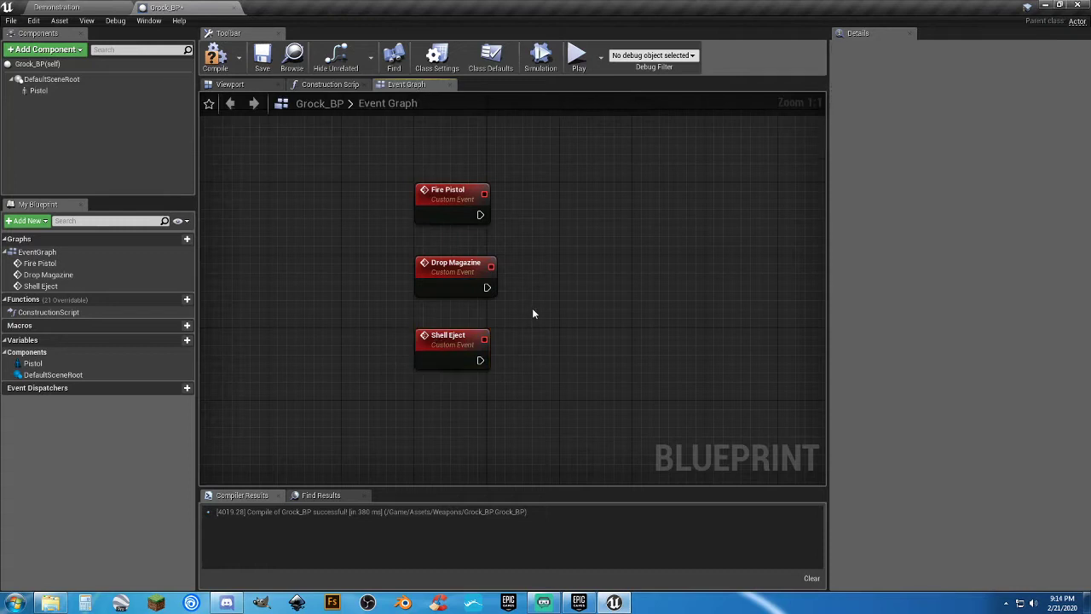
left_click(215, 55)
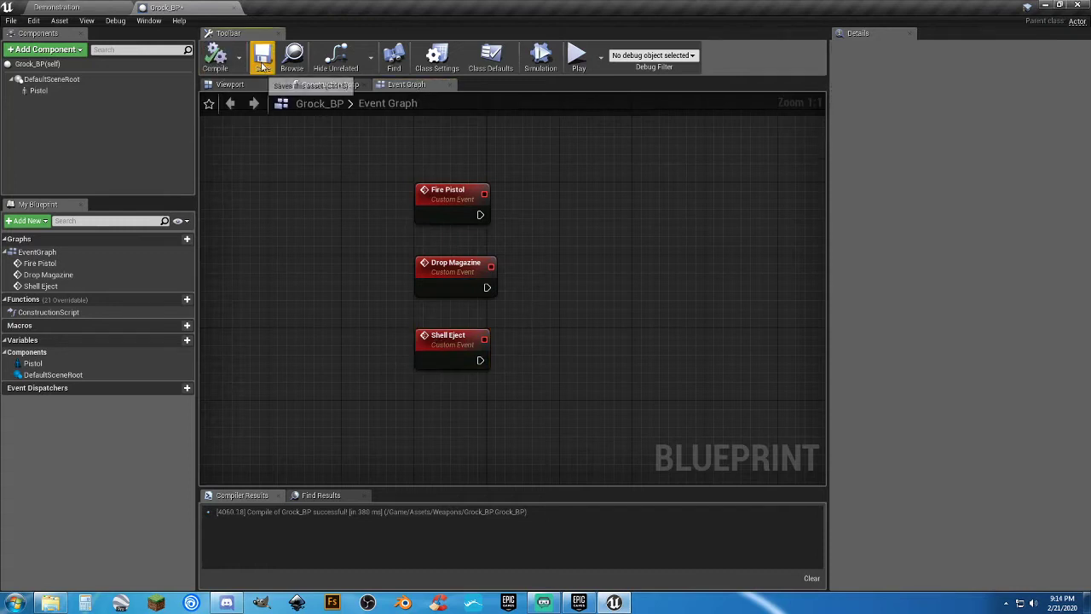
Cancel a wire from Fire Pistol's exec output and check each of the three events.
left_click_drag(481, 216, 555, 210)
left_click(557, 179)
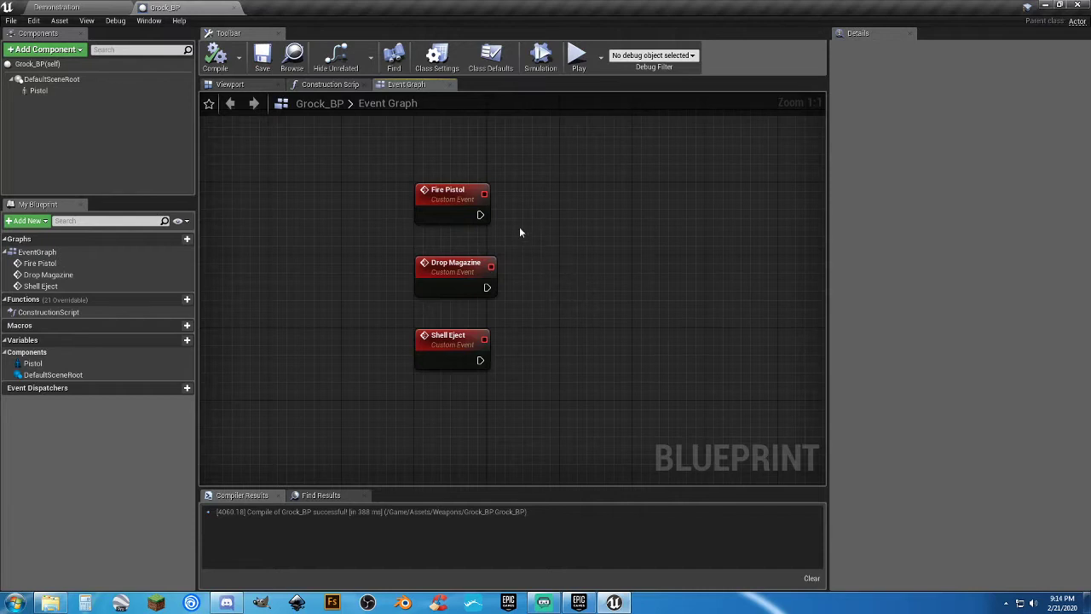
left_click(434, 195)
left_click(443, 268)
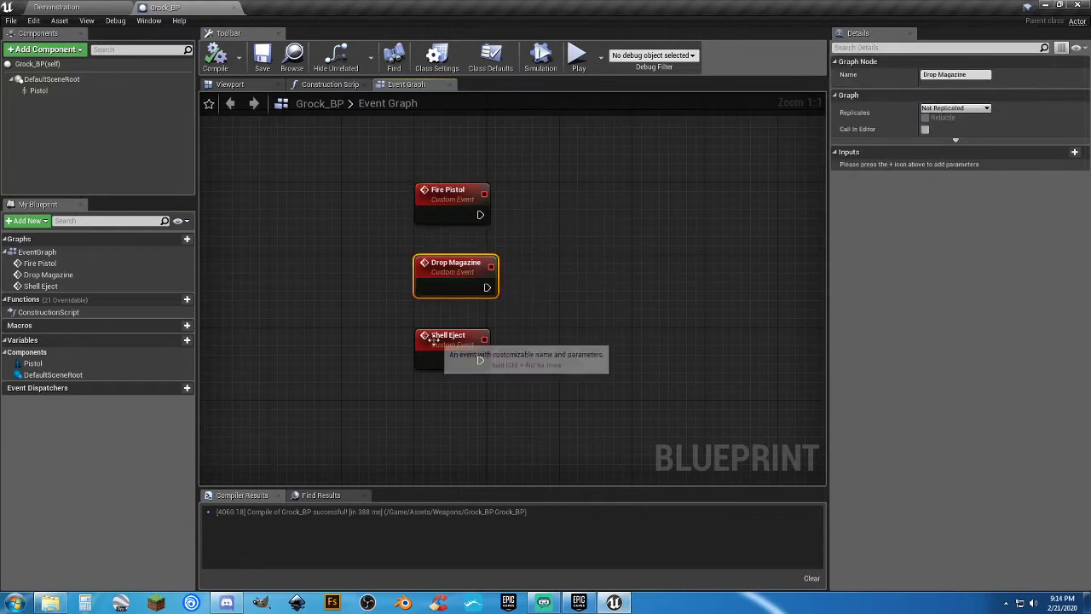
left_click(433, 338)
left_click(587, 341)
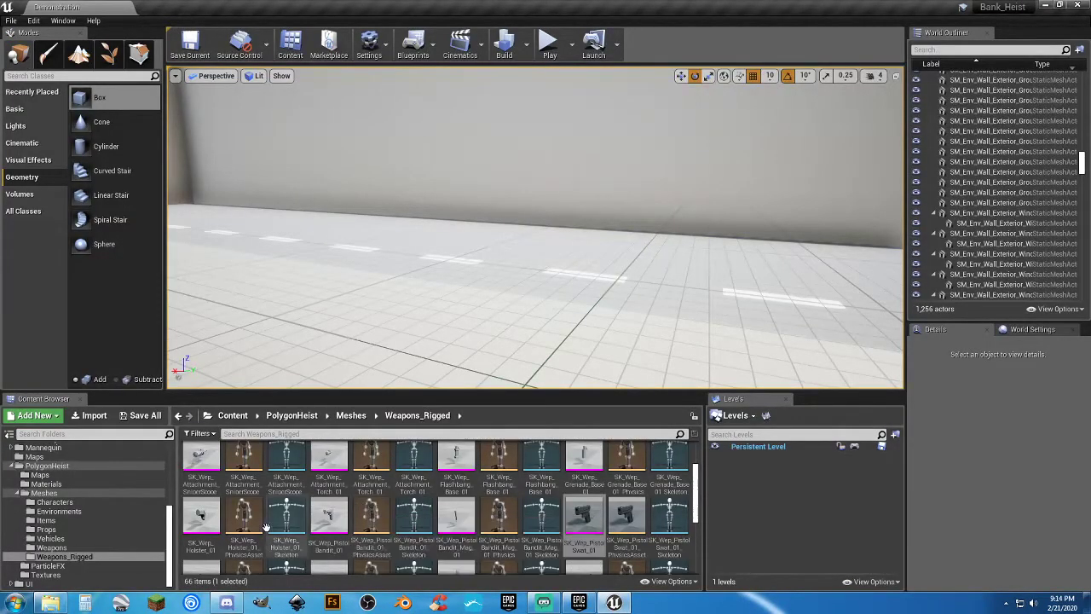
Open the SK_Polygon skeleton from the Characters/Mesh folder.
scroll(93, 509, "up", 5)
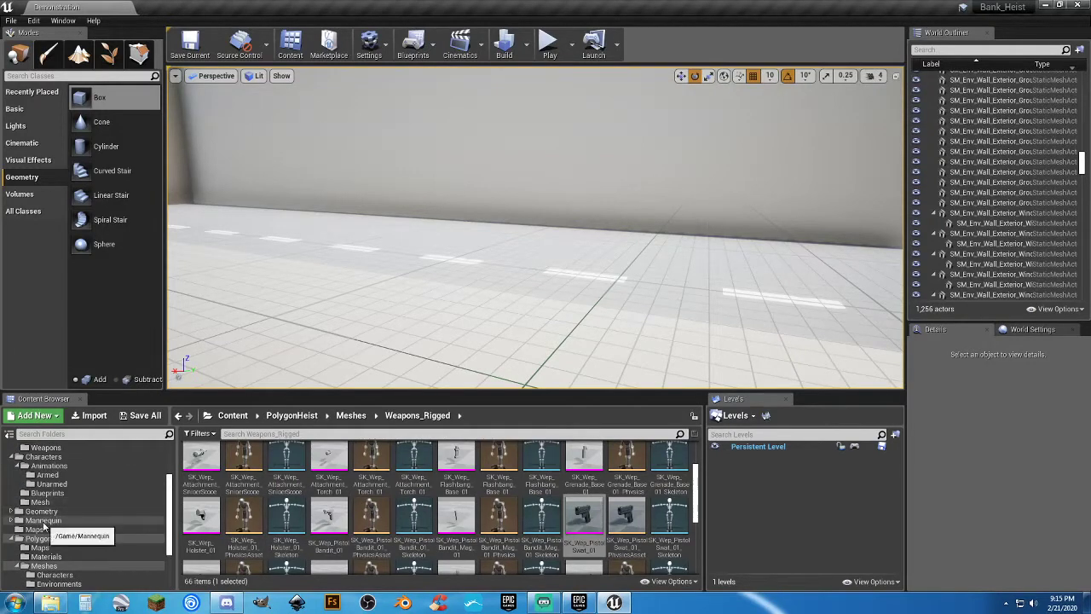
left_click(43, 520)
left_click(51, 502)
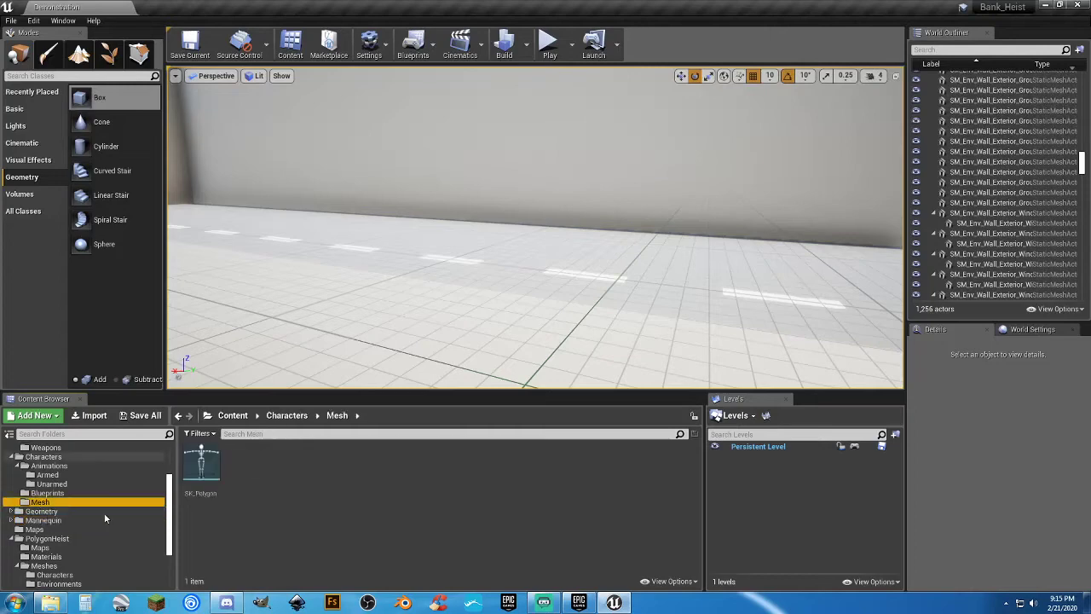
double_click(201, 471)
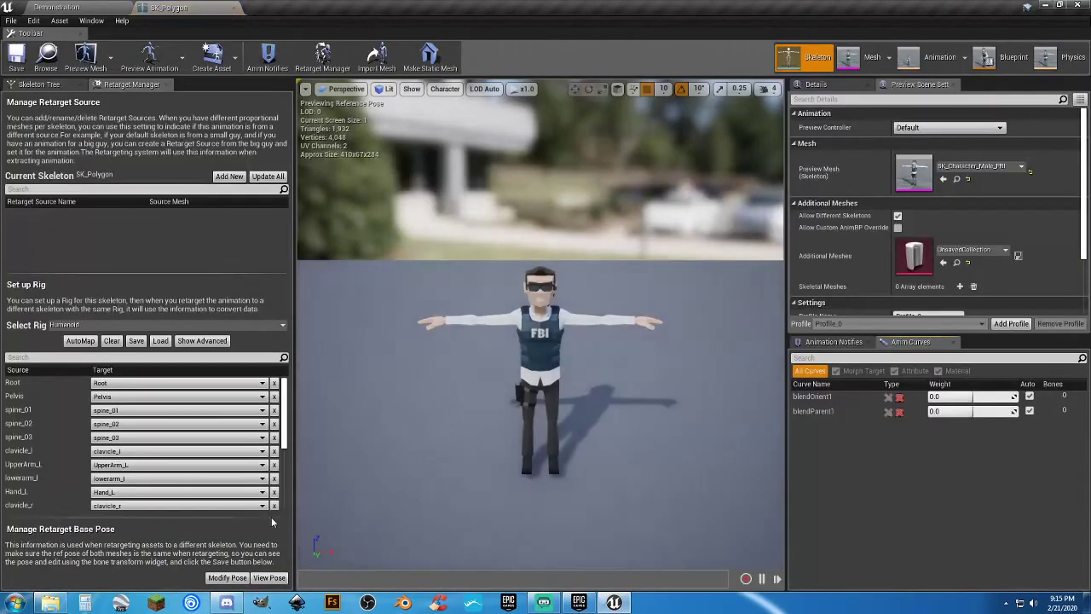
Set the preview to the specific animation Idle_Pistol and frame the character.
left_click(963, 128)
left_click(965, 158)
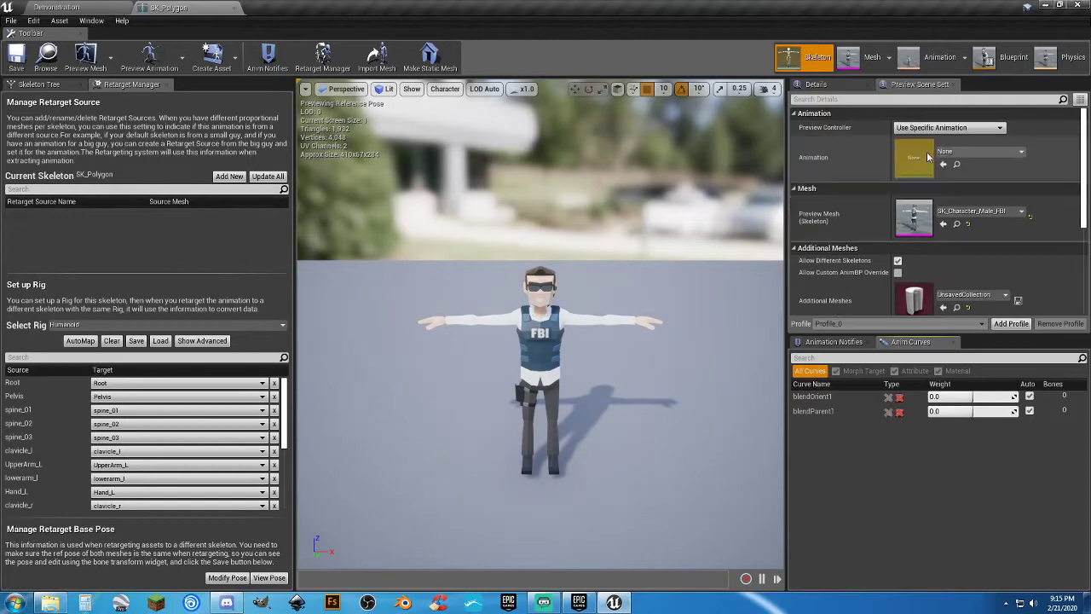
left_click(971, 153)
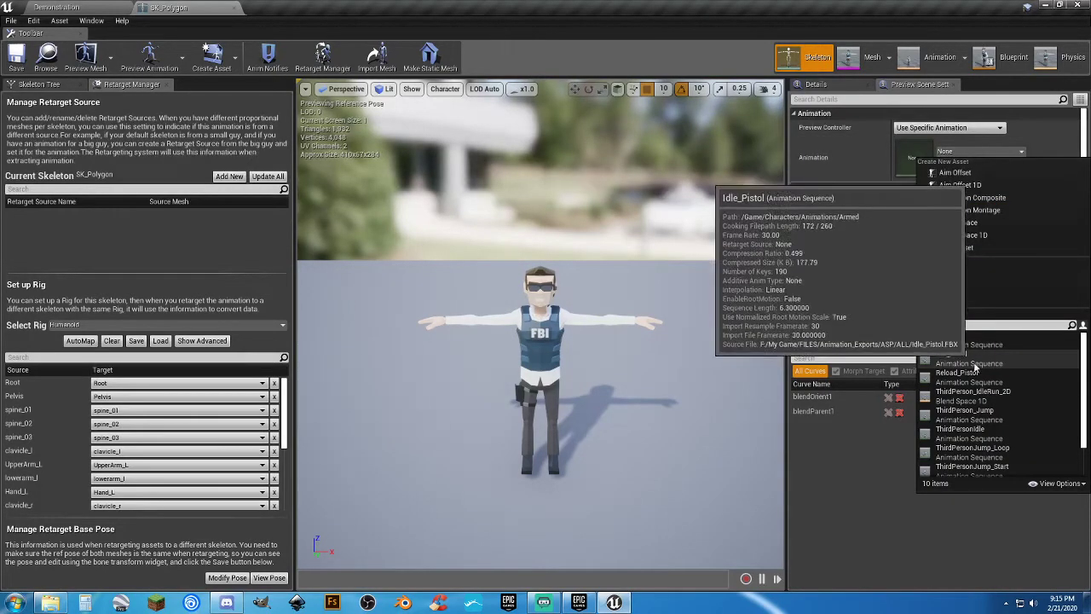
left_click(976, 367)
mouse_move(570, 390)
right_mouse_down()
mouse_move(581, 398)
mouse_move(565, 409)
right_mouse_up()
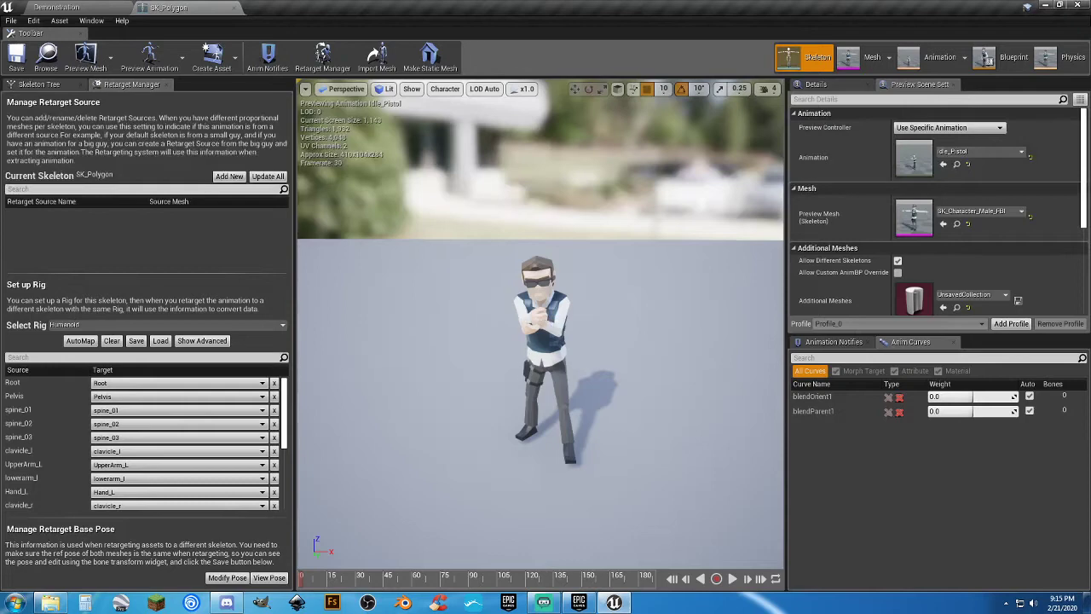
key("w")
right_click_drag(540, 341, 506, 390)
key("s")
key("w")
key("s")
key("a")
key("w")
key("s")
key("d")
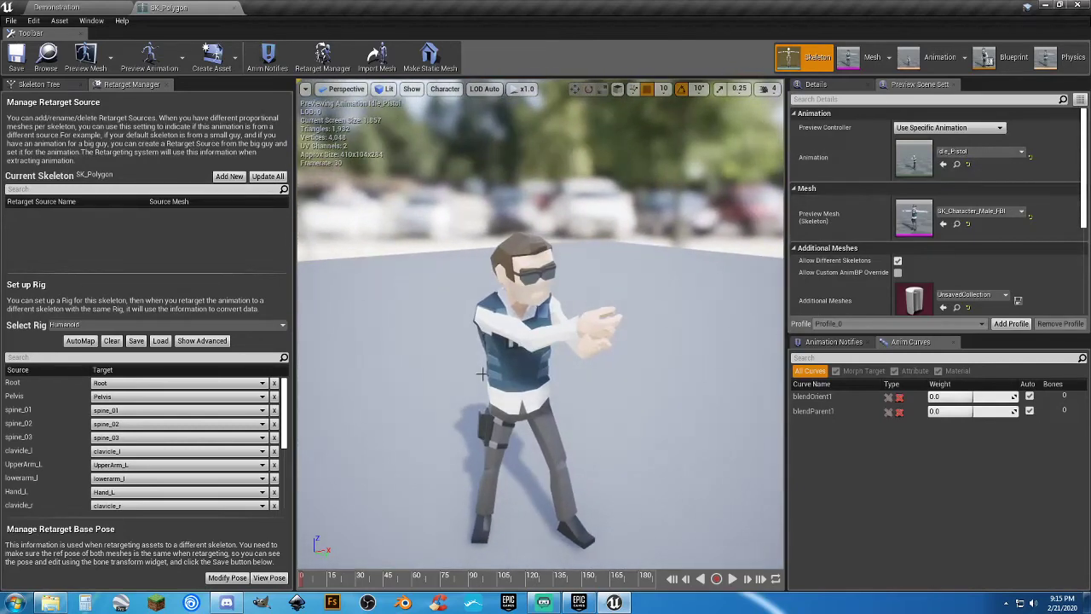
Add a socket named MainHand to the Hand_r bone.
left_click(39, 85)
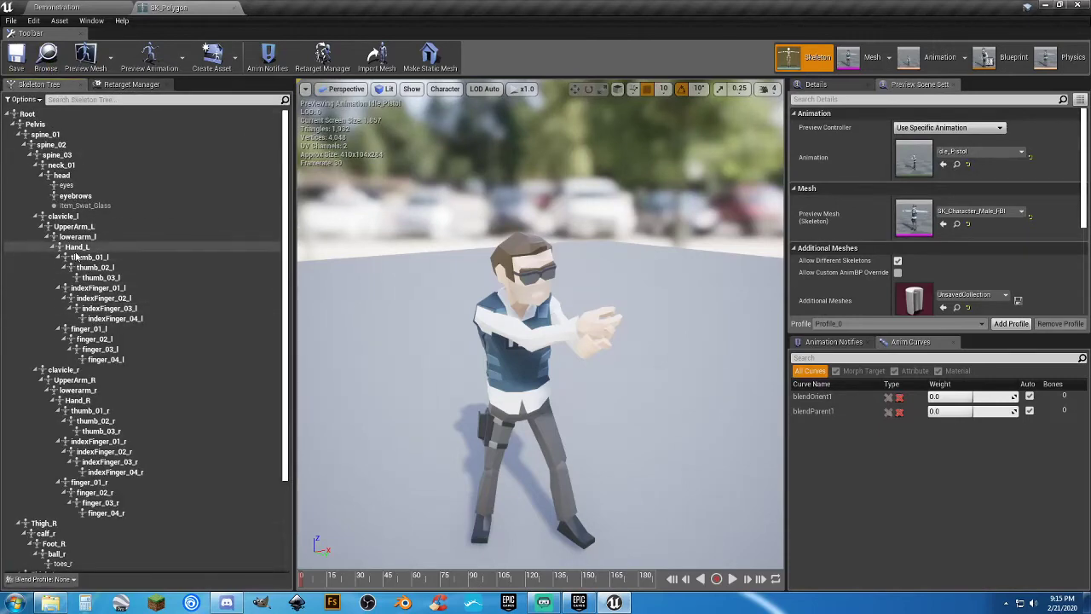
right_click(77, 400)
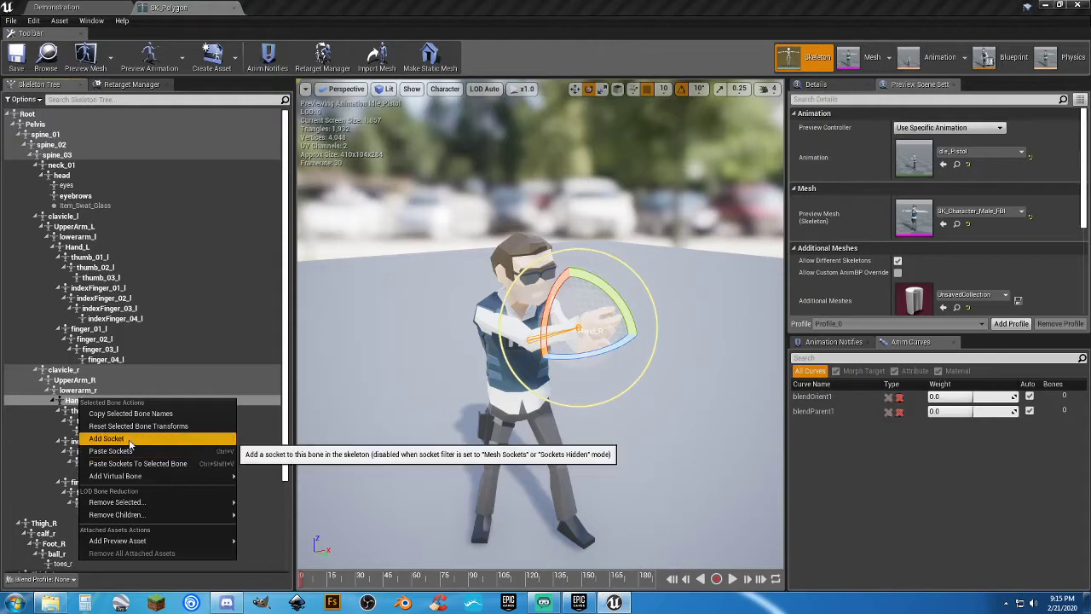
left_click(106, 438)
left_click(115, 523)
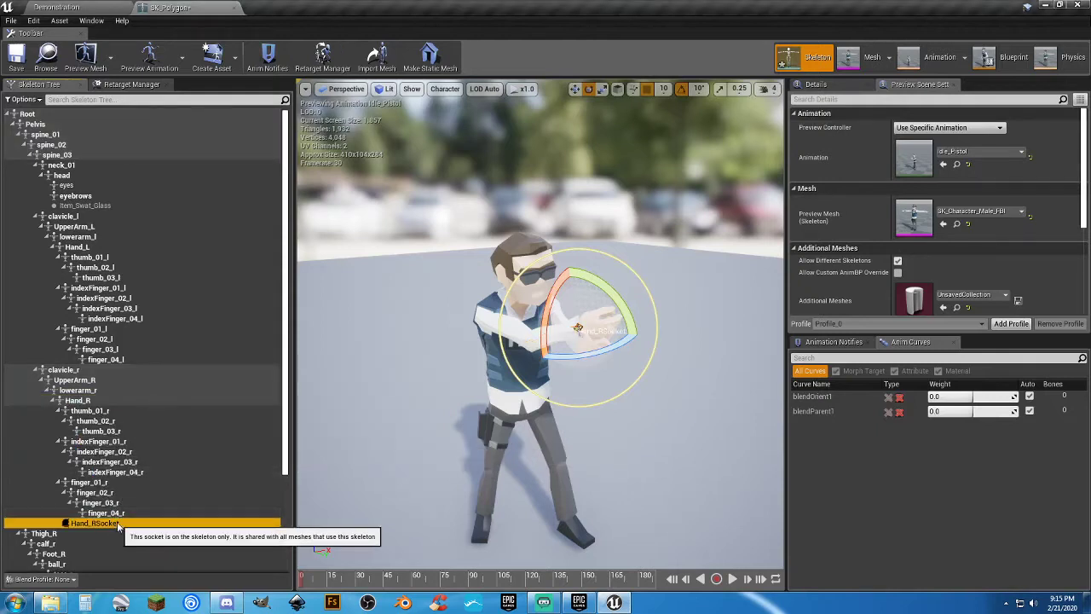
double_click(117, 523)
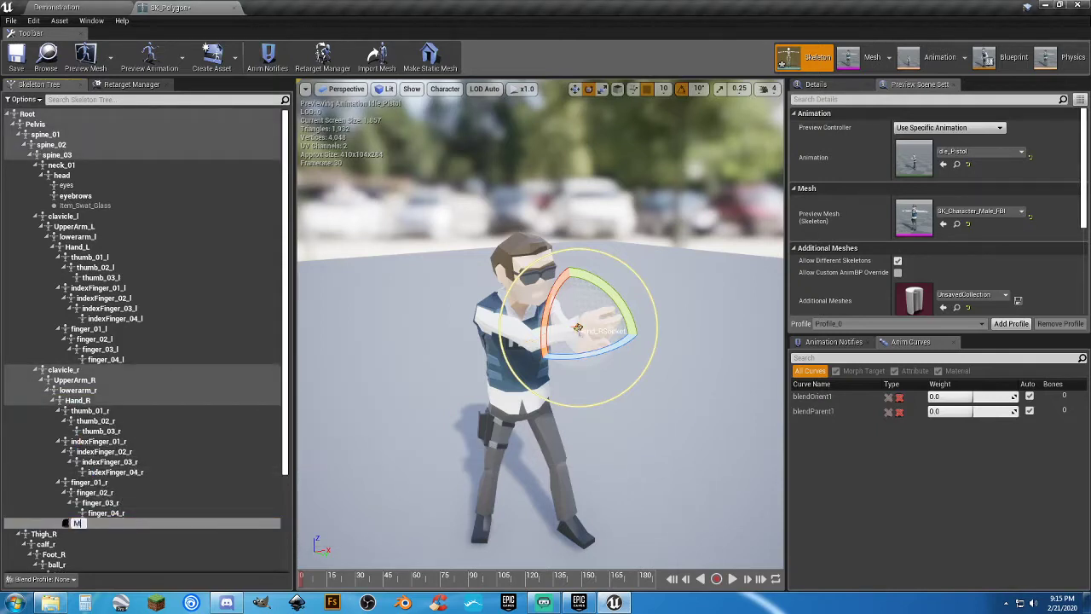
type("MainHand")
key("Return")
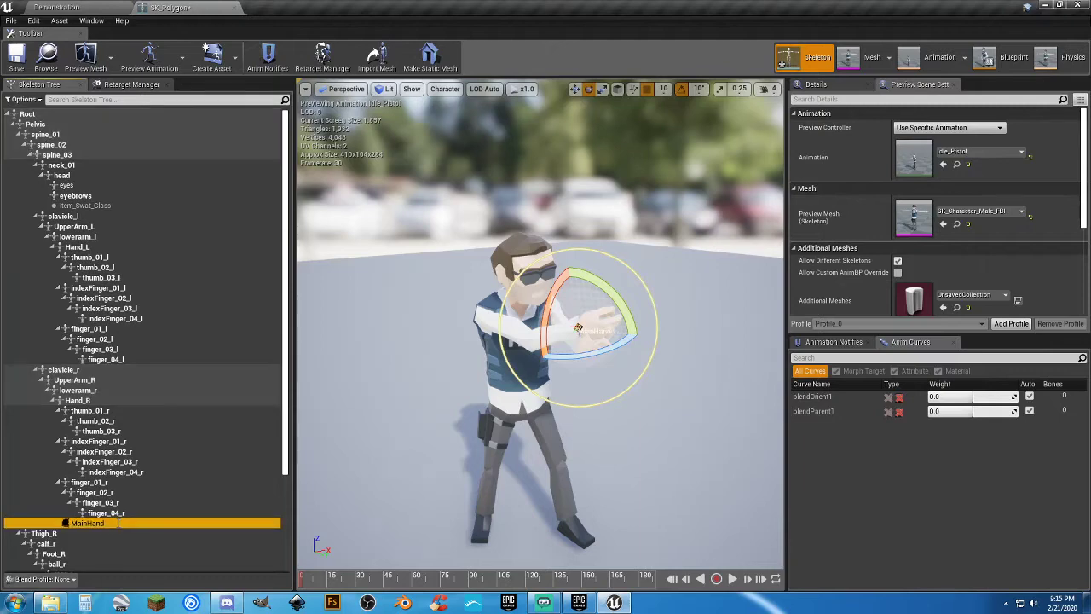
Attach SK_Wep_PistolSwat_01 as a preview asset on MainHand, redoing the attachment once.
right_click(116, 522)
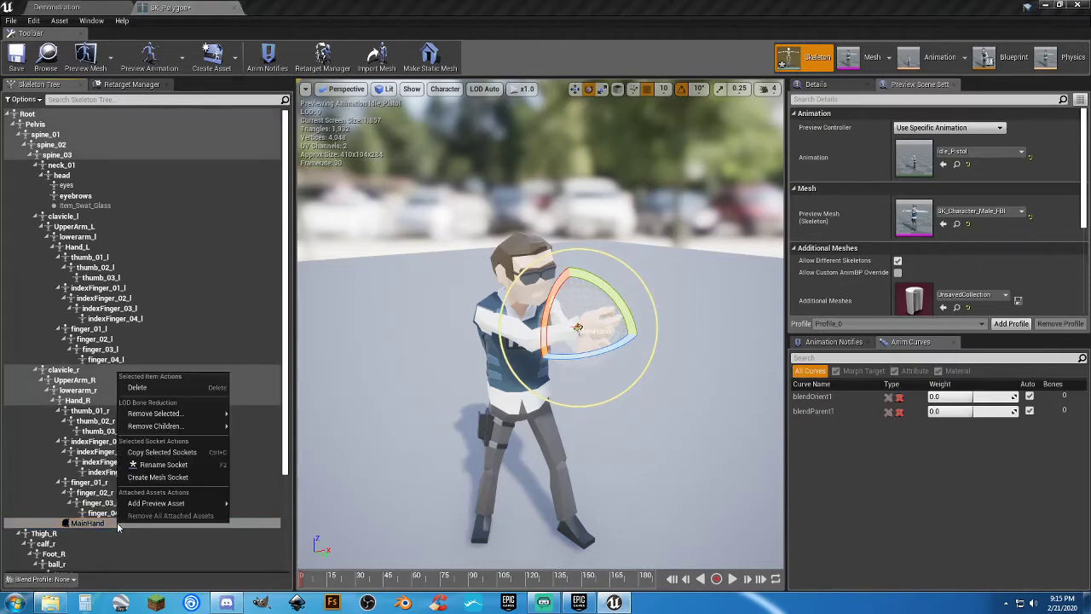
mouse_move(162, 505)
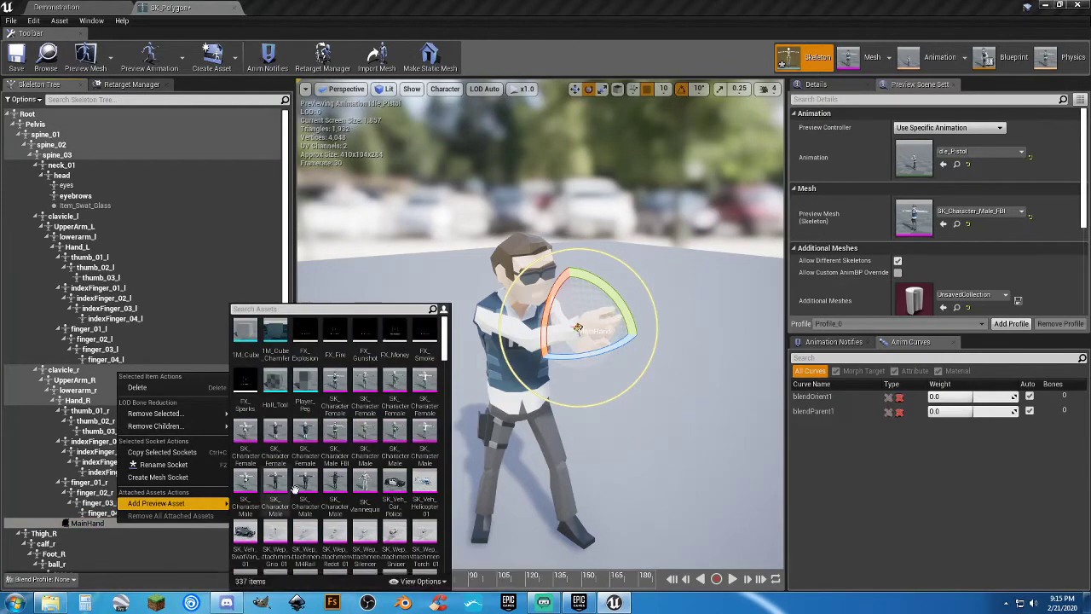
type("swat")
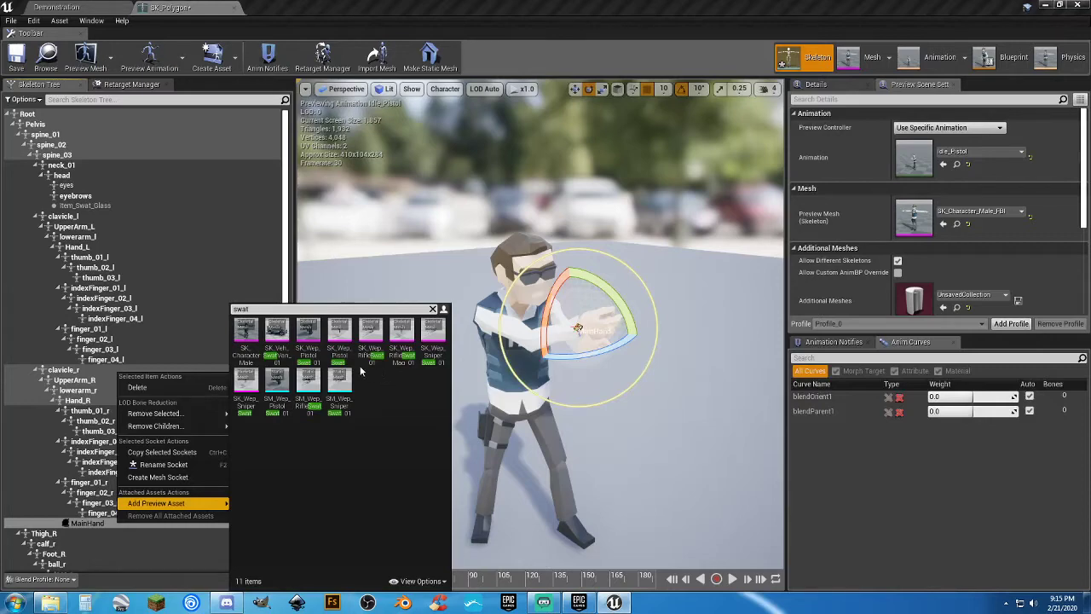
left_click(339, 339)
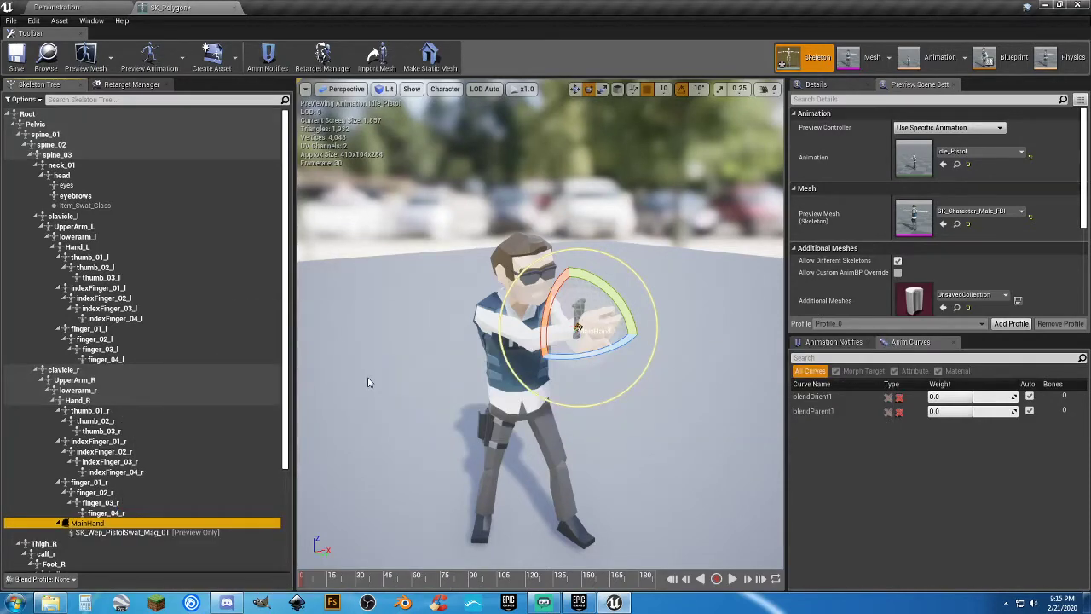
left_click(175, 533)
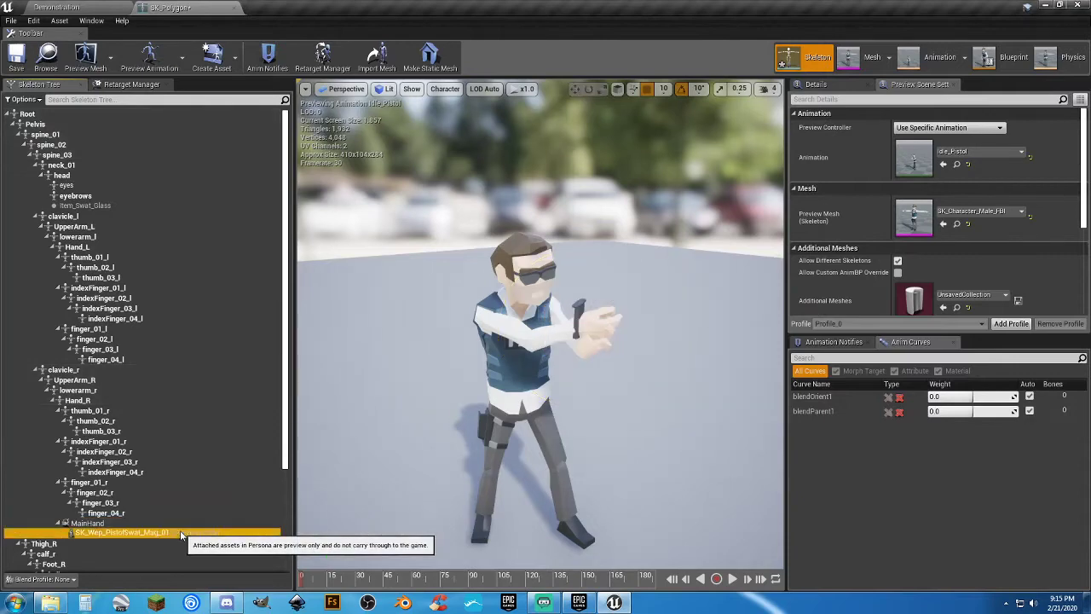
key("Delete")
left_click(135, 522)
right_click(136, 524)
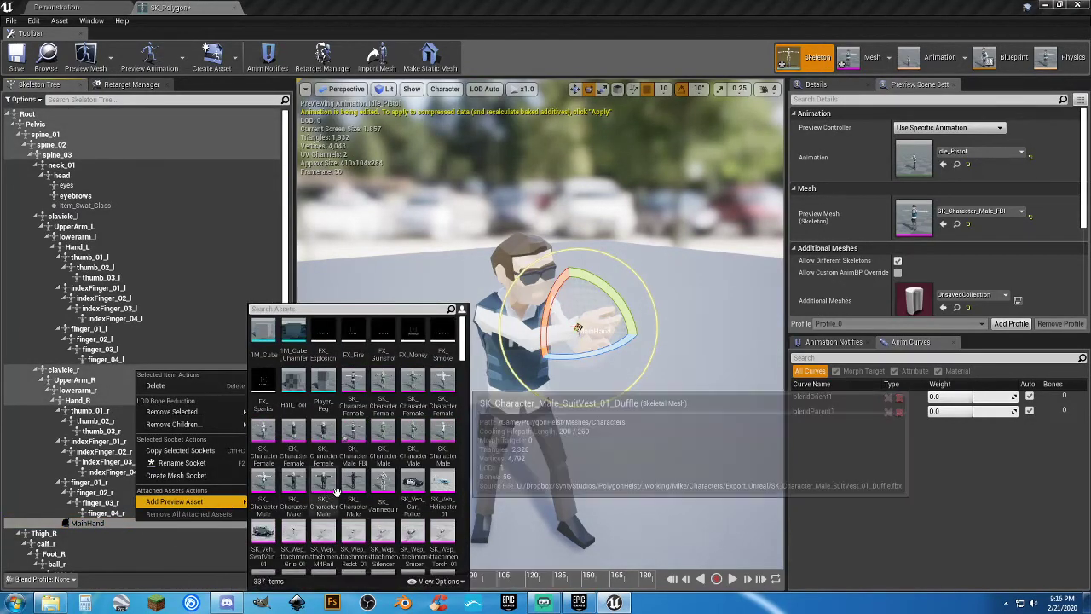
type("swat")
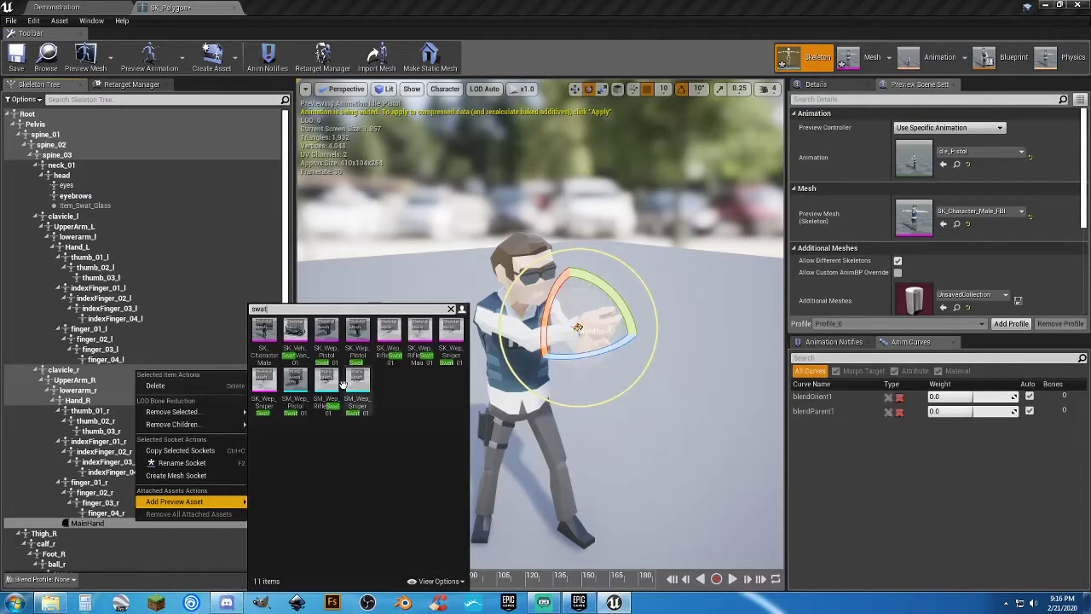
left_click(326, 338)
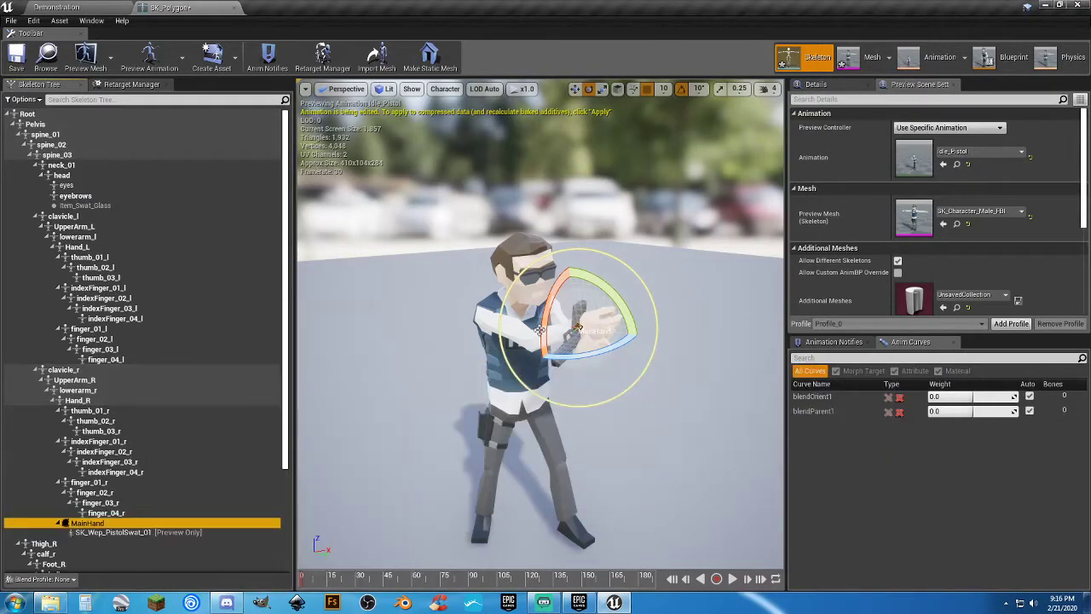
Frame the right hand and rotate the MainHand socket to turn the pistol.
key("w")
right_click_drag(565, 402, 566, 431)
key("s")
key("w")
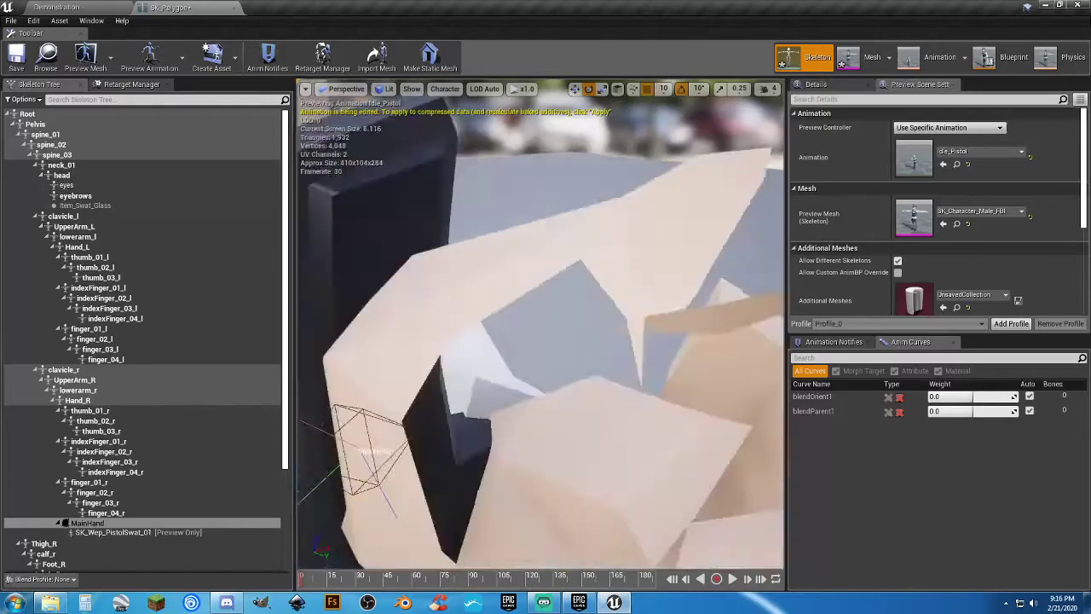
key("f")
left_click_drag(562, 341, 565, 163)
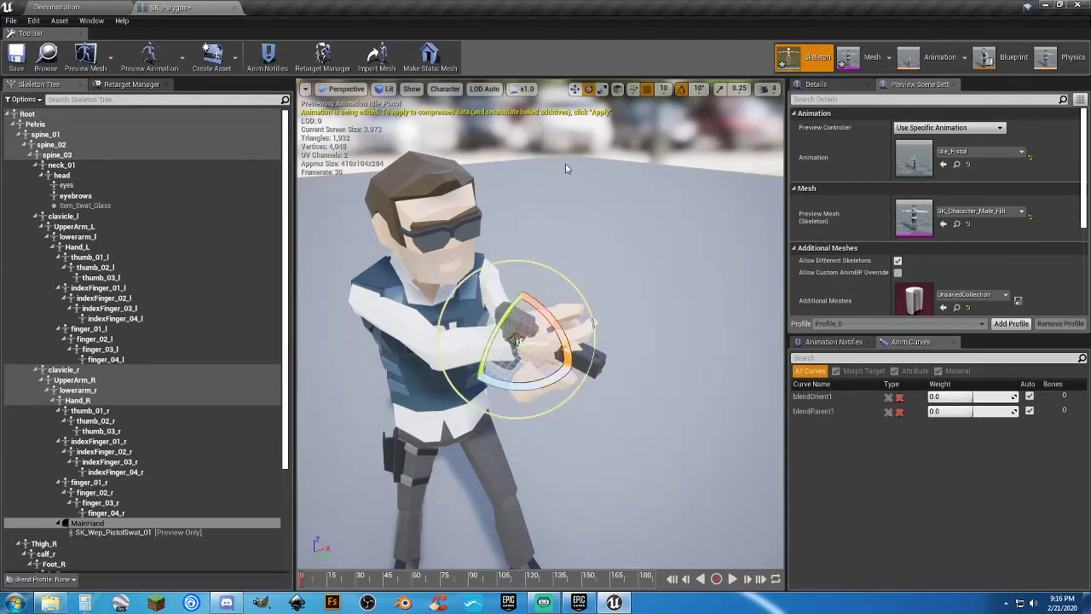
left_click(576, 88)
right_click_drag(550, 222, 652, 213)
right_click_drag(503, 290, 560, 274)
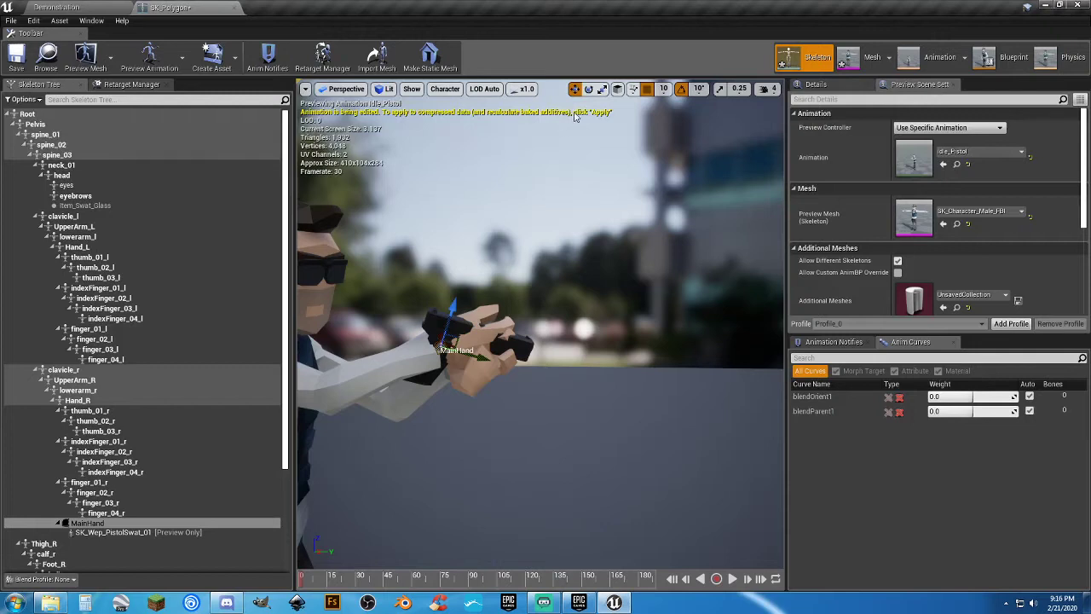
left_click(588, 88)
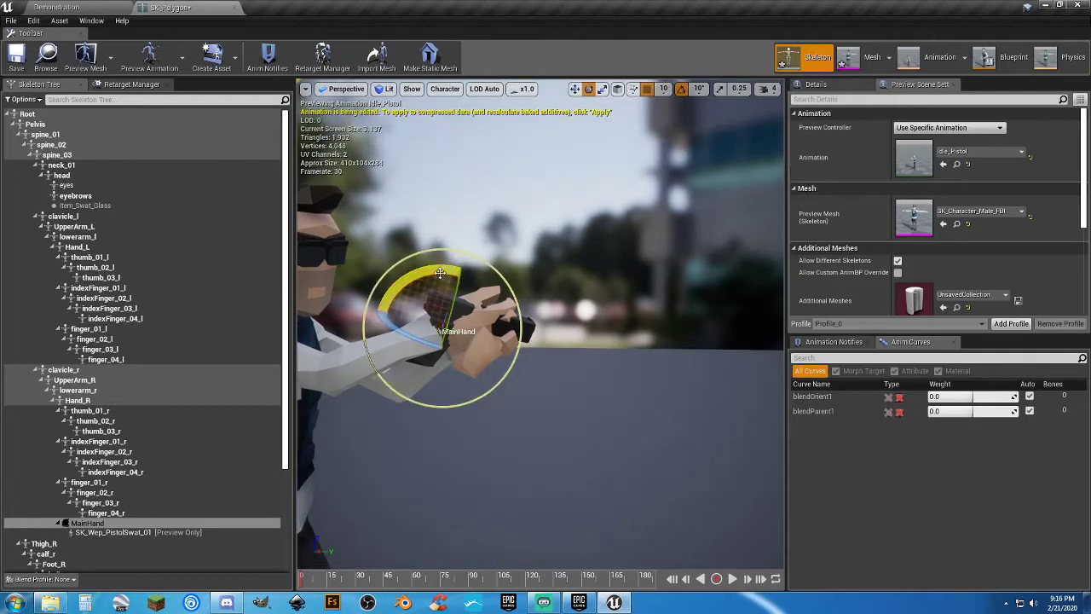
left_click_drag(440, 272, 453, 270)
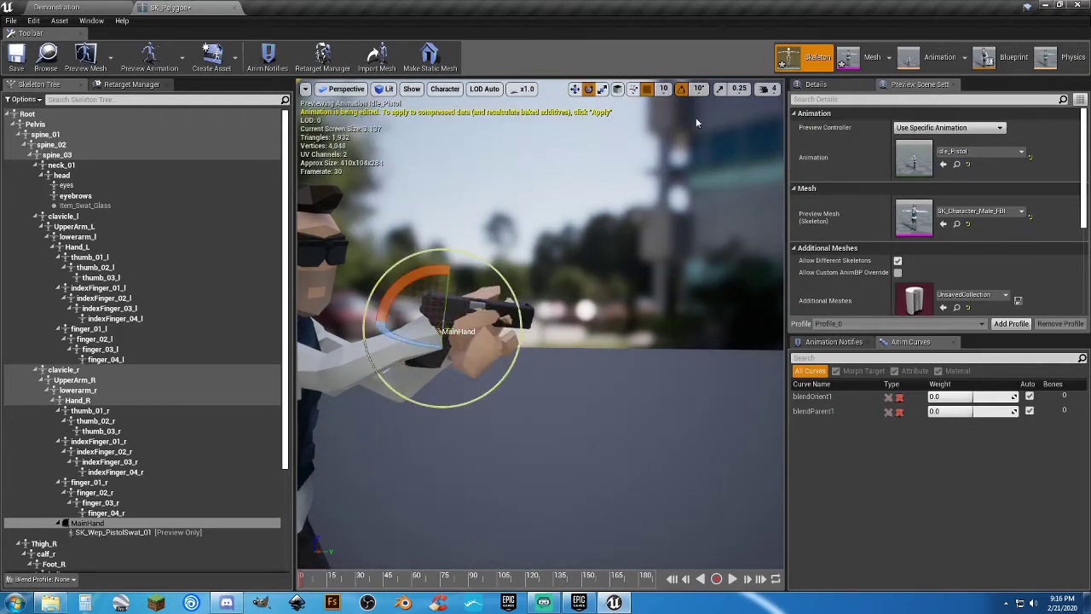
With rotation snapping off, fine-tune the socket rotation until the pistol points forward.
left_click(681, 89)
left_click_drag(421, 278, 425, 277)
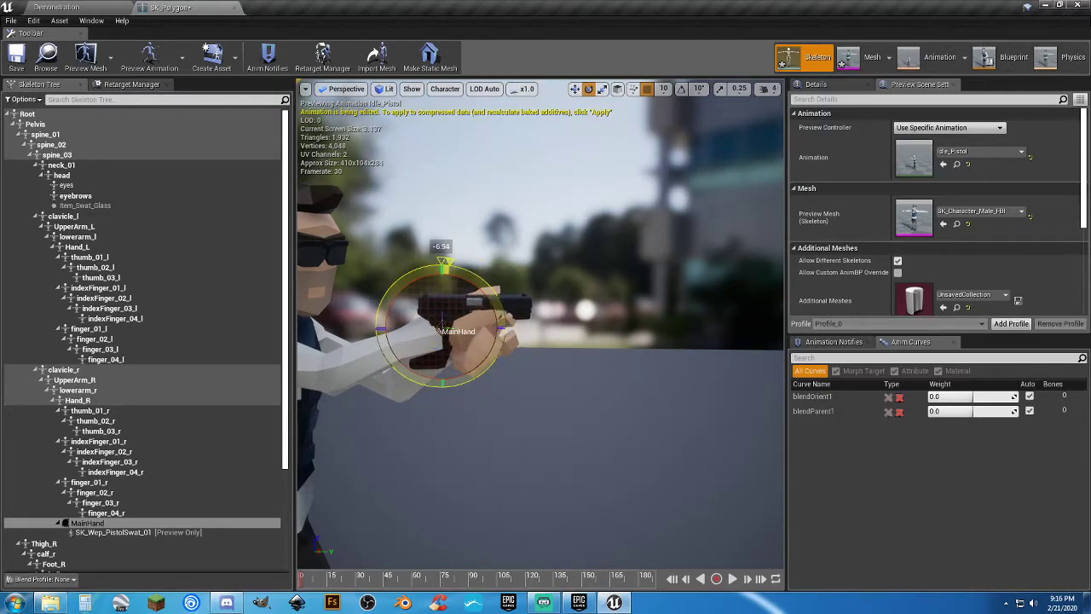
right_click_drag(452, 271, 446, 293)
left_click_drag(483, 412, 502, 378)
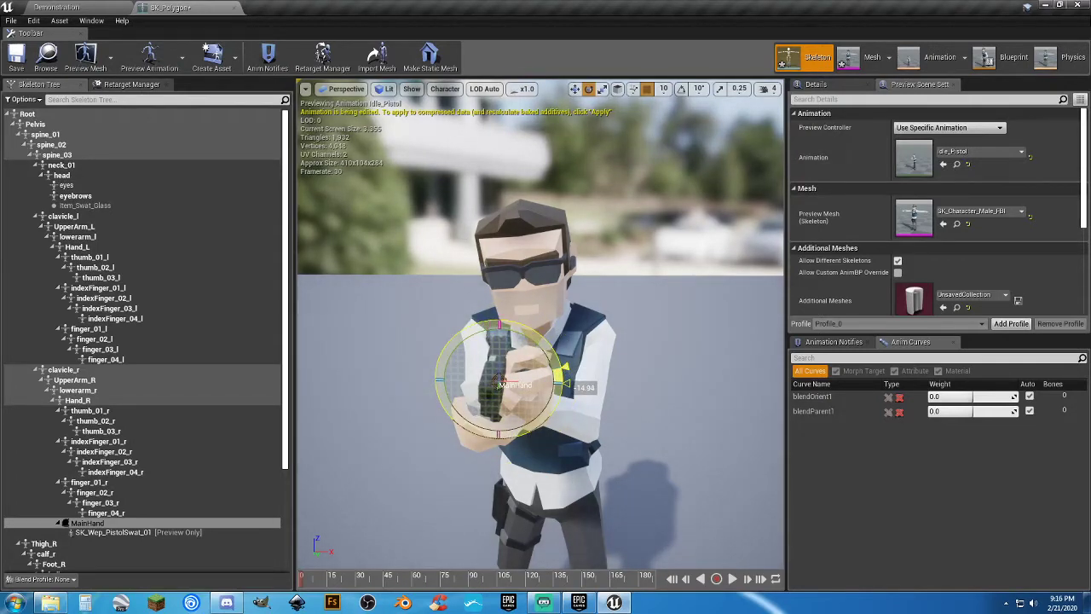
left_click_drag(502, 377, 503, 379)
right_click_drag(503, 380, 647, 405)
mouse_move(570, 333)
right_mouse_down()
mouse_move(584, 342)
mouse_move(570, 333)
right_mouse_up()
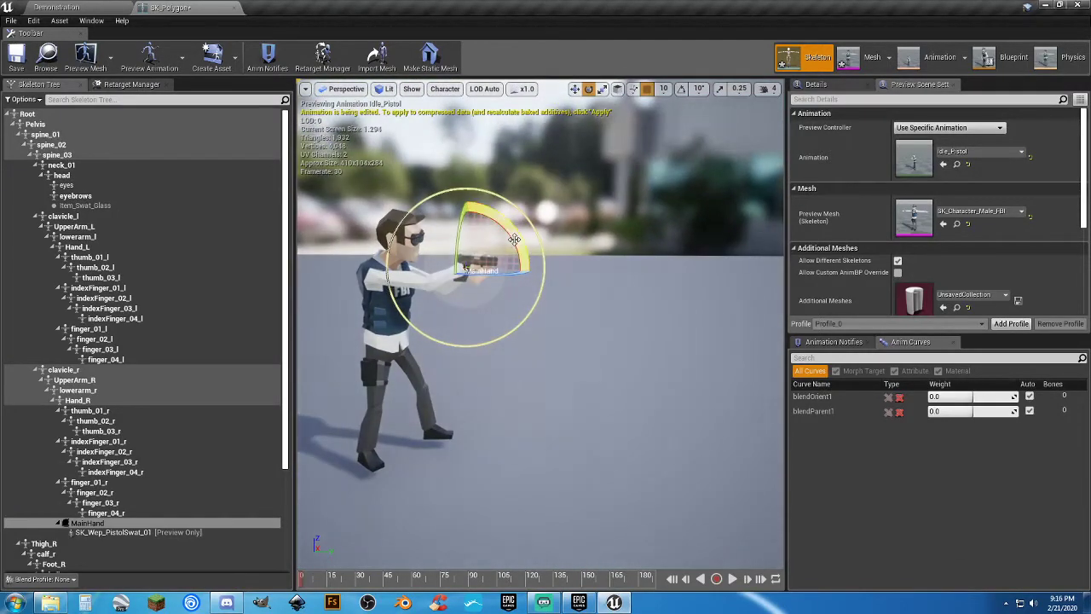
left_click_drag(512, 236, 515, 239)
right_click_drag(515, 239, 477, 240)
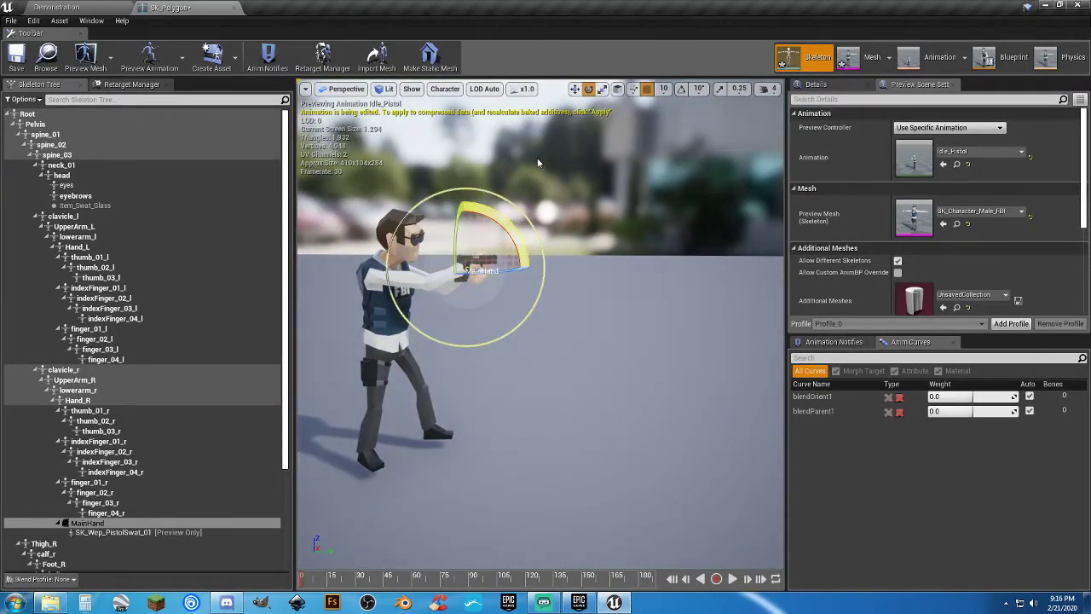
Switch the gizmo to translate and bring the camera close to the gun hand.
left_click(575, 90)
right_click_drag(664, 225, 588, 255)
mouse_move(483, 318)
right_mouse_down()
mouse_move(409, 319)
mouse_move(426, 341)
mouse_move(483, 318)
right_mouse_up()
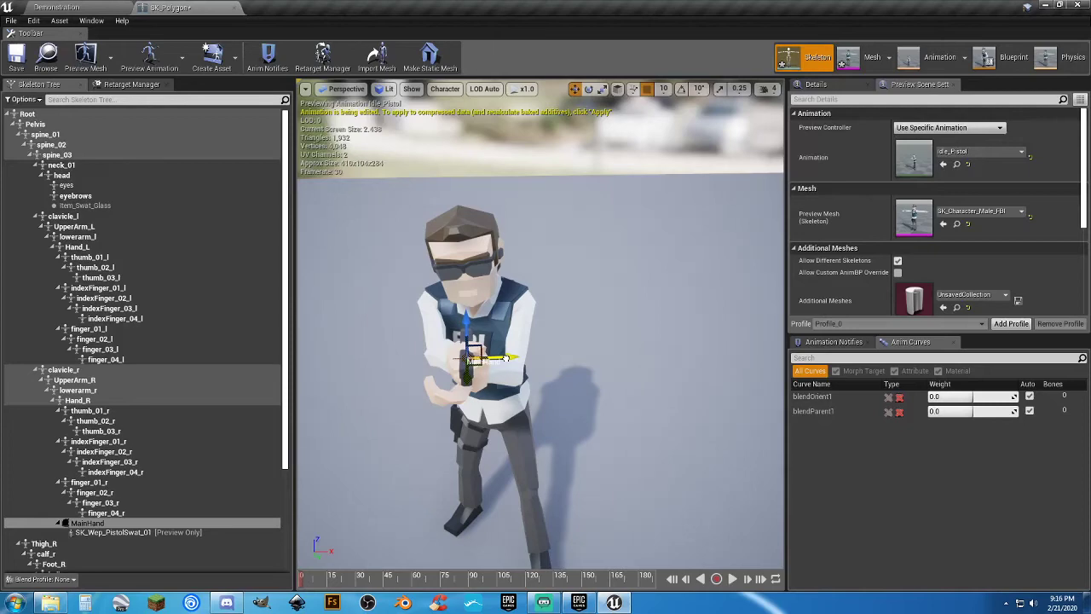
right_click_drag(514, 370, 612, 392)
mouse_move(535, 312)
right_mouse_down()
mouse_move(601, 311)
mouse_move(524, 312)
mouse_move(535, 312)
right_mouse_up()
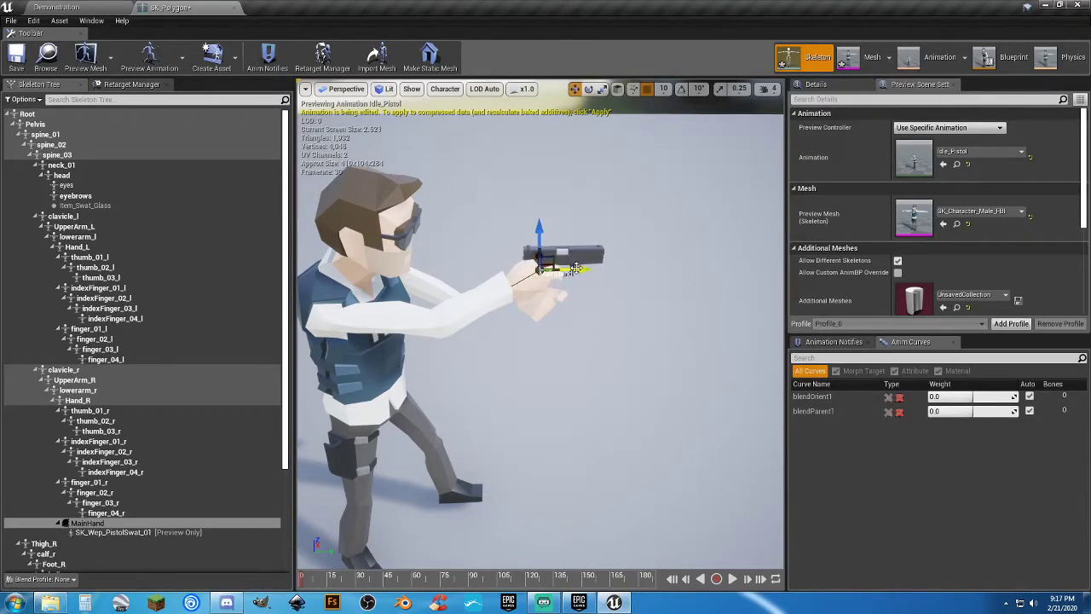
right_click_drag(579, 270, 575, 295)
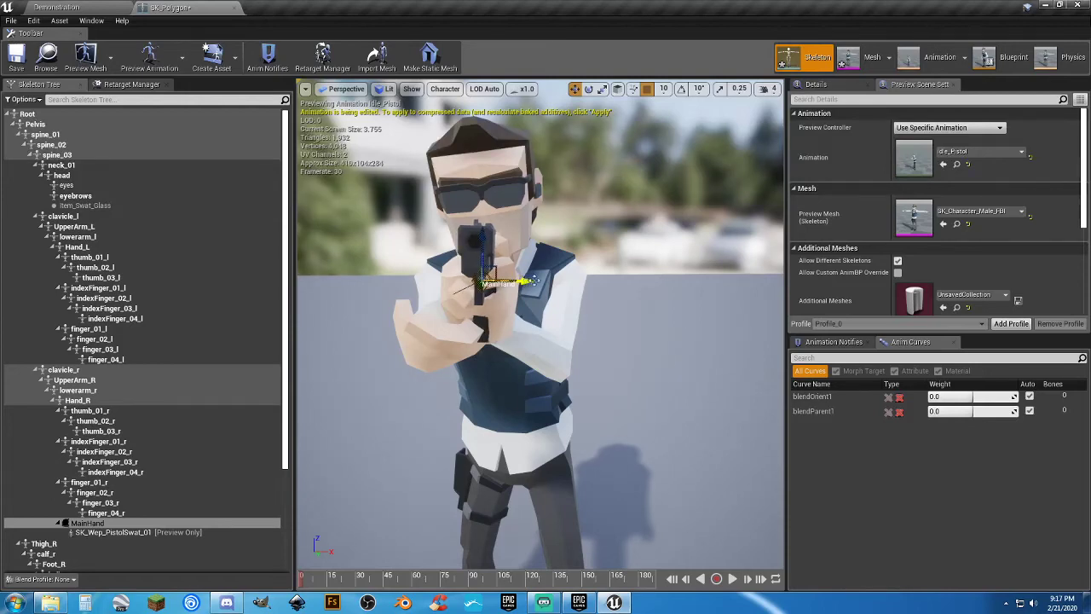
right_click_drag(534, 281, 590, 276)
key("w")
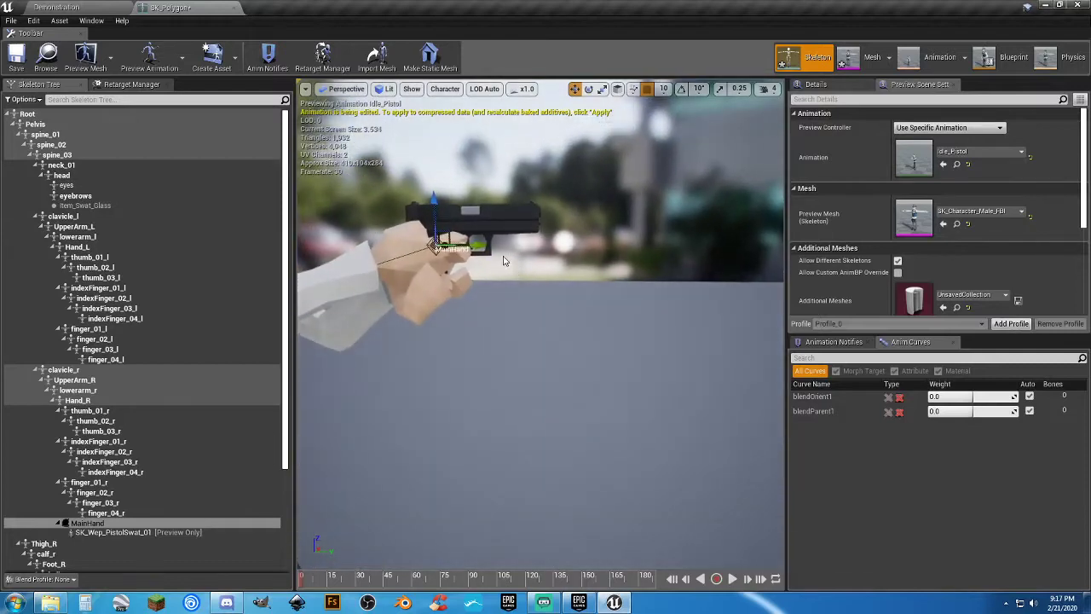
Nudge the MainHand socket sideways and up into the grip, then save the skeleton.
left_click_drag(483, 244, 477, 245)
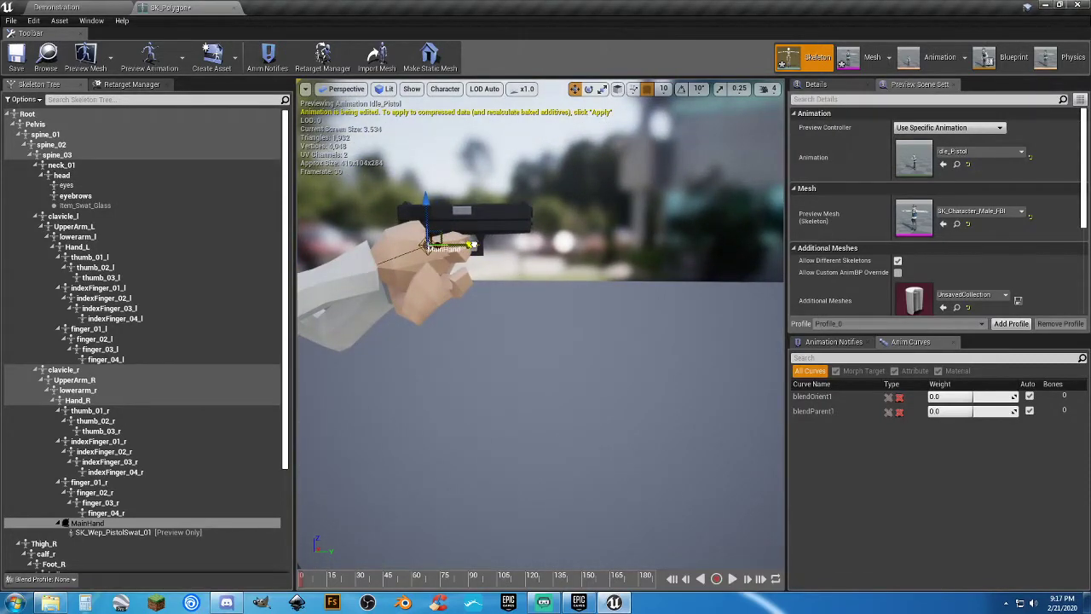
left_click_drag(428, 210, 428, 205)
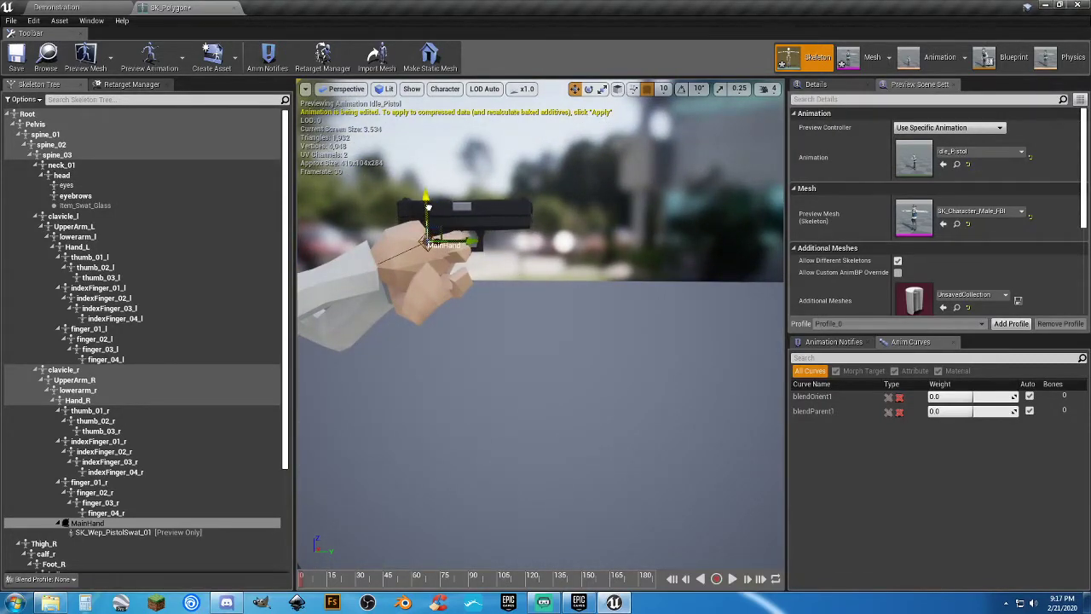
left_click(16, 61)
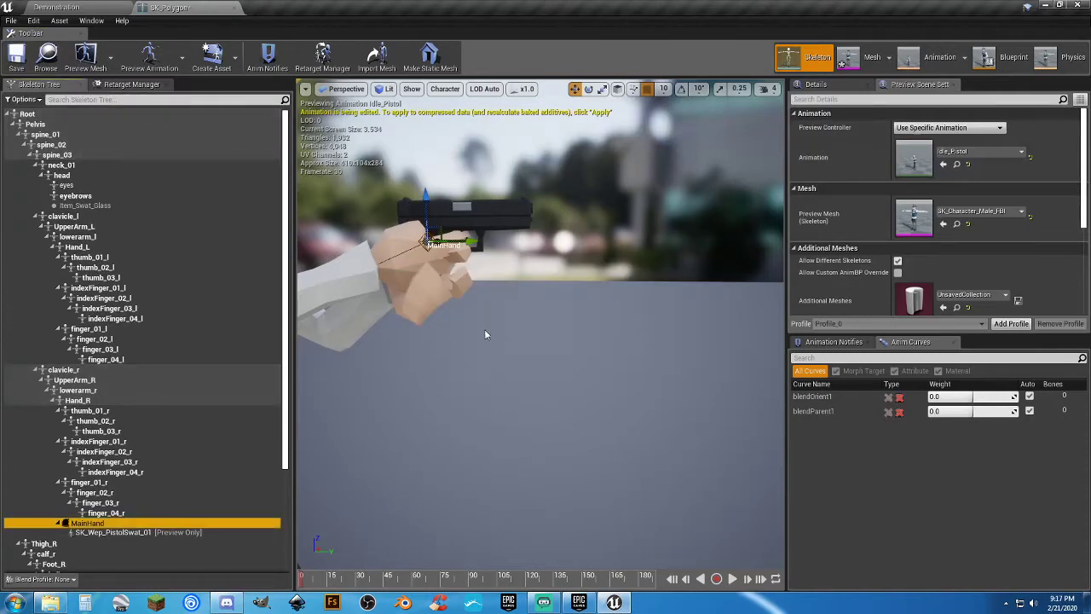
key("s")
mouse_move(485, 333)
right_mouse_down()
mouse_move(485, 367)
mouse_move(426, 392)
mouse_move(484, 332)
right_mouse_up()
key("a")
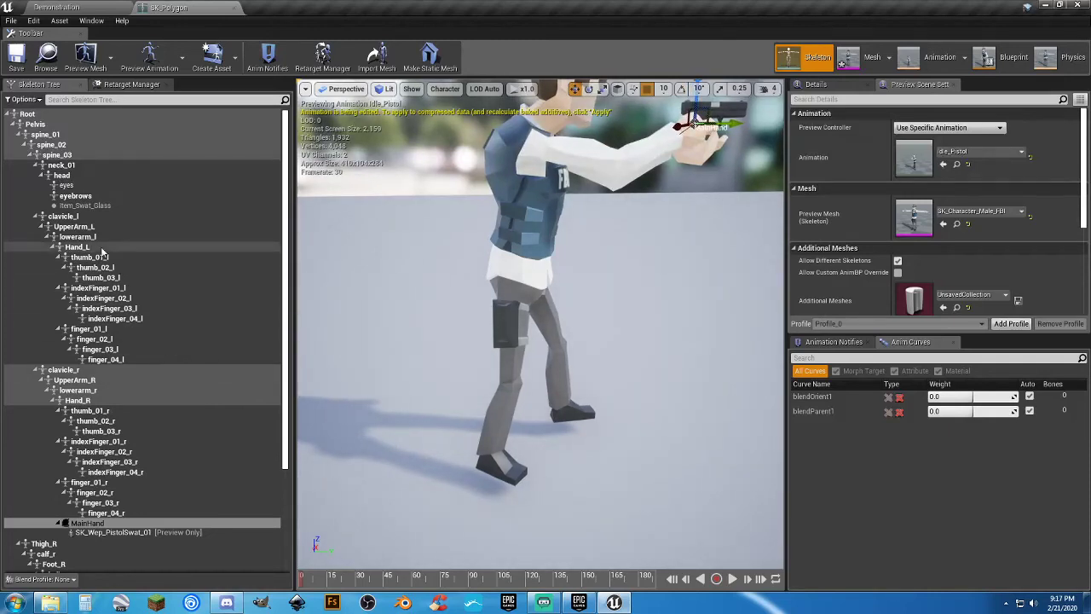
scroll(109, 388, "down", 2)
scroll(110, 388, "down", 5)
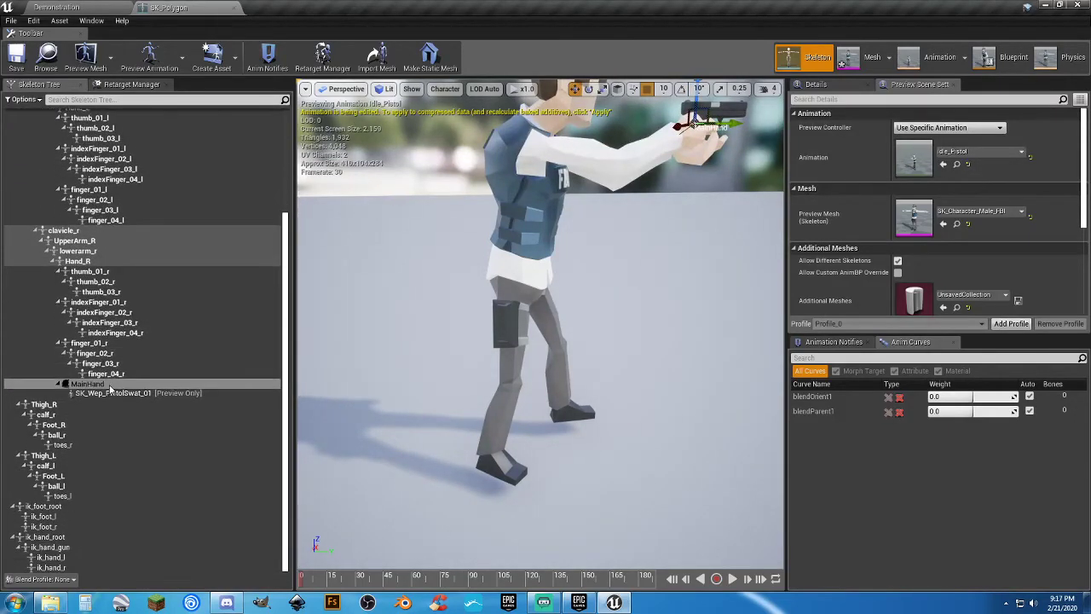
Create a Holster socket on Thigh_R and show its Add Preview Asset choices.
left_click(66, 406)
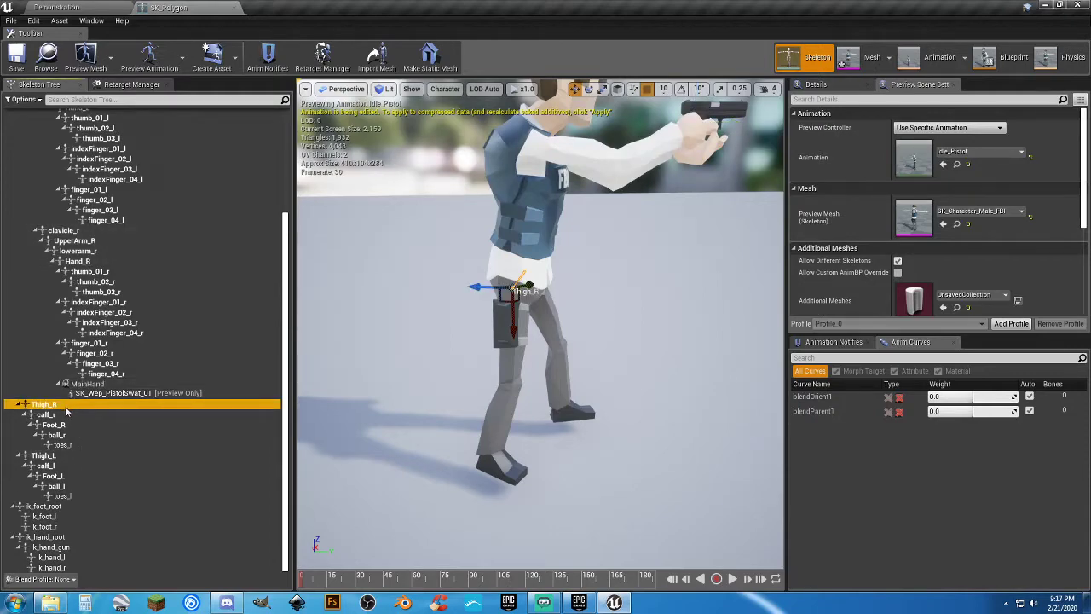
mouse_move(417, 398)
right_mouse_down()
mouse_move(402, 398)
mouse_move(418, 399)
right_mouse_up()
key("f")
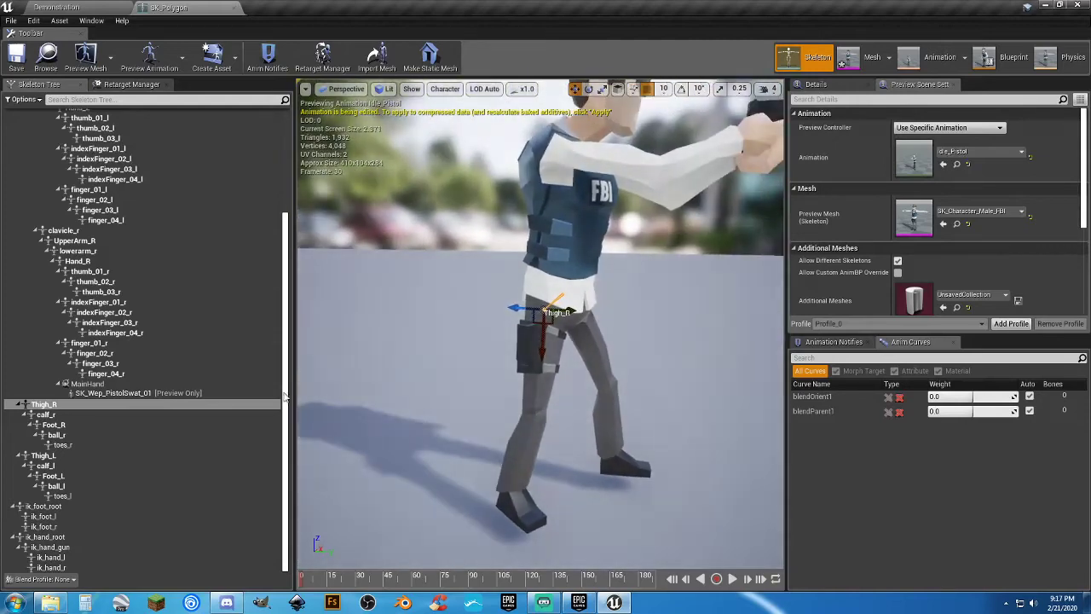
right_click(123, 403)
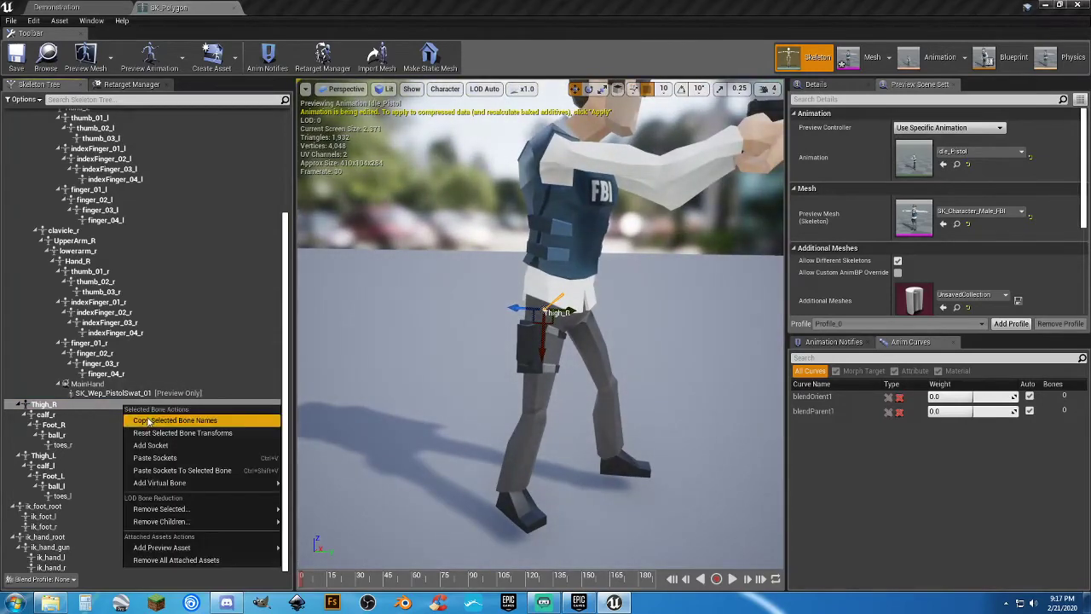
left_click(173, 444)
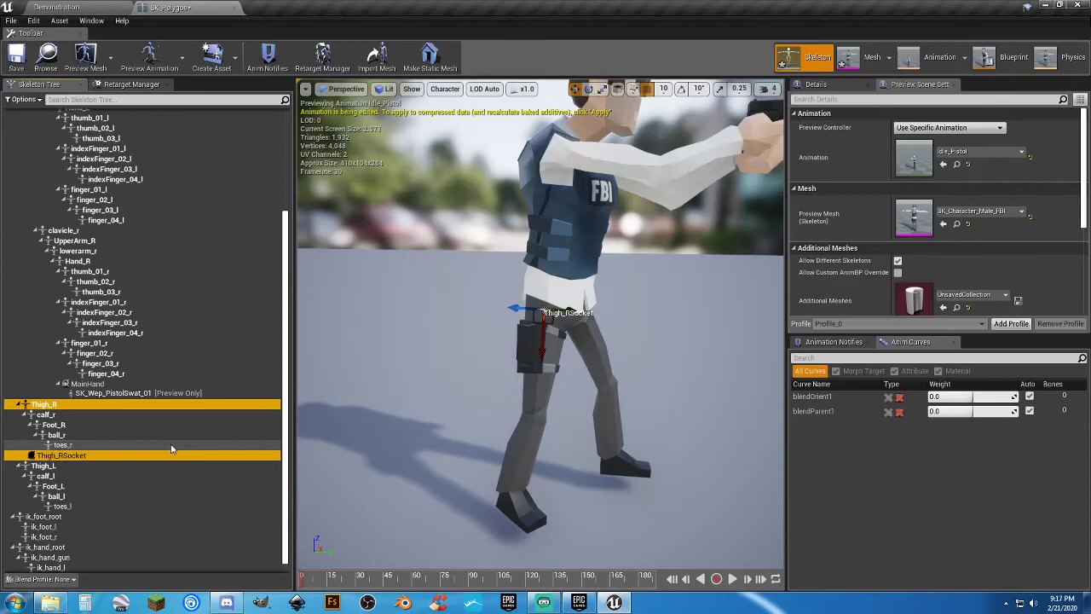
left_click(176, 455)
left_click(177, 455)
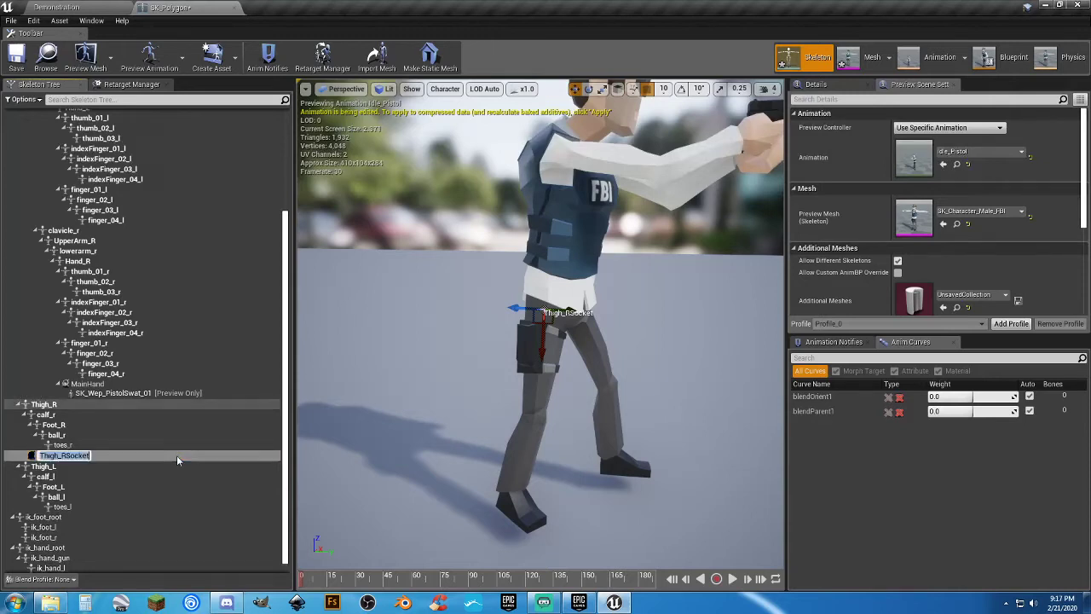
type("Holster")
key("Return")
right_click(178, 455)
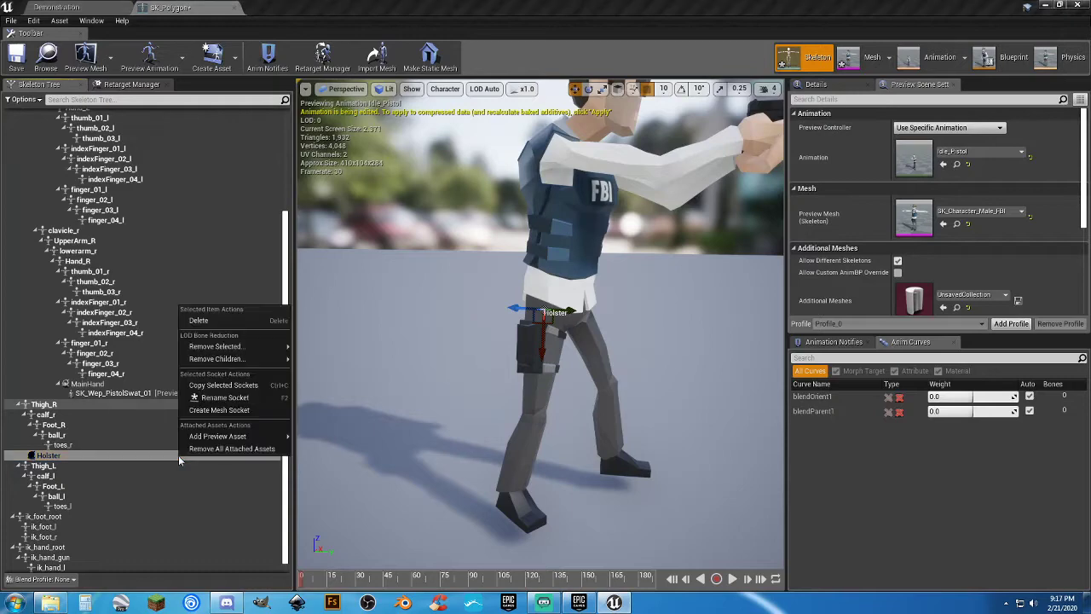
mouse_move(245, 436)
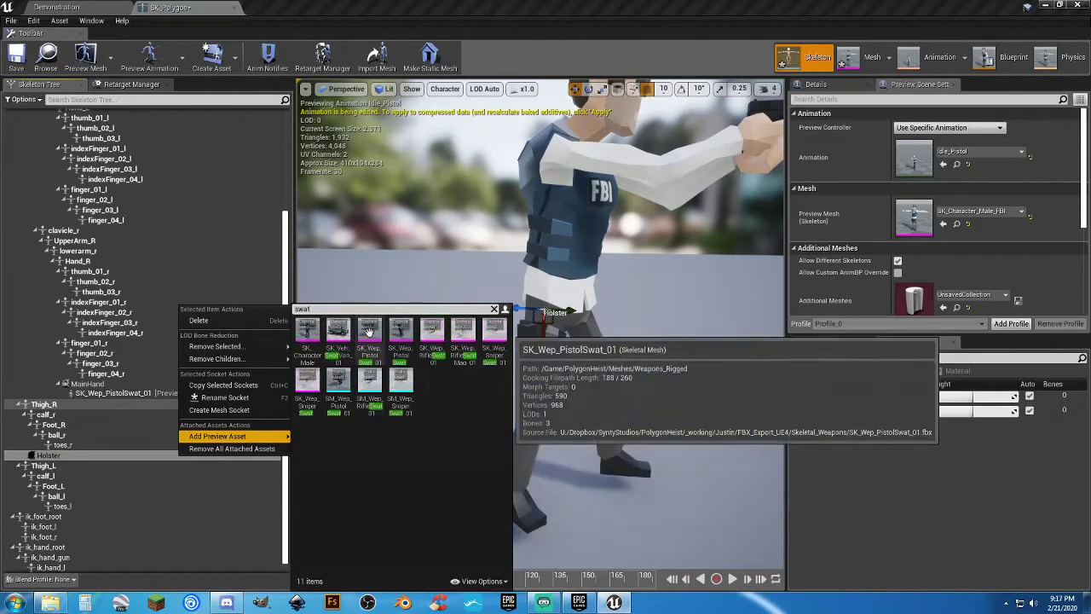
Preview the pistol on the Holster socket and rotate the socket so the pistol hangs downward.
left_click(343, 339)
right_click_drag(552, 389, 570, 398)
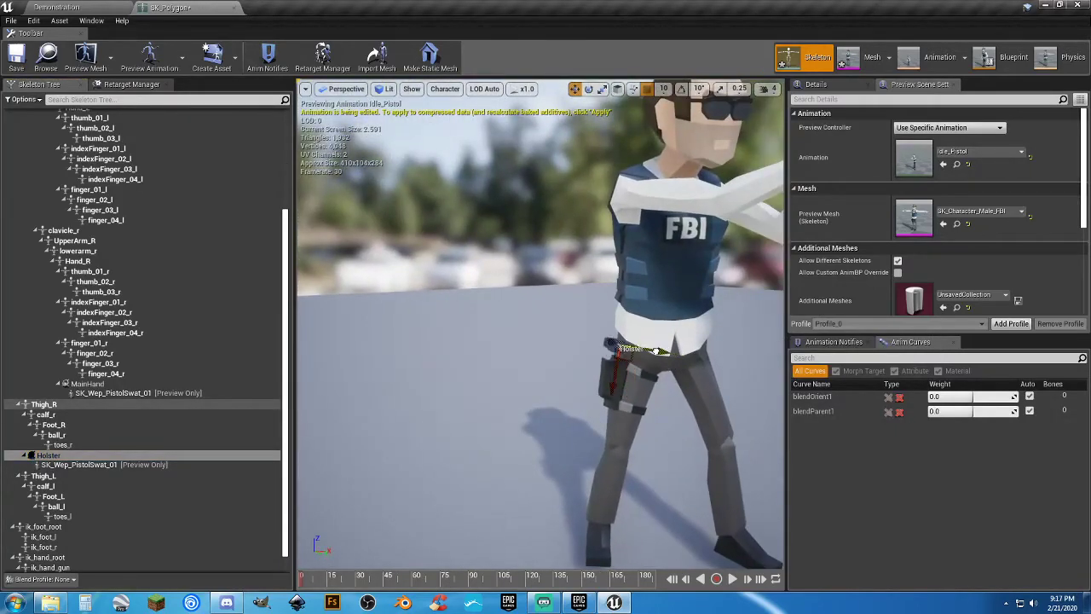
left_click_drag(628, 345, 614, 343)
right_click_drag(611, 367, 581, 379)
left_click(588, 90)
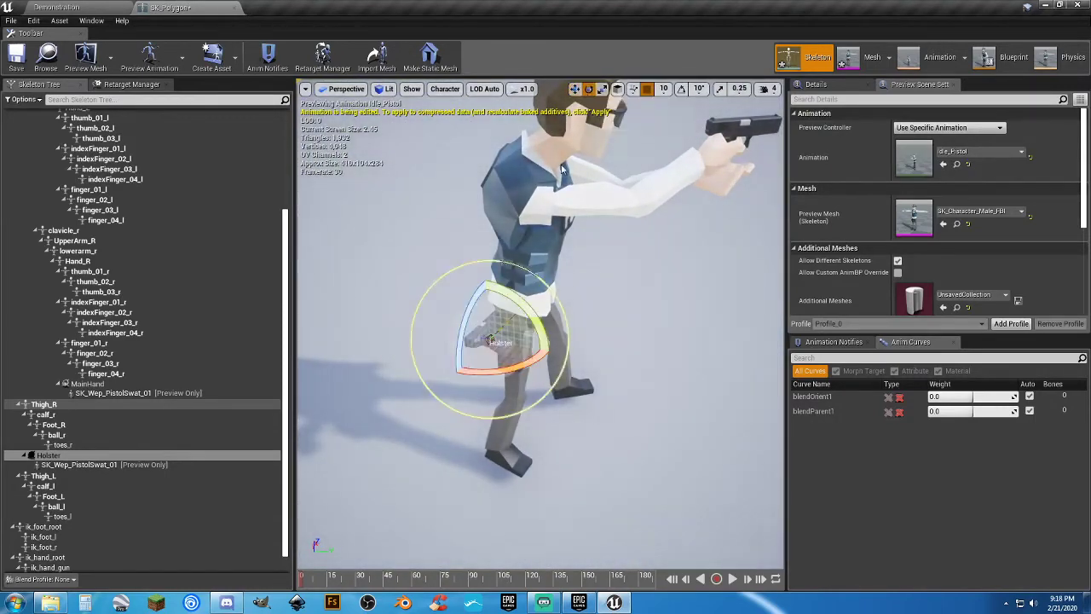
left_click_drag(513, 368, 509, 314)
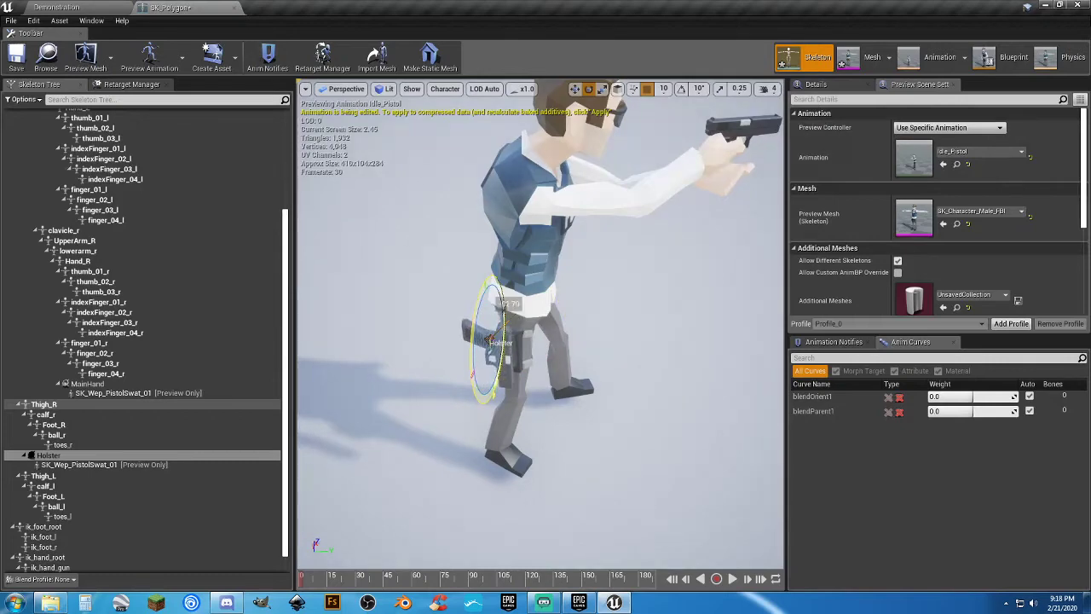
right_click_drag(603, 302, 486, 328)
key("s")
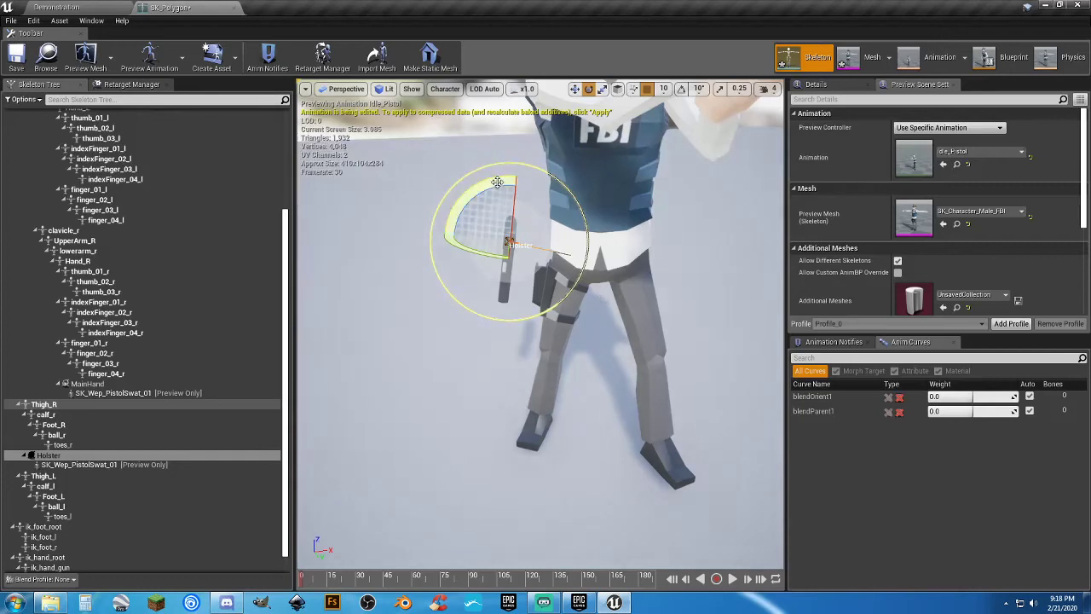
left_click_drag(496, 183, 633, 130)
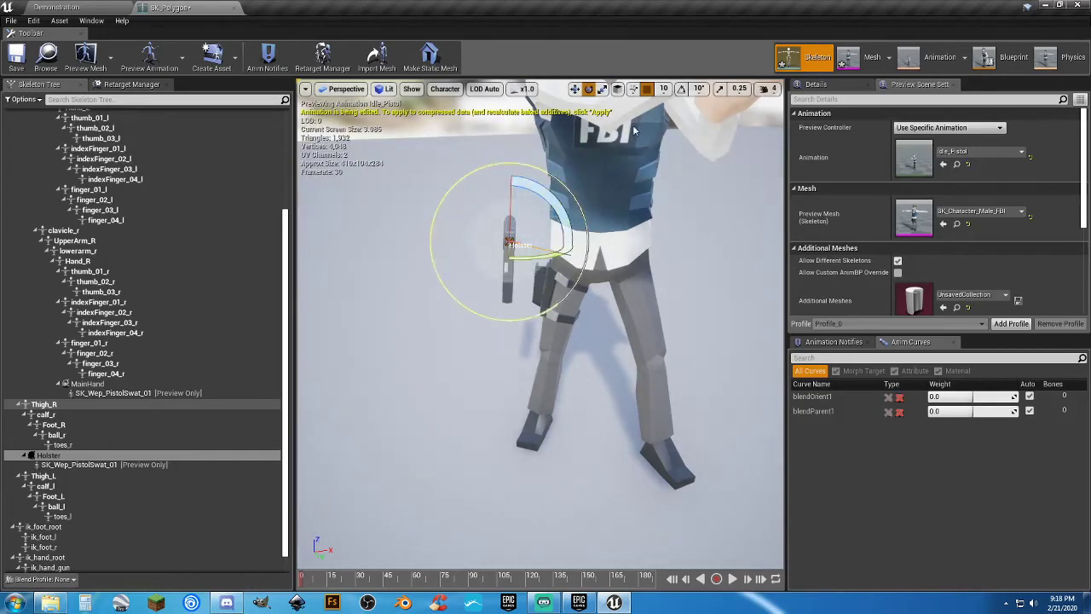
Tilt the Holster socket further to seat the pistol in the right-thigh holster.
left_click(575, 89)
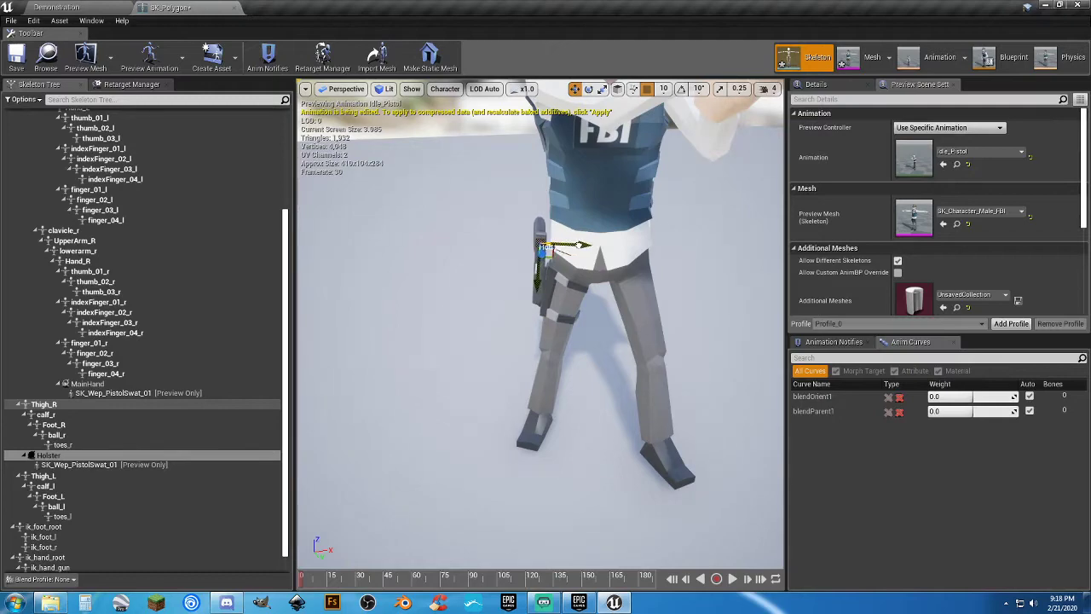
right_click_drag(600, 277, 724, 205)
mouse_move(597, 305)
right_mouse_down()
mouse_move(639, 305)
mouse_move(597, 305)
right_mouse_up()
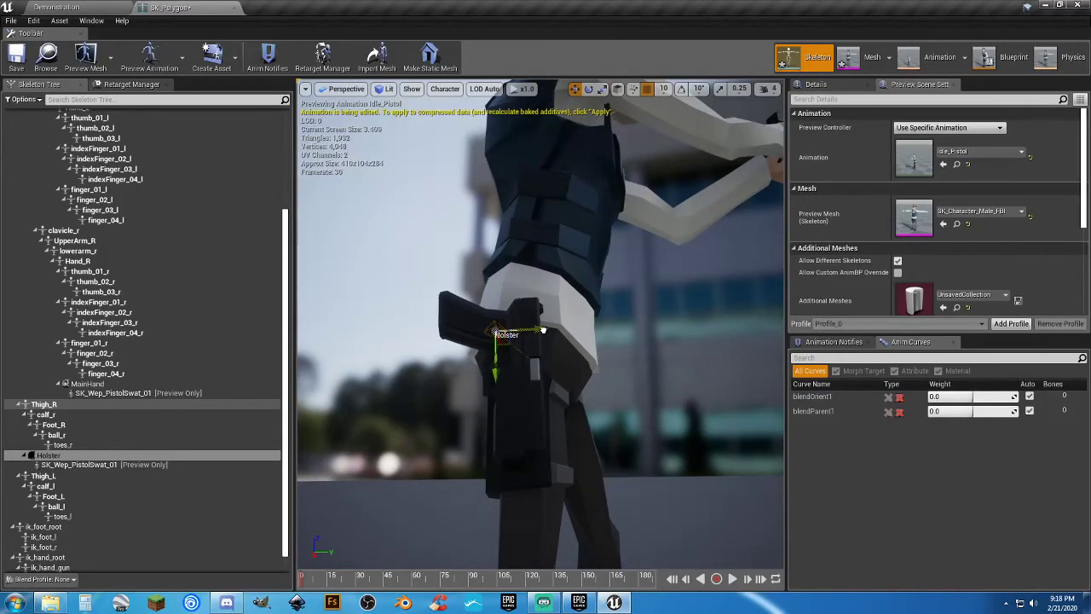
right_click_drag(543, 330, 469, 324)
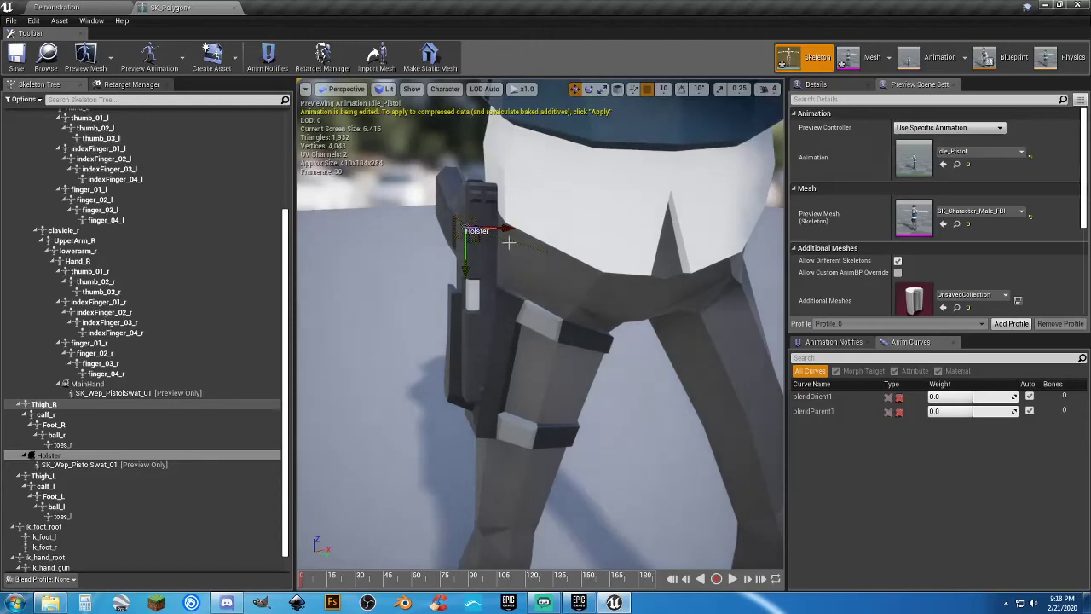
left_click(588, 89)
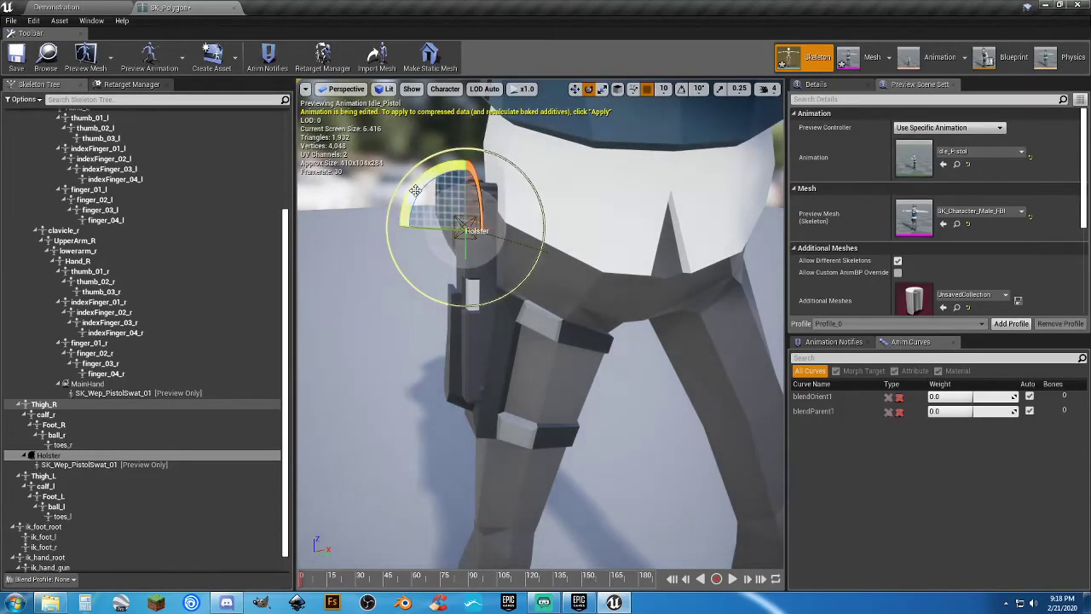
left_click_drag(415, 189, 530, 235)
right_click_drag(530, 247, 624, 279)
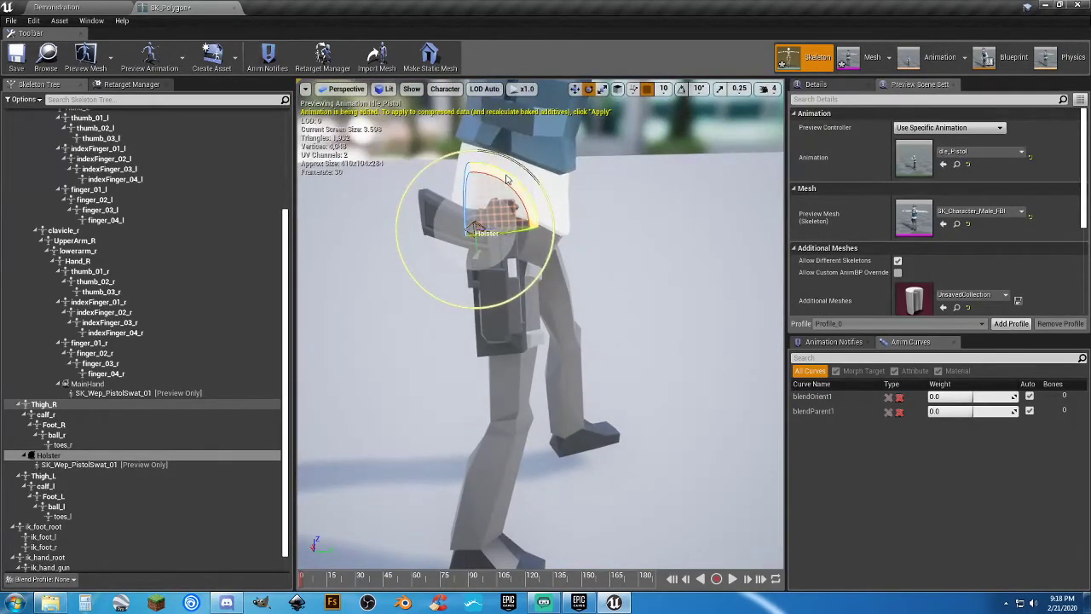
left_click_drag(512, 184, 537, 228)
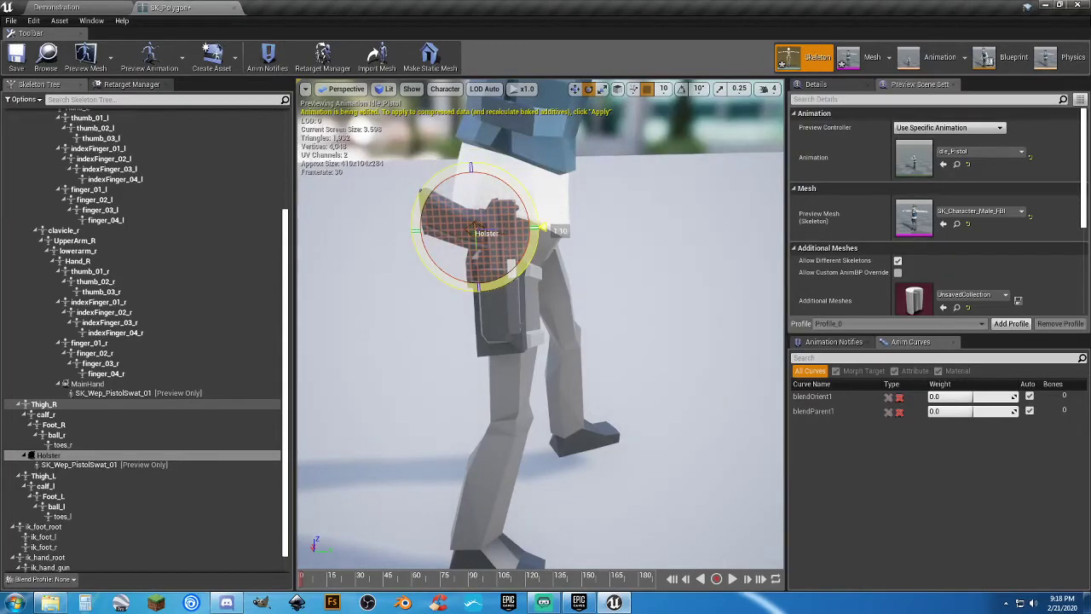
Nudge the Holster socket slightly along one axis and check the fit from the front and right side.
key("w")
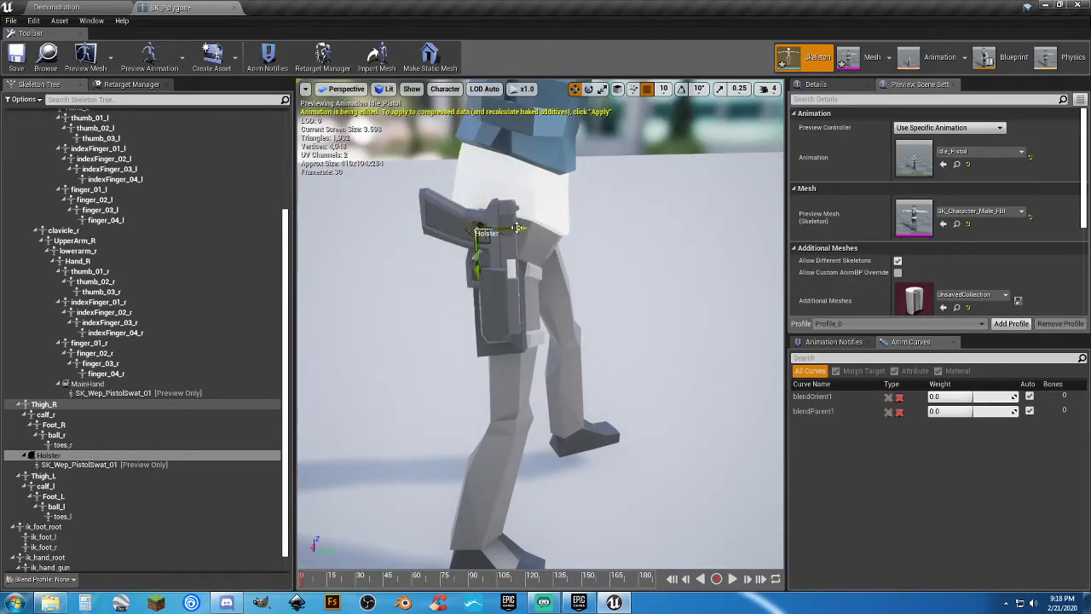
left_click_drag(516, 228, 508, 229)
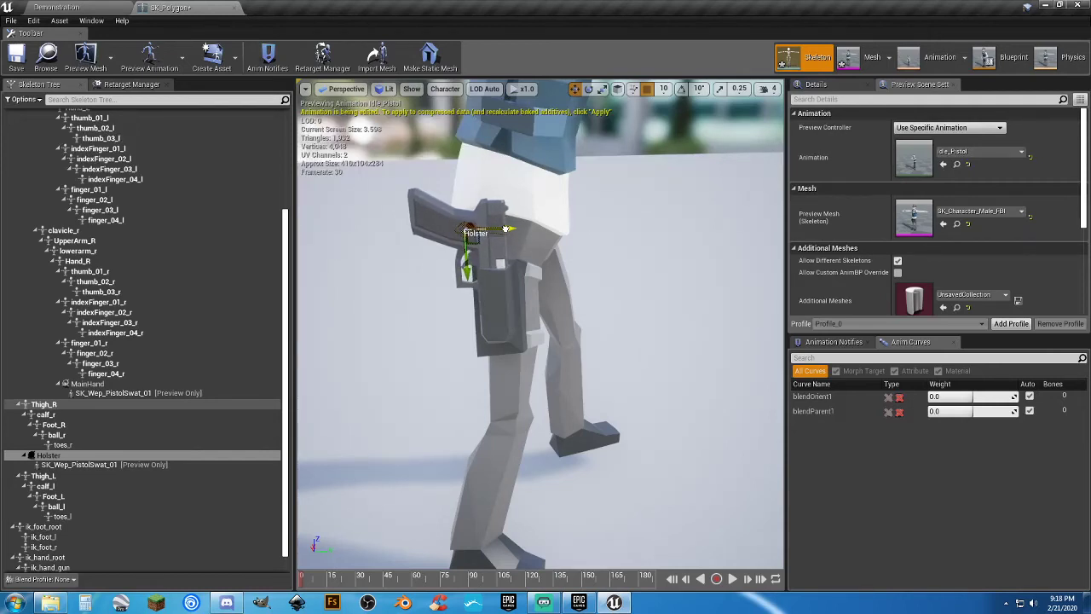
key("d")
right_click_drag(529, 221, 547, 240)
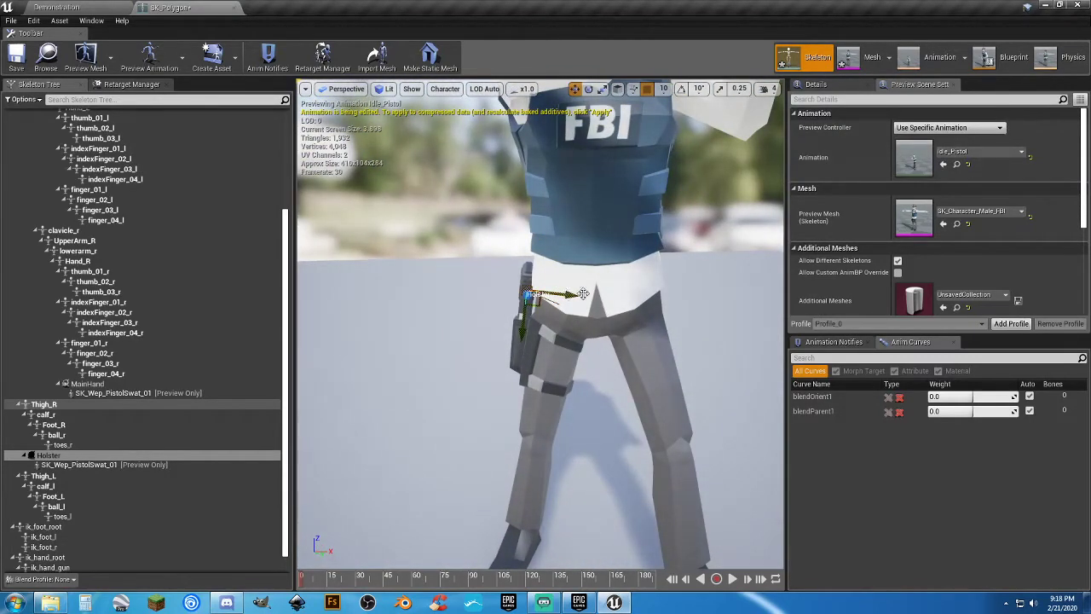
key("a")
right_click_drag(583, 294, 673, 299)
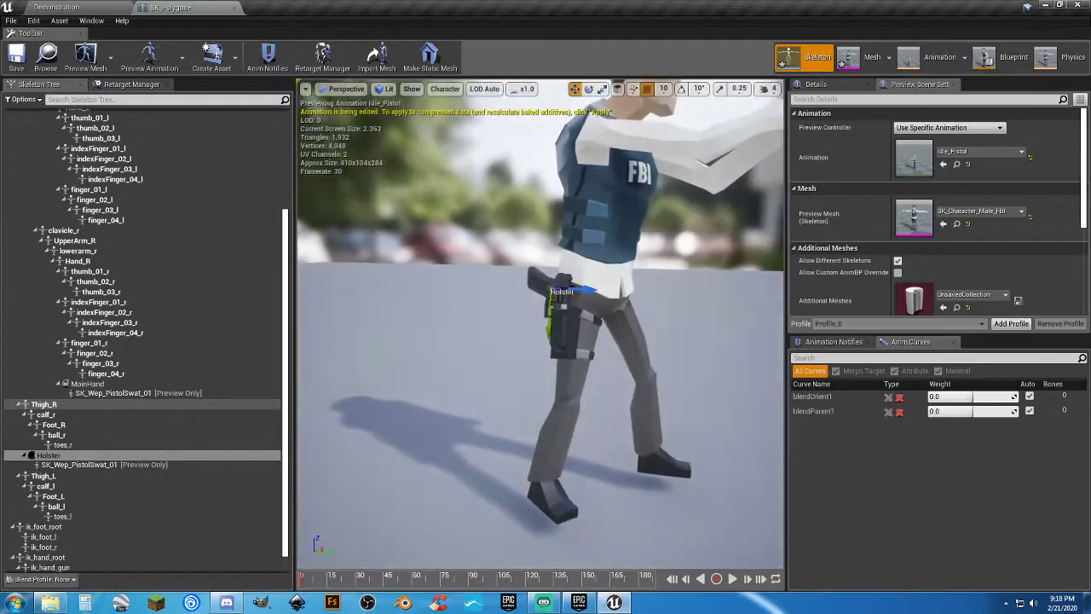
Save the SK_Polygon skeleton's socket changes and close its editor.
left_click(15, 56)
left_click(234, 8)
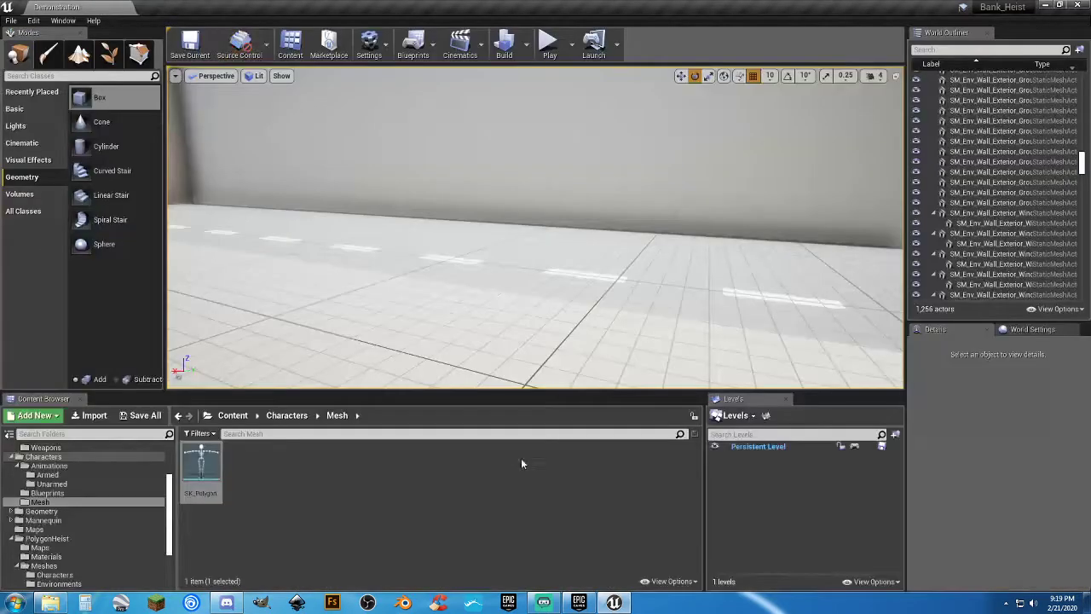
right_click_drag(517, 338, 243, 343)
key("s")
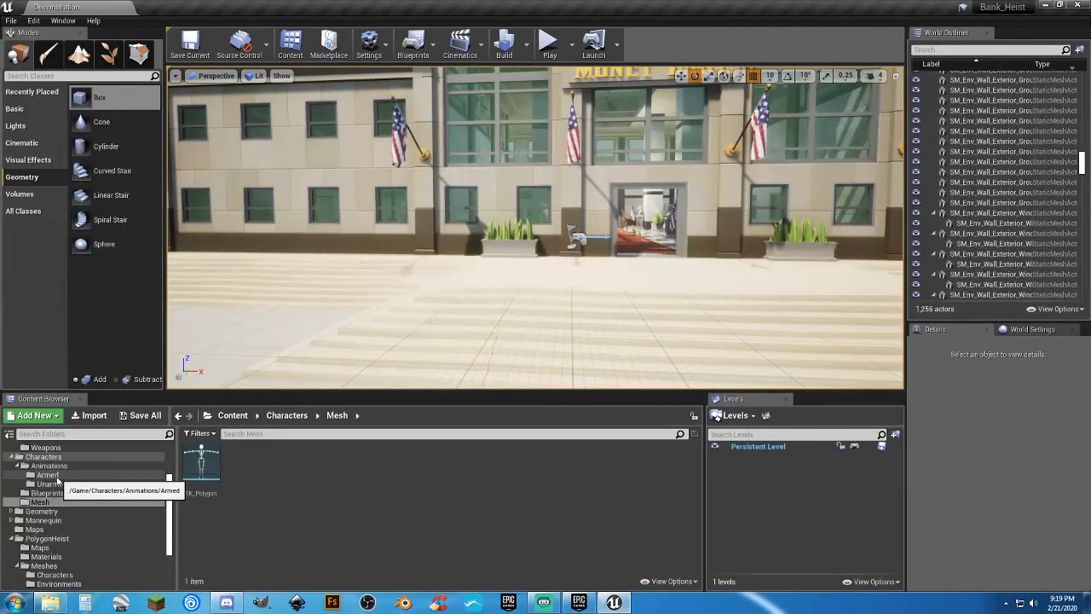
Open the Player_Base blueprint from the Characters > Blueprints folder.
left_click(46, 447)
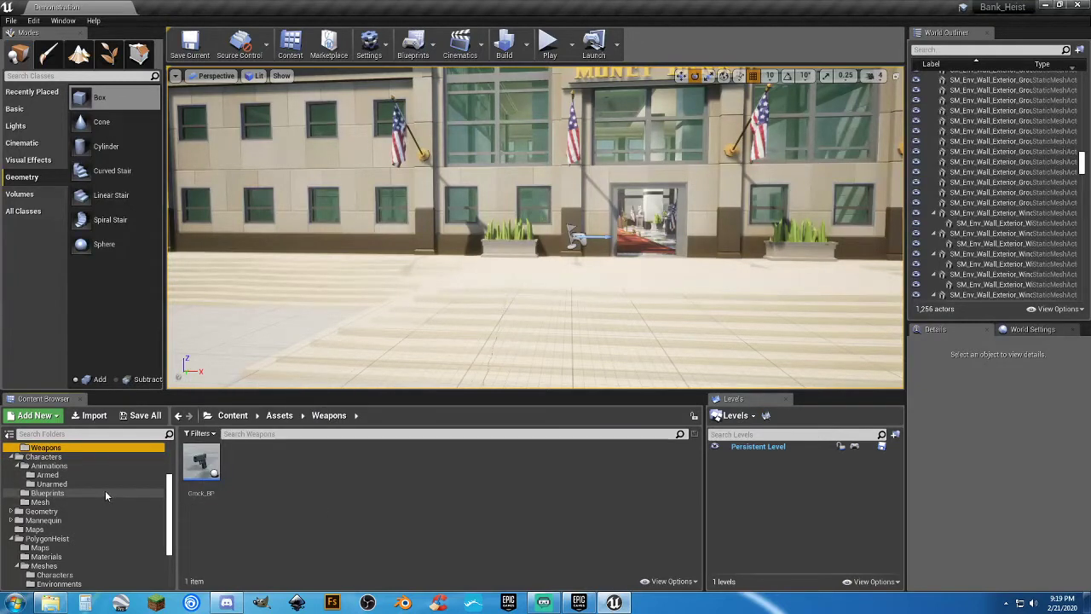
scroll(100, 489, "down", 2)
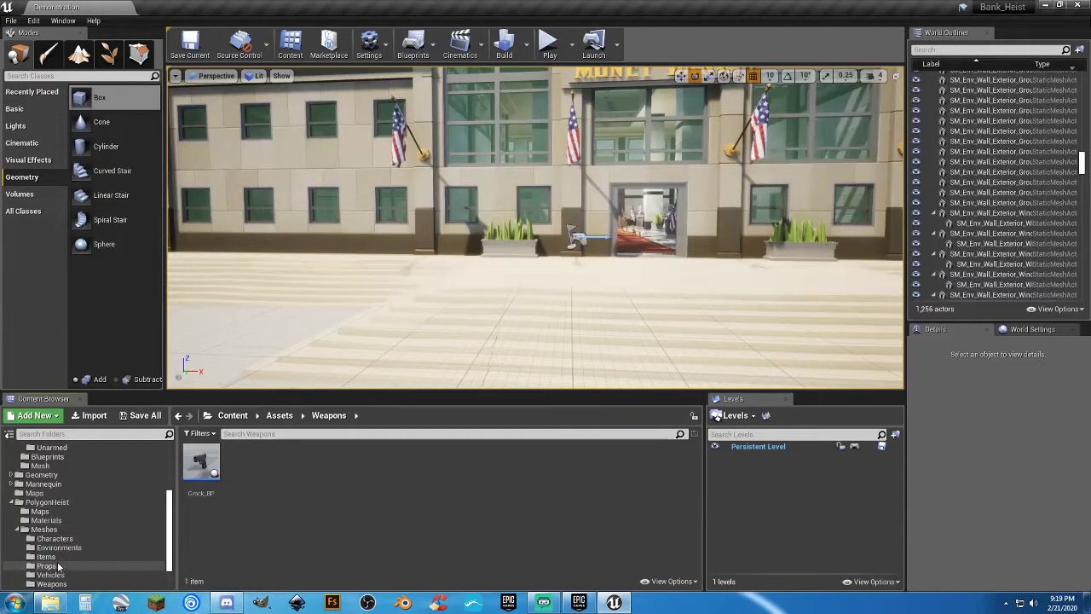
scroll(64, 515, "up", 6)
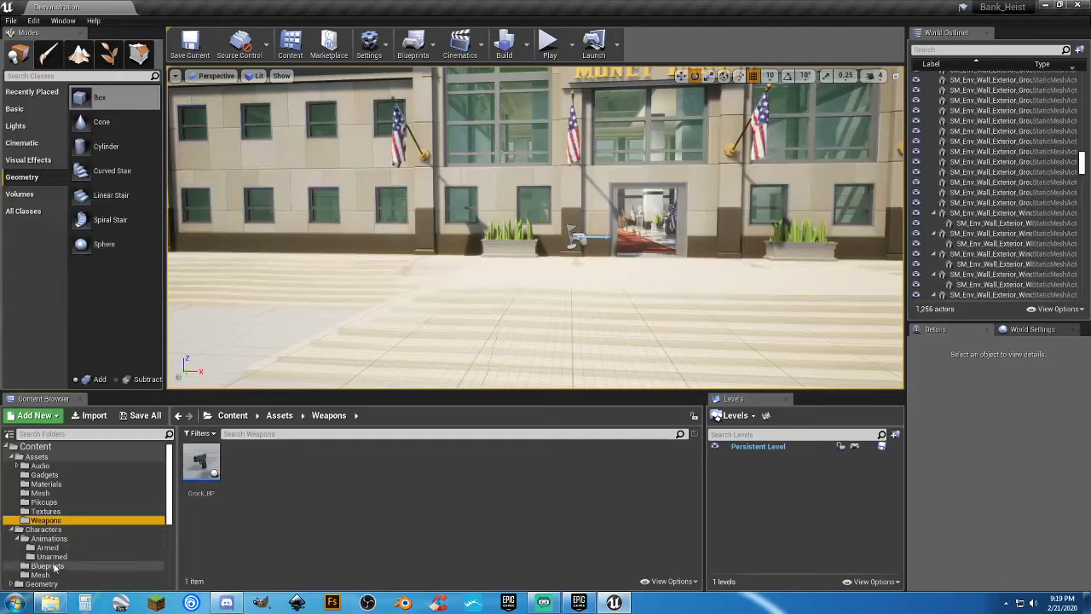
left_click(48, 566)
left_click(201, 465)
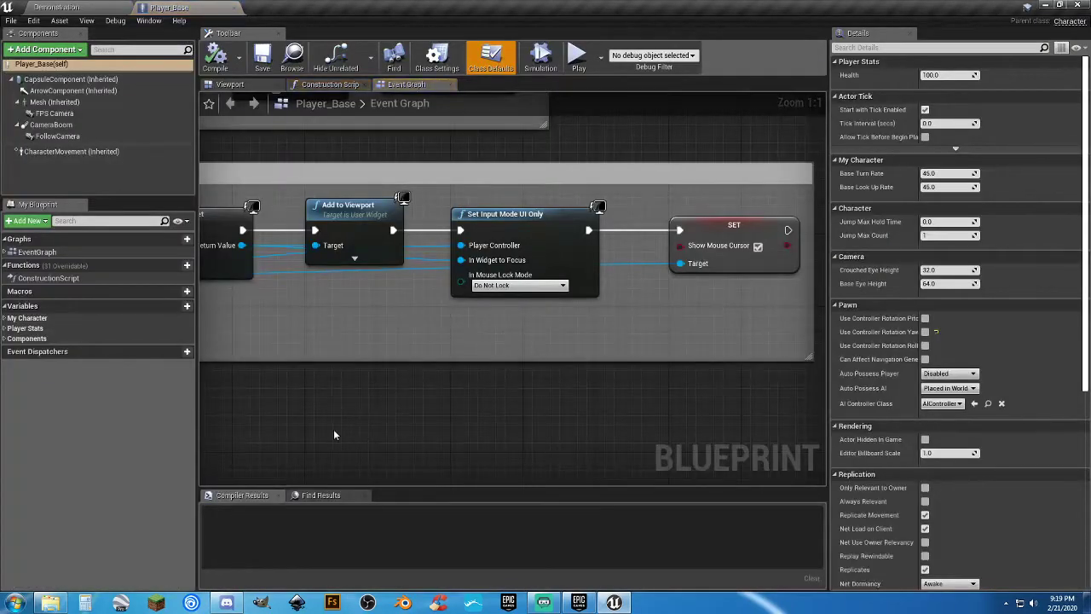
right_click_drag(334, 430, 545, 434)
Switch Player_Base to its 3D viewport and select the inherited Mesh component.
scroll(502, 437, "down", 3)
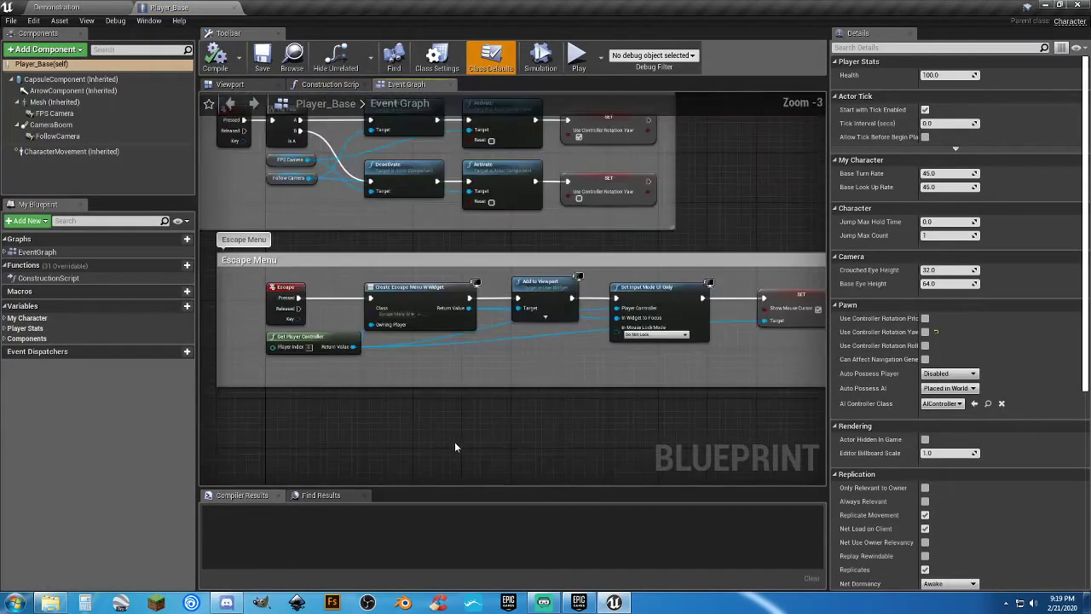
right_click_drag(422, 441, 507, 446)
right_click_drag(507, 376, 512, 439)
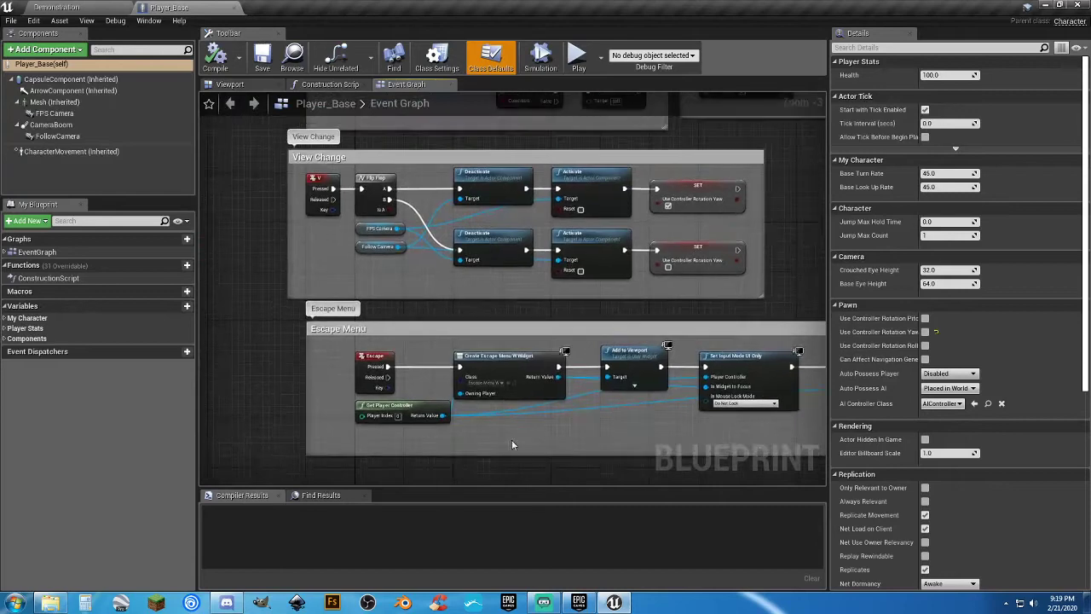
left_click(230, 84)
left_click(59, 102)
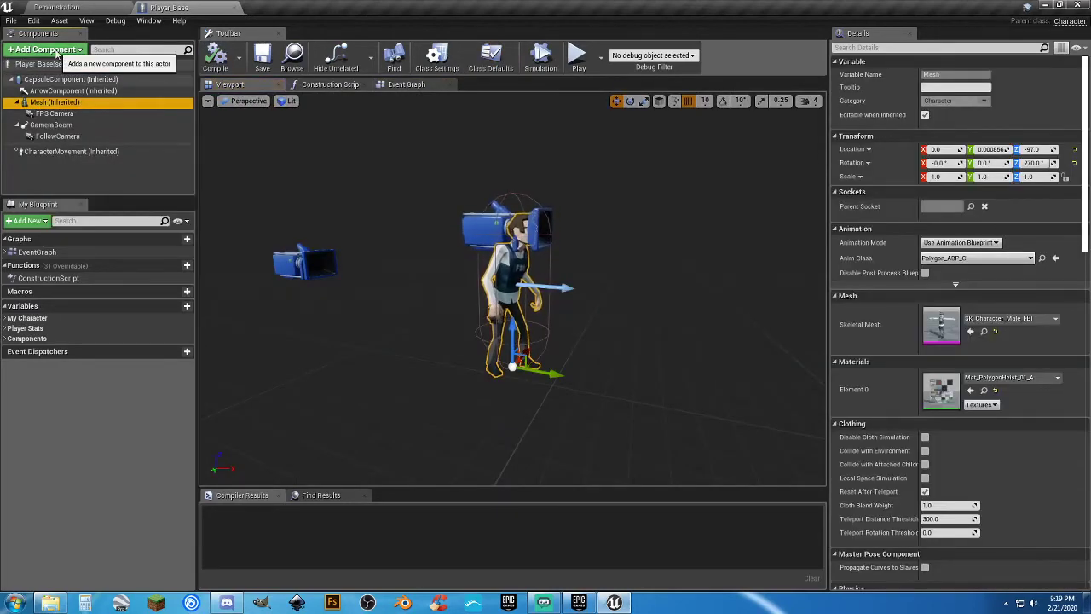
Select the SK_Wep_PistolSwat_01 skeletal mesh in the Weapons_Rigged folder.
left_click(70, 9)
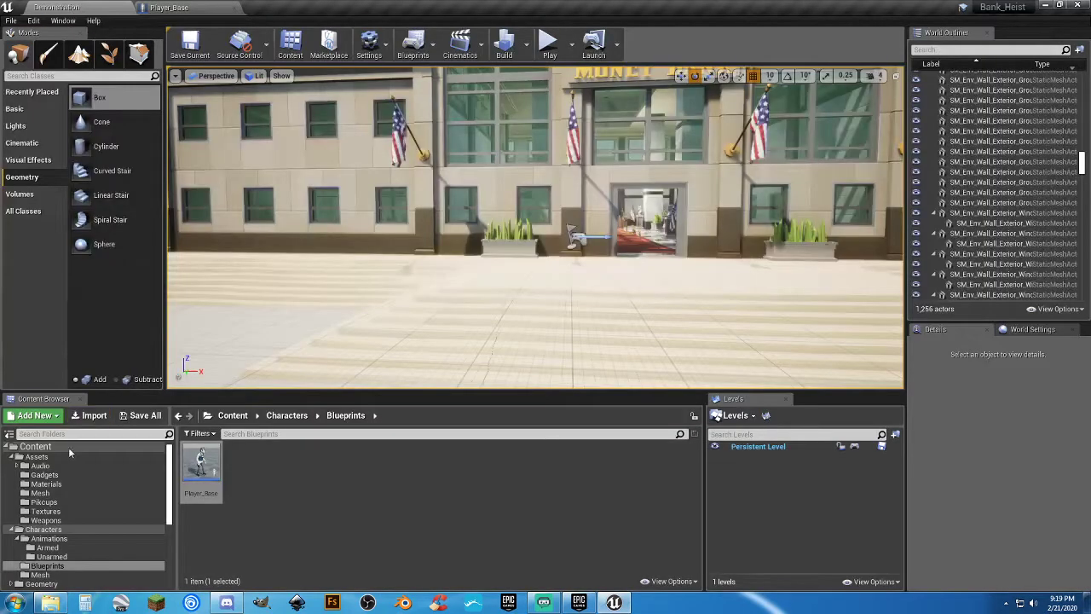
scroll(73, 511, "down", 5)
left_click(65, 556)
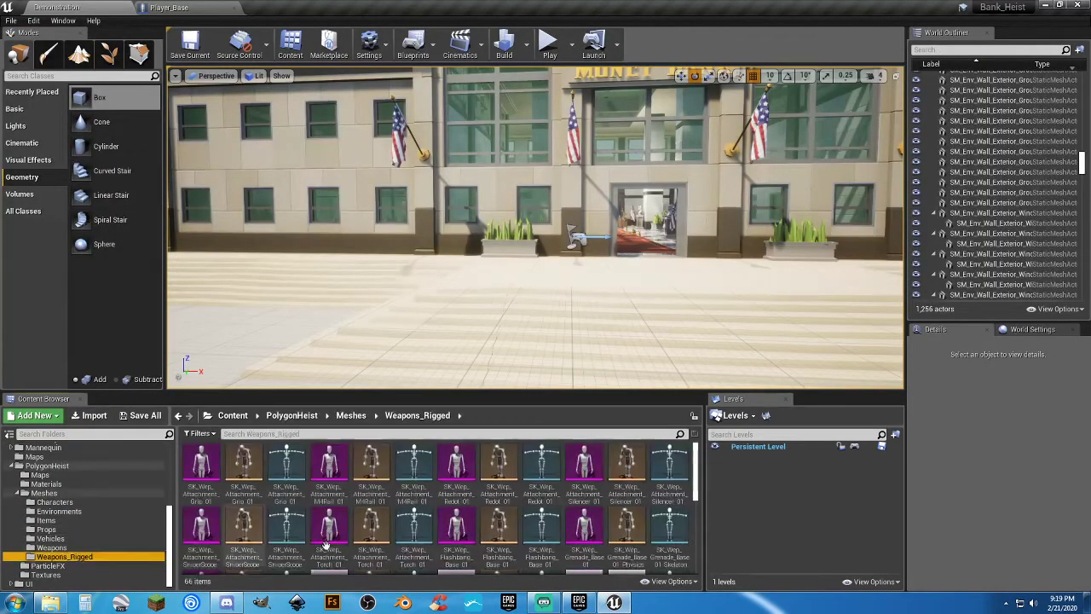
scroll(328, 545, "down", 3)
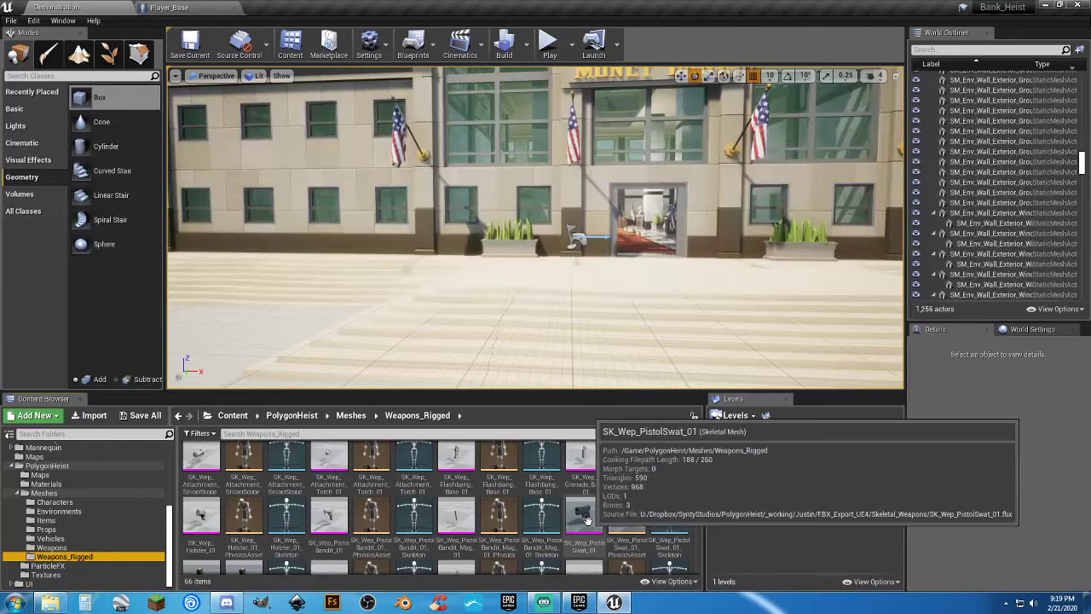
left_click(585, 515)
Add a Skeletal Mesh component using SK_Wep_PistolSwat_01 and name it 'Pistol'.
left_click(169, 8)
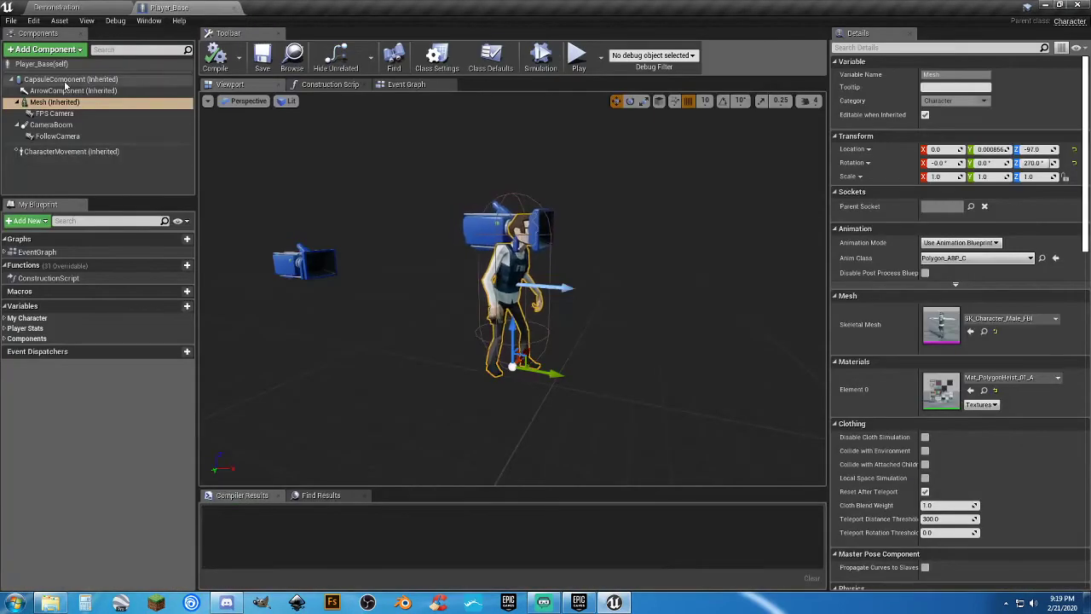
left_click(45, 50)
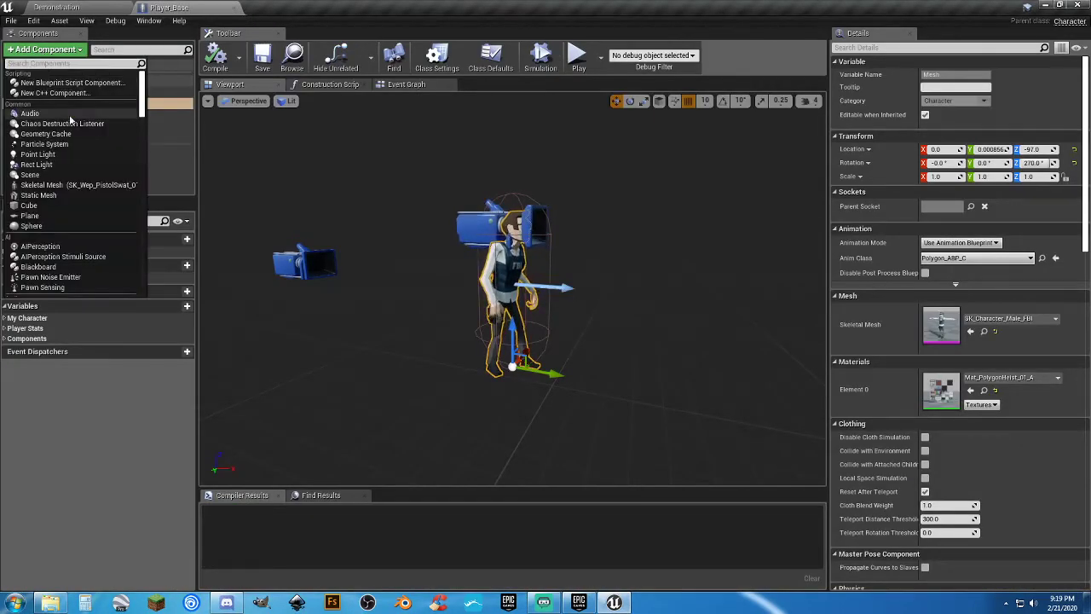
left_click(83, 186)
type("P")
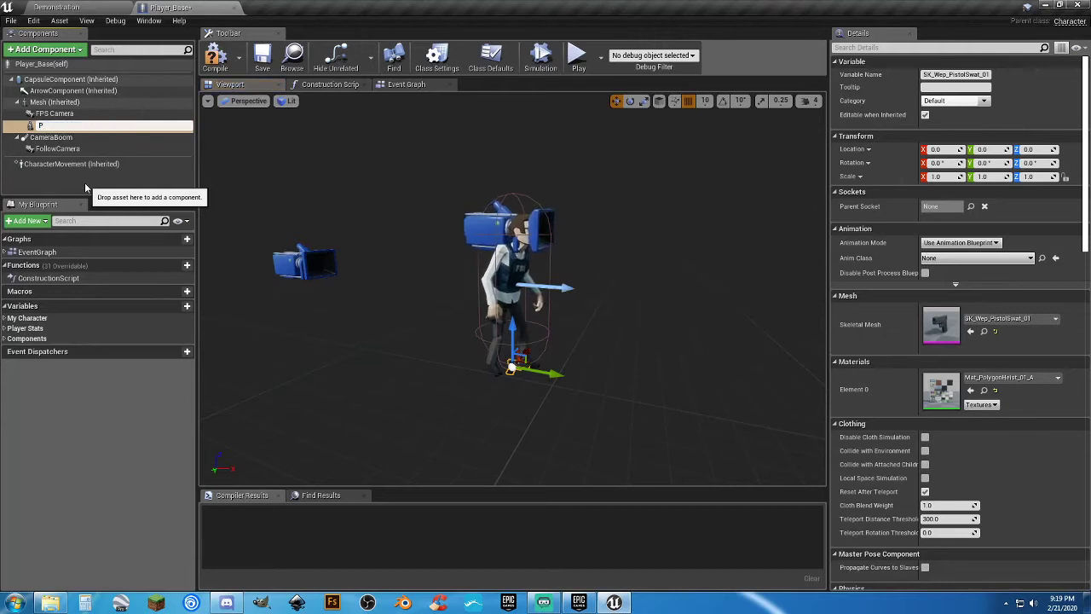
type("istol")
key("Return")
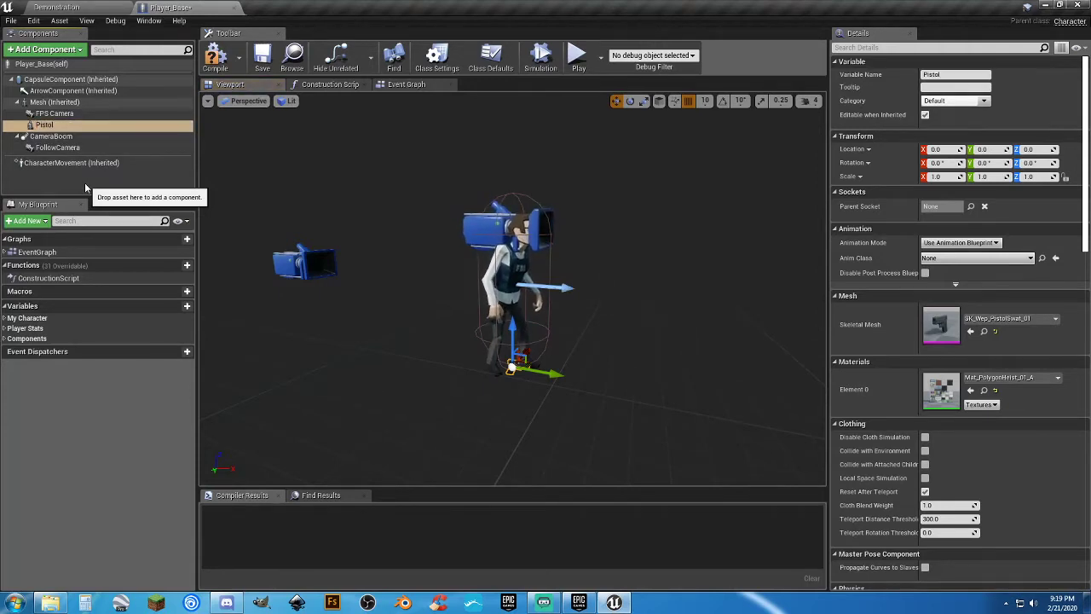
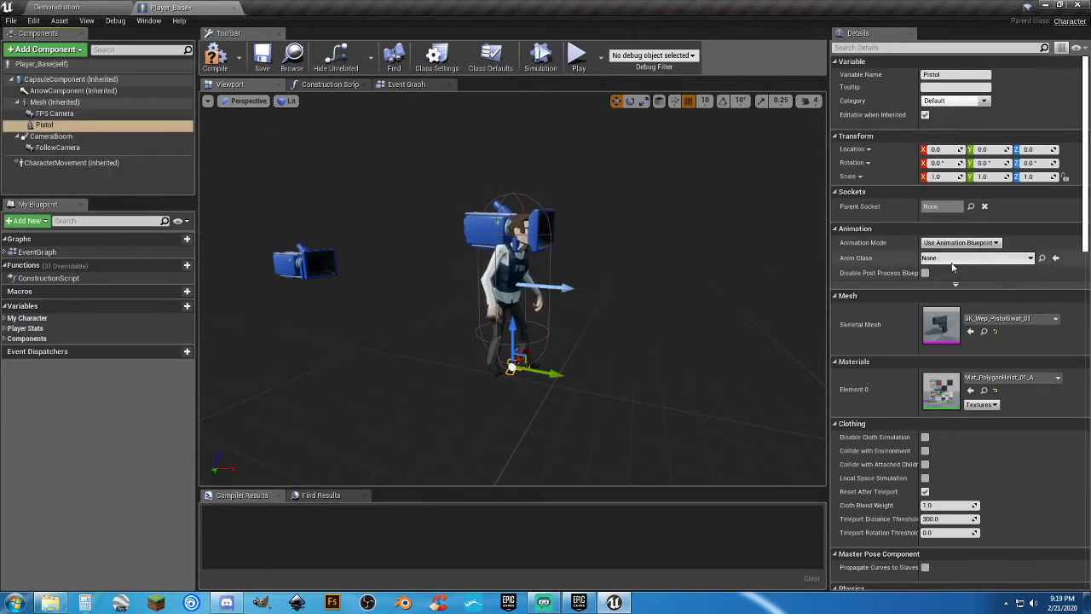
Parent the Pistol component to the Holster socket at the hip and compile Player_Base.
left_click(970, 205)
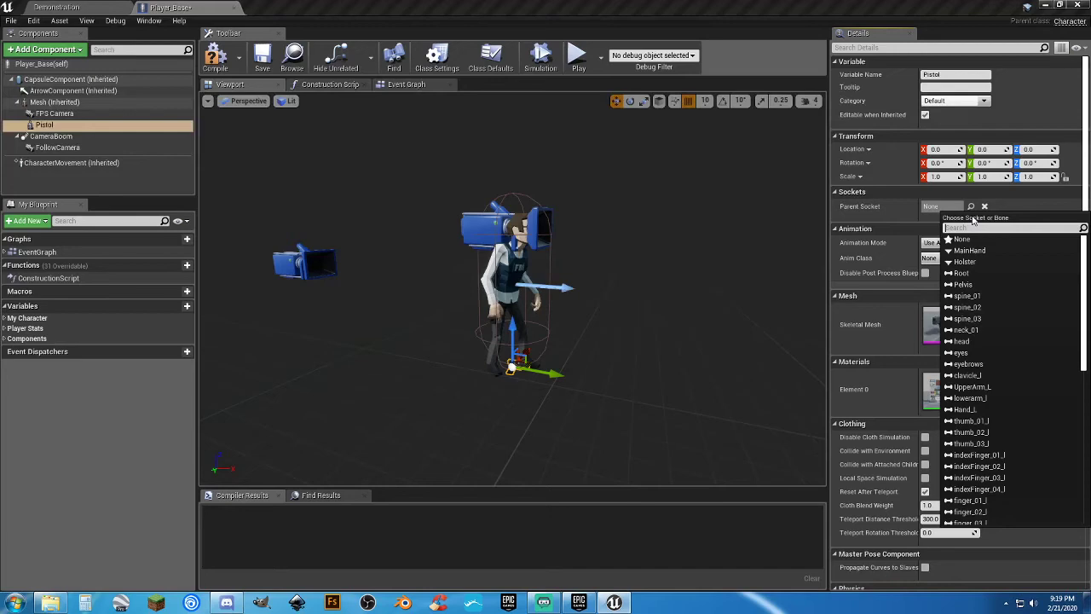
left_click(964, 262)
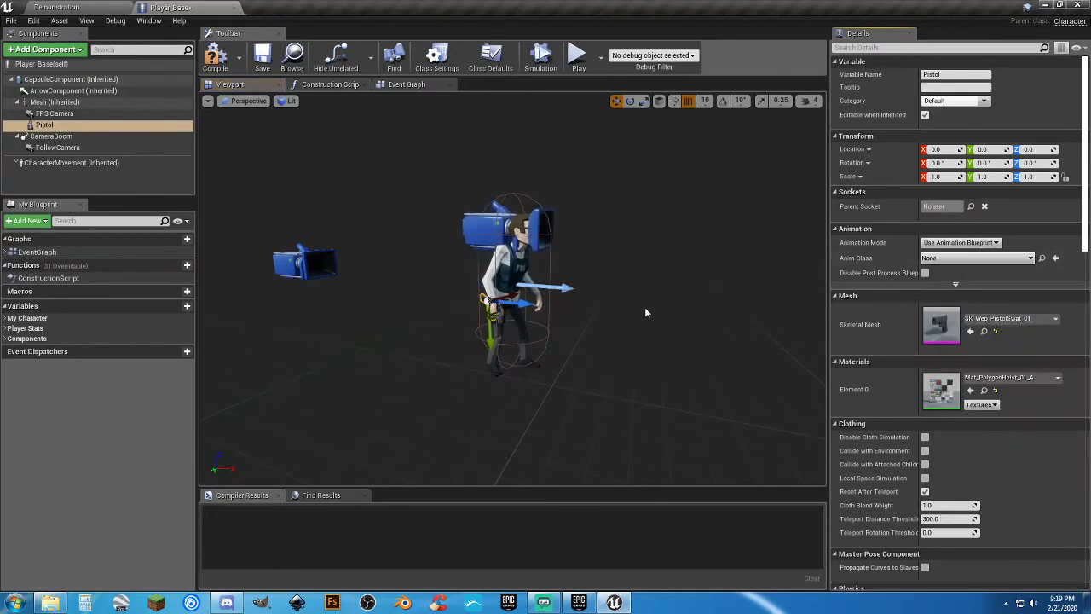
key("f")
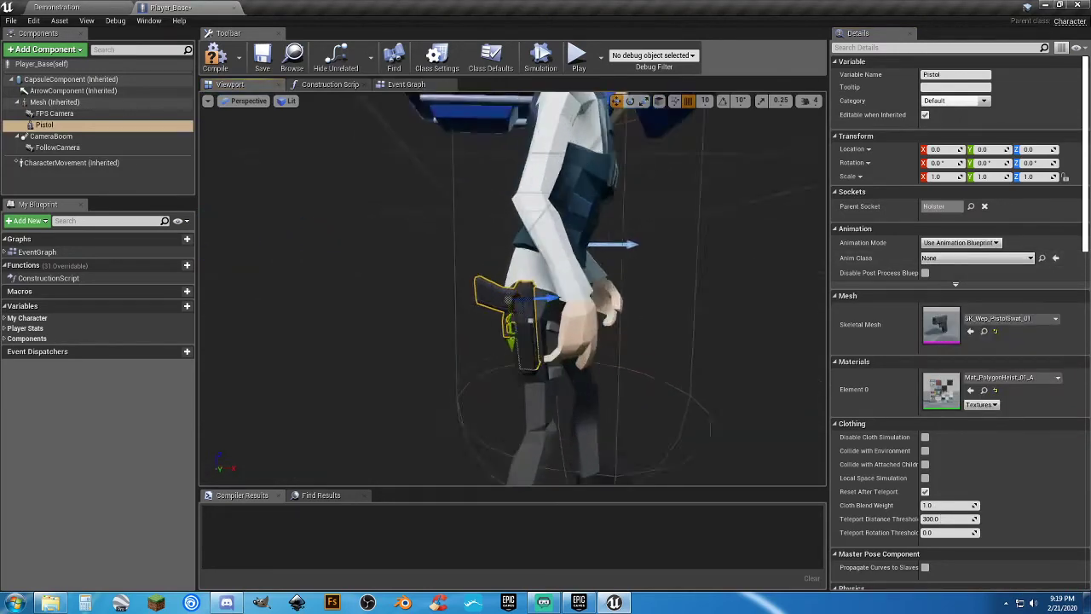
right_click_drag(477, 289, 451, 274)
key("s")
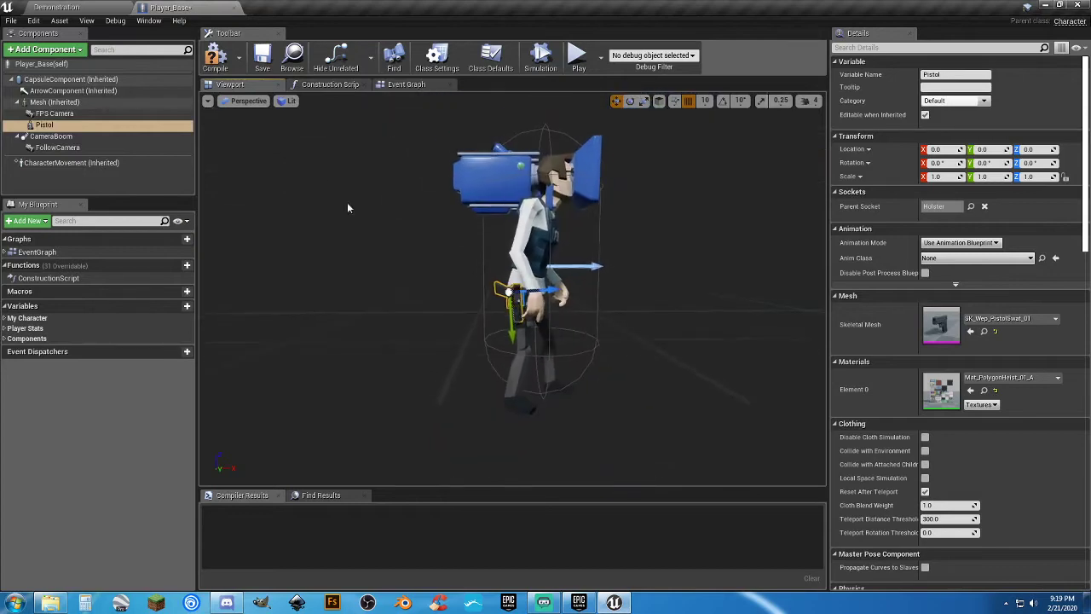
left_click(216, 58)
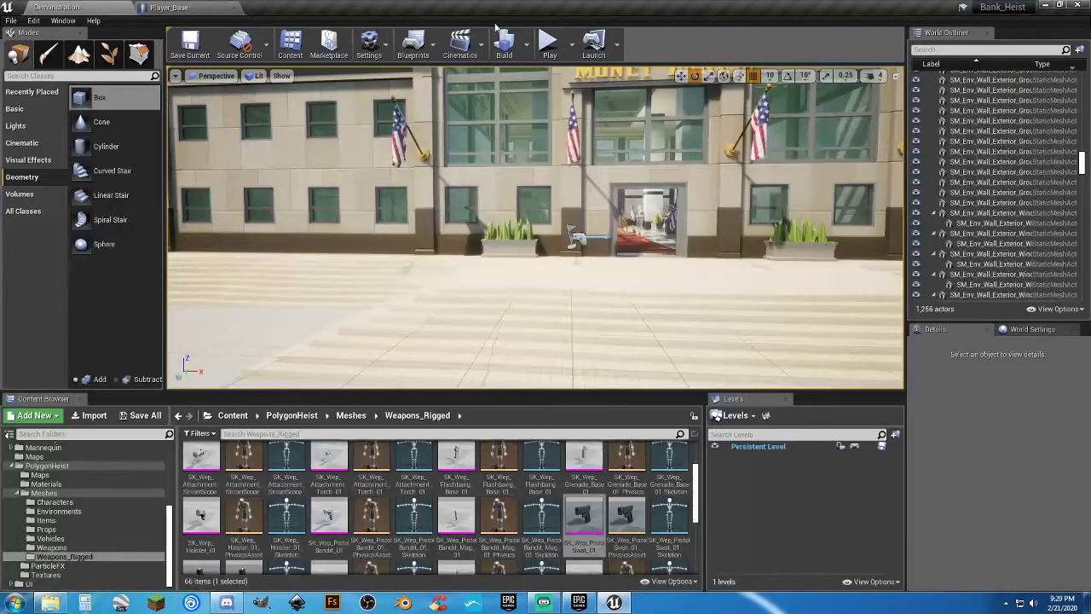
left_click(549, 43)
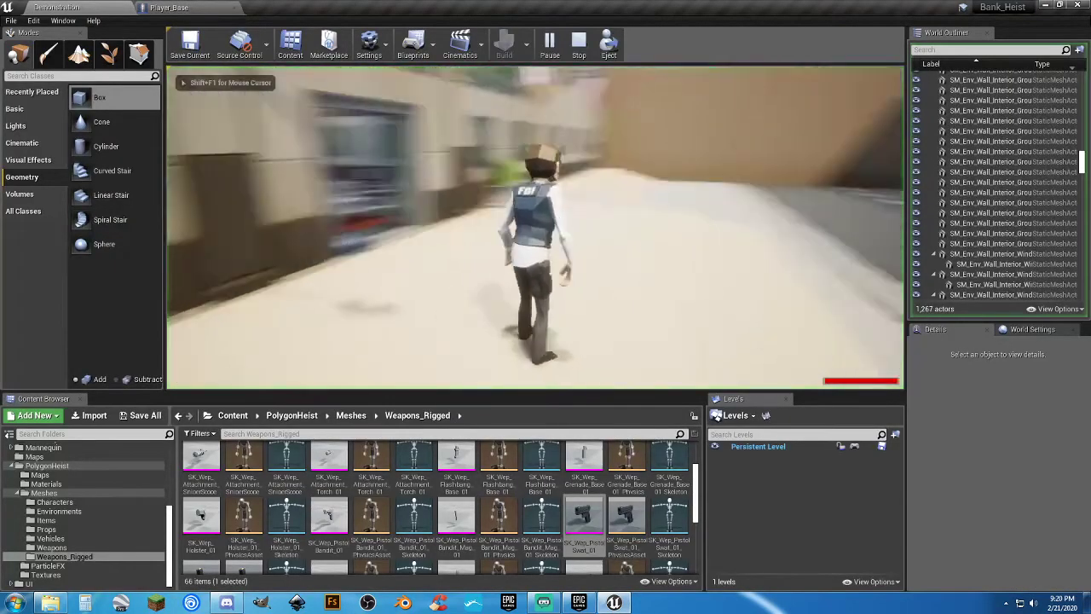
key("w")
key("d")
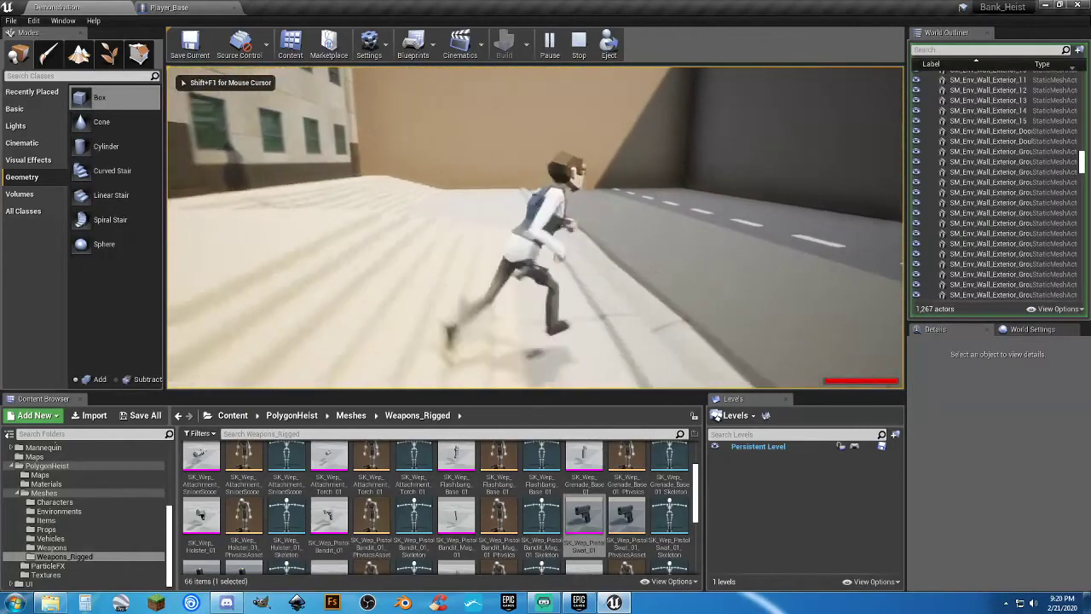
key("w")
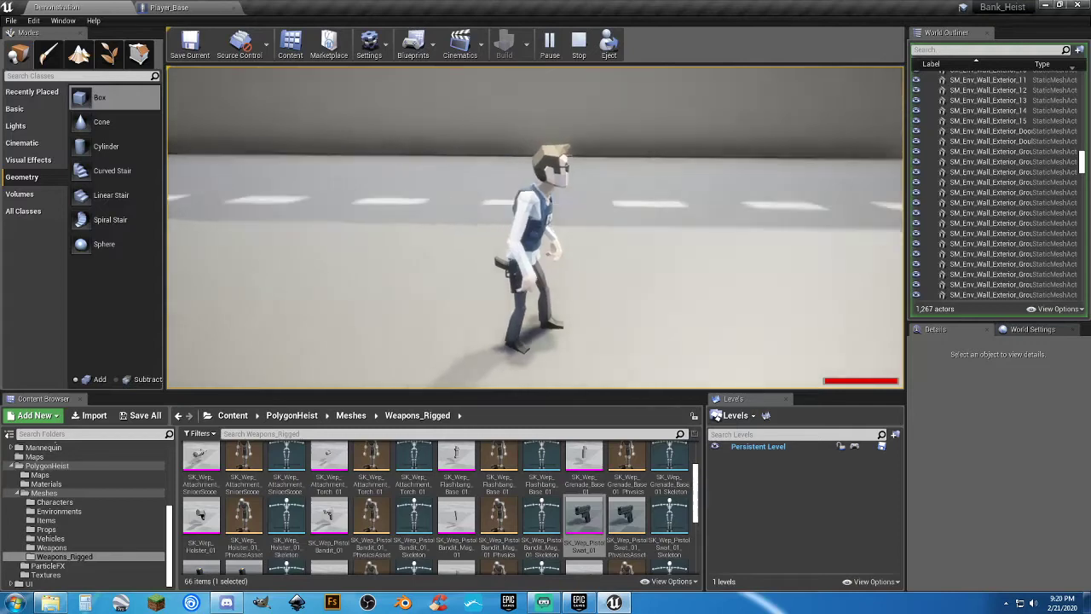
key("w")
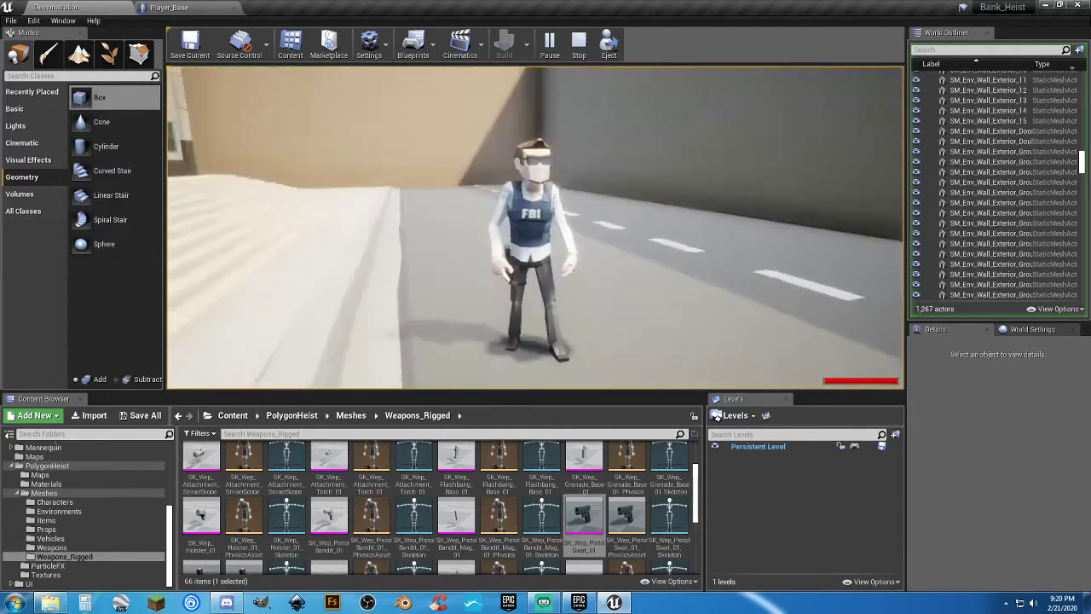
key("w")
key("d")
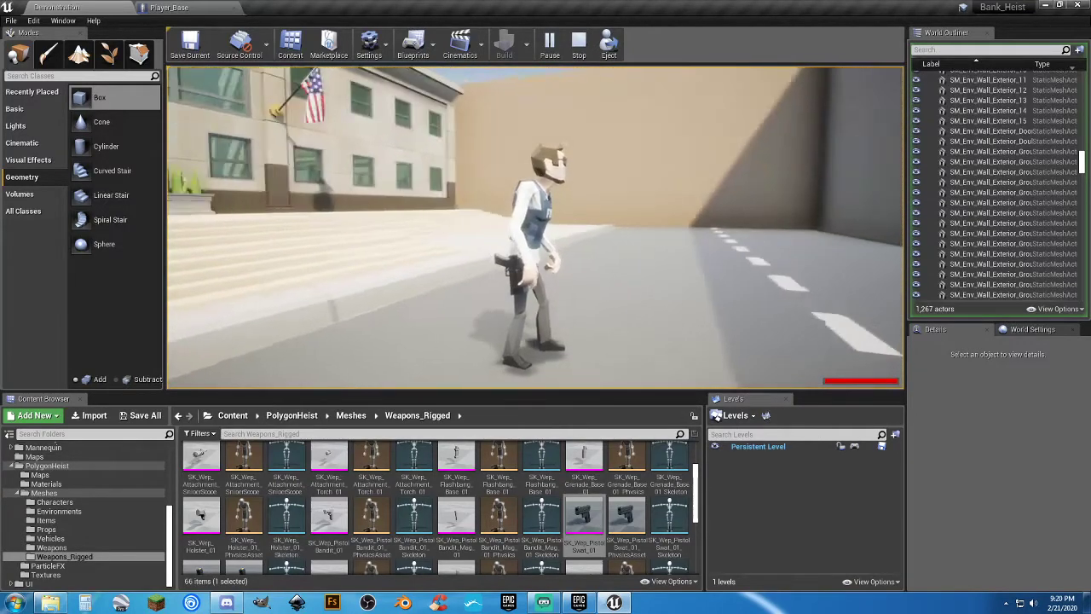
key("Escape")
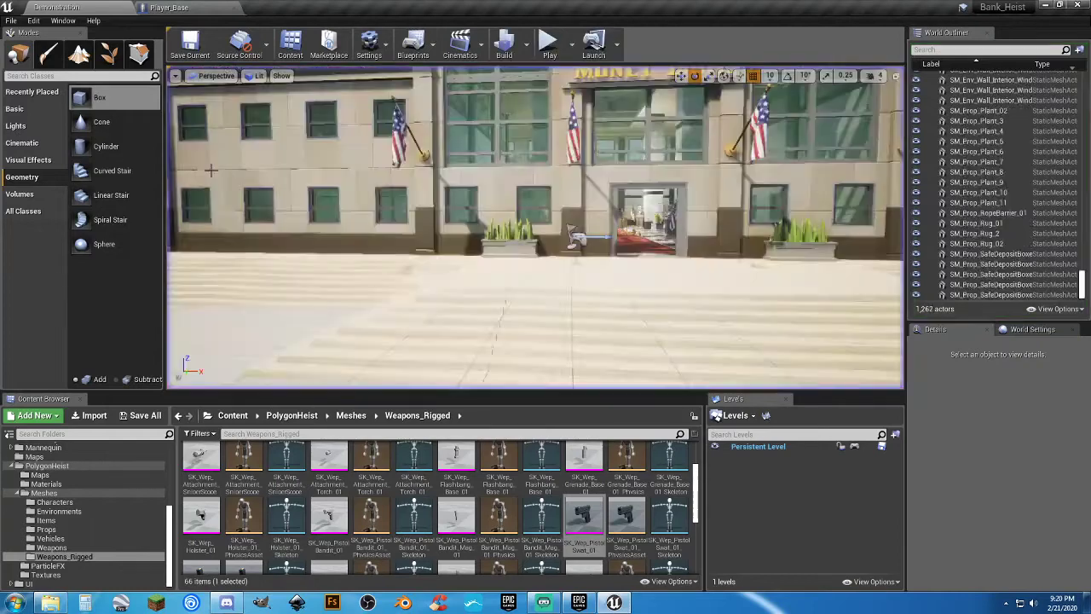
left_click(166, 9)
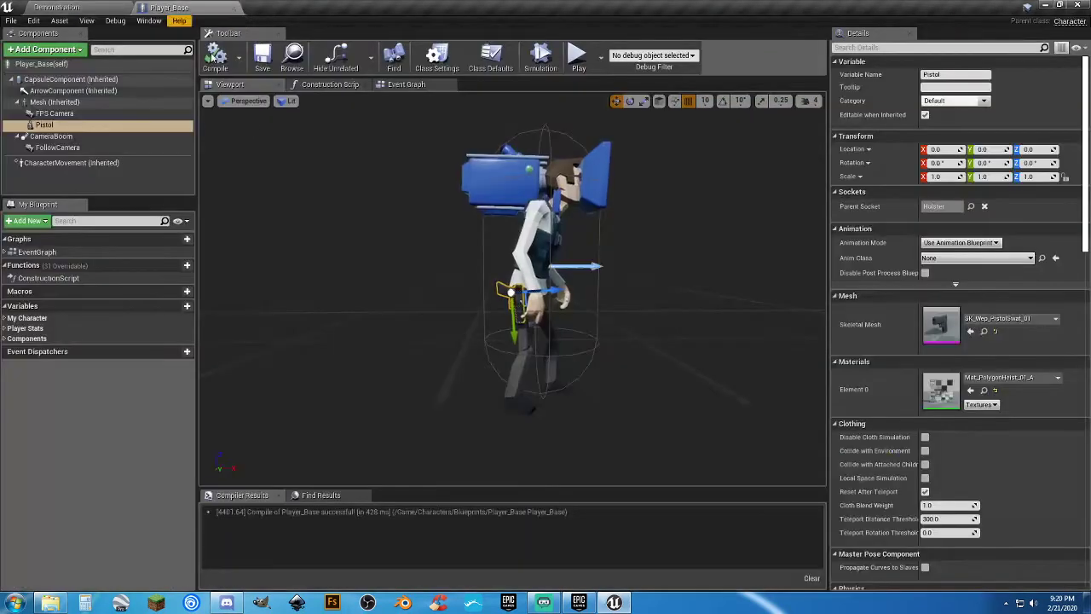
In the Event Graph, add a Pistol Equipped variable, set its Replication to Replicated, and compile.
left_click(406, 83)
right_click_drag(445, 354, 451, 237)
scroll(448, 245, "down", 5)
right_click_drag(536, 275, 531, 187)
scroll(446, 233, "up", 4)
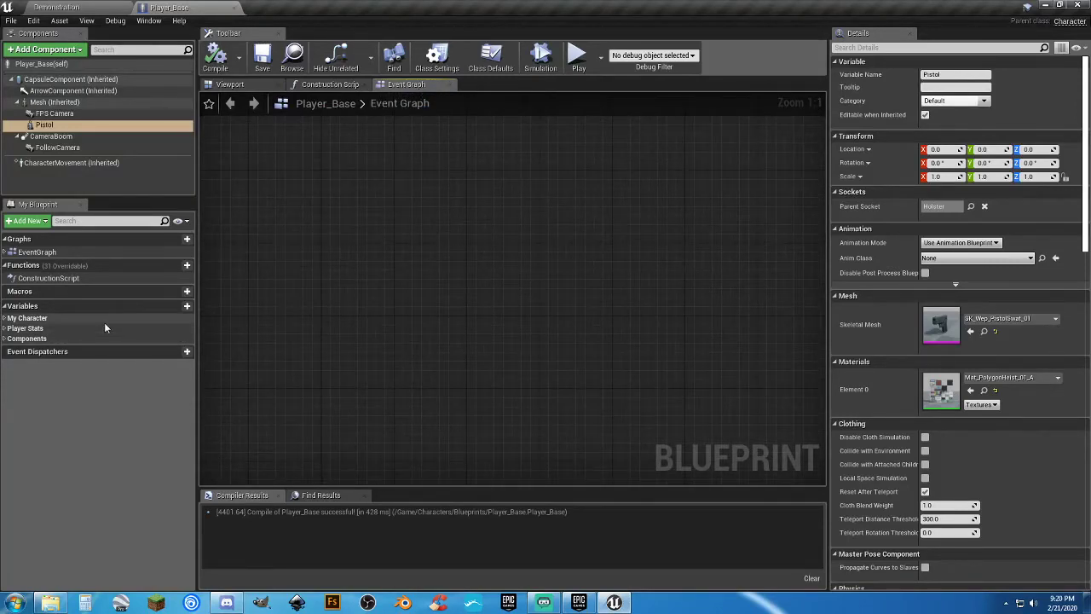
left_click(176, 307)
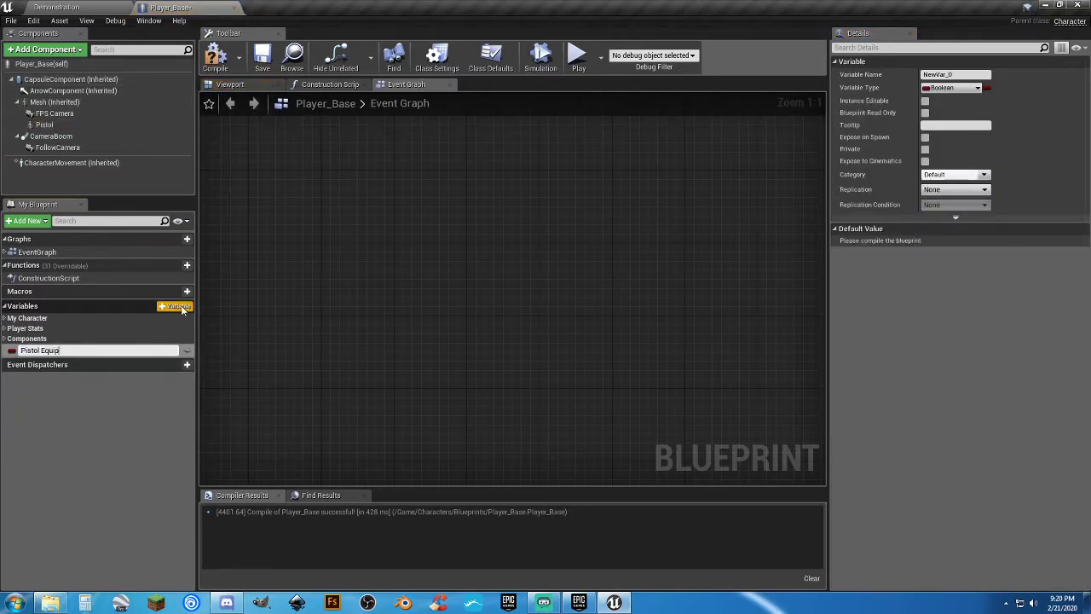
key("Return")
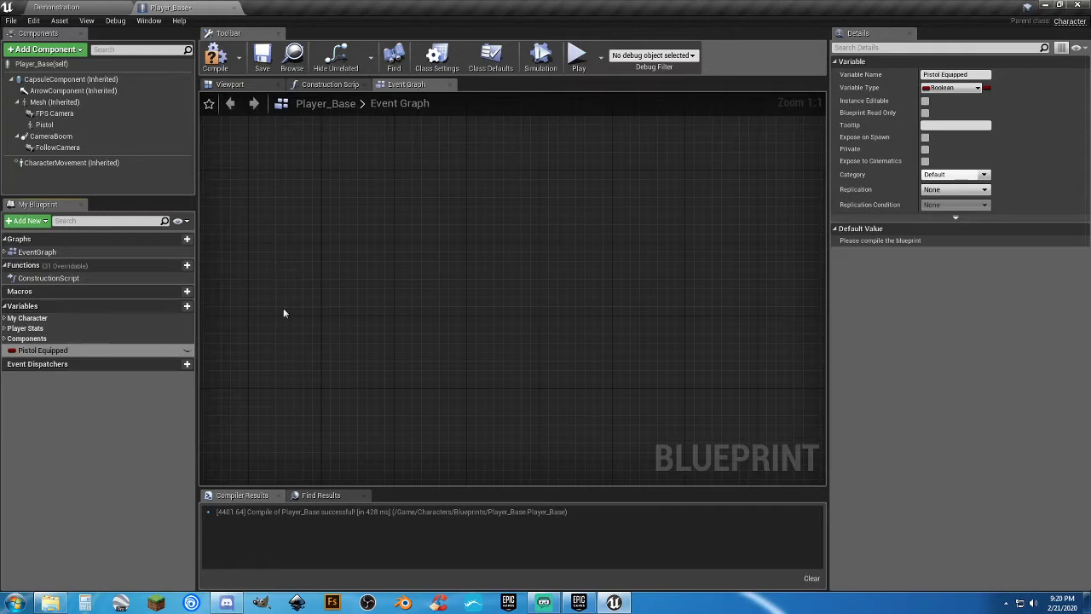
left_click(953, 189)
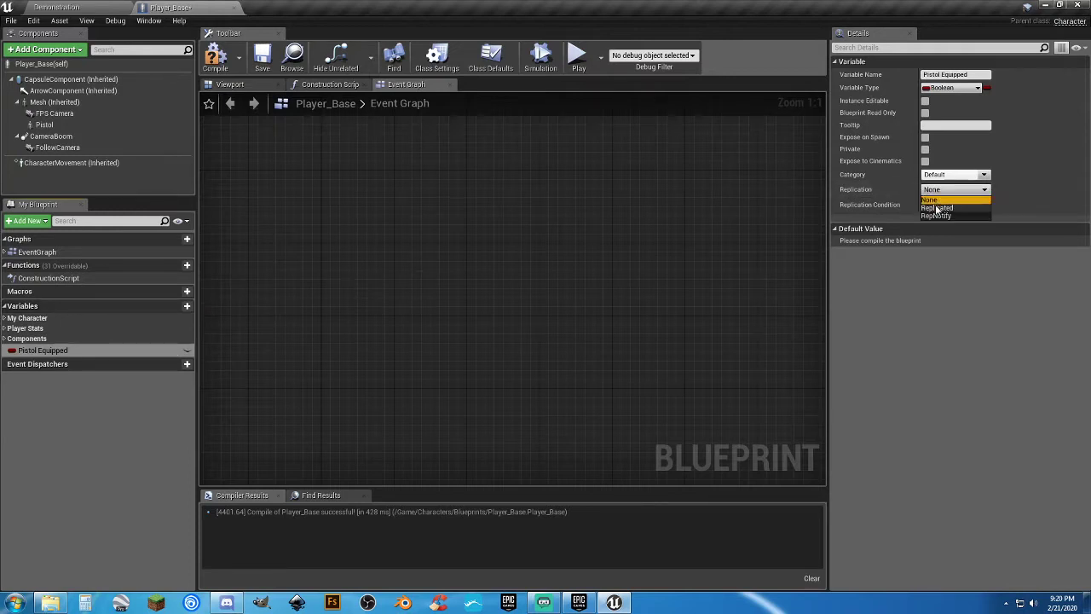
left_click(935, 211)
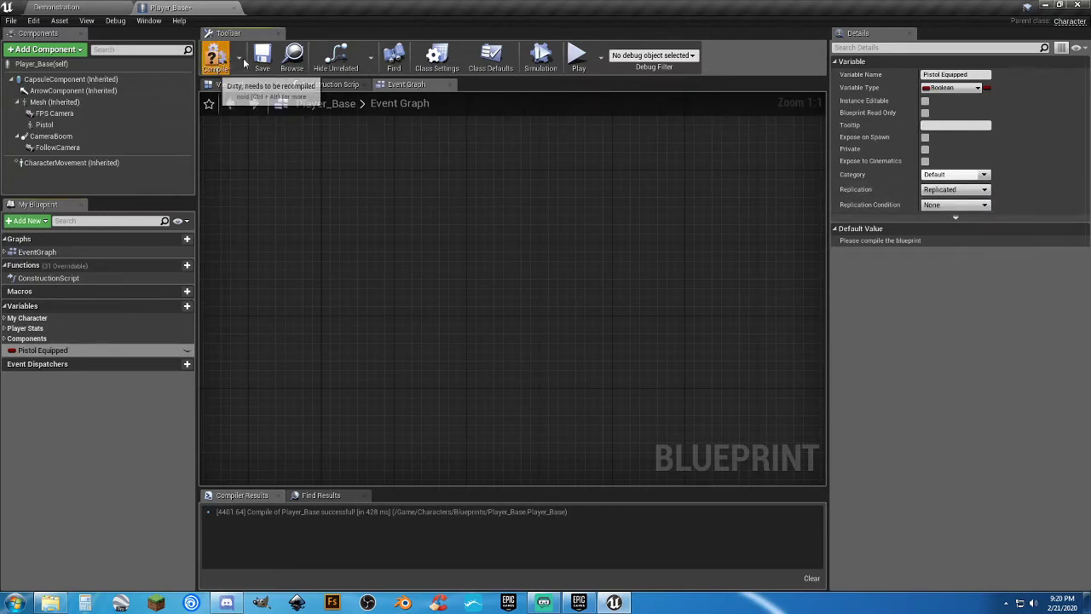
left_click(215, 60)
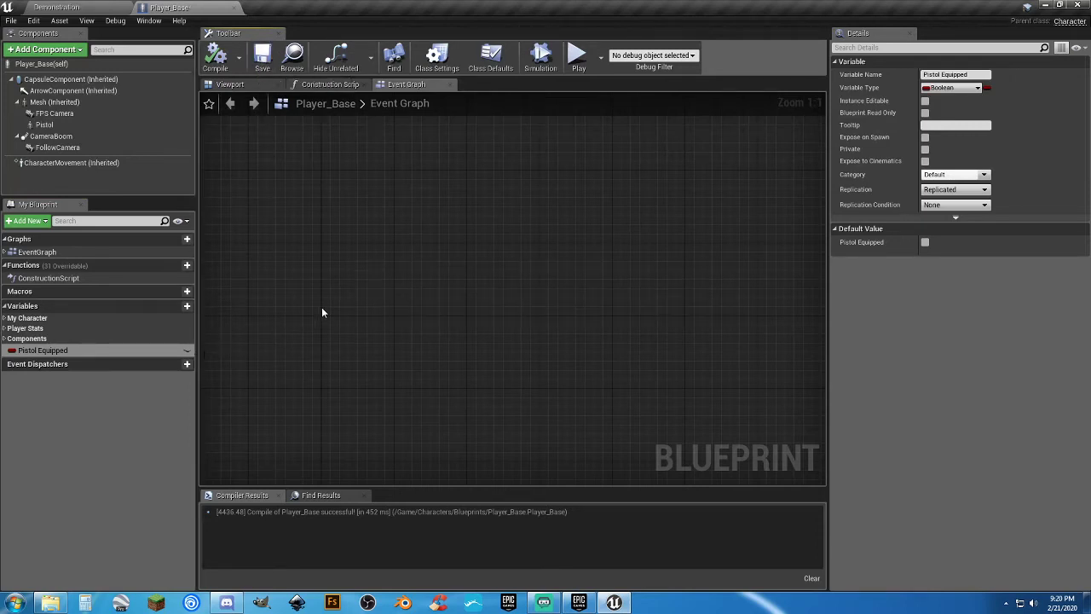
Add a custom event named Client Draw Pistol and set it to Multicast.
right_click(343, 267)
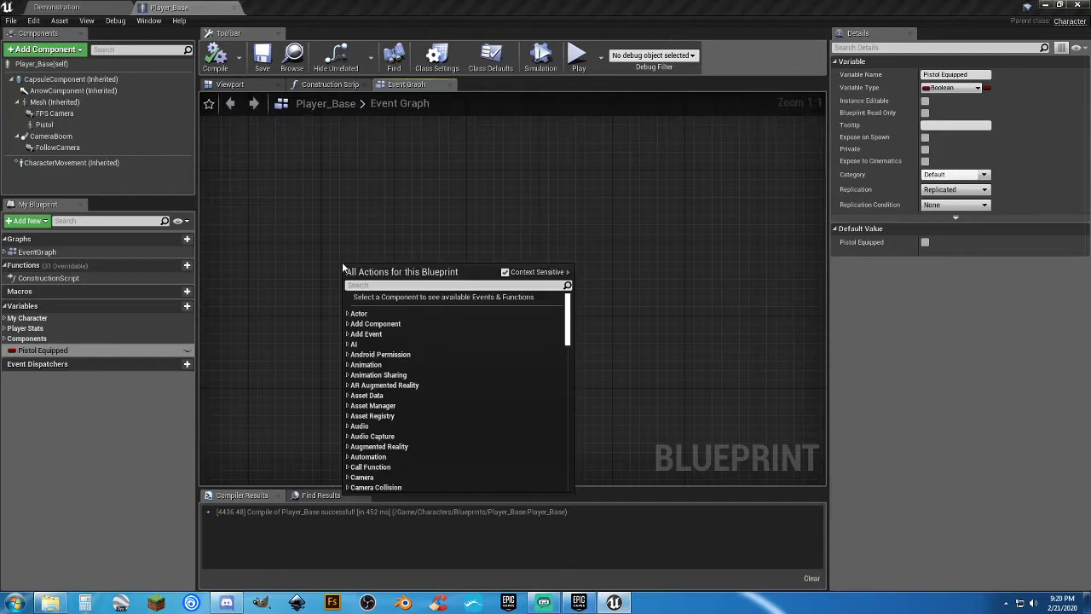
type("cut")
key("BackSpace")
type("stom")
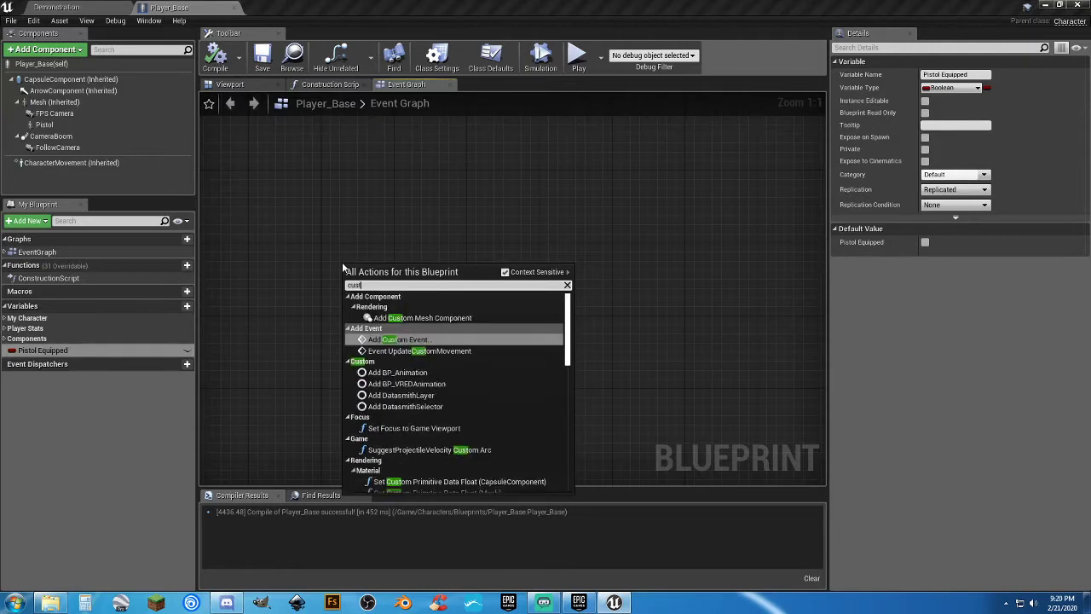
key("Return")
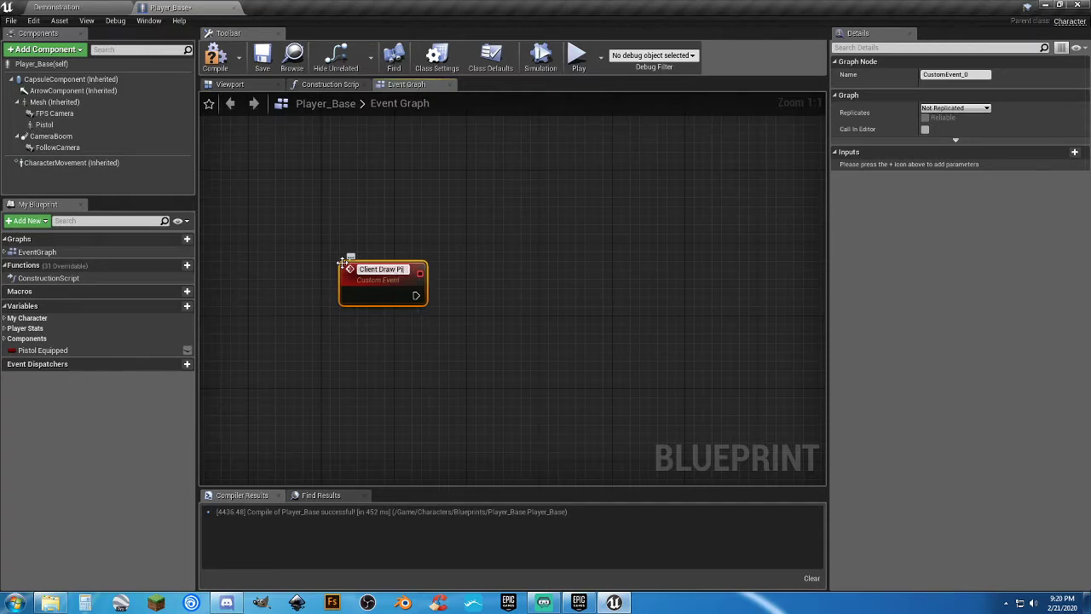
key("Return")
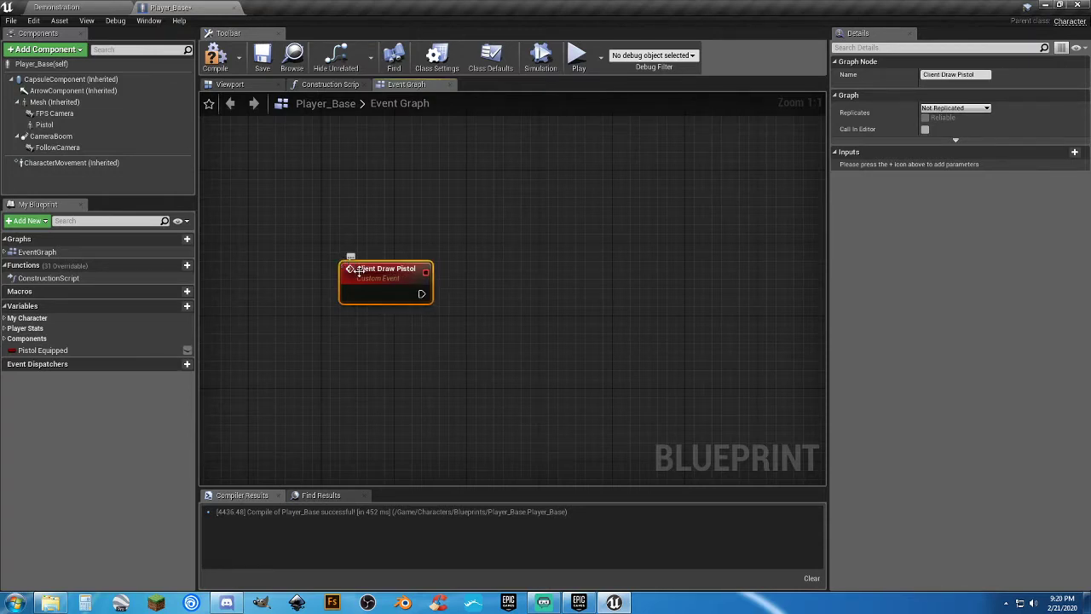
left_click_drag(359, 270, 338, 252)
right_click_drag(386, 336, 391, 305)
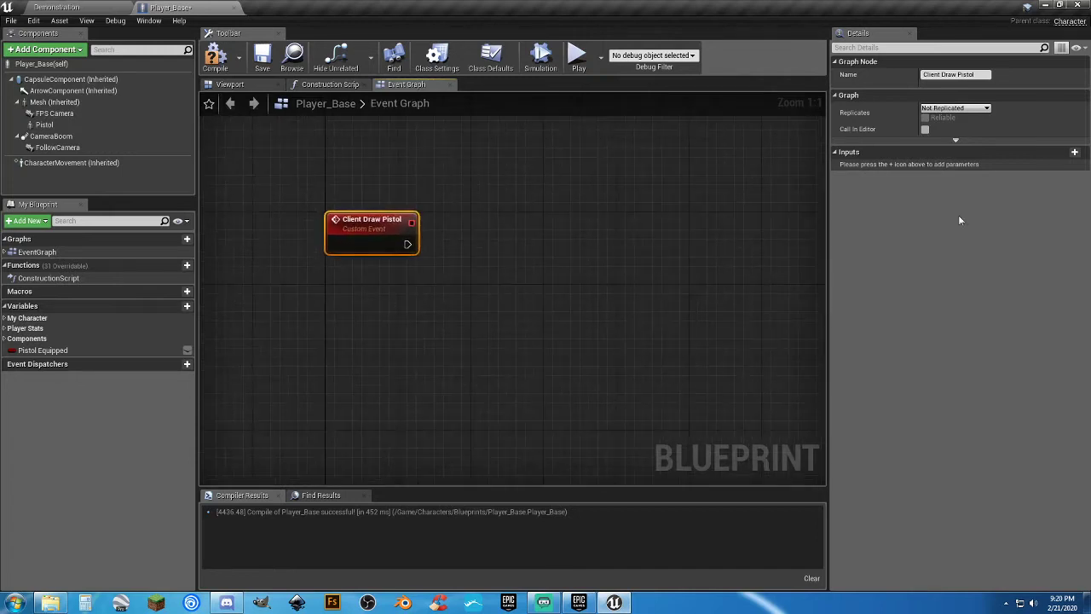
left_click(954, 109)
left_click(941, 131)
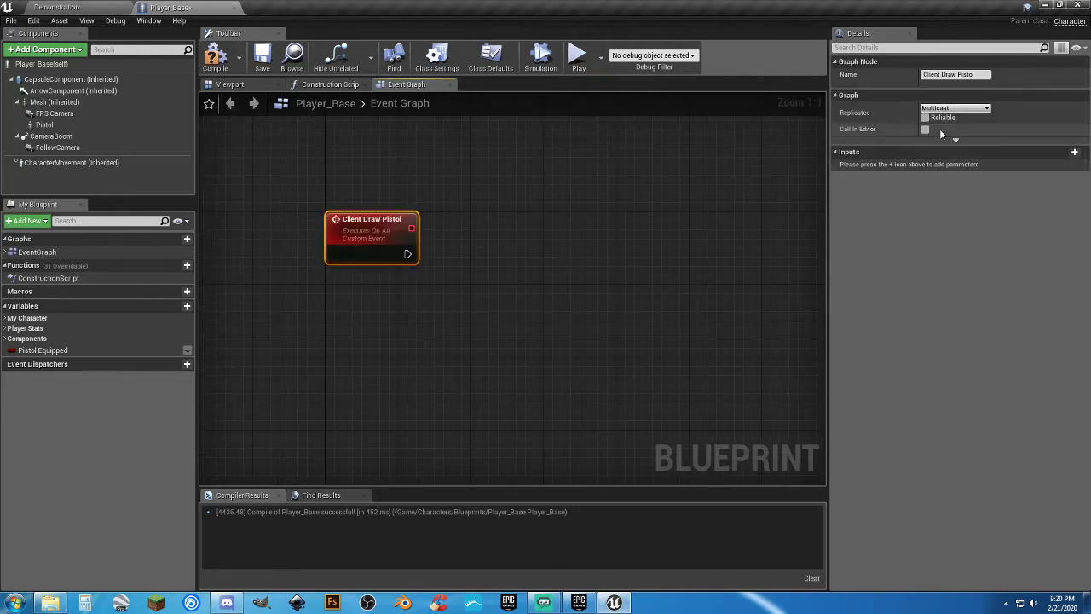
left_click(554, 290)
right_click_drag(554, 289, 547, 266)
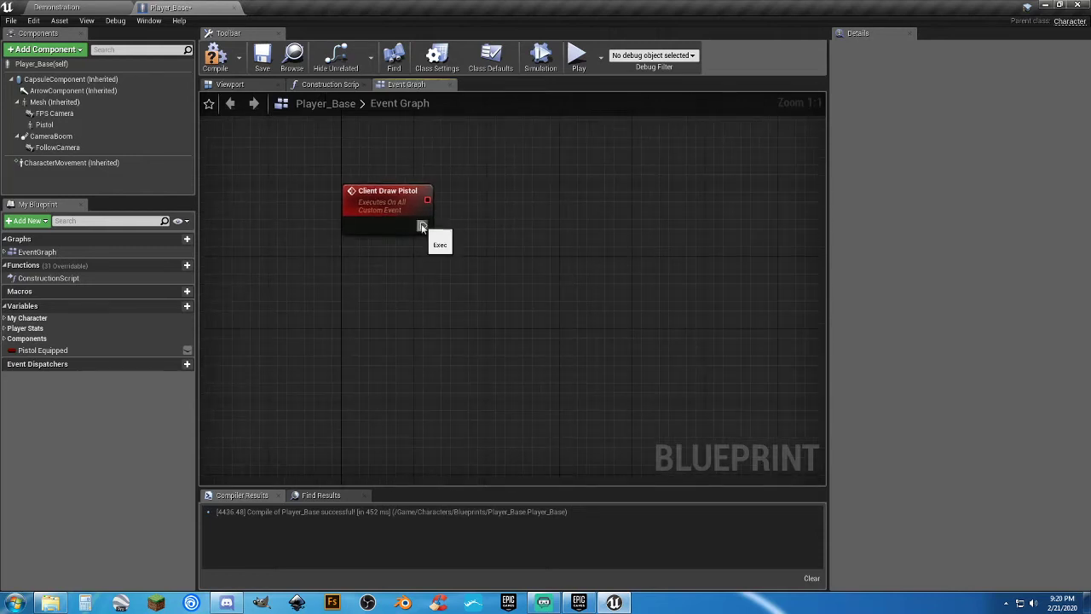
Wire a SET Pistol Equipped node after the Client Draw Pistol event.
left_click_drag(422, 226, 430, 228)
left_click_drag(511, 226, 510, 223)
left_click(418, 283)
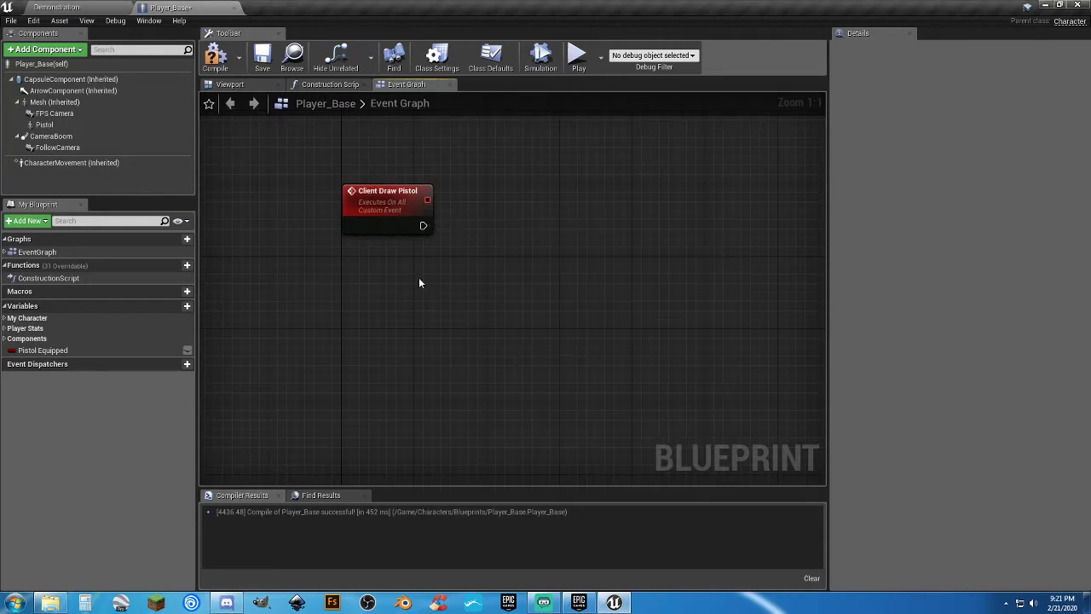
mouse_move(69, 352)
left_mouse_down()
mouse_move(431, 257)
mouse_move(358, 265)
mouse_move(465, 240)
mouse_move(473, 228)
mouse_move(457, 242)
mouse_move(422, 226)
left_mouse_up()
left_click(511, 252)
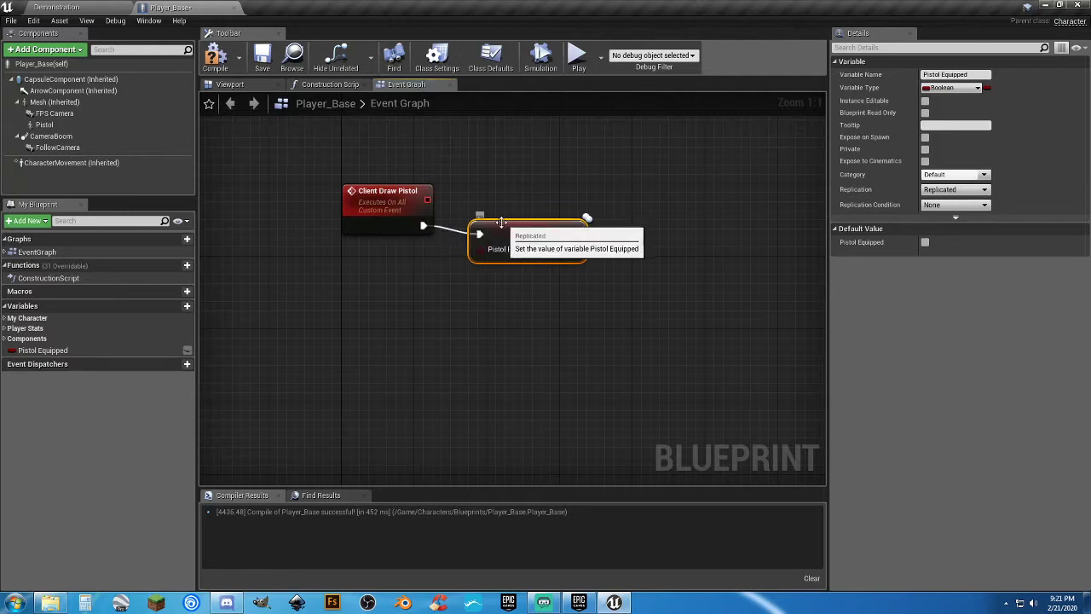
left_click_drag(495, 222, 513, 214)
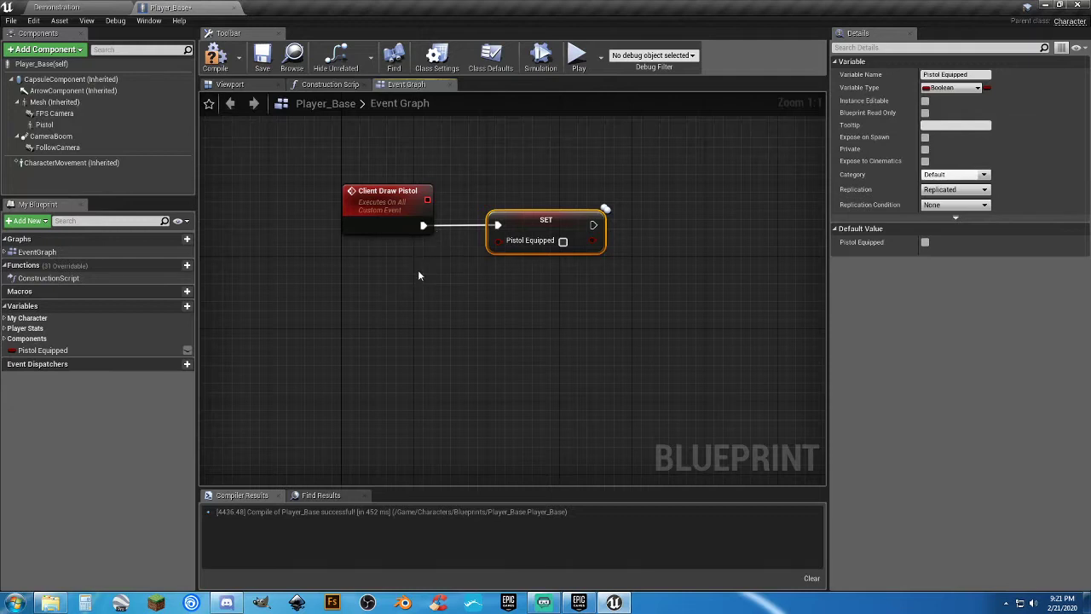
right_click_drag(418, 275, 436, 304)
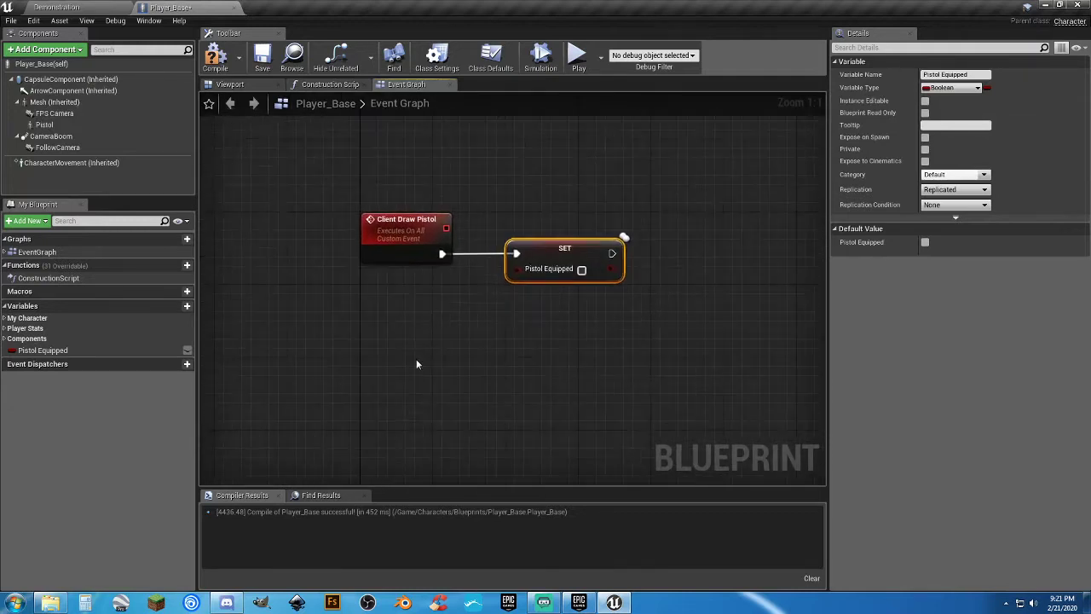
Add a custom event named Draw Pistol set to Run on Server and Reliable.
right_click(373, 377)
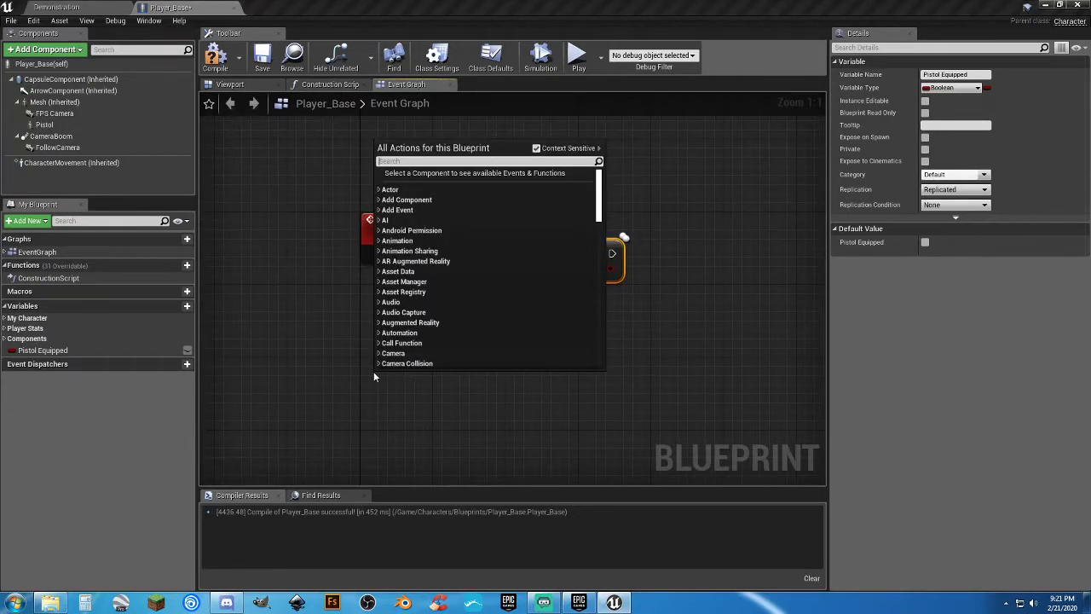
type("custom")
key("Return")
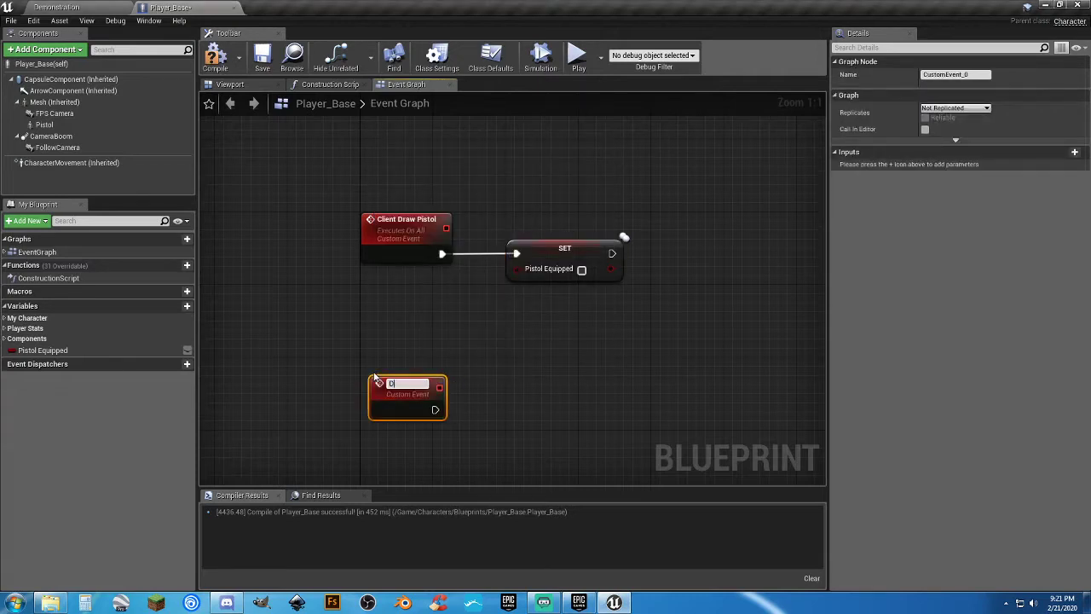
type("Draw Pistol")
key("Return")
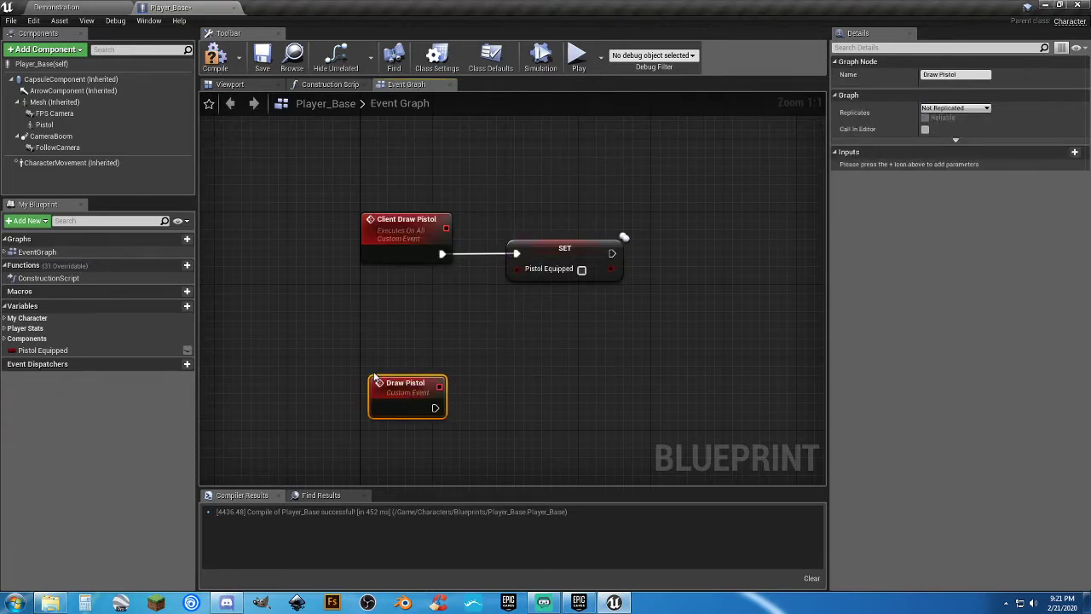
left_click(945, 109)
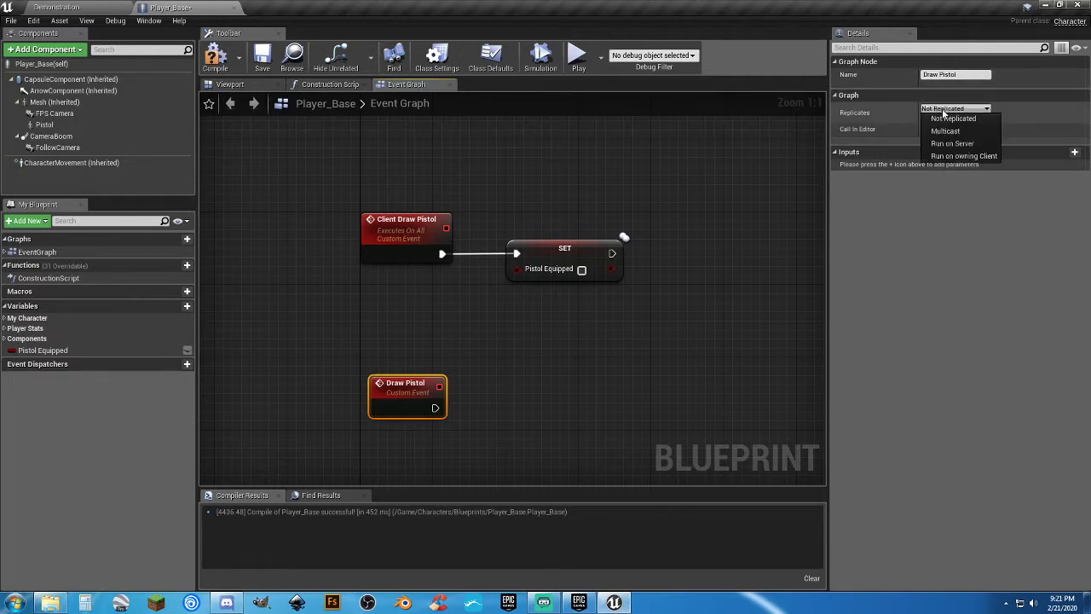
left_click(944, 140)
left_click(926, 118)
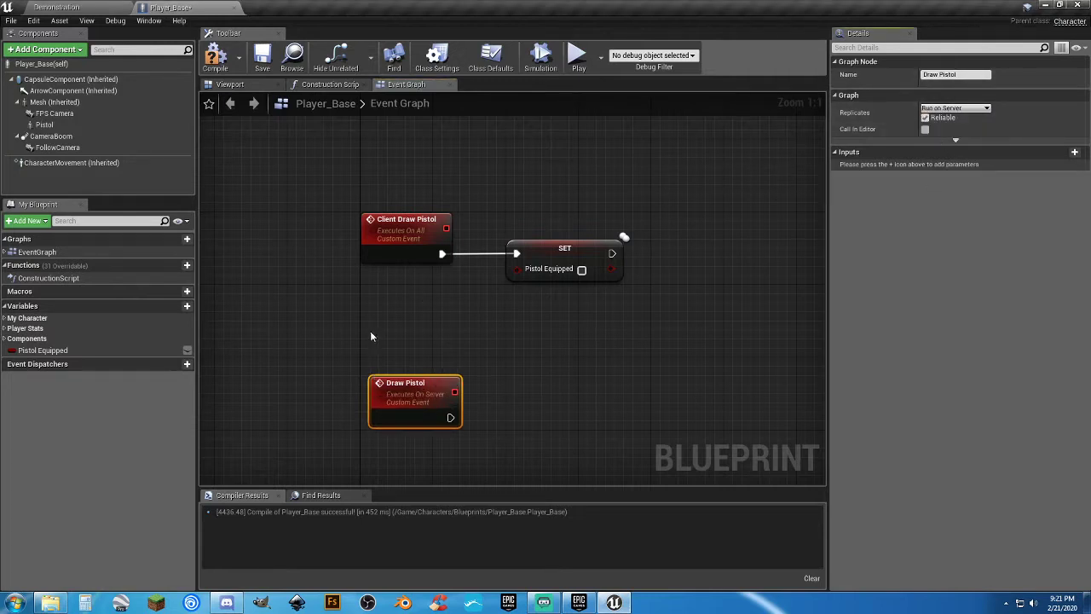
mouse_move(419, 402)
left_mouse_down()
mouse_move(401, 385)
mouse_move(487, 400)
left_mouse_up()
left_click(526, 350)
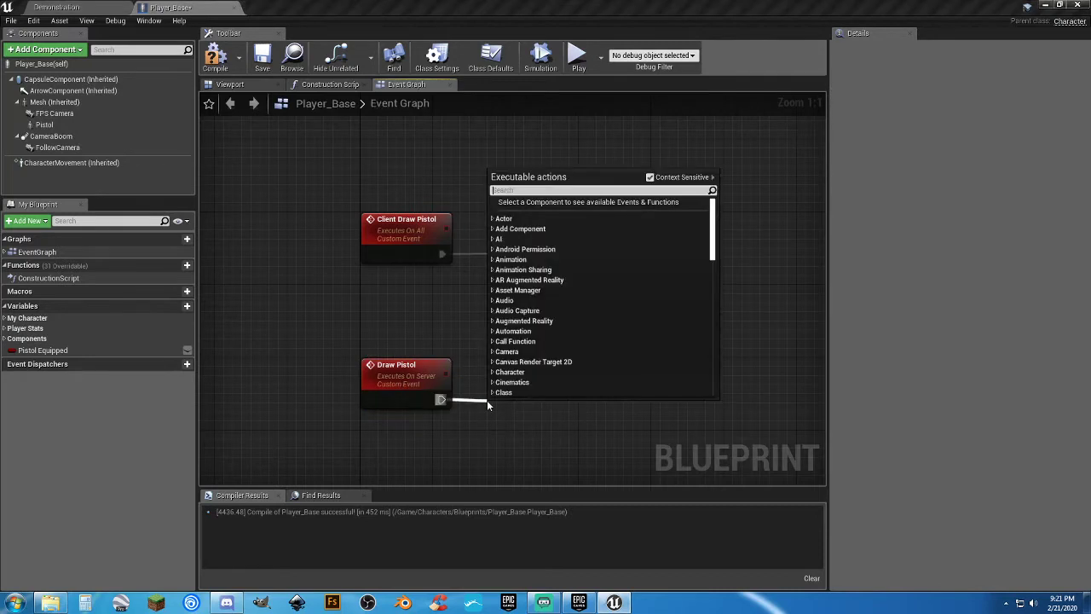
Route Draw Pistol through Switch Has Authority to call Client Draw Pistol on Authority.
type("switch has")
key("Return")
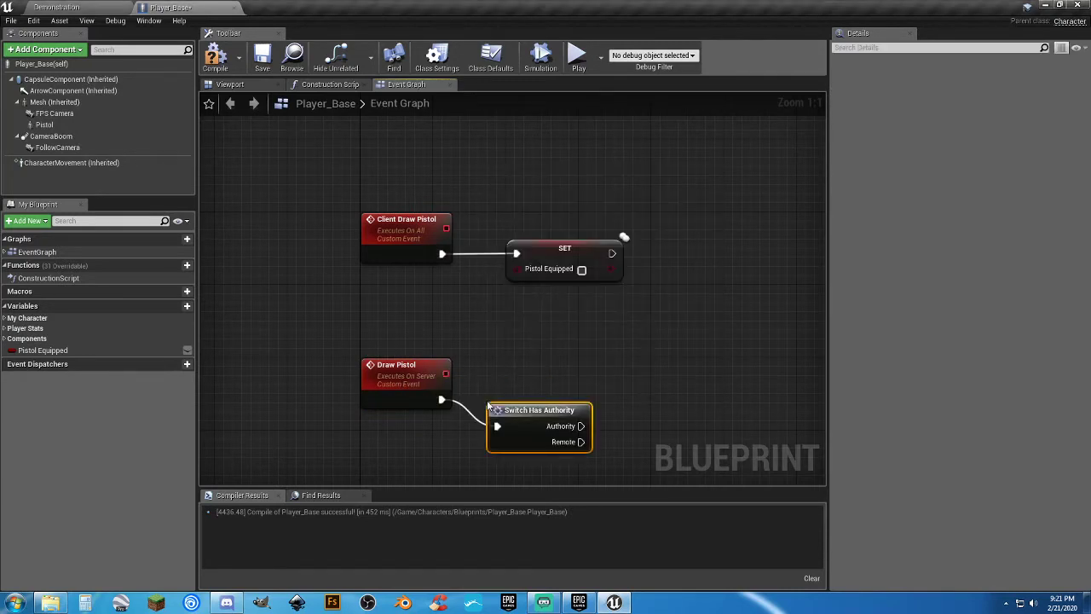
left_click_drag(514, 414, 505, 387)
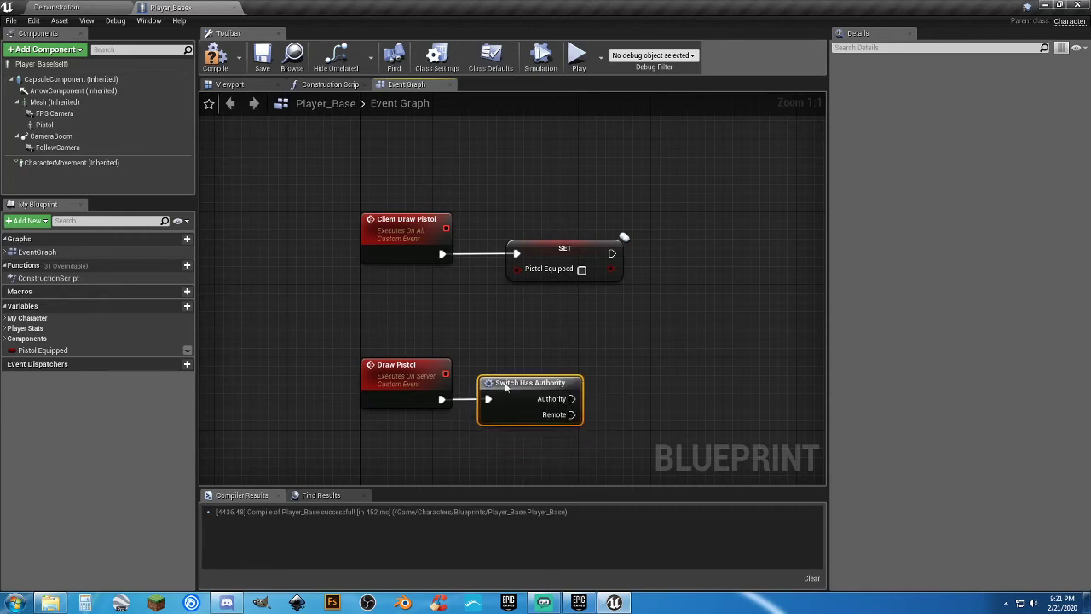
right_click_drag(593, 370, 546, 333)
left_click_drag(539, 350, 589, 352)
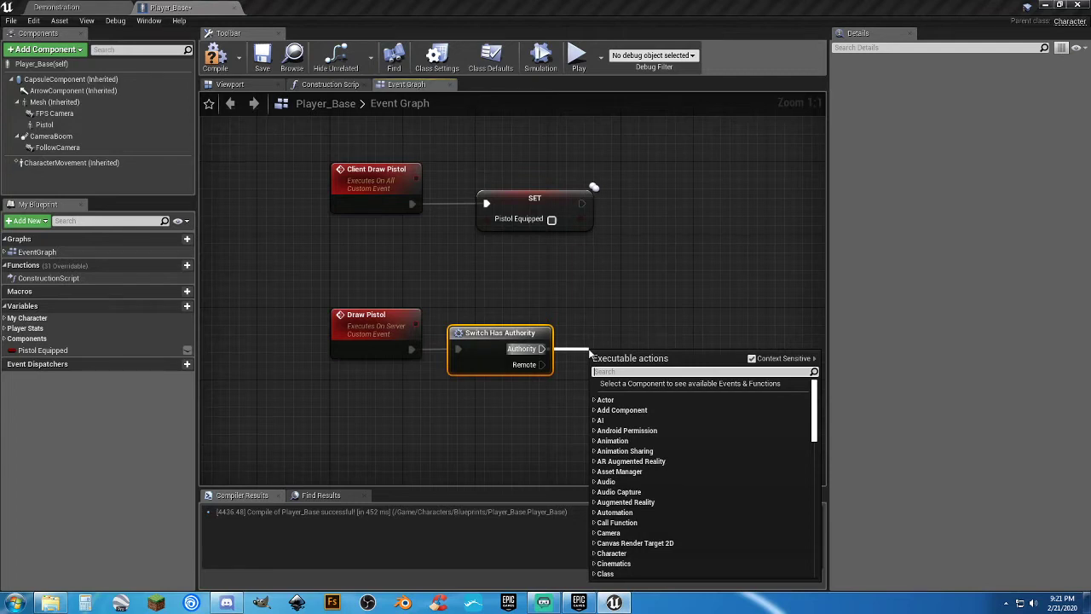
type("client draw")
key("Return")
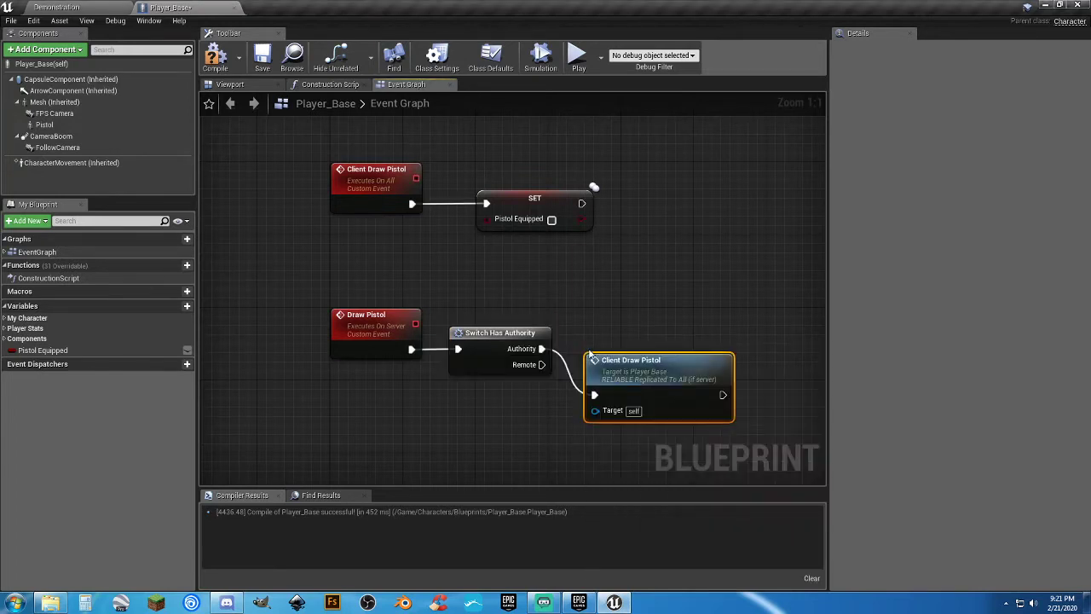
left_click_drag(615, 369, 617, 324)
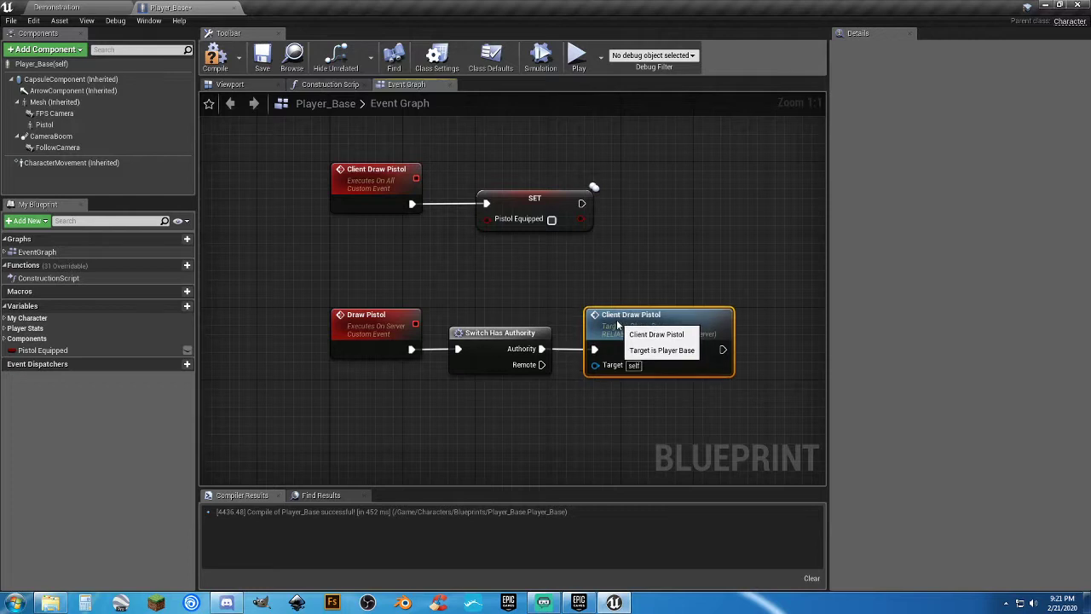
left_click(510, 268)
right_click_drag(509, 269, 482, 286)
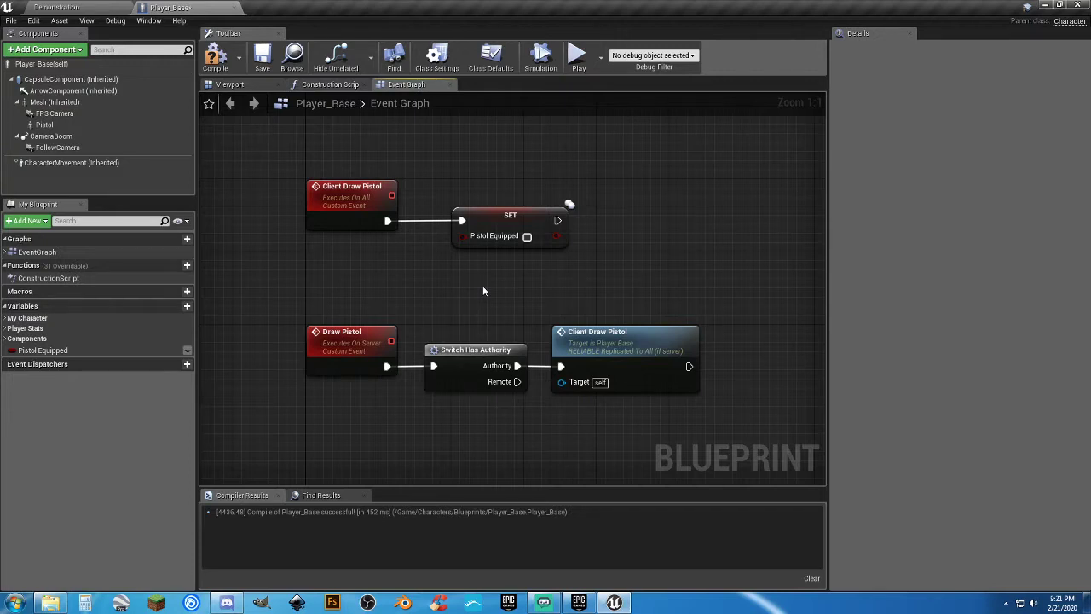
right_click_drag(475, 294, 491, 262)
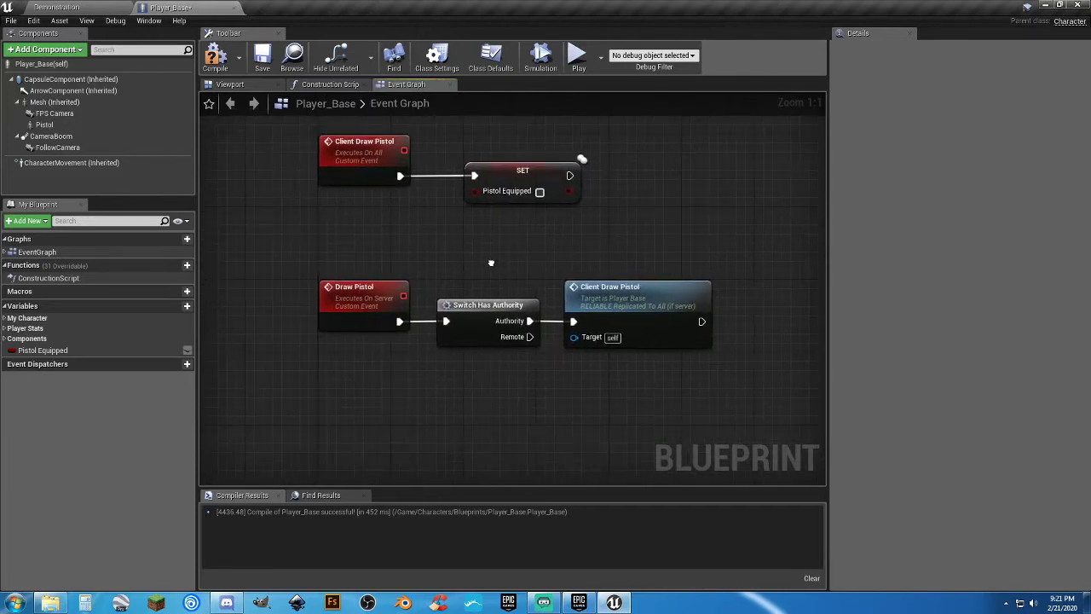
right_click_drag(420, 430, 410, 396)
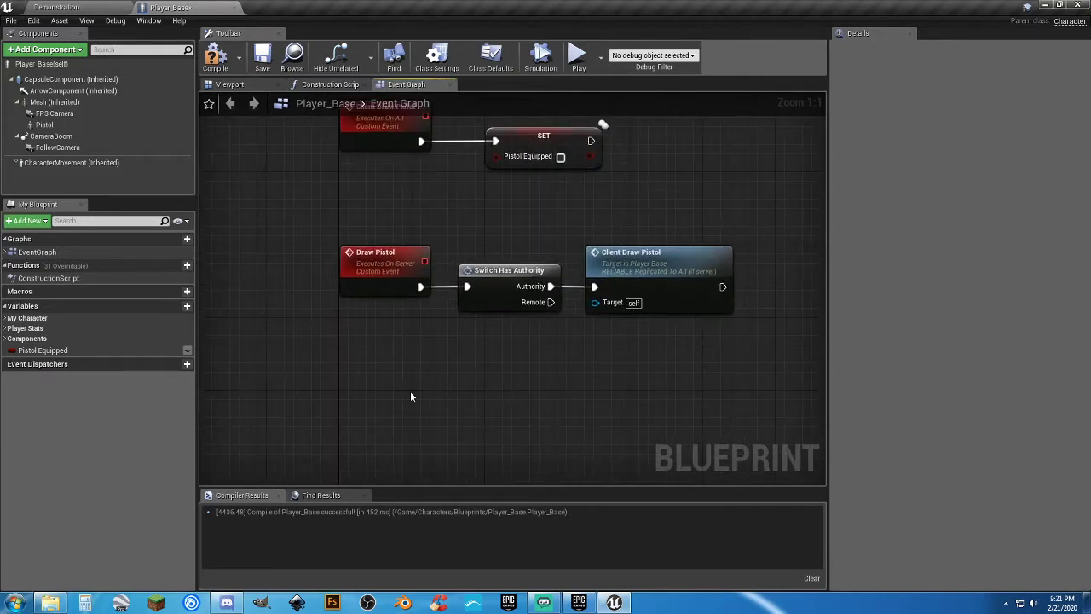
Add a reliable custom event named Client Holster Pistol and set it to Multicast.
right_click(364, 396)
type("custom")
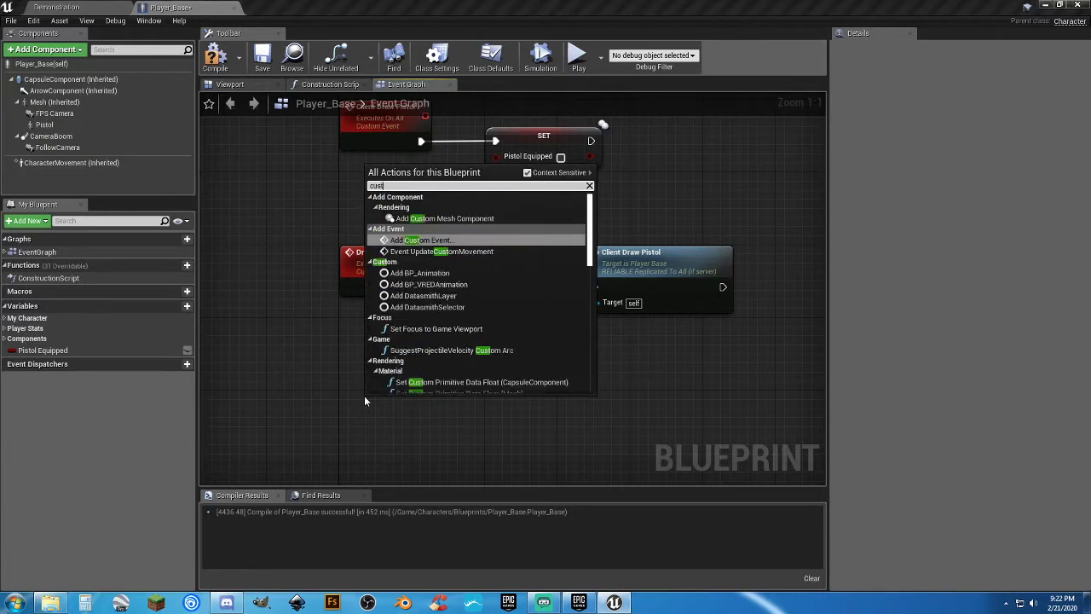
key("Return")
type("Client Holster Pistol")
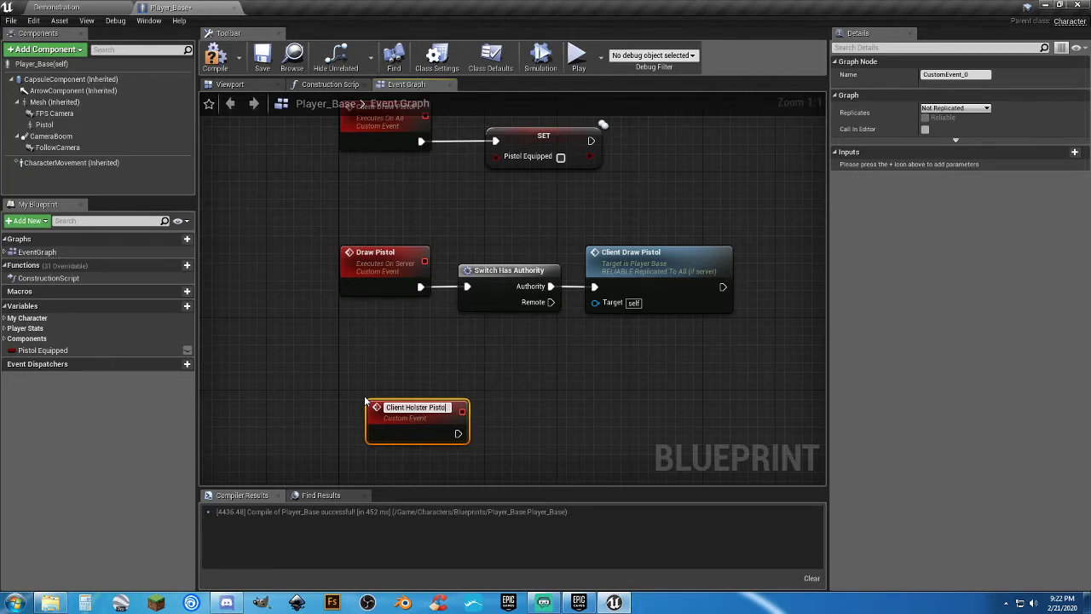
key("Return")
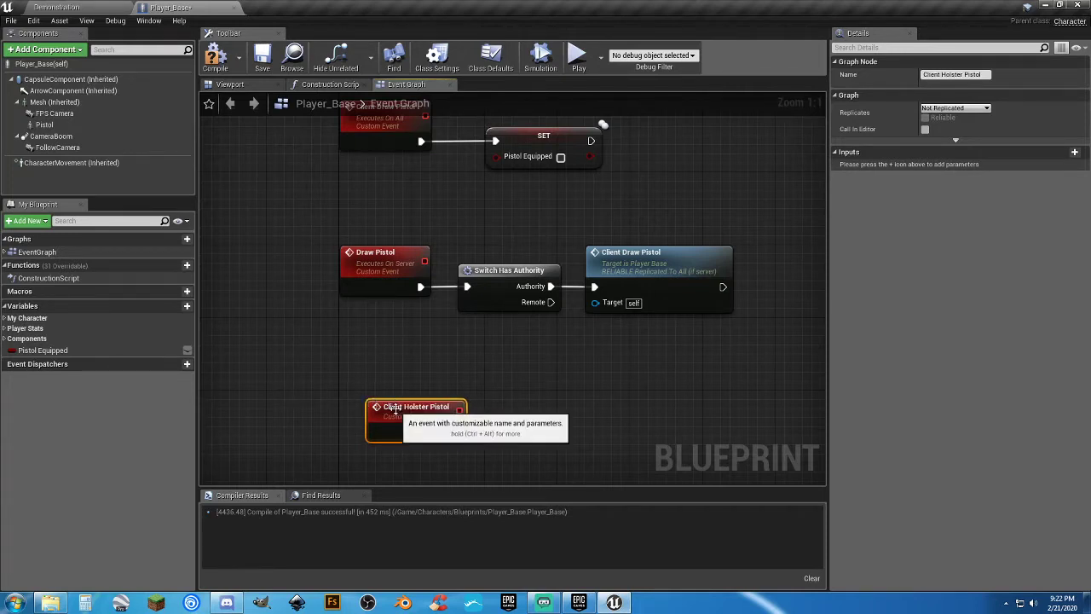
left_click_drag(372, 398, 345, 388)
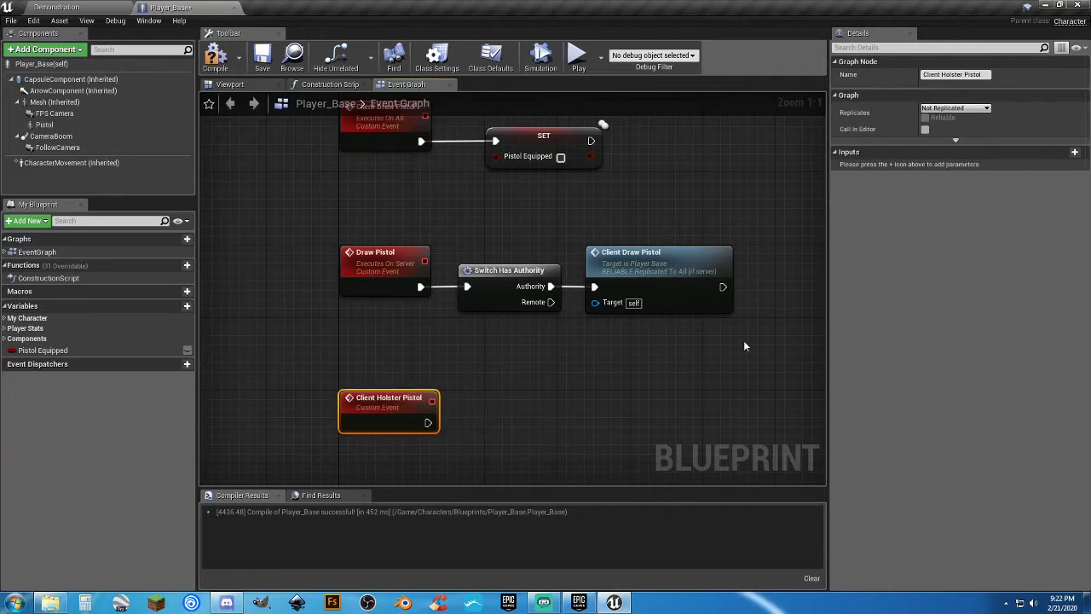
left_click(954, 108)
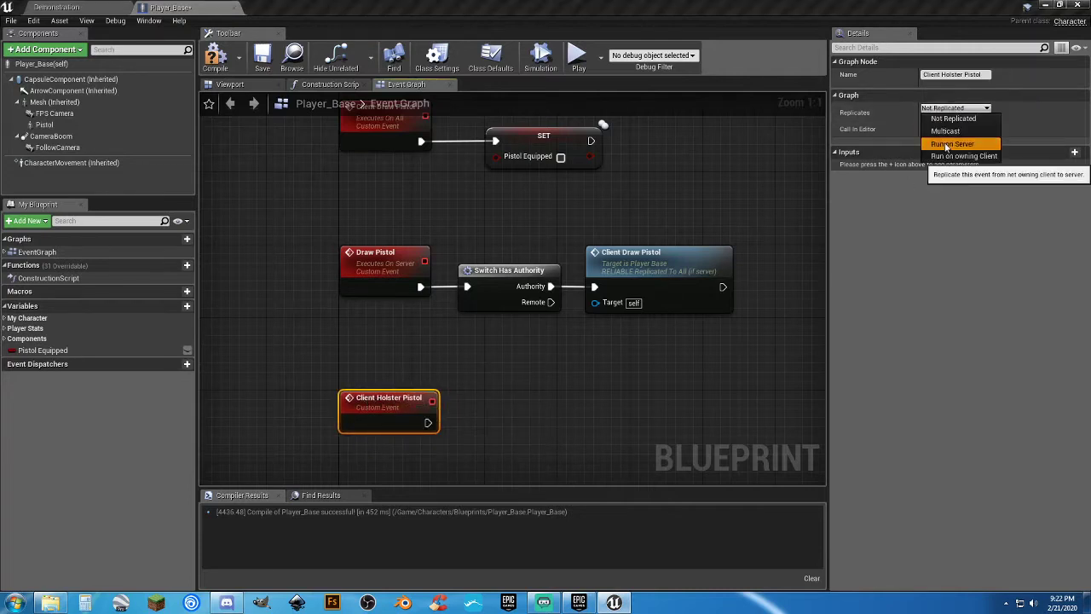
left_click(948, 145)
left_click(926, 117)
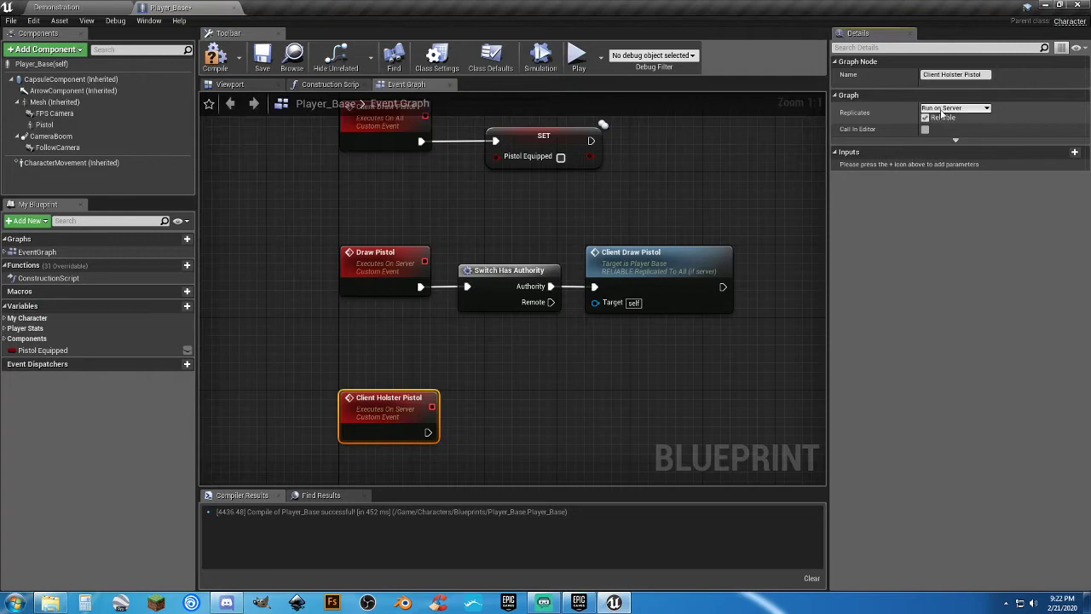
left_click(943, 113)
left_click(942, 133)
mouse_move(540, 382)
right_mouse_down()
mouse_move(571, 323)
mouse_move(467, 446)
mouse_move(469, 408)
mouse_move(475, 423)
mouse_move(450, 434)
mouse_move(467, 424)
right_mouse_up()
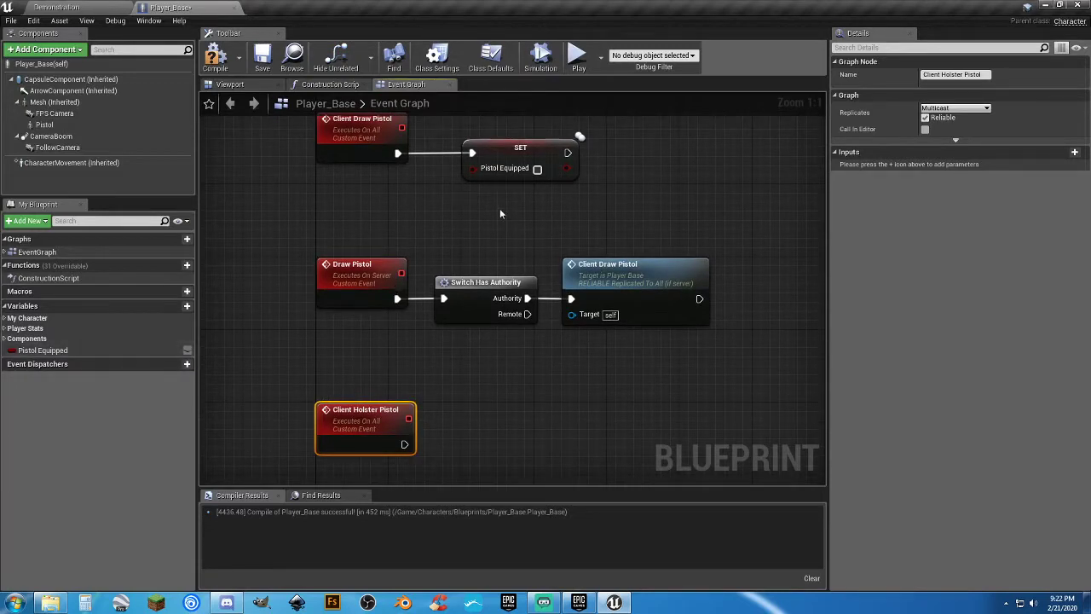
Copy the SET Pistol Equipped node and wire the unchecked copy to Client Holster Pistol.
left_click(508, 159)
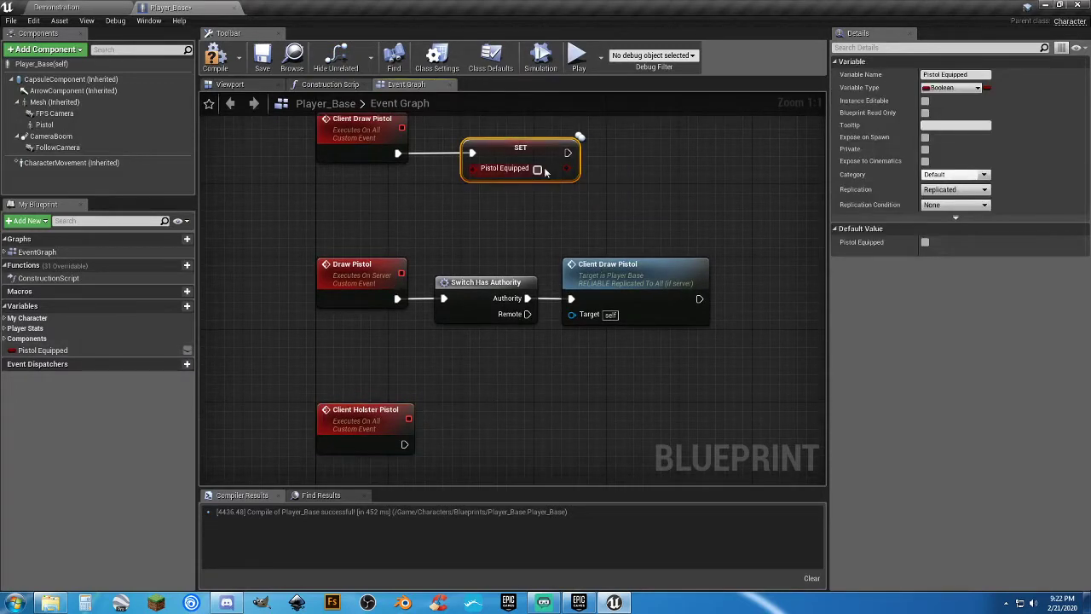
key("ctrl+c")
left_click(476, 424)
key("ctrl+v")
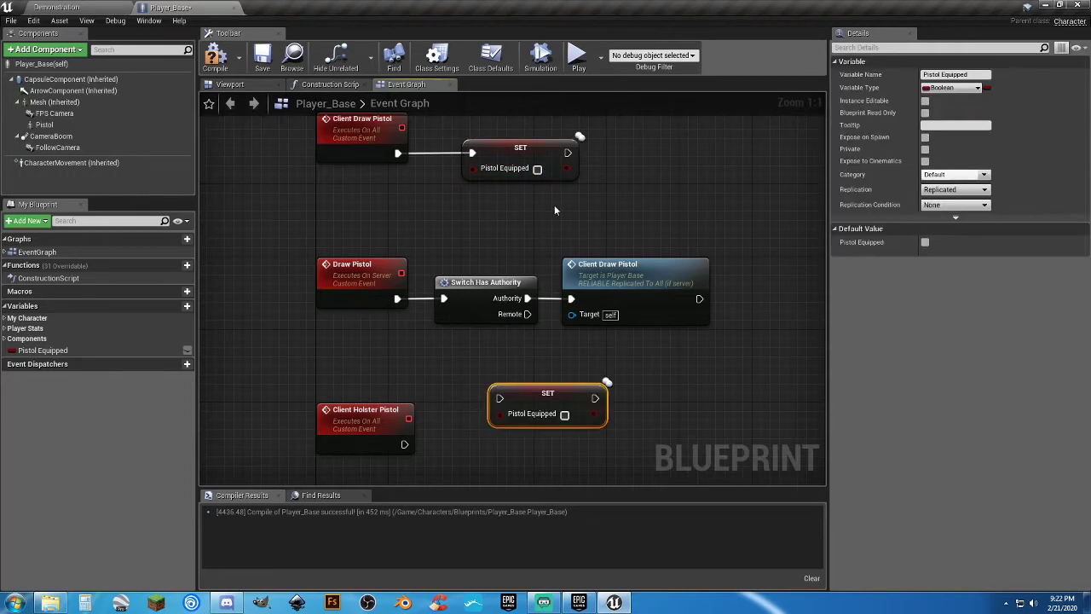
right_click_drag(505, 341, 557, 292)
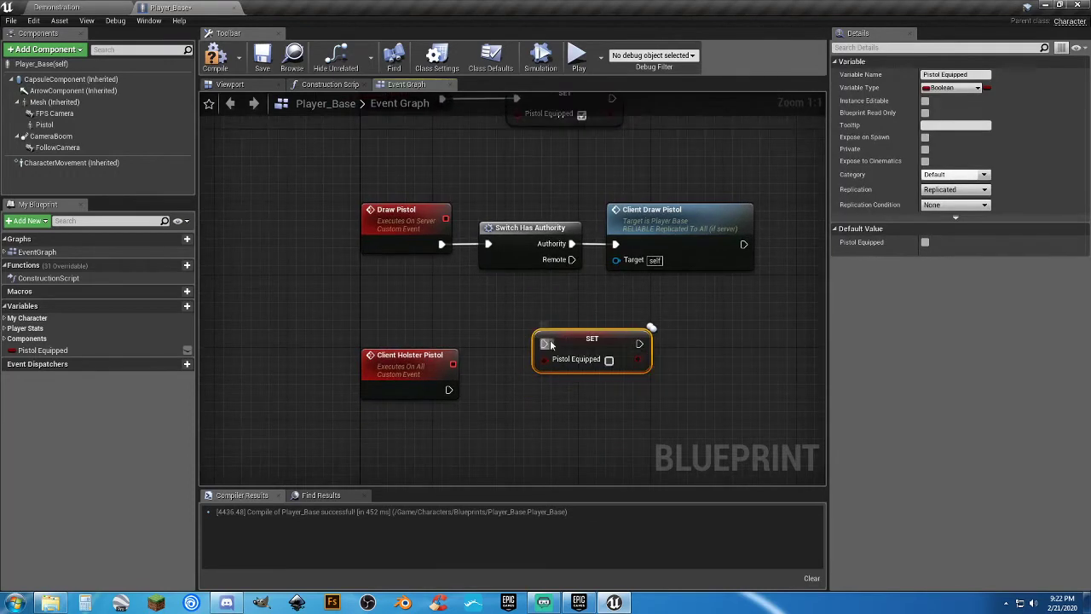
left_click_drag(550, 344, 543, 386)
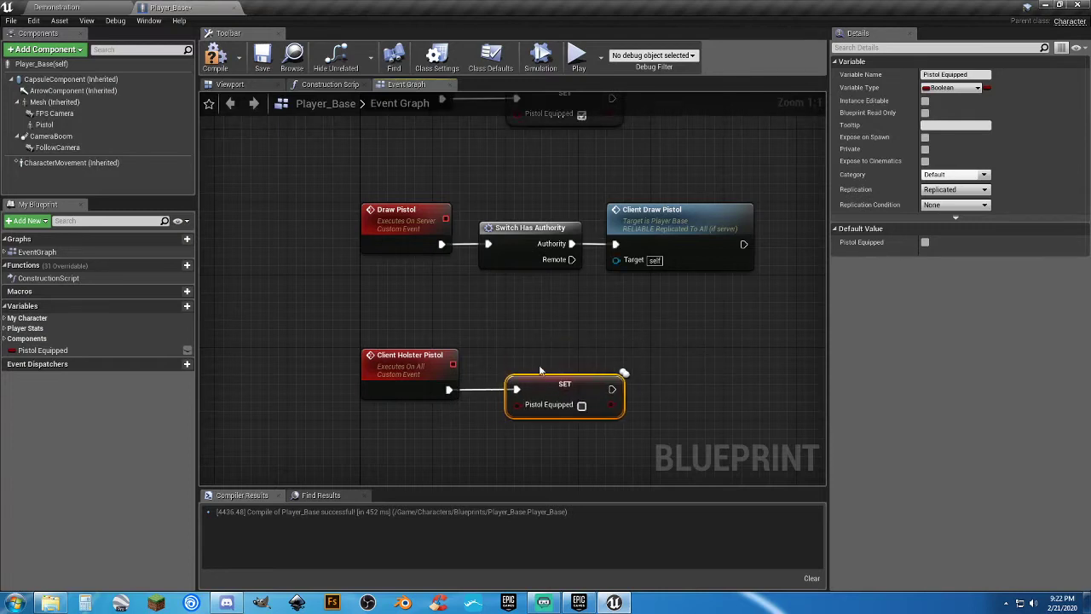
left_click(540, 369)
right_click_drag(537, 336, 645, 203)
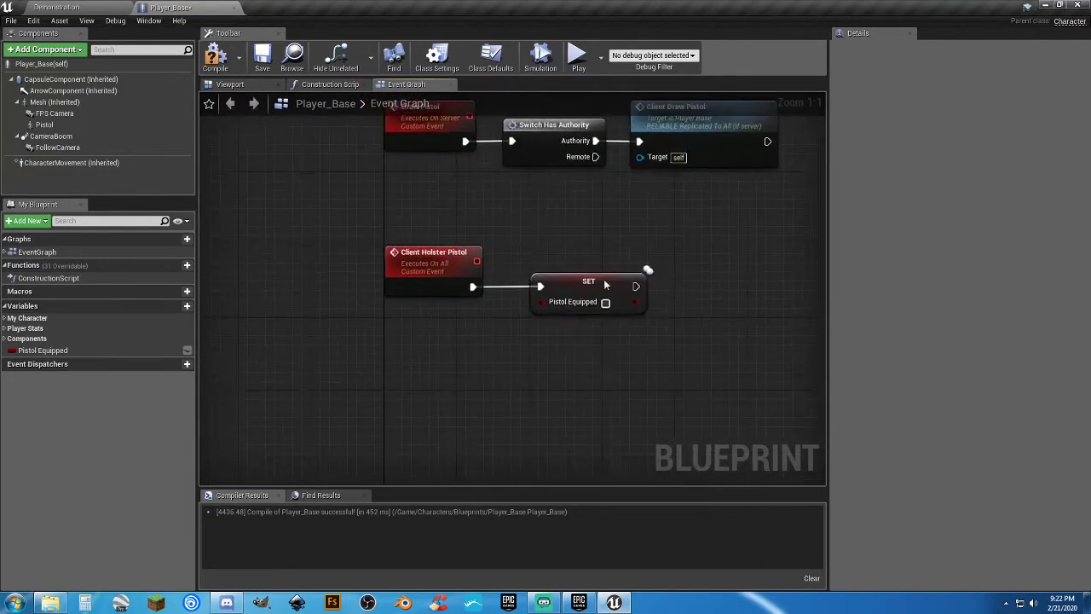
Add a custom event named Holster Pistol set to Run on Server.
right_click(409, 401)
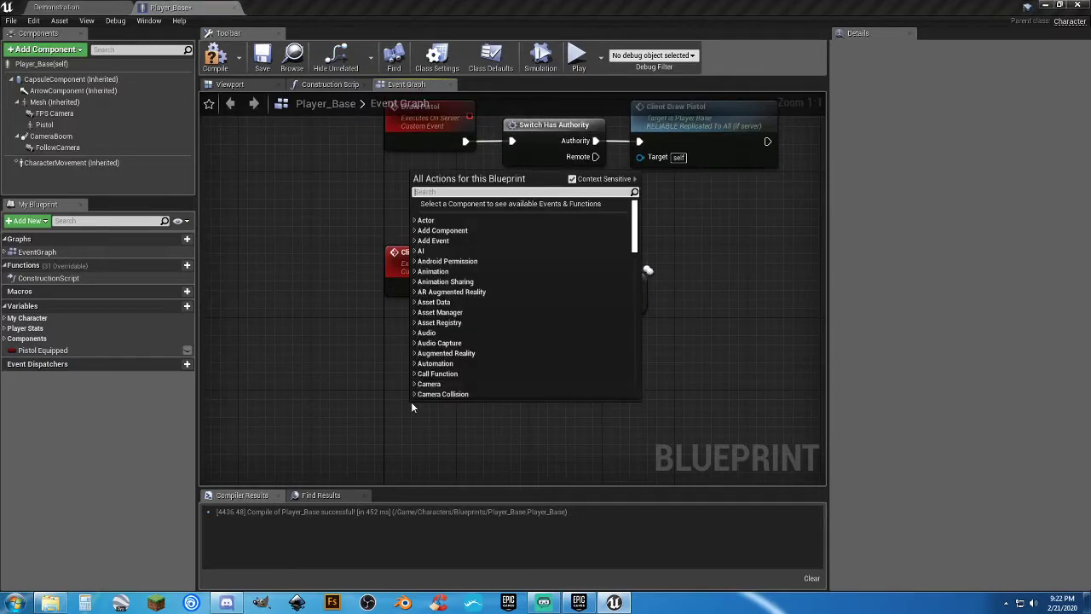
type("custom")
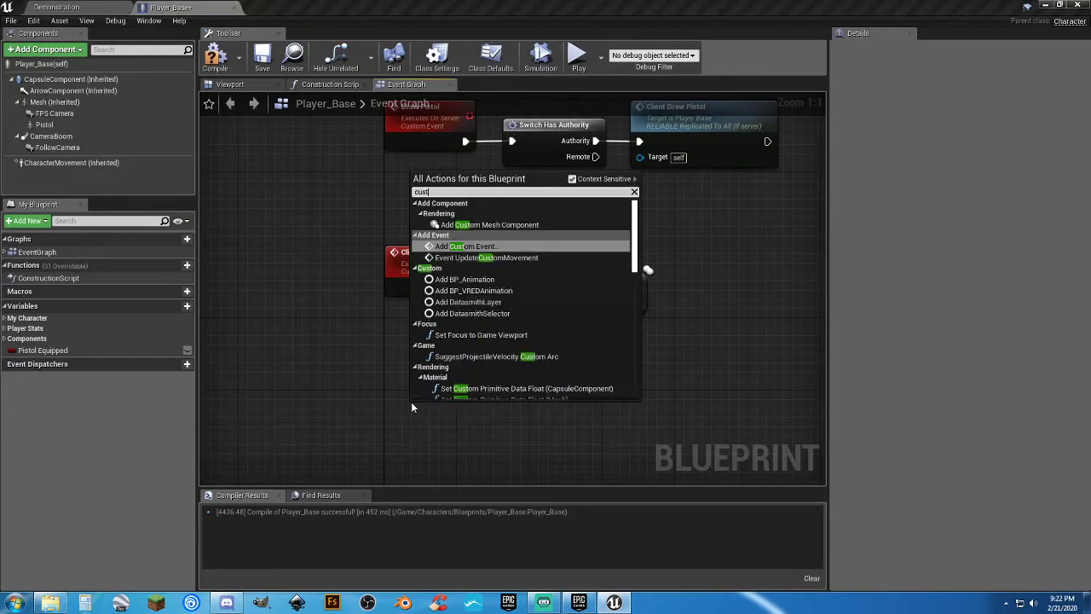
key("Return")
type("Holster Pistol")
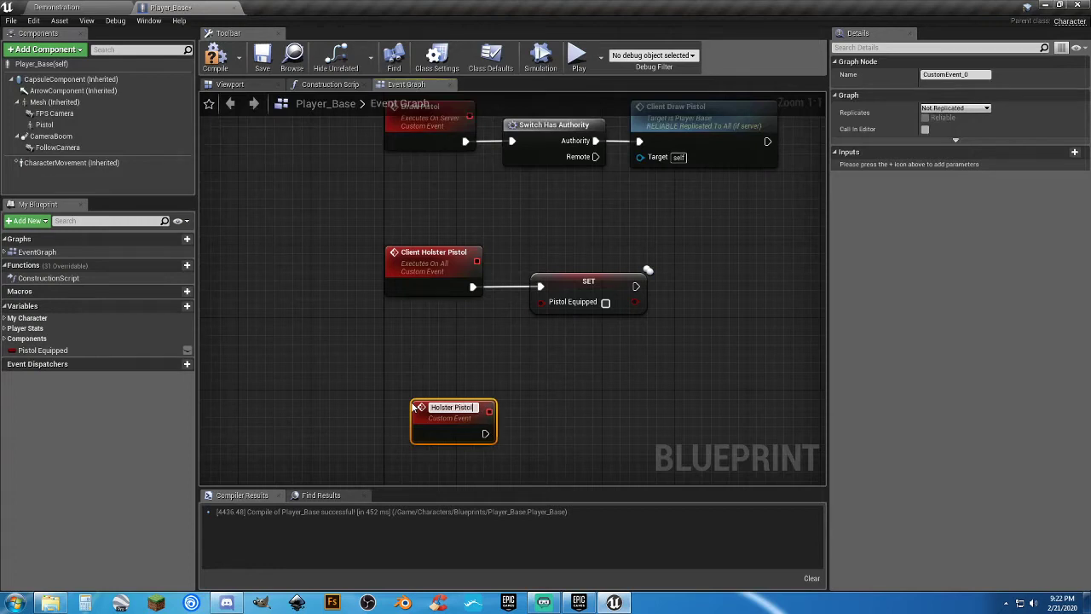
key("Return")
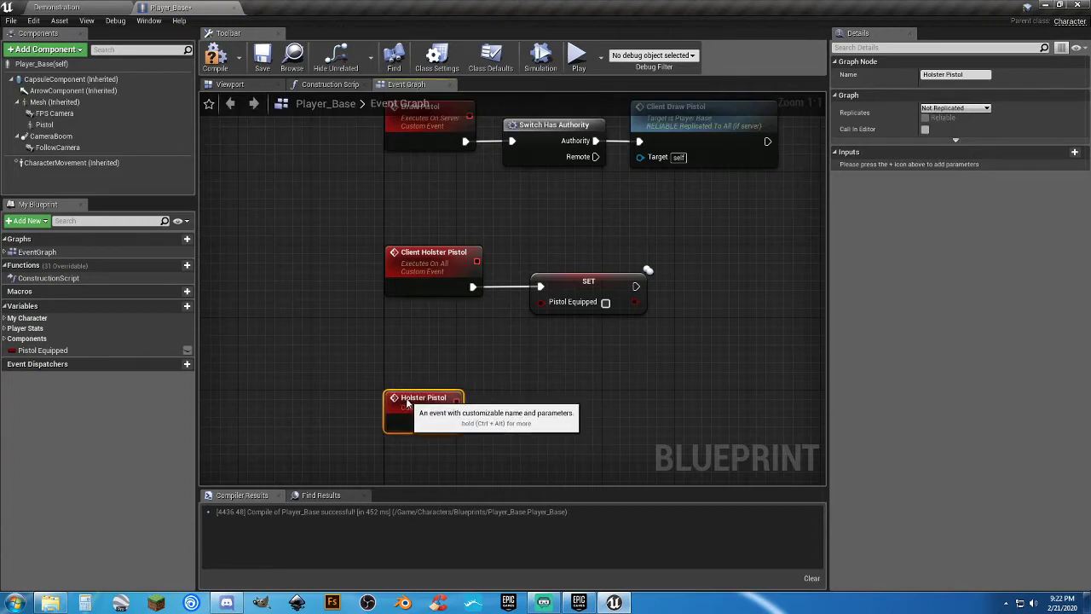
left_click(955, 109)
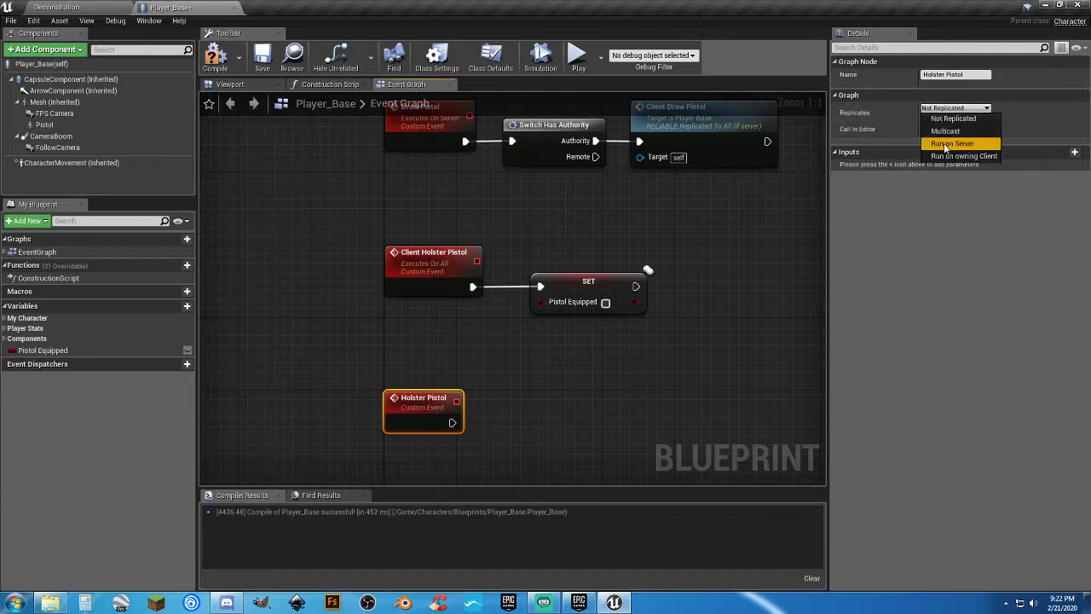
left_click(952, 143)
Box-select the new holster event nodes and move them into place below the draw events.
left_click(761, 241)
mouse_move(729, 234)
right_mouse_down()
mouse_move(699, 392)
mouse_move(565, 406)
mouse_move(654, 553)
mouse_move(701, 601)
mouse_move(726, 426)
mouse_move(657, 311)
right_mouse_up()
scroll(727, 424, "down", 5)
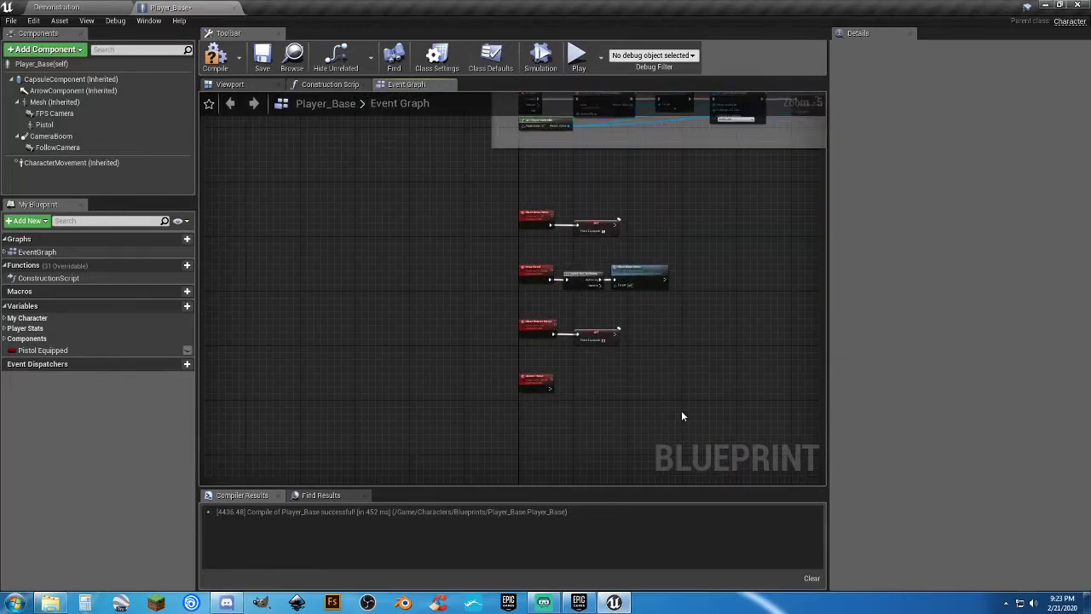
left_click_drag(711, 402, 542, 298)
left_click(620, 300)
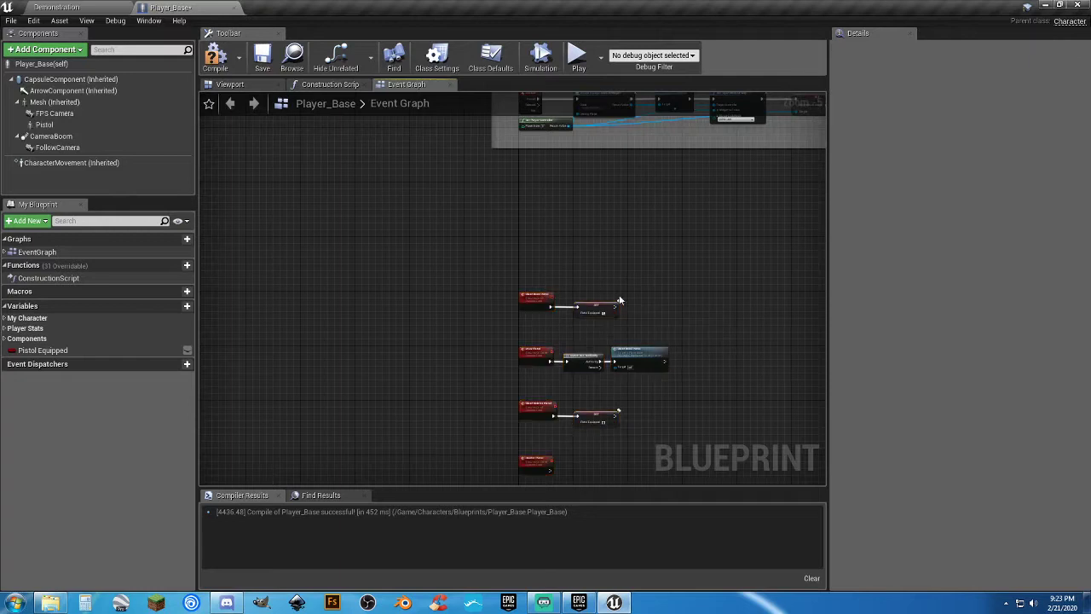
right_click_drag(620, 300, 590, 317)
scroll(587, 390, "up", 5)
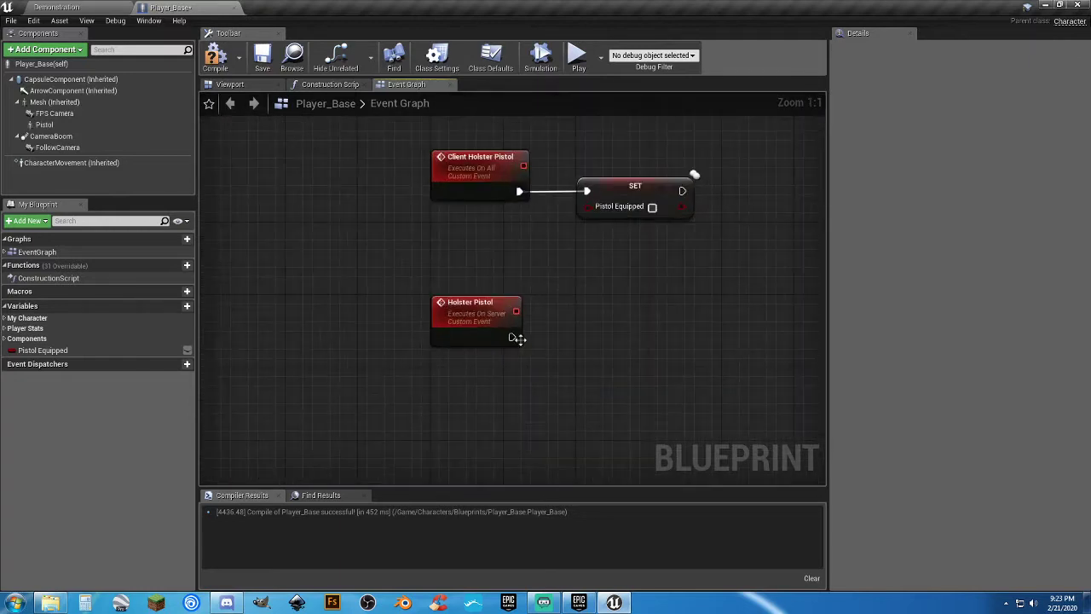
Route Holster Pistol through Switch Has Authority to call Client Holster Pistol on Authority.
left_click_drag(512, 337, 558, 339)
type("sw")
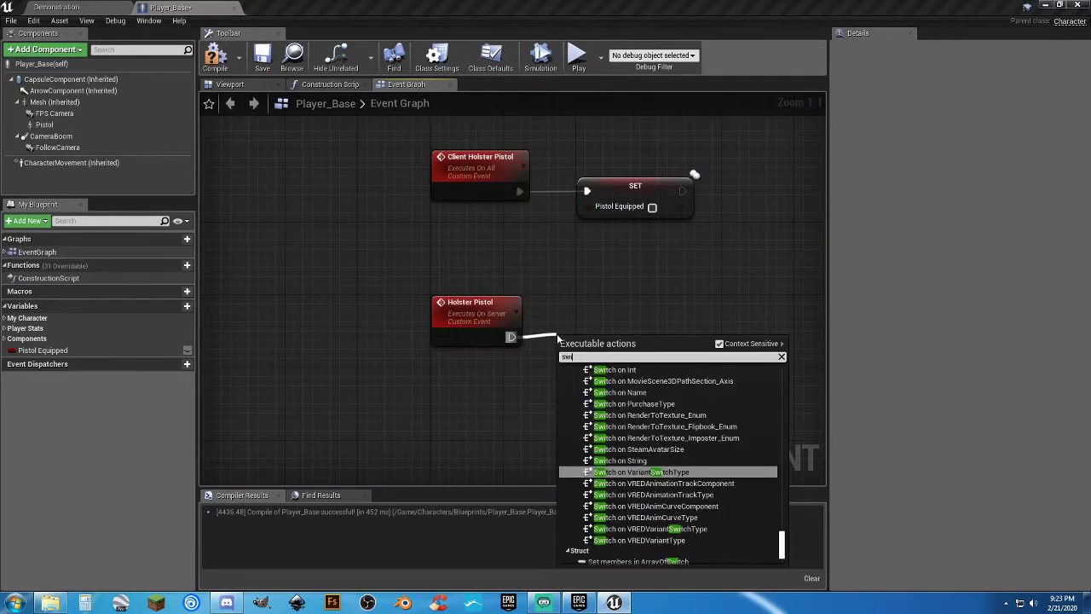
type("itch has")
key("Return")
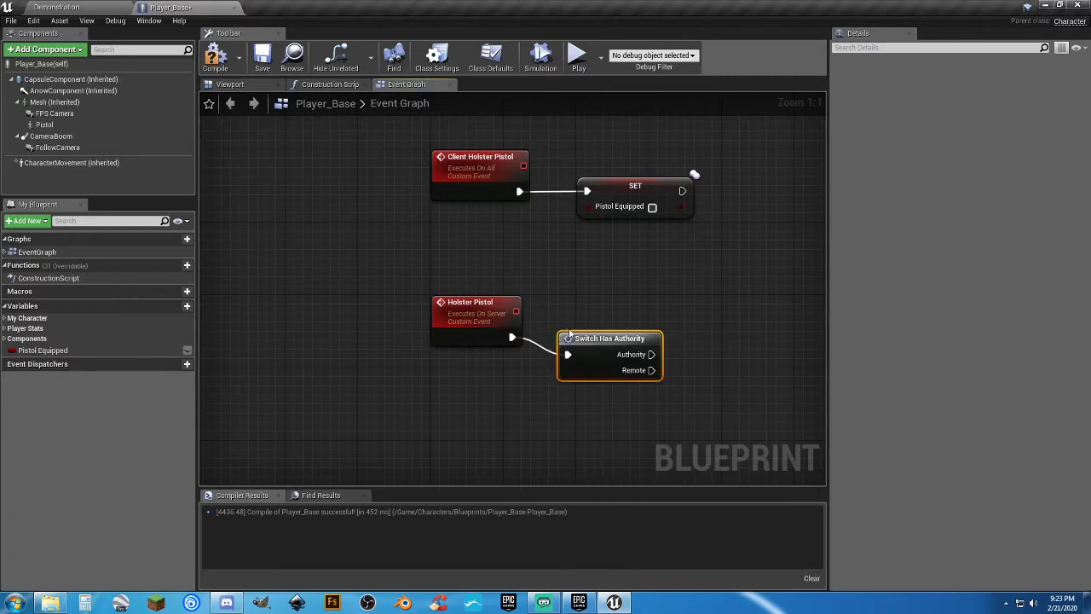
left_click_drag(570, 332, 560, 315)
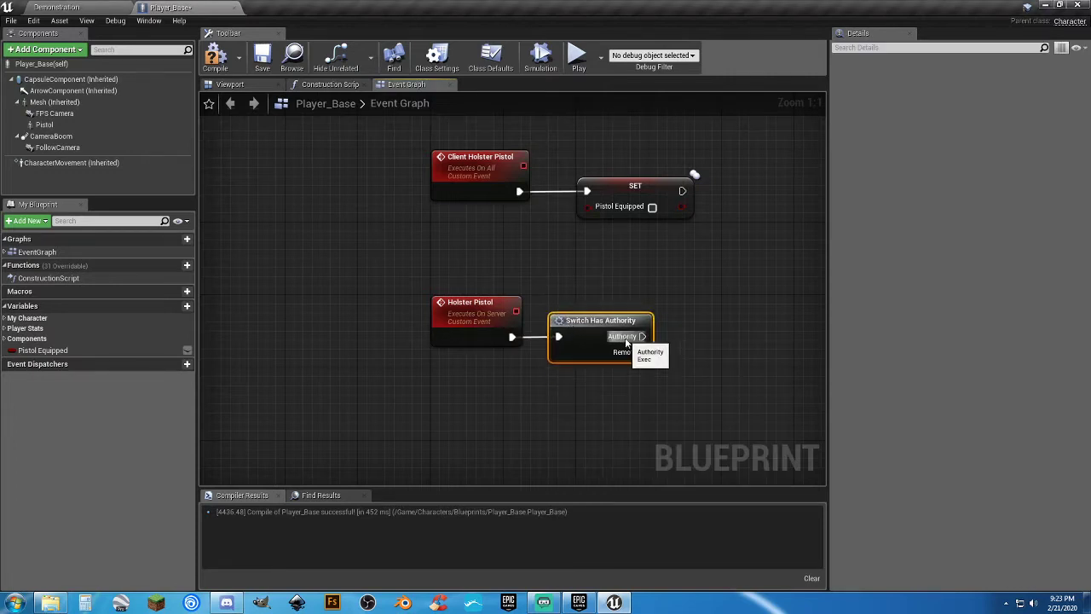
left_click_drag(641, 336, 704, 338)
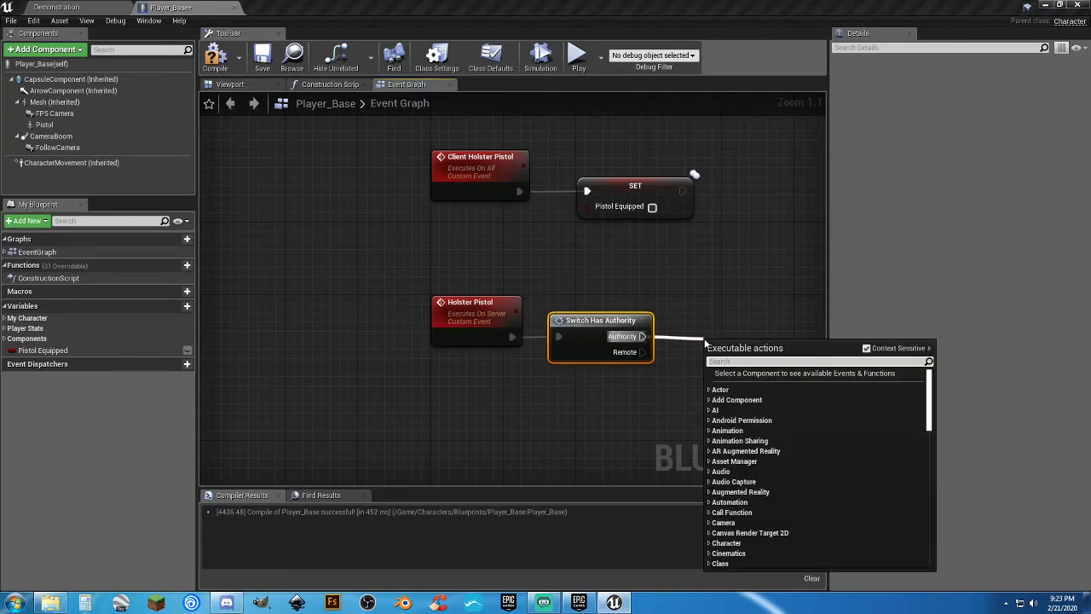
type("client h")
key("Return")
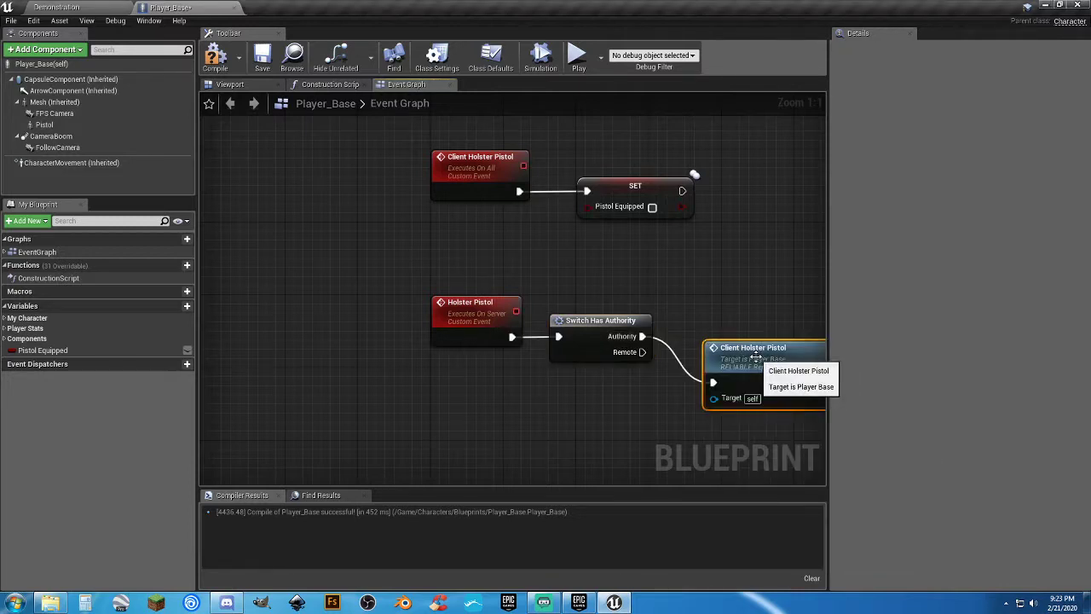
left_click_drag(755, 358, 742, 313)
left_click(734, 263)
mouse_move(727, 196)
right_mouse_down()
mouse_move(716, 393)
mouse_move(680, 486)
mouse_move(697, 225)
right_mouse_up()
Check the replication settings of the holster and draw pistol events.
left_click(429, 343)
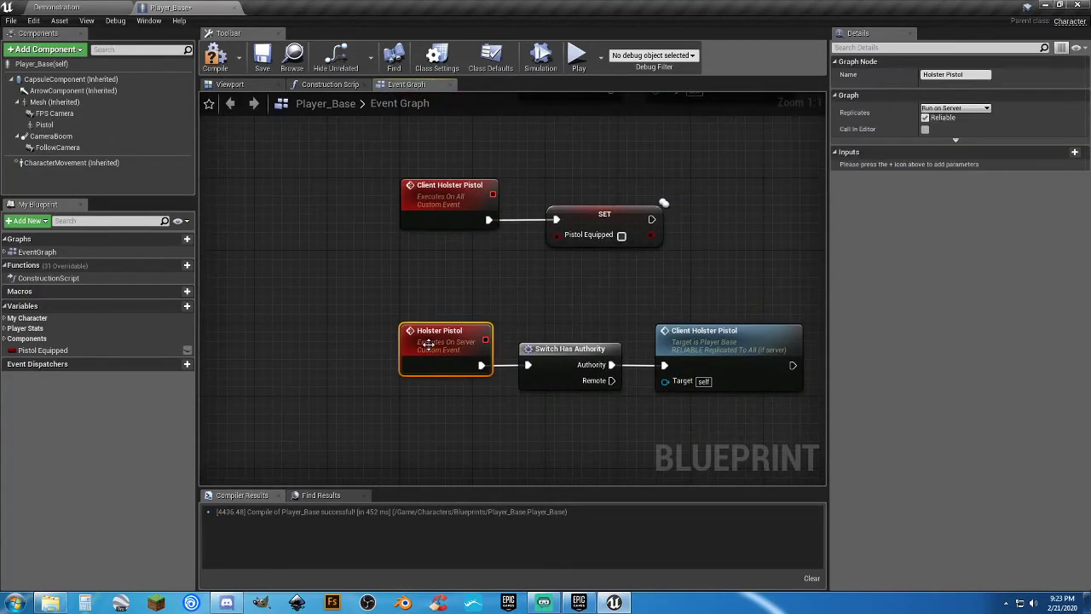
left_click(437, 201)
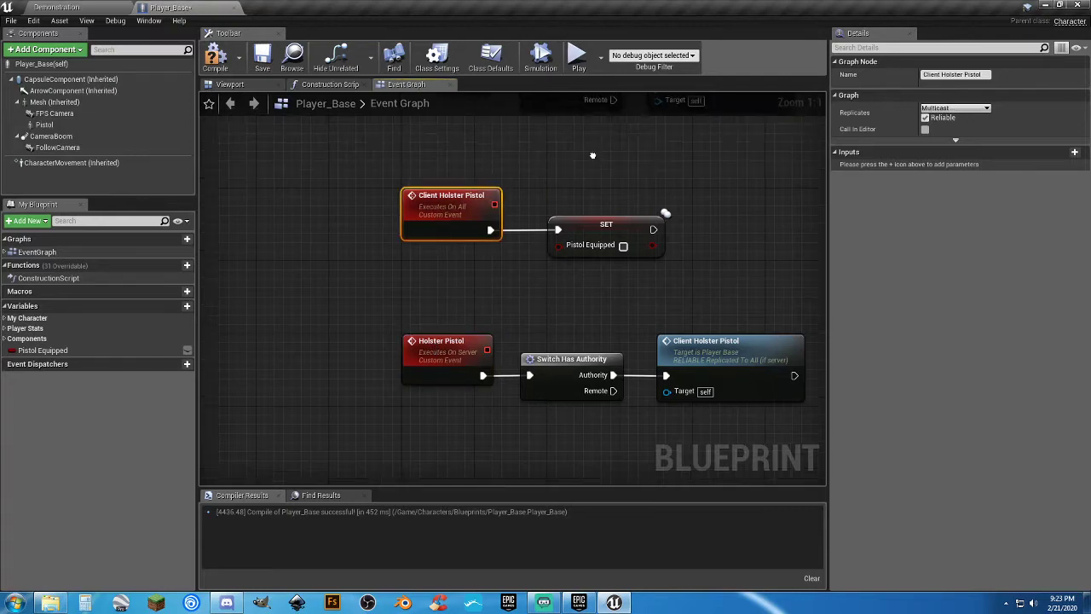
right_click_drag(577, 170, 568, 386)
left_click(441, 278)
right_click_drag(495, 204, 506, 295)
left_click(441, 224)
right_click_drag(479, 151, 488, 306)
left_click(440, 243)
Add a Keyboard 1 event whose Pressed output calls Draw Pistol.
right_click(435, 233)
type("keyboard 1")
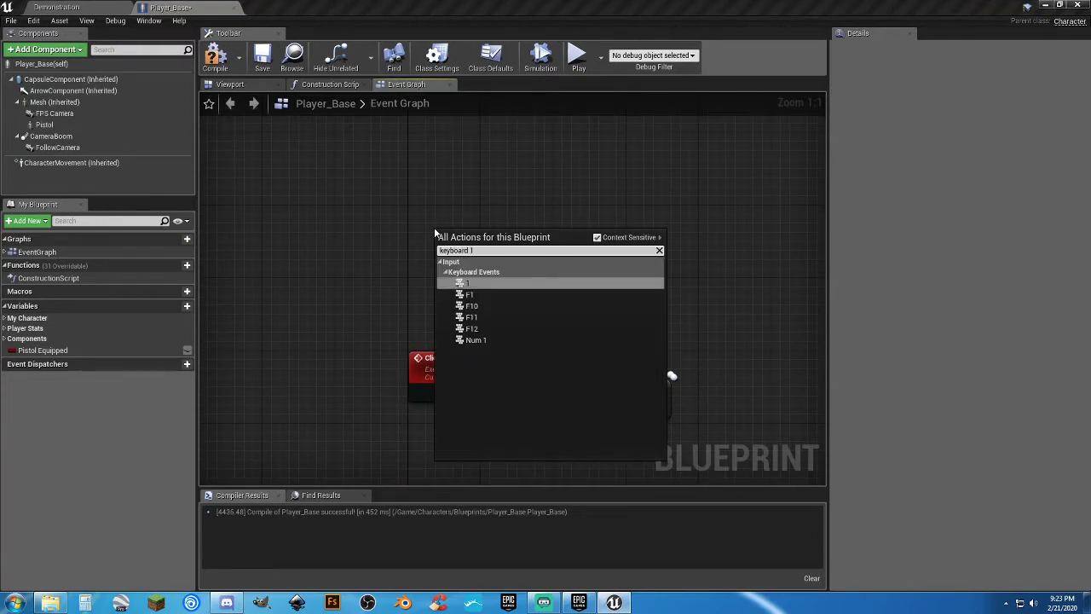
key("Return")
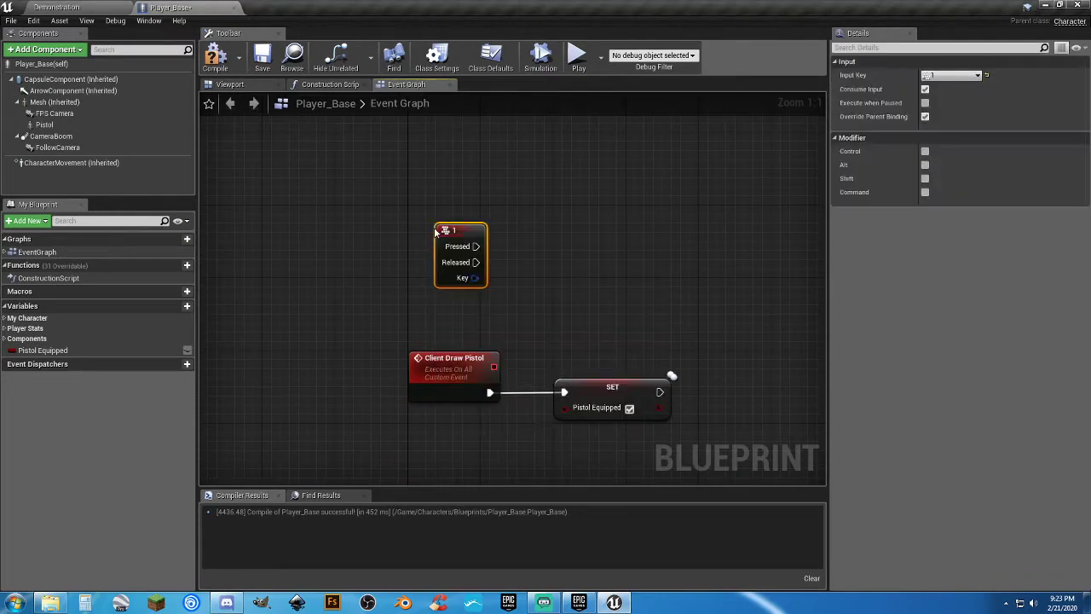
mouse_move(467, 241)
left_mouse_down()
mouse_move(440, 224)
mouse_move(509, 232)
left_mouse_up()
type("draw")
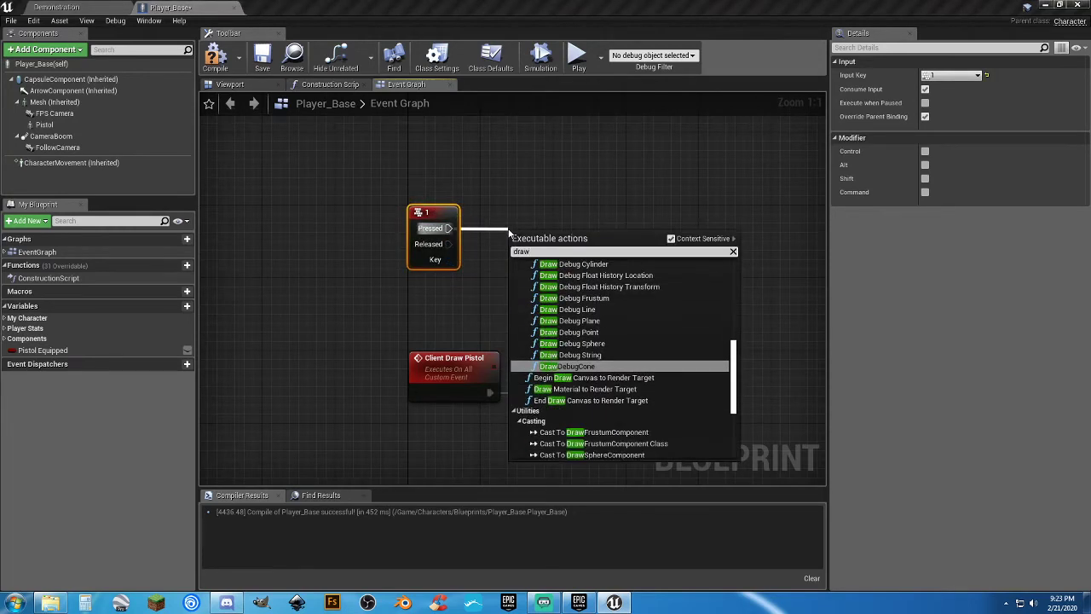
type("p")
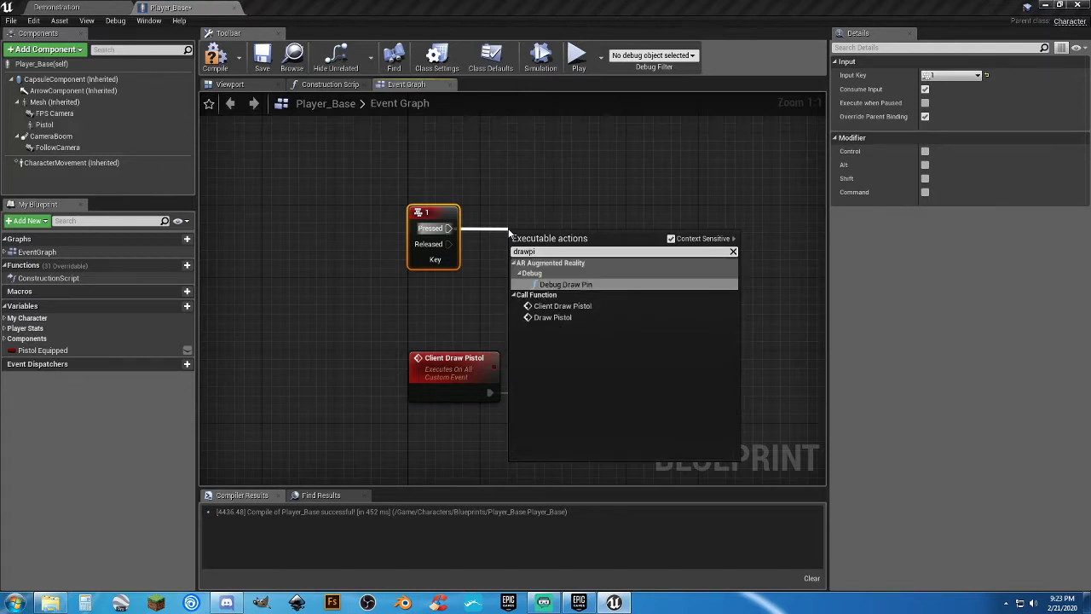
type("i")
left_click(552, 317)
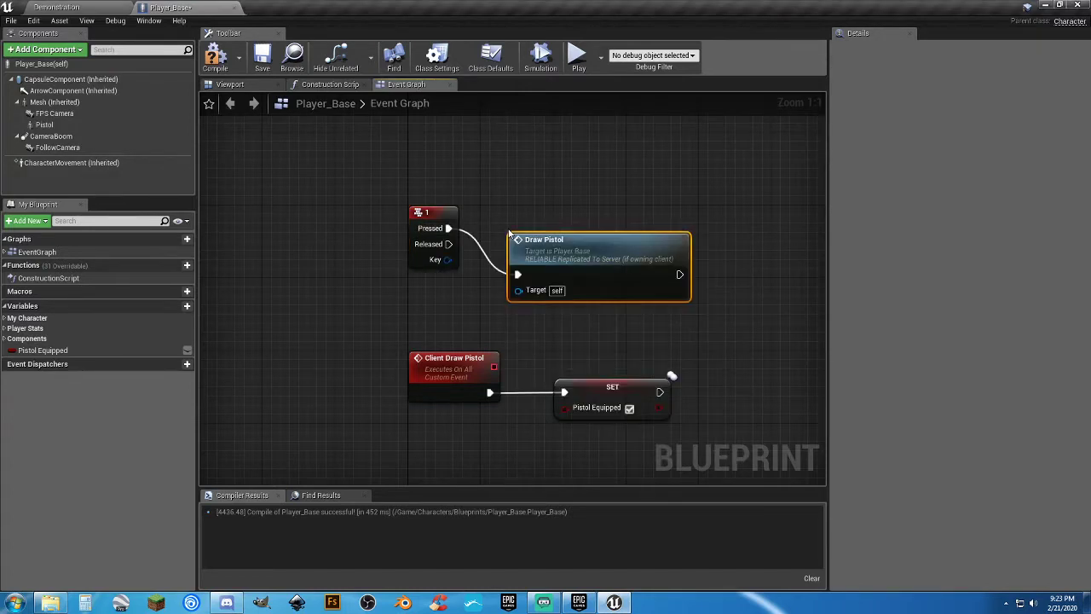
mouse_move(546, 249)
left_mouse_down()
mouse_move(537, 218)
mouse_move(587, 207)
left_mouse_up()
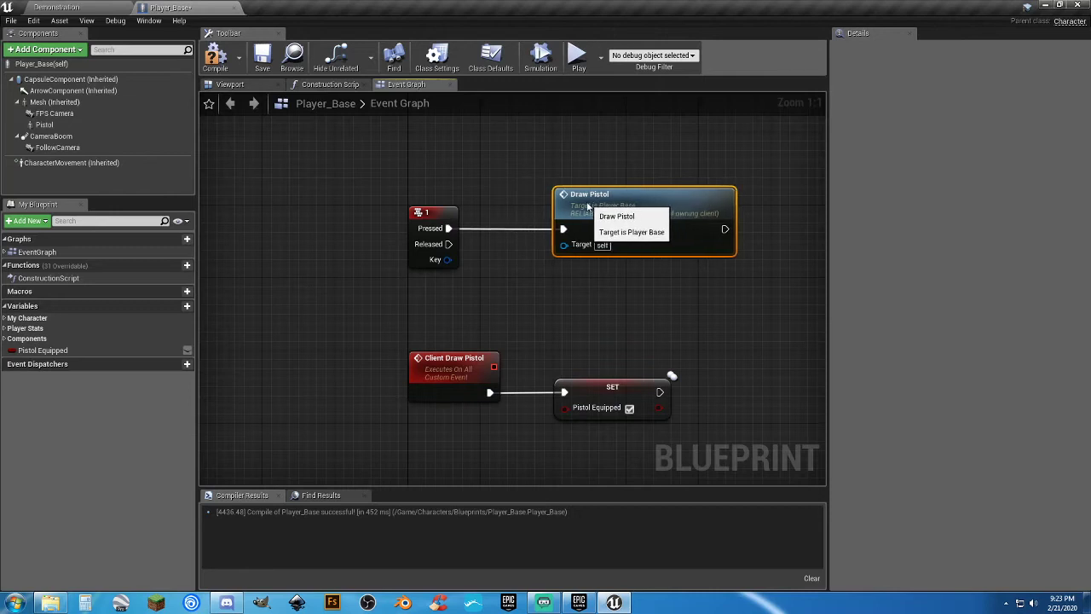
Insert a Flip Flop between the 1 key's Pressed output and Draw Pistol.
left_click_drag(448, 228, 472, 231)
type("flipf")
key("Return")
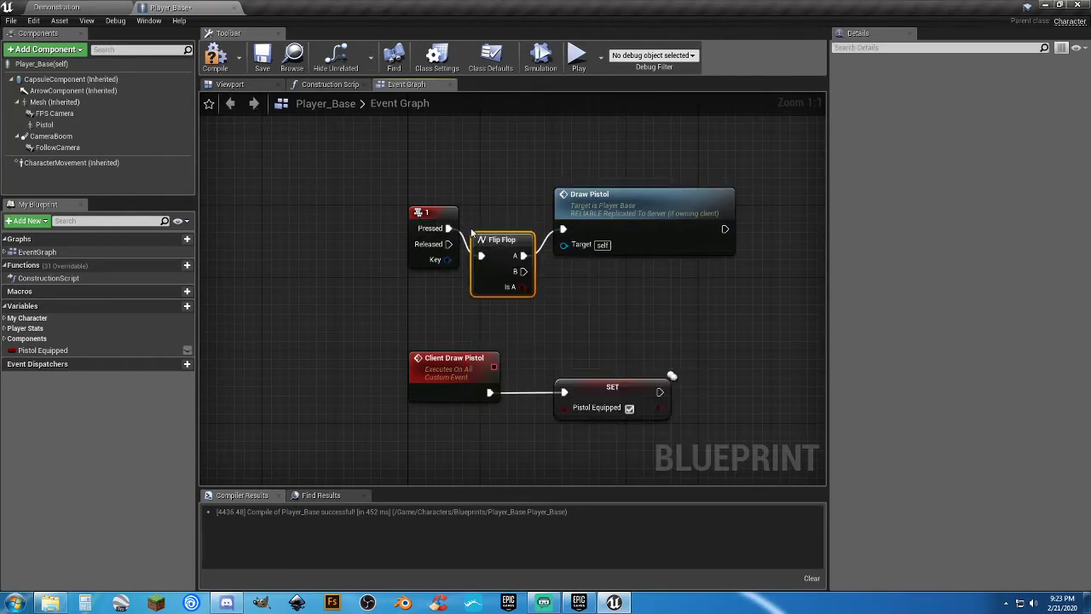
left_click_drag(492, 240, 497, 214)
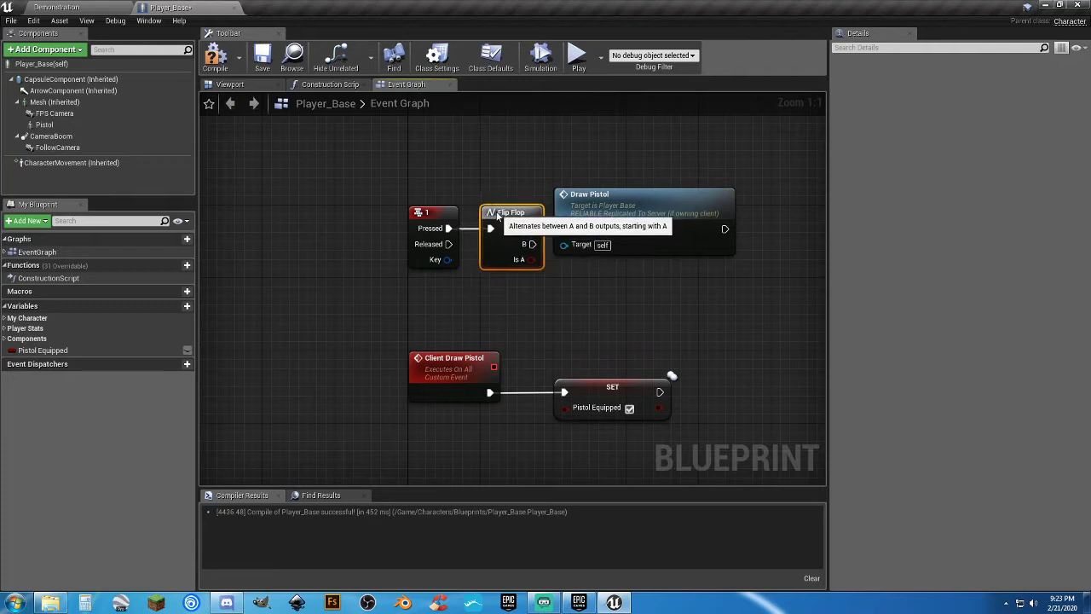
right_click_drag(519, 157, 455, 150)
left_click_drag(522, 186, 595, 197)
right_click_drag(525, 267, 496, 226)
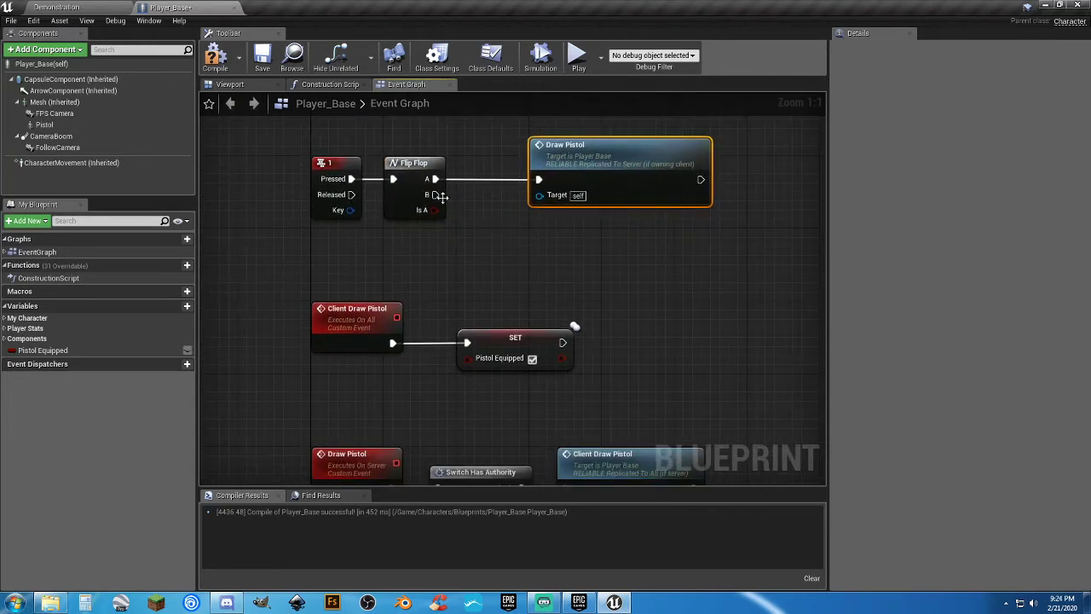
Call Holster Pistol from the Flip Flop's B output, tidy the nodes, and compile.
left_click_drag(432, 194, 544, 251)
type("holster")
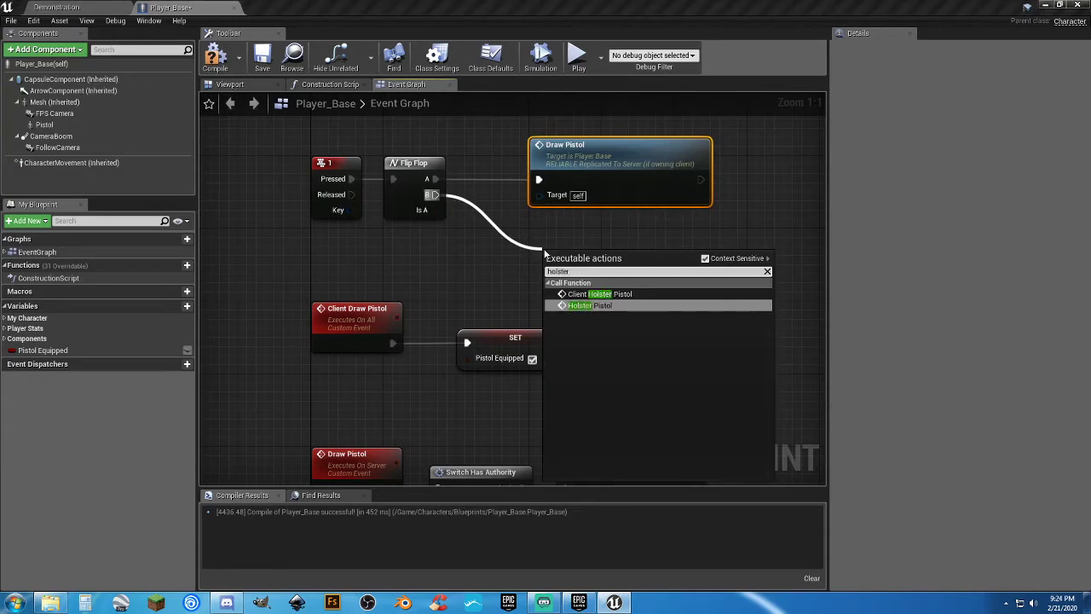
key("Return")
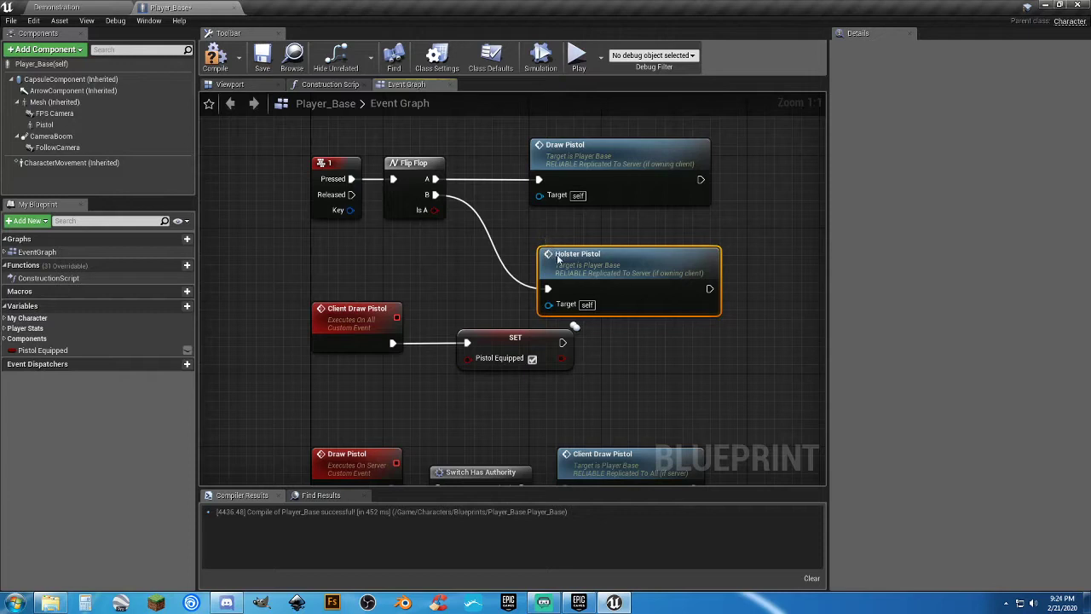
left_click_drag(558, 260, 552, 242)
mouse_move(744, 294)
left_mouse_down()
mouse_move(678, 183)
mouse_move(581, 168)
left_mouse_up()
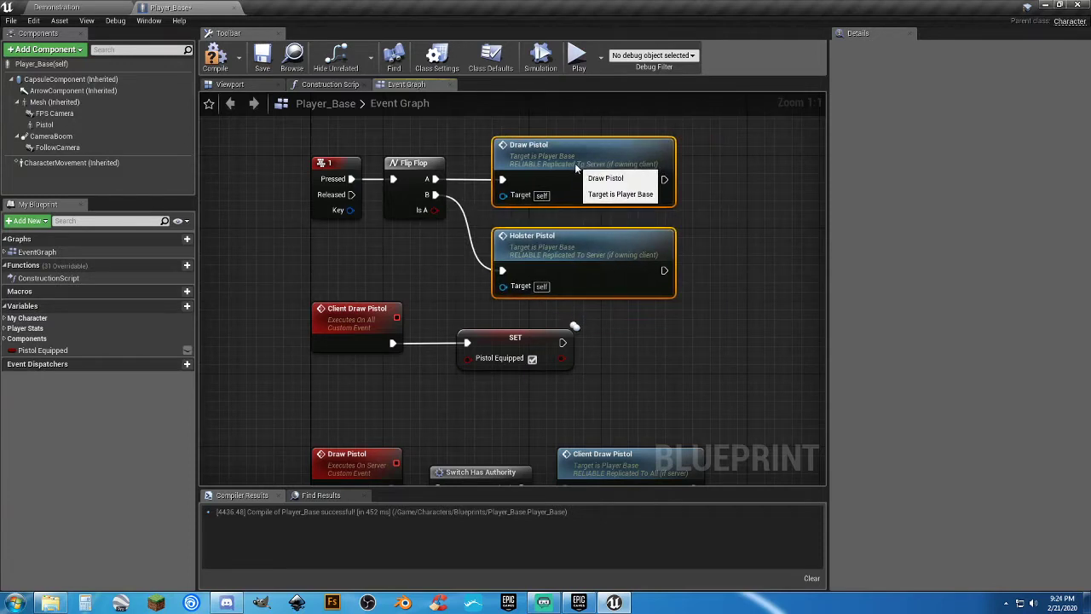
left_click(747, 229)
left_click_drag(594, 251, 594, 242)
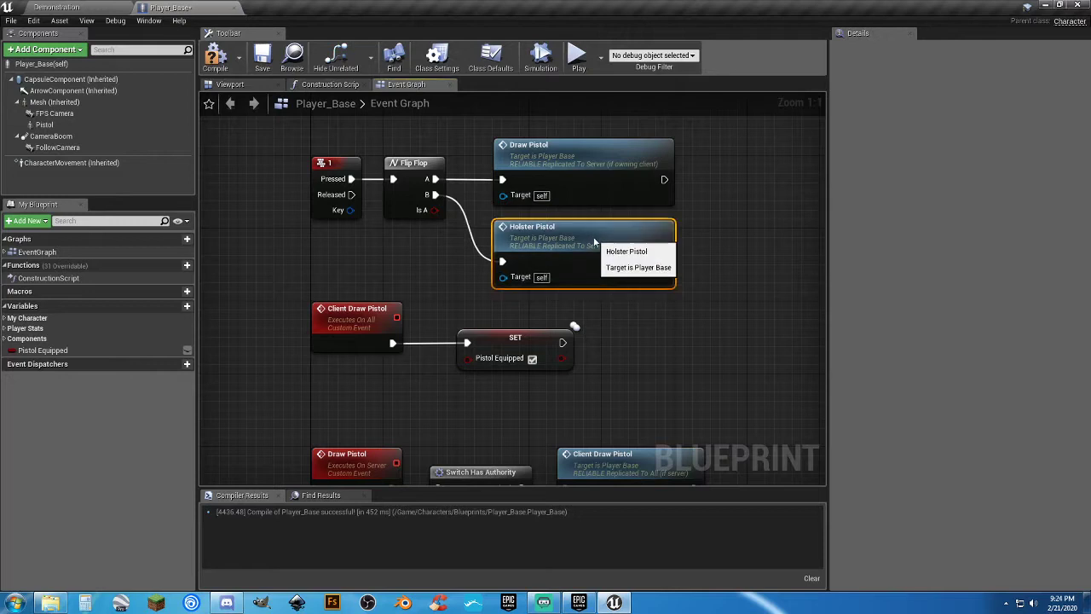
left_click(705, 242)
left_click(215, 58)
Add a Set Visibility node on the Pistol component after Client Draw Pistol's Pistol Equipped SET.
left_click(261, 59)
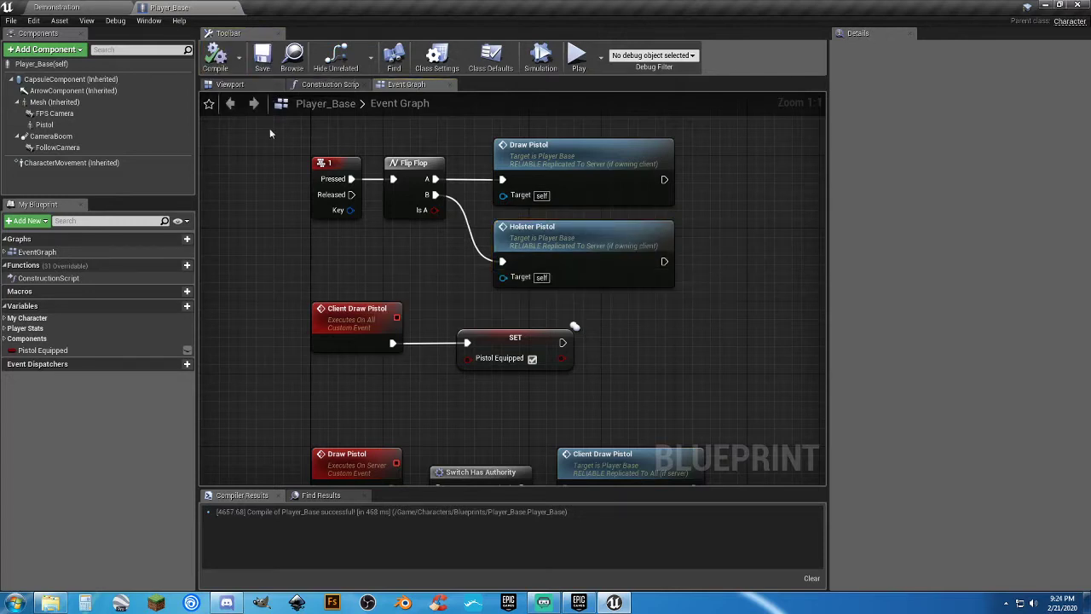
right_click_drag(321, 271, 311, 191)
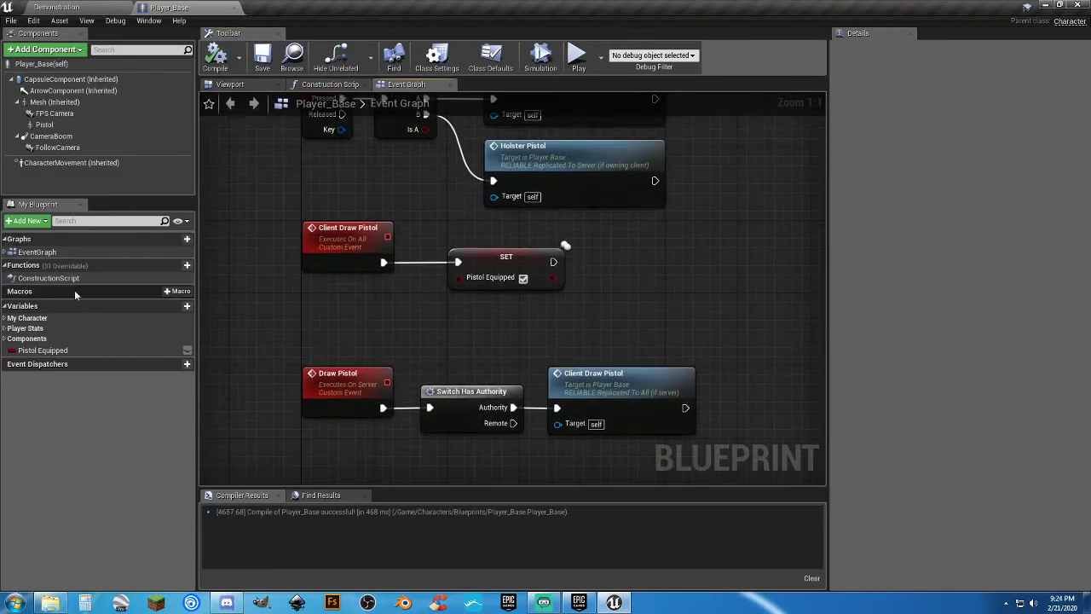
left_click(62, 126)
right_click_drag(355, 273, 349, 253)
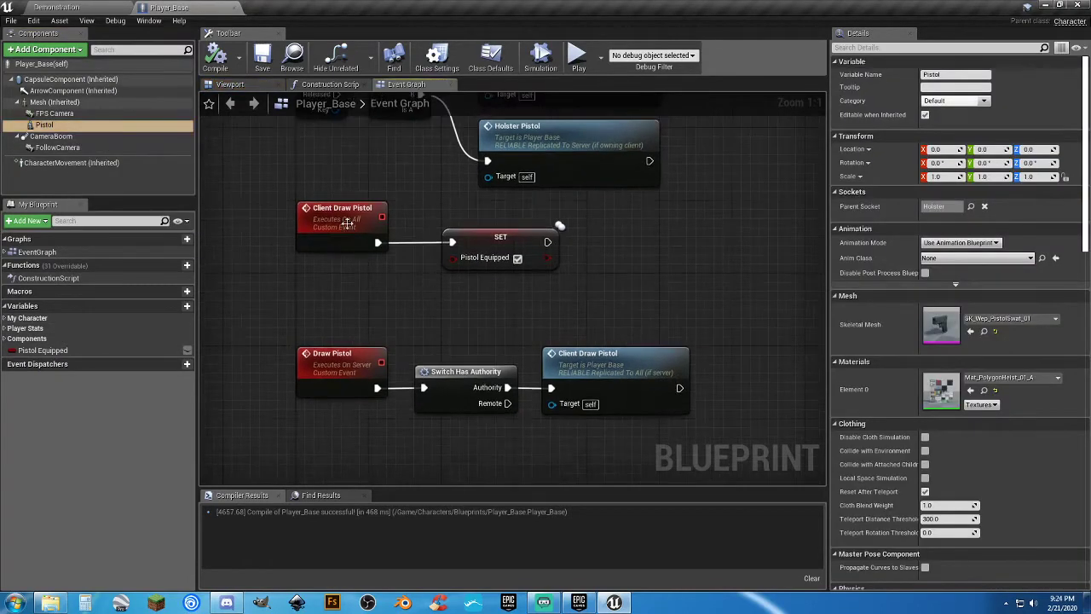
left_click_drag(44, 125, 614, 233)
type("setv")
left_click(659, 389)
left_click_drag(546, 243, 597, 242)
Compile and save Player_Base, then play-test the Demonstration level, drawing the pistol with key 1.
left_click(213, 67)
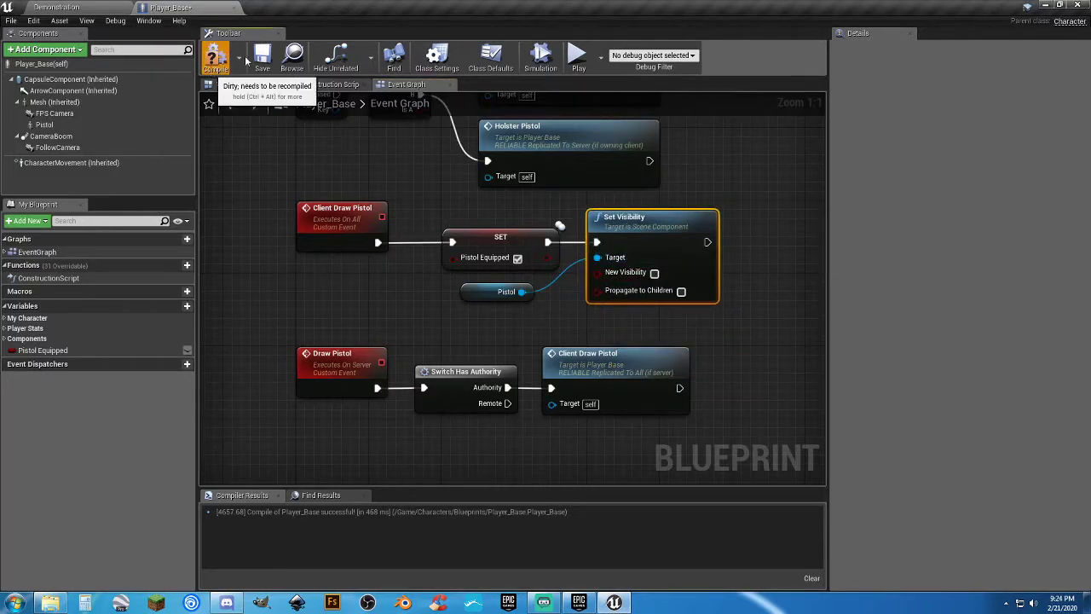
left_click(262, 61)
left_click(83, 6)
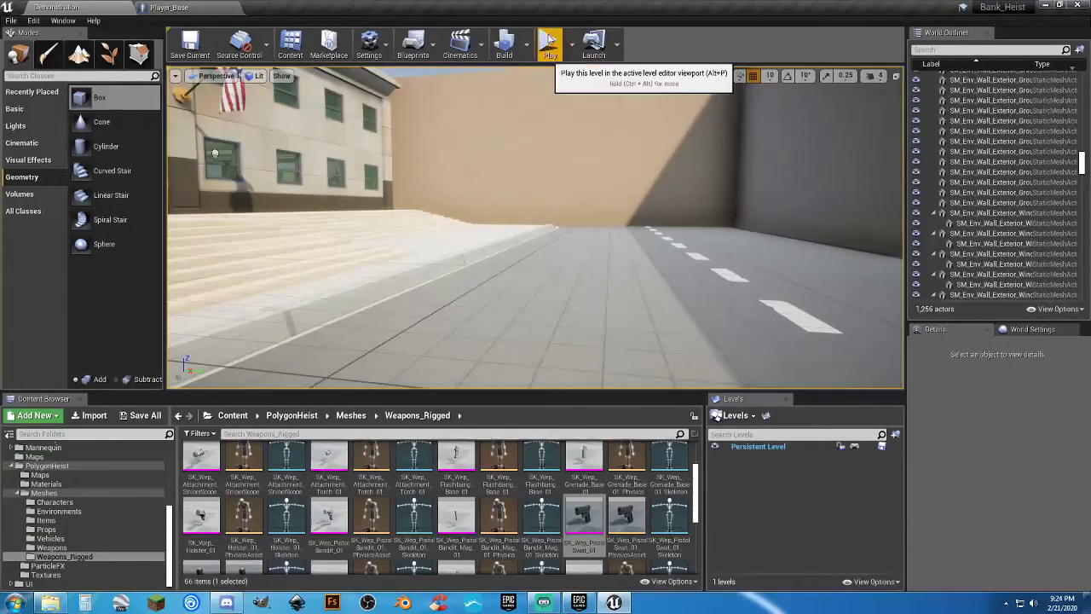
left_click(549, 42)
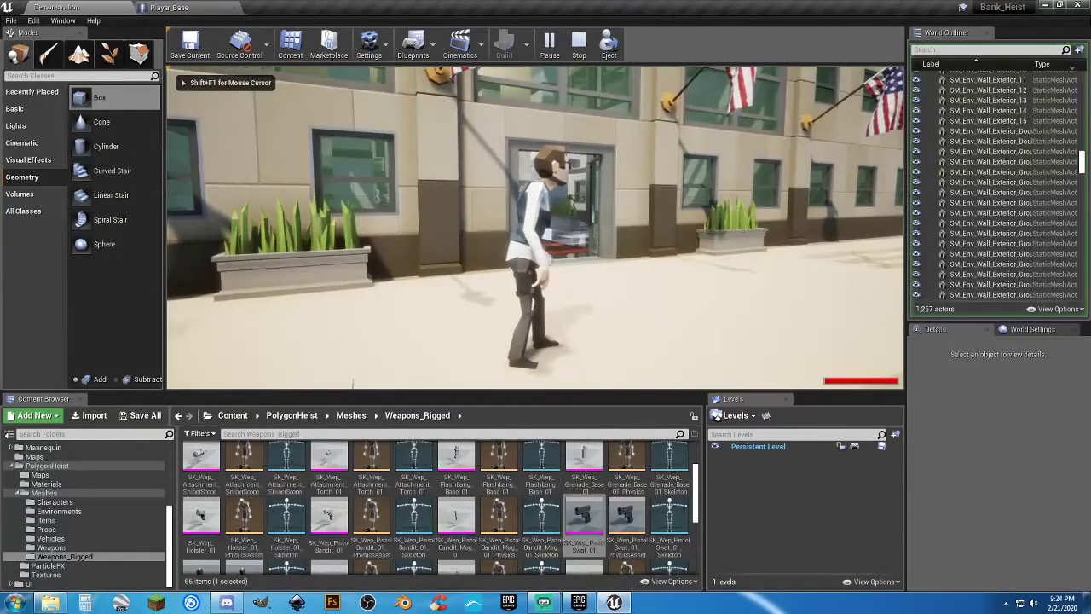
key("1")
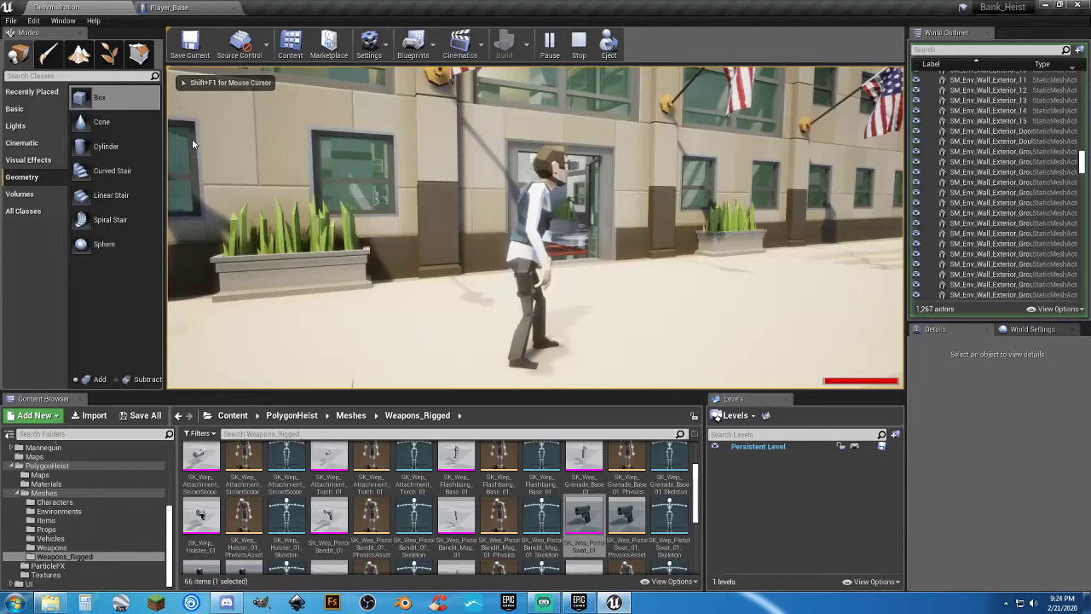
key("Escape")
left_click(182, 8)
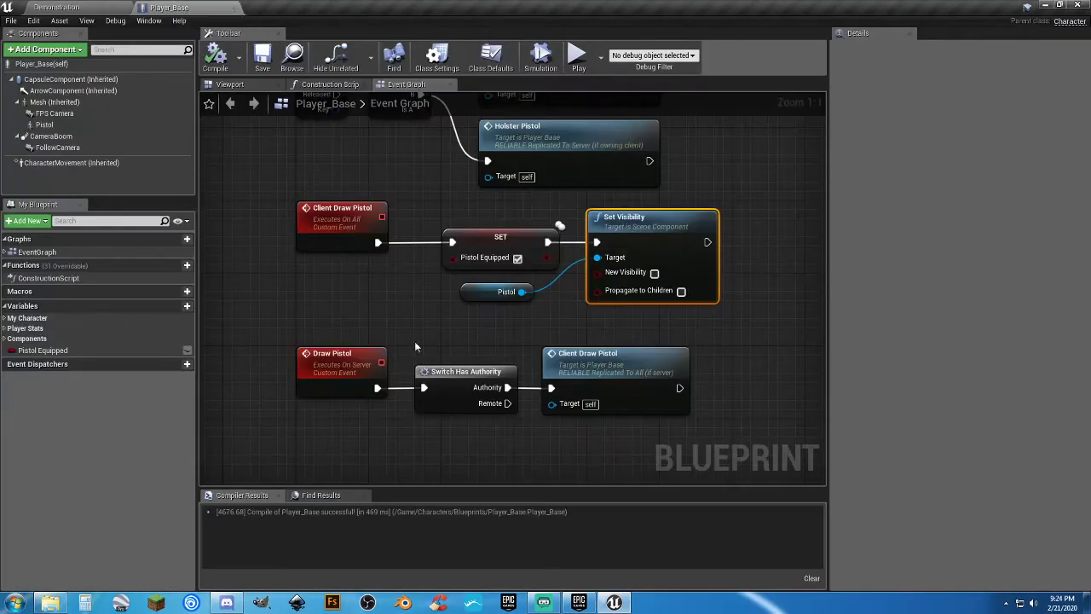
Place a Pistol reference by the holster events and add a Set Visibility node on it.
right_click_drag(534, 430, 484, 96)
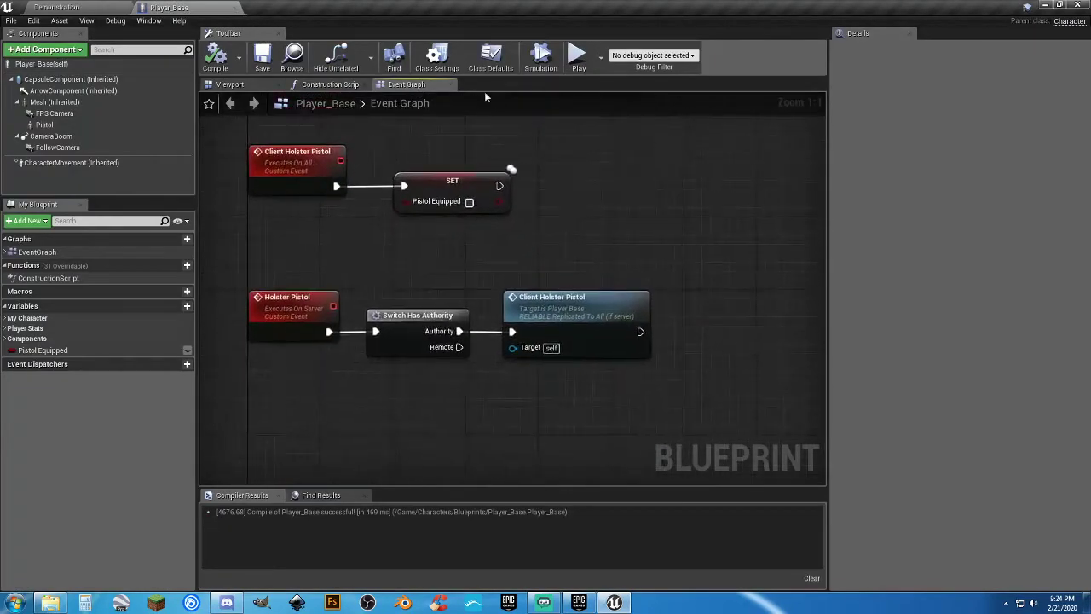
left_click_drag(51, 125, 550, 228)
type("setbs")
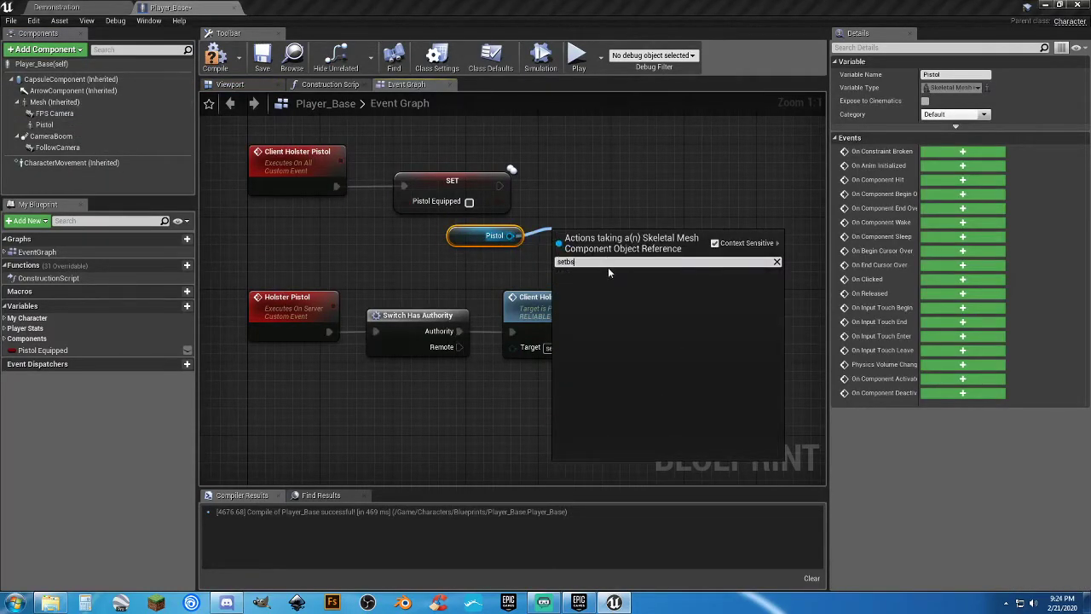
key("BackSpace")
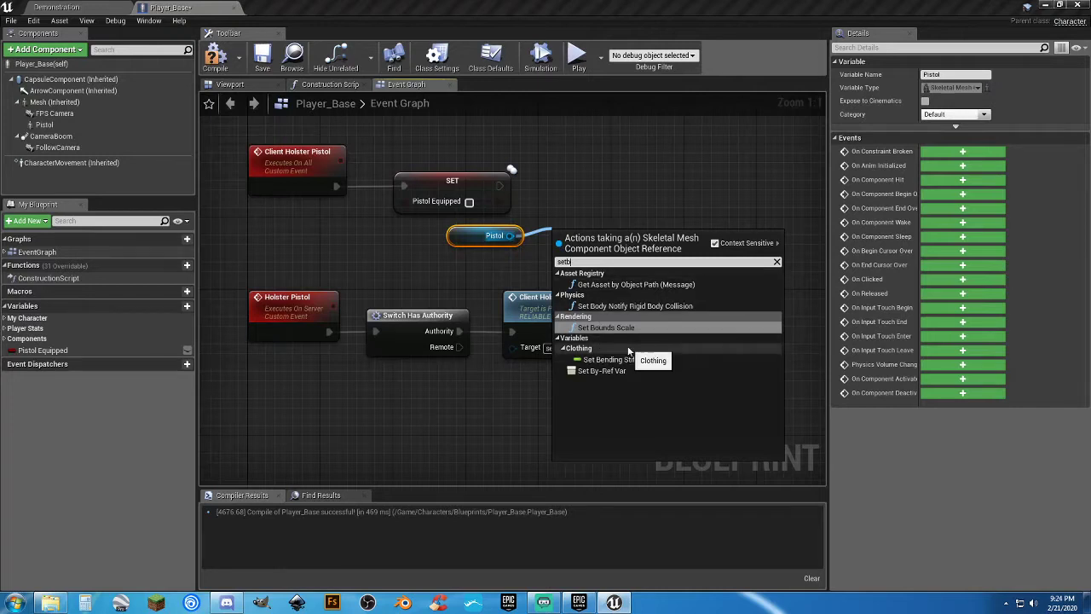
key("BackSpace")
type("v")
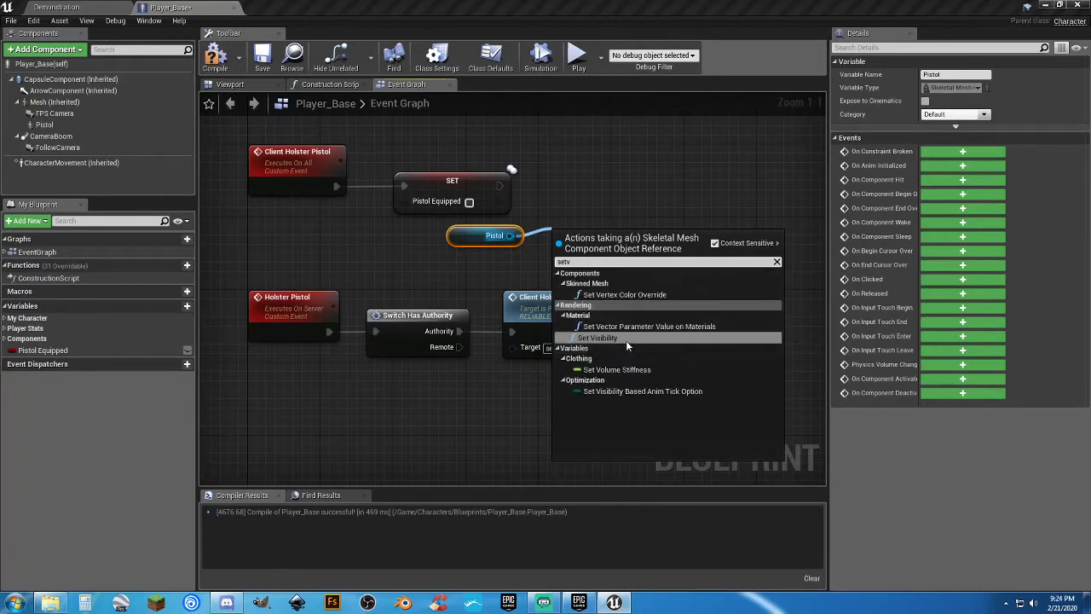
left_click(625, 340)
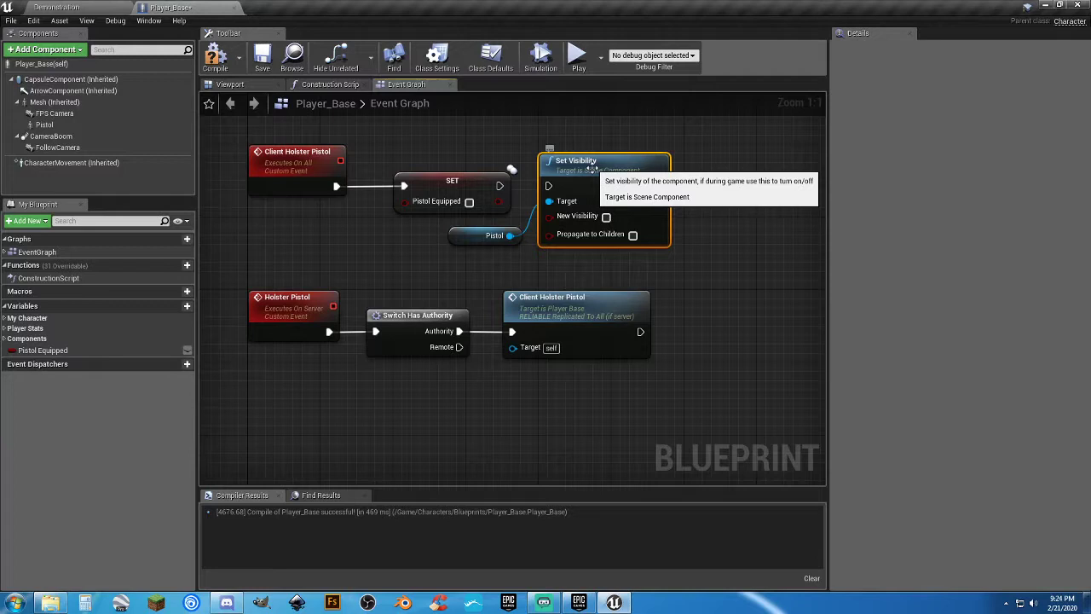
Tick New Visibility, wire the node after the holster SET, compile, and return to Demonstration.
left_click(606, 216)
left_click_drag(501, 184, 549, 186)
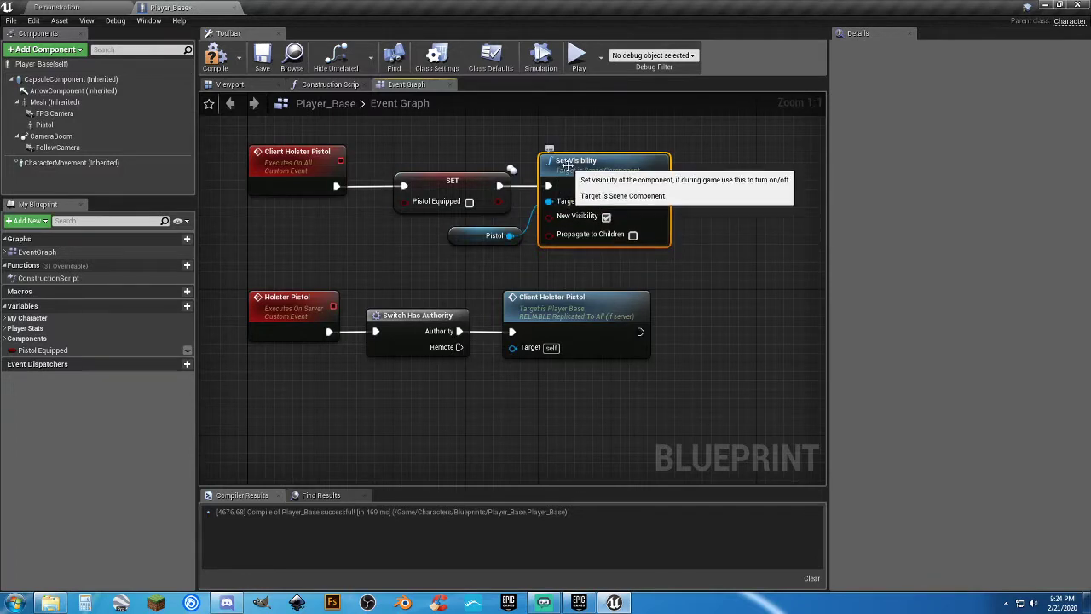
left_click(214, 58)
left_click(96, 7)
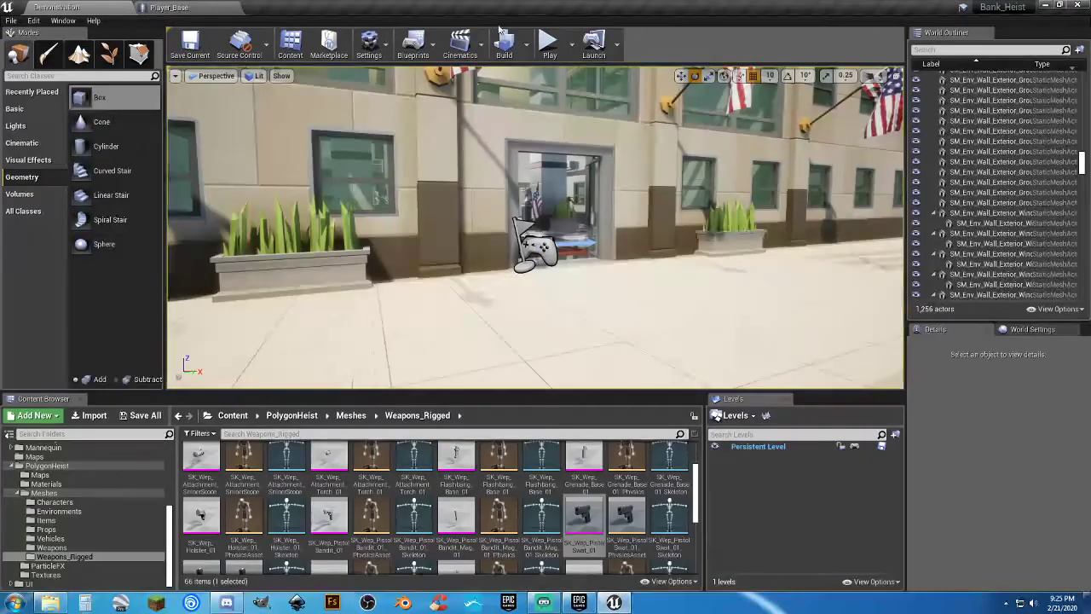
Play-test the level running the character forward, then open the Unarmed animations folder.
left_click(548, 43)
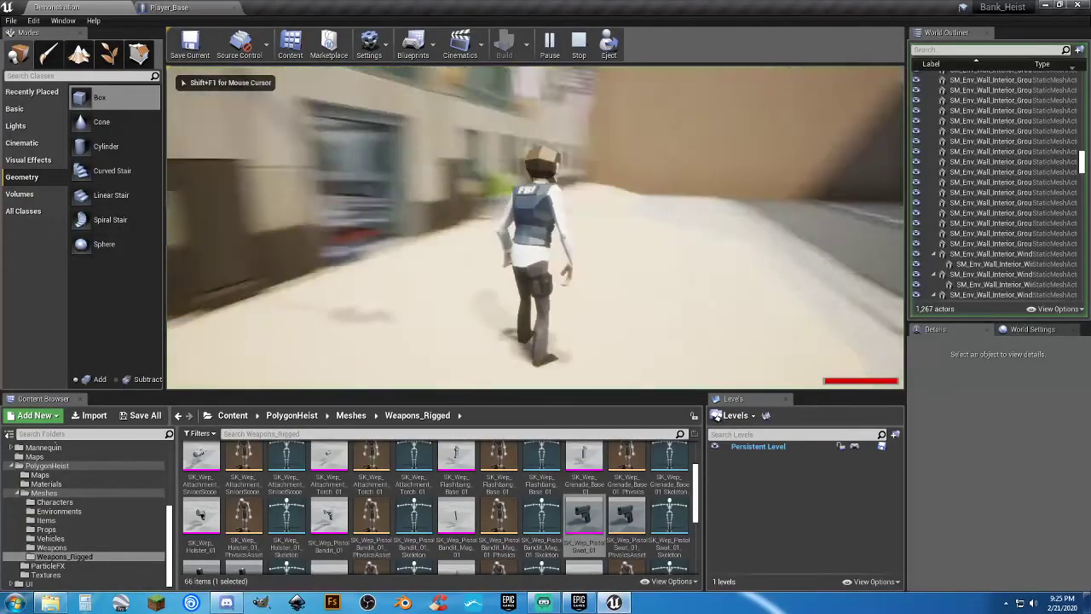
key("w")
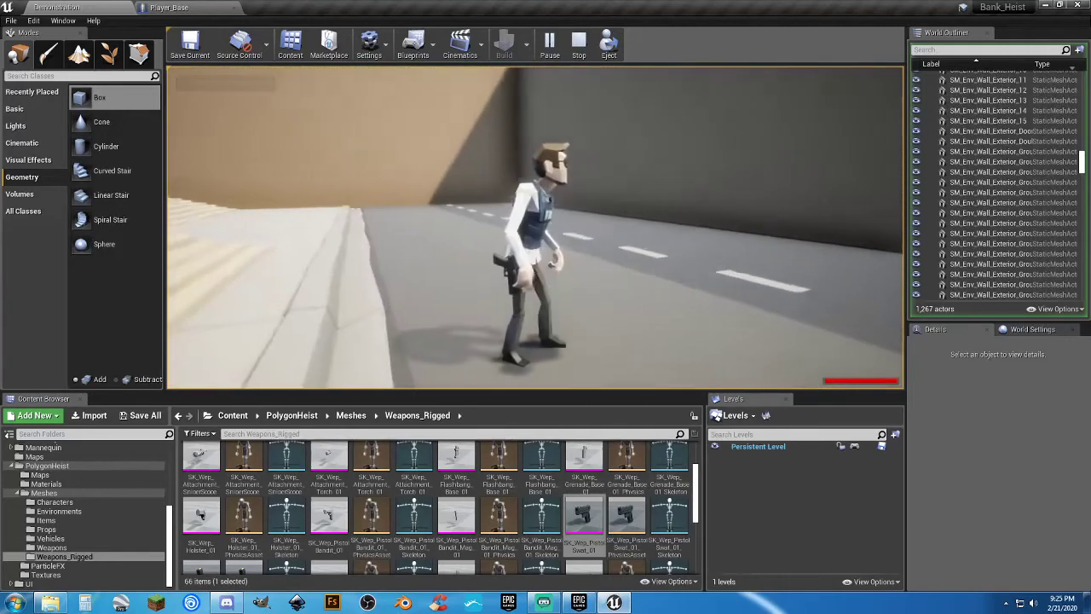
key("Escape")
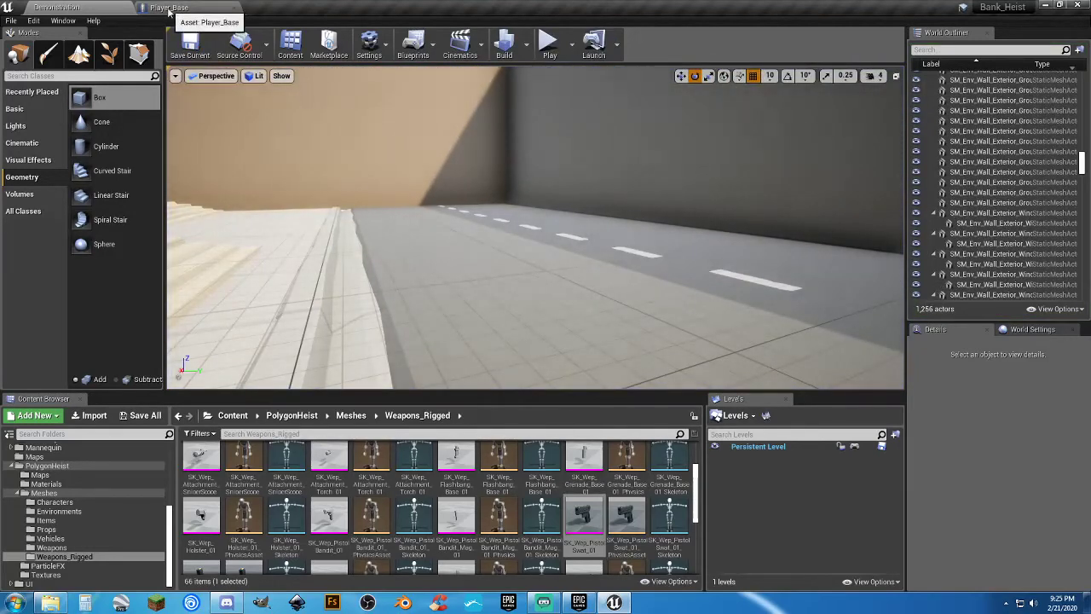
scroll(75, 505, "up", 3)
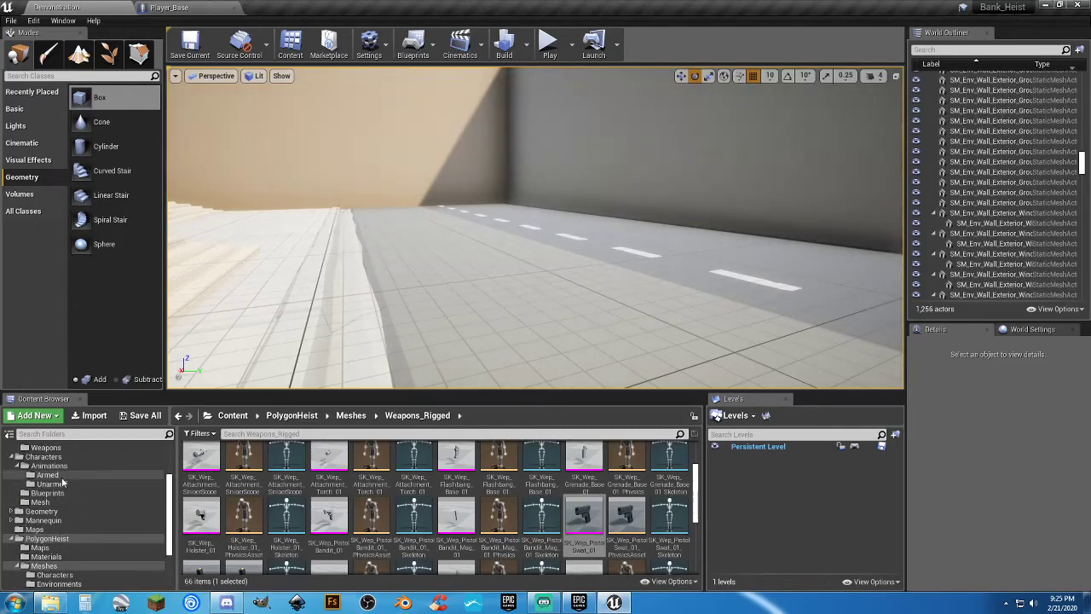
left_click(65, 483)
Open Polygon_ABP and delete the PawnOwner, IsInAir and Speed comment boxes.
double_click(201, 465)
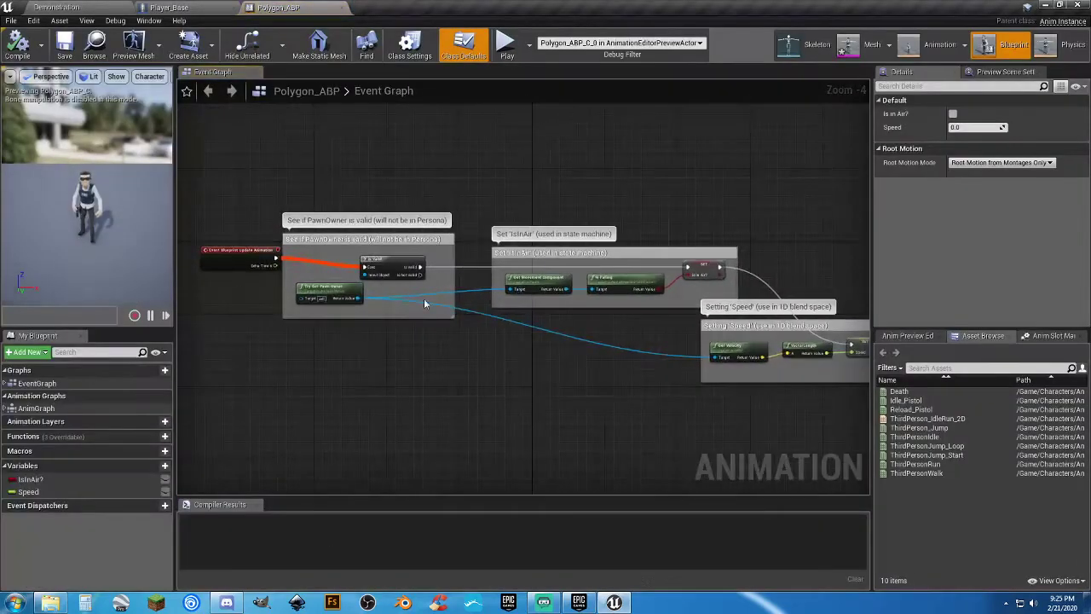
left_click(414, 240)
key("Delete")
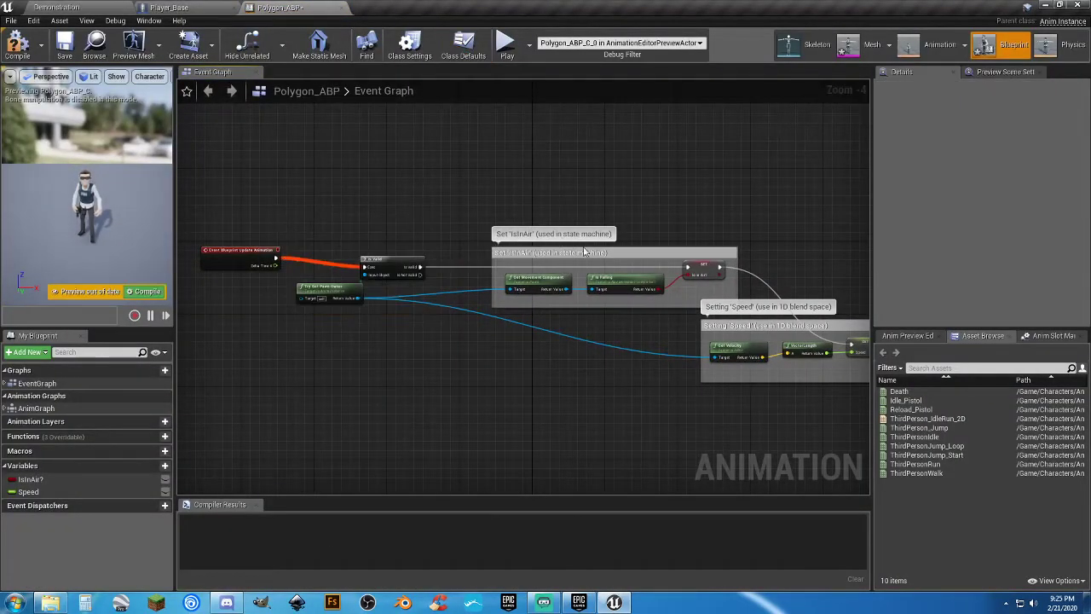
left_click(605, 252)
key("Delete")
left_click(744, 324)
key("Delete")
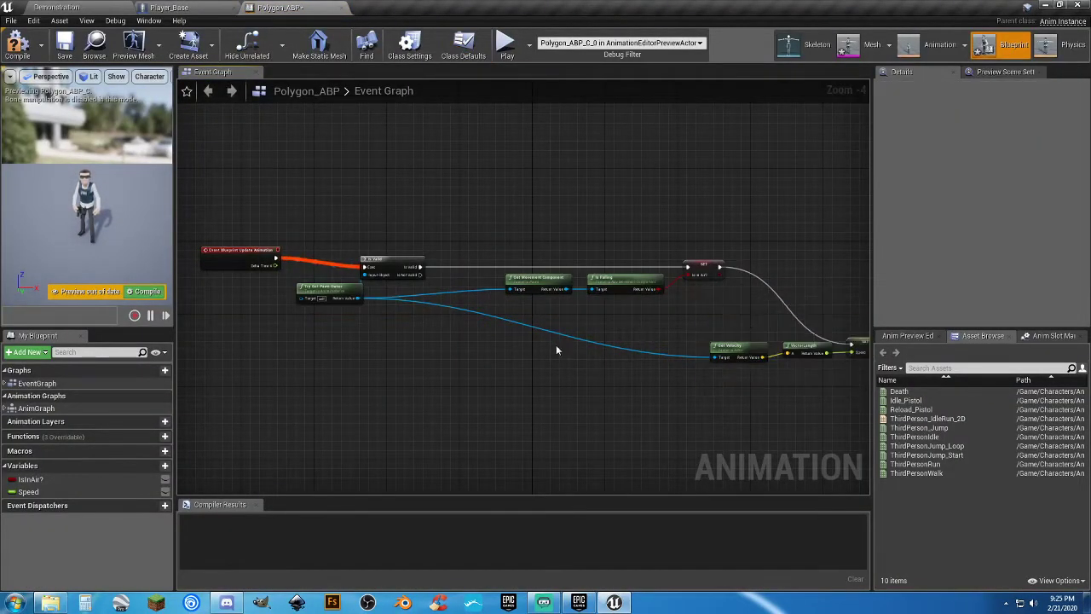
Group Update Animation, Try Get Pawn Owner, Is Valid, Get Movement Component and Is Falling compactly.
right_click_drag(555, 344, 648, 369)
scroll(359, 307, "up", 2)
scroll(359, 307, "up", 2)
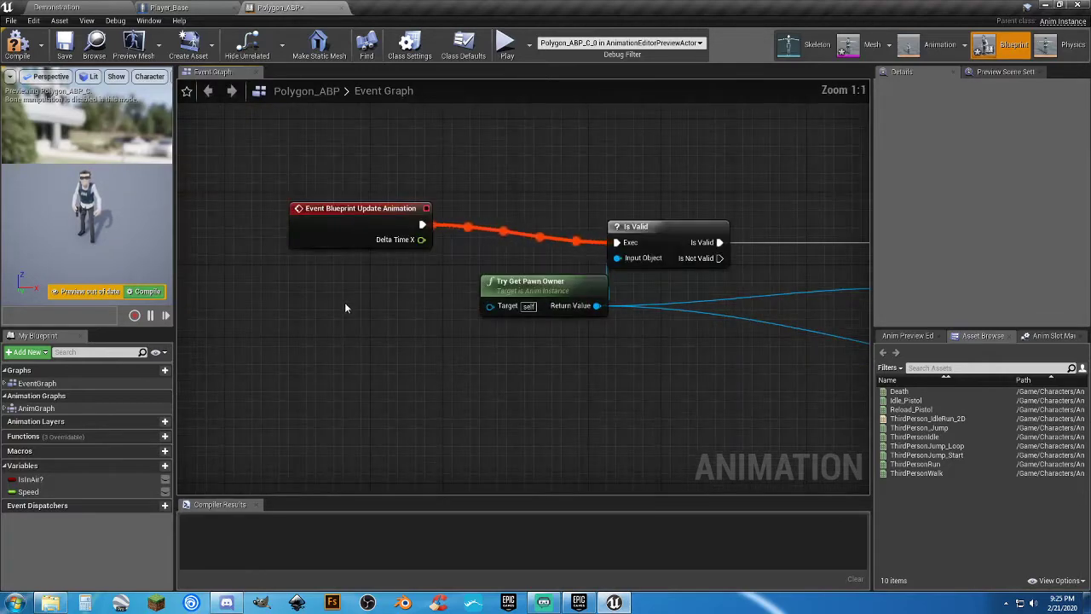
right_click_drag(346, 305, 465, 342)
left_click_drag(451, 288, 386, 208)
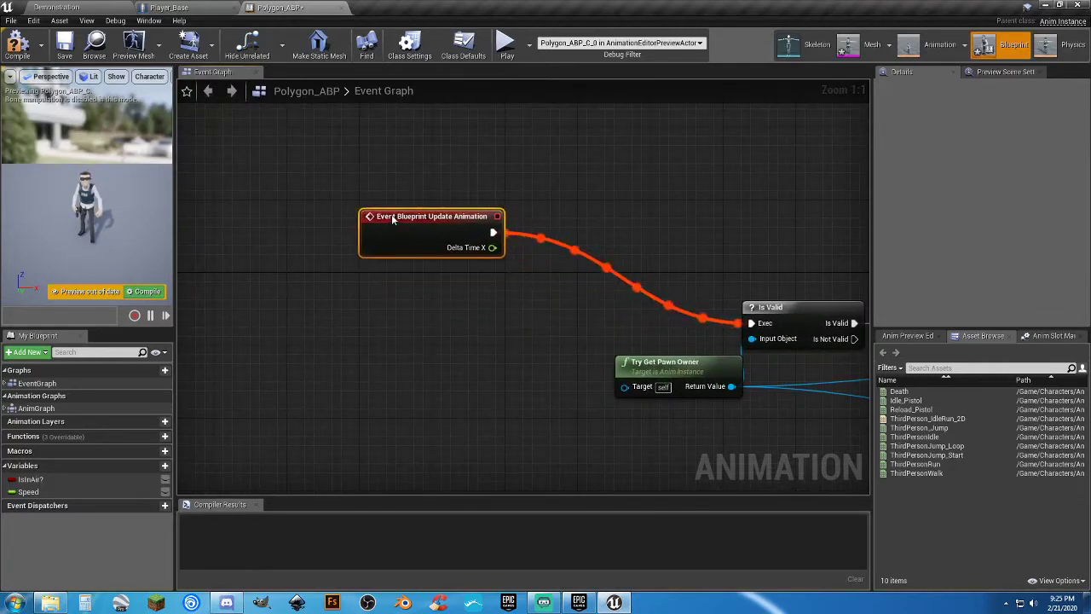
left_click_drag(643, 374, 389, 293)
right_click_drag(648, 390, 502, 408)
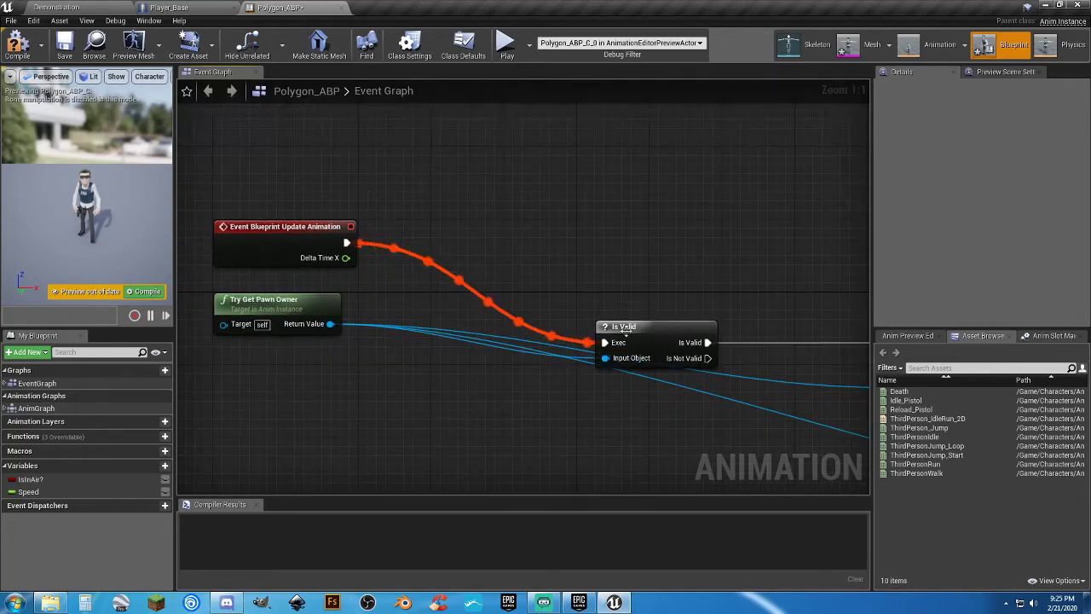
left_click_drag(625, 327, 459, 226)
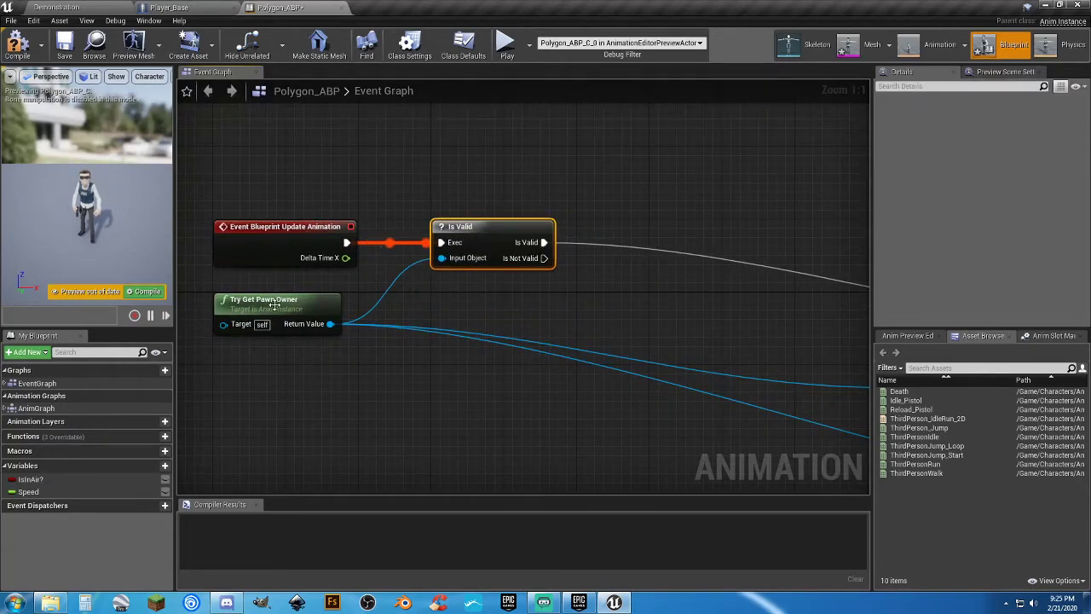
right_click_drag(528, 327, 307, 322)
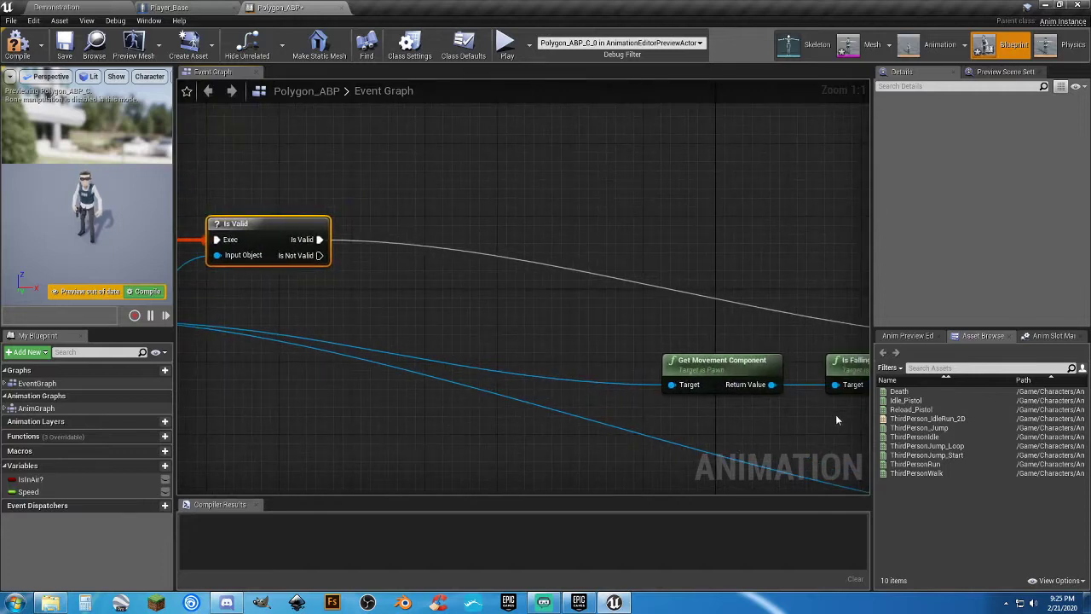
left_click_drag(835, 419, 232, 337)
right_click_drag(302, 300, 547, 338)
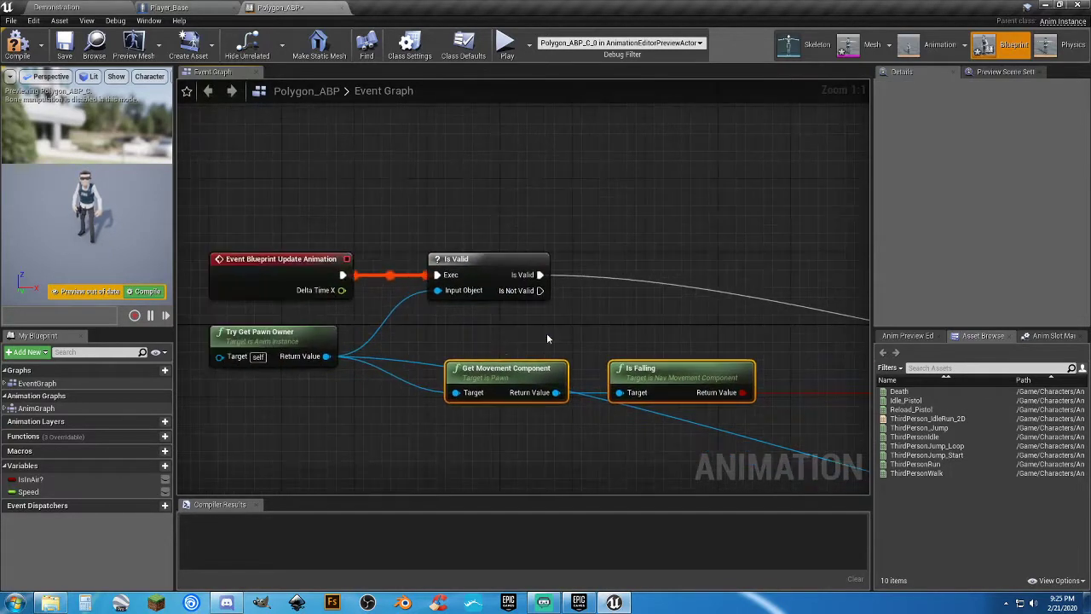
left_click_drag(466, 369, 453, 339)
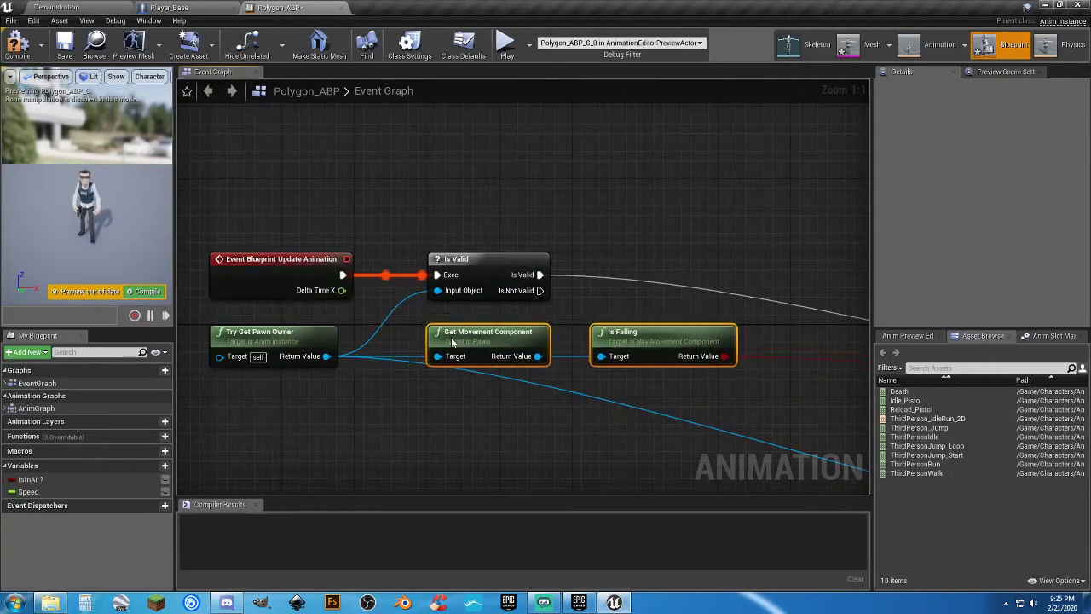
left_click(469, 402)
Move the SET, Get Velocity, VectorLength and SET Speed nodes up-left toward Is Valid.
right_click_drag(668, 466, 418, 413)
scroll(537, 413, "down", 3)
right_click_drag(769, 446, 627, 351)
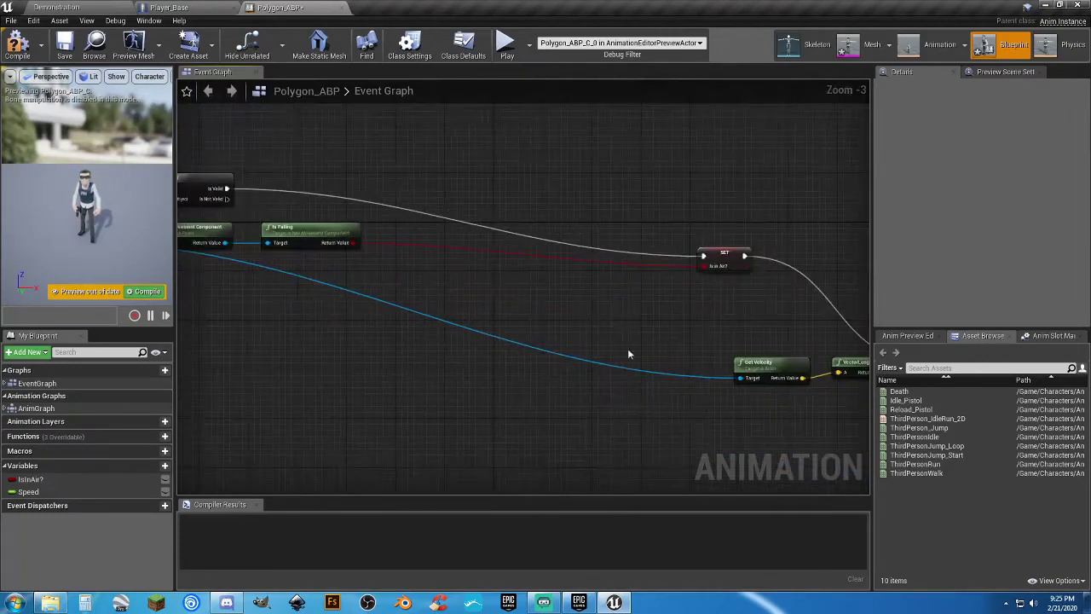
right_click_drag(760, 410, 609, 390)
left_click_drag(798, 402, 419, 197)
right_click_drag(410, 303, 611, 333)
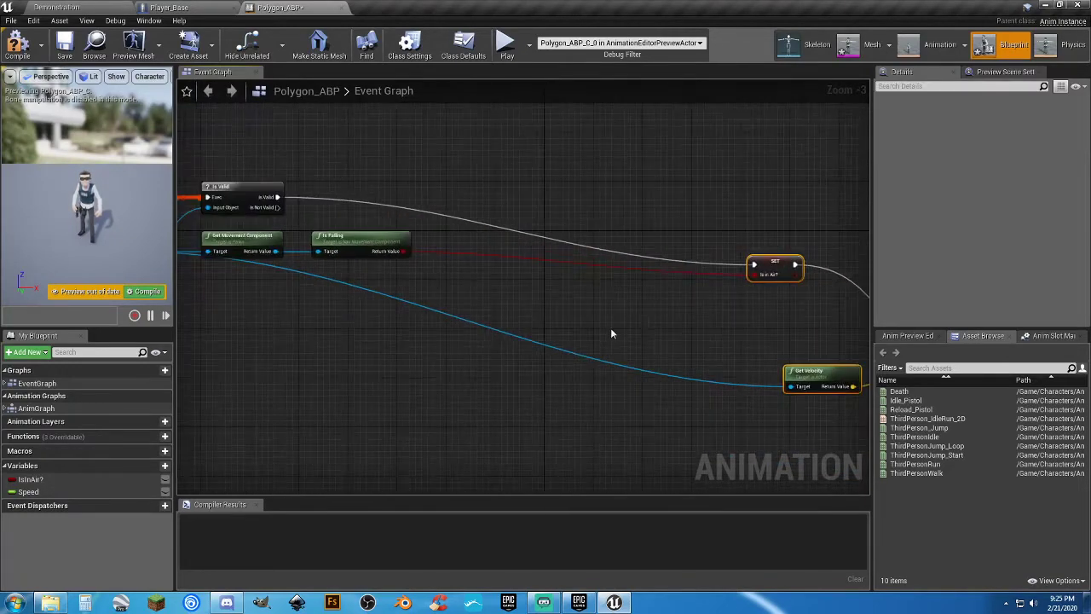
left_click_drag(770, 277, 464, 201)
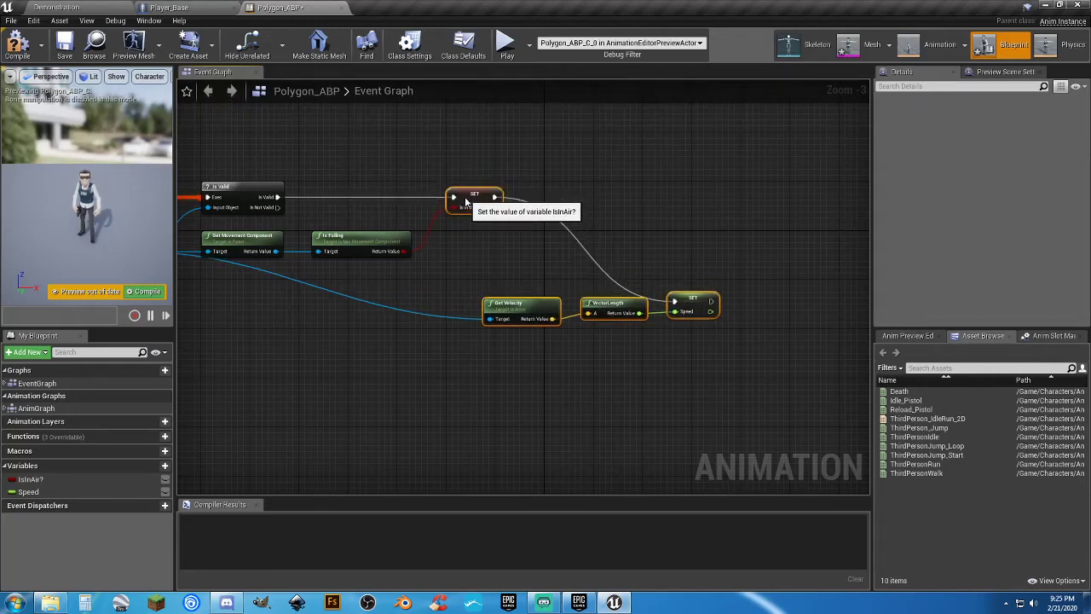
left_click(432, 293)
Put SET Speed beside SET IsInAir and Get Velocity/VectorLength below Get Movement Component, then compile.
right_click_drag(433, 292, 511, 294)
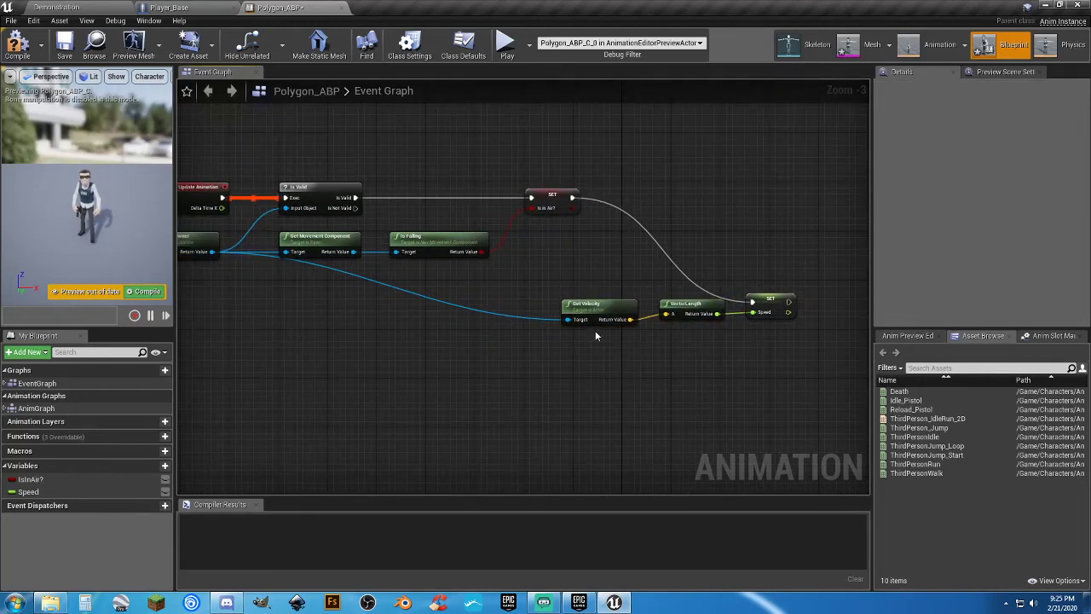
left_click_drag(763, 305, 633, 203)
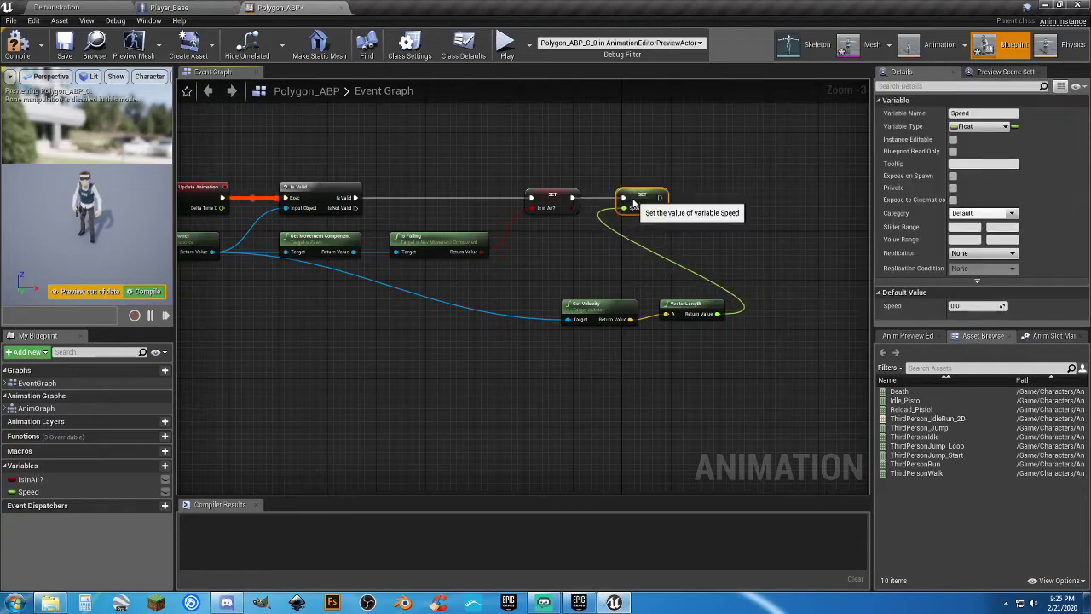
left_click_drag(698, 351, 564, 285)
right_click_drag(562, 284, 708, 289)
left_click_drag(727, 308, 446, 292)
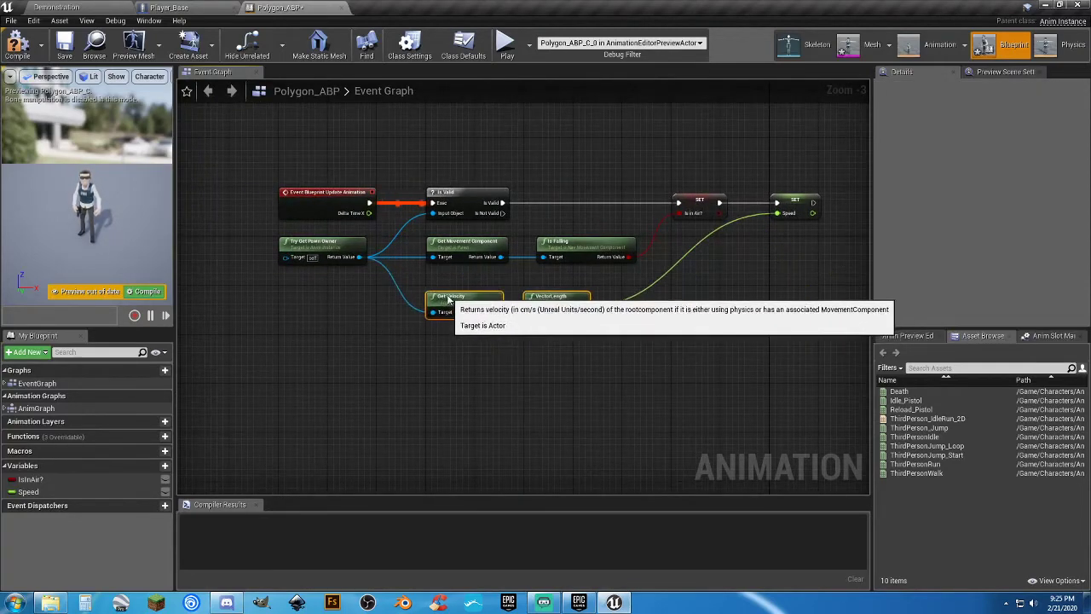
scroll(506, 314, "up", 3)
left_click(526, 323)
right_click_drag(555, 277, 369, 336)
left_click_drag(389, 347, 426, 344)
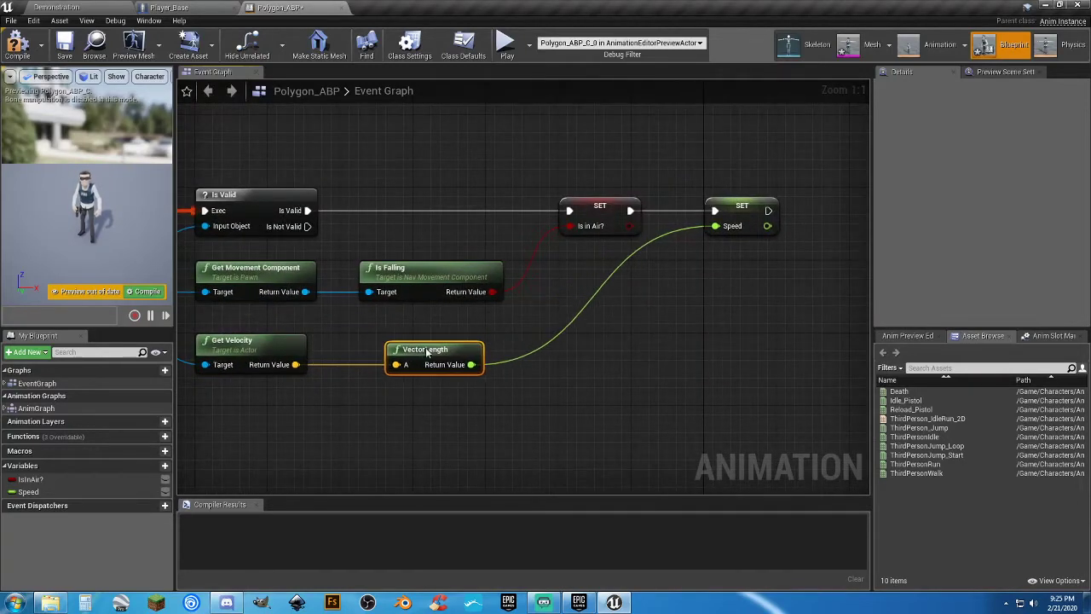
right_click_drag(596, 382, 518, 360)
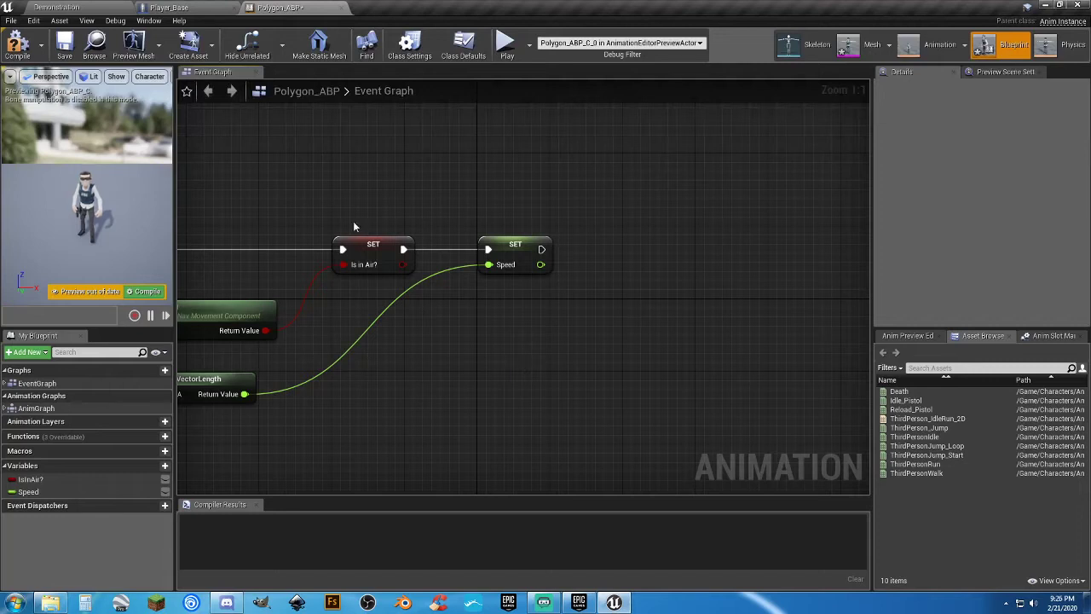
left_click(17, 45)
Save Polygon_ABP, add a Boolean variable named Use Pistol, and compile to show its default.
left_click(64, 45)
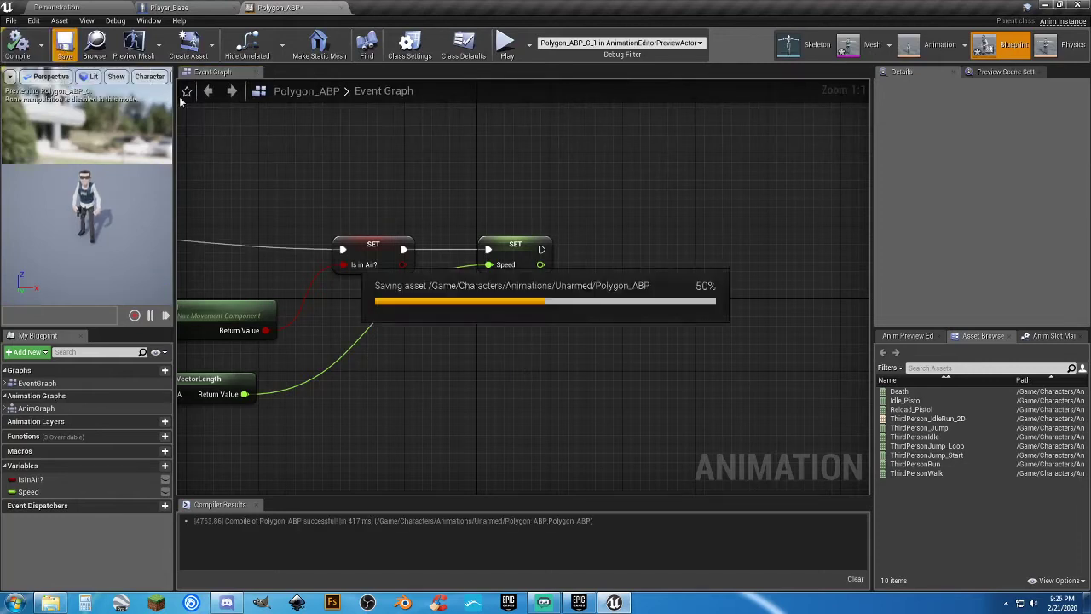
left_click(157, 467)
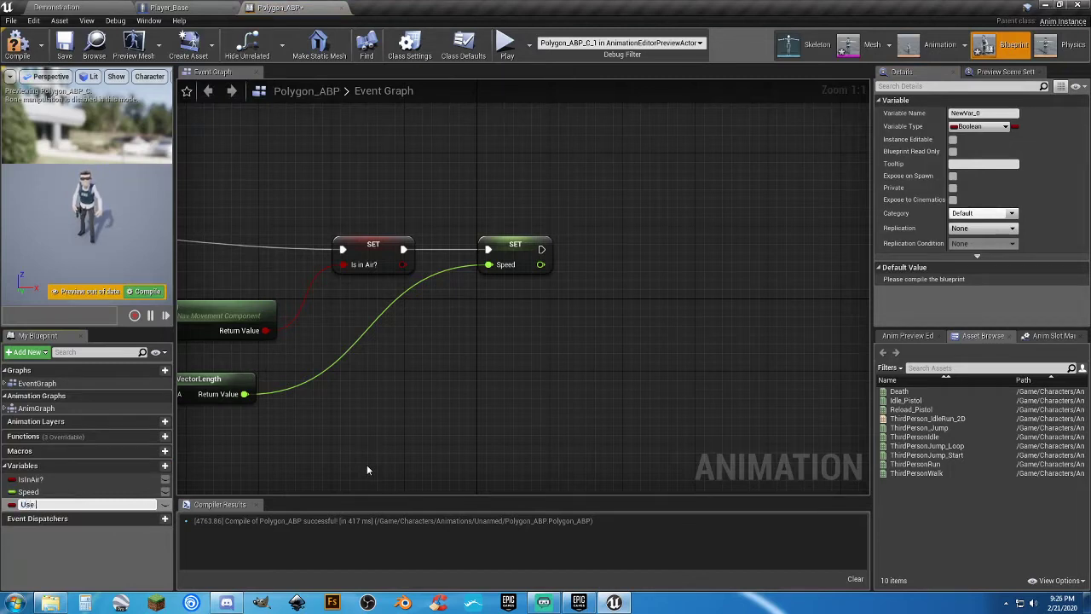
key("Return")
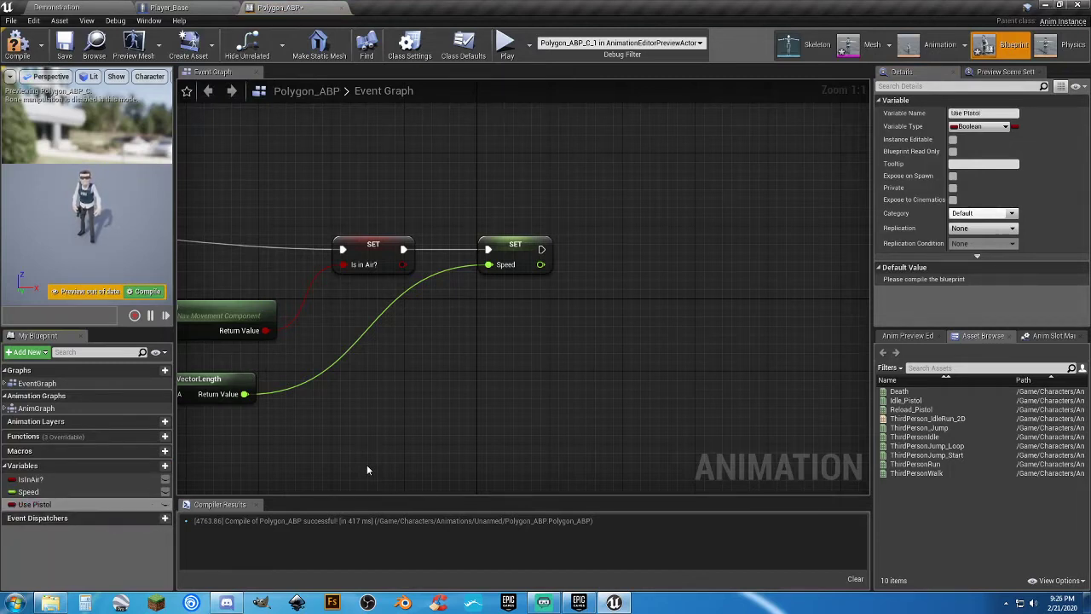
left_click(33, 51)
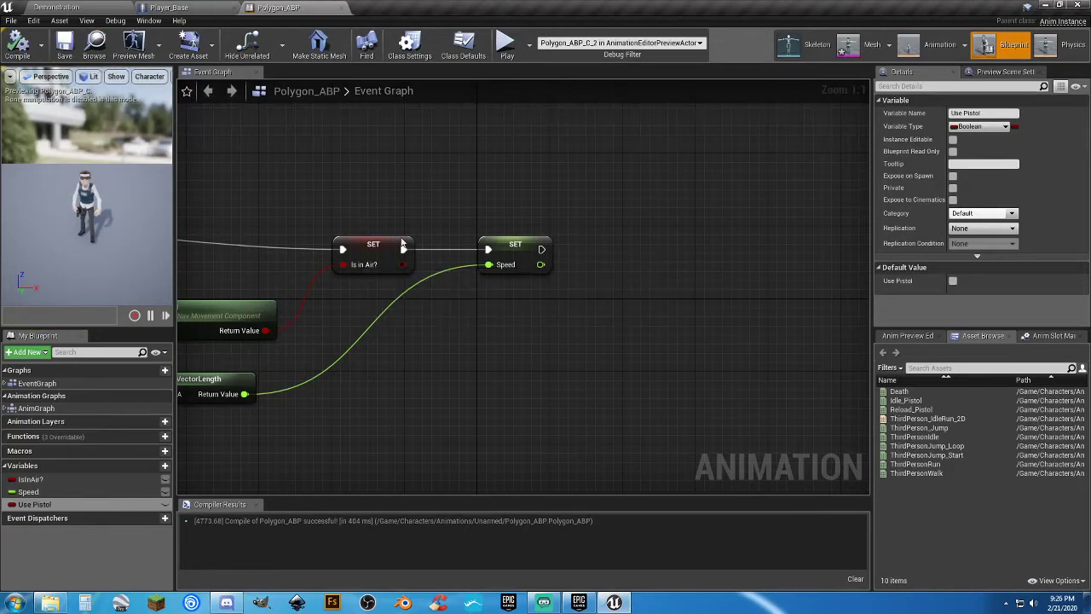
left_click_drag(540, 249, 581, 254)
Add a Cast To Player_Base after SET Speed, fed by Try Get Pawn Owner's Return Value.
type("player_")
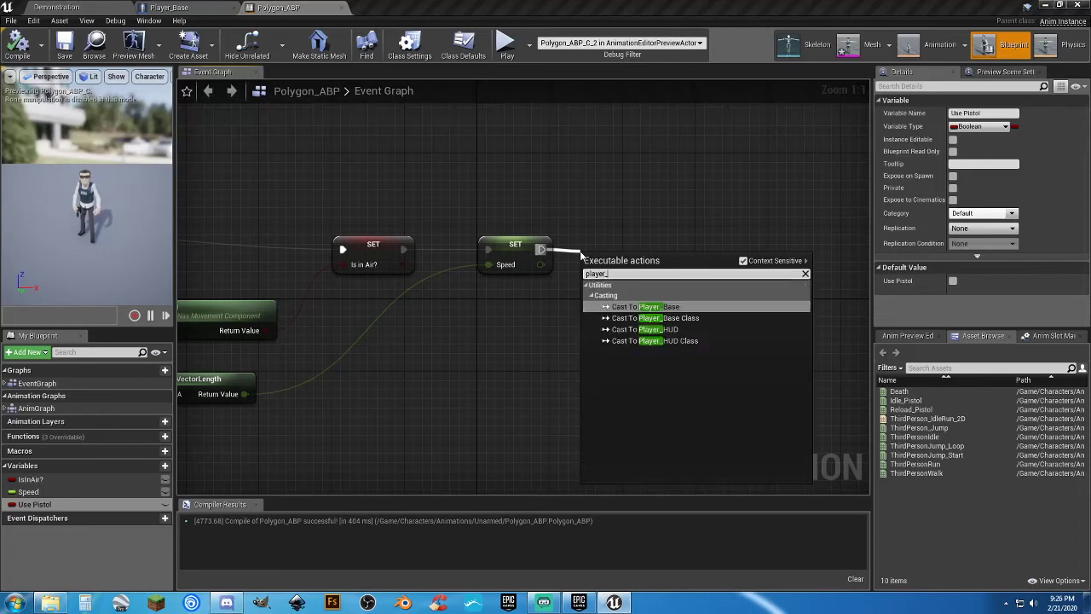
key("Return")
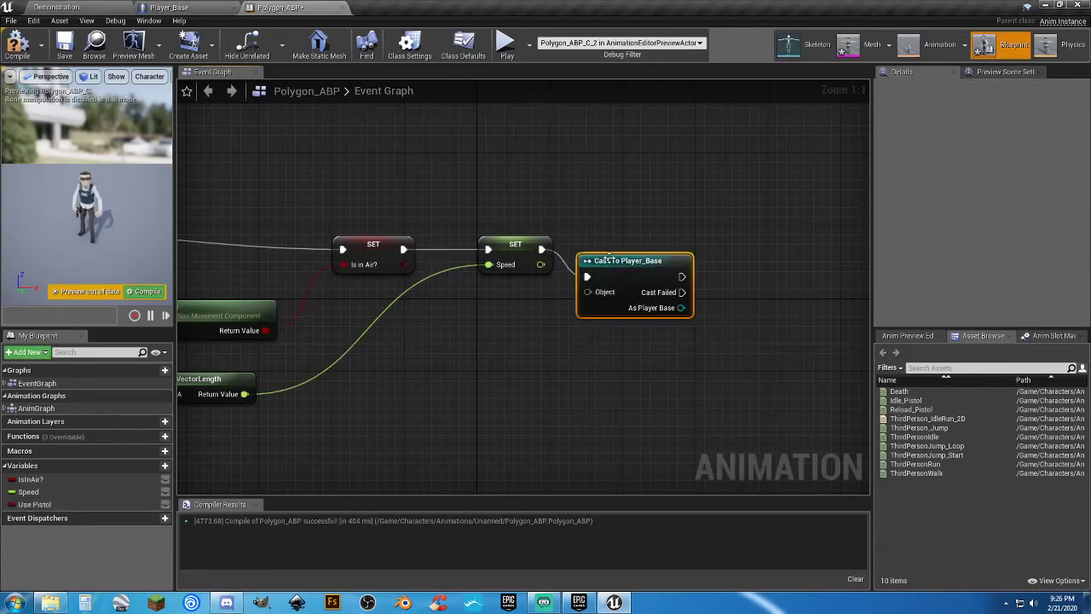
left_click_drag(609, 258, 656, 233)
left_click(515, 341)
right_click_drag(423, 382, 629, 339)
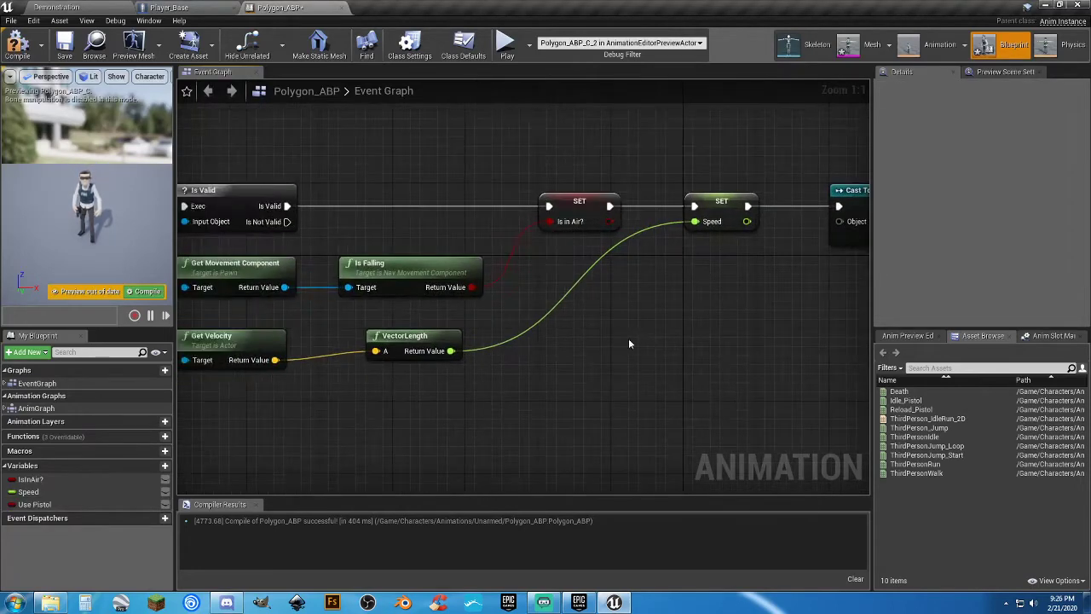
scroll(628, 343, "down", 3)
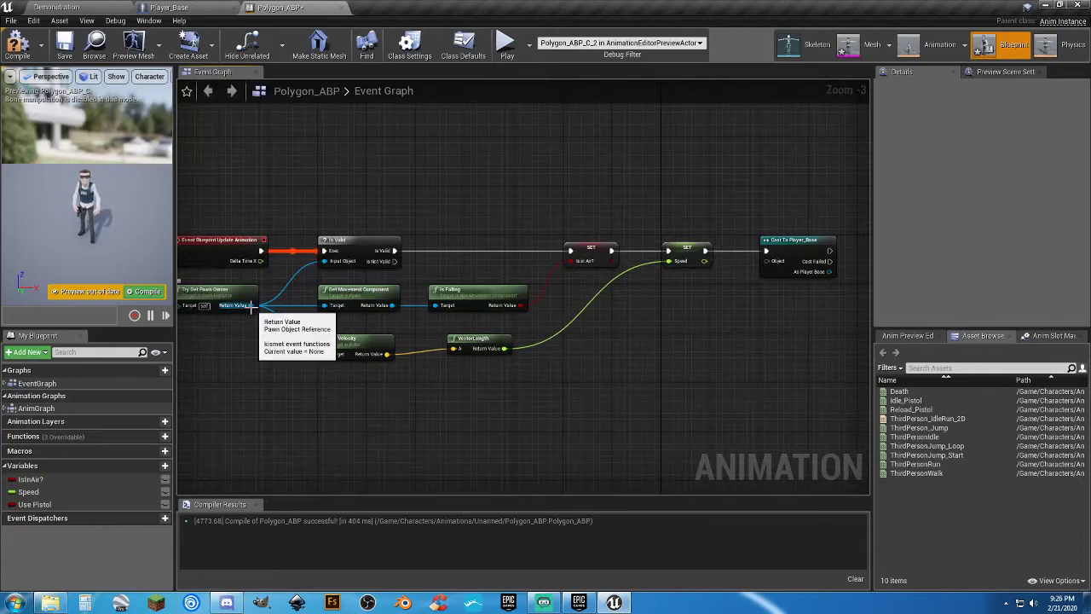
left_click_drag(251, 305, 770, 266)
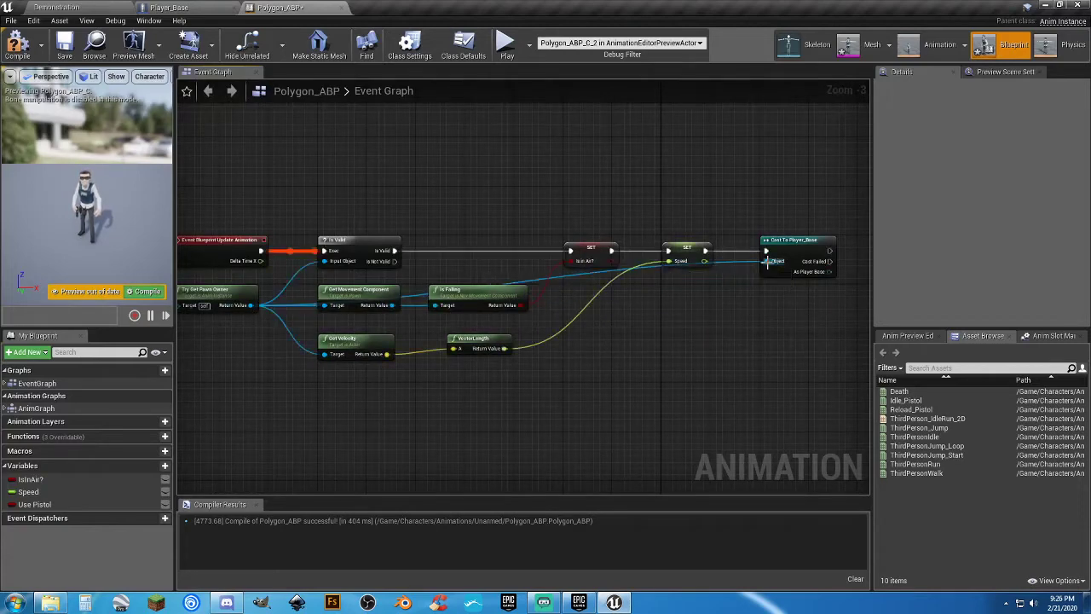
Add a Sequence node after the cast's success output and align it.
scroll(555, 327, "up", 3)
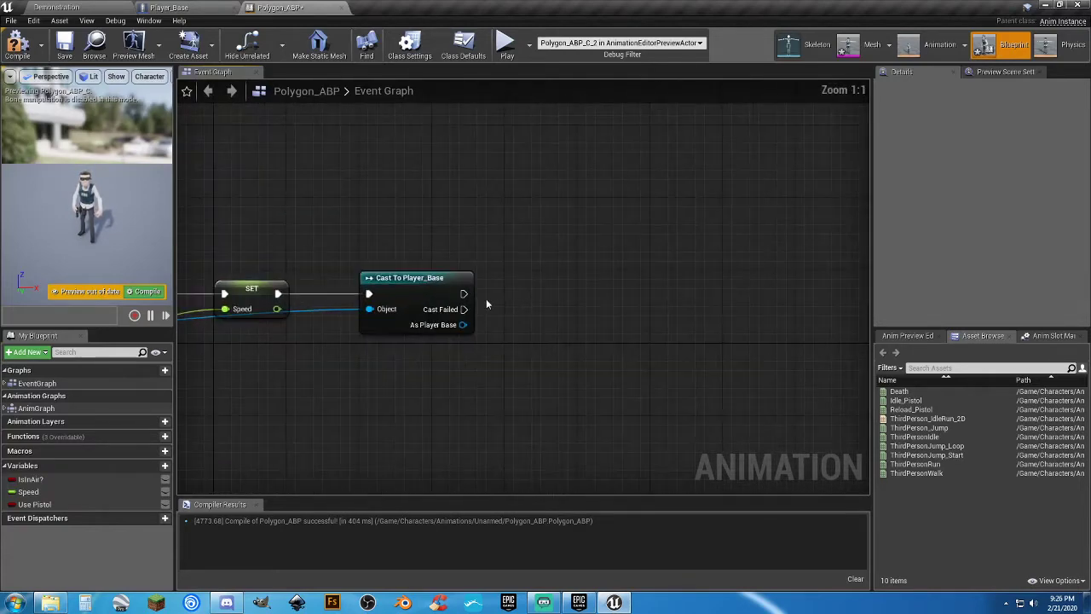
left_click_drag(463, 293, 517, 302)
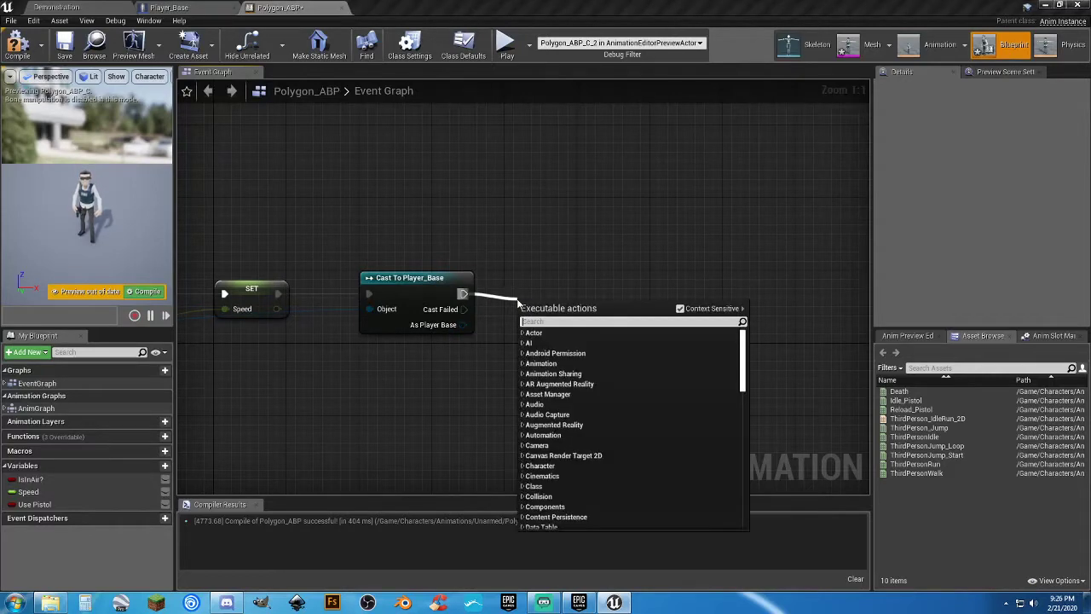
type("sequen")
key("Return")
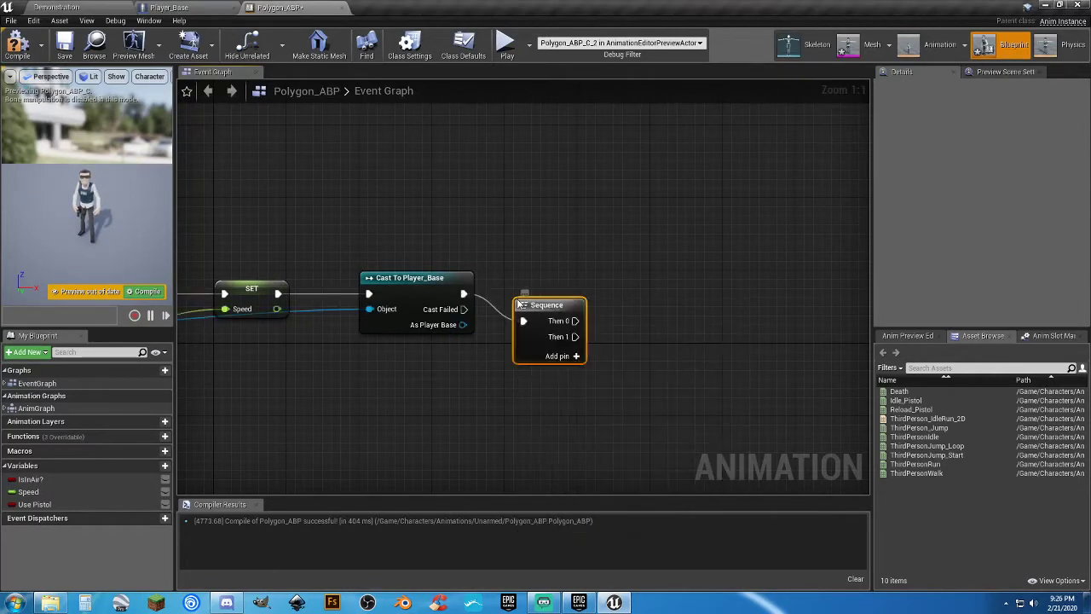
left_click_drag(524, 305, 518, 278)
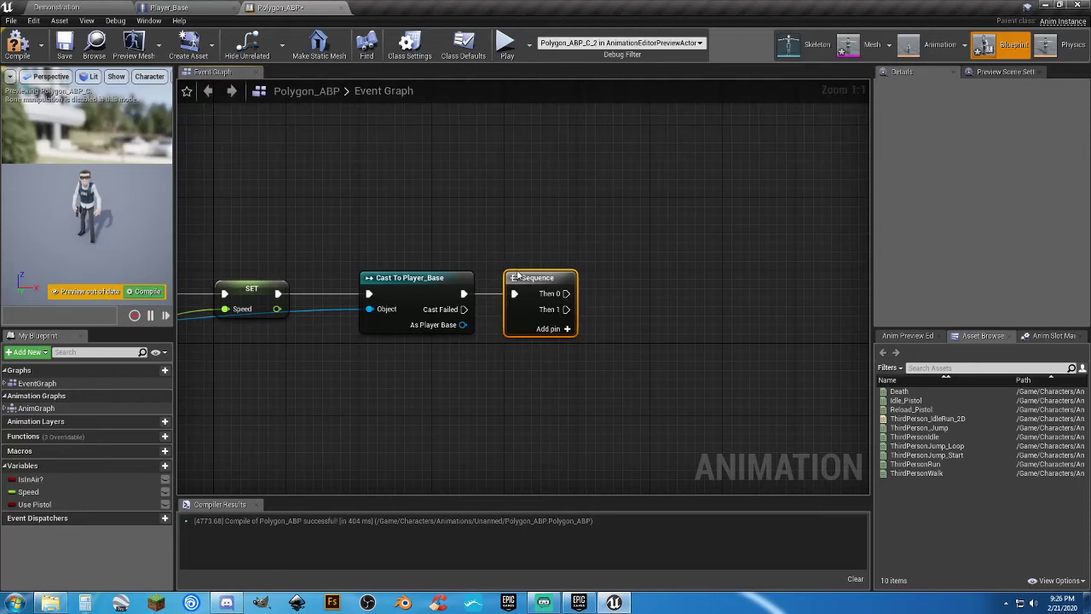
left_click(623, 279)
right_click_drag(623, 280, 542, 302)
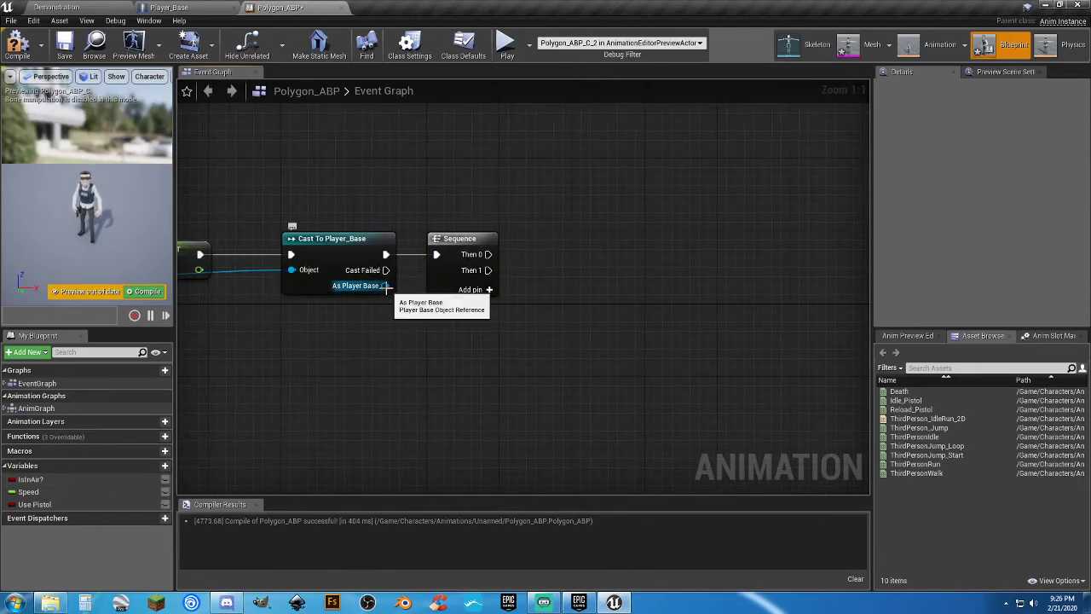
Get Pistol Equipped from the player reference and Branch on it from the Sequence's first output.
left_click_drag(384, 287, 447, 341)
type("pistole")
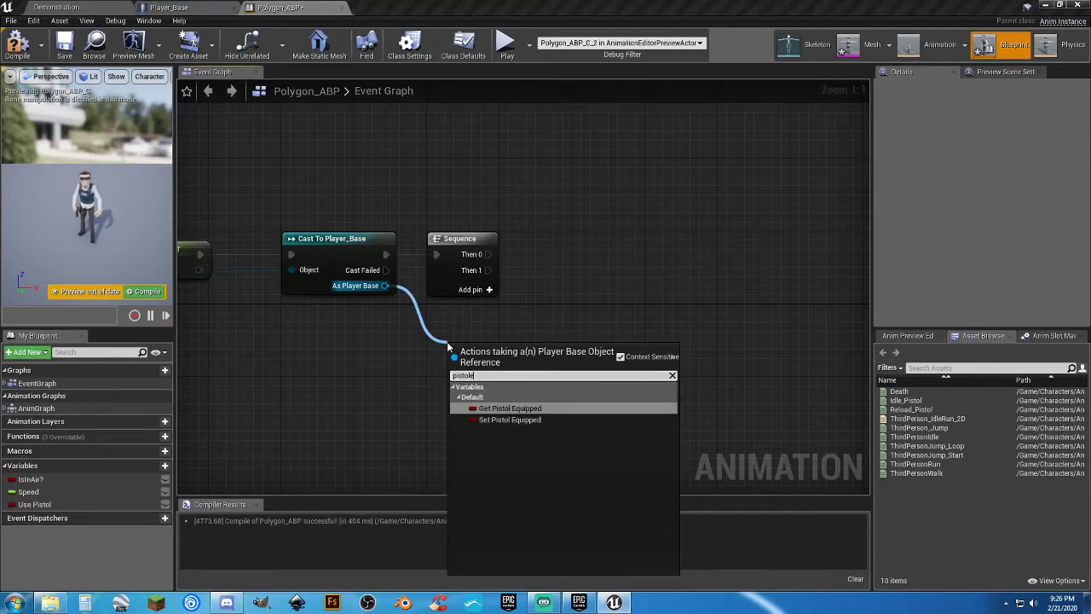
key("Return")
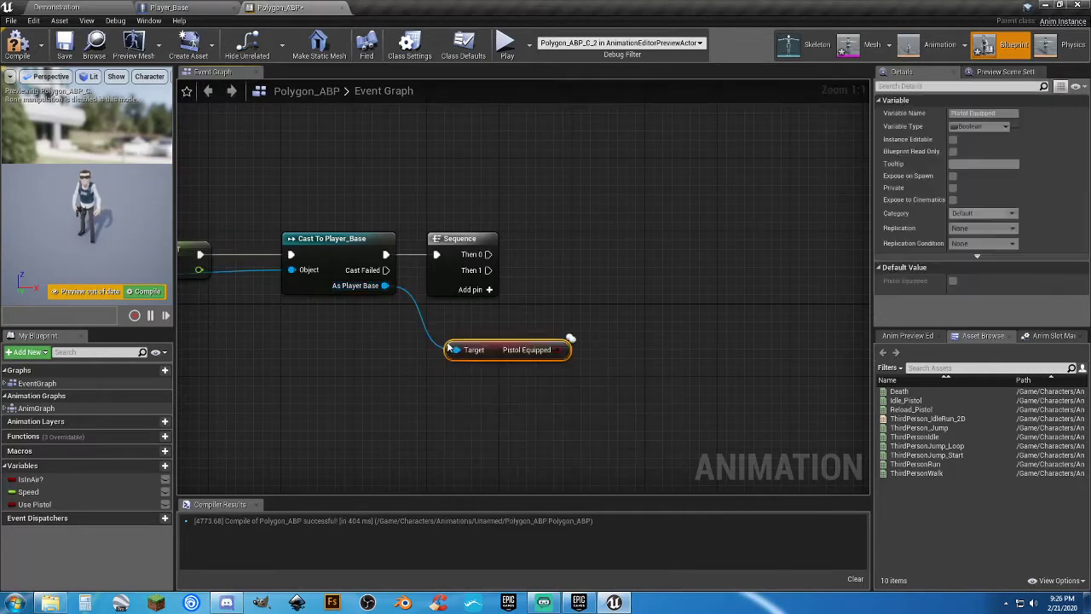
left_click_drag(493, 352, 474, 315)
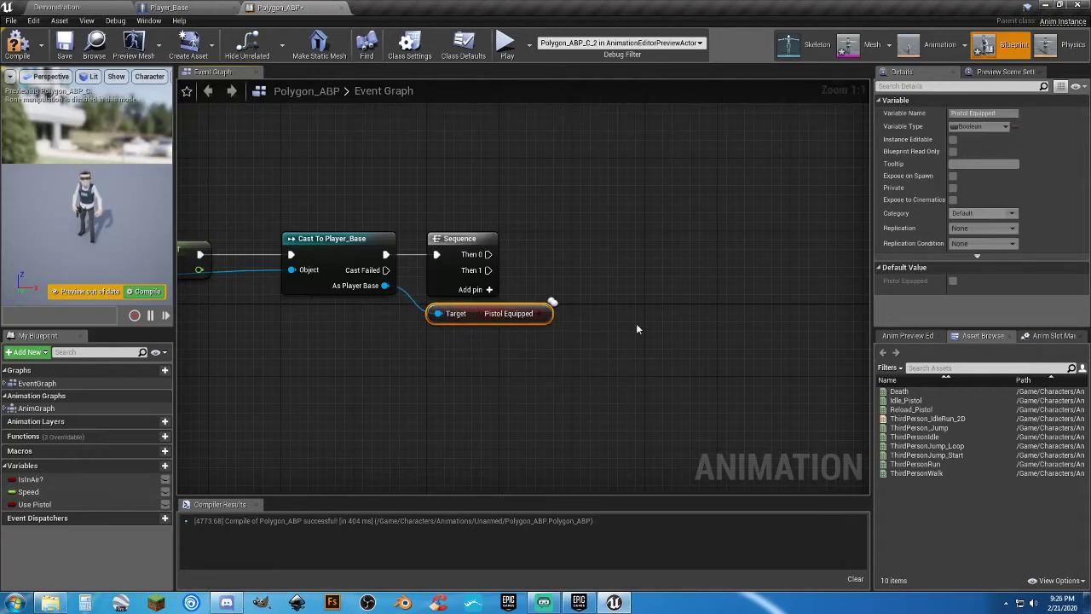
left_click(631, 252)
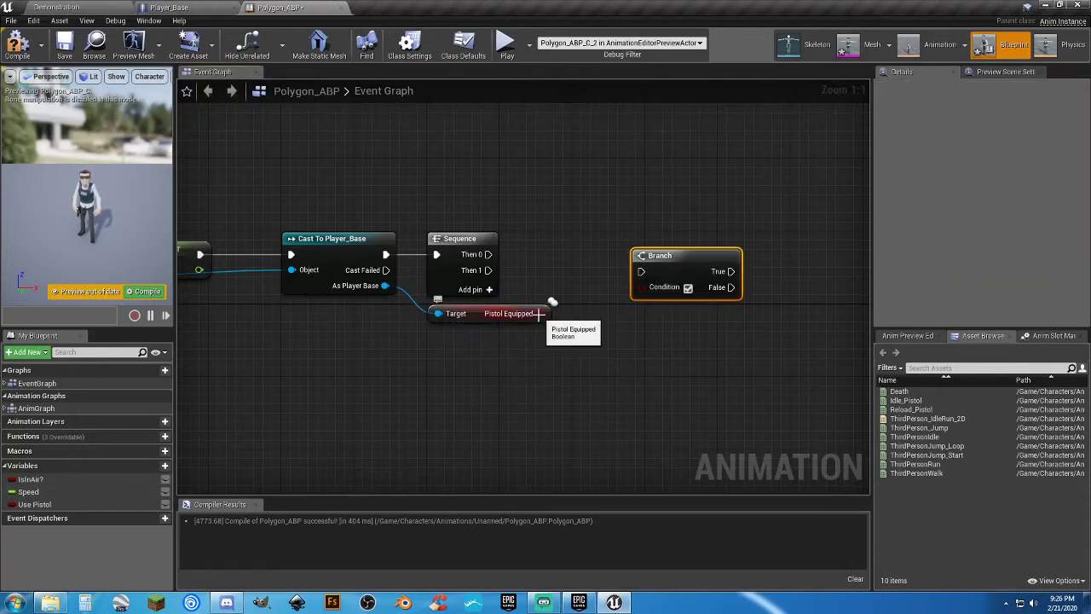
left_click_drag(552, 302, 641, 288)
left_click_drag(487, 253, 602, 239)
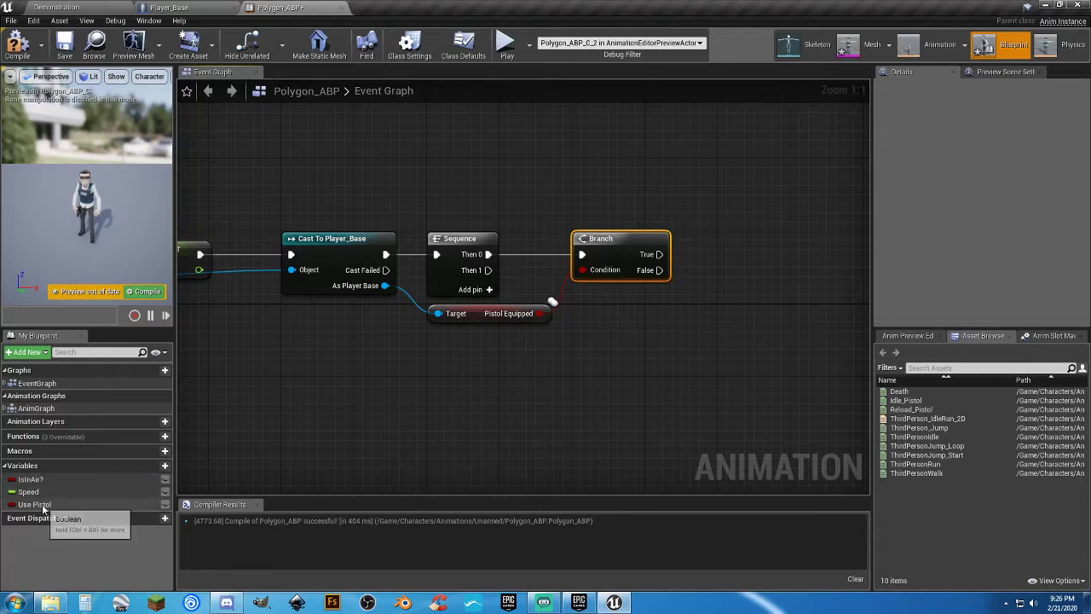
Add SET Use Pistol nodes on Branch True (checked) and False (unchecked), then compile.
left_click_drag(36, 503, 585, 421)
left_click_drag(725, 254, 726, 249)
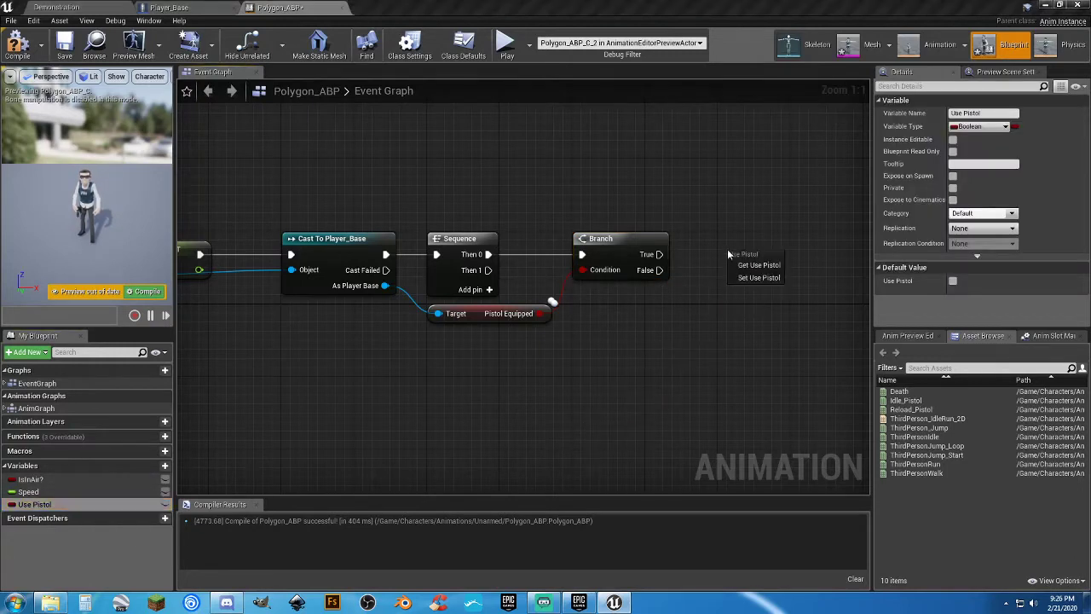
left_click(737, 273)
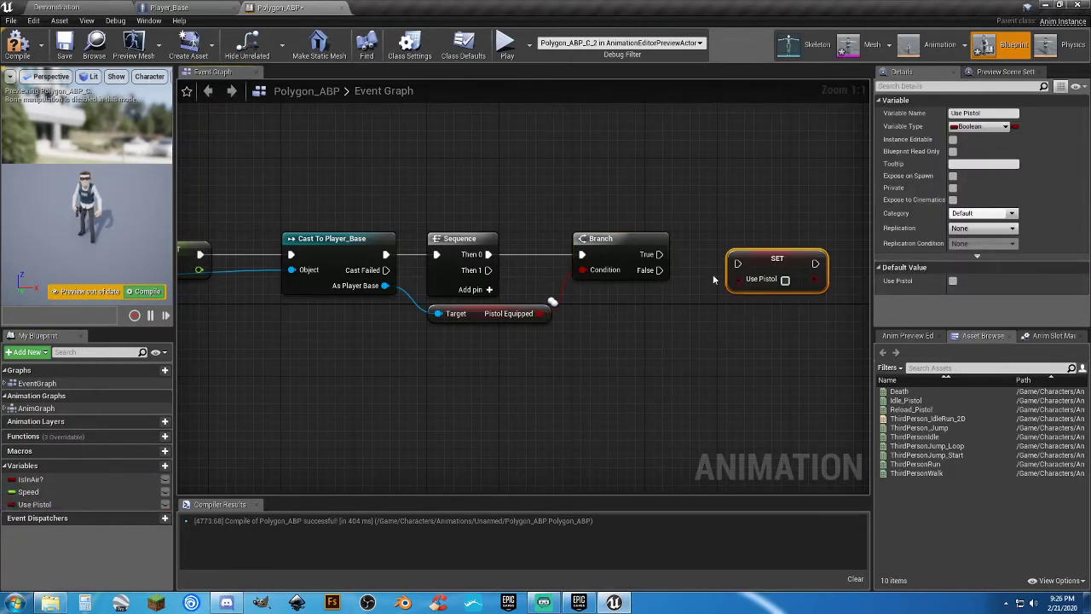
left_click_drag(738, 263, 659, 254)
key("ctrl+v")
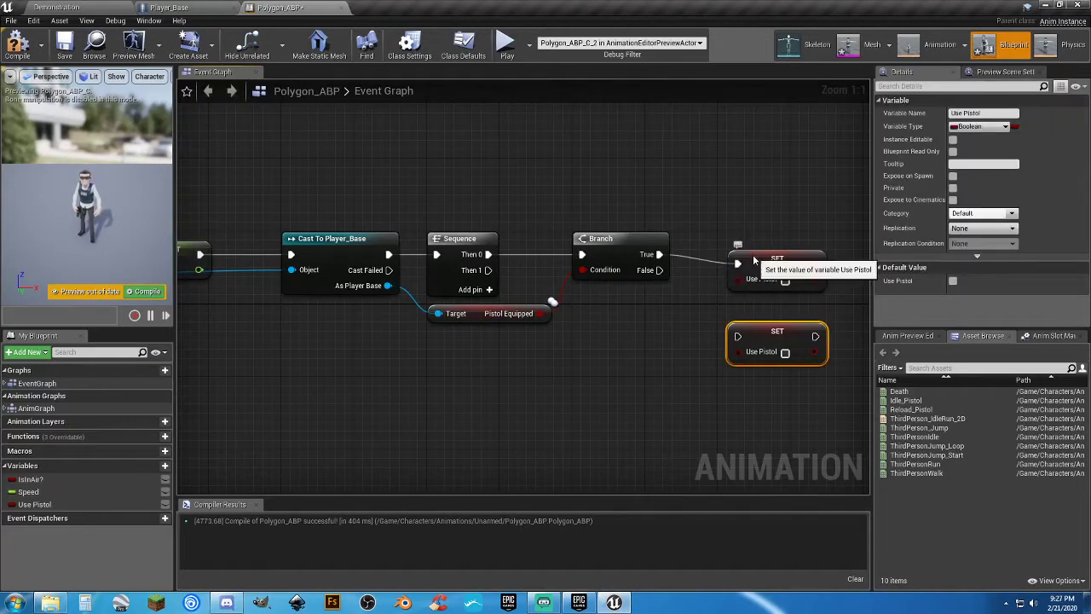
mouse_move(752, 258)
left_mouse_down()
mouse_move(736, 243)
mouse_move(750, 248)
mouse_move(733, 261)
left_mouse_up()
left_click_drag(738, 338, 745, 299)
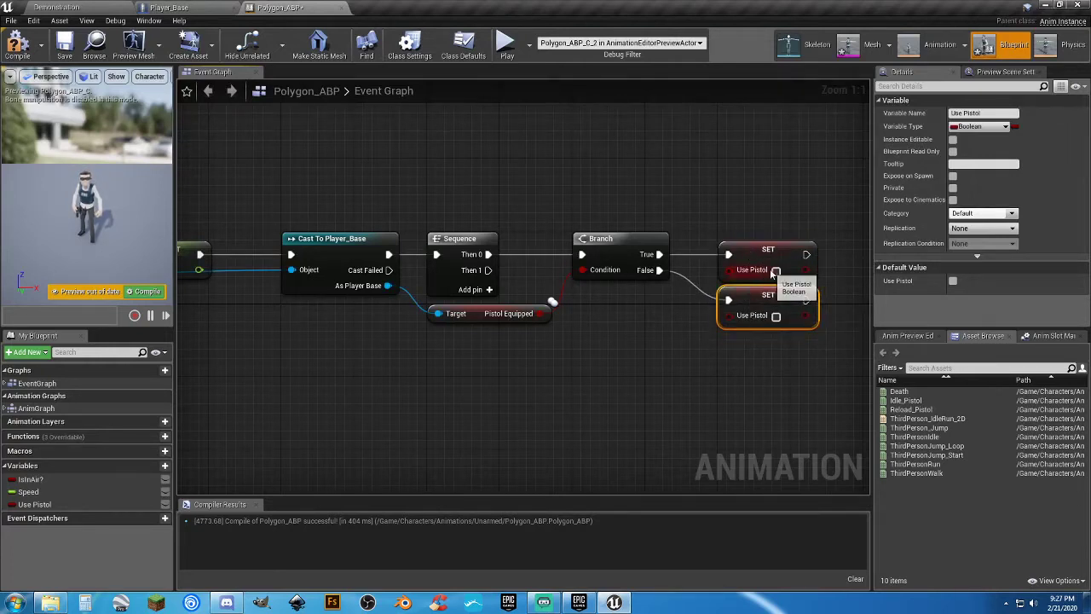
left_click(775, 270)
left_click(490, 194)
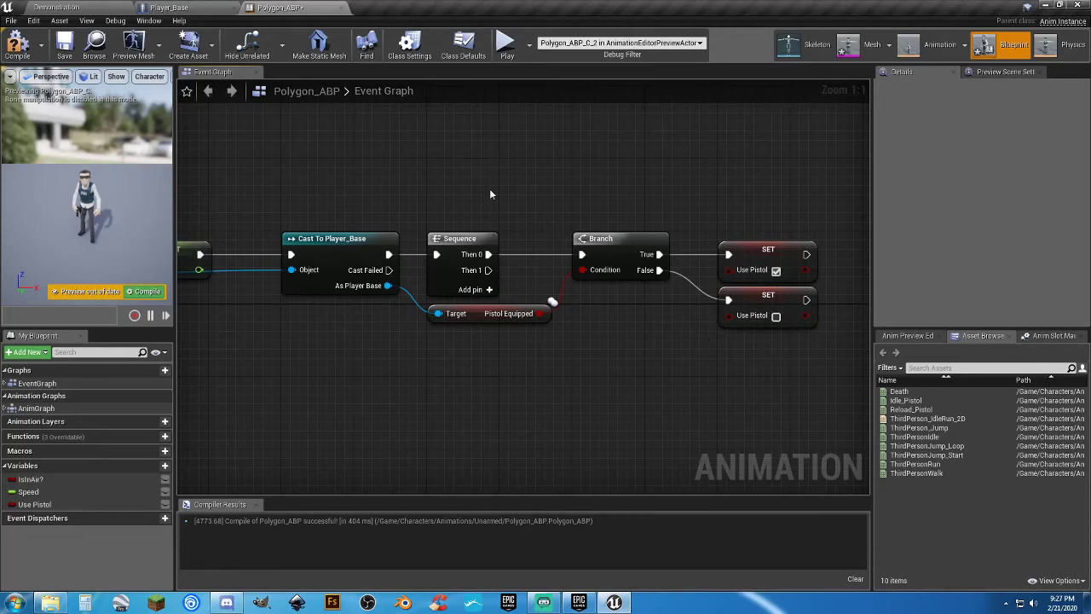
left_click(18, 44)
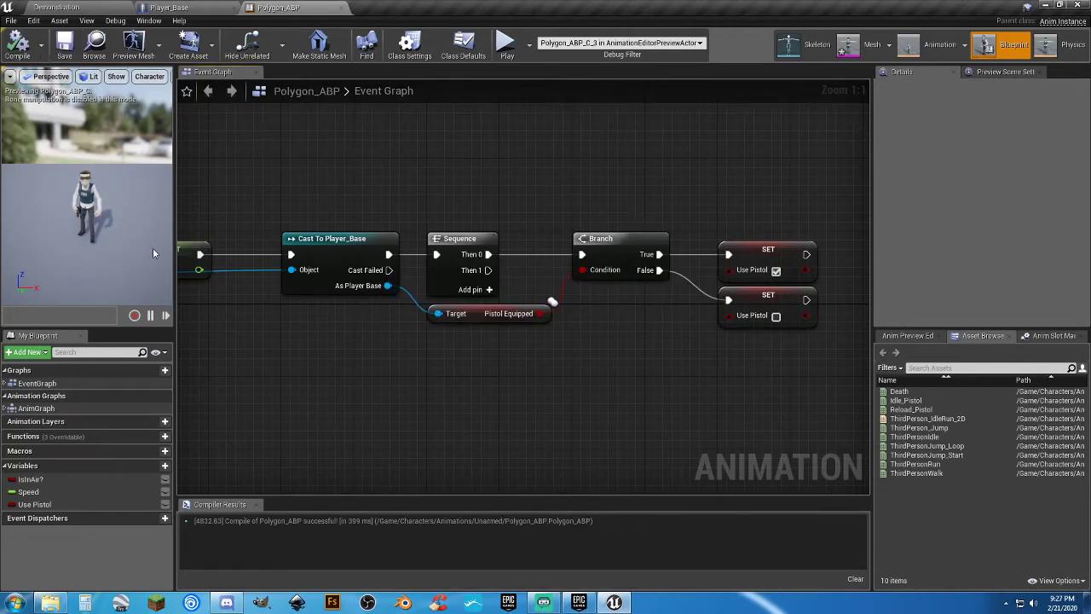
double_click(36, 409)
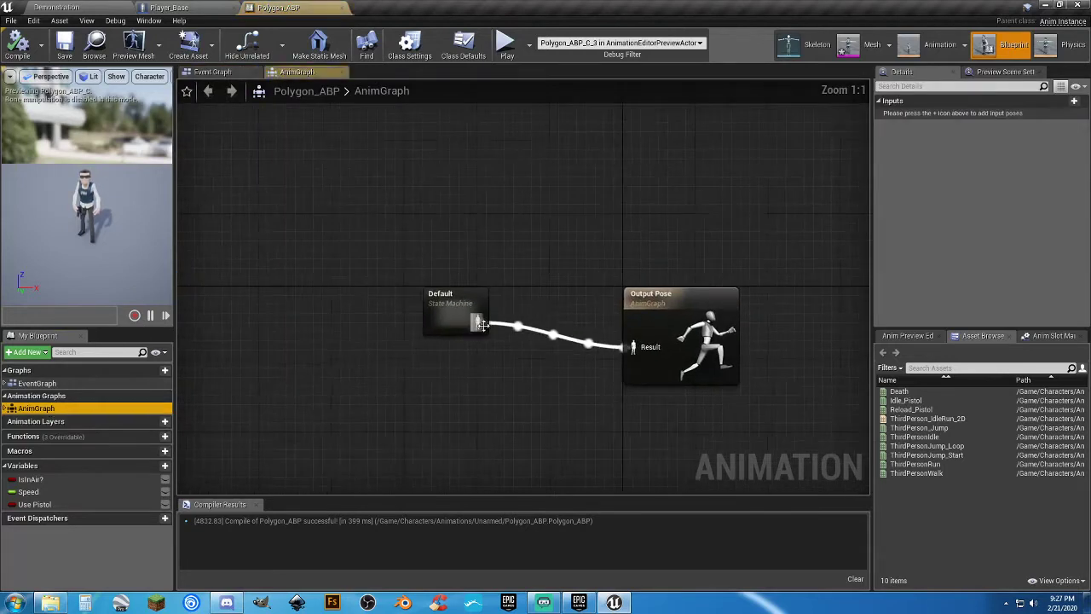
In the Default state machine, add an Equip Pistol state reached by a transition from Idle/Run.
left_click_drag(453, 310, 509, 310)
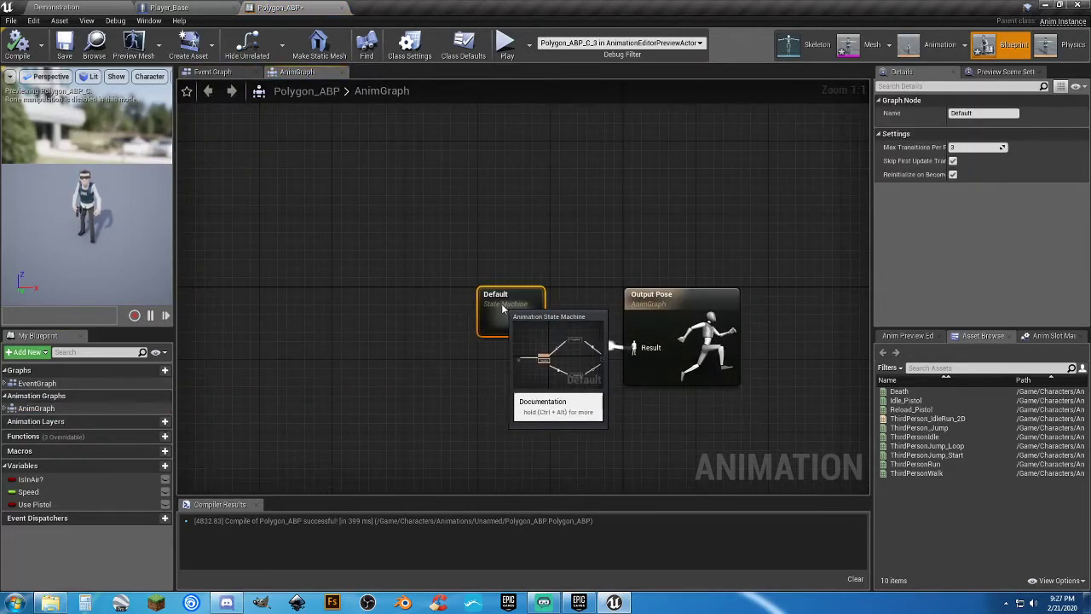
double_click(502, 314)
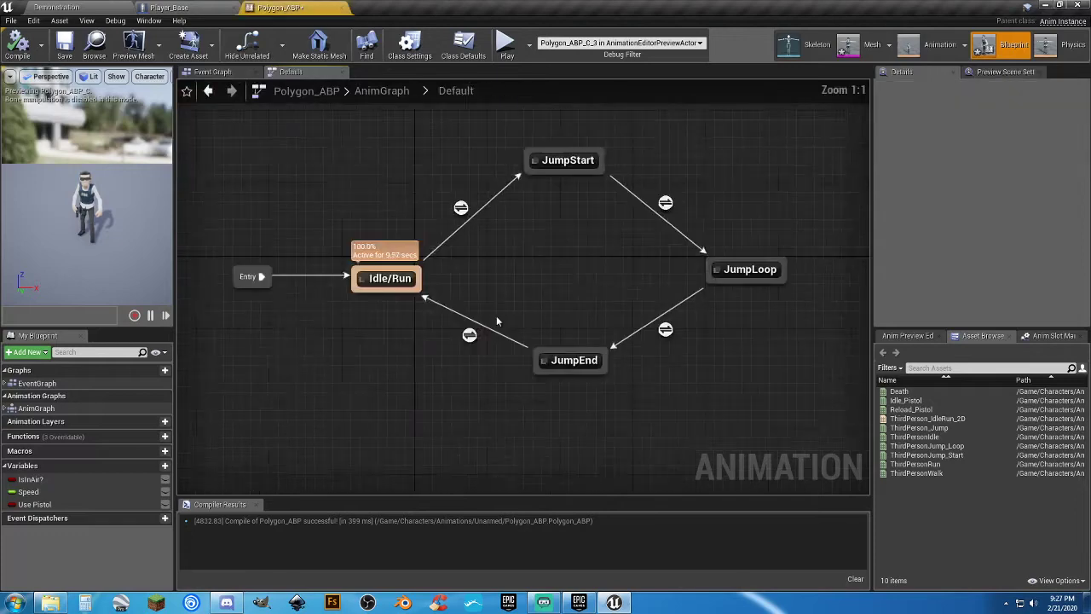
right_click_drag(416, 376, 440, 307)
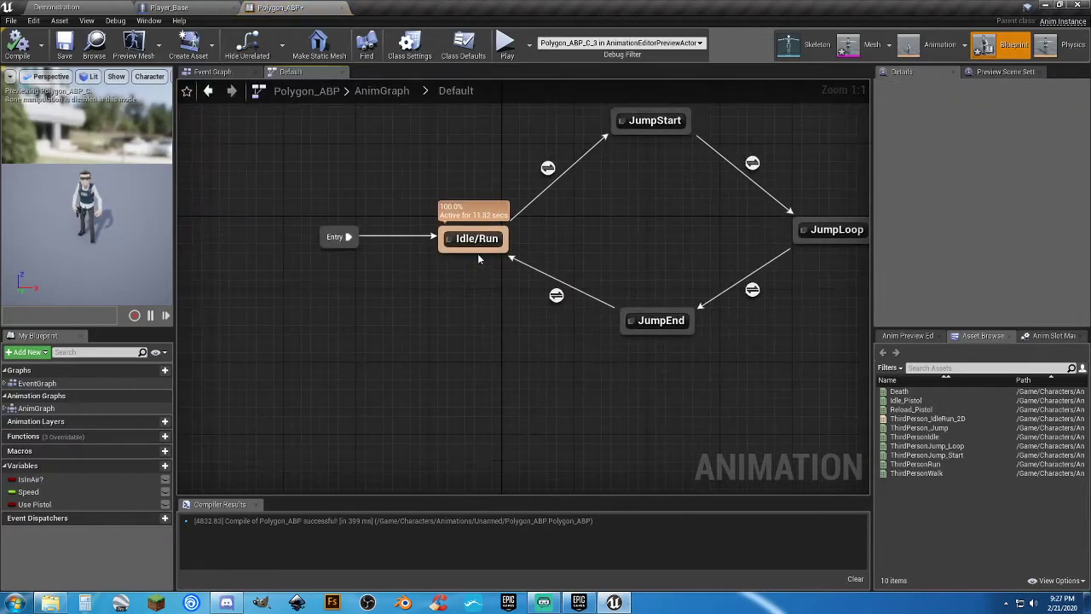
left_click_drag(477, 254, 460, 375)
left_click(494, 172)
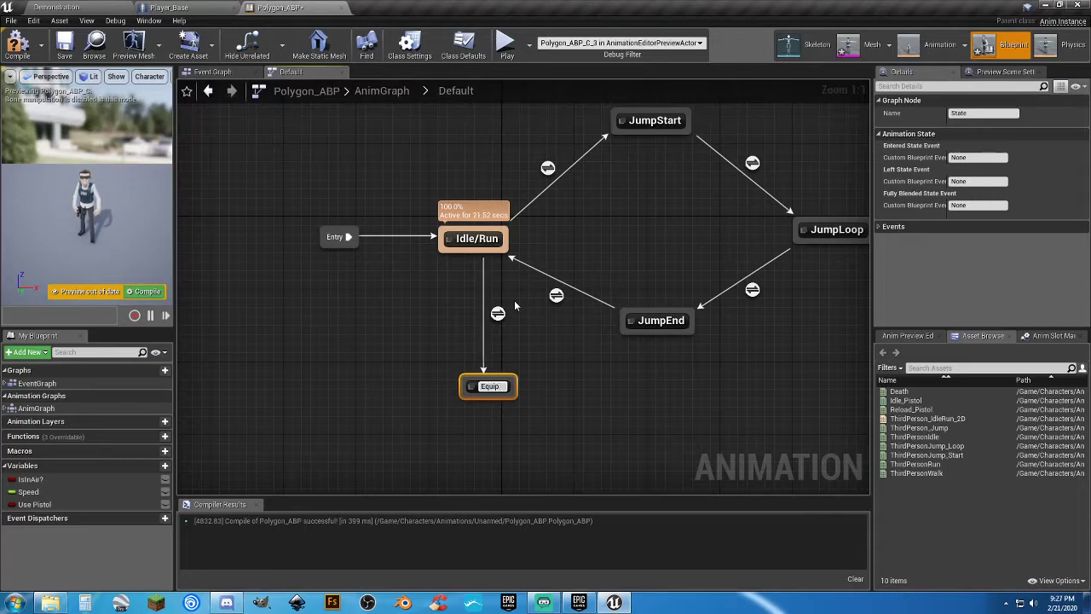
type("Equip Pistol")
key("Return")
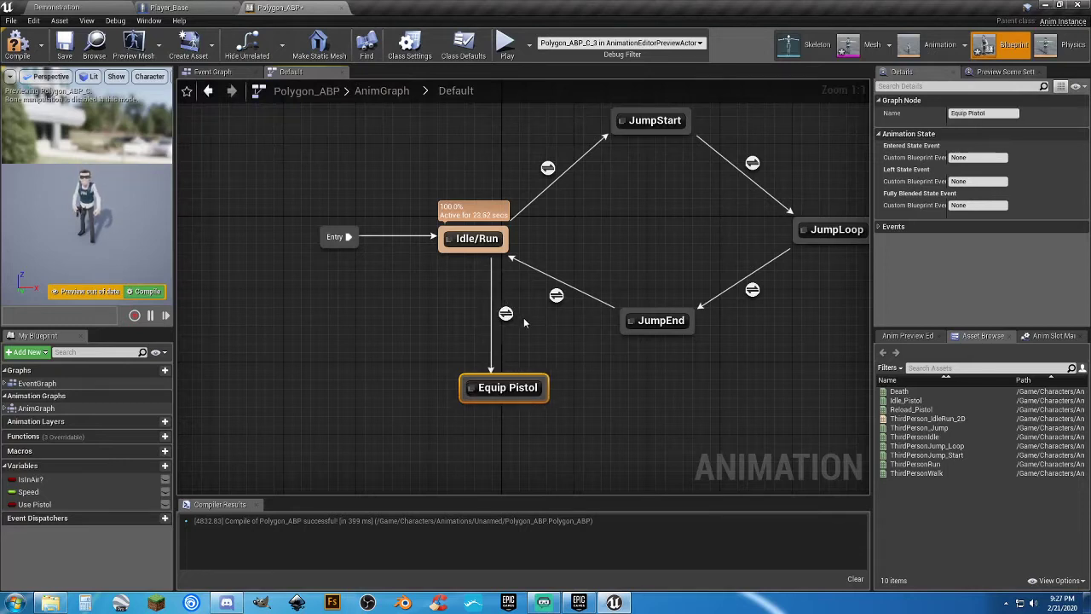
left_click_drag(501, 387, 469, 375)
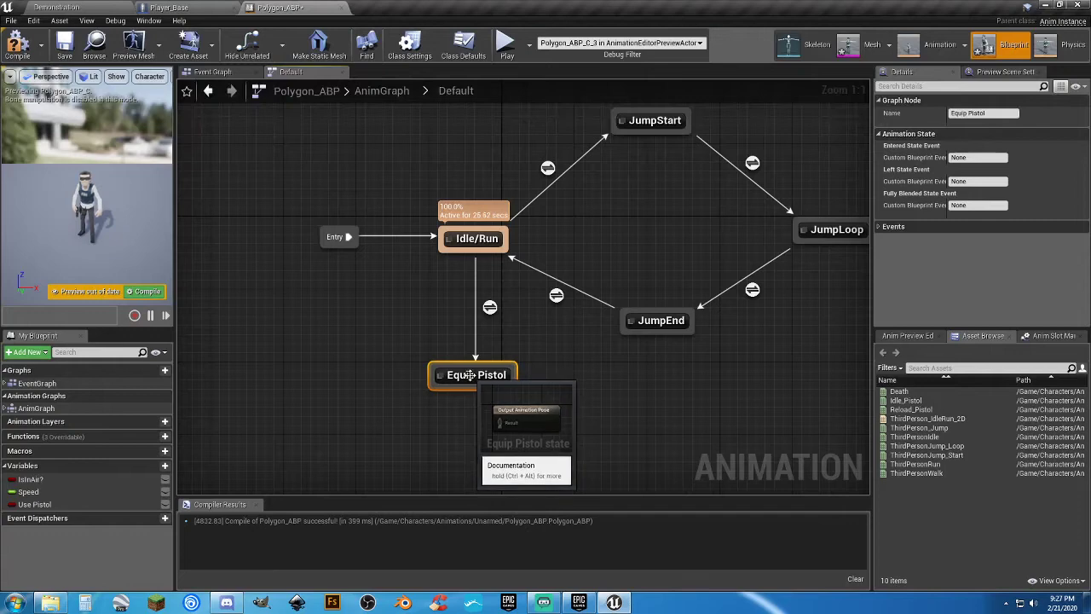
double_click(469, 375)
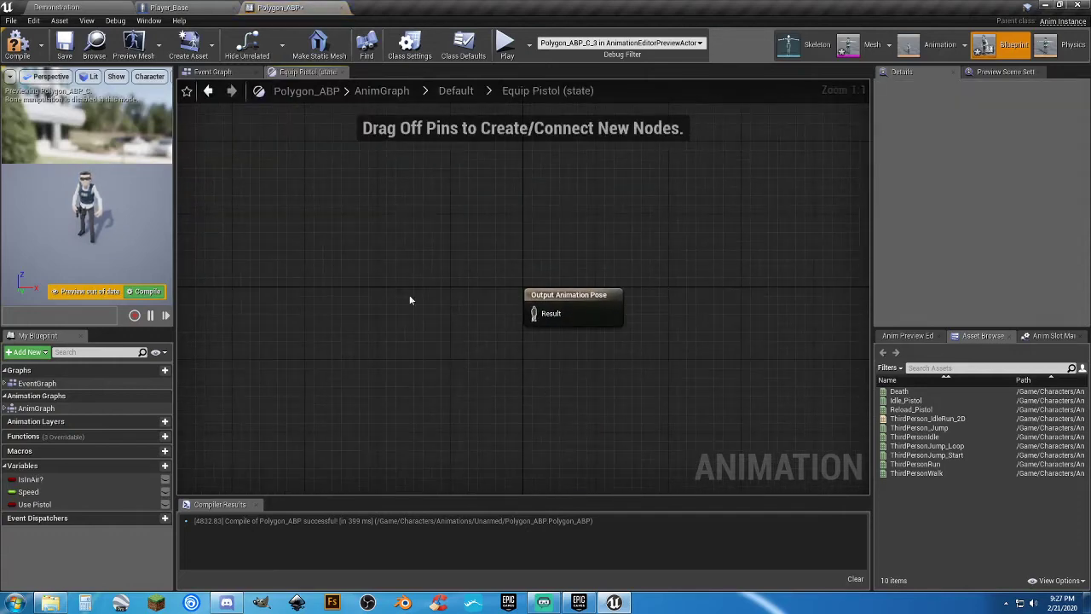
left_click(466, 96)
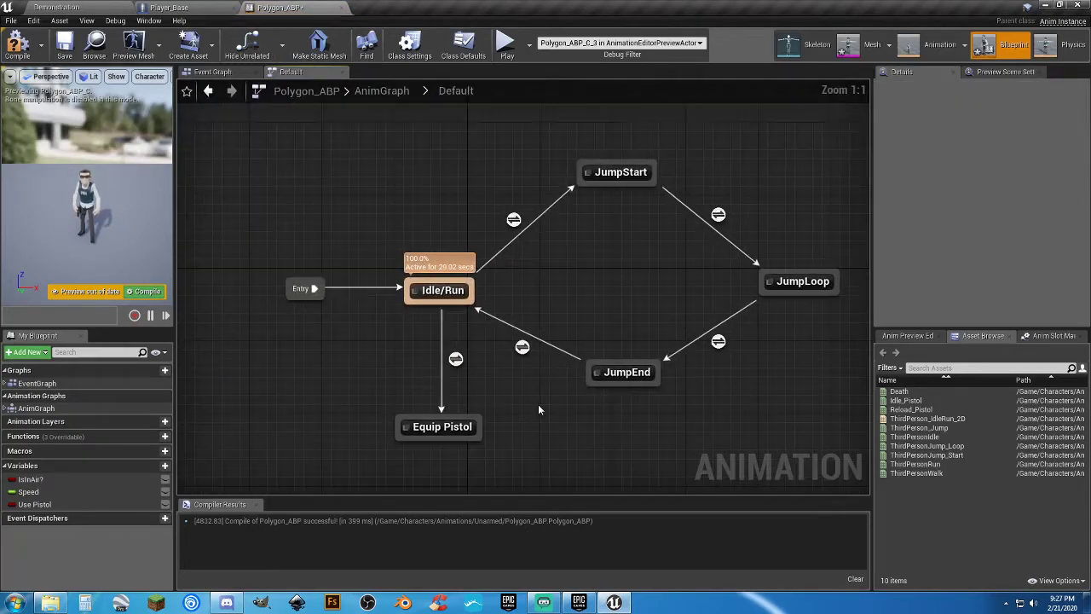
Make Use Pistol the condition for the Idle/Run to Equip Pistol transition.
double_click(453, 356)
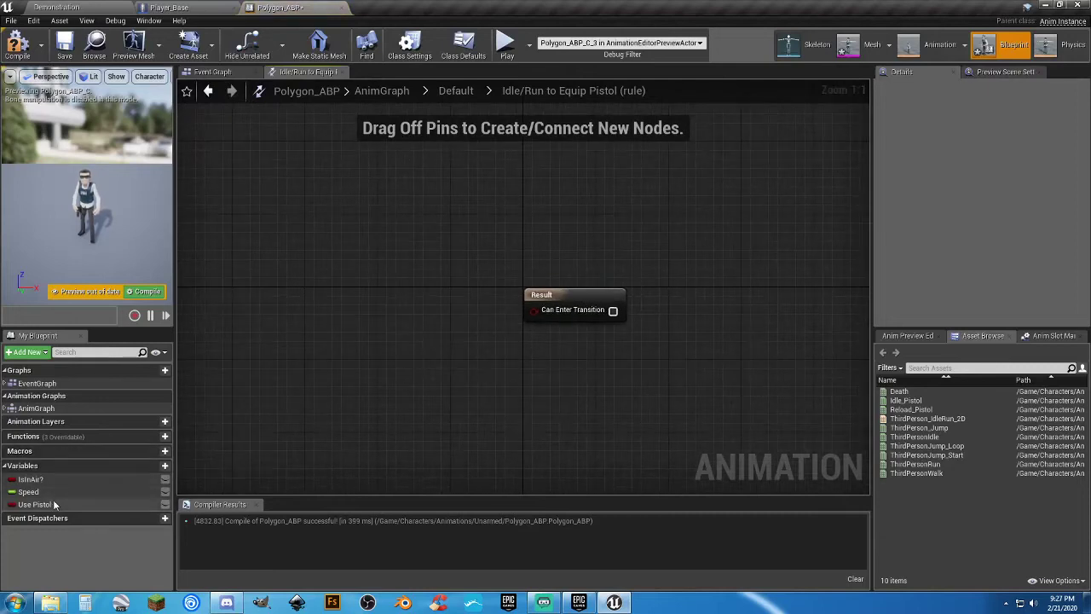
left_click_drag(35, 504, 530, 310)
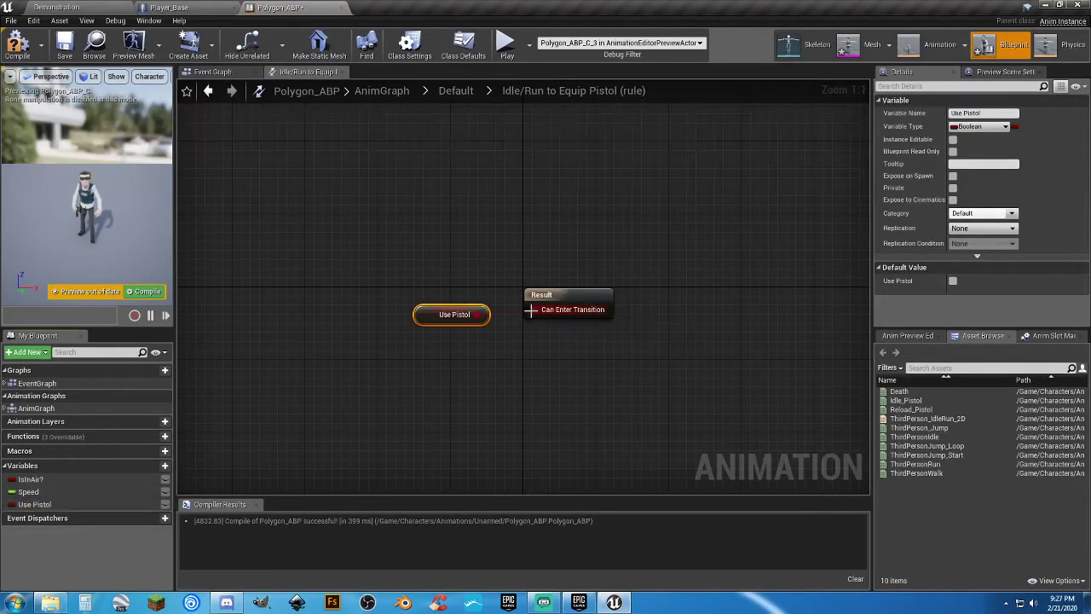
left_click(460, 92)
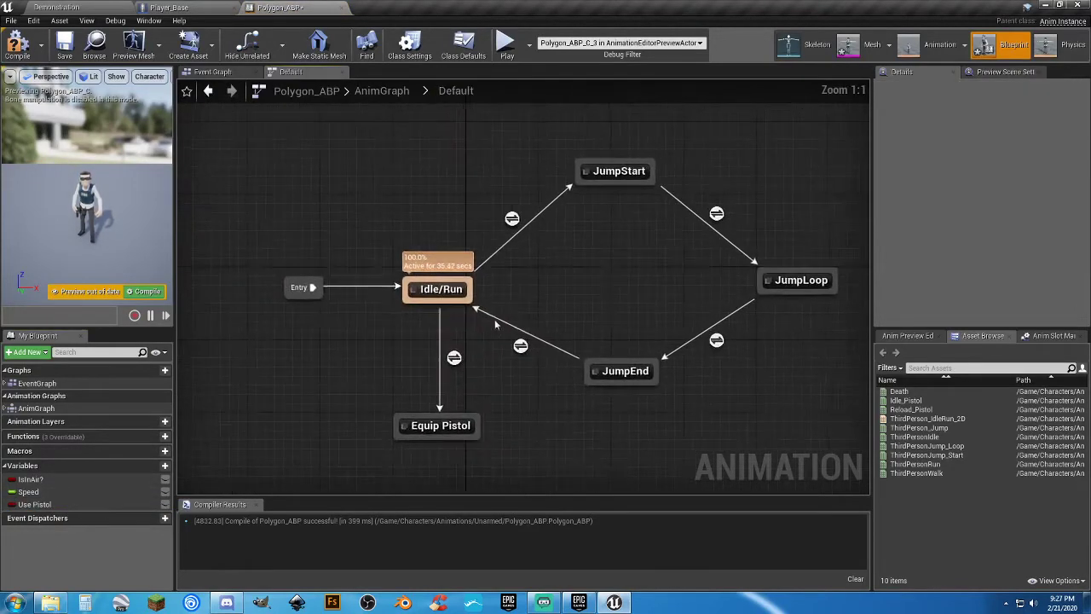
Add a return transition from Equip Pistol to Idle/Run gated by NOT Use Pistol.
left_click_drag(424, 418, 434, 305)
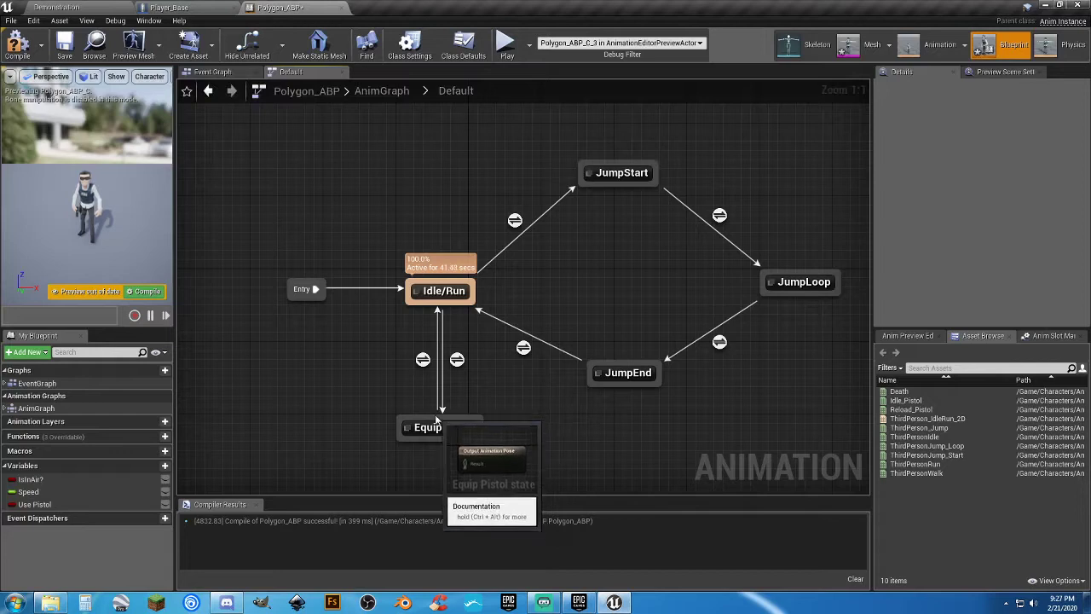
double_click(422, 358)
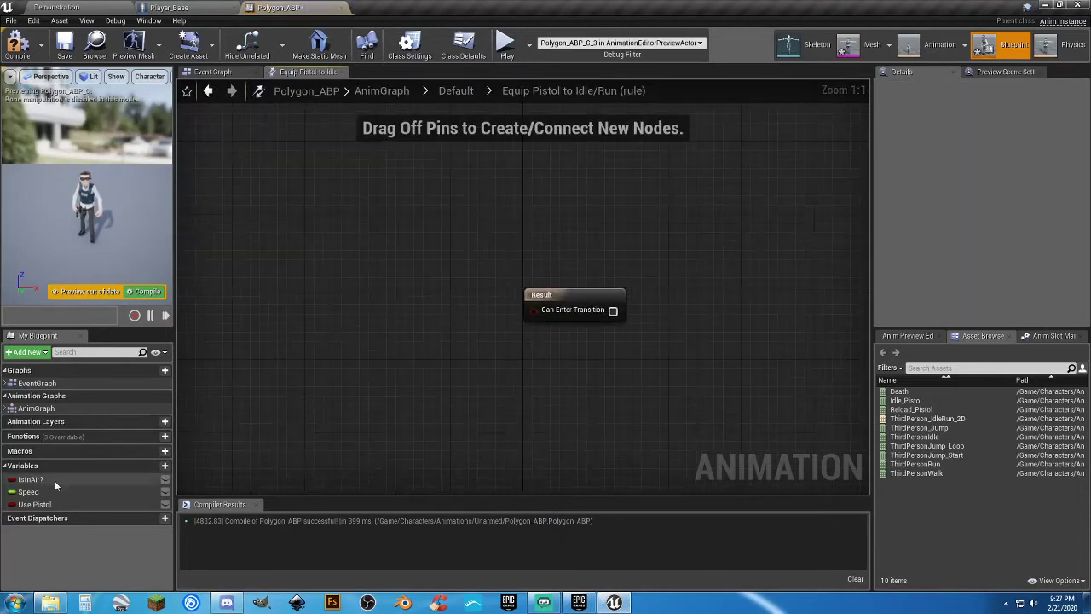
left_click_drag(45, 501, 530, 311)
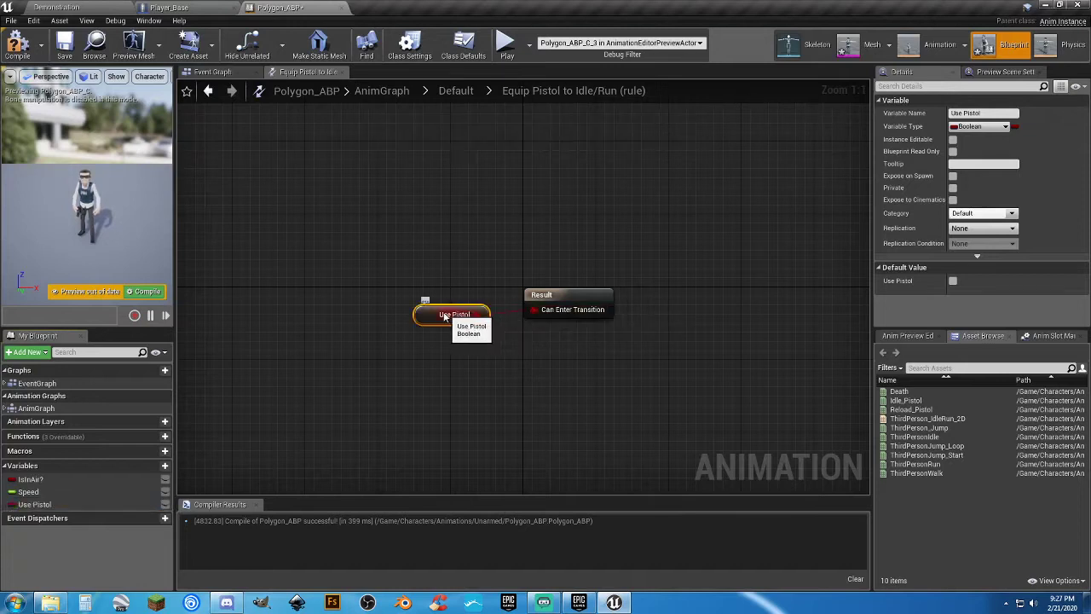
left_click_drag(431, 317, 413, 300)
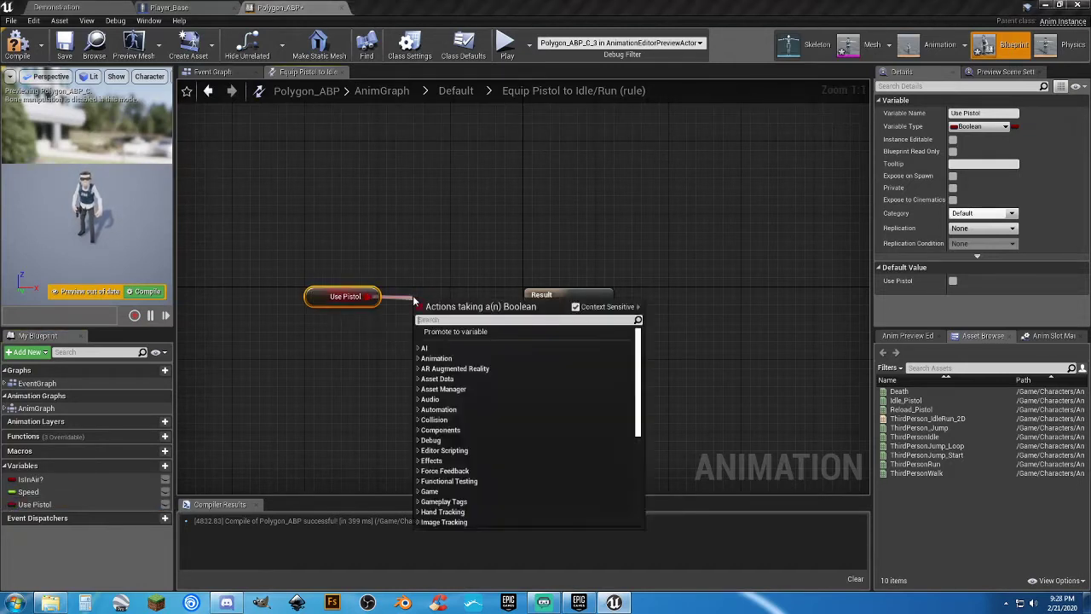
type("notb")
key("Return")
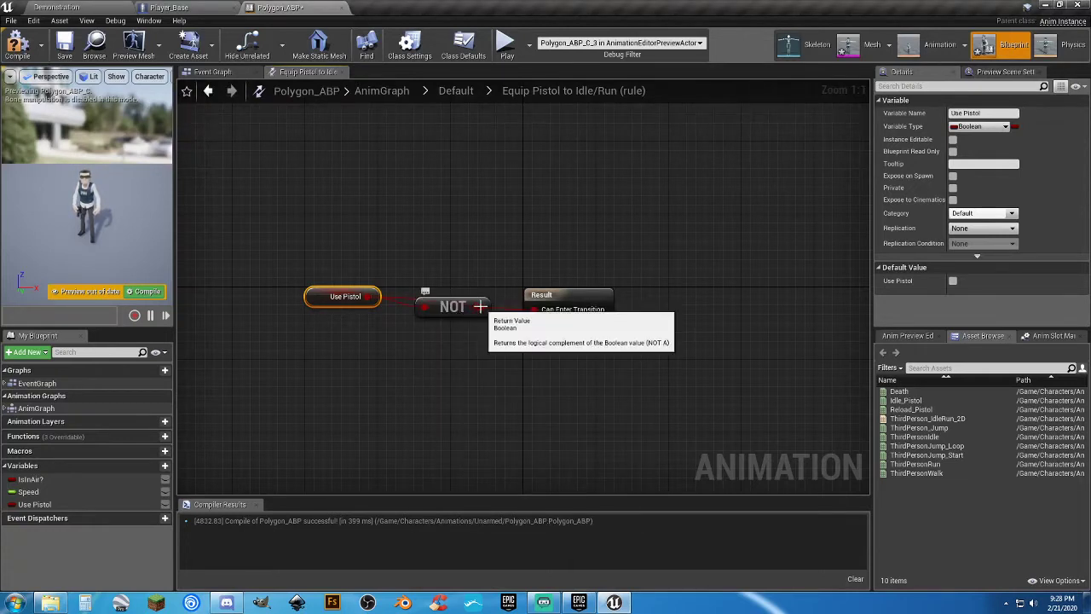
left_click_drag(483, 306, 508, 308)
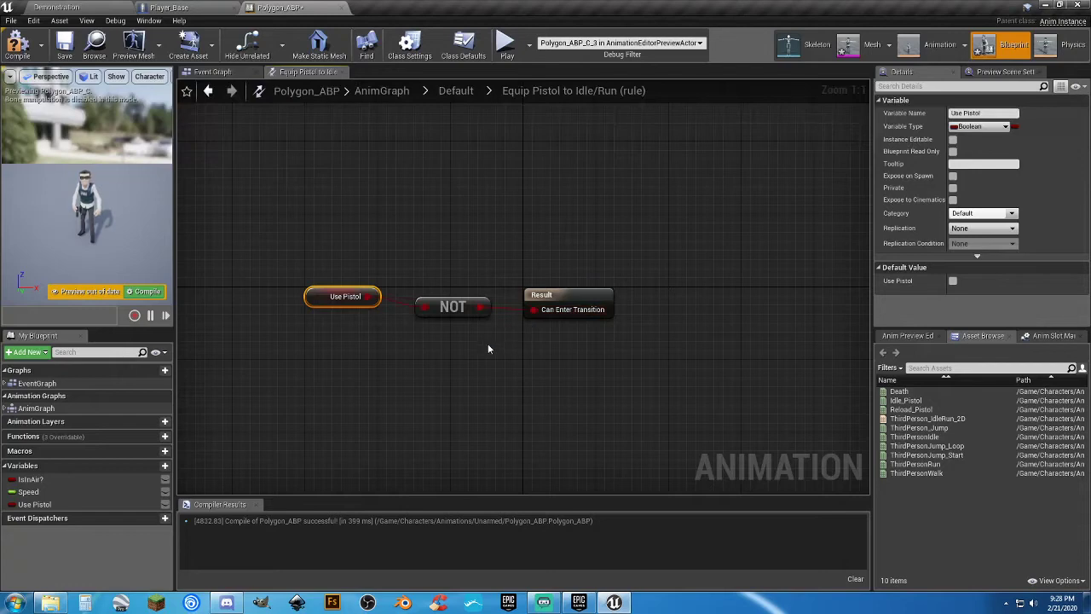
left_click(455, 90)
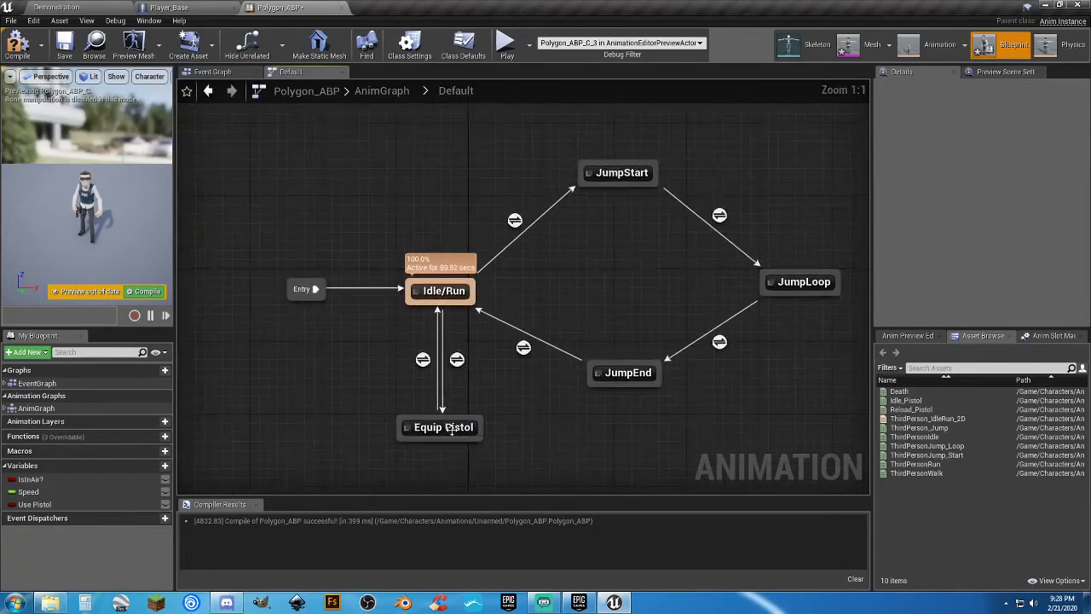
Inside the Equip Pistol state, add a Layered blend per bone node feeding the Output Animation Pose.
double_click(440, 429)
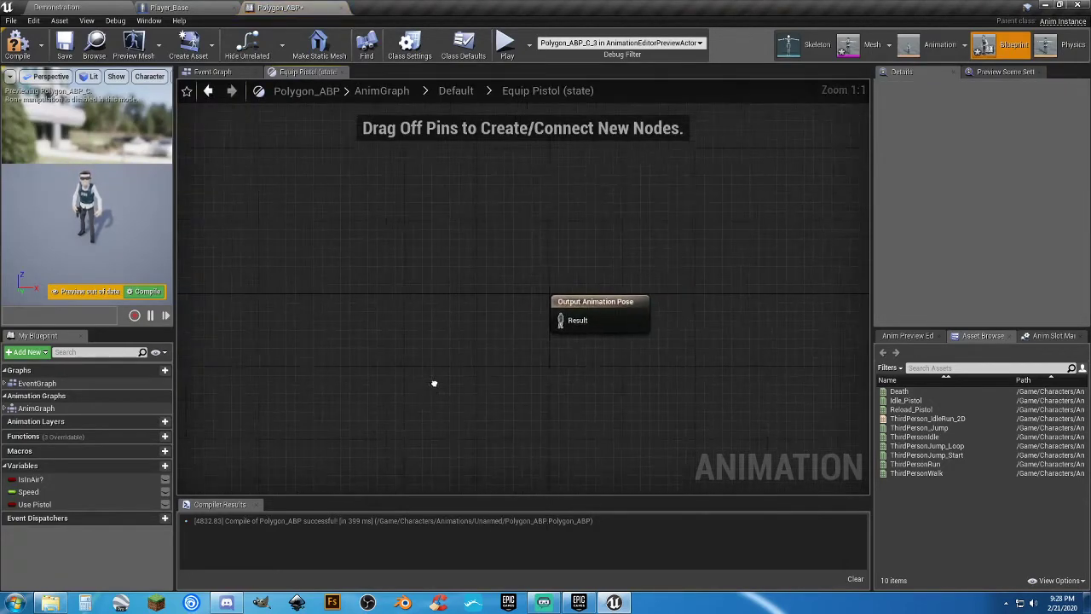
right_click_drag(434, 383, 540, 323)
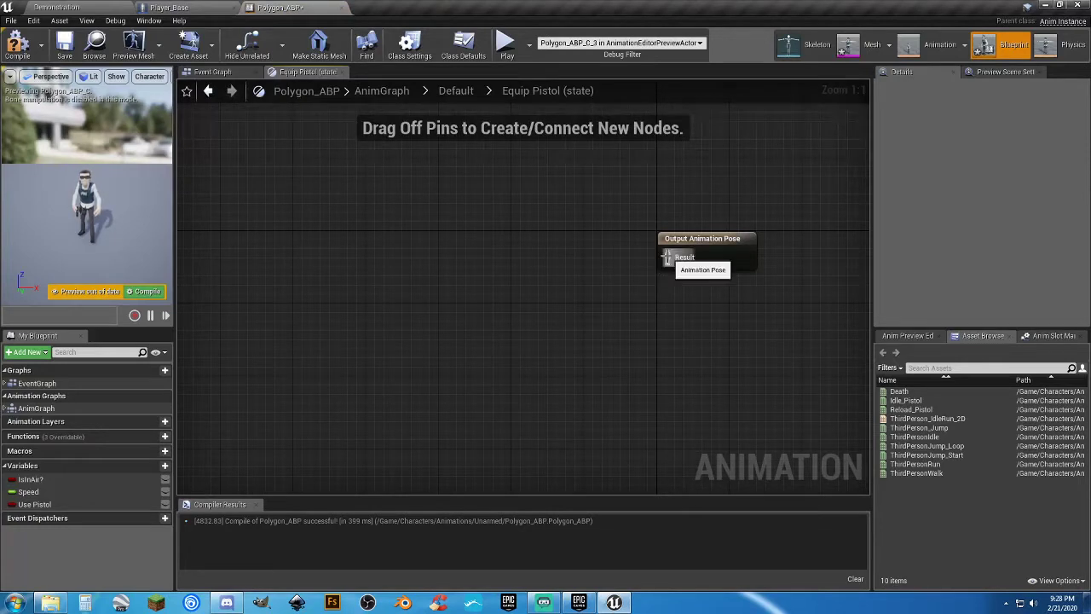
left_click_drag(666, 257, 539, 249)
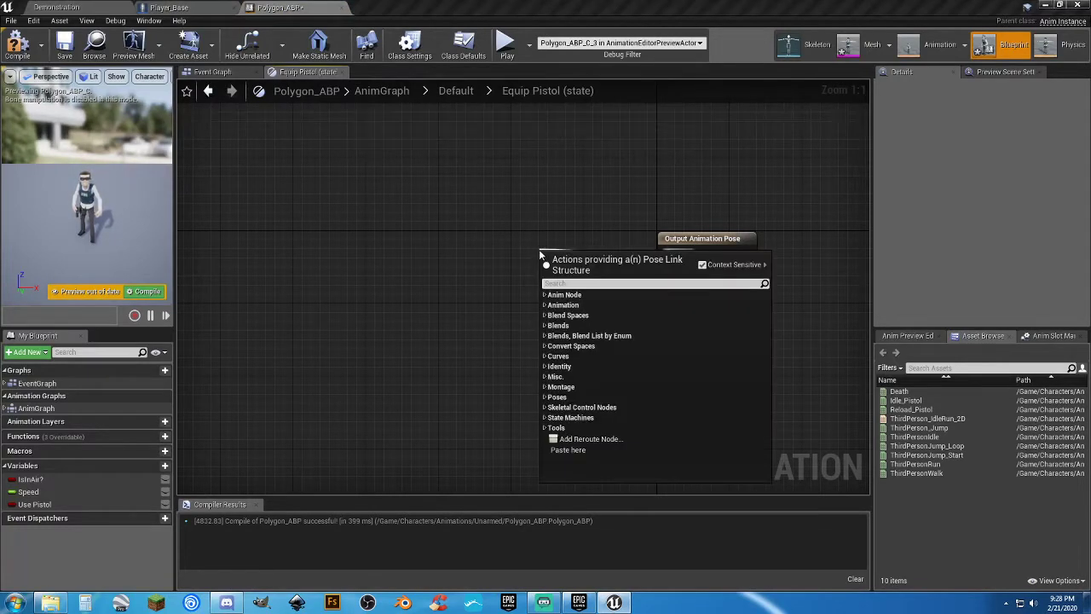
type("layered")
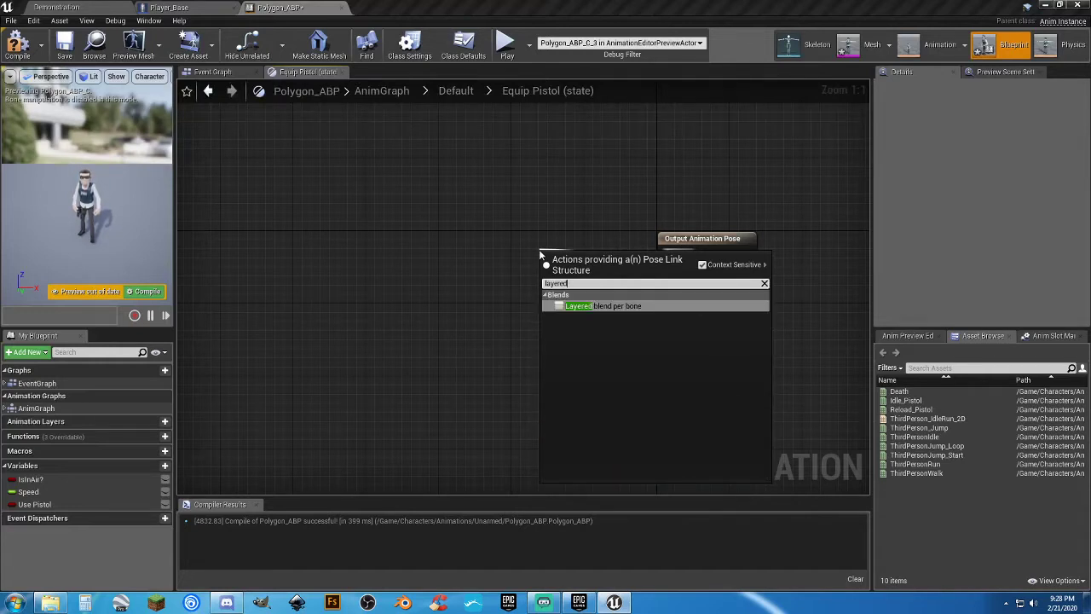
key("Return")
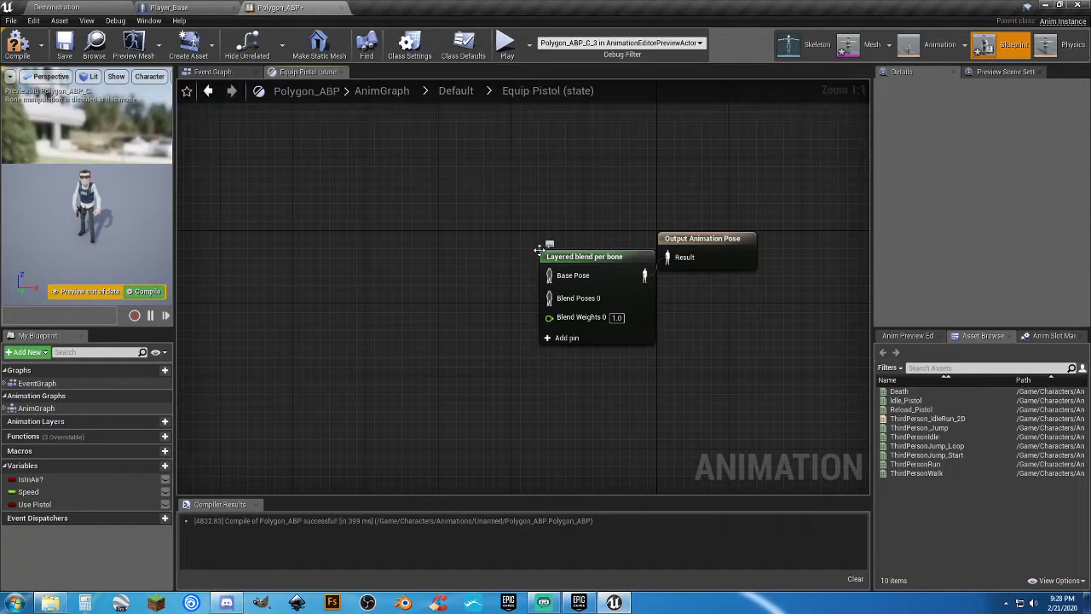
left_click_drag(555, 254, 535, 240)
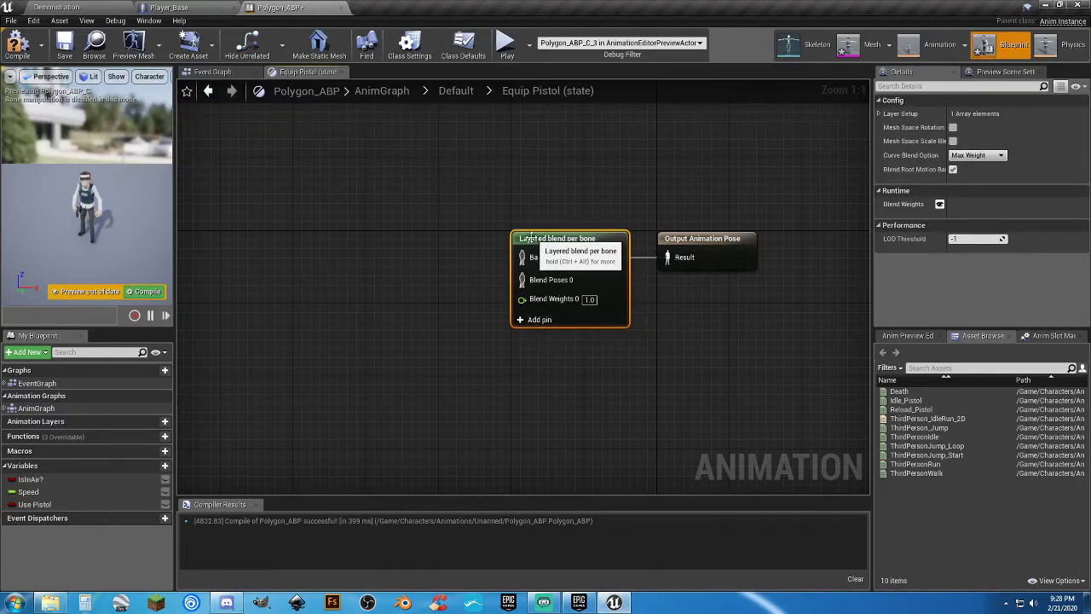
right_click_drag(528, 367, 640, 380)
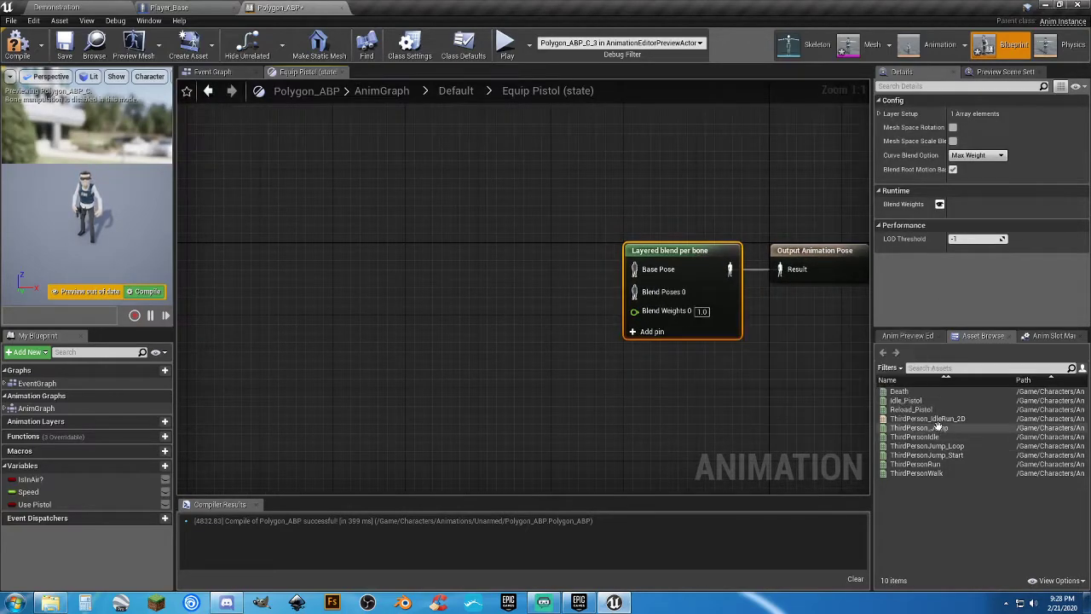
Plug the ThirdPerson_IdleRun_2D blendspace, driven by the Speed variable, into Base Pose.
left_click_drag(927, 418, 442, 254)
left_click_drag(533, 286, 634, 268)
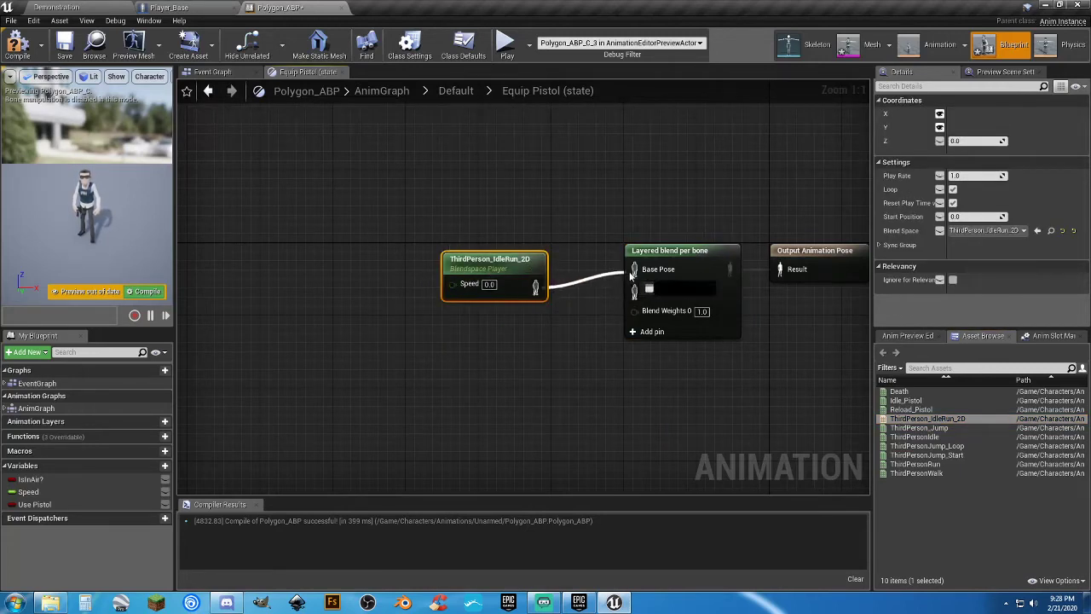
left_click_drag(505, 267, 544, 245)
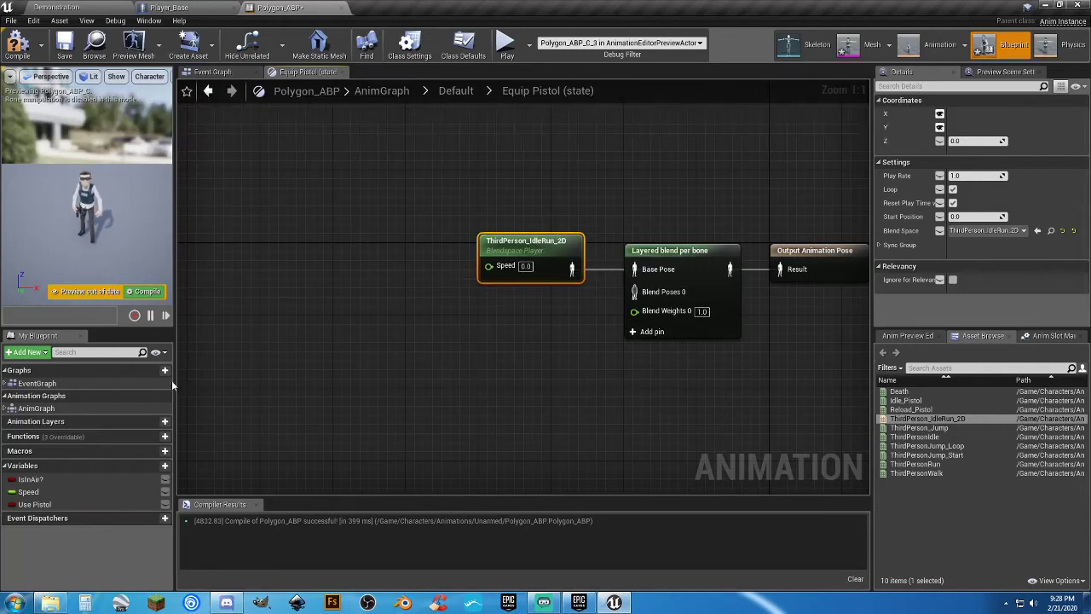
left_click_drag(28, 492, 487, 267)
left_click_drag(402, 262, 366, 254)
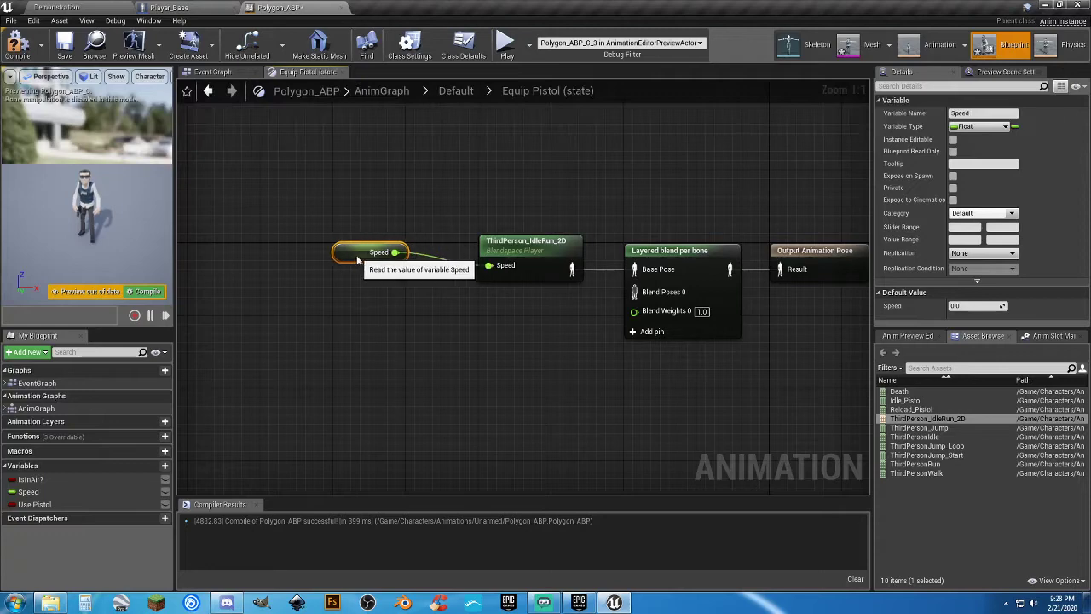
left_click(452, 345)
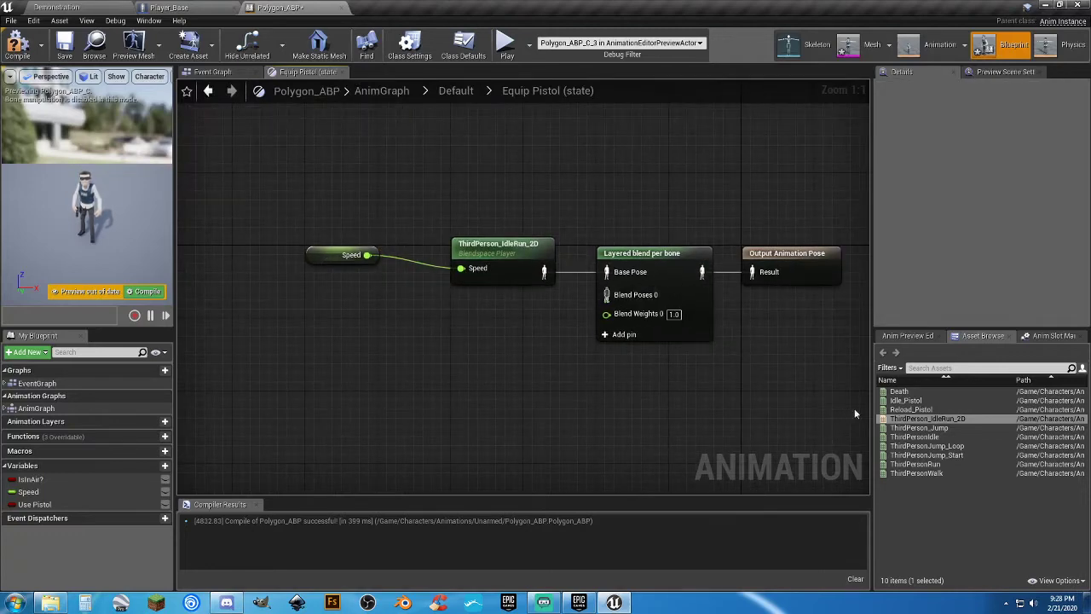
Connect a Play Idle_Pistol node to the layered blend's Blend Poses 0.
left_click_drag(905, 399, 479, 332)
left_click_drag(540, 354, 609, 296)
left_click_drag(512, 342, 483, 333)
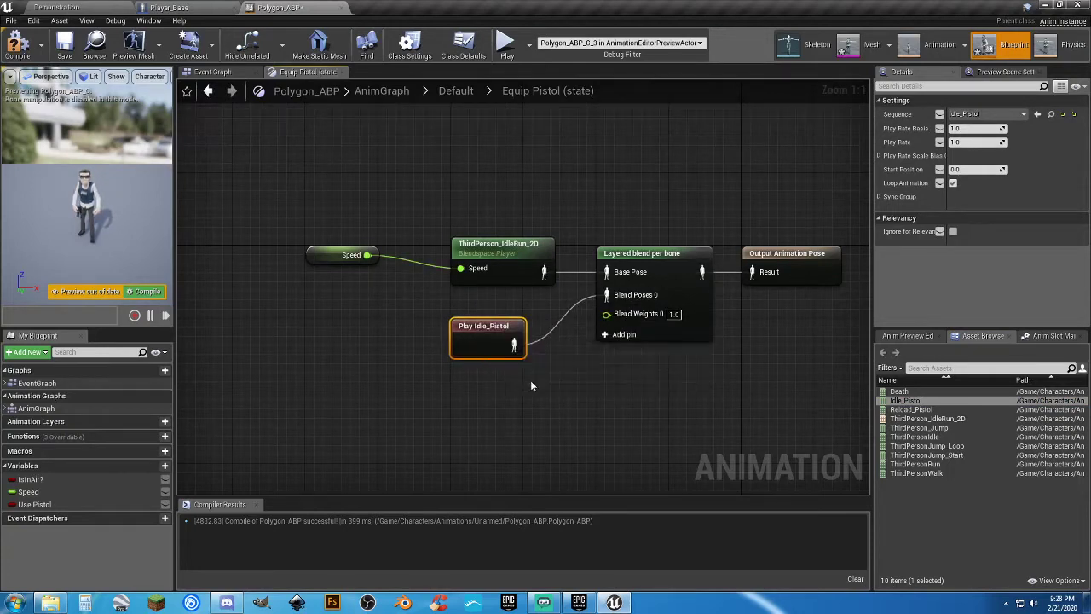
left_click(637, 254)
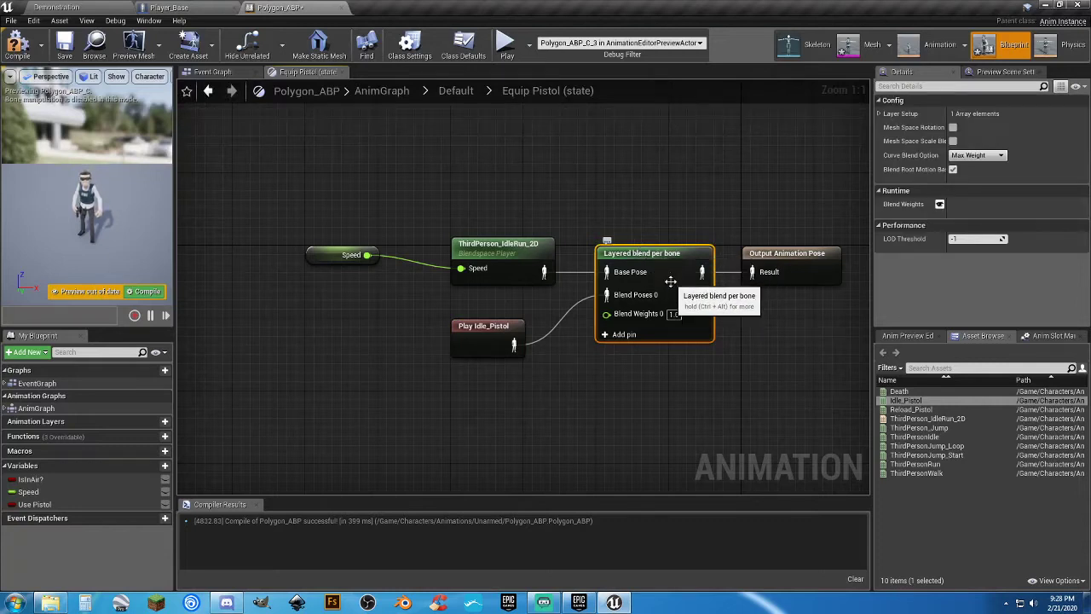
Add a Spine_01 branch filter with Blend Depth 1, then compile and save Polygon_ABP.
left_click(879, 113)
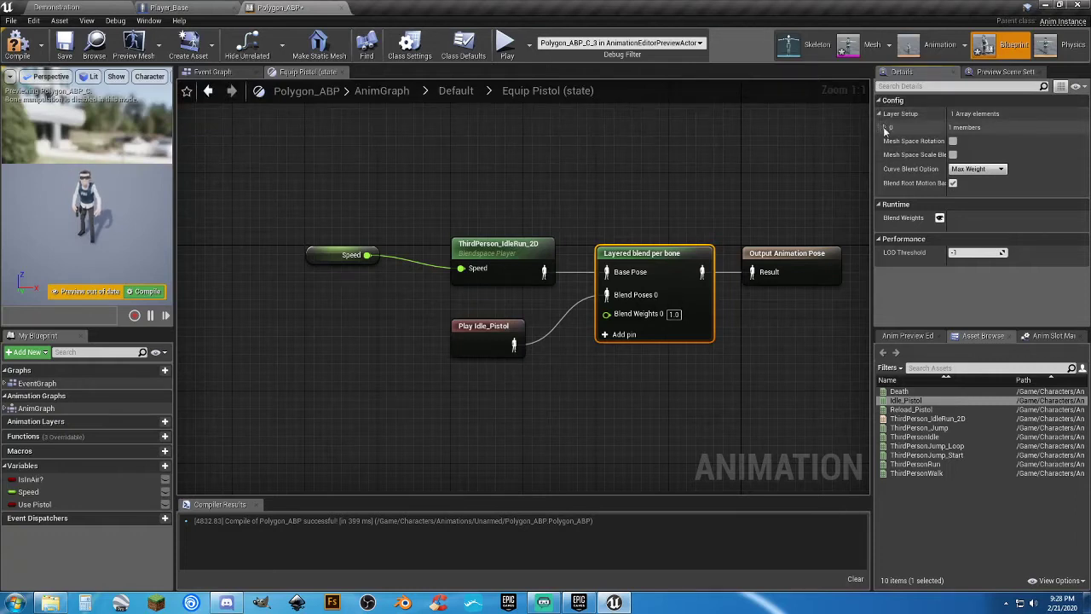
left_click(887, 127)
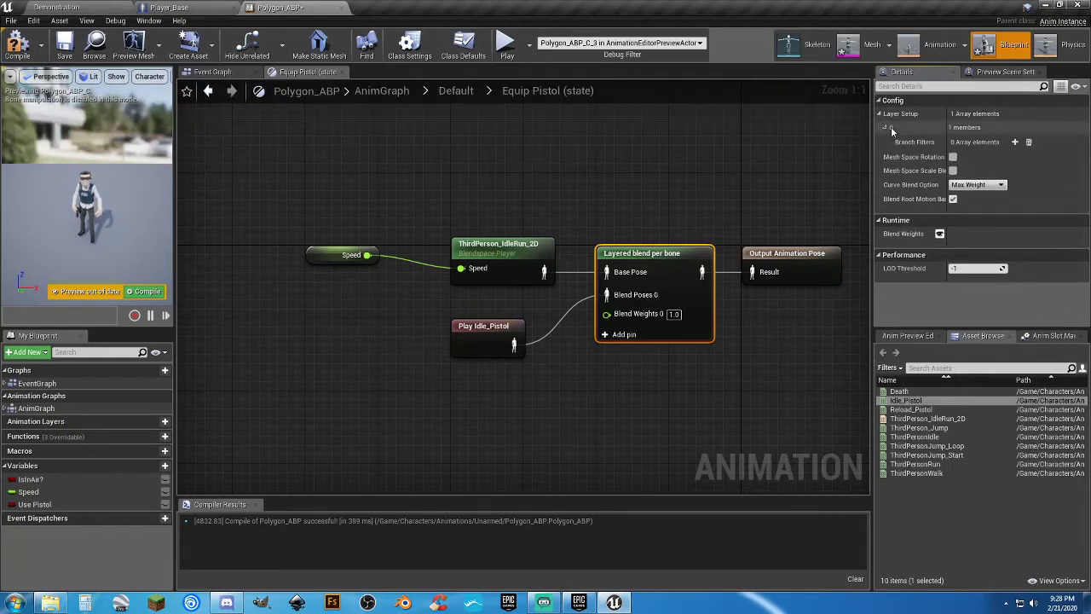
left_click(1014, 143)
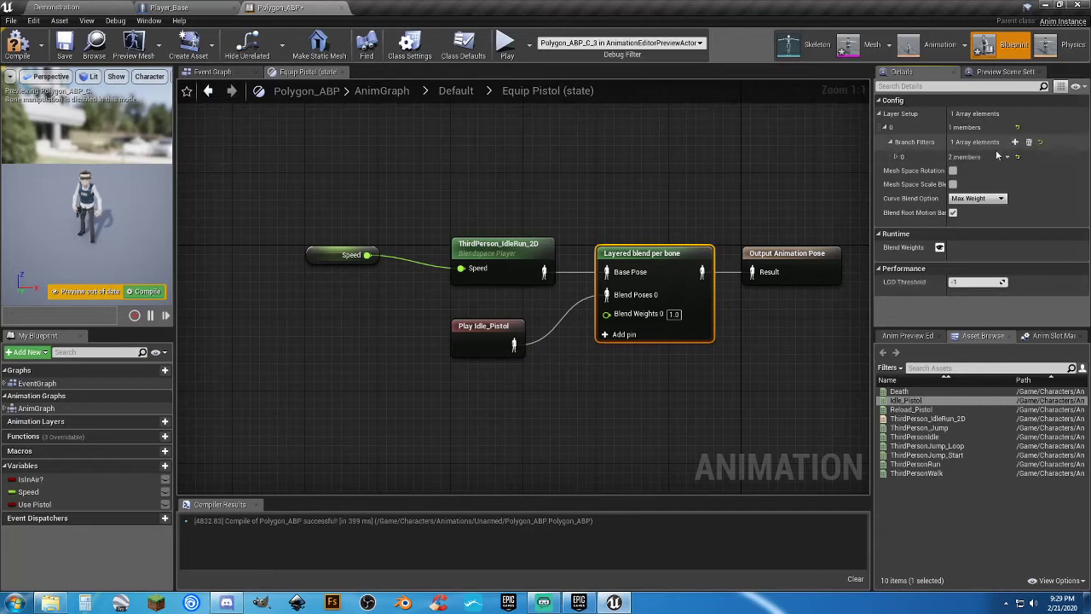
left_click(897, 158)
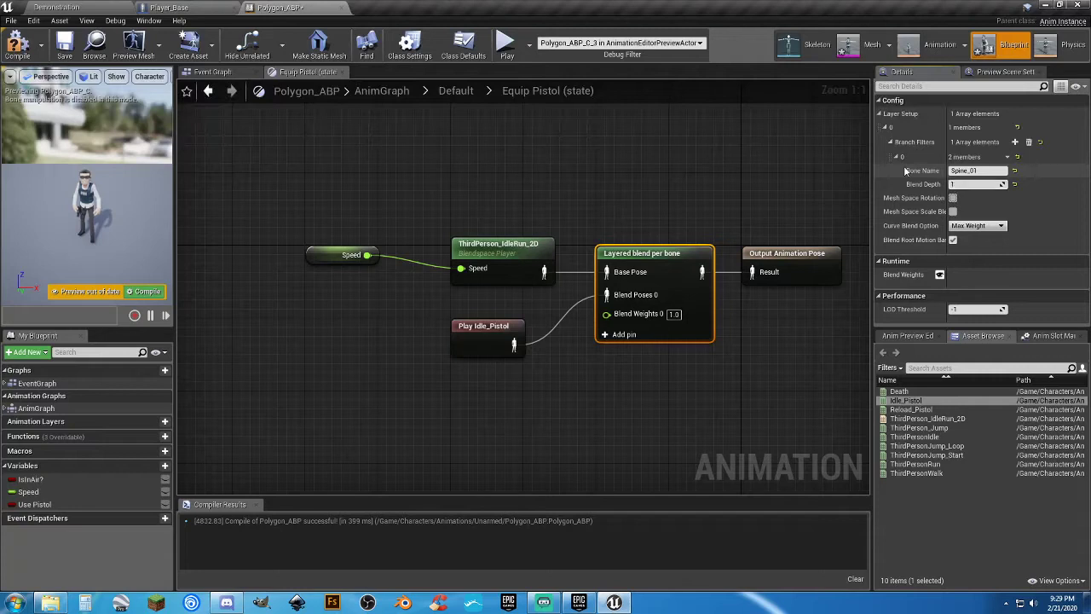
left_click(674, 214)
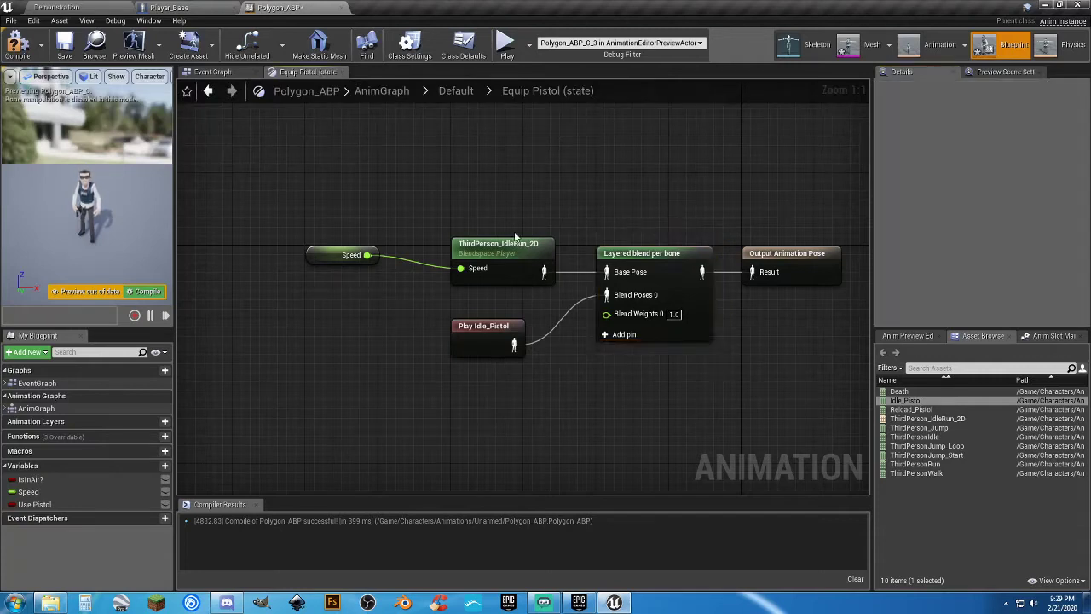
left_click(15, 45)
left_click(64, 43)
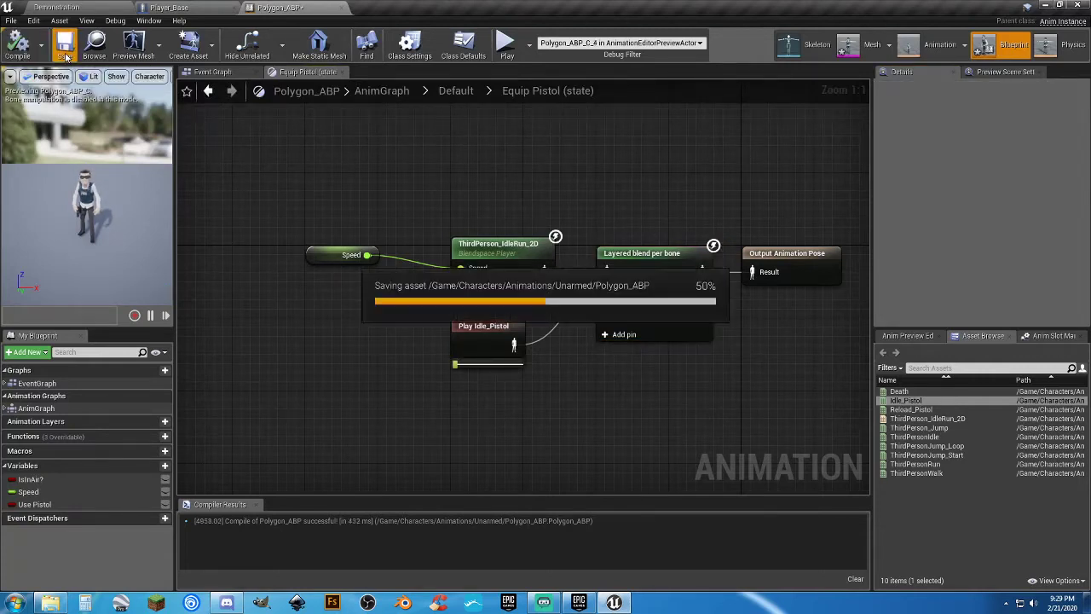
Review the layered blend's nodes, then return to the Default state machine.
left_click(673, 254)
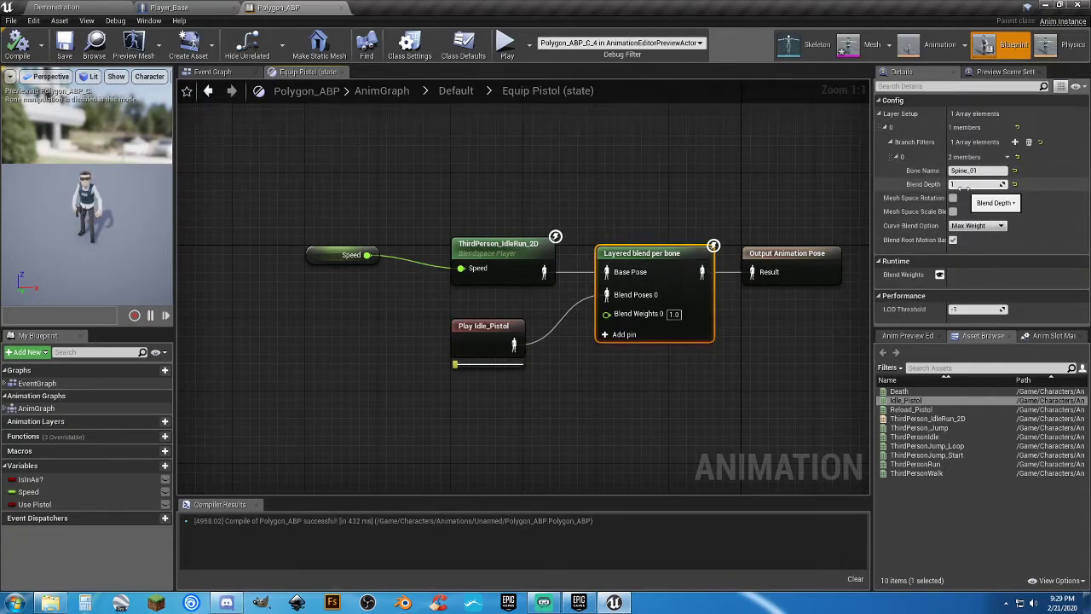
left_click(595, 381)
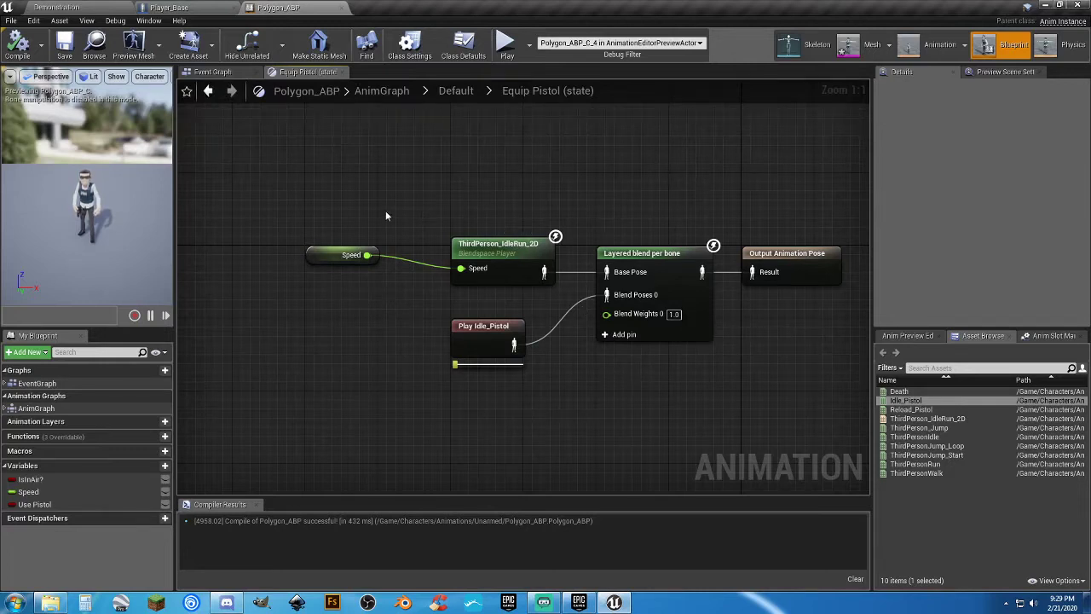
left_click_drag(288, 194, 580, 290)
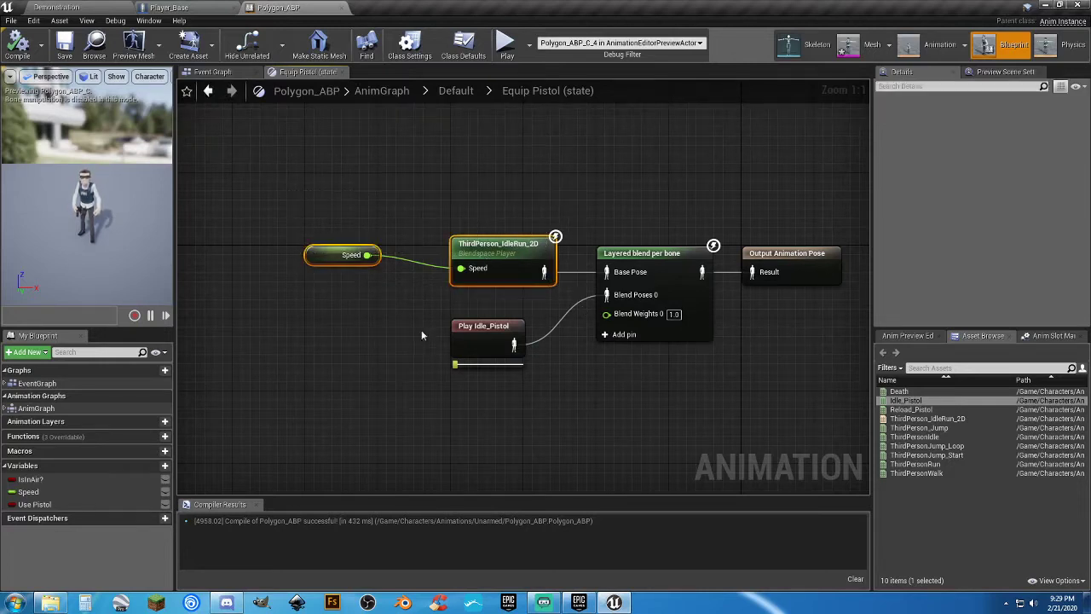
left_click_drag(397, 312, 497, 380)
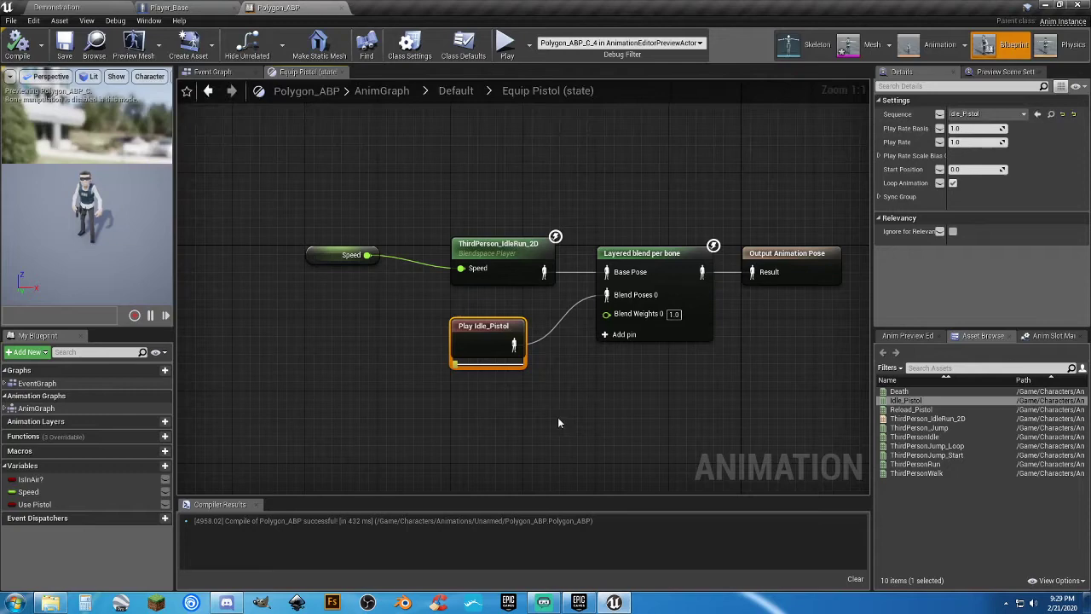
left_click(557, 417)
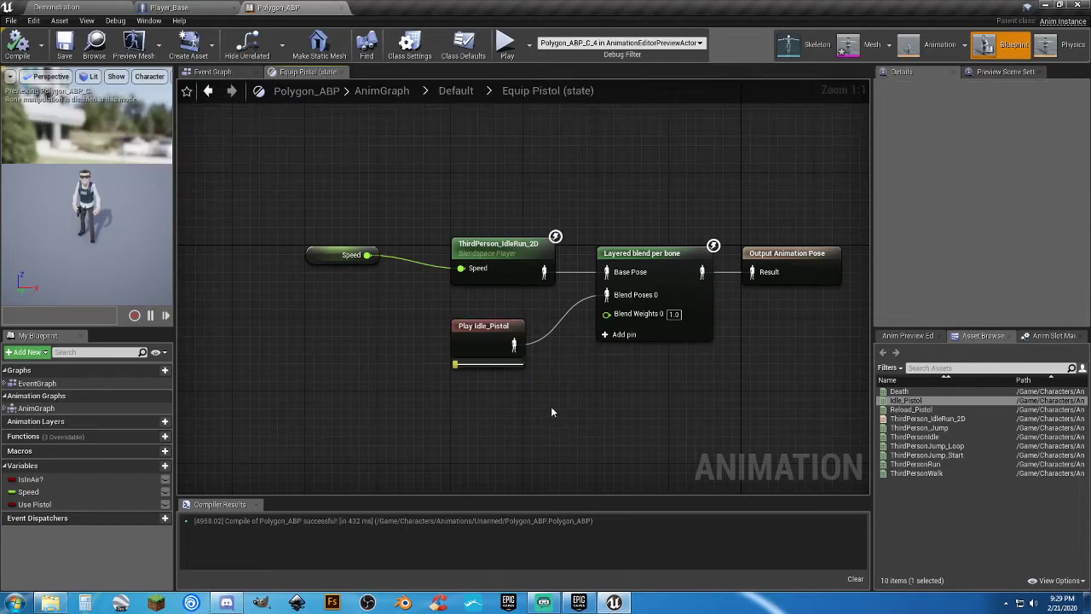
left_click(467, 98)
mouse_move(422, 359)
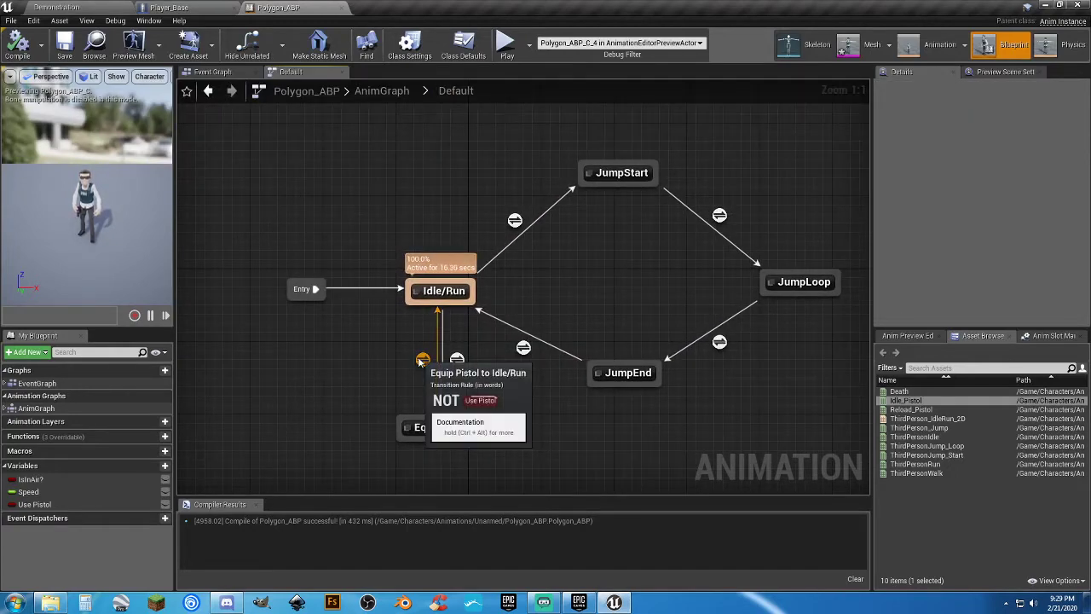
Play-test the Demonstration level and run the character around with WASD.
left_click(84, 9)
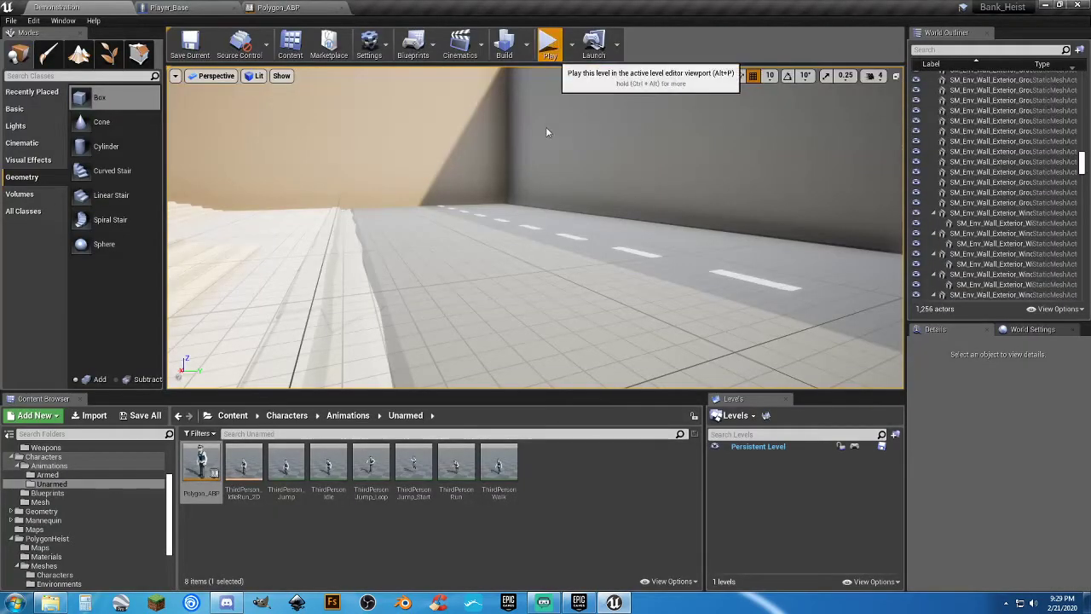
left_click(550, 44)
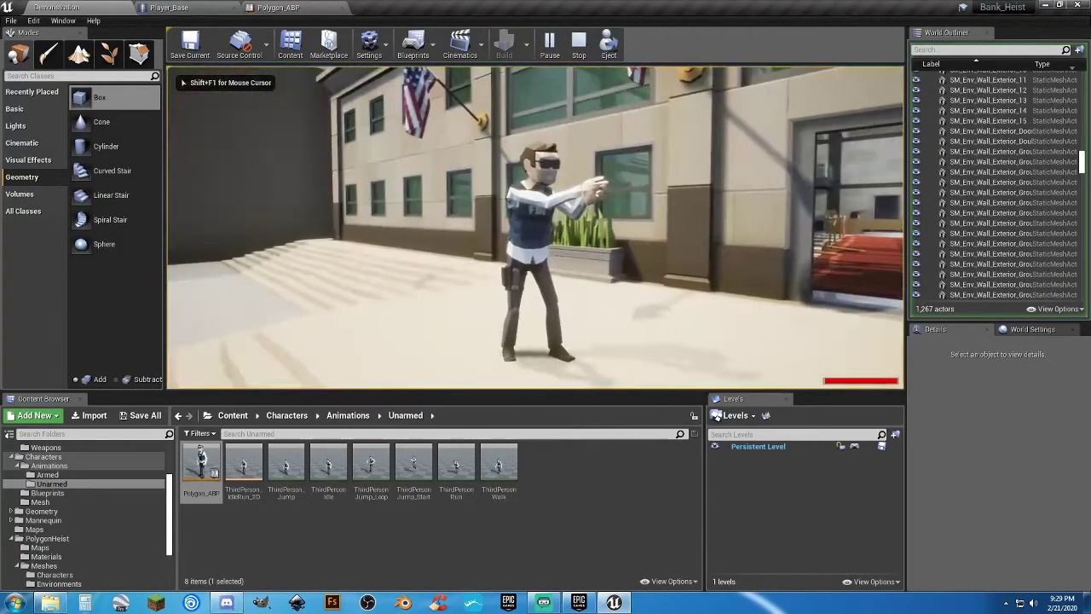
key("d")
key("w")
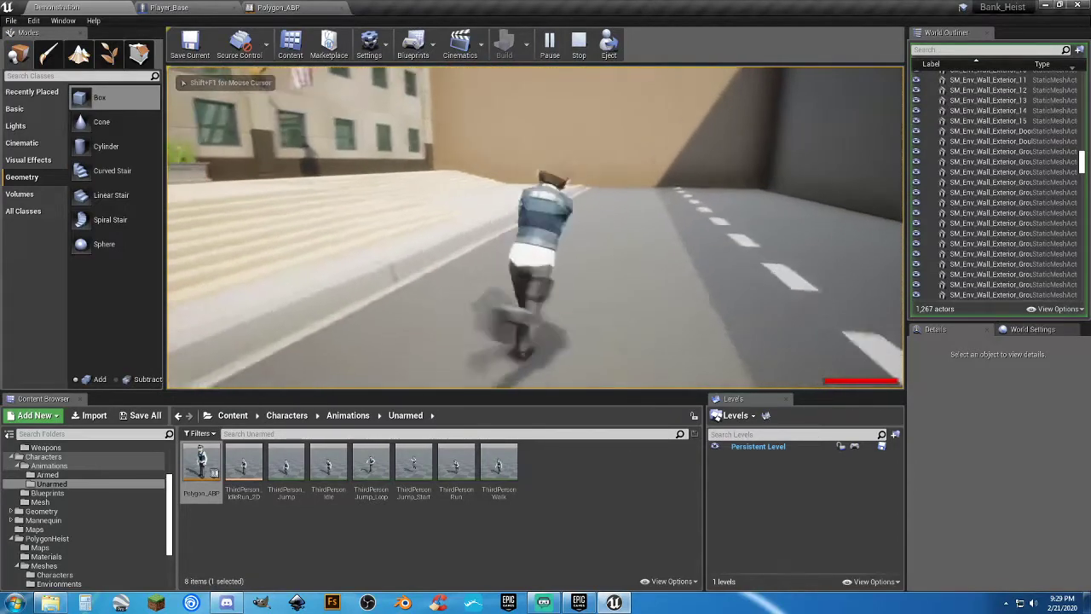
key("a")
key("d")
key("w")
key("a")
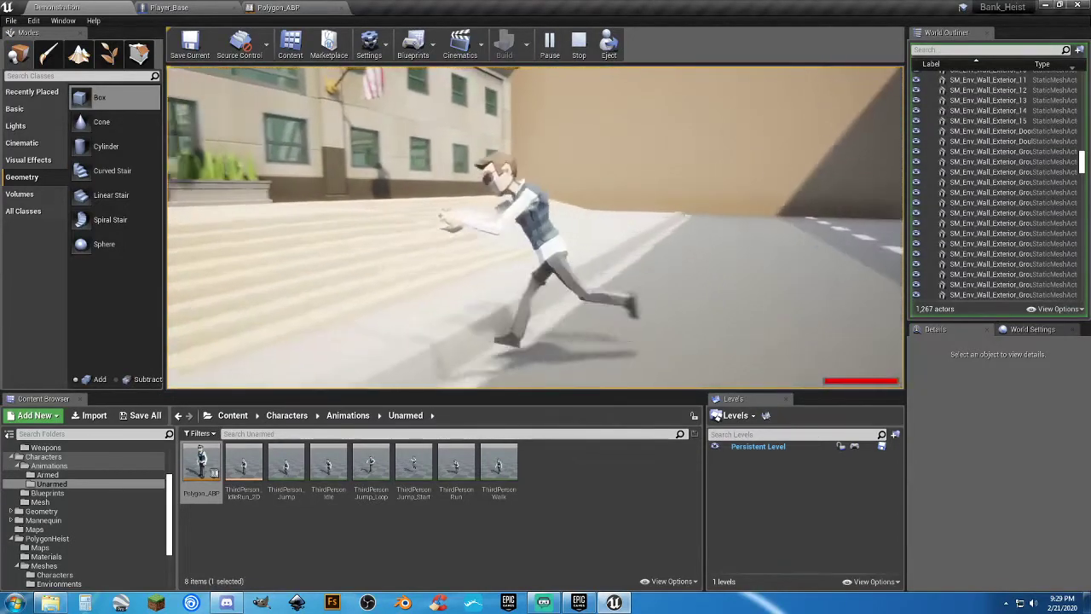
key("s")
key("d")
key("s")
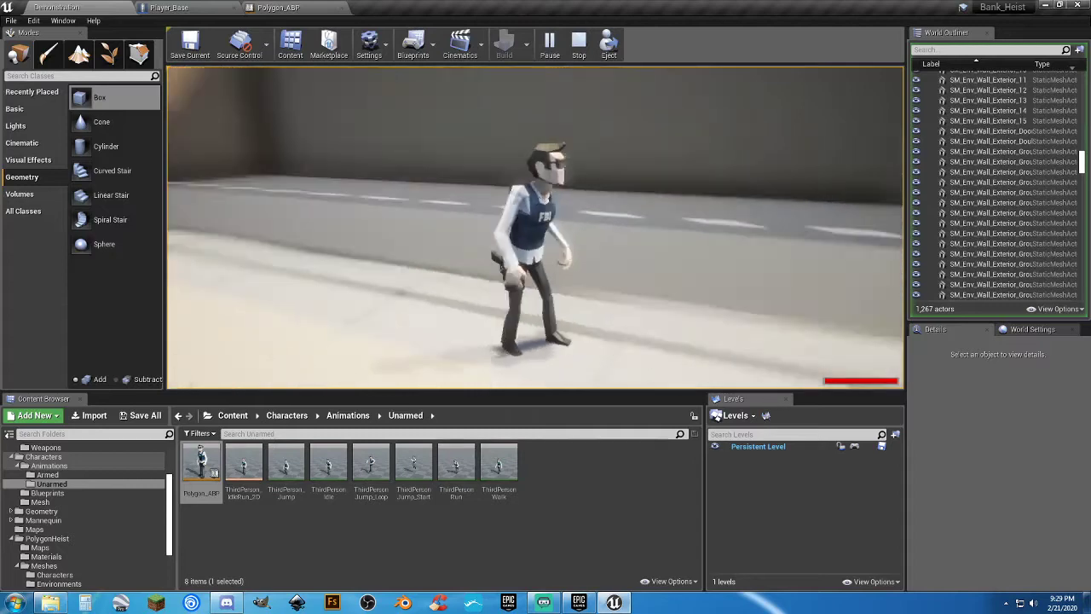
key("w")
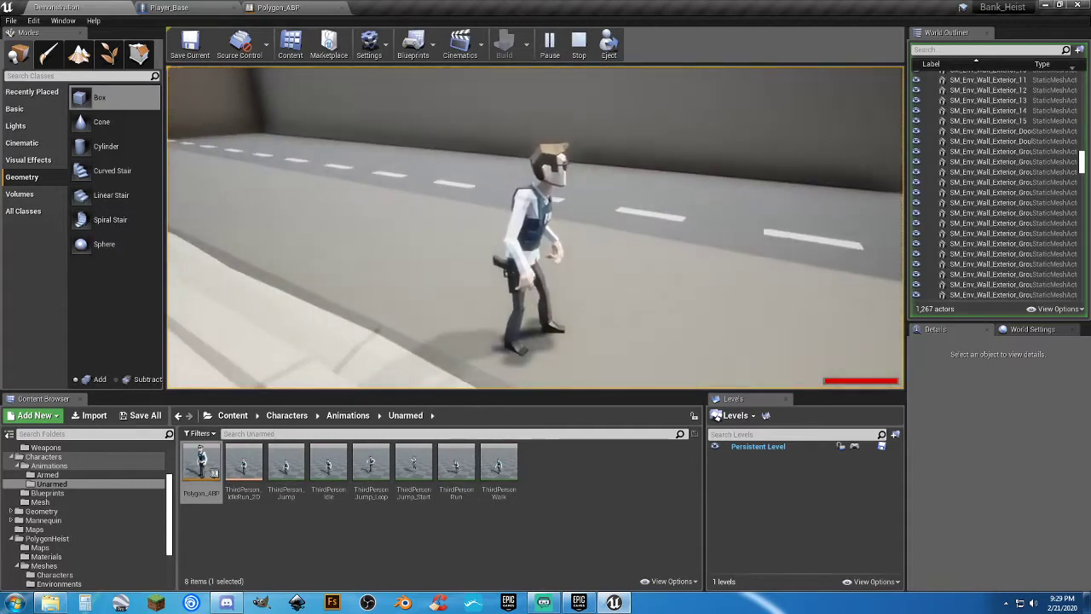
Raise the arms to aim with 1, throw a punch with F, then stop playing.
key("1")
key("1")
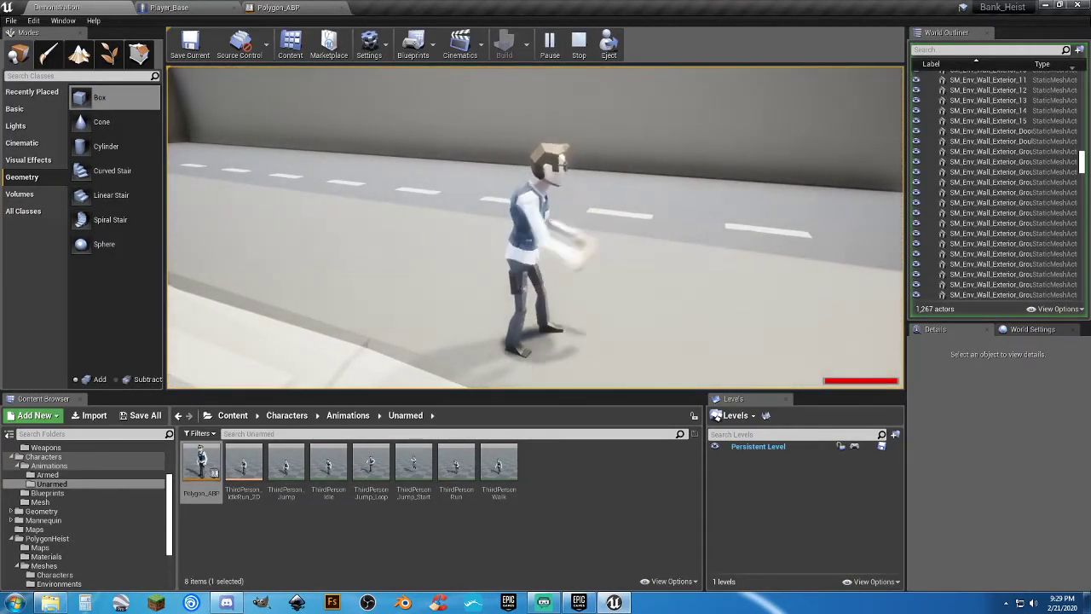
key("f")
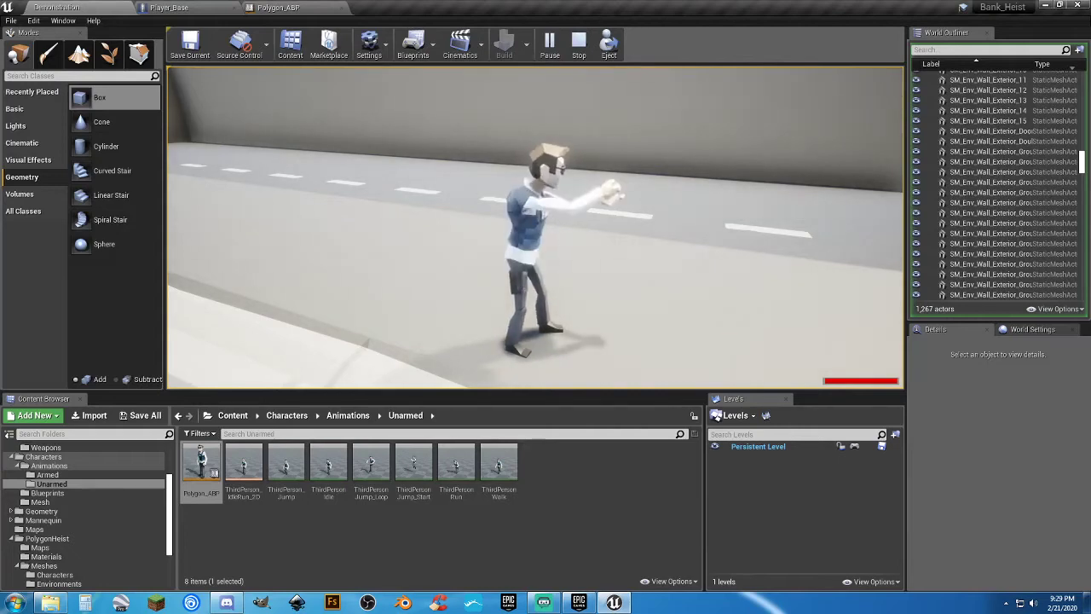
key("Escape")
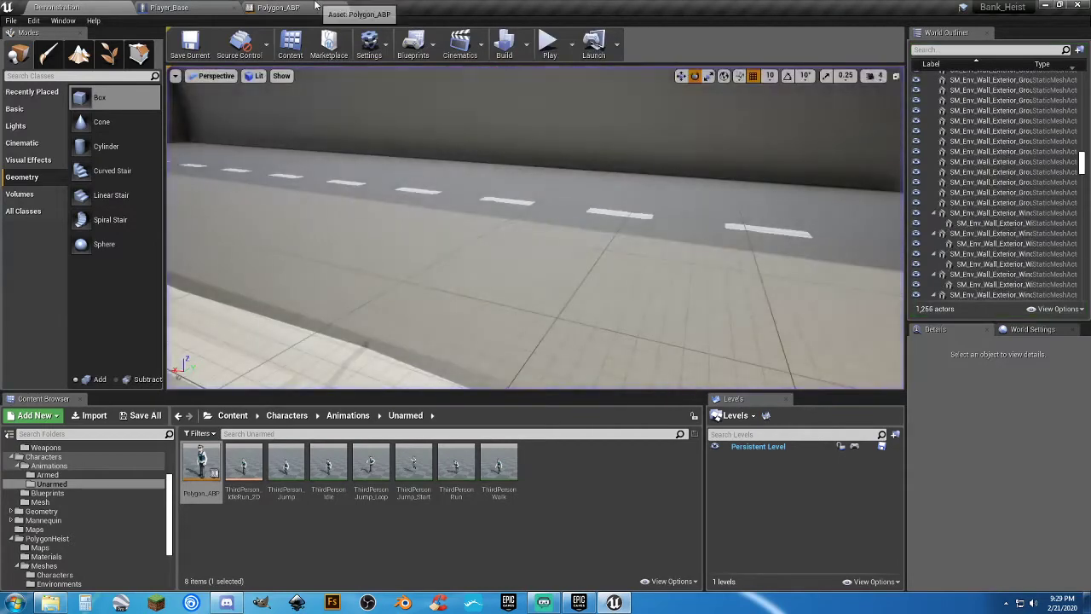
Close Polygon_ABP and bring Player_Base's draw pistol chain into view.
left_click(341, 8)
left_click(168, 8)
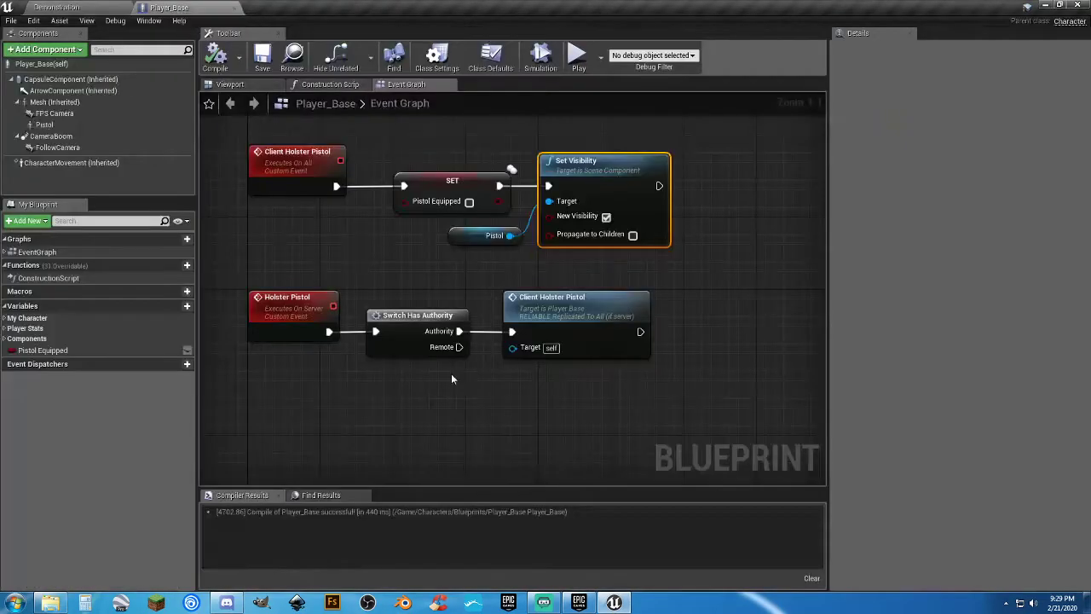
right_click_drag(729, 199, 739, 543)
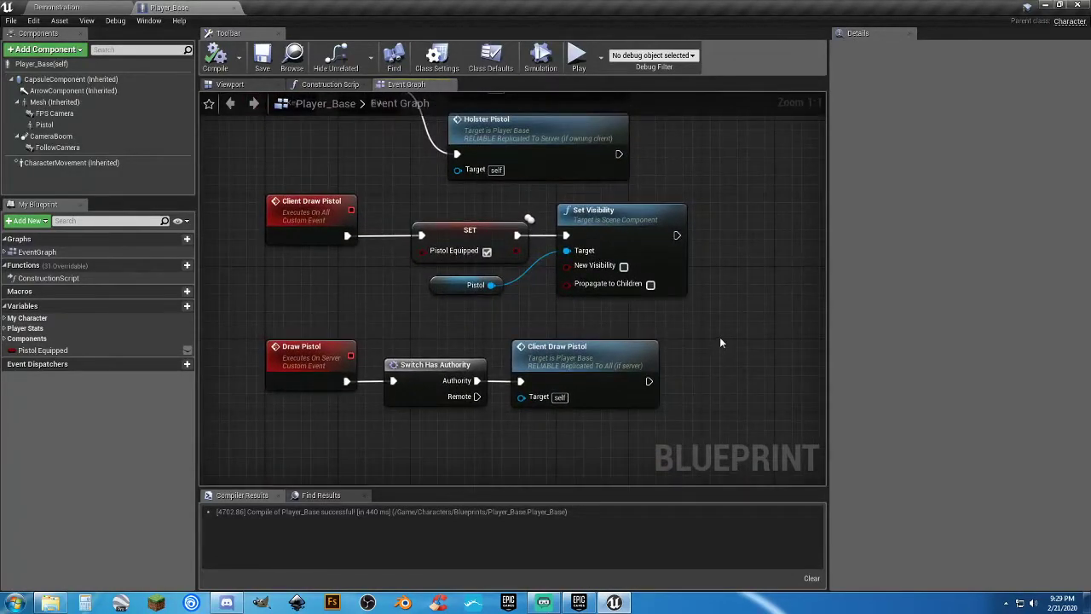
right_click_drag(720, 342, 579, 265)
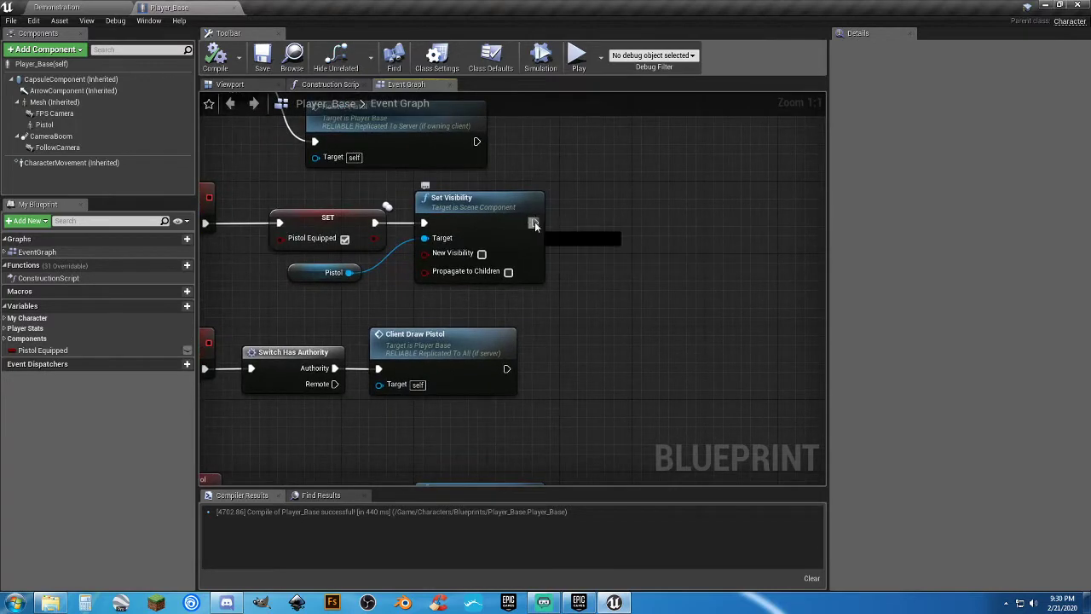
Add a Spawn Actor from Class node after the Set Visibility node.
left_click_drag(534, 223, 728, 228)
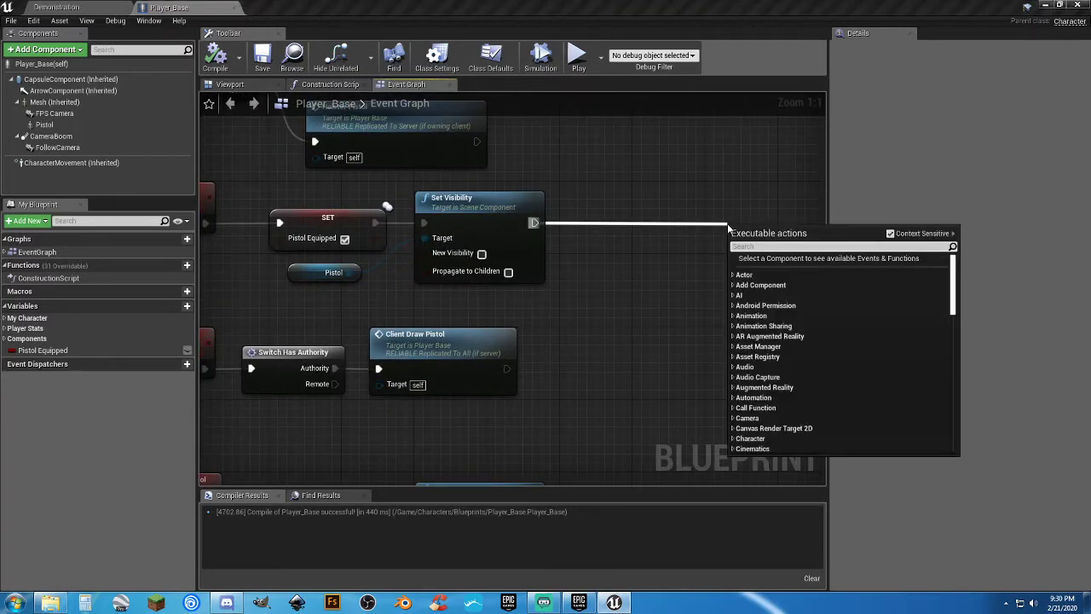
type("spawnactro")
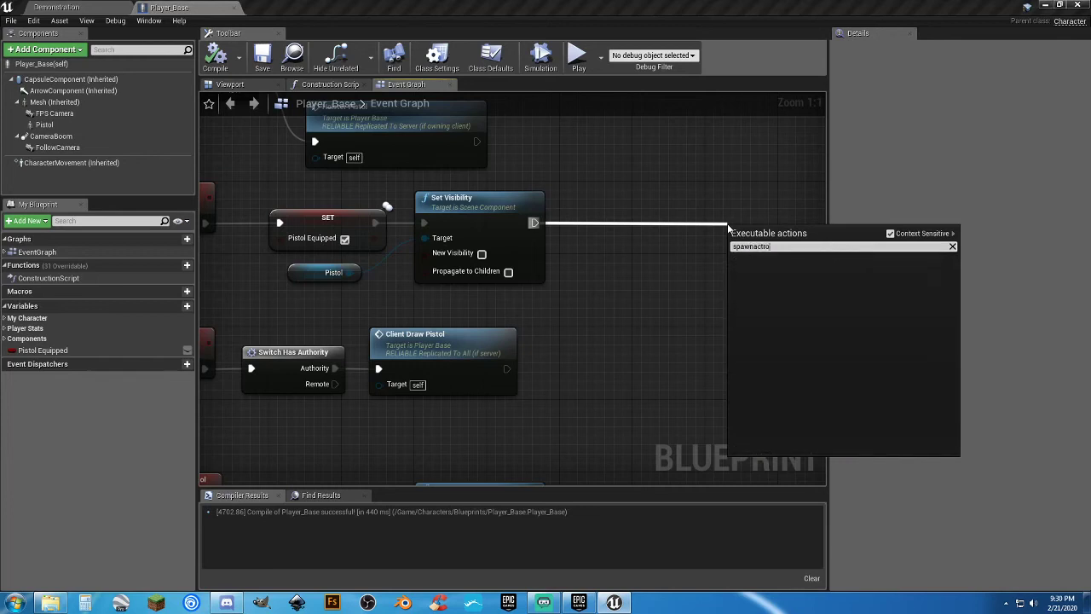
key("BackSpace")
key("Up")
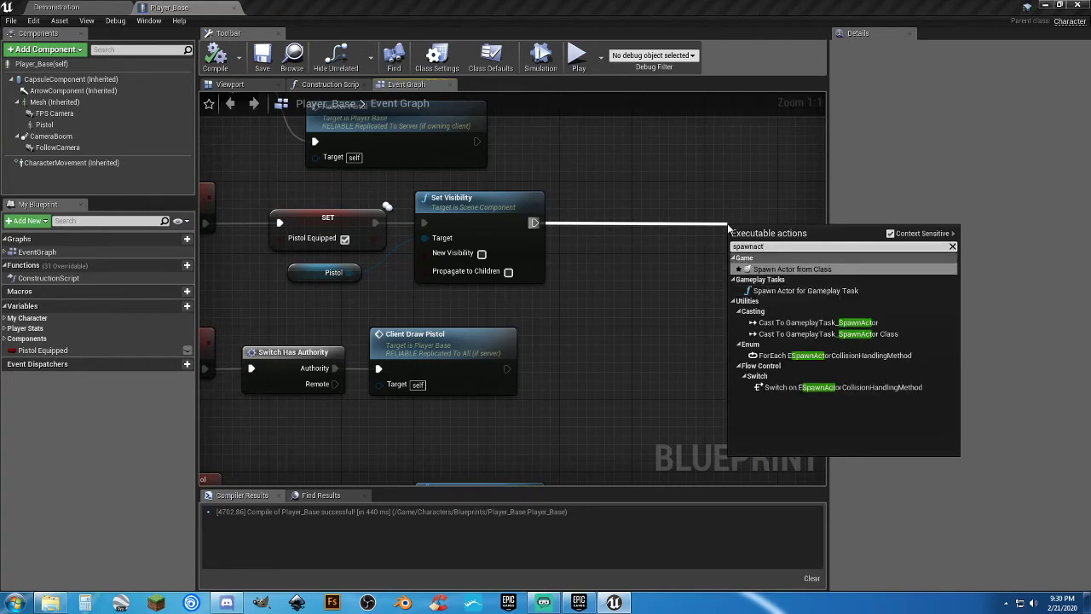
key("Return")
right_click_drag(713, 195, 528, 171)
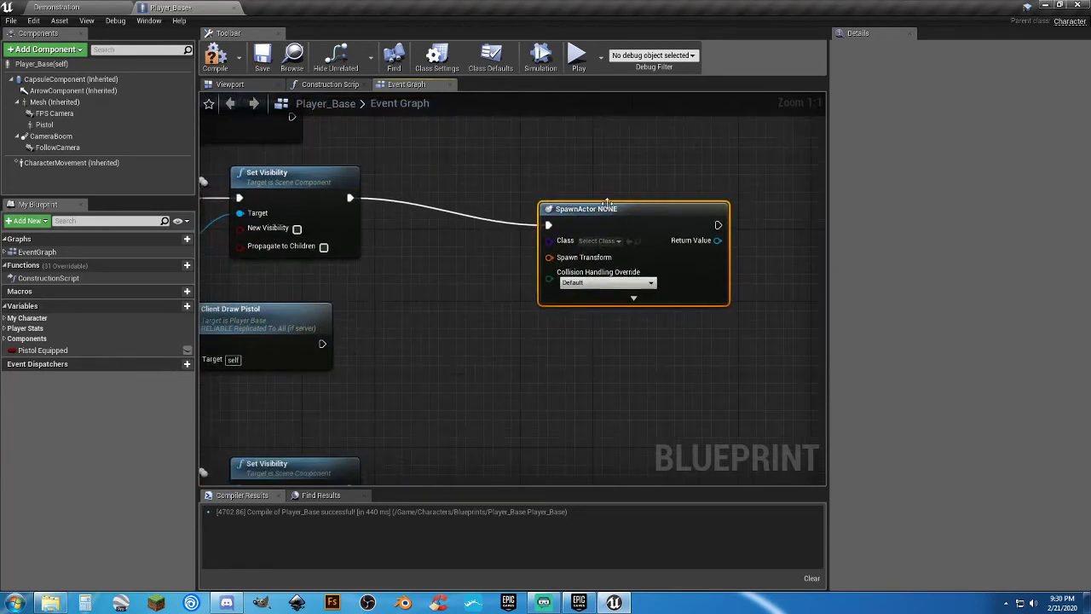
left_click_drag(603, 207, 657, 182)
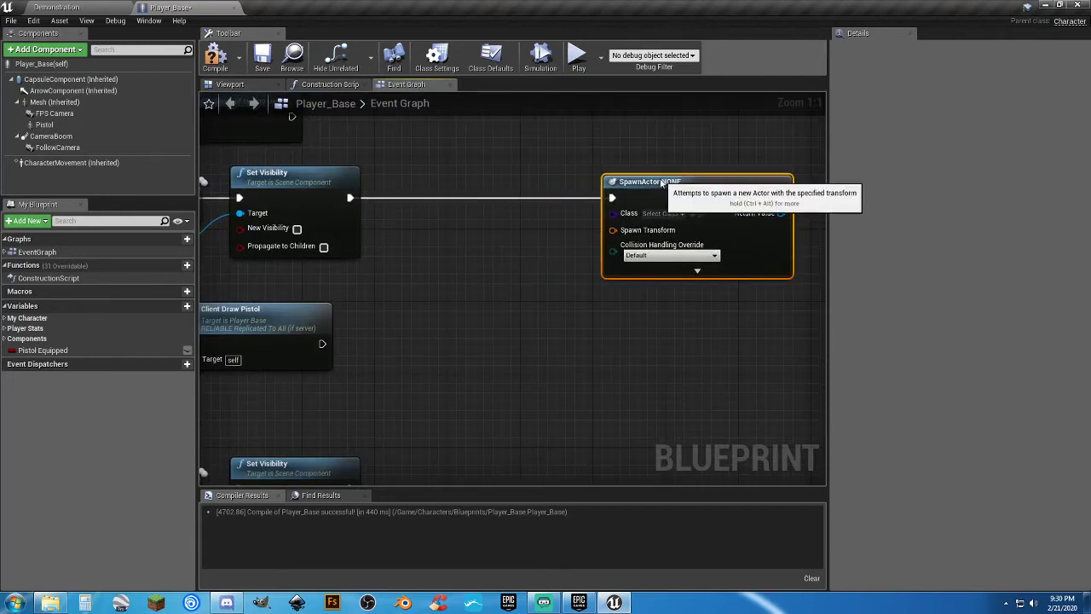
Set the spawn class to Grock_BP and drag a Mesh reference into the graph.
left_click(653, 214)
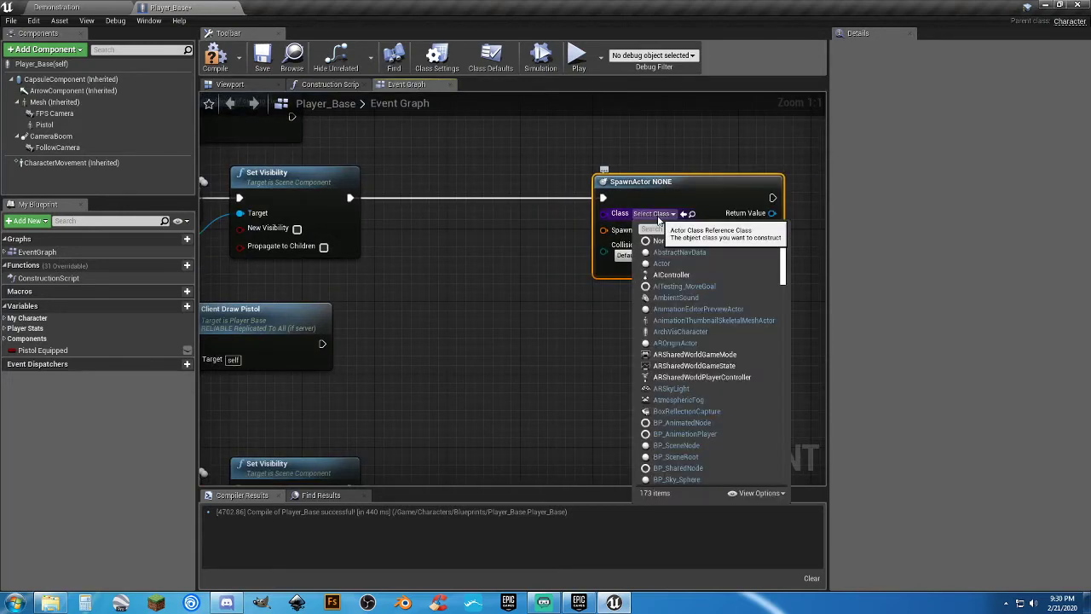
type("groc")
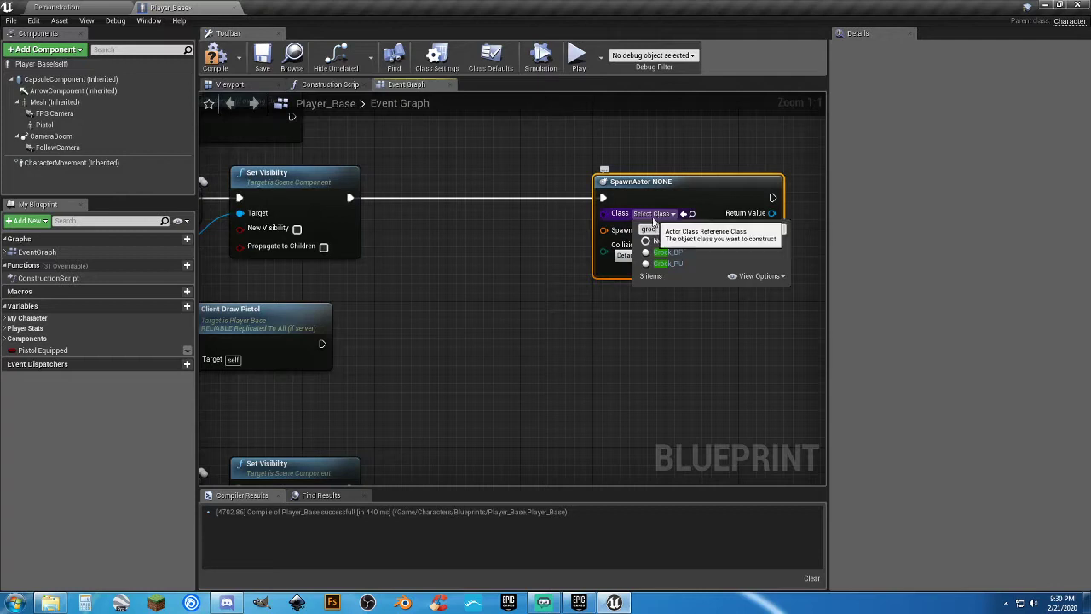
left_click(665, 252)
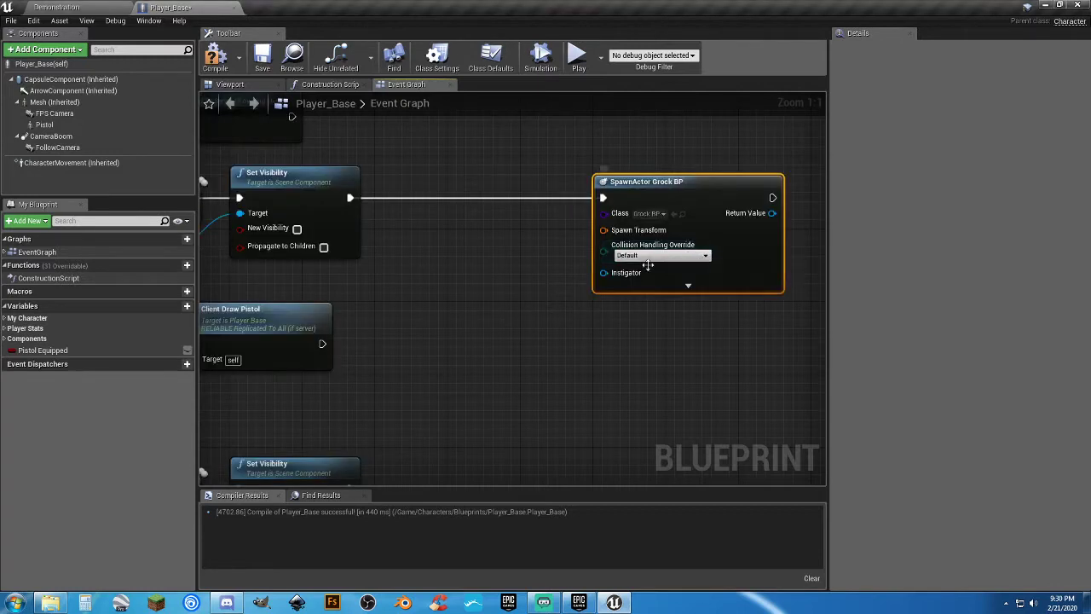
right_click_drag(541, 281, 579, 260)
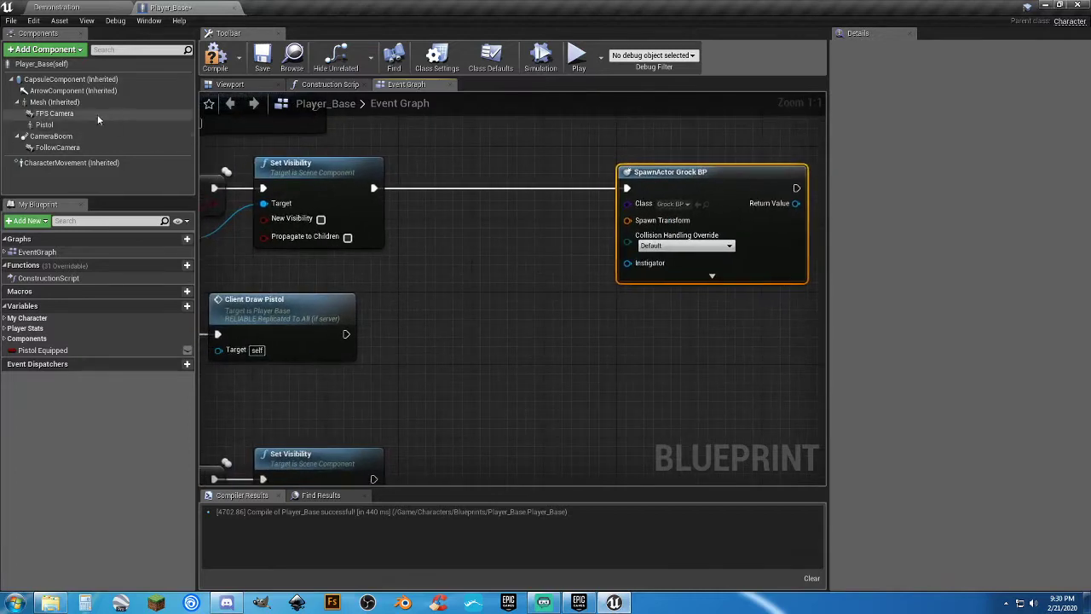
left_click_drag(45, 105, 219, 240)
Wire Mesh's Get Socket Transform with socket MainHand into the spawn node's Spawn Transform.
left_click_drag(305, 266, 308, 264)
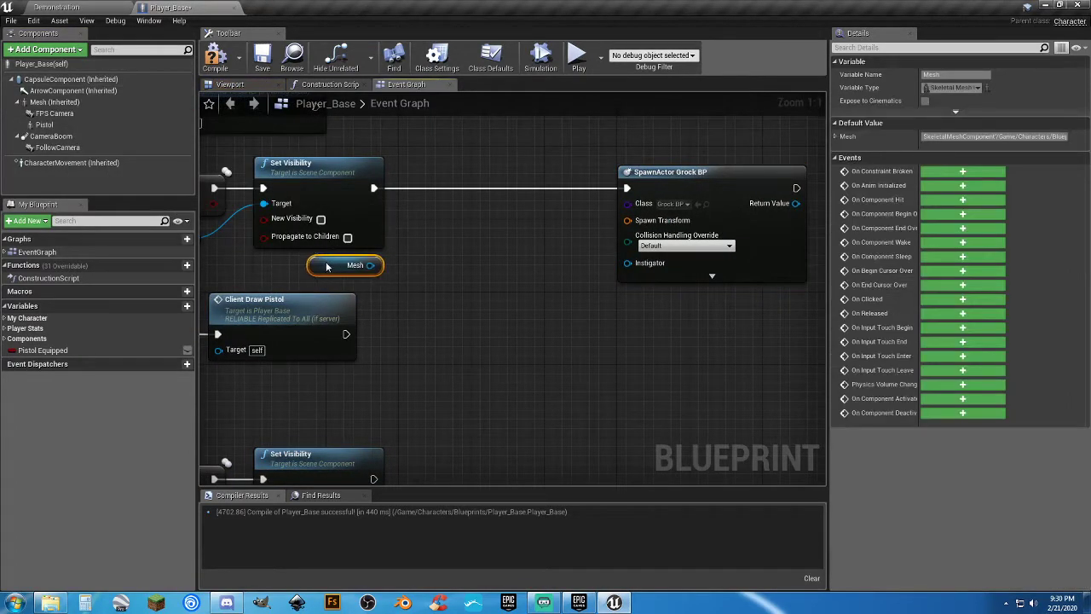
left_click_drag(370, 265, 423, 258)
type("getsoc")
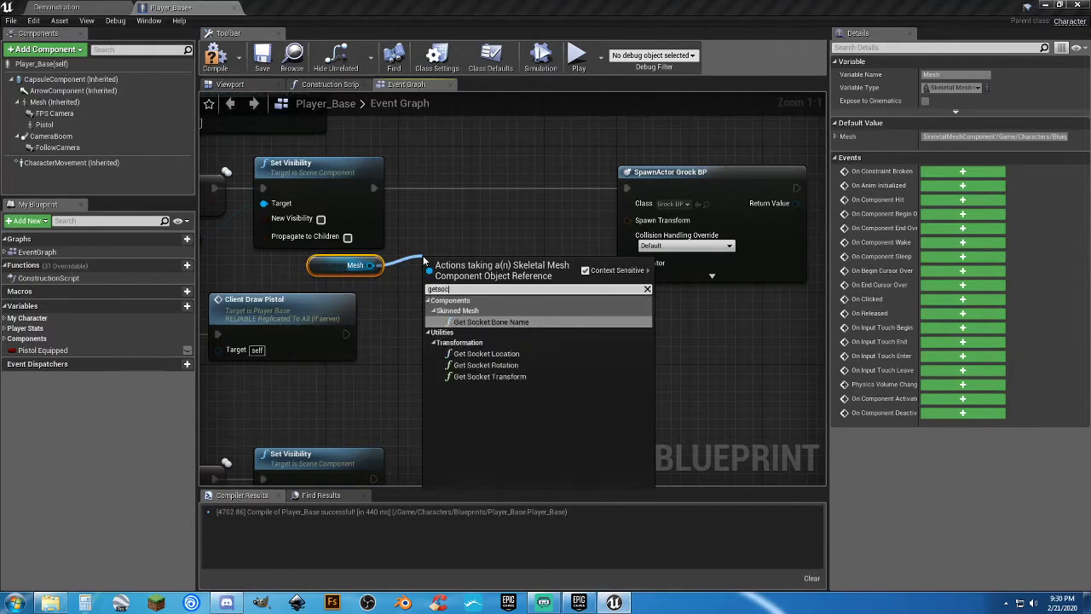
type("ketr")
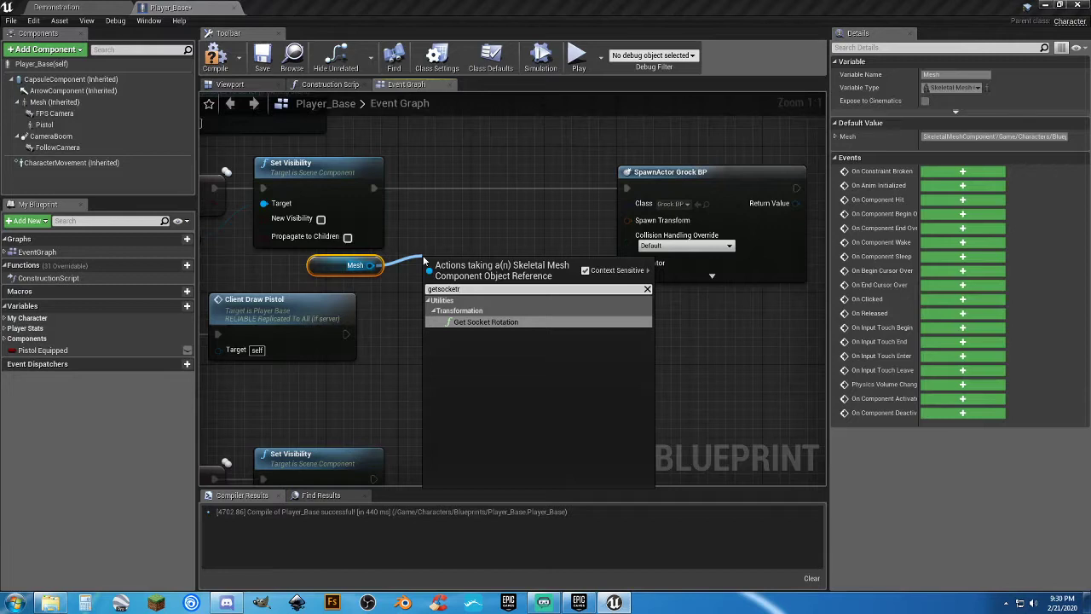
key("BackSpace")
key("BackSpace")
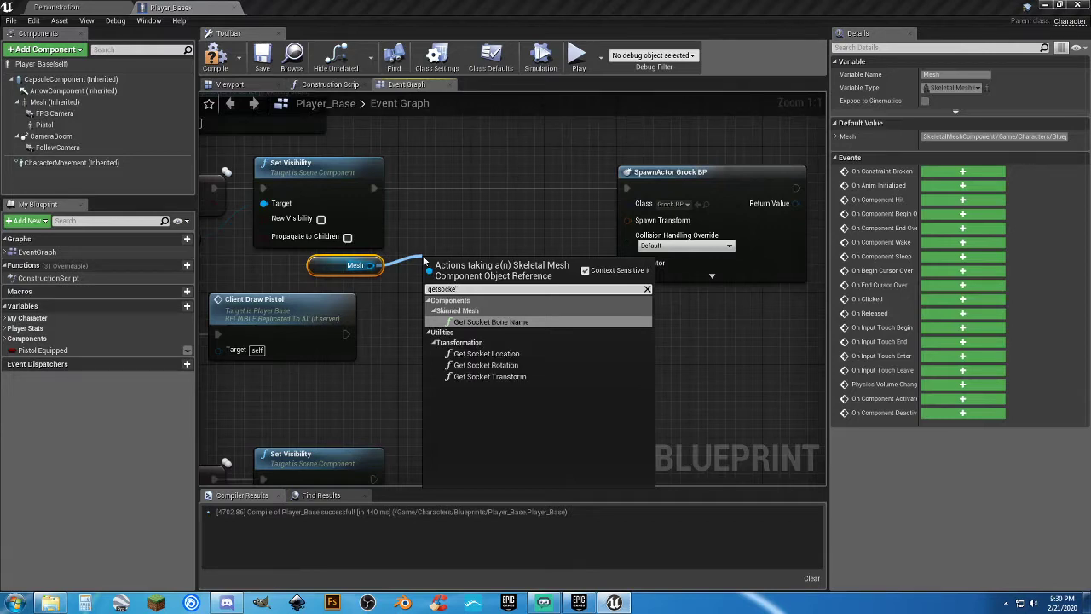
left_click(511, 376)
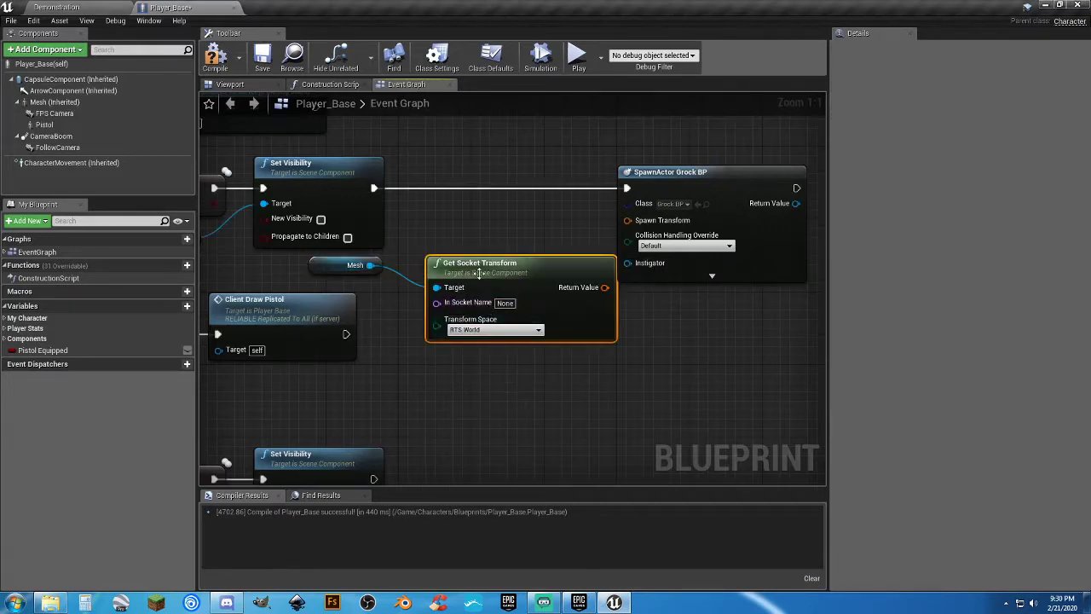
left_click_drag(473, 258, 447, 230)
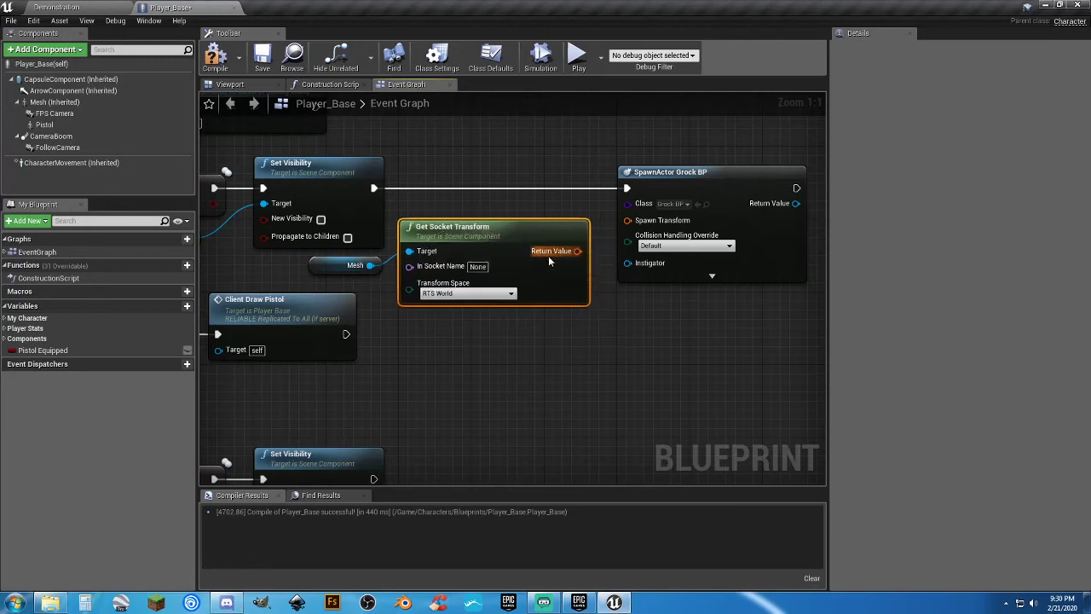
left_click_drag(579, 251, 628, 220)
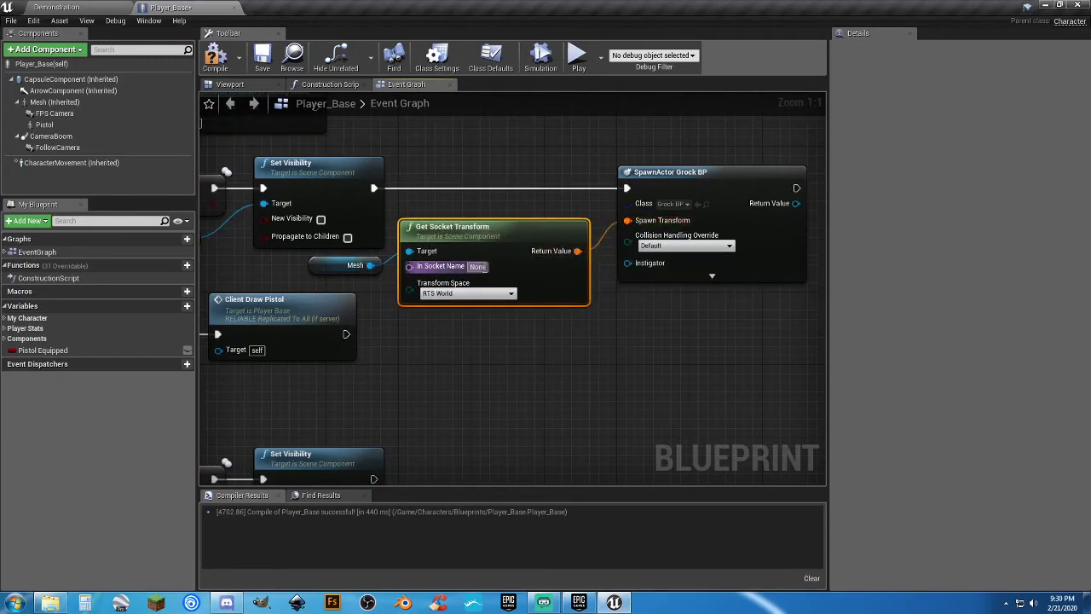
left_click(477, 266)
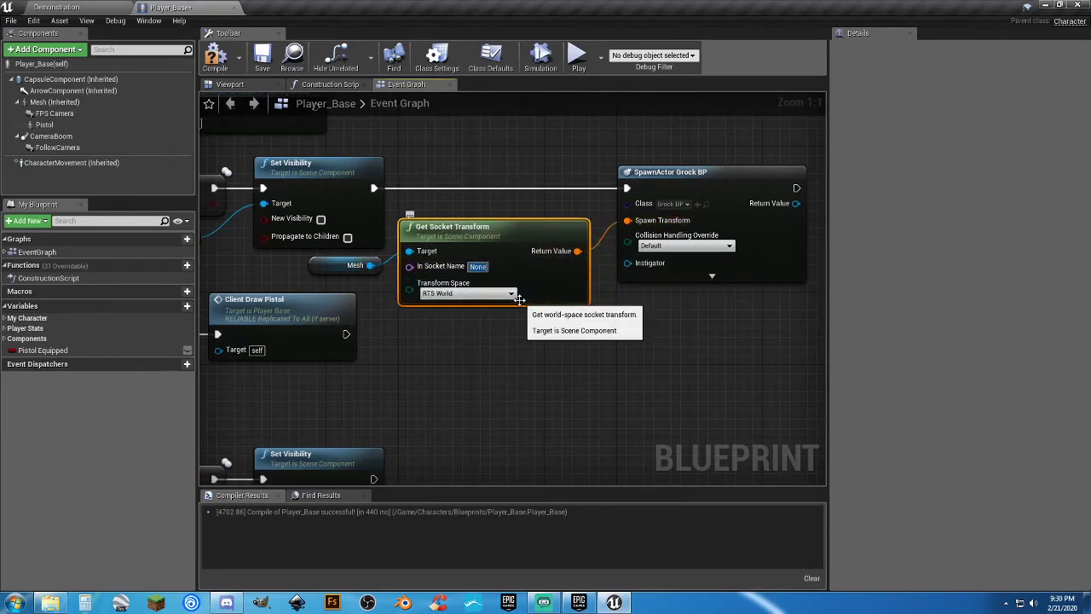
type("MainHand")
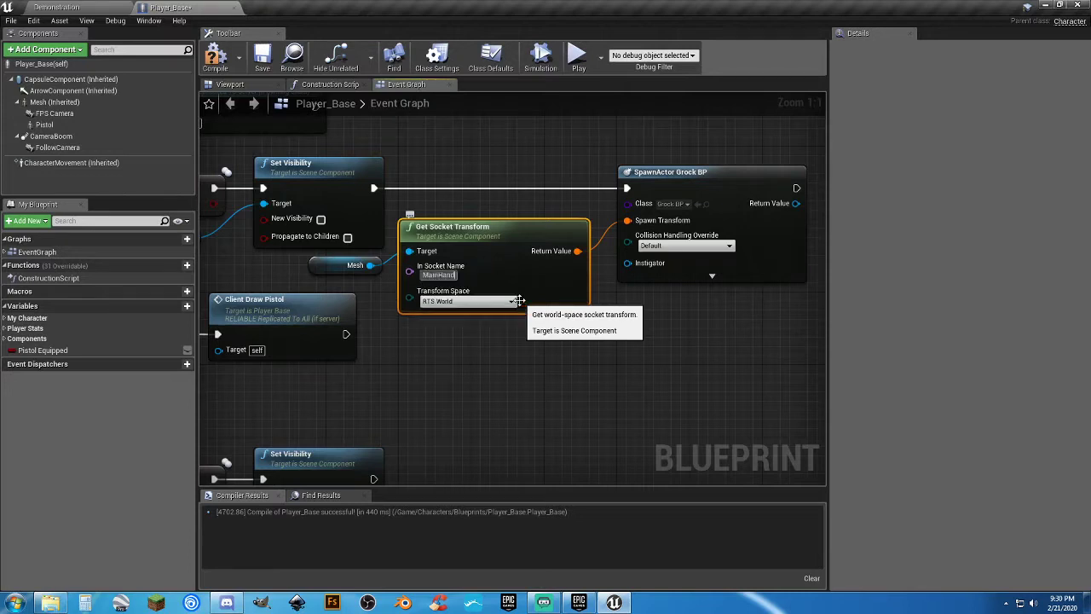
left_click(612, 326)
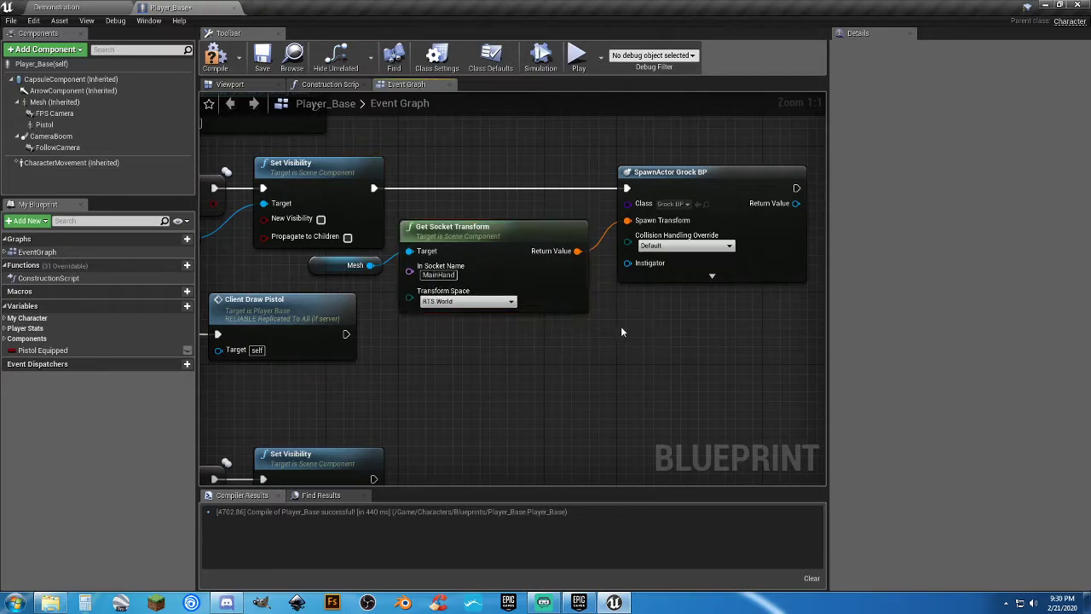
right_click_drag(620, 326, 446, 334)
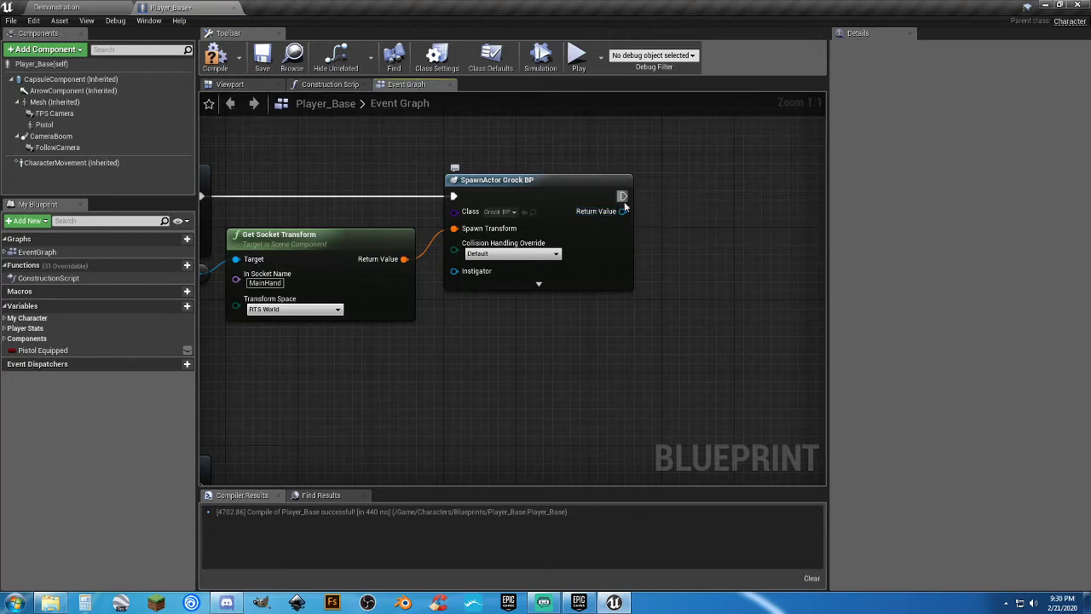
Add AttachToComponent for the spawned actor with socket MainHand and location, rotation, scale Snap to Target.
left_click_drag(631, 217, 691, 212)
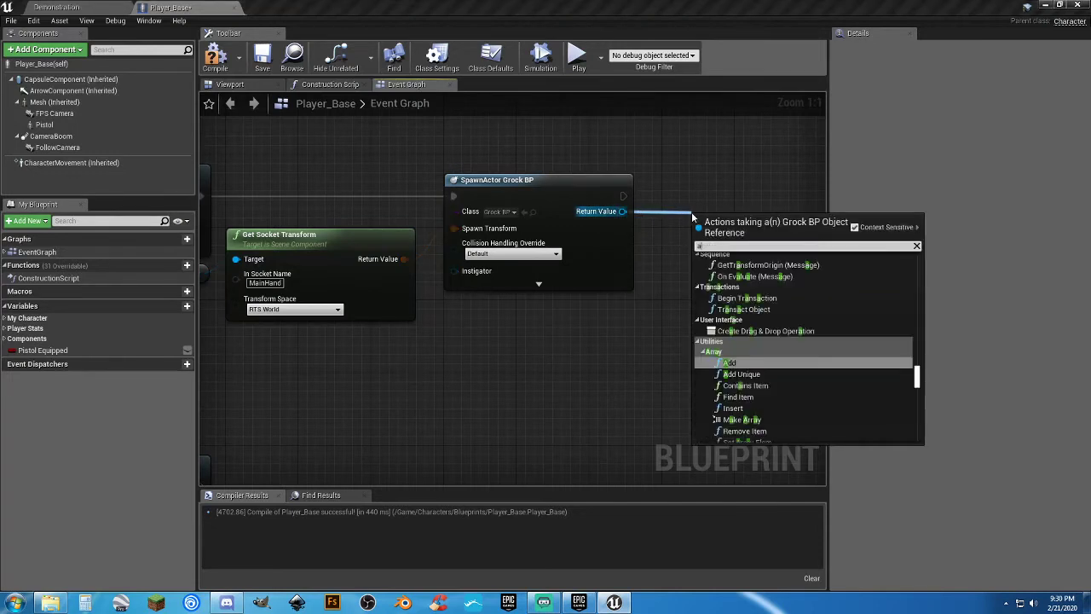
type("atta")
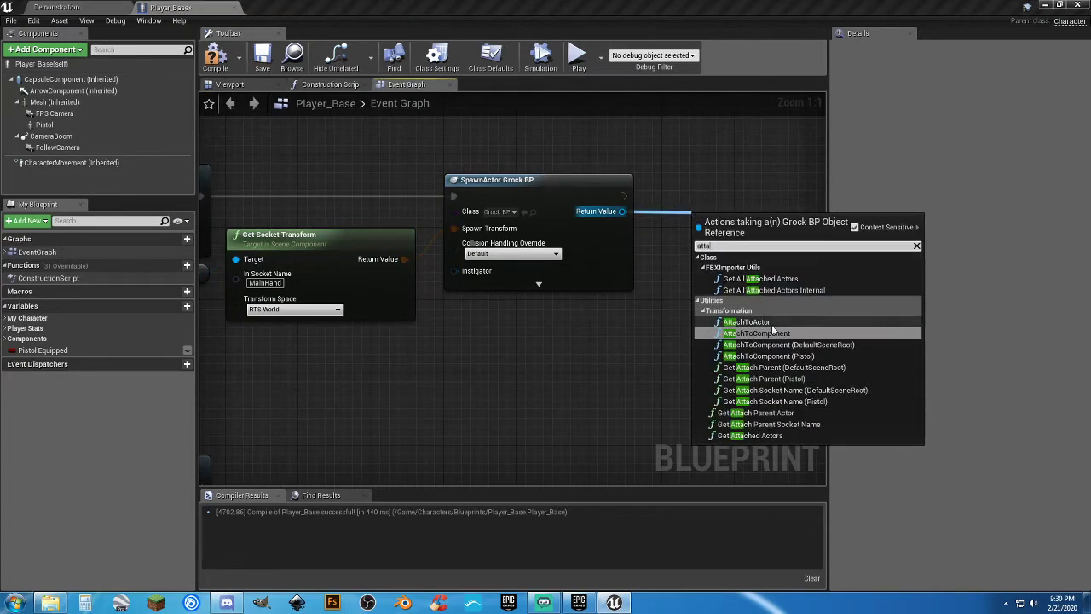
left_click(774, 333)
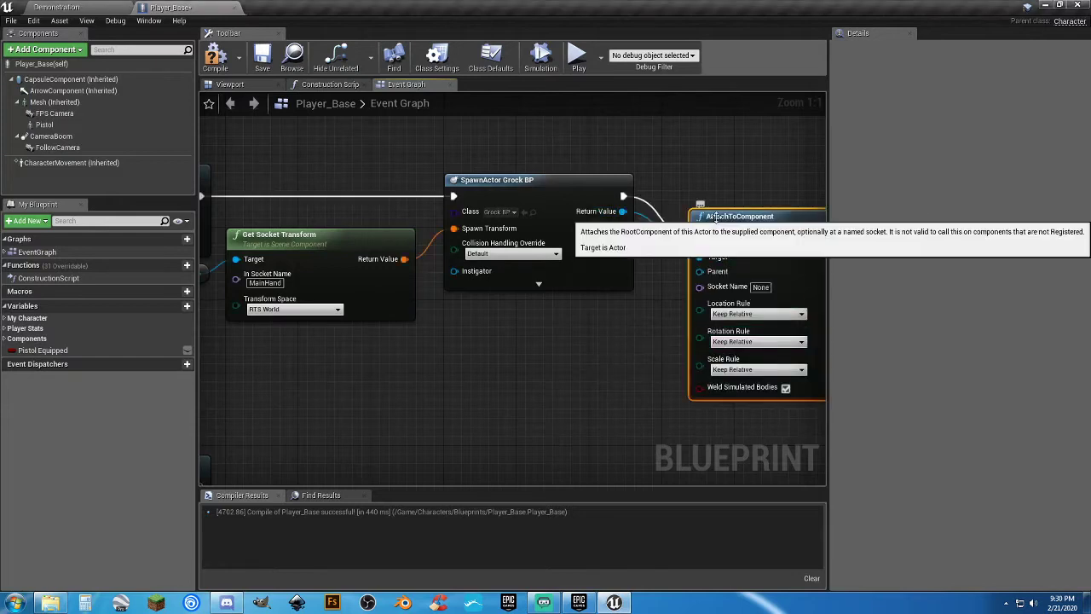
left_click_drag(731, 213, 691, 174)
right_click_drag(610, 359, 586, 349)
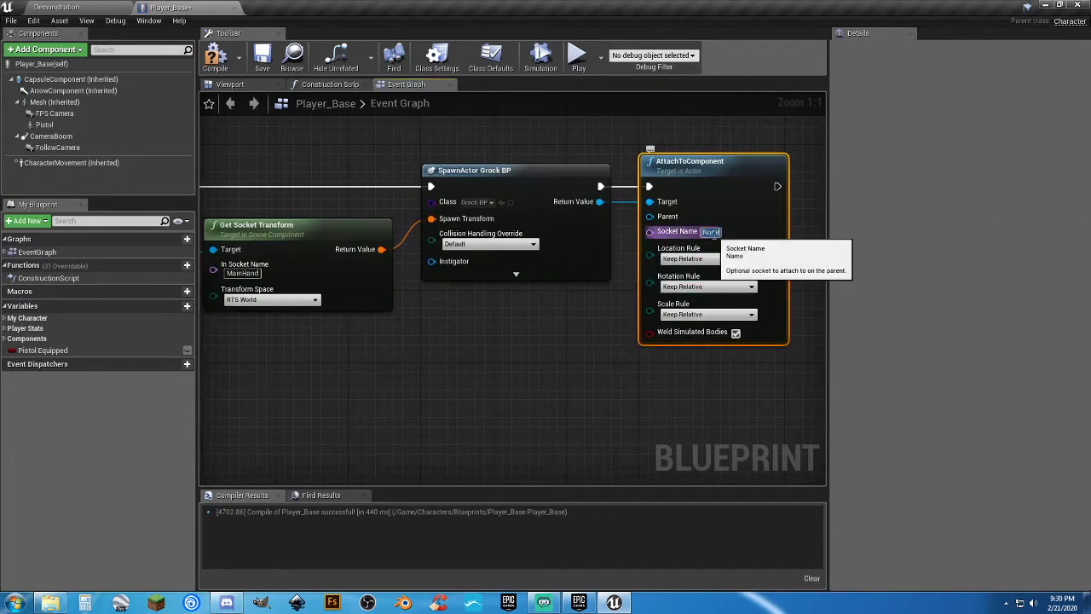
type("MainHand")
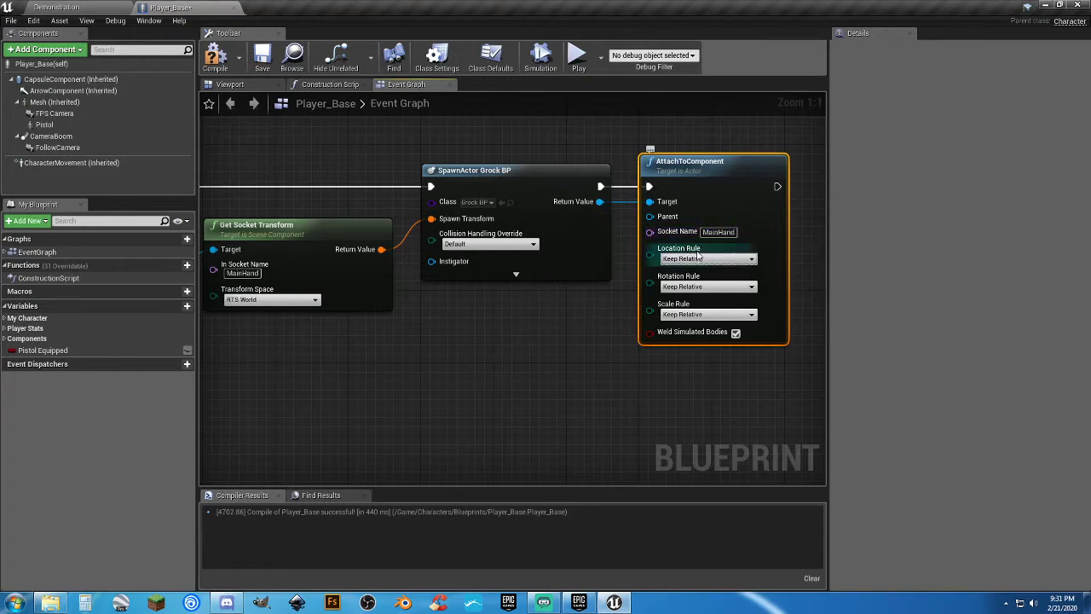
left_click(707, 258)
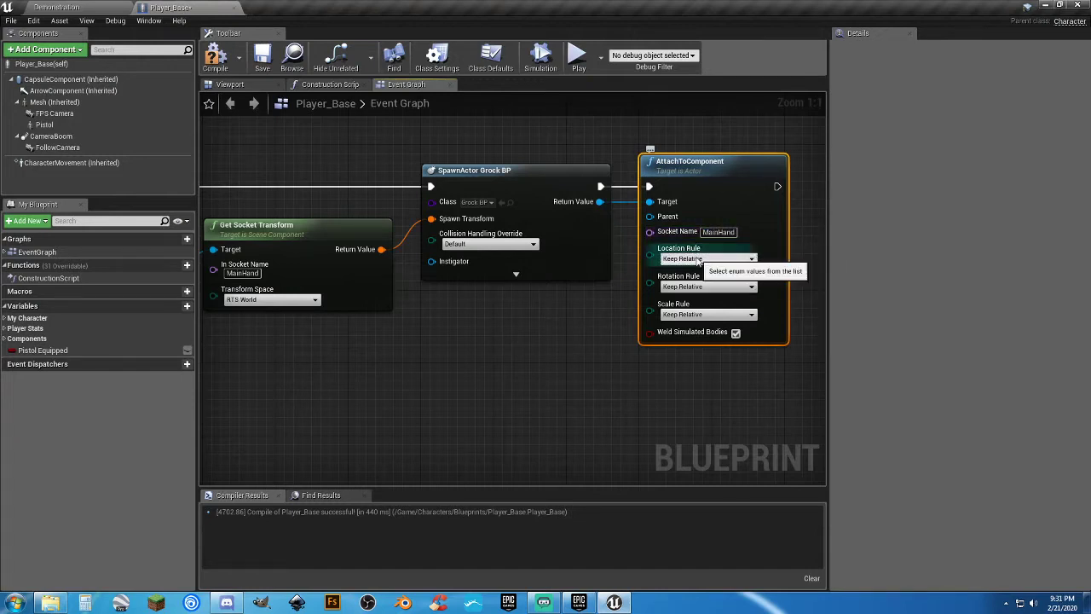
left_click(700, 284)
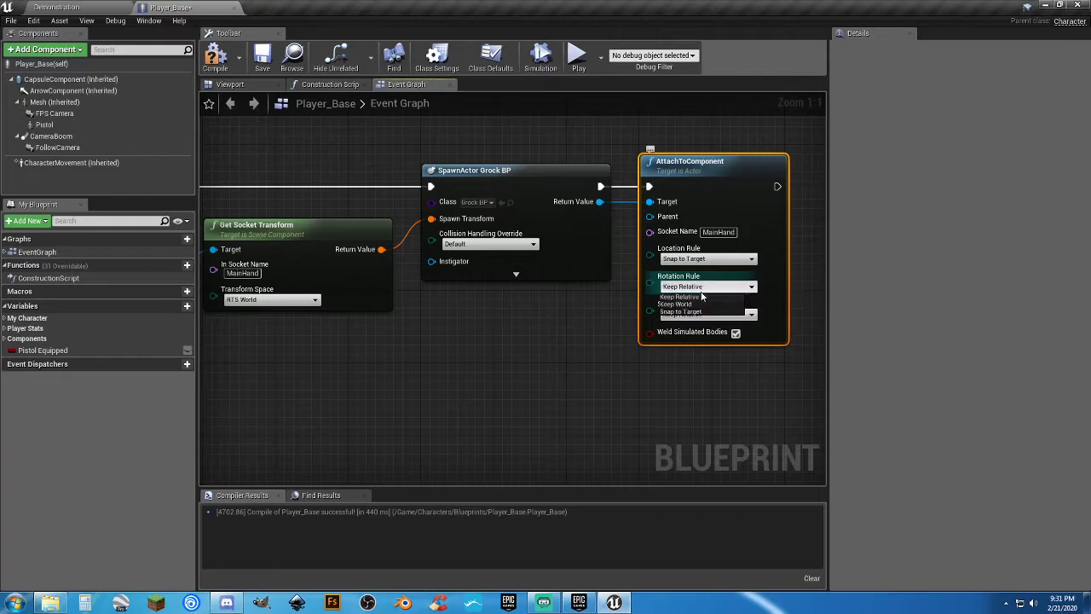
left_click(700, 314)
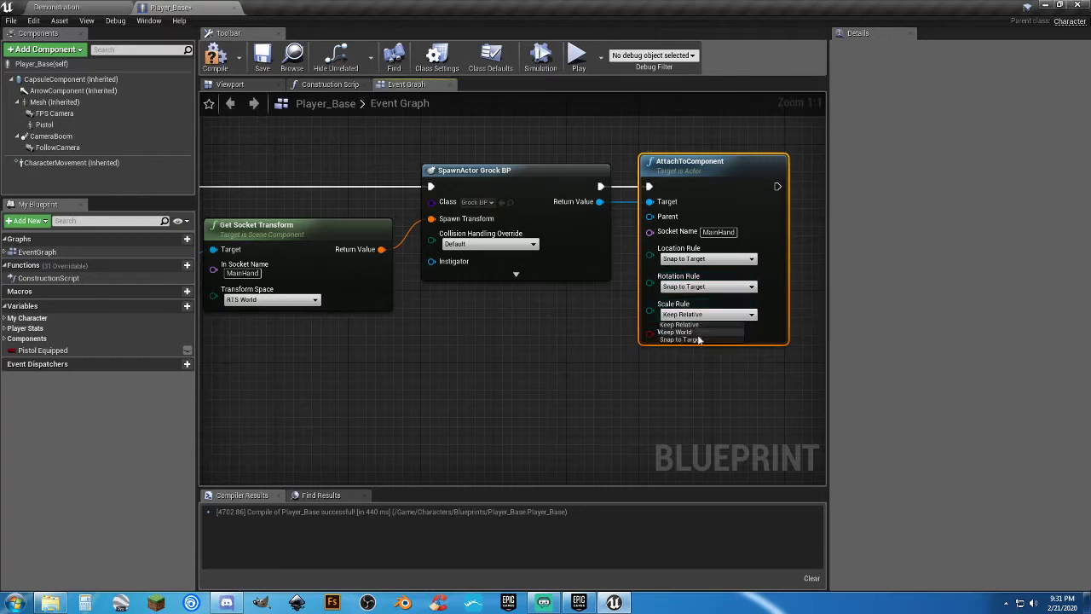
left_click(697, 340)
left_click(600, 349)
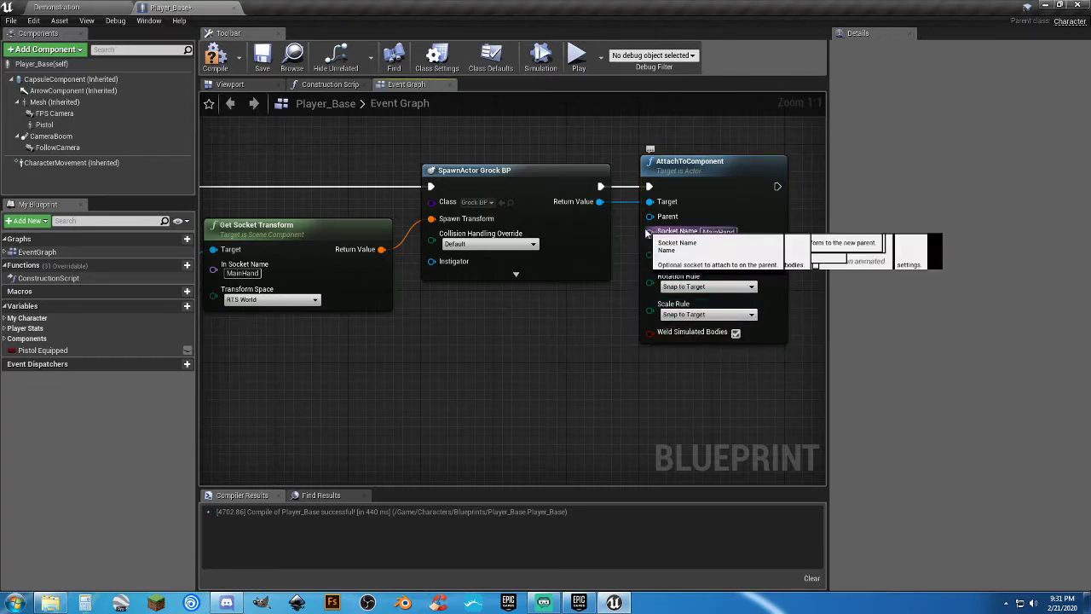
Use the character Mesh as the attach Parent and compile Player_Base.
mouse_move(344, 376)
right_mouse_down()
mouse_move(438, 354)
mouse_move(334, 370)
right_mouse_up()
left_click_drag(54, 101, 639, 211)
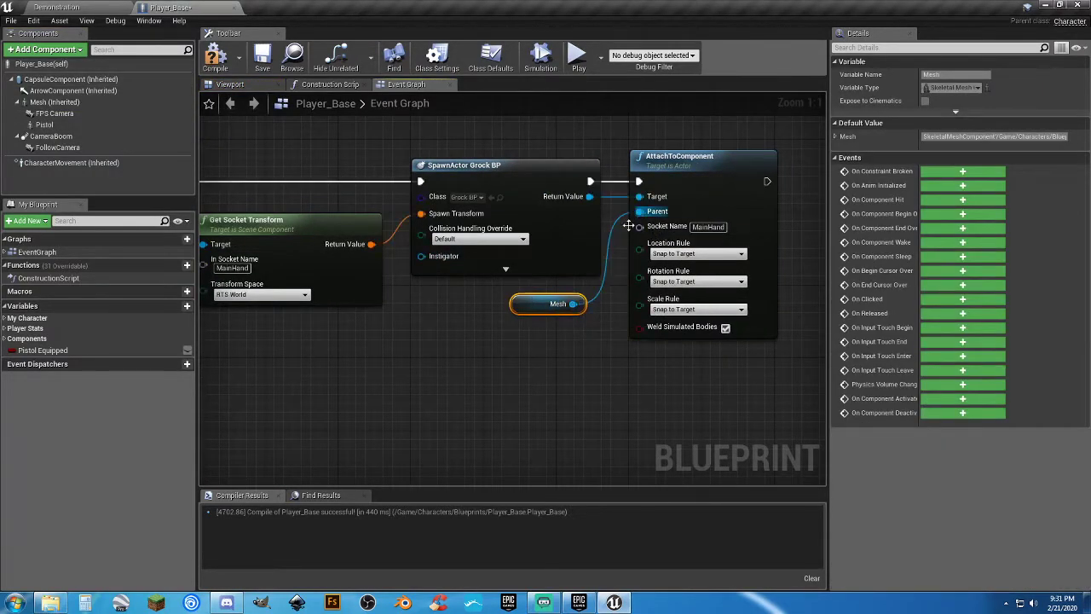
left_click_drag(532, 305, 542, 295)
left_click(540, 334)
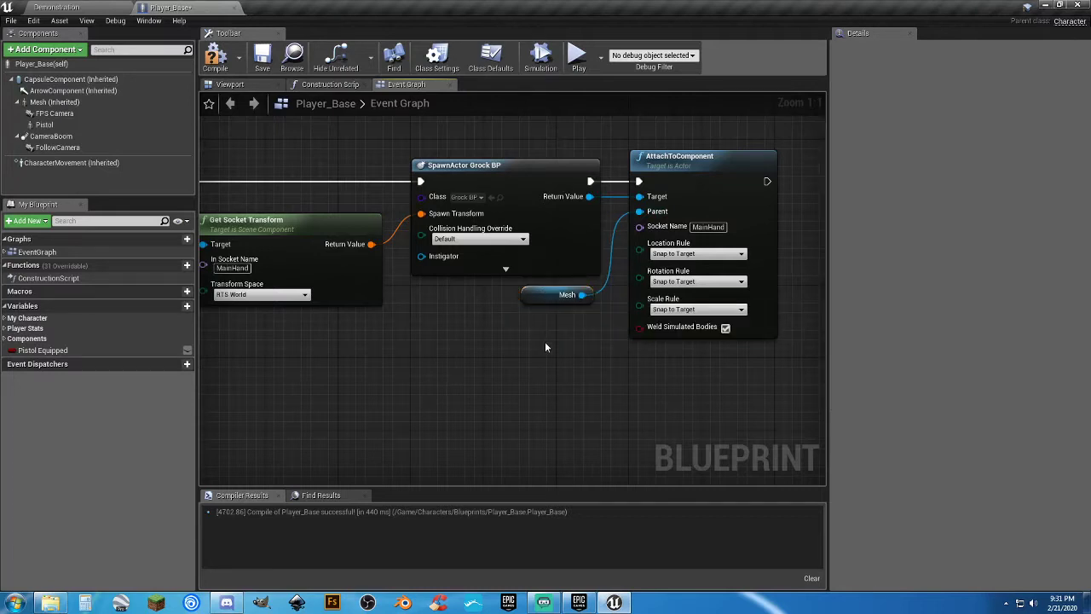
right_click_drag(544, 340, 545, 348)
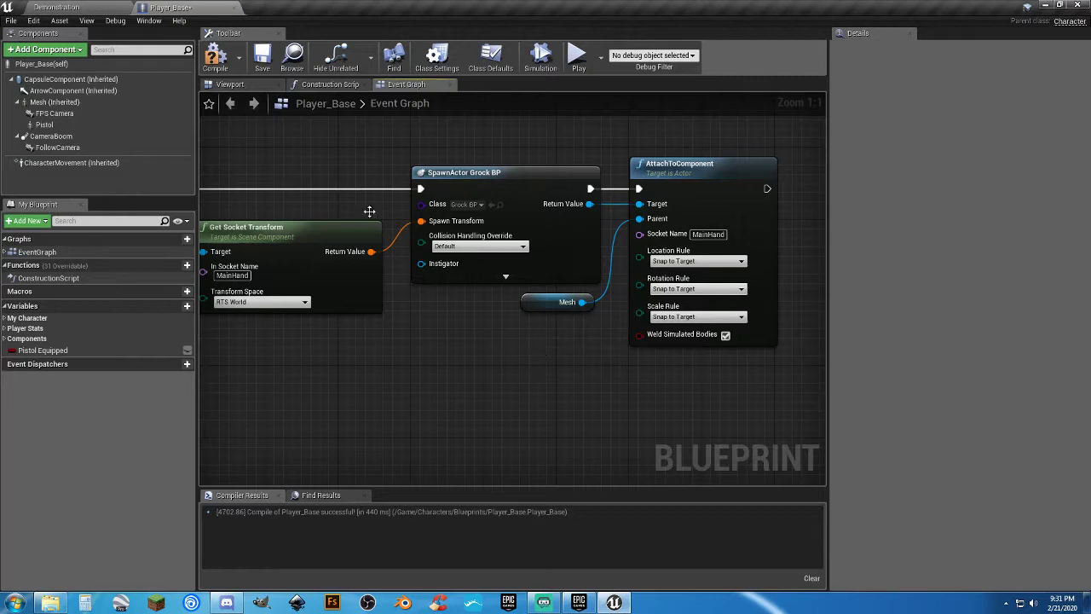
left_click(218, 59)
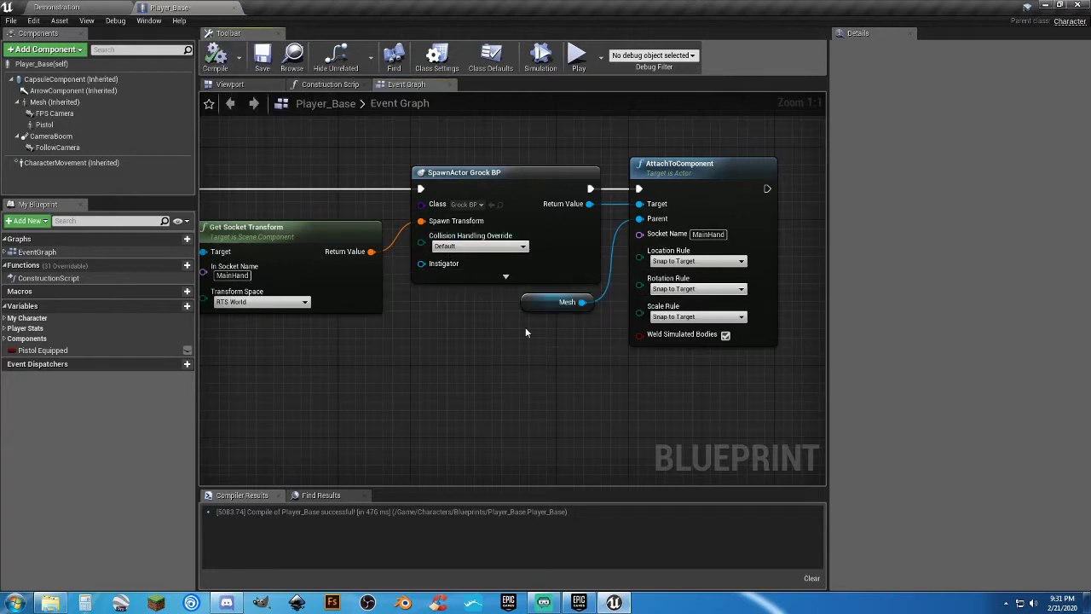
Promote the spawned actor to Equipped Pistol, run the SET before attaching, and feed it to Target.
right_click_drag(575, 423, 424, 410)
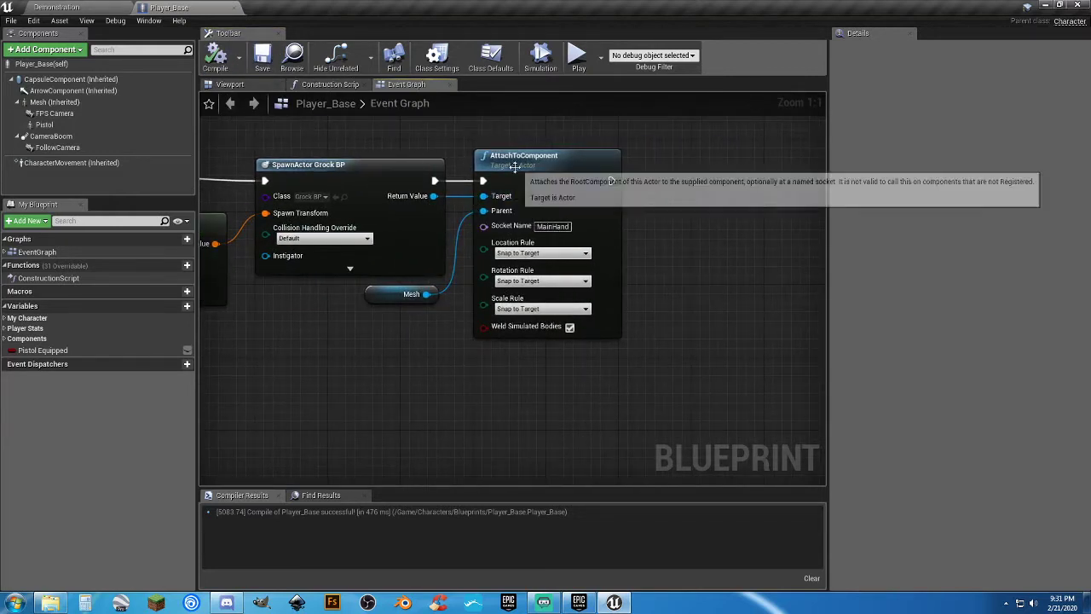
left_click_drag(515, 169, 731, 171)
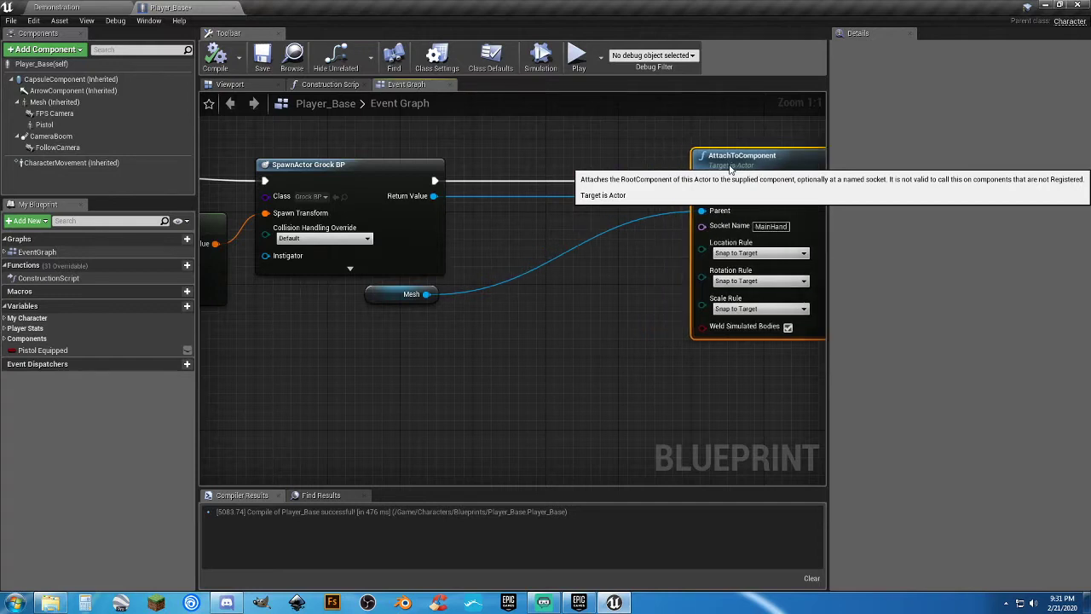
left_click_drag(433, 196, 487, 199)
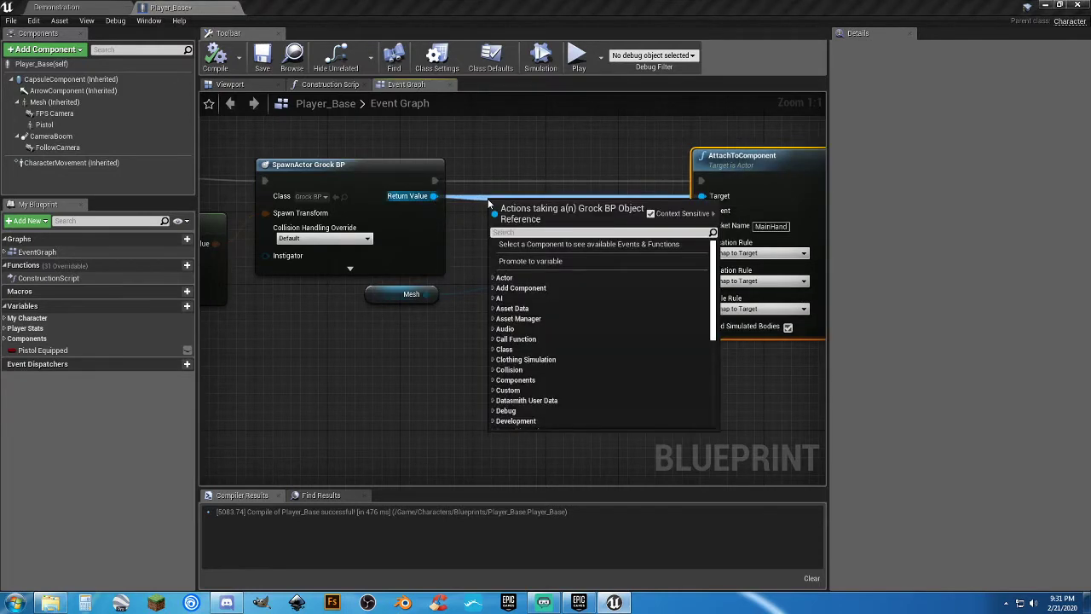
left_click(527, 261)
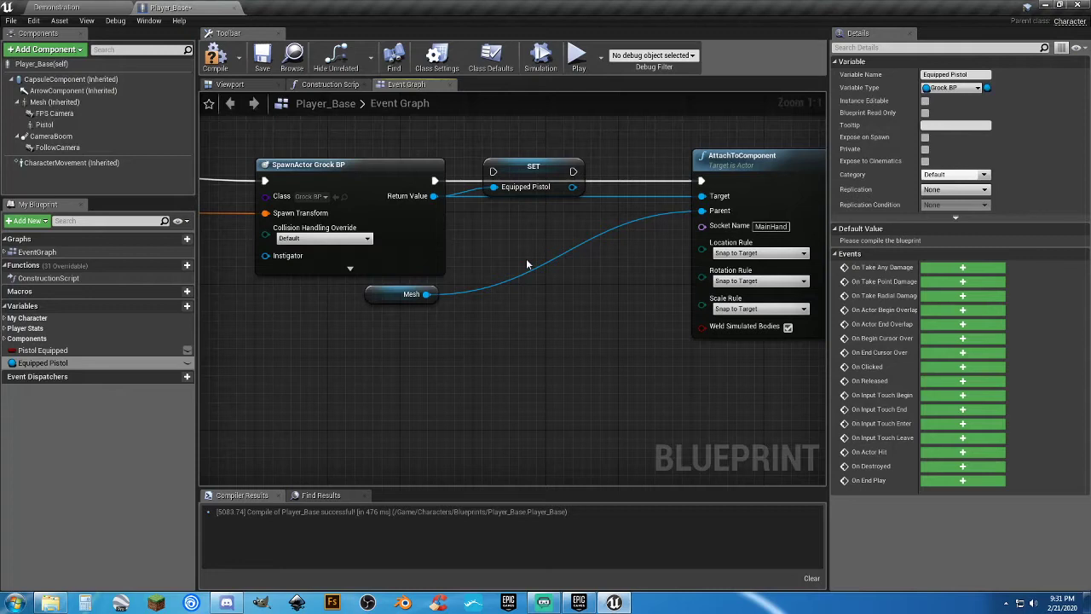
left_click_drag(434, 180, 492, 172)
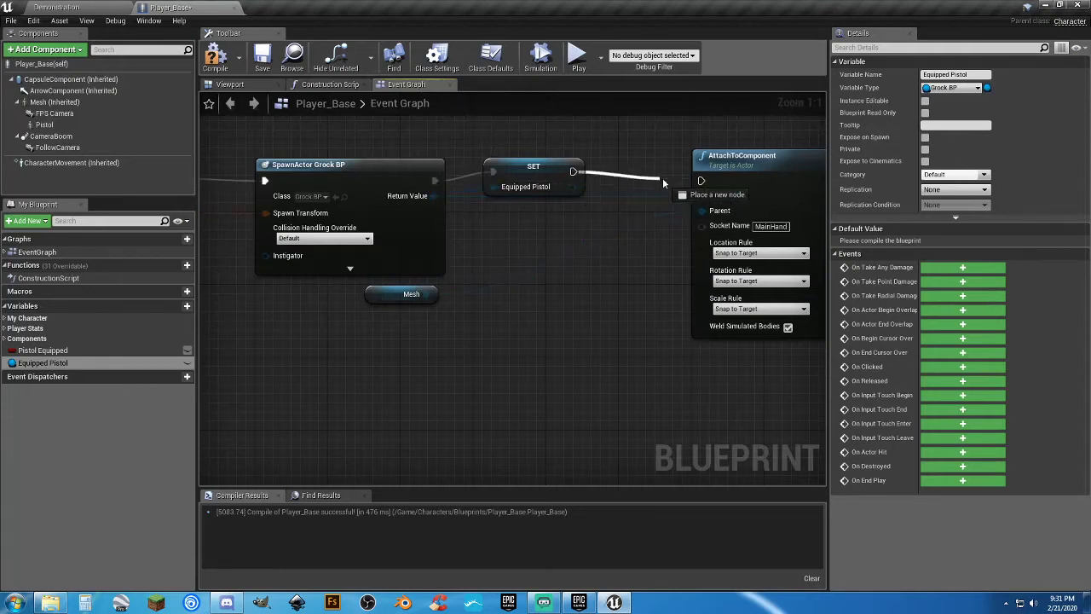
left_click_drag(699, 181, 700, 180)
left_click_drag(573, 187, 701, 197)
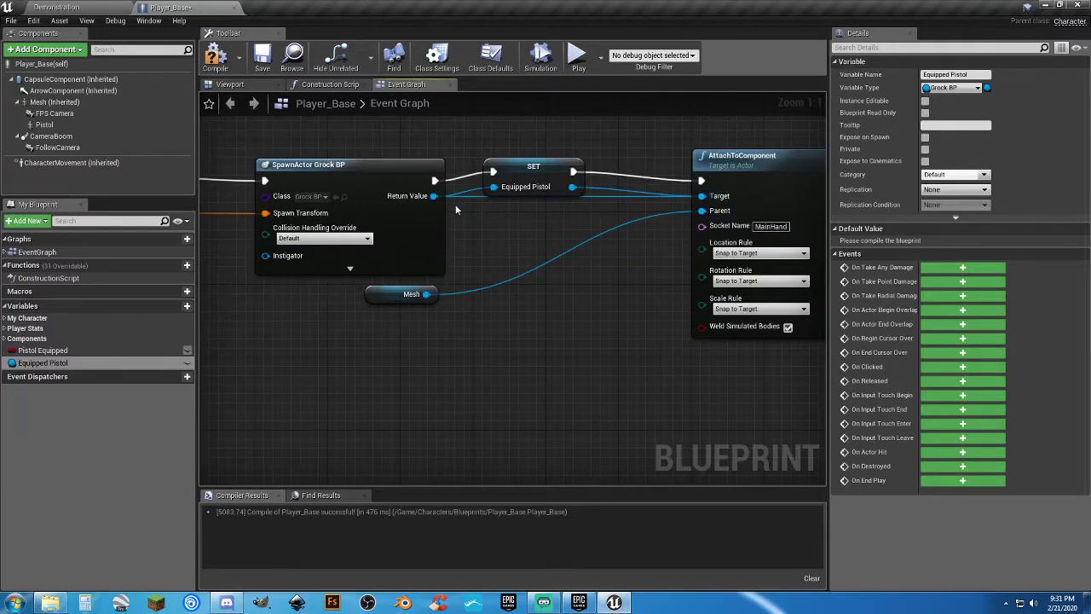
Line up the Equipped Pistol SET, AttachToComponent and Mesh nodes neatly.
left_click_drag(435, 196, 468, 227, "ctrl")
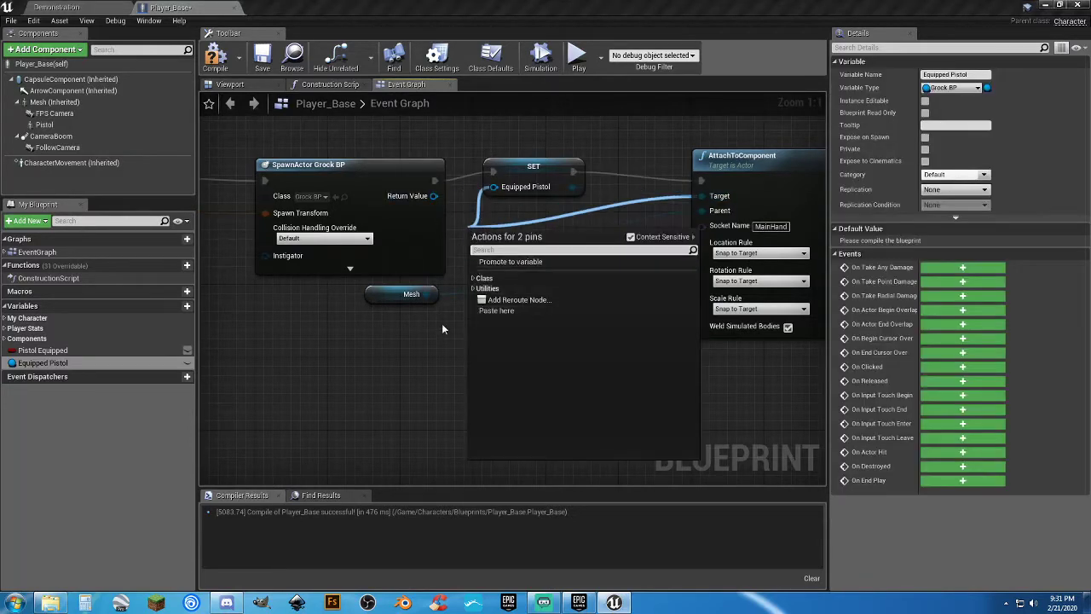
left_click(442, 329)
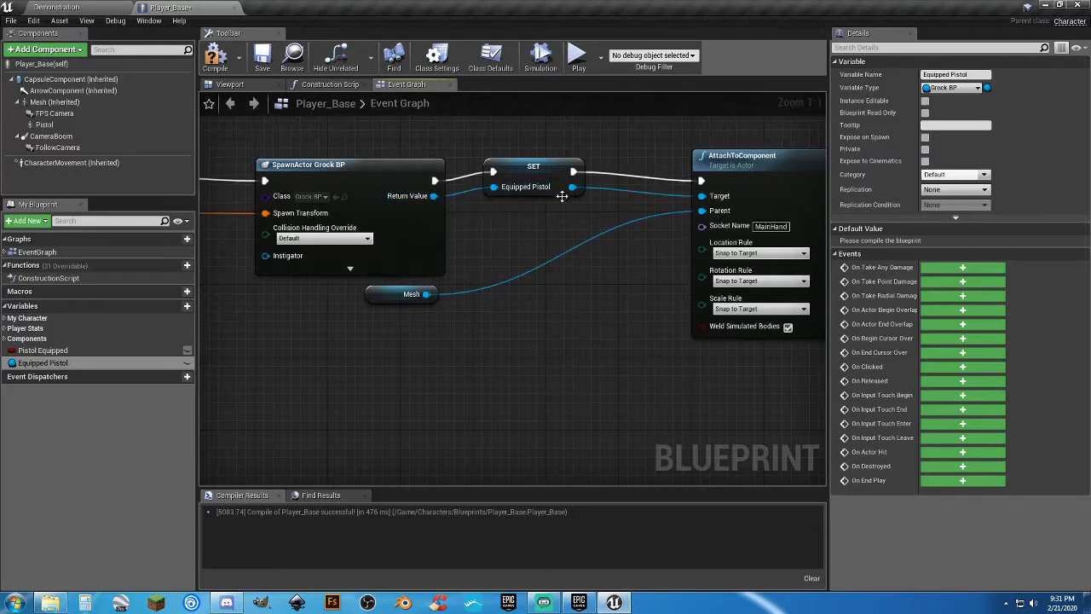
left_click_drag(515, 169, 515, 178)
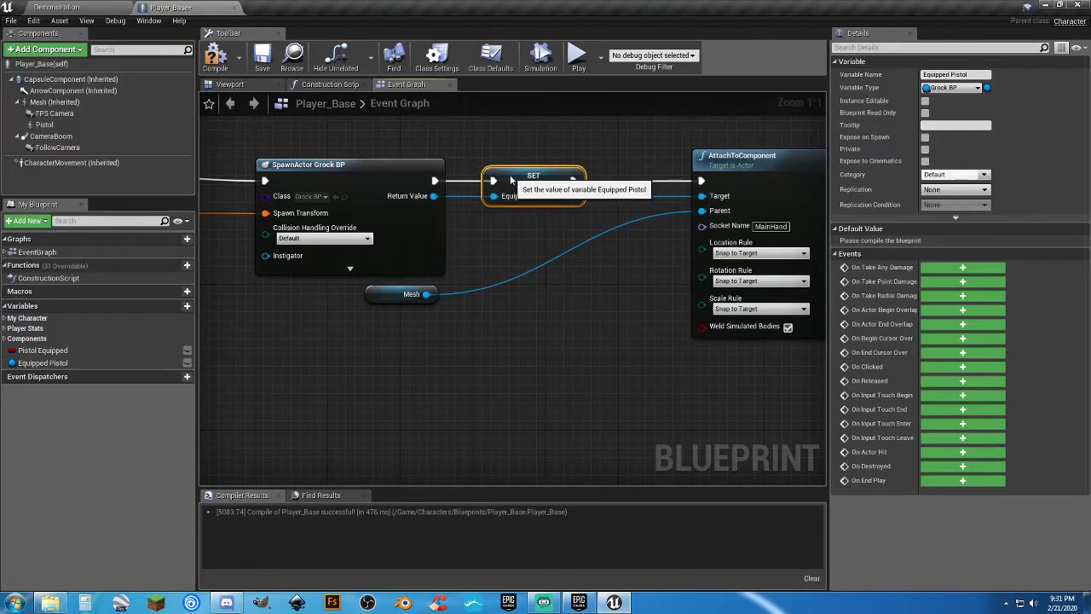
left_click_drag(715, 162, 641, 161)
left_click(606, 181)
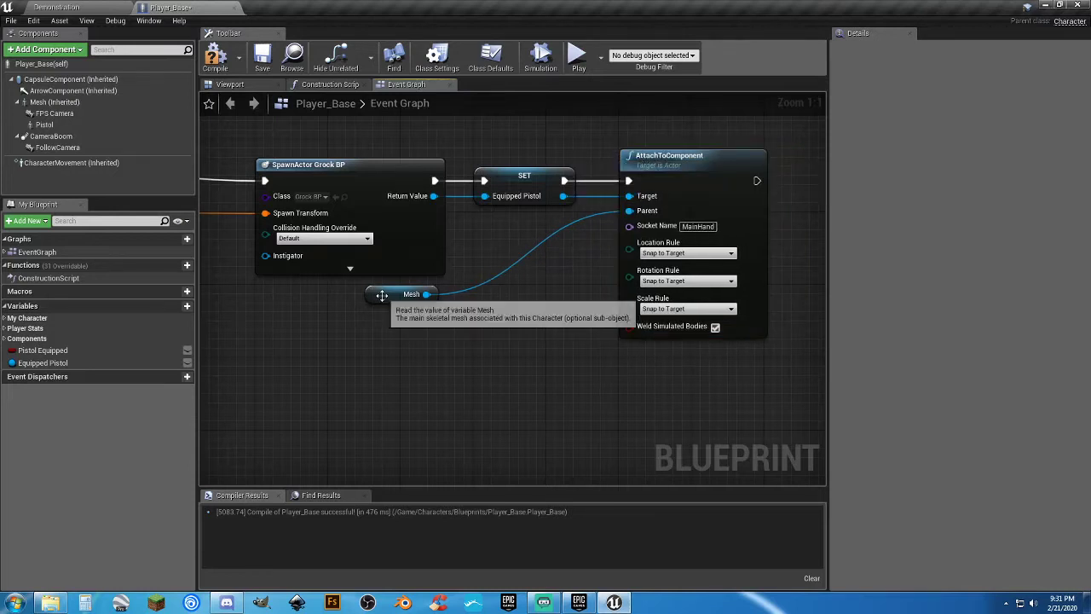
left_click_drag(381, 295, 521, 230)
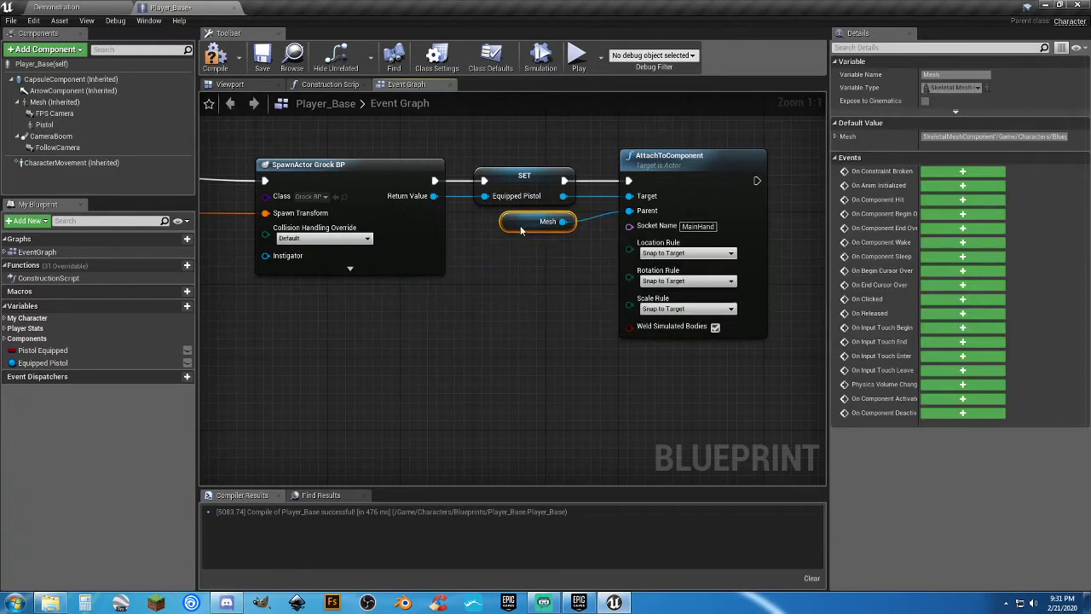
left_click(513, 302)
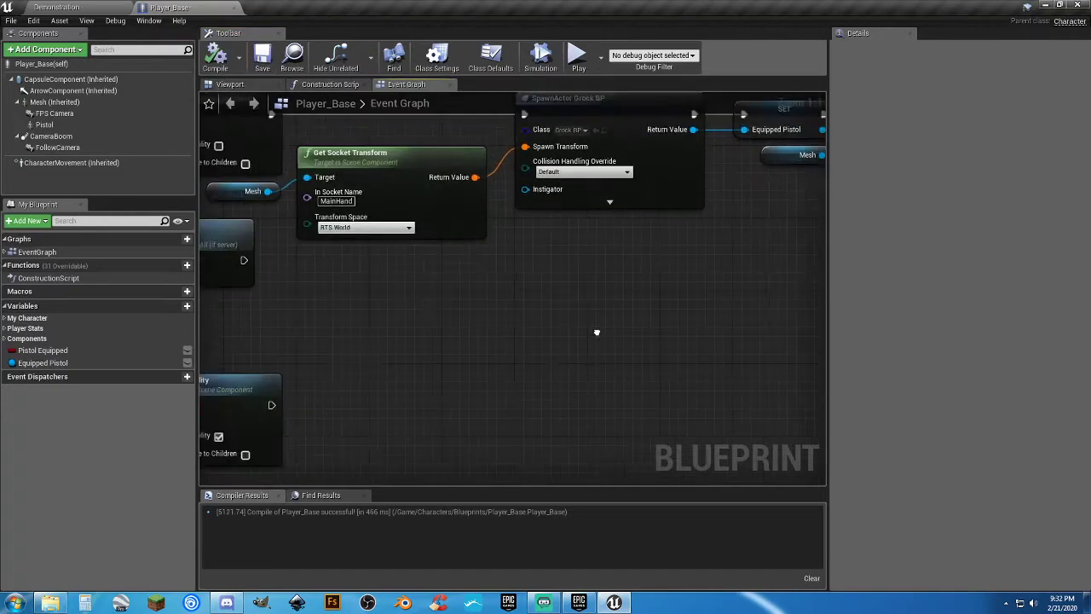
Bring the Client Holster Pistol chain into view and clear space before Set Visibility.
right_click_drag(596, 332, 637, 320)
right_click_drag(450, 362, 630, 318)
right_click_drag(539, 397, 678, 275)
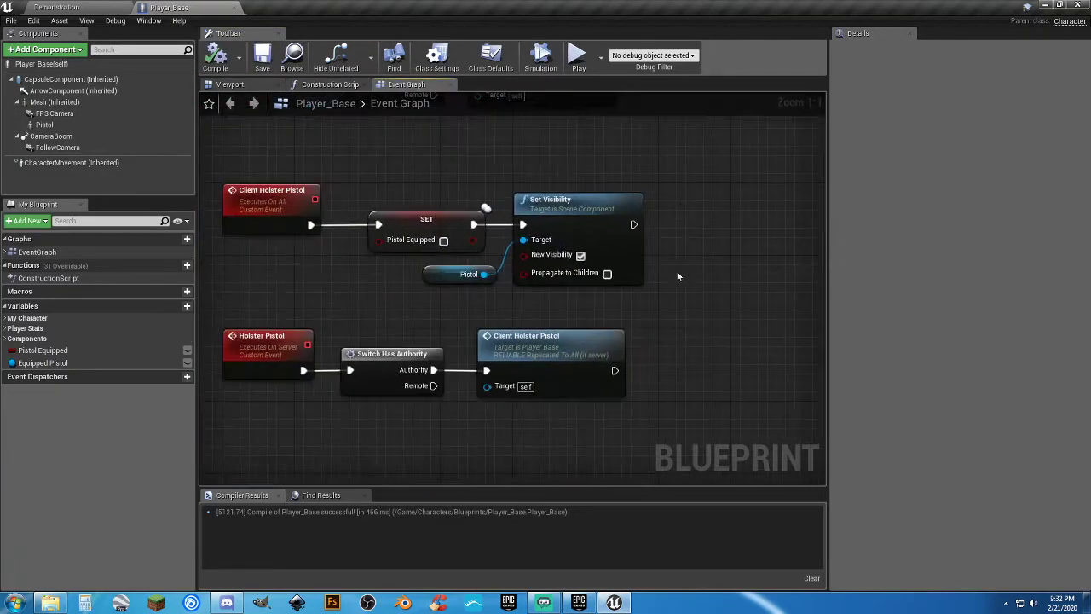
right_click_drag(443, 337, 420, 345)
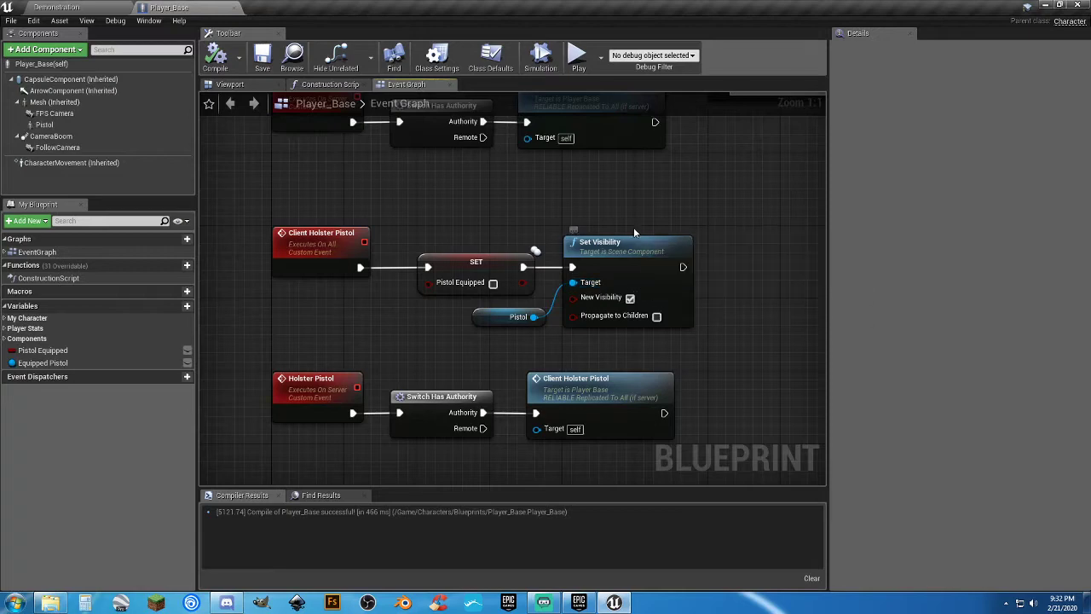
right_click_drag(633, 227, 527, 216)
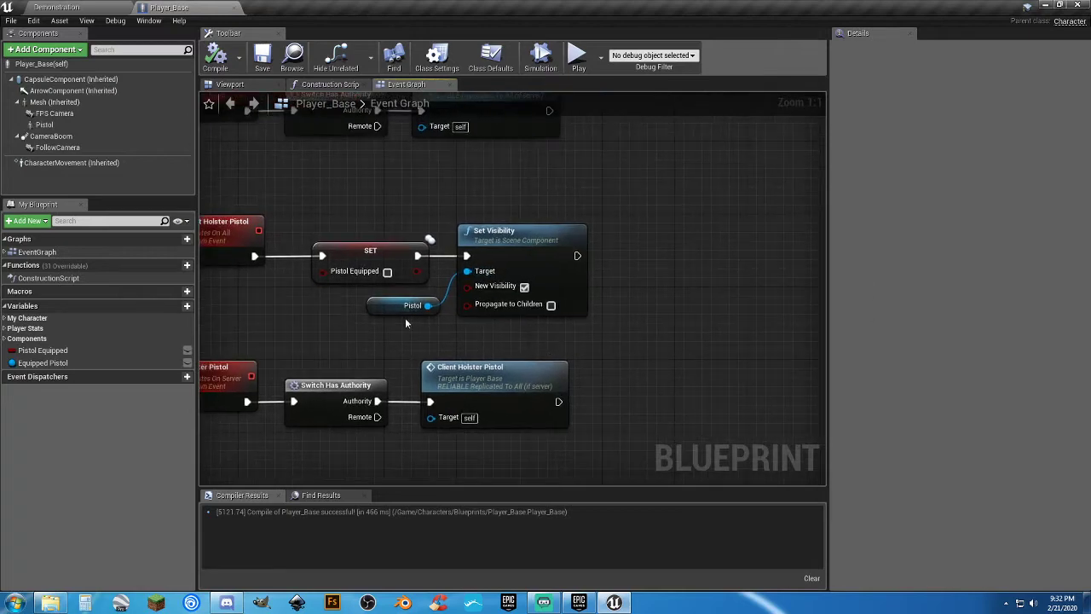
left_click_drag(382, 309, 477, 344)
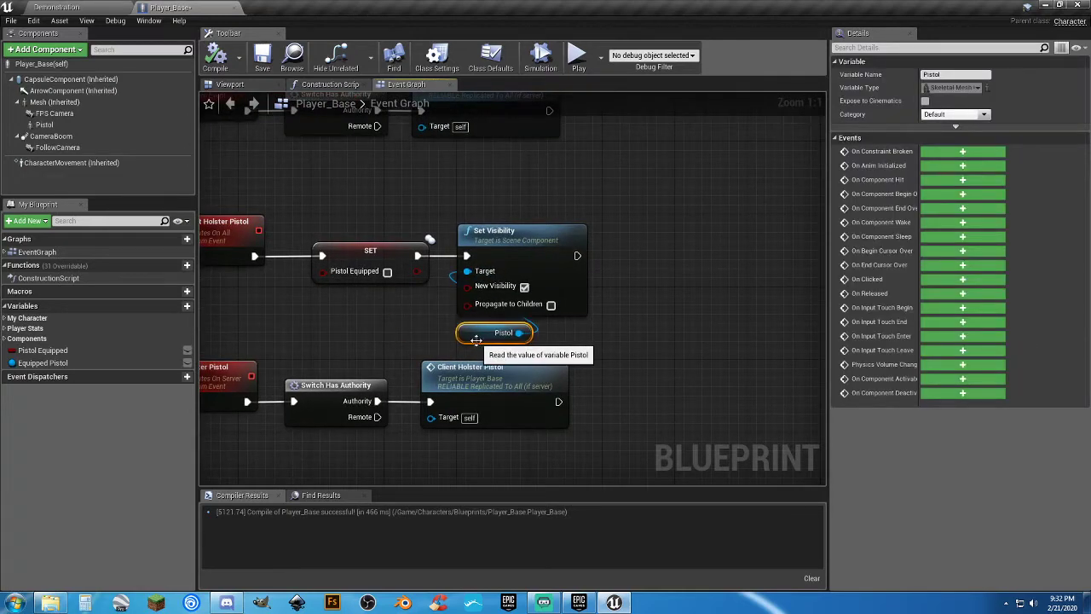
left_click_drag(585, 347, 716, 243)
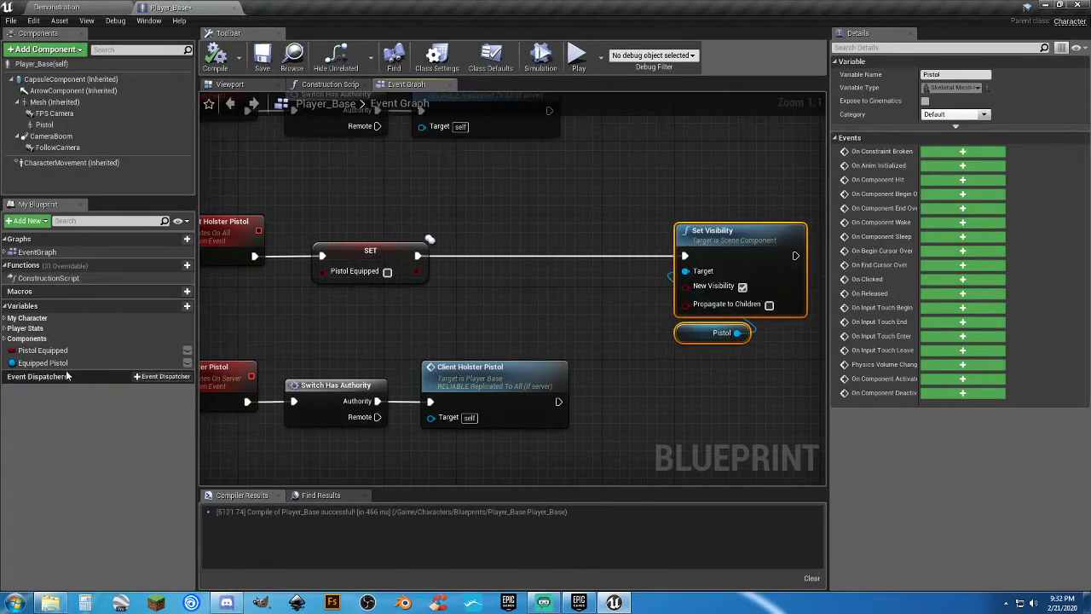
Insert DestroyActor on Equipped Pistol before Set Visibility and align the nodes in a row.
left_click_drag(43, 362, 361, 302)
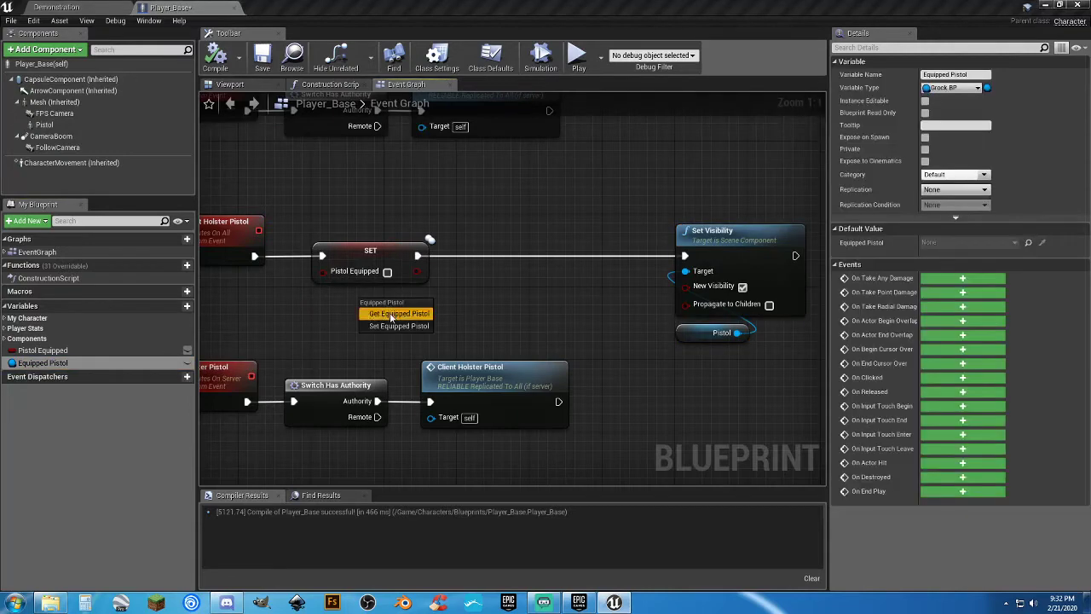
left_click(396, 313)
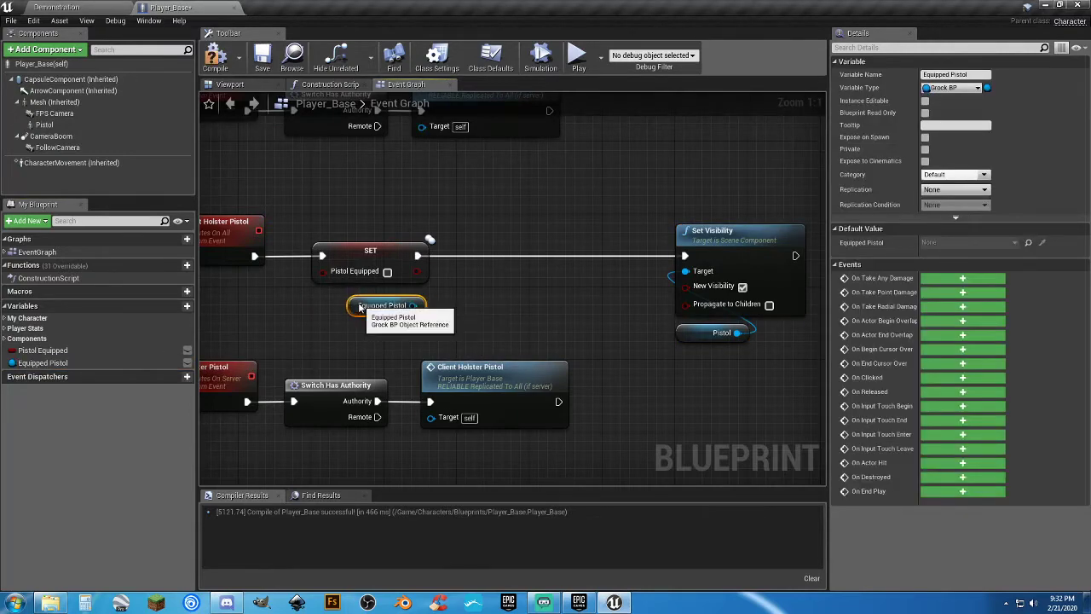
left_click_drag(411, 305, 489, 286)
type("destroy")
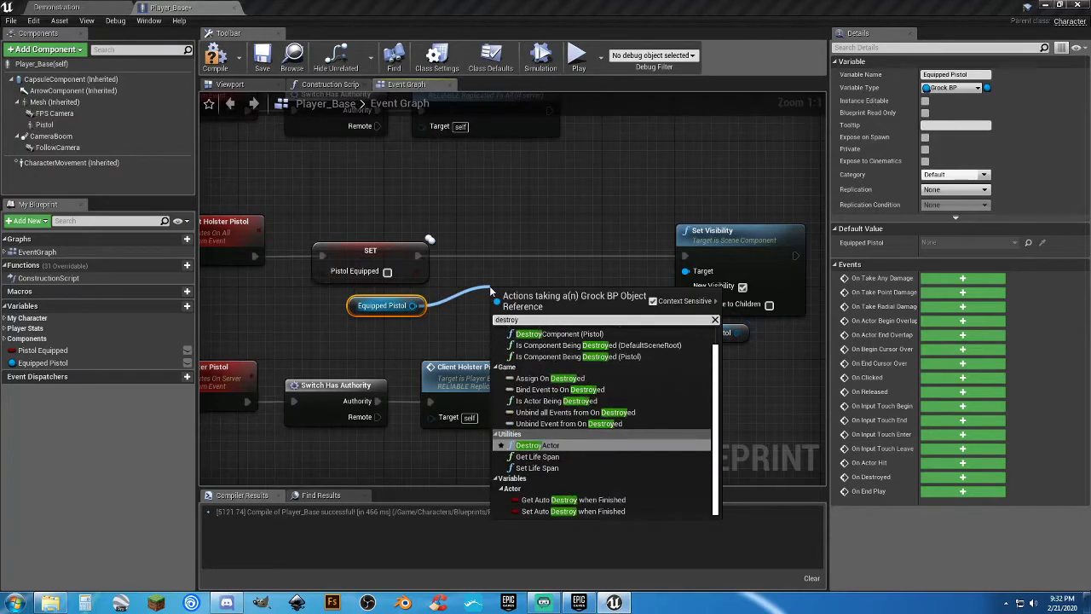
key("Return")
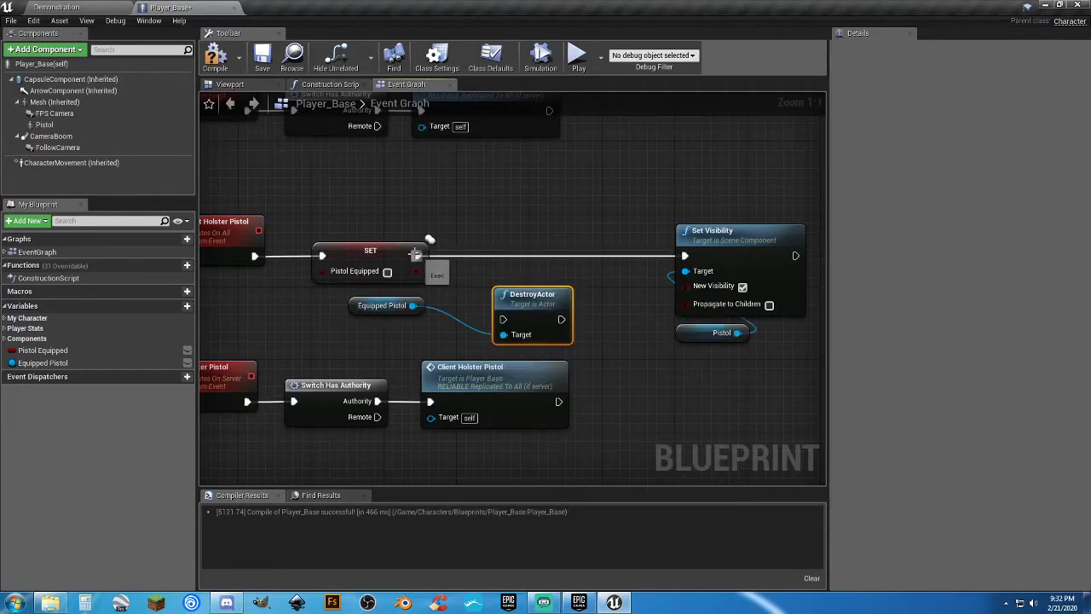
left_click_drag(415, 256, 438, 264)
left_click_drag(489, 305, 684, 256)
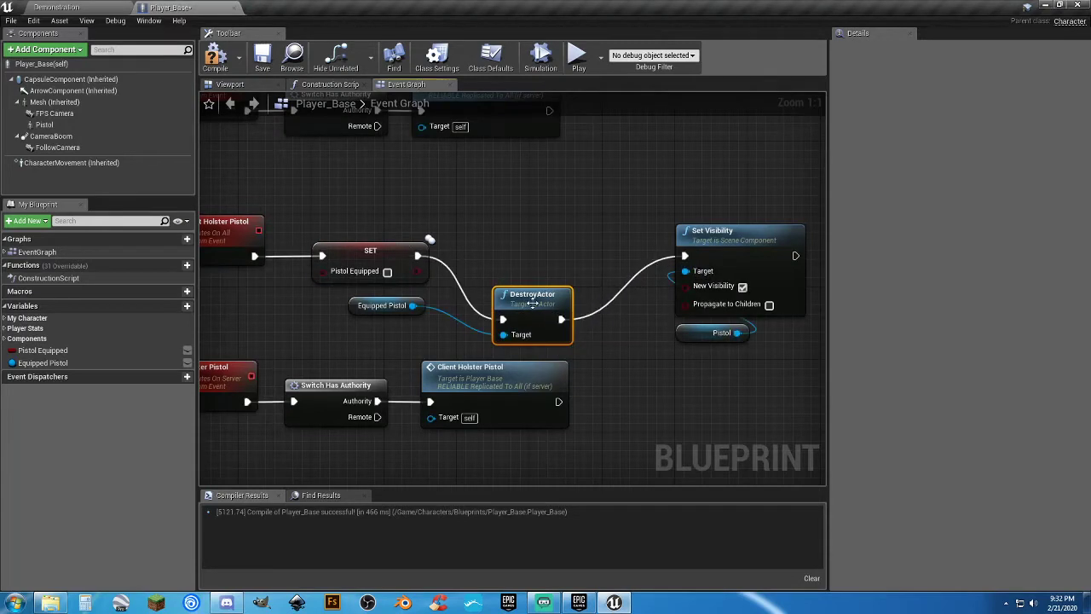
left_click_drag(517, 298, 480, 235)
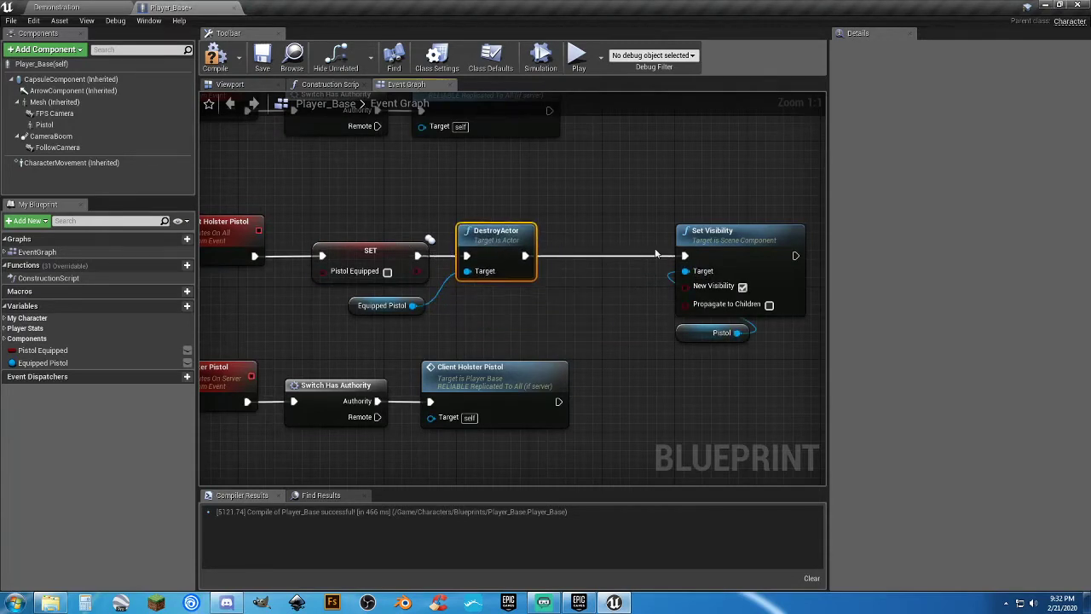
left_click_drag(707, 244, 588, 244)
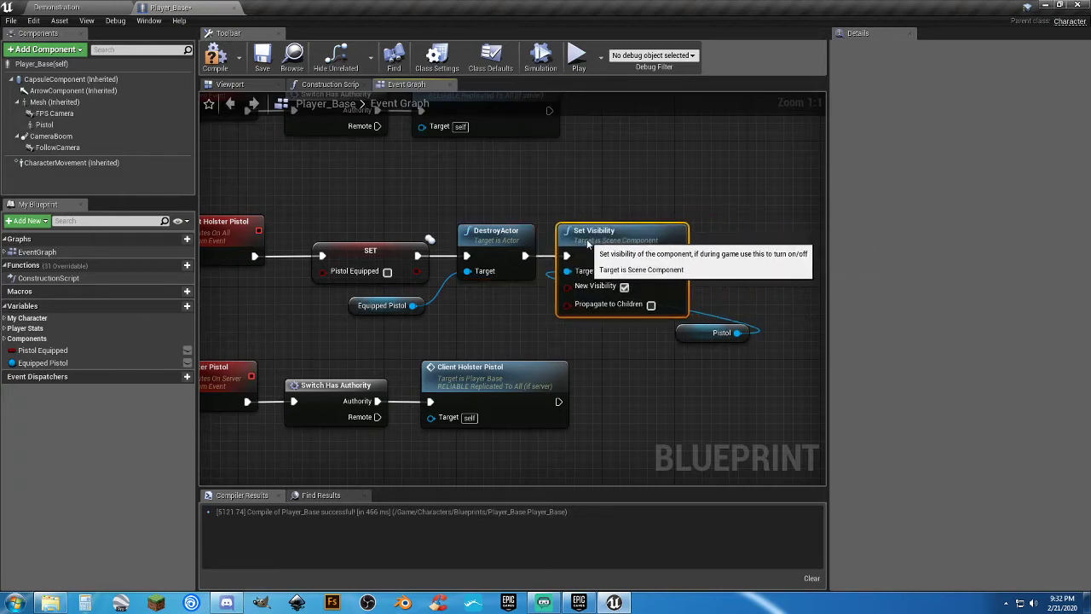
left_click_drag(687, 335, 487, 301)
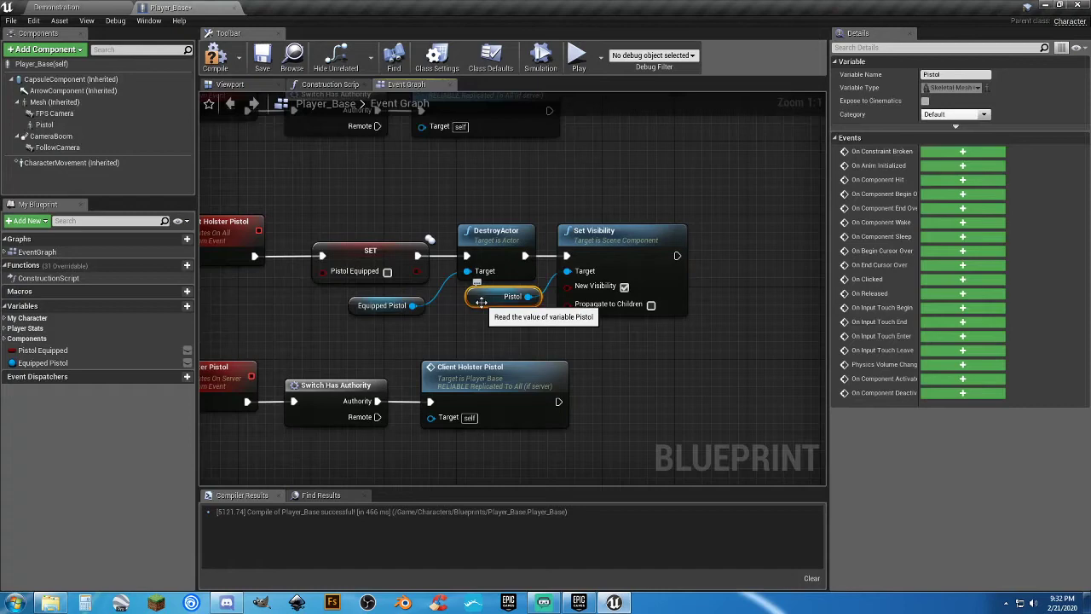
Compile, then play-test drawing and holstering the pistol with key 1 repeatedly before stopping.
left_click(217, 58)
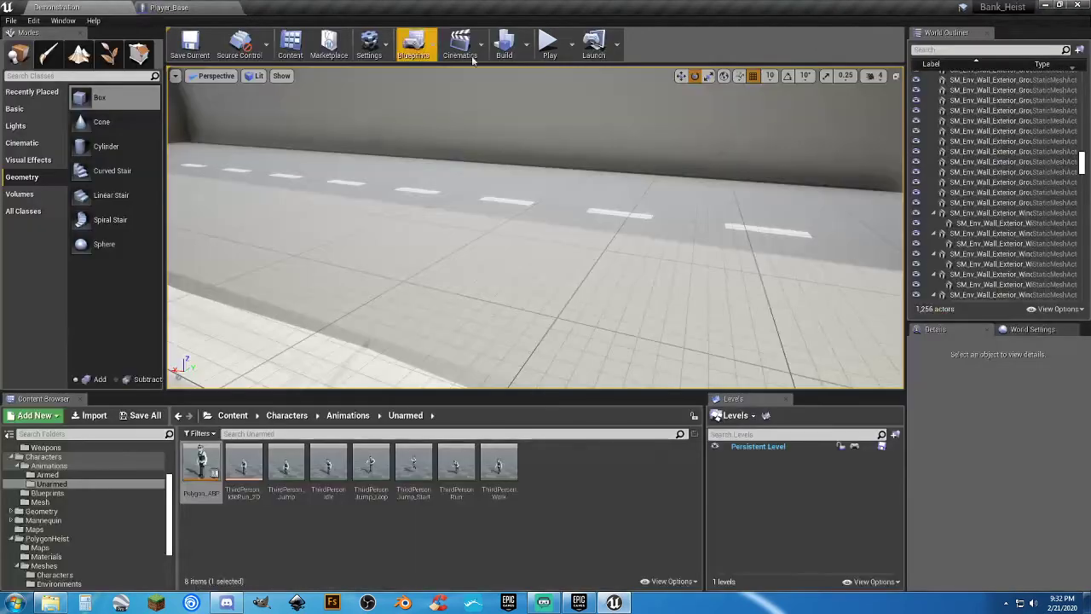
left_click(549, 52)
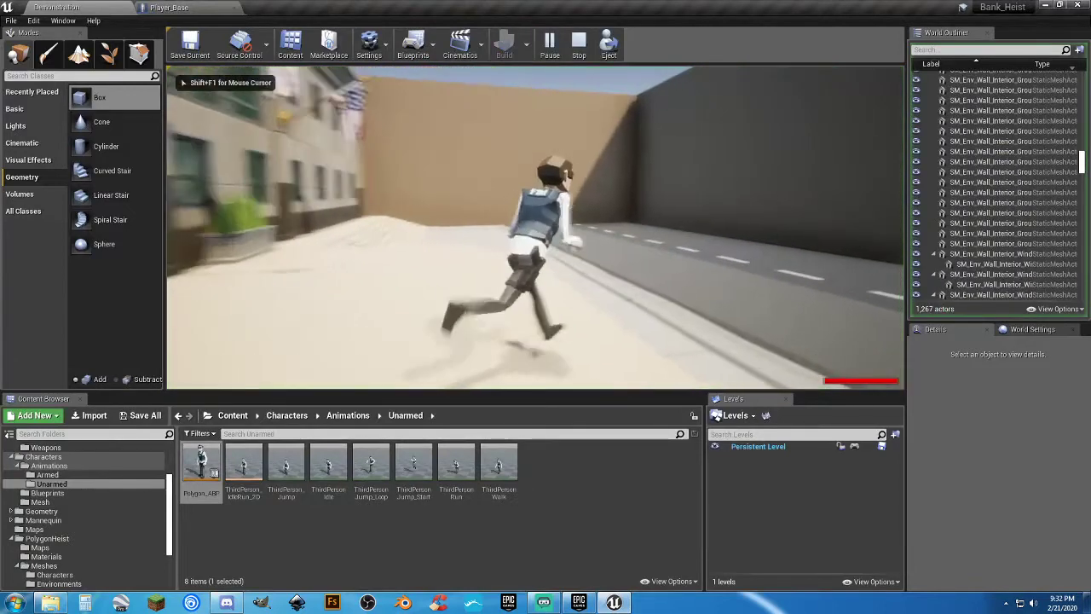
key("w")
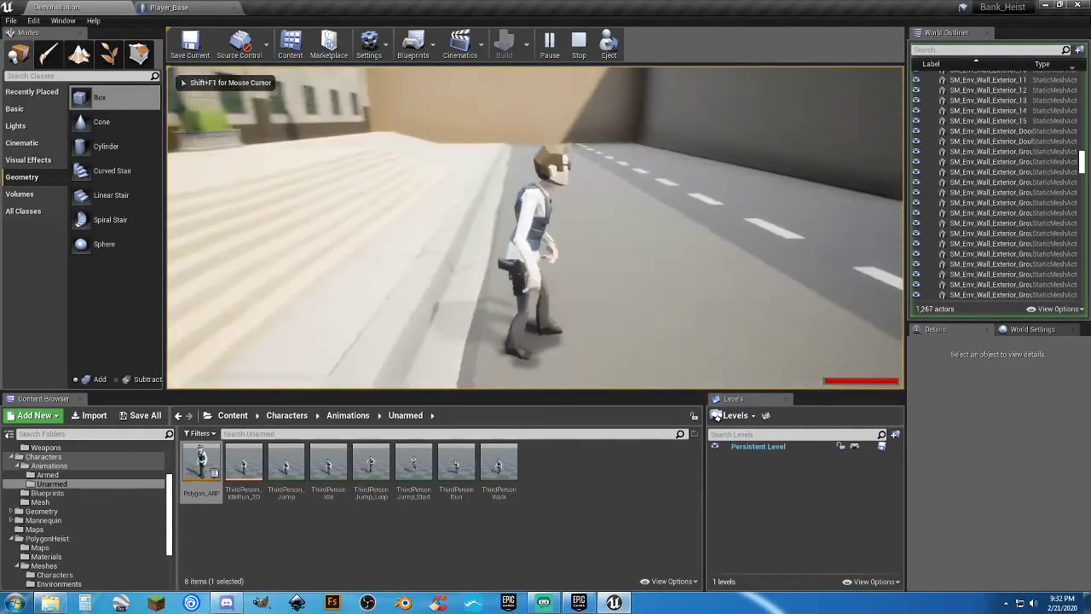
key("1")
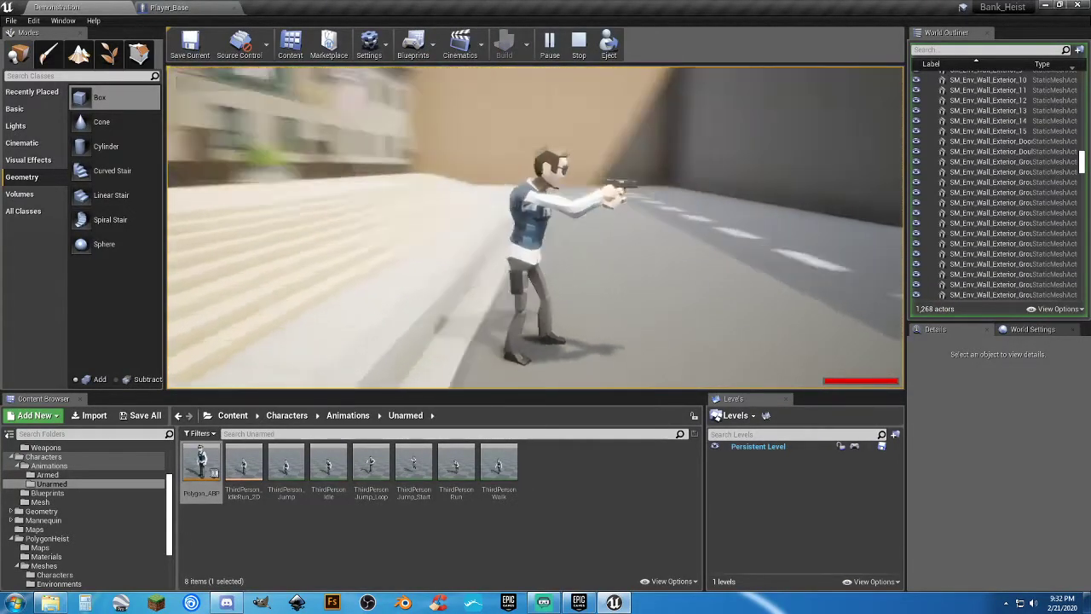
key("1")
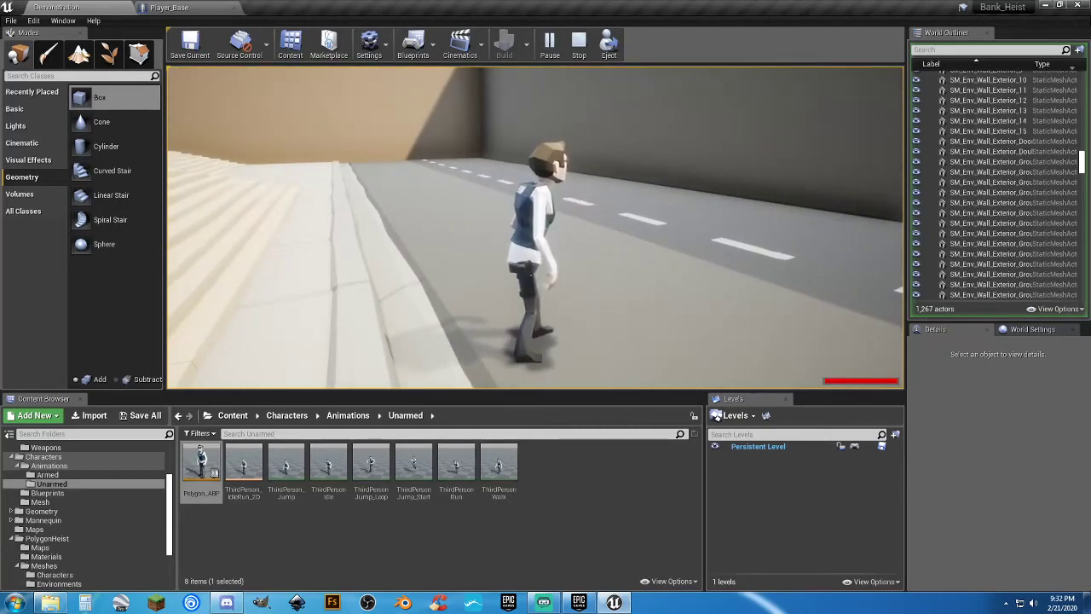
key("1")
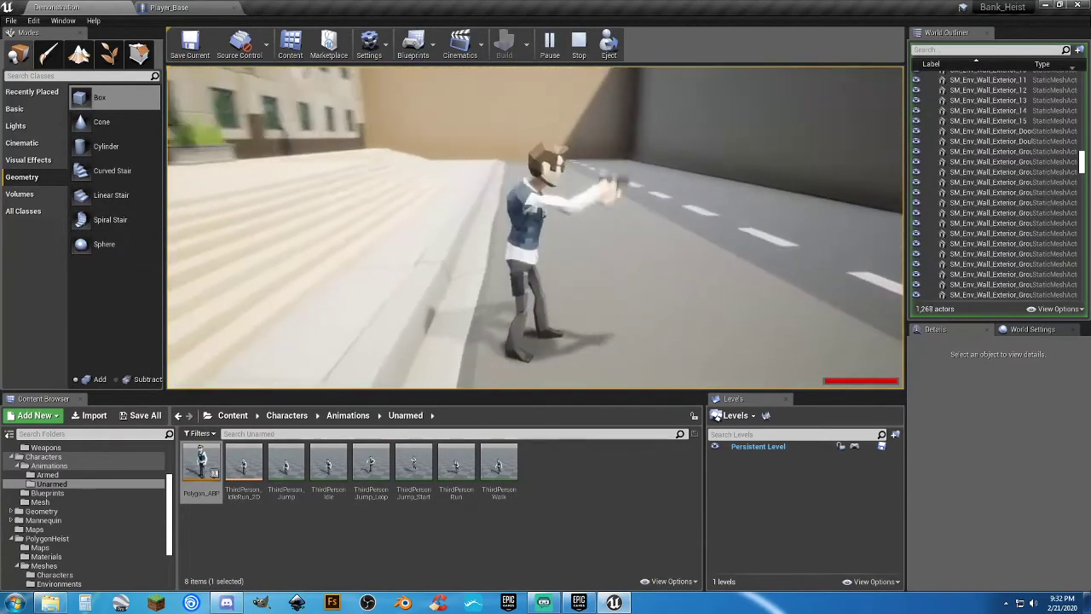
key("1")
key("1")
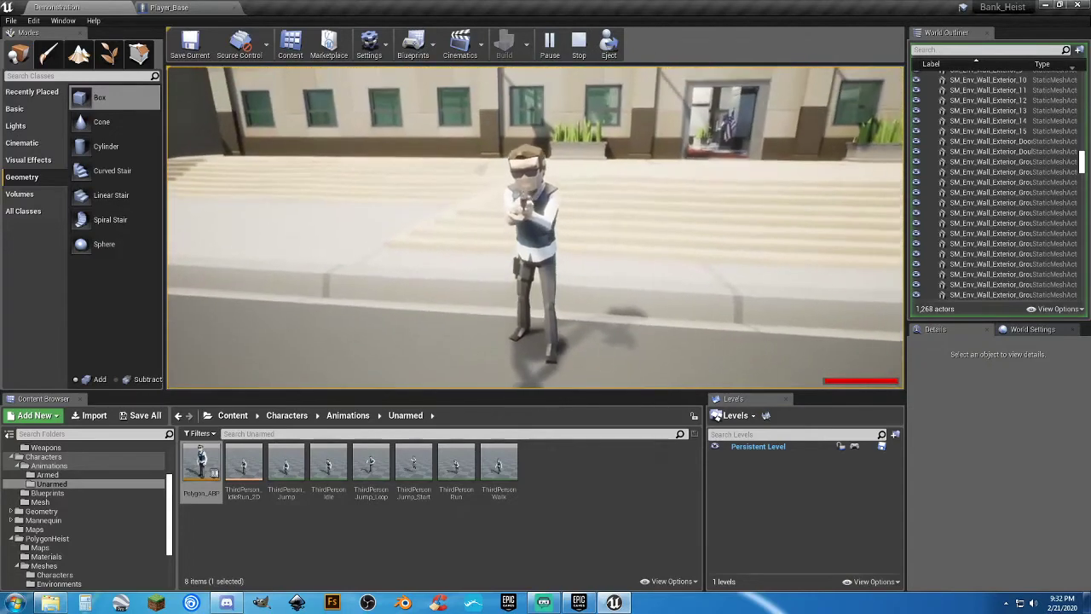
key("1")
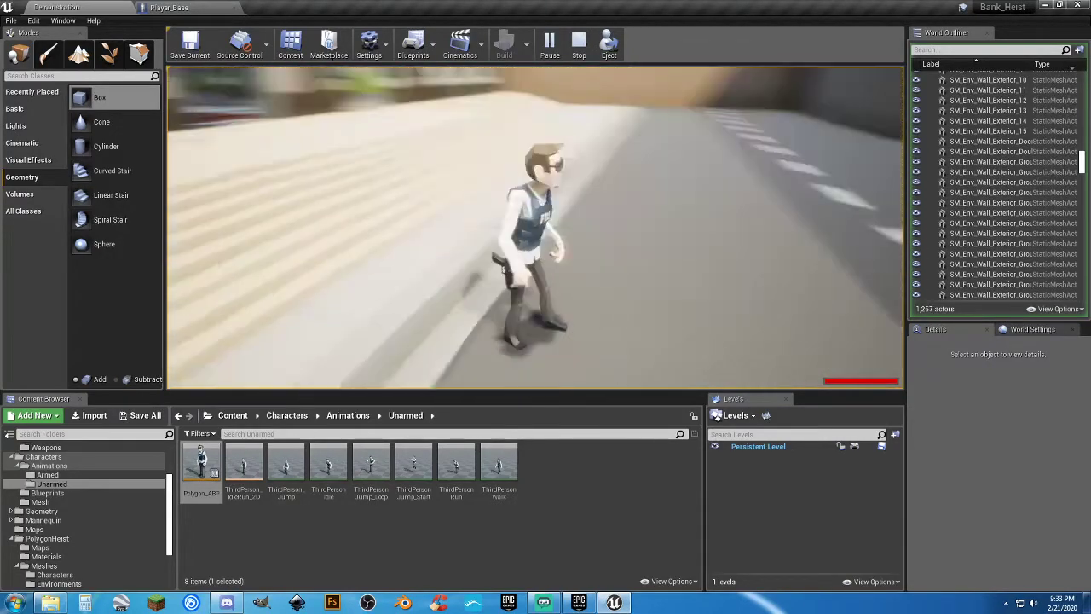
key("1")
key("1")
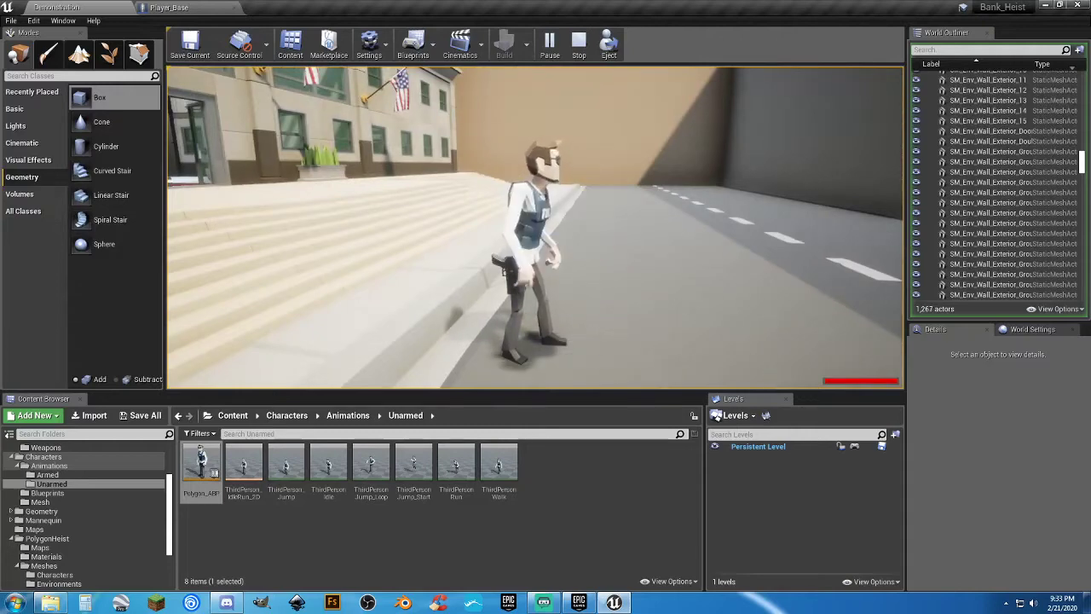
key("1")
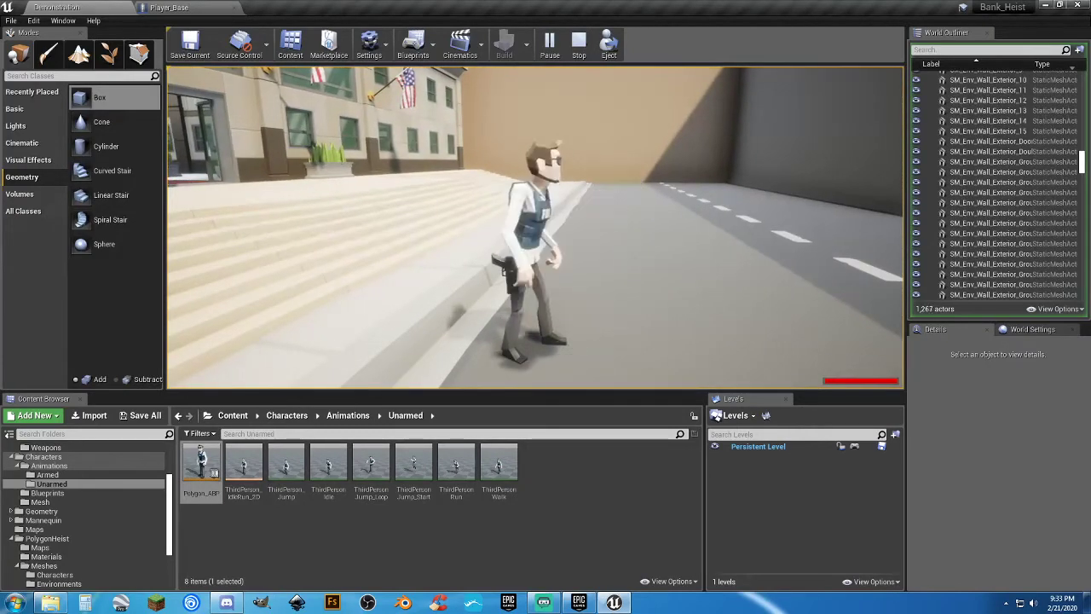
key("shift+F1")
key("Escape")
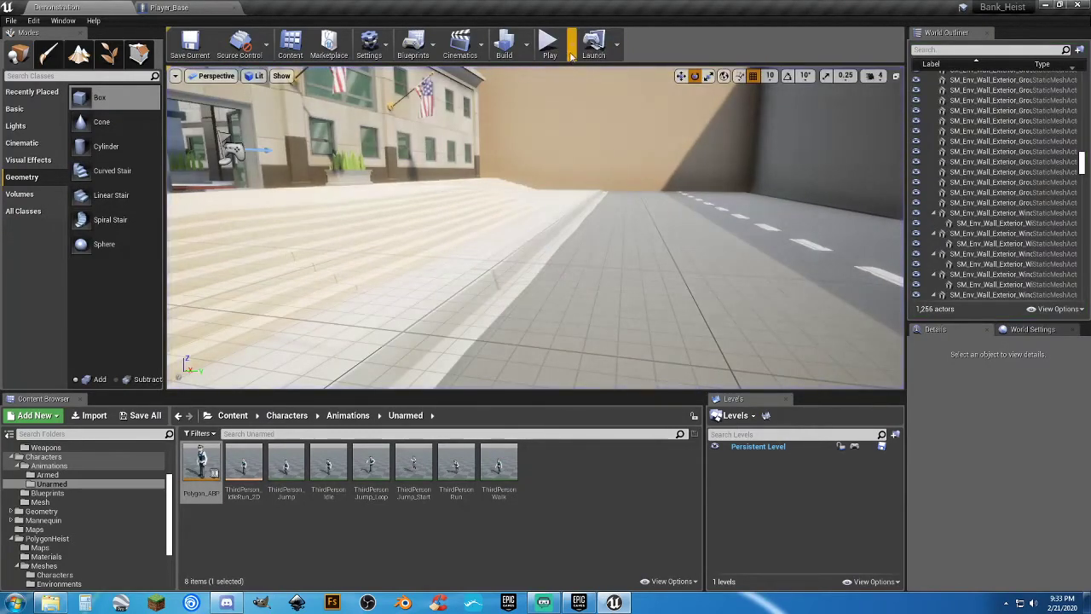
Launch a 2-player play test in New Editor Window (PIE) mode.
left_click(571, 44)
left_click(675, 241)
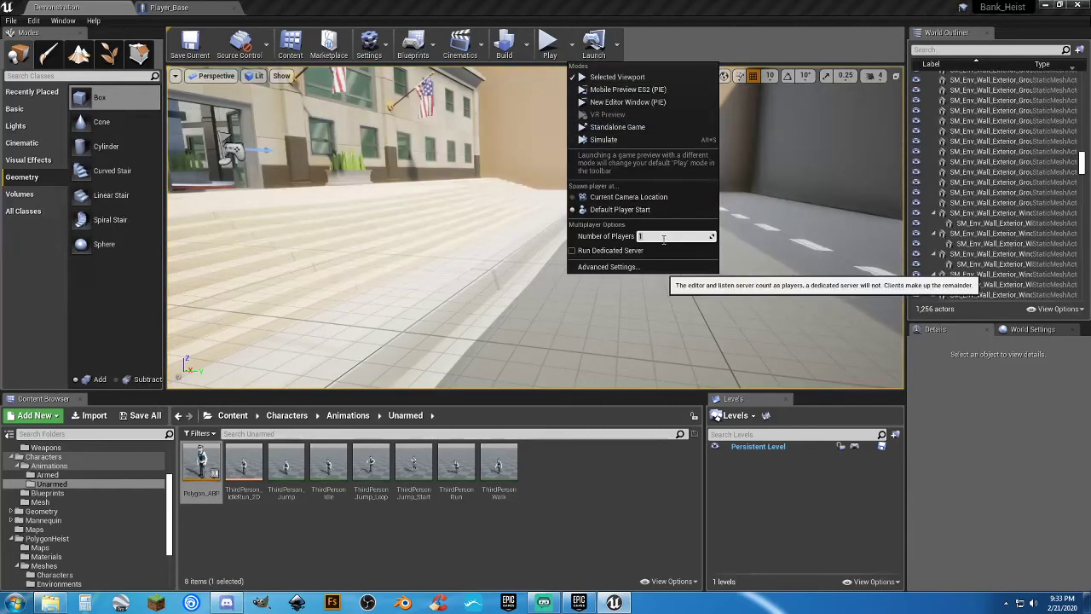
type("2")
left_click(626, 103)
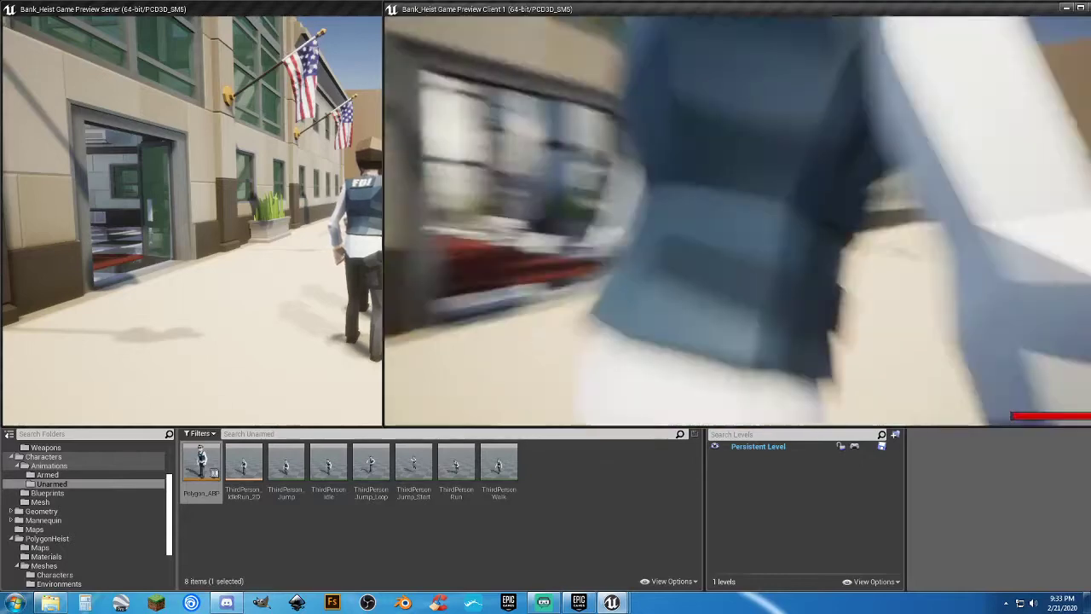
Arrange the server and Client 1 windows, then walk Client 1's character and draw its pistol.
key("alt+Tab")
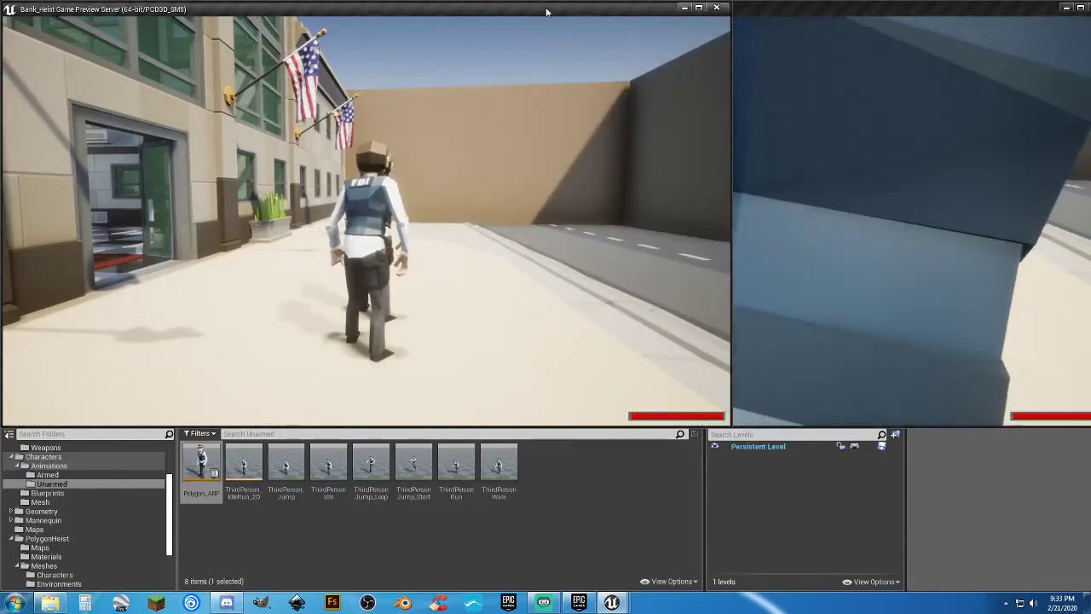
left_click_drag(511, 11, 0, 166)
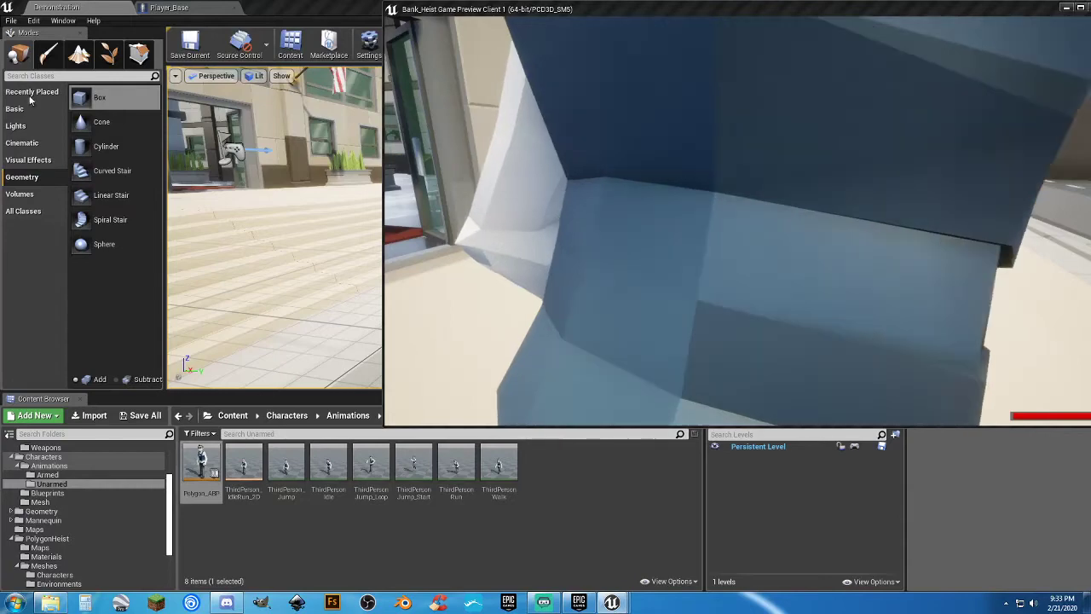
left_click_drag(702, 9, 478, 101)
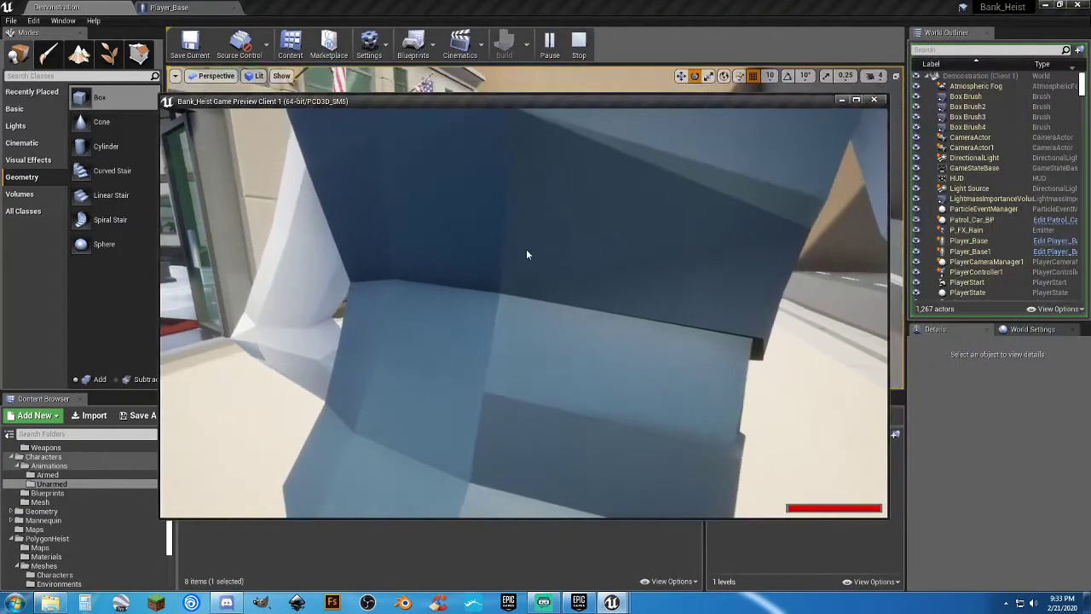
left_click(526, 249)
key("w")
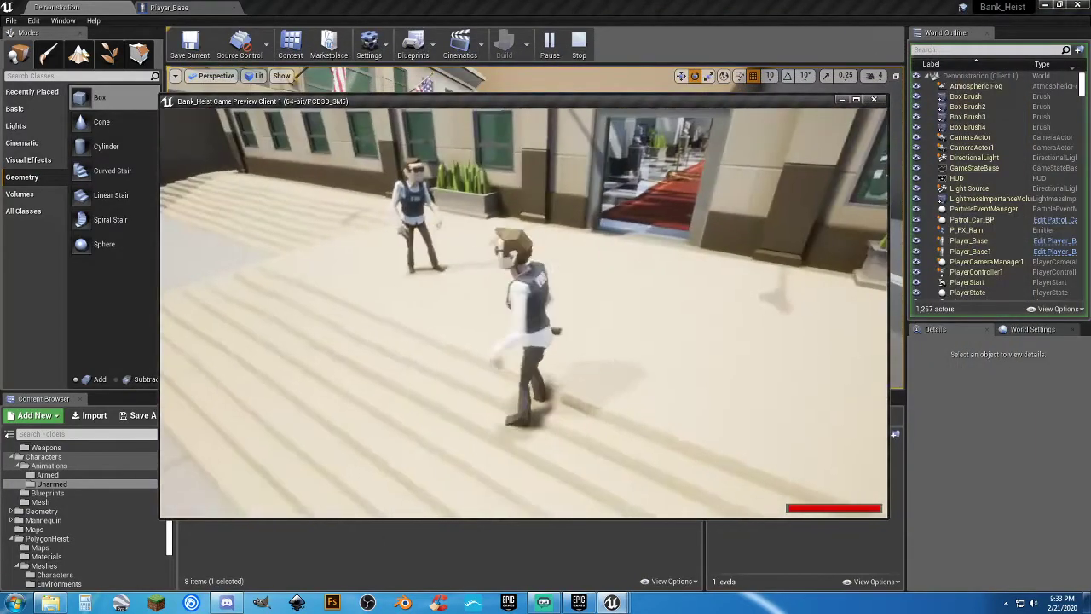
key("d")
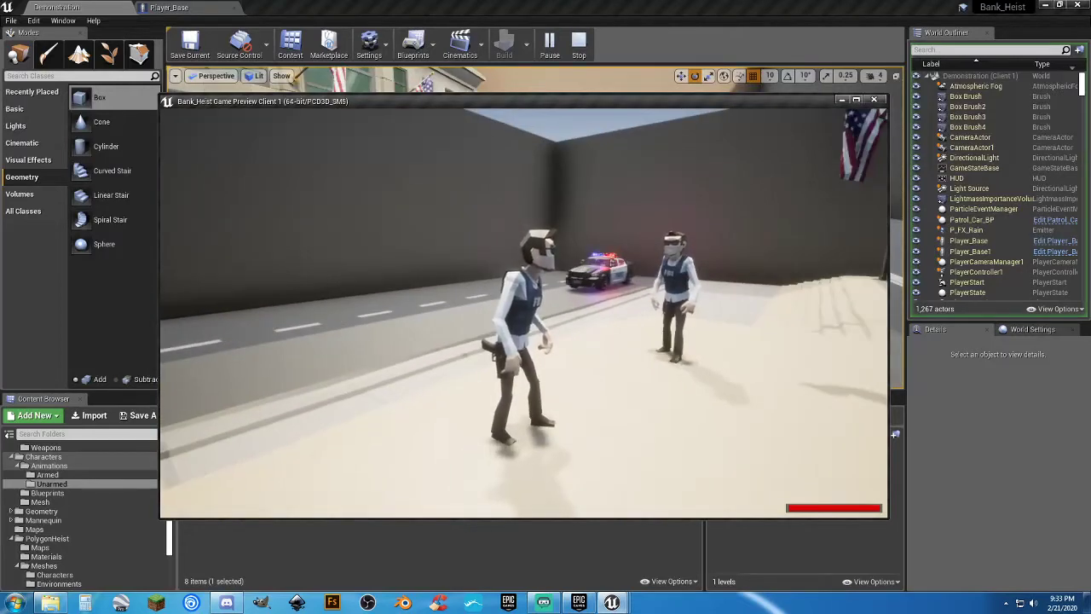
key("1")
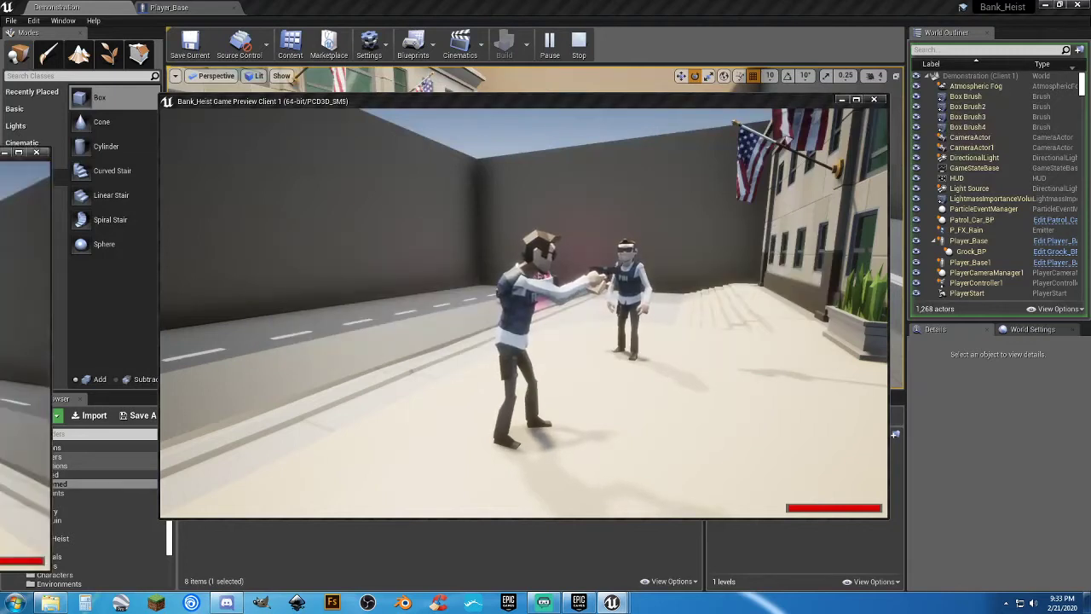
Move Client 1's character past the other player, then draw and aim the second player's pistol.
left_click_drag(0, 150, 280, 154)
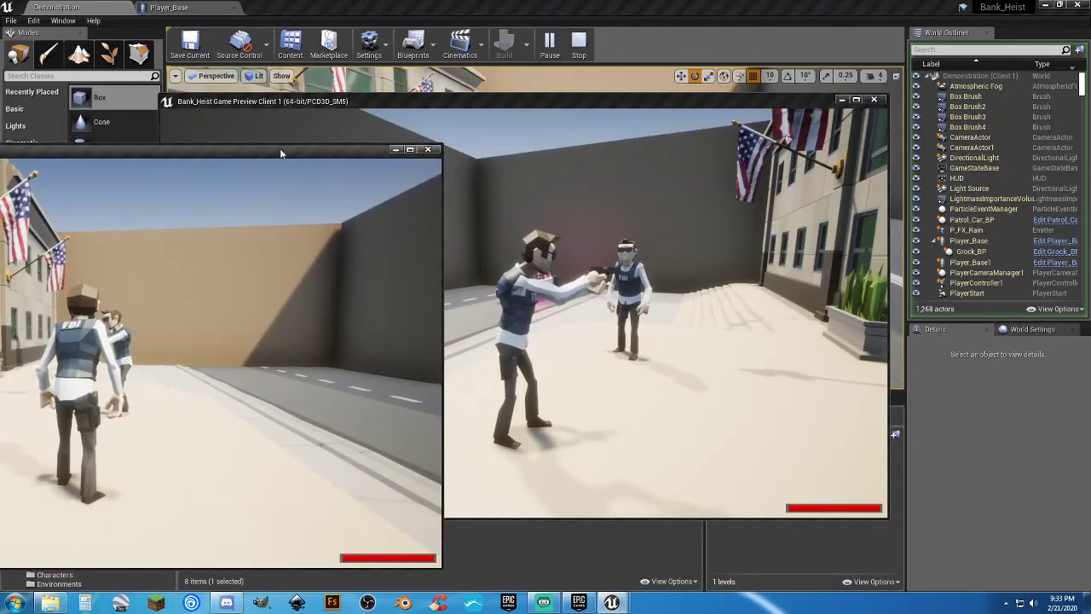
left_click(590, 282)
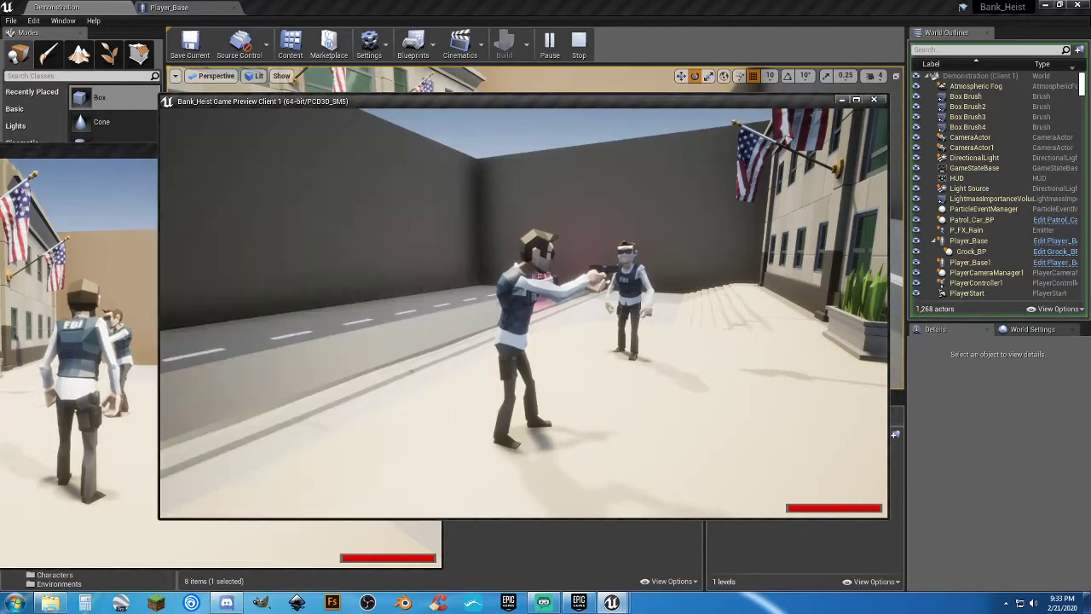
key("w")
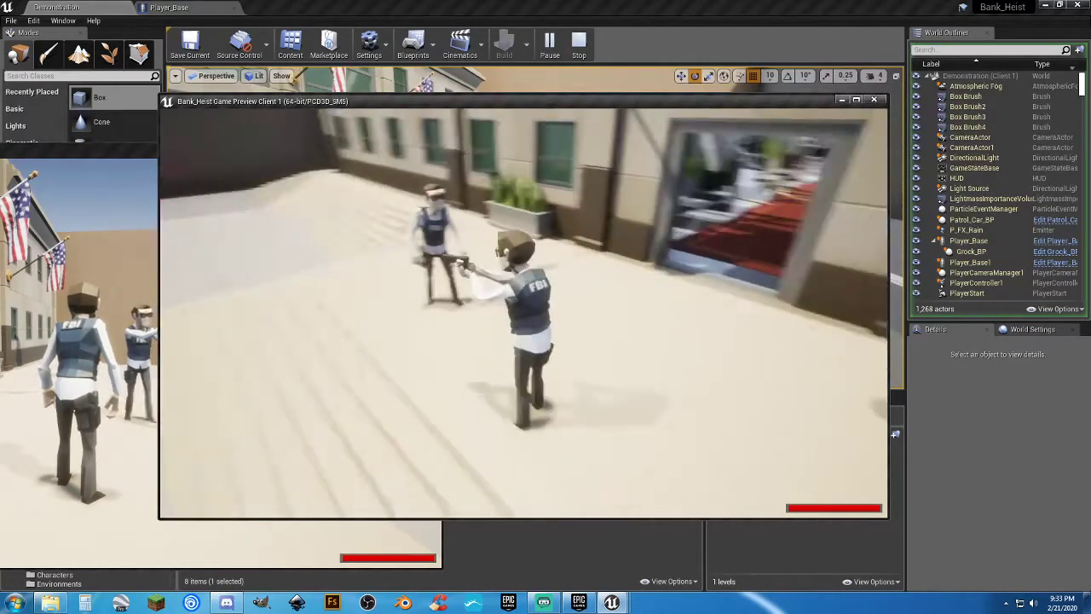
key("w")
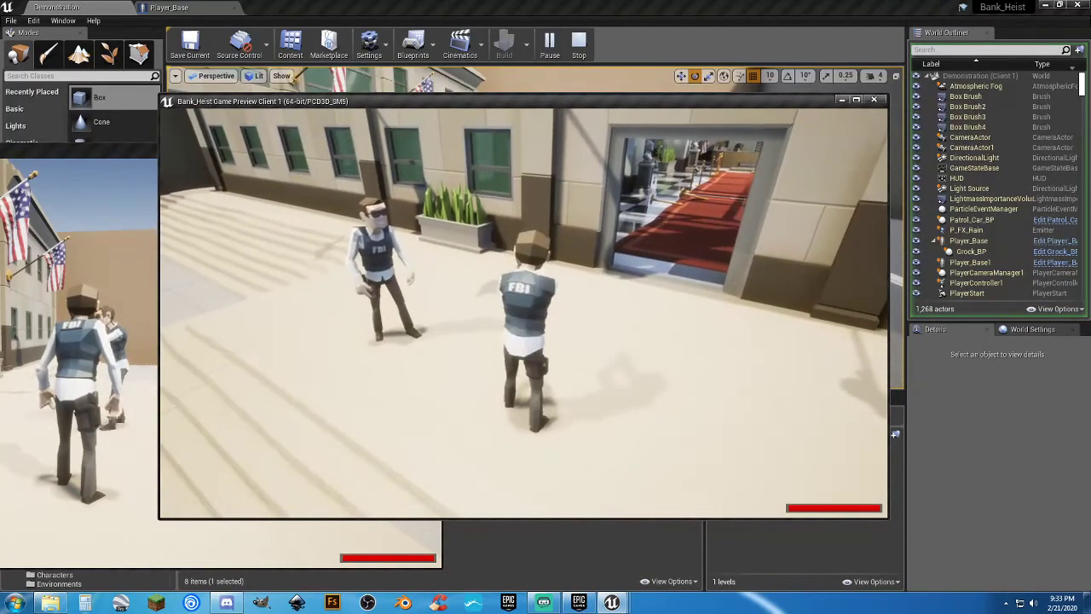
key("a")
left_click(79, 277)
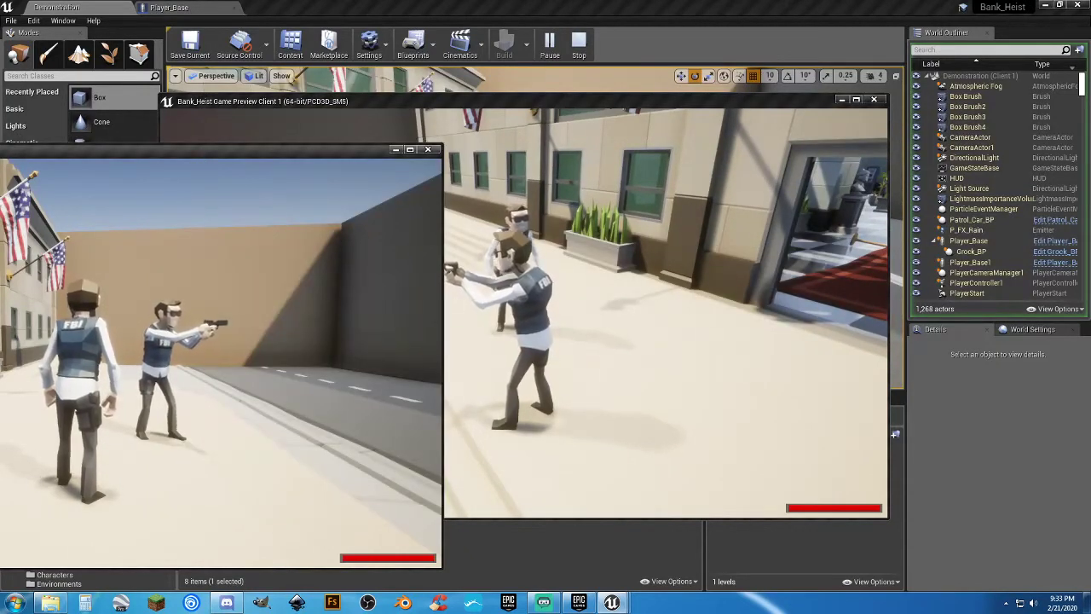
key("1")
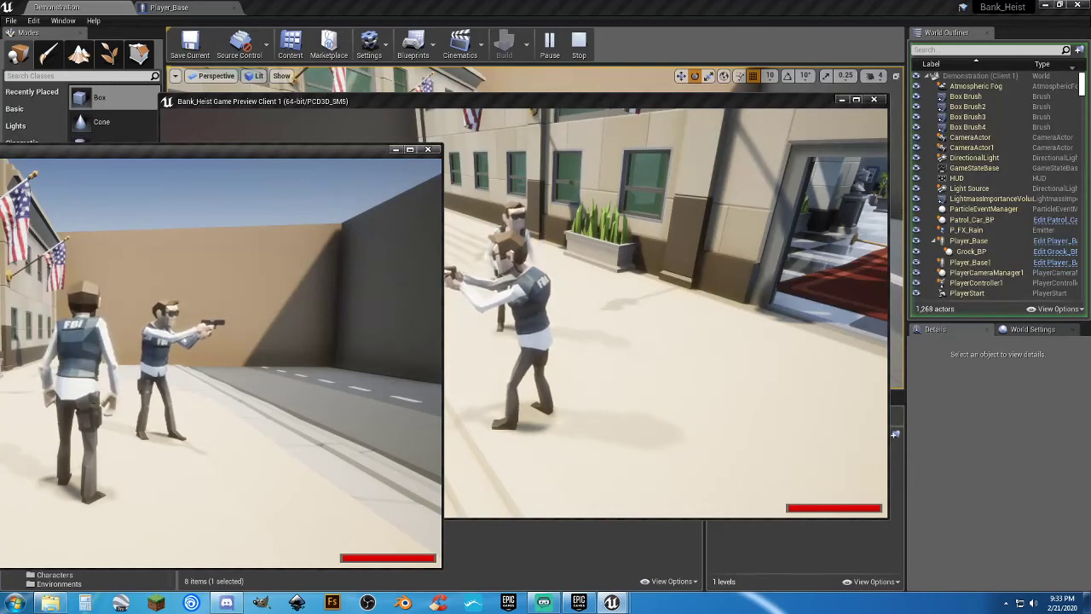
key("1")
key("1")
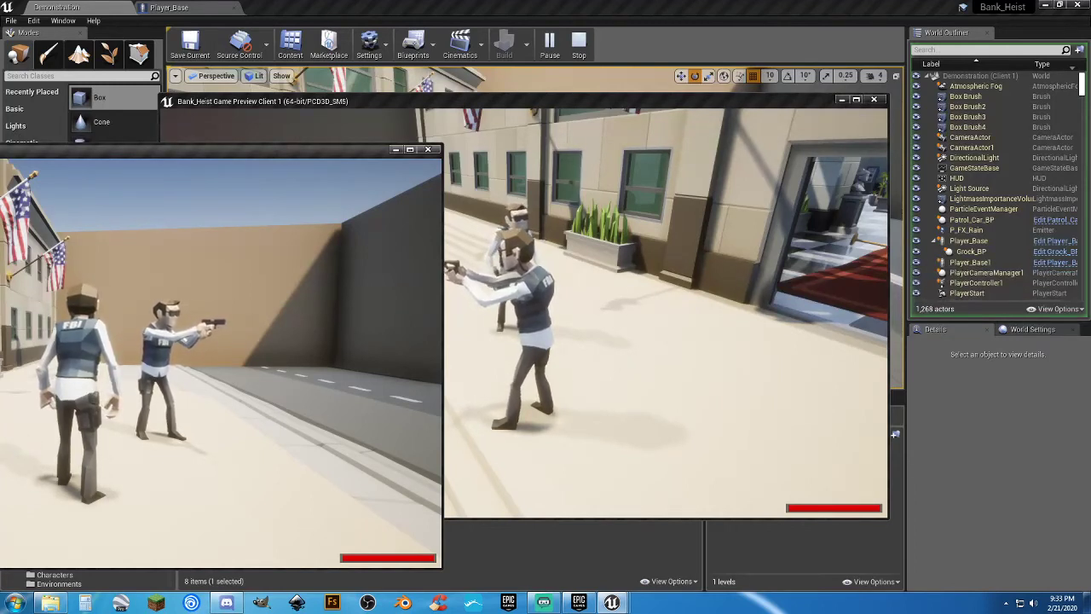
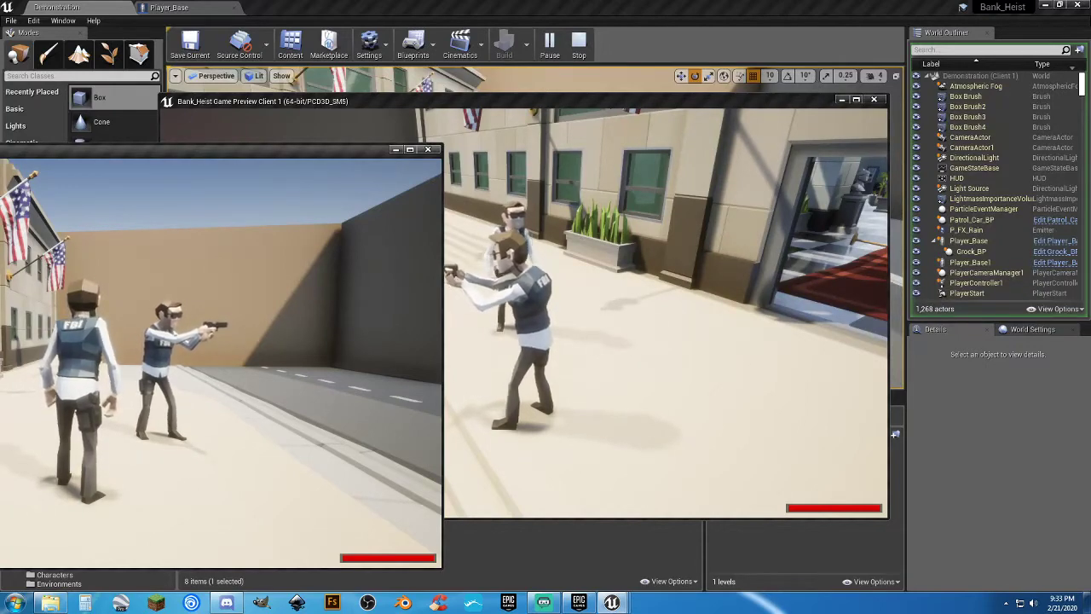
Stop the two-player game preview running in separate windows.
key("alt+Tab")
left_click_drag(119, 151, 0, 135)
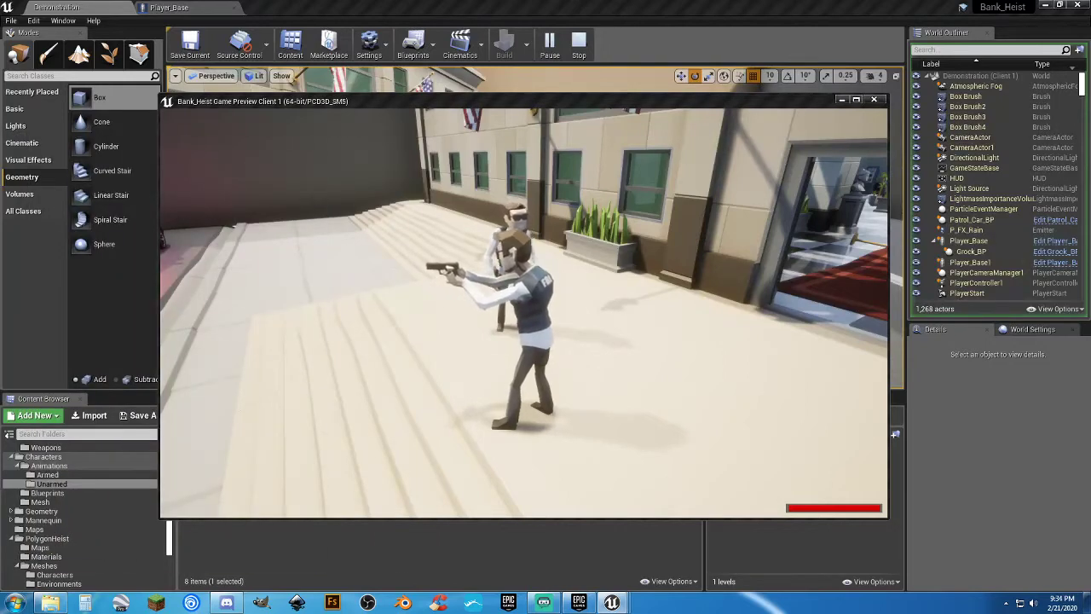
key("Escape")
Set Number of Players to 1 and play in the Selected Viewport.
left_click(570, 43)
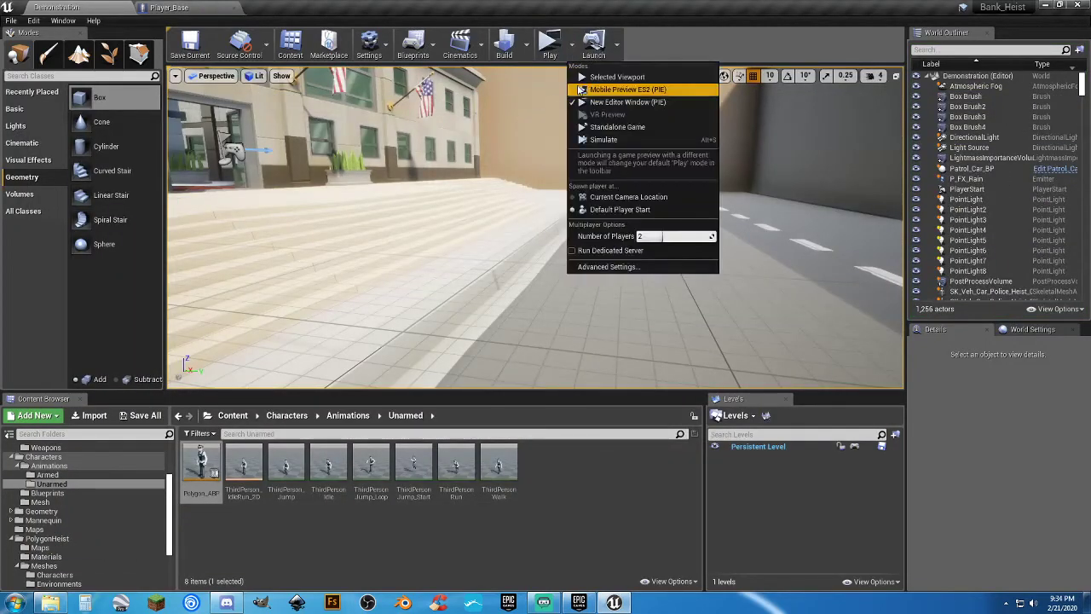
left_click(665, 236)
type("1")
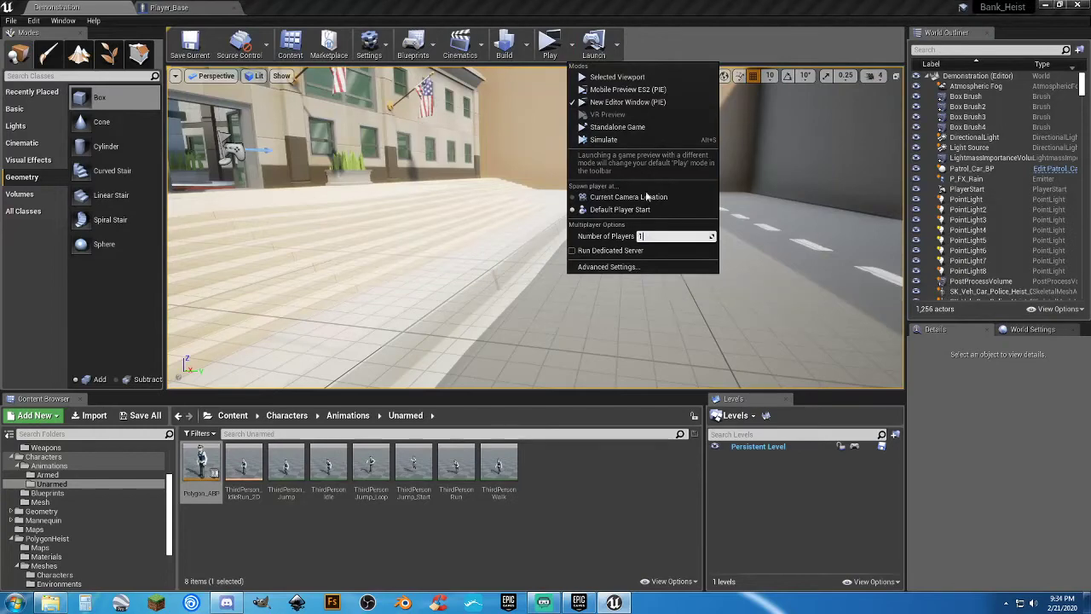
left_click(617, 76)
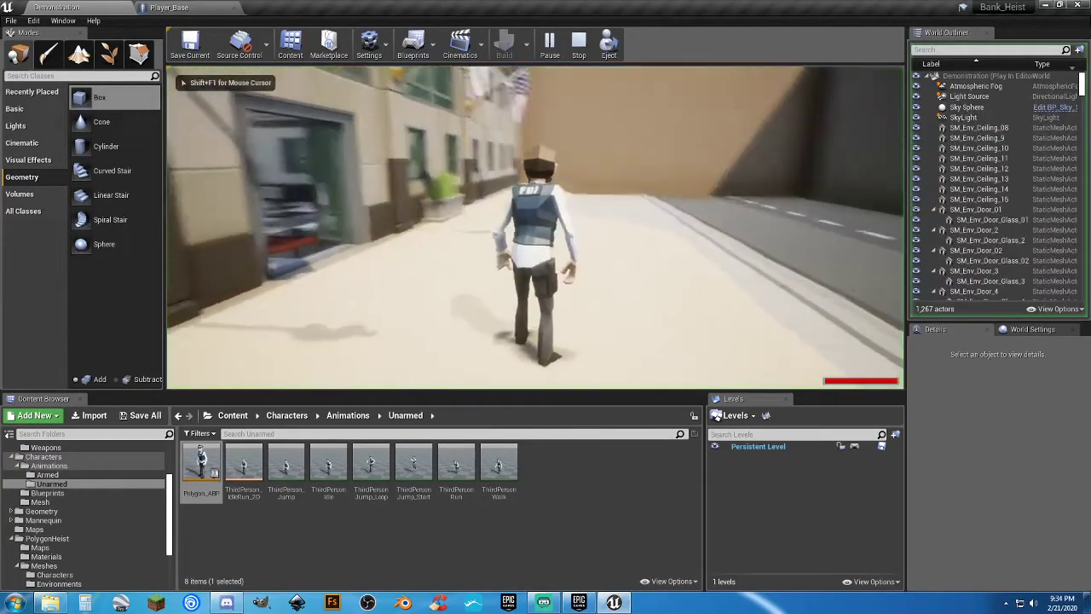
Draw and holster the pistol with E a few times, then stop playing.
key("e")
key("e")
key("e")
key("e")
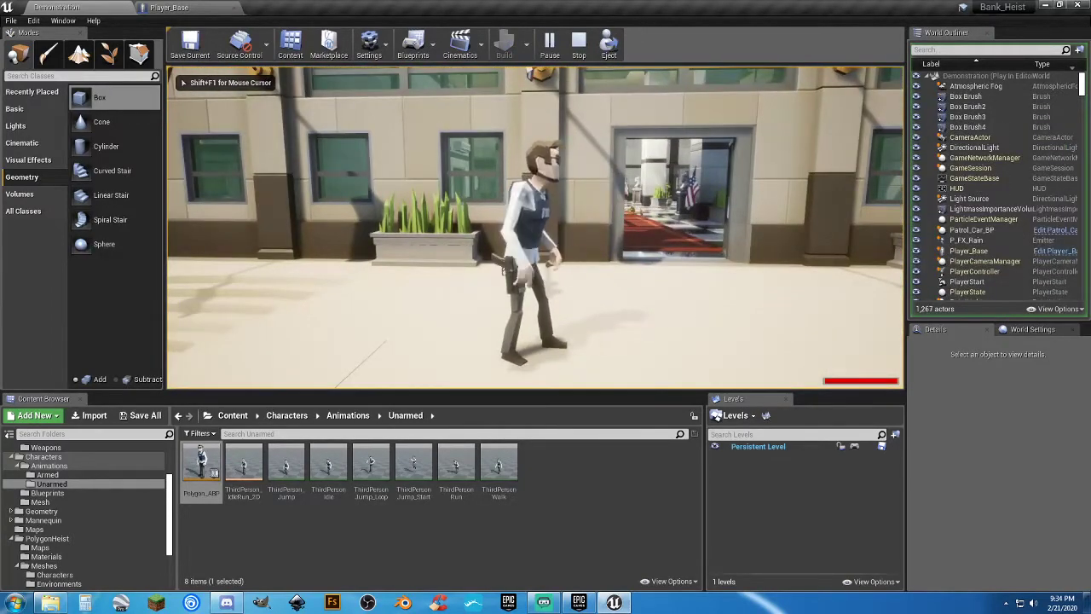
key("e")
key("e")
key("e")
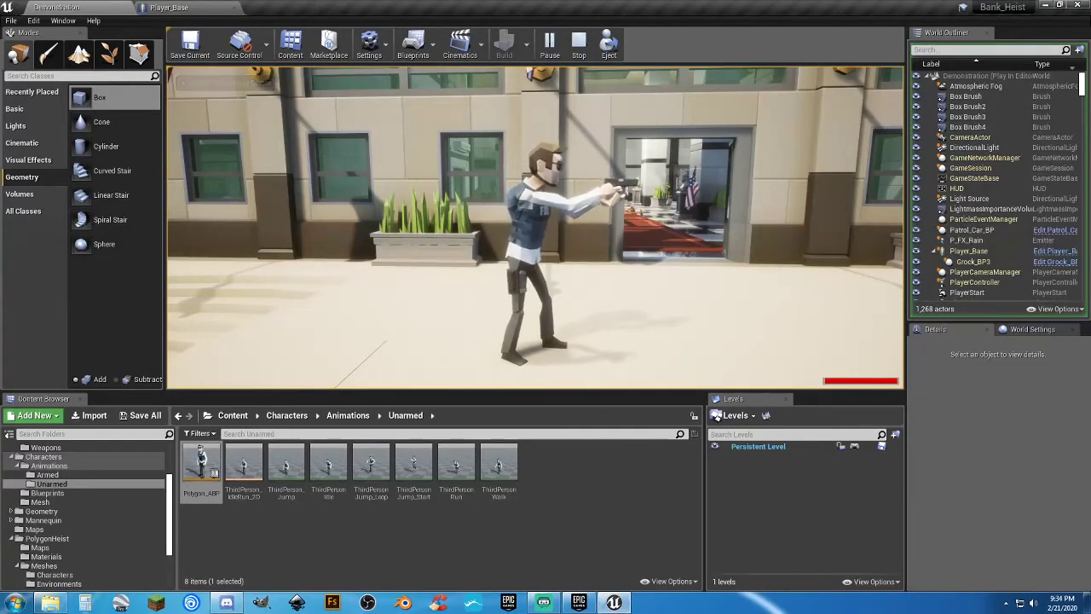
key("e")
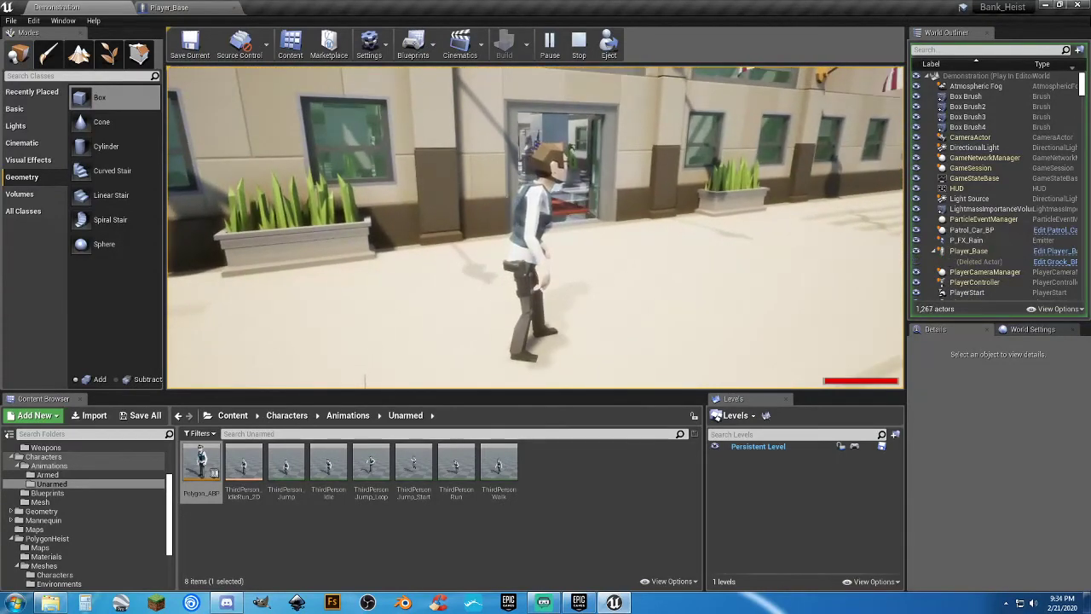
key("Escape")
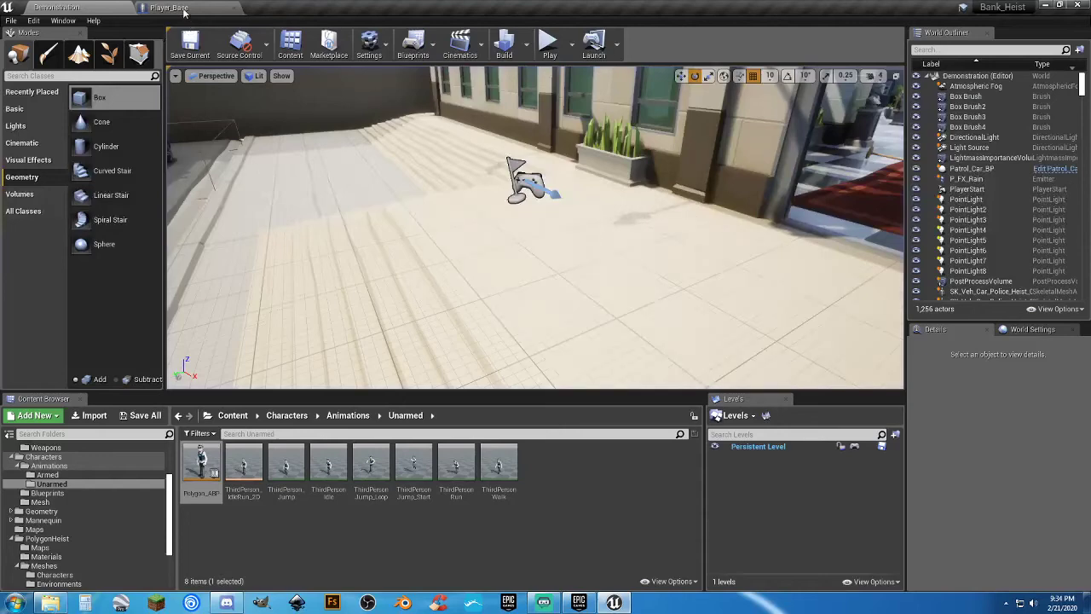
Open the FX_Gunshot particle system from the ParticleFX folder.
left_click(552, 483)
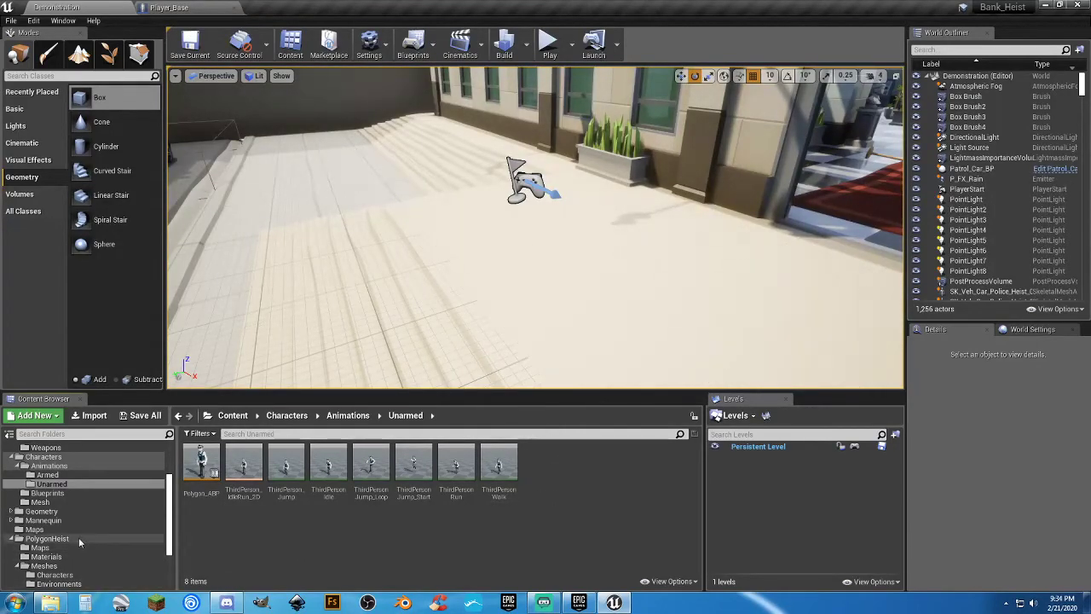
scroll(78, 537, "down", 3)
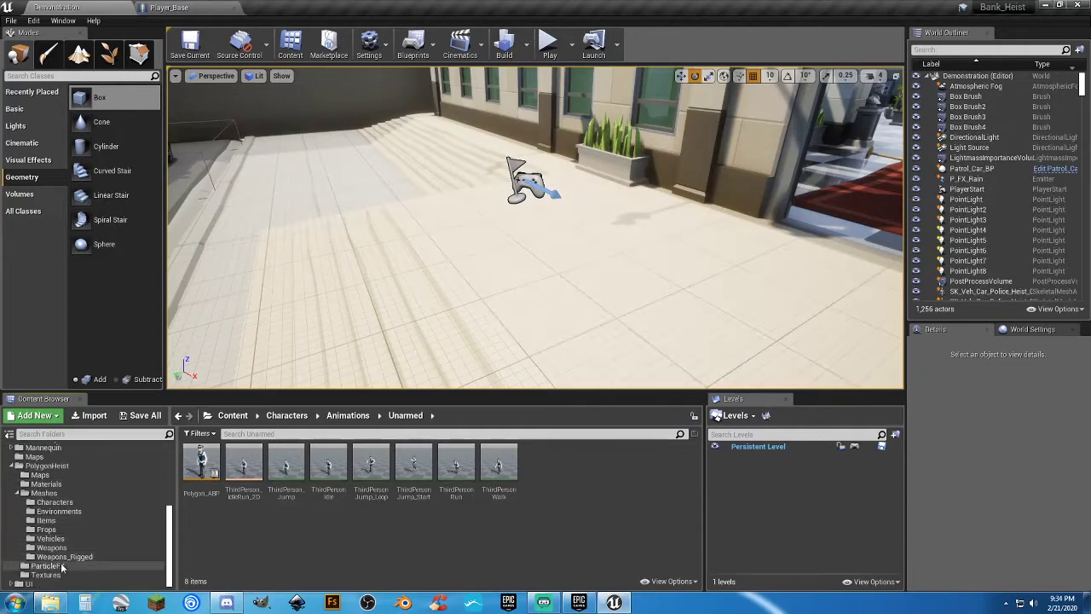
left_click(48, 565)
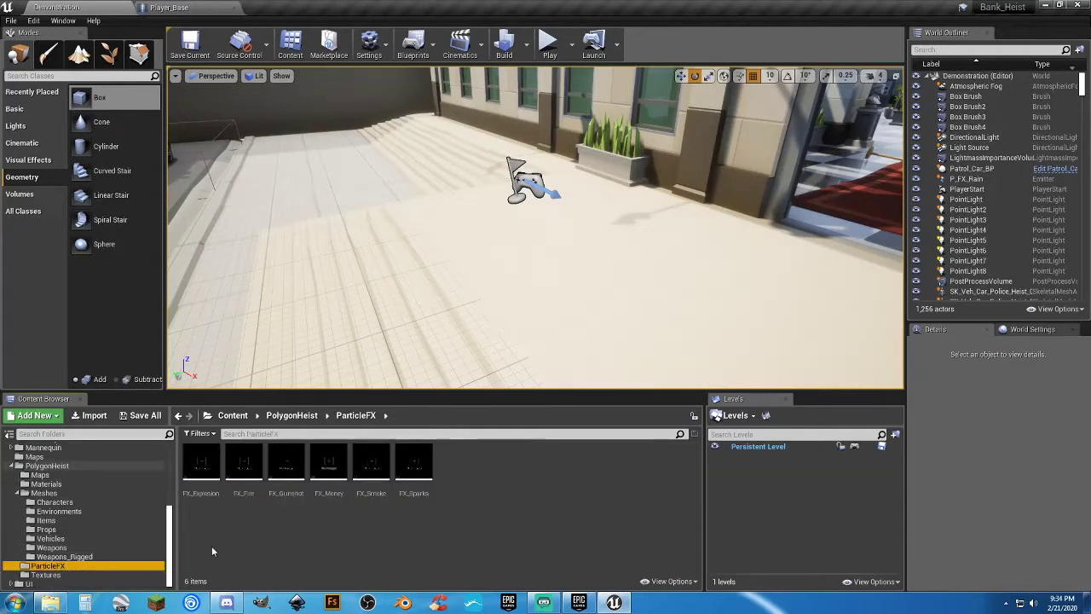
left_click(286, 504)
double_click(286, 502)
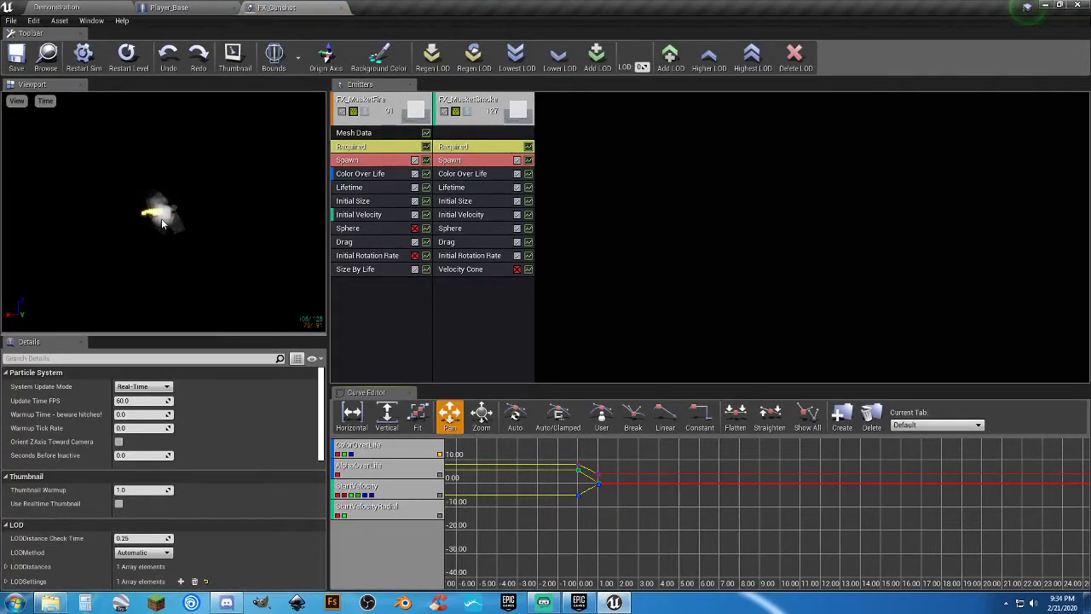
Set the FX_MusketFire emitter's Emitter Loops to 1 and replay the preview.
left_click(365, 148)
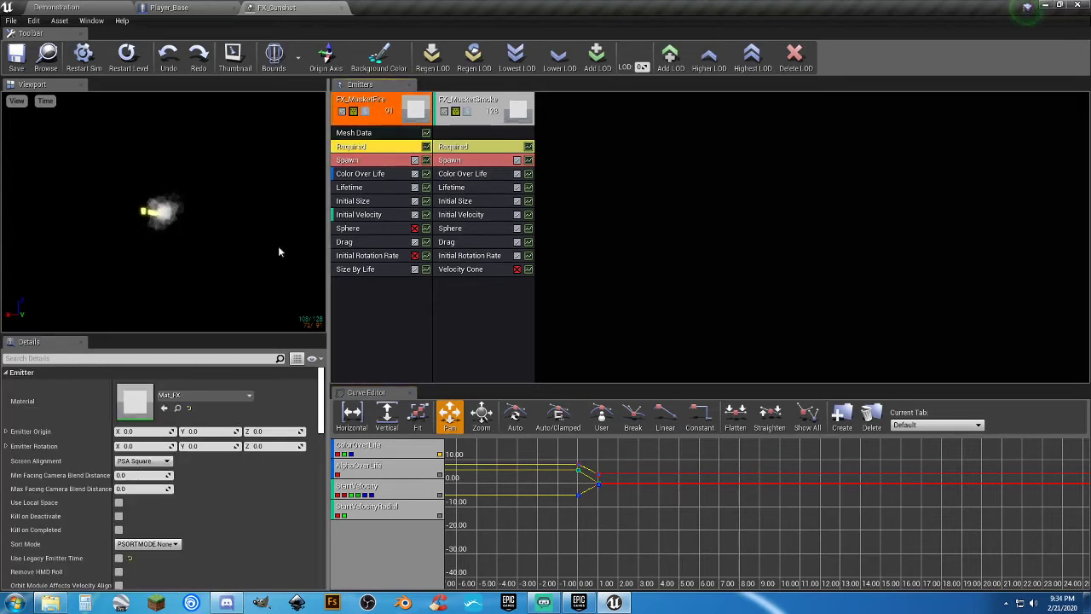
scroll(209, 466, "down", 5)
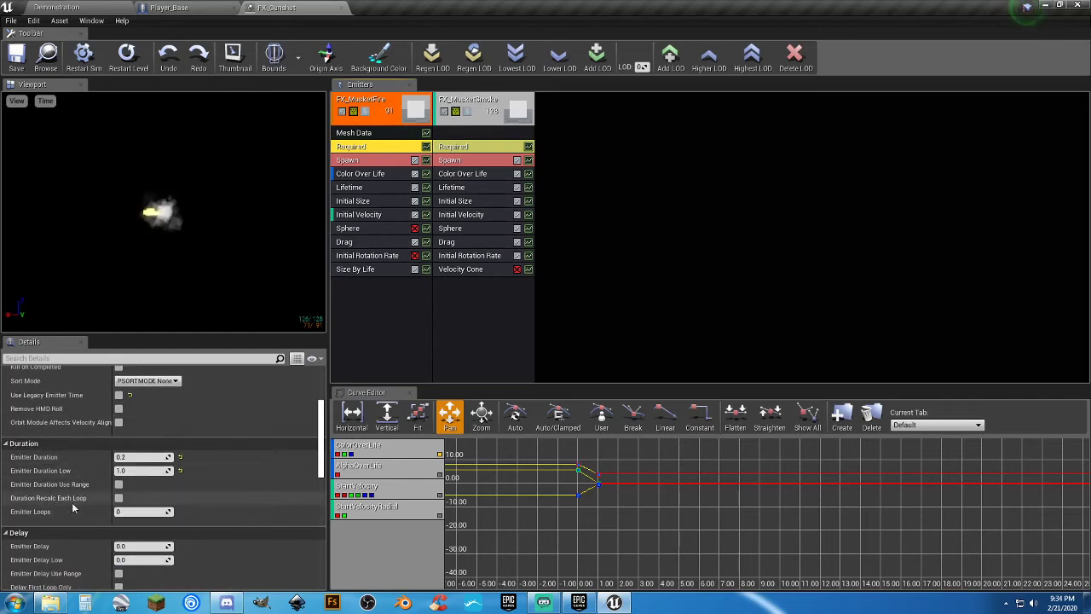
left_click(139, 512)
type("1")
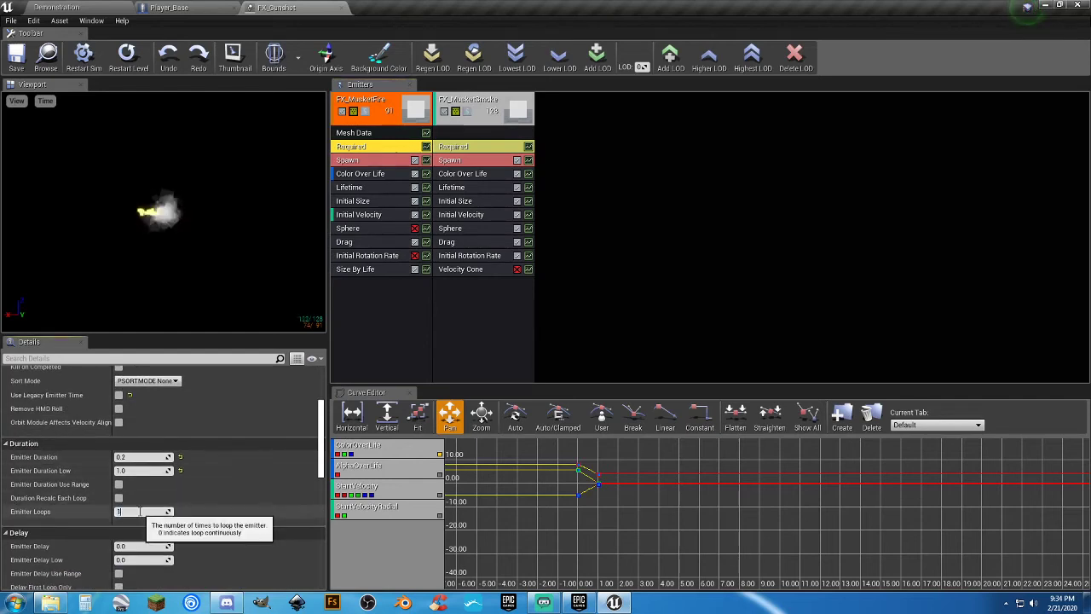
key("Return")
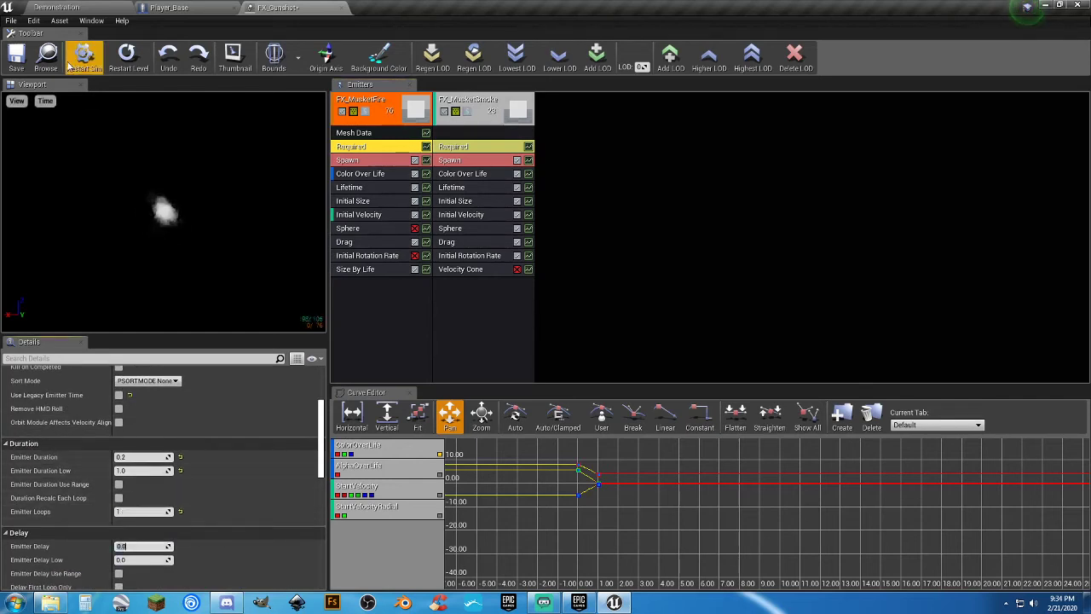
left_click(22, 65)
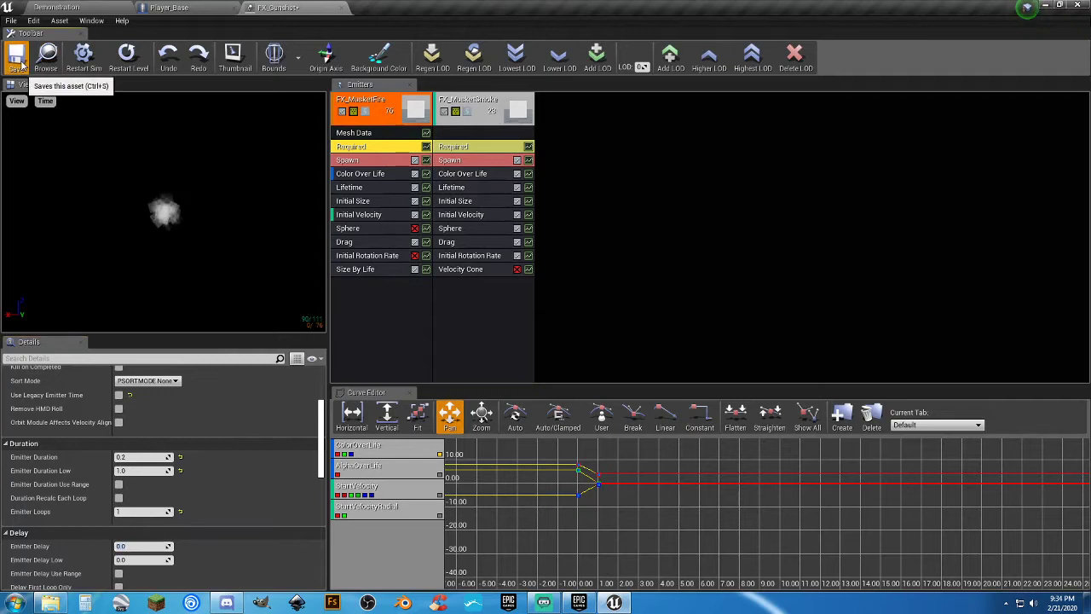
Give FX_MusketSmoke 1 loop and an Emitter Duration of 0.01, then save.
left_click(477, 150)
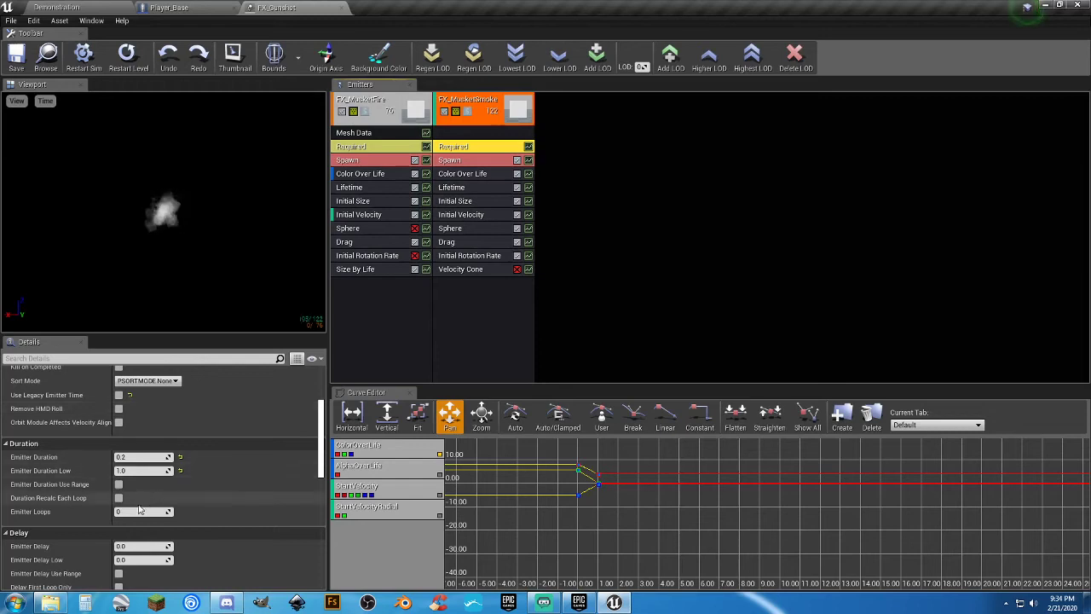
left_click(170, 511)
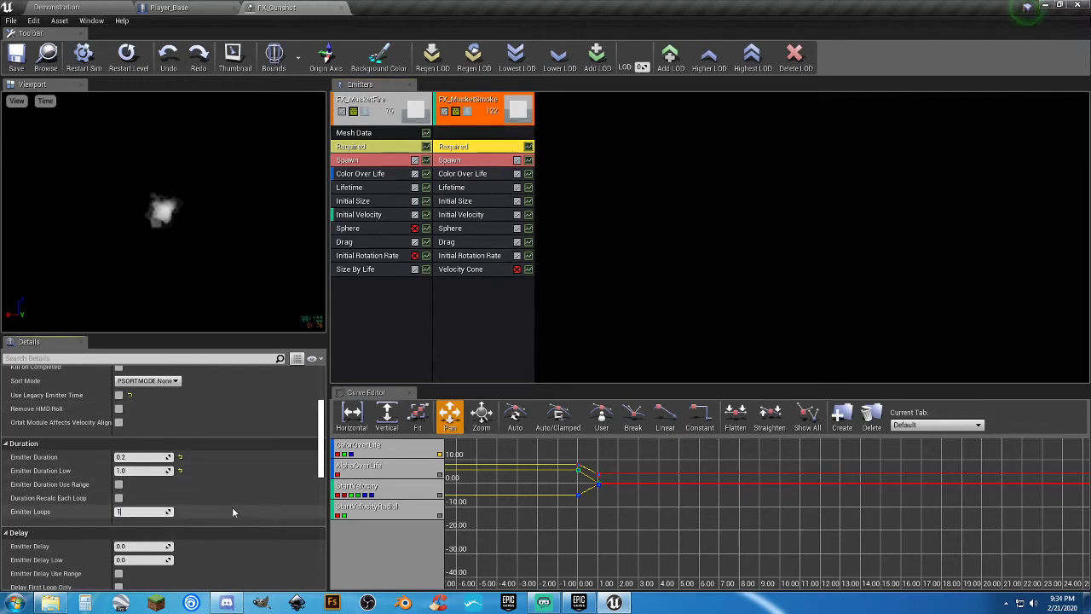
key("Tab")
left_click(17, 62)
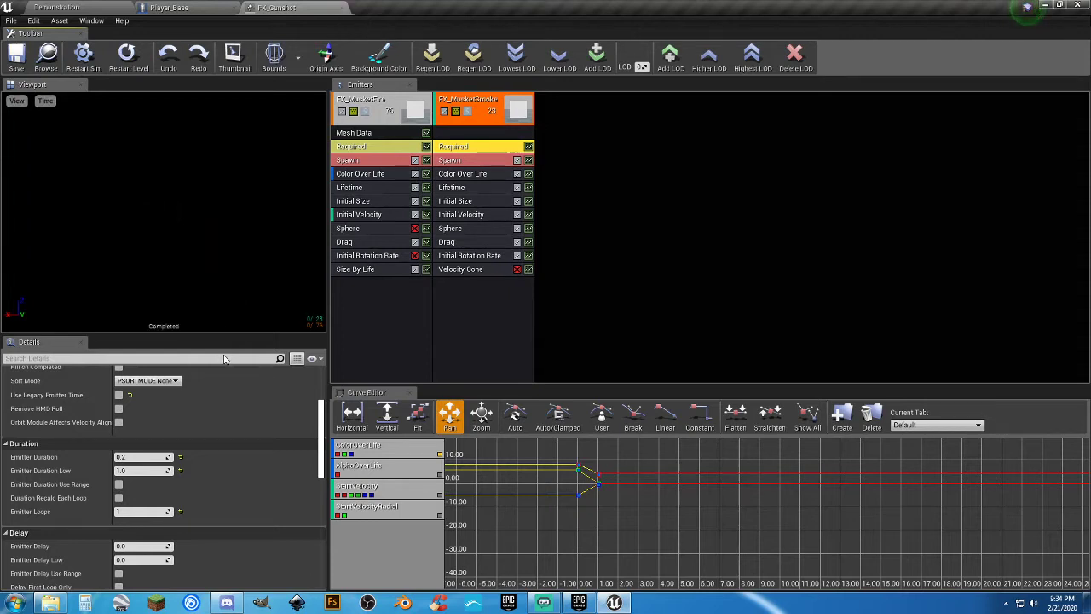
left_click(130, 458)
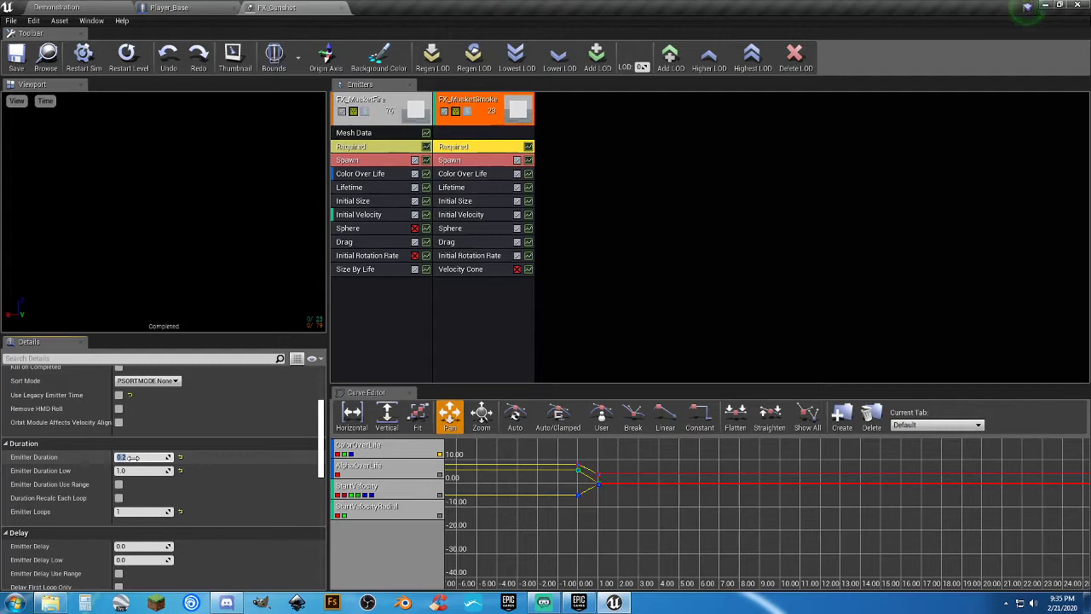
type("01")
key("Tab")
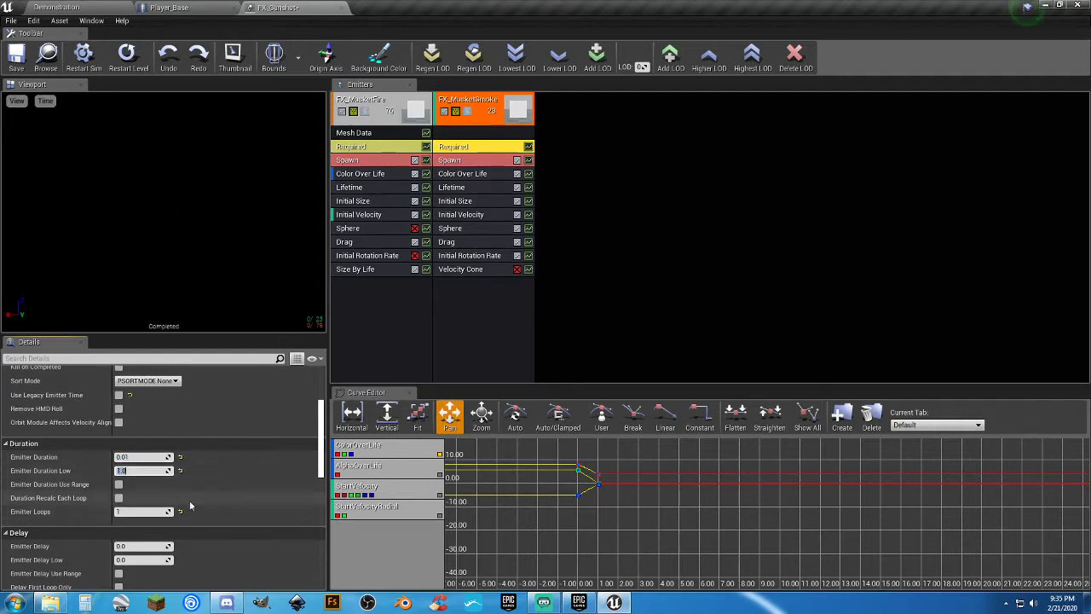
left_click(18, 58)
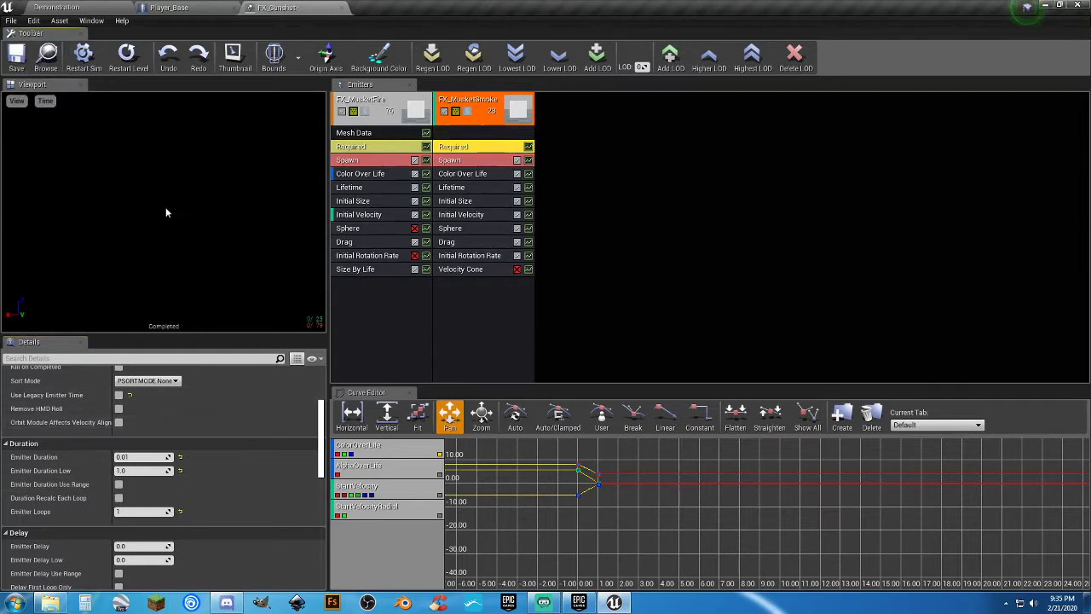
Close the FX_Gunshot editor and the Player_Base blueprint.
left_click(341, 8)
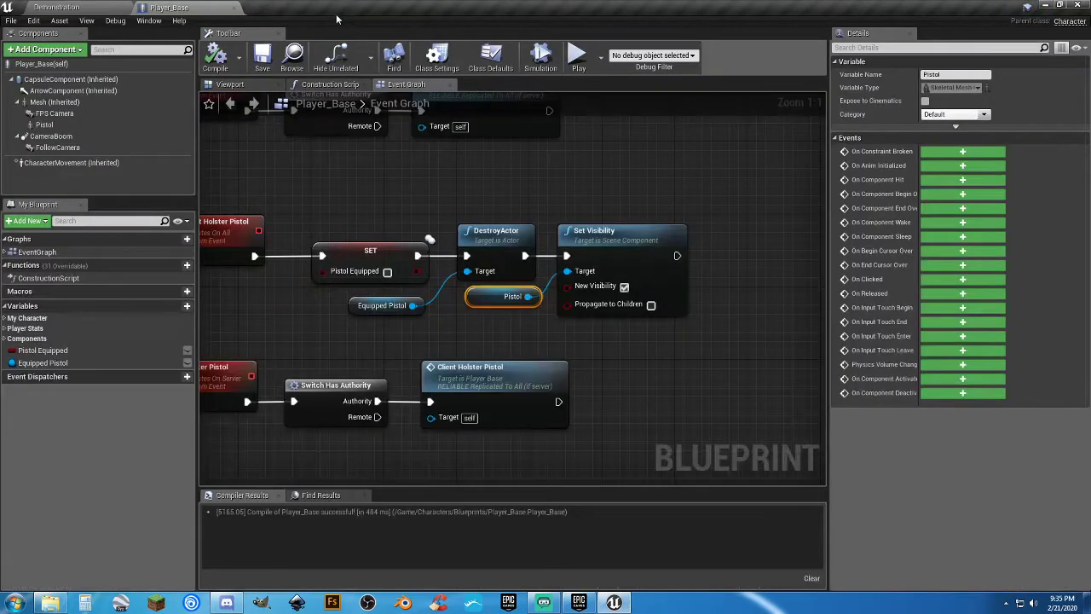
left_click(371, 161)
left_click(236, 8)
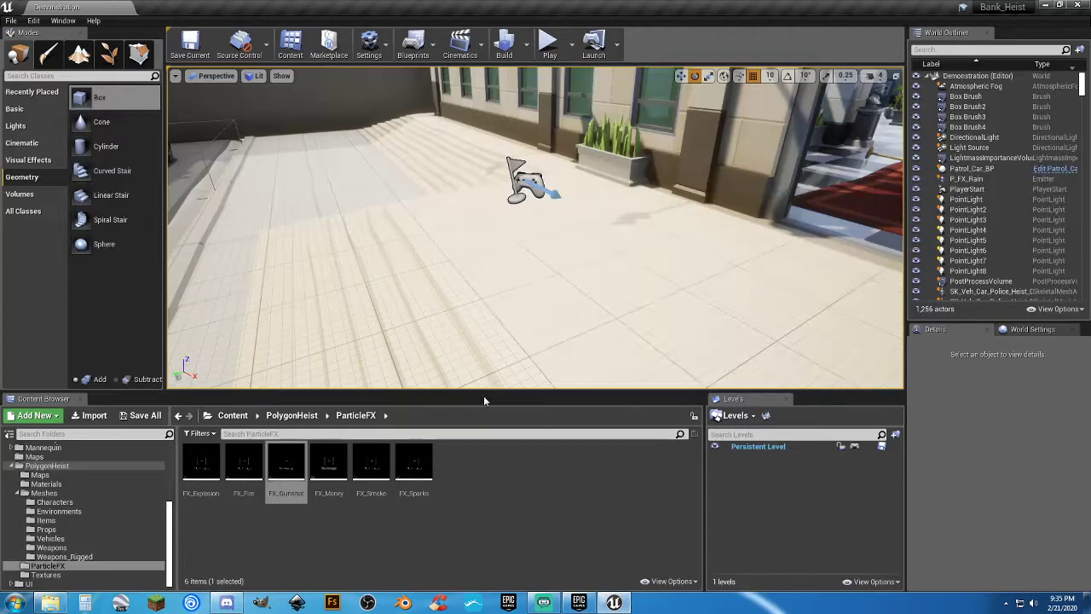
Play the 9mm_Cue sound in Audio > Effects.
scroll(35, 480, "up", 5)
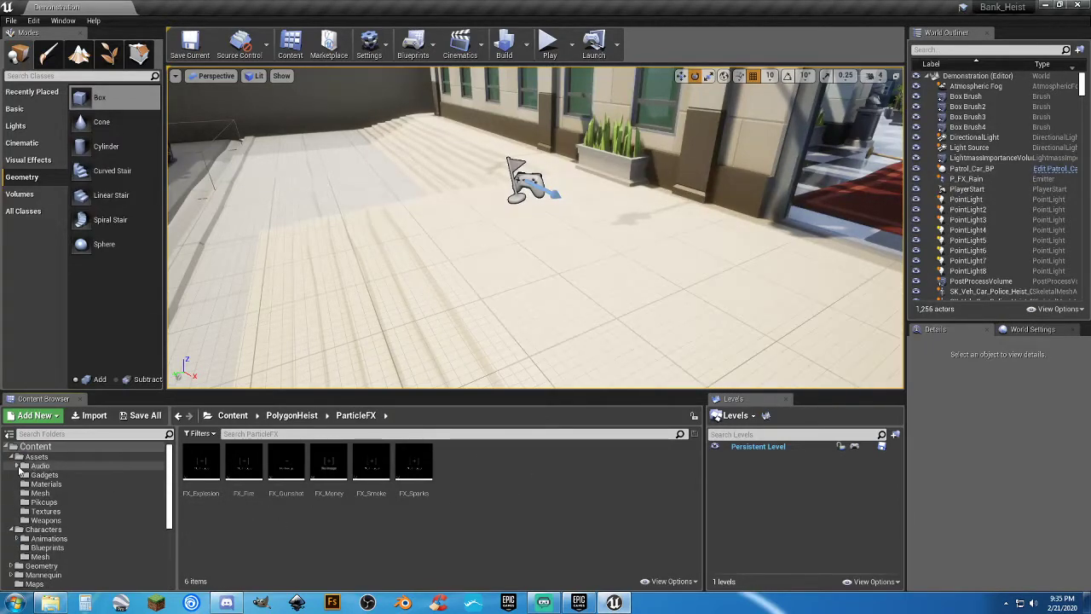
left_click(16, 465)
left_click(47, 484)
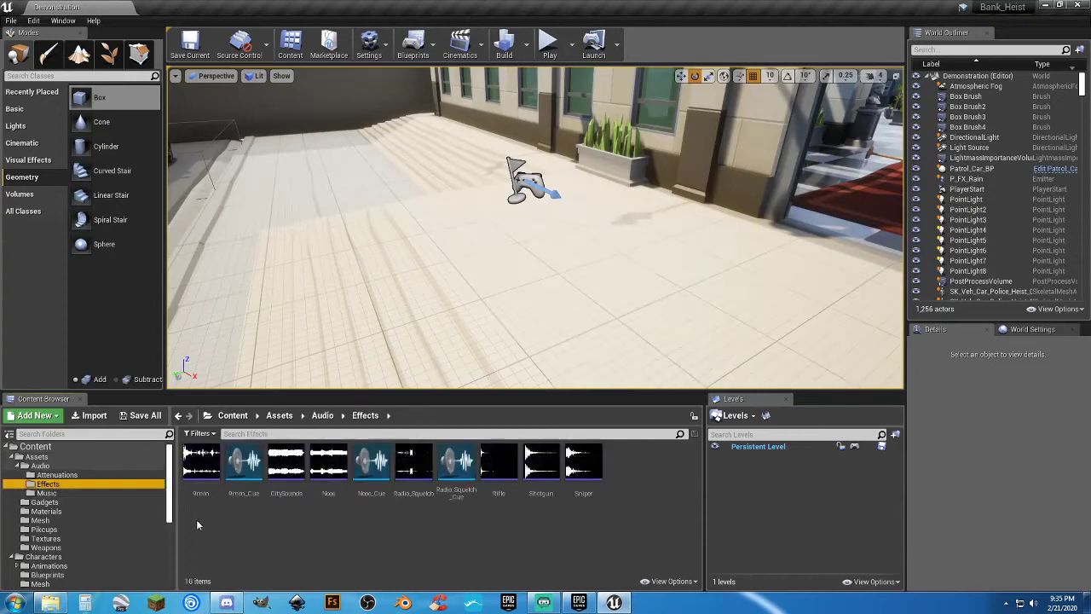
left_click(244, 461)
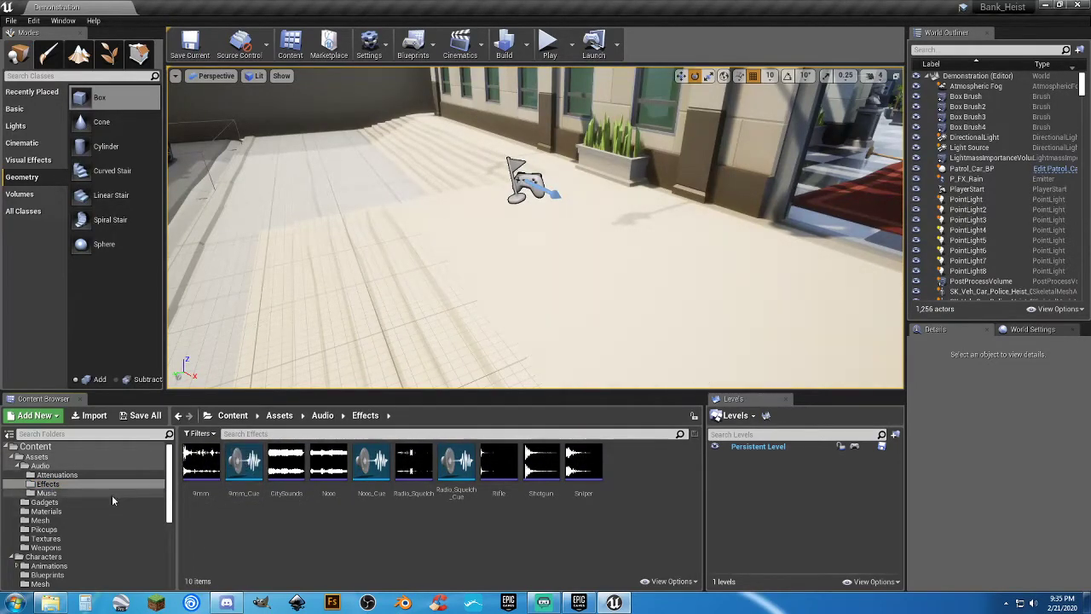
Browse to the PolygonHeist/Meshes/Weapons_Rigged folder.
scroll(111, 500, "down", 3)
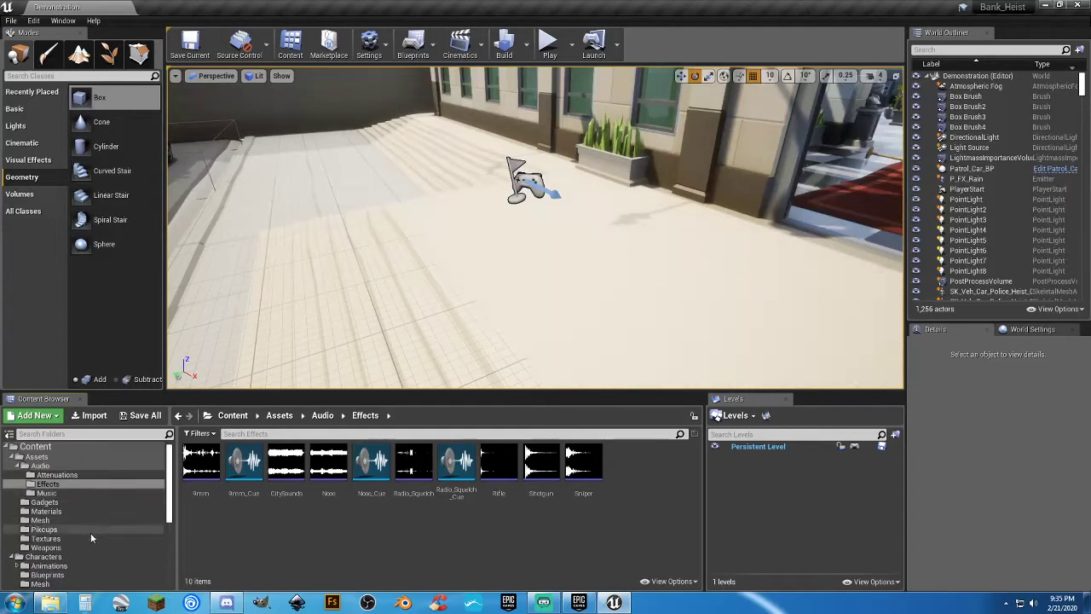
scroll(98, 527, "down", 1)
scroll(92, 523, "down", 4)
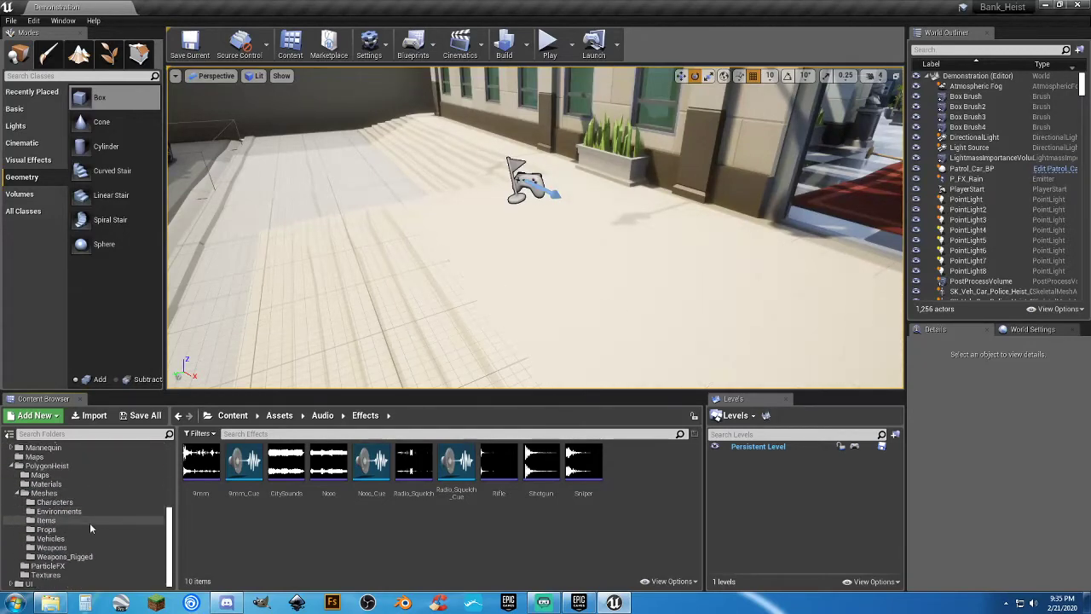
left_click(132, 554)
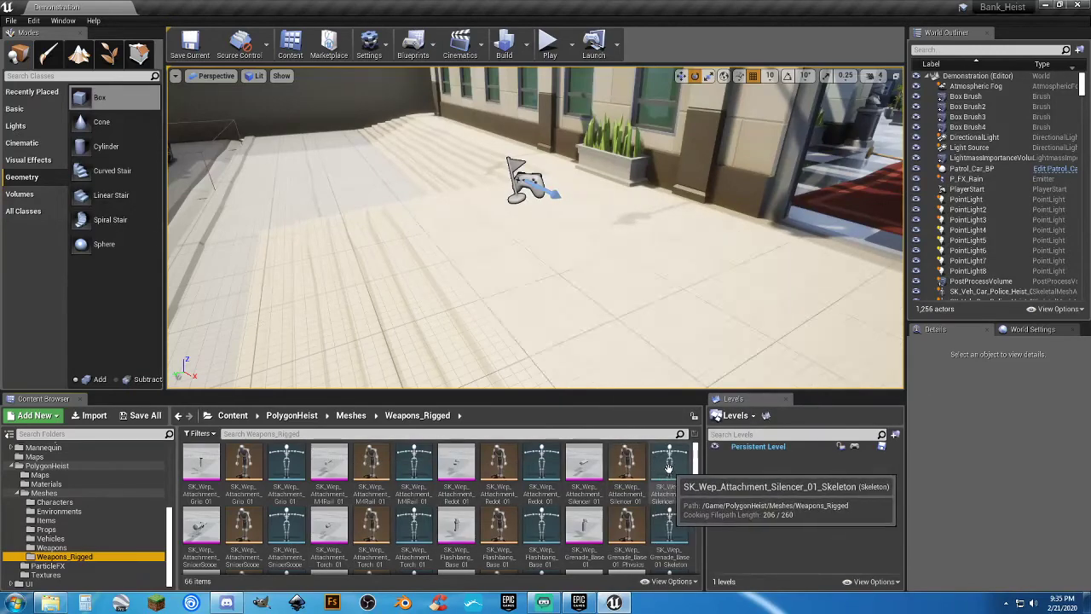
scroll(648, 477, "down", 3)
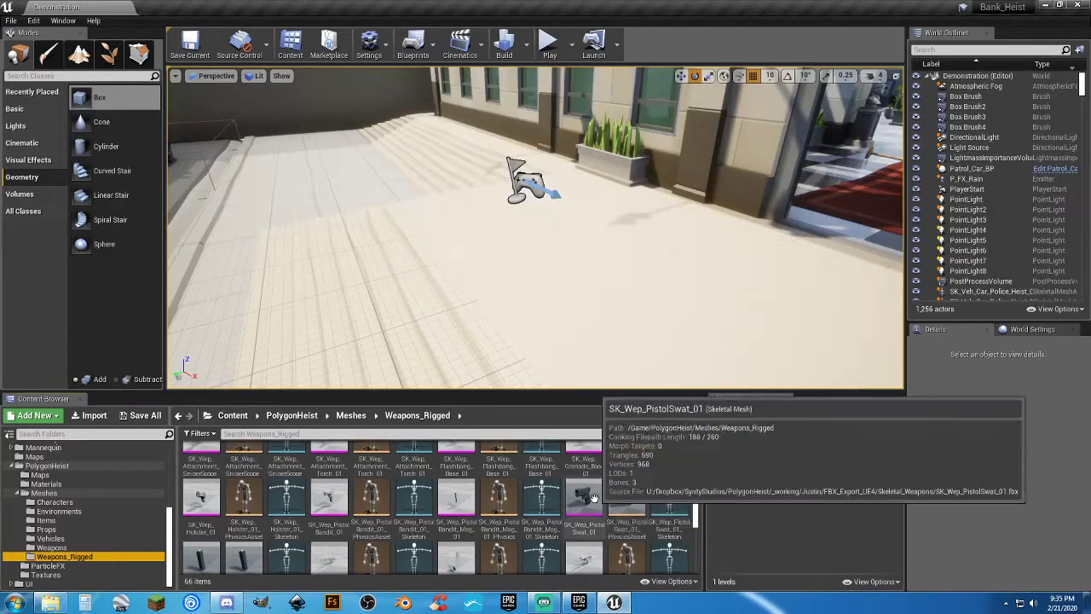
Open SK_Wep_PistolSwat_01 and bring the camera close to the pistol.
double_click(583, 497)
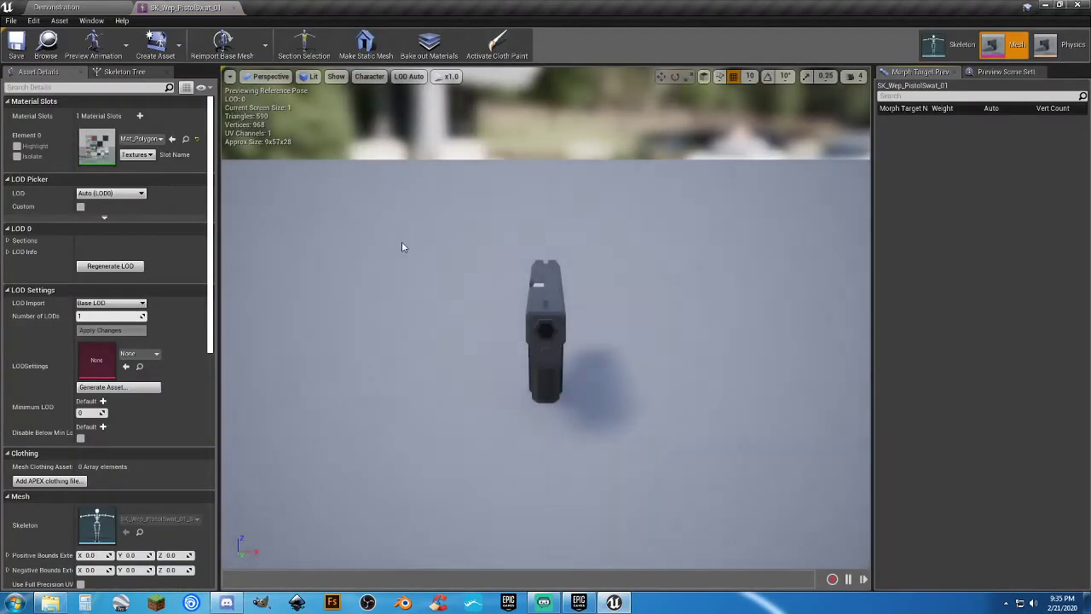
right_click_drag(529, 371, 682, 351)
mouse_move(438, 332)
right_mouse_down()
mouse_move(455, 324)
mouse_move(438, 332)
right_mouse_up()
key("w")
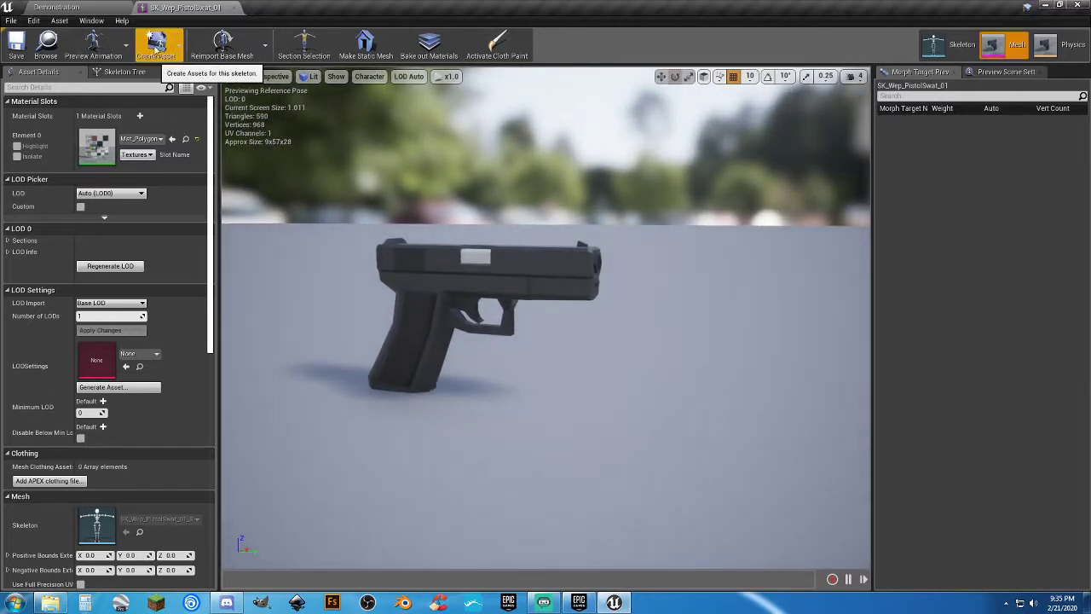
Create and save a Grock_Fire animation from the current pose in Characters/Animations/Armed.
left_click(156, 42)
mouse_move(187, 80)
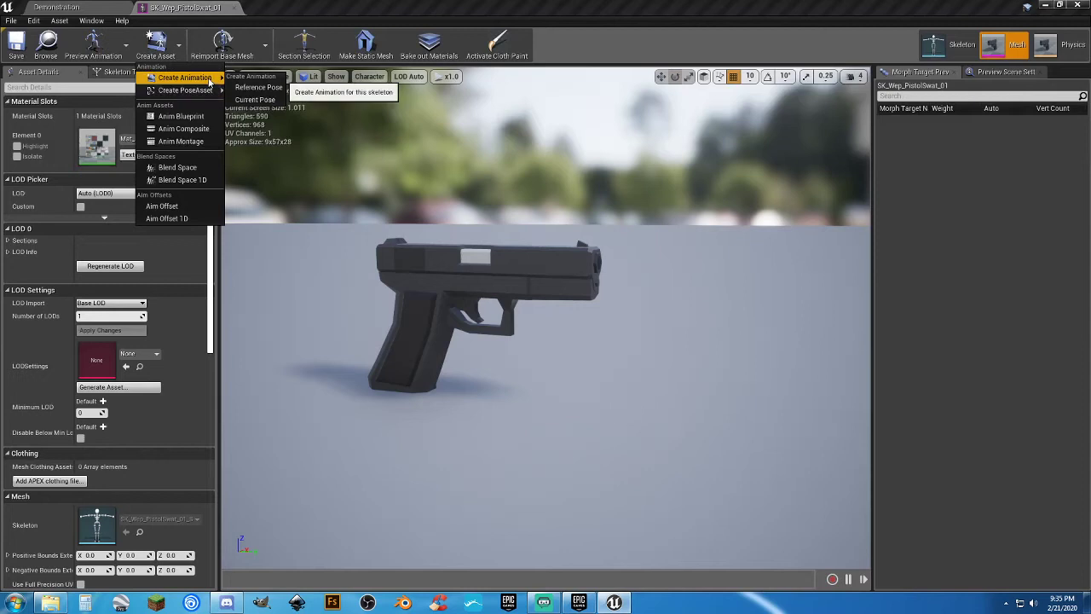
left_click(259, 101)
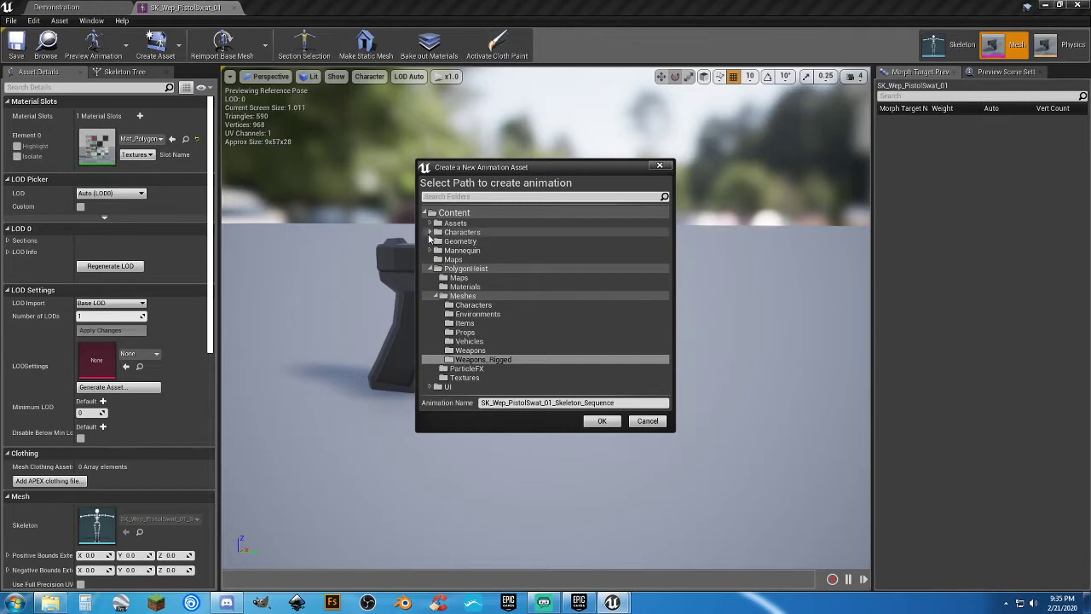
left_click(429, 231)
left_click(436, 242)
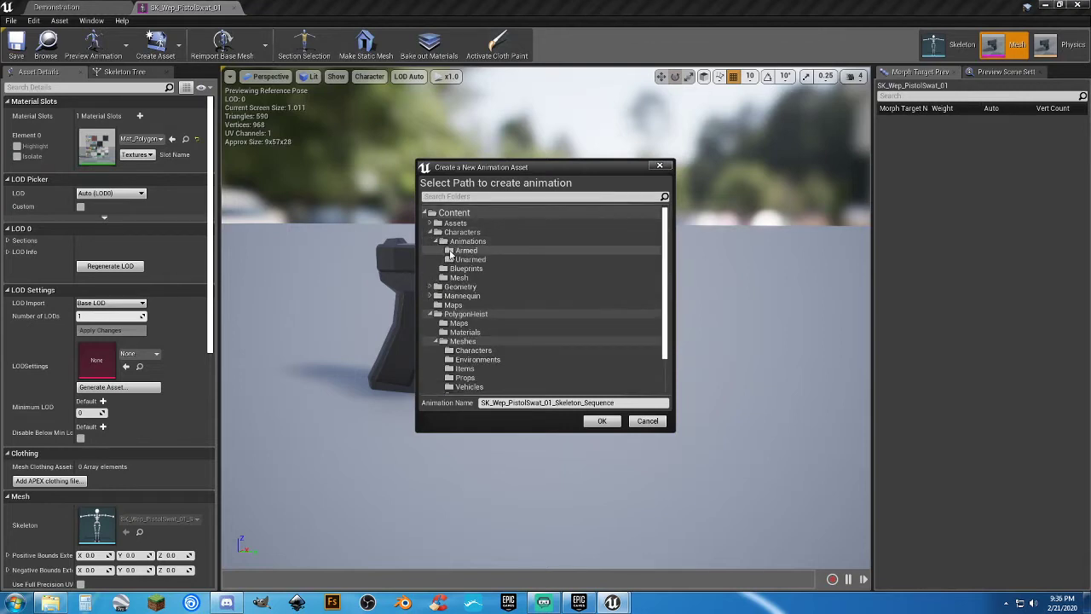
left_click(465, 251)
left_click_drag(622, 402, 592, 402)
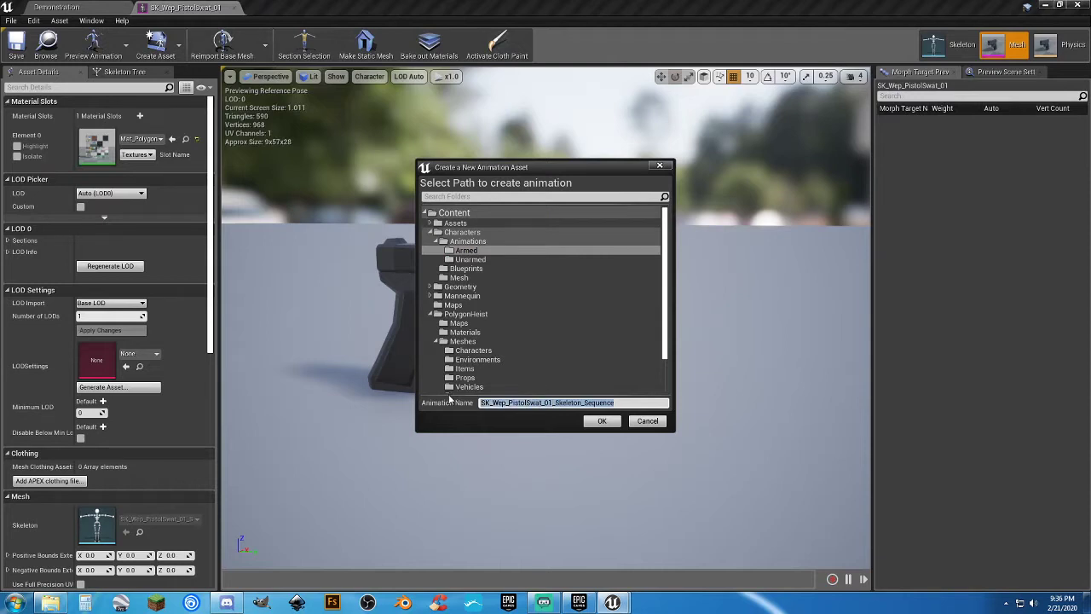
type("Grock_Fire")
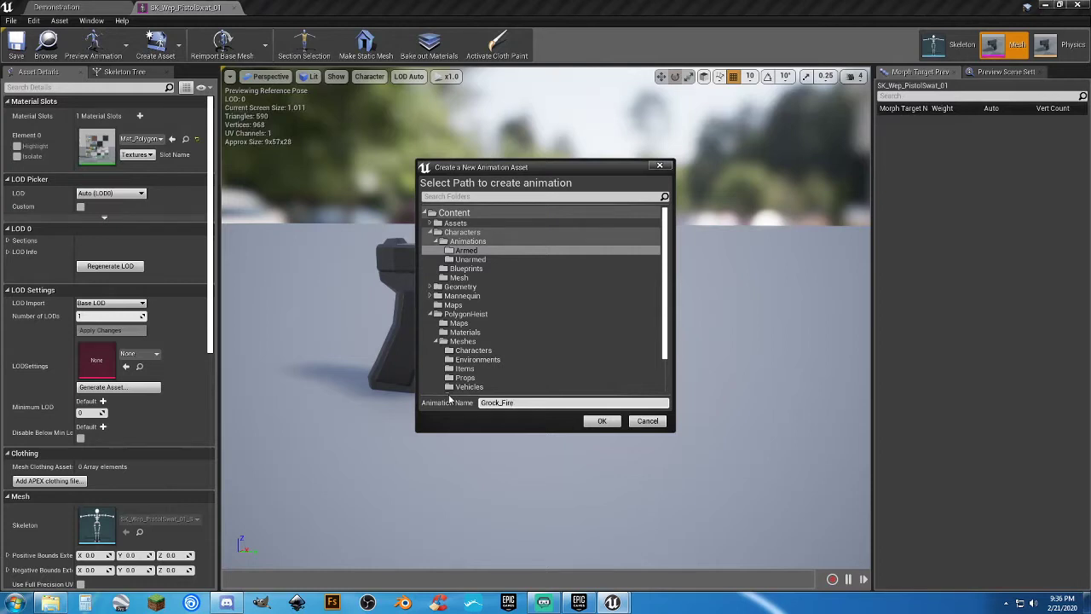
left_click(609, 419)
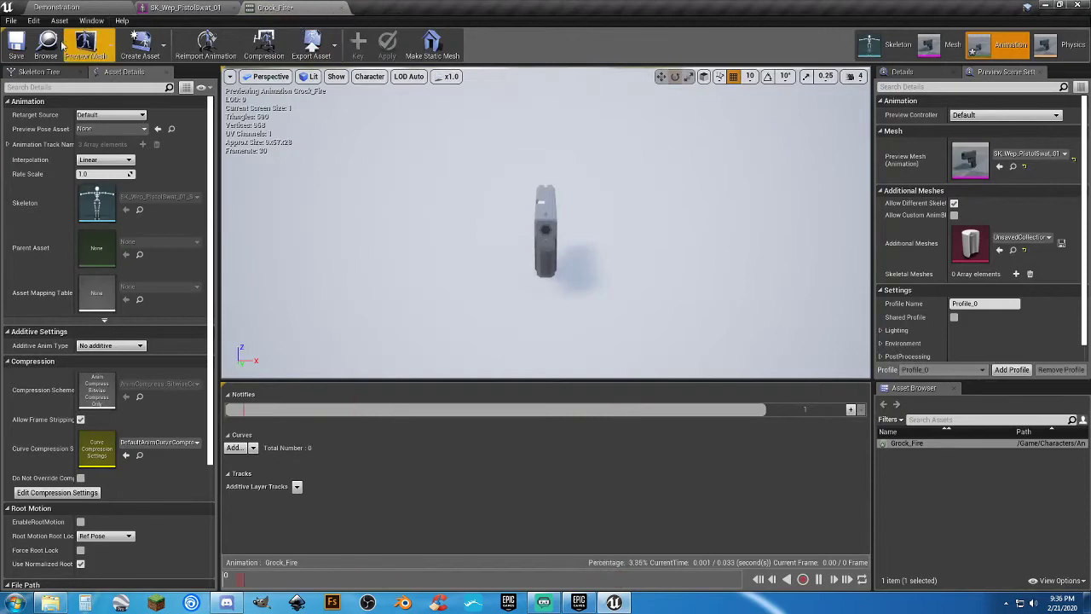
left_click(16, 45)
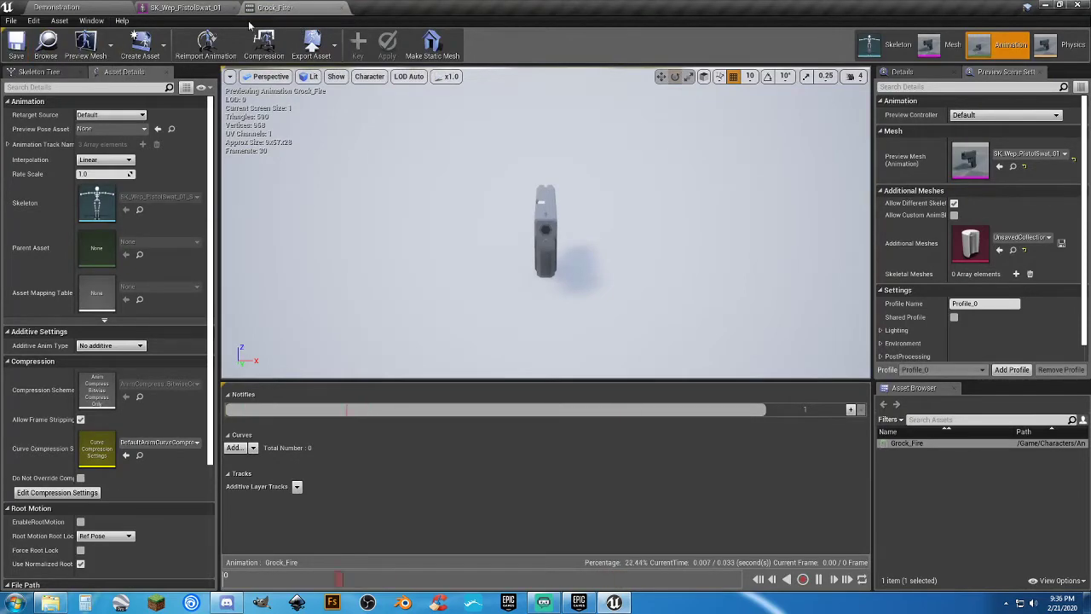
left_click(341, 9)
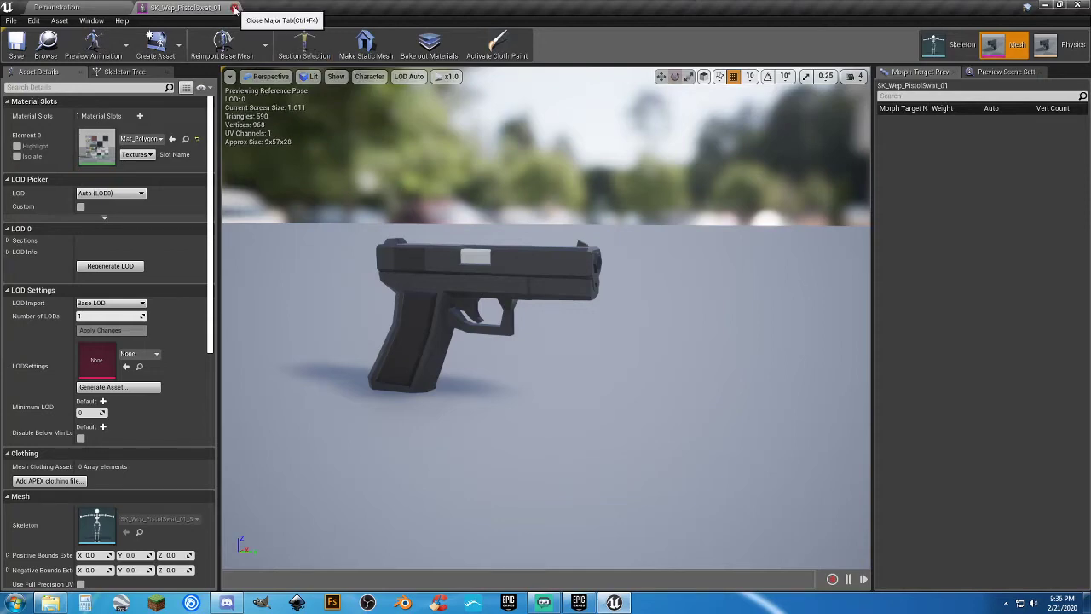
Close SK_Wep_PistolSwat_01 and open SK_Wep_PistolSwat_01_Skeleton.
left_click(235, 8)
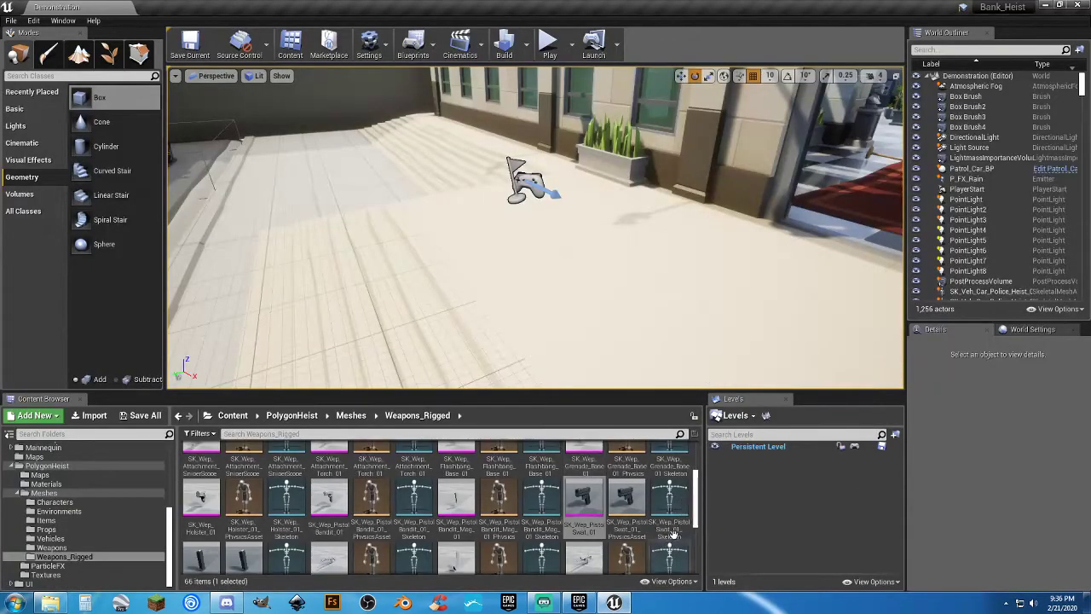
double_click(673, 503)
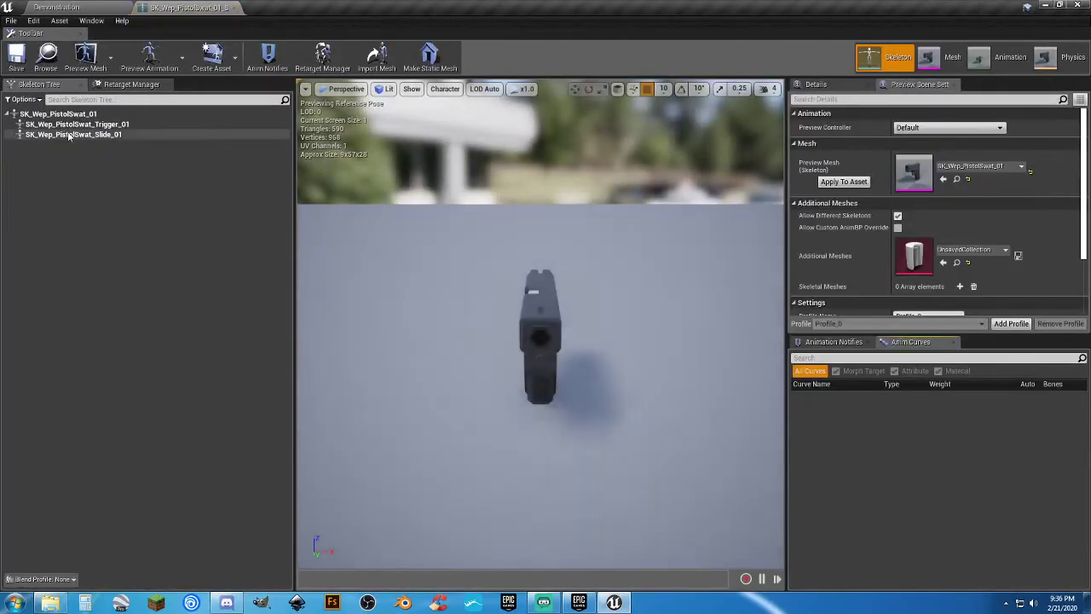
Add a socket to the root bone and name it Muzzle.
left_click(65, 114)
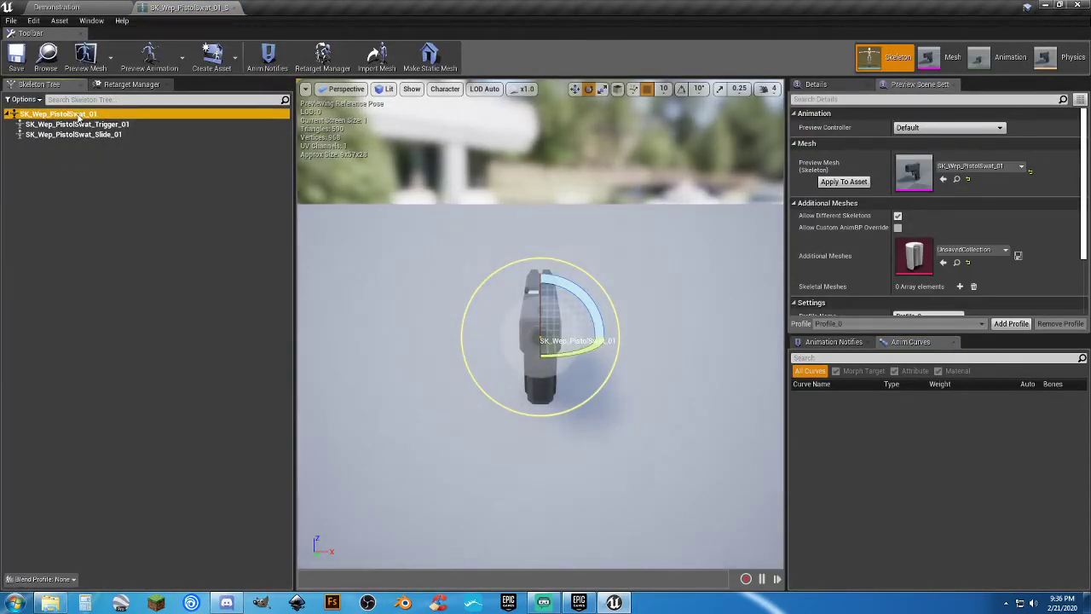
right_click_drag(560, 352, 434, 330)
right_click(88, 114)
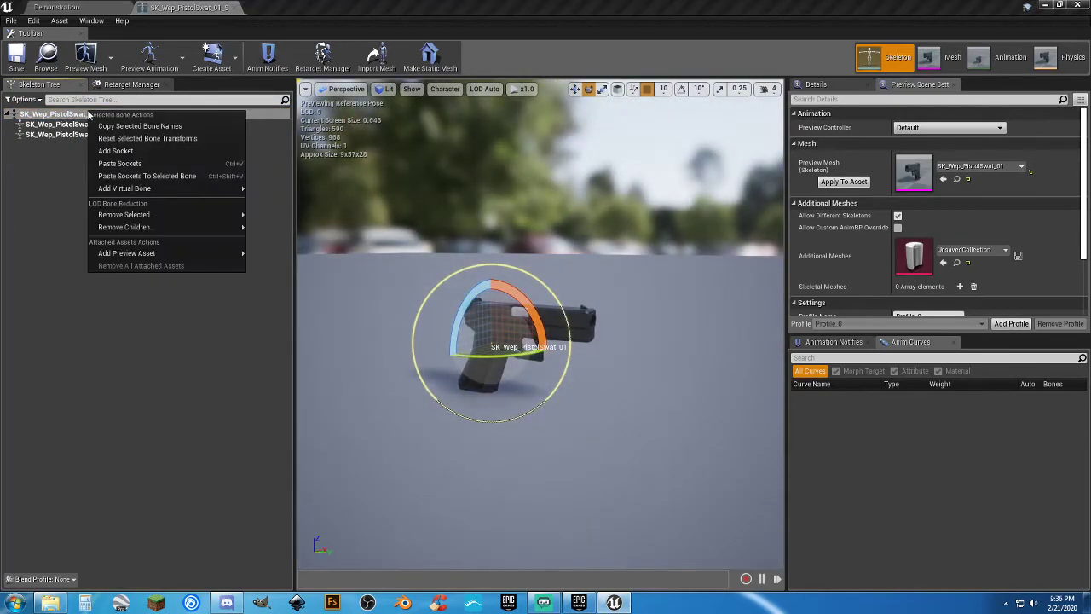
left_click(118, 150)
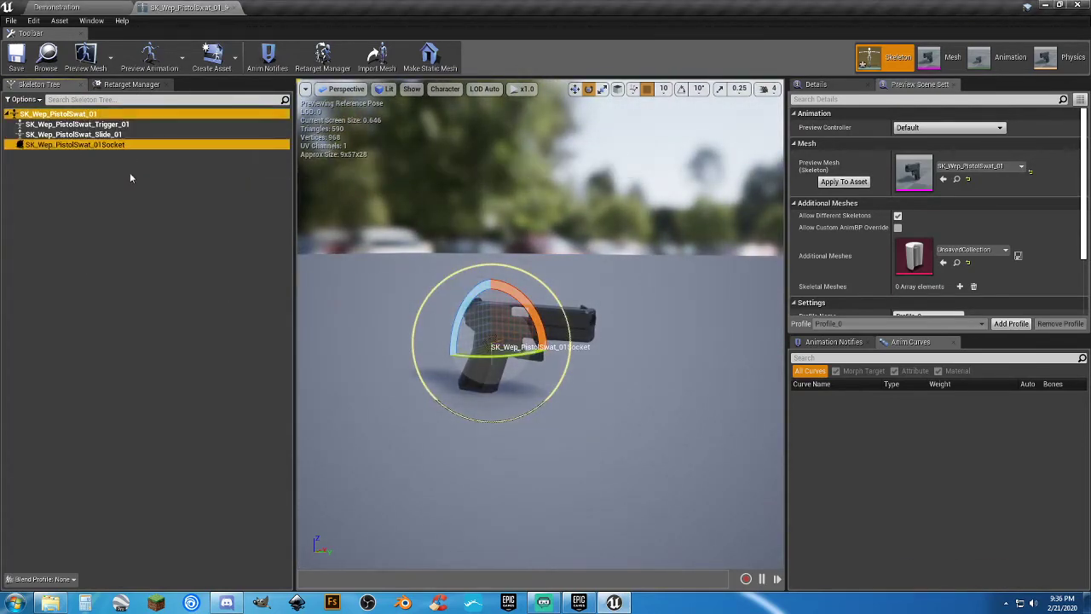
left_click(130, 185)
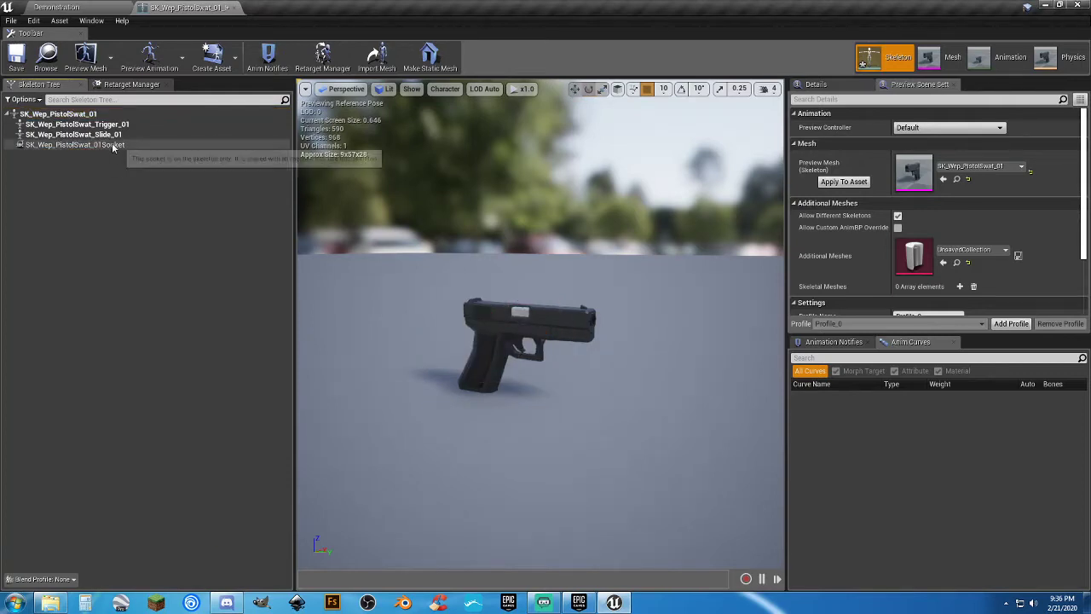
left_click(120, 145)
key("F2")
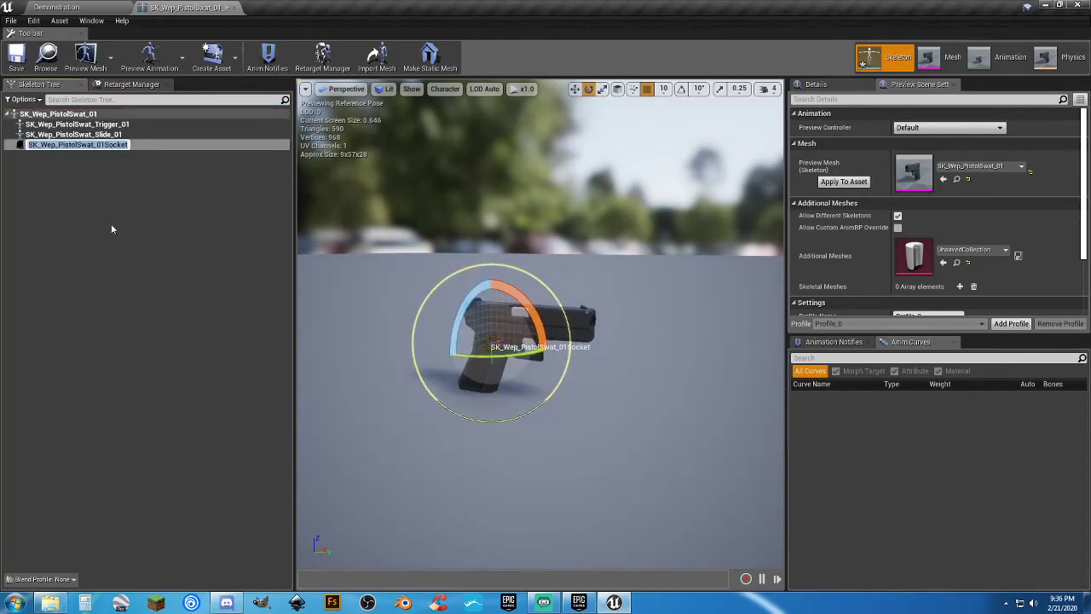
type("Muzzle")
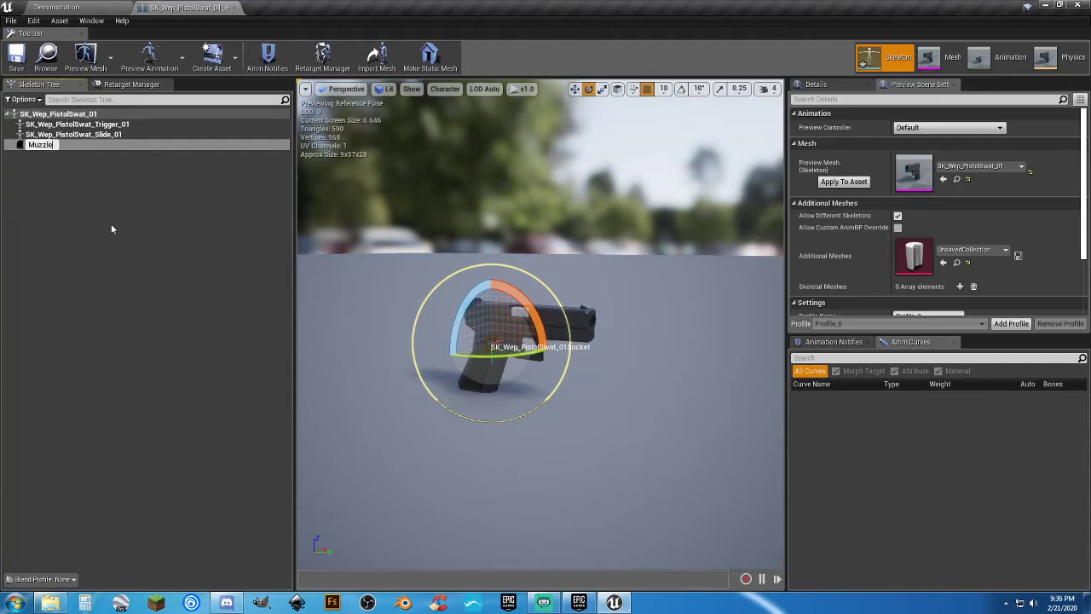
key("Return")
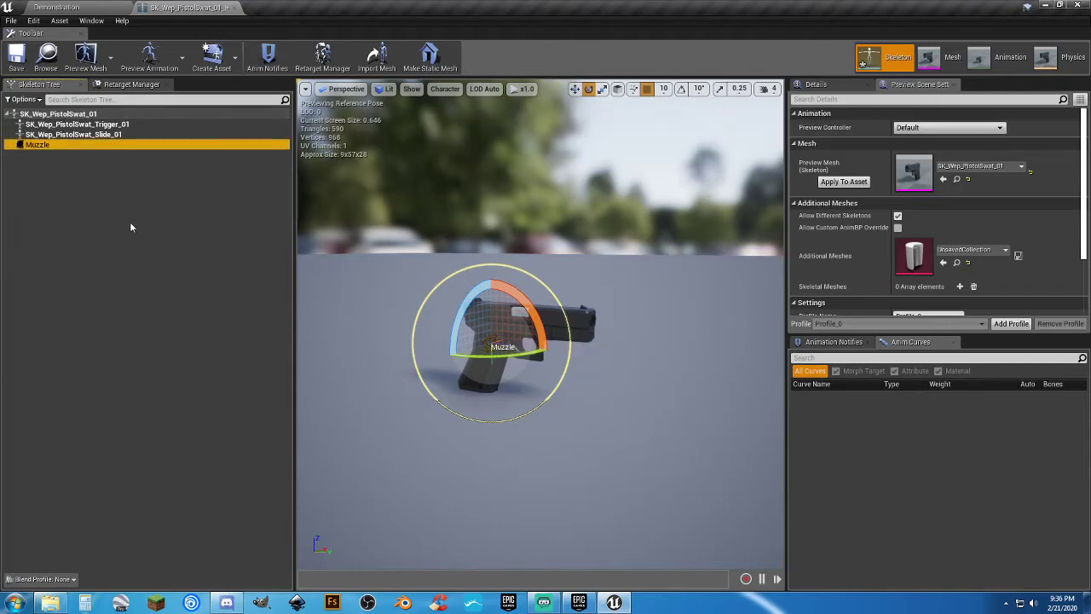
With rotation snapping on, rotate the Muzzle socket to 90 degrees.
right_click_drag(596, 381, 601, 329)
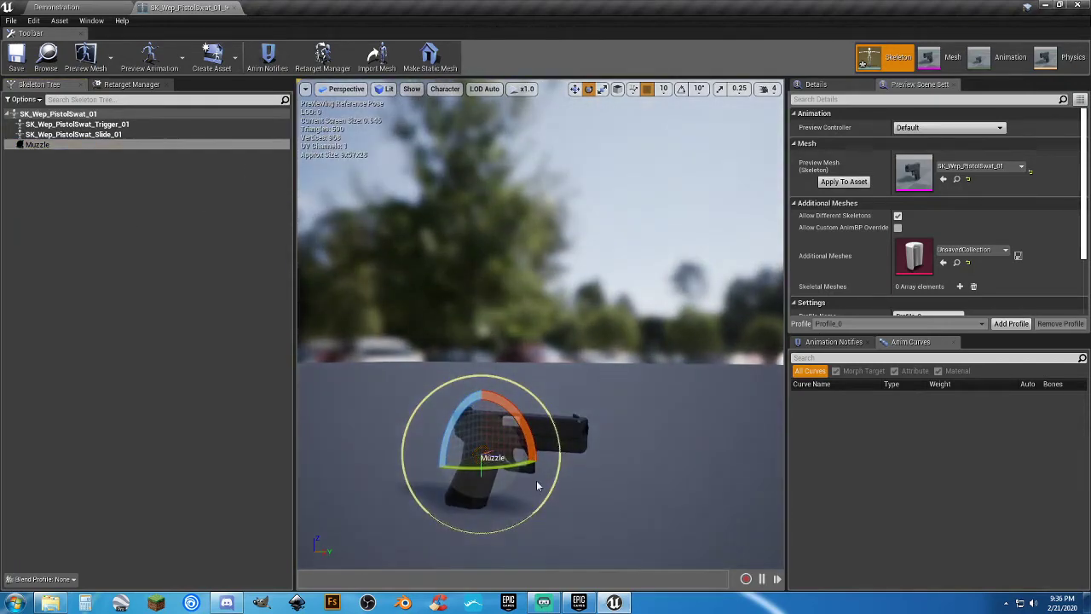
right_click_drag(537, 485, 537, 486)
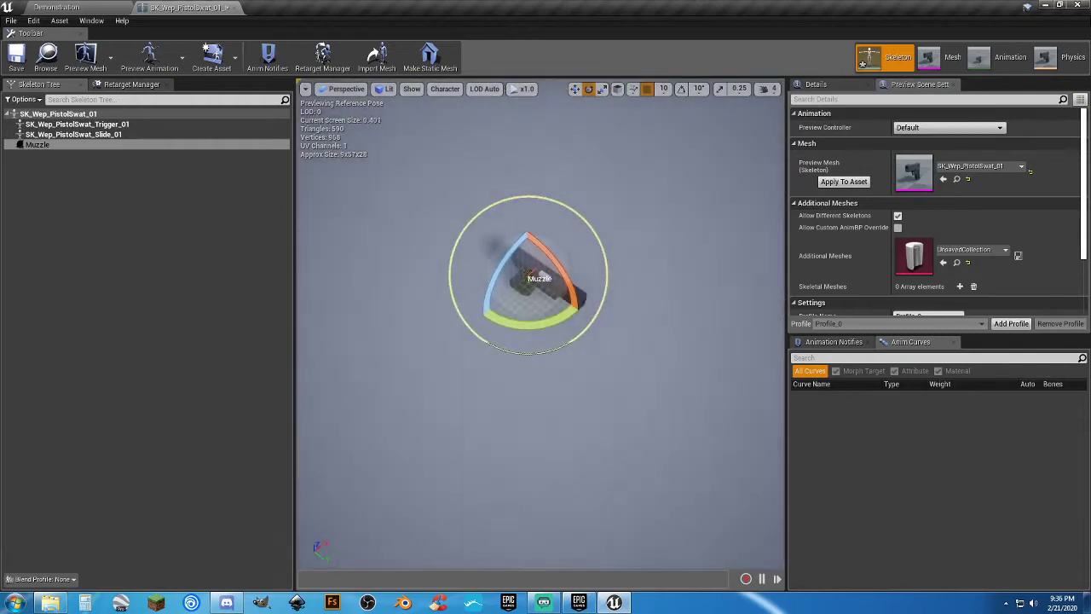
mouse_move(564, 319)
left_mouse_down()
mouse_move(543, 323)
mouse_move(555, 321)
left_mouse_up()
key("ctrl+z")
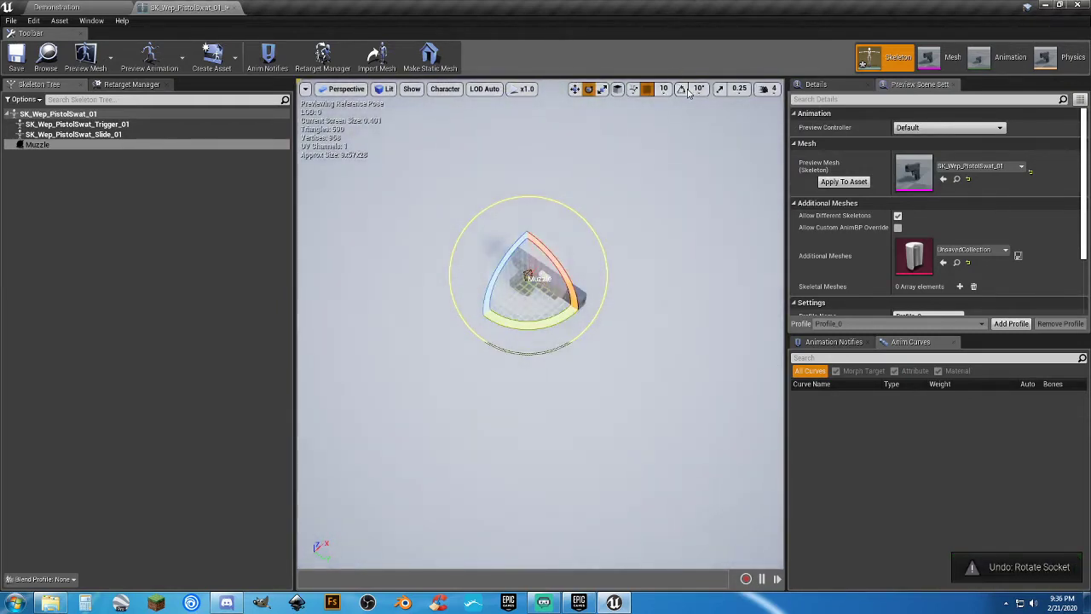
left_click(680, 89)
left_click_drag(533, 322, 593, 312)
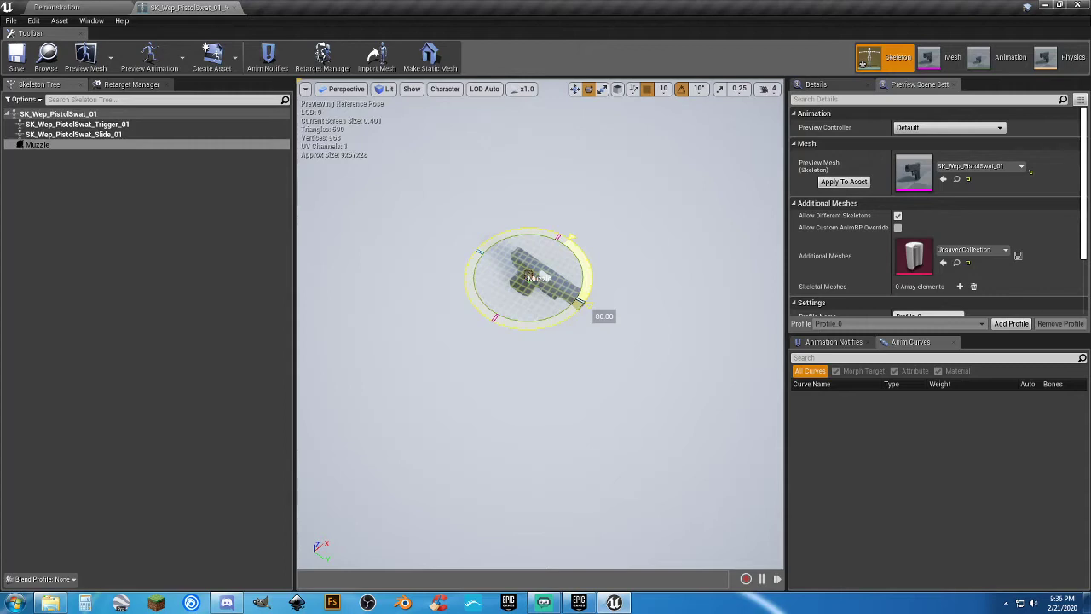
left_click_drag(593, 312, 583, 322)
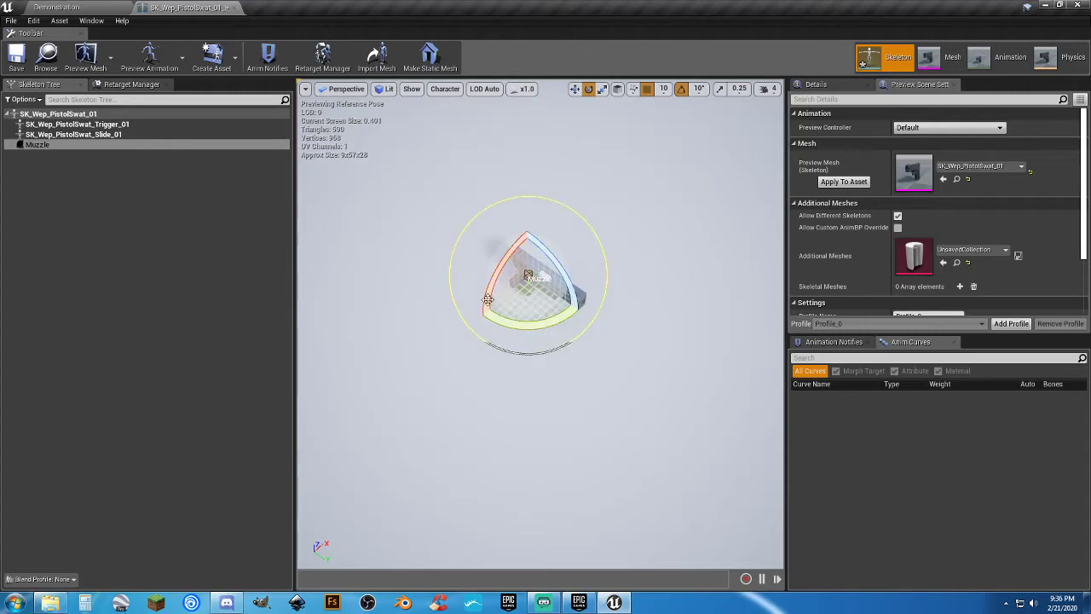
key("ctrl+z")
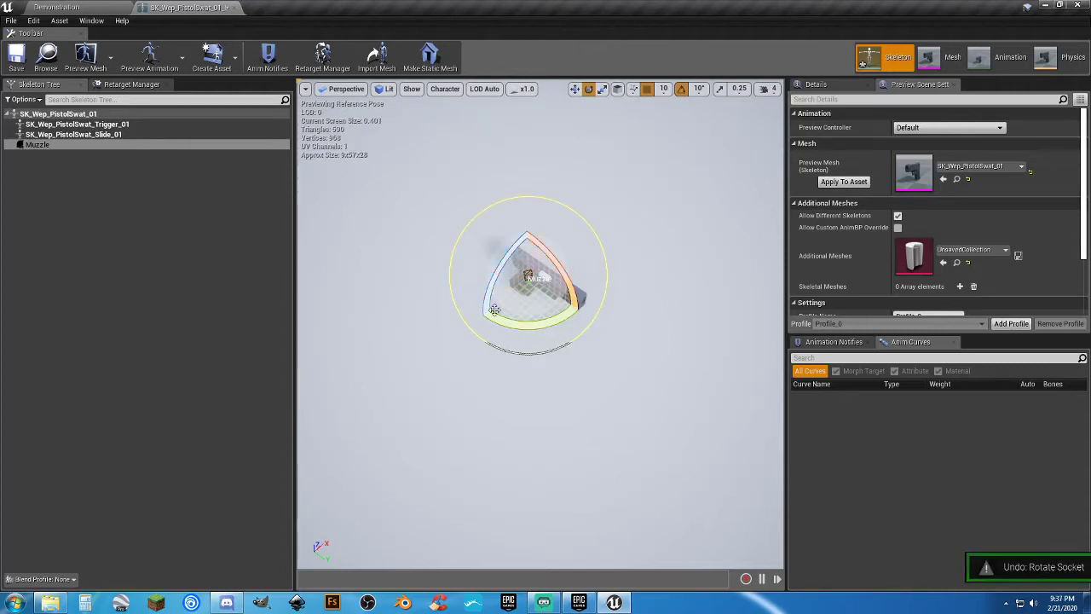
left_click_drag(539, 325, 557, 324)
left_click_drag(597, 247, 591, 324)
left_click(168, 209)
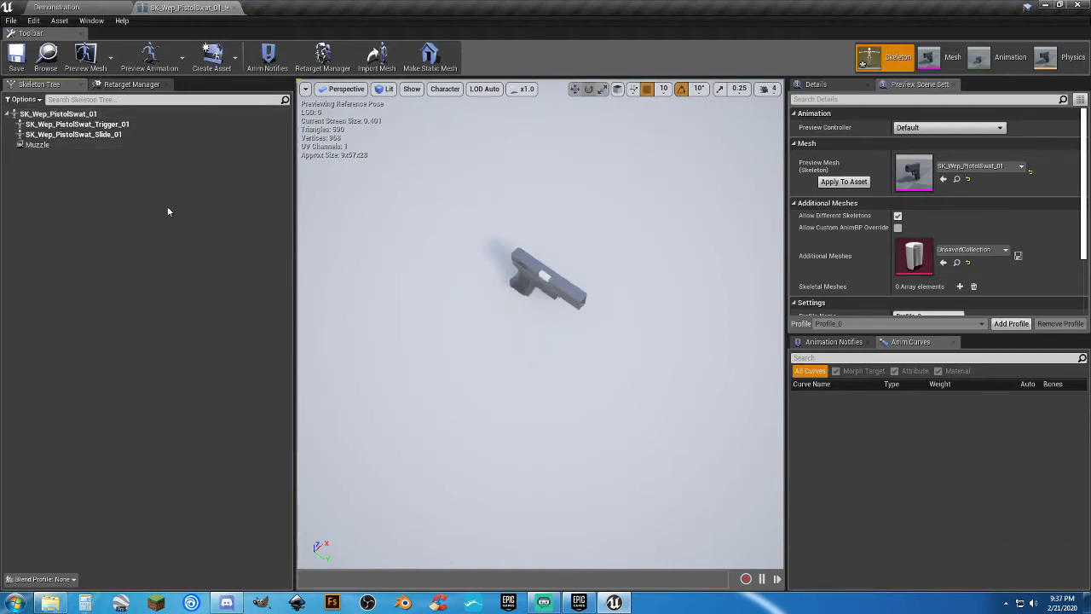
Move the Muzzle socket up and forward to the pistol's front.
left_click(65, 147)
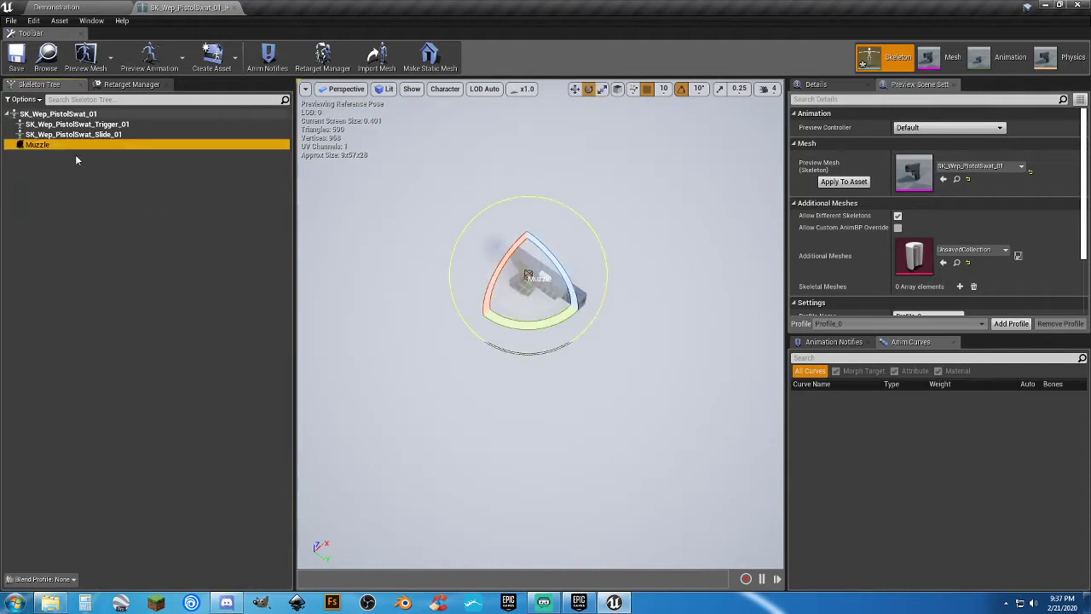
right_click_drag(409, 269, 419, 319)
right_click_drag(443, 218, 464, 196)
left_click(574, 89)
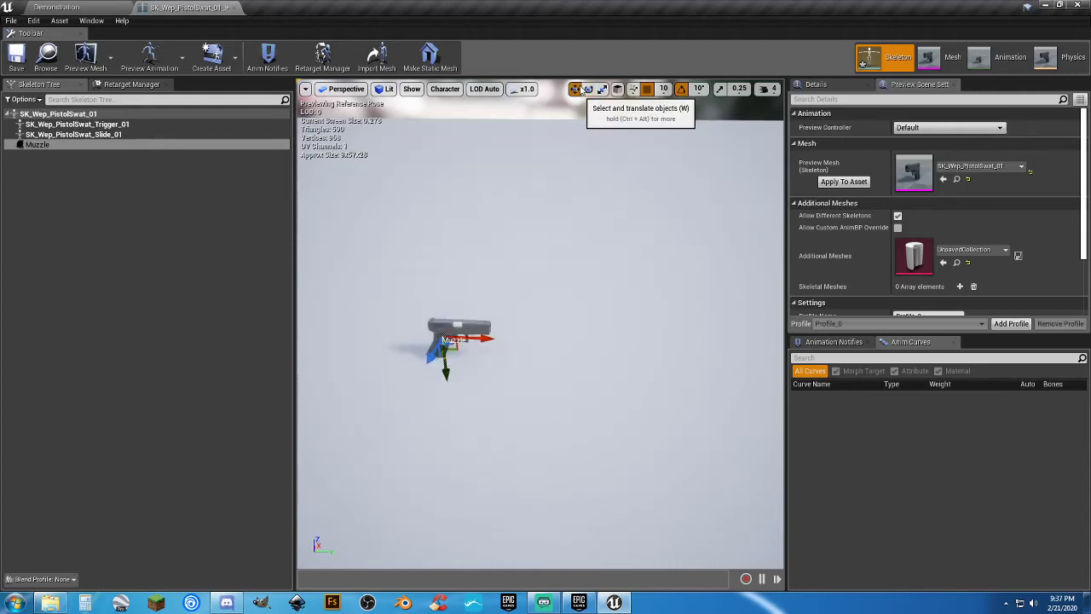
left_click_drag(444, 375, 444, 361)
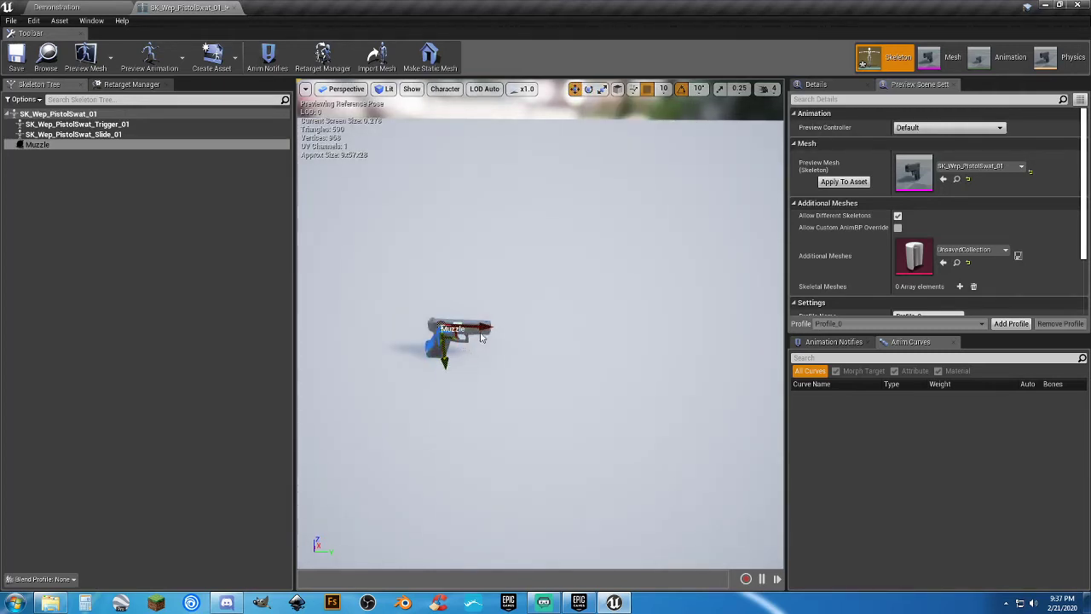
left_click_drag(483, 327, 532, 328)
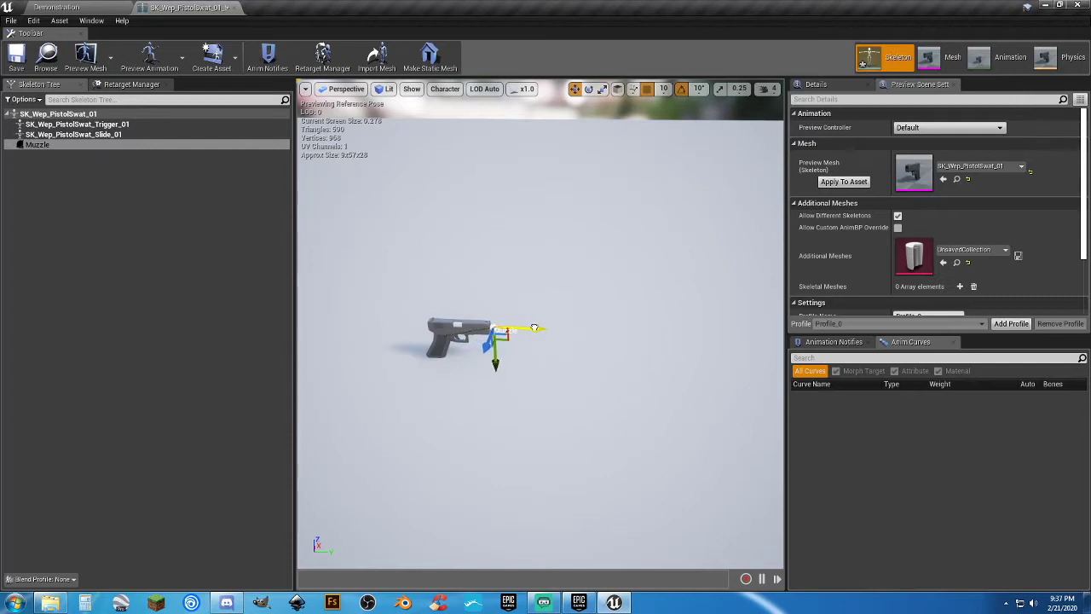
right_click_drag(534, 351, 490, 341)
key("w")
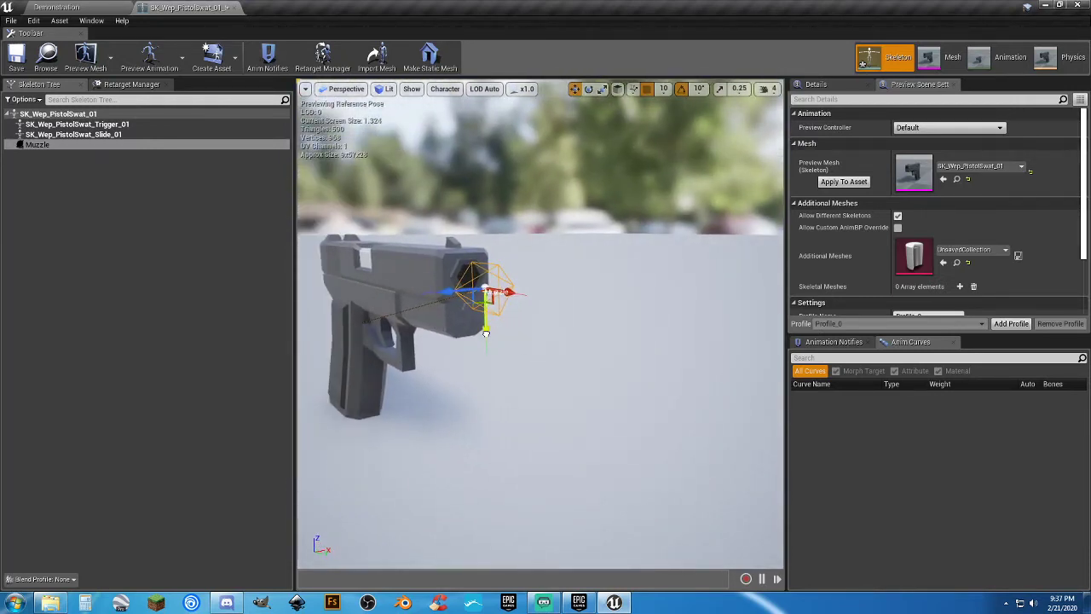
Fine-tune the Muzzle socket so it sits exactly at the barrel tip.
left_click_drag(485, 332, 485, 321)
mouse_move(454, 313)
right_mouse_down()
mouse_move(435, 313)
mouse_move(511, 322)
mouse_move(477, 326)
mouse_move(439, 300)
mouse_move(448, 300)
right_mouse_up()
key("s")
key("w")
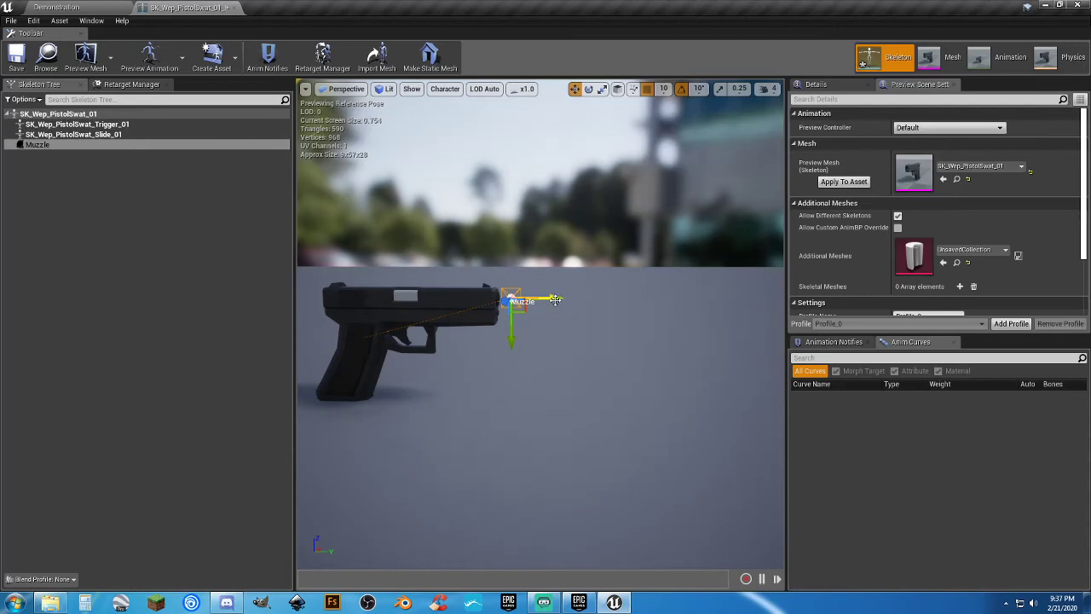
left_click_drag(552, 298, 550, 299)
left_click(136, 186)
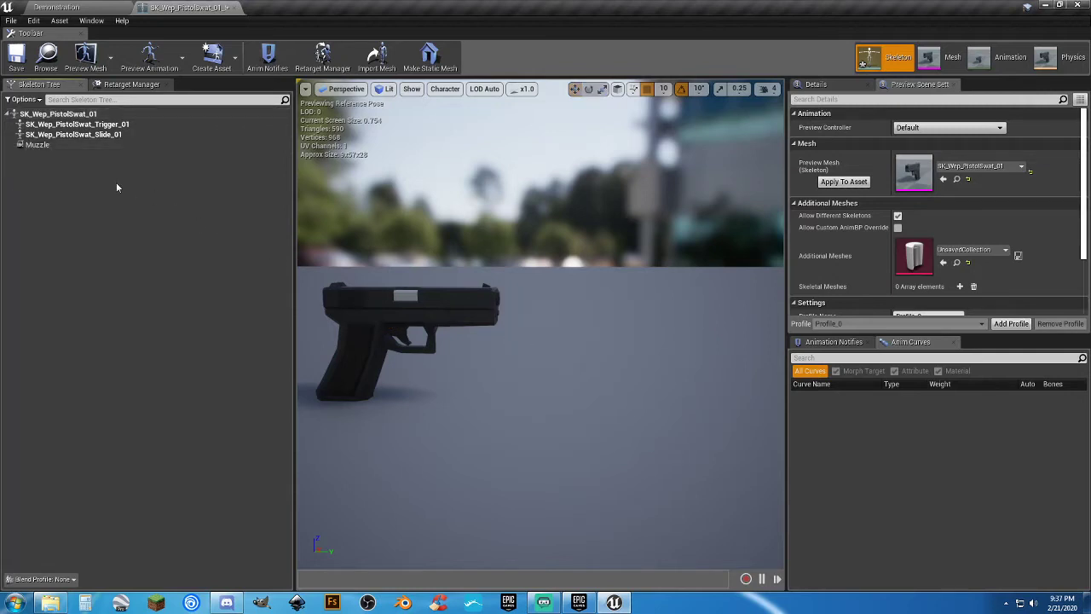
Add a new socket on the root bone named Magazine.
left_click(60, 113)
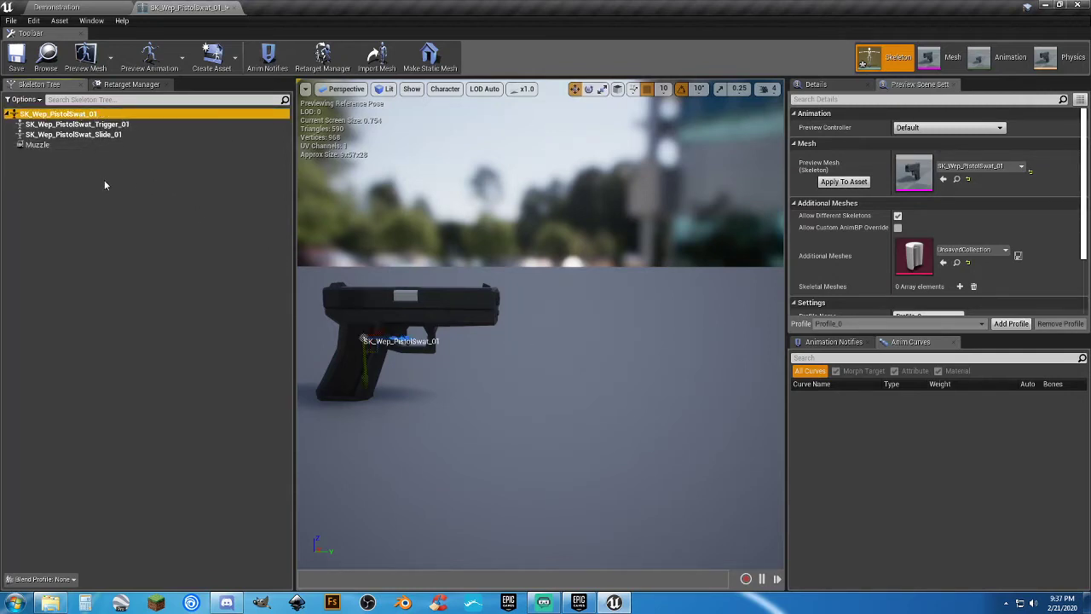
right_click(81, 114)
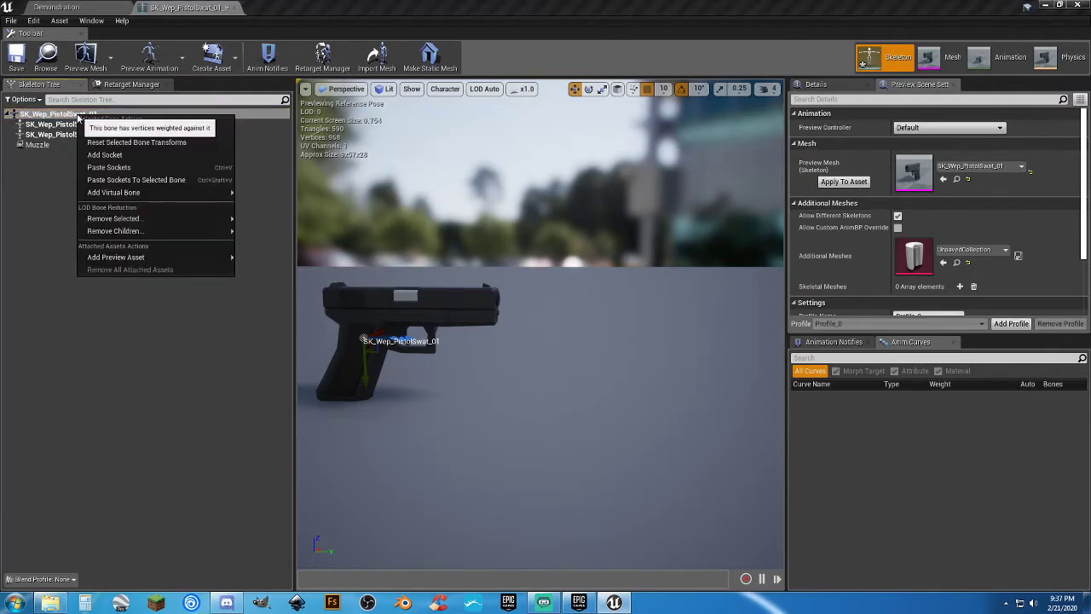
left_click(111, 152)
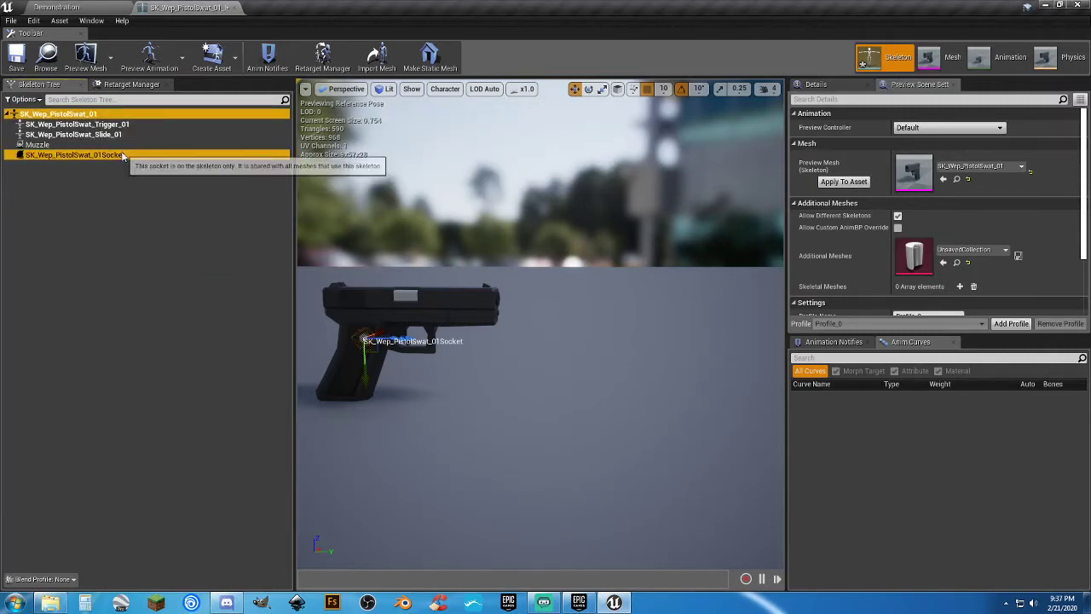
key("F2")
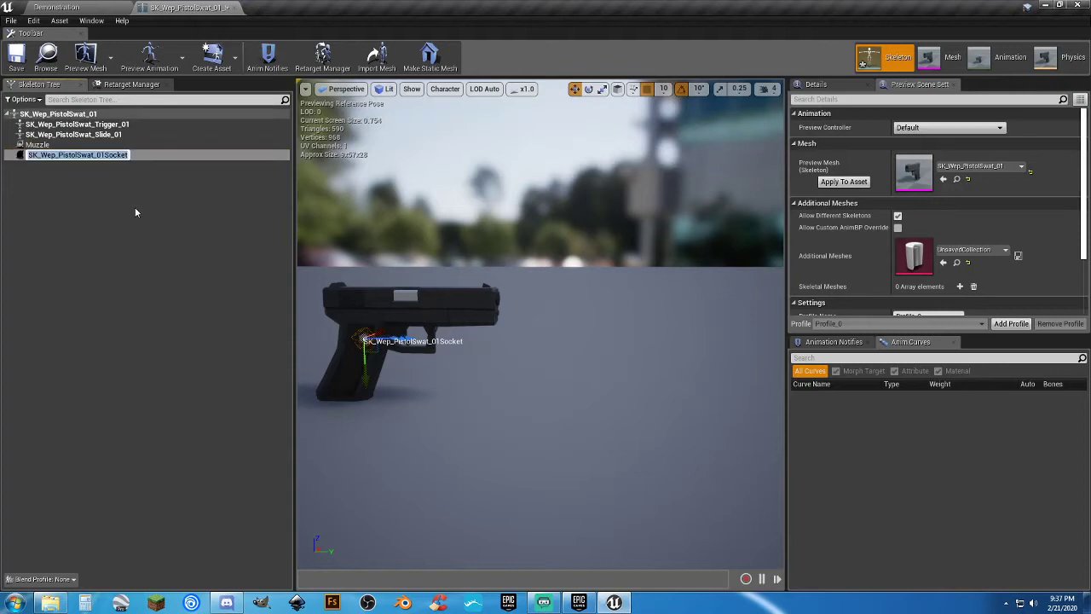
type("Mag")
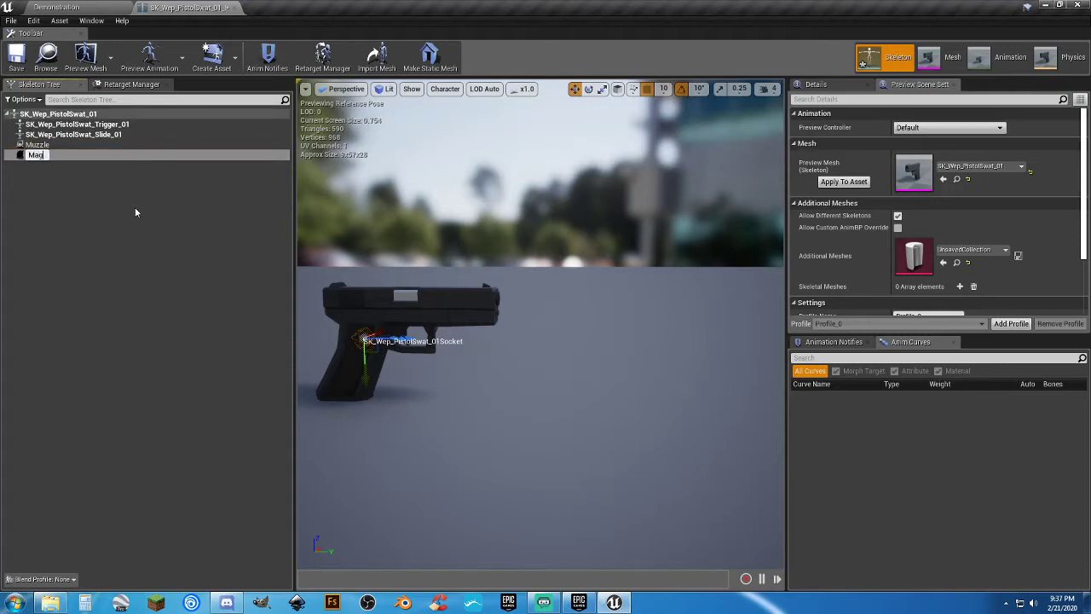
type("azine")
key("Return")
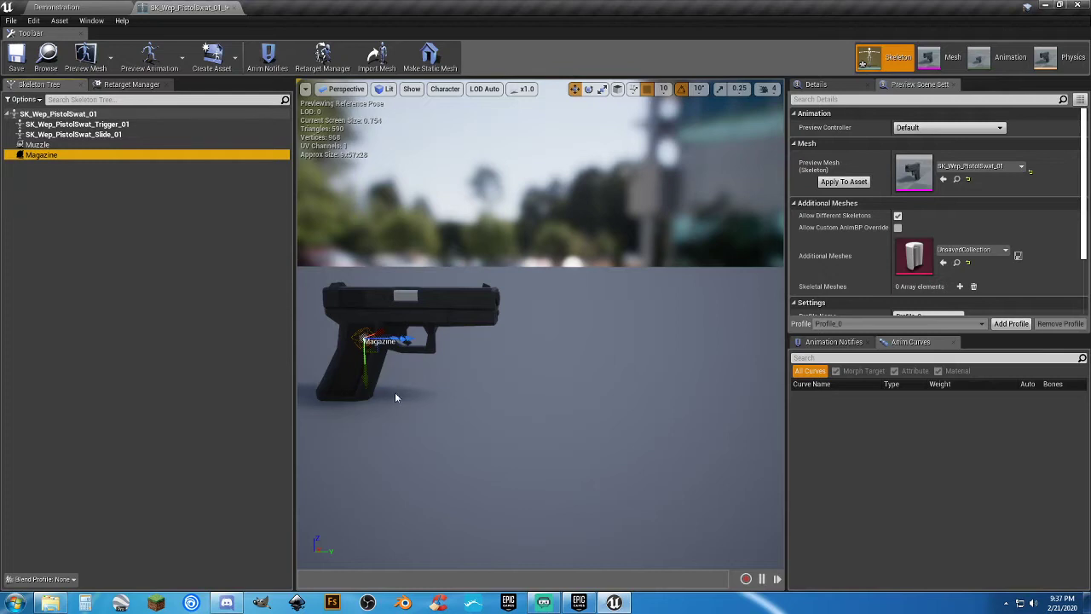
Move the Magazine socket down beneath the front of the grip.
right_click_drag(395, 393, 301, 409)
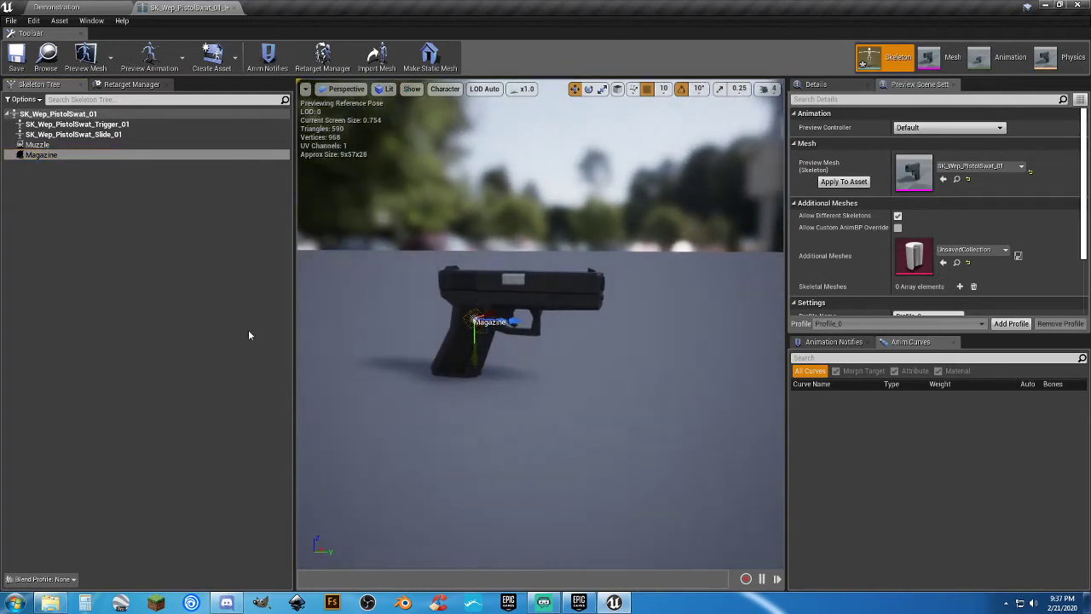
left_click(62, 158)
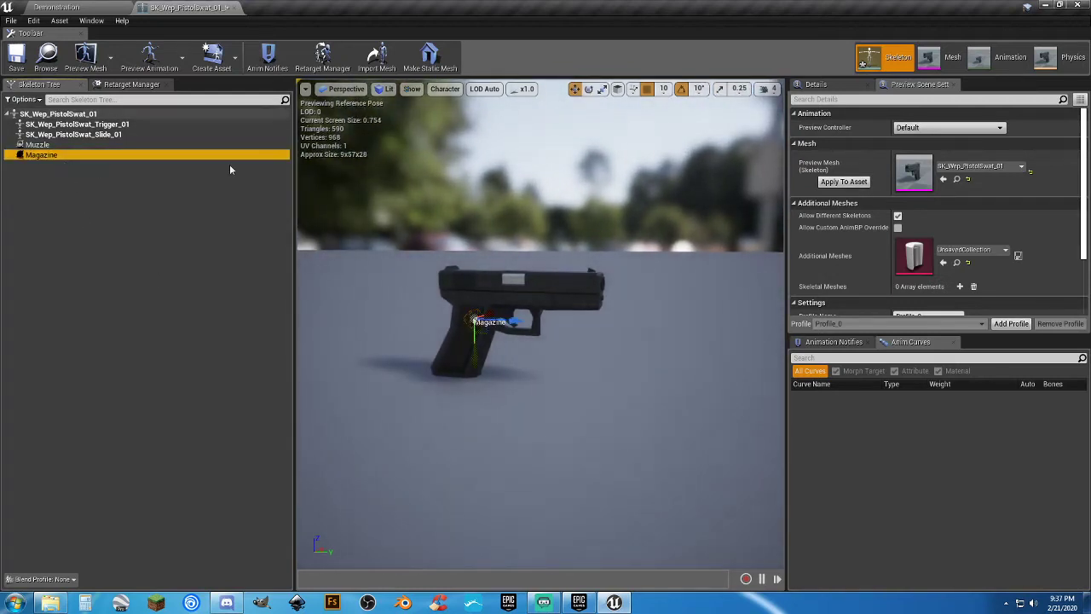
left_click_drag(476, 365, 467, 433)
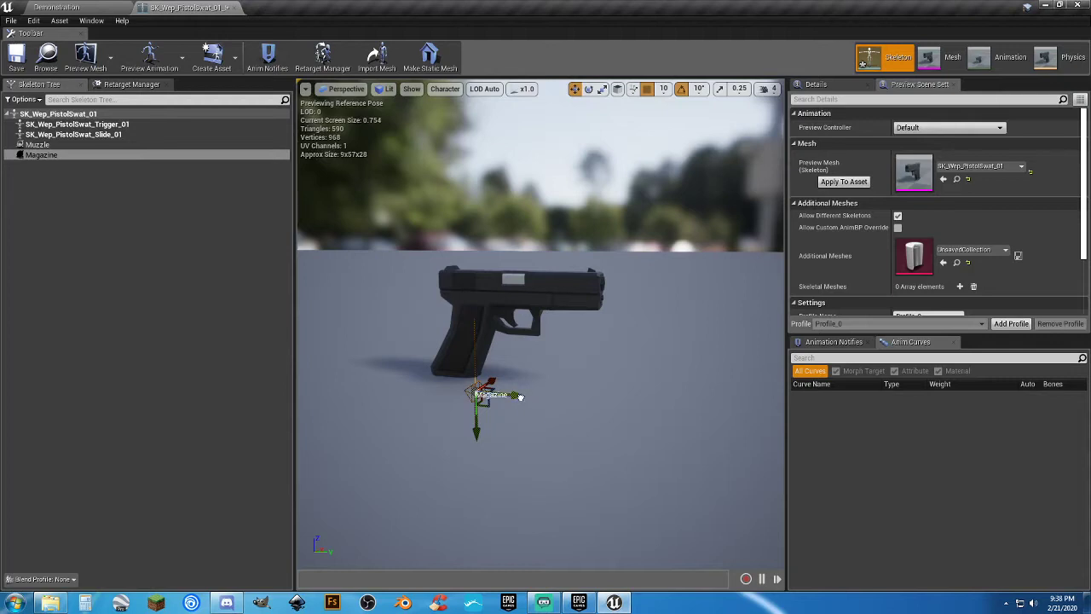
left_click_drag(519, 396, 455, 441)
left_click(122, 236)
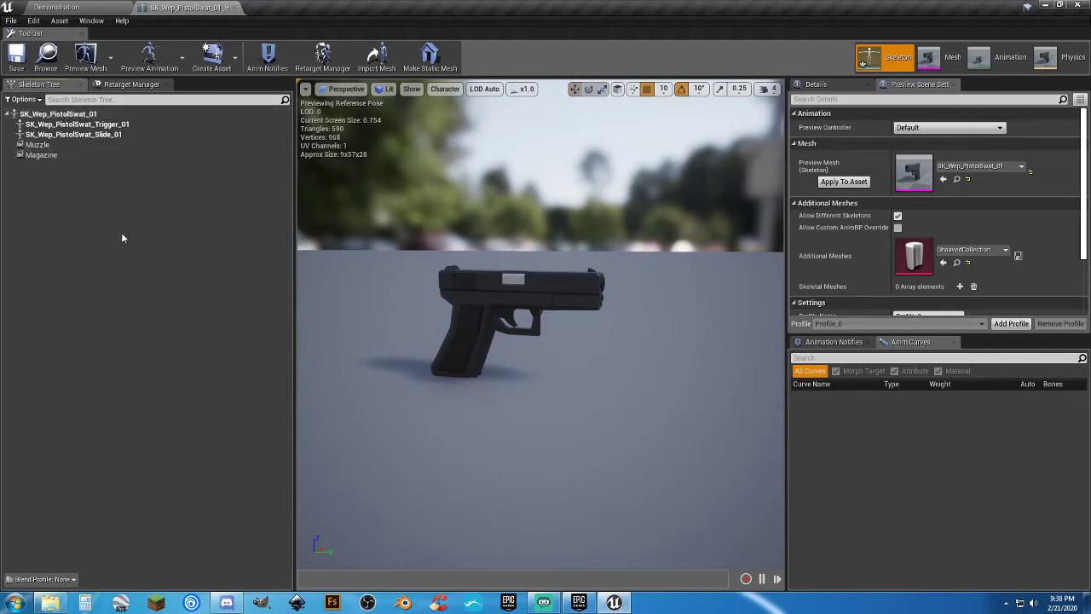
Add another root-bone socket named Ejection Port.
left_click(64, 114)
right_click(64, 114)
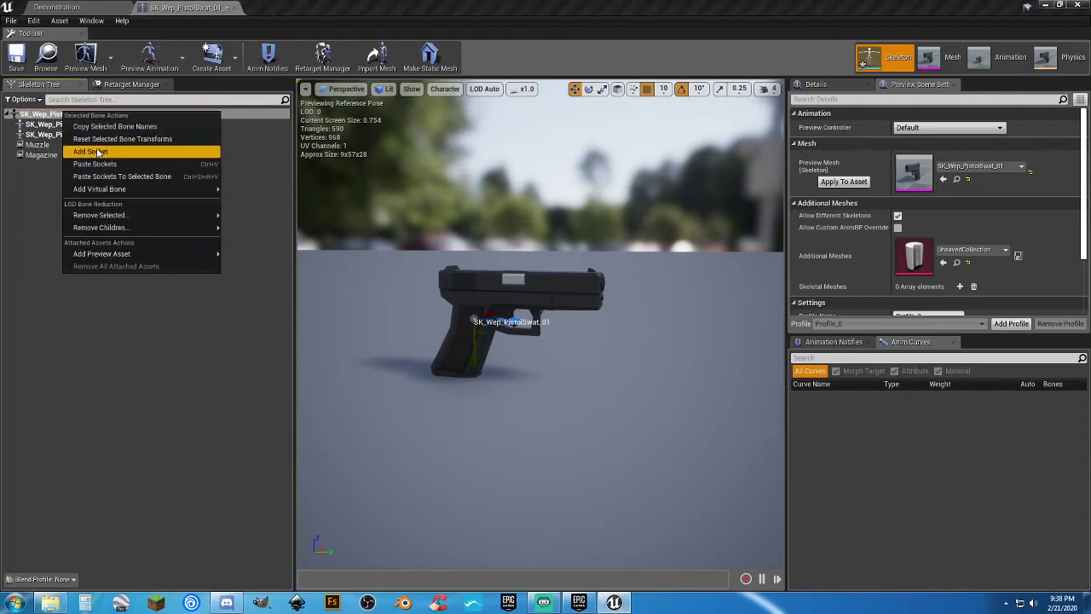
left_click(97, 150)
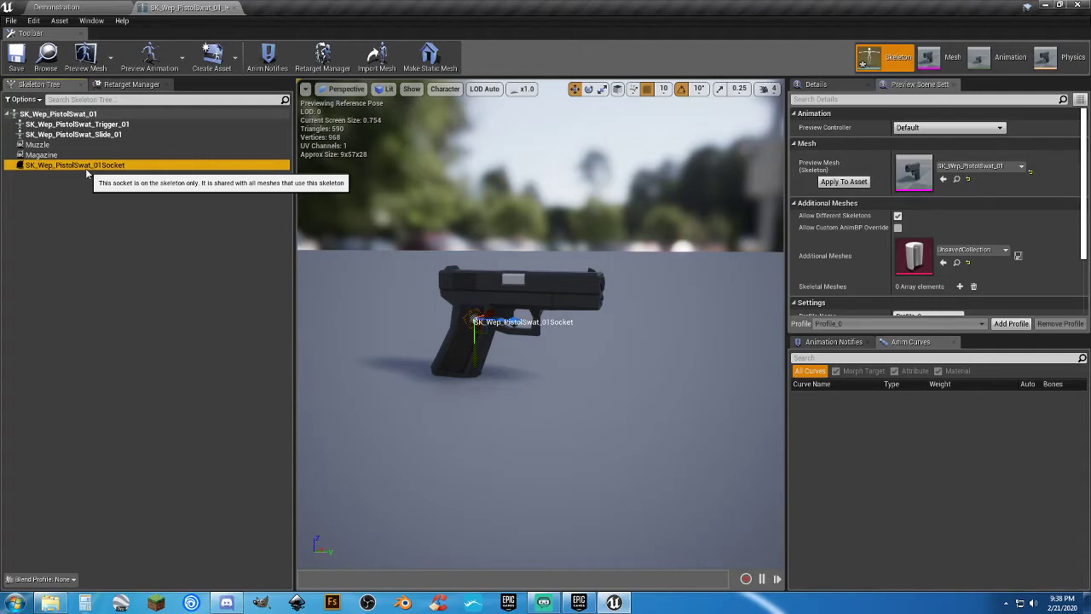
double_click(86, 170)
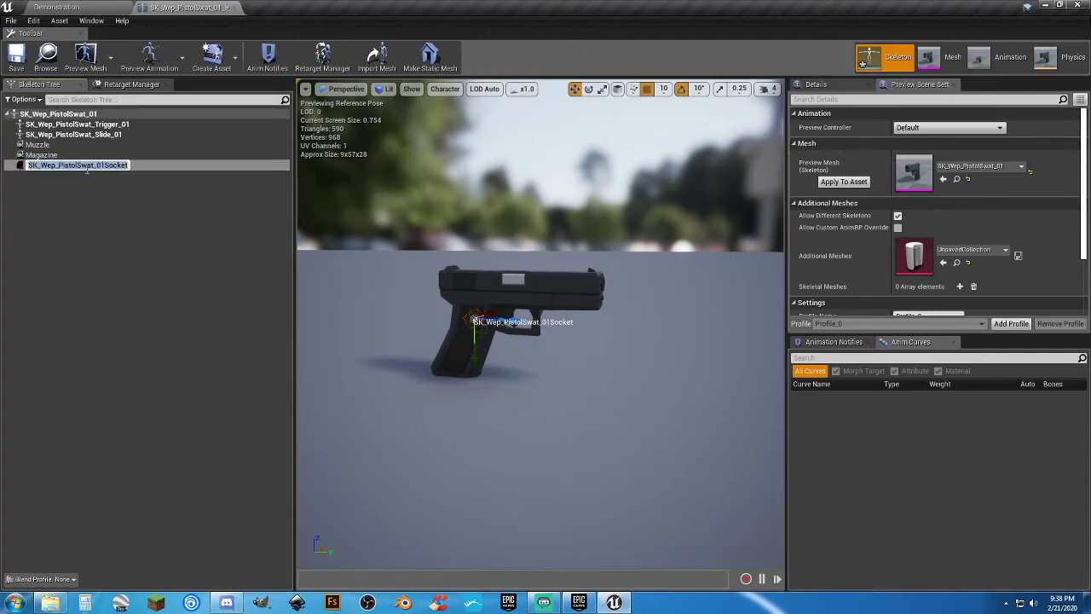
type("Ejection Port")
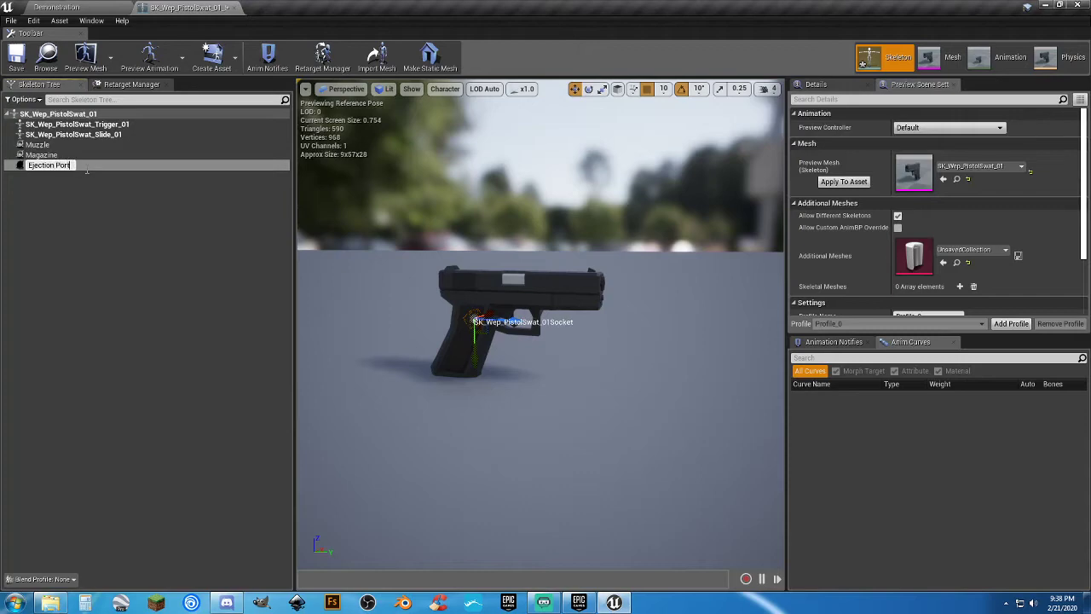
key("Return")
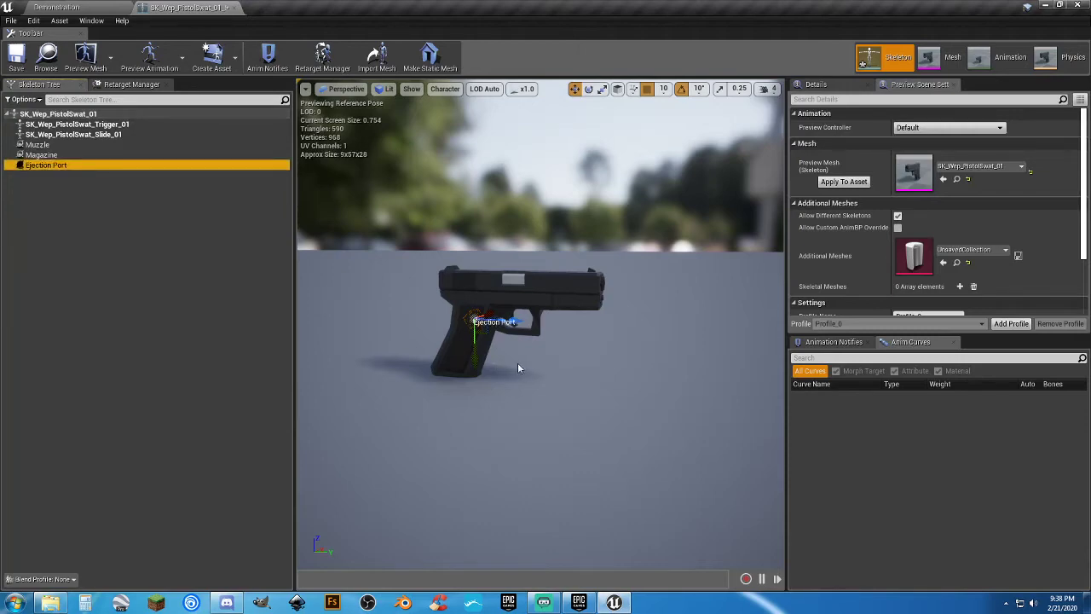
Move the Ejection Port socket up onto the slide opening.
right_click_drag(518, 364, 489, 385)
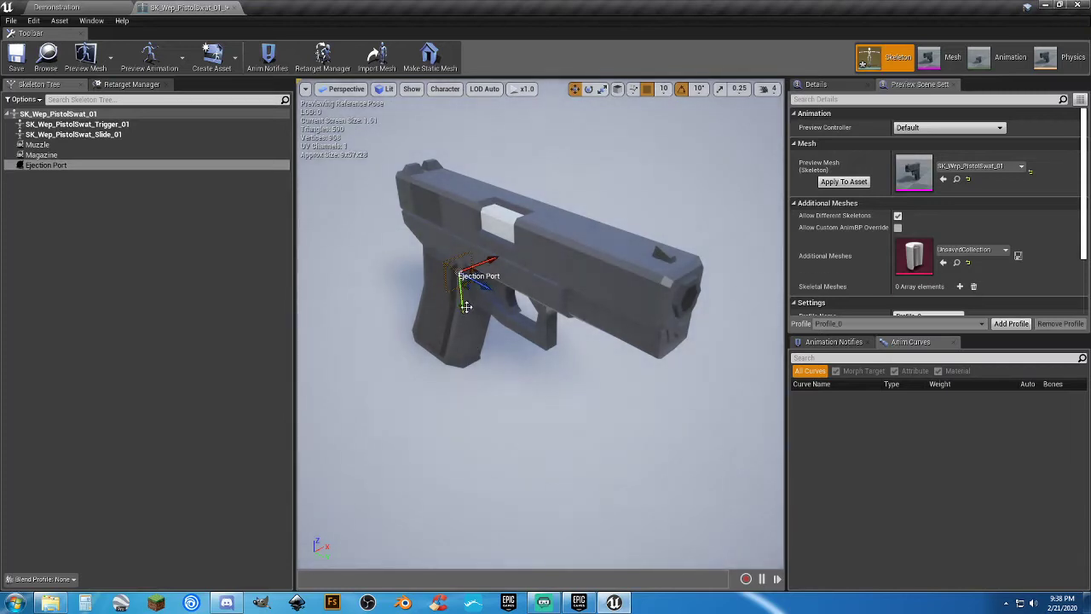
left_click_drag(466, 307, 543, 237)
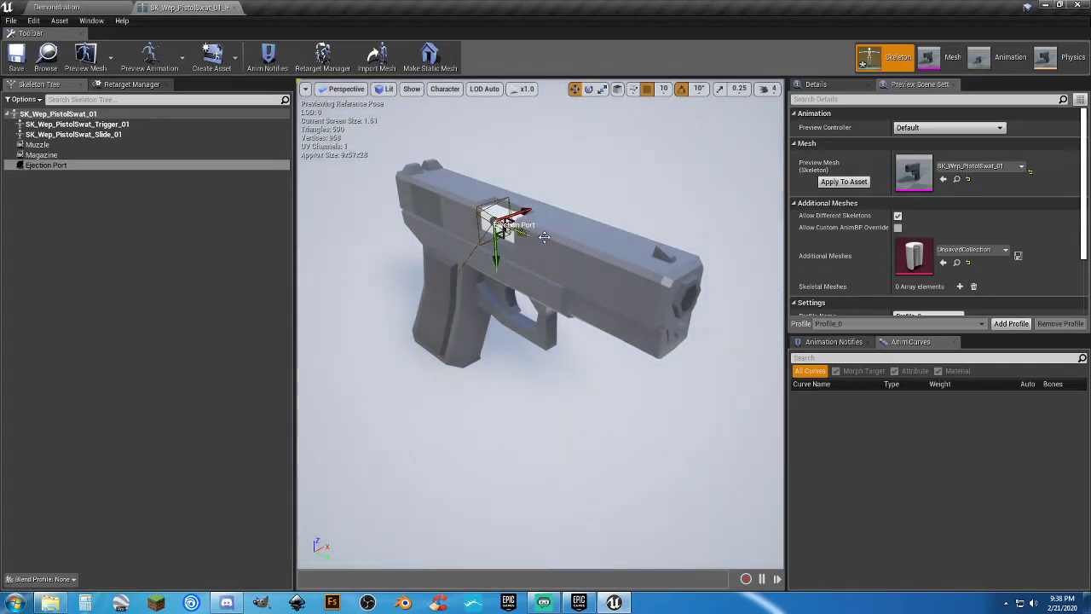
right_click_drag(544, 237, 567, 243)
key("w")
left_click_drag(682, 277, 715, 277)
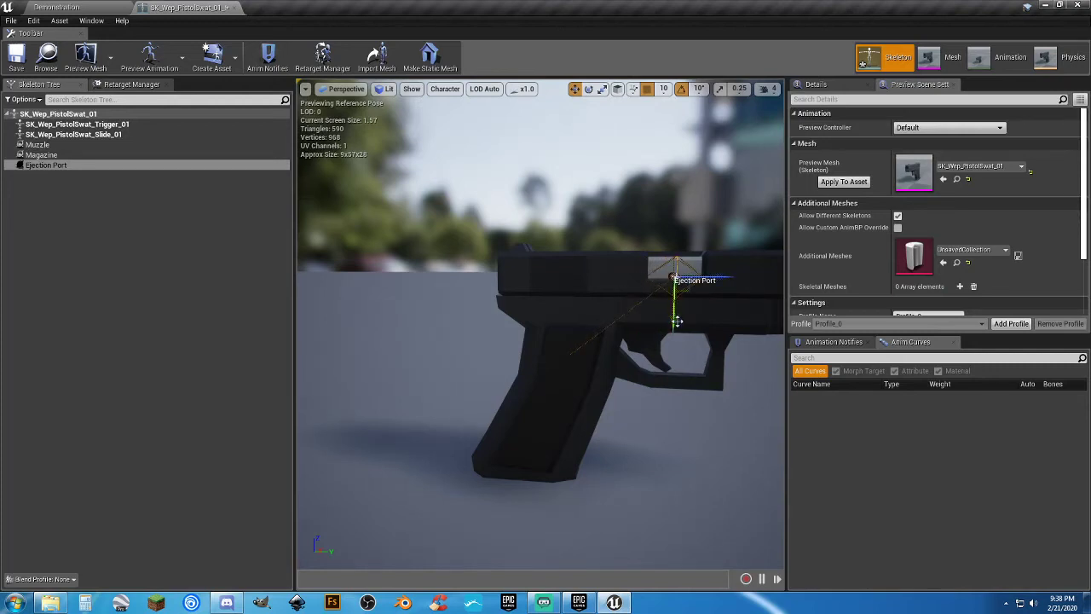
left_click_drag(676, 322, 680, 310)
Fine-tune the Ejection Port socket's position on the slide and check it from the side.
right_click_drag(685, 328, 665, 379)
key("s")
right_click_drag(596, 301, 656, 264)
key("w")
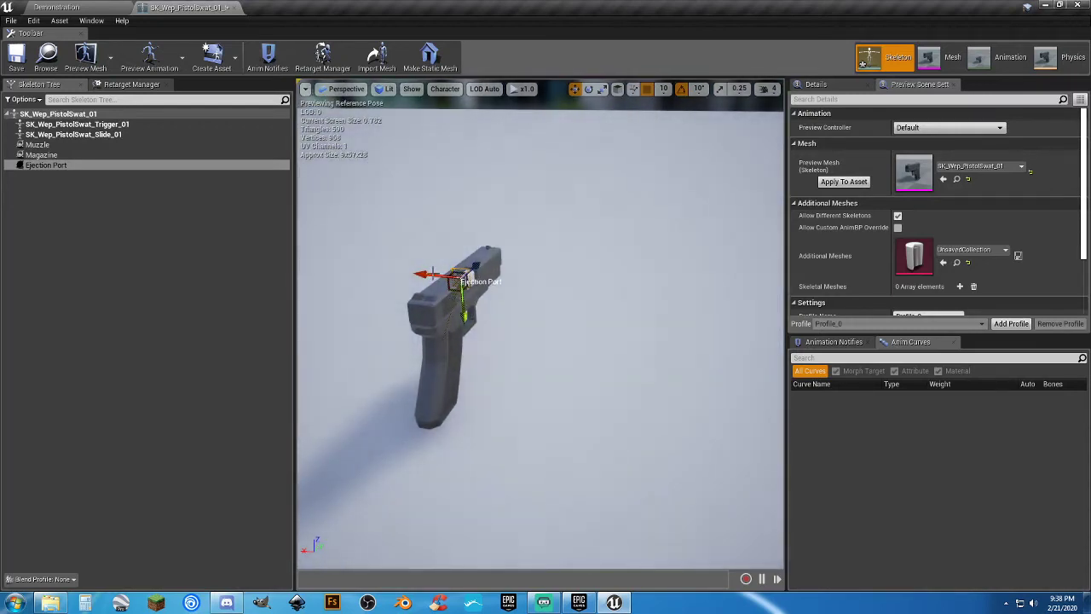
left_click_drag(426, 274, 435, 275)
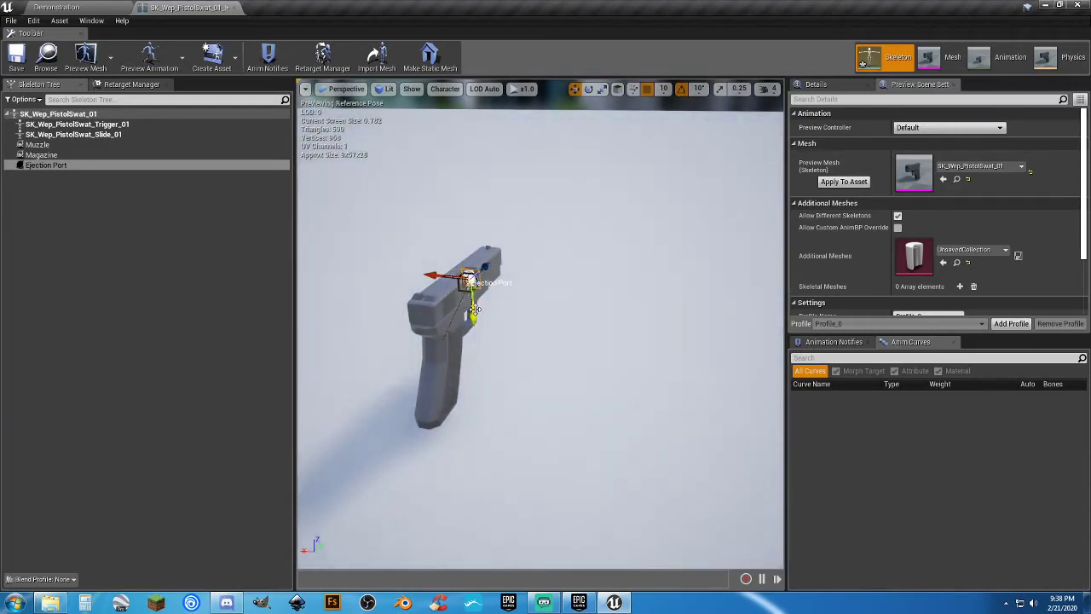
left_click_drag(471, 315, 474, 307)
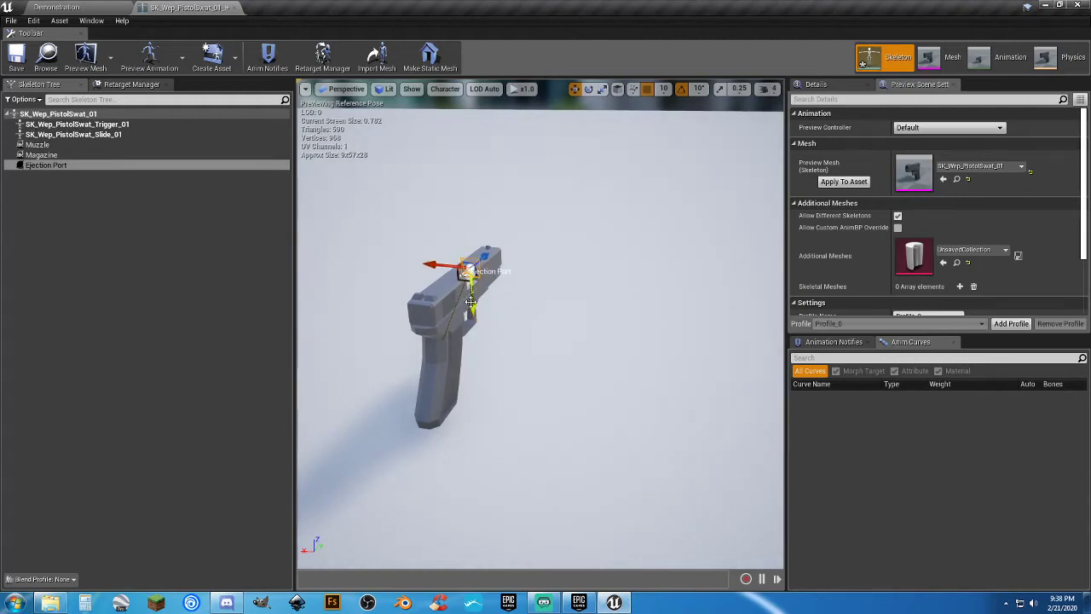
left_click_drag(441, 266, 436, 268)
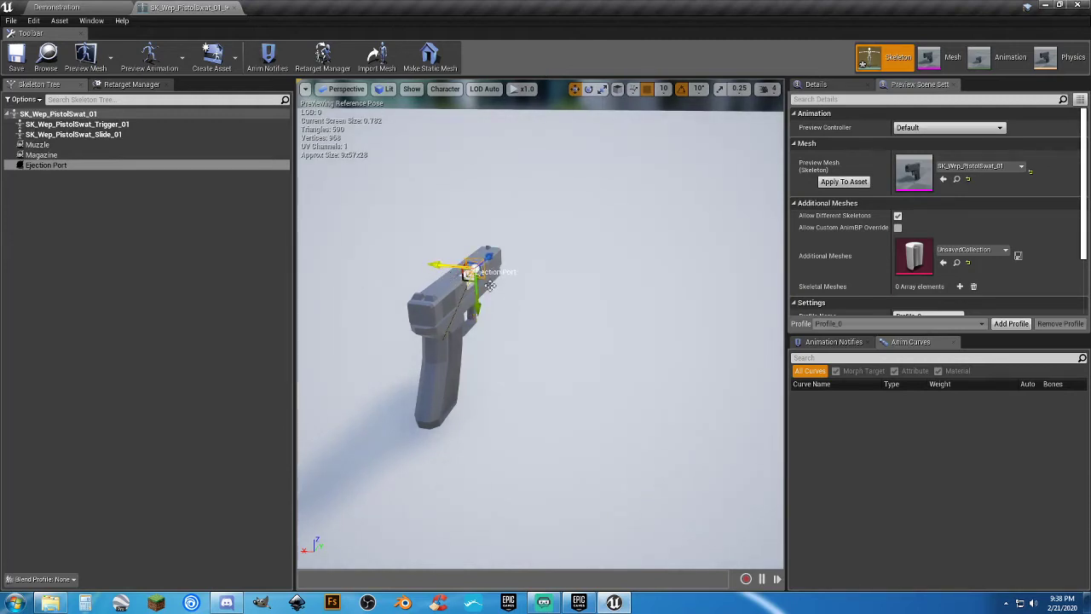
left_click(137, 236)
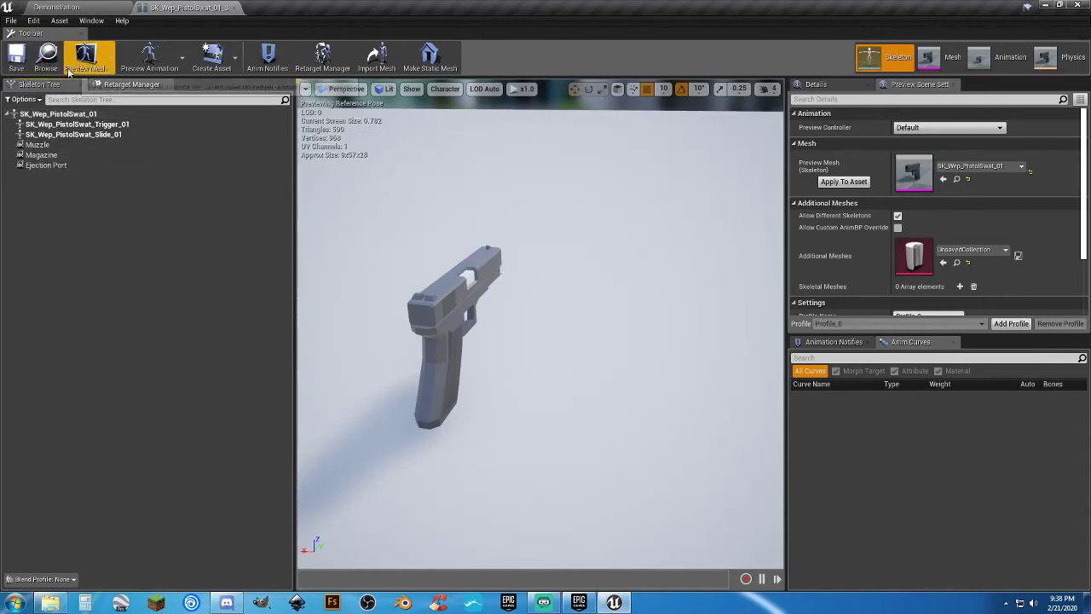
right_click_drag(515, 314, 341, 285)
left_click_drag(569, 256, 597, 256)
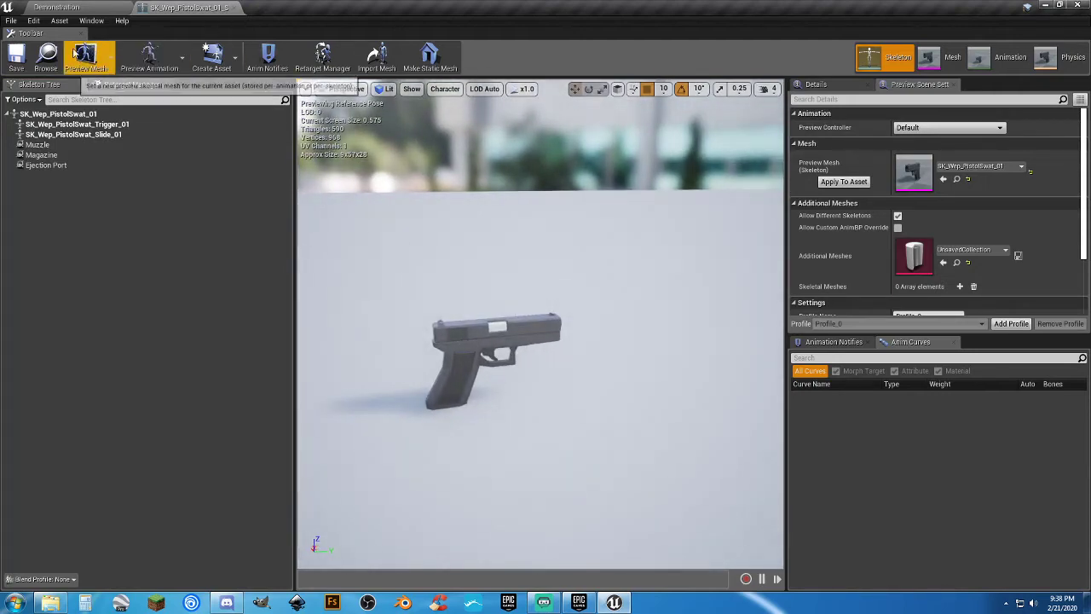
Close the skeleton editor and open Grock_Fire from Characters/Animations/Armed.
left_click(234, 7)
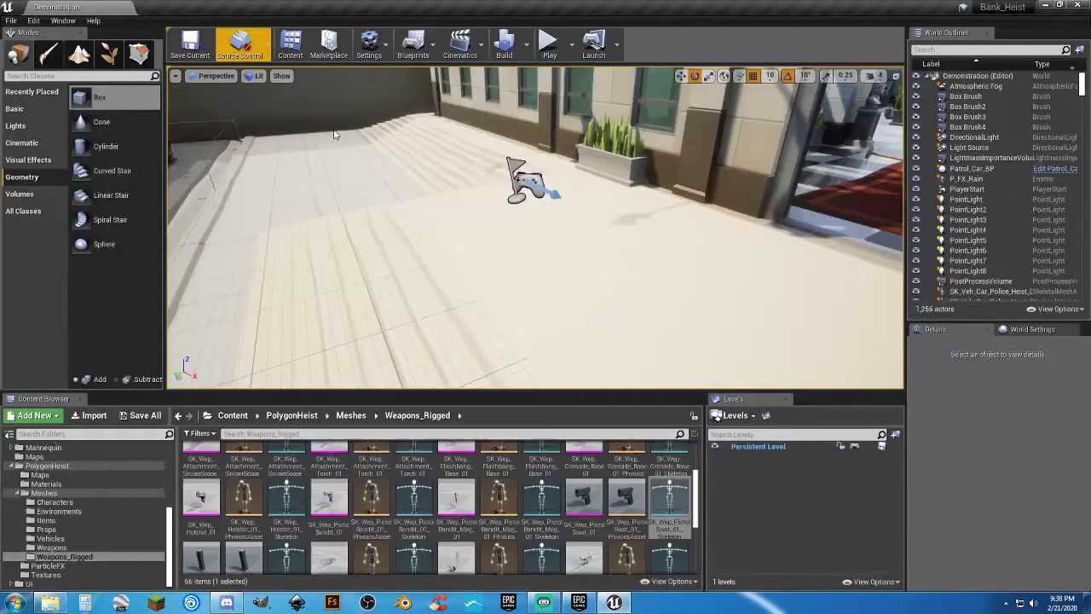
scroll(98, 512, "up", 5)
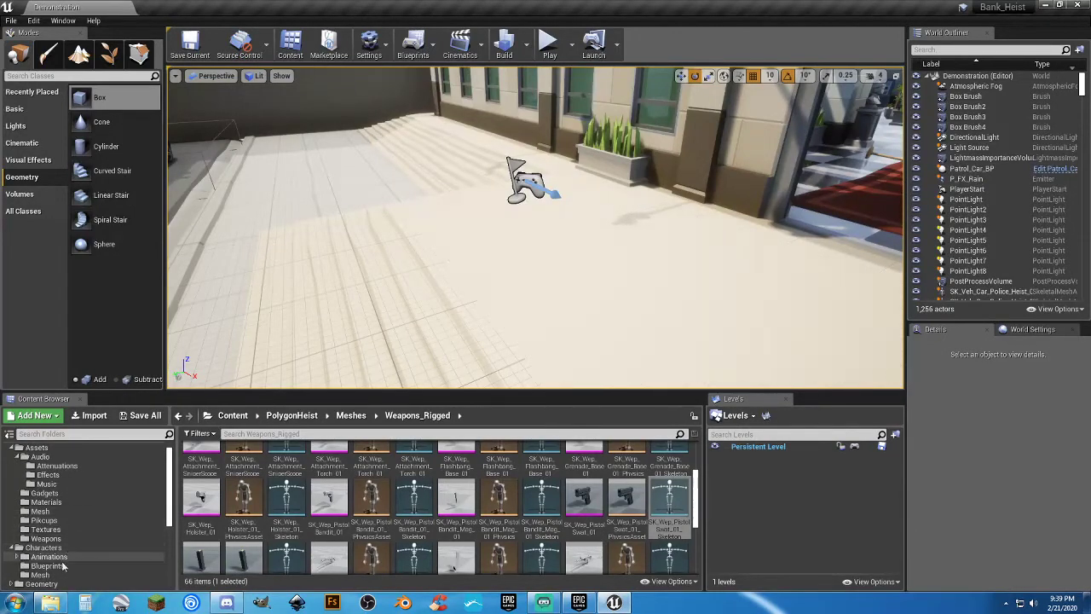
left_click(60, 557)
left_click(201, 462)
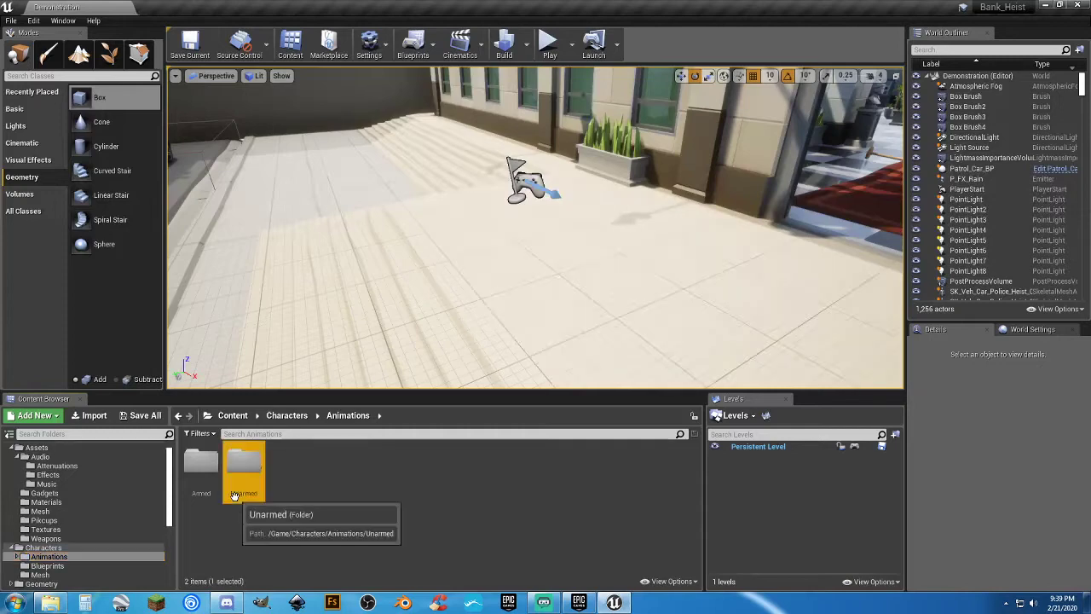
double_click(201, 462)
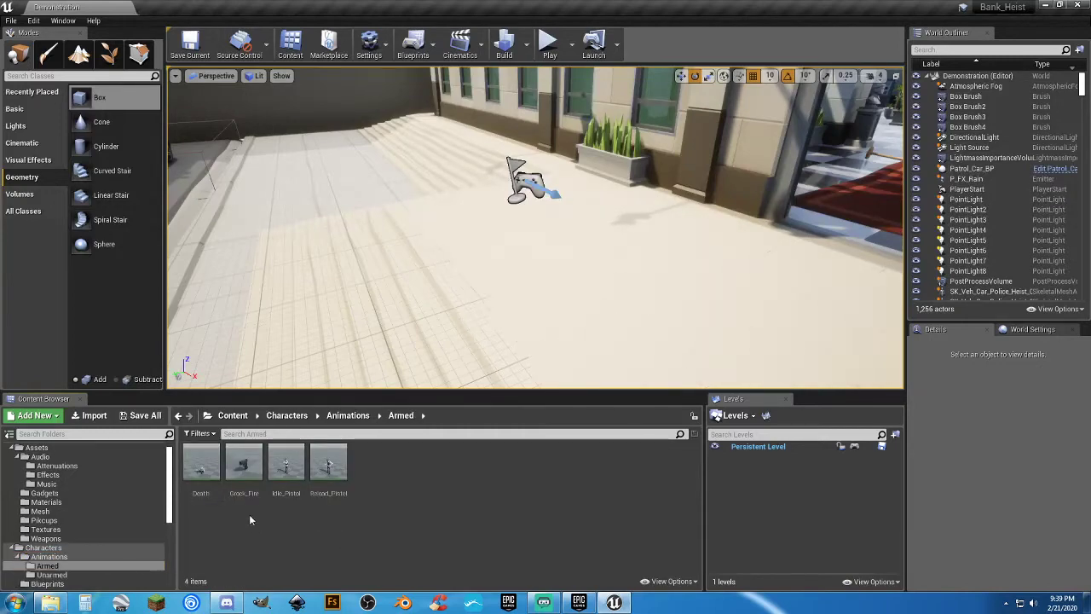
double_click(244, 464)
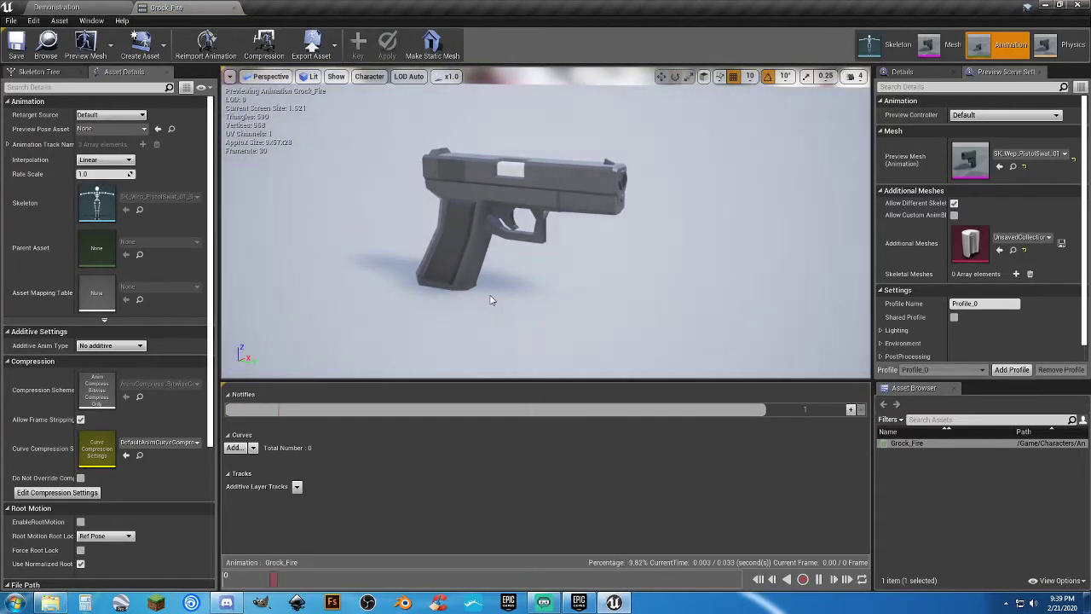
Pause the Grock_Fire preview and insert frames after frames 0, 1 and 2.
left_click(816, 580)
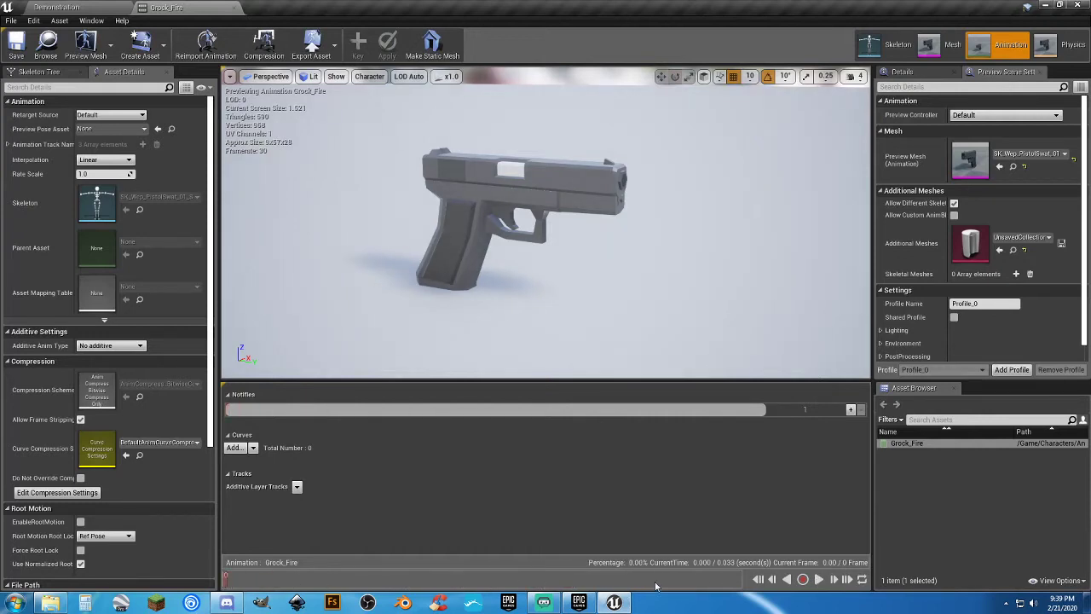
right_click(697, 582)
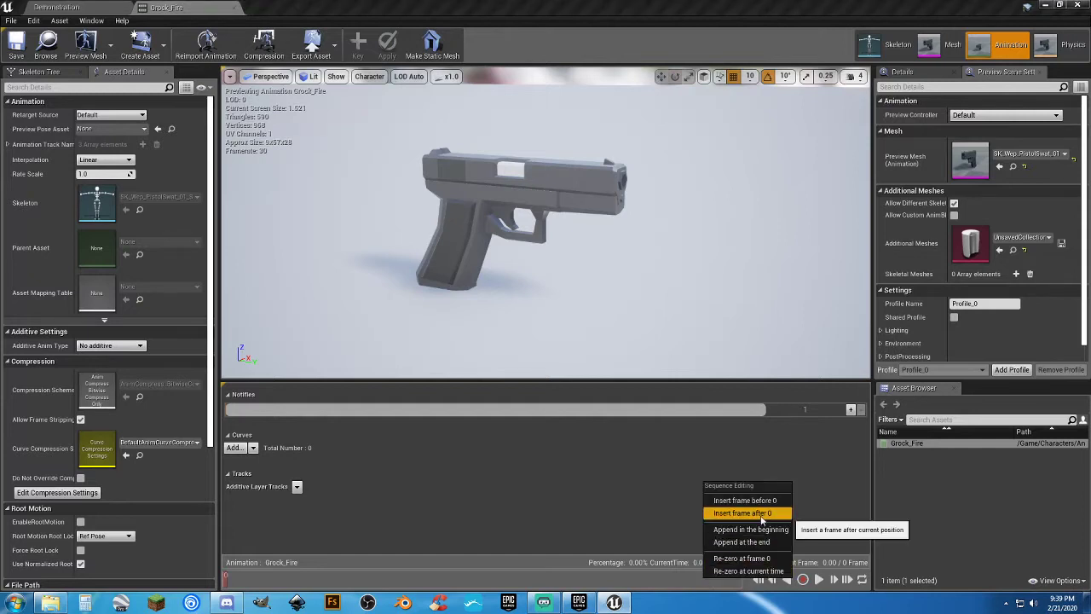
left_click(761, 520)
right_click(723, 581)
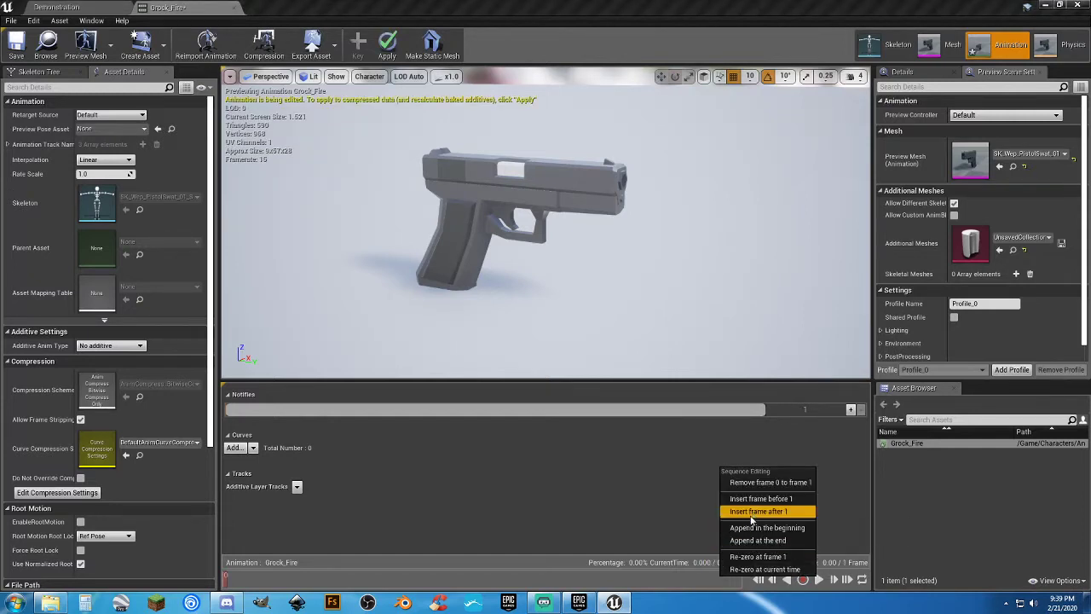
left_click(753, 513)
right_click(718, 583)
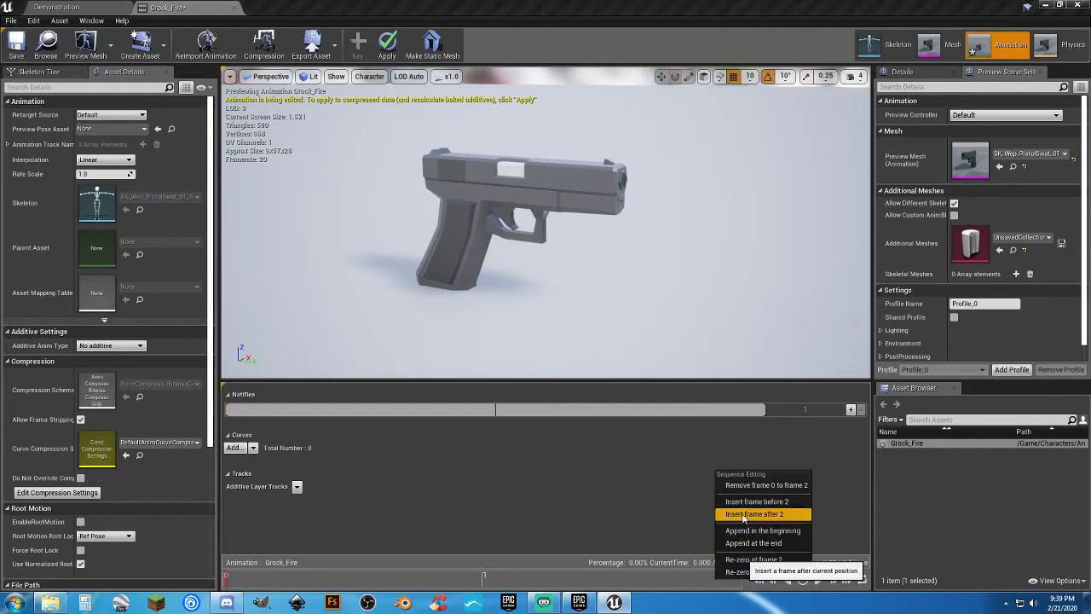
left_click(744, 515)
Insert three more frames to reach 6 frames, apply them, and show the Skeleton Tree.
right_click(718, 581)
left_click(750, 516)
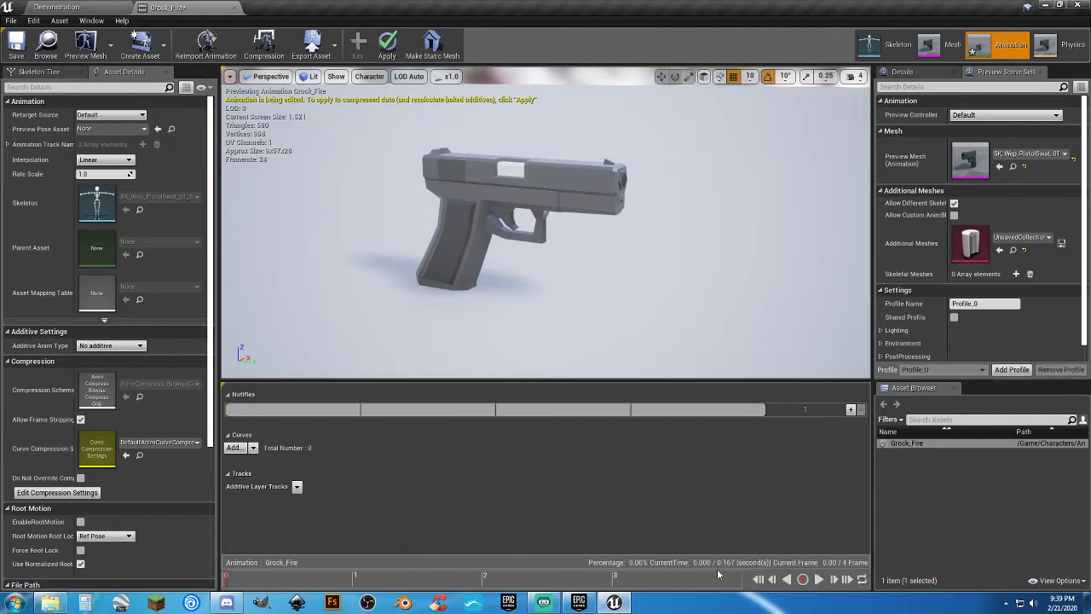
right_click(719, 576)
left_click(740, 521)
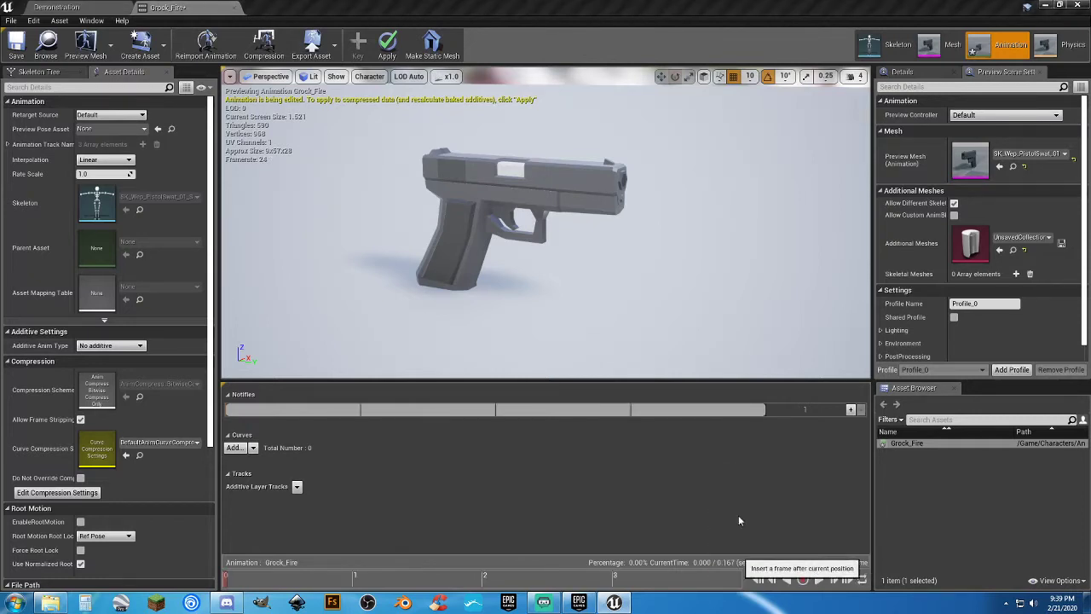
right_click(714, 579)
left_click(740, 516)
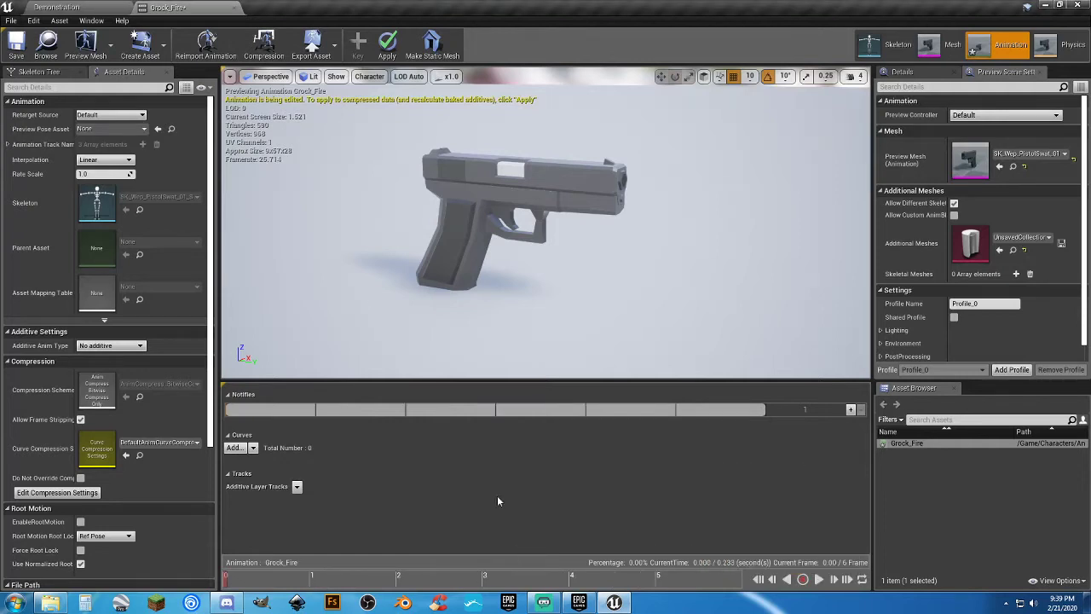
left_click(387, 43)
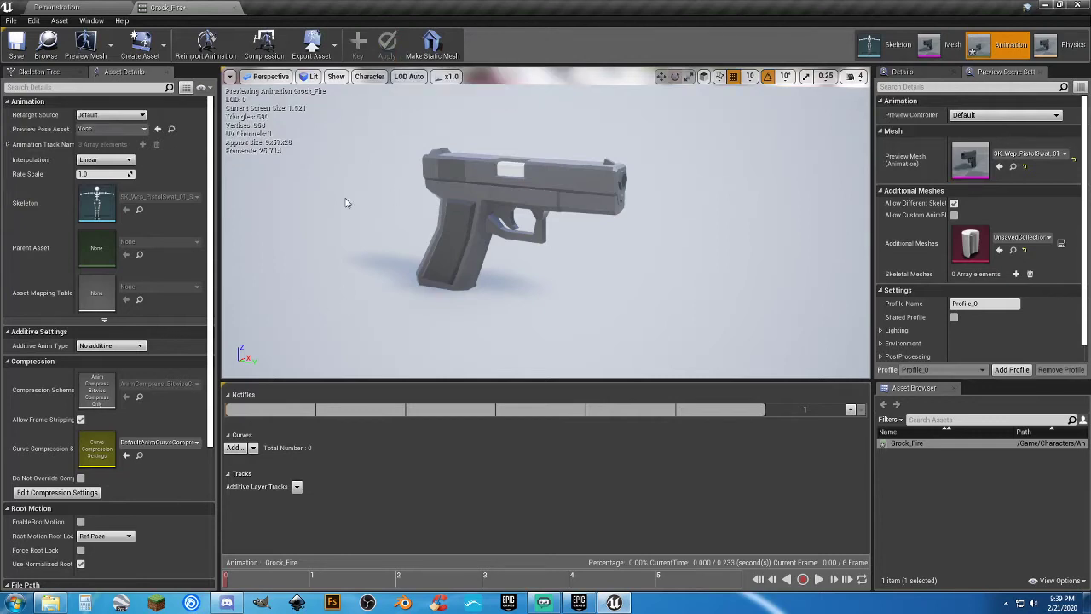
left_click(39, 72)
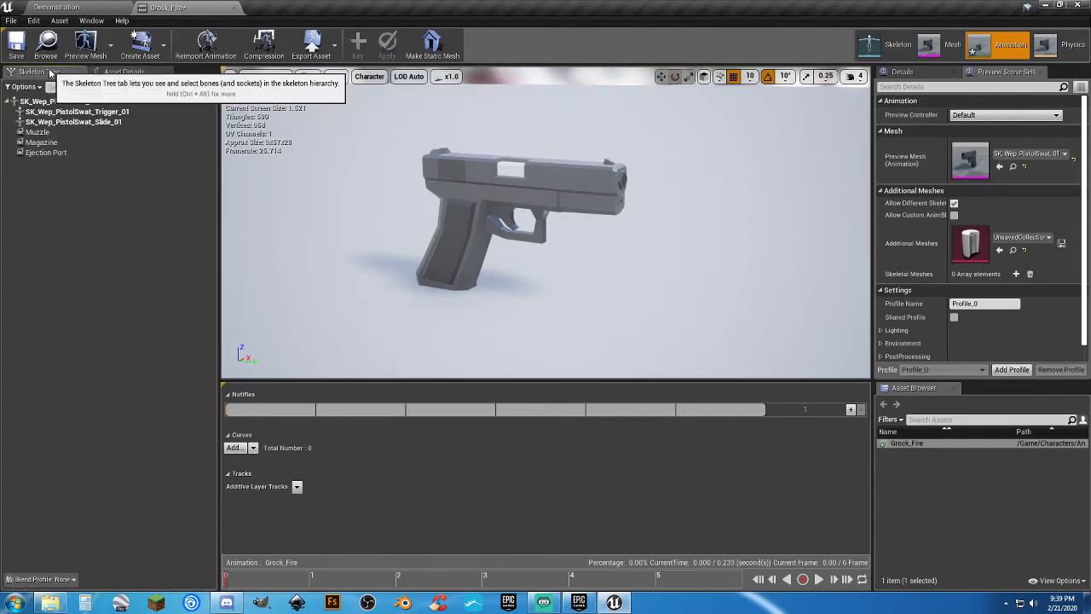
Select the SK_Wep_PistolSwat_Slide_01 bone, preview playback, and key it to create its additive track.
left_click(70, 122)
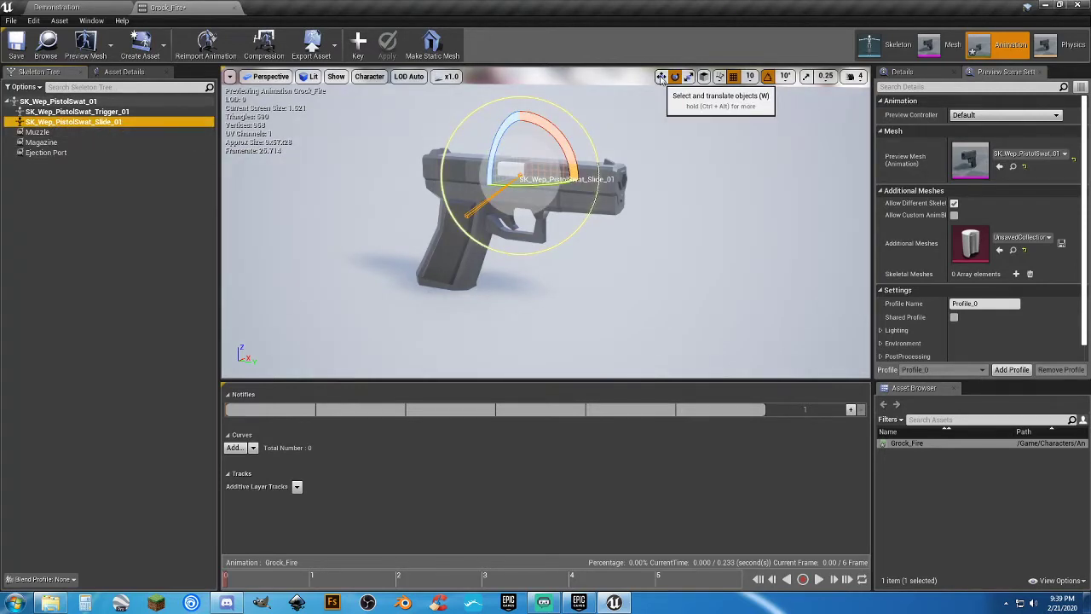
right_click_drag(625, 230, 545, 206)
key("w")
key("f")
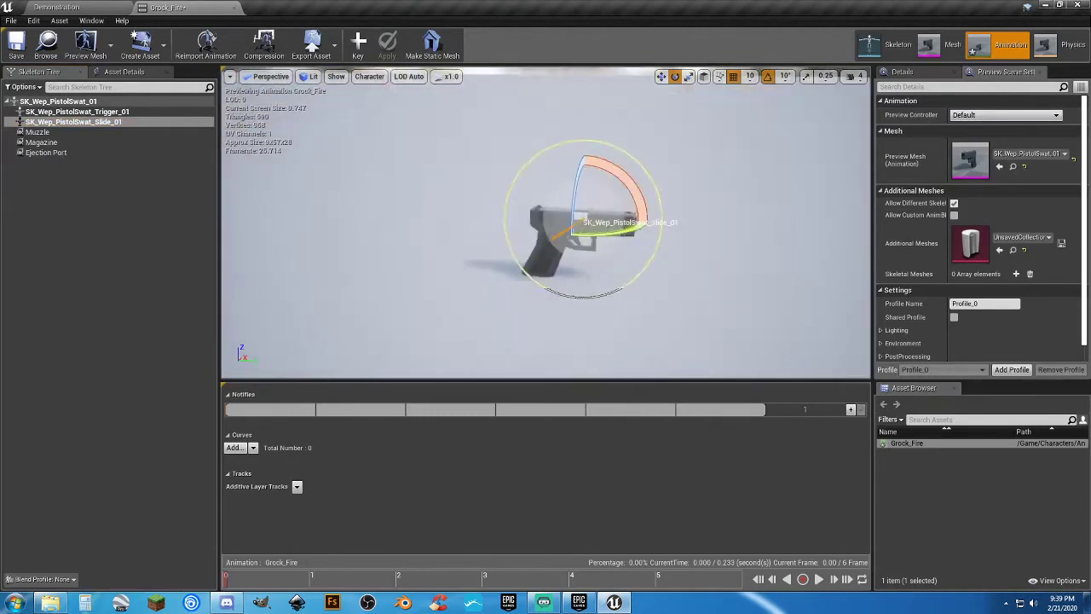
left_click(818, 579)
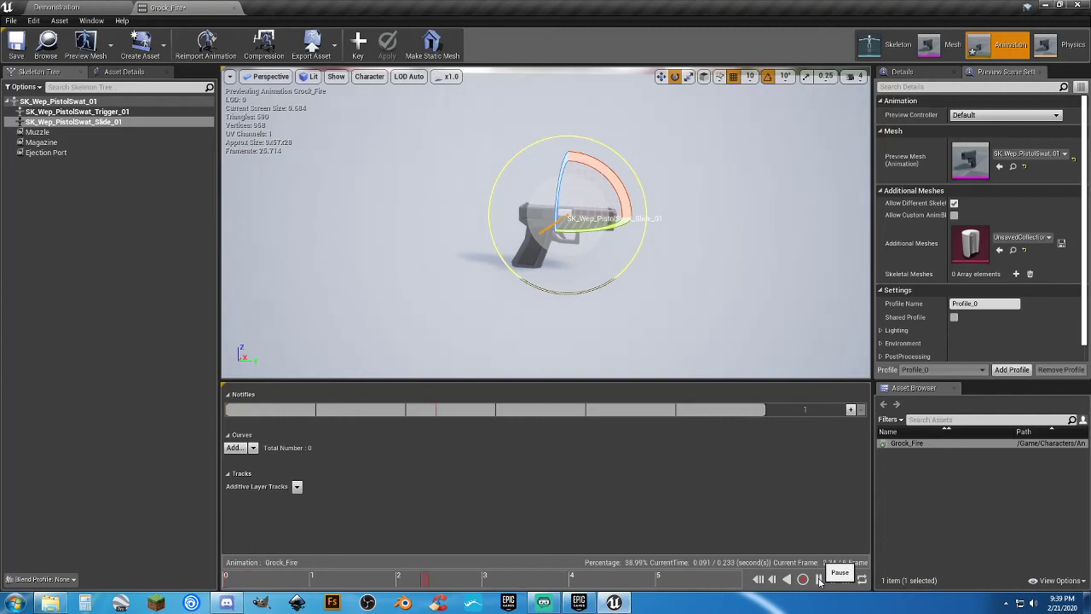
left_click(819, 579)
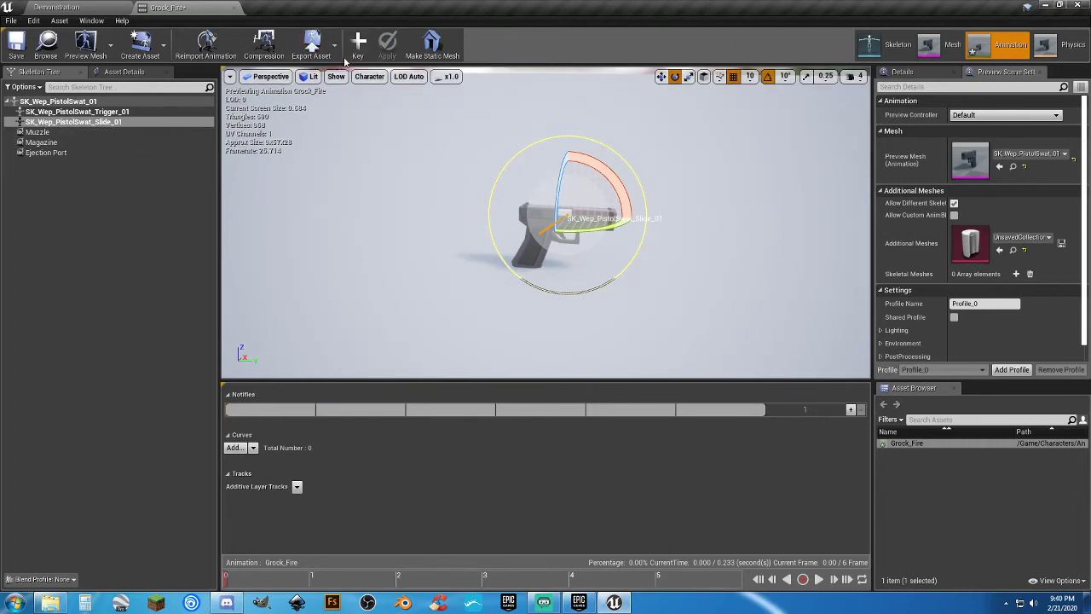
left_click(358, 44)
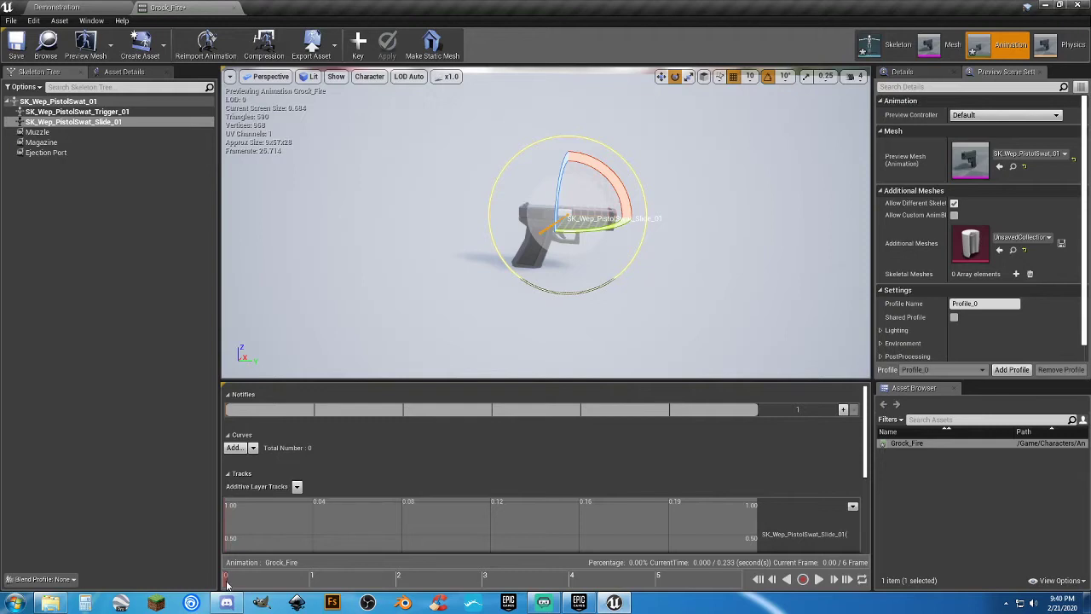
At frame 3, move the pistol slide backward with the translate gizmo and key it.
left_click_drag(229, 582, 309, 582)
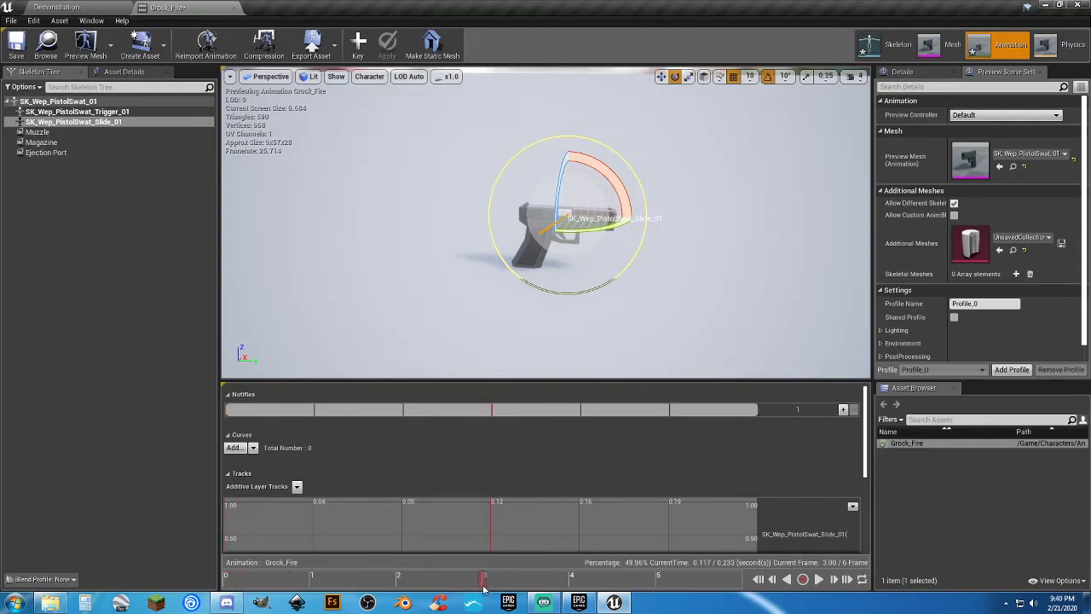
left_click(660, 76)
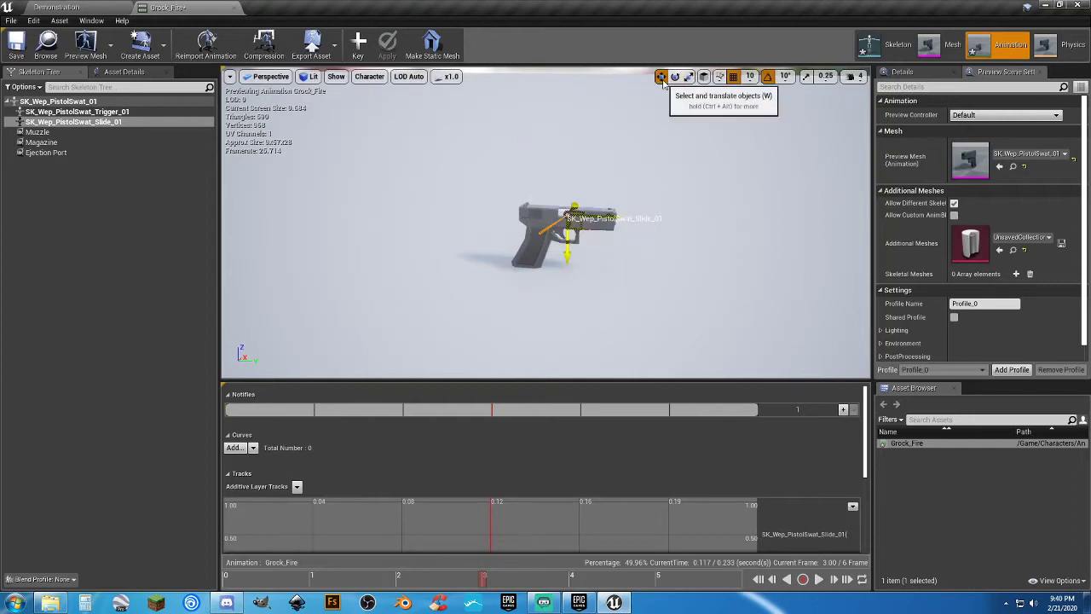
left_click_drag(600, 218, 589, 216)
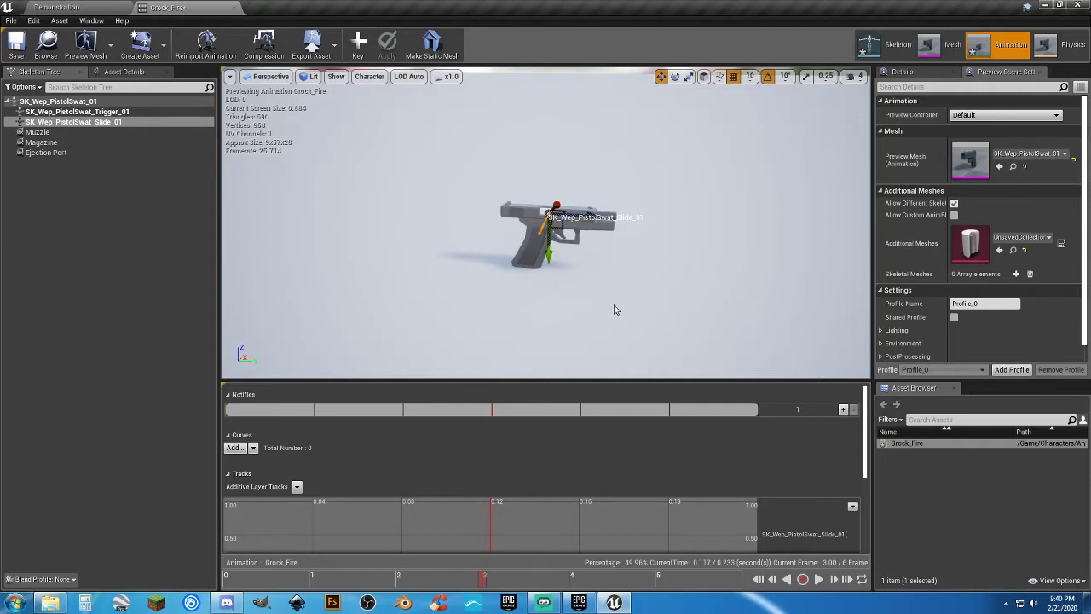
left_click(358, 41)
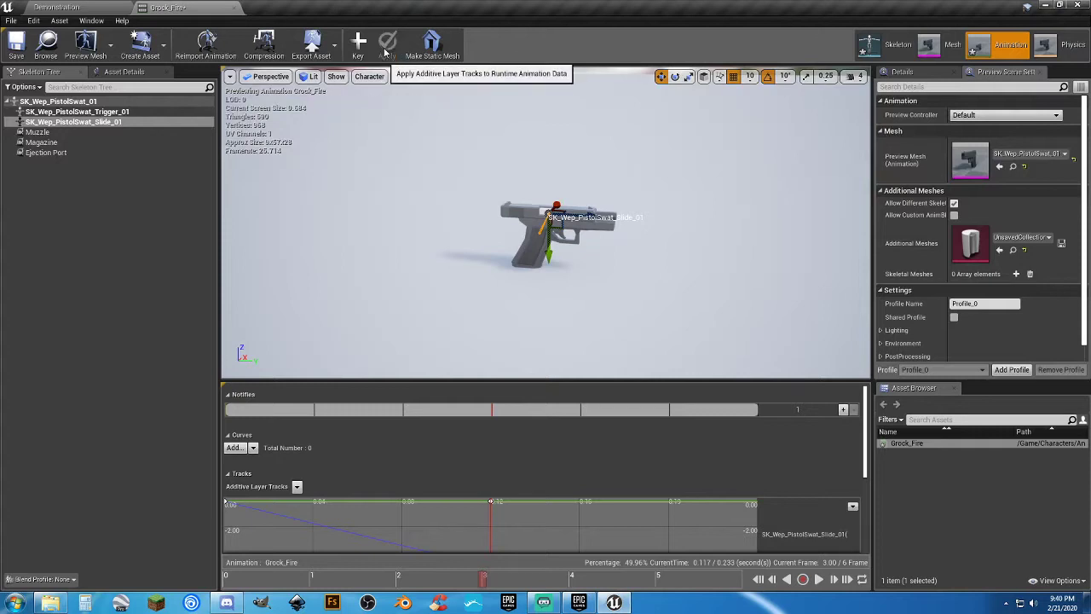
Key the slide back at its resting position on frame 6 and play the recoil preview.
left_click_drag(486, 579, 756, 588)
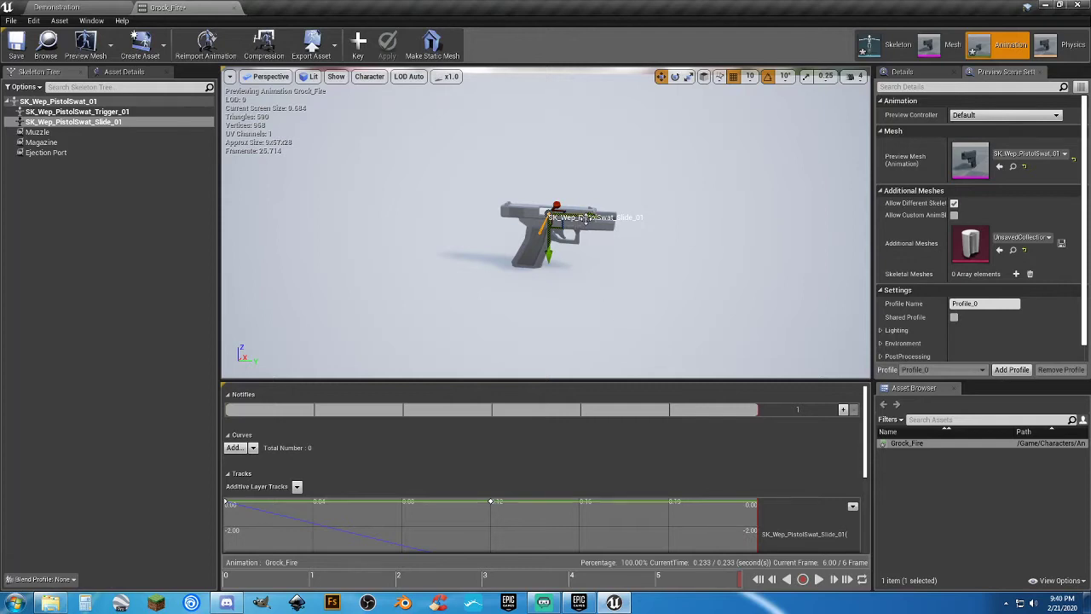
left_click_drag(586, 218, 605, 221)
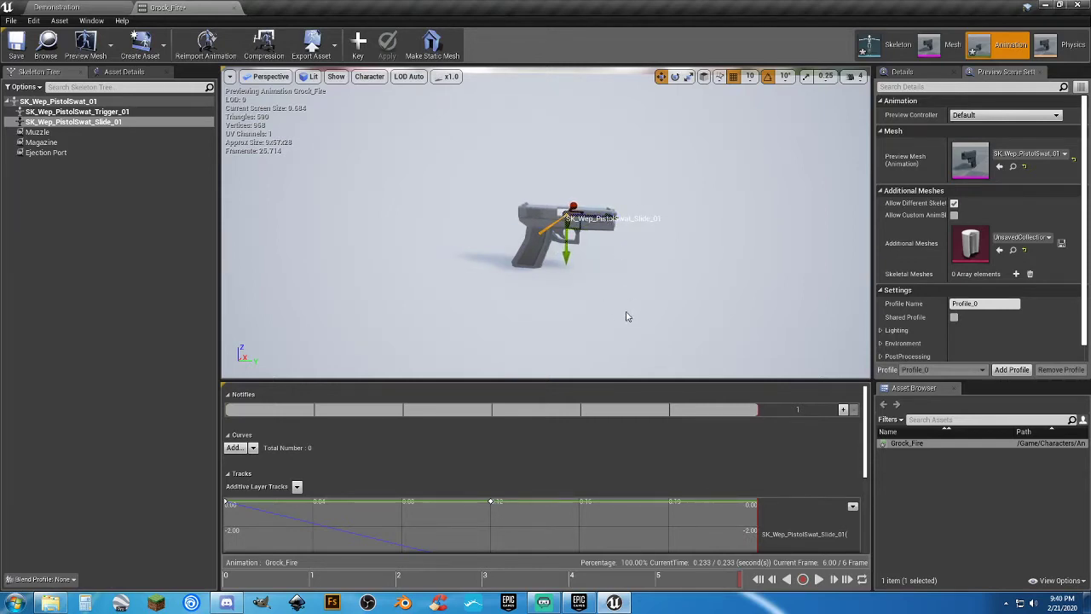
left_click(358, 43)
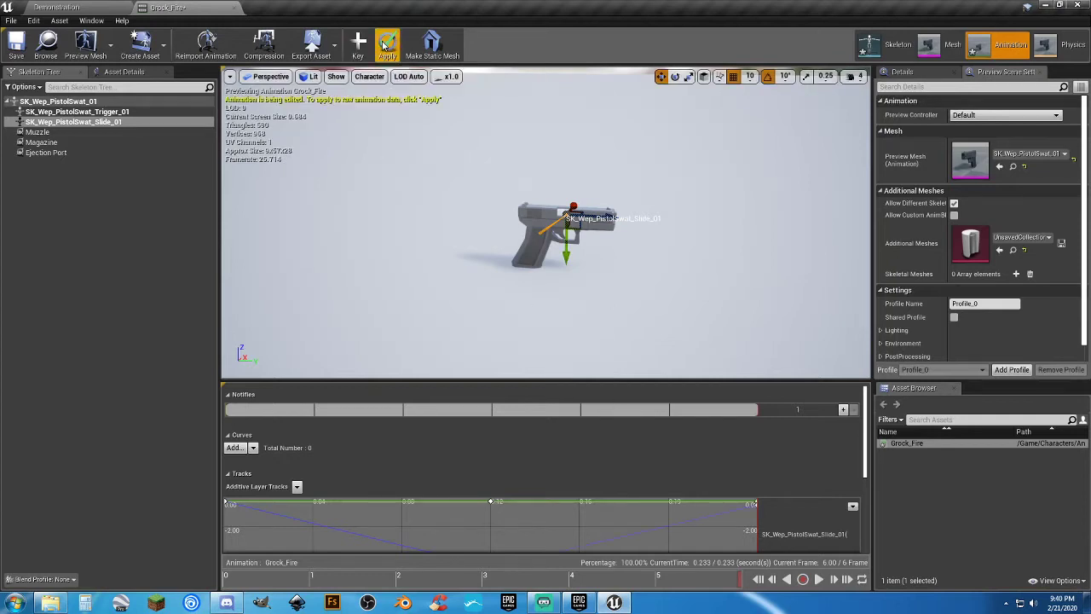
left_click(818, 579)
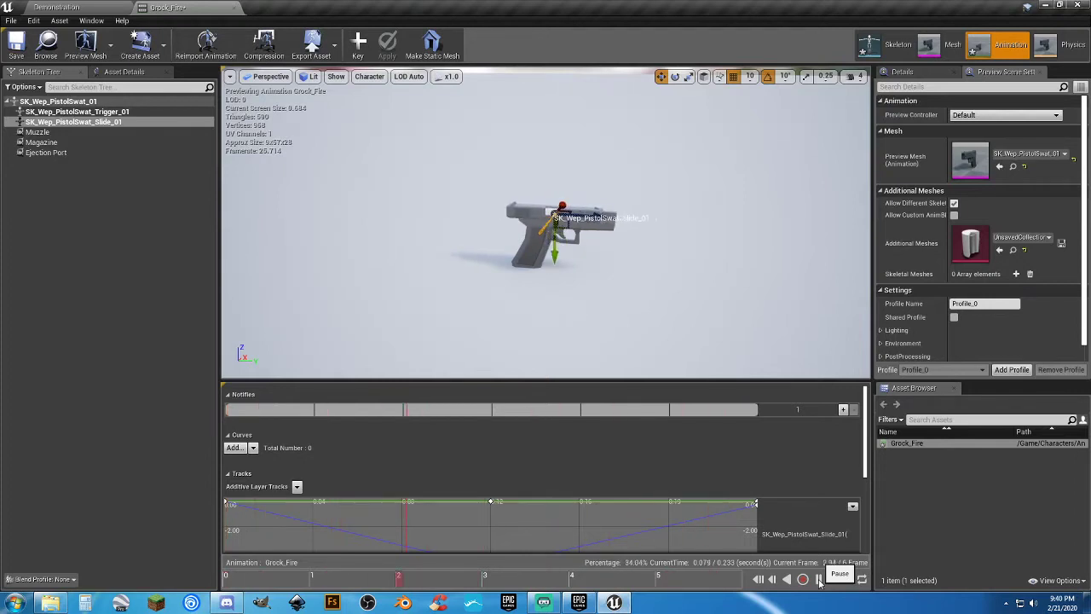
left_click(818, 579)
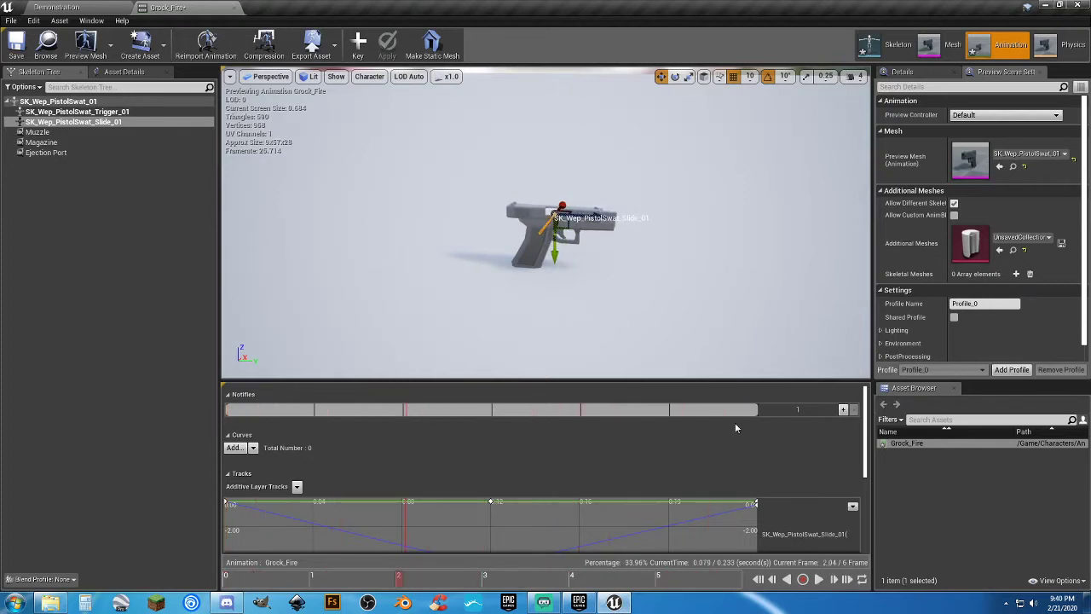
left_click(818, 579)
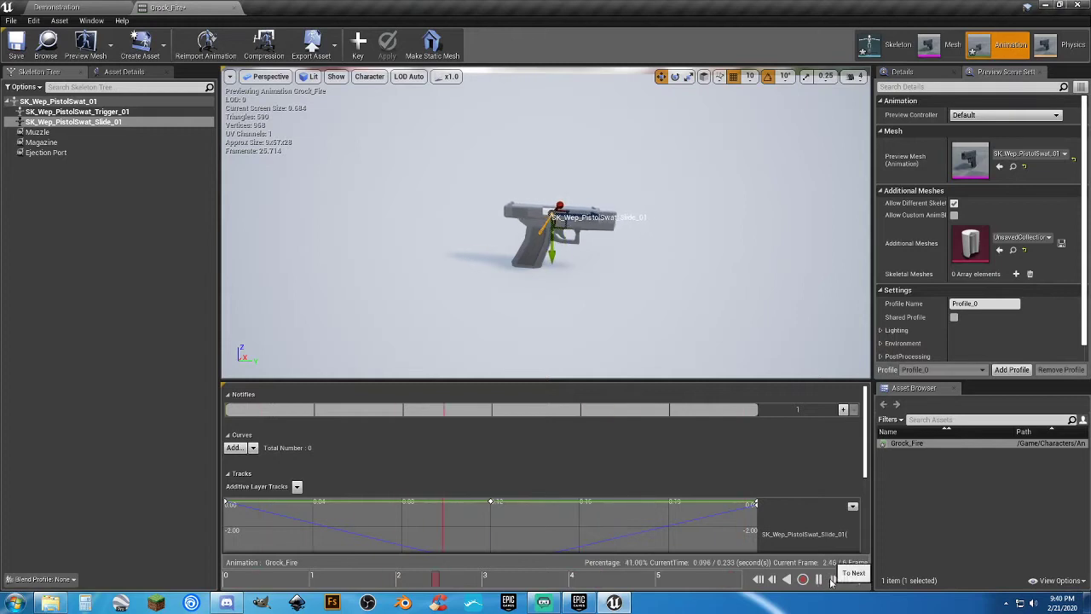
left_click(818, 579)
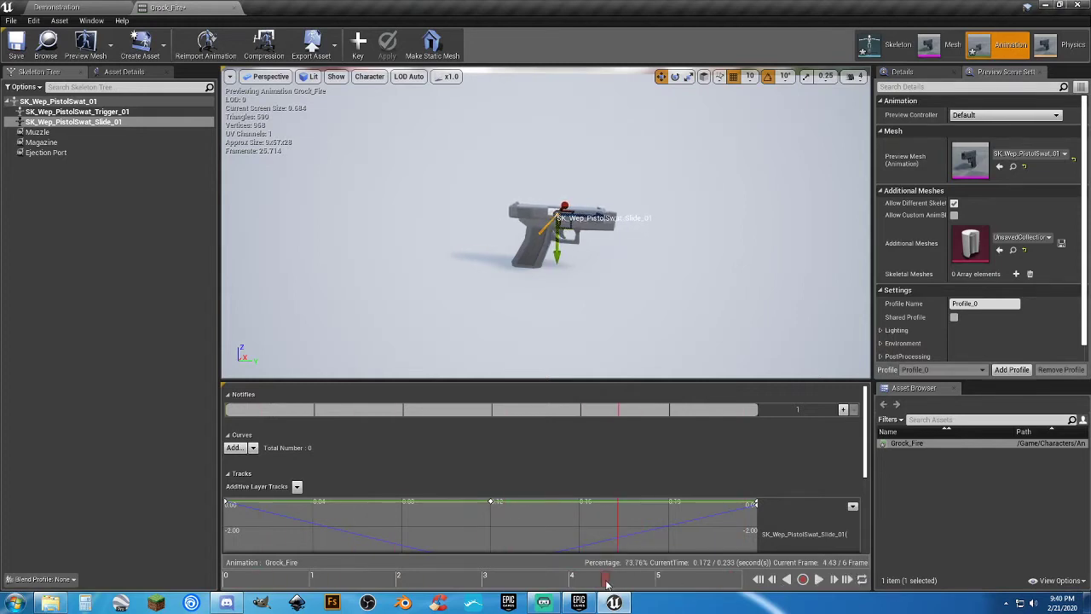
left_click_drag(607, 583, 268, 581)
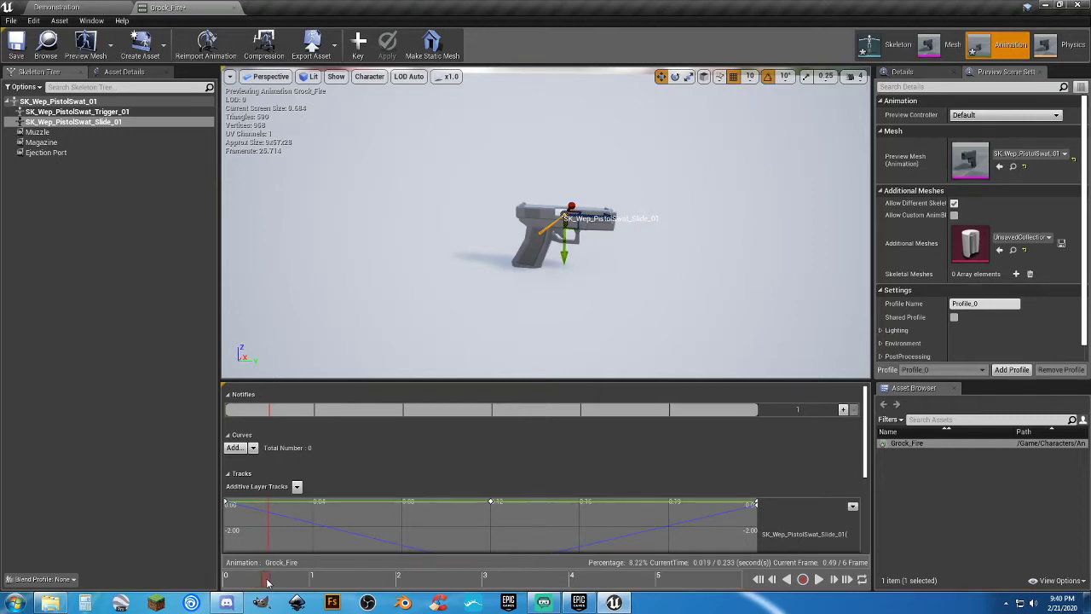
Add a Play Sound notify near the start and a Play Particle Effect notify on a second track.
right_click(269, 415)
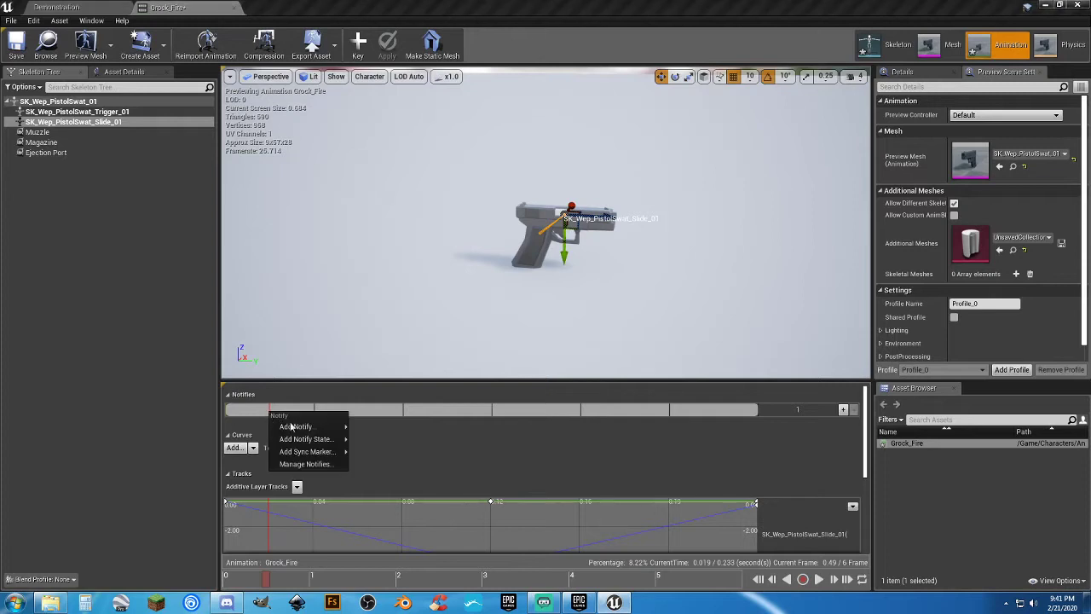
mouse_move(292, 426)
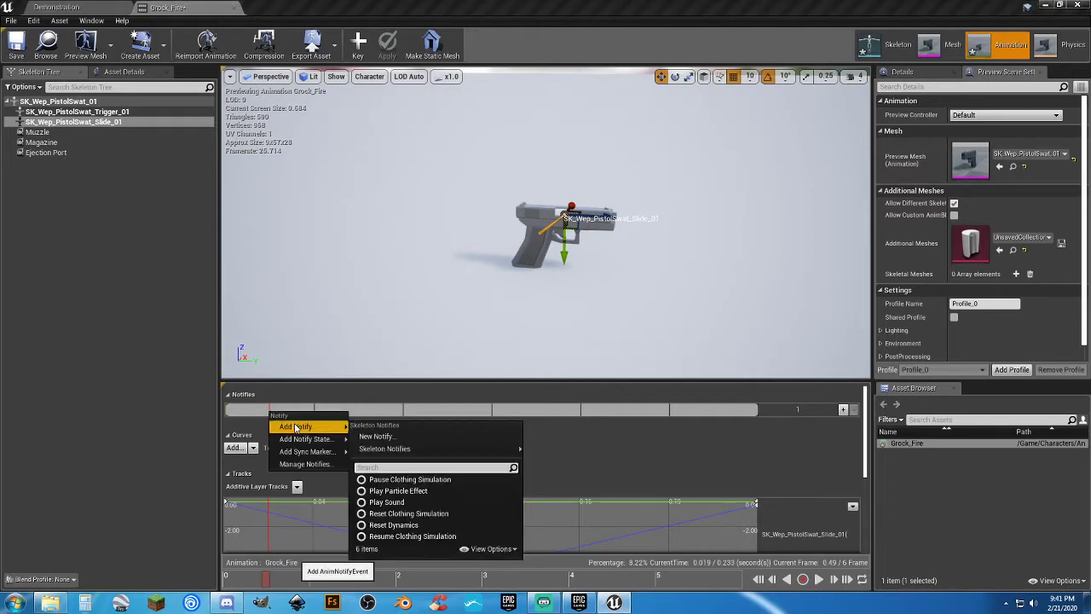
left_click(406, 503)
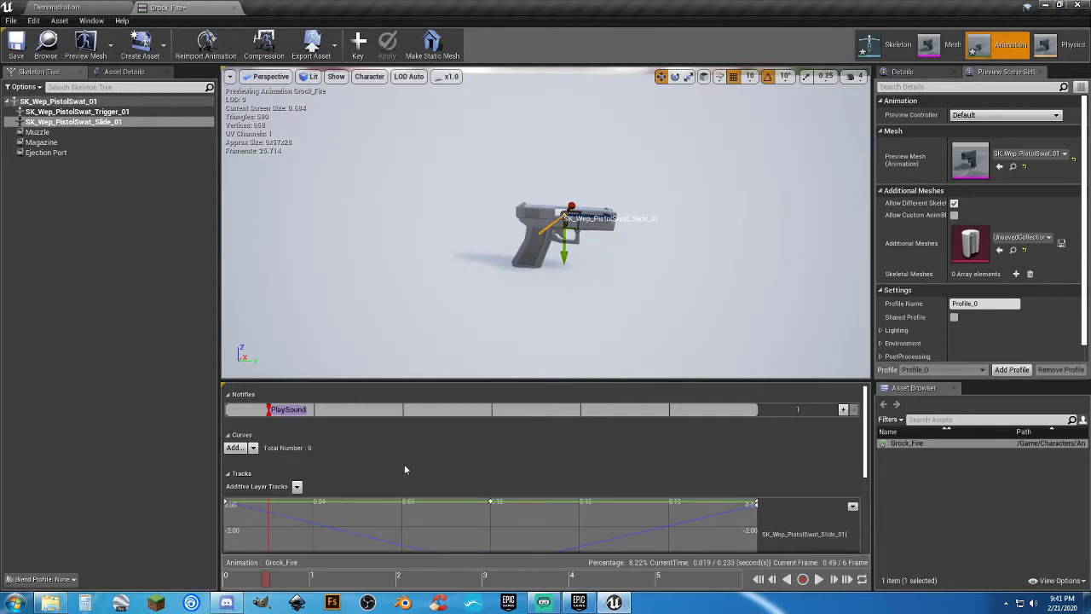
left_click(843, 410)
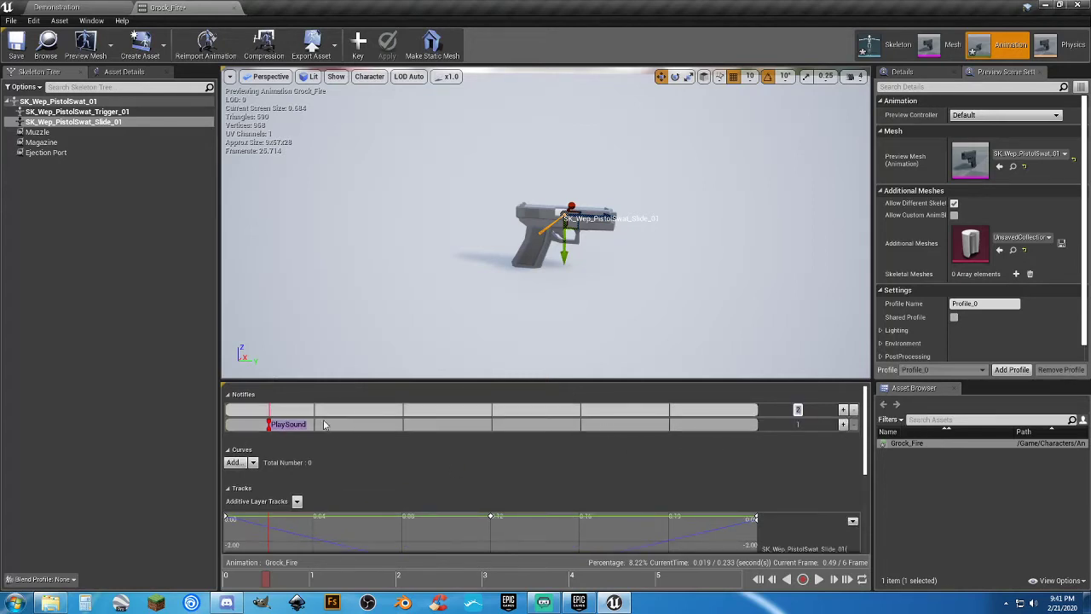
right_click(270, 414)
mouse_move(298, 425)
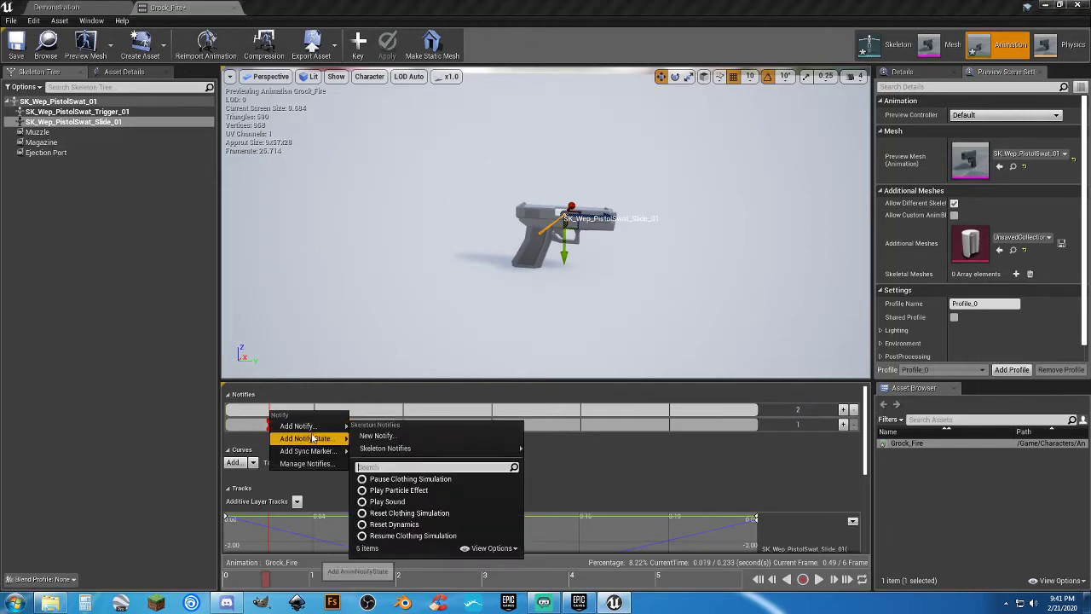
left_click(432, 489)
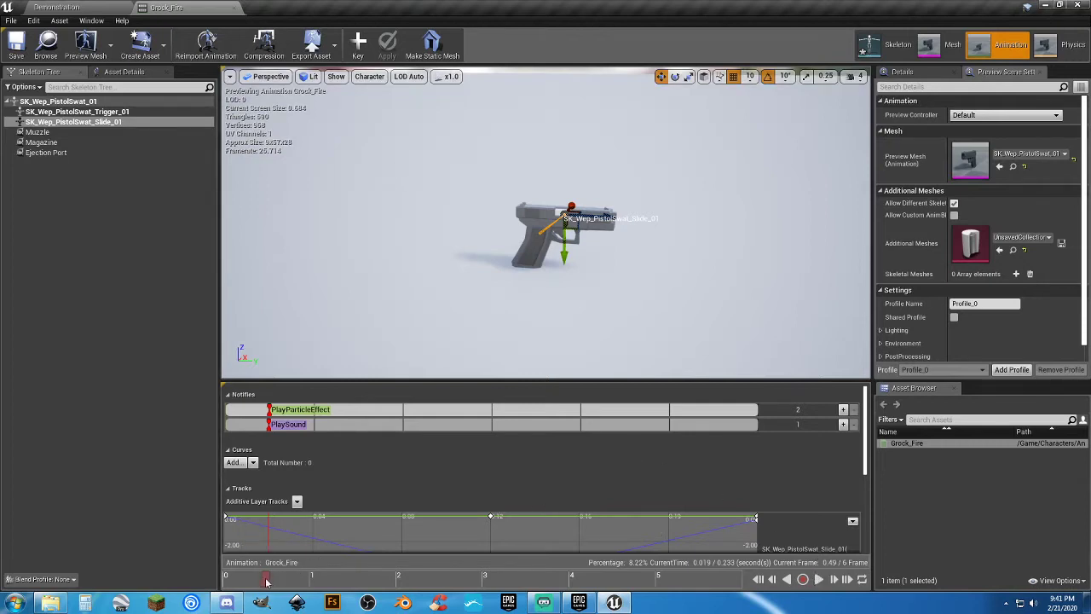
At frame 3, add a third notify track with a new 'Eject Shell' notify and save Grock_Fire.
left_click_drag(266, 582, 494, 578)
left_click_drag(469, 578, 474, 578)
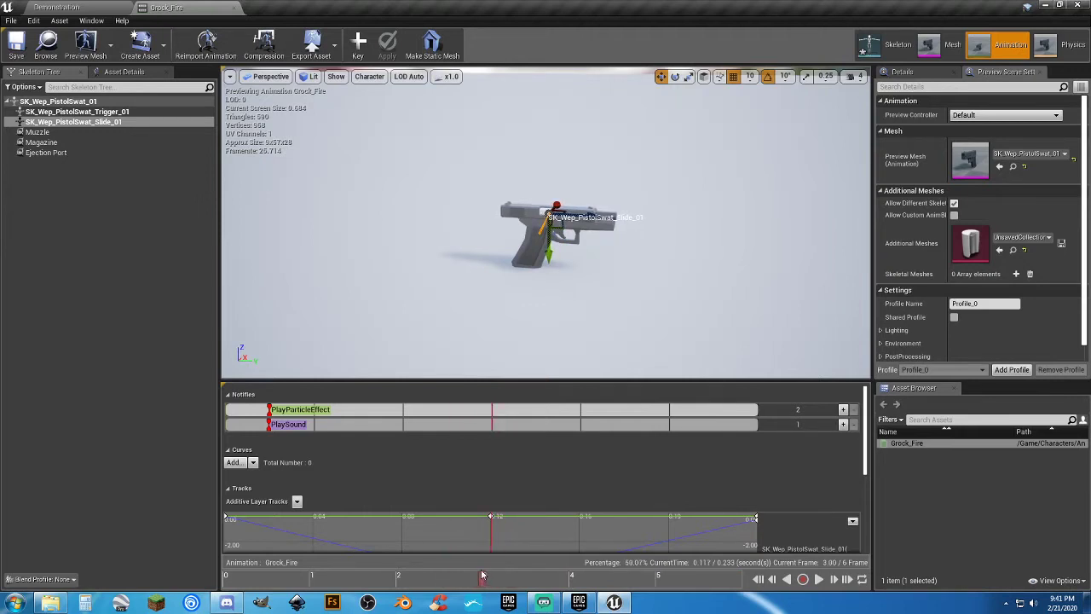
left_click(842, 409)
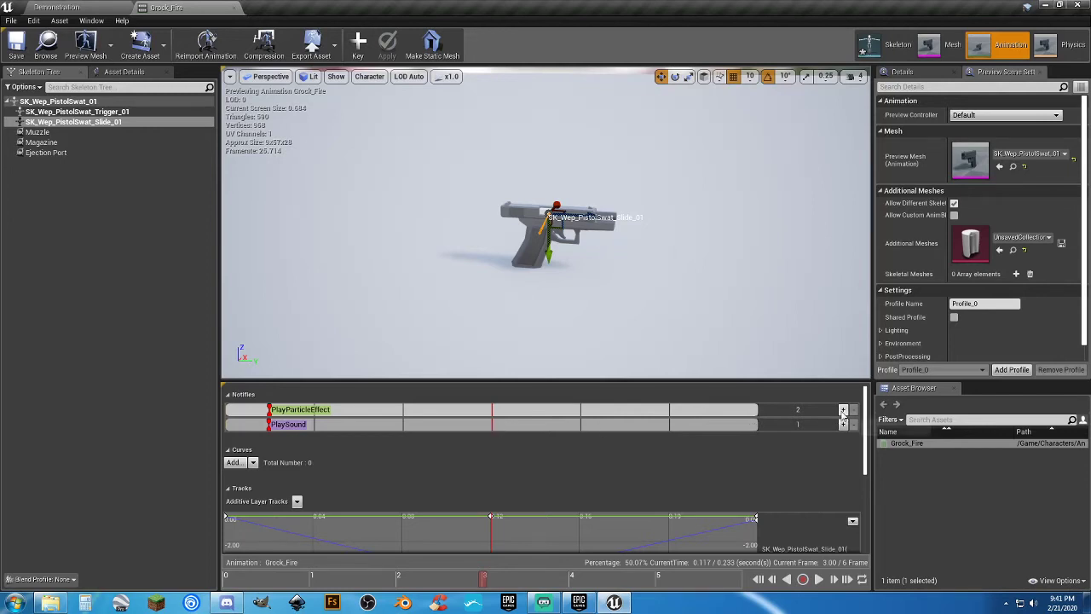
left_click(895, 428)
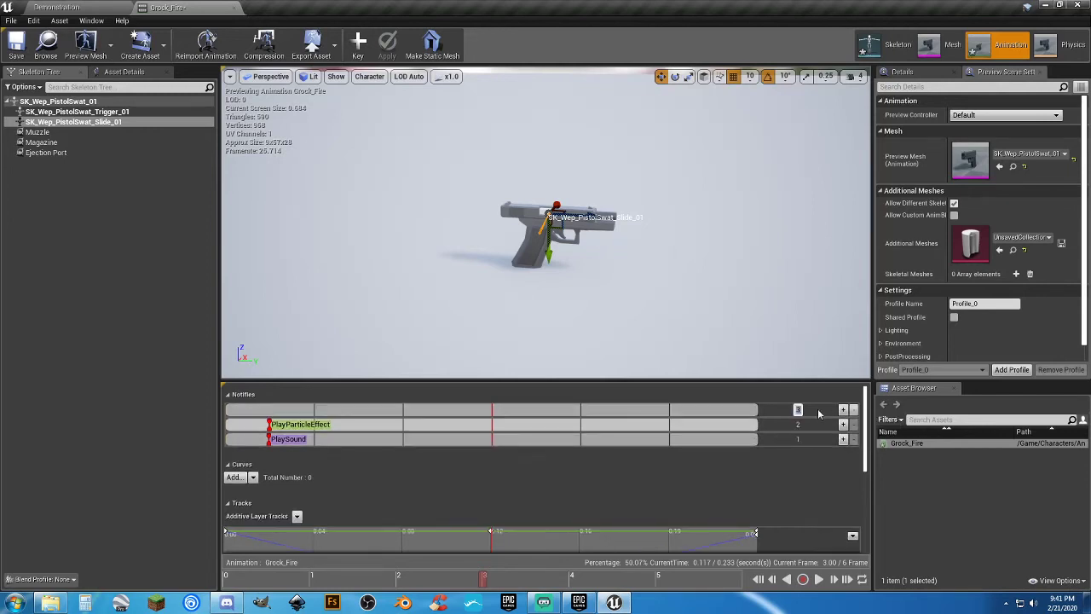
right_click(492, 414)
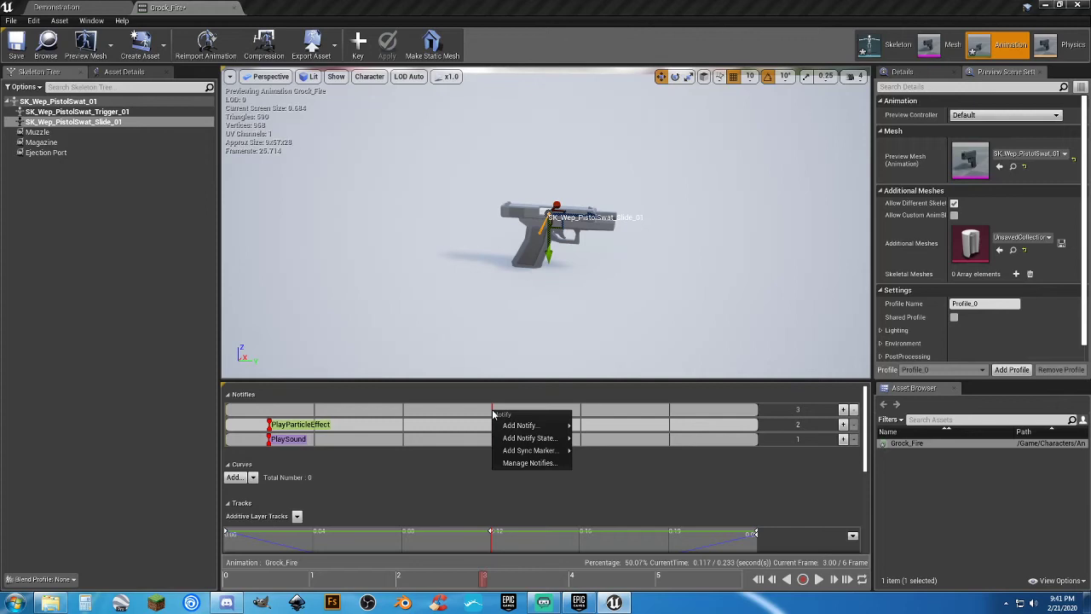
mouse_move(518, 424)
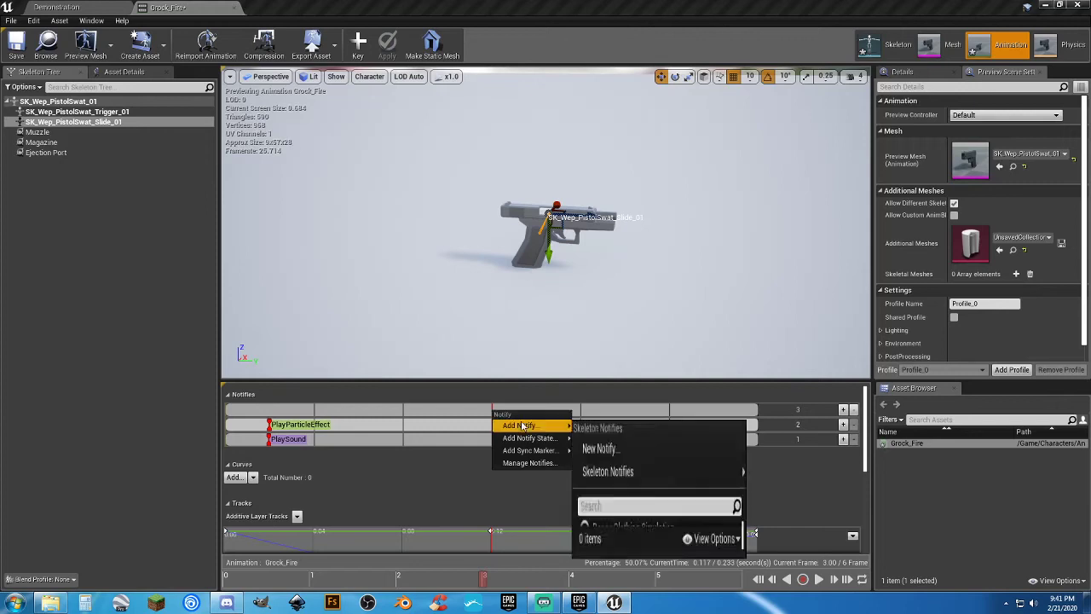
left_click(596, 435)
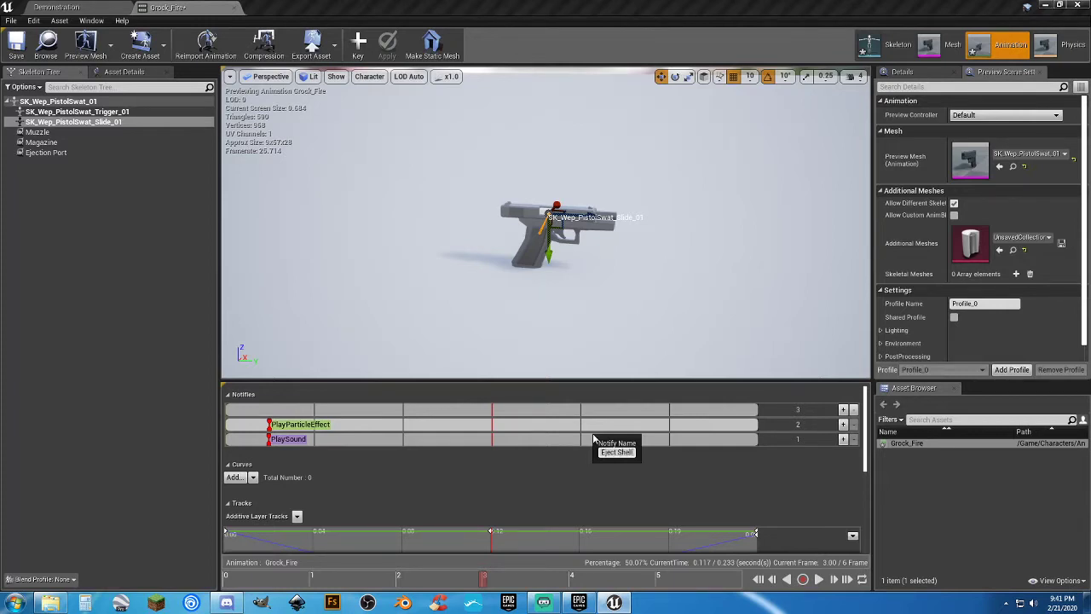
type("Eject Shell")
key("Return")
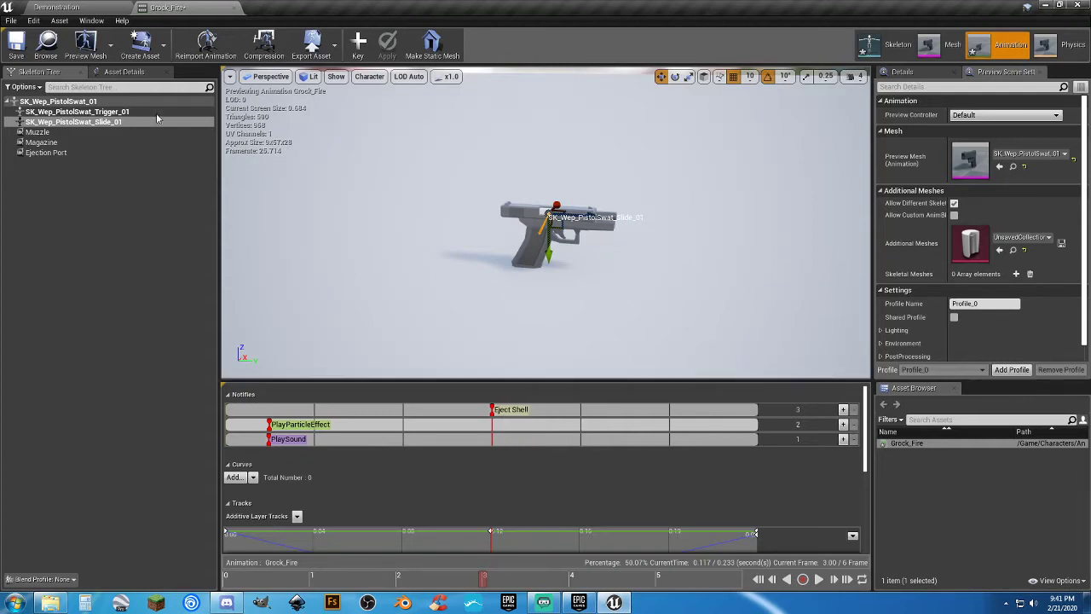
left_click(16, 43)
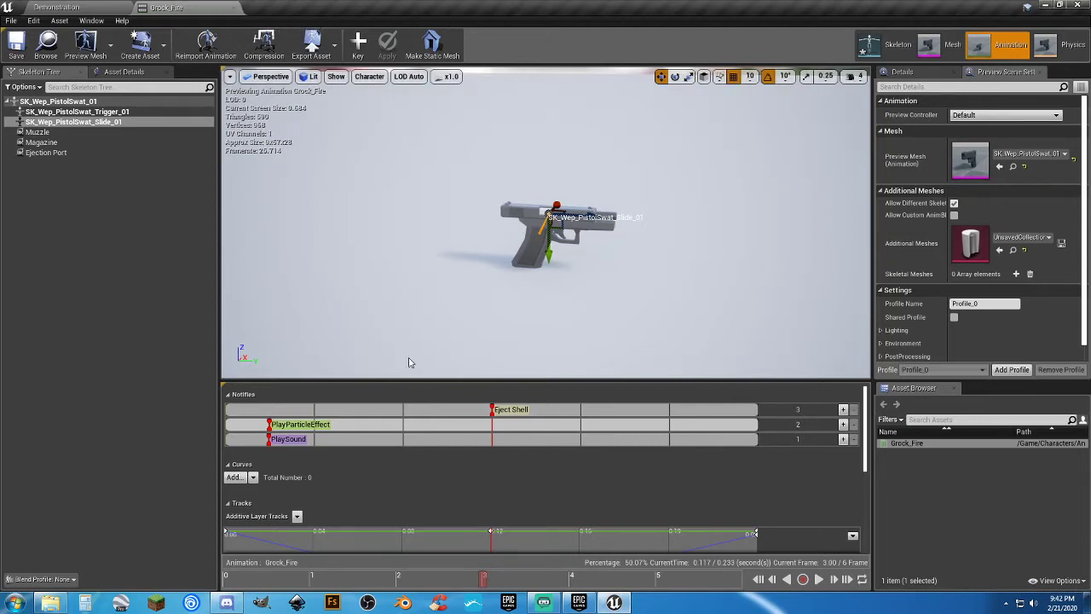
Play and pause Grock_Fire, scrub it from the first to the last frame, and save again.
left_click(818, 578)
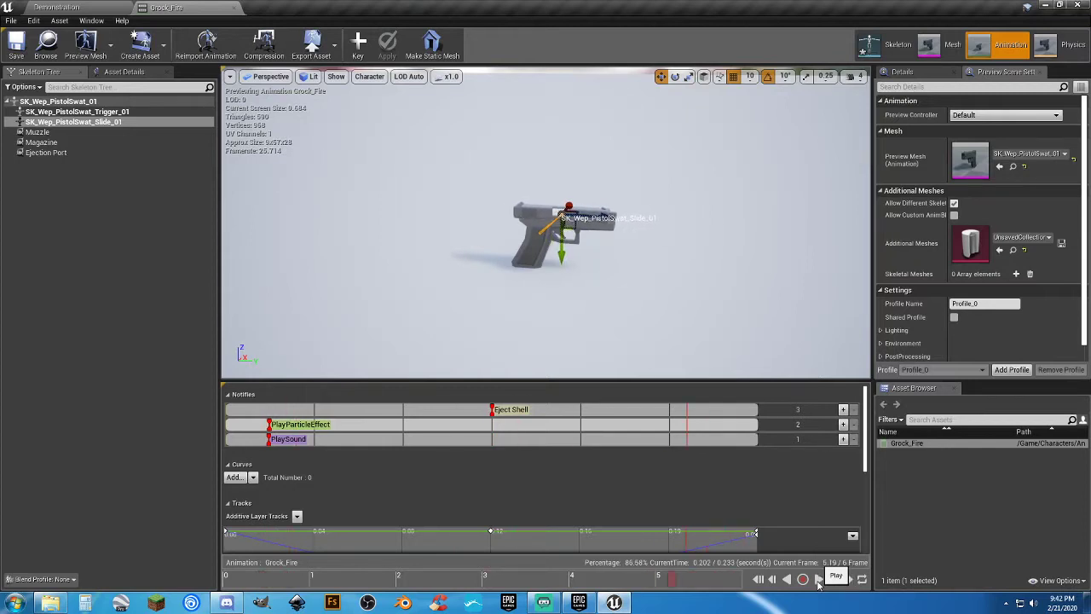
left_click(818, 579)
left_click_drag(672, 582, 773, 609)
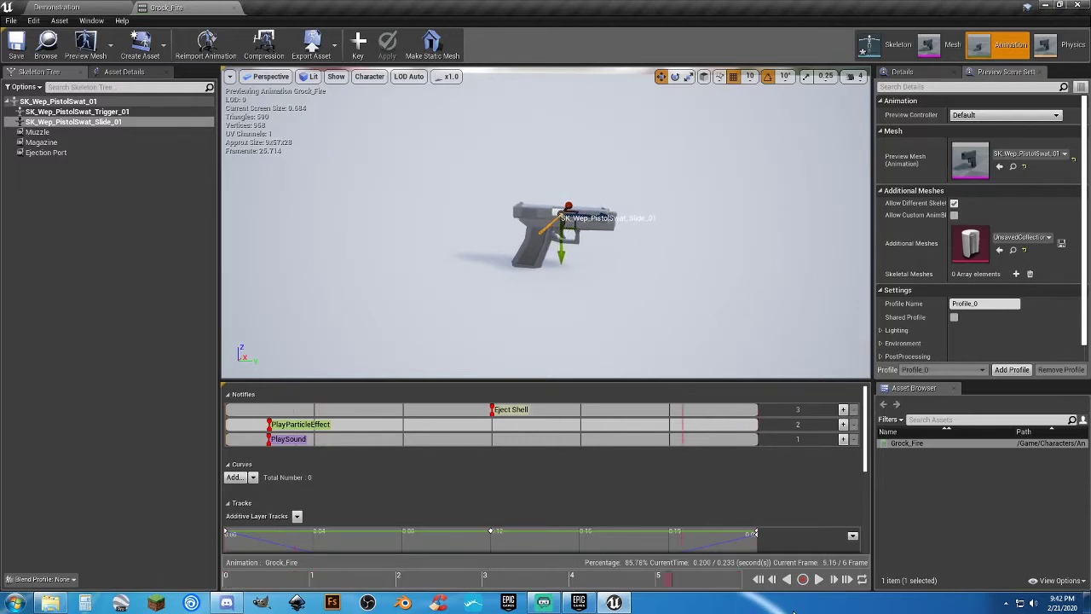
left_click_drag(188, 553, 862, 585)
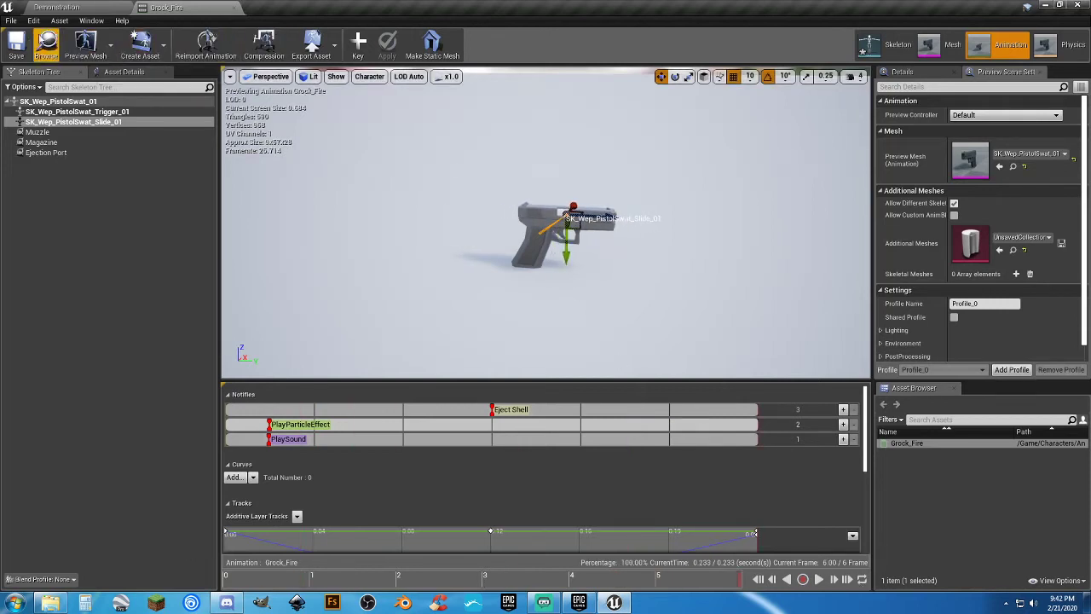
left_click(16, 44)
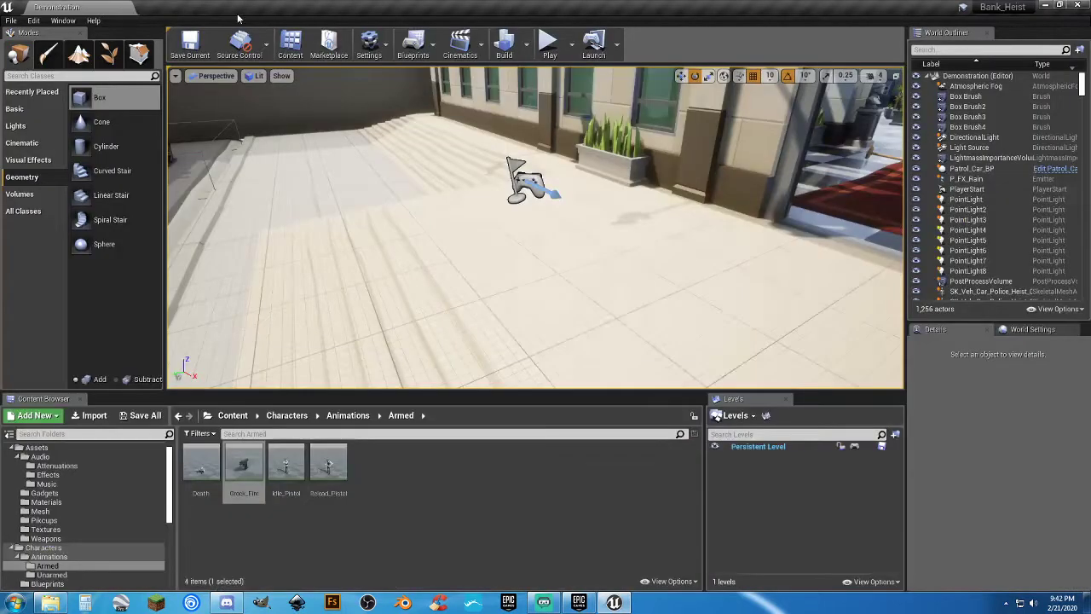
Close Grock_Fire and open the Grock_BP blueprint from the Weapons folder.
left_click(237, 7)
left_click(461, 520)
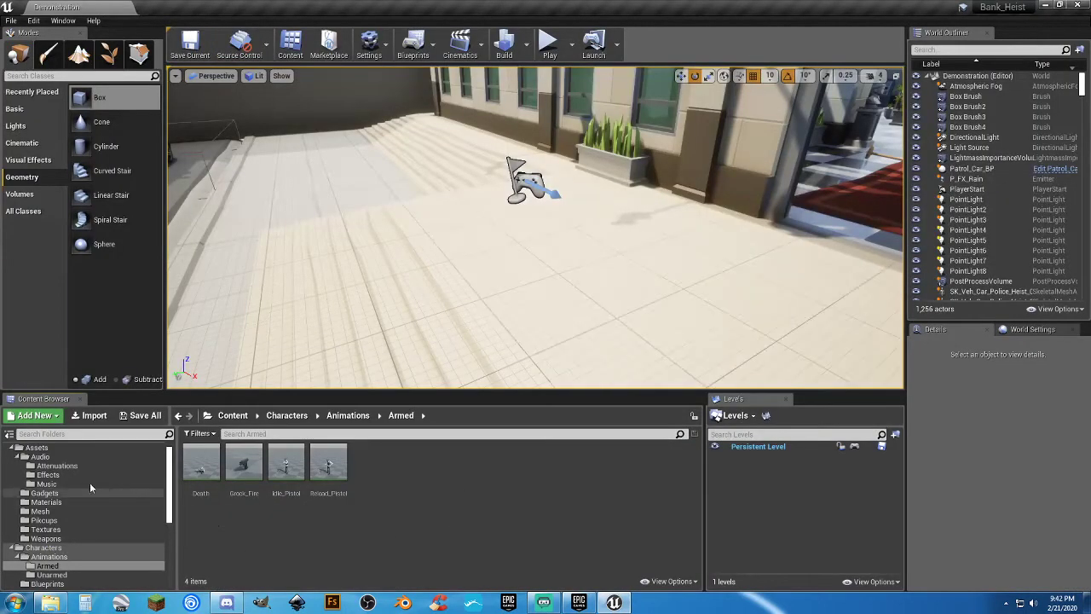
scroll(72, 493, "up", 2)
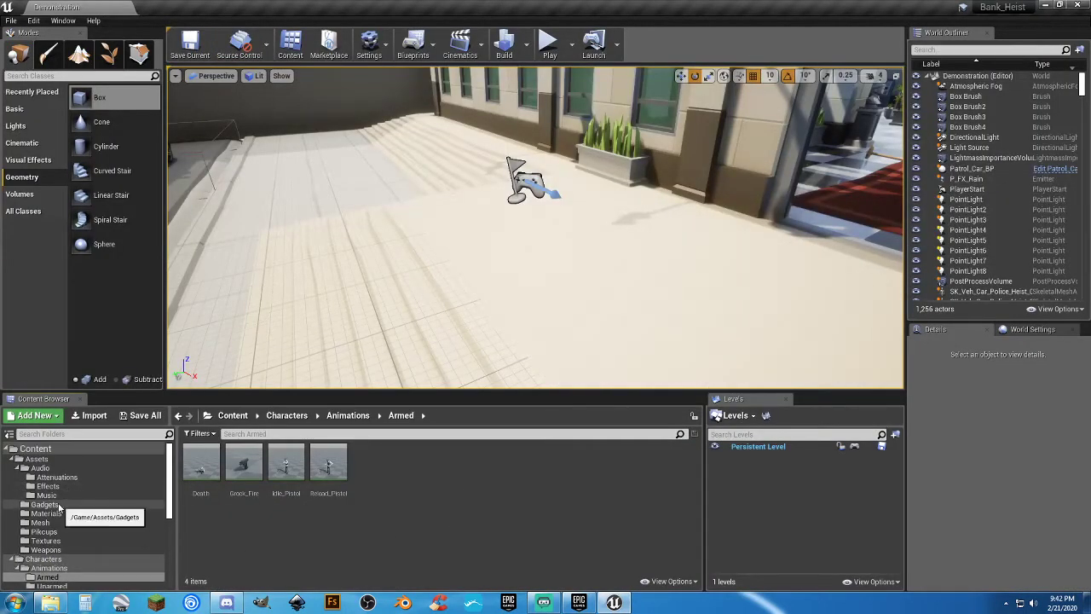
left_click(45, 549)
double_click(201, 463)
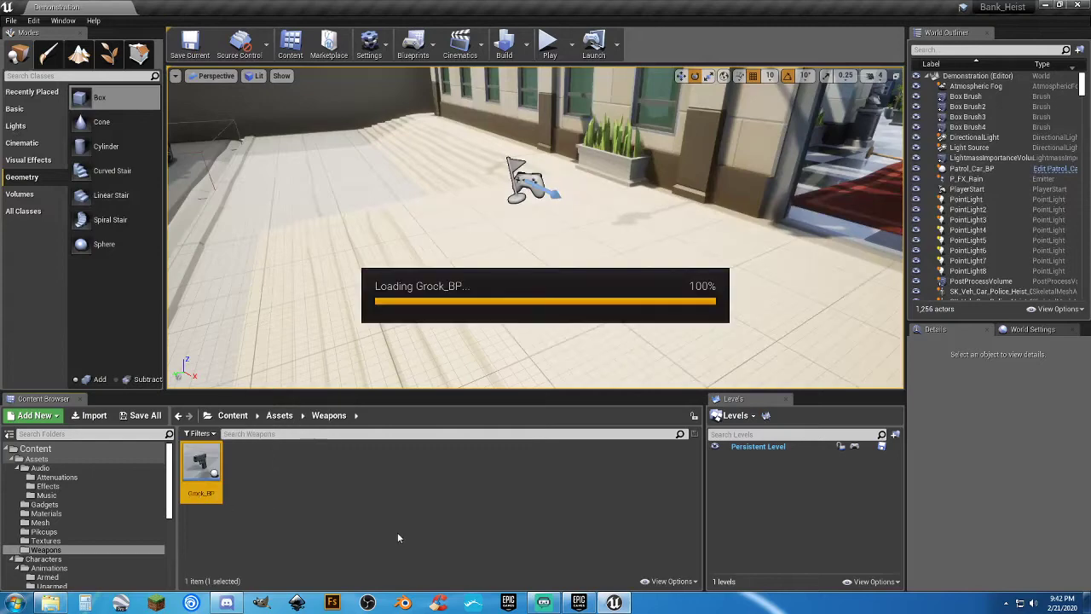
Position the Fire Pistol event and place a Pistol component reference beside it.
right_click_drag(566, 258, 580, 401)
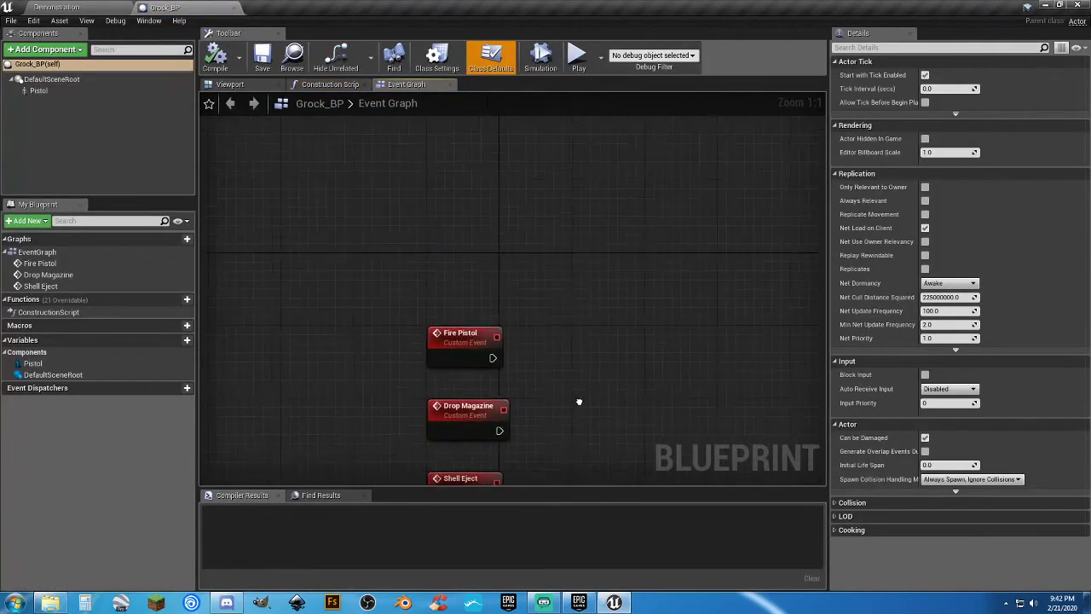
left_click_drag(458, 345, 455, 200)
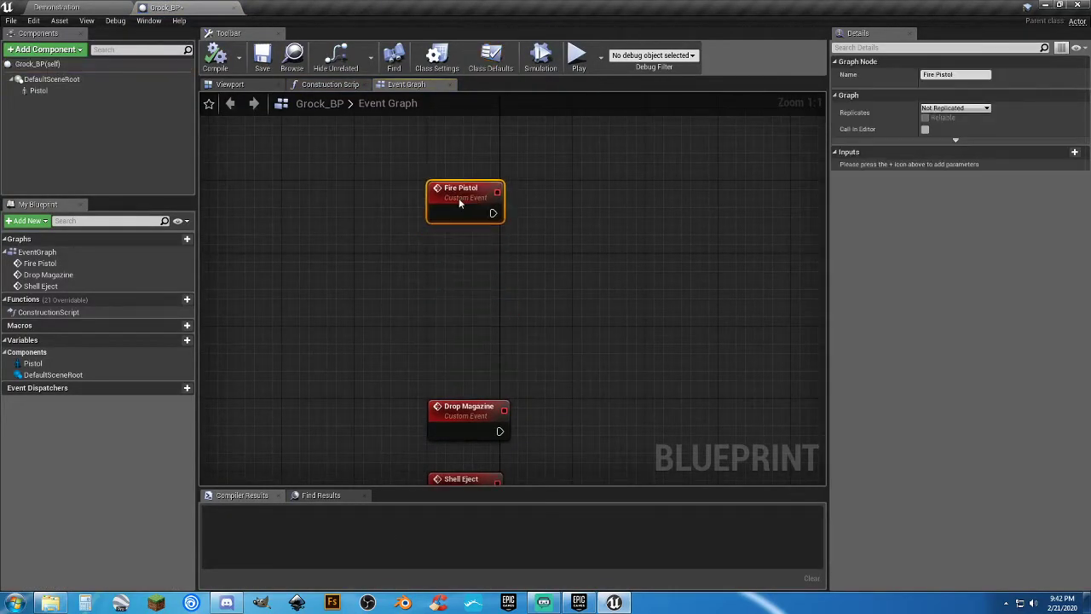
right_click_drag(525, 230, 497, 262)
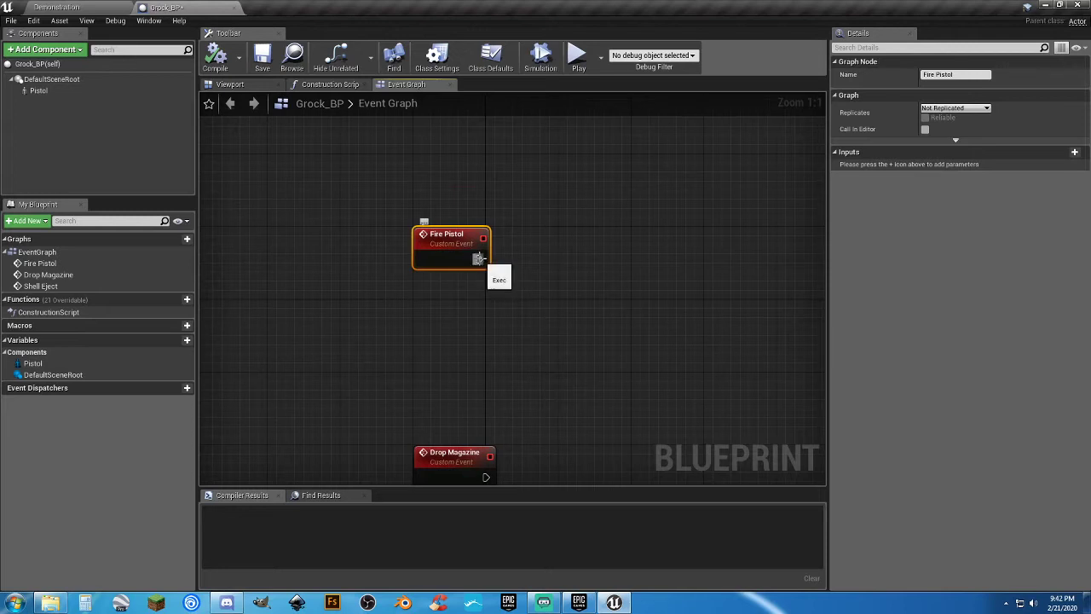
left_click_drag(478, 259, 581, 257)
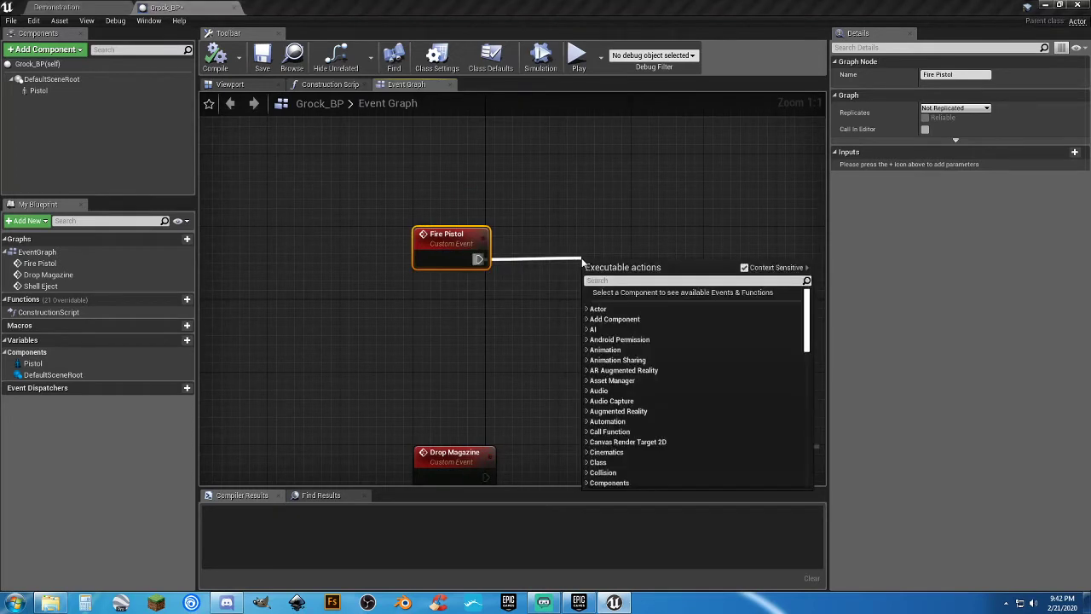
left_click(492, 312)
left_click_drag(39, 91, 529, 321)
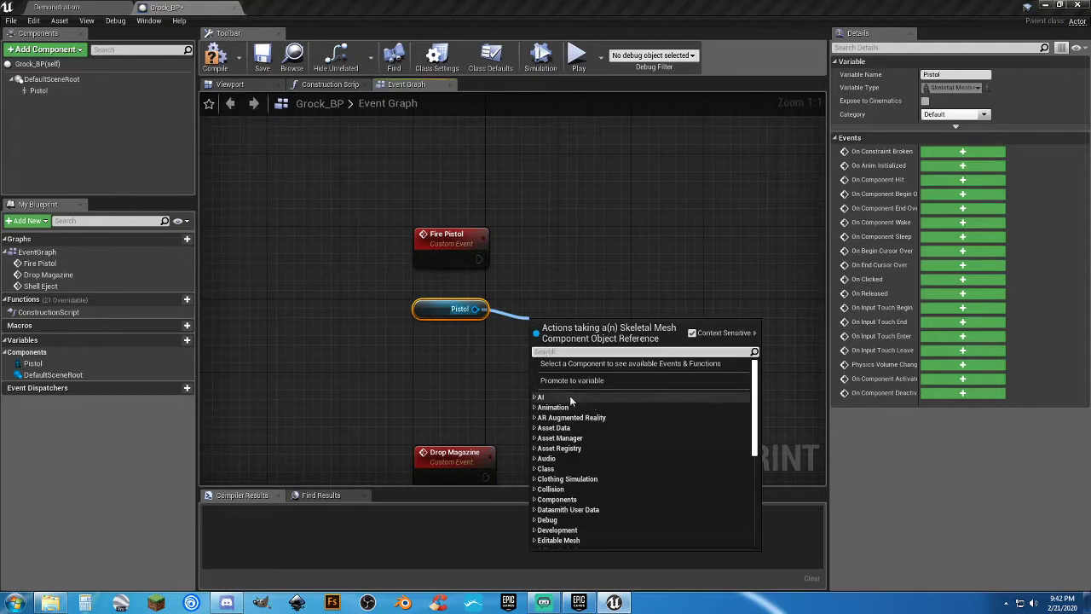
left_click(534, 408)
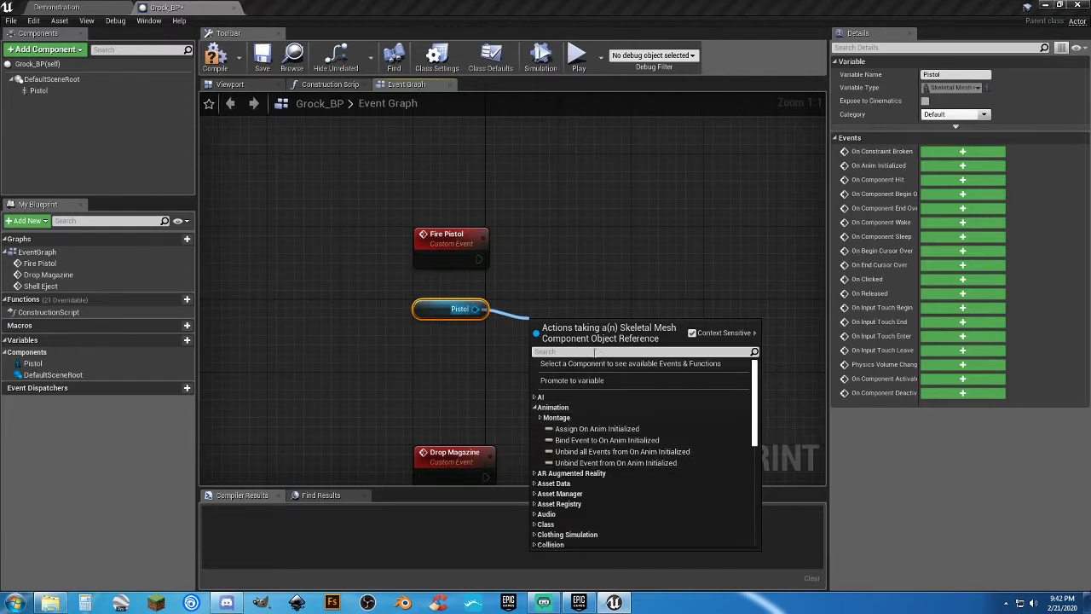
type("notify")
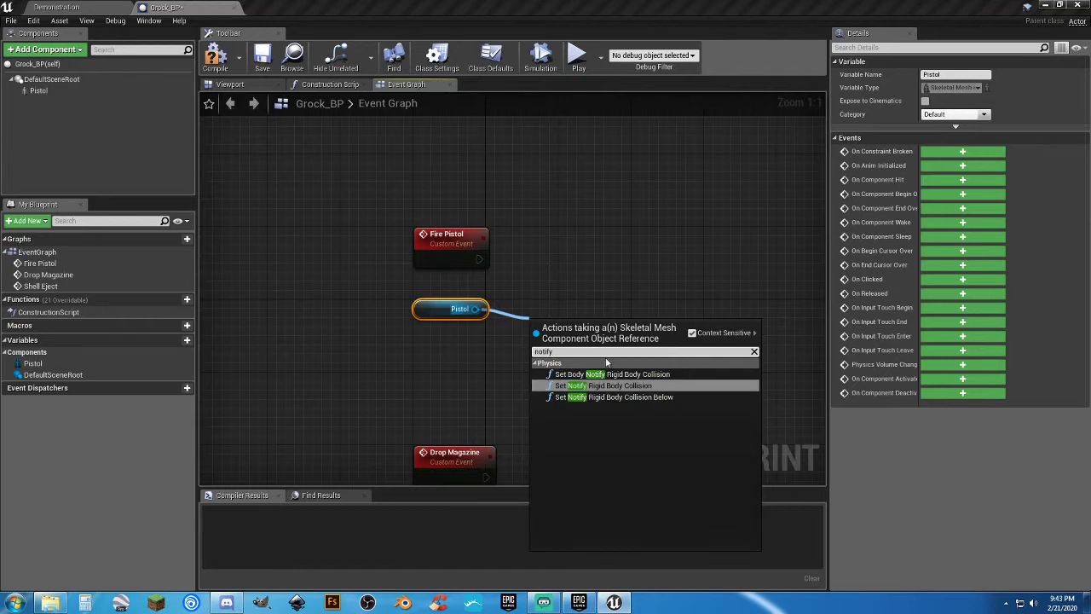
left_click(477, 363)
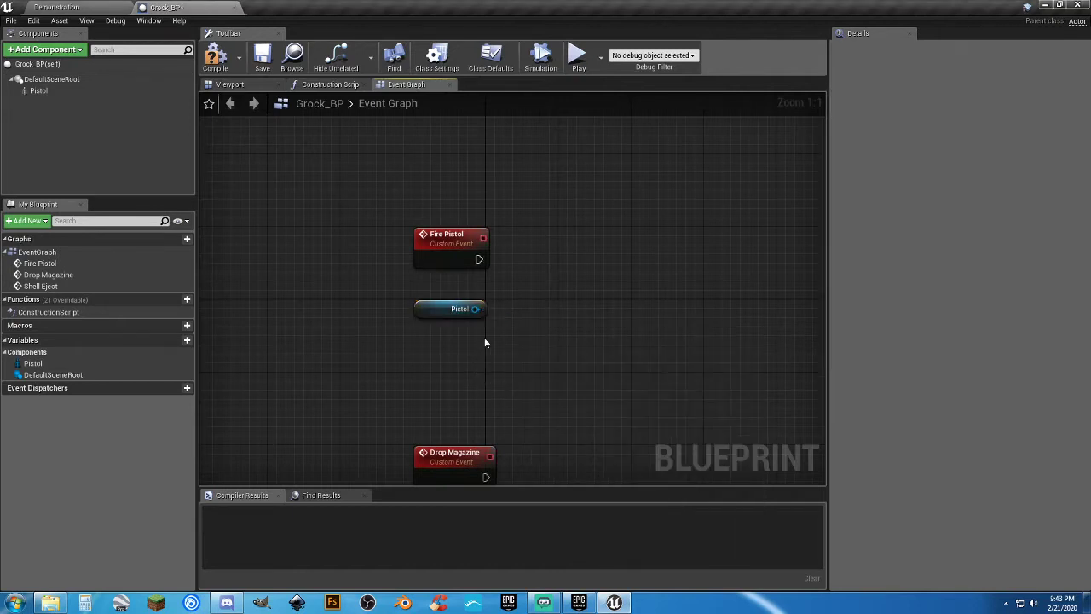
Add a Play Animation node targeting Pistol, wired from Fire Pistol's execution output.
left_click(433, 312)
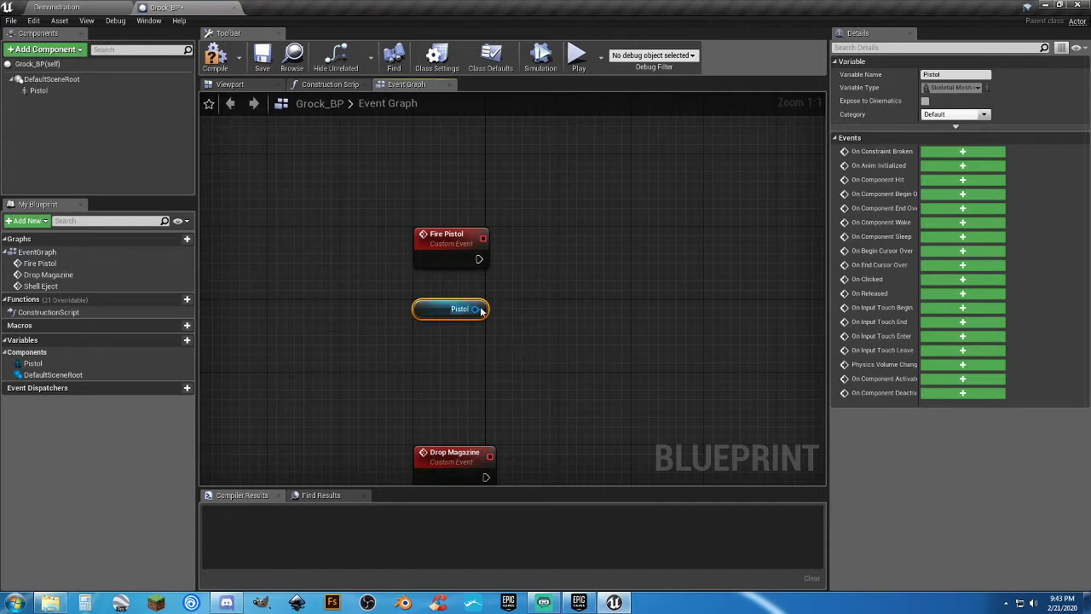
left_click_drag(480, 311, 567, 281)
type("p")
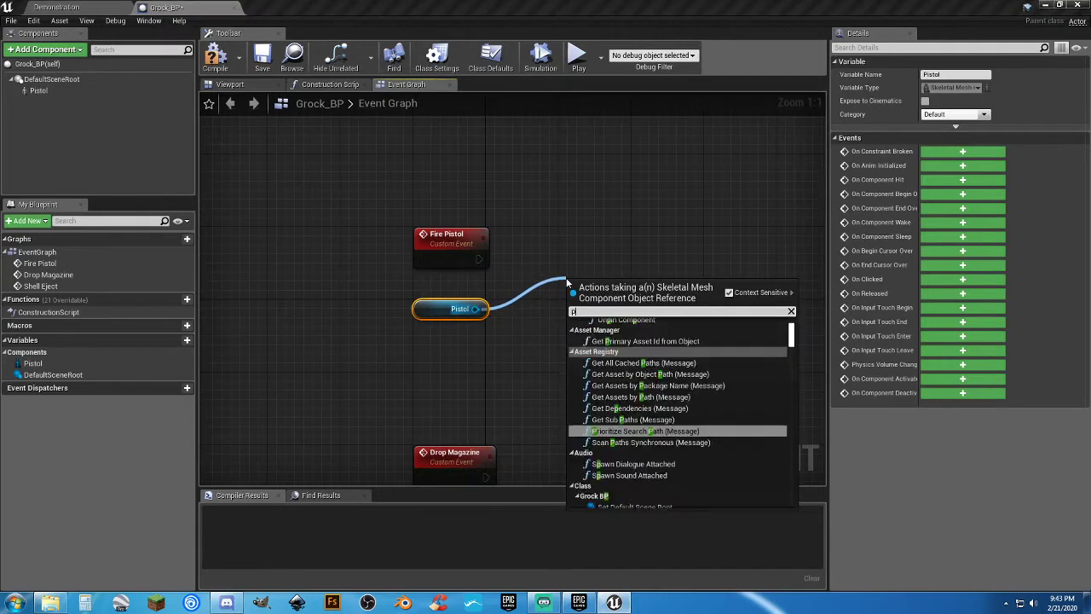
type("layani")
key("Return")
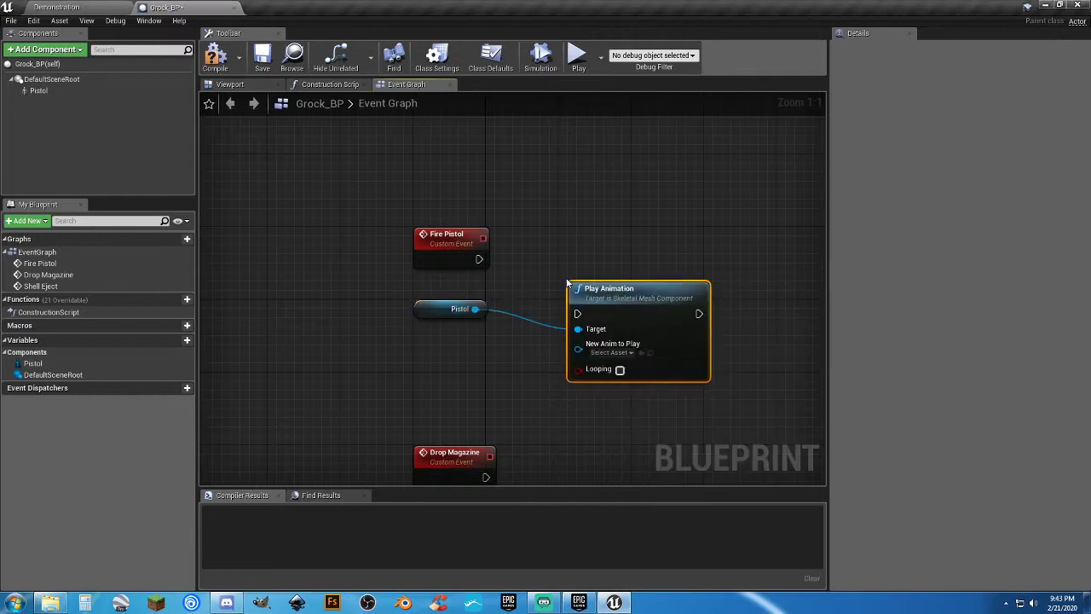
left_click_drag(577, 313, 480, 260)
left_click_drag(579, 290, 571, 235)
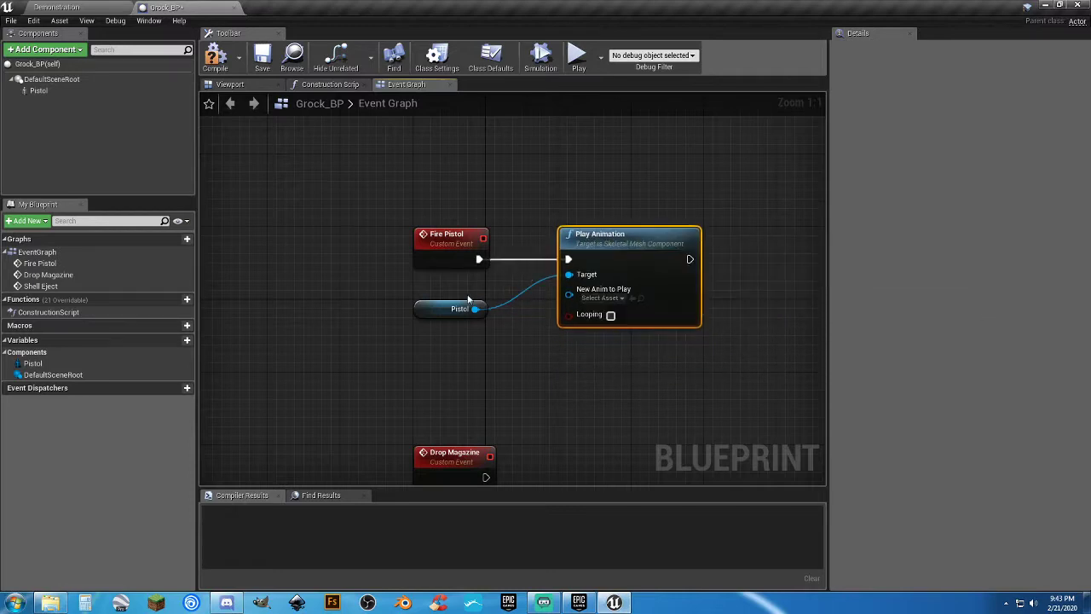
left_click_drag(437, 308, 437, 291)
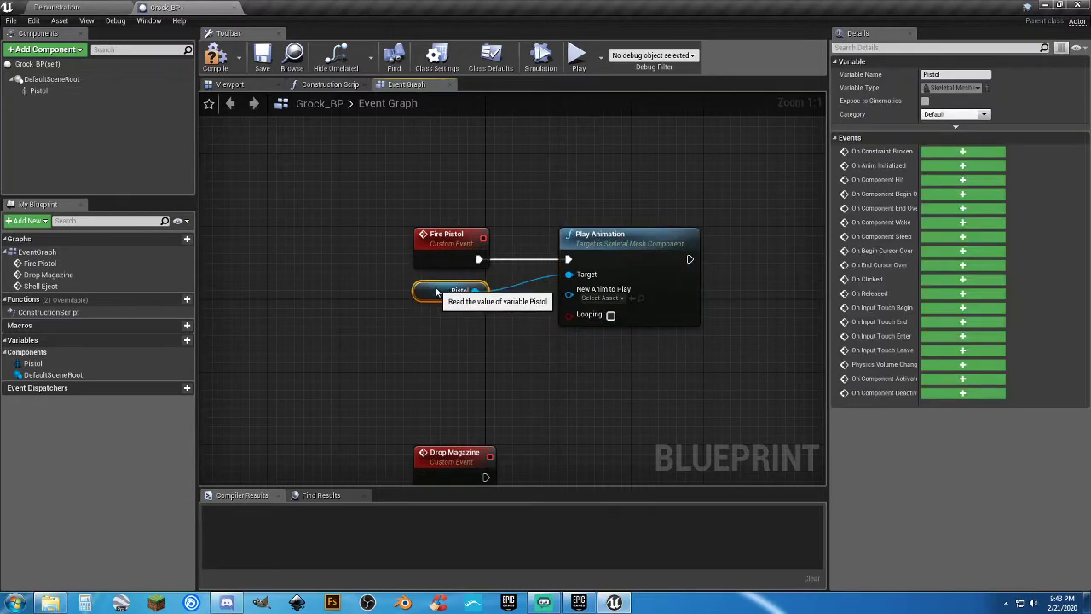
left_click_drag(597, 236, 559, 236)
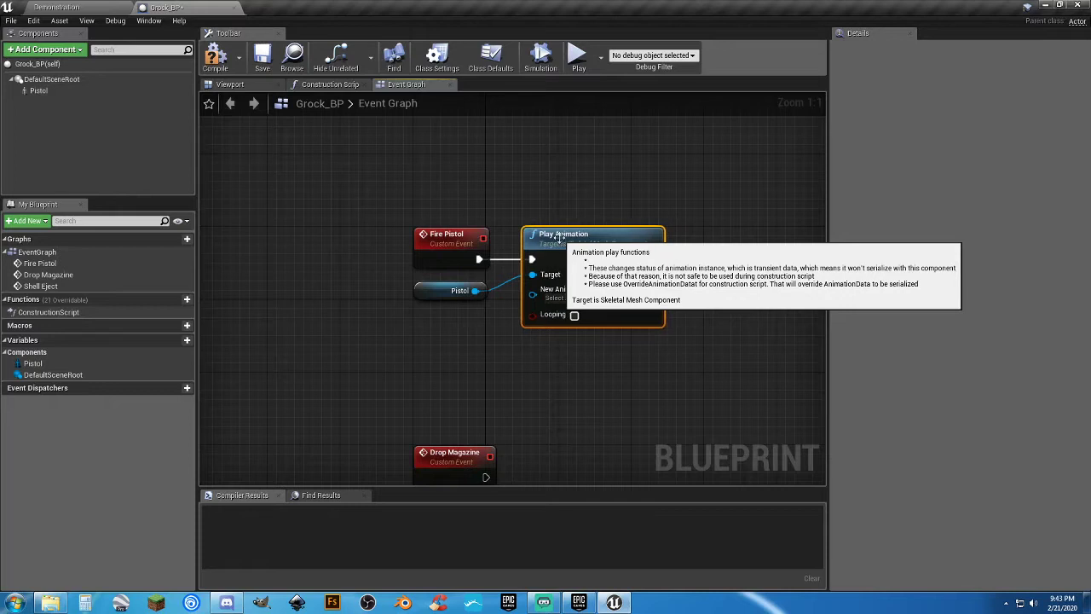
Compile the Grock_BP blueprint.
left_click(540, 345)
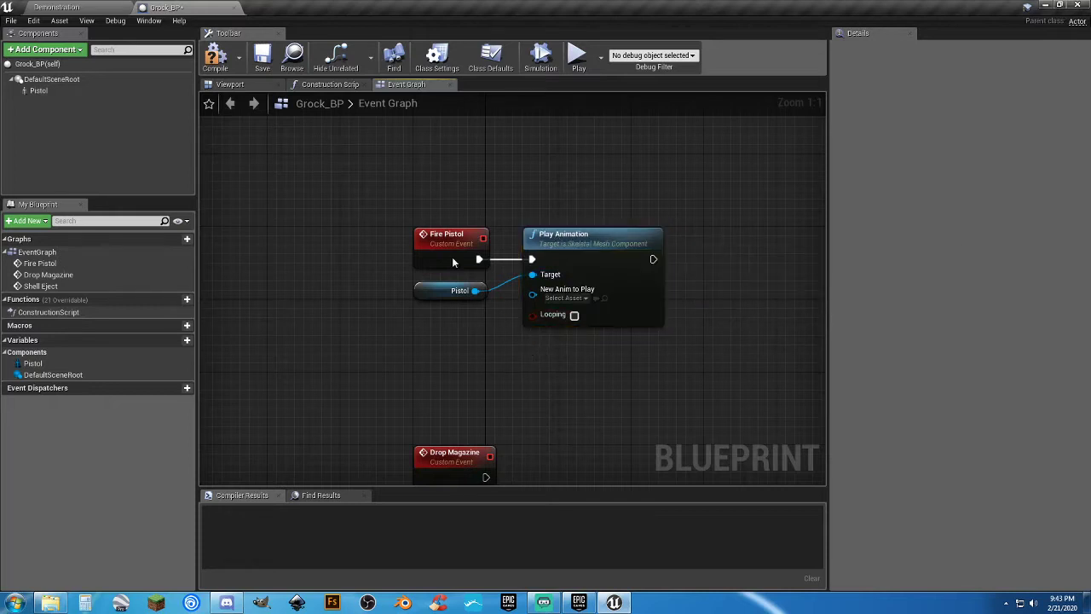
left_click(216, 58)
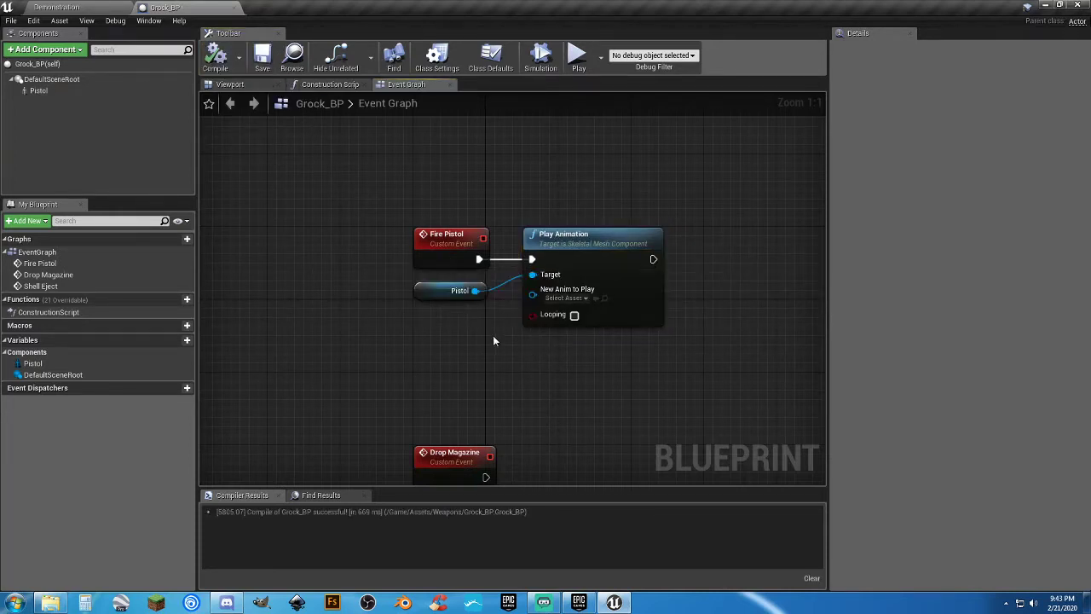
left_click_drag(617, 364, 465, 254)
left_click(516, 342)
Return to the level and open the Player_Base blueprint from the Characters Blueprints folder.
left_click(111, 8)
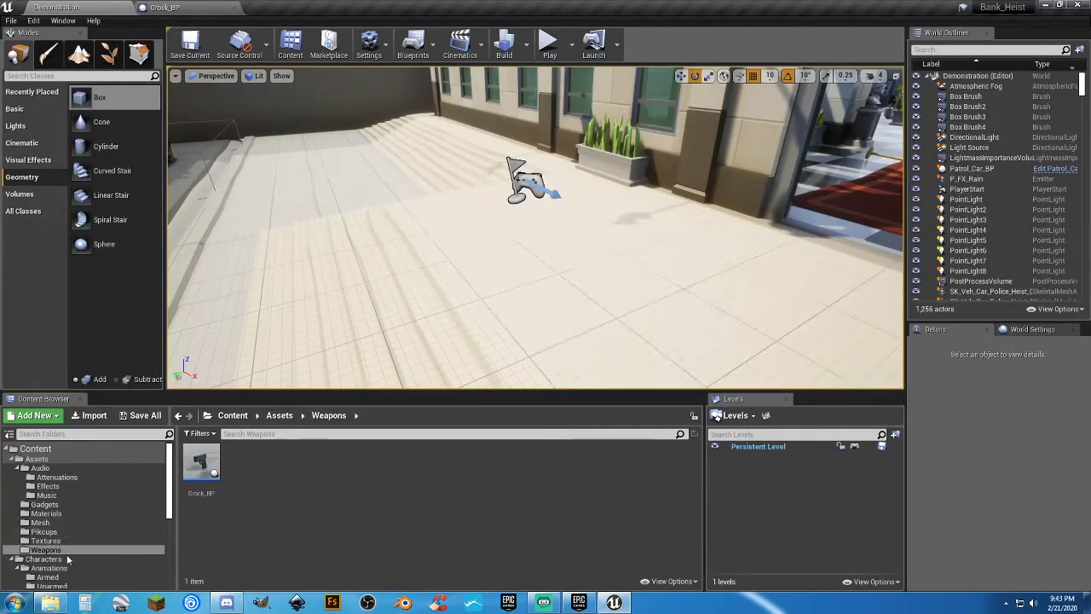
scroll(68, 549, "down", 3)
left_click(47, 540)
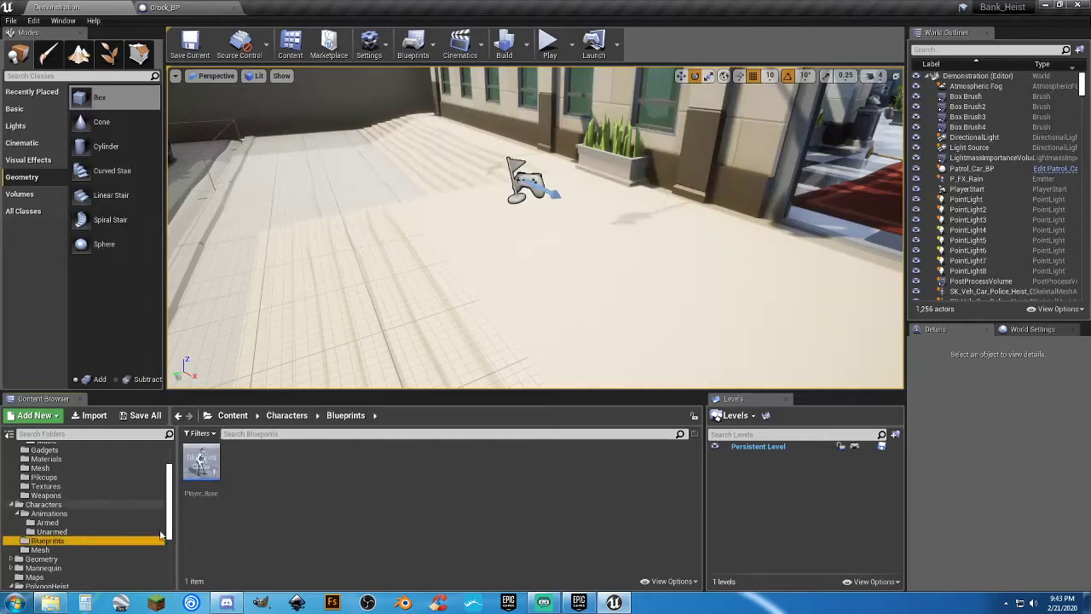
double_click(203, 494)
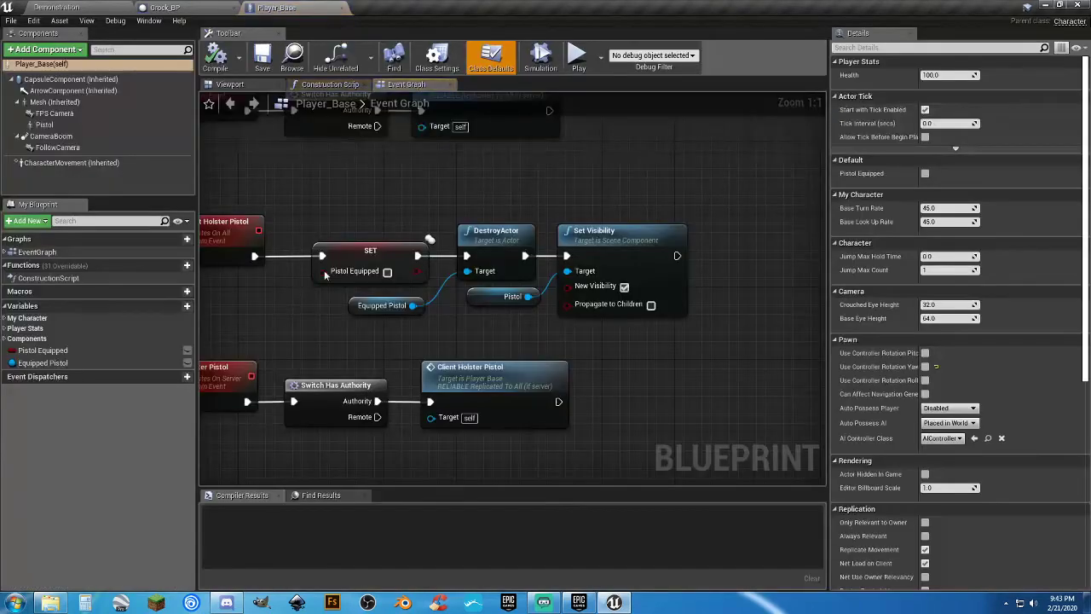
right_click_drag(287, 321, 402, 417)
scroll(408, 362, "down", 4)
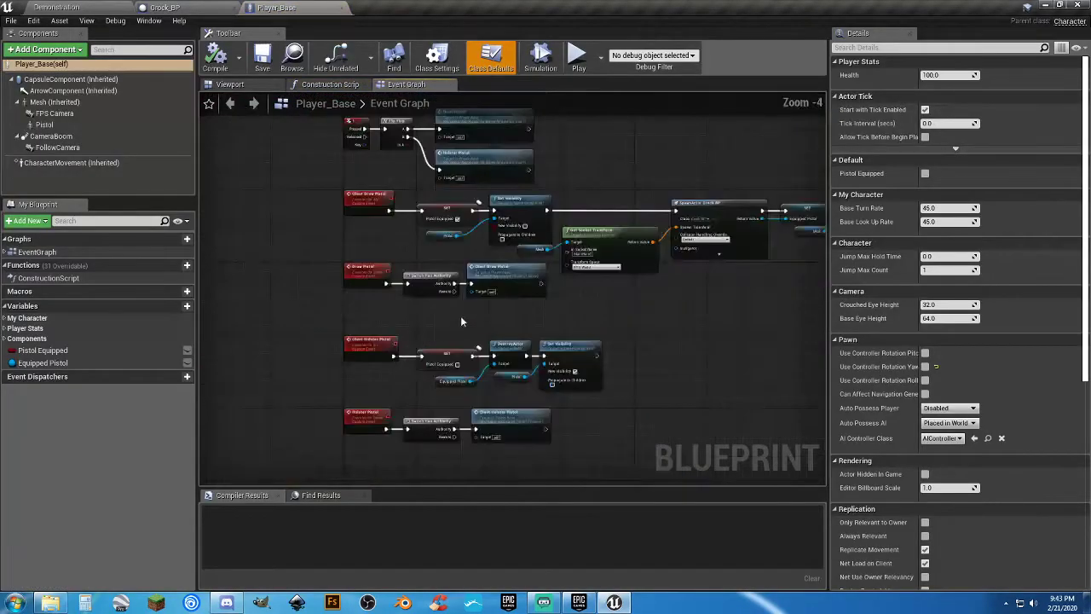
right_click_drag(639, 313, 544, 296)
scroll(521, 268, "down", 2)
left_click_drag(640, 388, 316, 195)
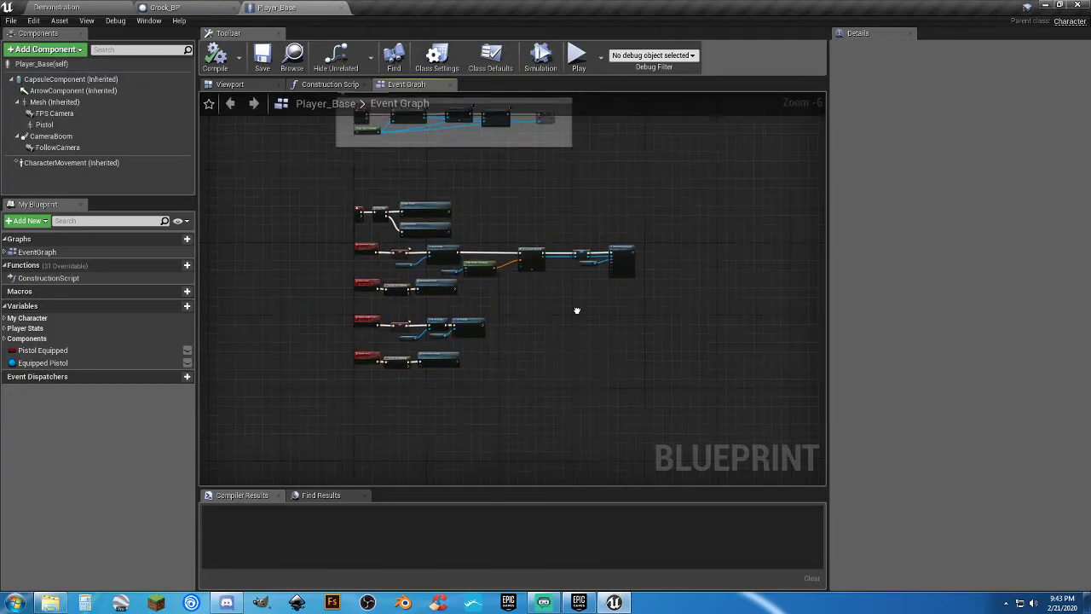
right_click_drag(577, 309, 366, 321)
scroll(617, 241, "up", 6)
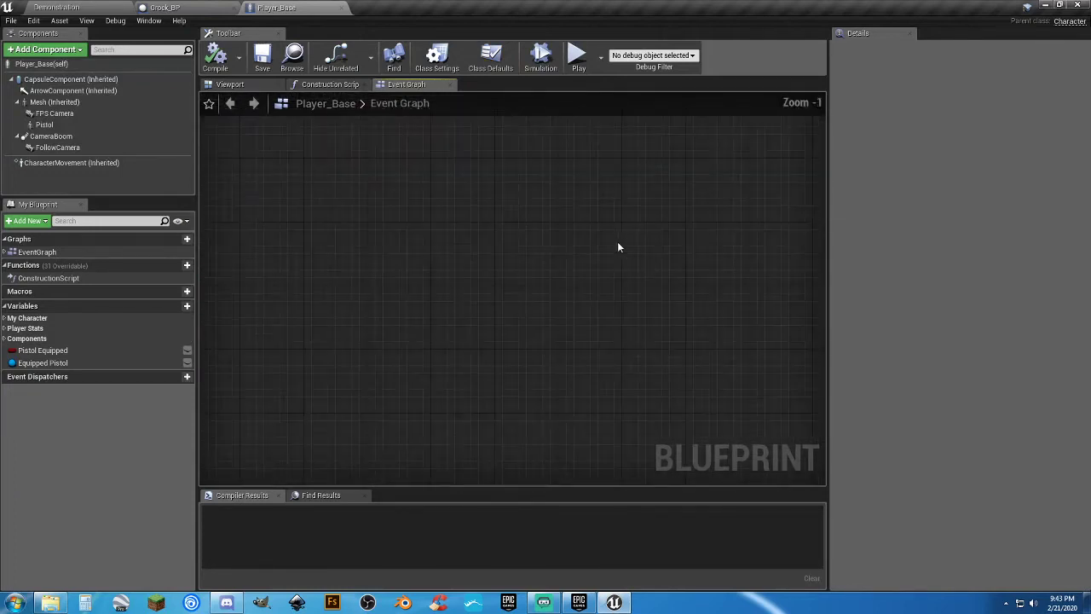
Create a custom event 'Client Fire Pistol' replicated as reliable Multicast.
right_click(483, 254)
type("custom")
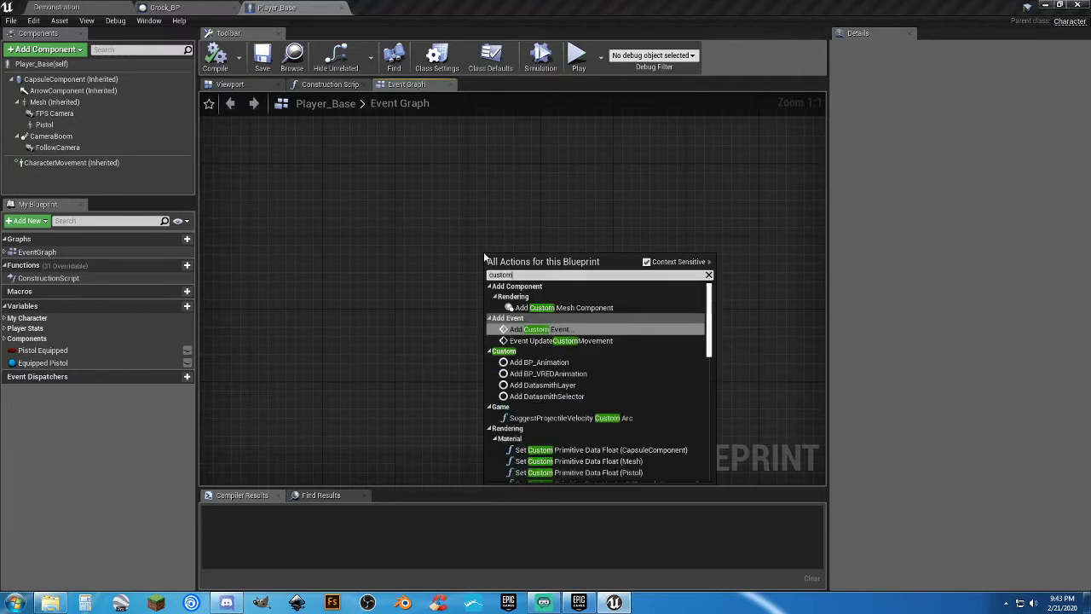
key("Return")
type("G")
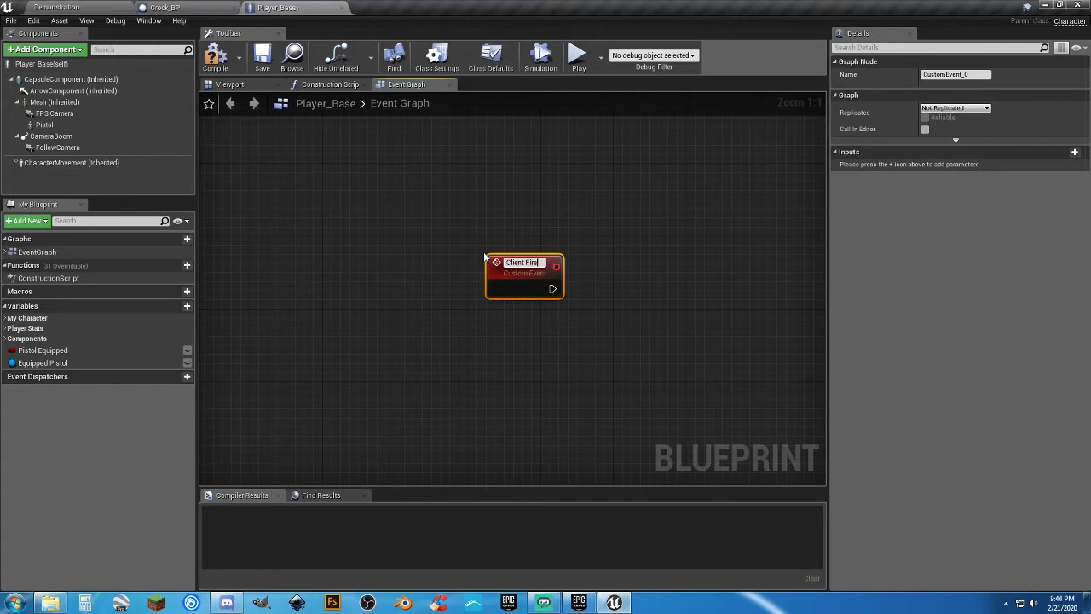
type("lient Fire Pistol")
key("Return")
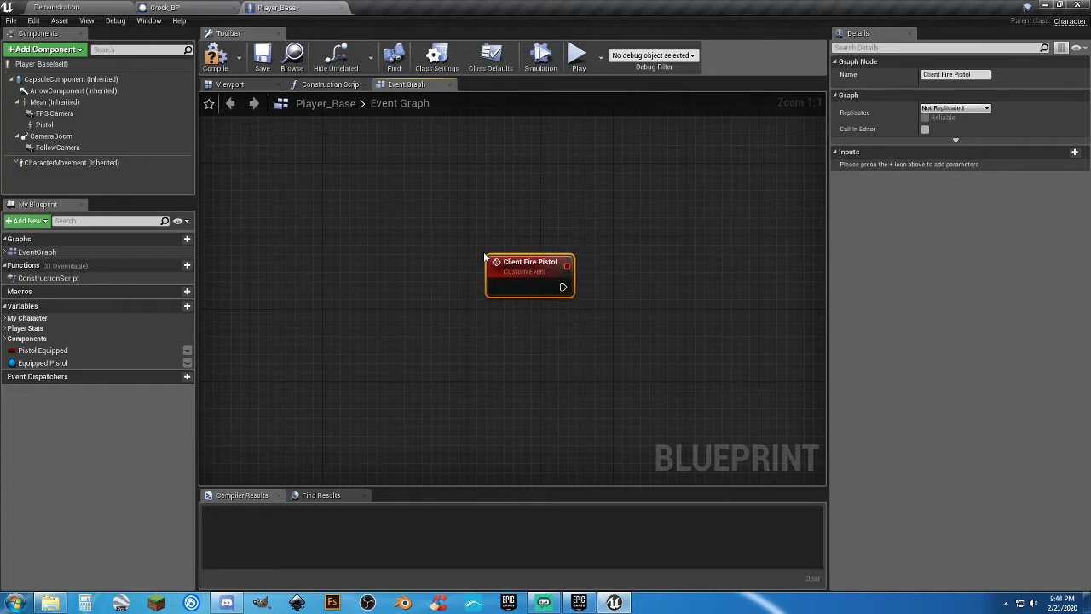
left_click_drag(486, 258, 467, 241)
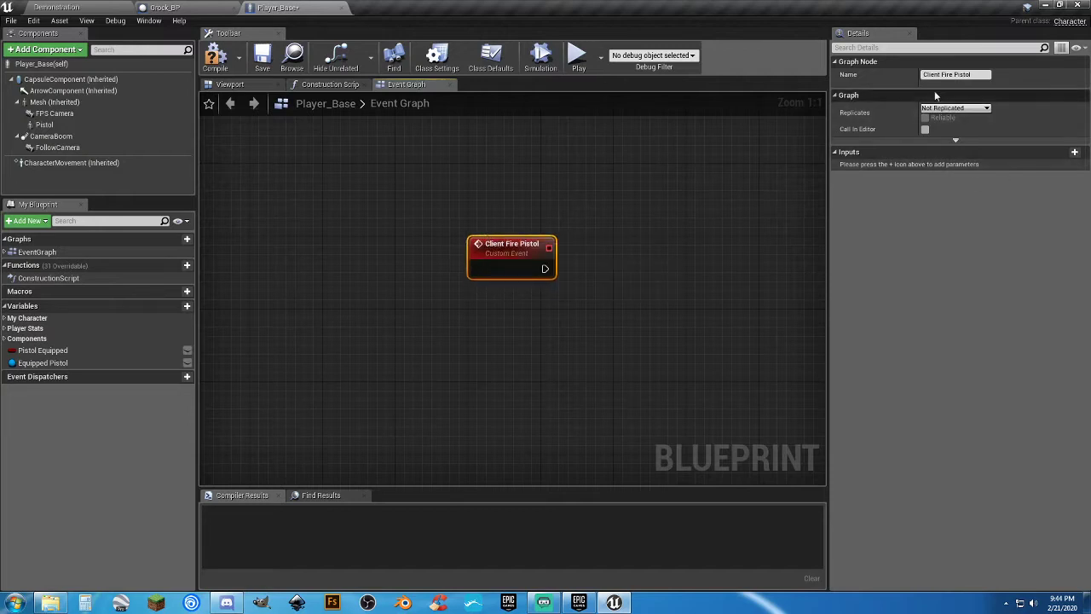
left_click(954, 109)
left_click(933, 124)
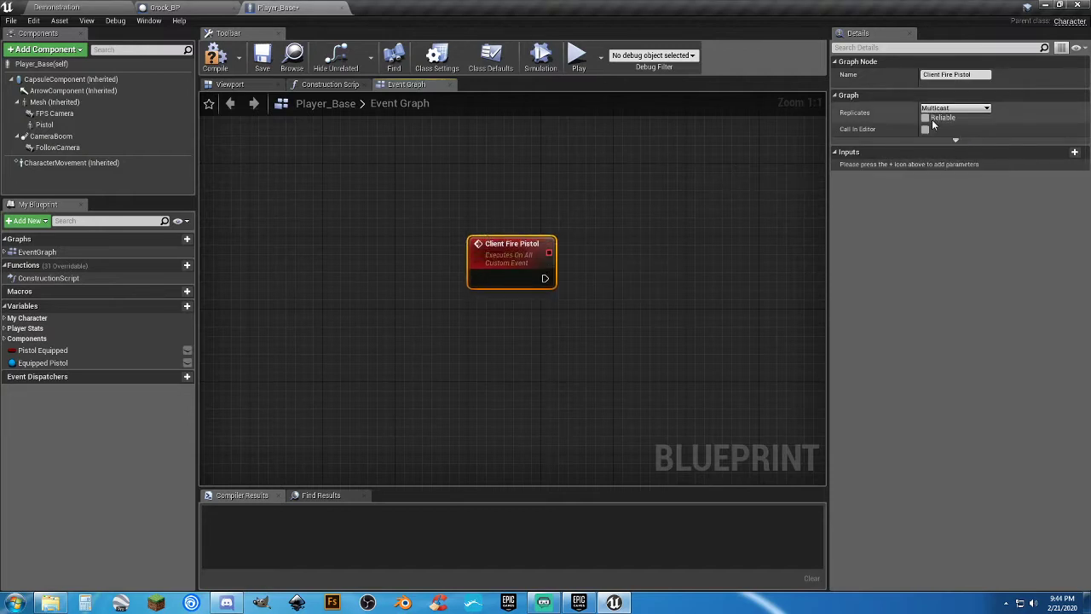
left_click(924, 118)
left_click_drag(546, 278, 571, 257)
left_click(398, 329)
Drag in Equipped Pistol and cast it to Grock_BP, driven by the Client Fire Pistol event.
left_click_drag(51, 364, 424, 284)
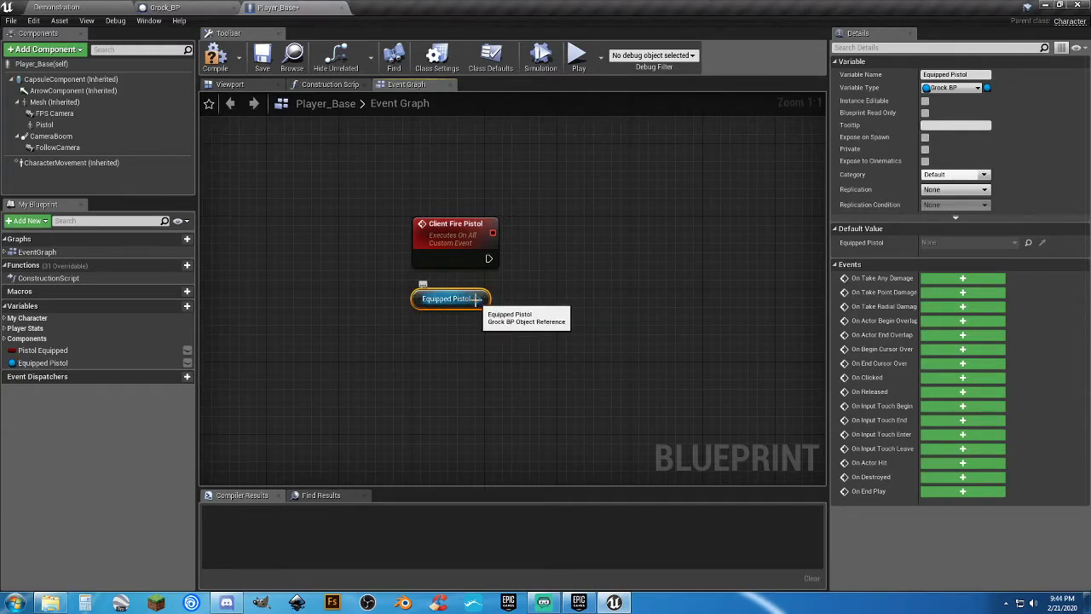
left_click_drag(477, 299, 561, 293)
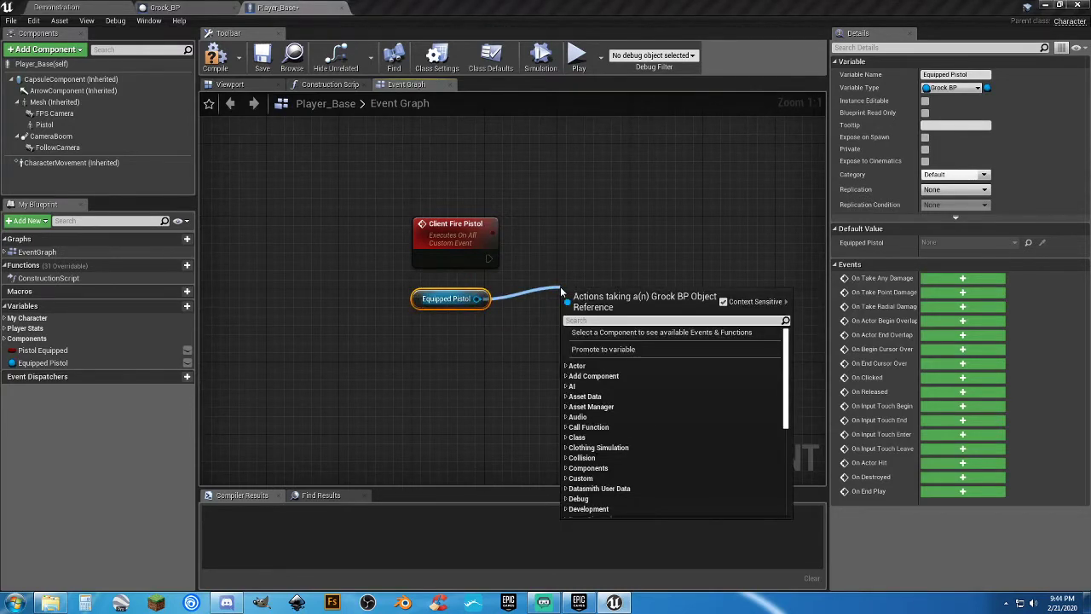
type("grock")
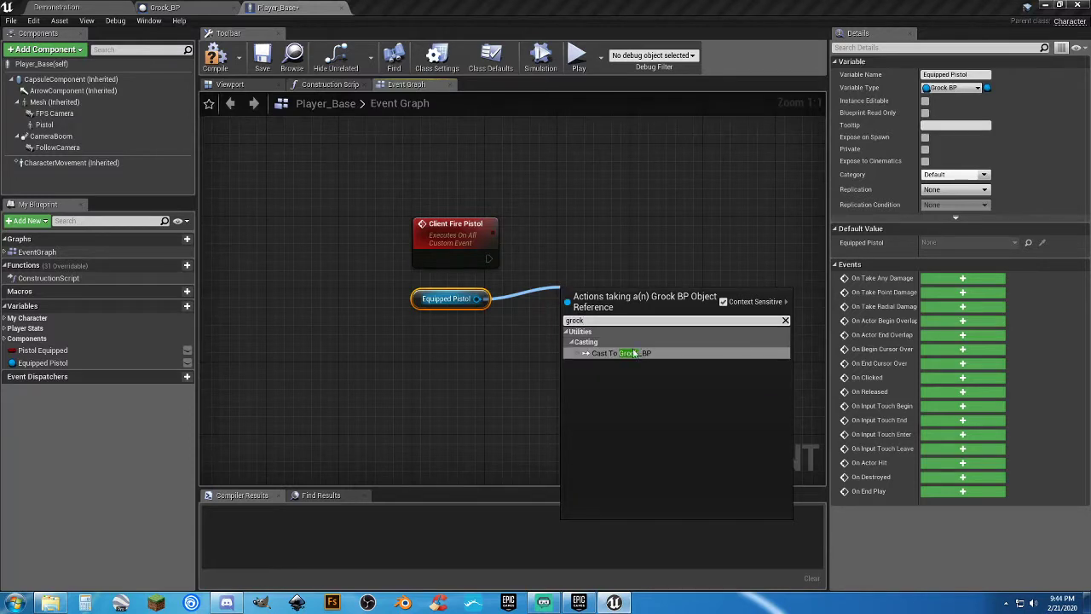
left_click(633, 353)
left_click_drag(569, 313, 489, 258)
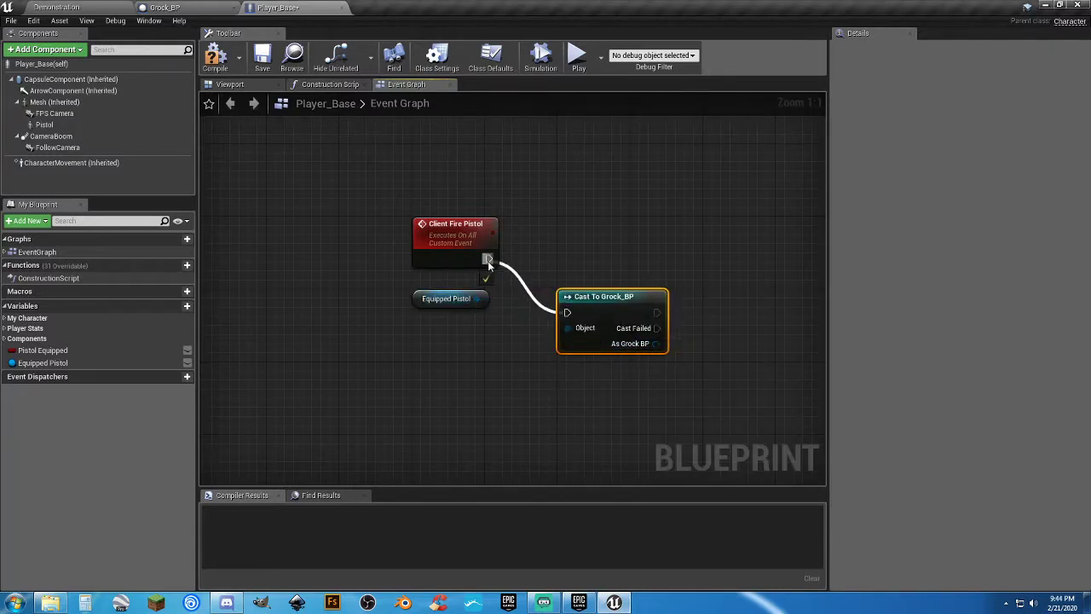
left_click_drag(579, 300, 559, 249)
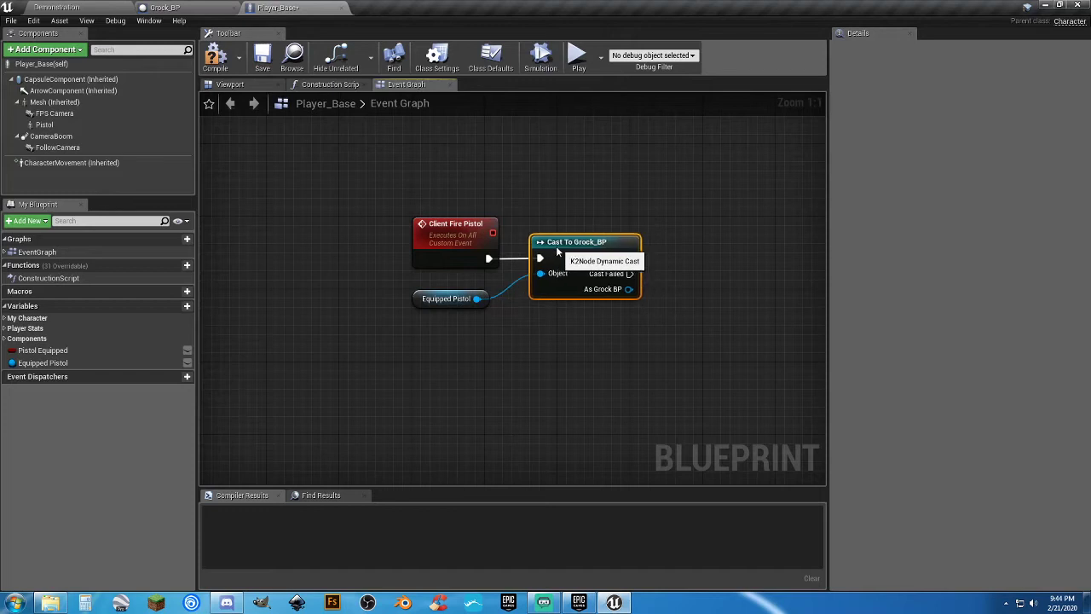
left_click(602, 339)
right_click_drag(605, 341, 554, 337)
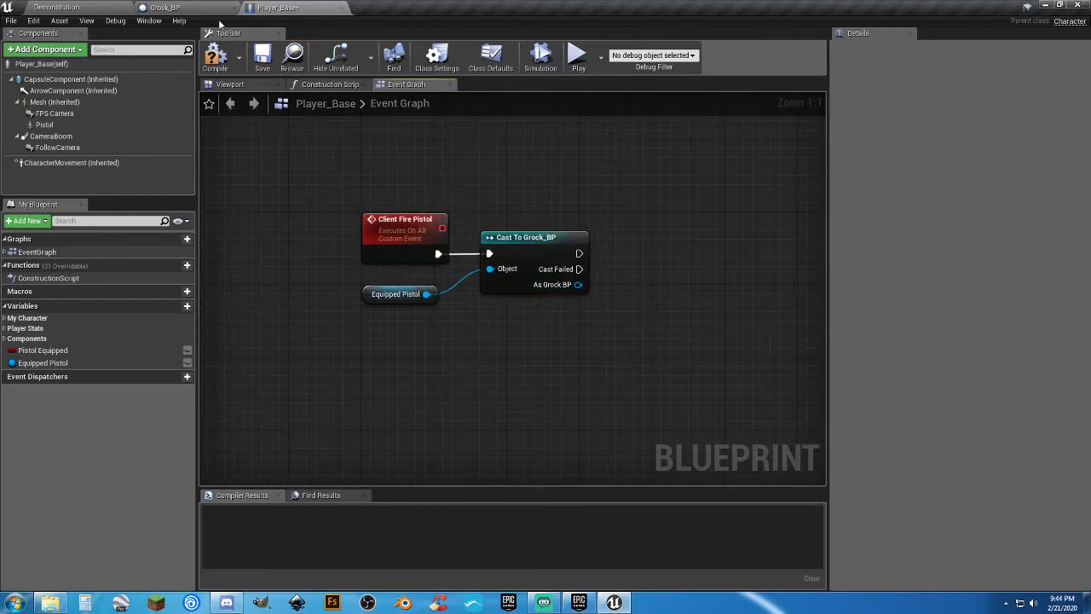
Call Fire Pistol on the cast's Grock BP output and tidy the new nodes.
left_click(189, 10)
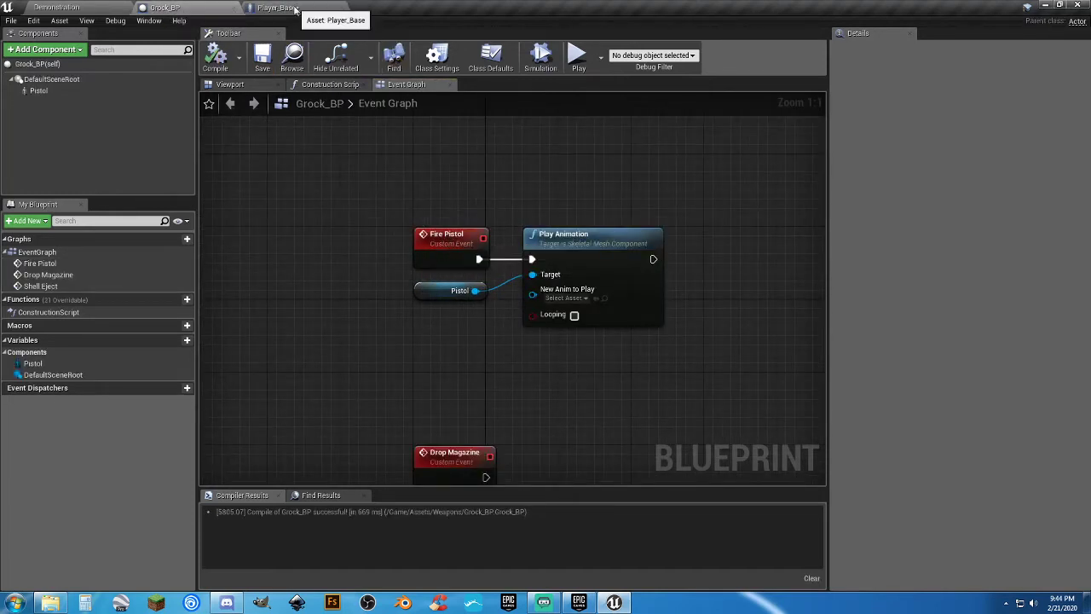
left_click(277, 7)
left_click_drag(578, 284, 619, 294)
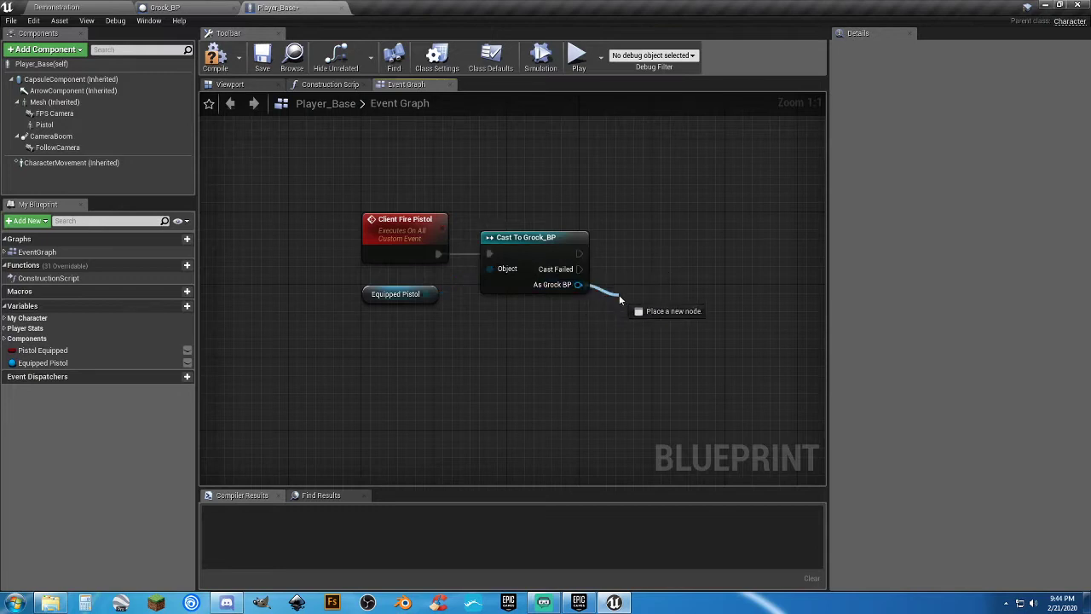
type("fire")
key("Return")
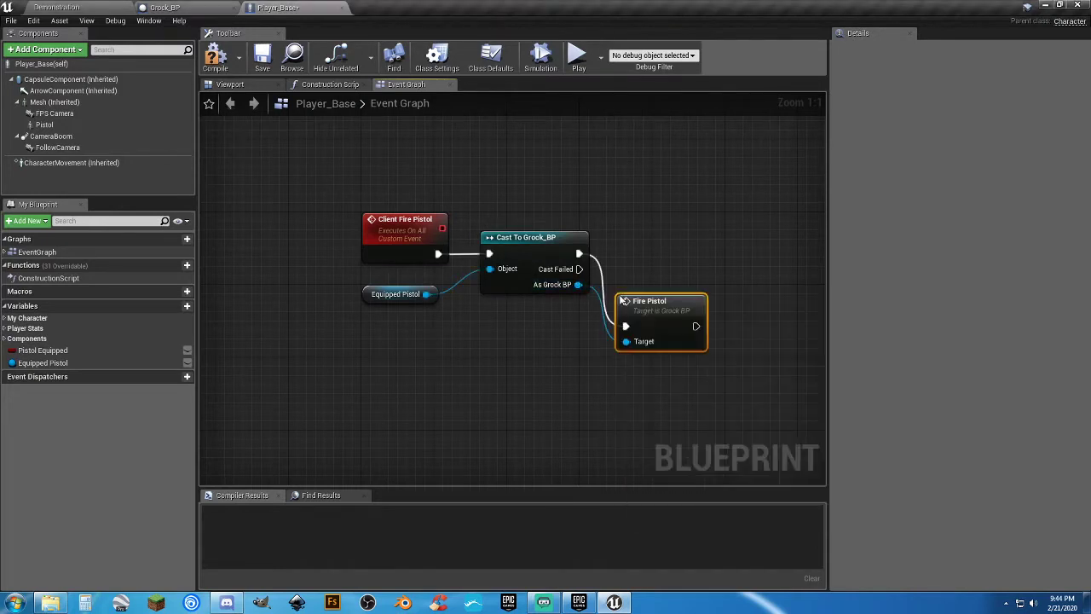
left_click_drag(629, 312, 628, 242)
left_click(565, 341)
right_click_drag(547, 355, 573, 374)
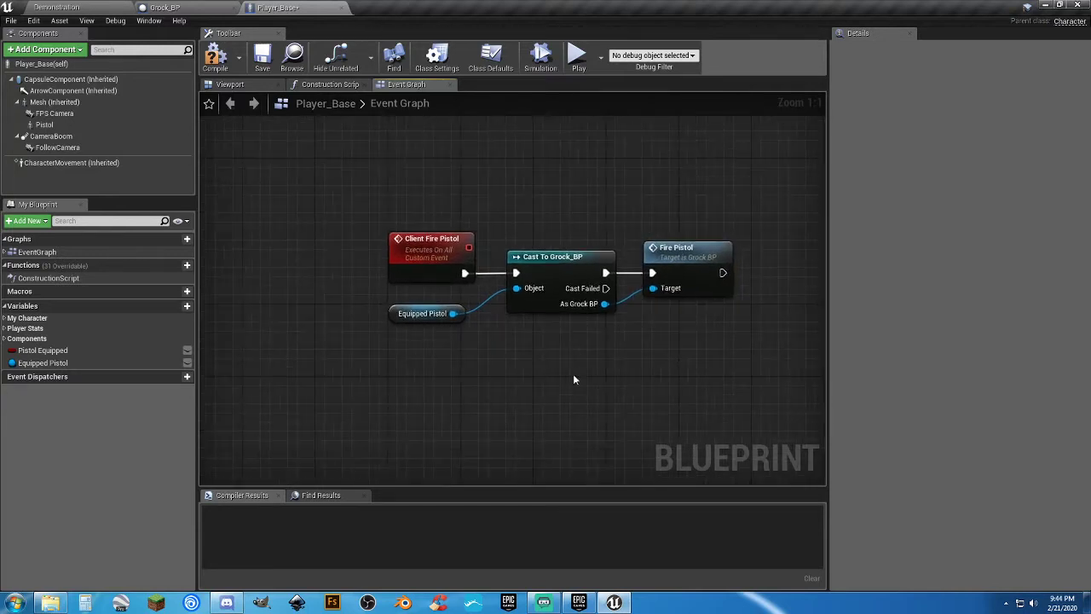
right_click_drag(427, 378, 440, 350)
Create a custom event 'Fire Pistol' set to reliable Run on Server.
right_click(428, 361)
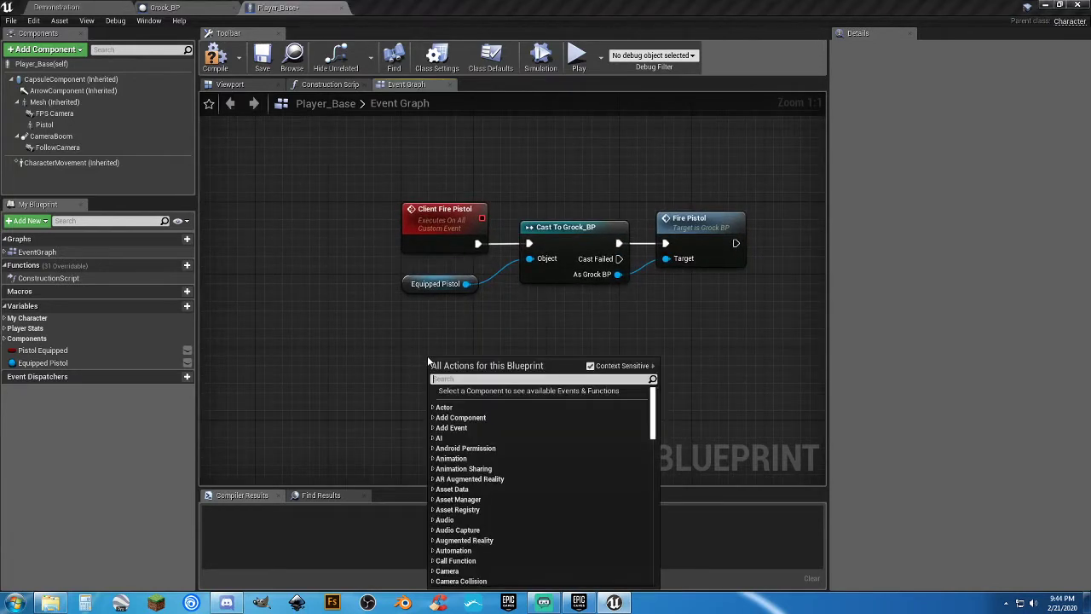
type("custom event")
key("Return")
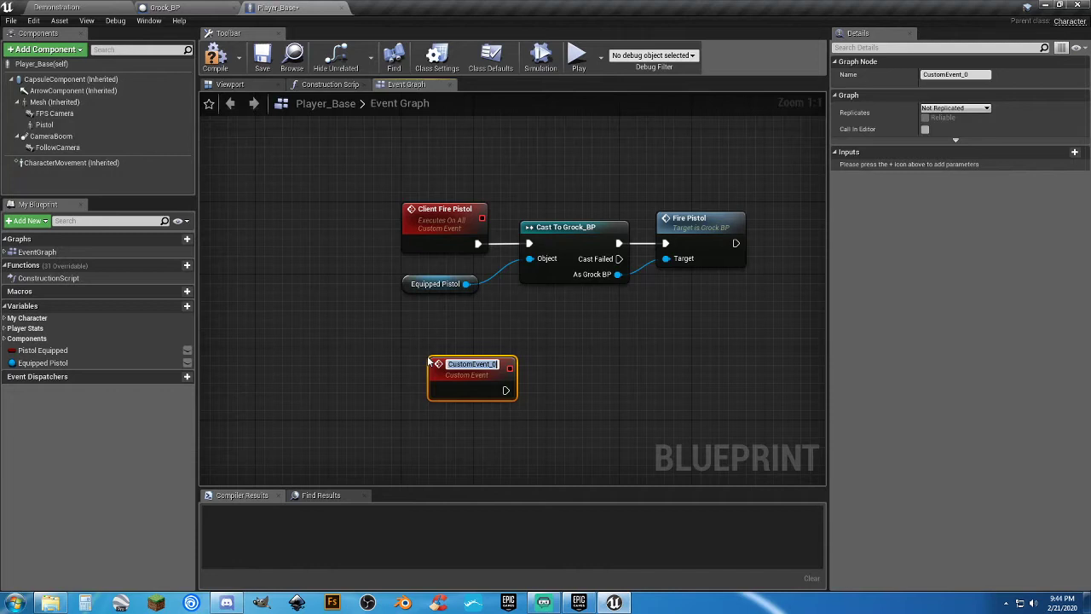
type("Fire Pisto")
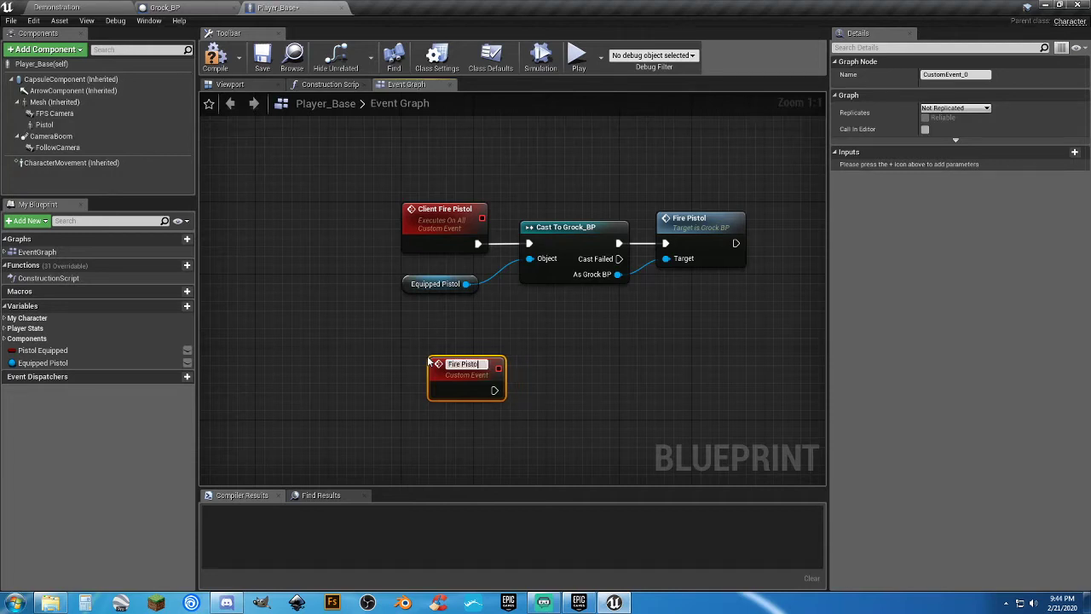
type("l")
key("Return")
left_click_drag(437, 365, 411, 356)
left_click(542, 362)
right_click_drag(542, 363, 485, 369)
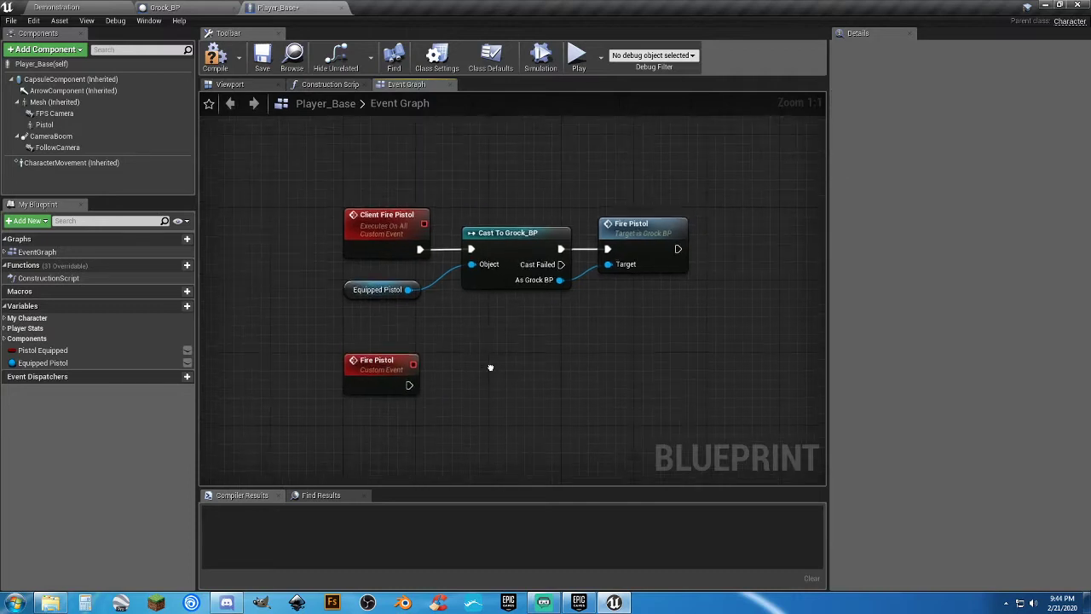
left_click_drag(409, 388, 433, 388)
left_click(389, 370)
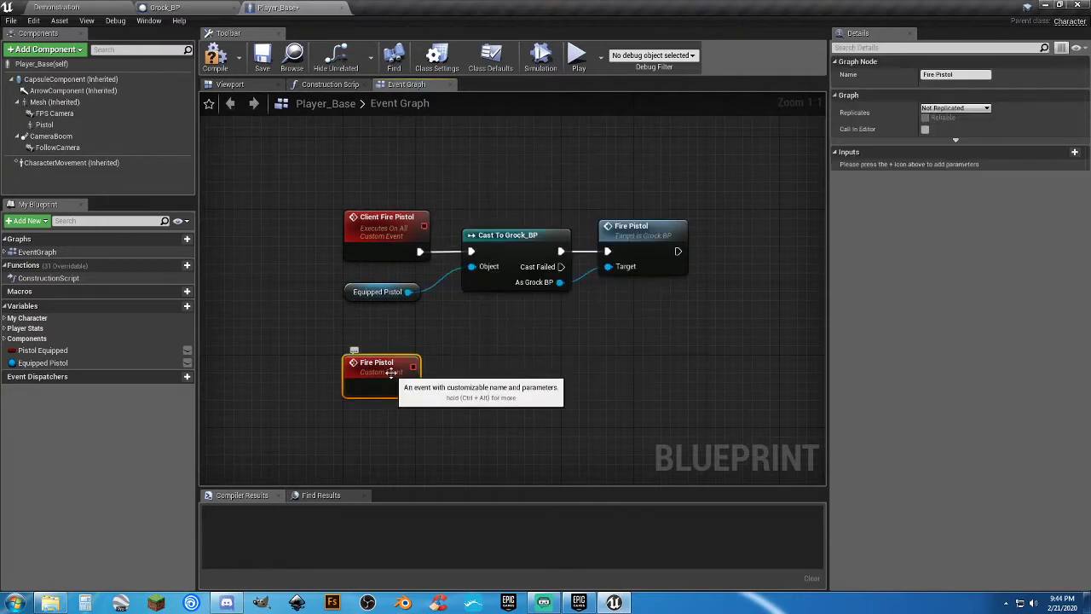
left_click(949, 109)
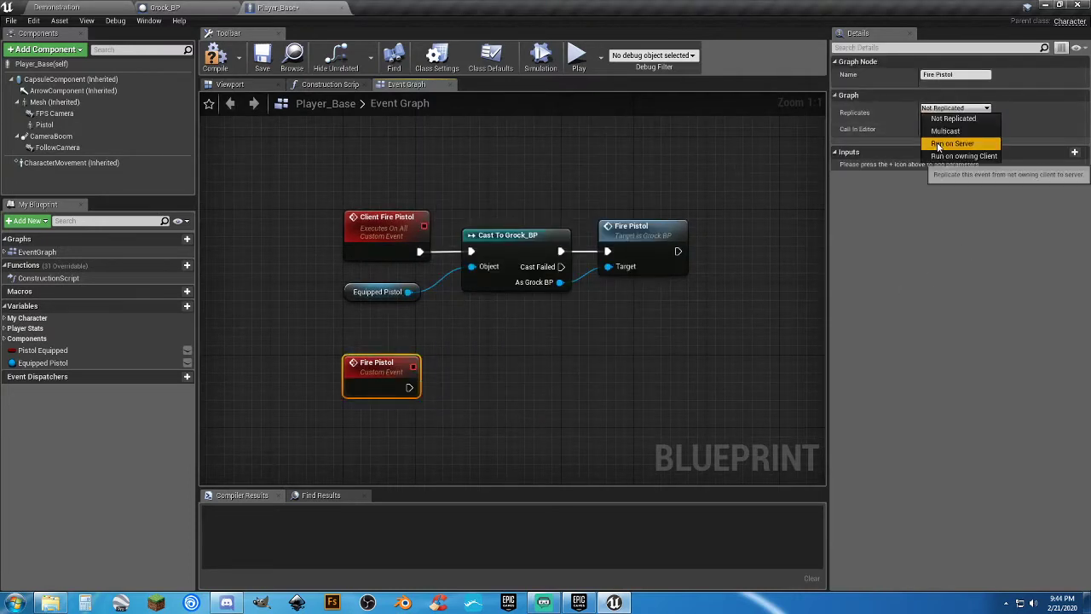
left_click(947, 143)
left_click(925, 118)
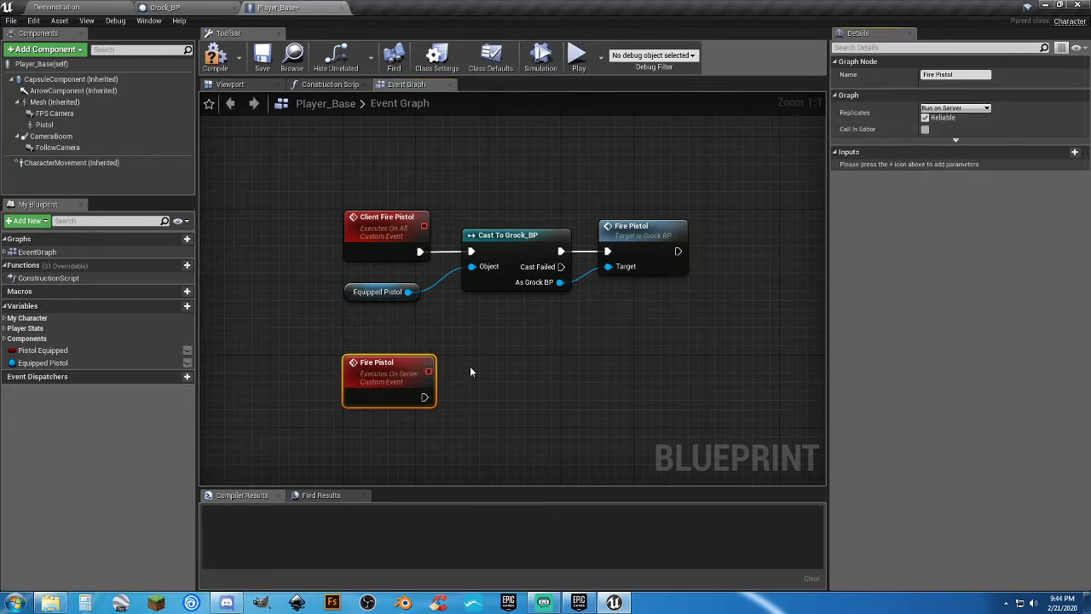
Follow it with Switch Has Authority and call Client Fire Pistol from the Authority branch.
left_click_drag(424, 396, 472, 397)
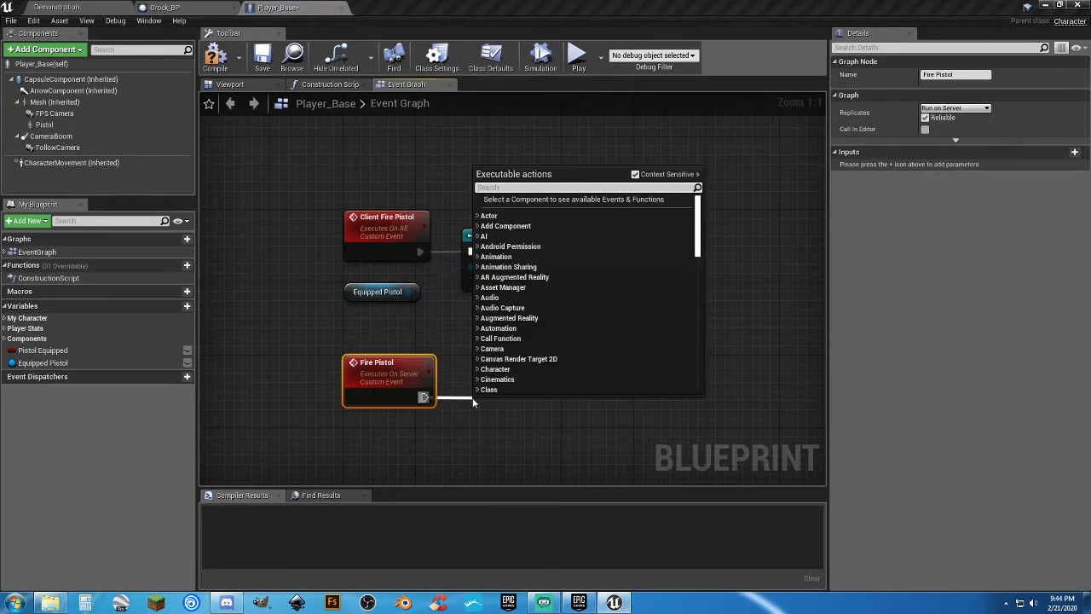
type("switchh")
key("Return")
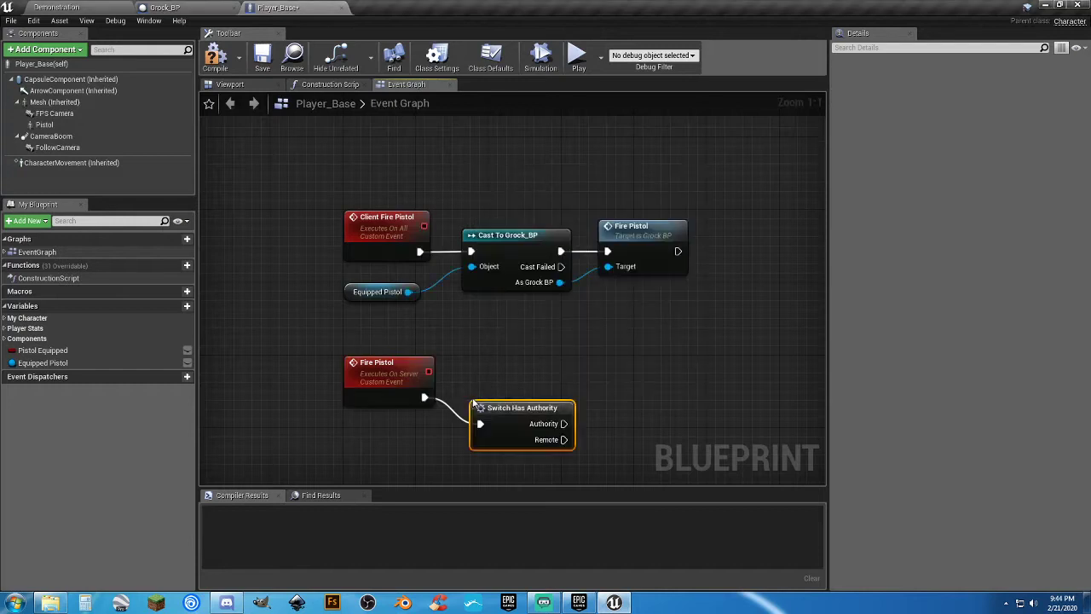
left_click_drag(495, 409, 485, 383)
right_click_drag(598, 366, 547, 343)
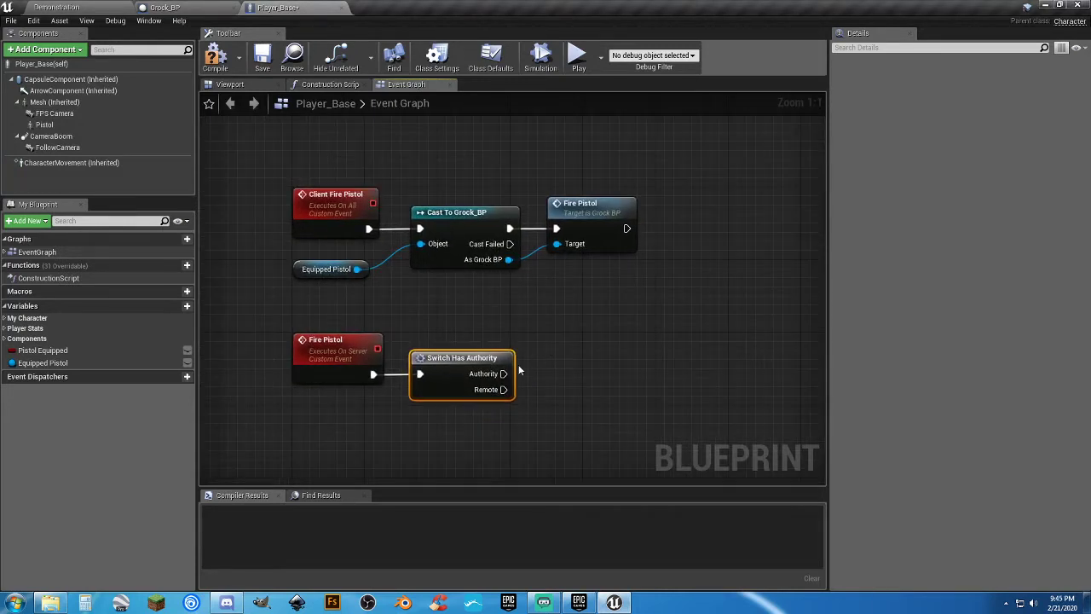
left_click_drag(503, 373, 558, 374)
type("client fire")
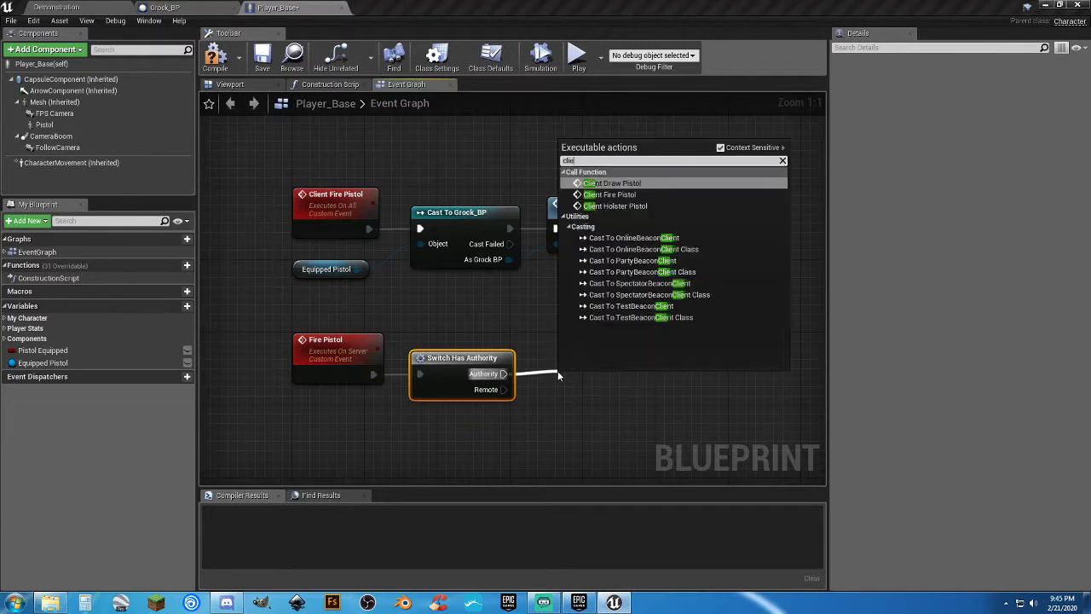
key("Return")
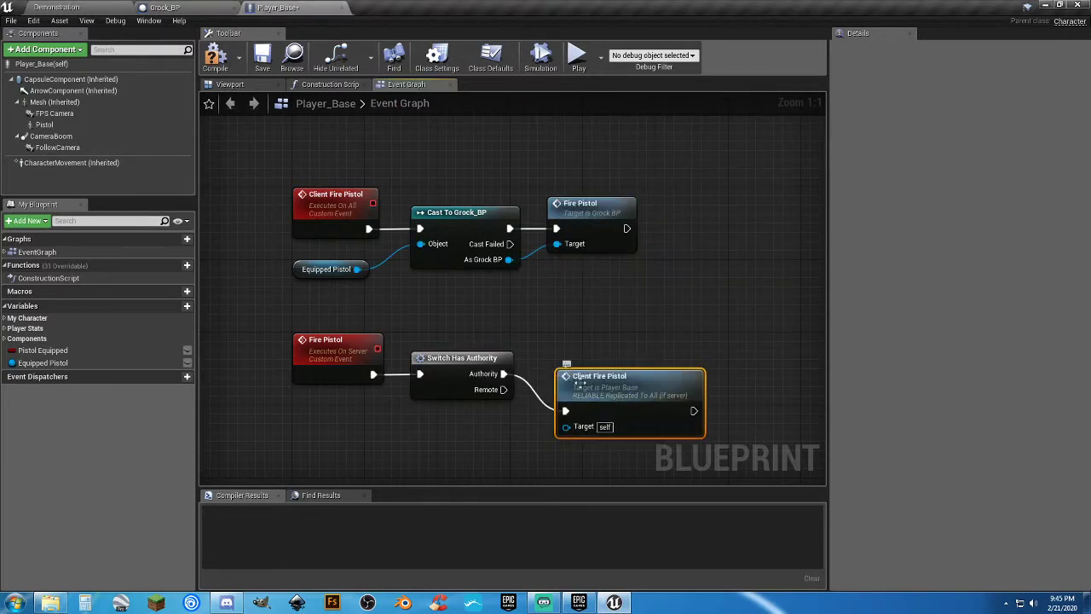
left_click_drag(580, 384, 573, 350)
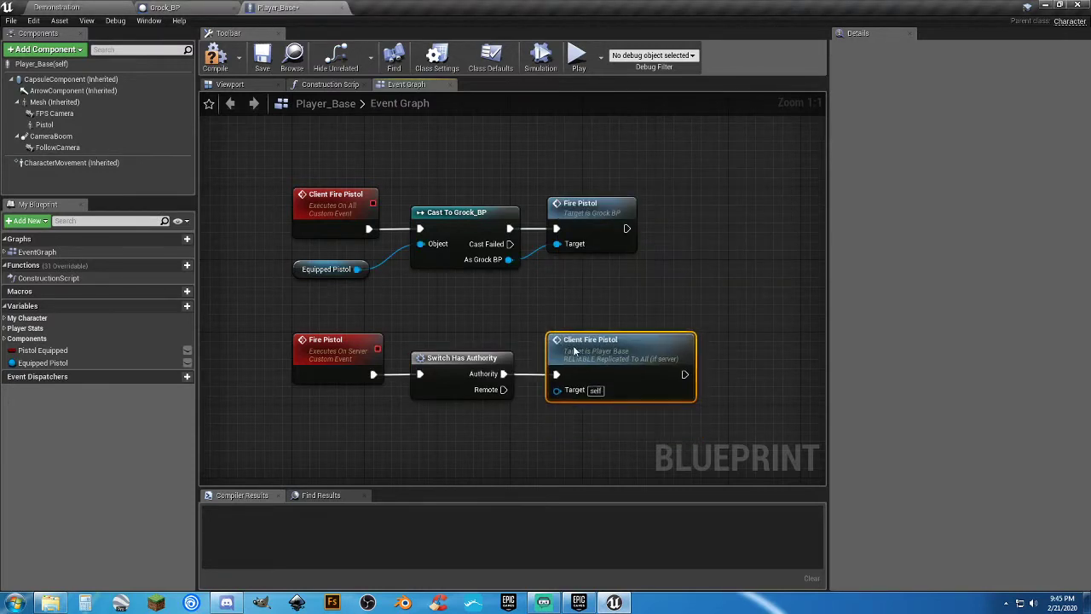
Compile Player_Base, play-test drawing and aiming the pistol in the Demonstration level, then return.
left_click(220, 62)
left_click(128, 8)
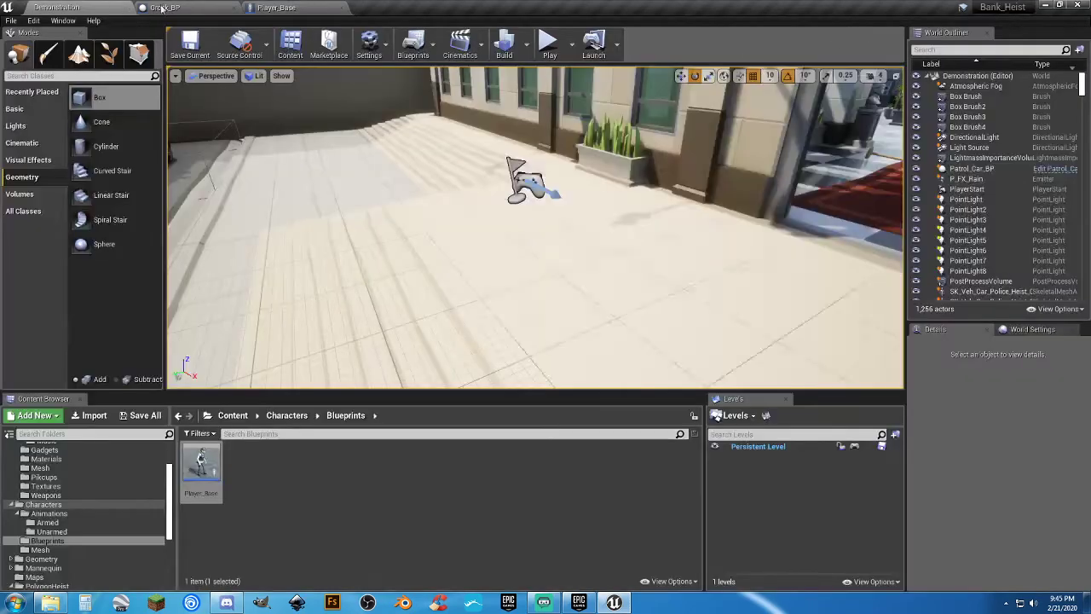
left_click(549, 42)
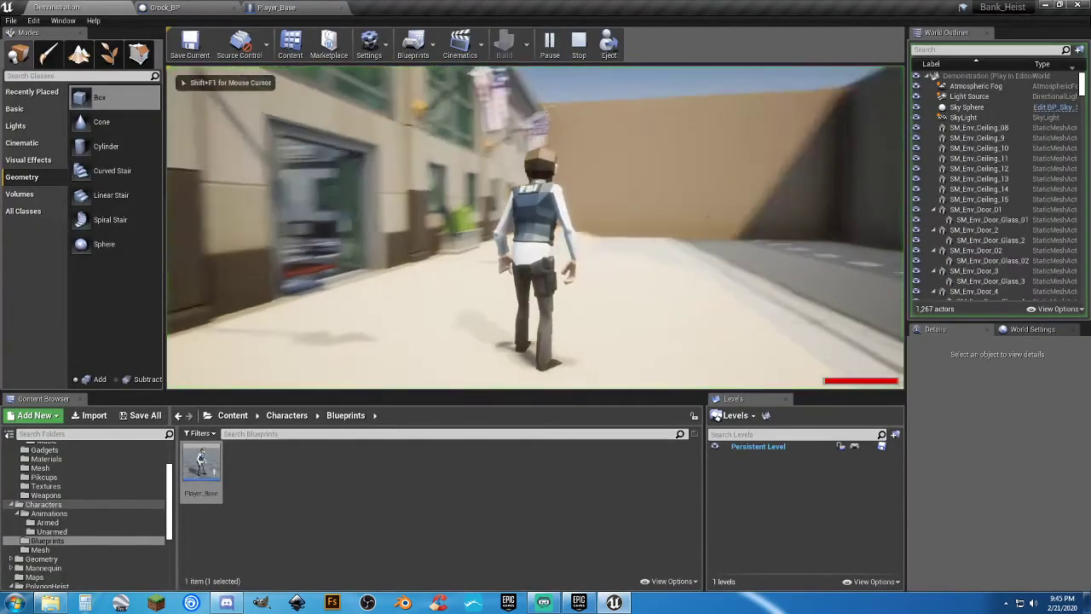
key("1")
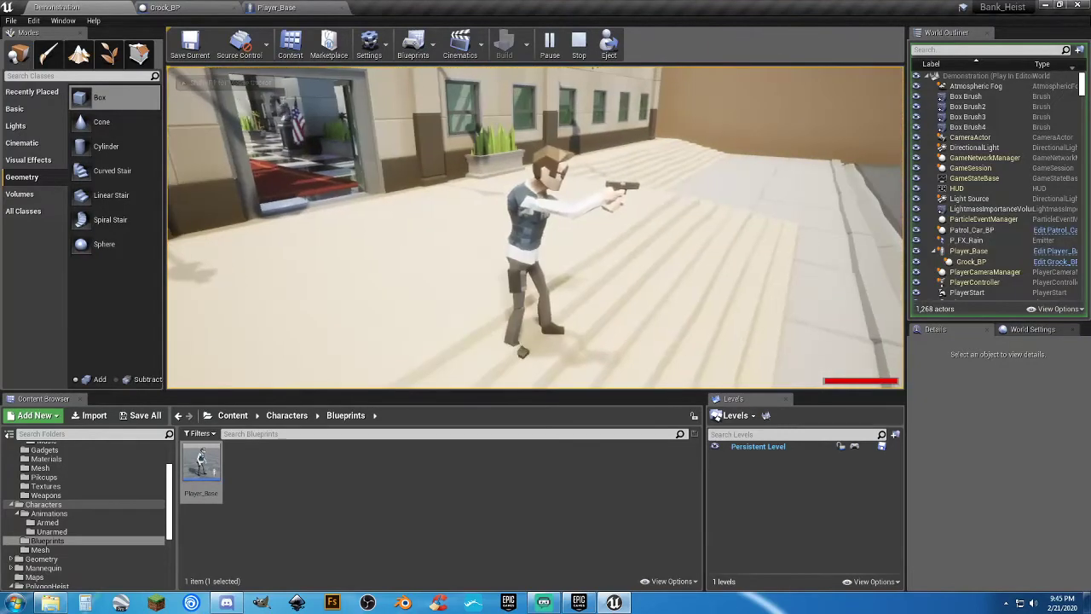
key("Escape")
left_click(281, 7)
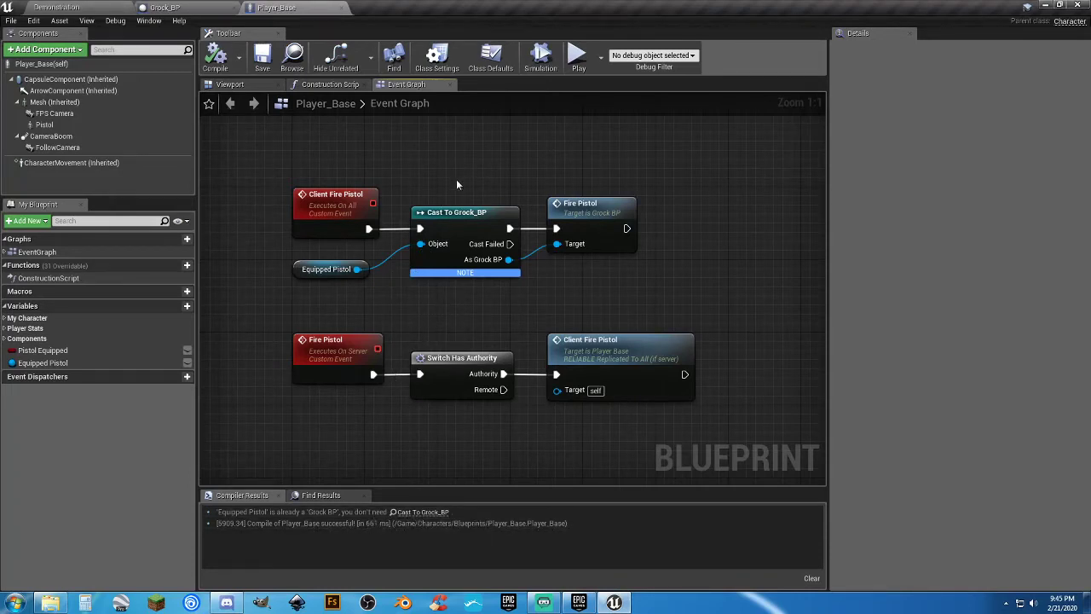
Add a Left Mouse Button input event followed by a Branch node.
right_click_drag(456, 184, 512, 263)
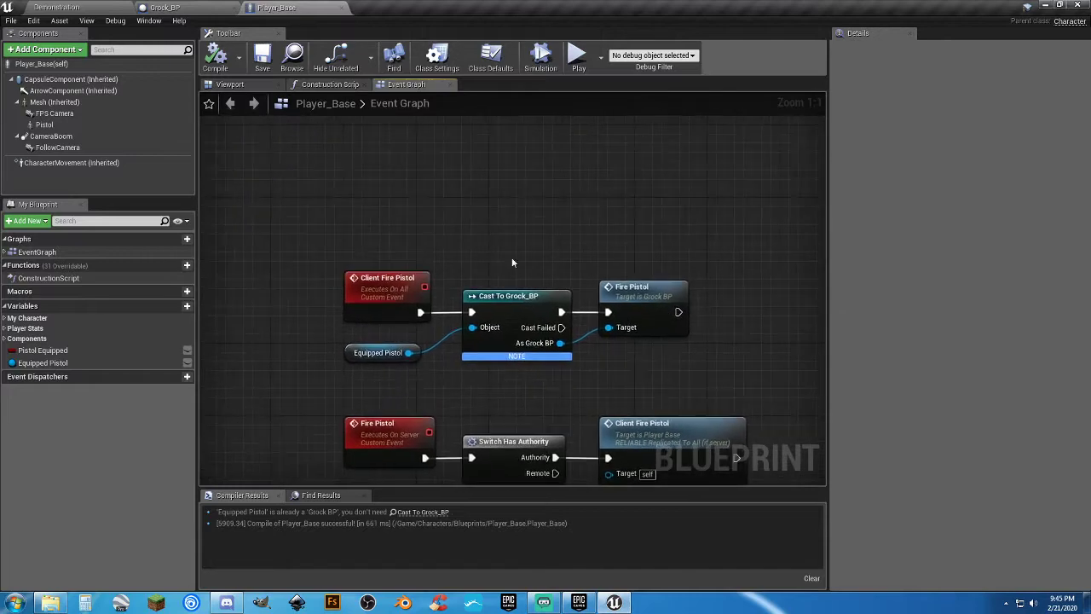
right_click(369, 180)
type("leftmou")
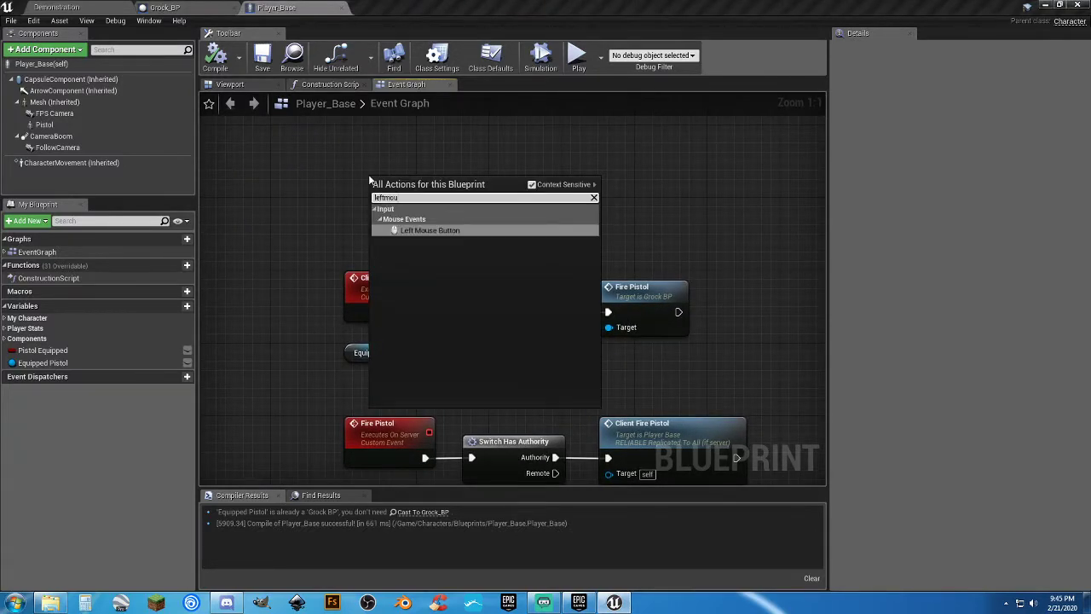
key("Return")
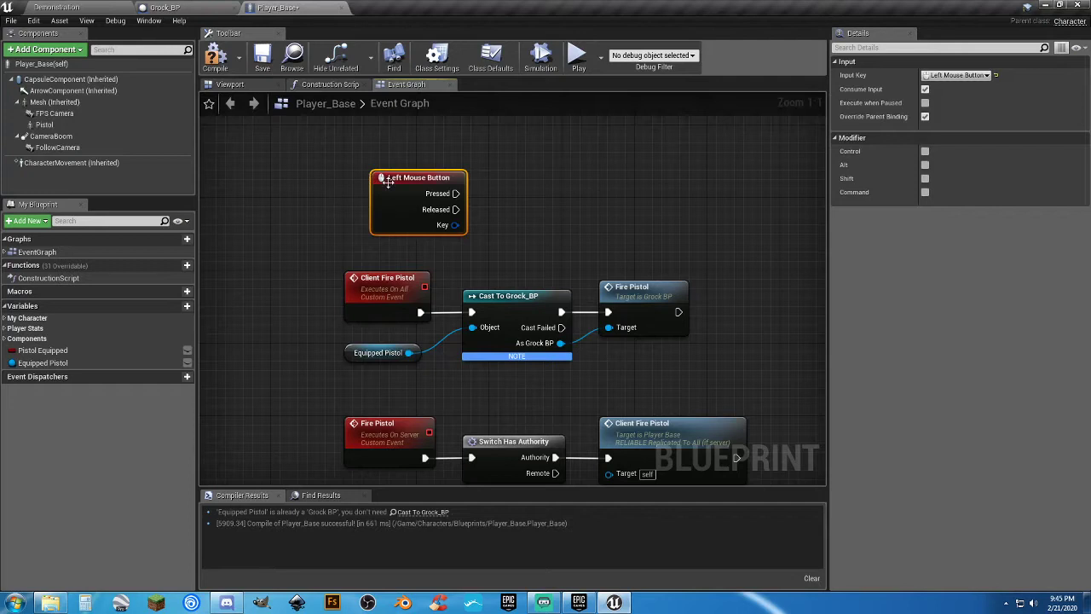
left_click_drag(391, 178, 471, 153)
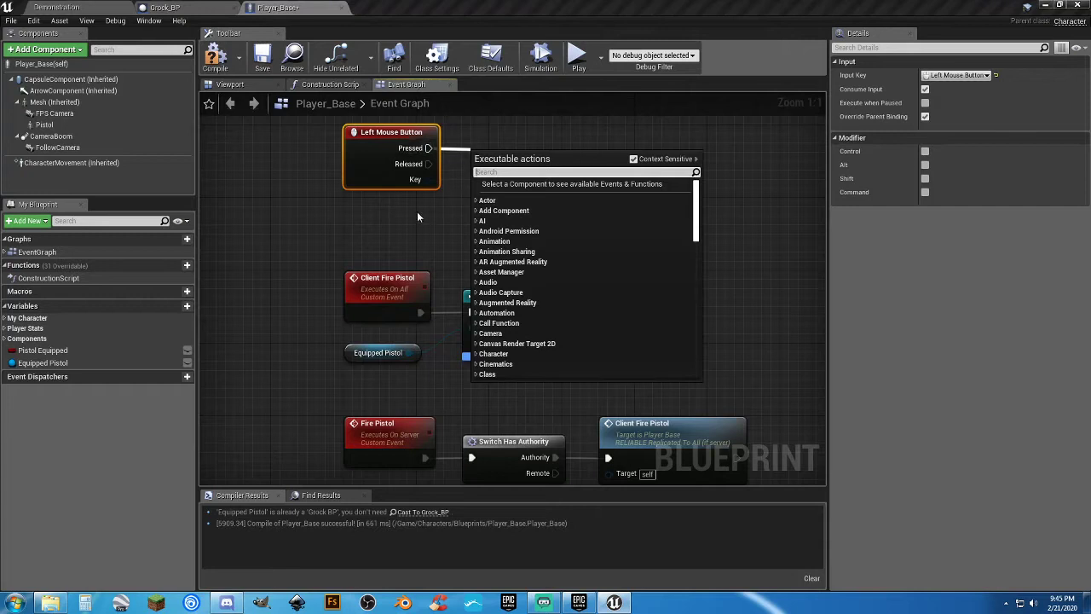
type("branch")
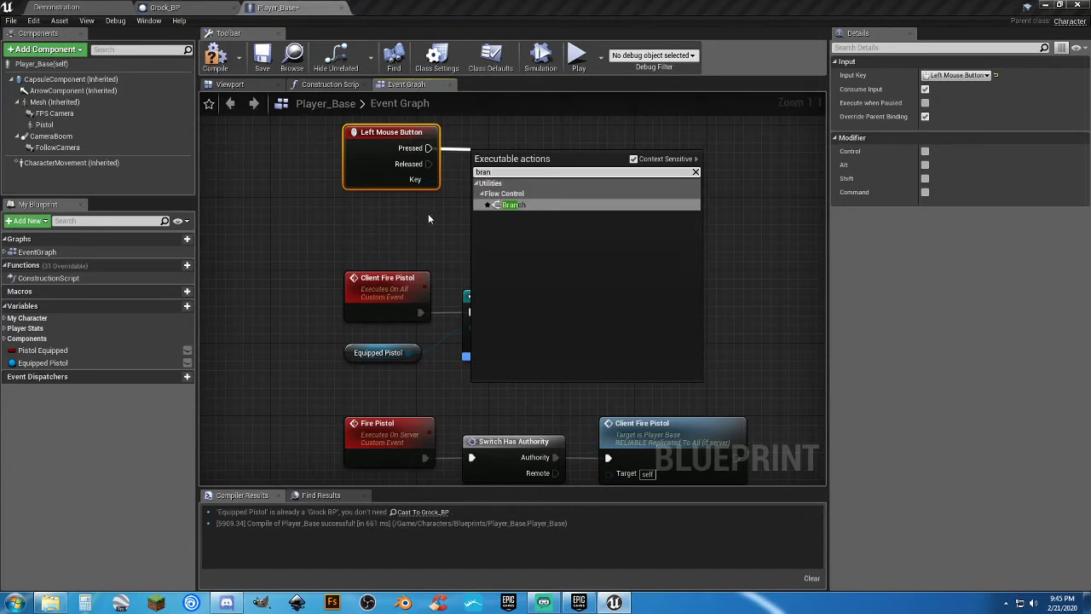
left_click(506, 209)
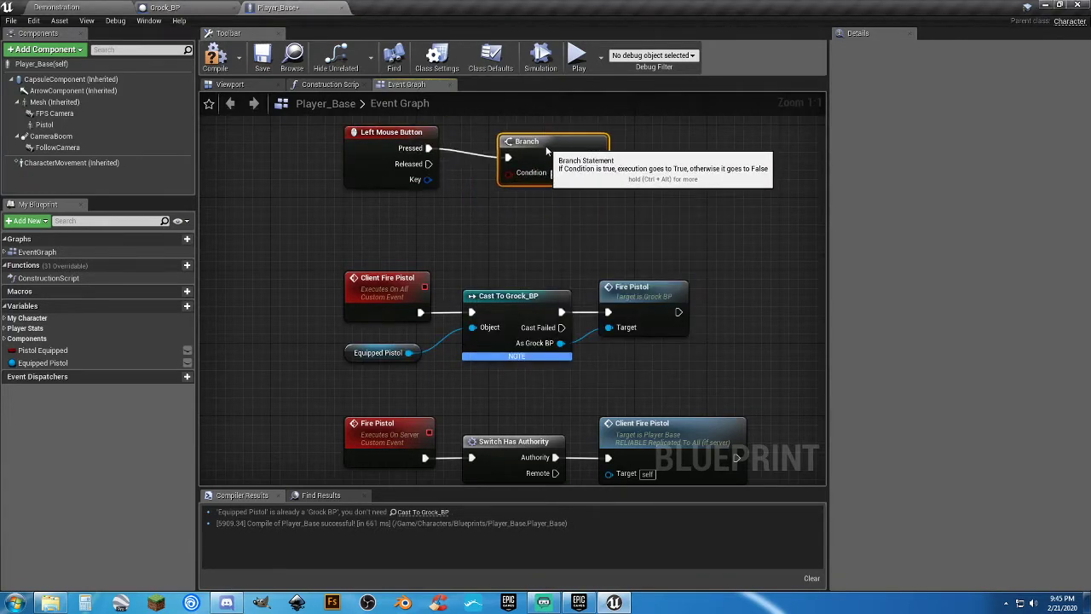
left_click(508, 210)
right_click_drag(507, 211, 461, 219)
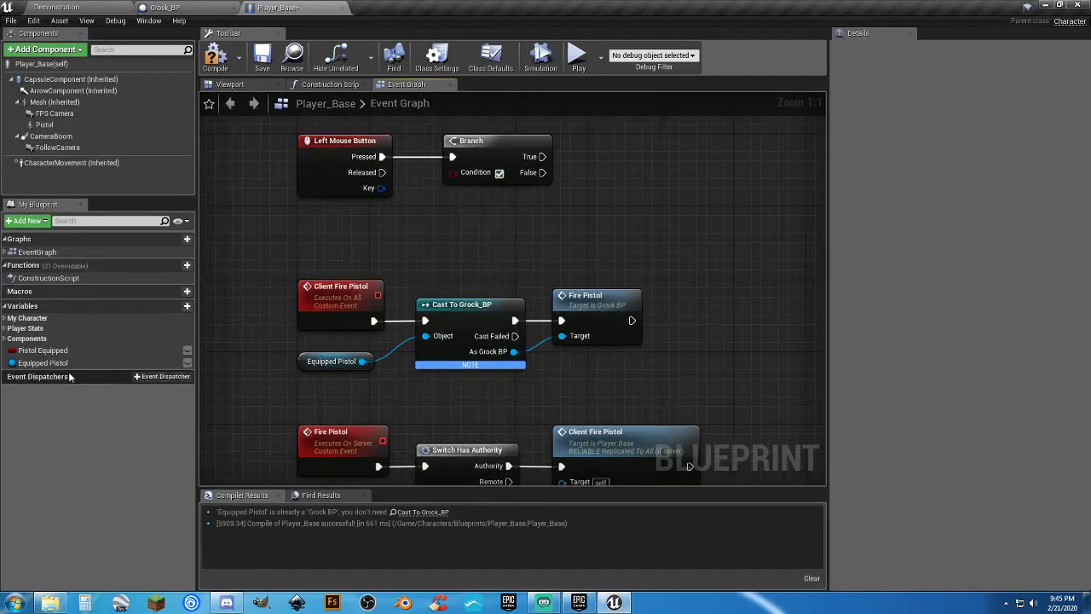
Wire a Pistol Equipped getter into the Branch's Condition.
left_click_drag(43, 350, 319, 211)
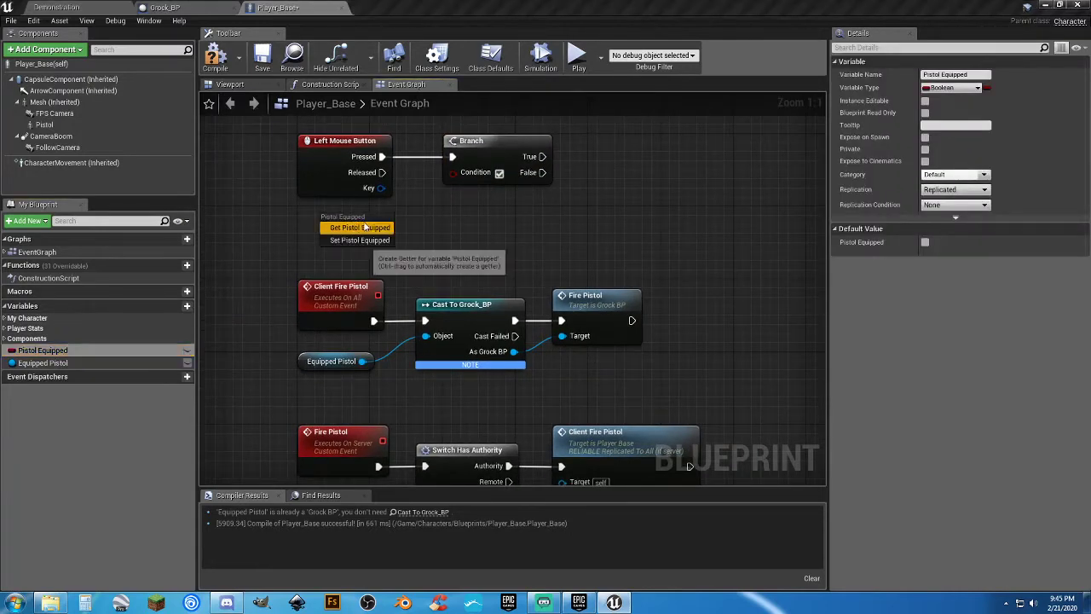
left_click(364, 226)
left_click_drag(385, 225, 385, 227)
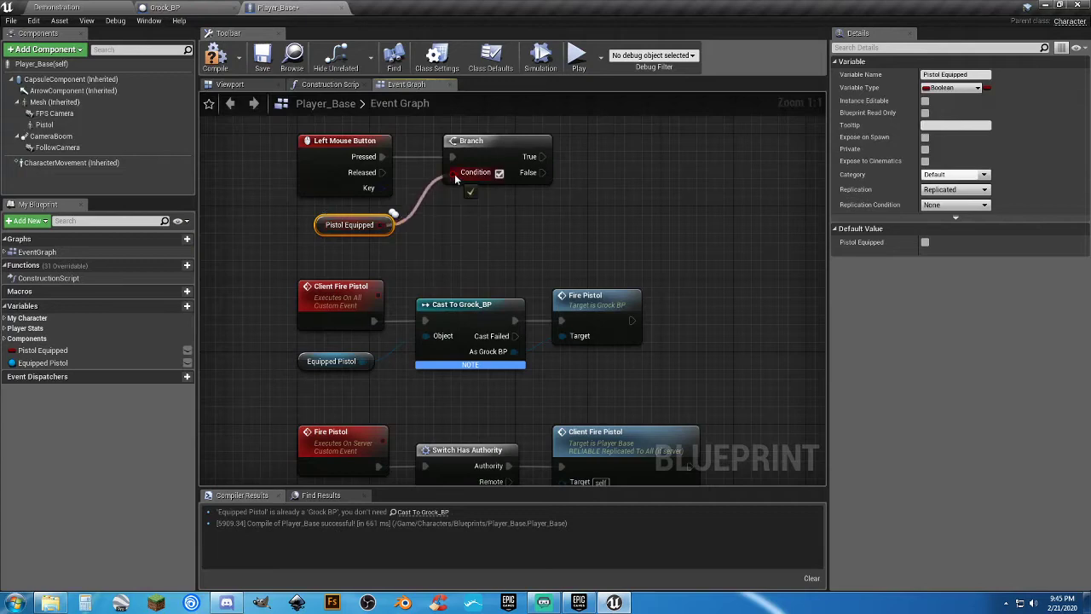
left_click_drag(454, 173, 454, 174)
right_click_drag(444, 207, 454, 244)
Call Fire Pistol on the Branch's True path, replacing a mistakenly added Client Fire Pistol.
left_click_drag(487, 184, 548, 185)
type("fire")
key("Up")
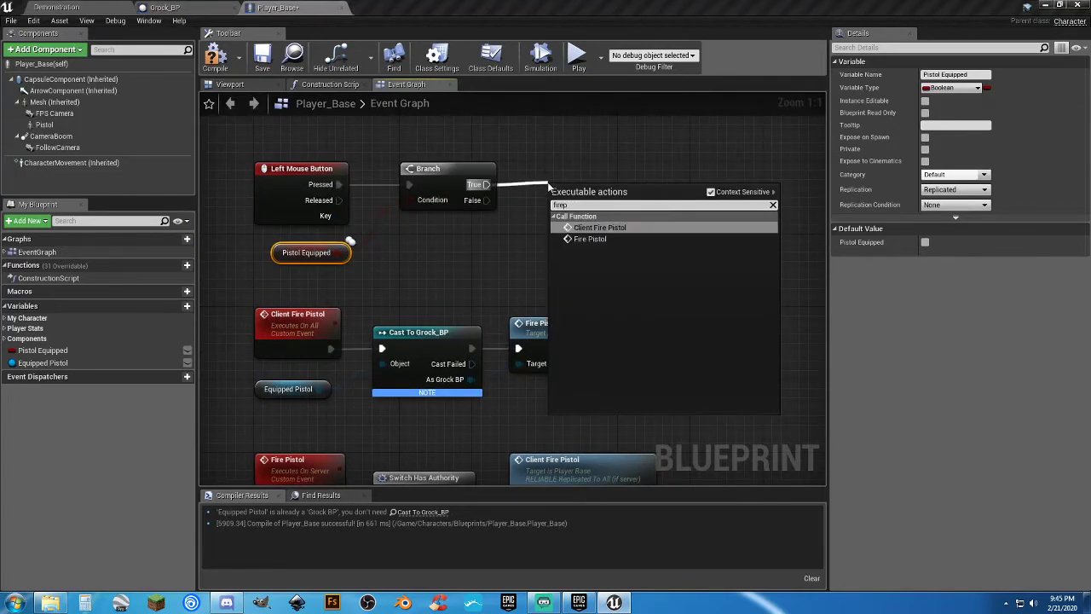
key("Return")
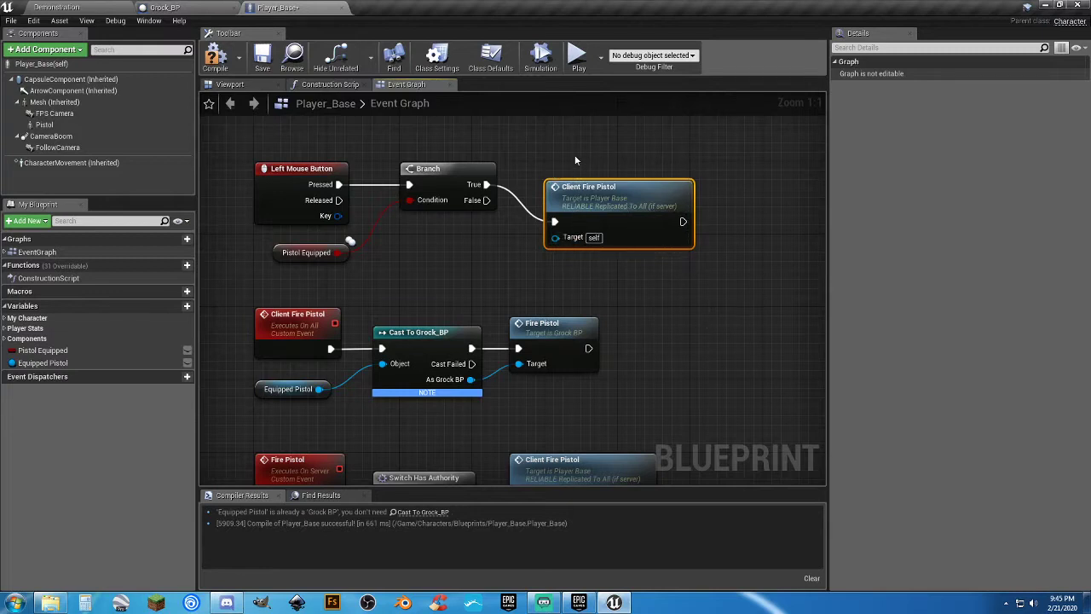
key("Delete")
left_click_drag(487, 184, 545, 190)
type("firep")
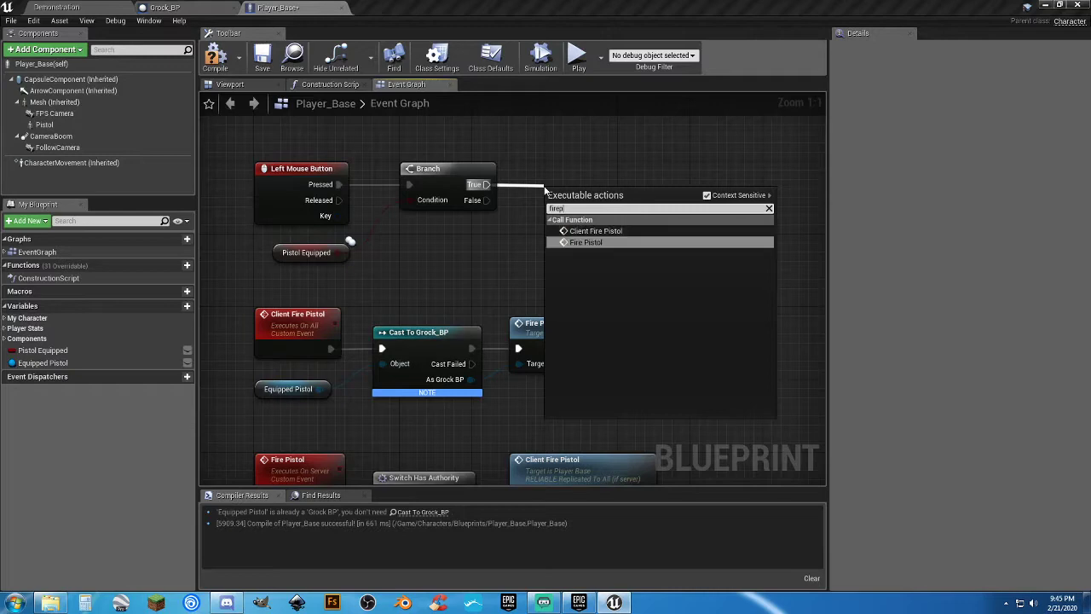
key("Return")
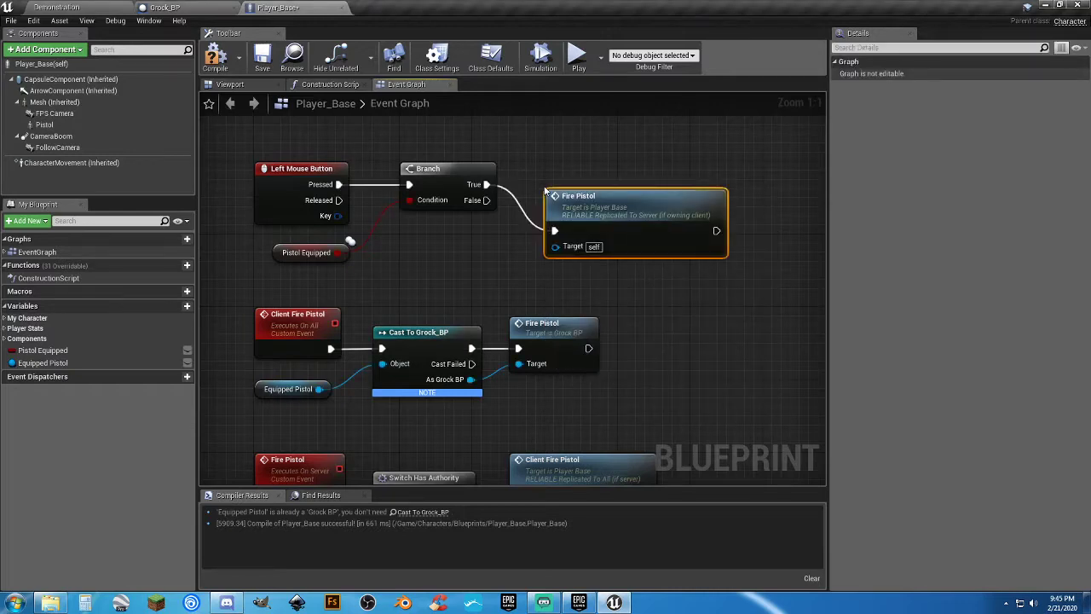
left_click_drag(560, 201, 559, 159)
left_click(554, 261)
Review the surrounding pistol nodes, then compile and save Player_Base.
right_click_drag(450, 243, 573, 202)
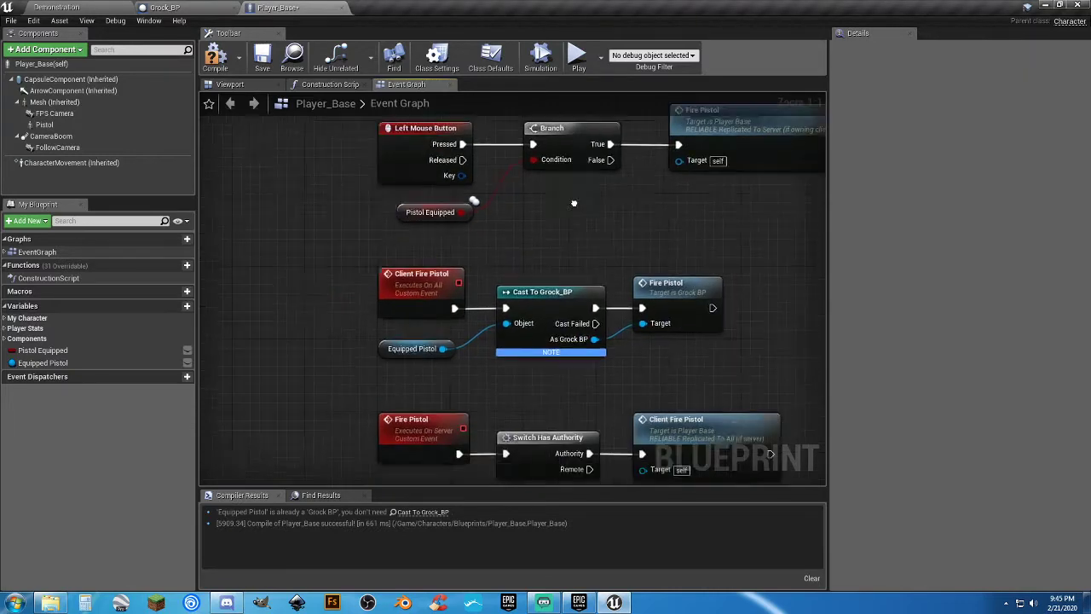
scroll(399, 360, "down", 2)
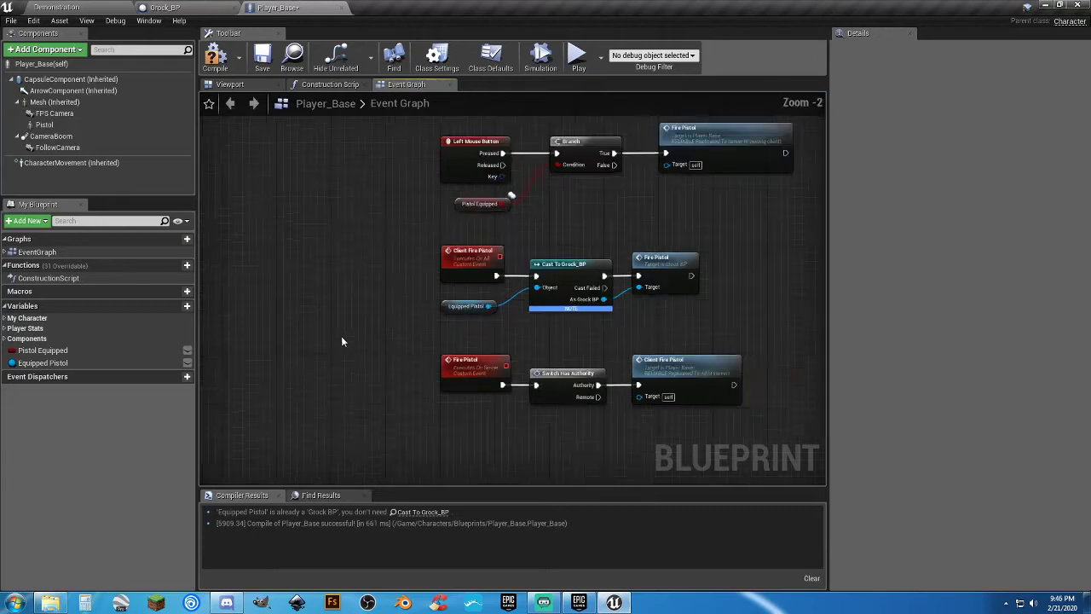
scroll(342, 341, "down", 1)
right_click_drag(339, 358, 657, 227)
right_click_drag(399, 369, 730, 353)
right_click_drag(388, 343, 716, 348)
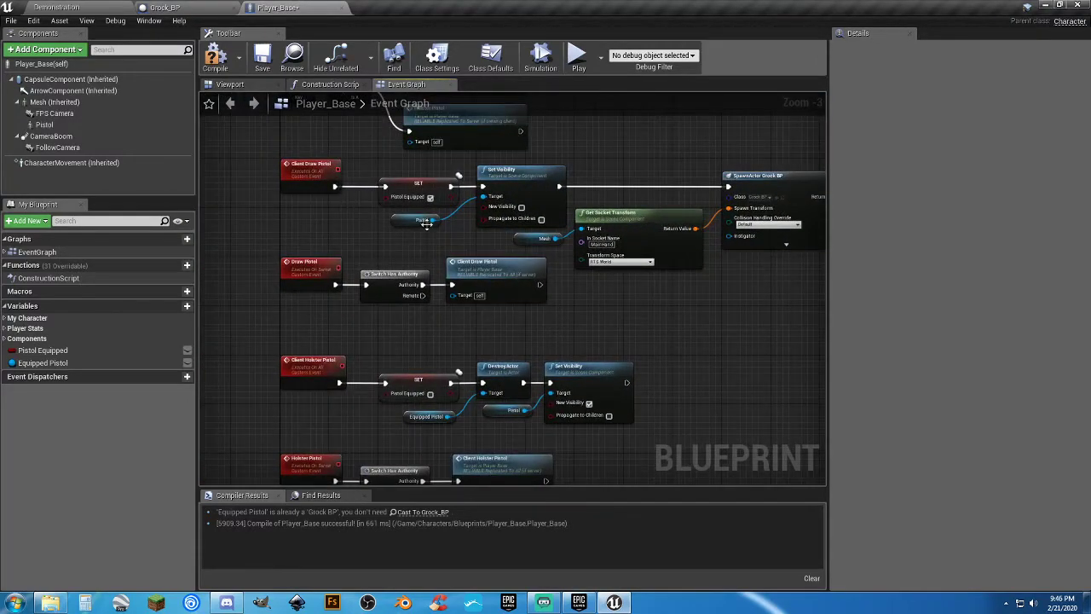
right_click_drag(626, 297, 0, 369)
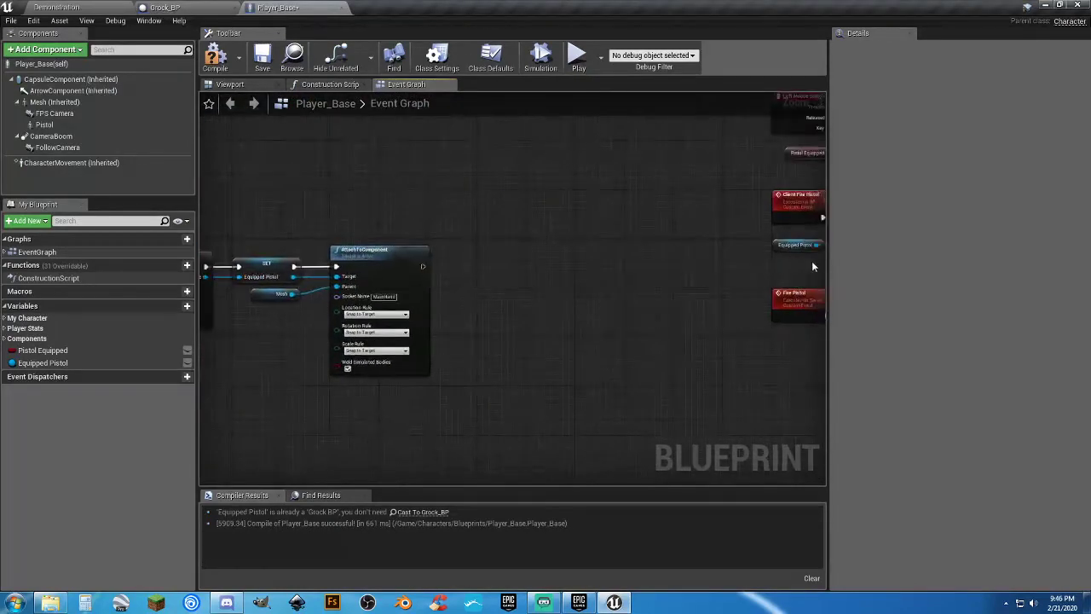
right_click_drag(812, 261, 394, 348)
left_click(216, 58)
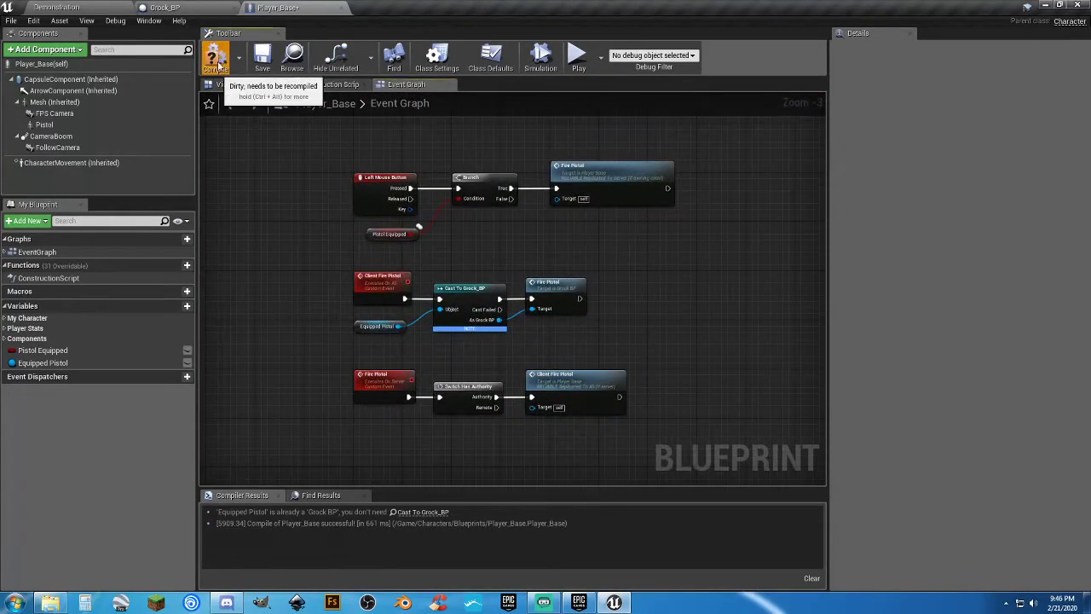
left_click(262, 58)
Play-test the Demonstration level with the pistol drawn and the character moving right, then return to Player_Base.
left_click(114, 10)
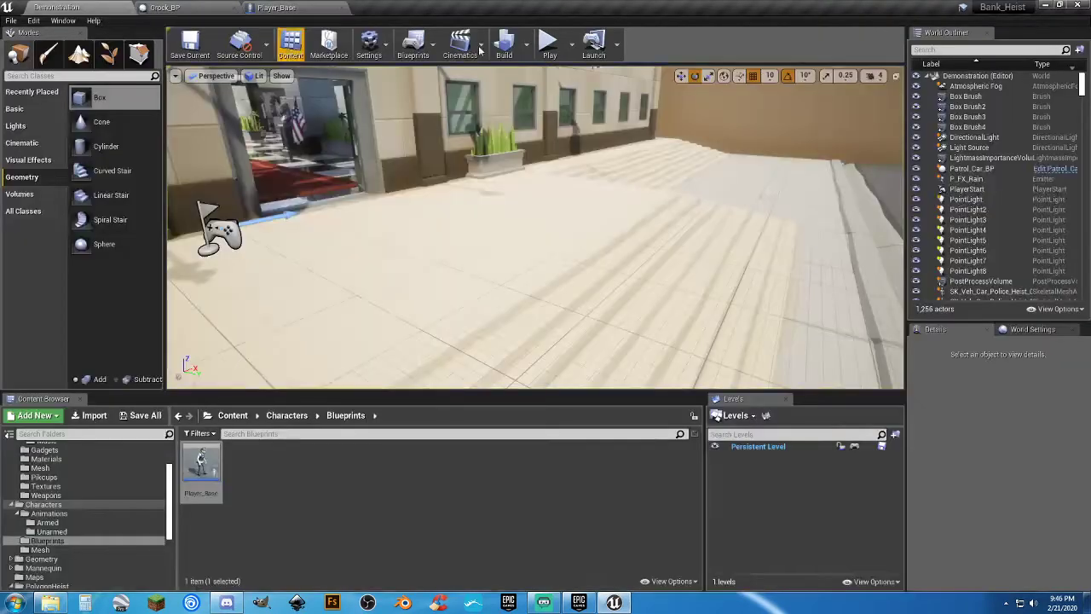
left_click(551, 44)
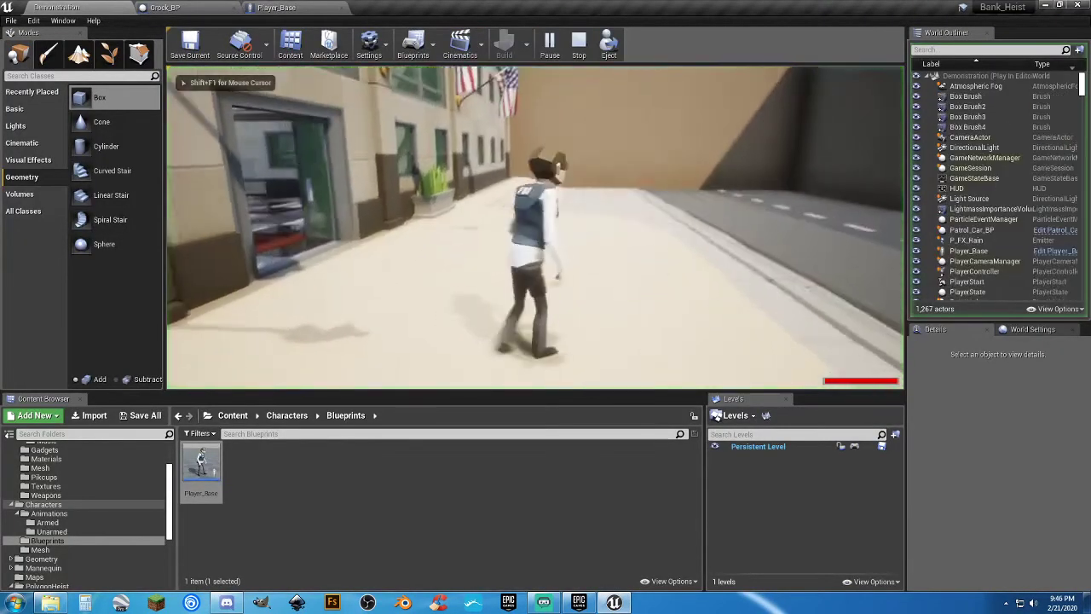
key("1")
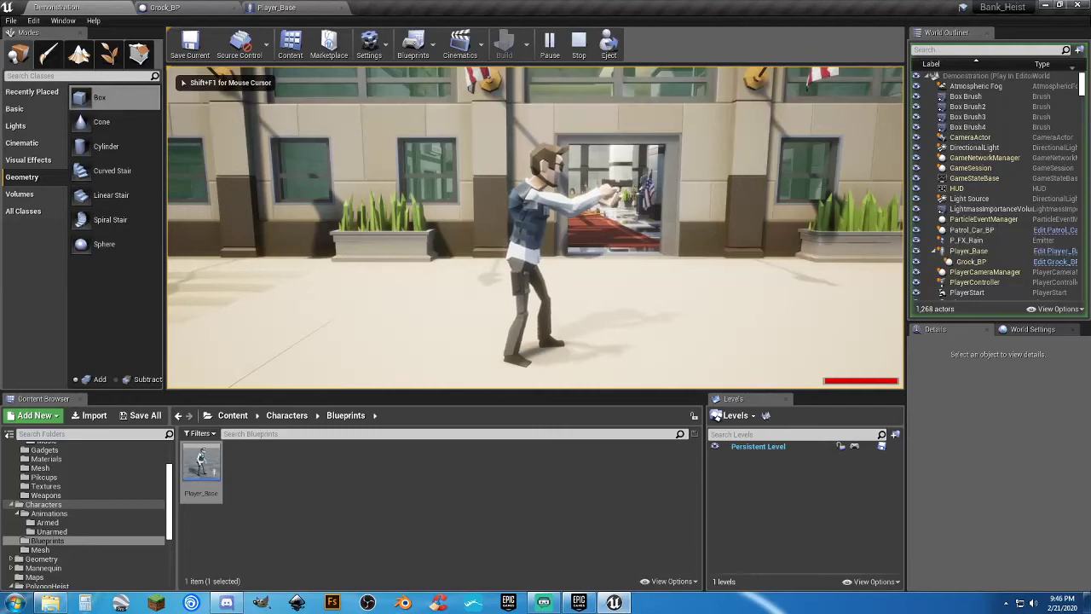
key("d")
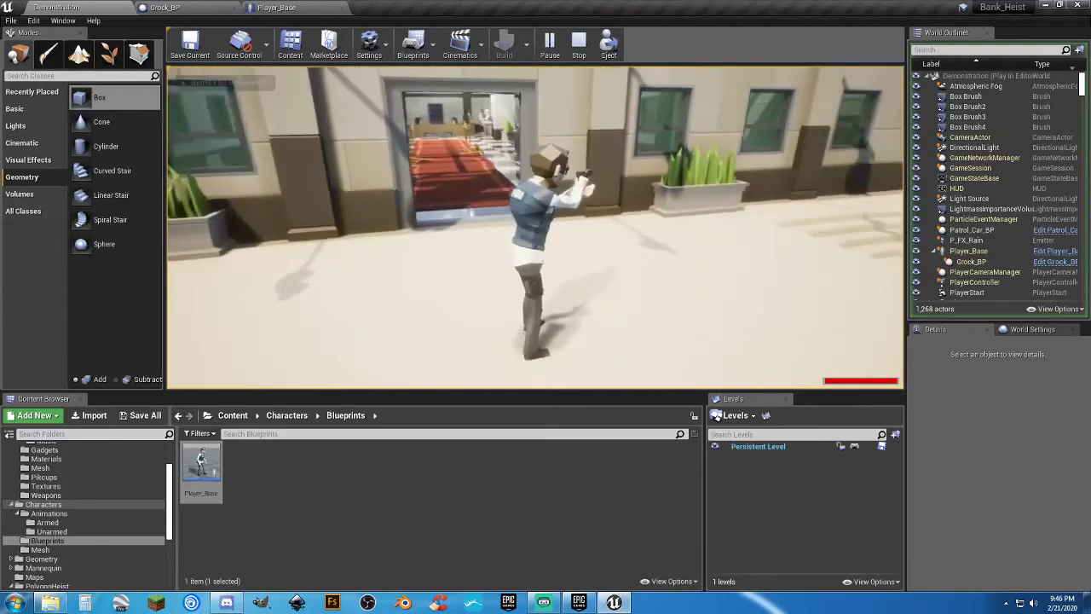
key("Escape")
left_click(277, 8)
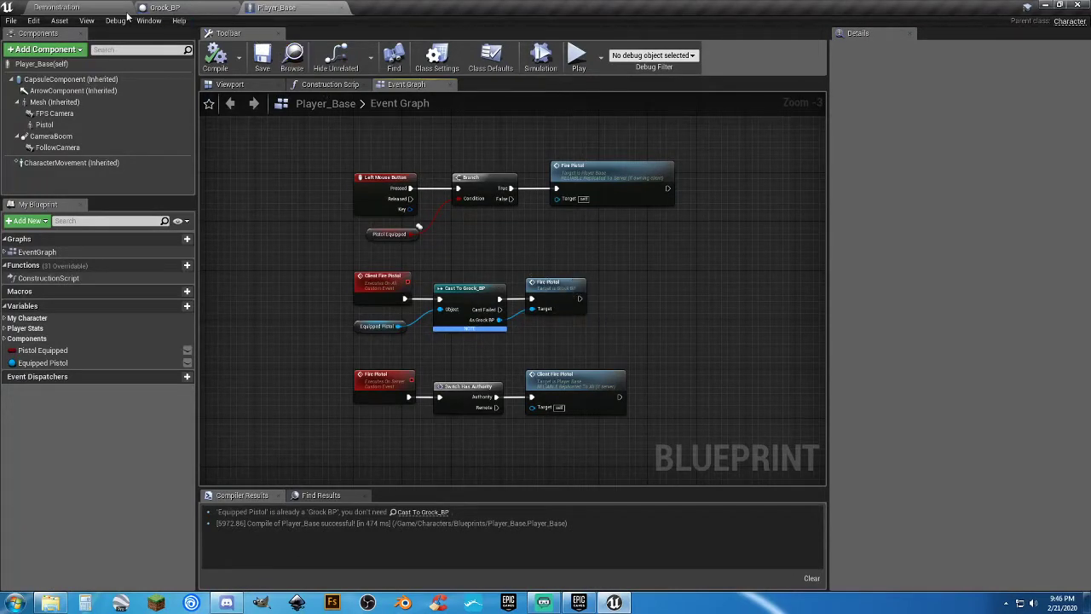
In Grock_BP, set Play Animation's New Anim to Play to Grock_Fire.
left_click(179, 20)
left_click(193, 9)
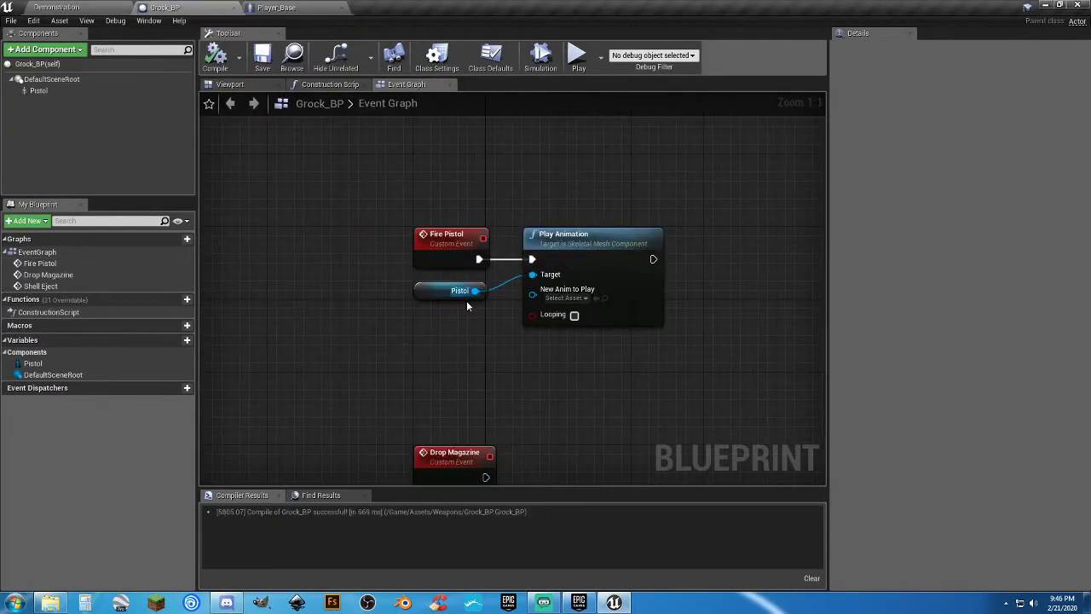
right_click(519, 350)
left_click(567, 298)
left_click(567, 298)
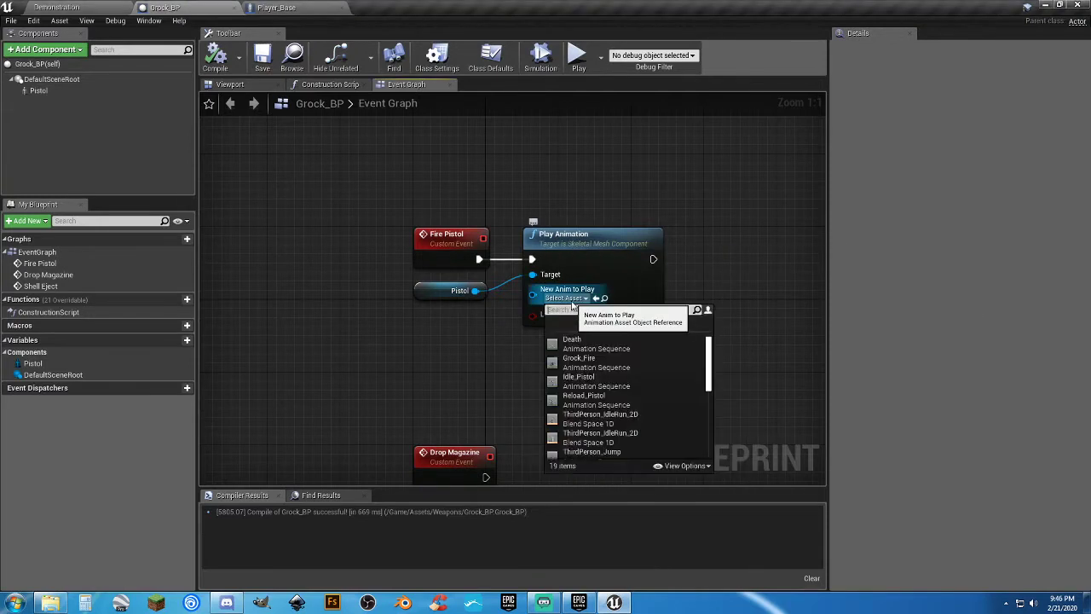
left_click(618, 370)
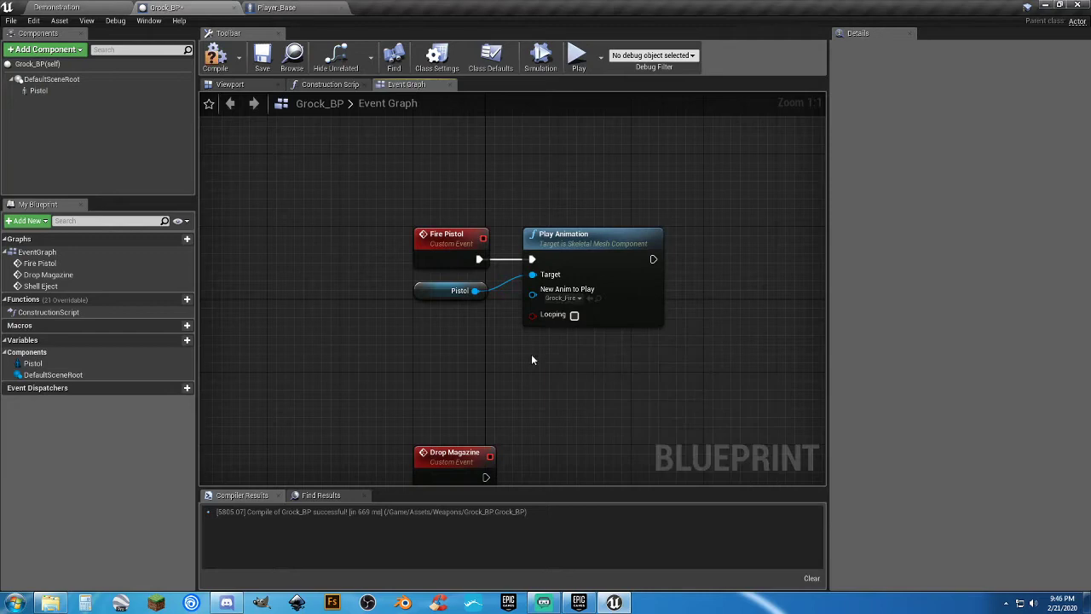
Compile and save Grock_BP, then switch to the Demonstration level.
left_click(227, 59)
left_click(259, 60)
left_click(84, 7)
Play-test with the pistol drawn, then pan Grock_BP's Event Graph to the Shell Eject event.
left_click(548, 44)
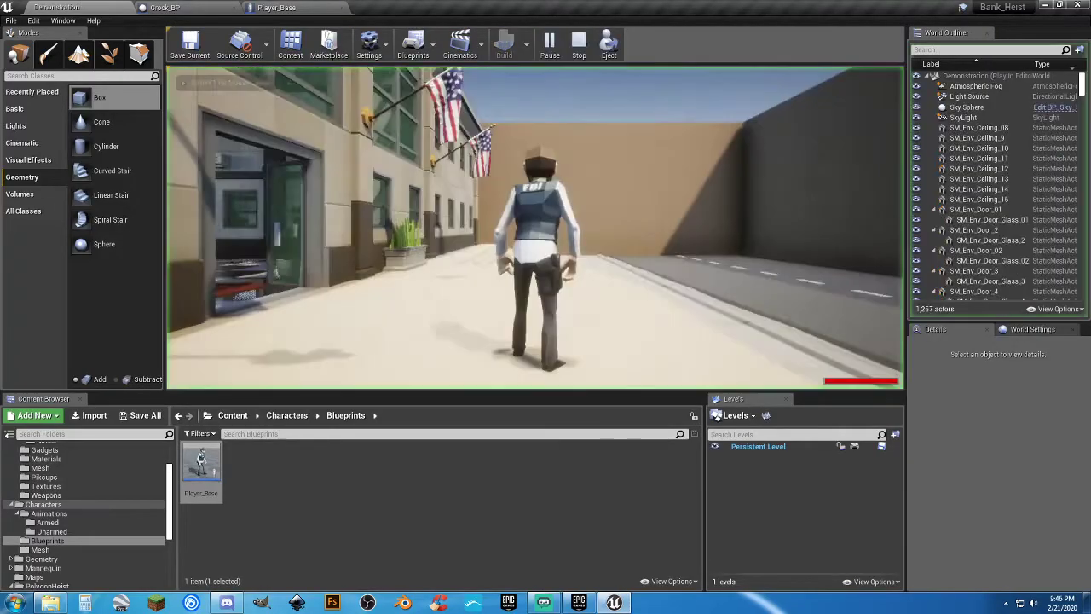
key("1")
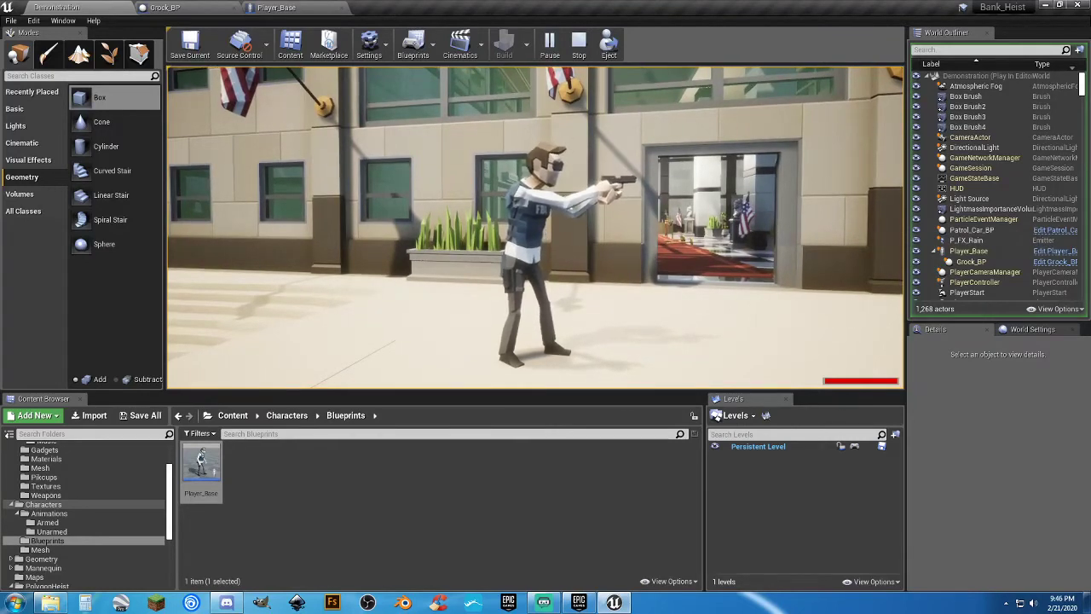
left_click(200, 10)
right_click_drag(599, 360, 456, 316)
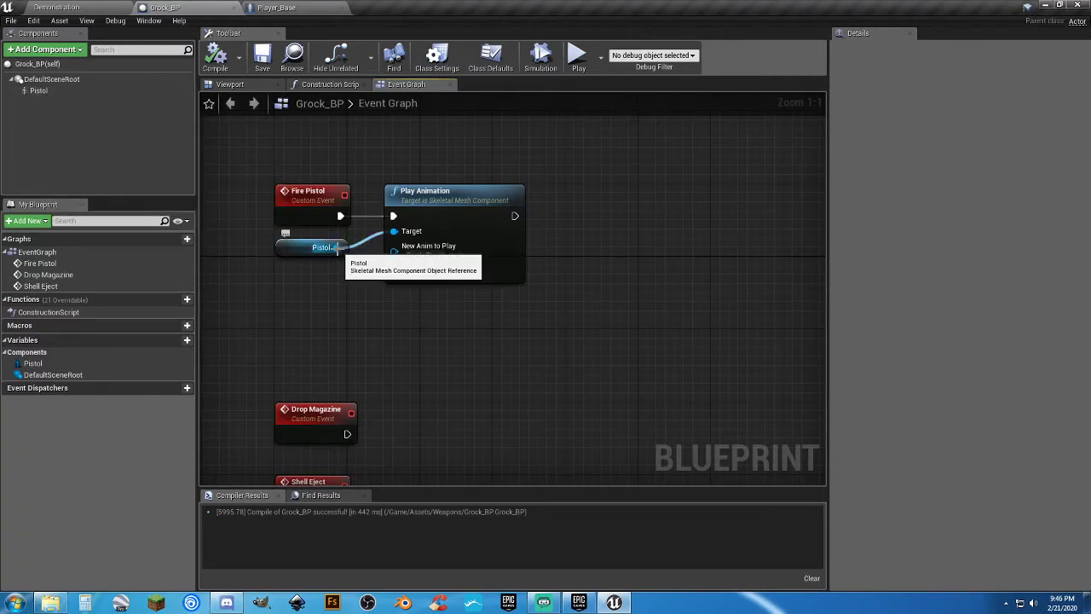
From the Pistol reference, add Get Socket Location with In Socket Name 'Muzzle'.
left_click_drag(337, 247, 394, 312)
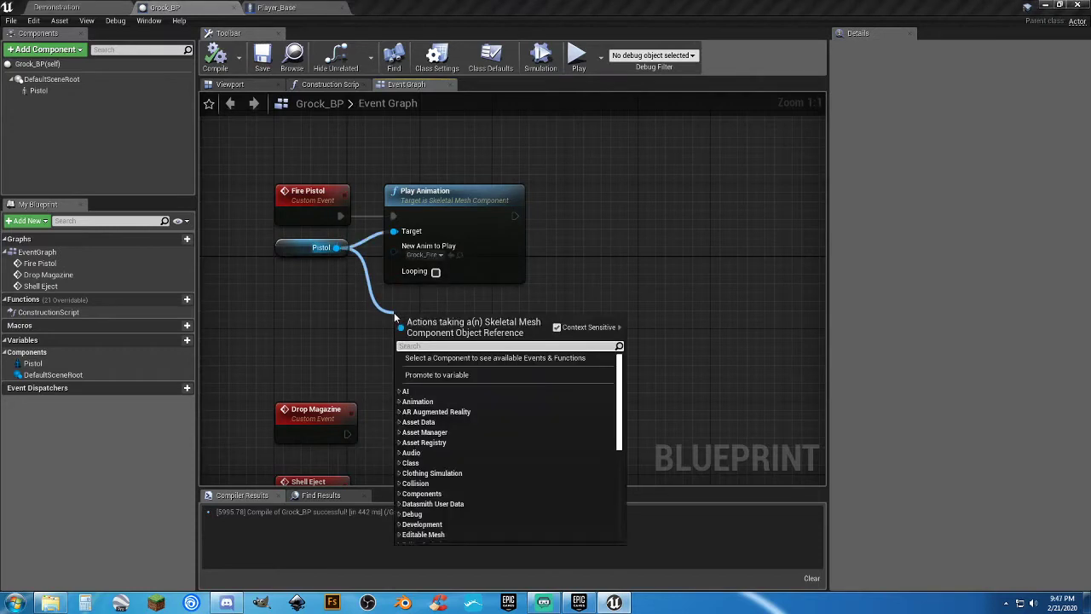
type("getsocke")
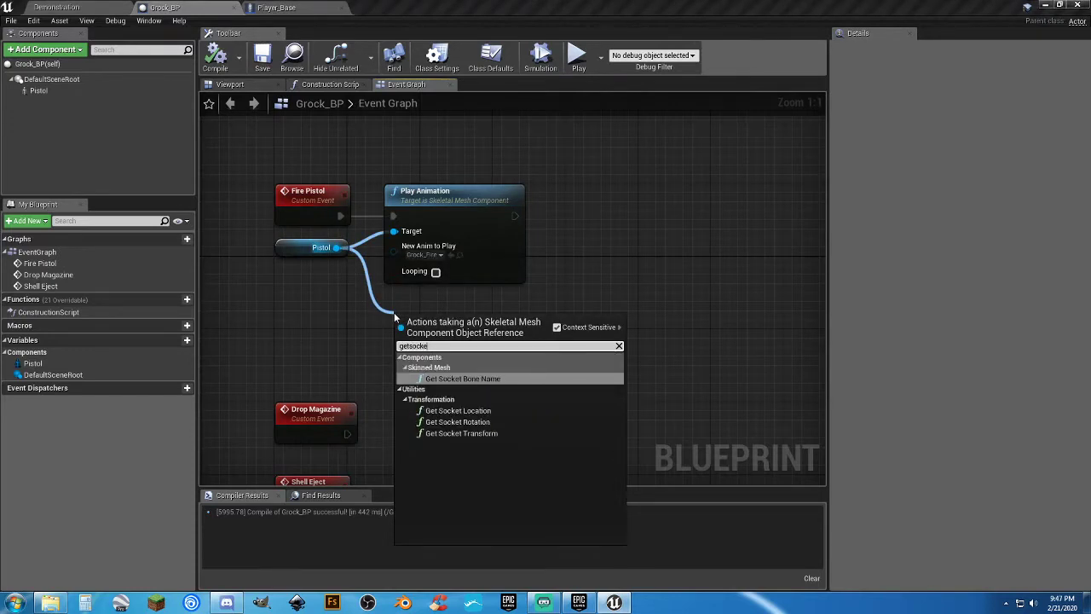
key("Down")
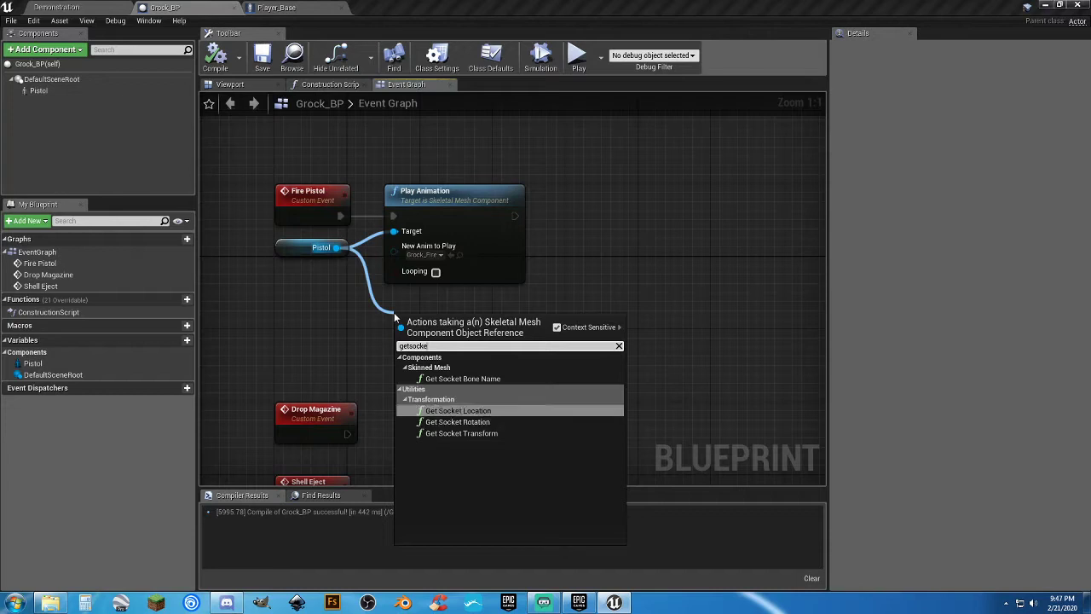
key("Return")
left_click_drag(419, 320, 410, 309)
left_click(457, 342)
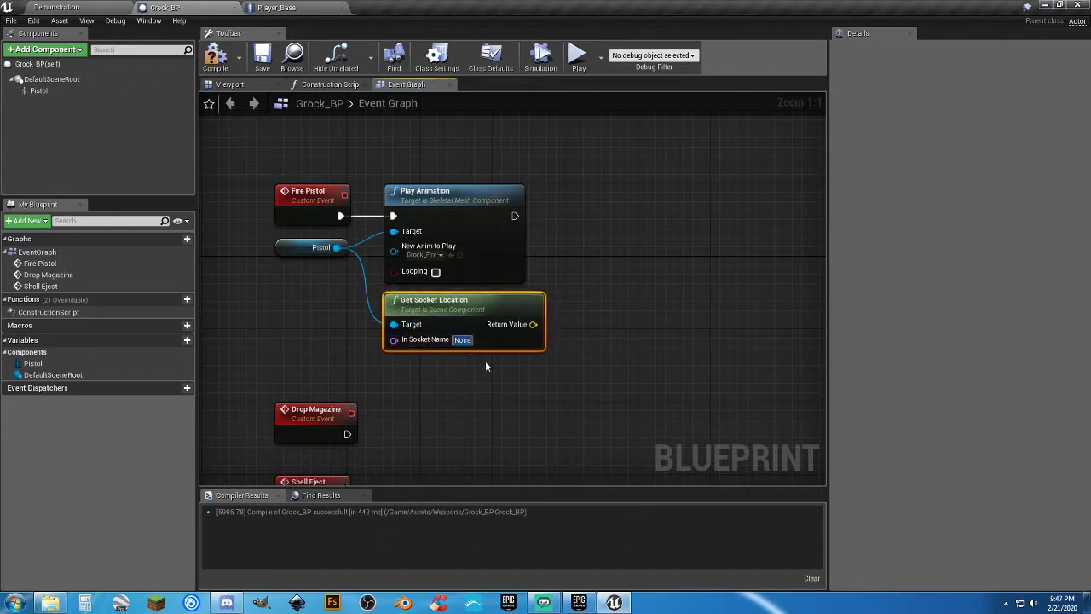
type("Muzzle")
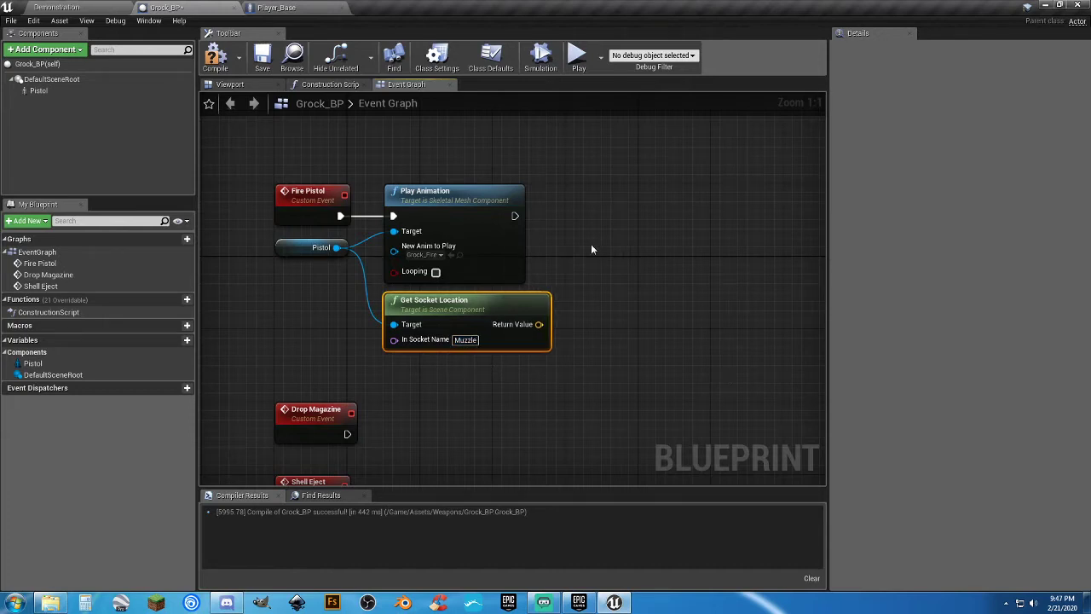
After Play Animation, add Spawn Emitter at Location with the FX_Gunshot template.
left_click_drag(596, 219, 595, 219)
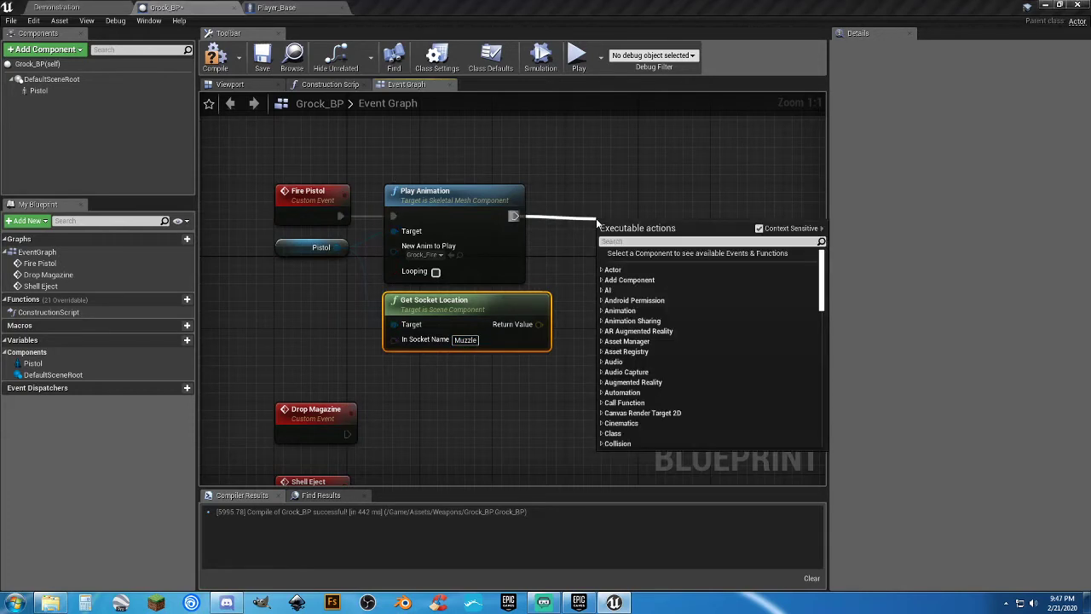
type("spawnem")
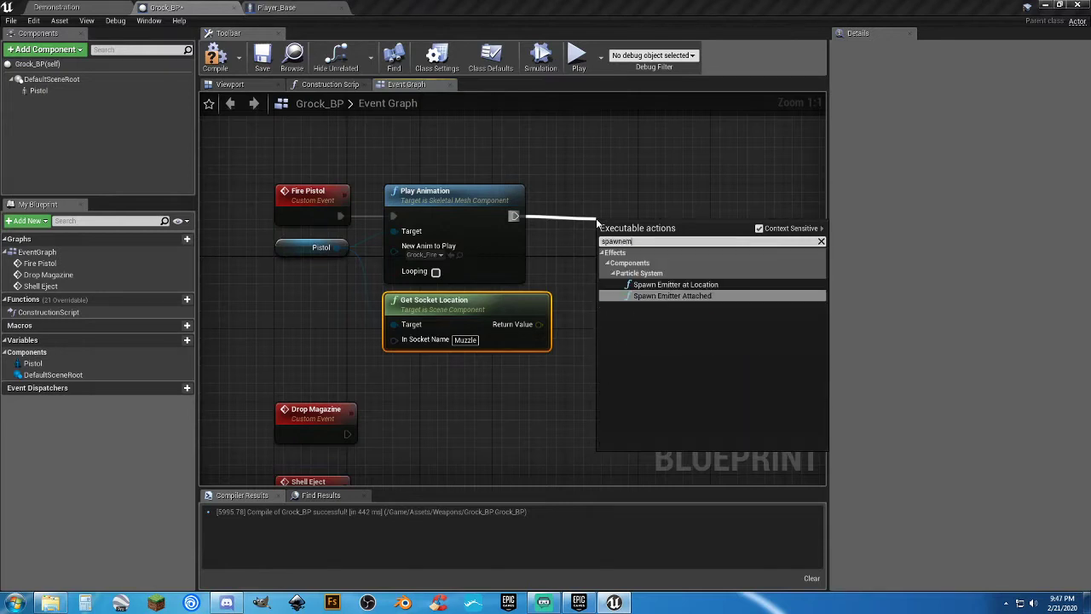
key("Up")
key("Return")
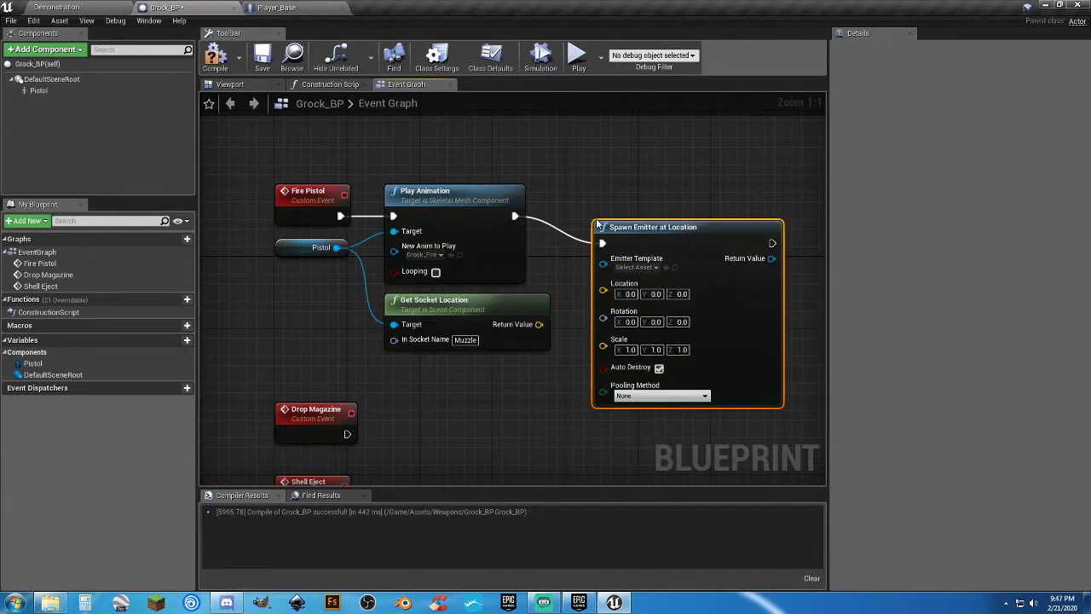
left_click_drag(623, 224, 623, 197)
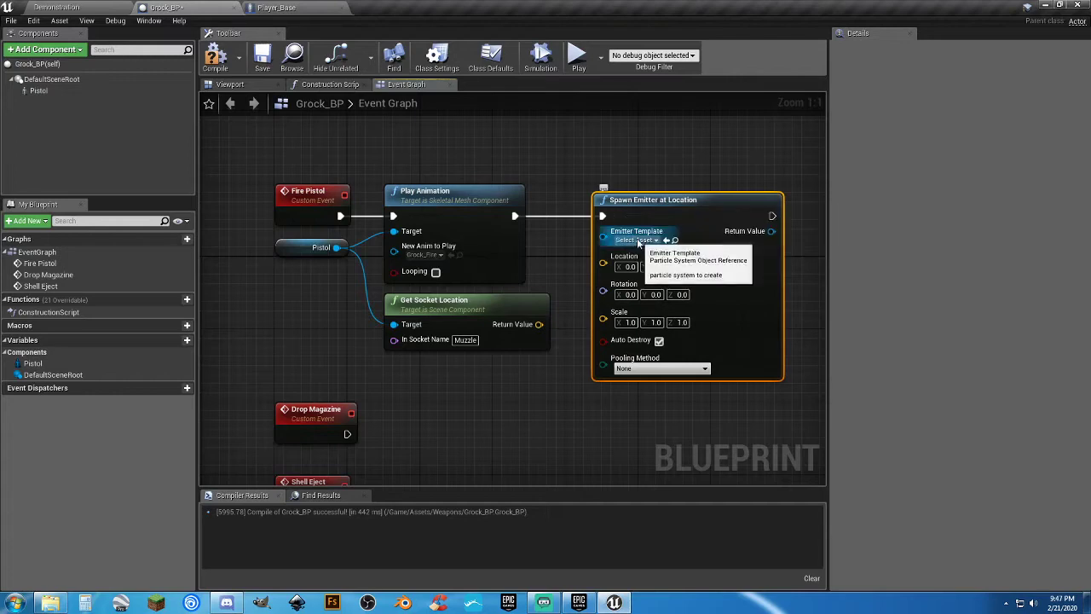
left_click(639, 241)
left_click(671, 322)
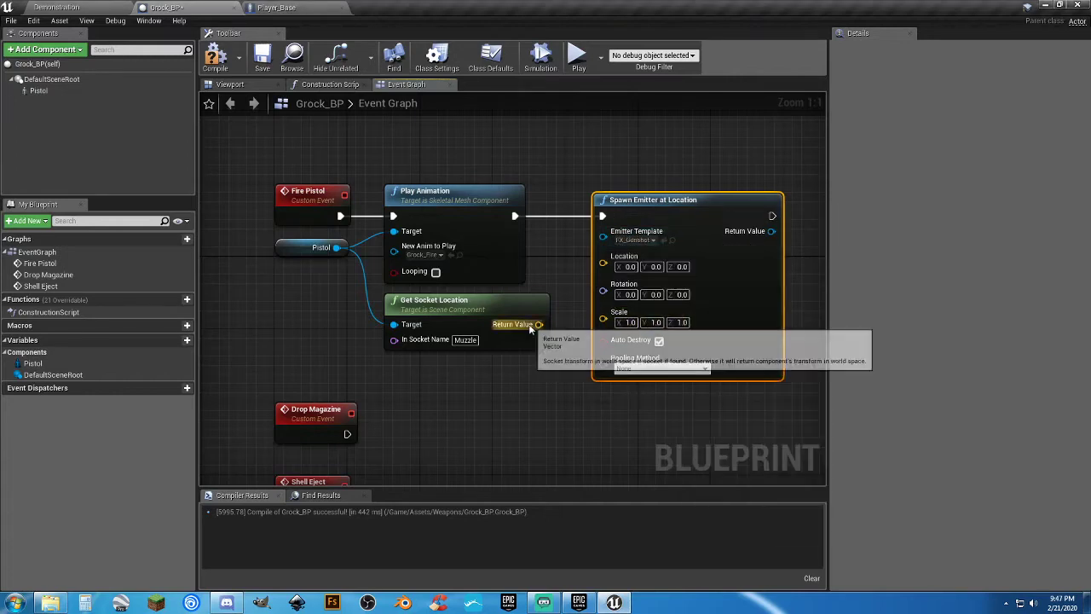
Wire the Muzzle socket location into the emitter's Location input.
left_click_drag(539, 324, 606, 267)
right_click_drag(568, 359, 549, 370)
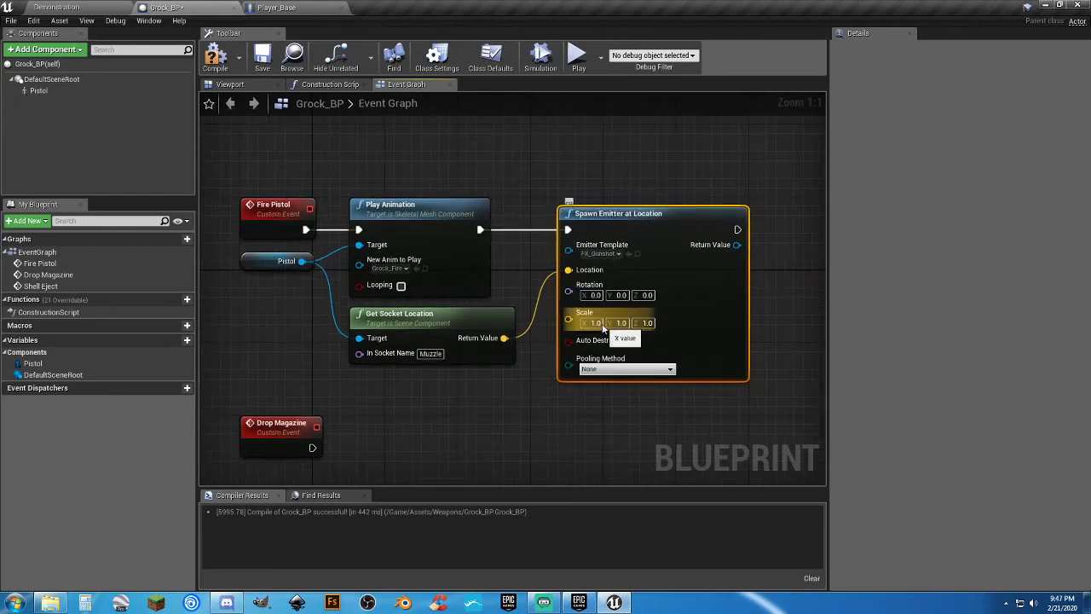
right_click_drag(583, 414, 529, 411)
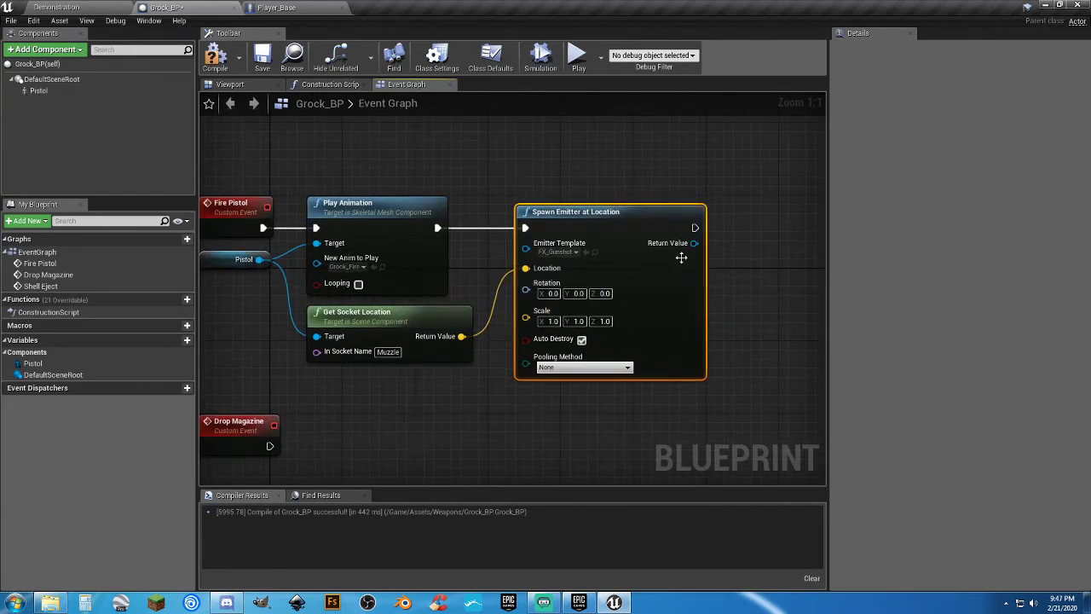
left_click_drag(695, 228, 744, 233)
After the emitter, add Play Sound at Location using the 9mm_Cue sound.
type("plays")
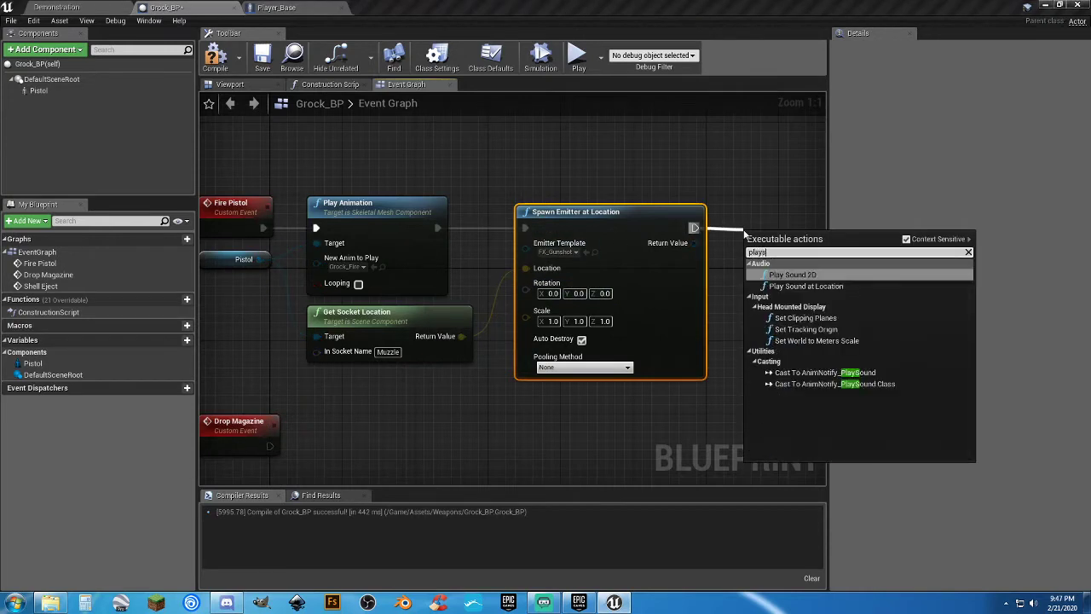
type("oun")
key("Down")
key("Return")
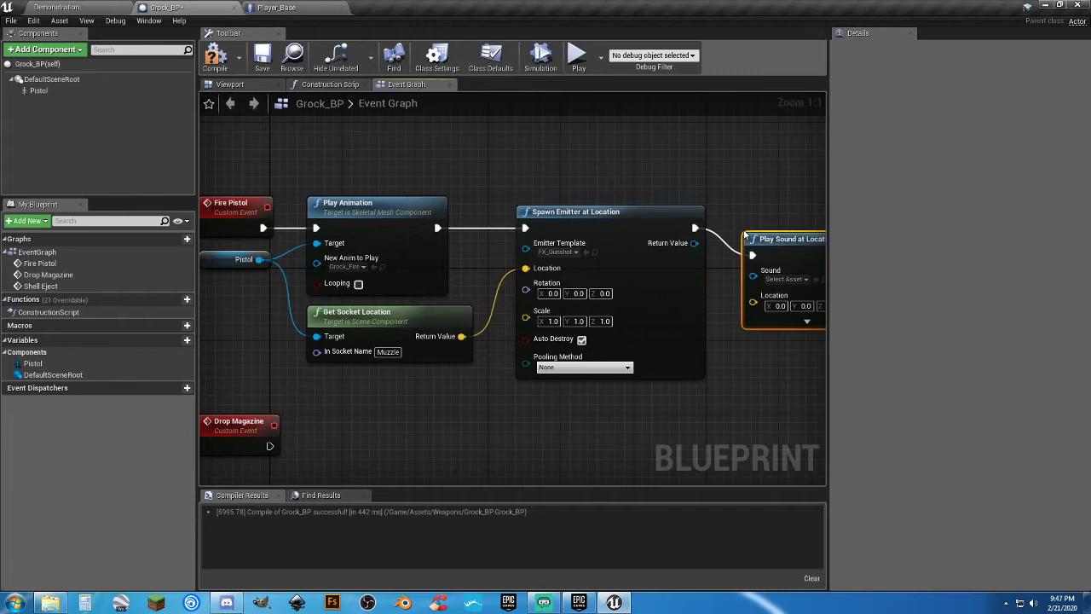
right_click_drag(773, 372, 686, 374)
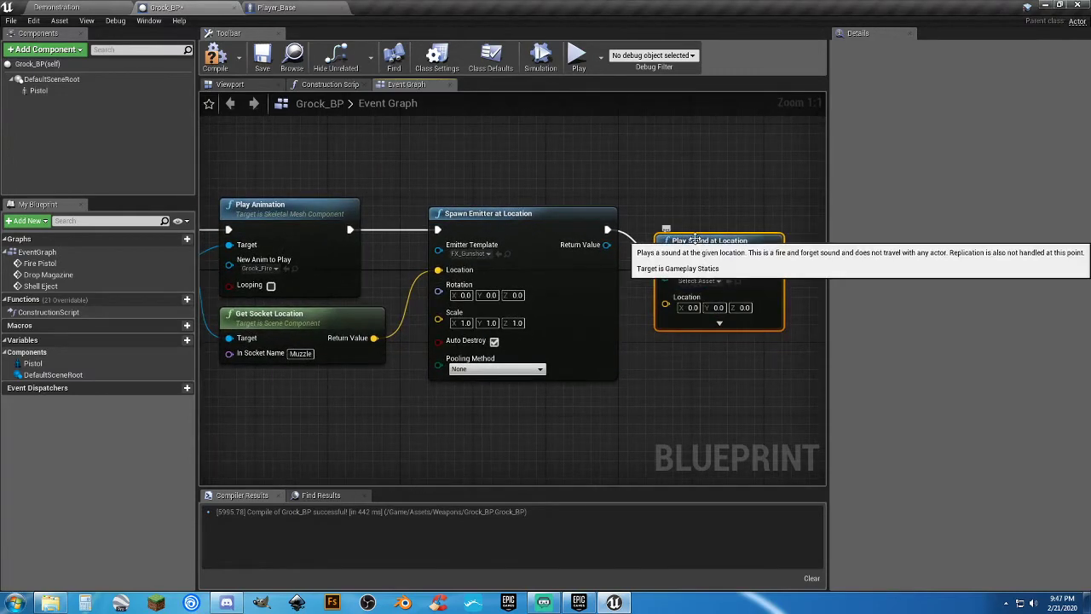
left_click_drag(695, 243, 695, 217)
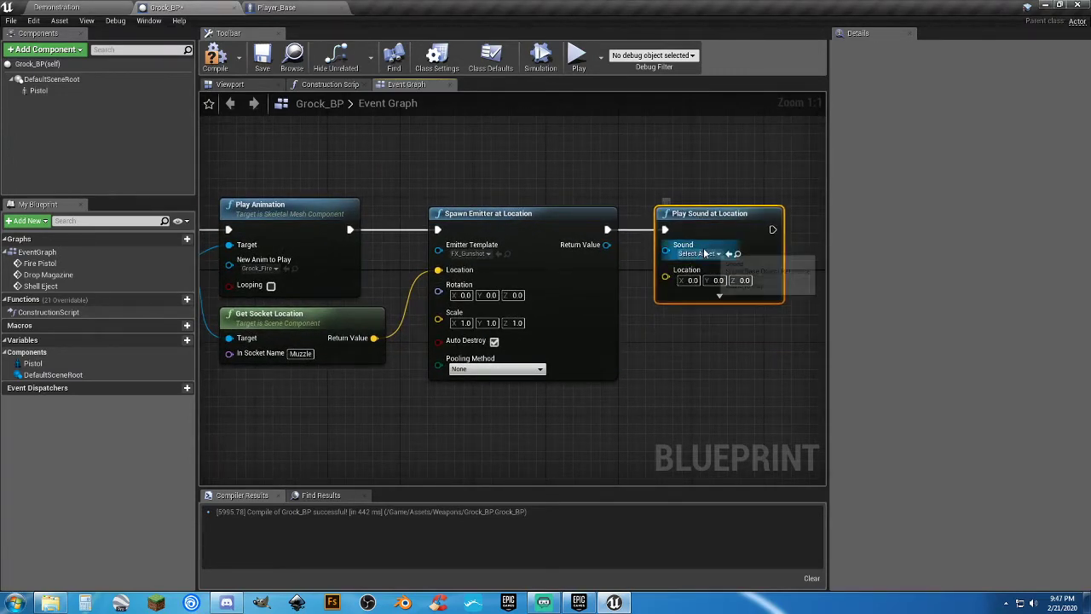
left_click(706, 254)
left_click(727, 318)
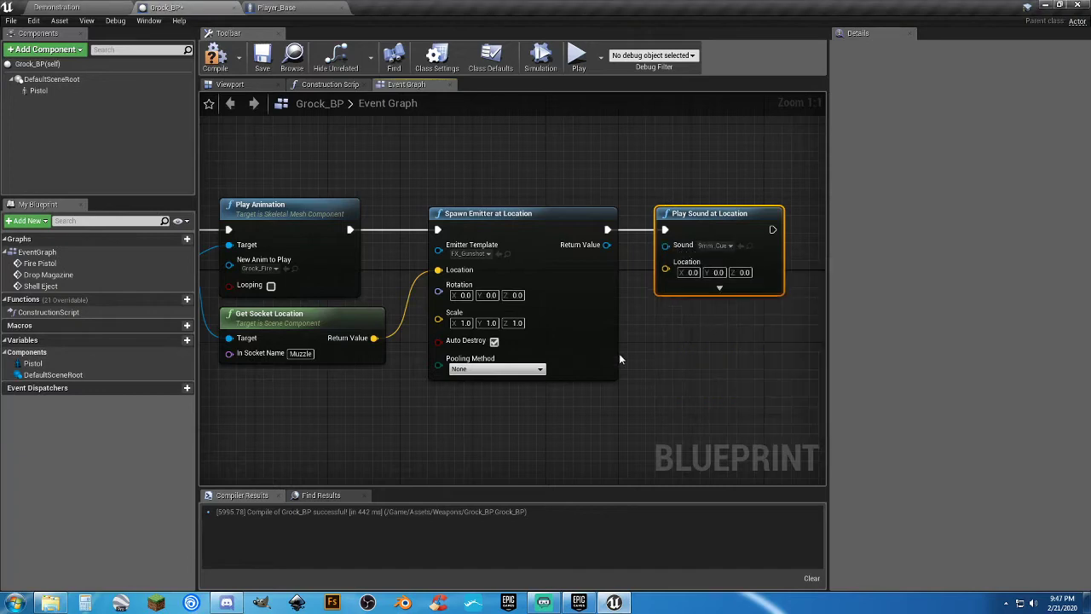
Feed the Muzzle socket location into the sound's Location, then compile and save Grock_BP.
right_click_drag(630, 386, 659, 371)
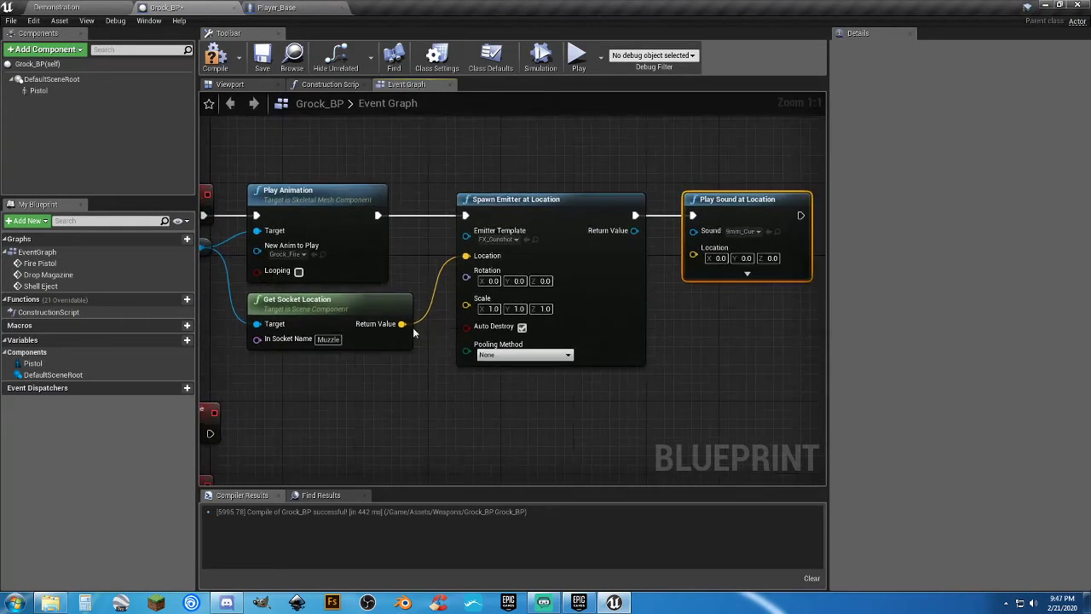
left_click_drag(402, 324, 694, 247)
left_click(707, 290)
left_click(216, 56)
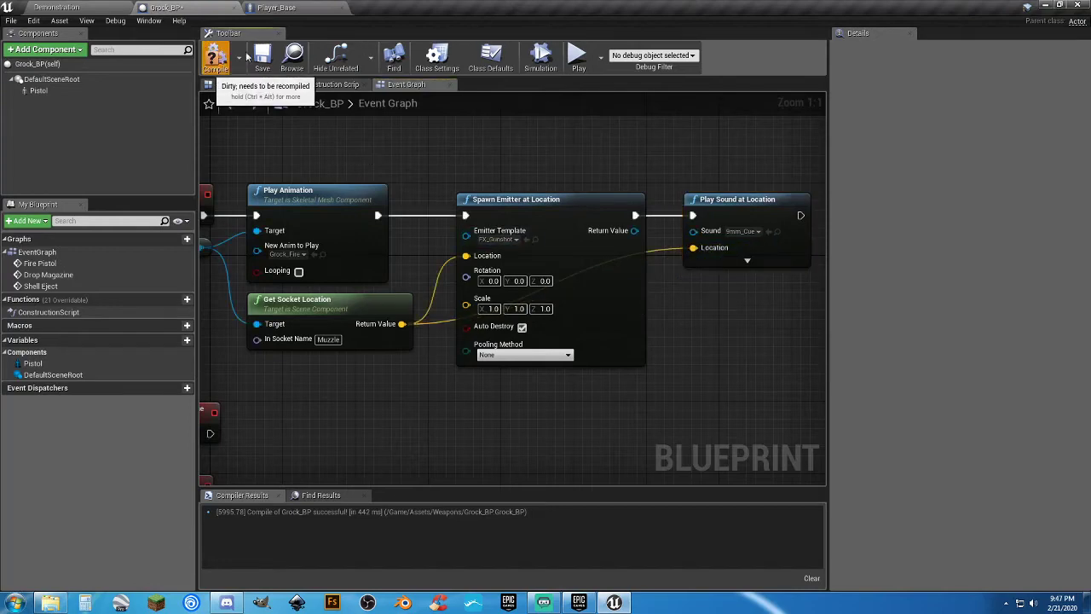
left_click(261, 58)
Play-test the Demonstration level, firing the pistol three times and moving right before holstering it.
left_click(57, 7)
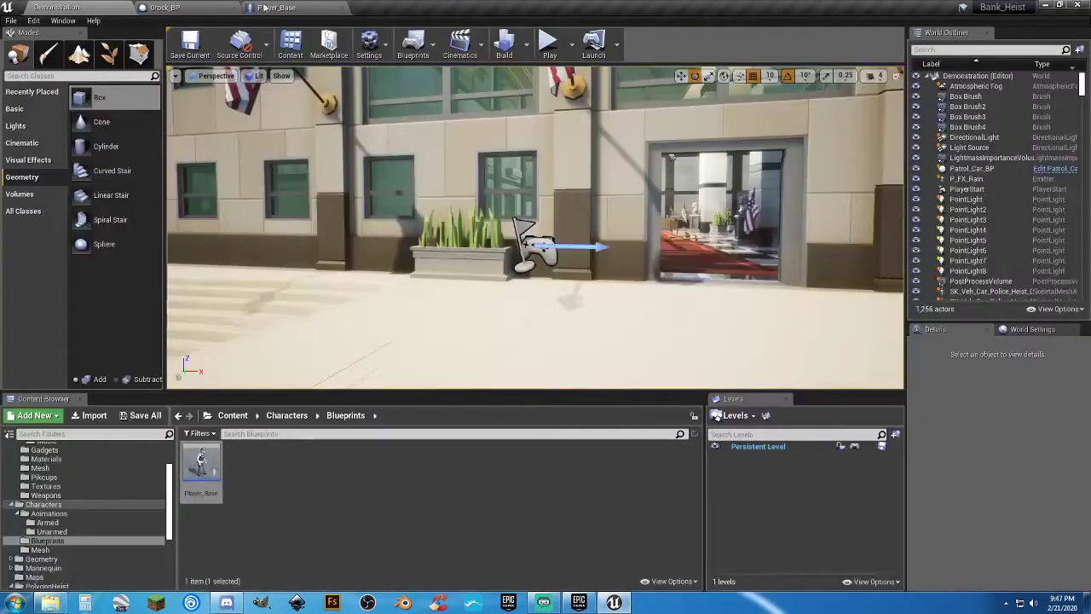
left_click(550, 47)
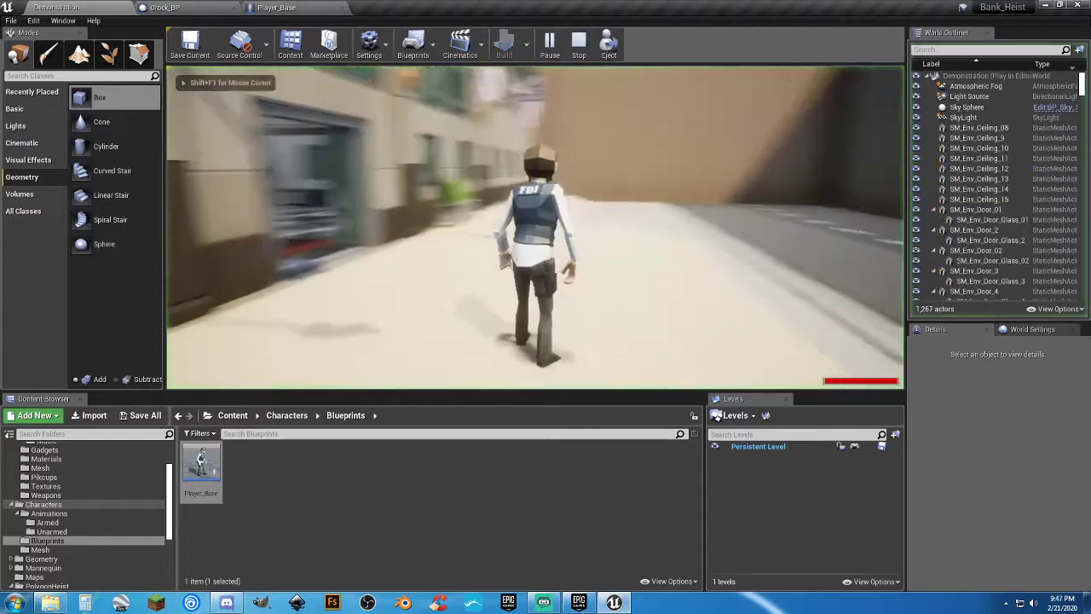
left_click(535, 228)
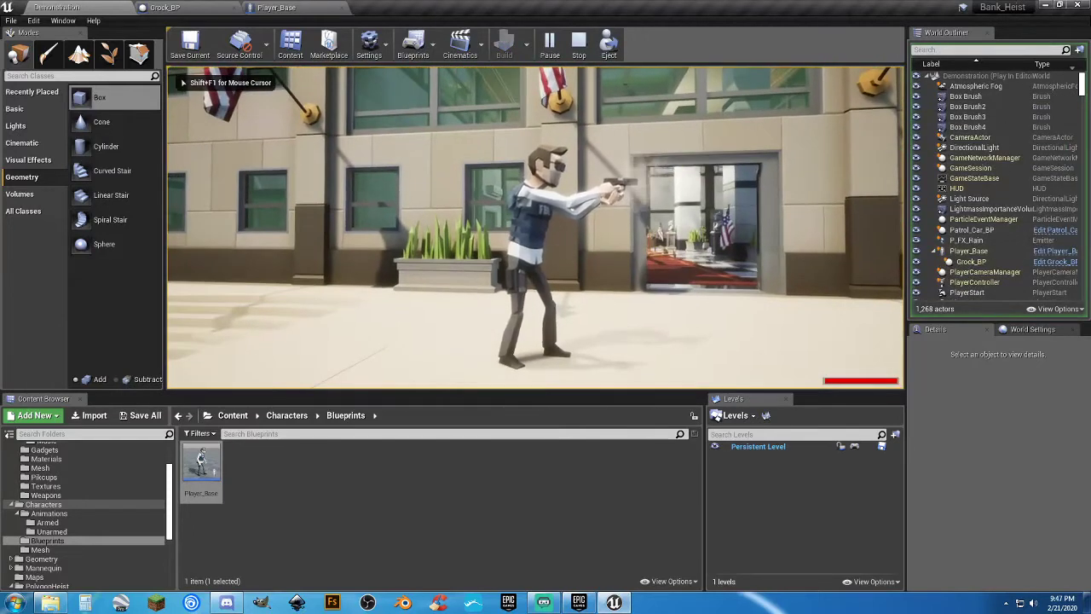
left_click(535, 228)
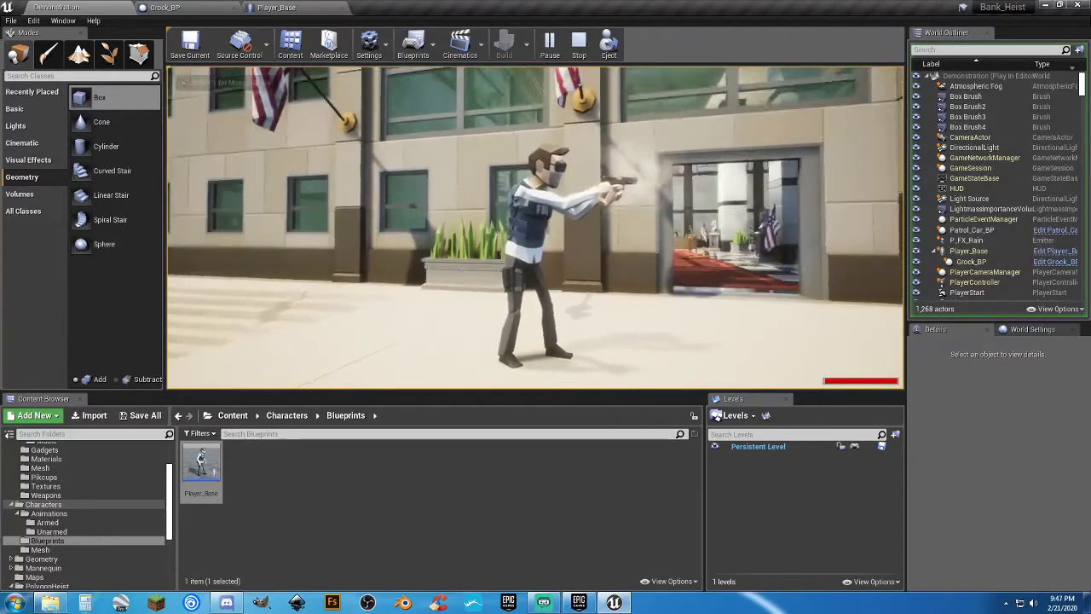
left_click(535, 228)
key("d")
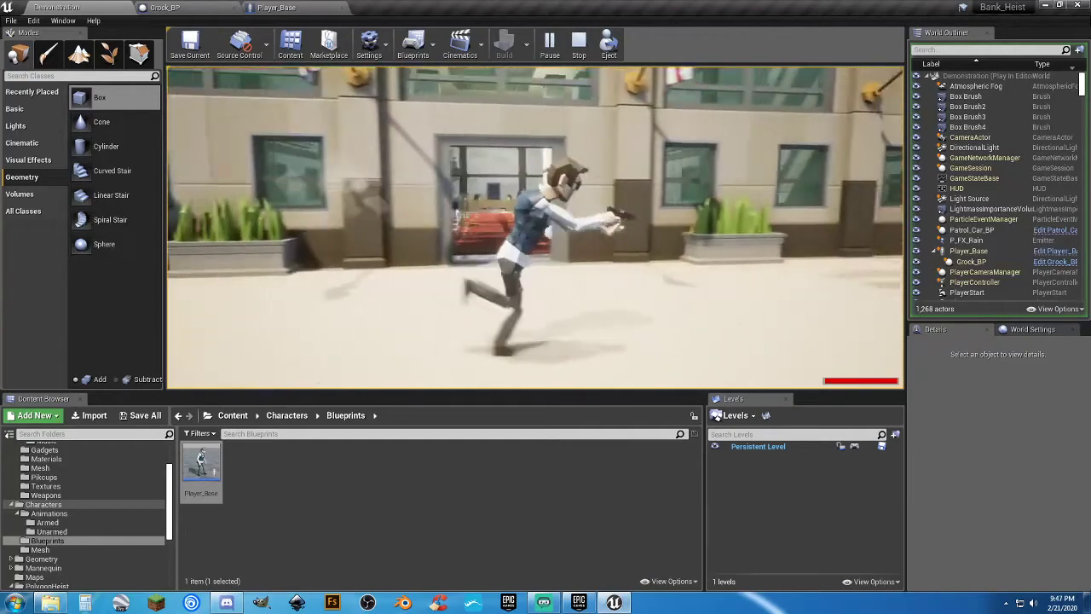
key("1")
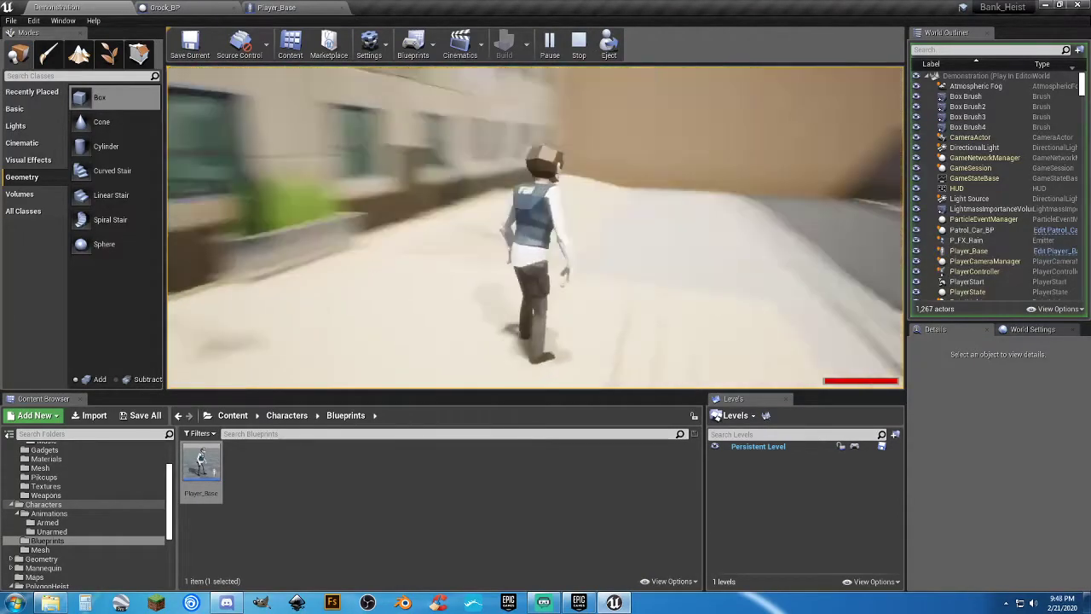
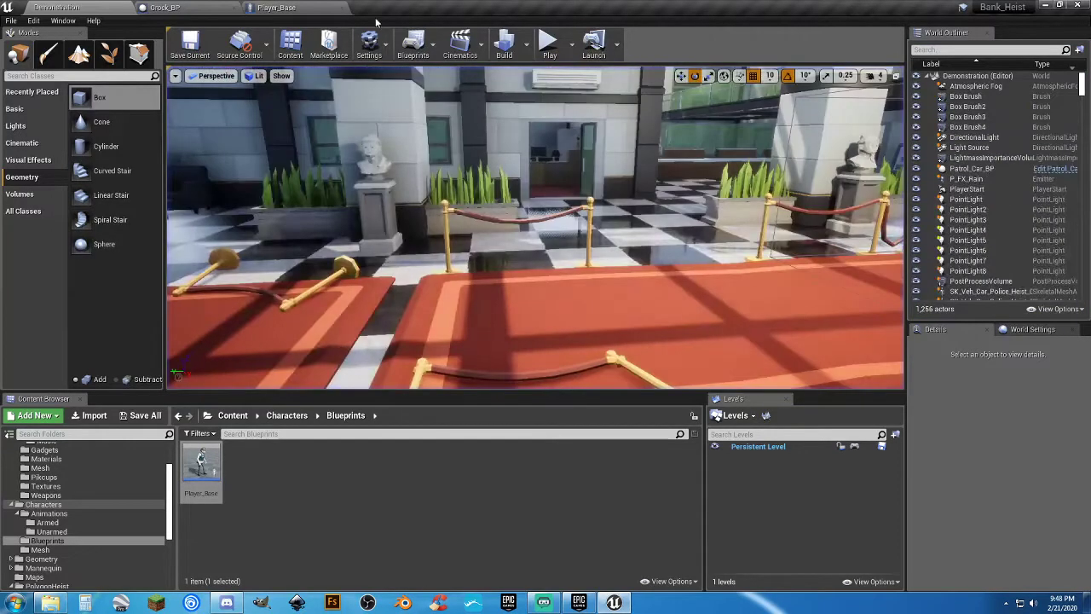
In Grock_BP, set the Spawn Emitter at Location scale to 0.25 on X, Y and Z.
left_click(162, 7)
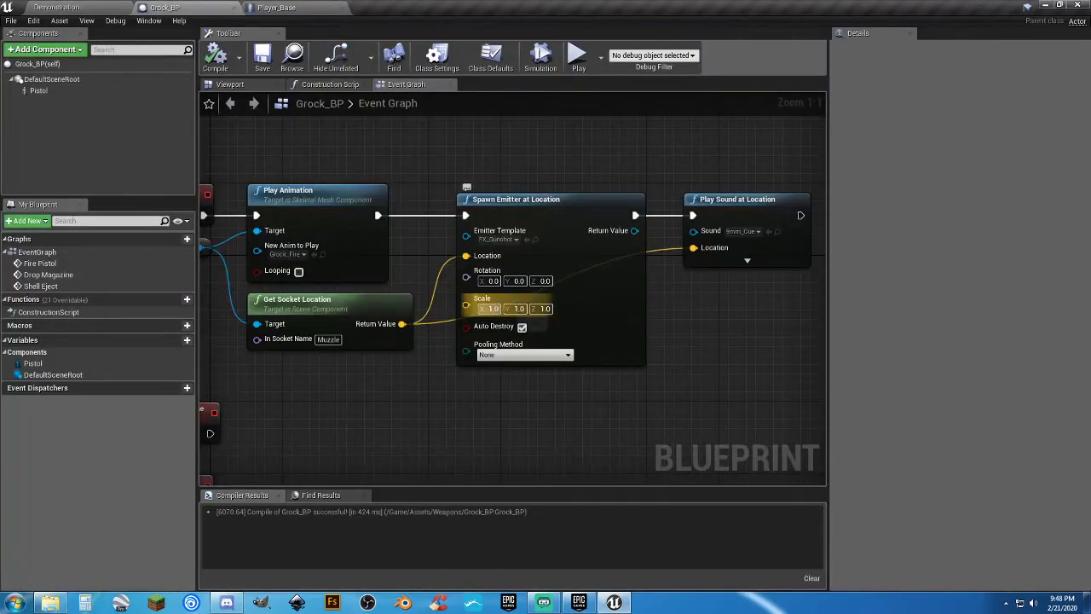
left_click(493, 308)
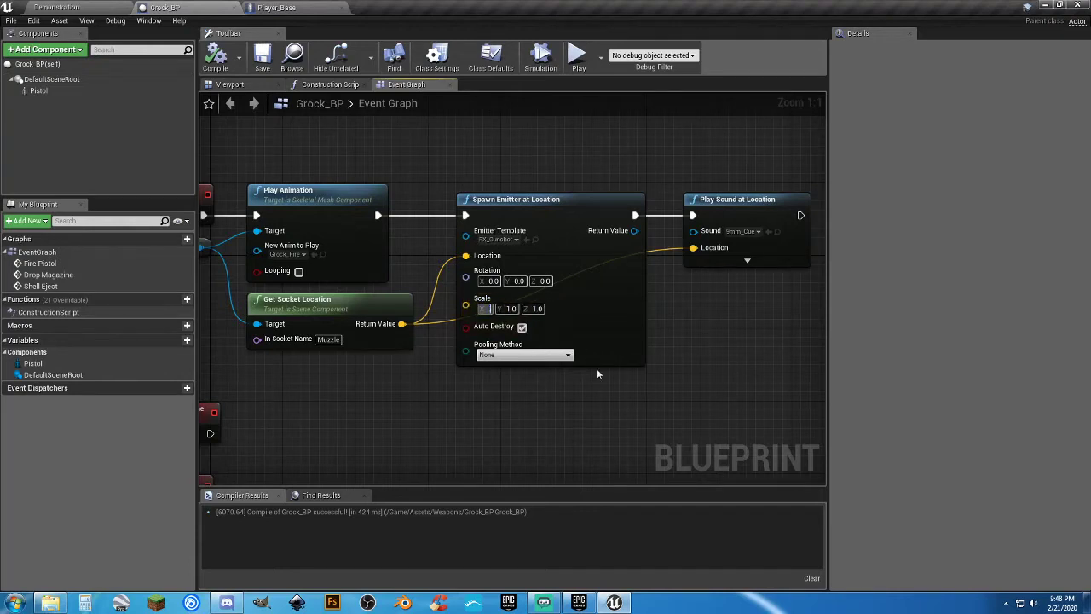
type("0.25")
key("Tab")
type("0.25")
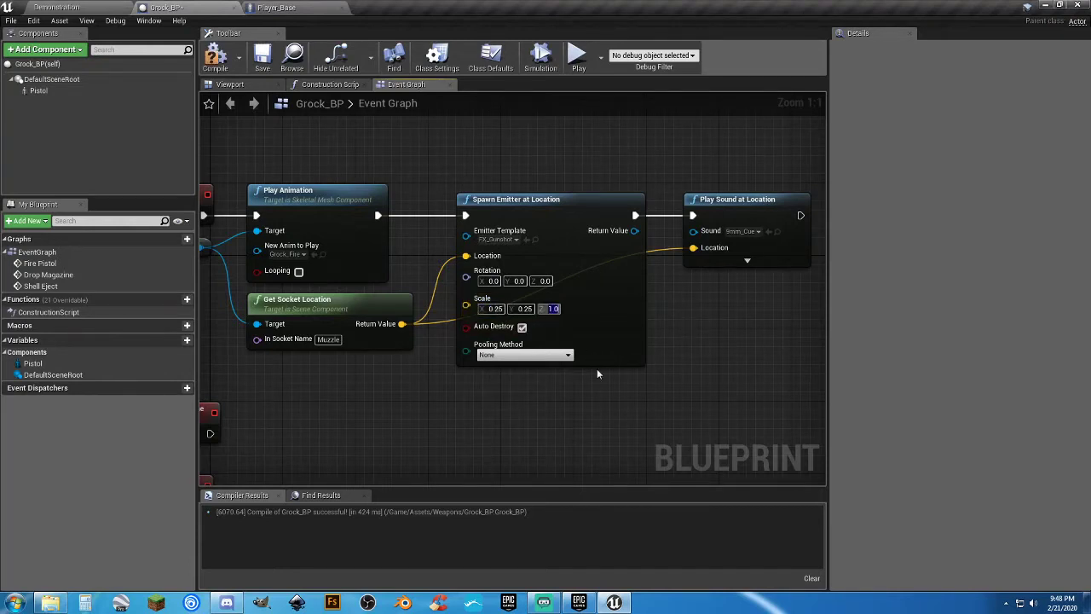
key("Tab")
type("0.25")
key("Tab")
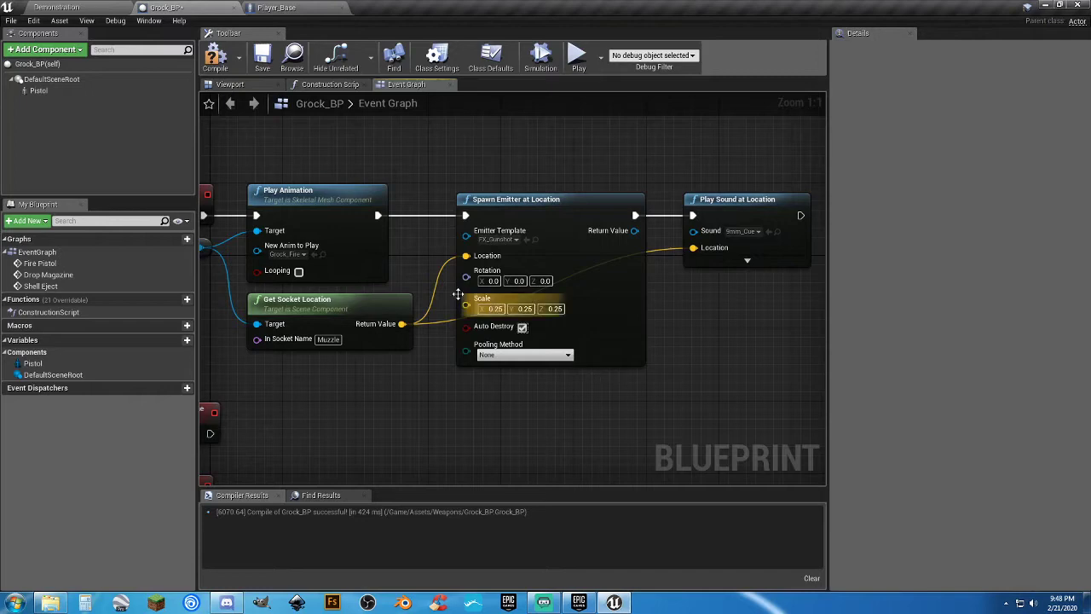
Compile and save Grock_BP, then return to the Demonstration level.
left_click(215, 58)
left_click(262, 60)
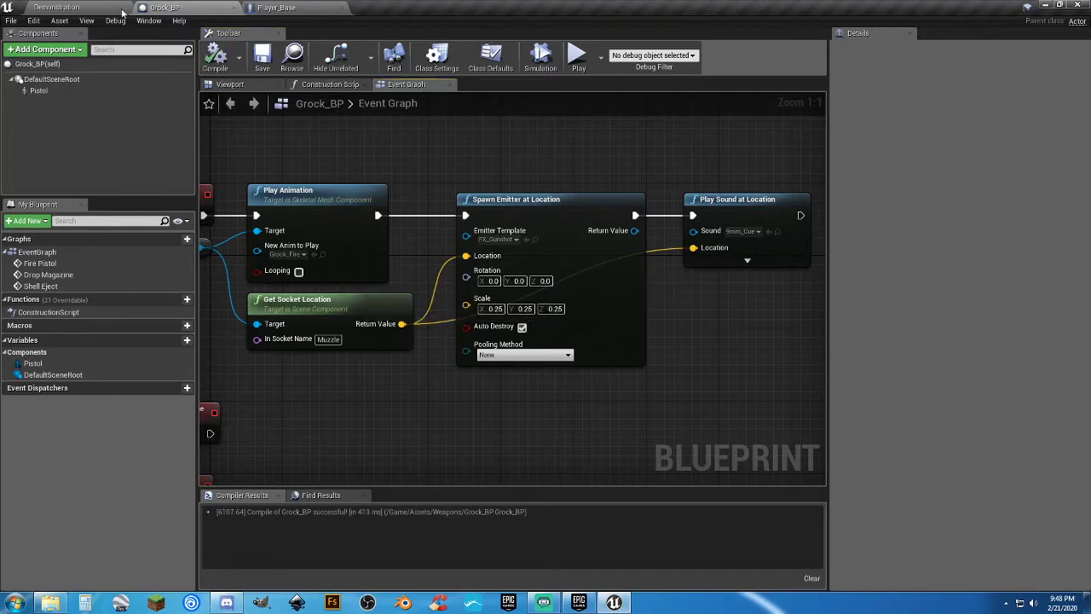
left_click(111, 7)
left_click(546, 42)
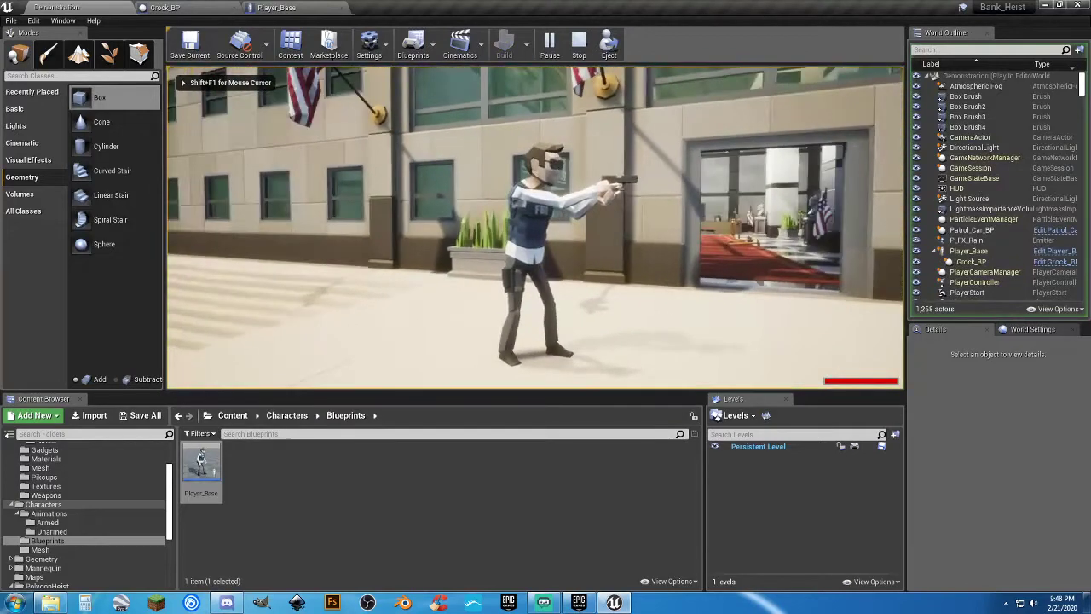
left_click(535, 227)
left_click(535, 228)
left_click(535, 227)
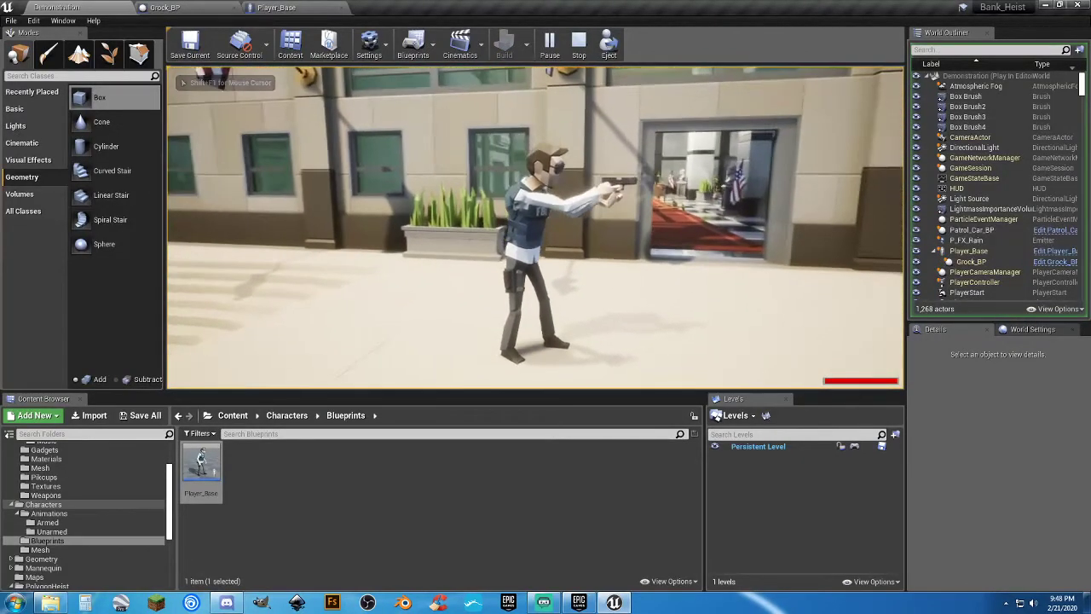
key("d")
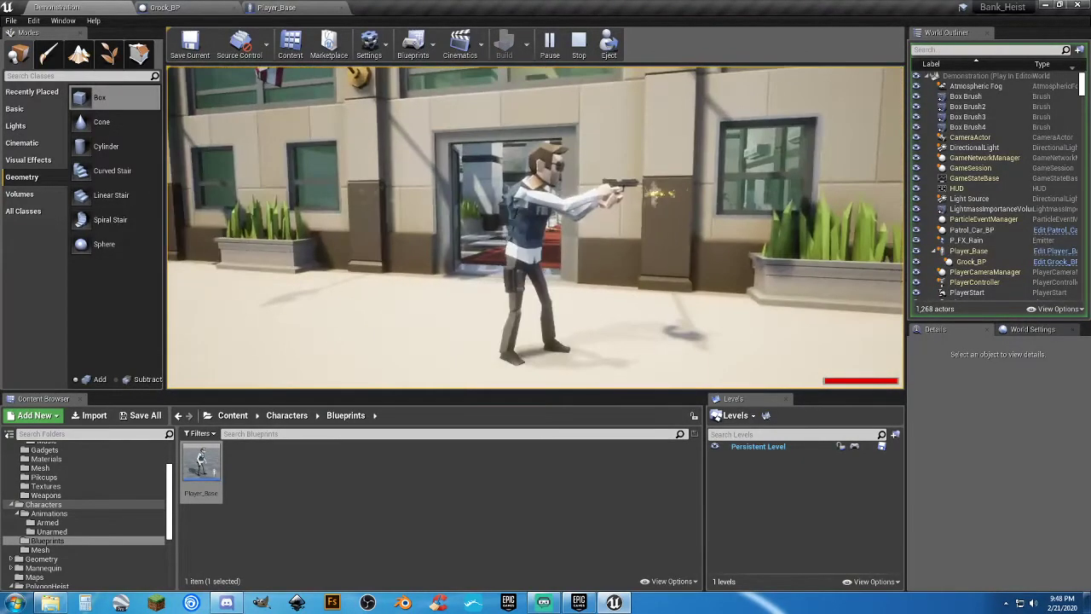
left_click(535, 228)
left_click(535, 228)
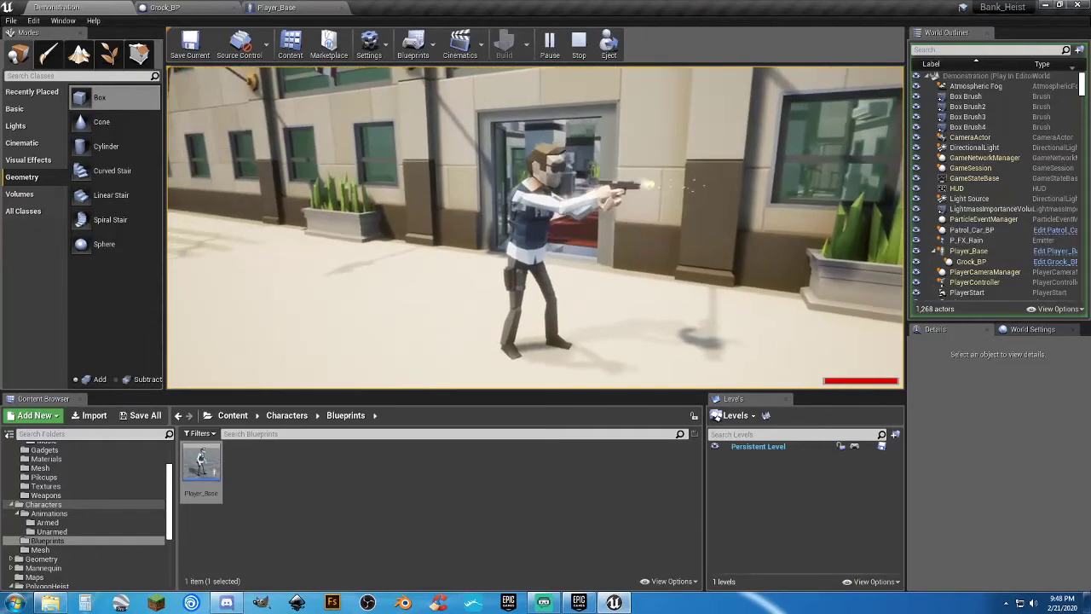
left_click(535, 228)
left_click(535, 228)
left_click(535, 227)
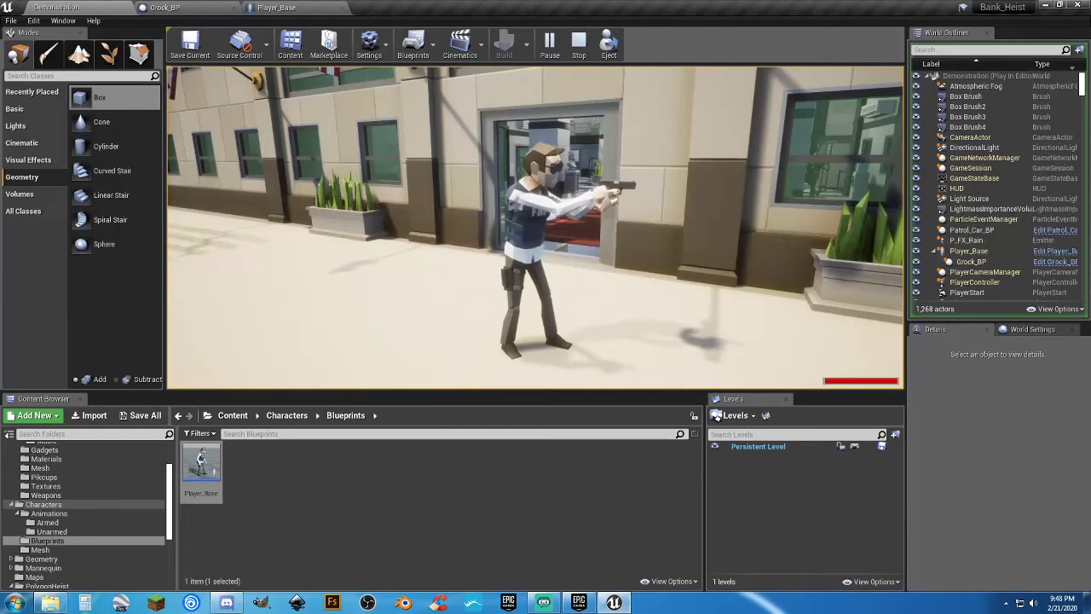
key("Escape")
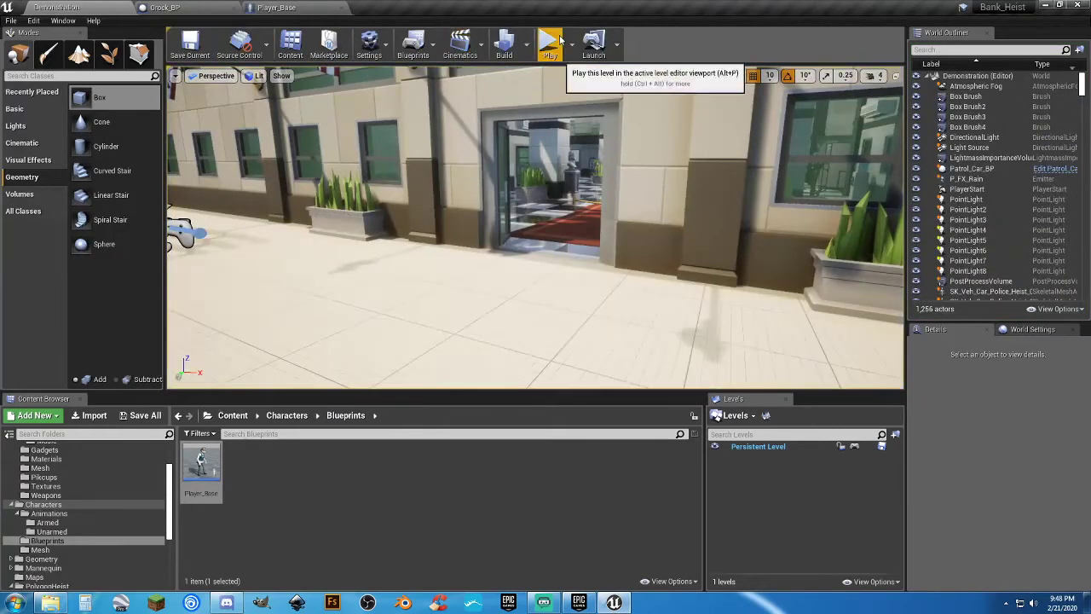
Set play mode to 2 players and launch in a New Editor Window (PIE).
left_click(570, 43)
left_click(649, 236)
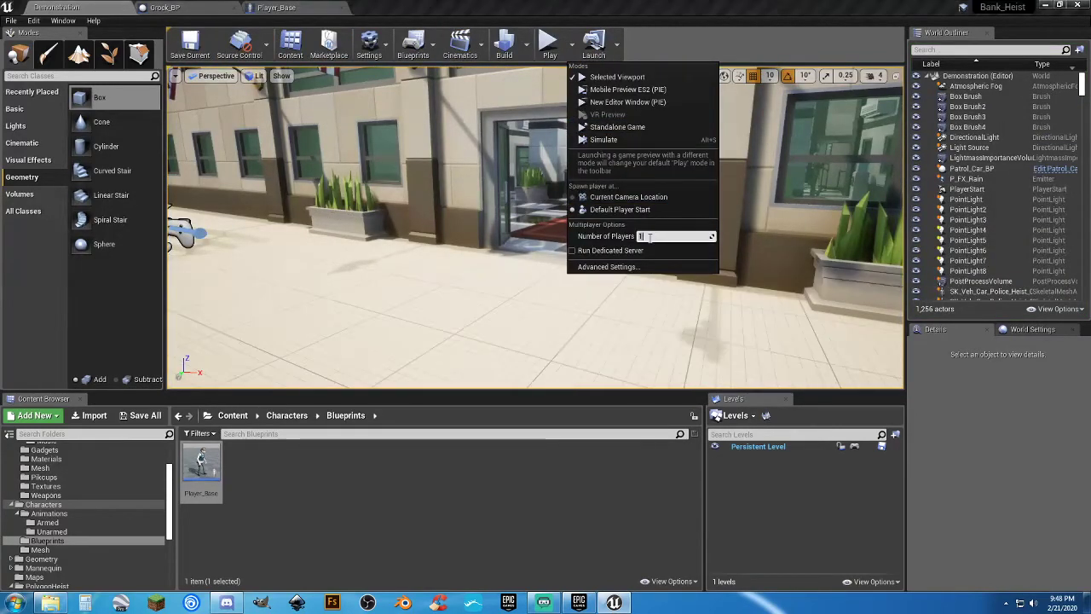
type("2")
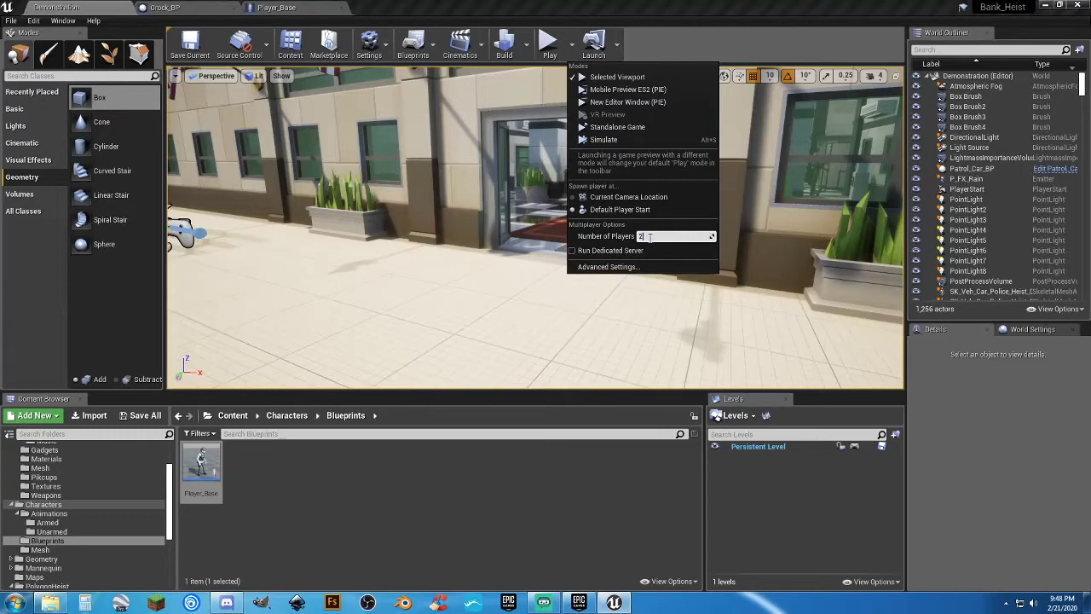
left_click(623, 102)
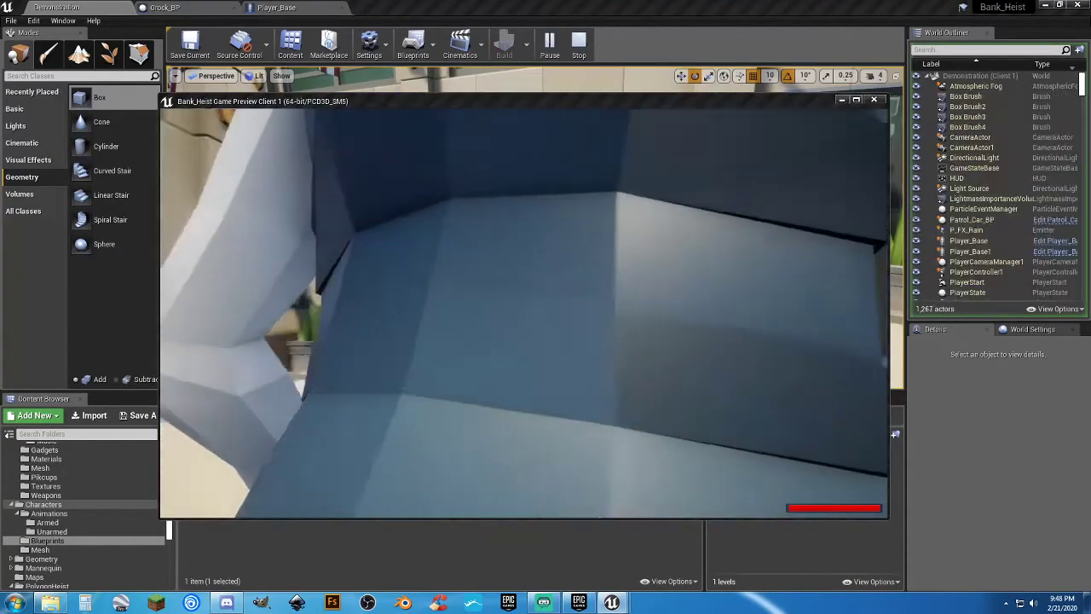
Run the first character down the street, then have the second player draw the pistol.
key("w")
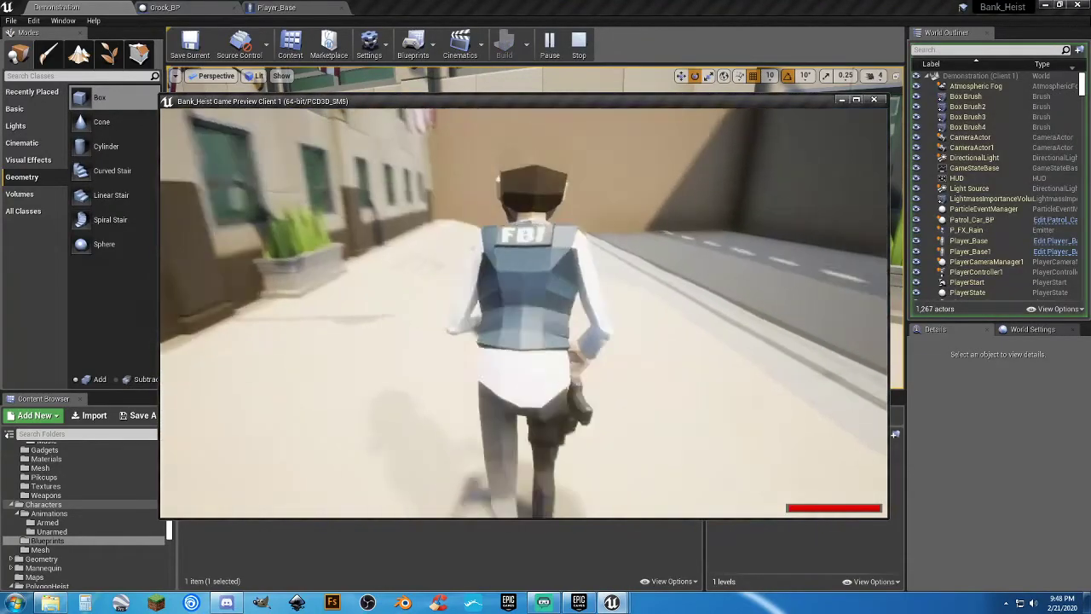
key("s")
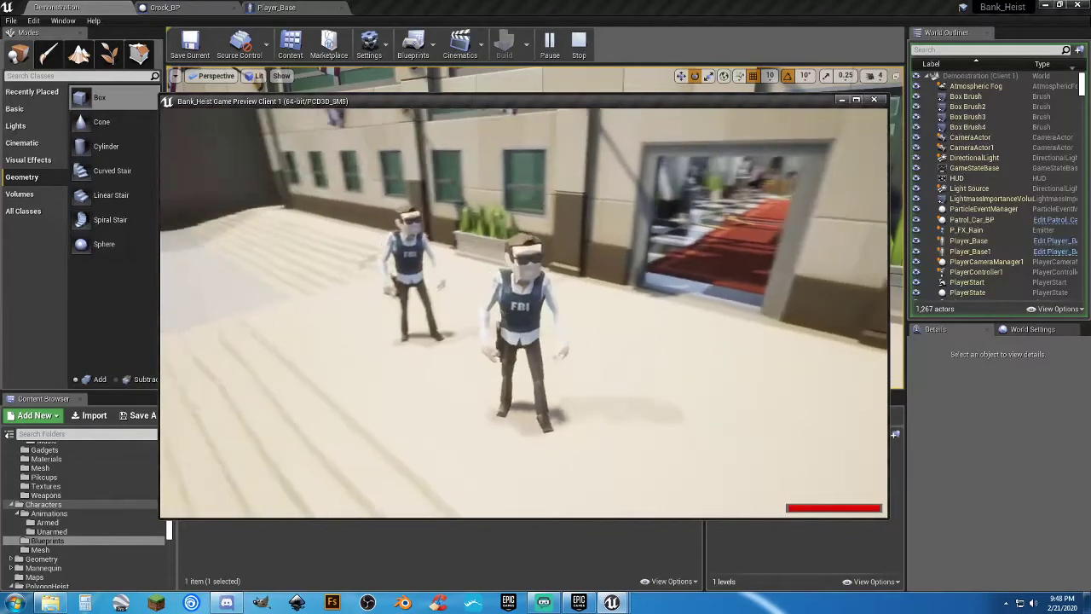
key("alt+Tab")
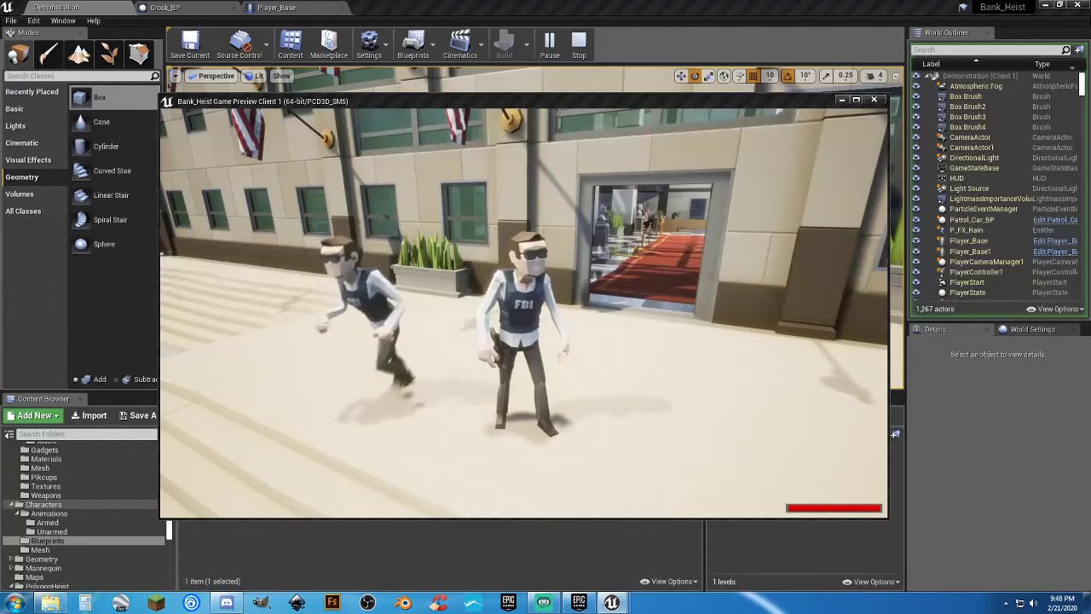
key("1")
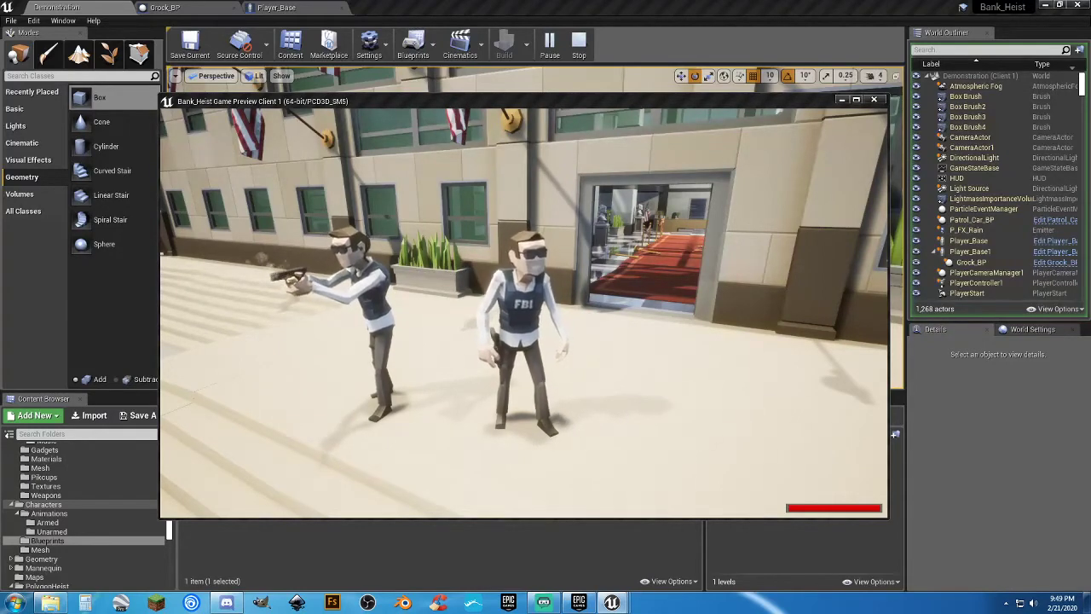
key("alt+Tab")
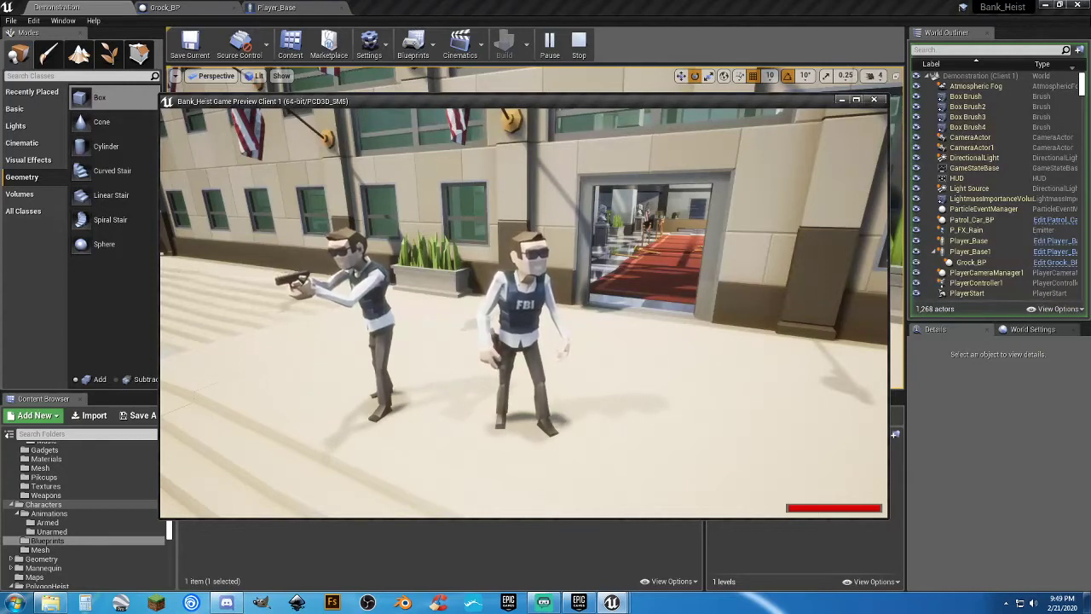
Arrange both game windows, have Client 1 run and draw the pistol, then end the session.
left_click_drag(0, 176, 338, 167)
left_click_drag(481, 106, 552, 99)
key("d")
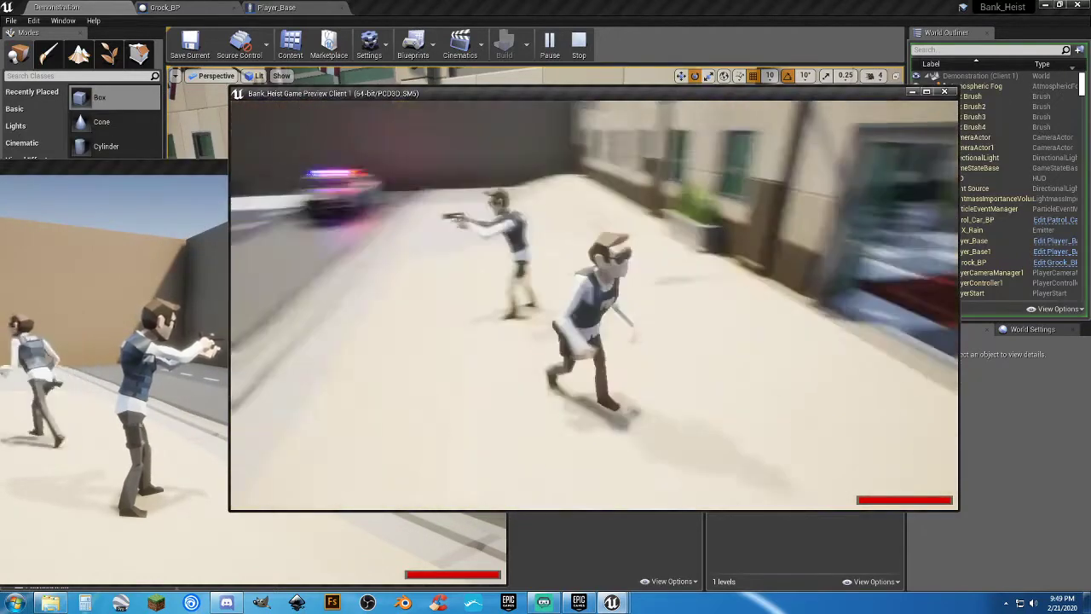
key("w")
key("1")
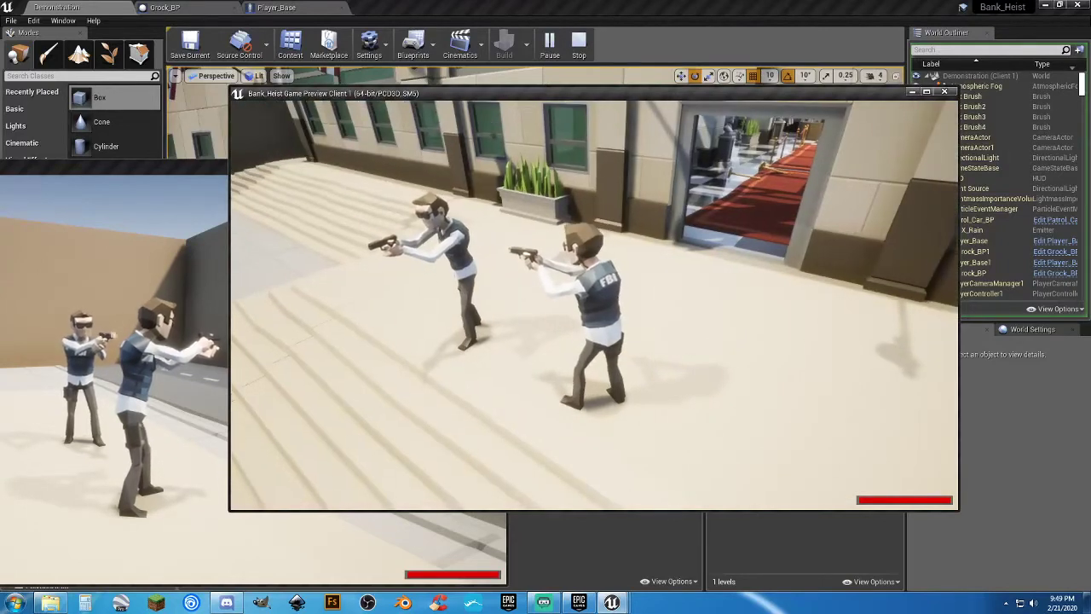
key("Escape")
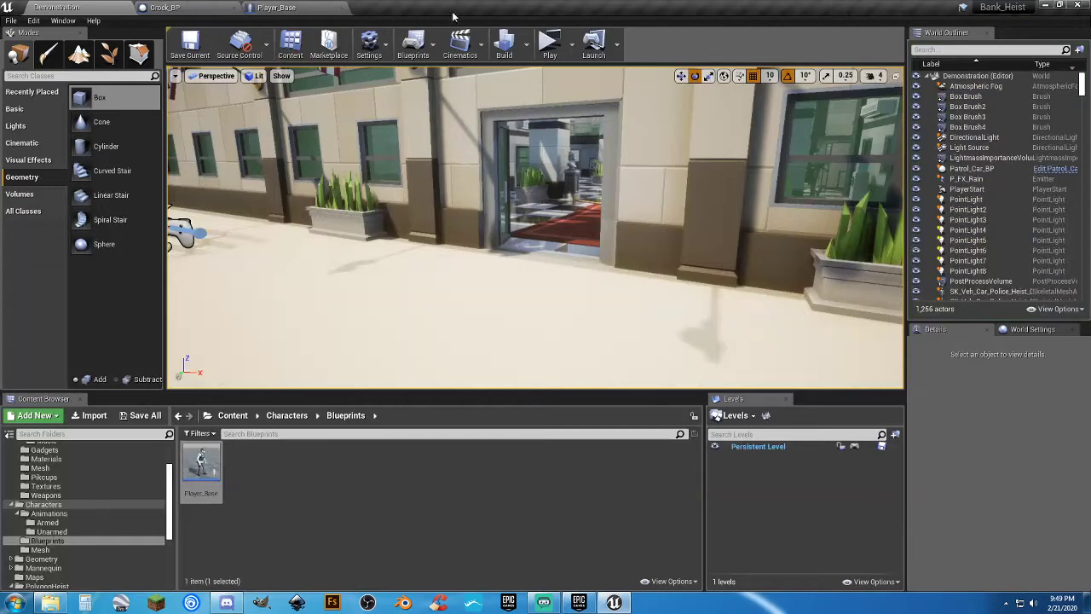
Play a single player in the Selected Viewport, fire the pistol once, then stop playing.
left_click(571, 55)
left_click_drag(679, 240, 641, 239)
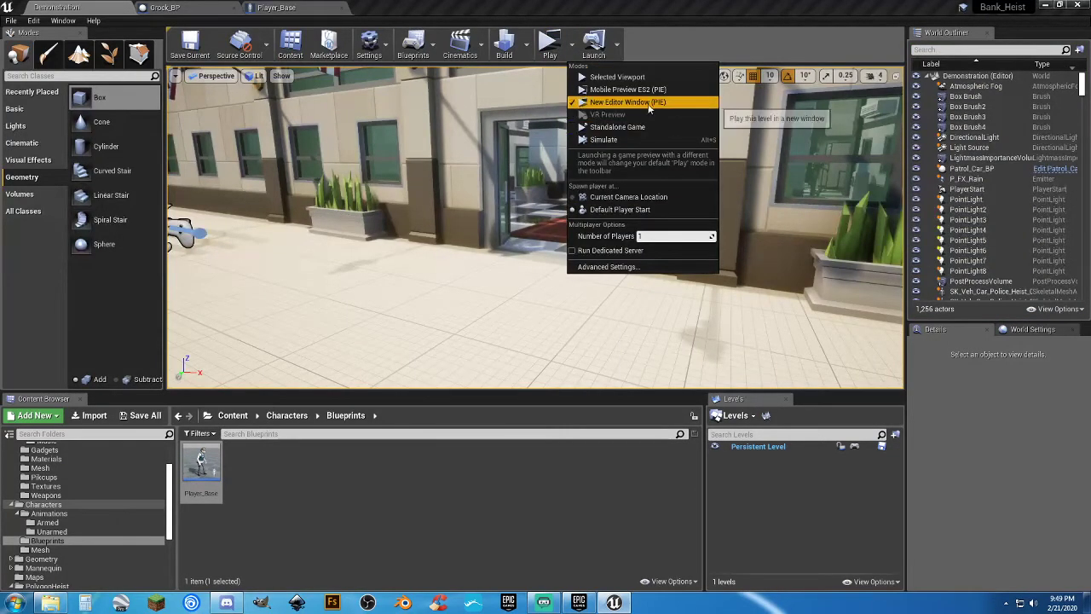
left_click(614, 78)
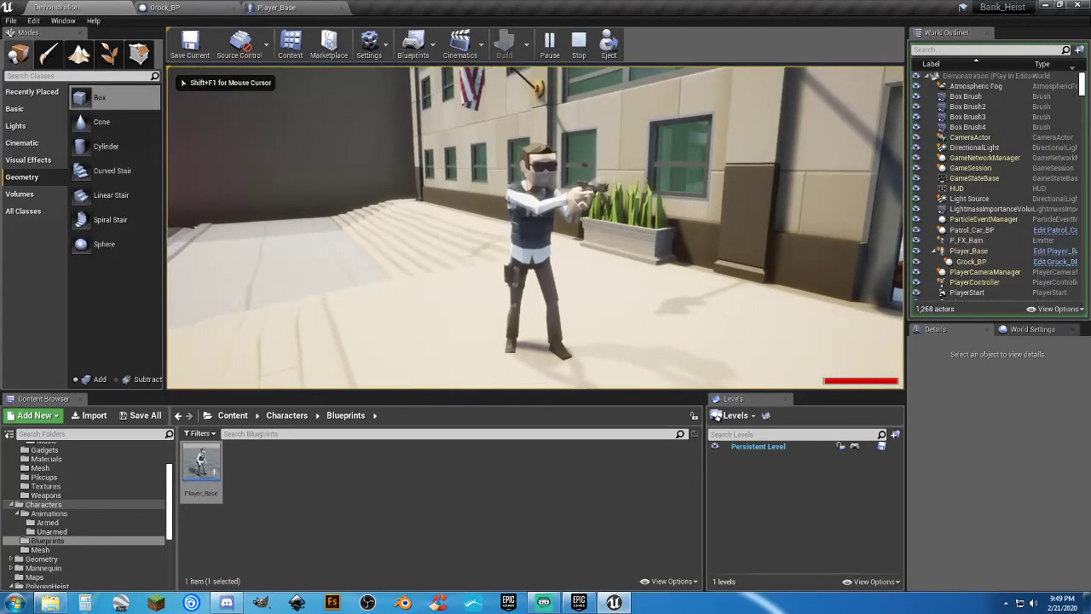
left_click(535, 227)
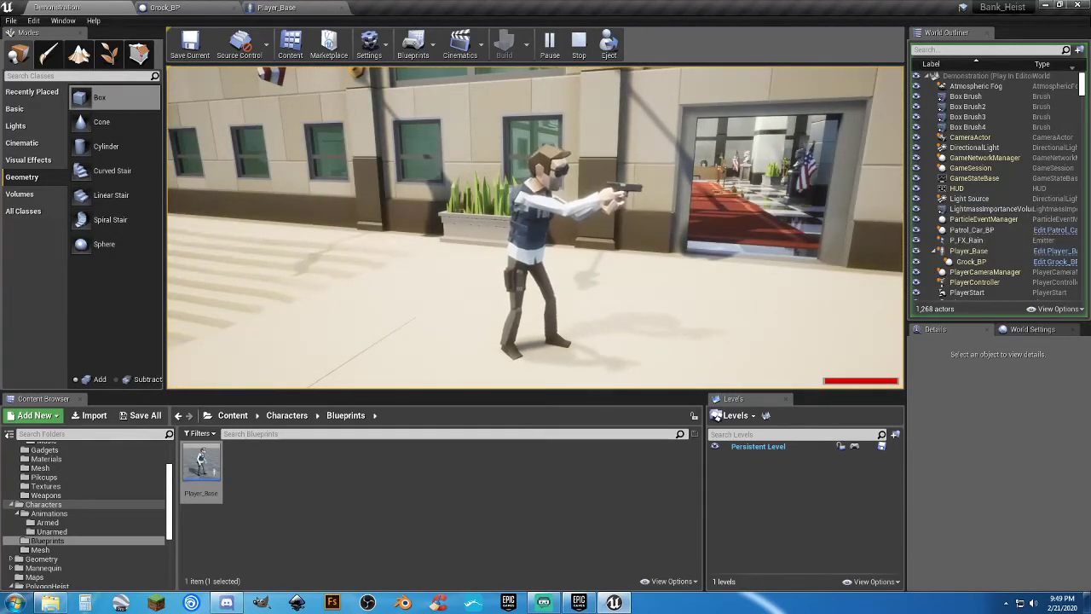
key("Escape")
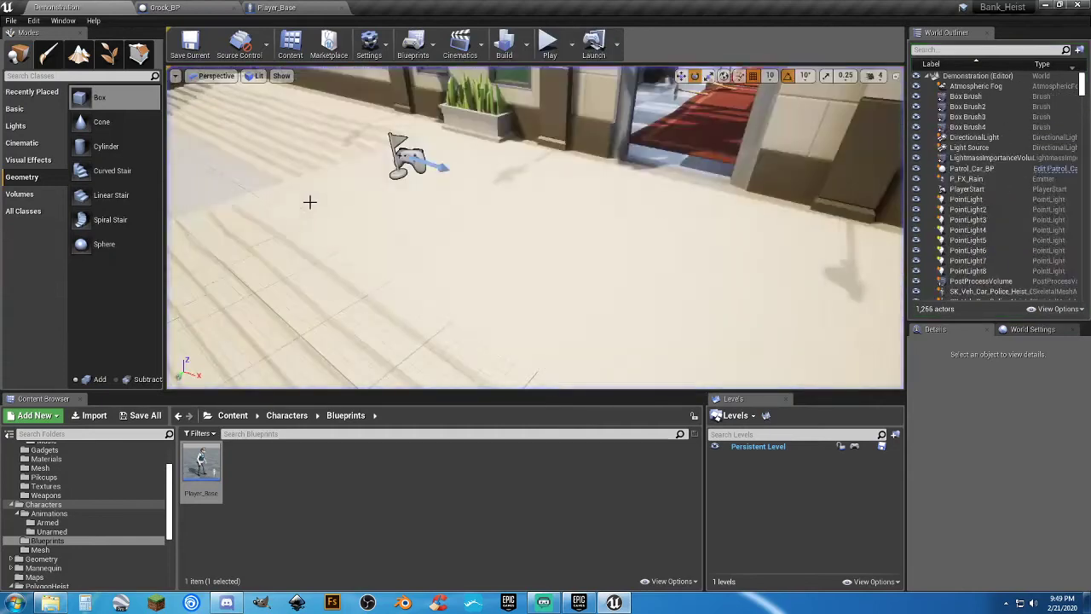
In Player_Base's event graph, add a custom event named Client Reload.
left_click(282, 6)
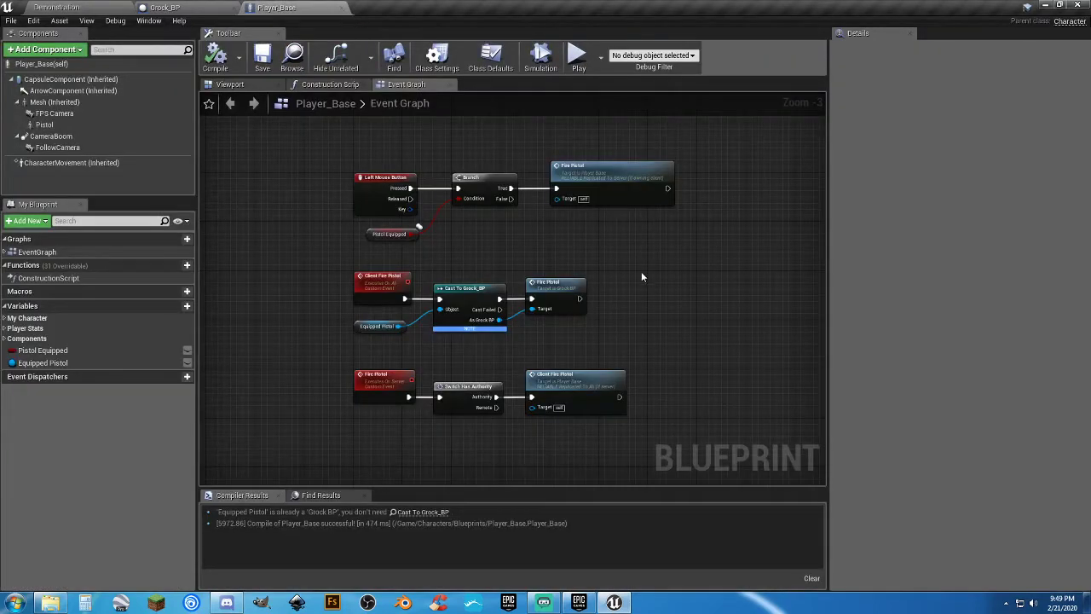
right_click_drag(641, 276, 574, 284)
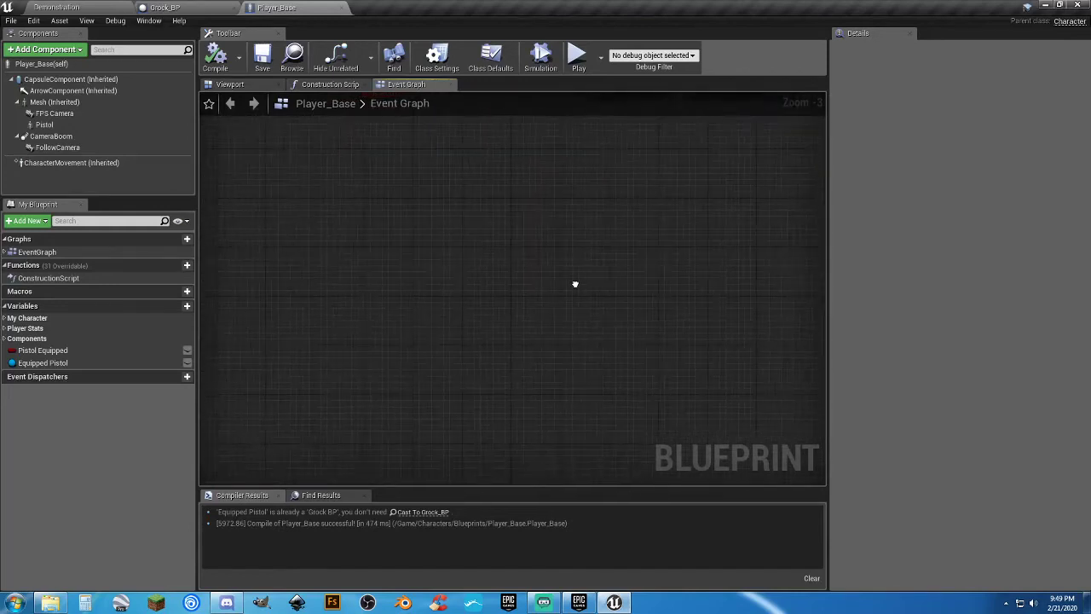
right_click_drag(491, 269, 492, 274)
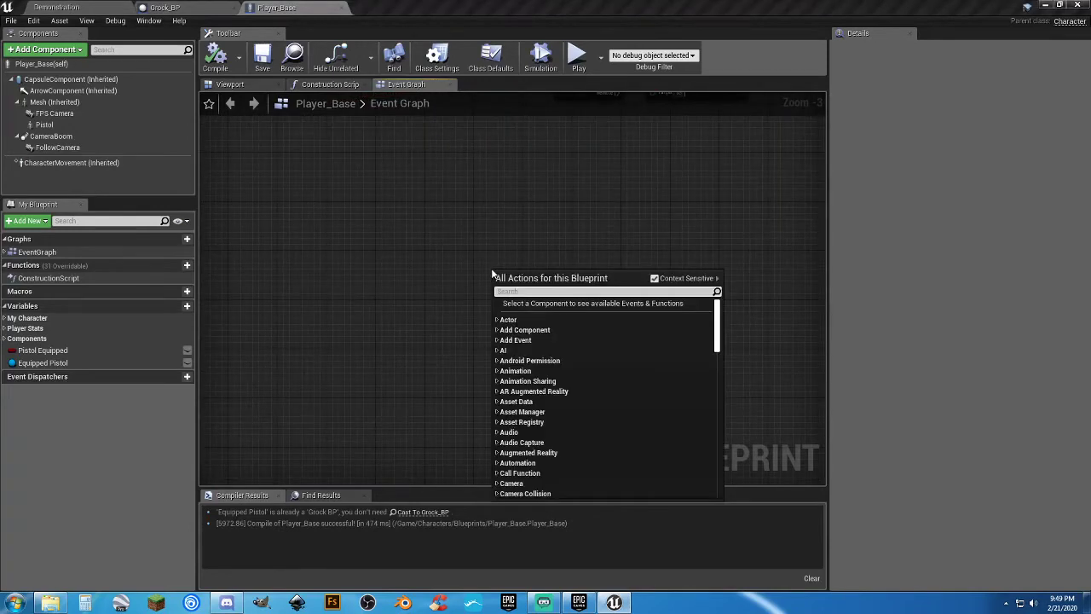
type("custo")
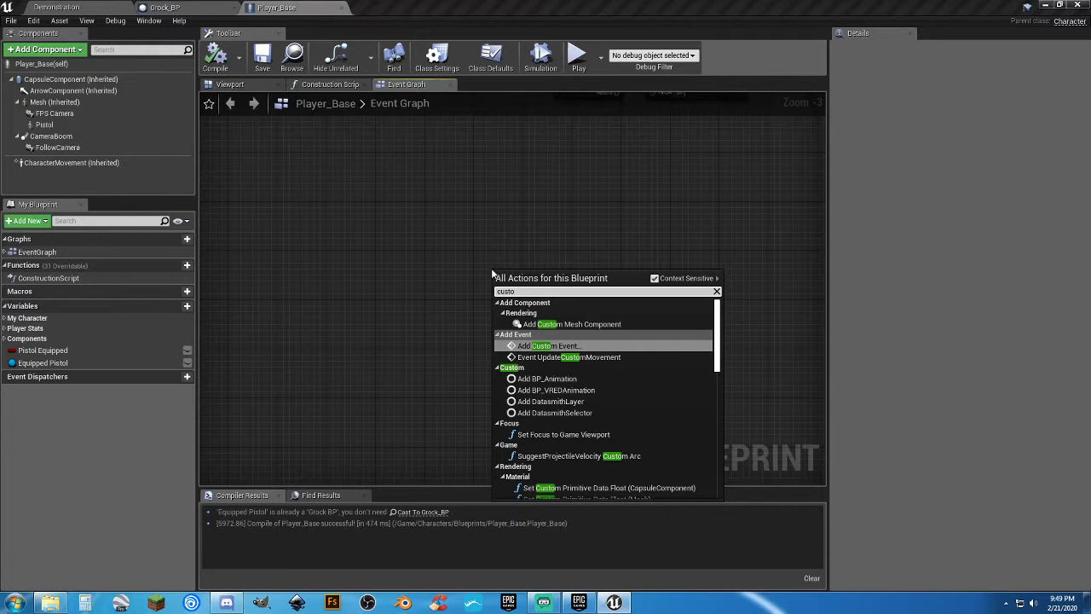
type("m")
key("Return")
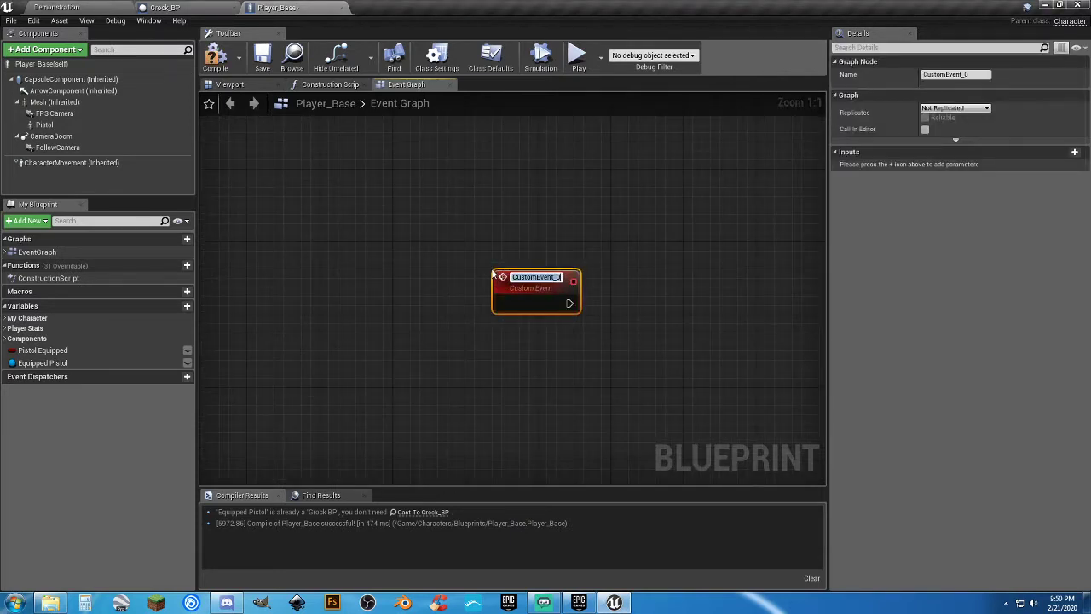
type("Client Reload")
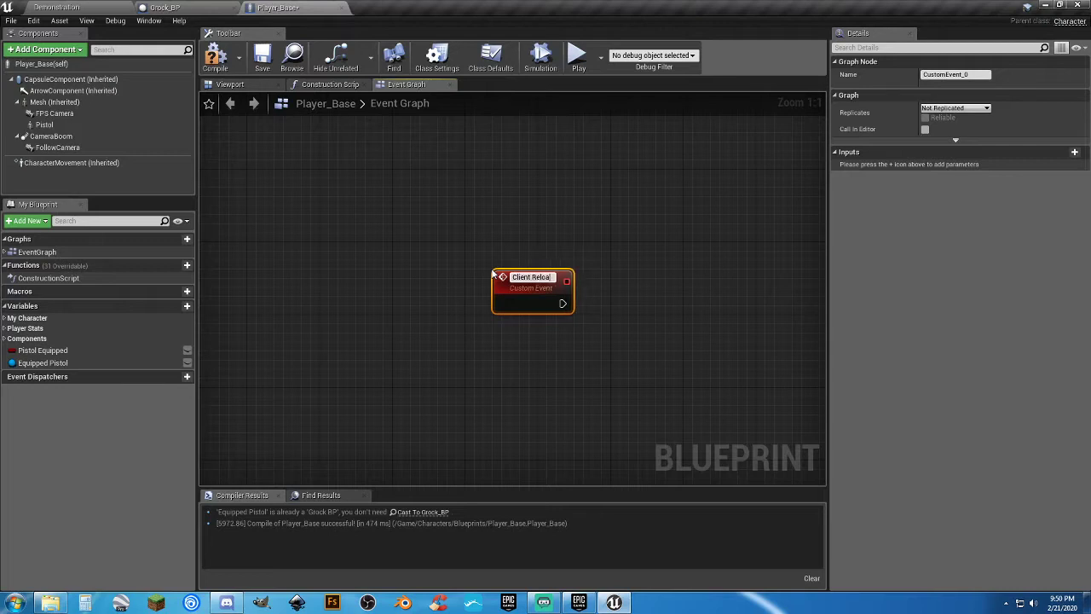
key("Return")
left_click_drag(492, 272, 465, 245)
Set Client Reload to replicate as Multicast, keeping Reliable checked.
left_click(957, 111)
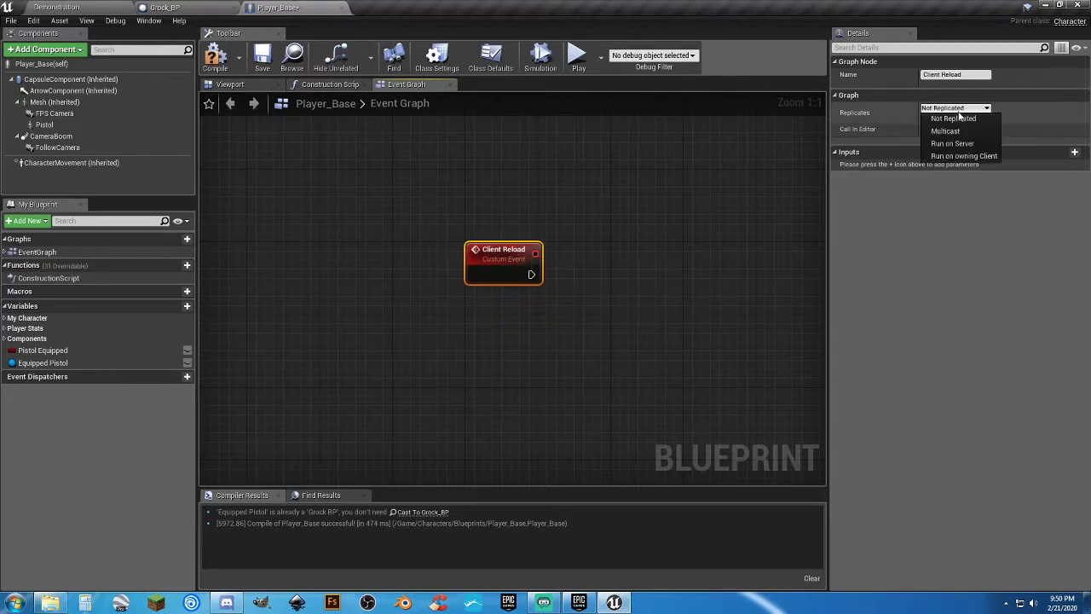
left_click(952, 134)
left_click(925, 119)
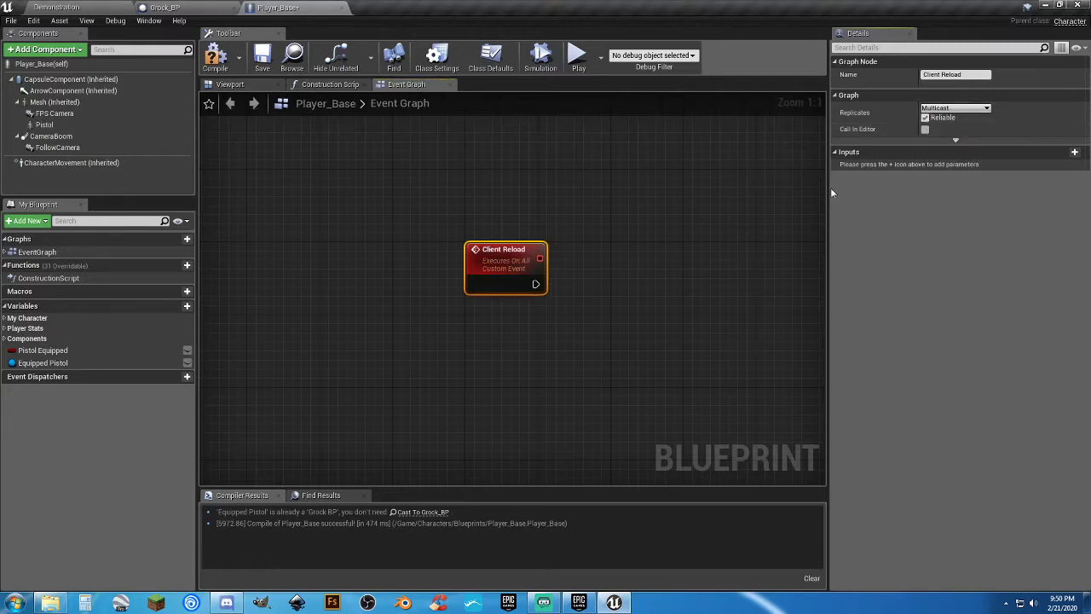
left_click(695, 301)
right_click_drag(695, 300, 544, 273)
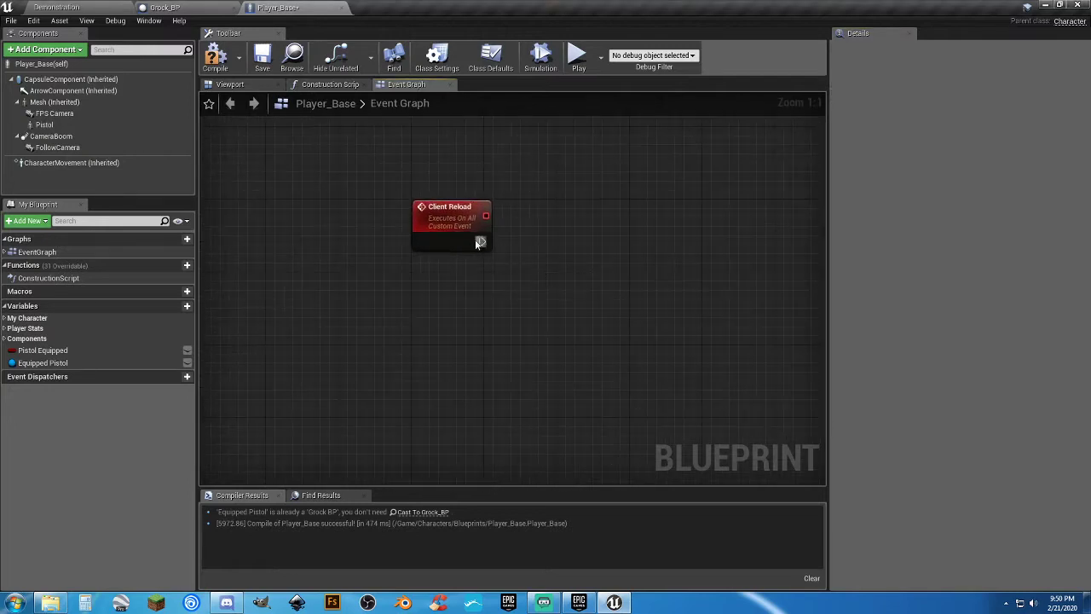
Create a Reload Pistol variable and place a SET Reload Pistol node in the graph.
left_click(175, 307)
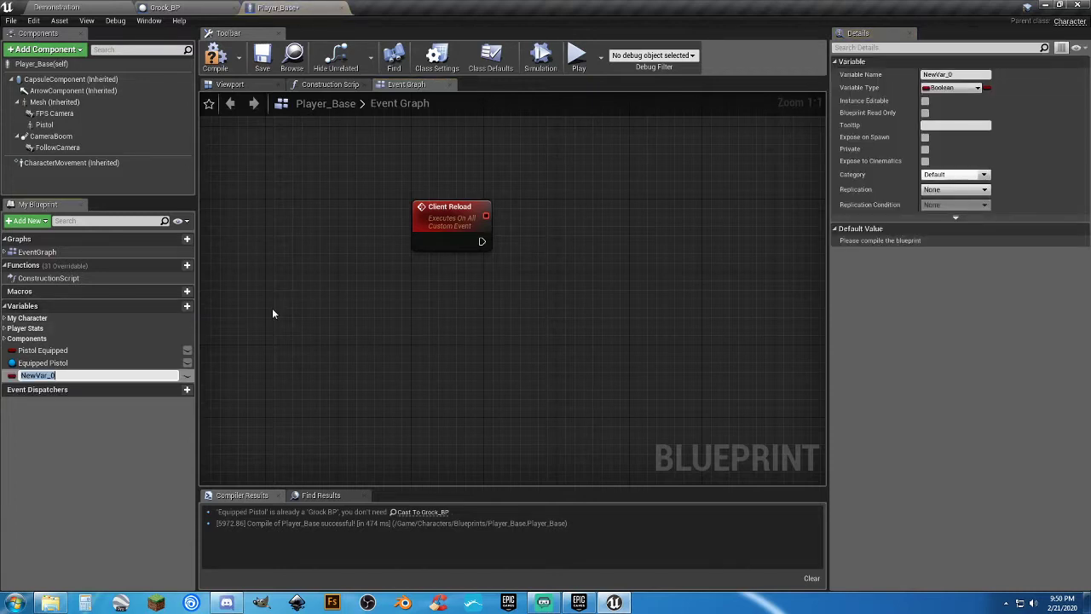
type("reloa")
key("BackSpace")
key("BackSpace")
key("BackSpace")
key("BackSpace")
key("BackSpace")
type("Reload Pistol")
key("Return")
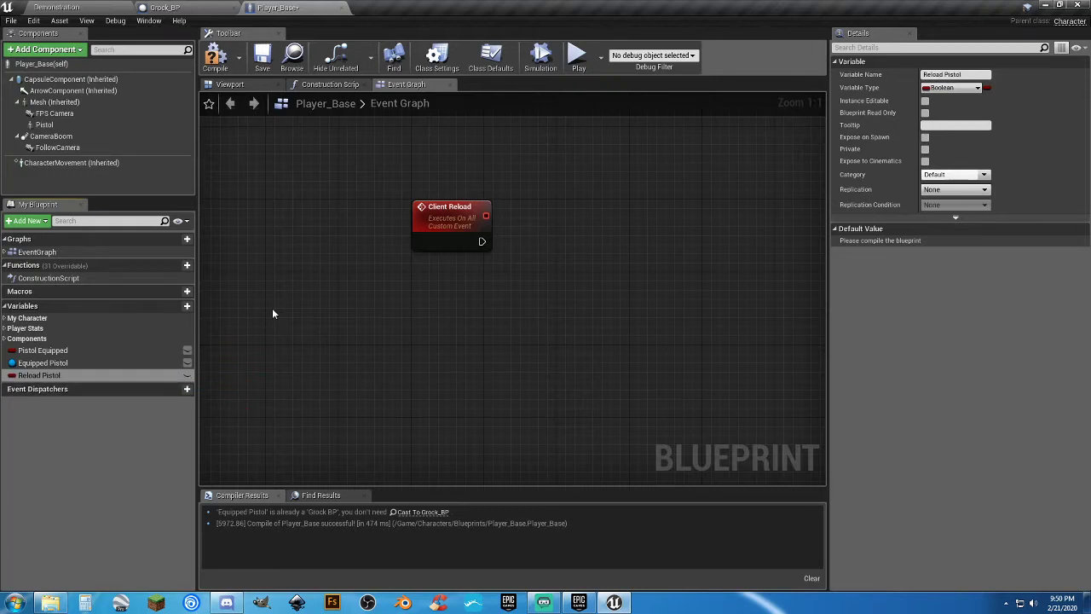
left_click_drag(59, 378, 659, 236)
left_click(614, 261)
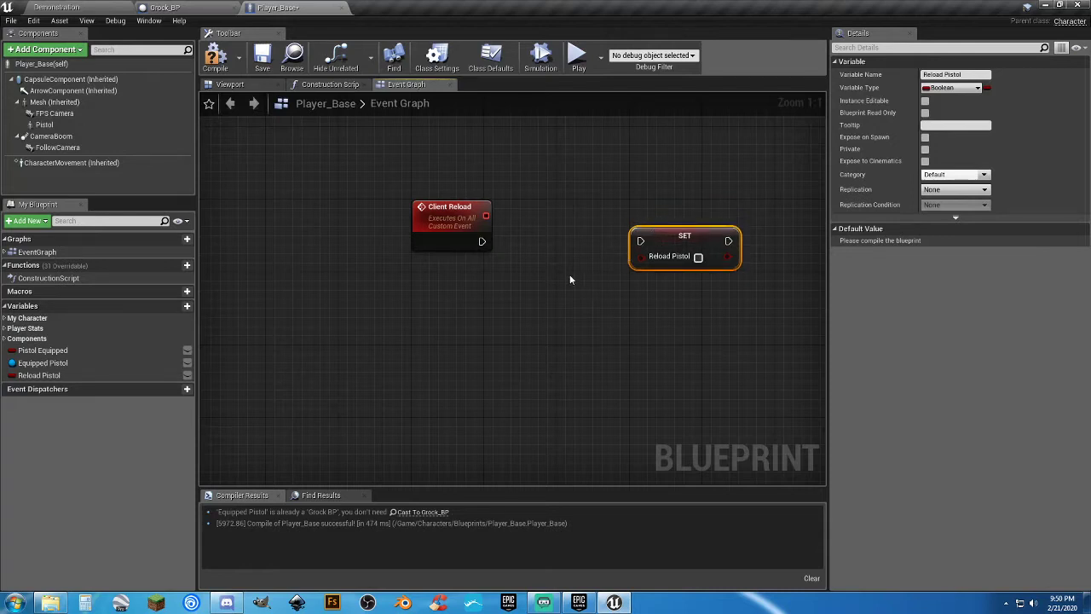
Rename the event Client Start Reload and wire it to the SET node, setting Reload Pistol true.
left_click(469, 223)
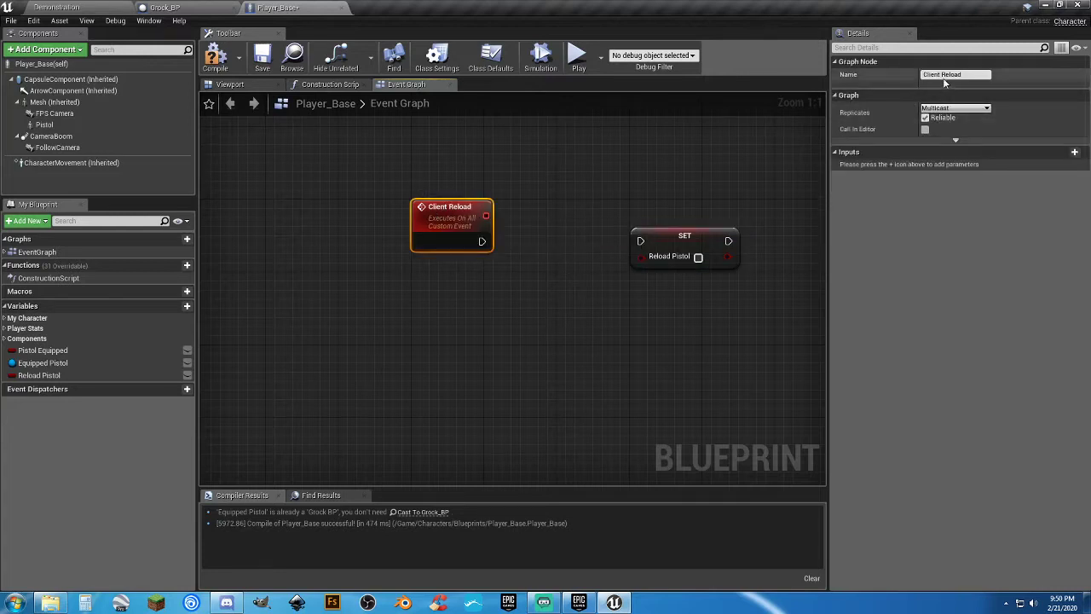
type("Start")
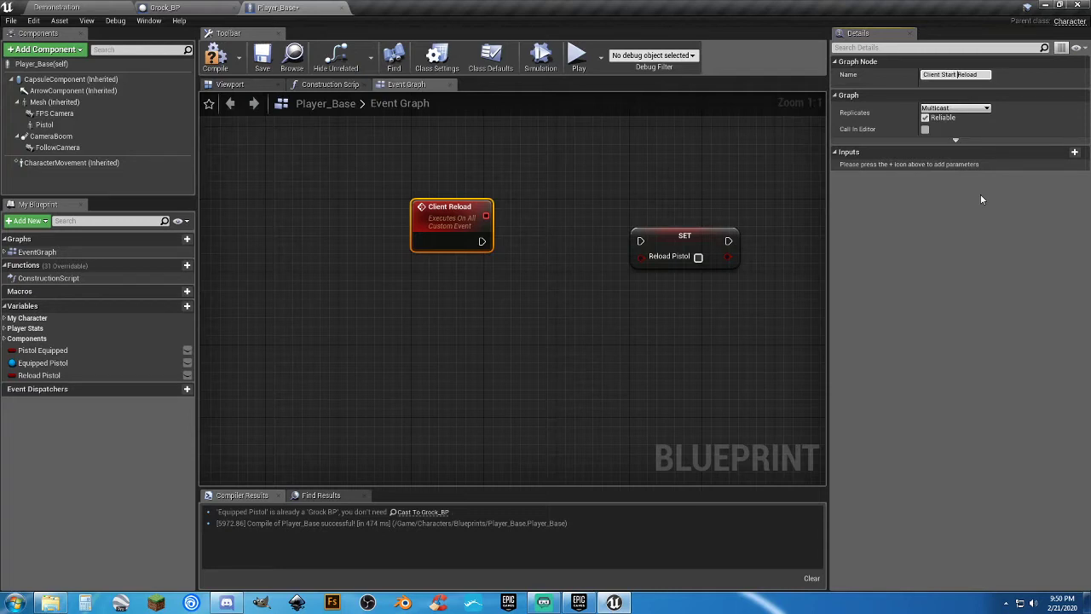
key("Return")
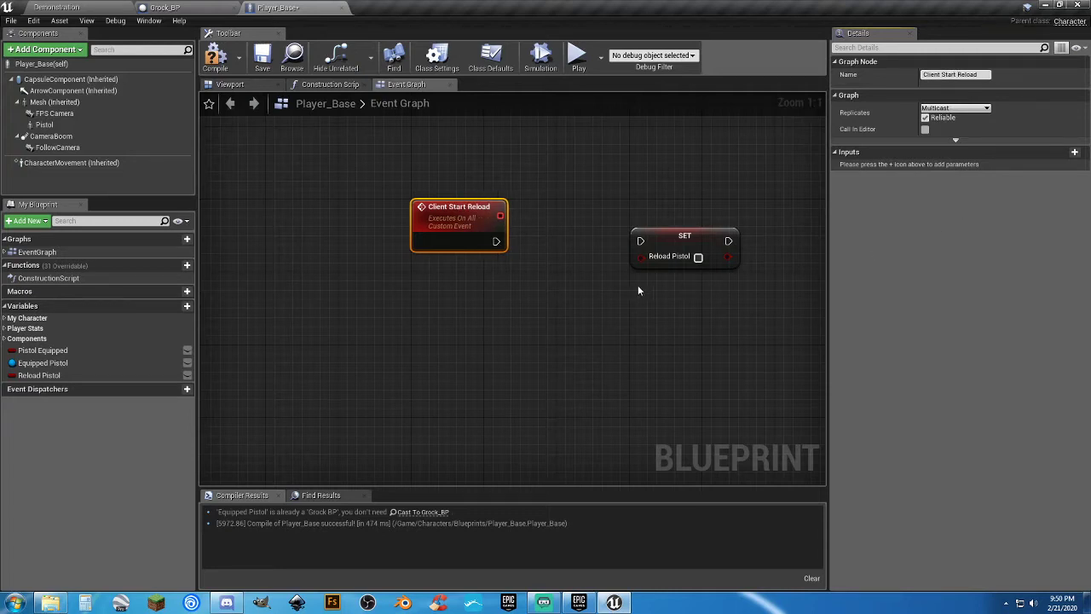
right_click_drag(637, 290, 603, 300)
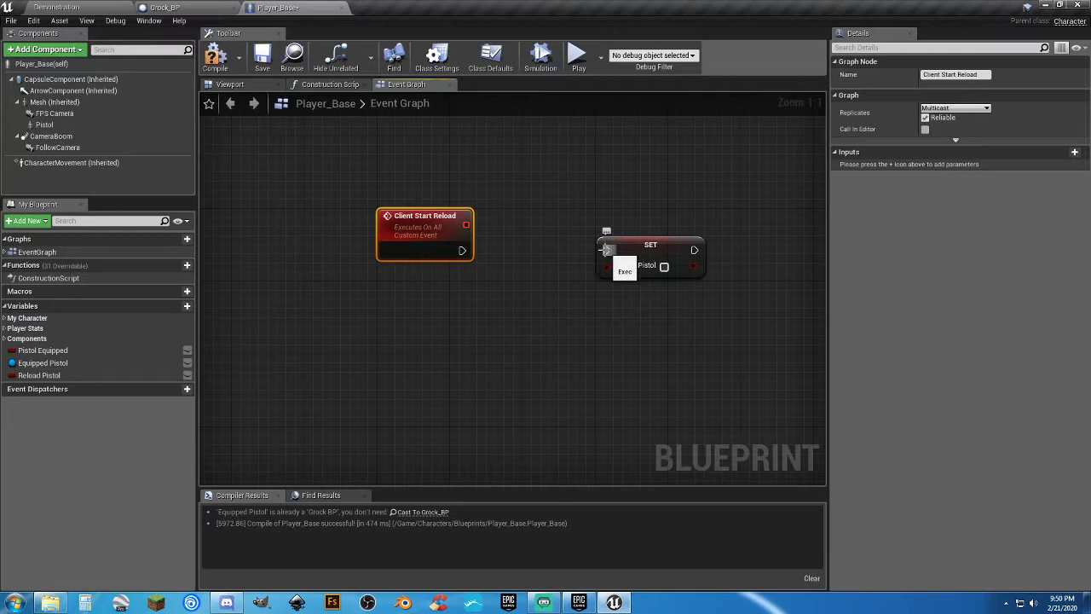
left_click_drag(605, 249, 462, 250)
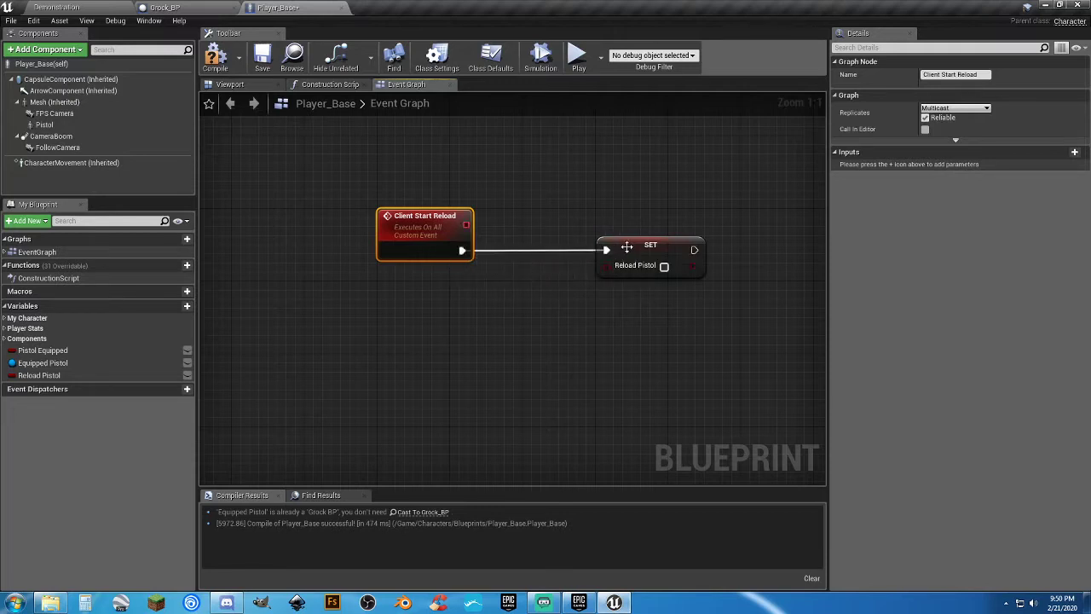
left_click_drag(627, 246, 555, 249)
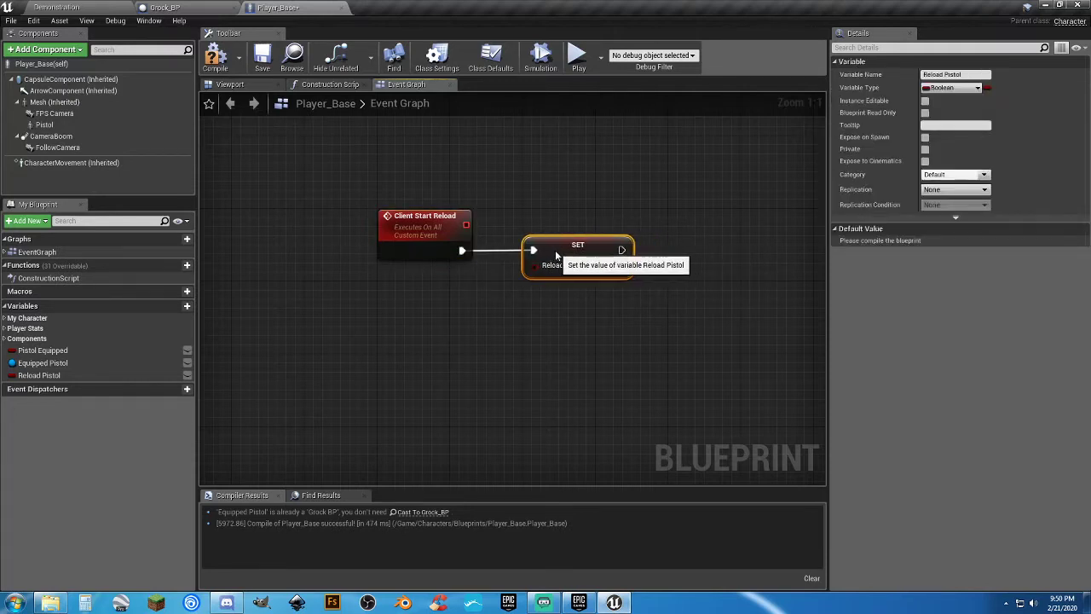
left_click(500, 322)
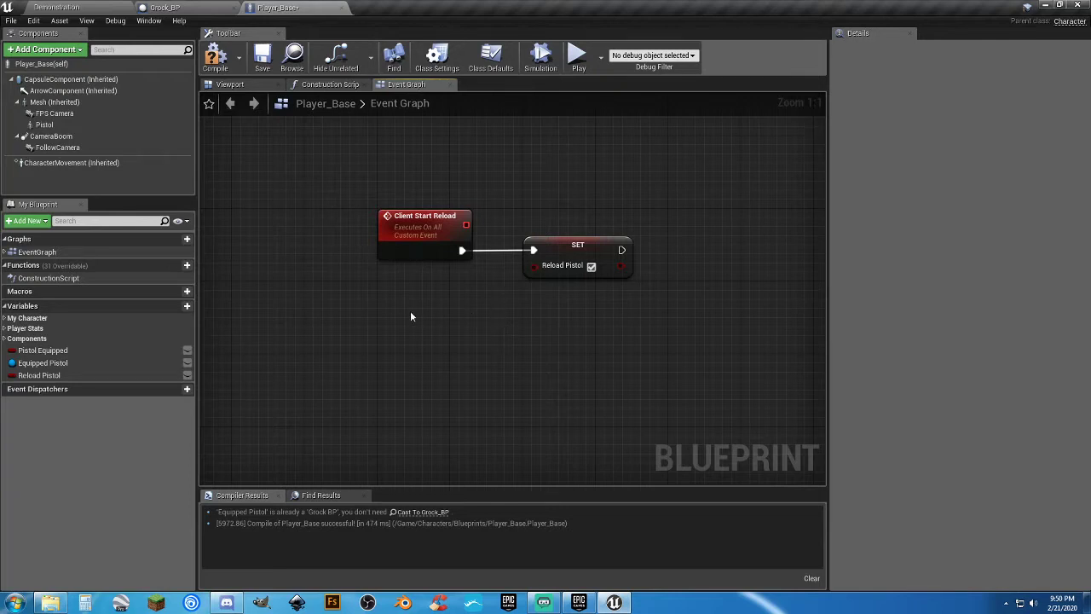
right_click_drag(553, 323, 458, 319)
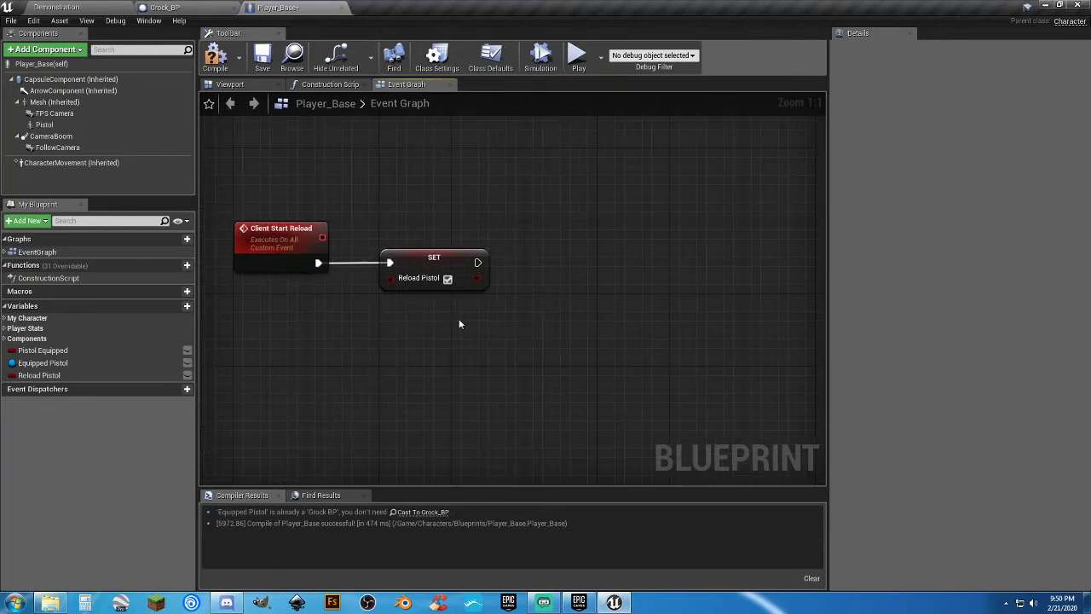
Add a Client Stop Reload custom event replicated as Multicast, aligned with the start event.
right_click(562, 252)
type("cust")
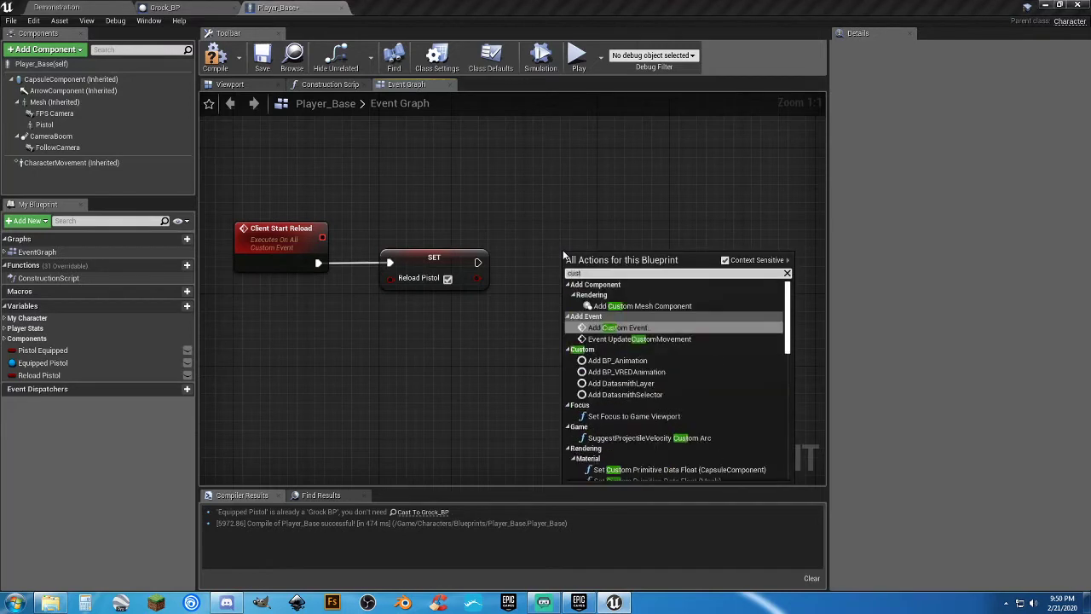
key("Return")
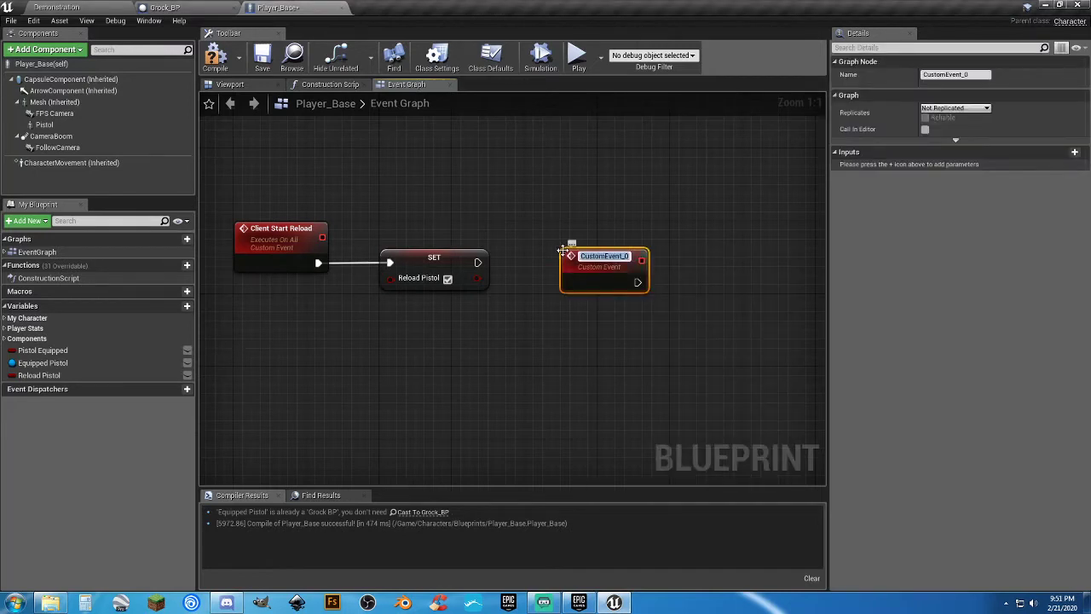
type("Client Sto")
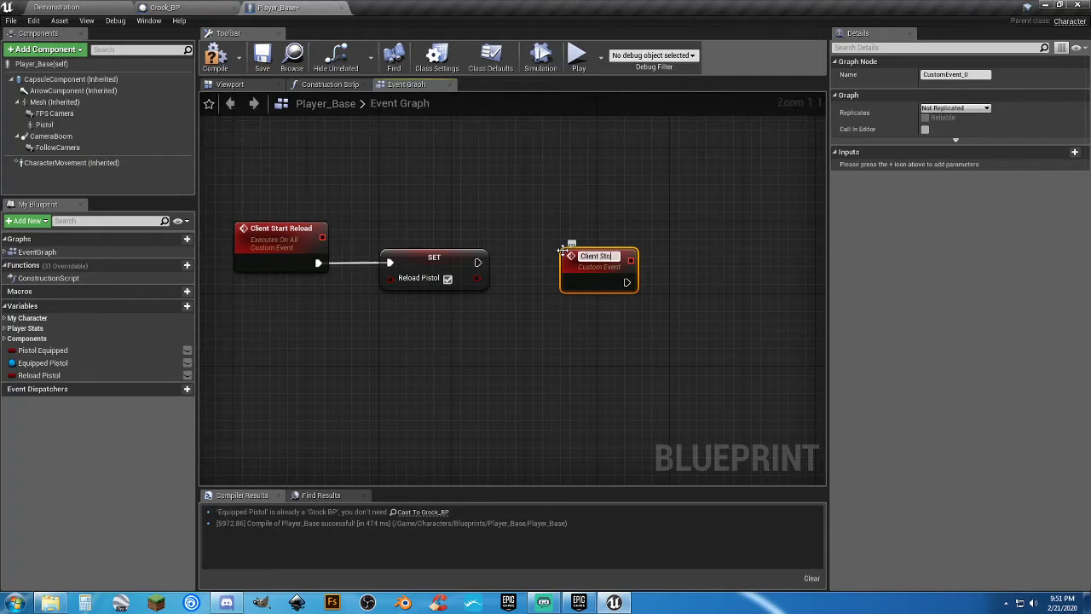
type("p Reload")
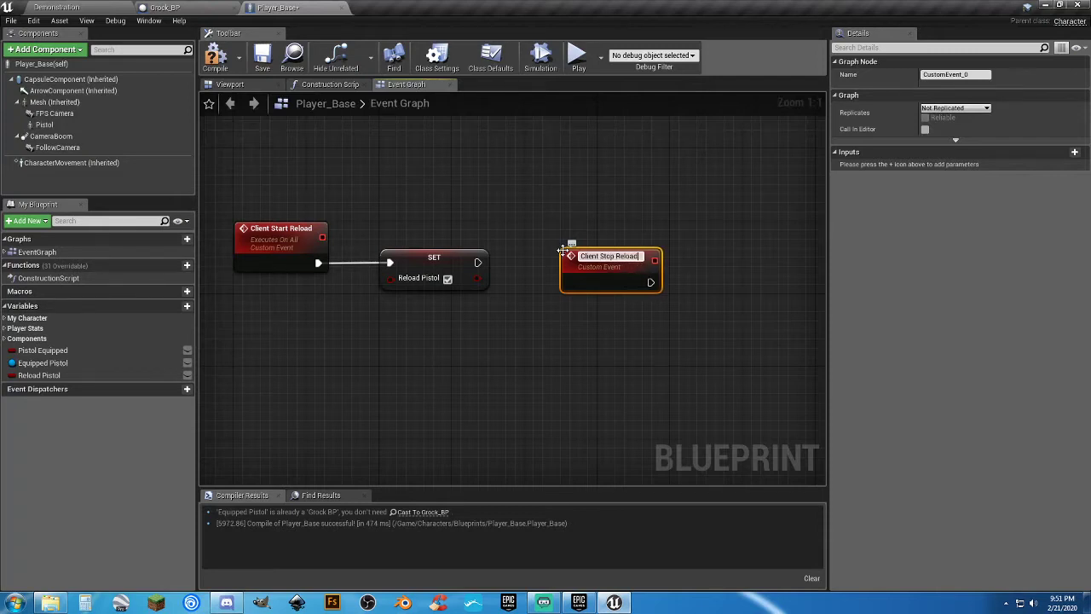
key("Return")
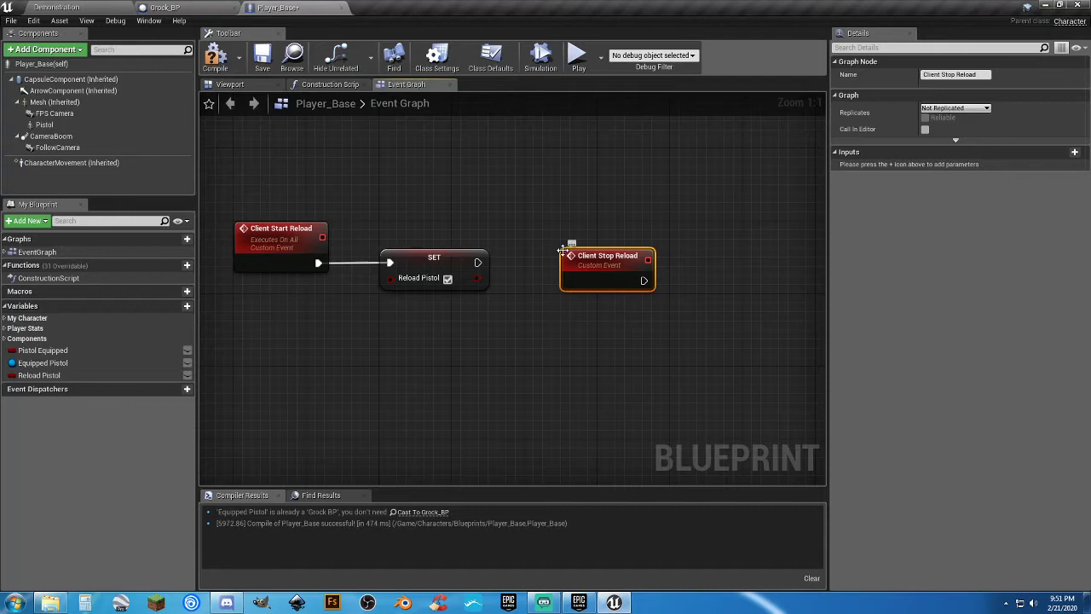
left_click(955, 109)
left_click(946, 132)
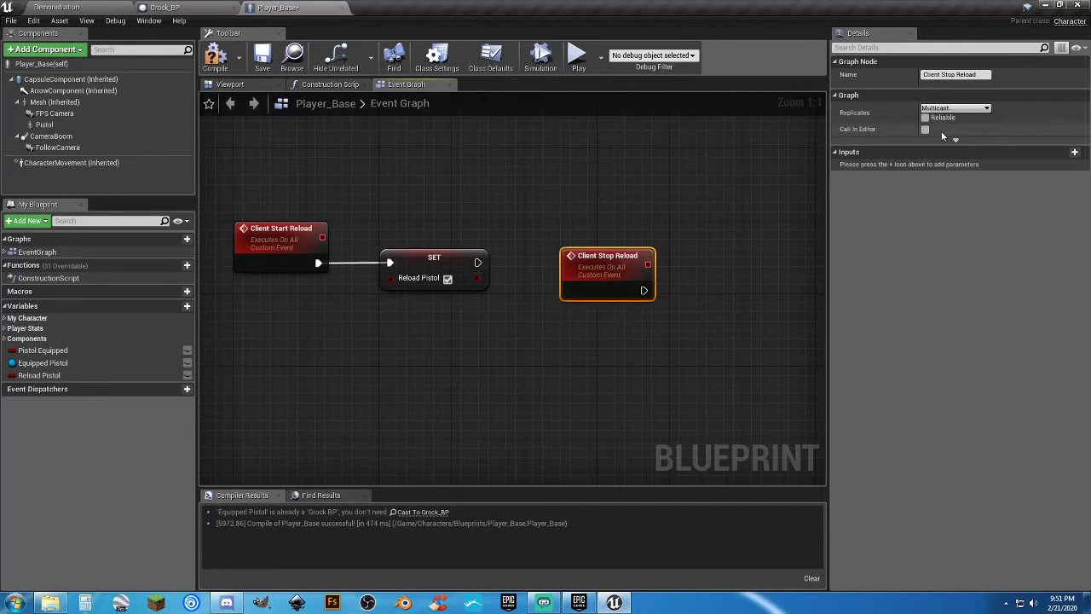
left_click_drag(602, 265, 567, 238)
Check both client reload events and compile Player_Base.
left_click(290, 235)
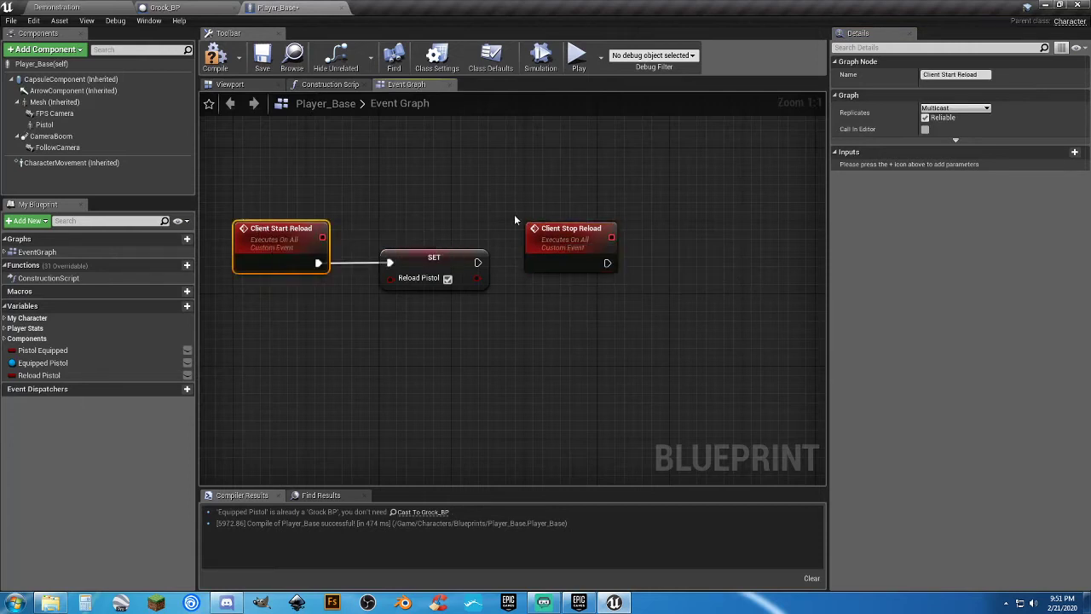
left_click(564, 231)
right_click_drag(616, 295, 607, 302)
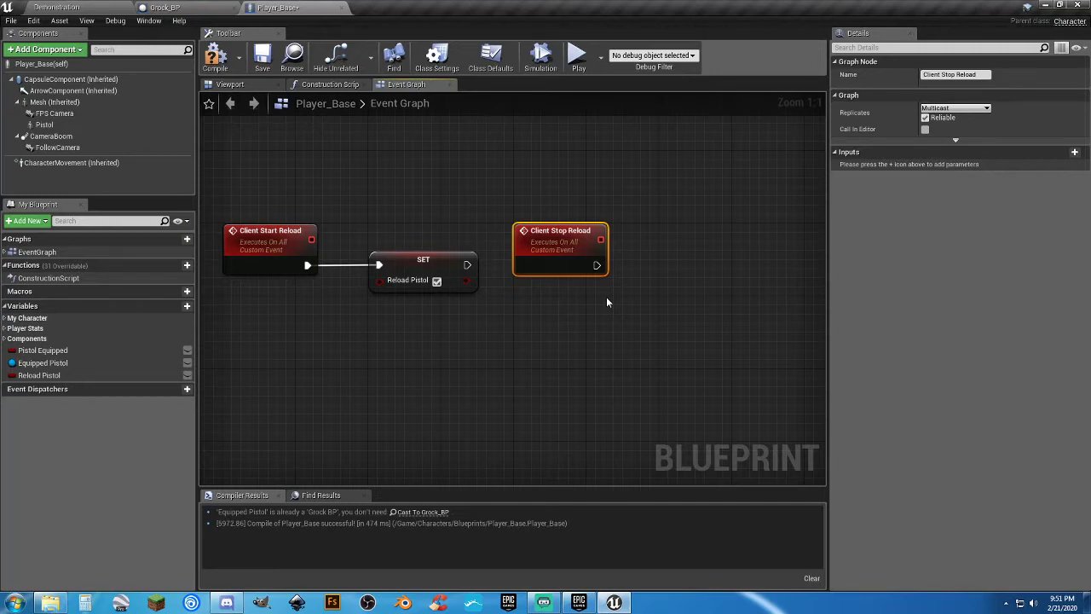
left_click(215, 60)
Paste a copy of the SET Reload Pistol node, wire it to Client Stop Reload, and move both below the start event.
left_click(447, 268)
left_click(655, 242)
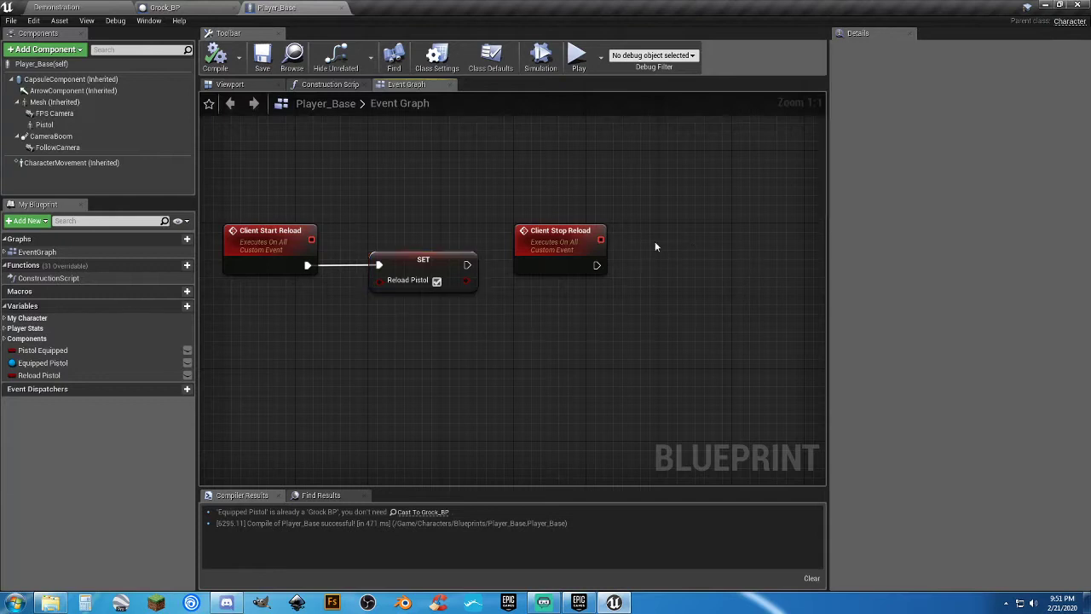
key("ctrl+v")
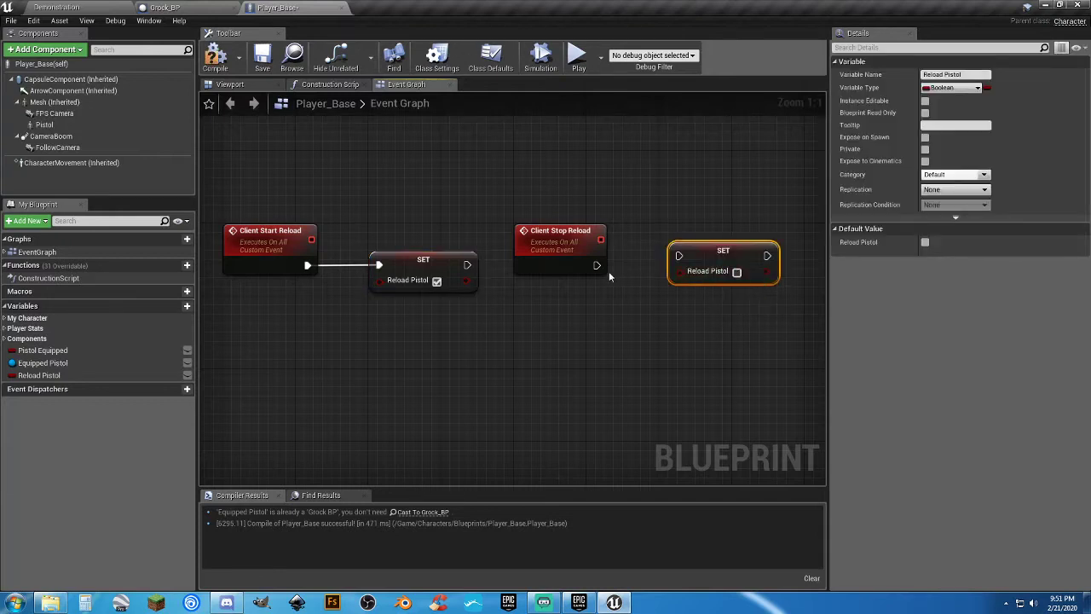
left_click_drag(596, 265, 691, 260)
left_click(605, 331)
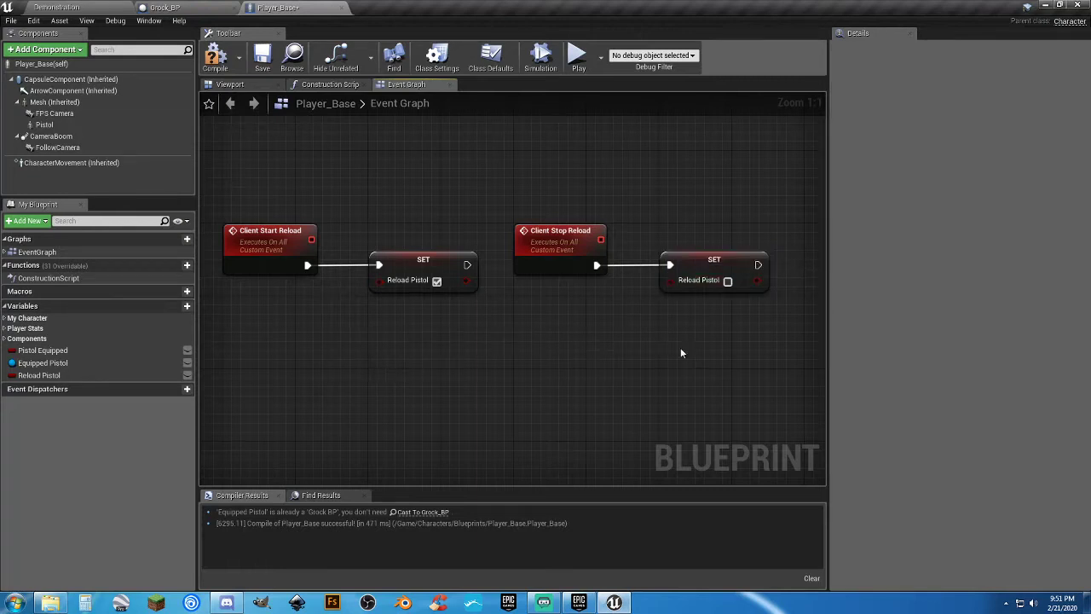
left_click_drag(680, 352, 509, 217)
left_click_drag(580, 245, 290, 390)
left_click(508, 339)
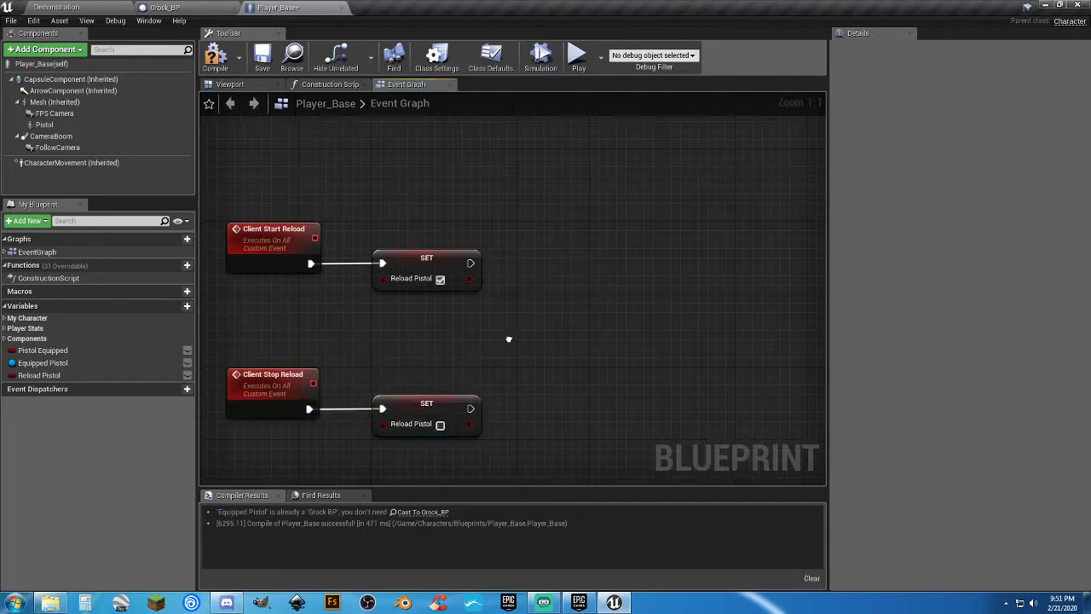
right_click_drag(508, 339, 527, 320)
Add a new custom event named Start Pistol Reload.
right_click(577, 237)
type("cu")
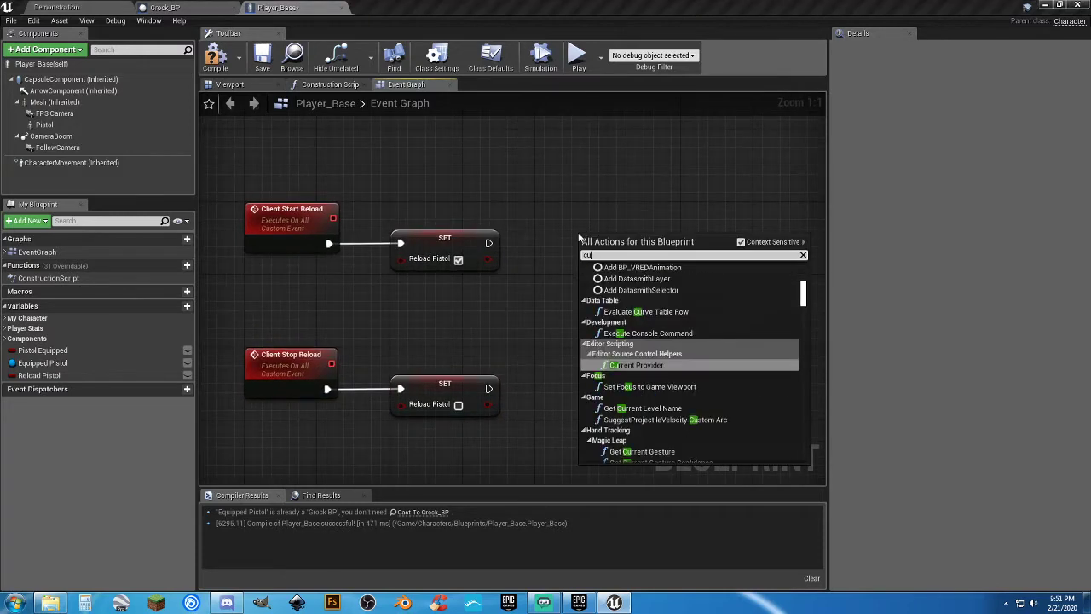
type("st")
key("Return")
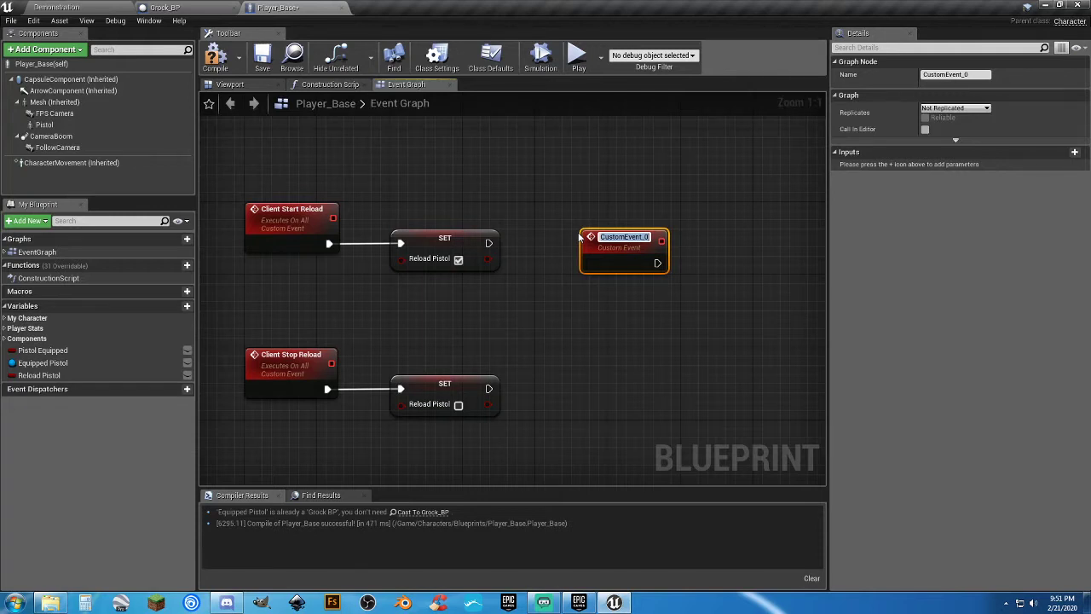
type("S")
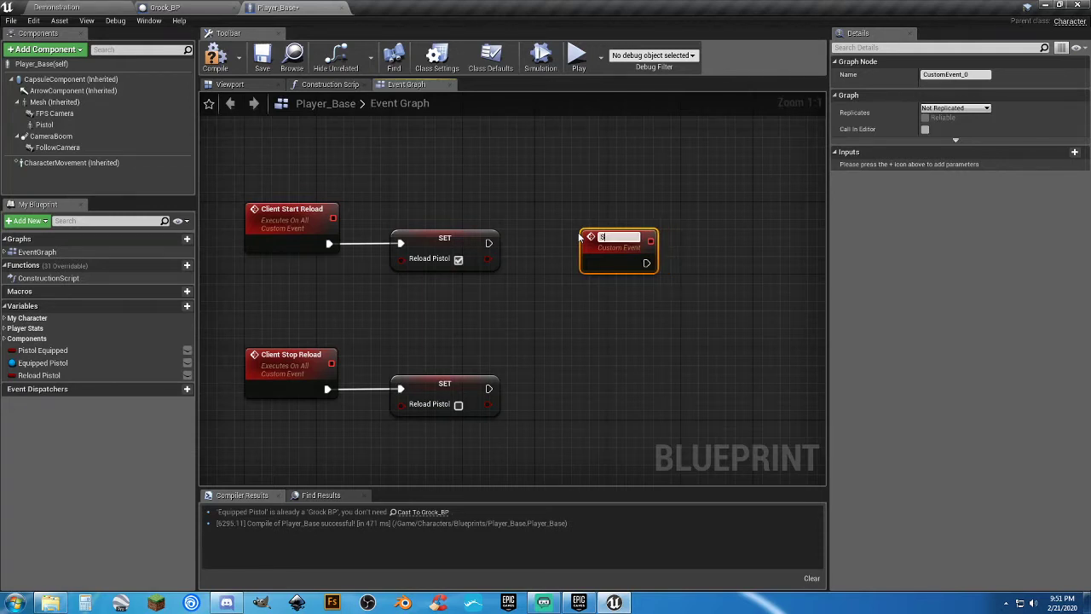
type("tart Pistol ")
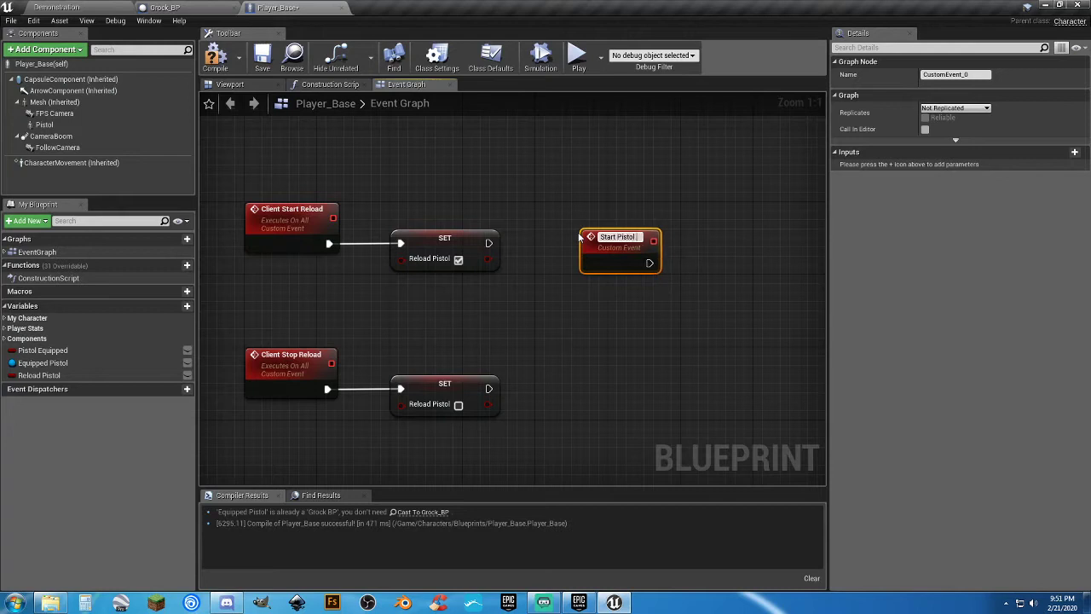
type("Reload")
key("Return")
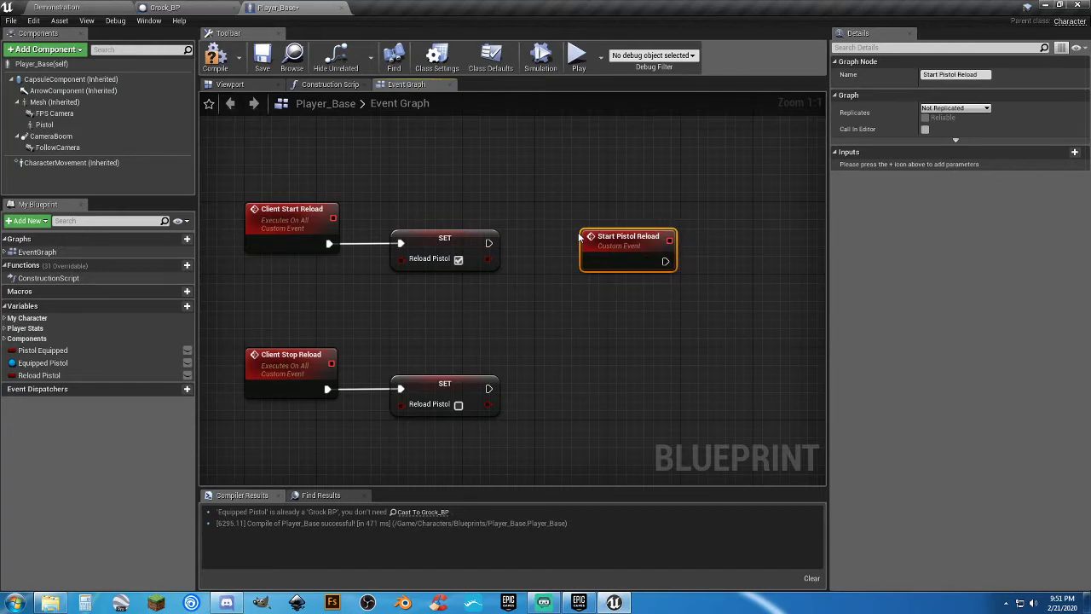
Rename the client events to Client Start Pistol Reload and Client Stop Pistol Reload.
left_click(294, 220)
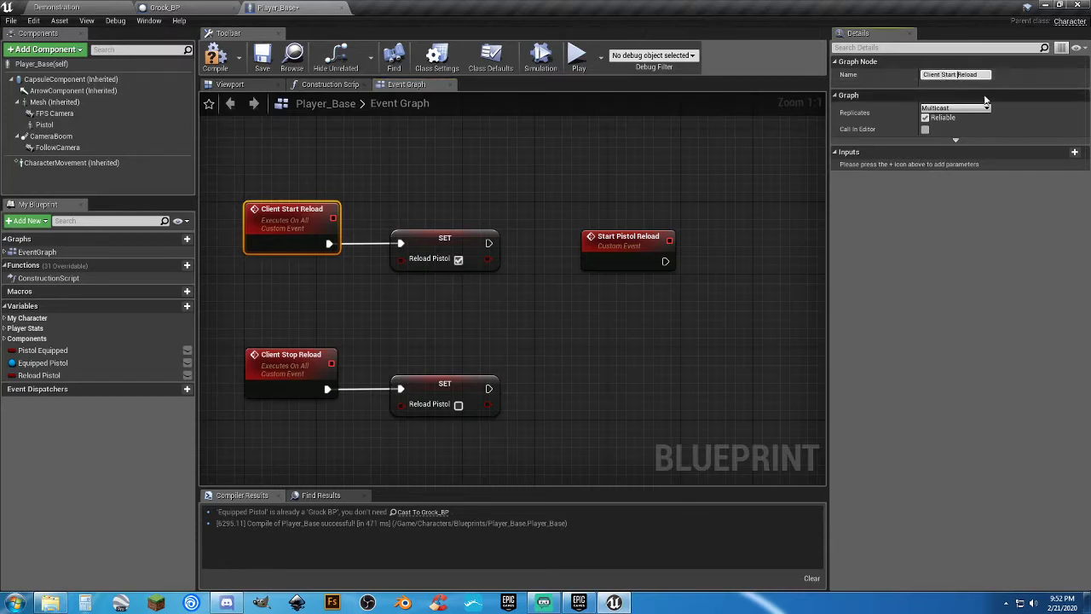
type("Pistol")
left_click(597, 288)
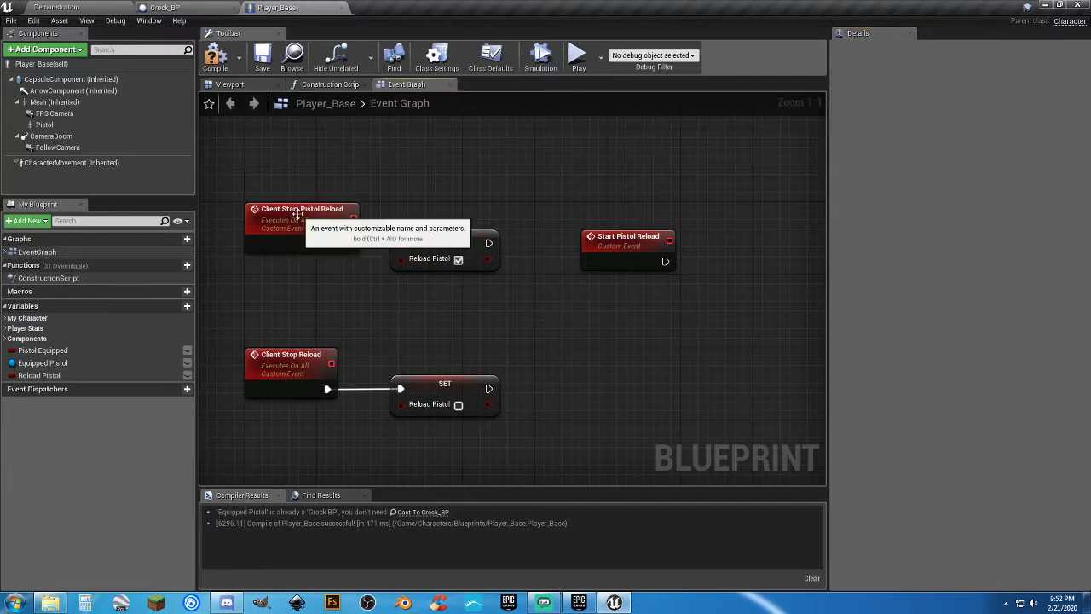
left_click(290, 354)
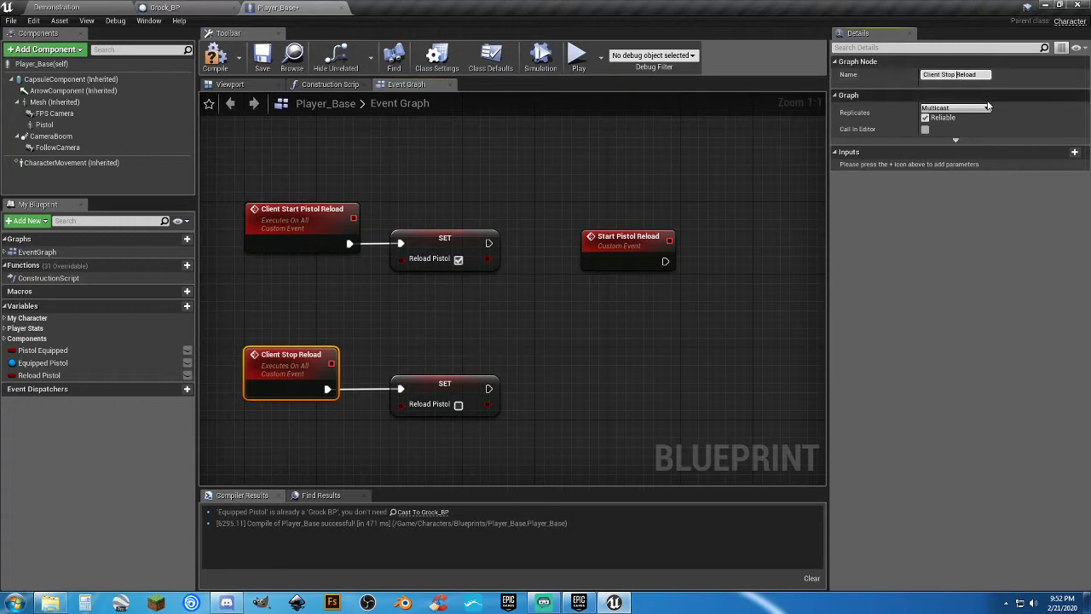
type("Pistol")
left_click(990, 240)
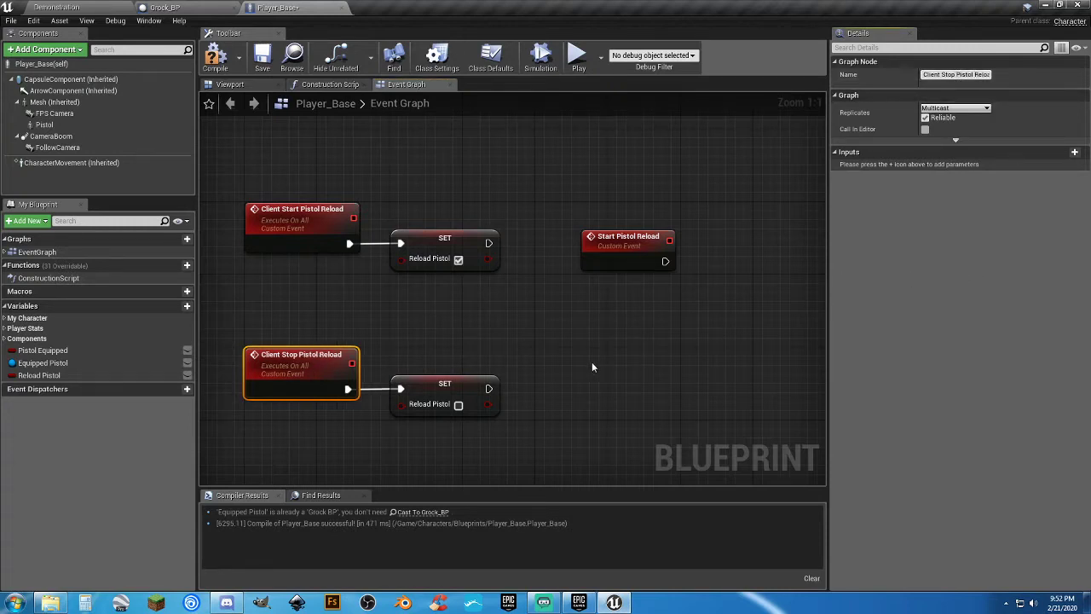
Make Start Pistol Reload a reliable Run on Server event.
left_click(624, 256)
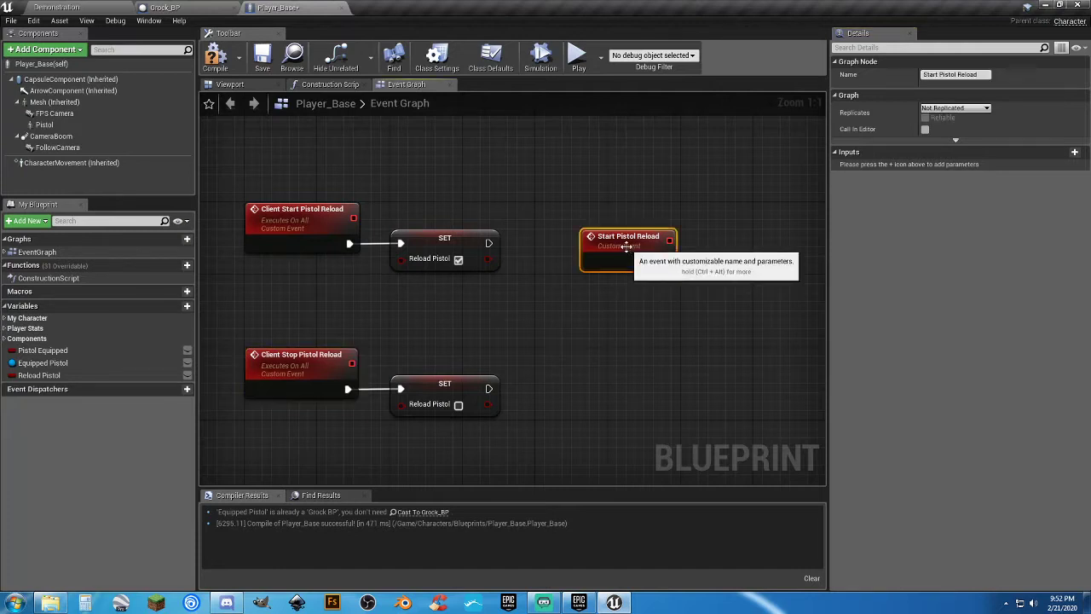
left_click(961, 110)
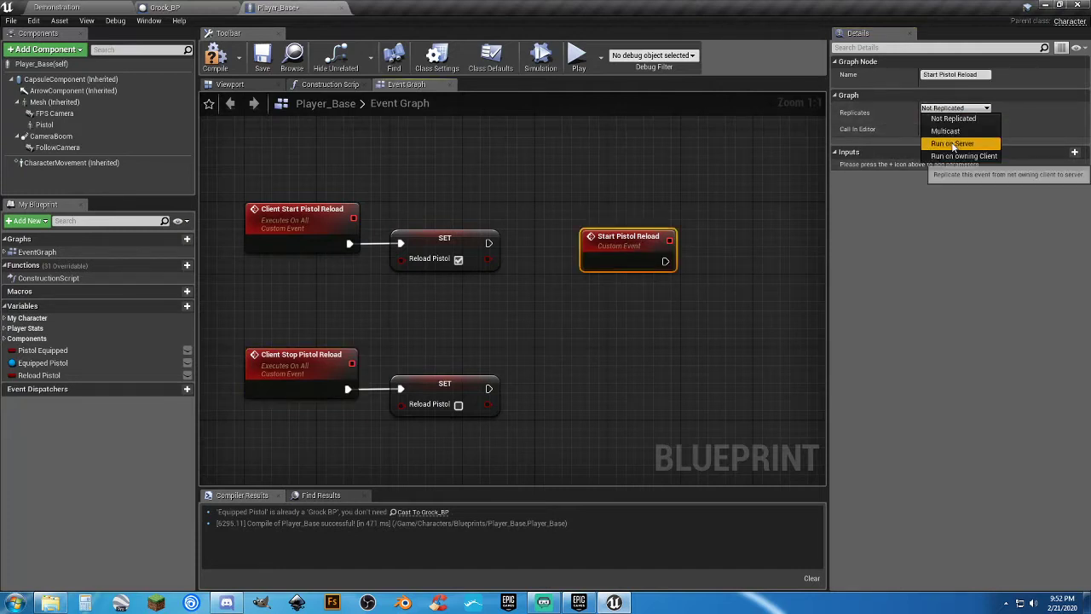
left_click(938, 132)
left_click(925, 118)
left_click_drag(628, 253, 583, 226)
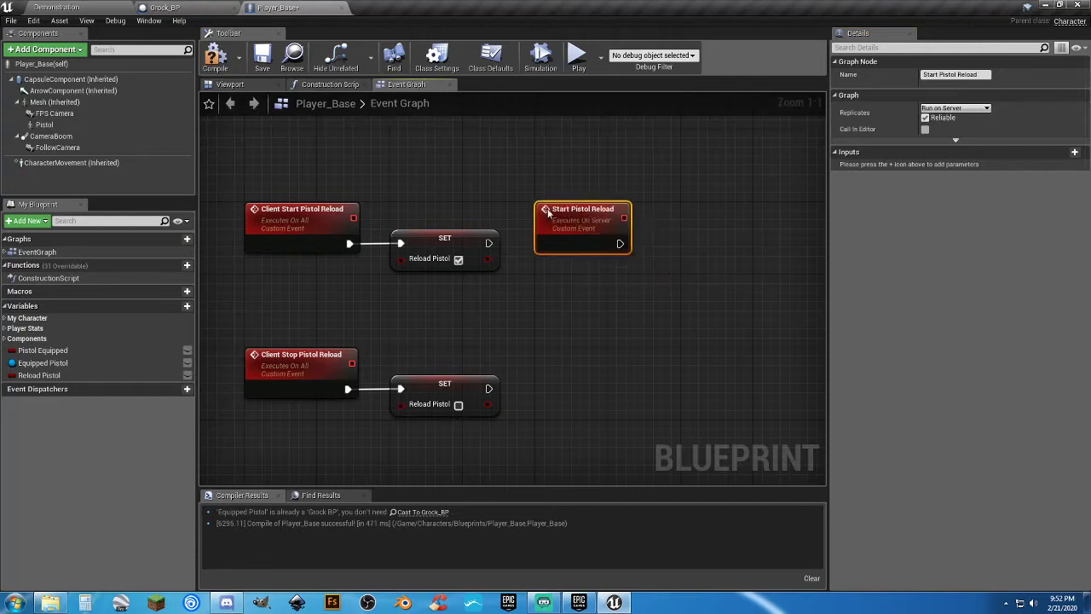
left_click(632, 344)
right_click_drag(629, 344, 569, 344)
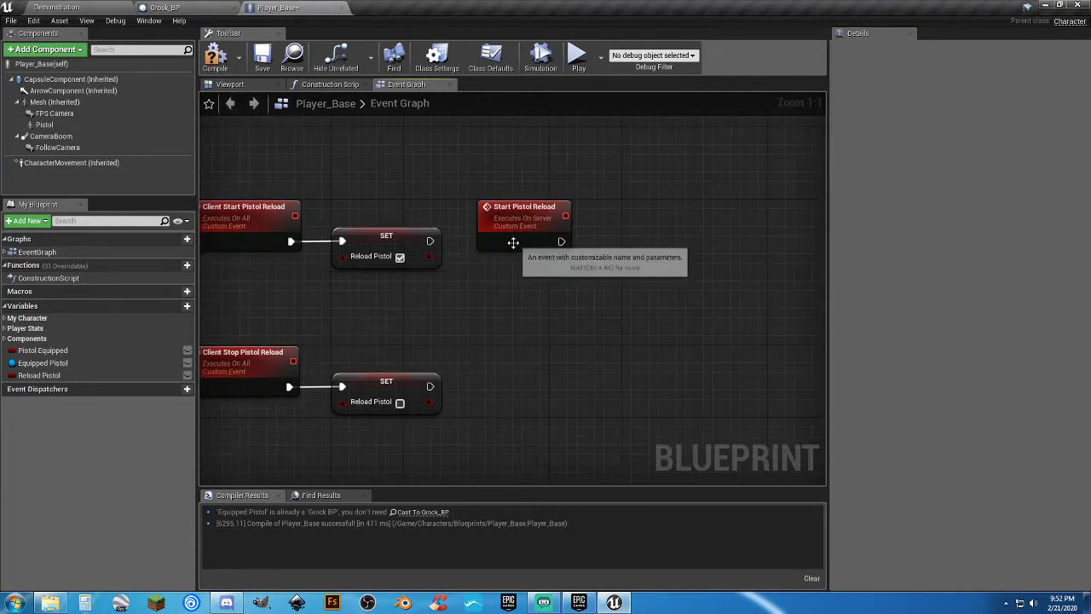
right_click_drag(509, 282, 526, 279)
left_click_drag(578, 238, 620, 242)
Route Start Pistol Reload through Switch Has Authority to call Client Start Pistol Reload.
type("switch has authority")
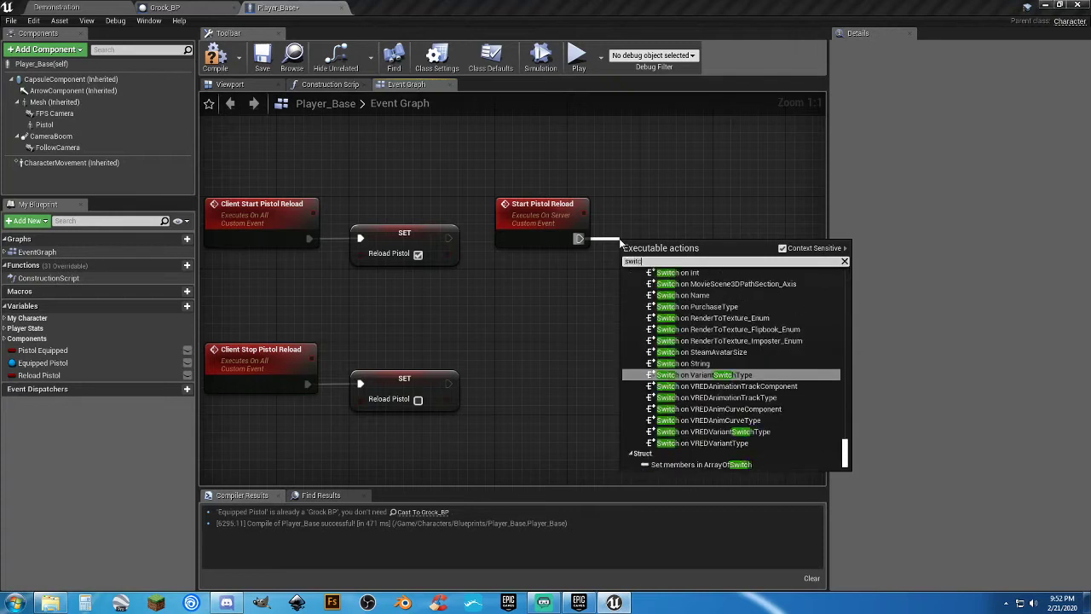
key("Return")
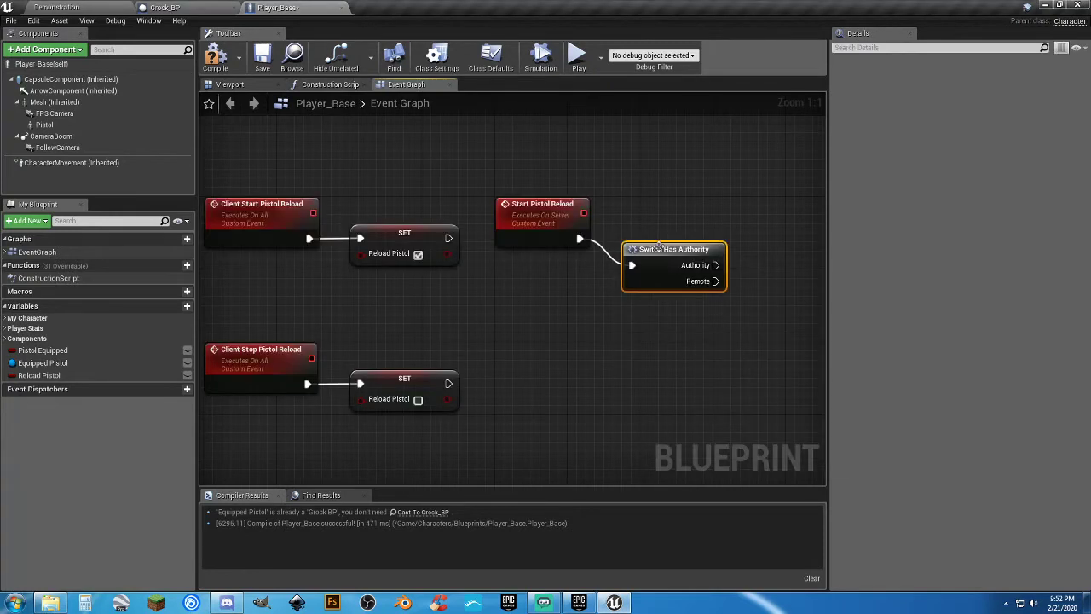
left_click_drag(663, 246, 654, 219)
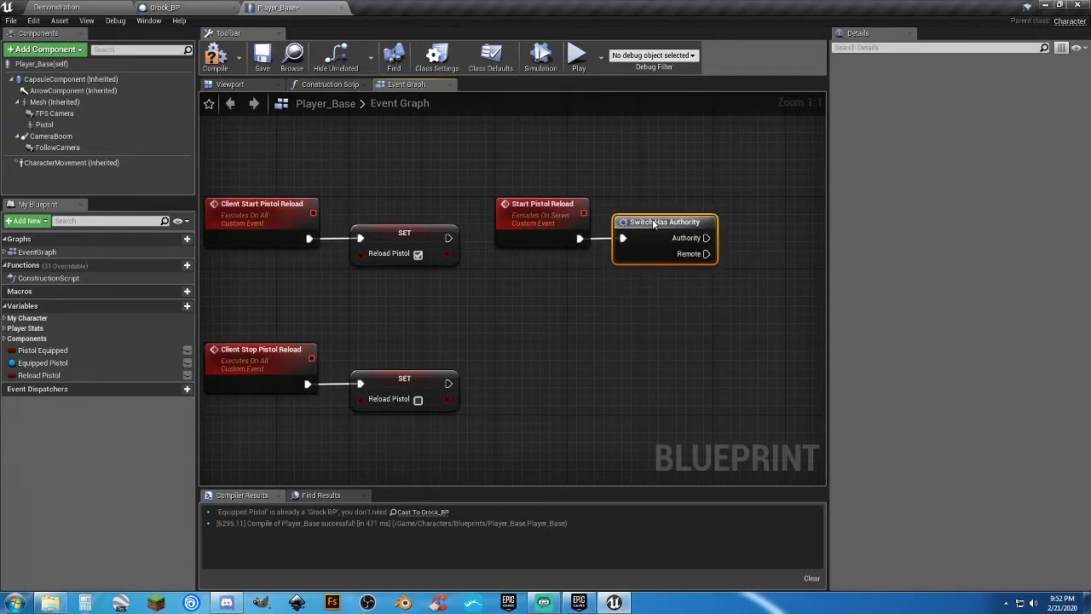
right_click_drag(706, 237, 675, 227)
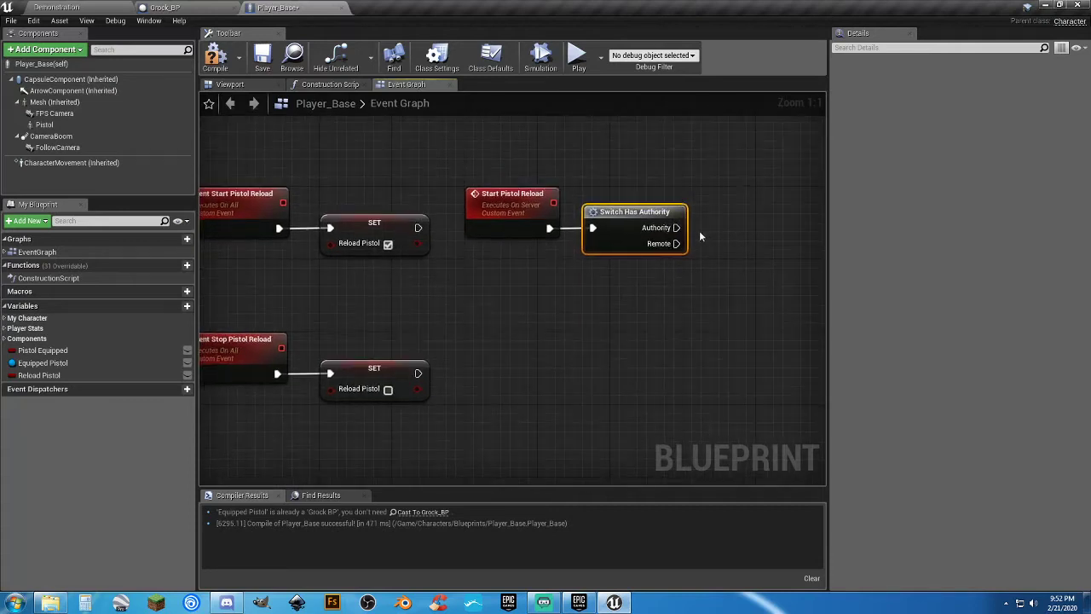
left_click_drag(676, 228, 729, 228)
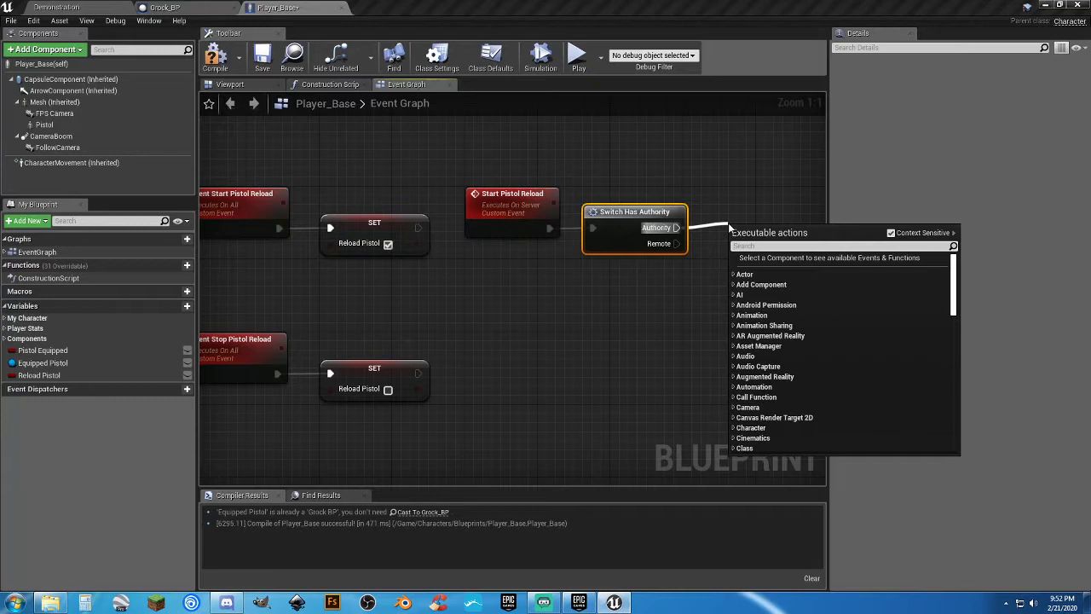
type("client")
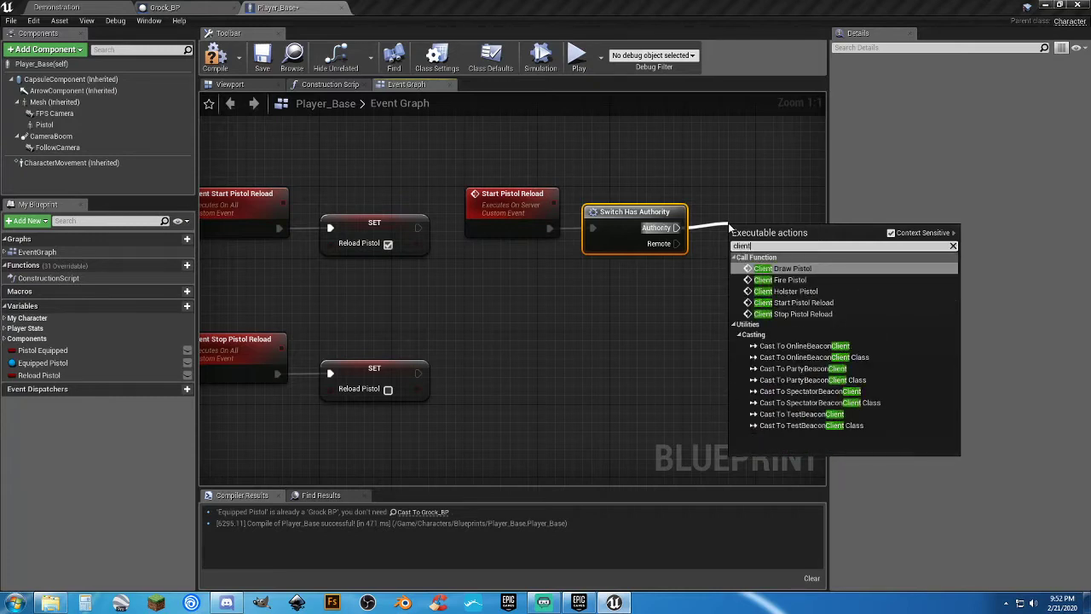
type("sta")
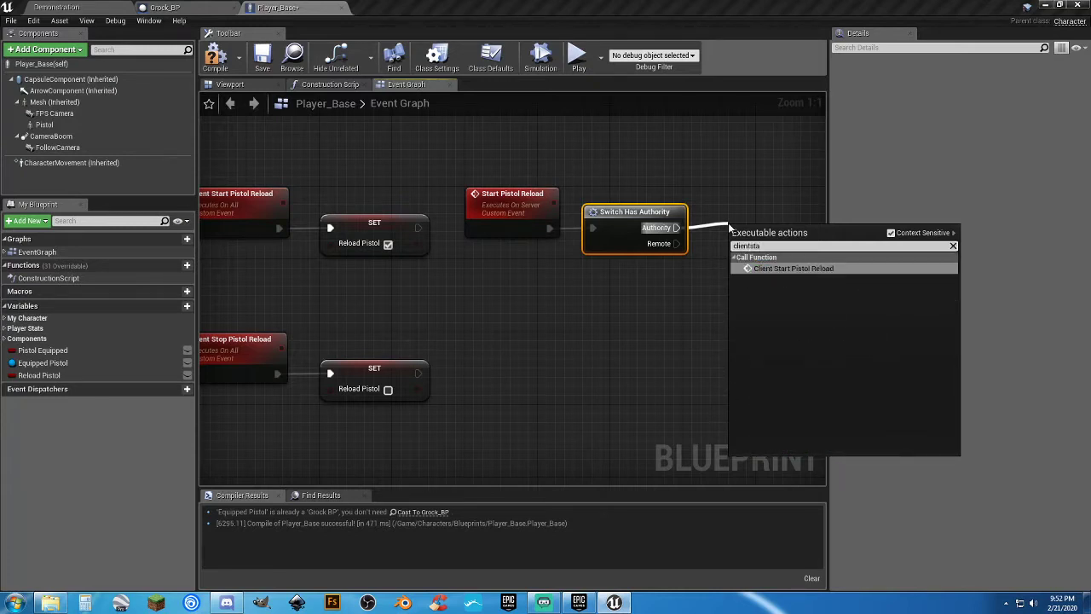
key("Return")
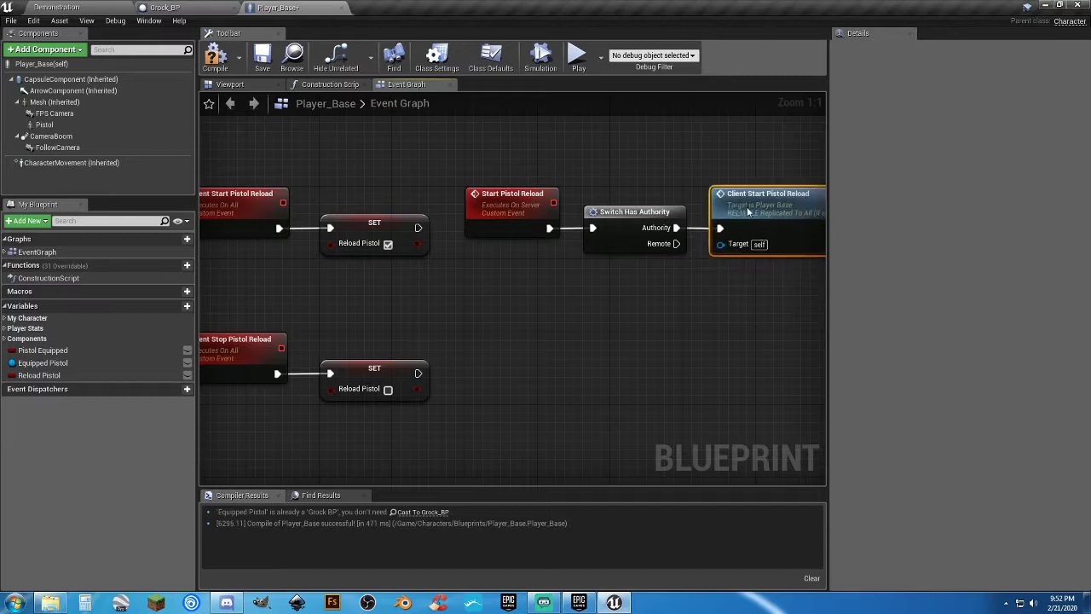
left_click(685, 321)
right_click_drag(615, 347, 562, 297)
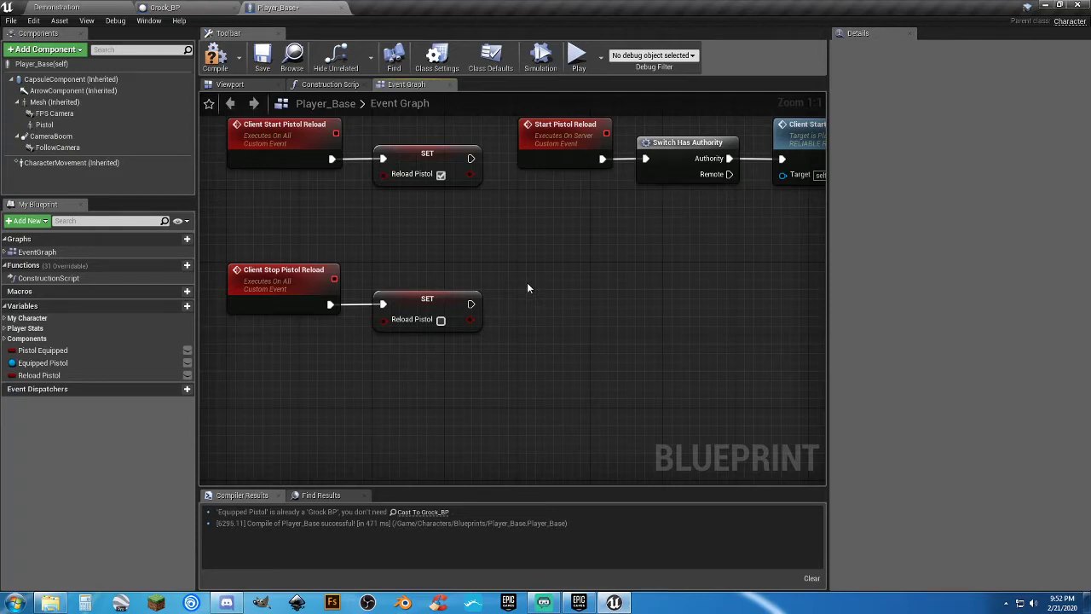
Add another custom event and name it Stop Pistol Reload.
right_click(527, 288)
type("custom")
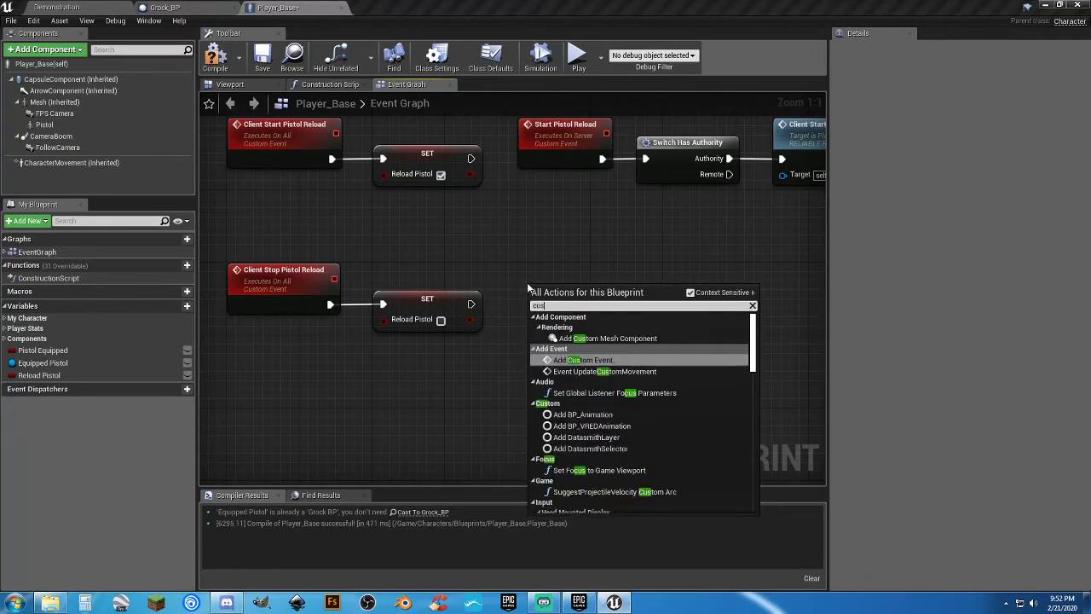
key("Return")
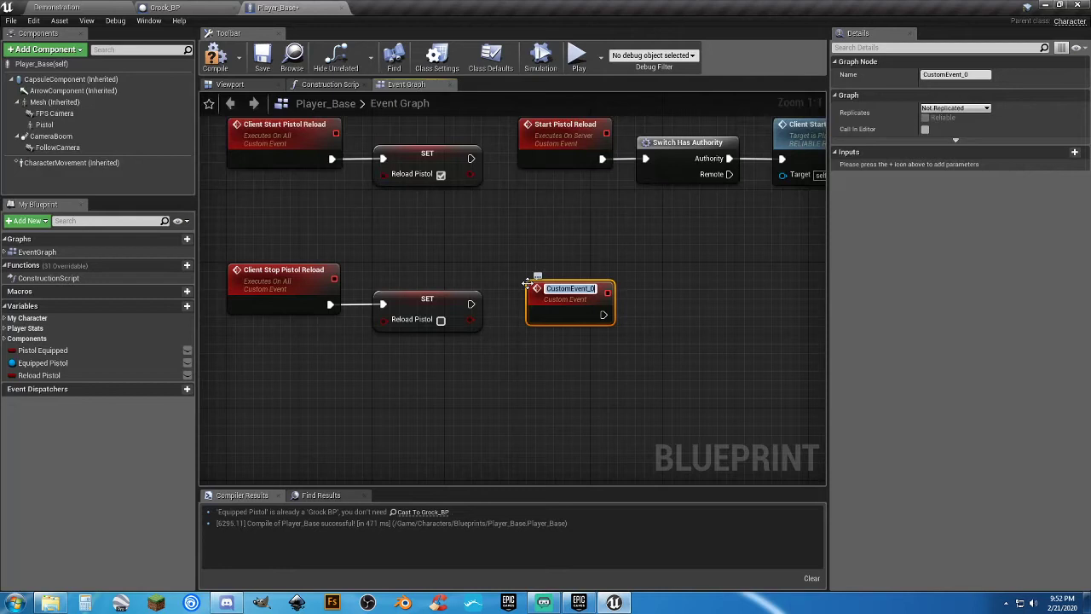
type("Sto")
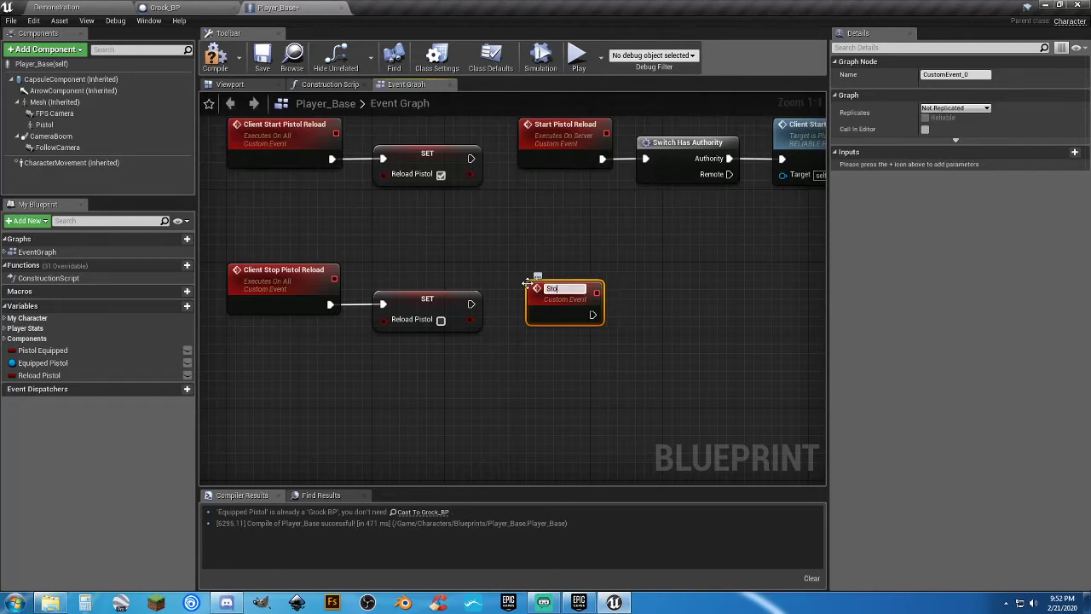
type("p Pistol Reload")
Confirm the Stop Pistol Reload name and set it to replicate Run on Server.
key("Return")
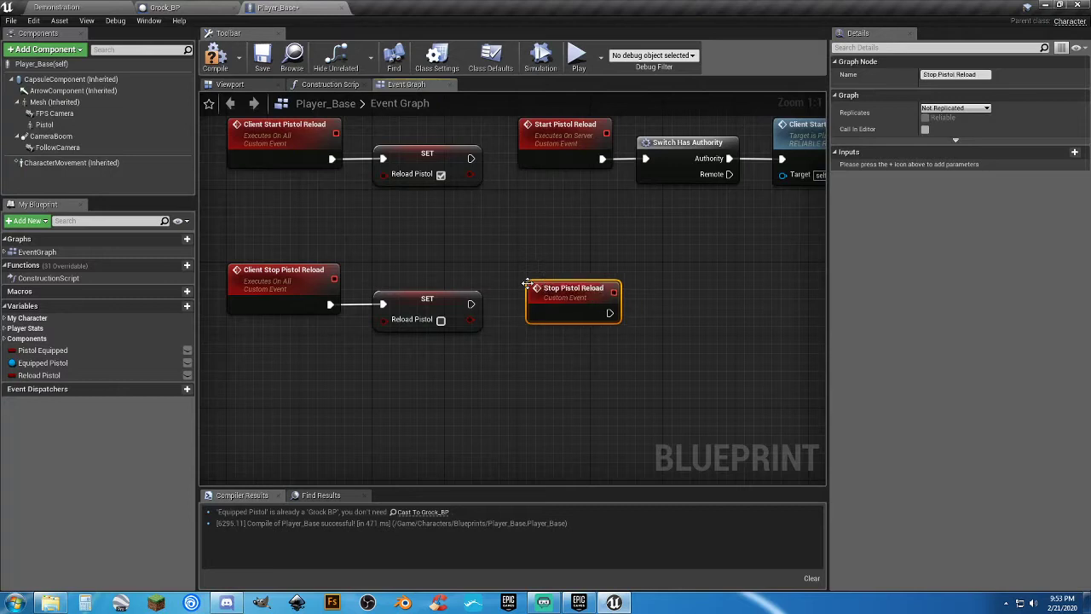
left_click(953, 108)
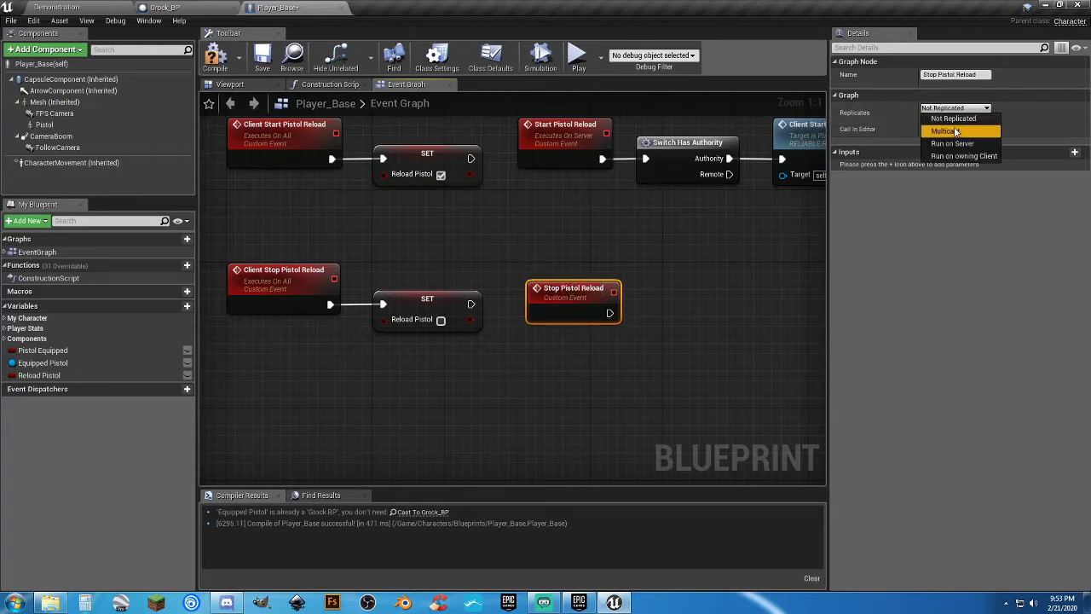
left_click(956, 143)
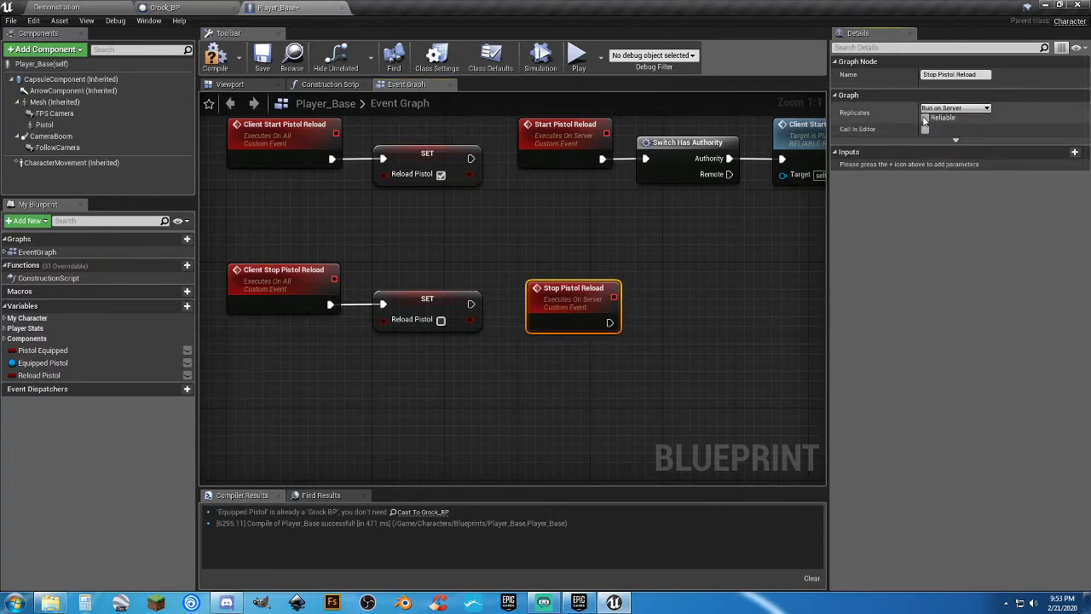
left_click_drag(554, 300, 545, 282)
right_click_drag(549, 308, 497, 308)
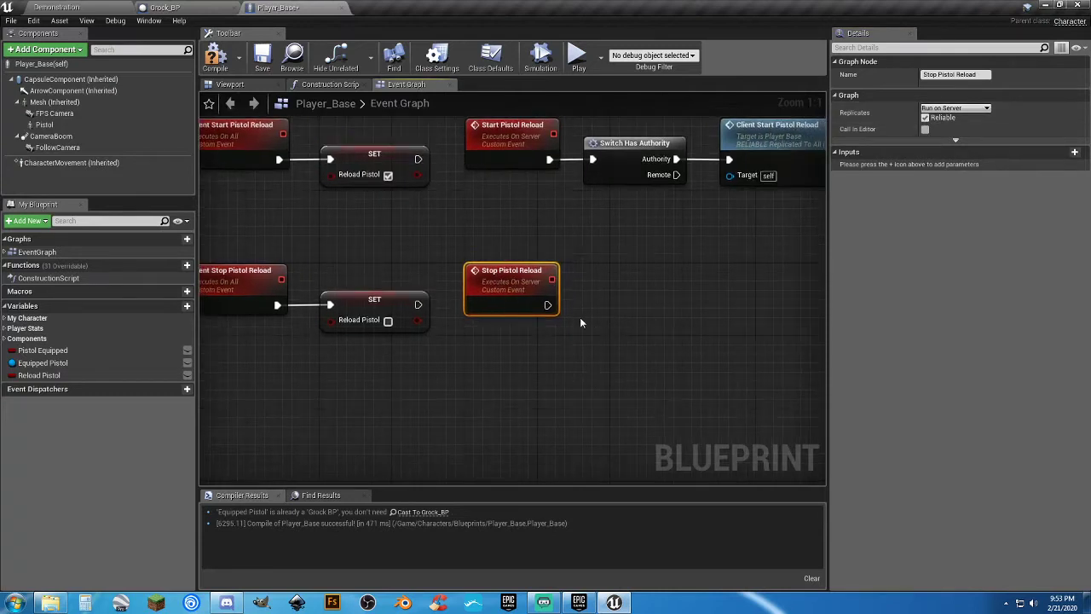
Route Stop Pistol Reload through Switch Has Authority to call Client Stop Pistol Reload.
left_click_drag(546, 305, 585, 305)
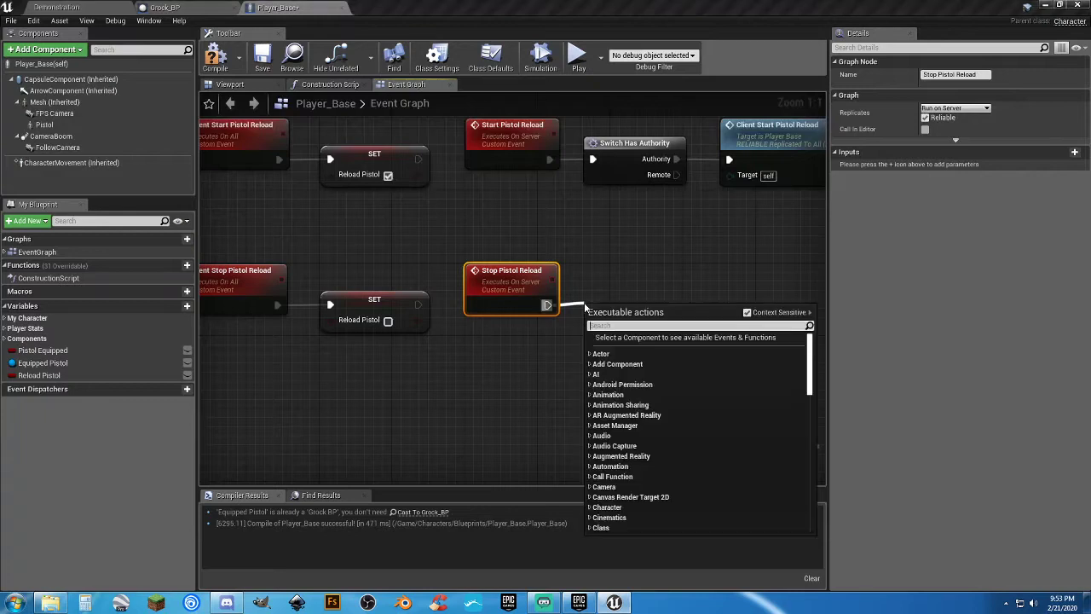
type("switch has")
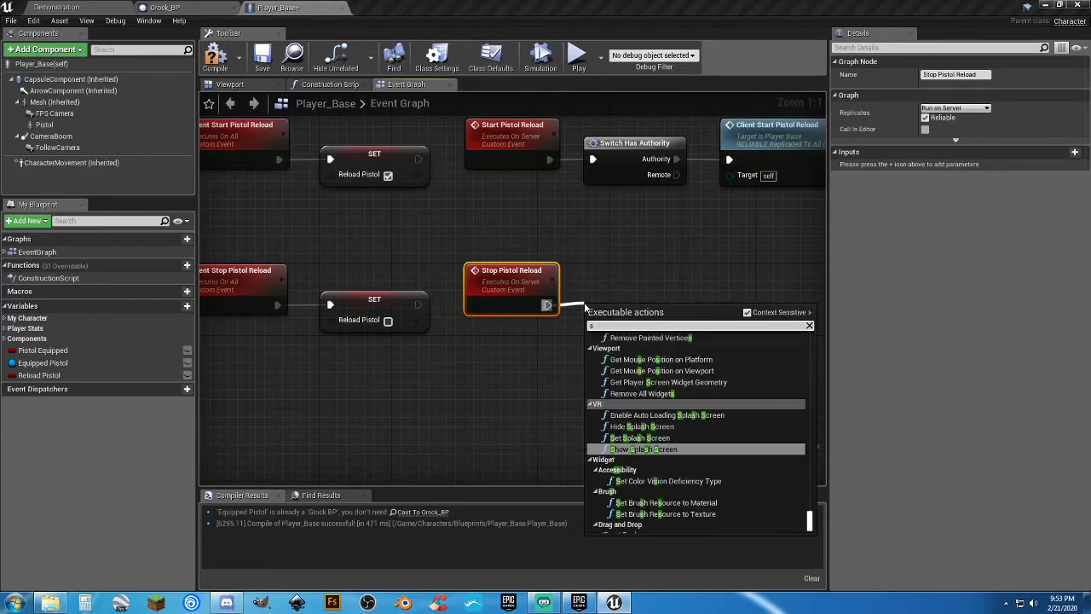
key("Return")
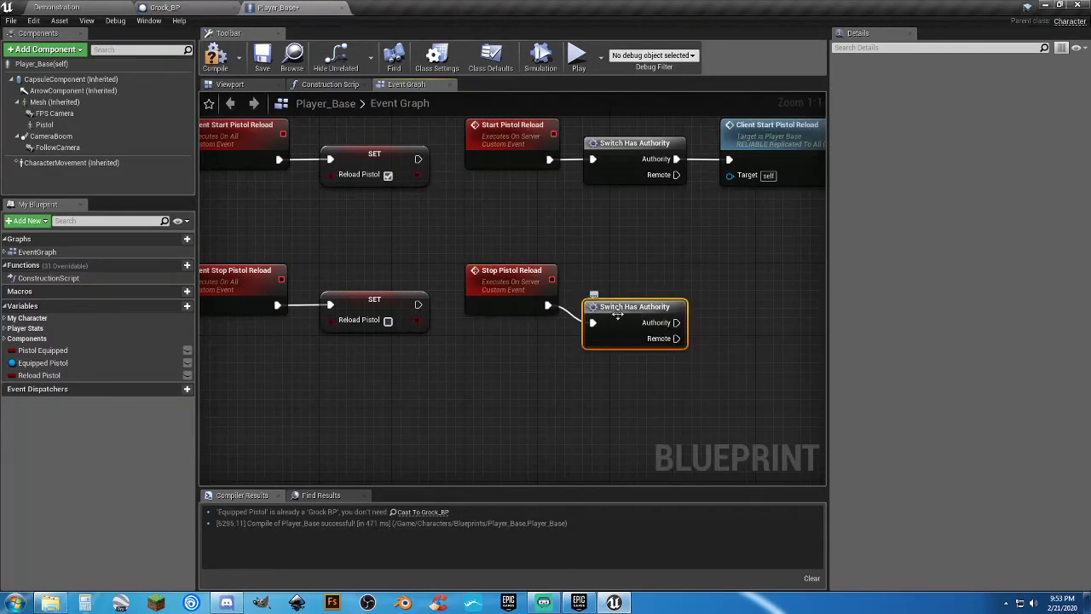
left_click_drag(617, 313, 616, 295)
right_click_drag(691, 378, 575, 385)
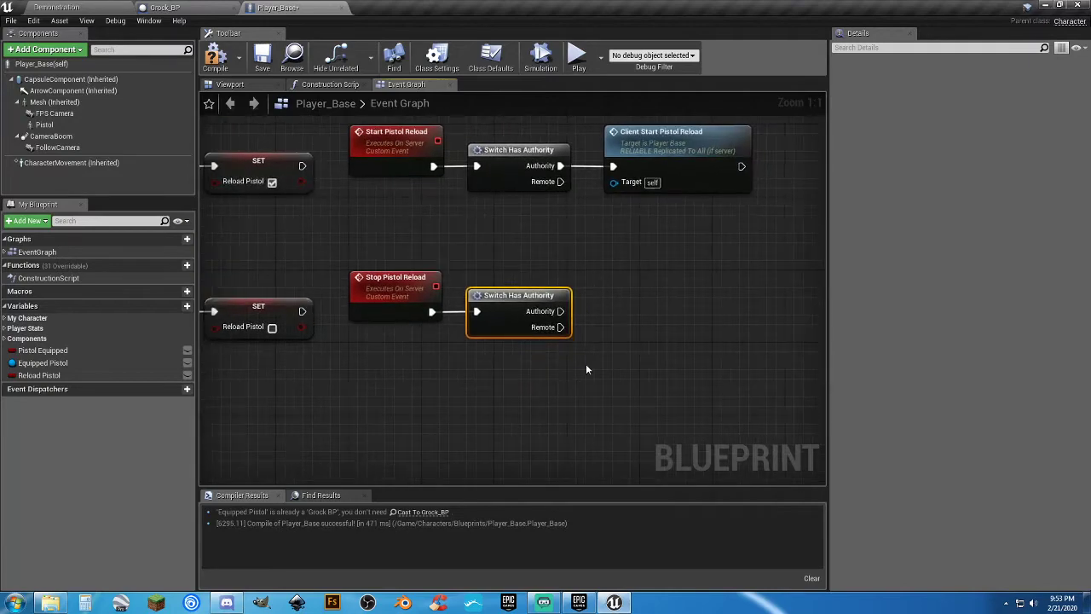
left_click_drag(560, 311, 614, 311)
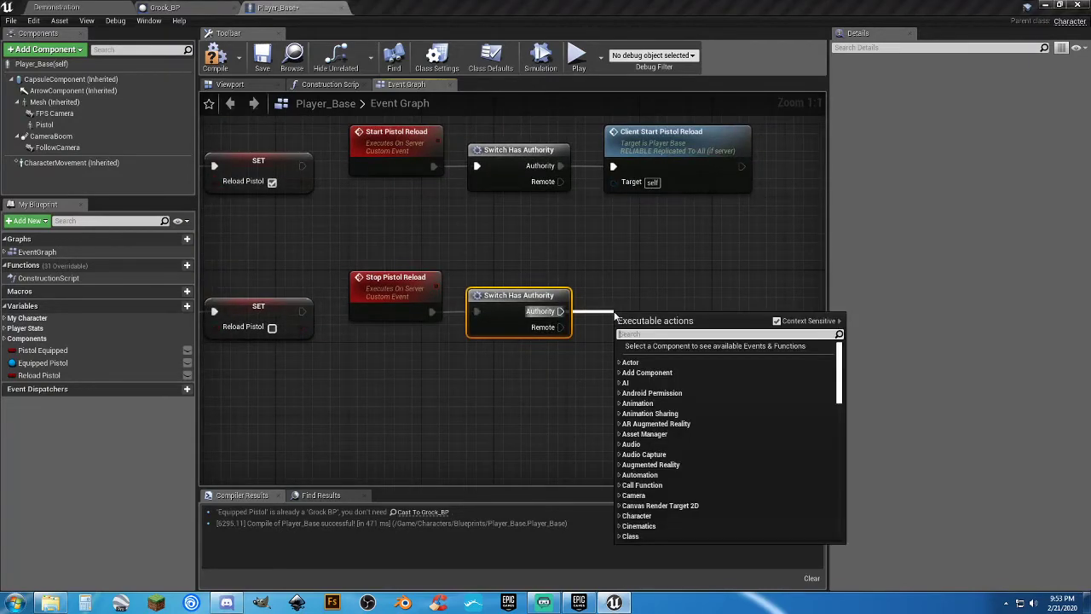
type("clientsto")
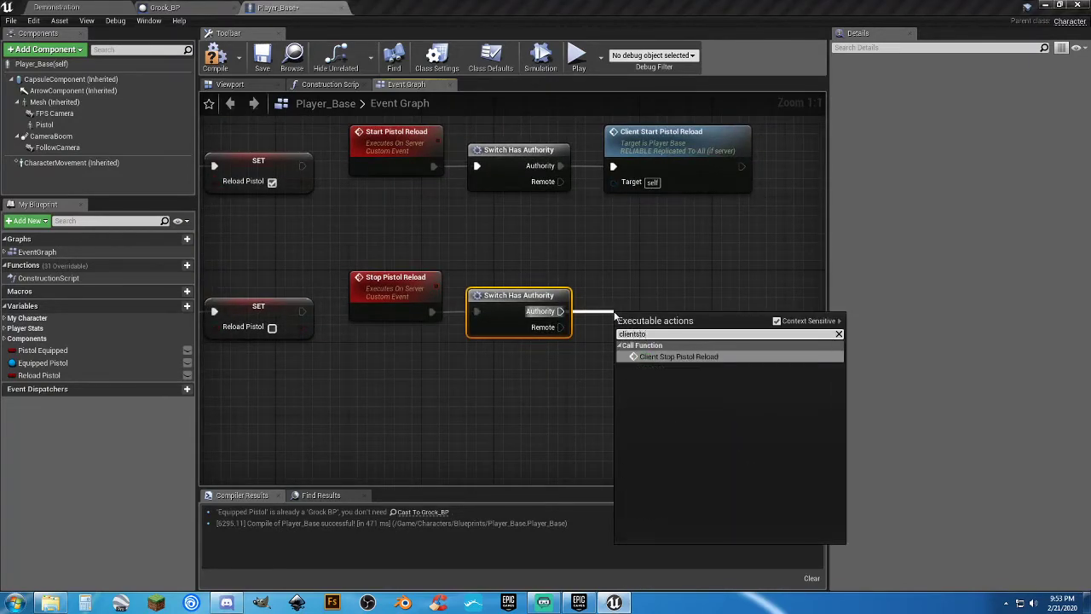
key("Return")
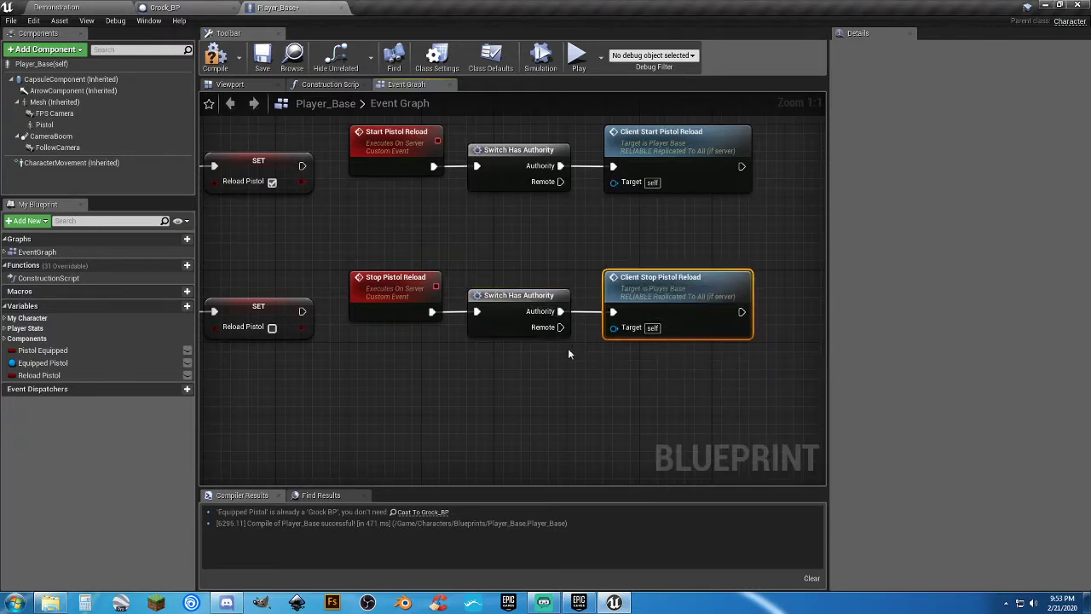
right_click_drag(568, 347, 579, 342)
Recompile Player_Base and add a Keyboard R event node to the event graph.
left_click(214, 58)
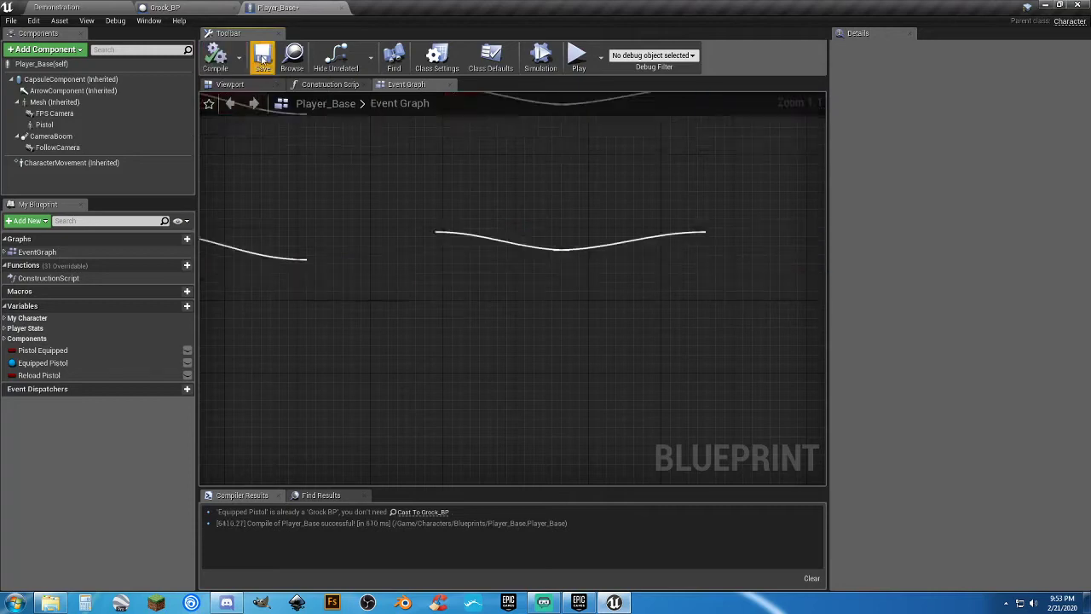
key("Home")
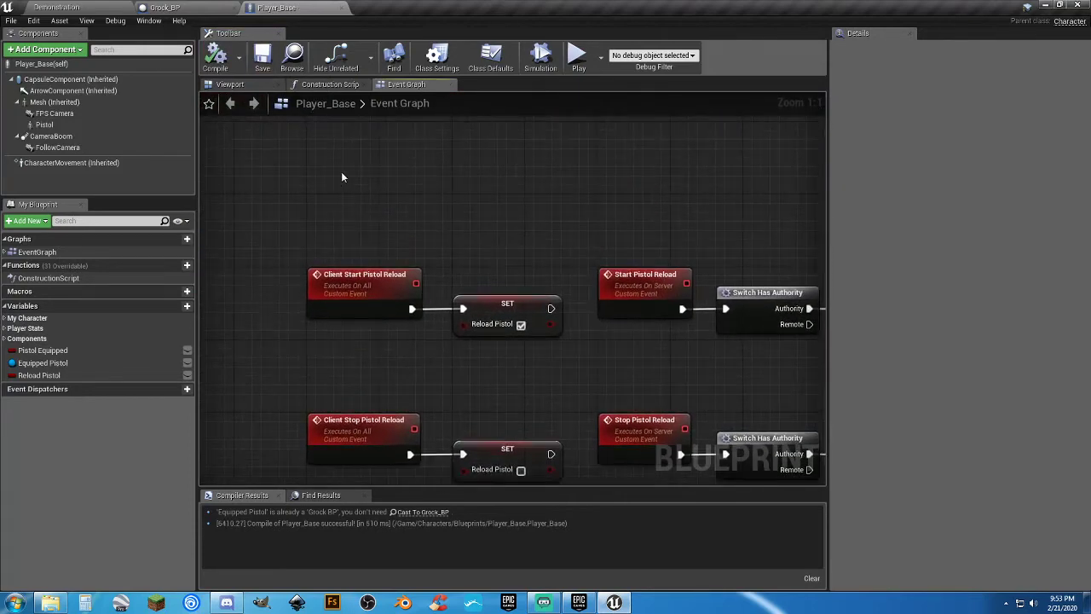
right_click(333, 147)
type("keyboa")
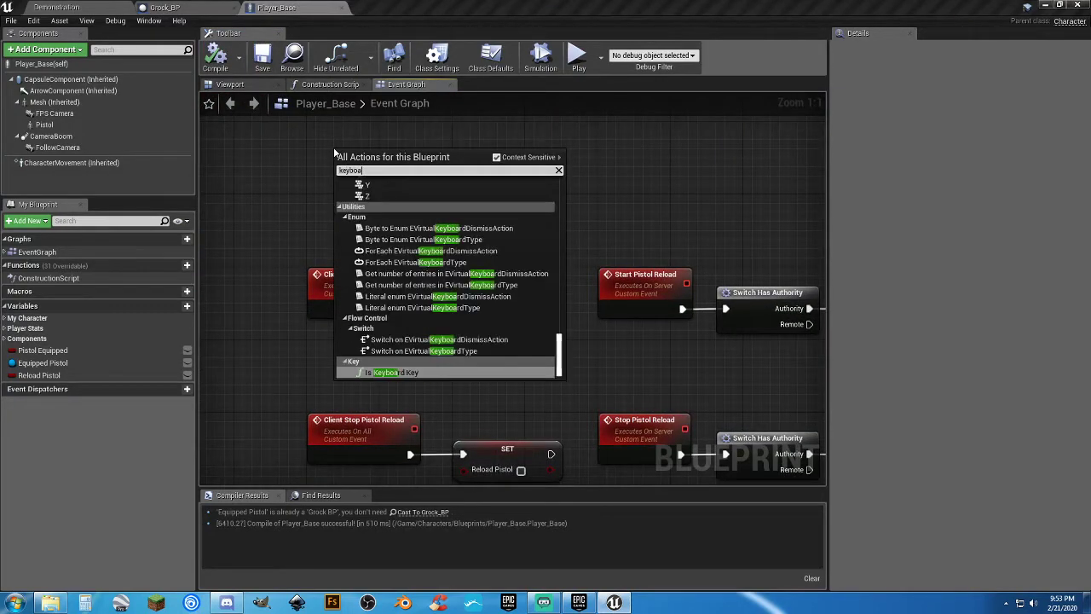
type("rd r")
key("Up")
key("Return")
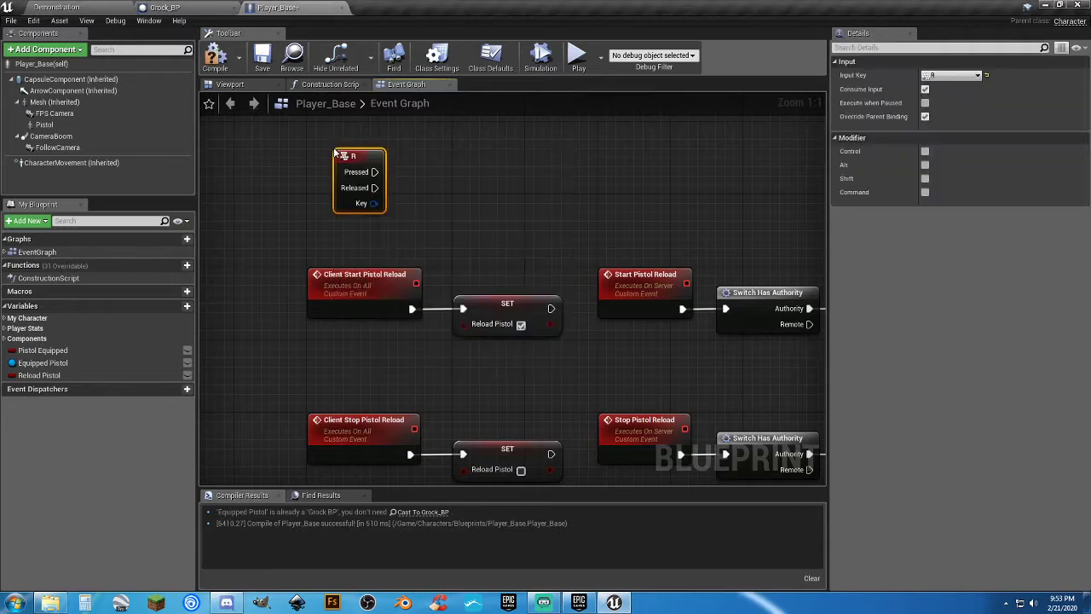
left_click_drag(336, 154, 431, 147)
Wire the R key's Pressed output to a new Start Pistol Reload call.
left_click(397, 150)
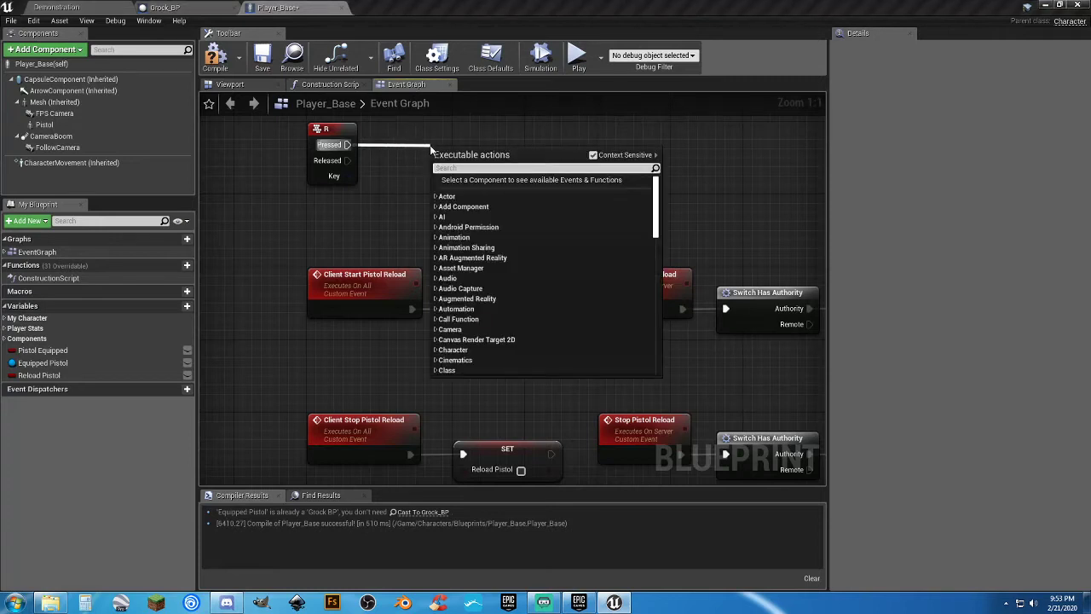
type("start")
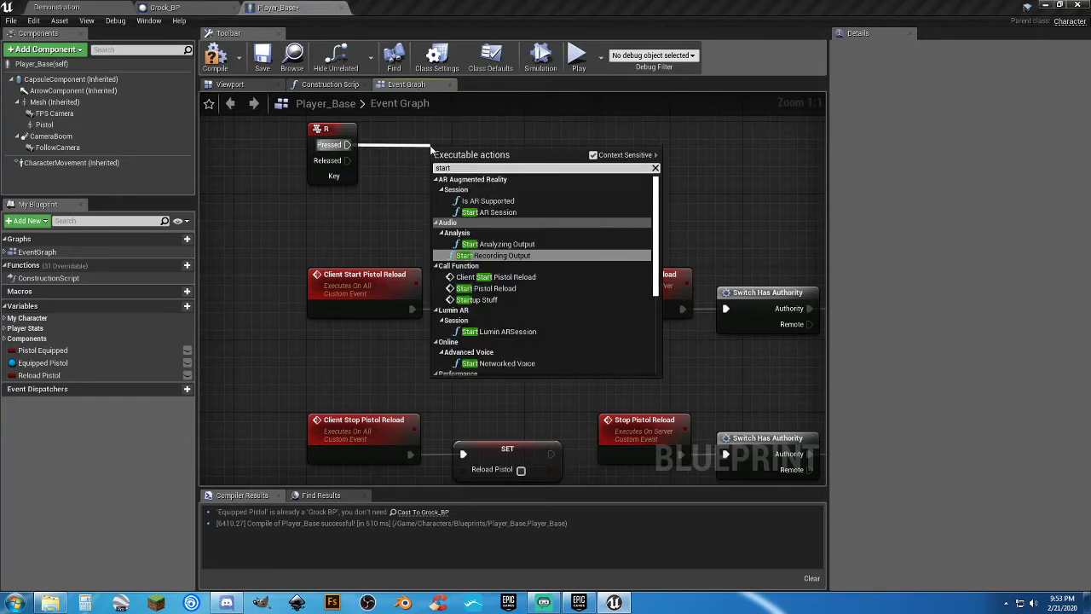
left_click(749, 180)
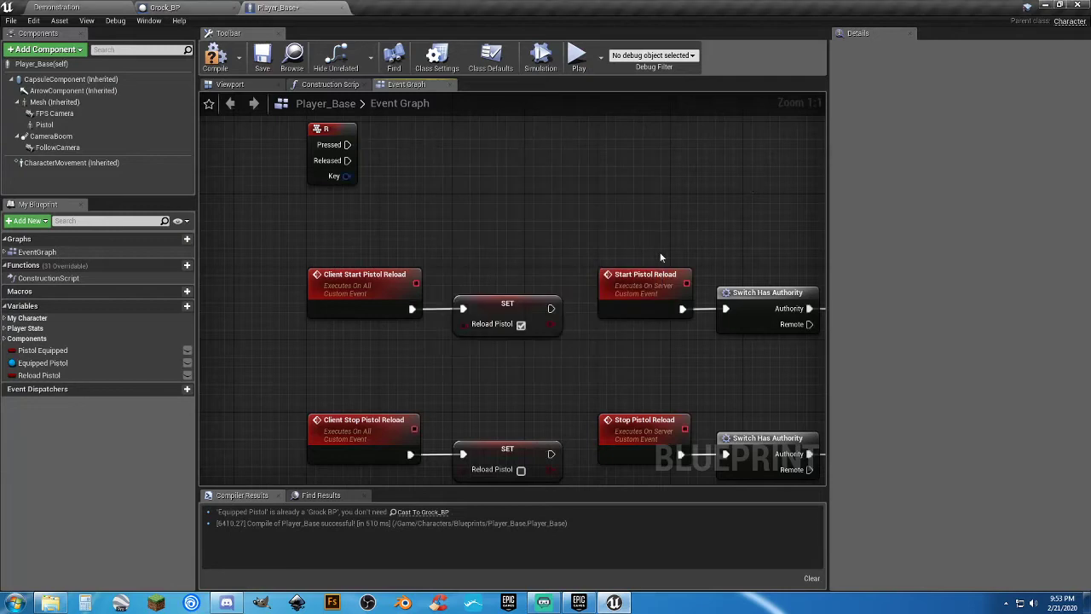
left_click_drag(347, 144, 421, 155)
type("pis")
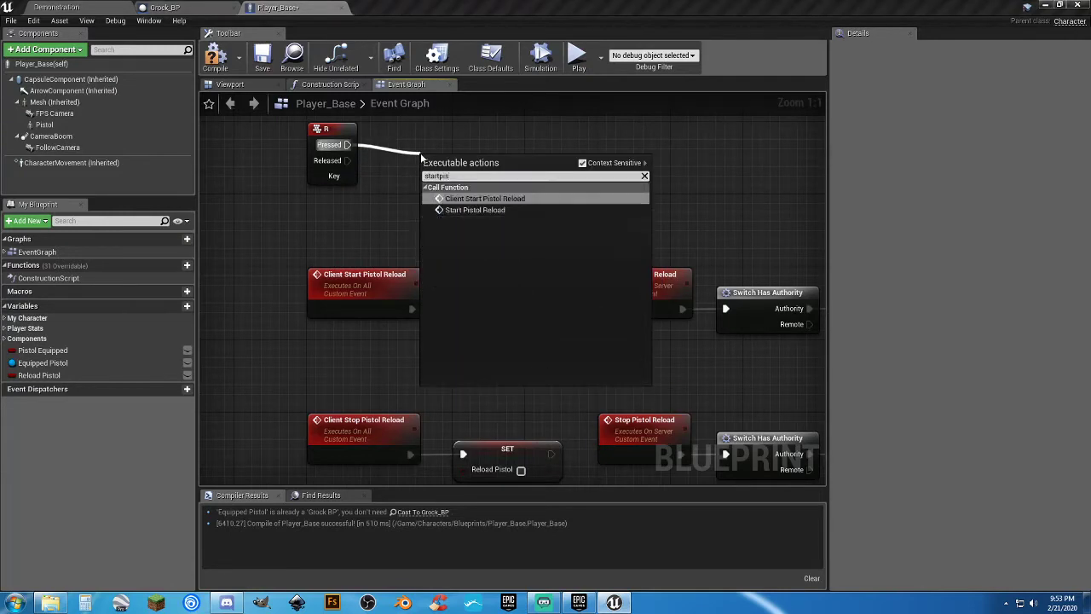
left_click(475, 209)
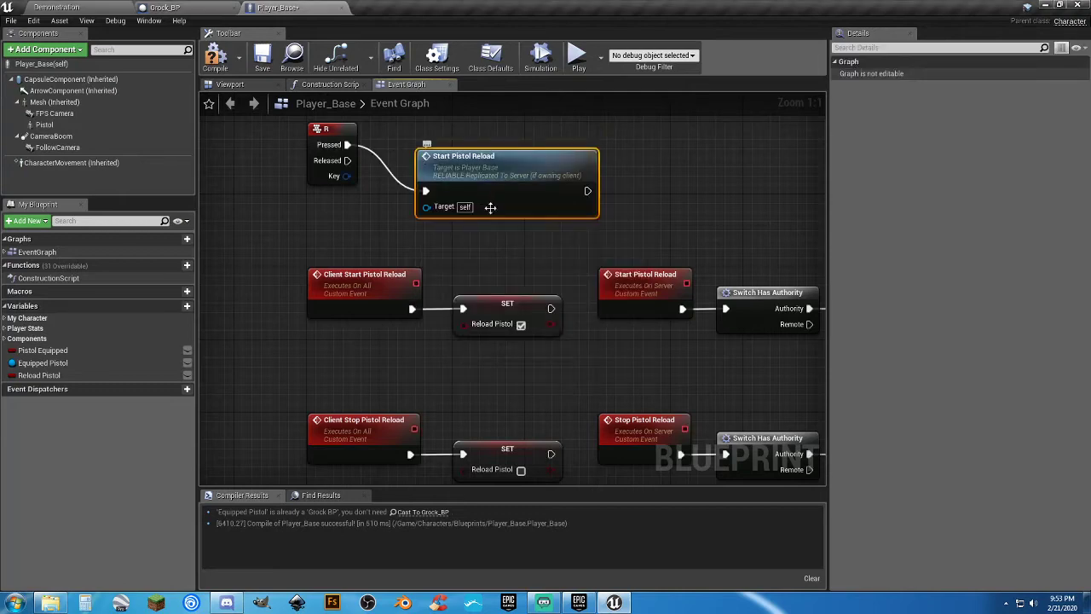
left_click_drag(479, 175, 470, 137)
right_click_drag(470, 189, 481, 260)
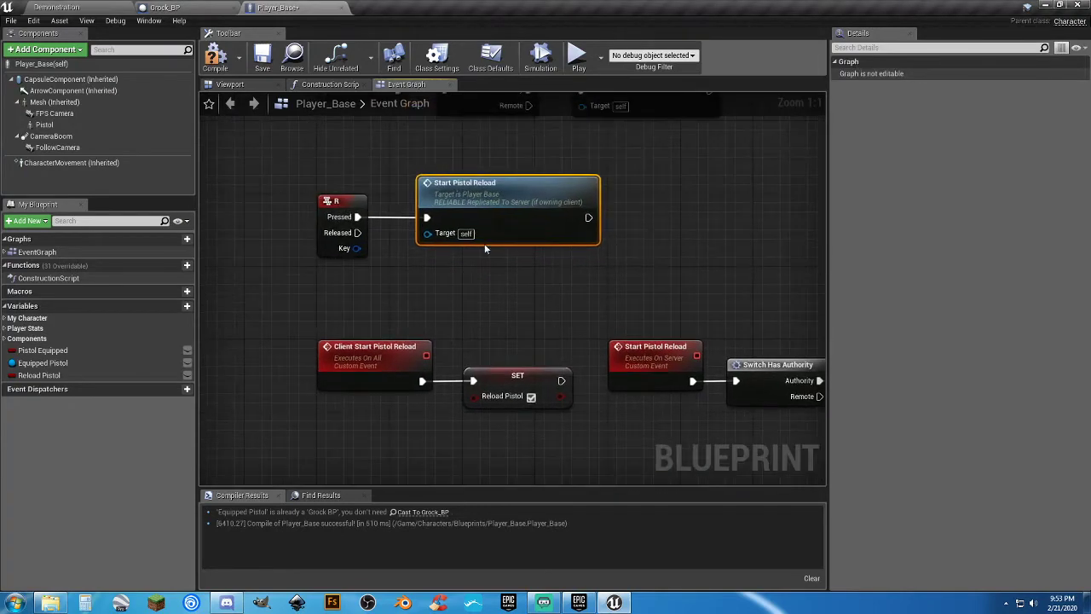
left_click_drag(458, 194, 503, 196)
right_click_drag(475, 264, 481, 234)
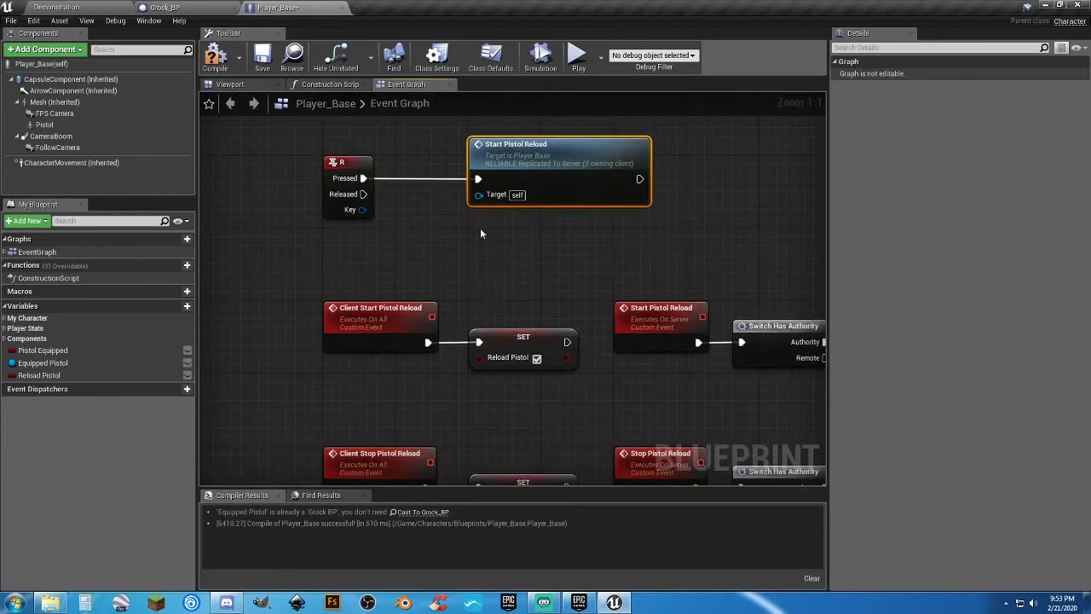
left_click_drag(363, 193, 495, 241)
Connect R's Released output to a Stop Pistol Reload call and align both reload nodes.
type("stop")
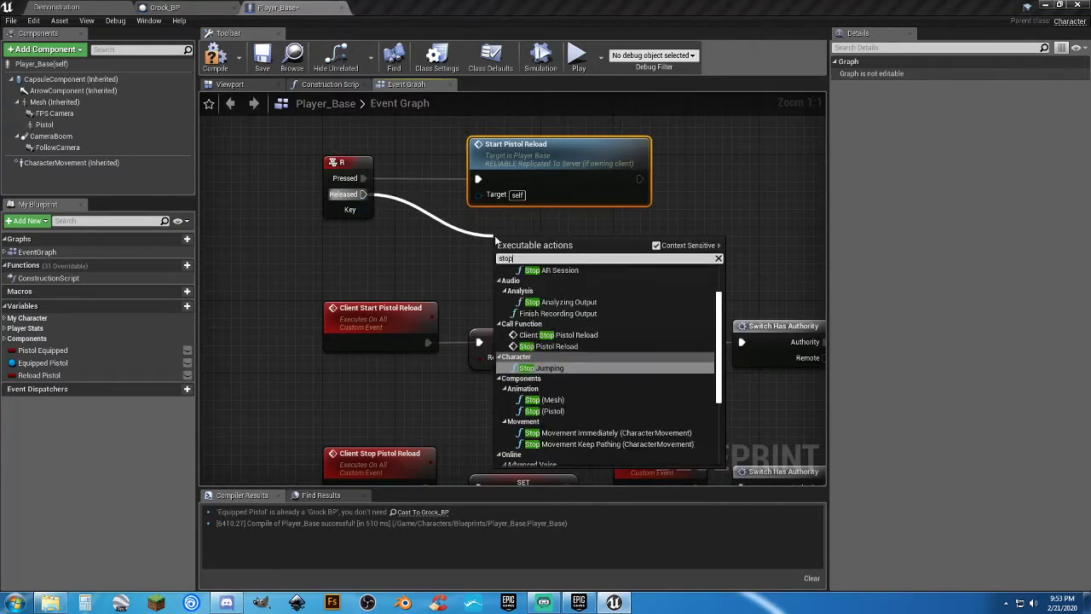
type("pi")
key("Down")
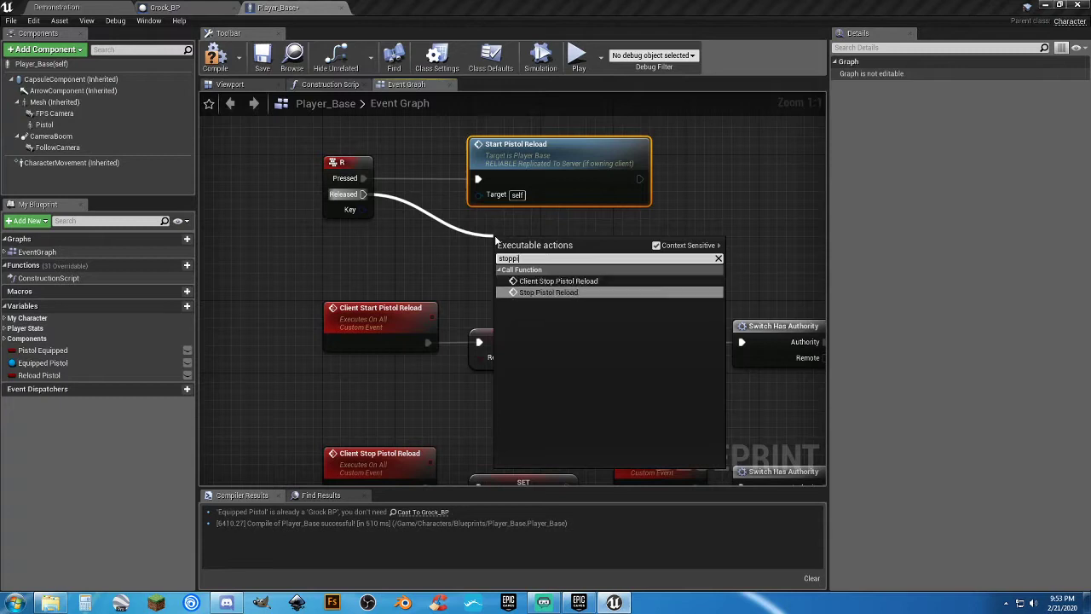
key("Return")
left_click_drag(537, 250, 511, 232)
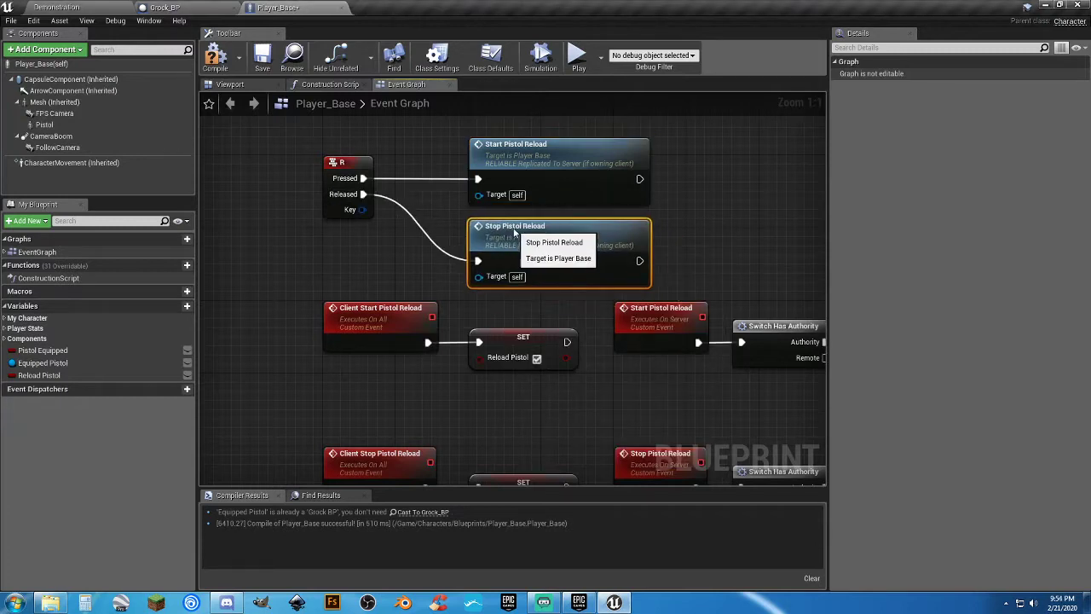
left_click(565, 169, "shift")
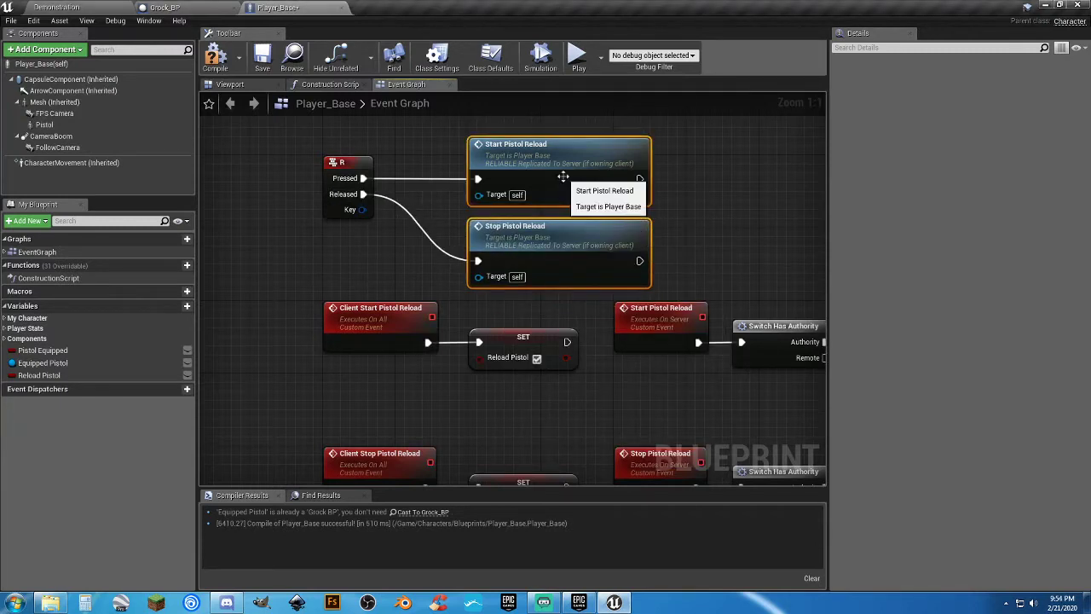
left_click_drag(565, 169, 517, 169)
left_click(618, 190)
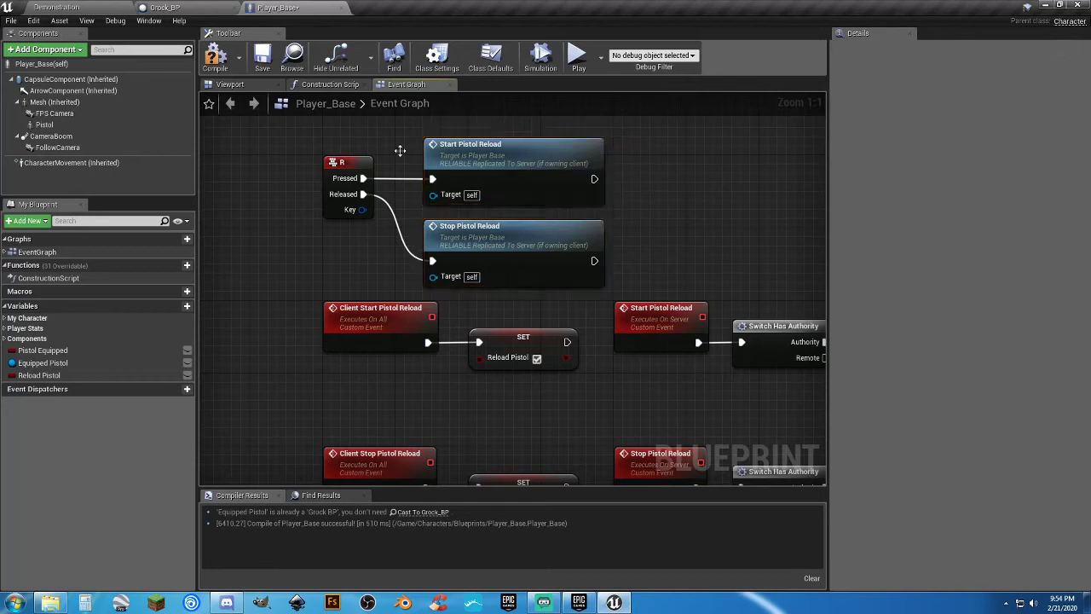
Save Player_Base, then show the Characters/Animations/Unarmed folder in the Demonstration level editor.
left_click(260, 58)
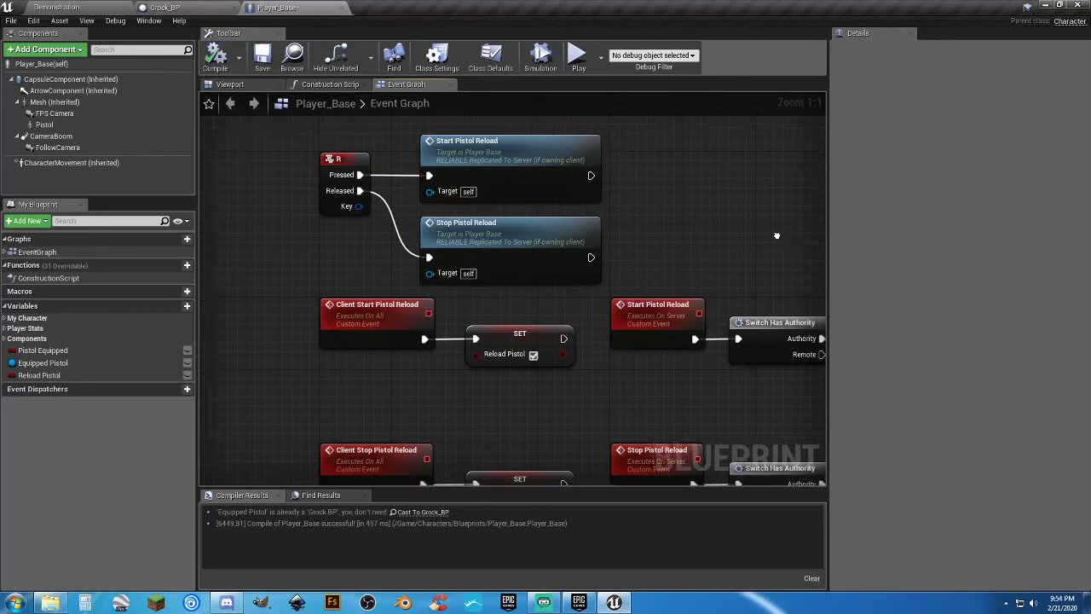
right_click_drag(779, 237, 762, 161)
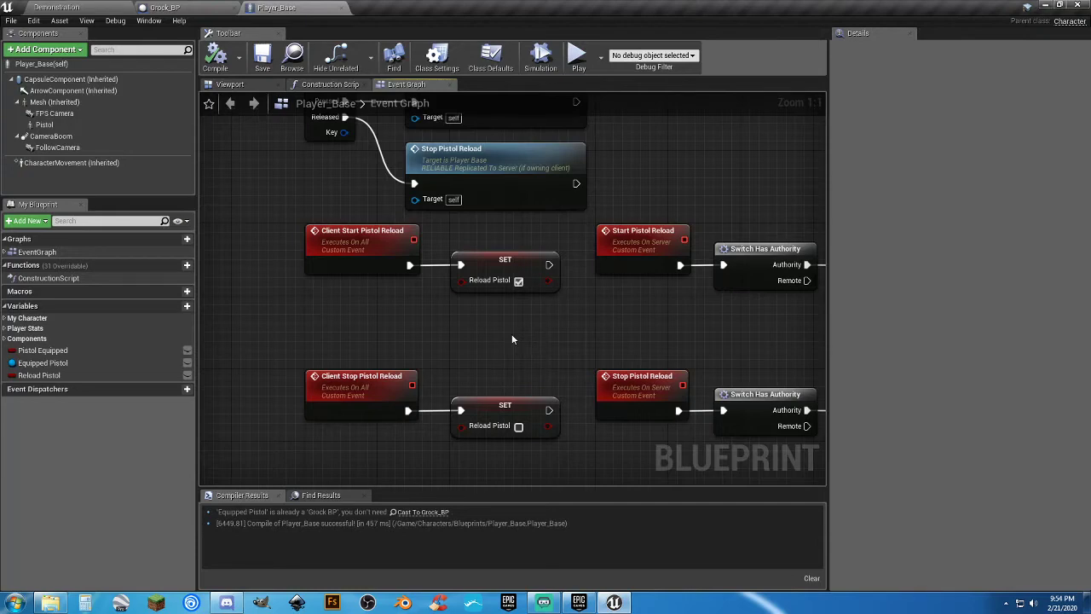
right_click_drag(512, 338, 499, 362)
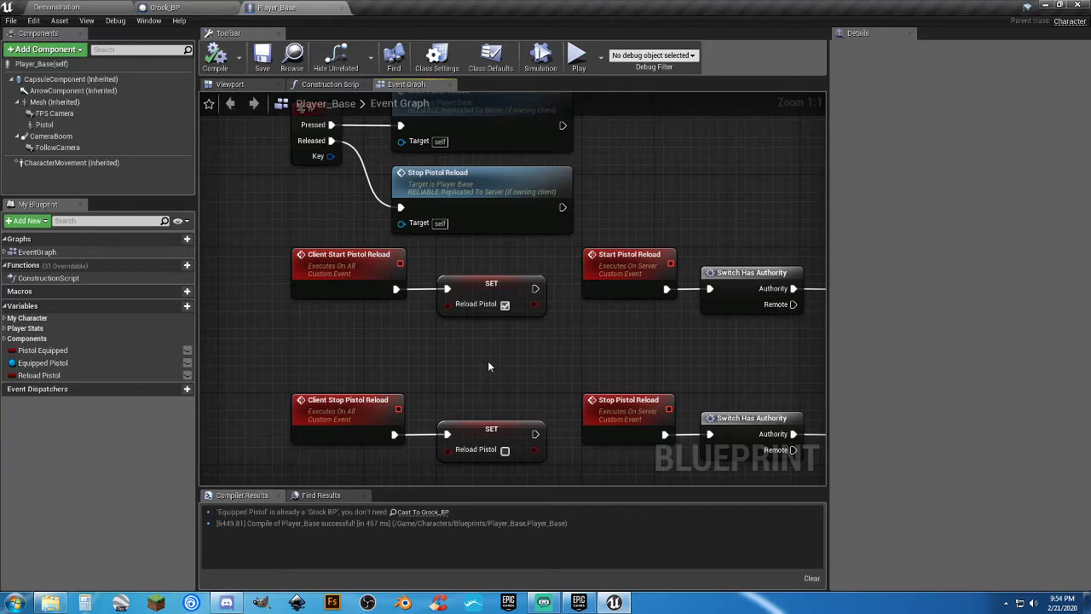
left_click(85, 8)
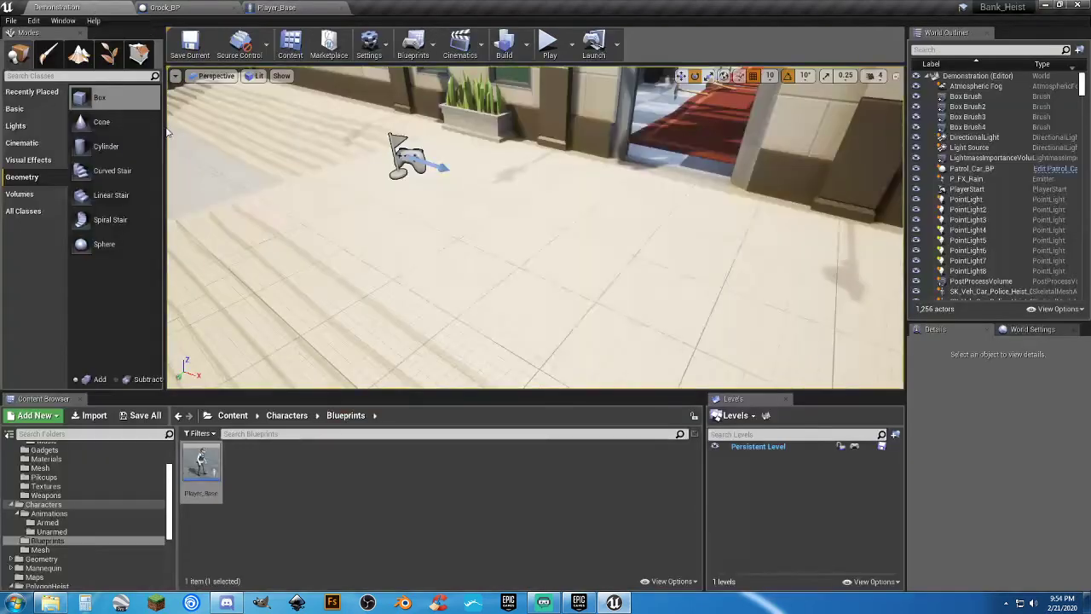
left_click(311, 501)
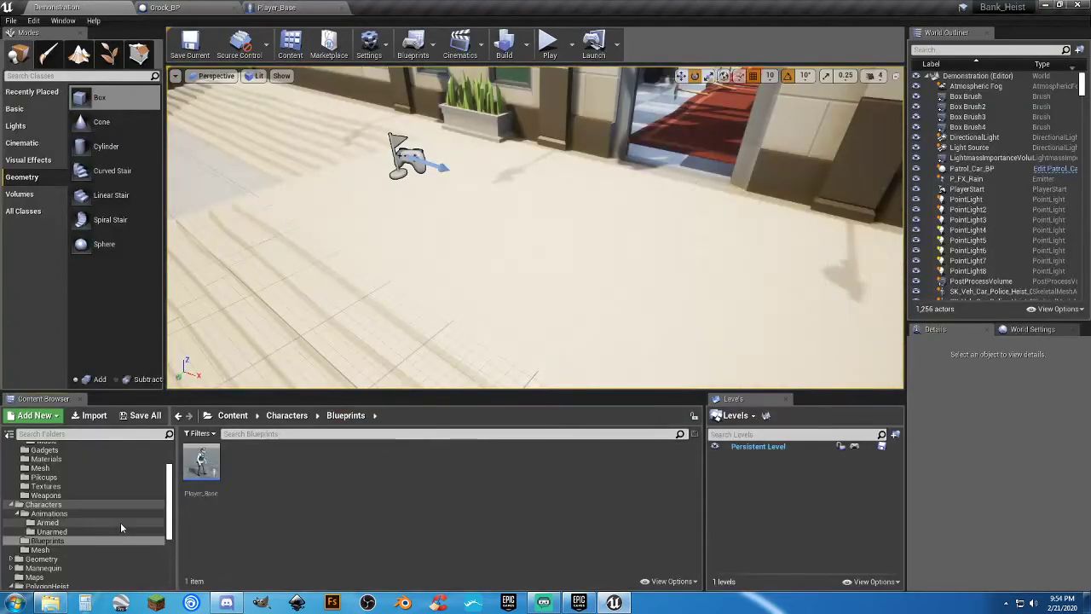
left_click(53, 531)
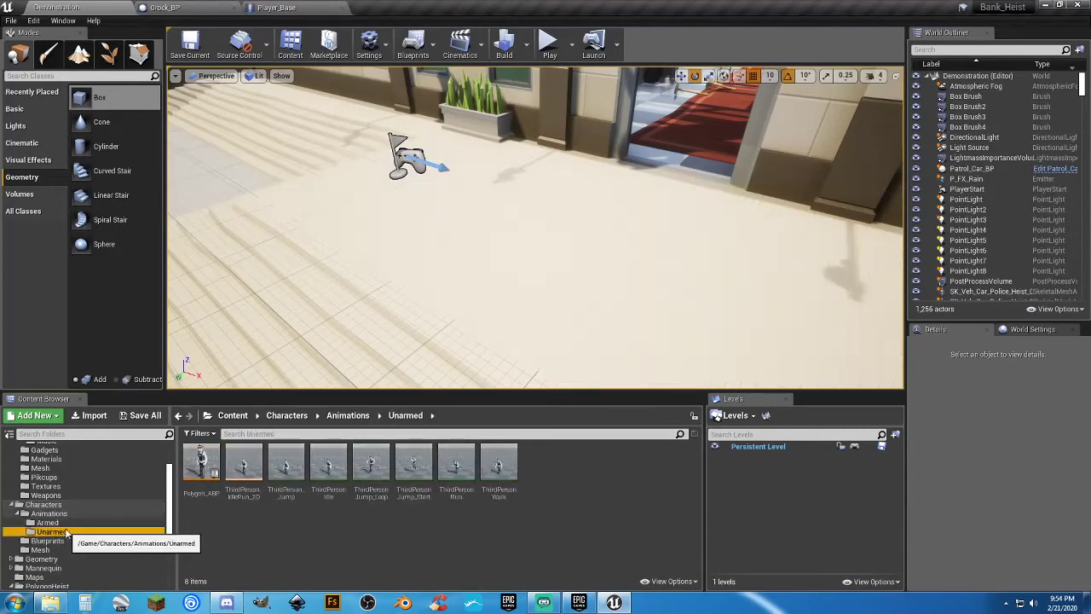
Open Polygon_ABP from the Unarmed folder and view its Event Graph where Pistol Equipped drives Use Pistol.
double_click(202, 497)
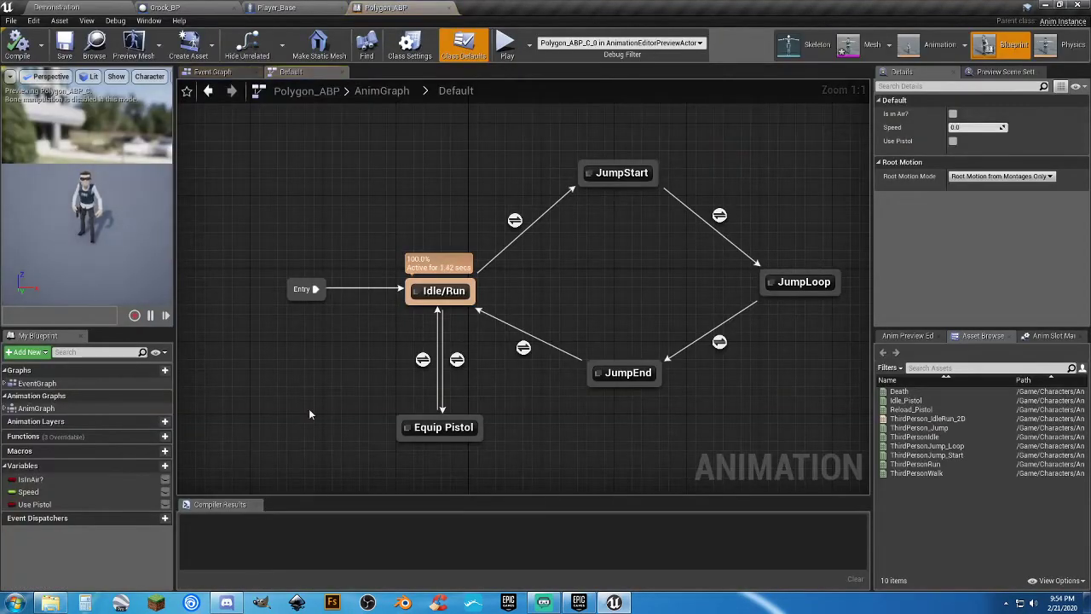
right_click_drag(307, 415, 312, 328)
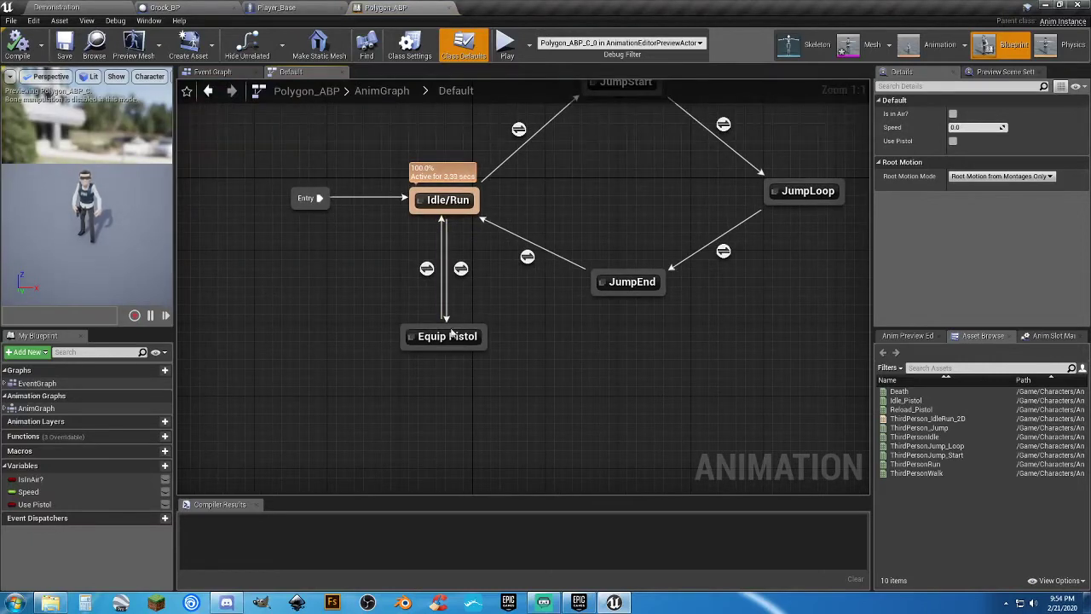
right_click_drag(443, 376, 540, 382)
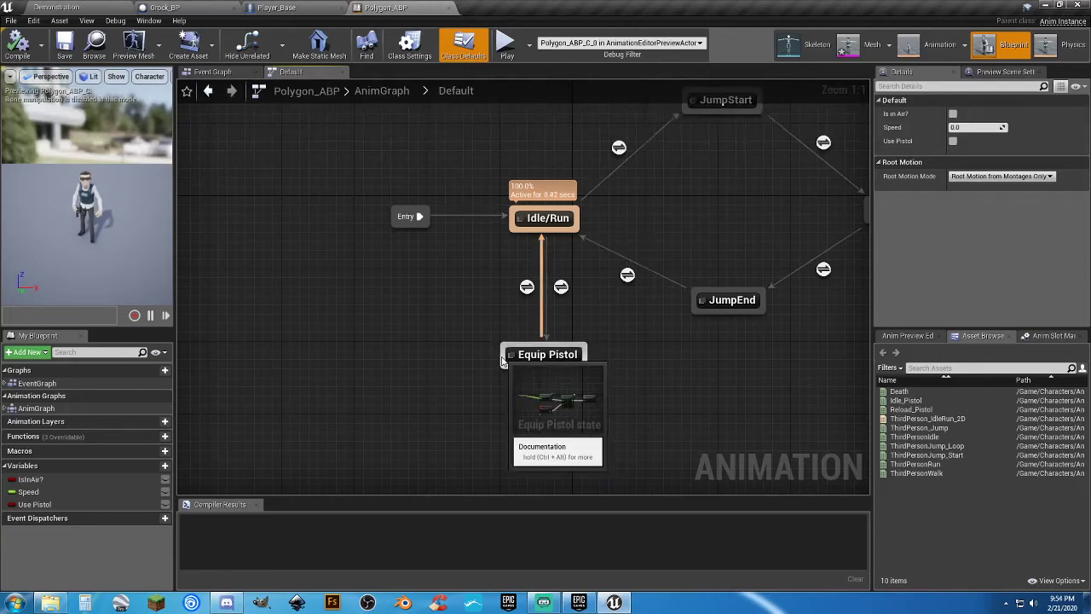
left_click(236, 73)
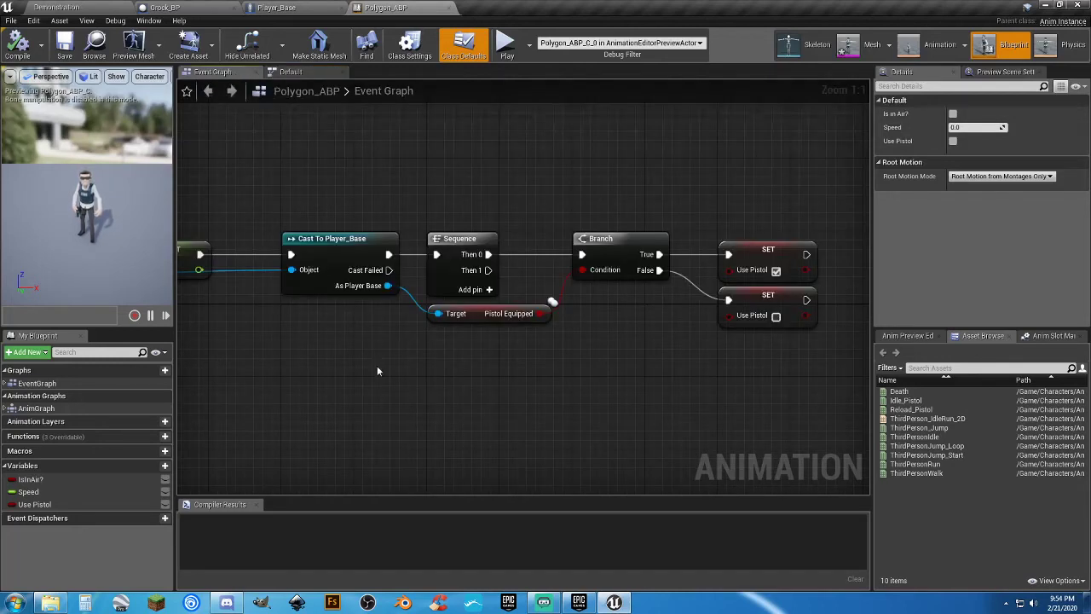
Add a Branch after Sequence's Then 1, conditioned on Player Base's Reload Pistol.
right_click_drag(484, 396, 426, 377)
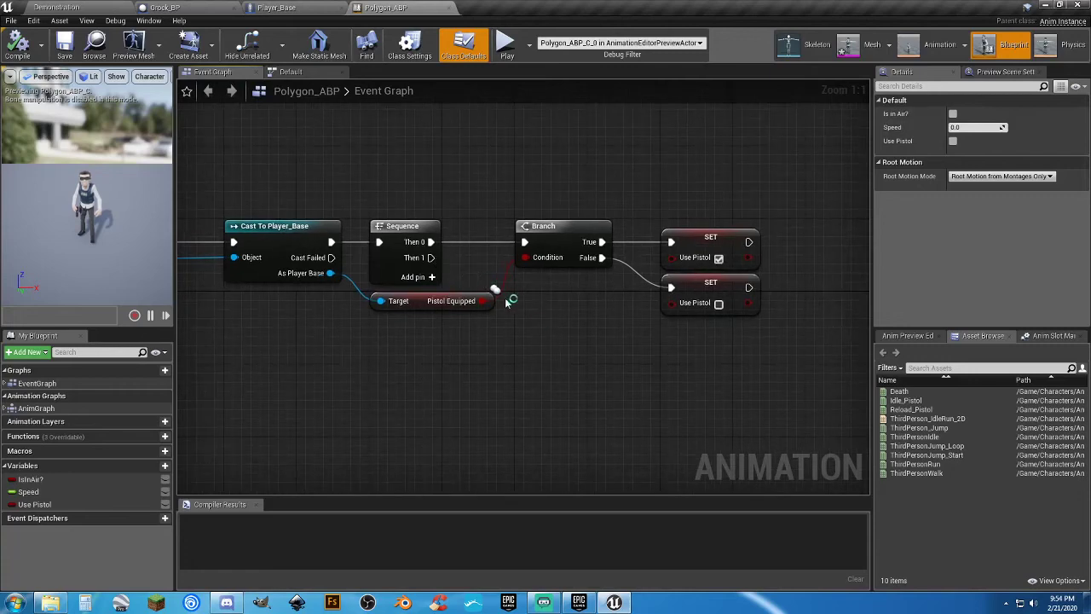
right_click_drag(541, 327, 458, 315)
left_click_drag(355, 246, 479, 349)
type("bran")
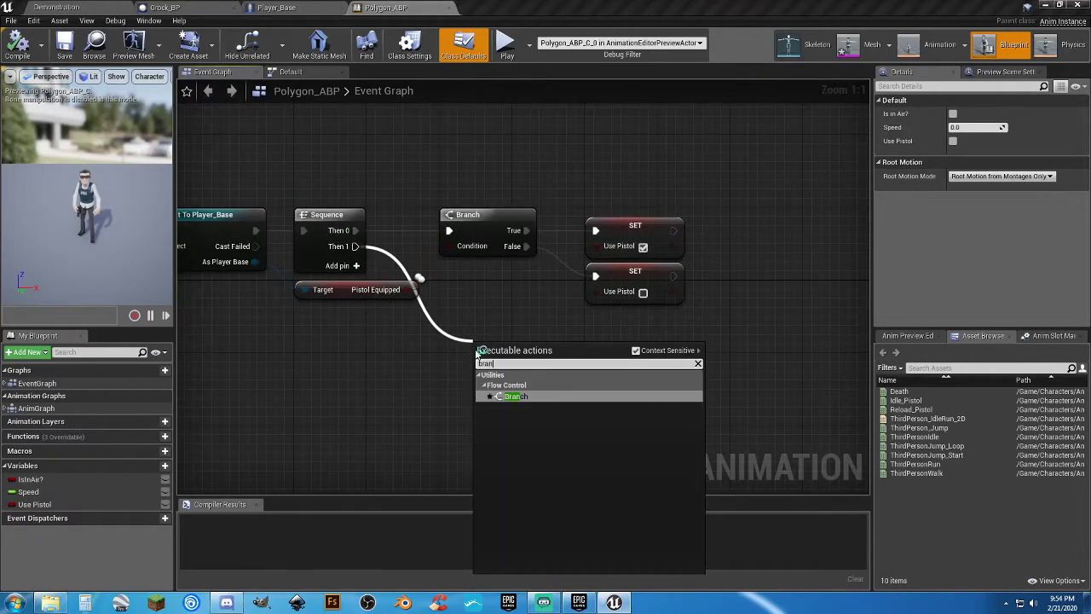
left_click(540, 398)
left_click_drag(480, 326, 457, 363)
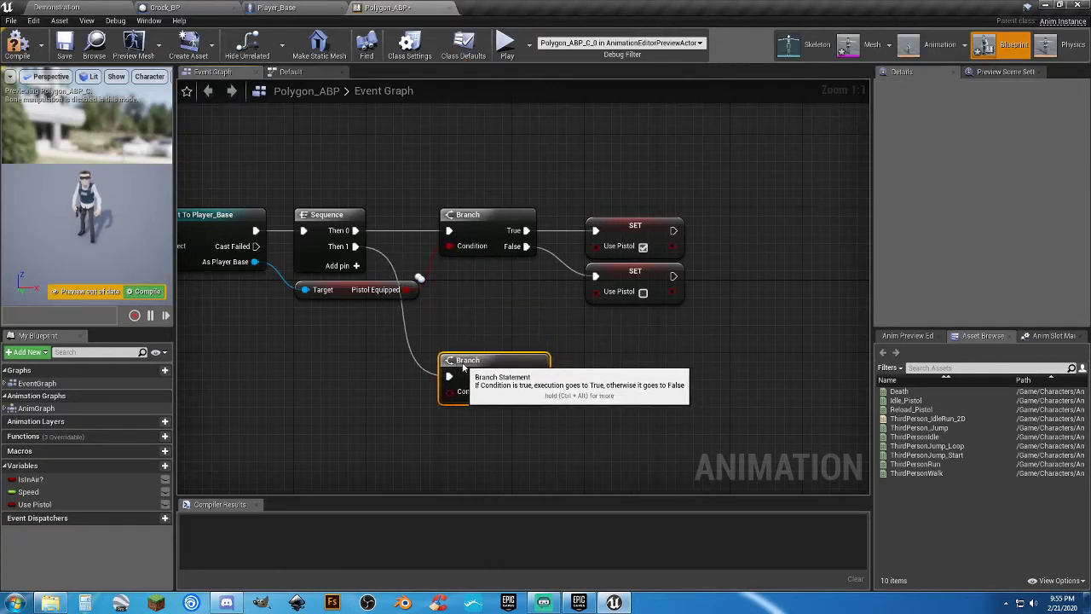
right_click_drag(475, 319, 477, 270)
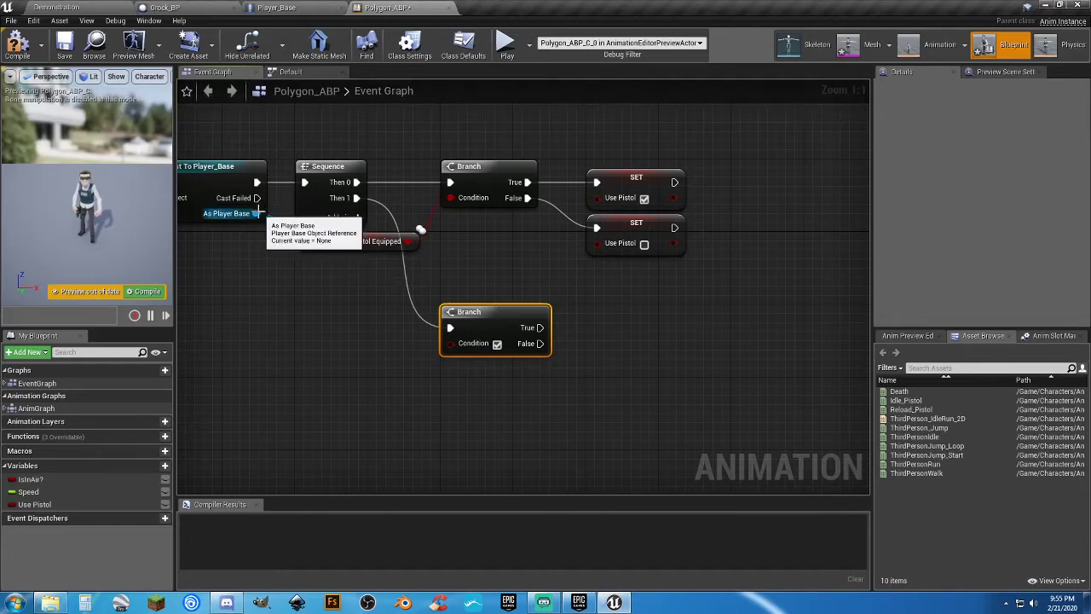
left_click_drag(255, 213, 297, 312)
type("rel")
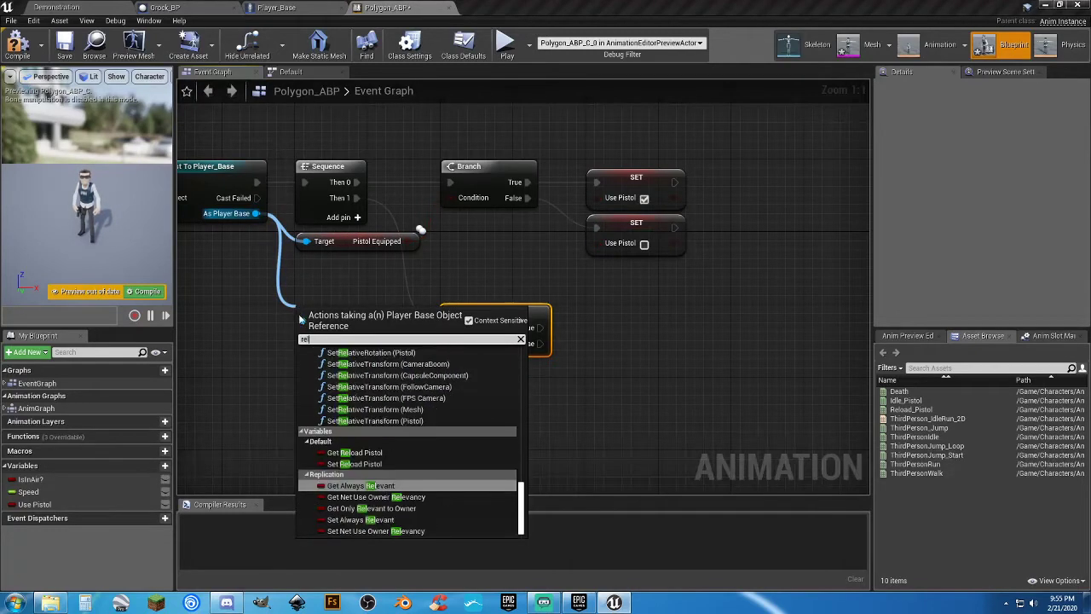
left_click(356, 453)
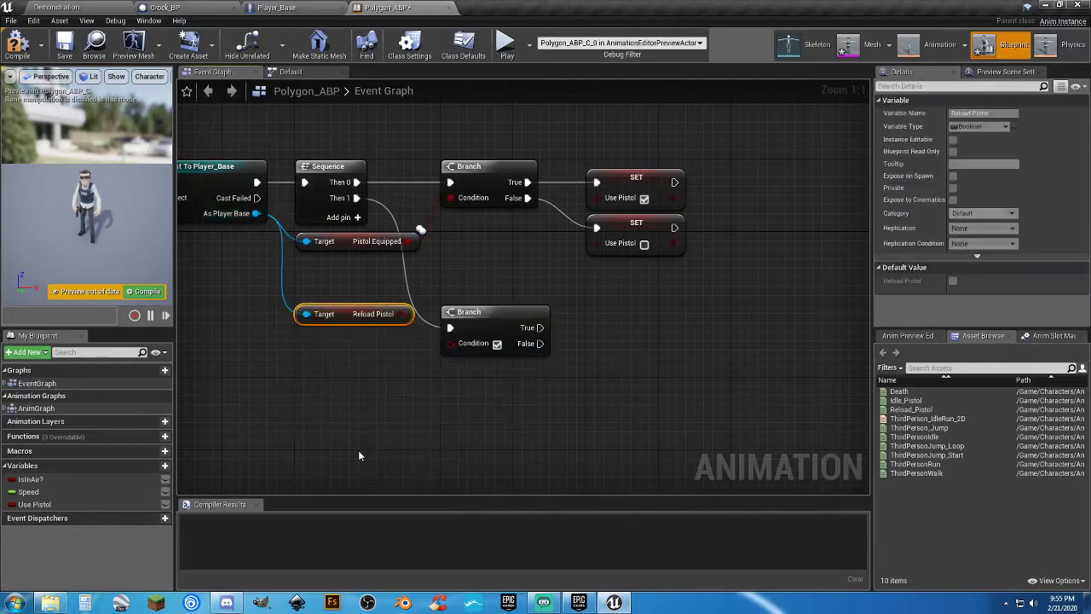
left_click_drag(399, 314, 450, 342)
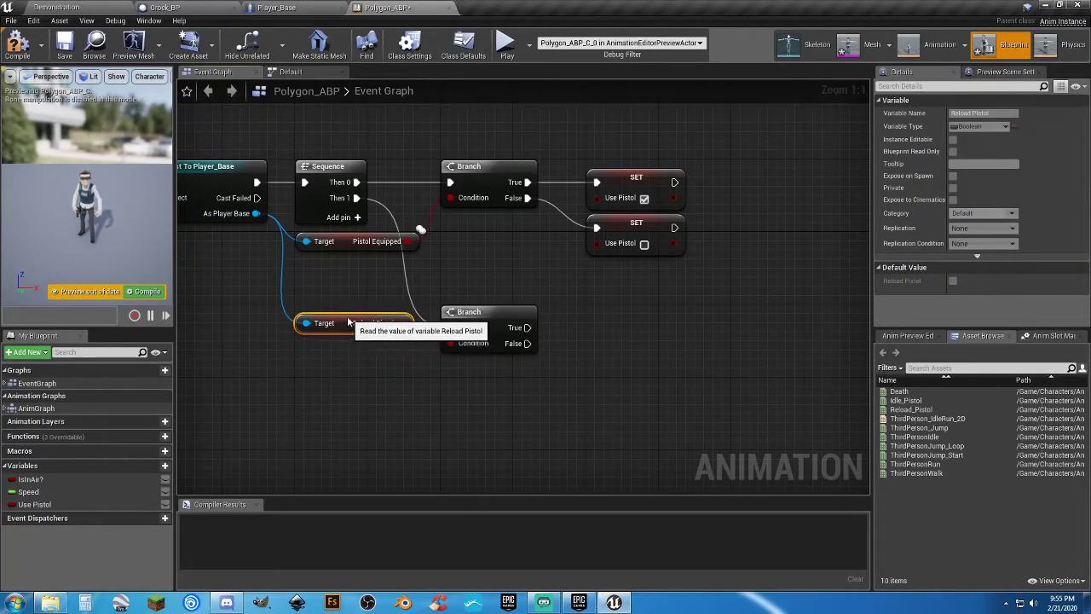
right_click_drag(497, 375, 443, 374)
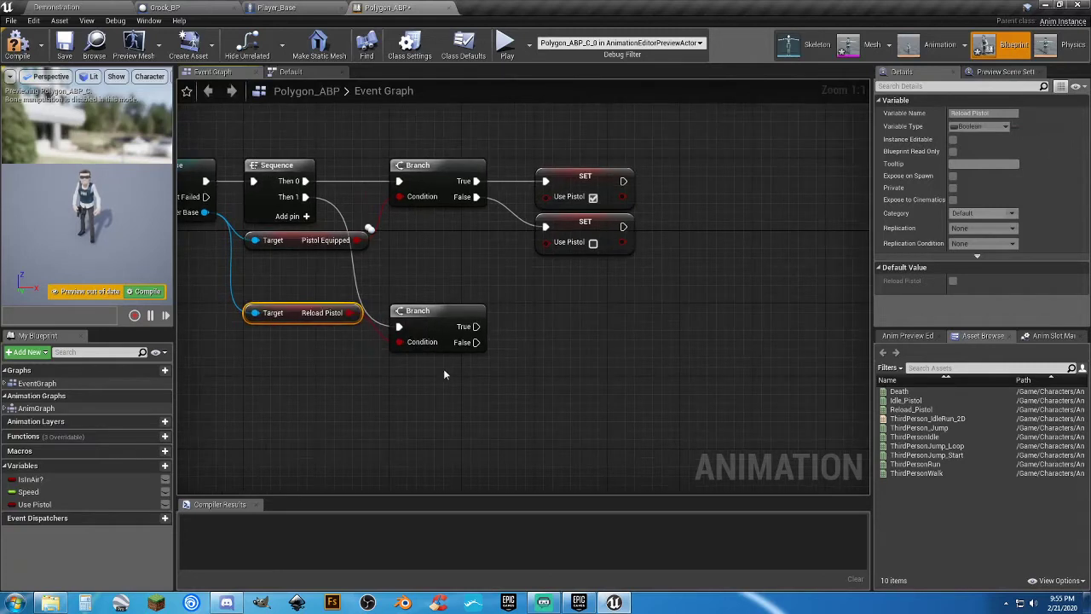
Create a Boolean variable named Reload Pistol and delete the lower Branch node.
left_click(158, 466)
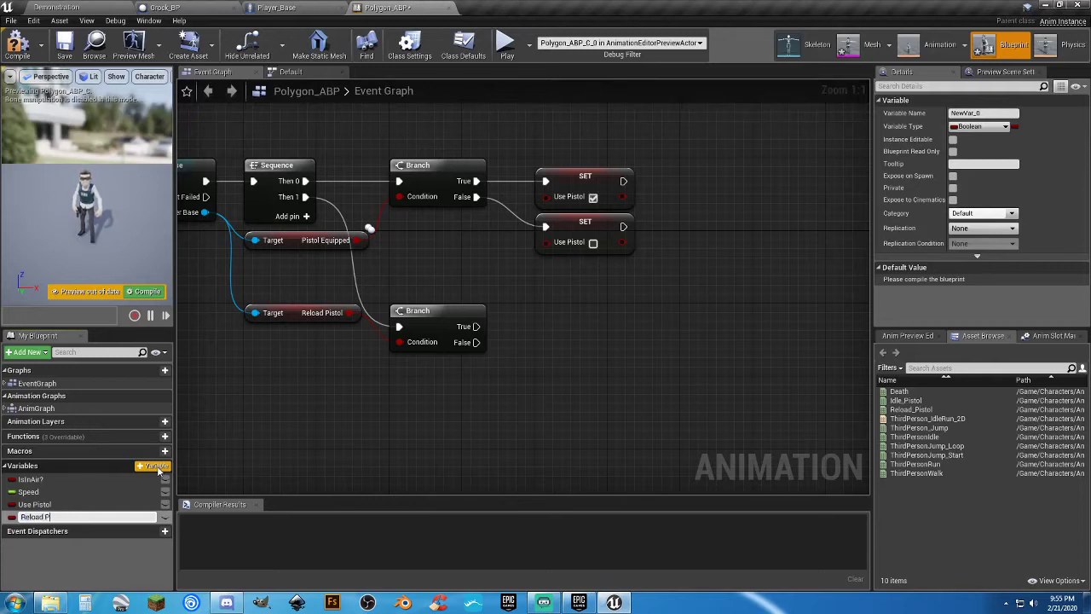
key("Return")
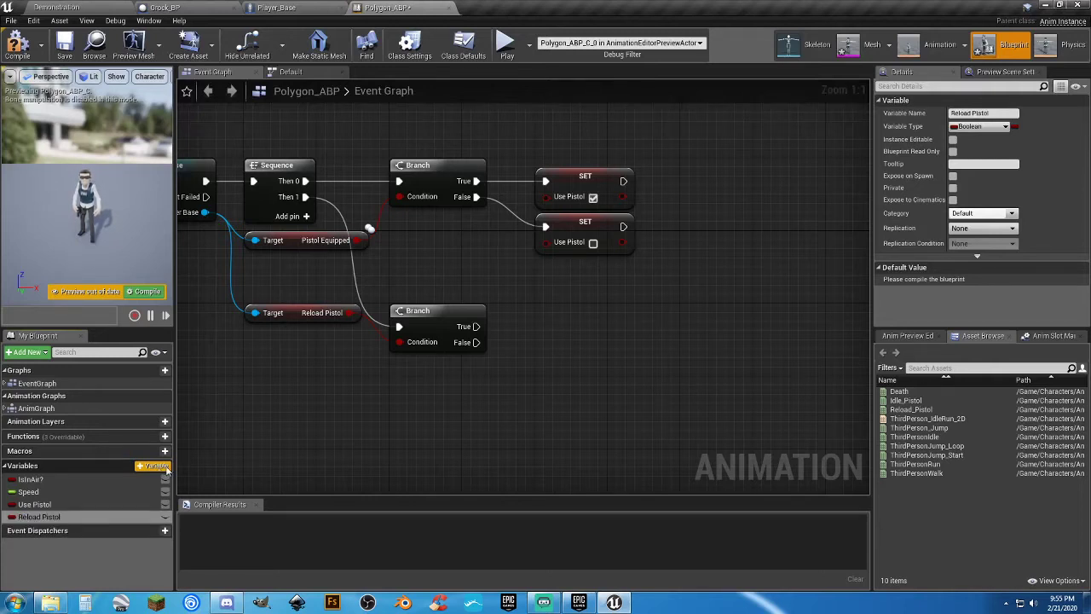
left_click_drag(39, 517, 432, 390)
left_click(448, 267)
left_click_drag(447, 268, 488, 351)
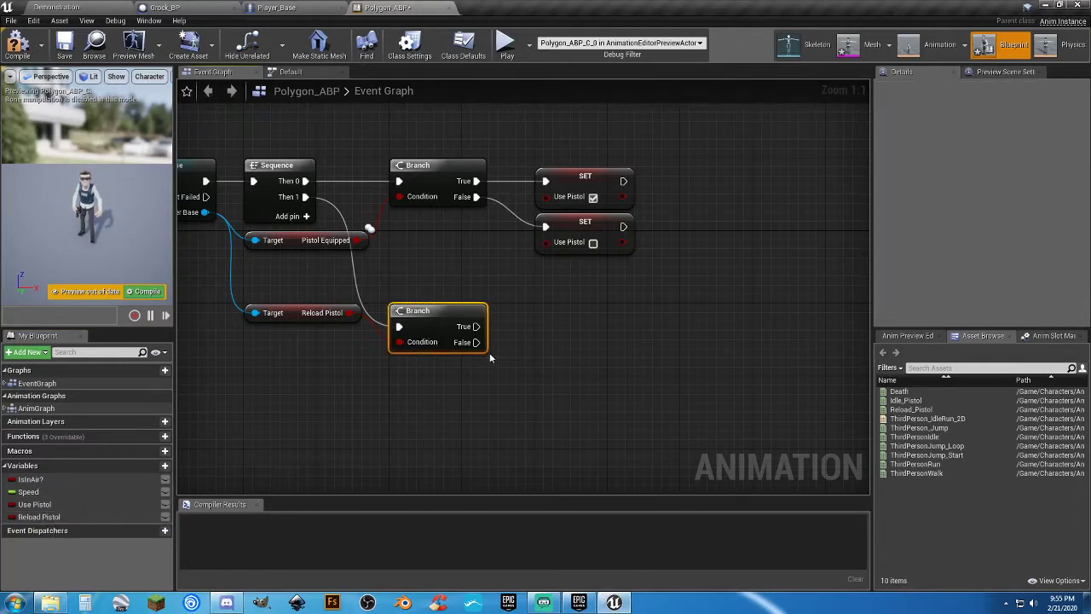
key("Delete")
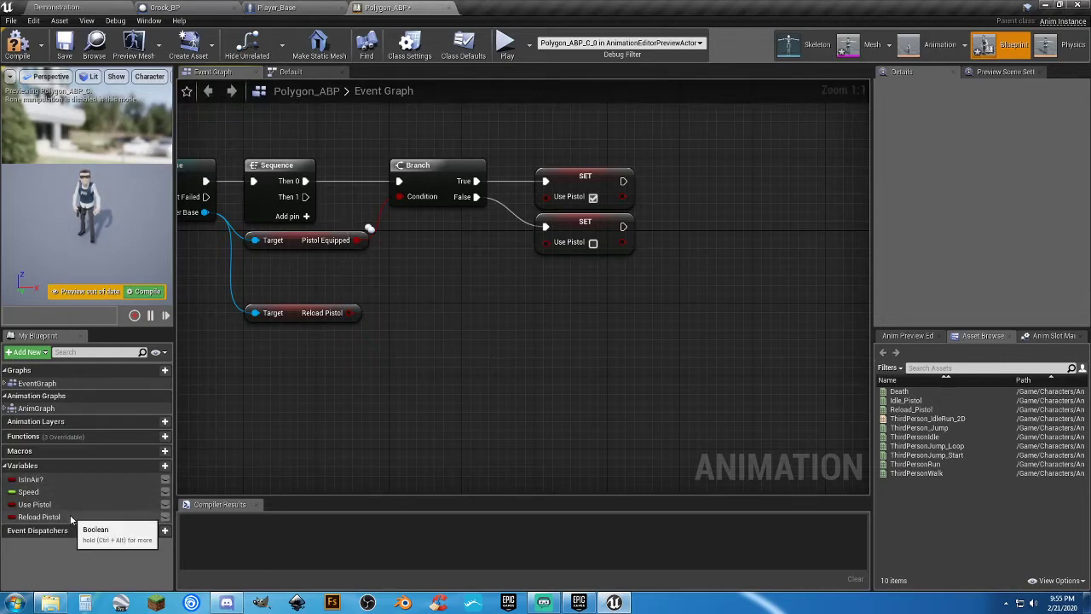
Run a SET Reload Pistol node from Sequence's Then 1, then compile the animation blueprint.
left_click_drag(72, 518, 404, 365)
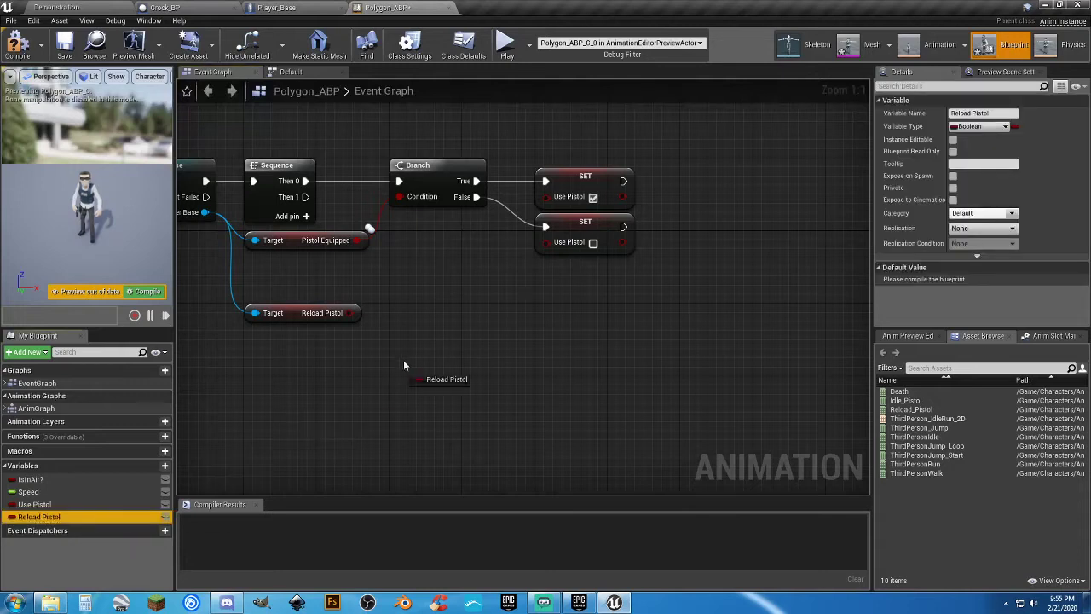
left_click_drag(409, 312, 305, 196)
left_click(427, 337)
left_click_drag(446, 314, 426, 315)
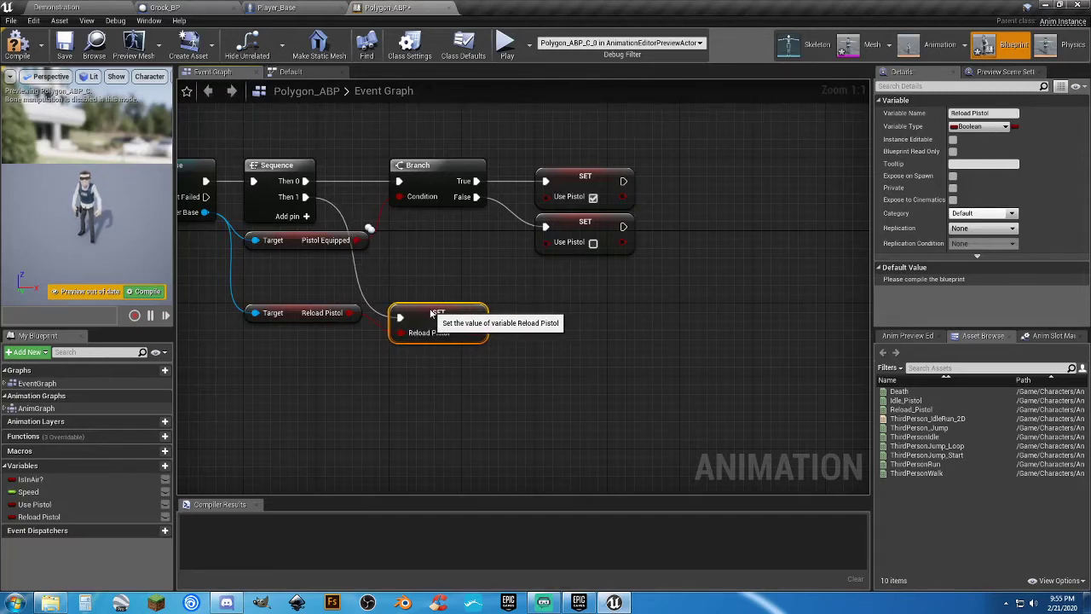
left_click(443, 274)
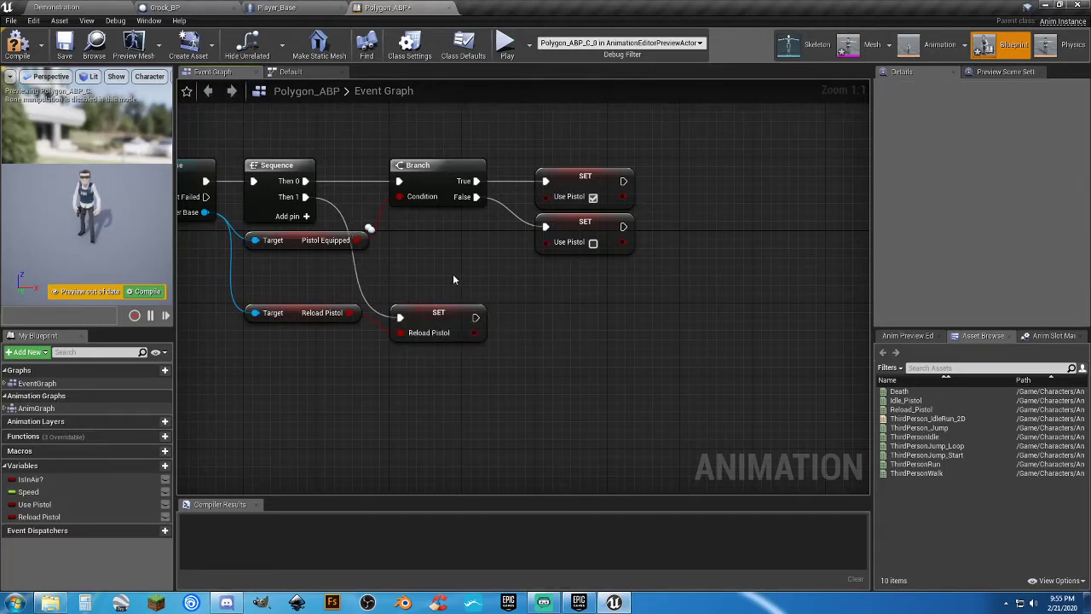
left_click(18, 44)
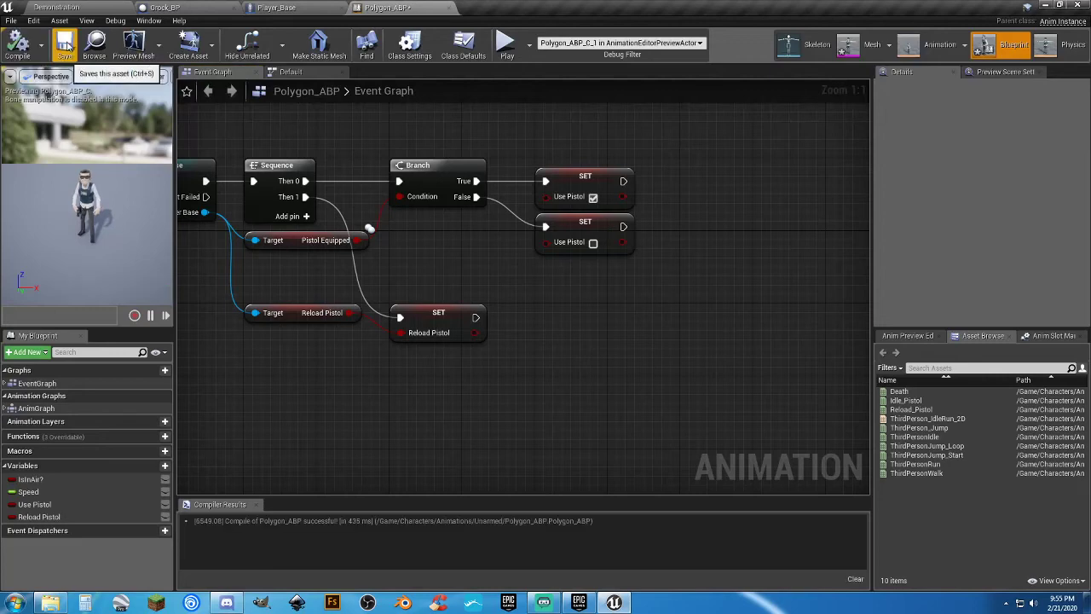
In the Default state machine, add a Reload Pistol state transitioning from Equip Pistol.
left_click(304, 74)
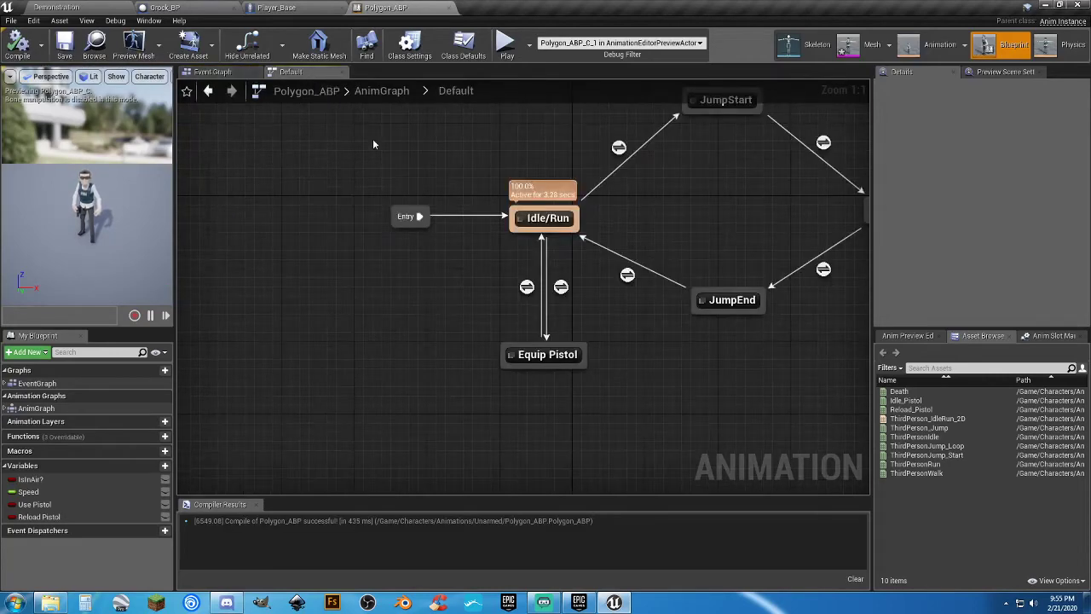
right_click_drag(587, 414, 577, 364)
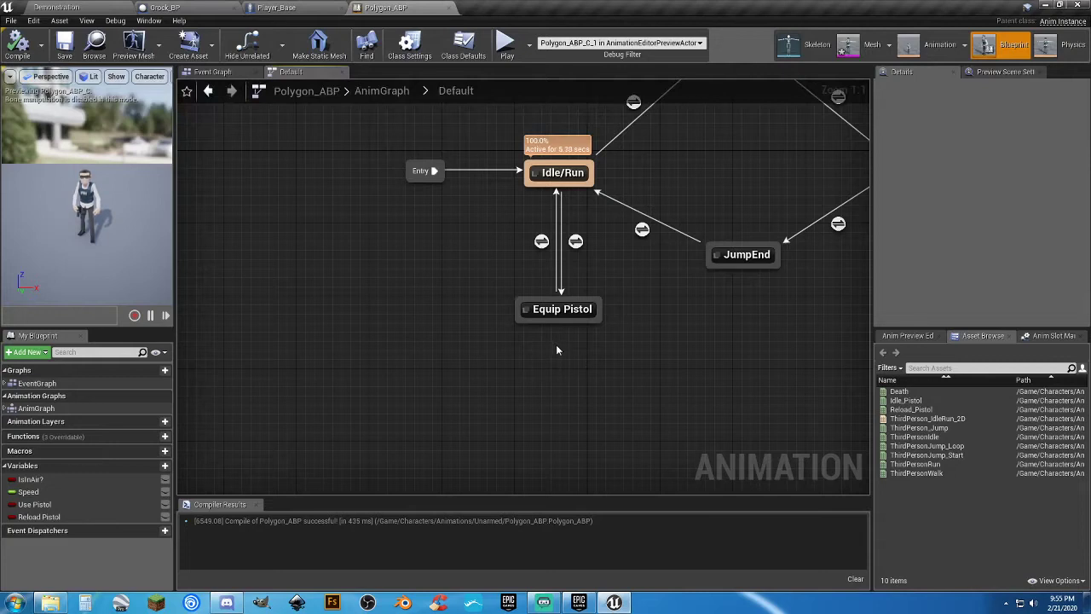
left_click_drag(570, 320, 565, 390)
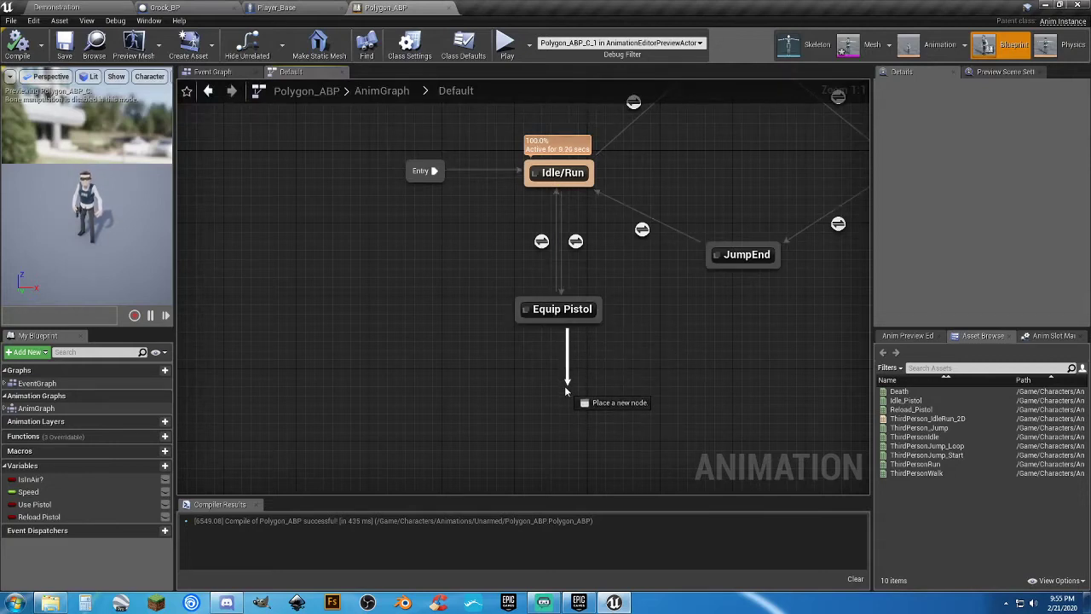
left_click_drag(565, 391, 565, 385)
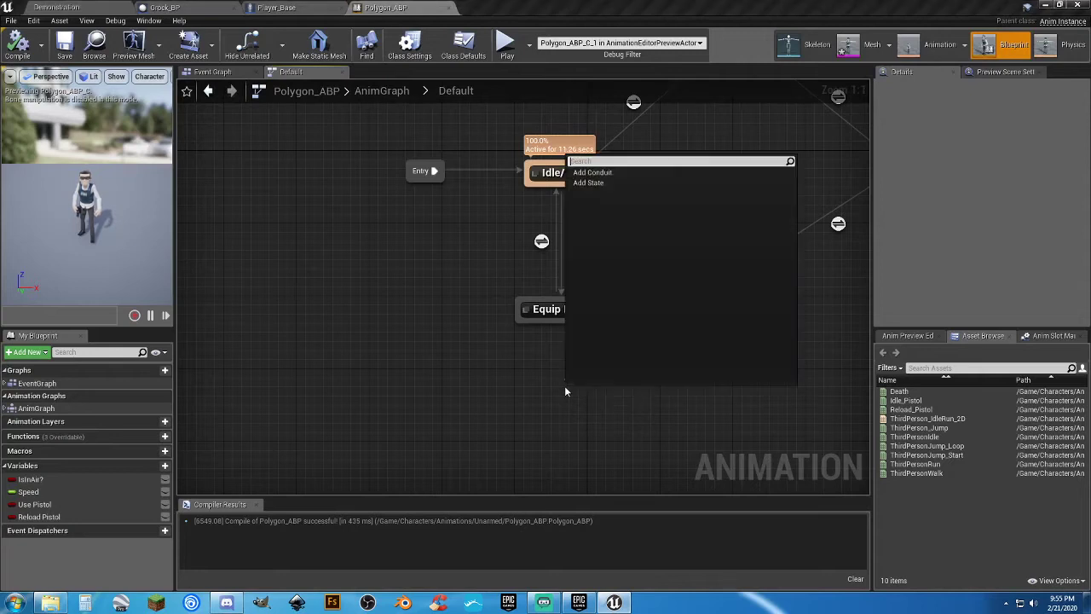
left_click(601, 185)
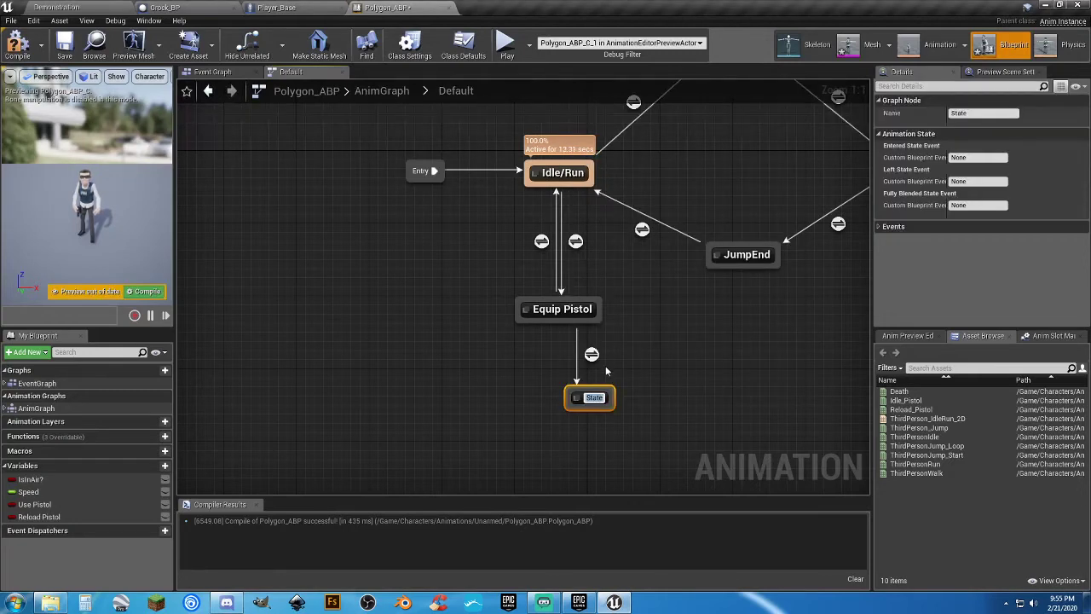
type("Reload")
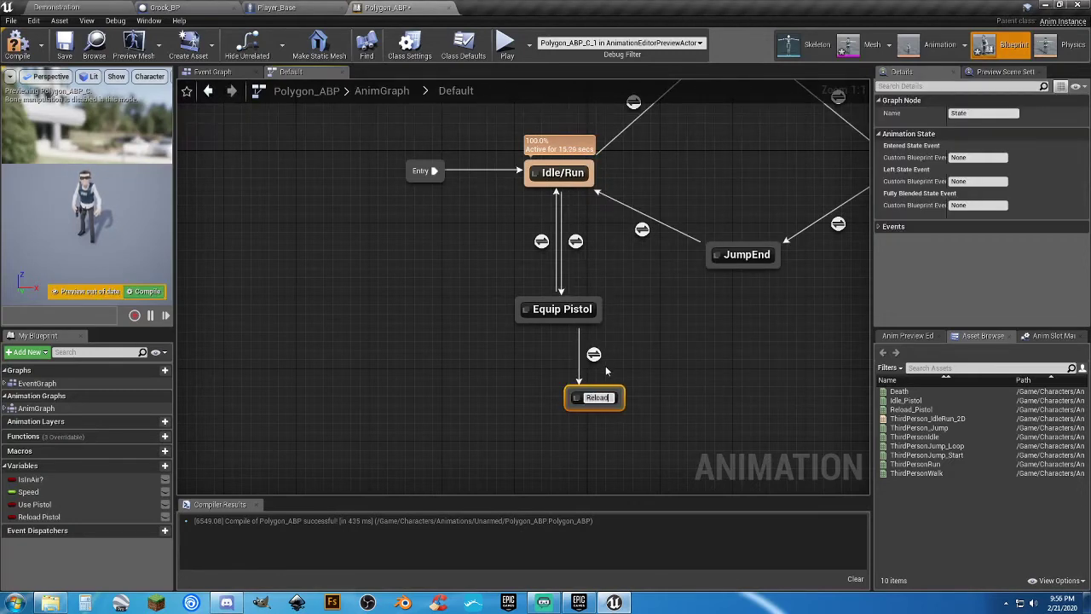
type(" Pistol")
key("Return")
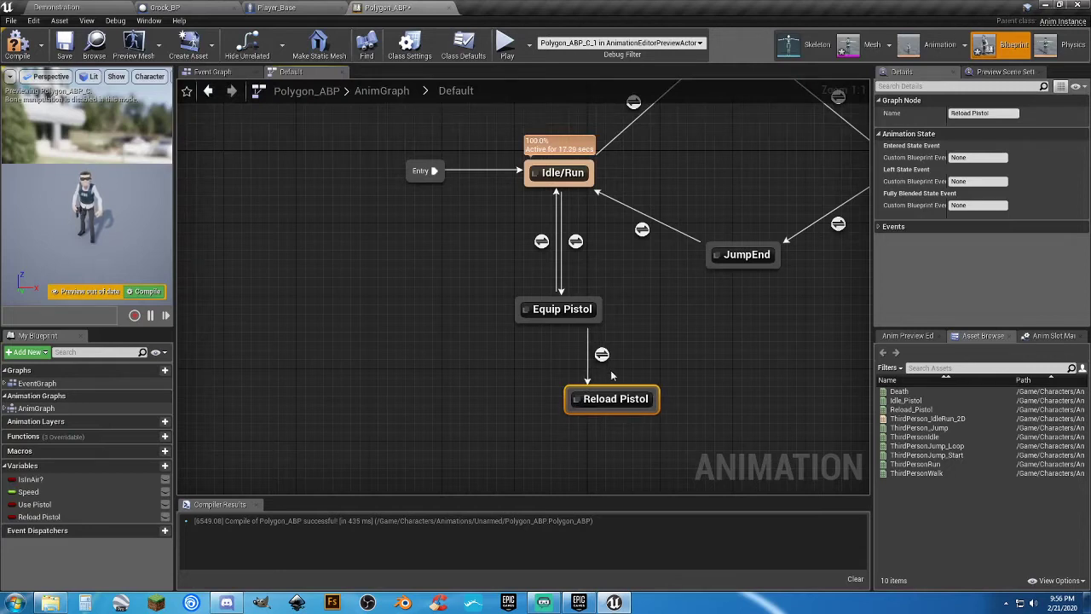
left_click_drag(619, 402, 567, 458)
right_click_drag(627, 399, 615, 316)
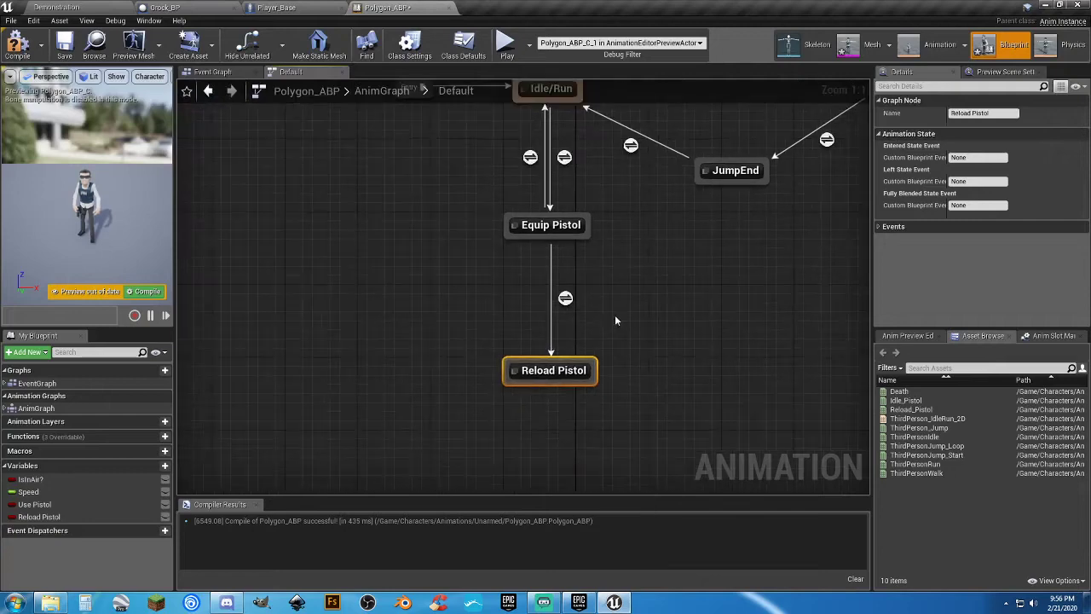
Make the Equip Pistol to Reload Pistol transition require the Reload Pistol variable to be true.
left_click(566, 298)
double_click(566, 298)
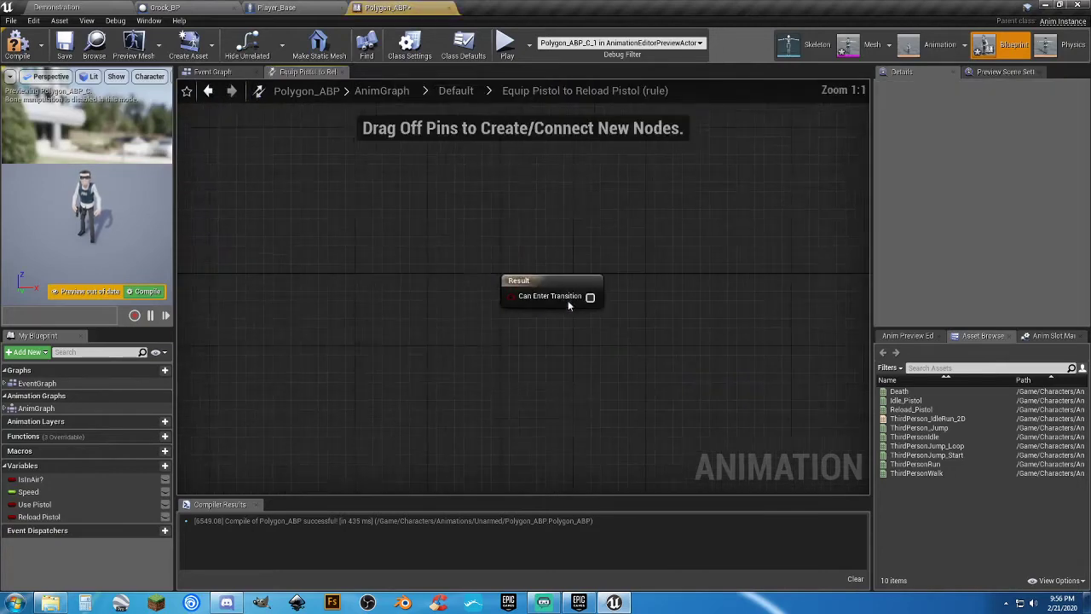
left_click_drag(79, 516, 532, 313)
left_click_drag(428, 321, 391, 305)
left_click(473, 360)
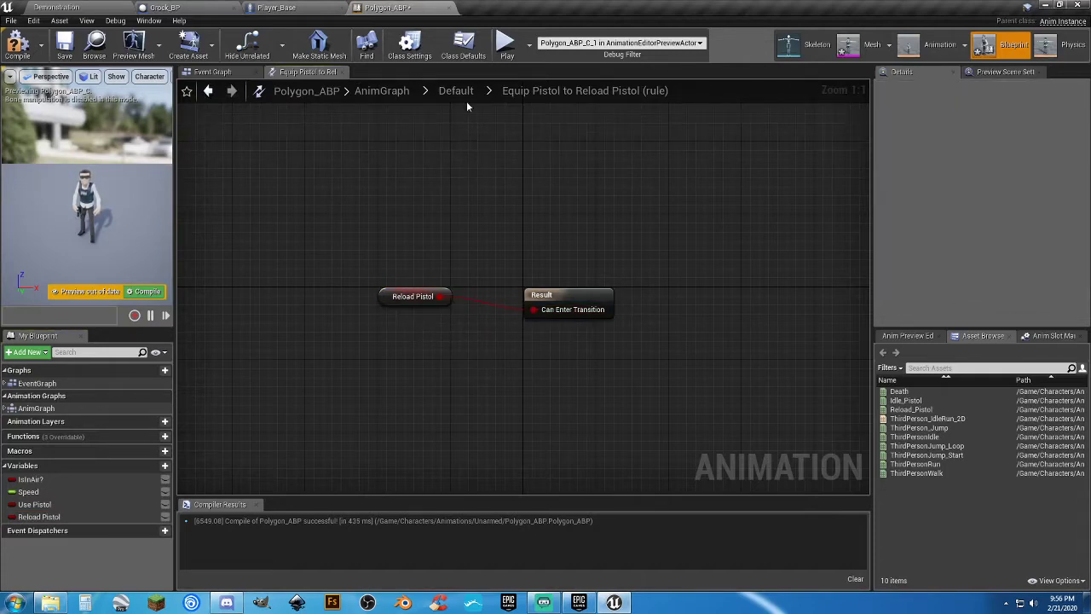
left_click(460, 92)
right_click_drag(537, 424, 727, 347)
Inside the Reload Pistol state, feed a Layered blend per bone node into Output Animation Pose.
double_click(475, 375)
left_click_drag(707, 296, 597, 295)
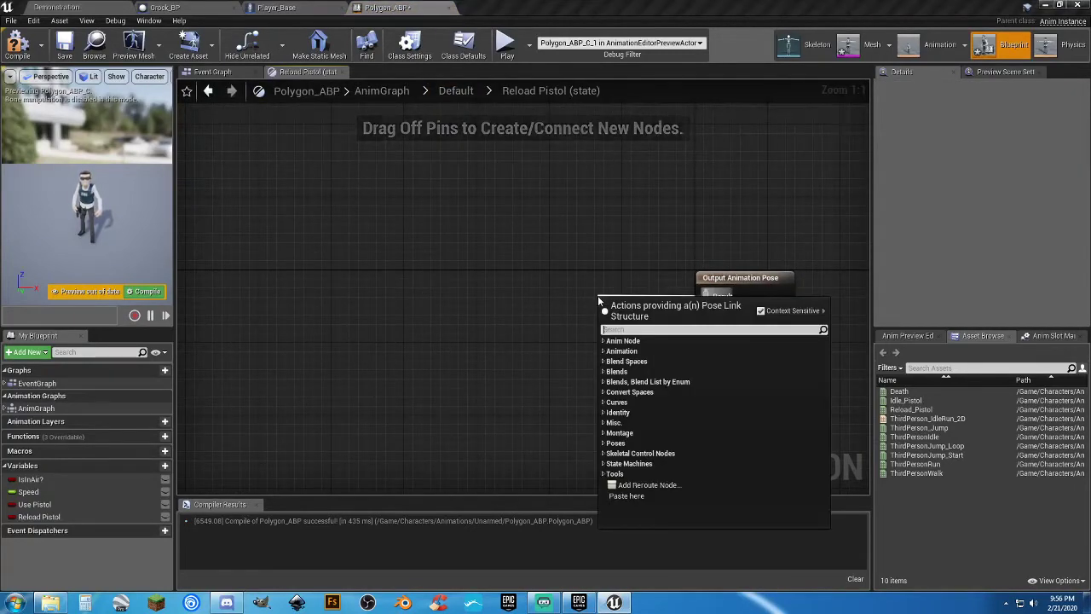
type("layer")
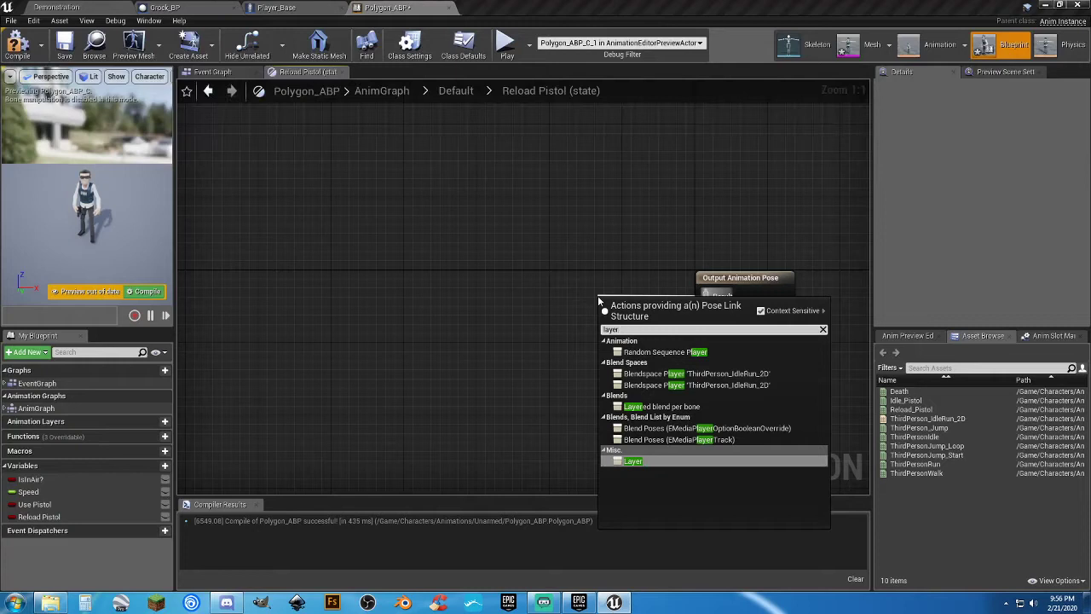
type("ed")
key("Return")
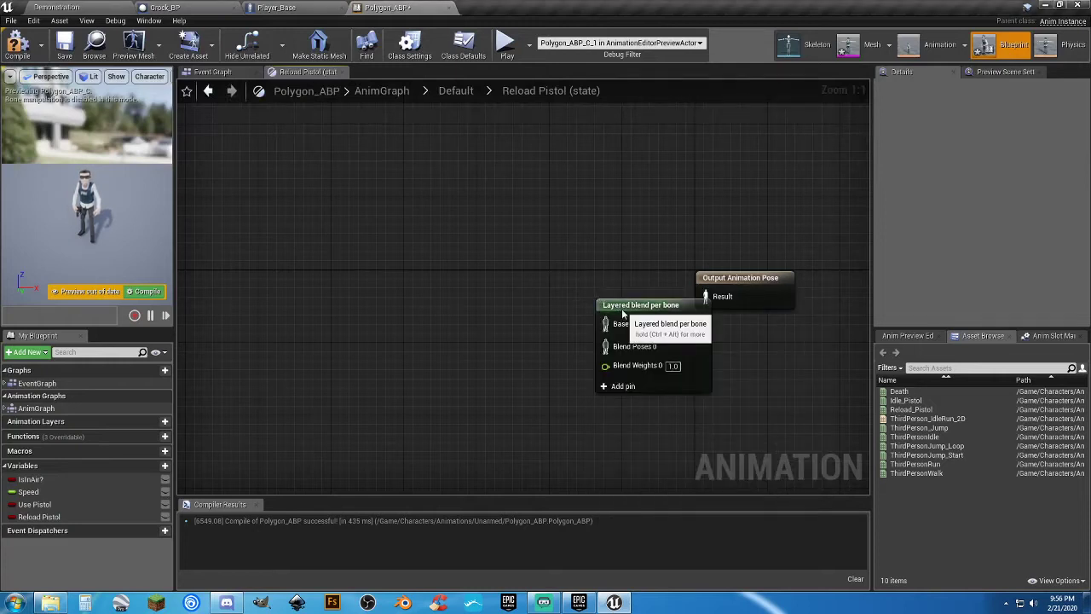
left_click_drag(623, 314, 576, 286)
right_click_drag(492, 341, 536, 317)
Plug the ThirdPerson_IdleRun_2D blend space, driven by Speed, into Base Pose.
left_click_drag(927, 419, 458, 252)
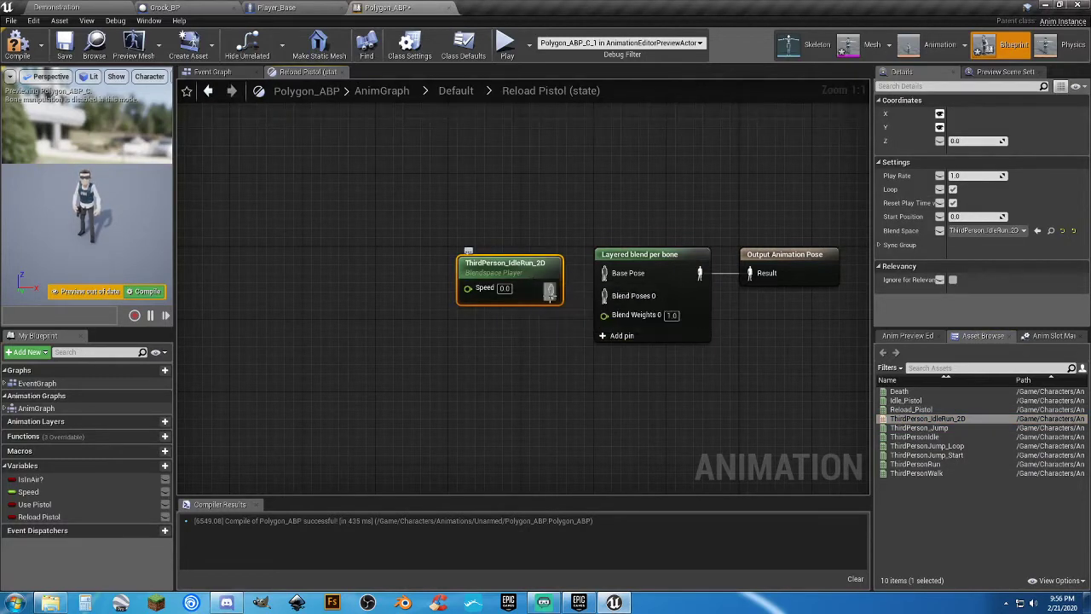
left_click_drag(551, 294, 605, 275)
left_click_drag(513, 263, 503, 241)
left_click_drag(29, 492, 465, 272)
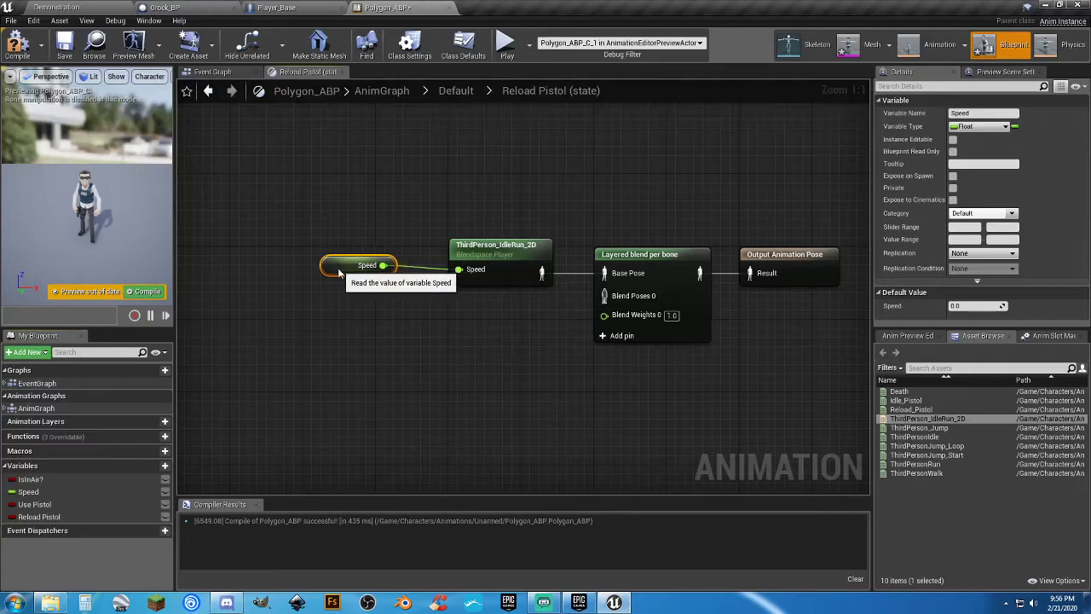
left_click_drag(339, 272, 323, 263)
left_click(581, 308)
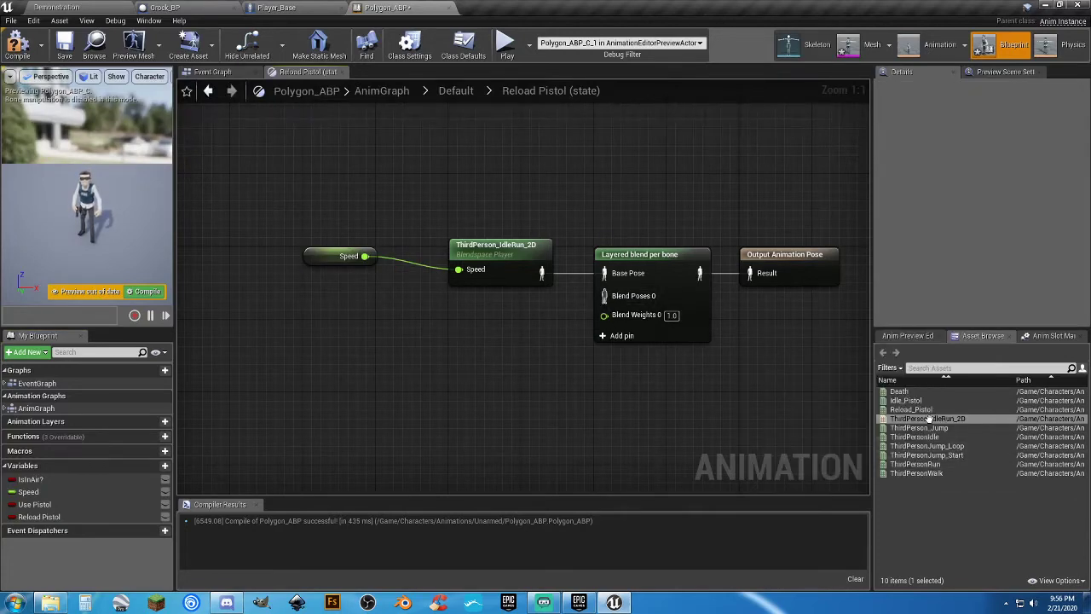
Connect a Play Reload_Pistol node to Blend Poses 0 and tidy the nodes.
left_click_drag(911, 409, 465, 339)
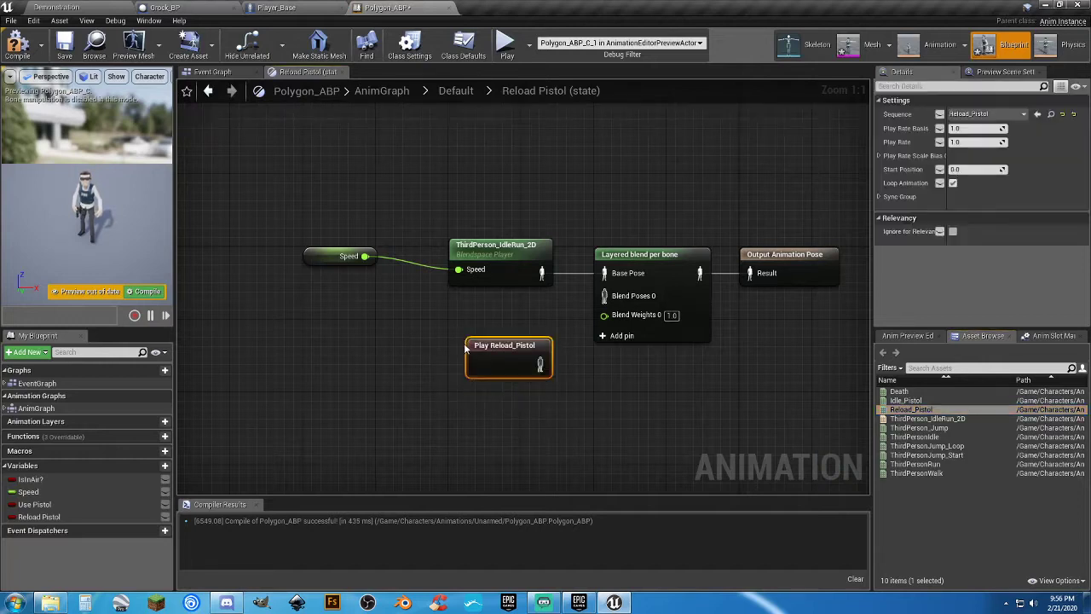
left_click_drag(539, 365, 604, 296)
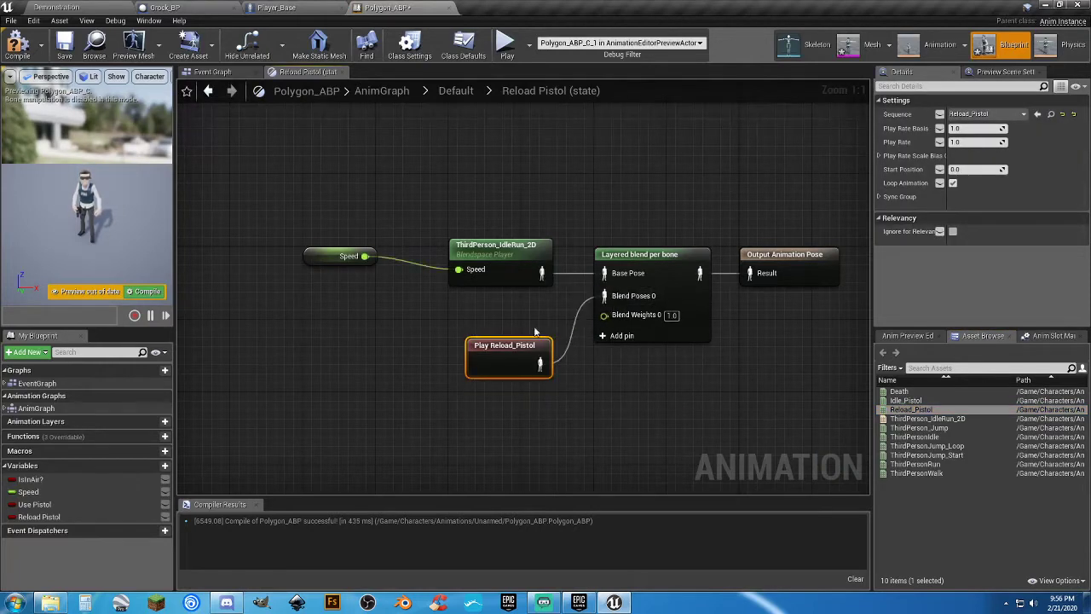
left_click_drag(502, 344, 486, 327)
left_click_drag(335, 205, 523, 286)
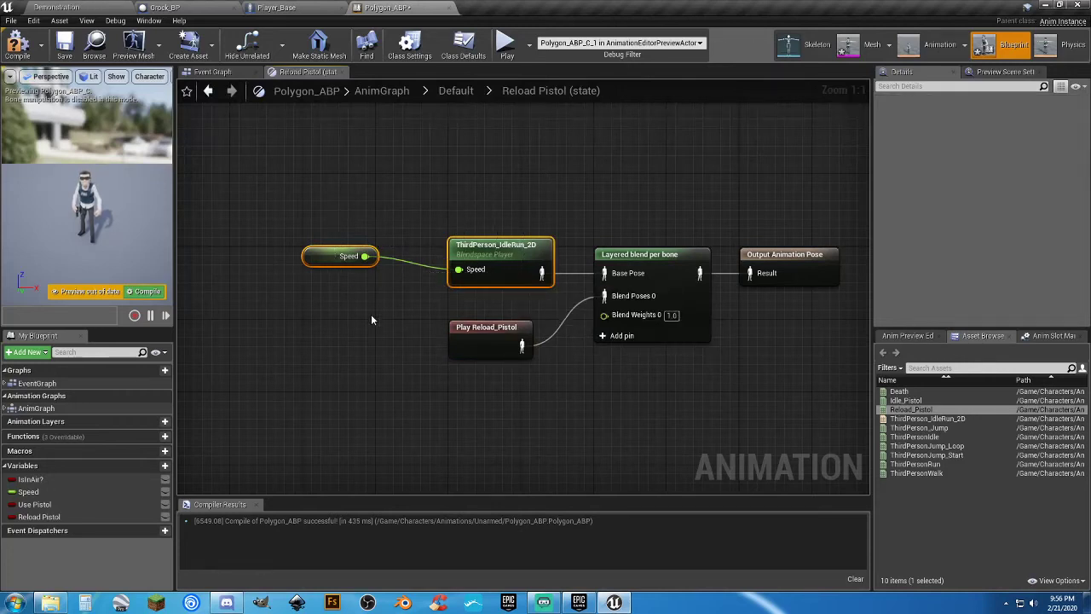
left_click_drag(375, 313, 528, 375)
left_click(539, 409)
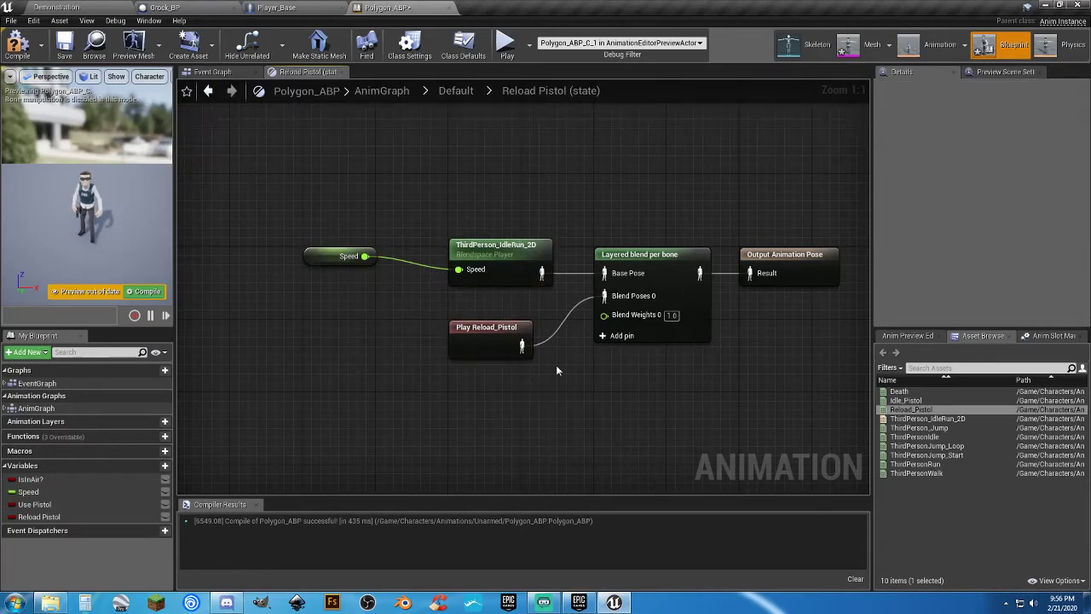
Give the layered blend a branch filter on bone Spine_01 with blend depth 1.
left_click(631, 255)
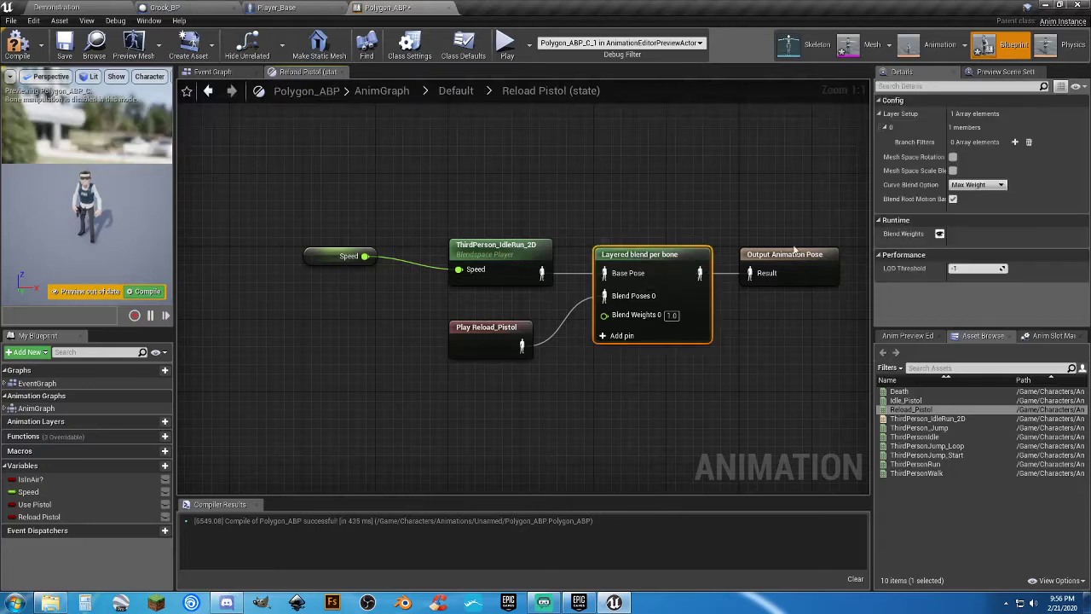
left_click(1014, 141)
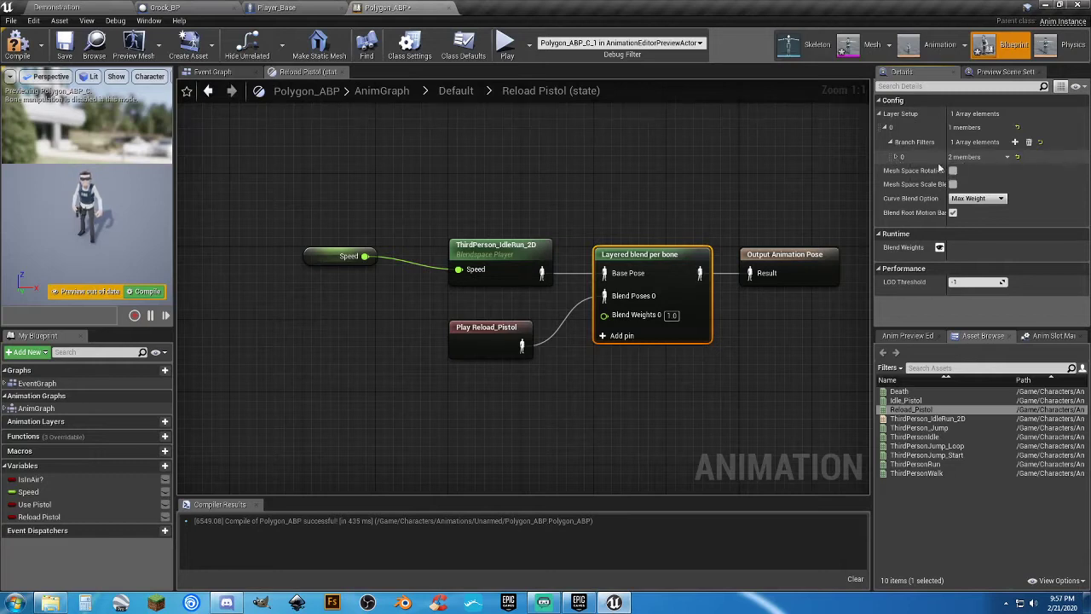
left_click(895, 159)
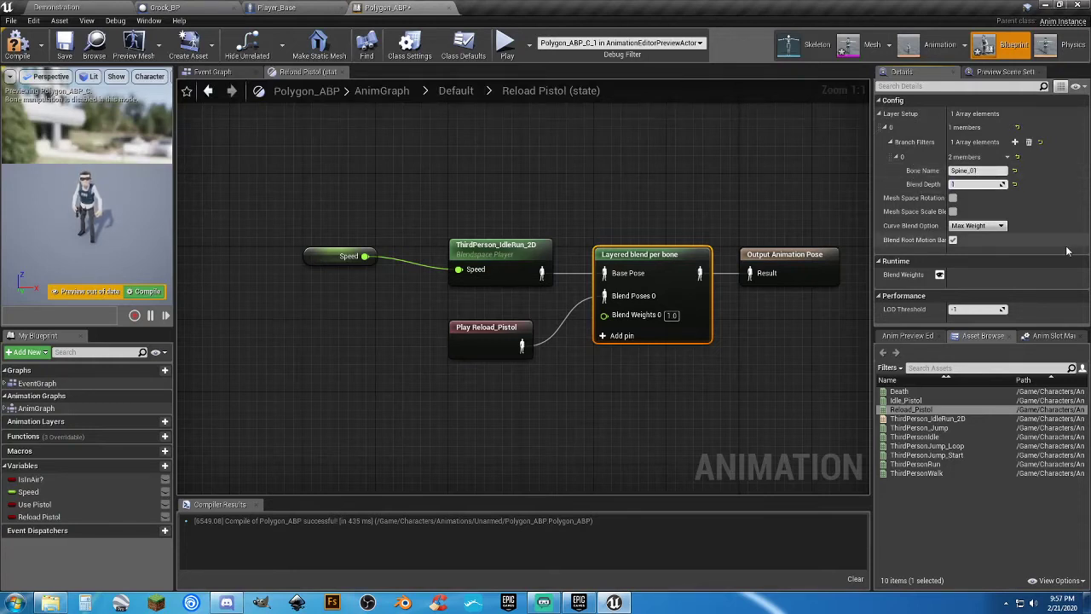
left_click(972, 184)
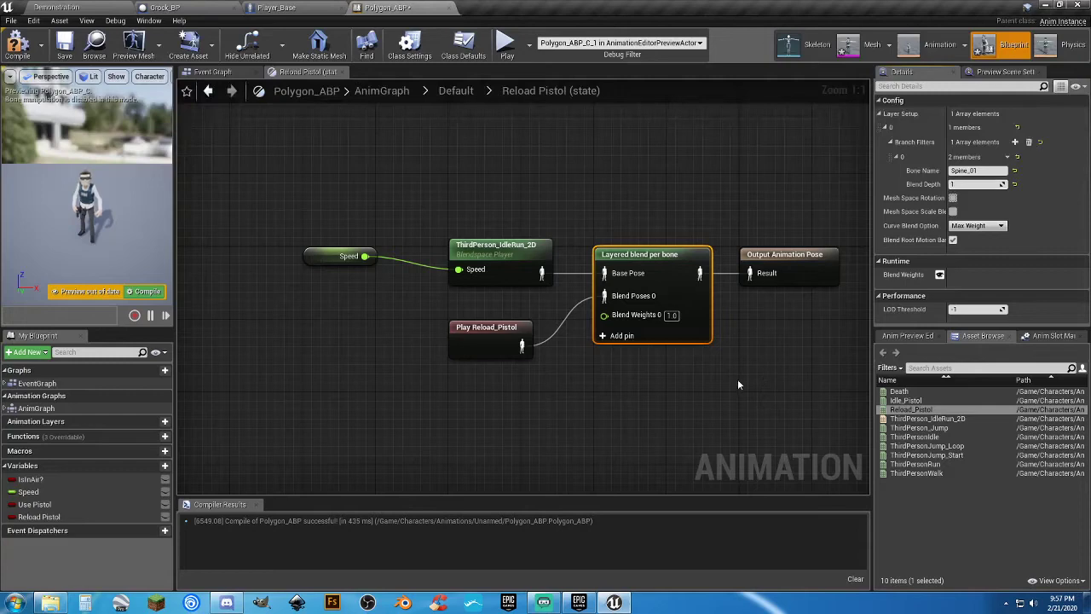
left_click(724, 397)
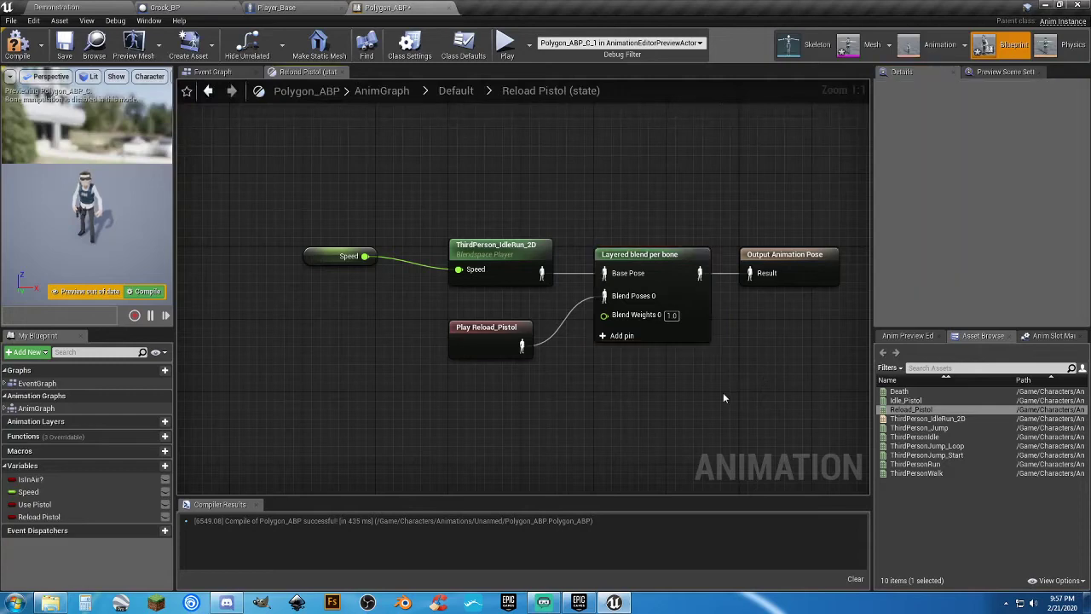
Draw a transition from Reload Pistol back to Equip Pistol, open its rule, and search 'timerema'.
left_click(465, 98)
right_click_drag(417, 491, 464, 396)
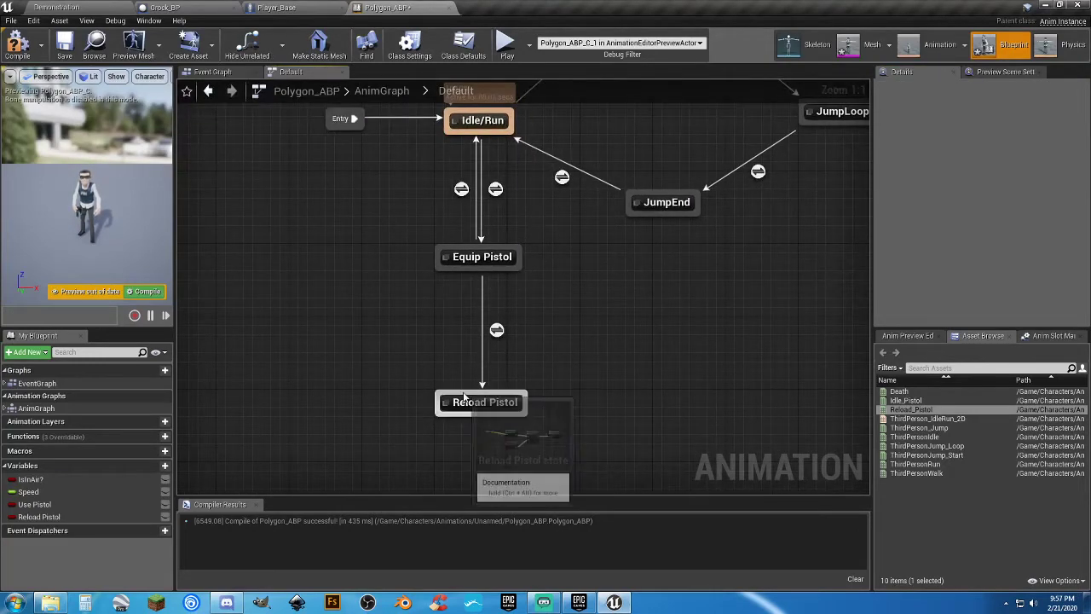
left_click_drag(464, 396, 468, 271)
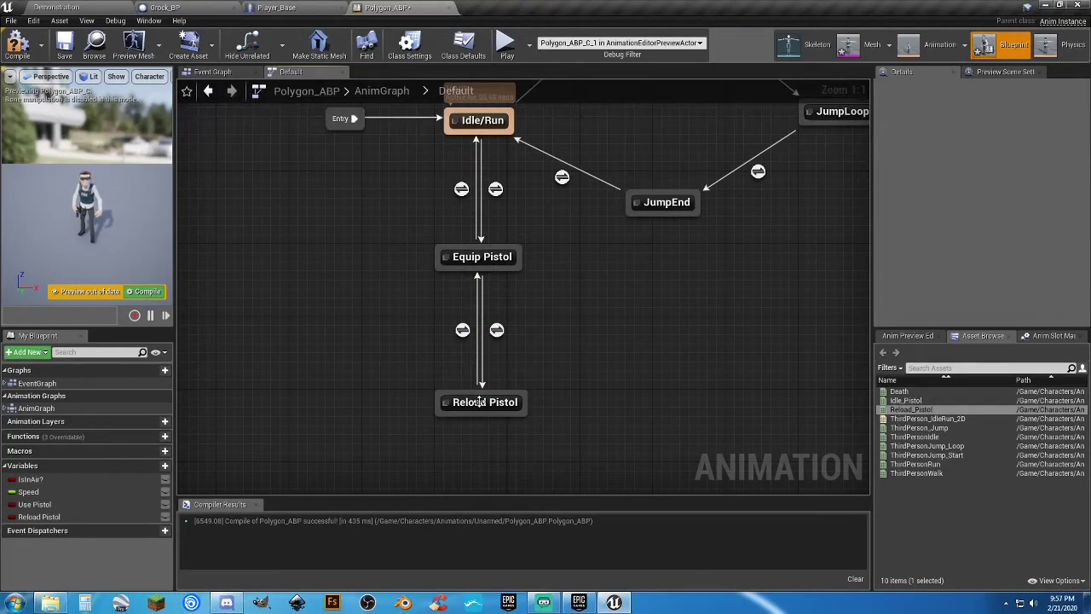
left_click_drag(479, 409, 480, 338)
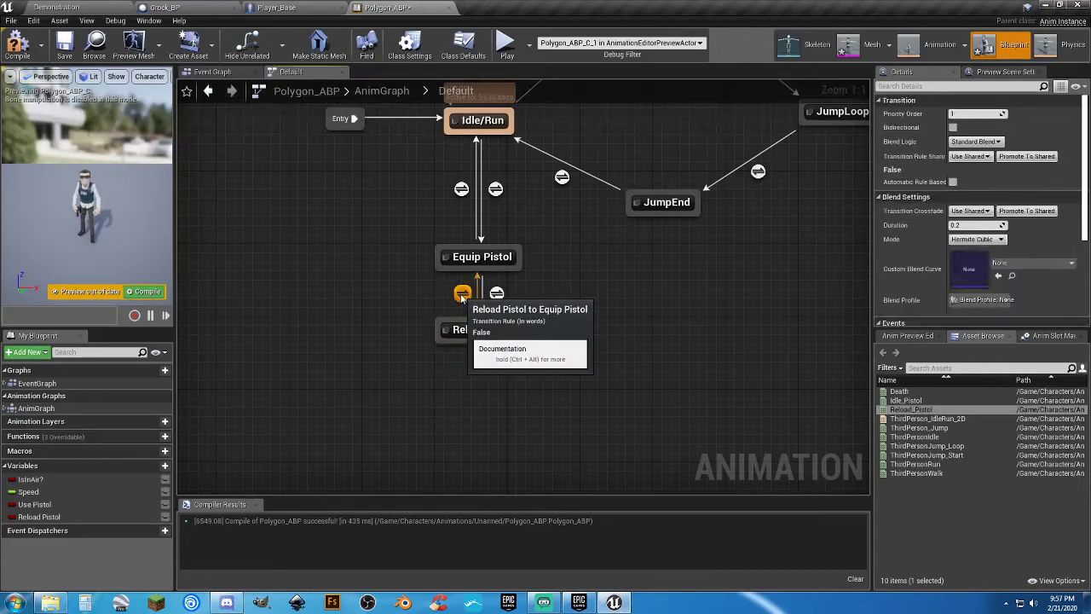
double_click(461, 293)
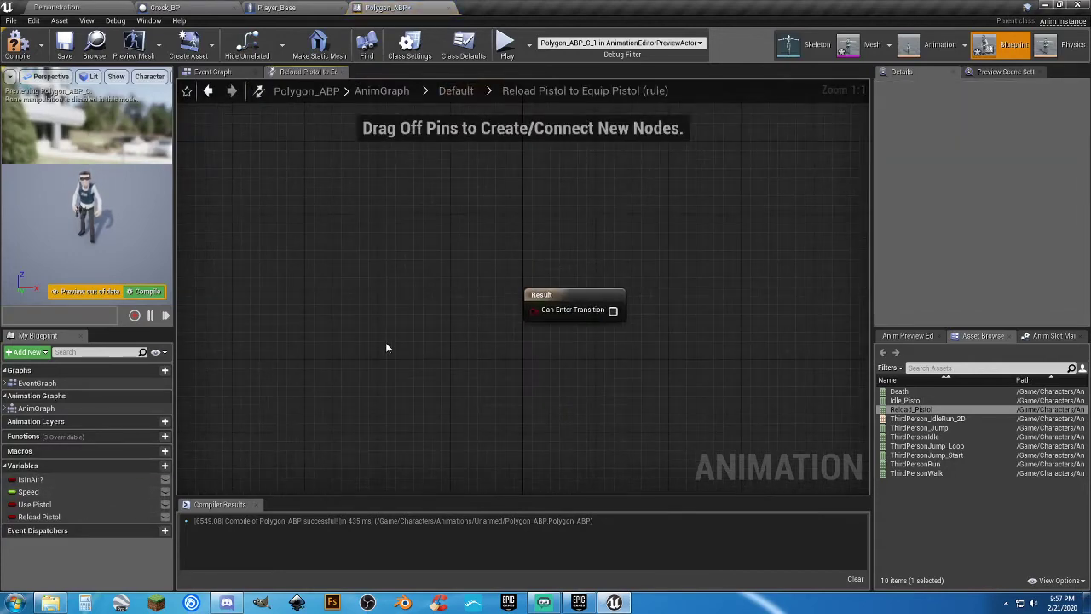
right_click(319, 299)
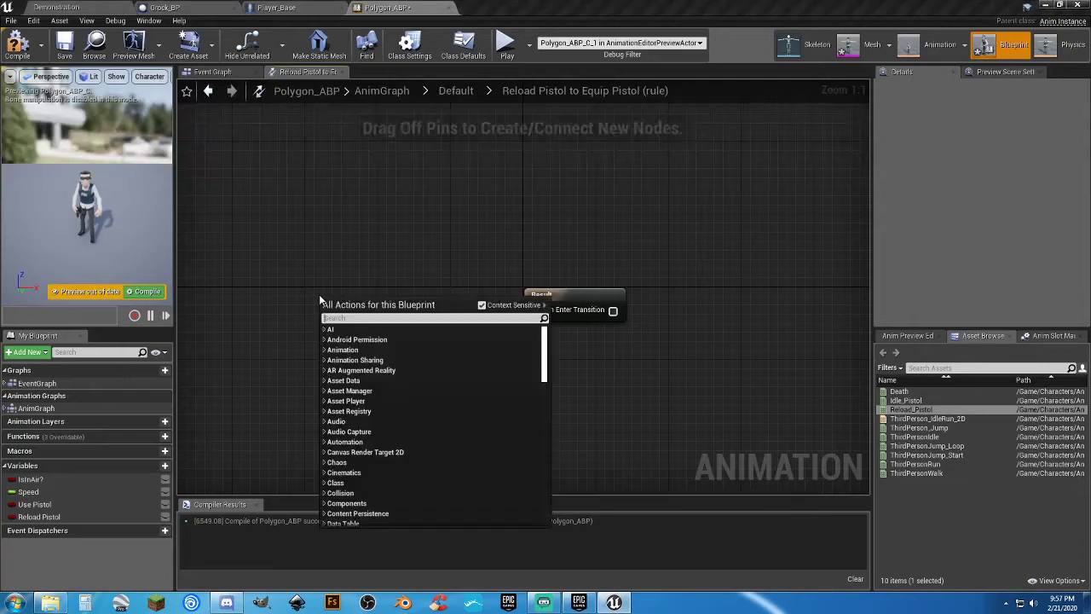
type("timeremaining")
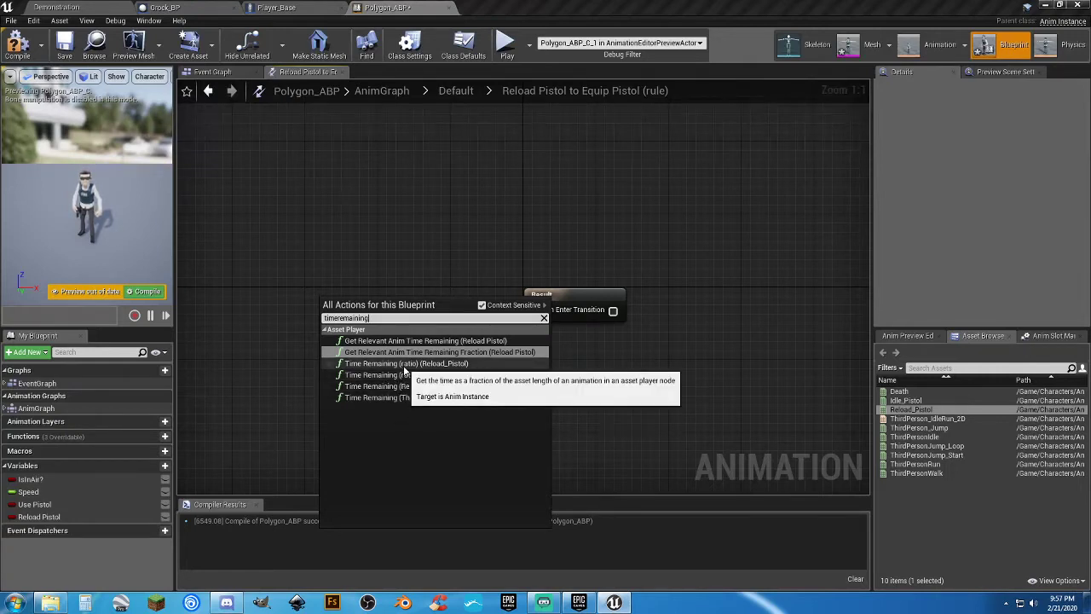
Set the rule to Time Remaining (ratio) (Reload_Pistol) < 0.1, then compile and save Polygon_ABP.
left_click(403, 363)
left_click_drag(381, 308, 289, 299)
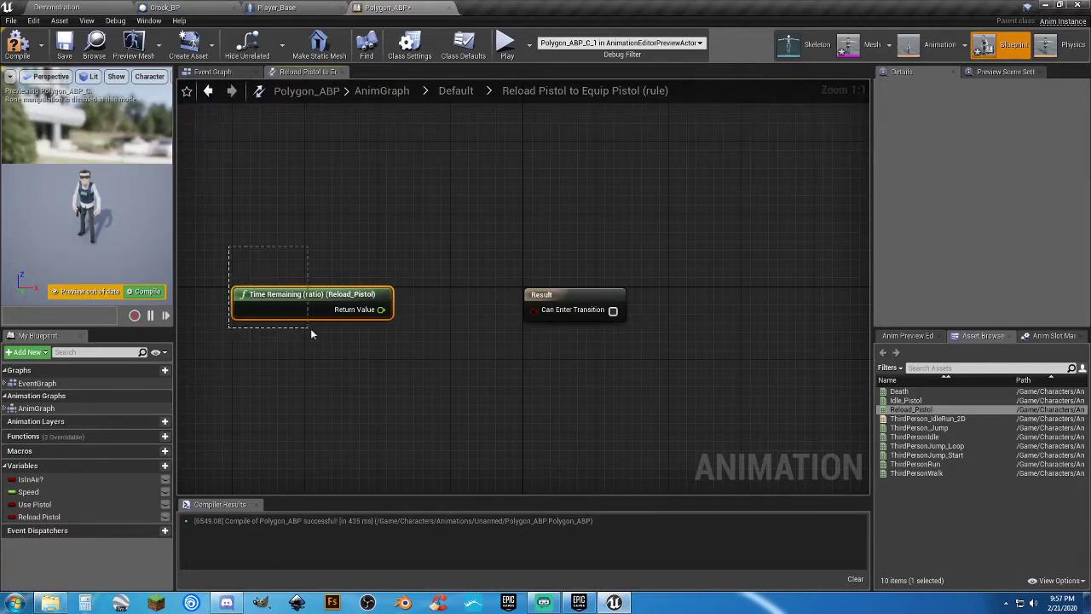
left_click_drag(381, 309, 419, 320)
type("float")
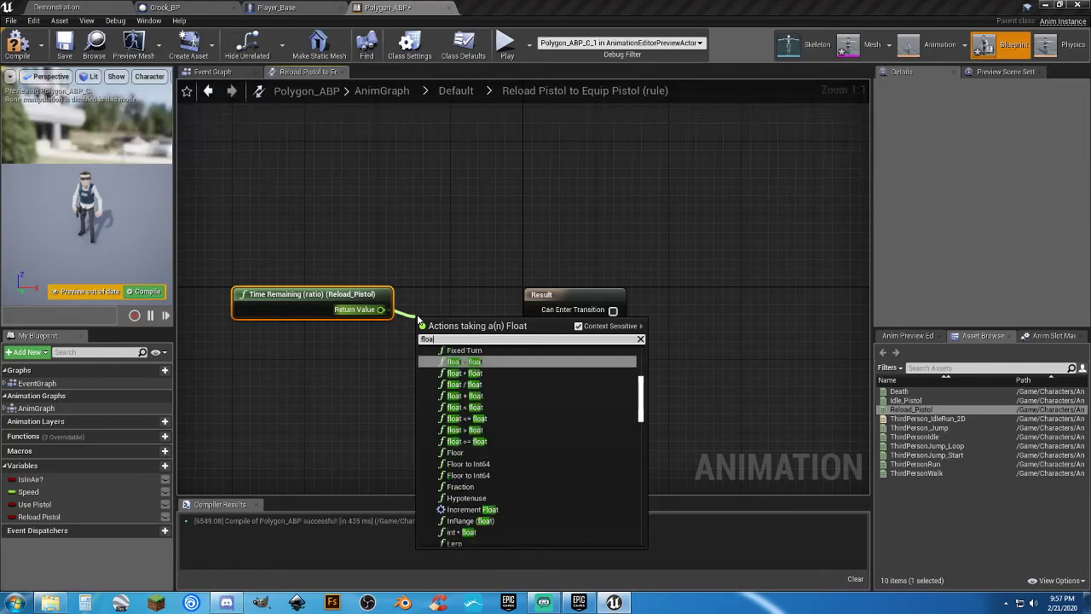
left_click(472, 410)
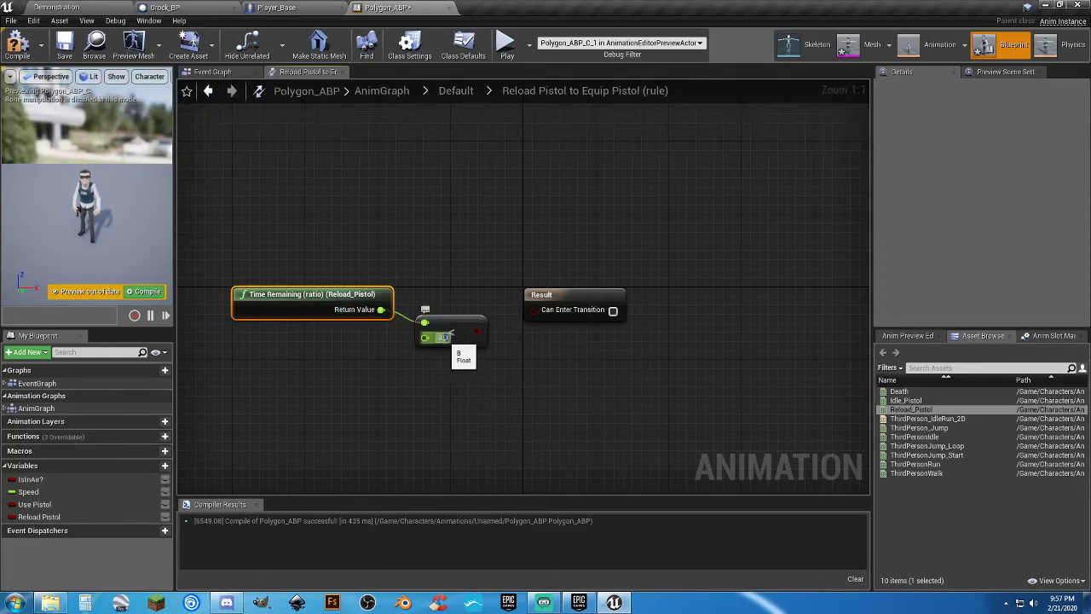
type("0.1")
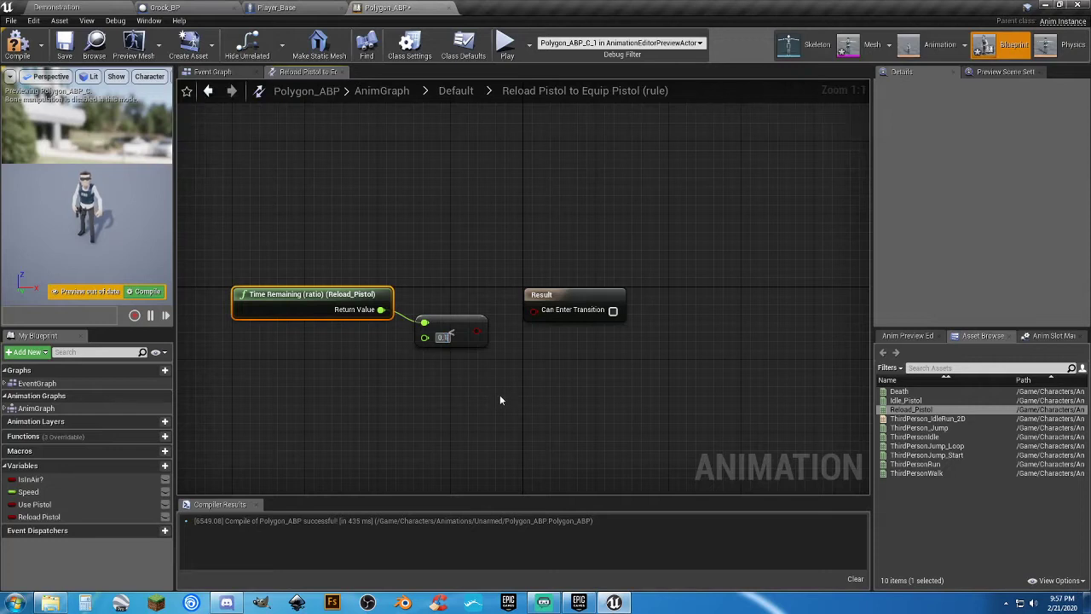
left_click(463, 363)
left_click_drag(477, 331, 534, 310)
left_click_drag(253, 273, 376, 364)
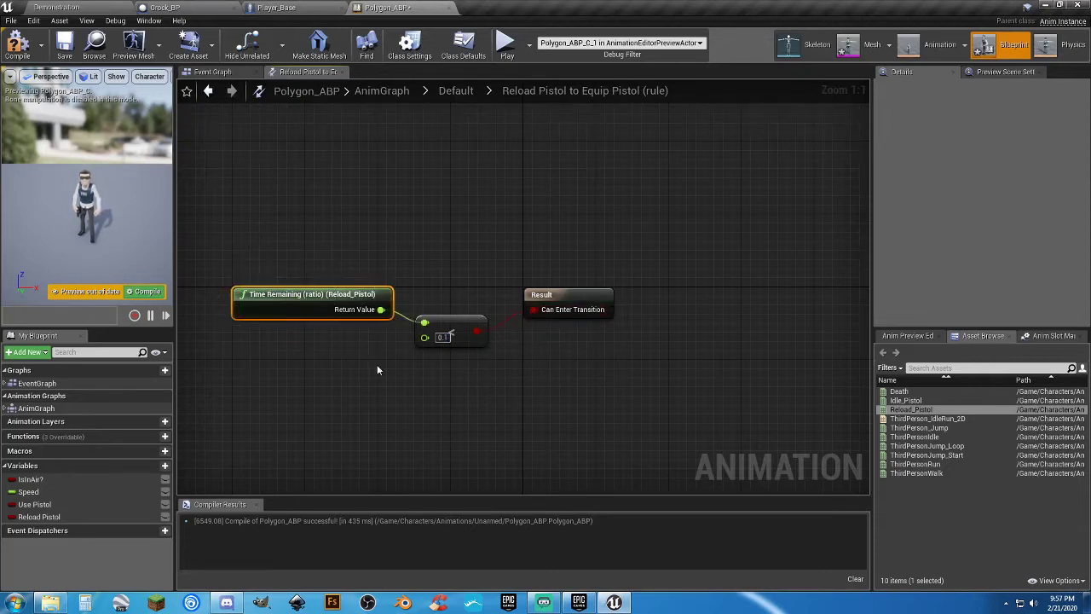
left_click(564, 344)
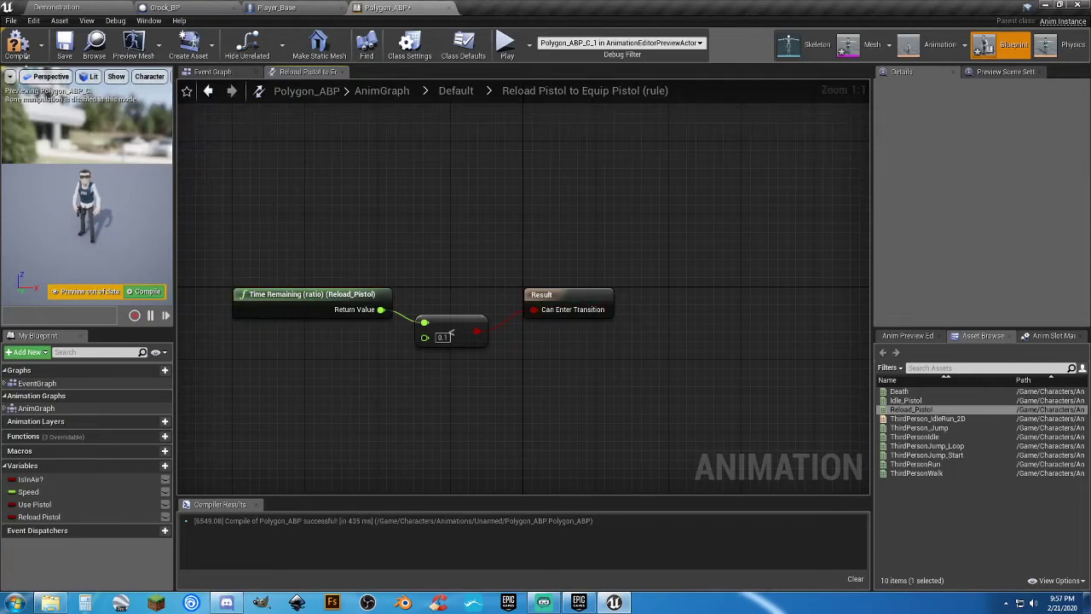
left_click(17, 44)
left_click(64, 44)
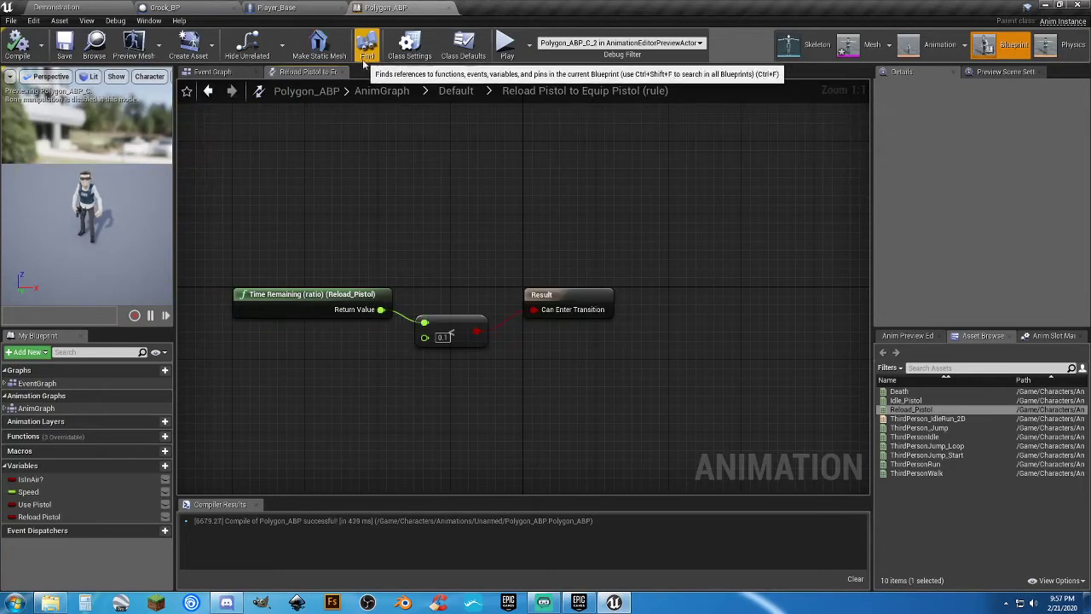
Play-test the Demonstration level, walking with W and drawing the pistol with 1, then stop with Esc.
left_click(452, 92)
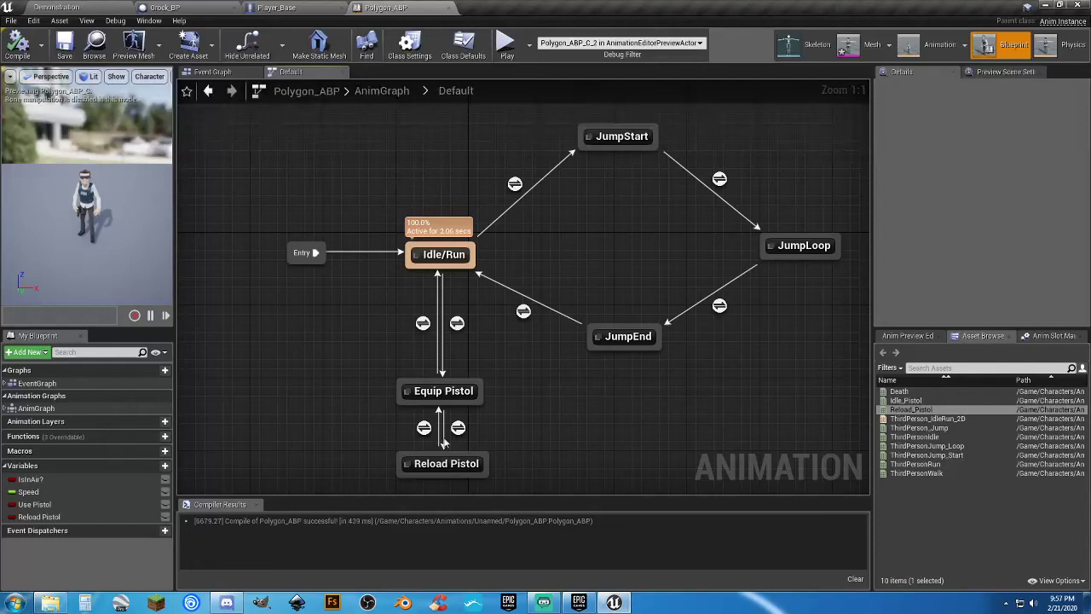
left_click(83, 8)
left_click(549, 41)
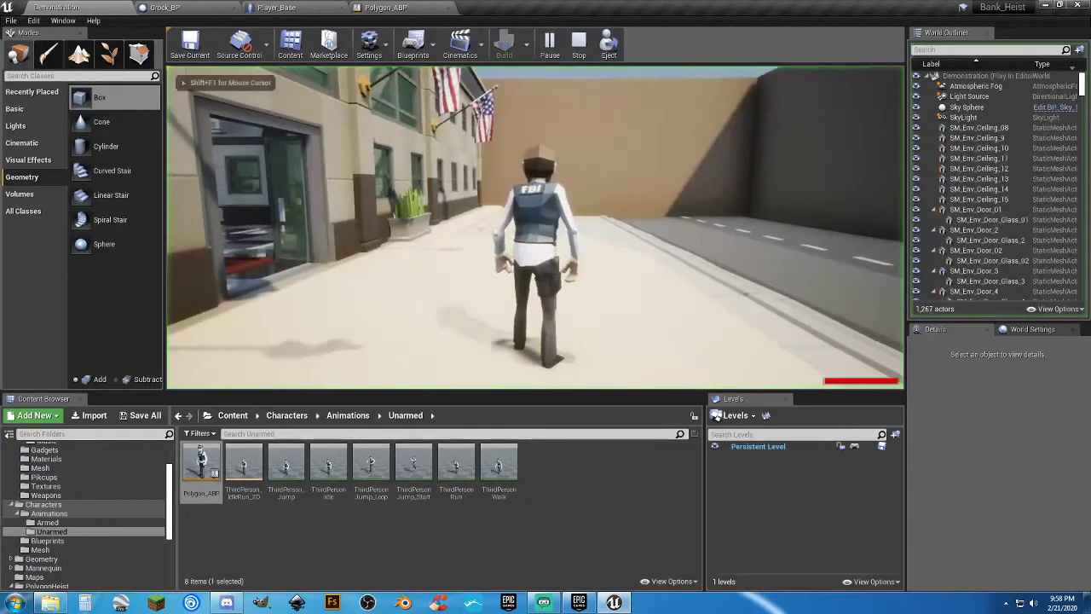
key("w")
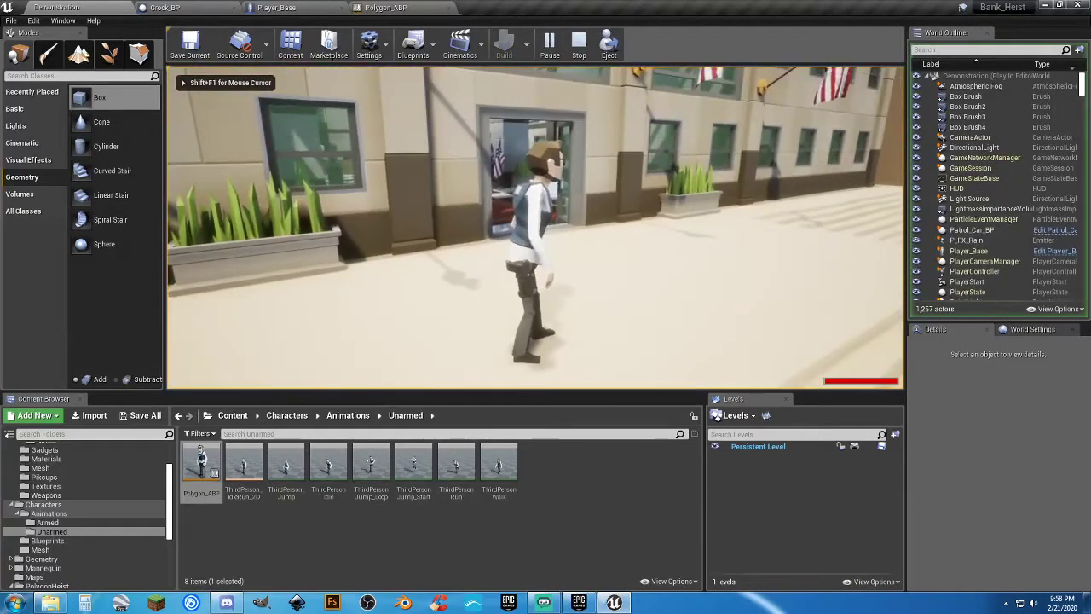
key("1")
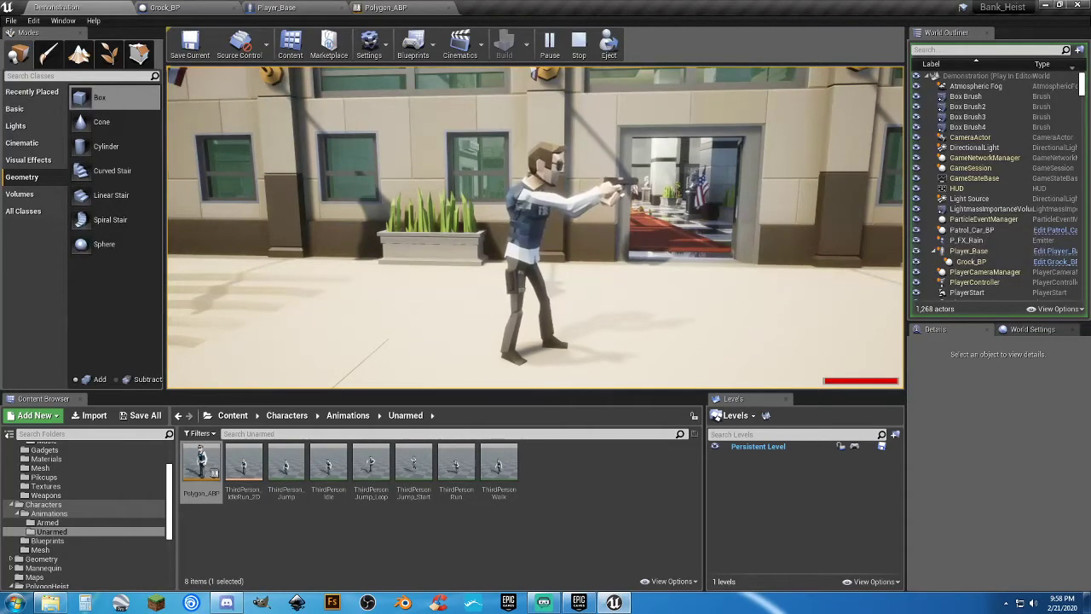
key("Escape")
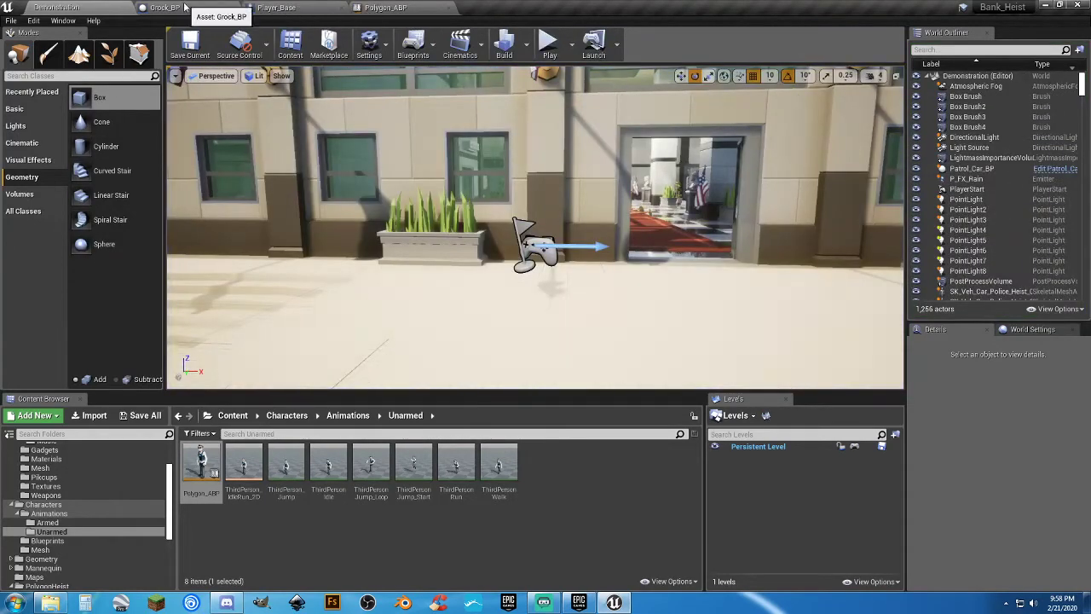
left_click(183, 7)
Drag Grock_BP's Shell Eject event lower so Drop Magazine has free space after it.
right_click_drag(328, 427, 493, 280)
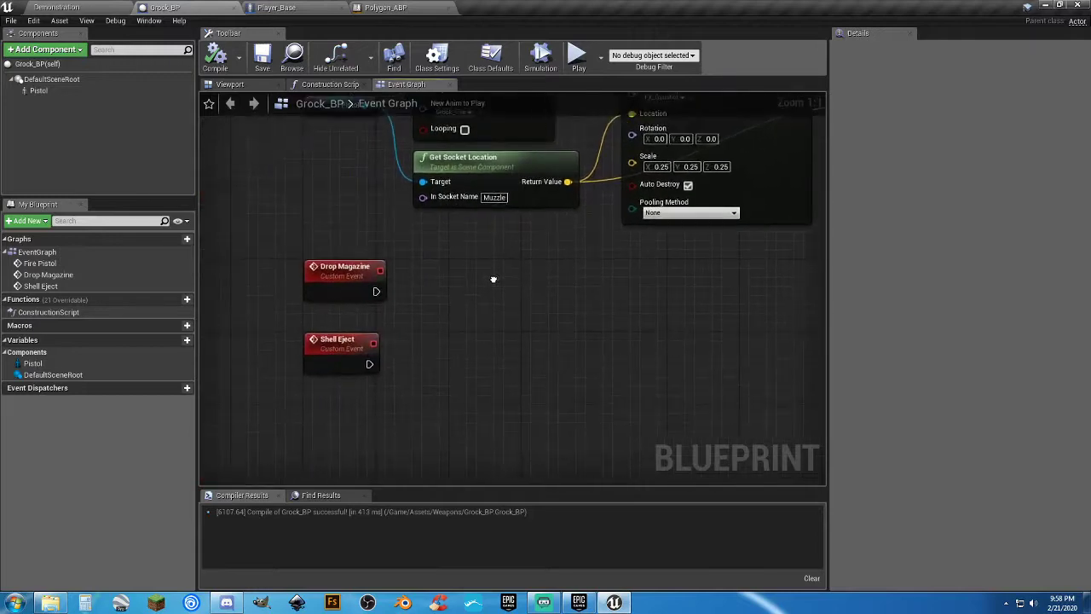
right_click_drag(477, 319, 461, 294)
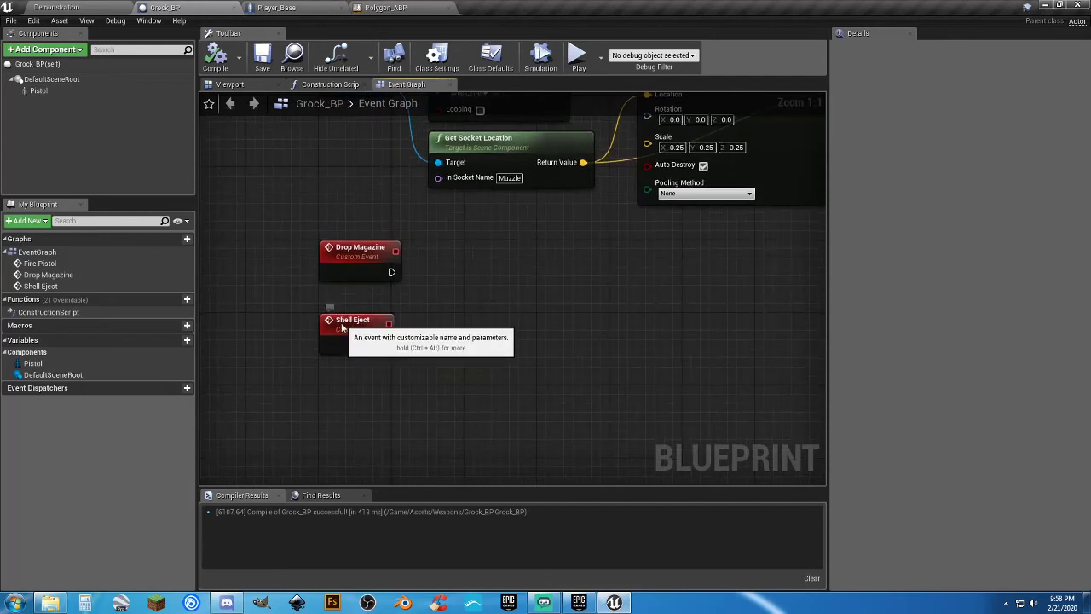
left_click_drag(342, 326, 342, 460)
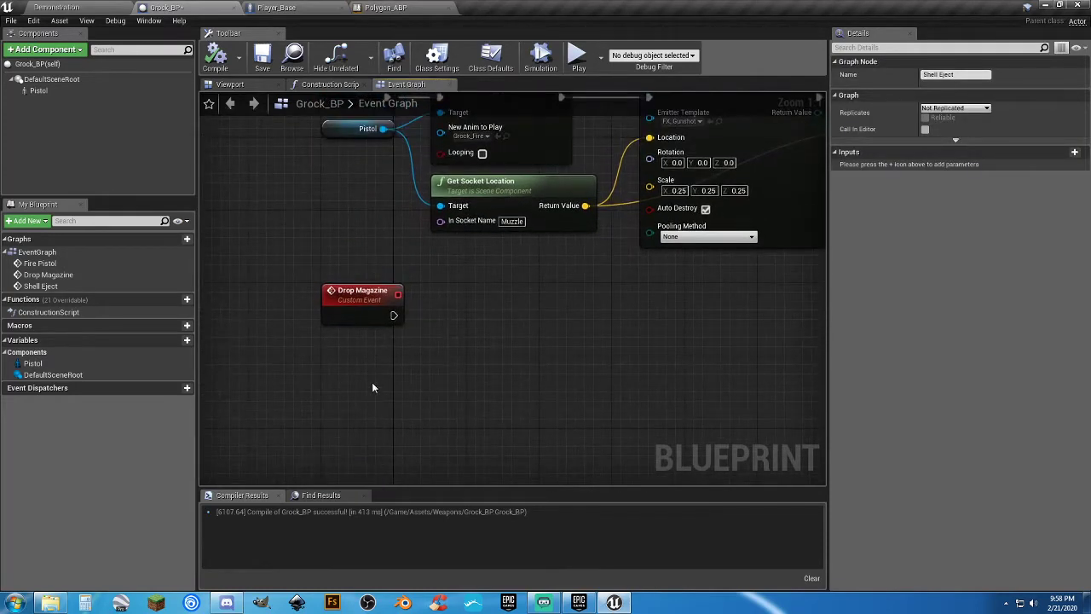
right_click_drag(372, 387, 359, 381)
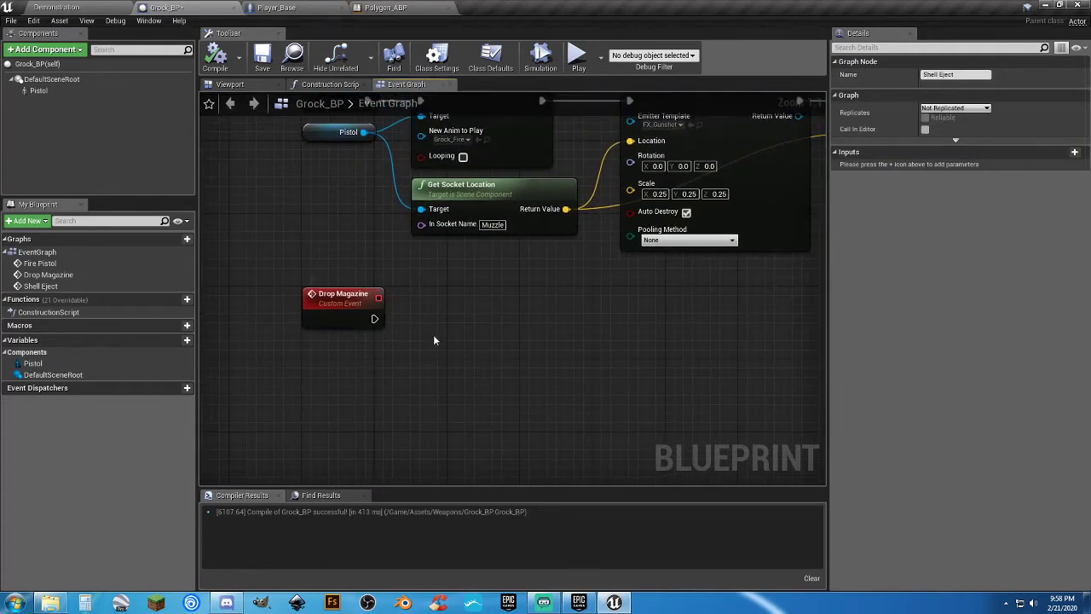
right_click_drag(434, 340, 448, 297)
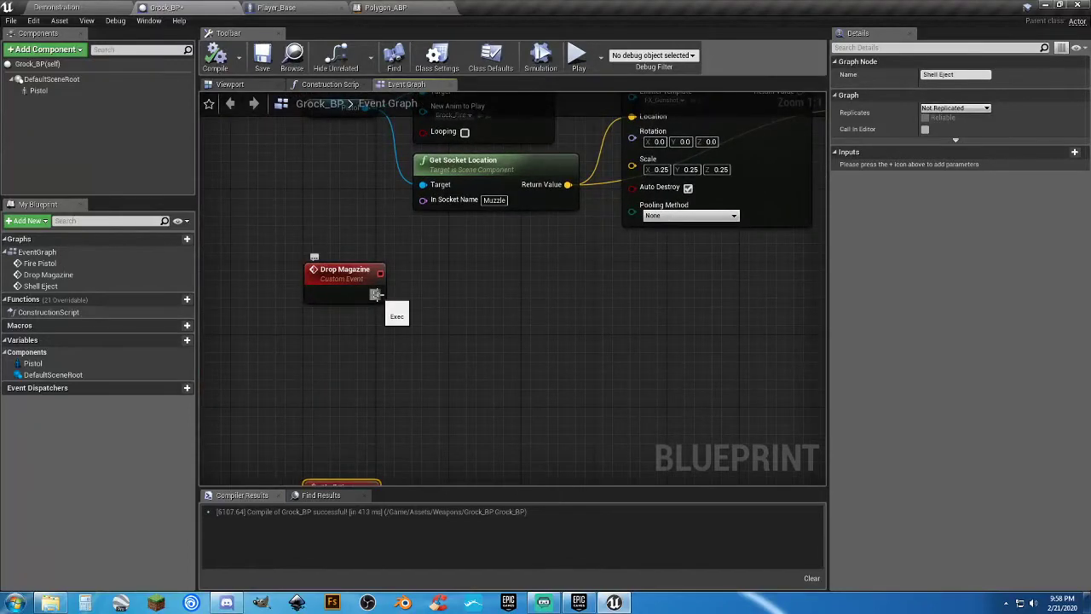
In the Pikcups folder, create an Actor-based Blueprint Class named Grock_Mag_Drop.
left_click(56, 7)
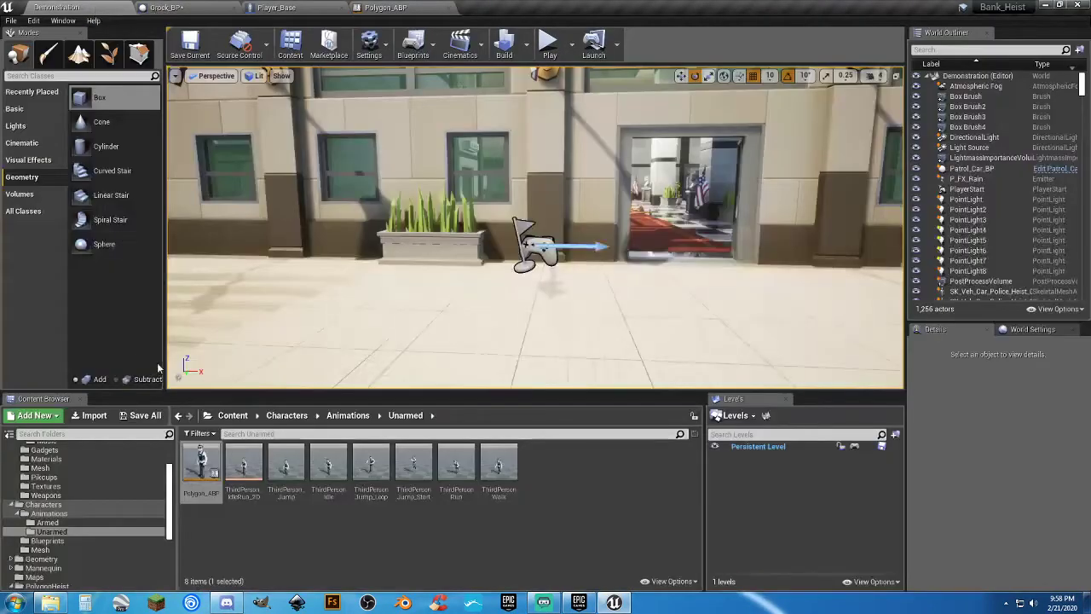
left_click(59, 477)
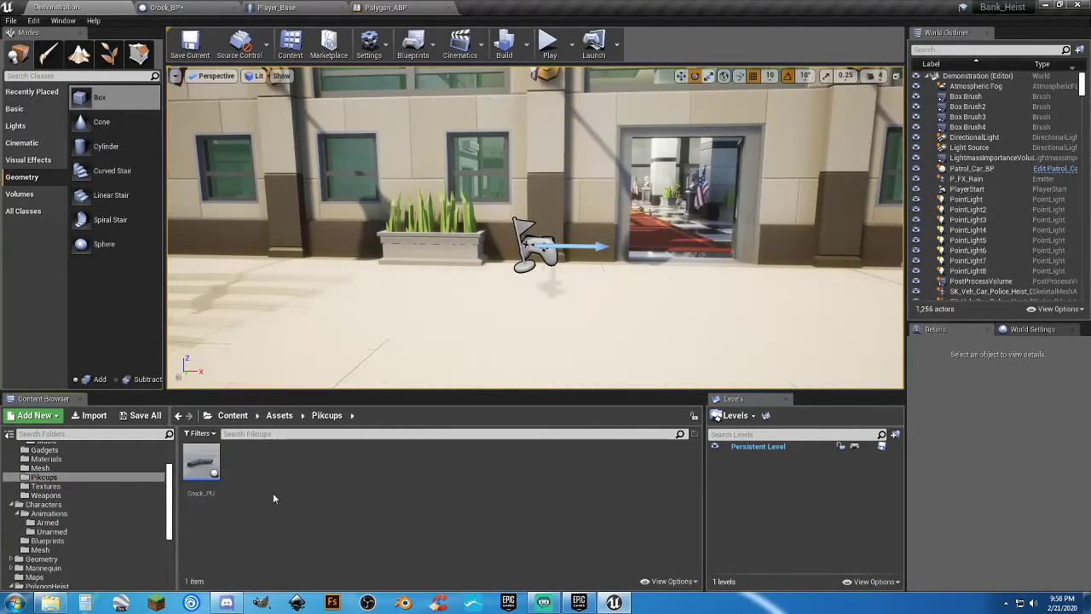
scroll(105, 502, "down", 5)
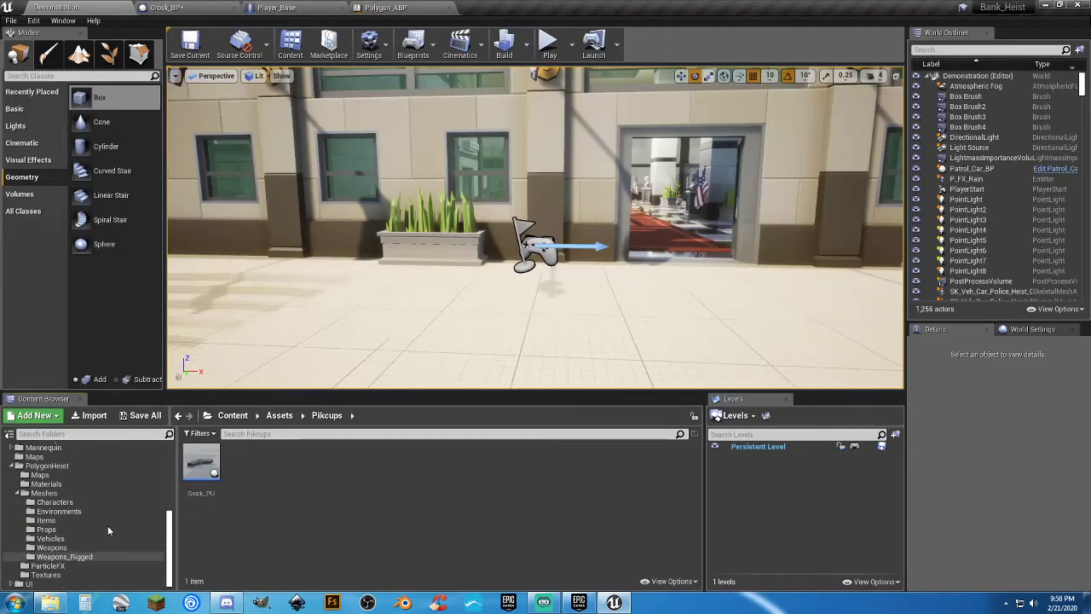
right_click(237, 459)
left_click(335, 173)
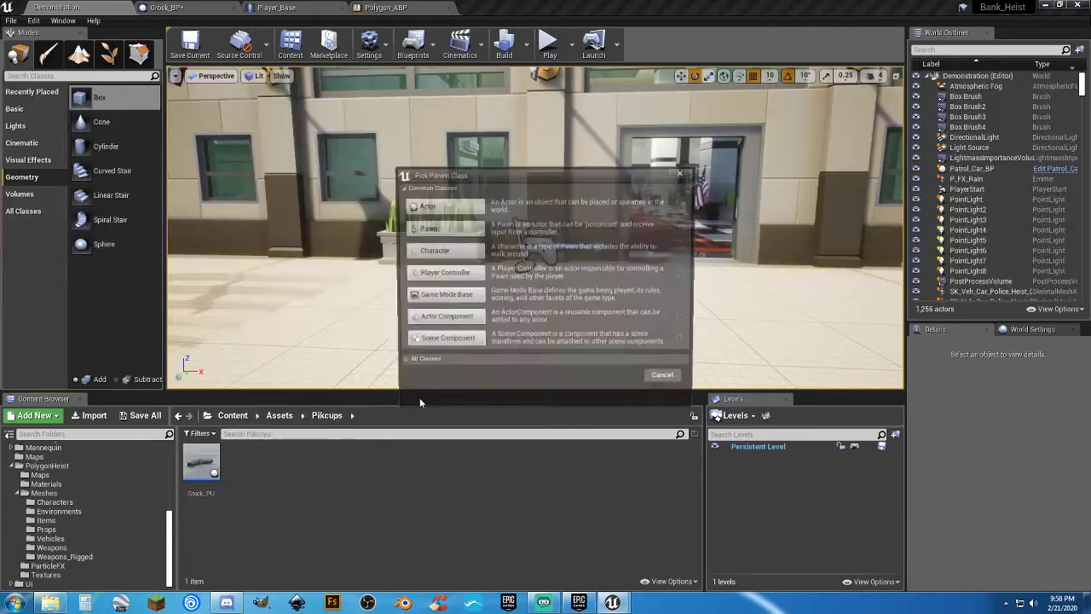
left_click(442, 205)
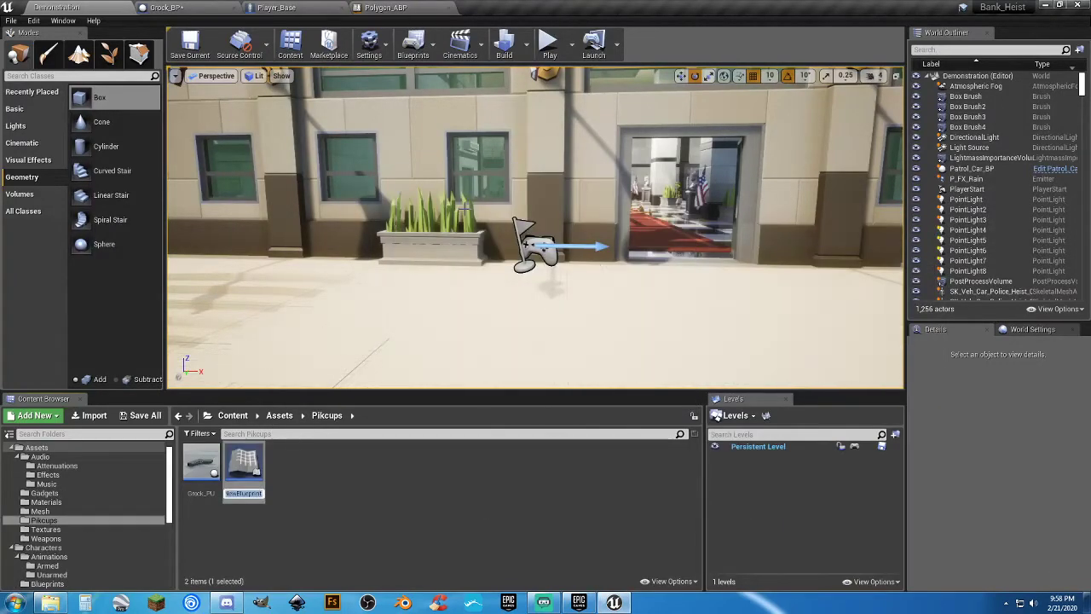
type("Grock")
type("_Mag")
type("_Dr")
type("op")
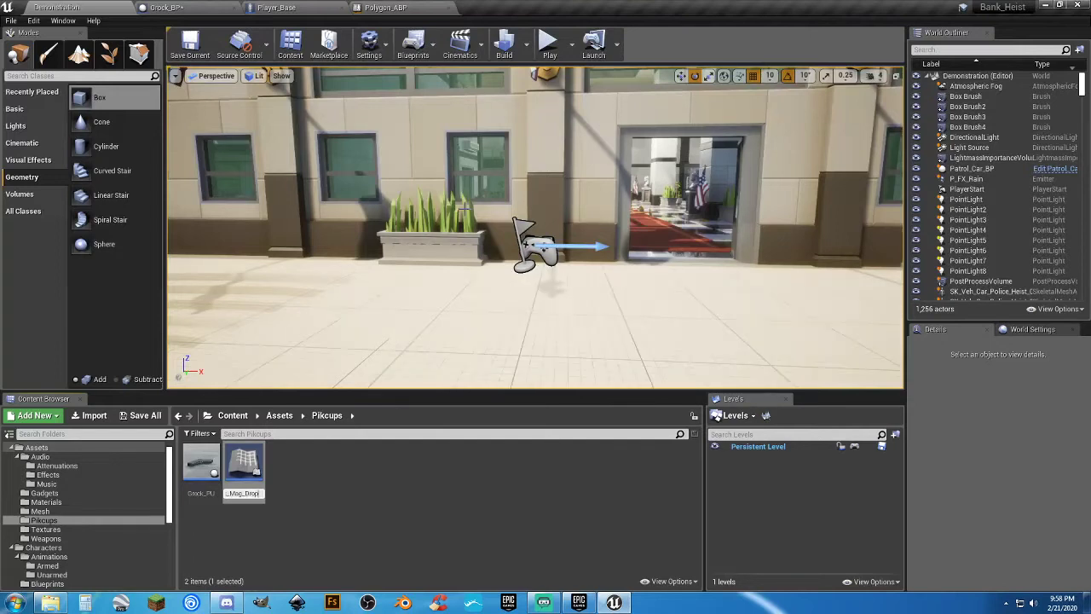
key("Return")
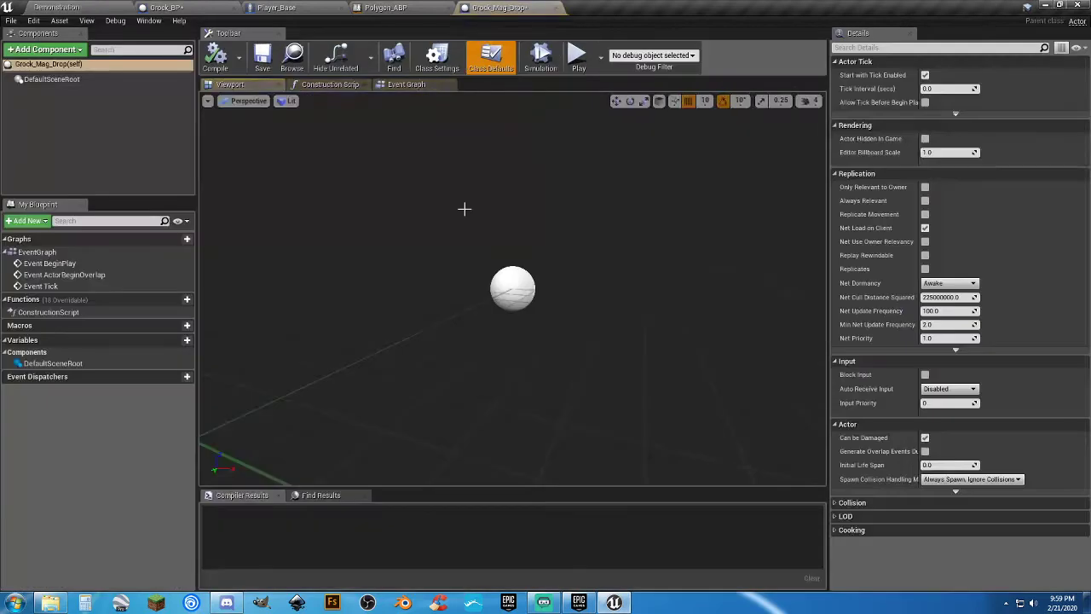
Select the SK_Wep_PistolSwat_Mag_01 mesh in the Weapons_Rigged folder.
left_click(56, 8)
scroll(58, 529, "down", 8)
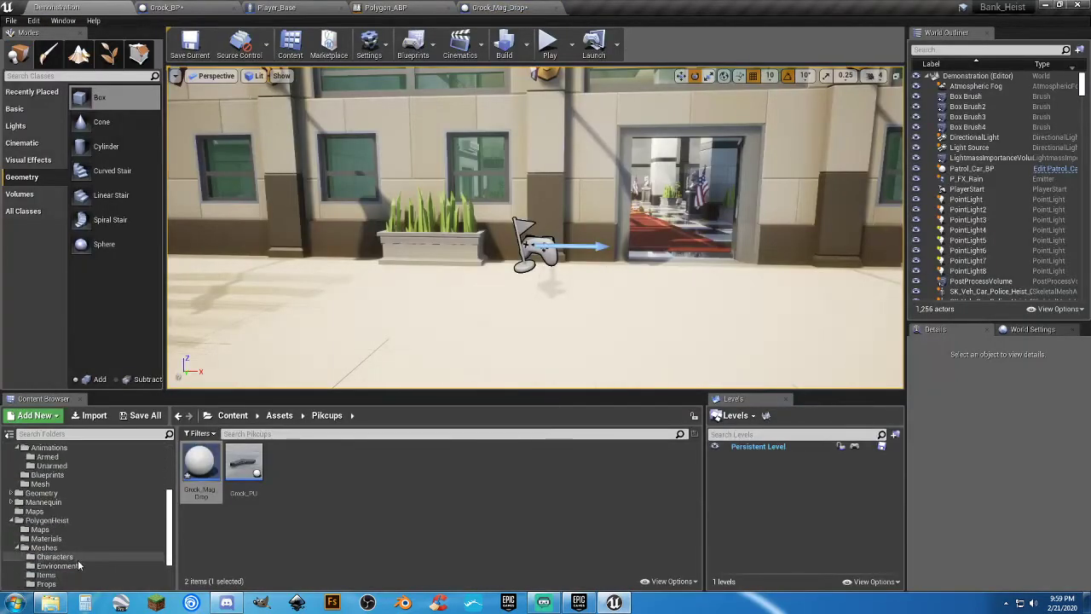
left_click(75, 559)
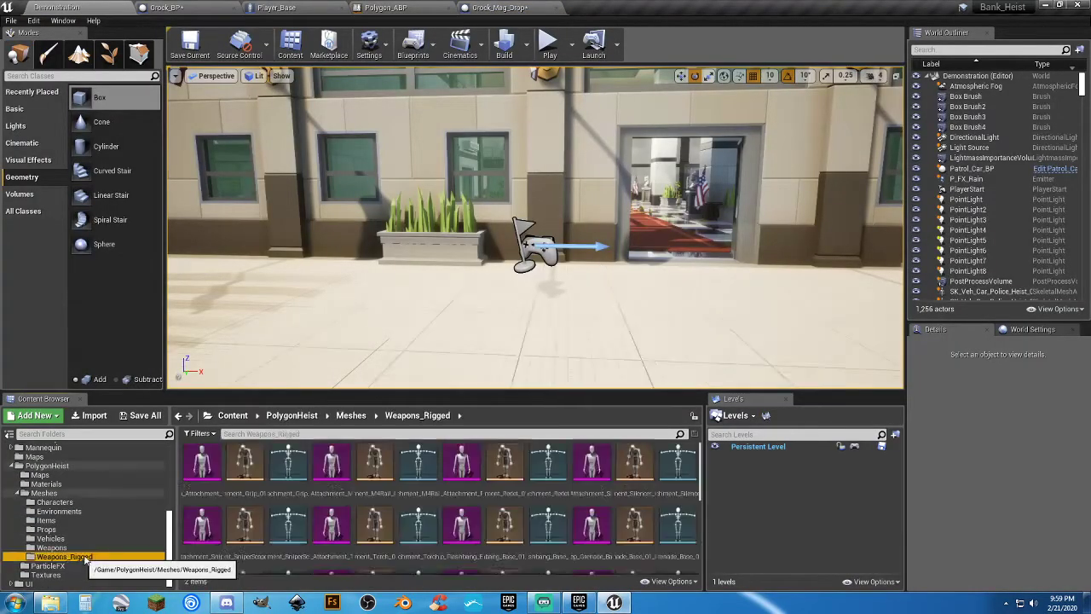
scroll(594, 517, "down", 4)
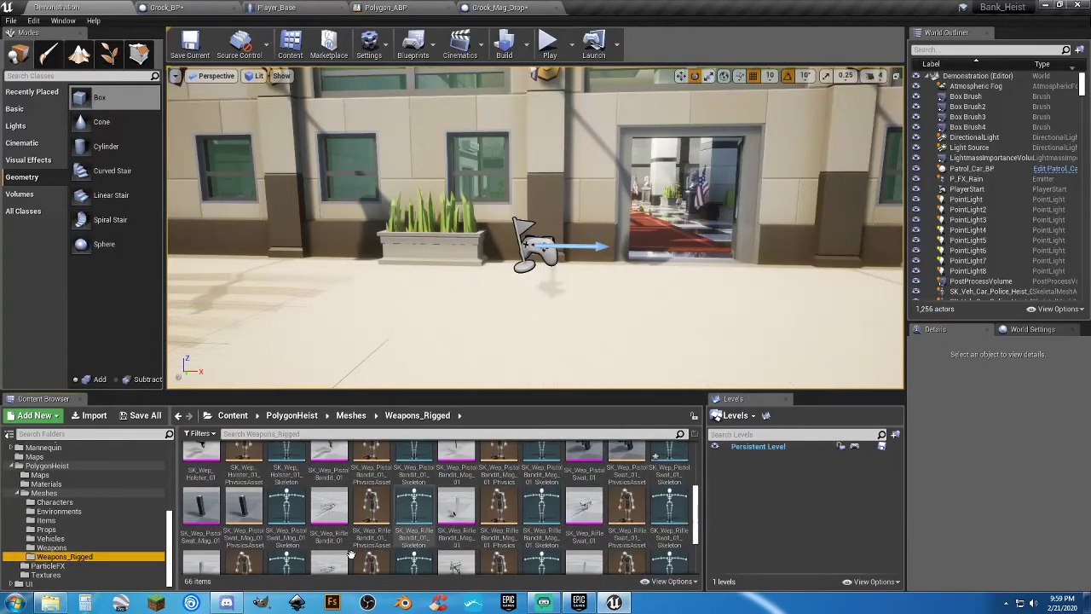
left_click(201, 510)
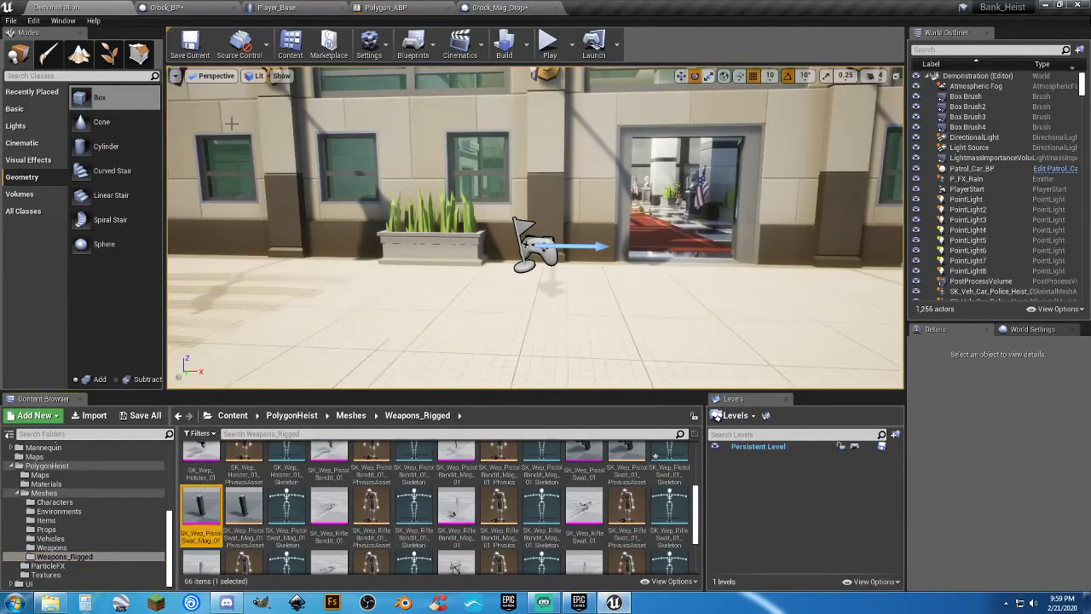
Add a Skeletal Mesh component named magazine to Grock_Mag_Drop using that mesh.
left_click(498, 7)
left_click(41, 51)
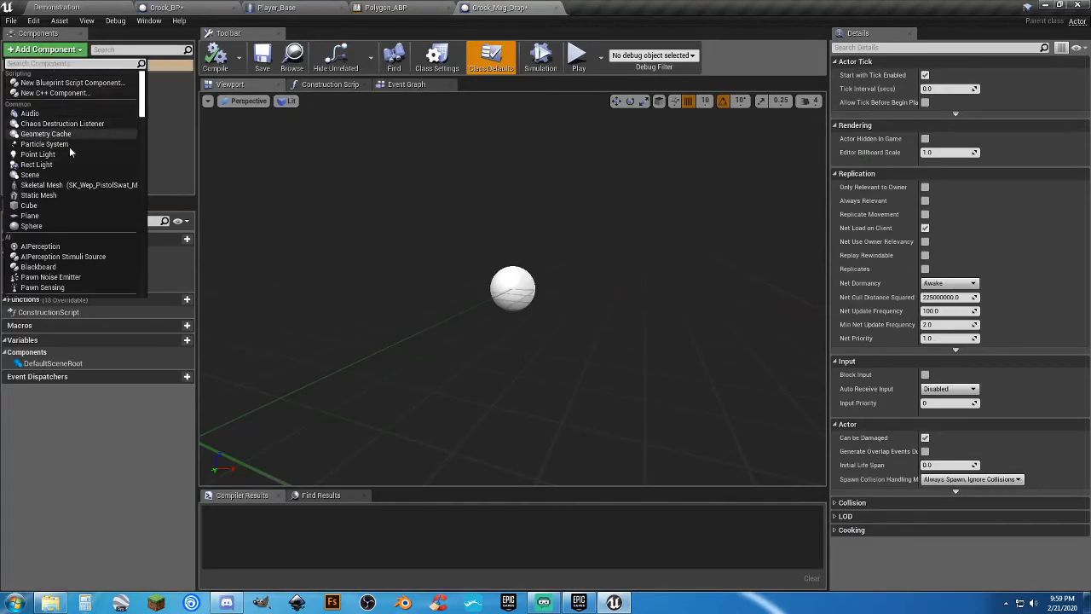
left_click(51, 185)
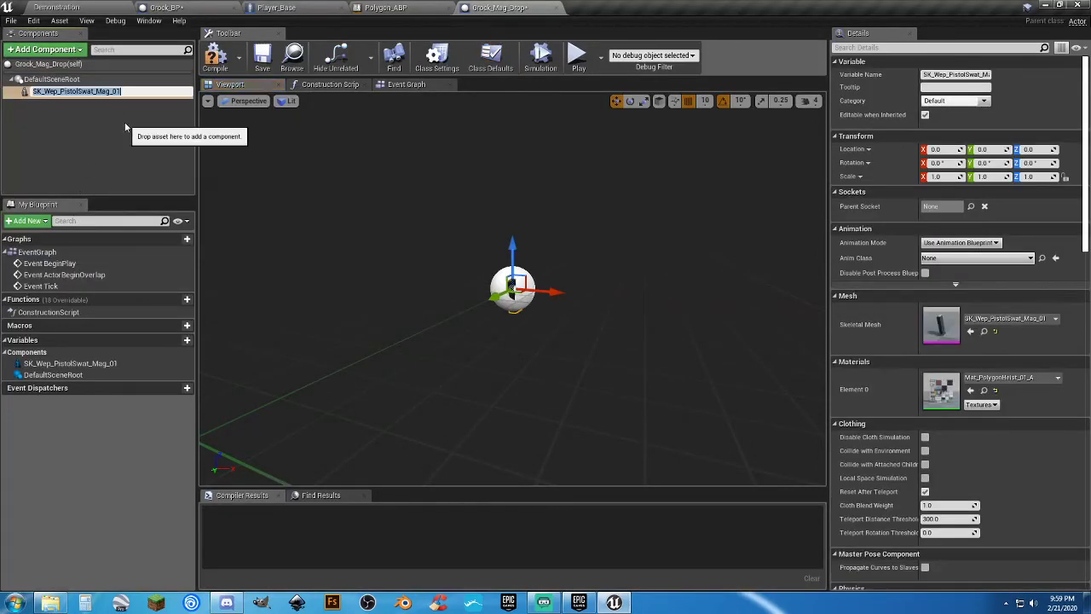
type("magazin")
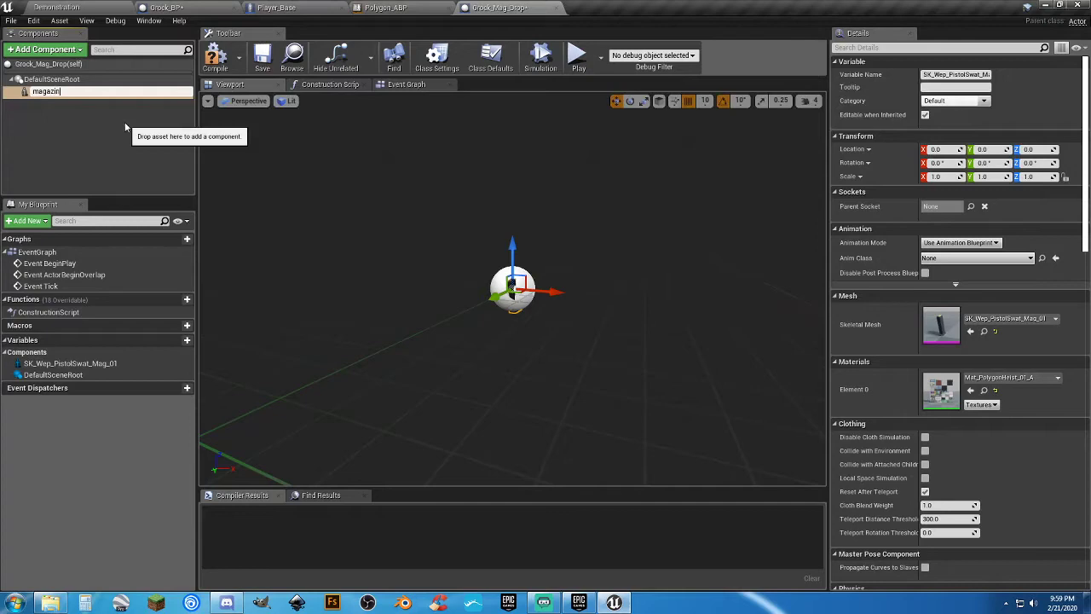
type("e")
key("Return")
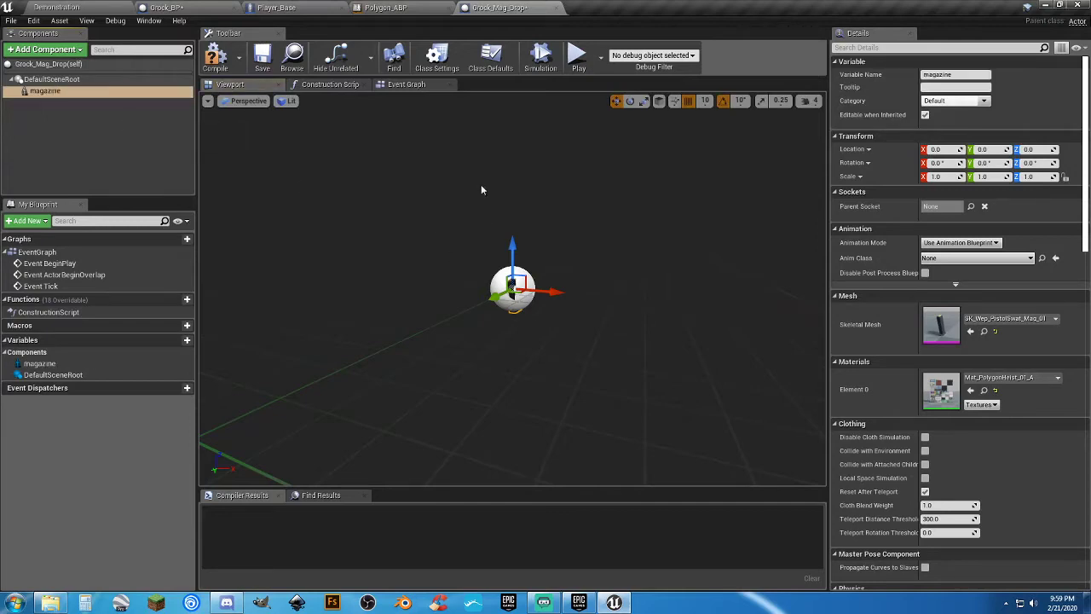
Remove the unused ActorBeginOverlap and Tick event nodes from the Event Graph.
left_click(409, 88)
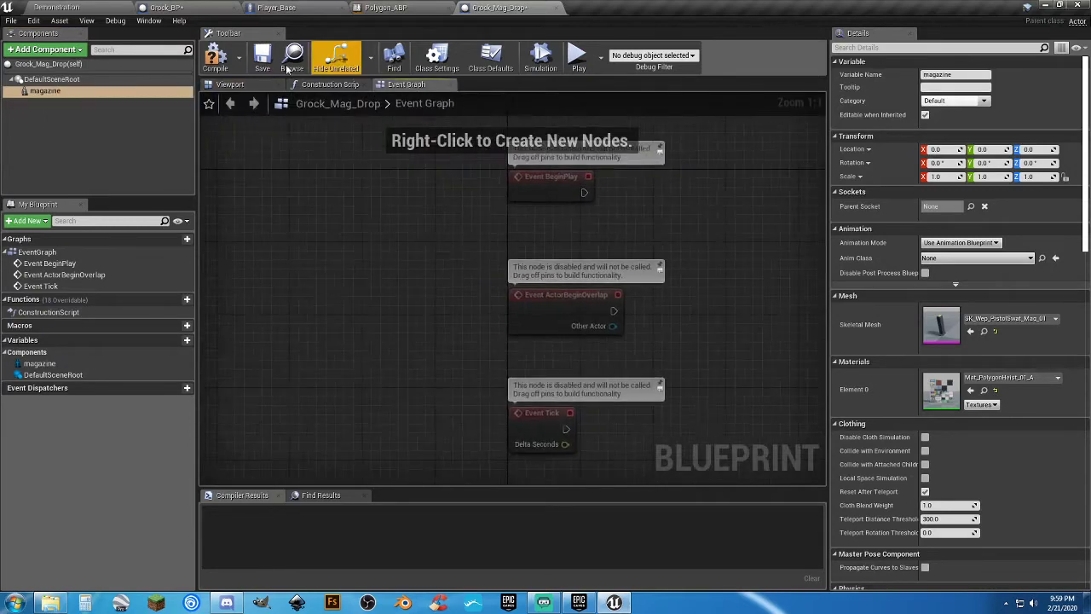
left_click(218, 58)
left_click(263, 61)
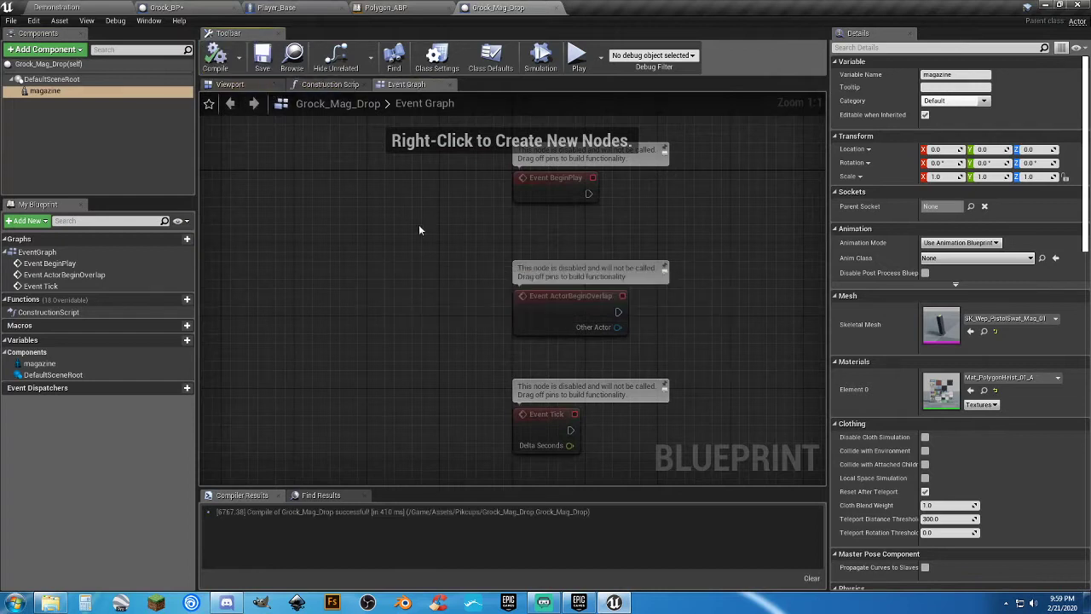
left_click_drag(418, 224, 645, 442)
key("Delete")
key("Home")
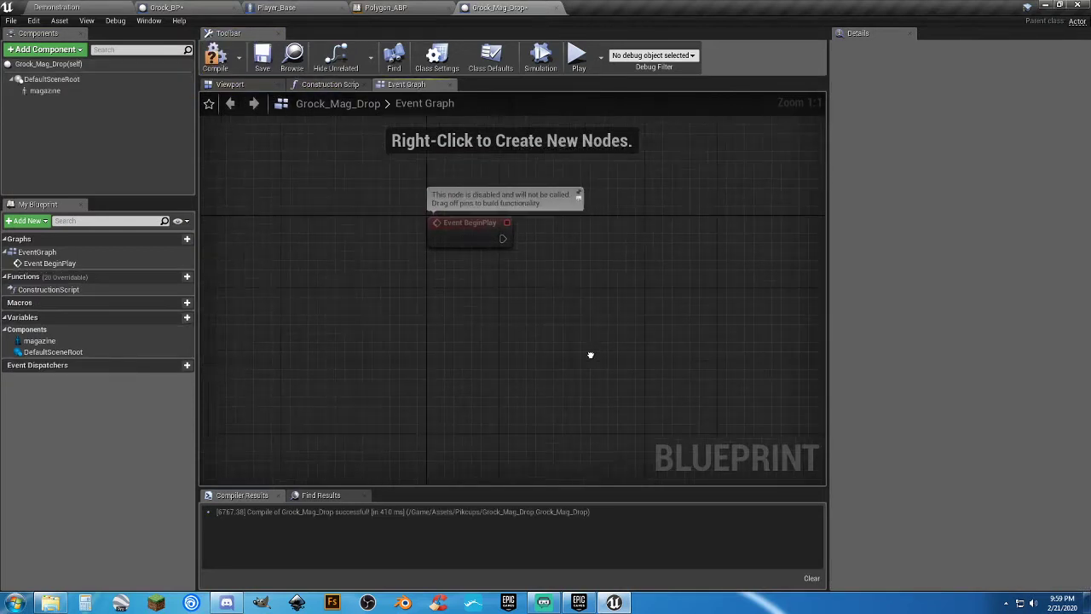
Connect BeginPlay to a Set Life Span node with a 3.0-second lifespan, then compile.
left_click_drag(509, 240, 550, 240)
type("set life span")
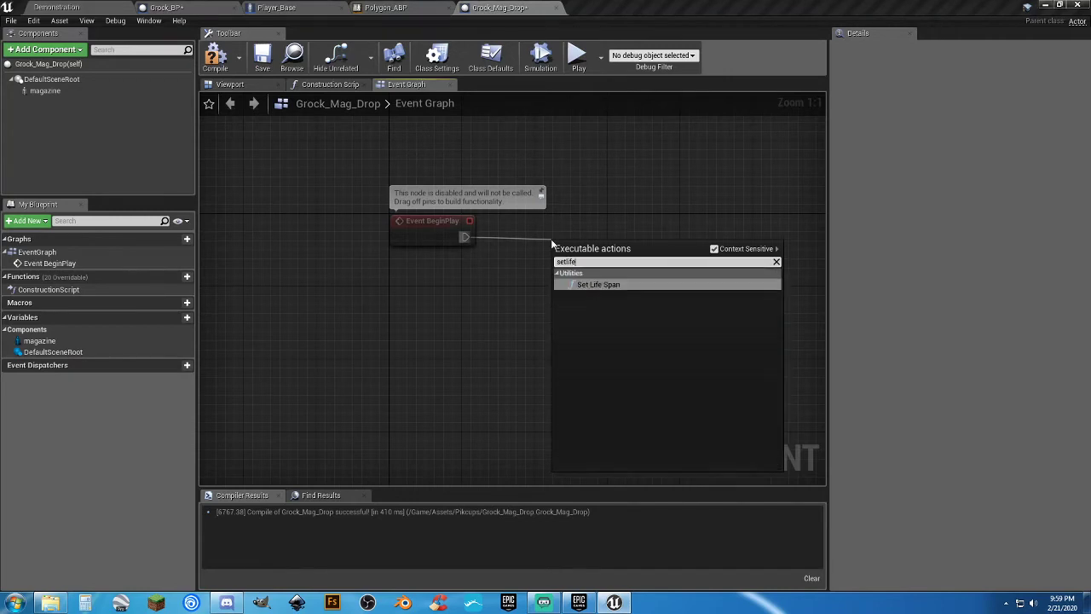
key("Return")
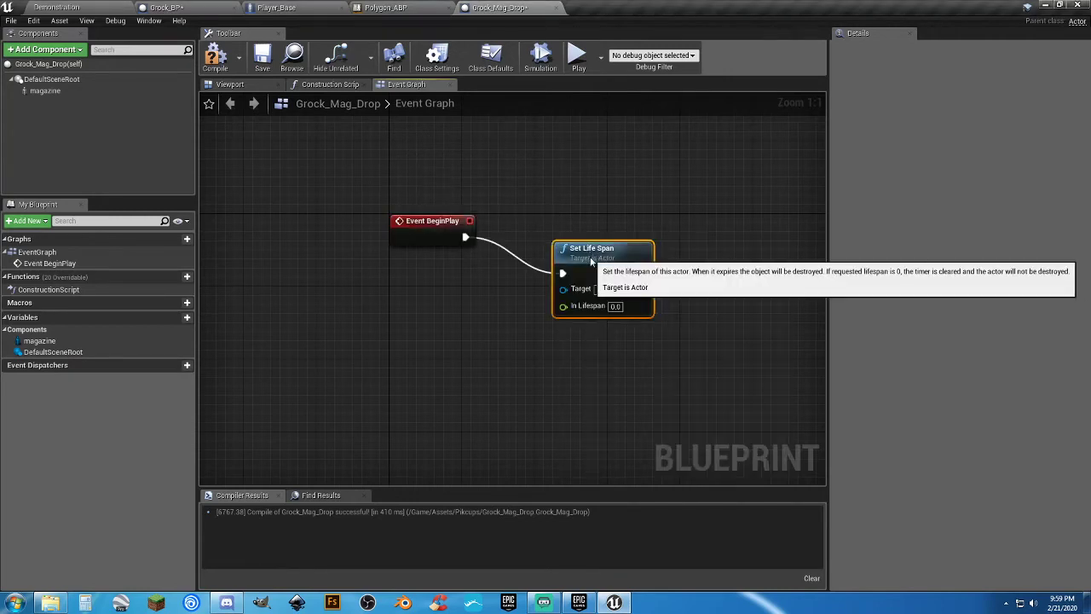
left_click_drag(591, 260, 573, 224)
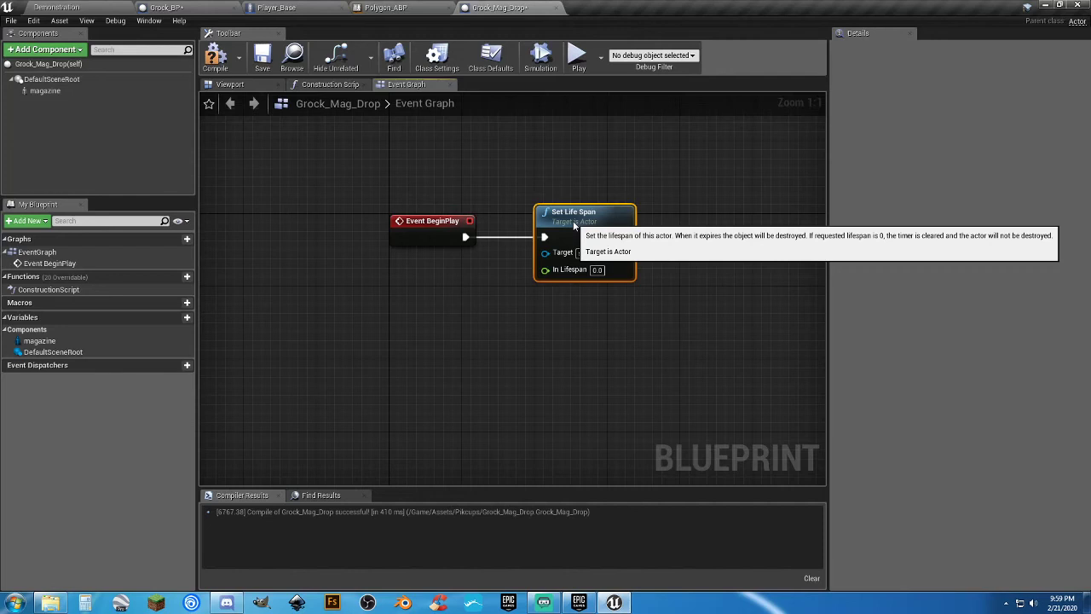
left_click(597, 270)
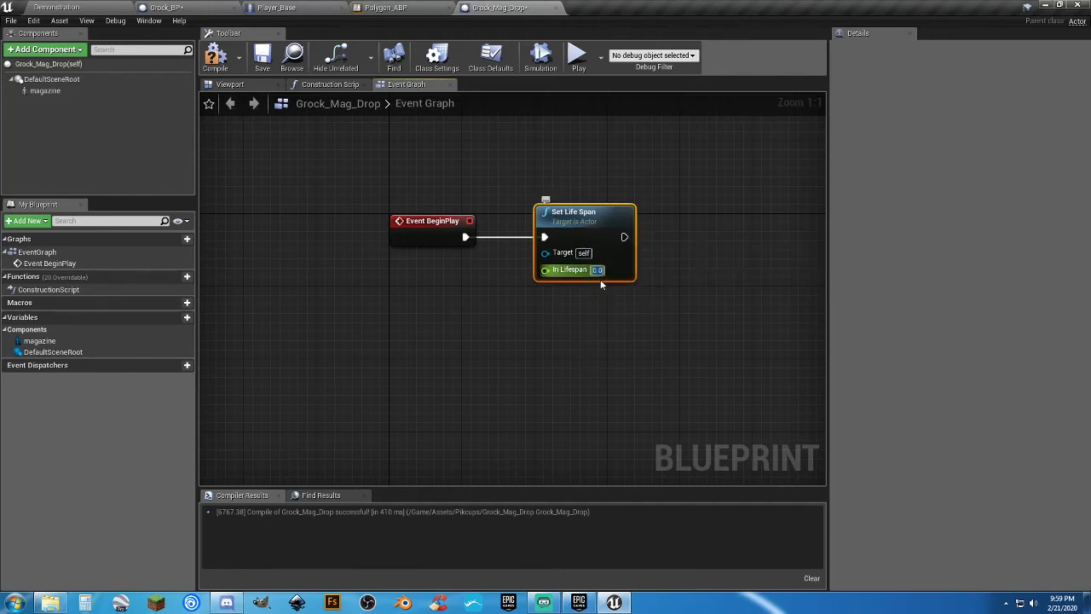
type("3")
left_click(597, 343)
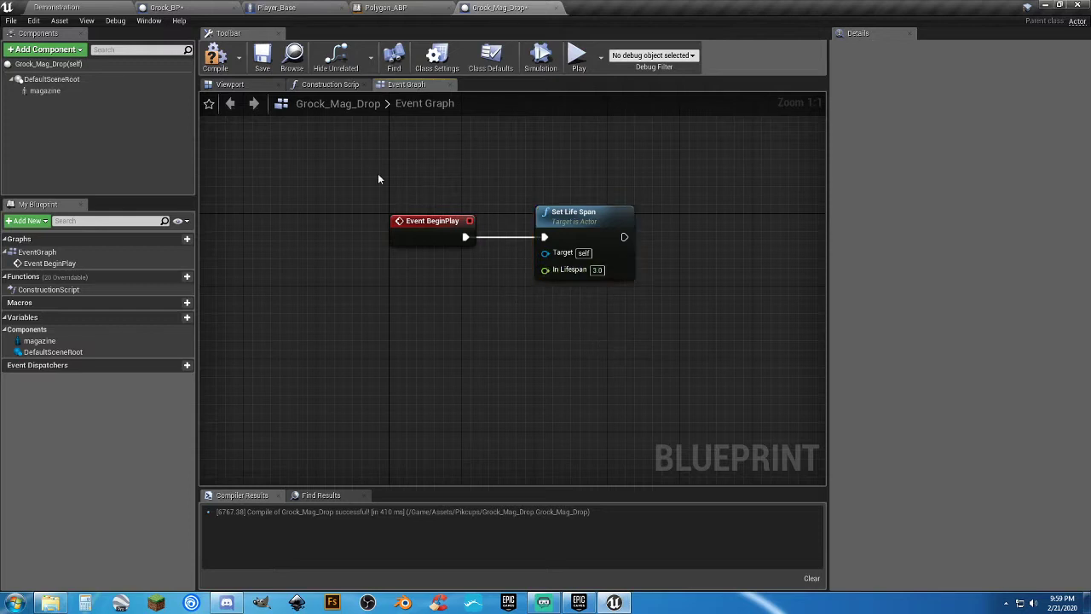
left_click_drag(379, 179, 695, 310)
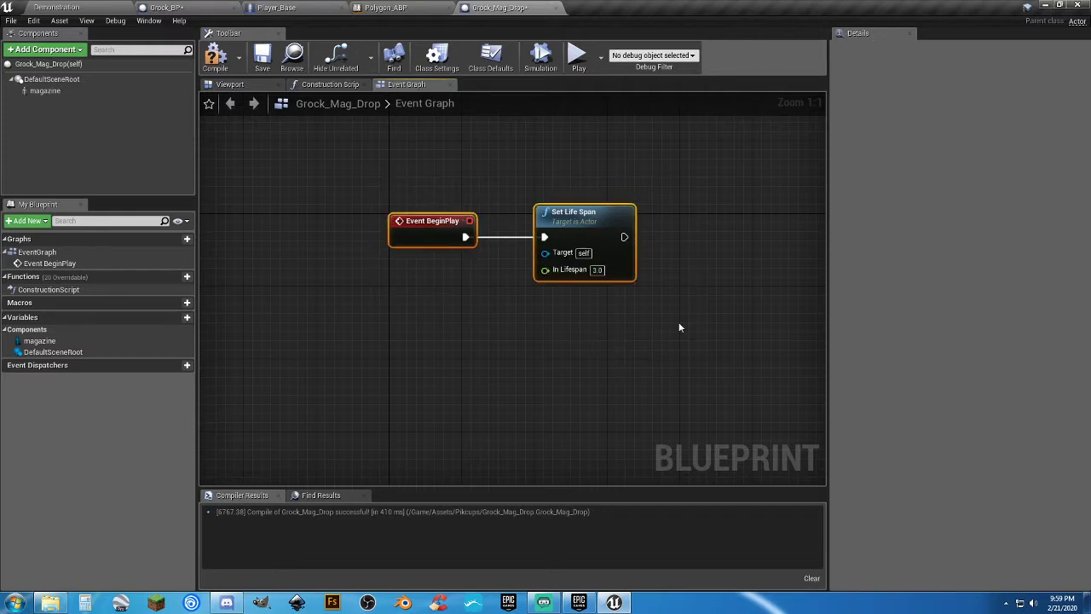
left_click_drag(396, 170, 614, 308)
left_click(216, 56)
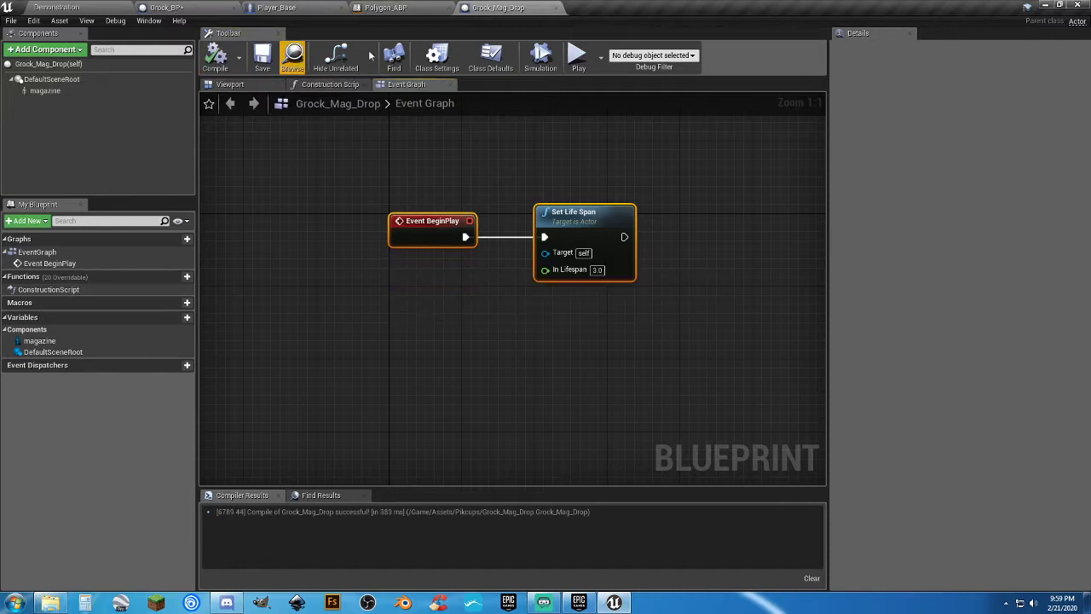
Close the Grock_Mag_Drop and Polygon_ABP tabs and bring up Grock_BP's graph.
left_click(554, 9)
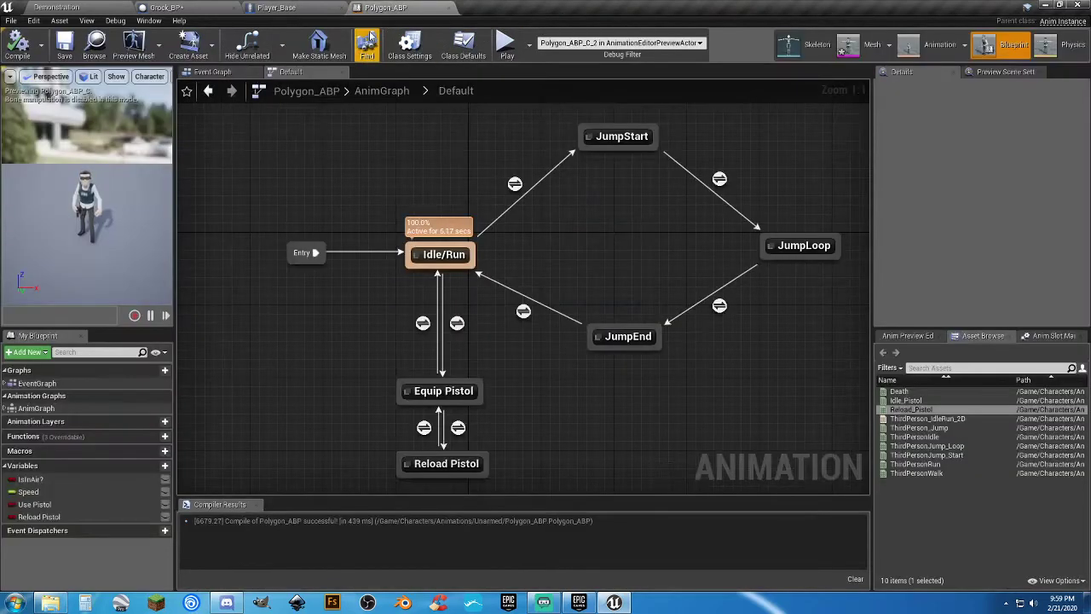
left_click(449, 9)
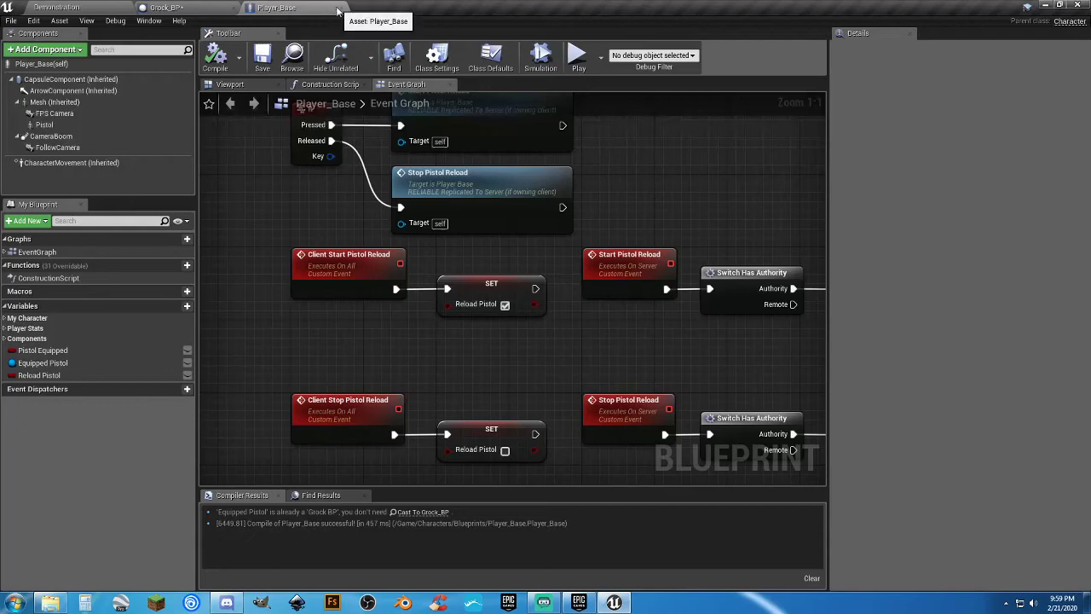
left_click(198, 9)
right_click_drag(519, 390, 533, 317)
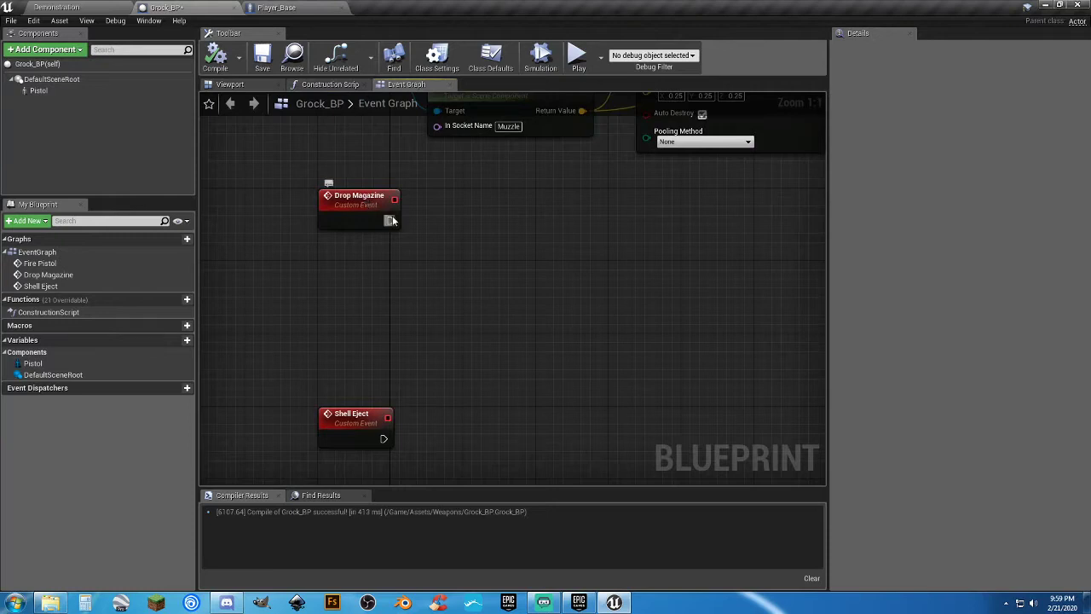
Add a Spawn Actor from Class node after Drop Magazine with class Grock_Mag_Drop.
left_click_drag(509, 226, 509, 226)
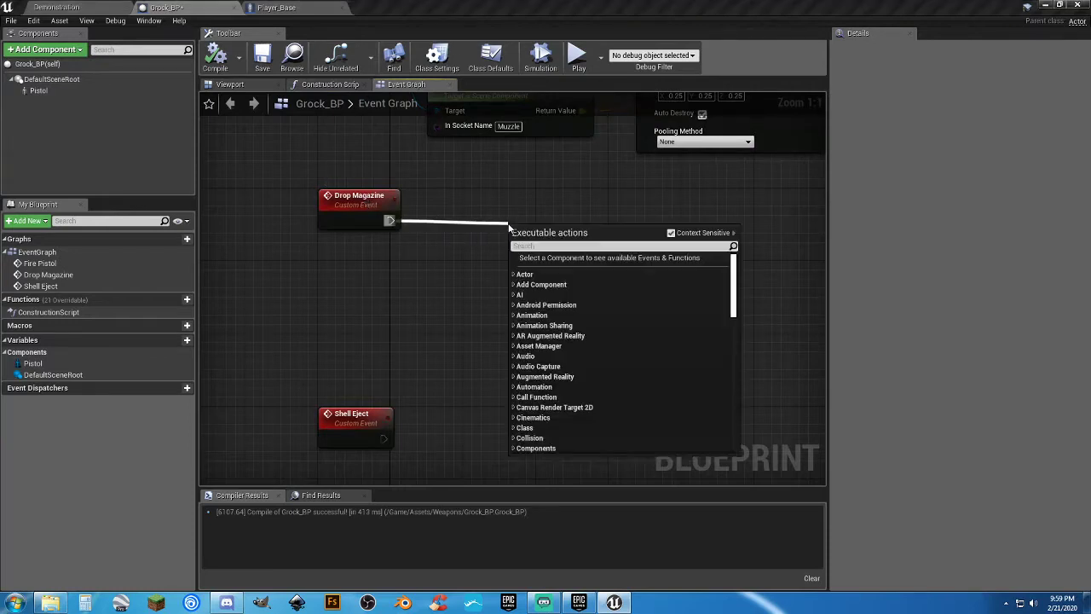
type("spawnactor")
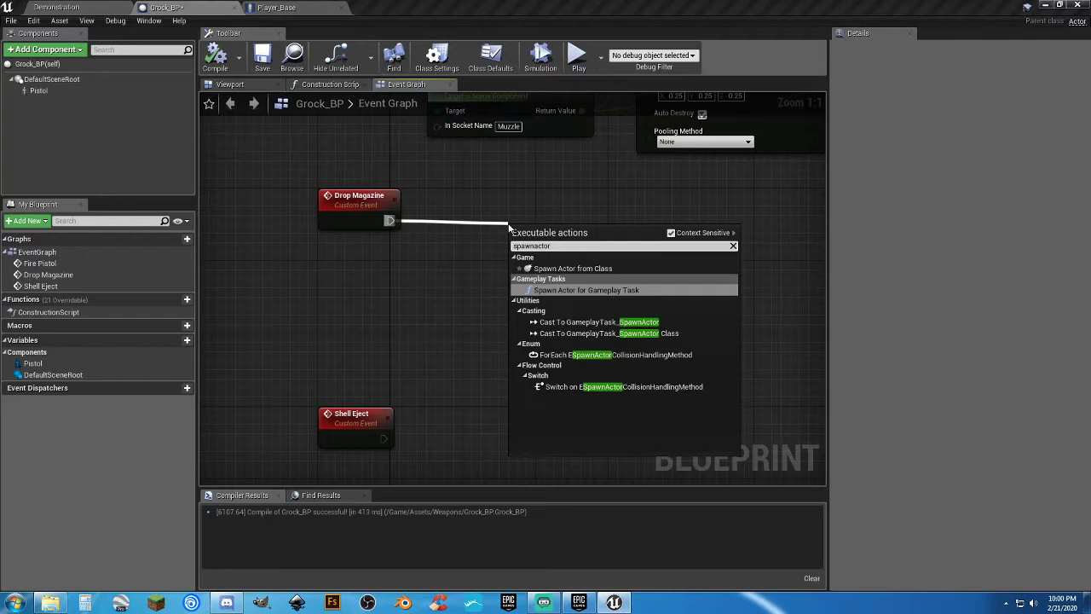
key("Up")
key("Return")
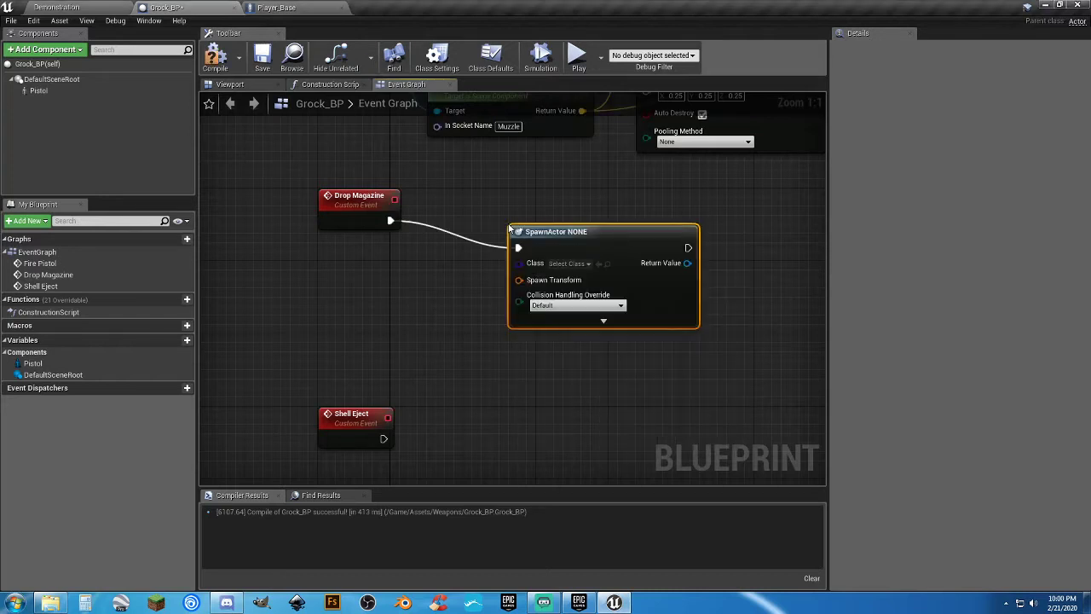
left_click_drag(545, 225, 653, 213)
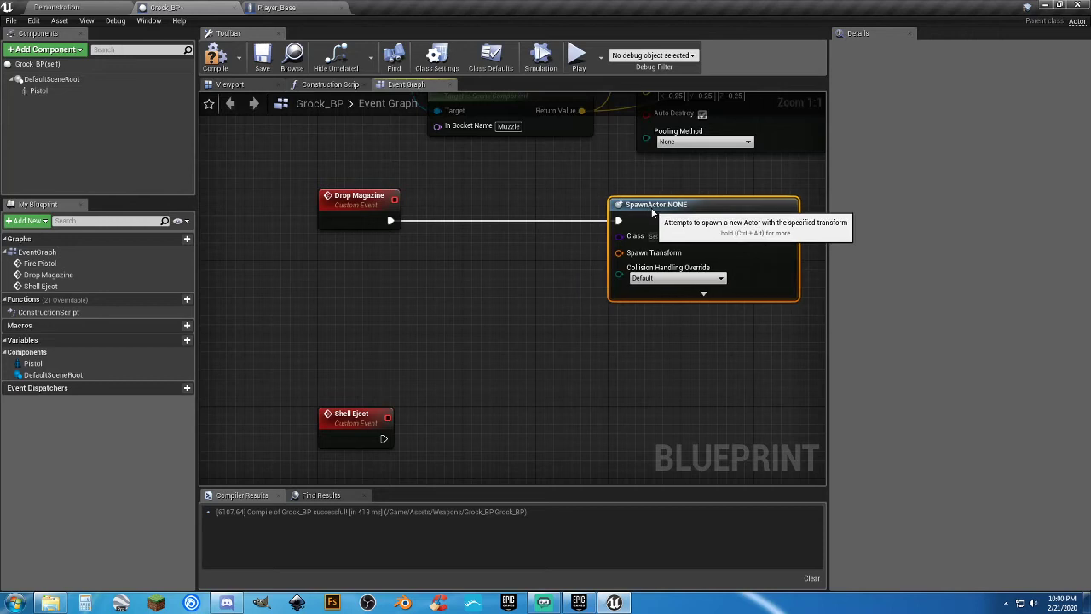
left_click(669, 237)
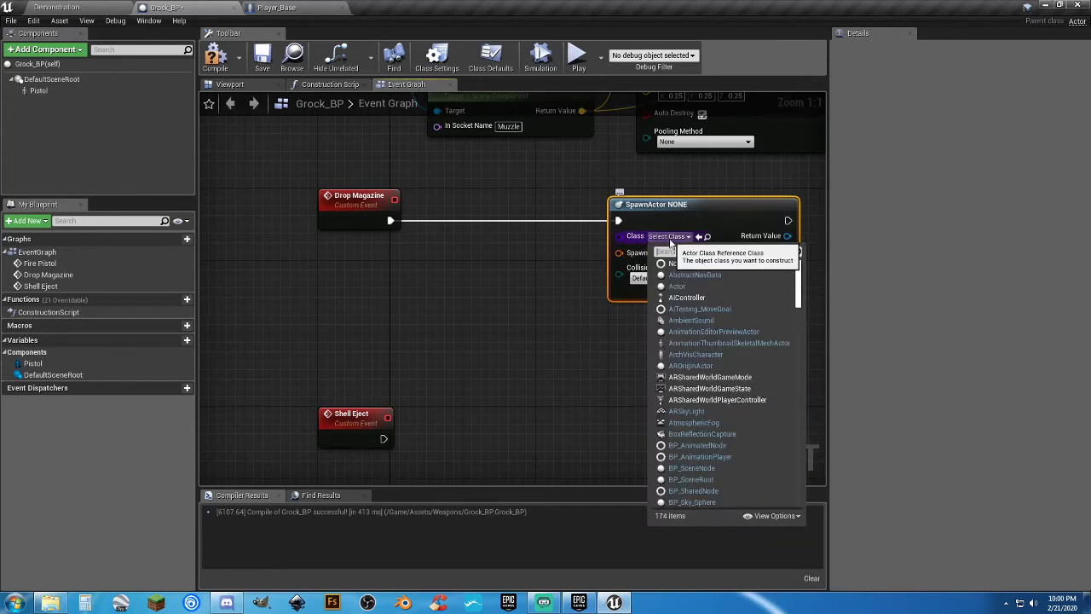
type("drop")
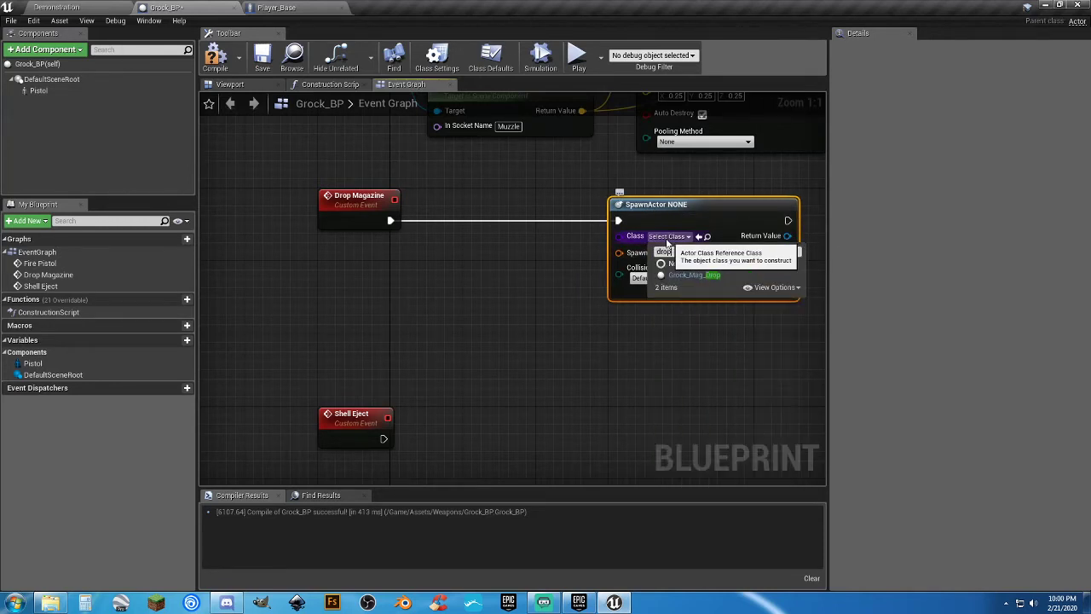
left_click(687, 274)
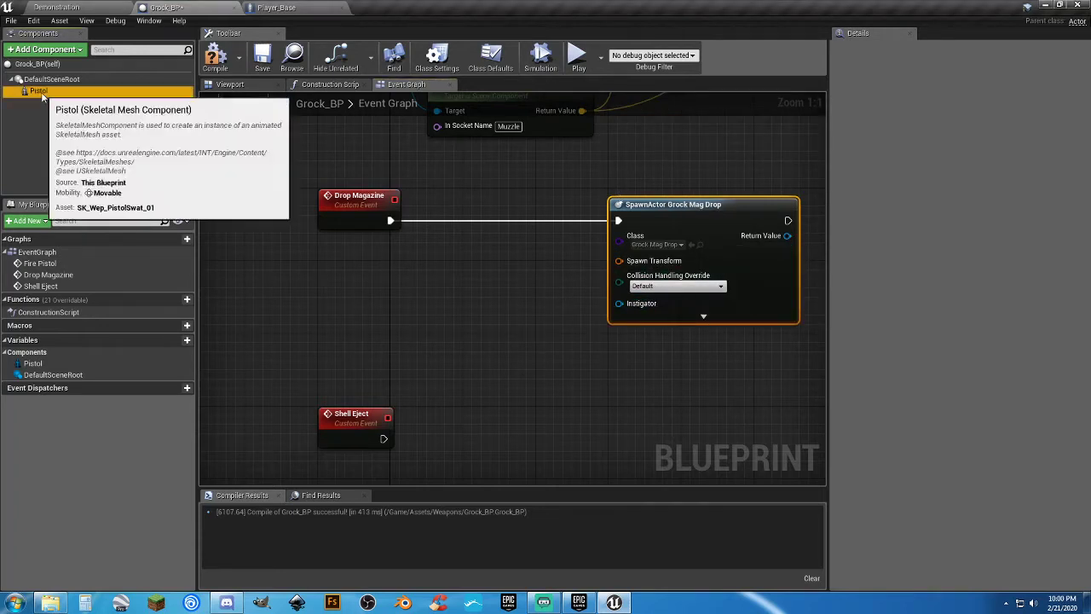
Add a Get Socket Transform node on the Pistol and wire it into SpawnActor's Spawn Transform.
left_click_drag(39, 90, 427, 272)
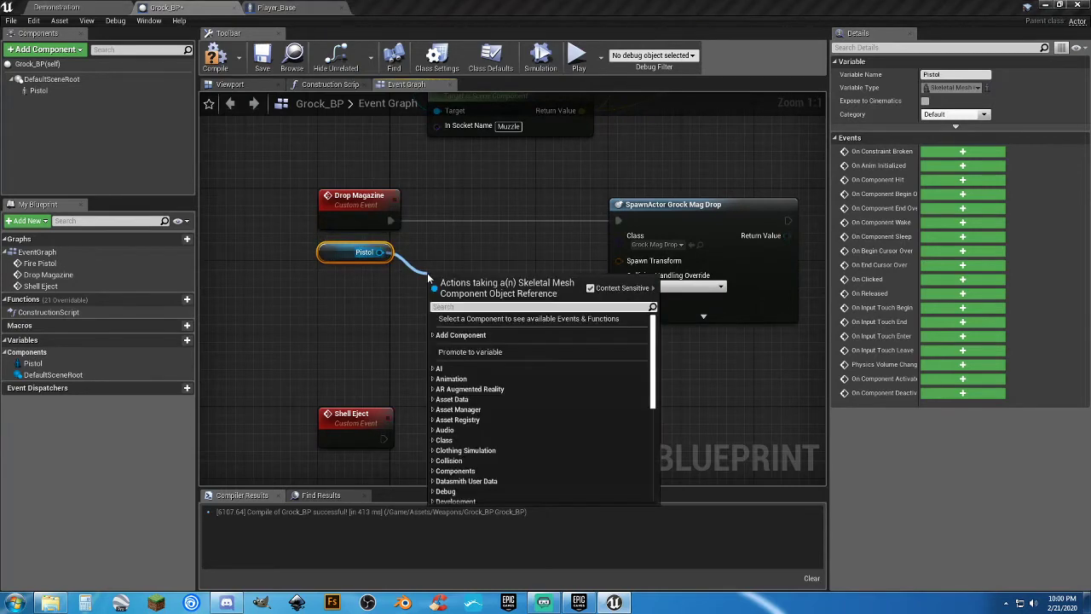
type("getsocket")
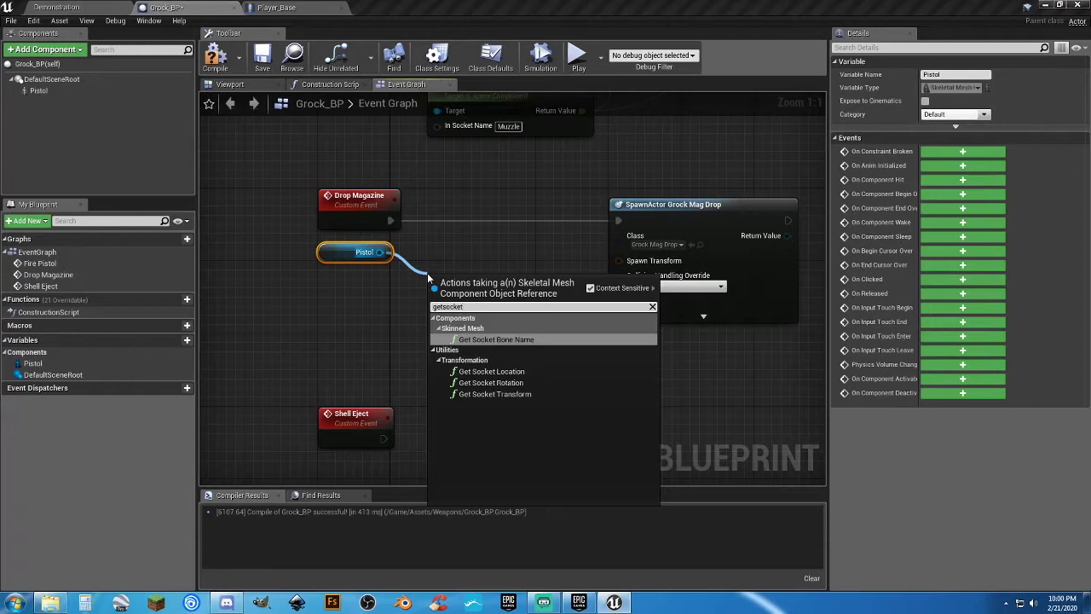
type("lo")
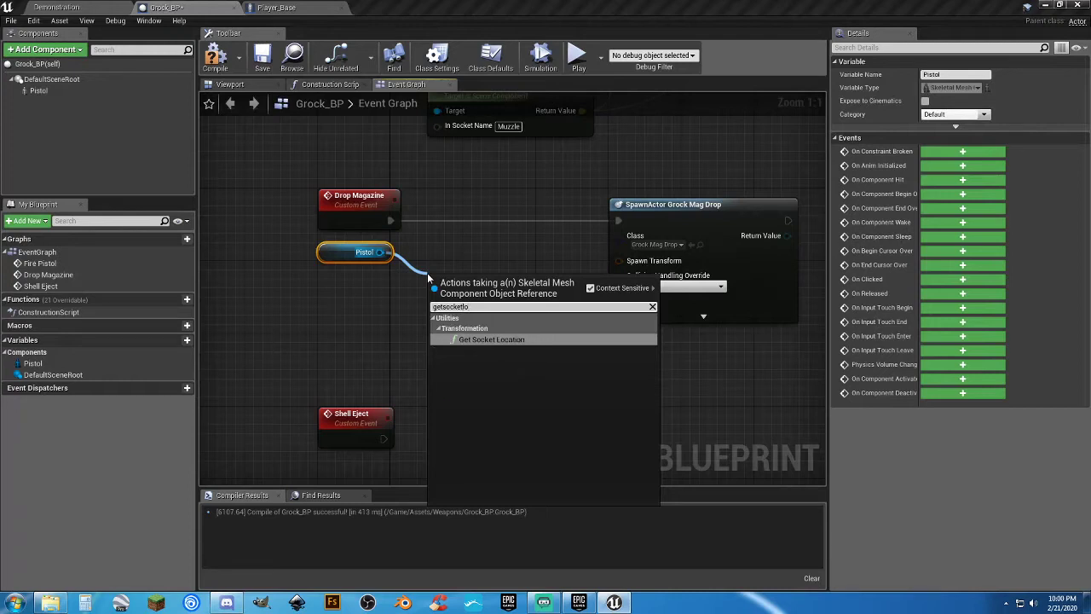
key("BackSpace")
key("BackSpace")
type("tr")
key("Return")
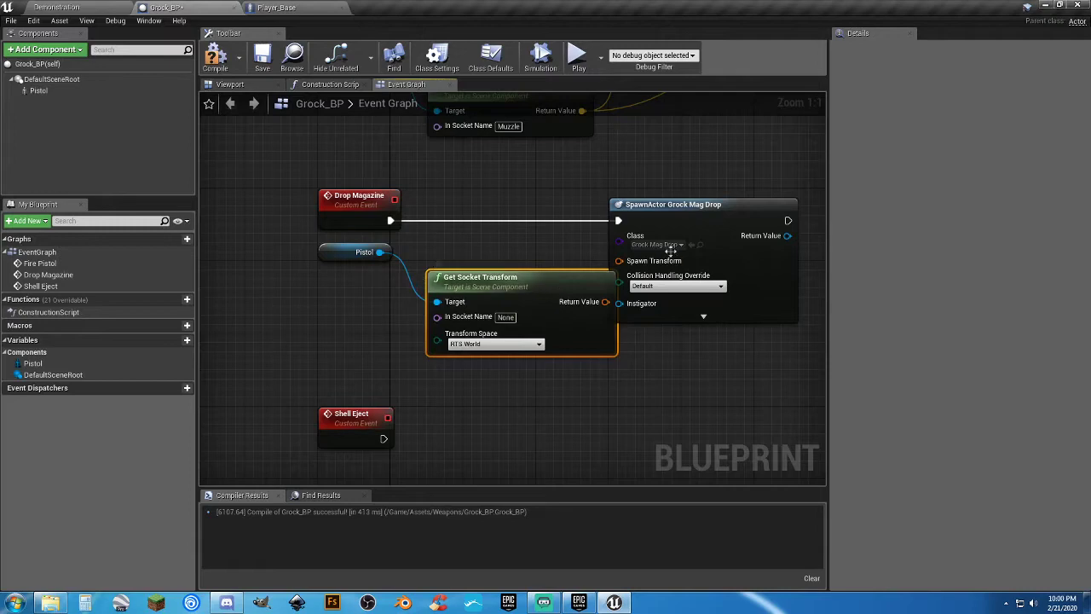
left_click_drag(651, 206, 723, 205)
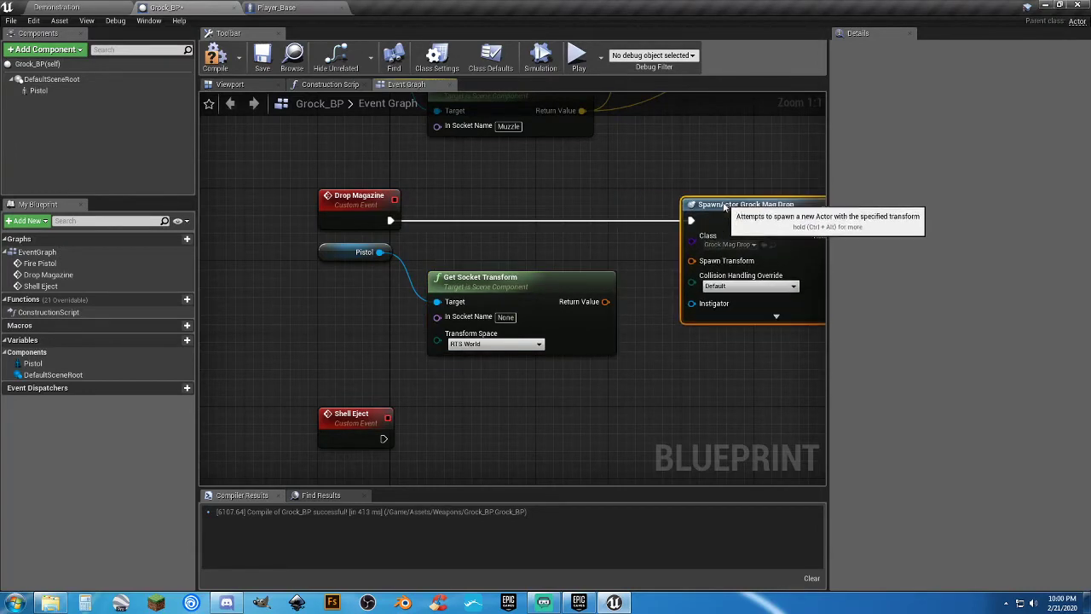
right_click_drag(682, 274, 632, 303)
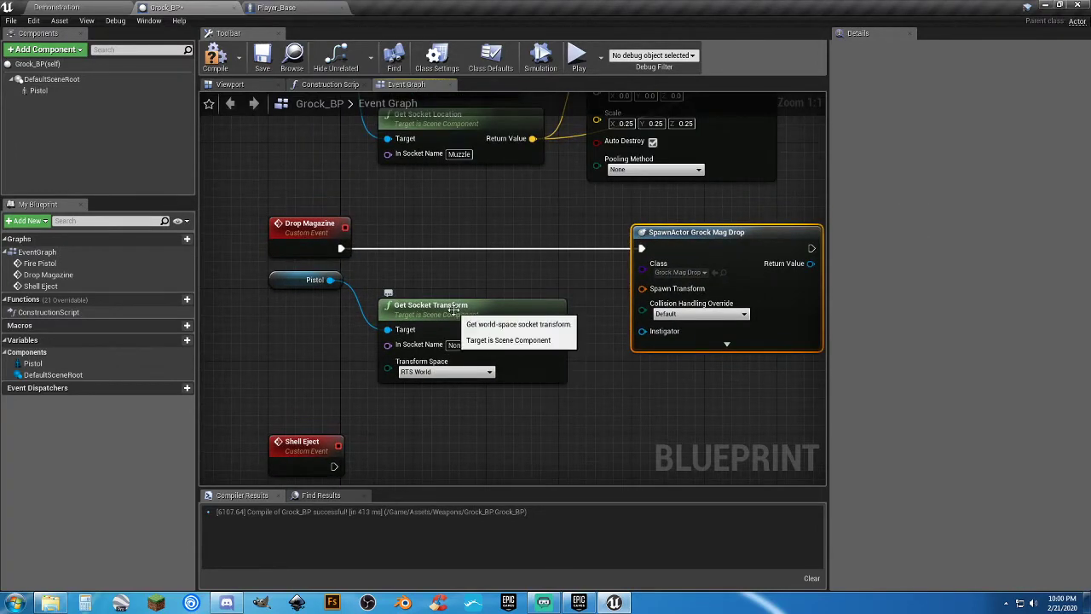
left_click_drag(453, 311, 490, 301)
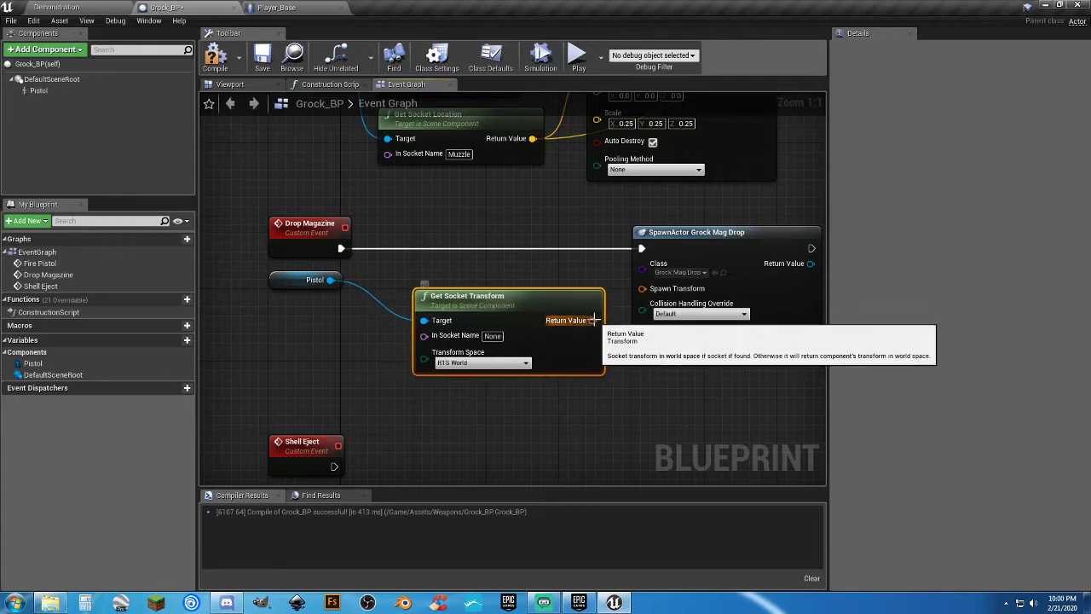
left_click_drag(594, 320, 642, 289)
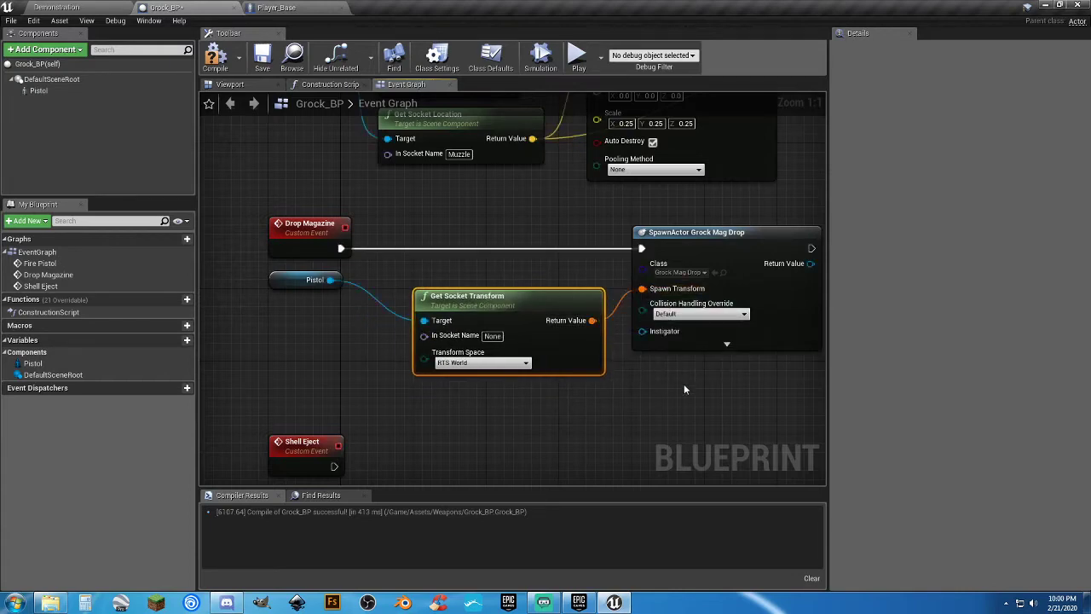
Set the In Socket Name to Magazine and return to the Demonstration level.
right_click_drag(684, 388, 603, 350)
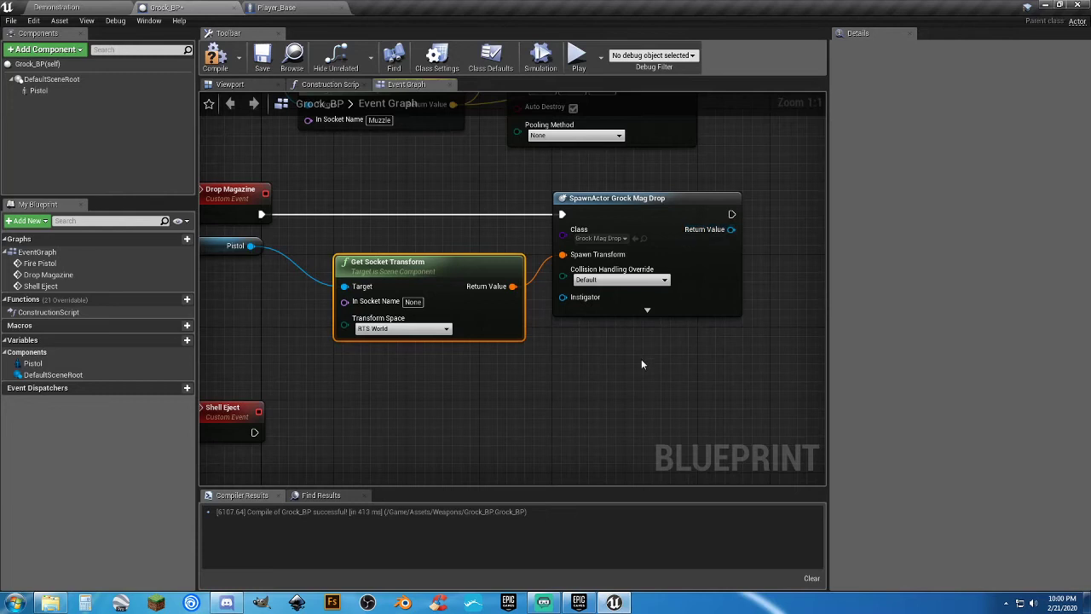
right_click_drag(399, 367, 458, 369)
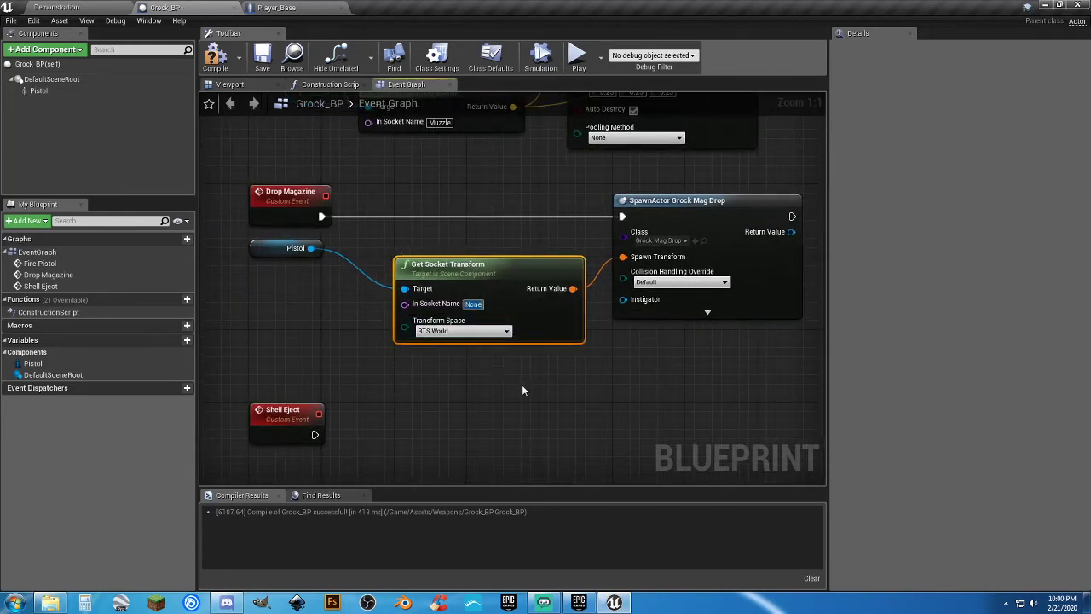
type("Magazine")
key("Return")
left_click(524, 390)
right_click_drag(523, 390, 513, 399)
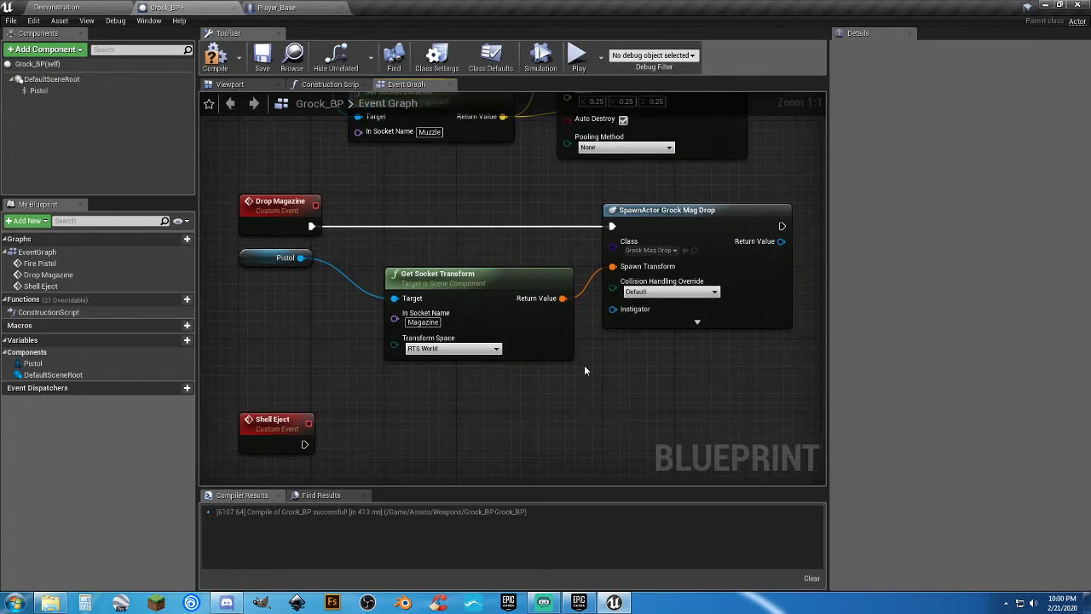
left_click(94, 10)
Open the Grock_Mag_Drop blueprint from Gadgets > Pickups.
scroll(76, 485, "up", 3)
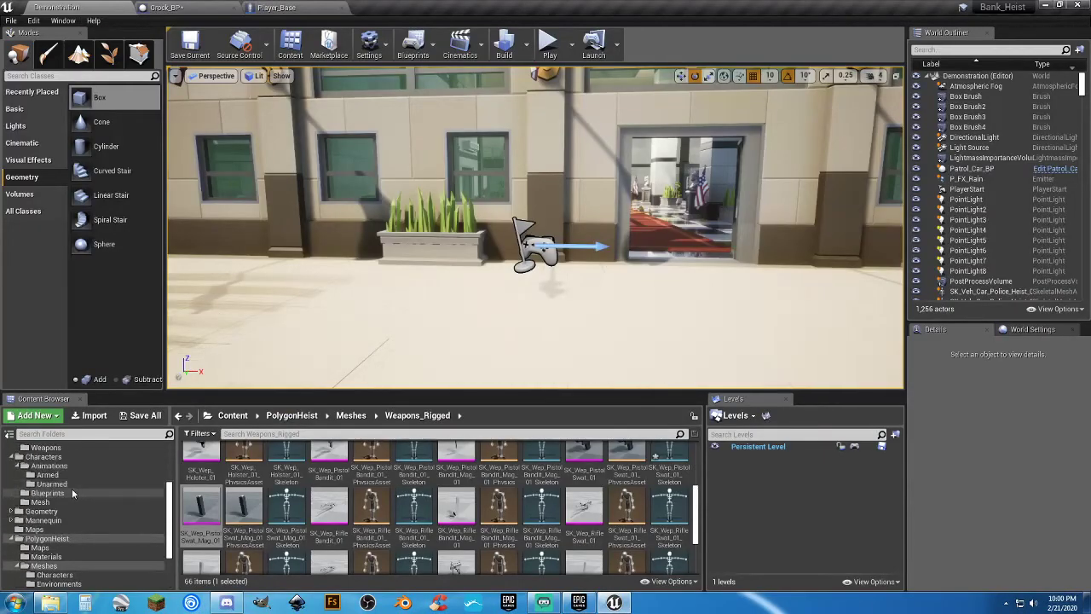
scroll(71, 468, "up", 3)
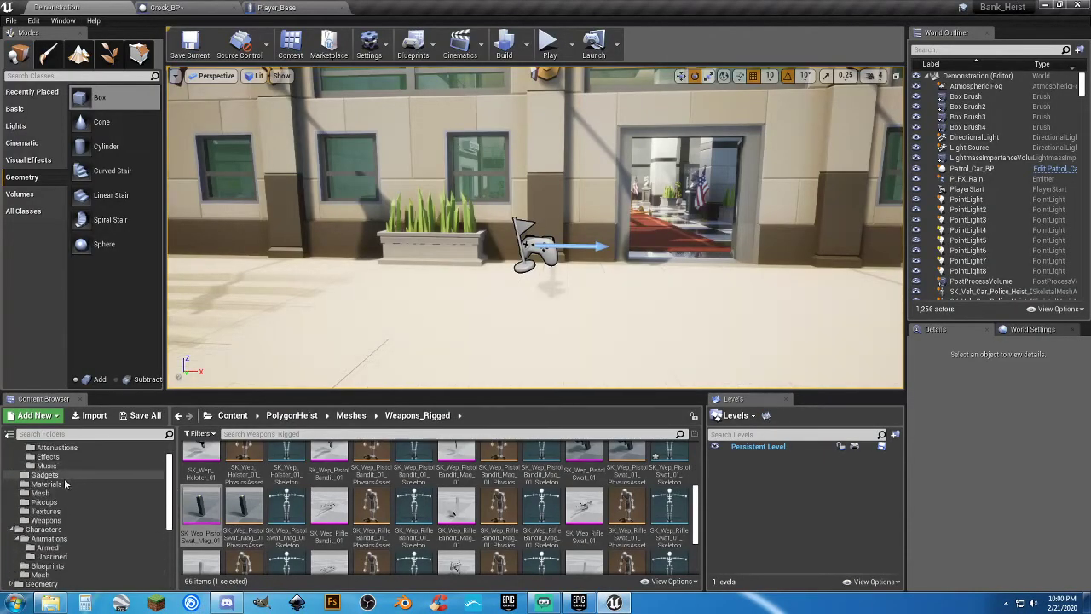
left_click(69, 475)
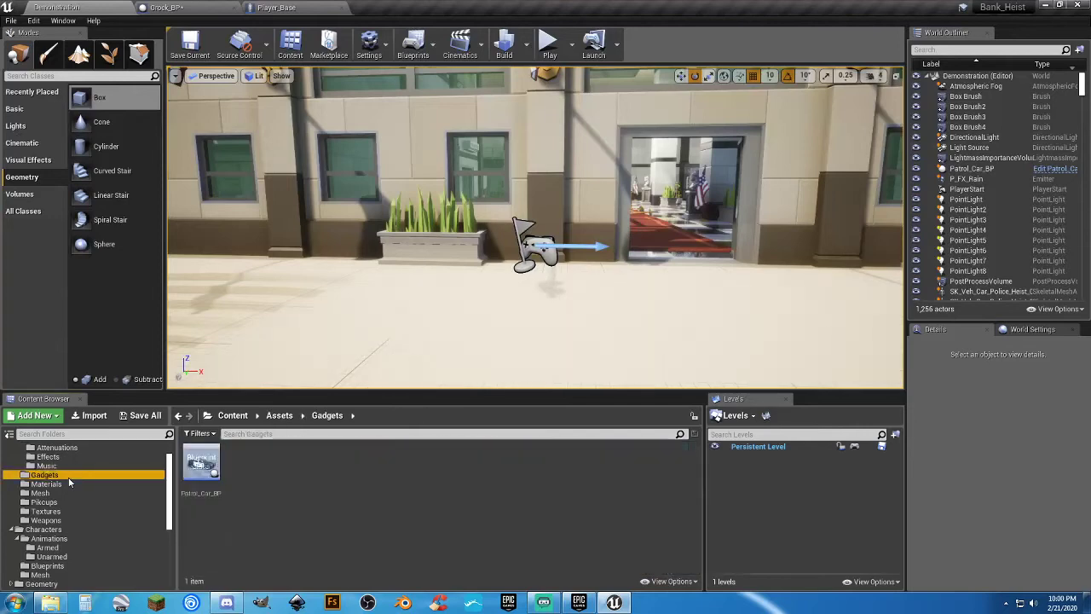
left_click(61, 503)
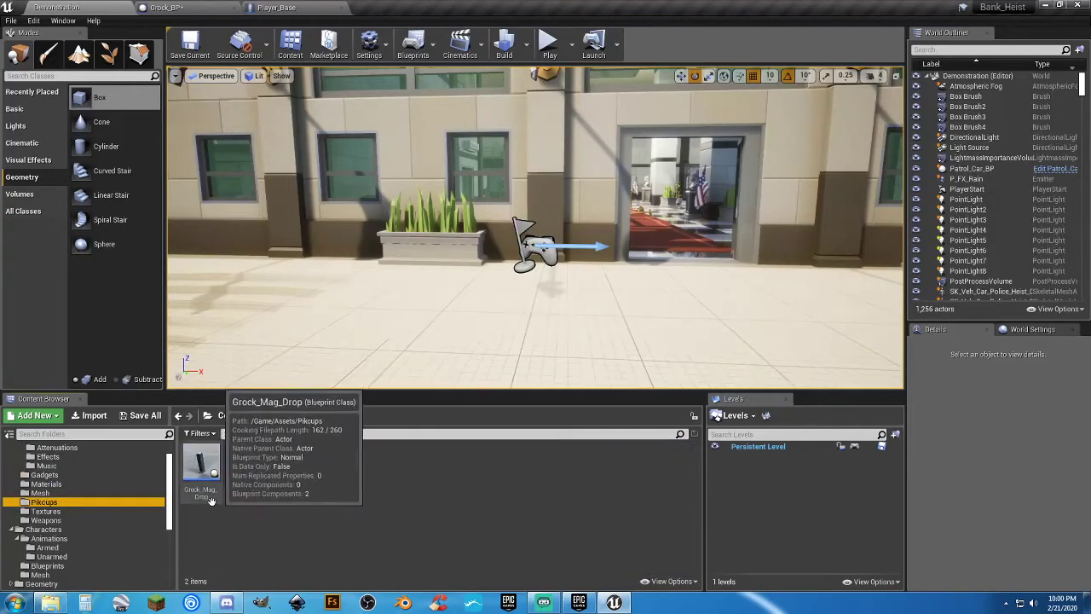
left_click(196, 503)
double_click(197, 499)
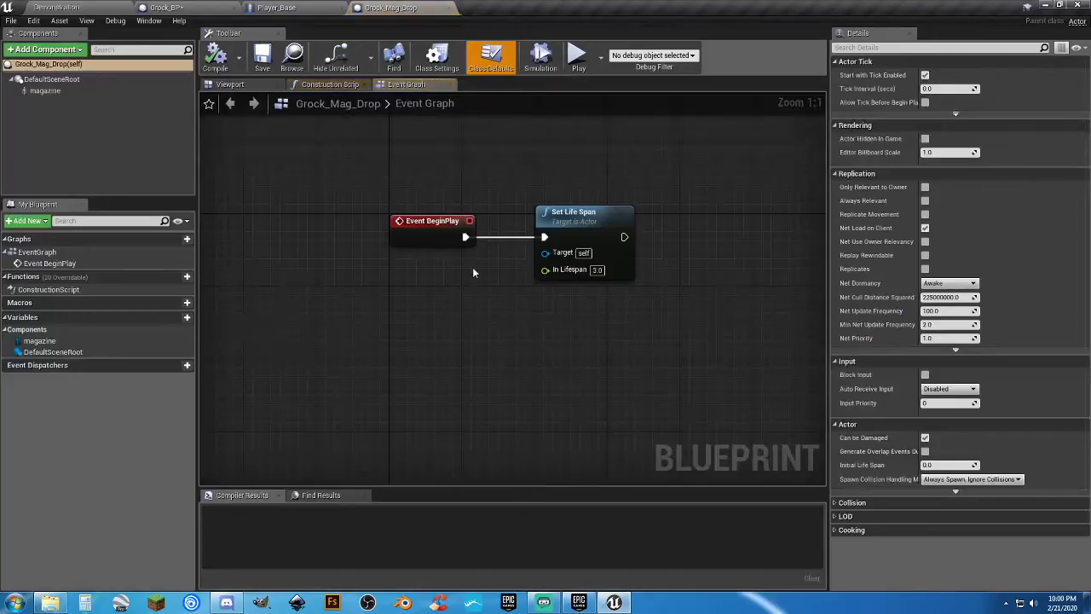
Give the magazine hit events, BlockAllDynamic collision and Simulate Physics, then compile and close.
left_click(45, 91)
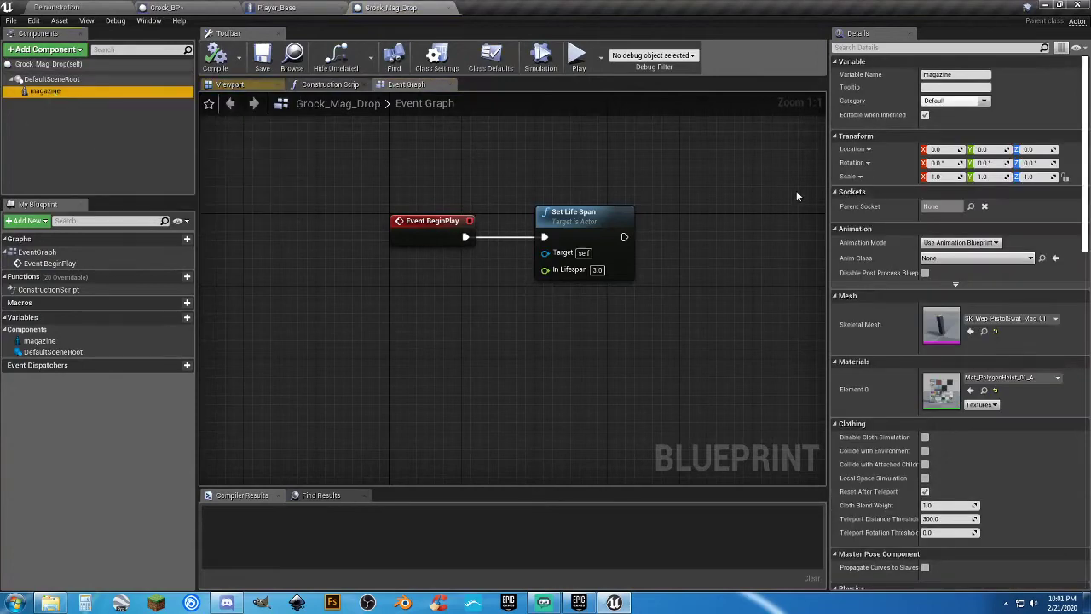
scroll(905, 317, "down", 3)
scroll(886, 340, "down", 5)
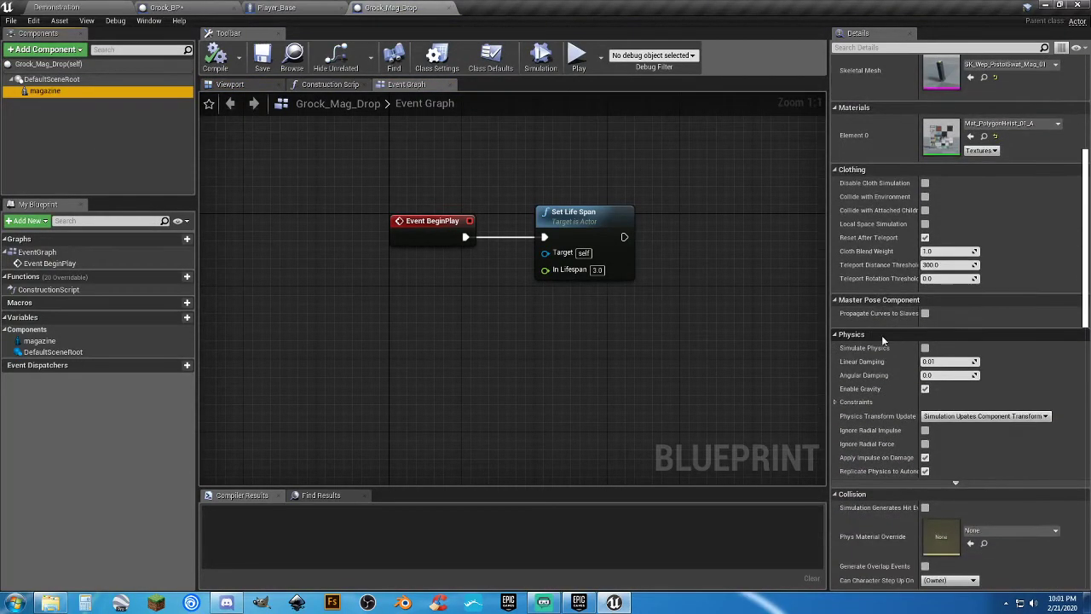
scroll(883, 347, "down", 3)
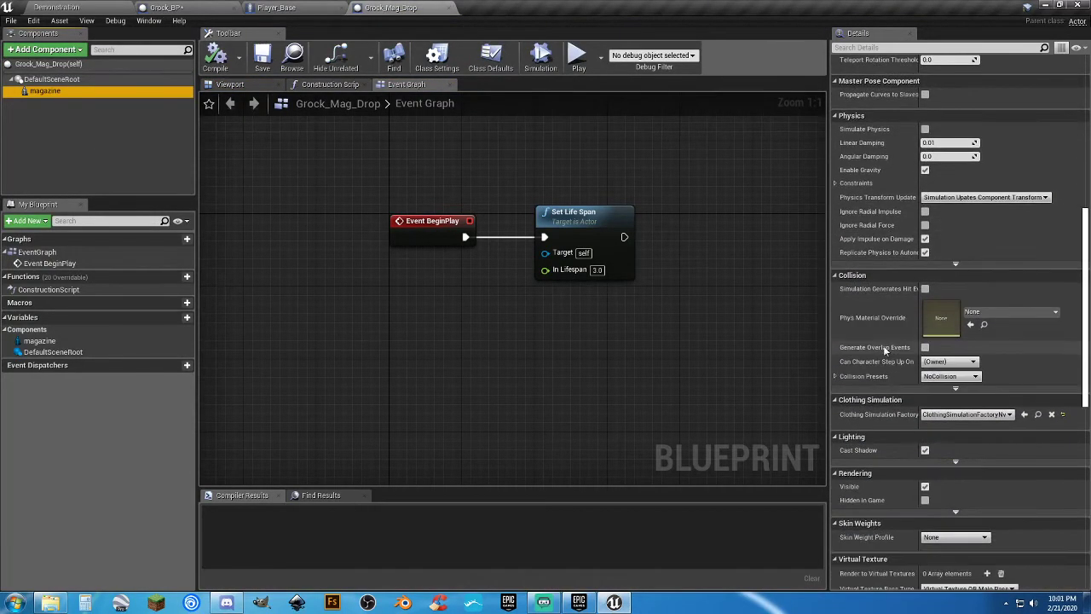
left_click(925, 288)
left_click(944, 376)
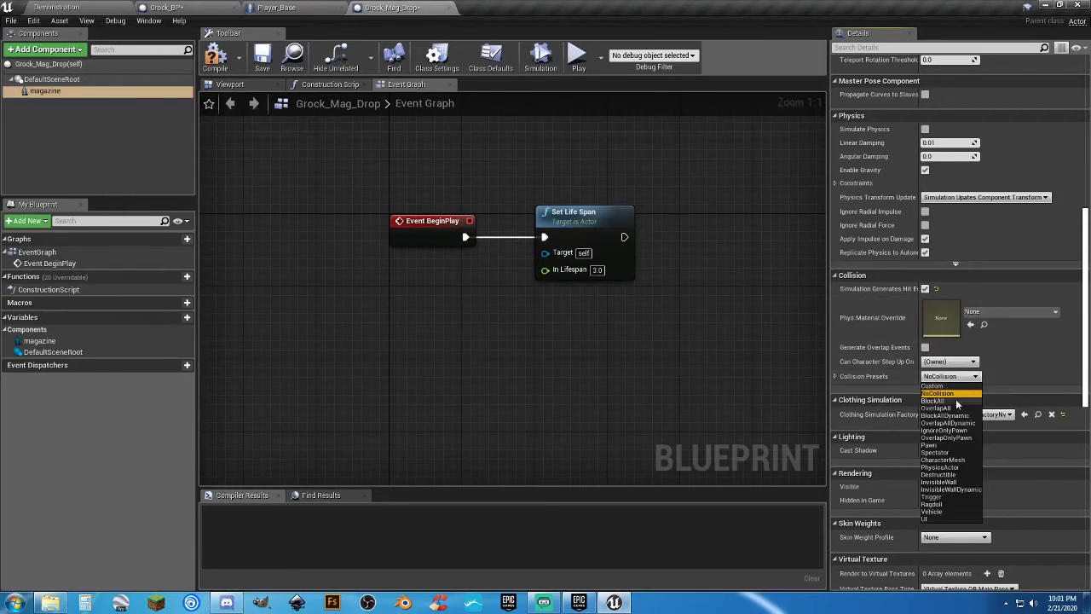
left_click(946, 415)
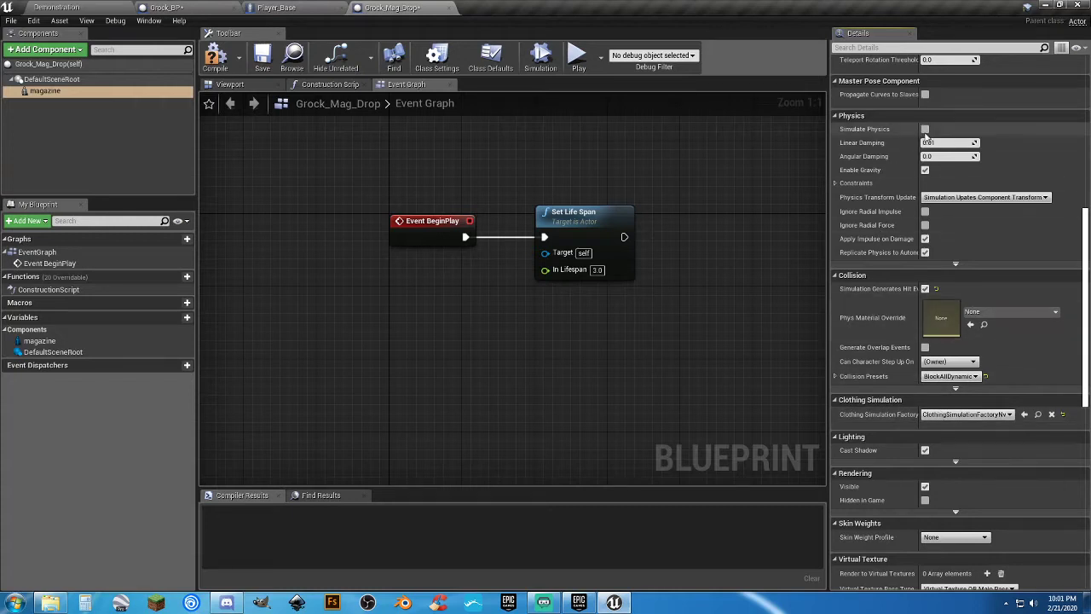
left_click(925, 130)
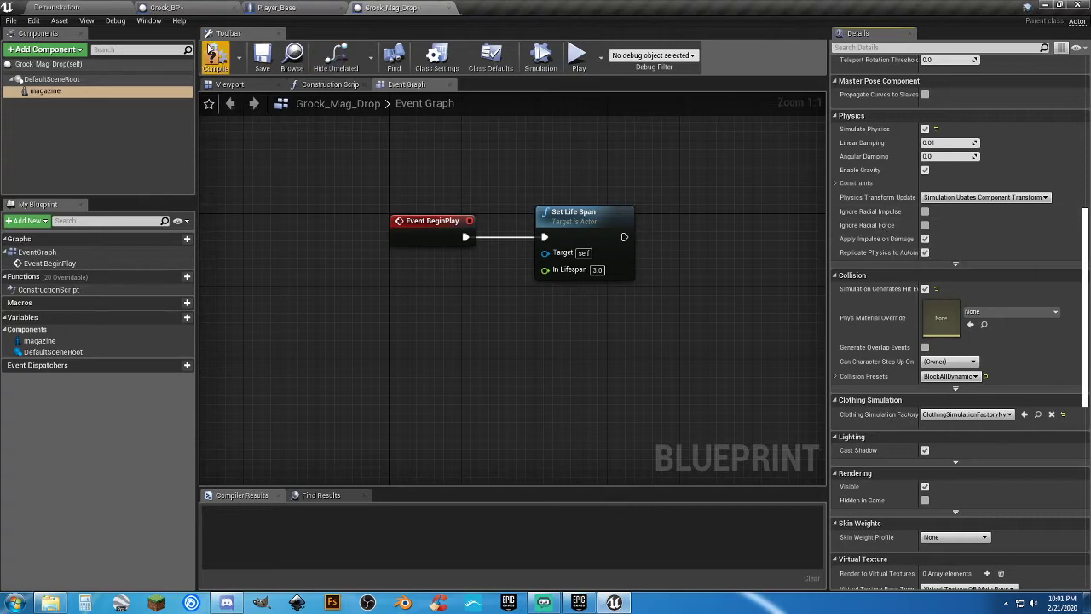
left_click(214, 55)
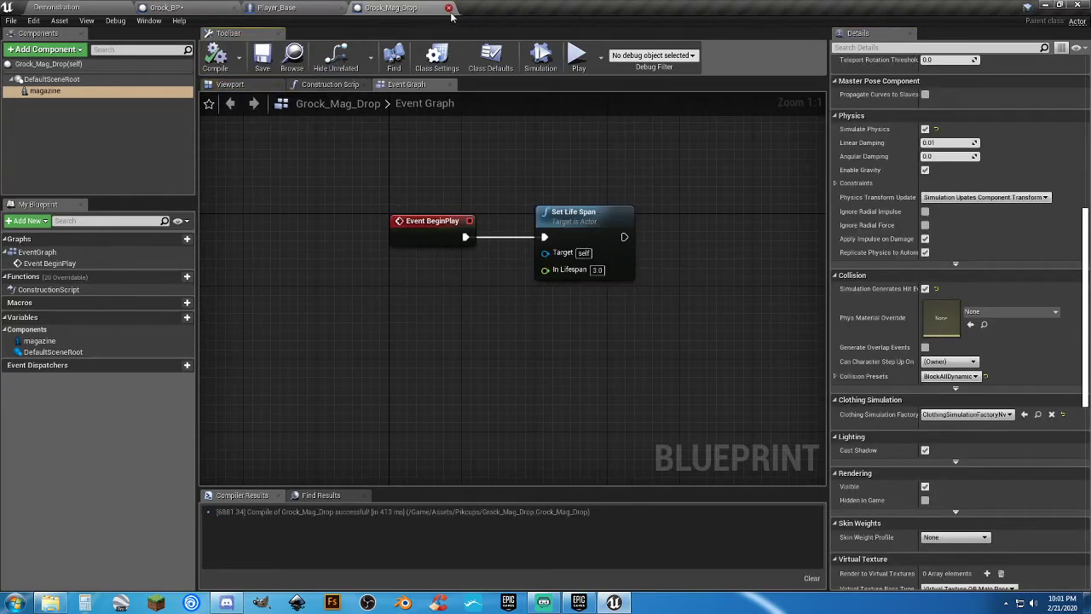
left_click(448, 7)
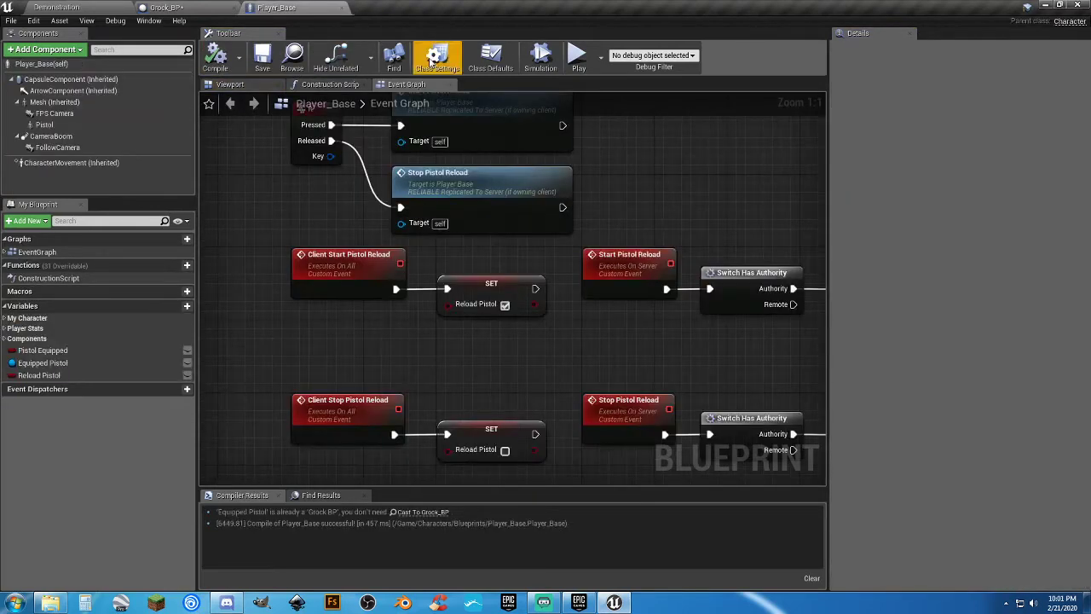
Recompile Grock_BP and move to Player_Base's event graph.
left_click(197, 9)
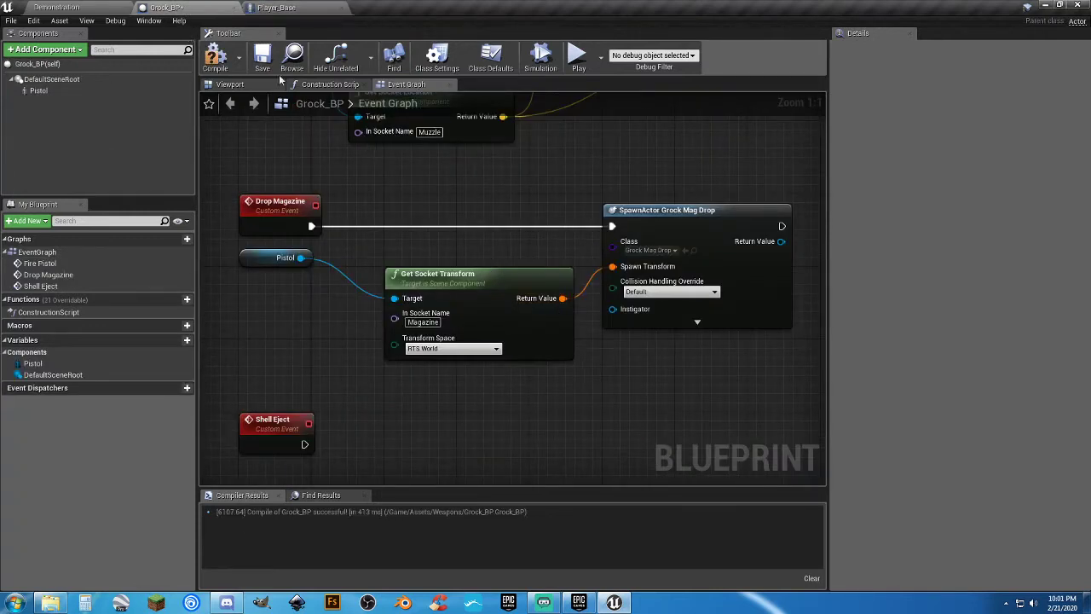
left_click(214, 56)
left_click(281, 9)
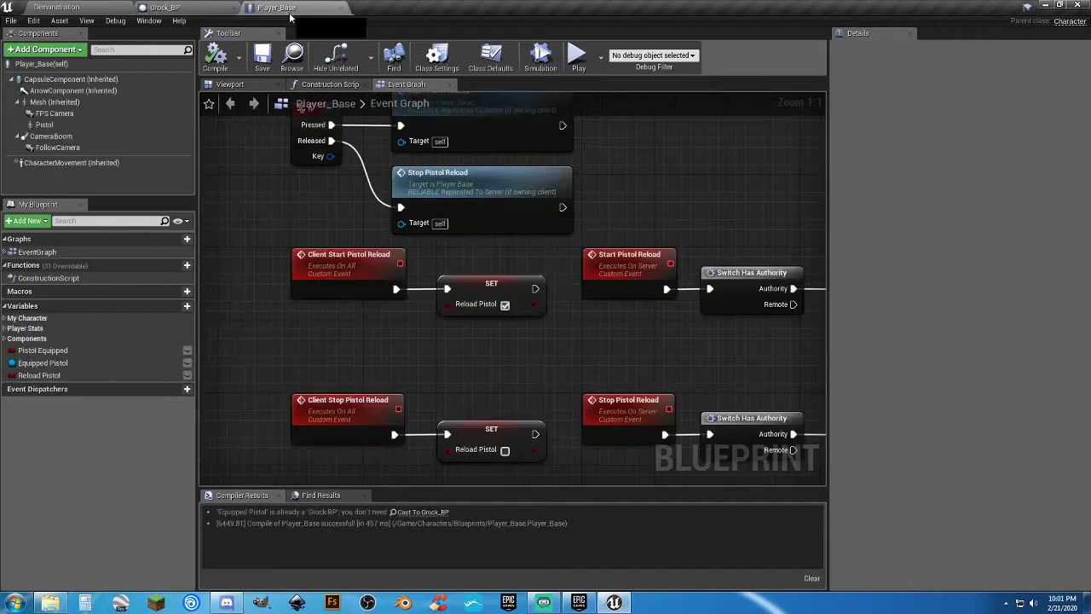
right_click_drag(467, 363, 289, 305)
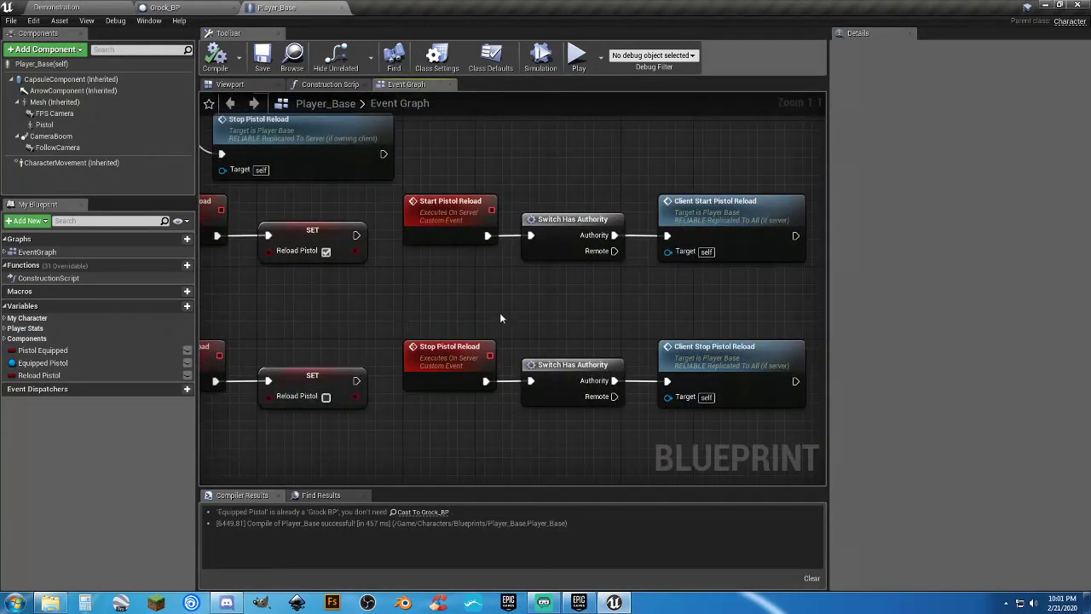
Move the six server Start and Stop Pistol Reload nodes further right.
scroll(500, 318, "down", 3)
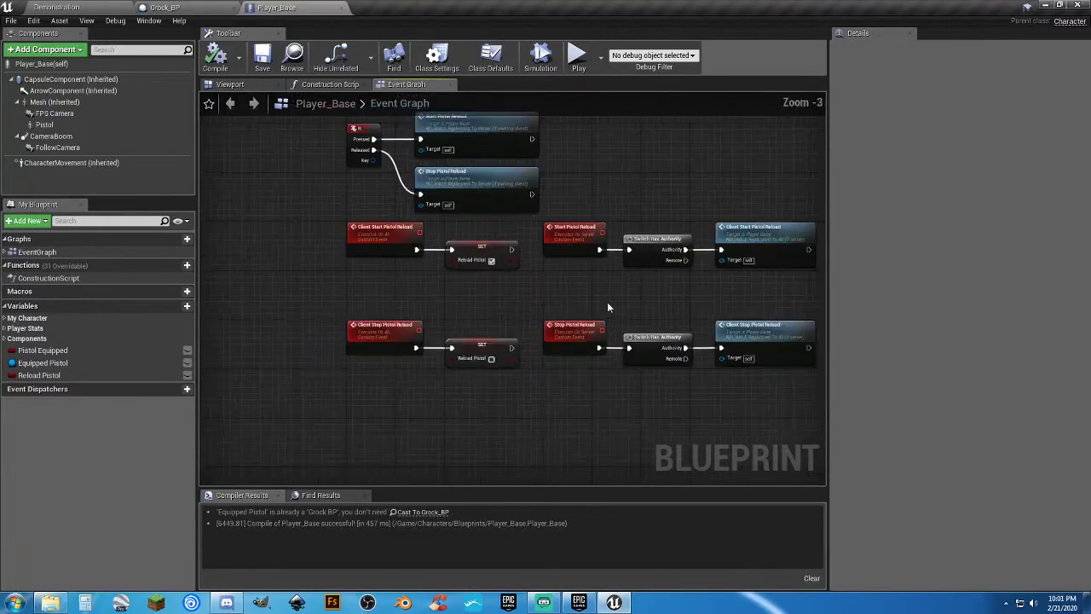
right_click_drag(606, 307, 459, 288)
left_click_drag(448, 237, 621, 219)
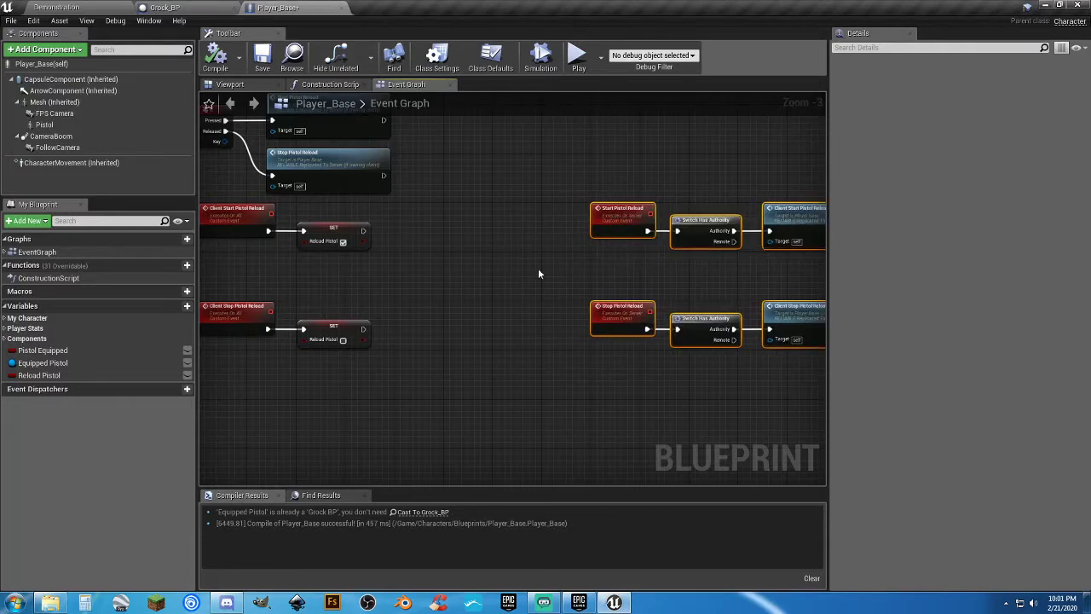
left_click(517, 272)
right_click_drag(469, 285, 545, 287)
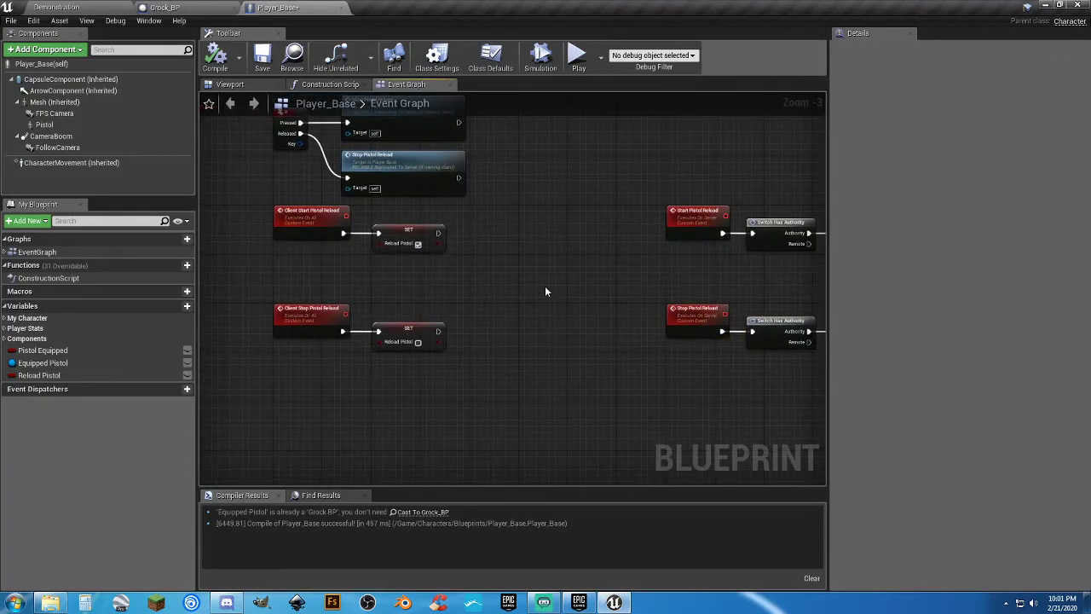
scroll(502, 276, "up", 3)
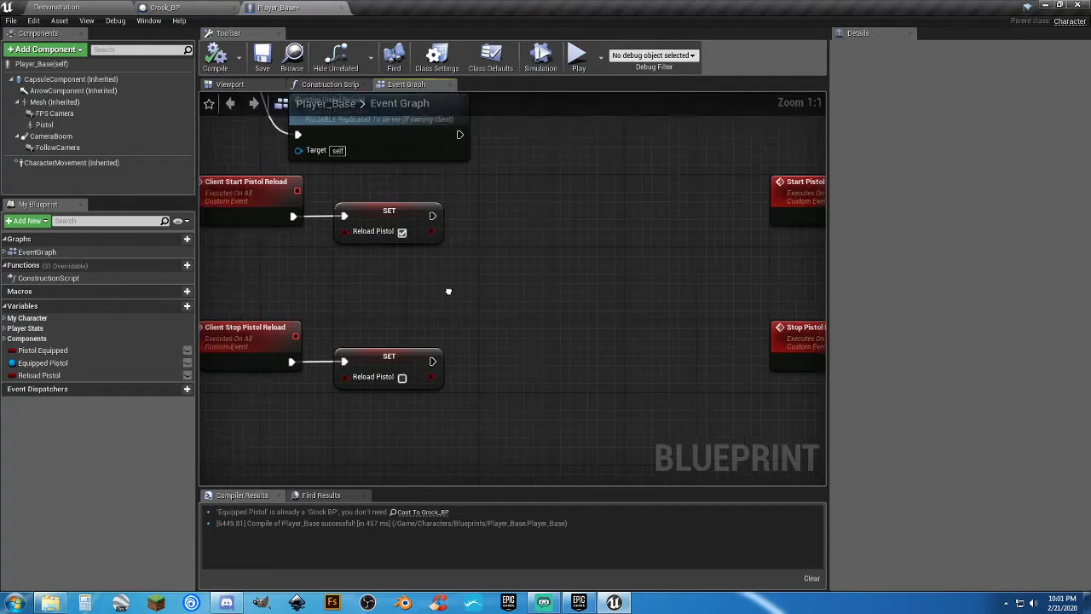
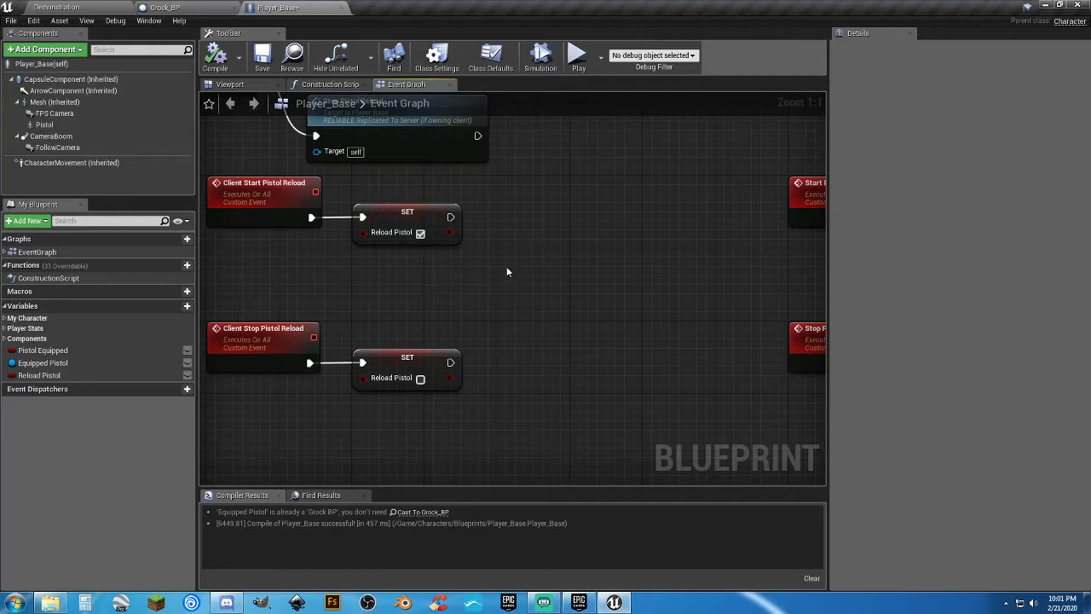
Place an Equipped Pistol getter in Client Start Pistol Reload's graph beside the SET node.
right_click_drag(492, 264, 494, 287)
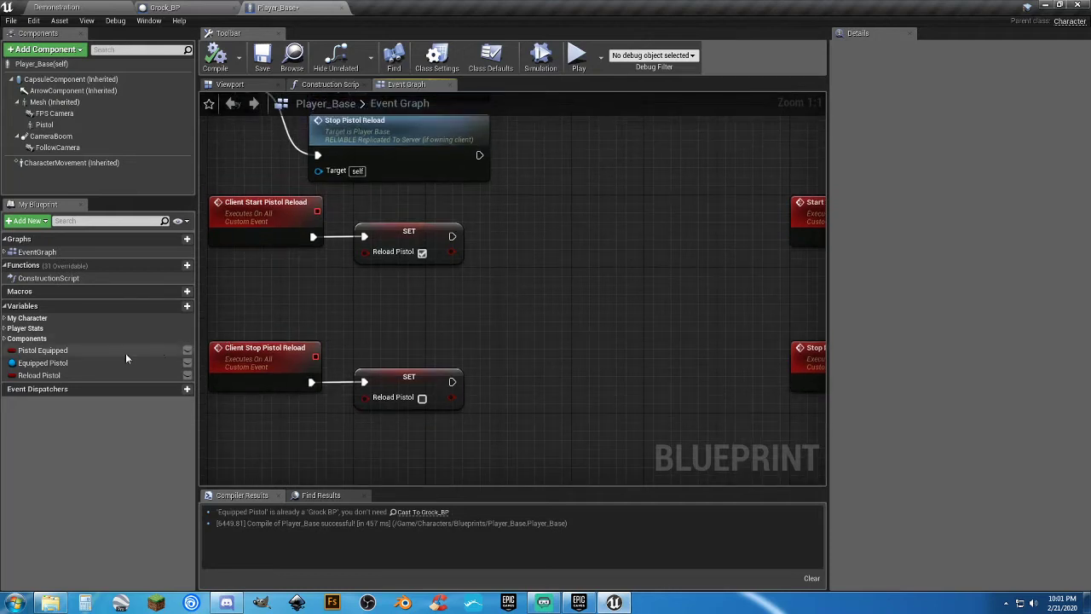
left_click_drag(125, 358, 371, 281)
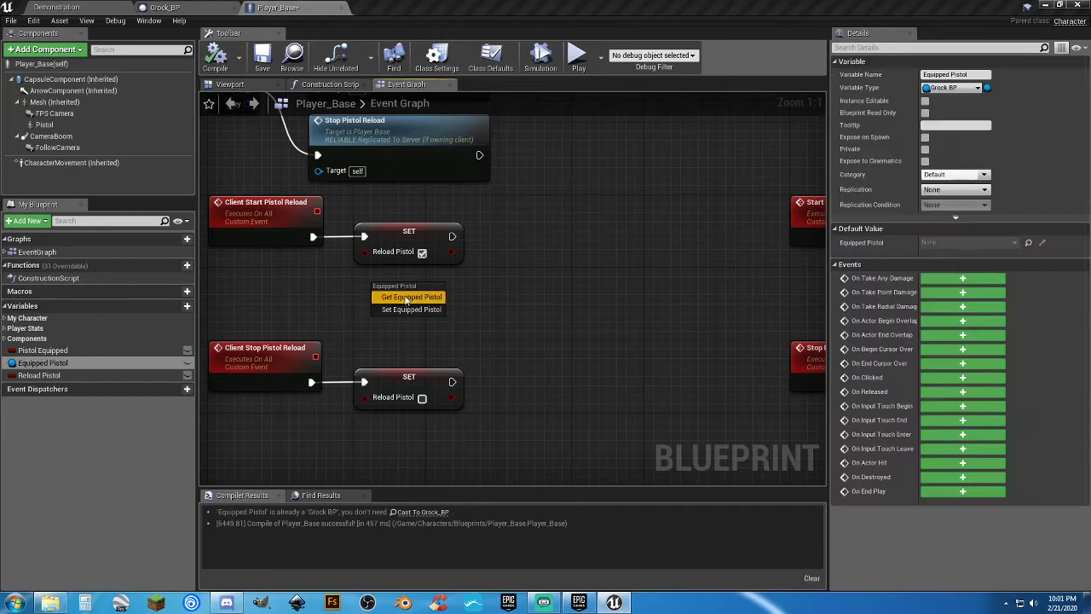
left_click(407, 298)
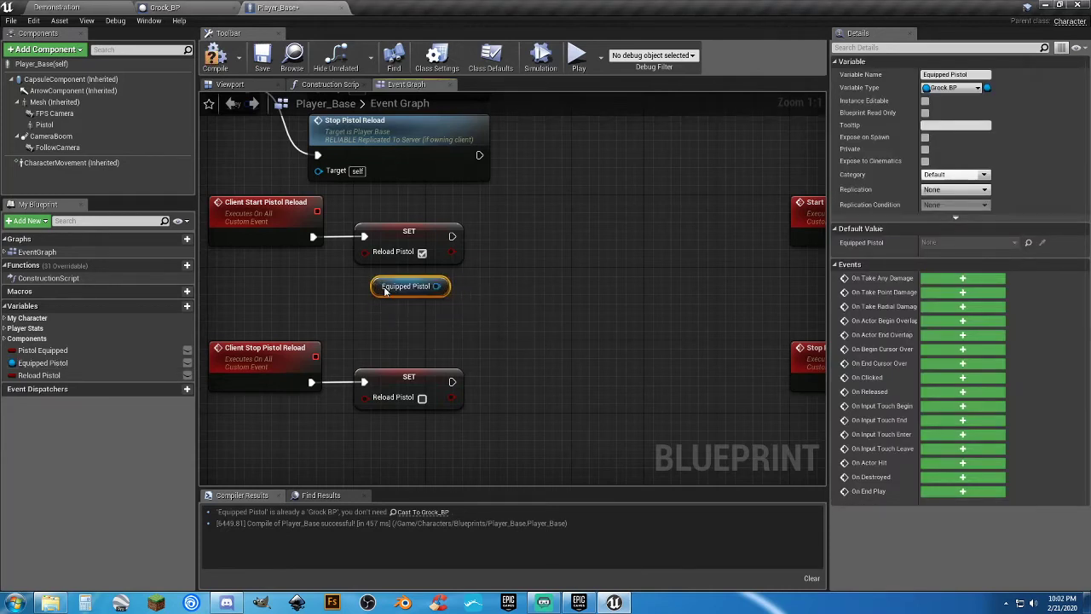
left_click_drag(384, 289, 503, 275)
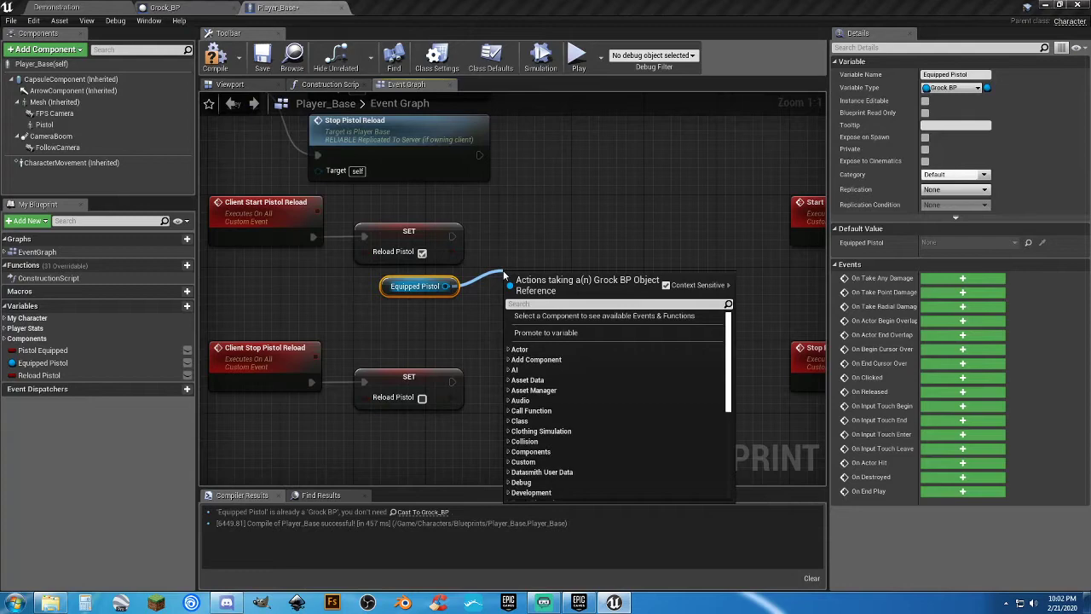
left_click(439, 204)
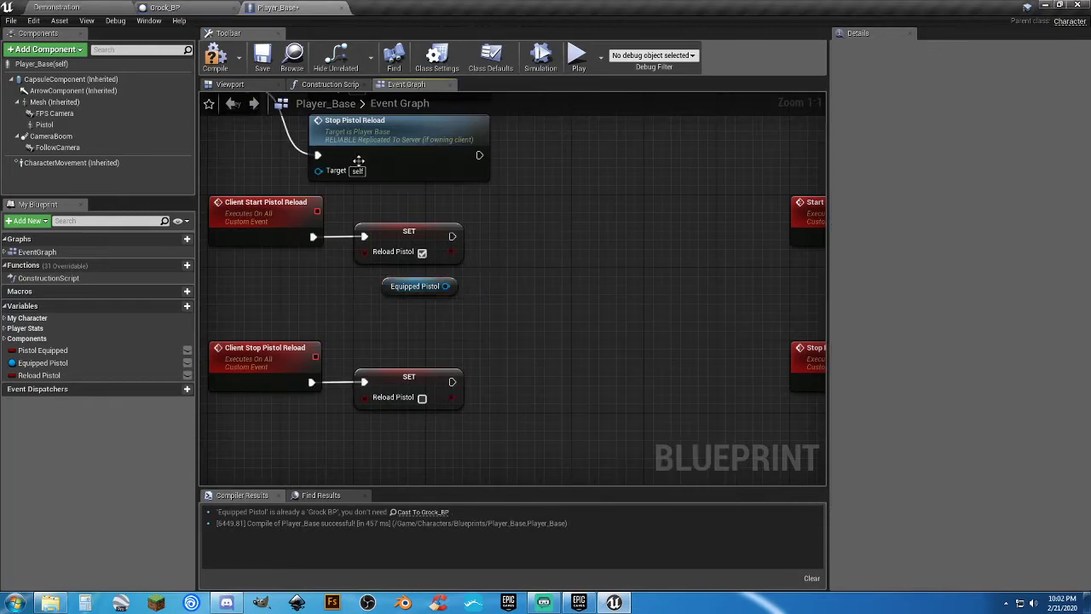
left_click(183, 10)
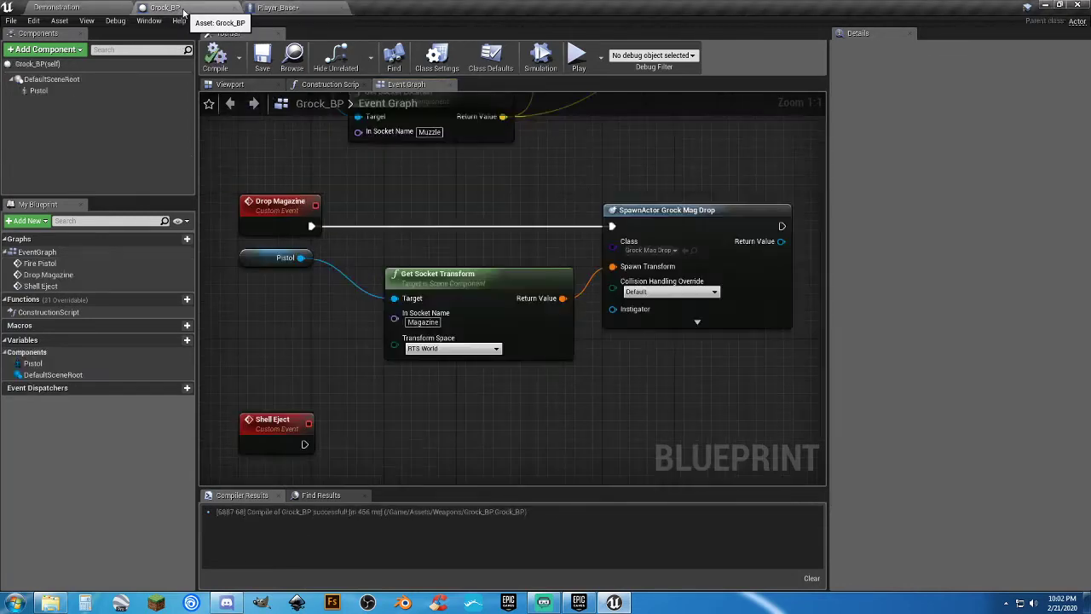
left_click(281, 7)
Wire Equipped Pistol into a Drop Magazine call placed after SET Reload Pistol.
left_click_drag(445, 286, 490, 289)
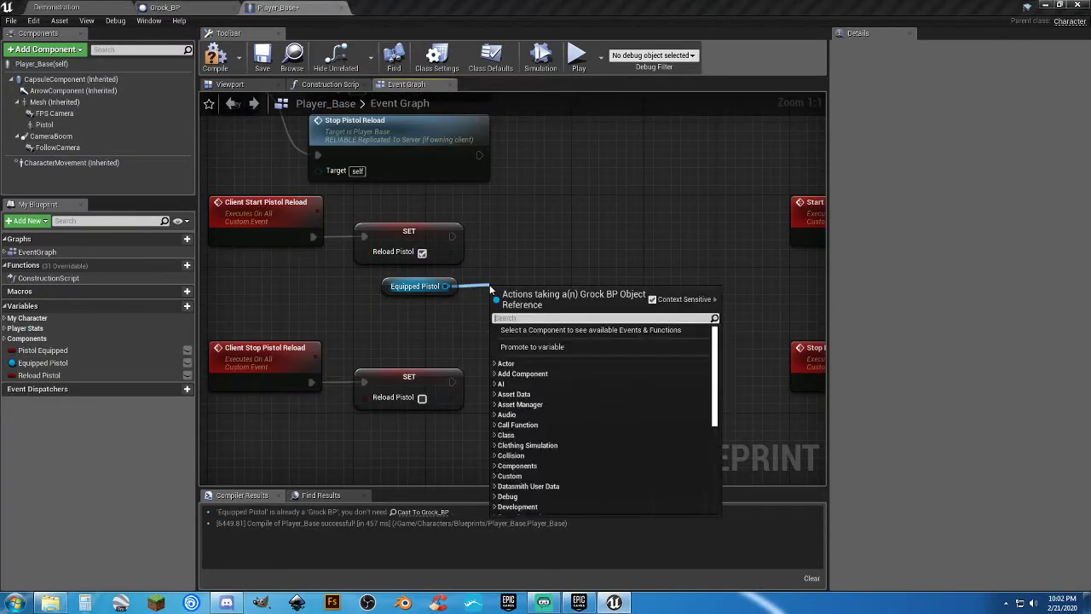
type("drop")
key("Return")
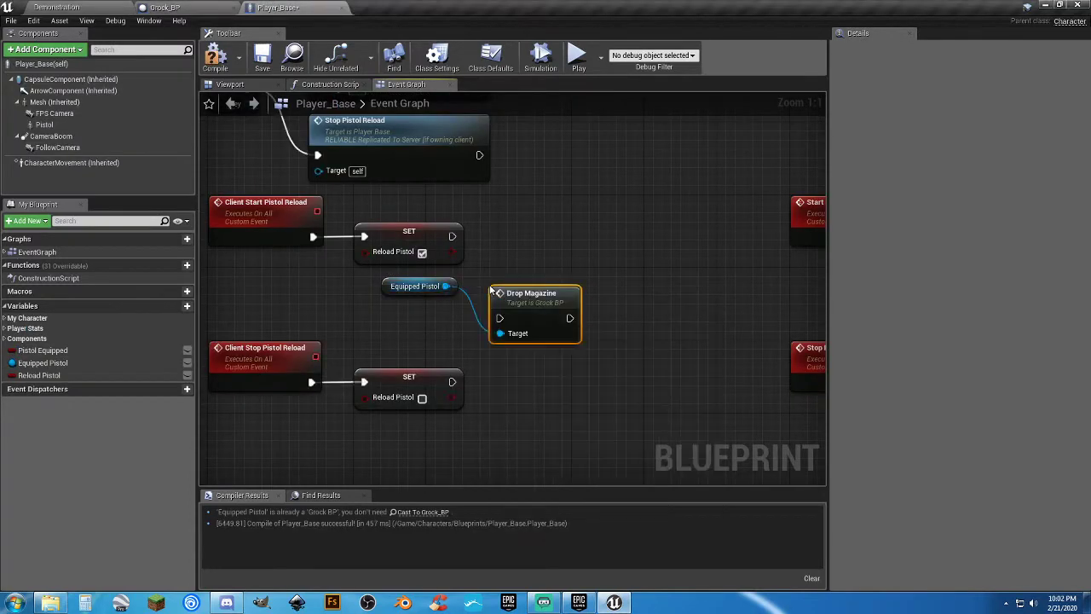
left_click_drag(508, 302, 517, 221)
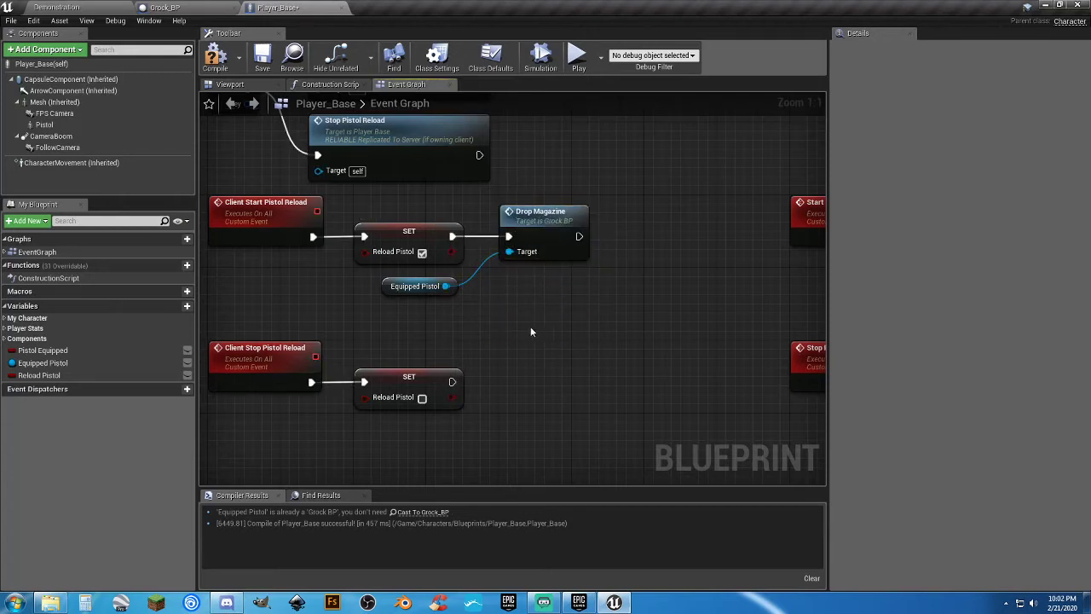
right_click_drag(530, 331, 585, 357)
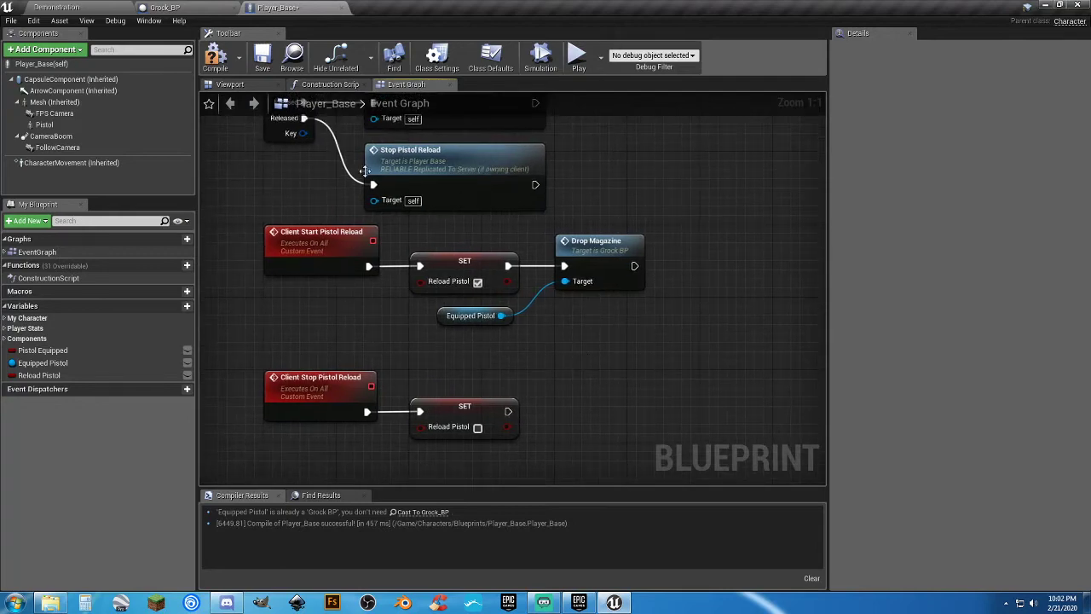
Save, then play-test the Demonstration level: fire the pistol and reload twice so magazines drop.
left_click(262, 56)
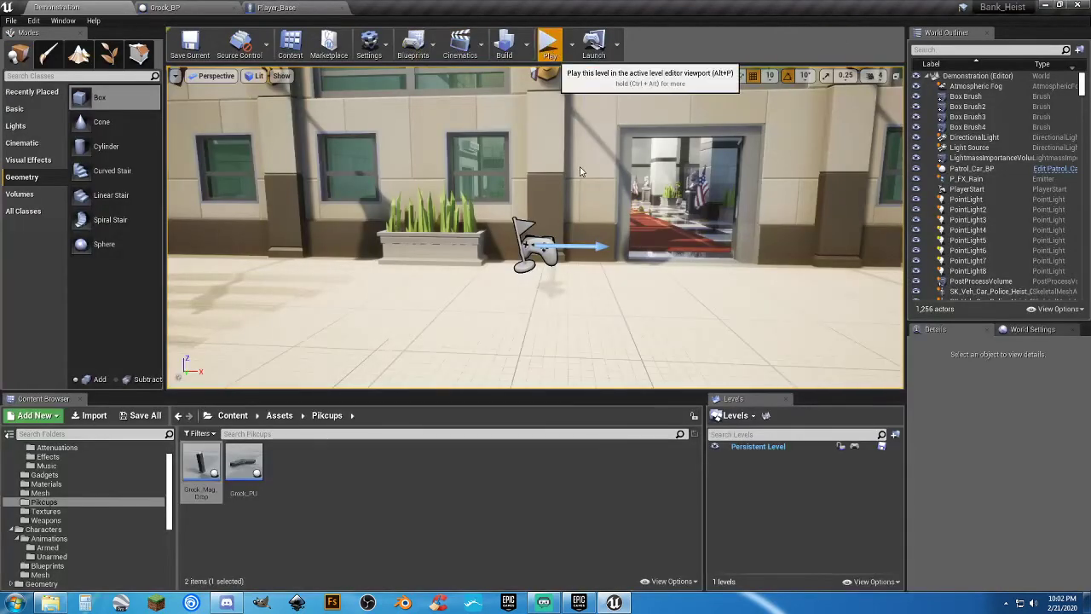
left_click(549, 44)
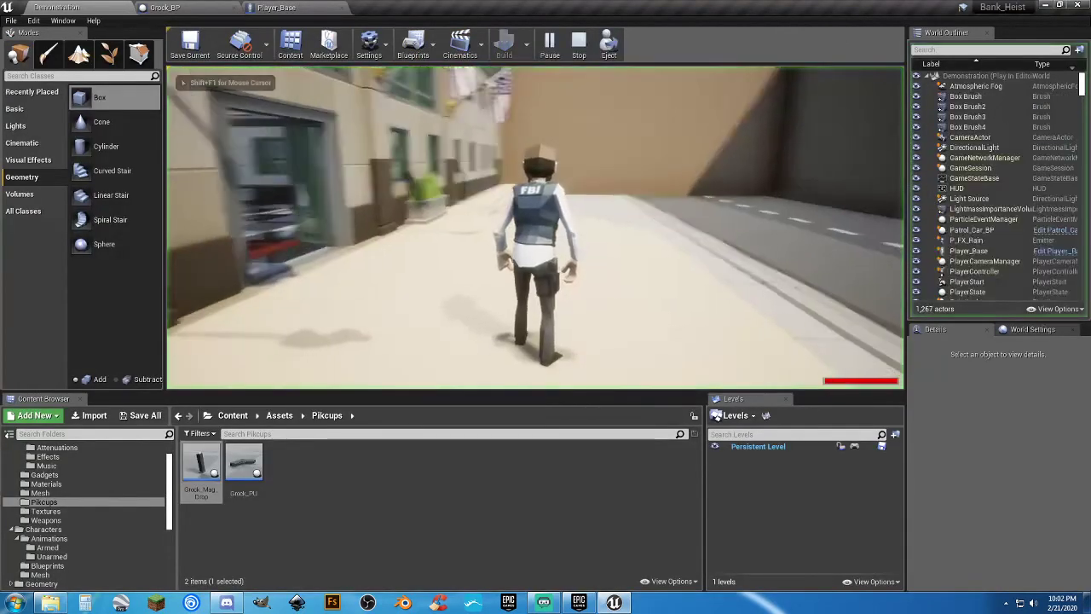
key("d")
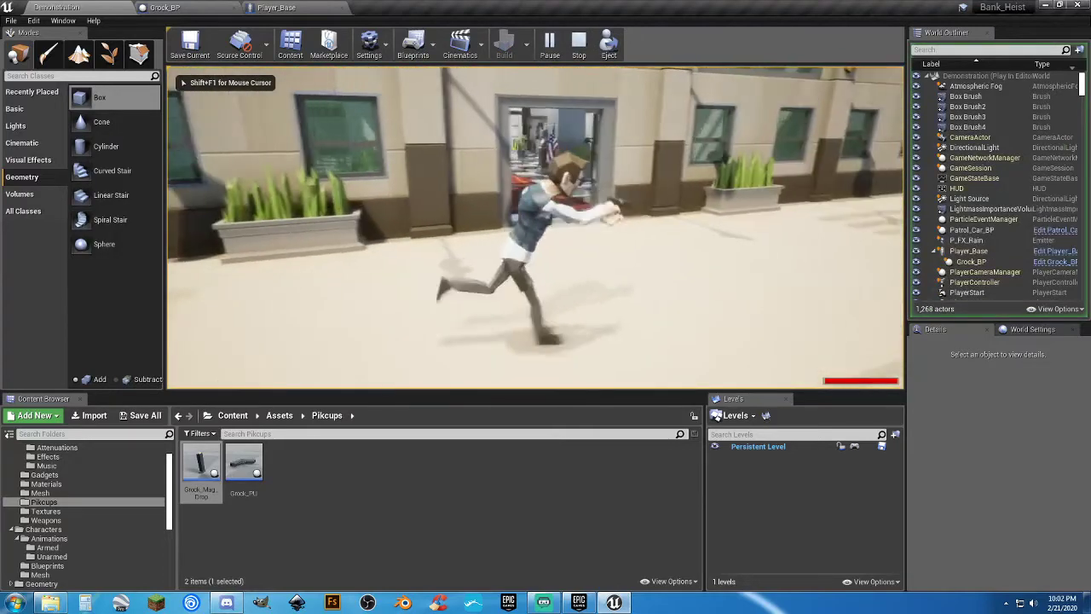
left_click(536, 228)
left_click(535, 228)
left_click(535, 228)
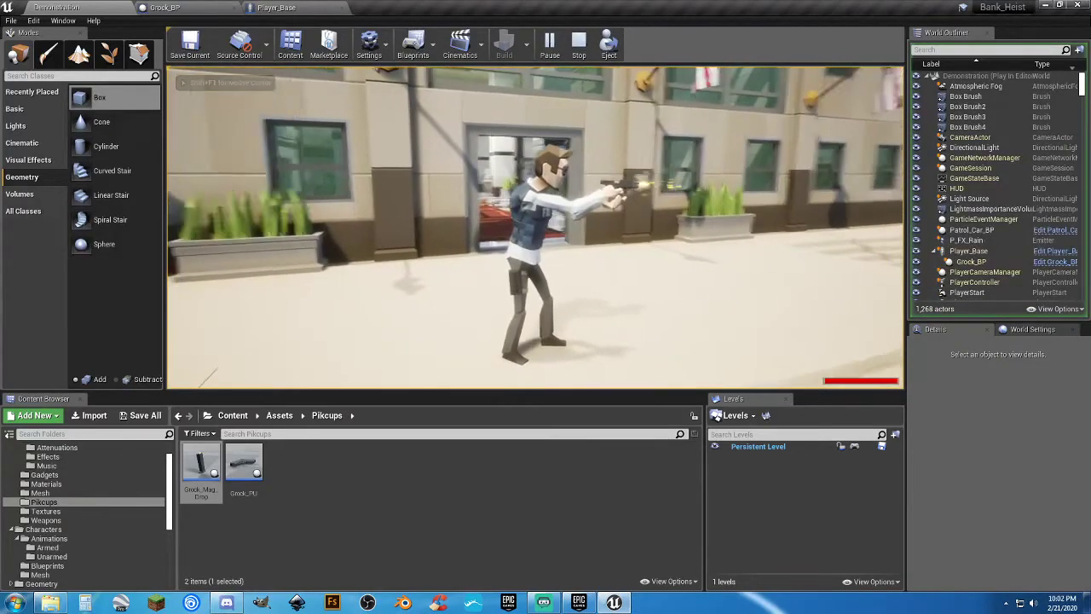
left_click(535, 228)
key("r")
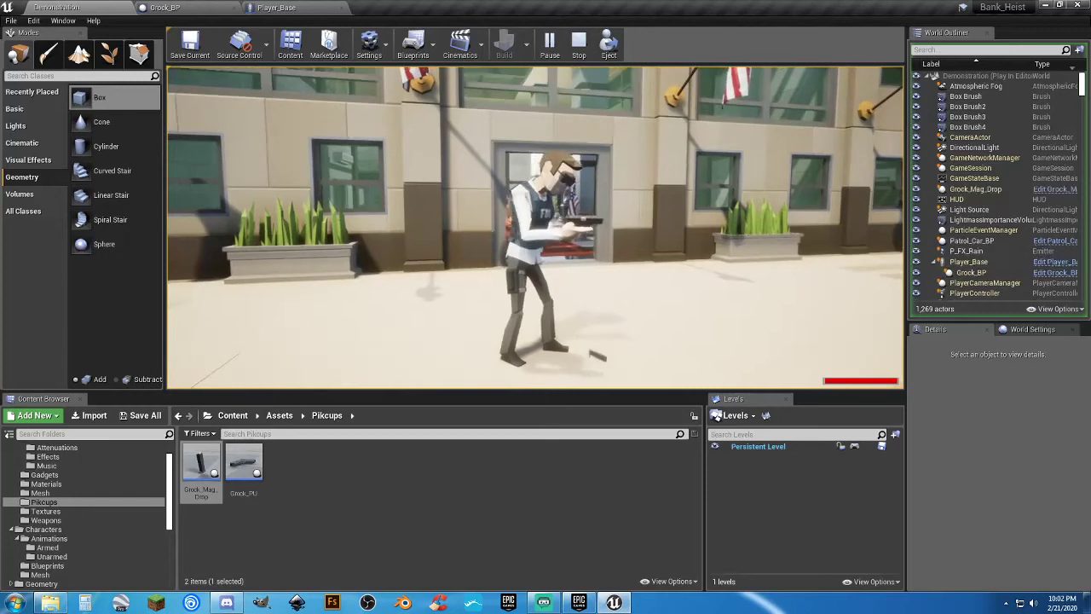
left_click(535, 228)
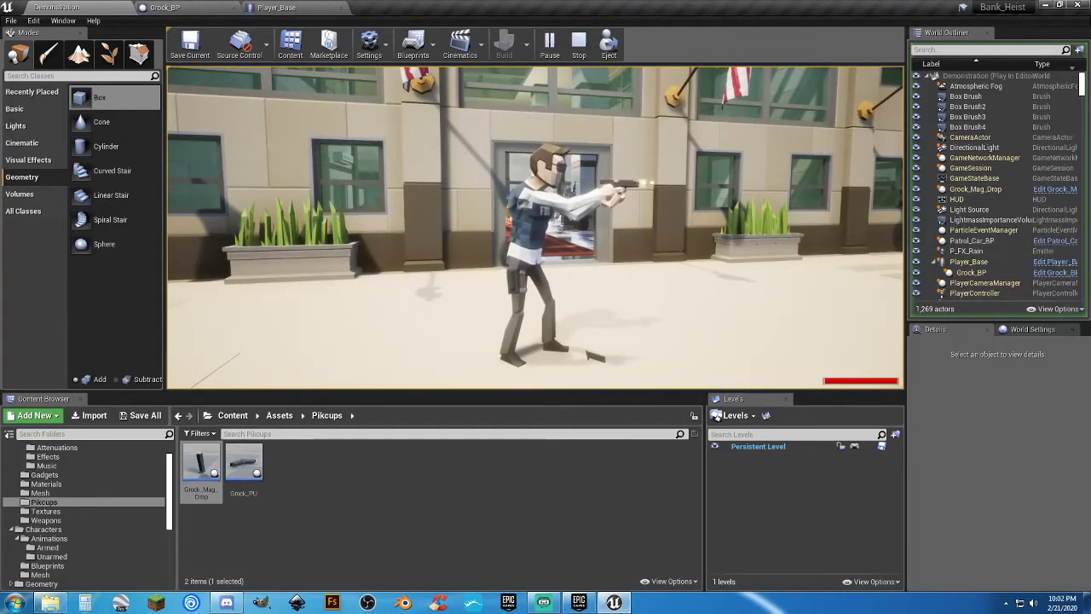
left_click(535, 228)
key("r")
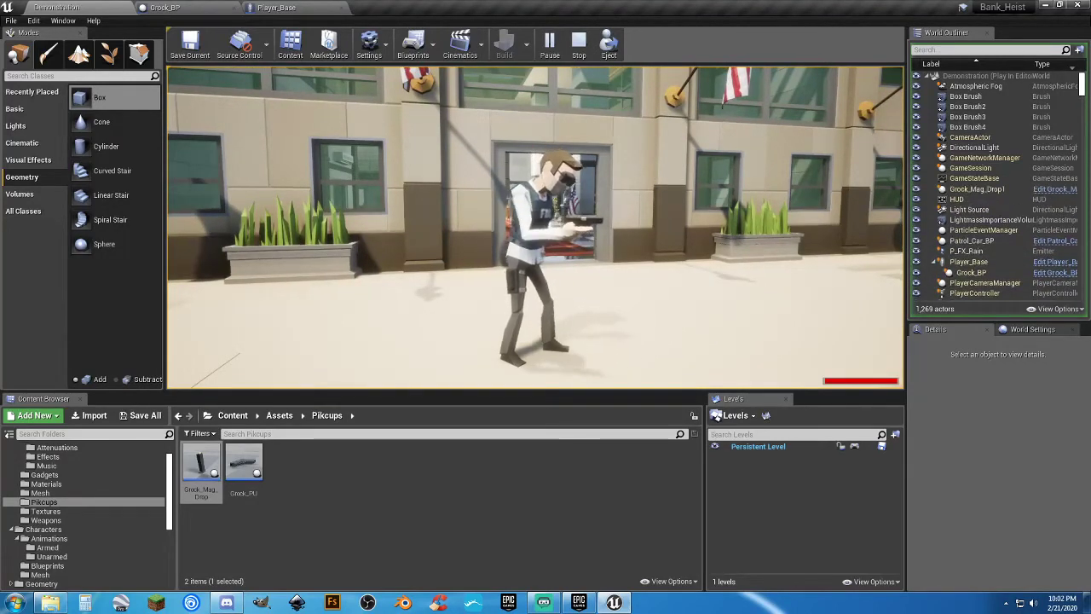
key("Escape")
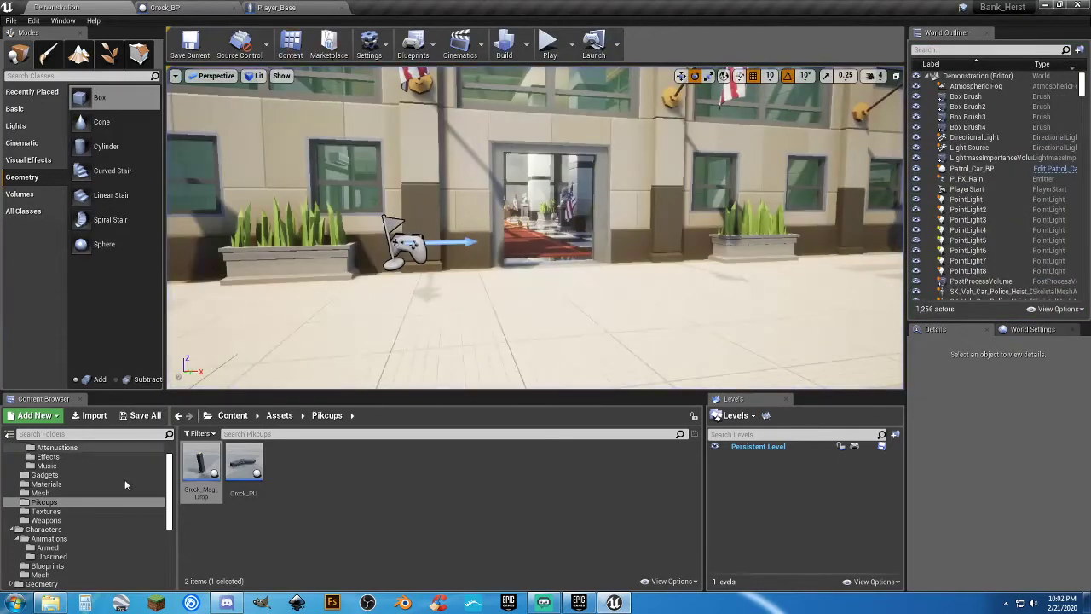
Open the PolygonHeist/Meshes/Weapons_Rigged folder in the Content Browser.
scroll(101, 535, "down", 10)
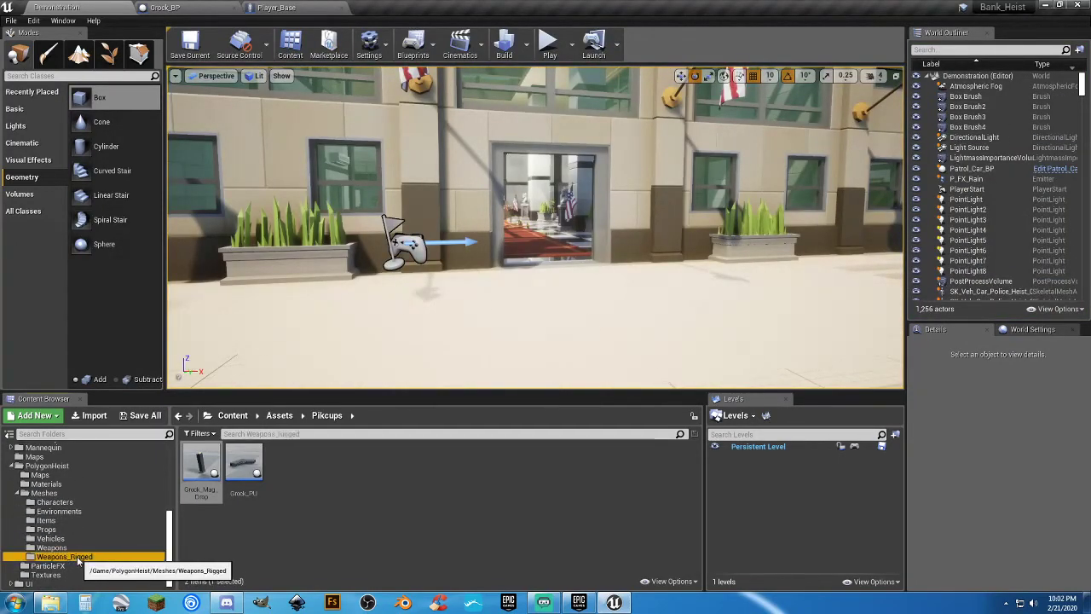
left_click(75, 556)
scroll(636, 541, "down", 2)
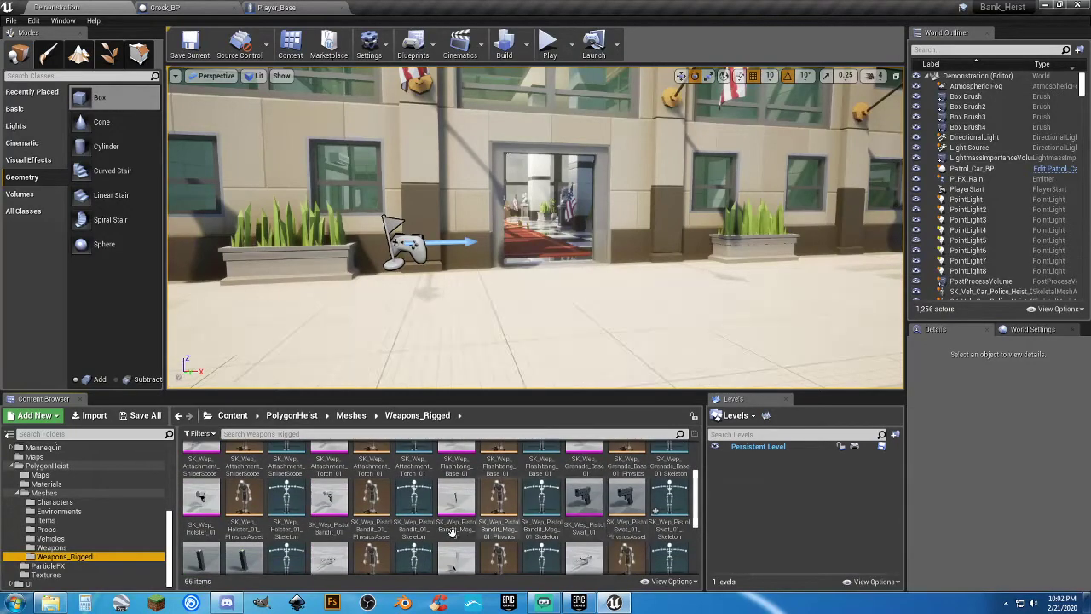
Rotate the SK_Wep_PistolSwat_01 skeleton's Magazine socket by -90° and save the skeleton.
double_click(669, 498)
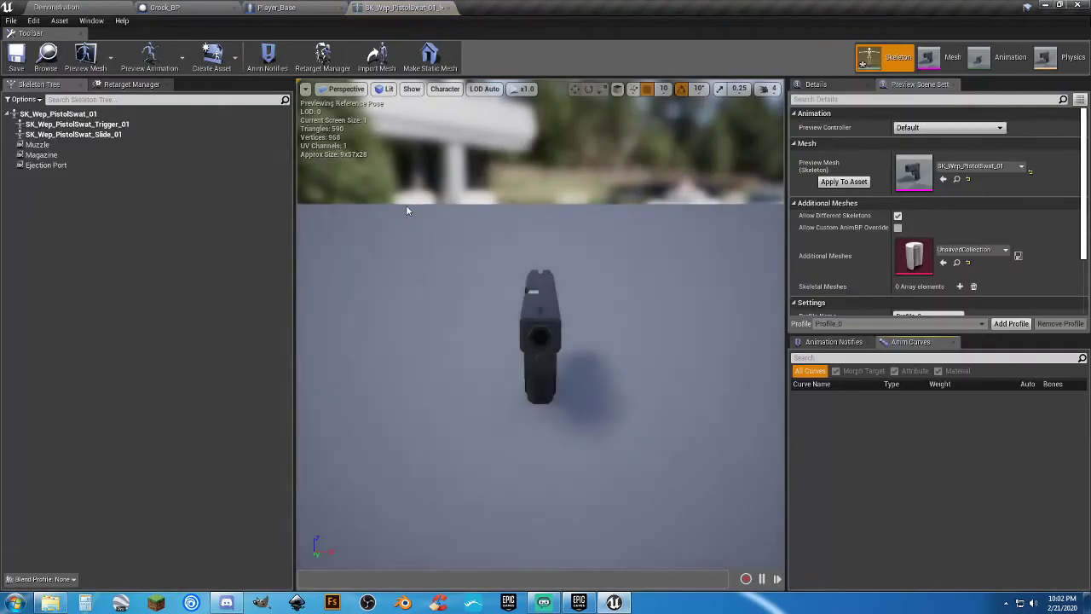
left_click(66, 145)
right_click_drag(351, 280, 588, 307)
key("a")
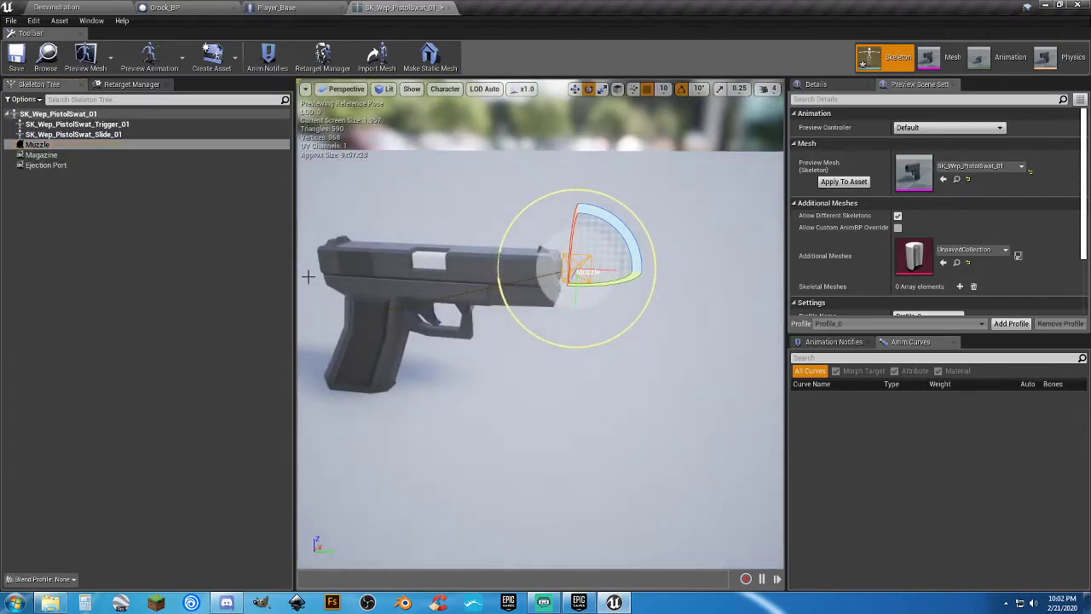
left_click(51, 155)
right_click_drag(464, 437, 449, 428)
left_click_drag(450, 420, 446, 420)
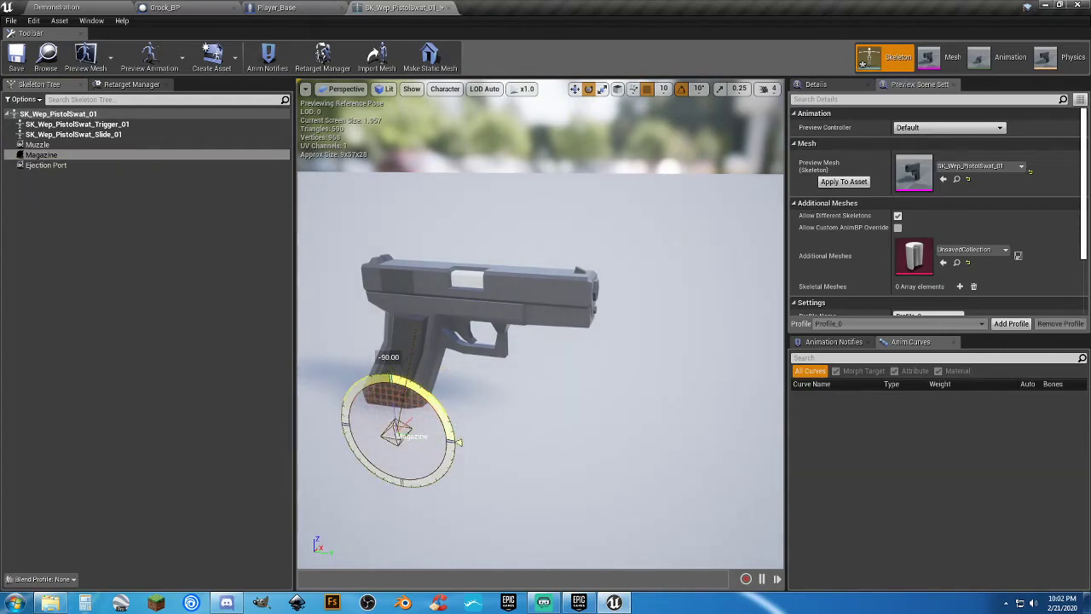
left_click_drag(423, 388, 421, 385)
left_click(17, 62)
Retest the pistol reload in play mode on the Demonstration level, then return to the skeleton.
left_click(96, 9)
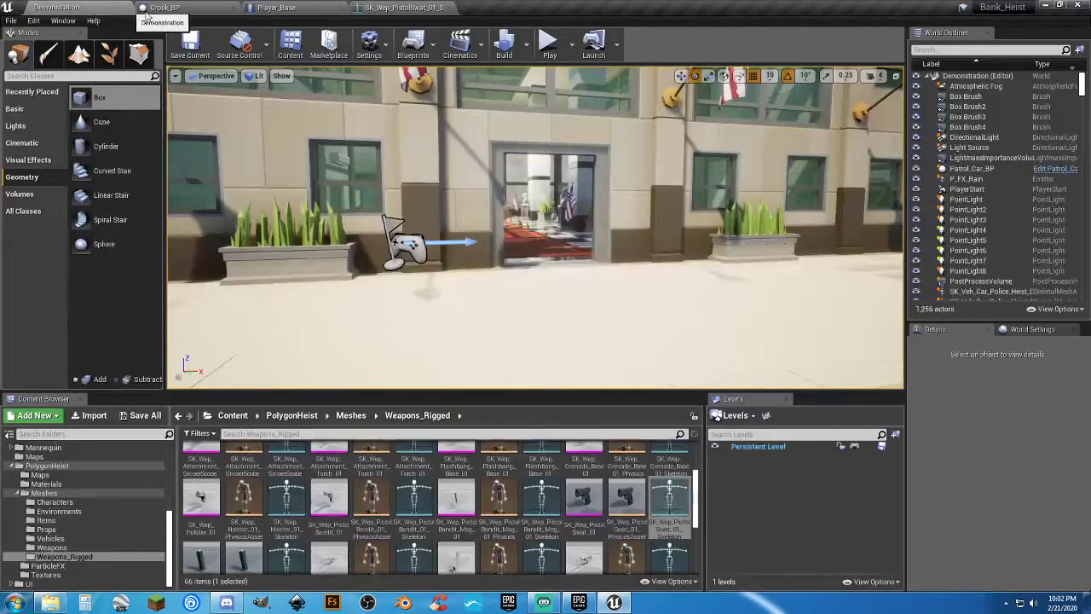
left_click(550, 43)
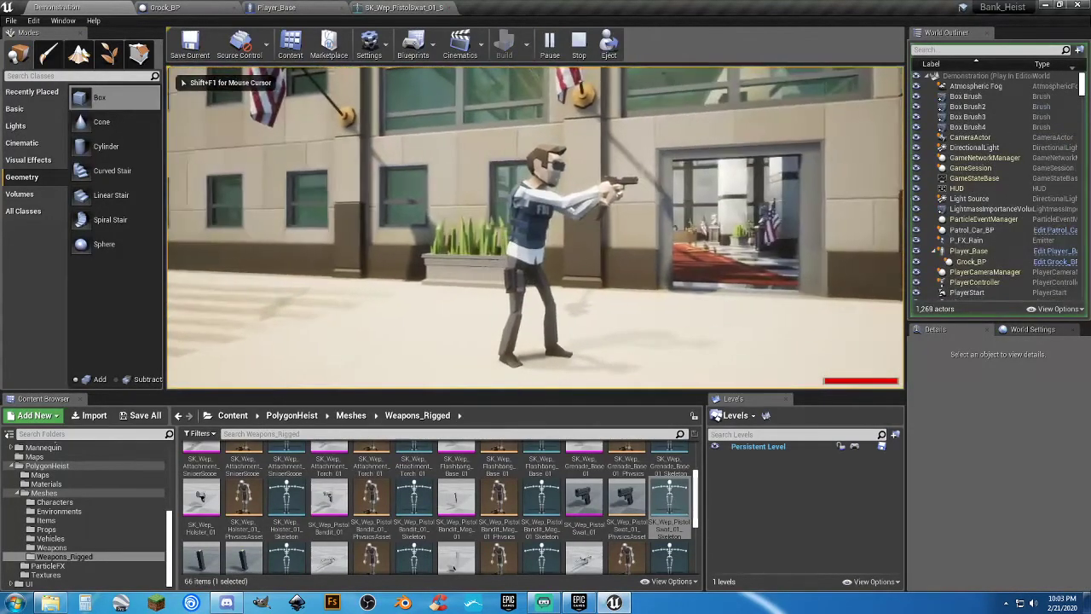
key("r")
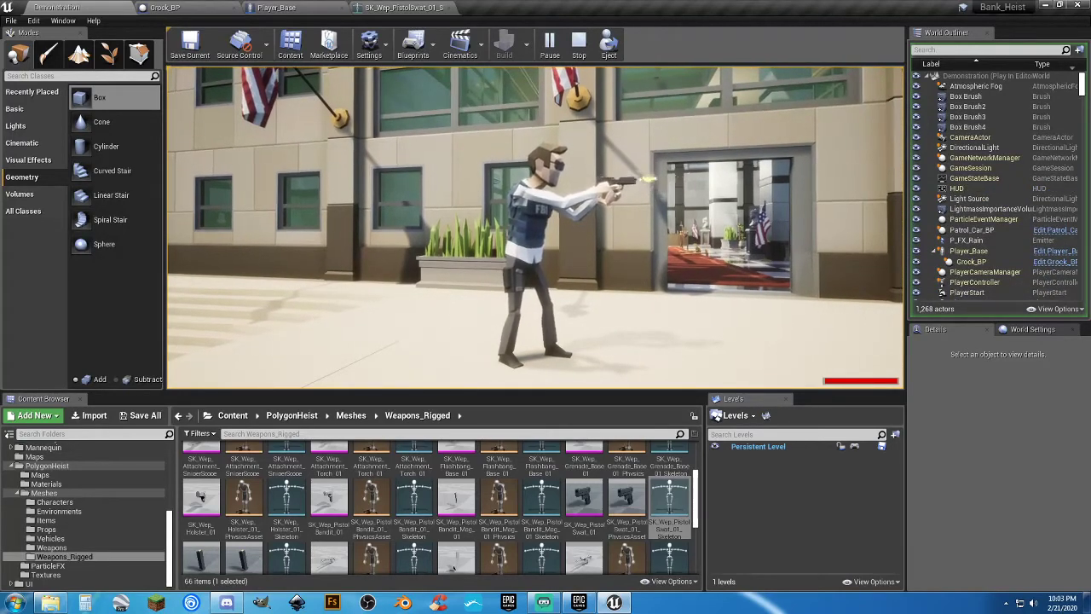
key("Escape")
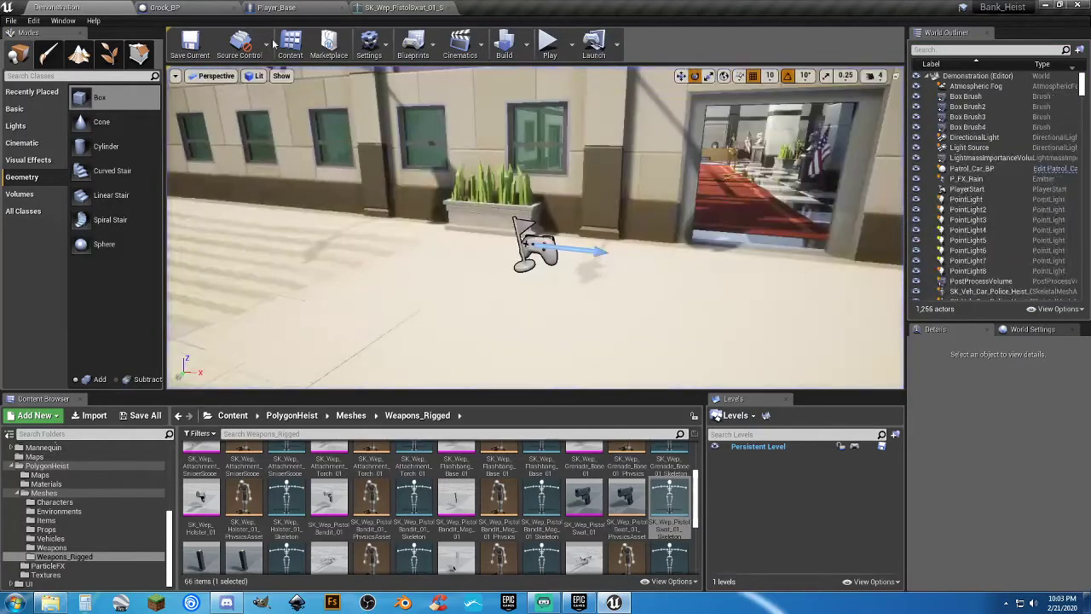
left_click(379, 6)
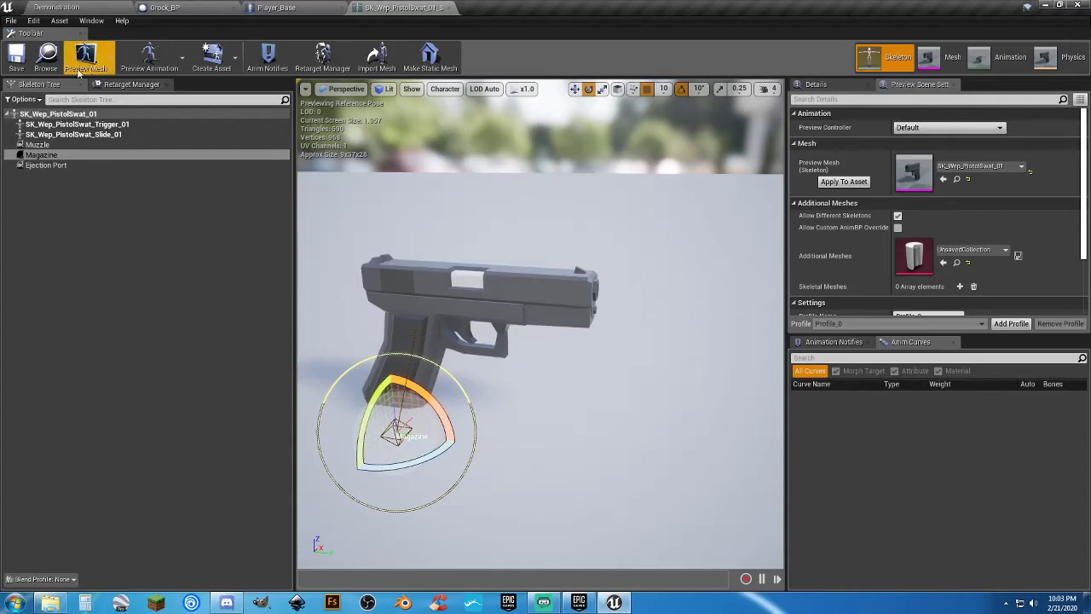
In Player_Base's Event Graph, move the pistol fire and reload event block down and left.
left_click(276, 7)
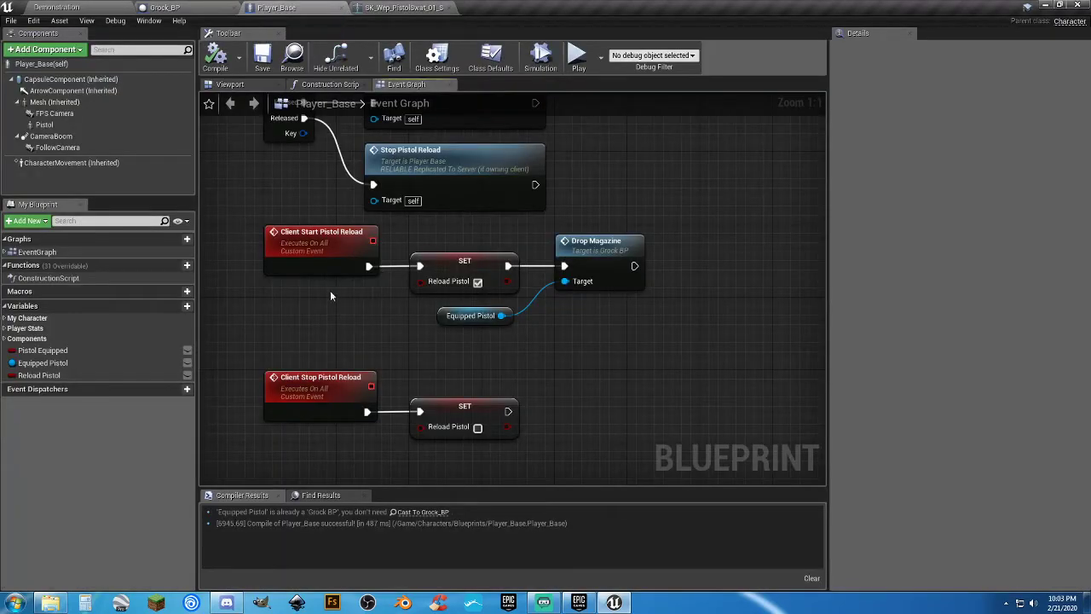
right_click_drag(332, 291, 498, 299)
scroll(499, 299, "down", 4)
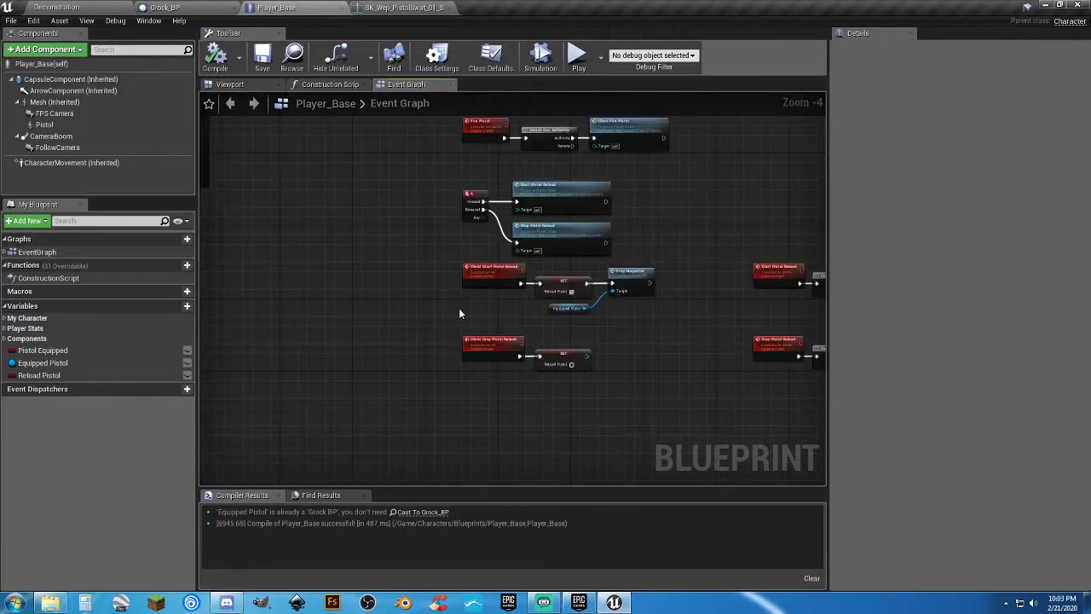
scroll(459, 312, "down", 3)
right_click_drag(418, 318, 387, 371)
scroll(473, 286, "up", 4)
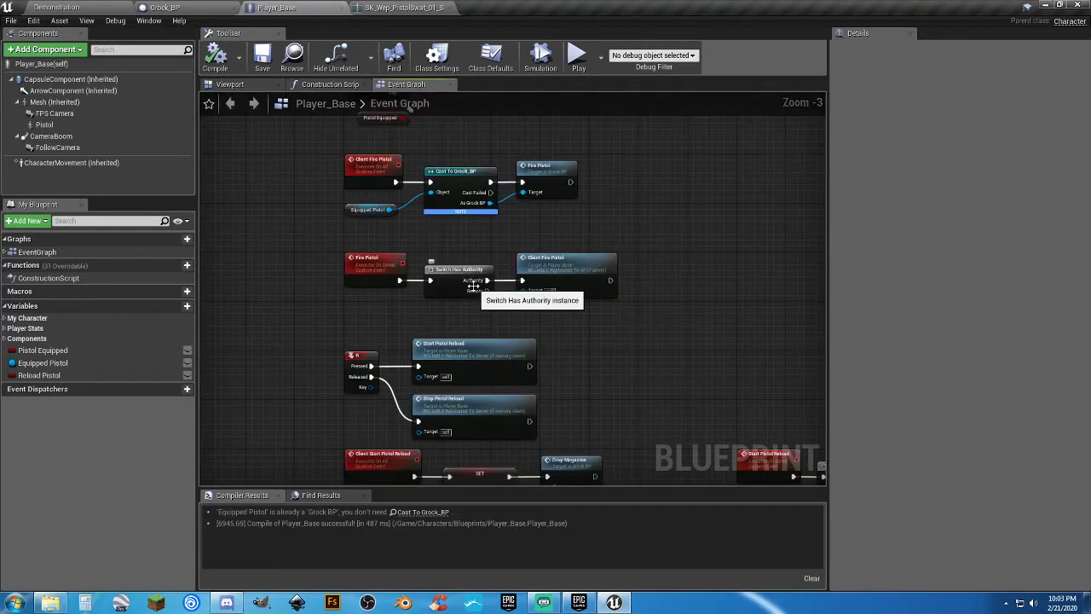
right_click_drag(668, 190, 647, 97)
right_click_drag(630, 286, 590, 181)
scroll(590, 179, "down", 3)
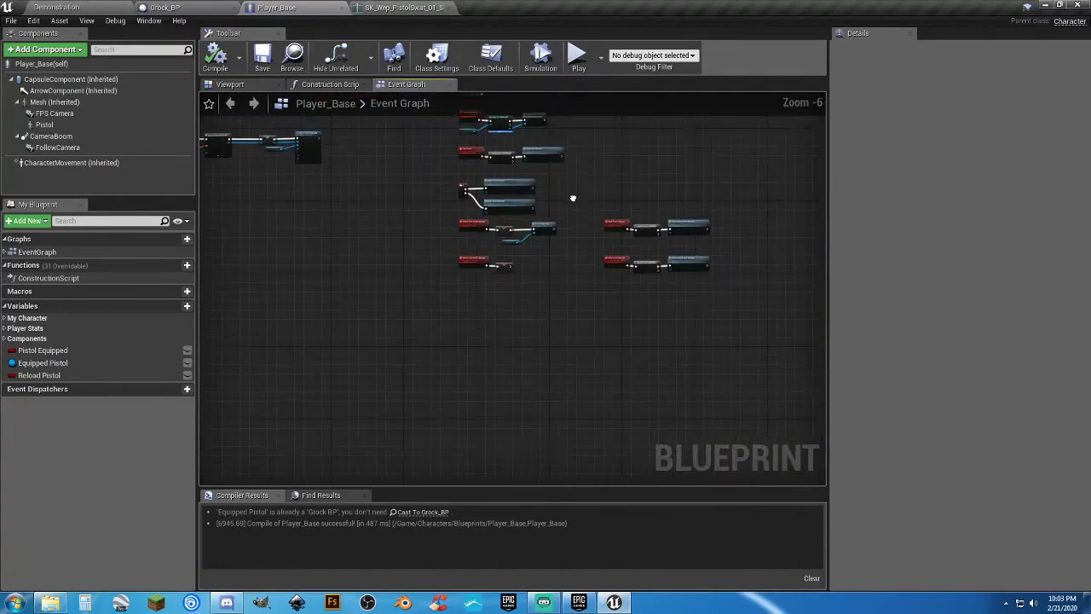
left_click_drag(446, 201, 447, 202)
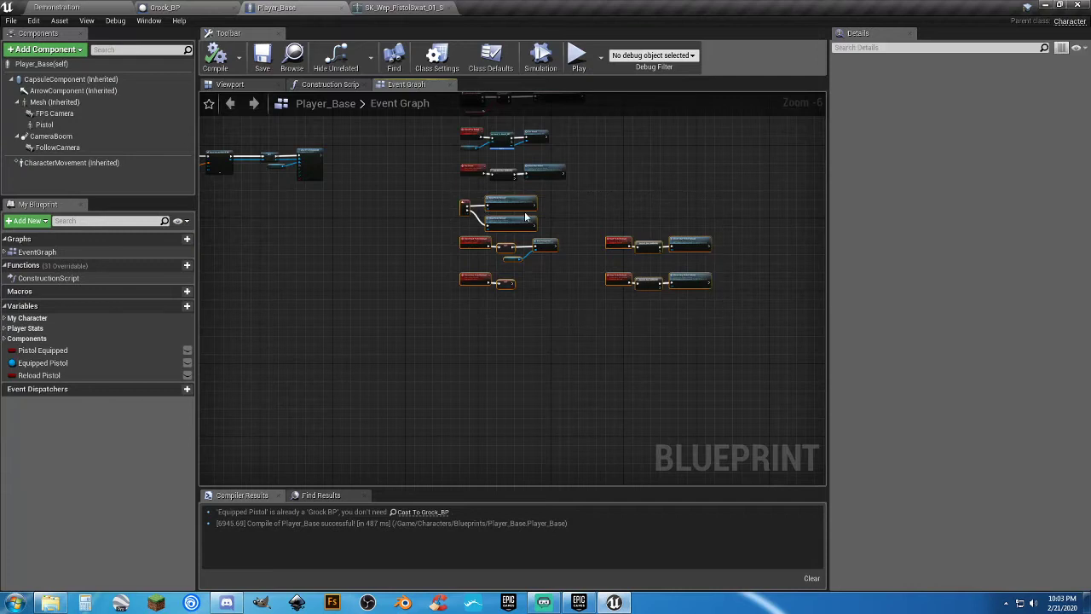
left_click_drag(519, 202, 386, 294)
left_click(490, 227)
scroll(489, 317, "up", 6)
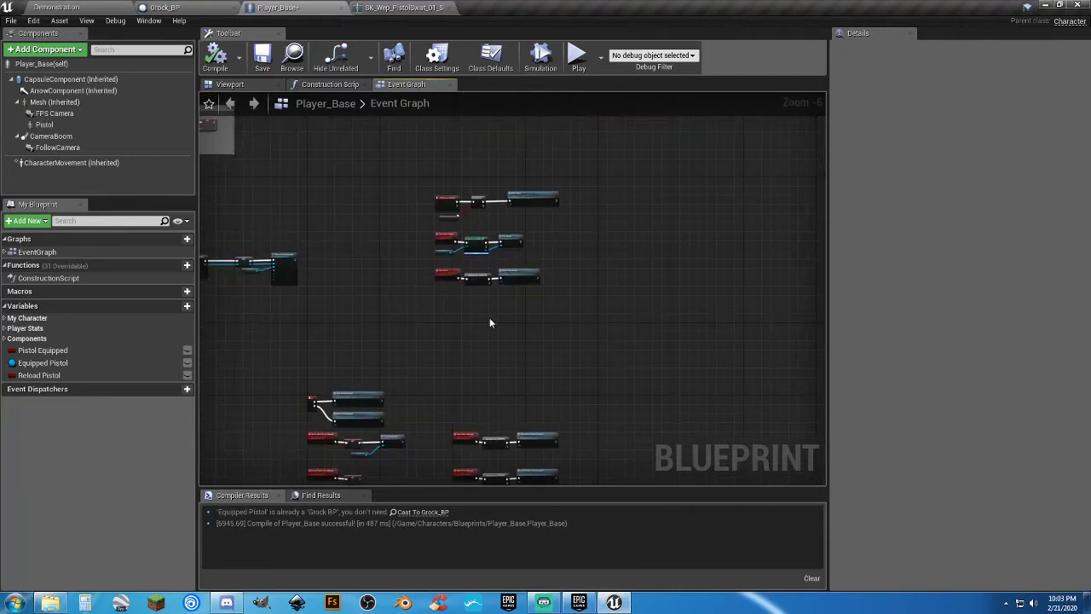
right_click_drag(455, 184, 508, 163)
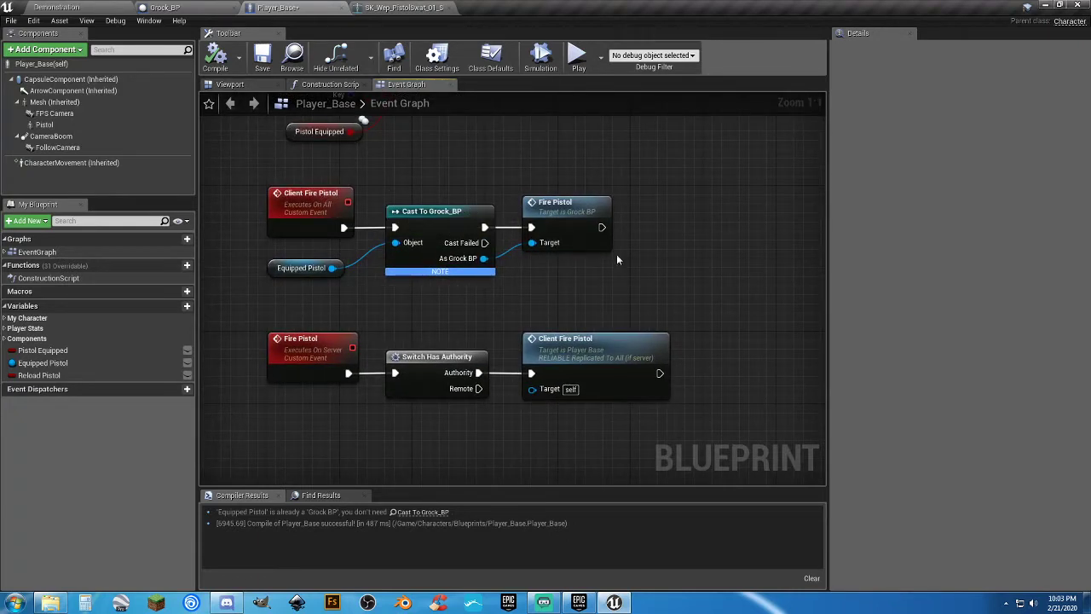
Reposition Grock_BP's Shell Eject event node near the Drop Magazine spawn nodes.
left_click(184, 7)
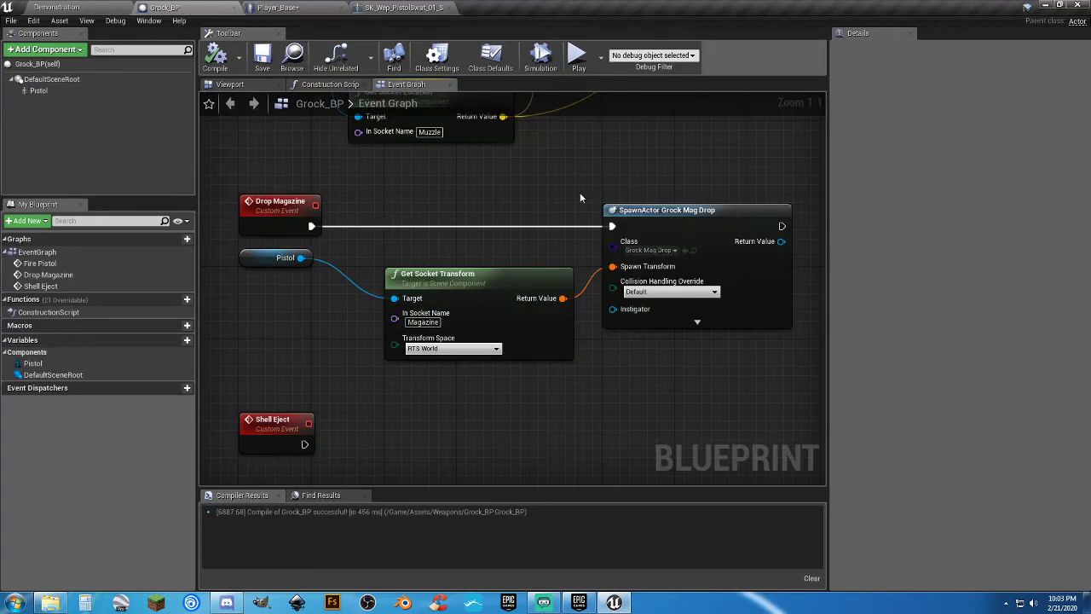
right_click_drag(529, 188, 412, 358)
right_click_drag(395, 459, 595, 296)
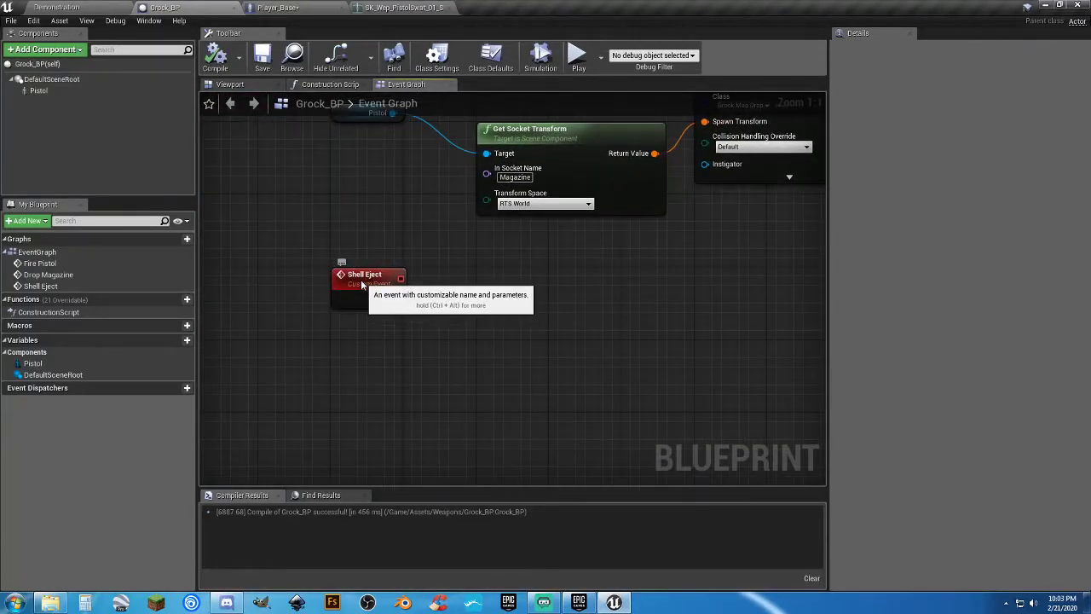
mouse_move(358, 278)
left_mouse_down()
mouse_move(358, 355)
mouse_move(358, 290)
left_mouse_up()
right_click_drag(423, 312, 407, 319)
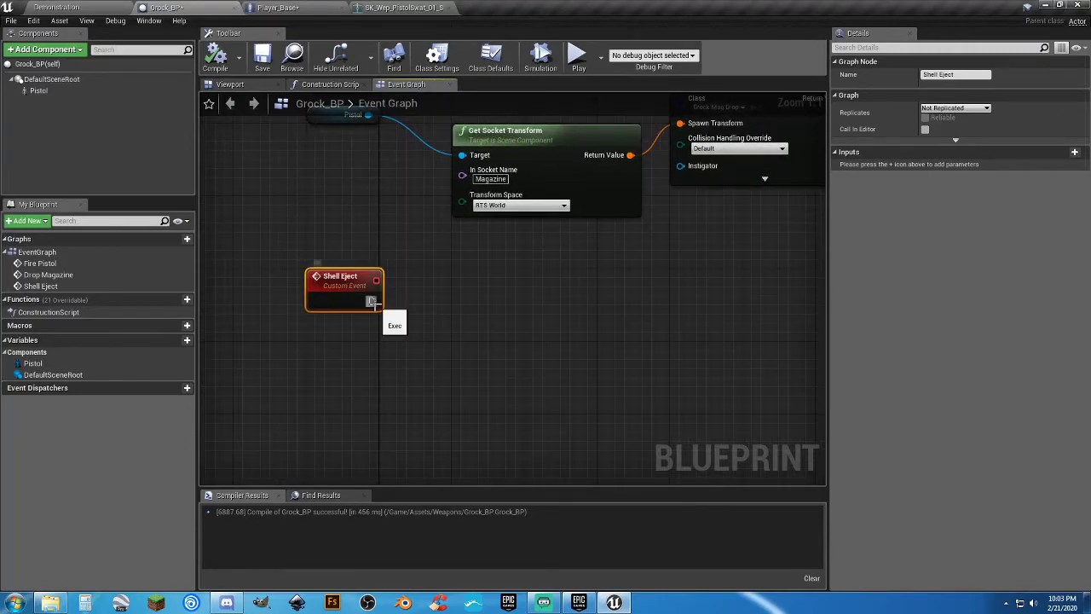
right_click_drag(464, 296, 439, 395)
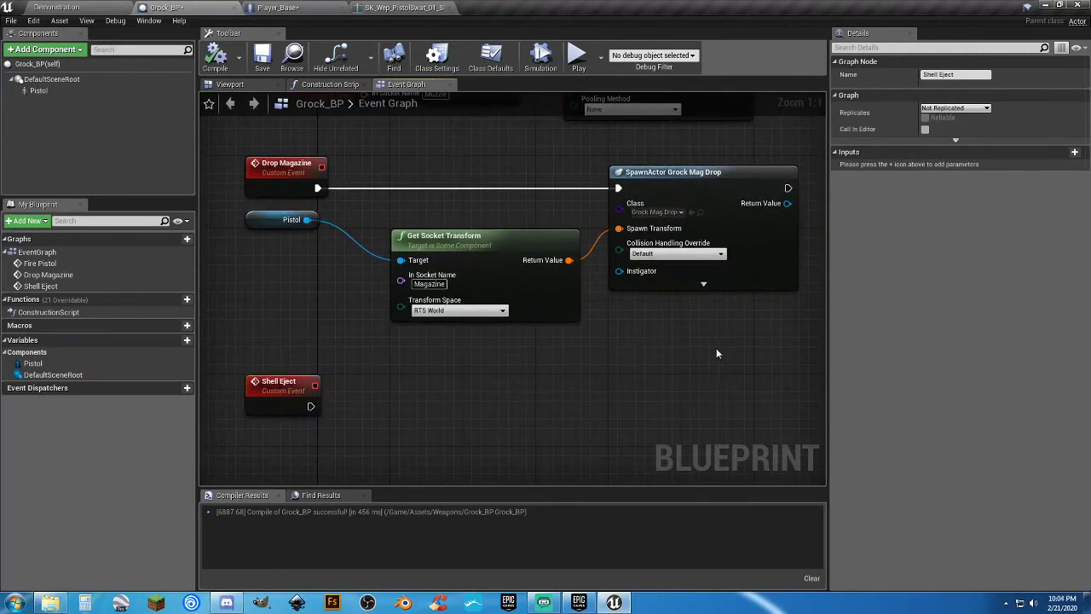
Duplicate the Pistol, Get Socket Transform and SpawnActor nodes, wire Shell Eject to SpawnActor, and save.
left_click_drag(716, 347, 294, 219)
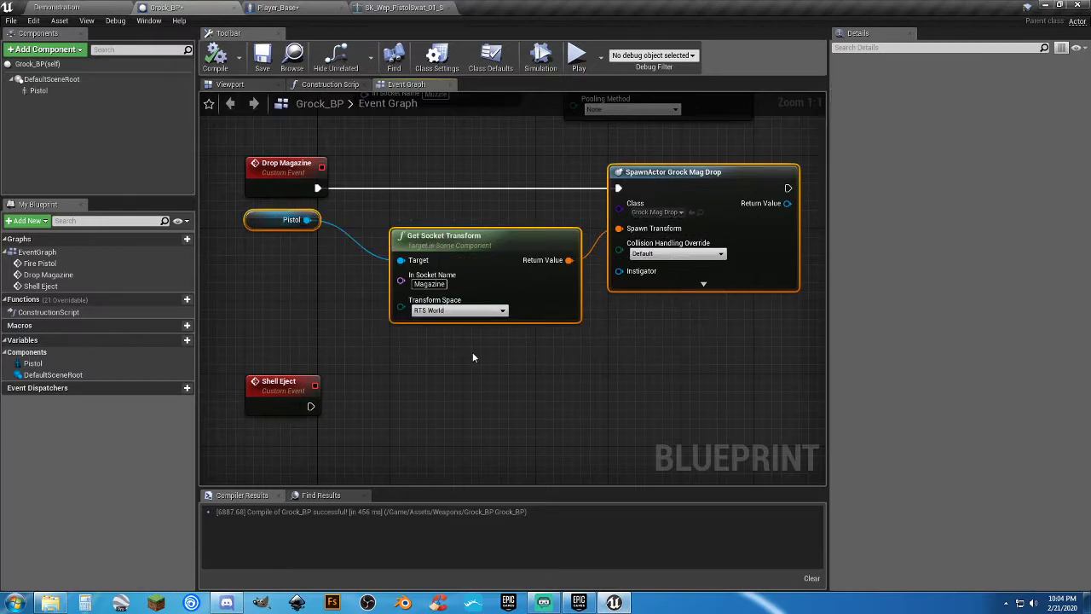
right_click_drag(477, 457, 494, 339)
left_click(485, 373)
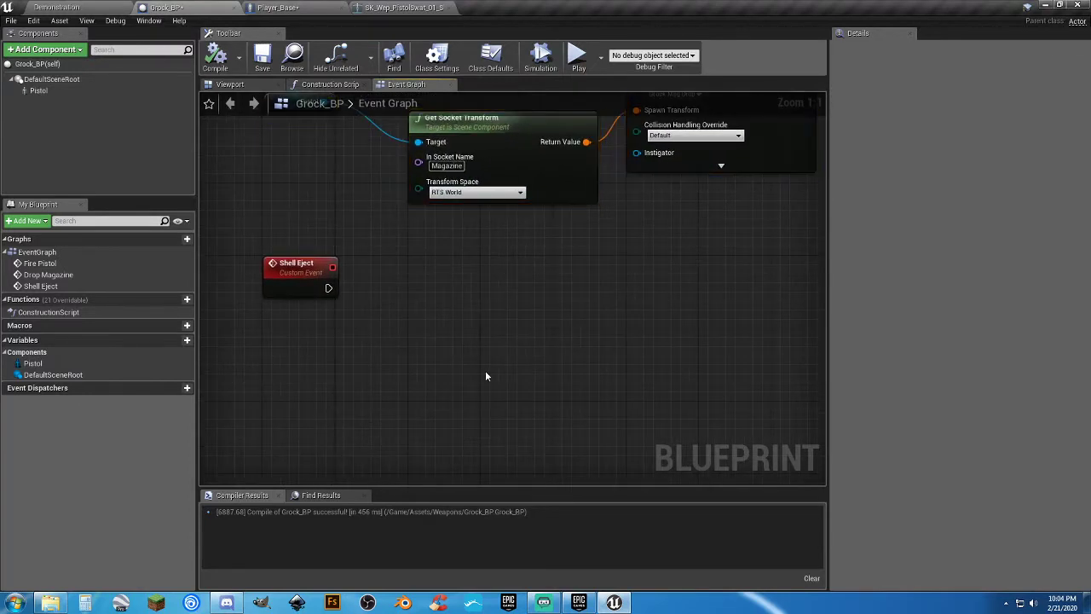
key("ctrl+v")
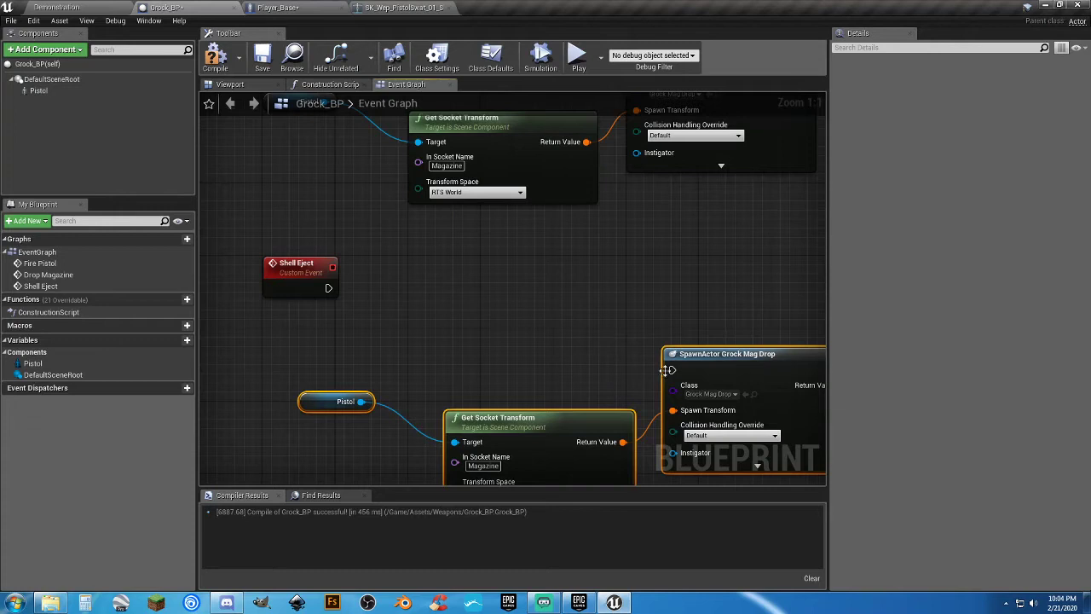
left_click_drag(672, 370, 328, 288)
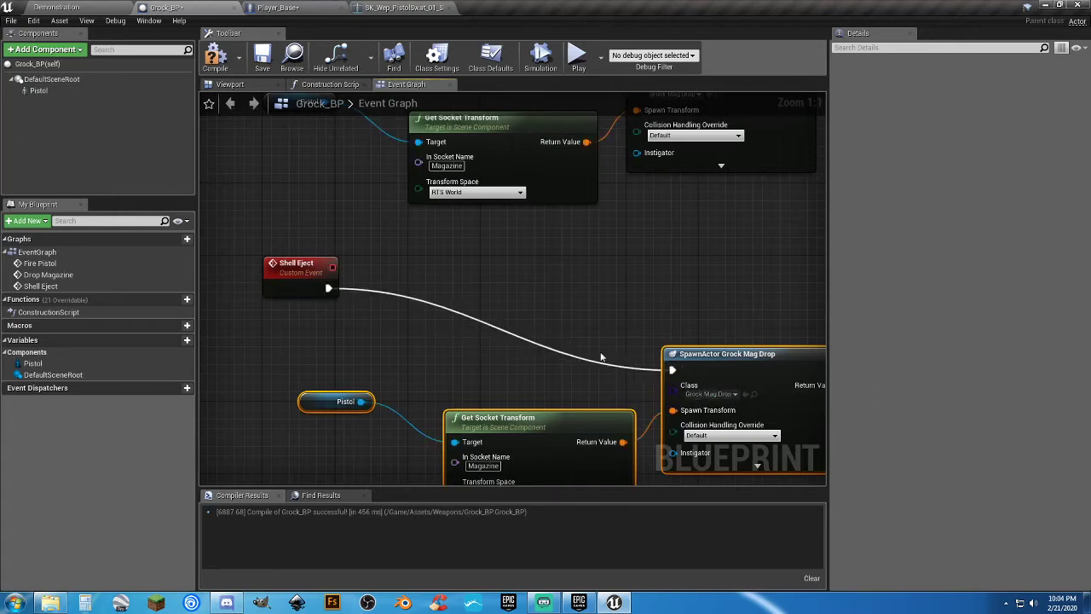
left_click_drag(687, 352, 641, 271)
left_click(611, 255)
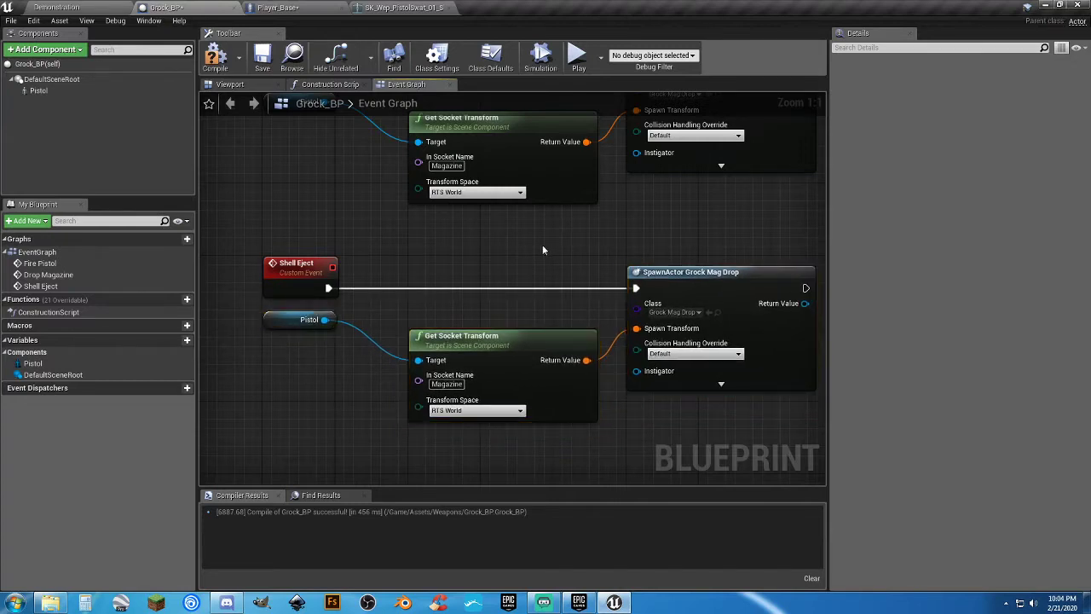
left_click(261, 58)
Navigate the Content Browser to the Pikcups folder from the Demonstration level.
left_click(111, 9)
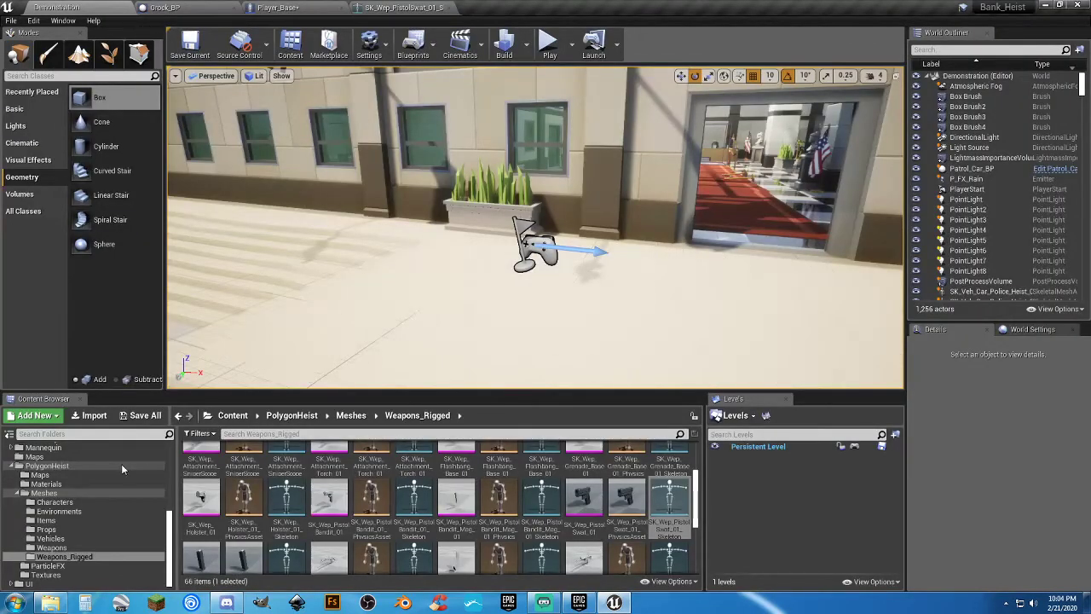
scroll(396, 498, "up", 3)
scroll(396, 499, "down", 2)
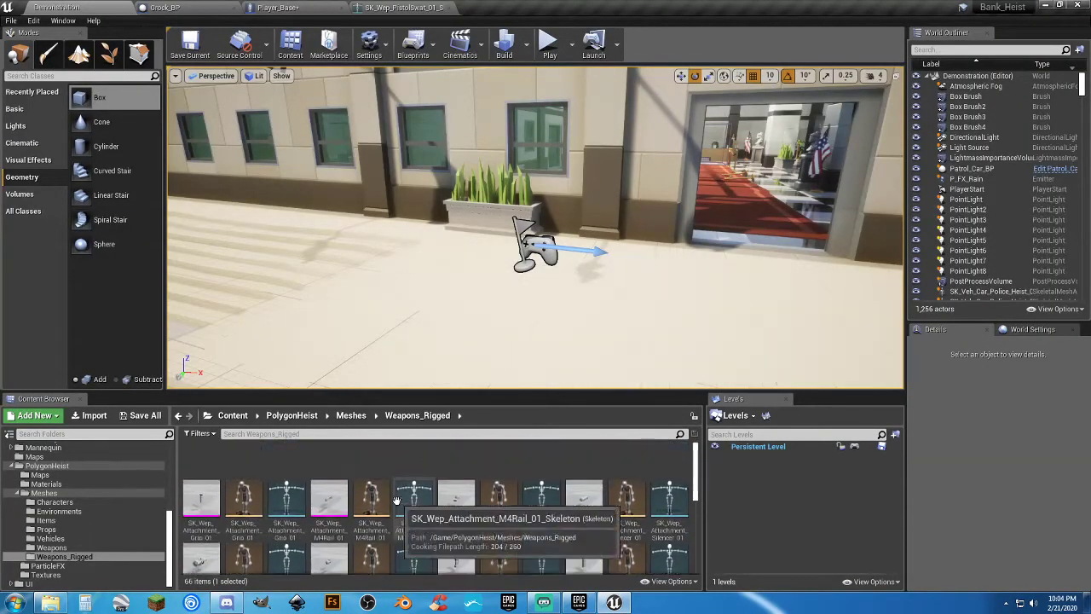
left_click(75, 548)
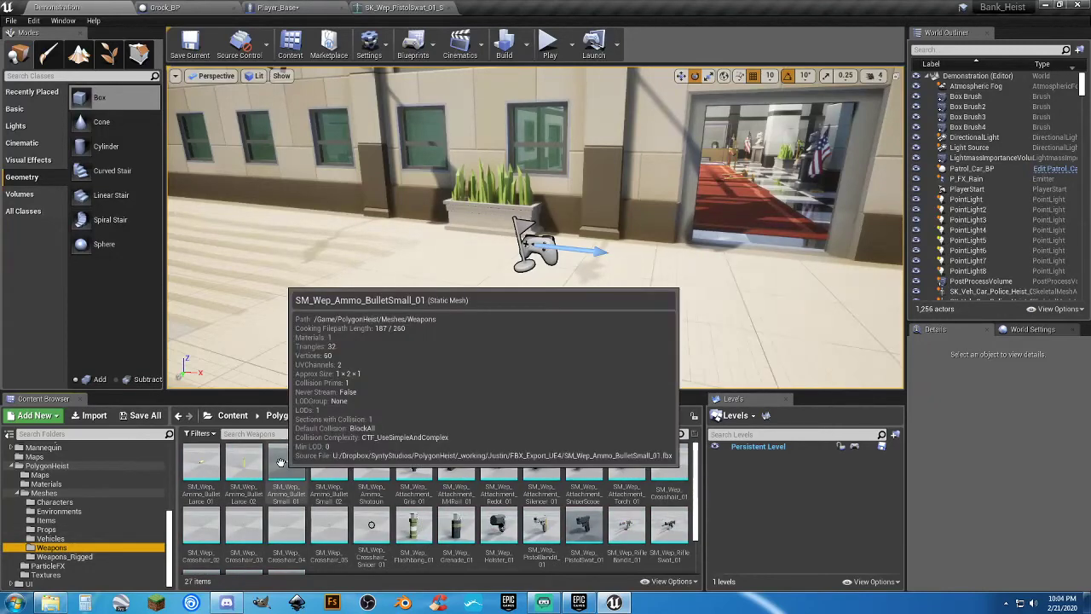
scroll(118, 500, "up", 5)
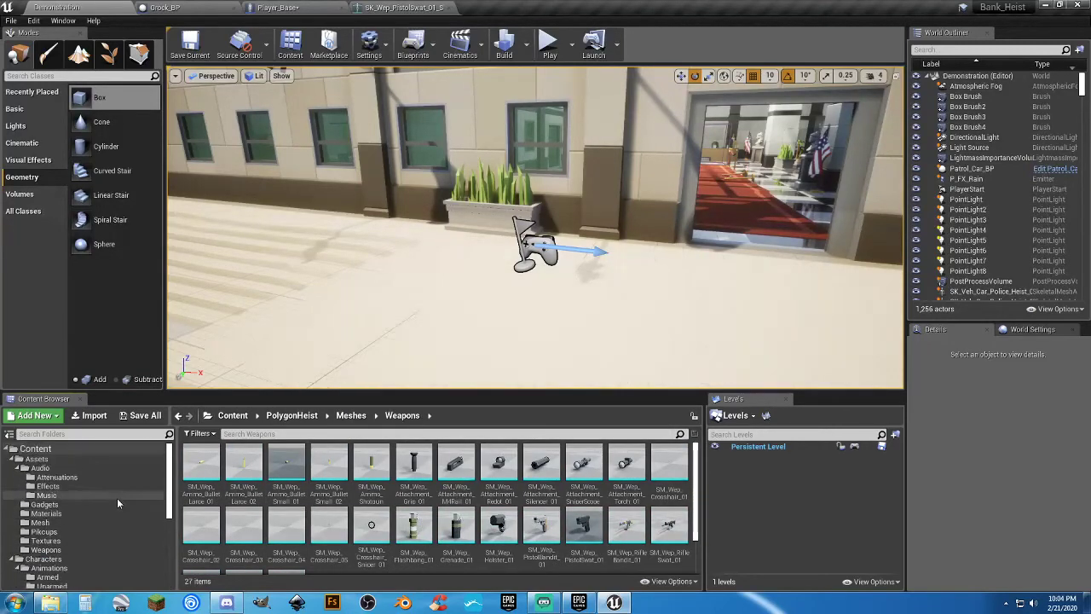
left_click(67, 530)
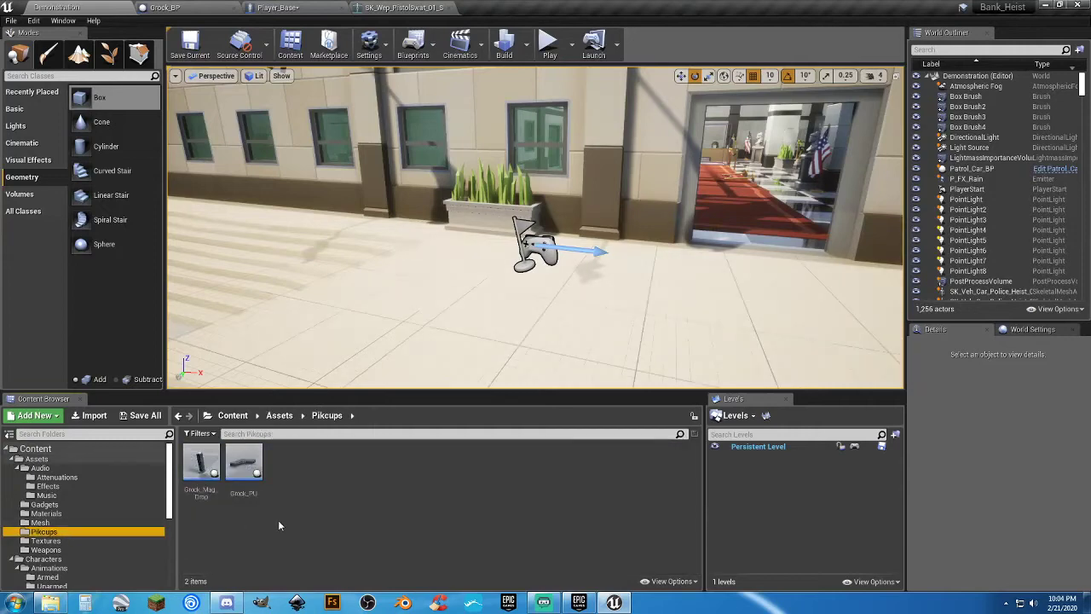
Create a new Blueprint Class named Empty_9mm in Pikcups and open it.
right_click(290, 447)
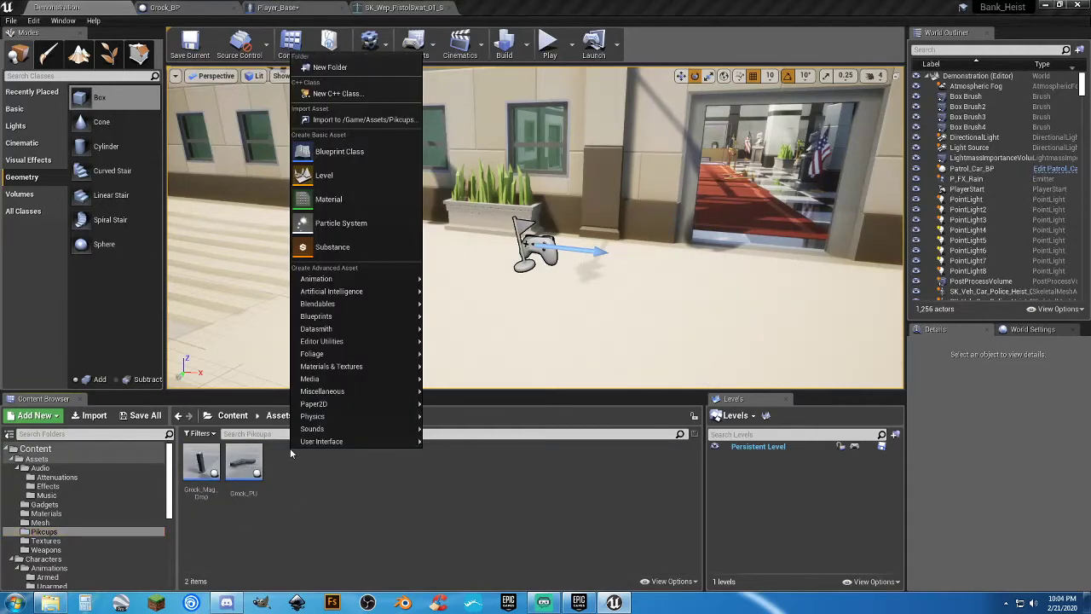
left_click(341, 151)
left_click(467, 342)
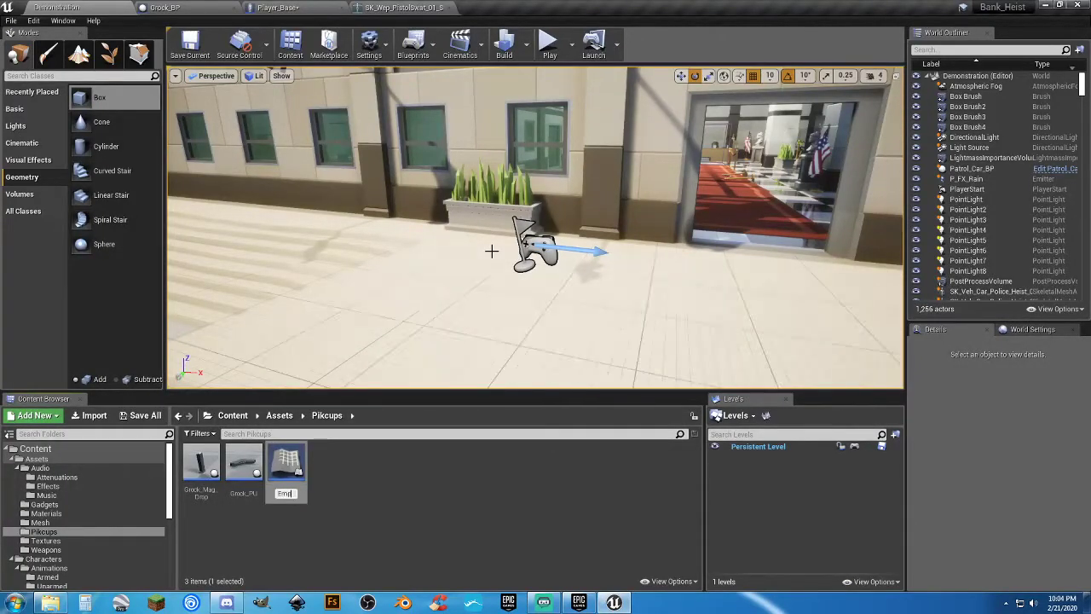
type("Empty_")
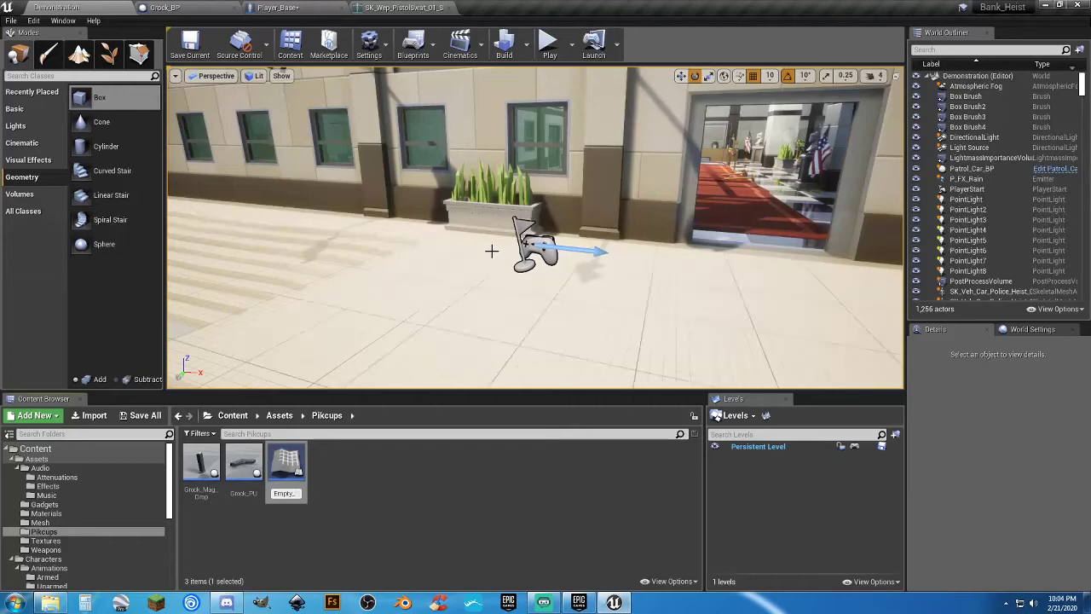
type("9mm")
key("Return")
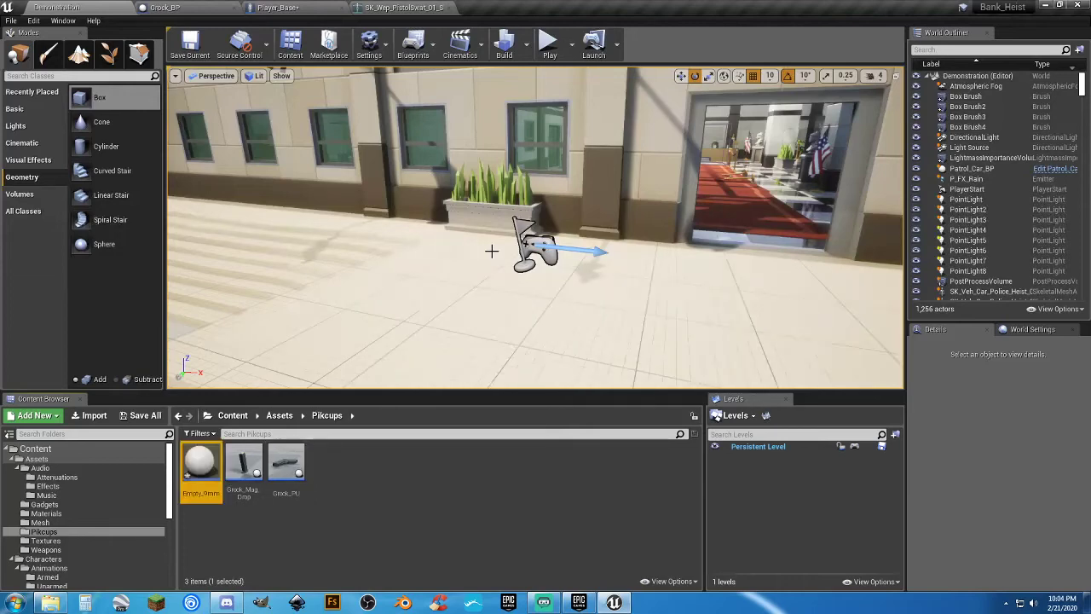
key("Return")
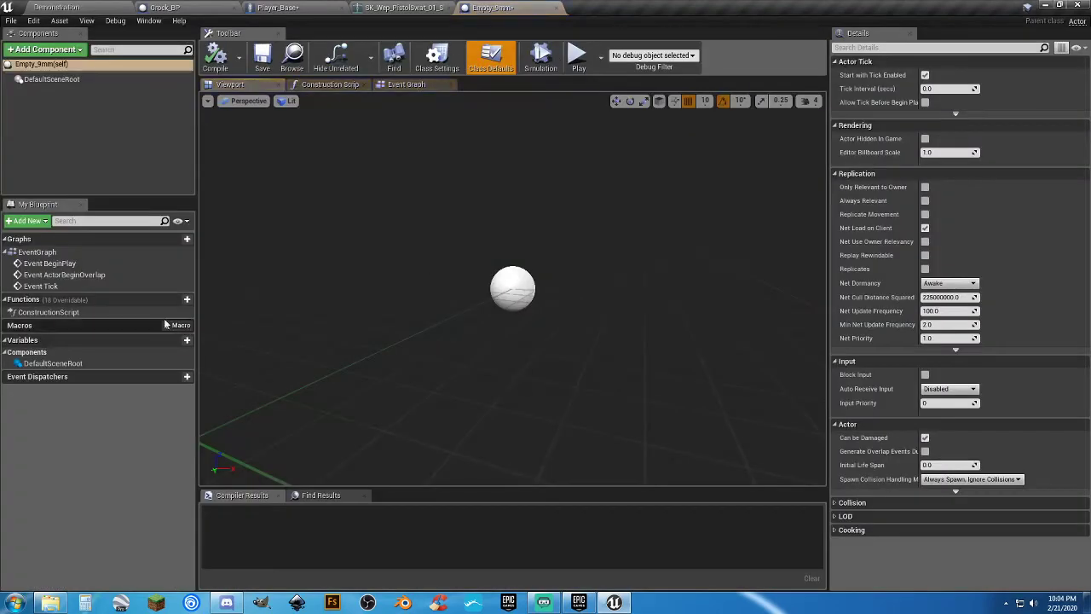
Select the small bullet mesh in the Weapons folder of the Content Browser.
left_click(87, 7)
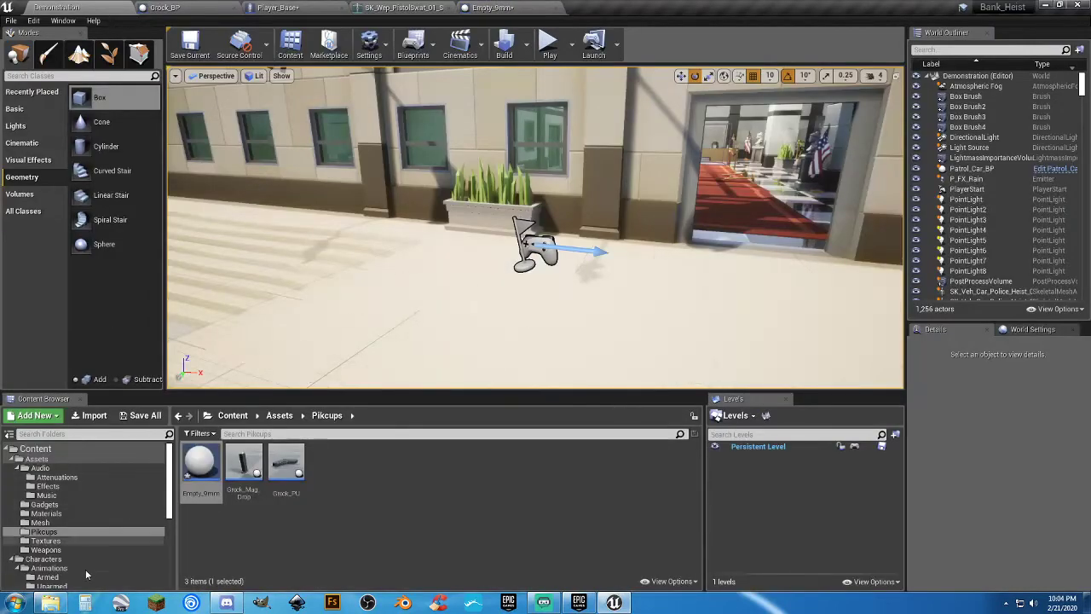
scroll(80, 536, "down", 4)
scroll(74, 555, "down", 3)
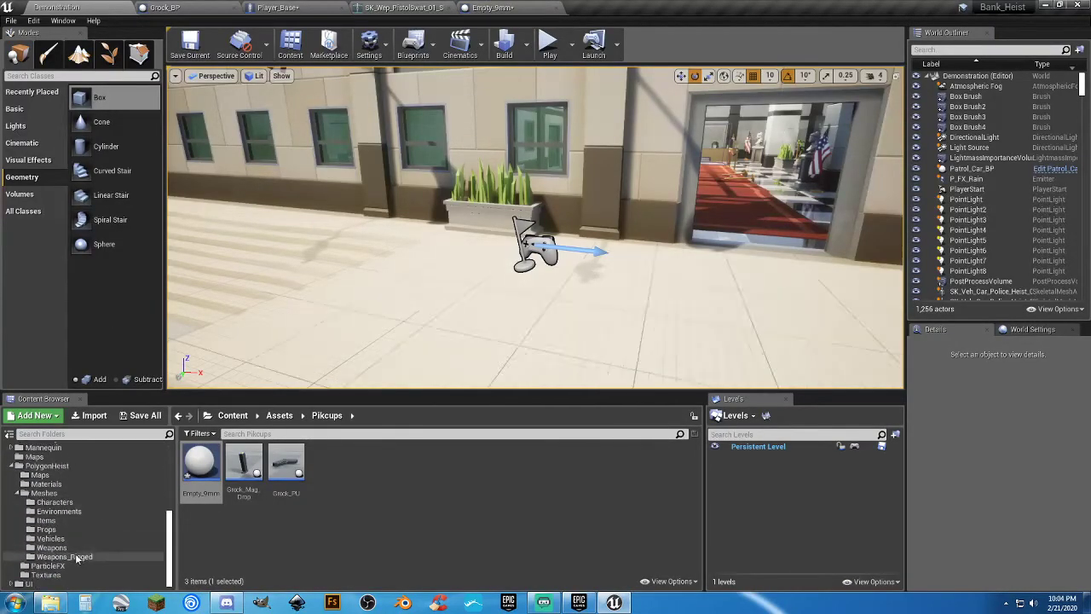
left_click(128, 548)
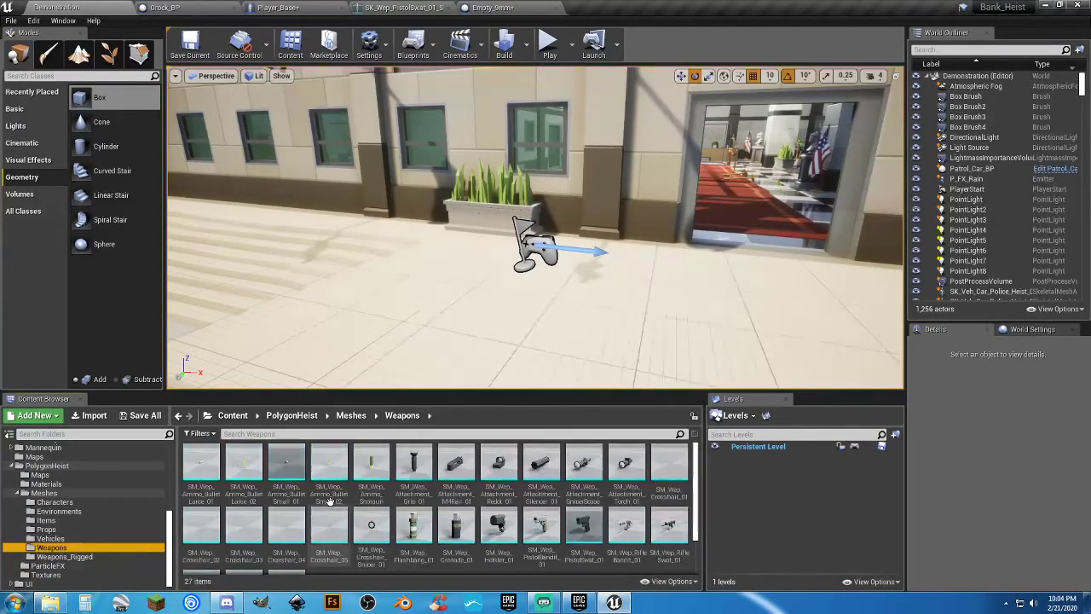
left_click(287, 471)
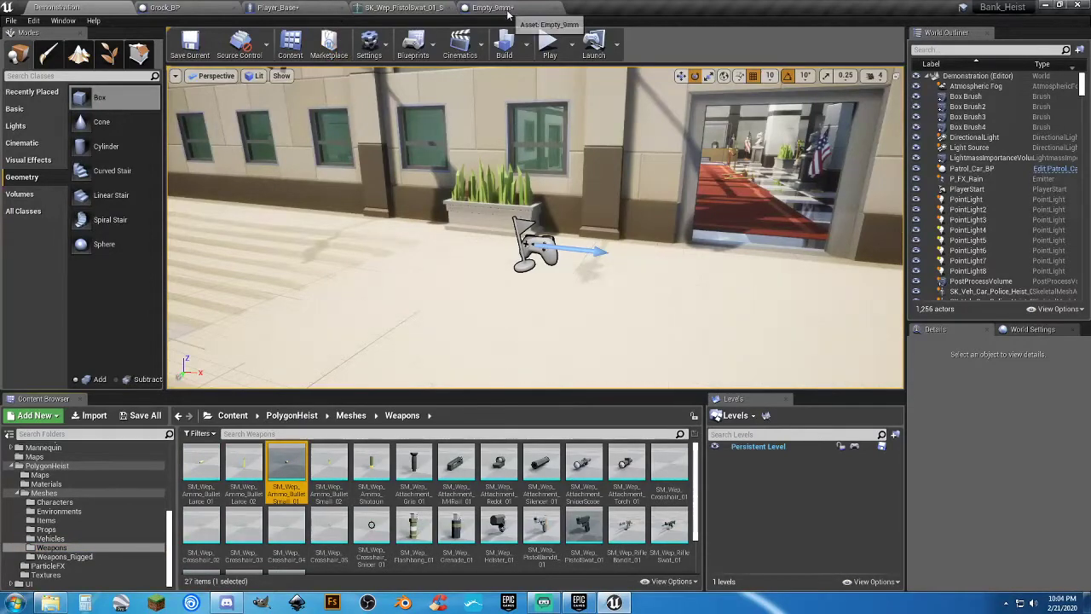
Add the bullet static mesh to Empty_9mm as a component named Case.
left_click(494, 8)
left_click(47, 50)
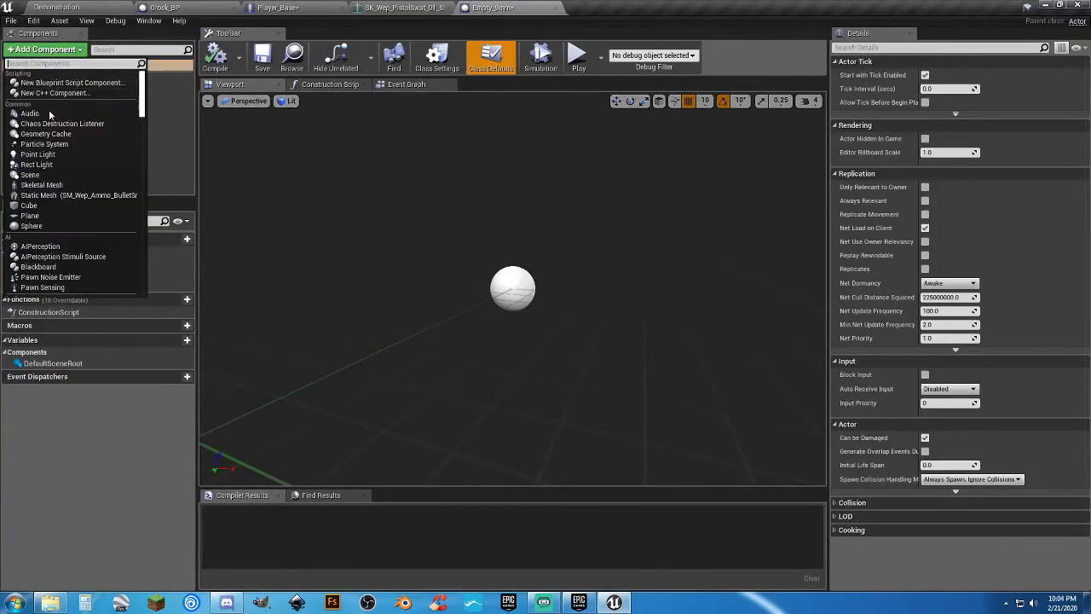
left_click(40, 200)
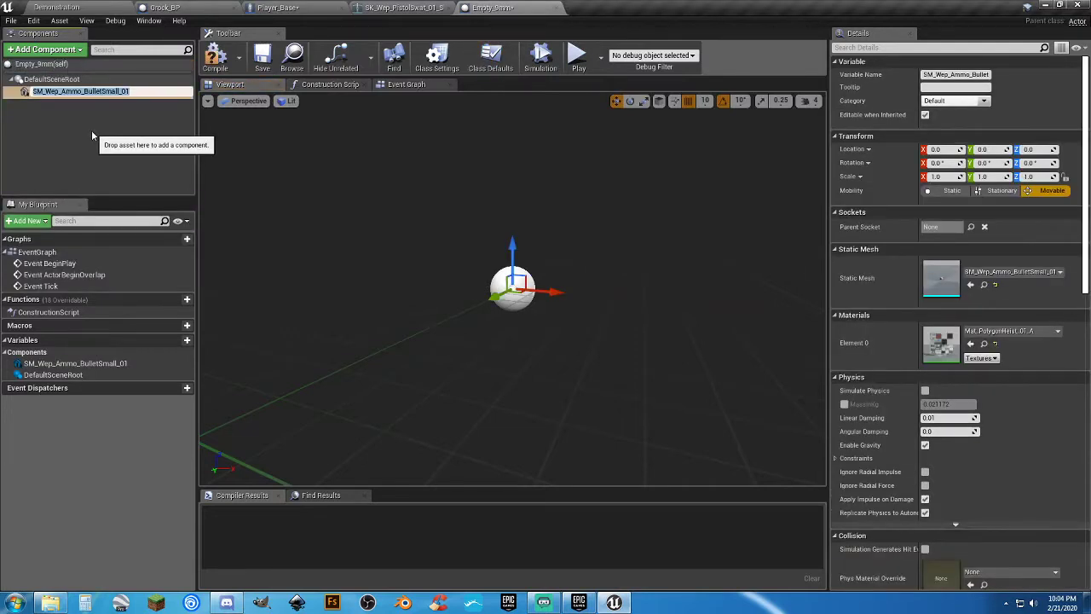
type("Case")
key("Return")
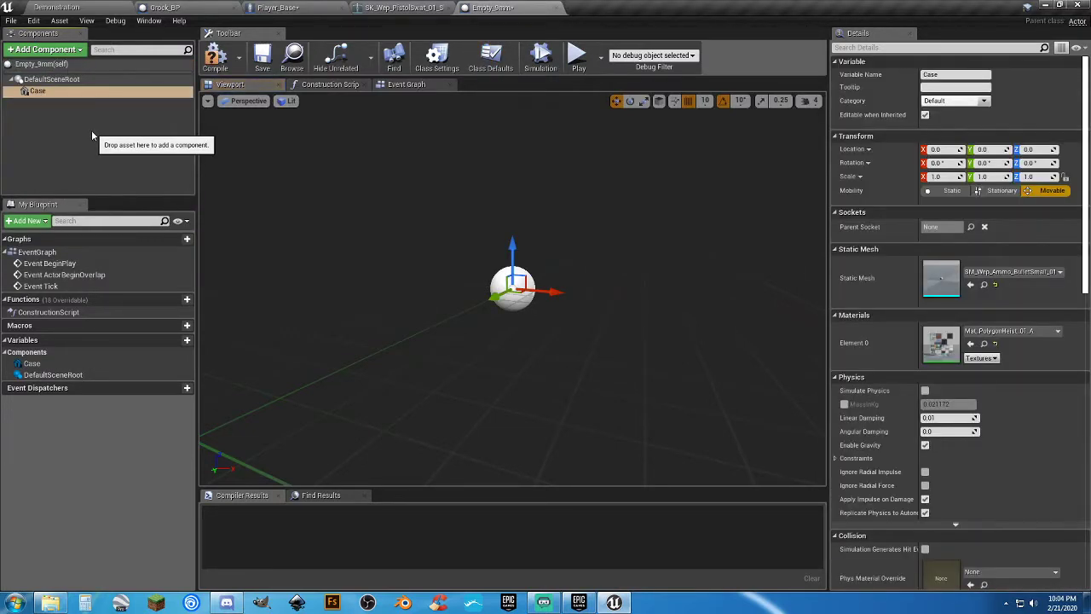
Enable Simulate Physics on the Case component and compile and save Empty_9mm.
scroll(871, 382, "down", 2)
scroll(871, 381, "down", 8)
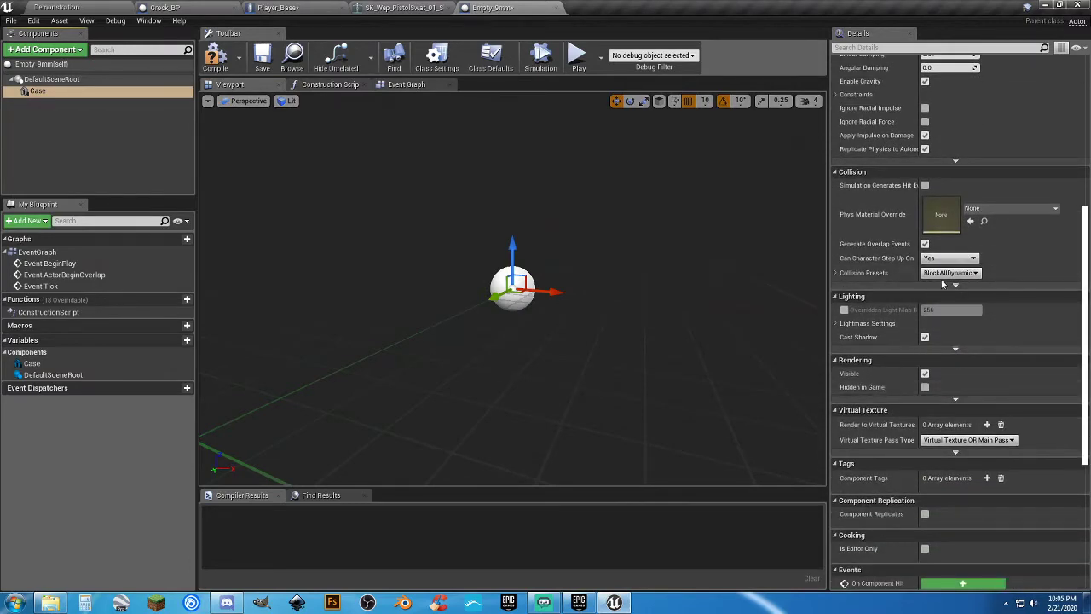
scroll(903, 316, "up", 2)
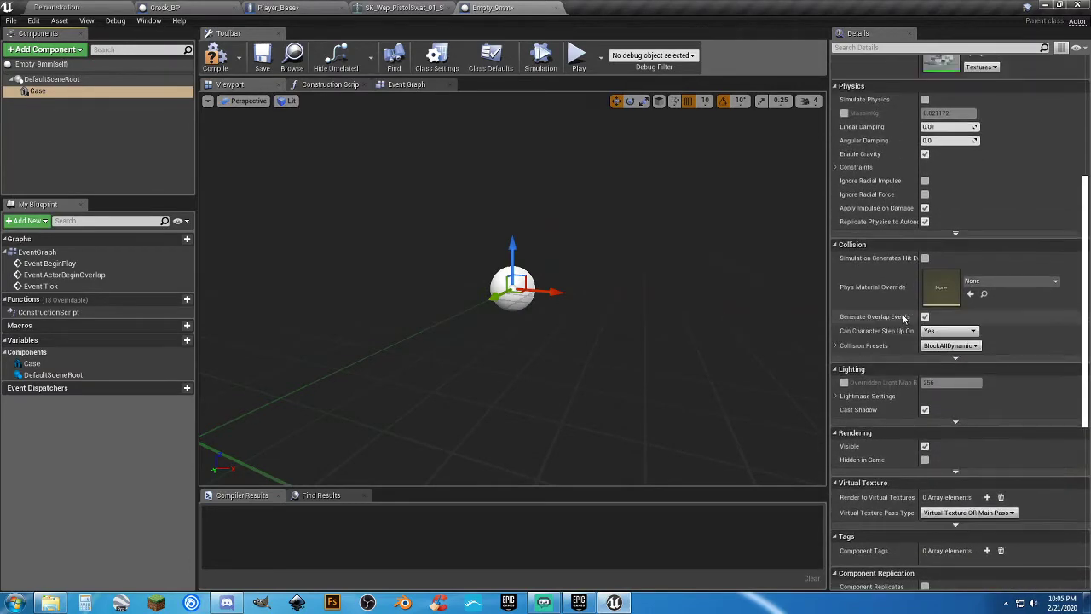
scroll(903, 316, "up", 2)
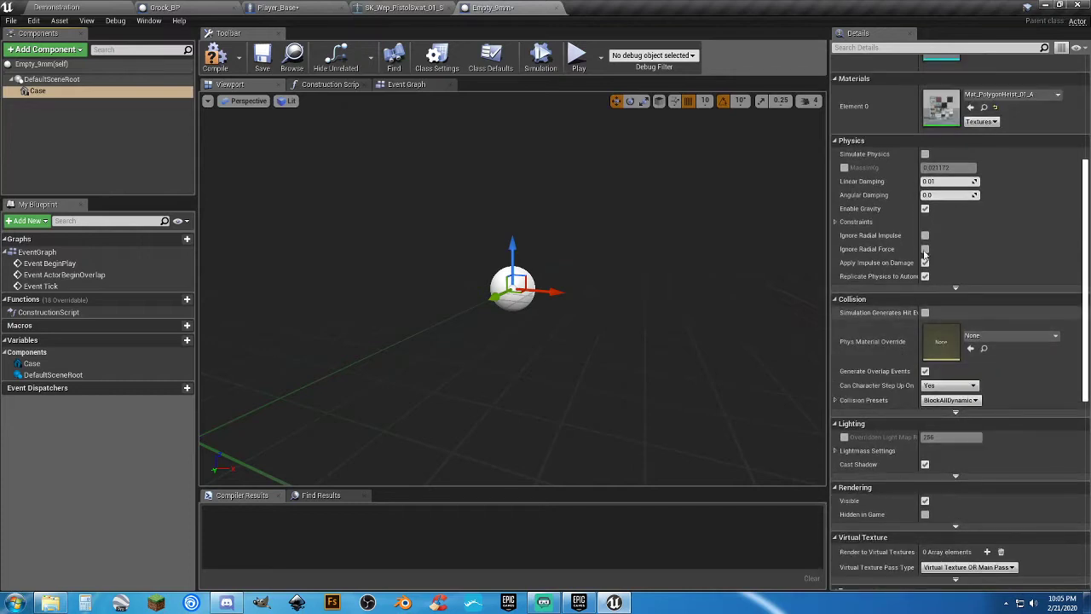
left_click(924, 154)
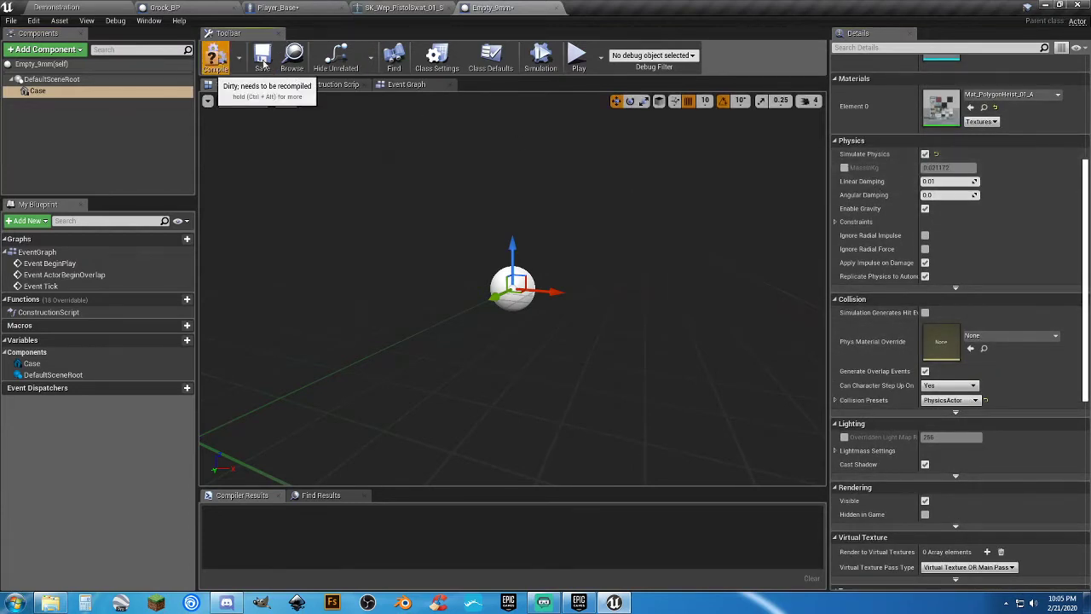
left_click(263, 61)
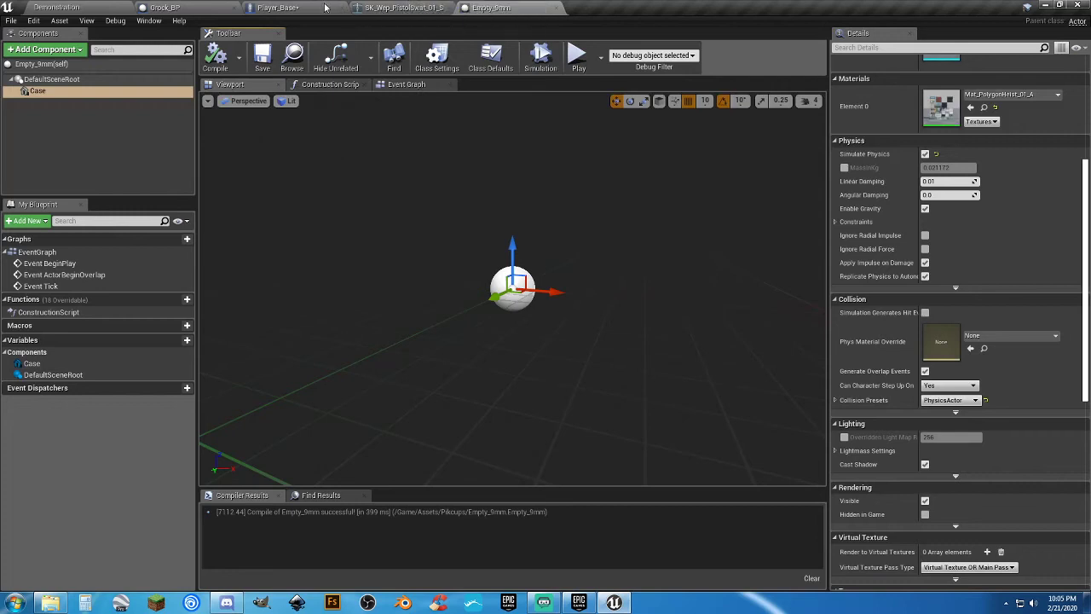
left_click(201, 8)
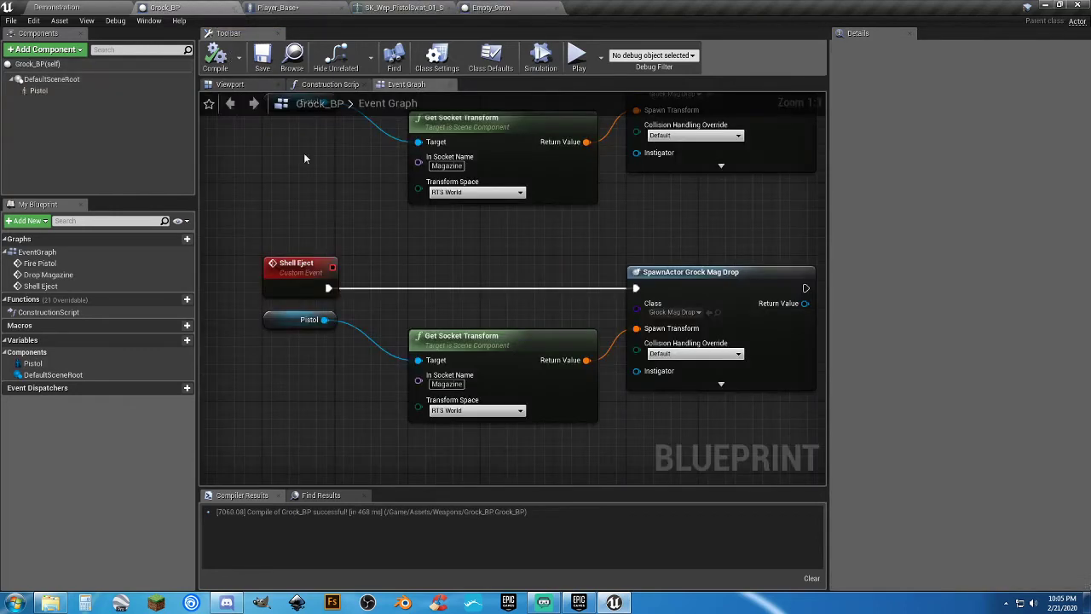
Change the Shell Eject SpawnActor node's Class from Grock Mag Drop to Empty_9mm.
left_click(697, 313)
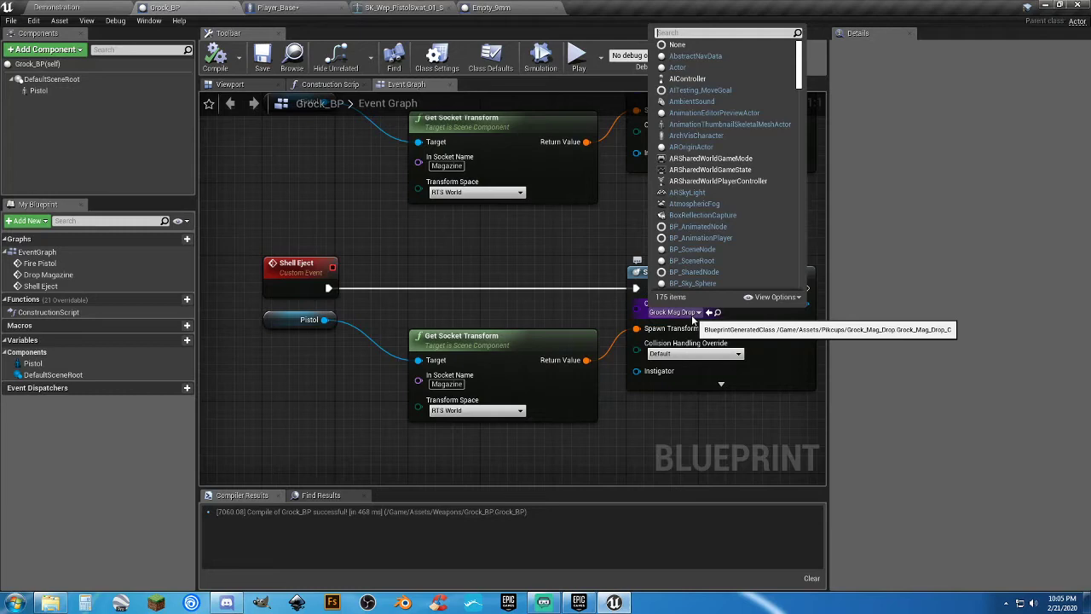
type("ep")
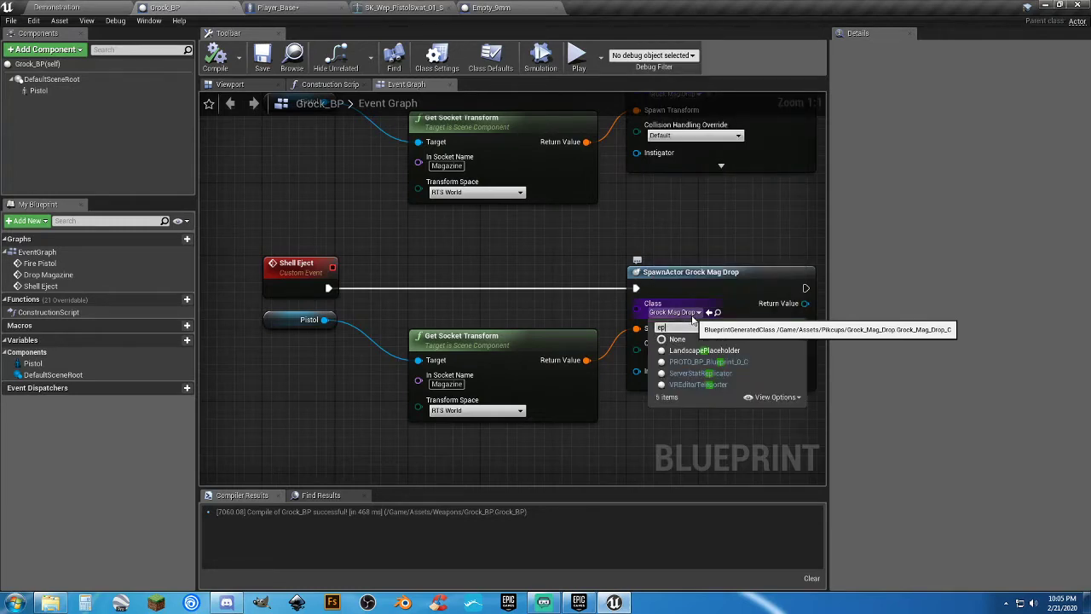
key("BackSpace")
type("mpt")
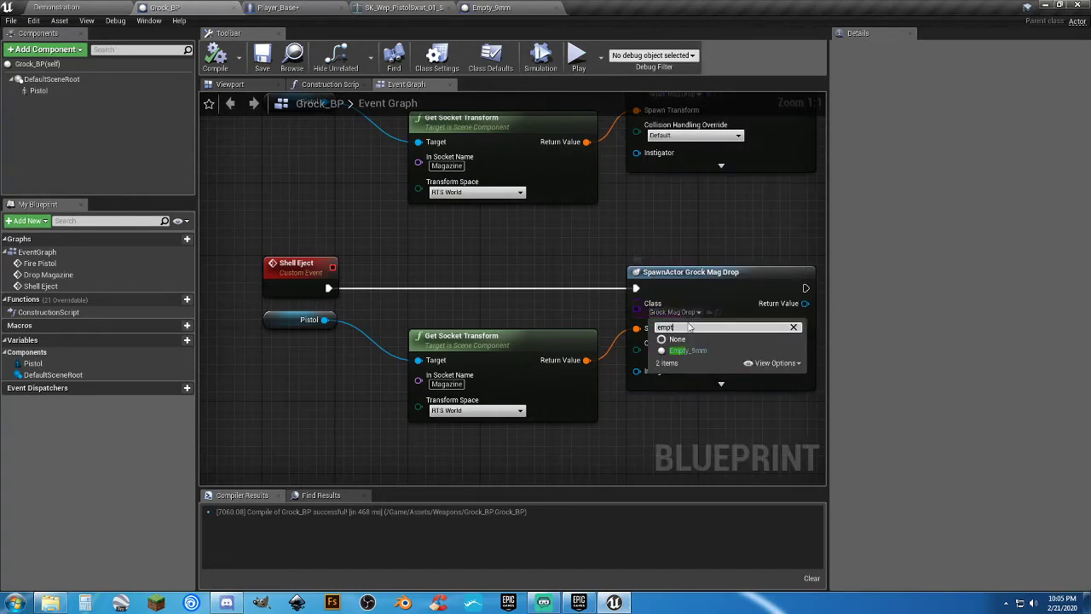
left_click(691, 351)
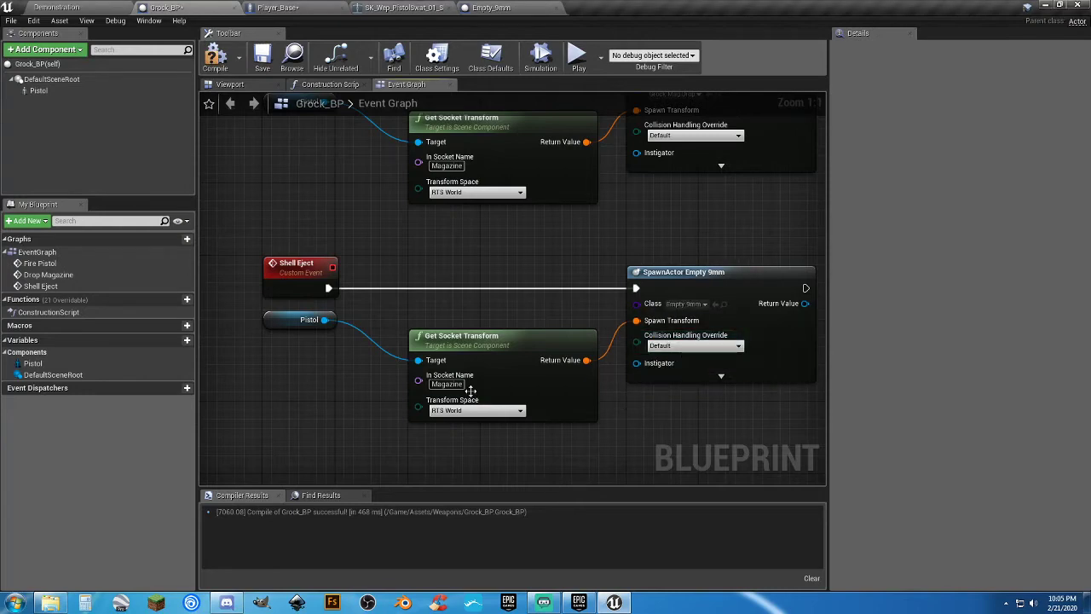
Copy the Ejection Port socket from the SK_Wep_PistolSwat_01 skeleton via Copy Selected Sockets.
left_click(400, 8)
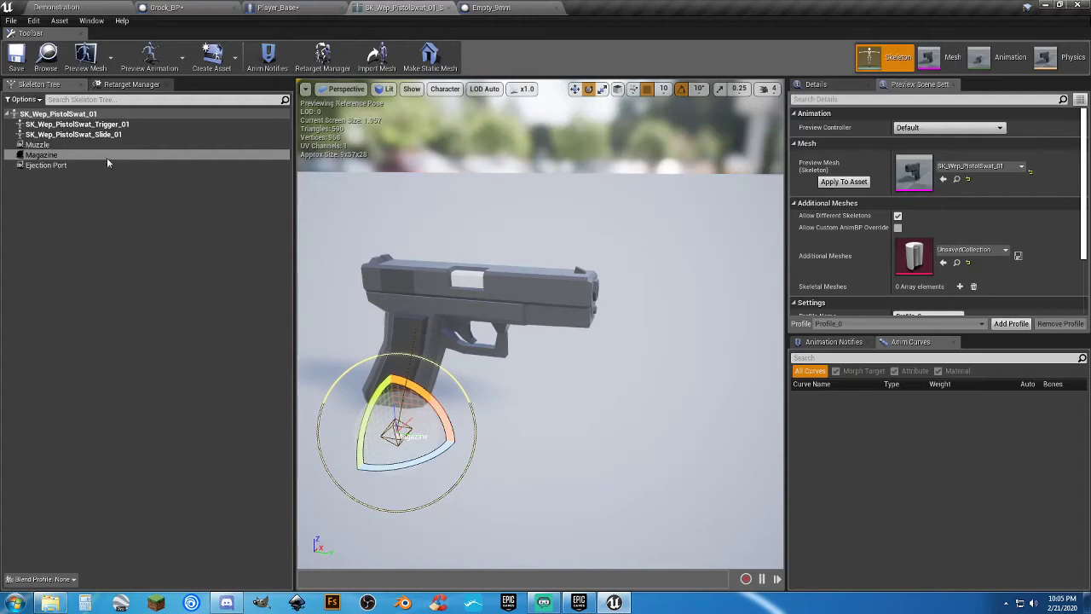
left_click(81, 166)
right_click(81, 166)
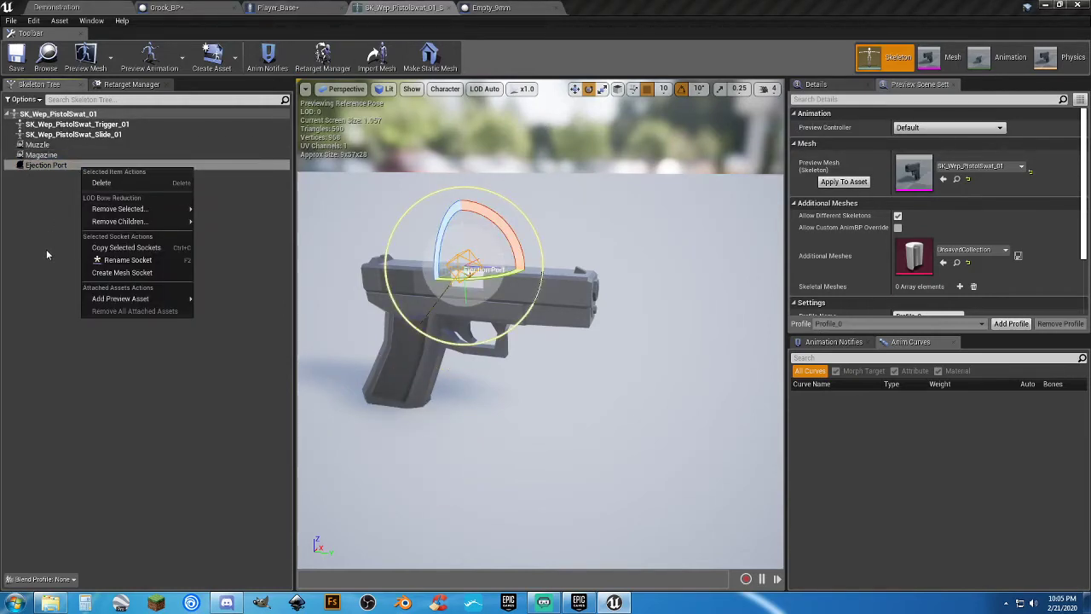
left_click(126, 247)
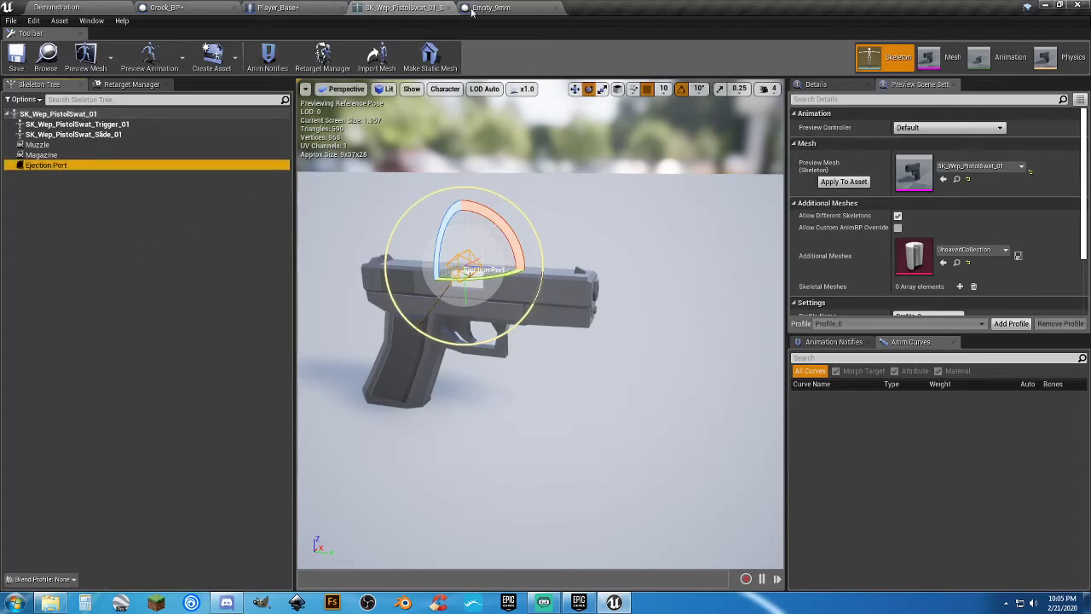
left_click(192, 8)
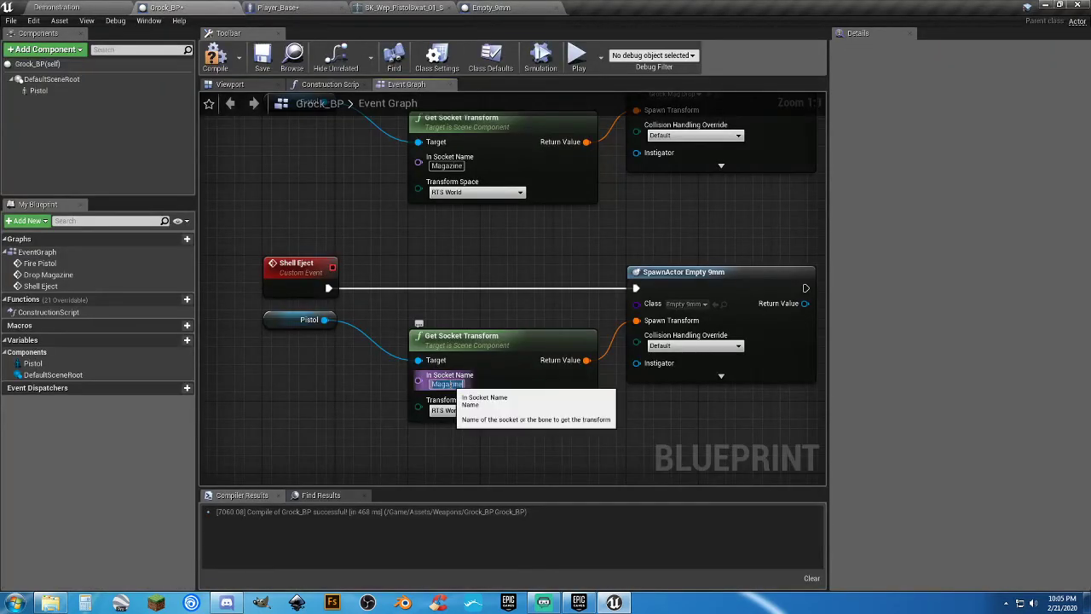
Set Get Socket Transform's In Socket Name to Ejection Port and compile Grock_BP.
key("ctrl+v")
left_click_drag(418, 380, 653, 392)
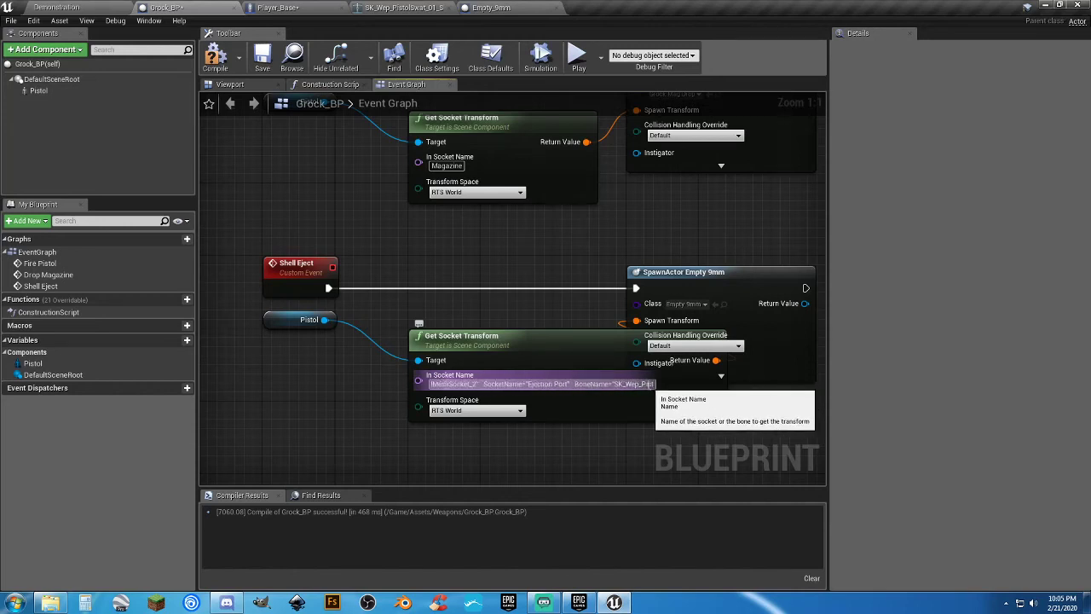
left_click_drag(654, 385, 353, 383)
key("BackSpace")
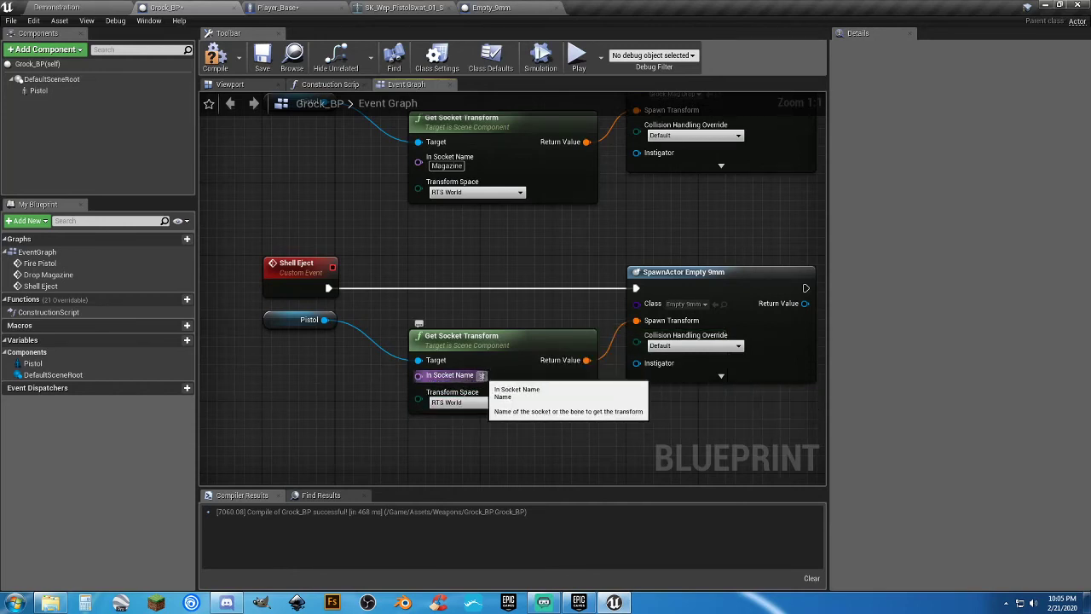
key("BackSpace")
key("BackSpace")
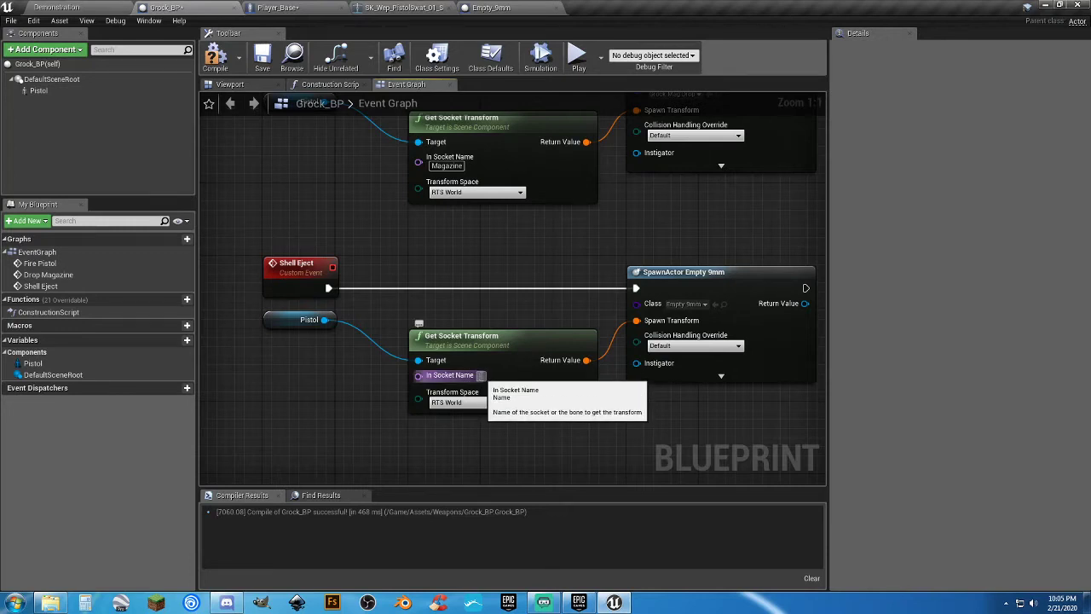
type("Ejection Port")
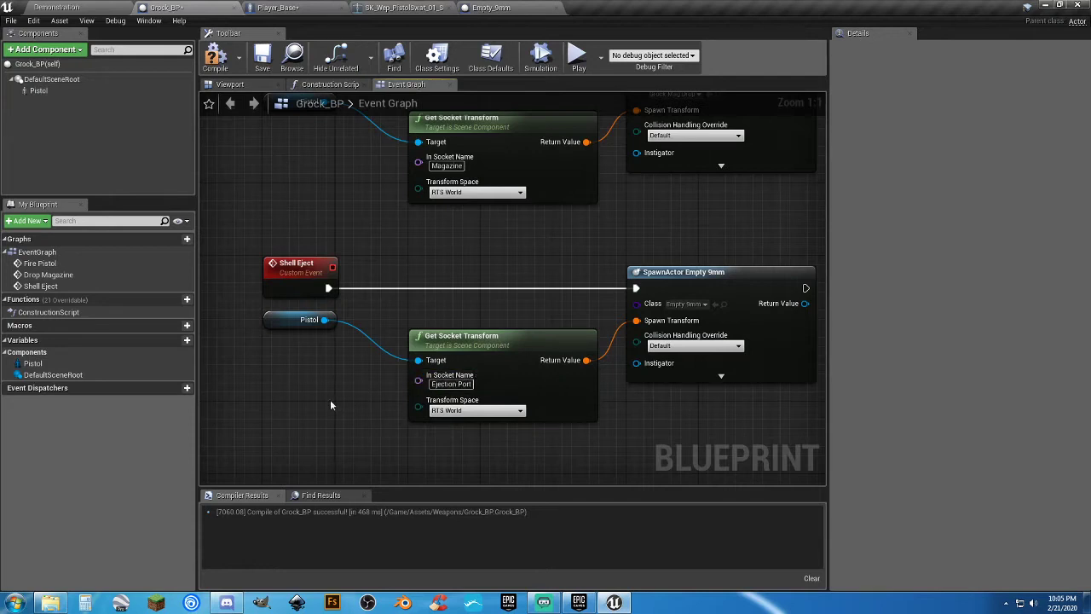
left_click(215, 60)
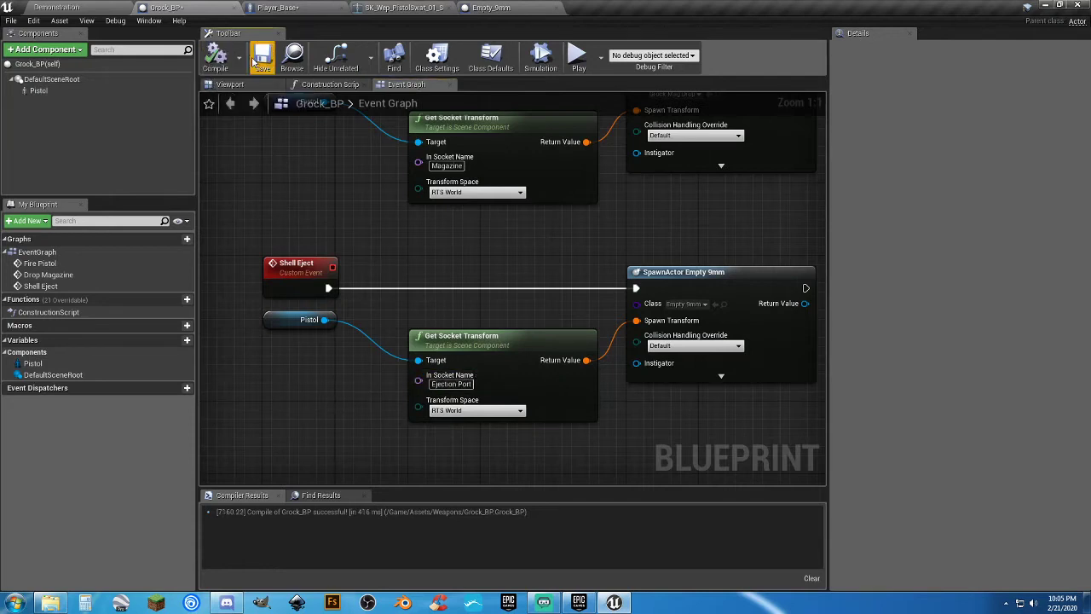
Pan Grock_BP's graph from the Fire Pistol event to the Play Sound at Location node.
left_click(398, 9)
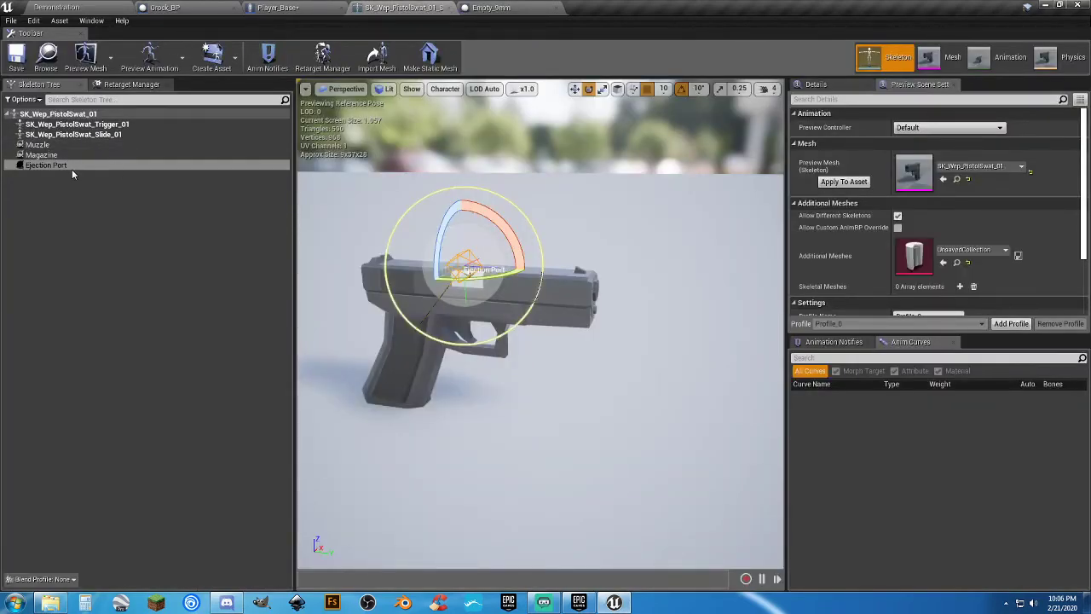
left_click(102, 11)
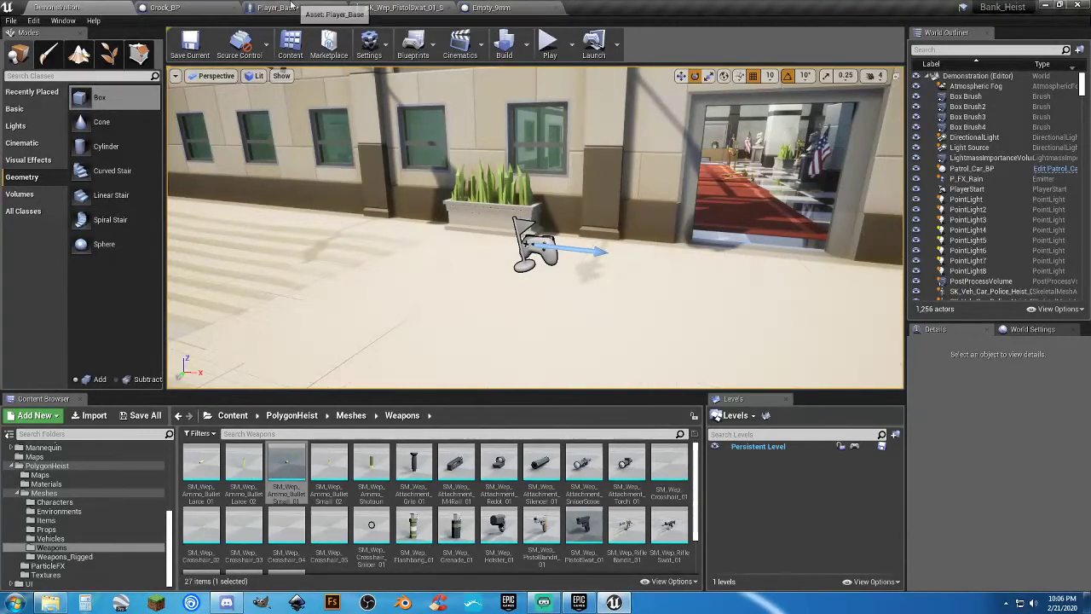
left_click(171, 8)
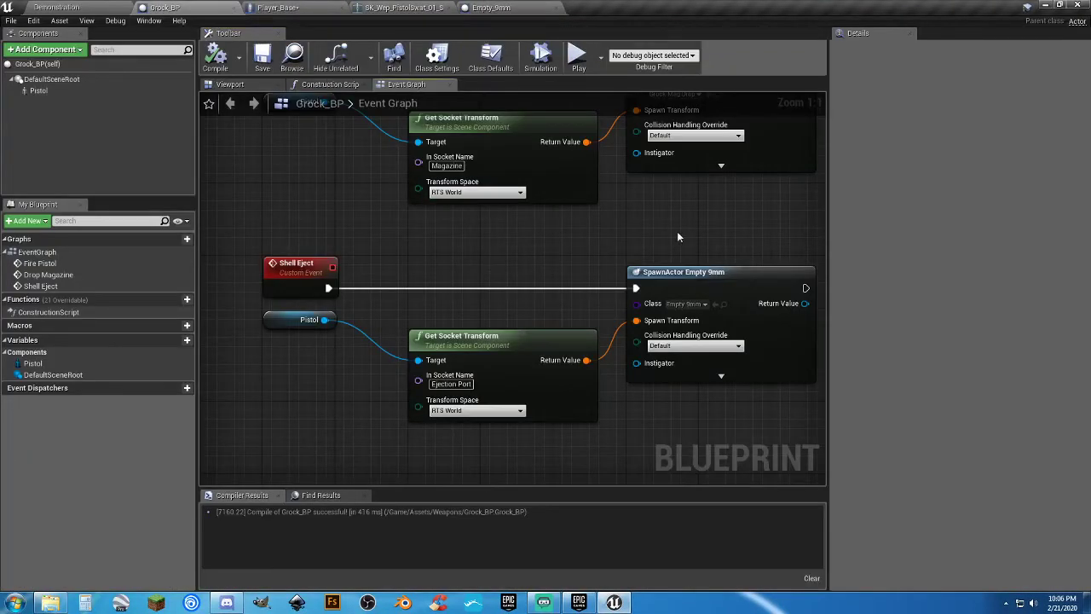
right_click_drag(679, 237, 667, 519)
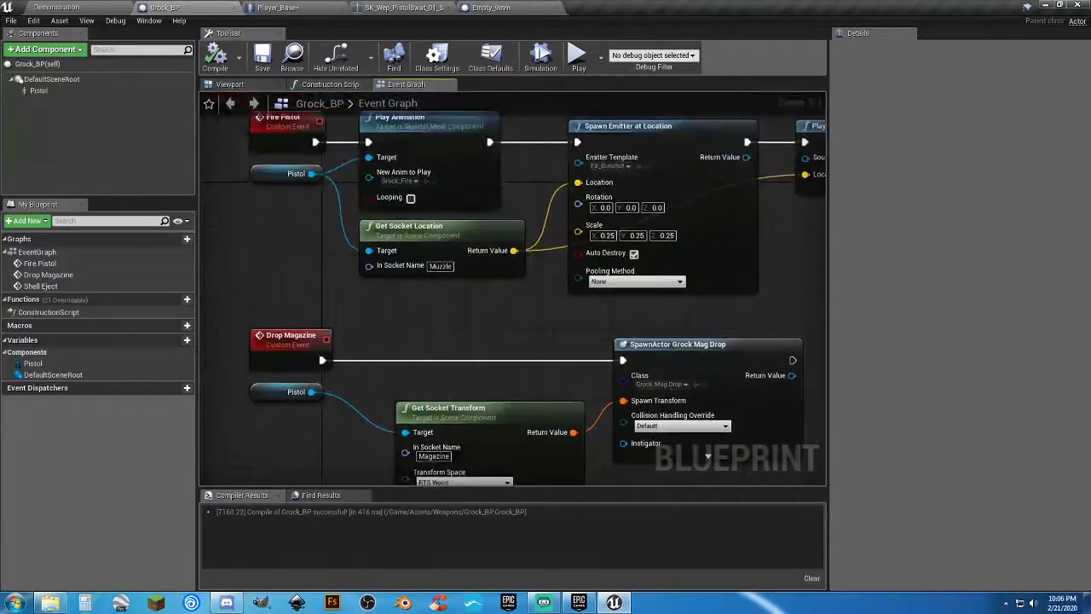
right_click_drag(982, 198, 657, 269)
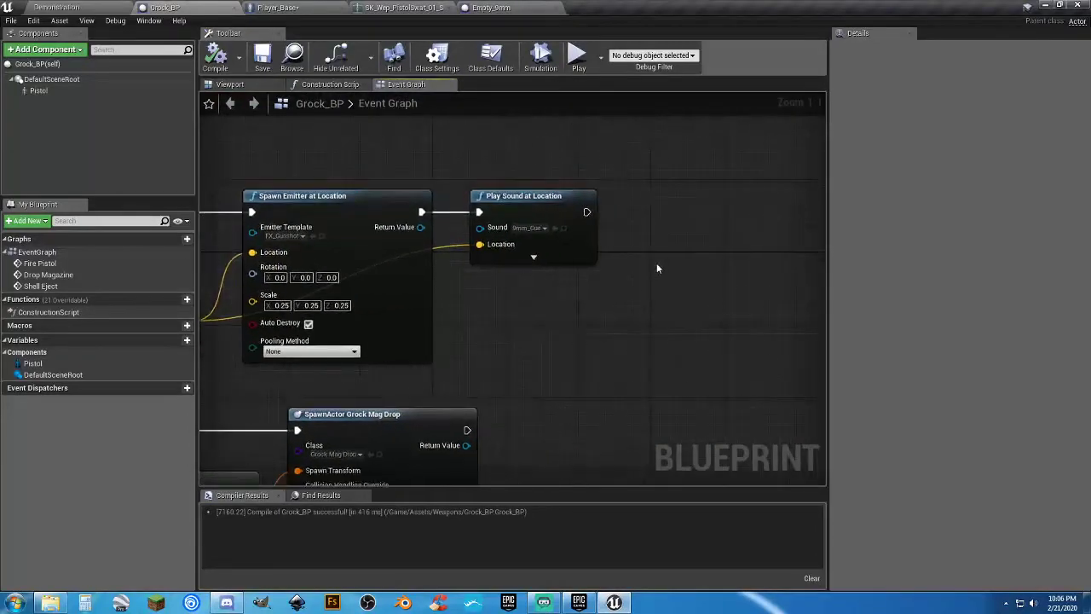
Chain Shell Eject after Play Sound at Location in Grock_BP, then compile and save it.
left_click_drag(587, 212, 638, 216)
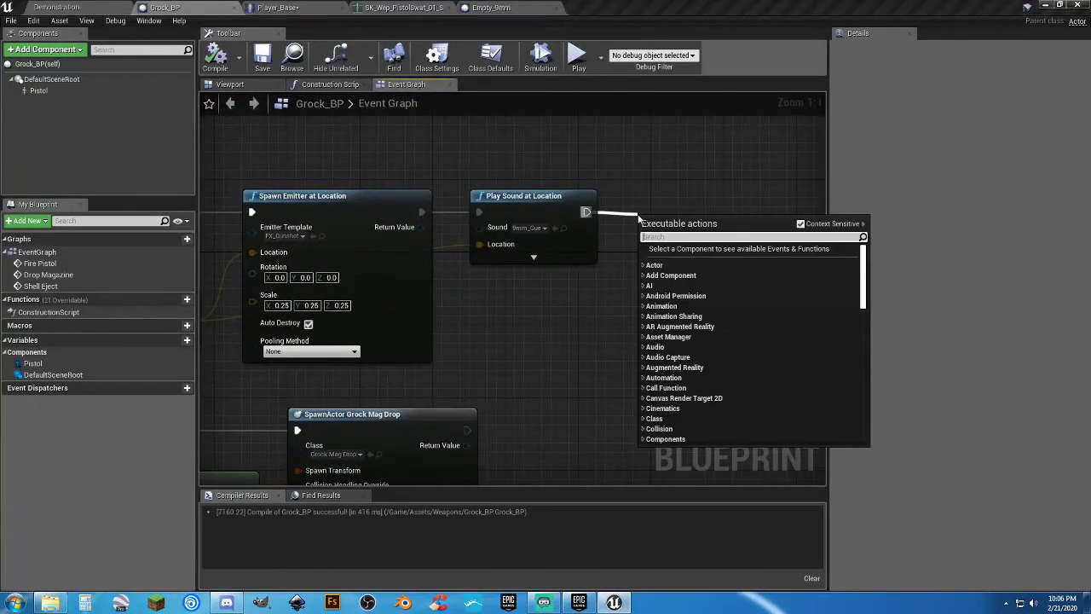
type("shell")
key("Return")
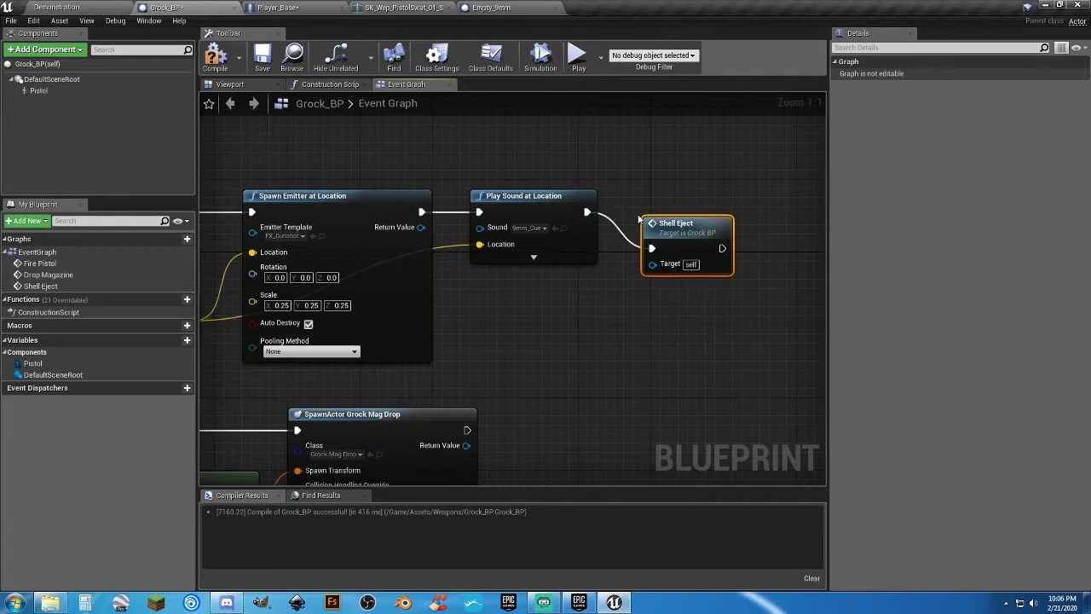
left_click_drag(671, 224, 671, 187)
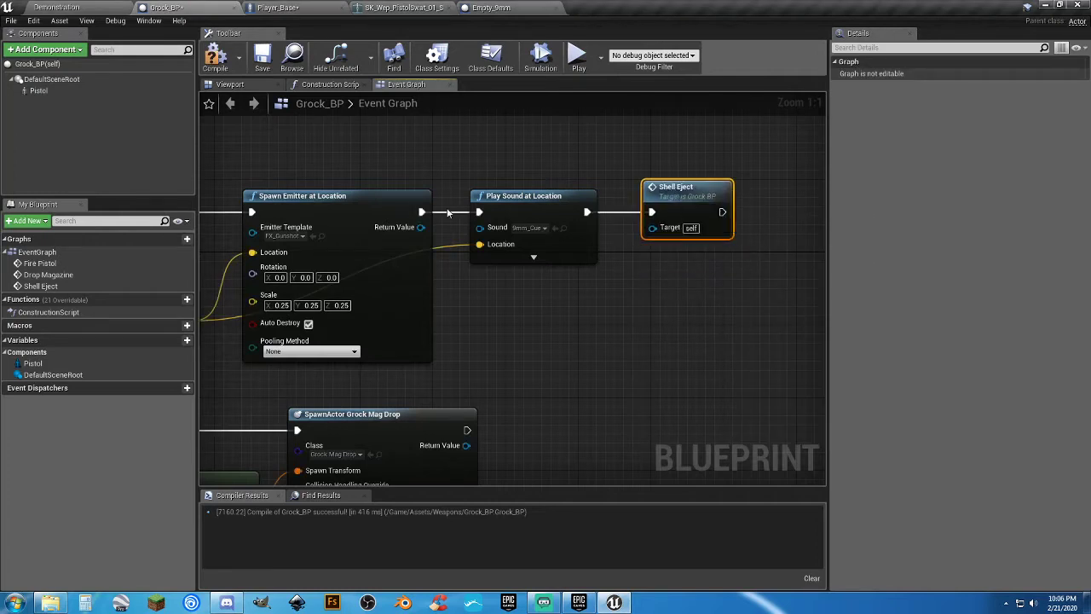
left_click(220, 62)
left_click(262, 60)
Play the Demonstration level, fire the pistol four times to spawn casings, then stop and open Empty_9mm.
left_click(107, 9)
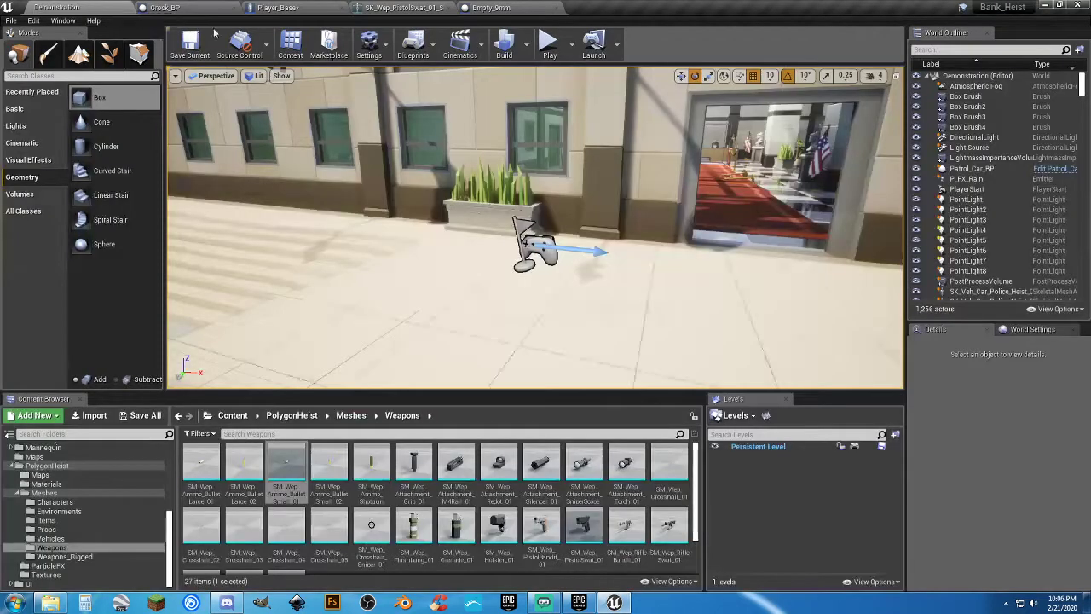
left_click(548, 40)
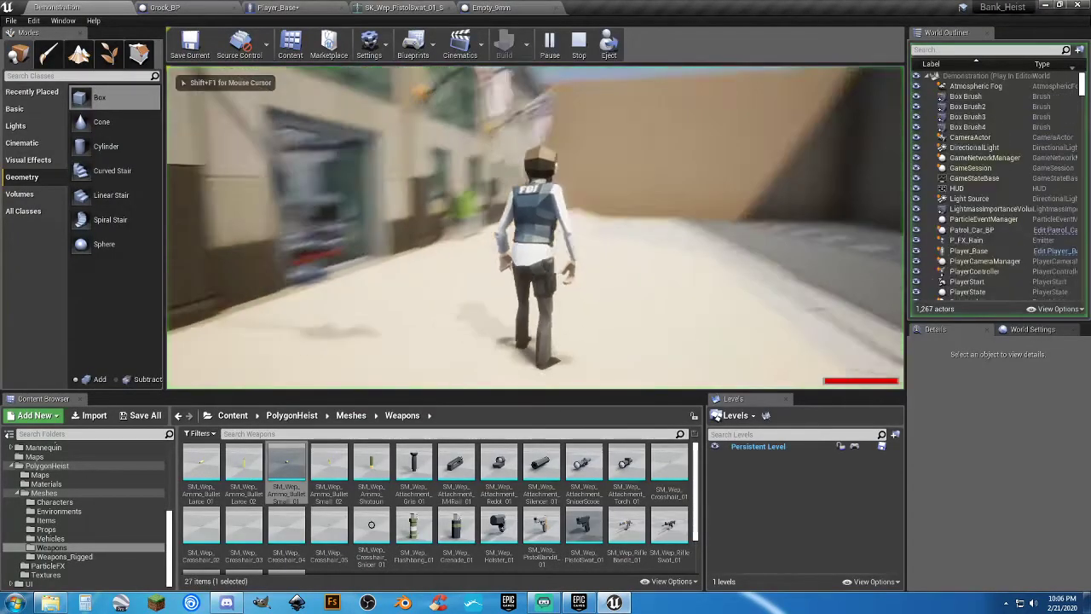
left_click(535, 228)
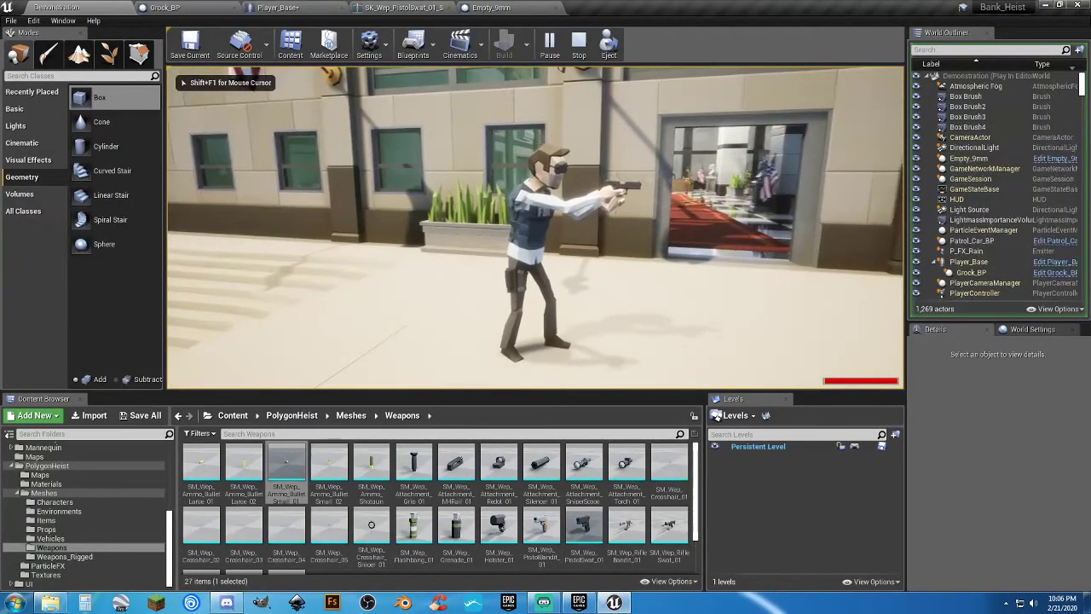
left_click(535, 228)
left_click(535, 227)
left_click(535, 228)
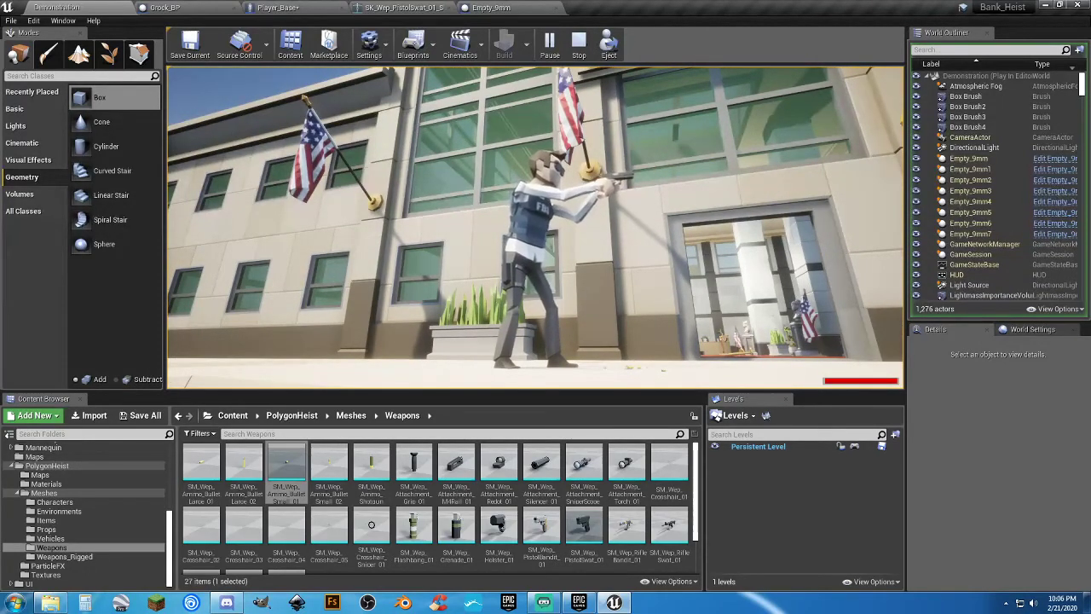
key("Escape")
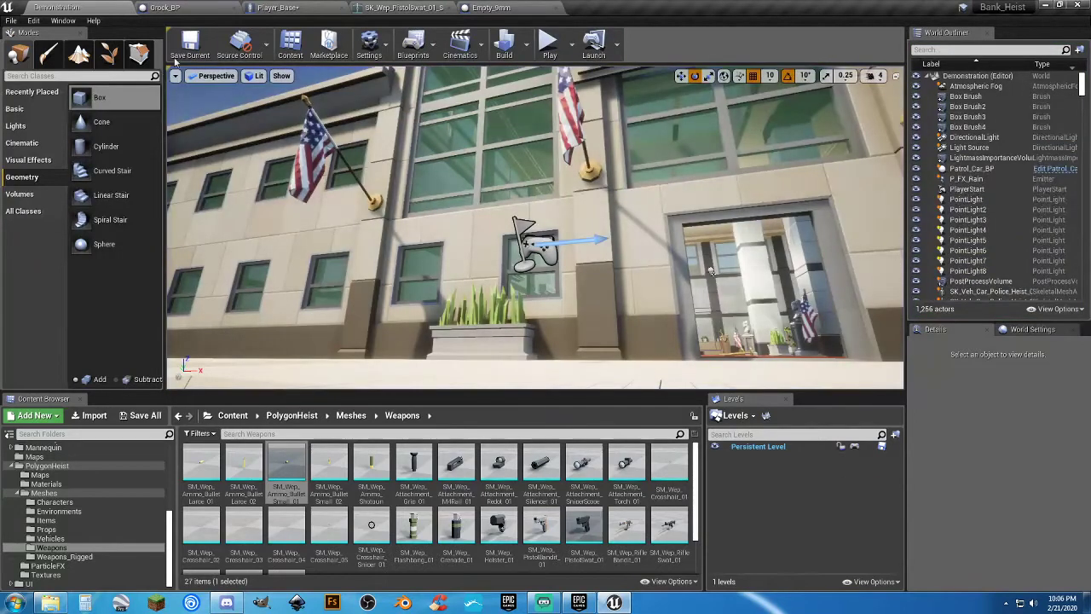
left_click(486, 8)
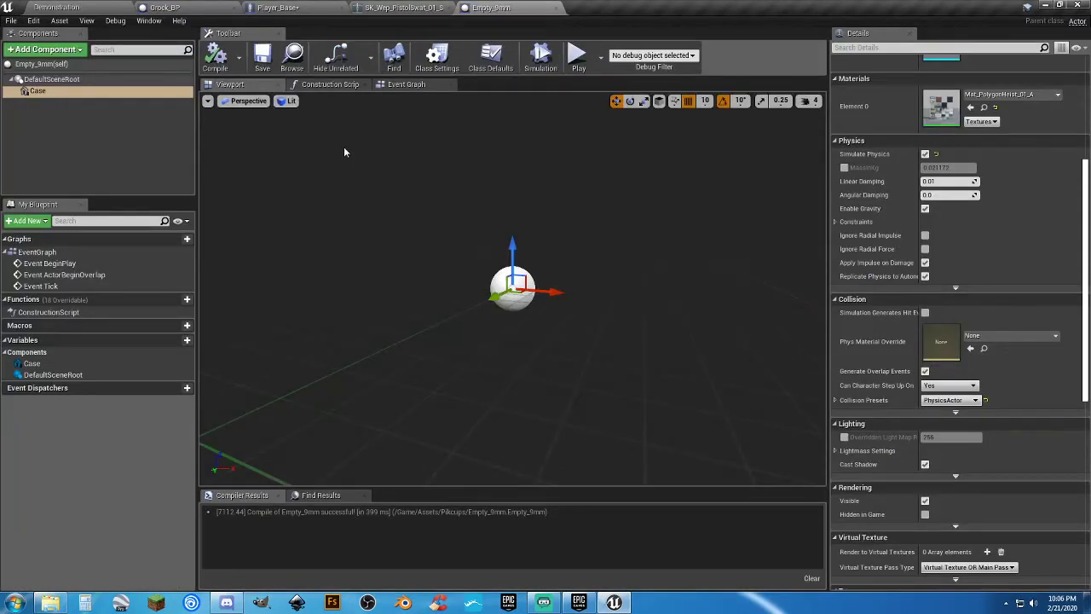
Add a ProjectileMovement component to the Empty_9mm shell blueprint.
left_click(63, 53)
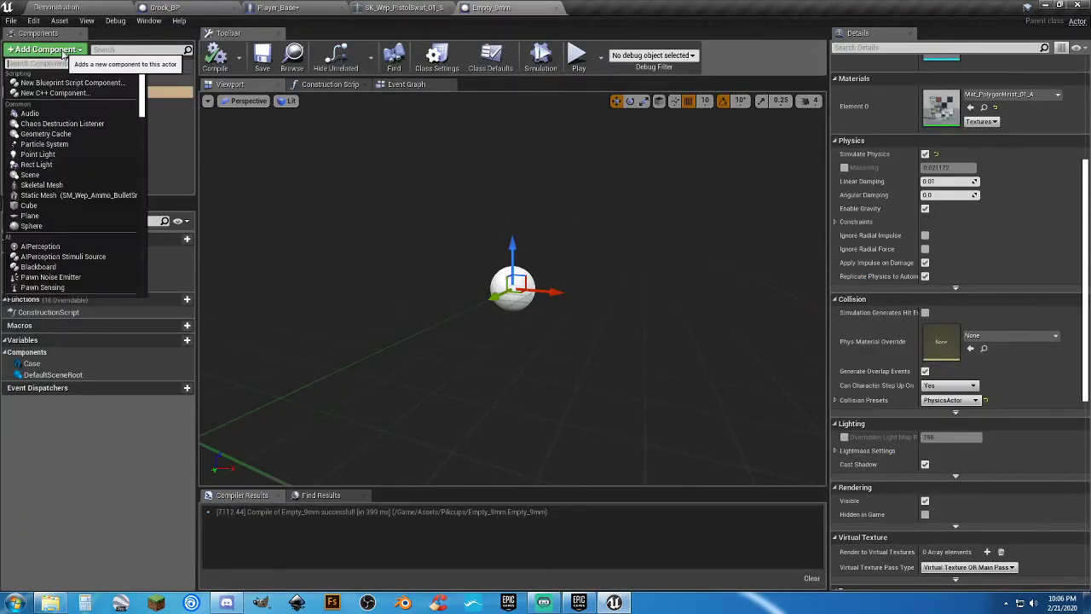
type("projec")
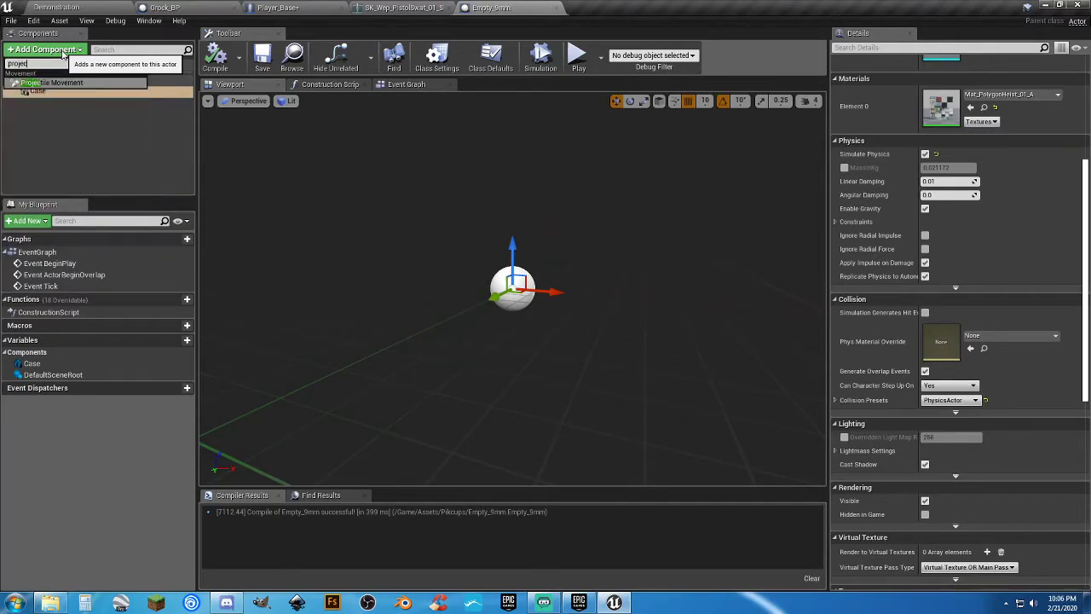
key("Return")
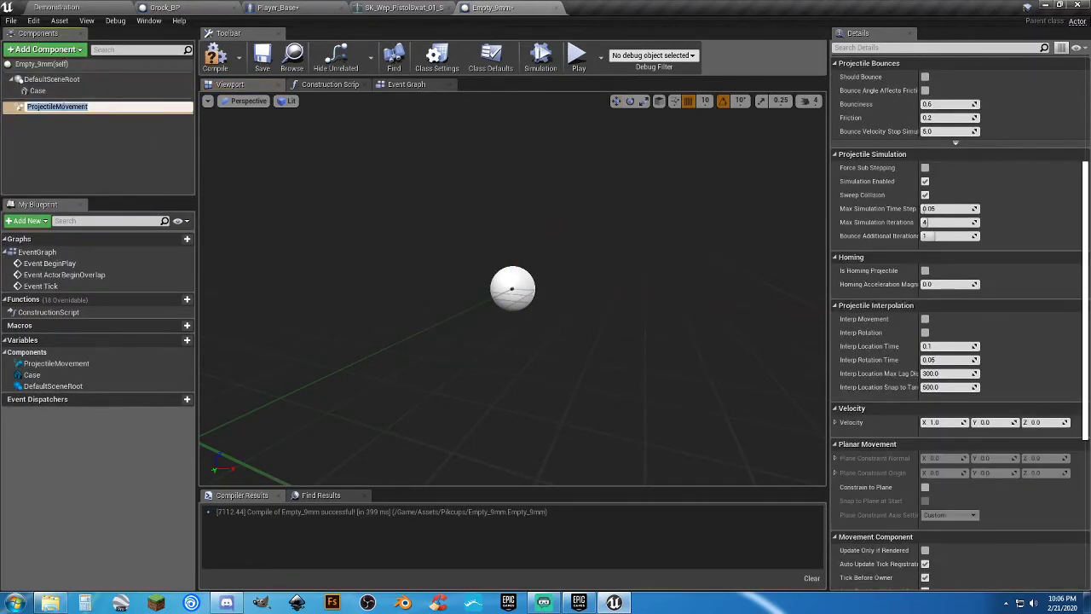
left_click(65, 140)
Set ProjectileMovement Initial Speed and Max Speed to 500, then compile and save Empty_9mm.
left_click(66, 110)
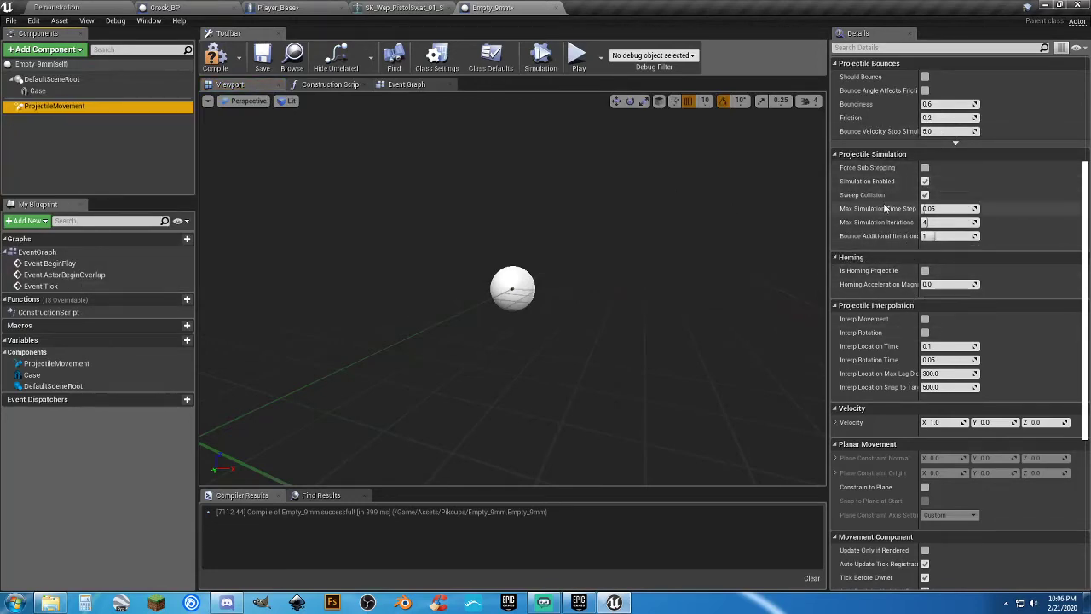
scroll(886, 201, "up", 5)
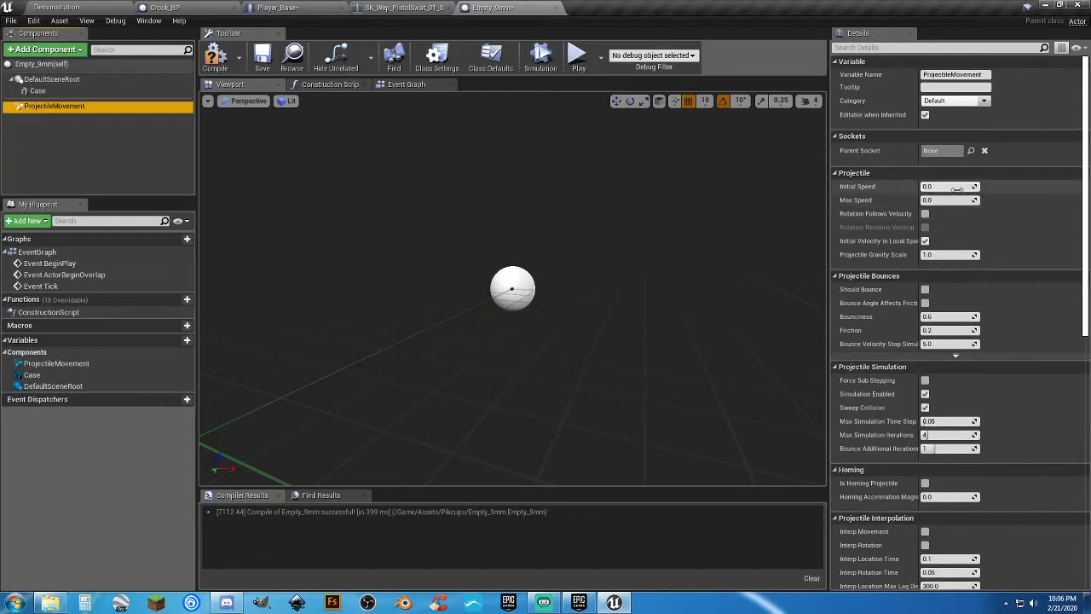
left_click(949, 186)
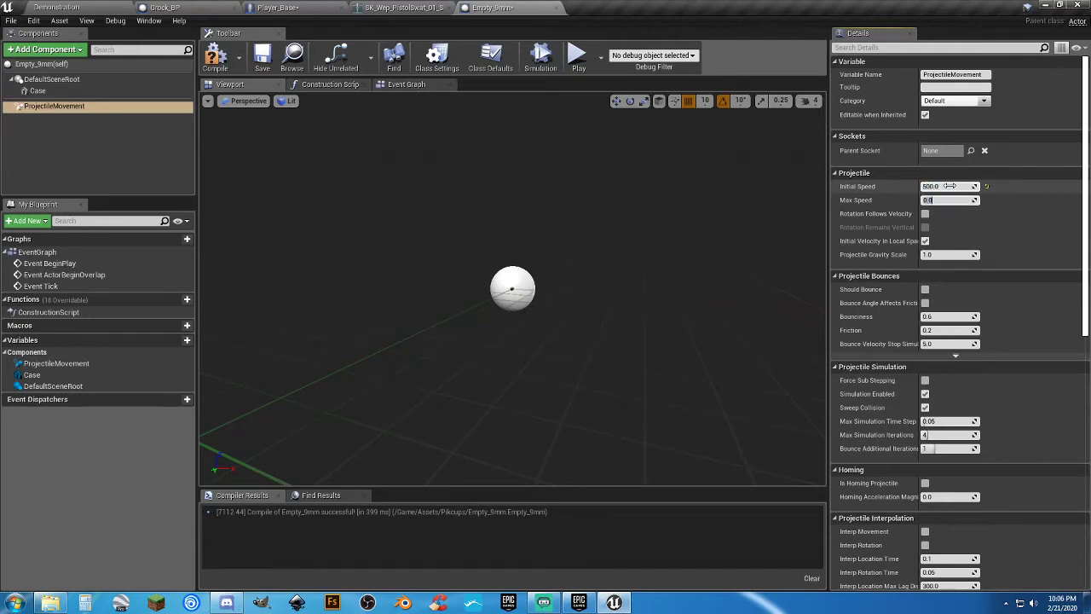
left_click(215, 54)
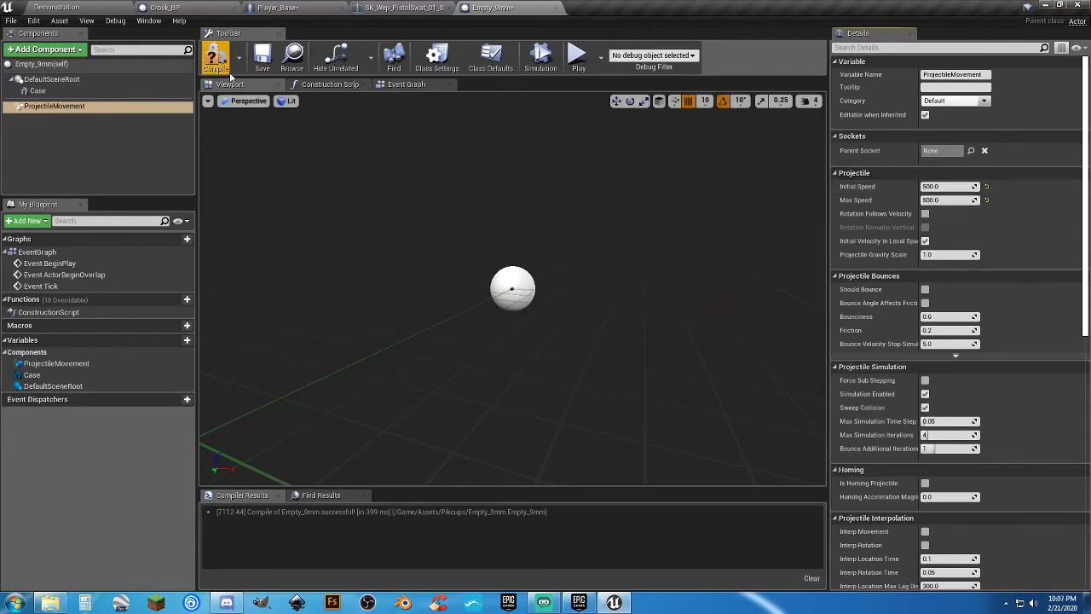
left_click(265, 63)
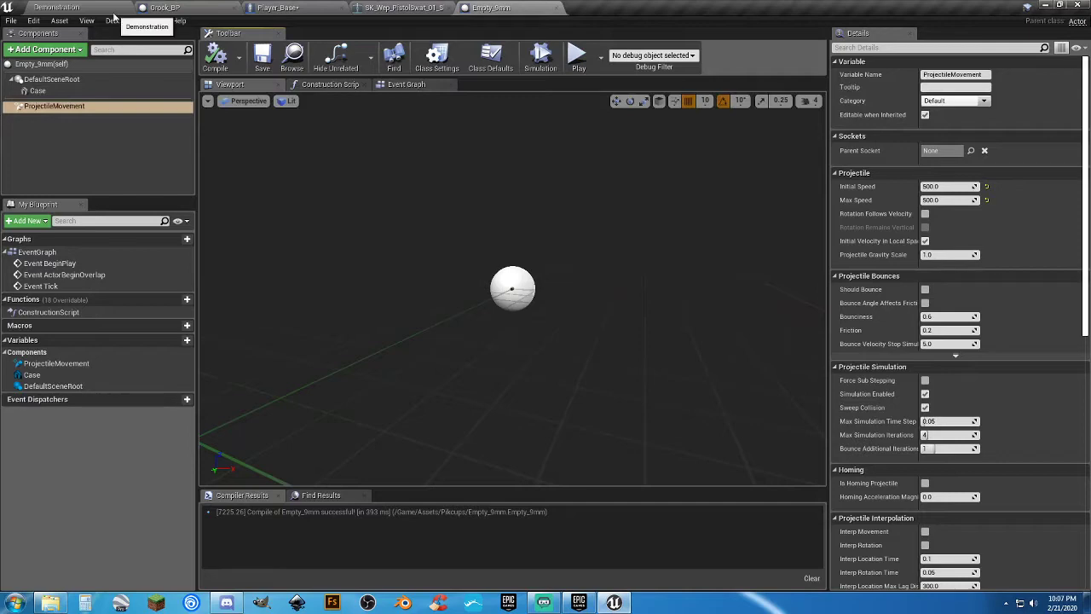
left_click(112, 14)
Playtest the Demonstration level, aiming and firing repeatedly, including while running forward.
left_click(548, 42)
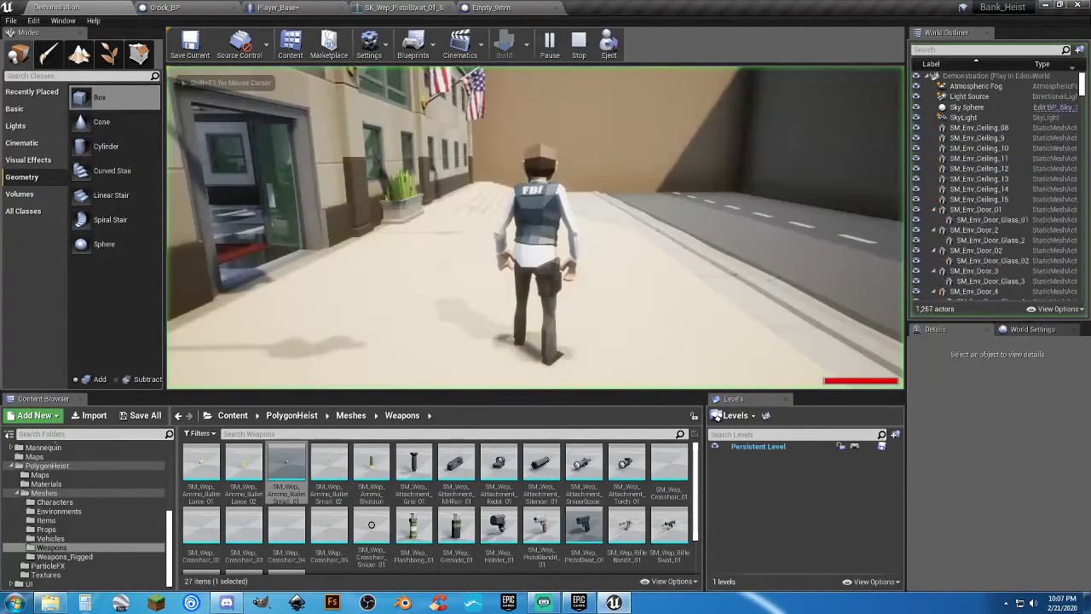
right_click(535, 228)
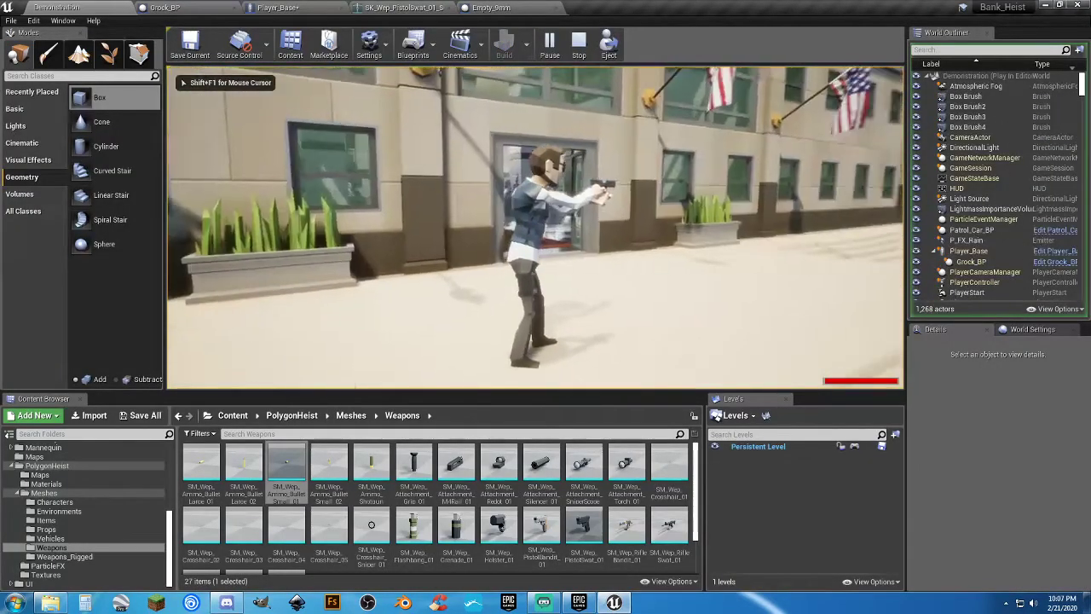
left_click(535, 228)
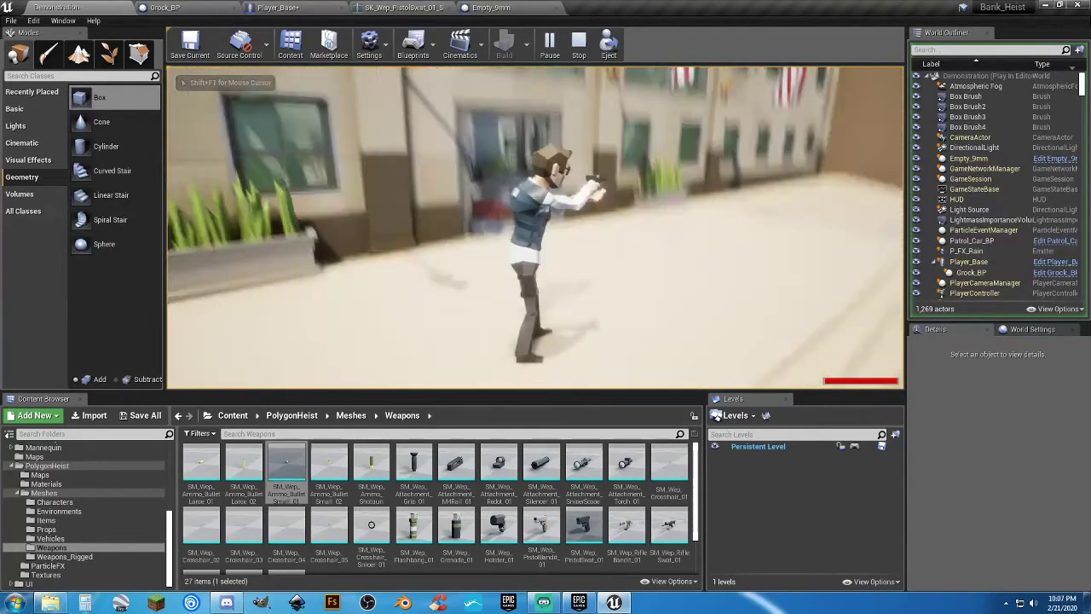
left_click(536, 228)
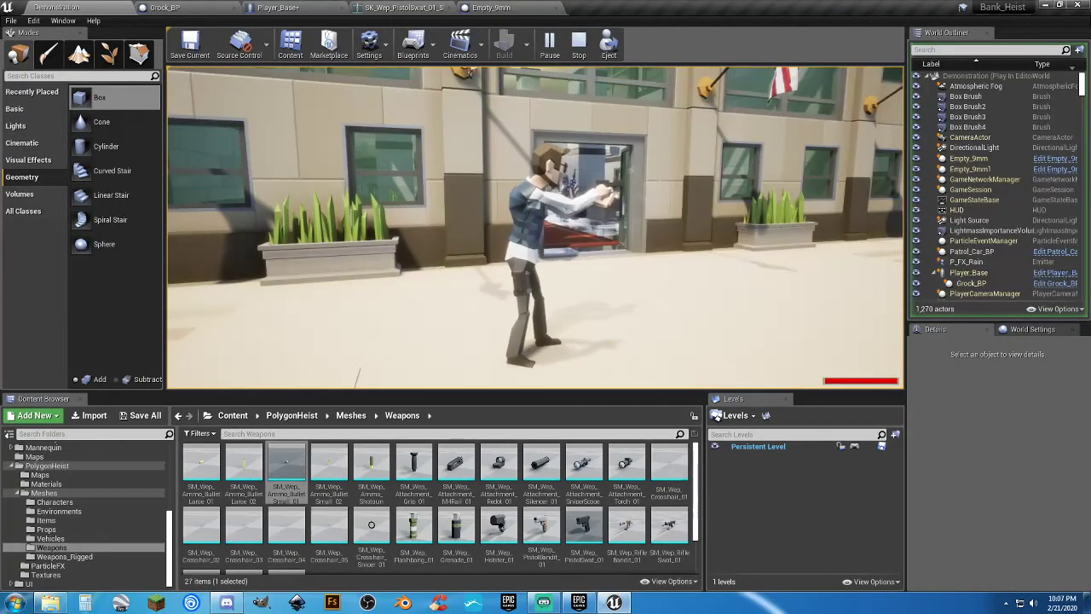
left_click(535, 227)
left_click(535, 227)
left_click(535, 228)
key("w")
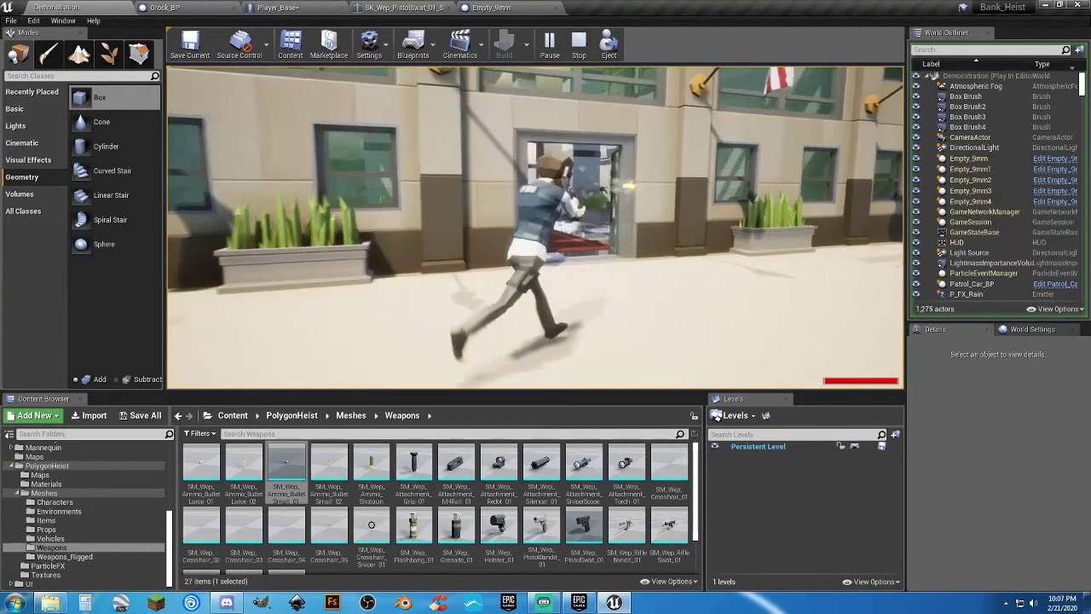
left_click(535, 227)
left_click(535, 228)
left_click(535, 228)
left_click(536, 228)
left_click(536, 228)
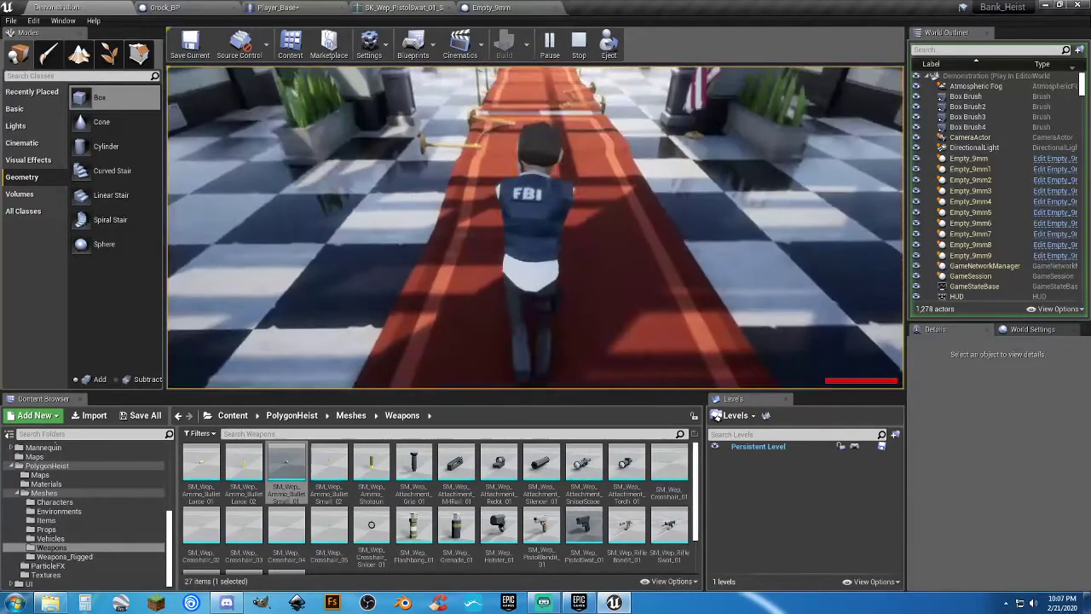
left_click(535, 227)
left_click(536, 227)
left_click(535, 227)
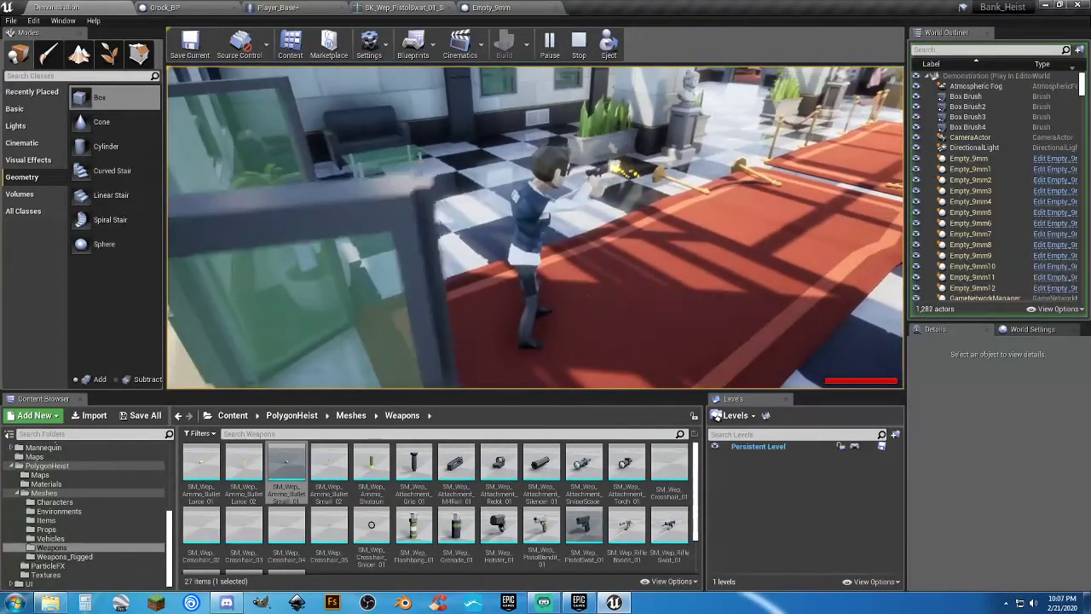
left_click(535, 227)
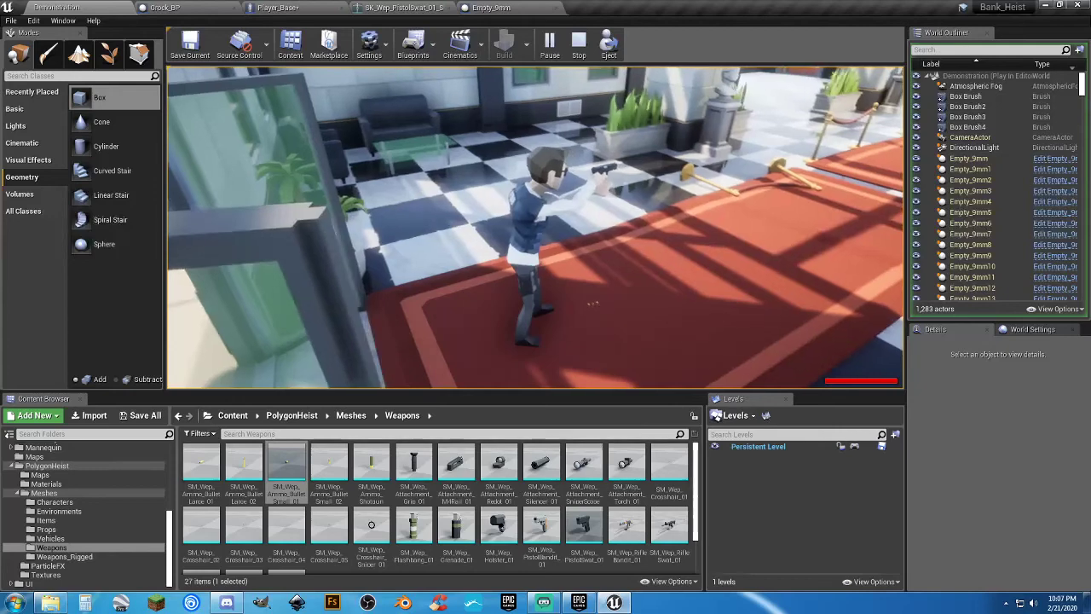
left_click(535, 228)
left_click(535, 228)
left_click(536, 228)
left_click(535, 228)
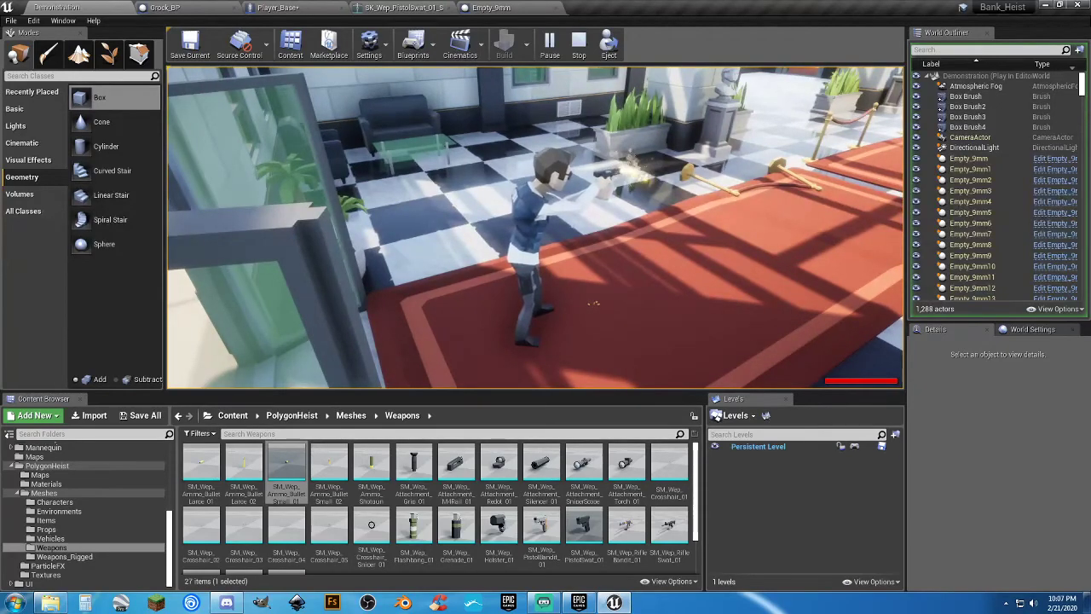
Stop play and bring up the Empty_9mm blueprint's Event Graph.
key("Escape")
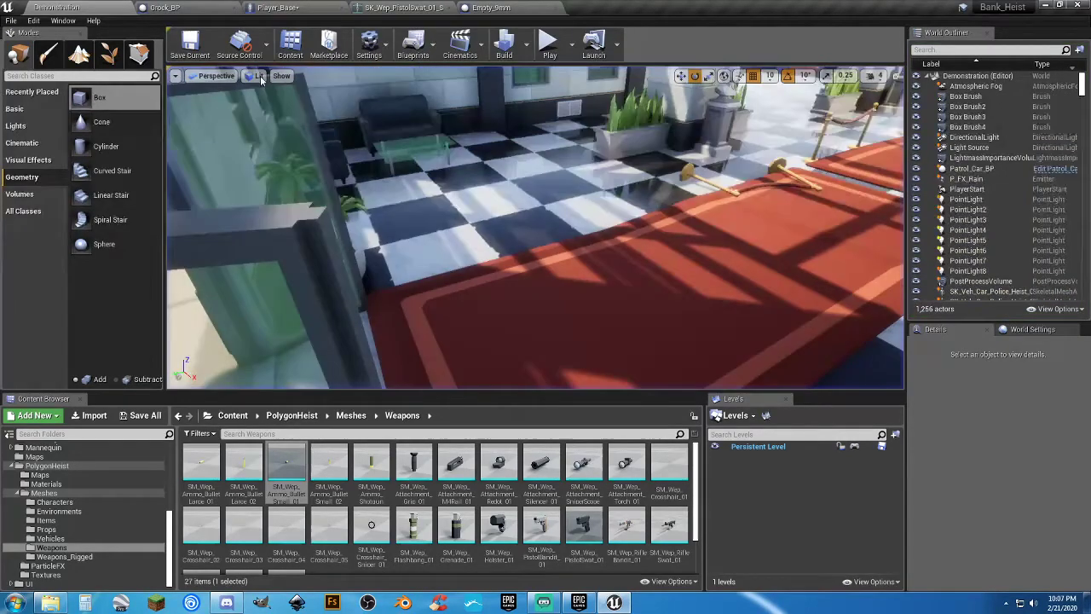
left_click(493, 7)
left_click(407, 83)
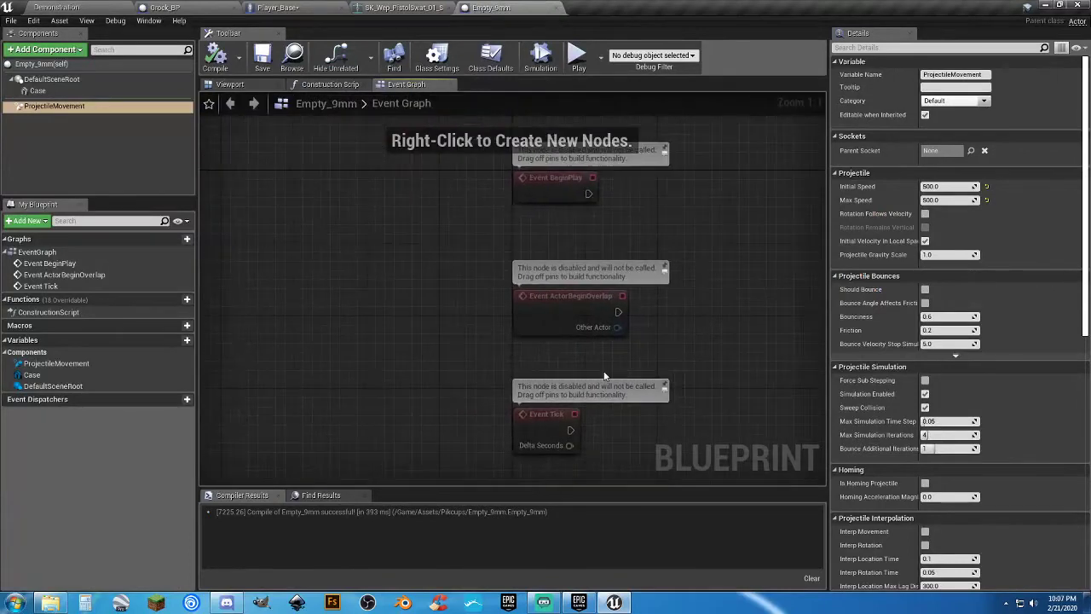
Delete the ActorBeginOverlap and Tick events and add Set Life Span after BeginPlay.
left_click_drag(610, 446, 500, 310)
key("Delete")
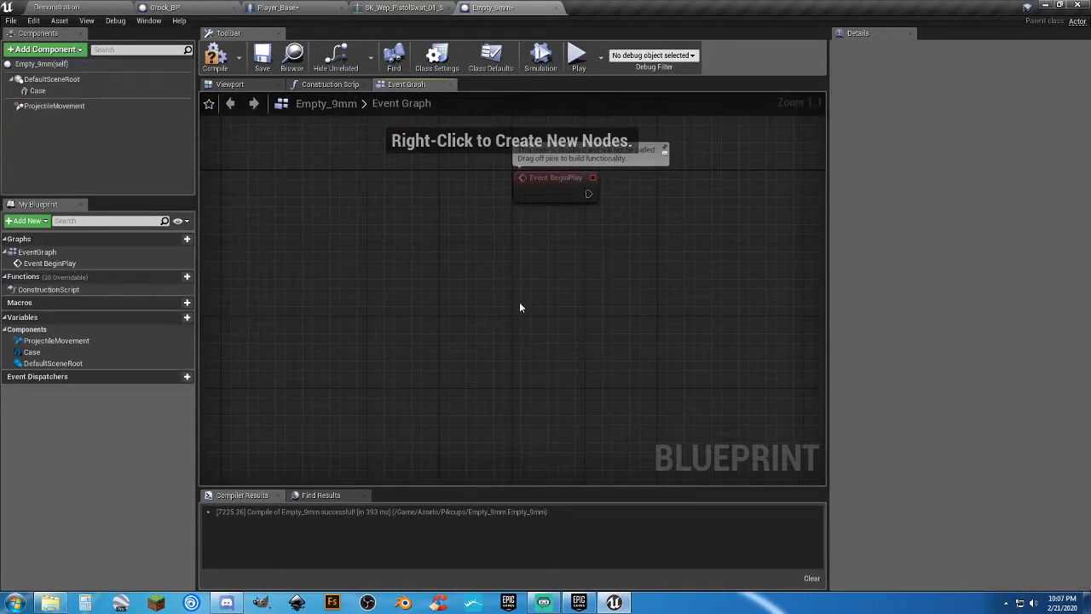
left_click_drag(646, 196, 647, 198)
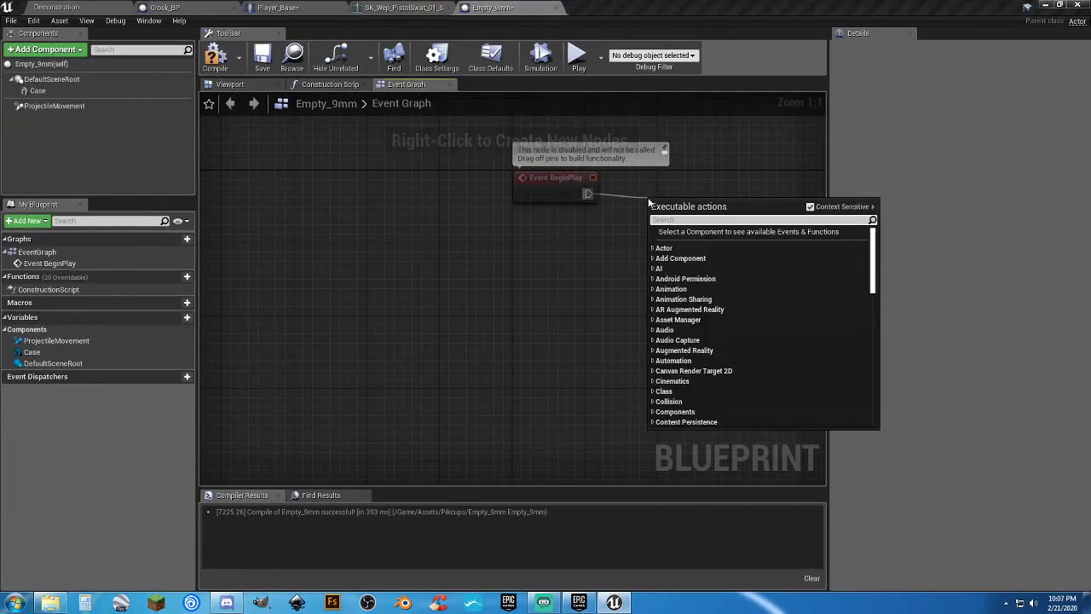
type("set lif")
key("Return")
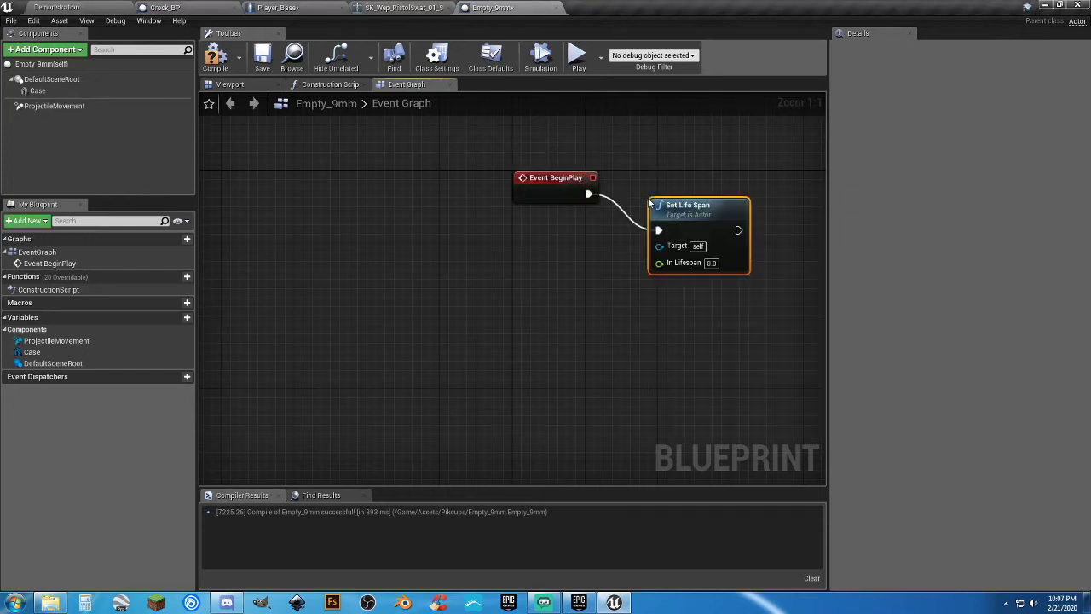
left_click_drag(686, 192, 683, 184)
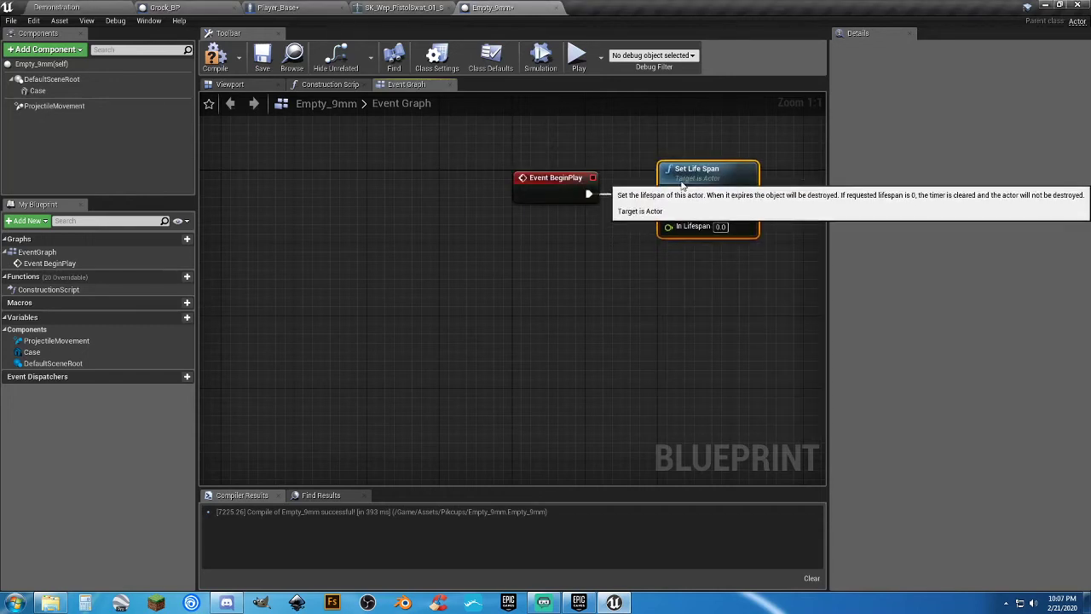
Set In Lifespan to 2.0 and recompile the Empty_9mm blueprint.
left_click(721, 227)
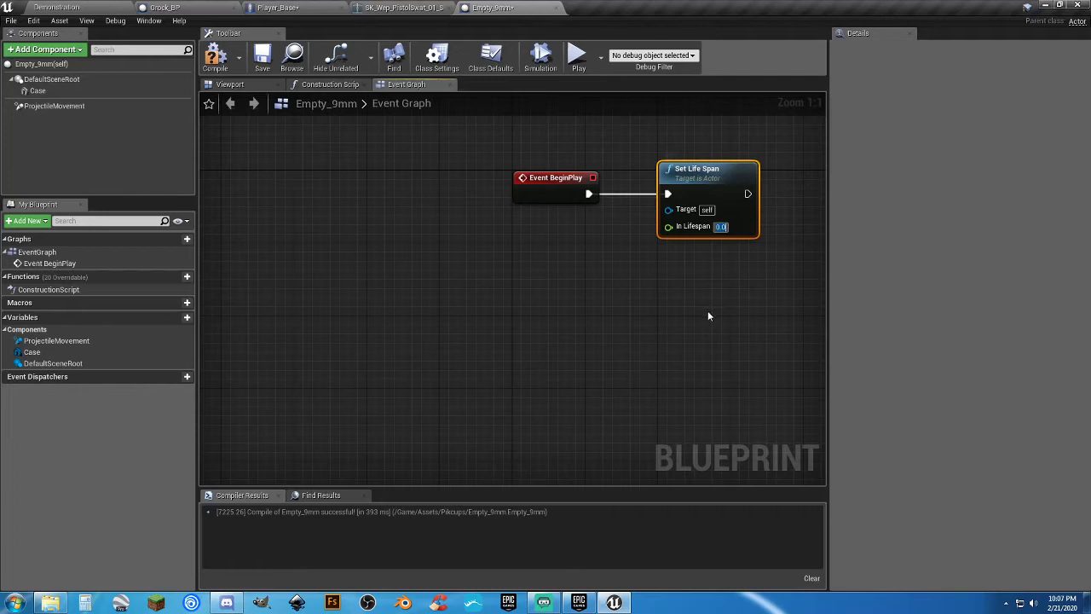
type("2")
left_click(622, 234)
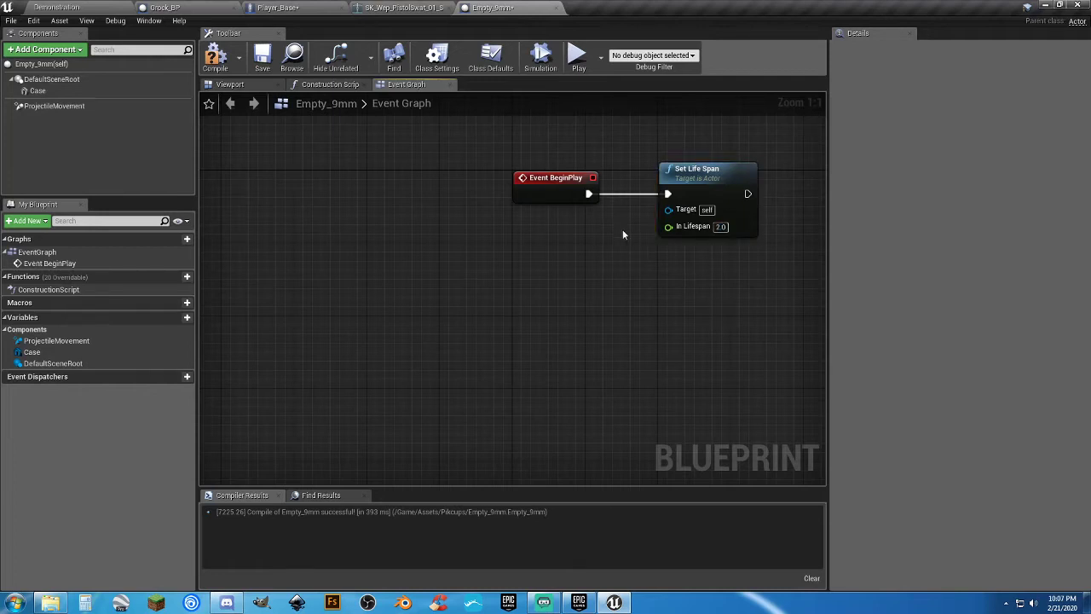
left_click(223, 56)
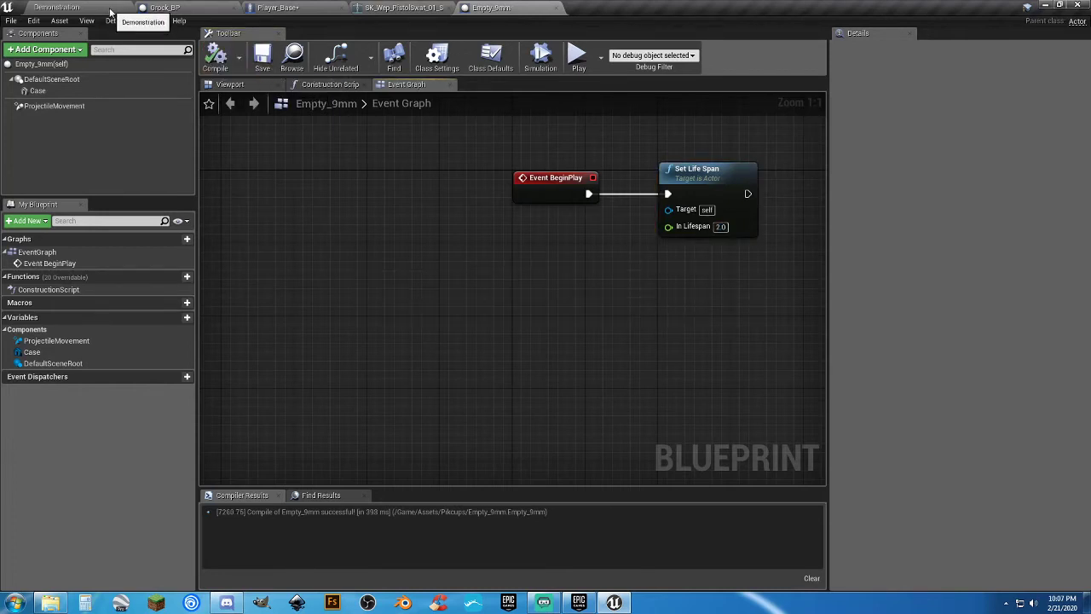
left_click(402, 8)
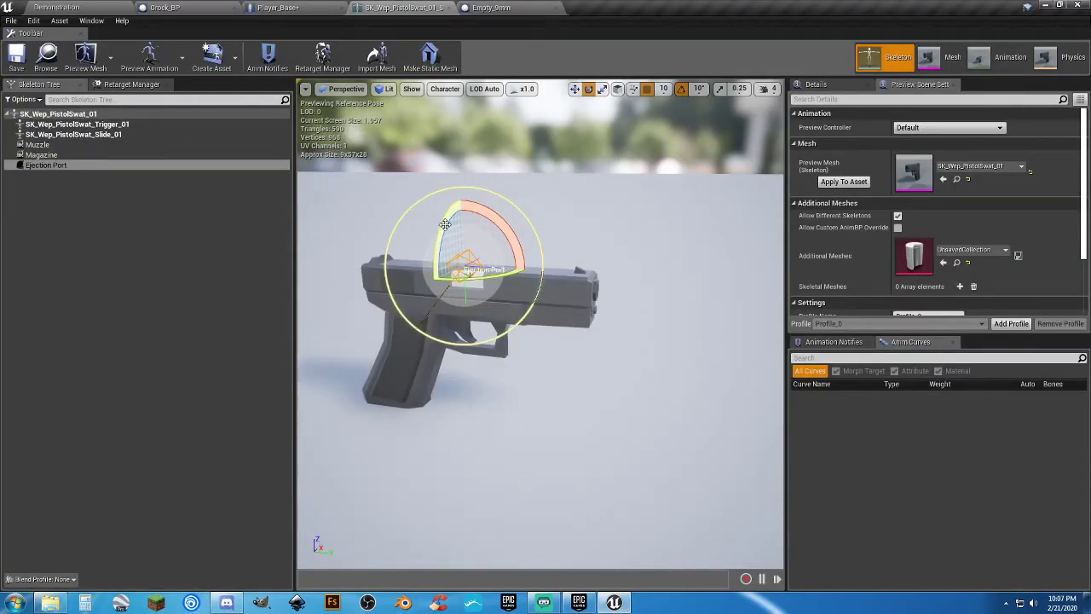
Rotate the pistol's Ejection Port socket by -90°, then return to the Demonstration level.
left_click_drag(445, 224, 466, 183)
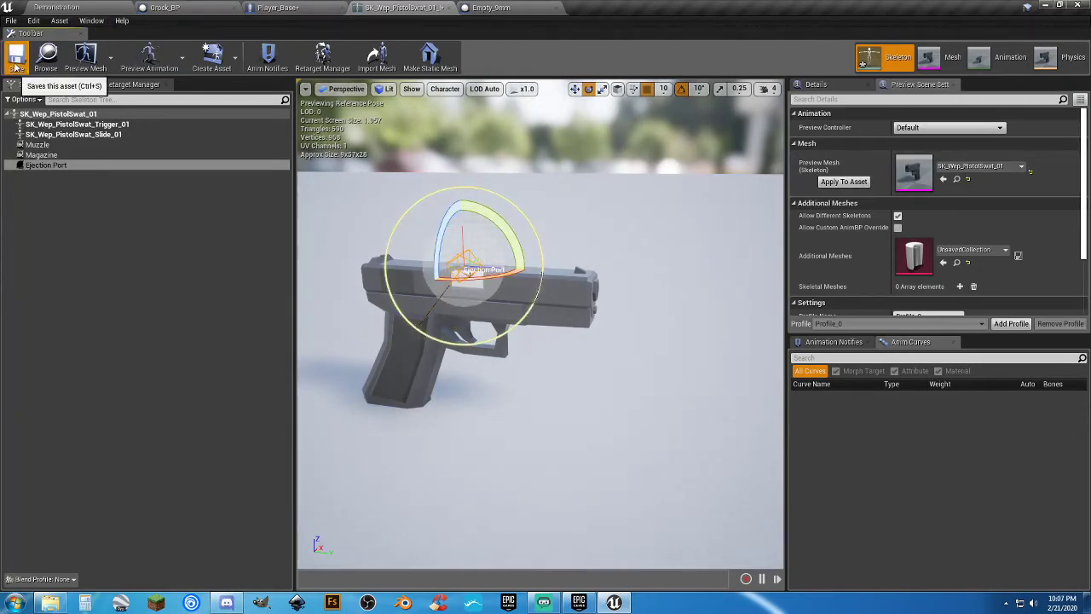
left_click(78, 10)
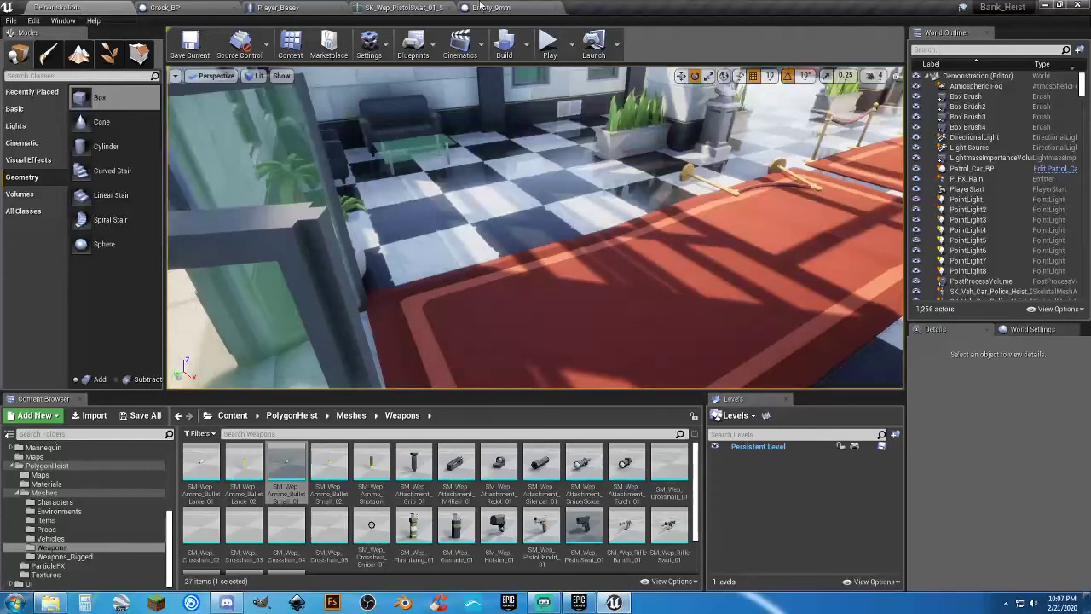
left_click(548, 41)
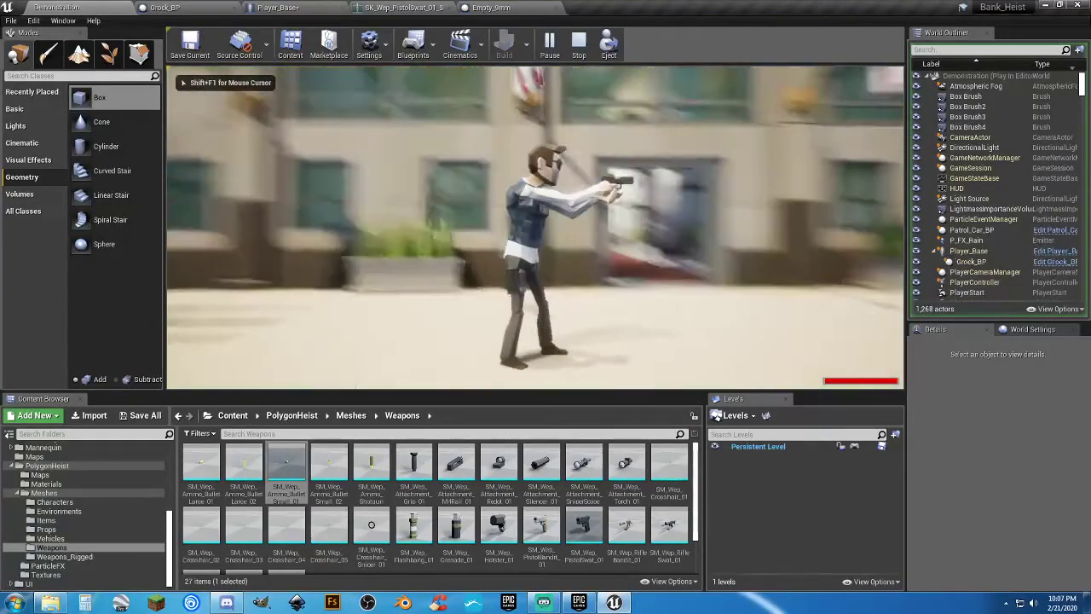
left_click(536, 227)
left_click(536, 227)
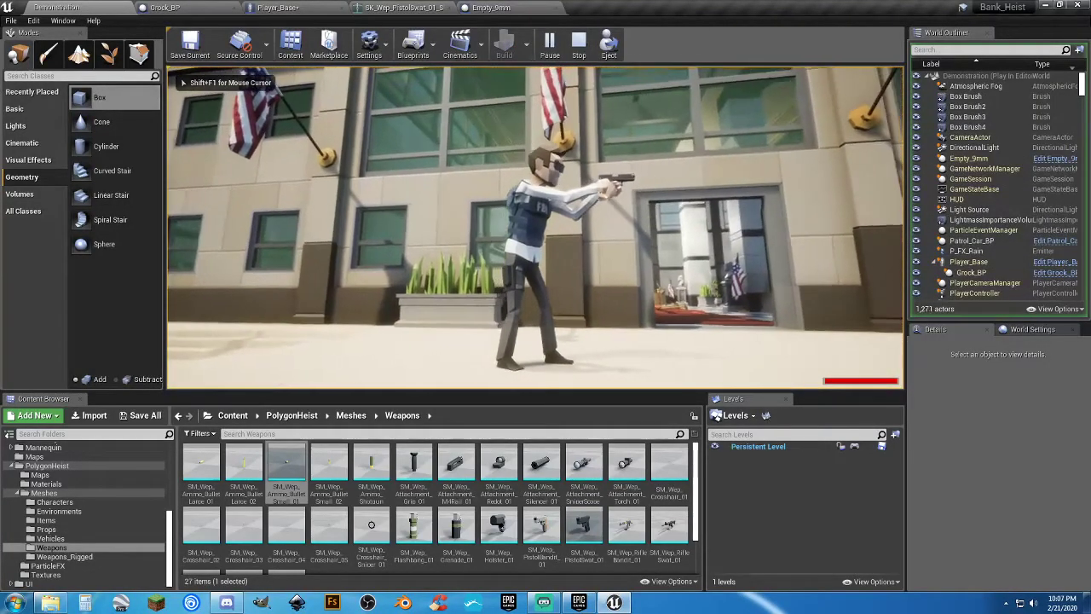
left_click(535, 228)
left_click(535, 228)
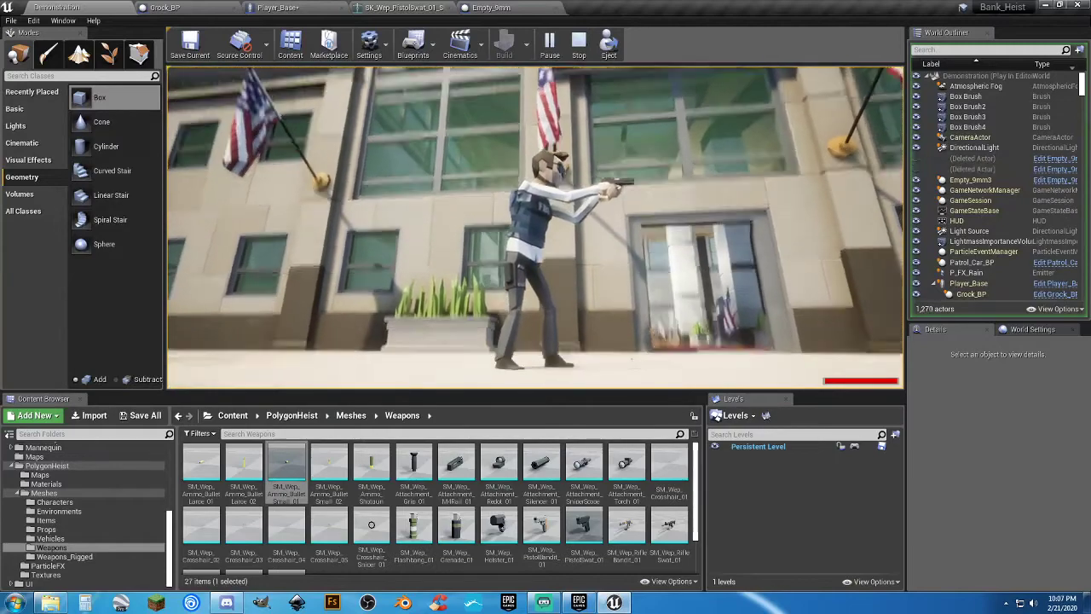
left_click(535, 227)
left_click(535, 227)
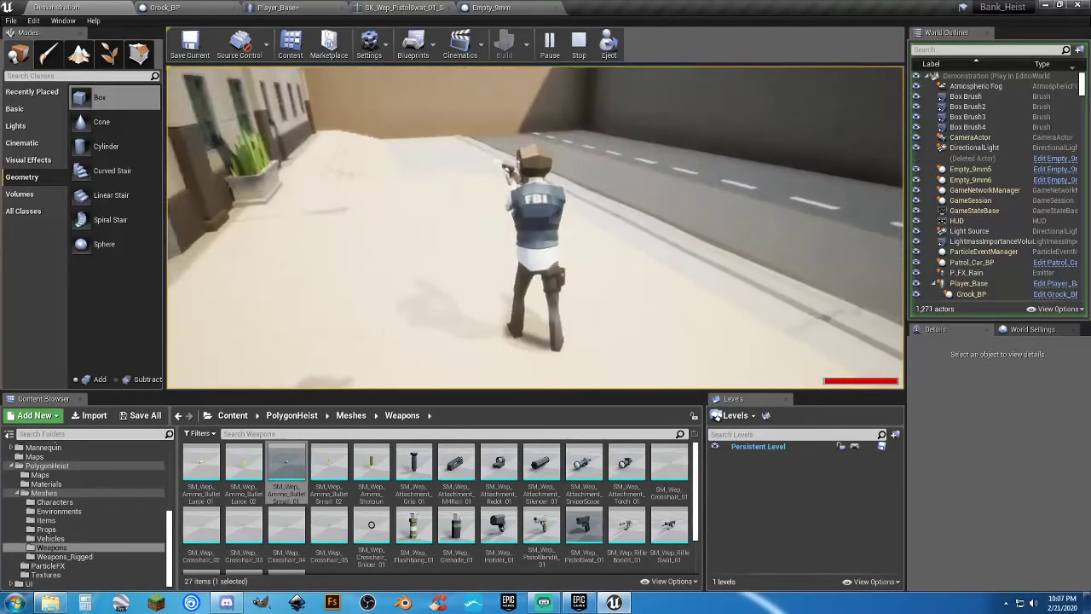
key("w")
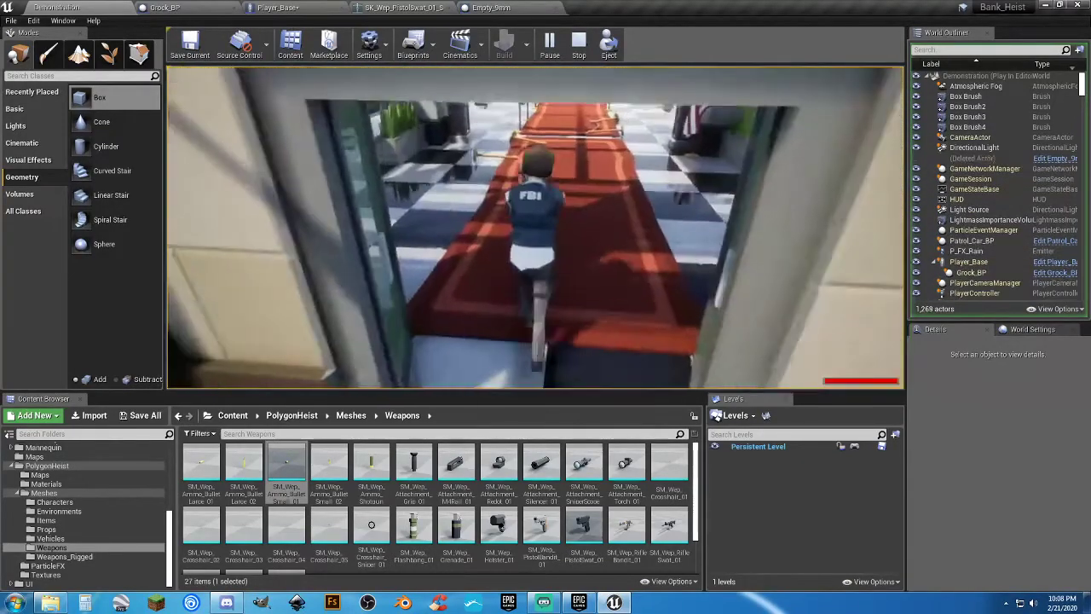
key("w")
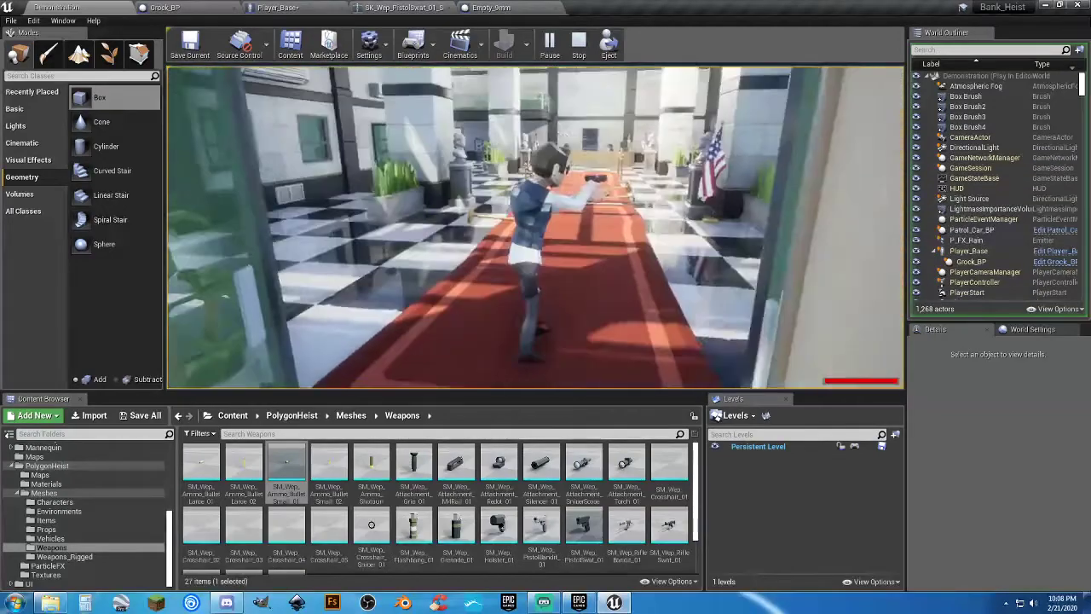
right_click(536, 228)
left_click(535, 227)
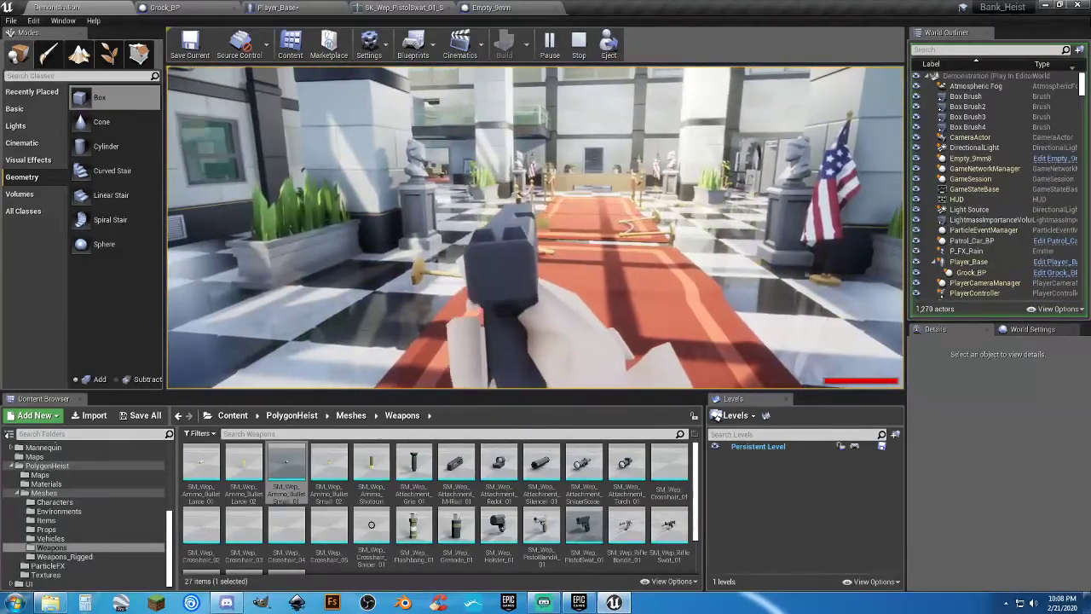
left_click(535, 227)
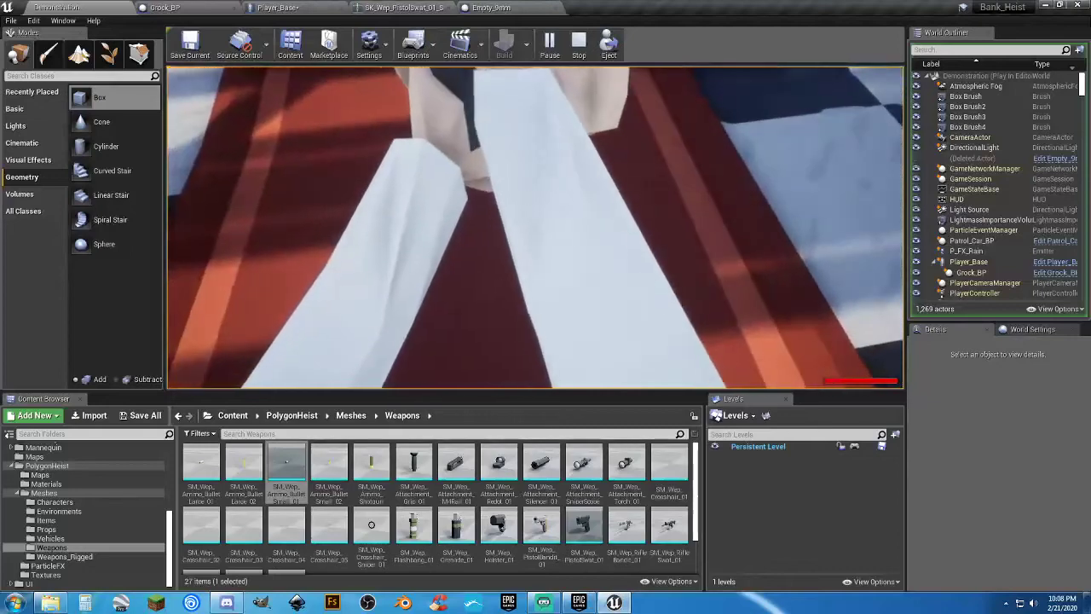
left_click(535, 227)
left_click(535, 227)
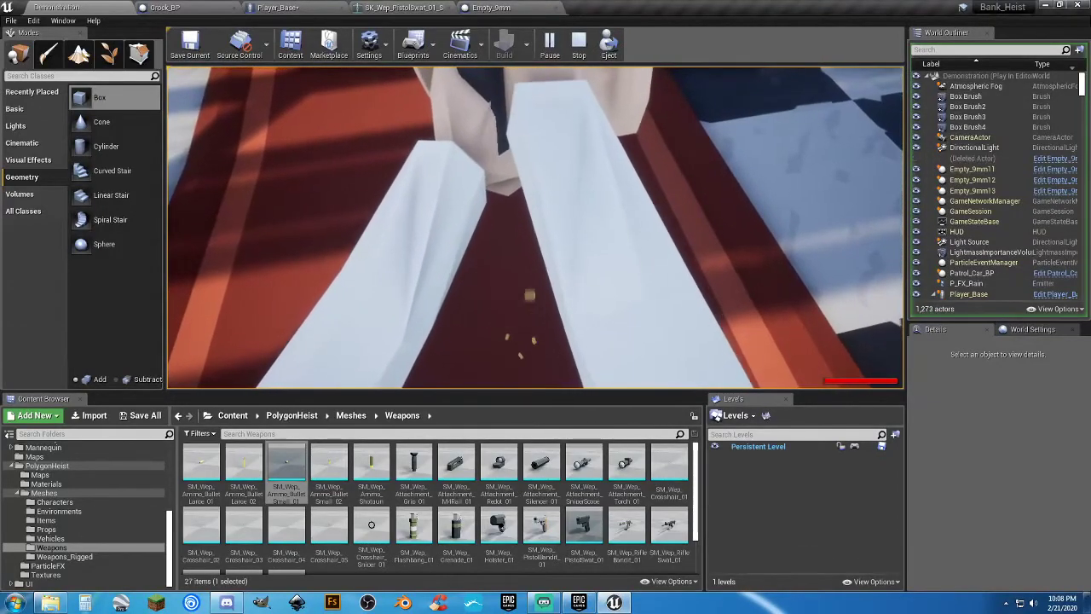
left_click(535, 228)
left_click(535, 228)
left_click(535, 227)
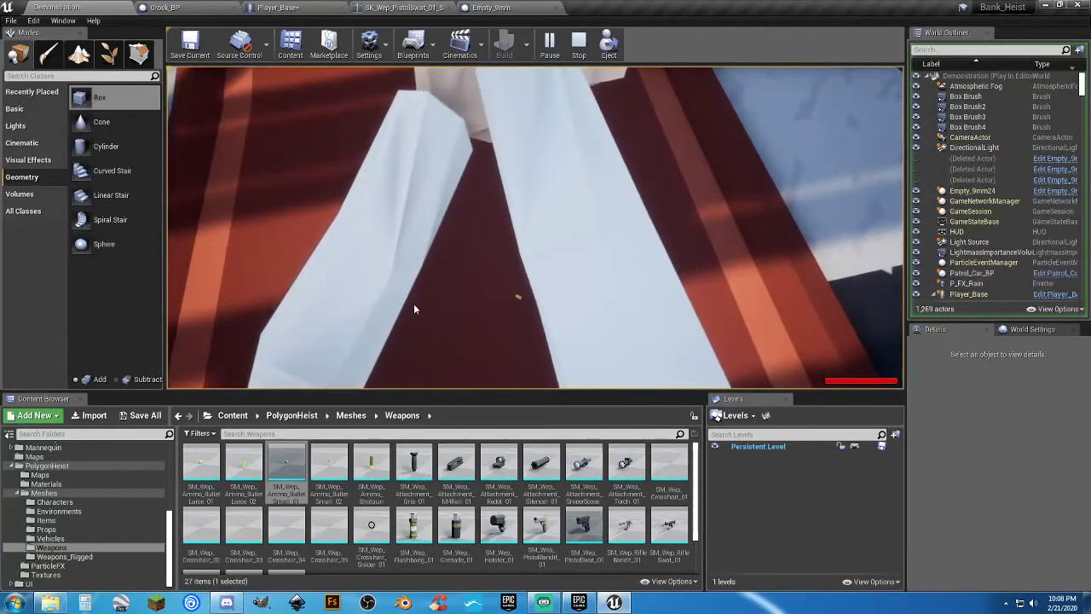
key("Escape")
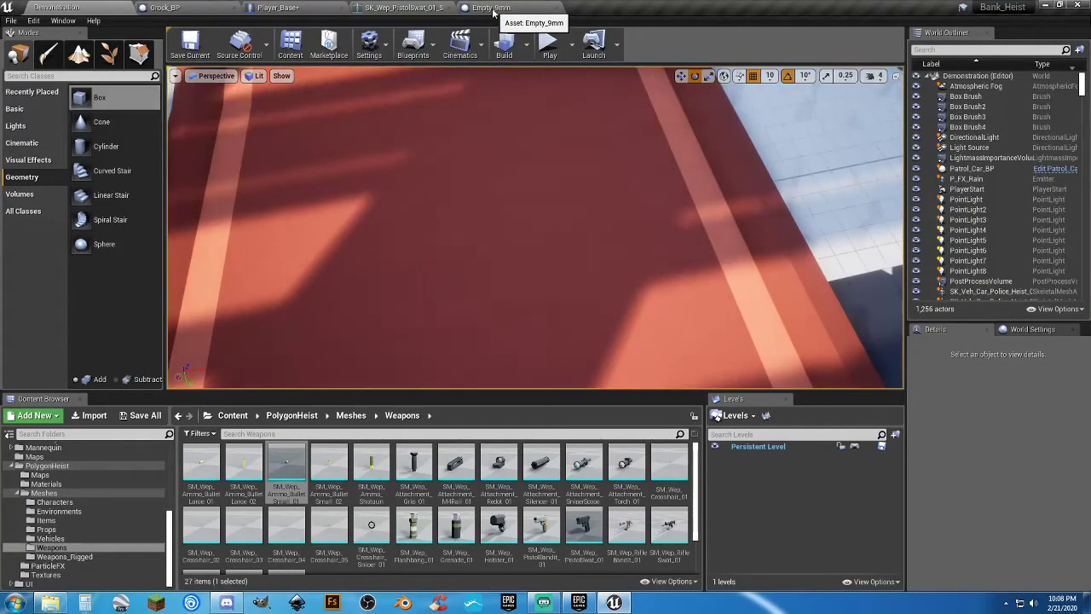
Set Empty_9mm's ProjectileMovement Initial Speed to 1500 and compile the blueprint.
left_click(492, 11)
left_click(60, 105)
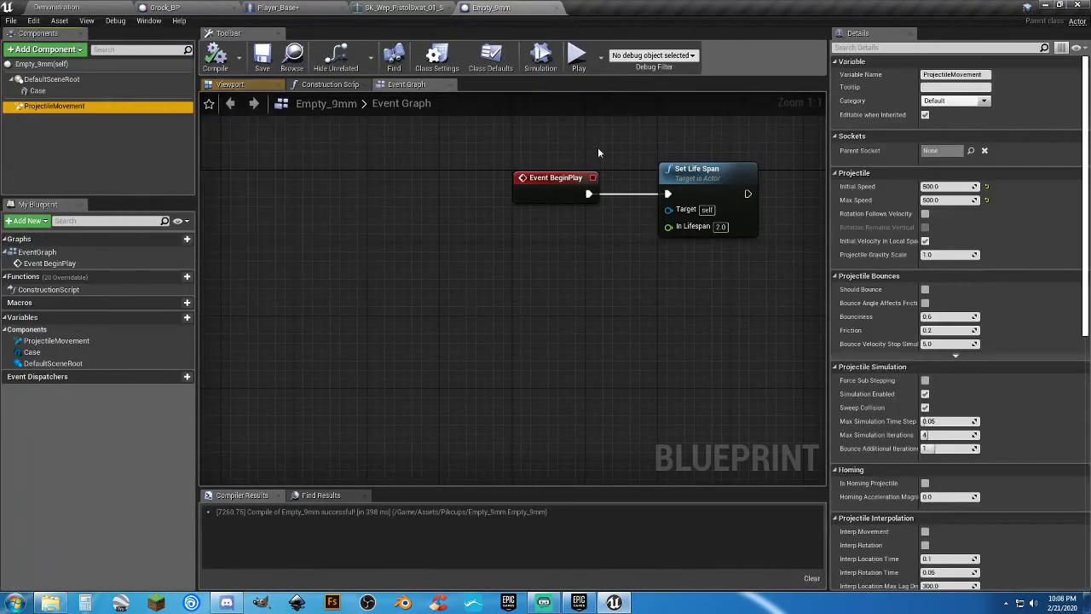
left_click(938, 186)
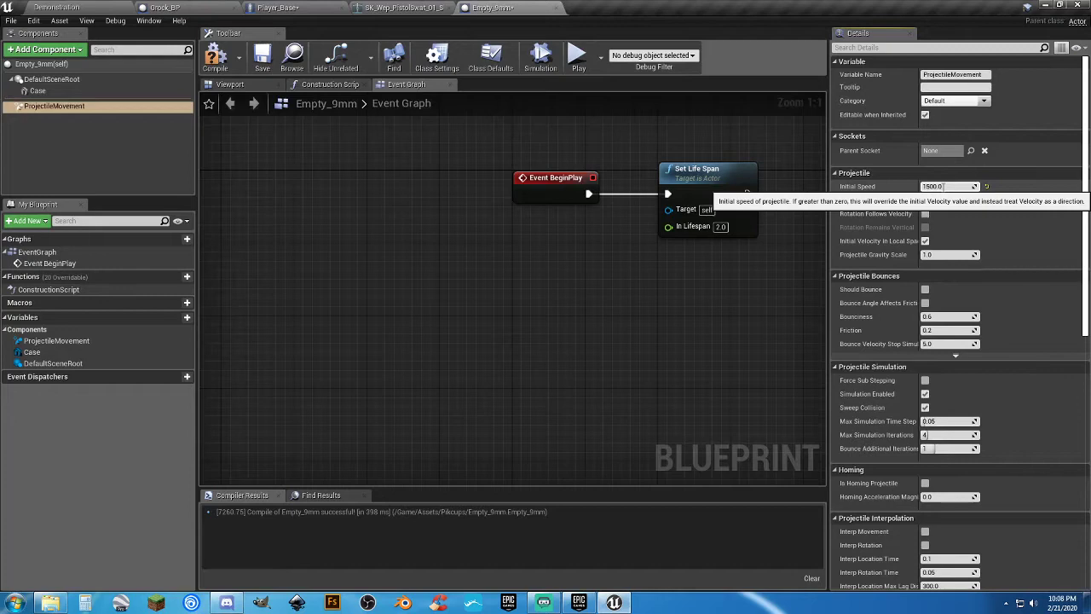
key("Return")
left_click(216, 58)
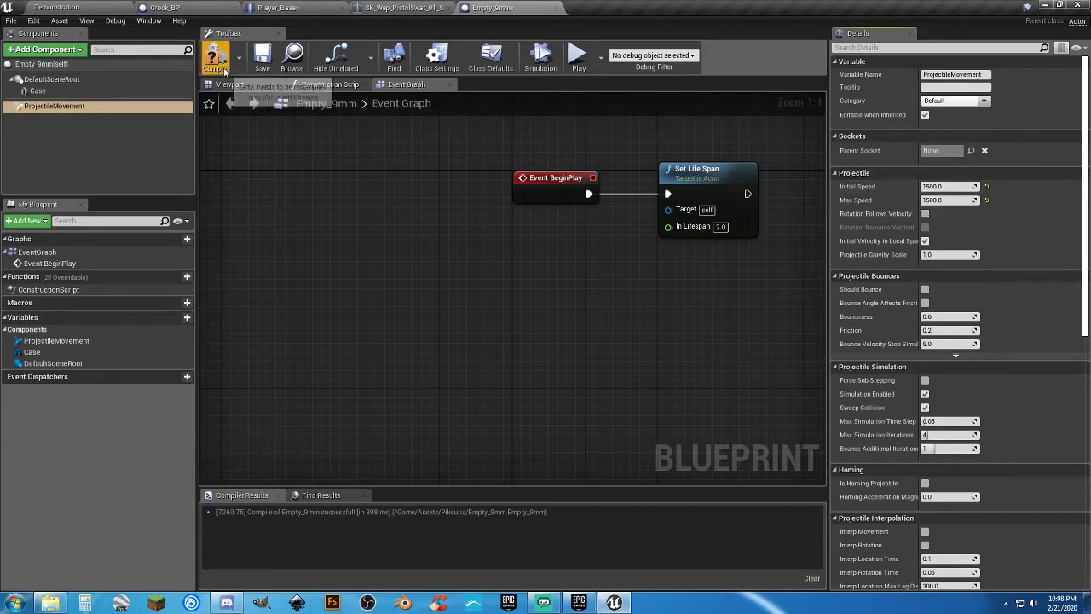
View the pistol from the front and rotate the Ejection Port socket about -50°.
left_click(401, 8)
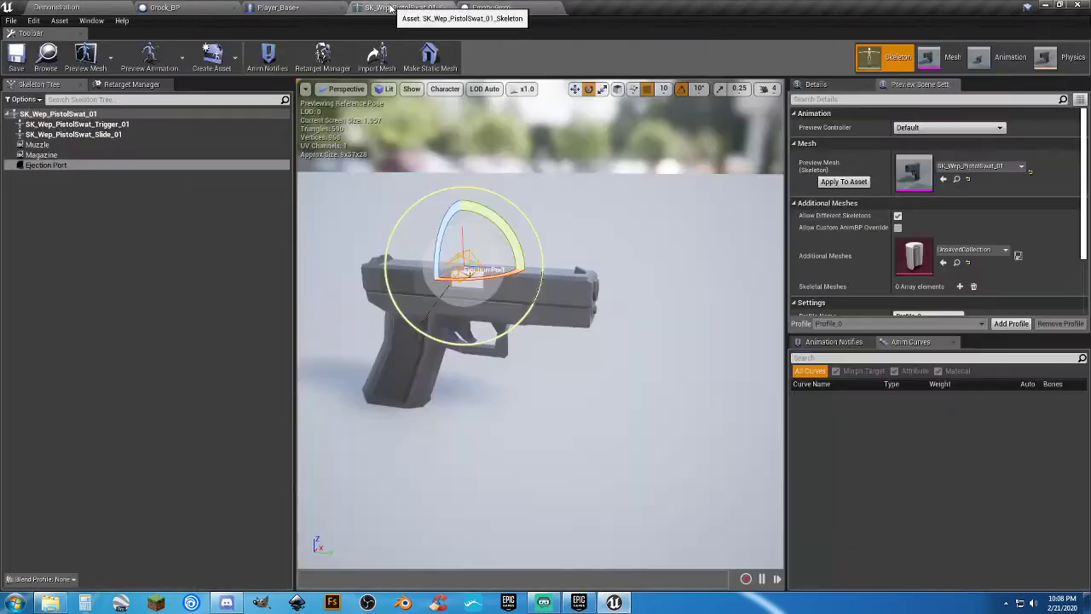
key("d")
right_click_drag(567, 239, 383, 247)
key("w")
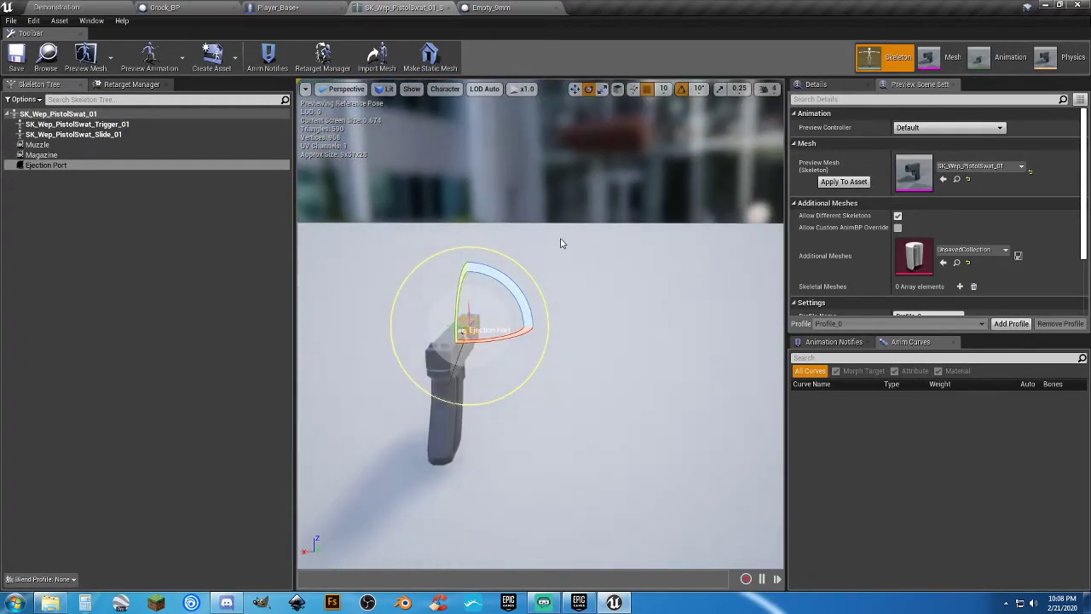
left_click_drag(483, 268, 483, 268)
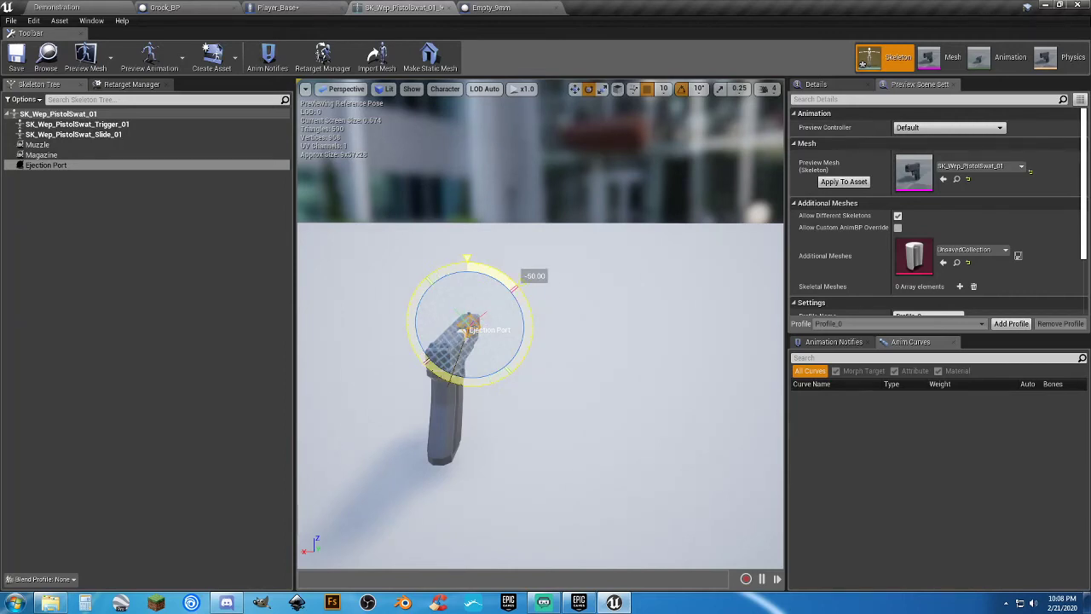
left_click_drag(483, 268, 483, 268)
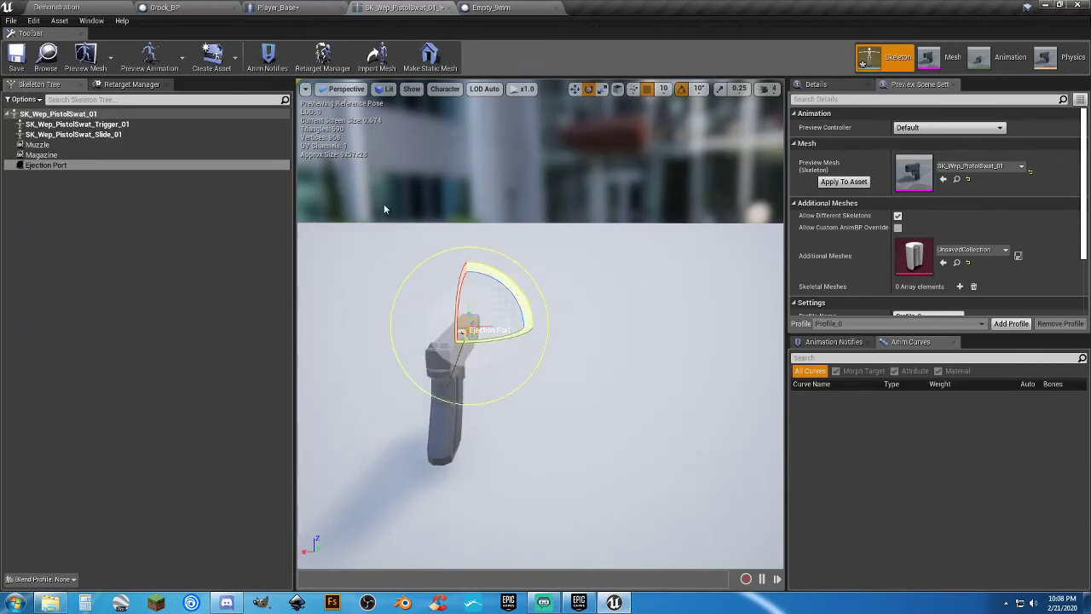
left_click(85, 8)
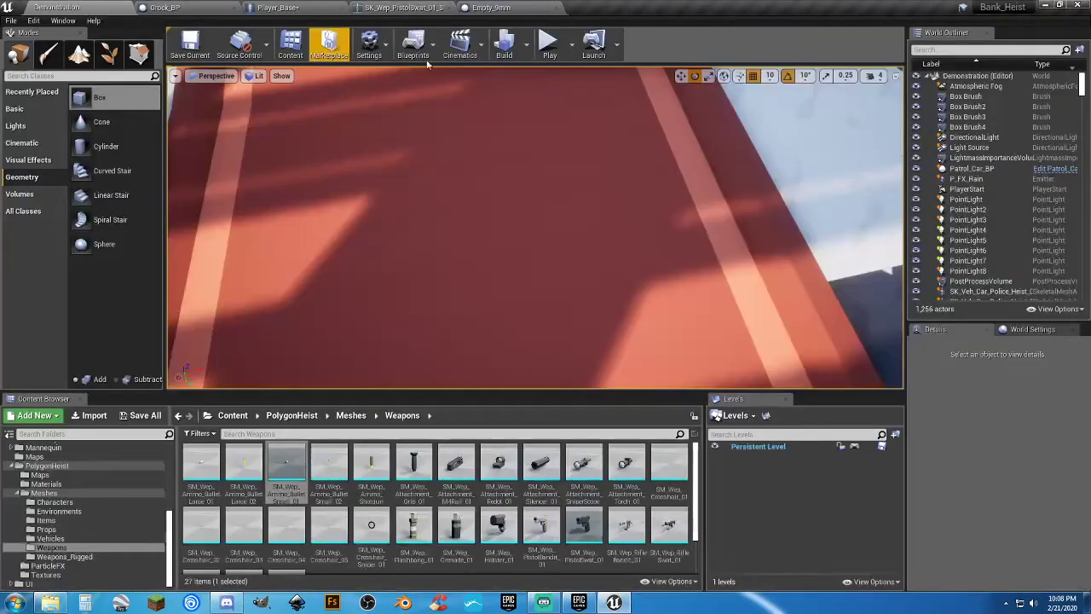
left_click(460, 131)
key("w")
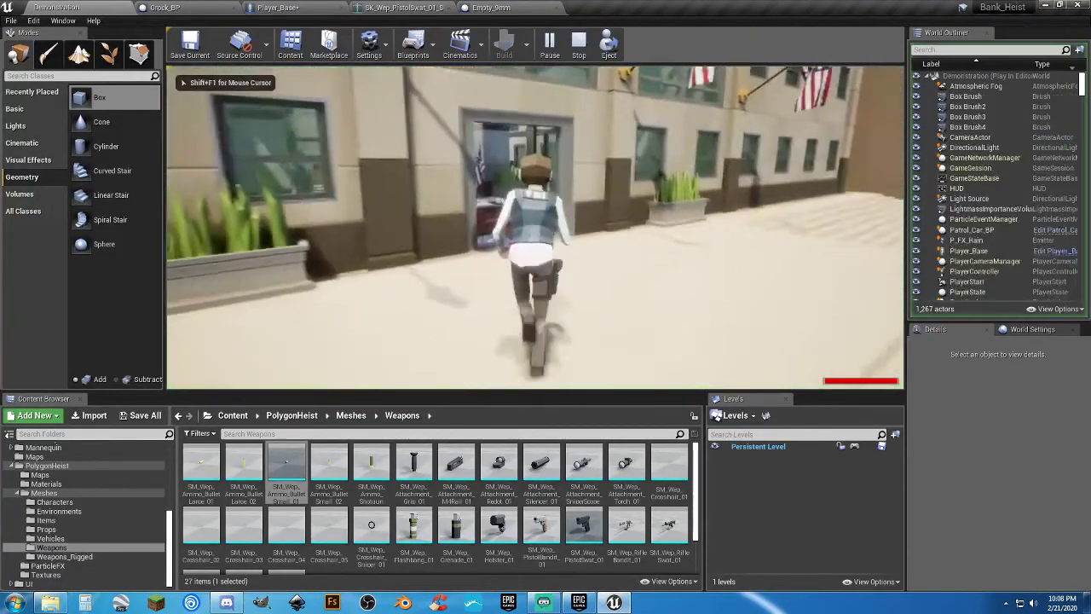
key("1")
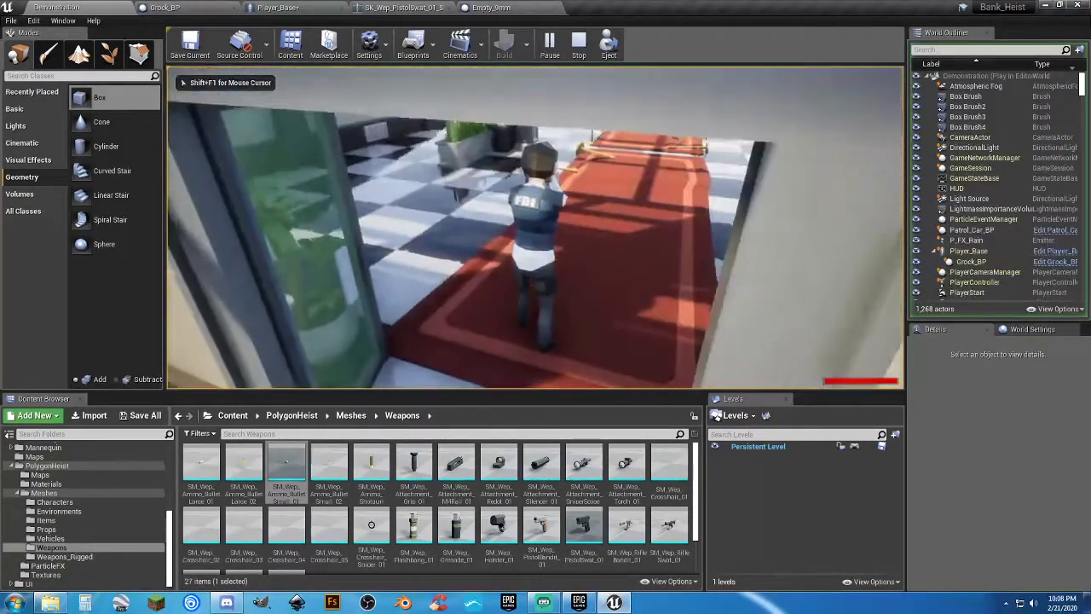
left_click(535, 227)
right_click(536, 227)
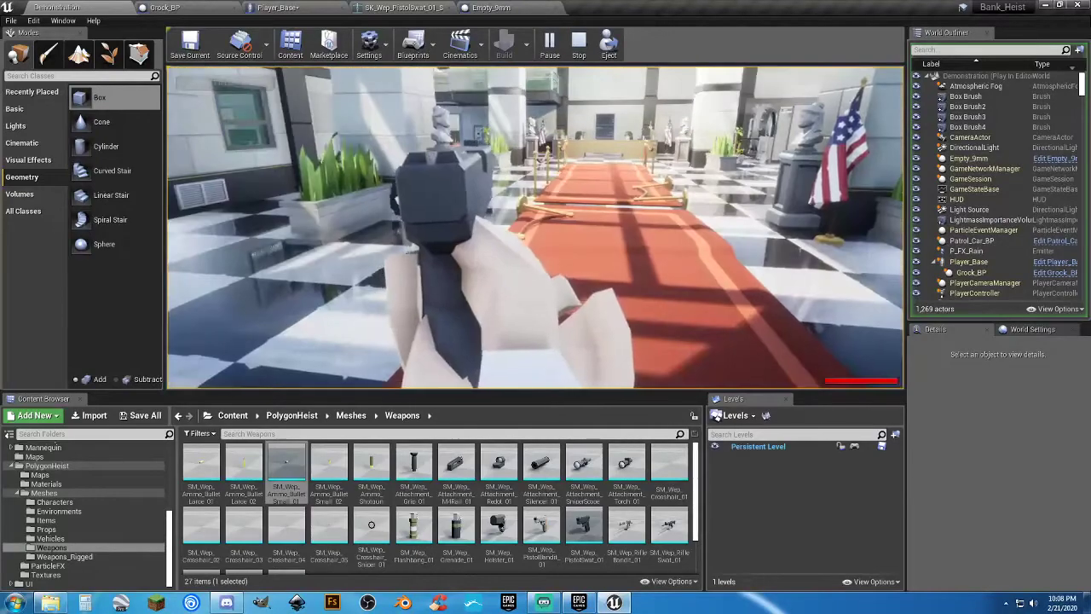
left_click(535, 227)
left_click(535, 228)
left_click(535, 227)
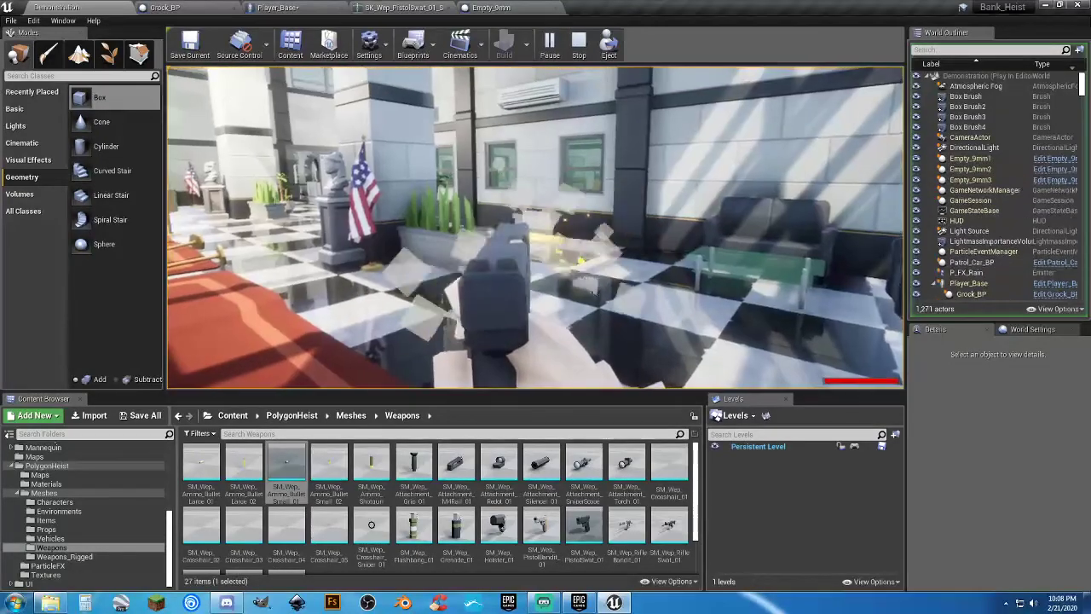
left_click(536, 227)
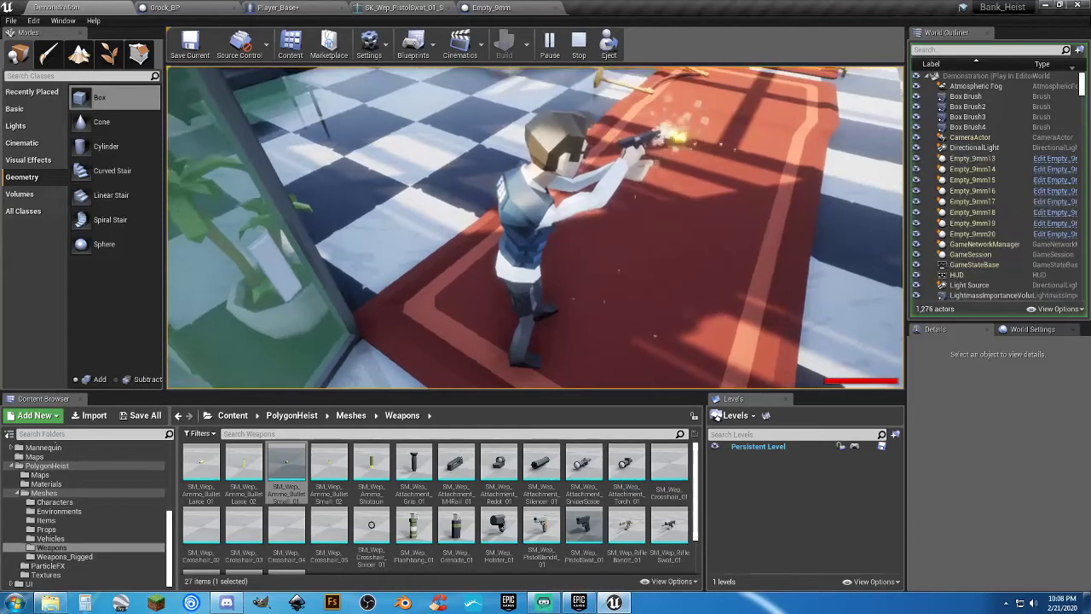
key("Escape")
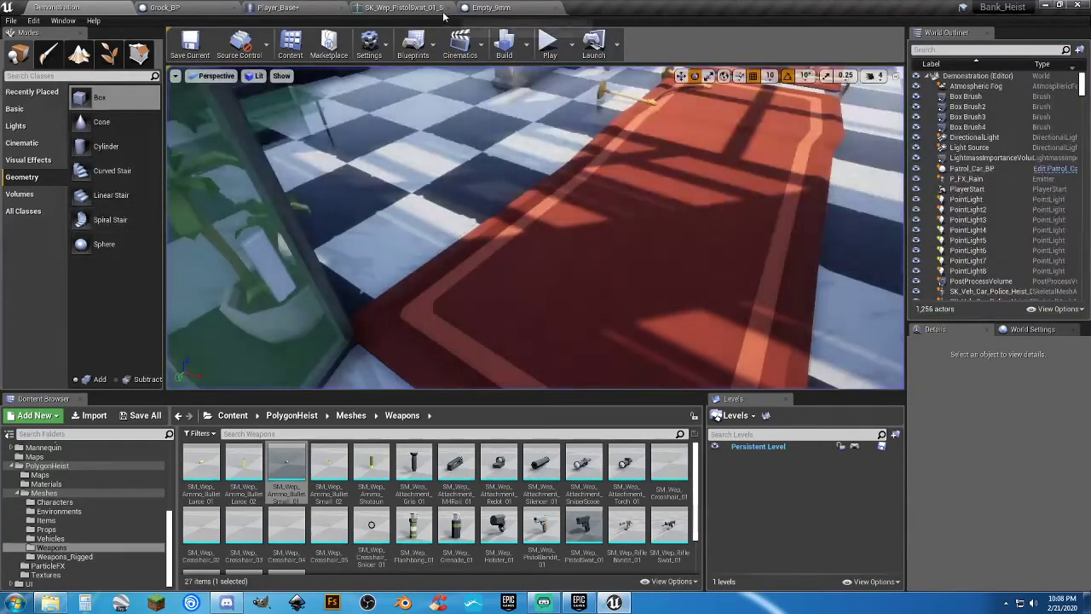
Rotate the Ejection Port socket further on the pistol skeleton and save the skeleton.
left_click(490, 8)
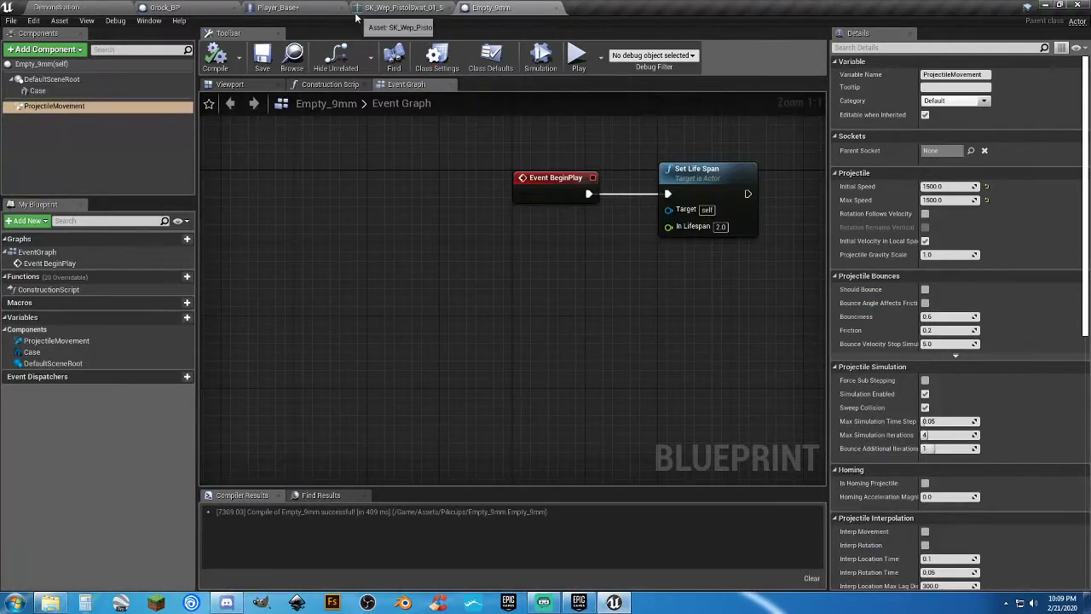
left_click(397, 8)
right_click_drag(509, 272, 550, 282)
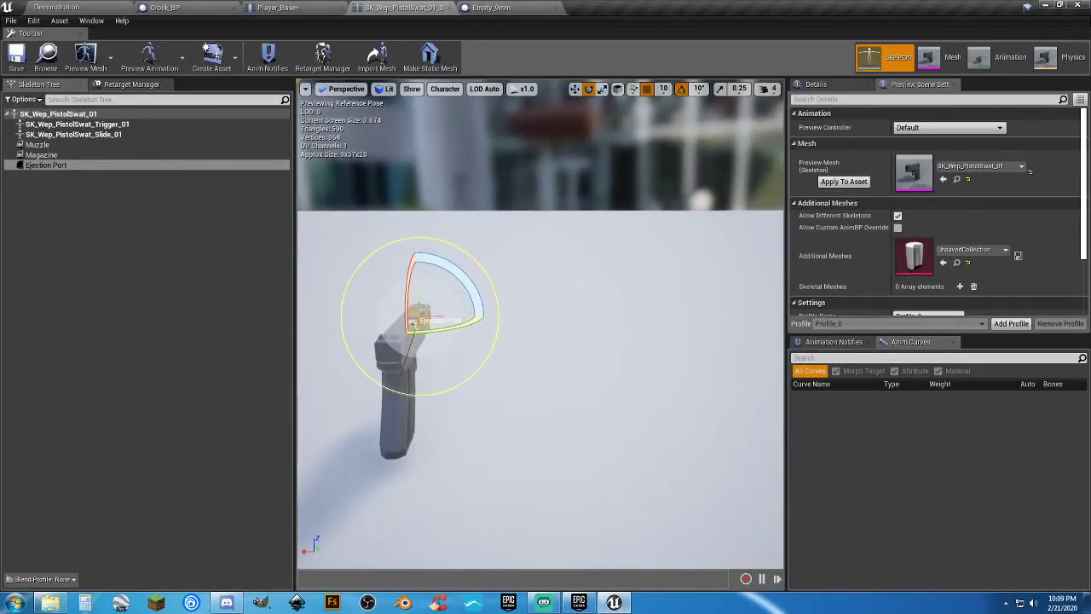
left_click_drag(450, 264, 481, 317)
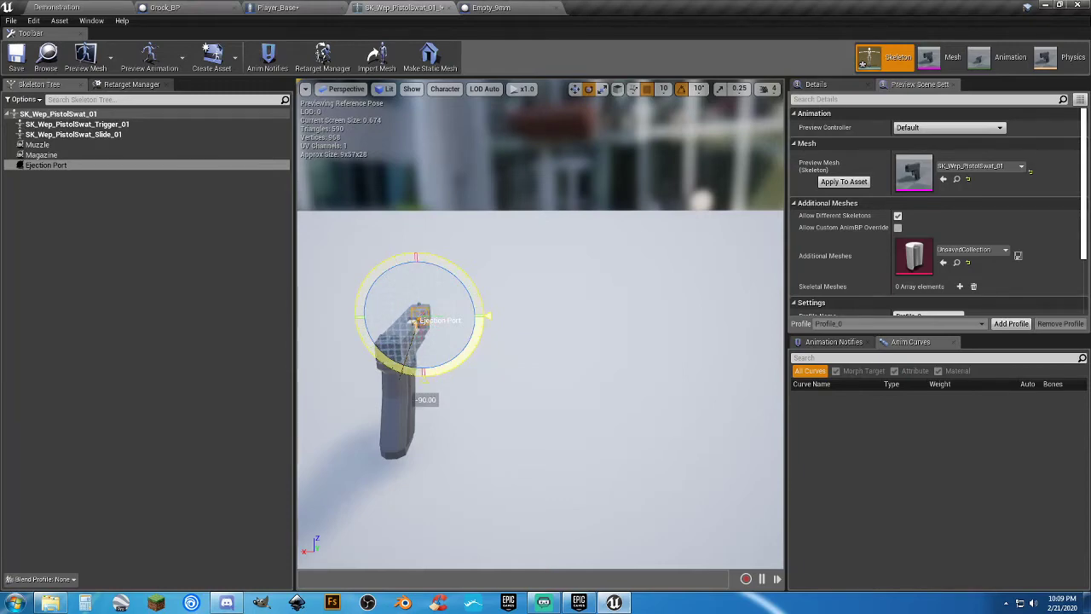
left_click(17, 56)
left_click(100, 12)
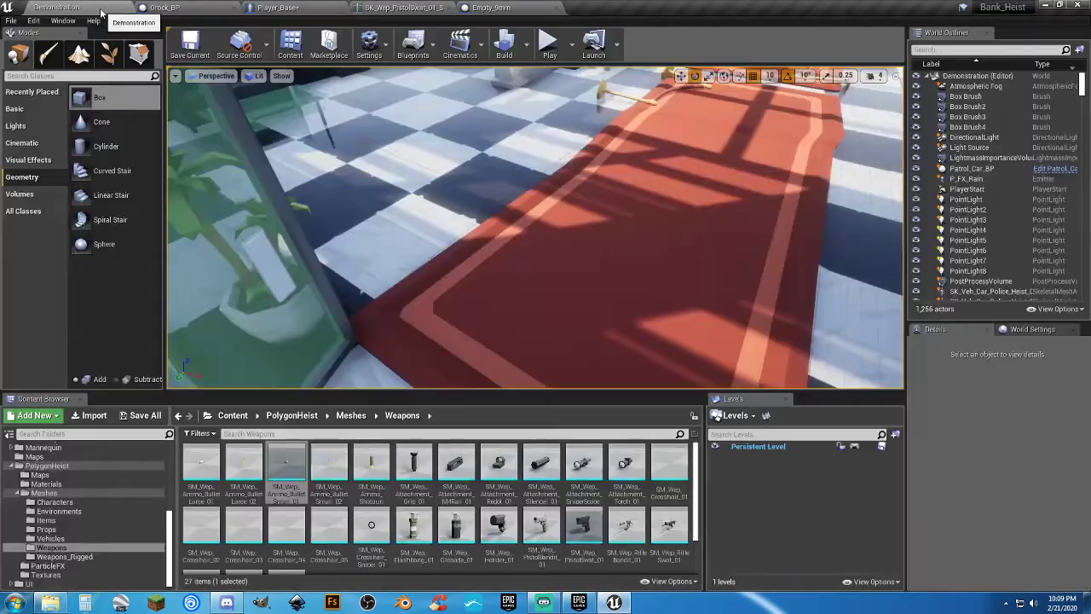
left_click(547, 44)
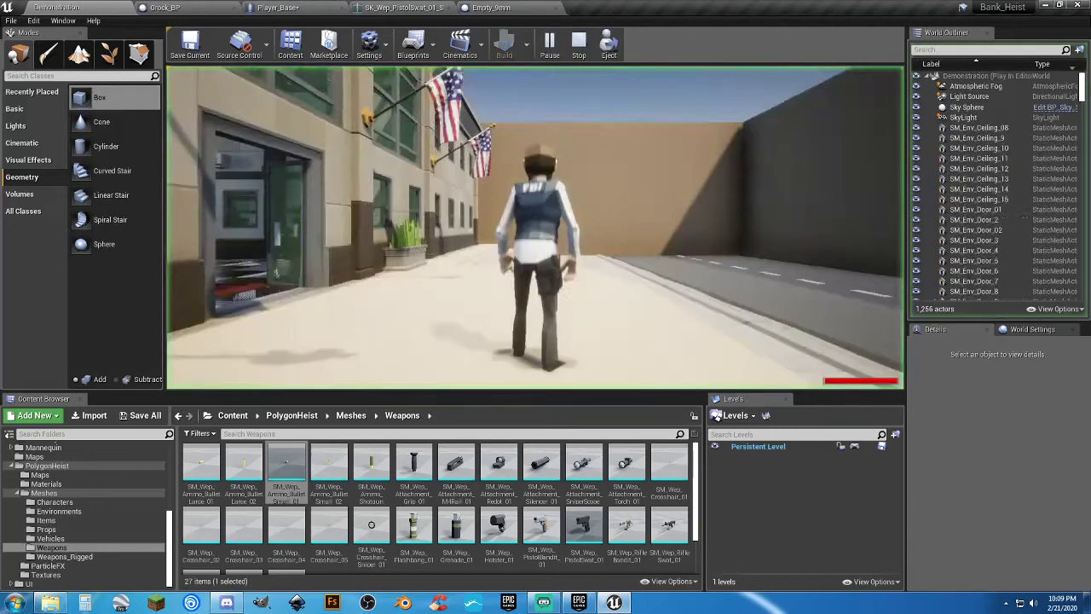
left_click(535, 227)
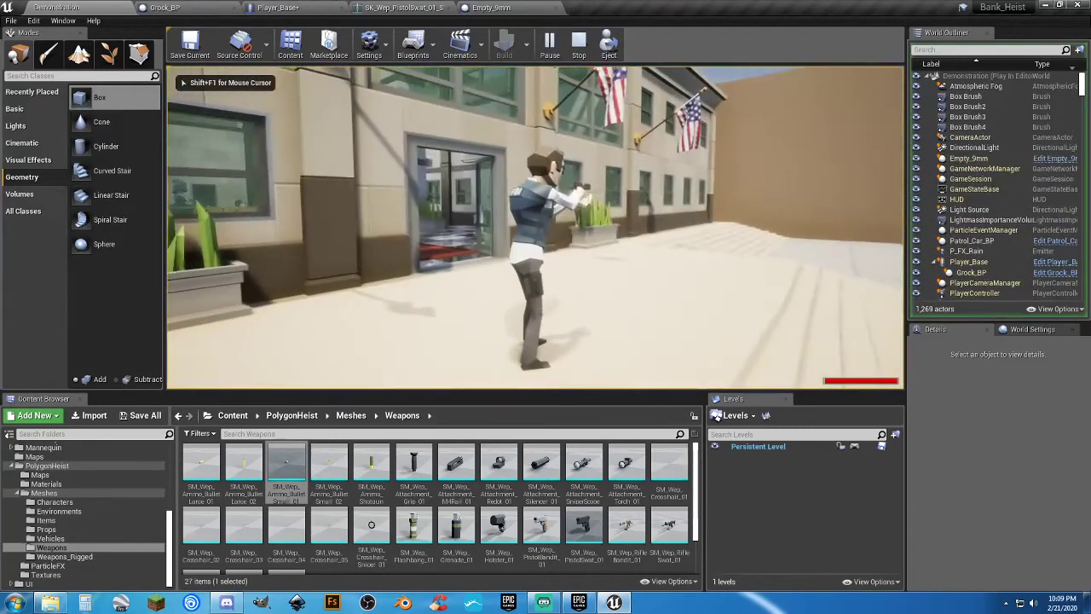
left_click(536, 227)
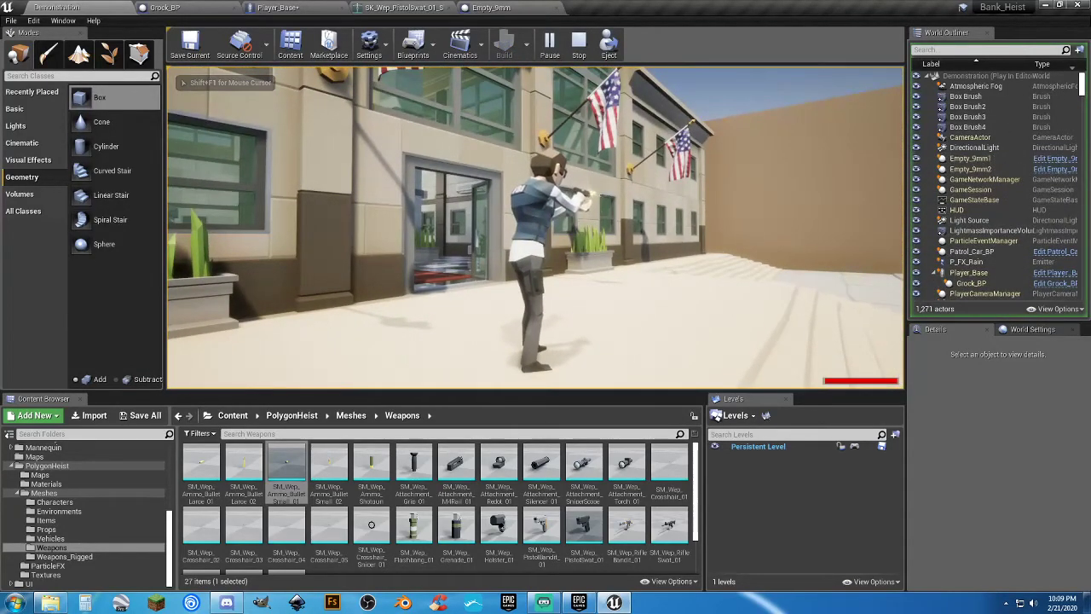
key("w")
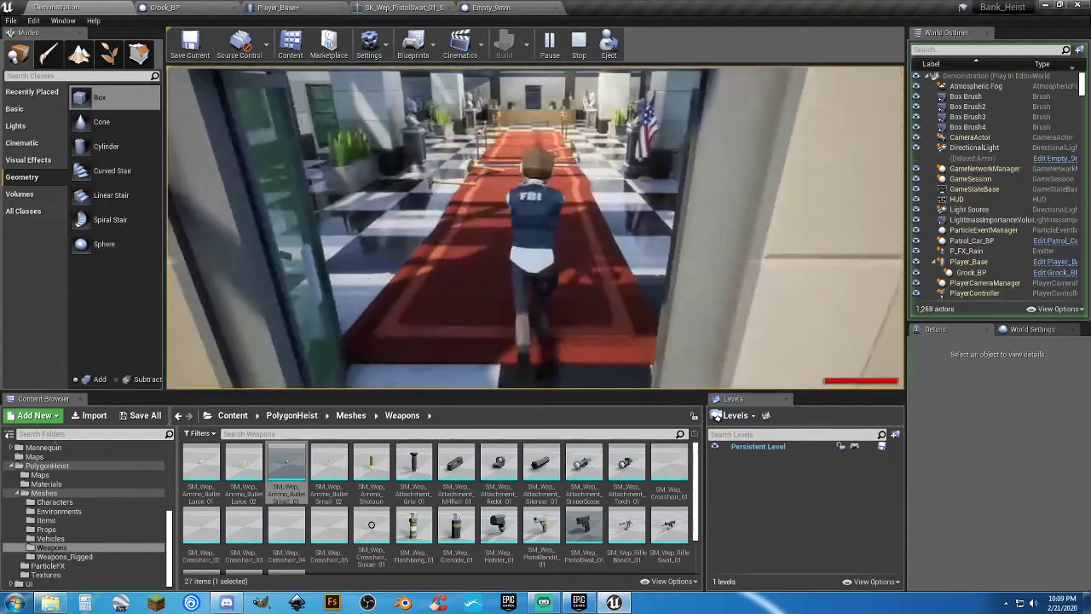
left_click(535, 228)
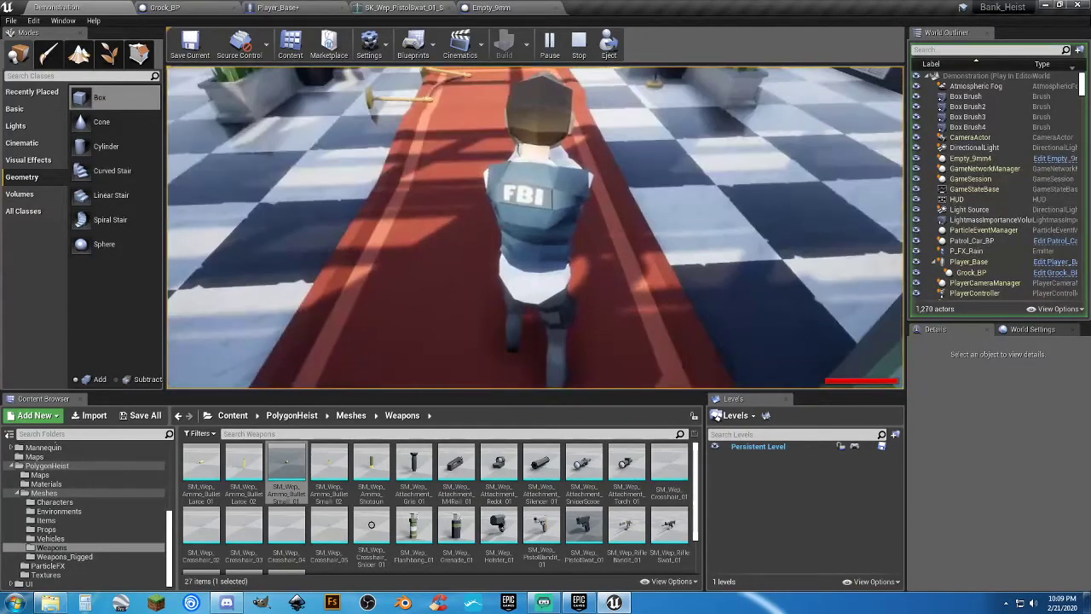
left_click(535, 227)
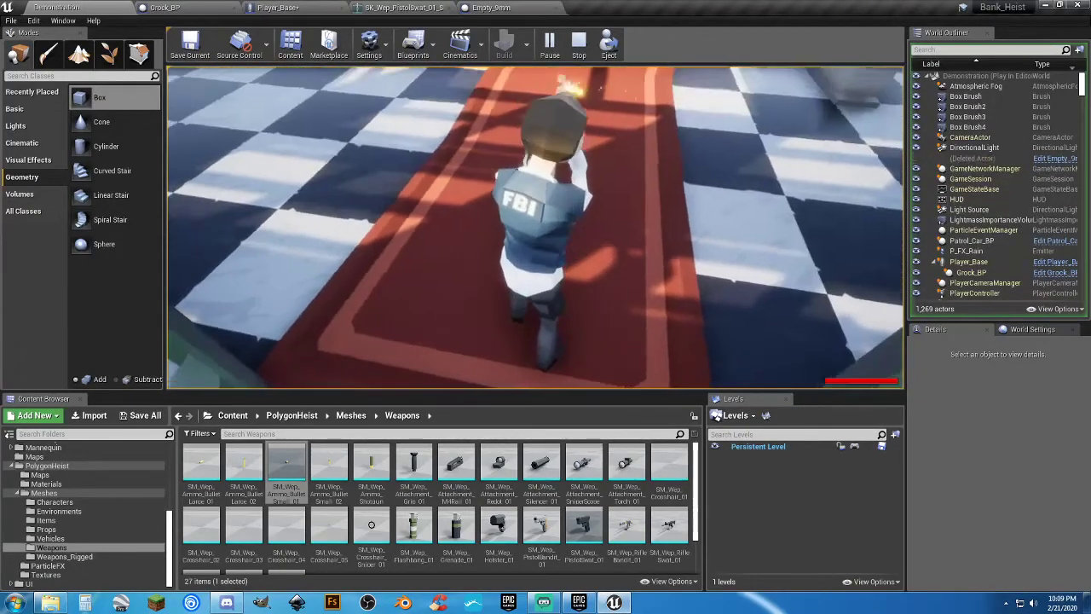
left_click(535, 228)
left_click(535, 227)
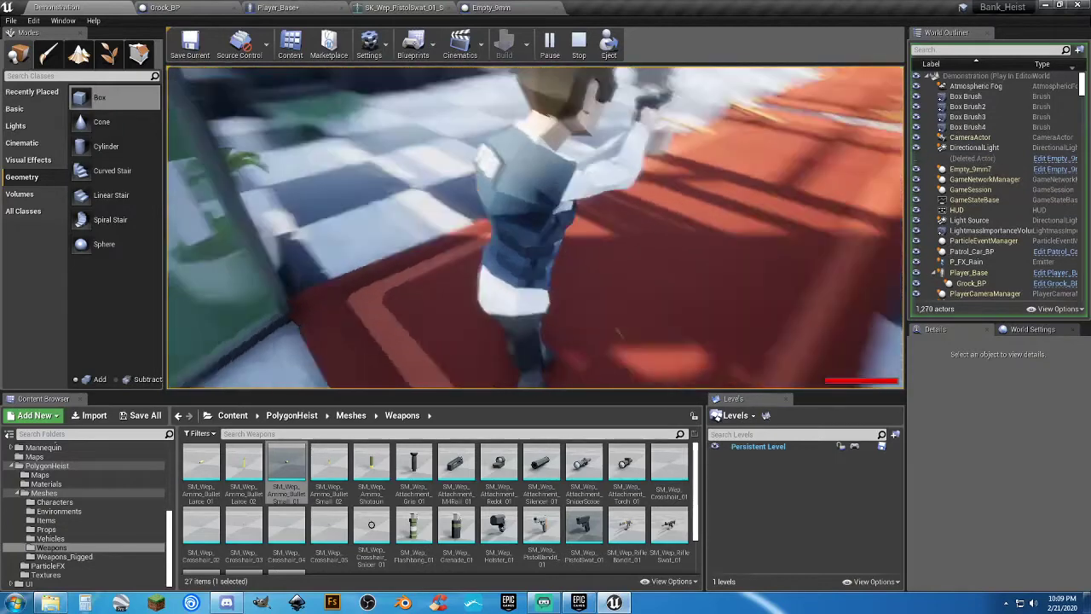
key("w")
left_click(535, 228)
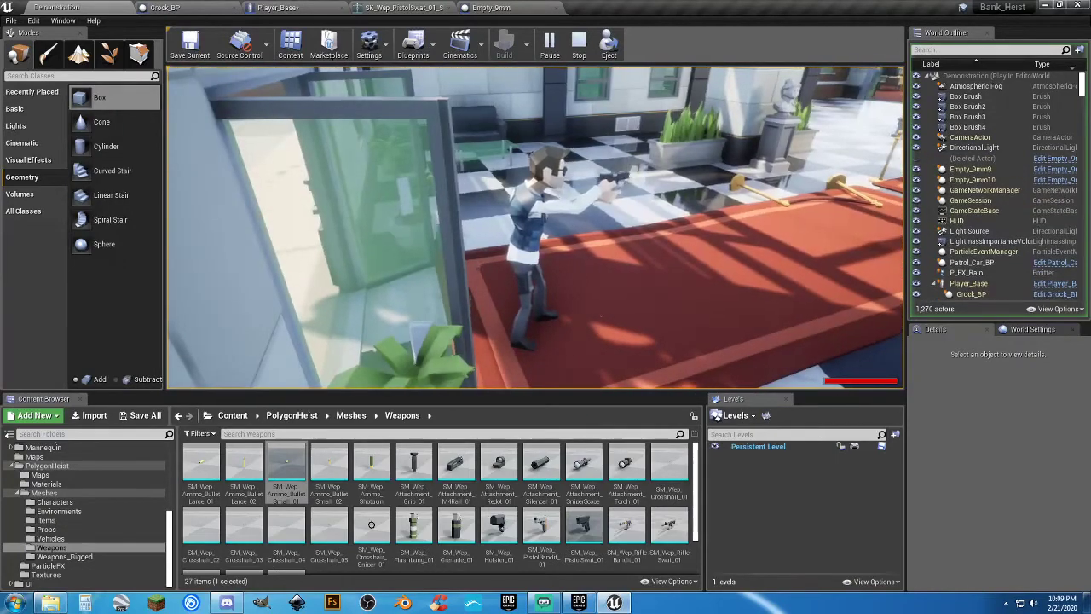
left_click(535, 228)
left_click(536, 227)
Stop play, reposition the Ejection Port socket with the move gizmo, and return to Demonstration.
key("Escape")
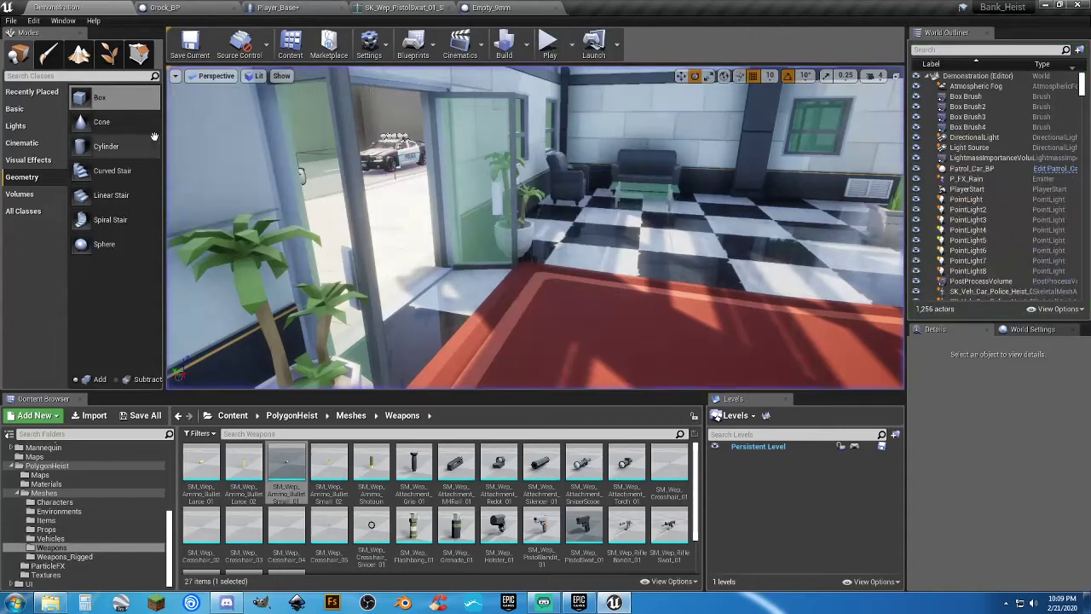
left_click(403, 9)
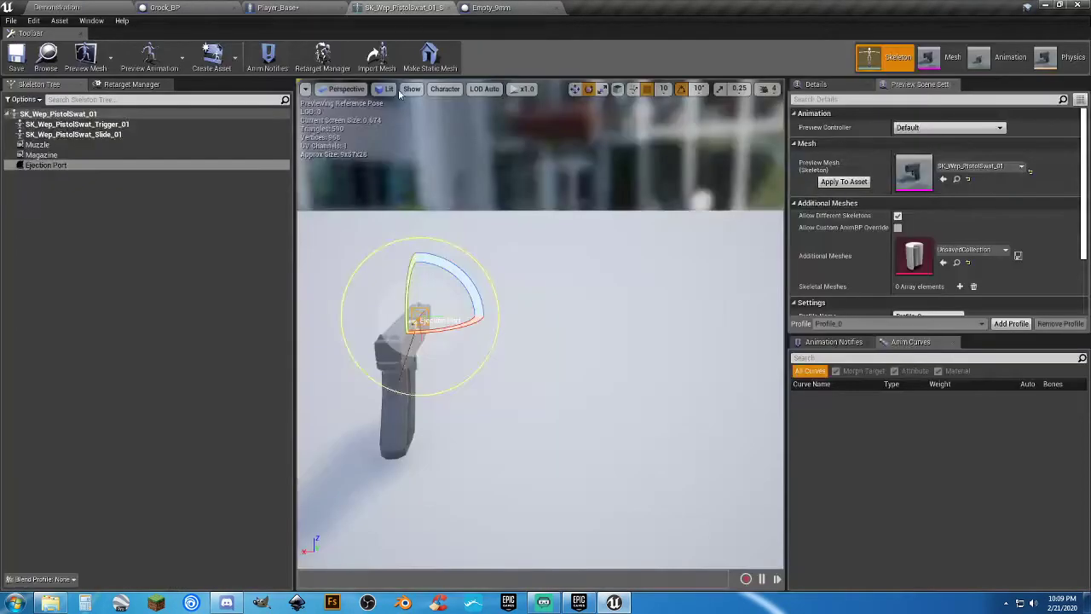
left_click(574, 89)
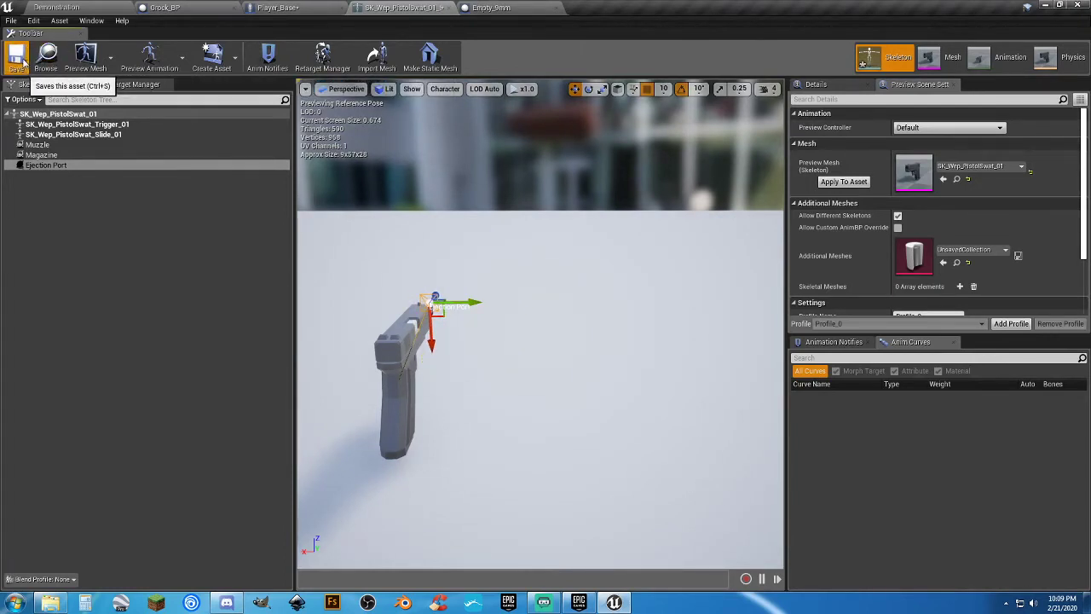
left_click(62, 9)
Start Play-in-Editor, run the character into the bank and aim the pistol.
left_click(550, 42)
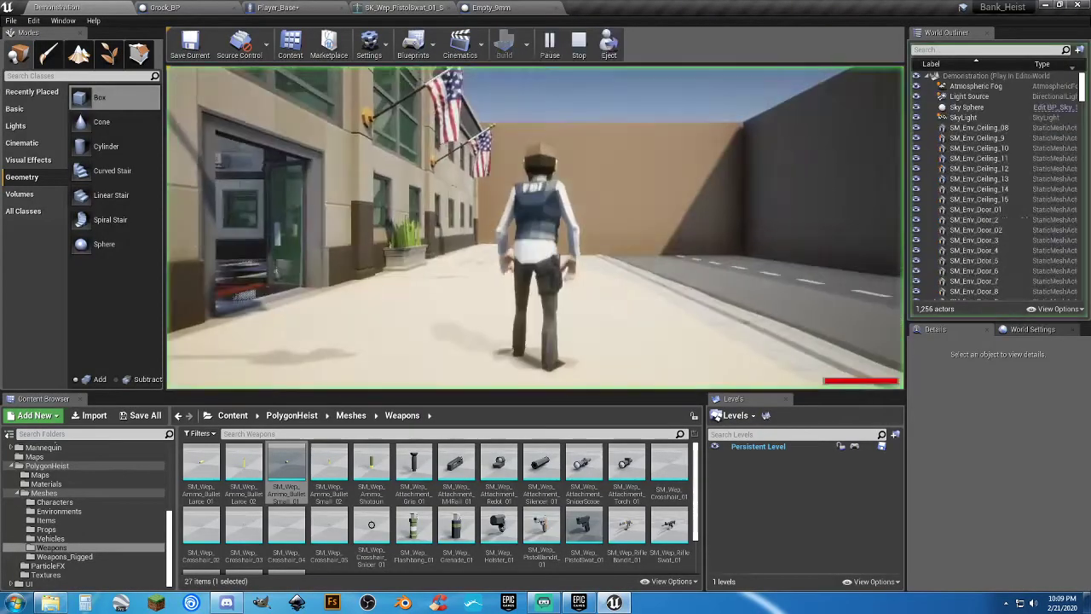
key("w")
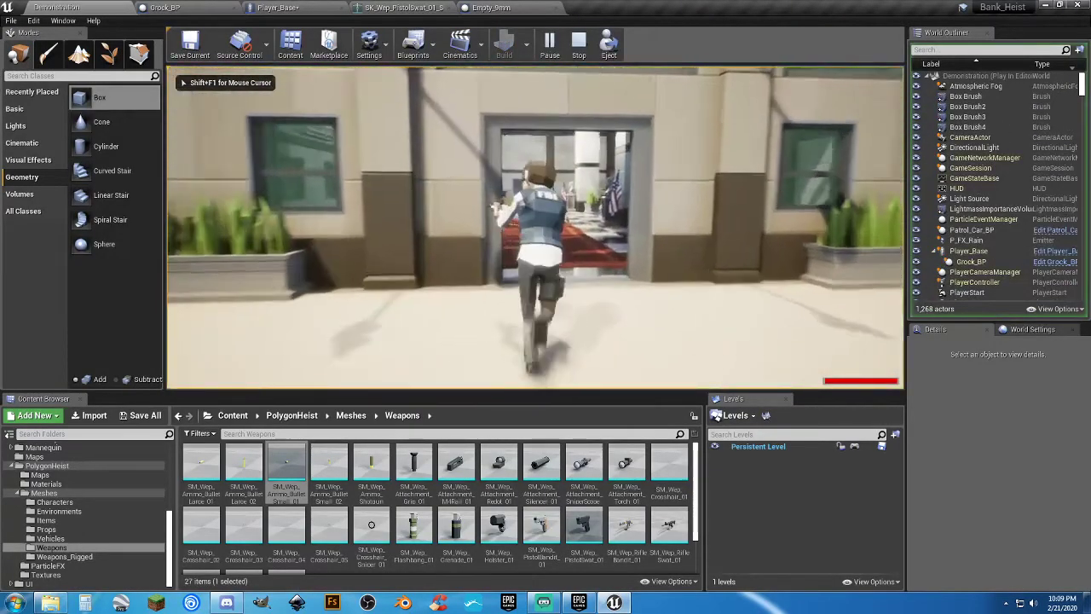
right_click(535, 228)
Fire eight shots around the lobby door to check casing ejection, then stop the session.
left_click(535, 228)
left_click(535, 228)
left_click(535, 228)
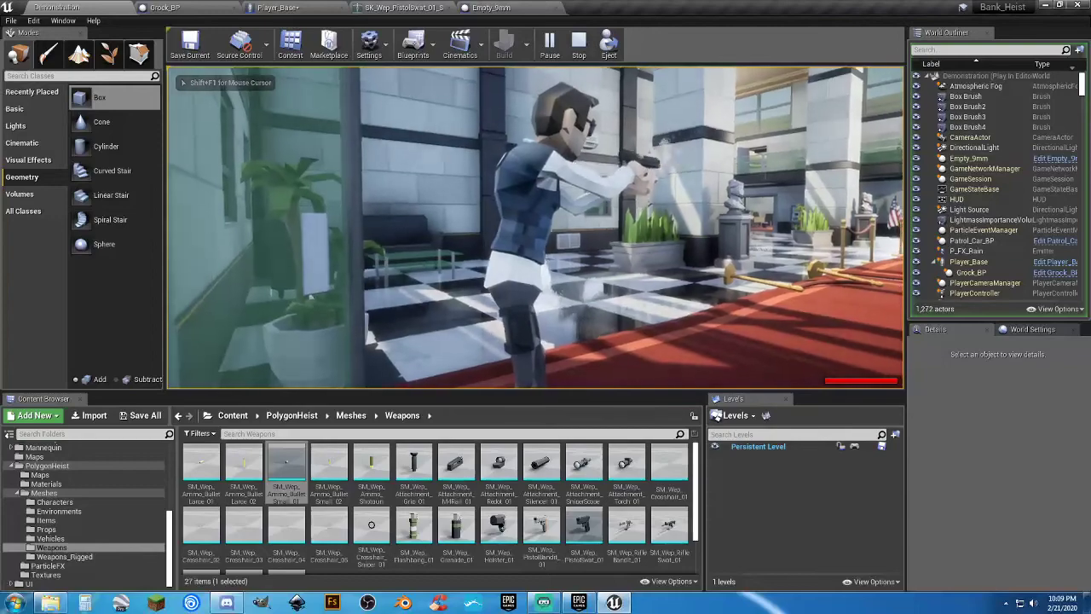
left_click(535, 228)
left_click(535, 228)
left_click(535, 227)
left_click(535, 228)
left_click(535, 228)
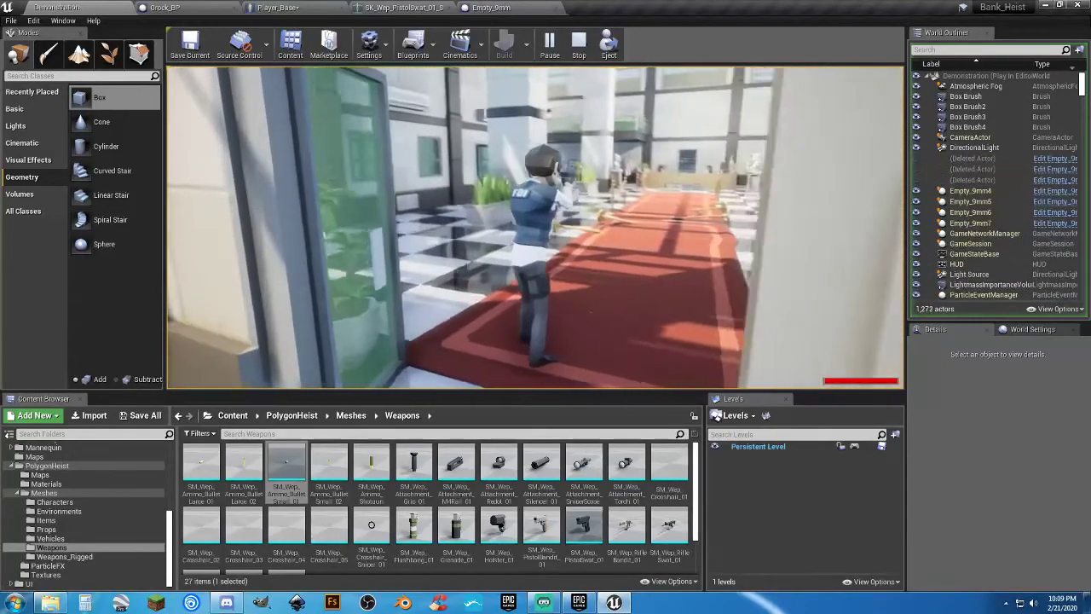
left_click(535, 227)
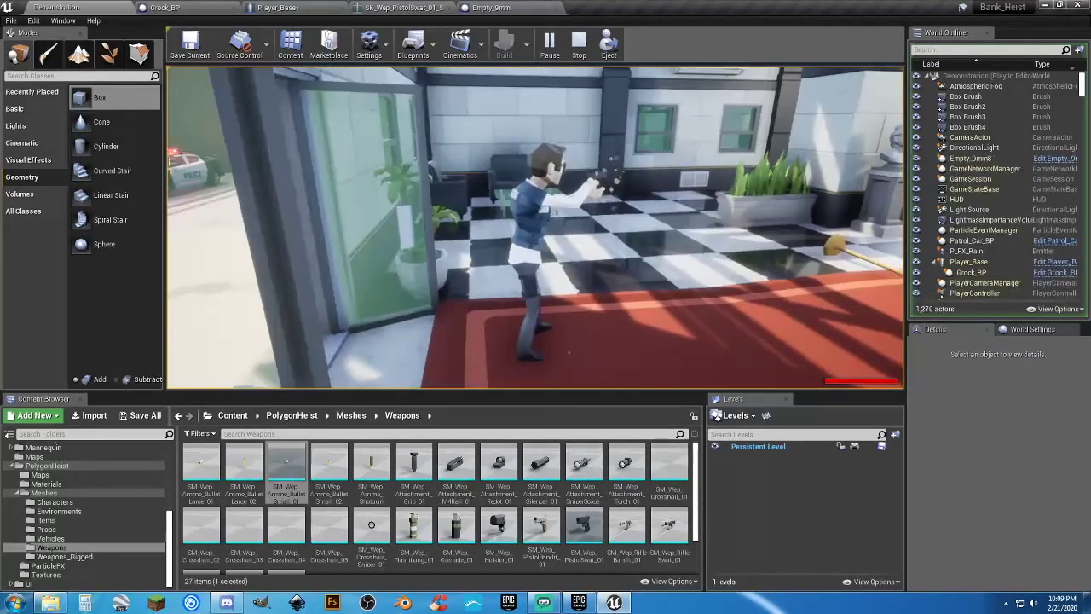
left_click(535, 228)
left_click(535, 228)
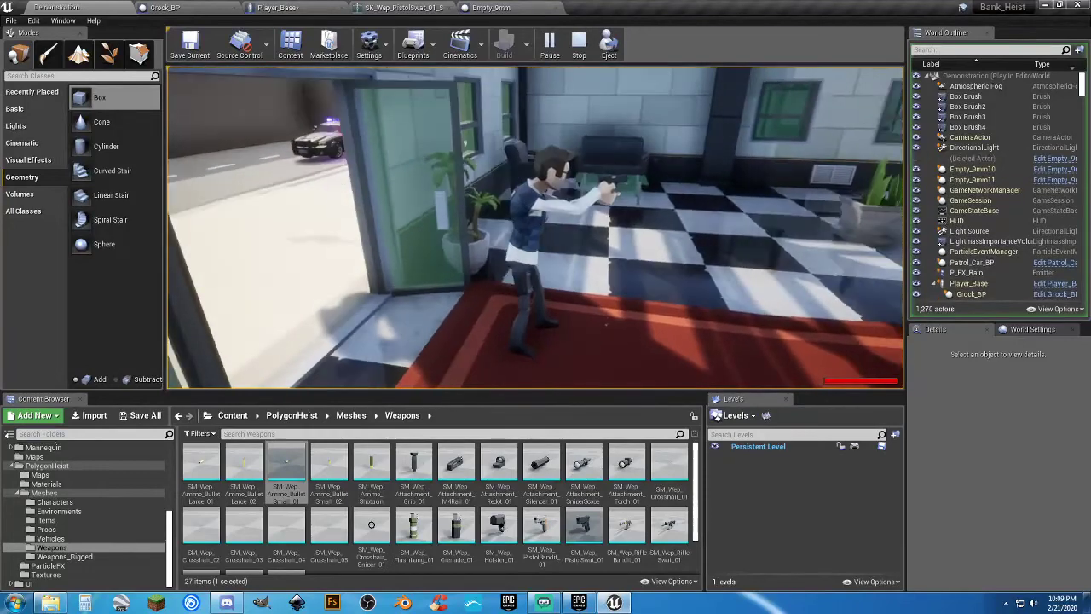
left_click(535, 227)
left_click(535, 228)
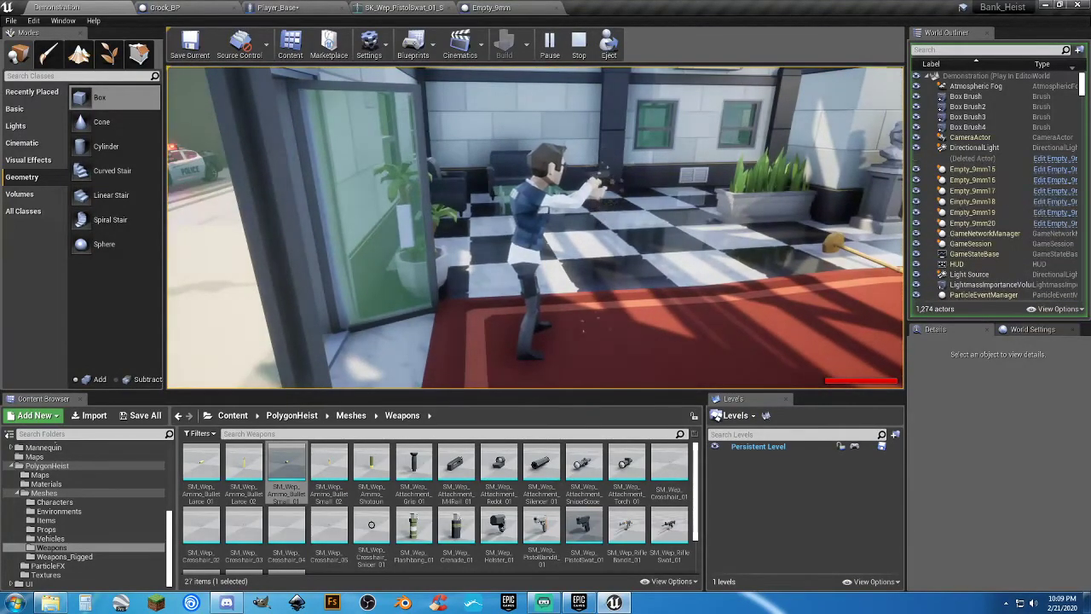
key("Escape")
Change the Empty_9mm casing's Projectile Gravity Scale from 1.0 to 0.5 and compile the blueprint.
left_click(467, 8)
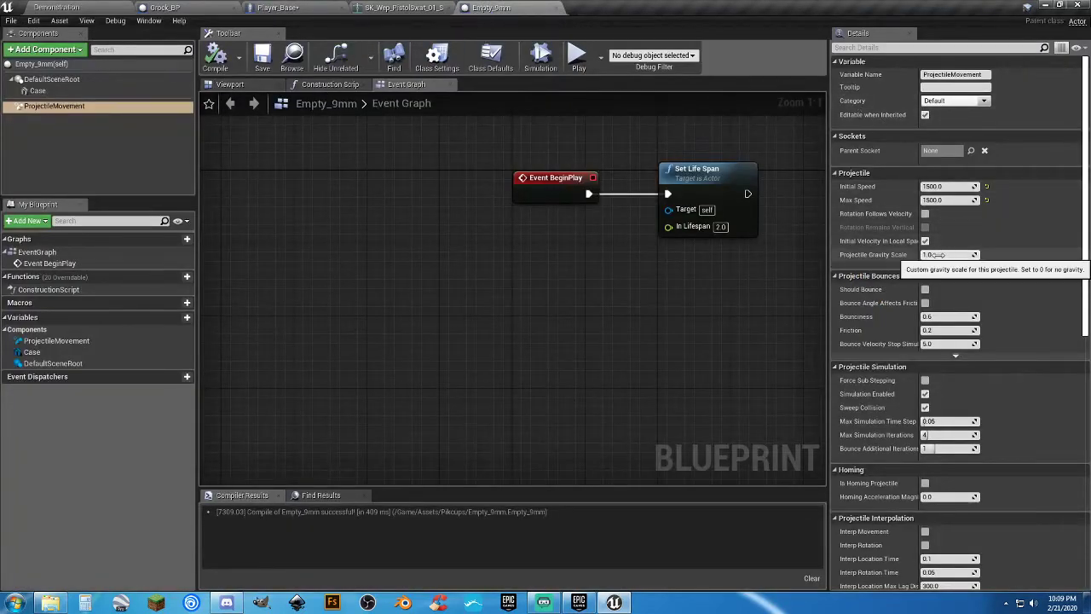
left_click(935, 255)
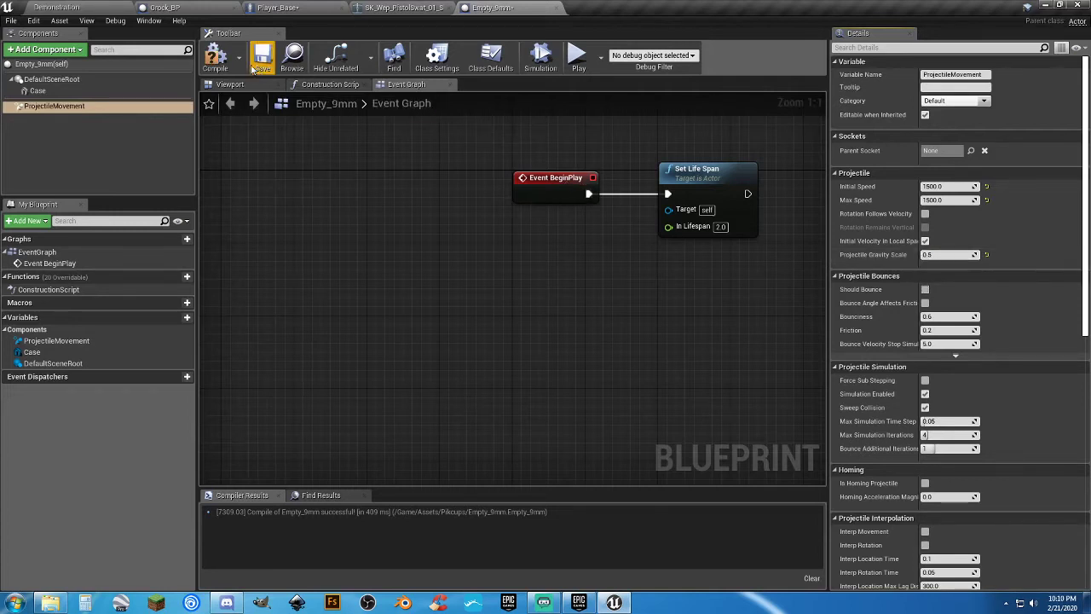
left_click(215, 56)
Back on the Demonstration level, play, run into the bank and fire ten shots to watch the casings.
left_click(98, 8)
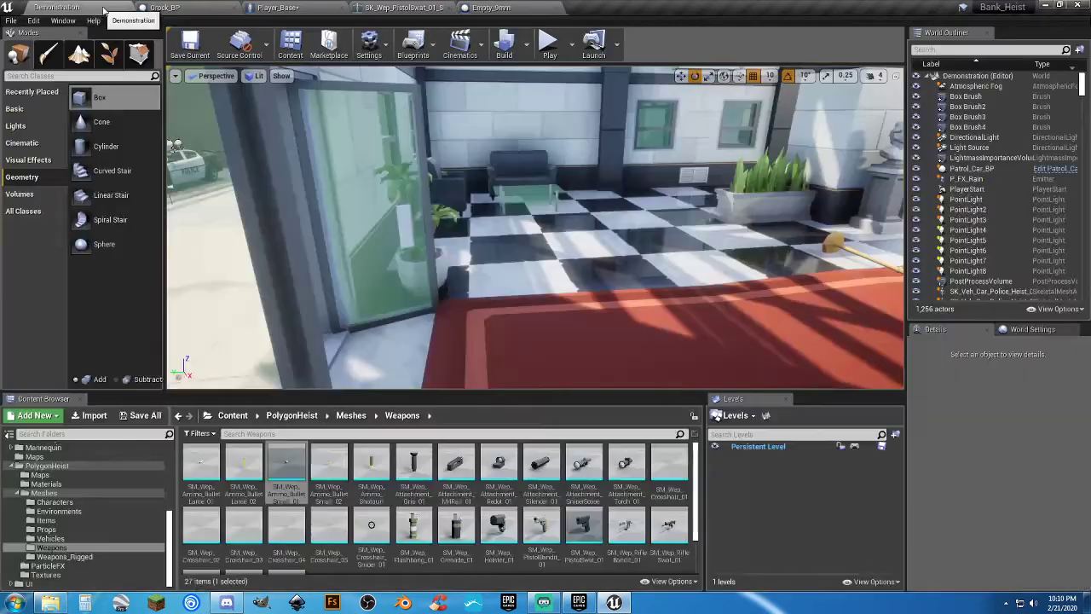
left_click(540, 41)
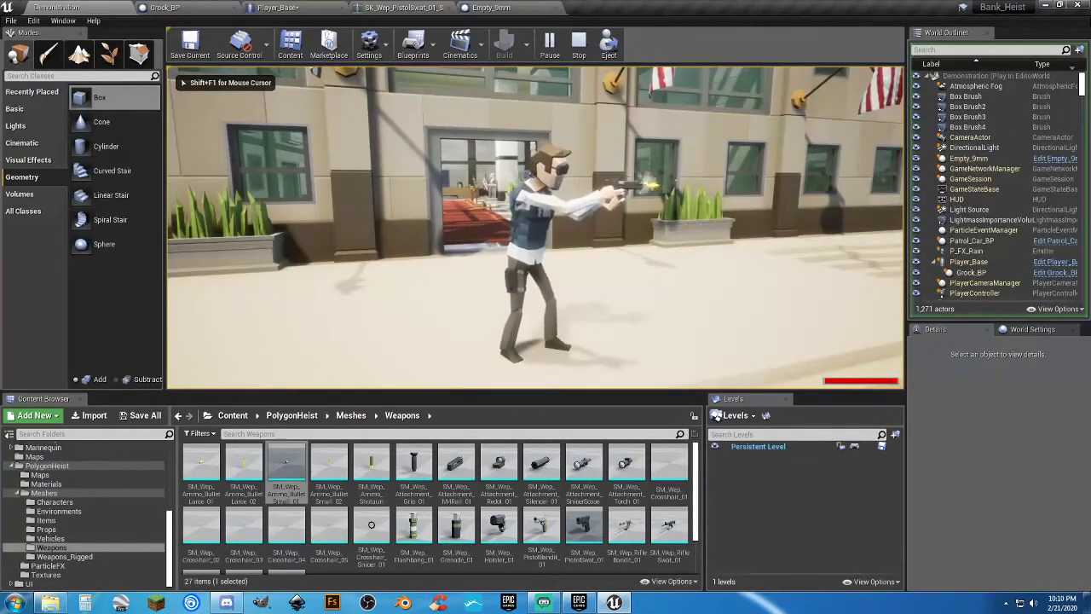
key("w")
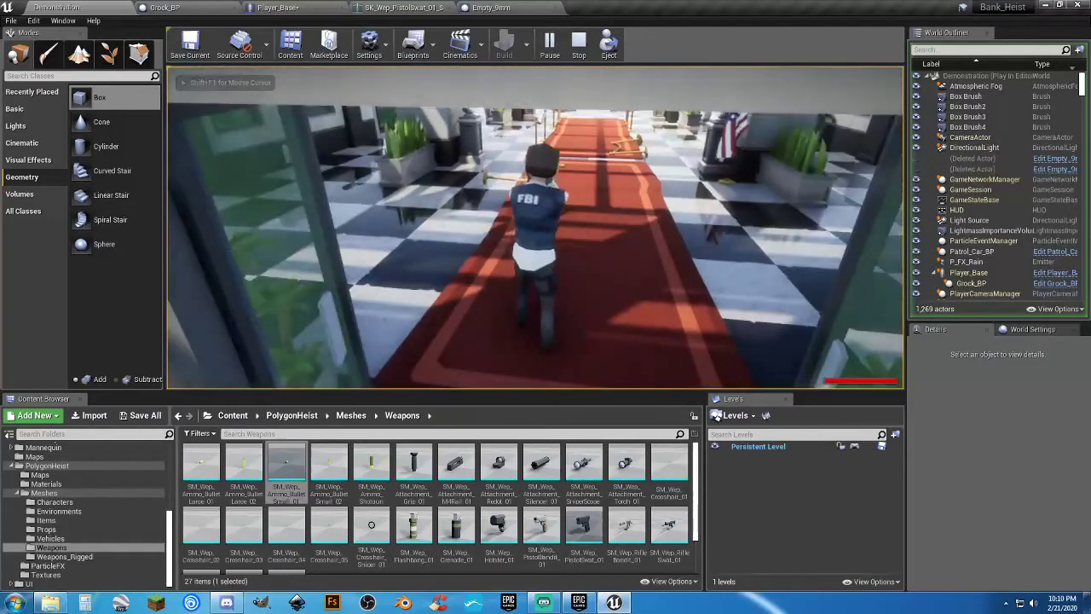
left_click(535, 227)
left_click(535, 228)
left_click(535, 227)
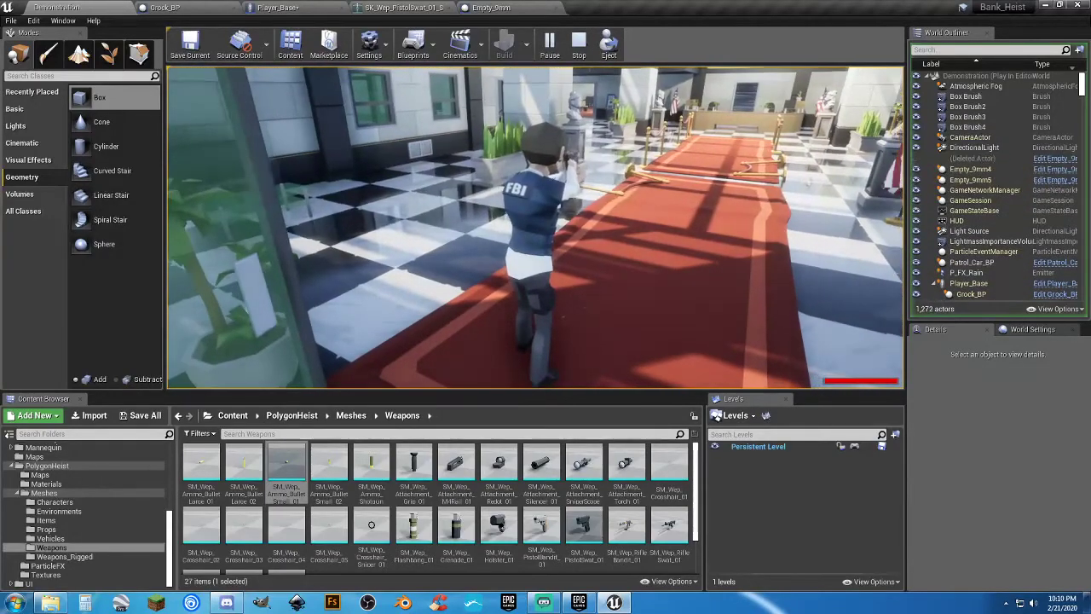
left_click(535, 228)
left_click(535, 228)
left_click(535, 228)
left_click(535, 227)
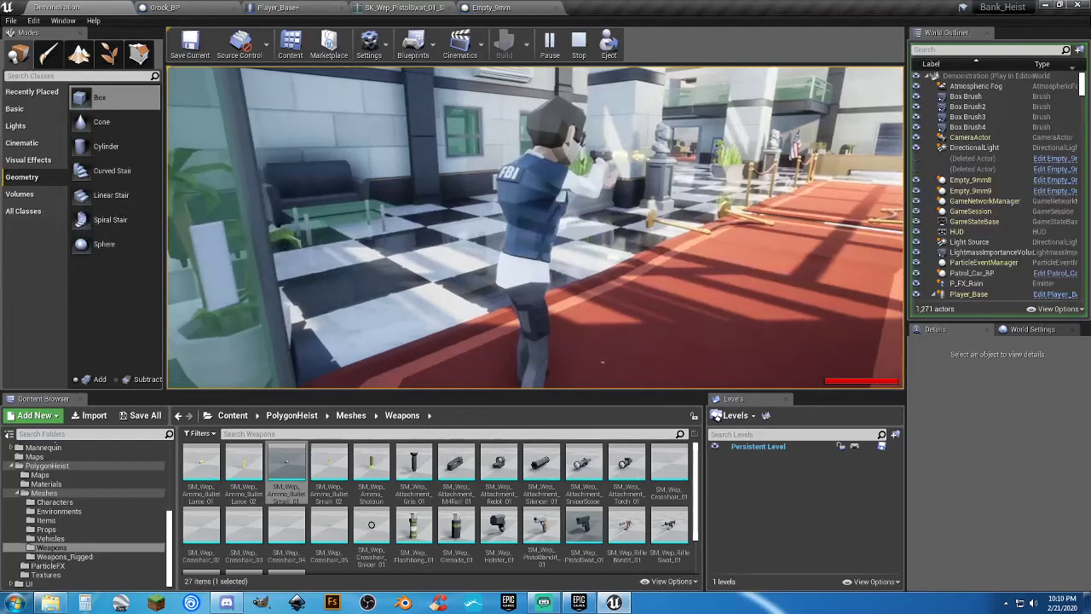
left_click(535, 228)
left_click(535, 228)
left_click(535, 228)
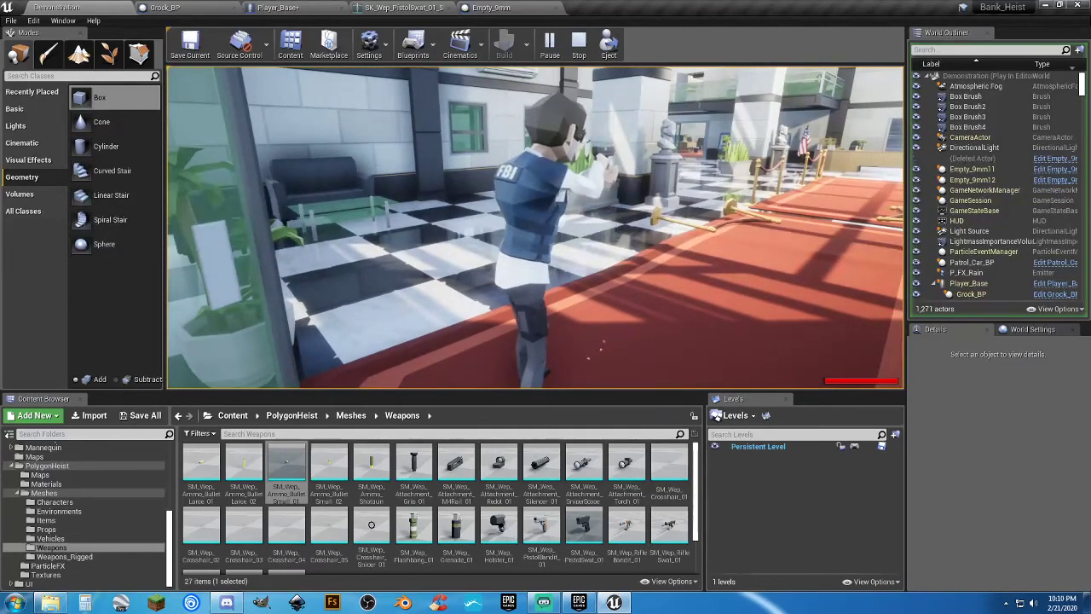
Keep firing toward the open doors to check the ejected 0.5-gravity casings.
left_click(535, 228)
left_click(535, 227)
left_click(536, 227)
left_click(536, 228)
left_click(536, 227)
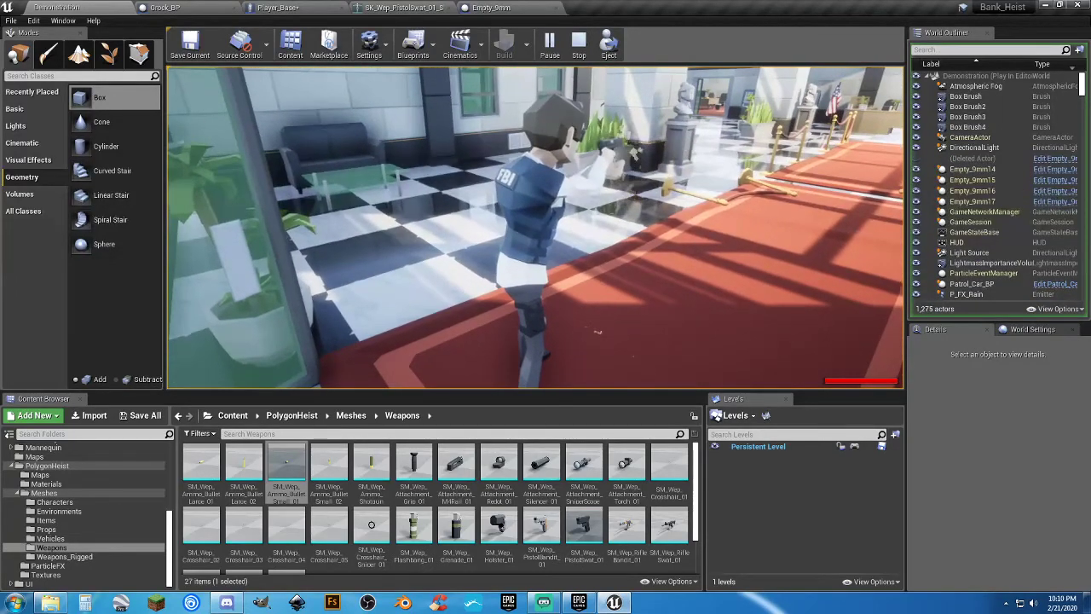
left_click(535, 227)
left_click(535, 228)
left_click(535, 228)
left_click(536, 227)
left_click(536, 227)
left_click(535, 227)
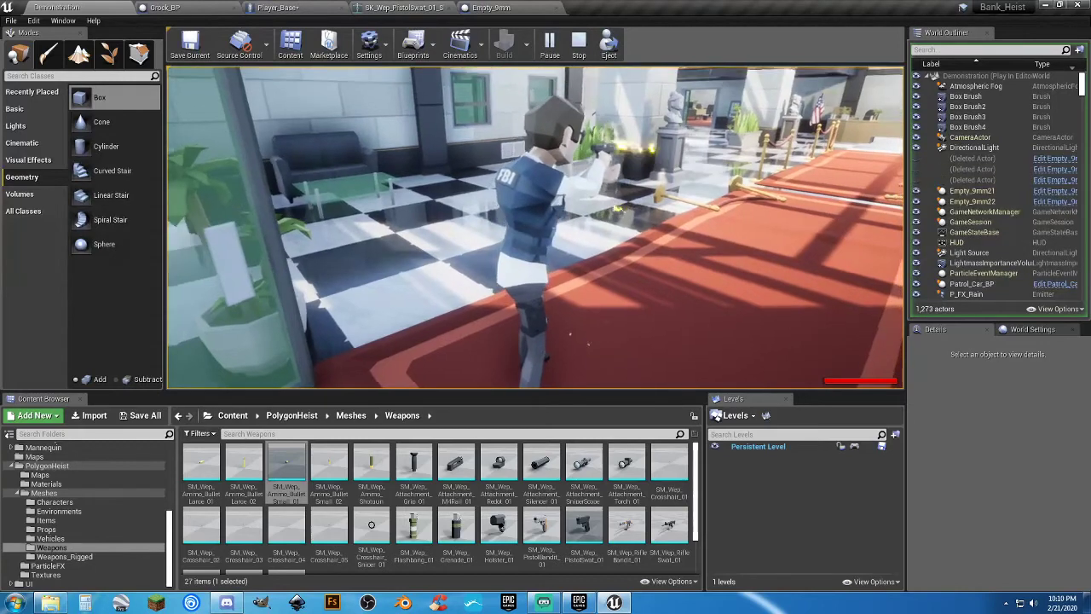
left_click(536, 227)
left_click(535, 228)
left_click(535, 227)
left_click(535, 227)
left_click(535, 227)
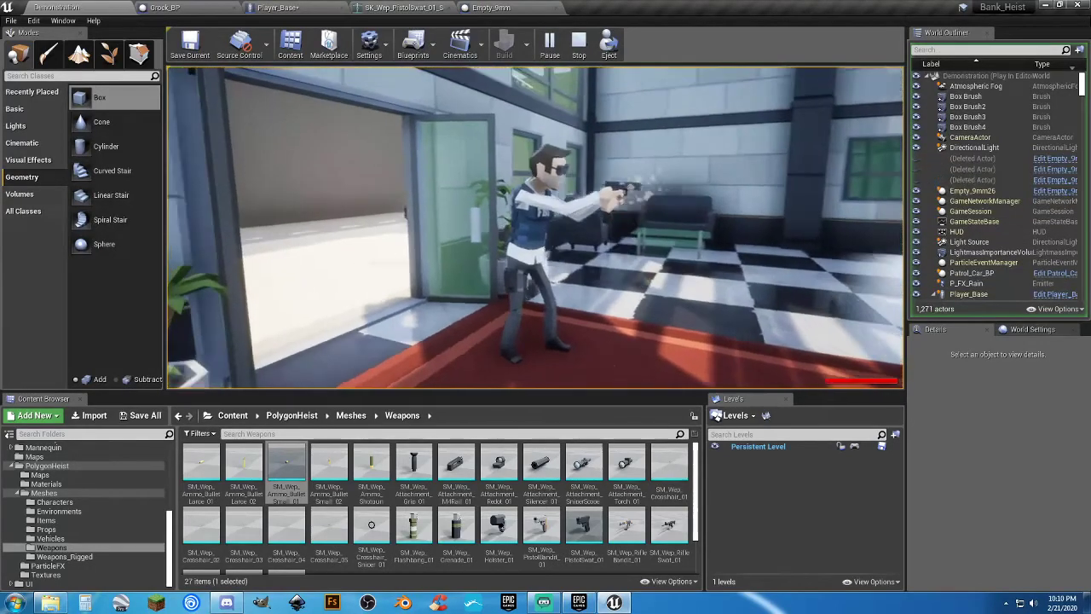
left_click(536, 228)
left_click(536, 228)
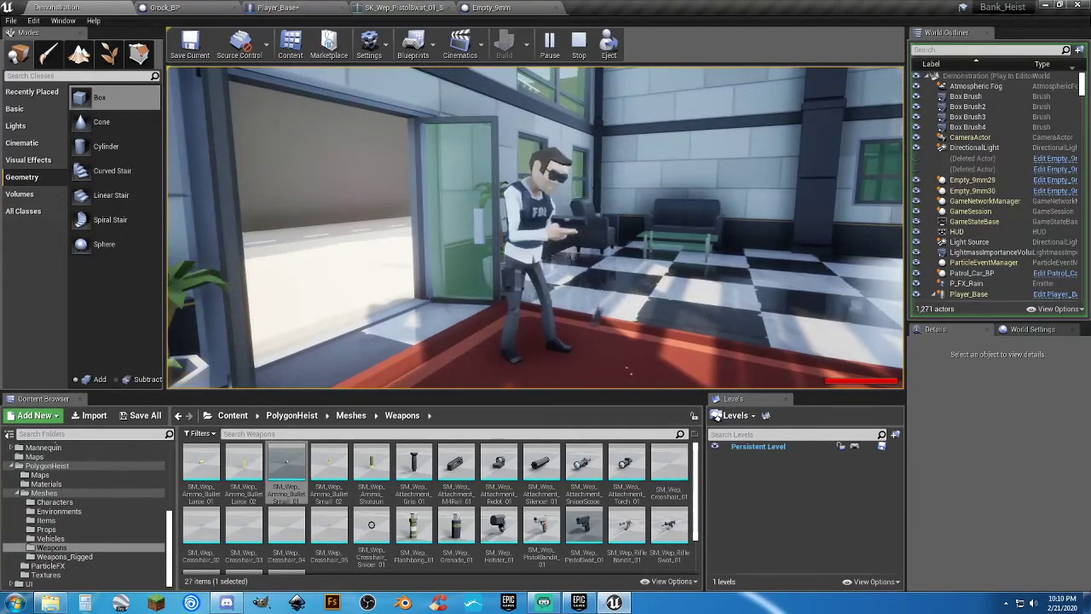
Reload twice between shots, run out onto the street, fire again, then stop the session.
key("r")
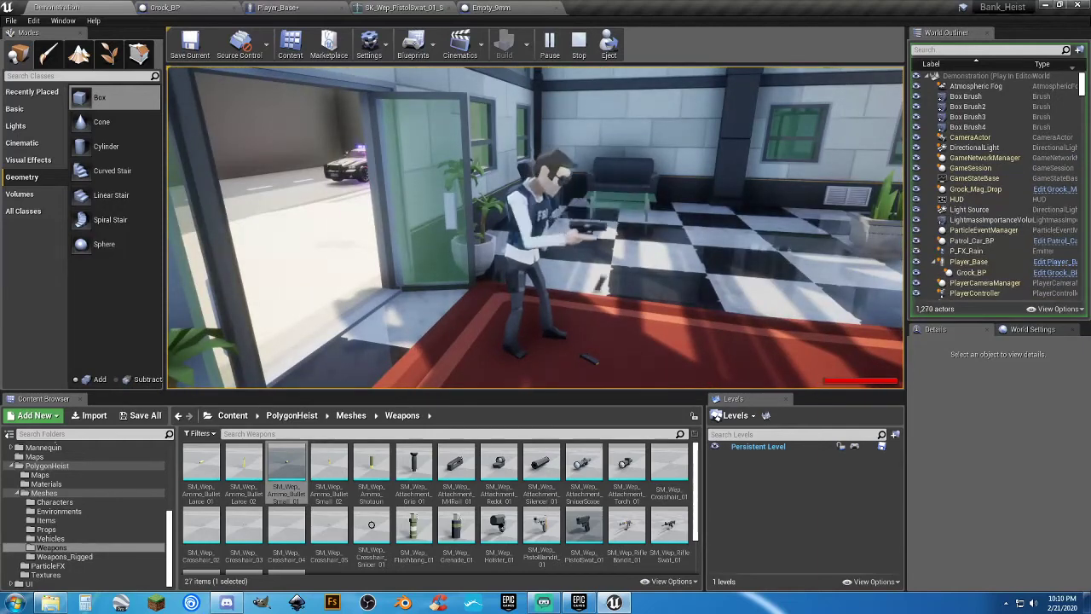
left_click(536, 227)
left_click(535, 228)
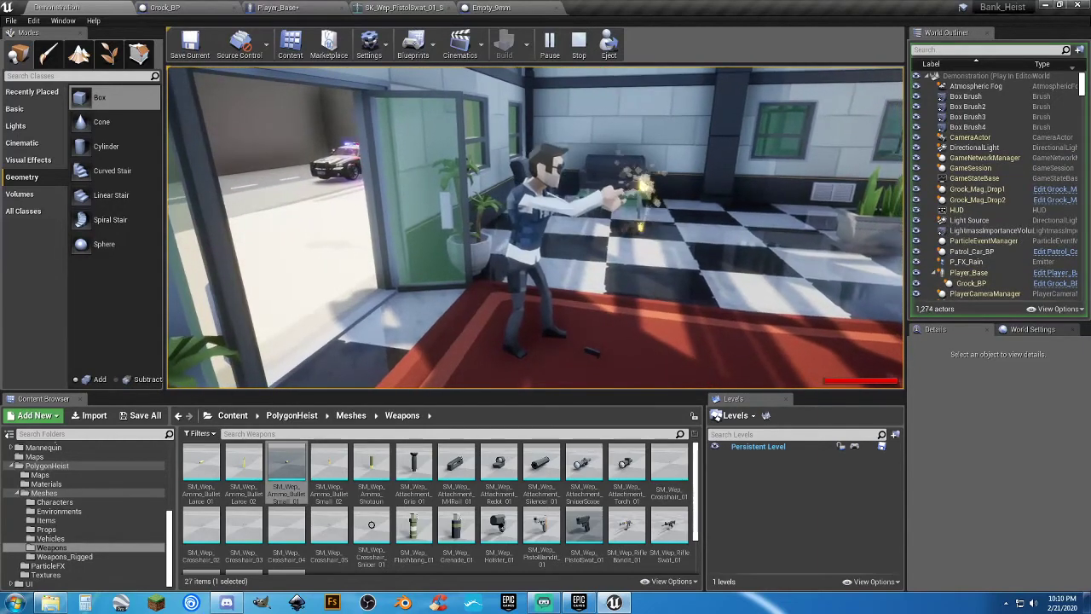
left_click(535, 227)
key("r")
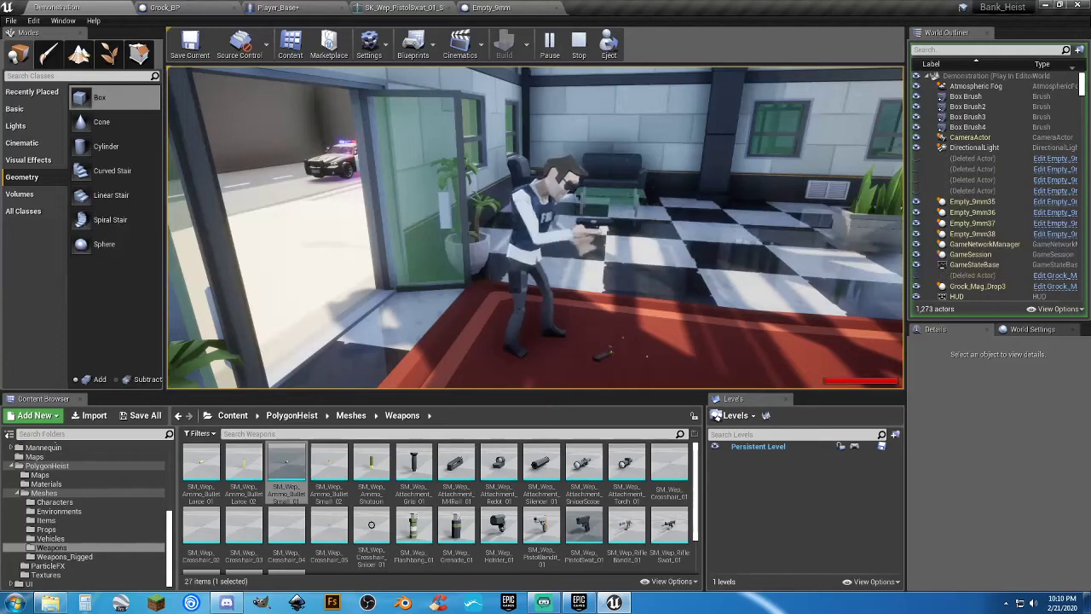
key("w")
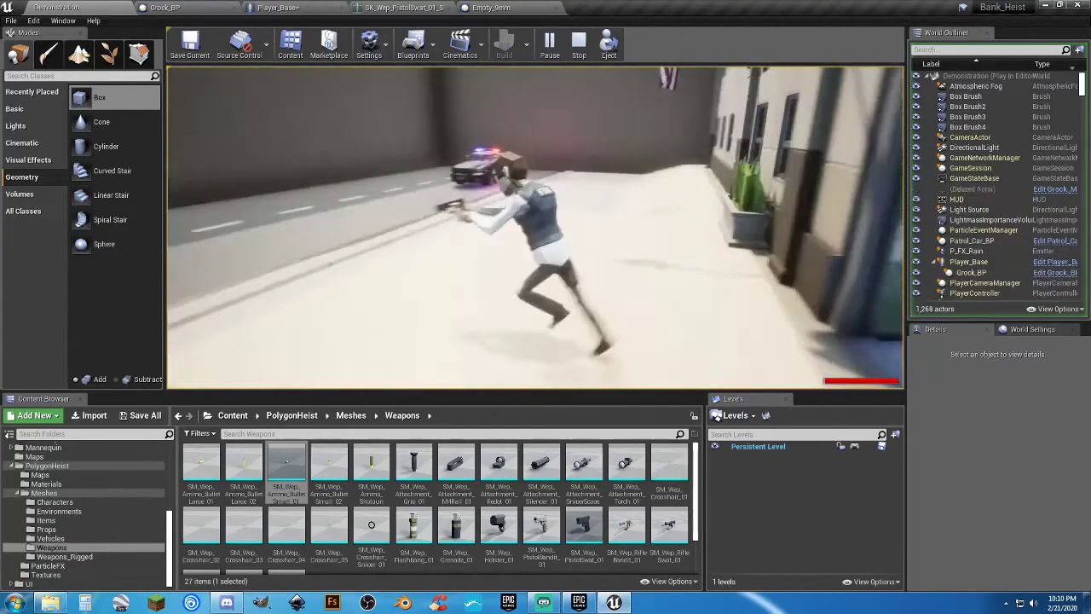
left_click(535, 228)
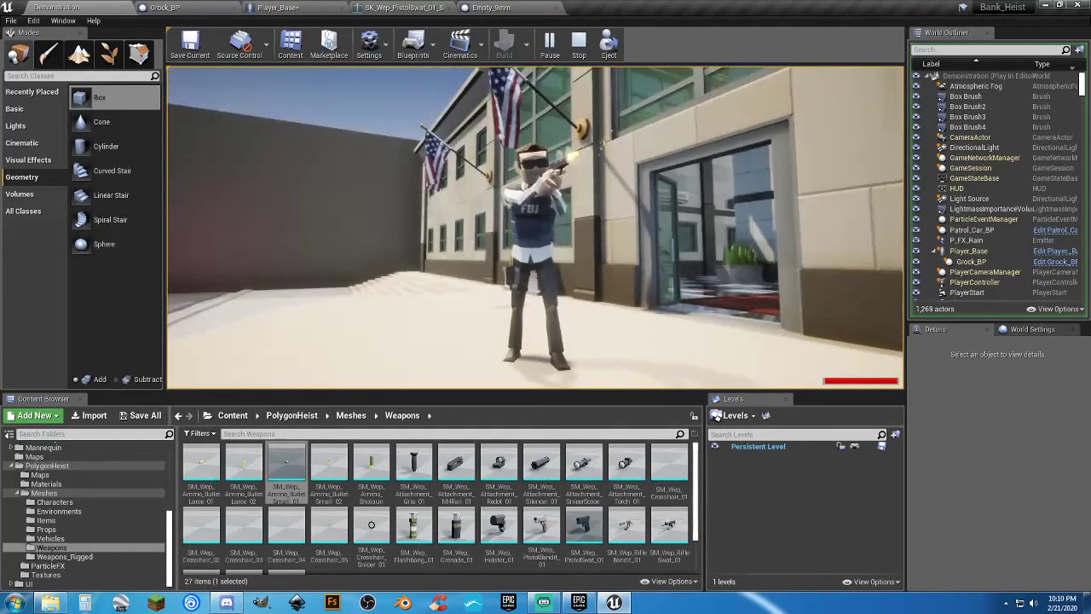
key("Escape")
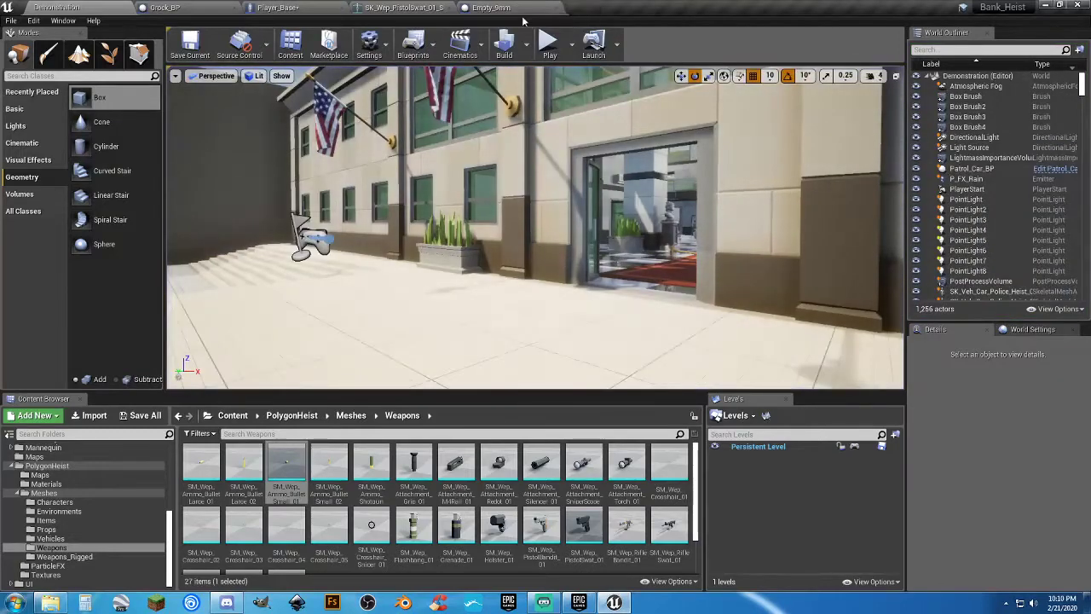
Close SK_Wep_PistolSwat_01, save and close Player_Base, close Grock_BP, and set Number of Players to 2.
left_click(448, 7)
left_click(292, 9)
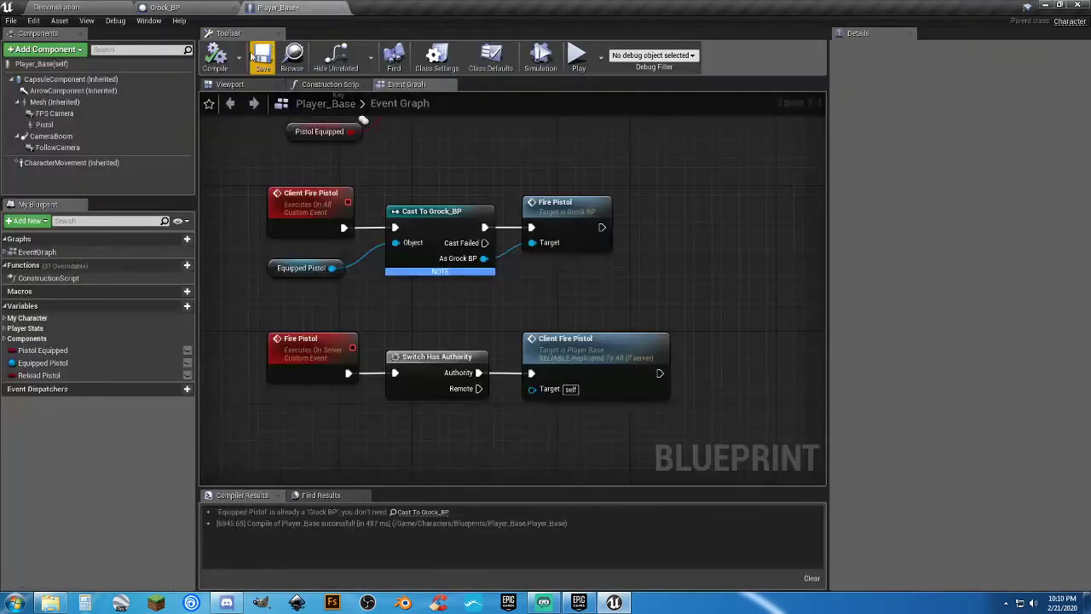
left_click(262, 58)
left_click(342, 9)
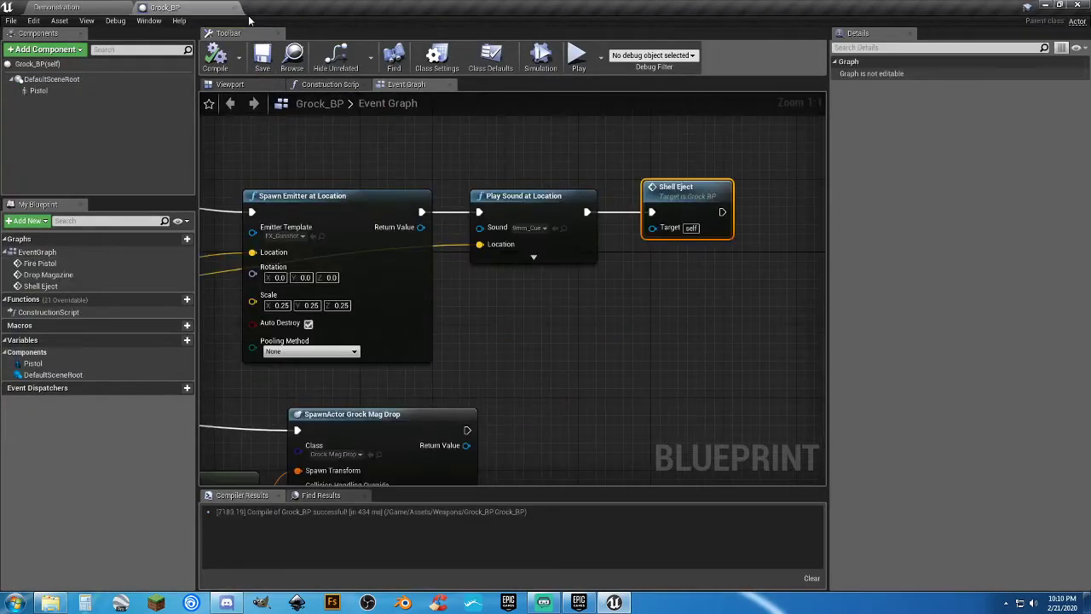
left_click(235, 8)
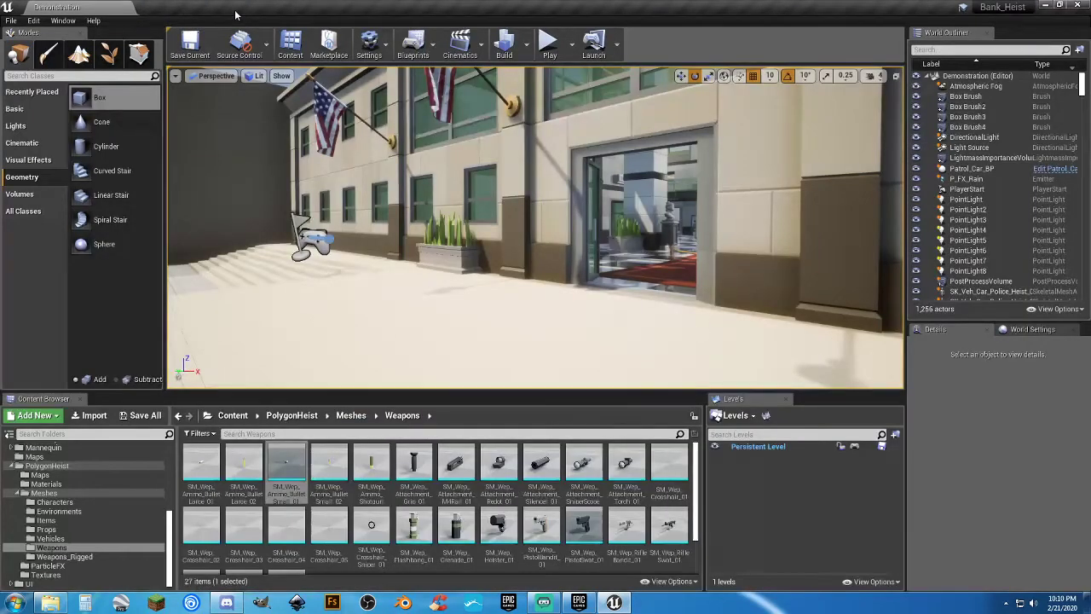
left_click(571, 44)
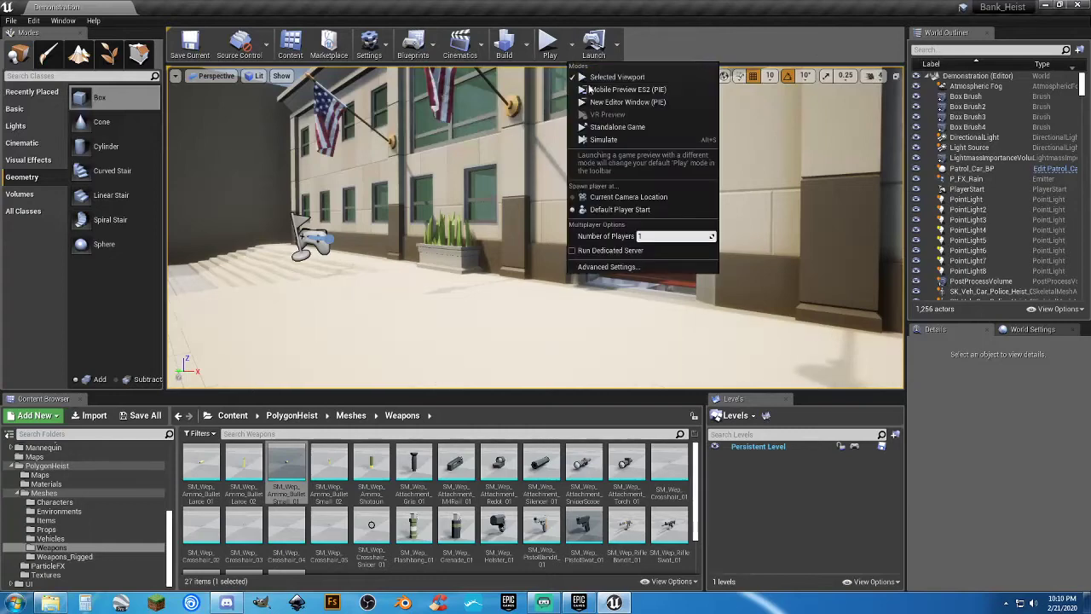
left_click_drag(653, 236, 676, 236)
Launch the two-player session in New Editor Windows and fire the first player's pistol near the bank entrance.
left_click(627, 102)
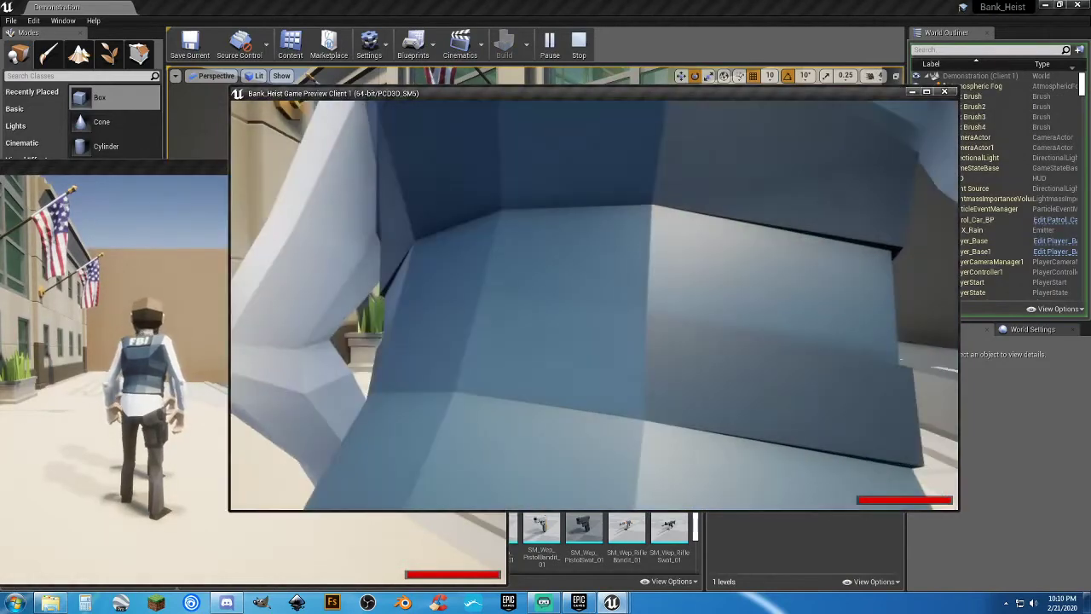
key("w")
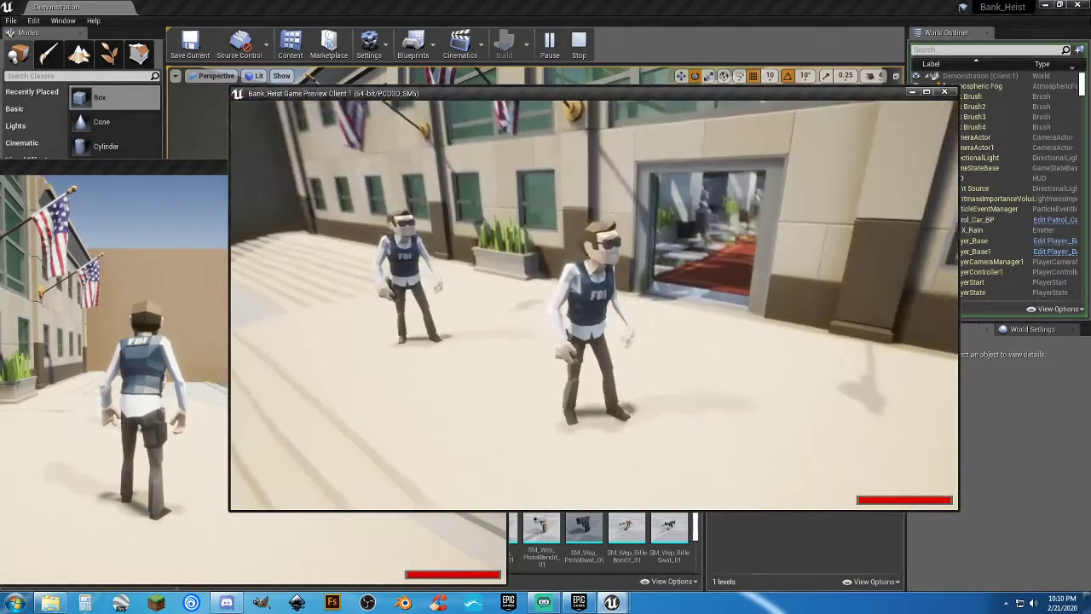
key("w")
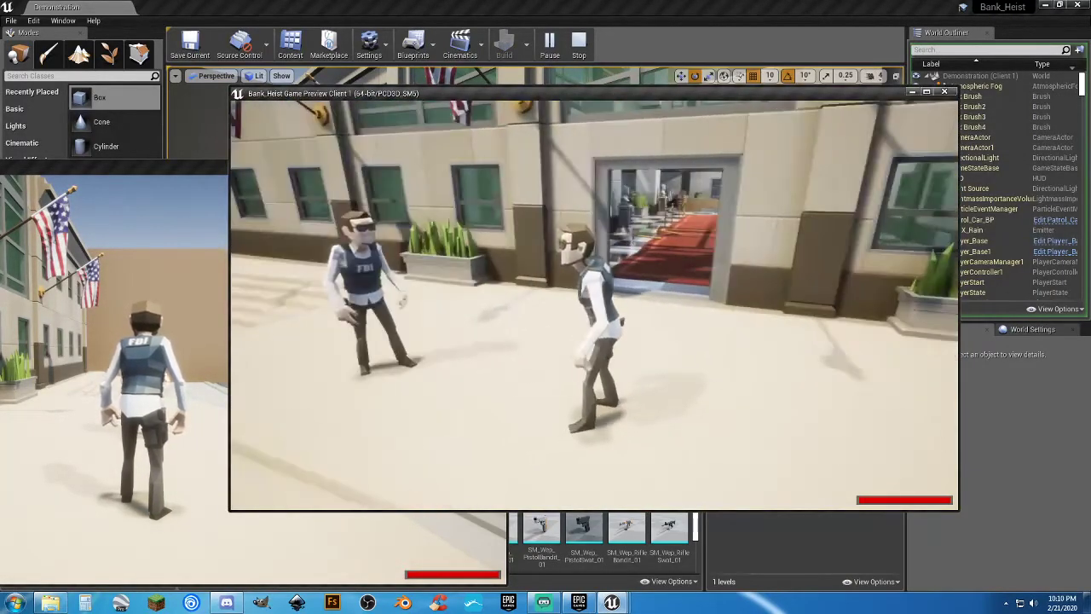
key("1")
key("w")
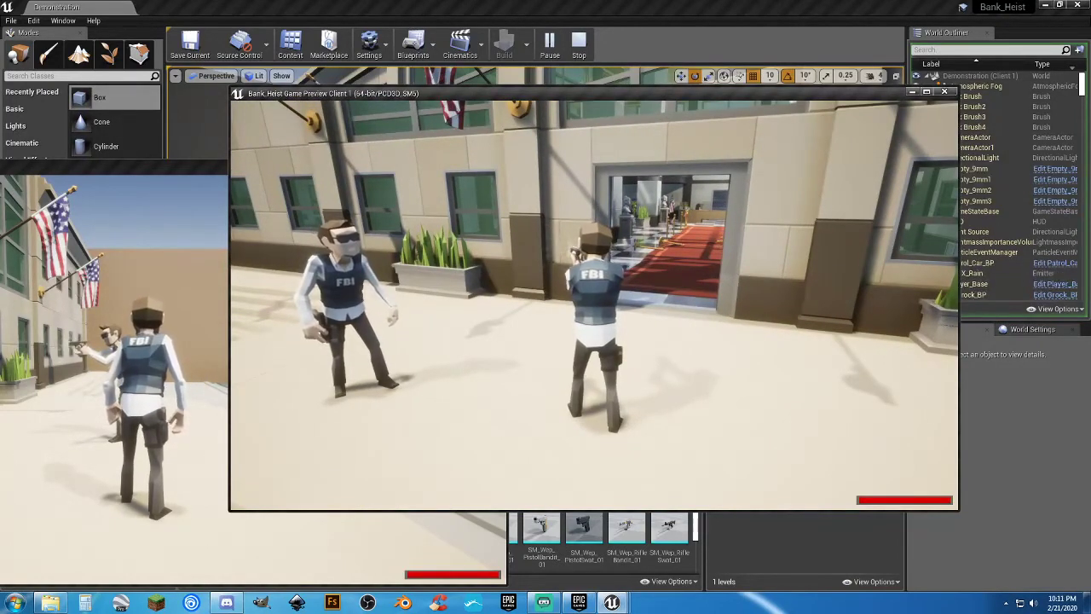
left_click(594, 306)
left_click(594, 305)
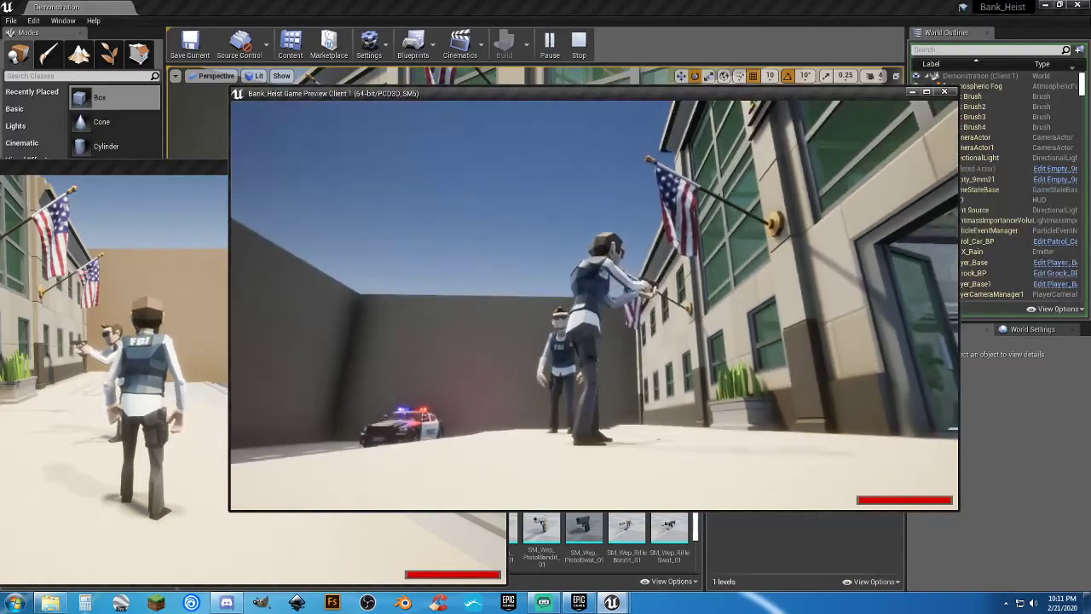
key("w")
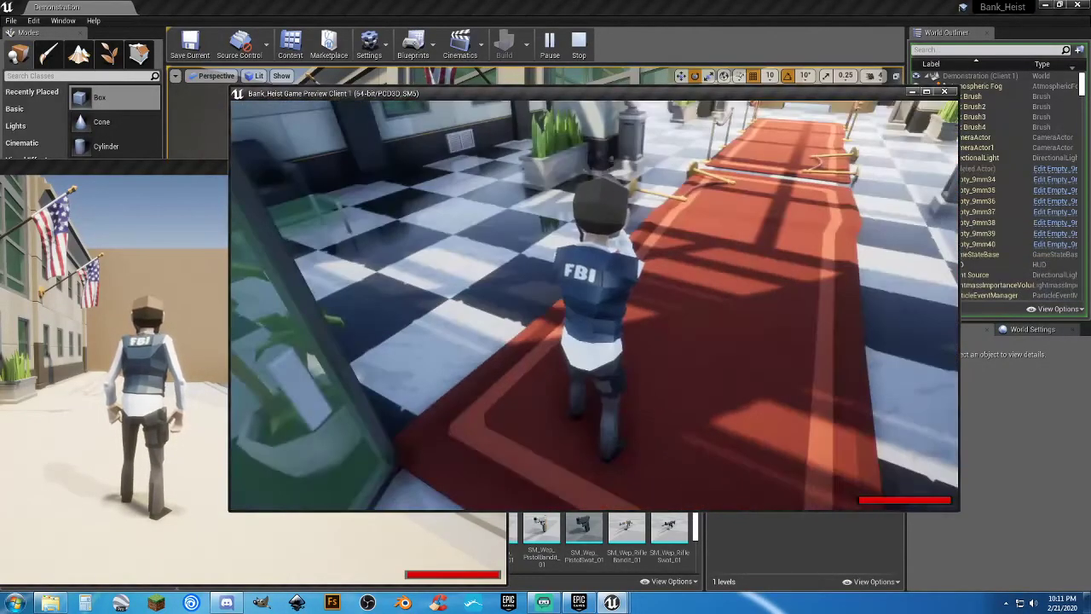
Switch to the second player, run into the bank, raise, reload and fire the pistol, then end the session.
key("alt+Tab")
left_click(384, 430)
key("w")
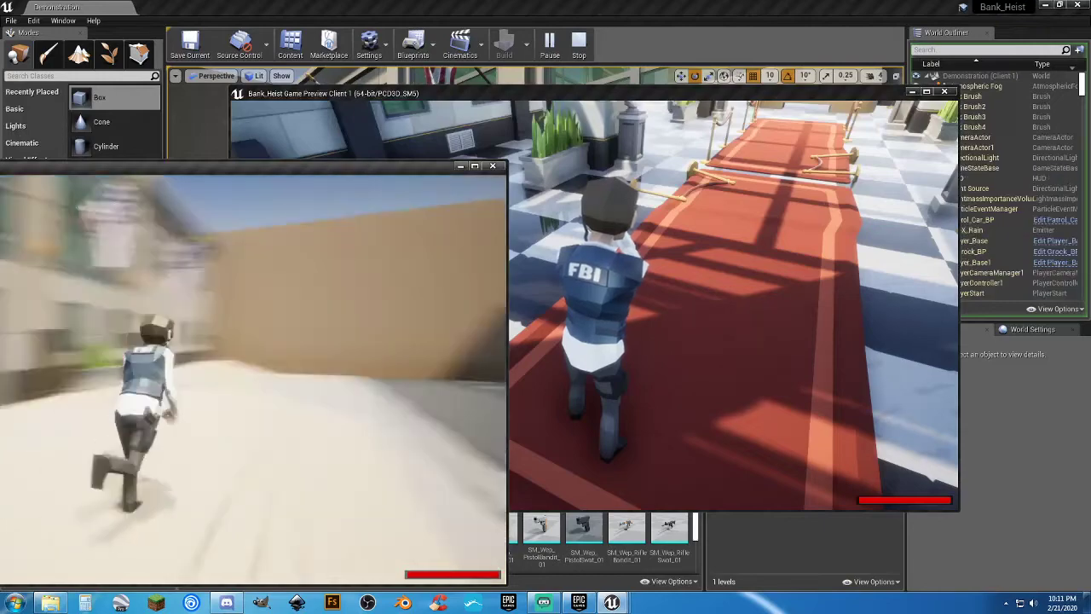
key("w")
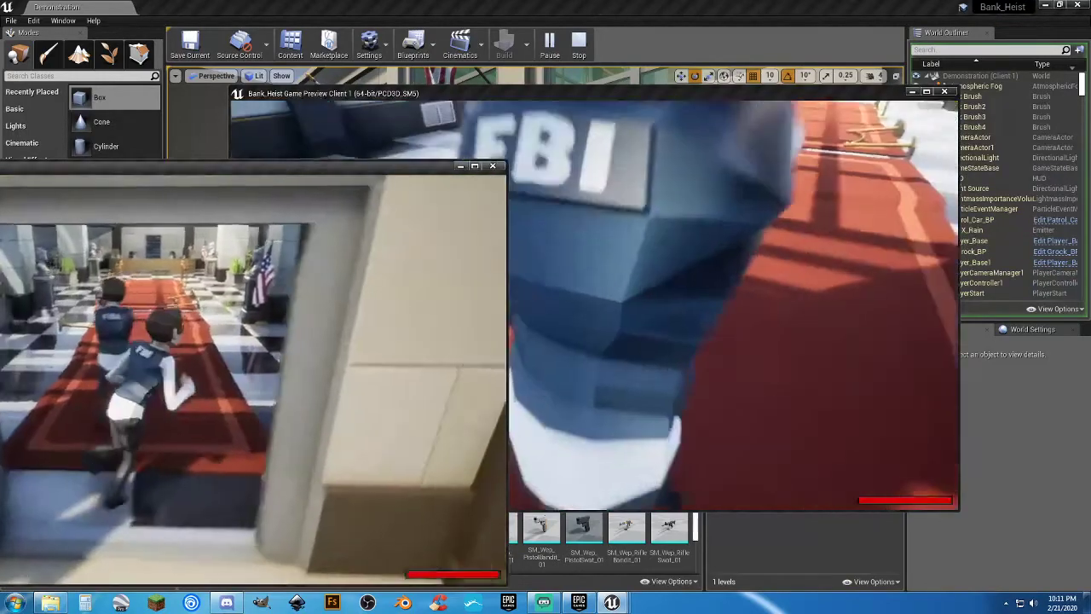
key("w")
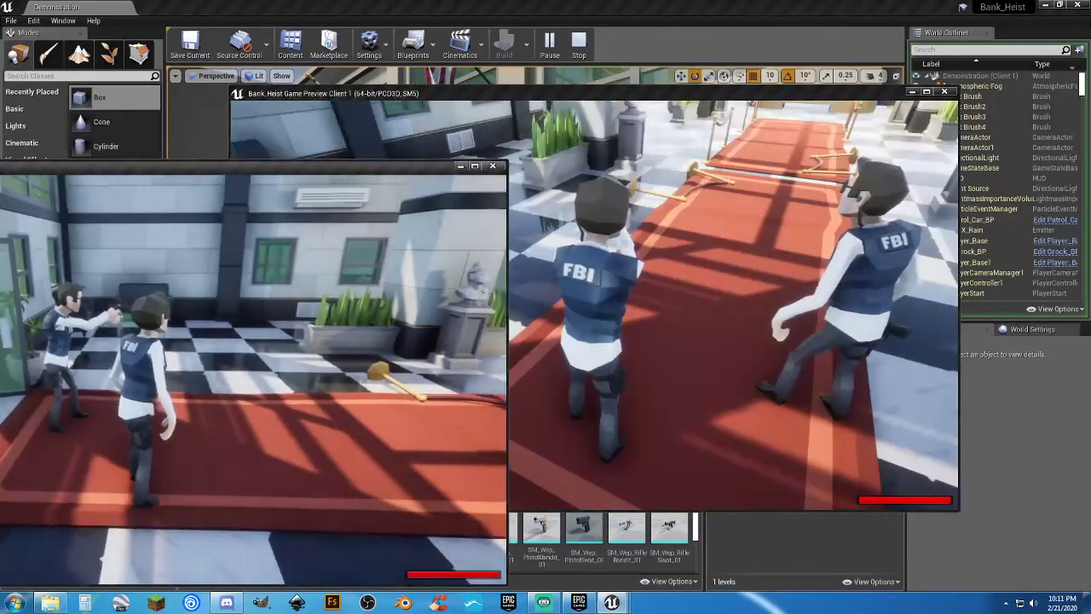
key("1")
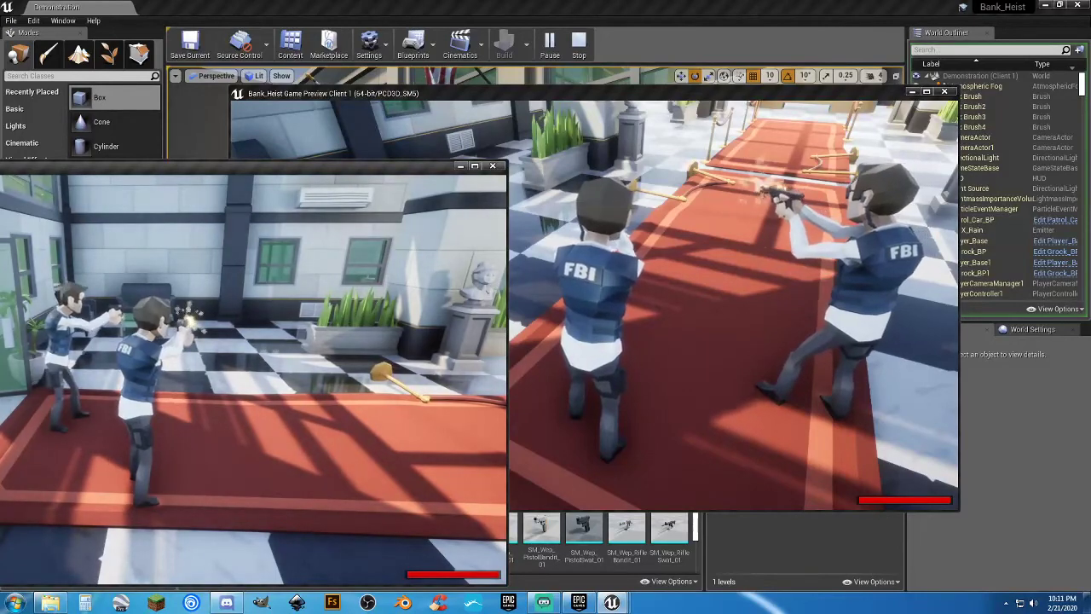
key("r")
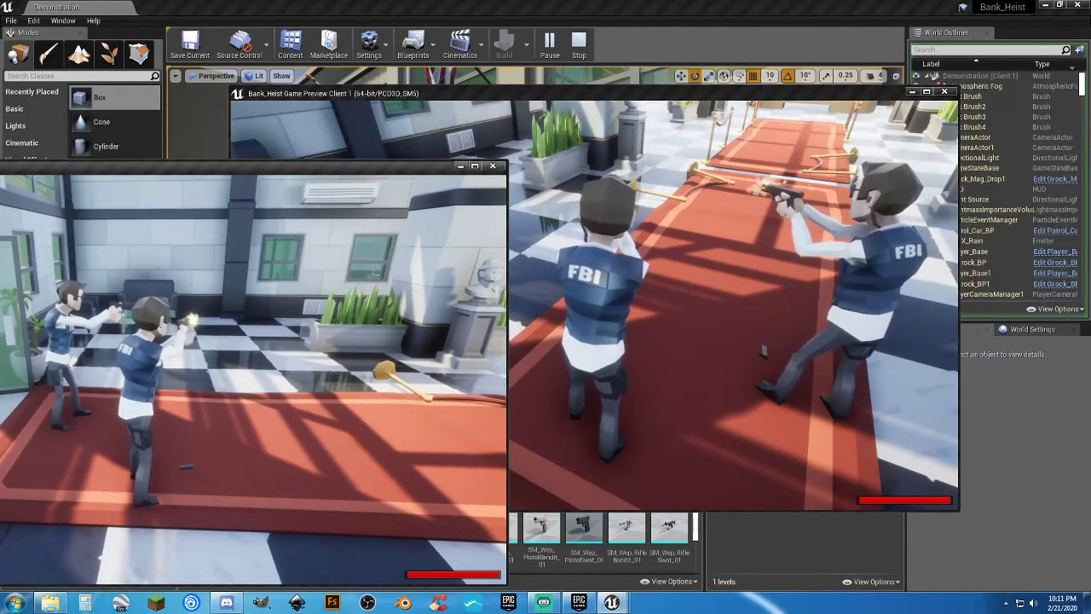
left_click(142, 379)
left_click(142, 380)
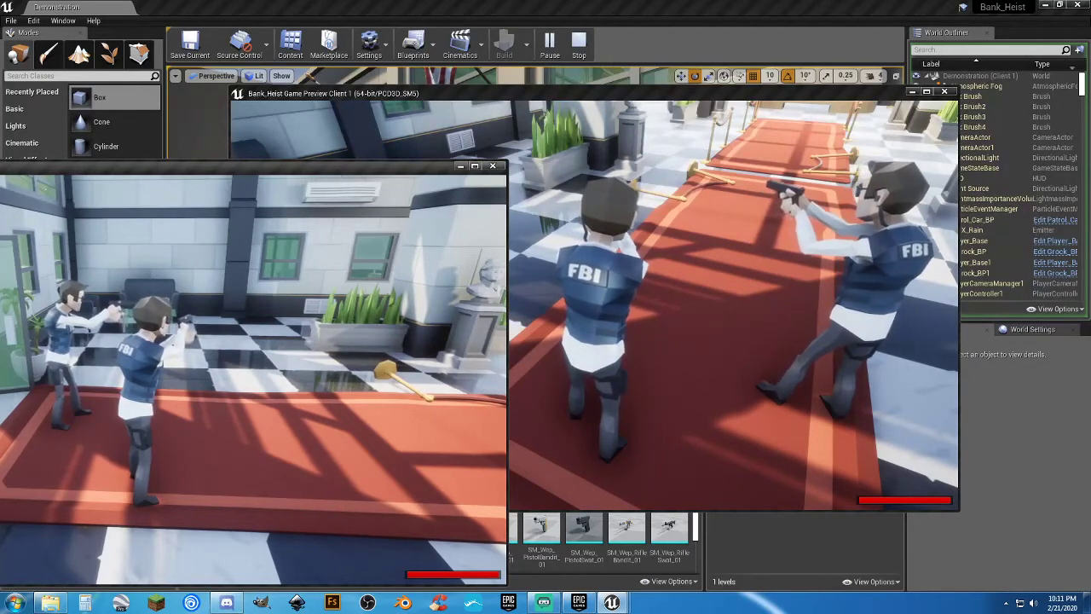
left_click(143, 380)
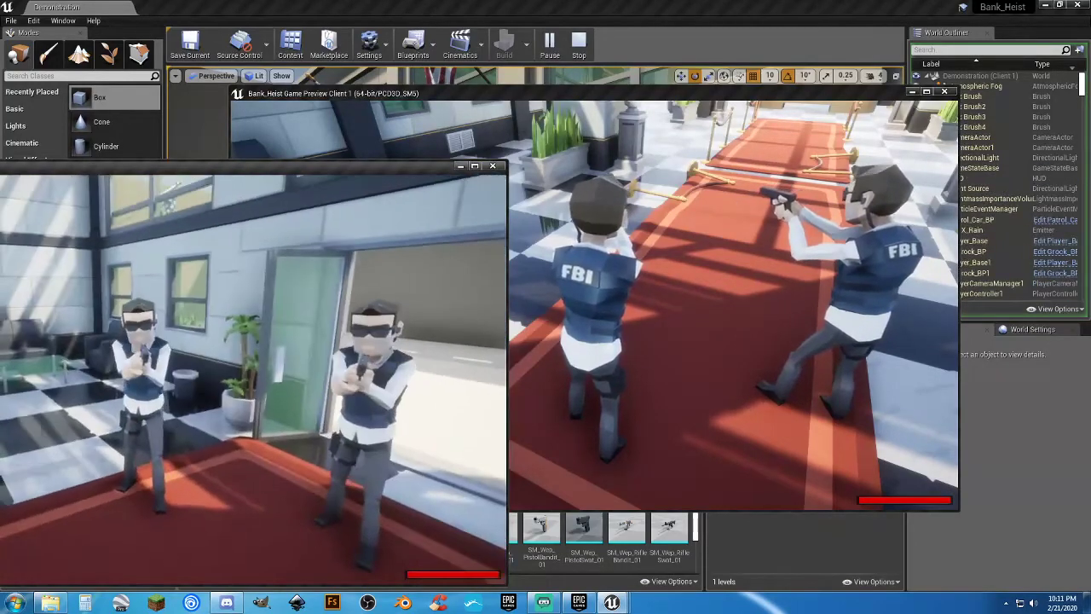
key("Escape")
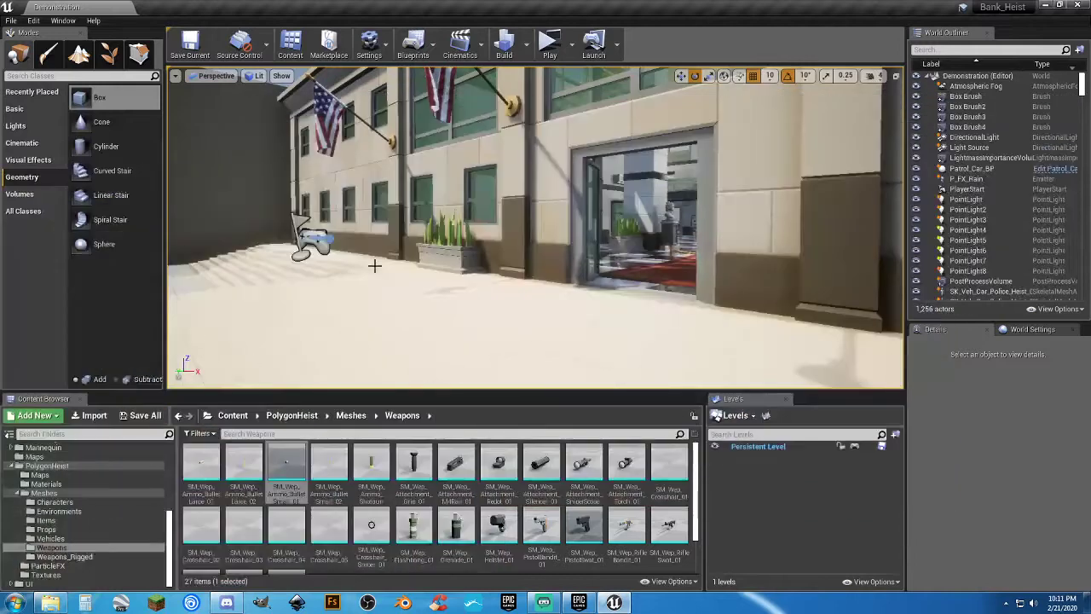
Set Number of Players back to 1, launch a Standalone Game, then close the preview.
left_click(569, 45)
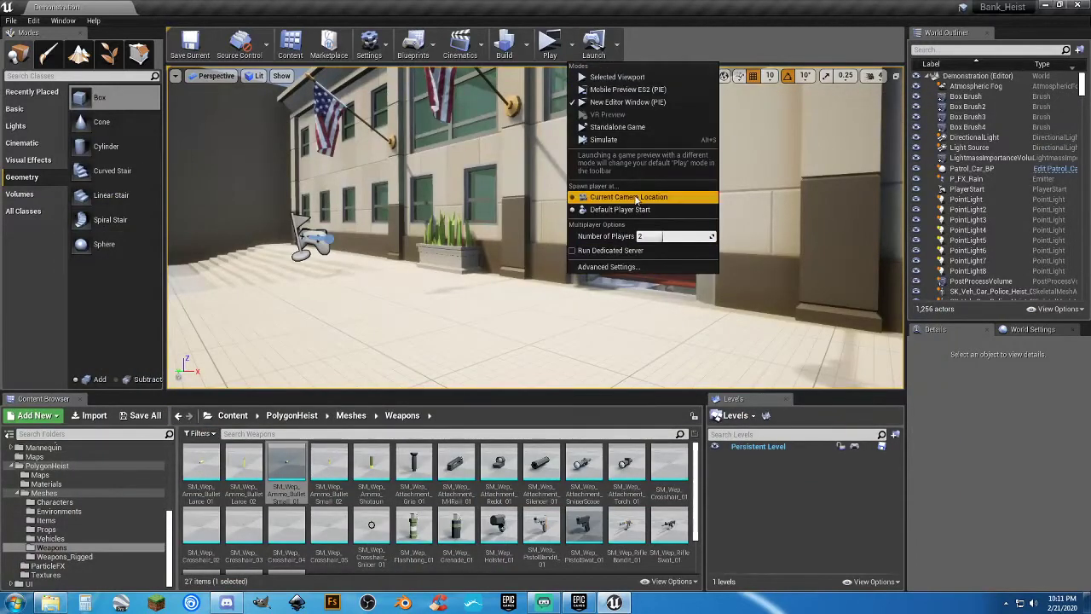
left_click_drag(653, 236, 637, 236)
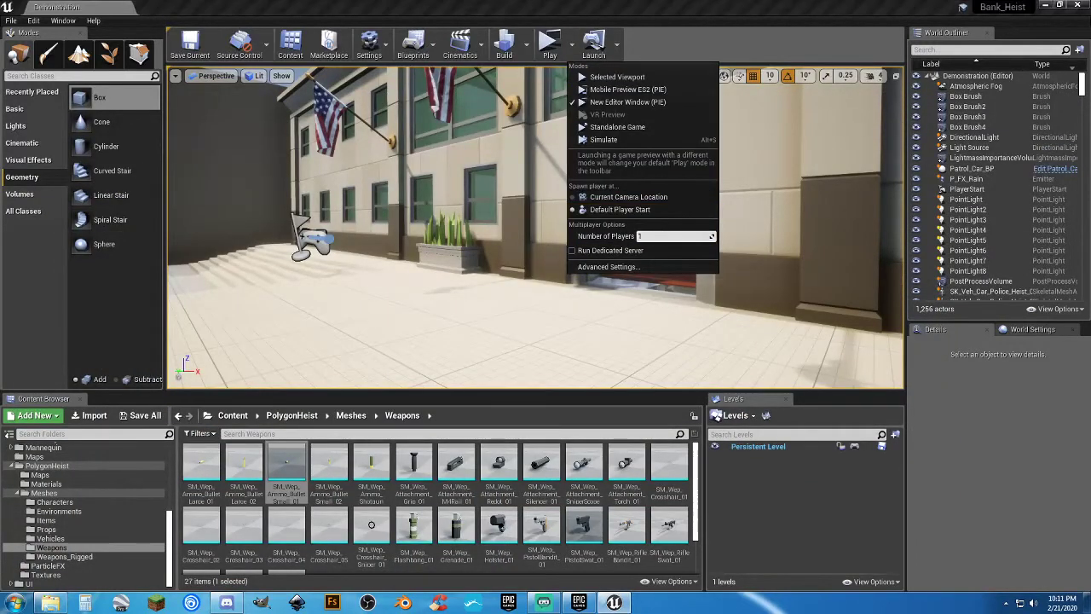
left_click(627, 102)
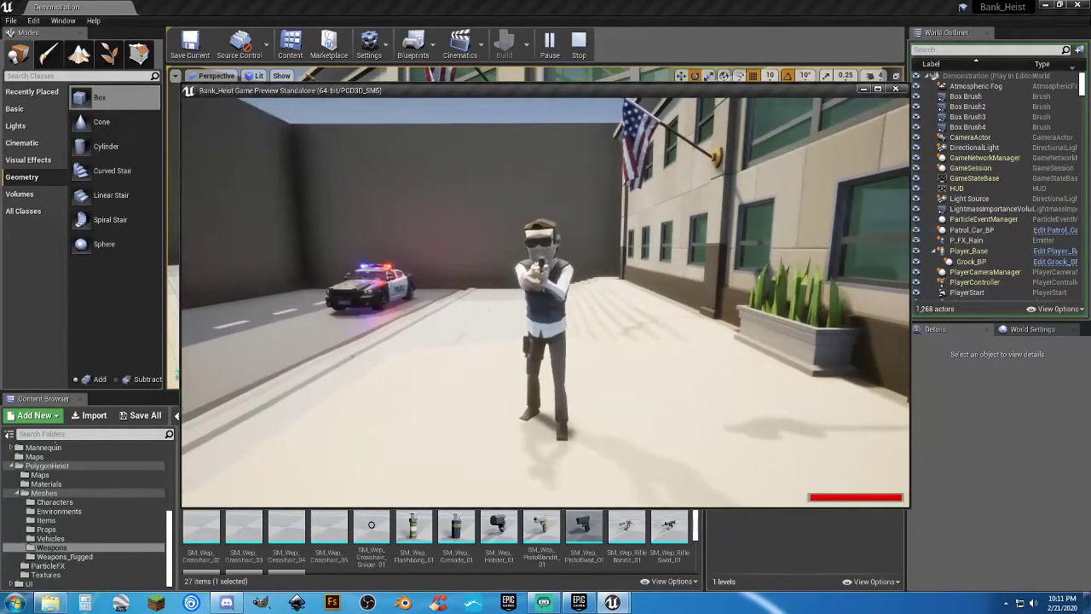
key("Escape")
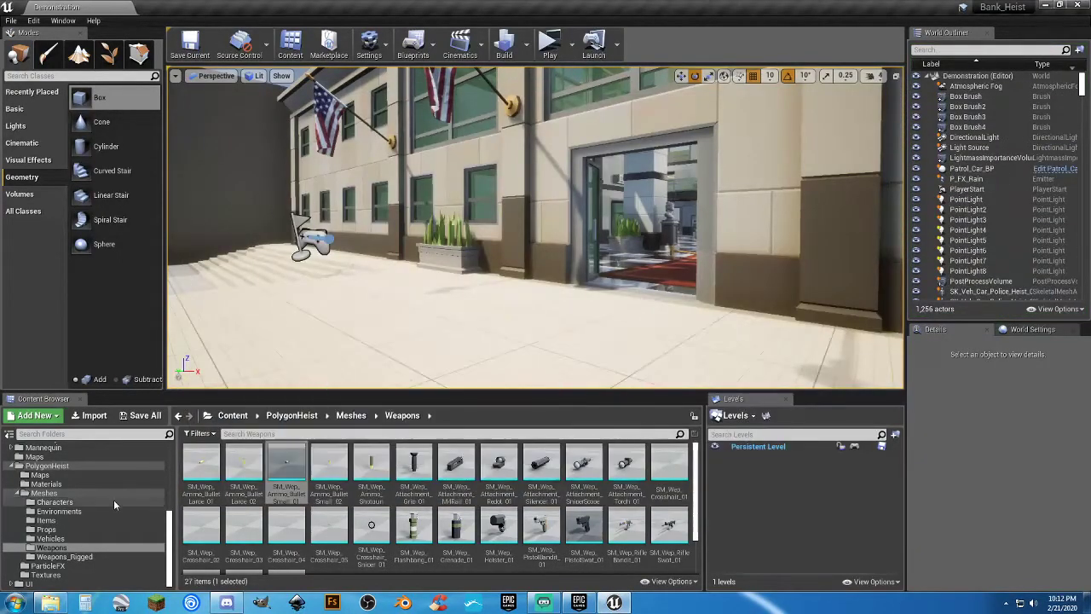
scroll(76, 486, "up", 3)
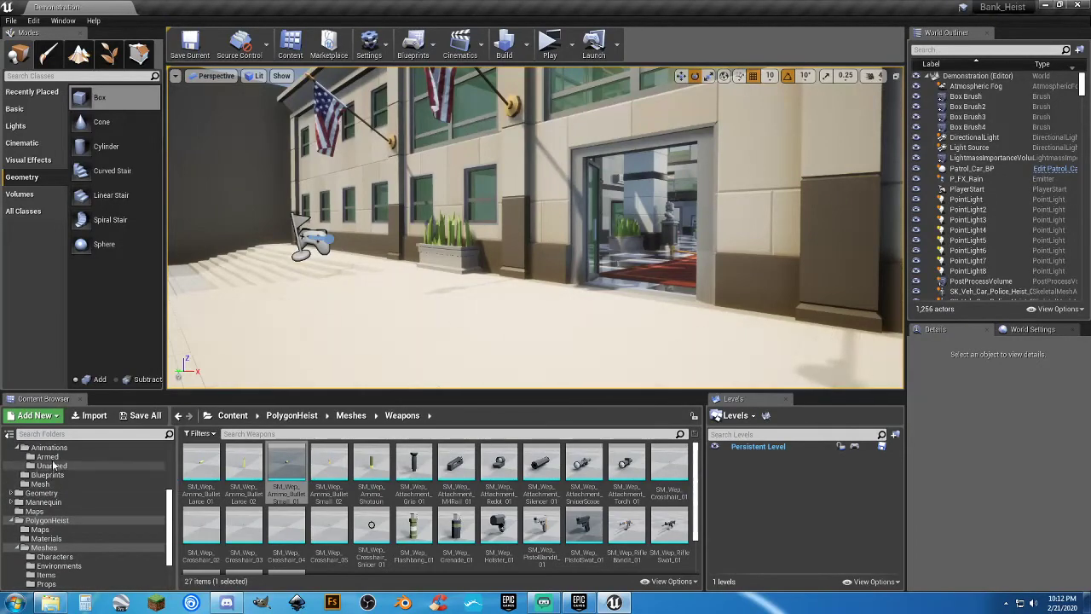
Open Idle_Pistol from the Armed folder, frame the character and rewind to frame 0.
left_click(46, 456)
left_click(286, 495)
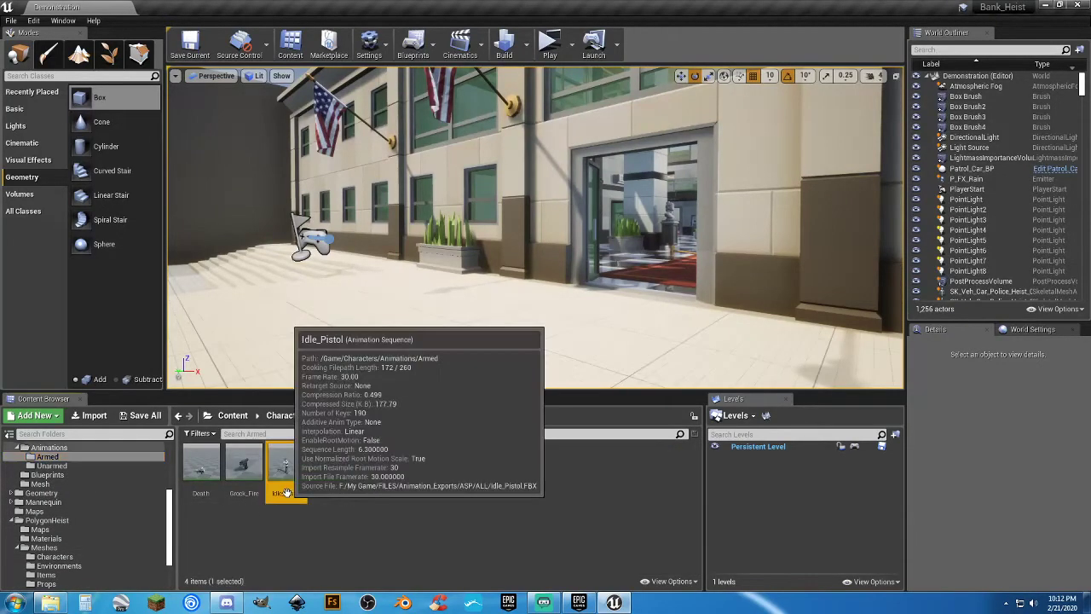
double_click(286, 493)
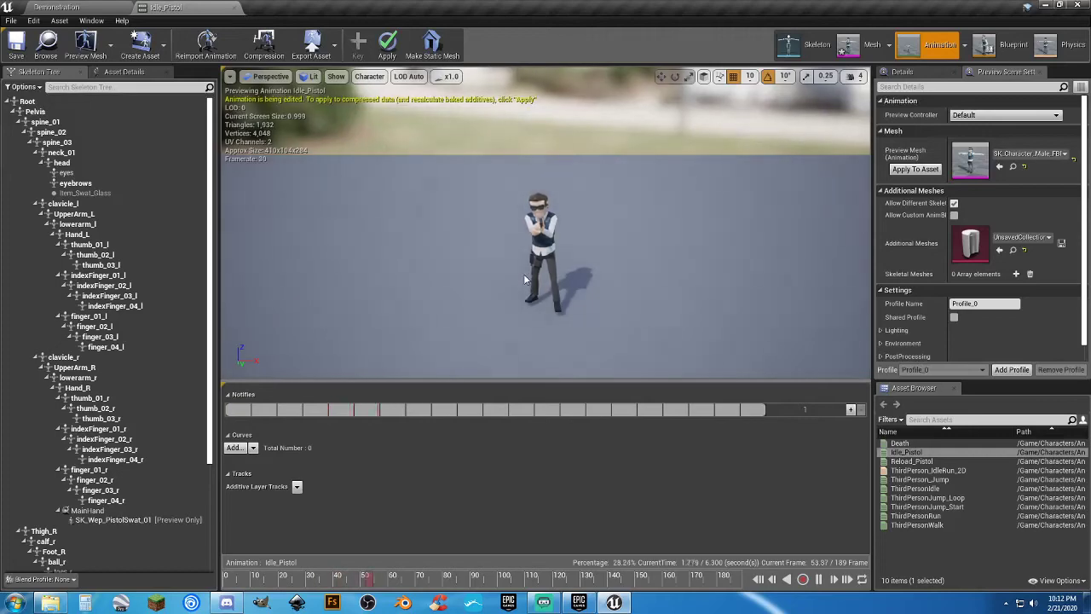
key("w")
mouse_move(527, 274)
right_mouse_down()
mouse_move(512, 271)
mouse_move(529, 278)
right_mouse_up()
key("s")
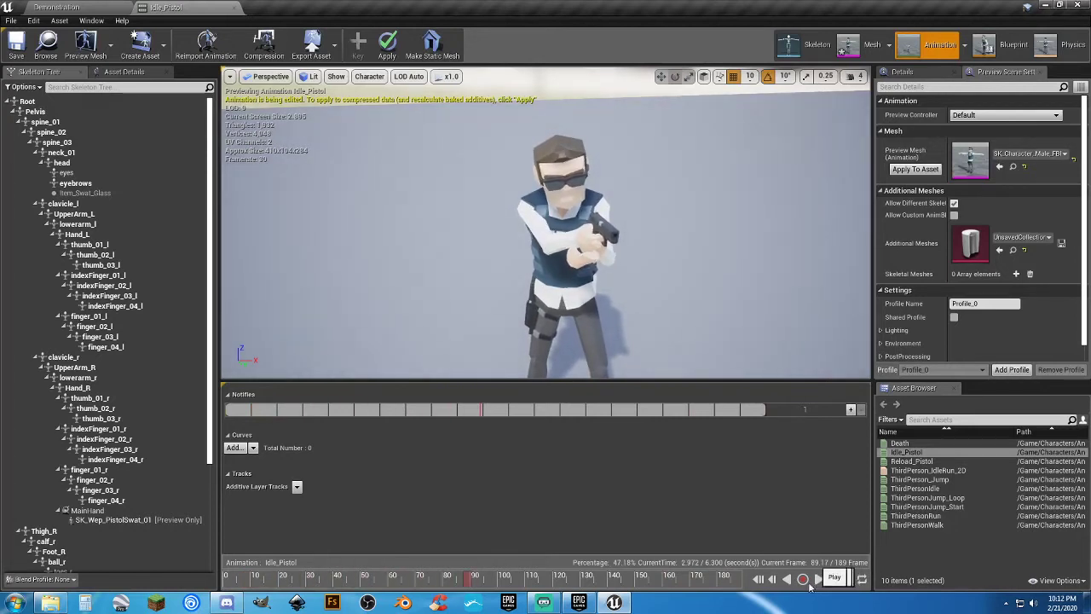
left_click_drag(466, 580, 192, 582)
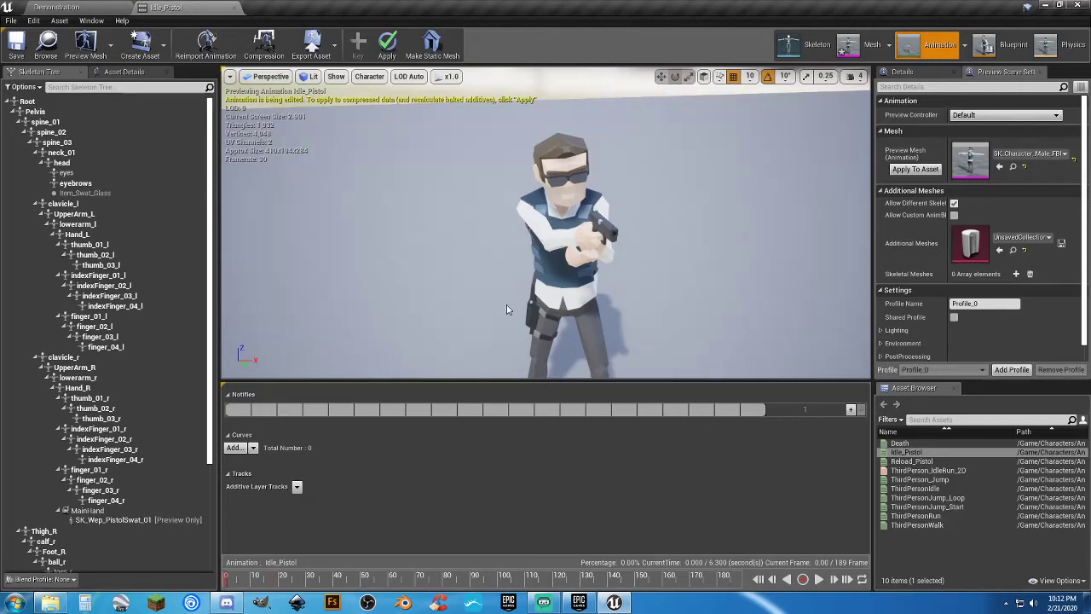
Rotate lowerarm_r and UpperArm_R, with rotation snapping off, so the pistol points forward.
left_click(567, 236)
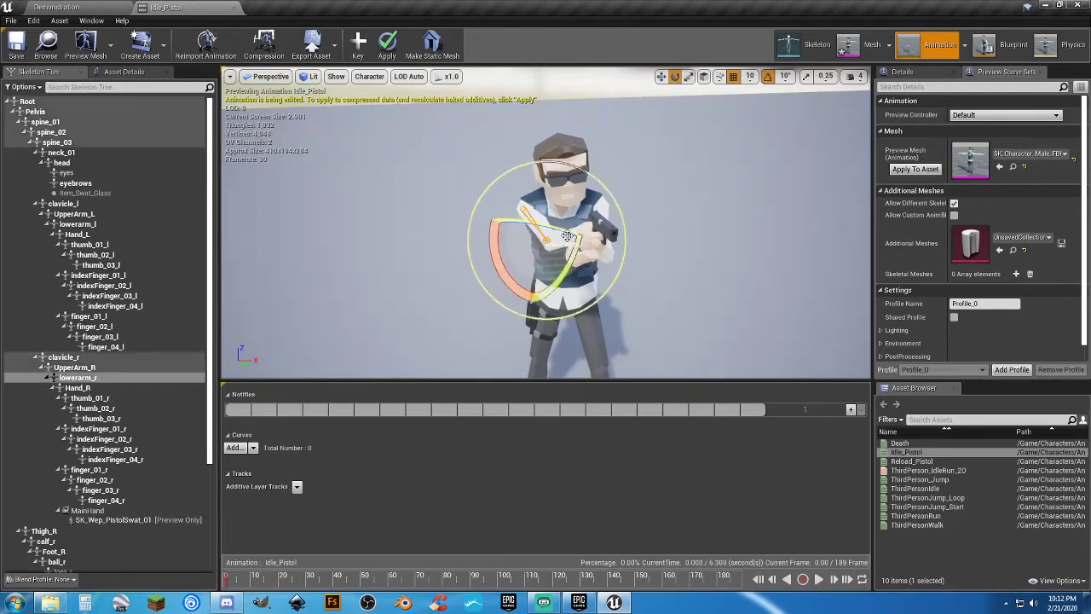
key("w")
mouse_move(626, 225)
right_mouse_down()
mouse_move(626, 154)
mouse_move(629, 234)
right_mouse_up()
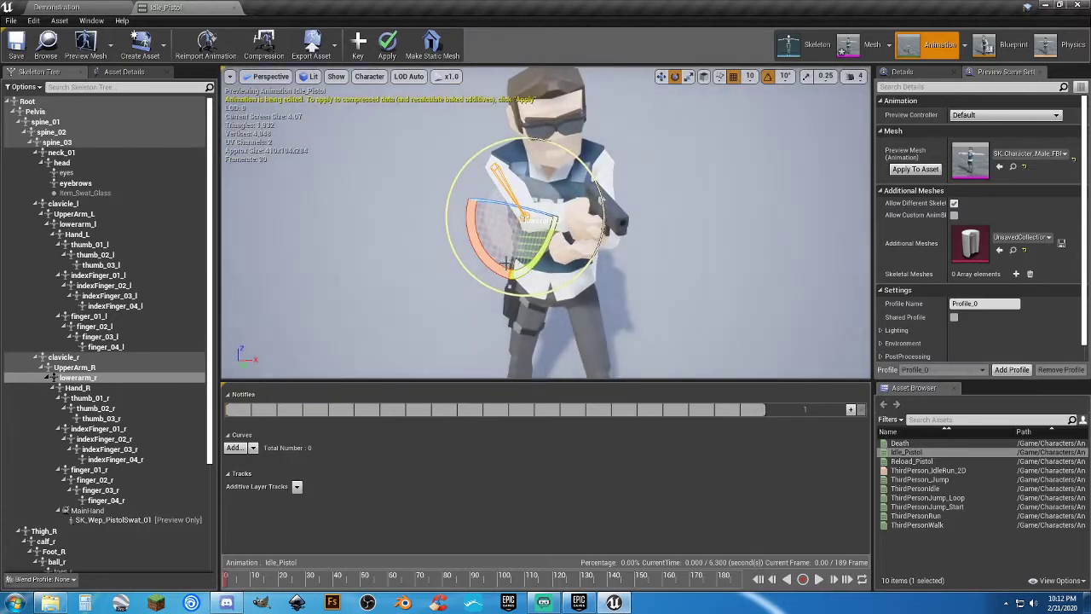
mouse_move(516, 225)
left_mouse_down()
mouse_move(521, 197)
mouse_move(494, 198)
mouse_move(700, 143)
left_mouse_up()
left_click(508, 181)
left_click(763, 76)
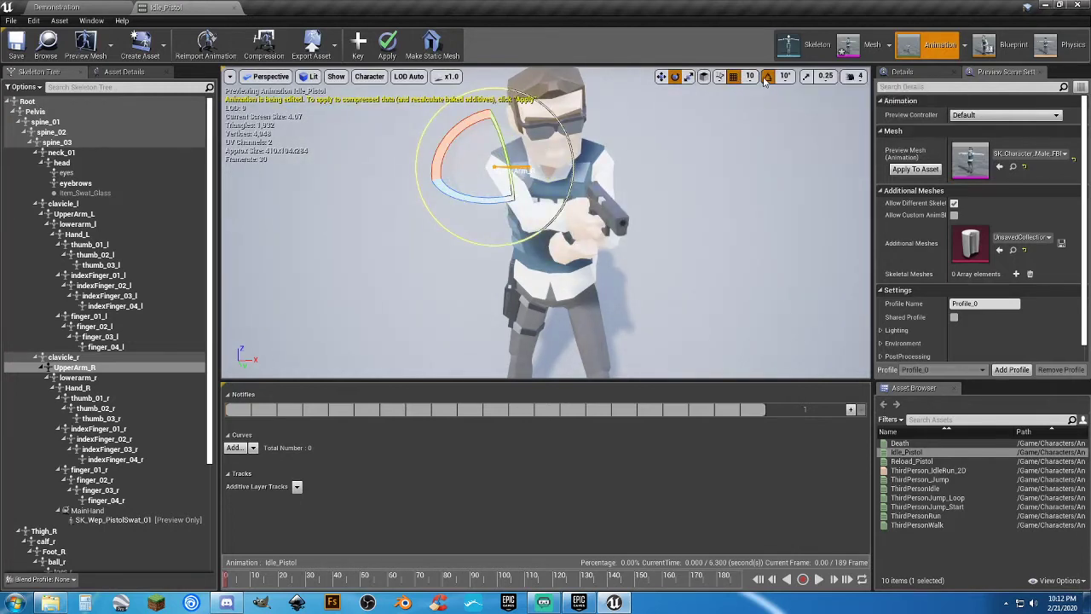
left_click_drag(499, 200, 503, 198)
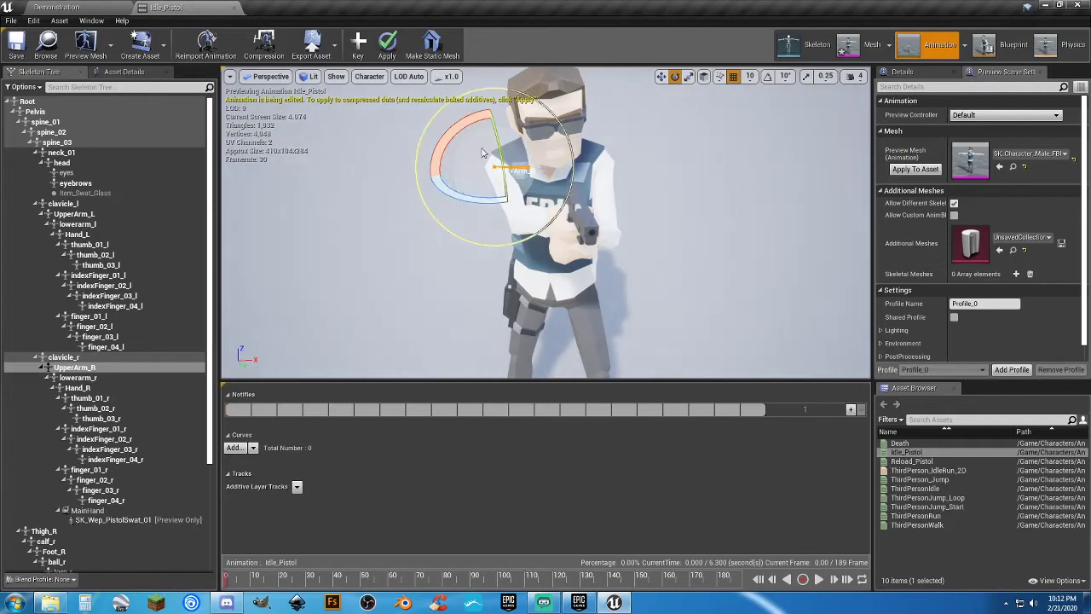
Apply the arm adjustment, preview the animation, save Idle_Pistol and close its editor.
left_click(388, 44)
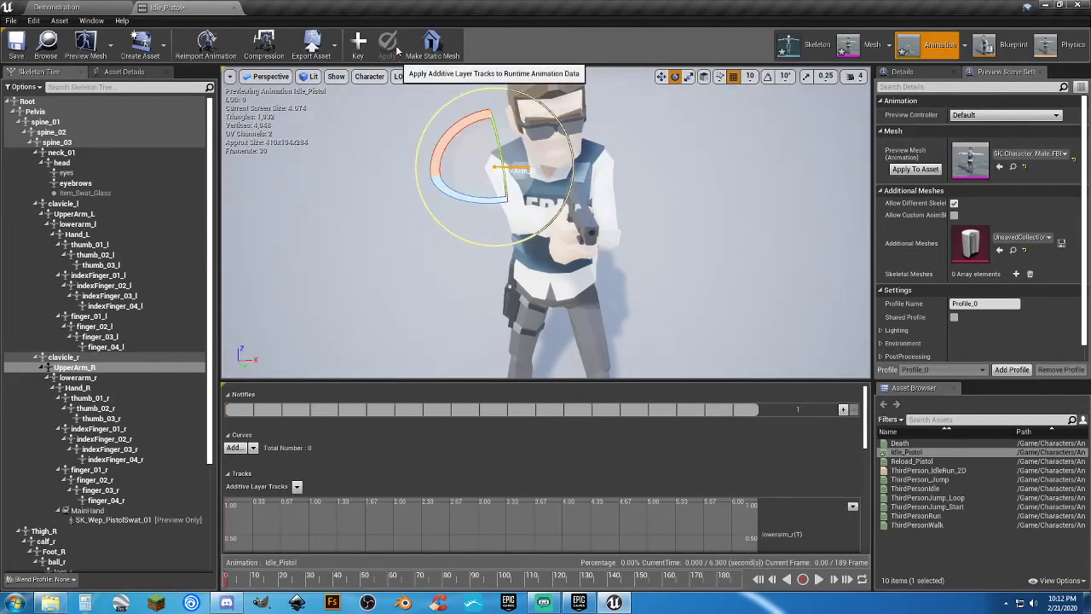
left_click(818, 579)
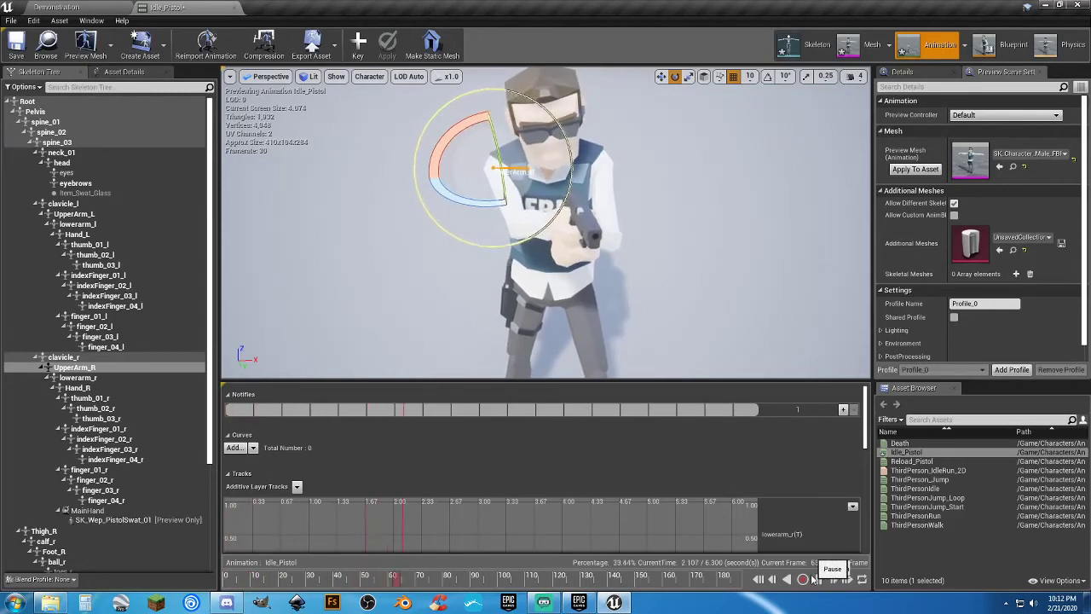
left_click(20, 51)
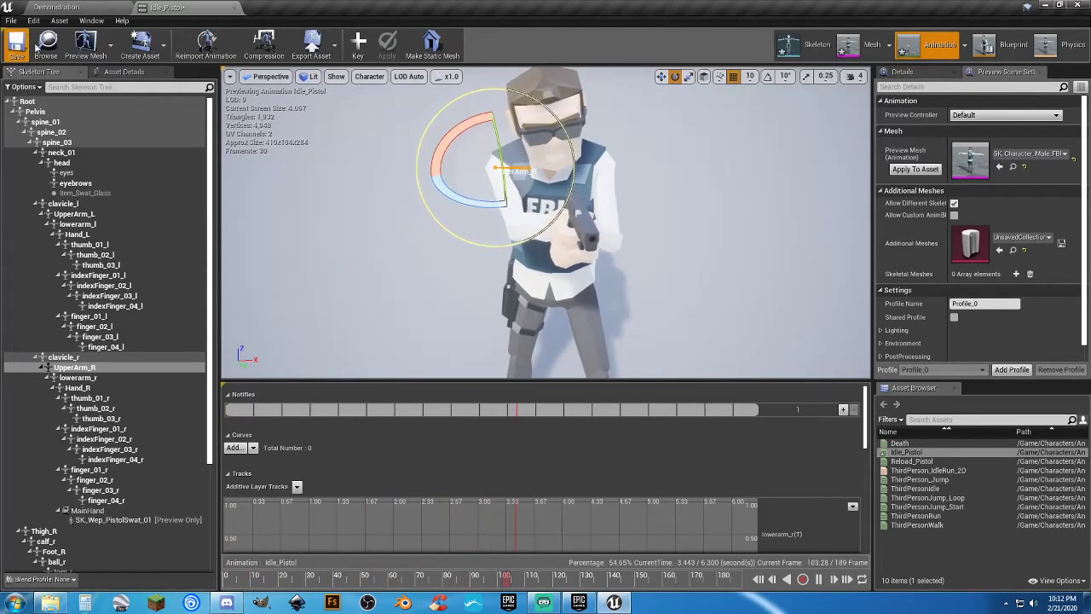
left_click(234, 9)
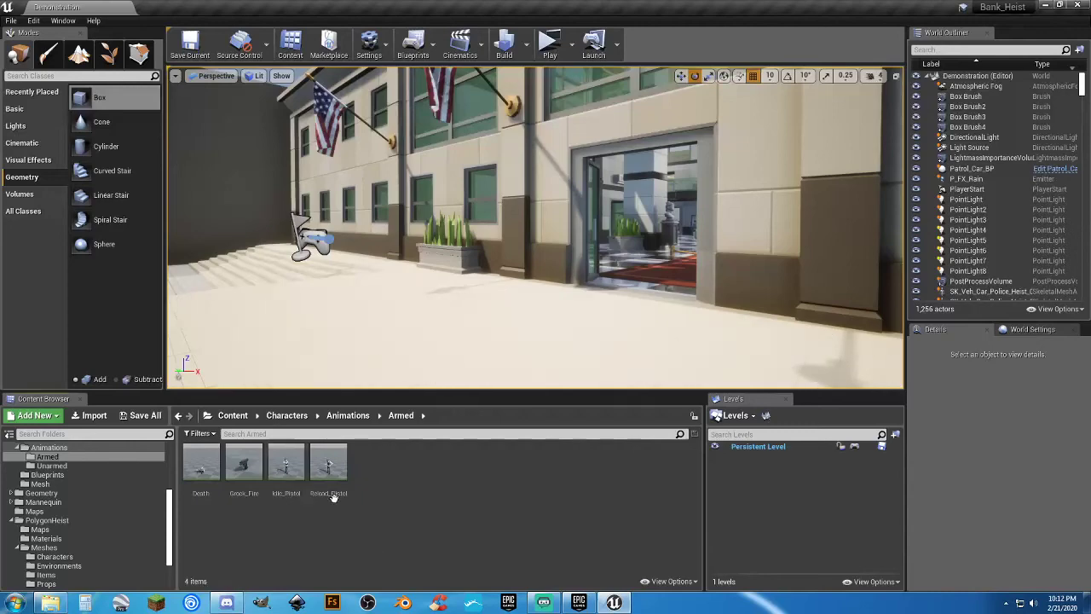
Open Reload_Pistol, rewind it to frame 0 and frame the character in the preview.
double_click(330, 464)
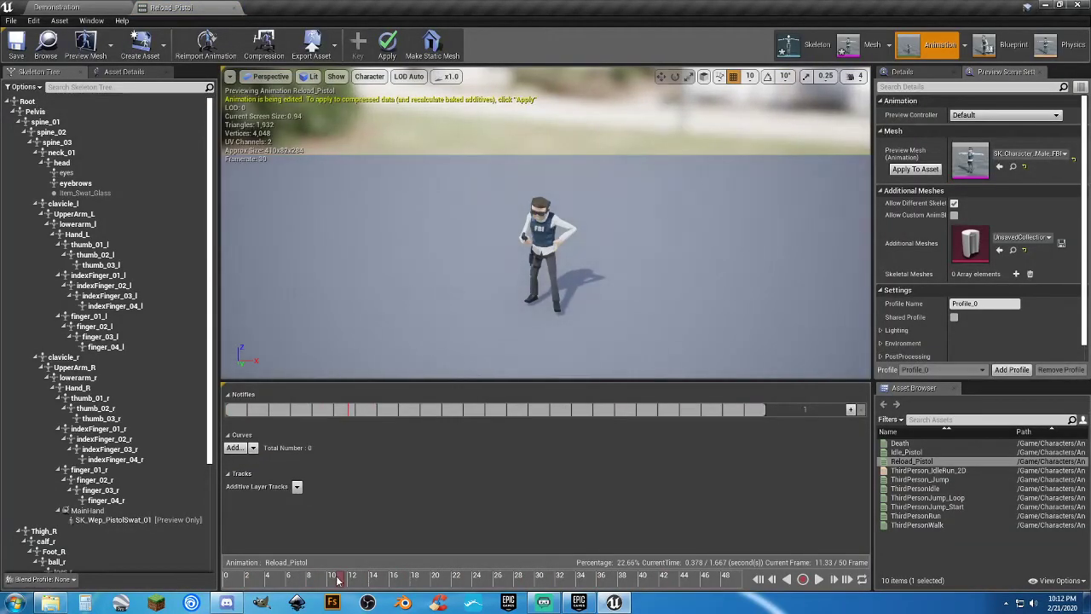
left_click_drag(338, 580, 207, 582)
right_click_drag(444, 367, 458, 404)
key("w")
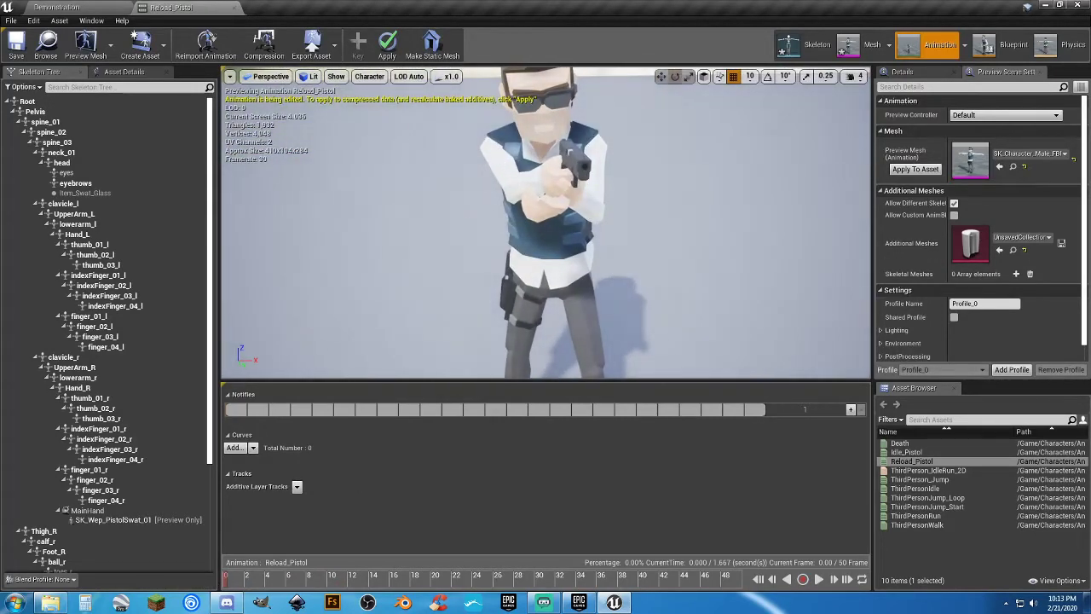
Rotate UpperArm_R forward, key it, preview the reload, then close the editor.
left_click(501, 161)
mouse_move(488, 172)
left_mouse_down()
mouse_move(499, 166)
mouse_move(491, 158)
left_mouse_up()
left_click(358, 45)
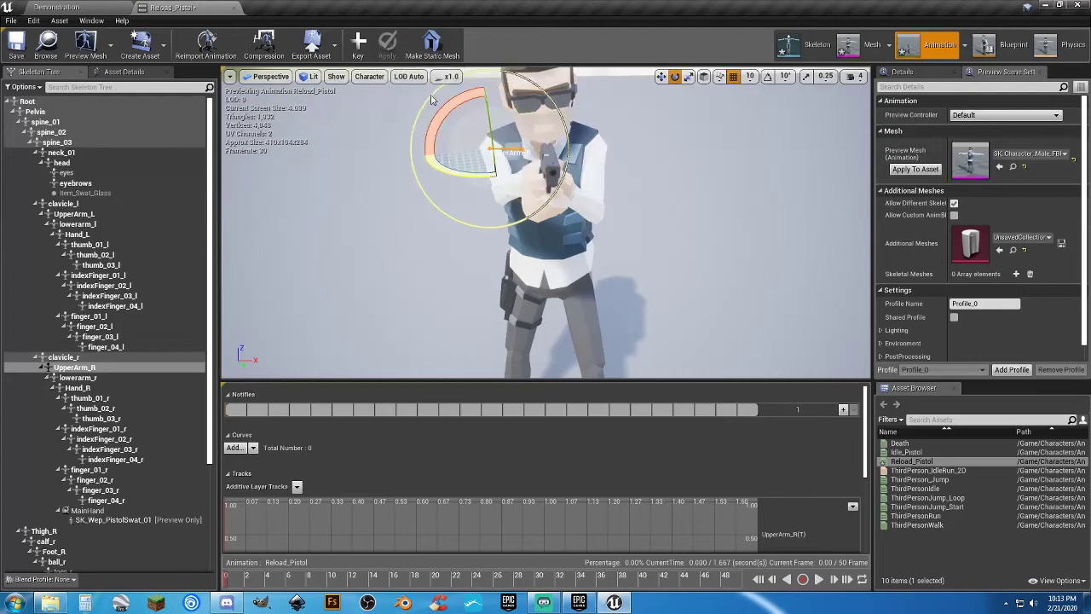
left_click(818, 579)
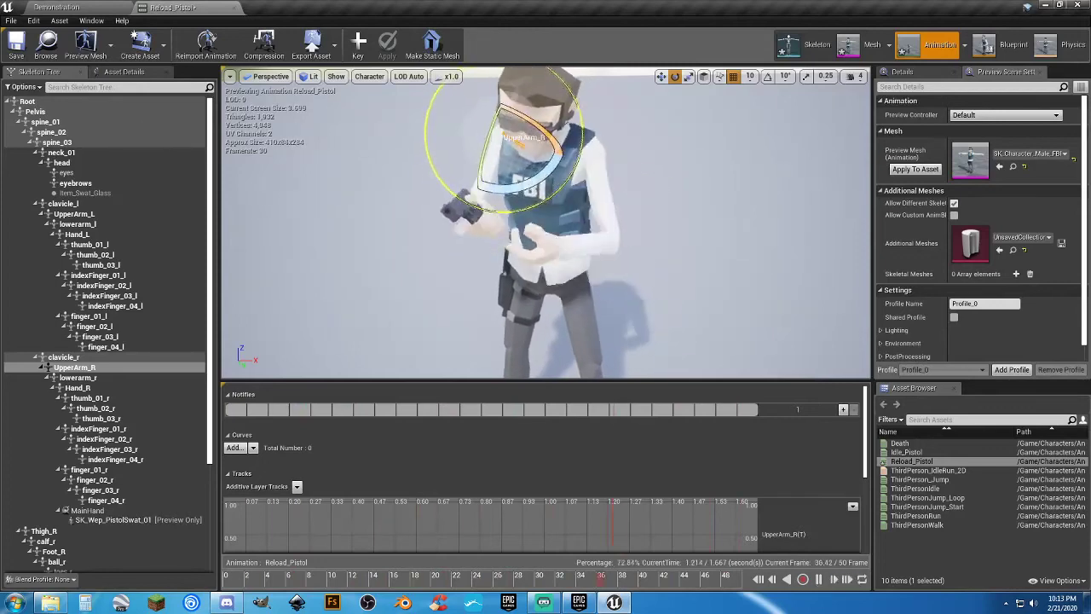
left_click(234, 9)
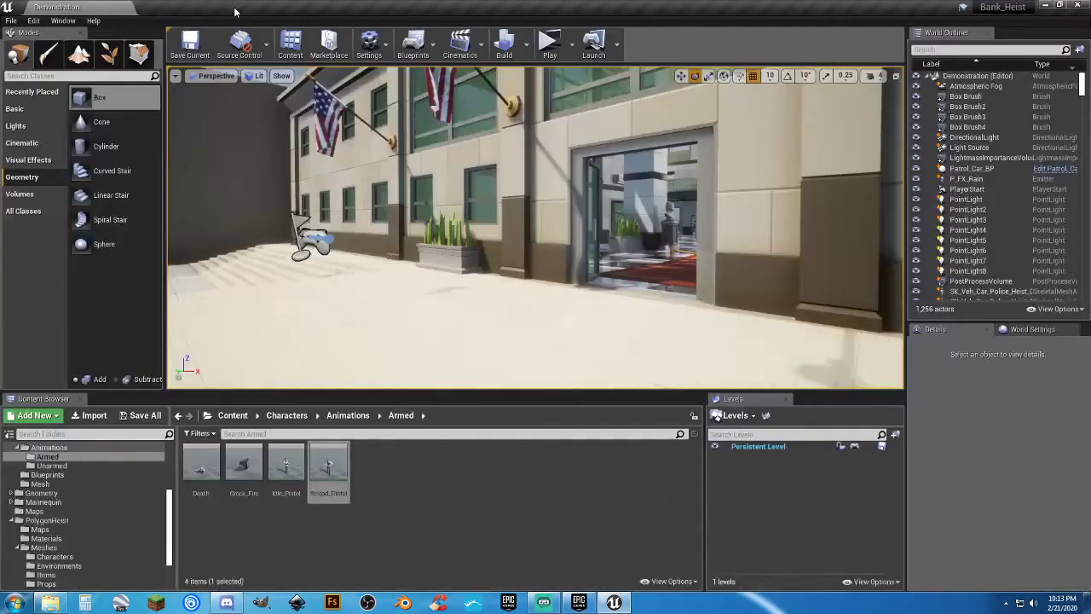
Launch the standalone game, walk toward the building door and draw the pistol.
left_click(550, 42)
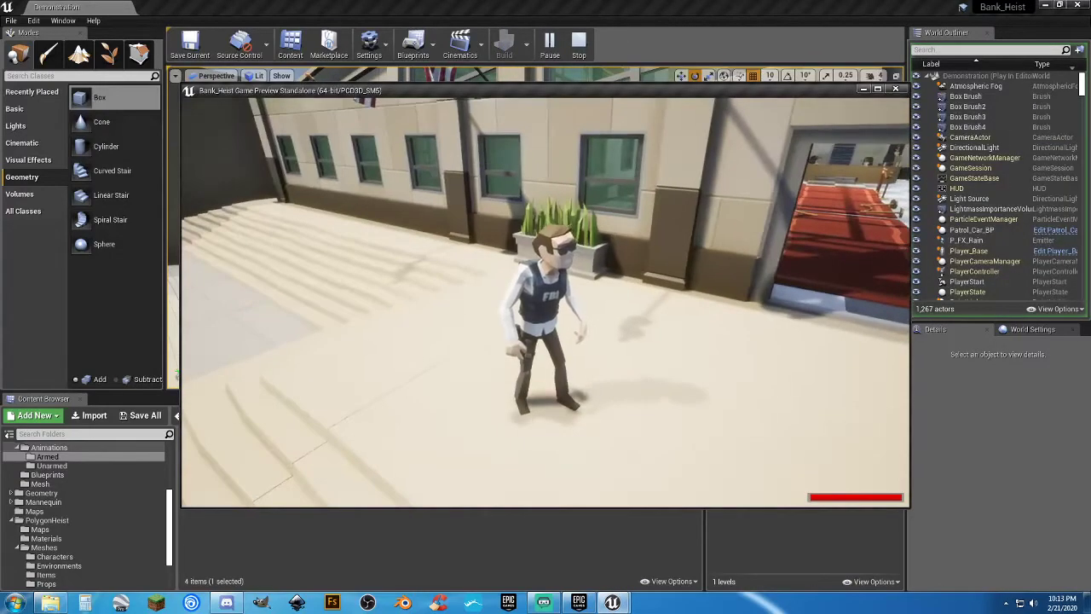
key("w")
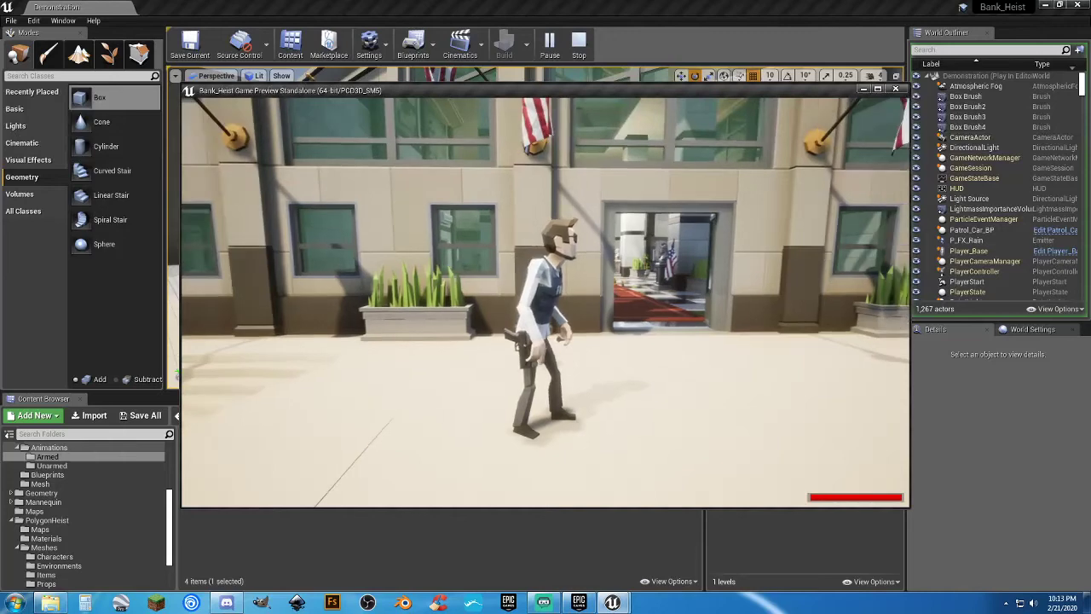
key("1")
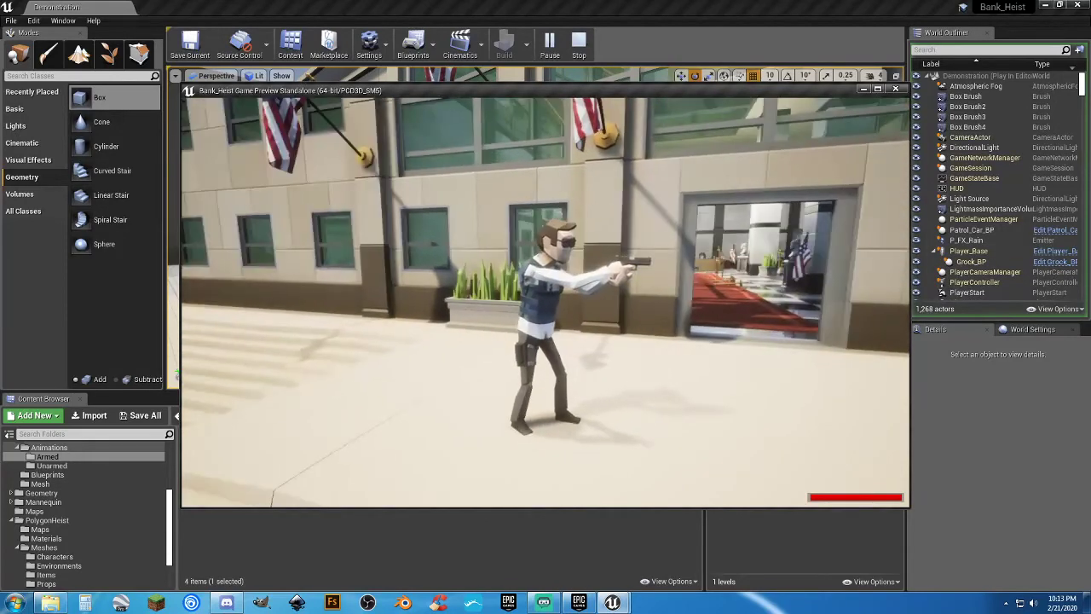
key("1")
key("1")
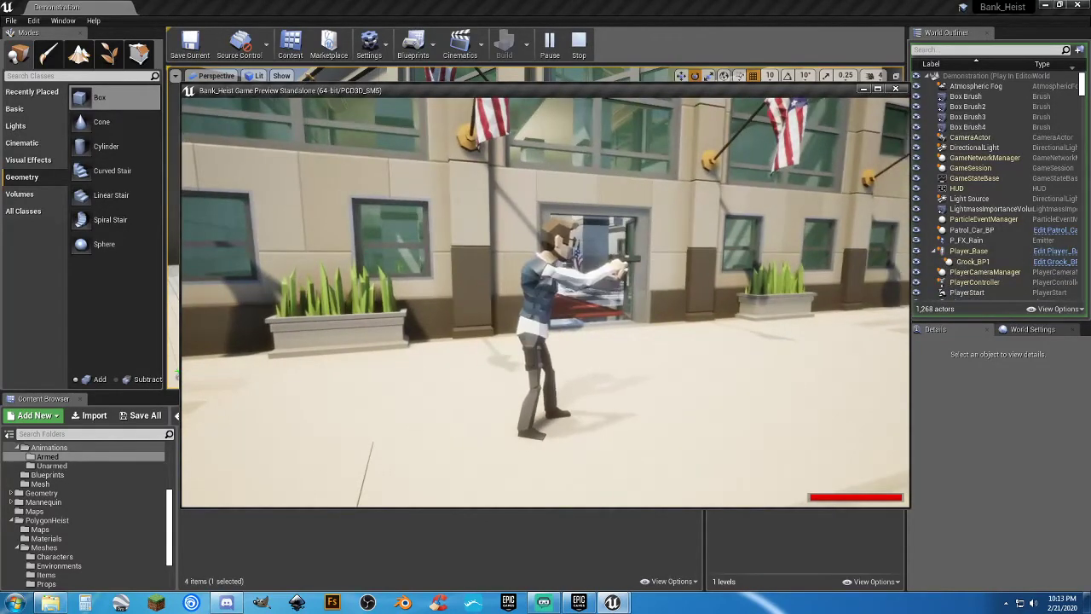
key("1")
key("1")
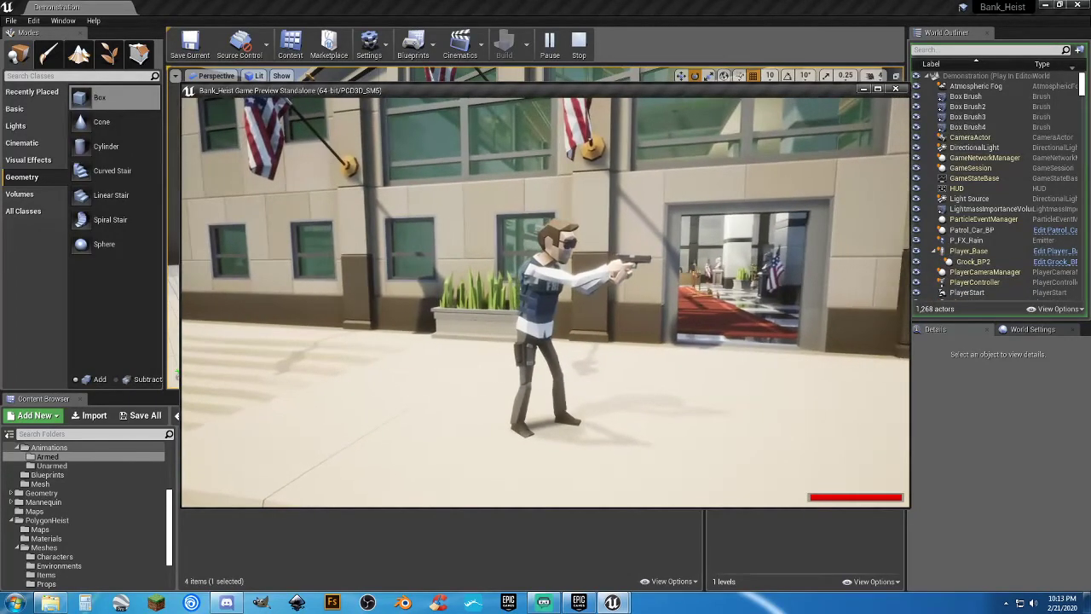
Fire nine shots to check the Fire animation and casing ejection.
left_click(545, 299)
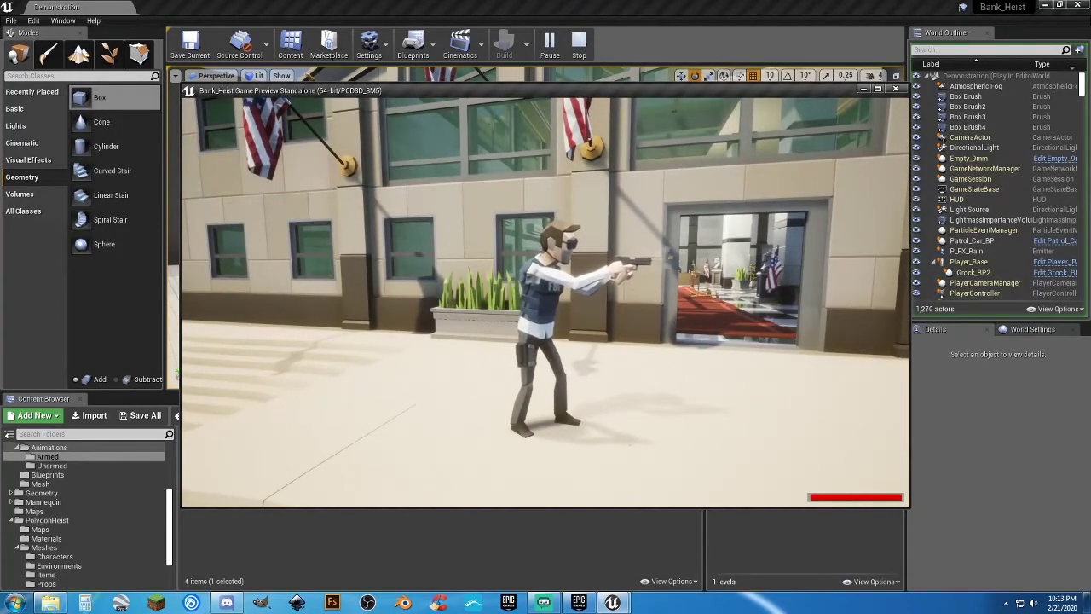
left_click(545, 298)
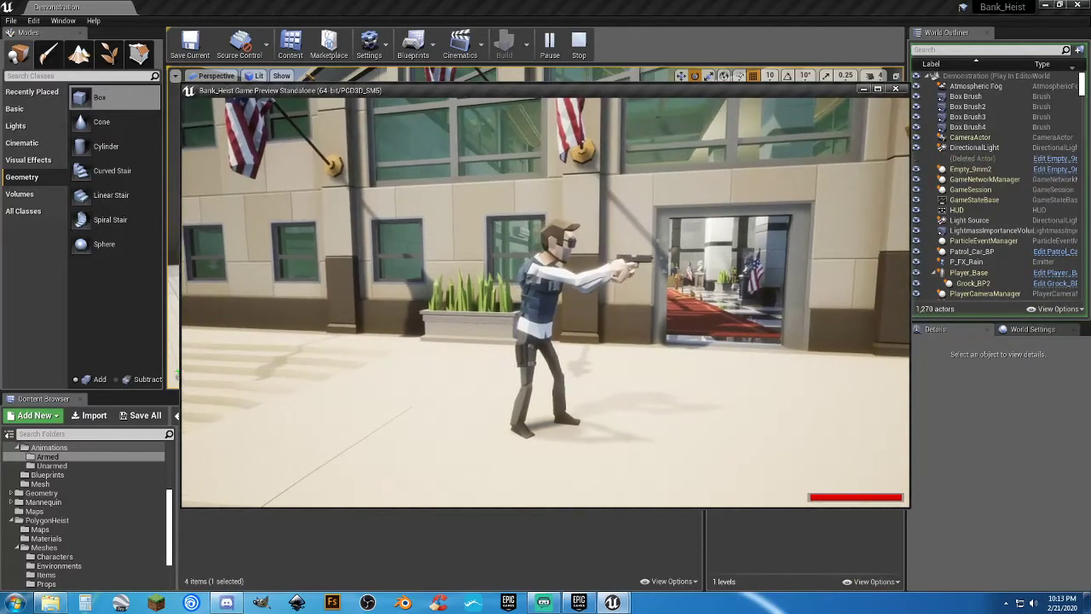
left_click(546, 298)
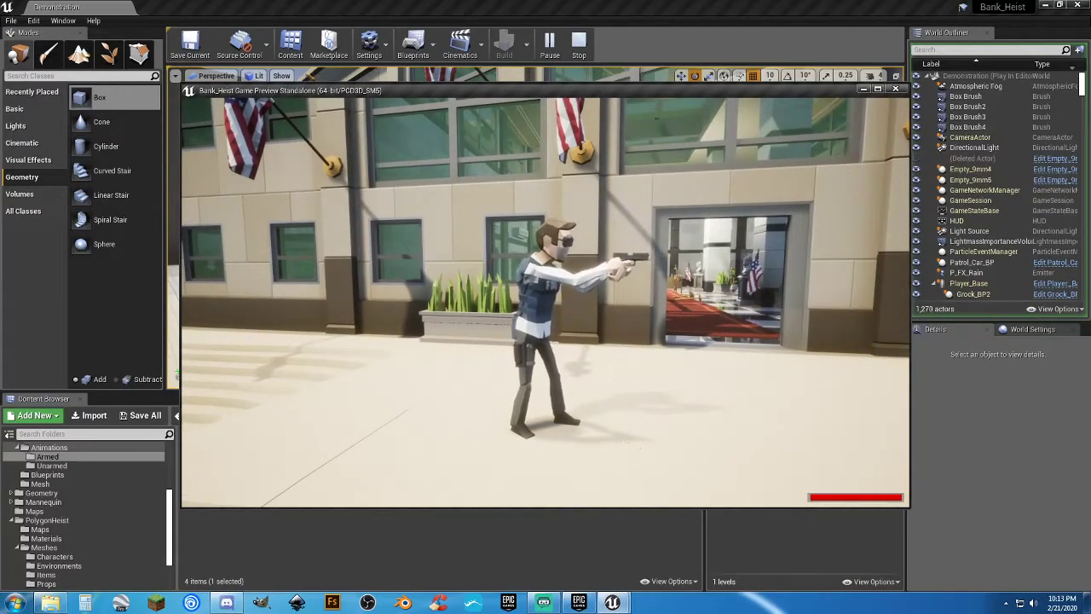
left_click(545, 298)
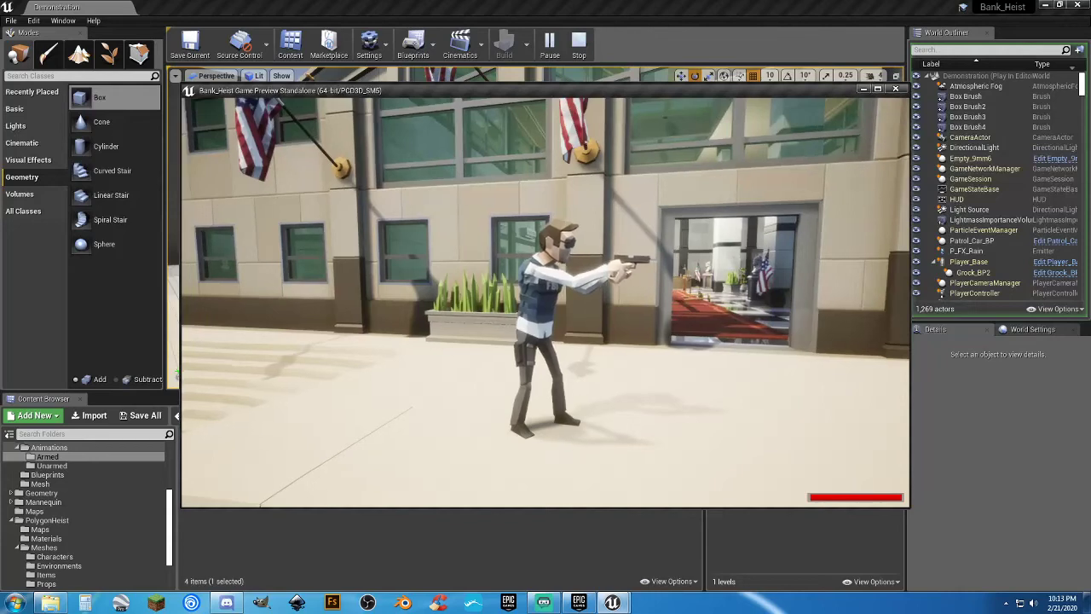
left_click(546, 298)
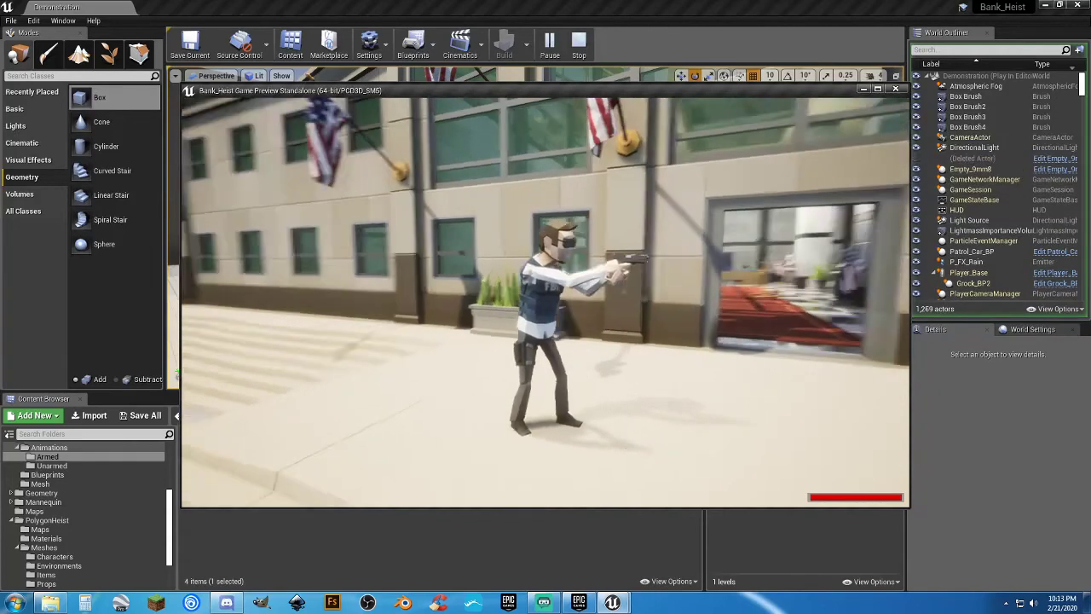
left_click(545, 298)
left_click(545, 298)
left_click(546, 298)
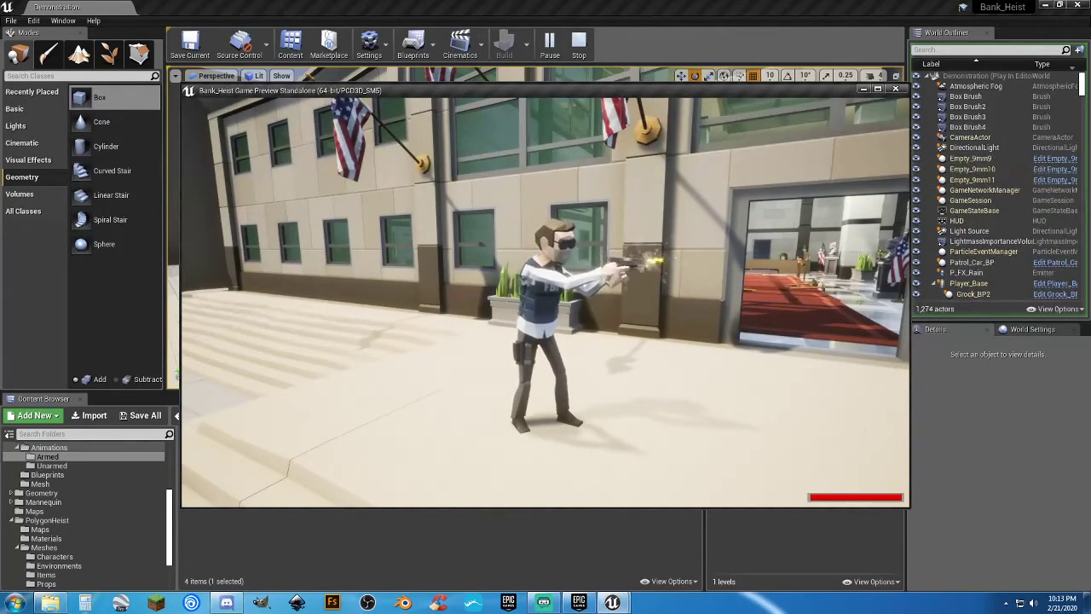
left_click(545, 299)
left_click(546, 299)
left_click(546, 299)
Reload the pistol, then fire seven more shots at the bank entrance.
key("r")
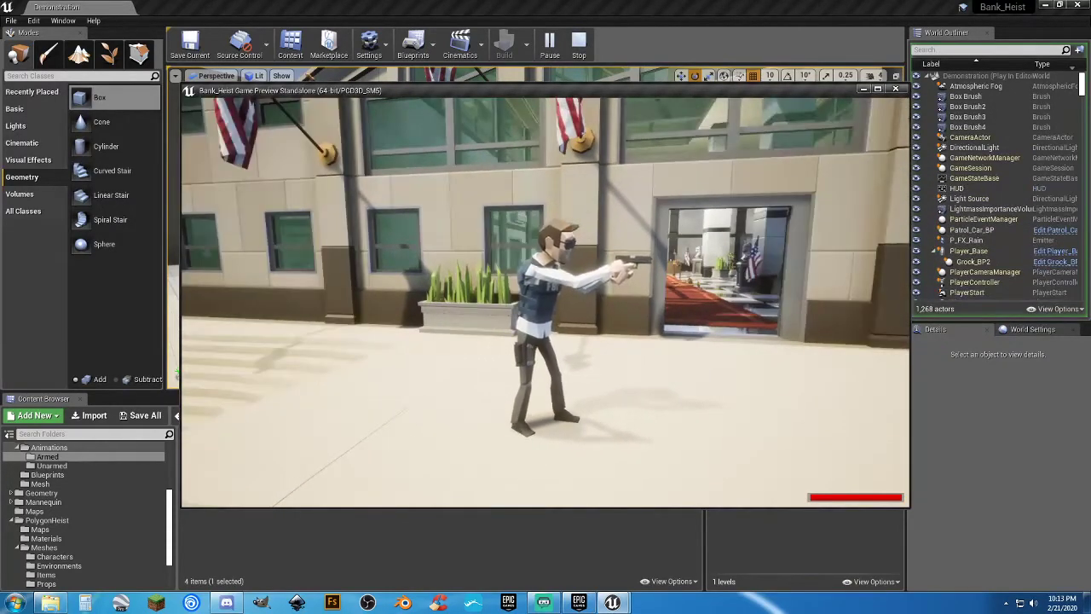
left_click(545, 303)
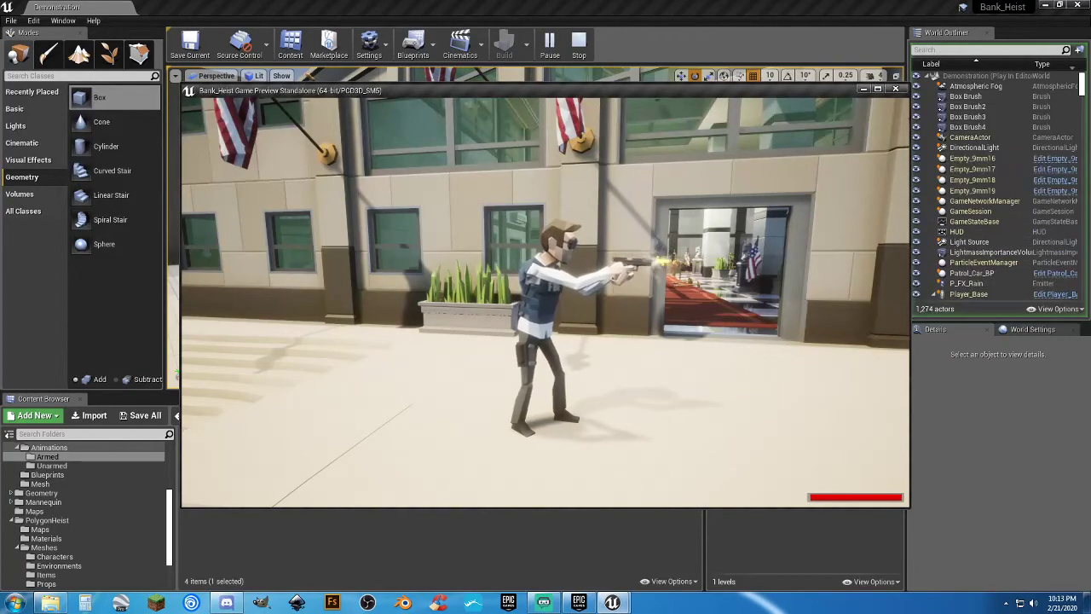
left_click(545, 302)
left_click(545, 303)
left_click(546, 302)
left_click(545, 303)
left_click(545, 302)
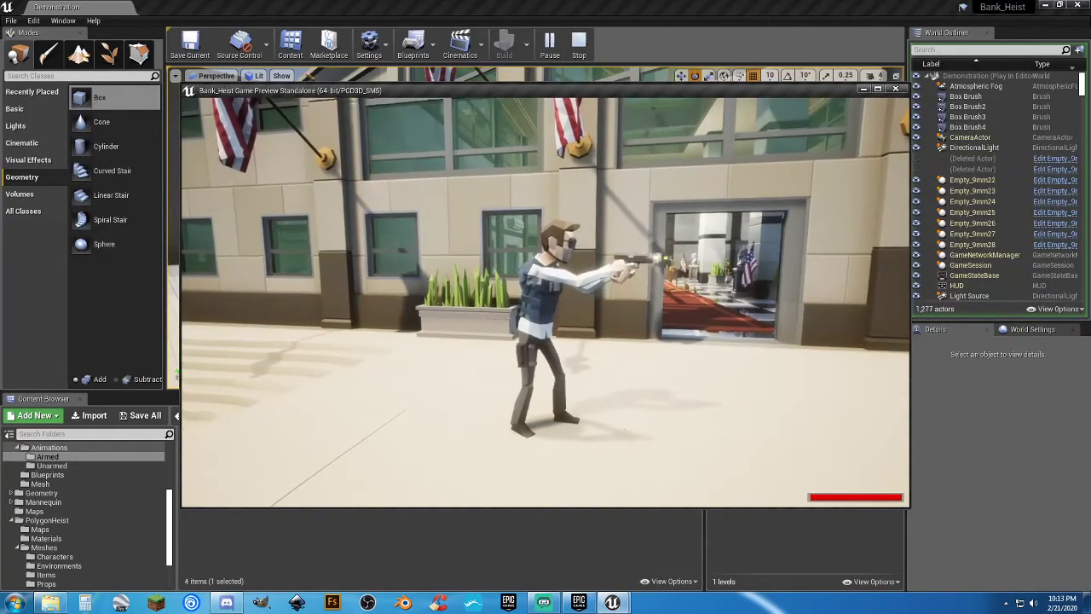
left_click(546, 302)
left_click(545, 303)
left_click(545, 302)
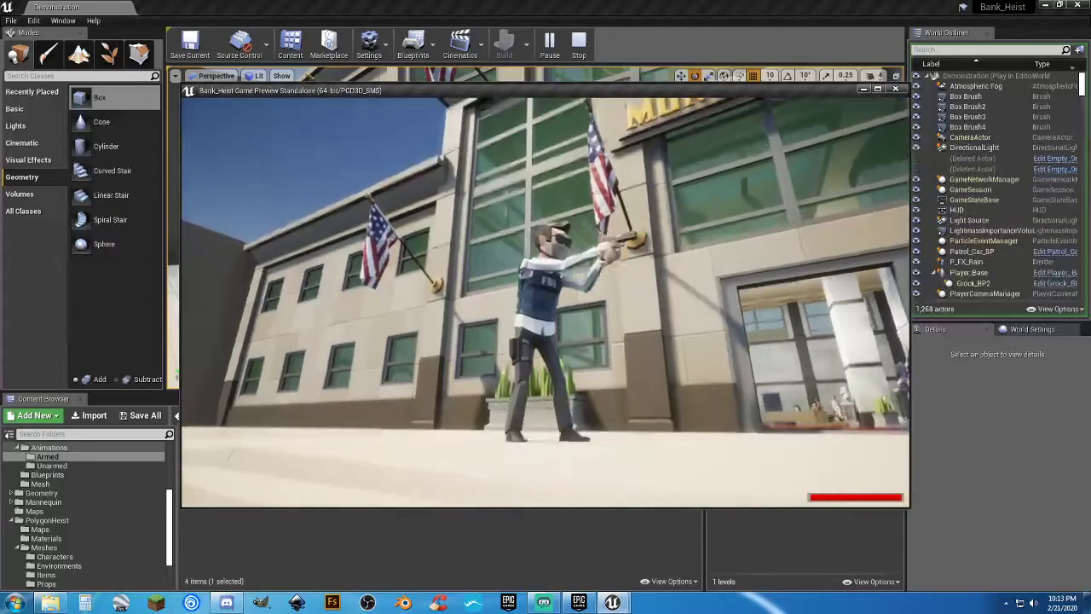
Run into the bank lobby and fire the pistol repeatedly.
key("w")
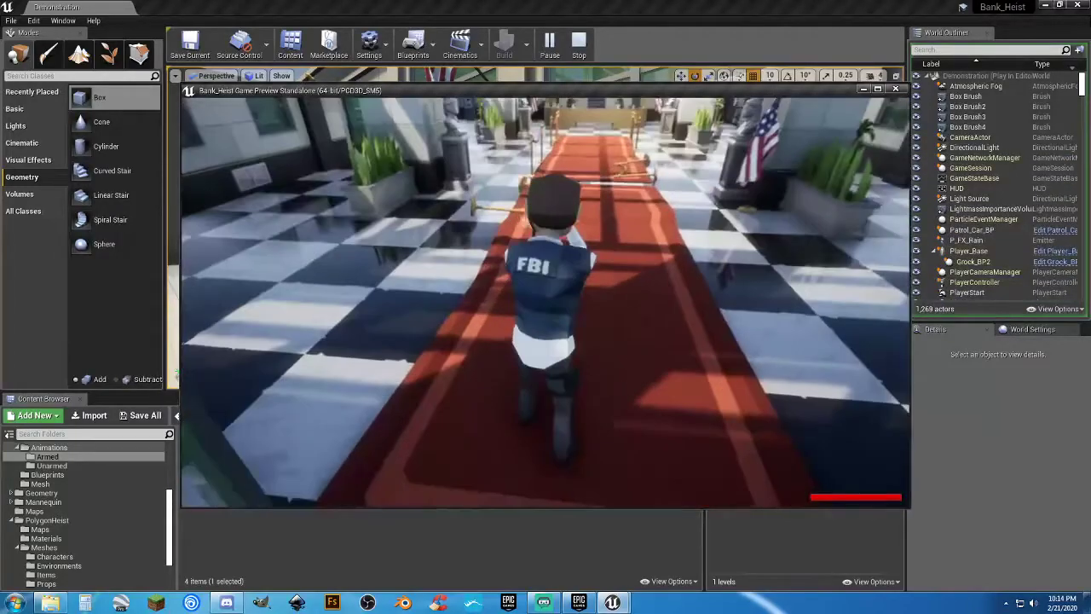
left_click(546, 302)
left_click(546, 302)
left_click(545, 303)
left_click(545, 302)
left_click(545, 303)
left_click(546, 303)
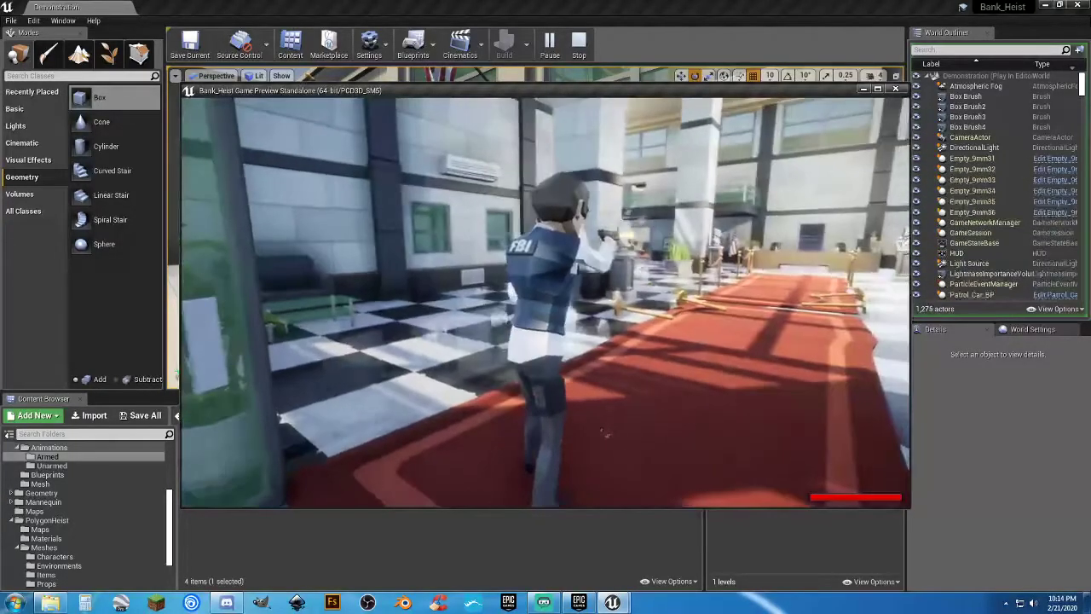
left_click(546, 302)
left_click(545, 302)
left_click(545, 303)
left_click(546, 302)
left_click(545, 302)
left_click(545, 303)
left_click(545, 302)
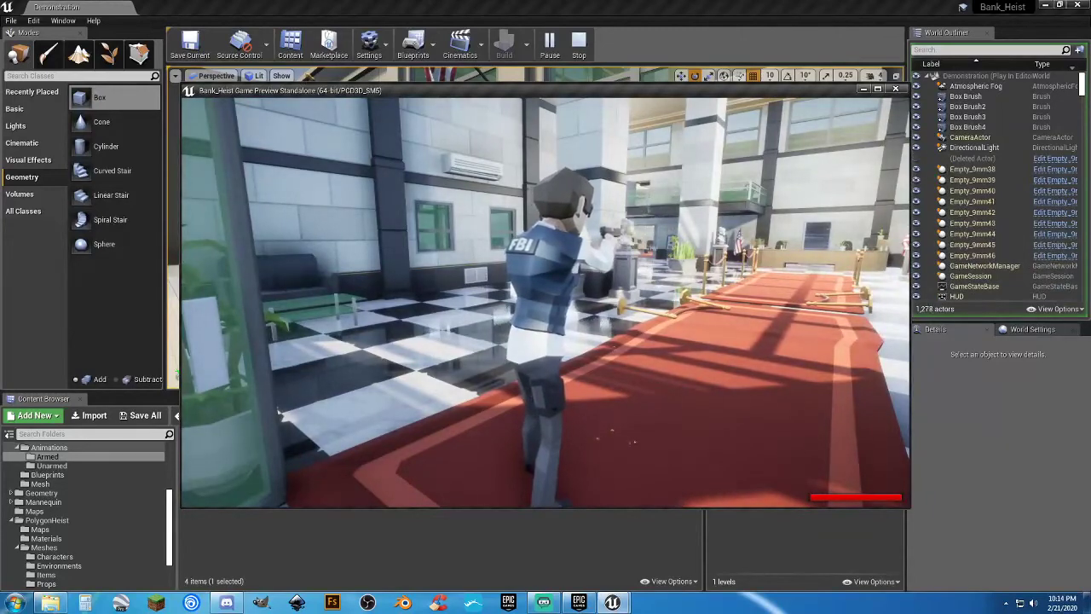
left_click(545, 302)
left_click(545, 303)
left_click(545, 303)
left_click(545, 303)
left_click(545, 303)
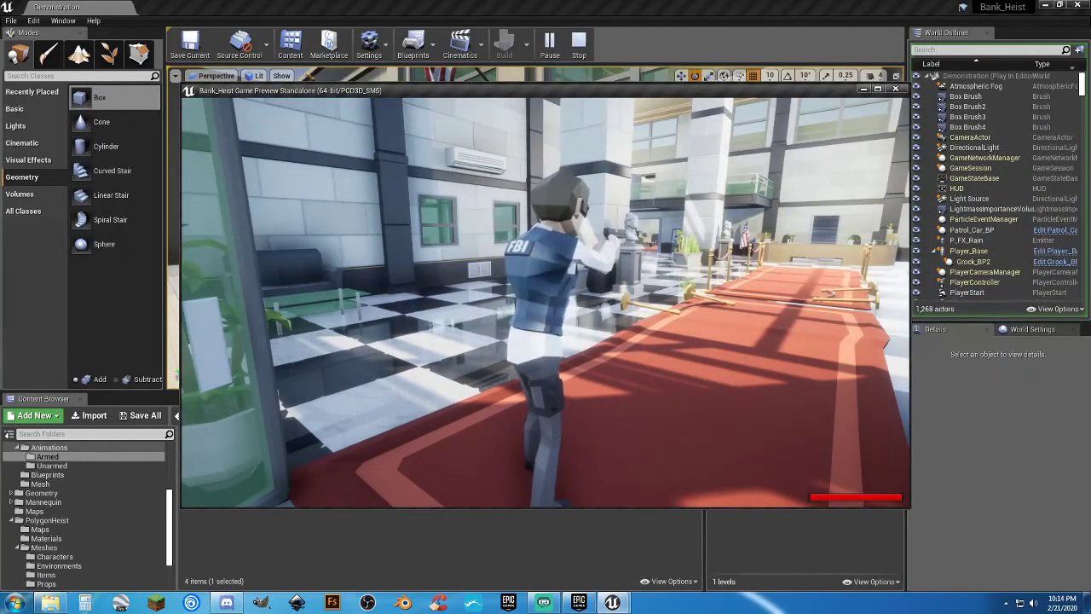
Run down the lobby carpet, reload the pistol with R, and jump over the reception desk.
key("w")
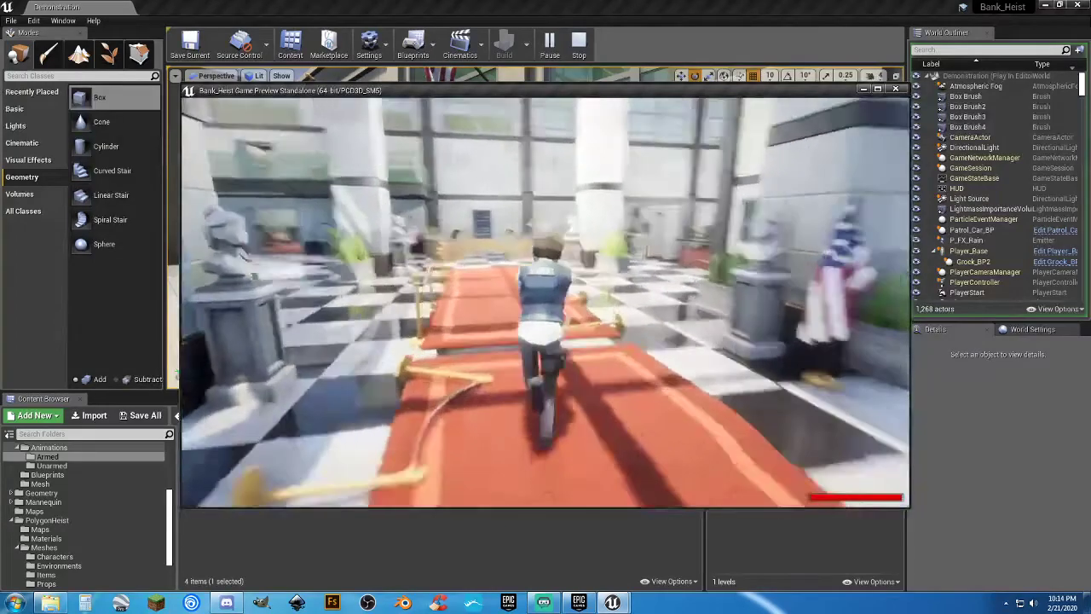
key("r")
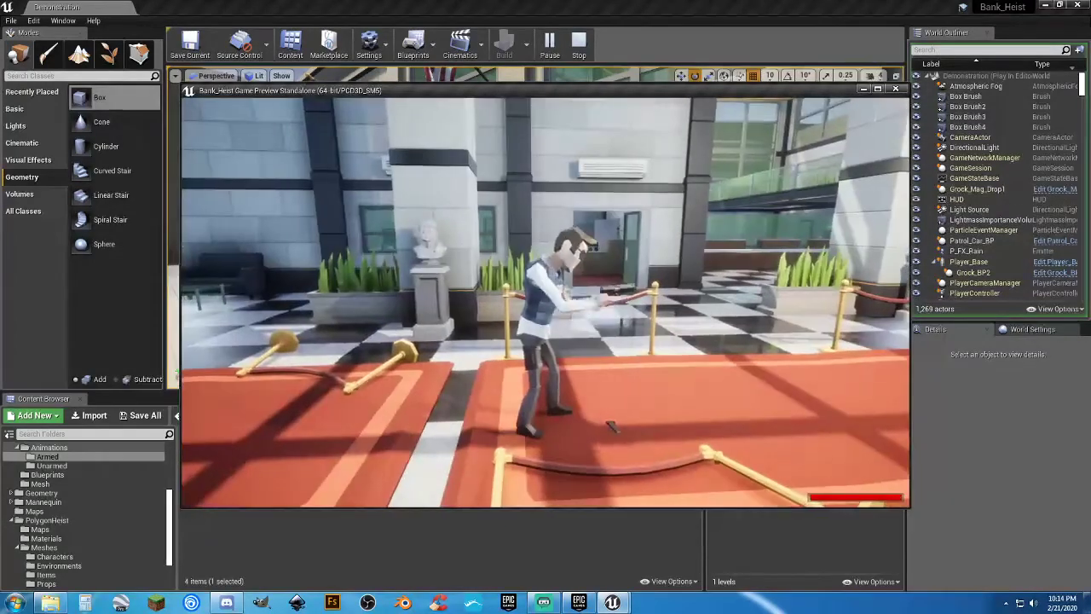
key("w")
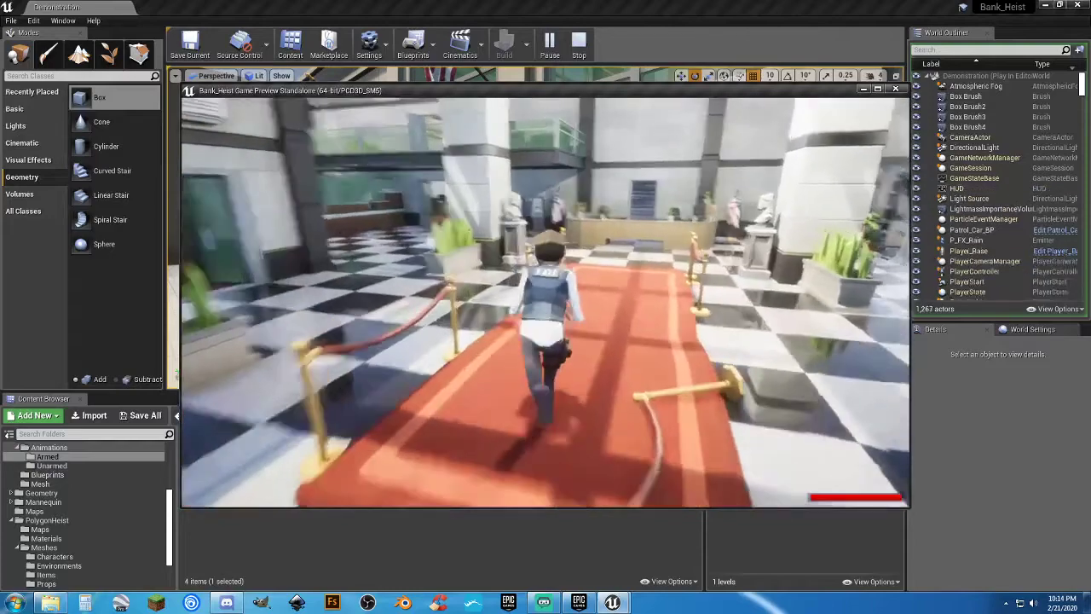
key("space")
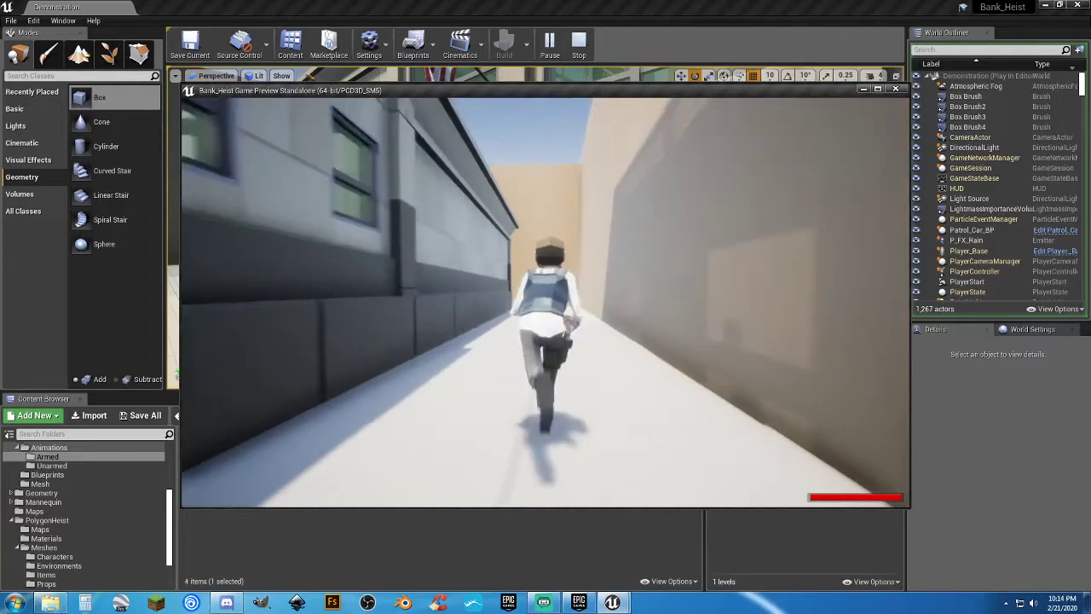
Run and jump through the alley toward the blue door and back along the wall.
key("w")
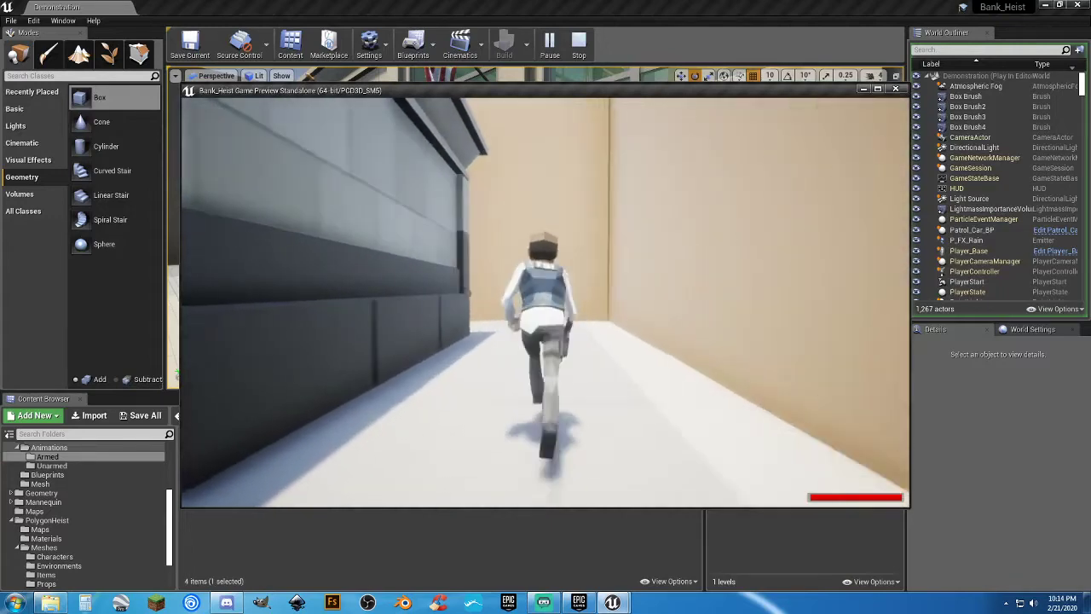
key("w")
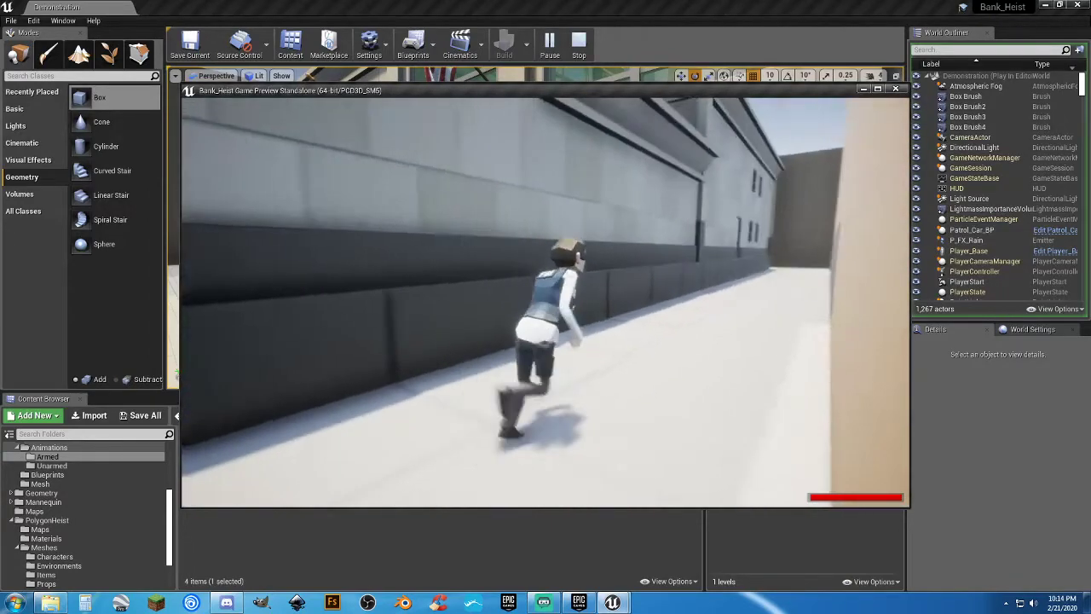
key("w")
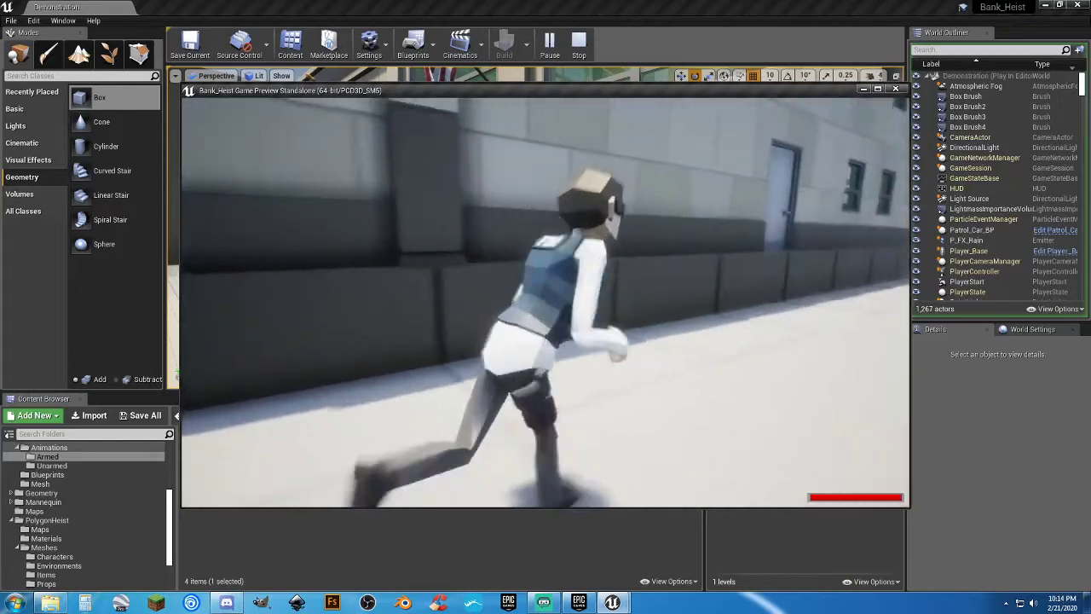
key("space")
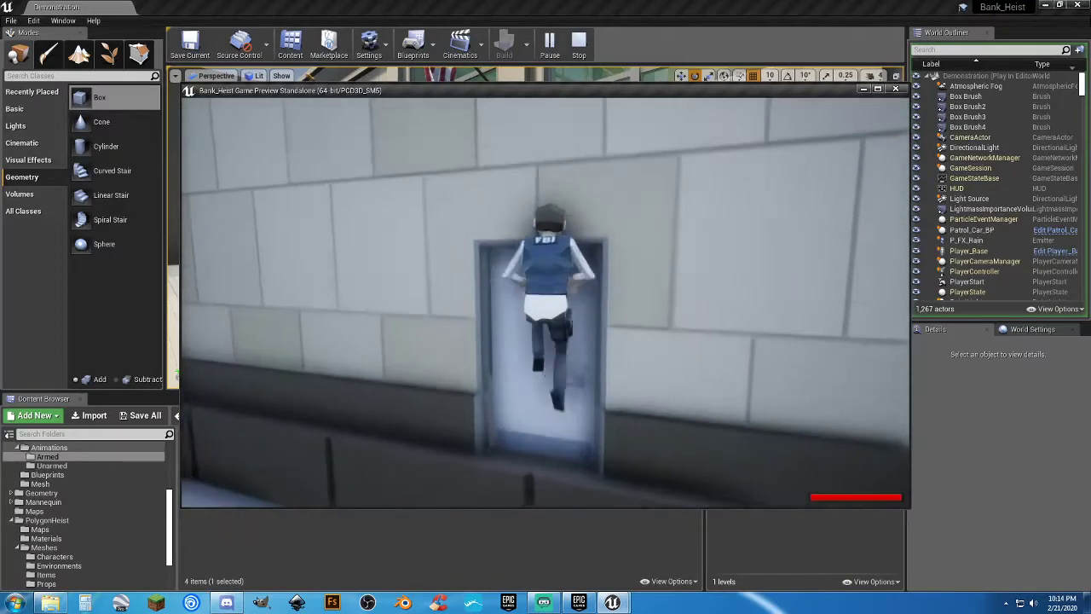
key("d")
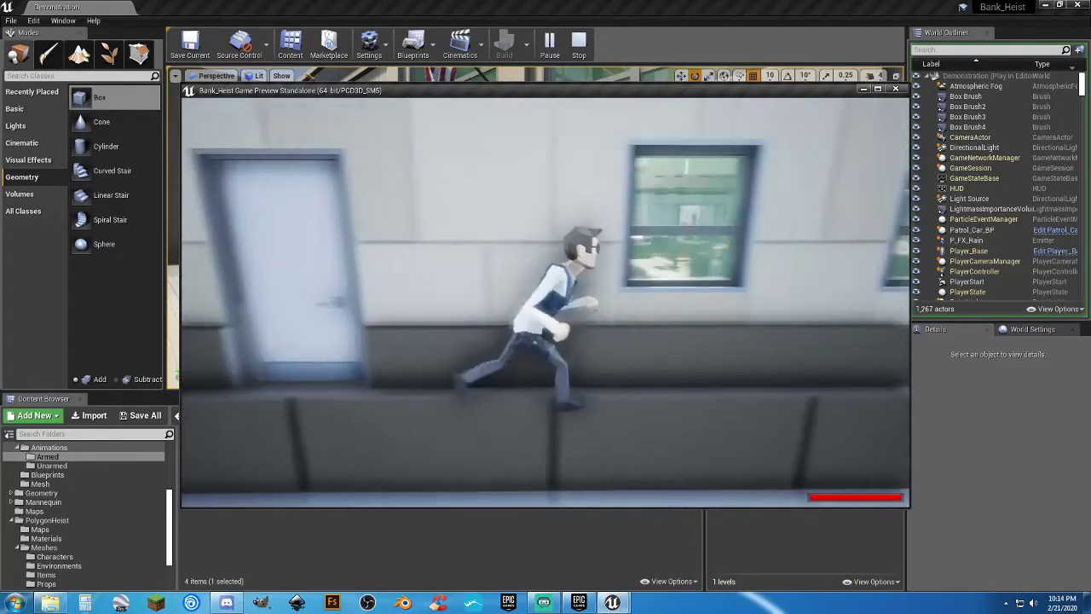
key("w")
key("space")
key("a")
key("w")
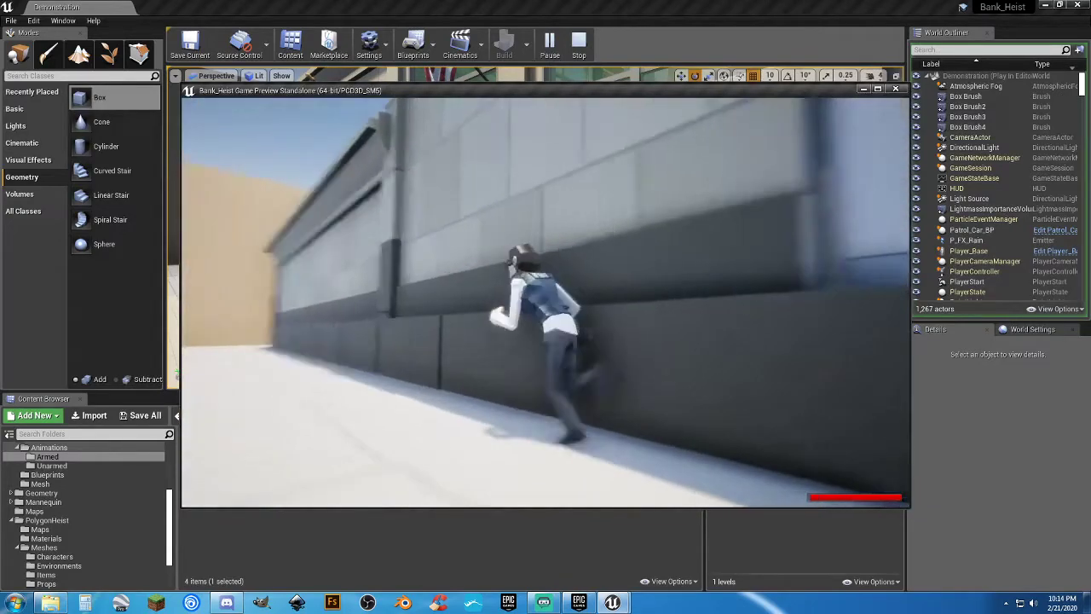
key("space")
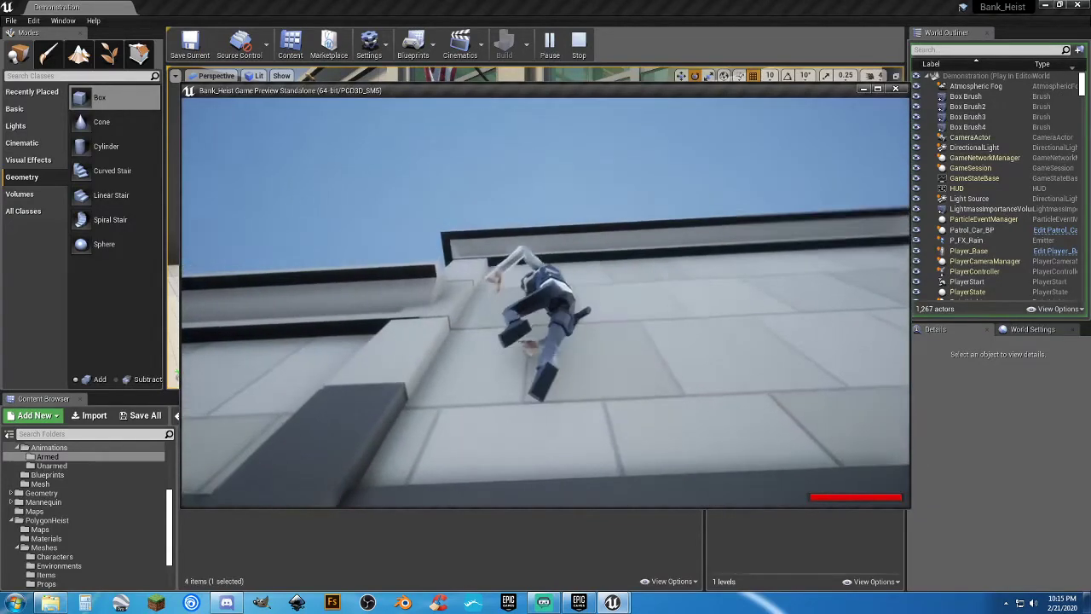
Stop the preview, move the view over the bank roof skylights, and play from that spot.
key("a")
key("Escape")
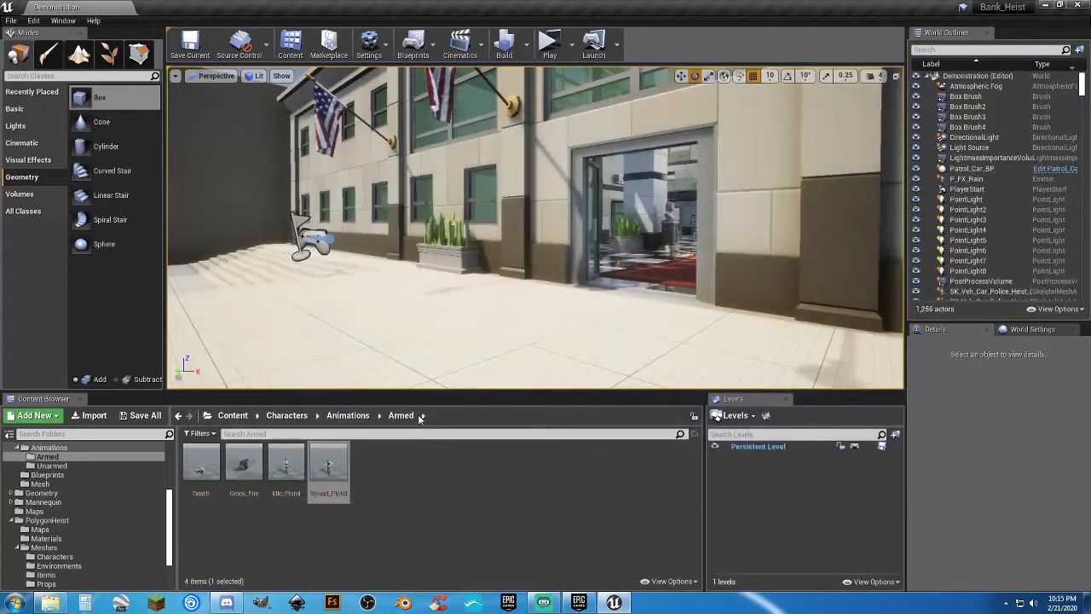
key("w")
right_click_drag(581, 288, 845, 367)
right_click_drag(549, 191, 702, 136)
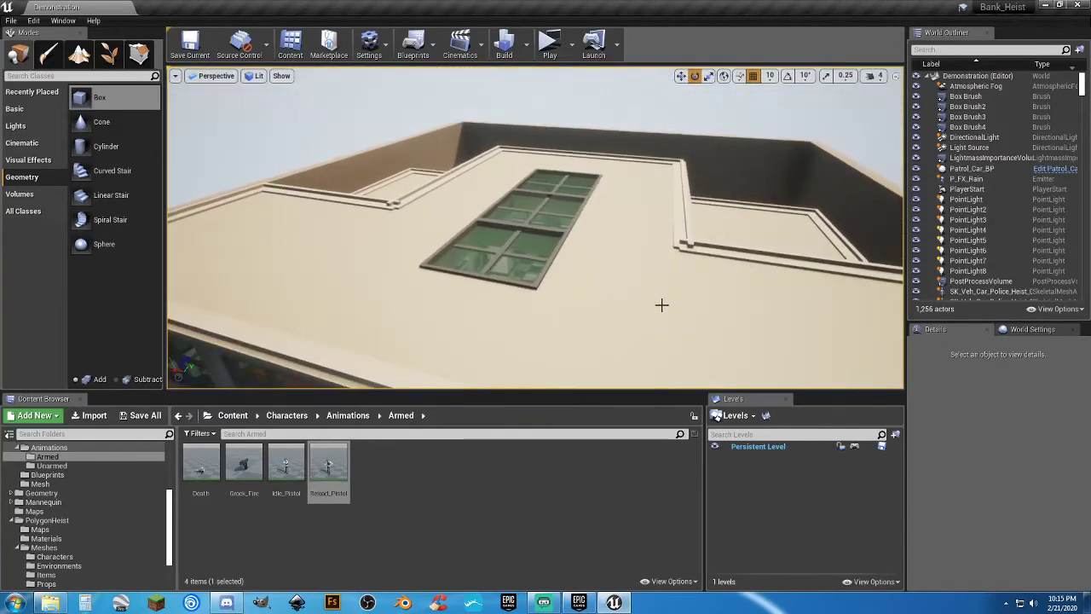
right_click(661, 304)
left_click(713, 545)
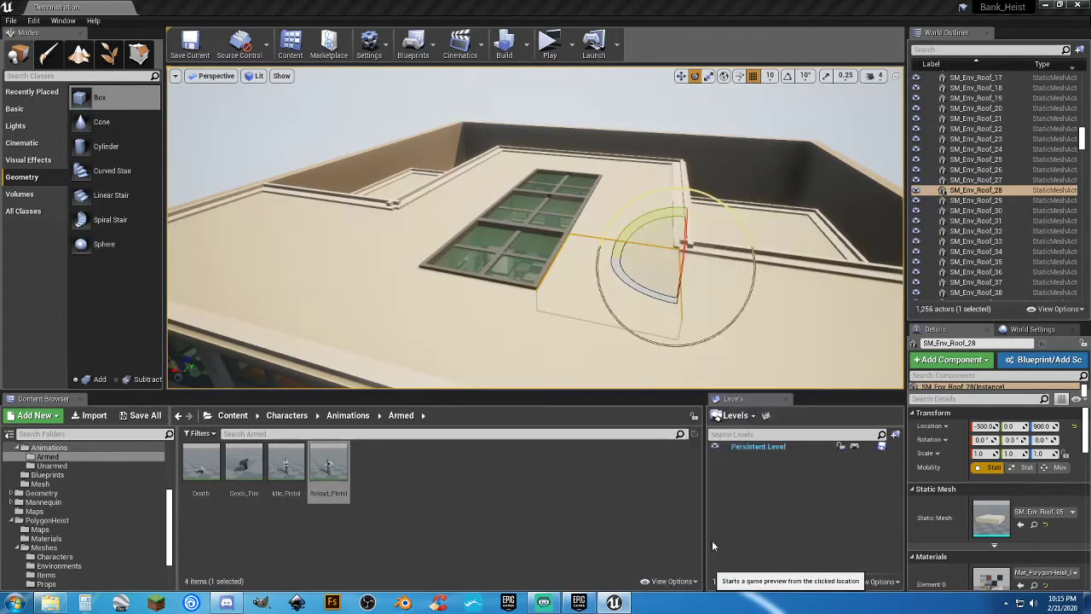
Run the character across the glass skylight and off the roof down to the street.
key("w")
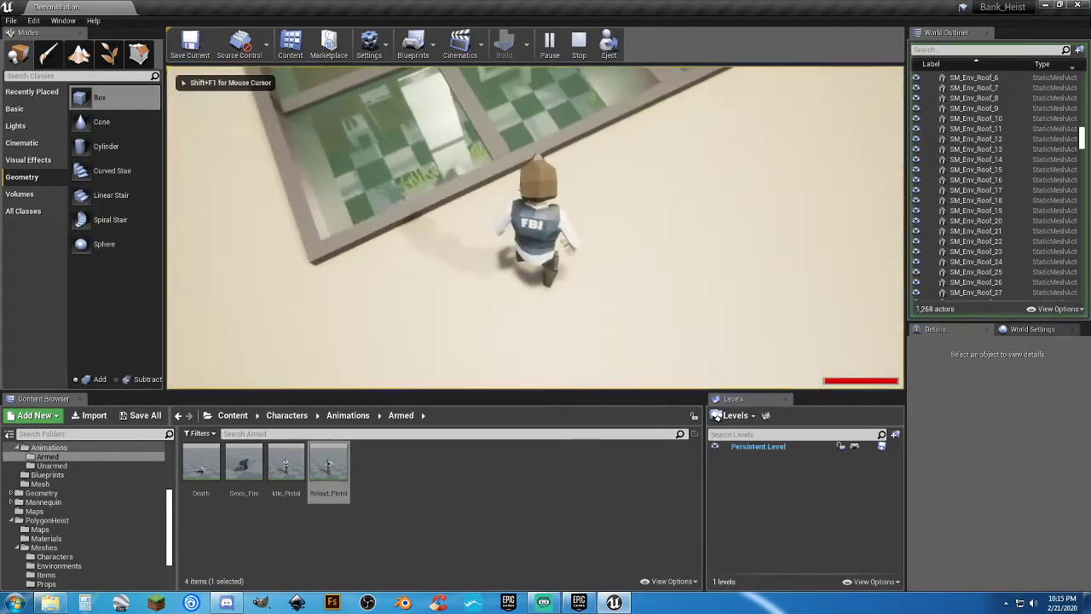
key("w")
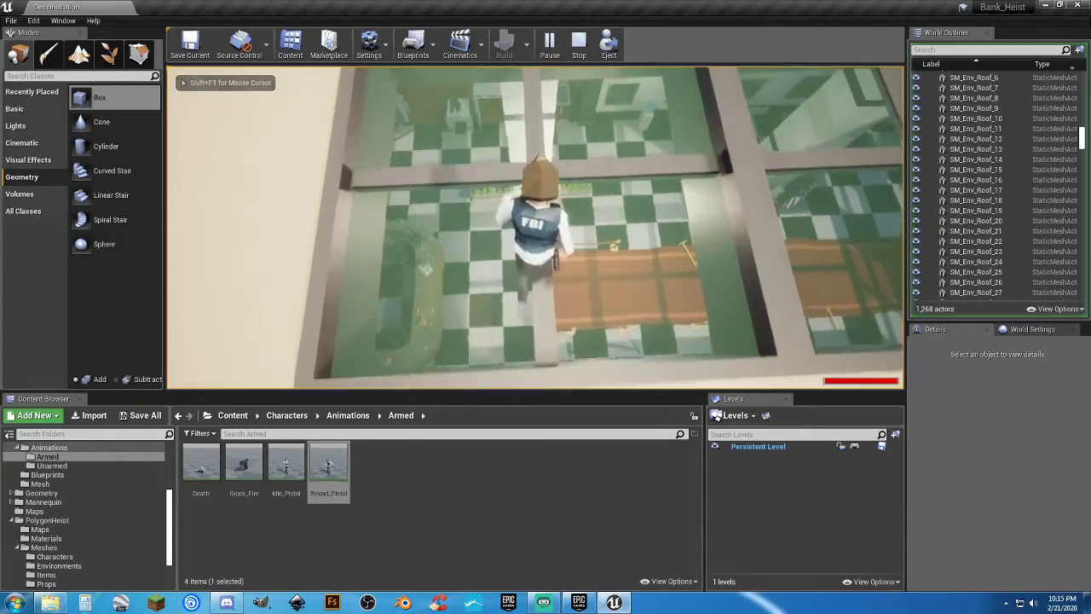
key("w")
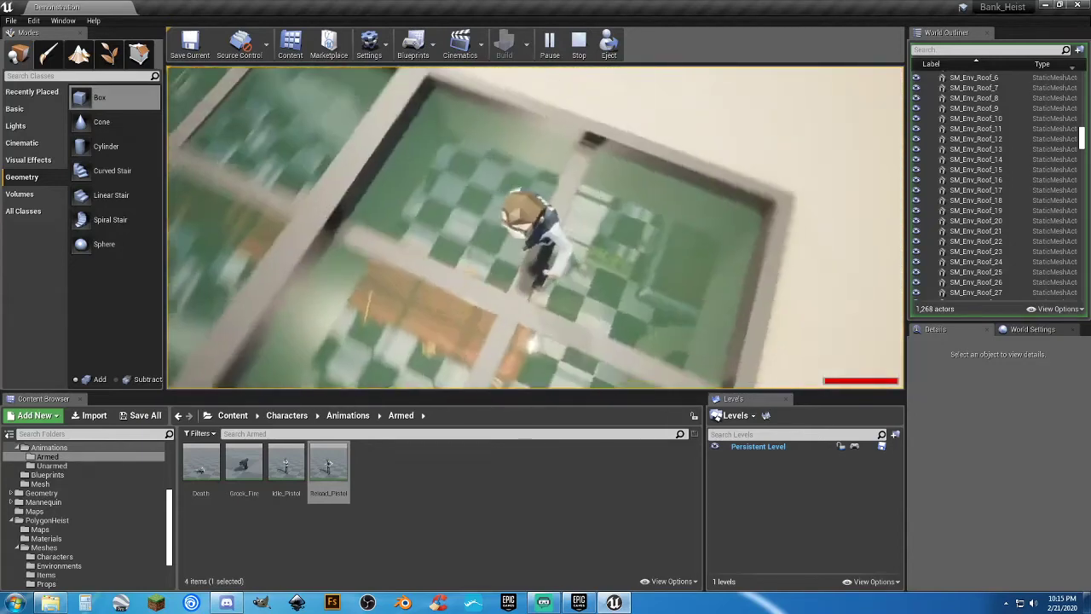
key("w")
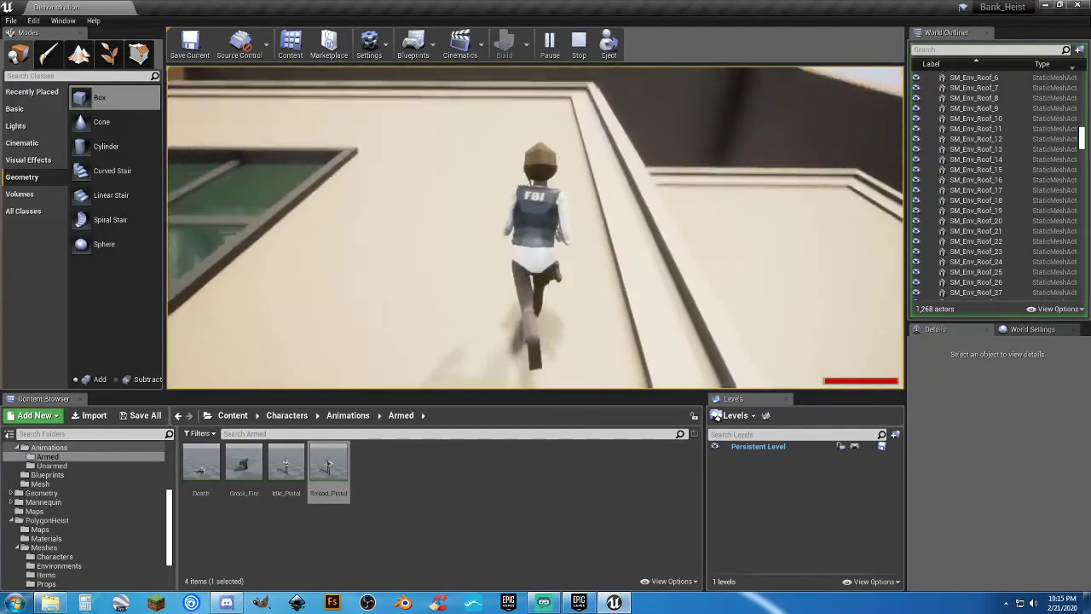
key("w")
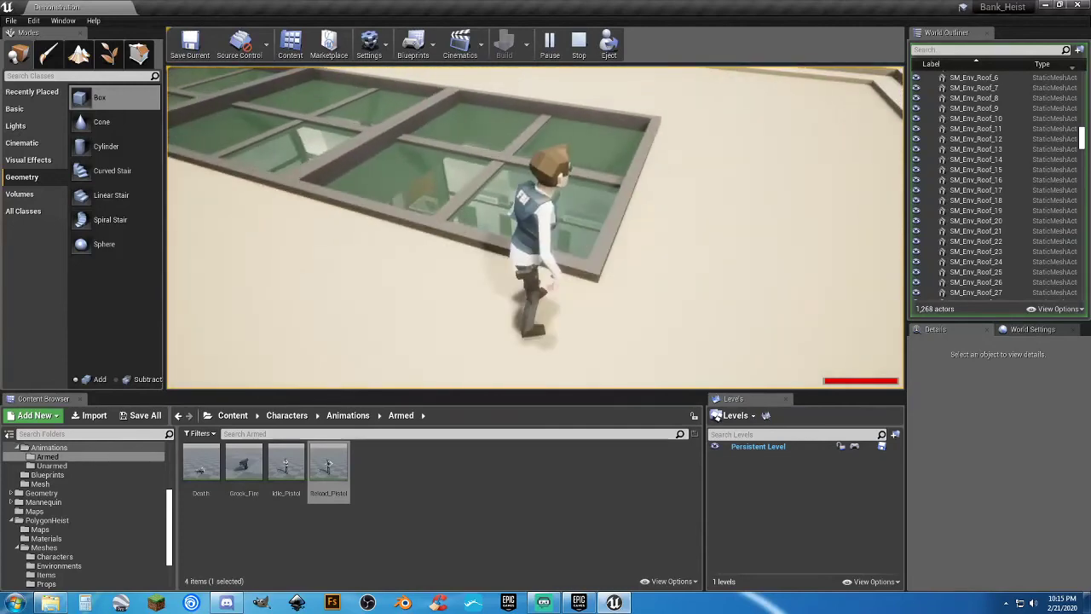
key("w")
key("w")
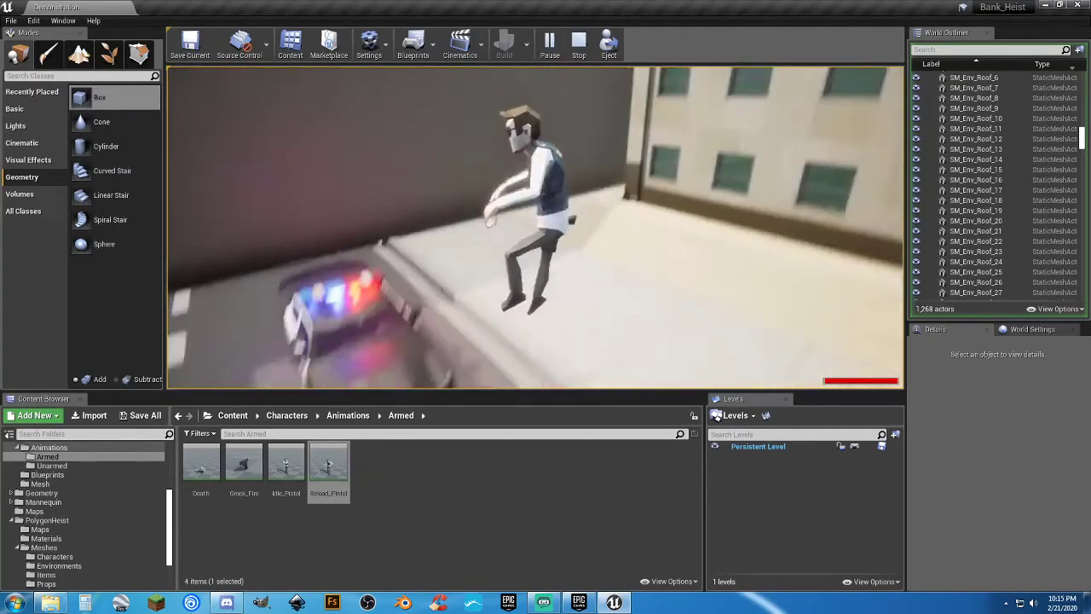
key("w")
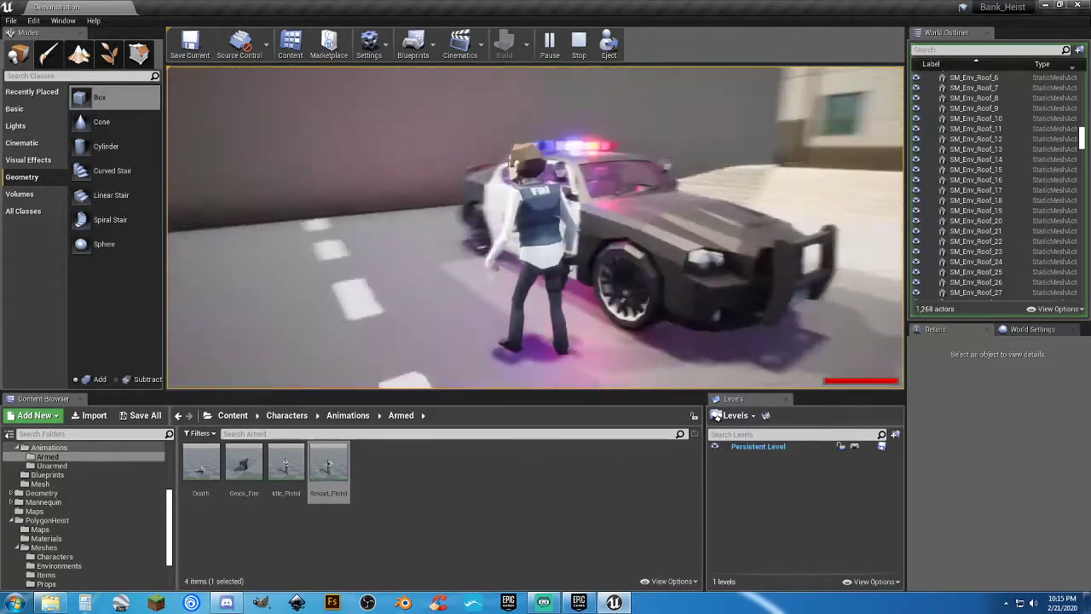
Run around the police car, up the bank steps into the lobby, and end the session.
key("a")
key("d")
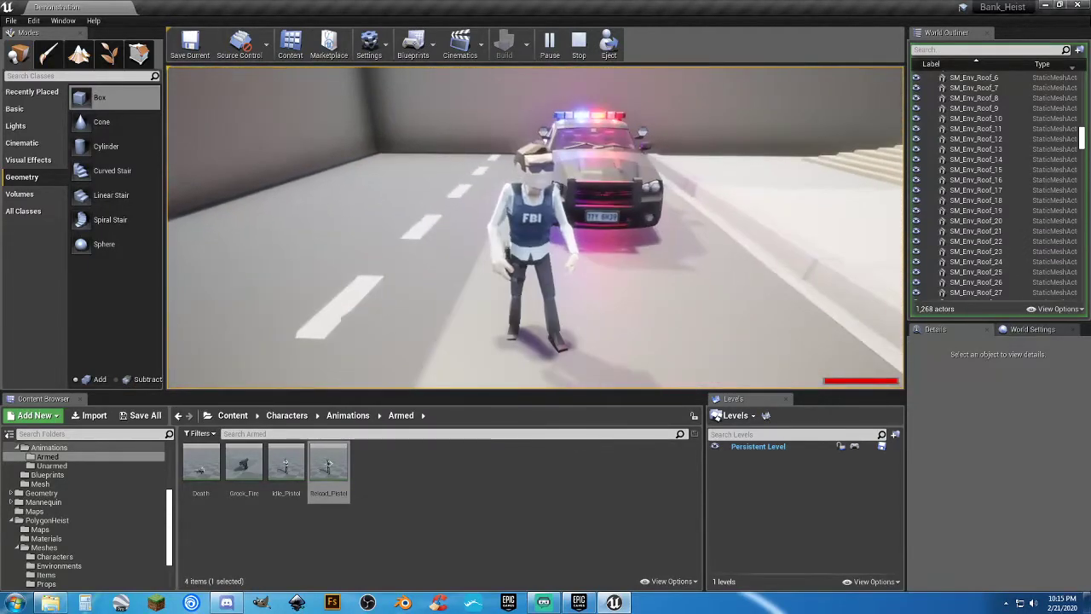
key("w")
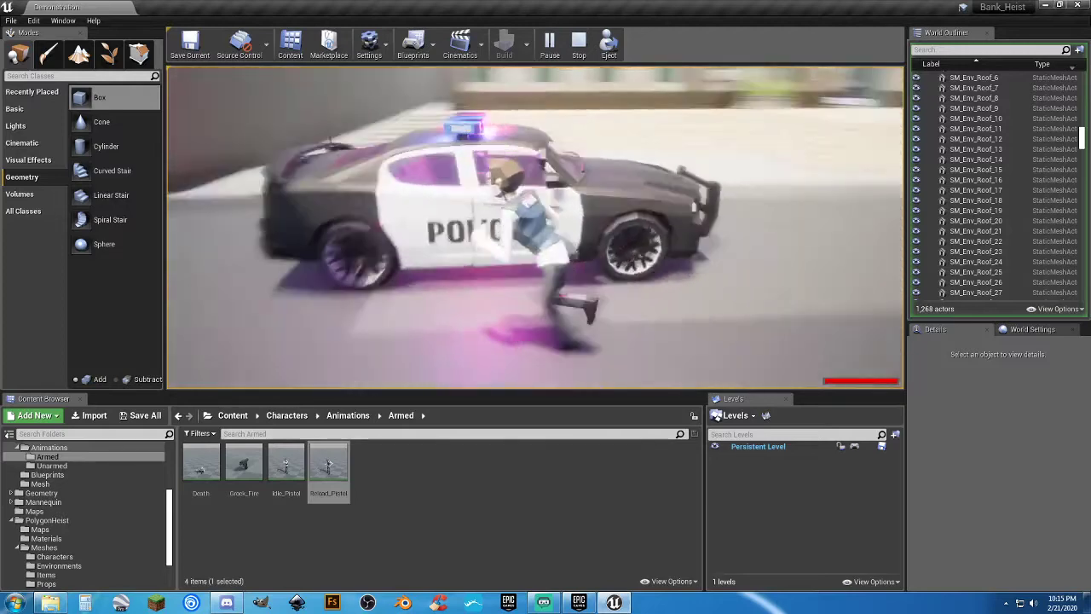
key("w")
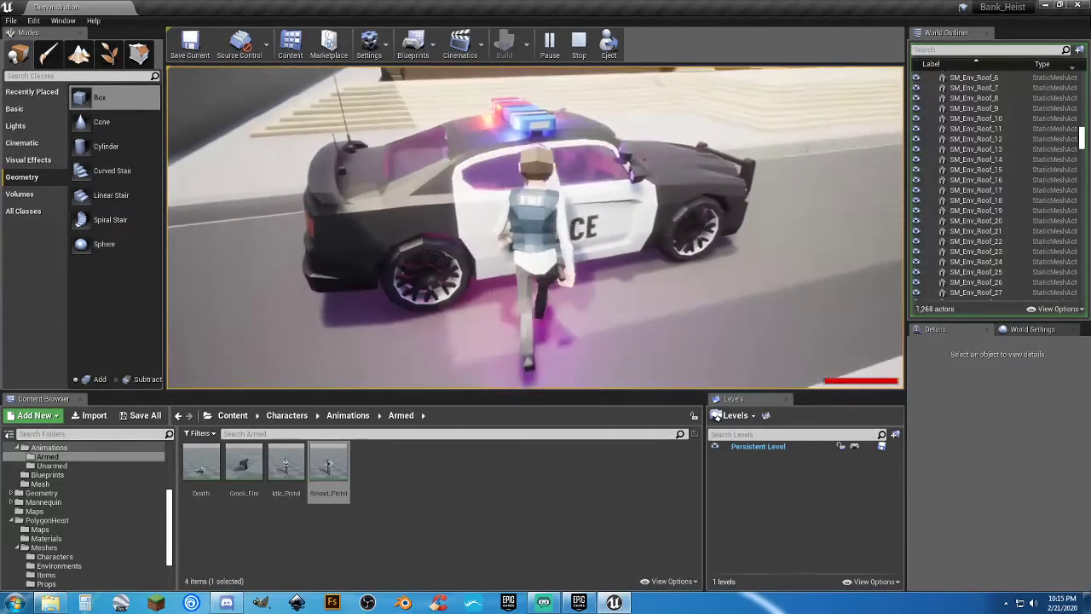
key("d")
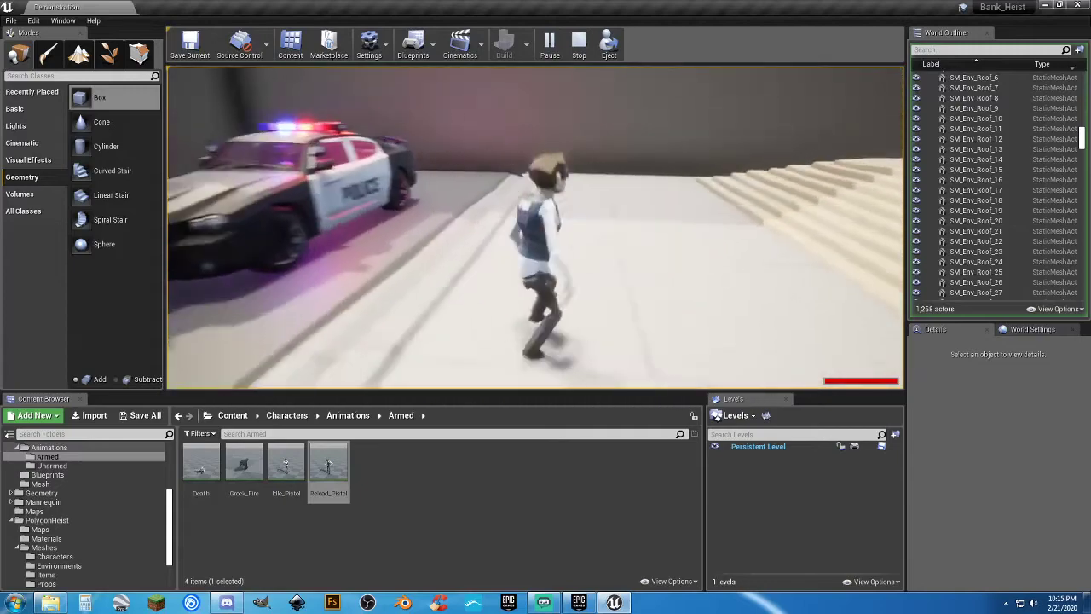
key("a")
key("w")
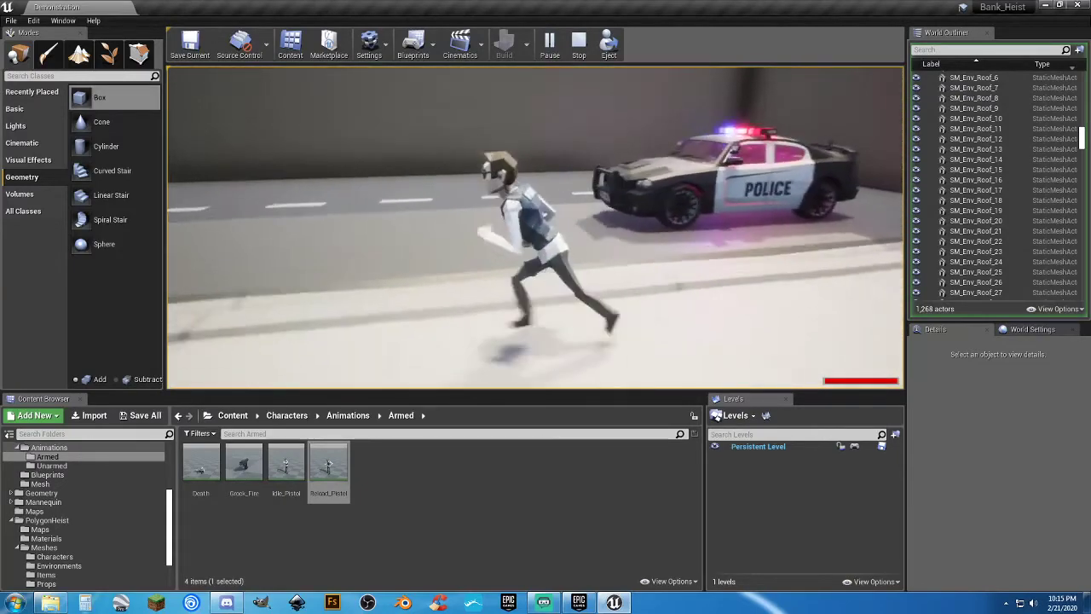
key("w")
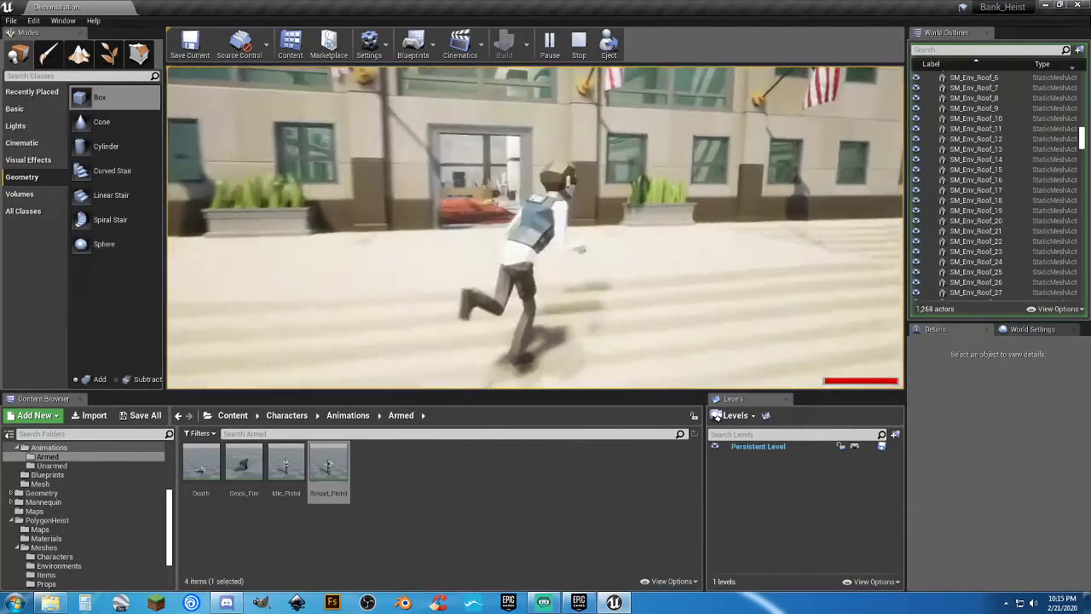
key("w")
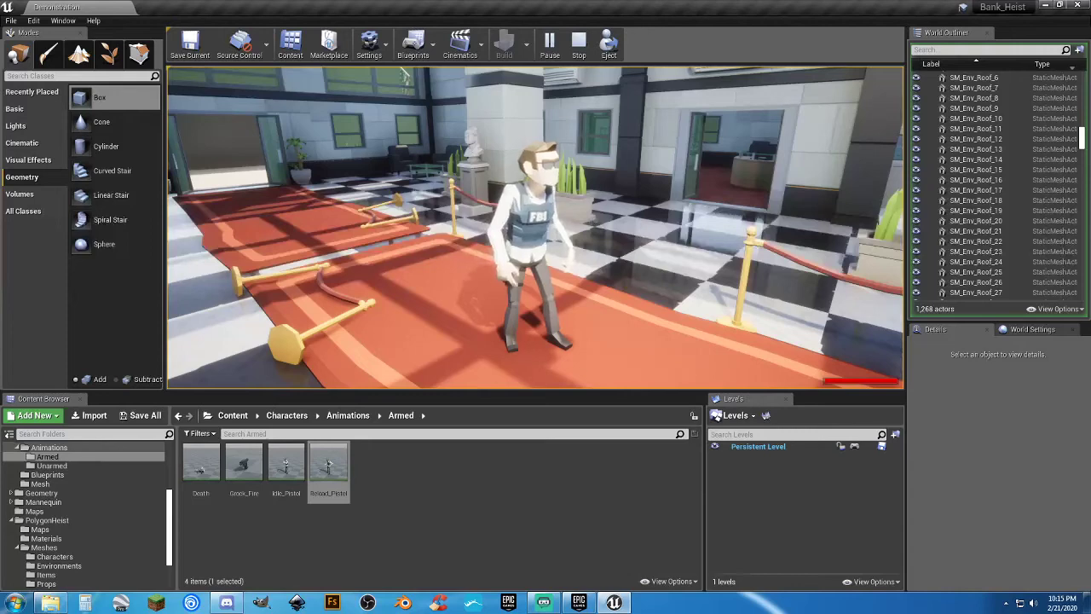
key("Escape")
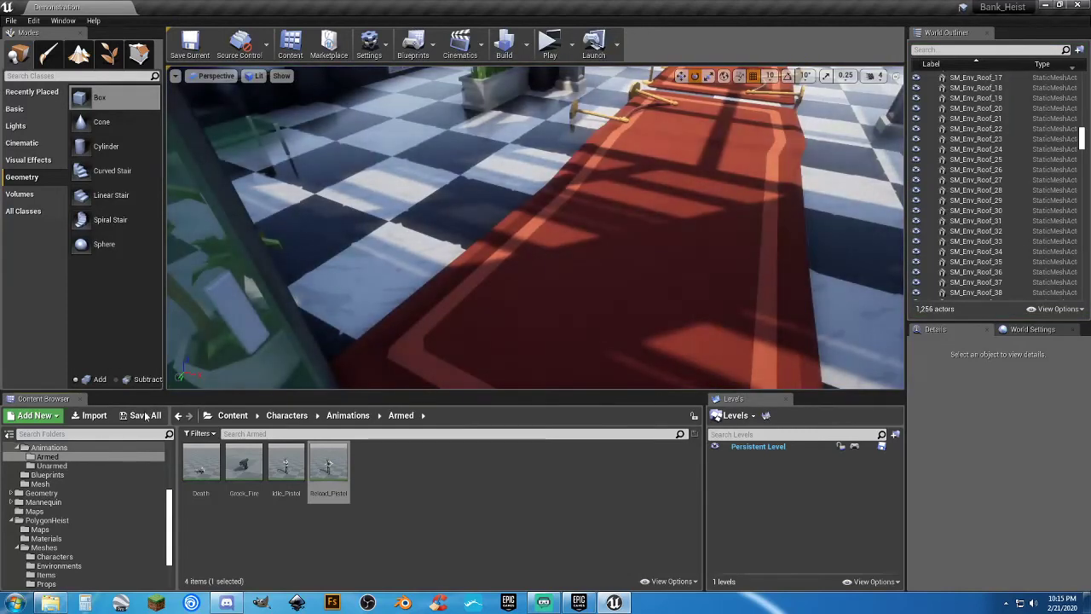
Save all unsaved Bank_Heist content, confirming with Save Selected.
left_click(145, 415)
left_click(635, 406)
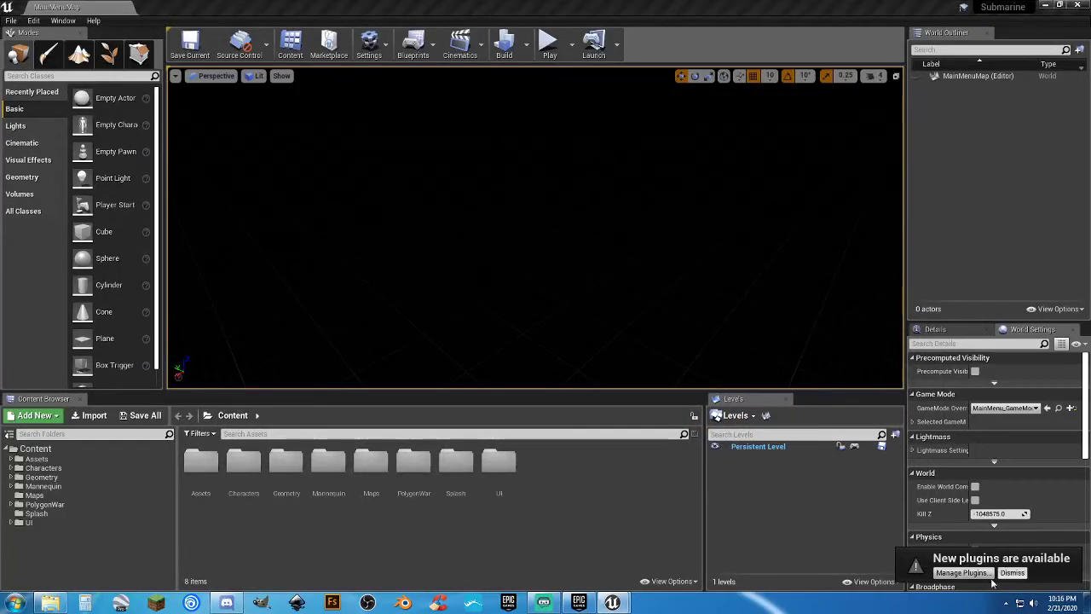
Open Level_01 then MainMenuMap from the Maps folder and launch it as a Standalone Game.
left_click(34, 495)
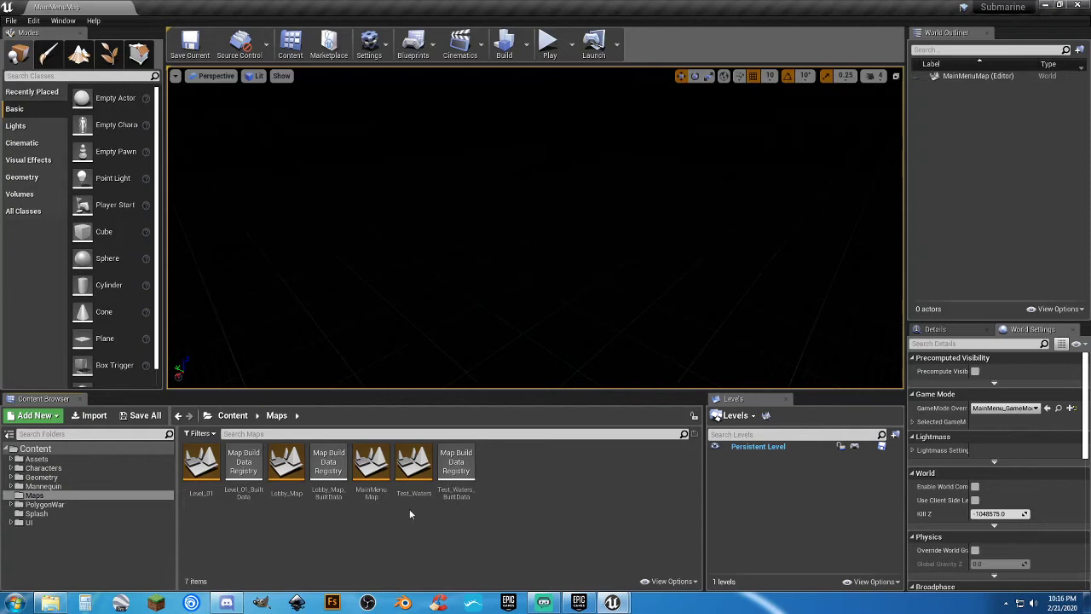
double_click(201, 467)
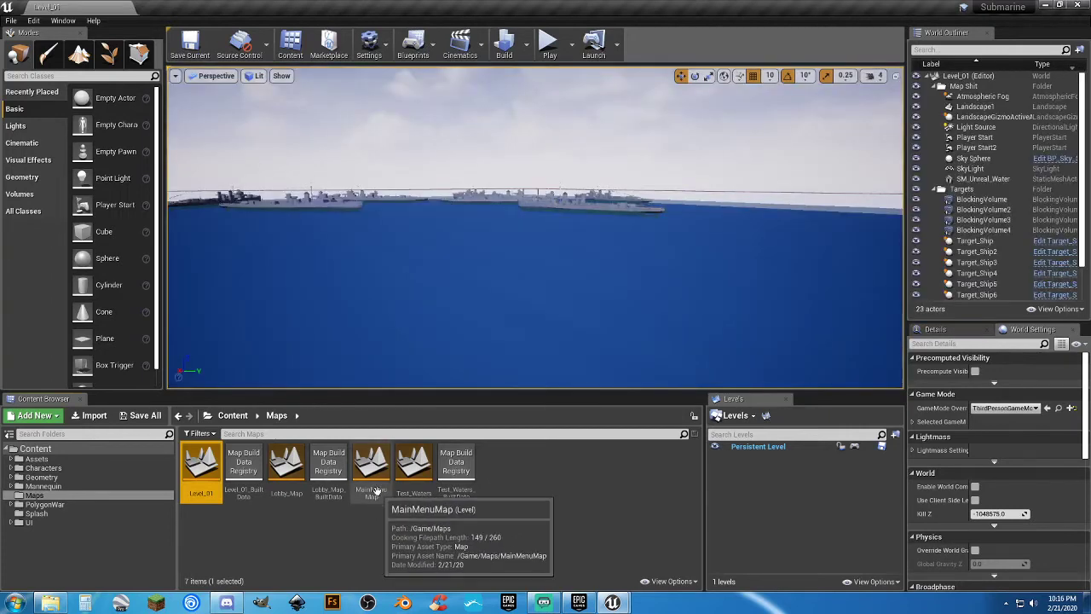
double_click(380, 490)
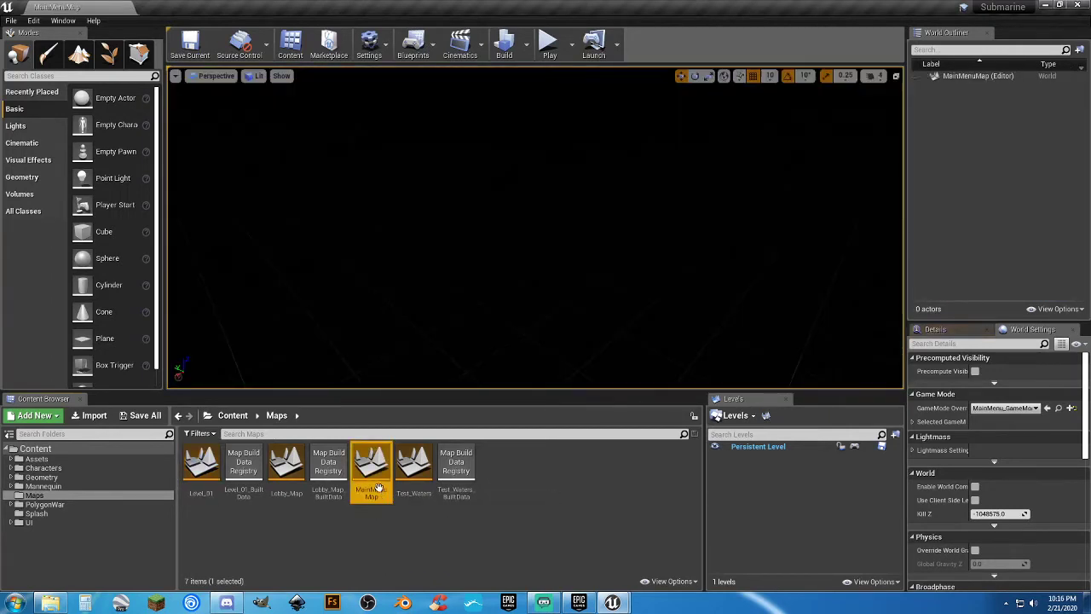
left_click(571, 44)
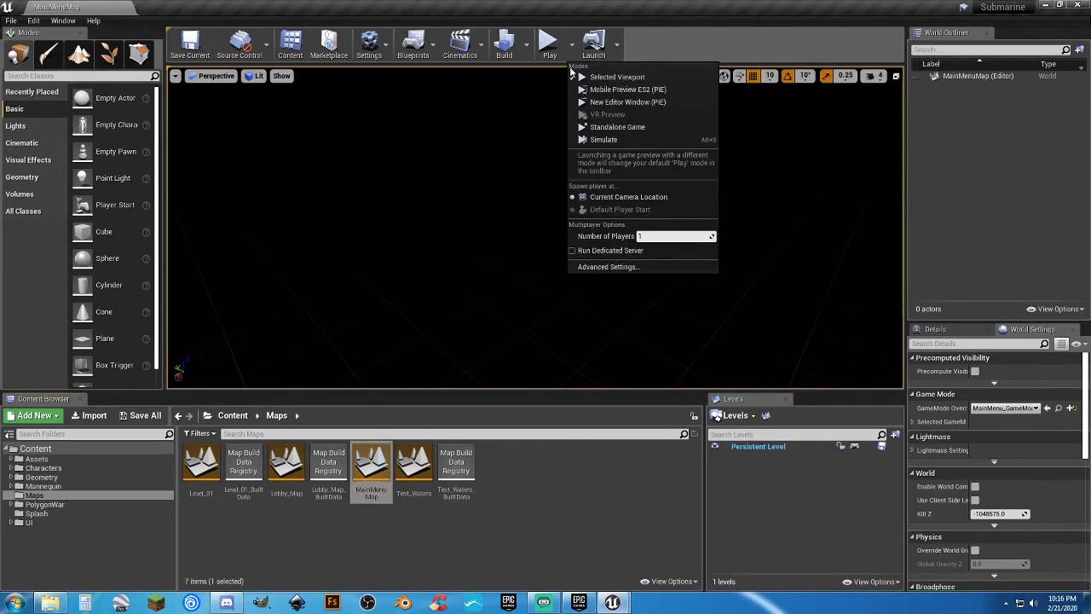
left_click(623, 128)
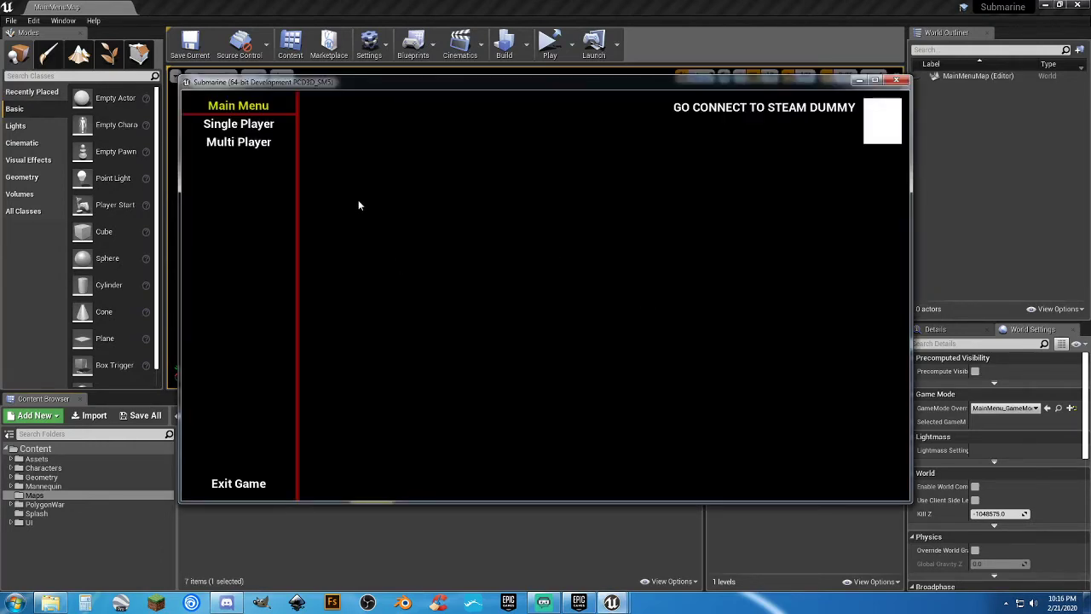
Start a Single Player game and switch the camera to the deck view with C.
left_click(261, 130)
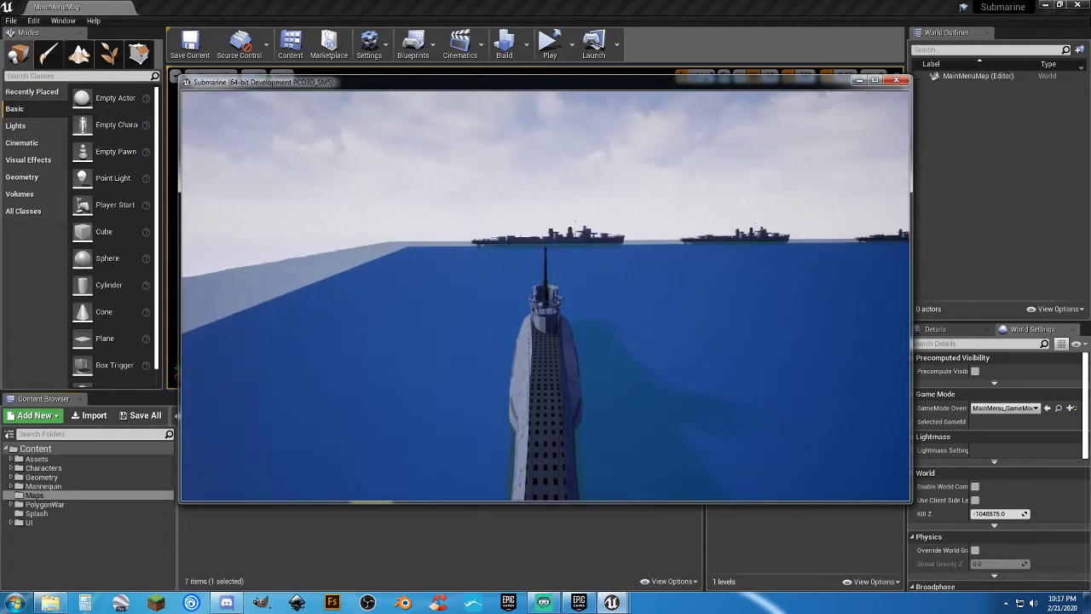
key("c")
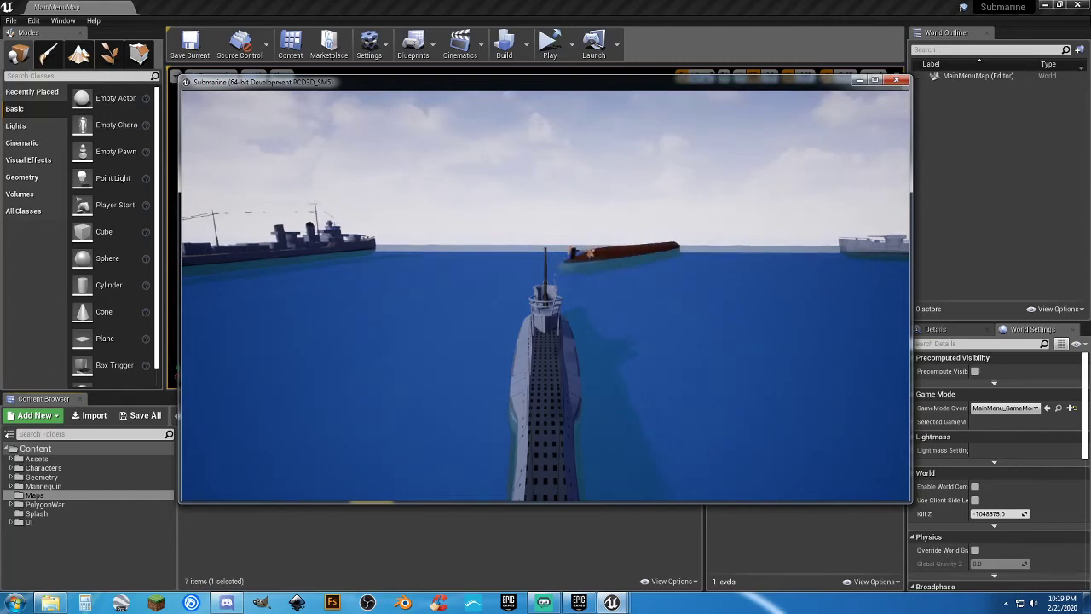
Steer the submarine toward the warship with A and D, then exit the game.
key("a")
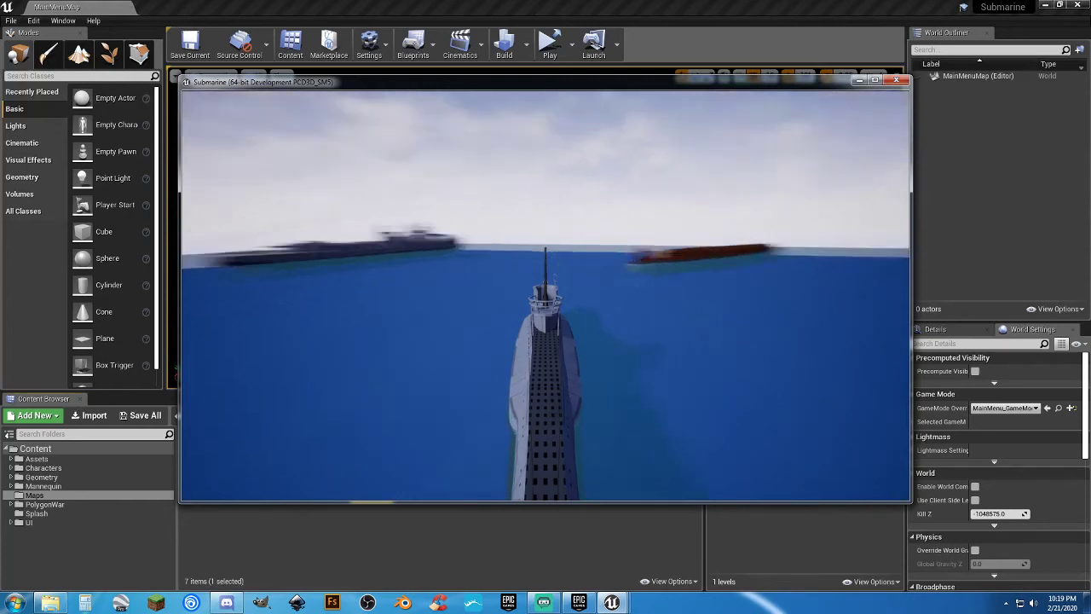
key("d")
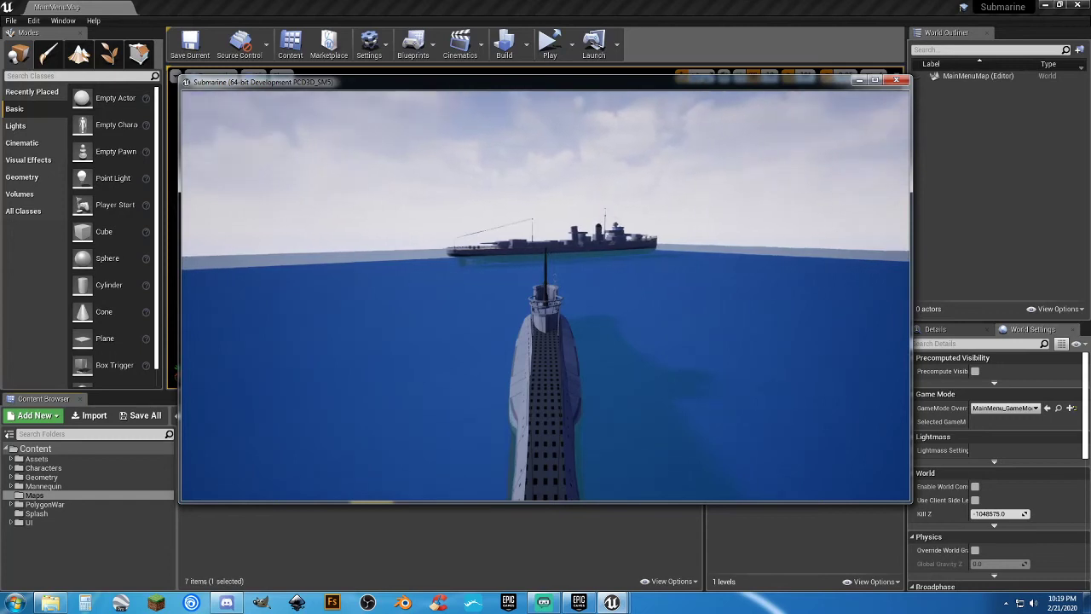
key("a")
key("d")
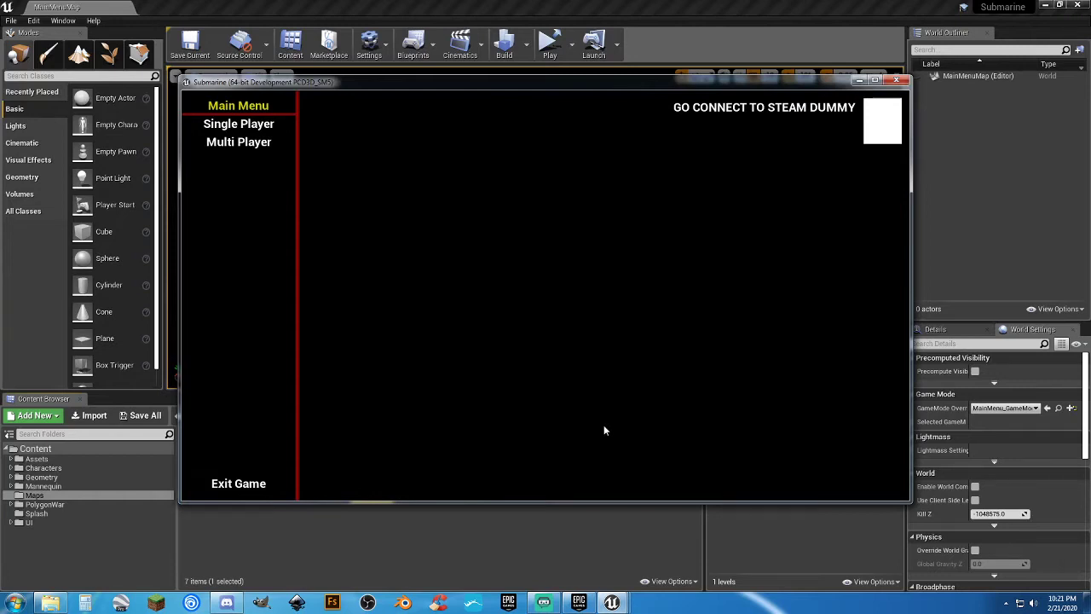
left_click(258, 483)
Clear the asset selection, attempt a Windows restart, and dismiss the no-permission error.
left_click(554, 502)
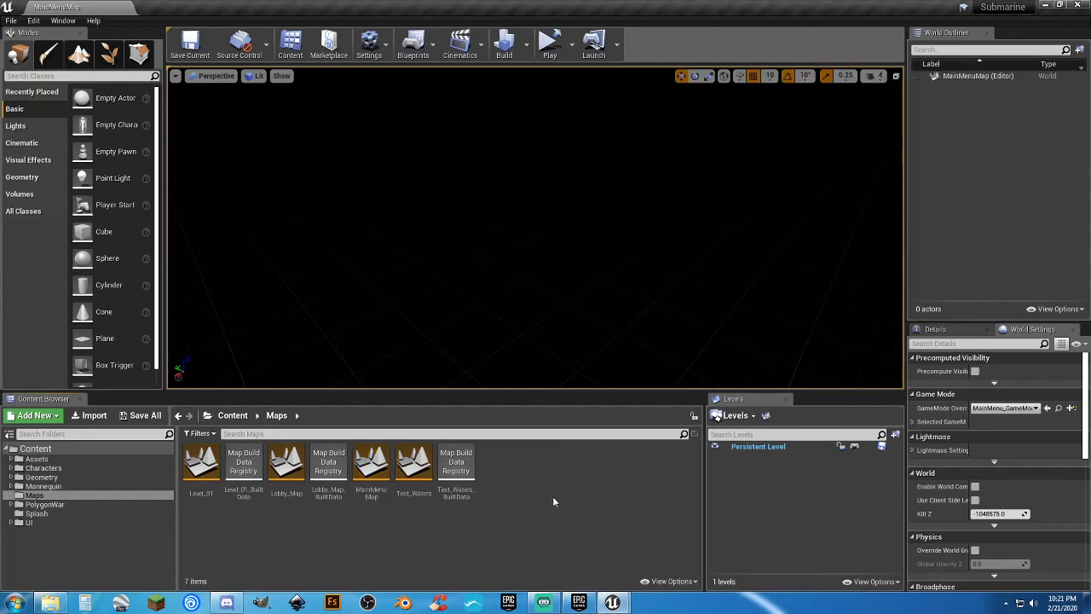
left_click(15, 602)
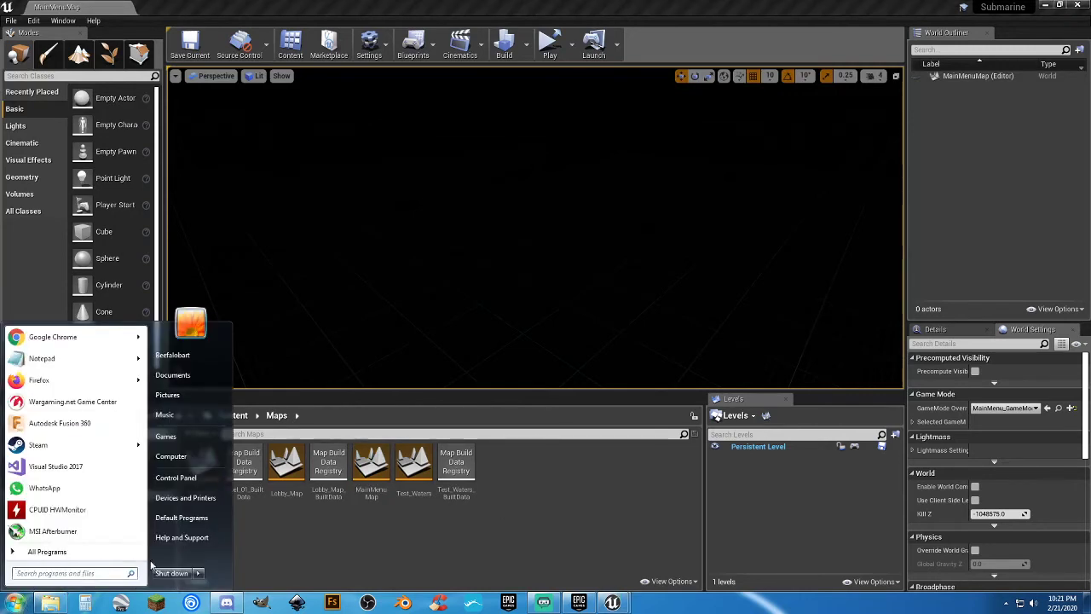
left_click(198, 574)
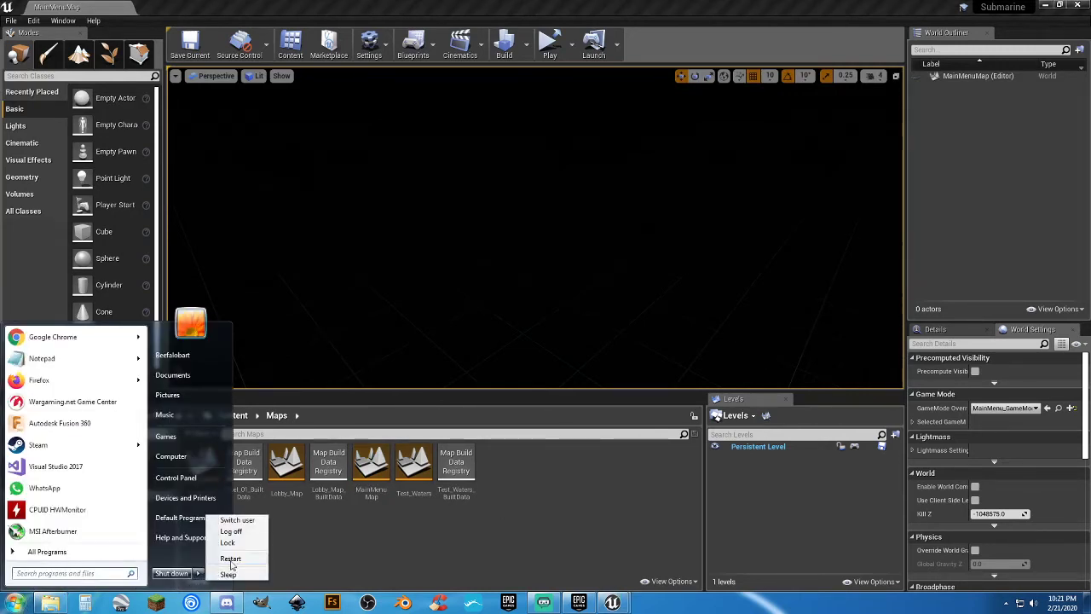
left_click(263, 559)
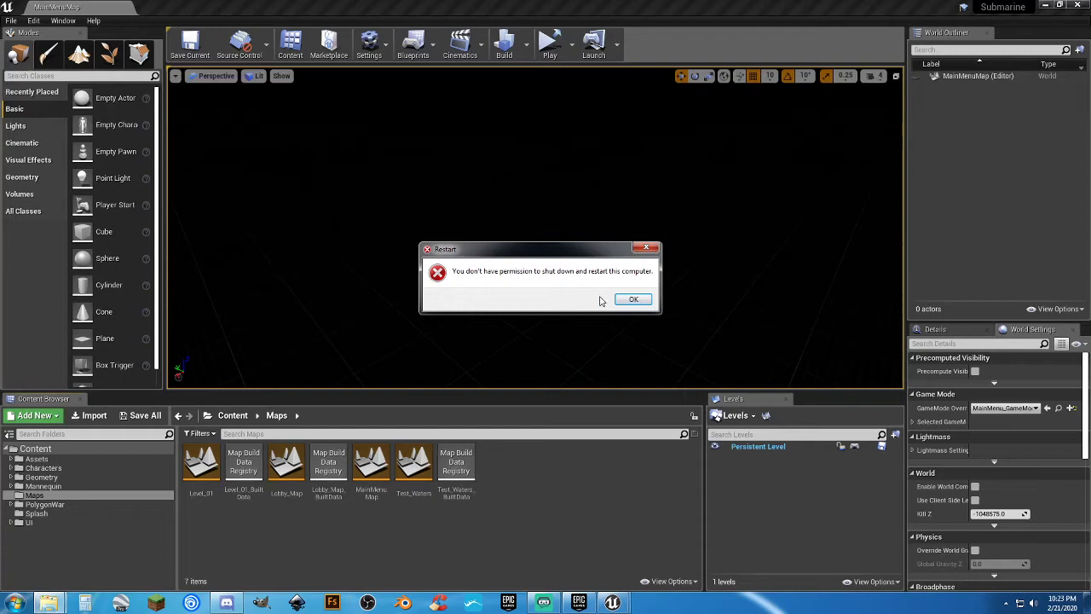
left_click(632, 299)
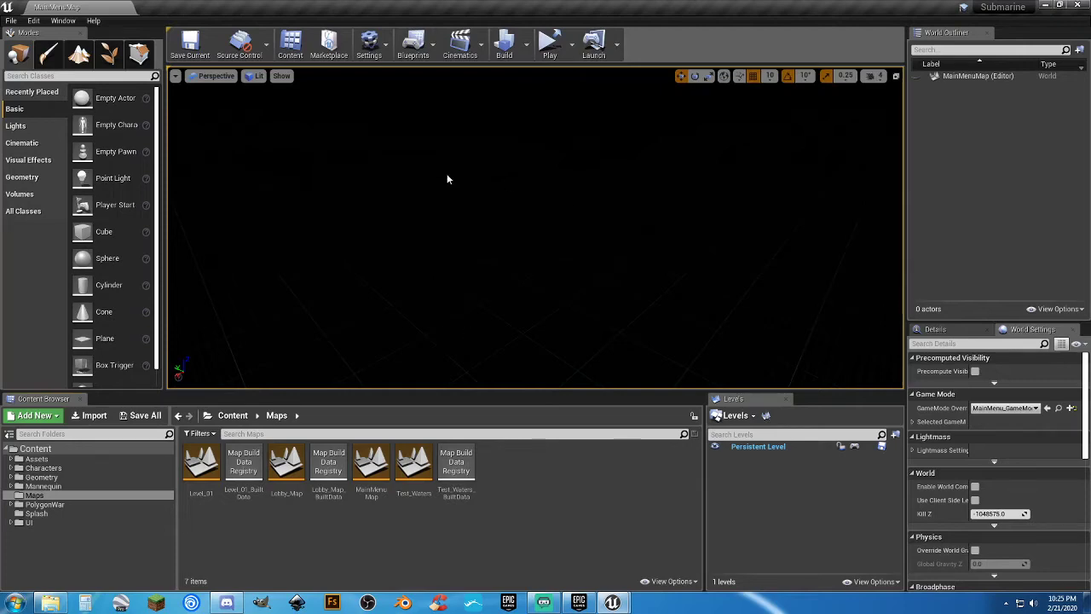
Swap from the Submarine editor to Bank_Heist and look at File > Package Project > Windows without packaging.
left_click(1082, 5)
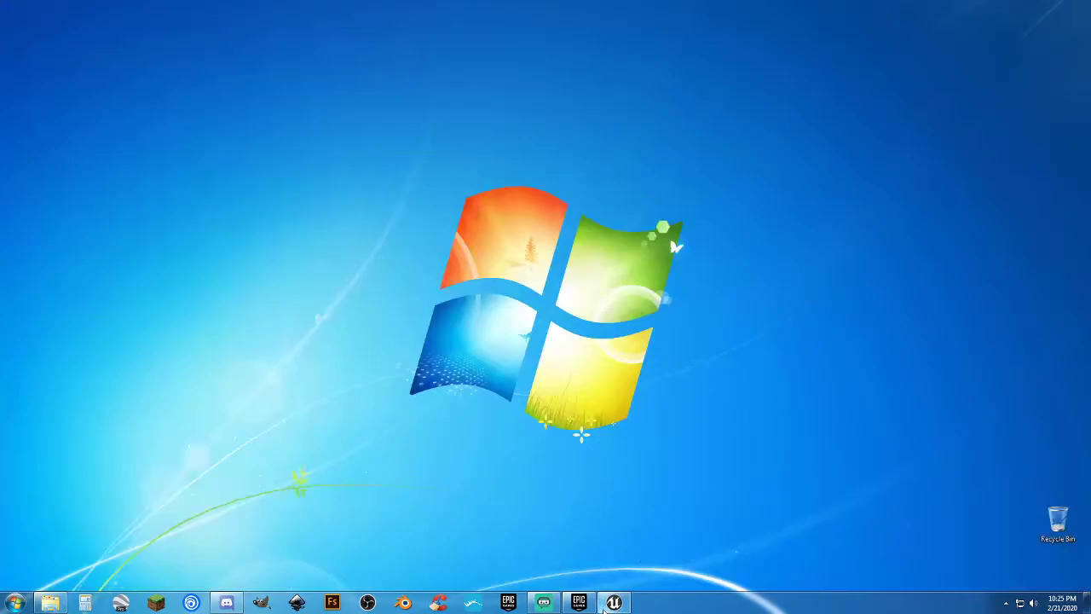
left_click(605, 606)
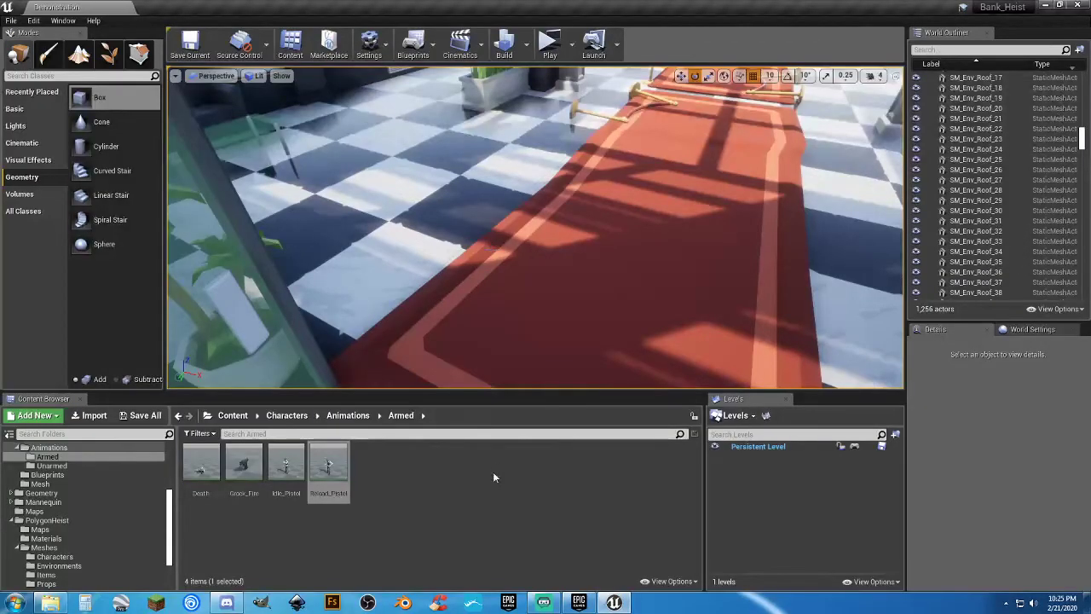
left_click(11, 20)
mouse_move(73, 233)
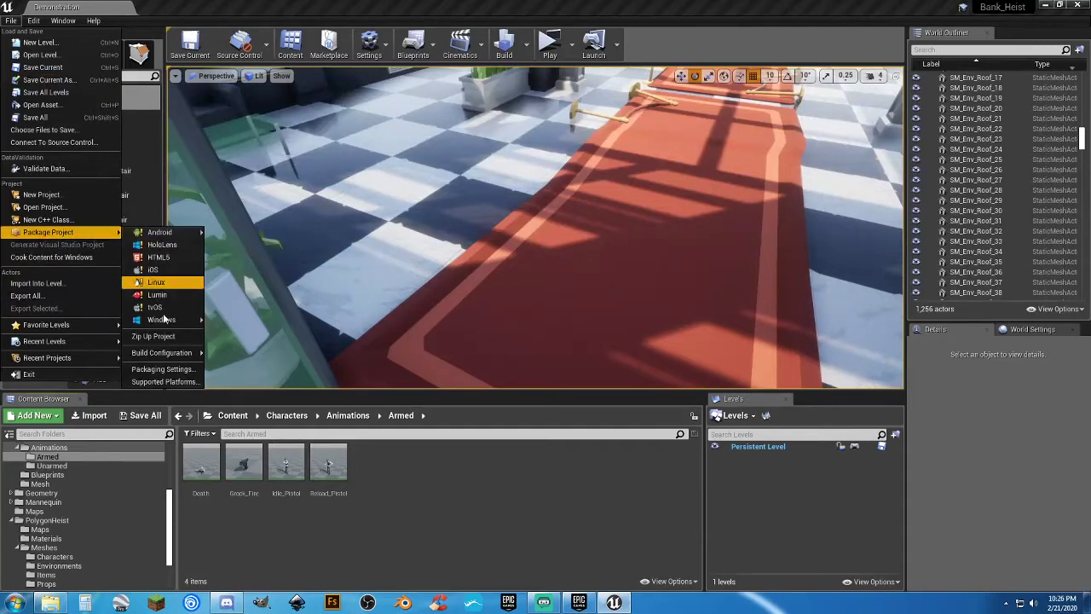
mouse_move(166, 320)
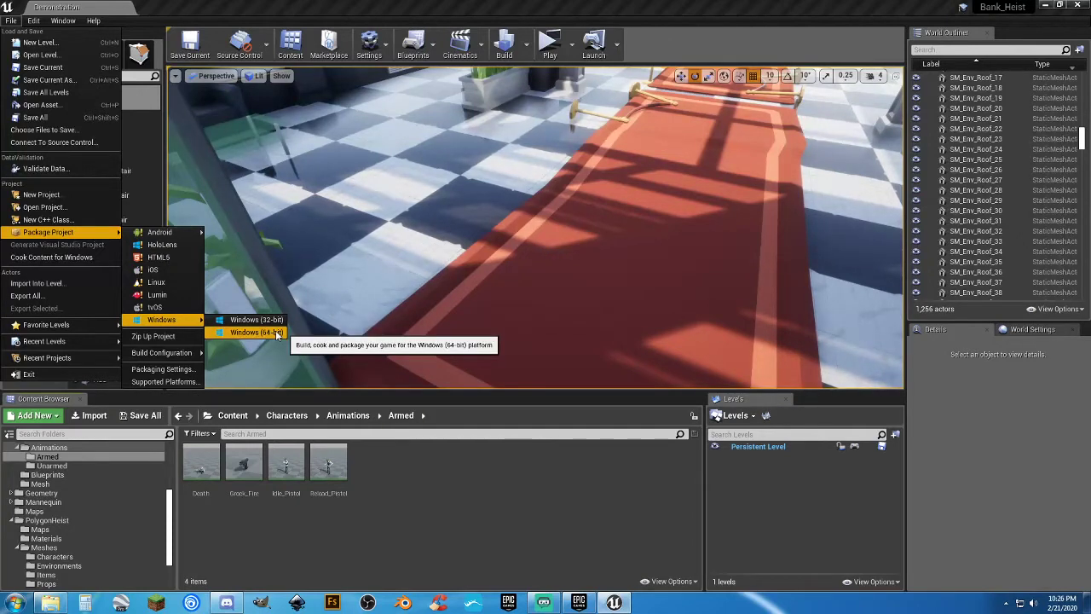
left_click(504, 532)
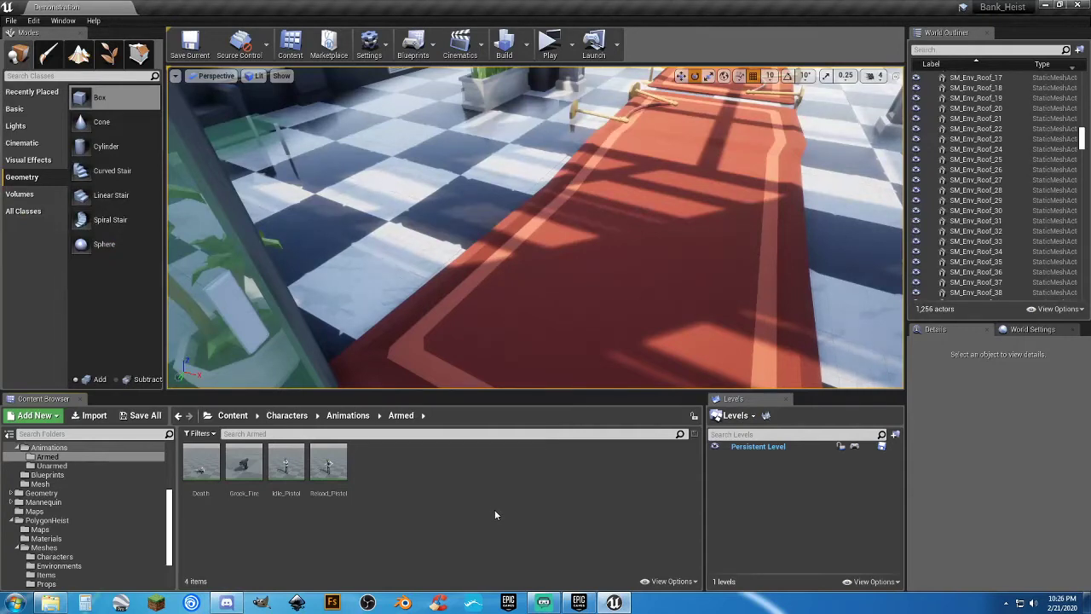
left_click(572, 44)
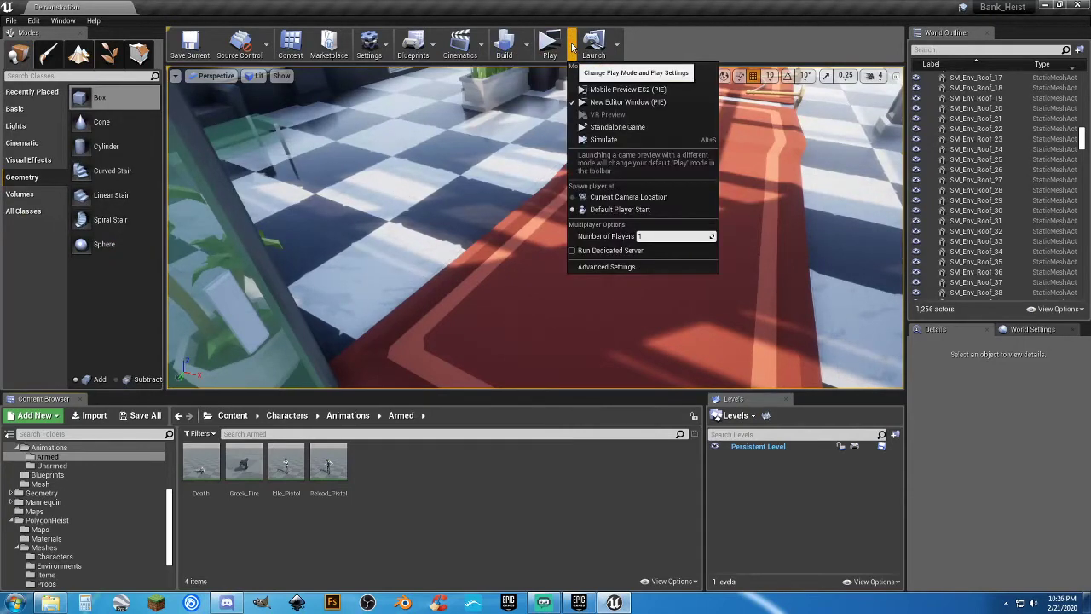
left_click(614, 102)
key("w")
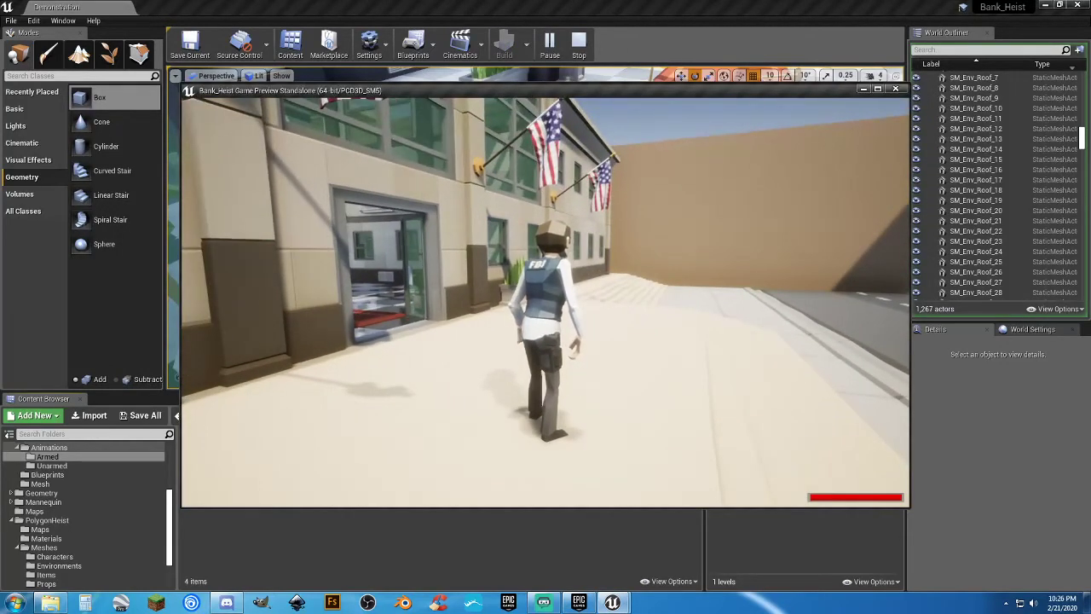
key("a")
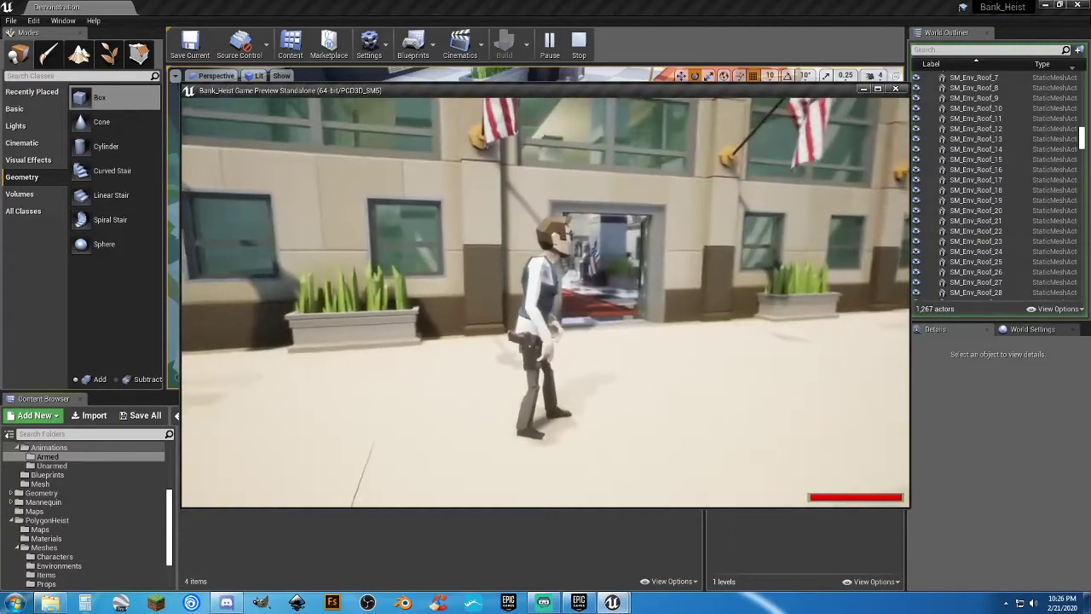
key("1")
key("d")
key("w")
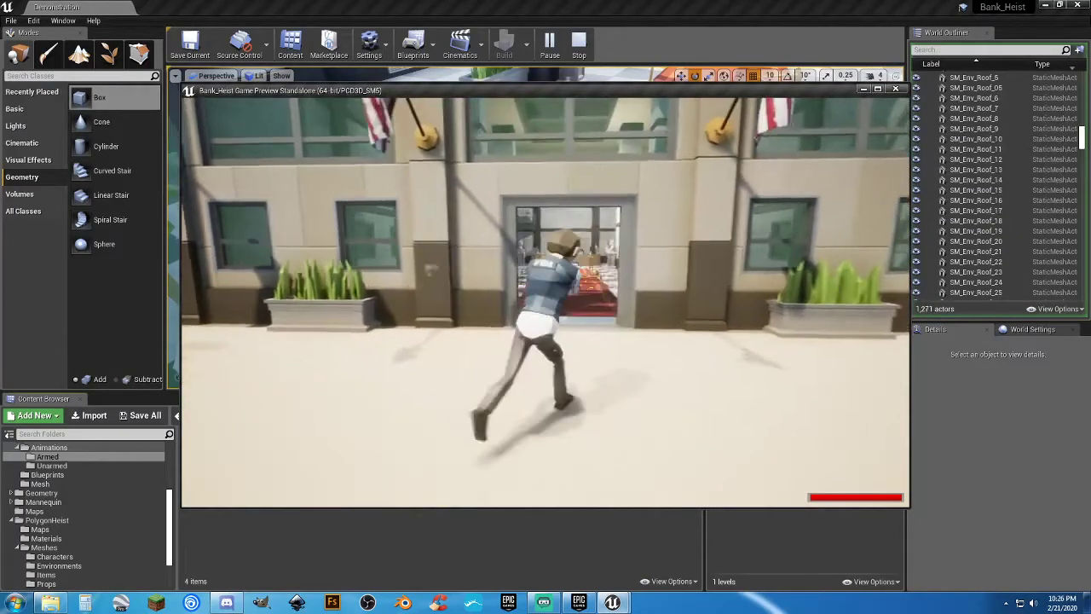
key("w")
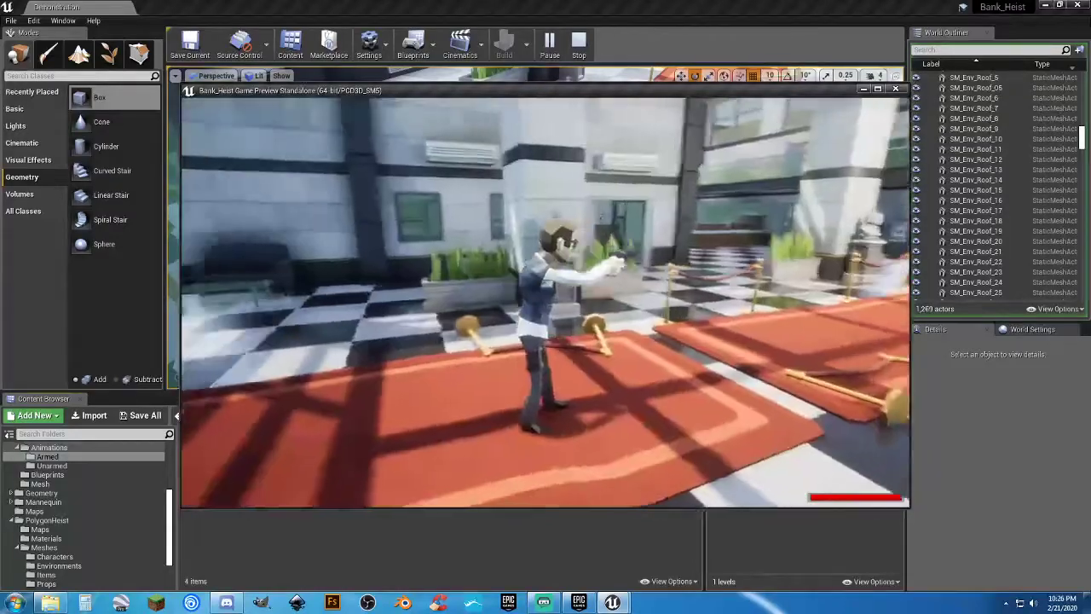
left_click(545, 301)
left_click(546, 301)
left_click(545, 301)
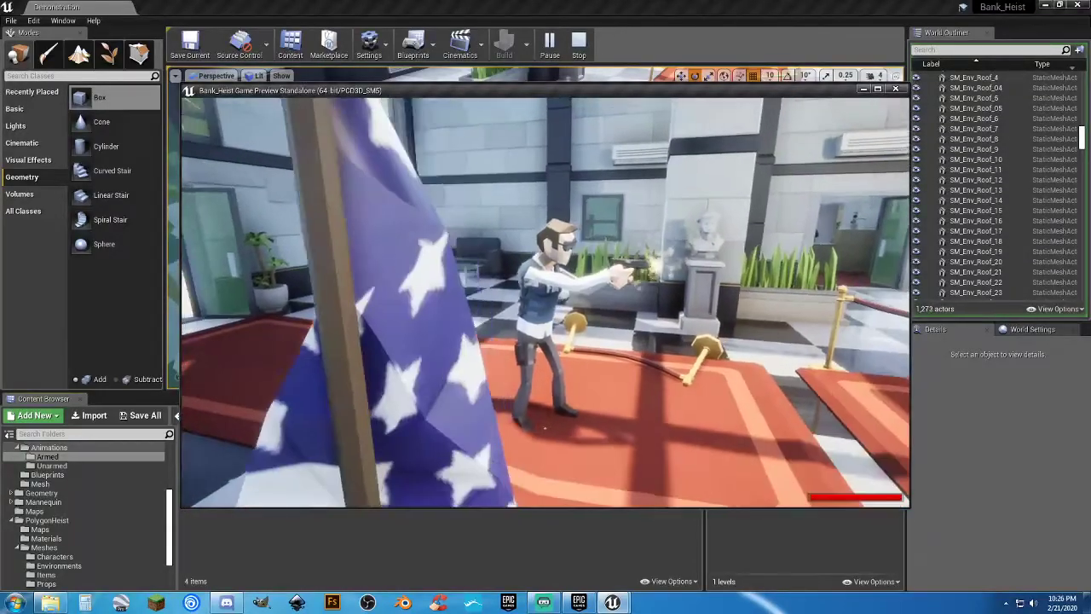
left_click(545, 302)
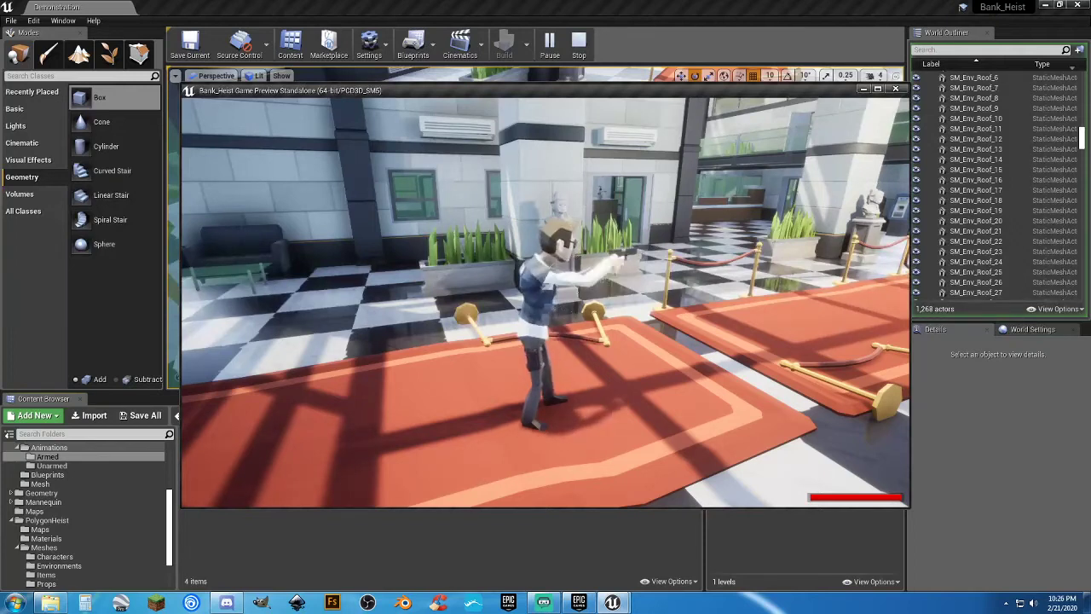
key("r")
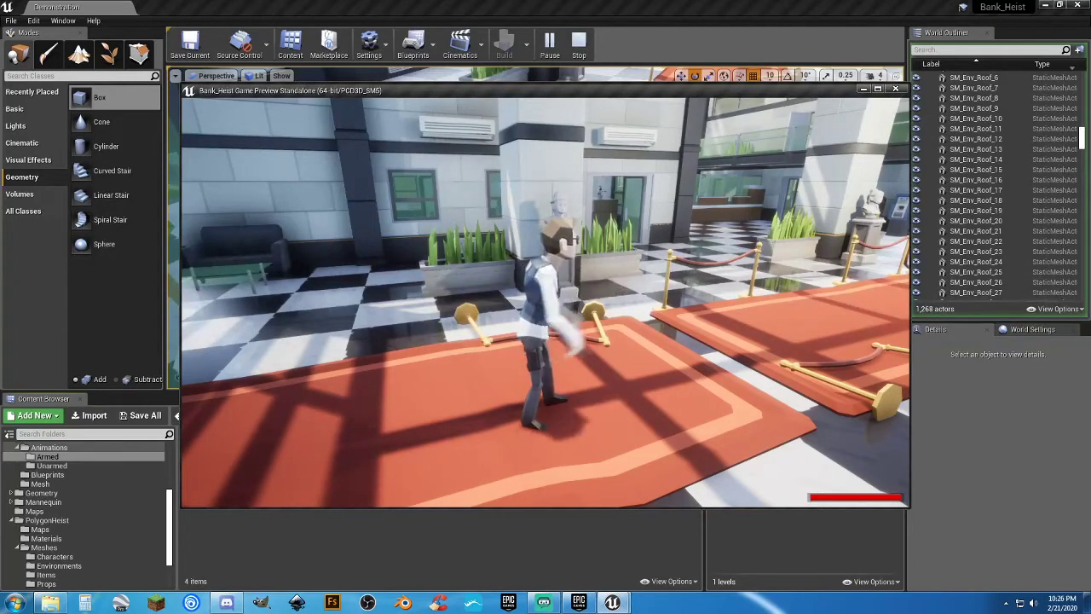
left_click(546, 302)
left_click(545, 302)
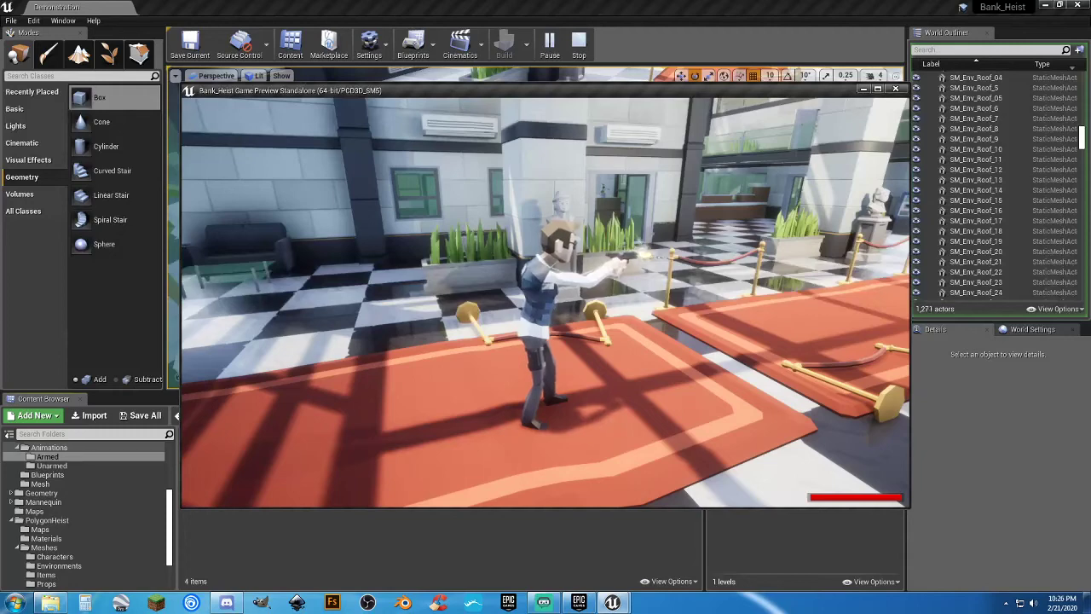
left_click(545, 302)
left_click(545, 302)
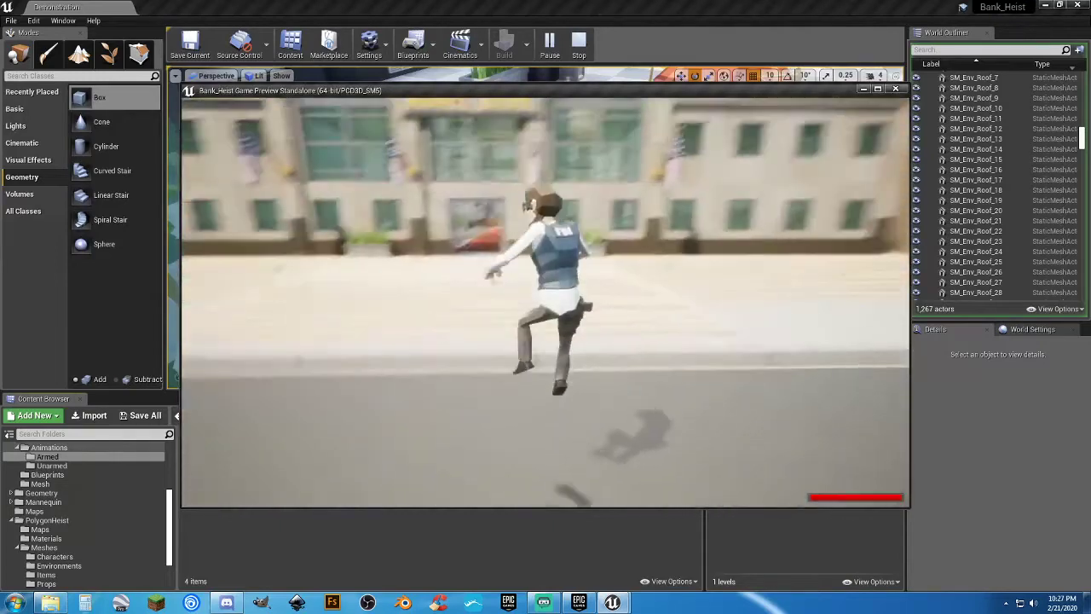
key("Escape")
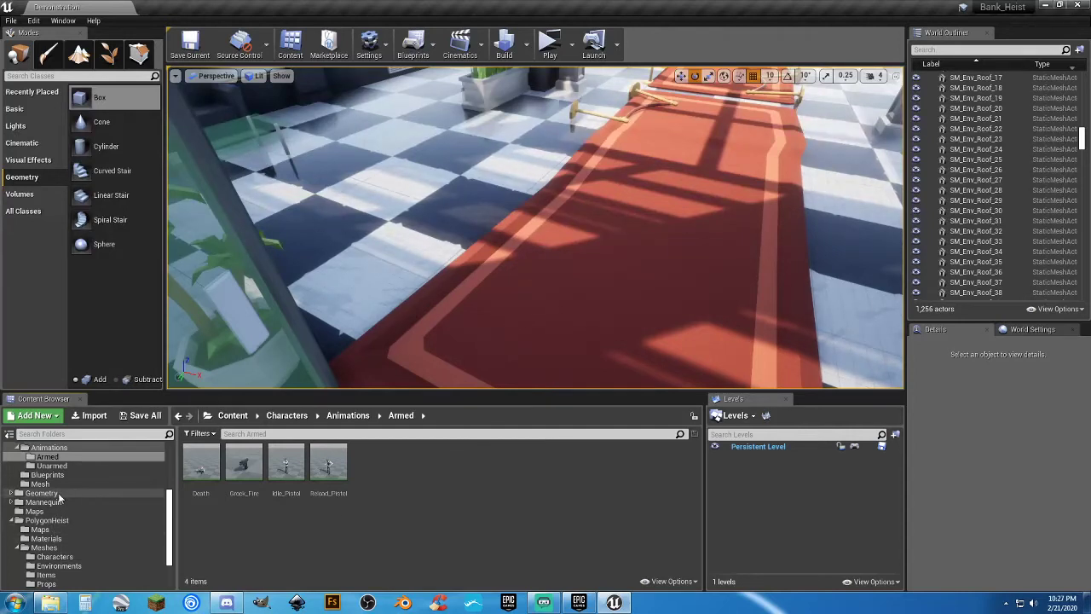
Open the Player_Base character blueprint from the Characters/Blueprints folder.
scroll(51, 511, "up", 2)
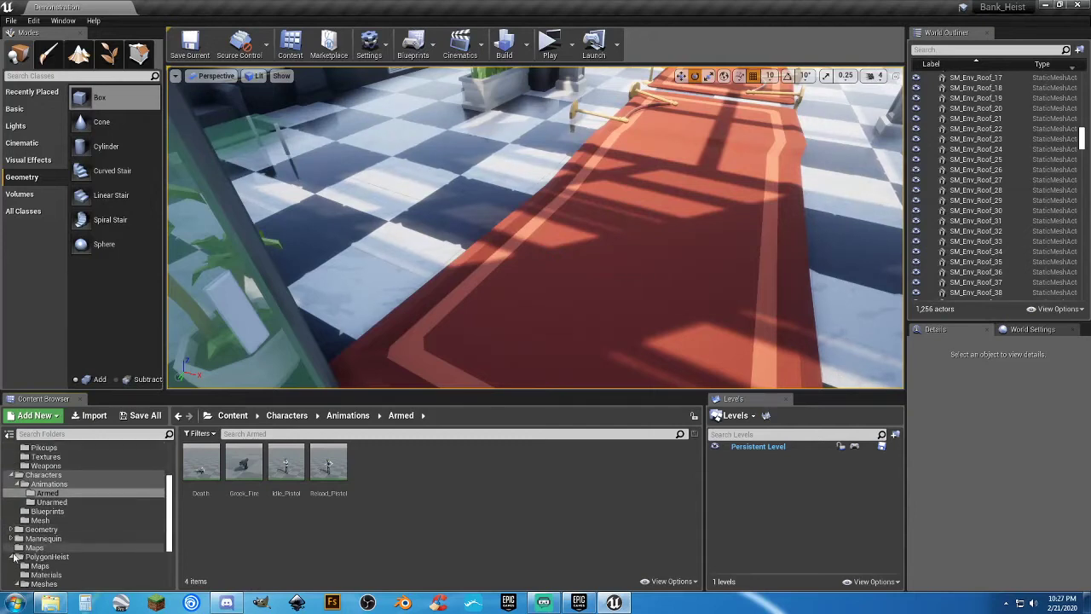
left_click(17, 556)
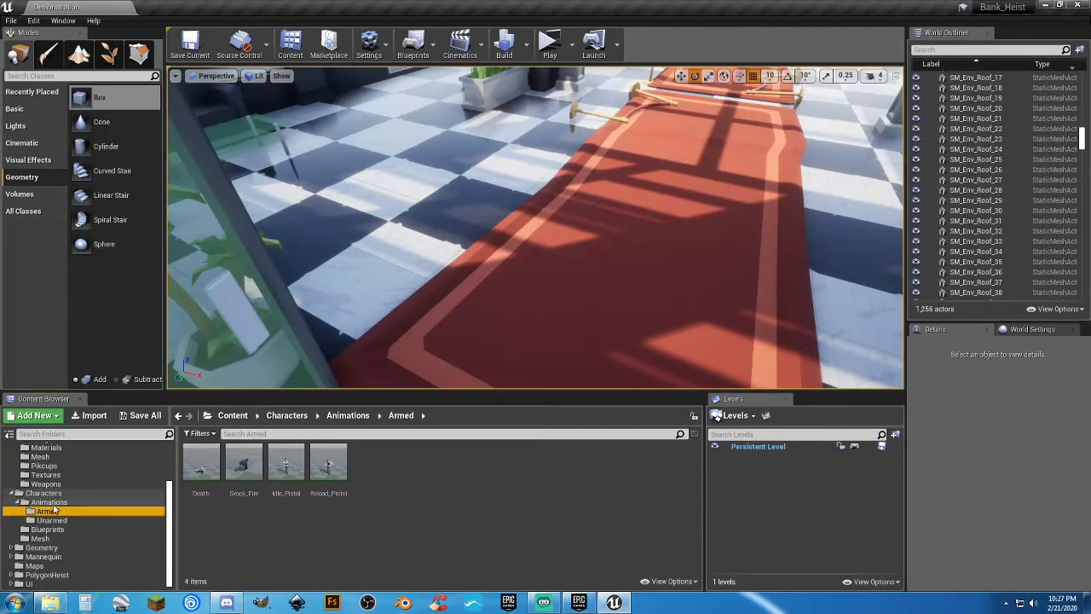
left_click(49, 512)
left_click(47, 529)
left_click_drag(201, 468, 722, 367)
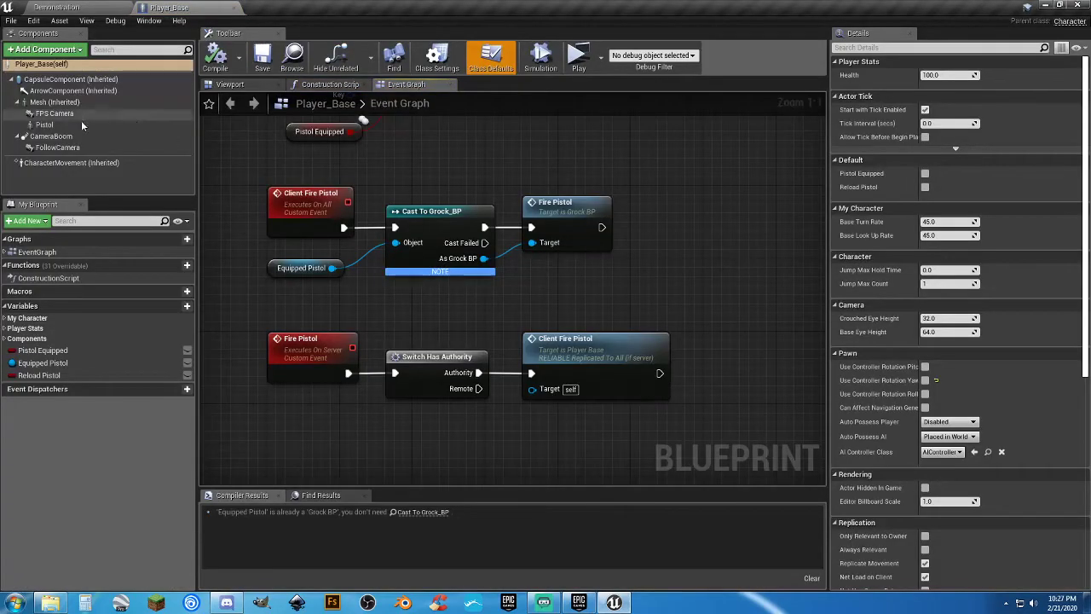
Set CharacterMovement's Jump Z Velocity to 300, then compile and save Player_Base.
left_click(58, 162)
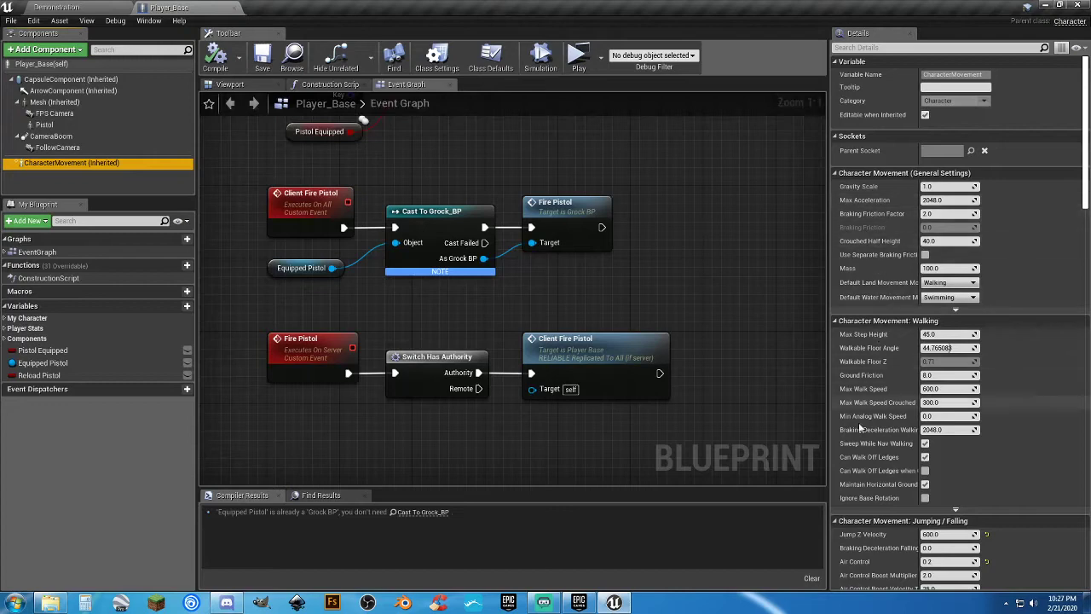
scroll(869, 375, "down", 2)
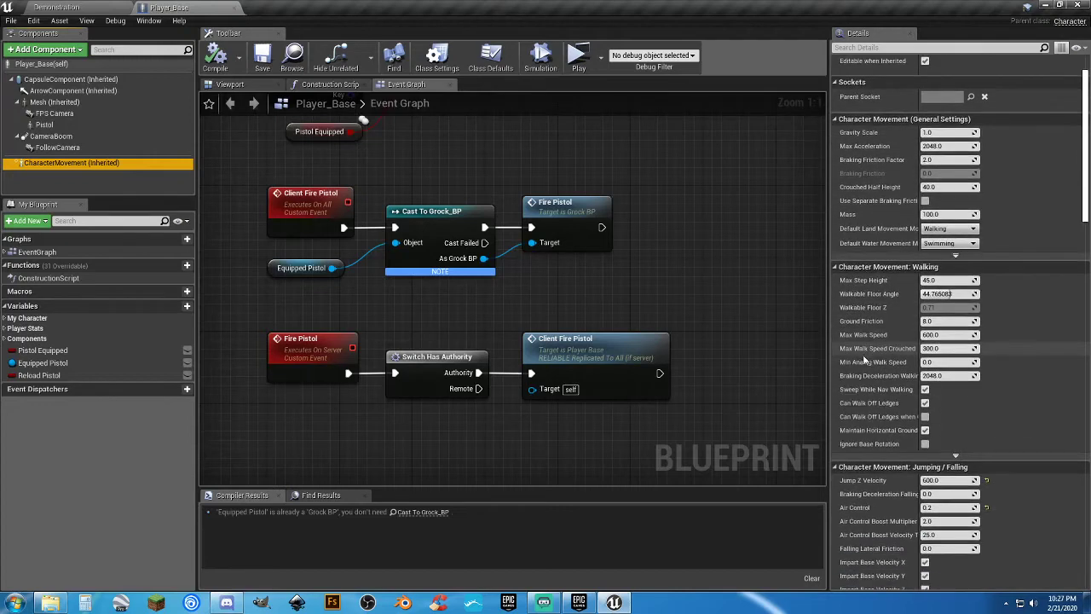
scroll(867, 379, "down", 3)
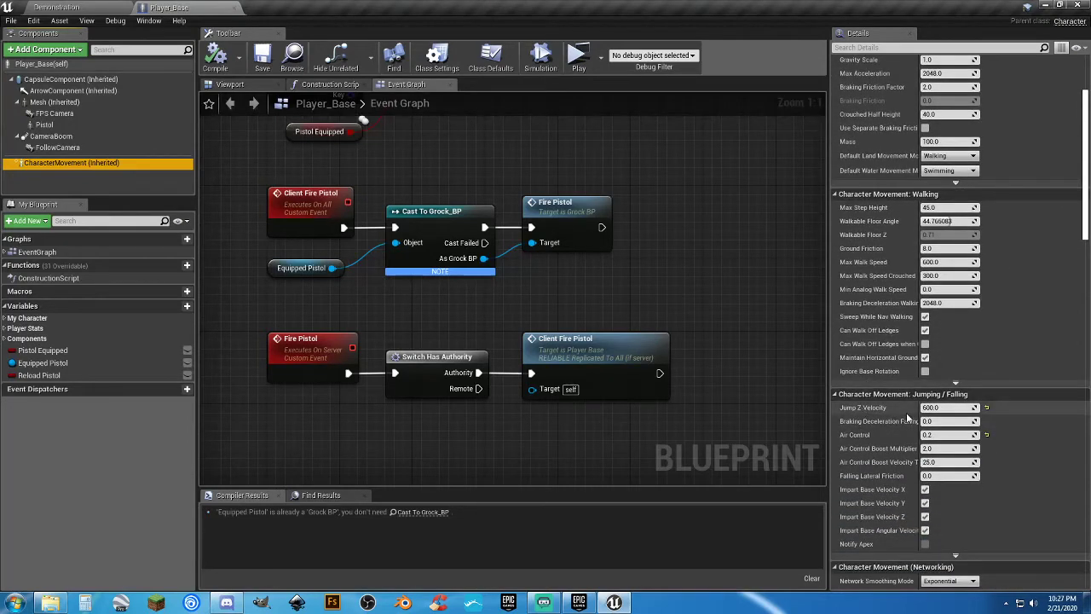
left_click(949, 409)
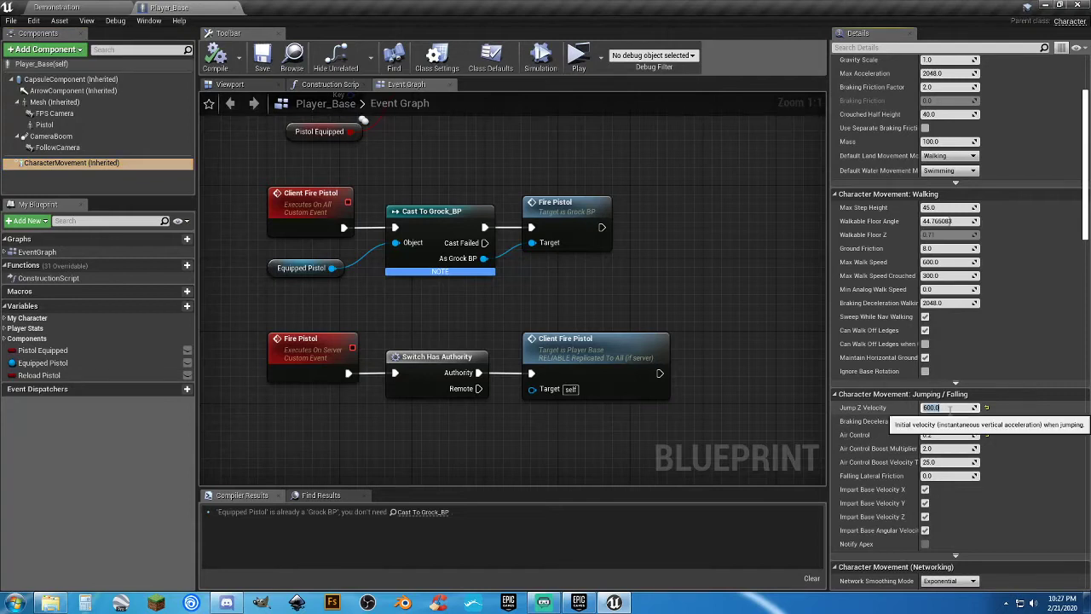
type("300")
key("Tab")
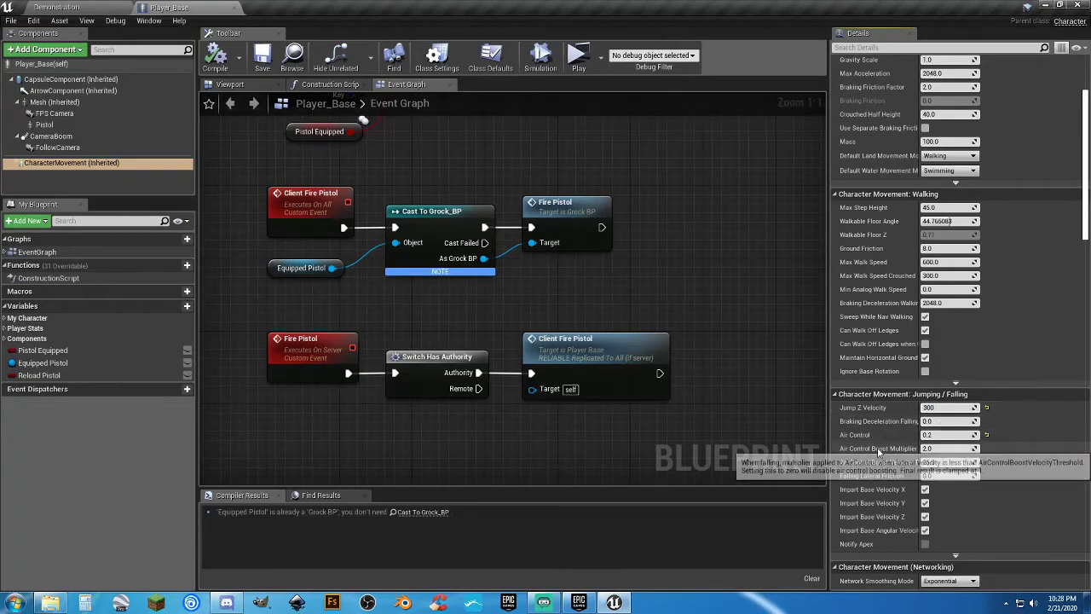
left_click(216, 58)
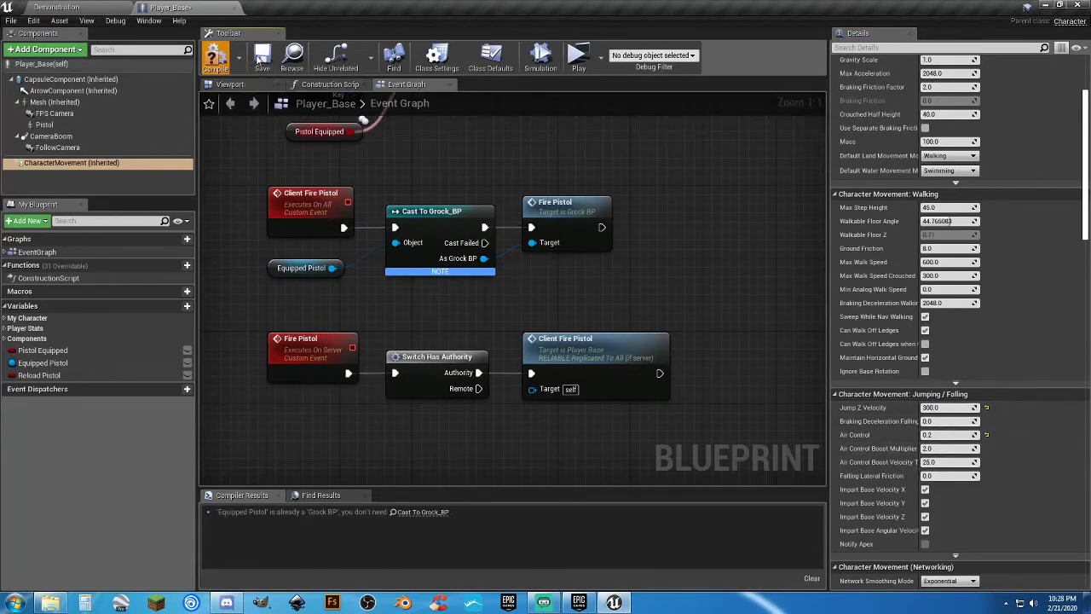
left_click(262, 58)
left_click(56, 7)
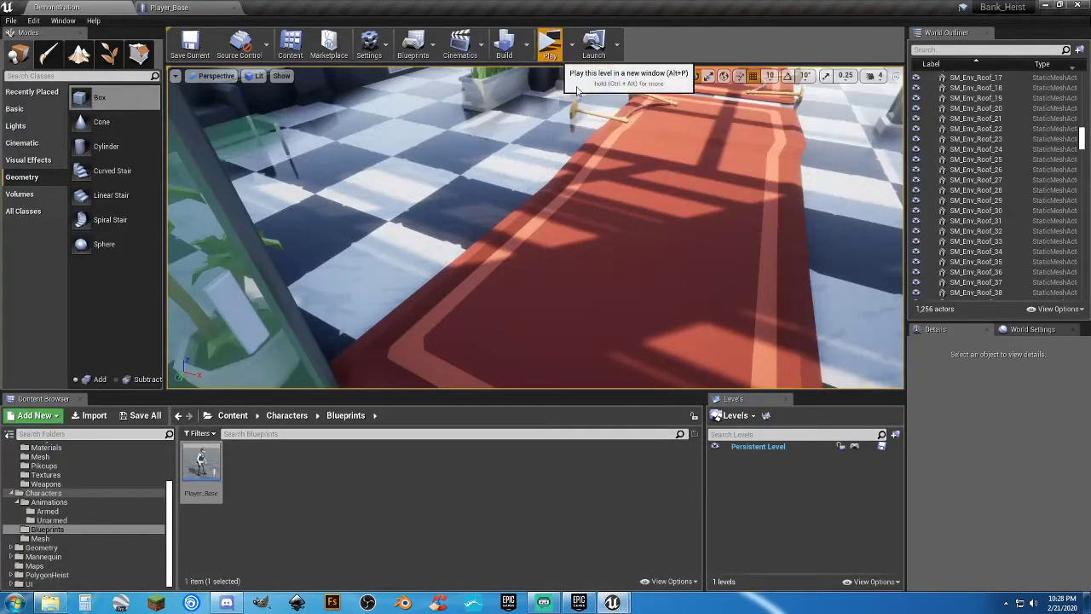
Play the level and run and jump the character around the police car.
left_click(549, 40)
key("space")
key("space")
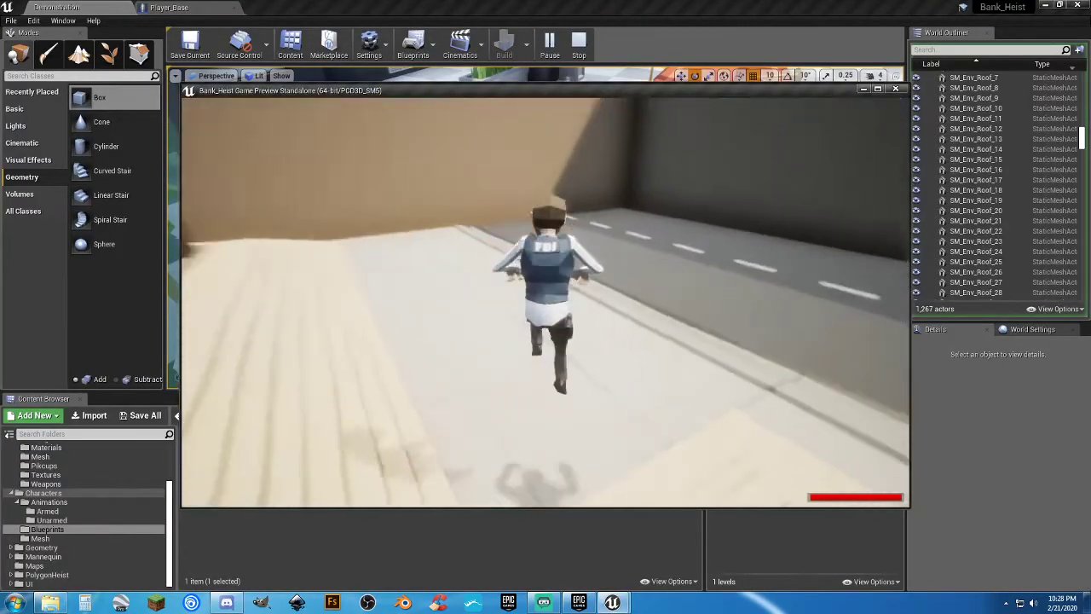
key("w")
key("space")
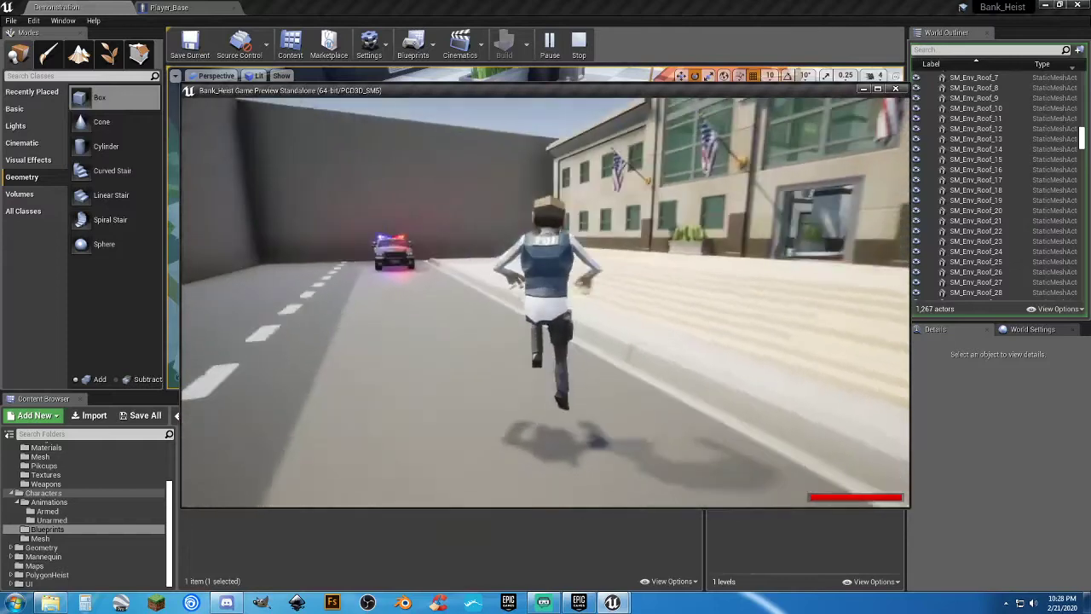
key("w")
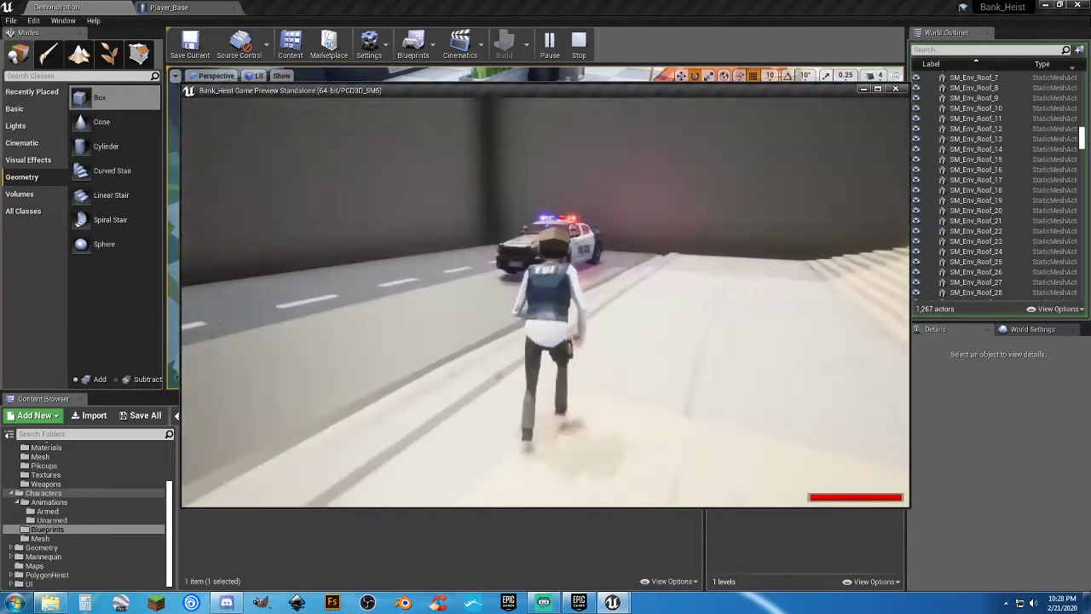
key("w")
key("space")
key("space")
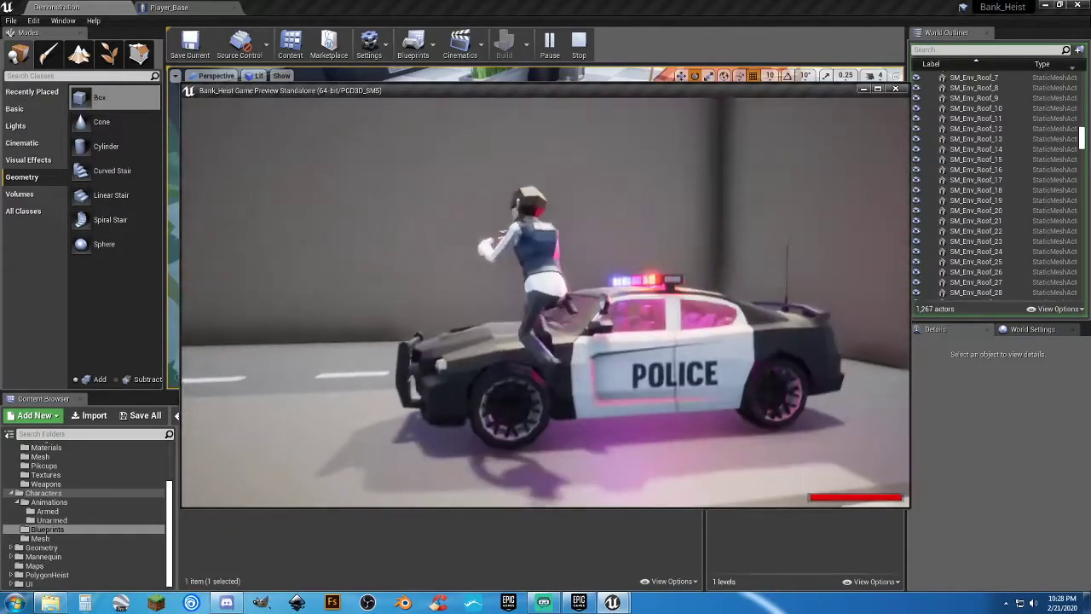
key("a")
key("w")
key("space")
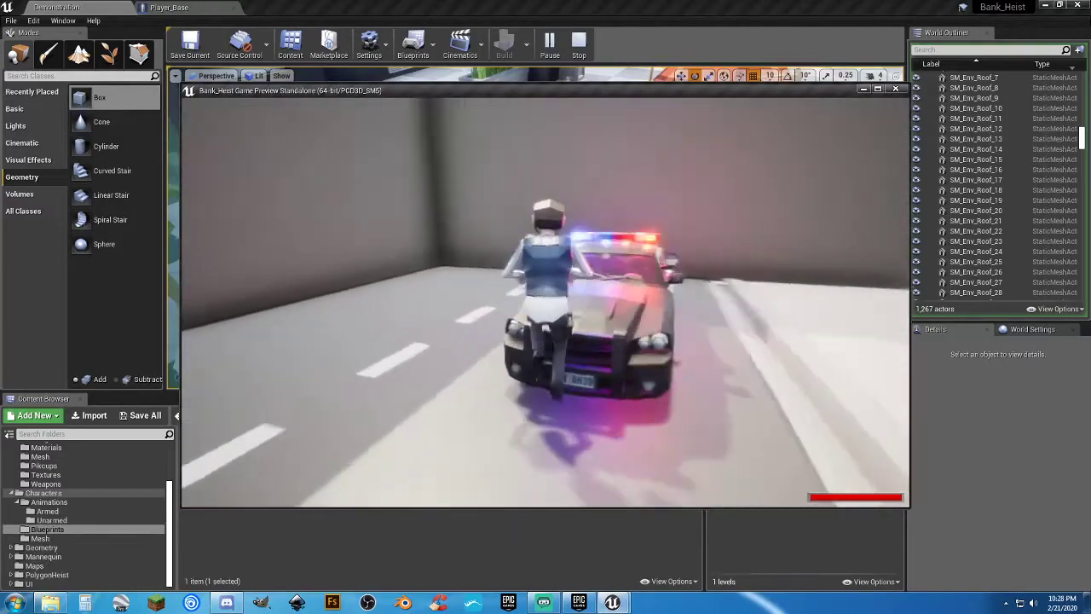
key("w")
key("a")
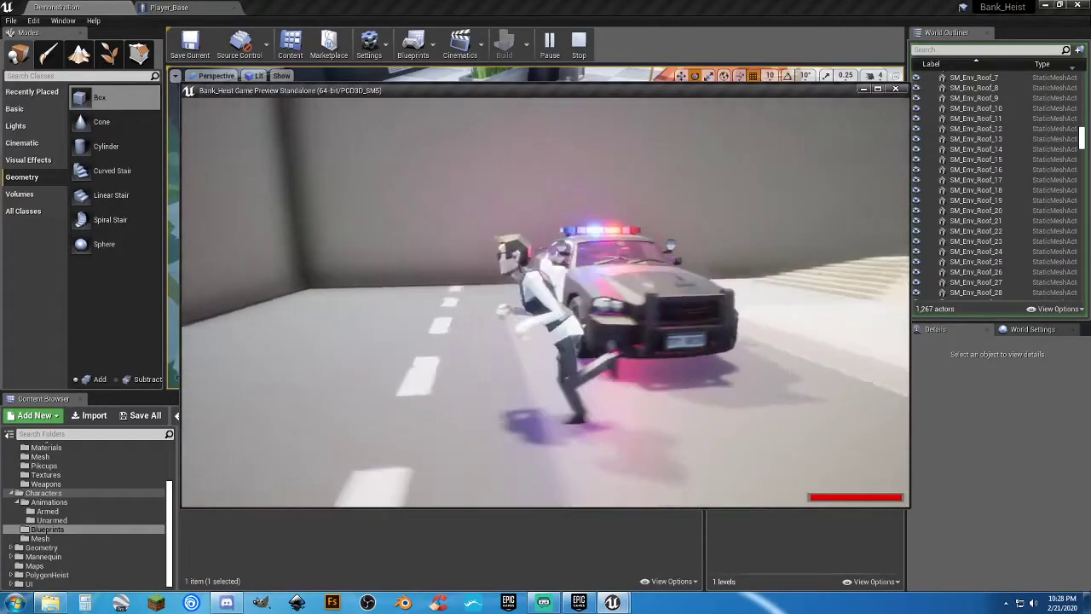
key("w")
Run the character into the bank lobby, jump at the reception desk, and stop the preview.
key("d")
key("w")
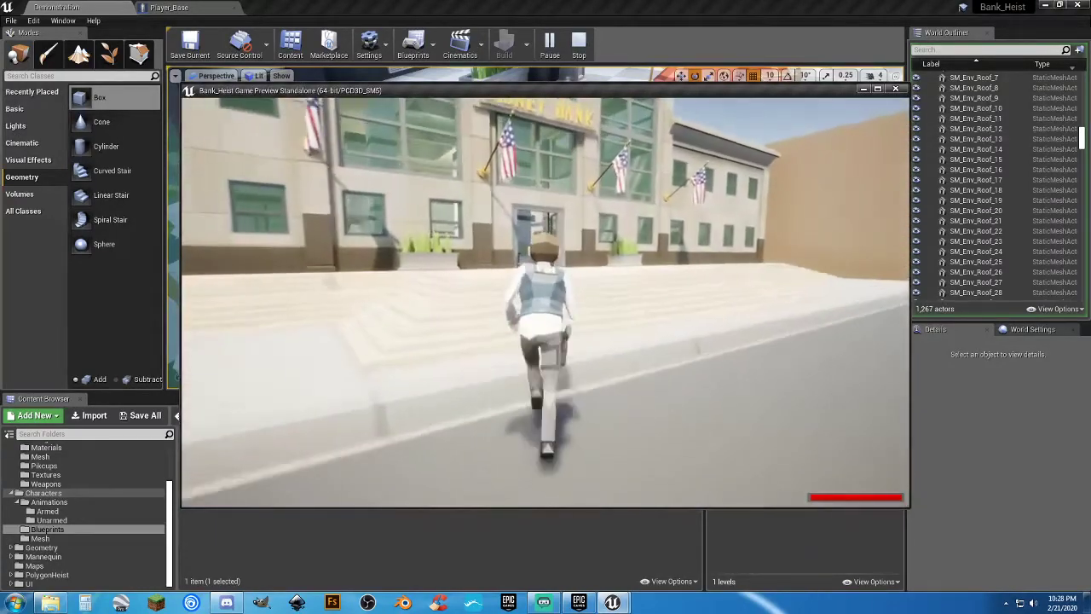
key("w")
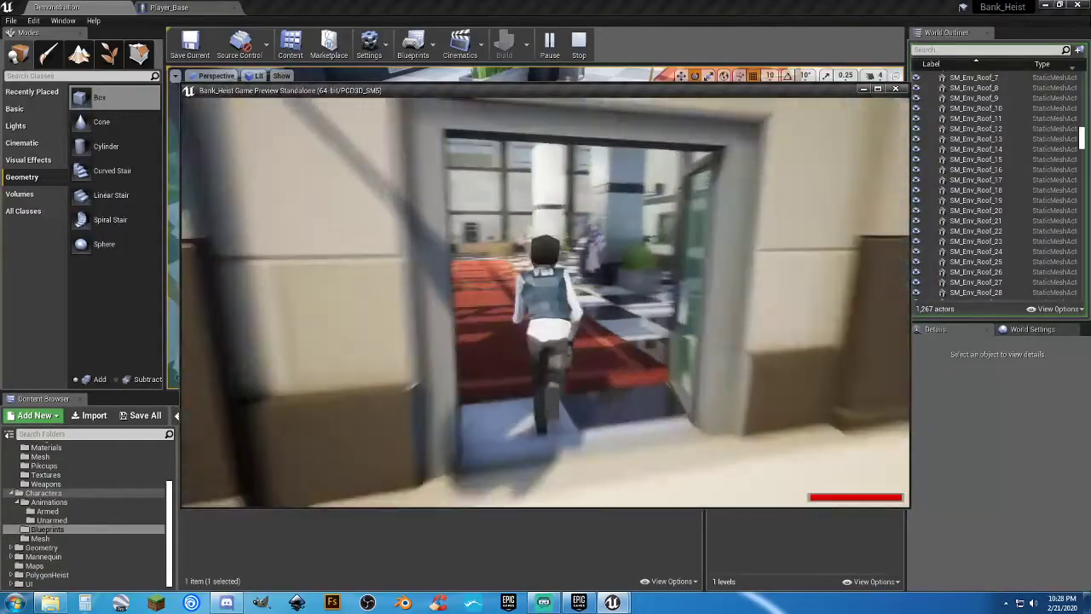
key("w")
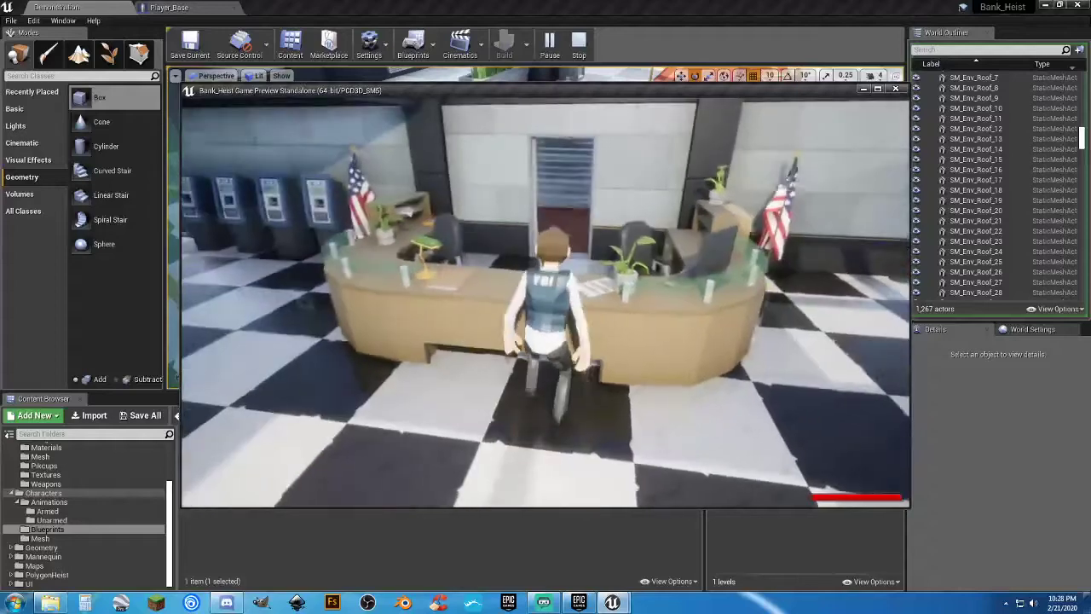
key("space")
key("Escape")
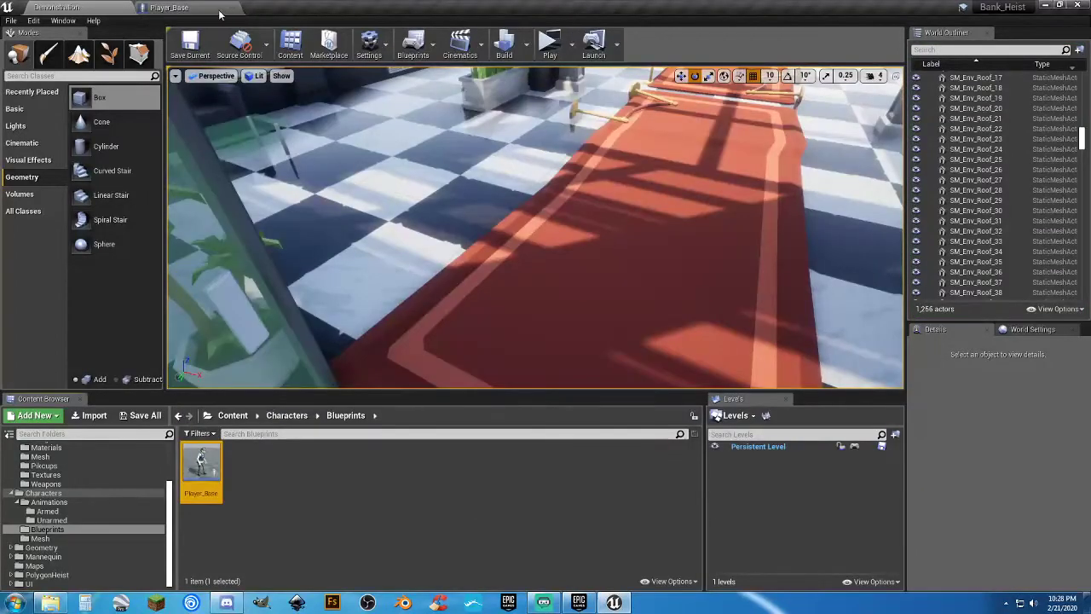
Give Player_Base's CharacterMovement Air Control 0.2 and Jump Z Velocity 400, and save it.
left_click(170, 7)
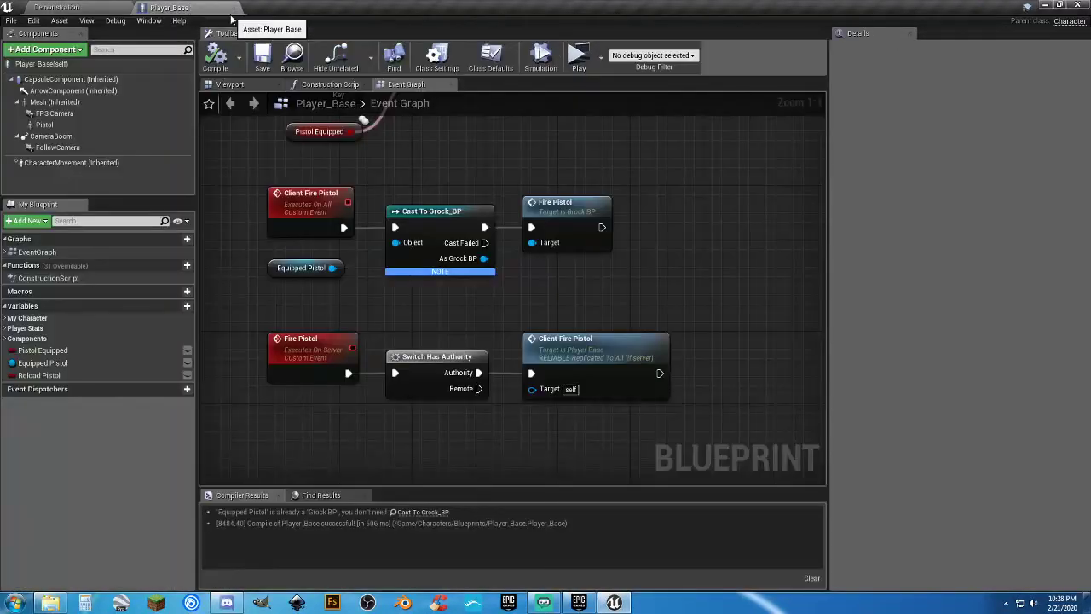
left_click(70, 163)
left_click(936, 407)
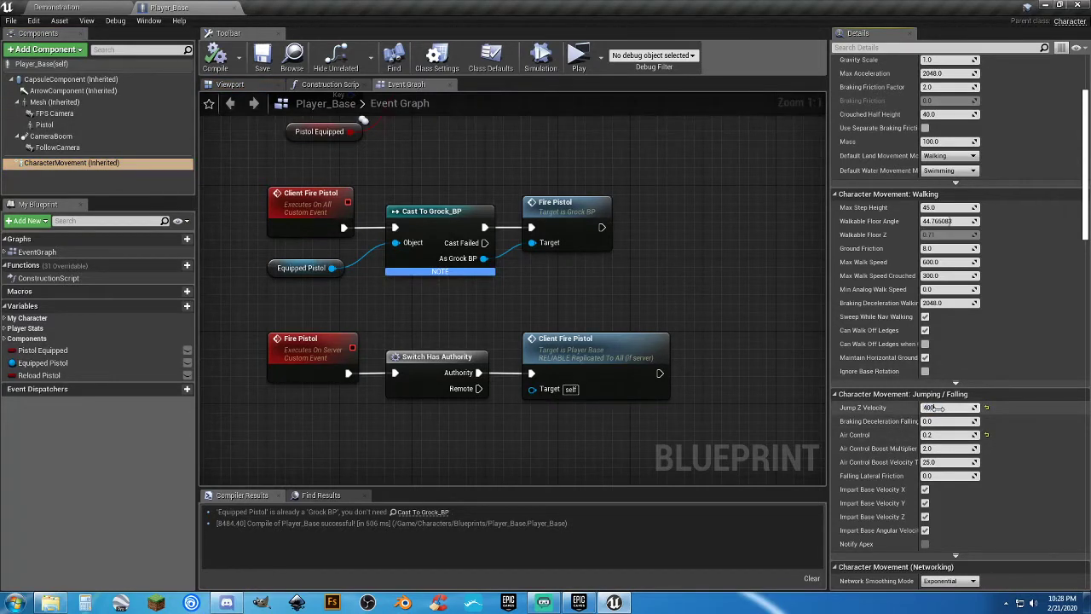
key("Return")
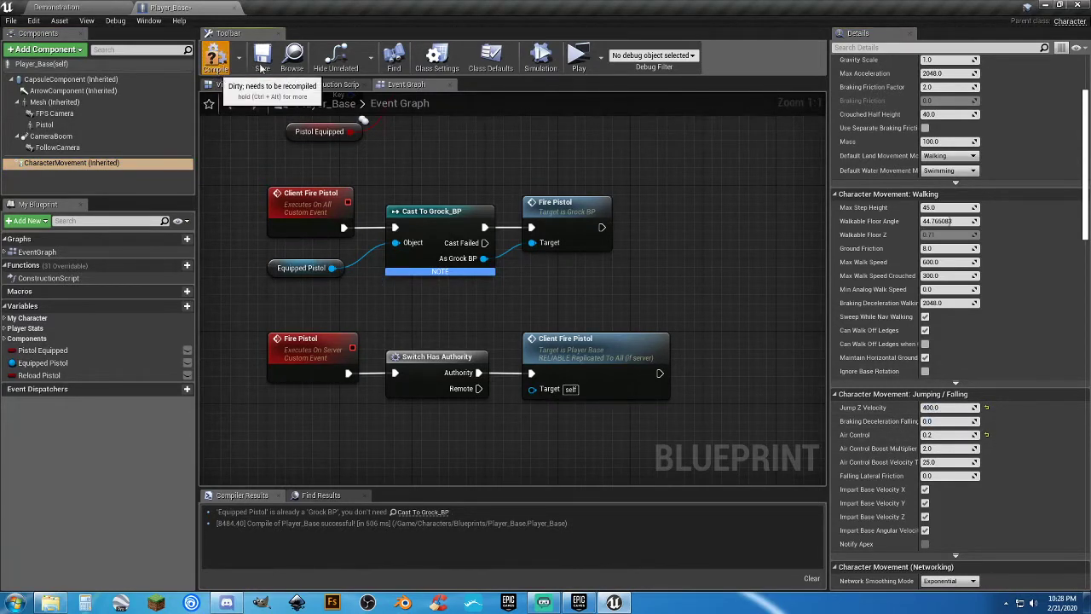
left_click(262, 60)
left_click(57, 7)
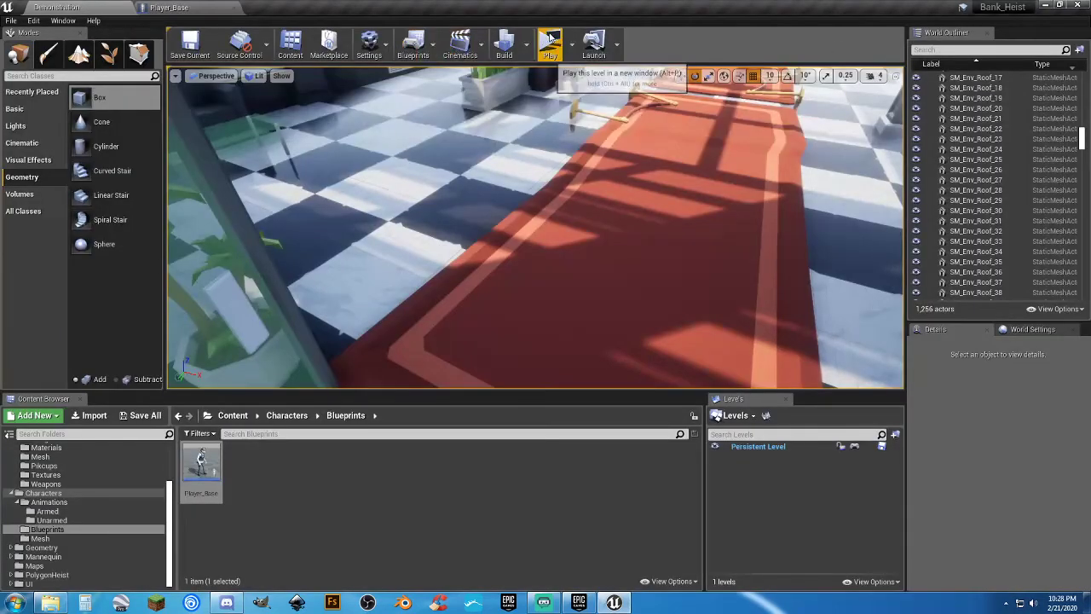
Playtest the 400 jump onto the teller counter, through the vault, and out to the street.
left_click(550, 39)
key("w")
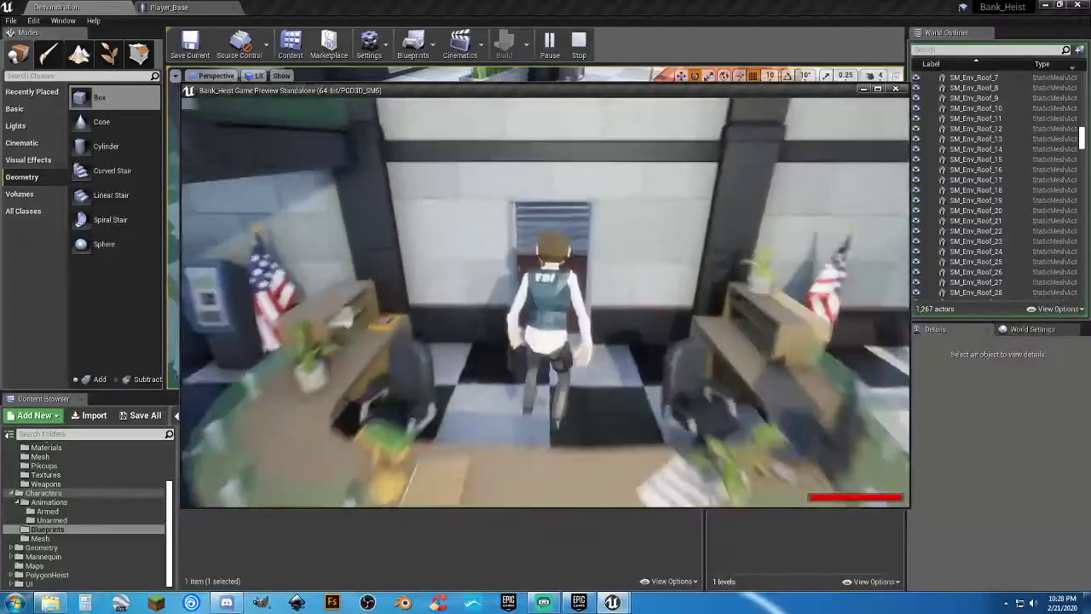
key("space")
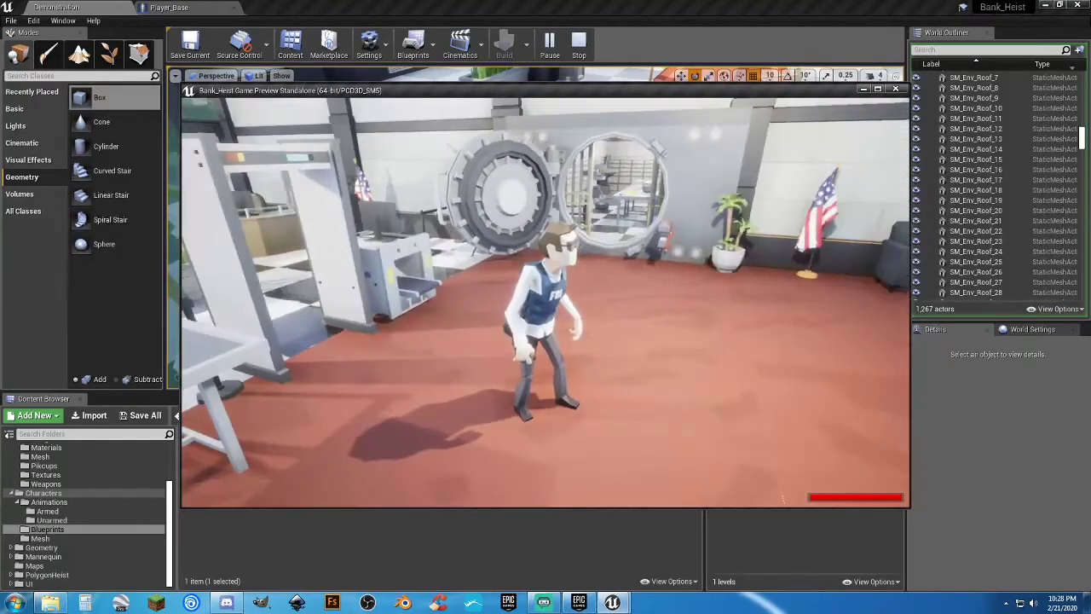
key("w")
key("w")
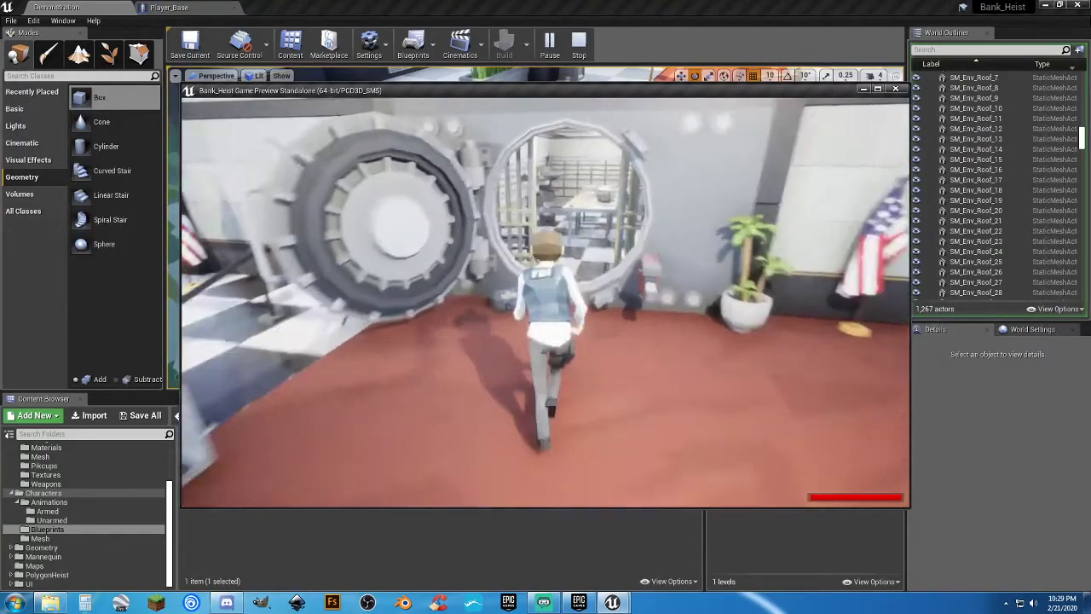
key("w")
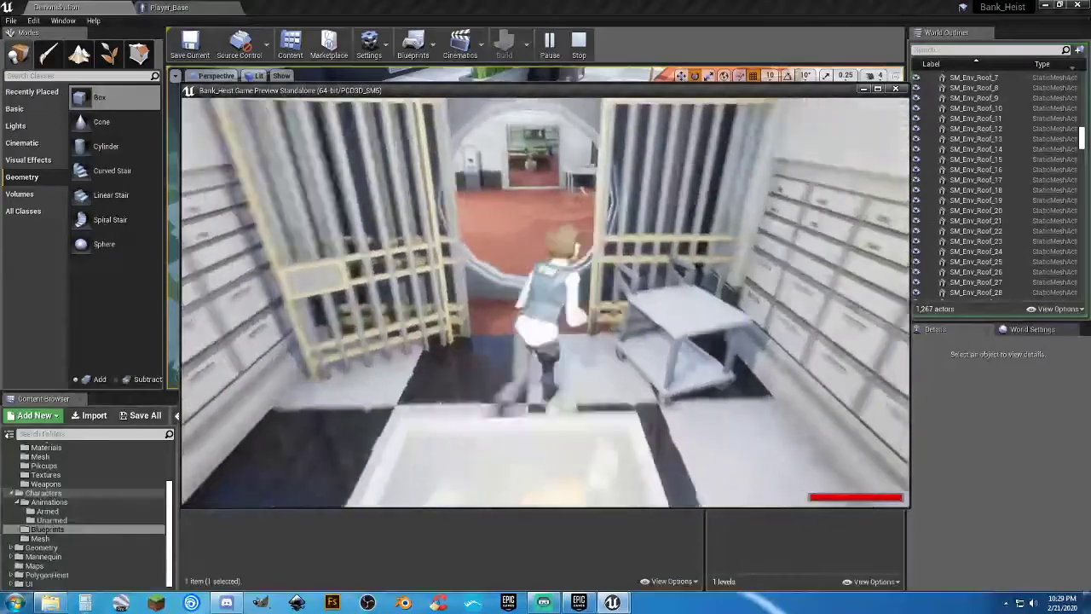
key("w")
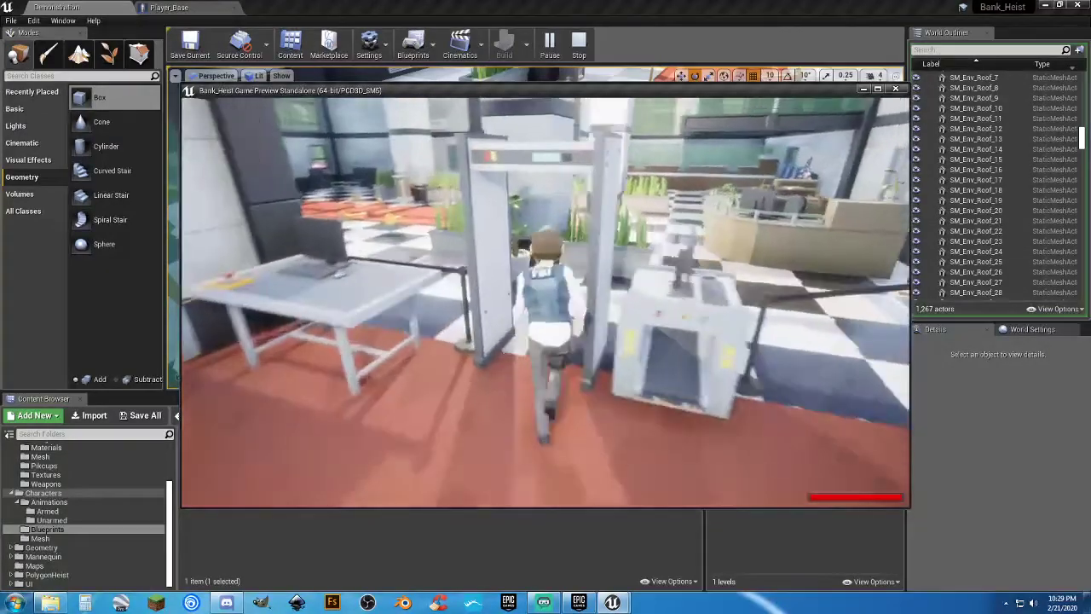
key("w")
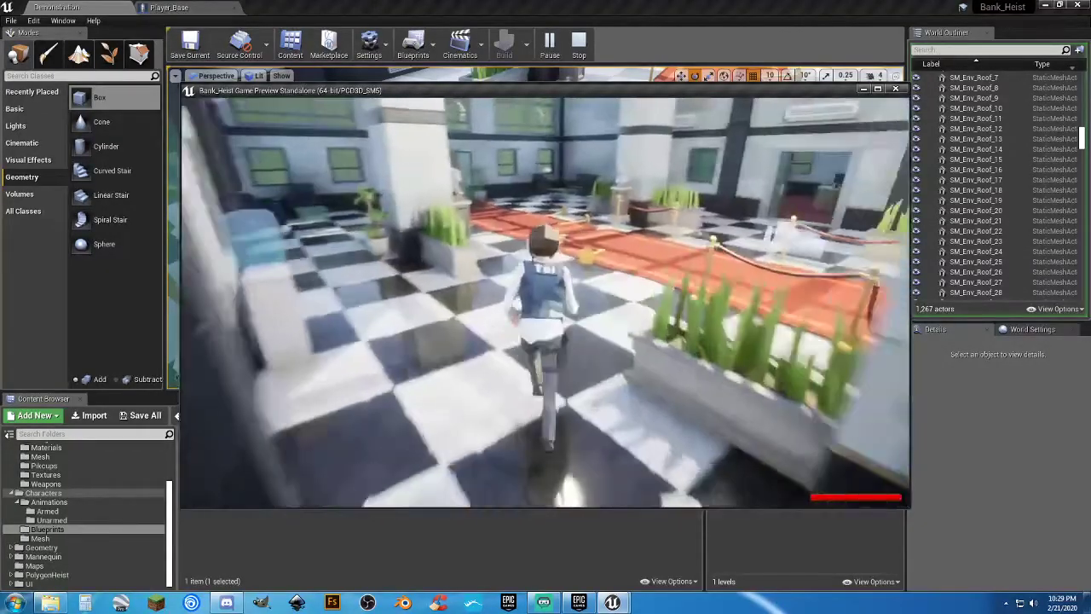
key("w")
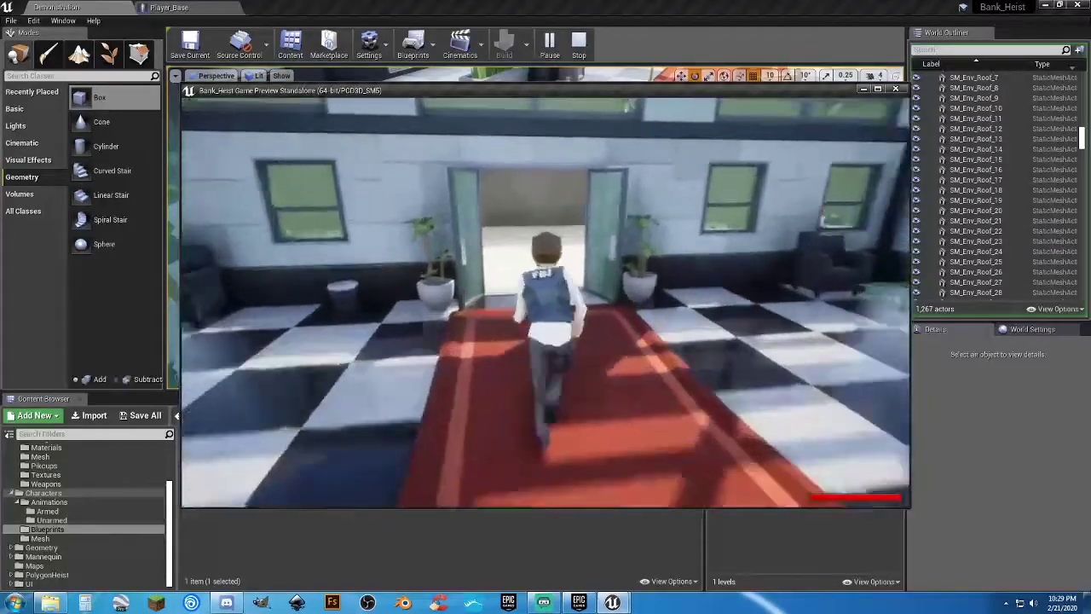
key("w")
key("d")
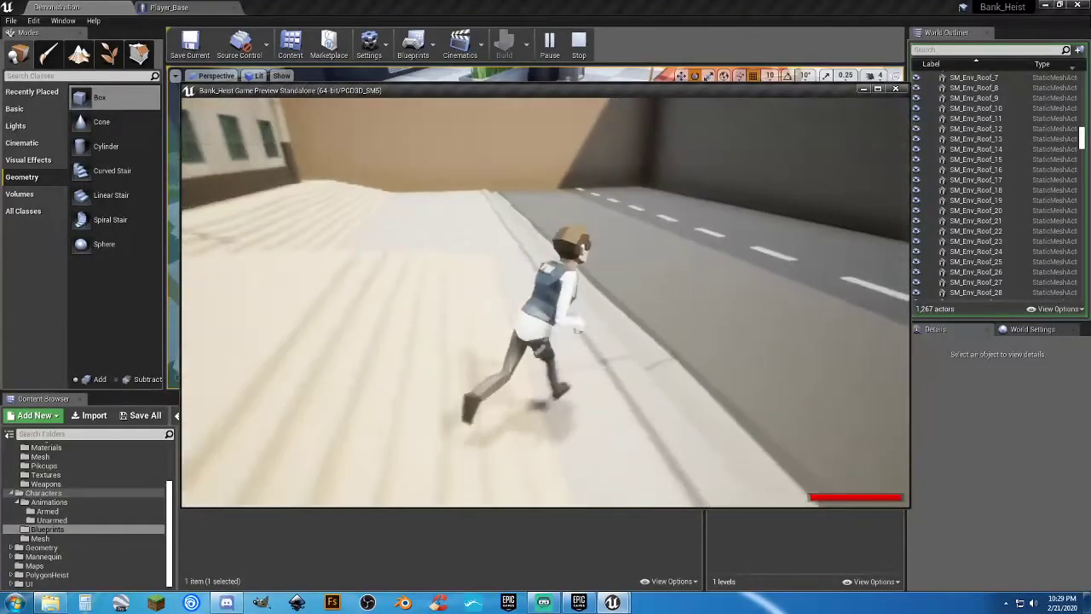
key("s")
key("s")
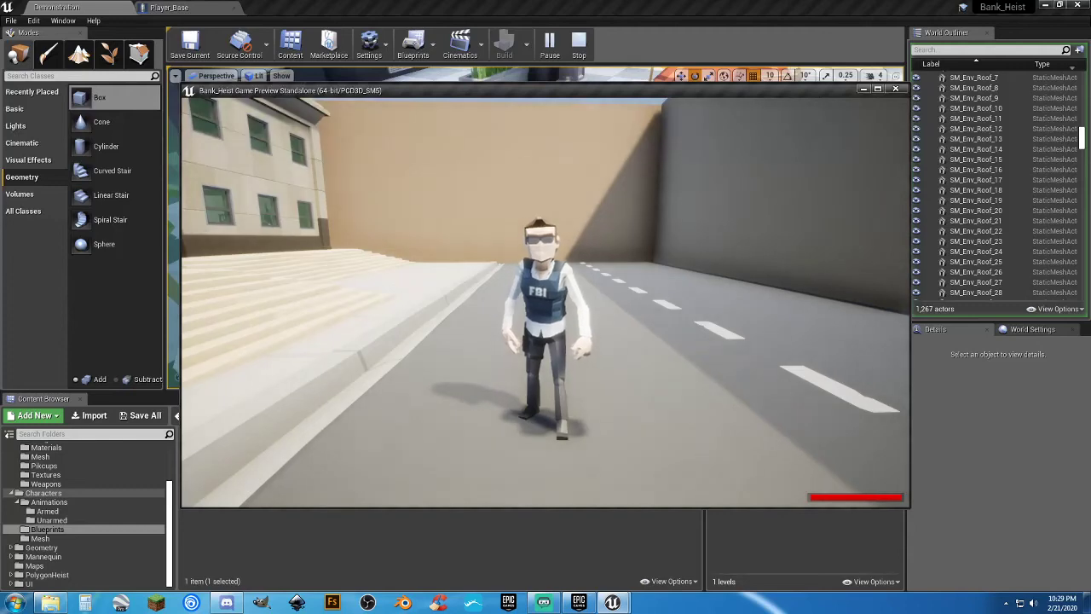
key("Escape")
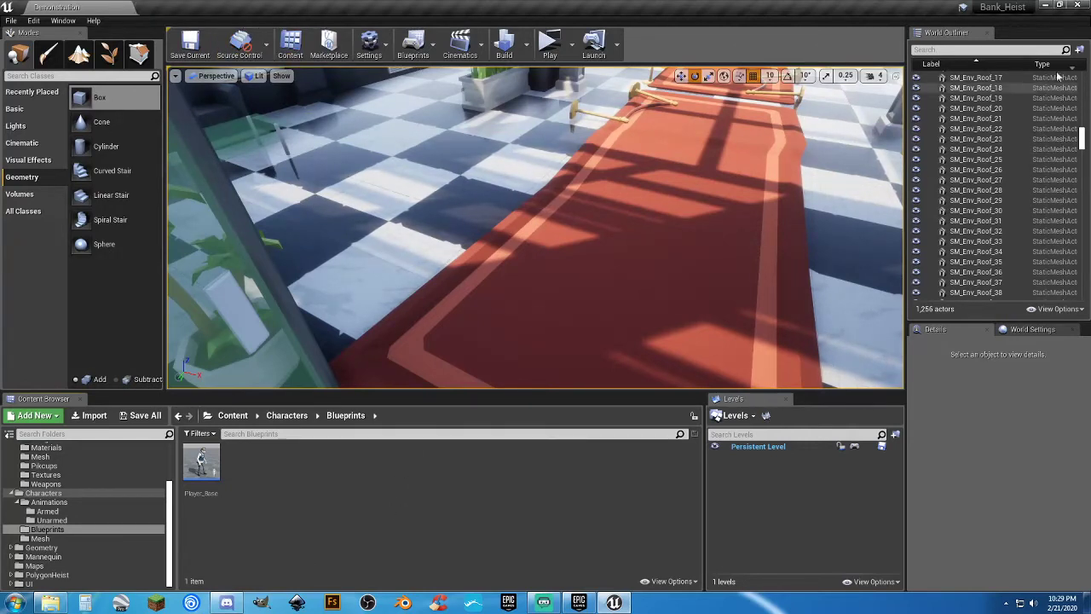
Close the Unreal Engine editor window to return to the Windows desktop.
left_click(1077, 5)
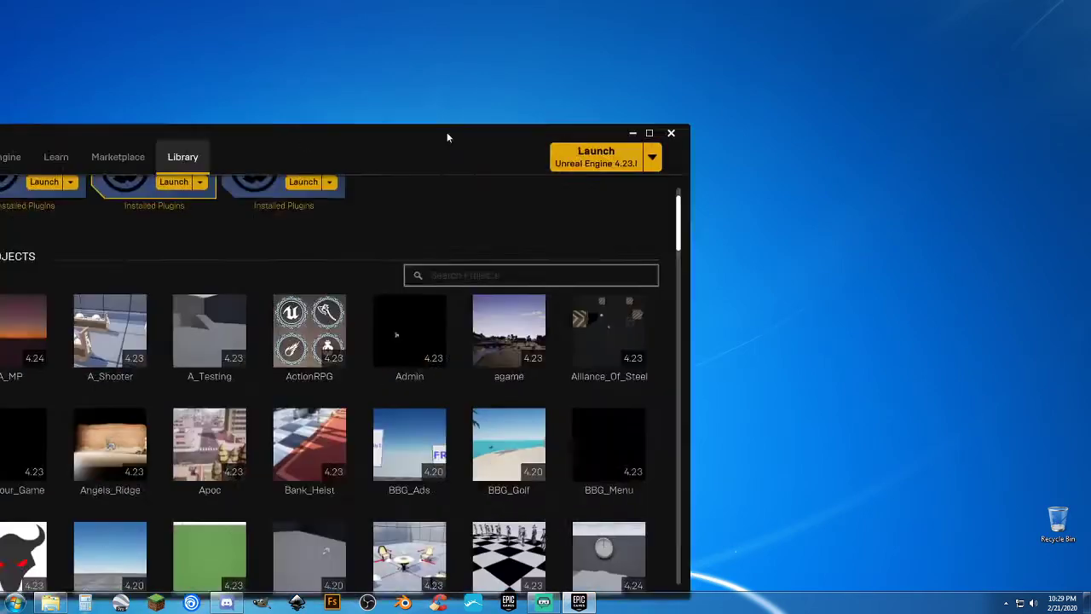
Move the launcher window into place and scroll down through the Library's My Projects grid.
left_click_drag(446, 133, 682, 73)
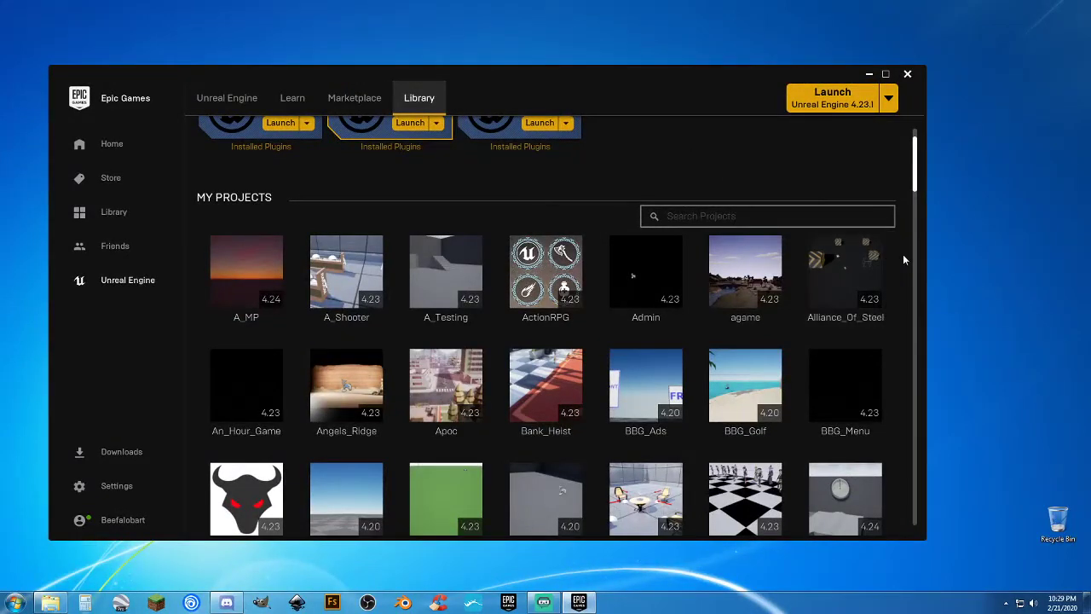
scroll(906, 257, "down", 1)
scroll(894, 255, "down", 3)
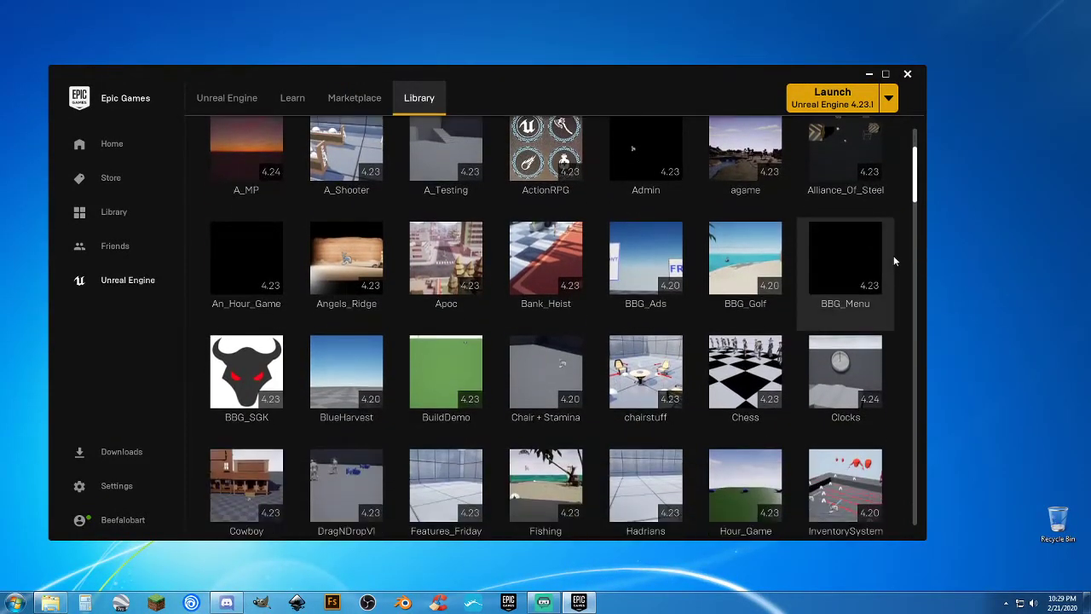
scroll(892, 255, "down", 2)
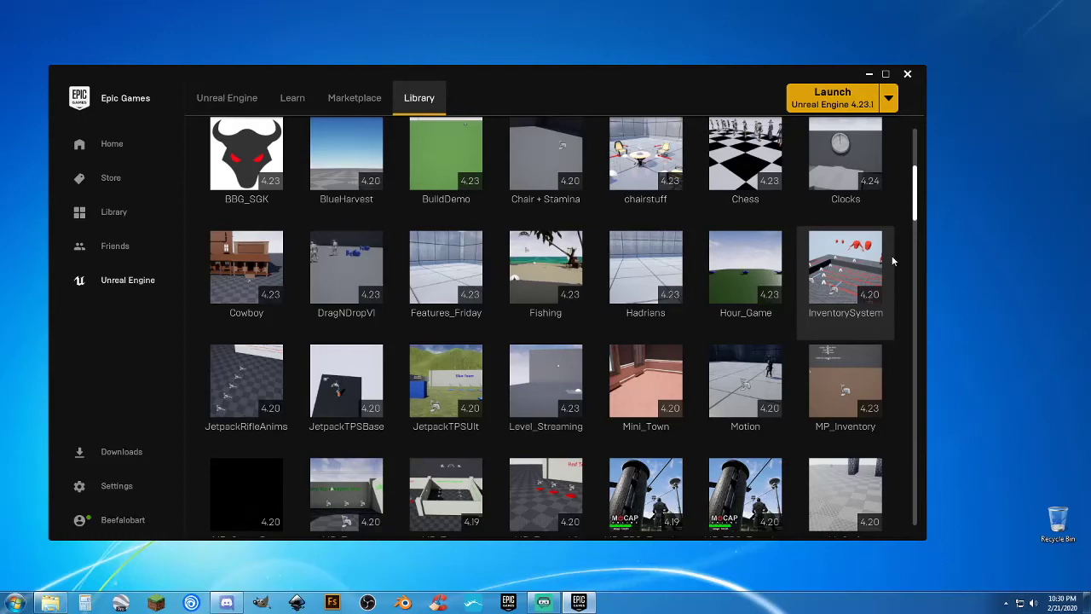
scroll(893, 260, "down", 3)
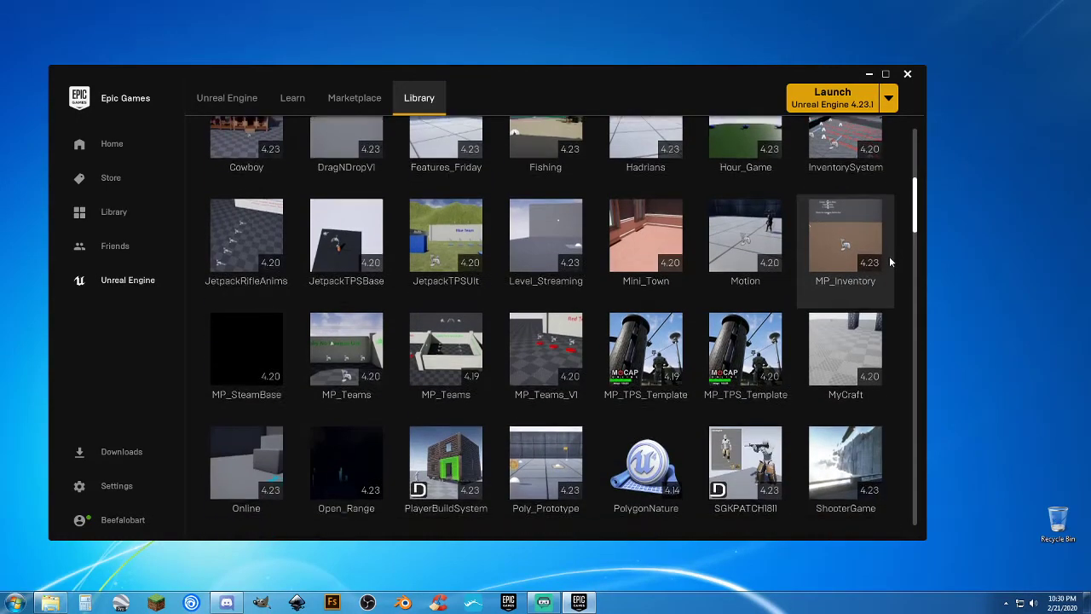
scroll(888, 261, "down", 5)
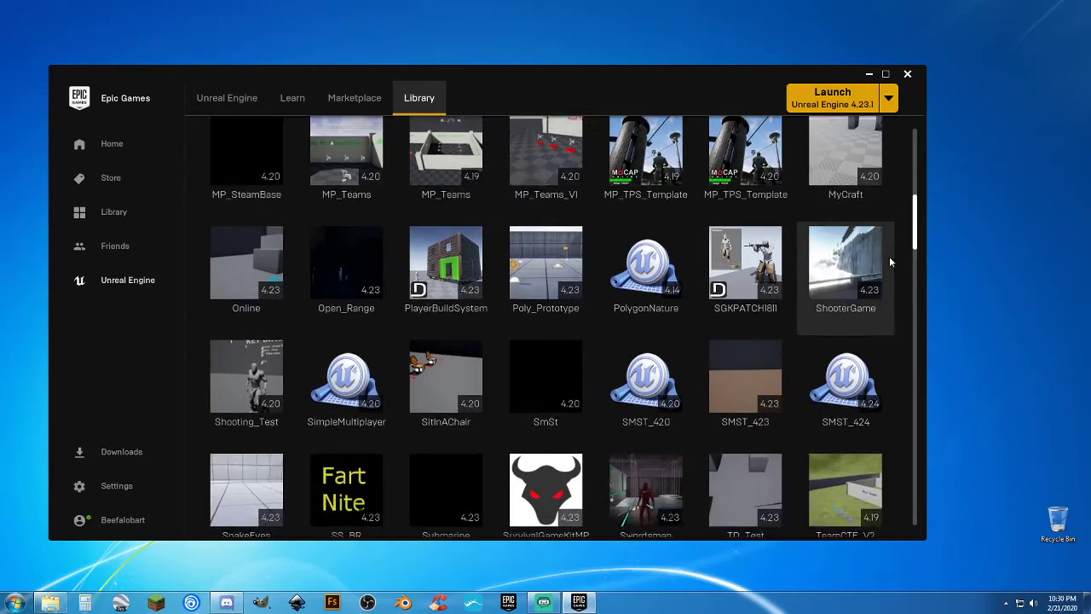
scroll(888, 262, "down", 5)
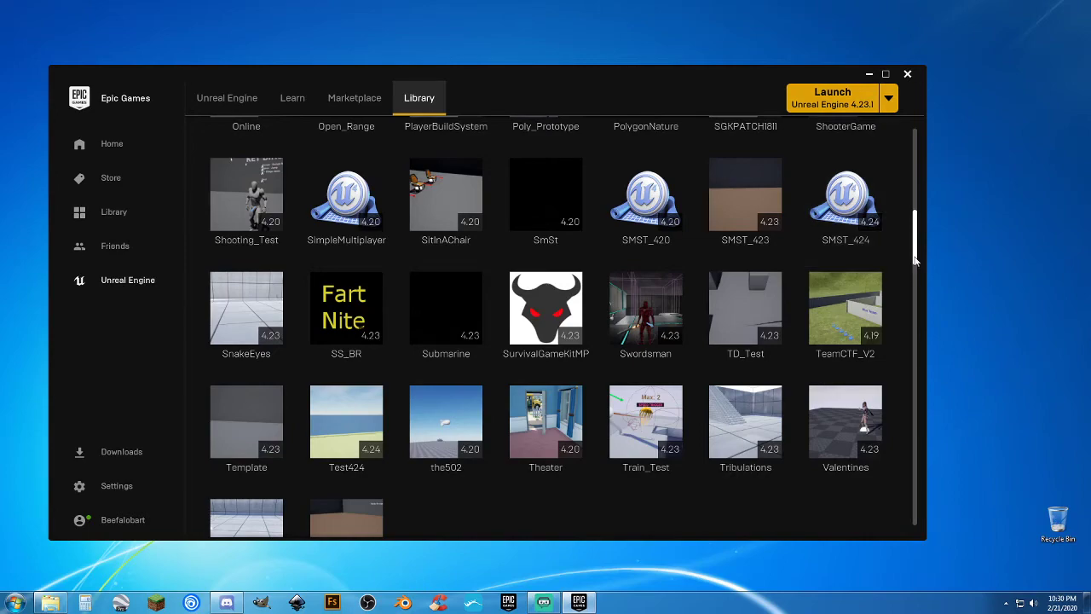
left_click_drag(915, 259, 921, 413)
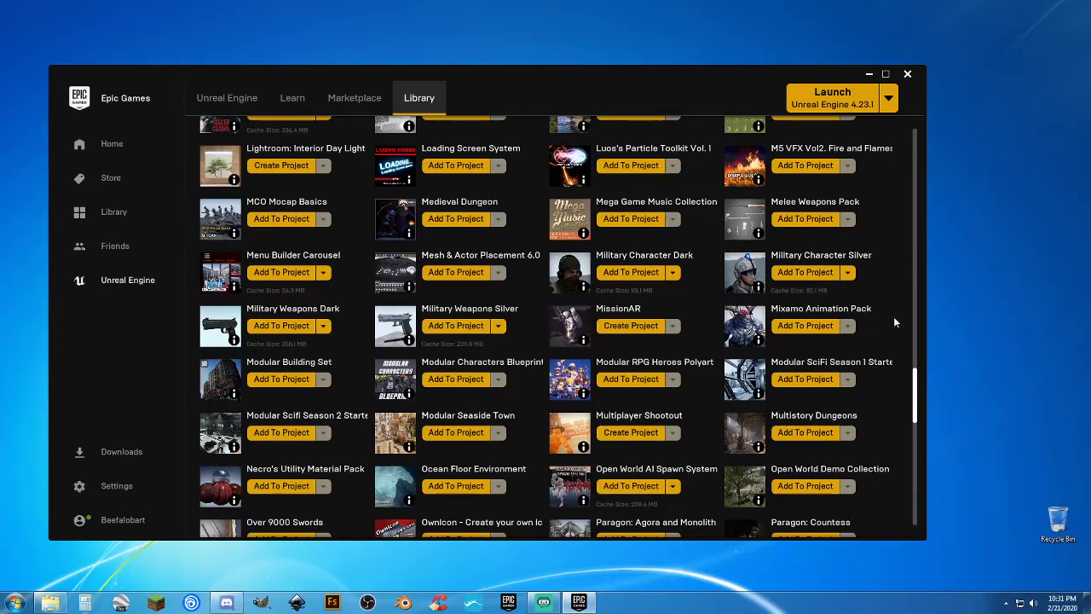
Scroll the vault list past Twitch Auth and Water Materials to its last entries.
scroll(893, 322, "down", 5)
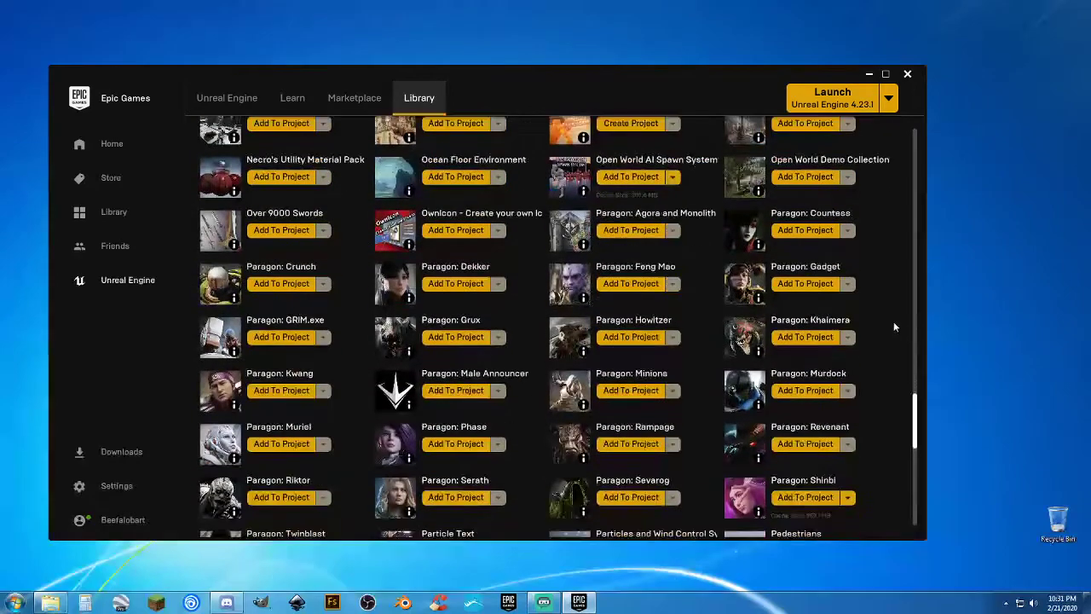
scroll(895, 324, "down", 6)
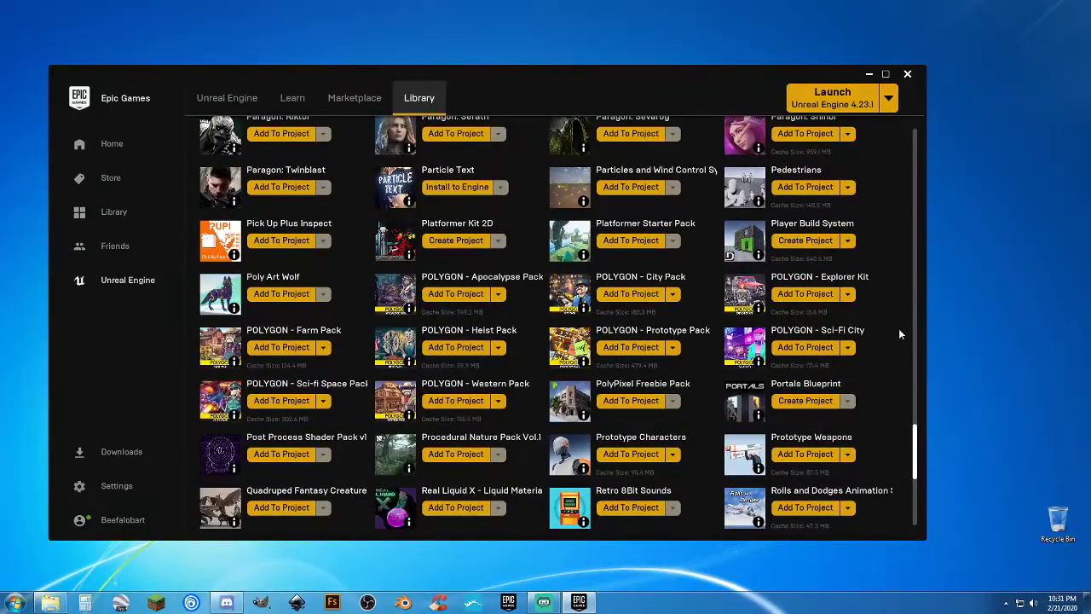
scroll(899, 328, "down", 1)
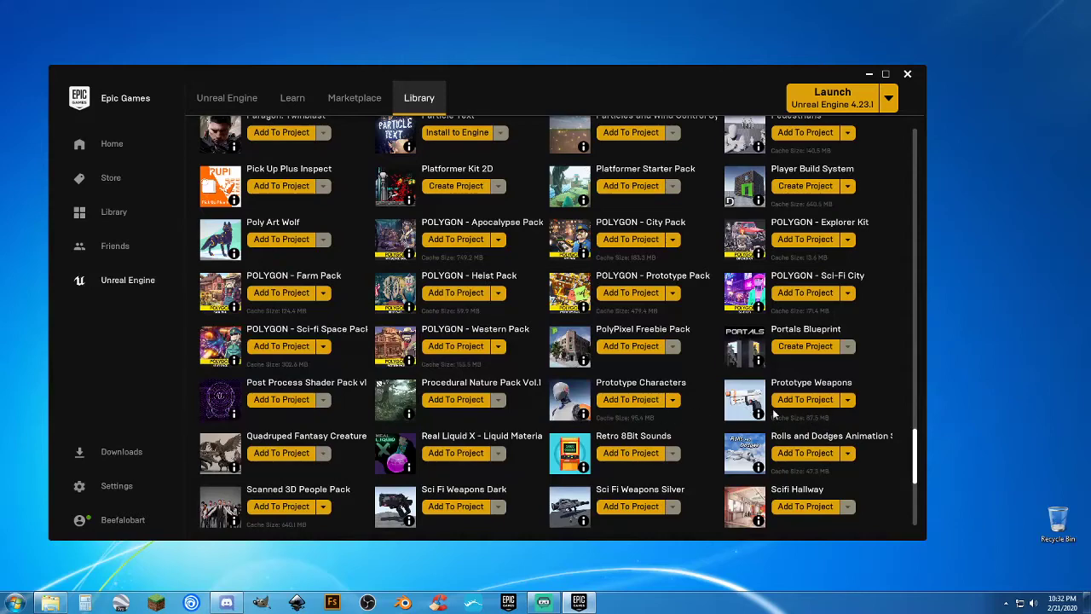
scroll(664, 435, "down", 1)
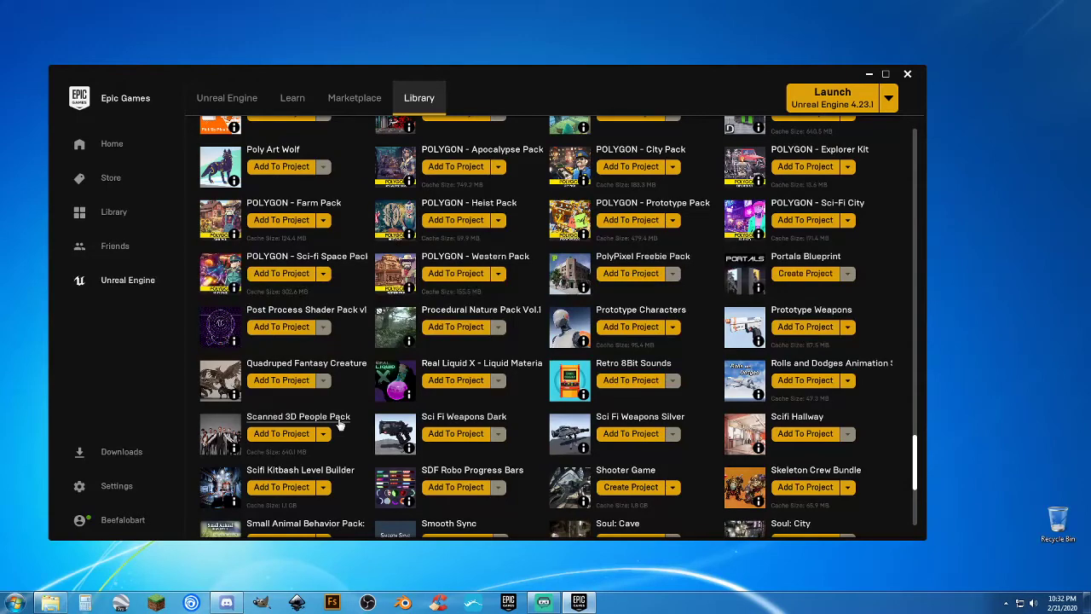
scroll(352, 357, "down", 1)
scroll(352, 358, "down", 6)
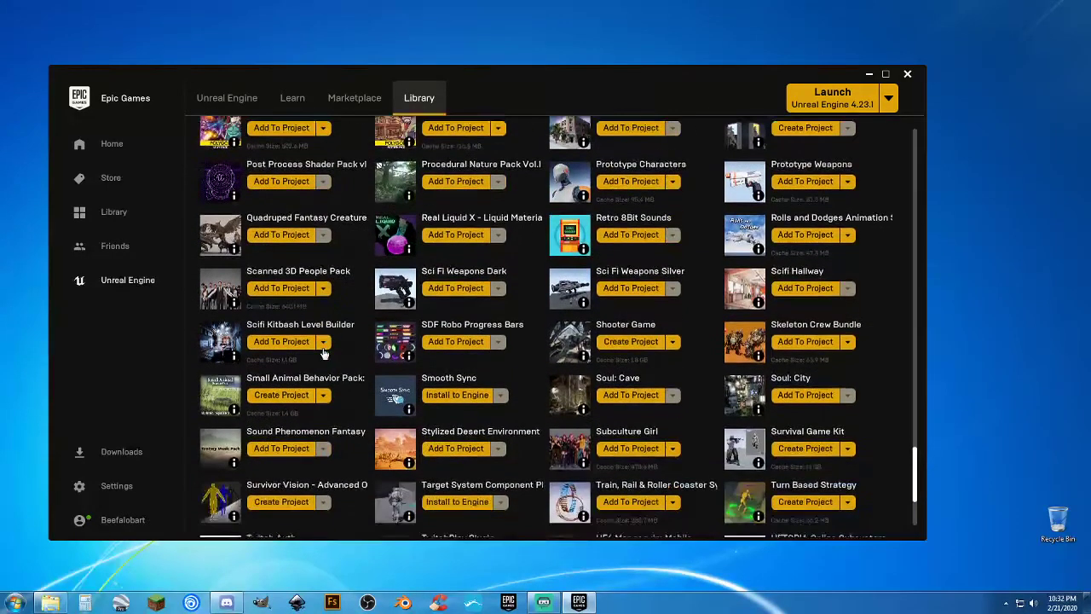
scroll(324, 352, "down", 2)
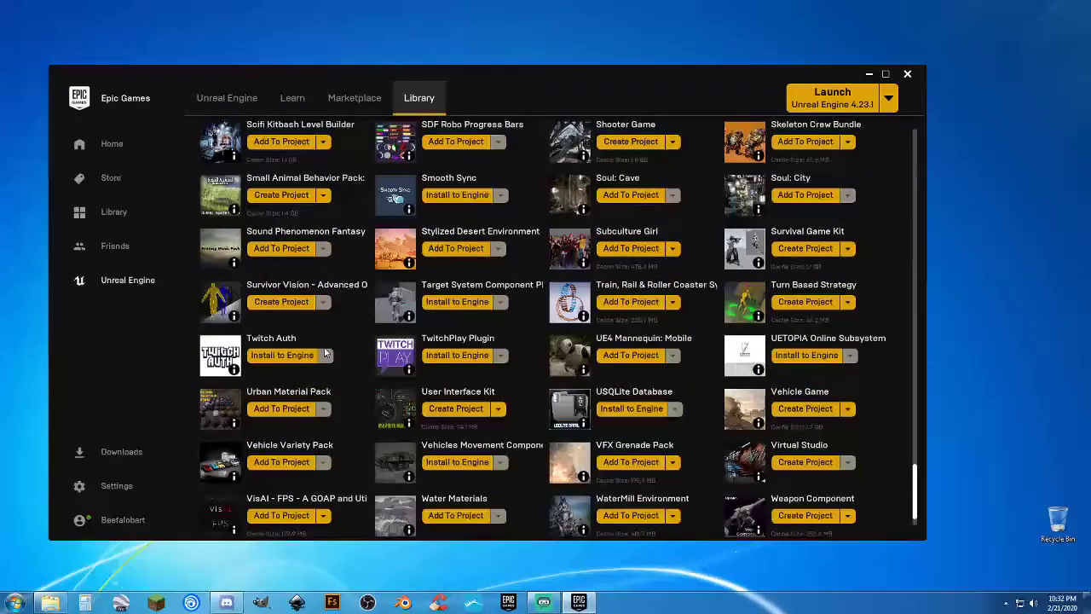
scroll(324, 352, "down", 2)
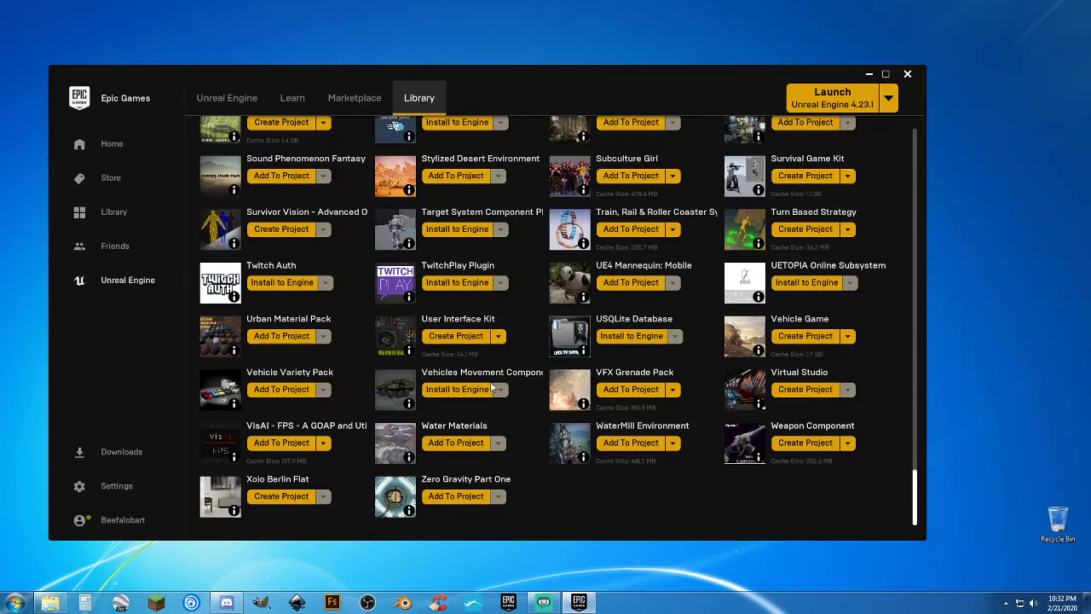
Install Vehicles Movement Component to the engine, keeping the 4.23 version slot.
left_click(456, 389)
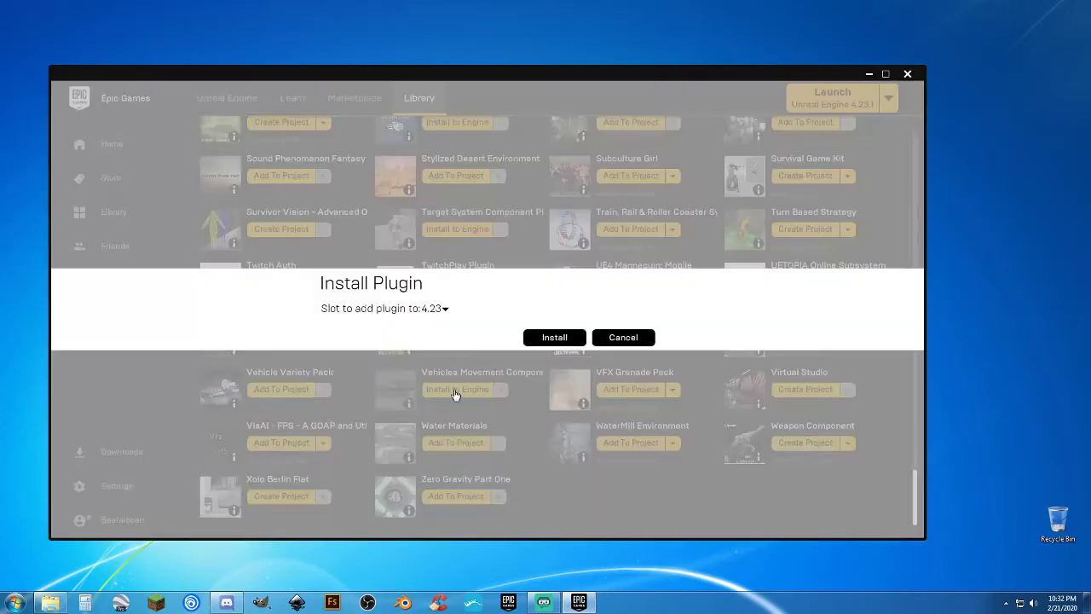
left_click(532, 336)
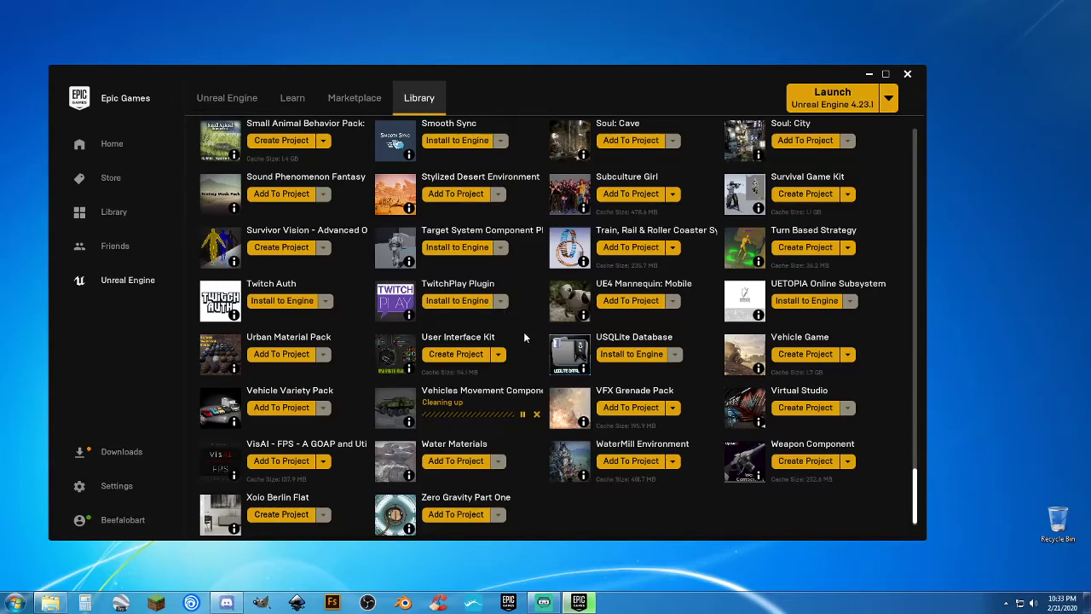
Scroll back to the top of the Library and switch to the Marketplace storefront.
scroll(523, 336, "up", 3)
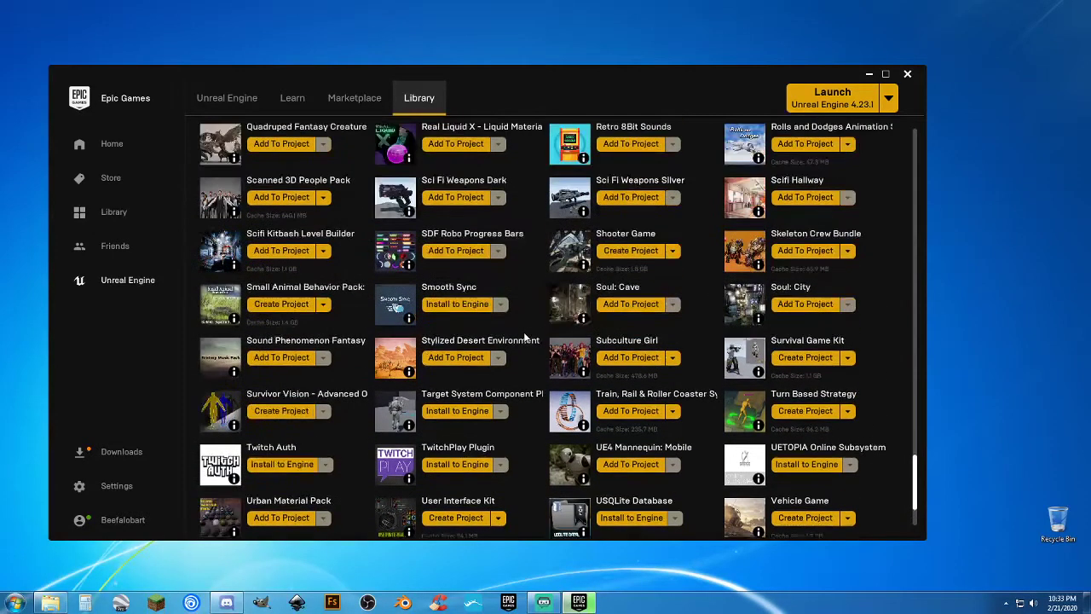
scroll(523, 332, "up", 1)
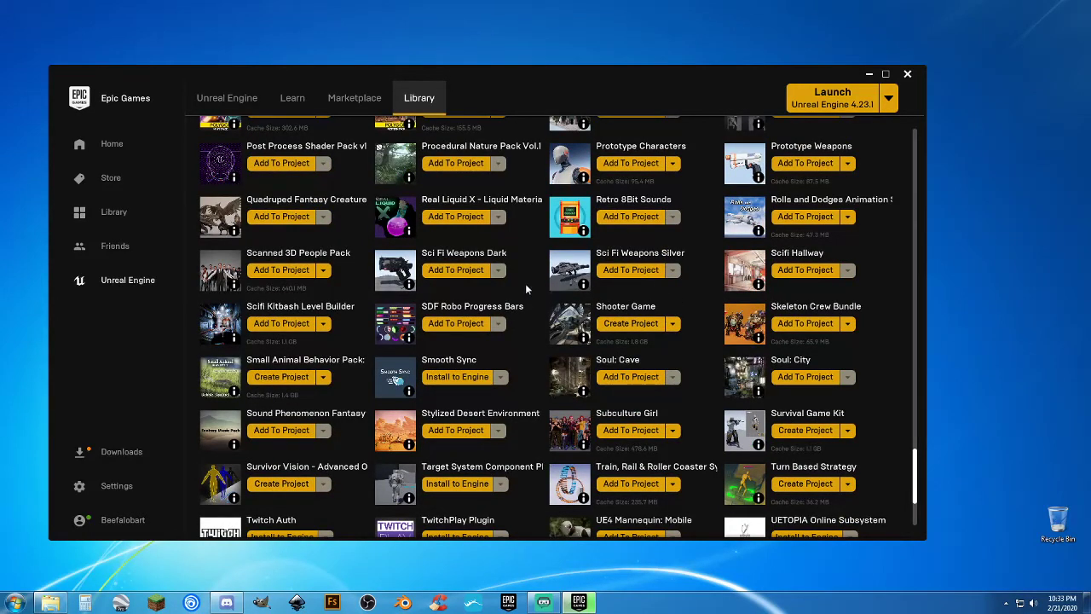
scroll(517, 285, "up", 2)
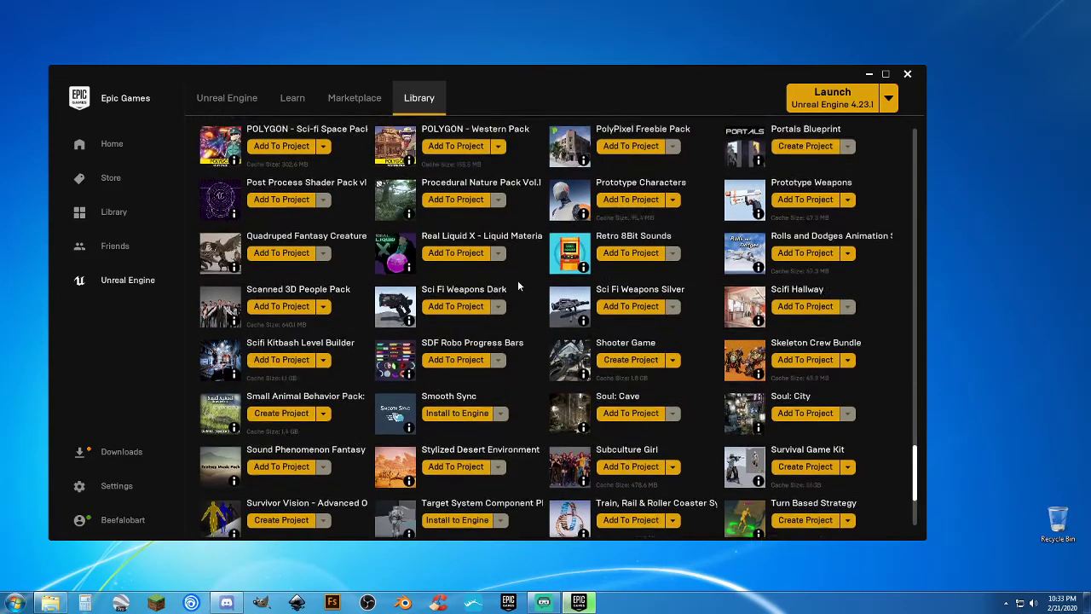
scroll(517, 285, "up", 3)
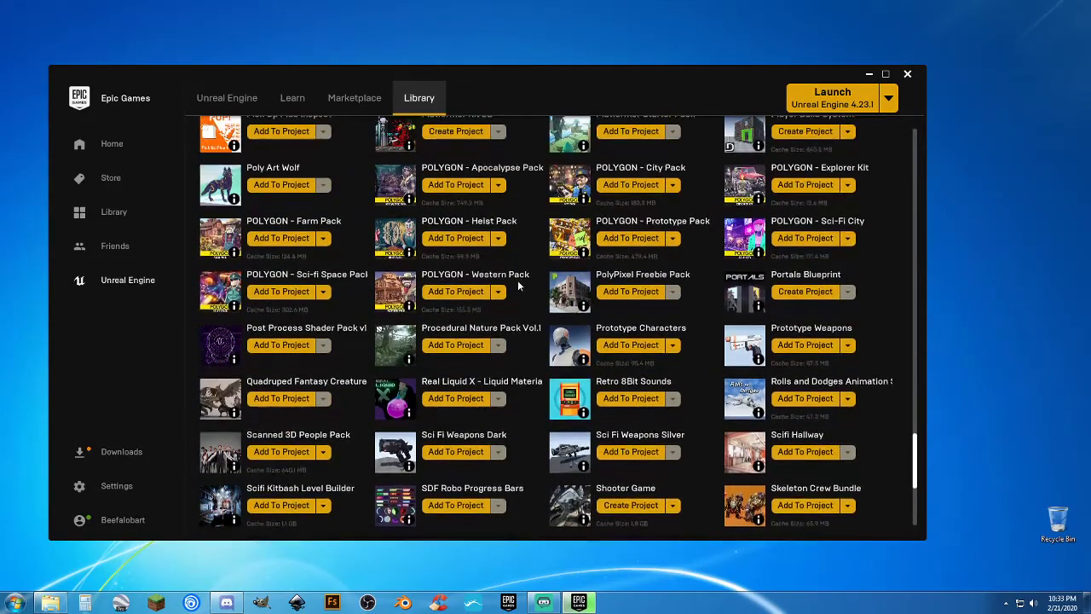
scroll(517, 285, "up", 1)
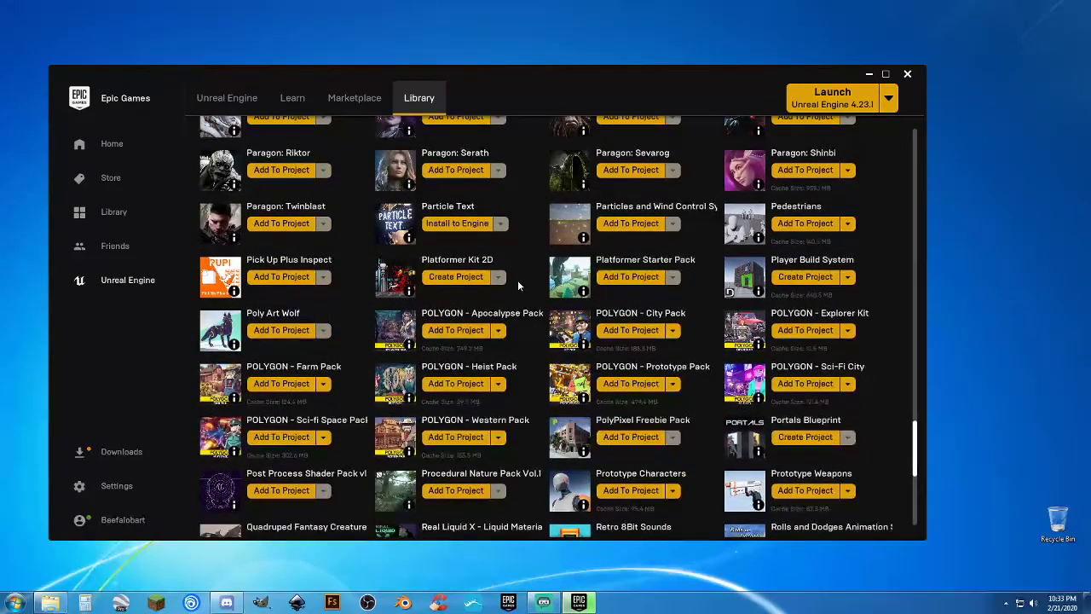
scroll(517, 285, "up", 6)
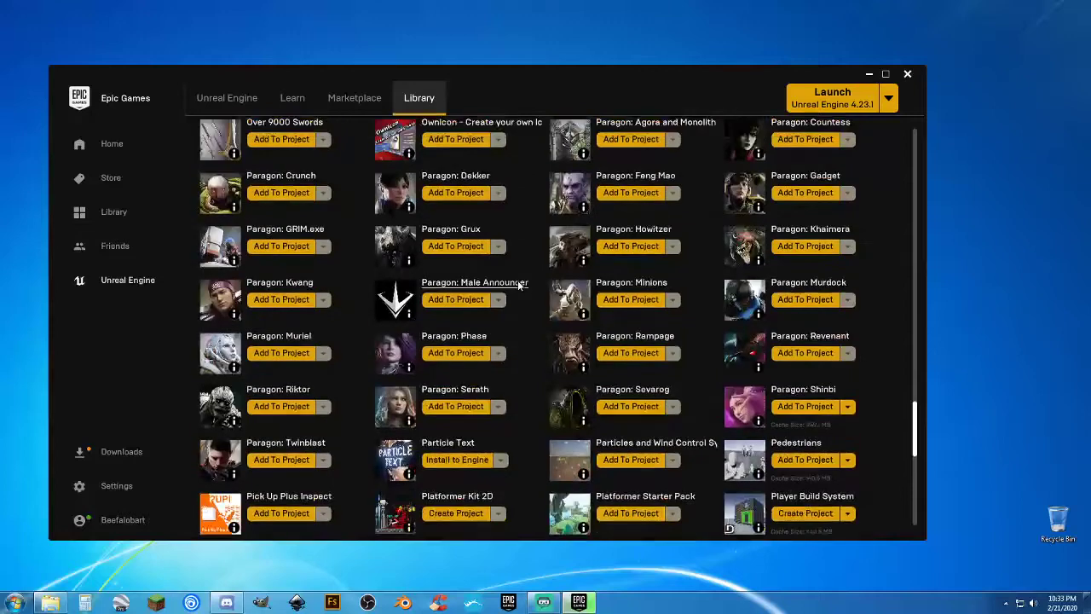
scroll(517, 285, "up", 2)
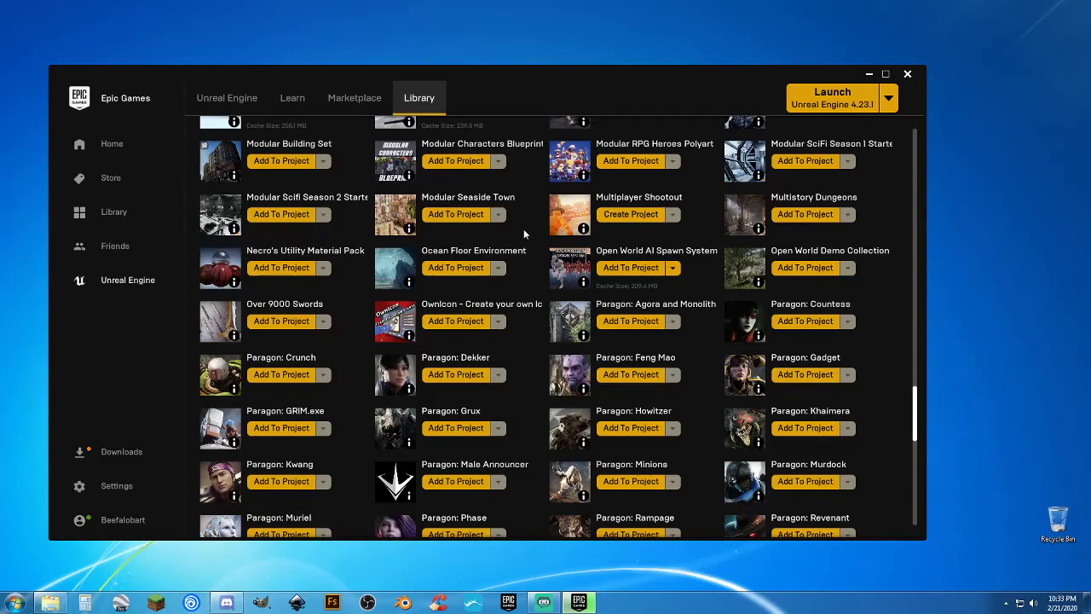
scroll(523, 229, "up", 1)
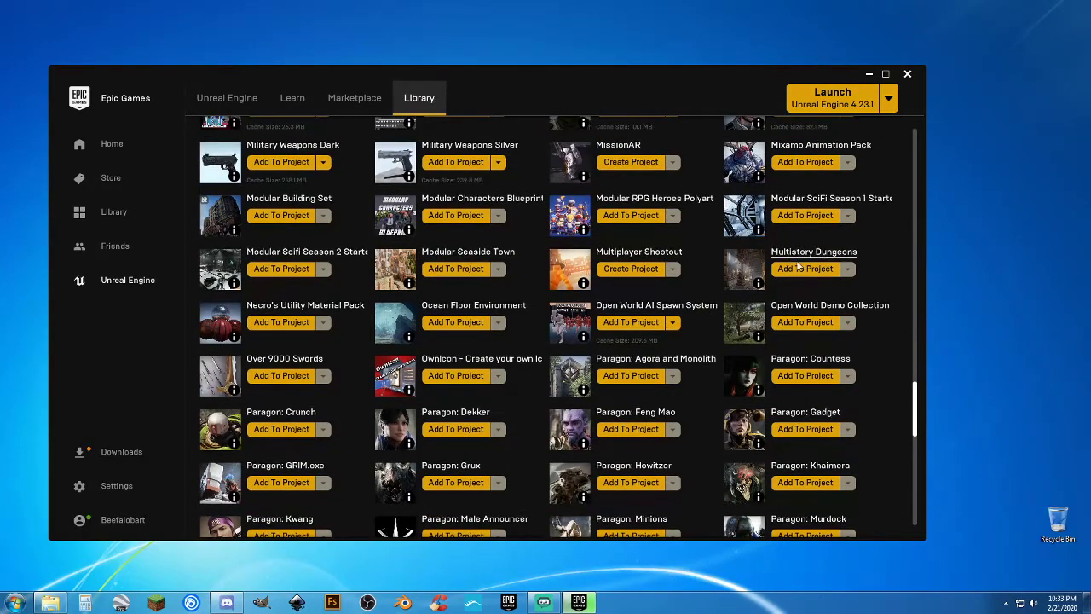
scroll(709, 289, "up", 1)
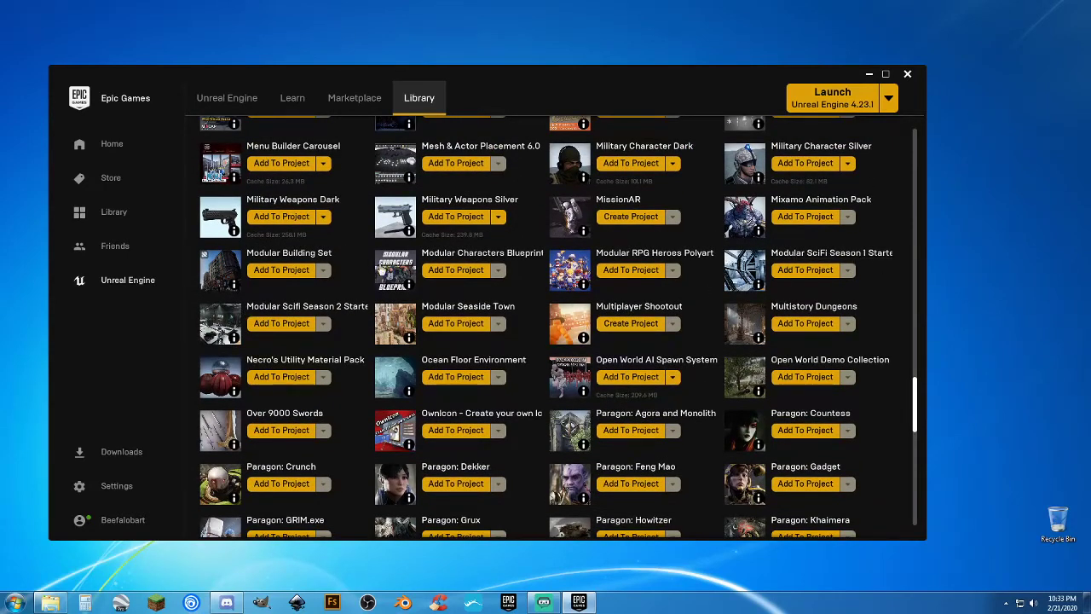
scroll(355, 276, "up", 1)
scroll(355, 275, "up", 1)
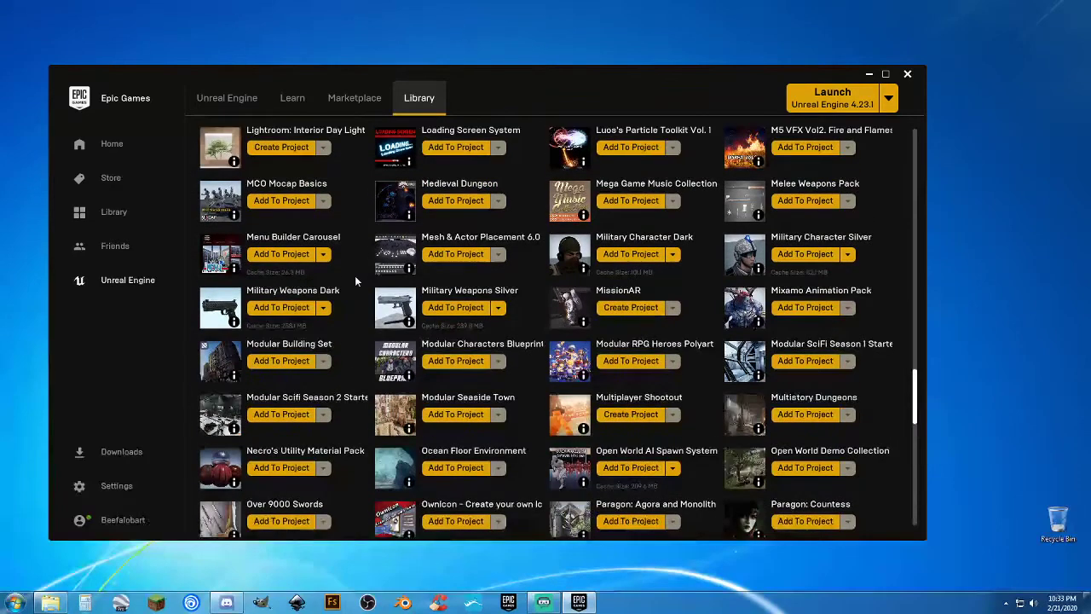
scroll(355, 275, "up", 1)
scroll(355, 275, "up", 1)
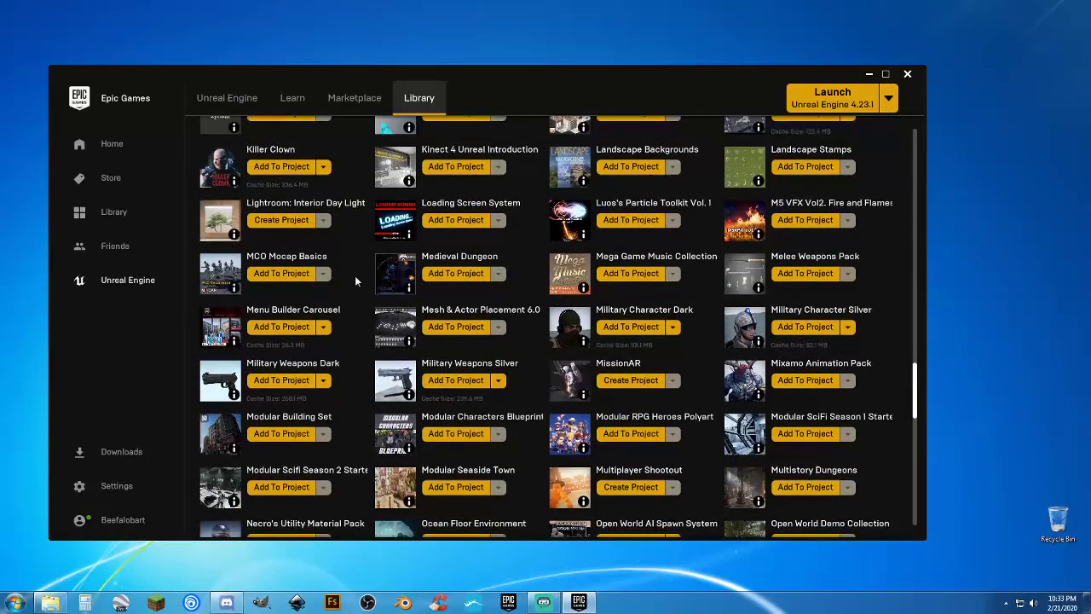
left_click(358, 100)
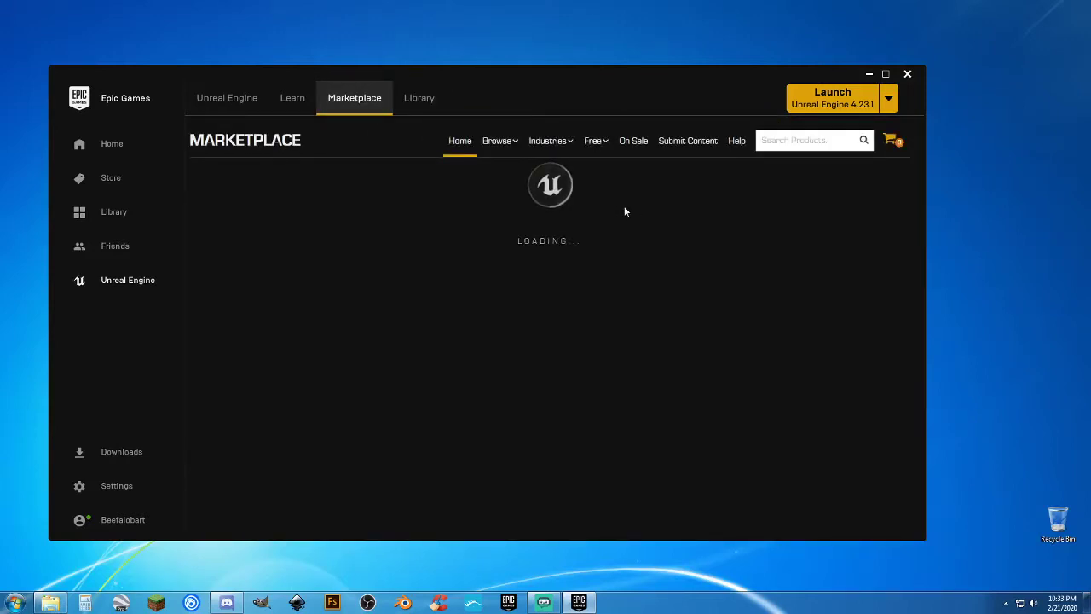
List the free Marketplace products and scroll through the results.
left_click(594, 148)
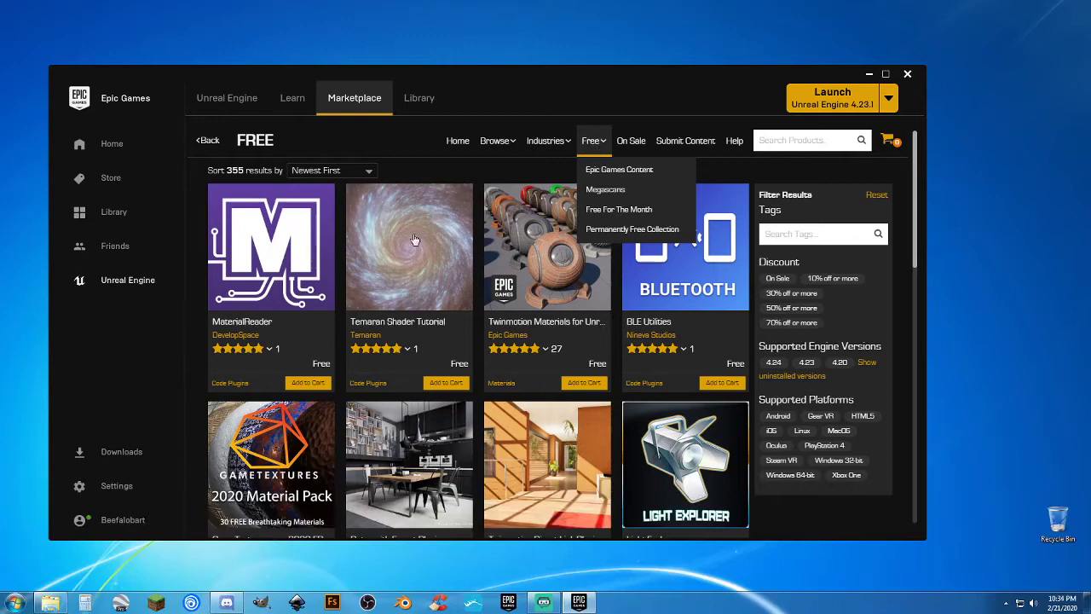
mouse_move(682, 345)
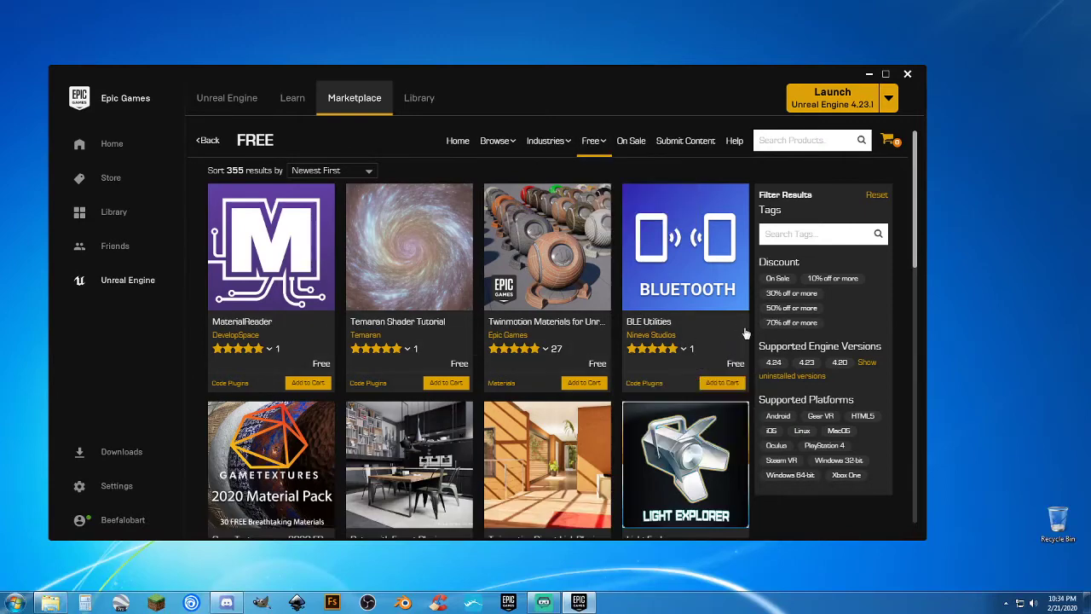
scroll(750, 350, "down", 3)
scroll(745, 384, "down", 4)
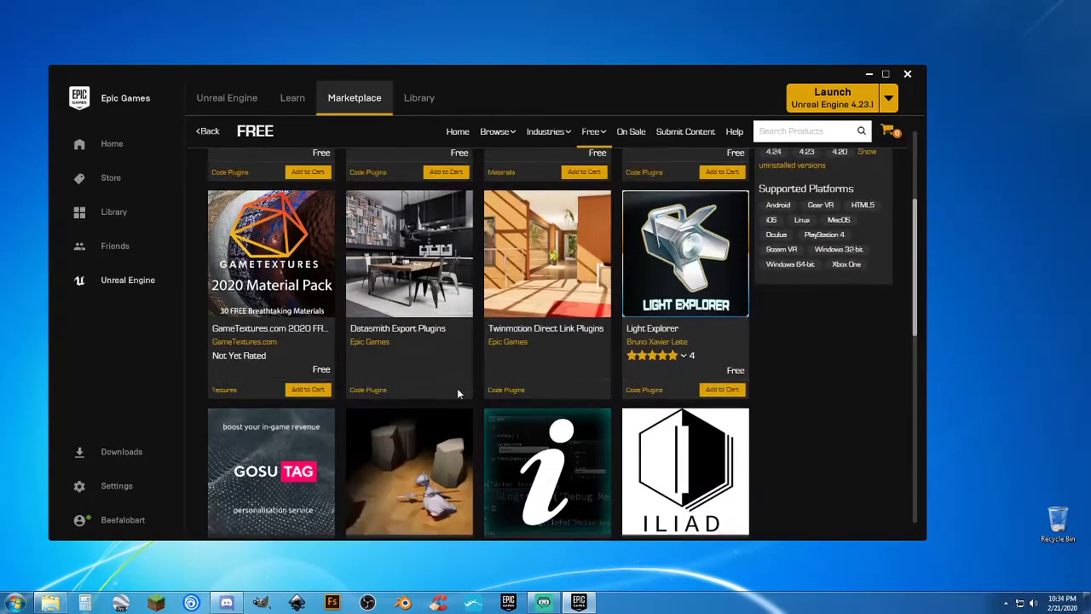
scroll(773, 418, "down", 3)
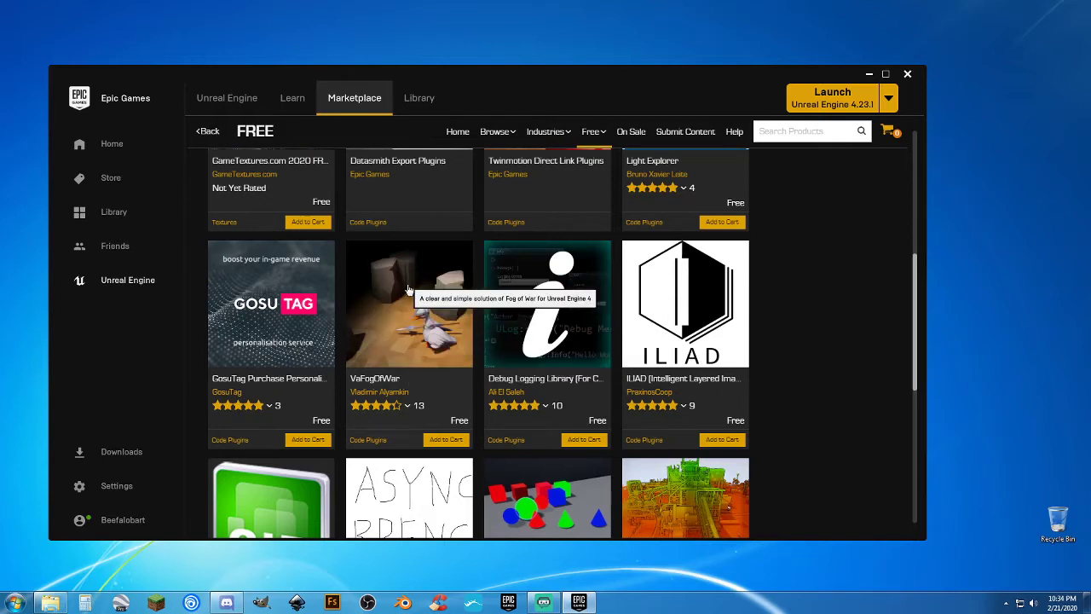
scroll(688, 350, "down", 3)
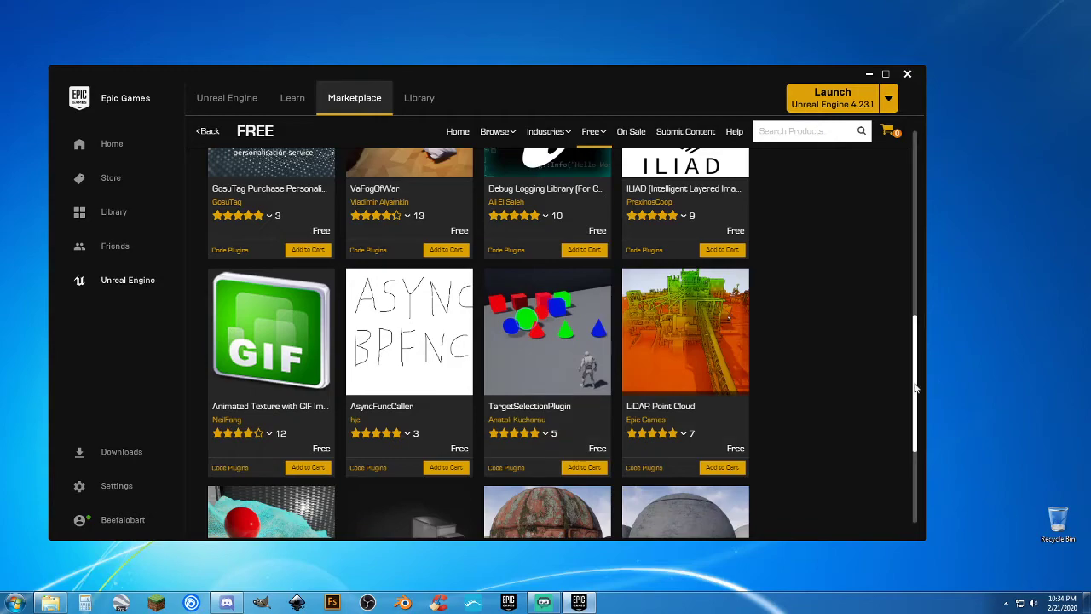
left_click_drag(914, 387, 896, 175)
Go to the Library, scroll down to My Projects and open the Apoc project.
left_click(417, 100)
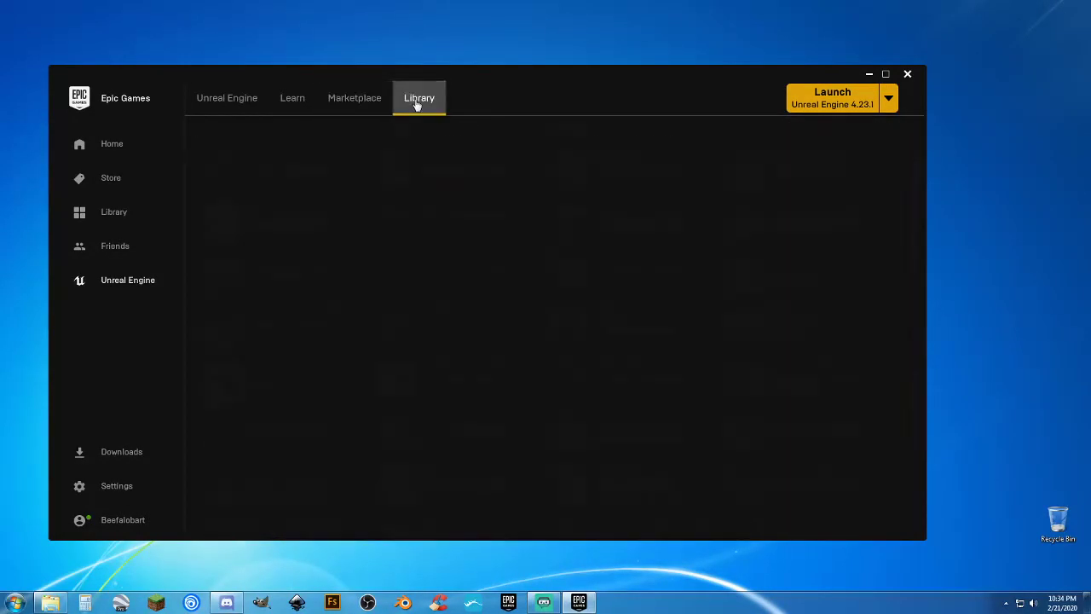
left_click_drag(914, 364, 912, 158)
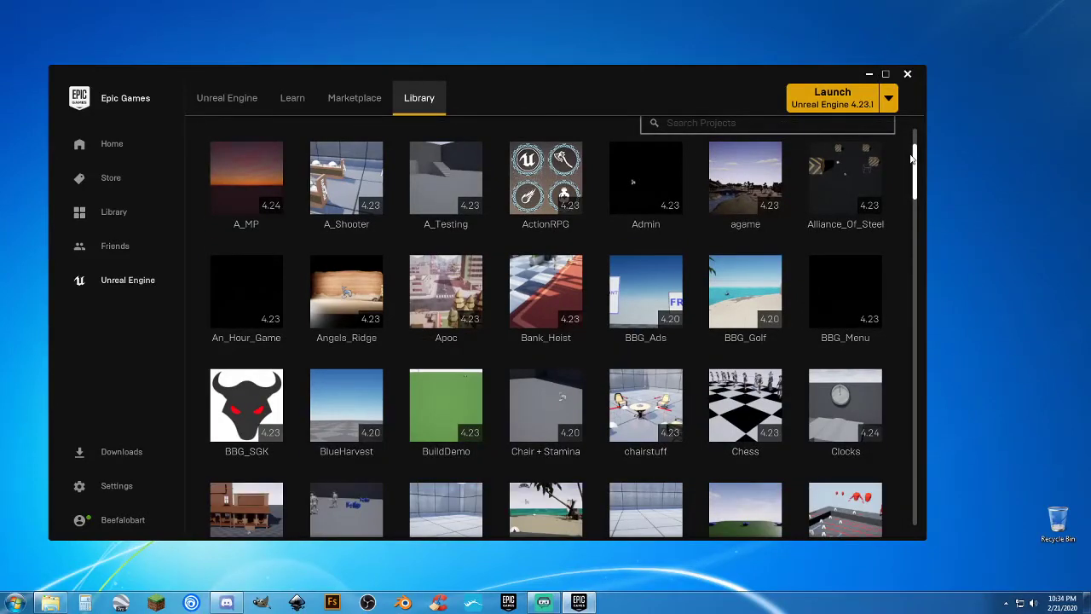
double_click(452, 294)
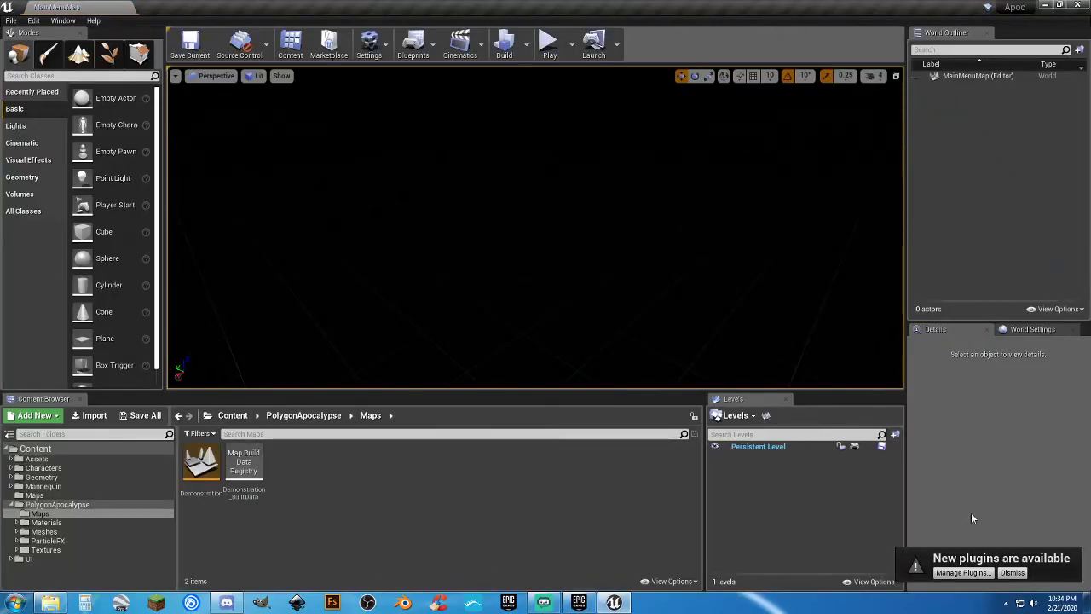
Load the PolygonApocalypse Demonstration map and fly over the ruined city skyline down to the road.
double_click(201, 464)
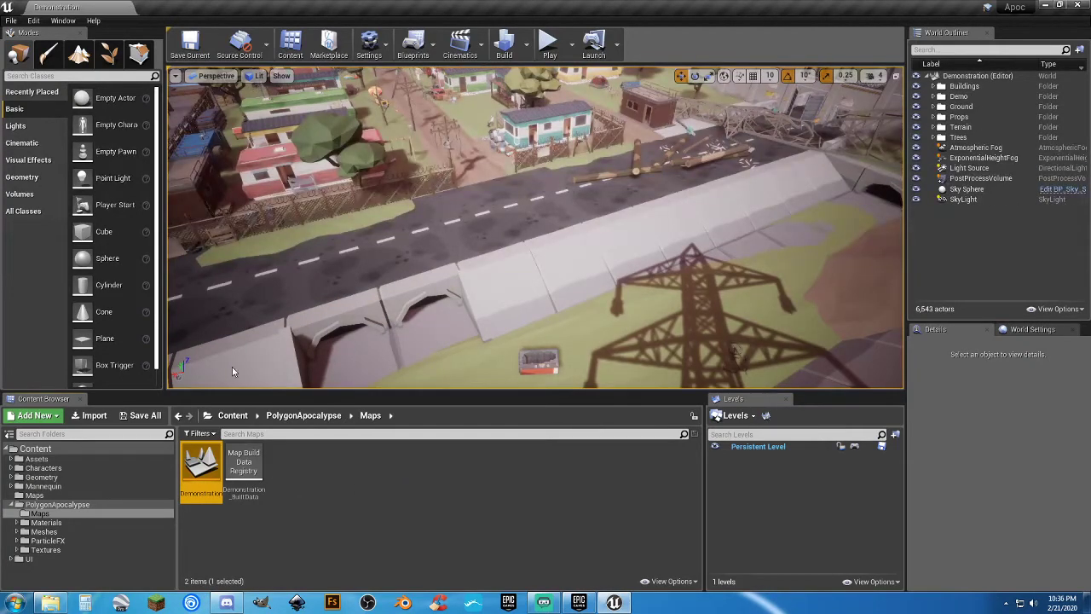
mouse_move(535, 229)
right_mouse_down()
mouse_move(290, 154)
mouse_move(213, 82)
mouse_move(212, 126)
mouse_move(536, 226)
right_mouse_up()
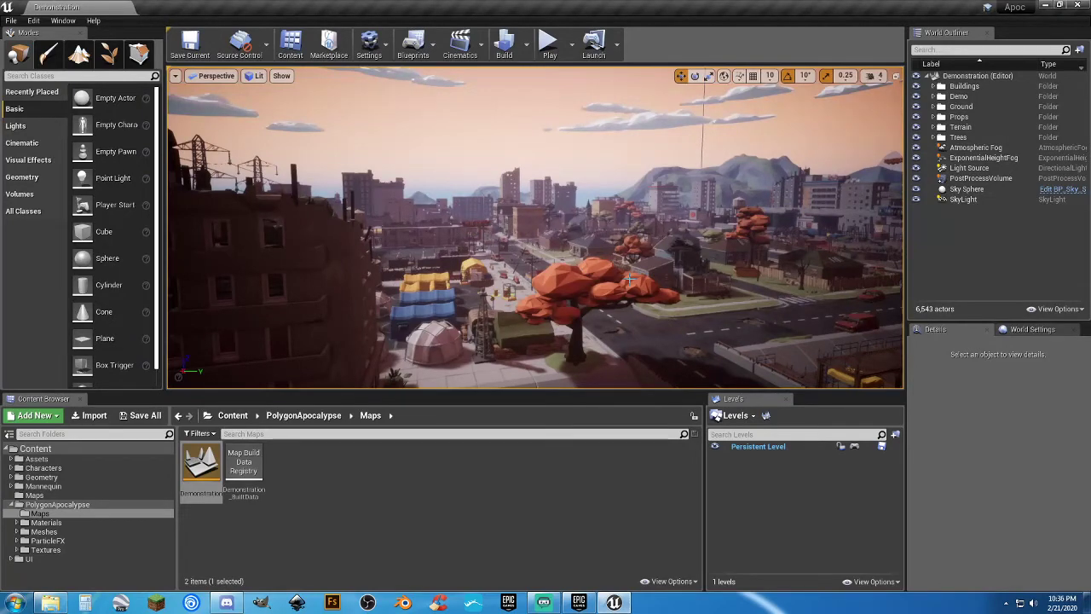
right_click_drag(627, 278, 627, 277)
Play the Demonstration map and run the character down the road, veering right toward the barrels.
left_click(549, 45)
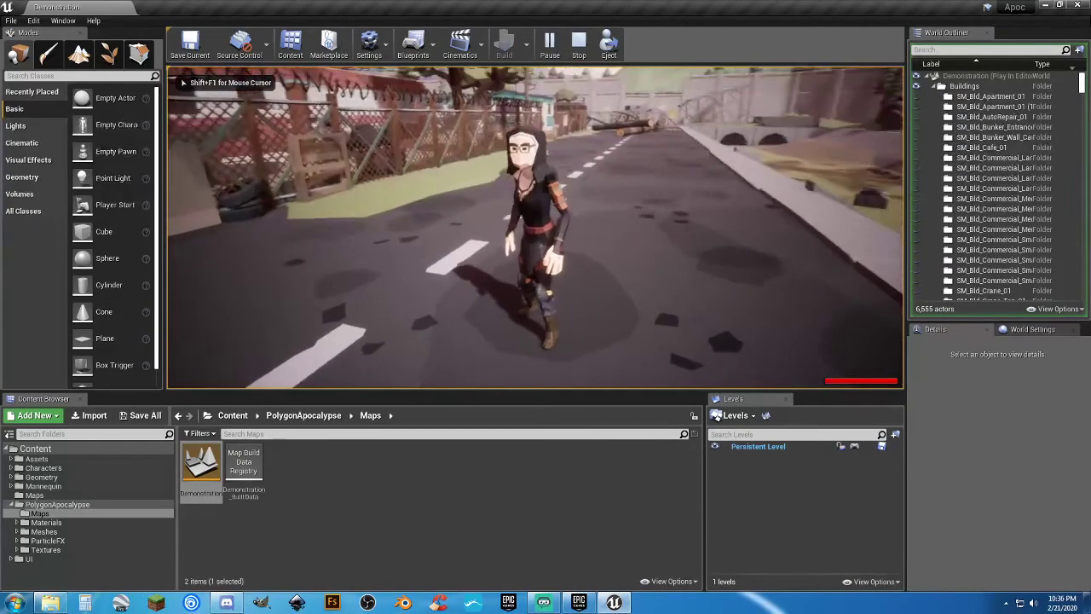
key("w")
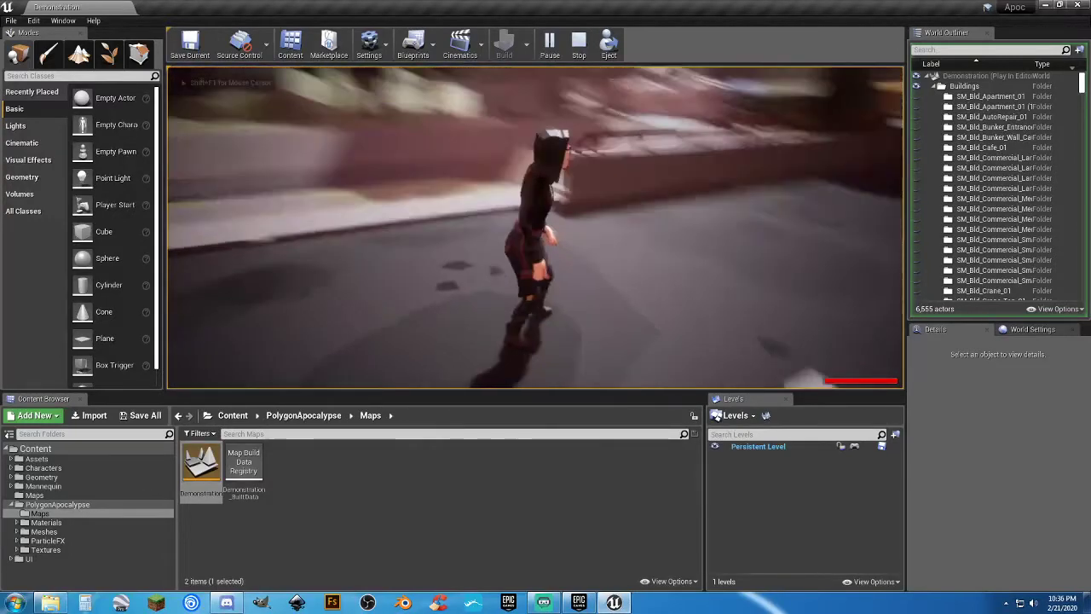
key("w")
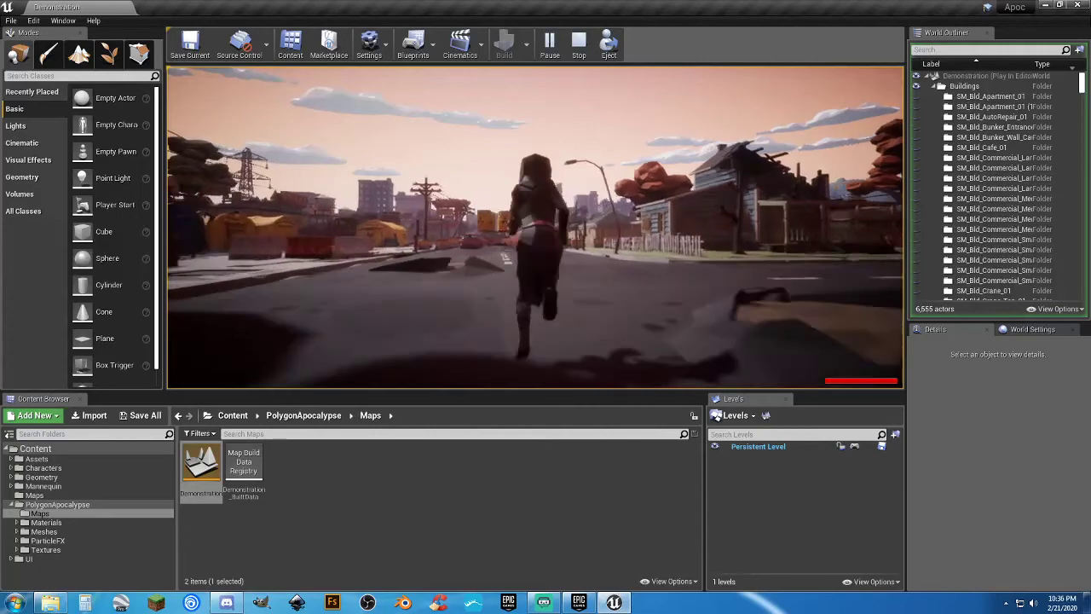
key("d")
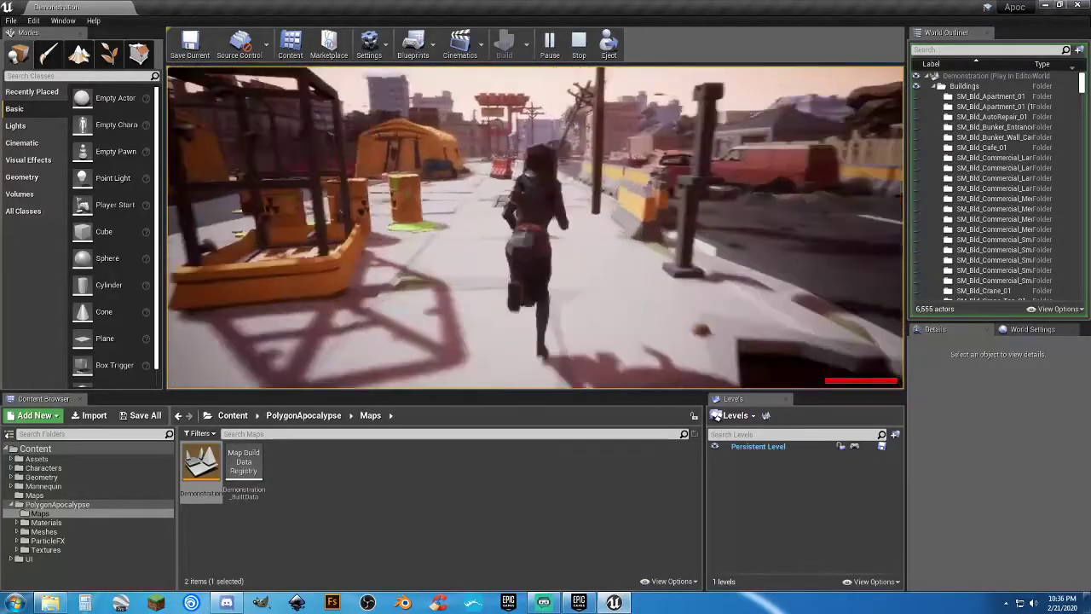
Stop the play session and fly the editor camera over the street past the brick building.
key("Escape")
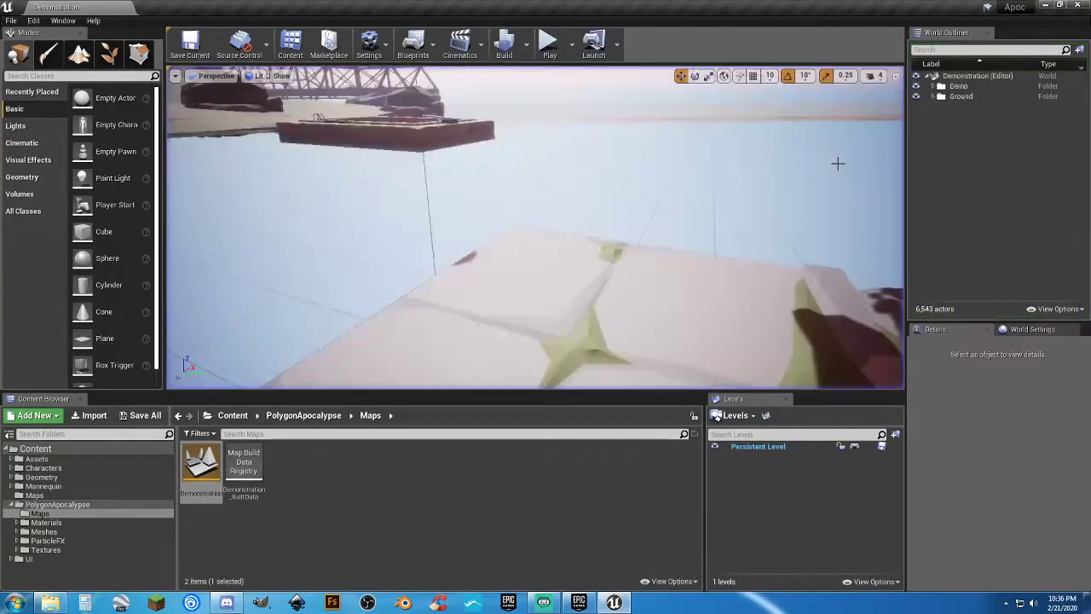
key("s")
right_click_drag(620, 184, 543, 248)
key("w")
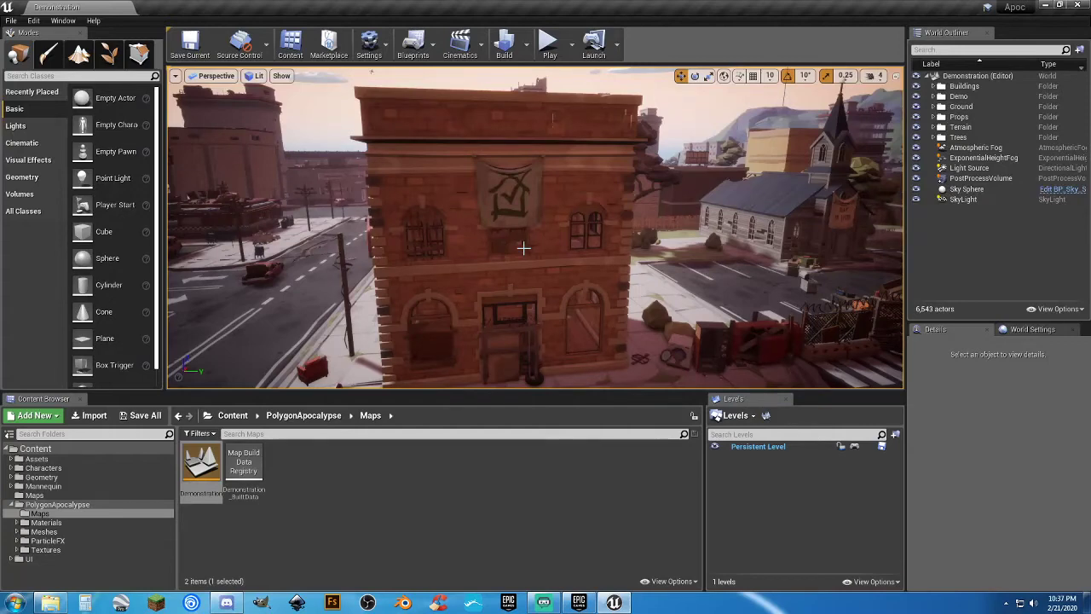
key("a")
right_click_drag(524, 246, 457, 236)
key("w")
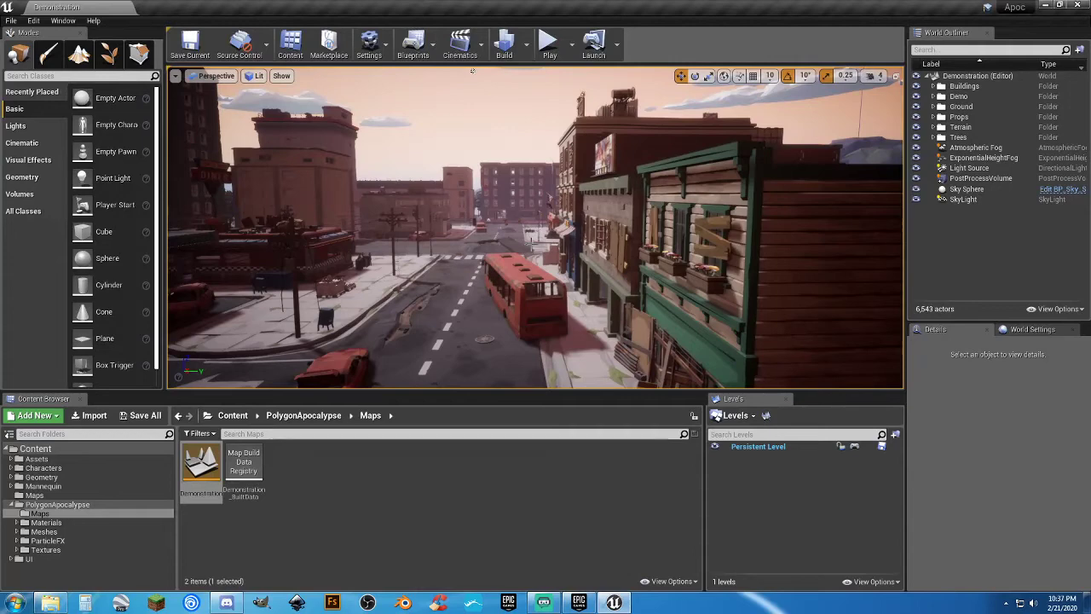
Swing the camera around the corner building and keep touring the town's streets.
right_click_drag(472, 71, 553, 145)
key("s")
right_click_drag(499, 85, 489, 85)
right_click_drag(528, 242, 531, 243)
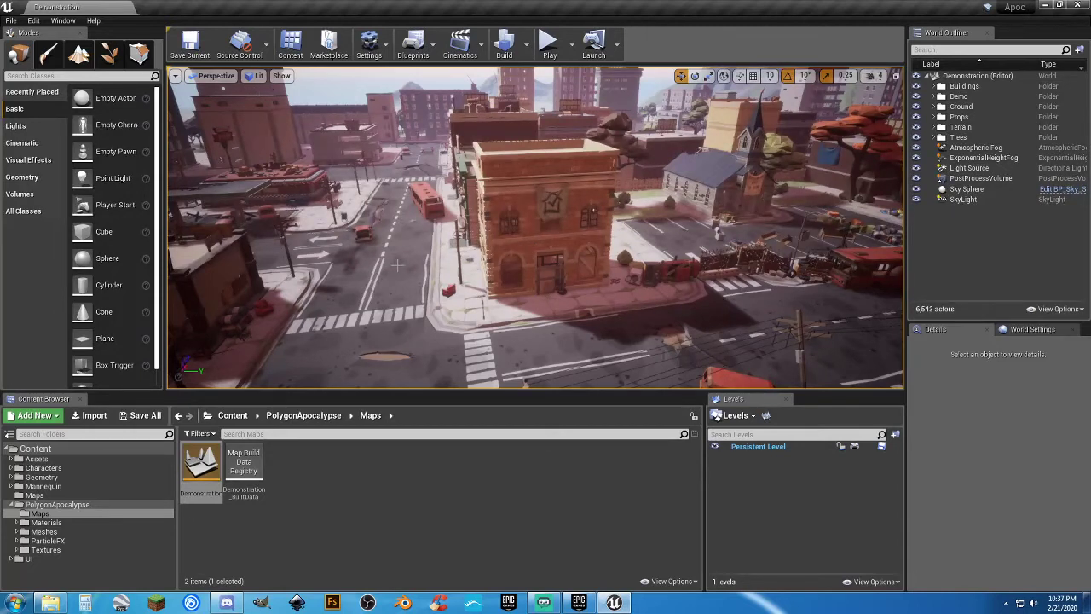
key("w")
right_click_drag(594, 209, 477, 194)
right_click_drag(483, 349, 483, 349)
right_click_drag(397, 265, 396, 265)
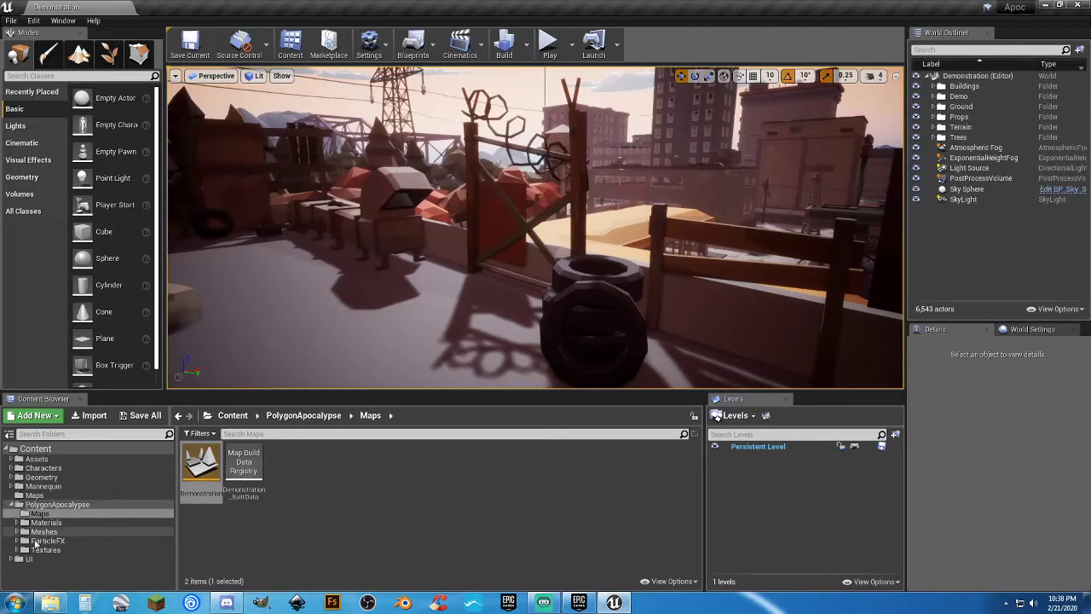
Open TestMap from the Maps folder and fly toward the hot rod, wheelchair and truck.
left_click(34, 496)
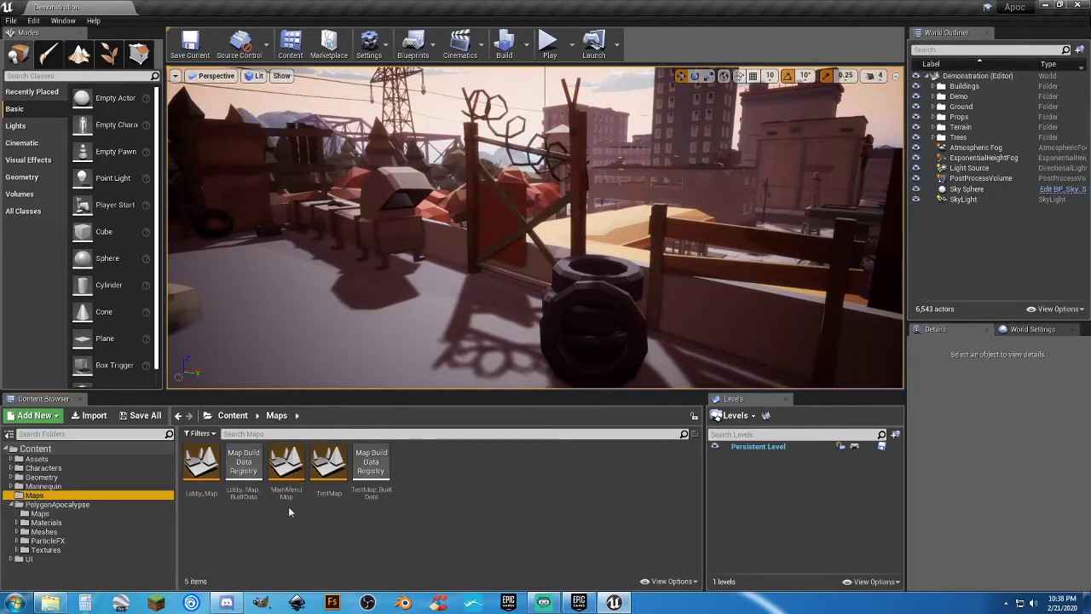
double_click(328, 469)
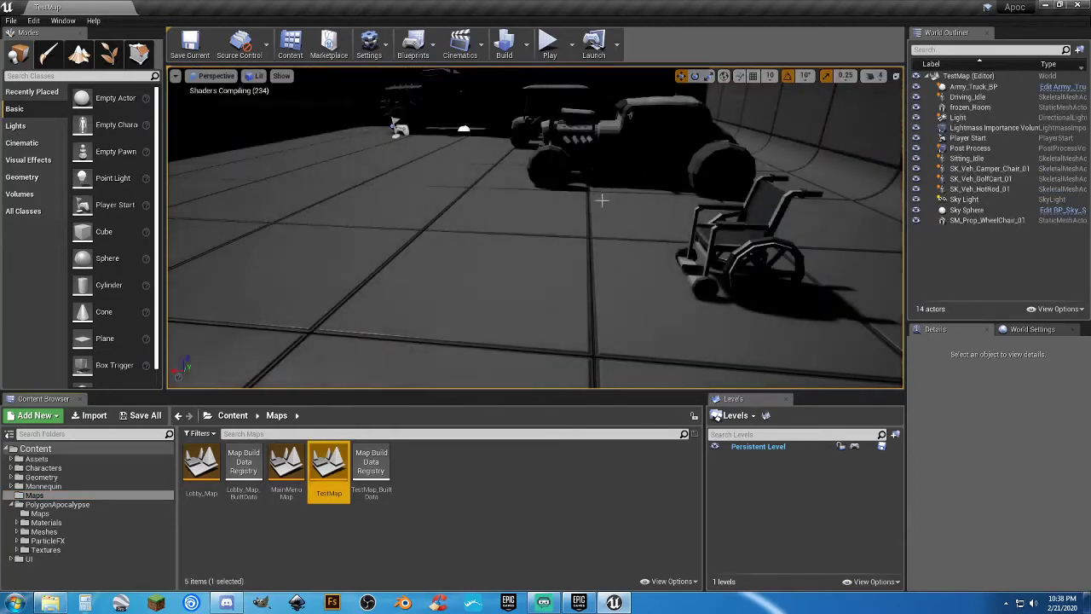
right_click_drag(586, 202, 682, 183)
key("w")
right_click_drag(511, 213, 572, 193)
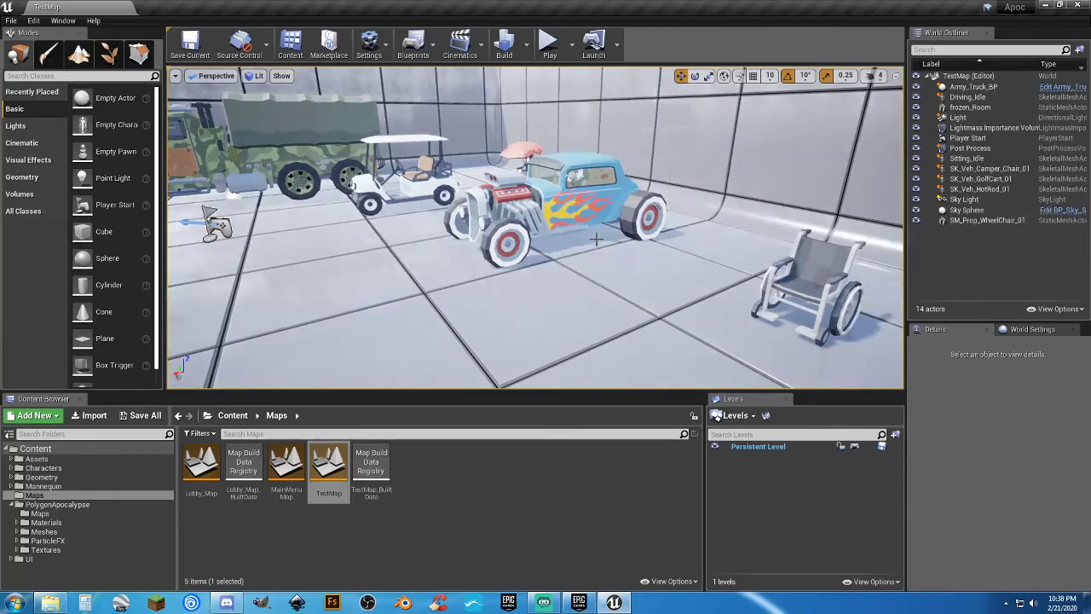
key("w")
right_click_drag(596, 239, 587, 217)
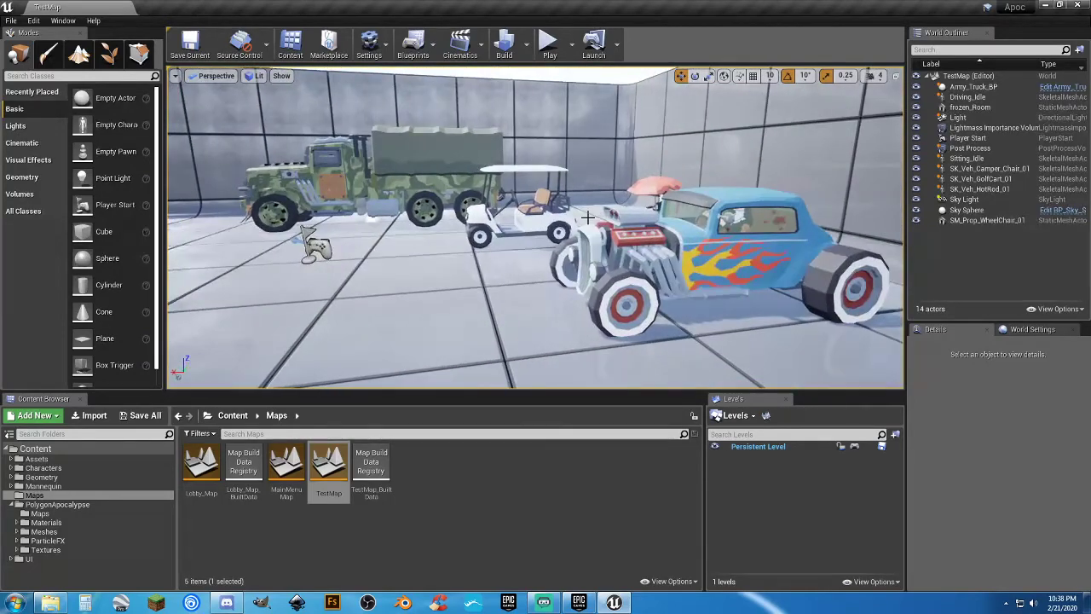
left_click(548, 54)
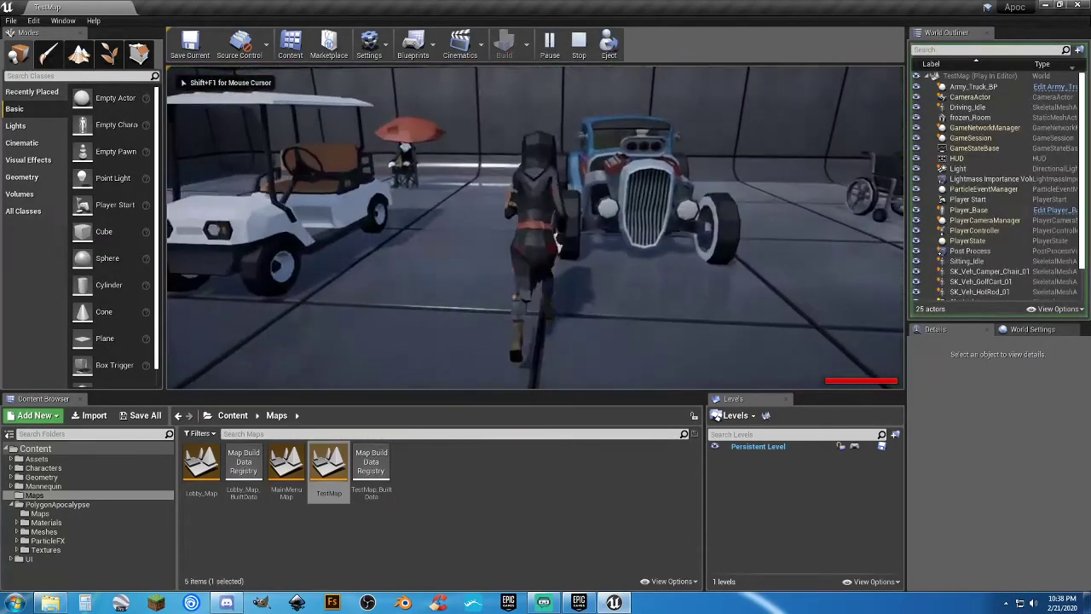
key("w")
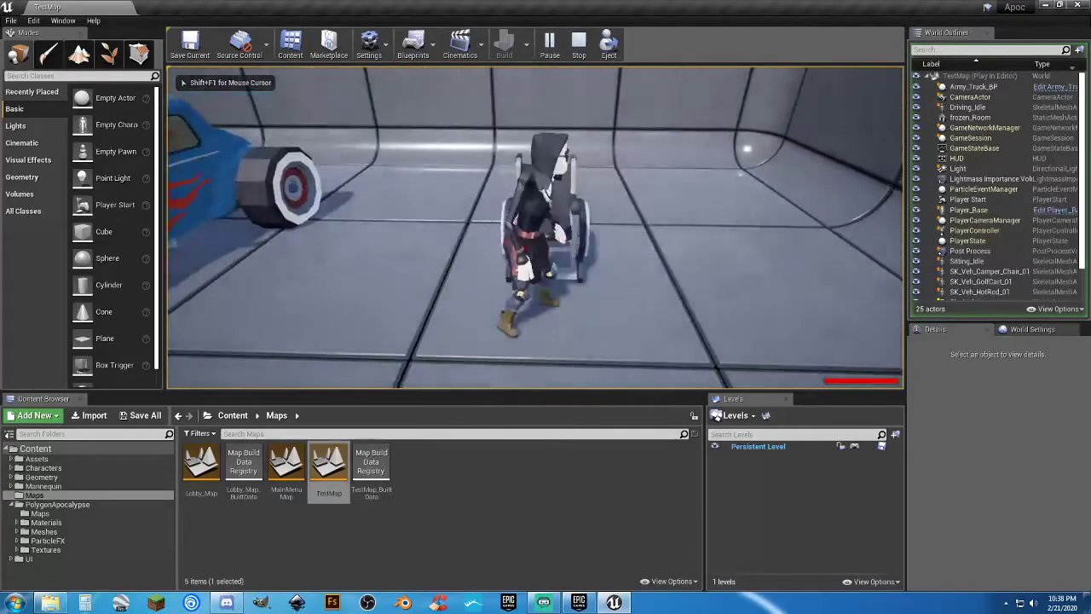
key("w")
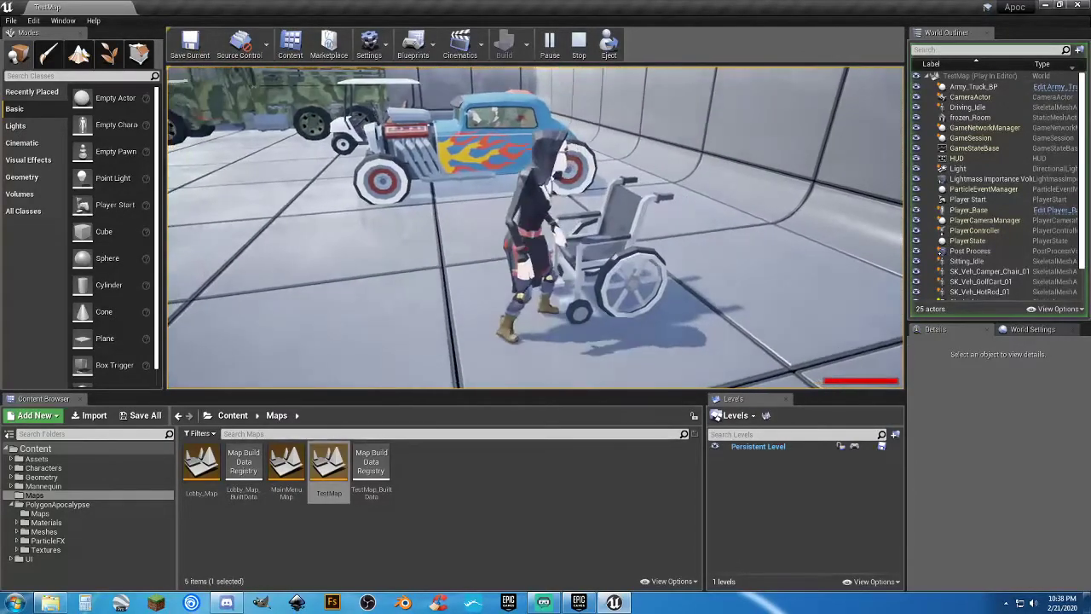
key("w")
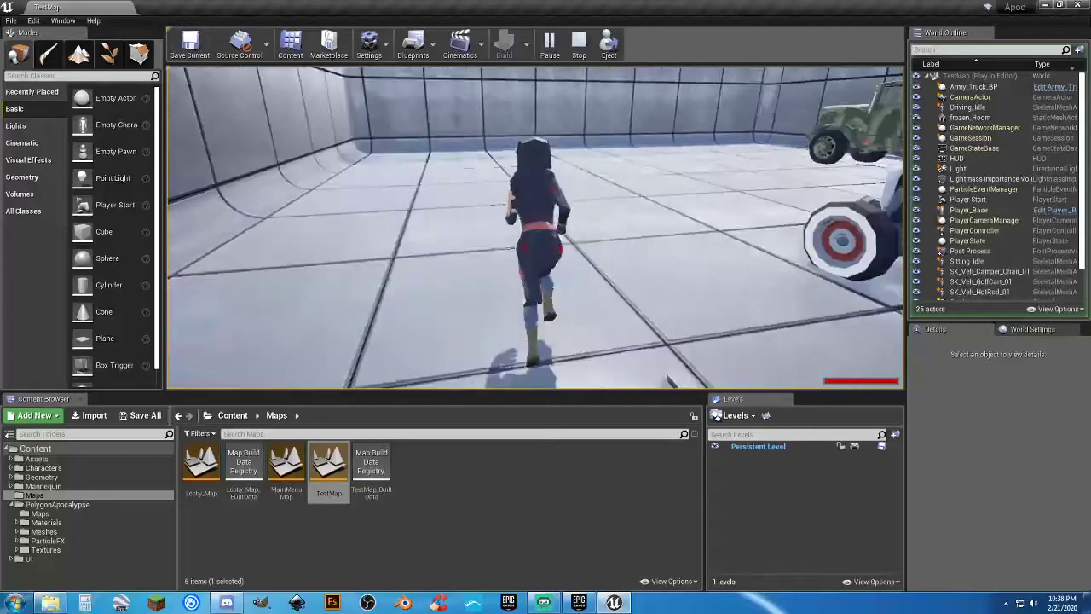
key("w")
key("a")
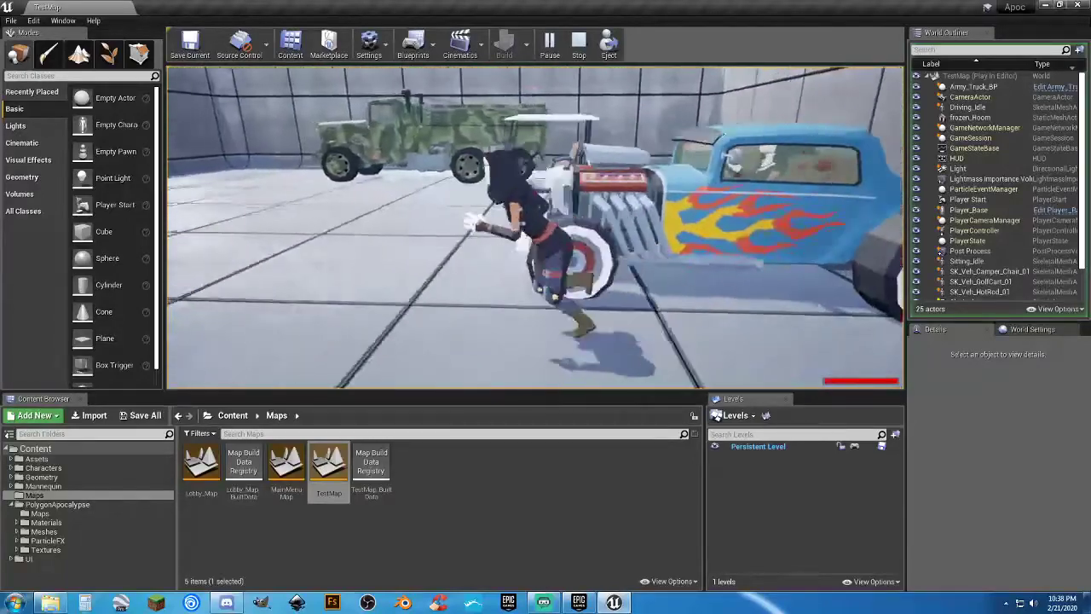
key("w")
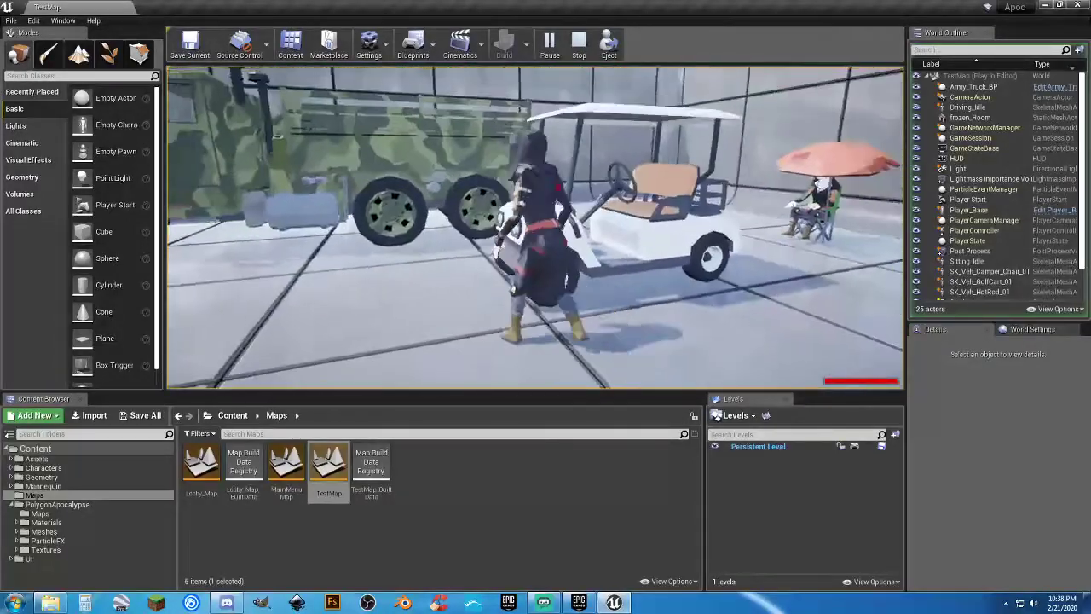
key("s")
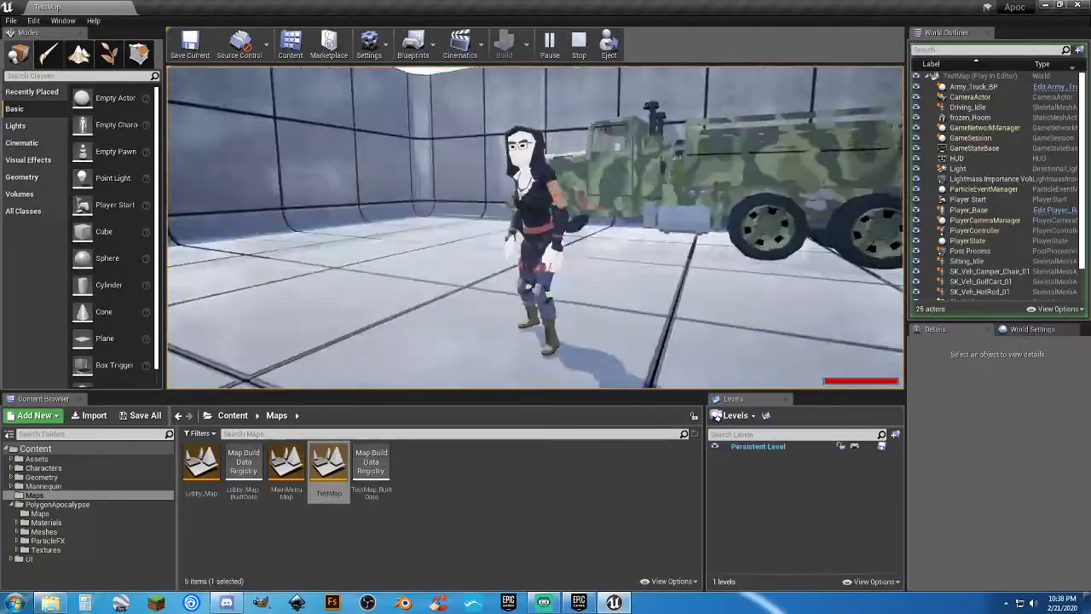
key("d")
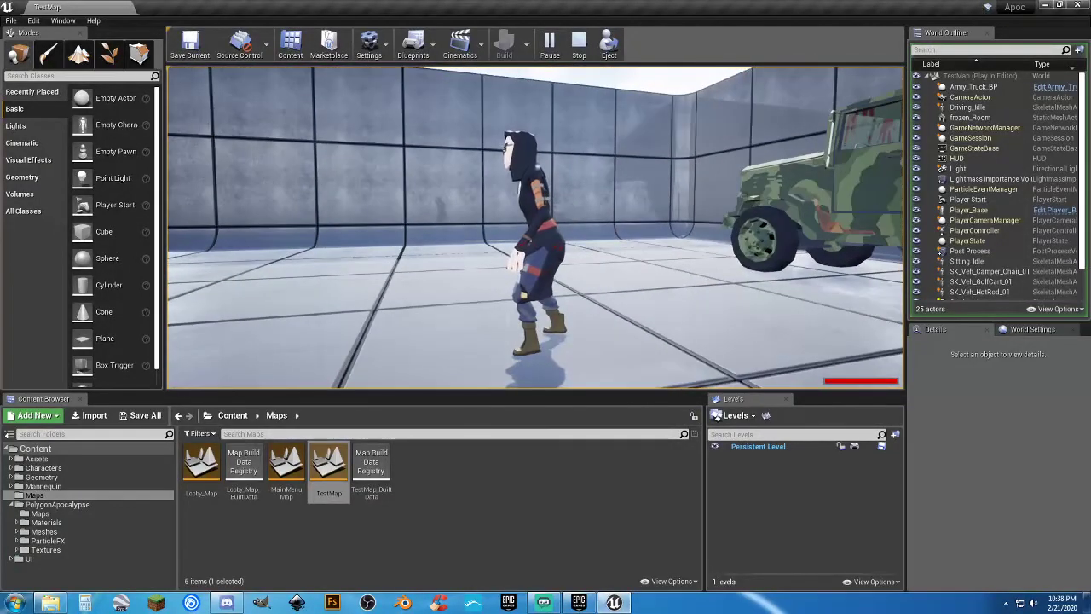
key("w")
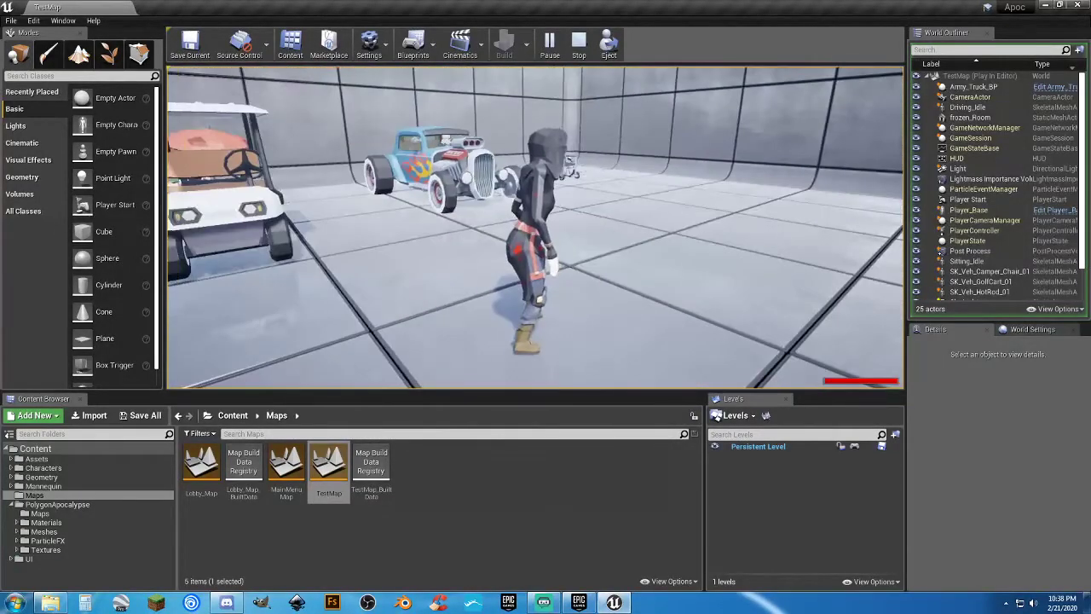
key("Escape")
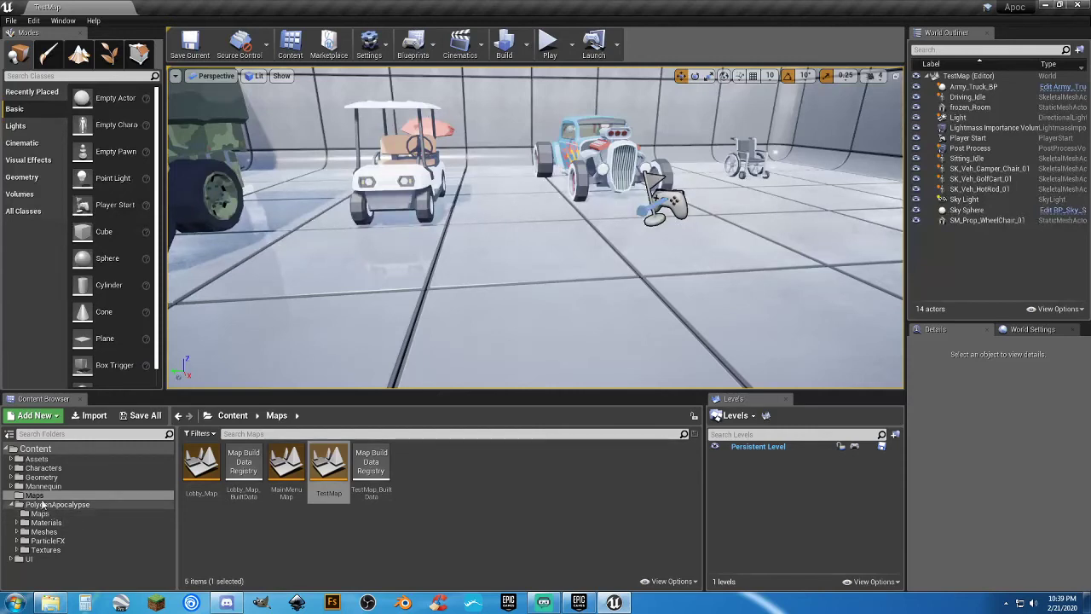
Open ThirdPersonIdle from Characters > Animations and orbit in close to view the character side-on.
left_click(41, 468)
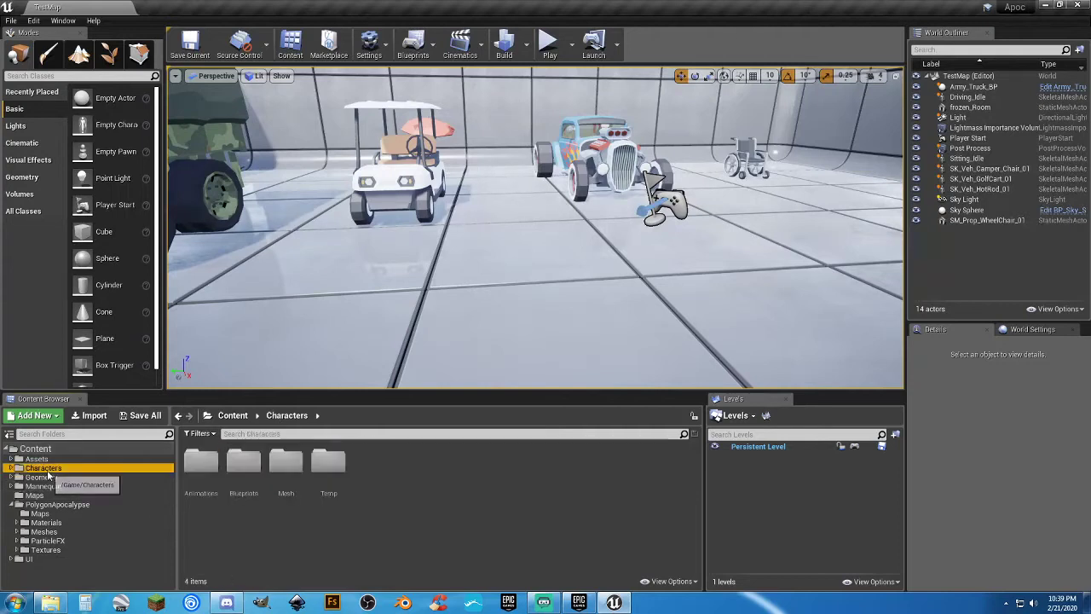
double_click(201, 467)
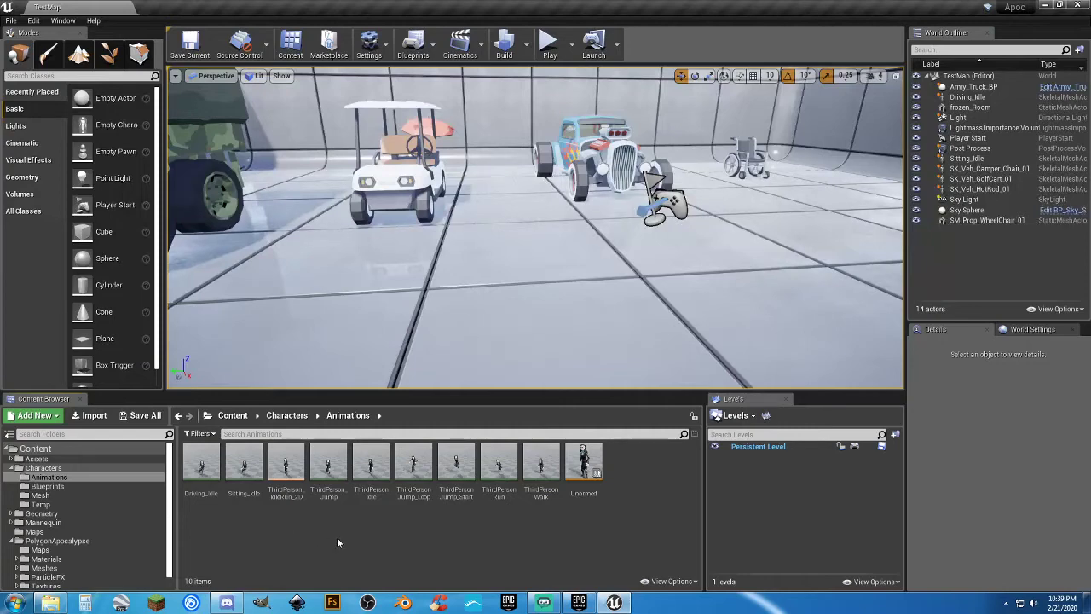
double_click(360, 501)
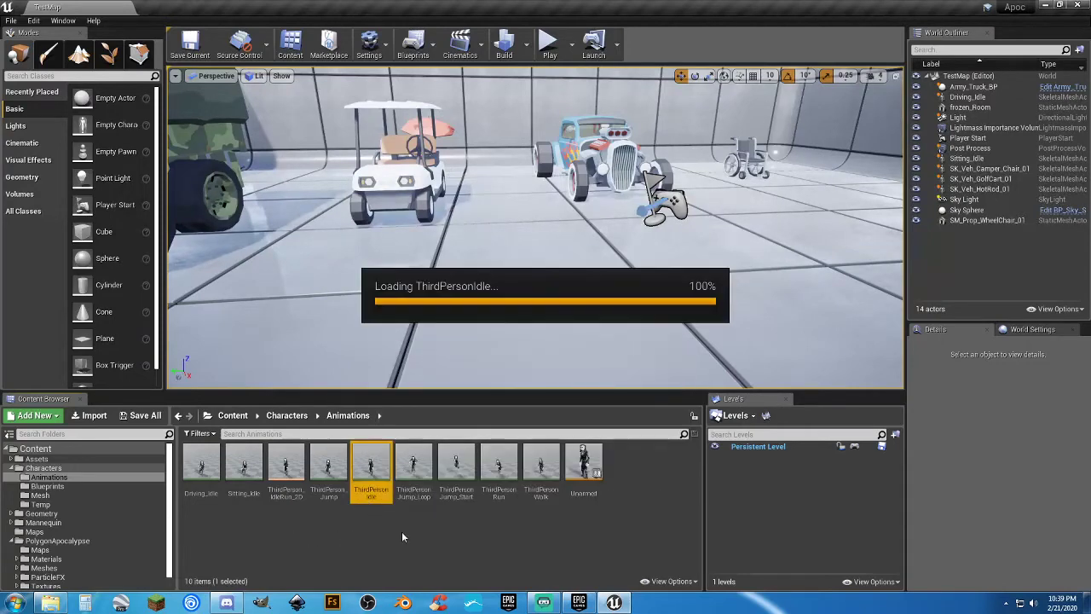
right_click_drag(528, 317, 355, 343)
key("d")
key("d")
key("w")
Pause at the first frame, key the pose and rotate the spine_01 bone by -10.
left_click(788, 579)
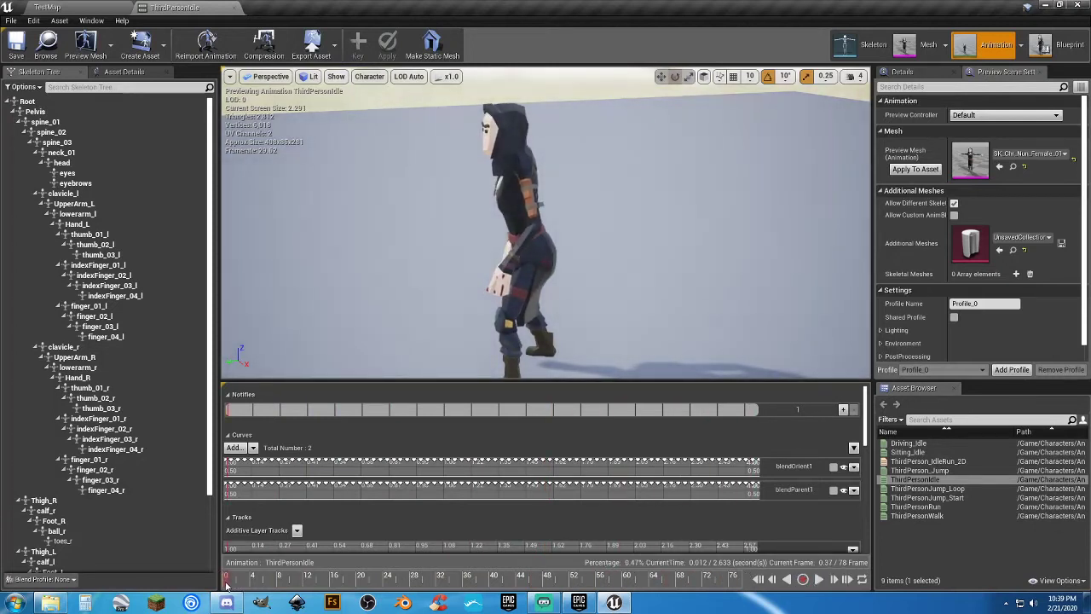
left_click_drag(226, 585, 185, 581)
left_click(46, 122)
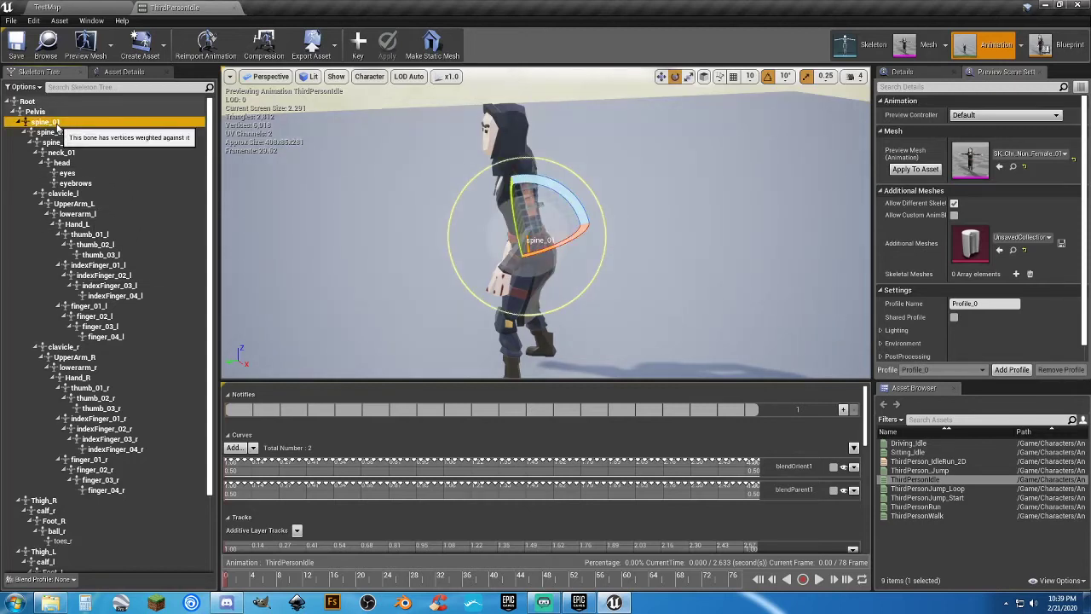
left_click(358, 45)
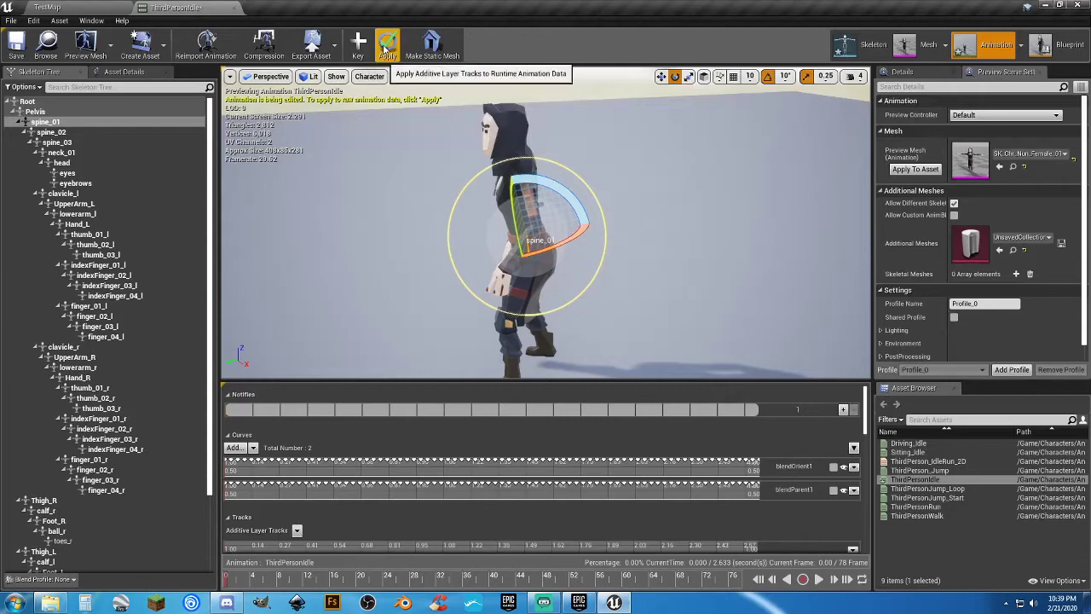
left_click(386, 47)
left_click_drag(561, 190, 564, 209)
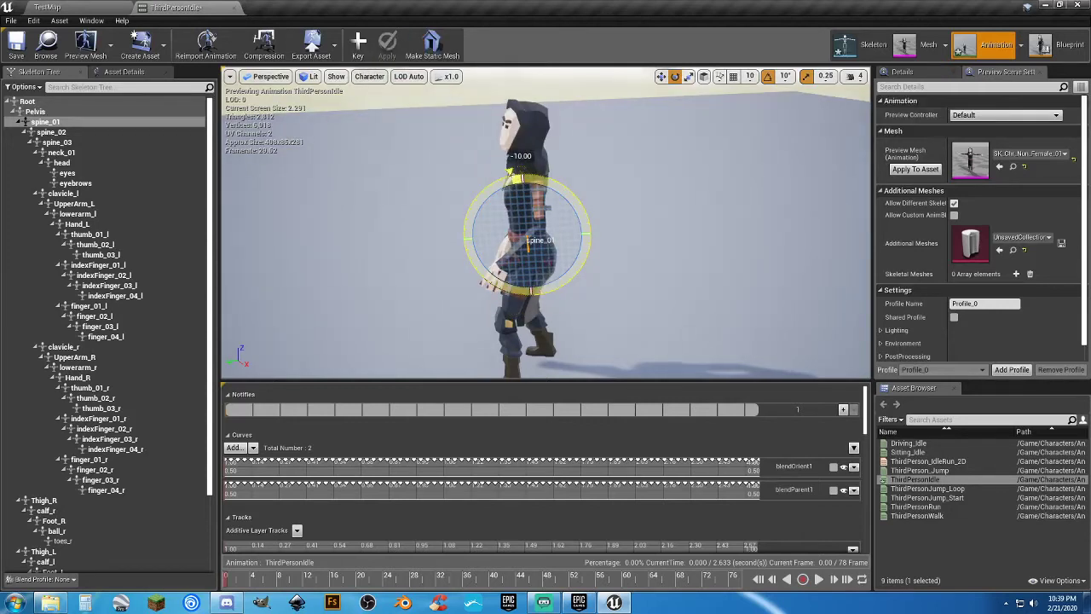
left_click_drag(564, 209, 564, 208)
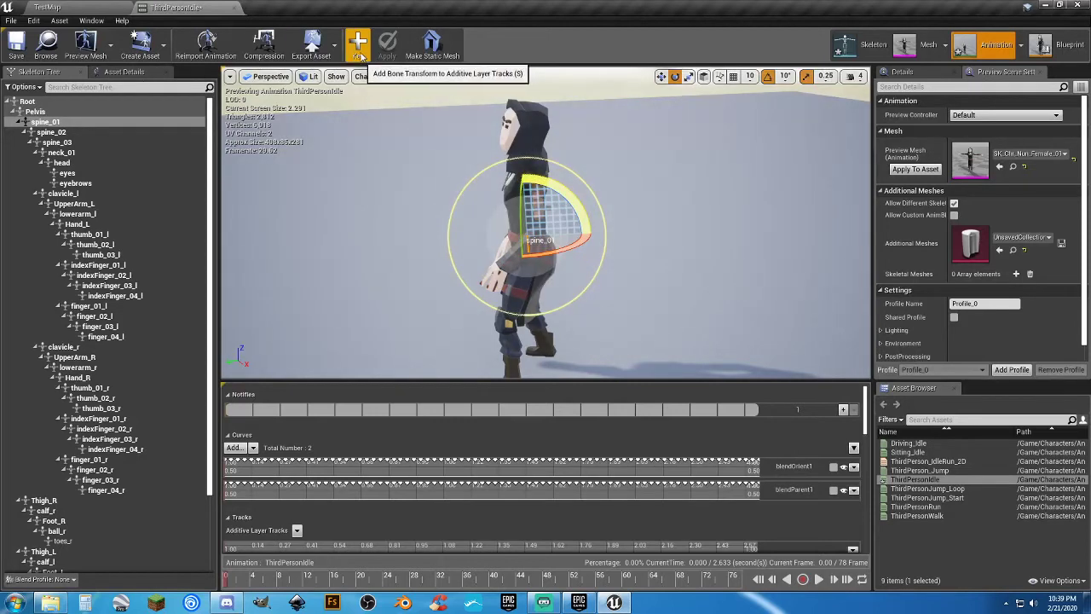
Rotate the head bone, preview the idle animation and save ThirdPersonIdle.
left_click(518, 129)
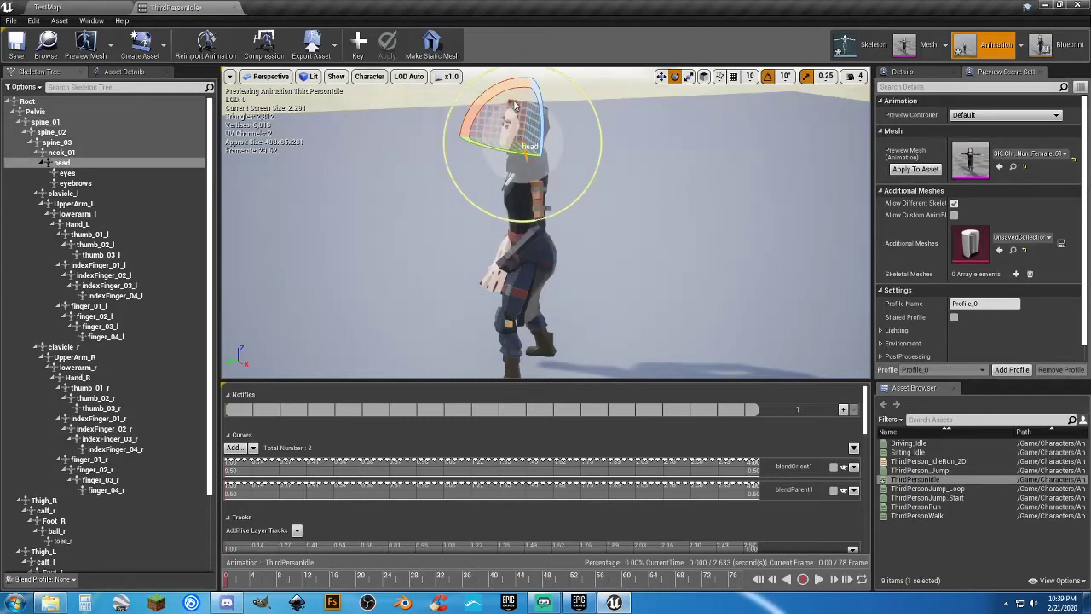
right_click_drag(501, 93, 513, 119)
left_click_drag(514, 154, 512, 154)
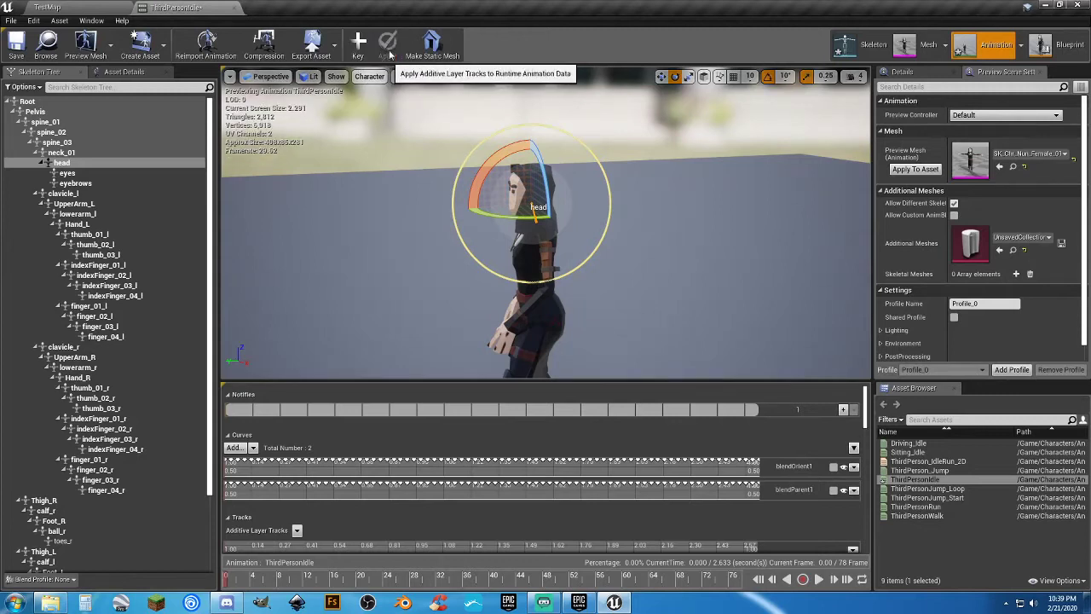
left_click(819, 578)
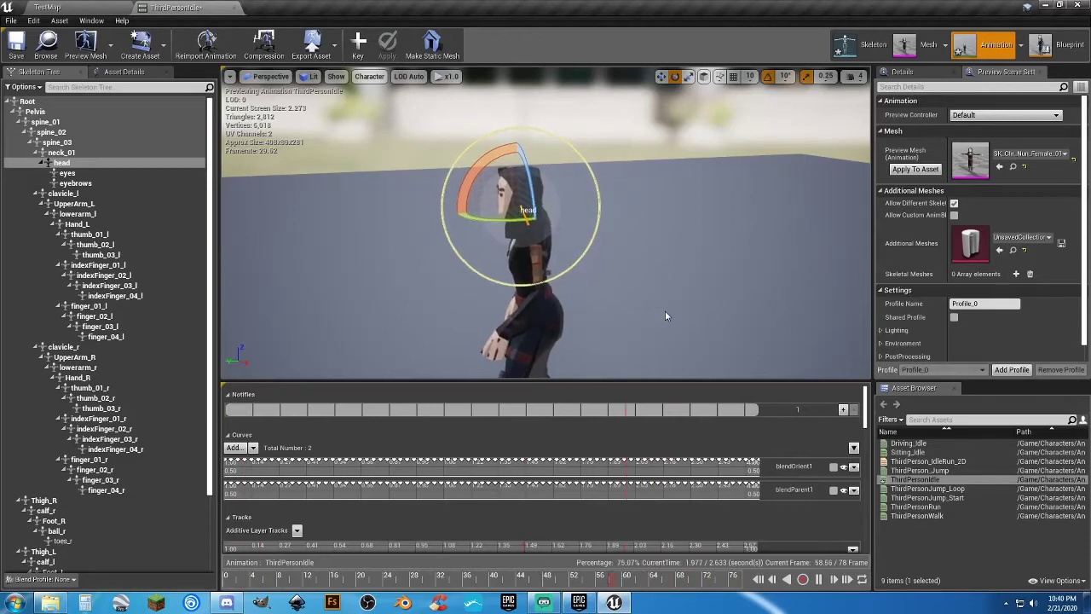
left_click(18, 45)
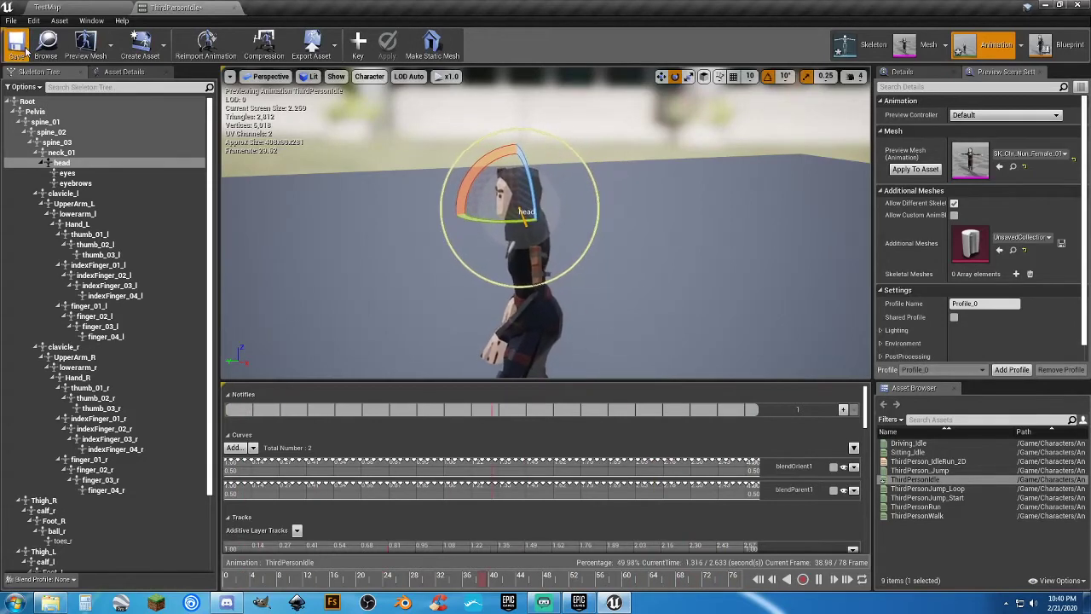
left_click(98, 9)
Start playing TestMap and run the character left and right toward the wall and truck.
left_click(548, 45)
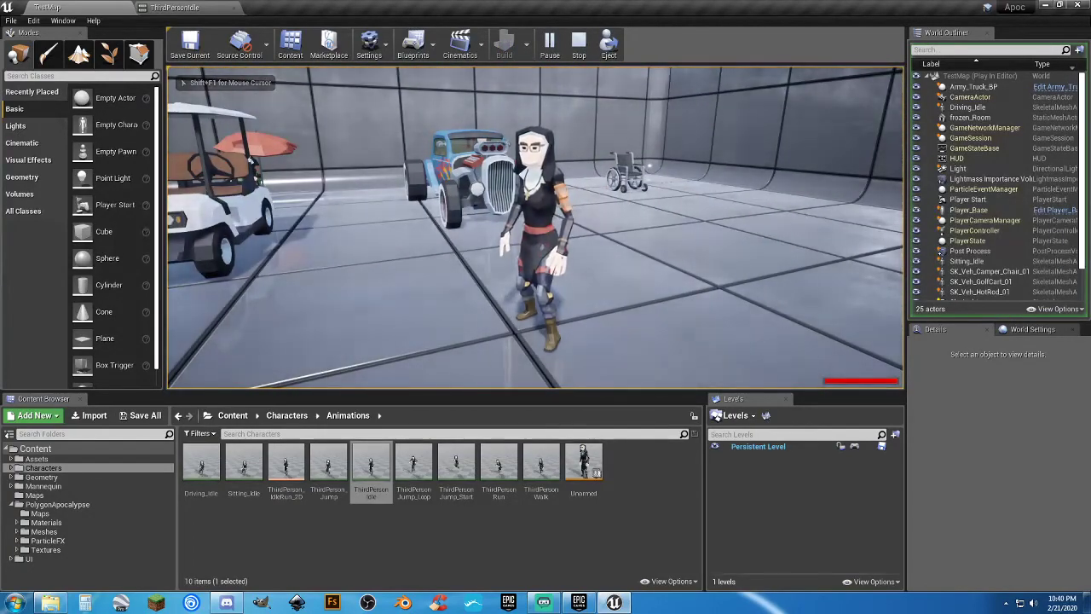
key("d")
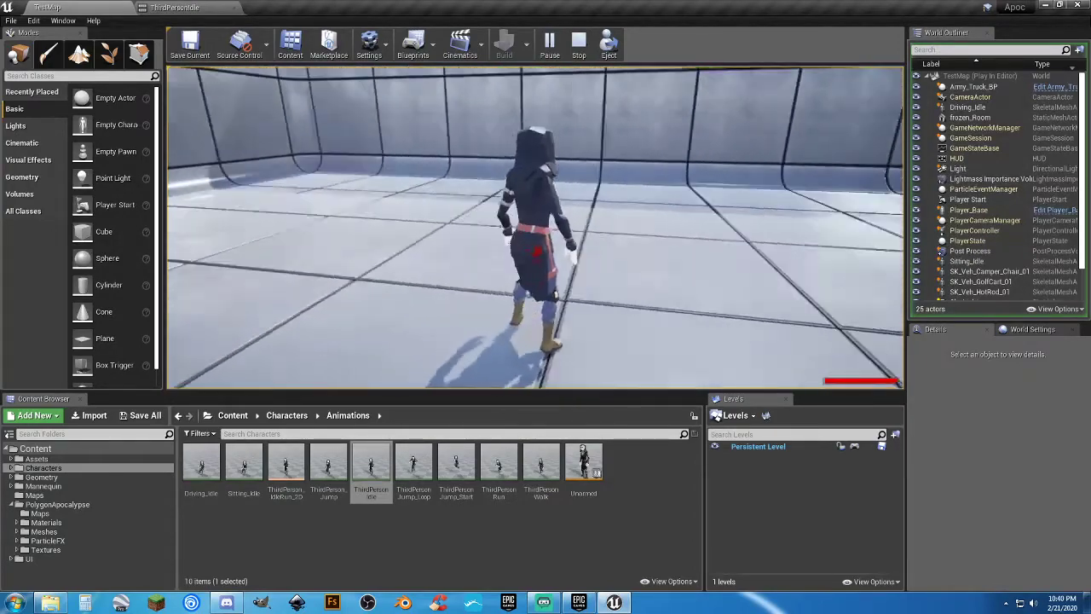
key("s")
key("a")
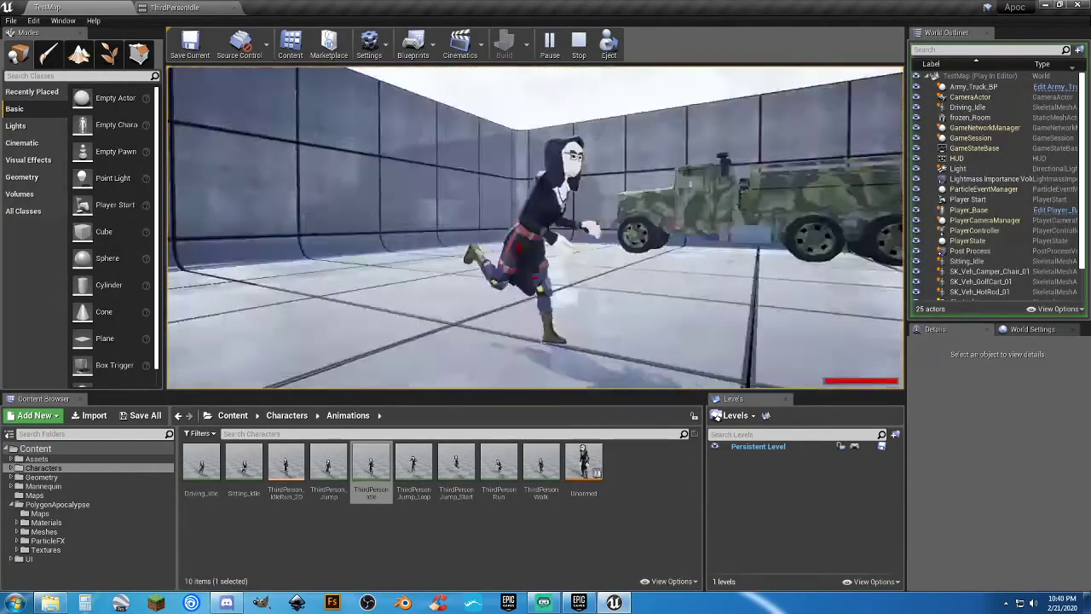
key("d")
key("w")
key("w")
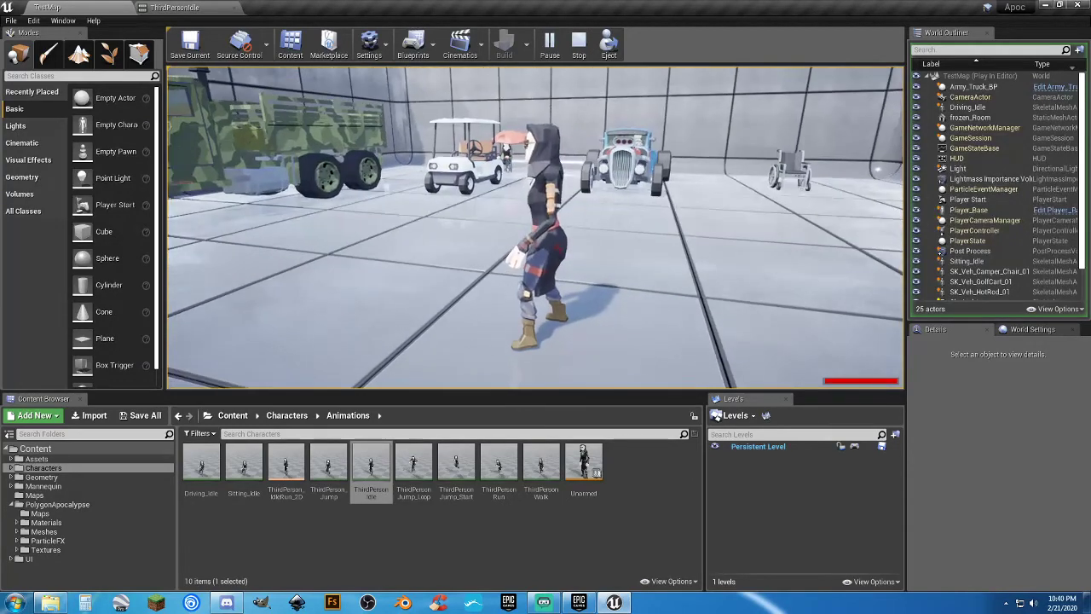
key("a")
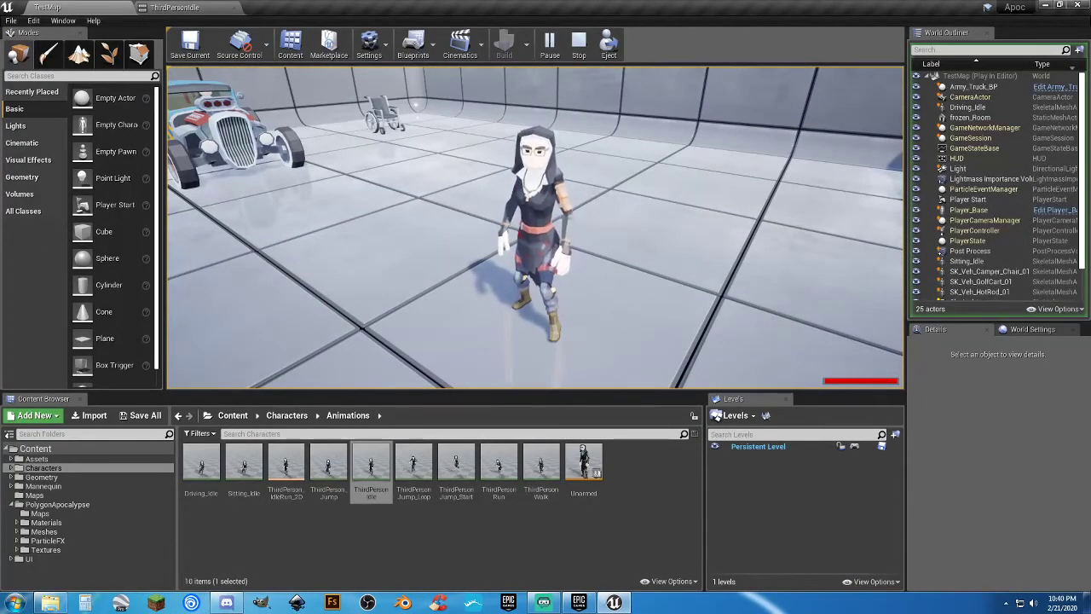
Run the character back and forth through the room among the vehicles, then stop playing.
key("w")
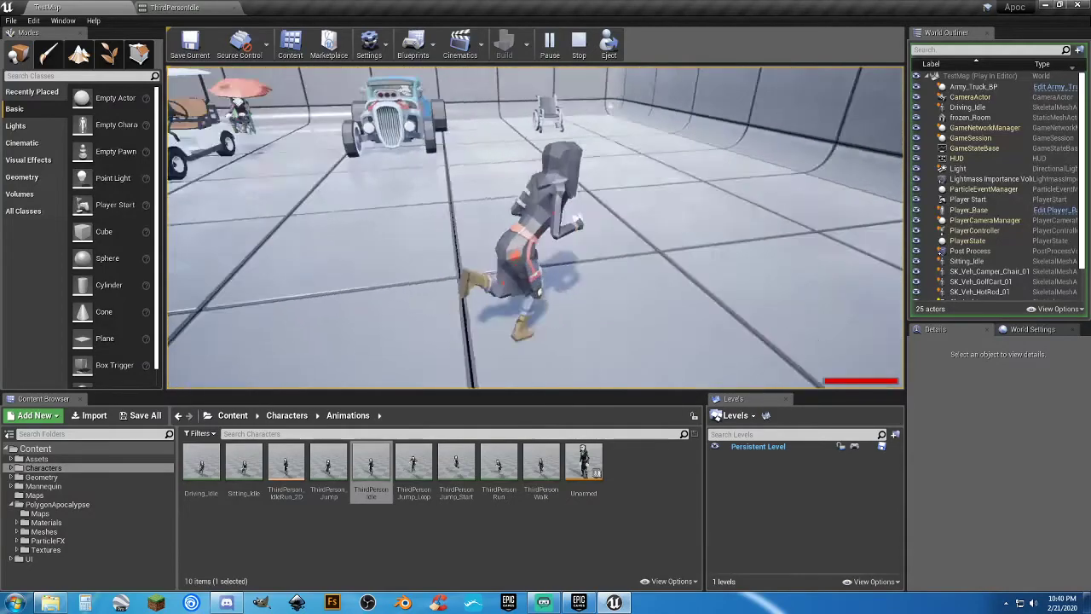
key("w")
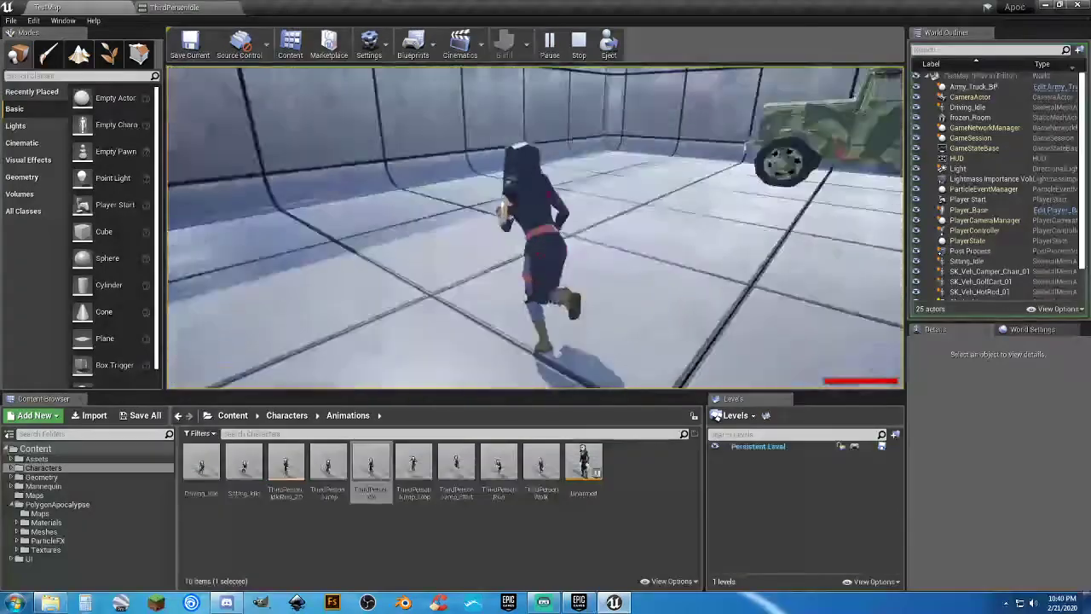
key("w")
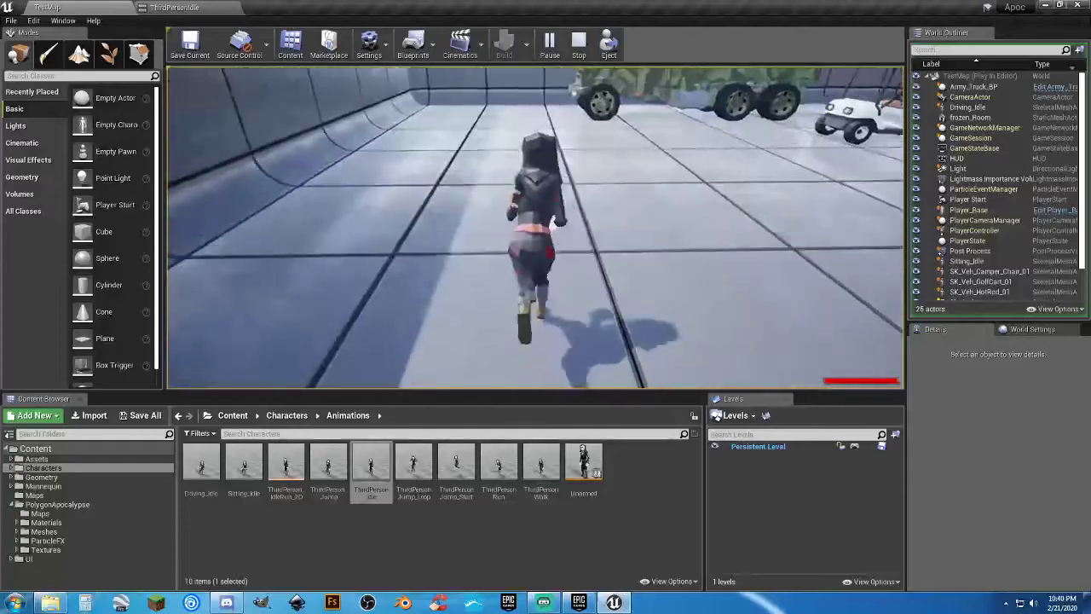
key("w")
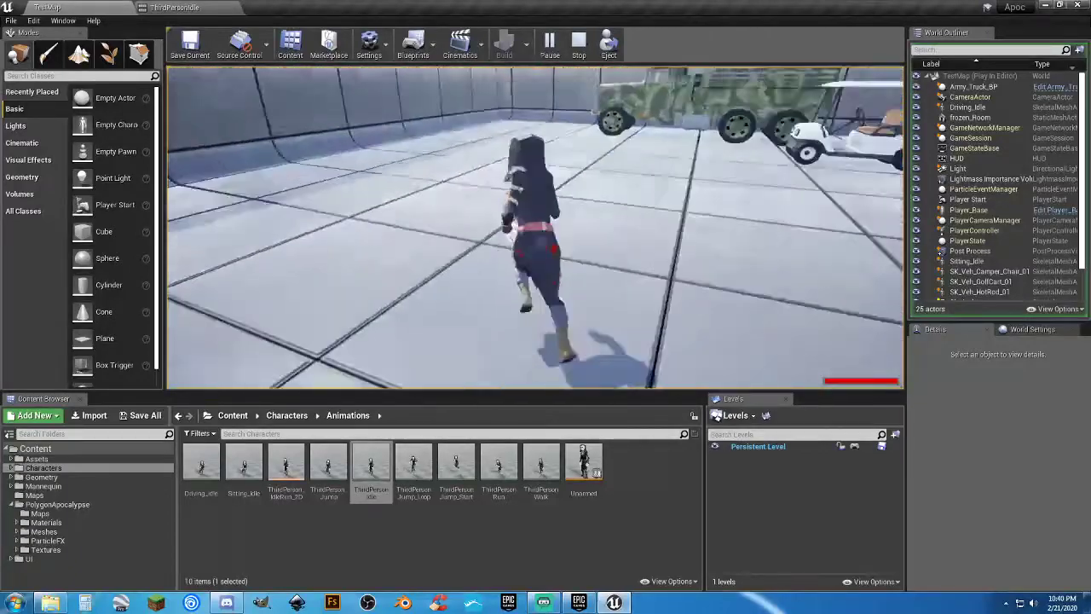
key("w")
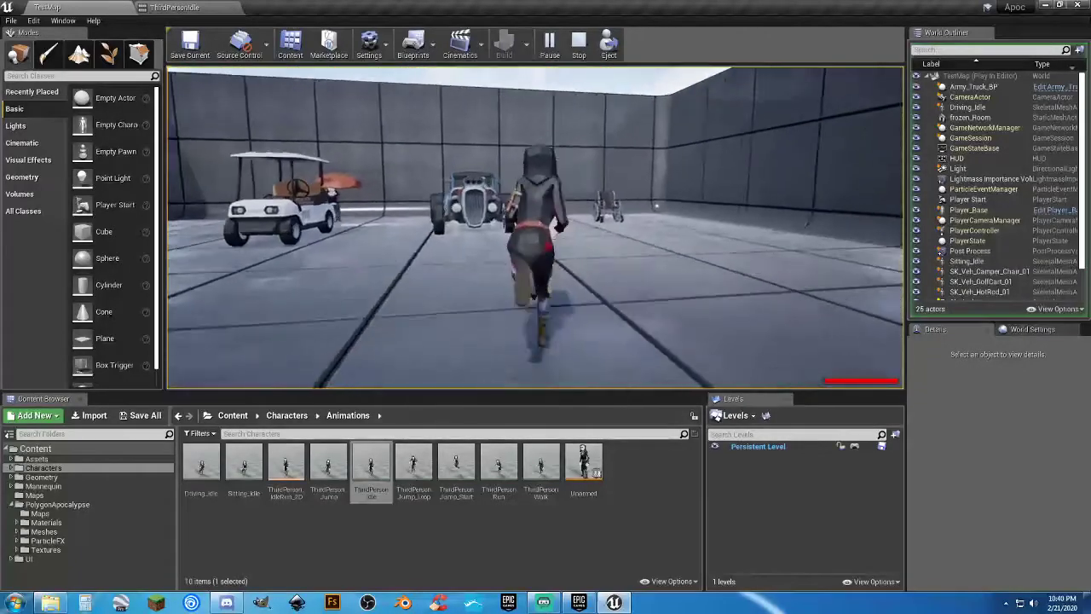
key("s")
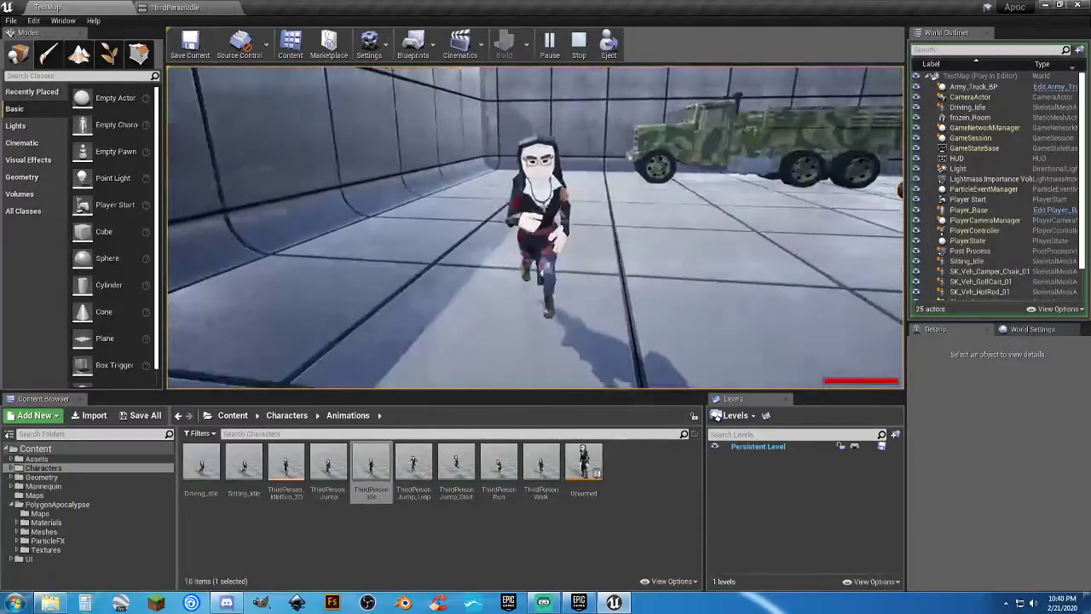
key("w")
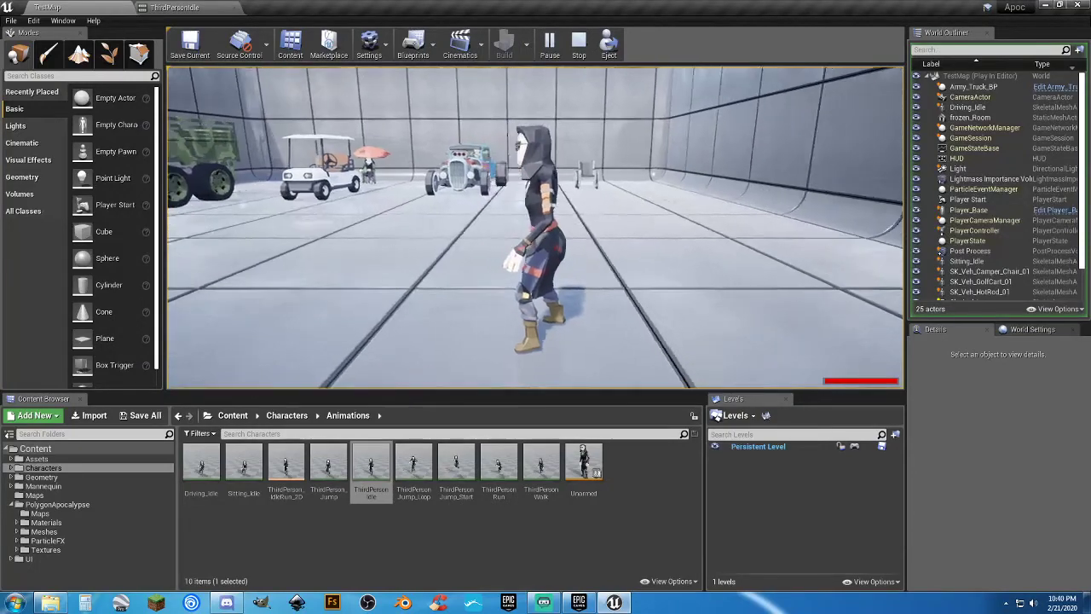
key("s")
key("w")
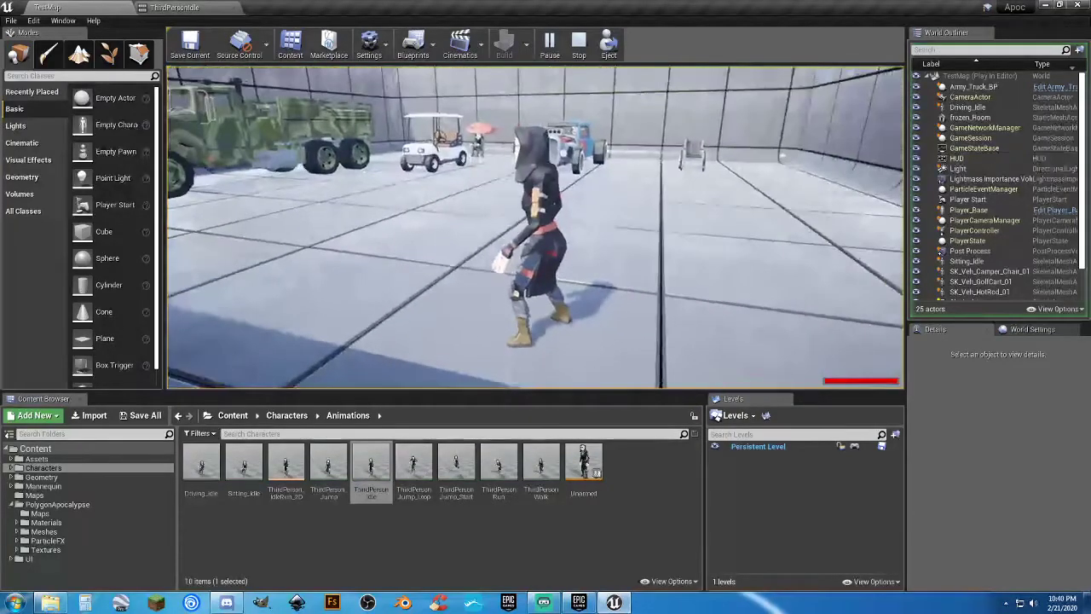
key("w")
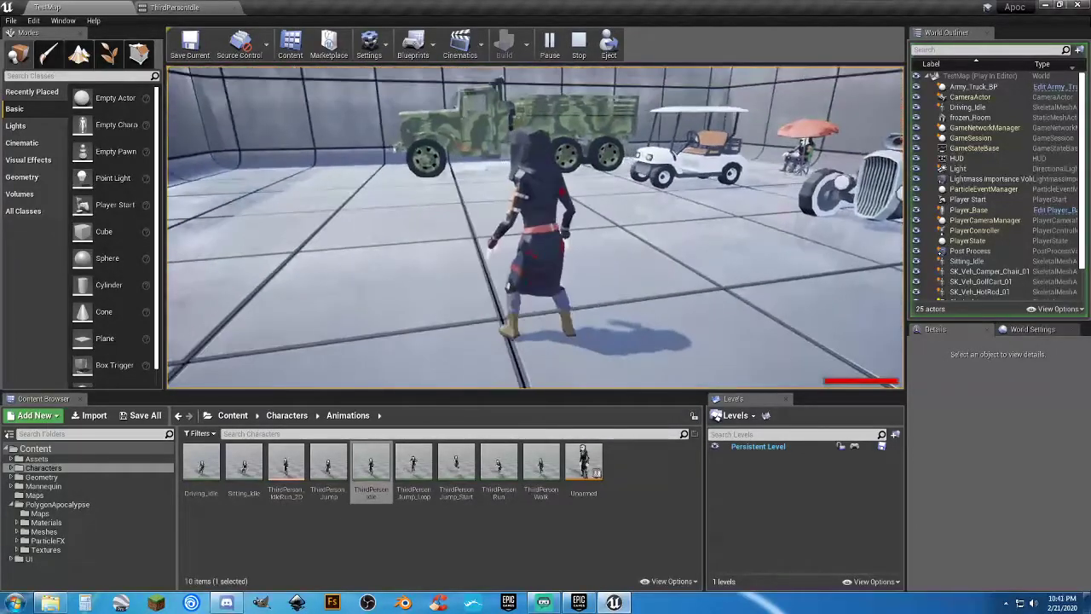
key("Escape")
Close ThirdPersonIdle and open ThirdPersonRun paused at frame 0, viewed side-on up close.
left_click(183, 8)
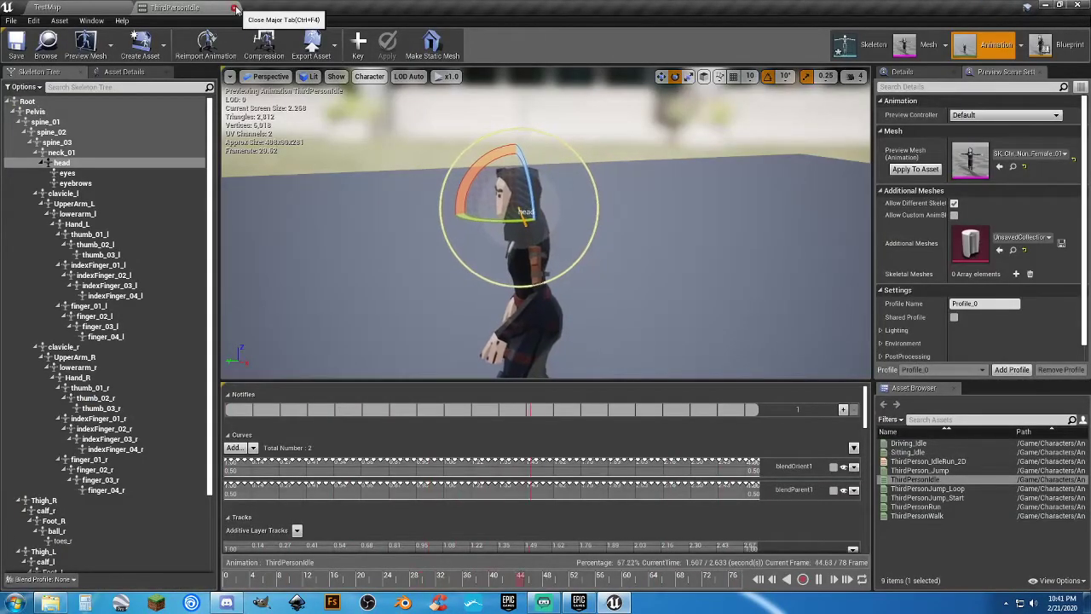
left_click(233, 8)
double_click(498, 469)
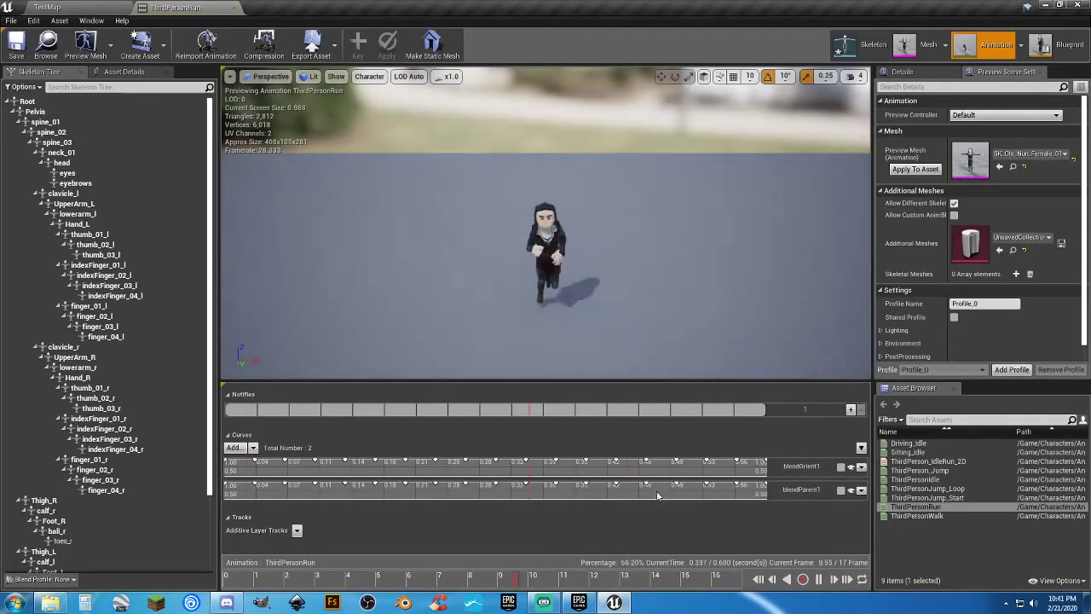
left_click(819, 580)
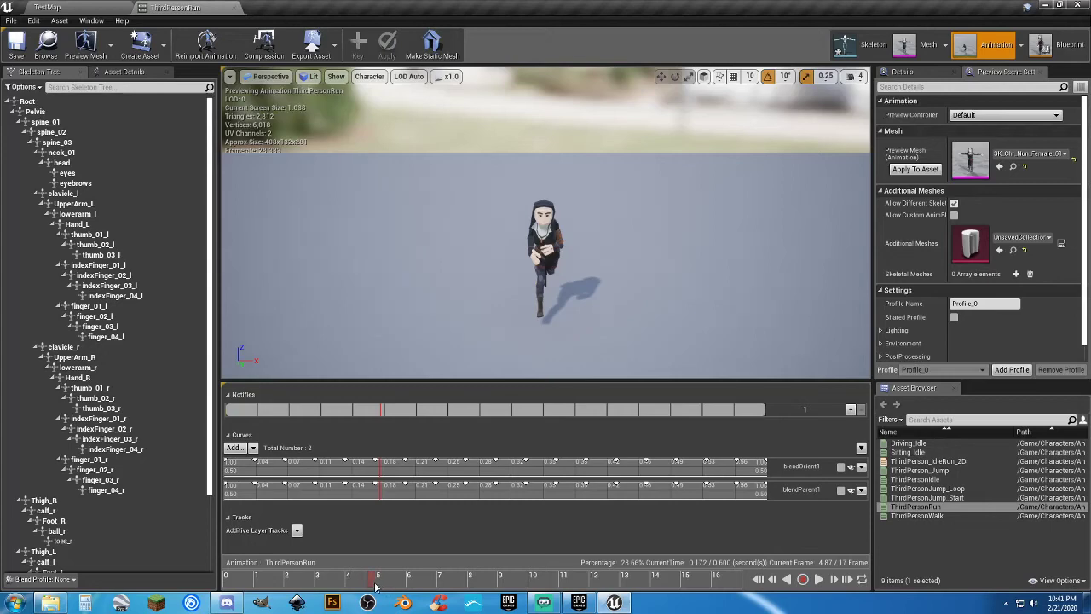
left_click_drag(317, 581, 162, 576)
right_click_drag(573, 313, 686, 363)
key("w")
left_click_drag(588, 333, 579, 330)
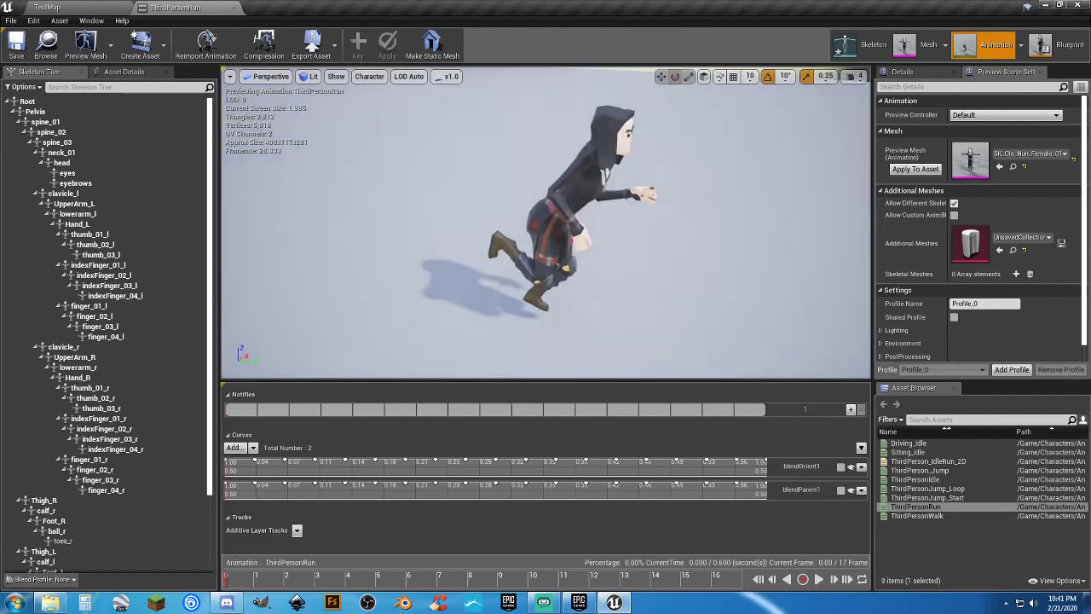
Key spine_01 in ThirdPersonRun, rotate it to -5.85 with snapping off, then close the tab.
left_click(51, 125)
left_click(46, 112)
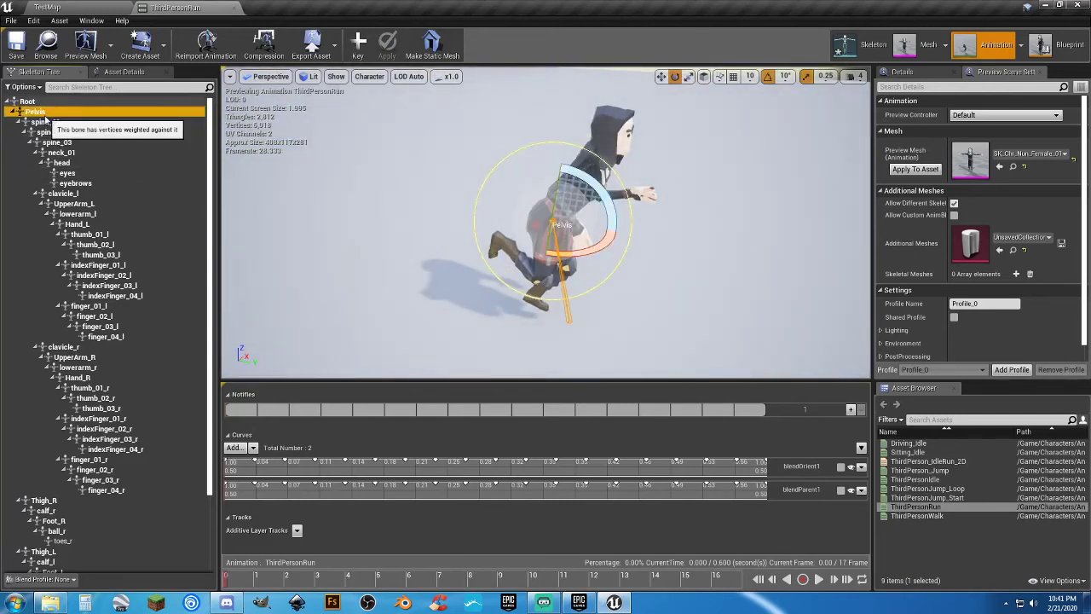
left_click(43, 123)
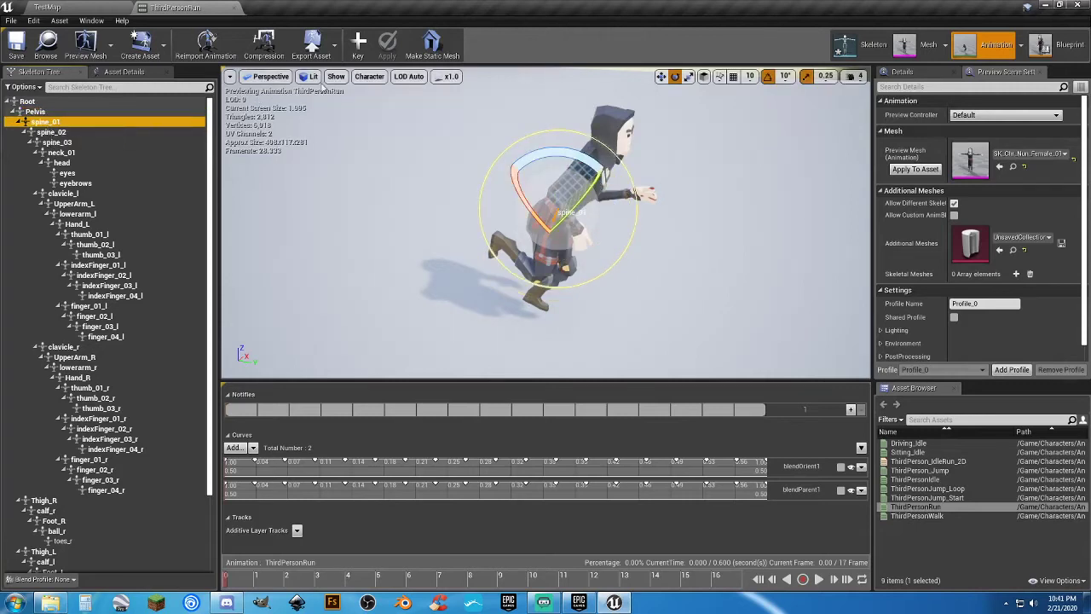
left_click(358, 47)
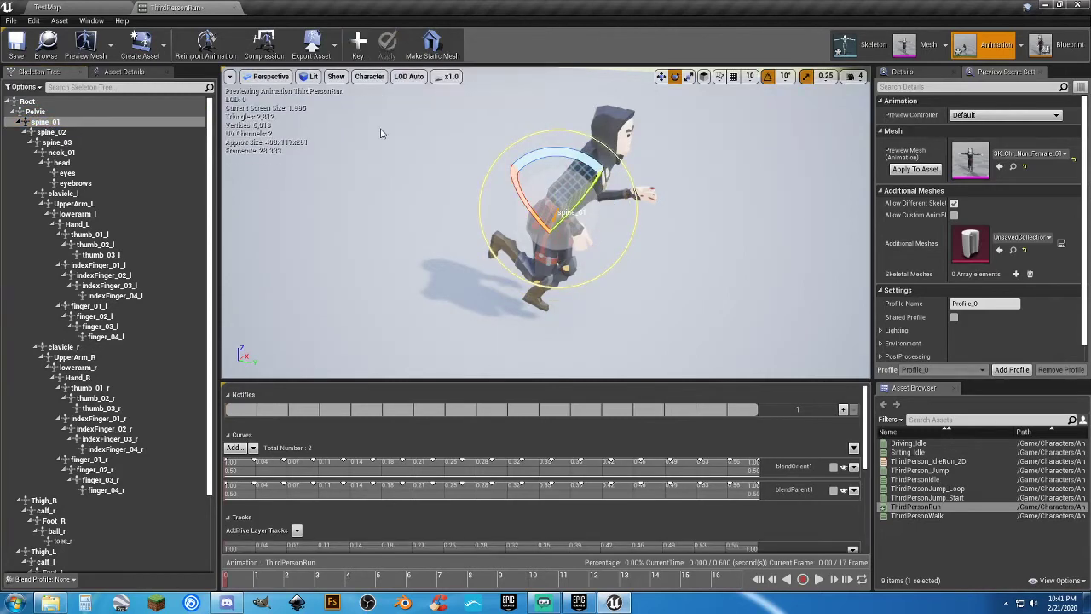
left_click(768, 78)
right_click_drag(646, 224, 654, 172)
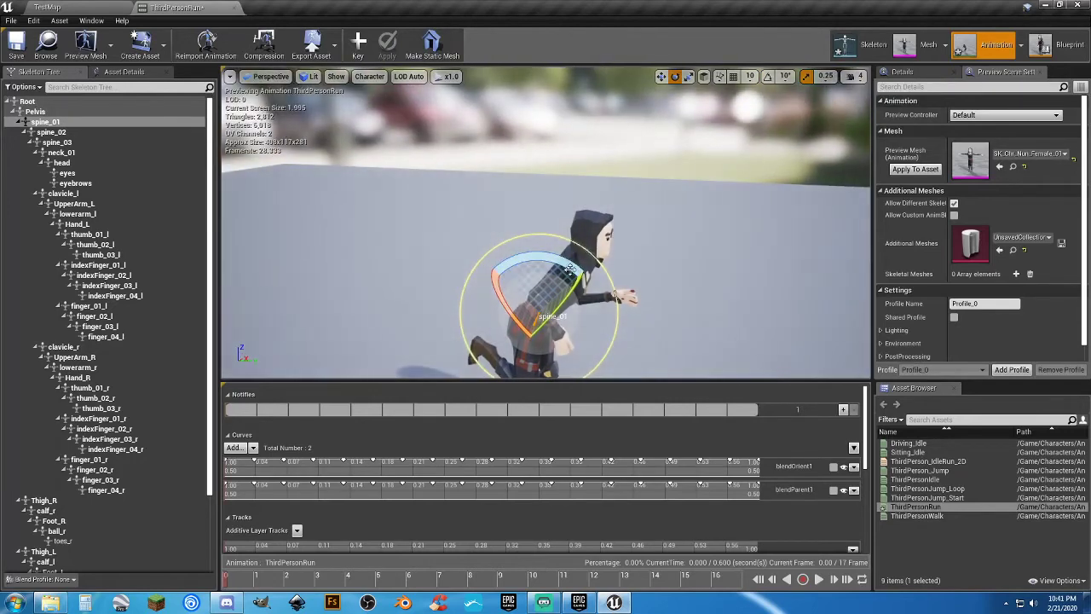
left_click_drag(566, 262, 550, 255)
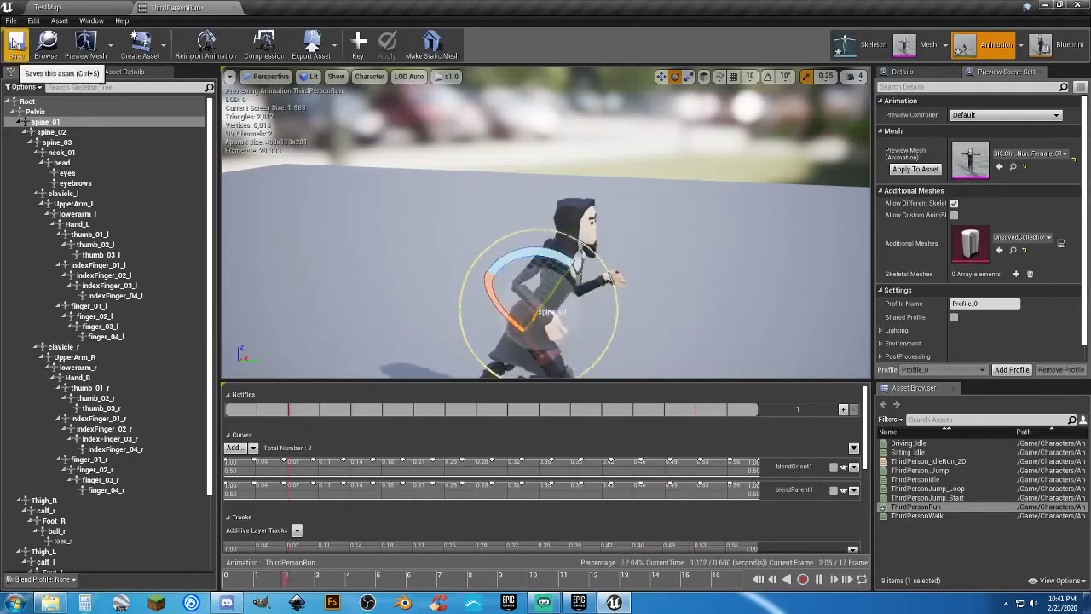
left_click(235, 8)
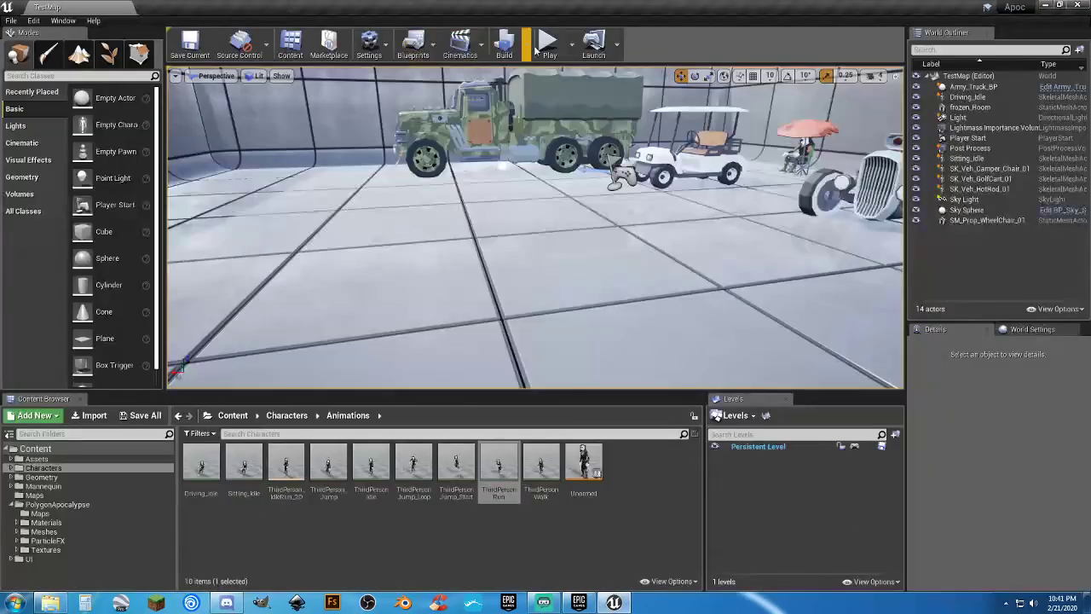
Start Play and run the character past the vehicles, jumping over the hot rod.
left_click(536, 121)
key("w")
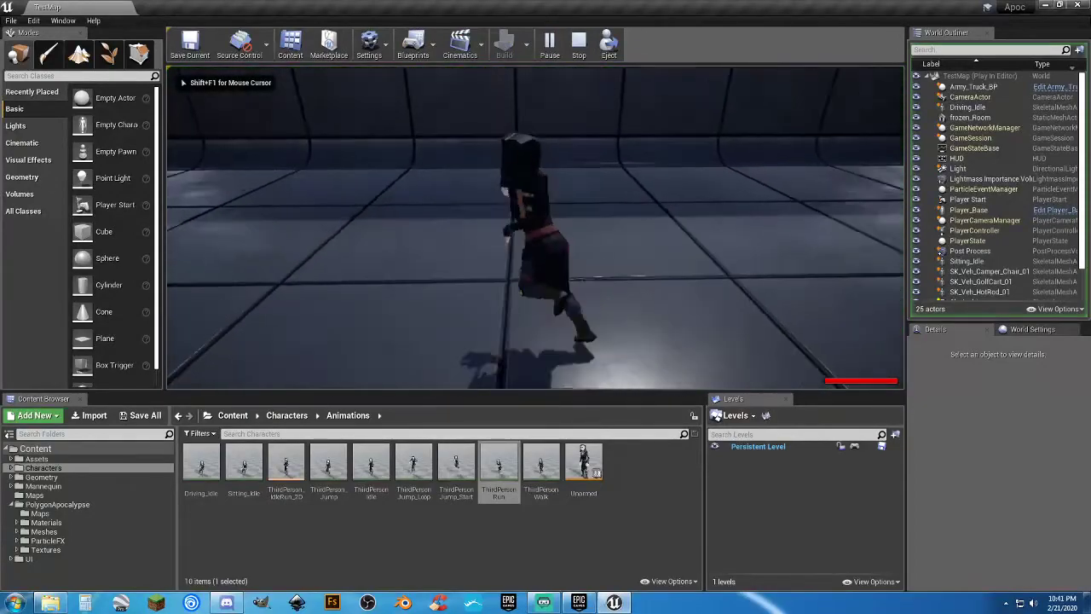
key("a")
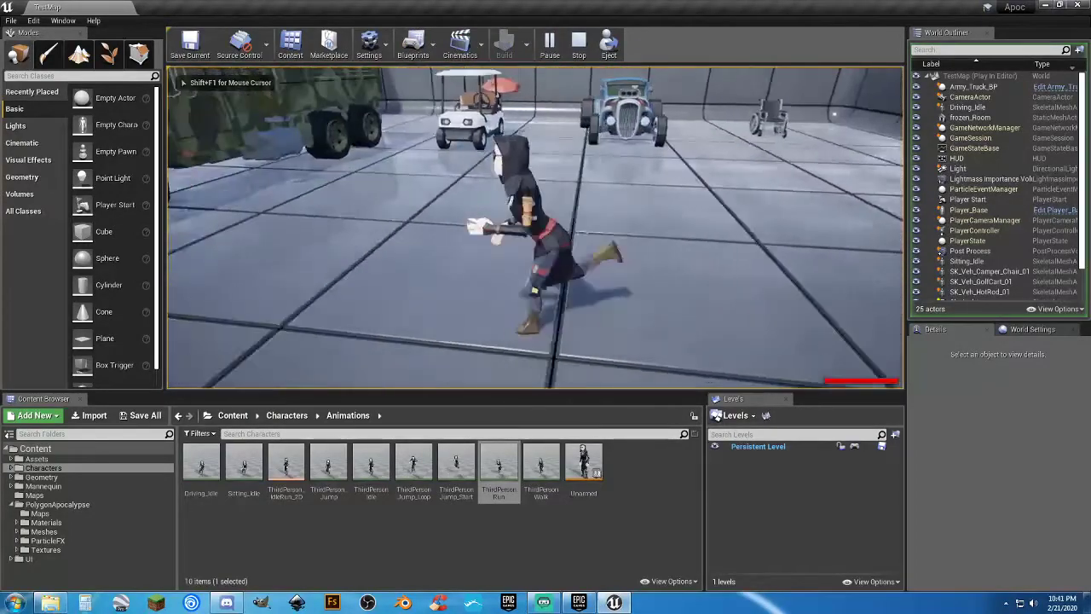
key("w")
key("d")
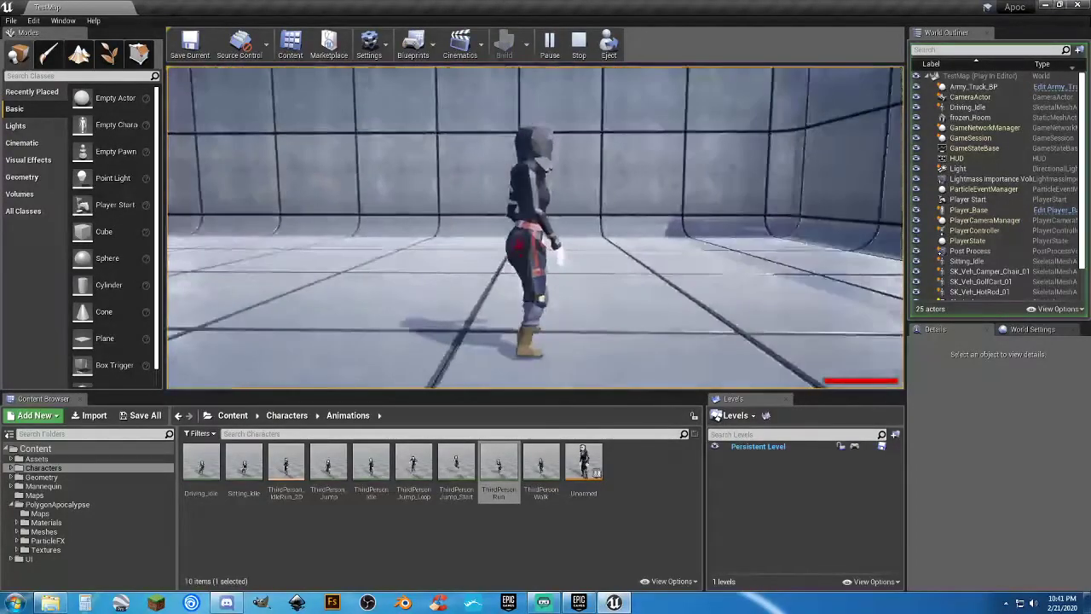
key("space")
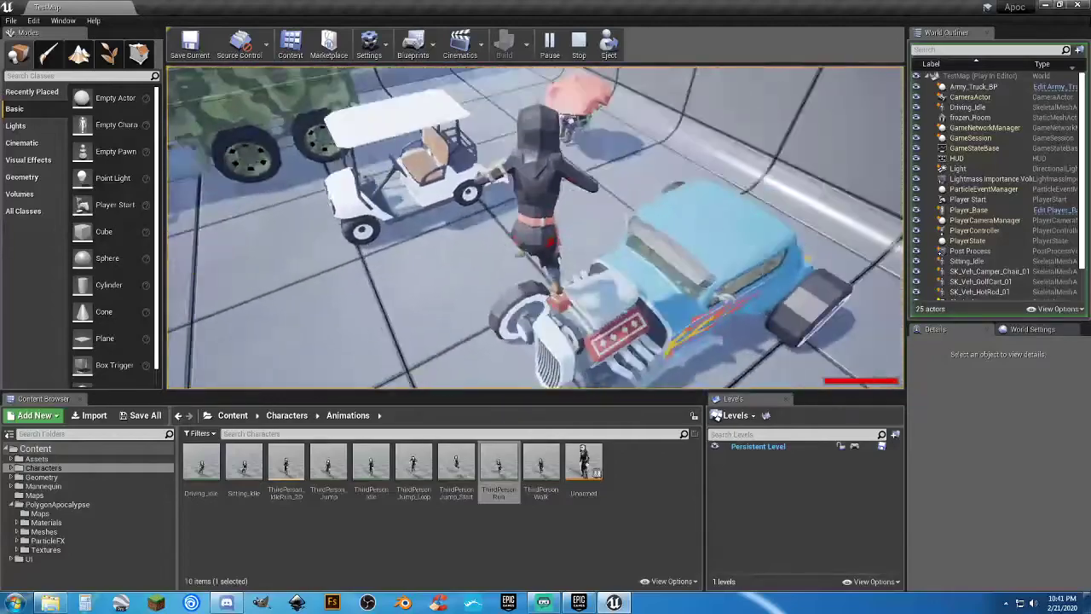
key("w")
key("space")
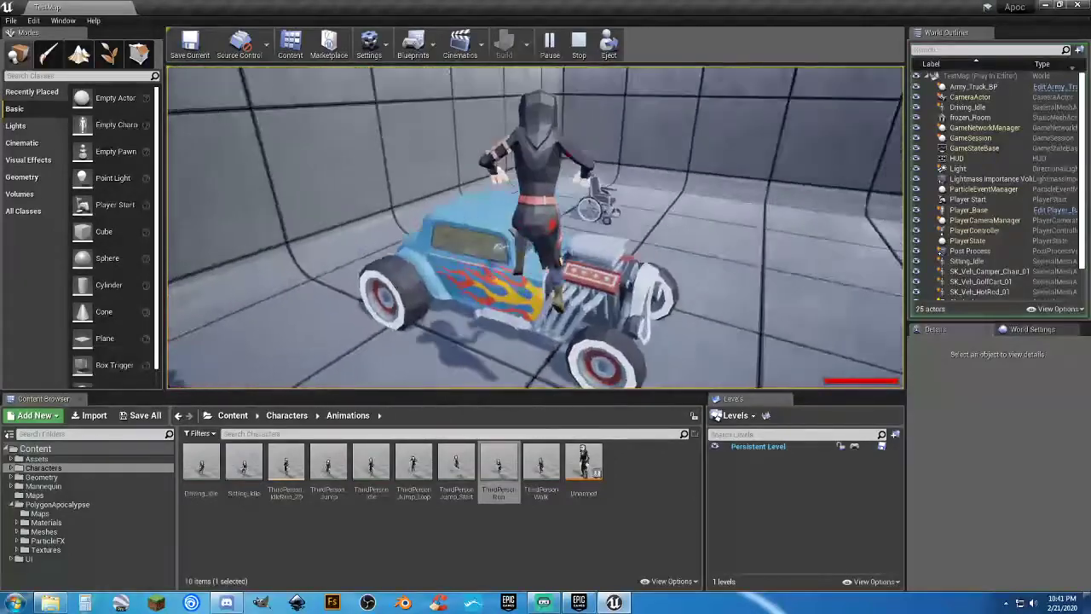
Keep running around the room toward the golf cart and truck, ending with a jump.
key("w")
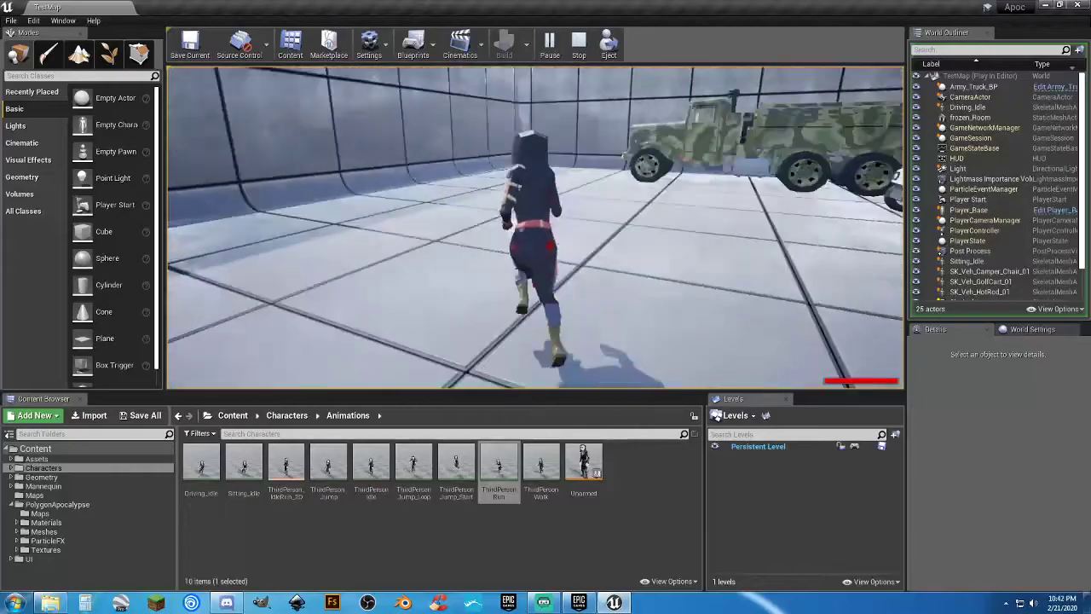
key("w")
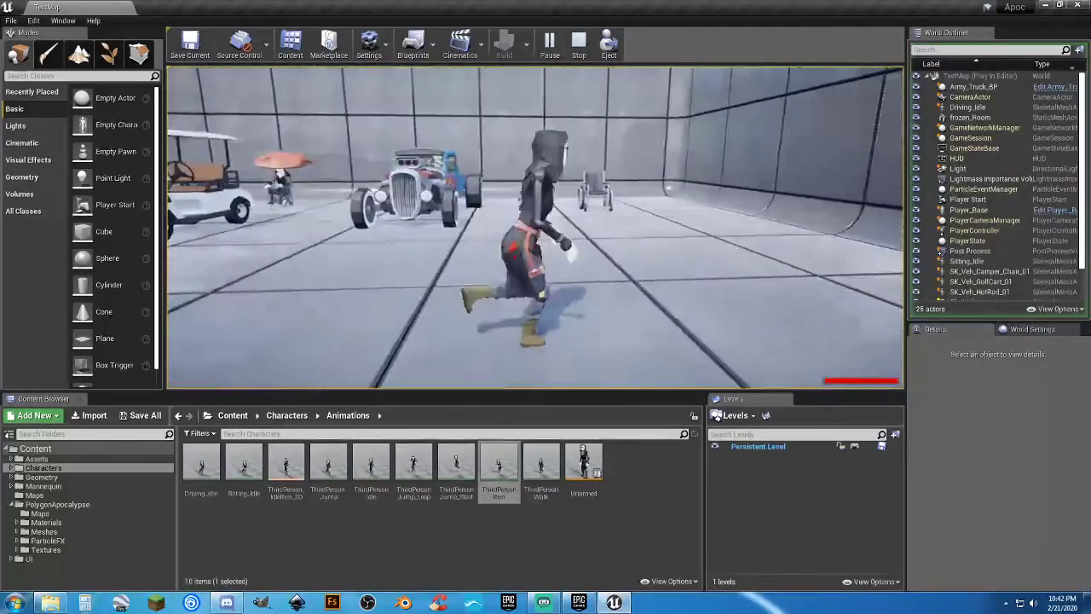
key("w")
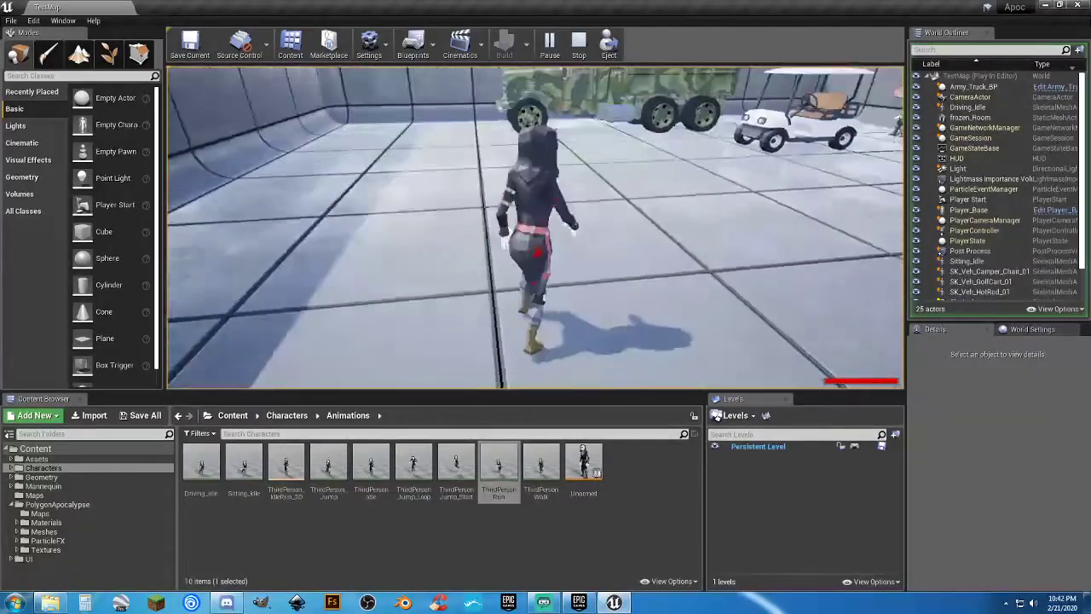
key("a")
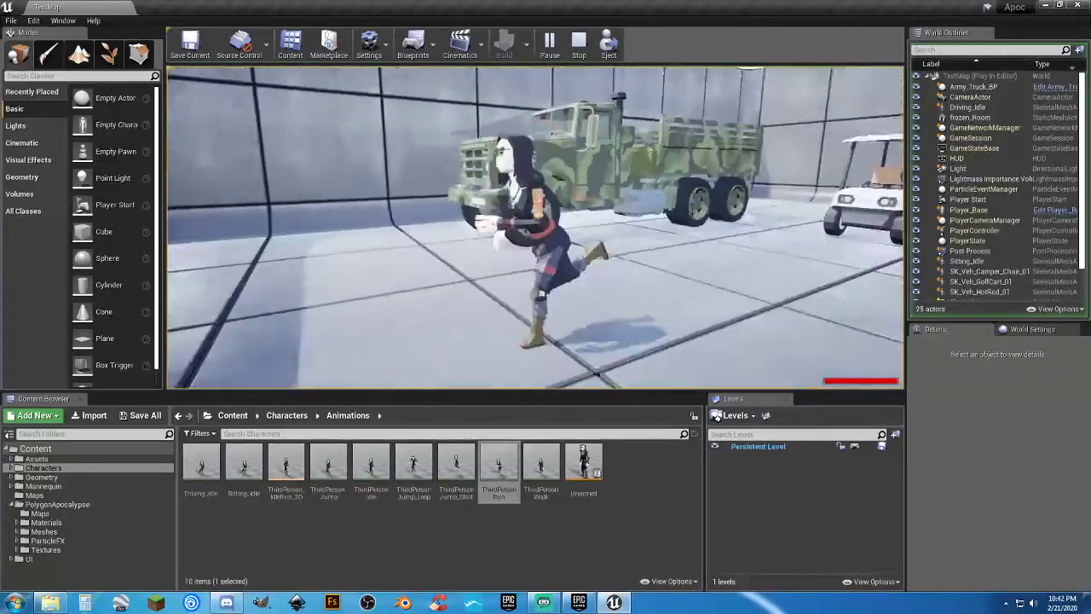
key("d")
key("w")
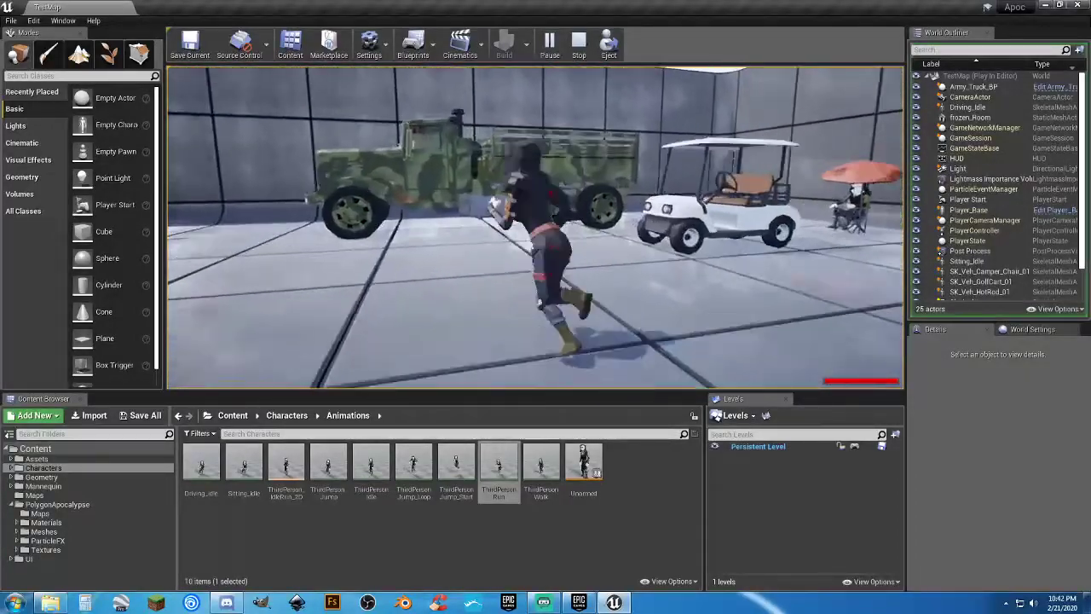
key("space")
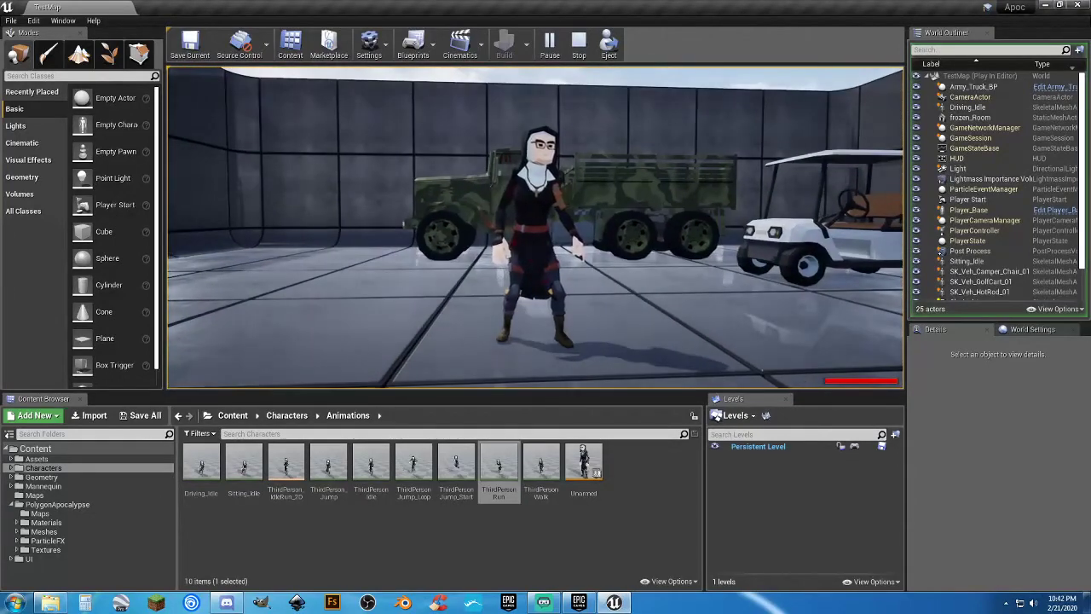
Stop play and open SM_Bld_AutoRepair_01_Overgrowth_01 from Meshes > Buildings.
key("Escape")
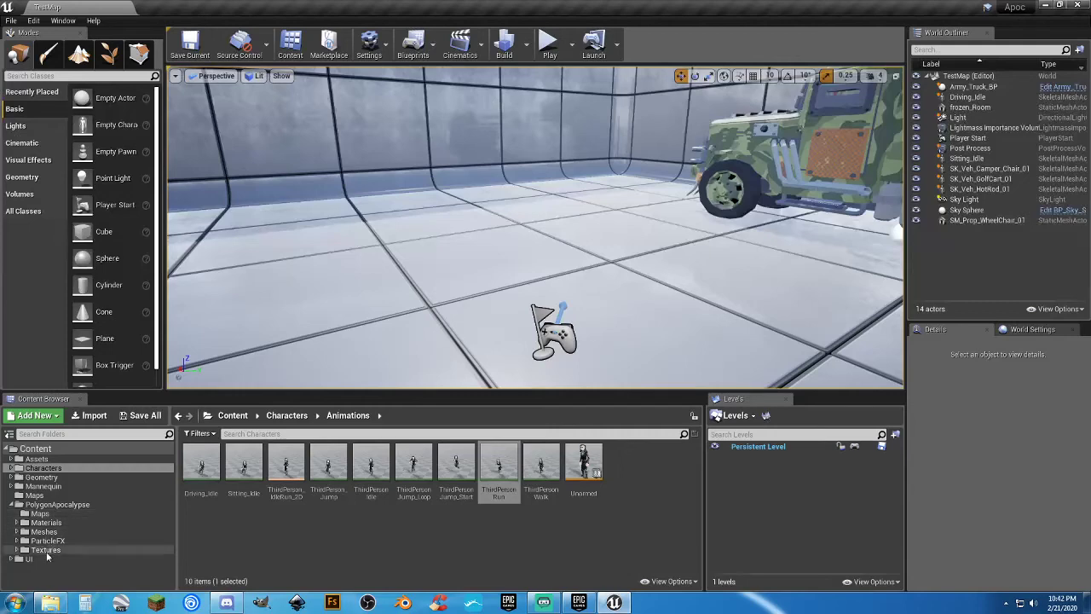
left_click(16, 533)
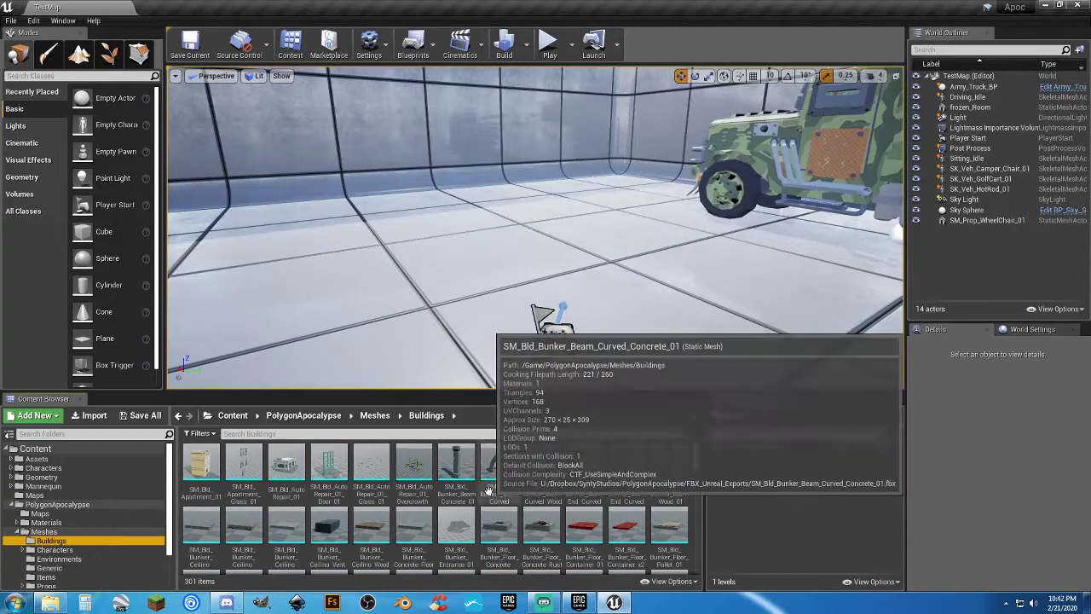
double_click(414, 464)
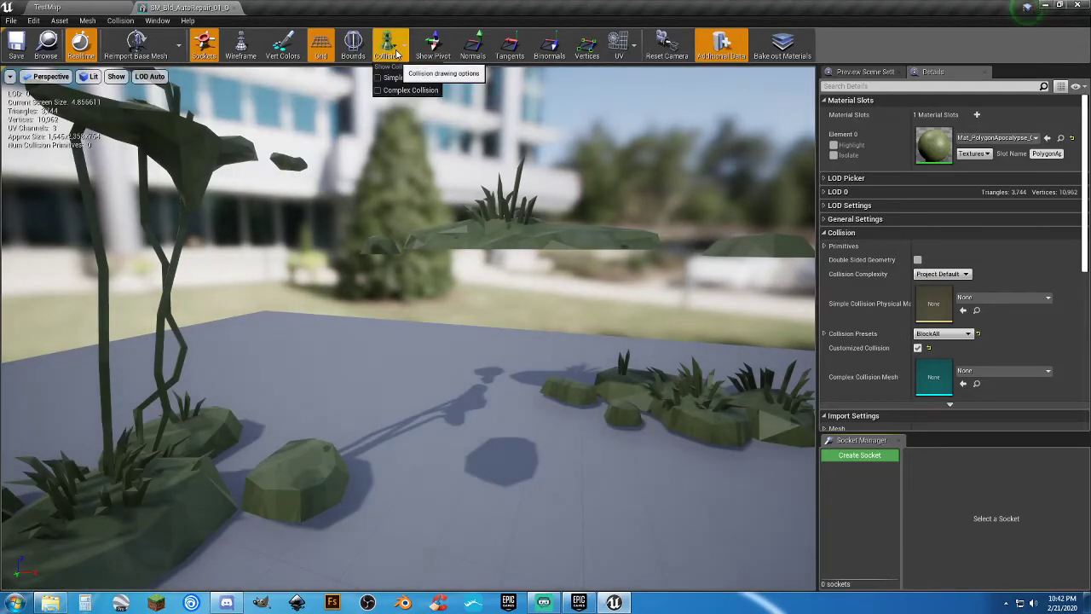
Show the mesh's simple collision, orbit around it, then close the preview.
left_click(396, 81)
right_click_drag(523, 234, 562, 271)
scroll(523, 235, "down", 8)
key("s")
left_click_drag(554, 264, 495, 248)
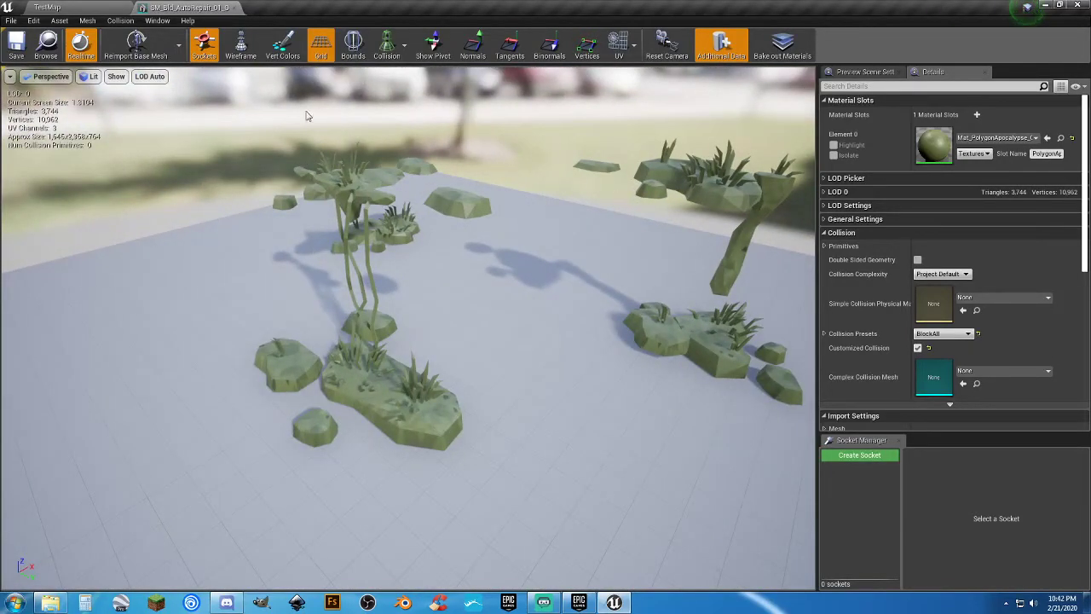
left_click(234, 8)
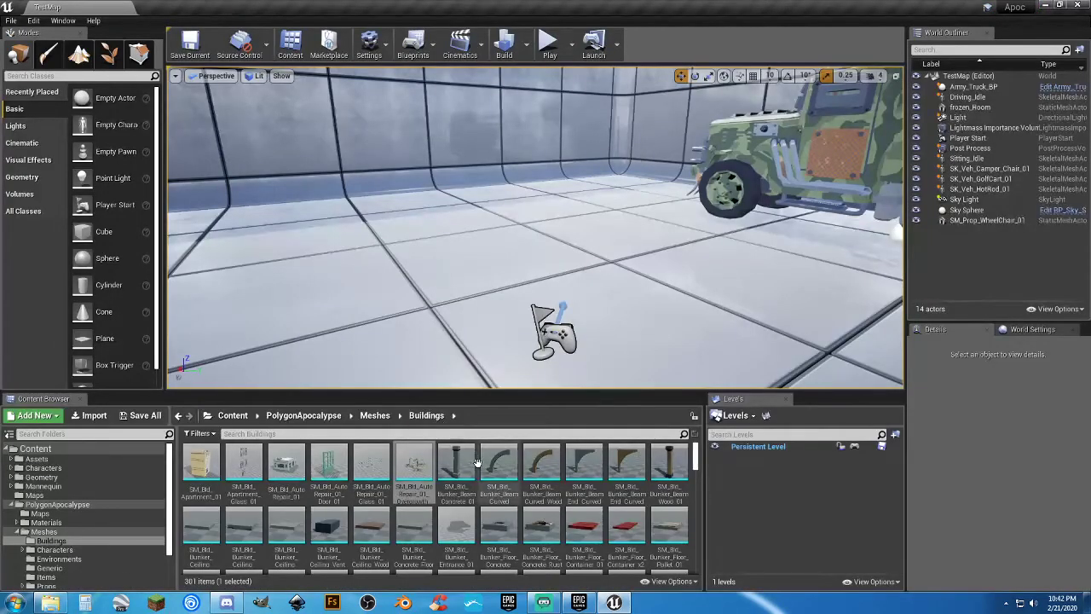
Find SM_Bld_Cafe_01 in the Content Browser and drop it into TestMap.
scroll(615, 477, "down", 1)
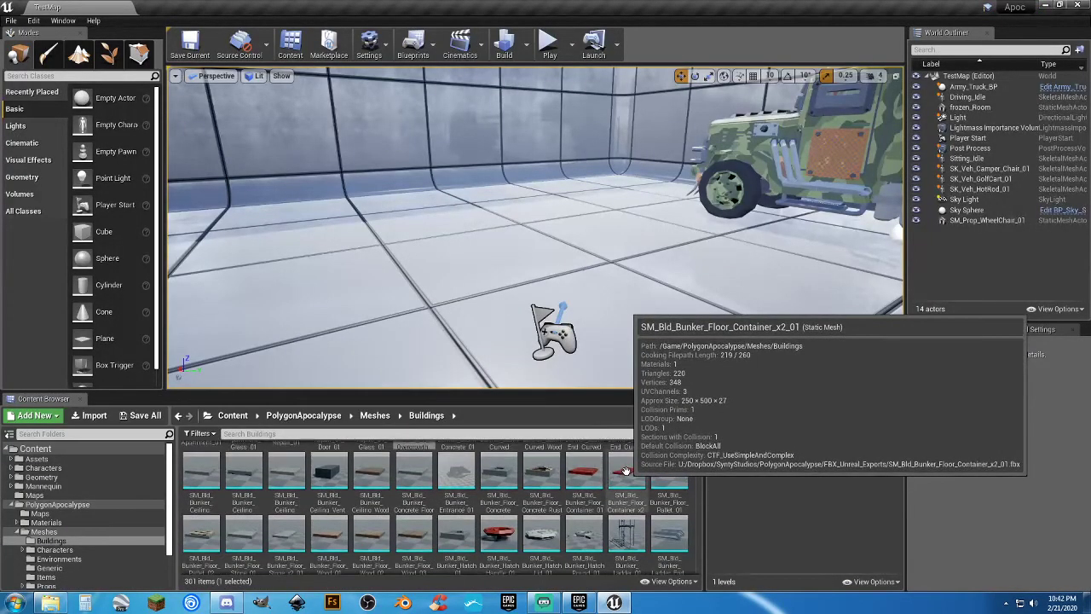
scroll(627, 472, "down", 4)
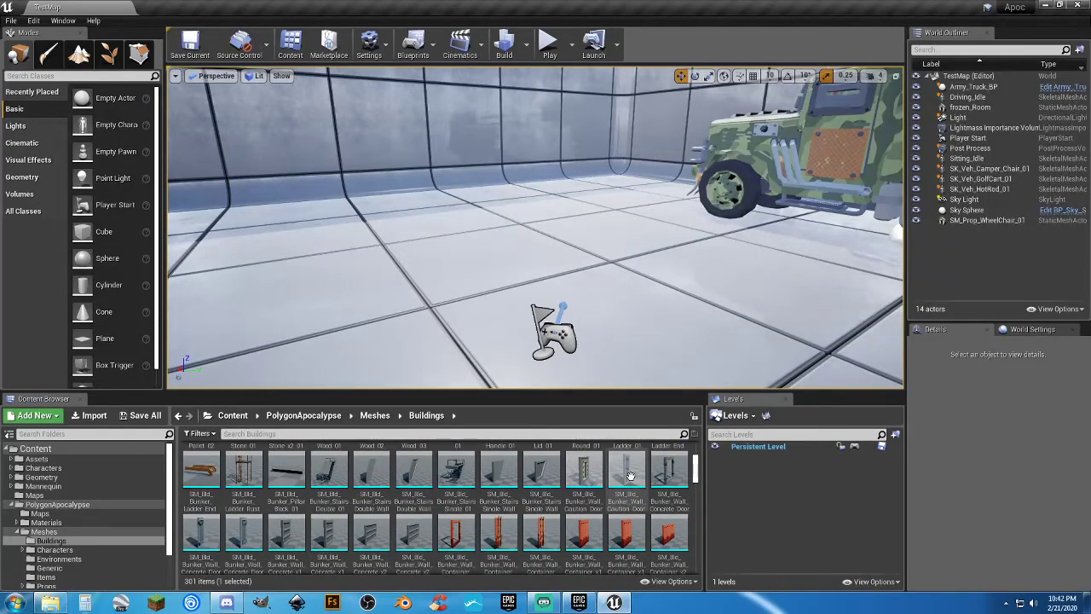
scroll(630, 476, "down", 2)
scroll(631, 477, "up", 2)
scroll(629, 476, "down", 1)
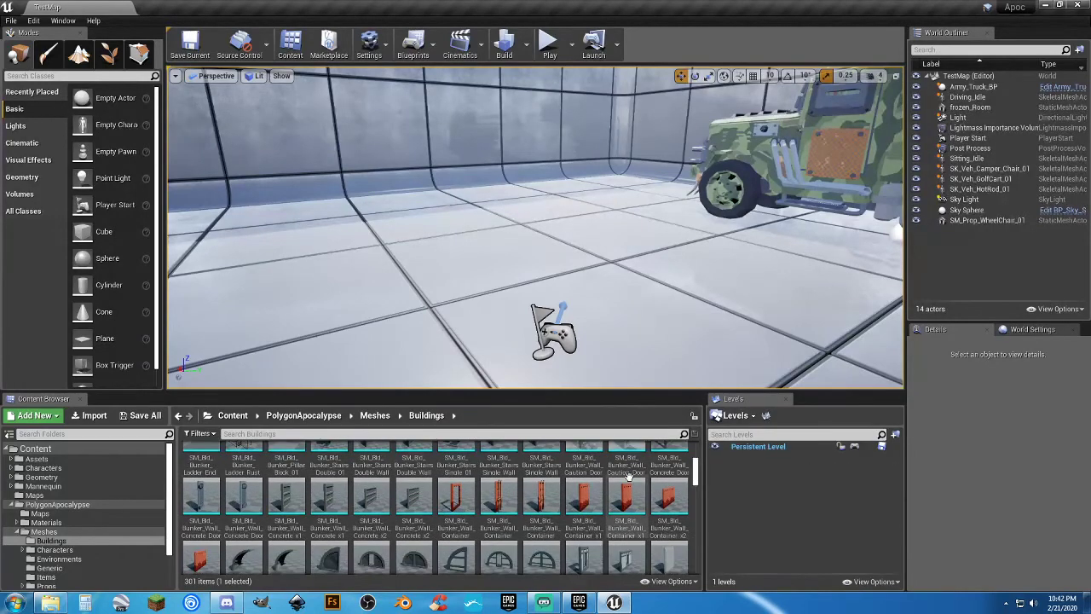
scroll(628, 476, "down", 5)
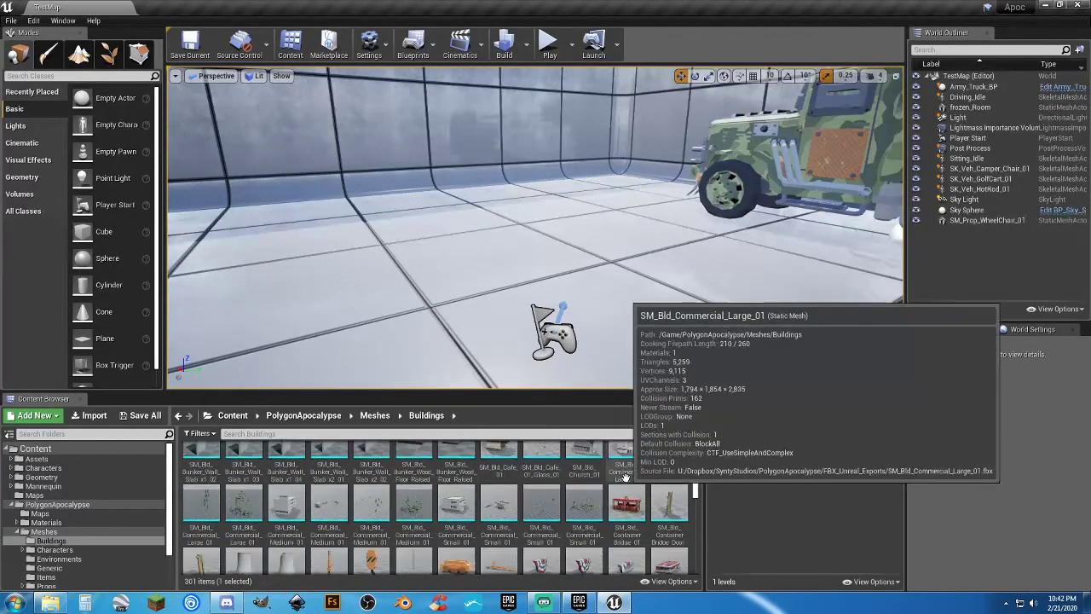
scroll(624, 477, "up", 2)
left_click_drag(499, 499, 377, 207)
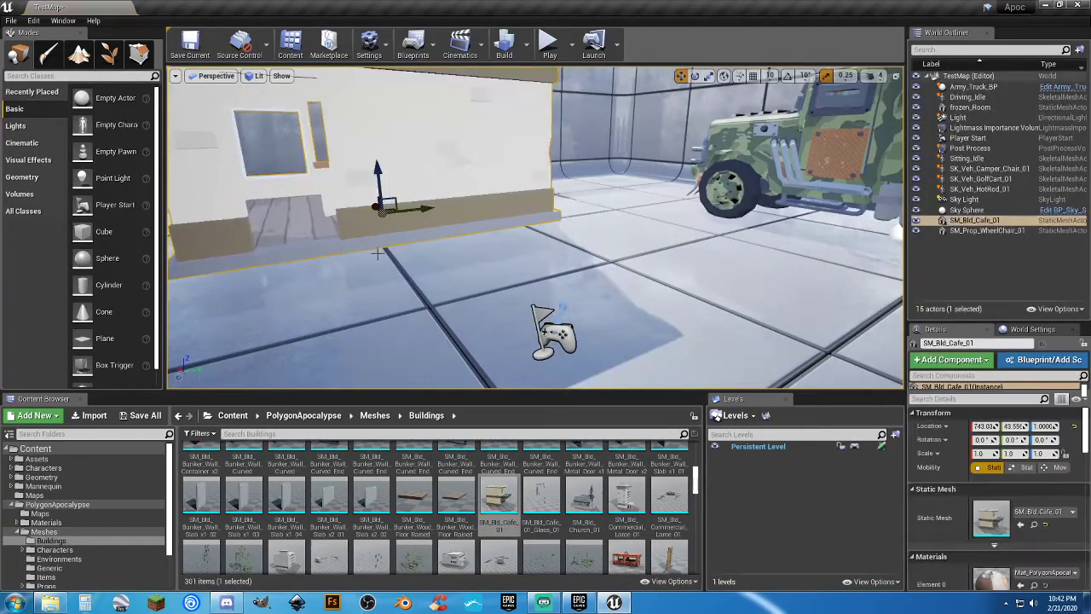
right_click_drag(378, 253, 375, 184)
right_click_drag(490, 214, 419, 272)
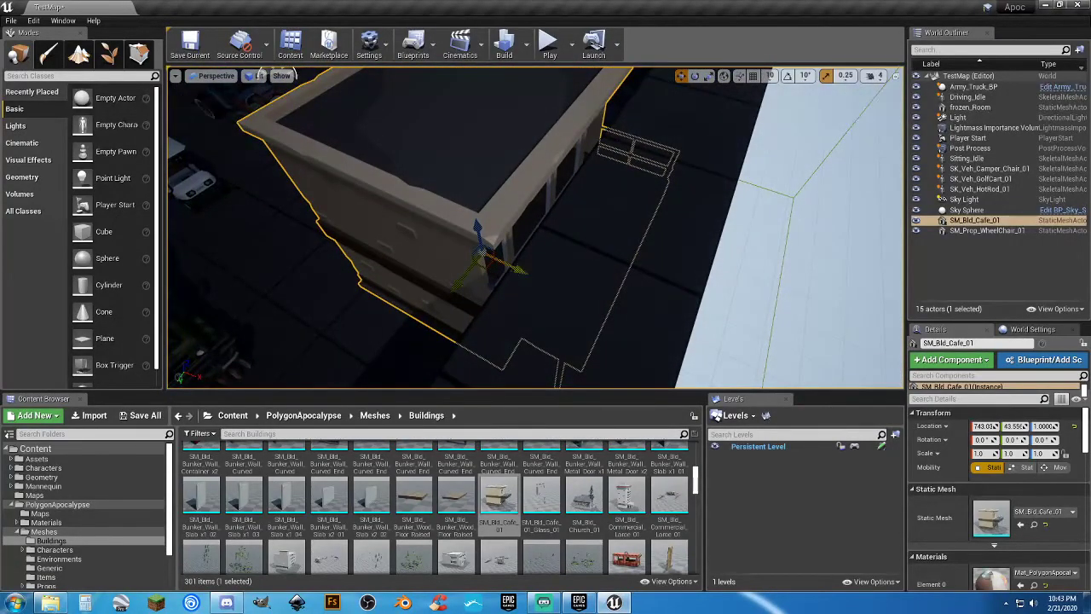
Slide the café along X, delete it, and Save All.
left_click_drag(510, 266, 519, 185)
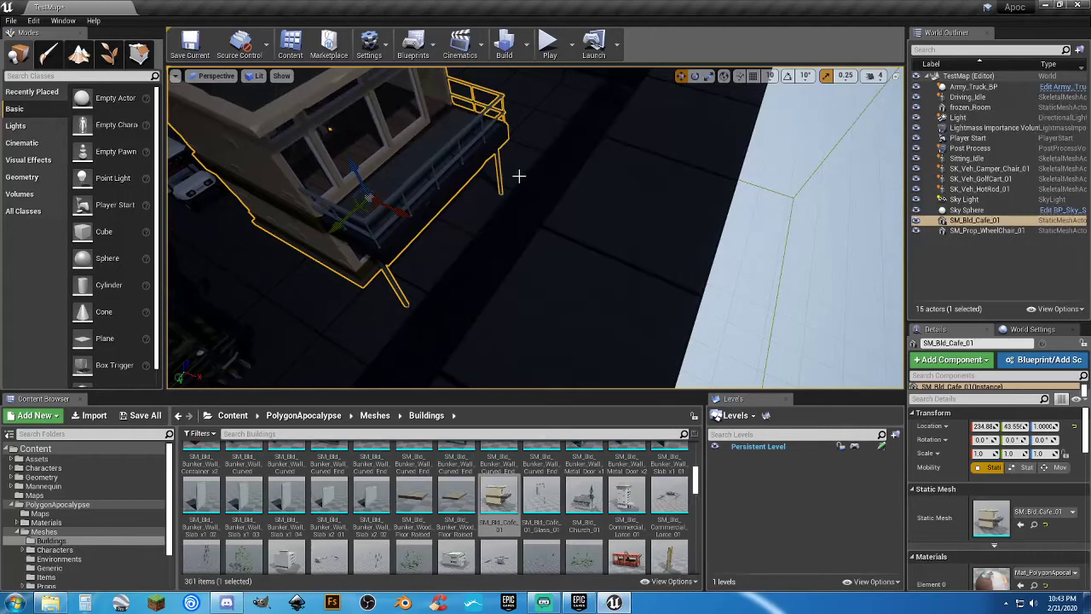
right_click_drag(519, 176, 439, 149)
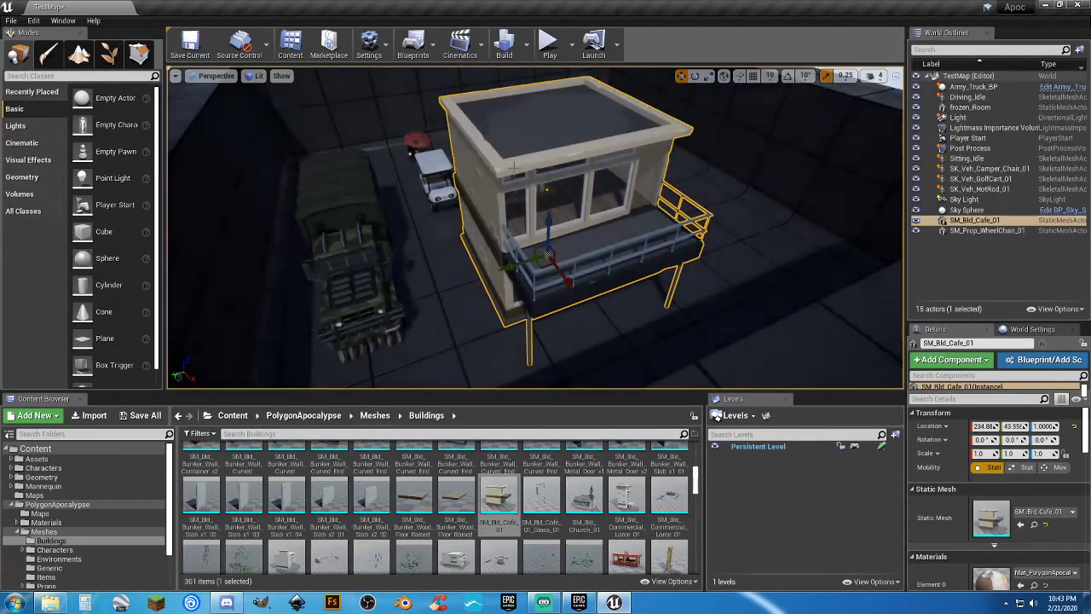
key("Delete")
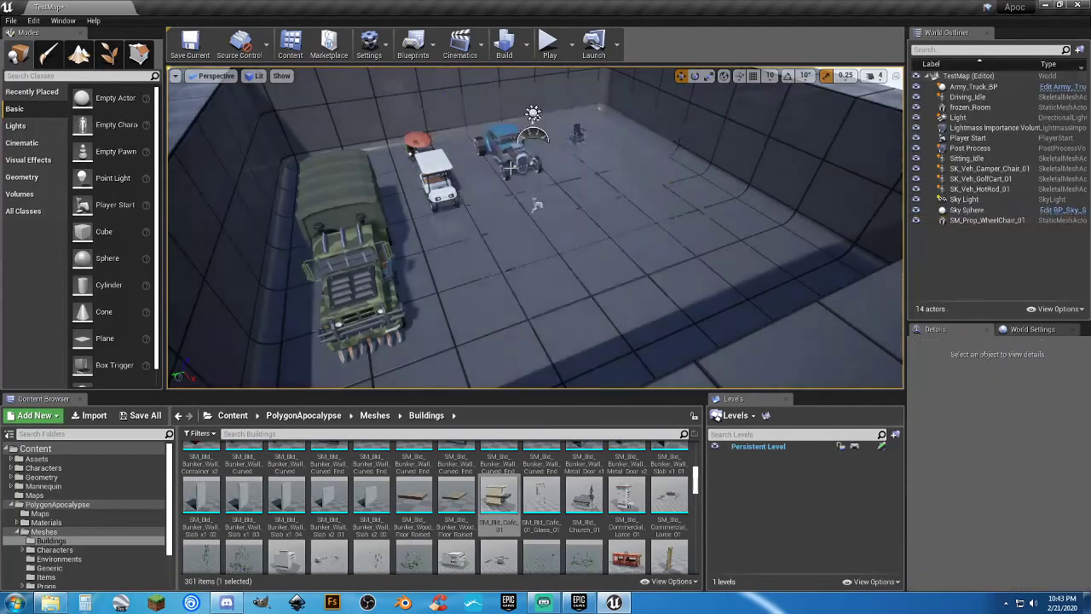
left_click(143, 416)
left_click(653, 402)
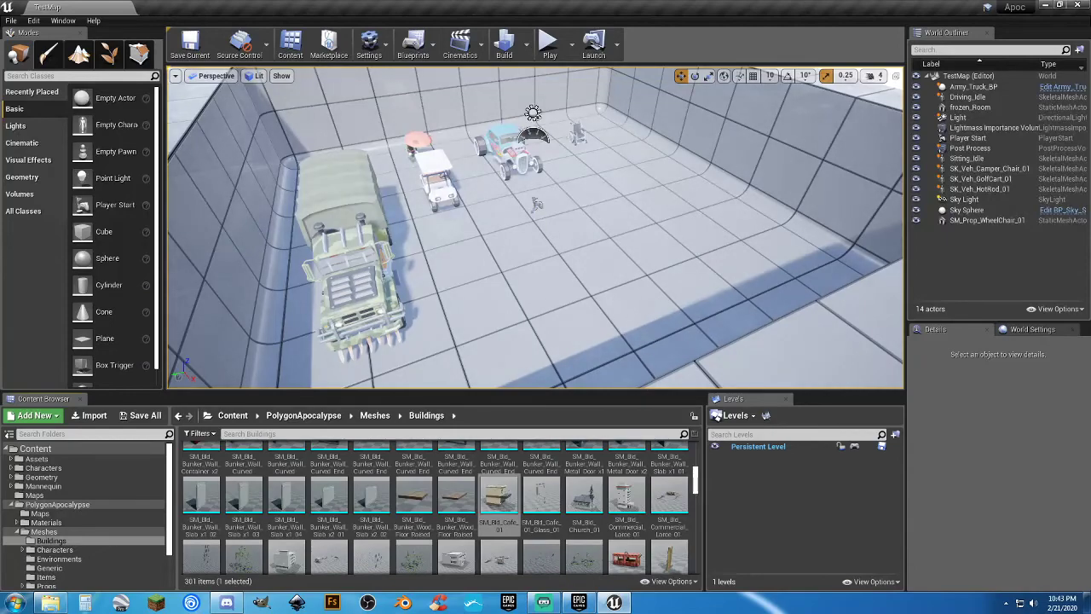
right_click_drag(631, 319, 588, 307)
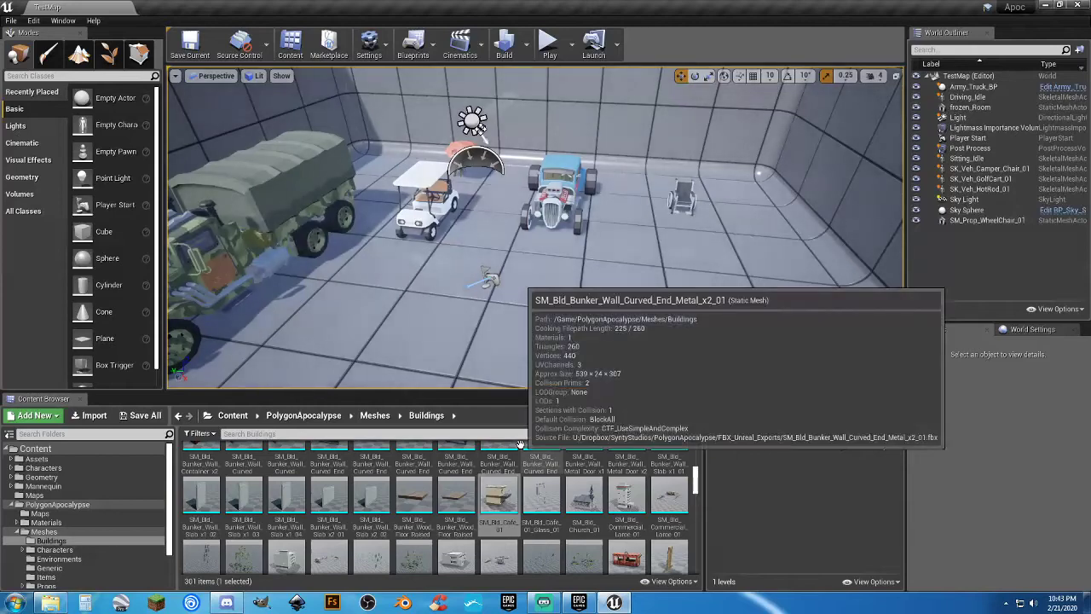
scroll(635, 479, "down", 3)
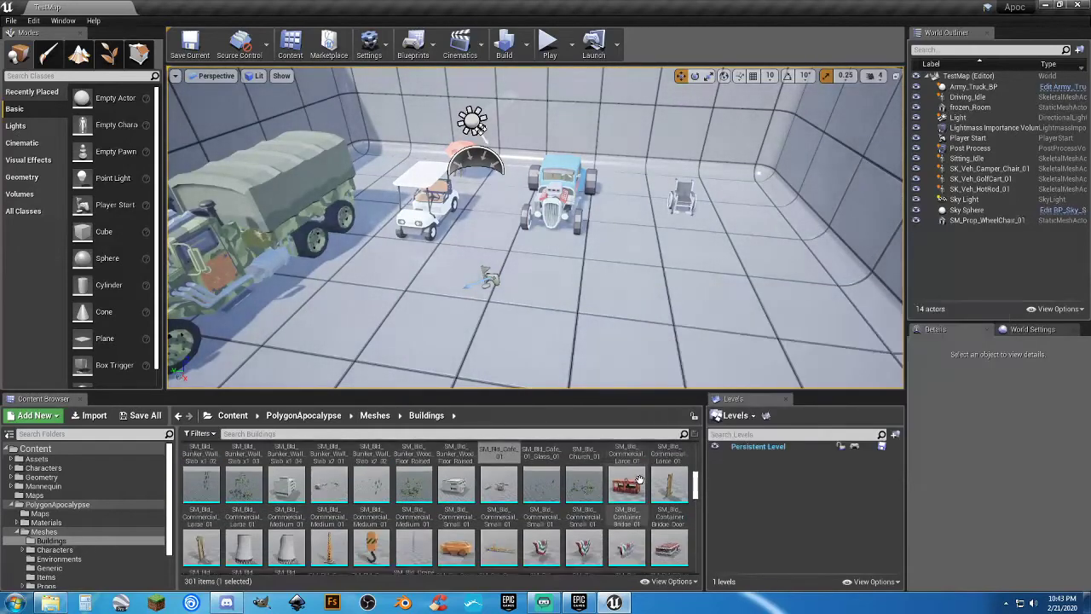
scroll(580, 469, "down", 1)
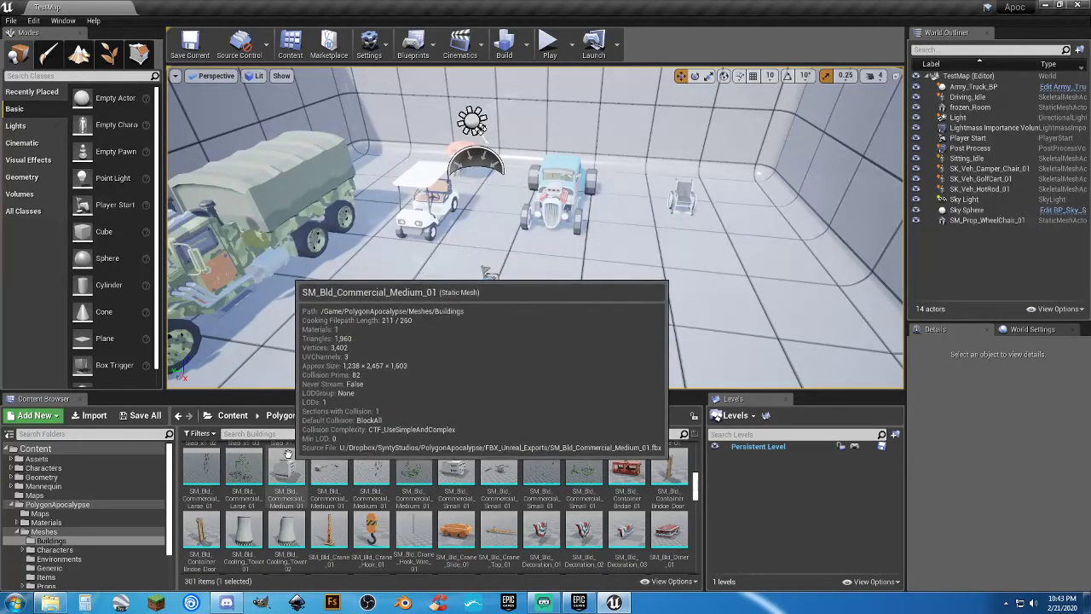
scroll(285, 464, "down", 1)
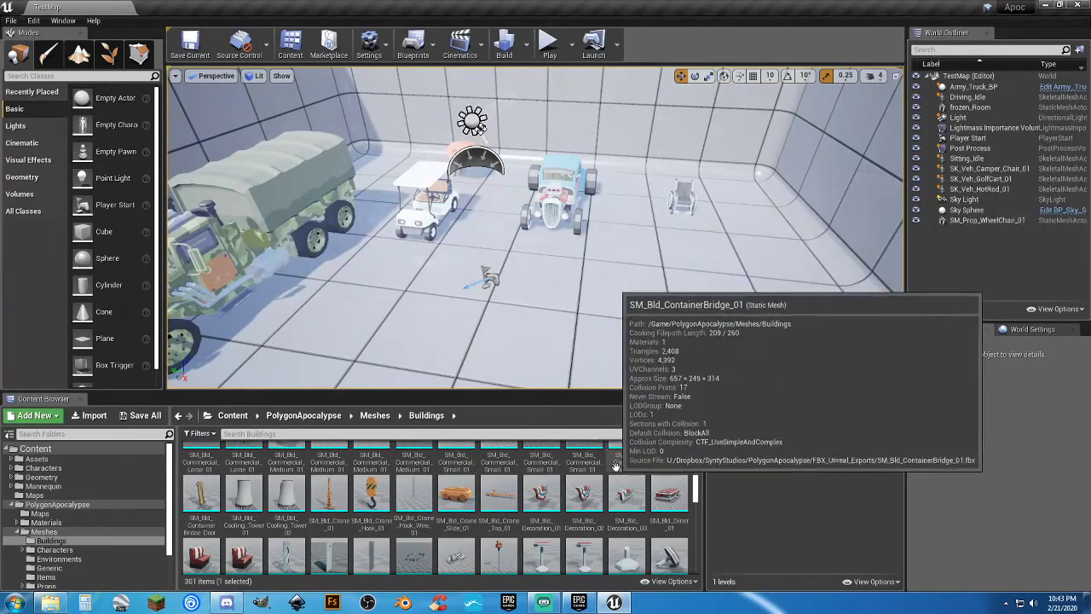
scroll(610, 456, "down", 1)
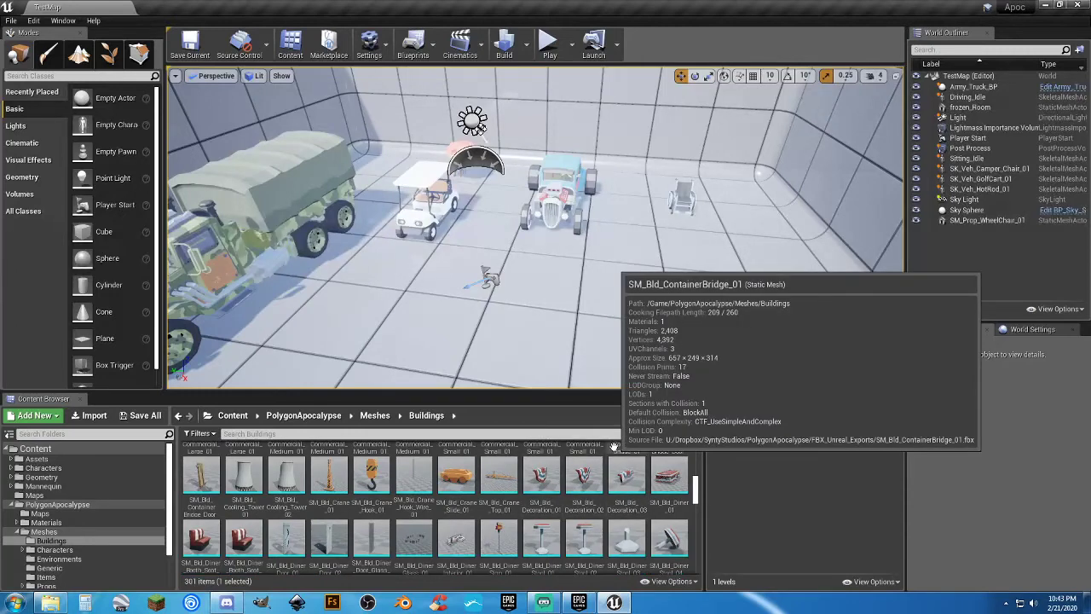
scroll(550, 495, "down", 1)
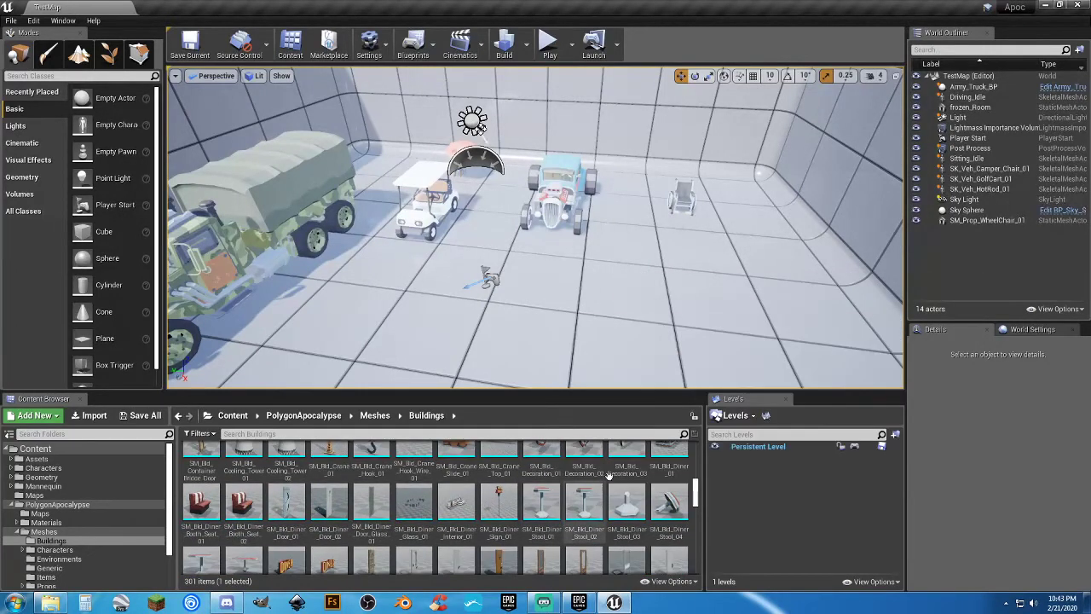
mouse_move(613, 474)
right_click_drag(554, 324, 441, 322)
left_click_drag(499, 502, 572, 314)
right_click_drag(572, 313, 629, 281)
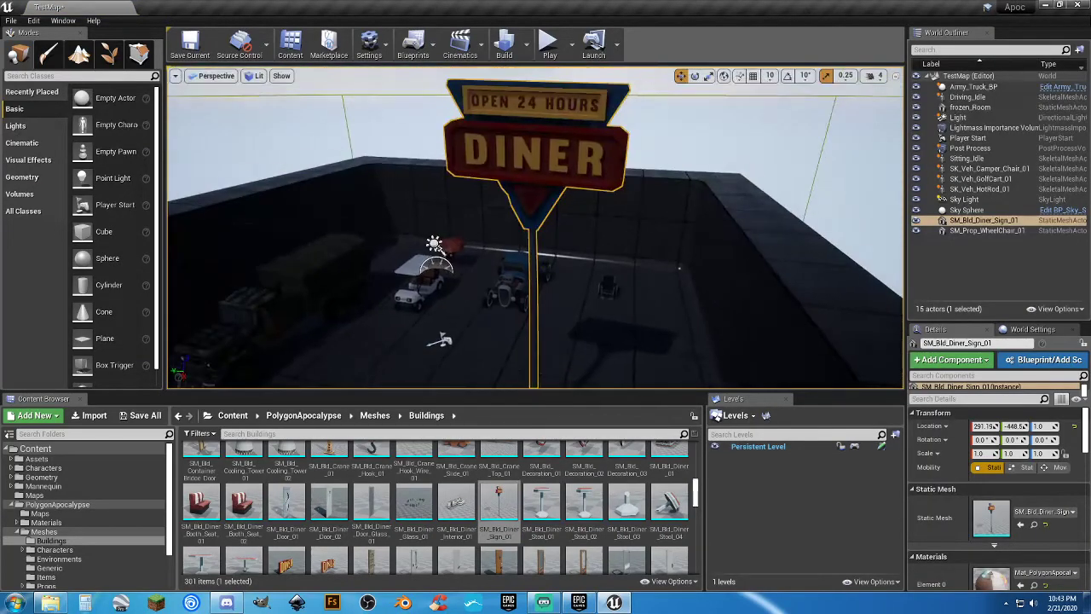
right_click_drag(576, 260, 581, 264)
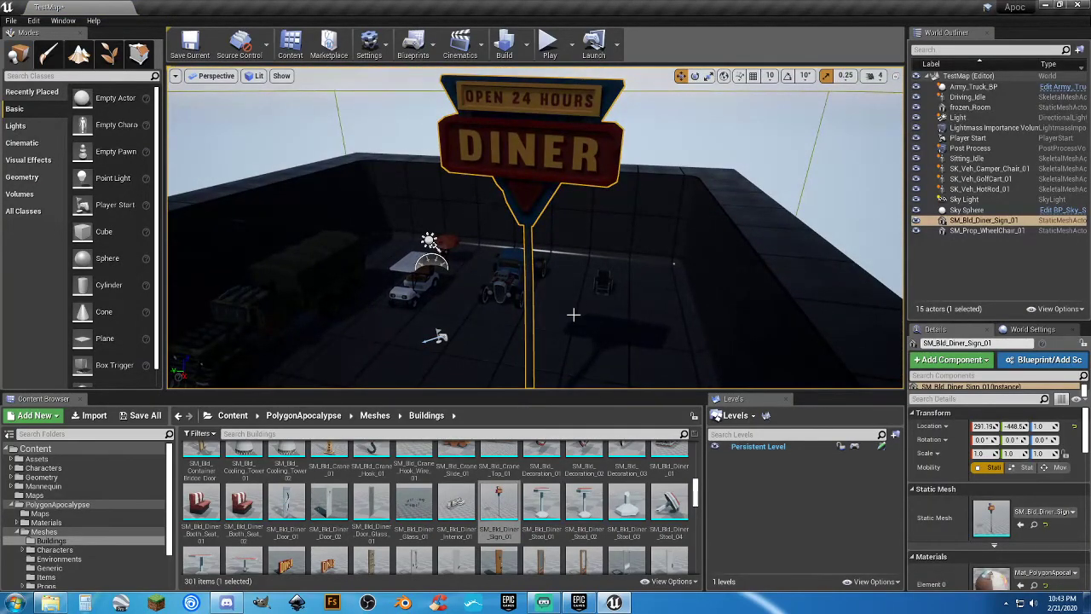
right_click_drag(602, 328, 603, 359)
key("Delete")
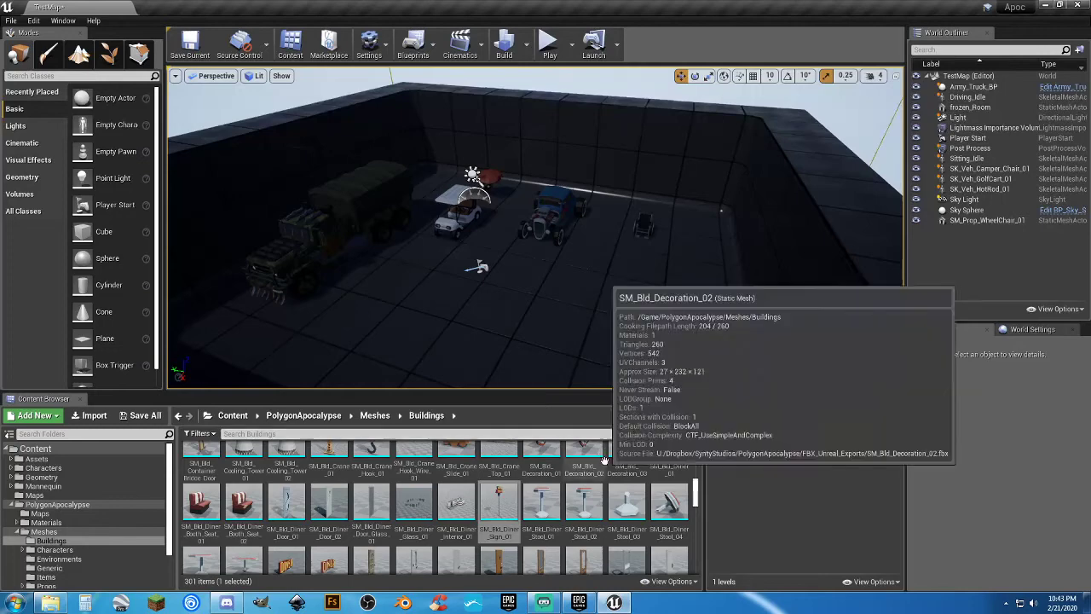
scroll(565, 479, "down", 1)
scroll(565, 478, "down", 1)
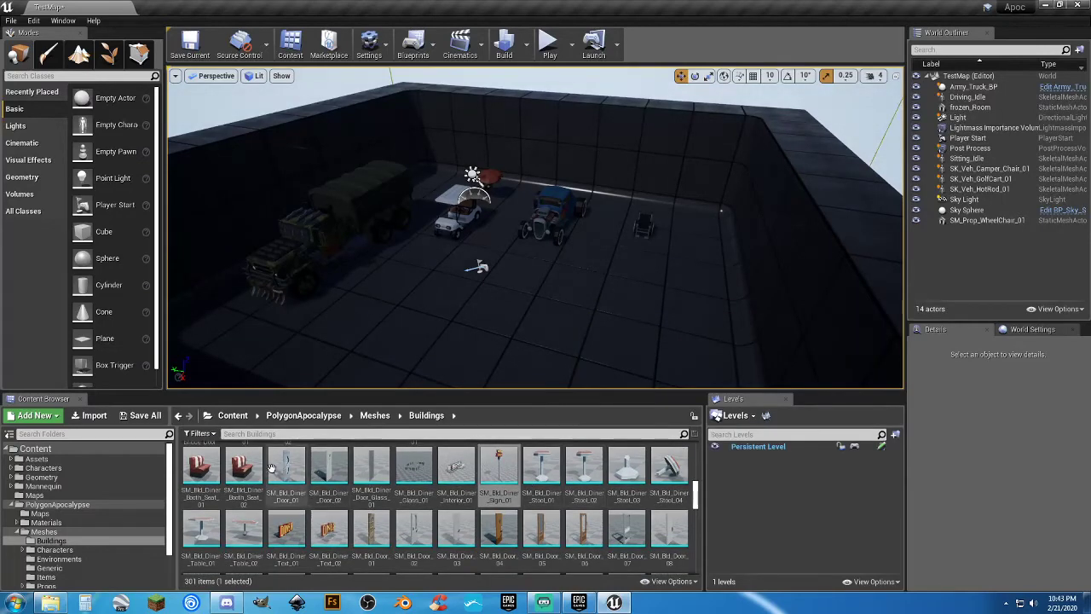
scroll(596, 484, "down", 3)
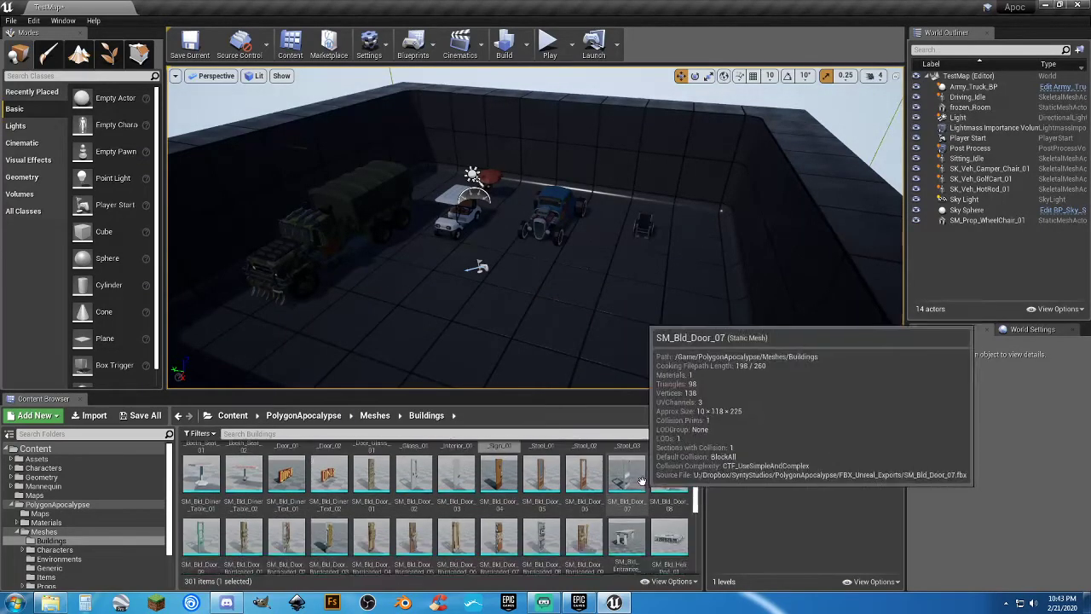
scroll(645, 479, "down", 1)
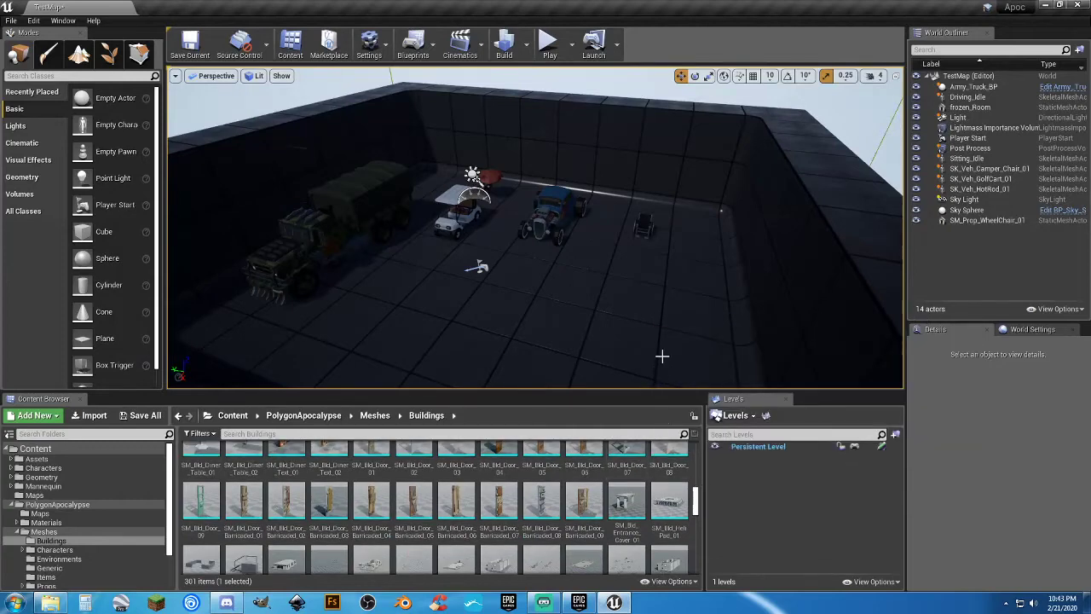
right_click_drag(662, 356, 767, 307)
left_click_drag(657, 510, 630, 279)
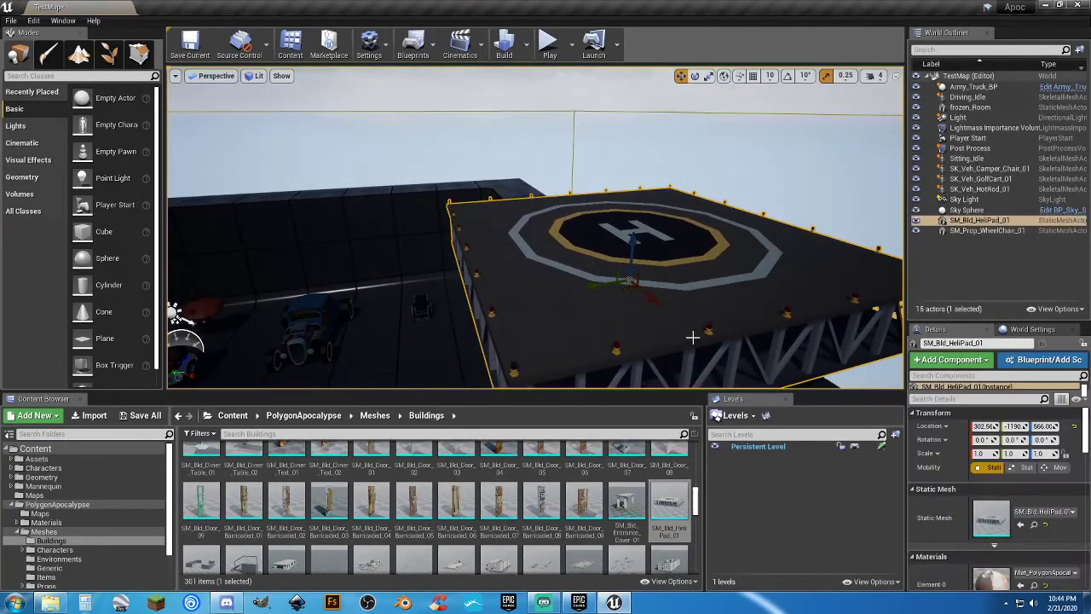
key("Delete")
scroll(652, 477, "down", 1)
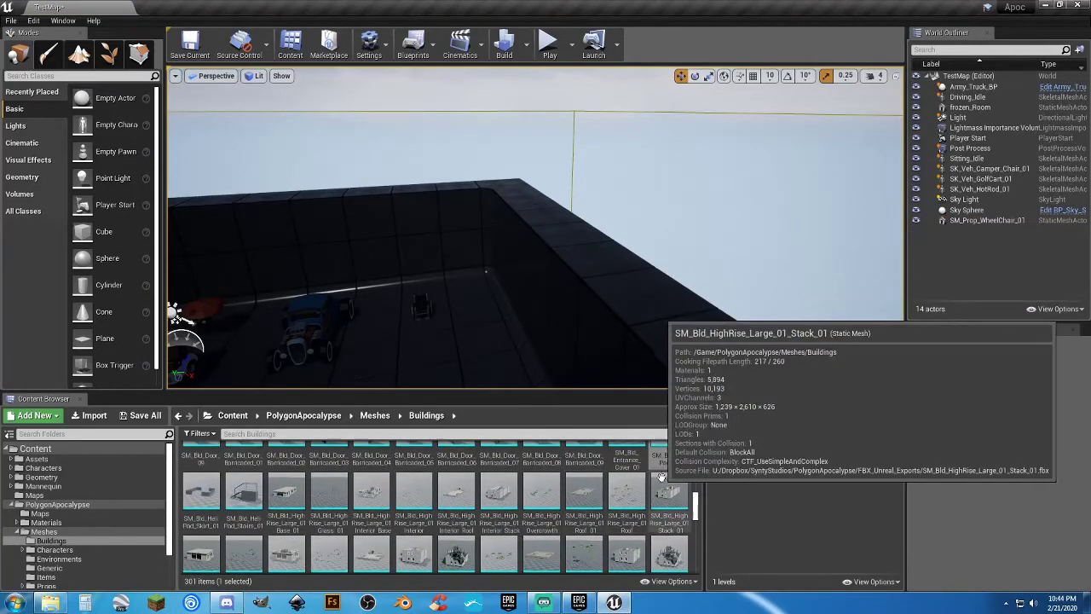
left_click_drag(665, 495, 621, 257)
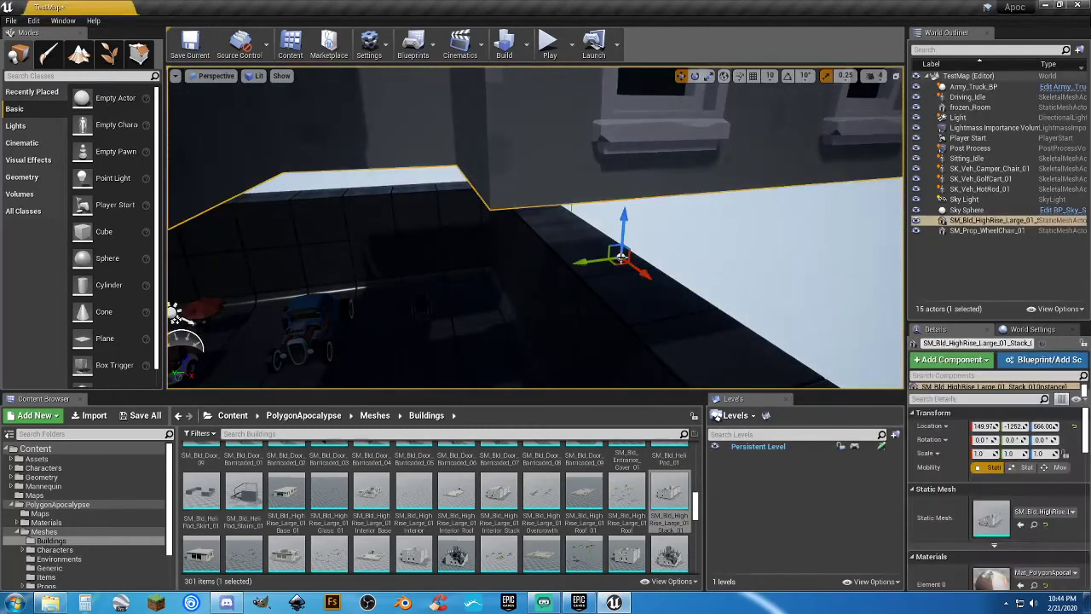
scroll(620, 258, "down", 3)
right_click_drag(588, 213, 485, 153)
key("s")
right_click_drag(642, 244, 687, 266)
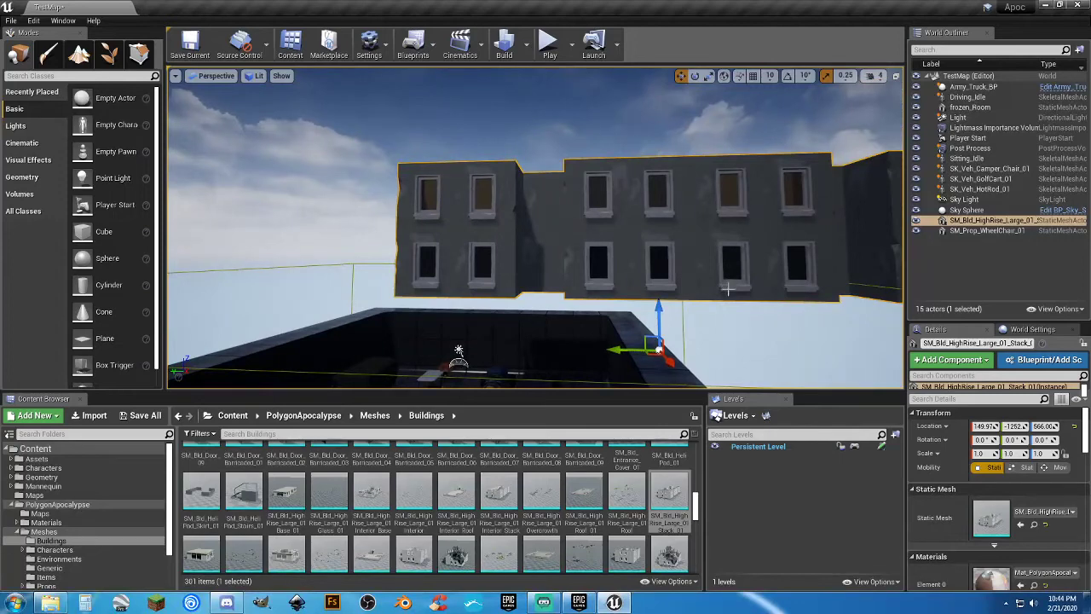
key("Delete")
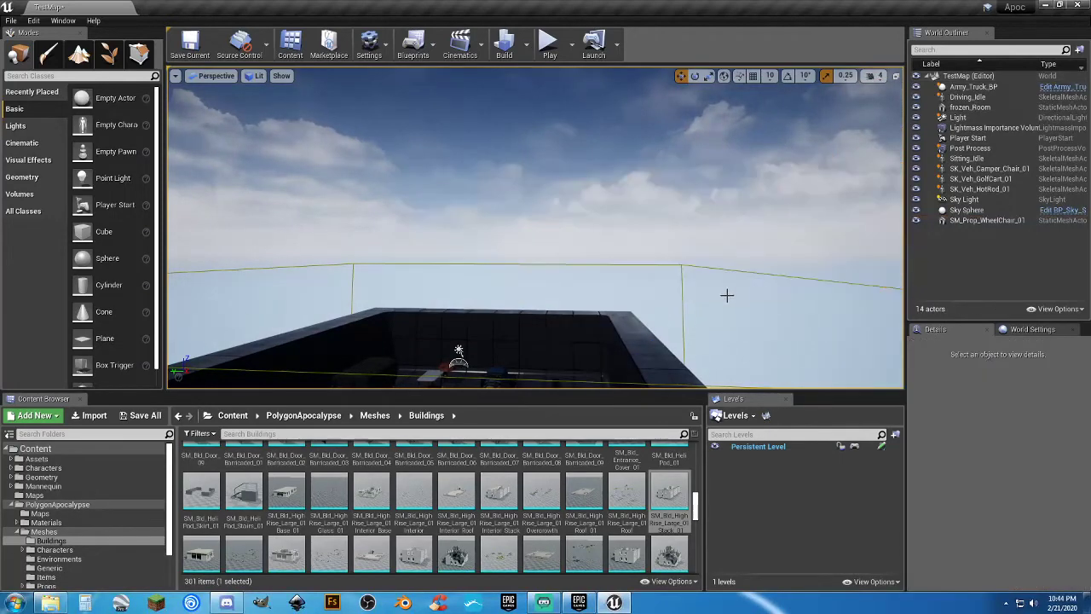
right_click_drag(726, 294, 721, 340)
key("w")
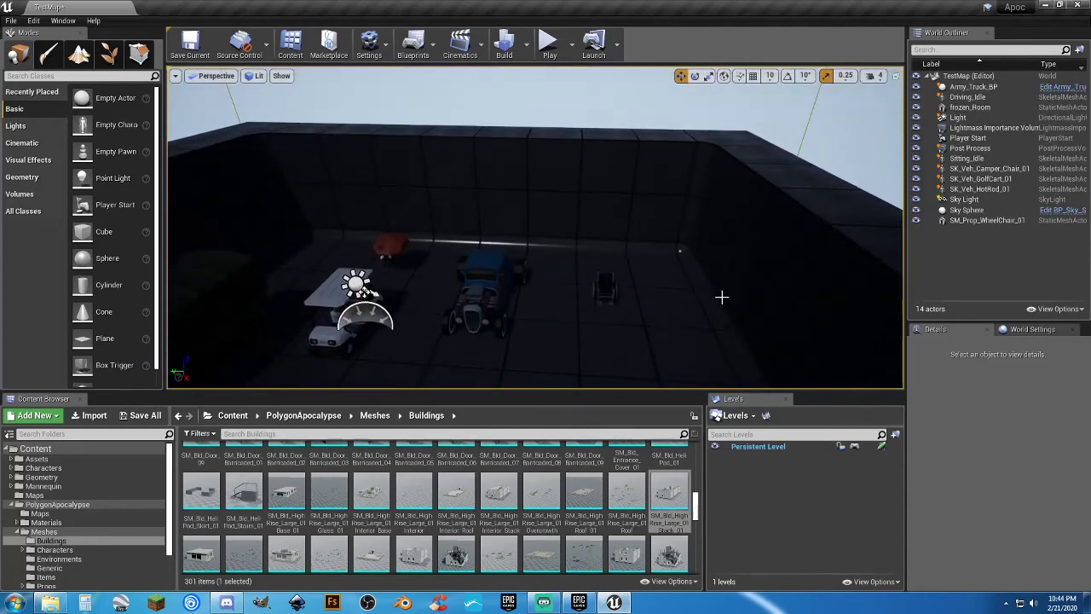
scroll(673, 481, "down", 4)
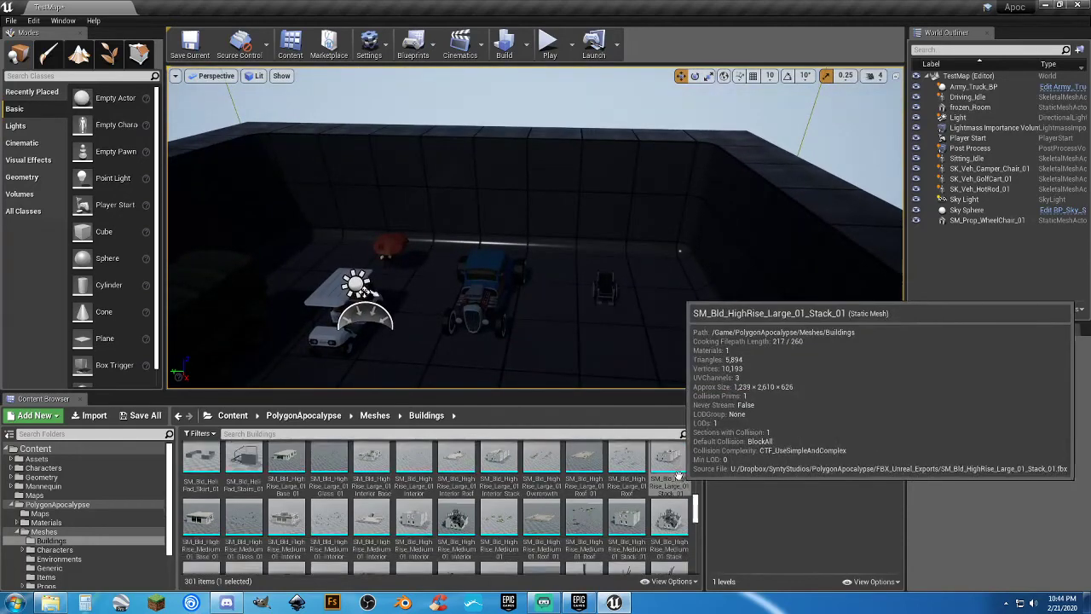
scroll(673, 480, "down", 2)
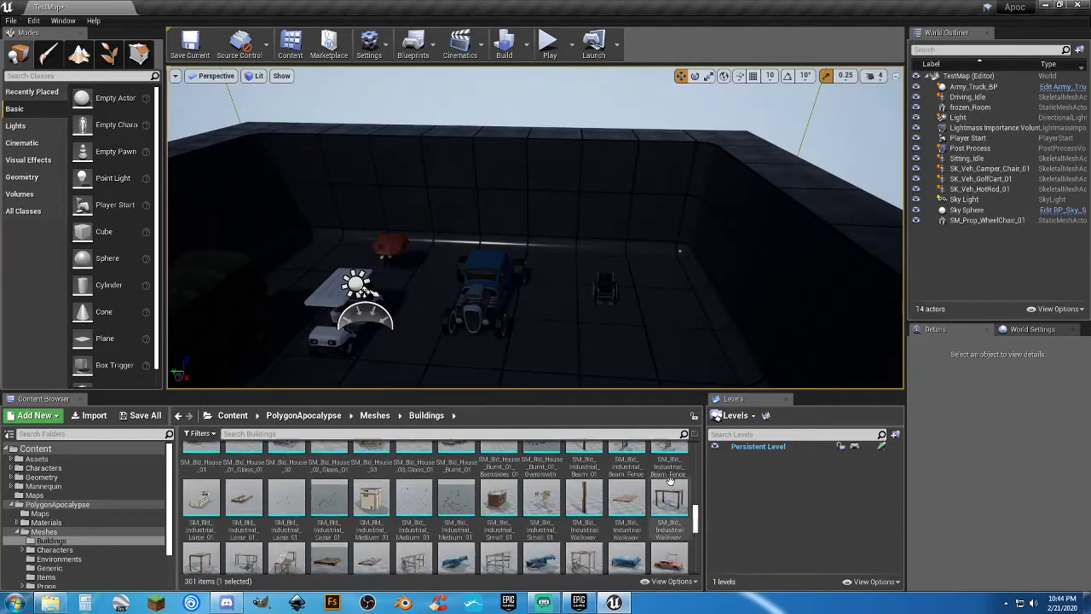
scroll(671, 481, "down", 2)
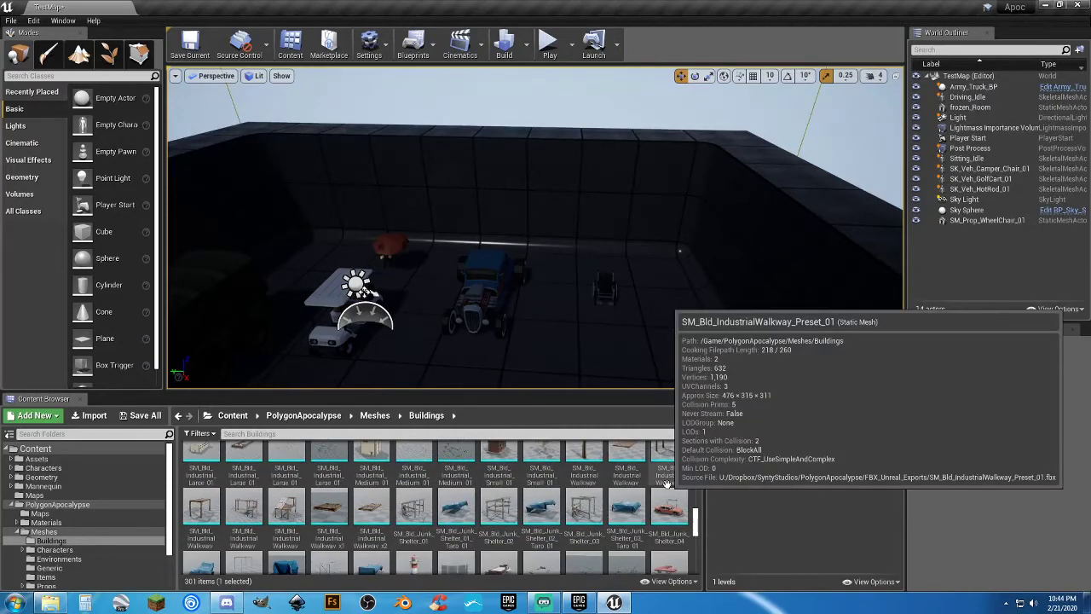
scroll(667, 482, "down", 4)
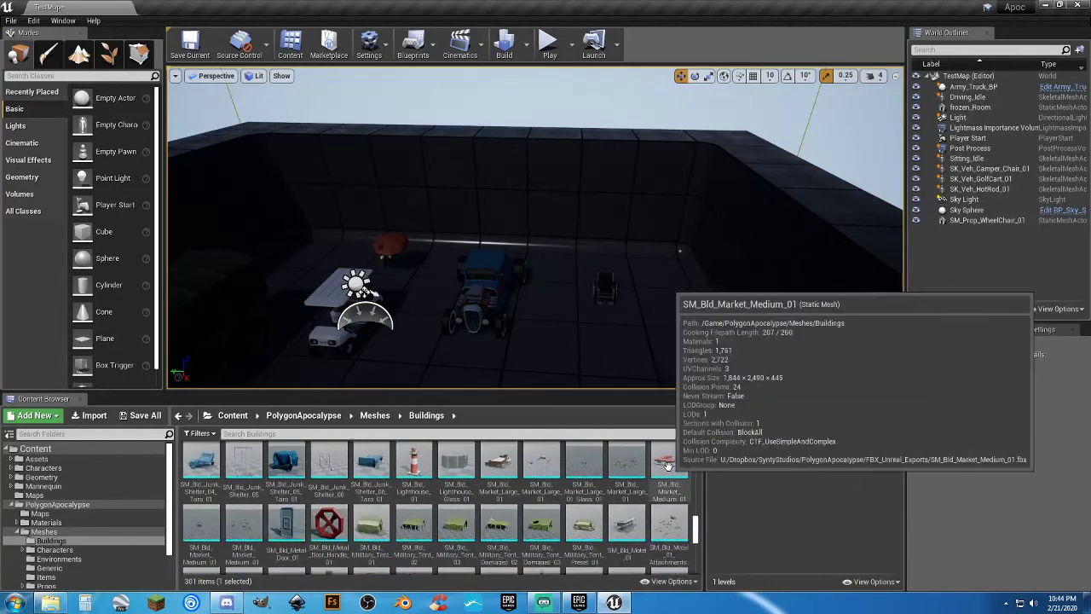
scroll(667, 466, "down", 2)
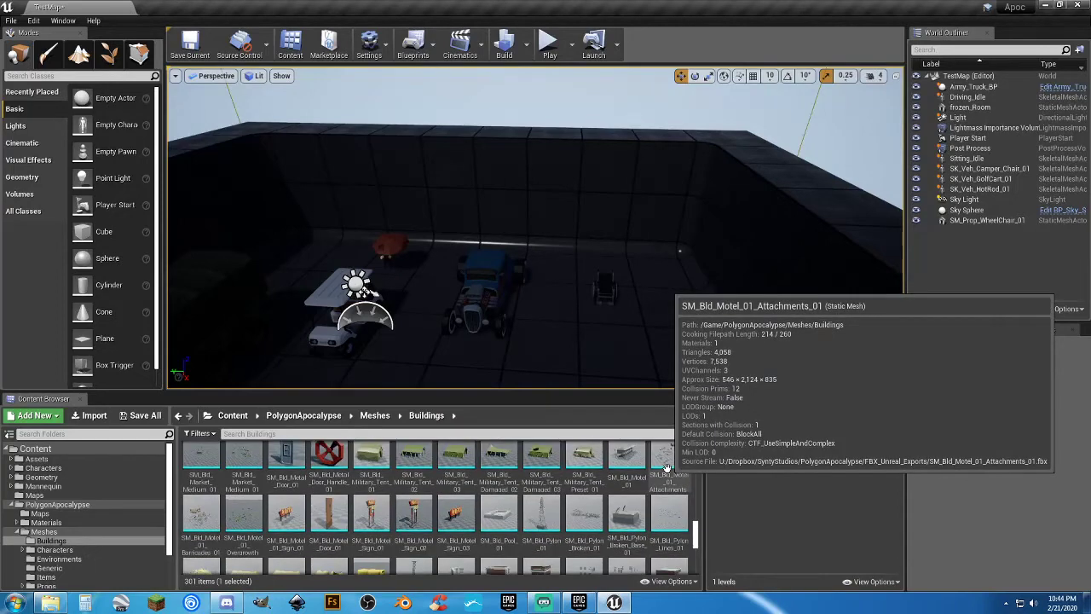
scroll(667, 467, "down", 5)
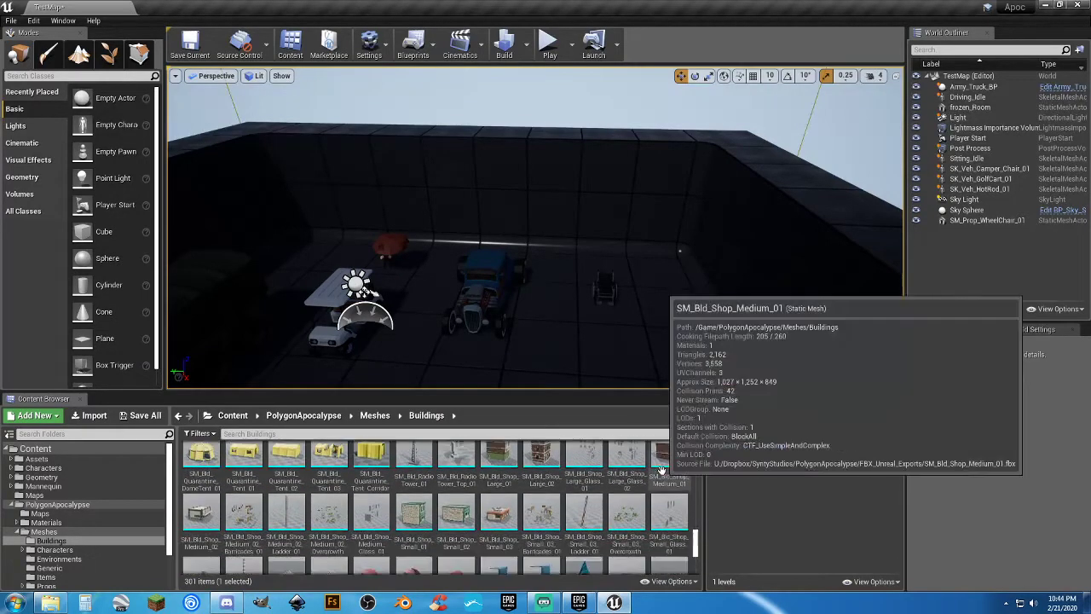
scroll(662, 470, "down", 6)
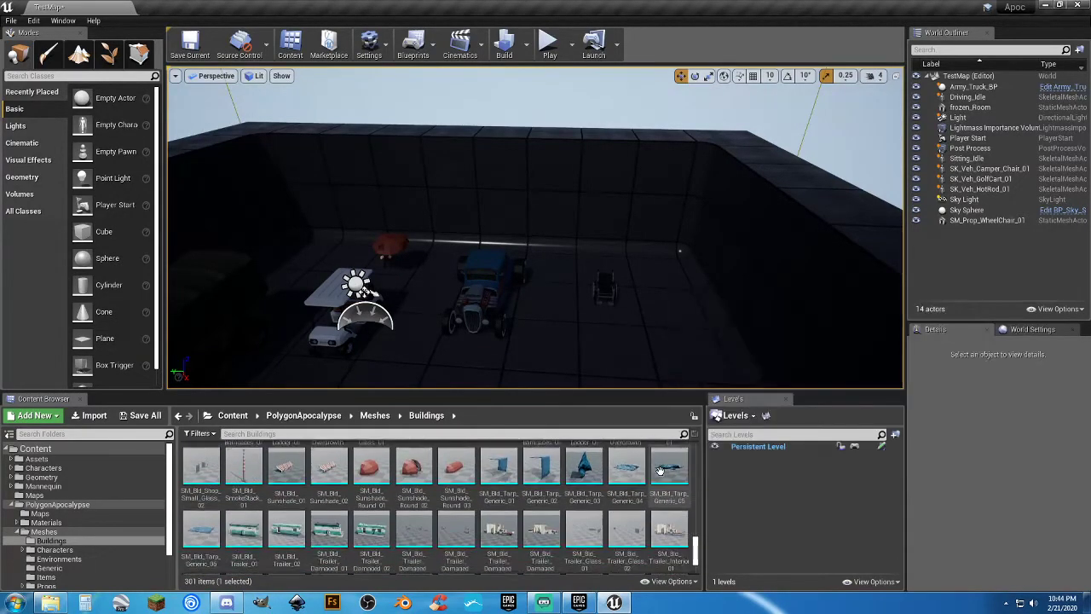
scroll(658, 469, "down", 3)
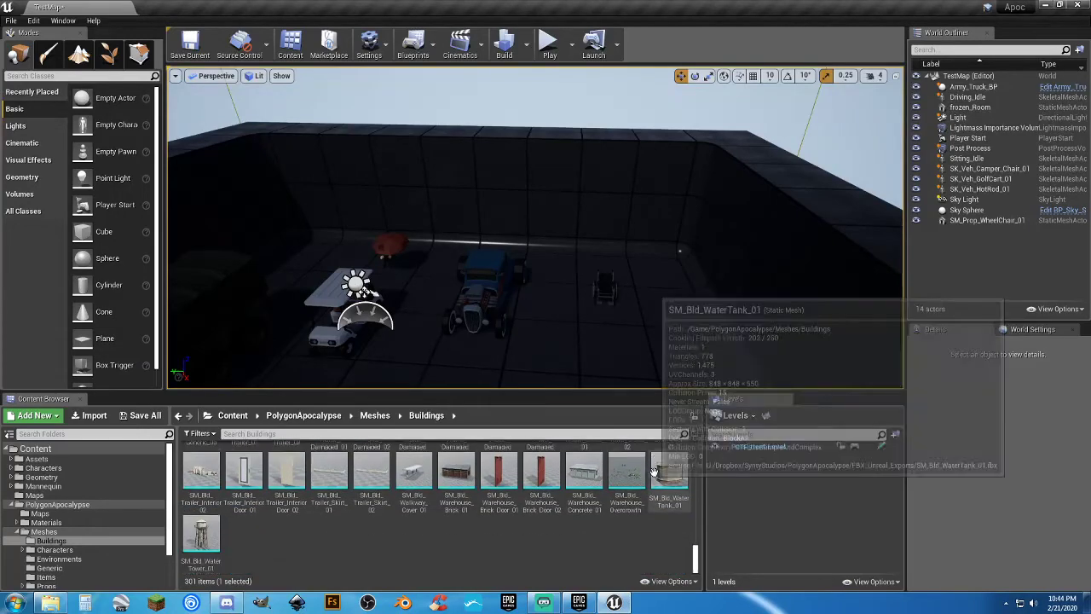
Open SK_Chr_RiotCop_Male_01 from the Characters folder.
left_click(54, 550)
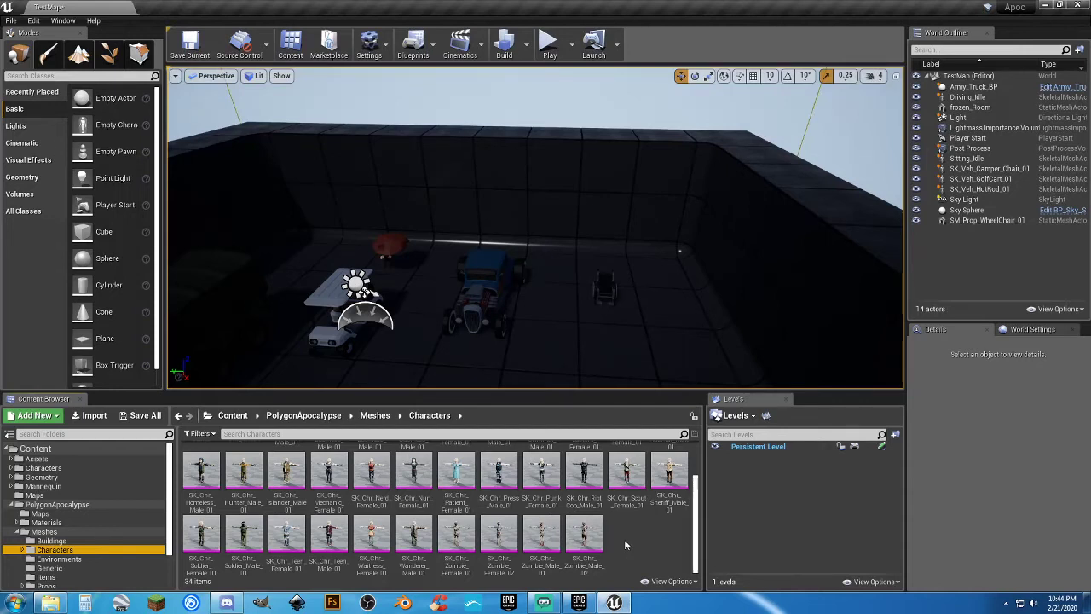
left_click(586, 477)
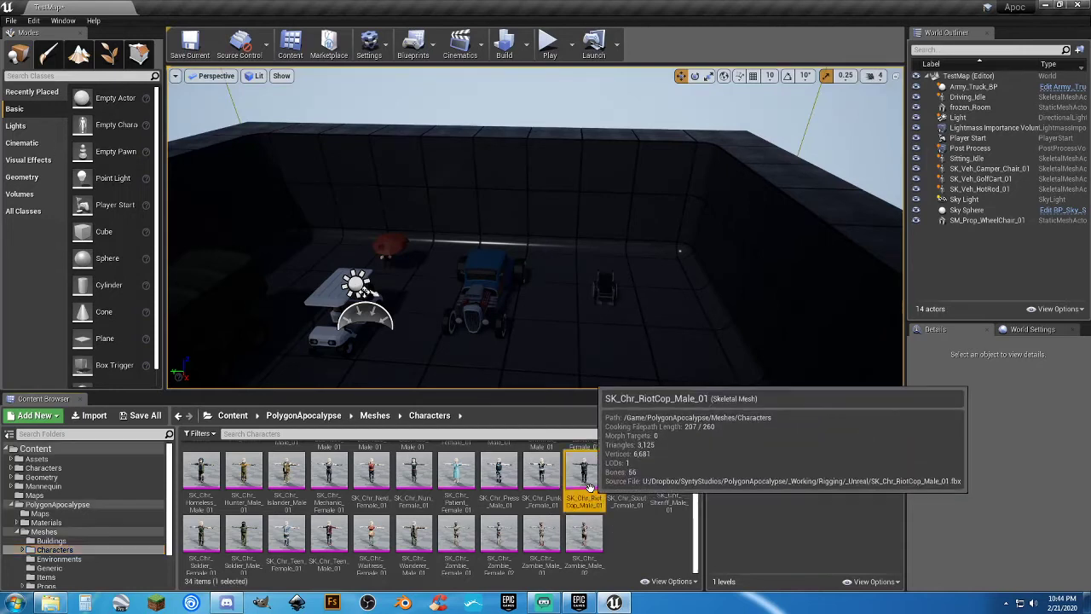
double_click(589, 488)
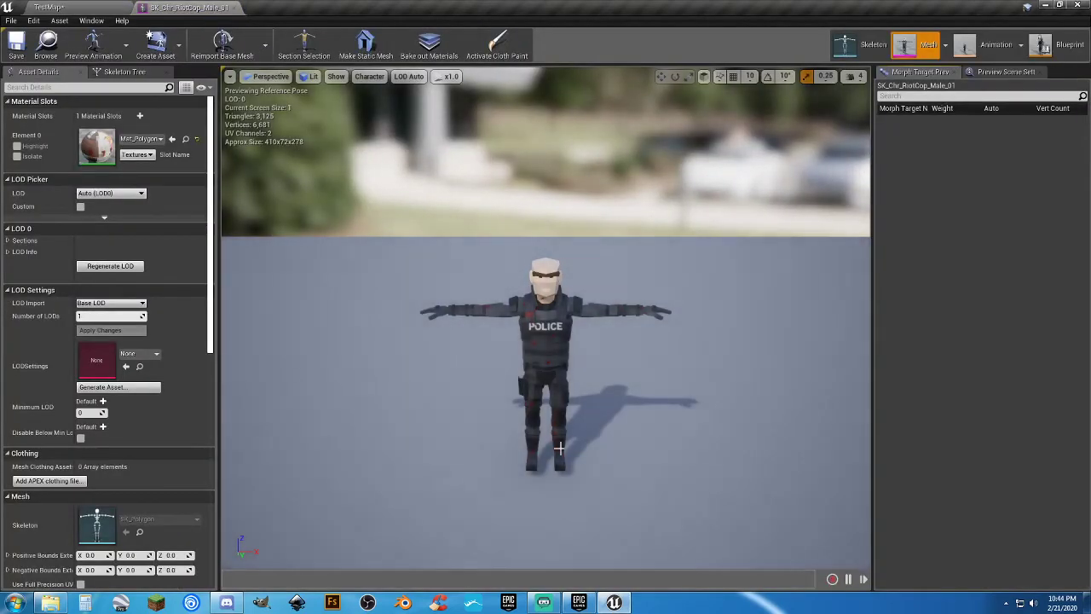
Fly around the riot cop to view it from front, back and sides.
key("w")
key("a")
right_click_drag(560, 441, 725, 437)
key("d")
right_click_drag(545, 317, 597, 328)
key("a")
key("s")
right_click_drag(364, 136, 330, 142)
key("w")
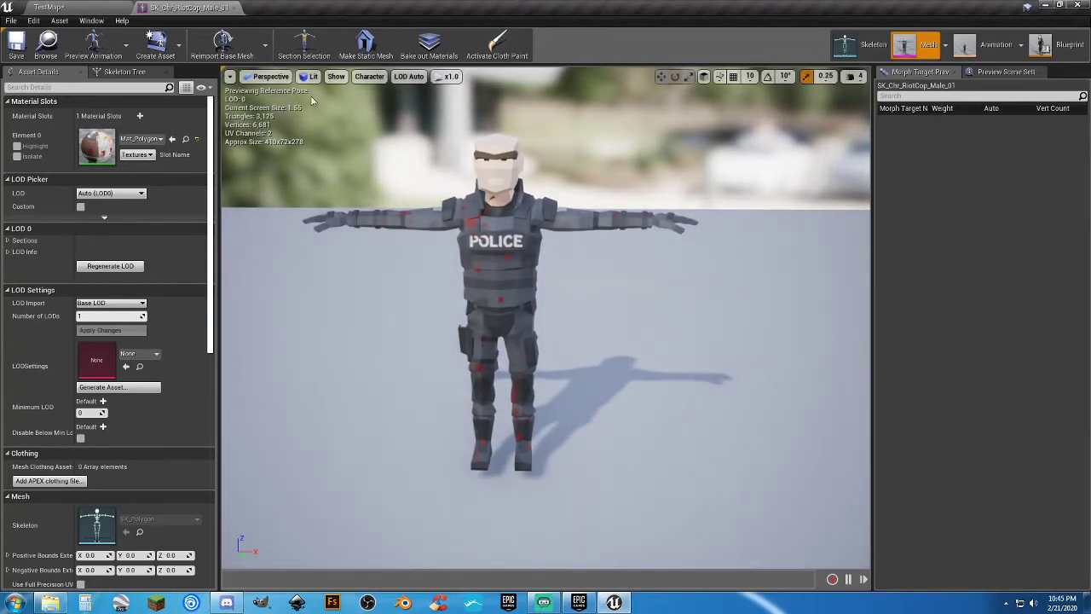
Close the character preview and browse the Characters > Bodies meshes.
left_click(235, 8)
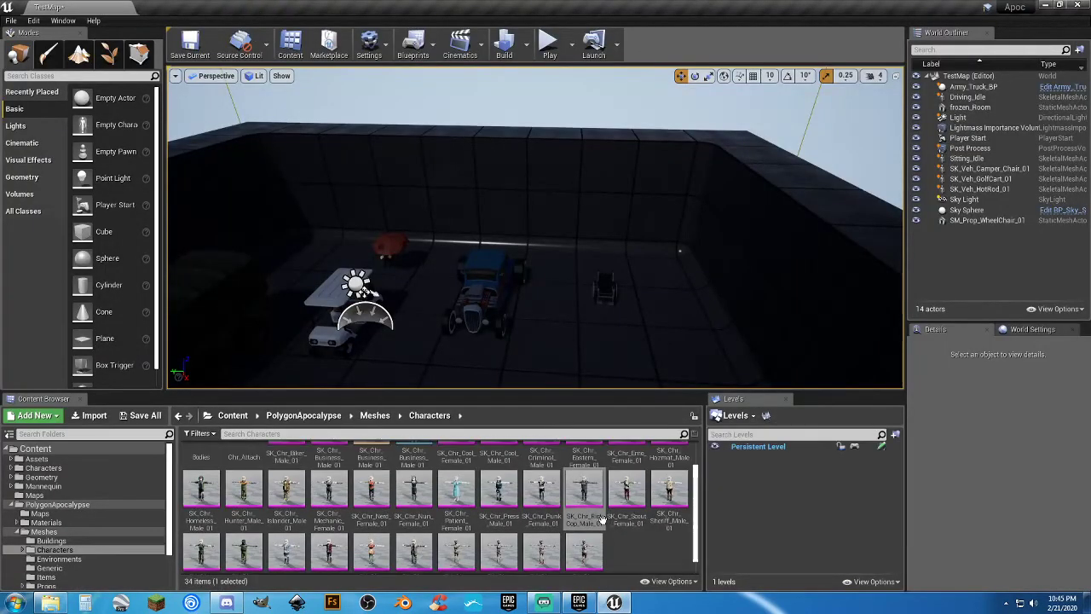
scroll(610, 508, "down", 1)
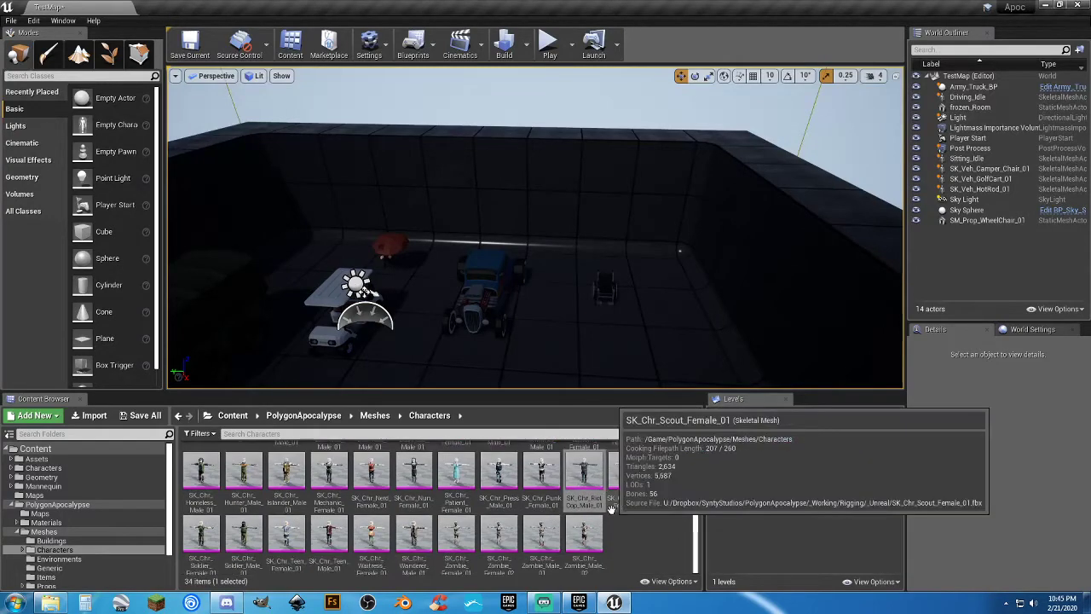
scroll(611, 509, "up", 3)
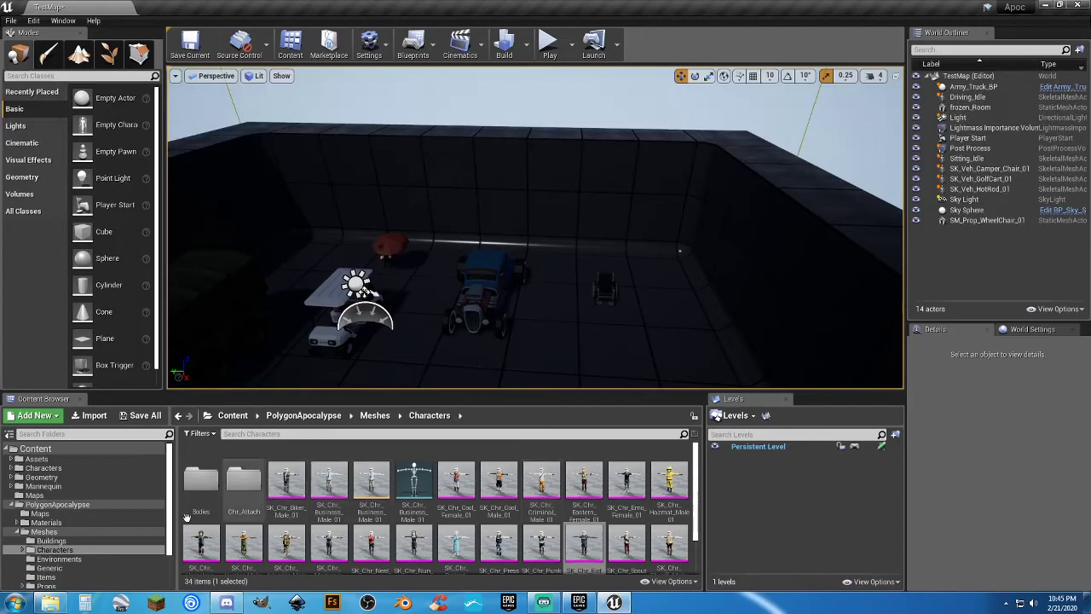
left_click(24, 550)
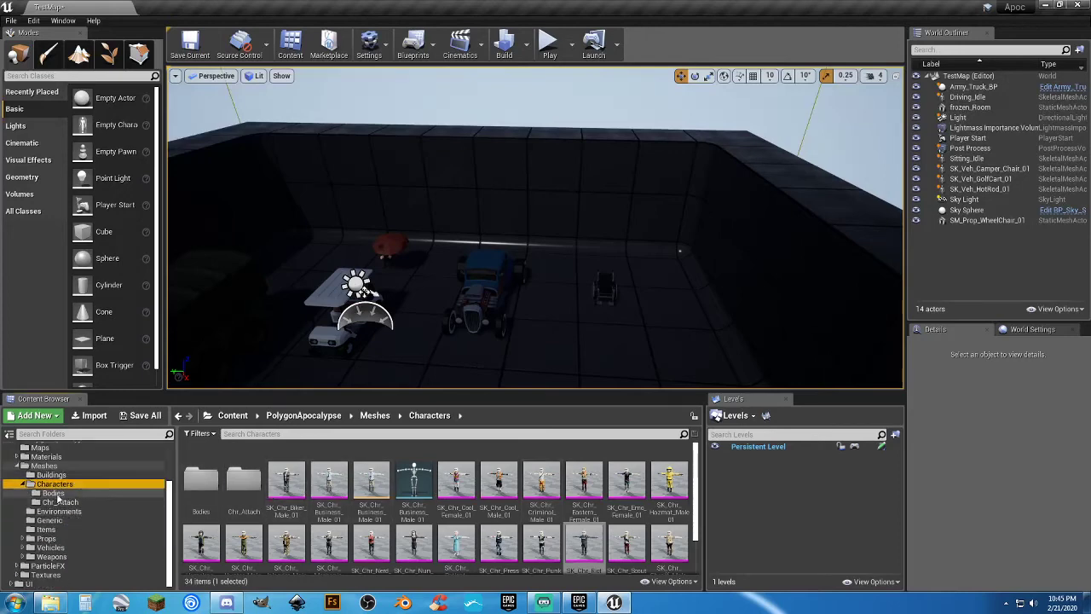
left_click(53, 492)
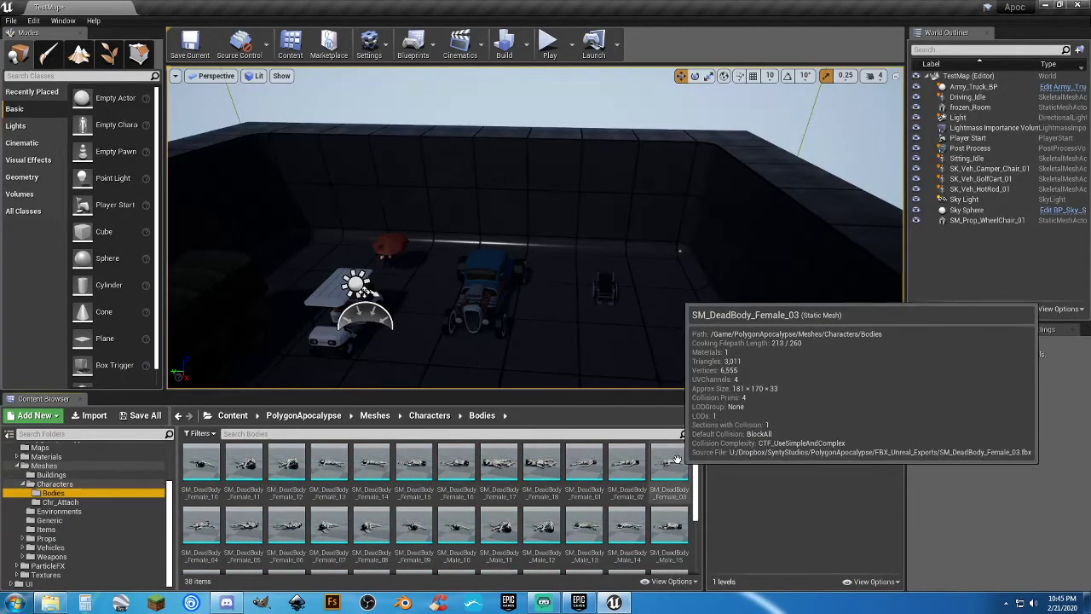
scroll(670, 464, "down", 1)
scroll(670, 461, "down", 1)
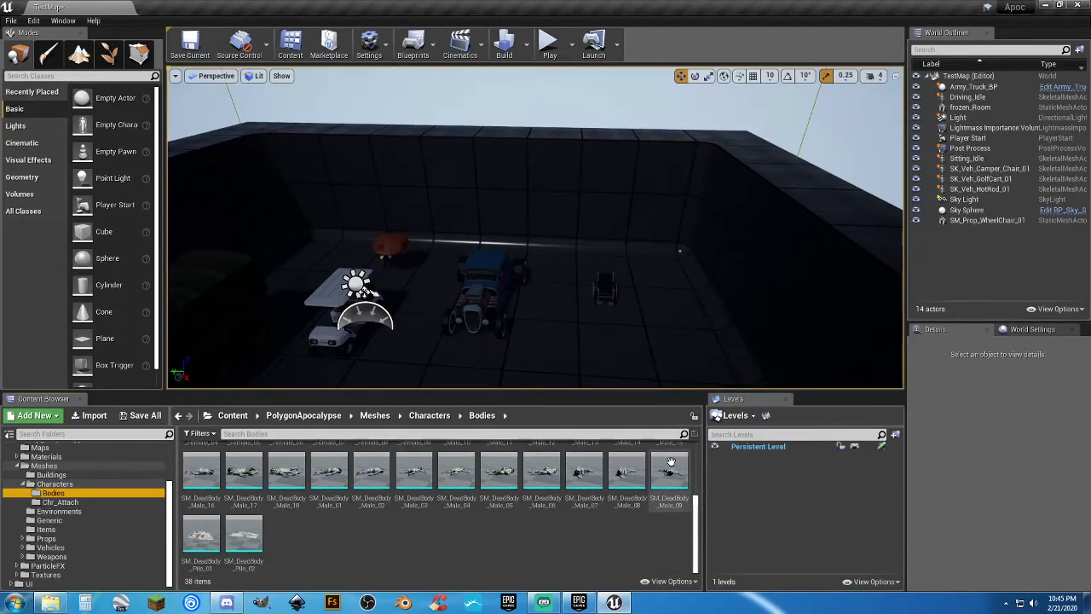
Scroll through all the Chr_Attach character attachment meshes.
left_click(62, 501)
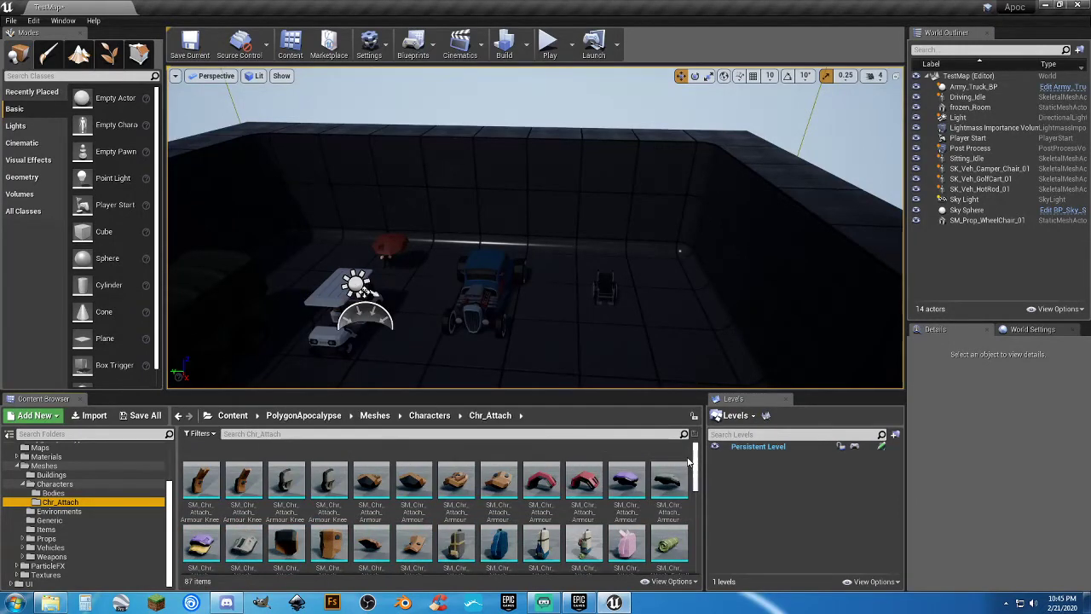
scroll(681, 460, "down", 2)
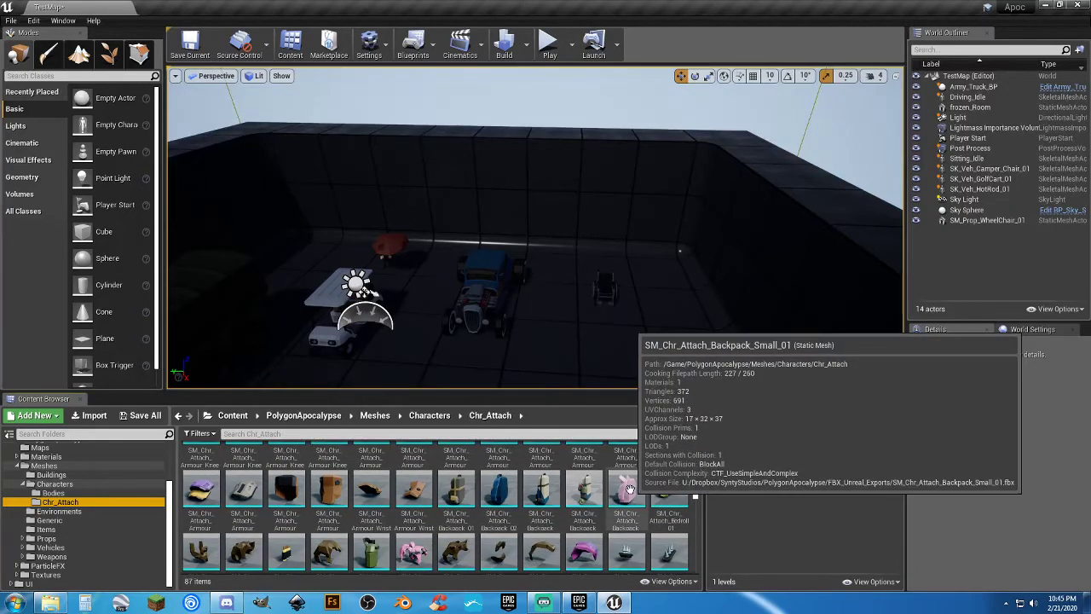
scroll(677, 482, "down", 1)
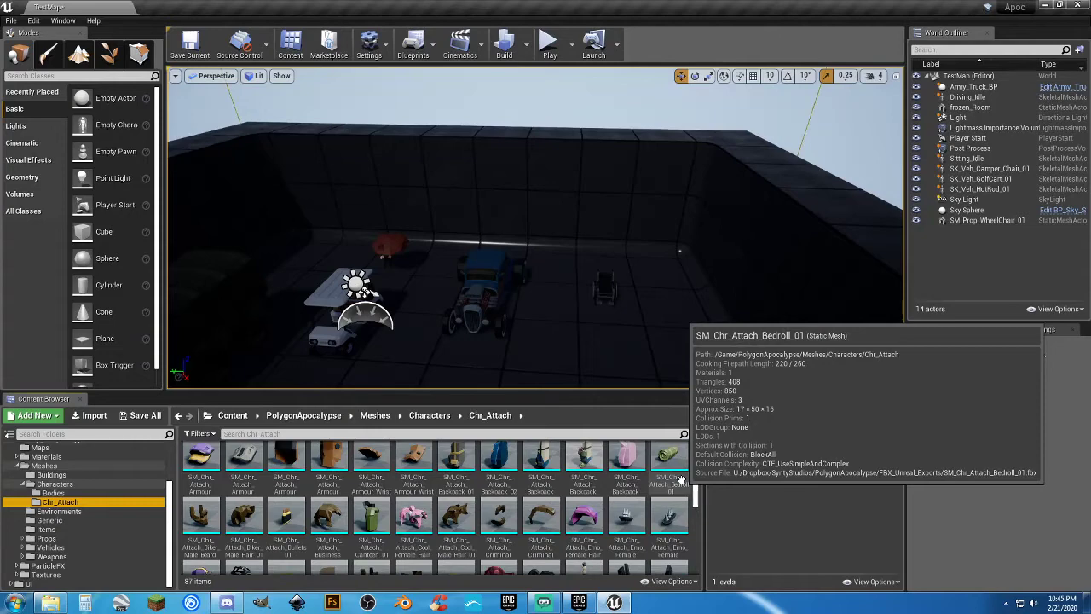
scroll(679, 479, "down", 2)
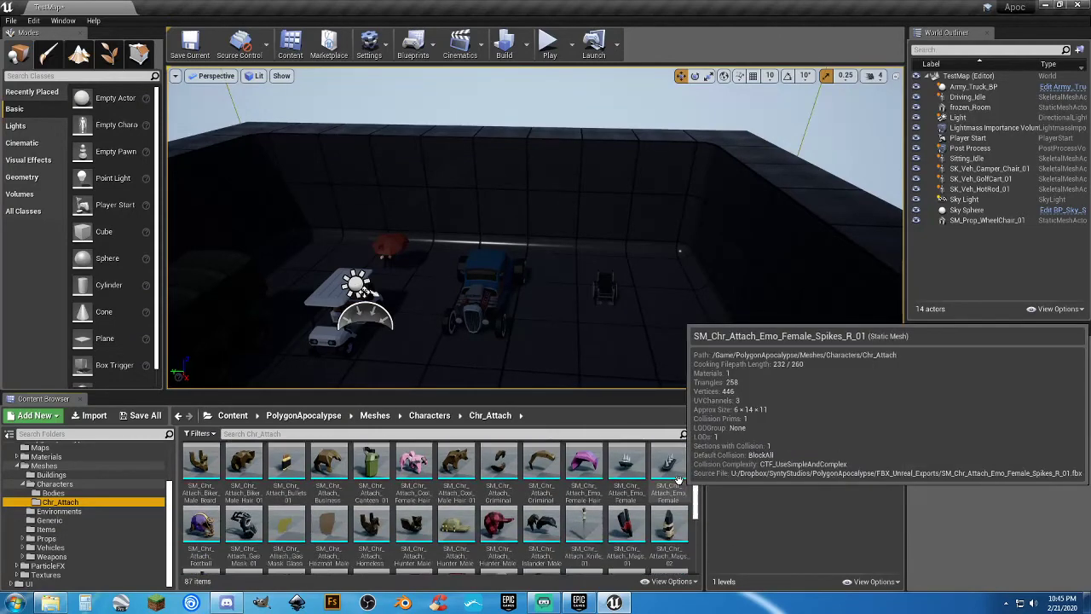
scroll(677, 469, "down", 1)
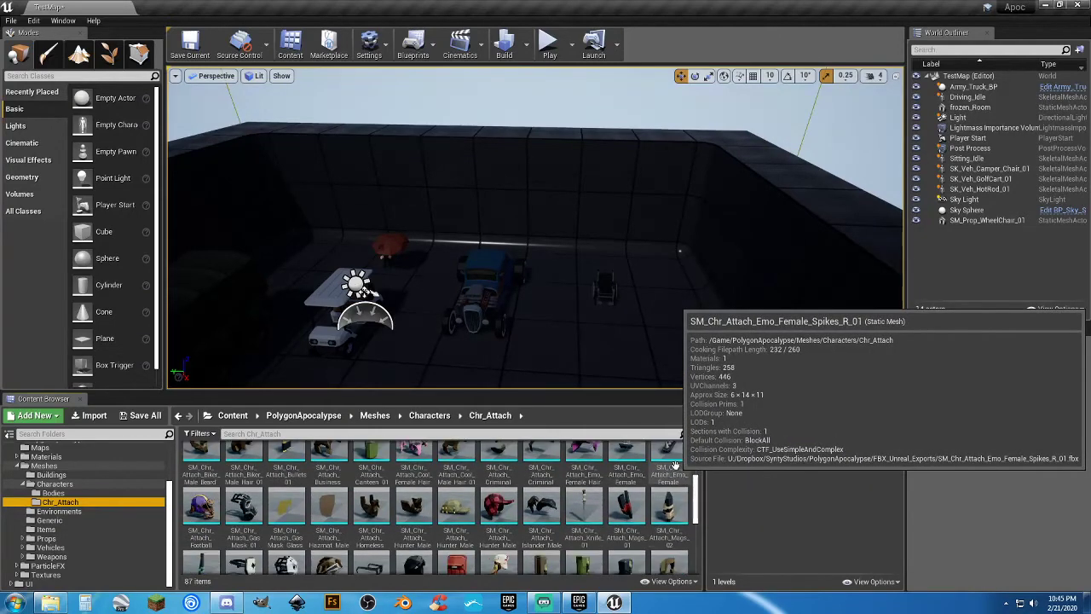
scroll(675, 464, "down", 1)
scroll(674, 464, "down", 2)
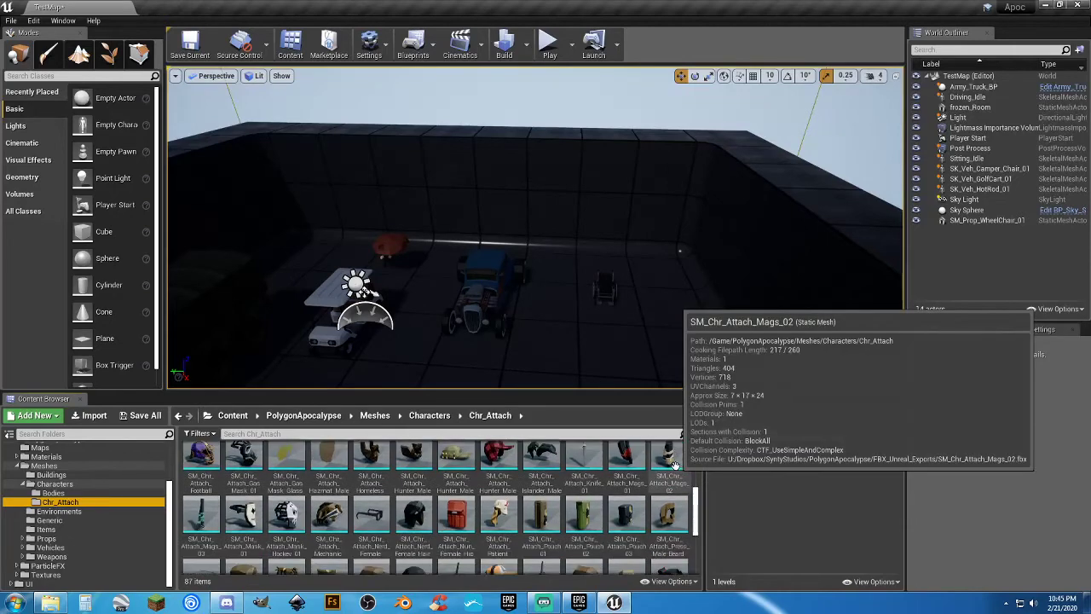
scroll(675, 464, "down", 1)
scroll(675, 464, "down", 4)
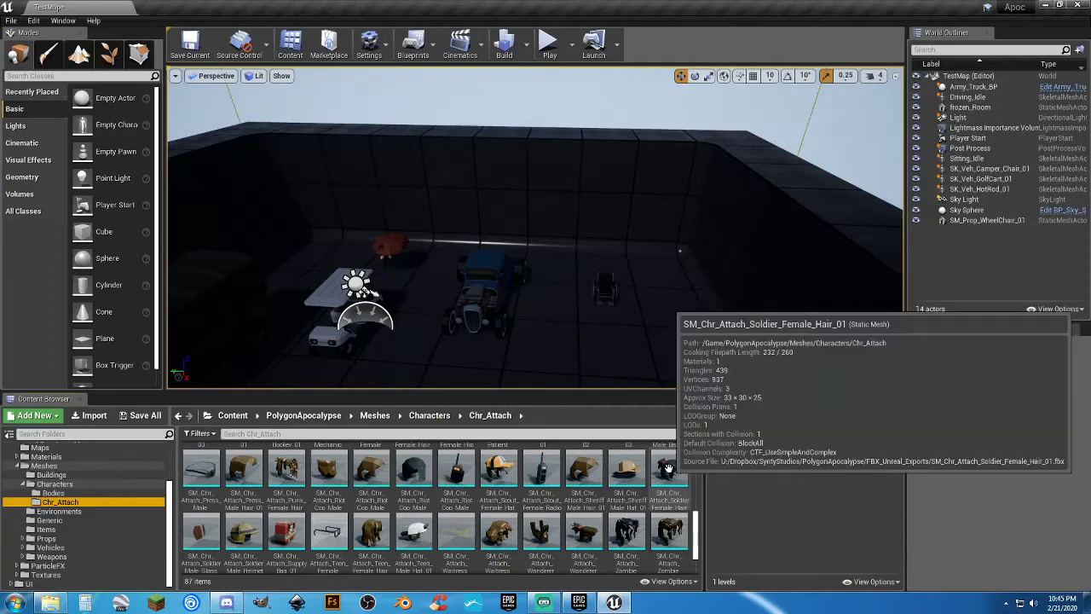
scroll(669, 467, "down", 3)
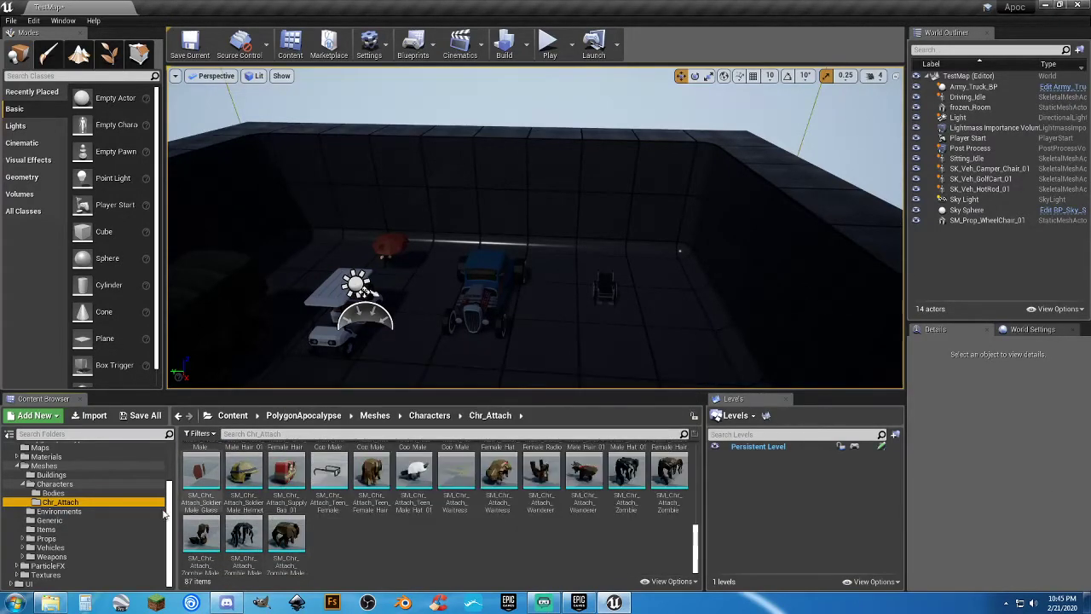
Show the 245 Environments meshes.
left_click(59, 512)
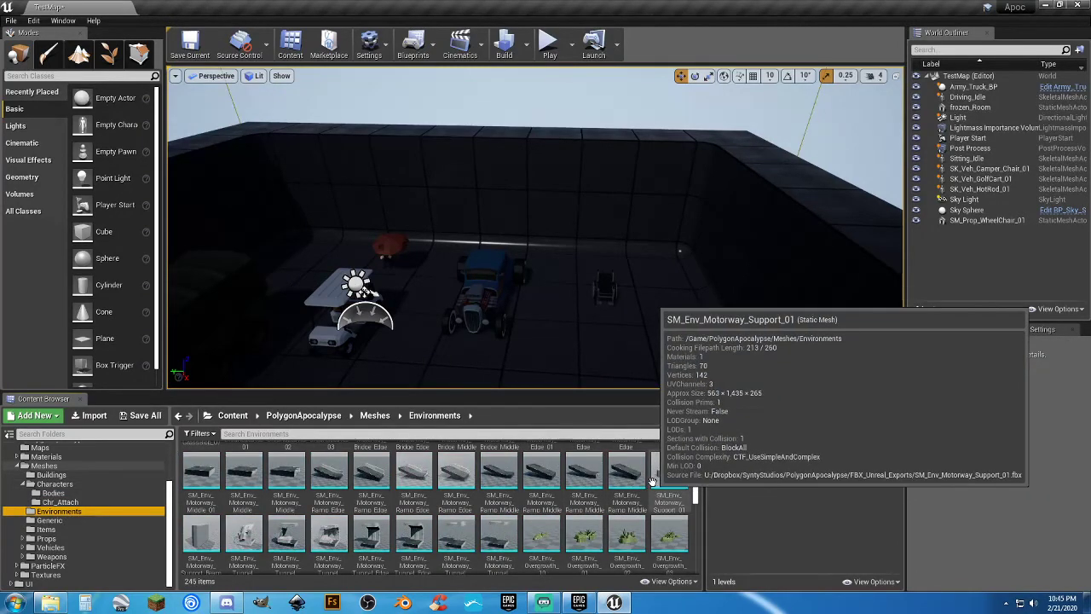
scroll(652, 482, "up", 2)
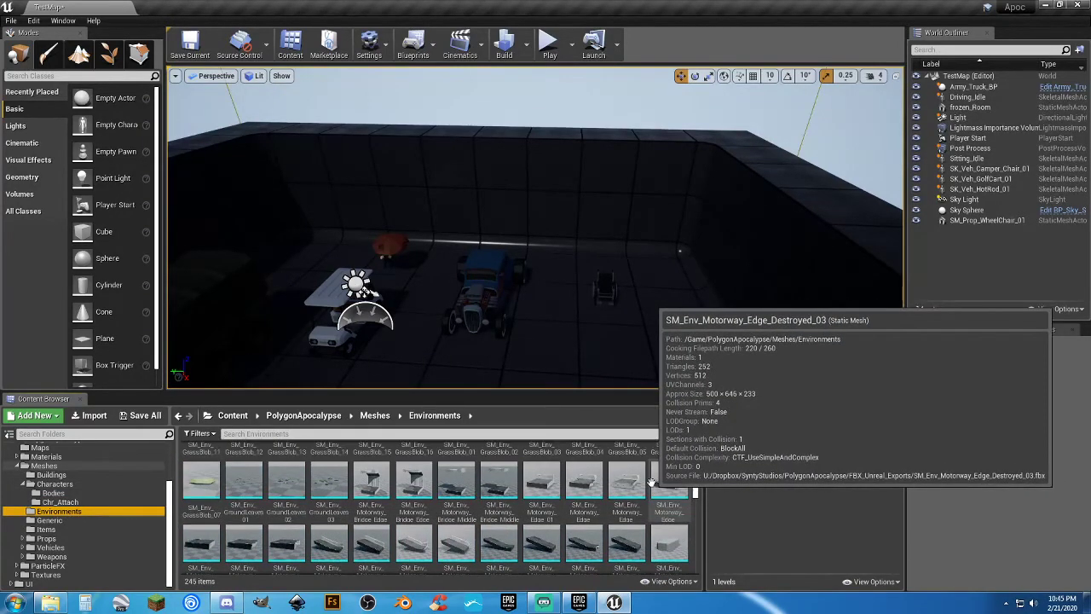
scroll(223, 504, "down", 1)
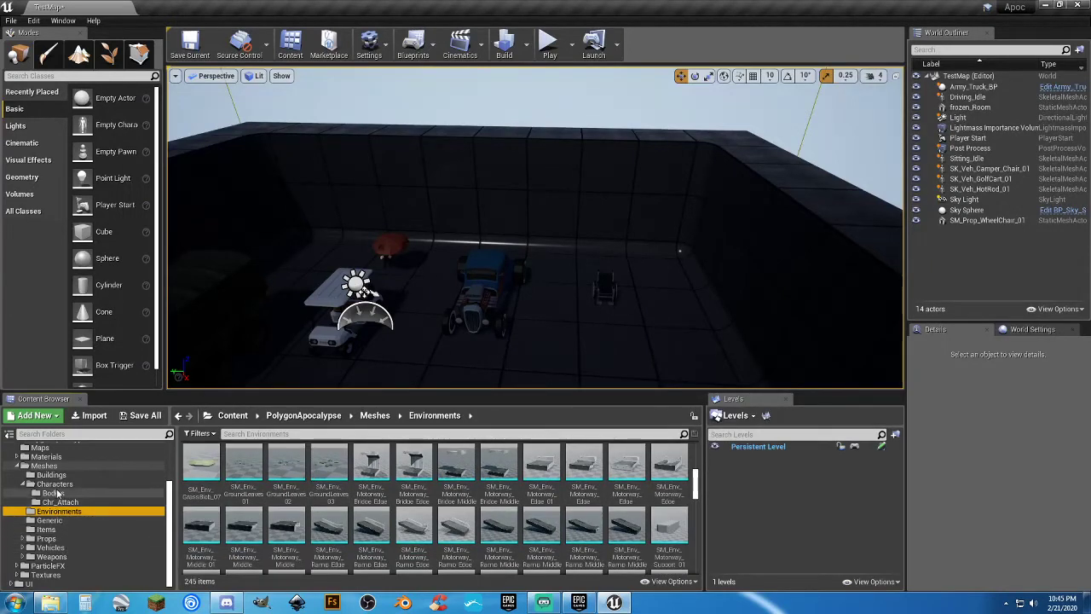
Load the Demonstration map from Maps choosing Don't Save, then fly toward the cooling towers.
left_click(43, 448)
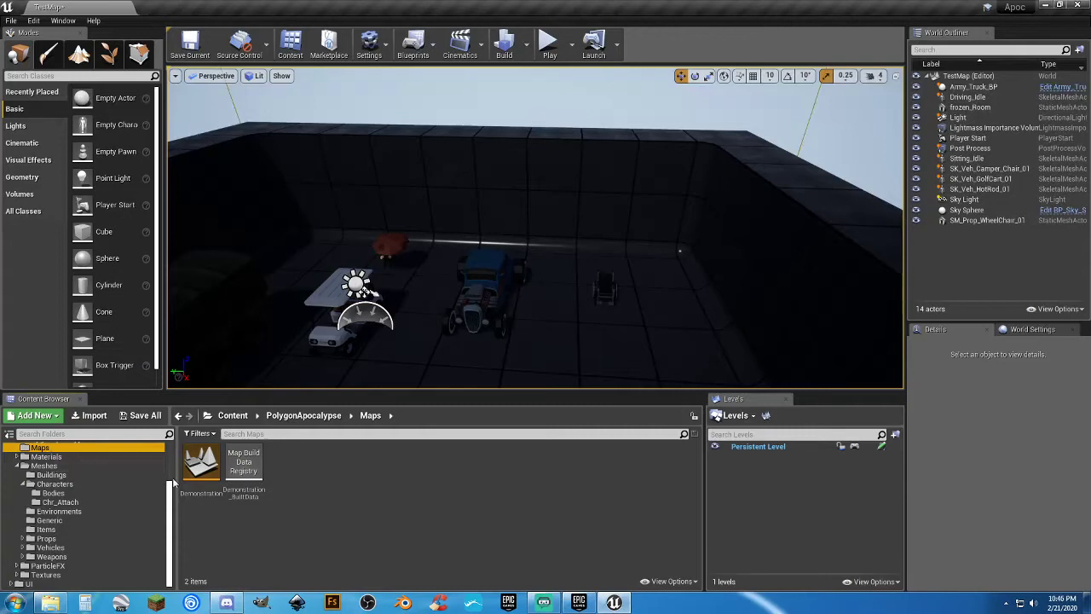
double_click(202, 482)
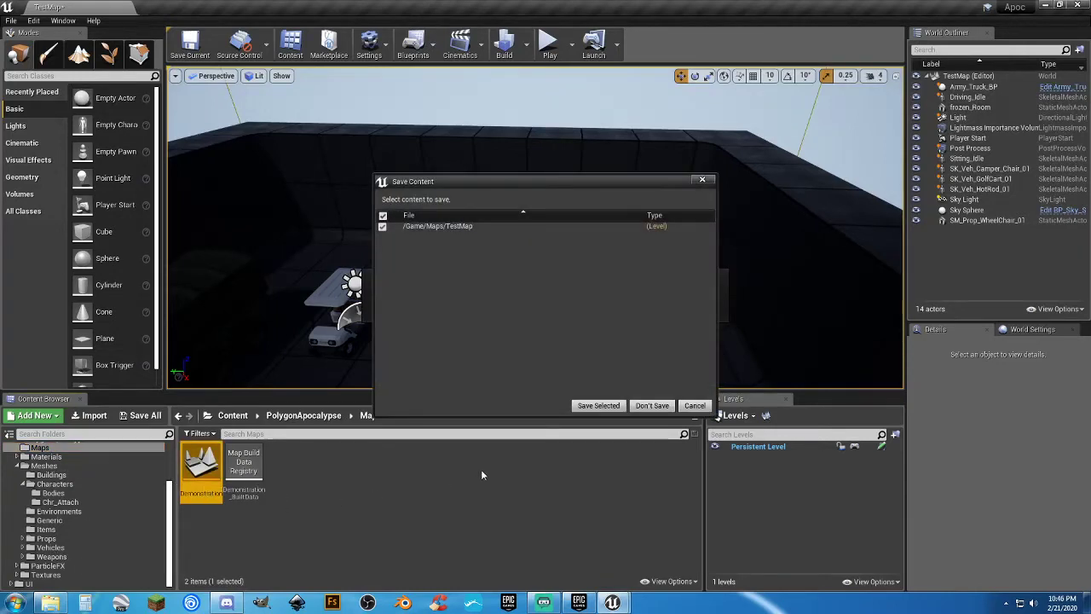
left_click(652, 405)
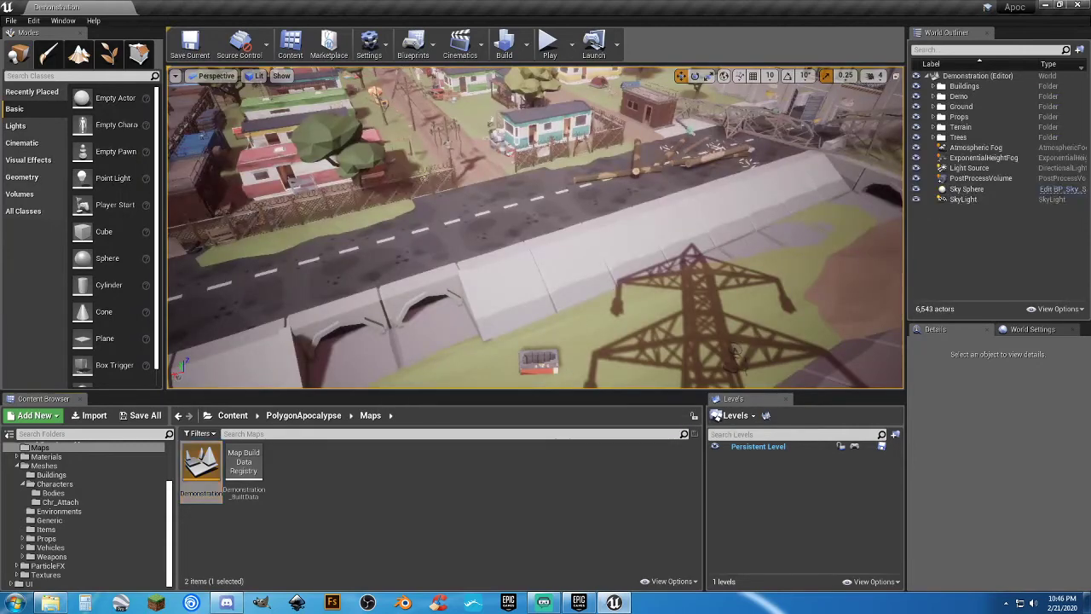
right_click_drag(536, 227, 343, 185)
key("w")
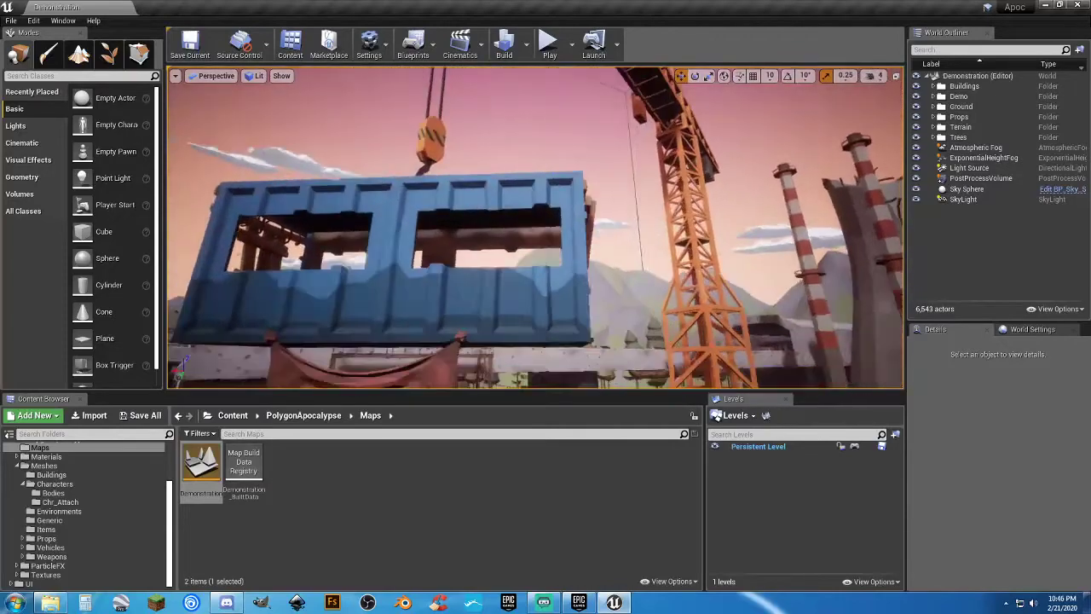
Fly past the hanging container, bridge and red containers toward the junkyard and water tower.
right_click_drag(342, 186, 356, 228)
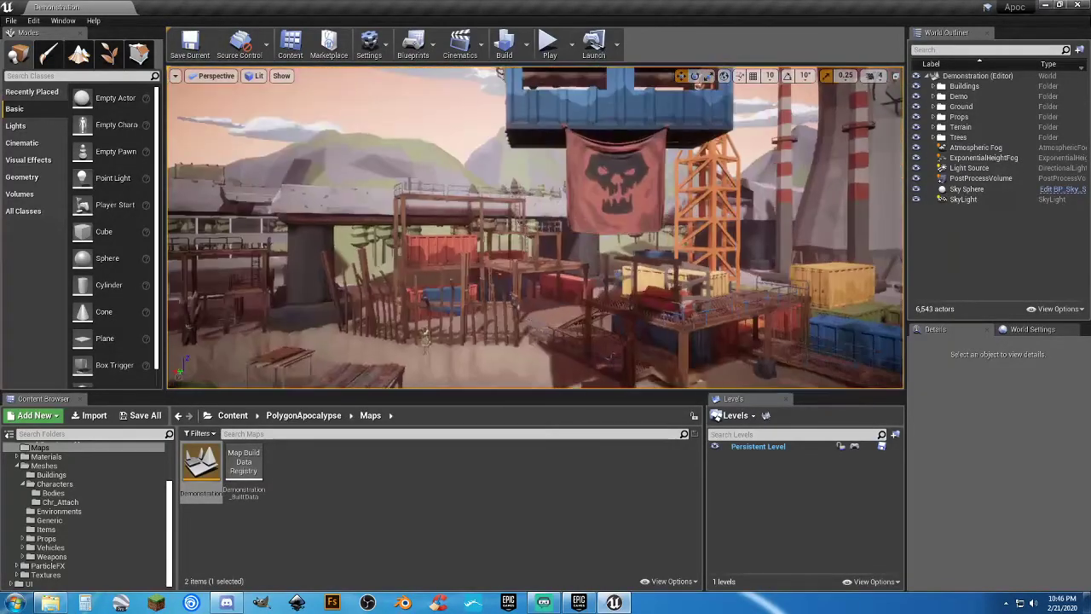
key("w")
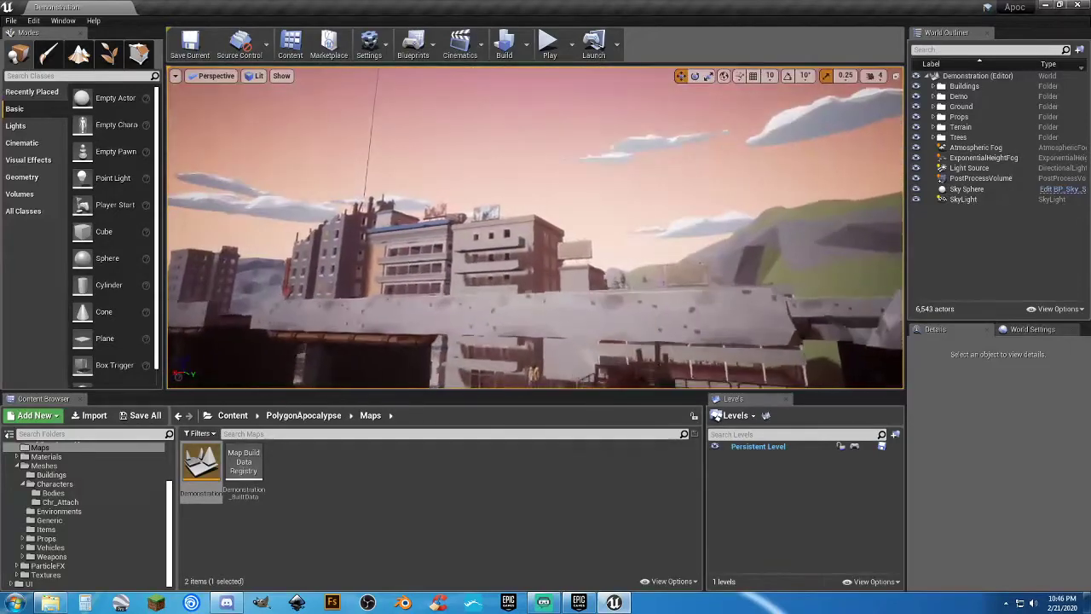
right_click_drag(356, 228, 477, 266)
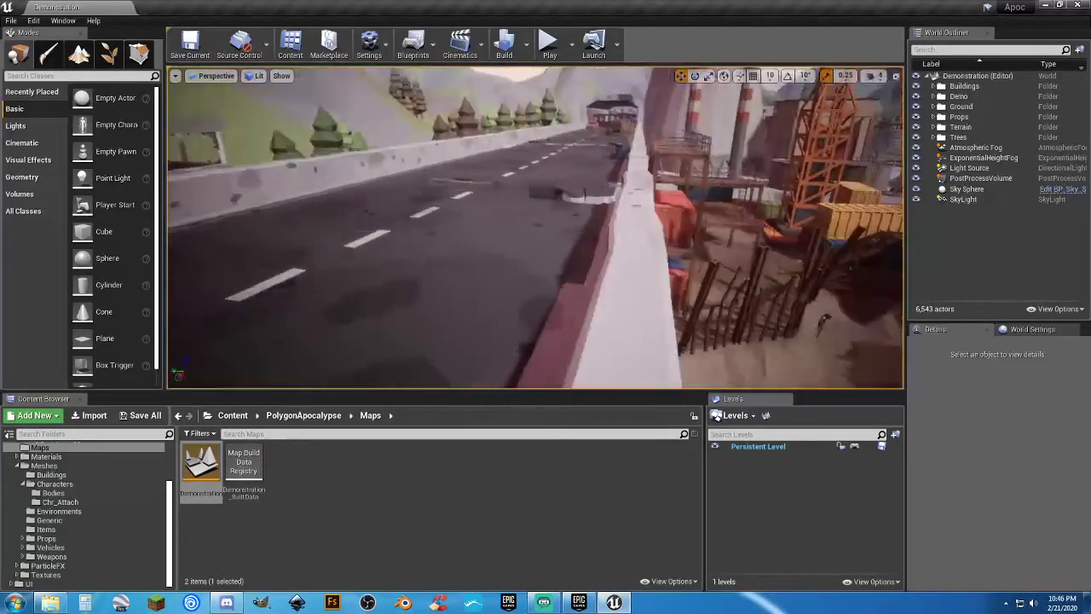
key("s")
key("a")
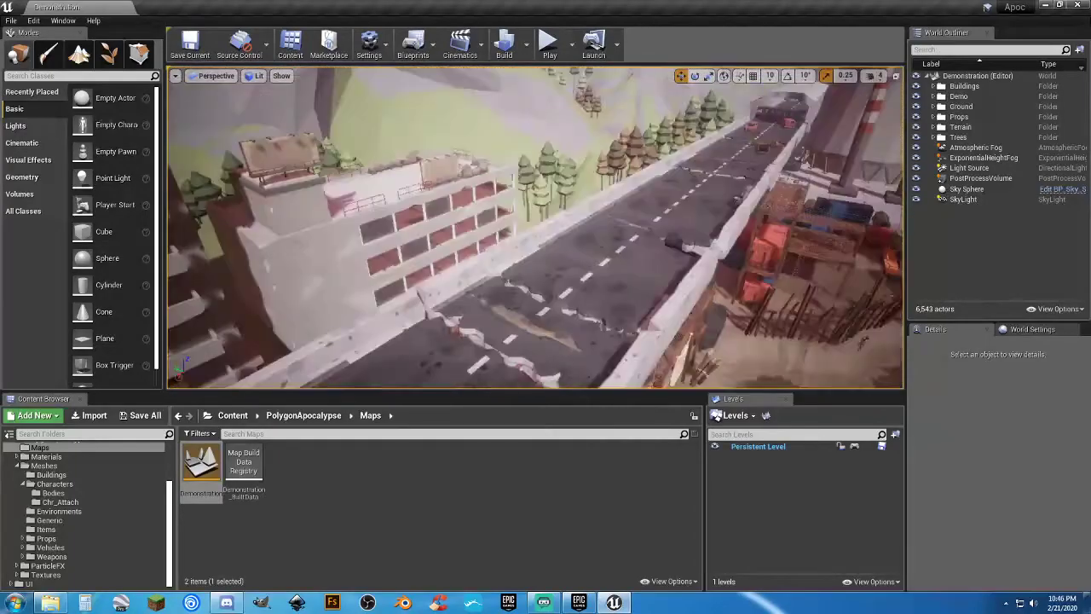
right_click_drag(477, 228, 648, 227)
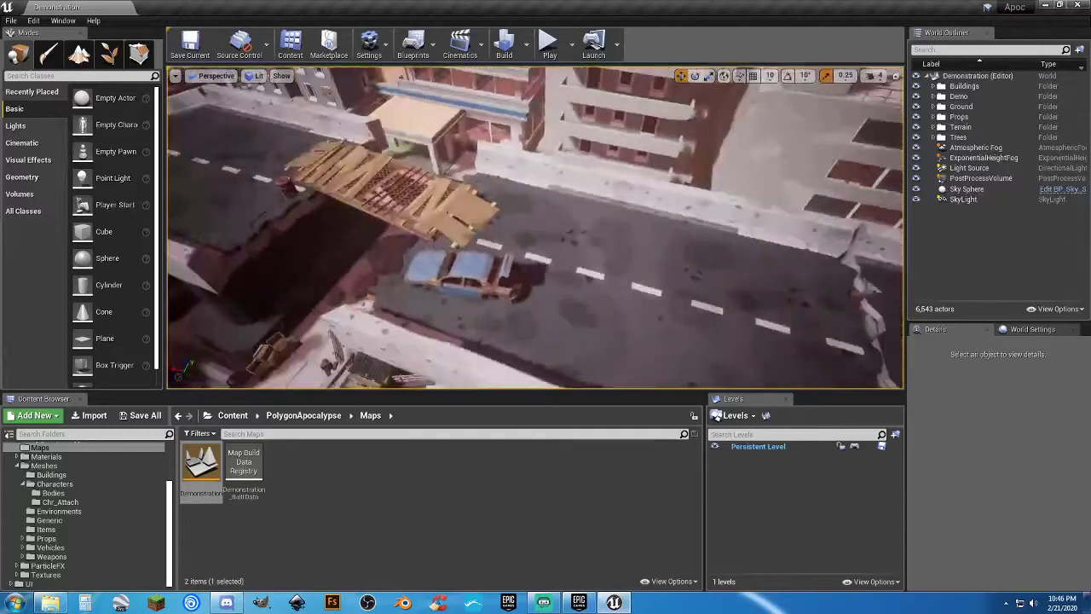
right_click_drag(535, 227, 426, 228)
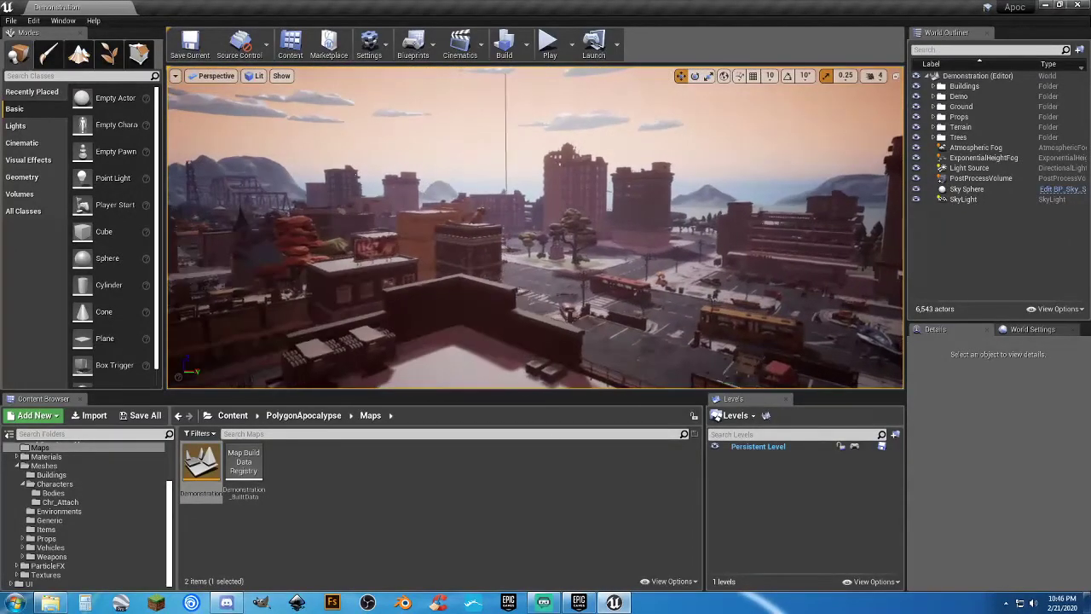
Fly by the buses to the tall tower and rooftop, overlooking street, parking lot and mountains.
right_click_drag(535, 227, 622, 251)
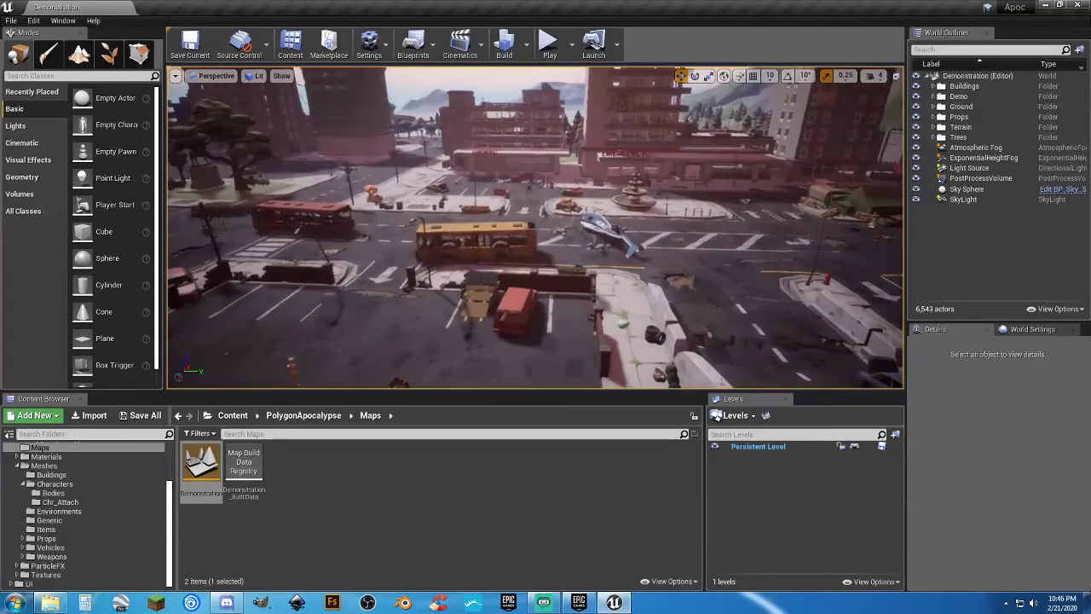
right_click_drag(535, 227, 548, 206)
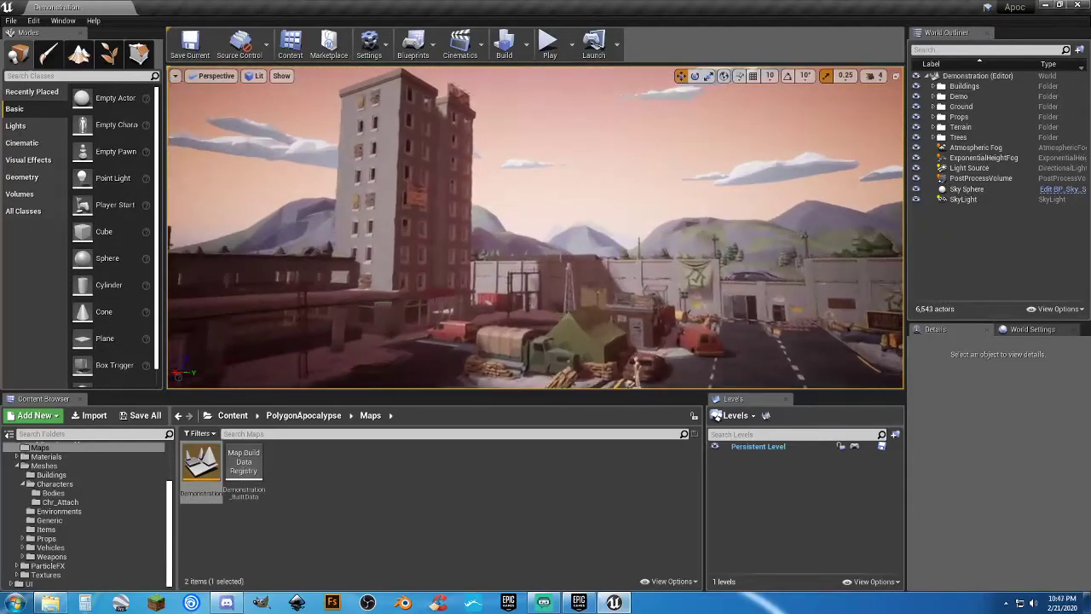
right_click_drag(535, 228, 656, 196)
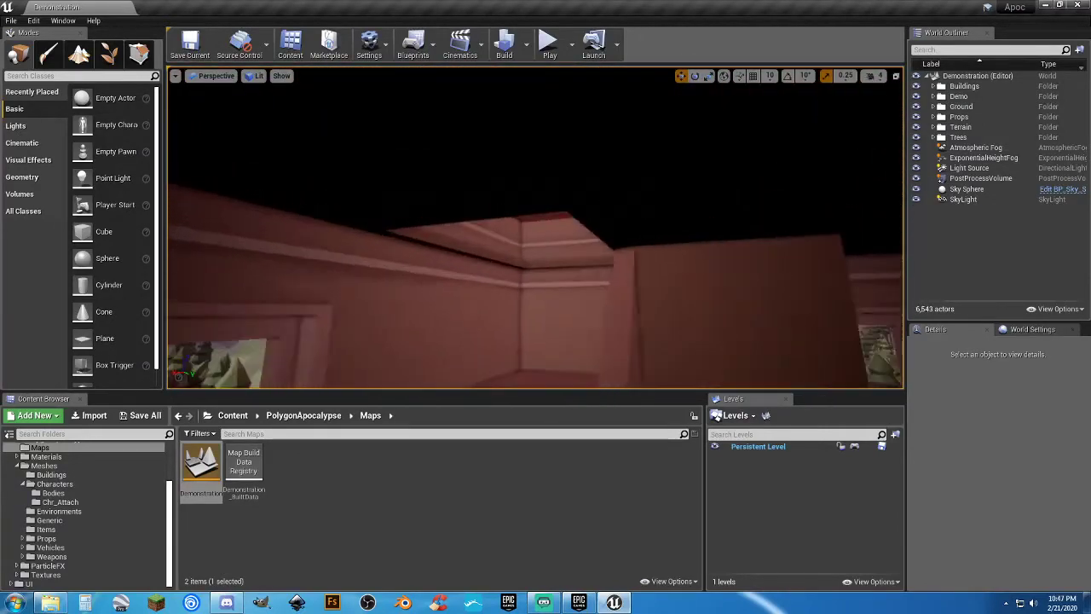
right_click_drag(535, 227, 750, 213)
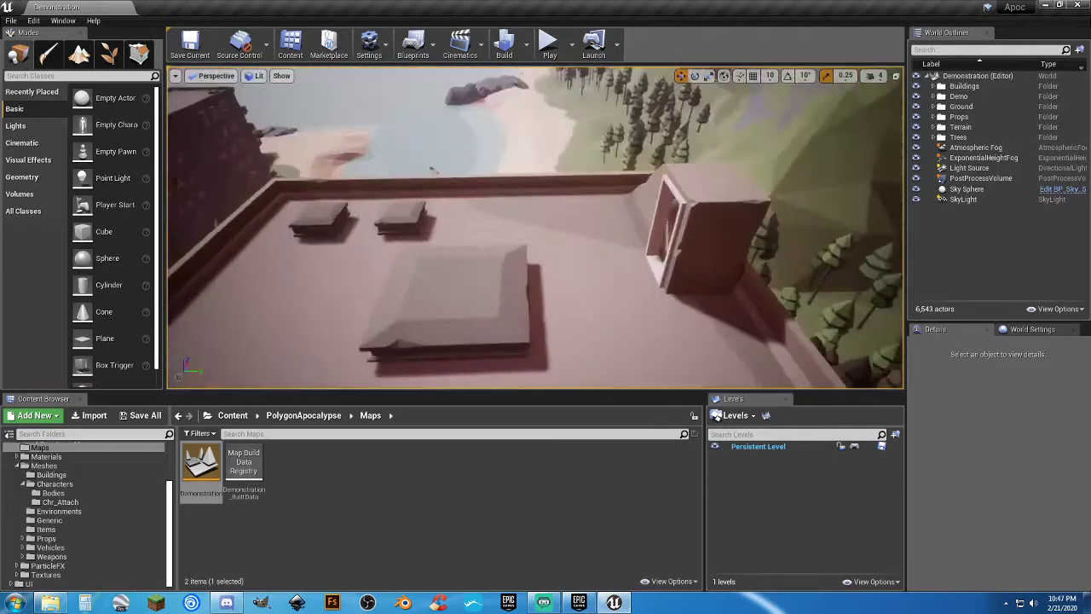
right_click_drag(535, 228, 682, 221)
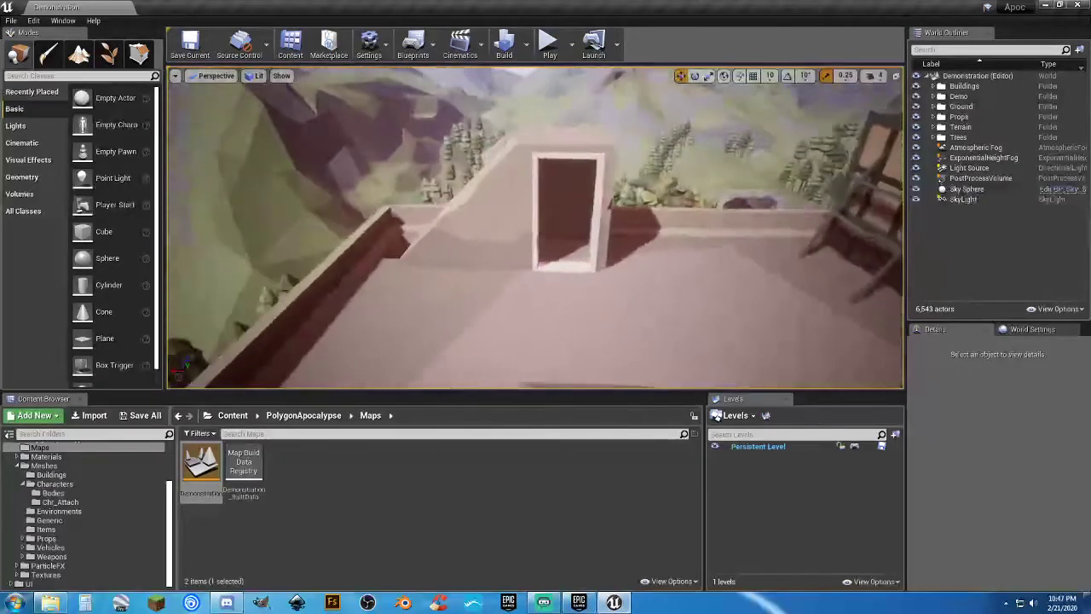
right_click_drag(535, 228, 665, 213)
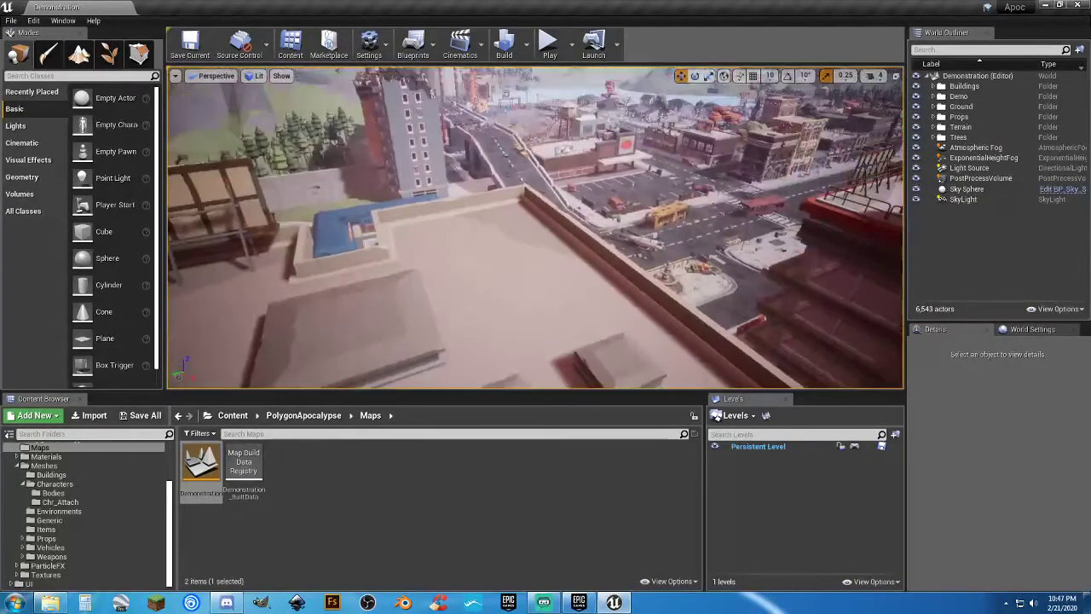
right_click_drag(535, 227, 567, 162)
right_click_drag(535, 227, 505, 264)
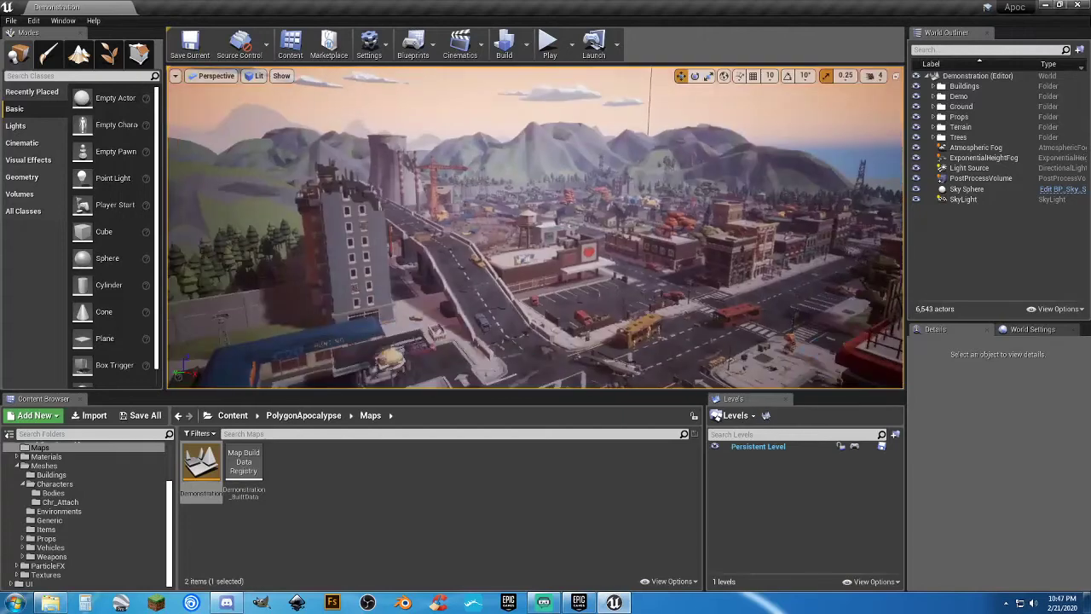
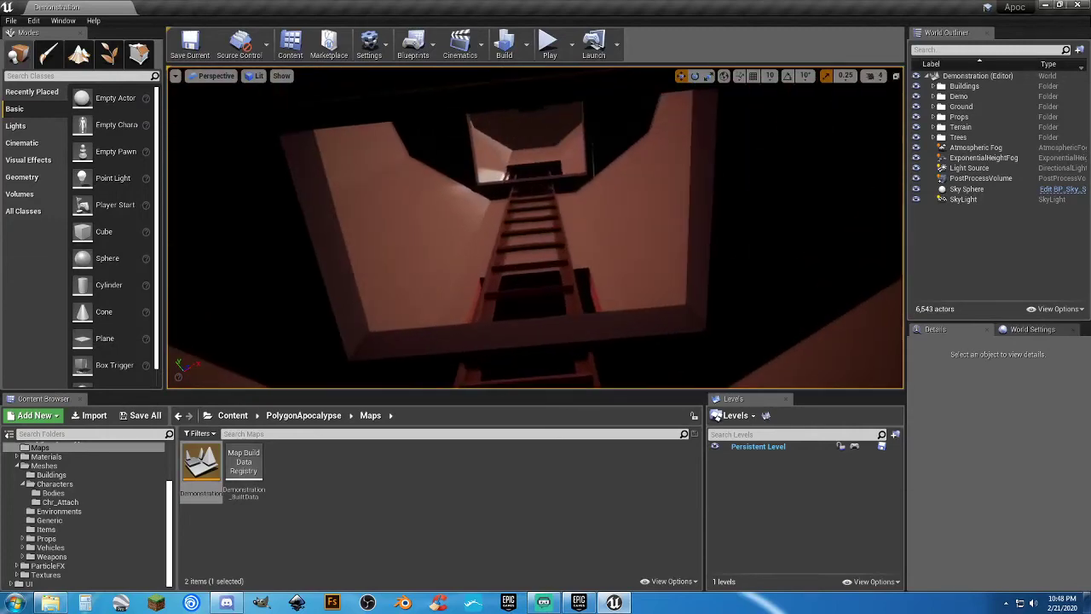
Close the Demonstration project and open Hour_Game from the Library's My Projects grid.
right_click_drag(535, 228, 535, 264)
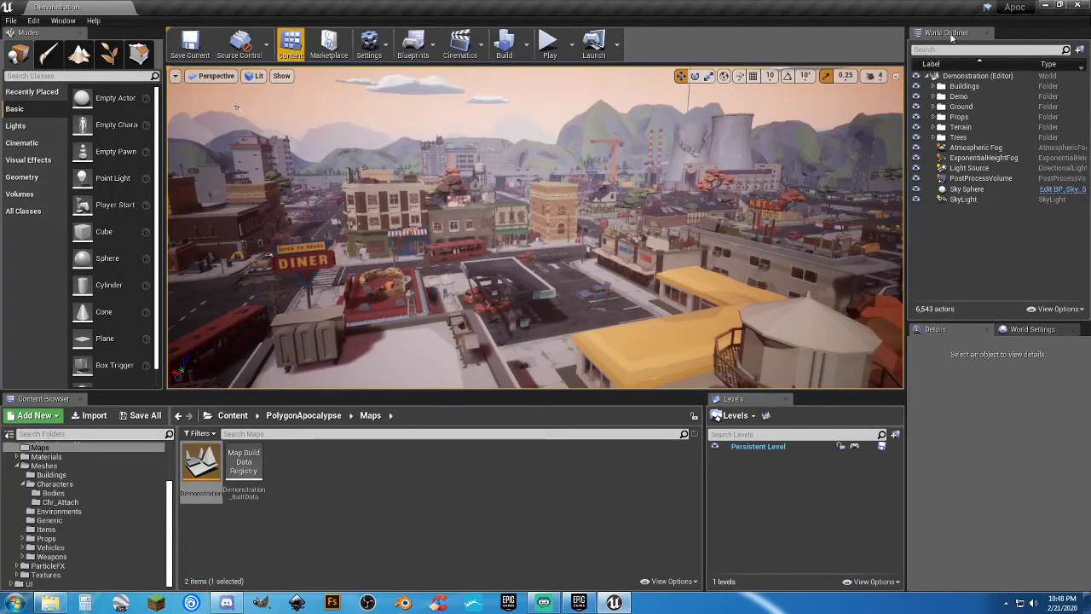
left_click(1080, 11)
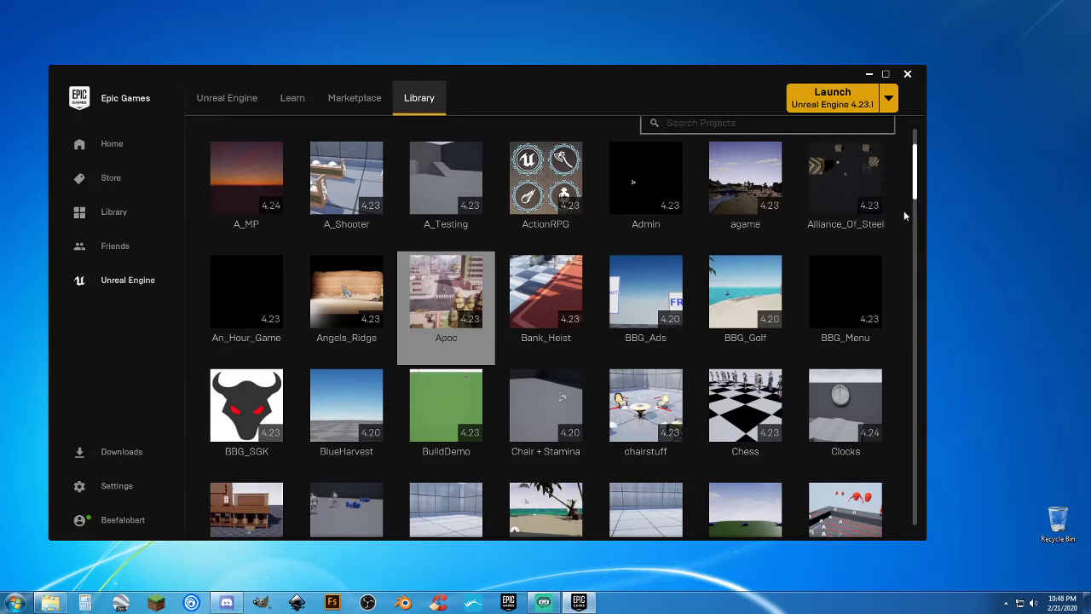
scroll(904, 213, "down", 1)
scroll(905, 215, "up", 3)
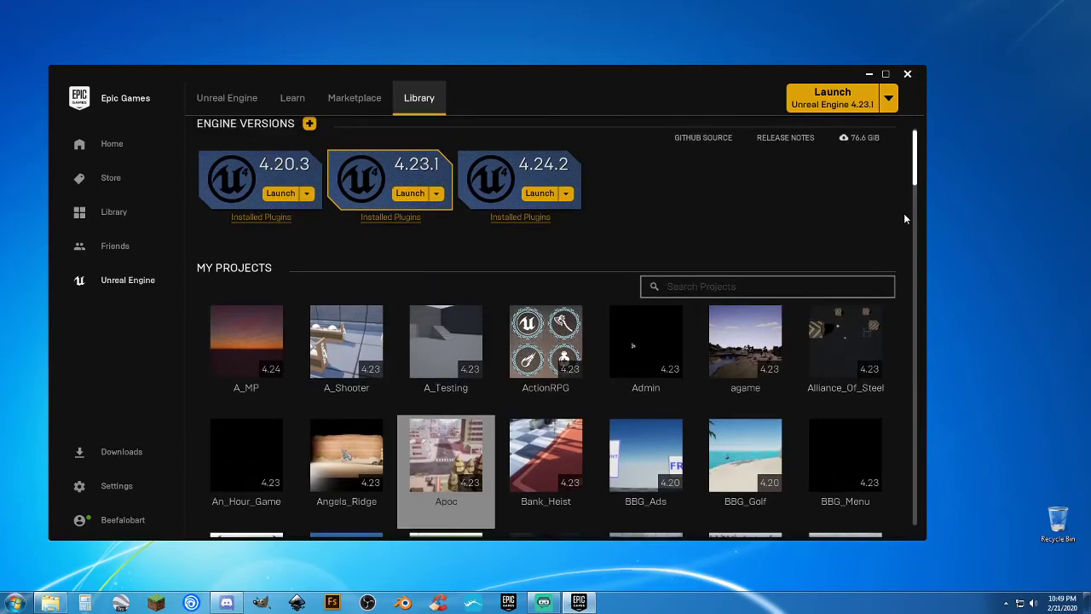
scroll(904, 219, "down", 2)
scroll(904, 221, "down", 1)
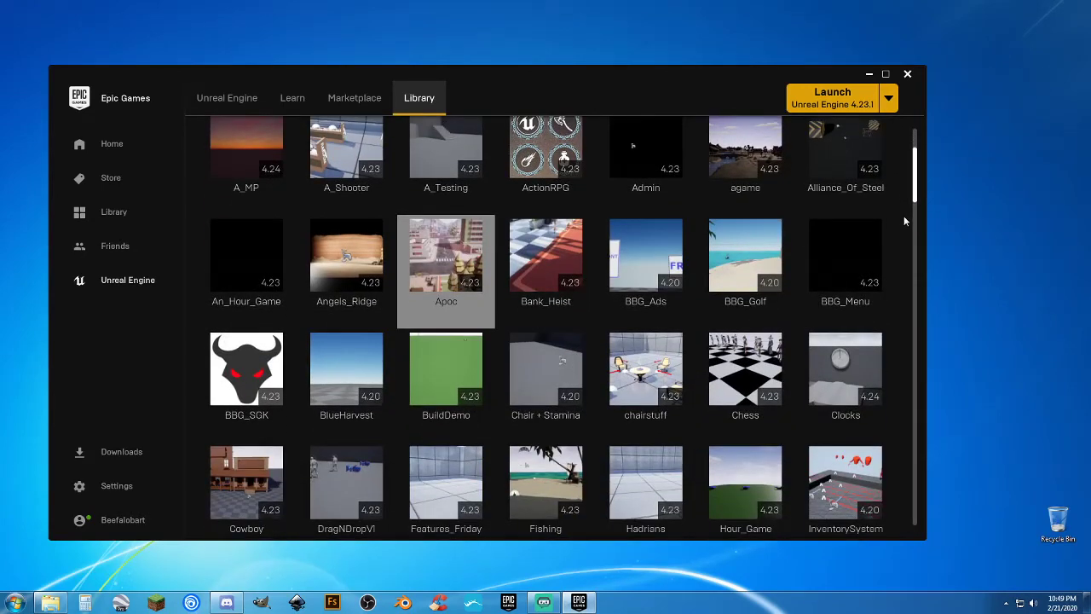
scroll(904, 220, "down", 2)
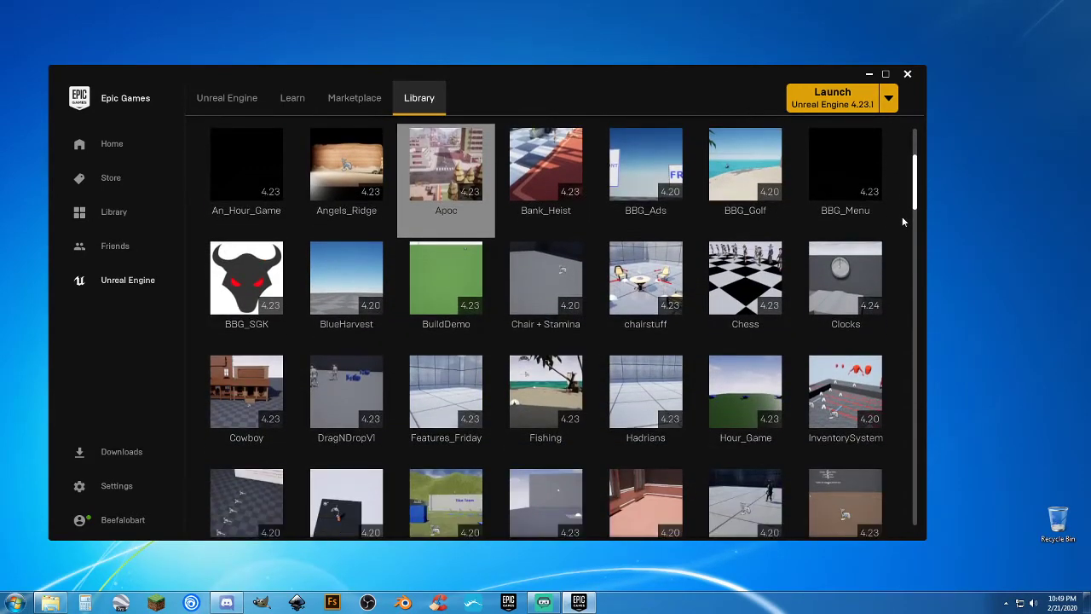
scroll(904, 221, "down", 2)
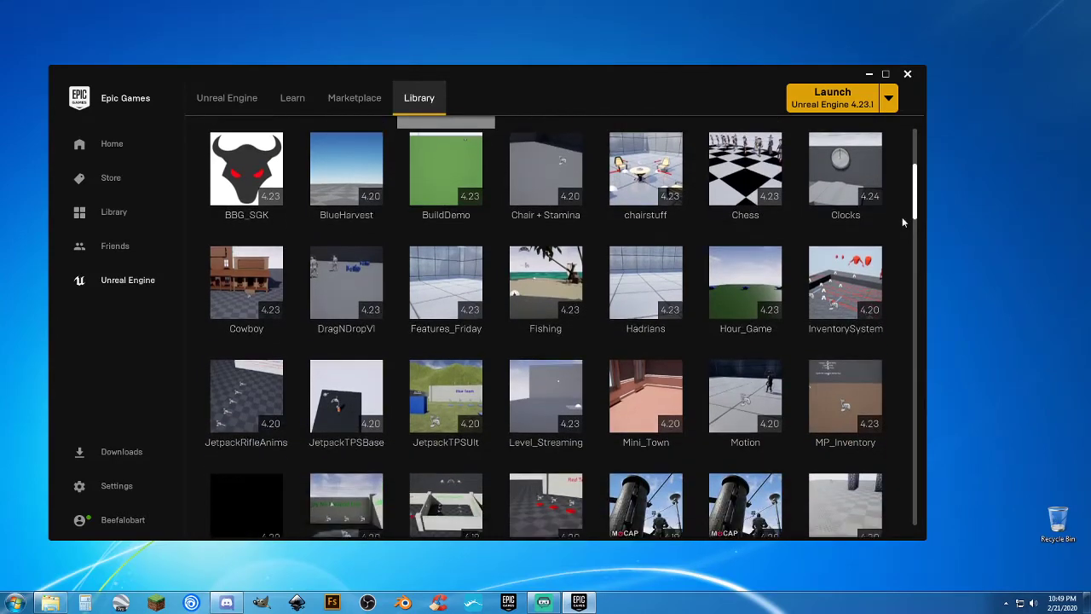
scroll(901, 222, "down", 2)
scroll(902, 221, "up", 2)
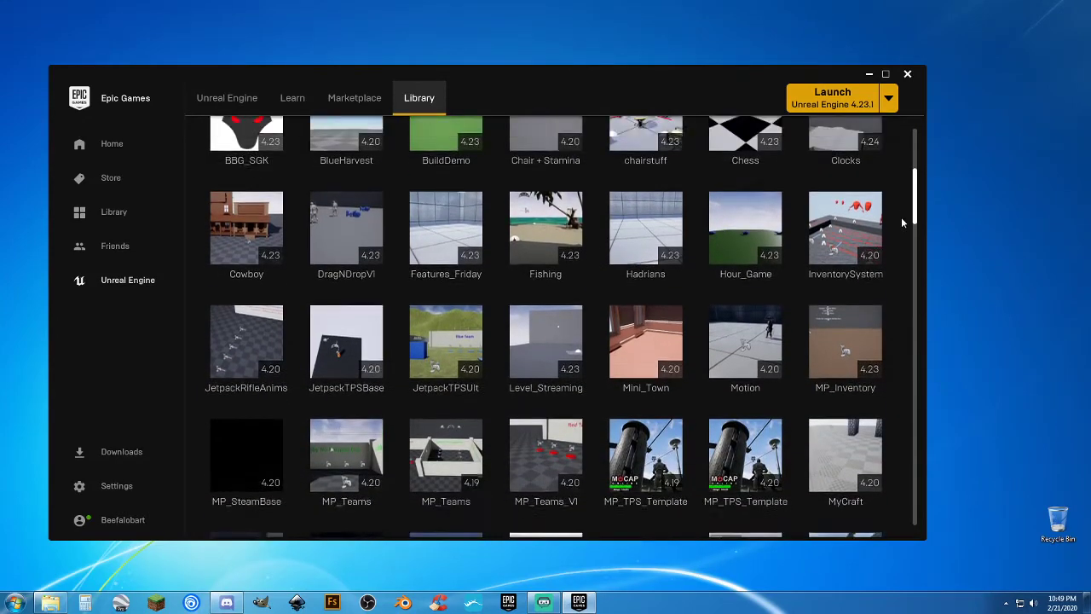
scroll(900, 216, "up", 1)
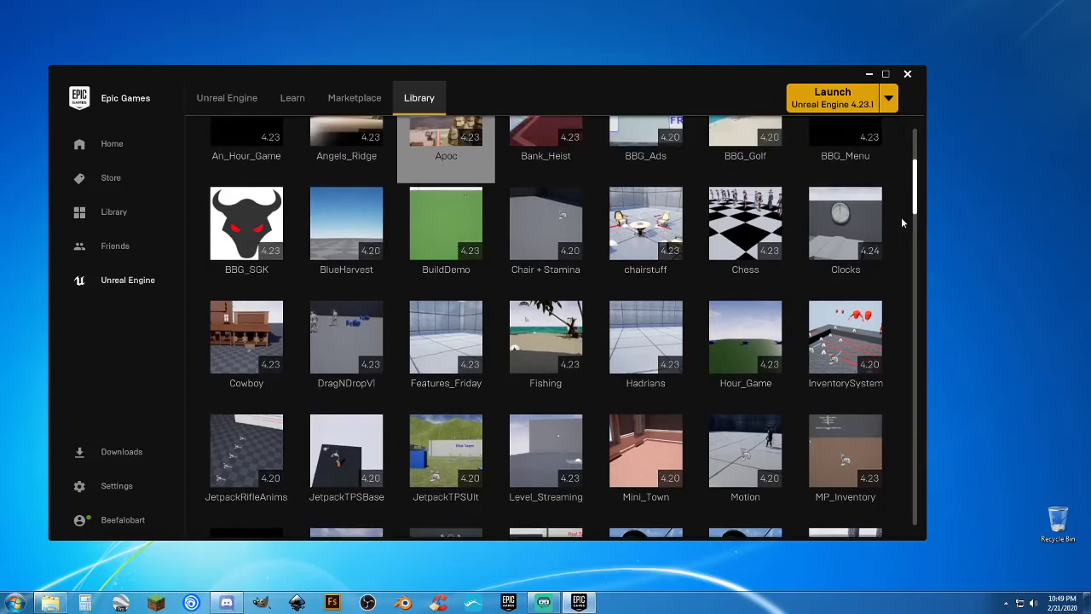
double_click(753, 335)
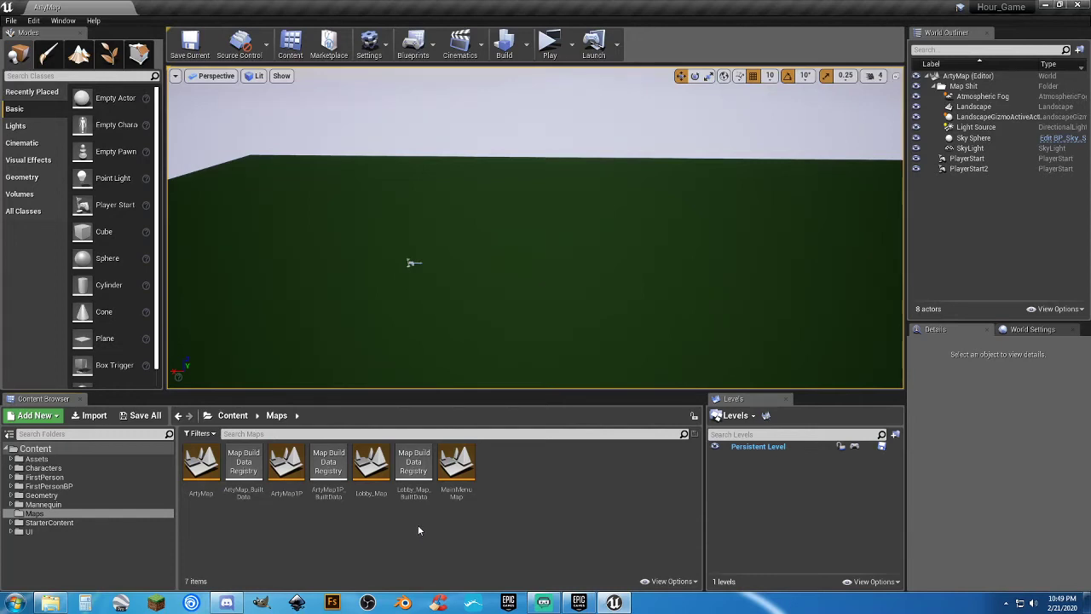
Open the Player_Base blueprint from Characters > Blueprints in the Content Browser.
left_click(12, 468)
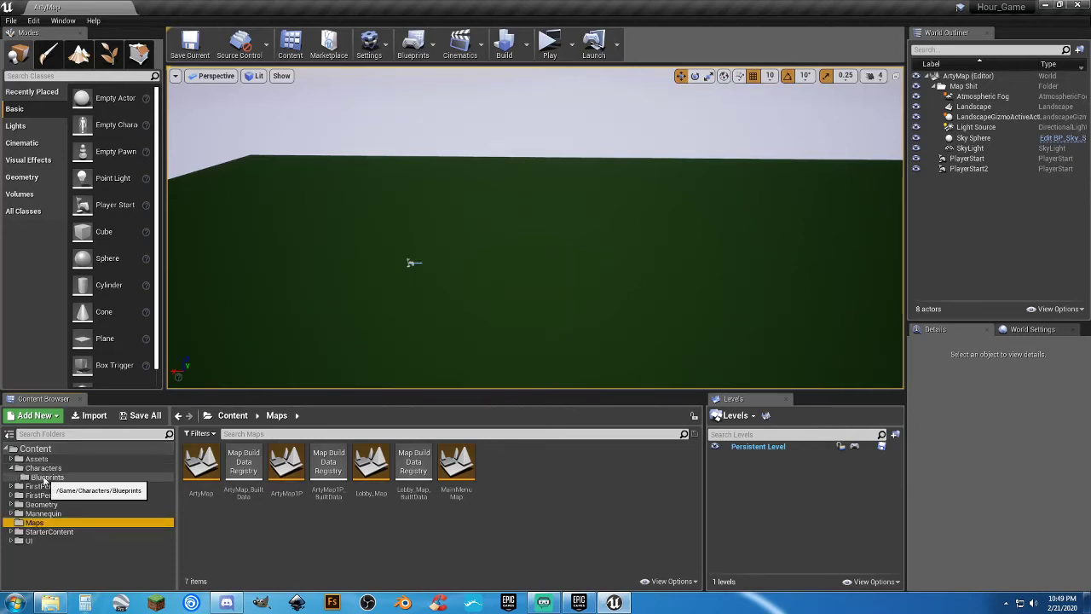
left_click(47, 477)
double_click(204, 484)
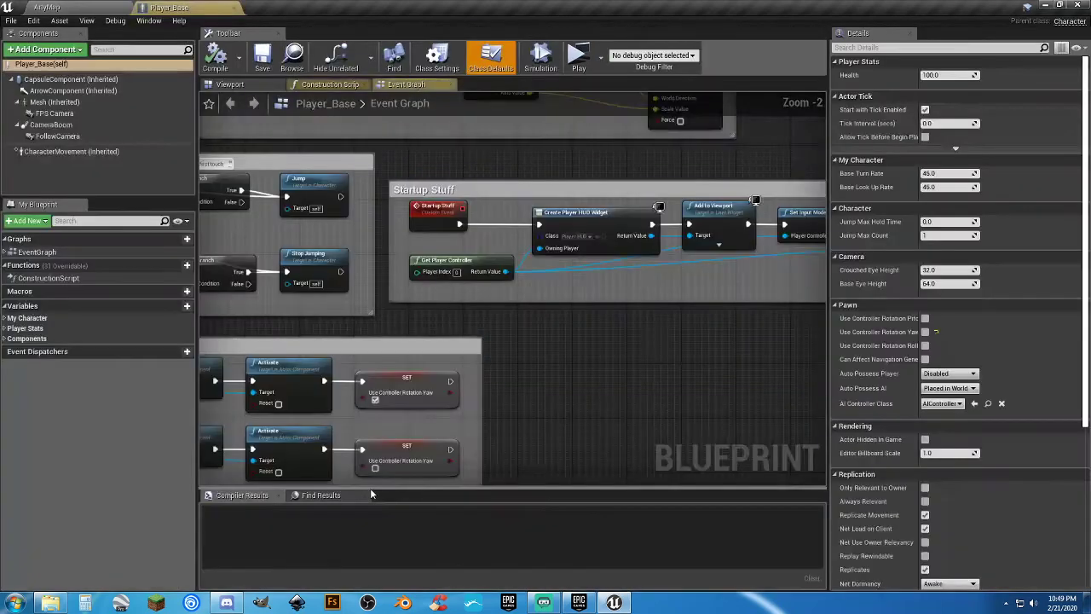
Pan through Player_Base's Gamepad, Mouse, Jump, Movement, Touch and Escape Menu groups, then close it.
scroll(457, 378, "down", 4)
right_click_drag(423, 363, 525, 470)
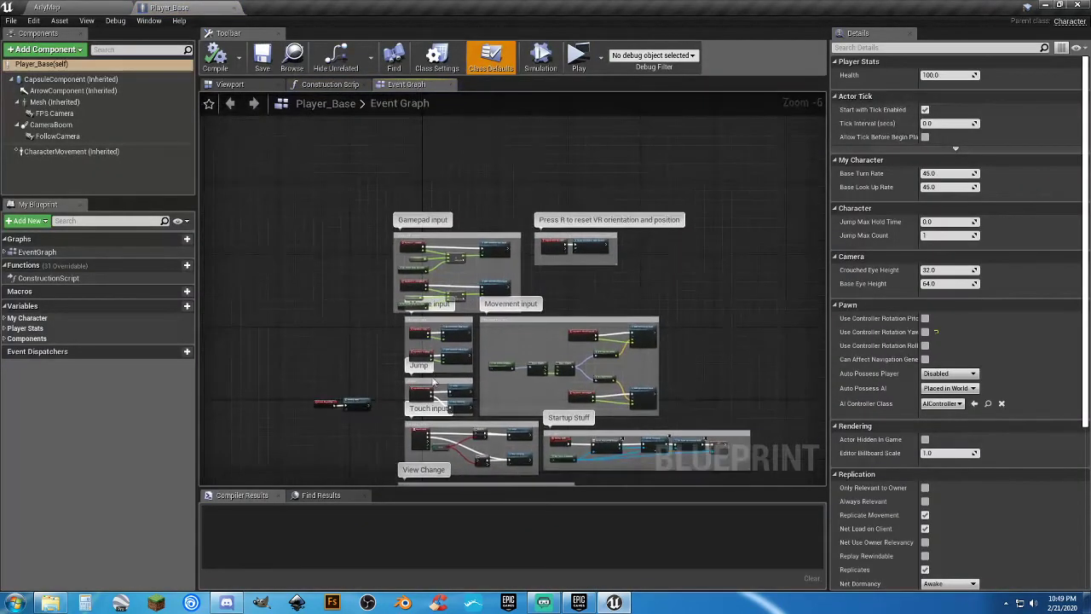
scroll(440, 280, "up", 3)
scroll(441, 281, "up", 1)
right_click_drag(636, 351, 614, 177)
right_click_drag(512, 325, 539, 198)
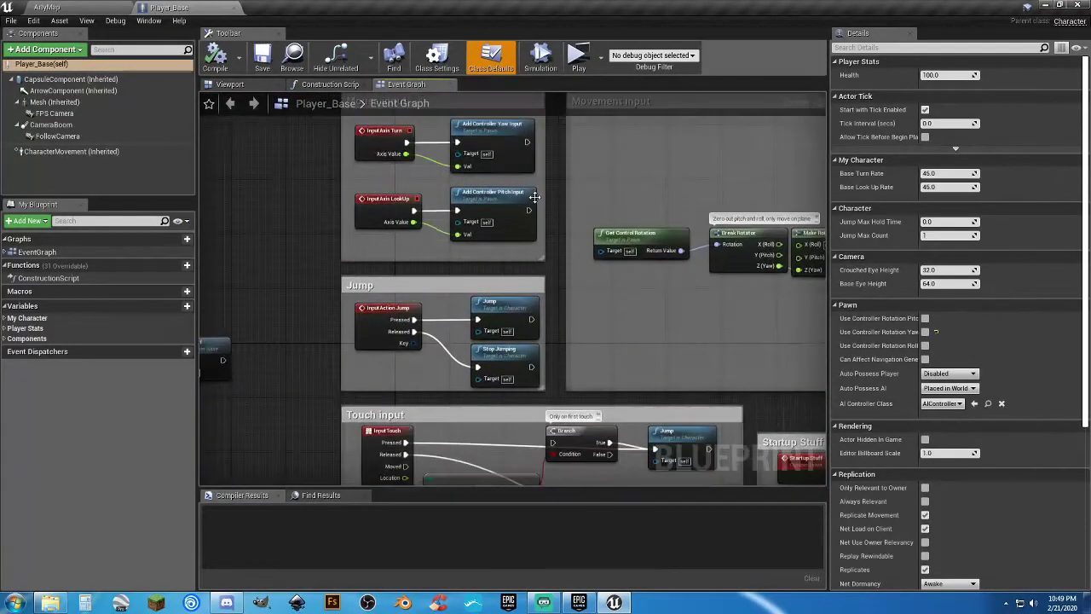
scroll(537, 209, "down", 3)
right_click_drag(571, 288, 434, 383)
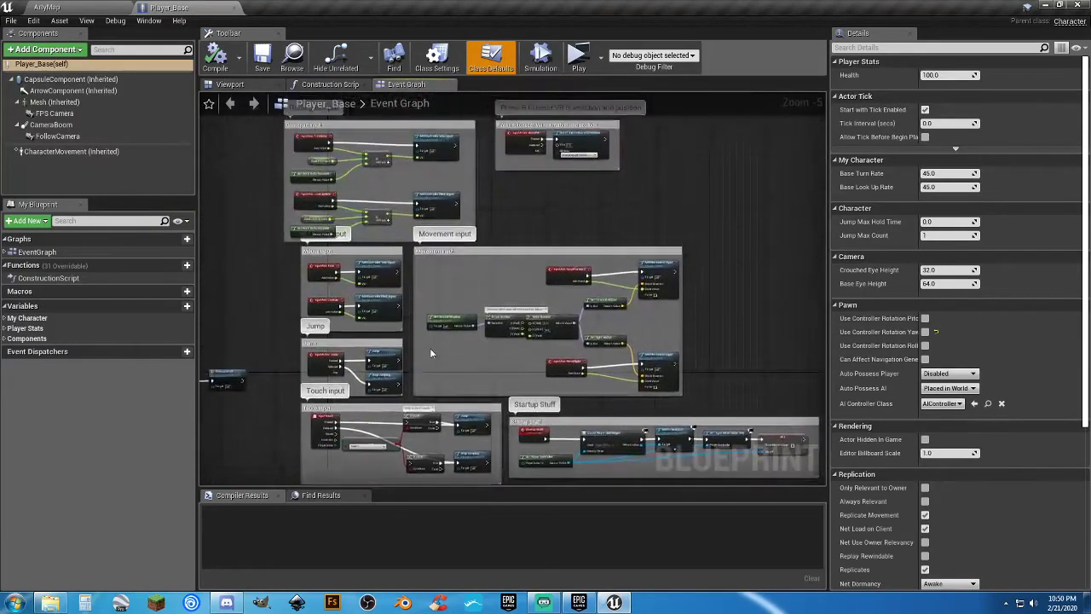
left_click(226, 9)
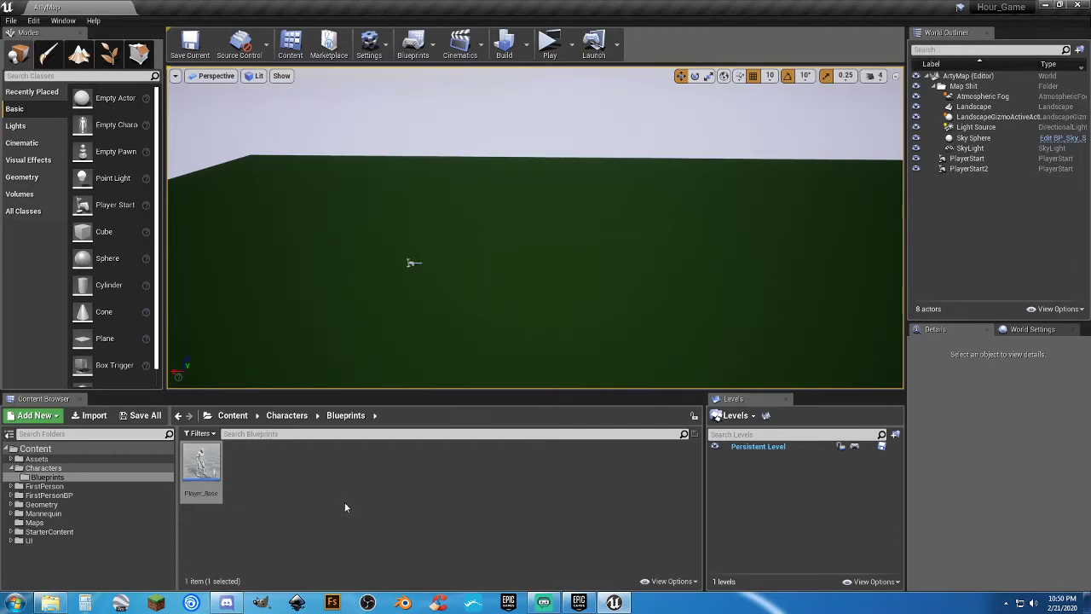
Open the FirstPersonCharacter blueprint from FirstPersonBP > Blueprints.
left_click(11, 495)
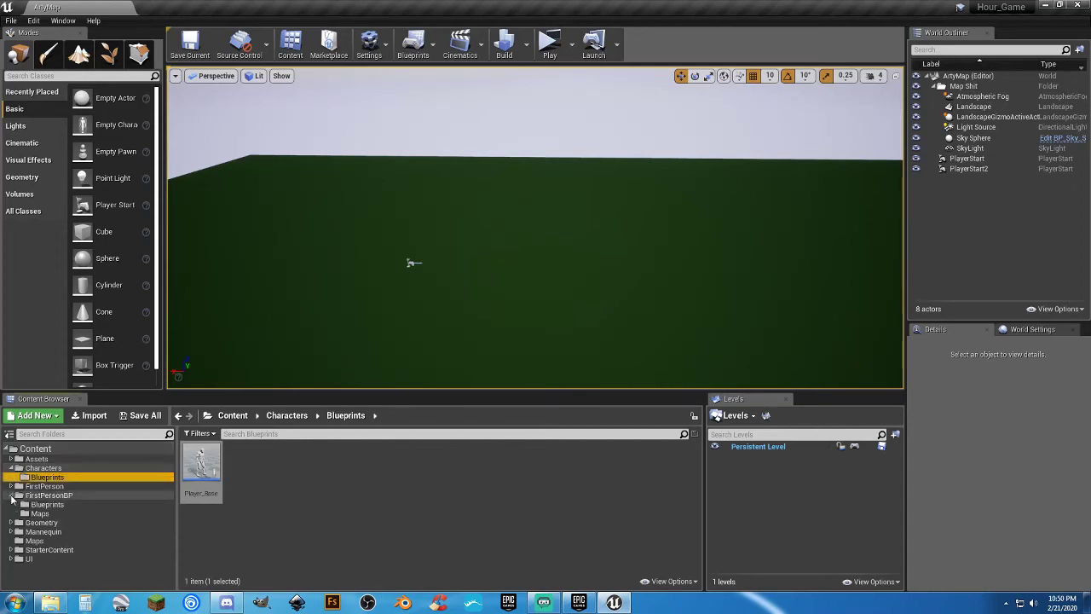
left_click(30, 506)
left_click(190, 492)
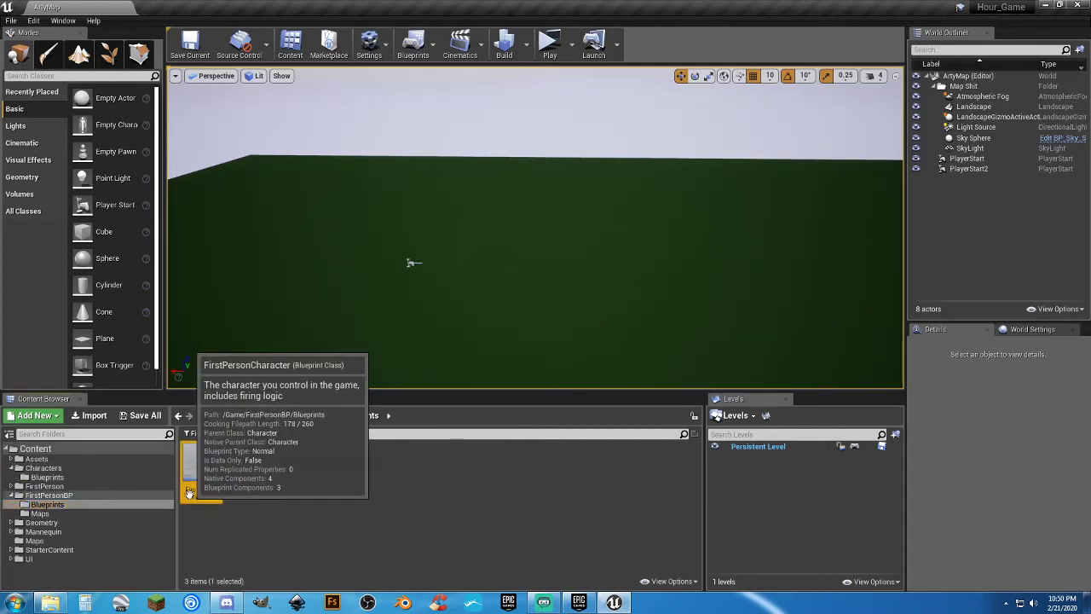
double_click(189, 493)
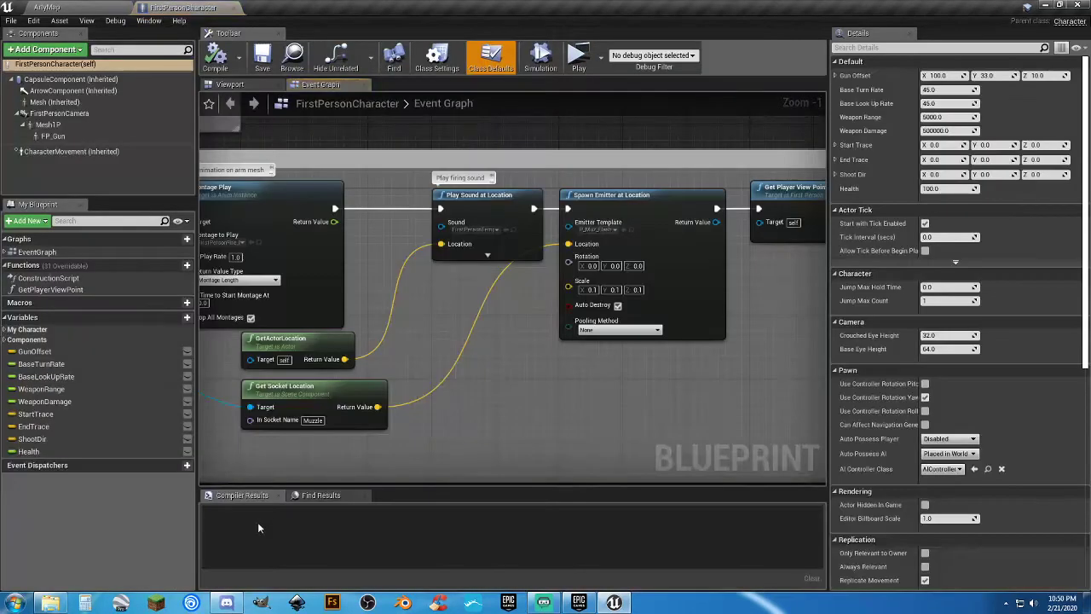
Inspect the Mouse, Movement, Stick, Startup Stuff and Escape Menu blocks in its Event Graph.
scroll(422, 375, "down", 3)
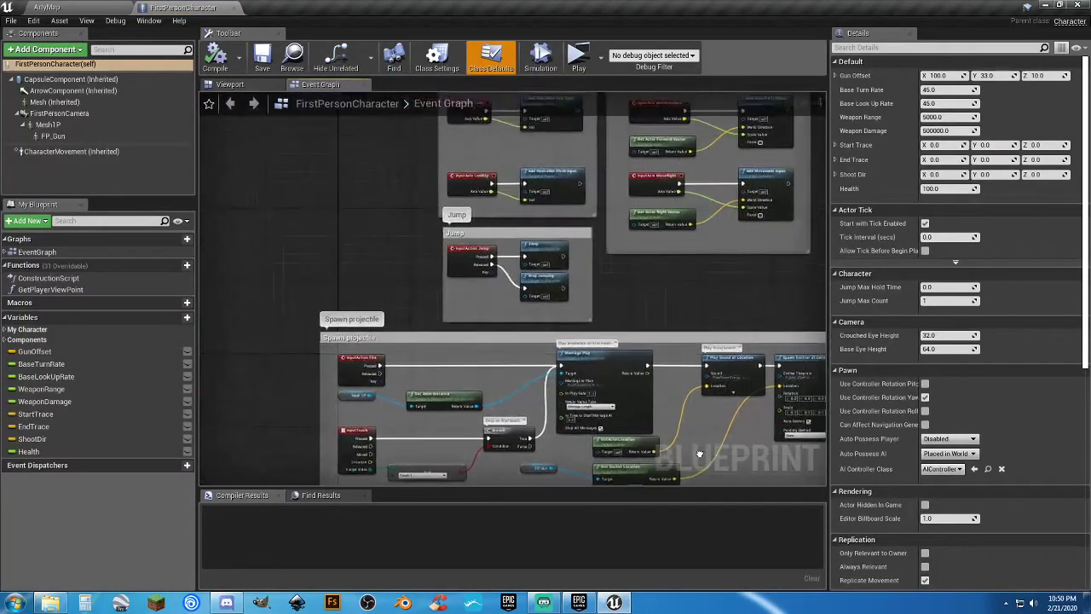
right_click_drag(699, 453, 614, 612)
right_click_drag(529, 299, 477, 421)
right_click_drag(552, 523, 618, 490)
scroll(479, 242, "up", 1)
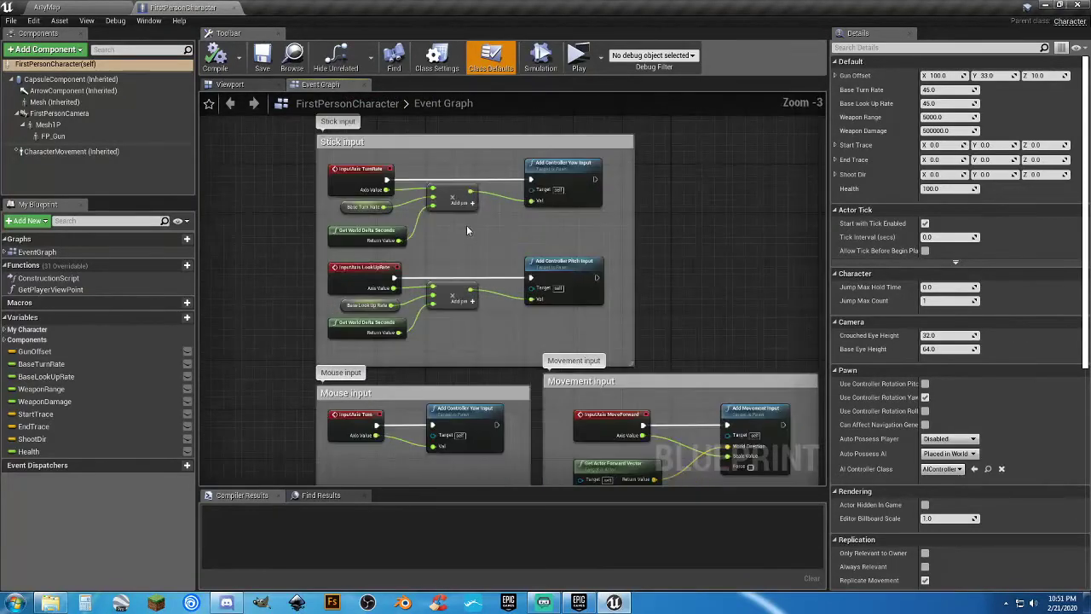
right_click_drag(617, 219, 289, 89)
scroll(417, 215, "down", 1)
scroll(417, 214, "up", 1)
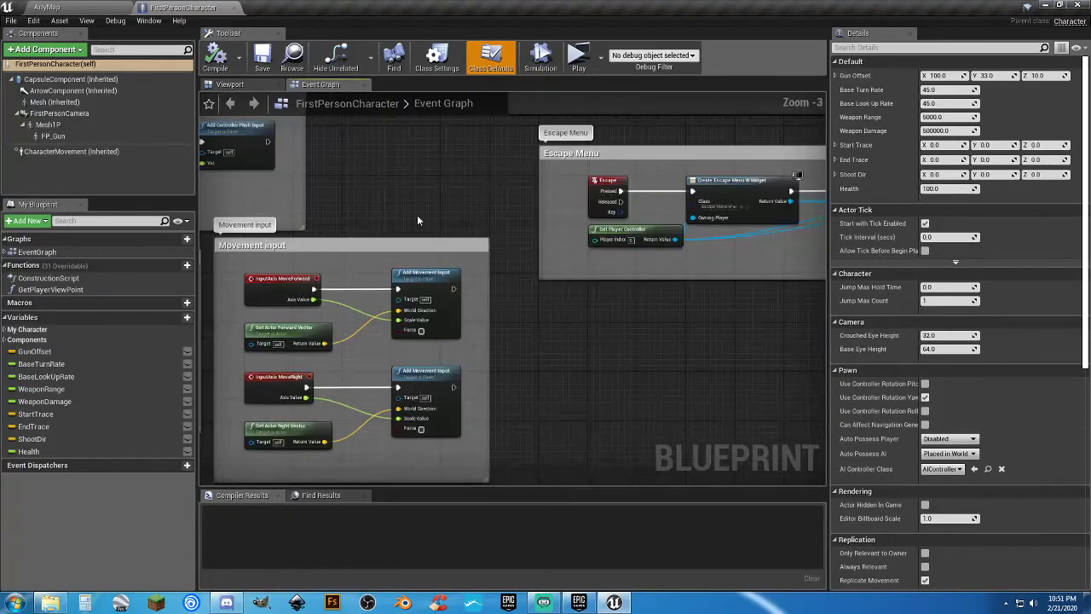
scroll(330, 255, "up", 2)
right_click_drag(333, 258, 390, 155)
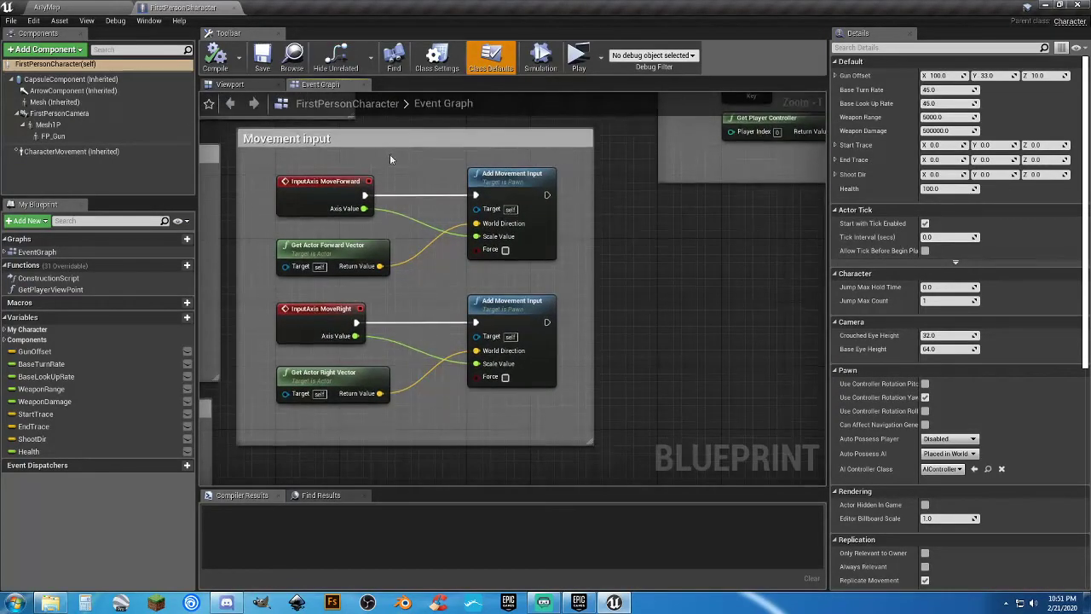
scroll(389, 155, "down", 2)
right_click_drag(607, 258, 277, 227)
right_click(419, 245)
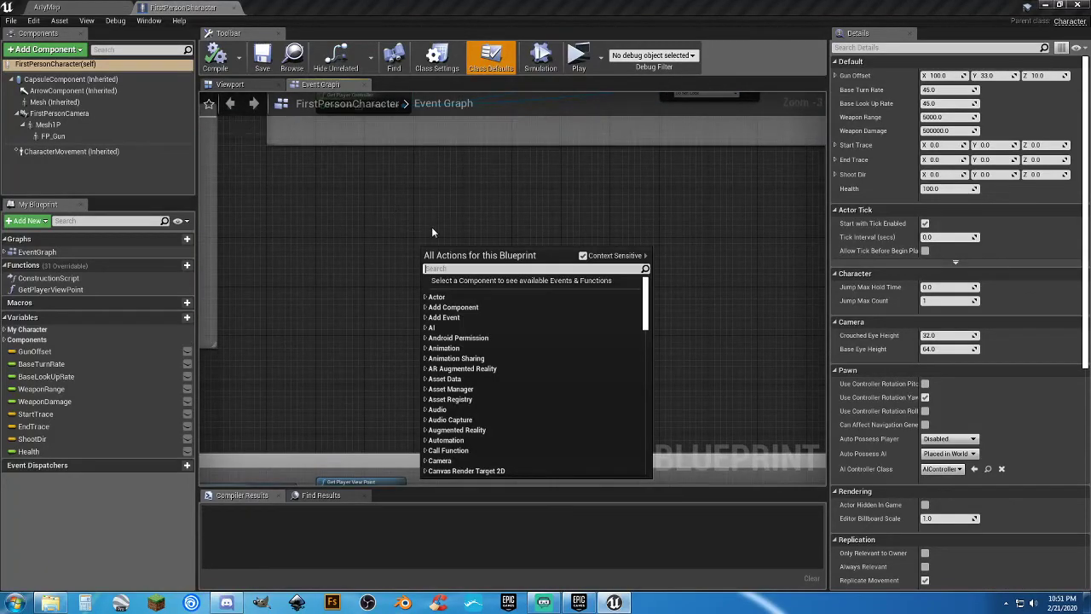
type("key")
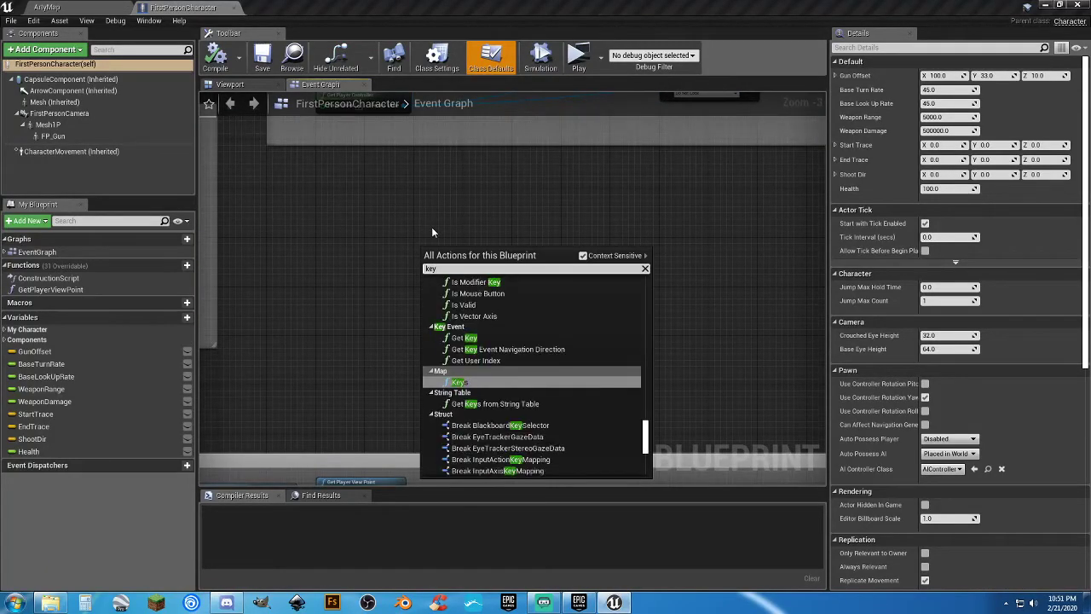
type("board")
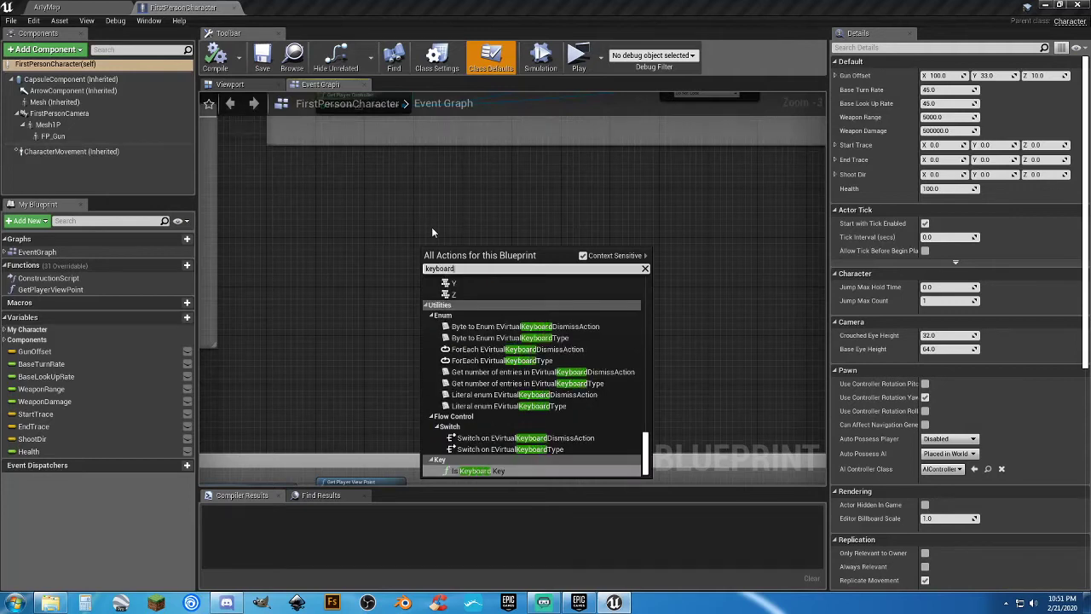
type(" d")
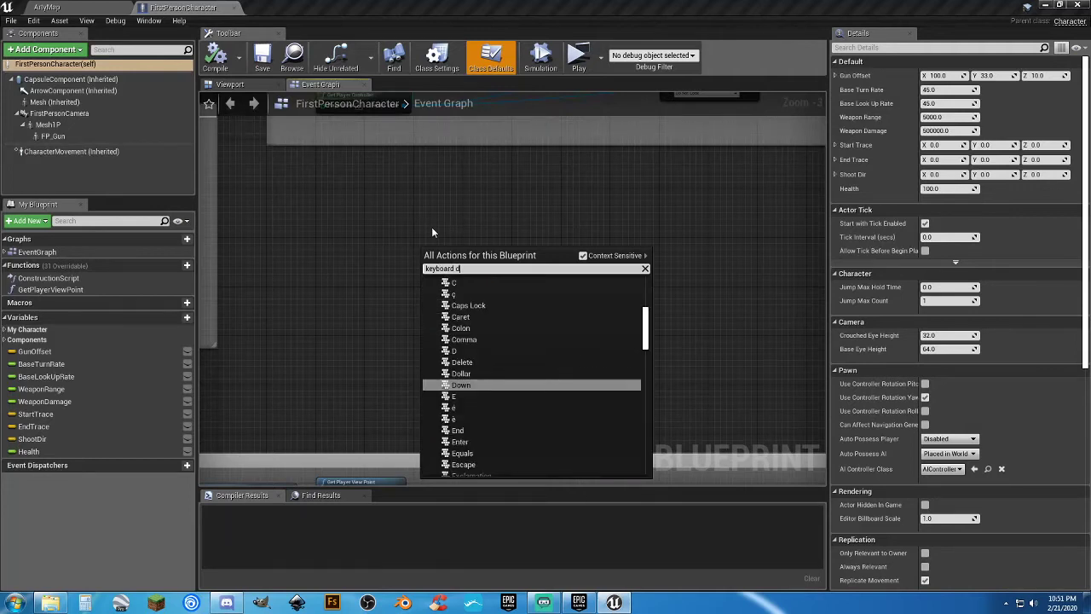
key("Return")
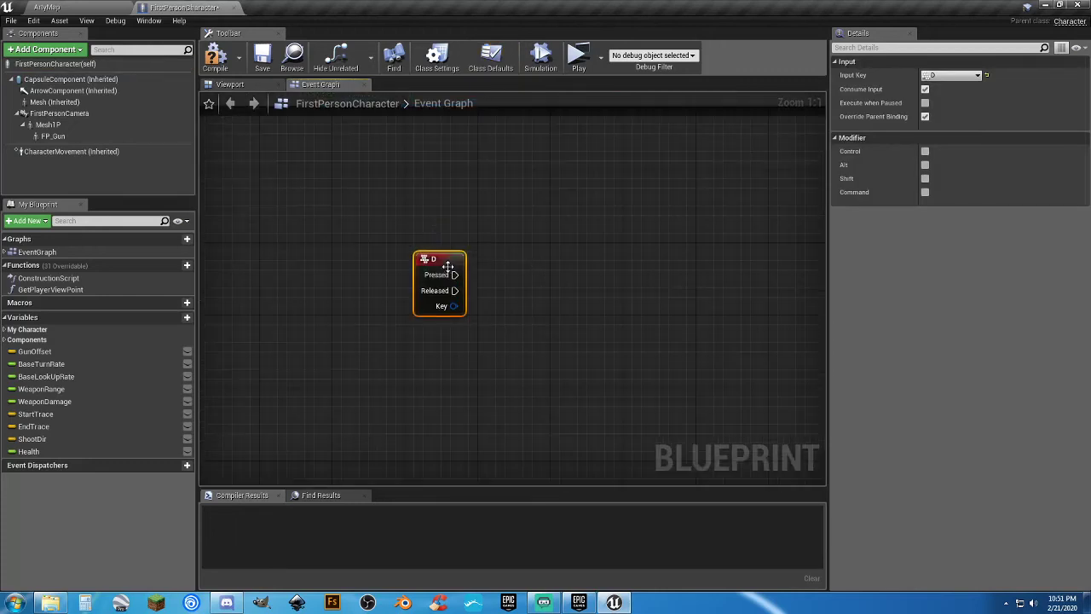
left_click(942, 76)
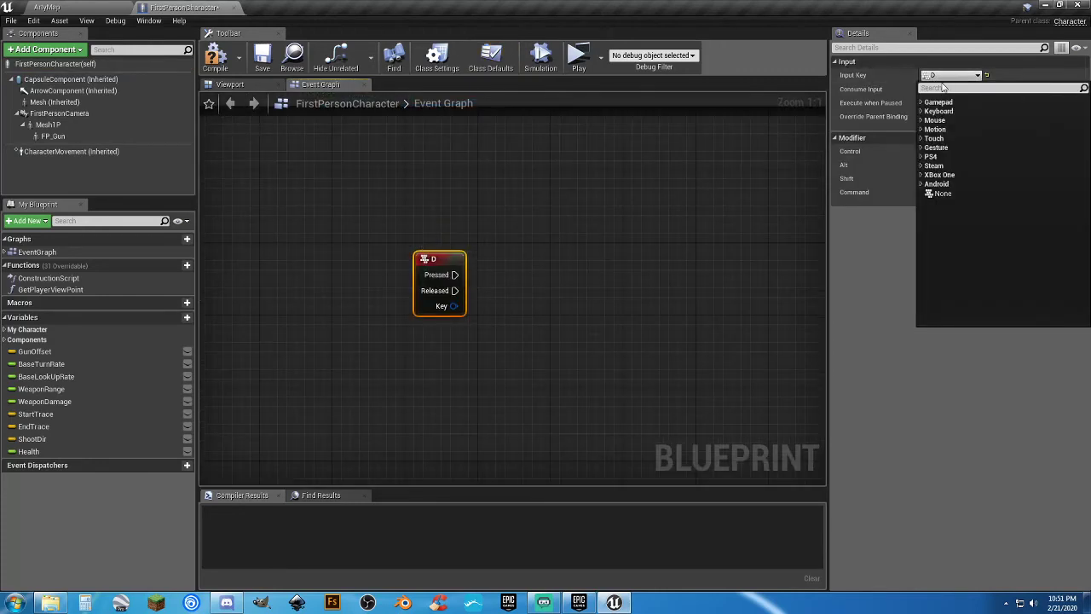
left_click(938, 183)
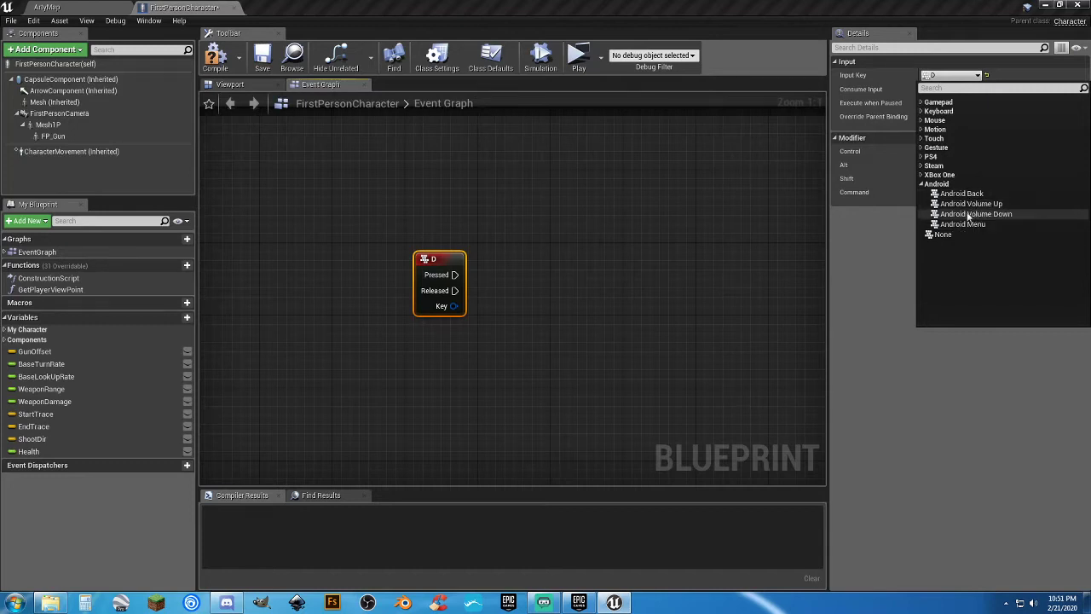
left_click(921, 138)
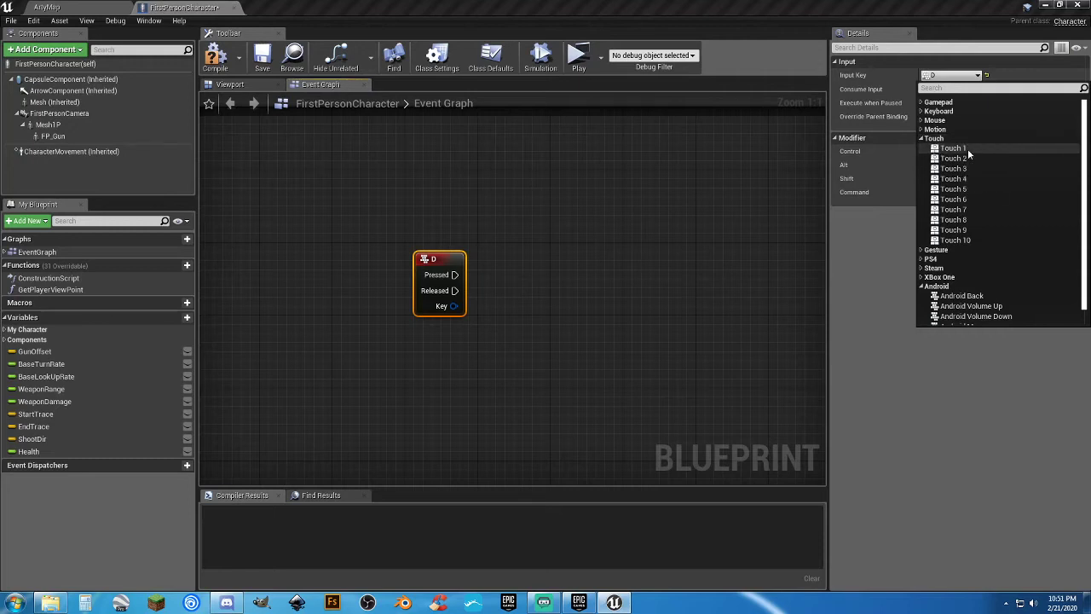
left_click(921, 138)
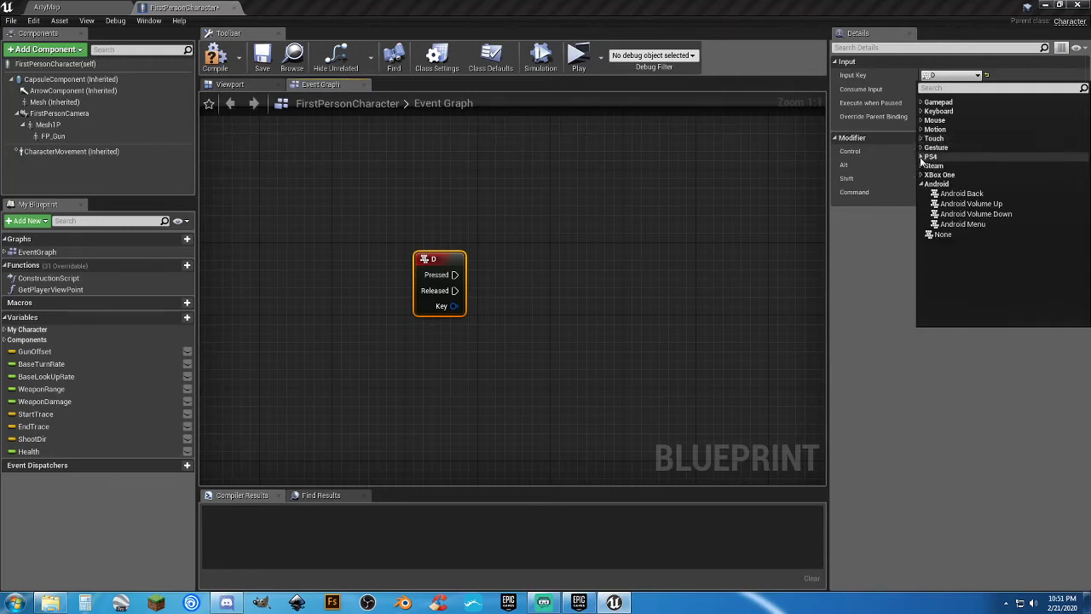
left_click(921, 129)
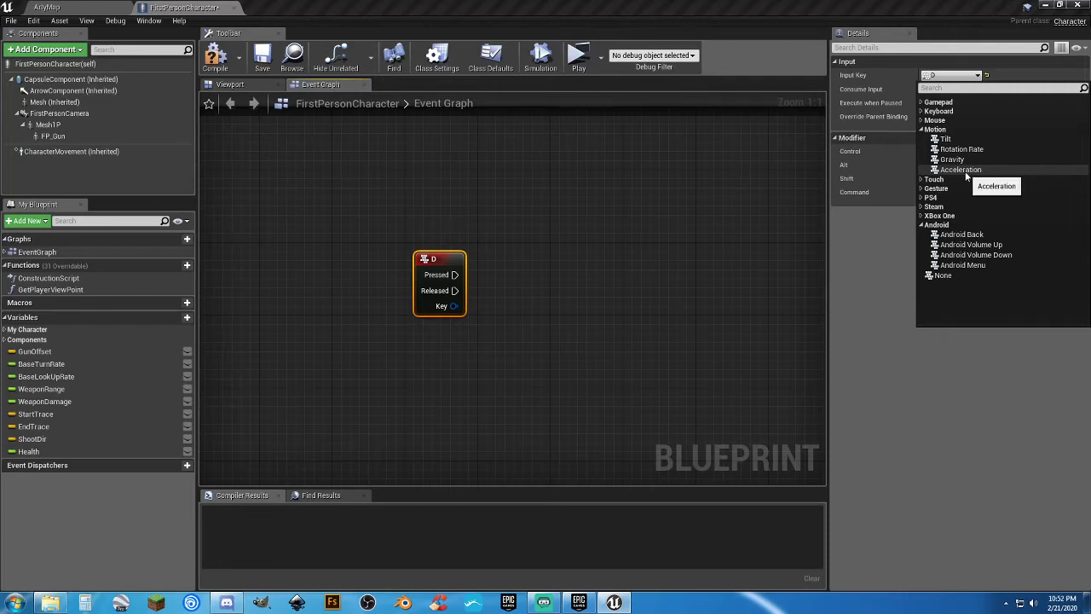
left_click(921, 207)
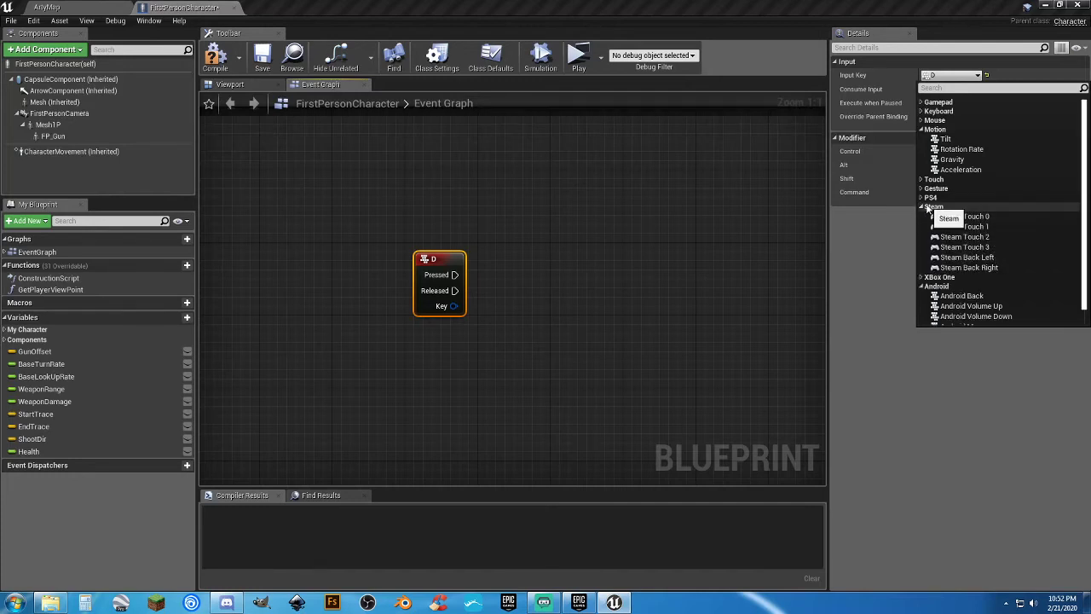
left_click(921, 207)
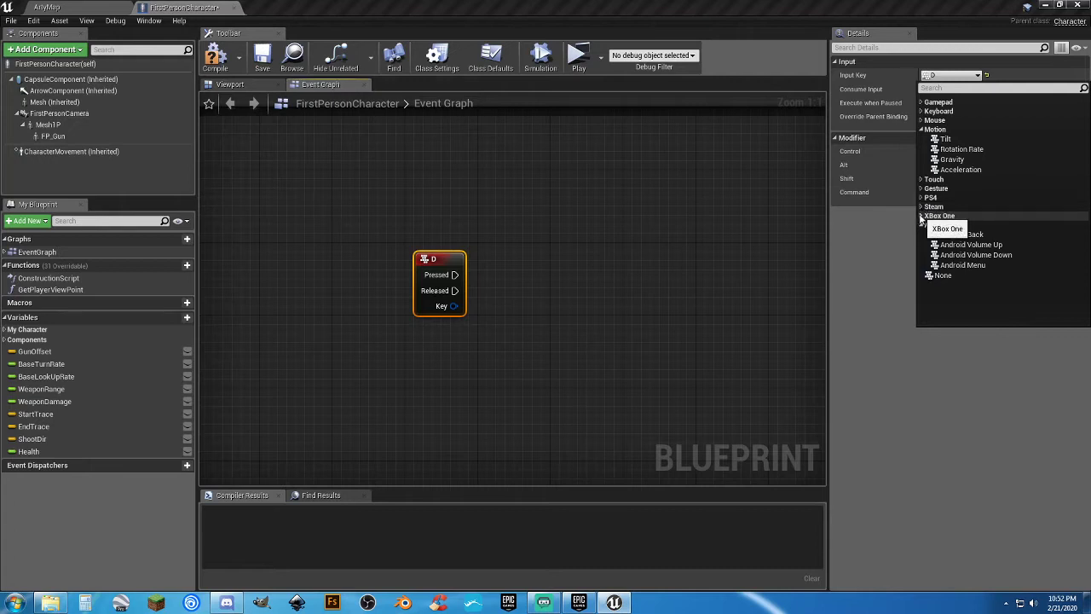
left_click(922, 216)
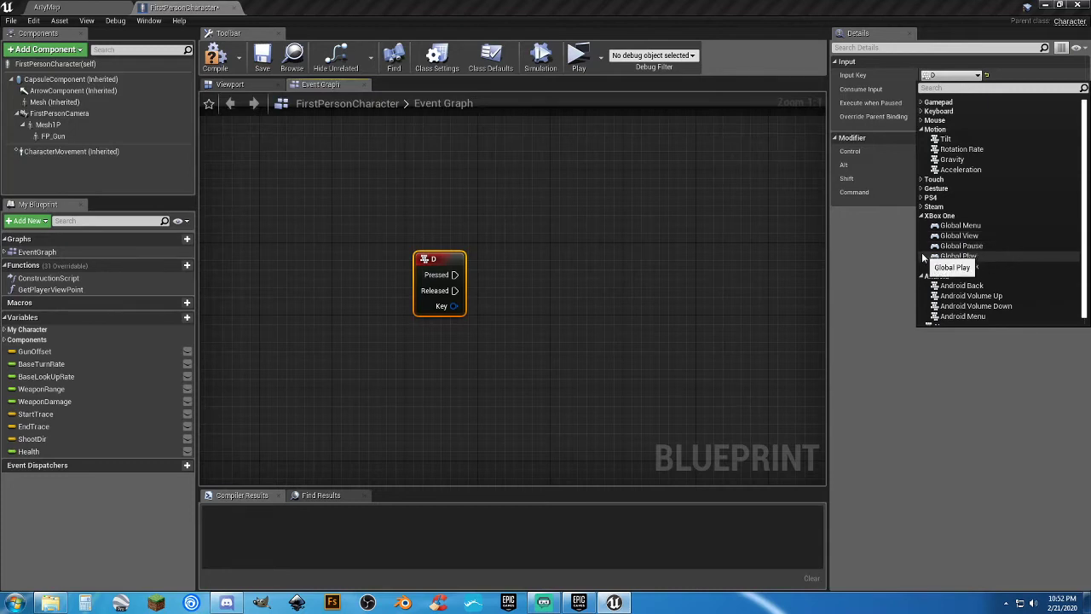
left_click(882, 276)
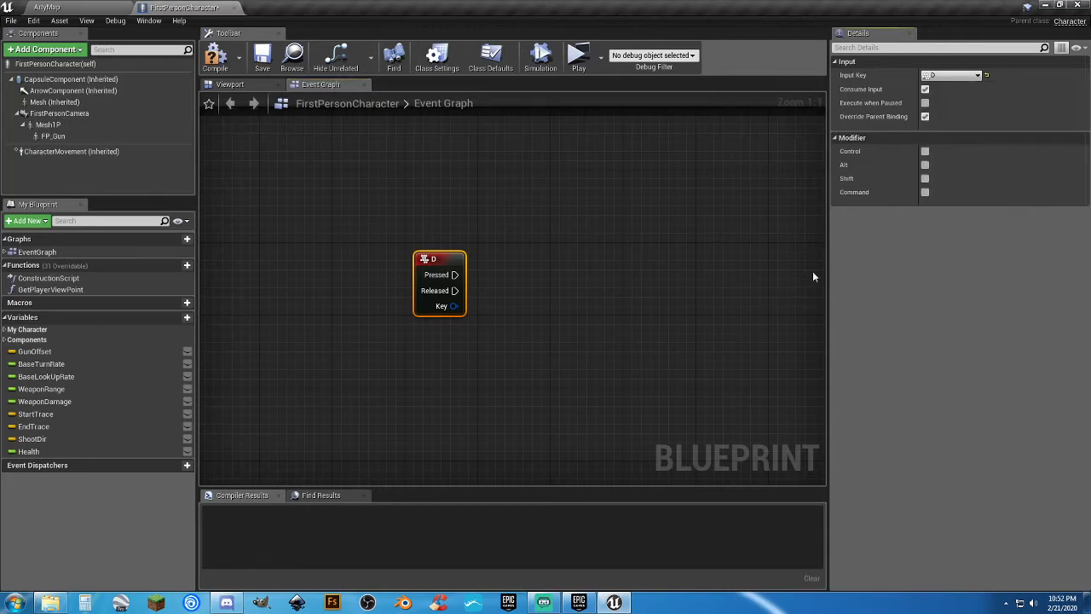
Browse the launcher's Library vault, then close the Unreal editor choosing Don't Save.
left_click(579, 601)
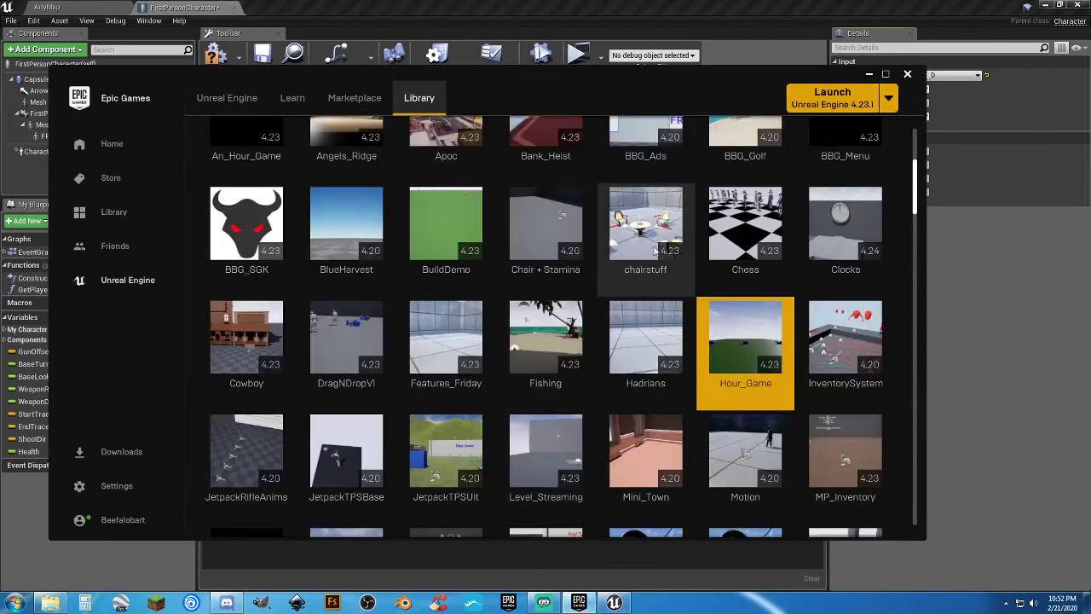
scroll(819, 236, "down", 1)
scroll(819, 236, "down", 7)
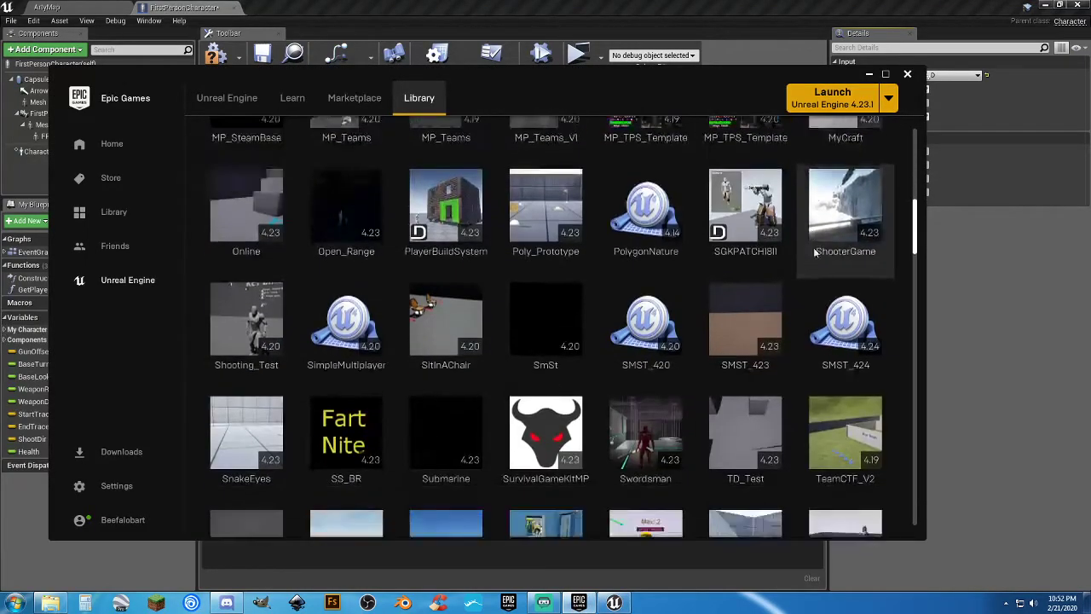
scroll(818, 256, "down", 5)
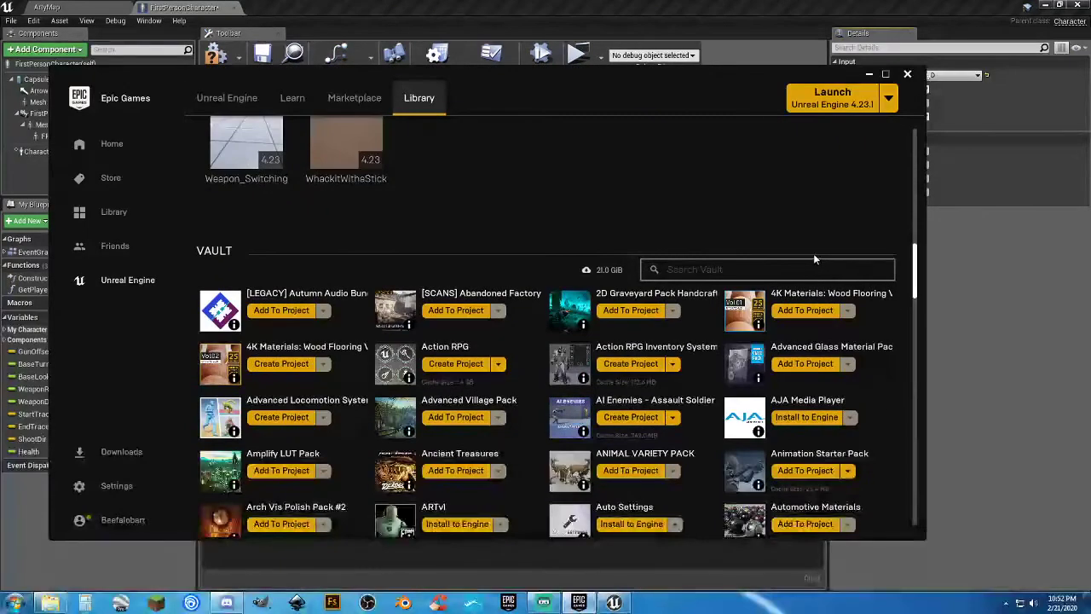
scroll(807, 256, "down", 1)
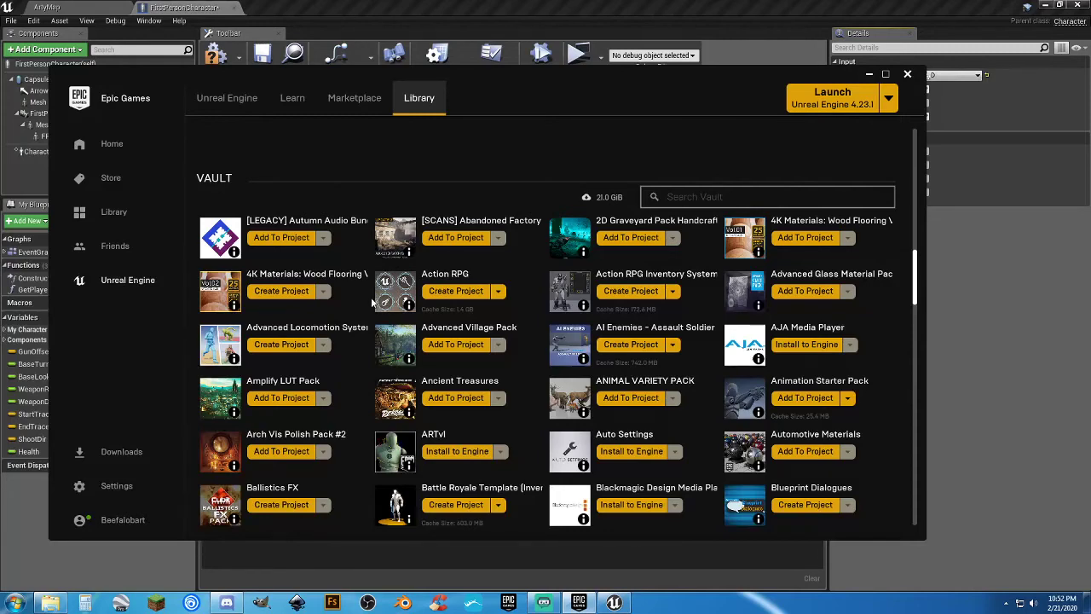
scroll(371, 300, "down", 1)
scroll(370, 300, "up", 1)
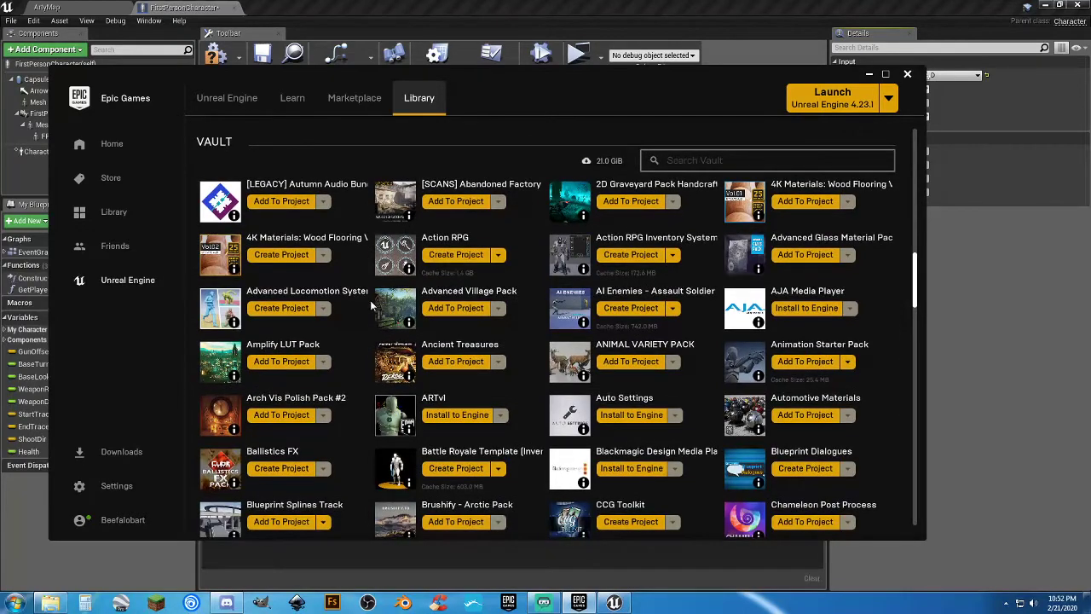
scroll(370, 300, "down", 1)
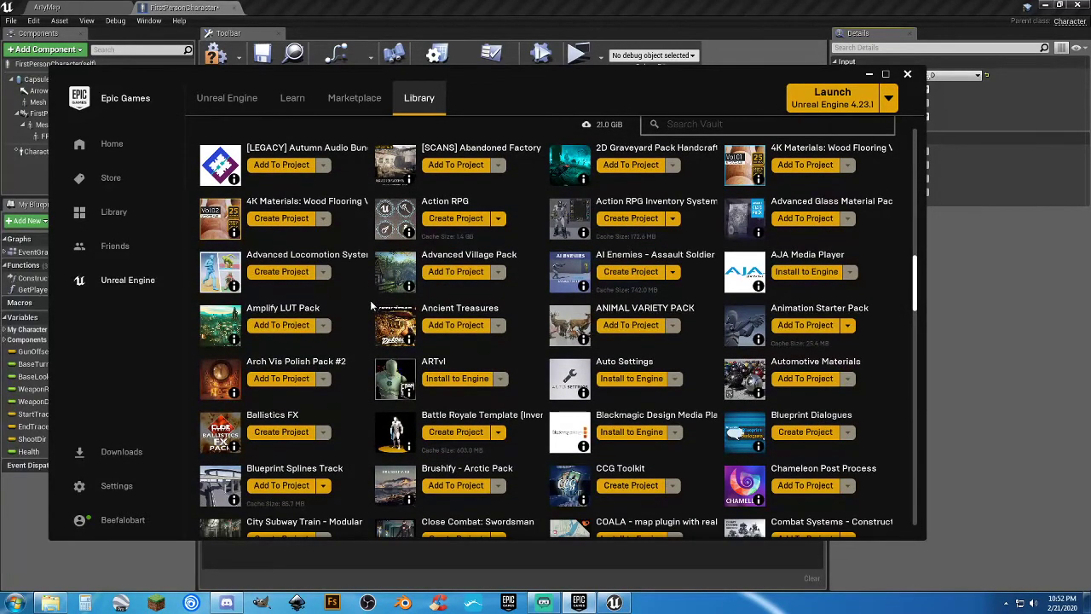
scroll(370, 300, "up", 1)
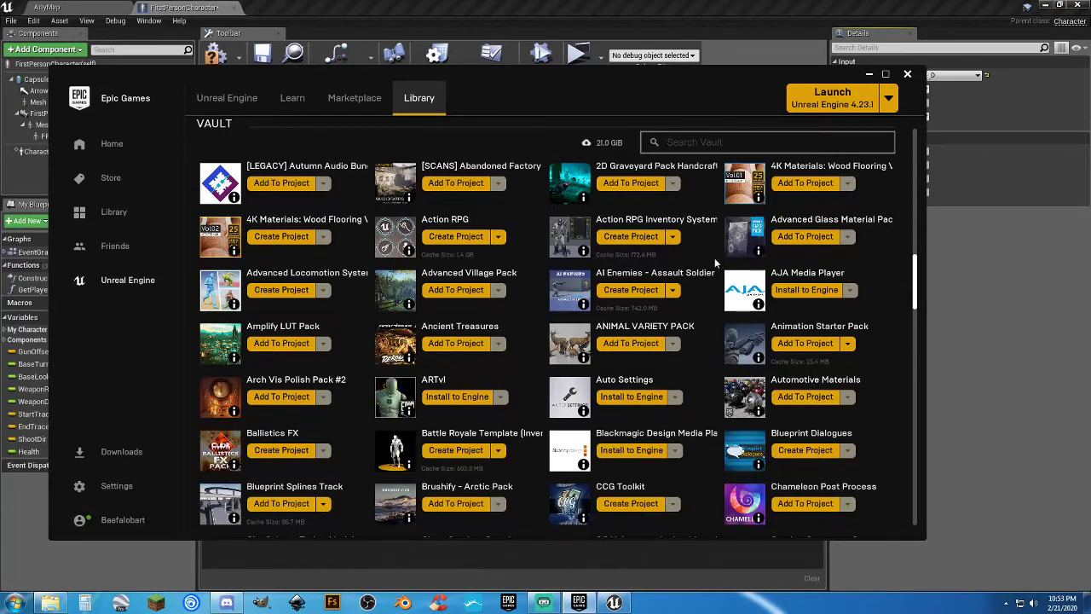
left_click(1077, 5)
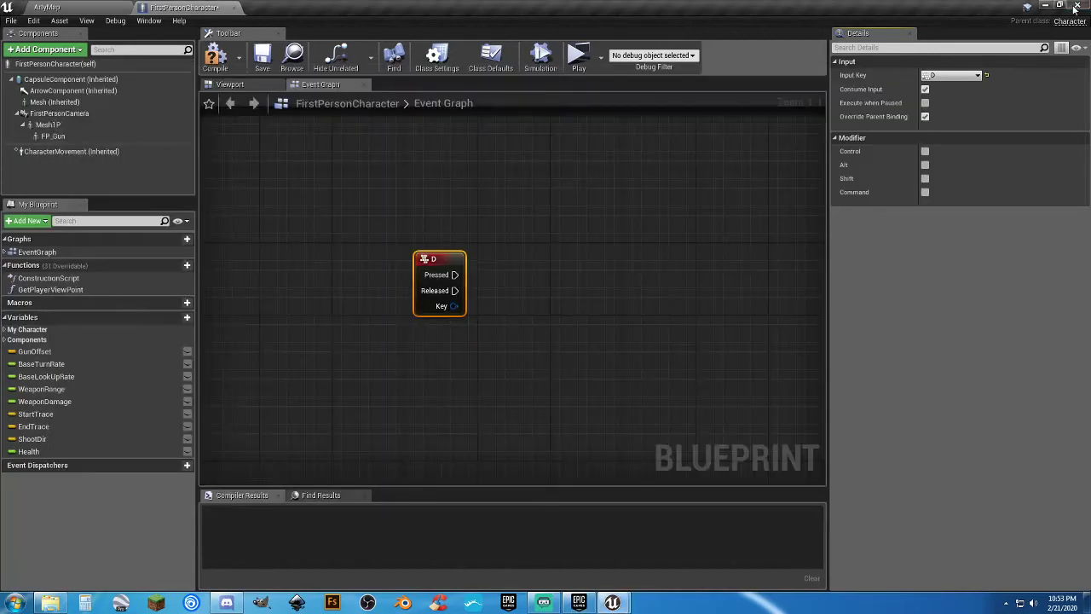
left_click(652, 405)
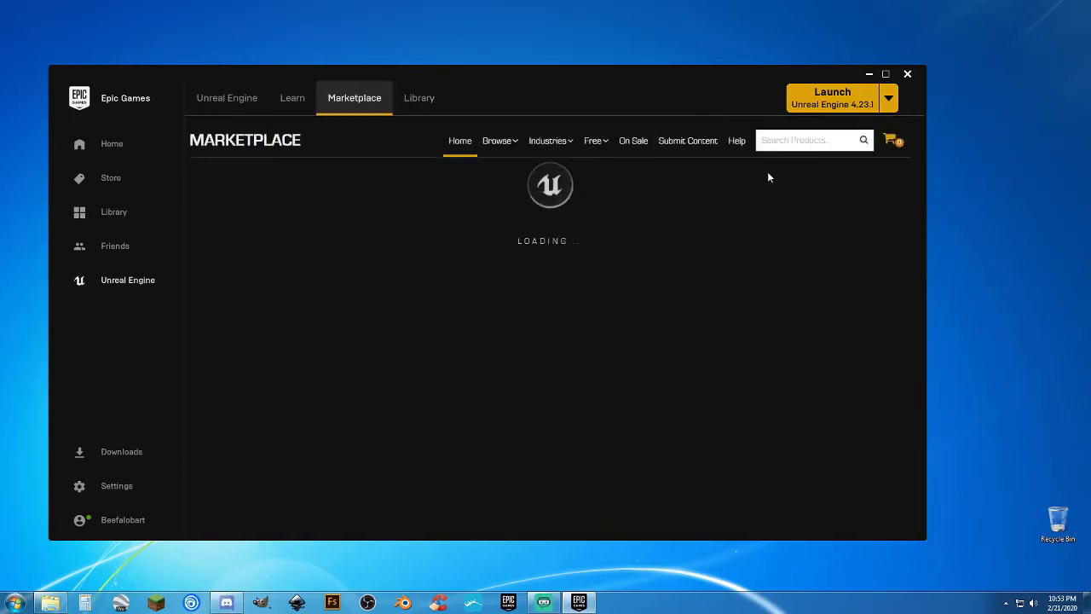
Search the Free Marketplace products for 'inventory'.
mouse_move(584, 147)
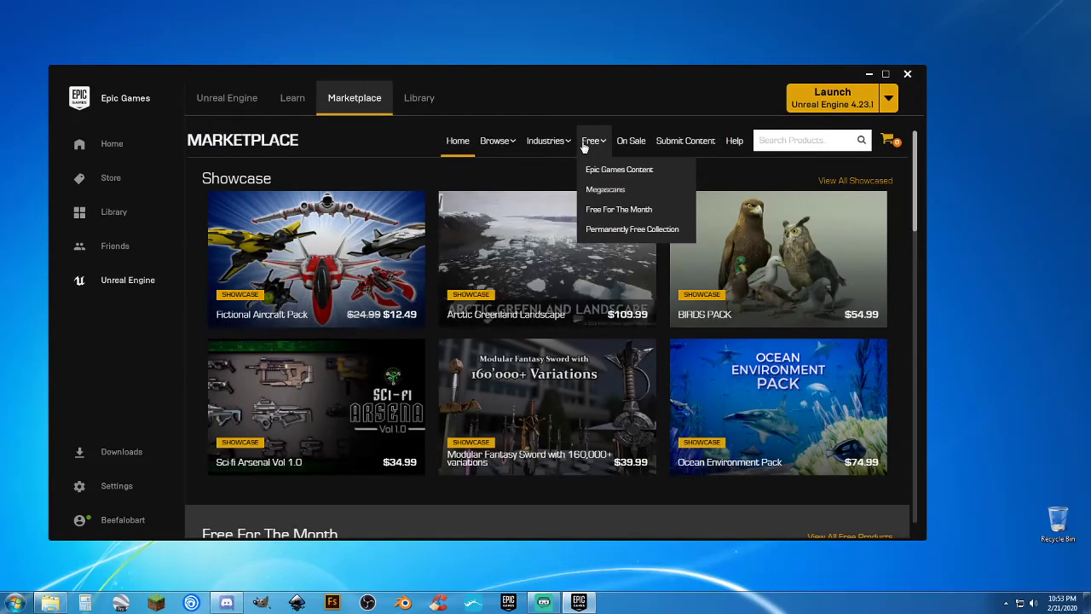
left_click(585, 147)
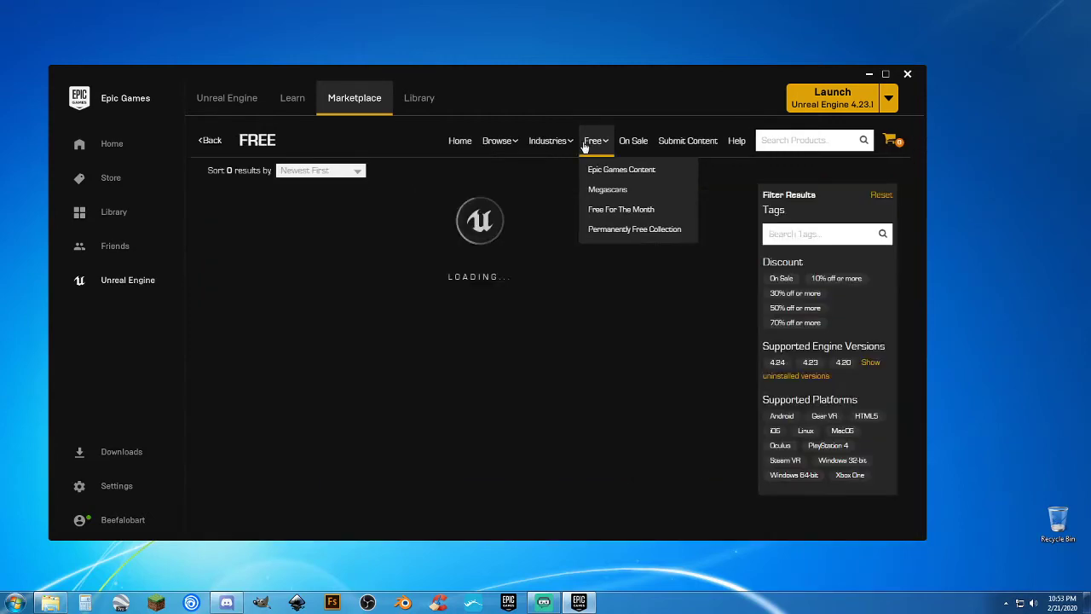
left_click(776, 145)
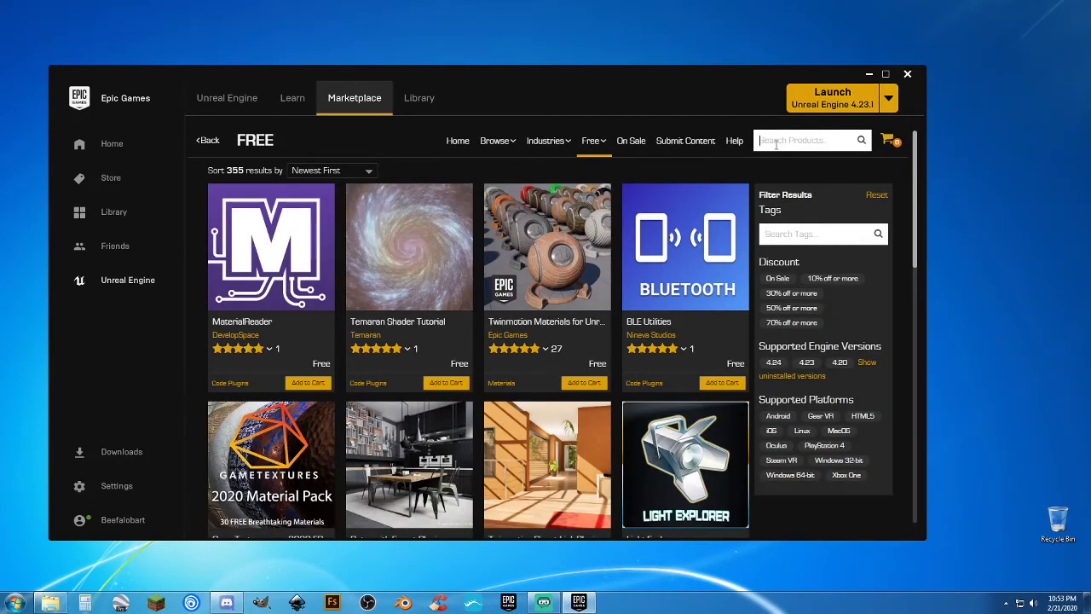
type("inventory")
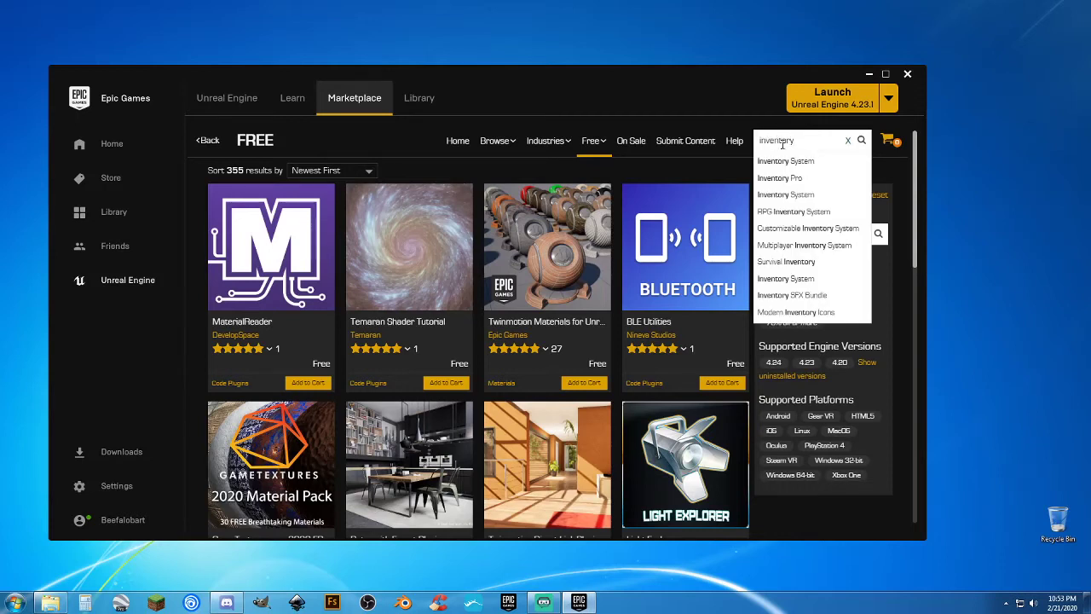
key("Return")
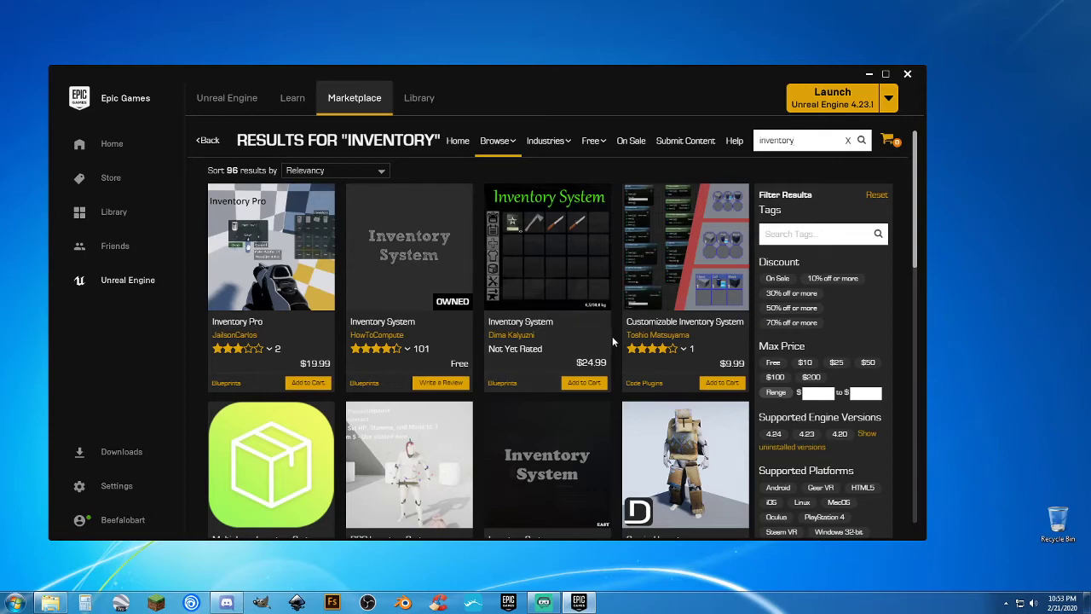
scroll(614, 336, "down", 1)
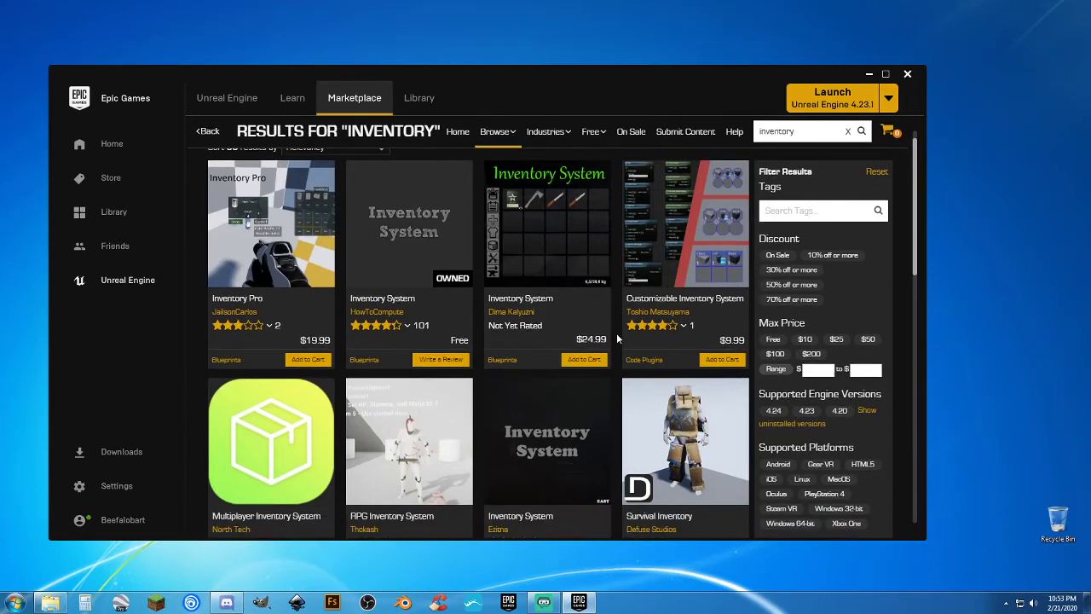
scroll(617, 338, "down", 2)
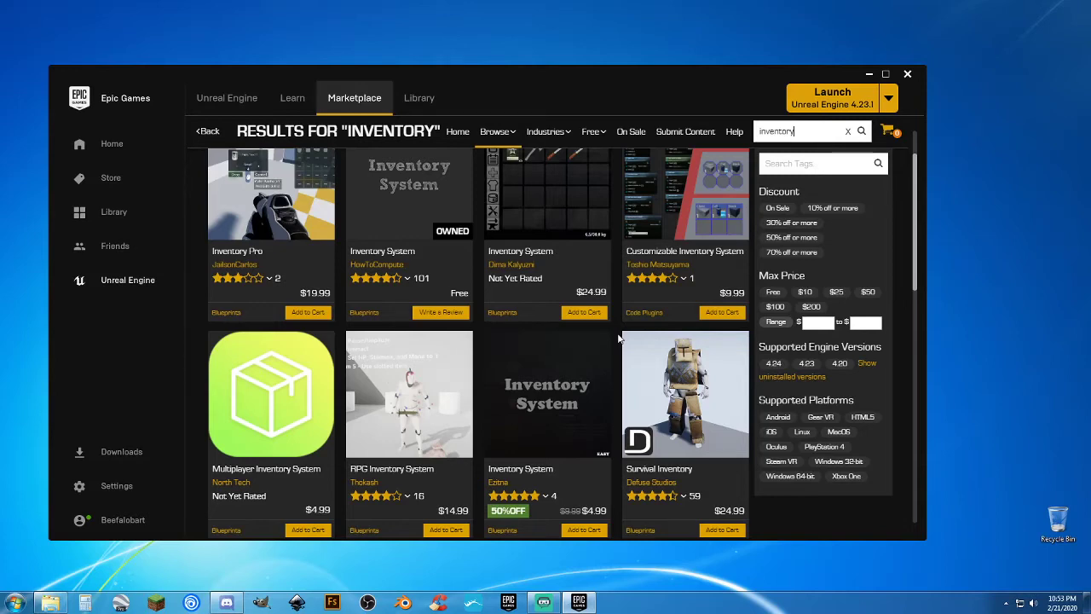
scroll(619, 338, "down", 1)
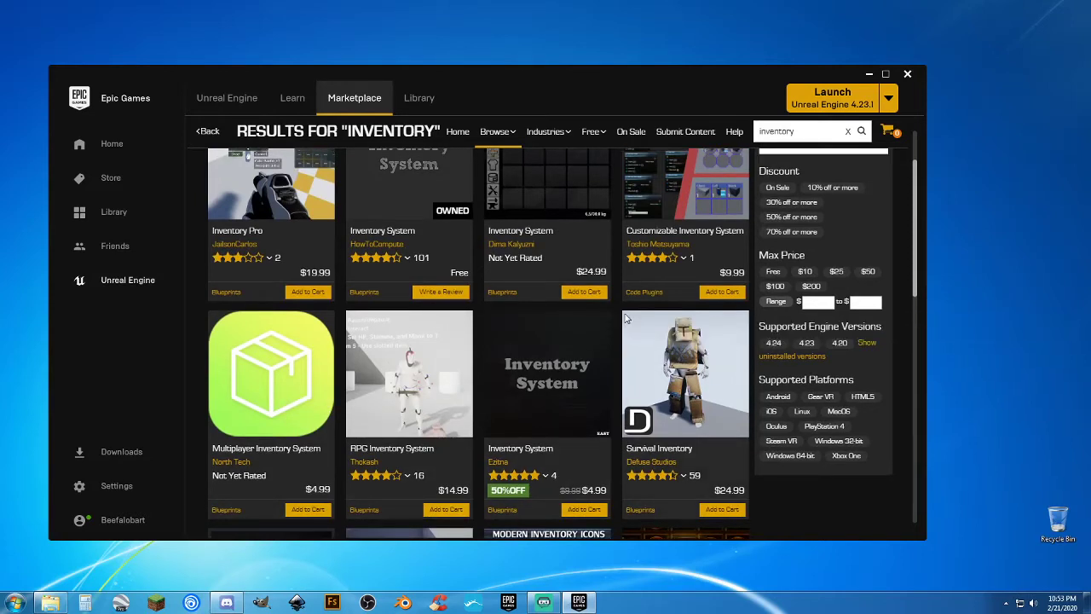
scroll(626, 317, "up", 1)
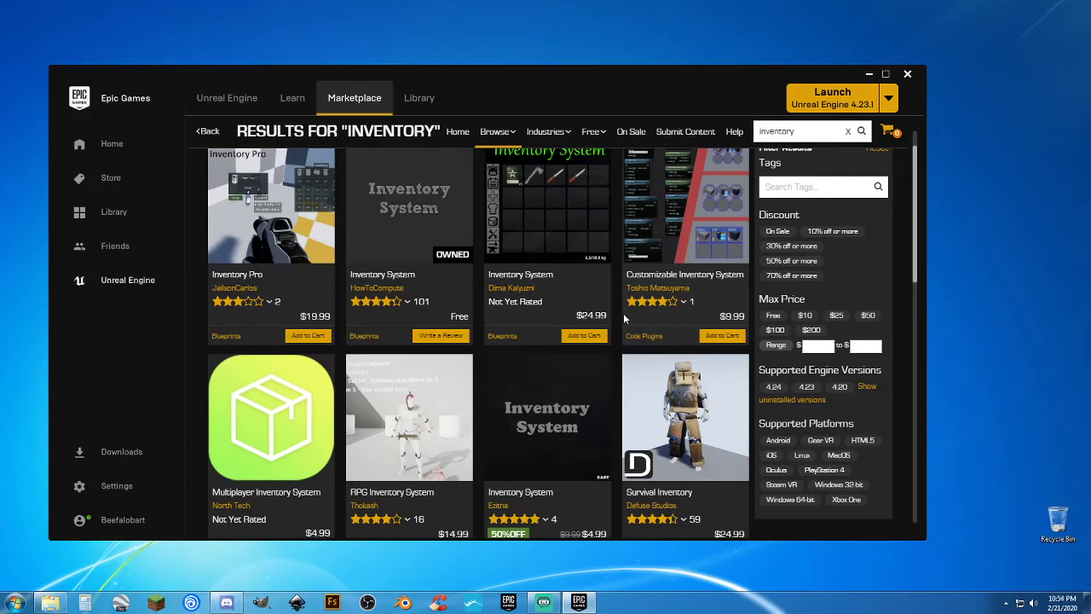
scroll(625, 318, "up", 1)
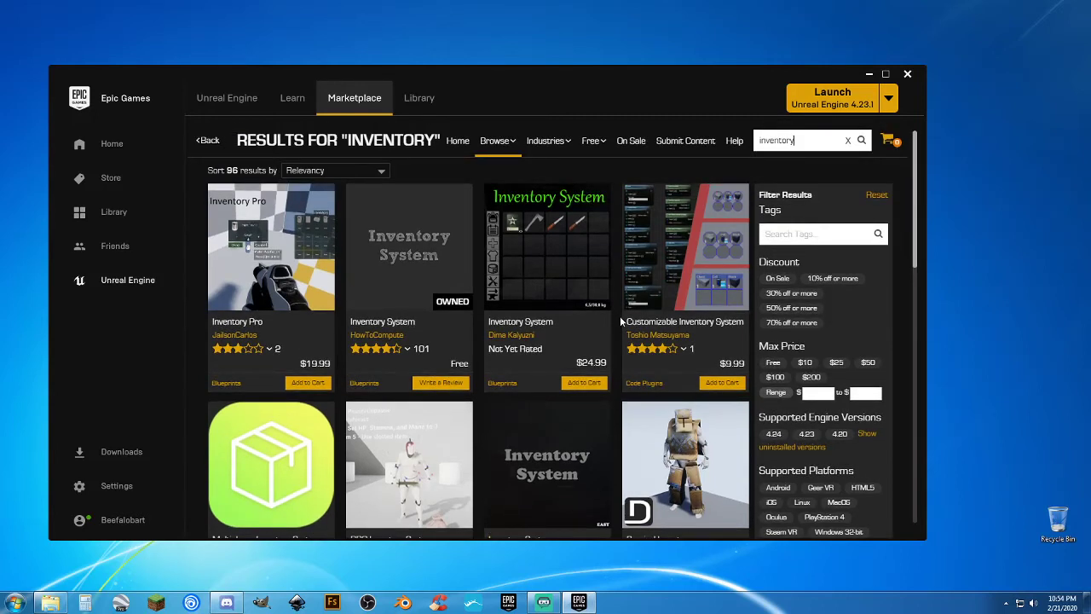
scroll(617, 318, "down", 4)
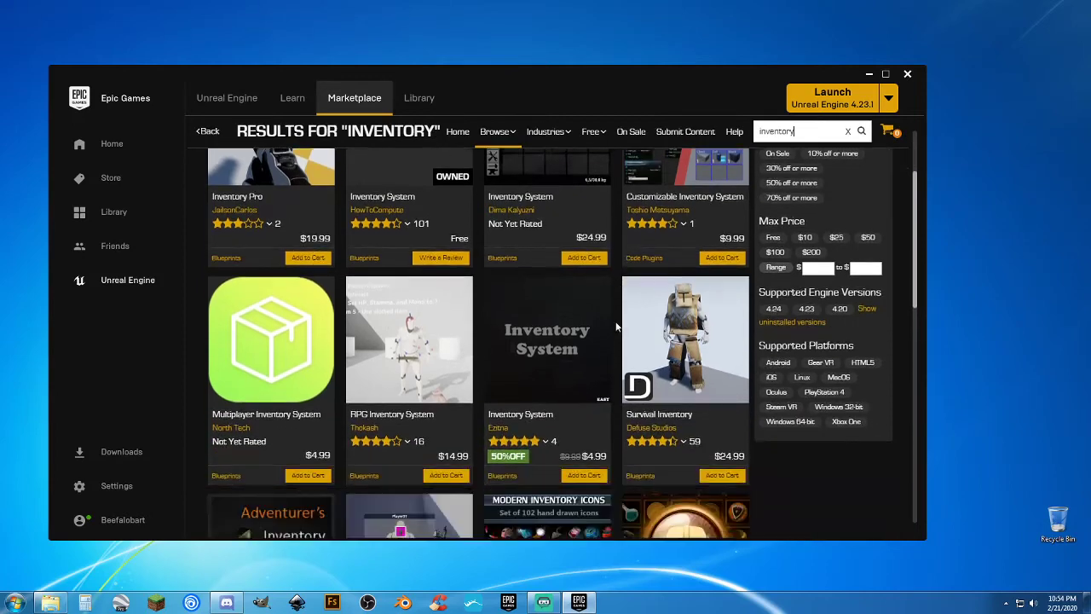
scroll(615, 323, "down", 4)
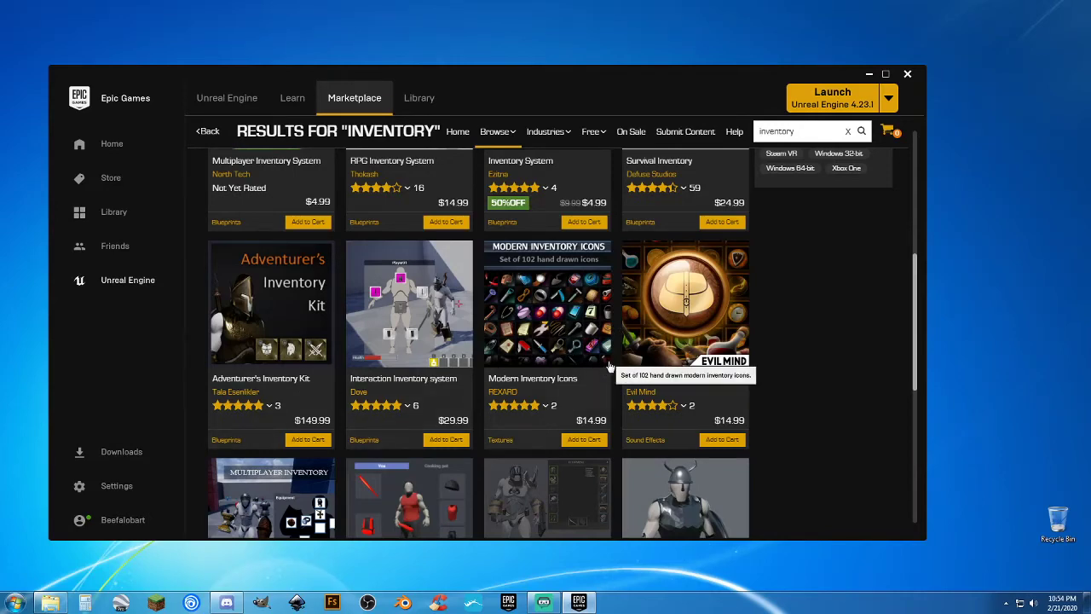
scroll(617, 366, "down", 2)
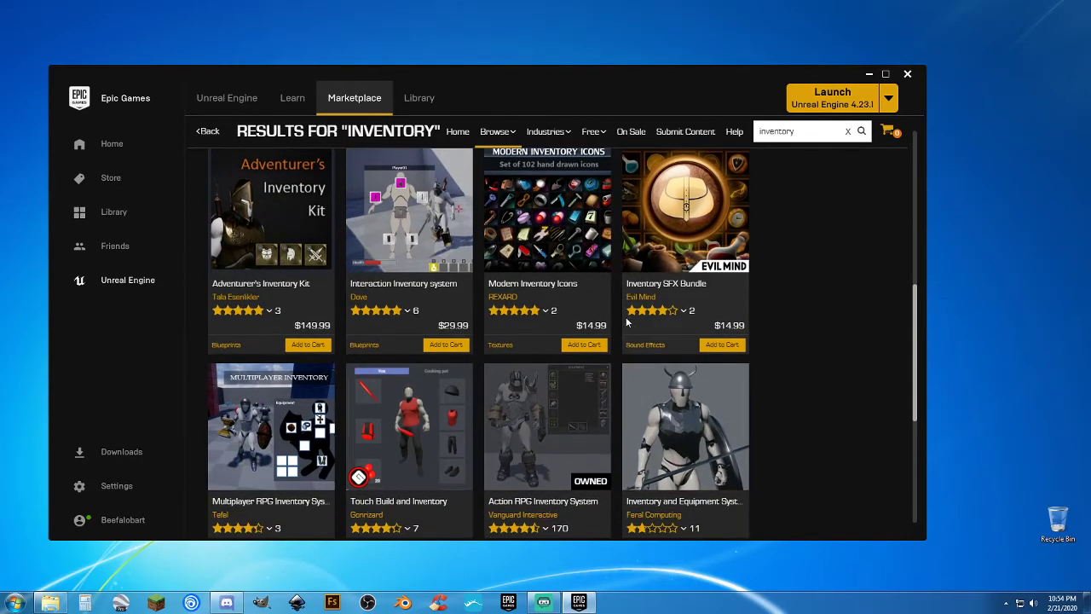
mouse_move(625, 321)
scroll(620, 315, "down", 2)
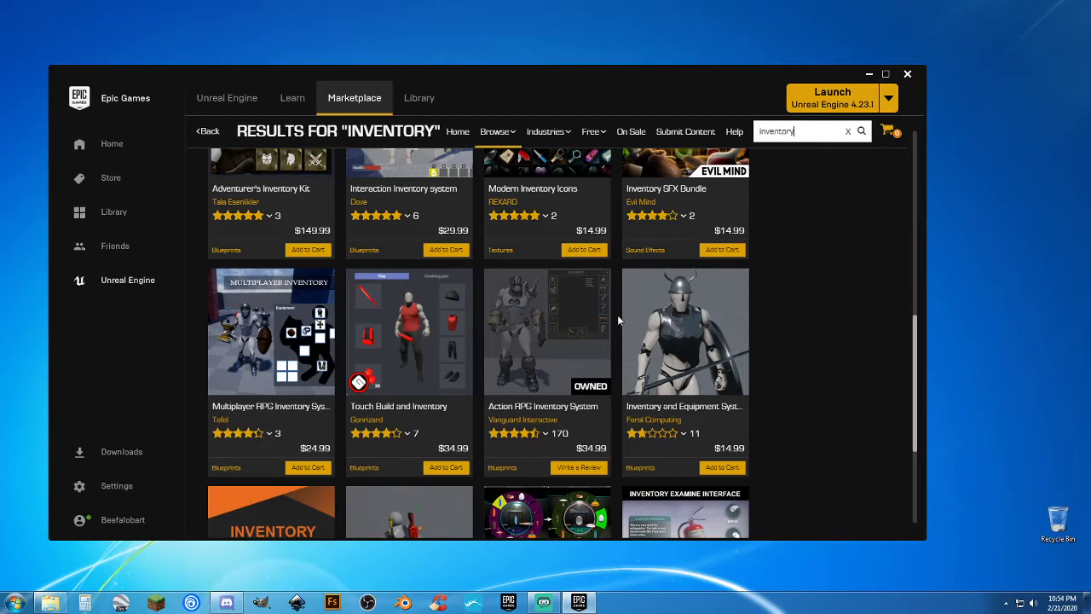
scroll(617, 315, "down", 1)
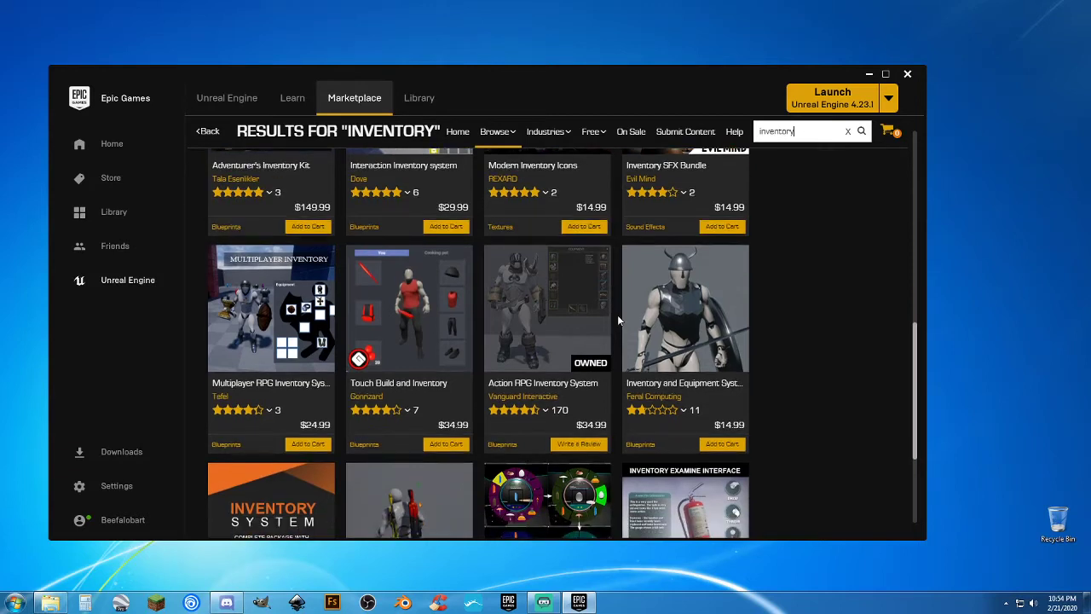
mouse_move(396, 410)
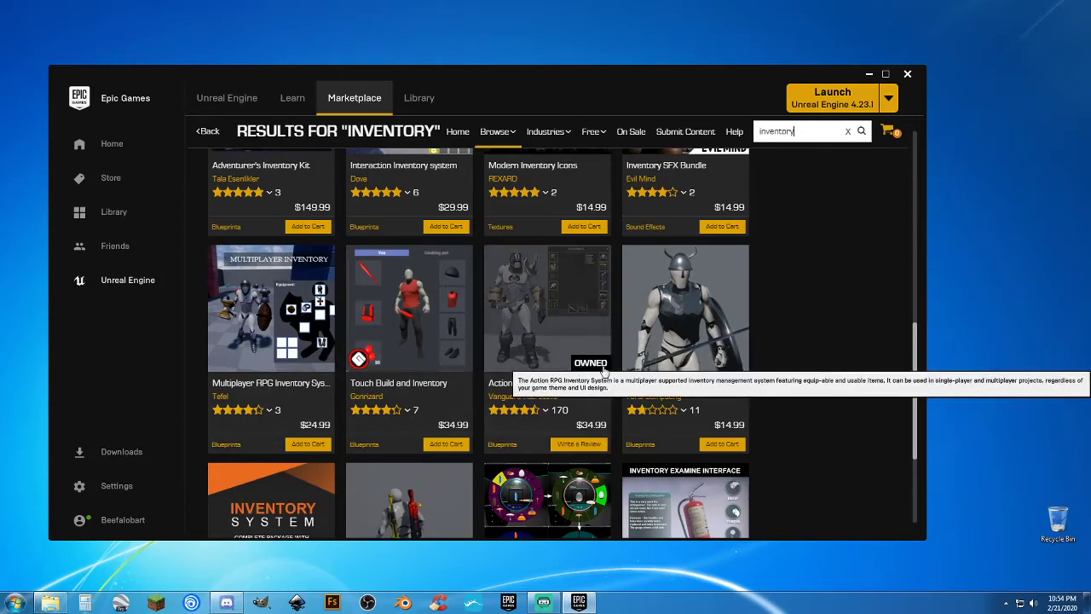
scroll(798, 397, "down", 1)
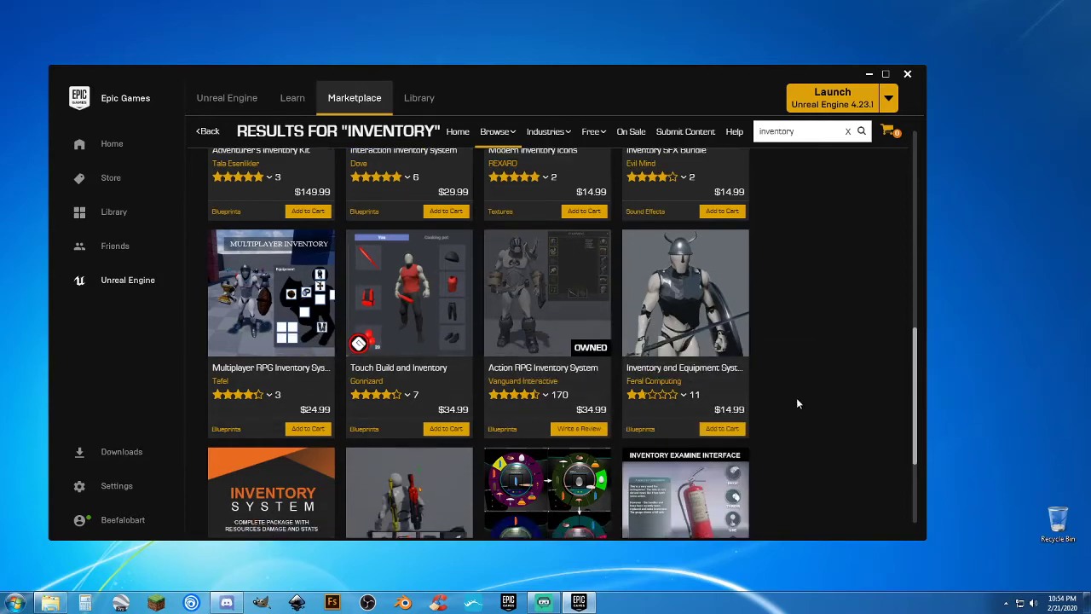
scroll(798, 403, "down", 1)
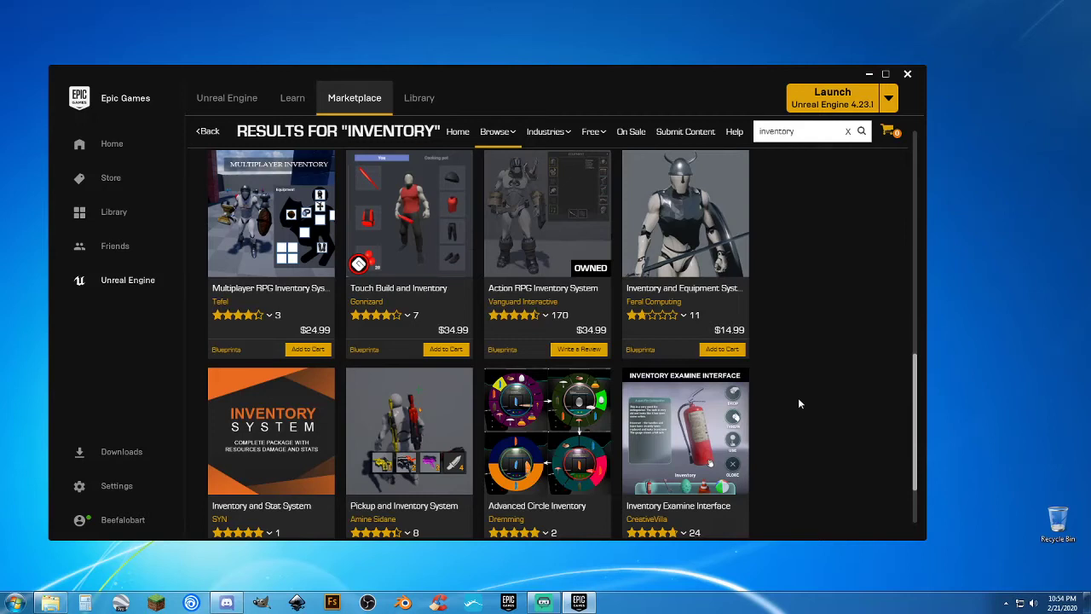
scroll(797, 397, "up", 1)
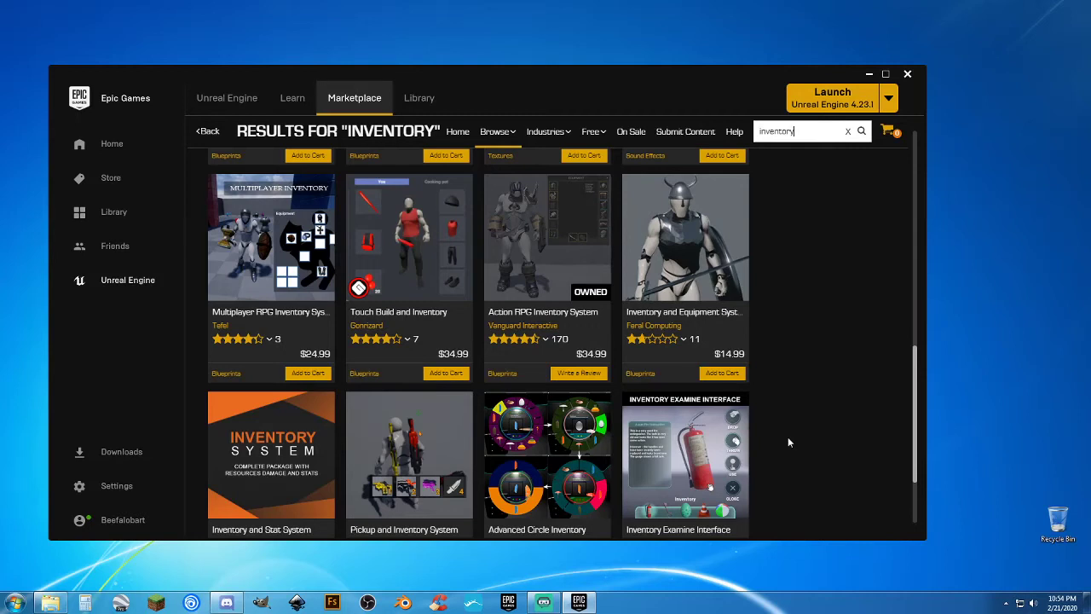
scroll(789, 440, "up", 1)
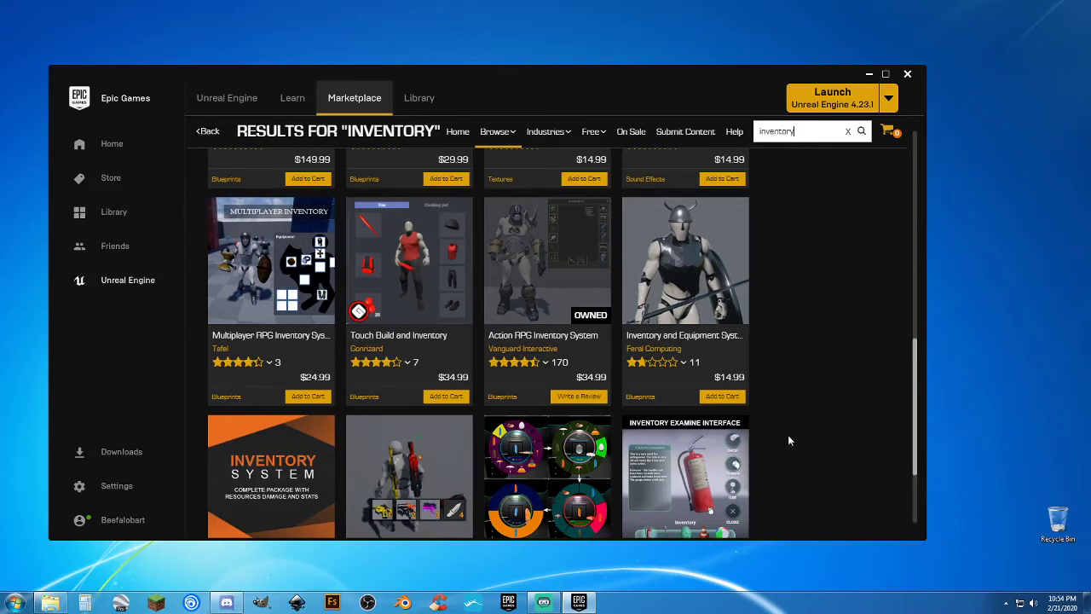
scroll(788, 435, "down", 4)
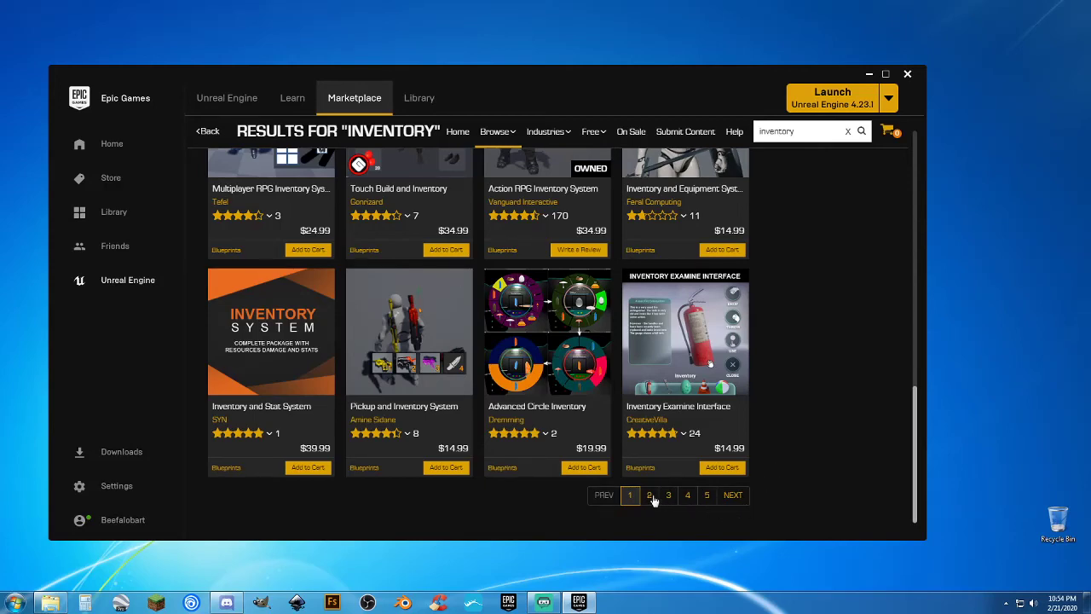
scroll(753, 395, "up", 10)
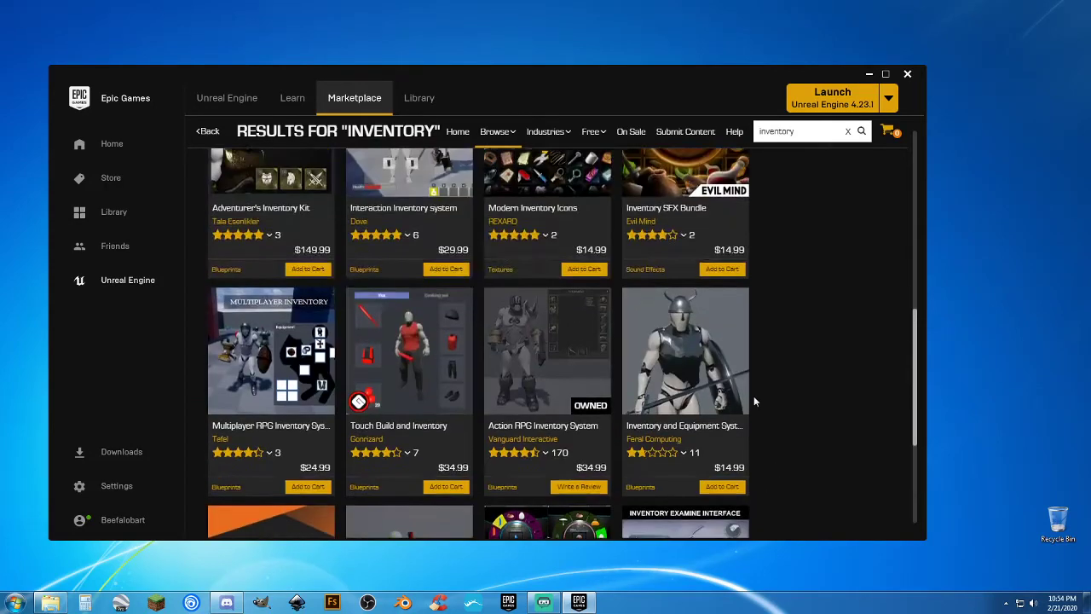
scroll(754, 395, "up", 3)
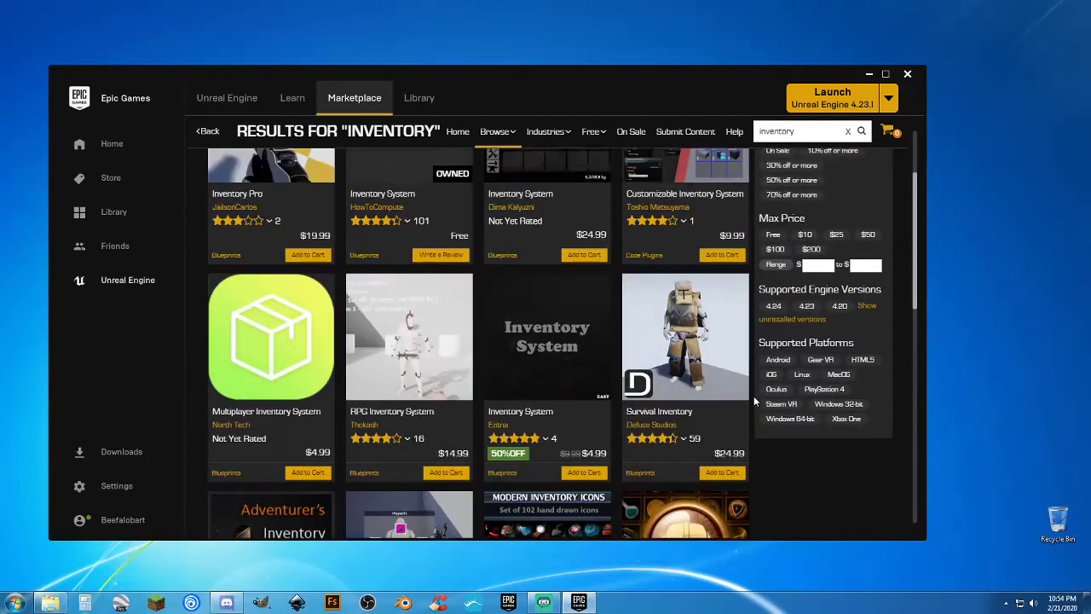
scroll(750, 403, "up", 1)
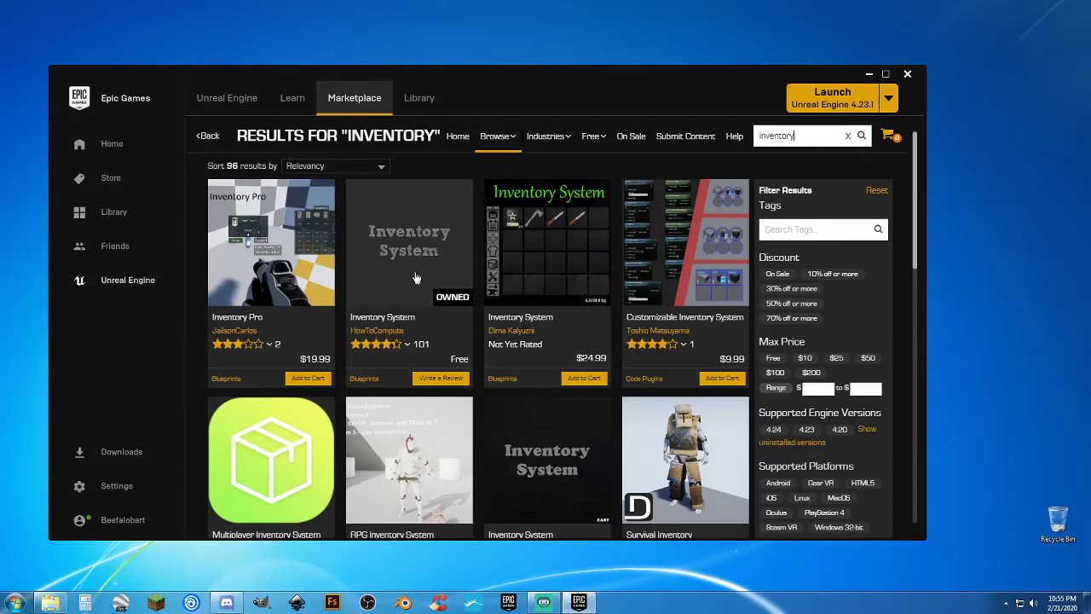
scroll(784, 420, "down", 1)
scroll(785, 423, "down", 1)
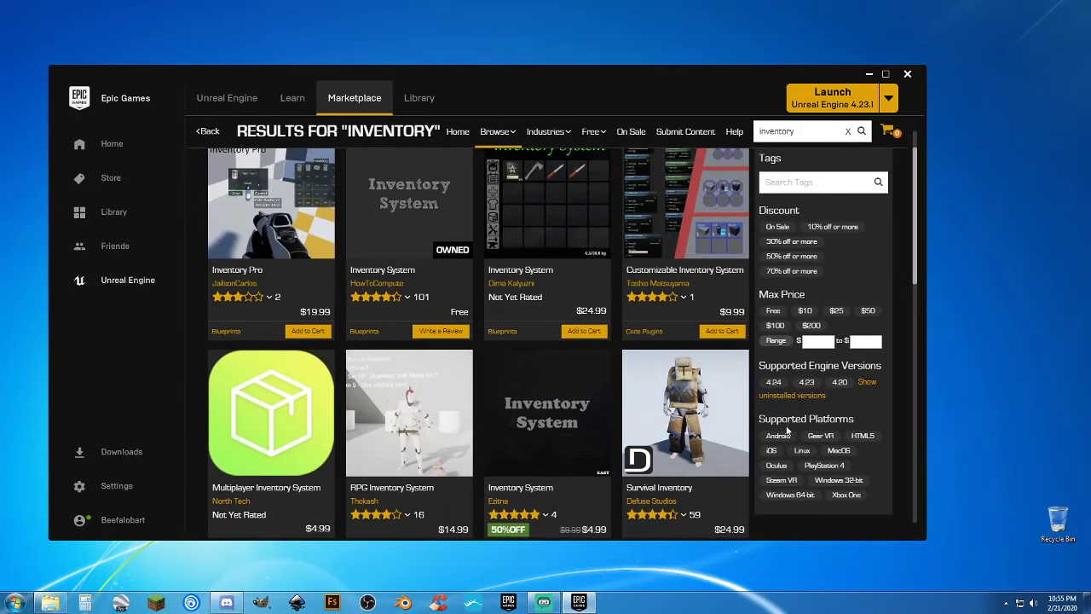
scroll(787, 426, "up", 2)
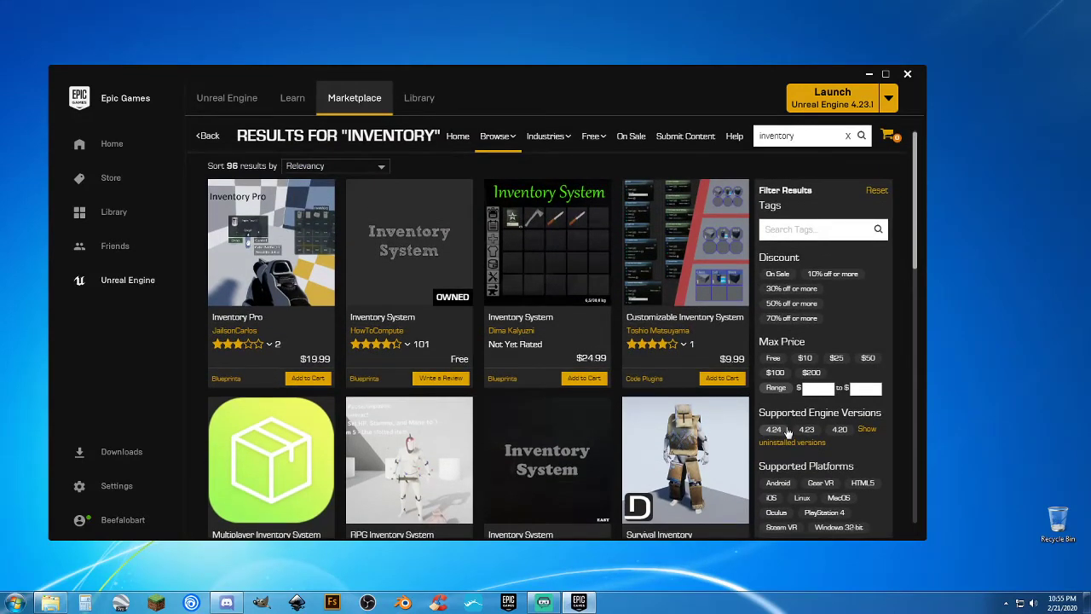
scroll(786, 432, "down", 10)
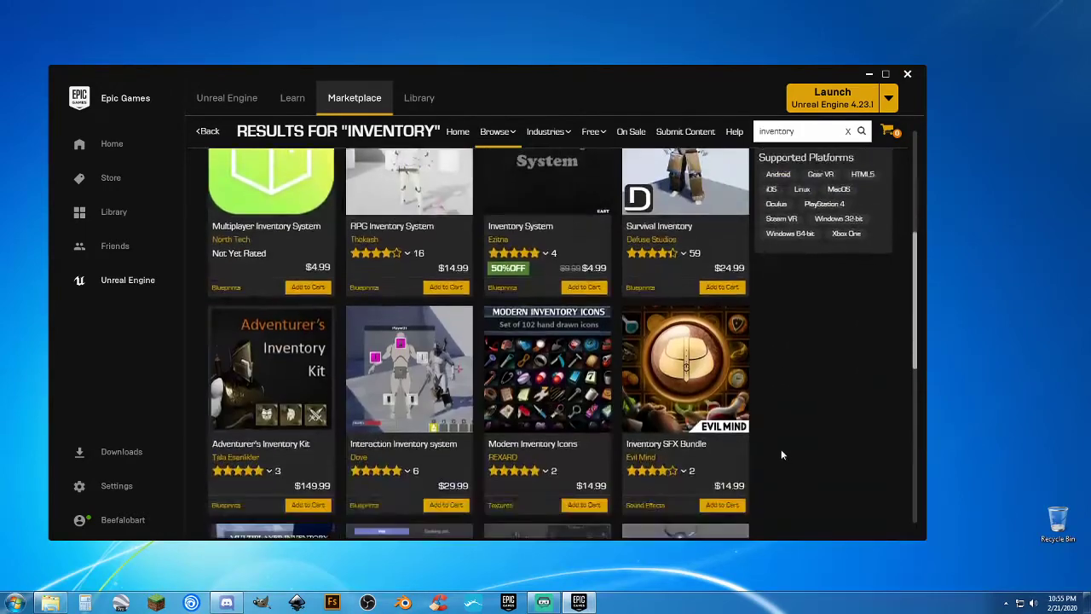
scroll(781, 454, "down", 10)
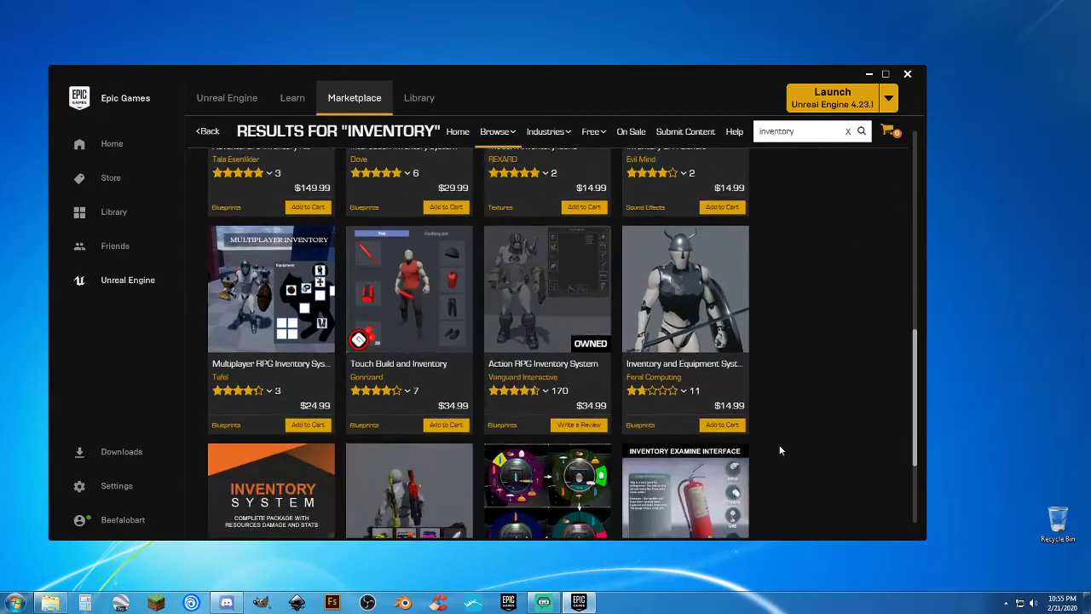
scroll(779, 444, "down", 1)
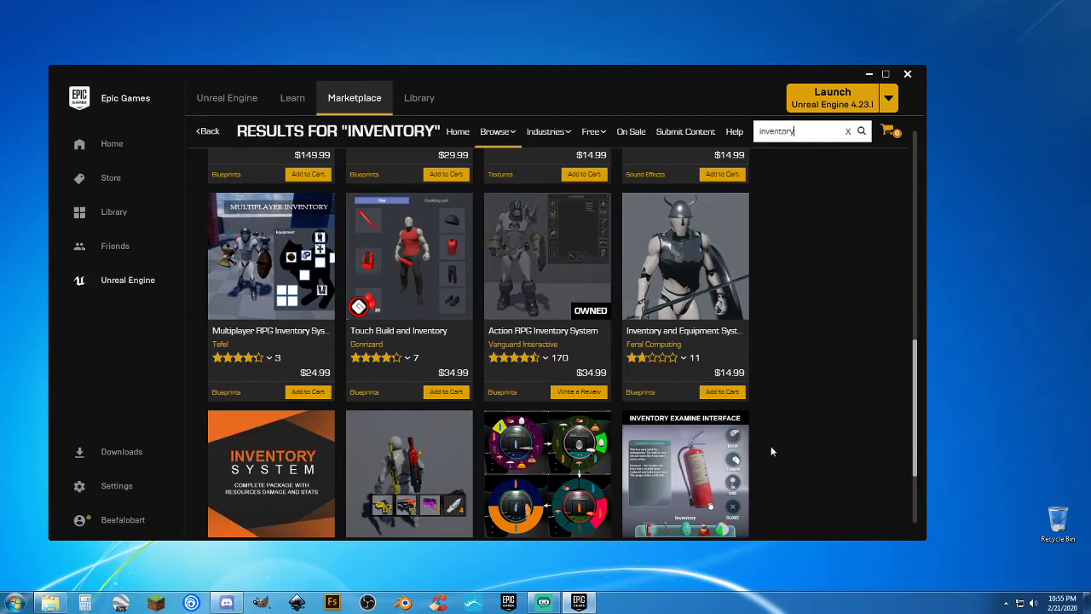
scroll(771, 451, "down", 4)
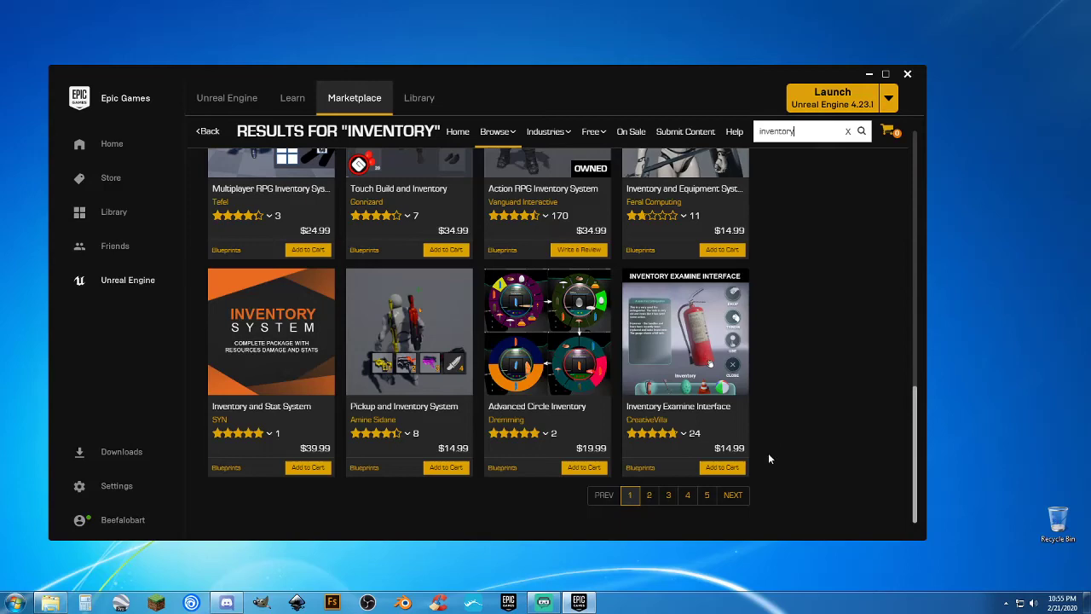
Load page 2 of inventory results and scroll down to the $39.99 Steam Inventory Service Plugin.
left_click(733, 495)
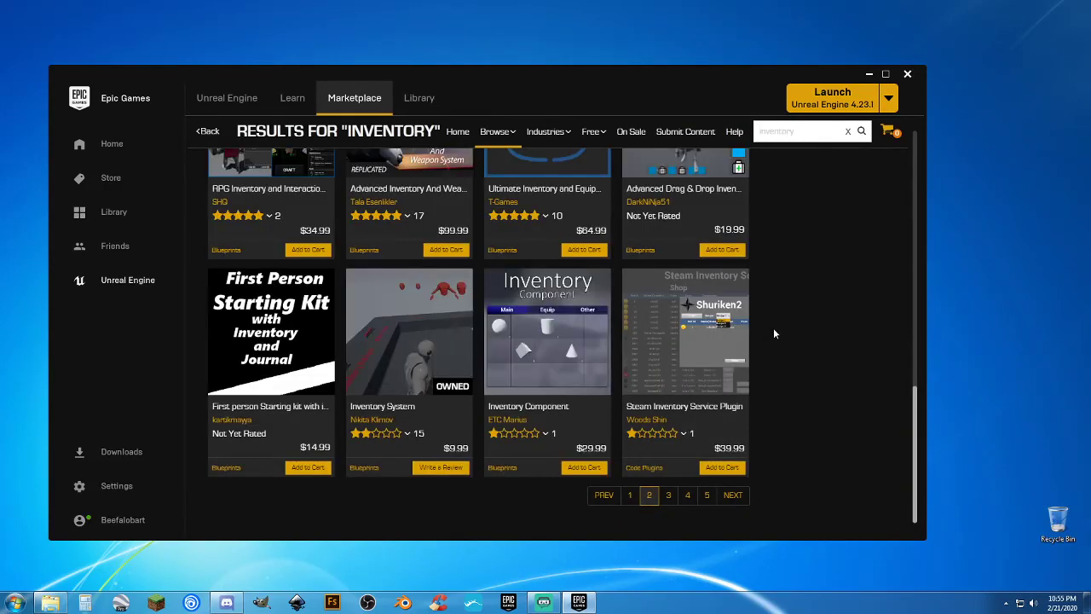
scroll(772, 333, "up", 6)
scroll(774, 334, "up", 3)
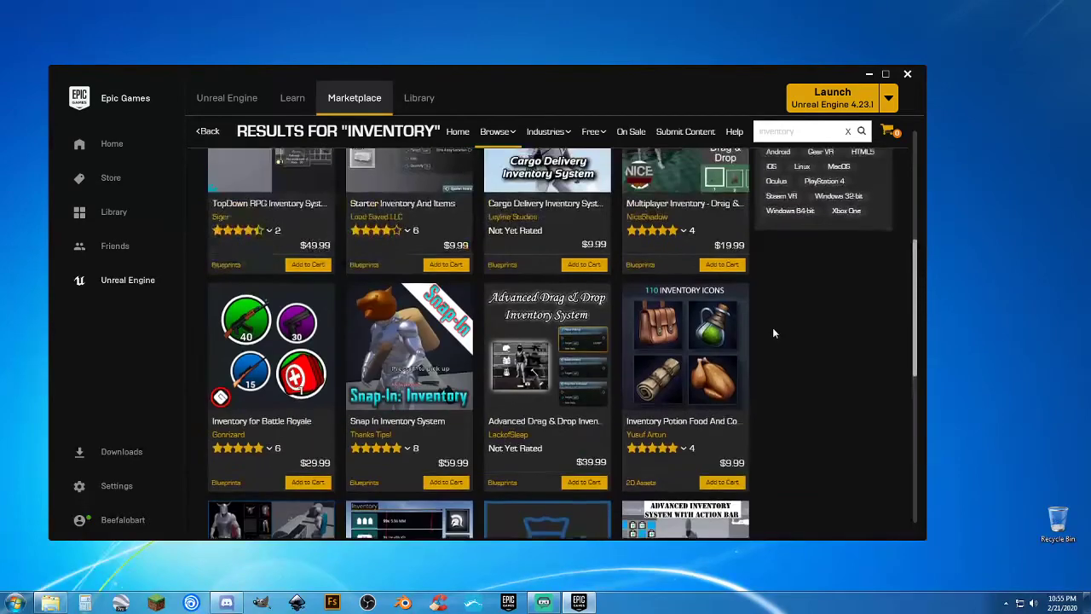
scroll(774, 334, "up", 4)
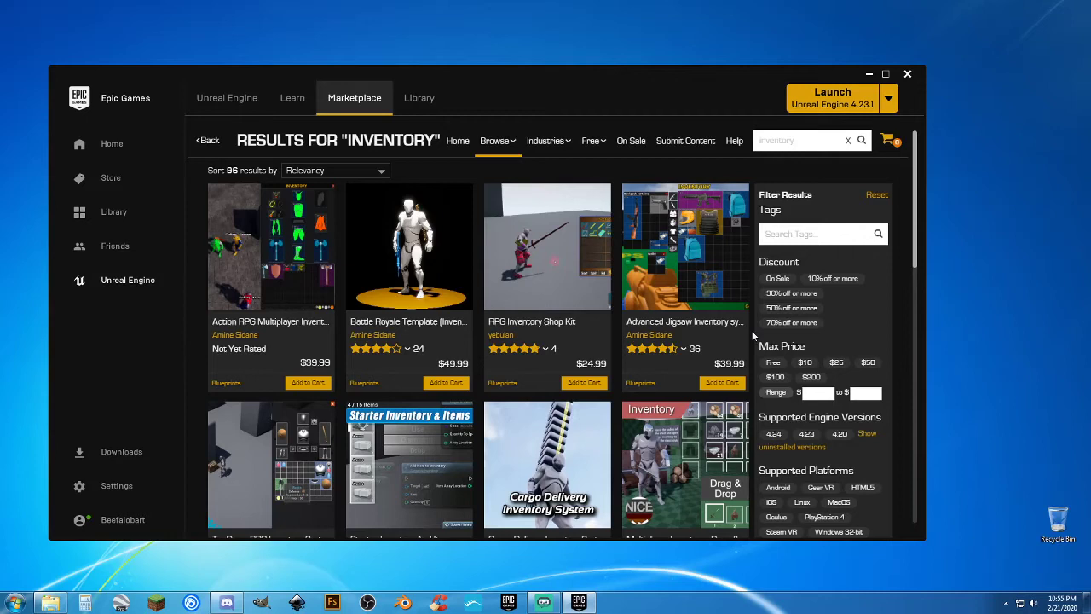
scroll(752, 332, "down", 1)
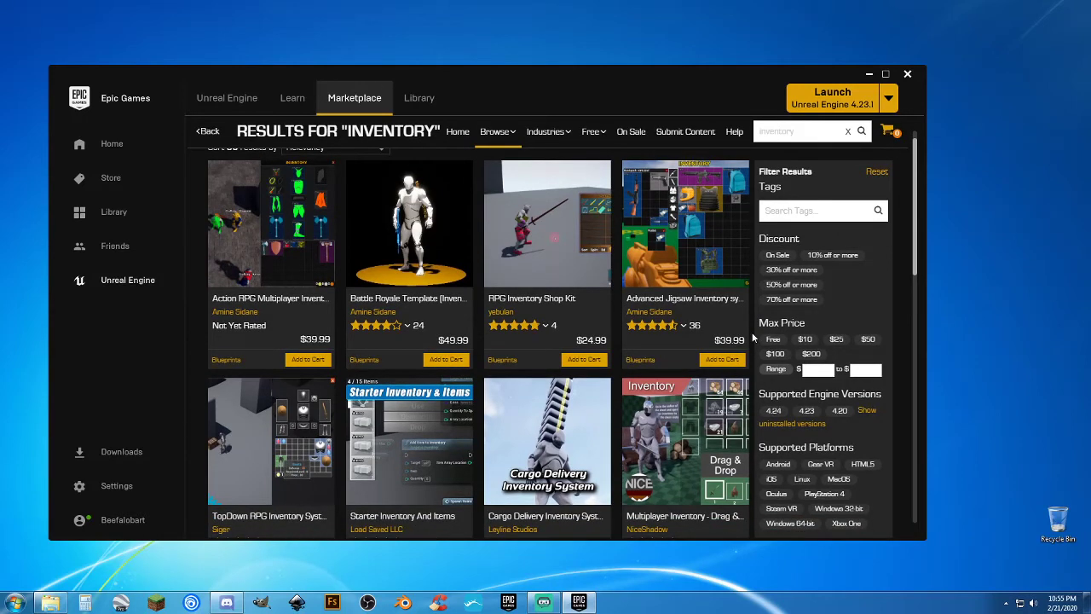
scroll(751, 333, "down", 3)
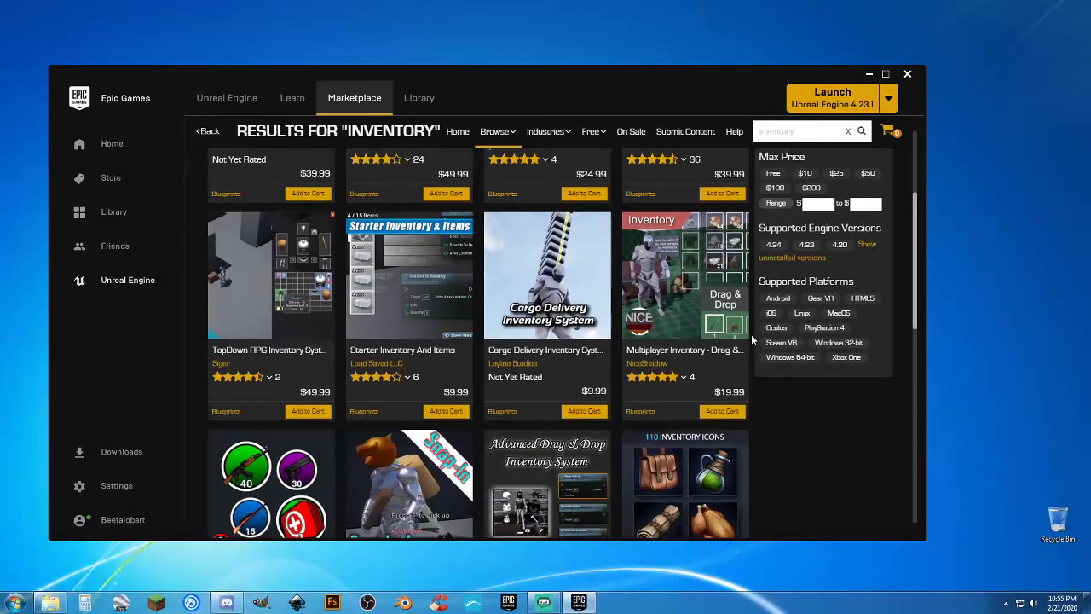
scroll(751, 334, "down", 3)
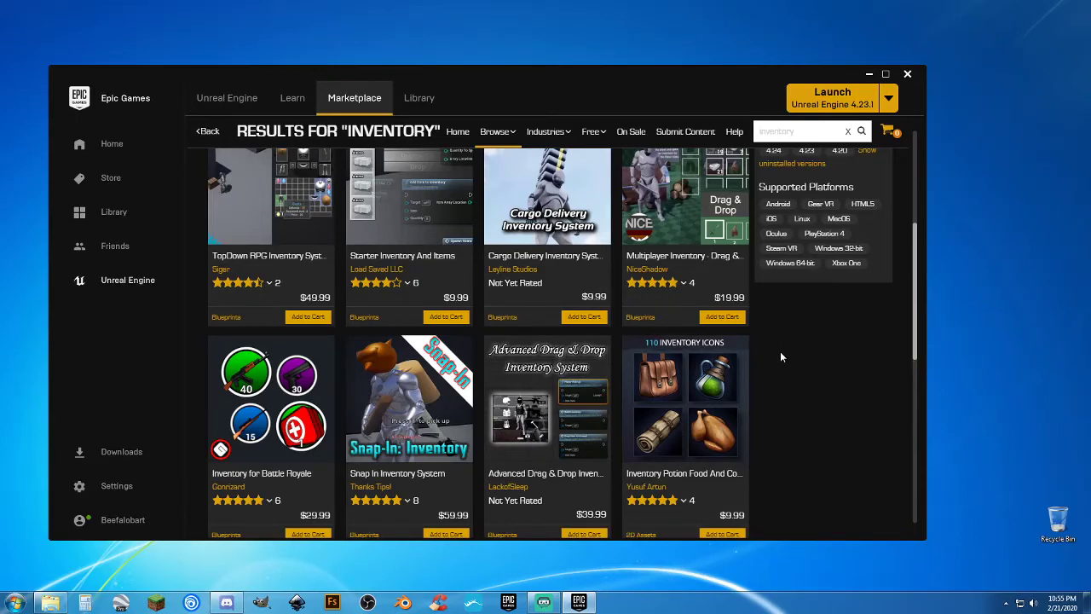
scroll(780, 357, "down", 3)
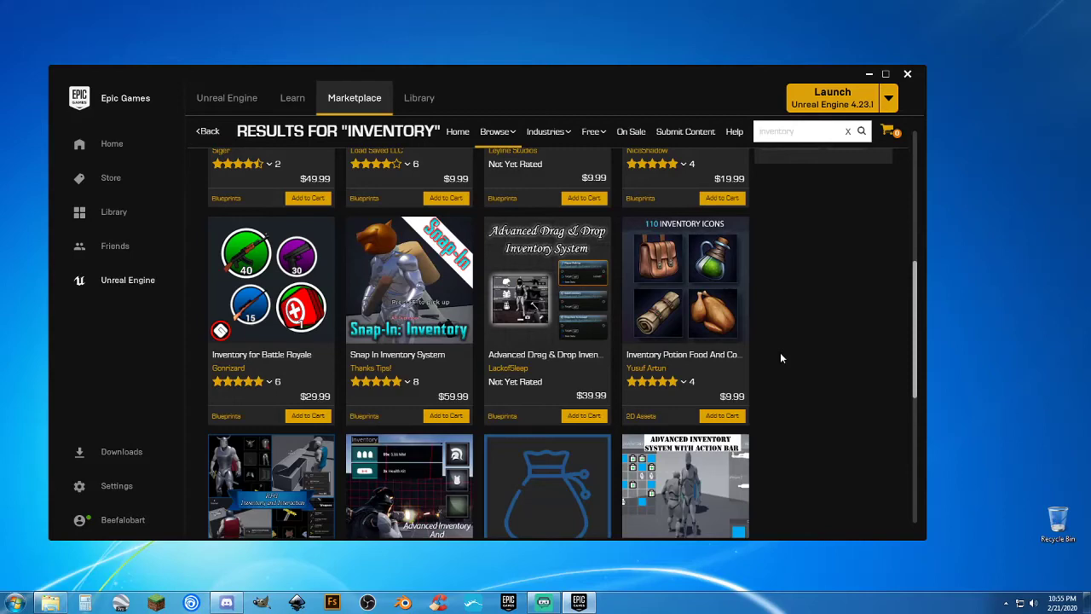
scroll(779, 358, "down", 2)
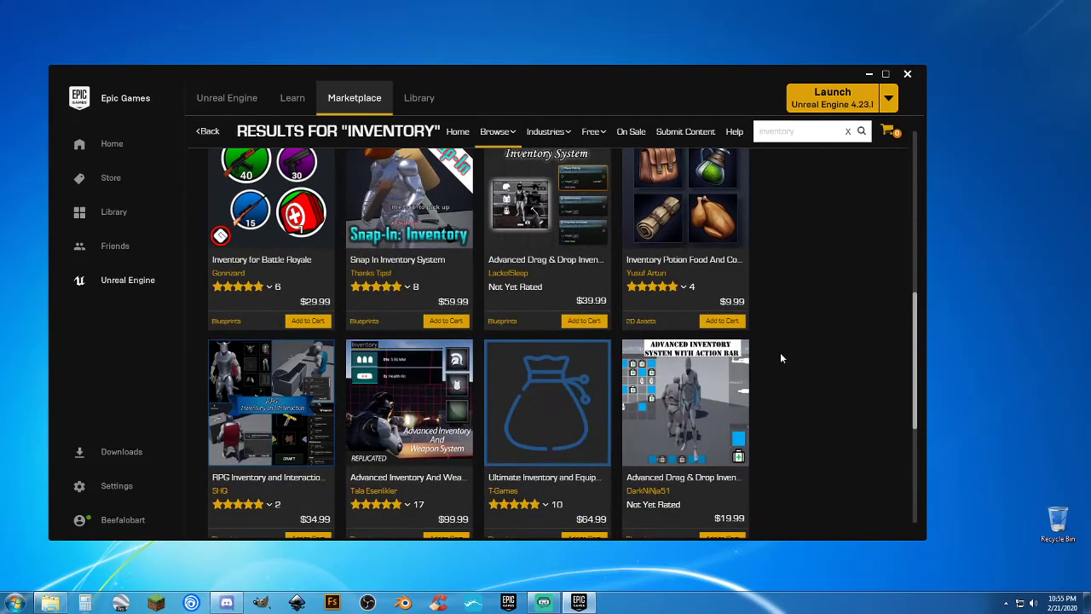
scroll(780, 358, "down", 1)
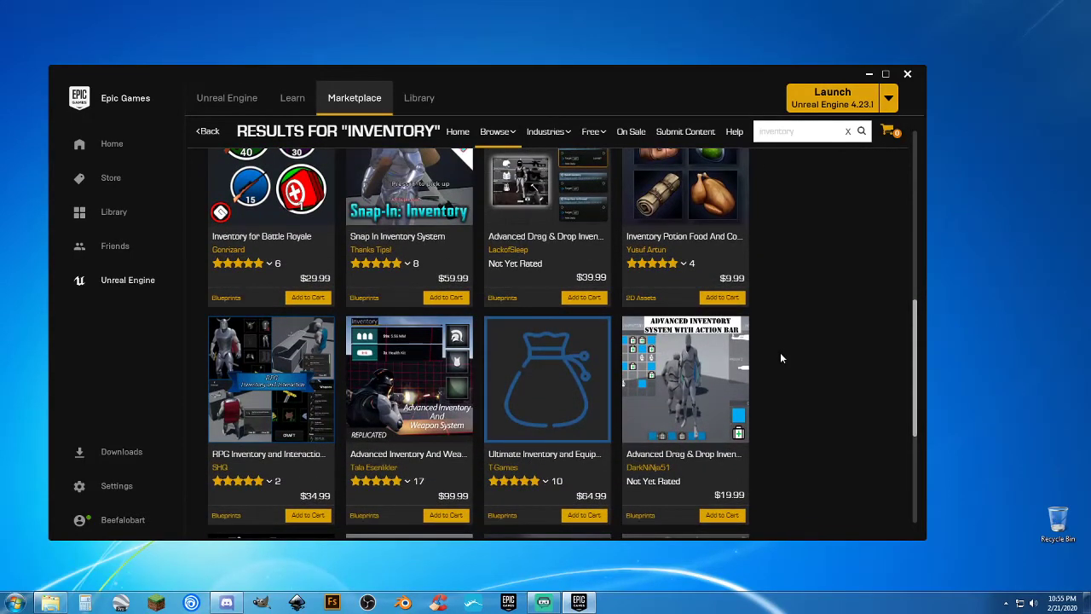
scroll(779, 358, "down", 2)
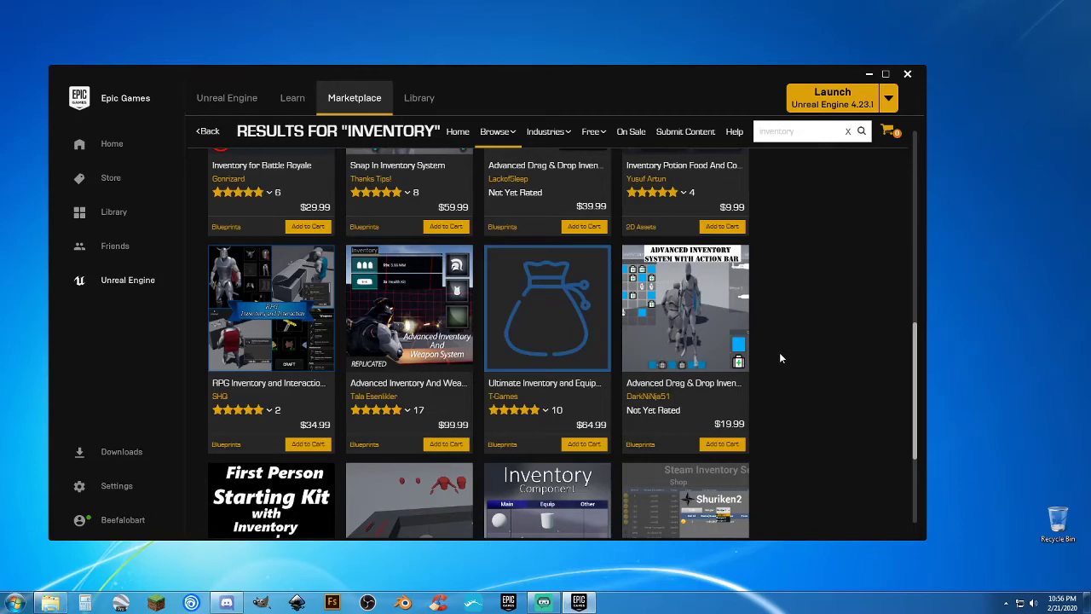
scroll(780, 358, "down", 4)
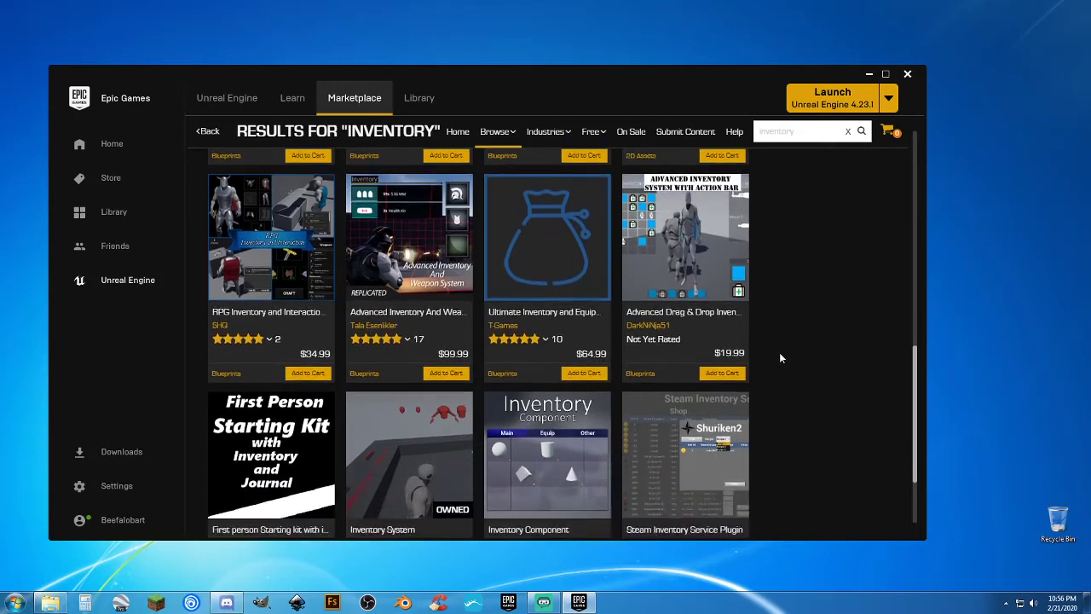
scroll(780, 358, "down", 2)
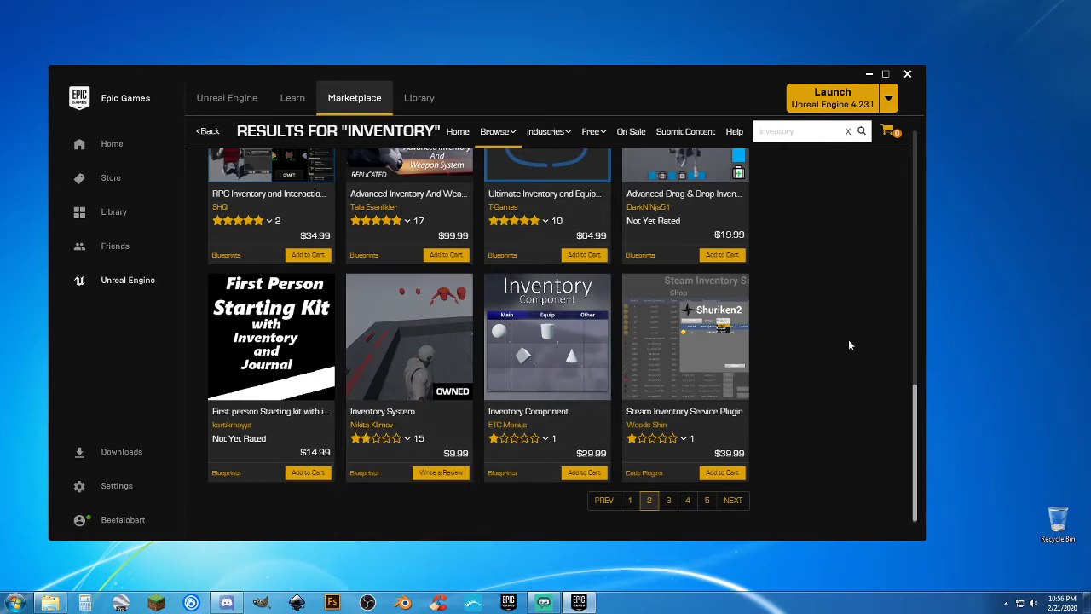
scroll(848, 344, "down", 1)
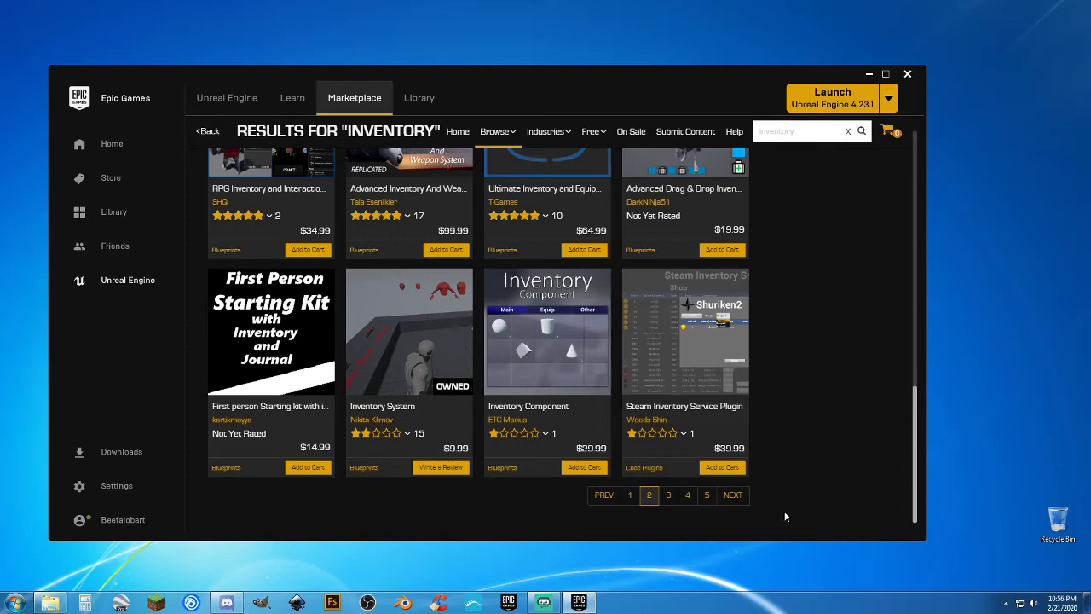
Load page 3 of inventory results, from Customizable Pie Inventory to the $12.99 A Bit Serious Plugin.
left_click(735, 496)
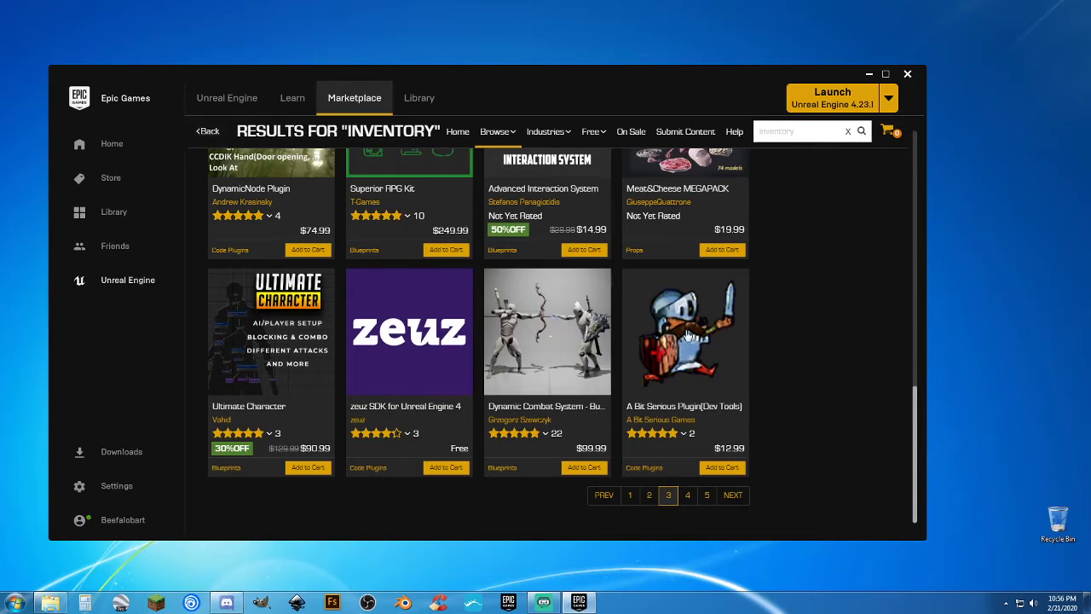
scroll(817, 446, "up", 3)
scroll(806, 446, "up", 6)
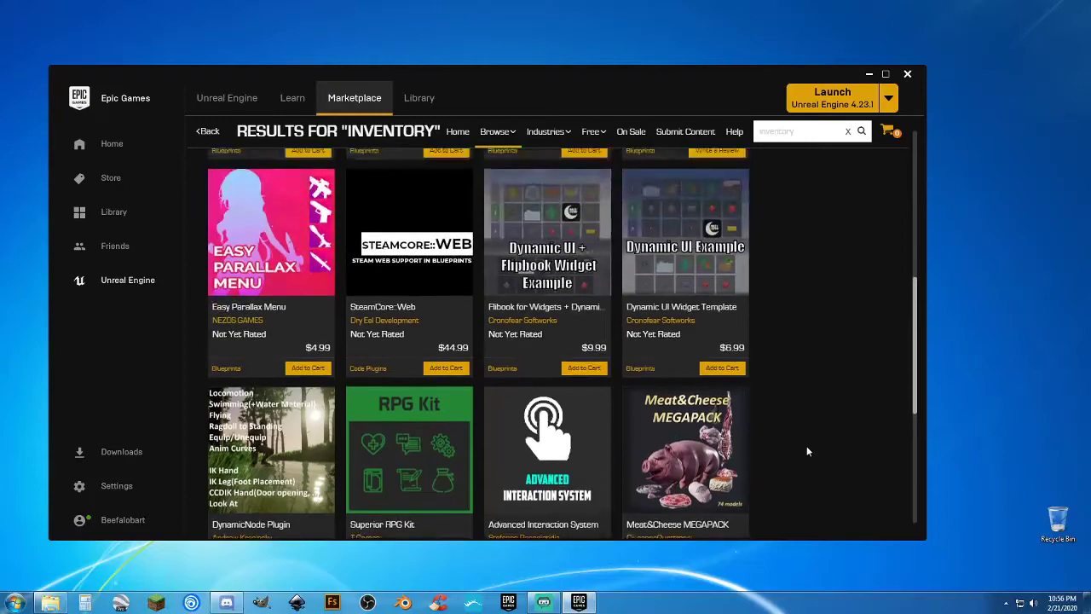
scroll(806, 452, "up", 2)
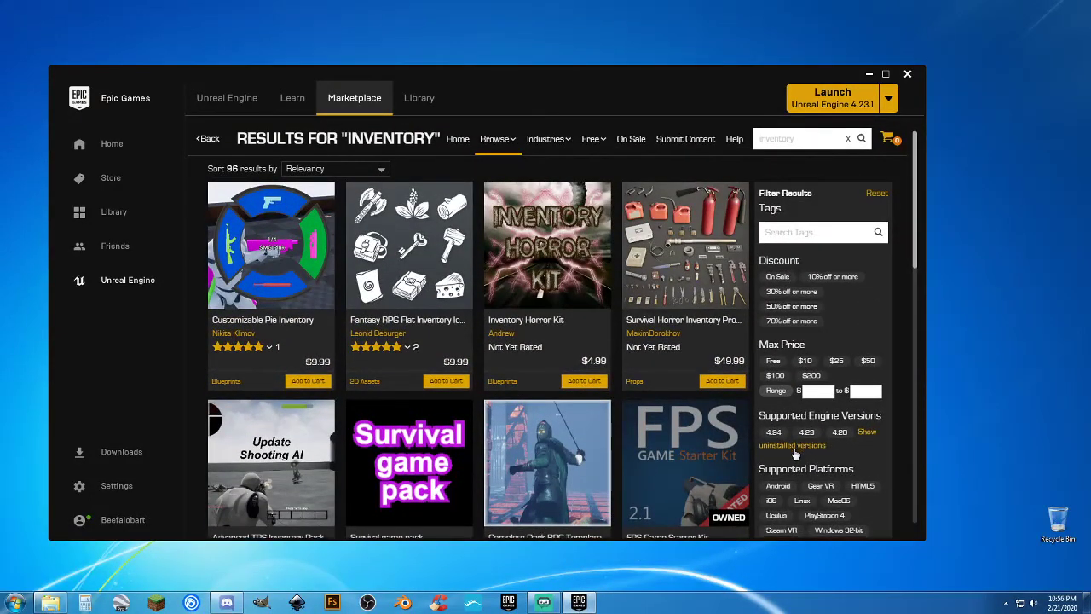
scroll(806, 451, "down", 2)
scroll(797, 456, "down", 4)
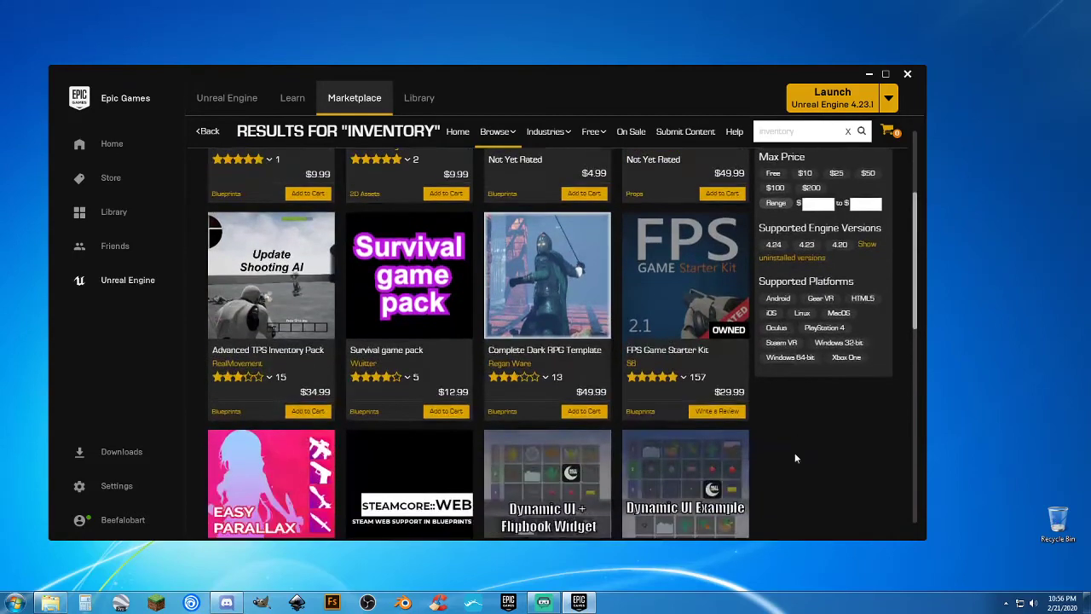
scroll(794, 457, "down", 9)
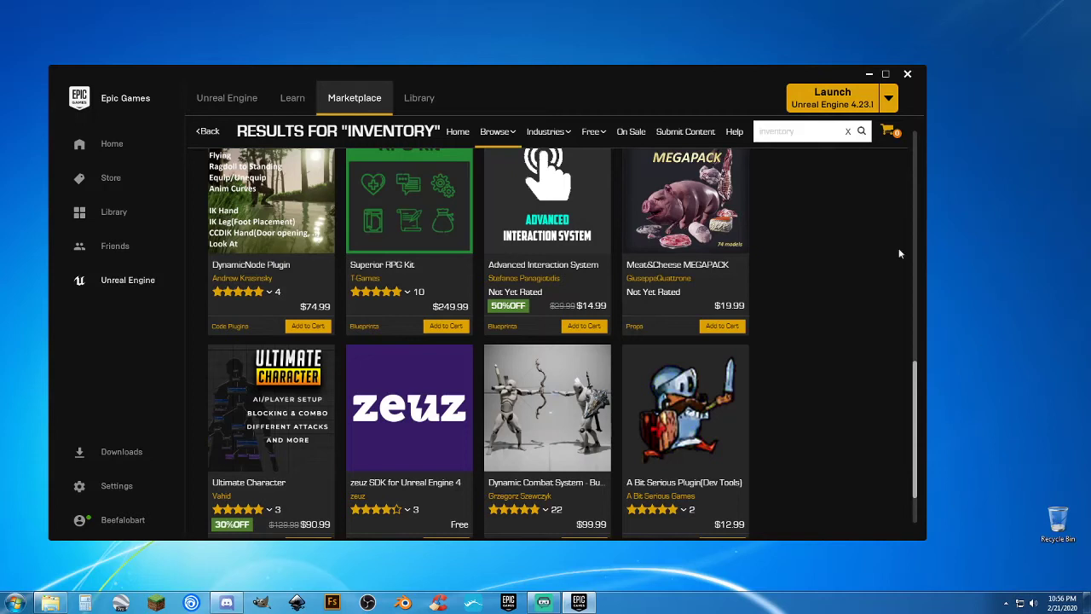
Replace the search query with 'fps game' and open the FPS Game Starter Kit card.
left_click(780, 132)
left_click_drag(805, 133, 741, 132)
scroll(724, 132, "up", 10)
type("fps ")
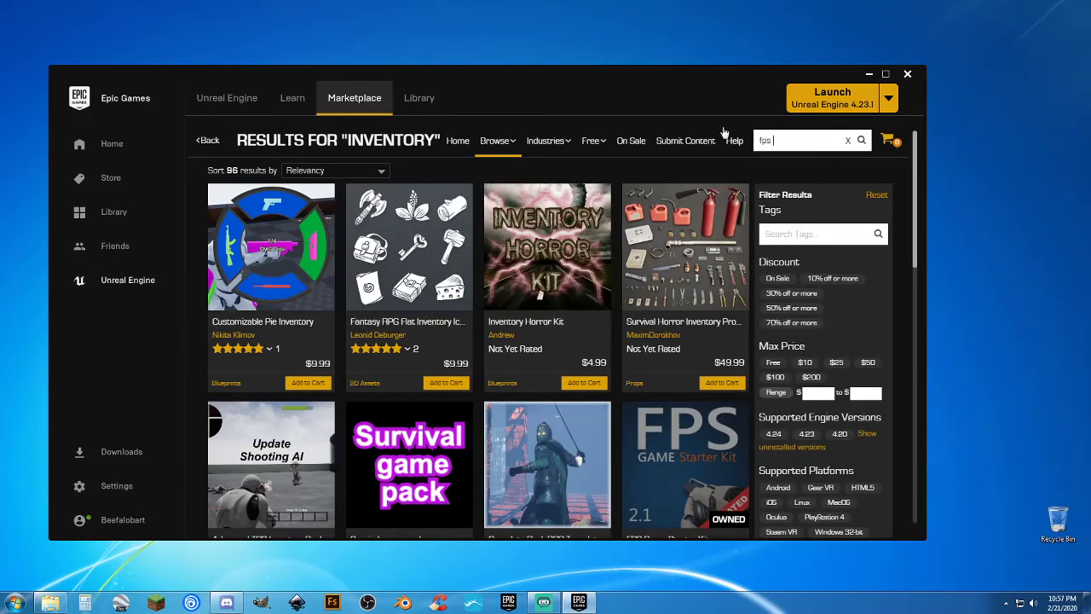
type("ame")
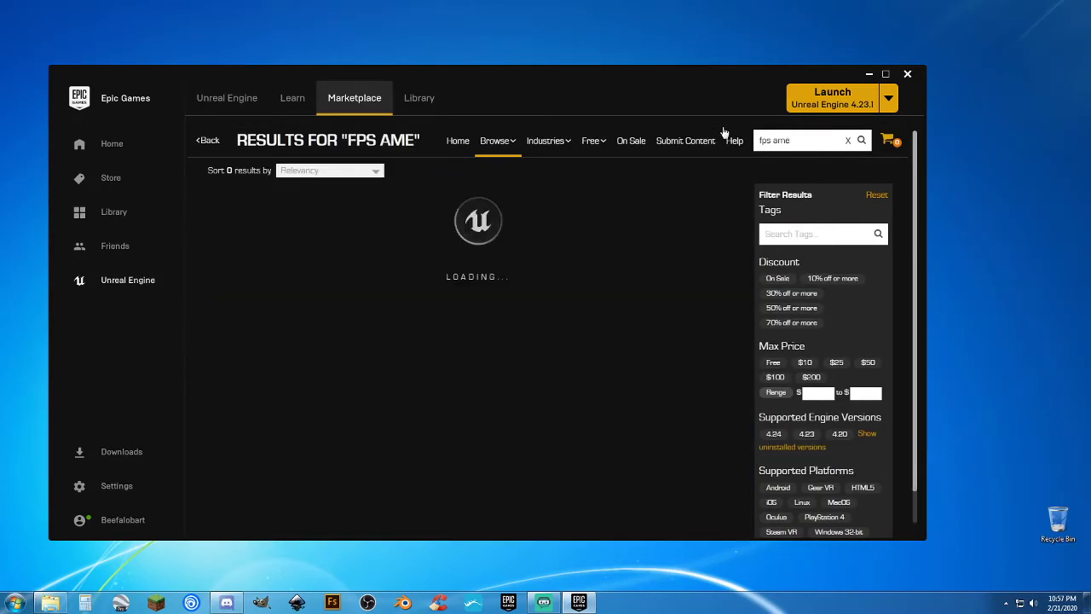
left_click(775, 143)
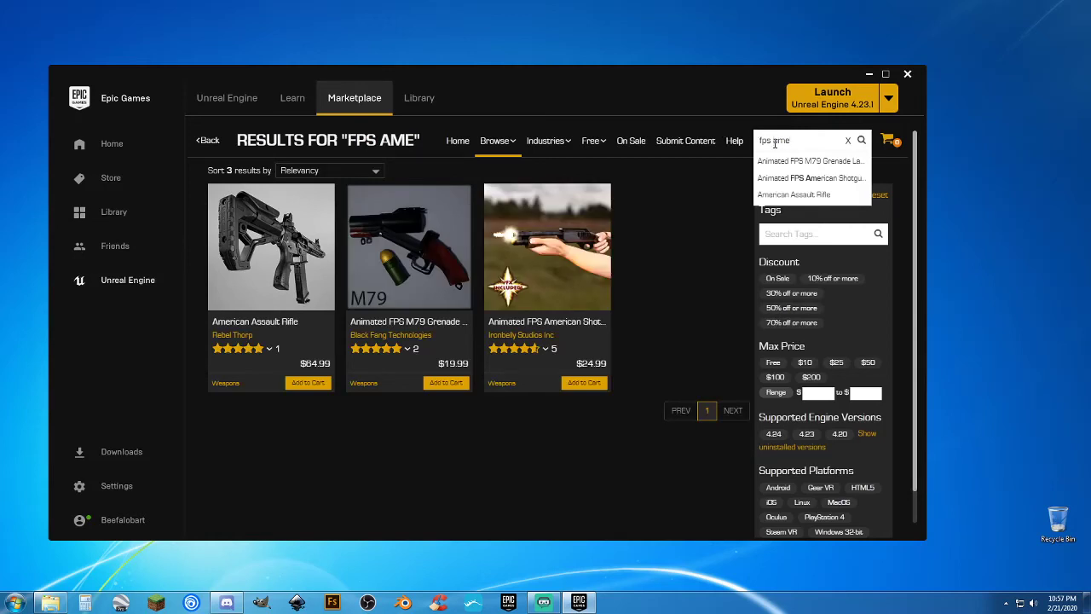
type("g")
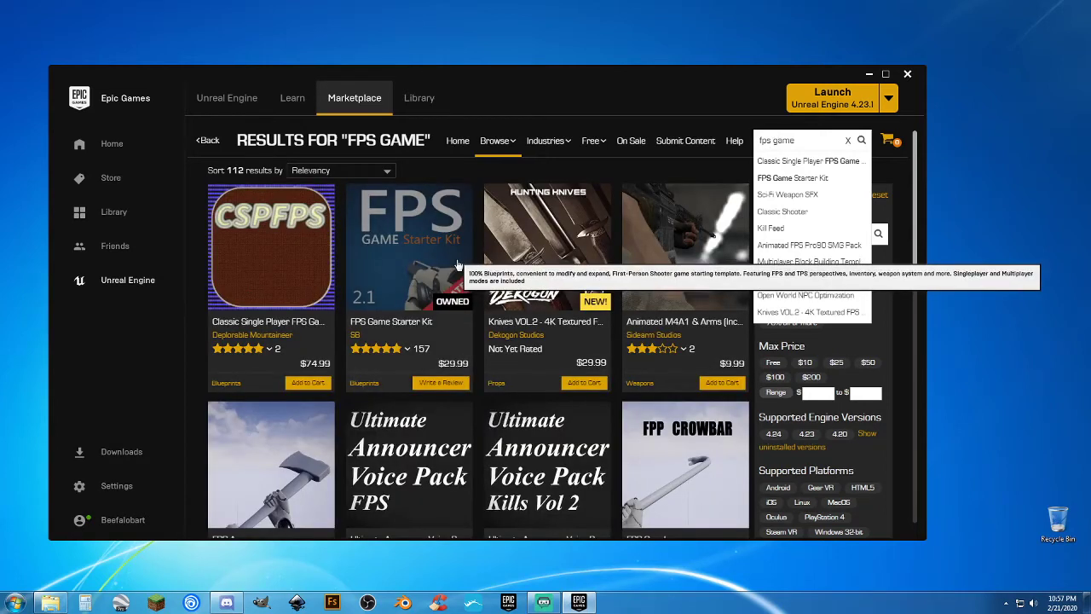
scroll(458, 265, "down", 1)
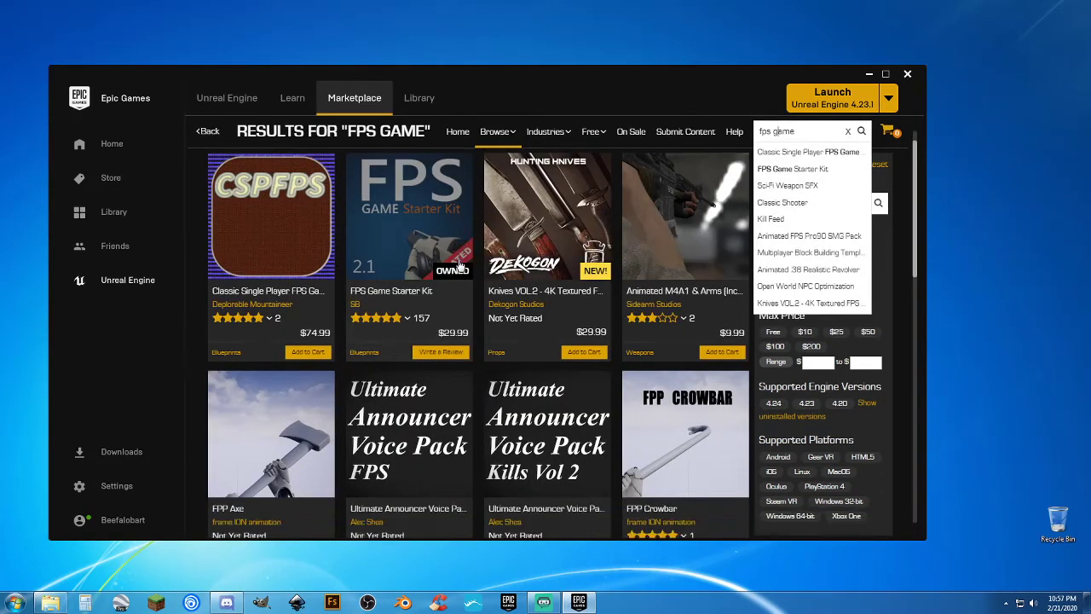
scroll(457, 262, "up", 1)
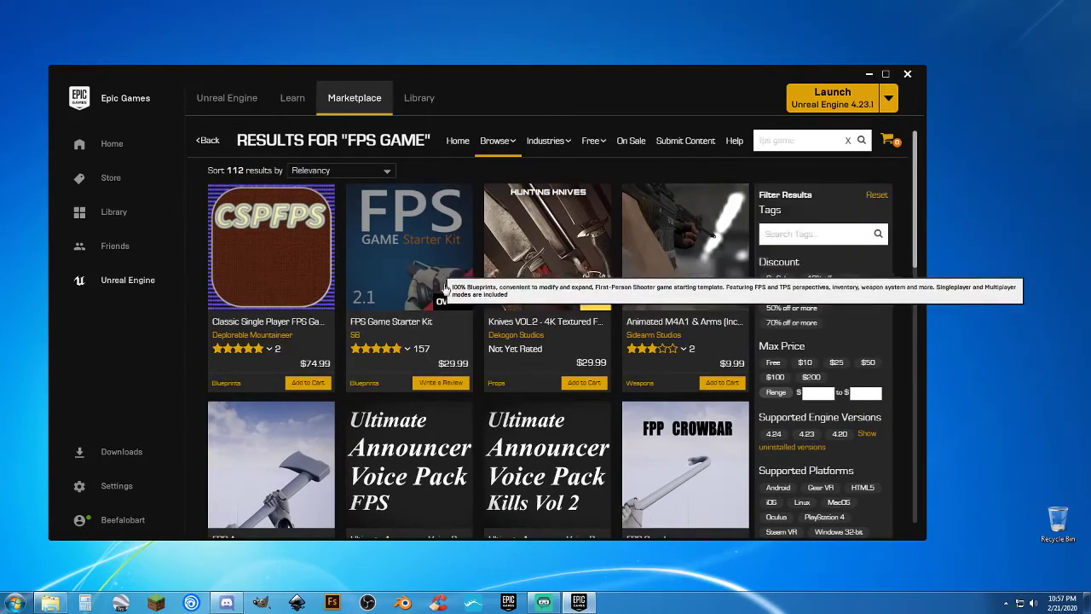
left_click(452, 269)
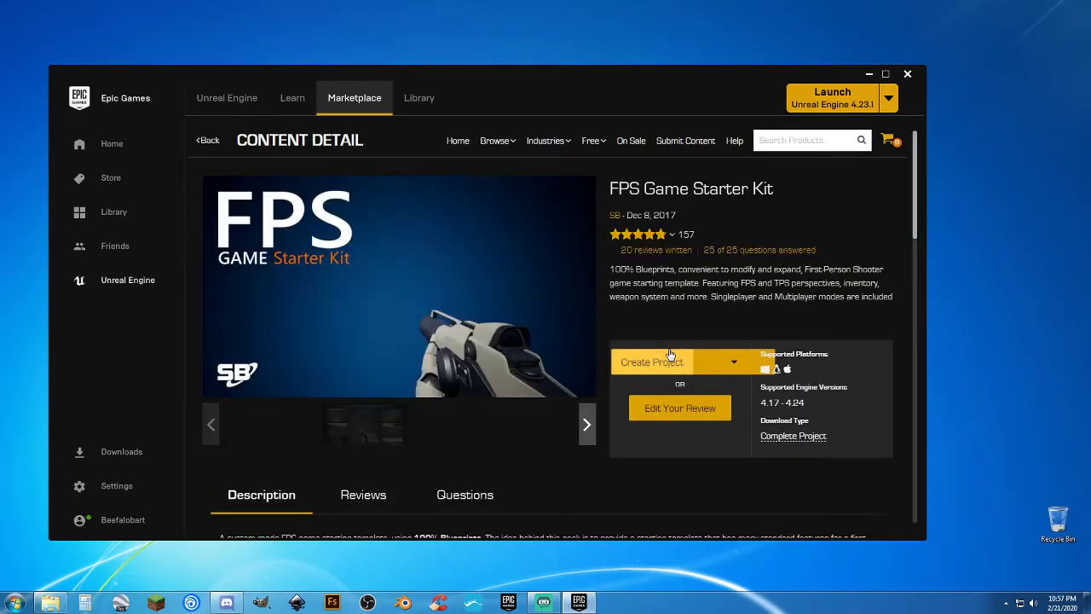
View the kit's AI Examples, Inventory, Vehicles, Custom IK and Bonus Blueprints preview images.
scroll(690, 291, "down", 1)
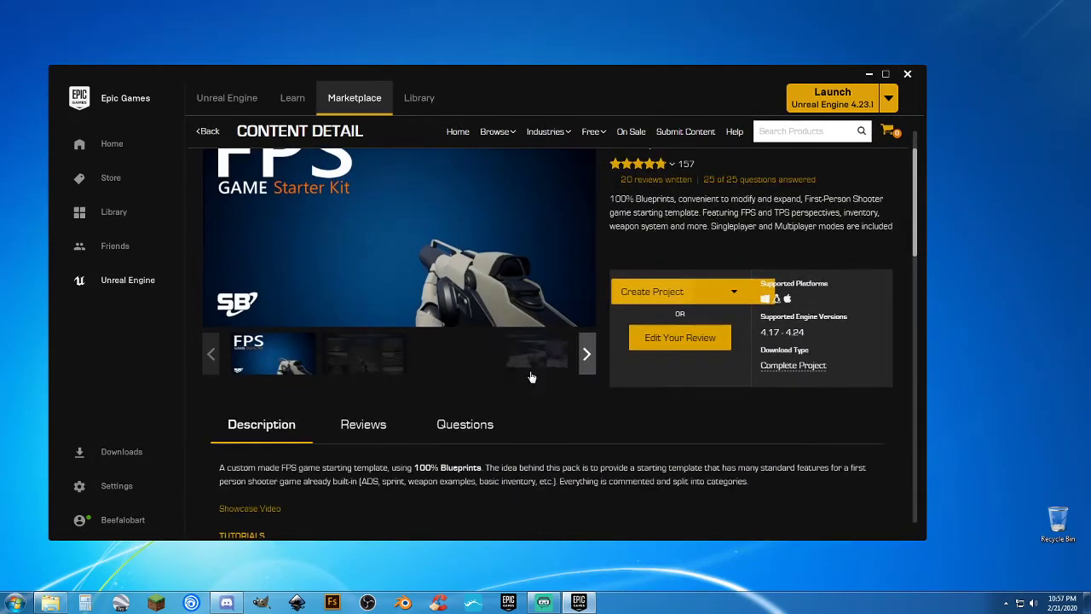
left_click(366, 360)
scroll(535, 351, "up", 1)
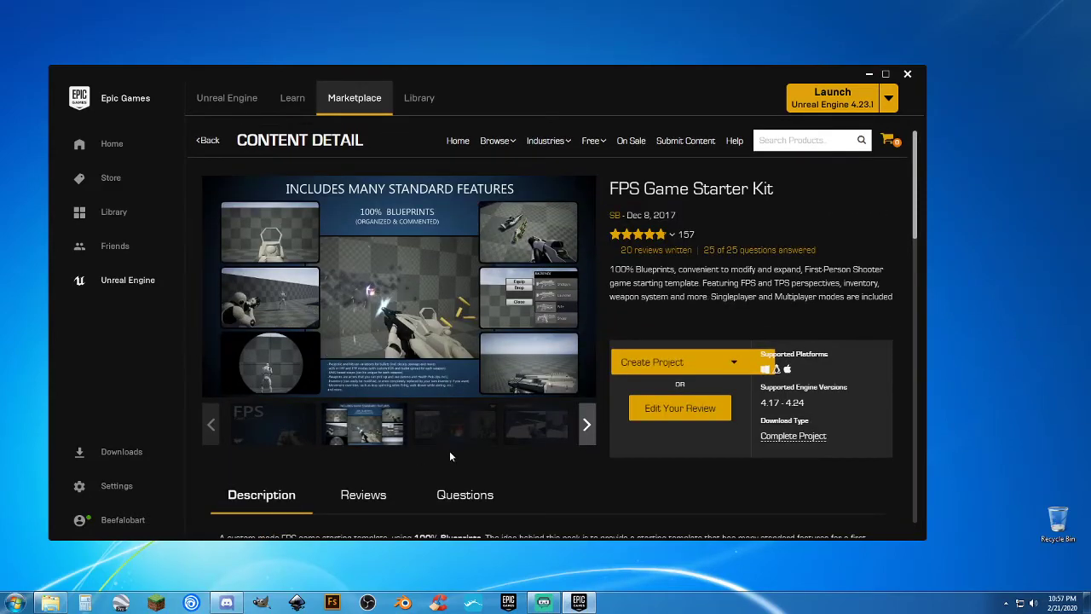
left_click(455, 427)
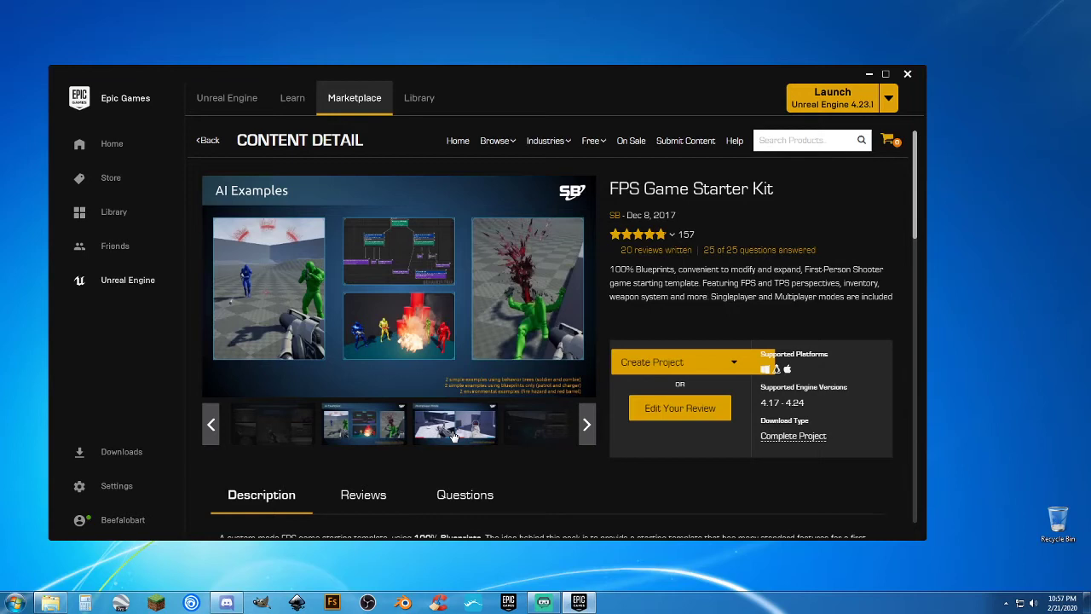
left_click(524, 432)
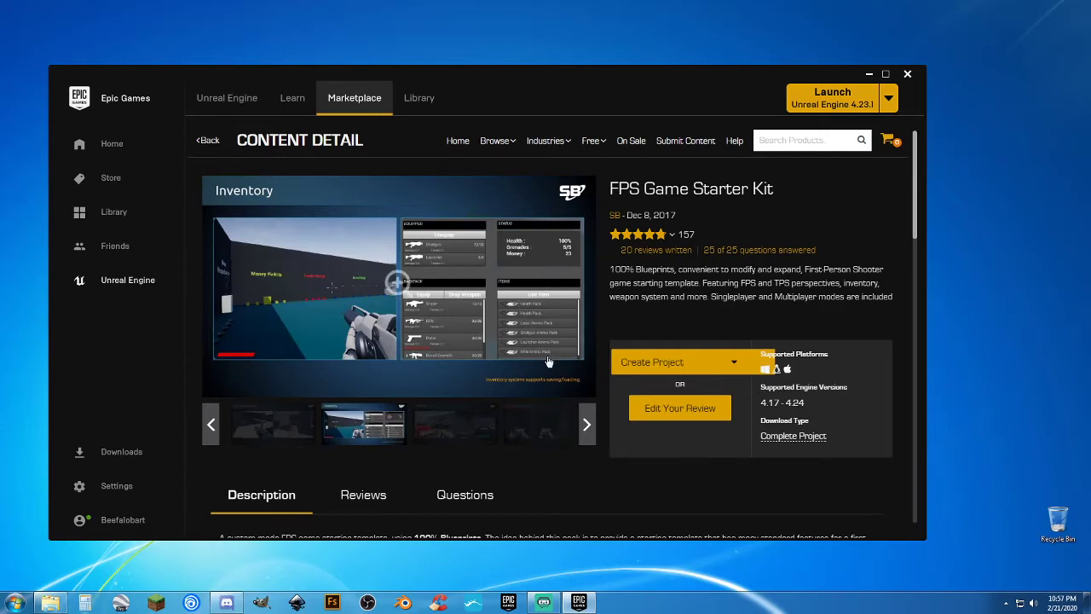
left_click(445, 435)
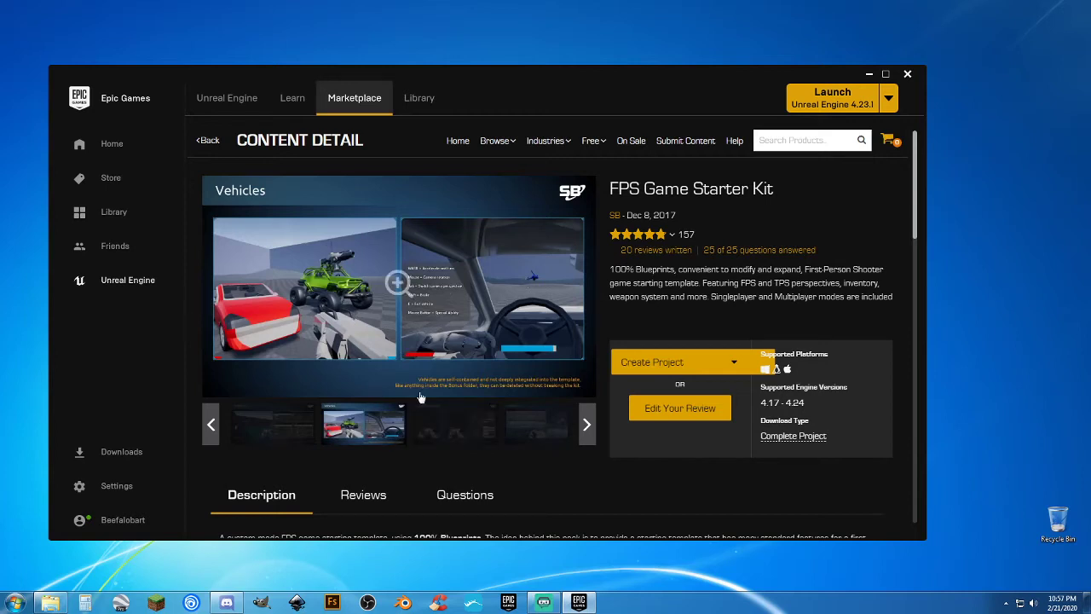
left_click(464, 430)
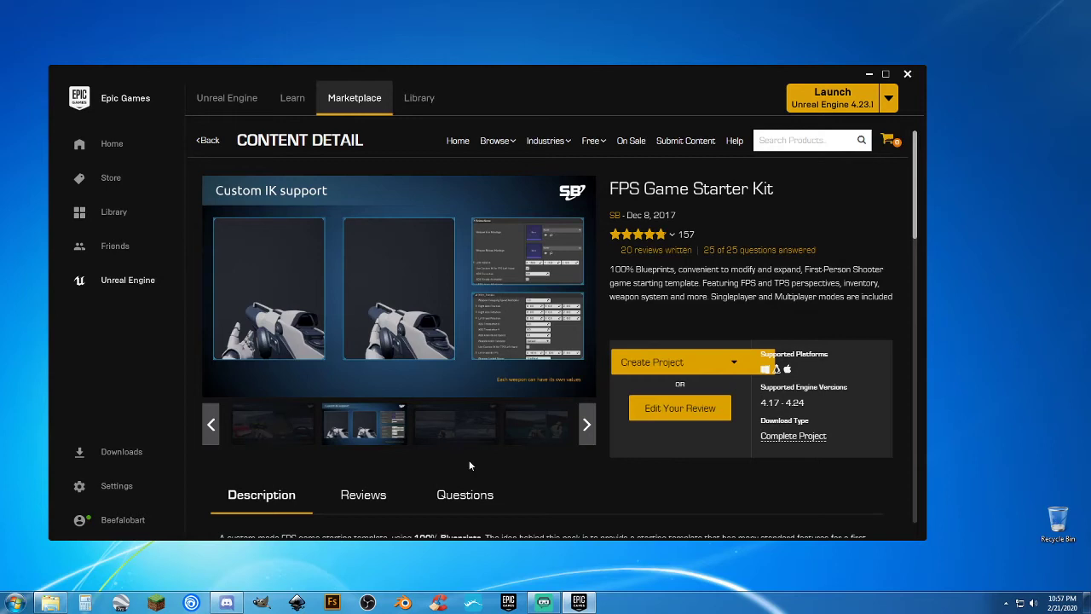
left_click(525, 432)
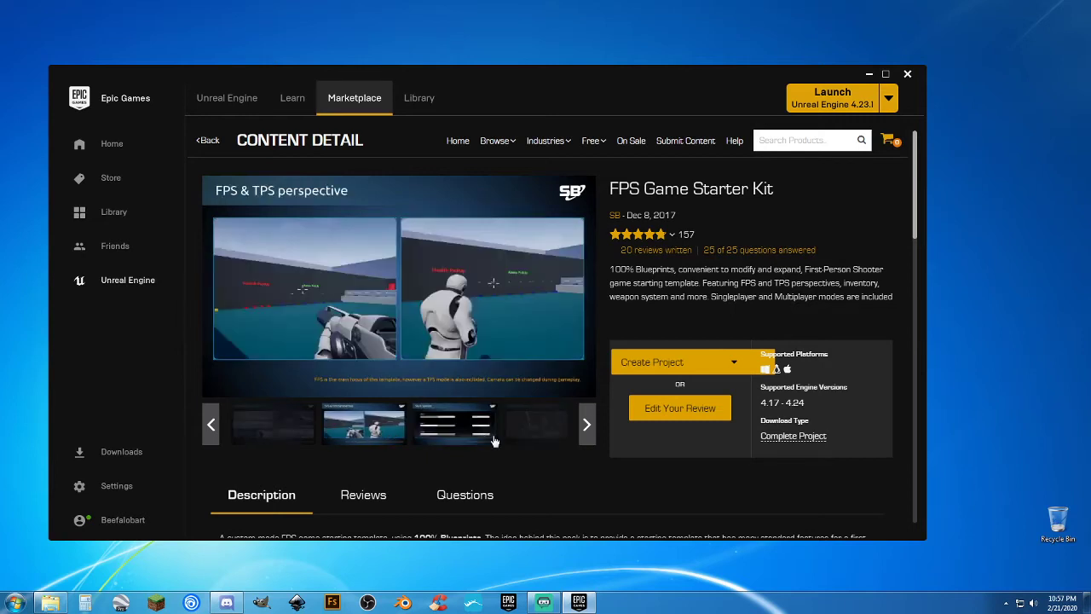
left_click(521, 430)
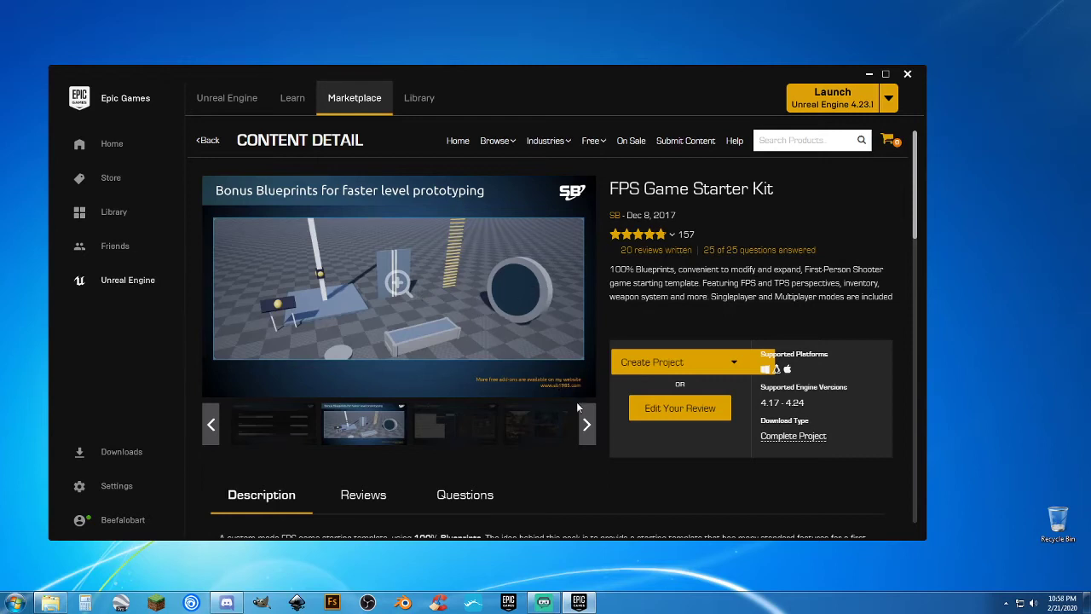
View the Gallery, key bindings, Clean Blueprint Layout, FPS title and standard features previews.
left_click(586, 429)
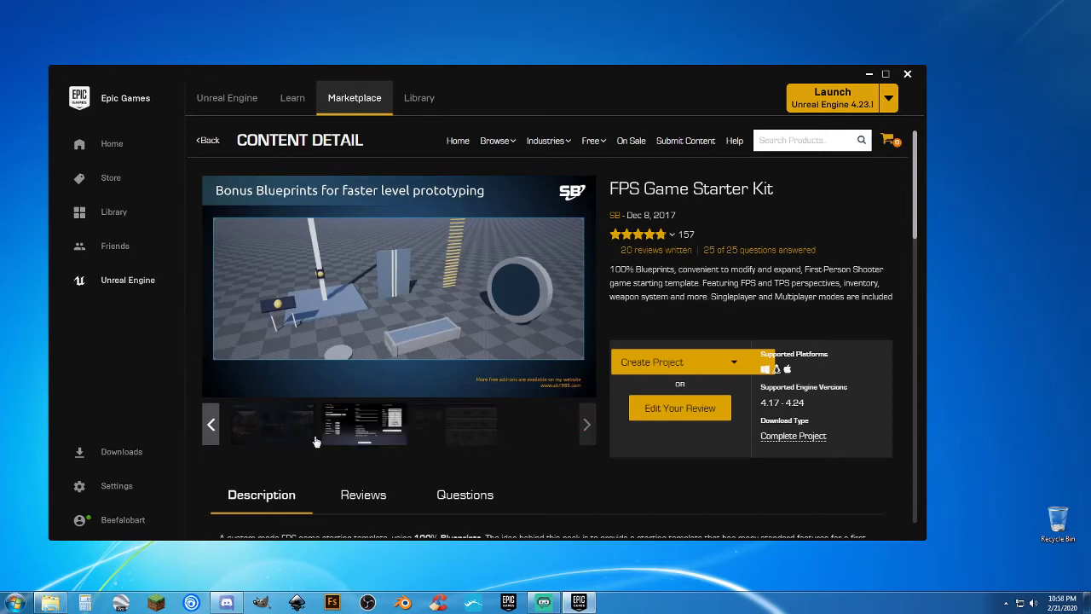
left_click(273, 430)
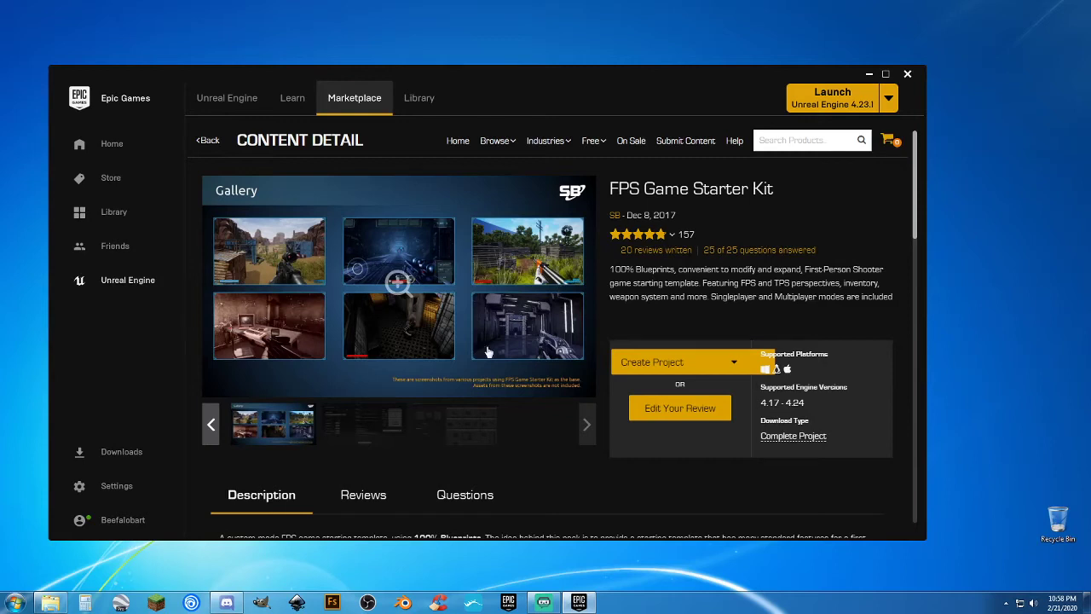
left_click(378, 436)
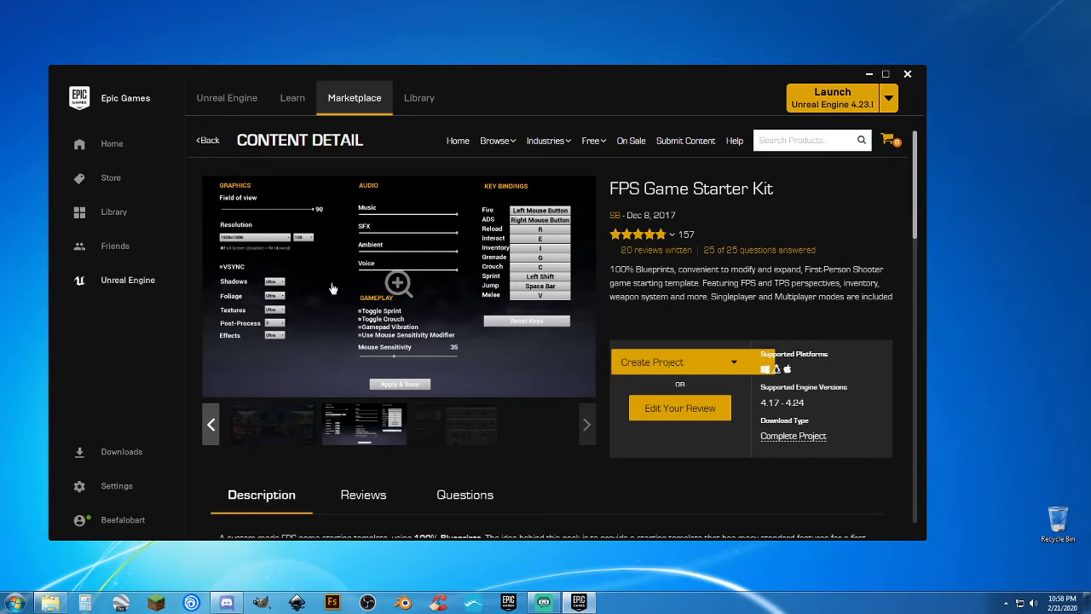
left_click(468, 436)
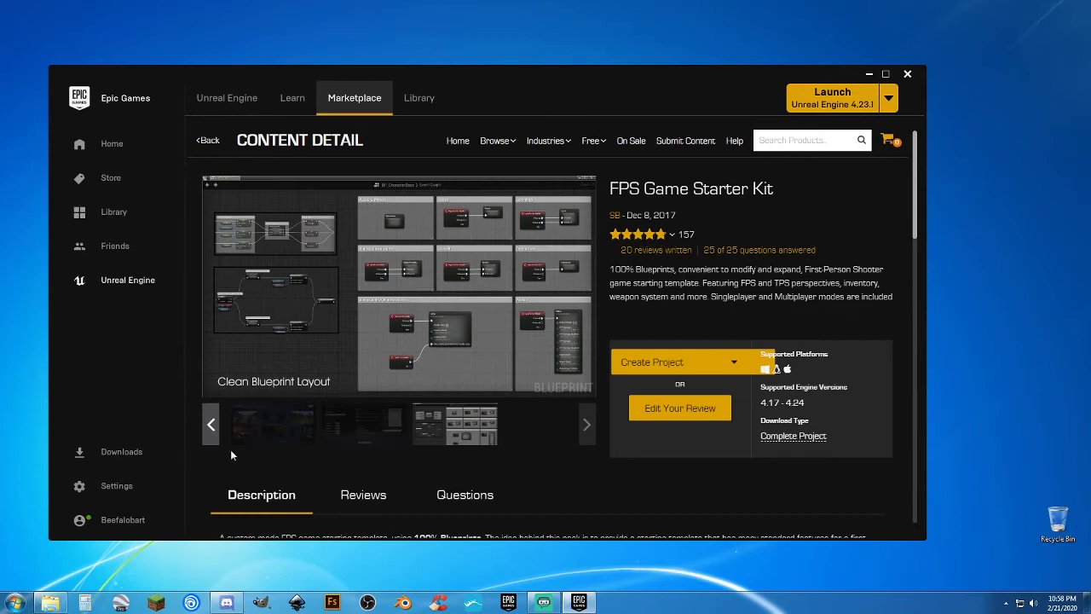
left_click(211, 428)
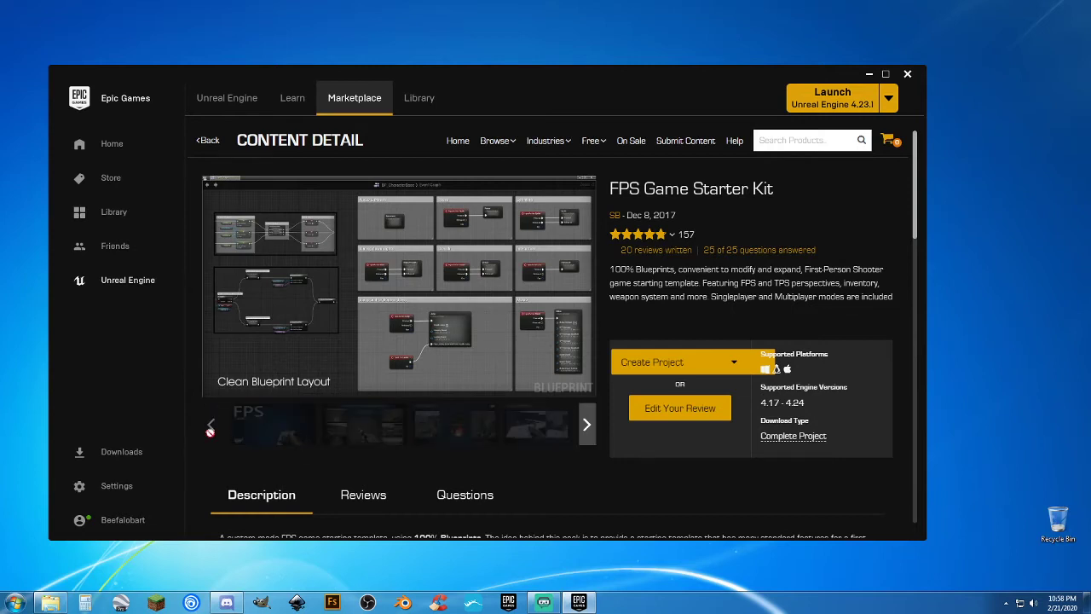
left_click(299, 431)
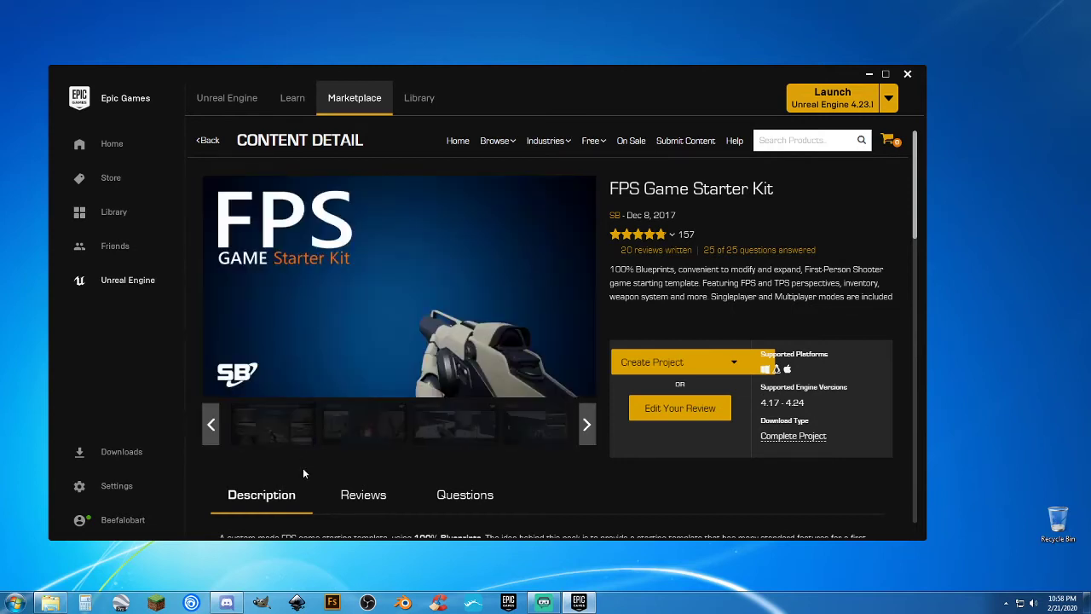
left_click(351, 429)
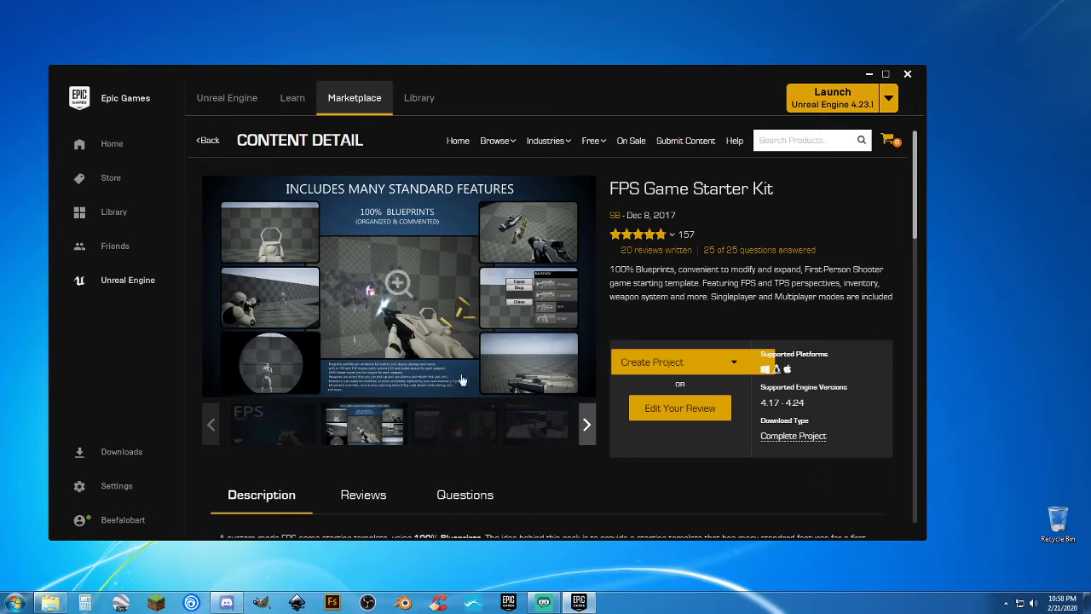
scroll(515, 322, "down", 5)
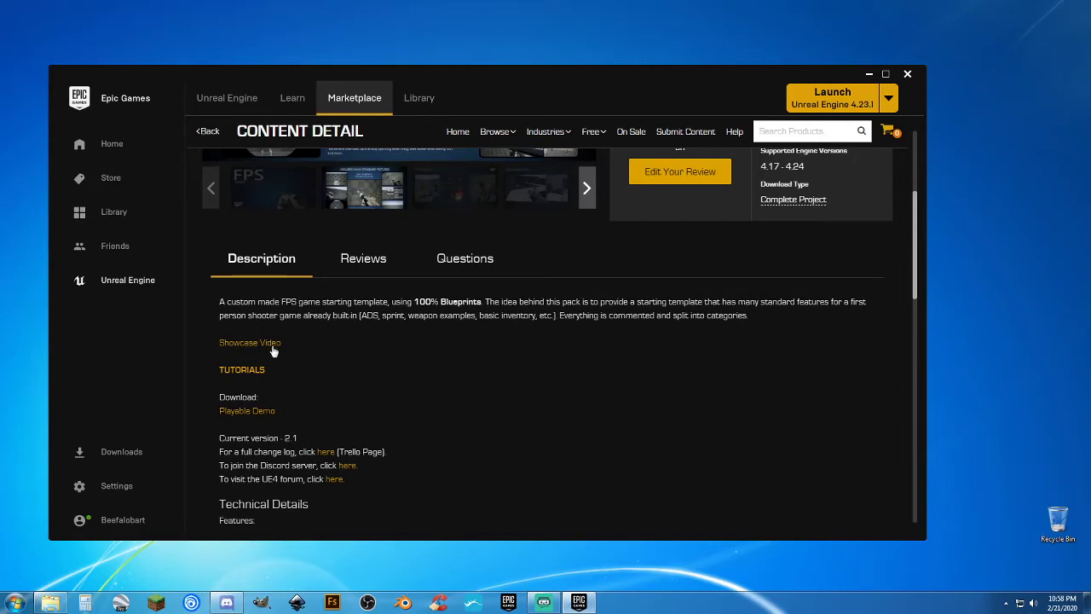
scroll(464, 424, "down", 3)
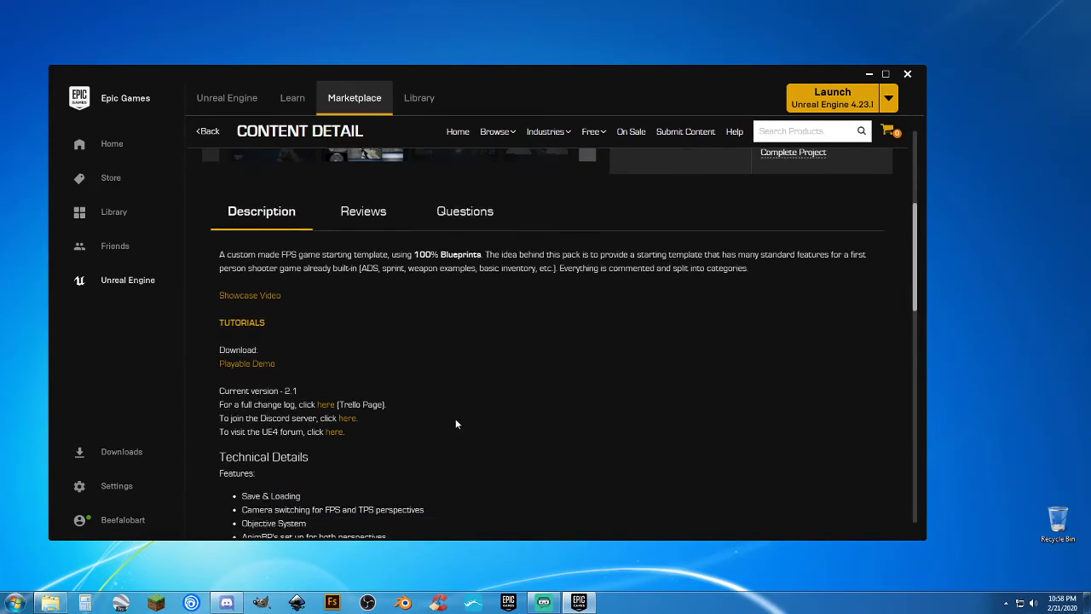
scroll(588, 384, "down", 1)
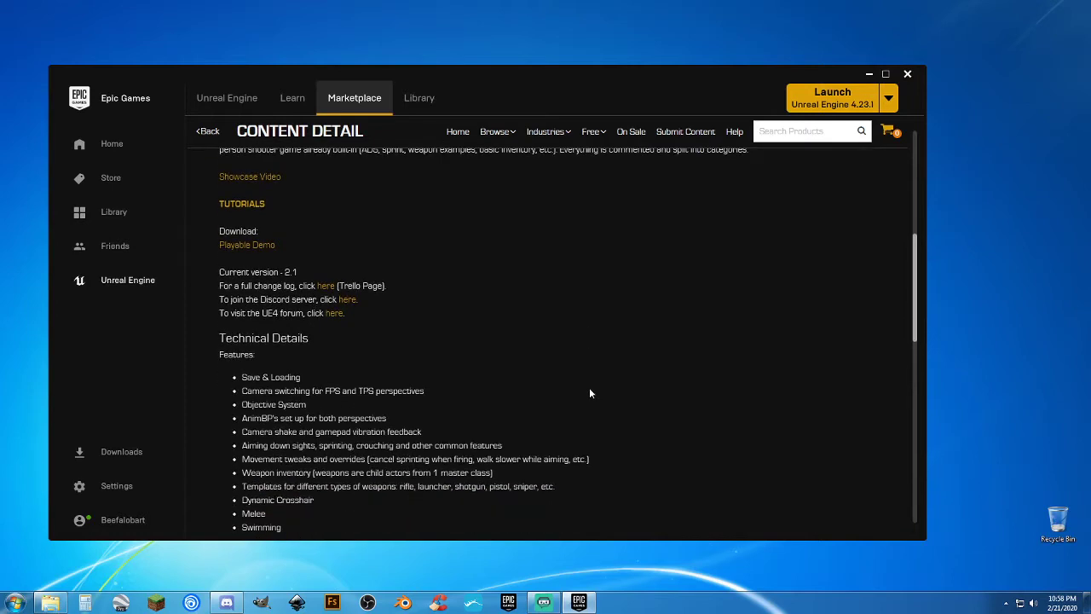
scroll(595, 389, "up", 2)
scroll(595, 389, "up", 8)
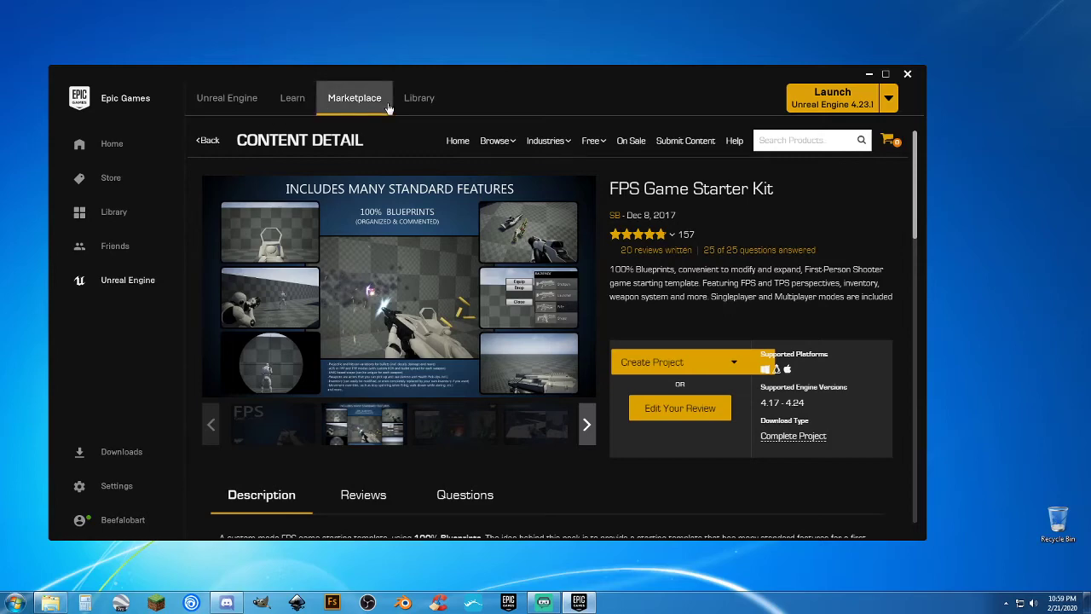
From the Marketplace free products page, search for 'inen'.
mouse_move(512, 142)
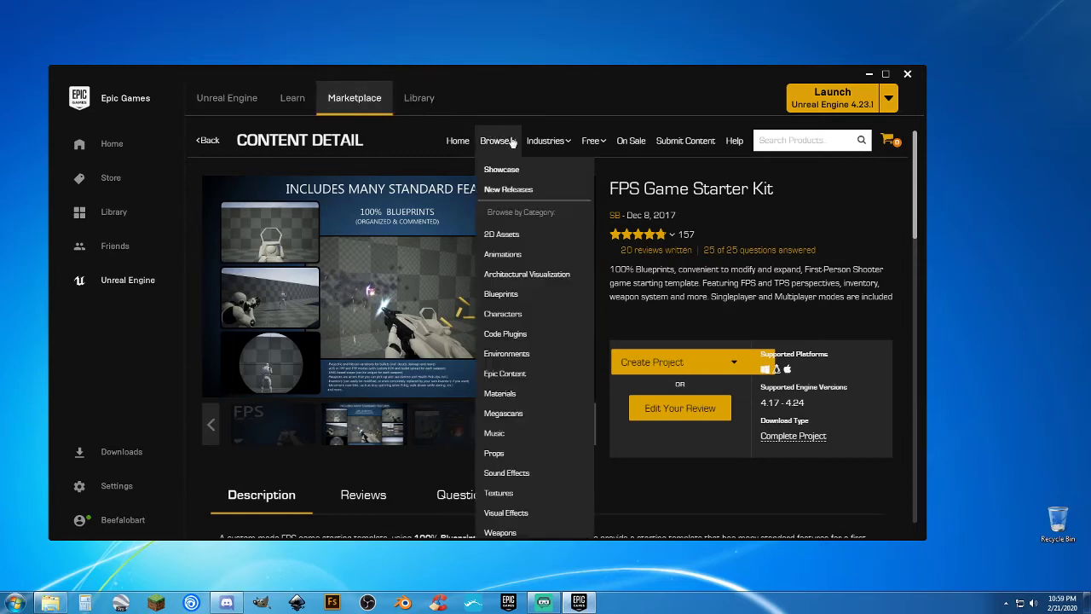
left_click(592, 149)
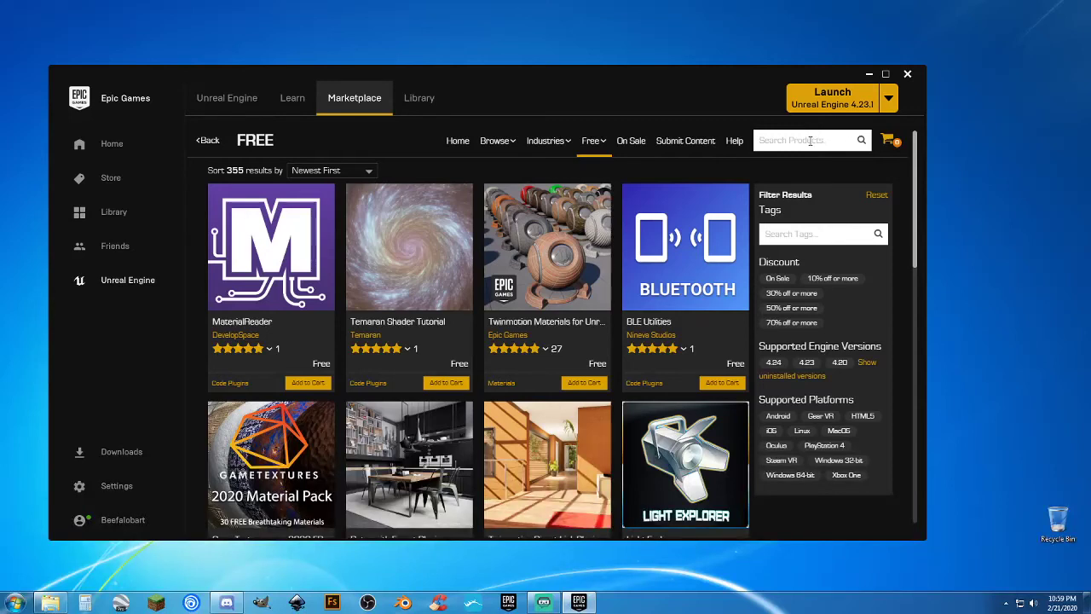
left_click(810, 141)
type("inentory")
key("Return")
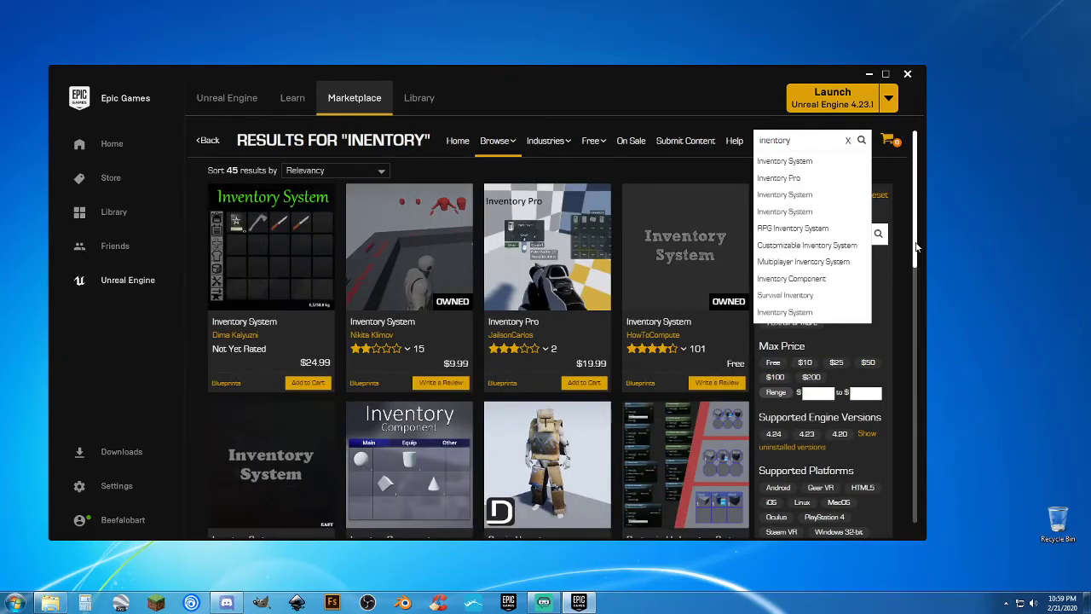
Flip to results page 2 and back to page 1, then scroll through the first page.
left_click_drag(912, 244, 936, 538)
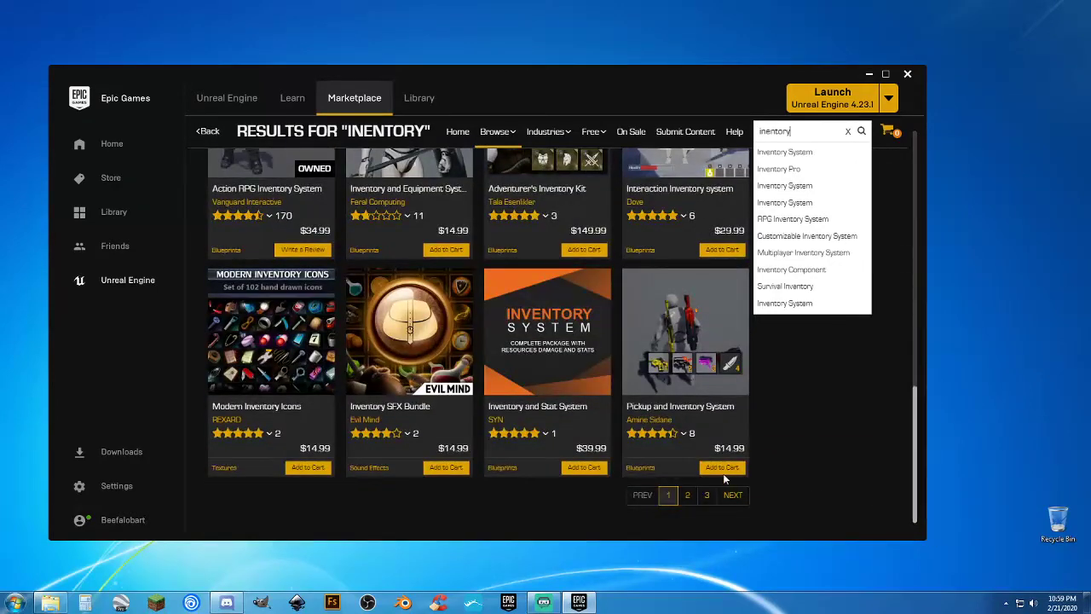
left_click(688, 496)
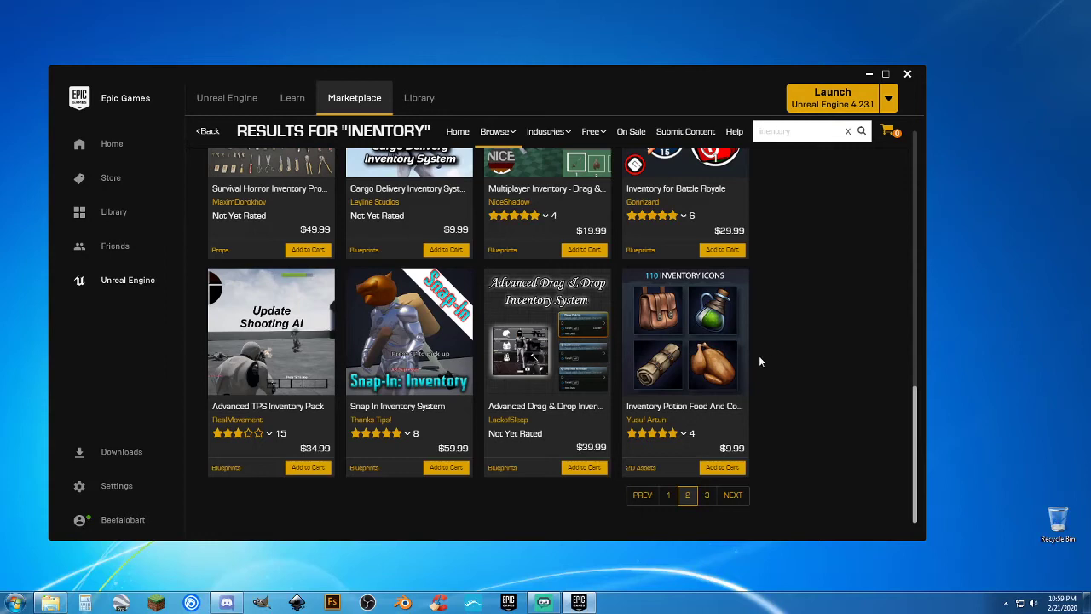
mouse_move(692, 433)
left_click(668, 495)
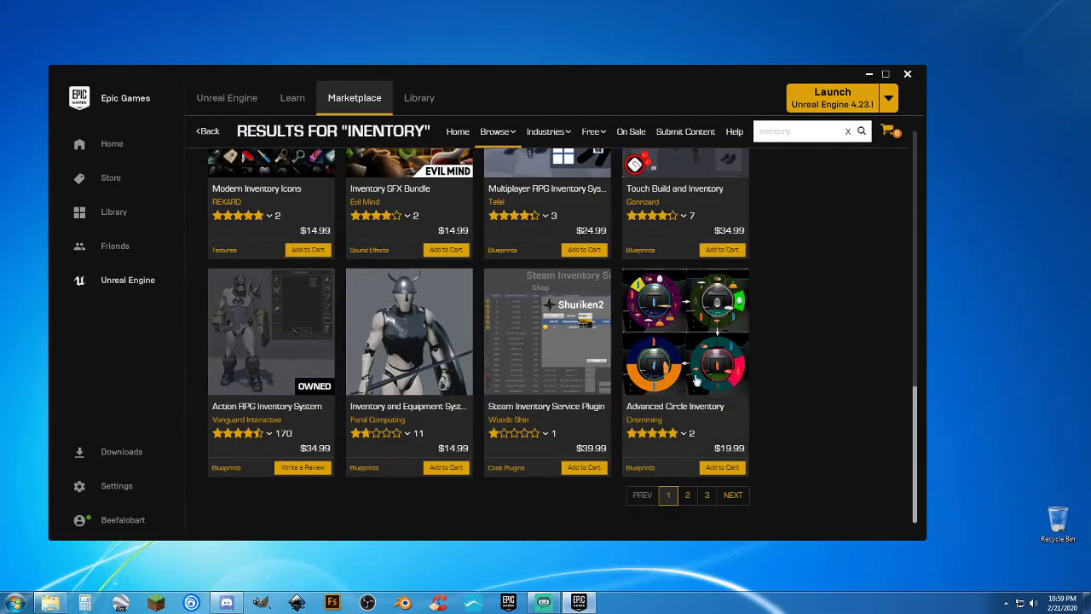
scroll(720, 381, "up", 1)
scroll(720, 381, "up", 5)
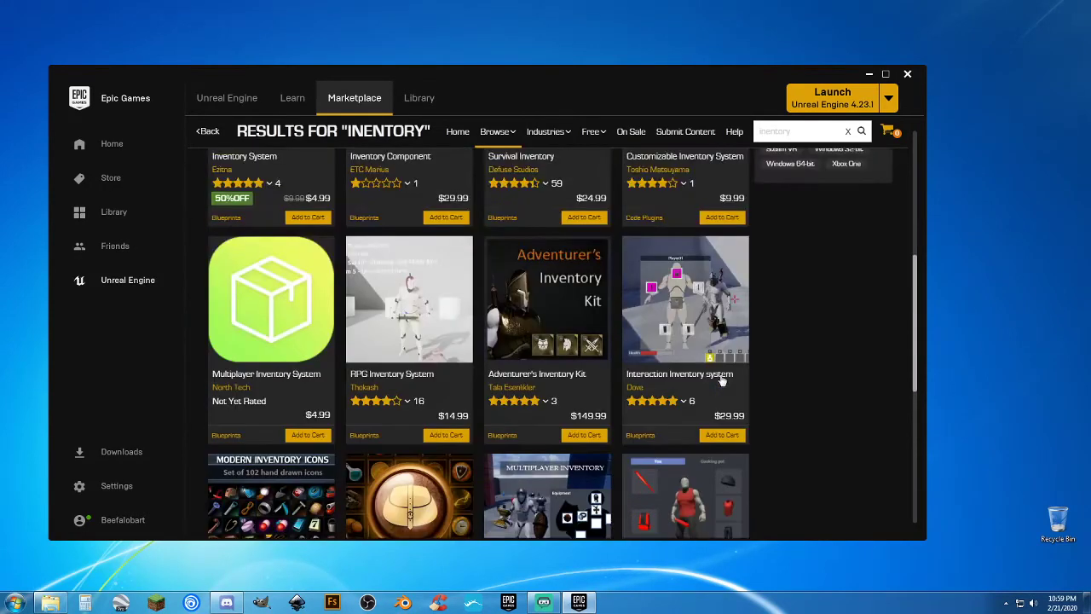
scroll(721, 381, "up", 3)
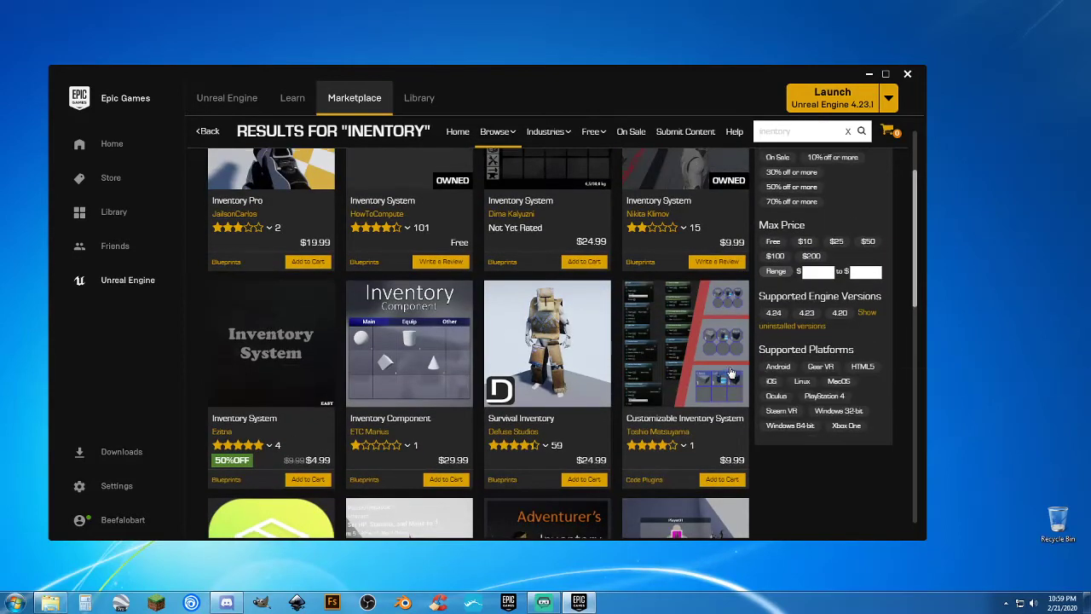
scroll(729, 365, "up", 1)
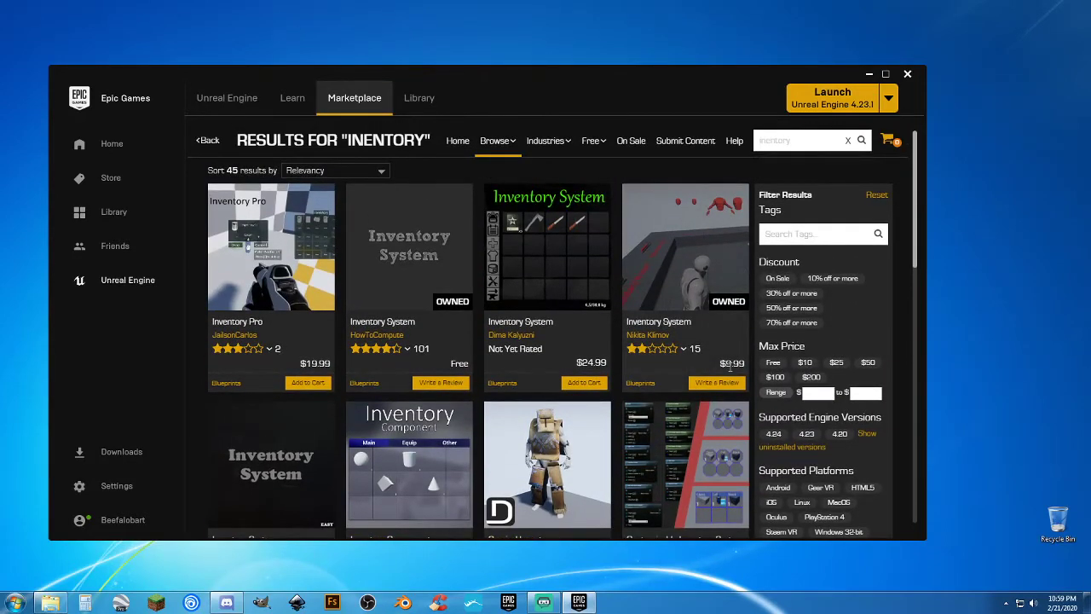
scroll(731, 365, "down", 4)
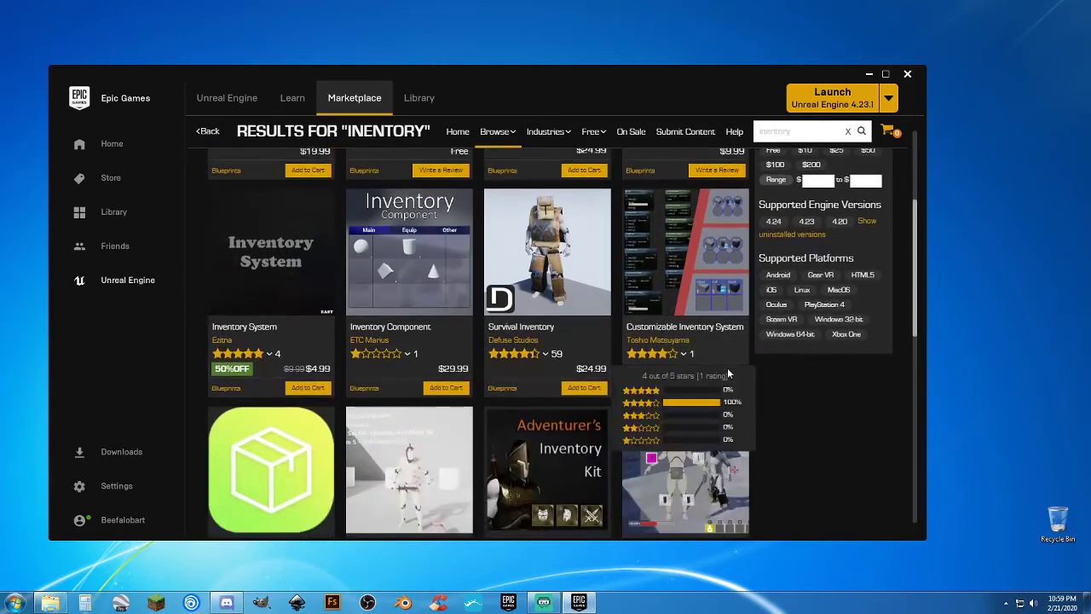
scroll(728, 372, "up", 3)
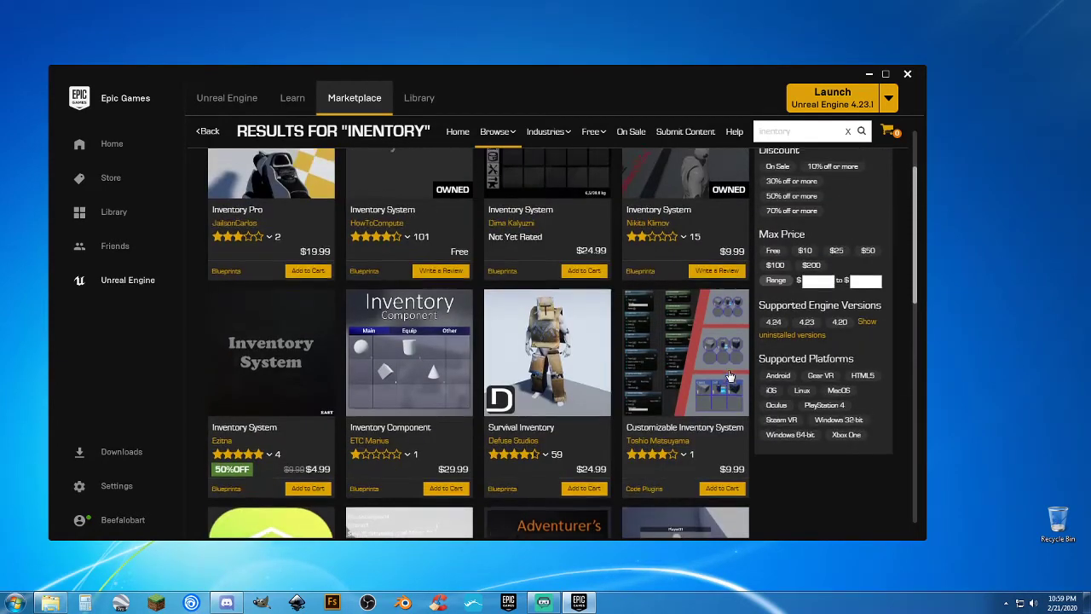
scroll(729, 375, "down", 1)
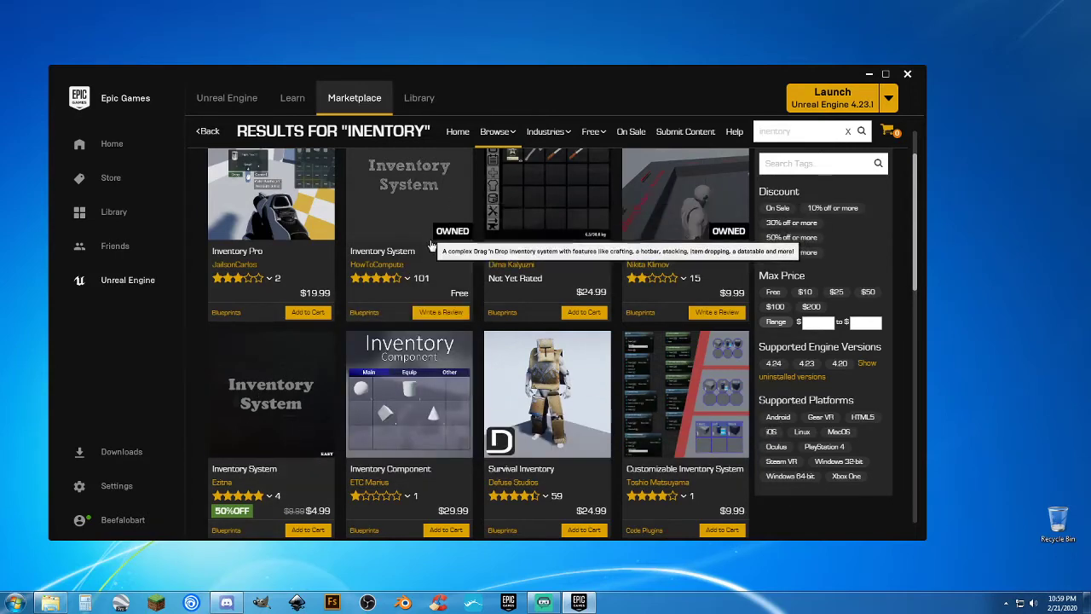
scroll(293, 436, "down", 3)
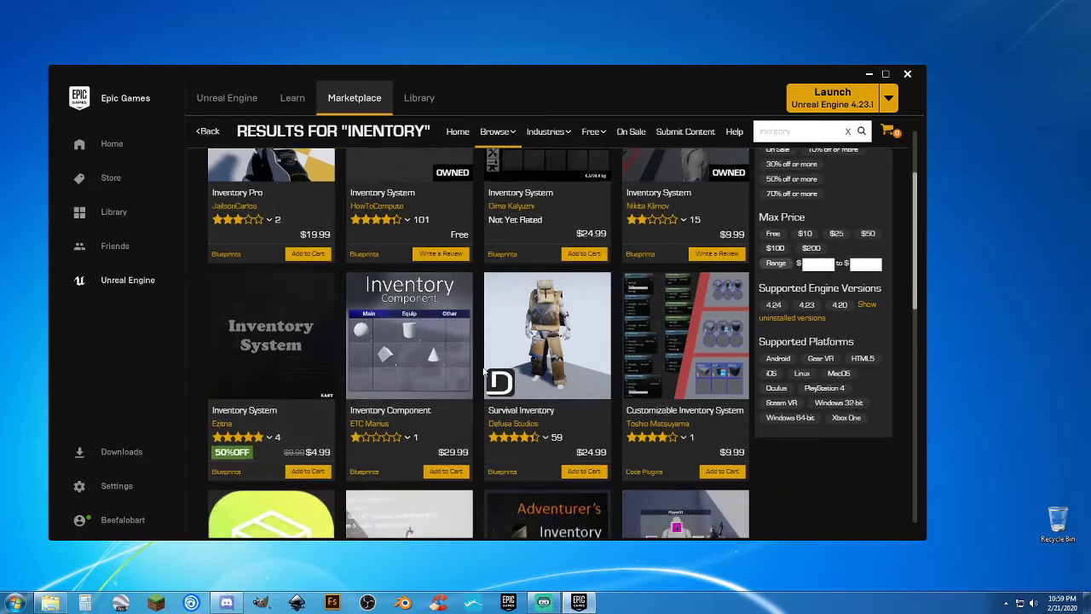
scroll(776, 403, "down", 5)
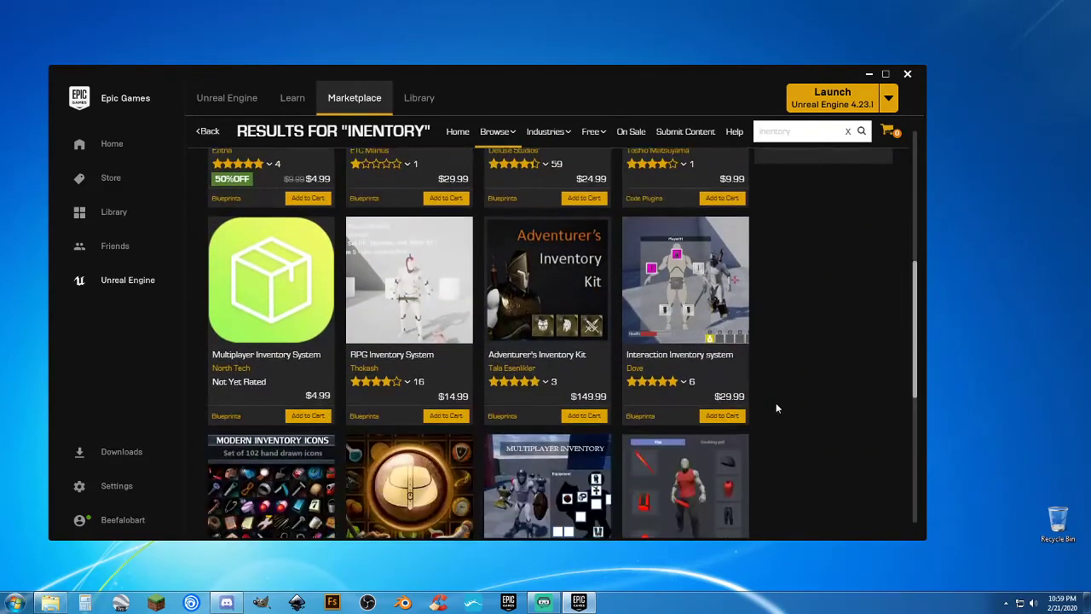
scroll(772, 409, "down", 3)
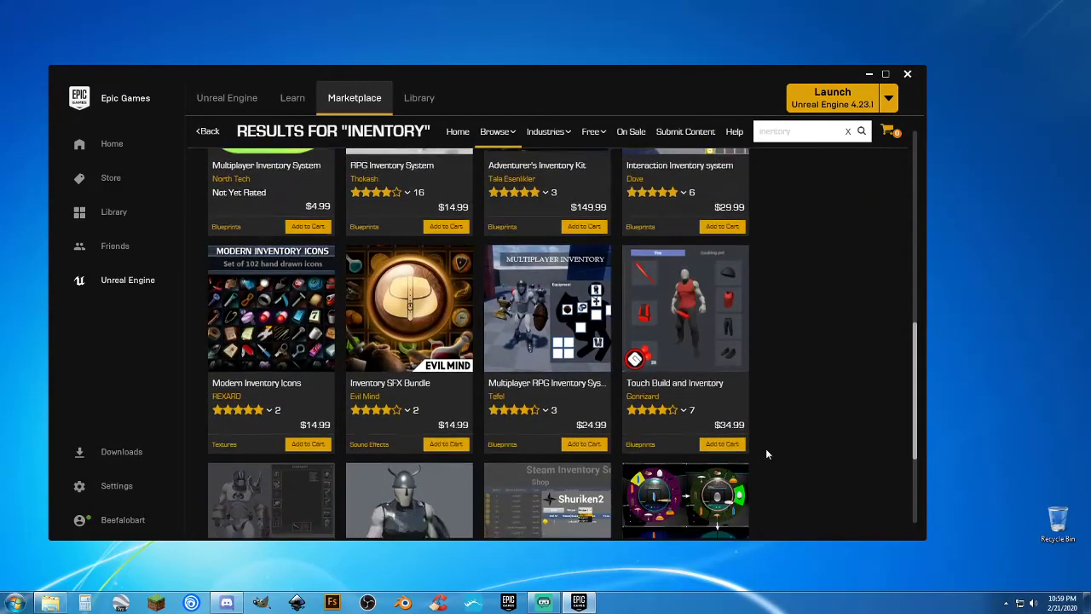
scroll(763, 450, "down", 3)
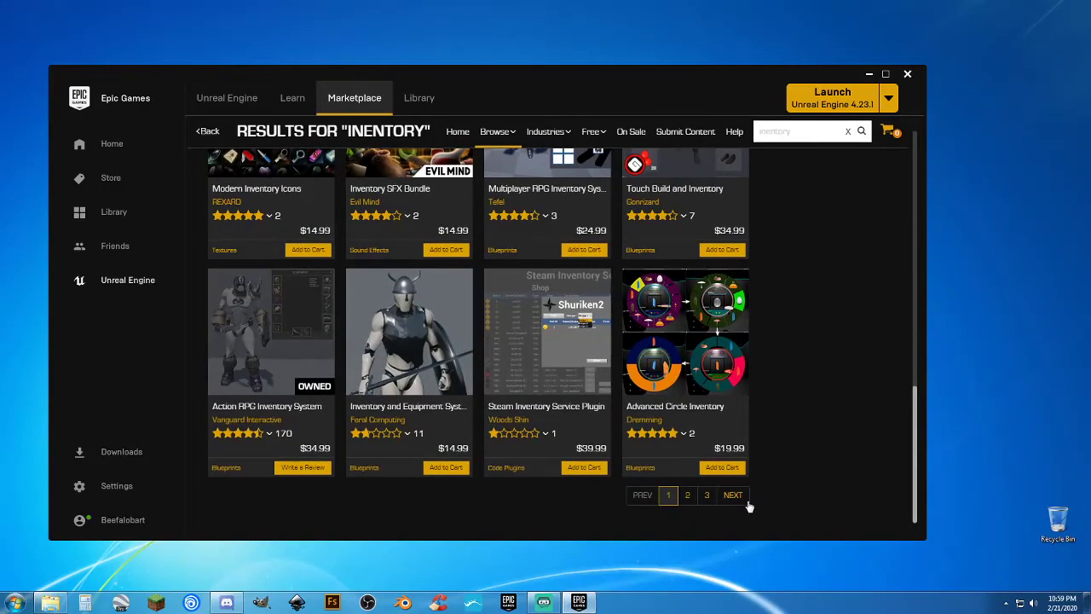
Switch to page 2 and return to its top, led by Pickup and Inventory System.
left_click(688, 498)
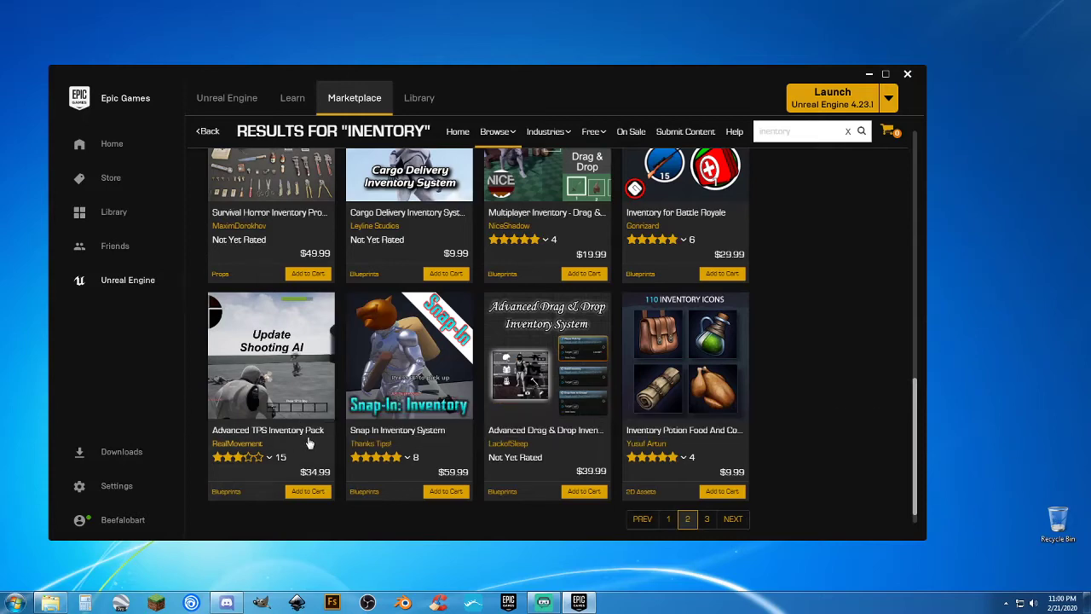
scroll(335, 400, "up", 1)
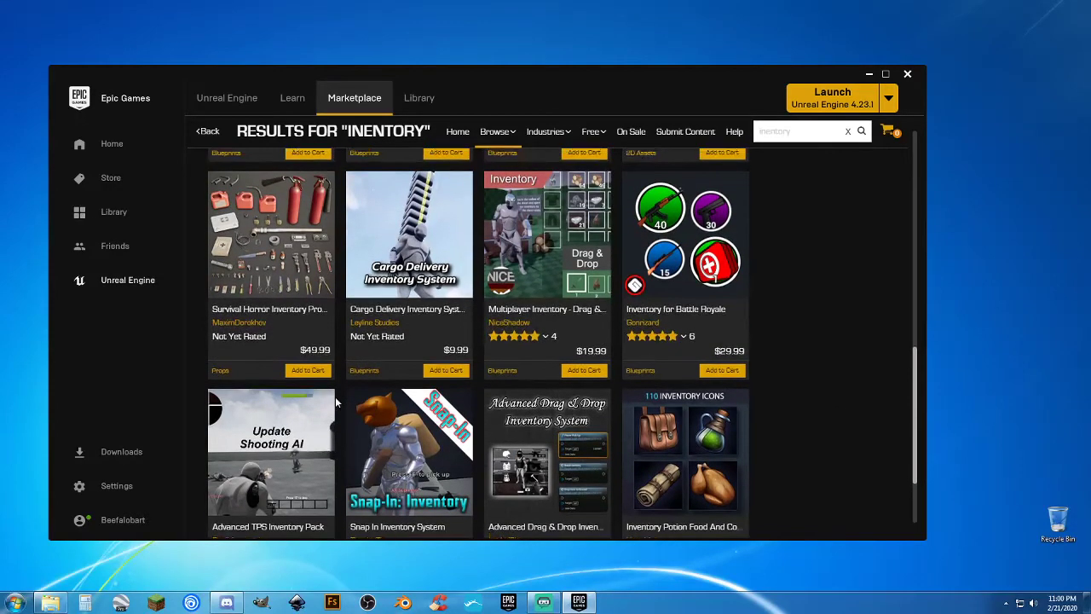
scroll(335, 402, "up", 1)
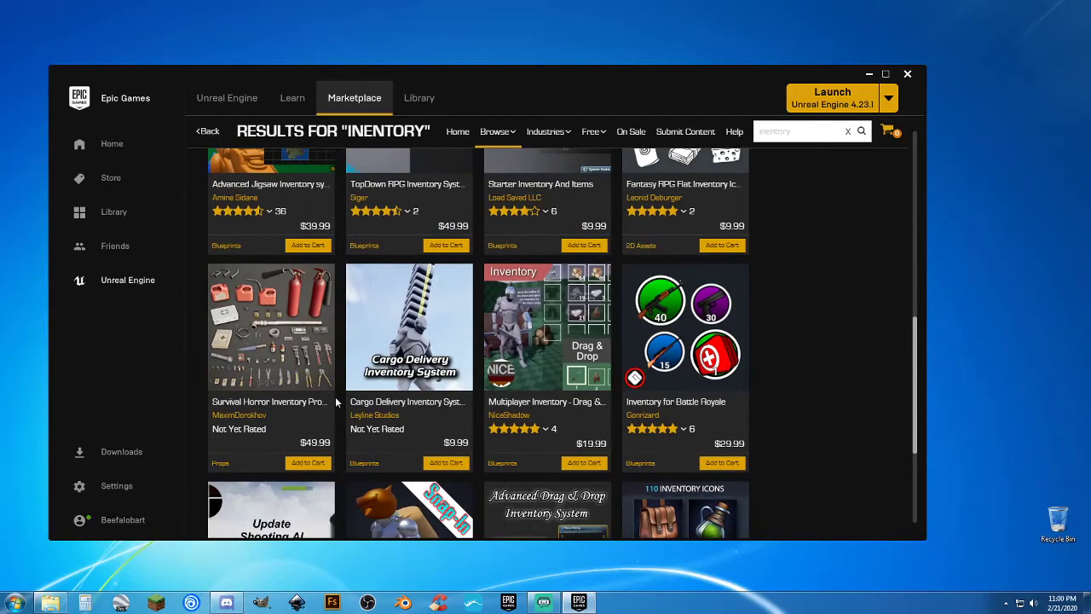
scroll(335, 401, "up", 2)
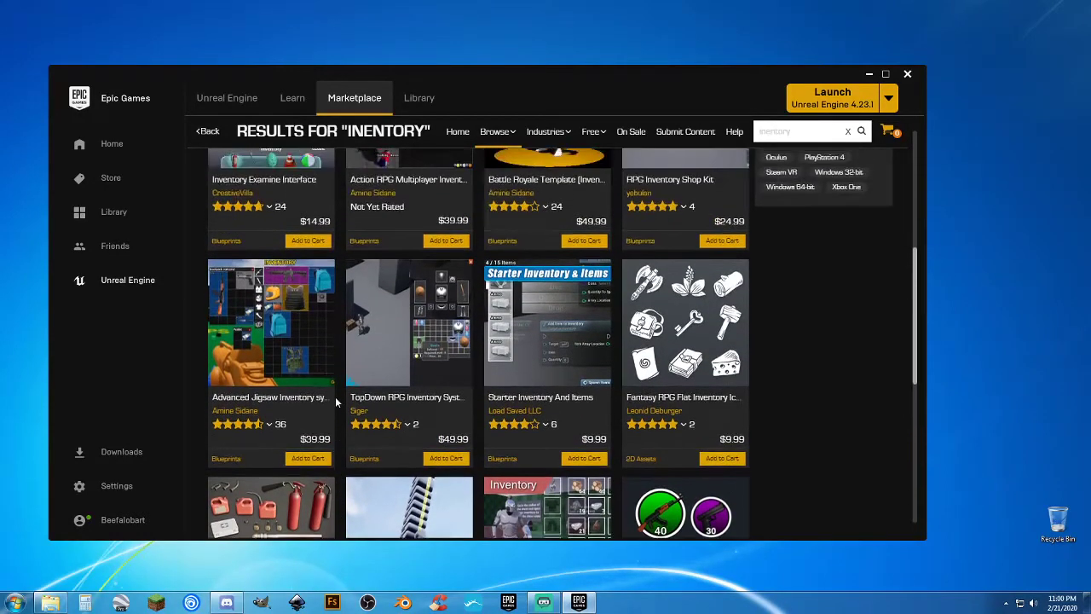
scroll(335, 401, "up", 1)
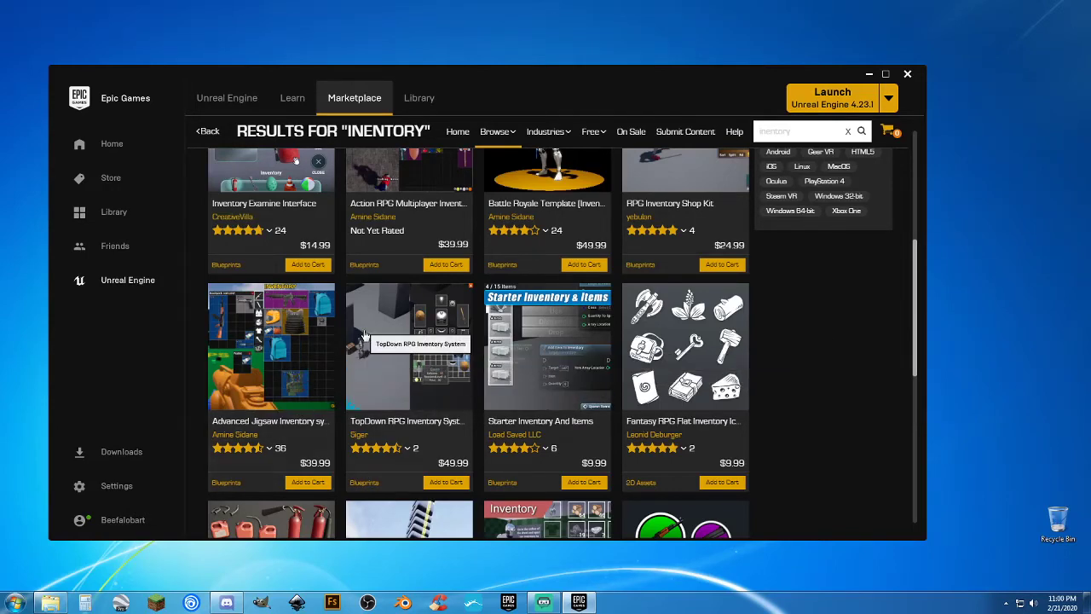
scroll(364, 335, "up", 1)
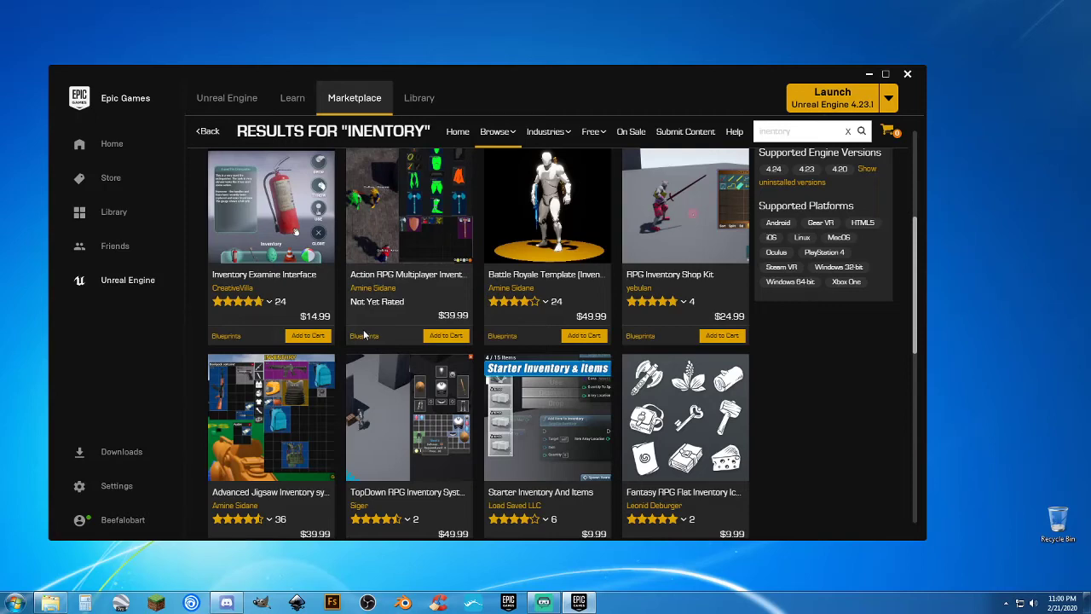
scroll(364, 335, "up", 1)
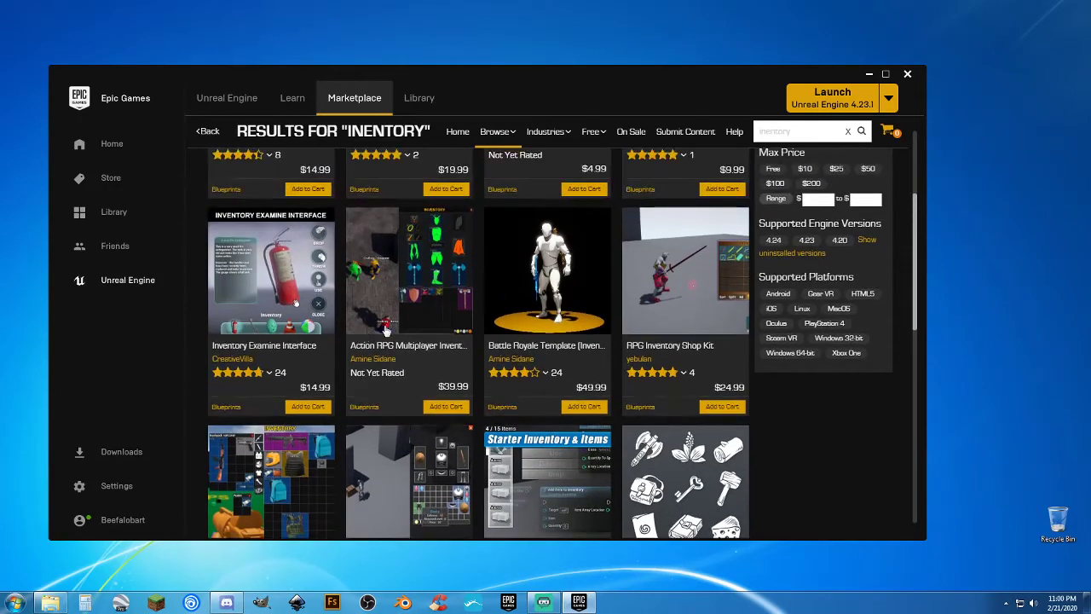
scroll(751, 413, "up", 1)
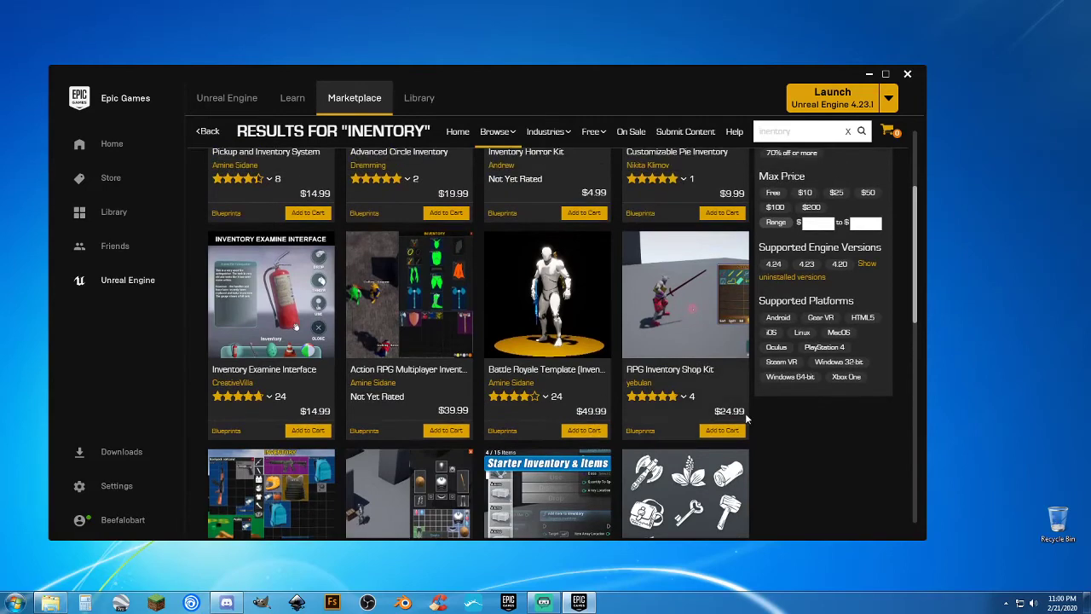
scroll(745, 418, "up", 2)
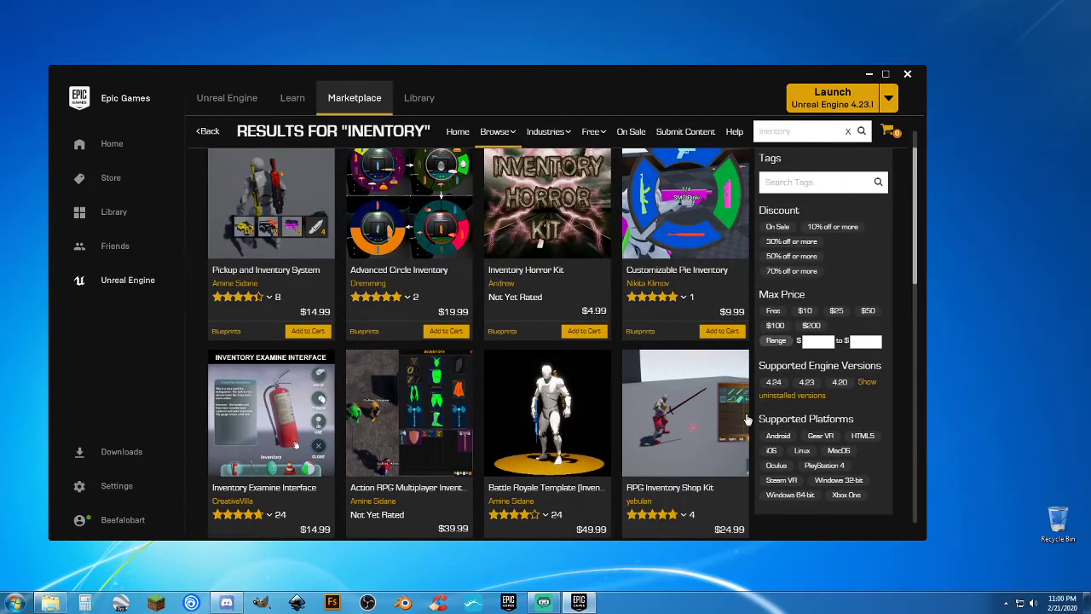
scroll(745, 419, "up", 1)
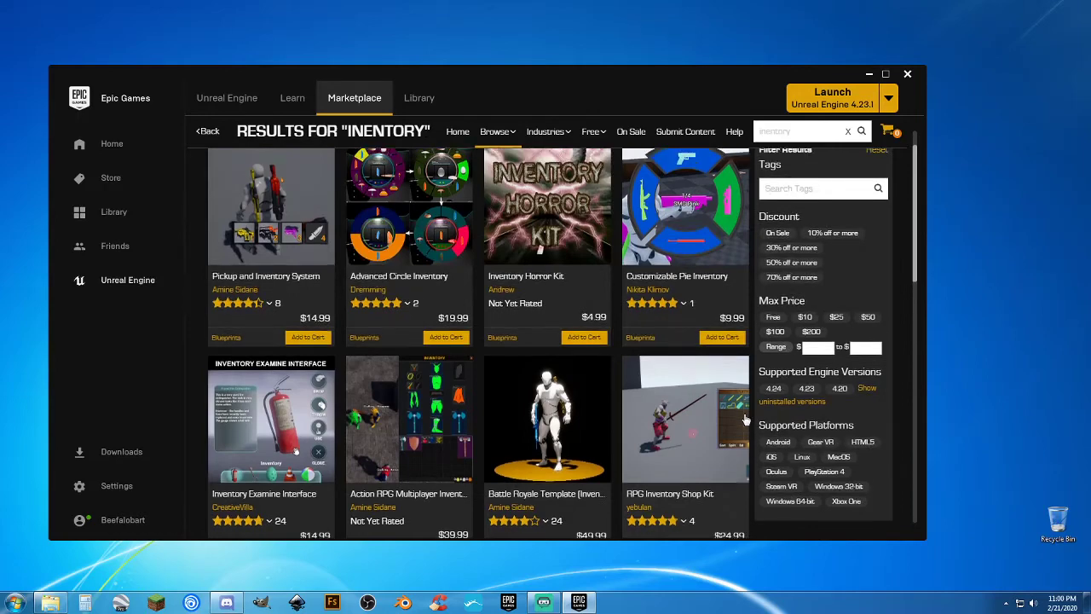
scroll(745, 419, "up", 1)
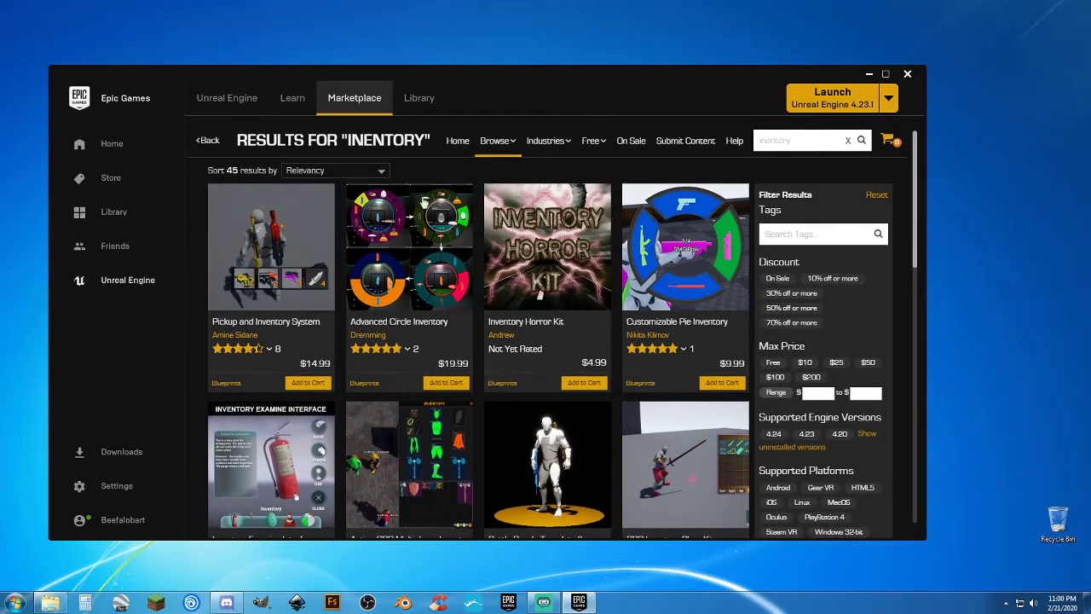
In the Library Vault, open the Battle Royale Template (Inventory + Minimap) details page.
left_click(422, 102)
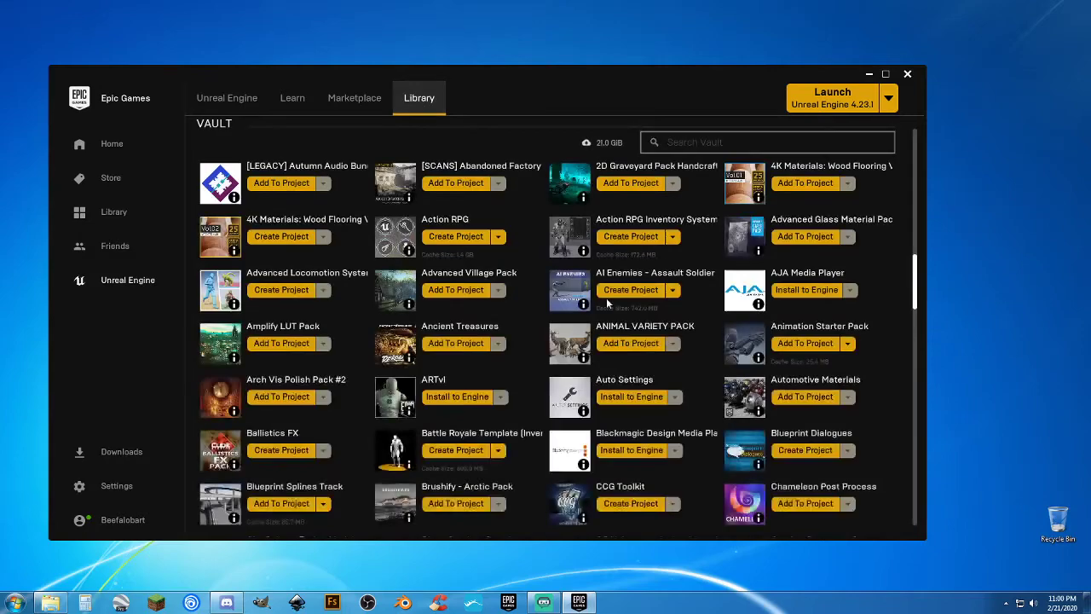
scroll(525, 351, "down", 5)
scroll(526, 352, "down", 4)
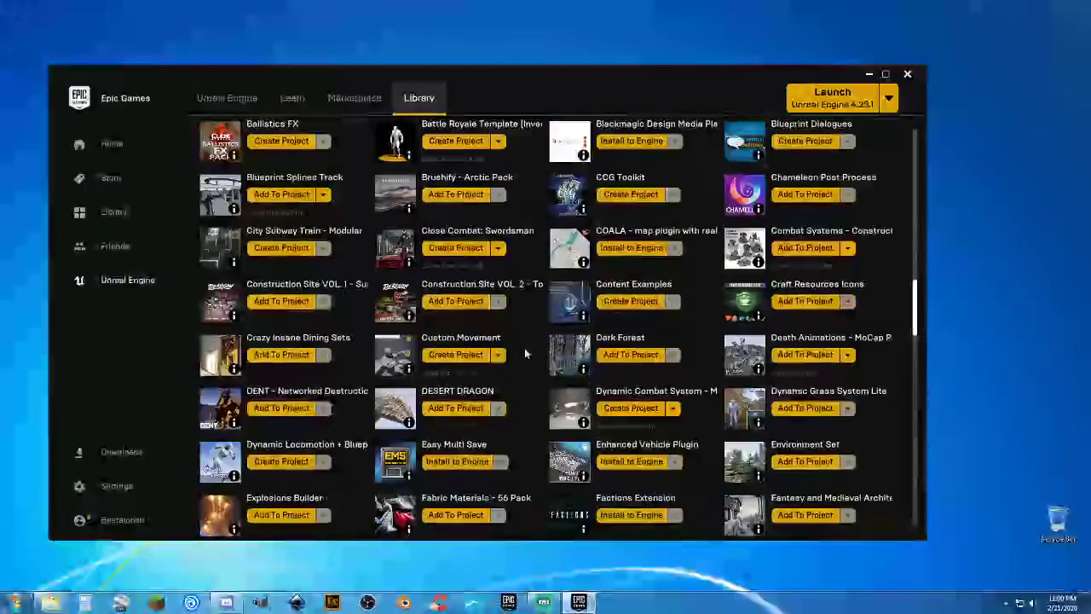
scroll(524, 347, "up", 4)
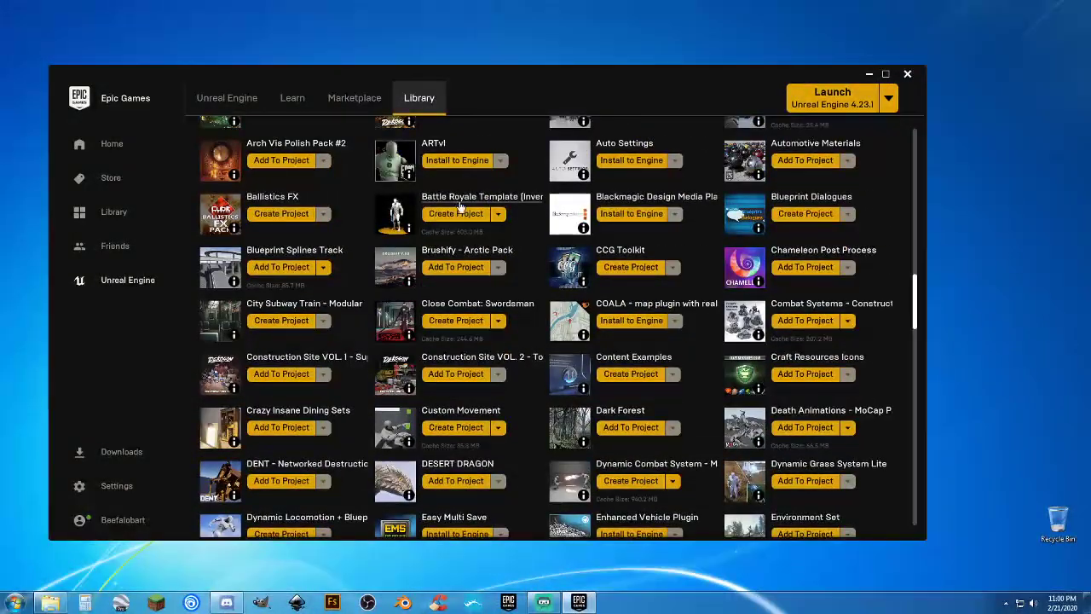
left_click(520, 199)
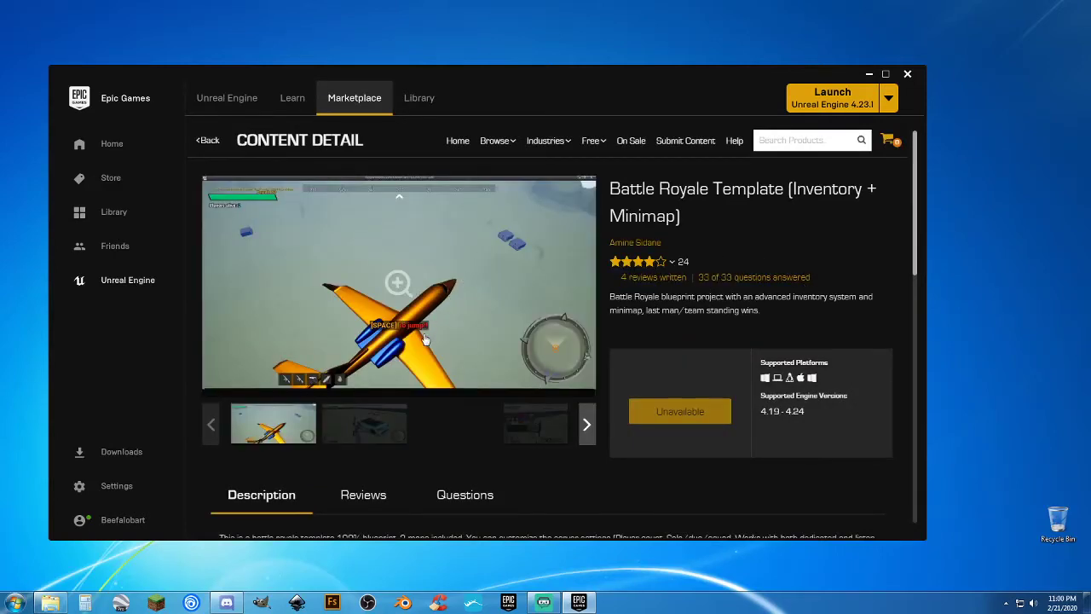
View the car, parachute, inventory, sniper rifle, third-person and yellow lobby screenshots in turn.
left_click(361, 443)
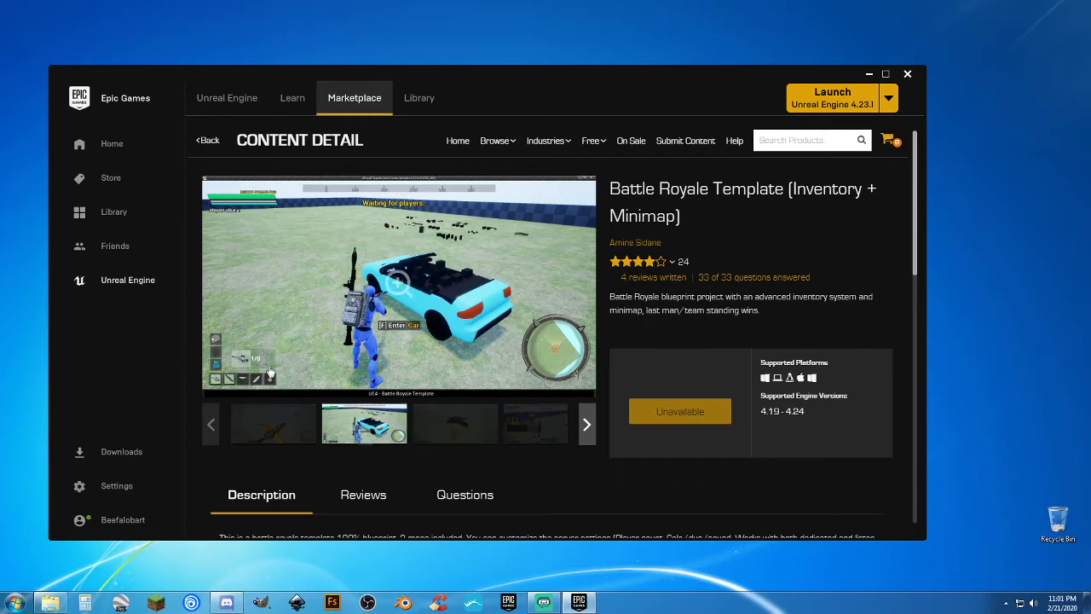
left_click(455, 434)
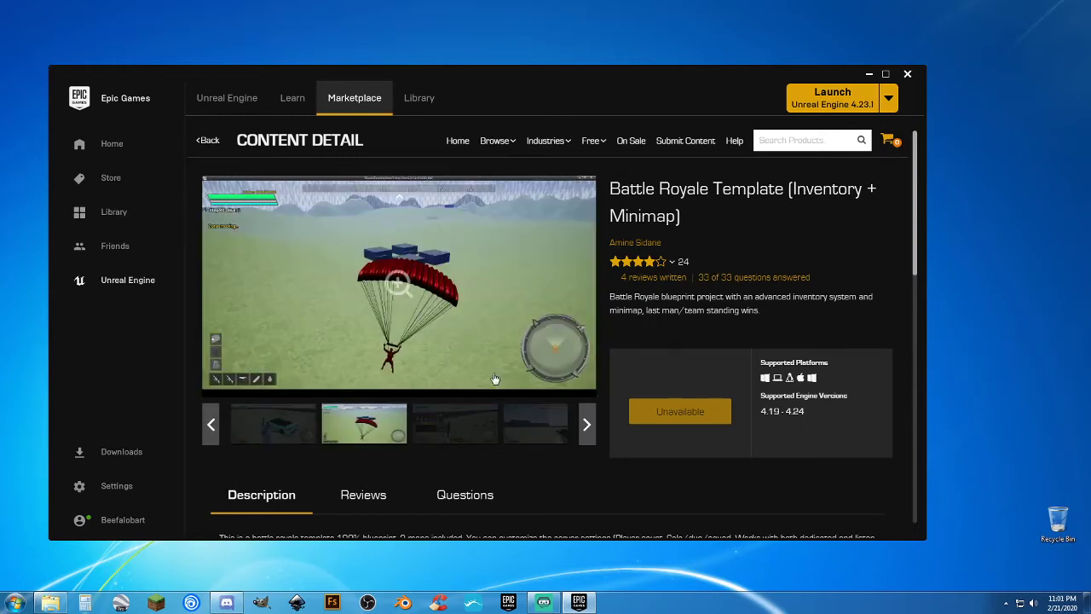
left_click(437, 433)
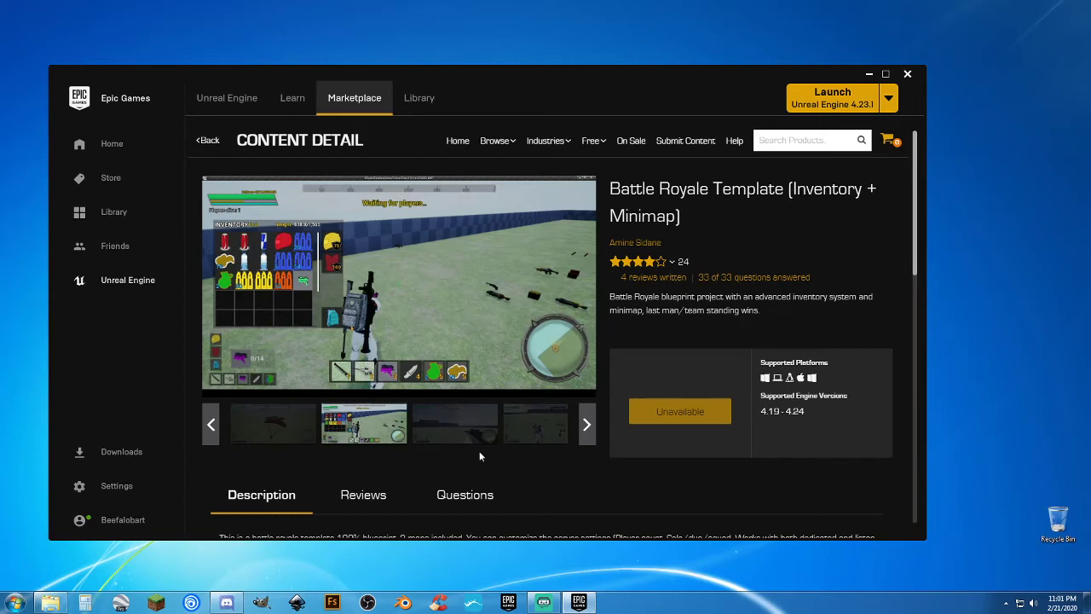
left_click(469, 436)
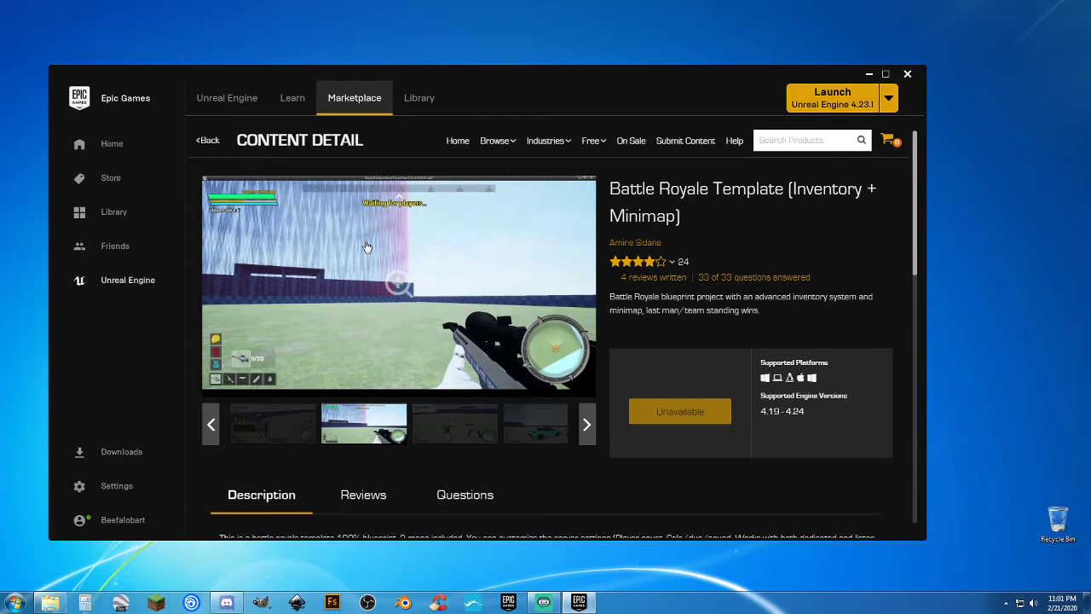
left_click(445, 423)
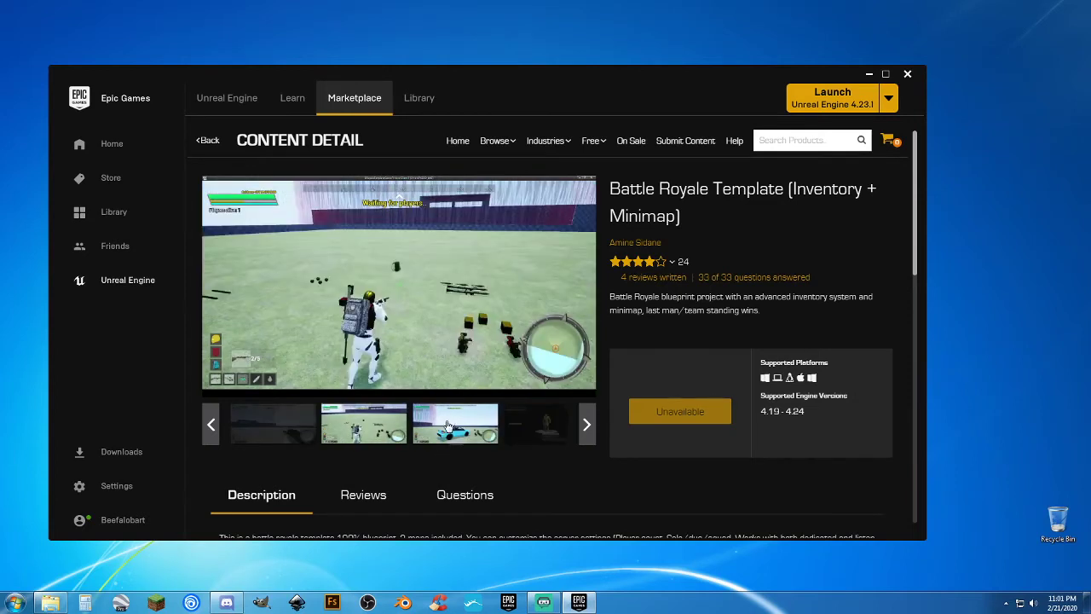
left_click(514, 426)
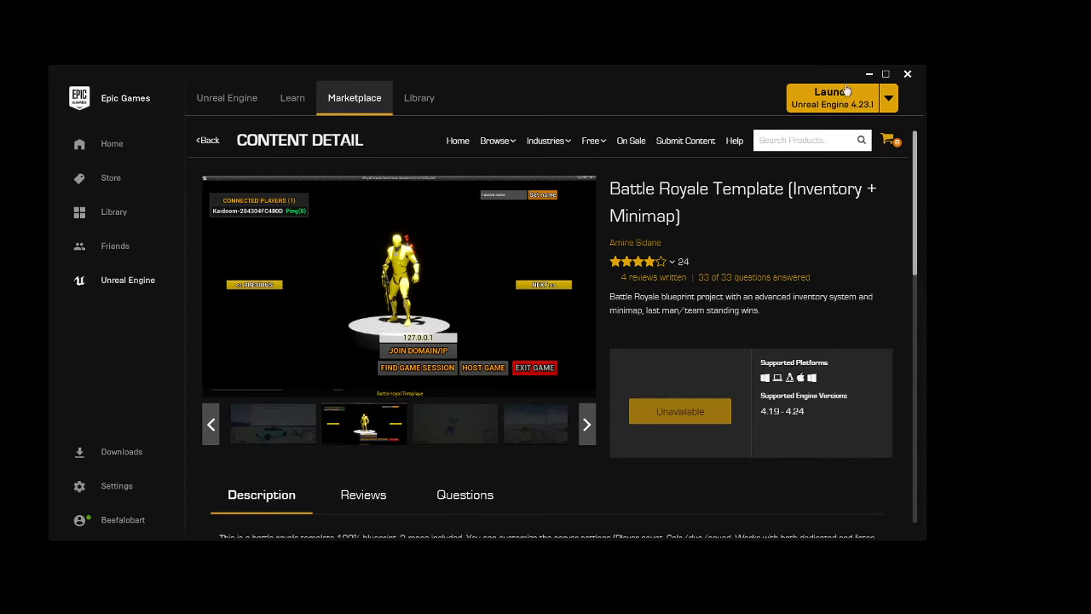
Minimize the launcher and cycle through the playable characters with NEXT.
left_click(868, 74)
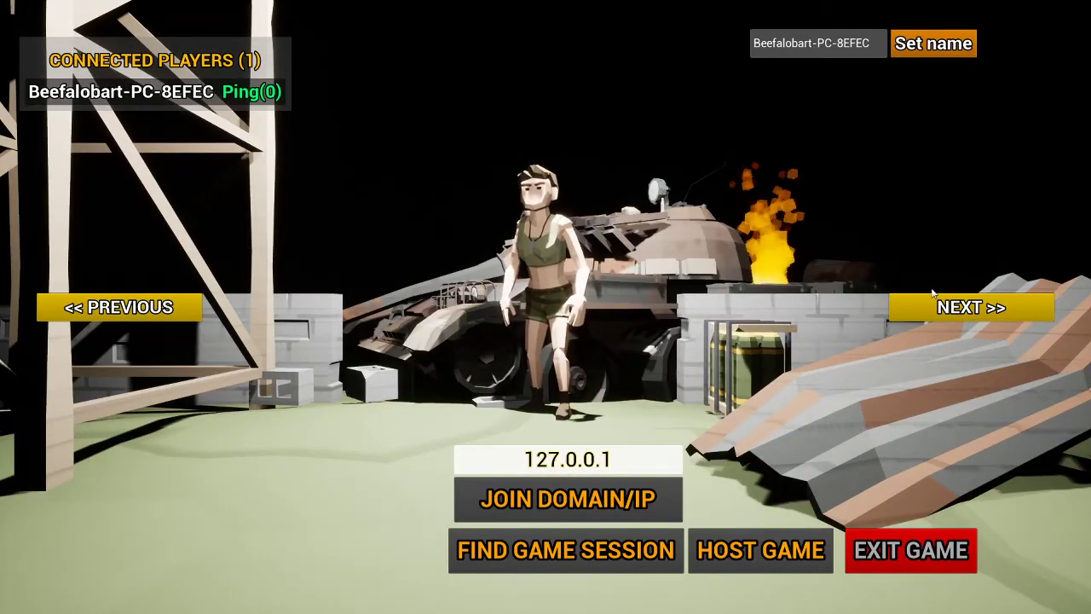
left_click(923, 319)
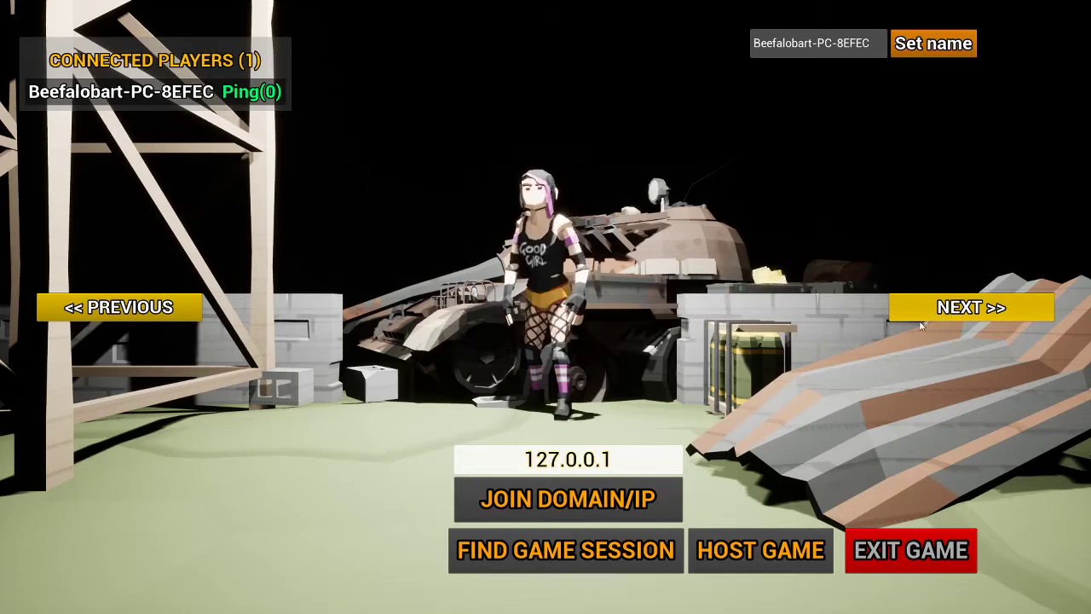
left_click(923, 320)
left_click(927, 317)
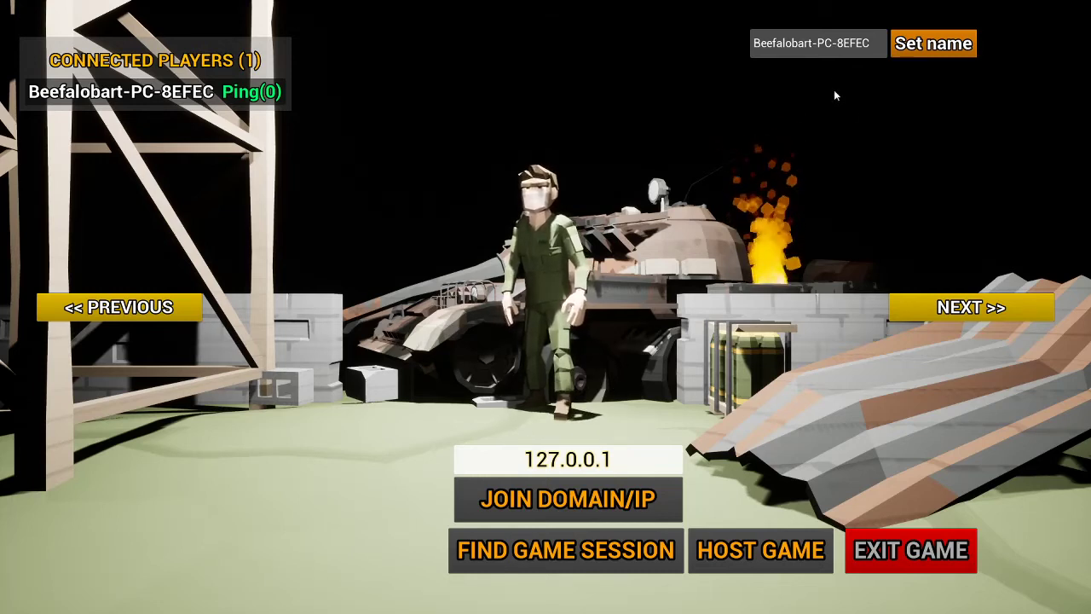
Remove the PC suffix from the player name.
double_click(836, 43)
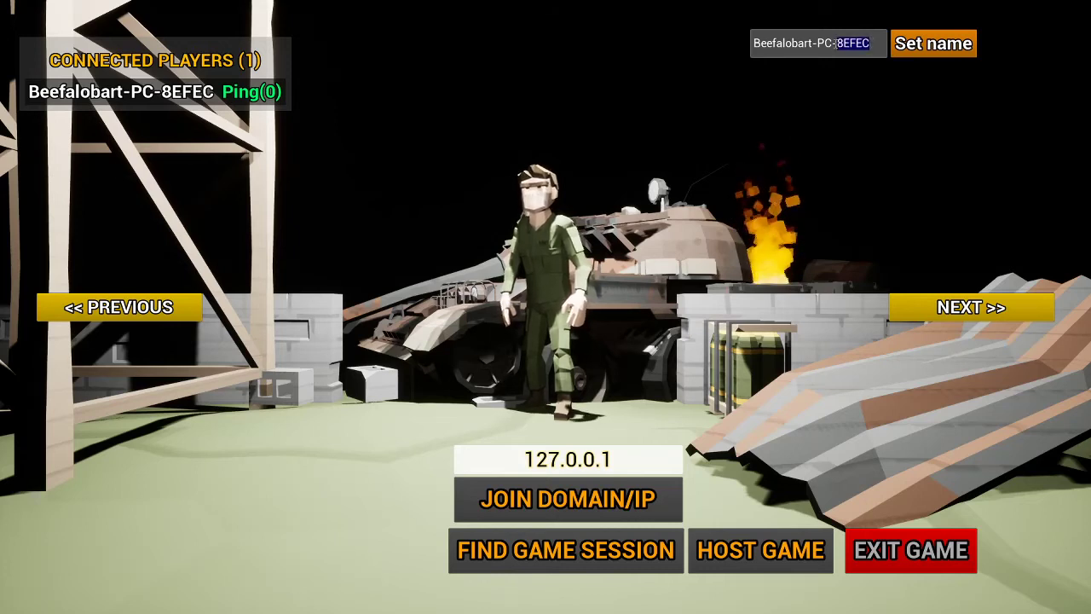
key("BackSpace")
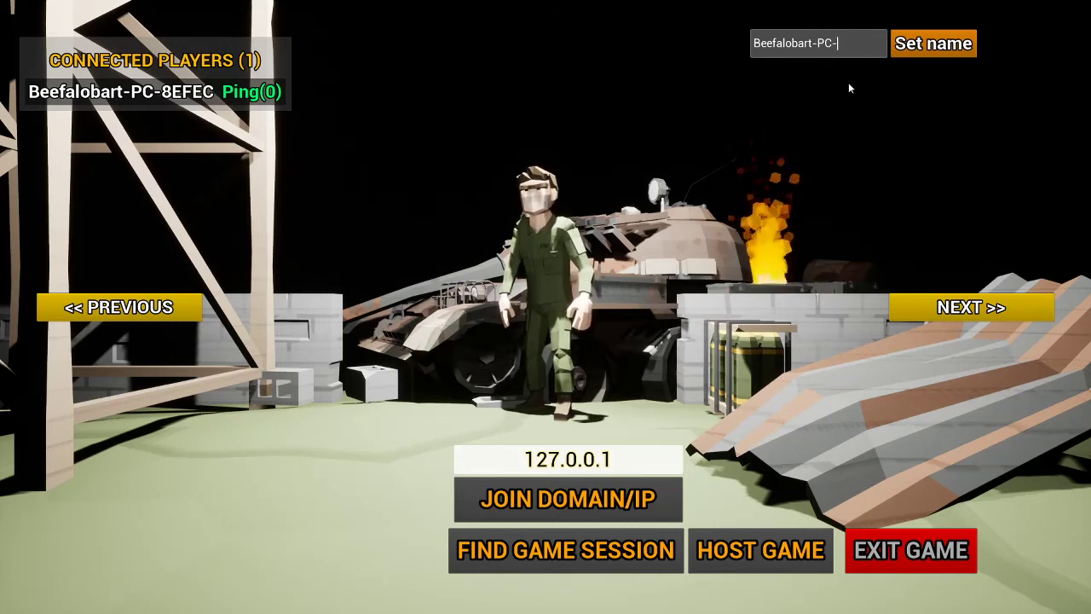
key("BackSpace")
key("BackSpace")
key("BackSpace")
key("BackSpace")
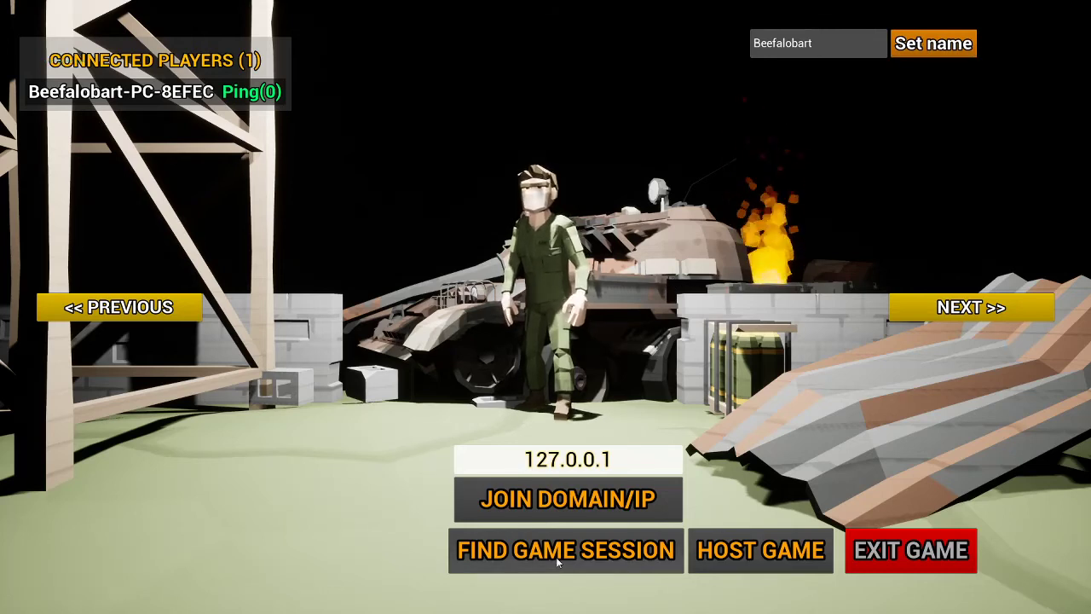
Host a game with Min players 2 and Max players 4.
left_click(758, 552)
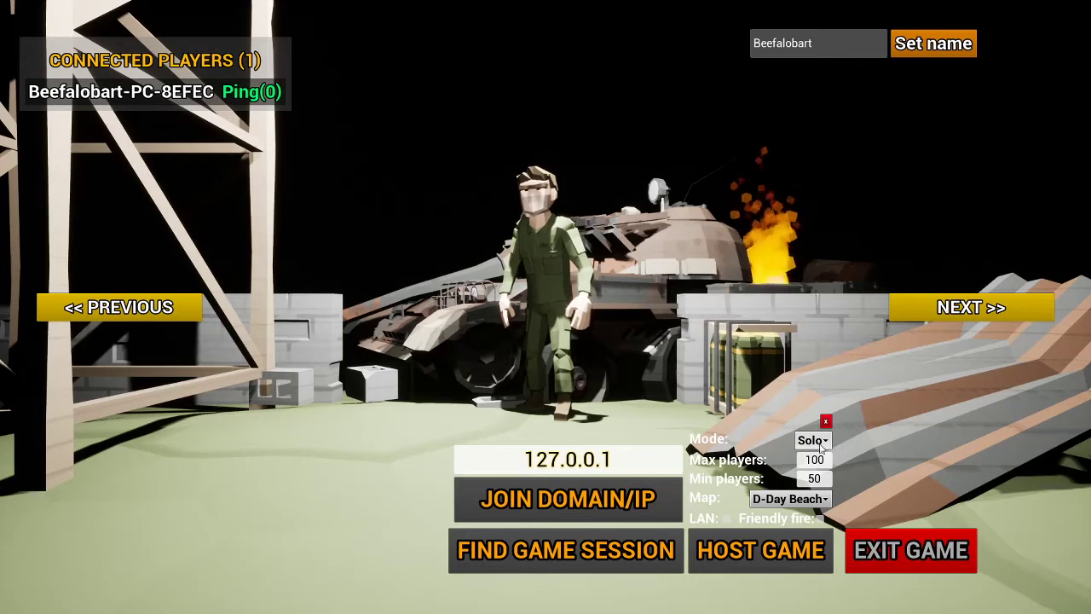
left_click_drag(827, 479, 783, 483)
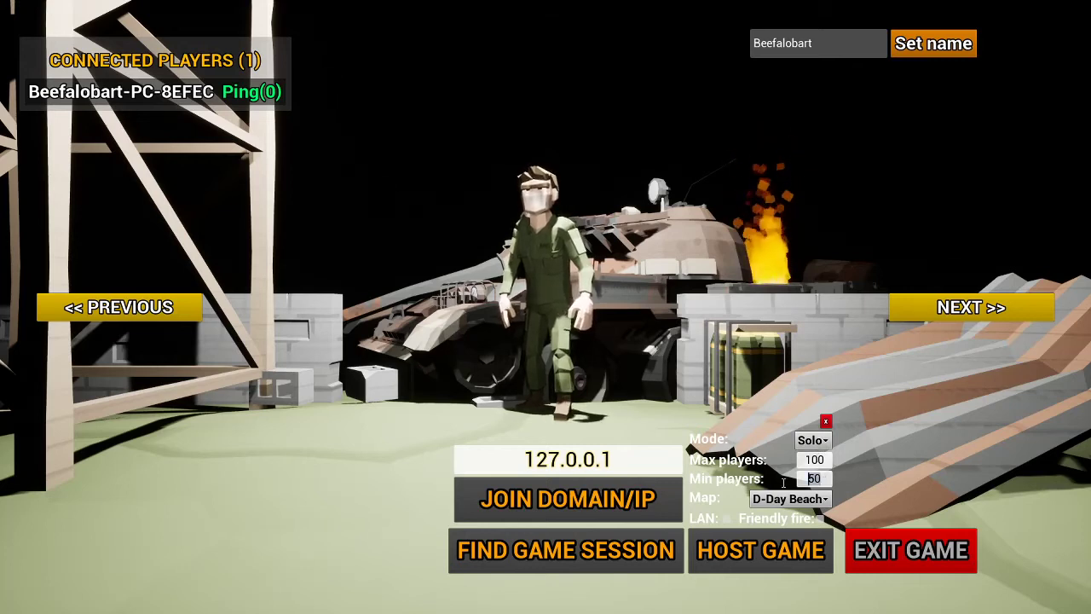
type("2")
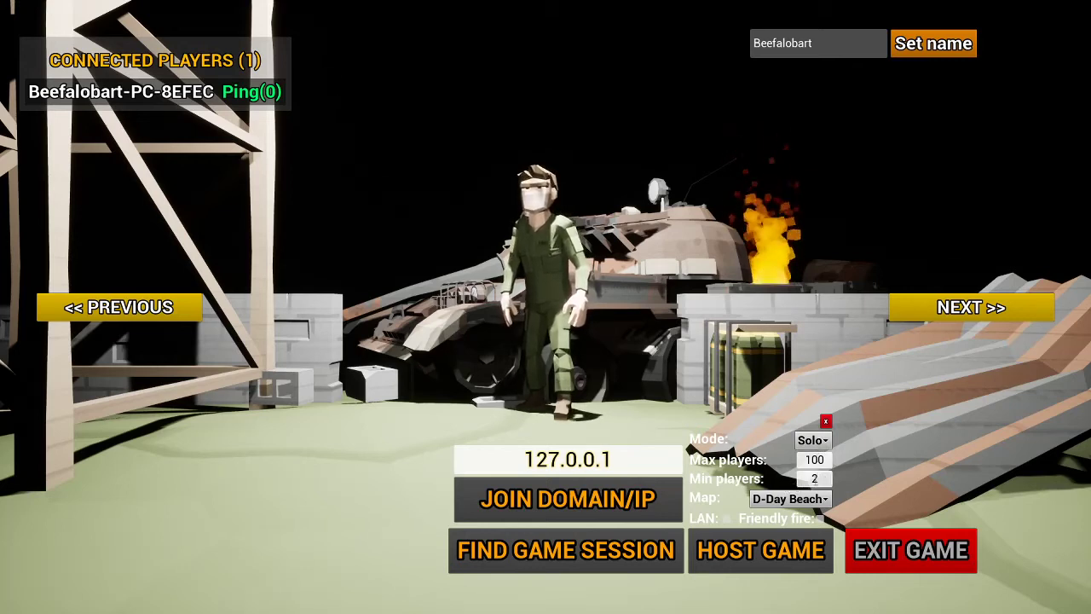
left_click(799, 461)
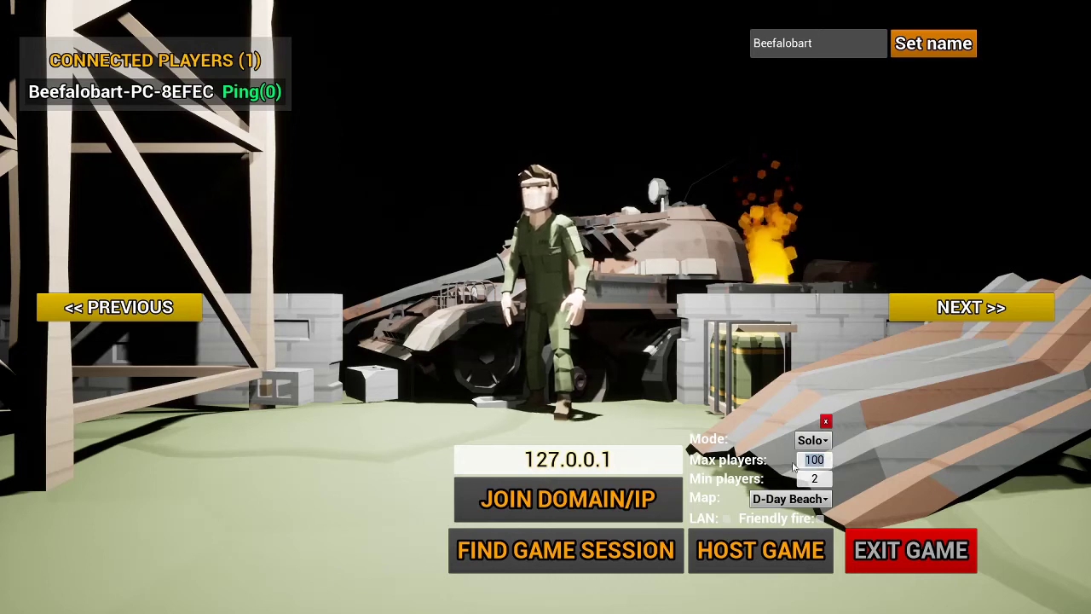
type("4")
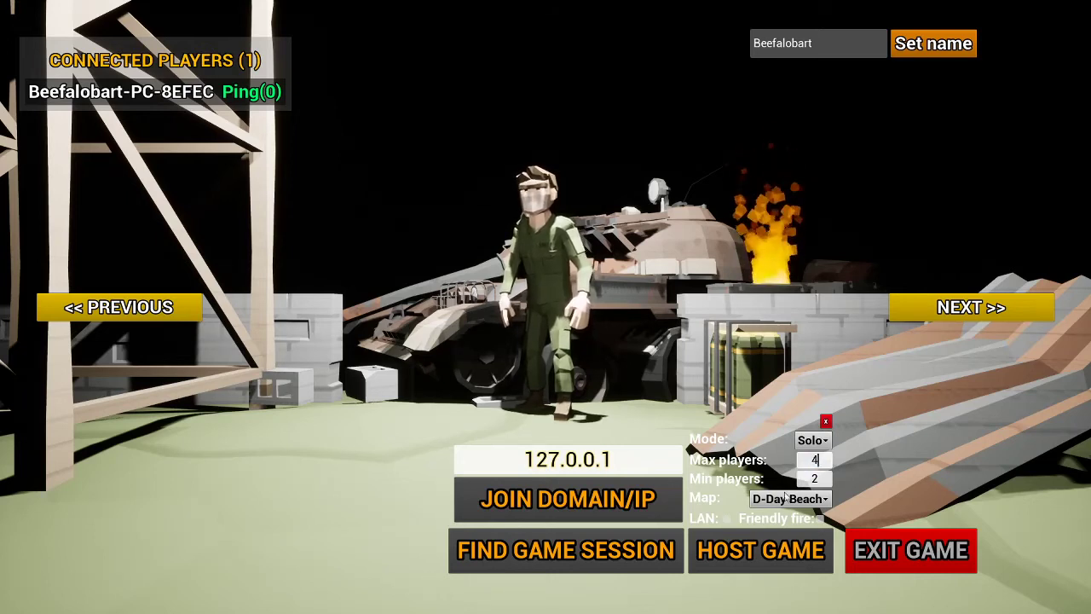
left_click(767, 559)
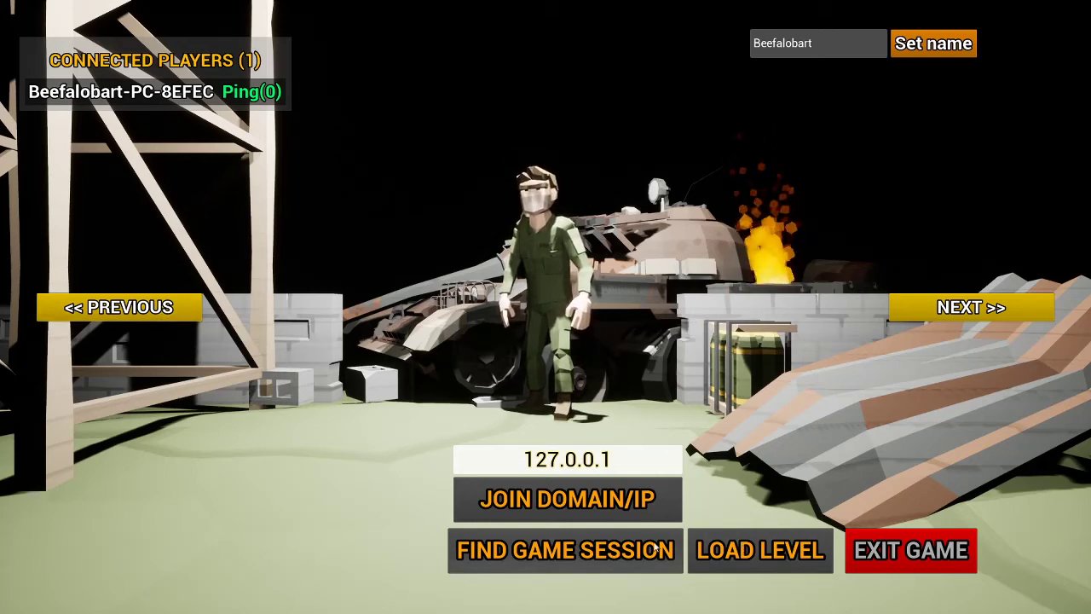
Exit the game, restore the launcher, and scroll through the Library Vault's owned assets.
left_click(859, 554)
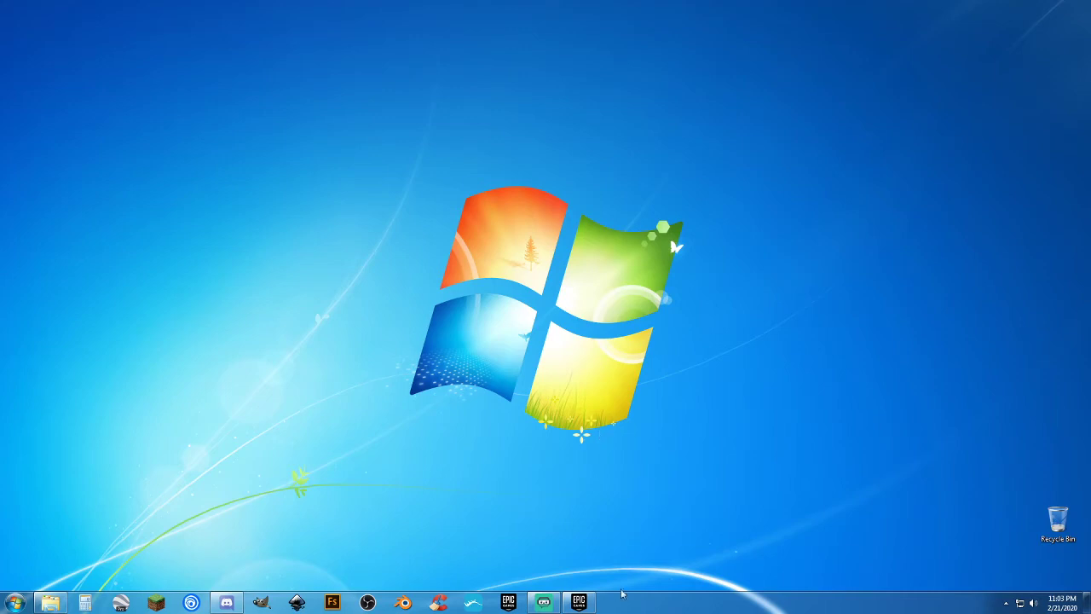
left_click(578, 601)
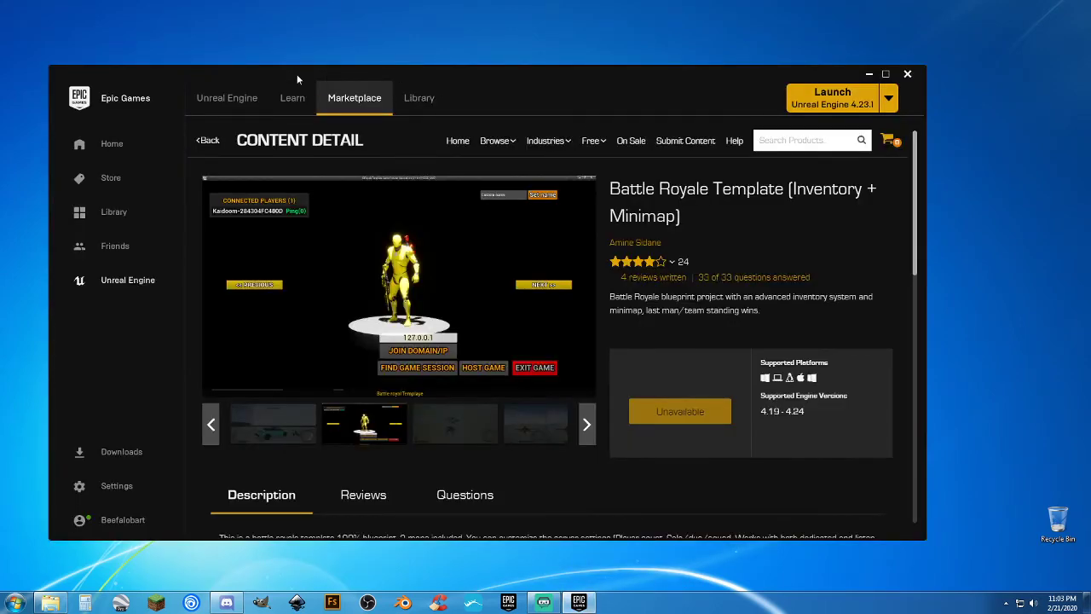
left_click(400, 101)
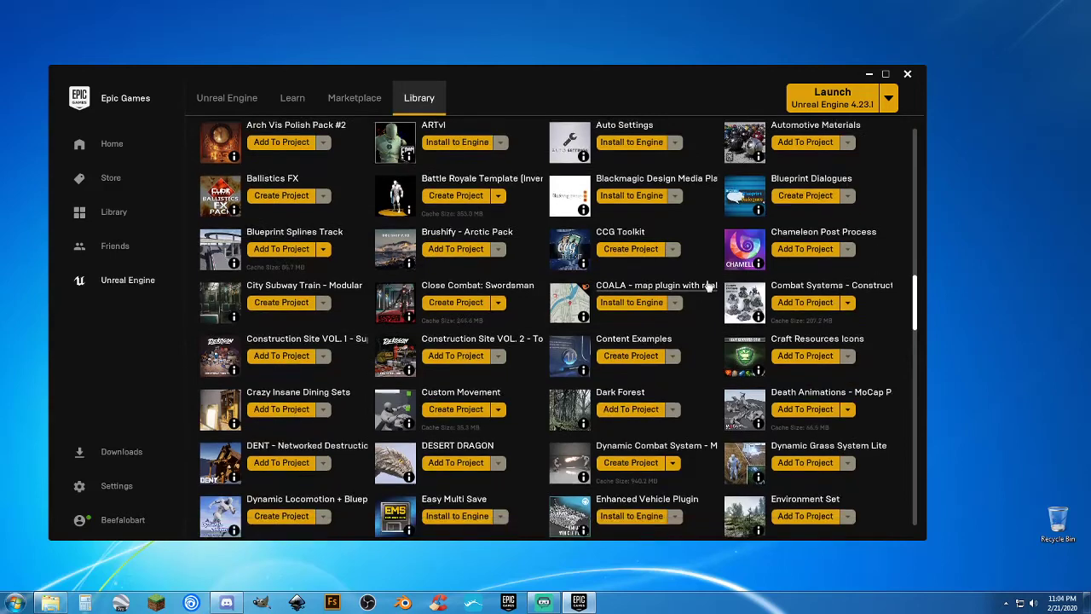
scroll(767, 281, "down", 2)
scroll(825, 299, "up", 8)
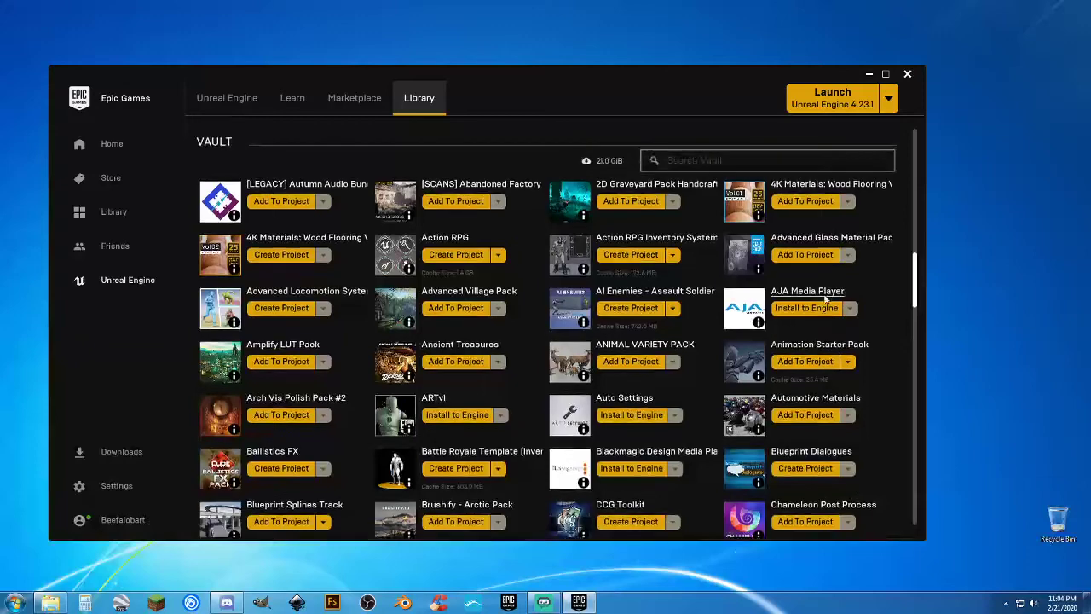
scroll(825, 299, "up", 5)
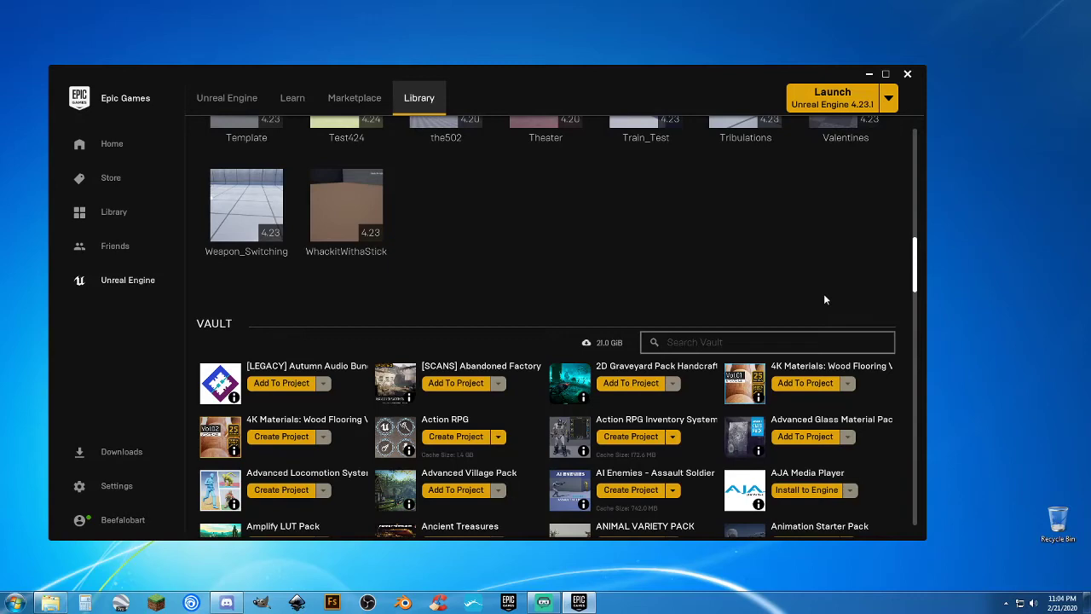
scroll(781, 305, "down", 3)
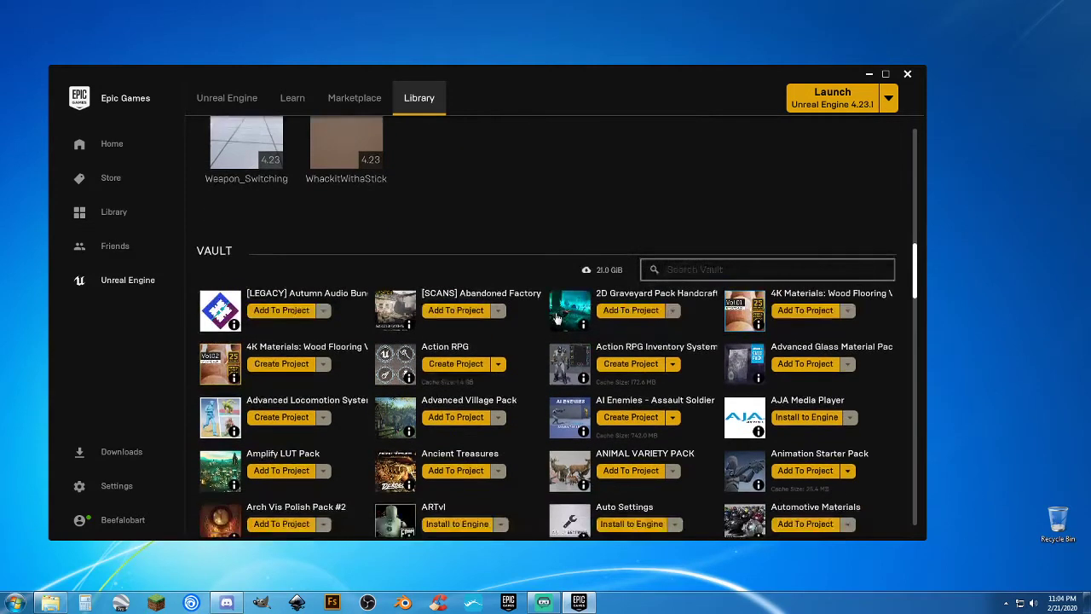
scroll(530, 334, "down", 1)
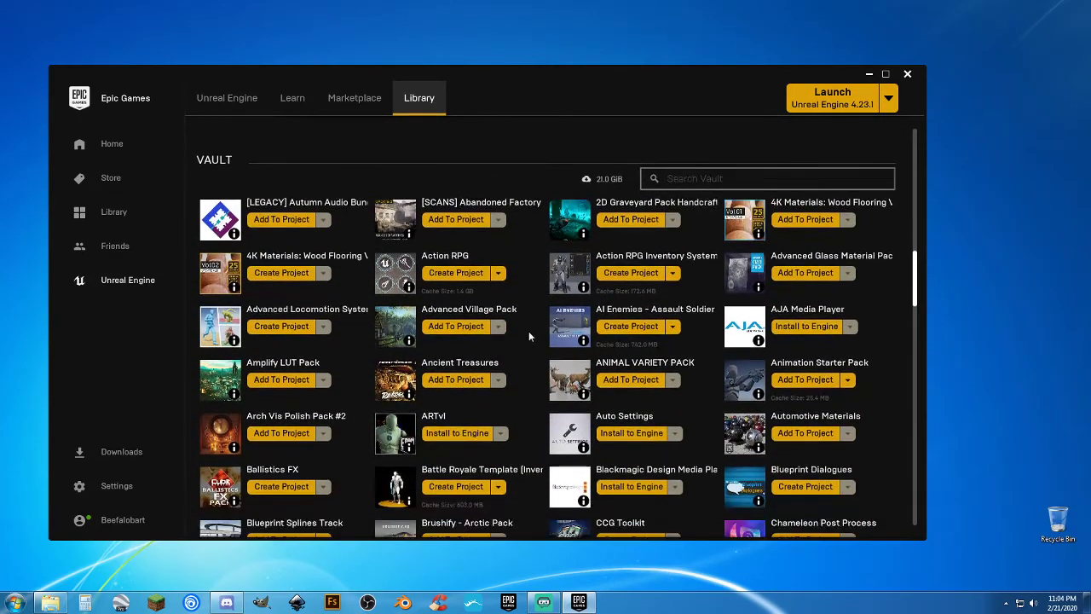
scroll(530, 337, "down", 4)
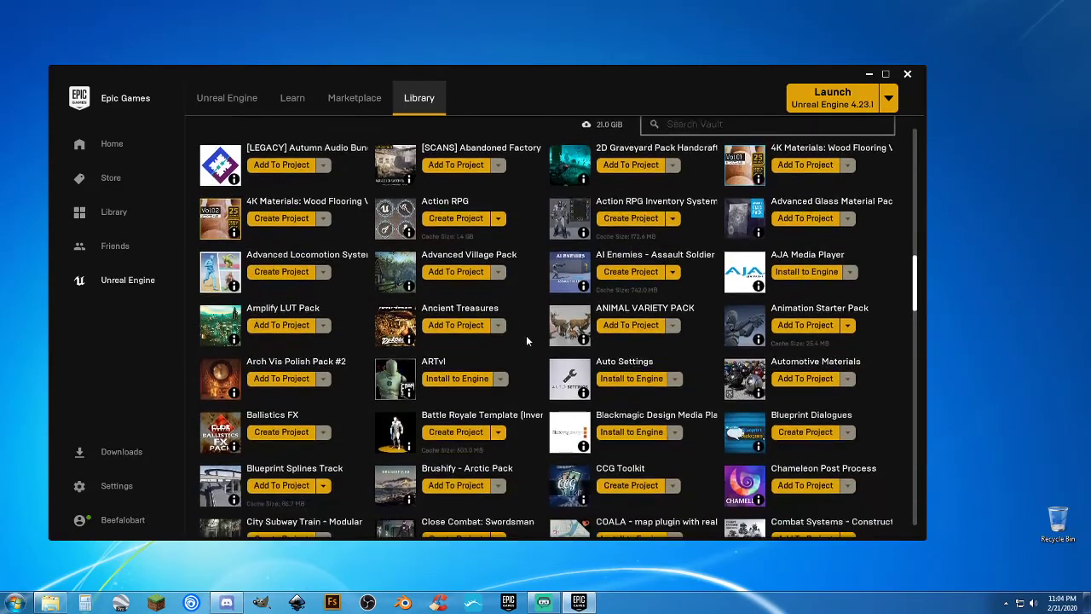
scroll(532, 344, "down", 5)
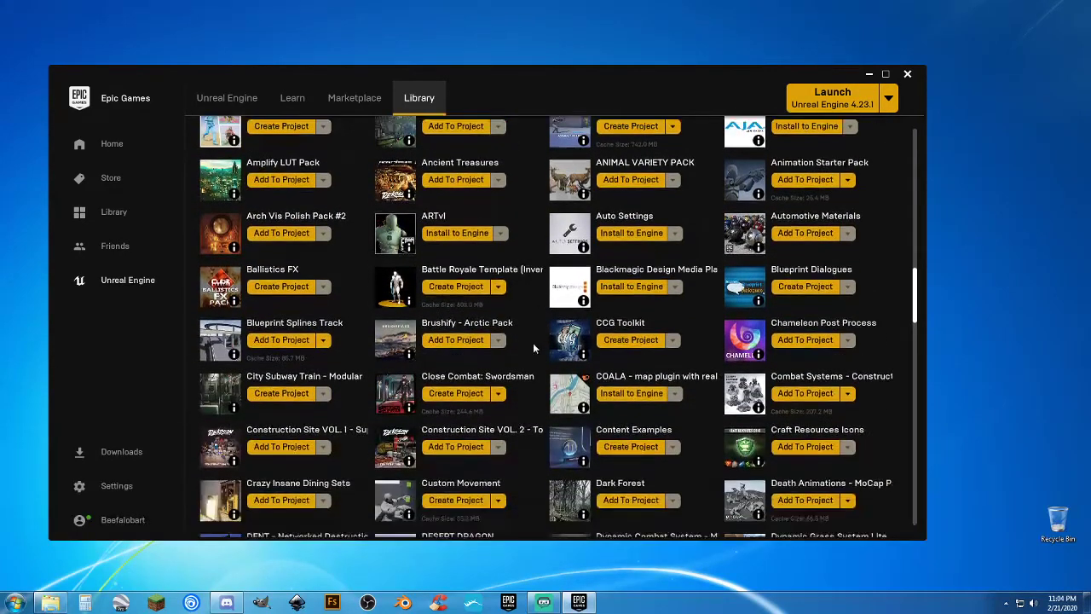
scroll(531, 347, "down", 1)
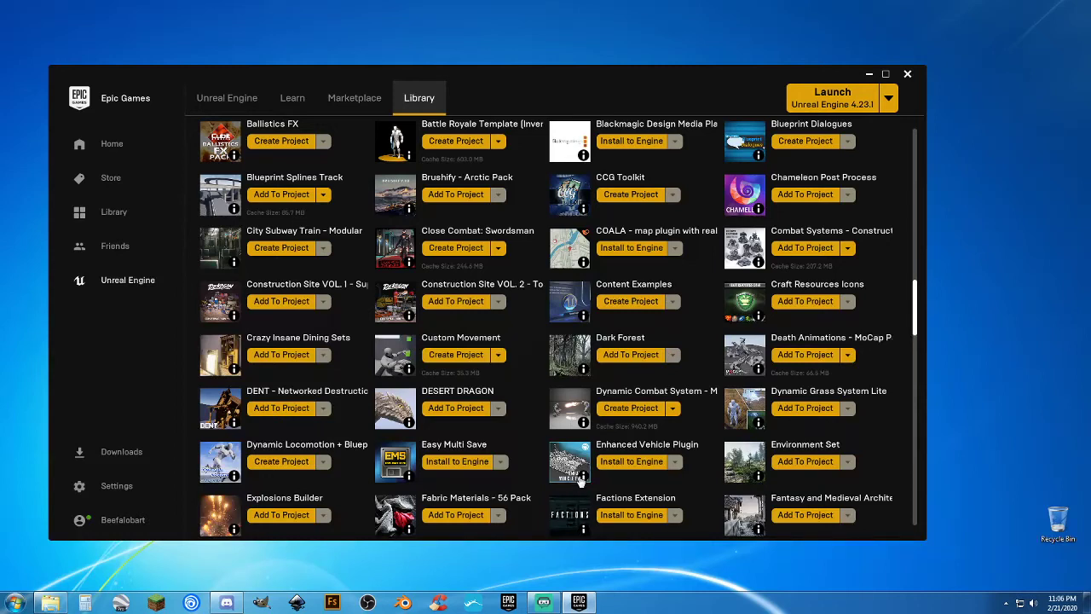
mouse_move(580, 480)
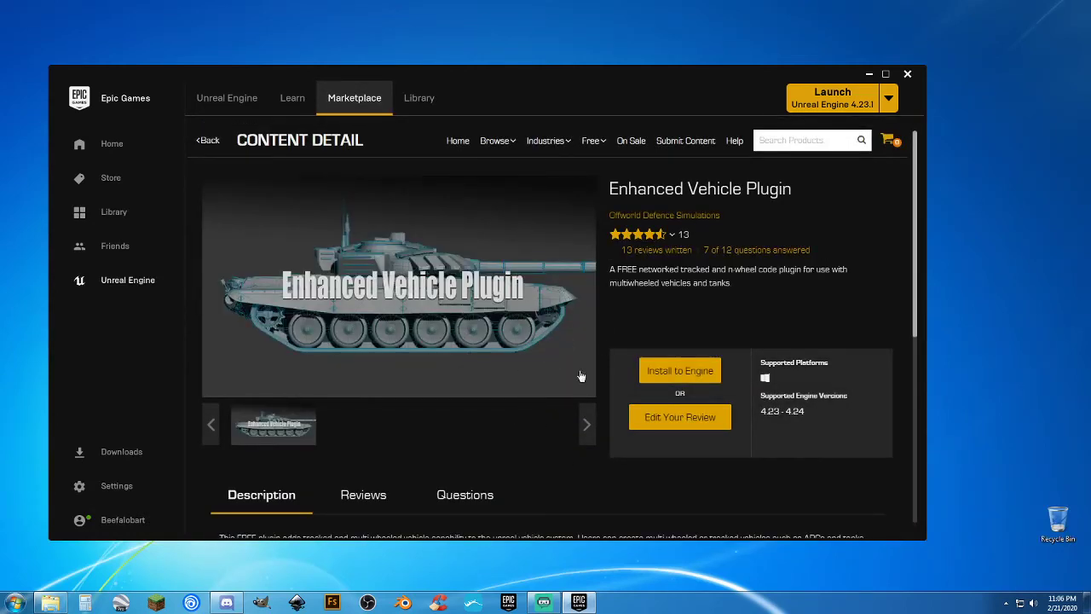
Scroll the Enhanced Vehicle Plugin page down to Technical Details: 5 C++ classes, Windows only.
scroll(595, 439, "down", 1)
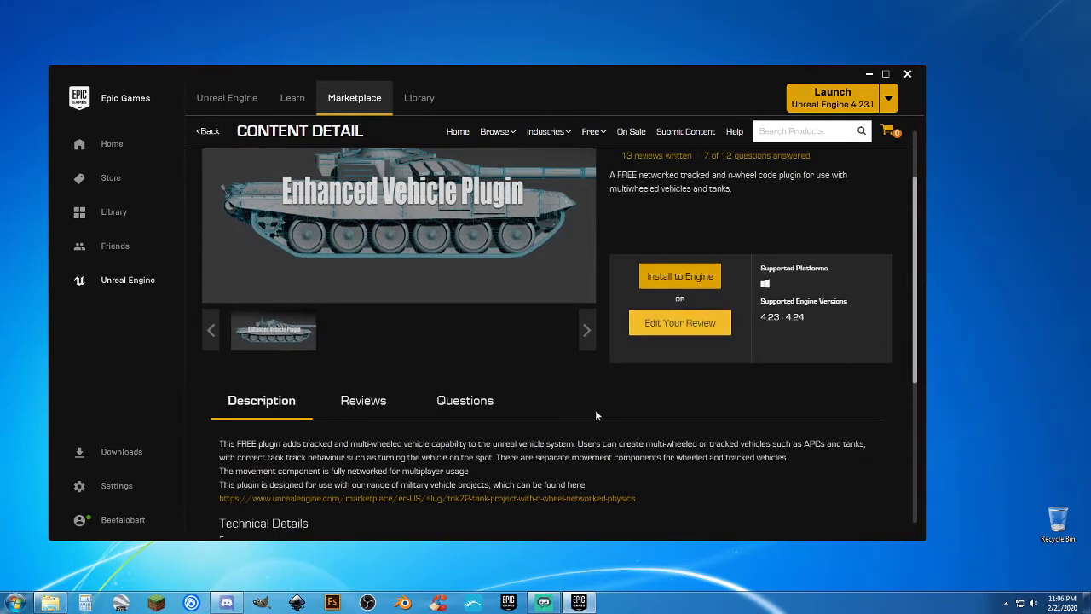
scroll(594, 410, "down", 1)
scroll(593, 418, "down", 2)
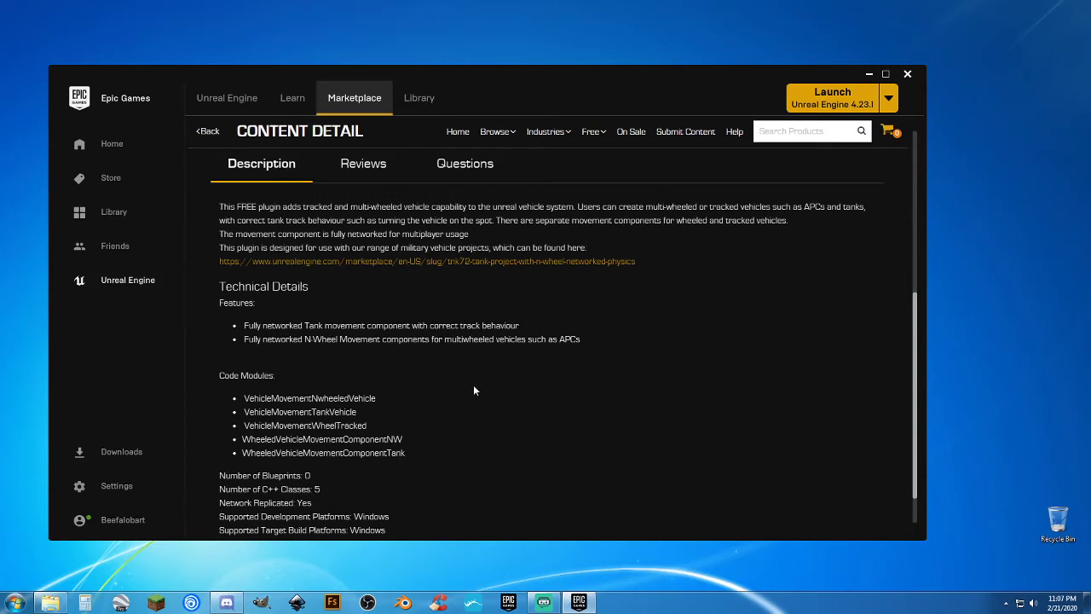
scroll(475, 390, "down", 1)
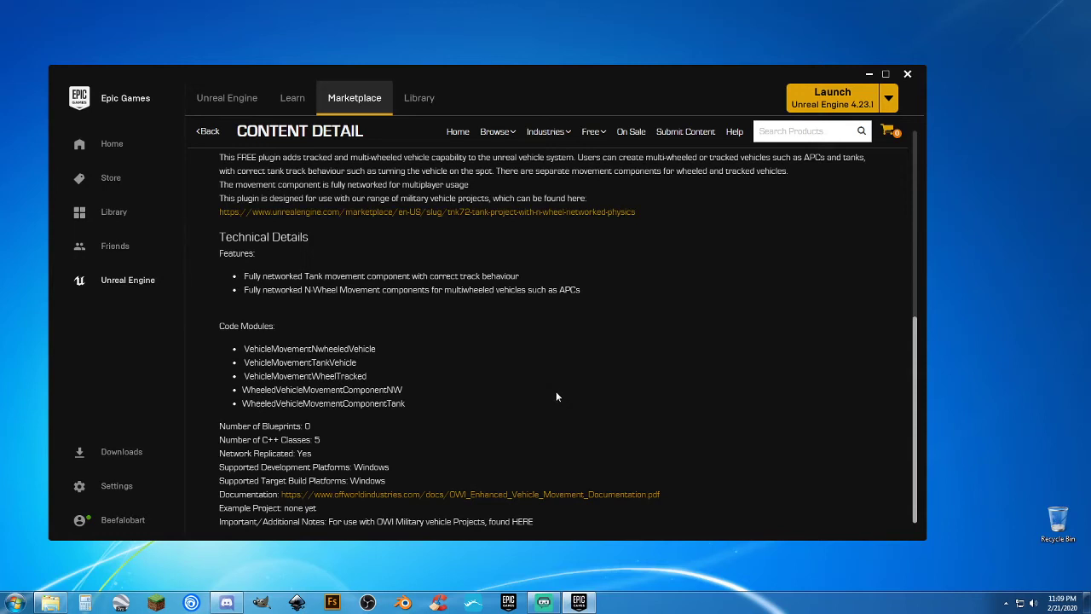
In the Library, scroll to My Projects and launch the Bank_Heist project.
left_click(419, 98)
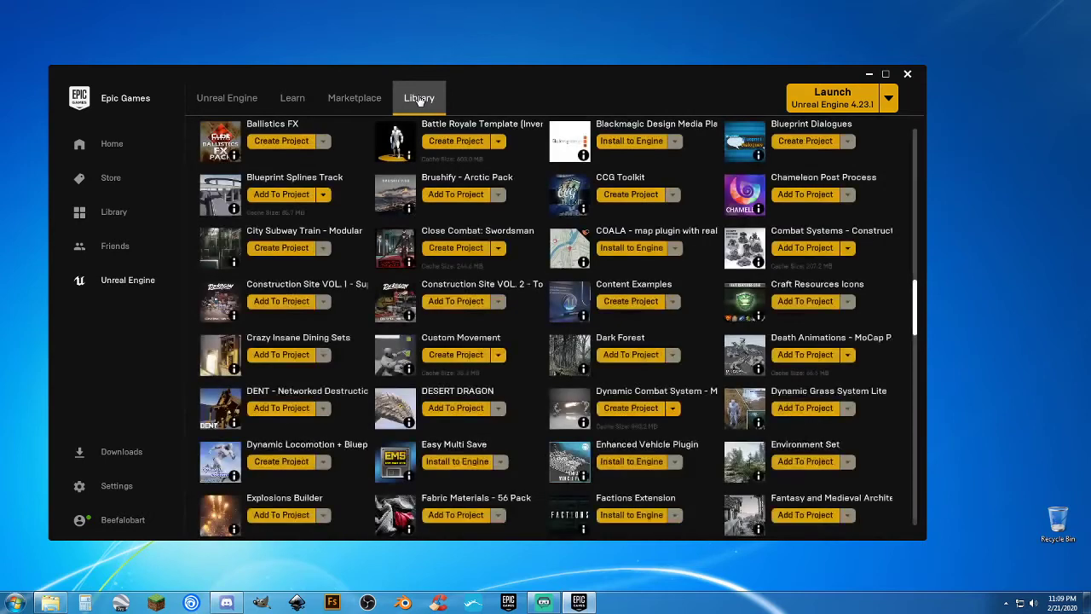
left_click_drag(916, 295, 901, 168)
left_click(563, 221)
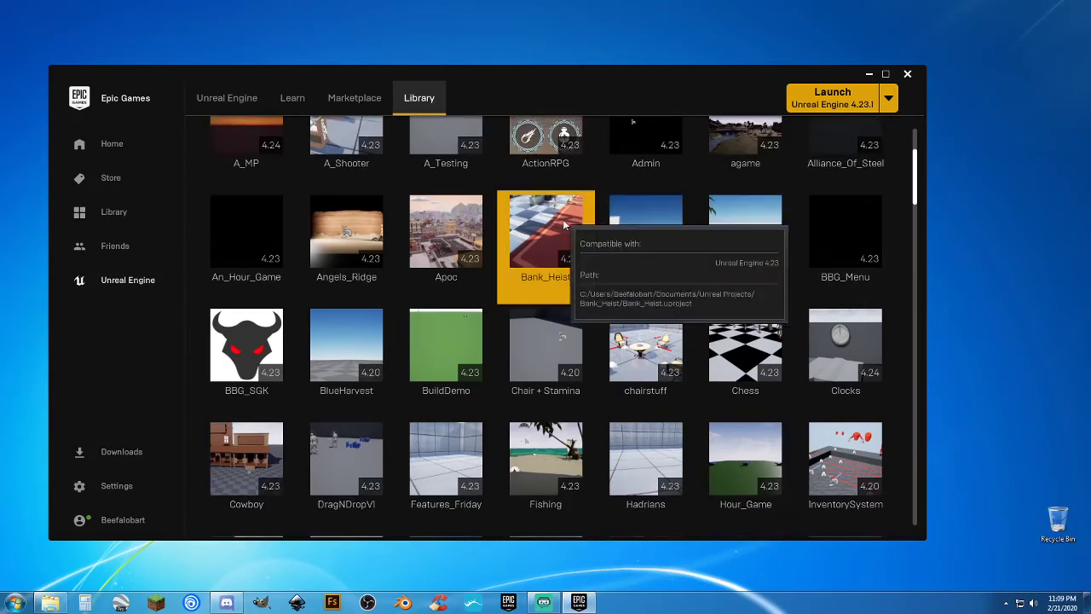
double_click(564, 223)
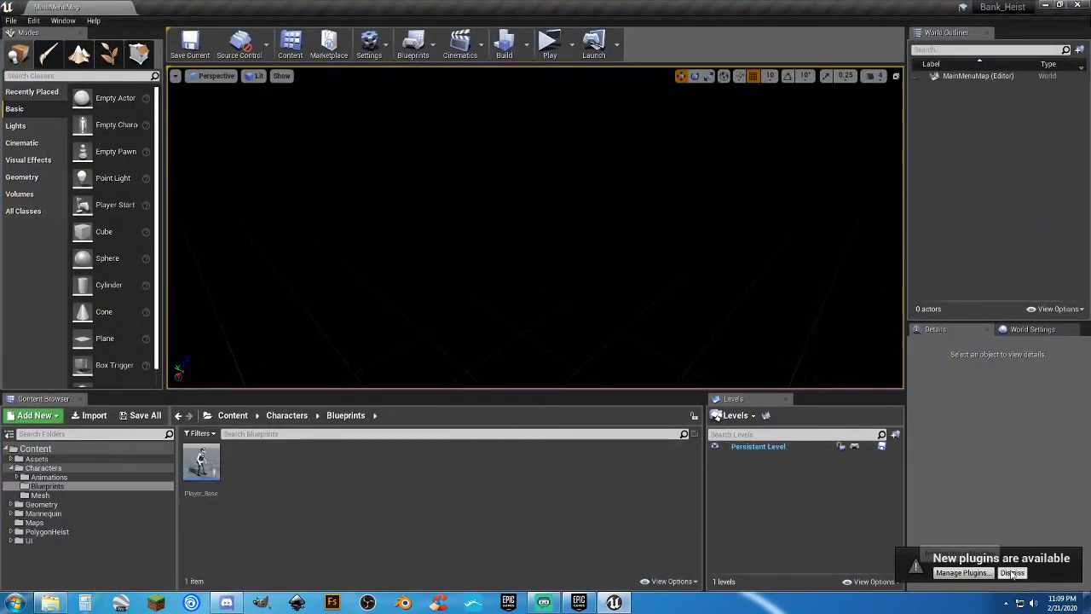
Open the Demonstration map from PolygonHeist > Maps and start a Standalone Game preview.
left_click(149, 523)
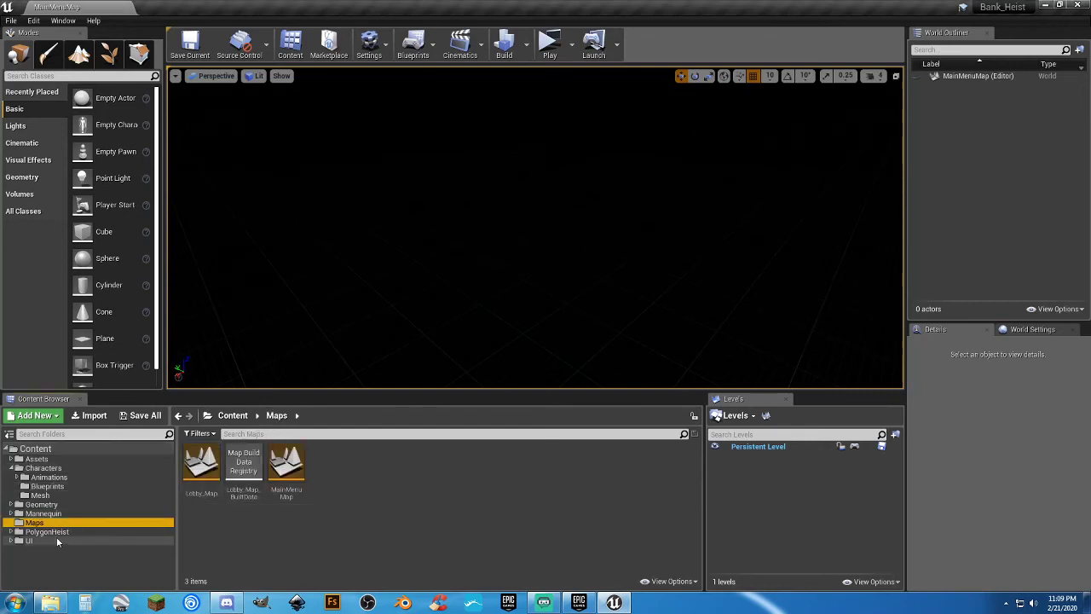
left_click(47, 531)
left_click(204, 482)
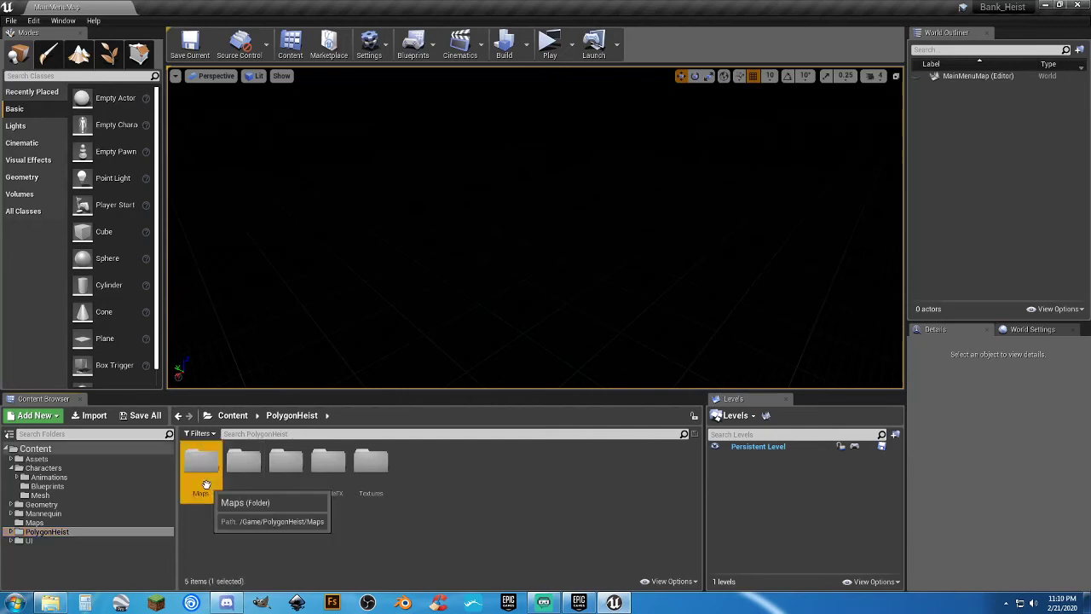
double_click(206, 484)
double_click(201, 469)
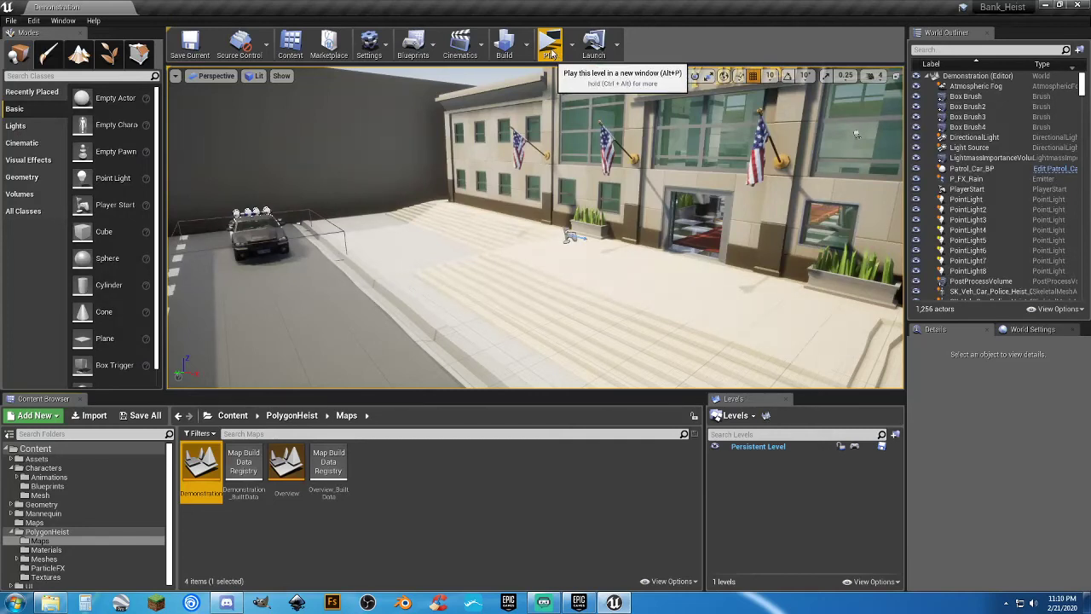
left_click(549, 54)
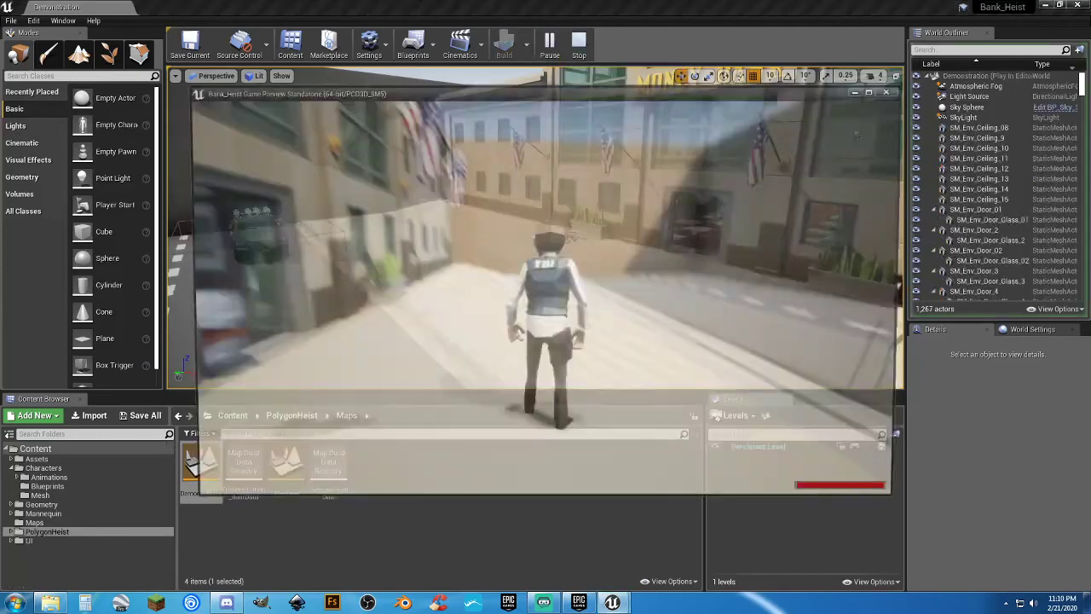
Walk the FBI character around, draw and fire the pistol, then run toward the bank.
key("a")
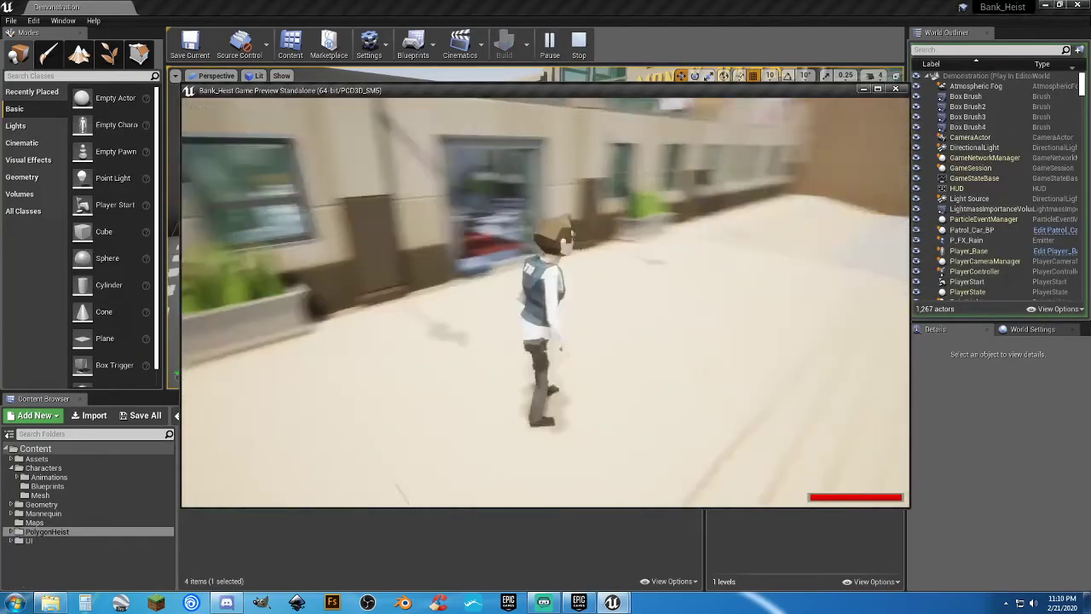
key("s")
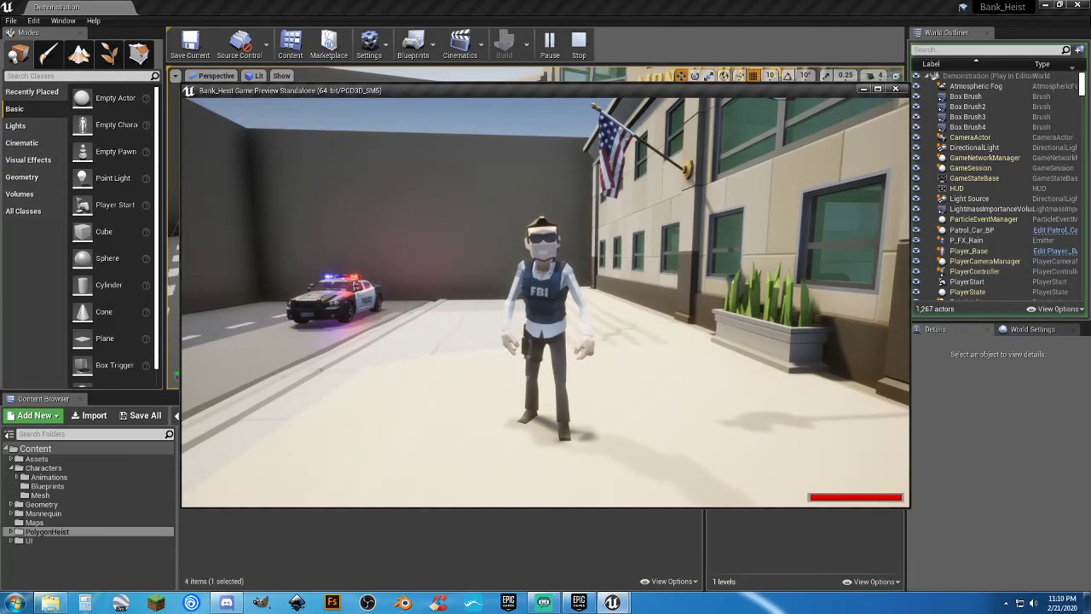
key("1")
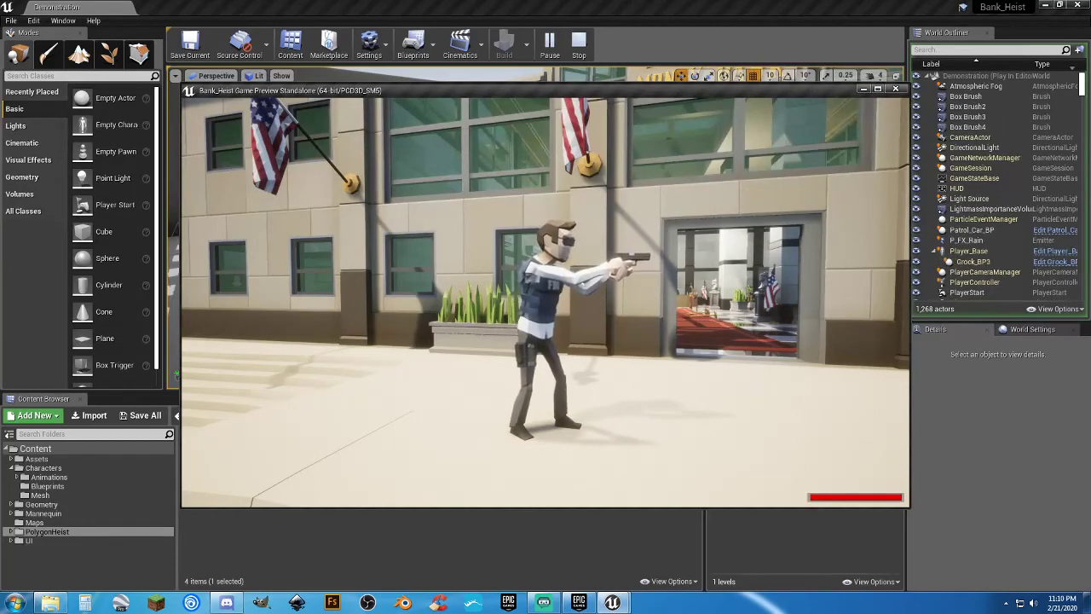
key("1")
key("1")
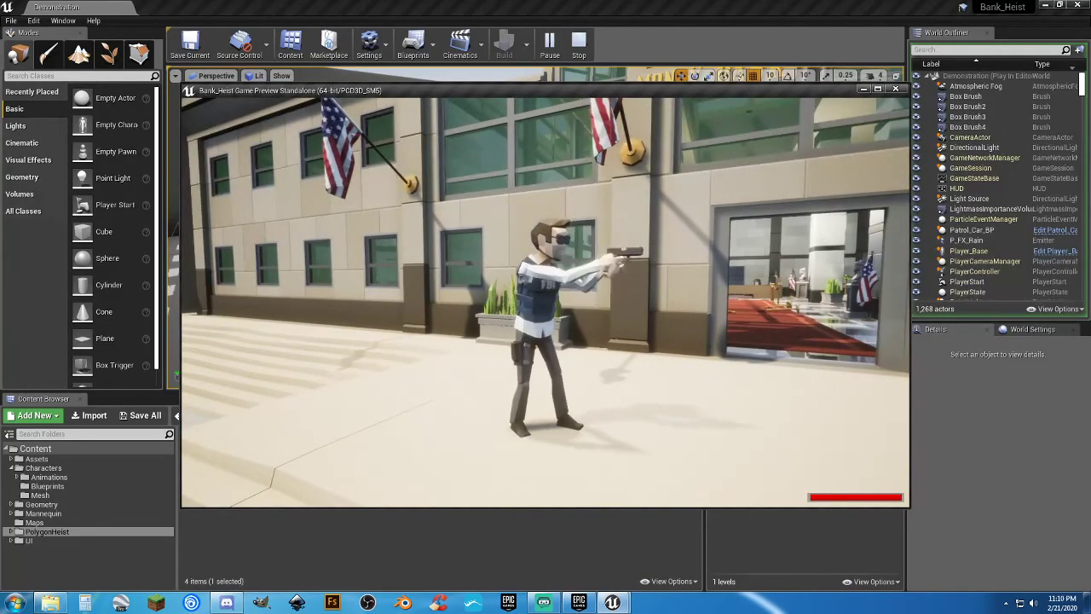
left_click(546, 302)
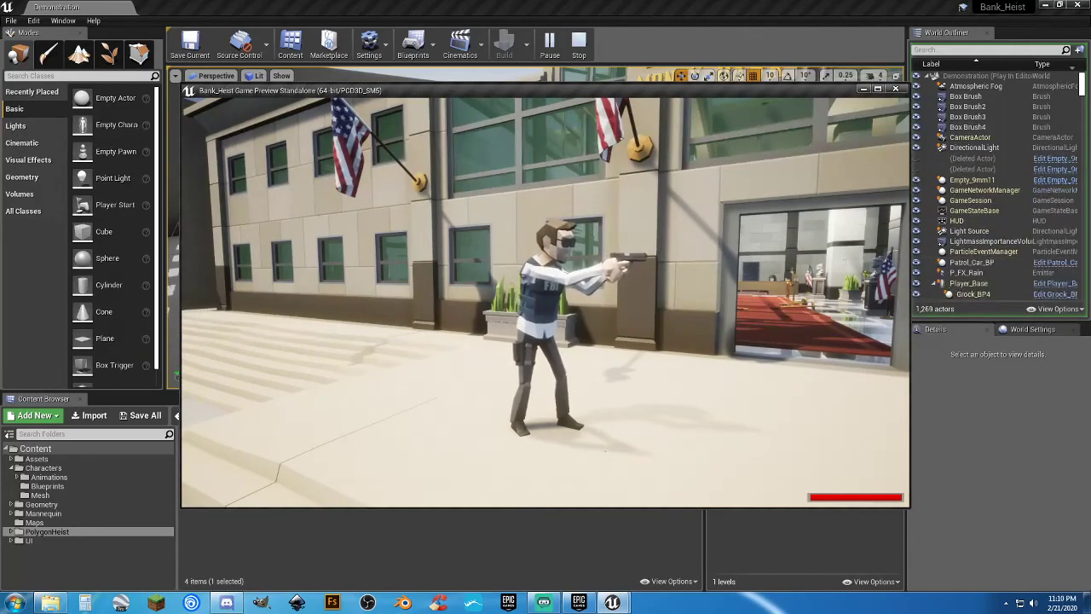
key("1")
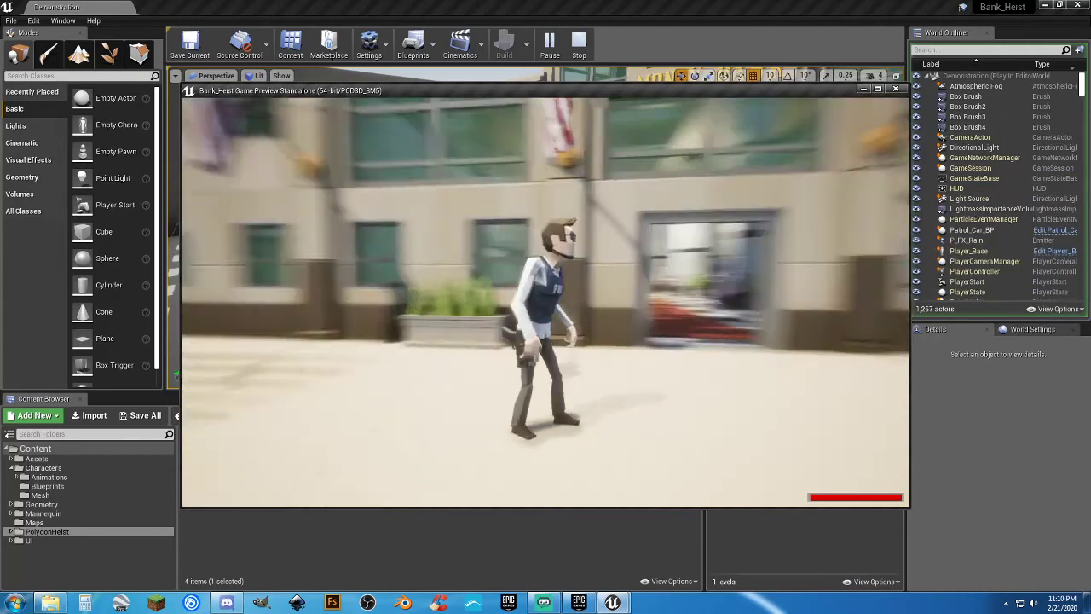
key("w")
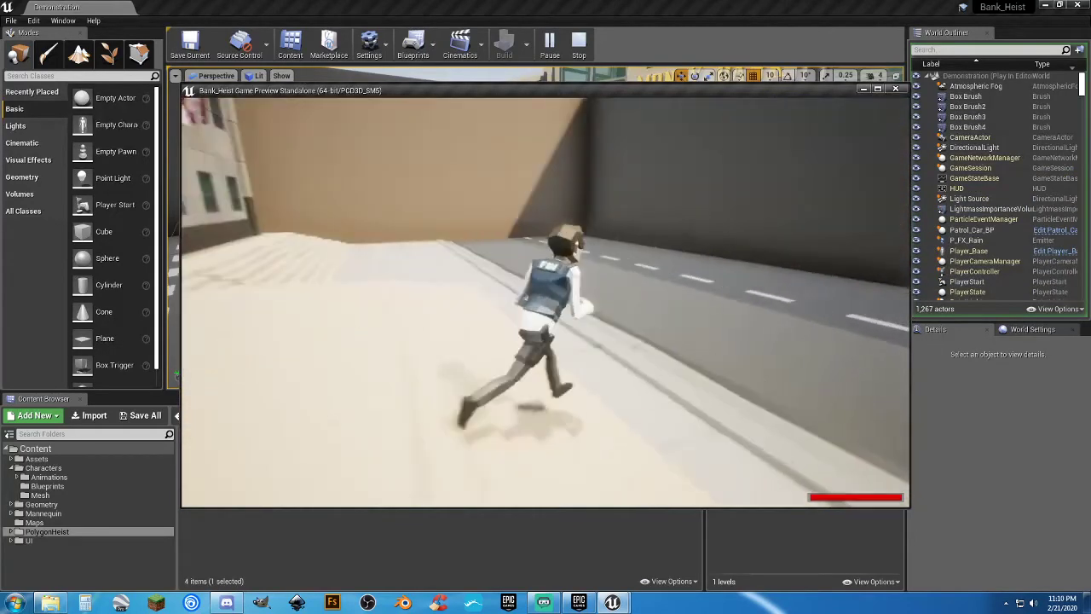
key("d")
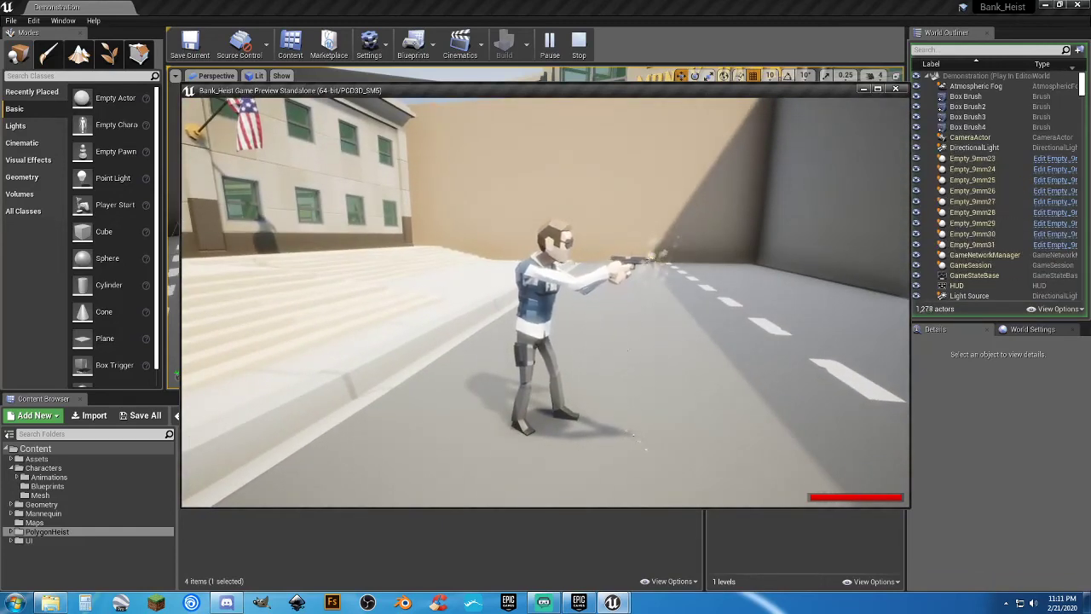
Run up the steps into the bank and fire seven pistol shots in the lobby.
key("w")
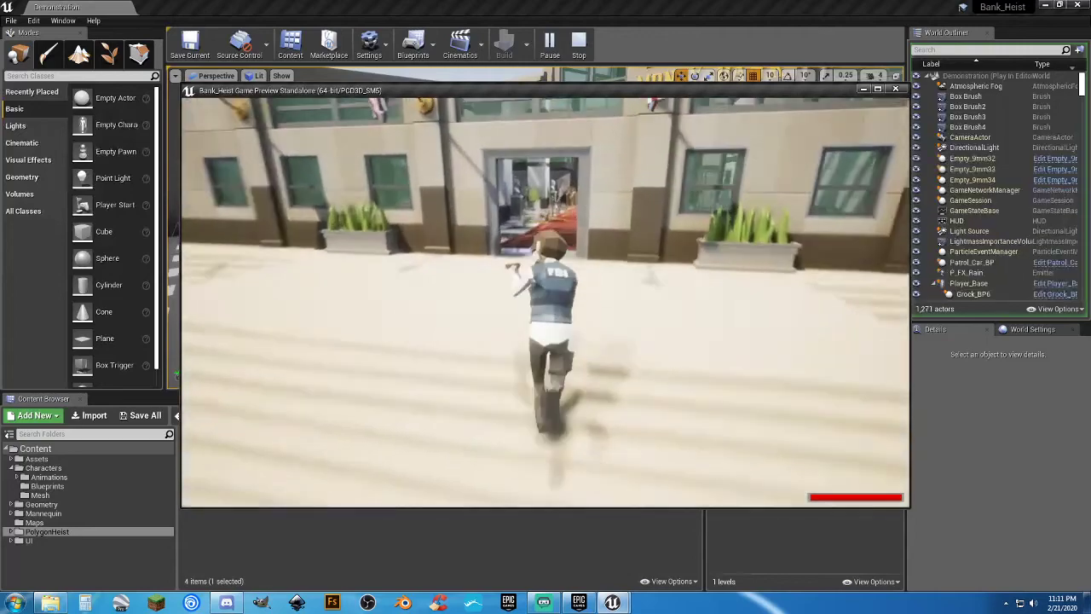
key("w")
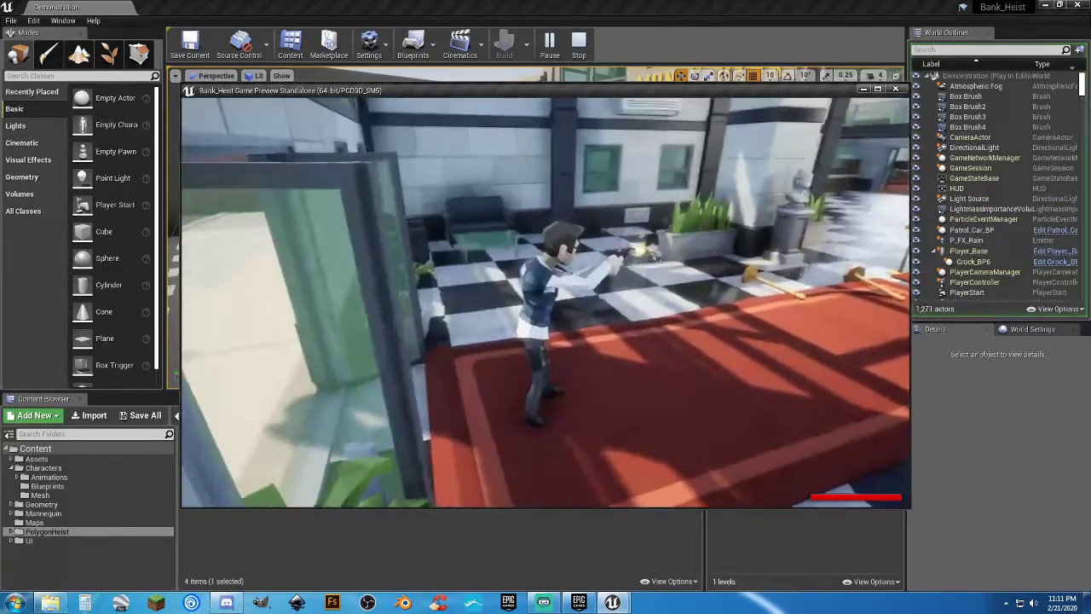
left_click(546, 303)
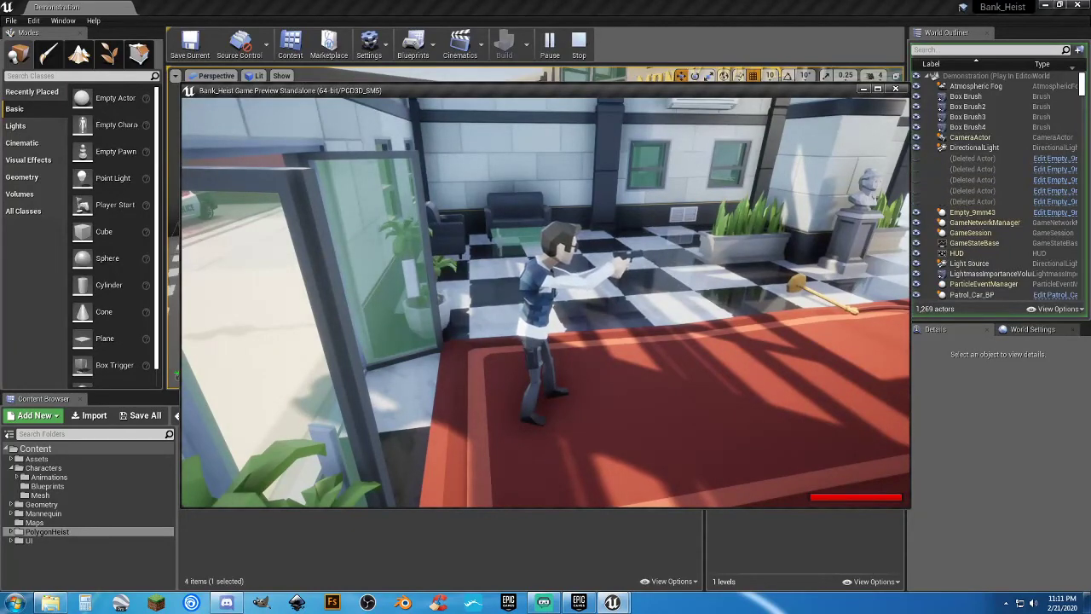
left_click(546, 303)
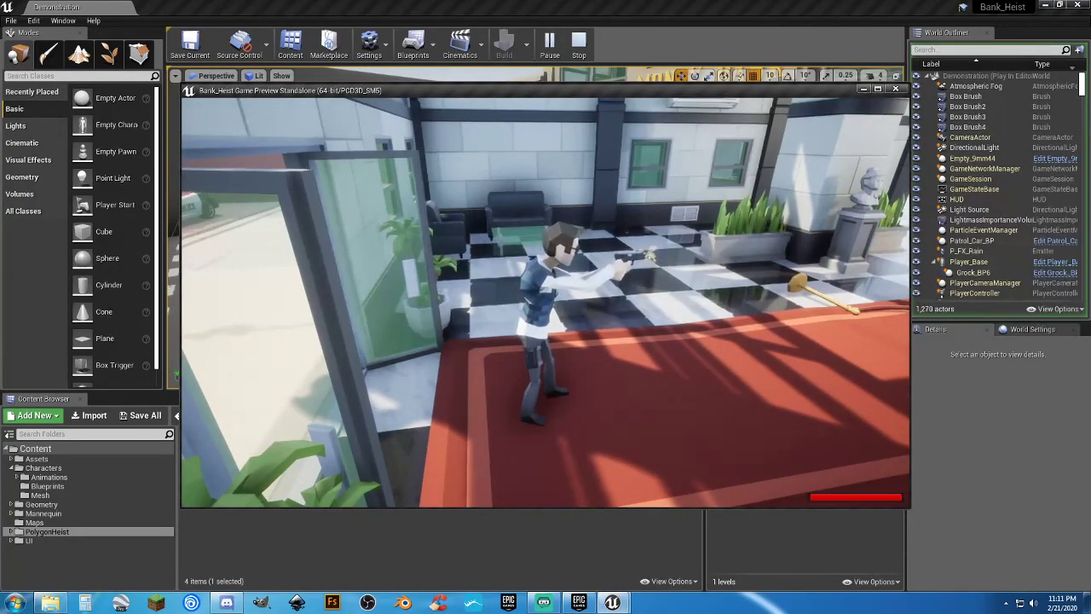
left_click(545, 303)
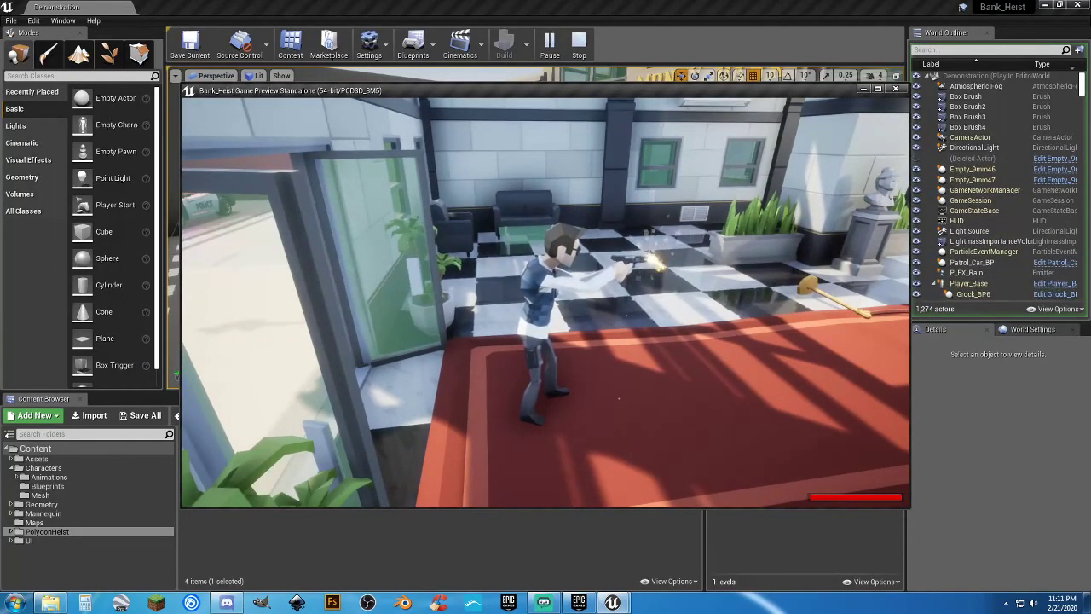
left_click(545, 302)
left_click(545, 302)
left_click(546, 302)
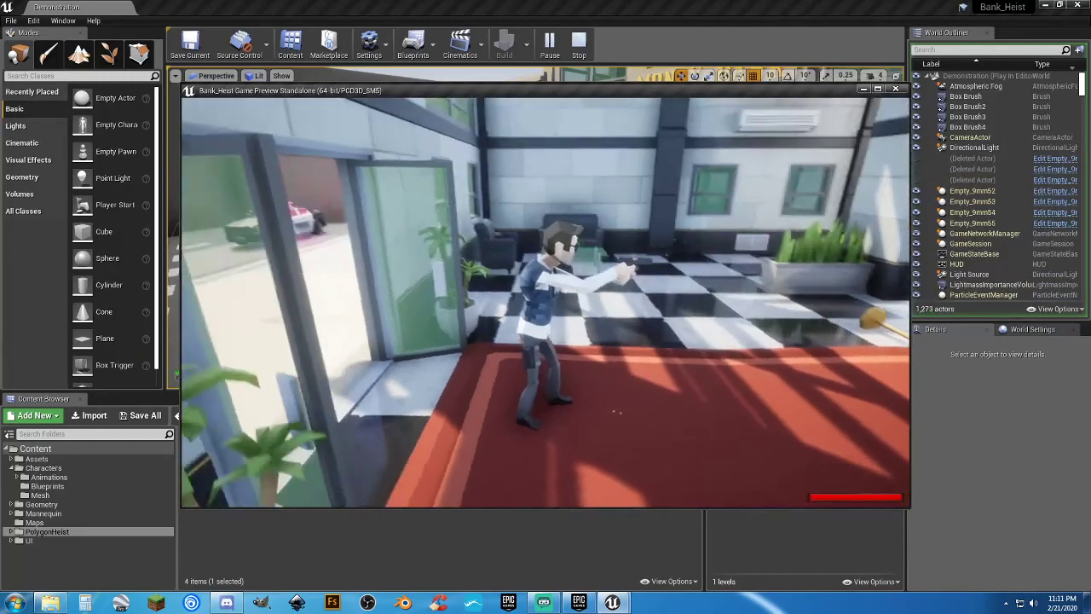
left_click(545, 302)
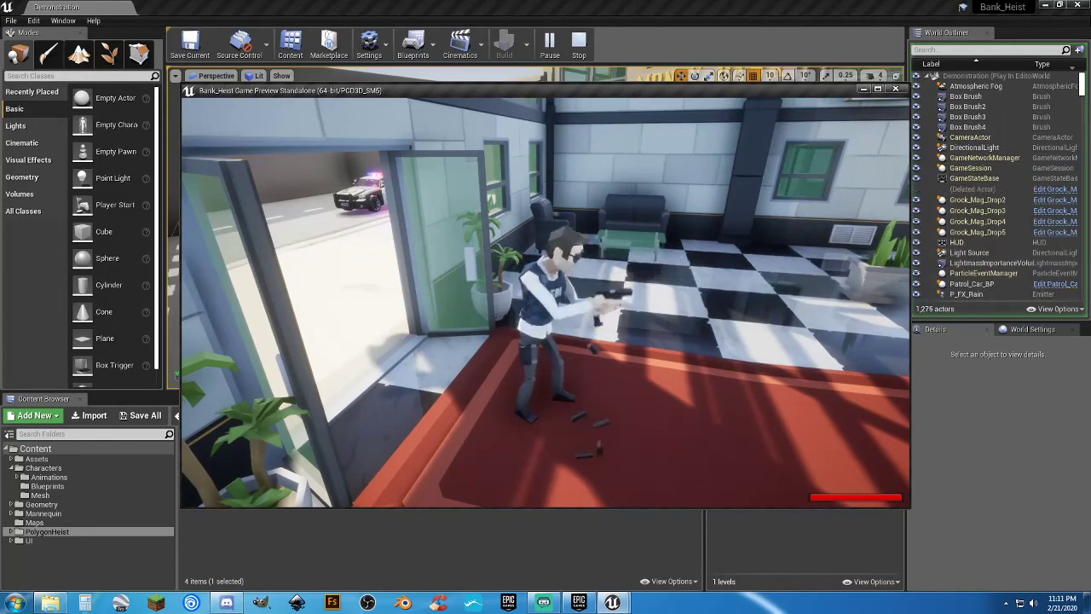
Reload twice, holster the gun and run the FBI character along the red carpet.
key("r")
key("r")
key("r")
key("r")
key("r")
key("r")
key("r")
key("r")
key("r")
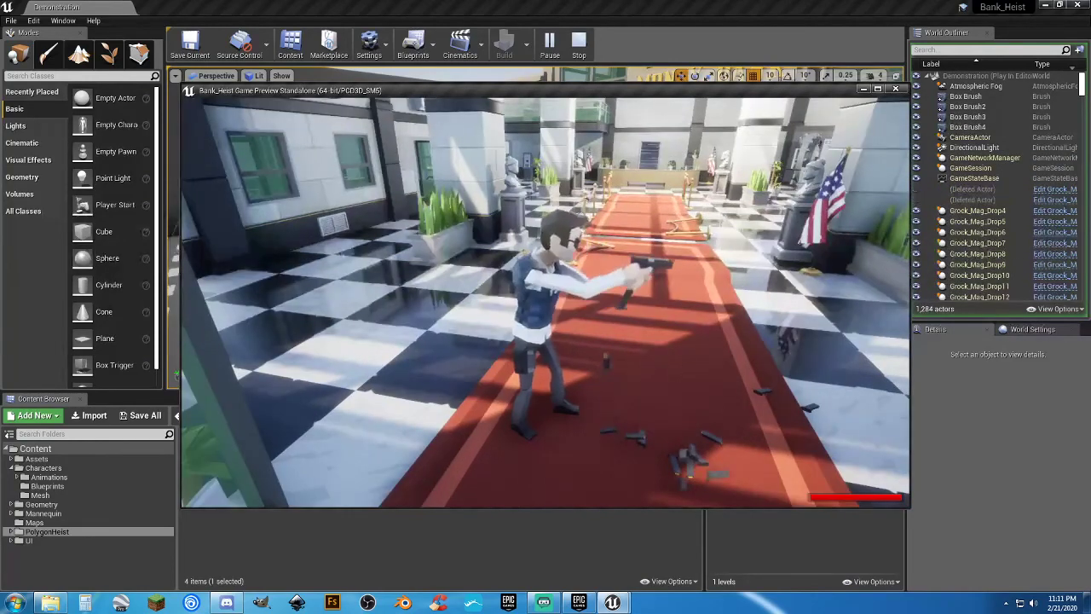
key("d")
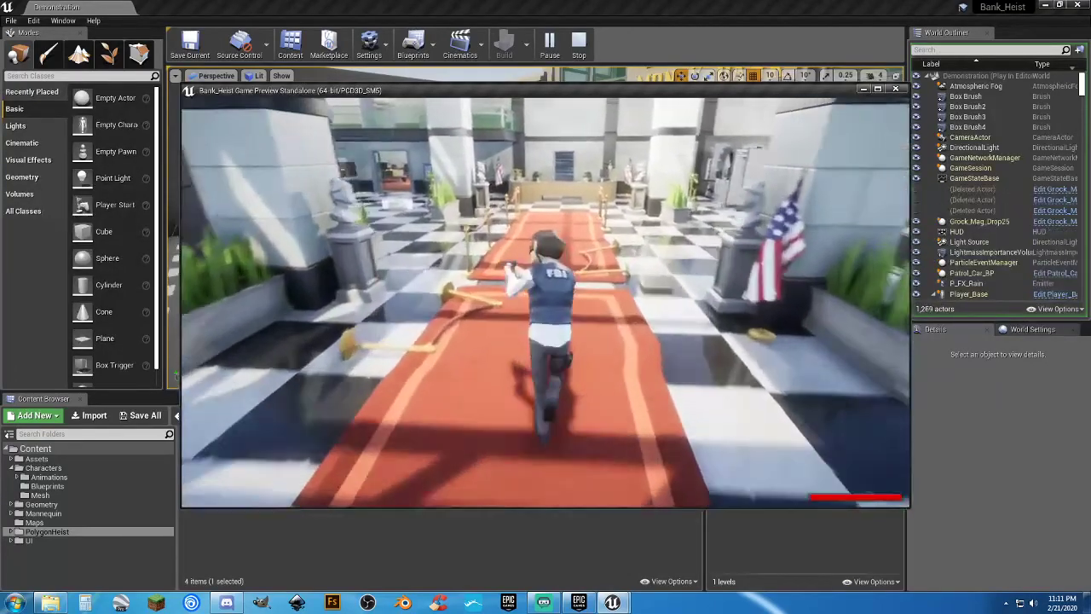
key("r")
key("r")
key("r")
key("r")
key("r")
key("r")
key("r")
key("r")
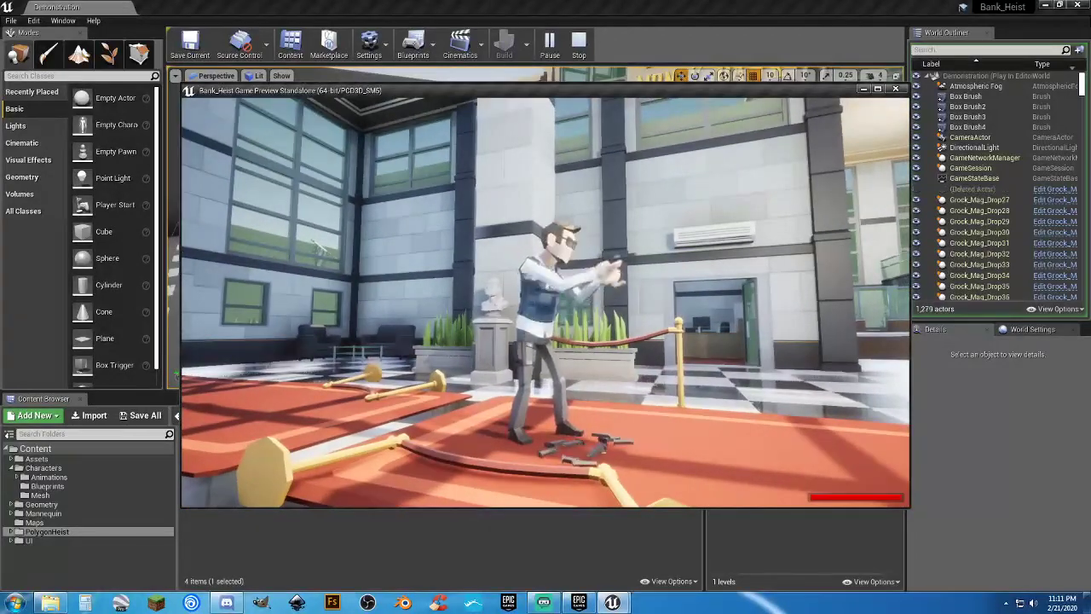
key("1")
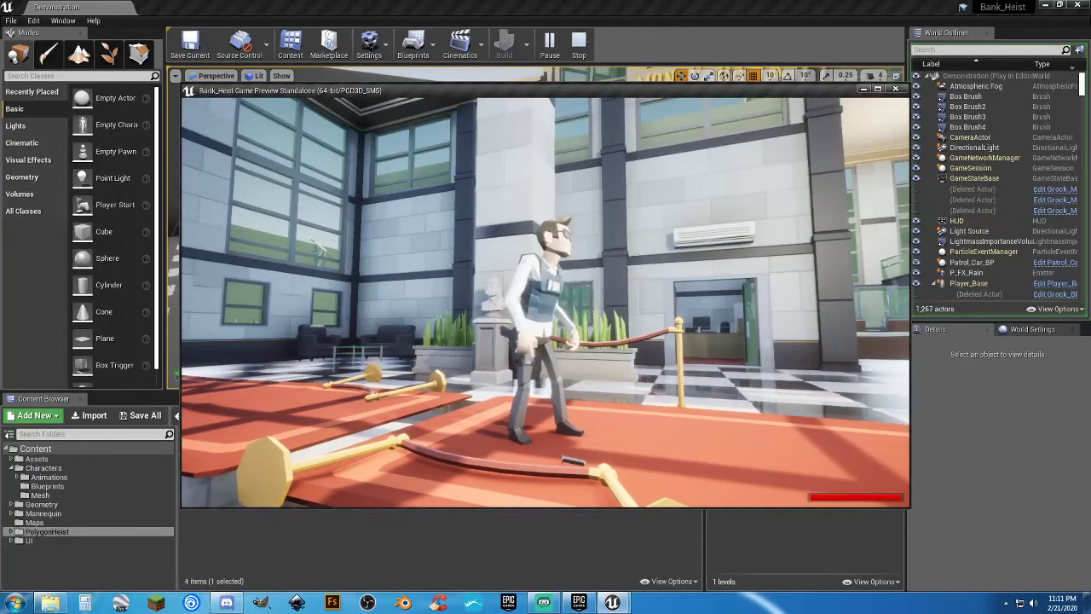
key("w")
key("w")
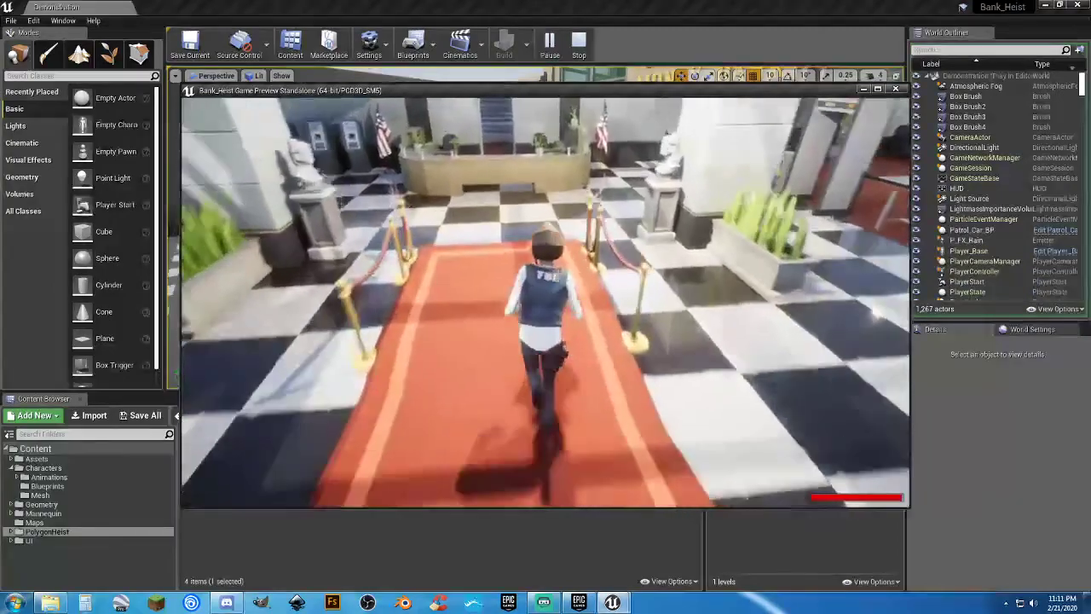
key("w")
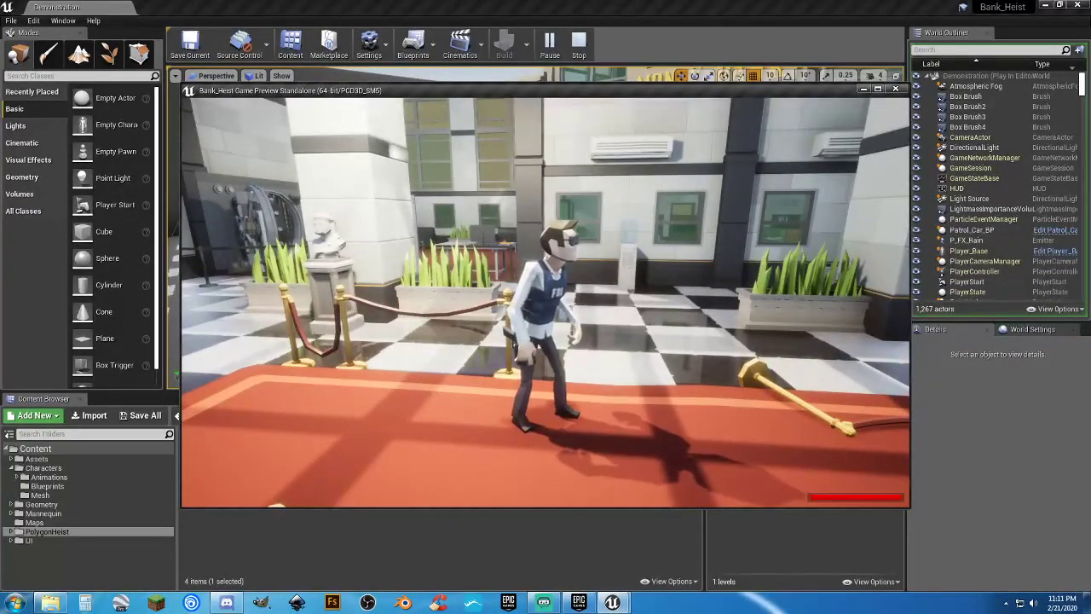
Draw the pistol again and fire two volleys, reloading in between.
key("1")
left_click(545, 303)
left_click(545, 302)
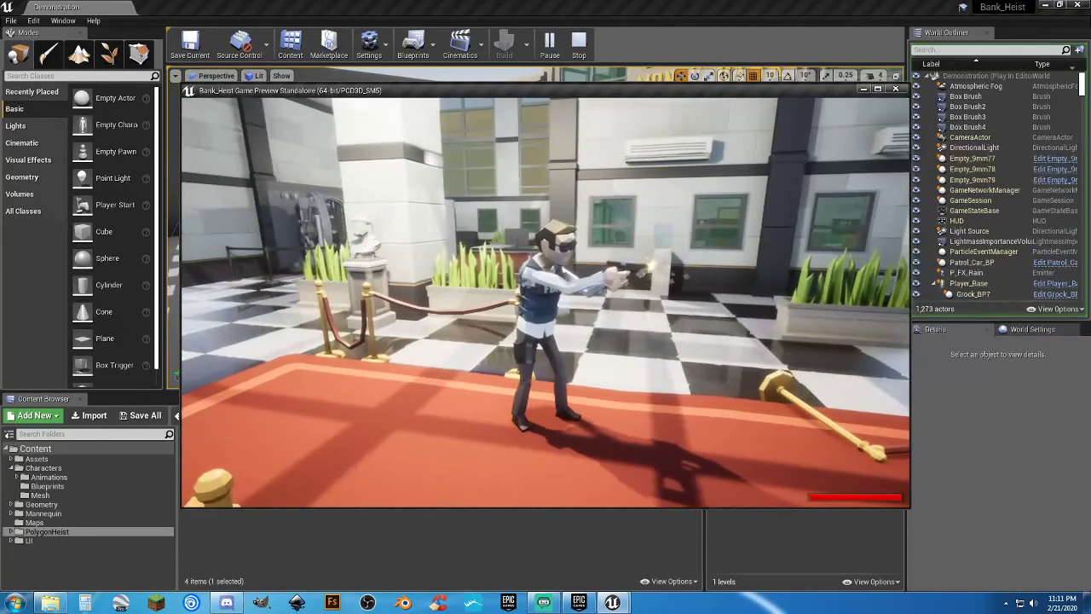
left_click(545, 302)
left_click(545, 302)
left_click(545, 303)
left_click(545, 302)
left_click(545, 303)
left_click(545, 303)
key("r")
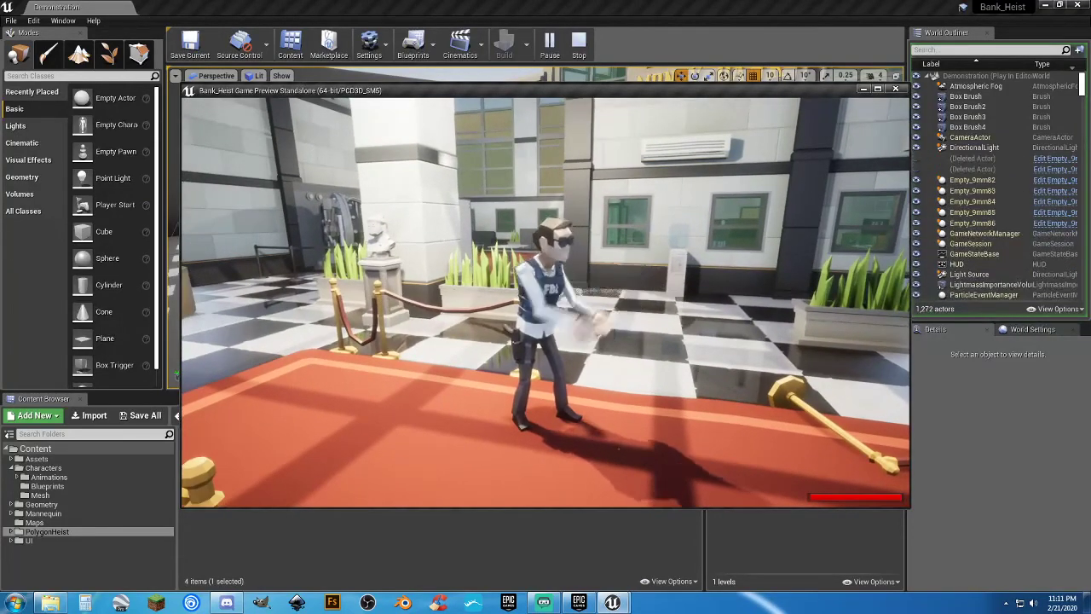
key("1")
left_click(545, 302)
left_click(545, 303)
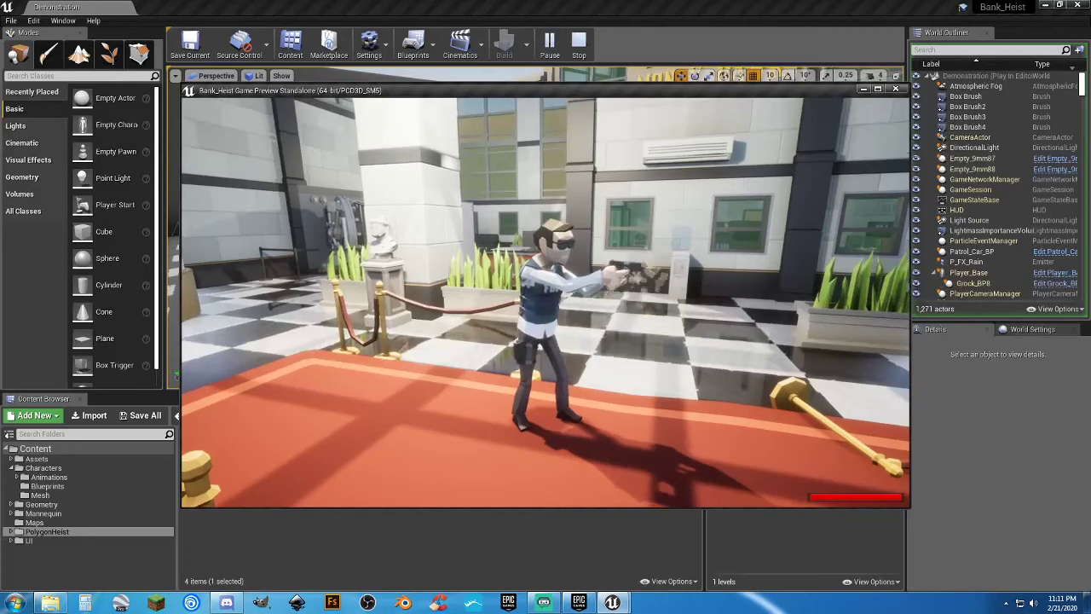
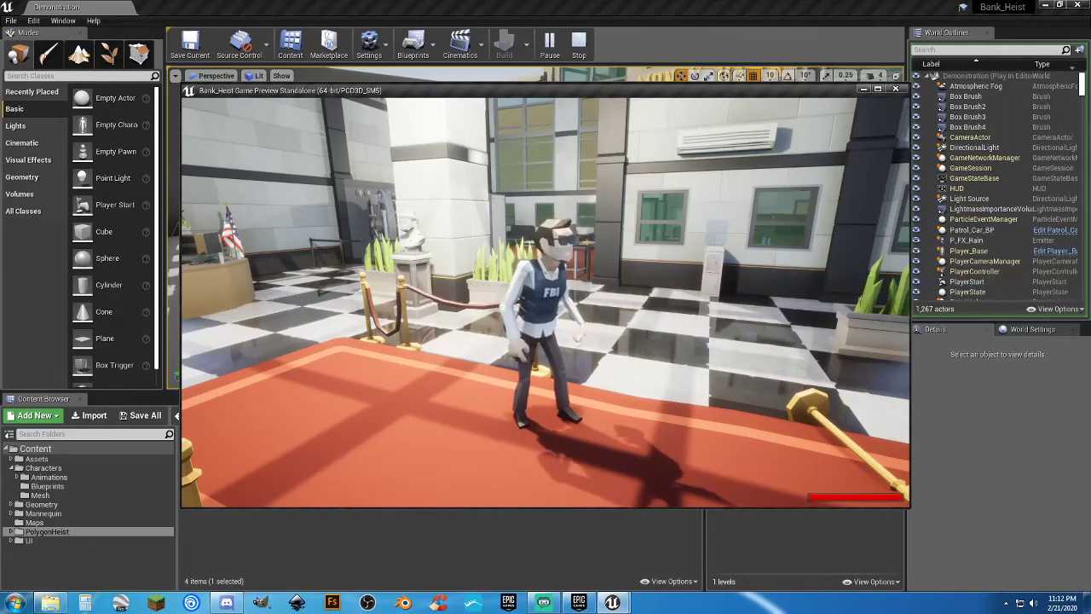
Stop the standalone game preview and go back to the Demonstration level.
key("Escape")
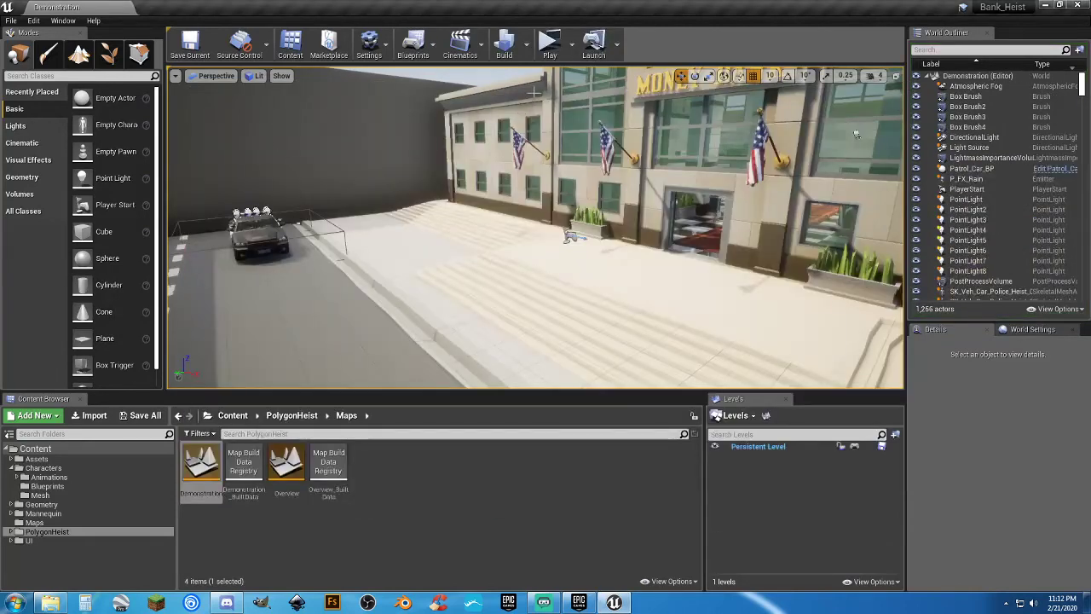
Set Number of Players to 2 and launch play in New Editor Window (PIE).
left_click(570, 43)
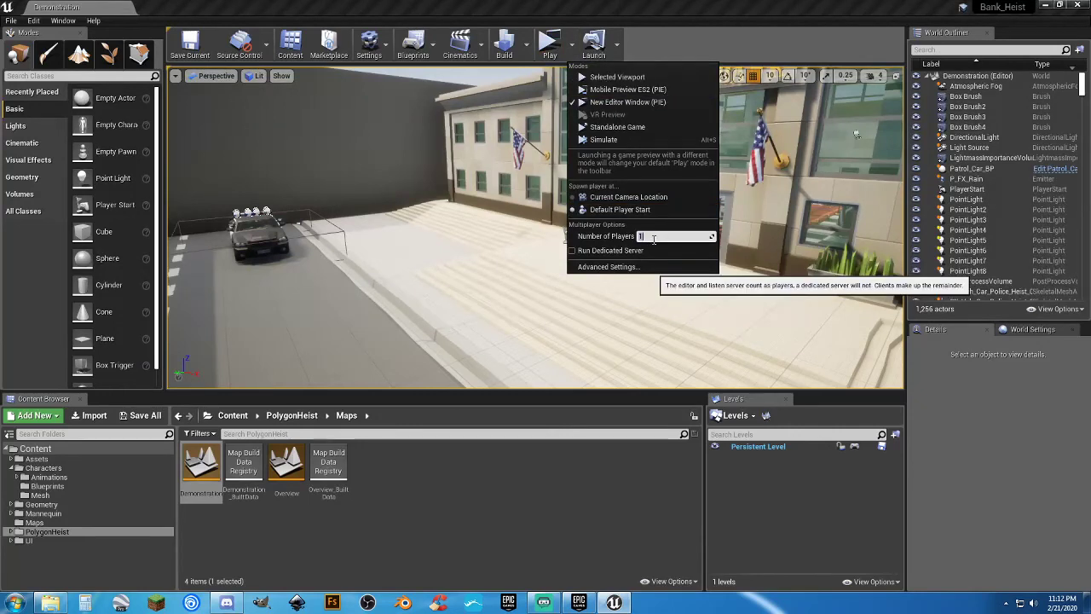
type("2")
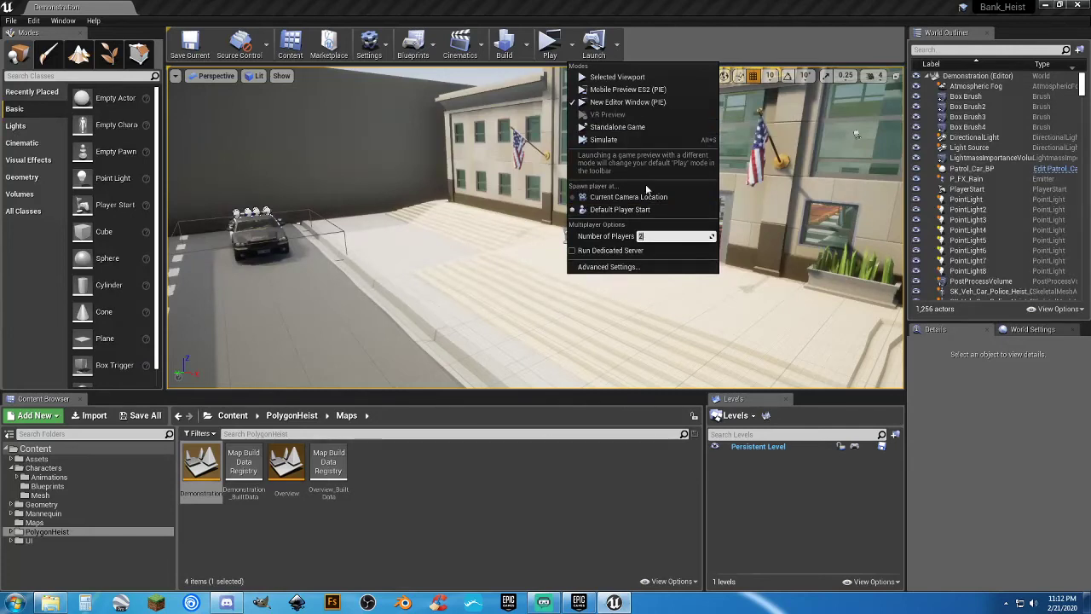
left_click(624, 102)
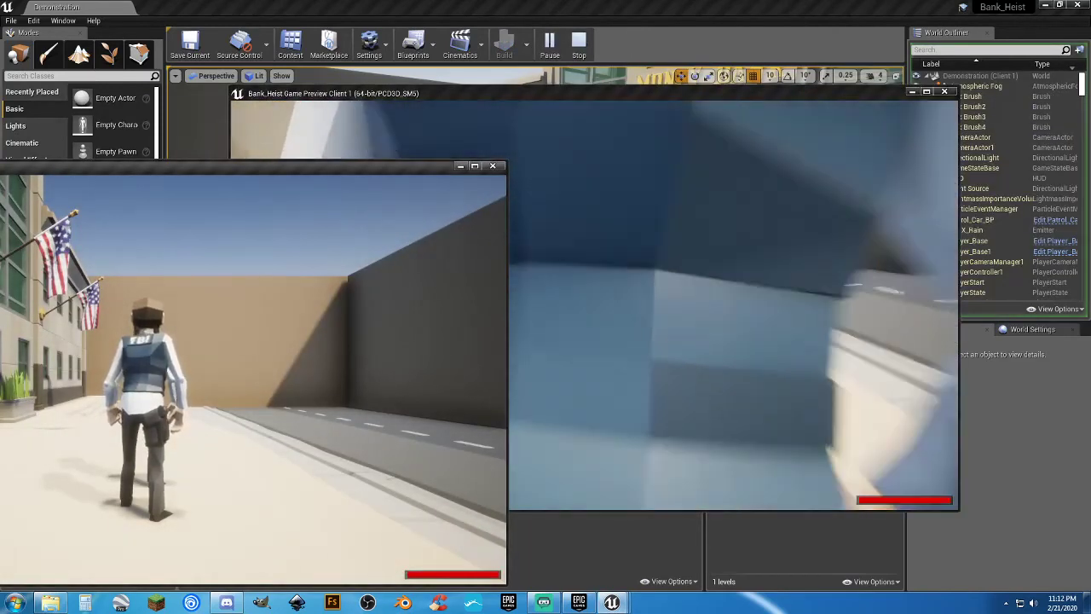
Run left and right, jump twice, then fire three pistol shots, reload and holster.
key("d")
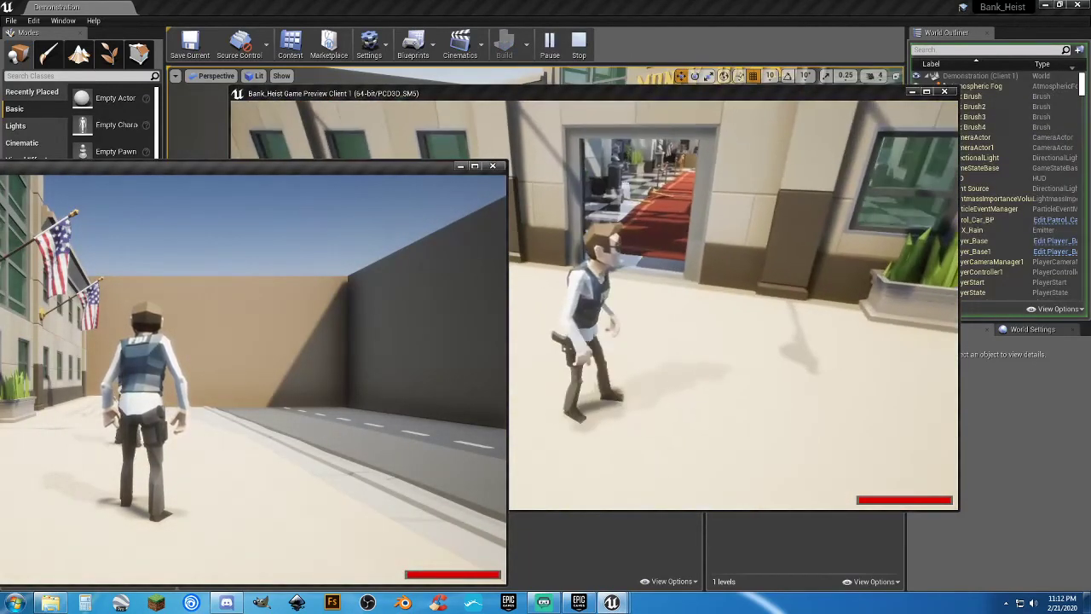
key("a")
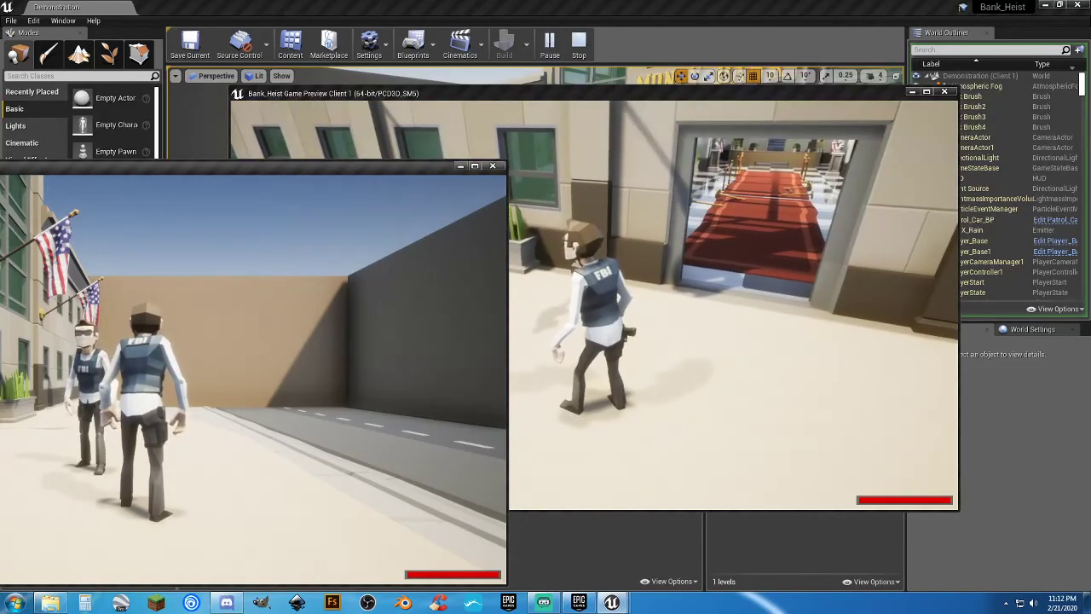
key("space")
key("space")
key("space")
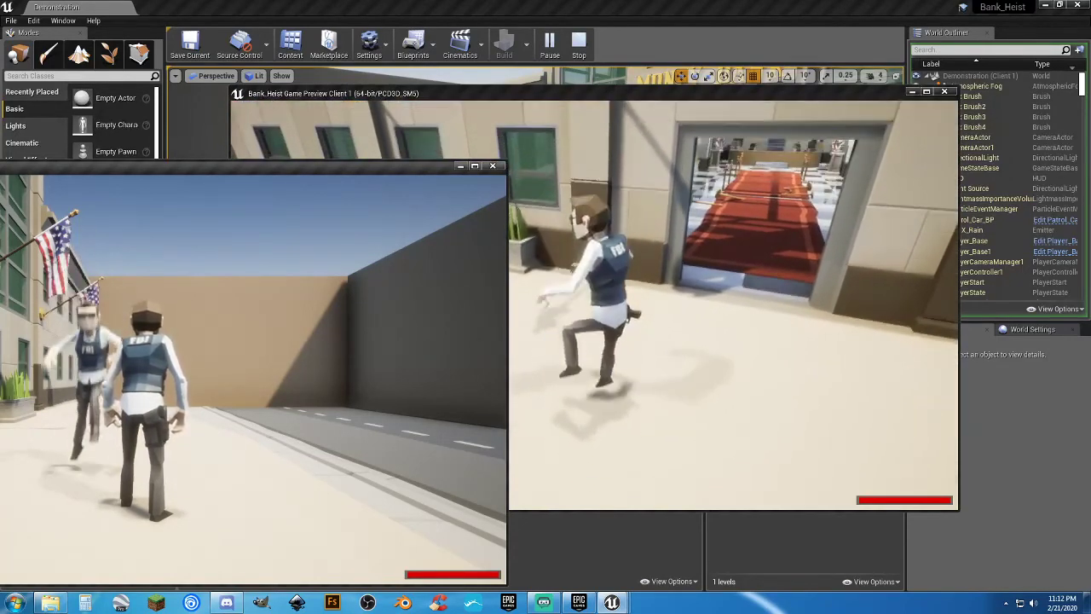
key("space")
key("space")
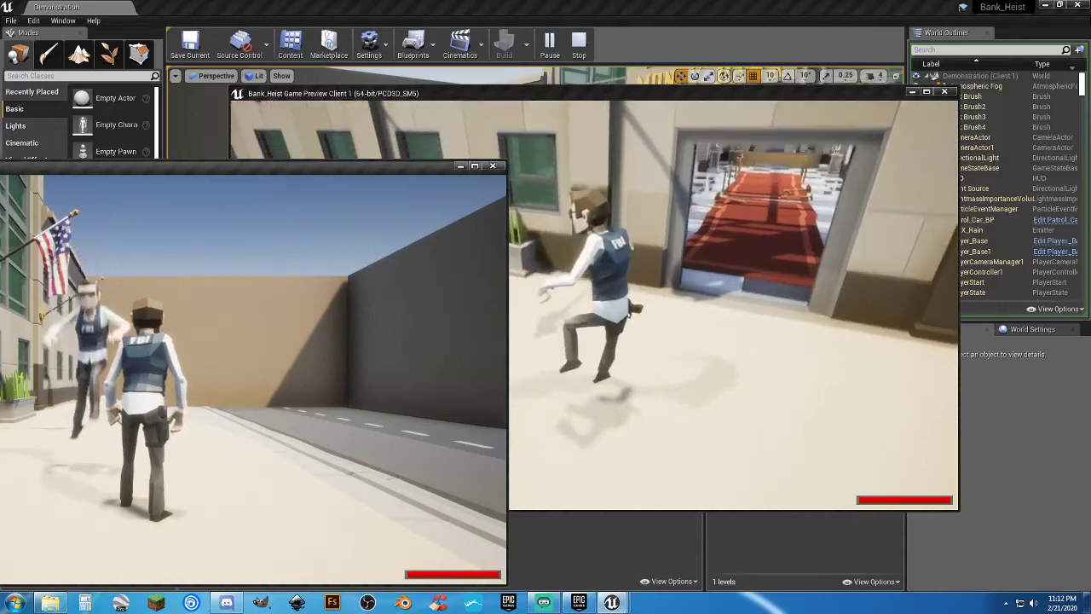
key("1")
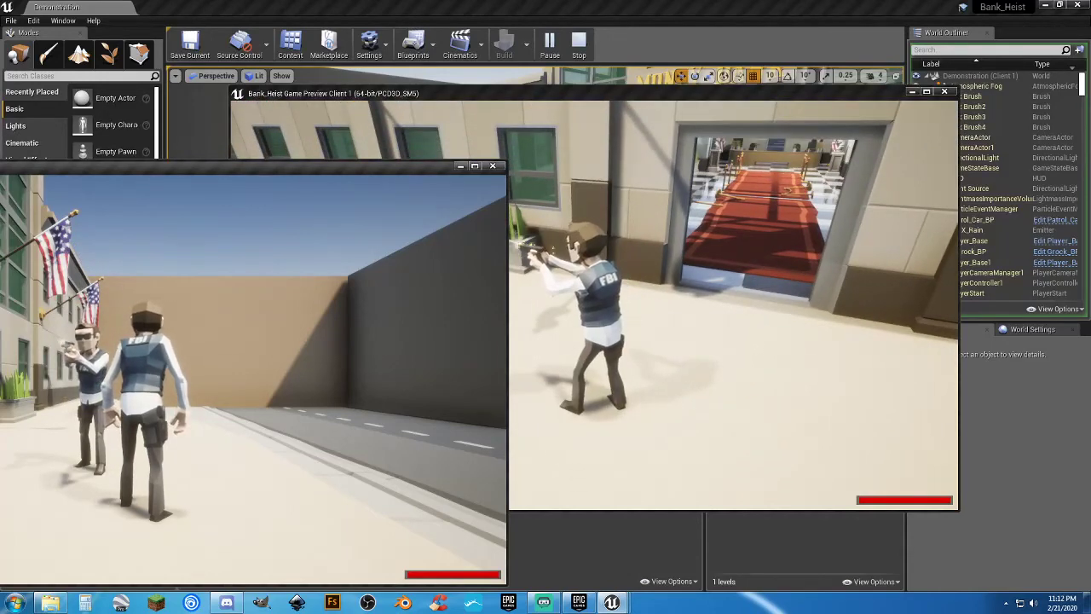
left_click(594, 305)
left_click(594, 306)
left_click(594, 305)
left_click(594, 305)
left_click(594, 305)
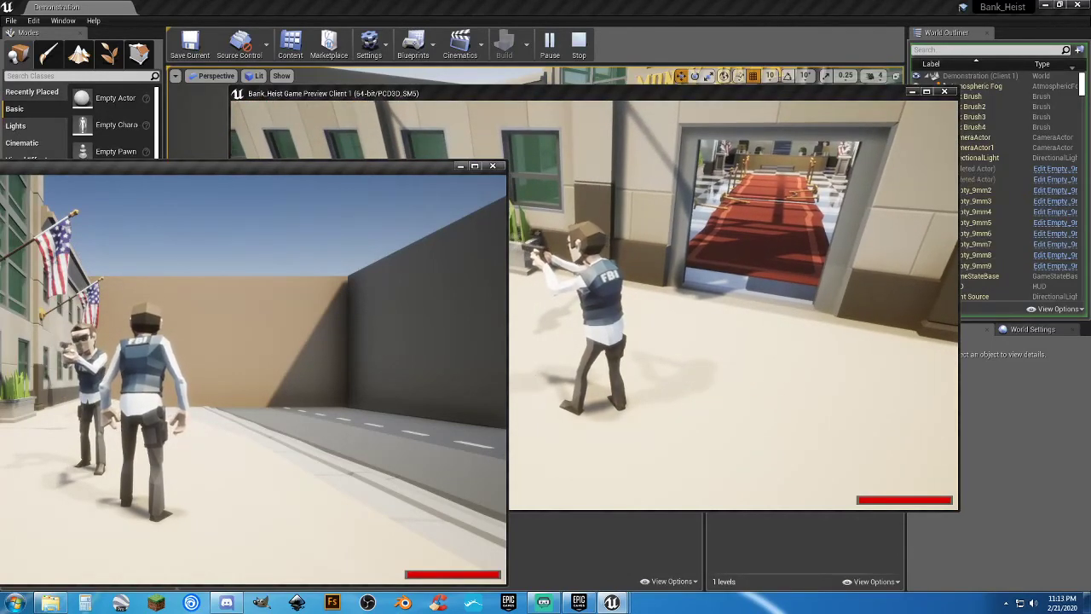
key("r")
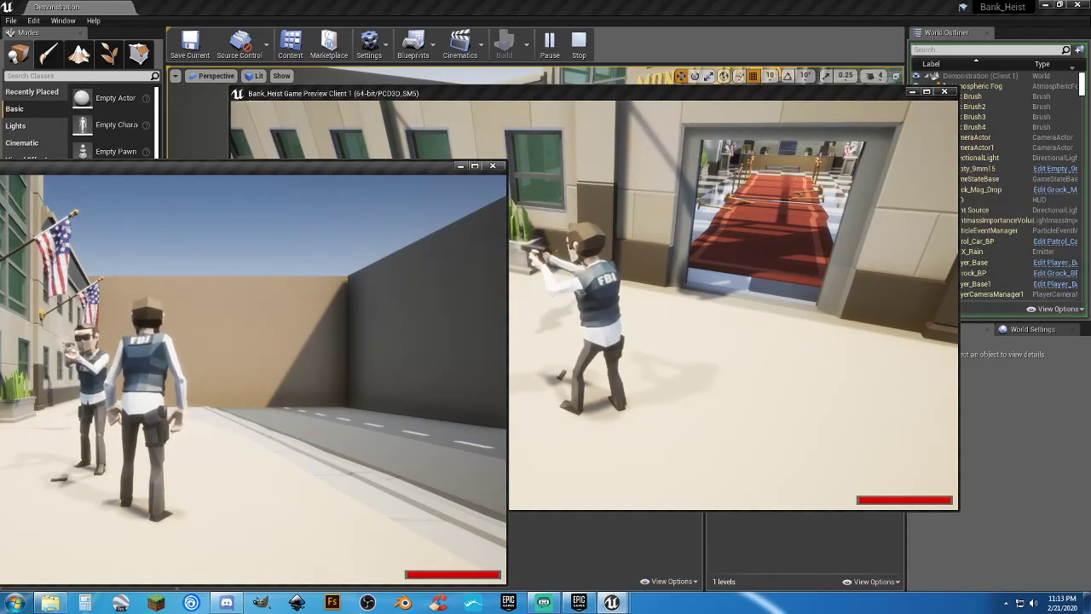
key("1")
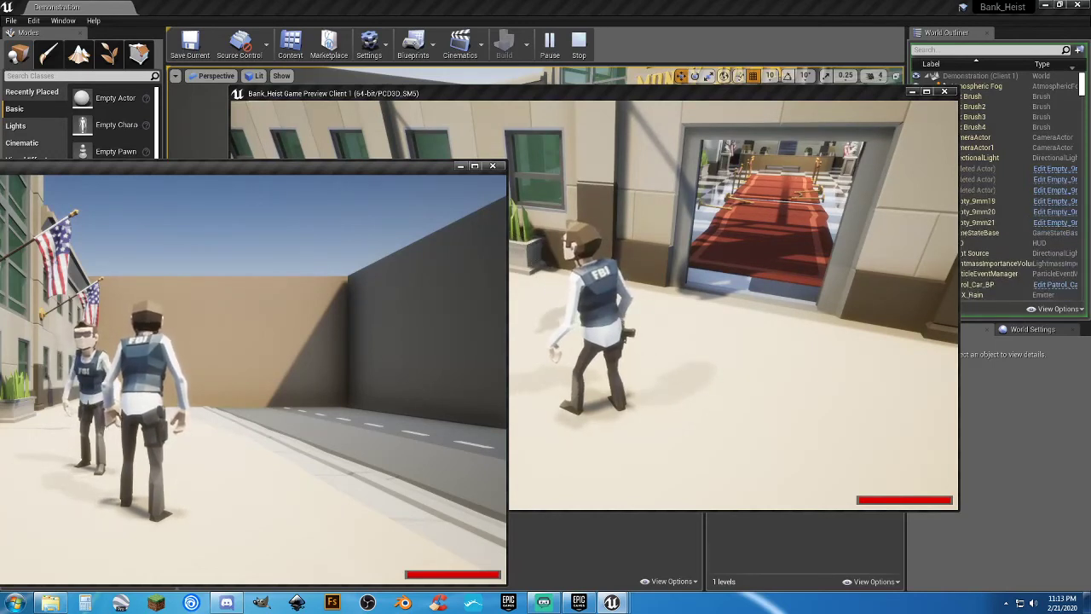
As Client 1, draw, reload and holster the pistol, then end the two-player session.
key("alt+Tab")
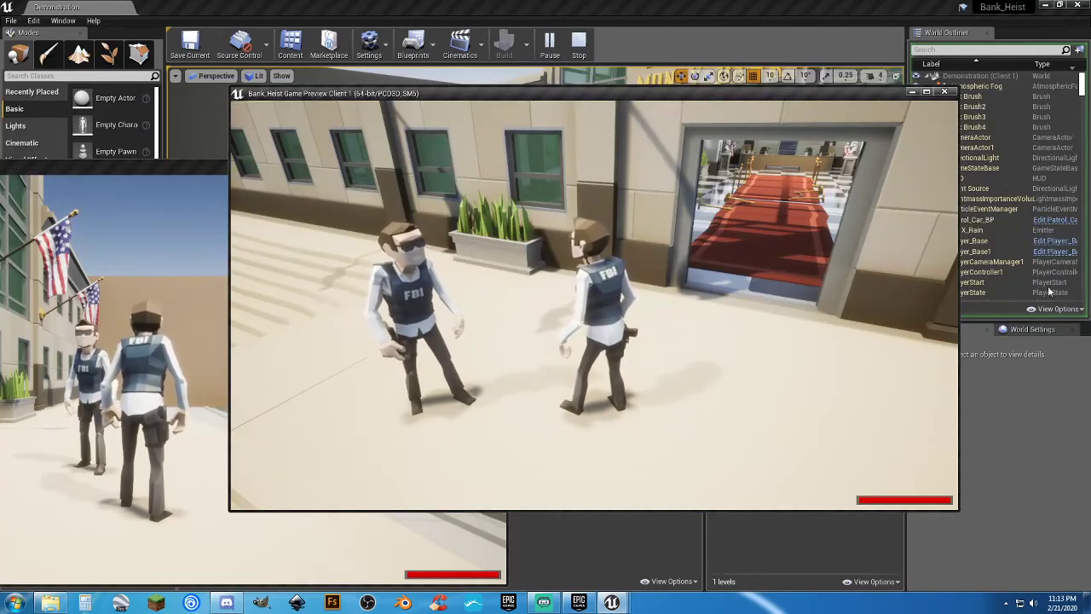
key("1")
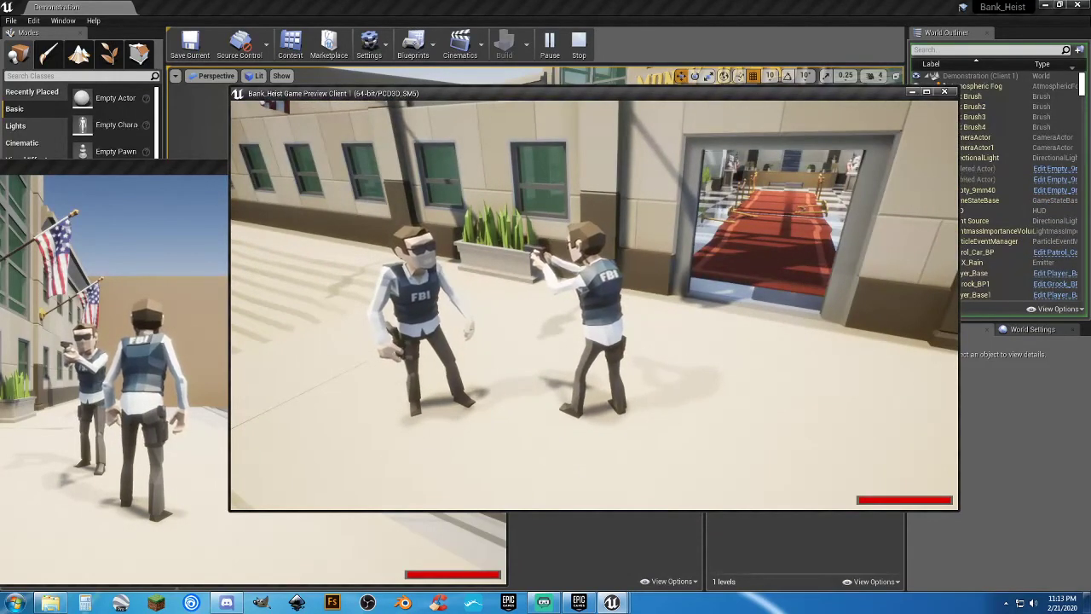
key("r")
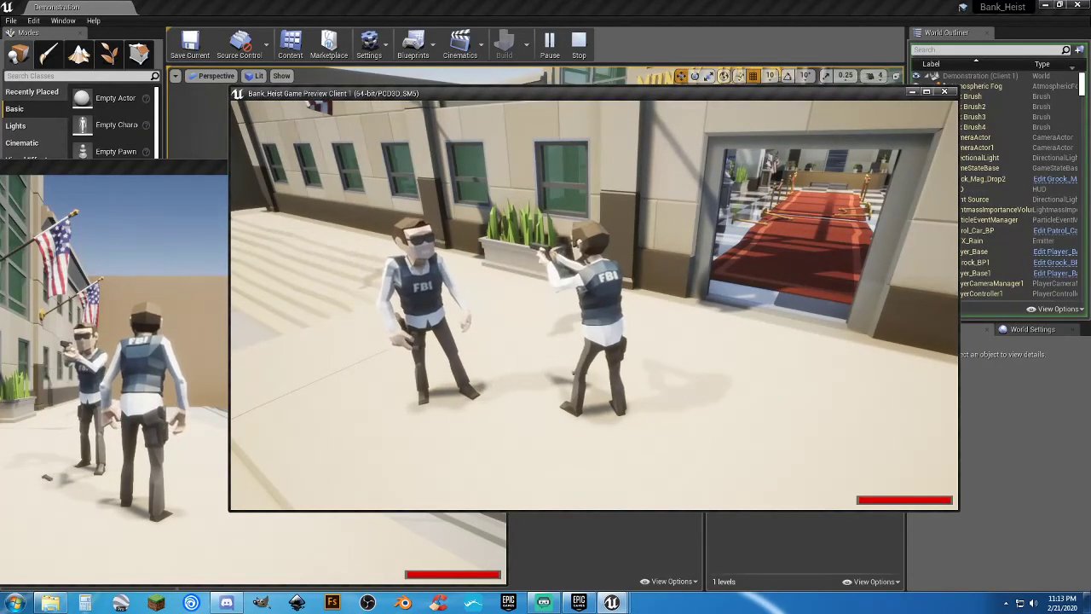
key("1")
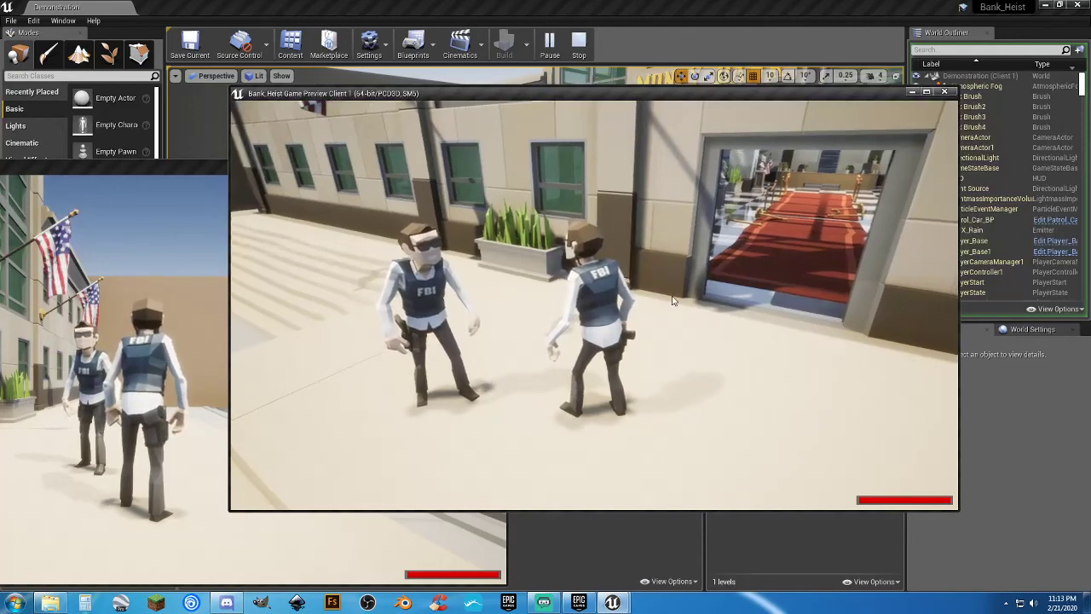
key("Escape")
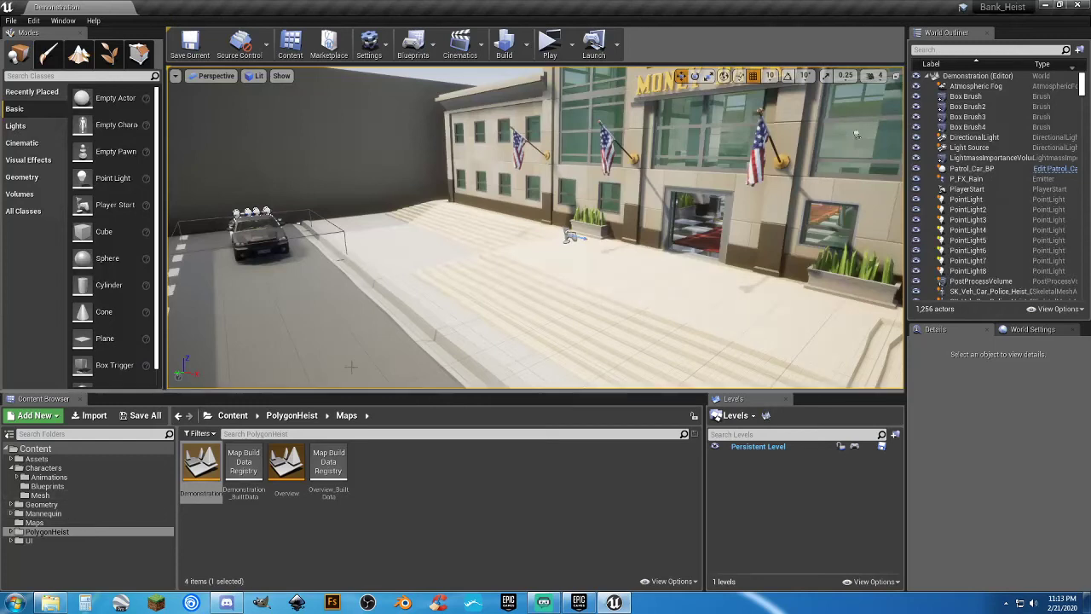
Set Number of Players back to 1 and start play in a New Editor Window (PIE).
left_click(570, 44)
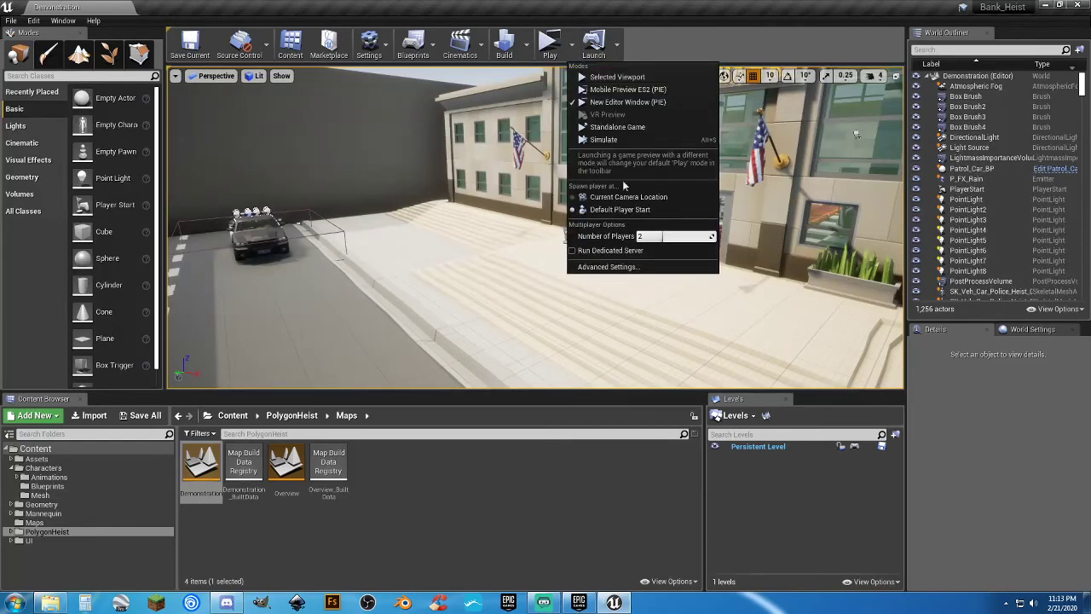
left_click(661, 239)
type("1")
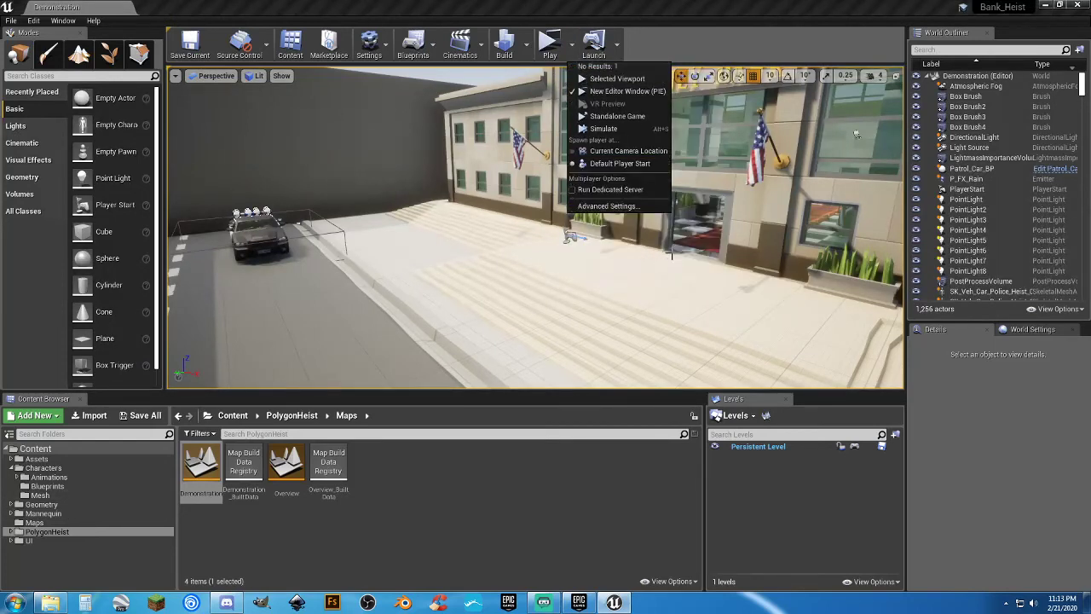
left_click(627, 91)
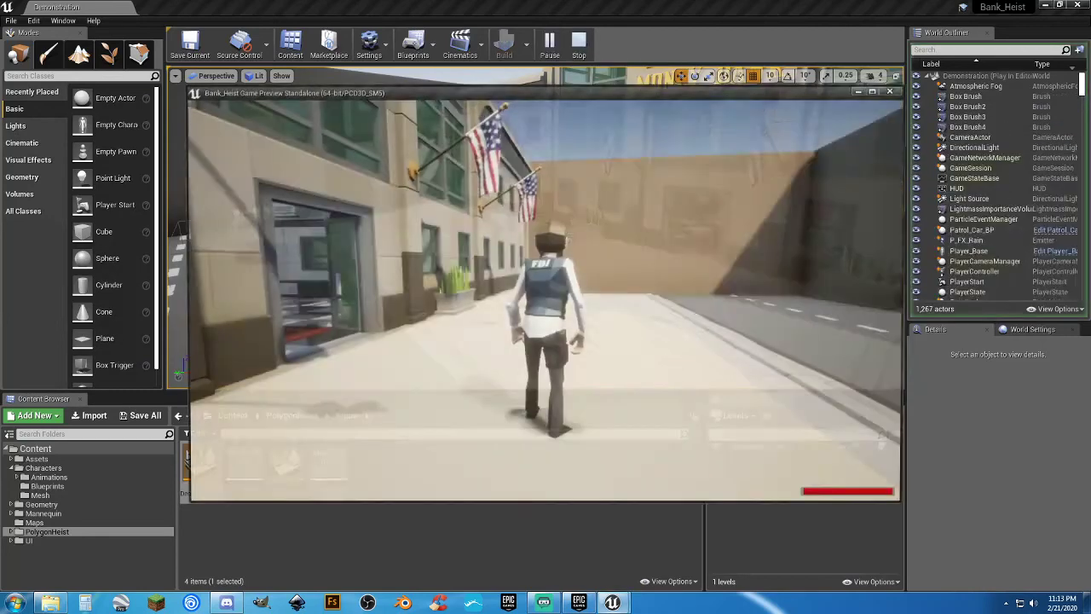
Draw, holster and redraw the pistol, then end the play session.
key("1")
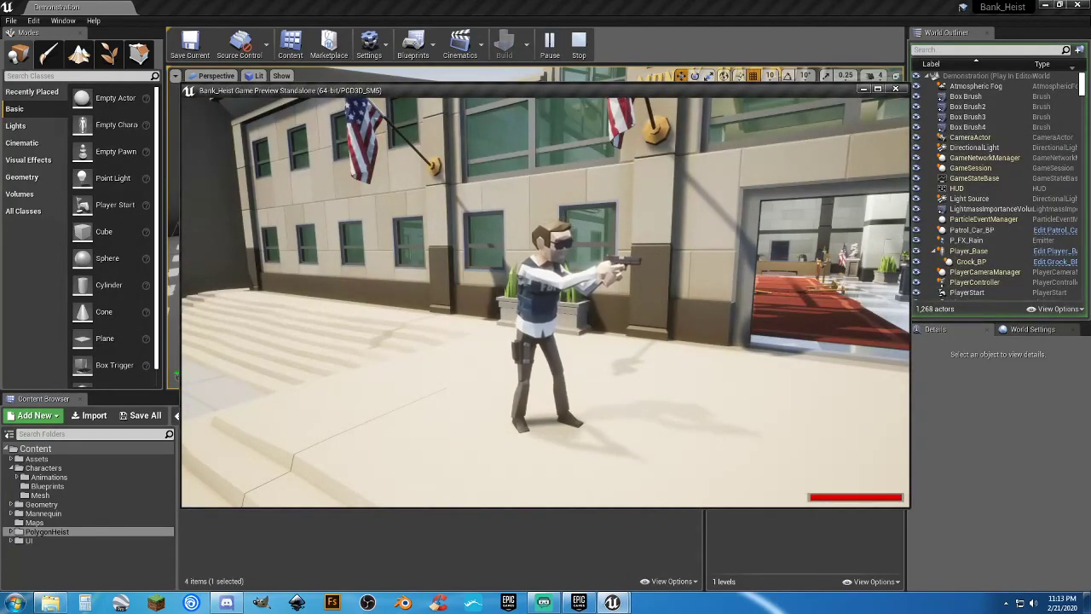
key("1")
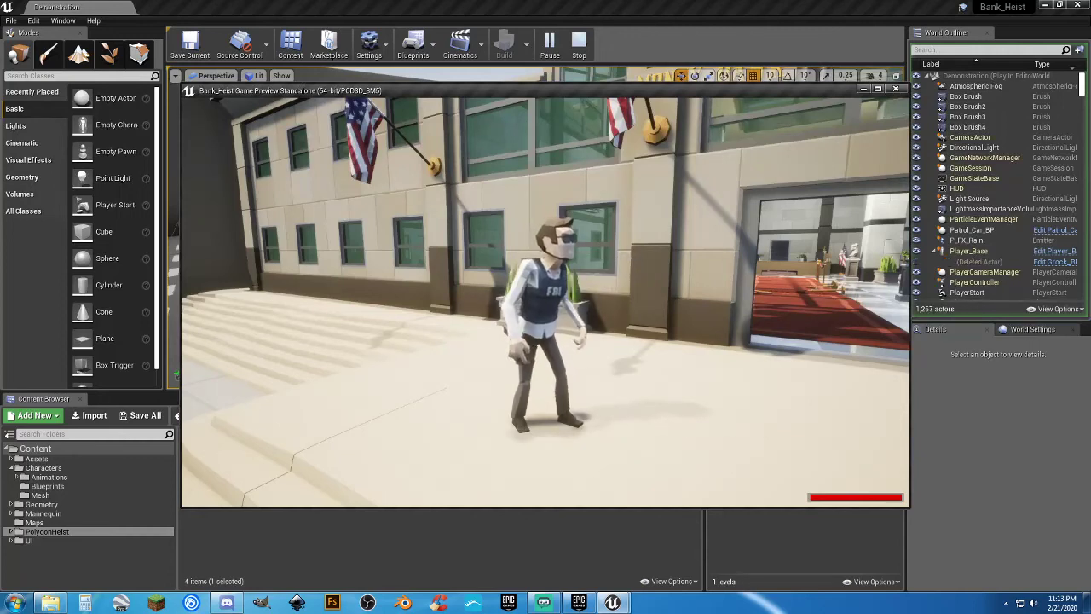
key("1")
key("1")
key("1")
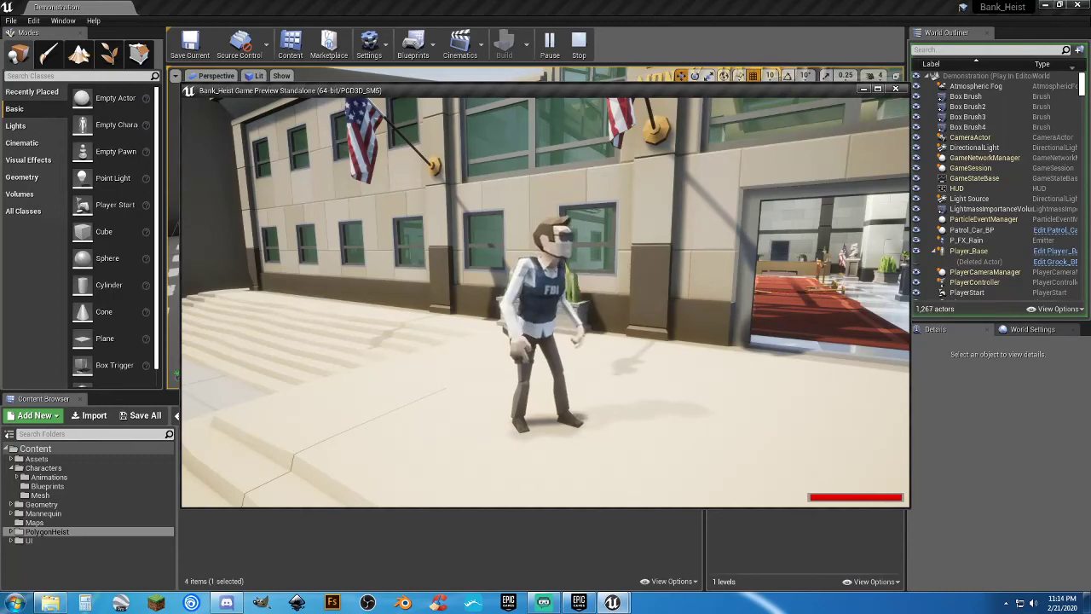
key("Escape")
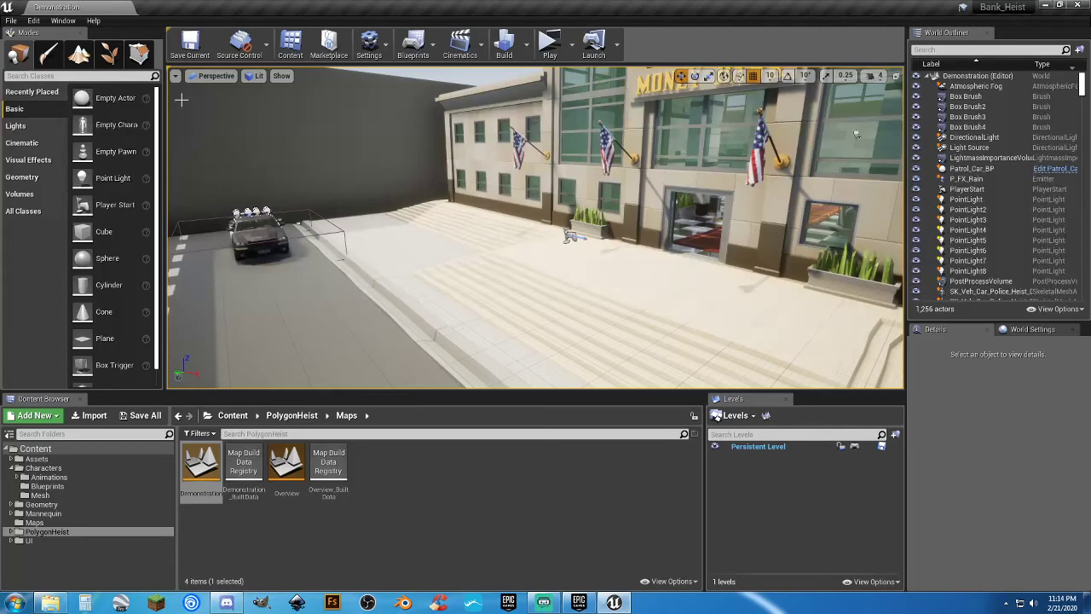
Start another play session, aim and holster the pistol, aim again, then stop.
left_click(549, 43)
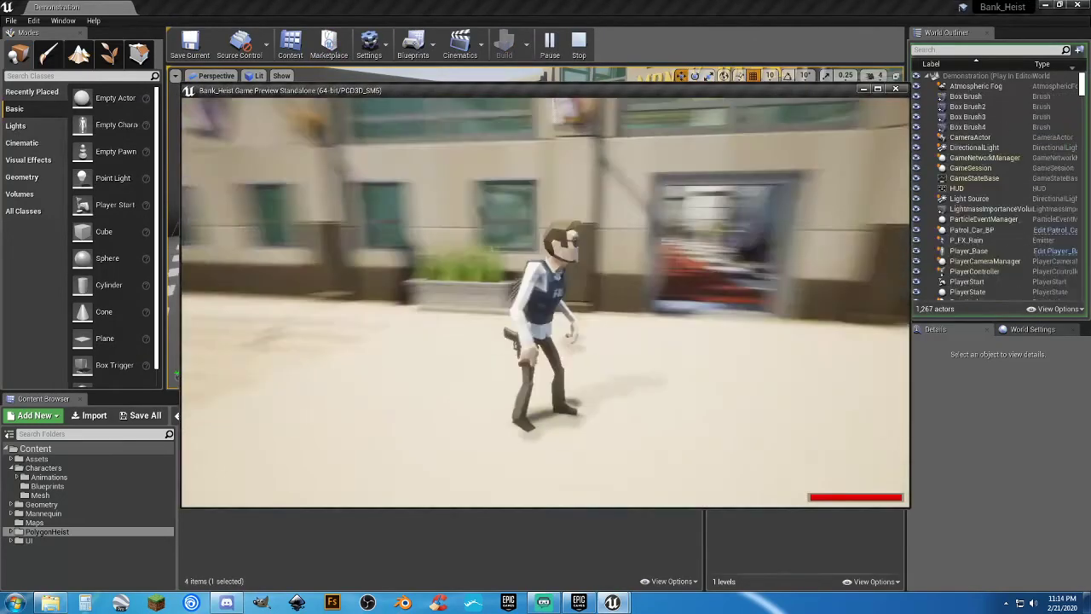
key("1")
key("1")
key("1")
key("1")
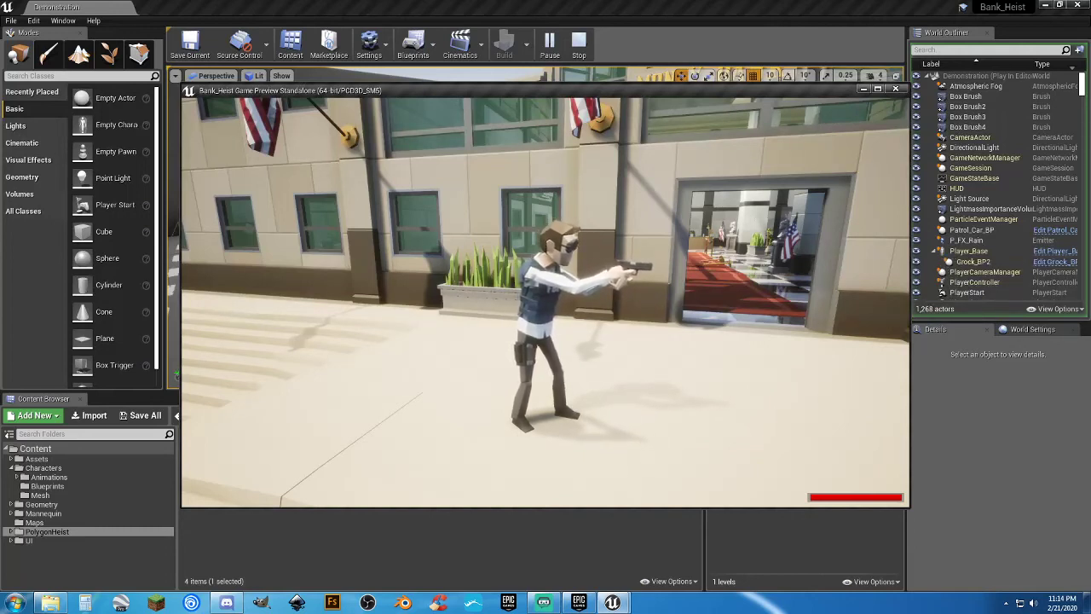
key("1")
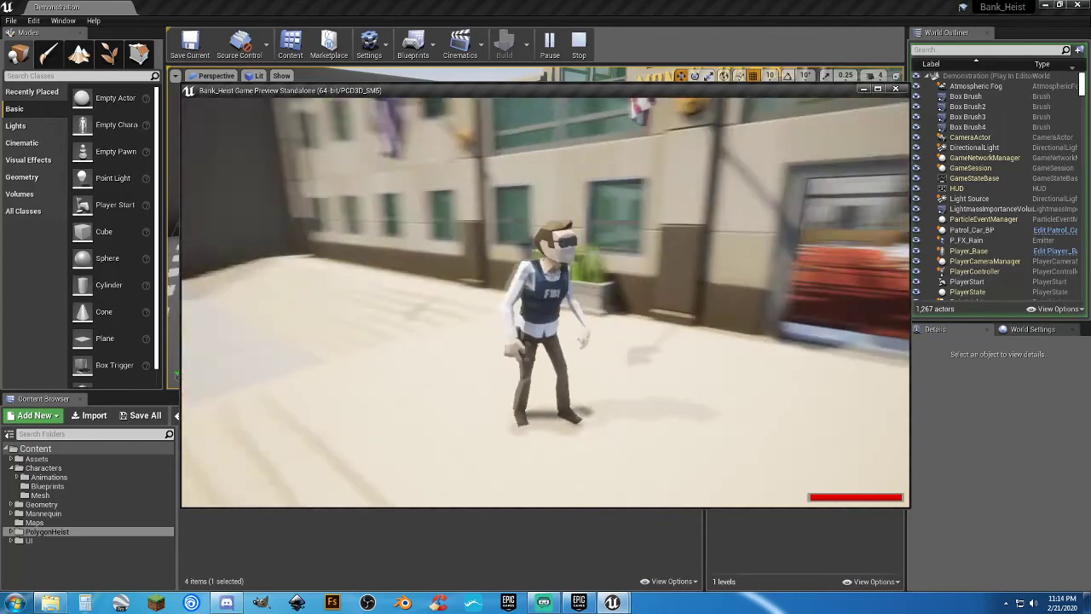
key("1")
key("1")
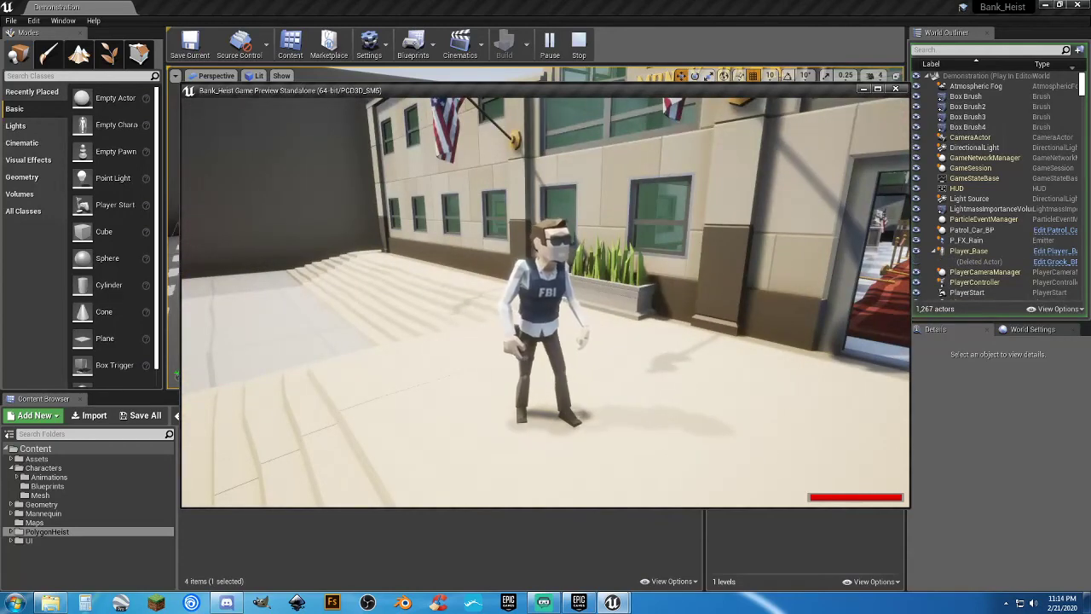
key("Escape")
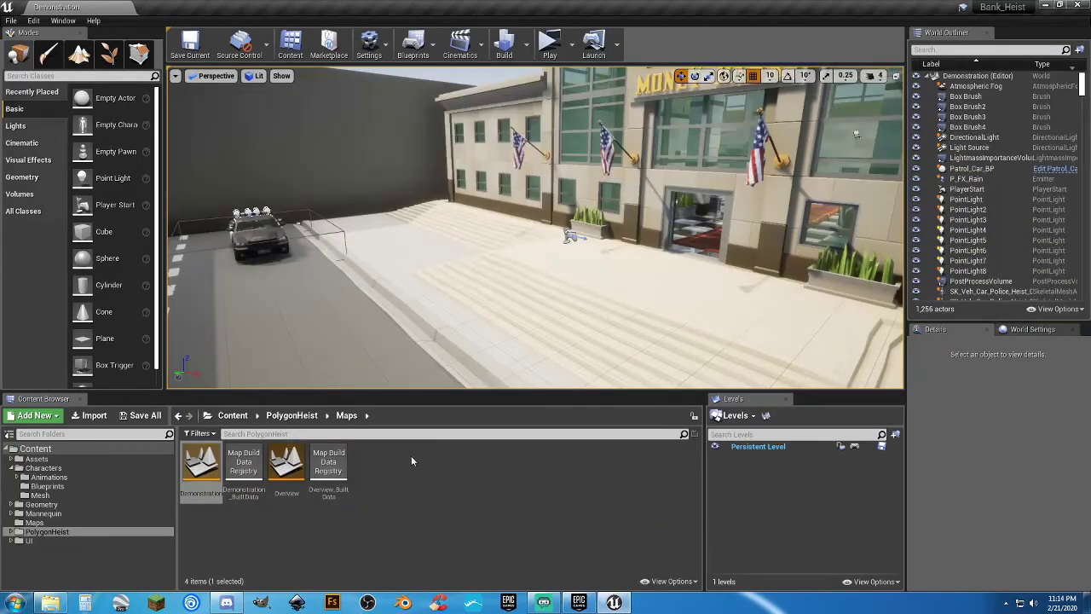
Open Polygon_ABP from Characters > Animations > Unarmed and show its Default state machine.
left_click(424, 471)
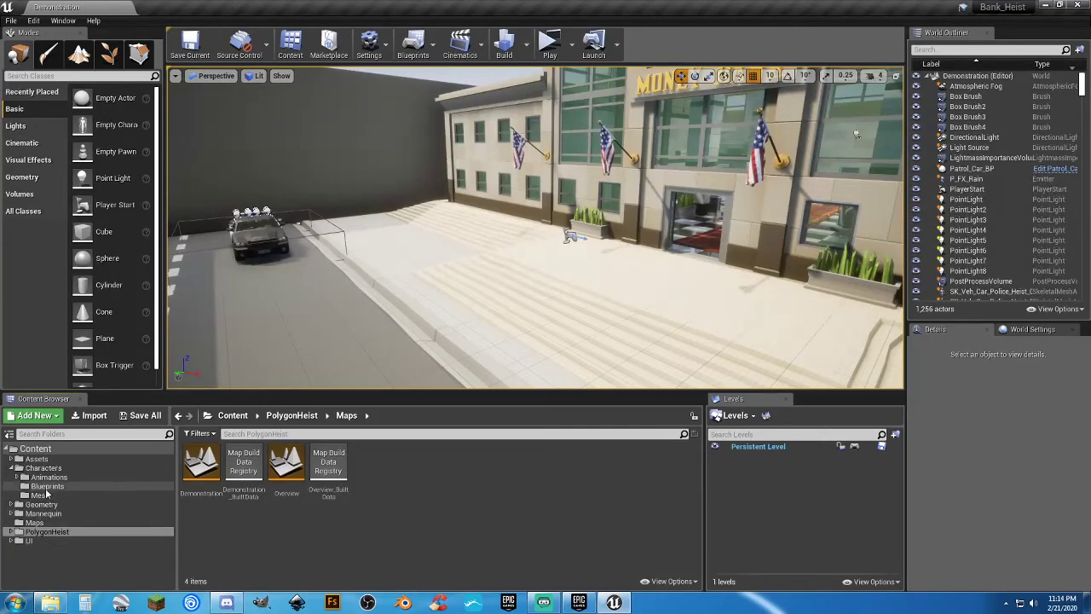
left_click(110, 477)
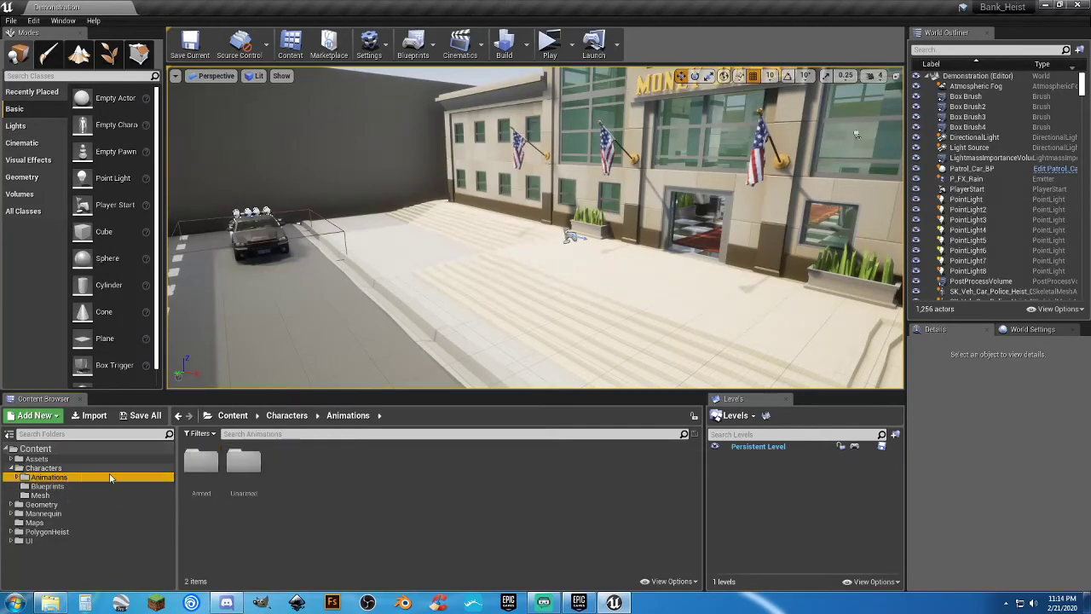
double_click(244, 461)
left_click(201, 460)
double_click(201, 461)
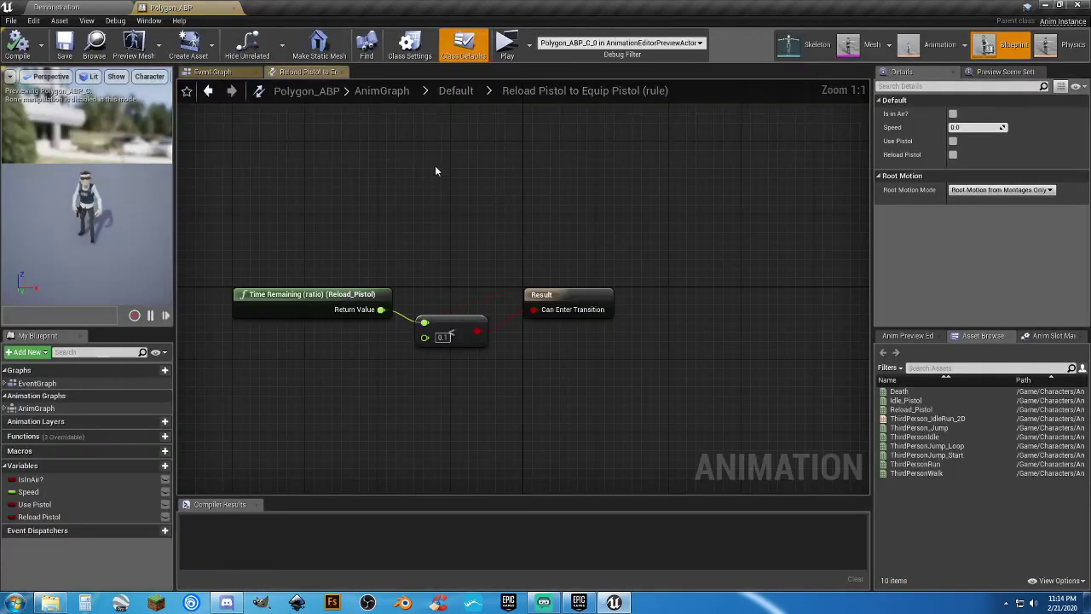
left_click(443, 91)
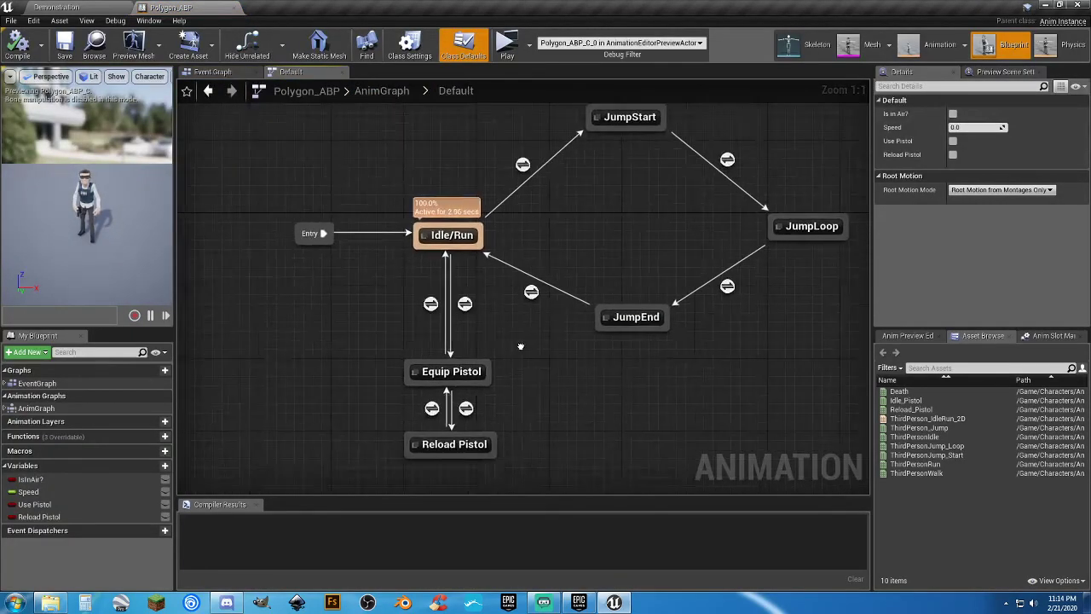
right_click_drag(520, 347, 517, 292)
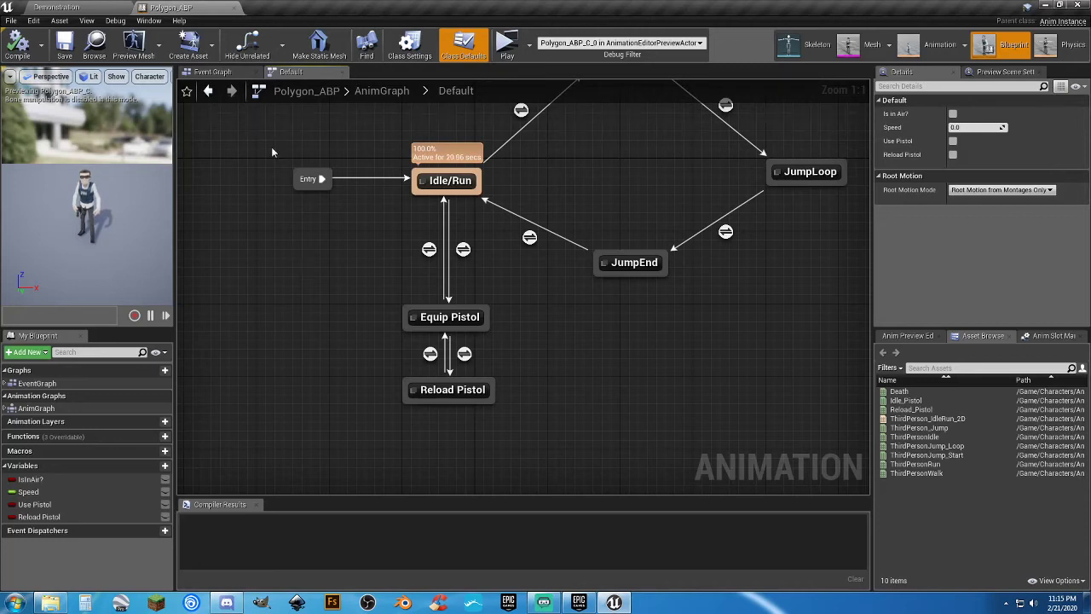
Close the Polygon_ABP editor, clear the asset selection, and exit Unreal Editor.
left_click(233, 7)
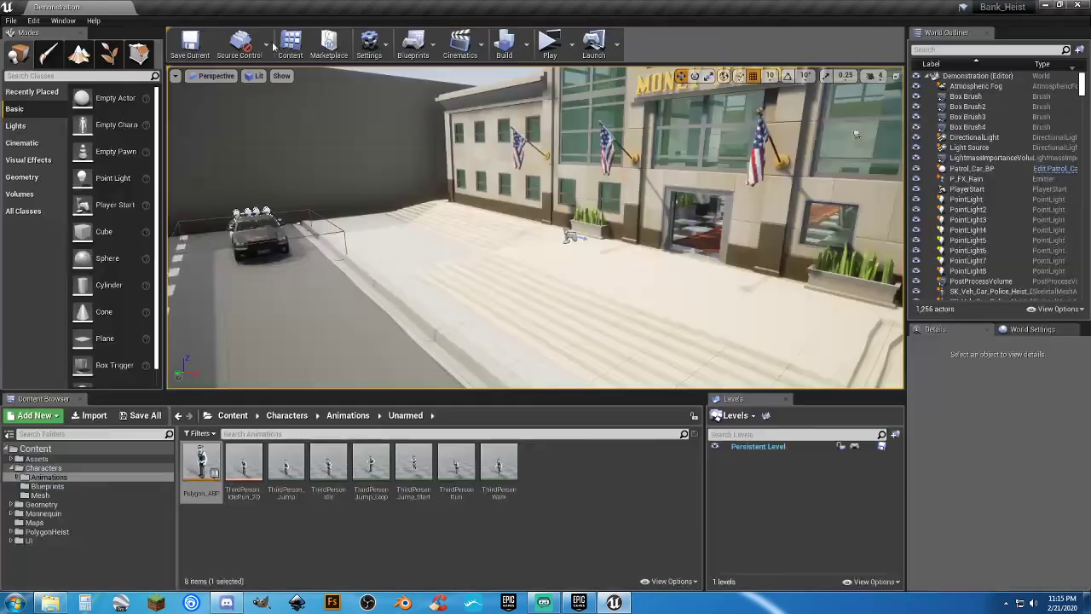
left_click(623, 487)
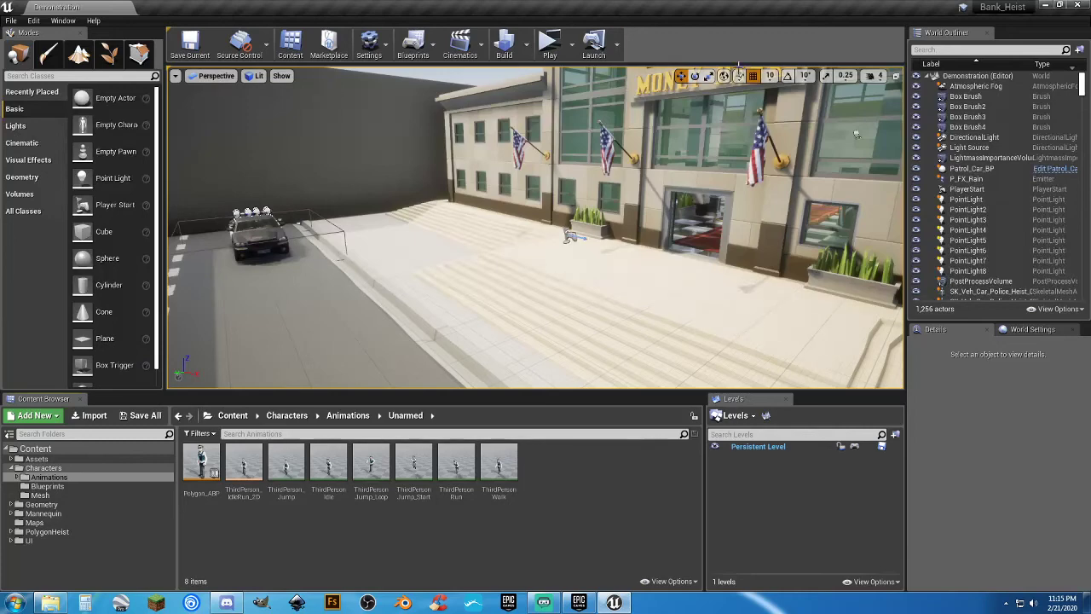
left_click(1074, 6)
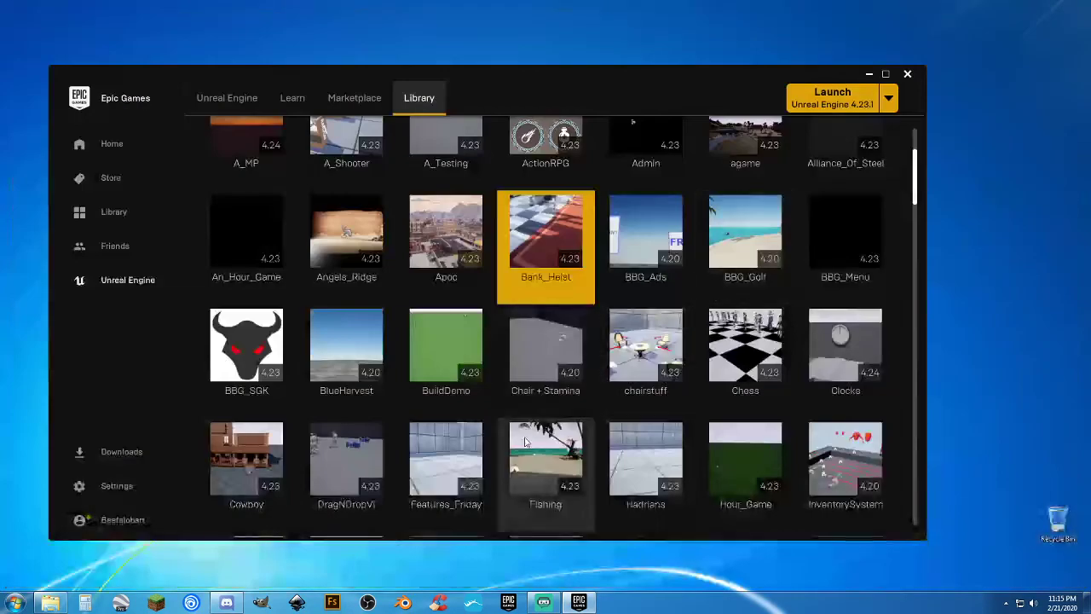
left_click_drag(916, 202, 883, 167)
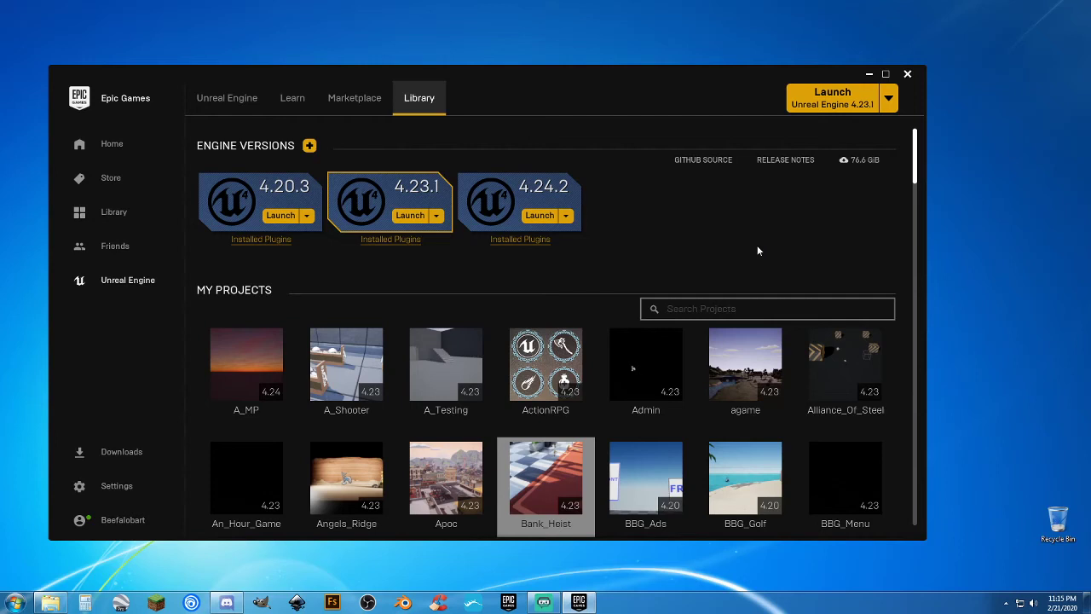
Launch Bank_Heist from the Launcher and open Unarmed > Polygon_ABP's Default state machine.
double_click(566, 467)
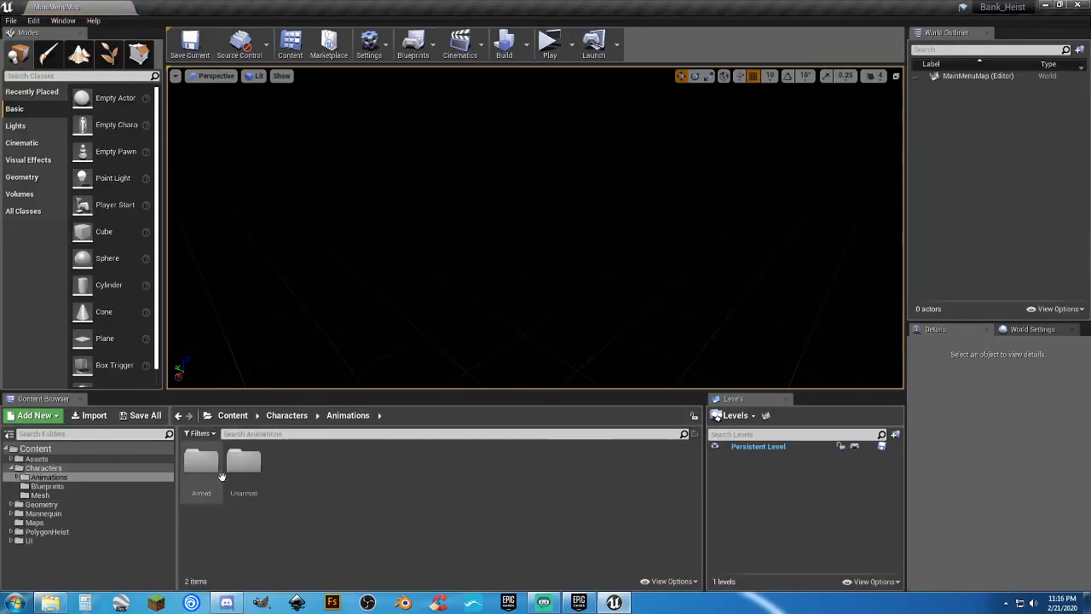
double_click(235, 471)
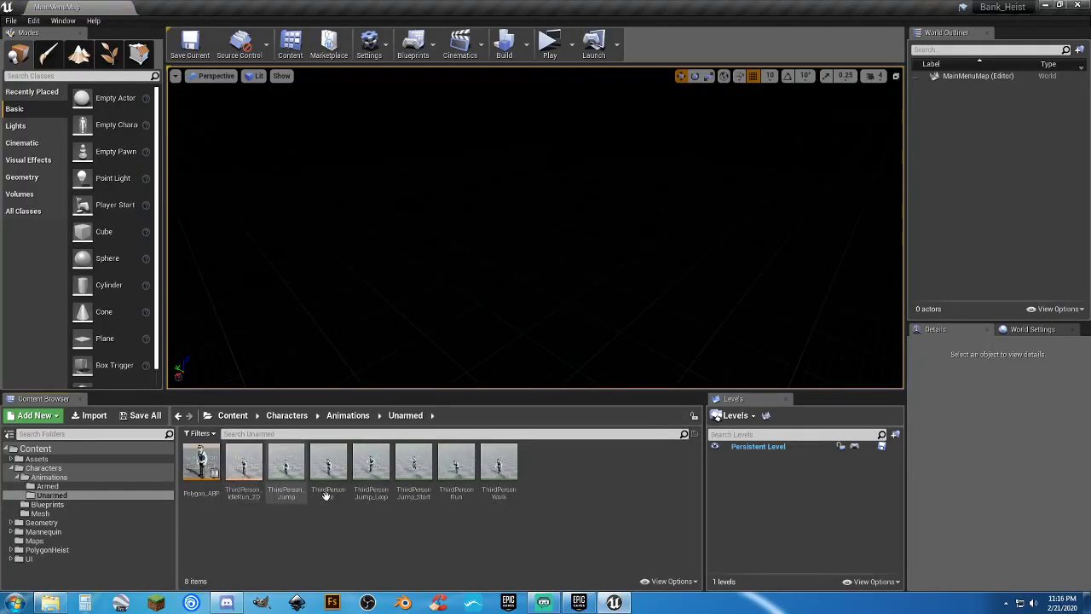
double_click(201, 465)
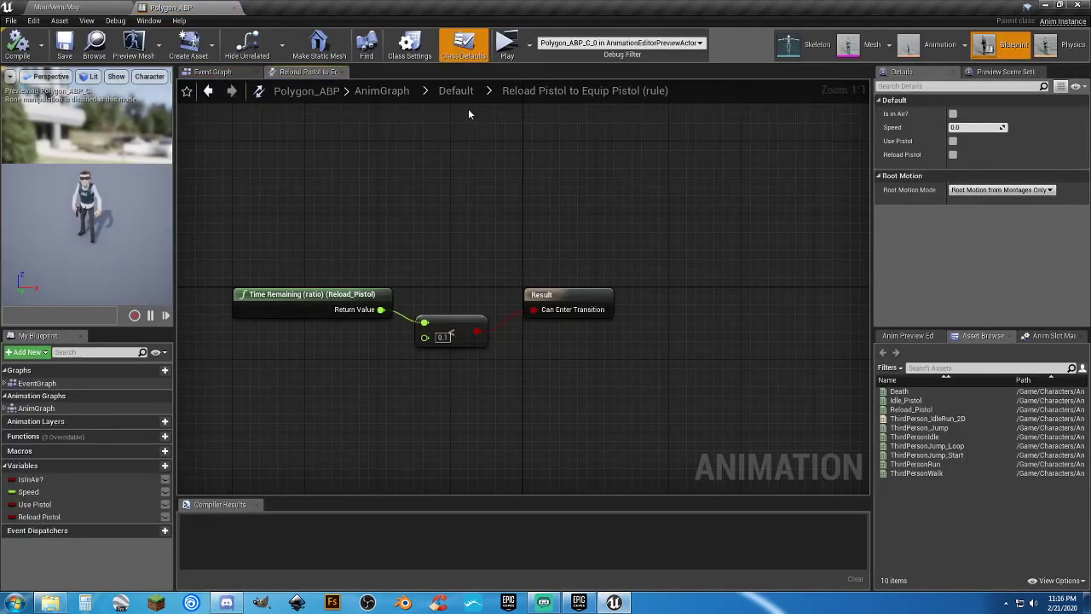
left_click(465, 98)
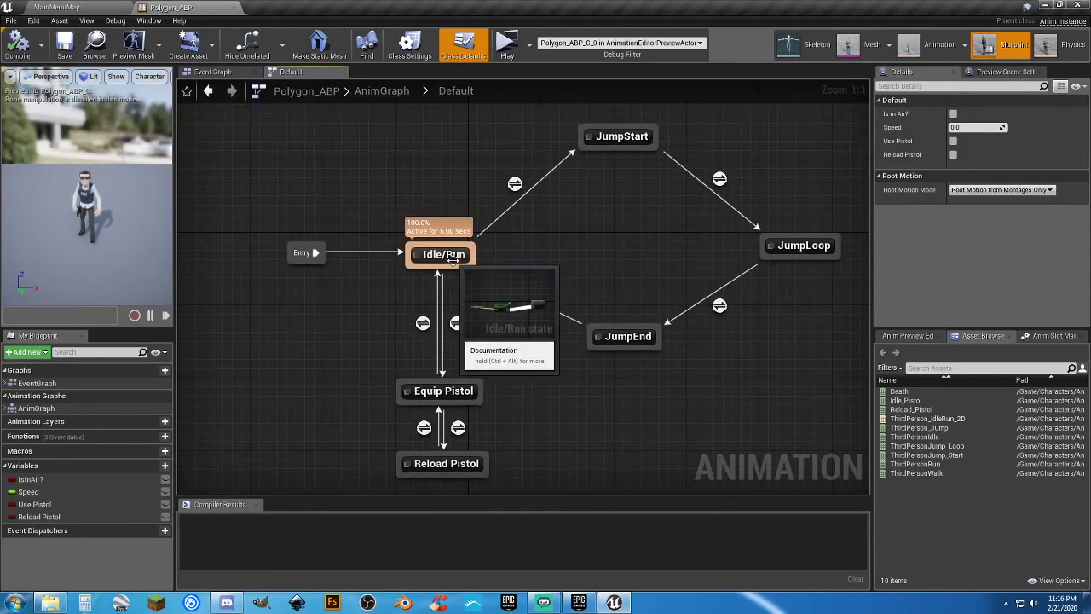
double_click(443, 391)
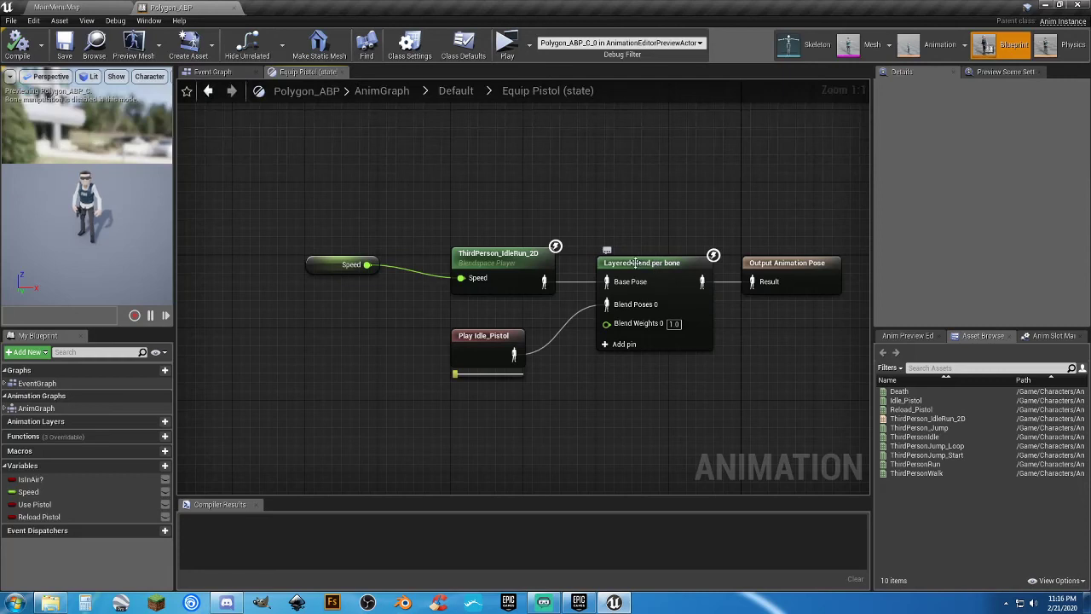
left_click(601, 263)
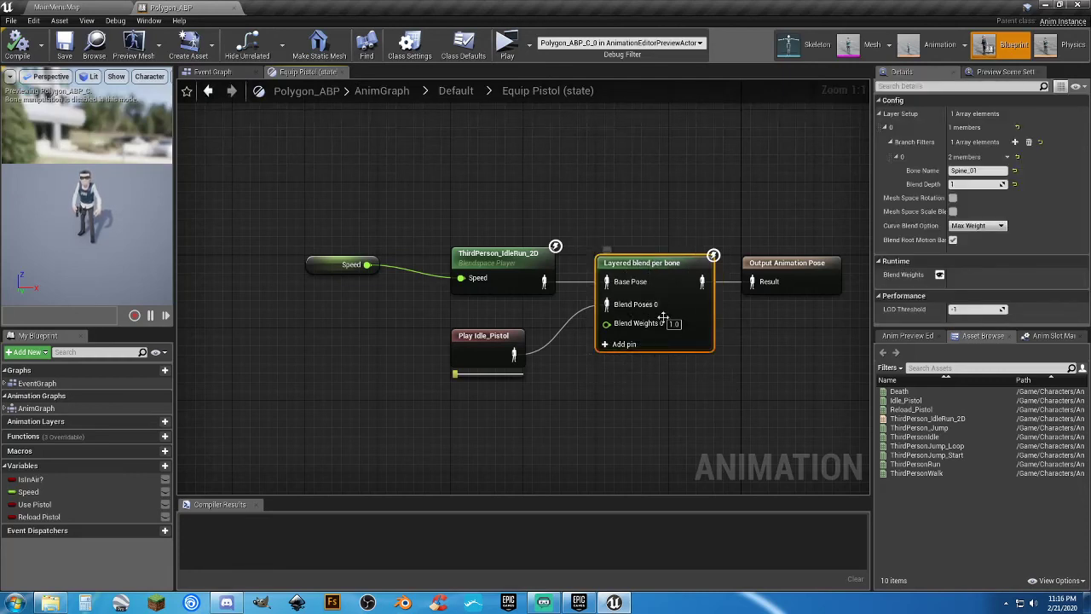
left_click(651, 380)
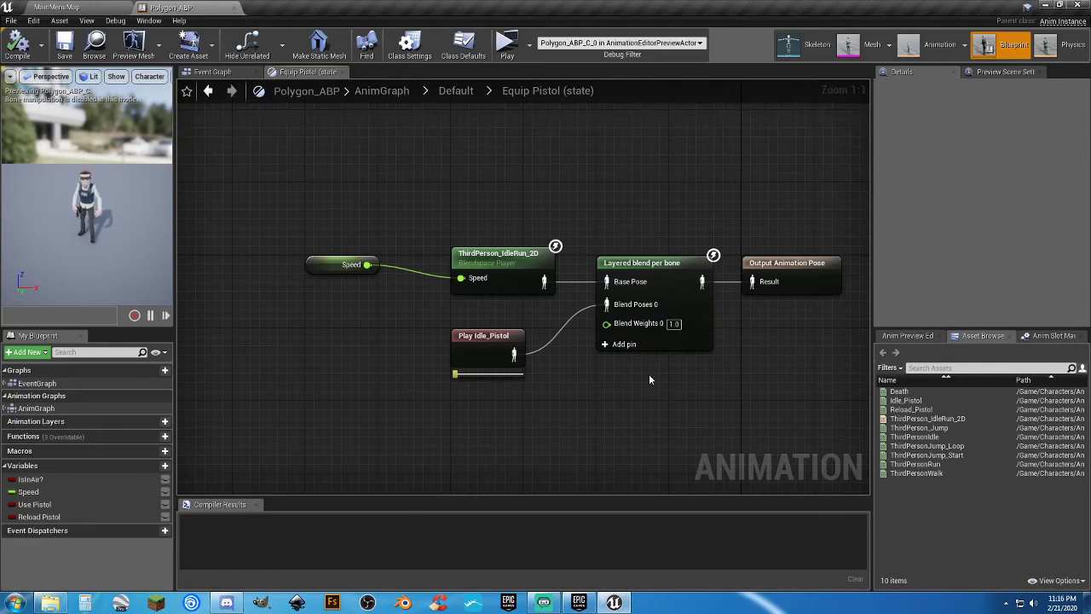
left_click_drag(648, 379, 542, 281)
left_click(590, 392)
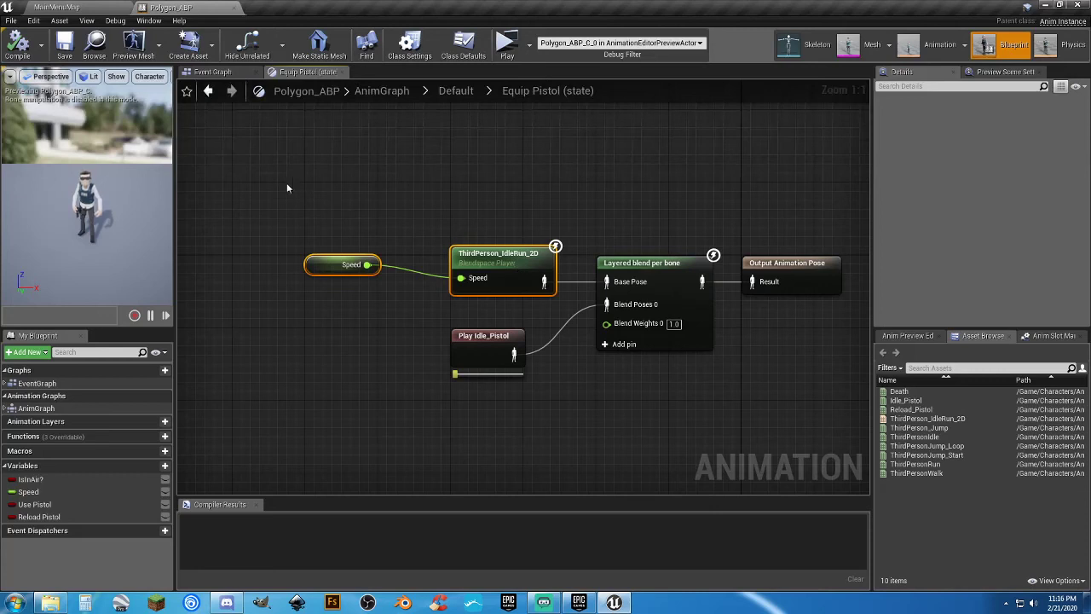
left_click_drag(277, 179, 563, 291)
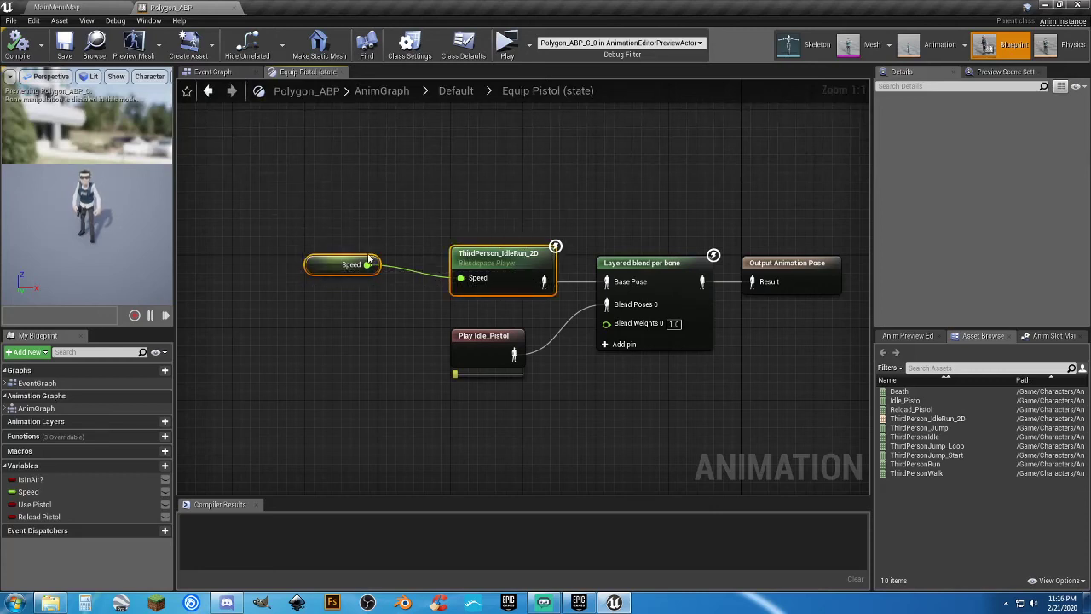
left_click_drag(526, 418, 438, 340)
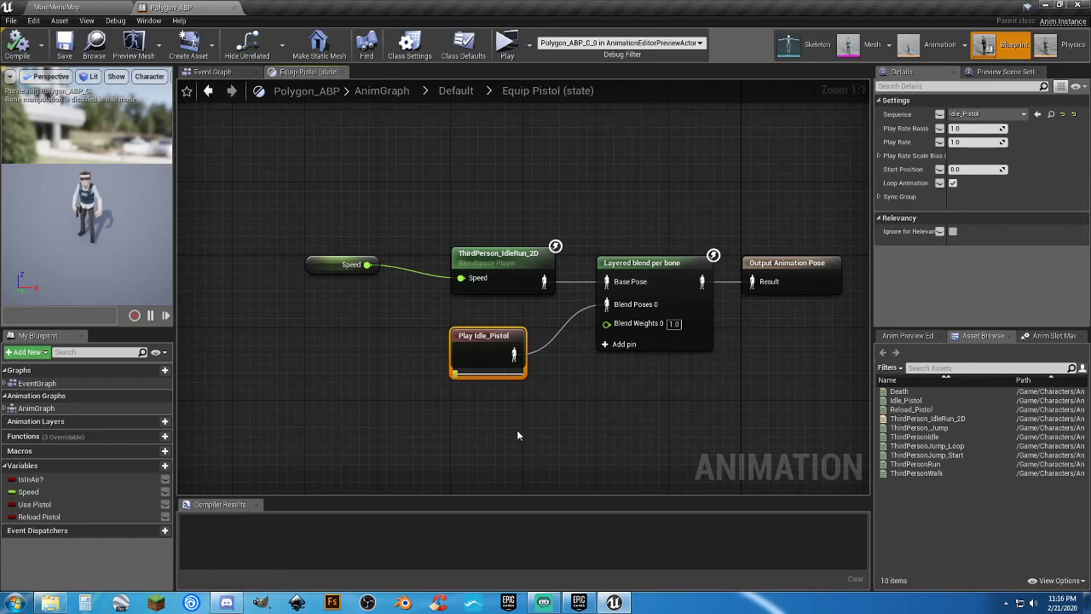
left_click_drag(556, 418, 437, 322)
left_click_drag(273, 197, 566, 299)
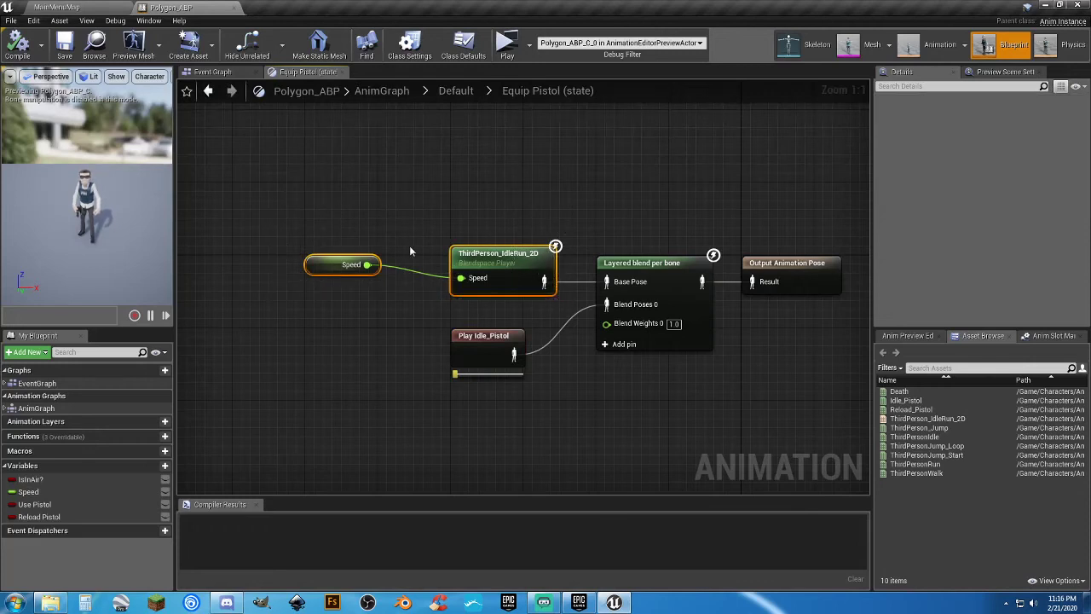
left_click(539, 207)
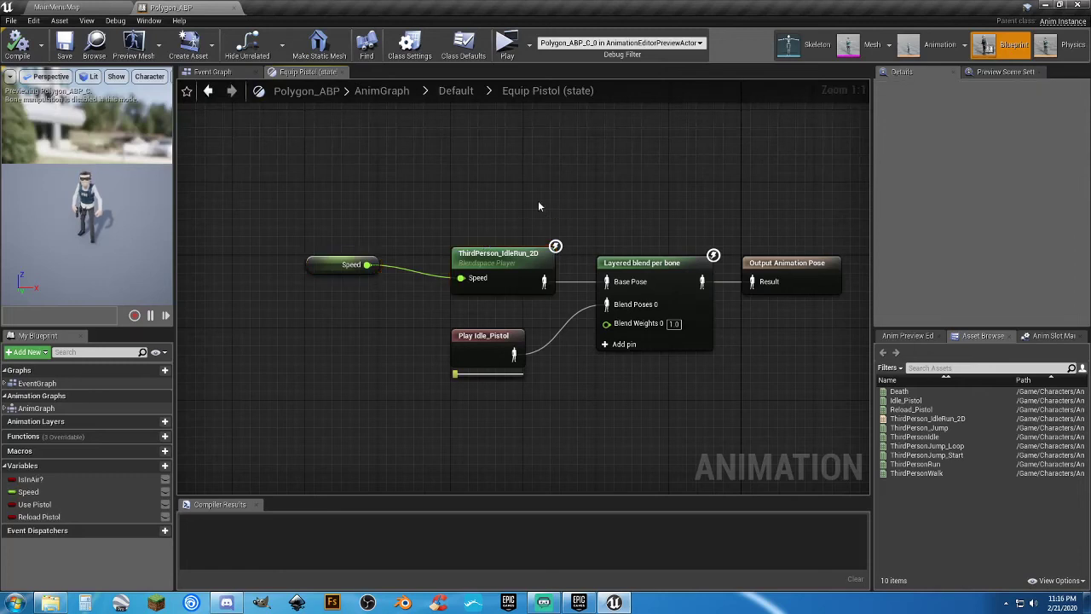
left_click(455, 90)
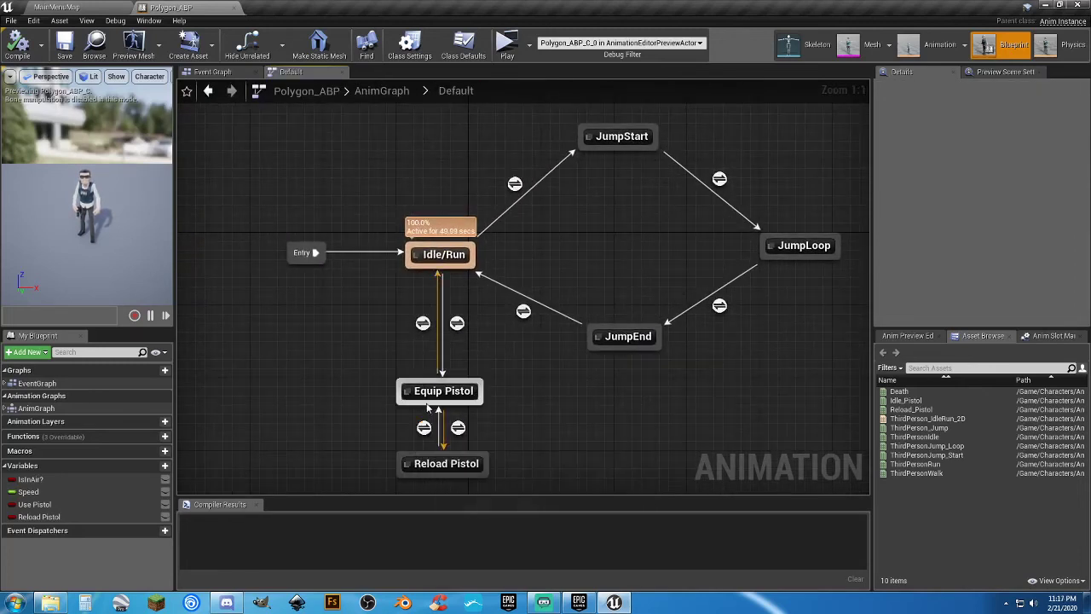
Open the Reload Pistol state graph and inspect its four nodes.
right_click_drag(534, 424, 563, 324)
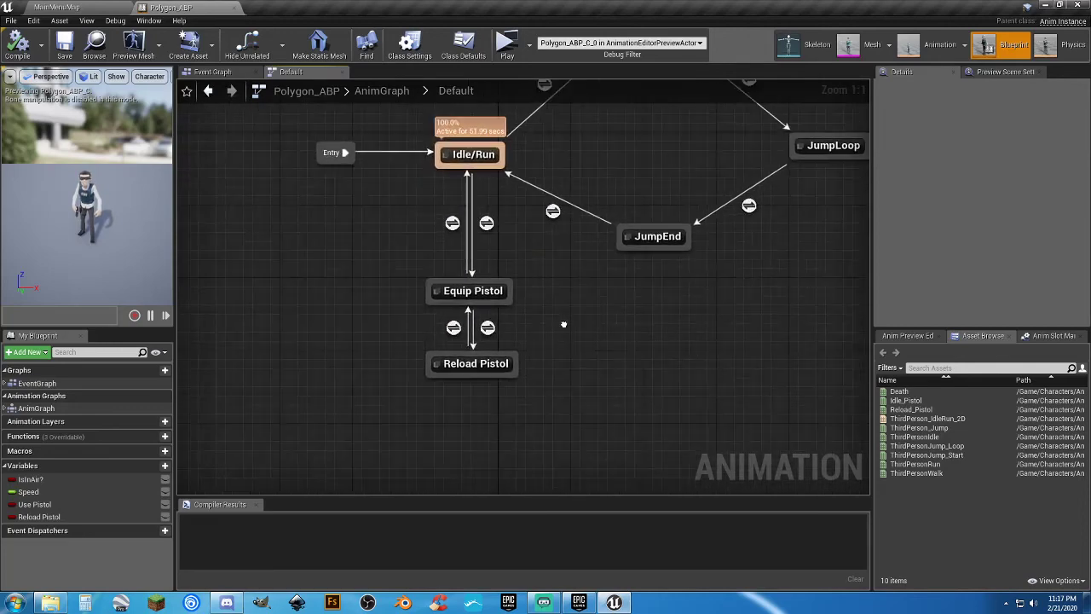
double_click(471, 363)
left_click_drag(634, 396, 315, 223)
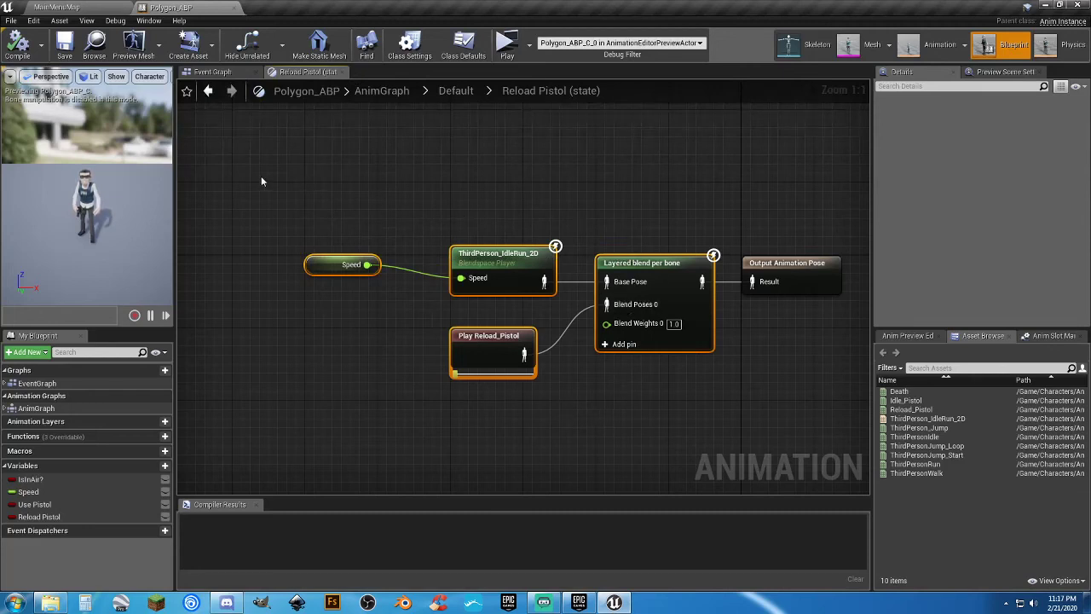
left_click_drag(262, 188, 742, 389)
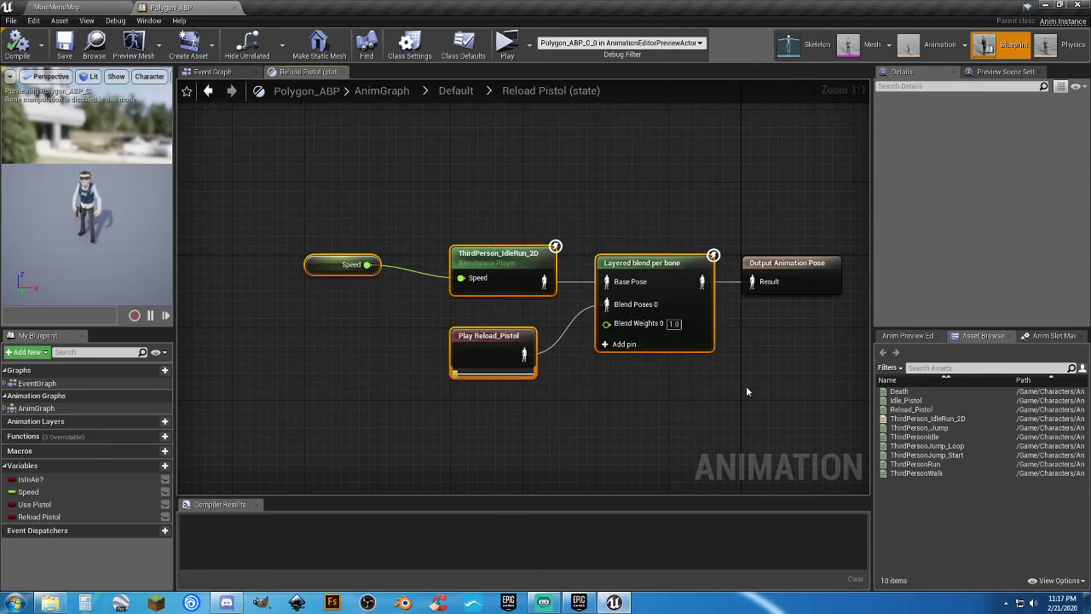
left_click(705, 400)
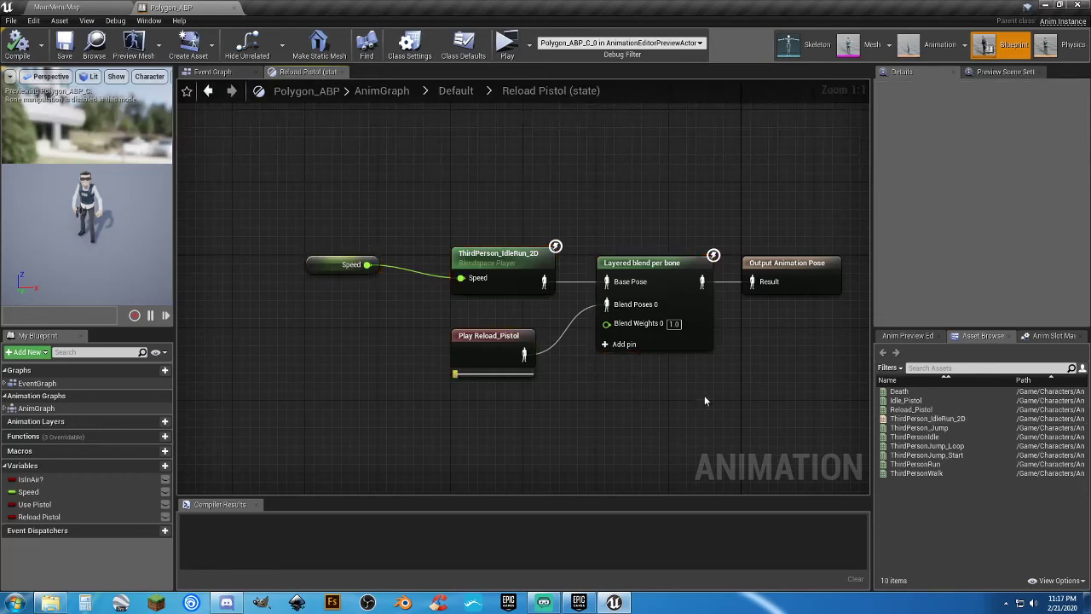
Inspect the Equip Pistol to Reload Pistol transition rule's Reload Pistol variable, then return to Default.
left_click(455, 90)
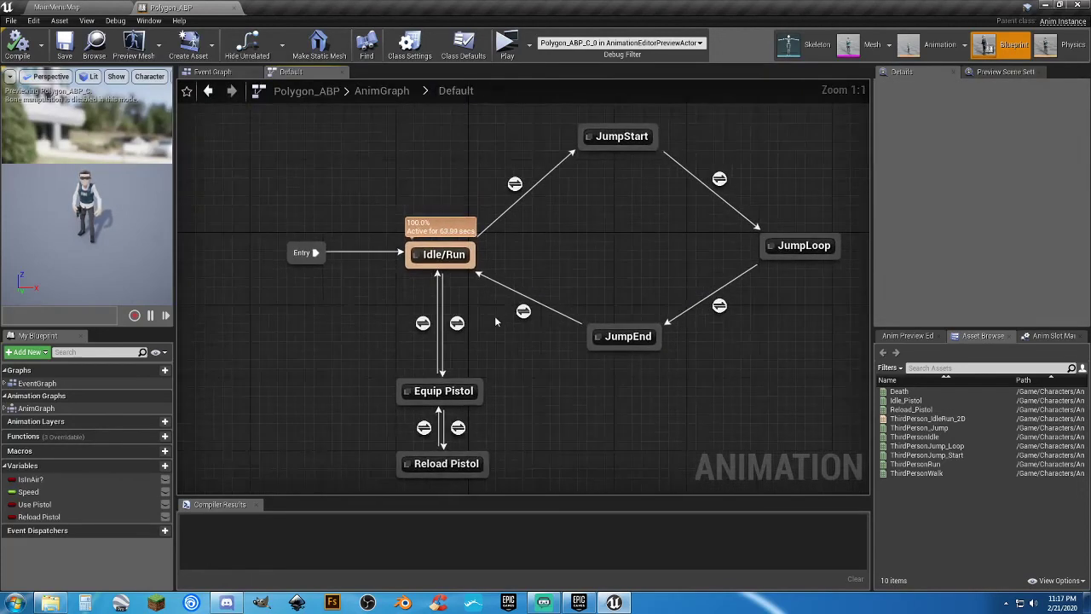
mouse_move(458, 429)
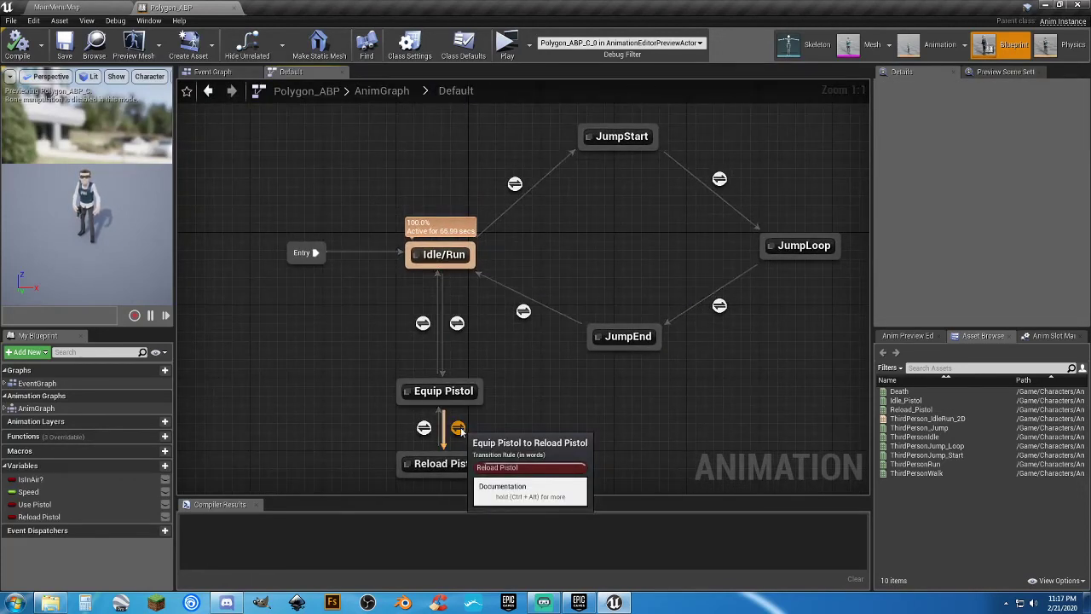
double_click(459, 429)
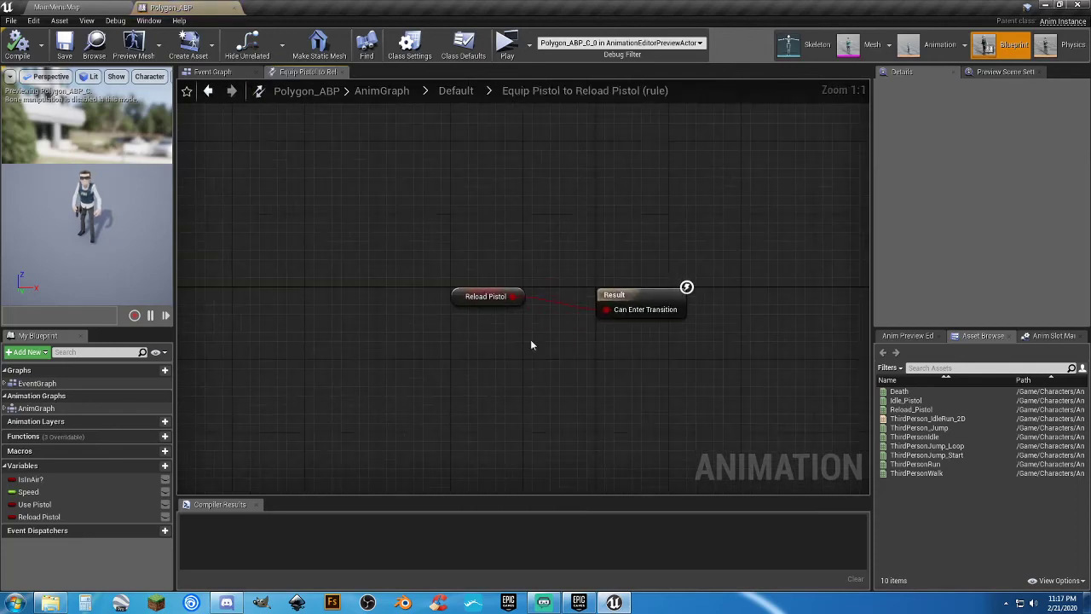
left_click_drag(416, 239, 558, 358)
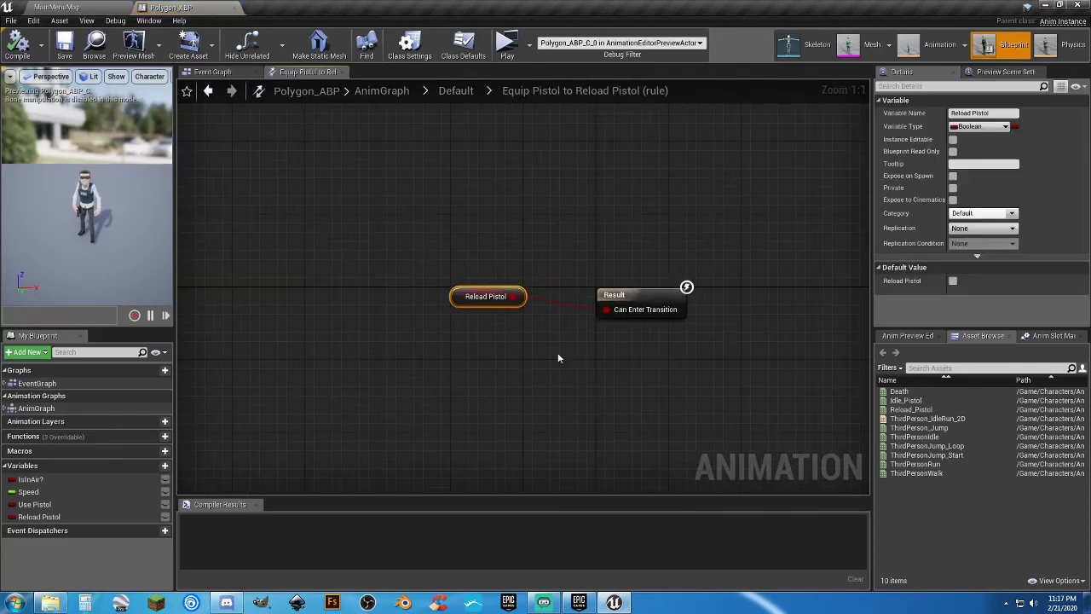
left_click(465, 99)
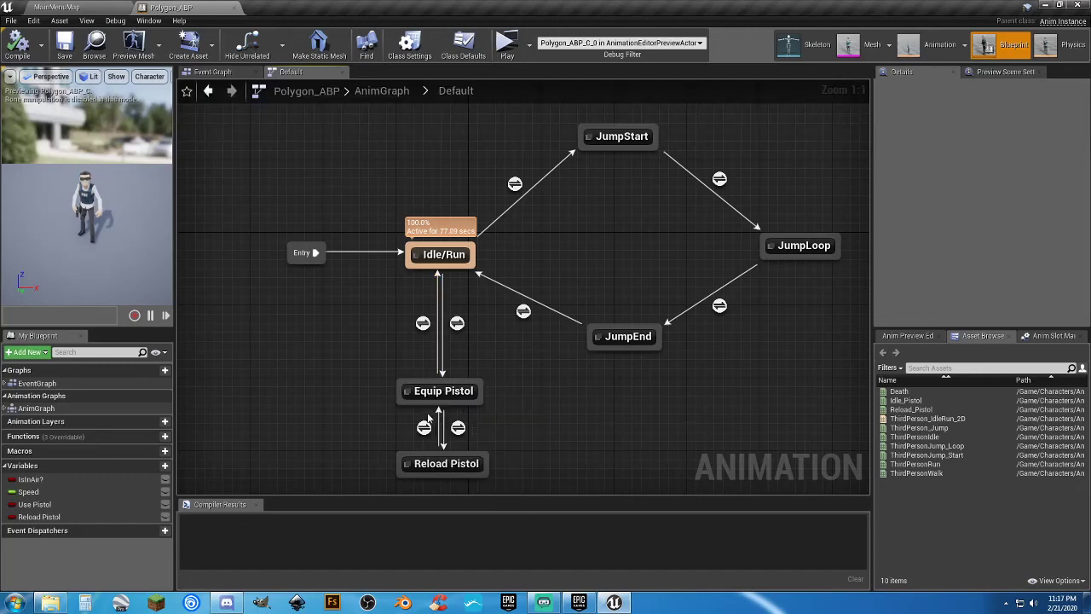
double_click(424, 427)
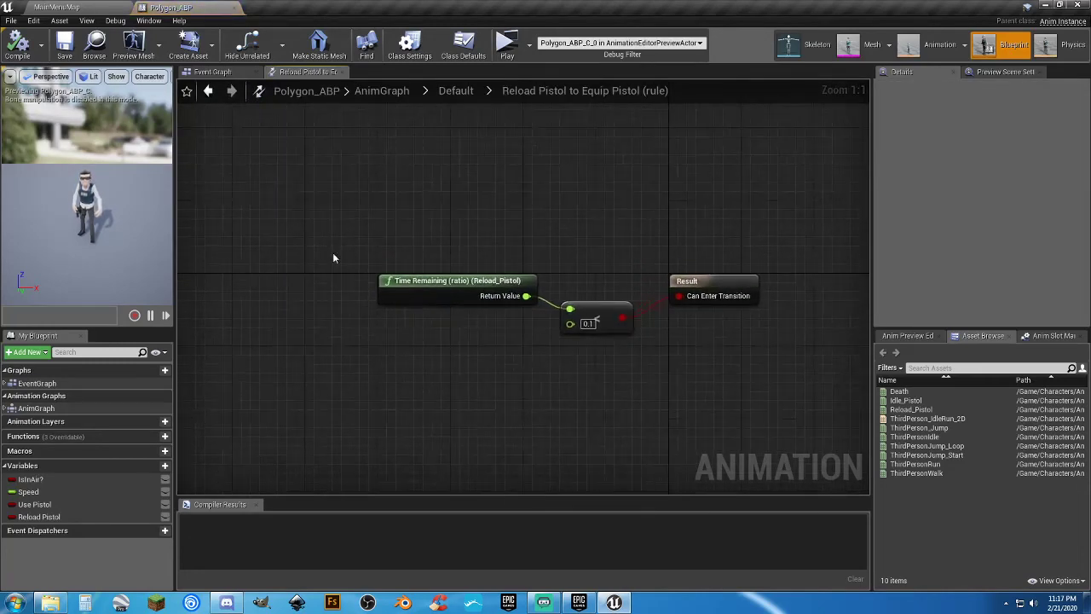
left_click_drag(339, 252, 536, 339)
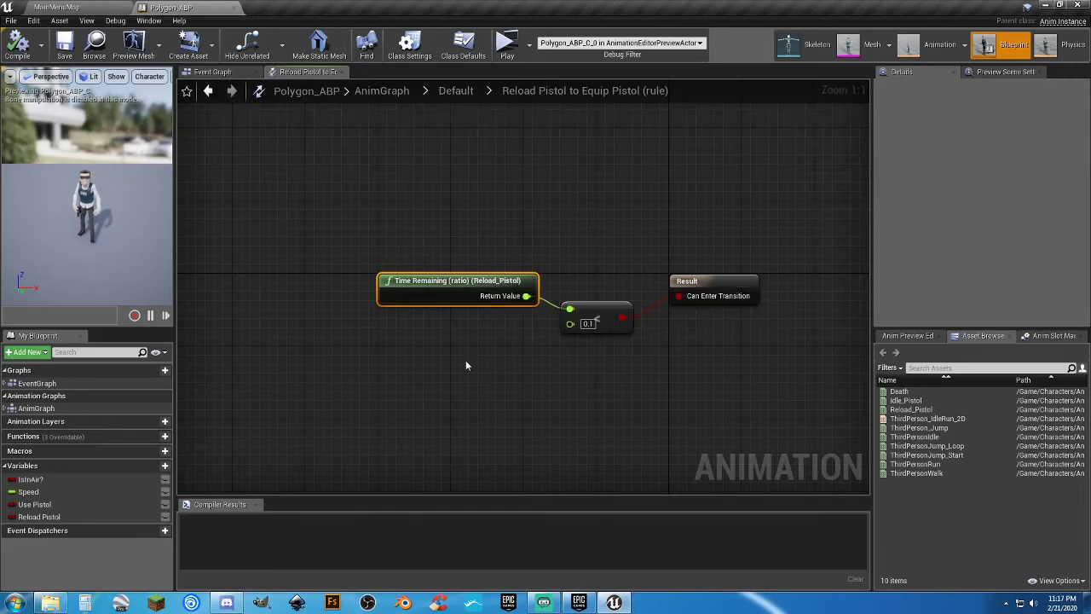
left_click_drag(321, 219, 515, 341)
left_click_drag(570, 272, 636, 353)
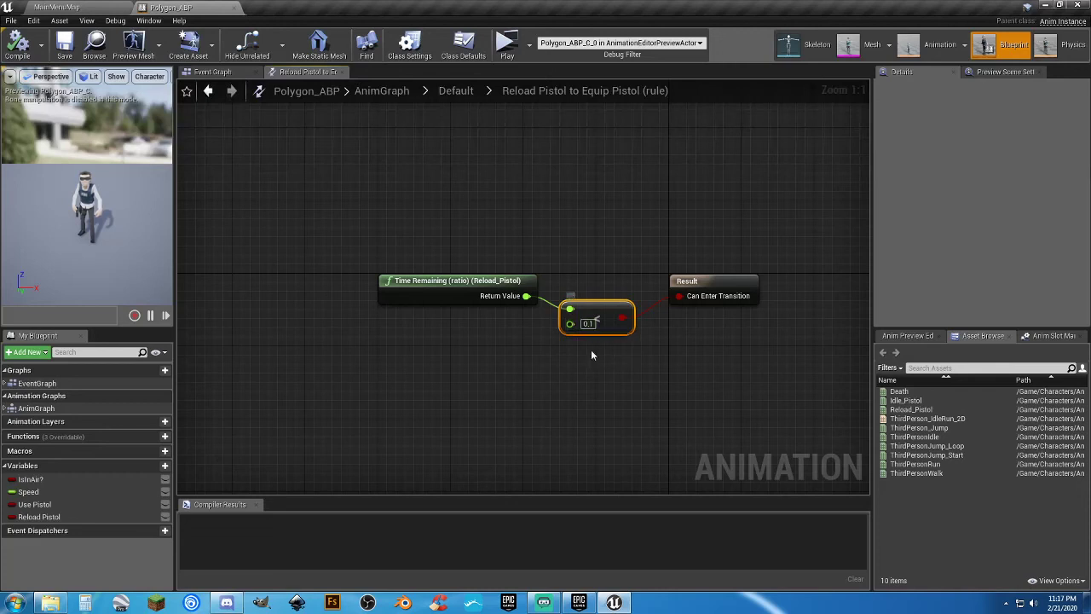
left_click_drag(620, 376, 383, 266)
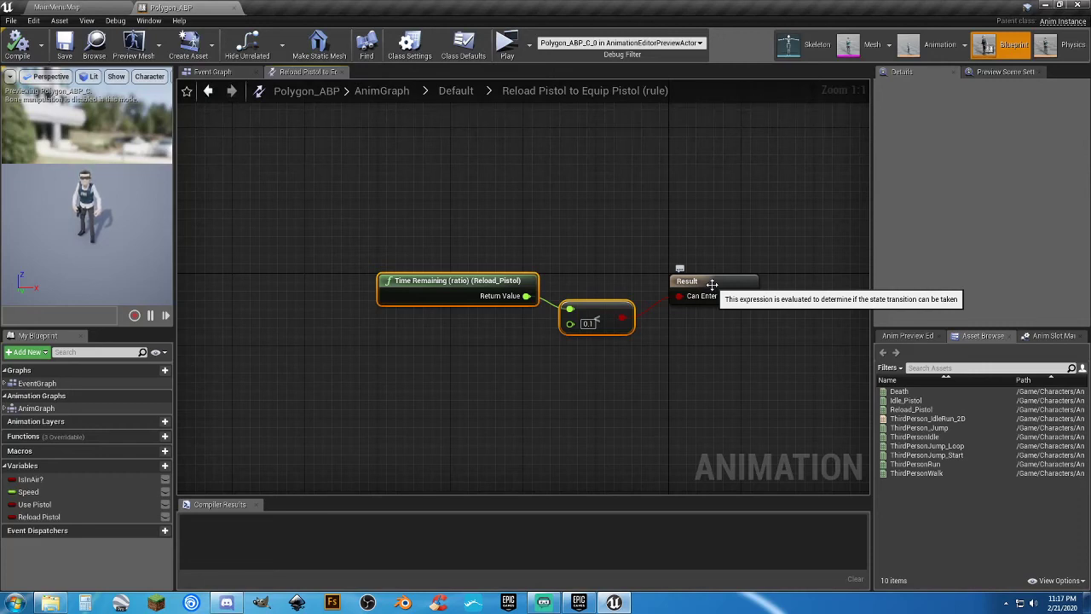
left_click(594, 395)
left_click_drag(620, 382, 414, 267)
left_click(346, 211)
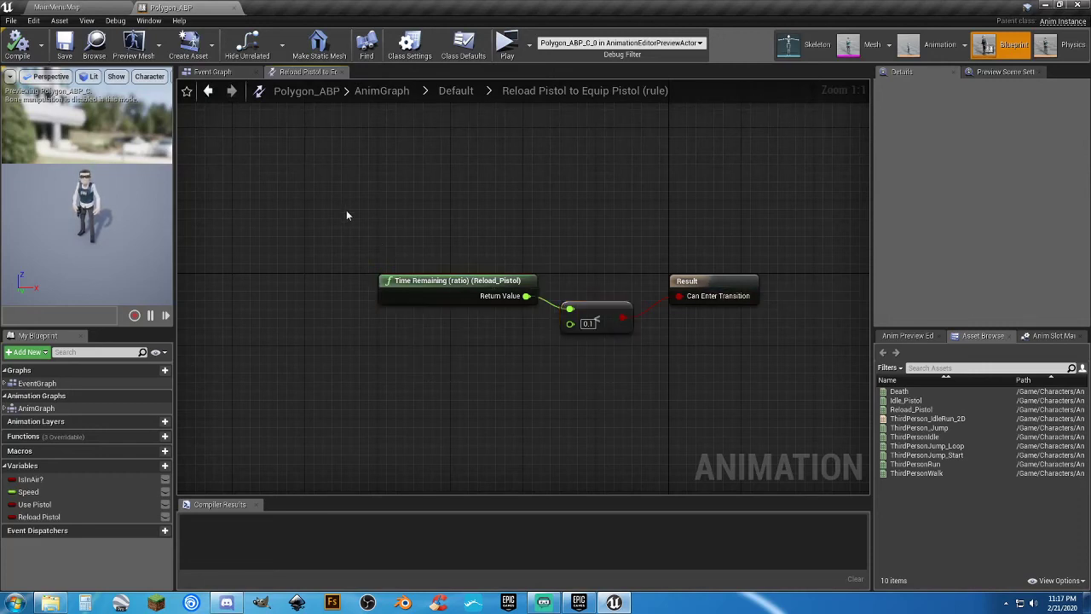
left_click_drag(345, 215, 655, 398)
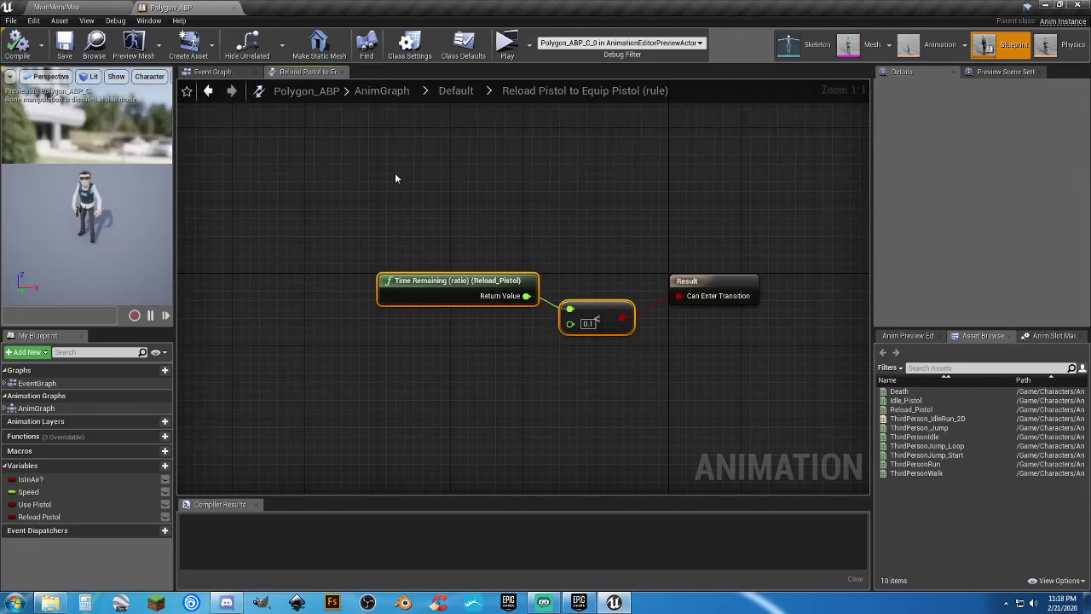
left_click_drag(370, 171, 778, 404)
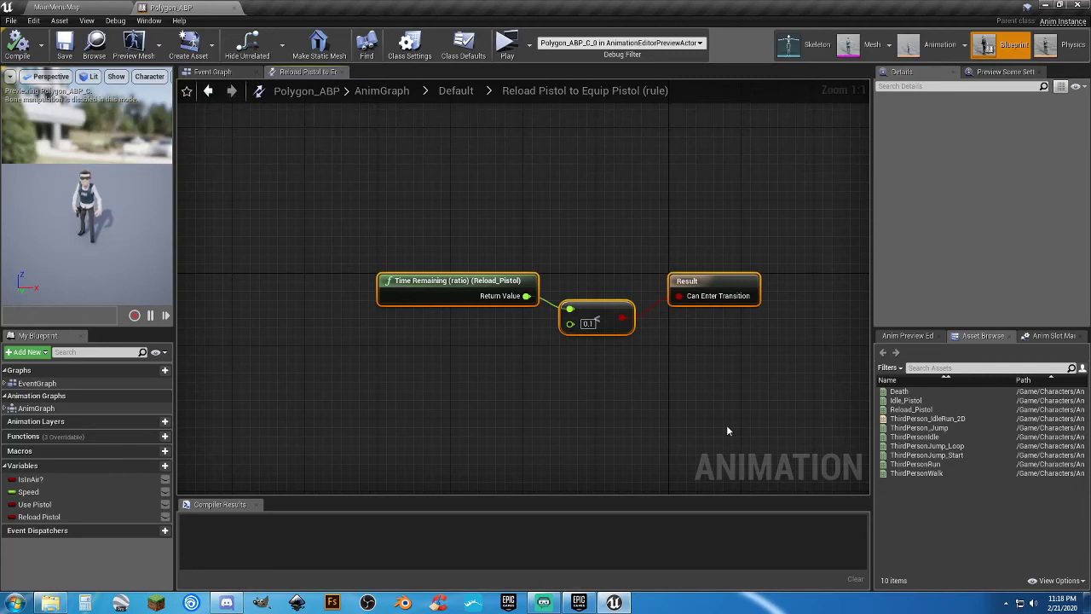
left_click(455, 91)
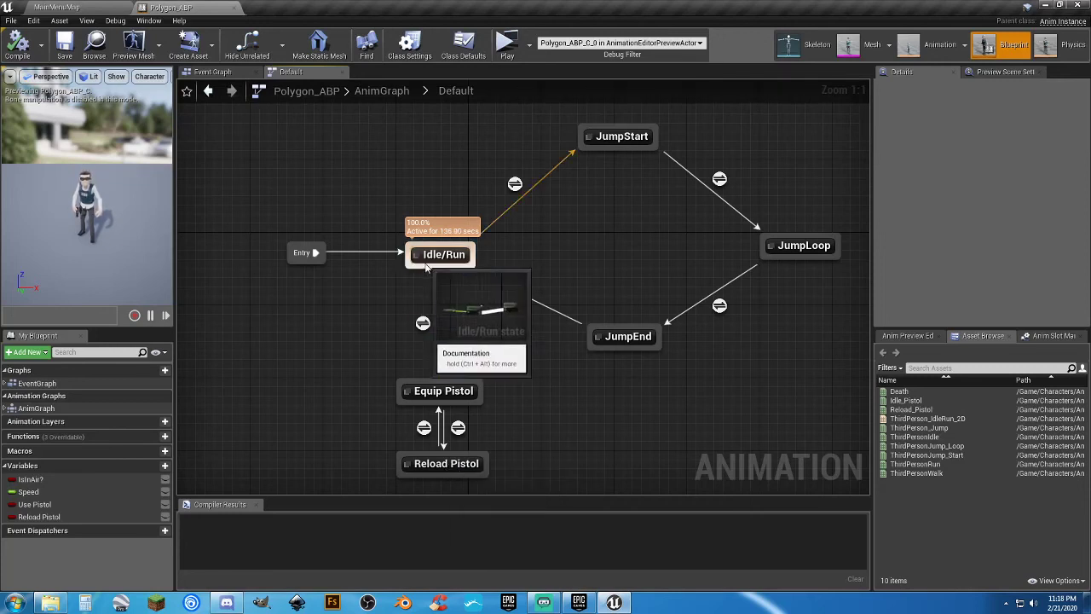
Add a transition from the Idle/Run state to Equip Pistol.
left_click_drag(435, 269, 450, 399)
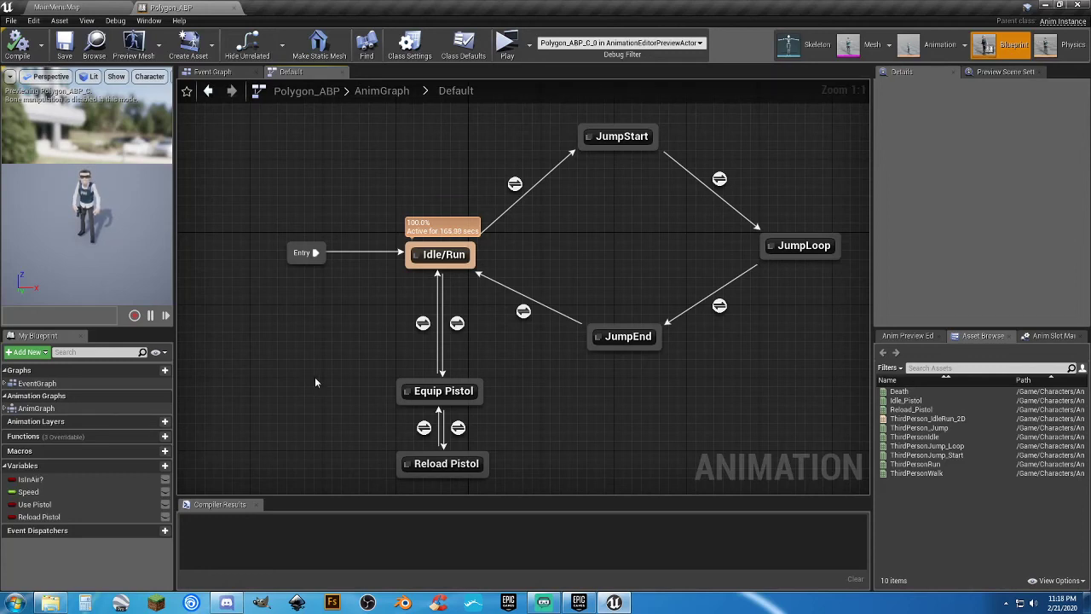
Close the animation blueprint editor and load the Demonstration map from PolygonHeist > Maps.
left_click(234, 8)
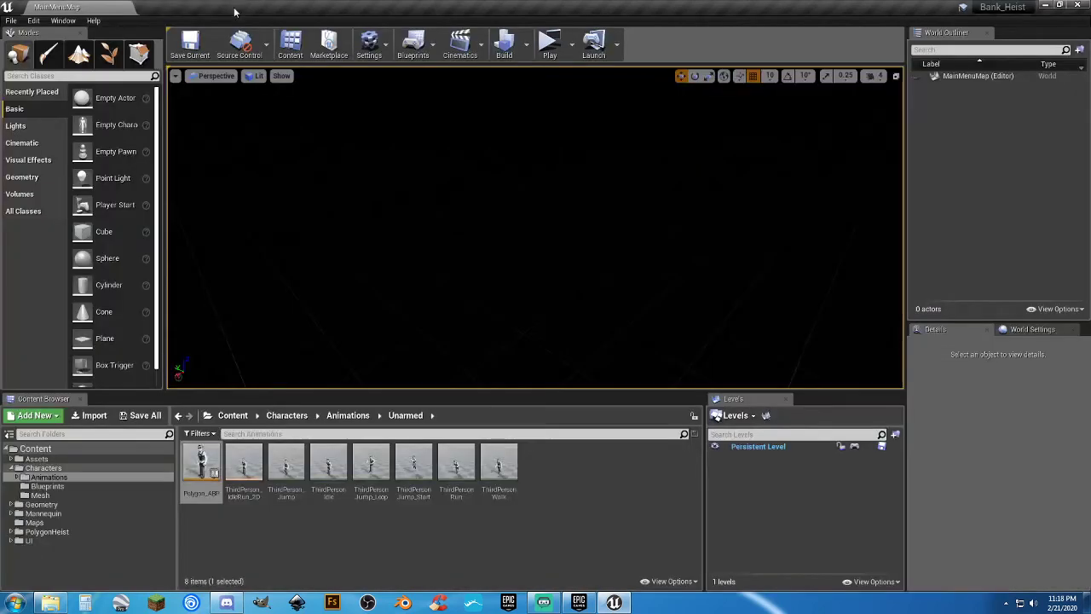
left_click(588, 501)
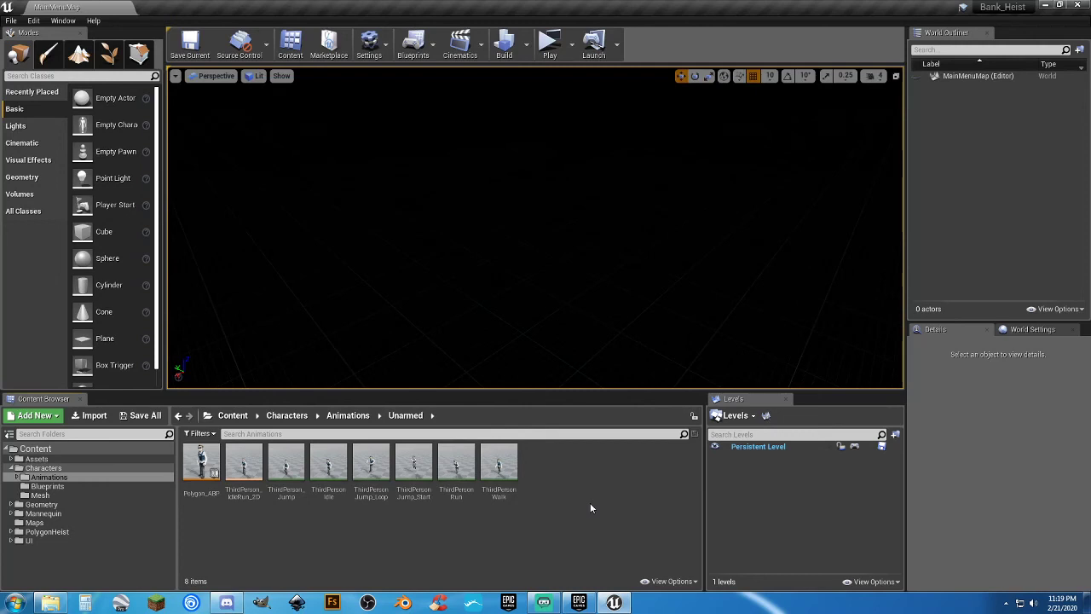
double_click(47, 530)
double_click(203, 469)
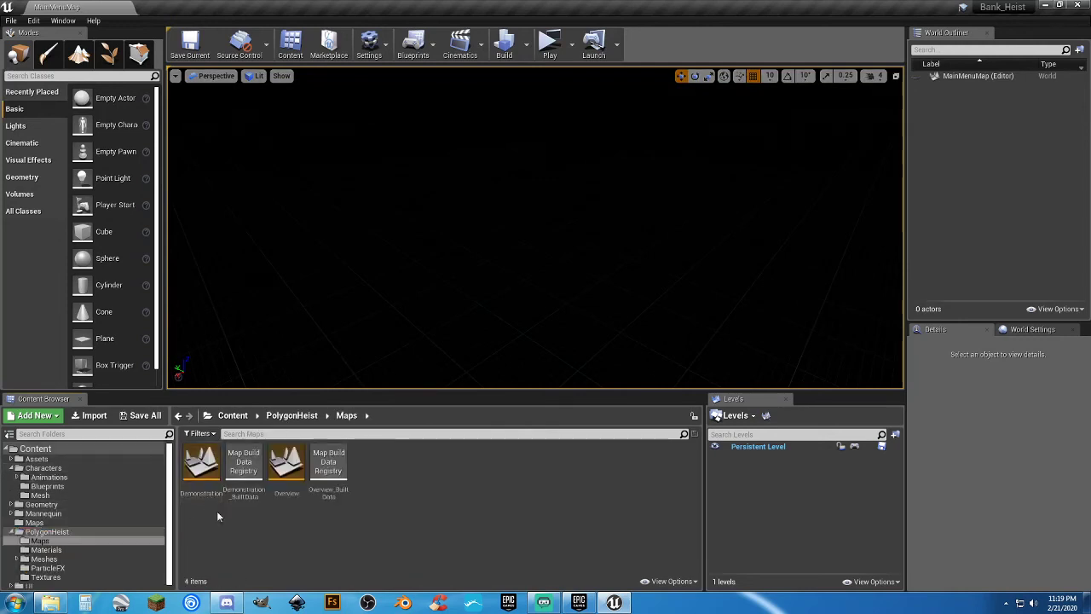
left_click(209, 492)
double_click(203, 477)
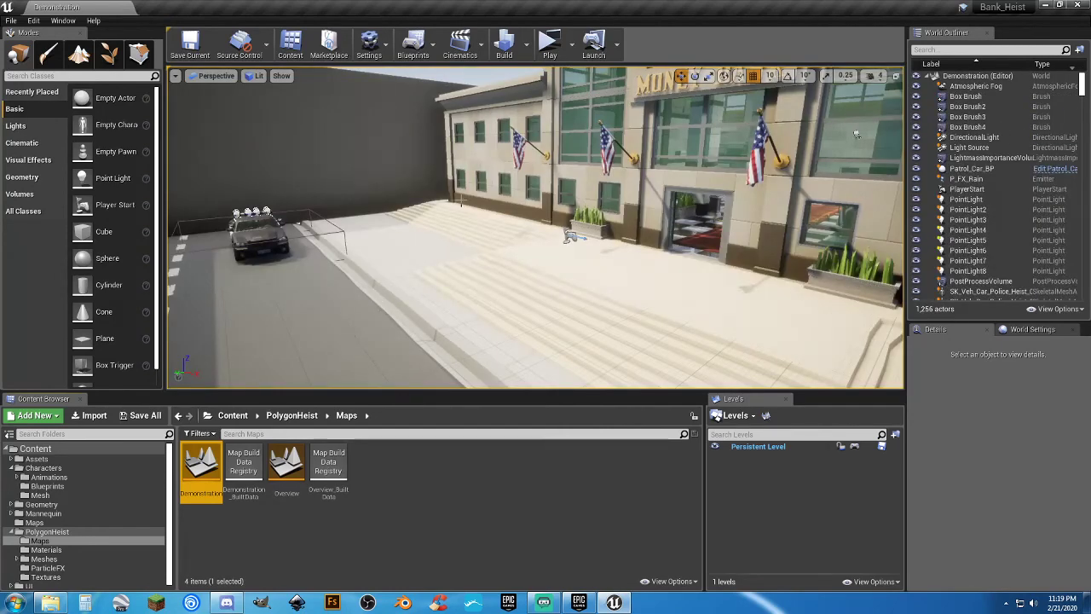
Start playing the level and run the character along the sidewalk and onto the road.
left_click(558, 50)
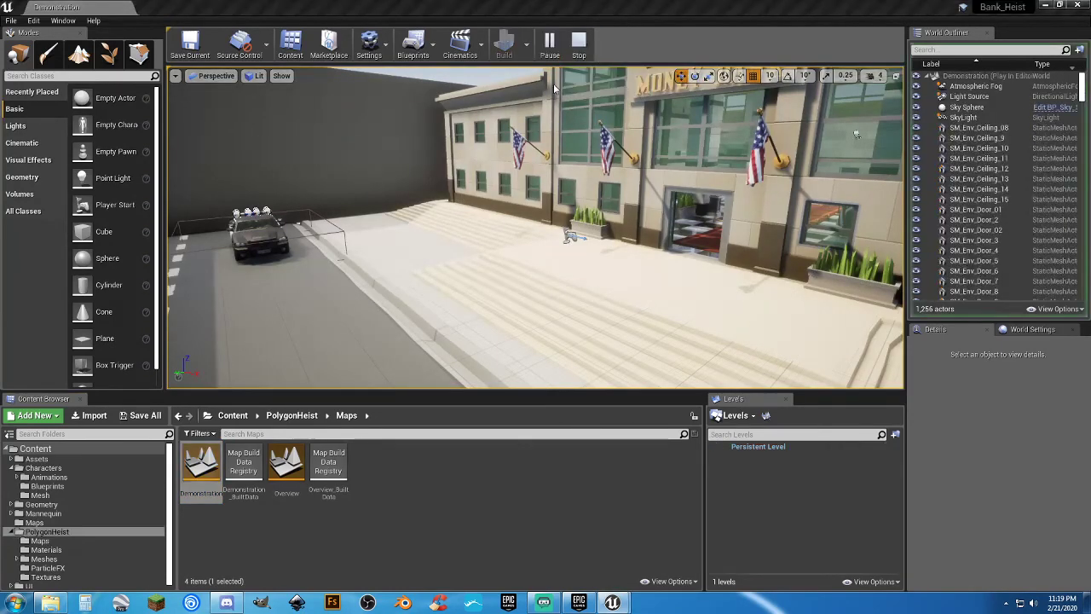
key("w")
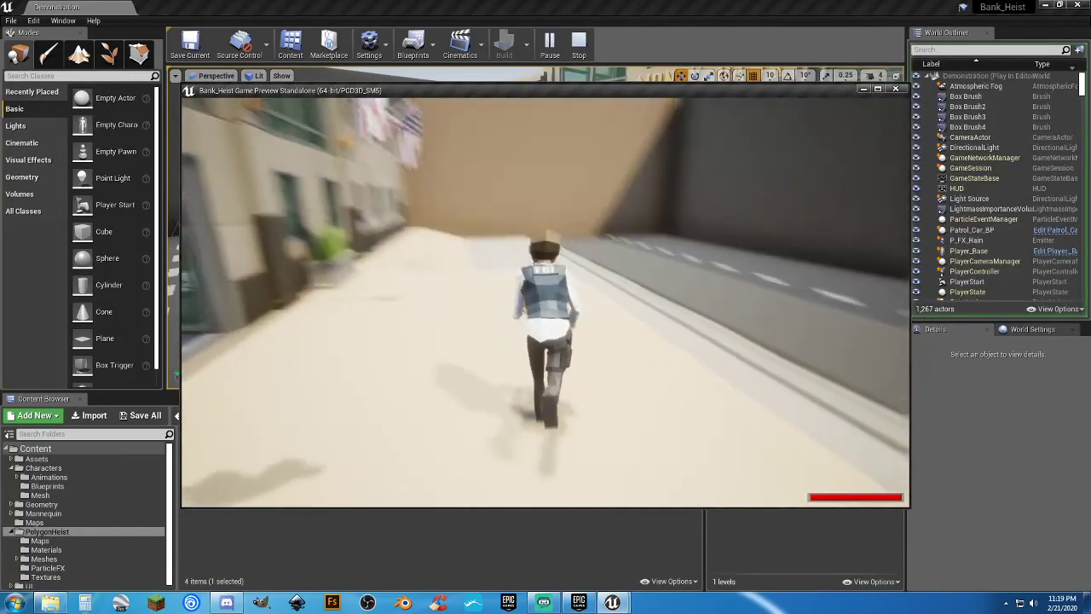
key("d")
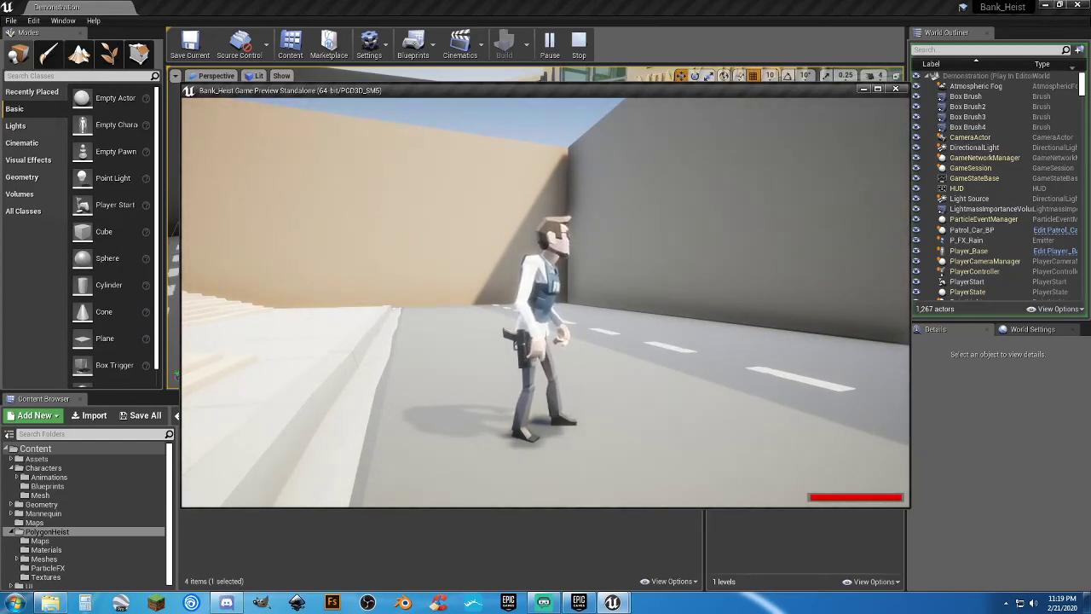
key("s")
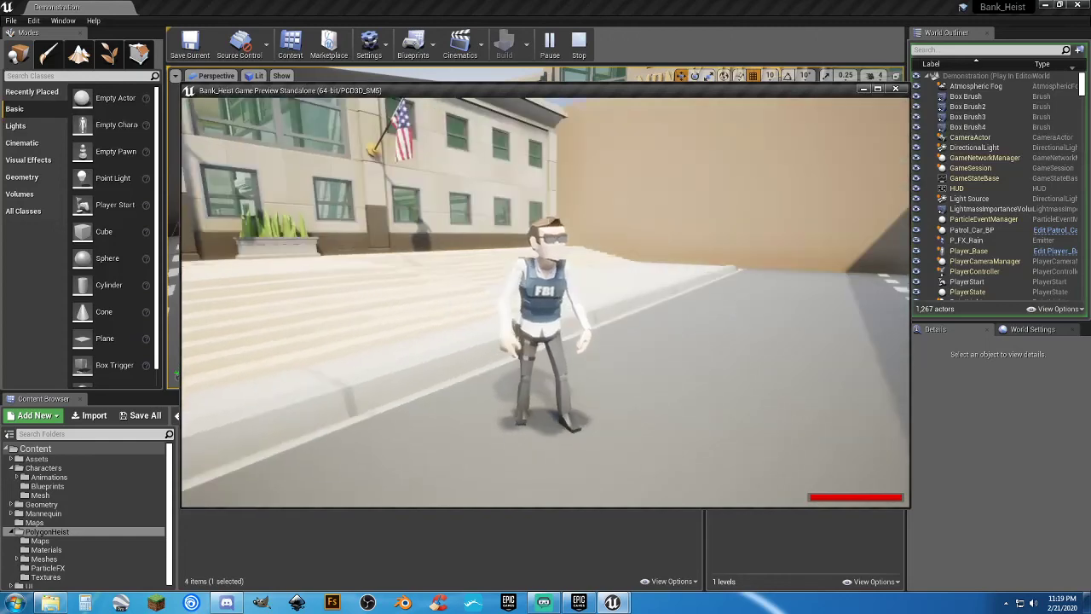
key("d")
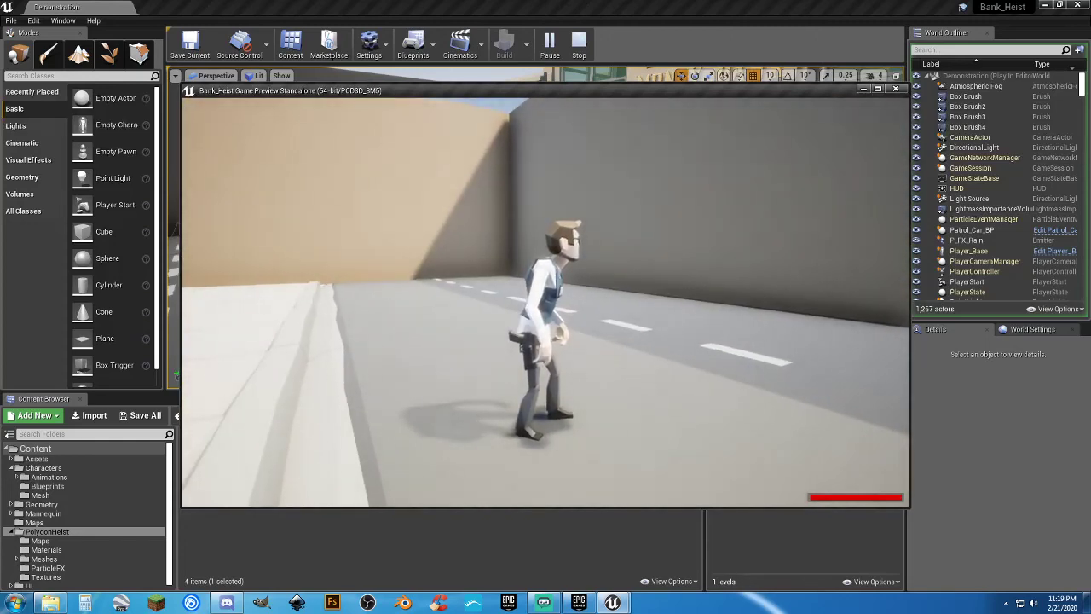
Draw, aim and holster the pistol several times with the 1 key.
key("1")
key("1")
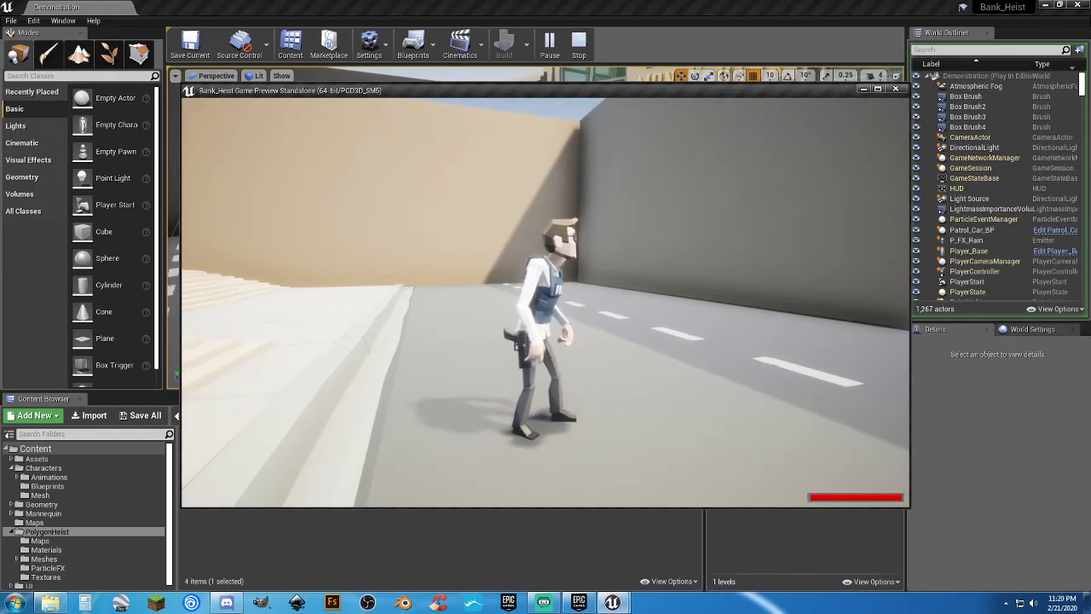
key("1")
key("1")
key("1")
key("1")
key("1")
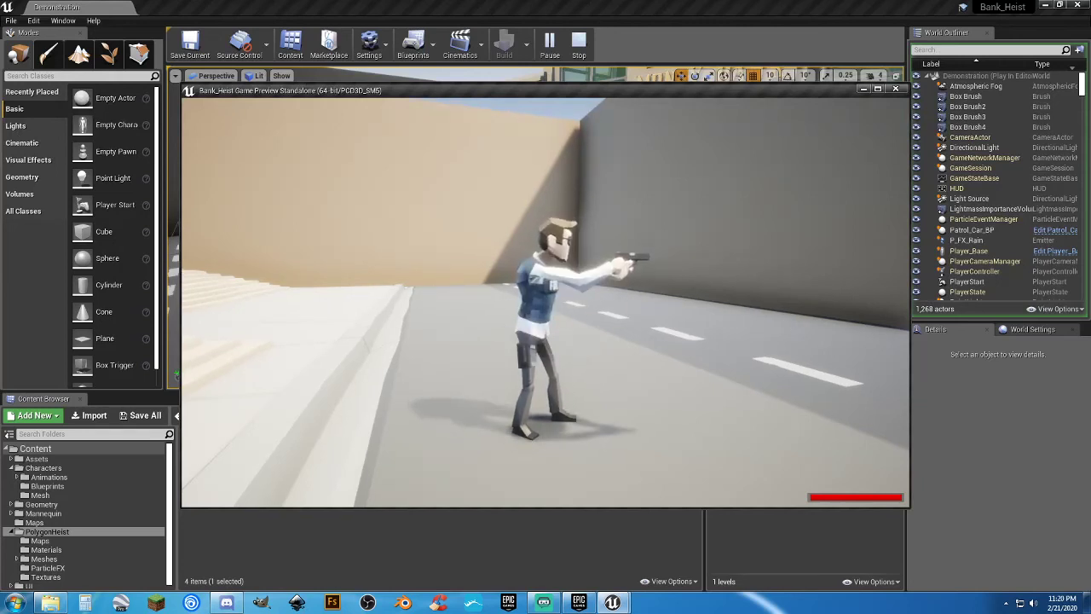
key("1")
key("1")
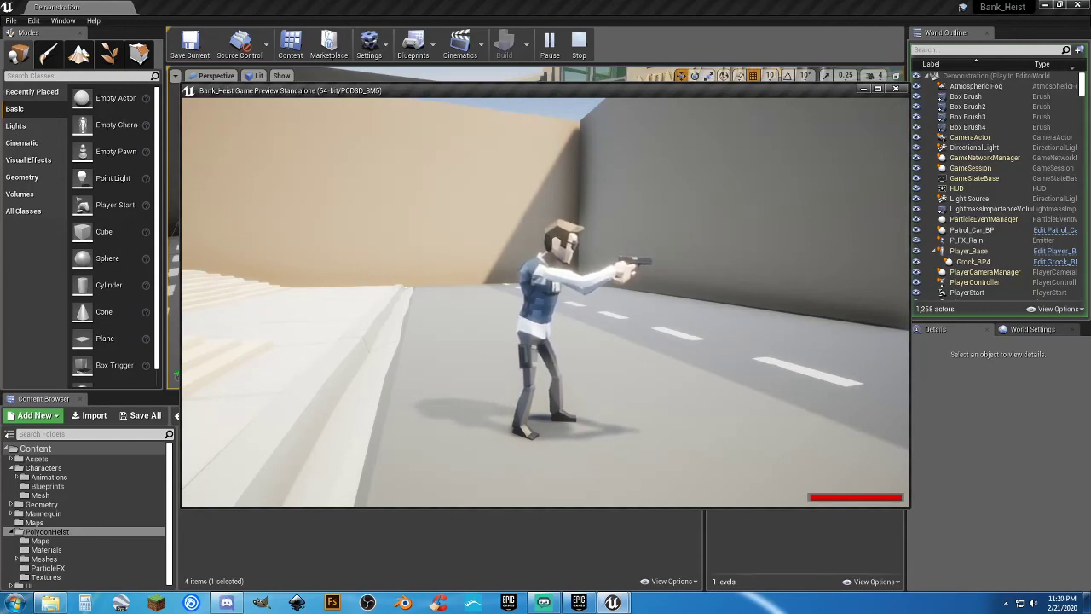
key("1")
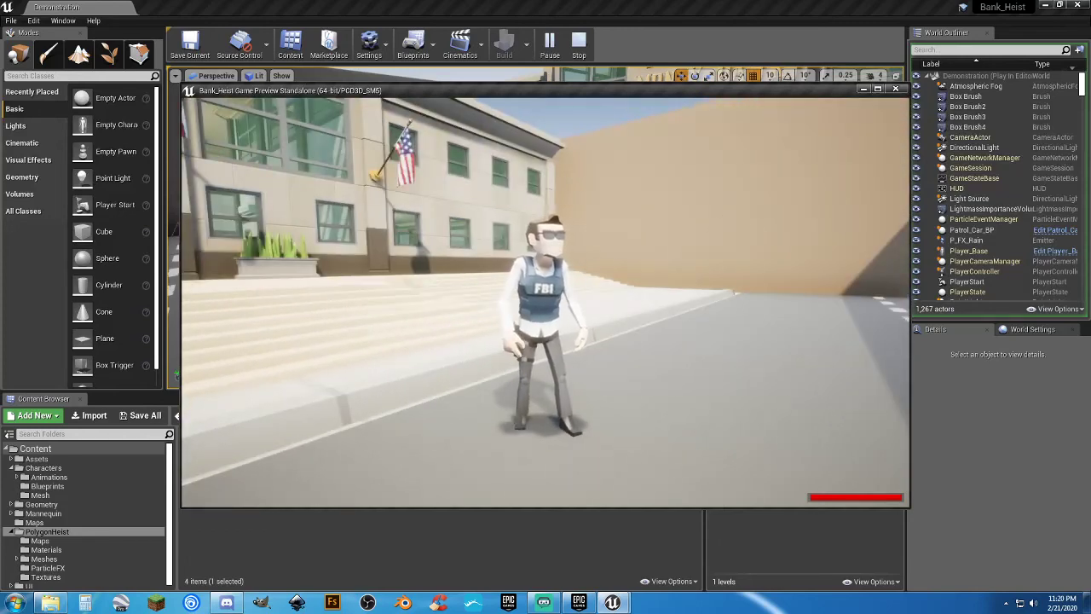
Run the character around the street and back toward the camera.
key("d")
key("w")
key("a")
key("s")
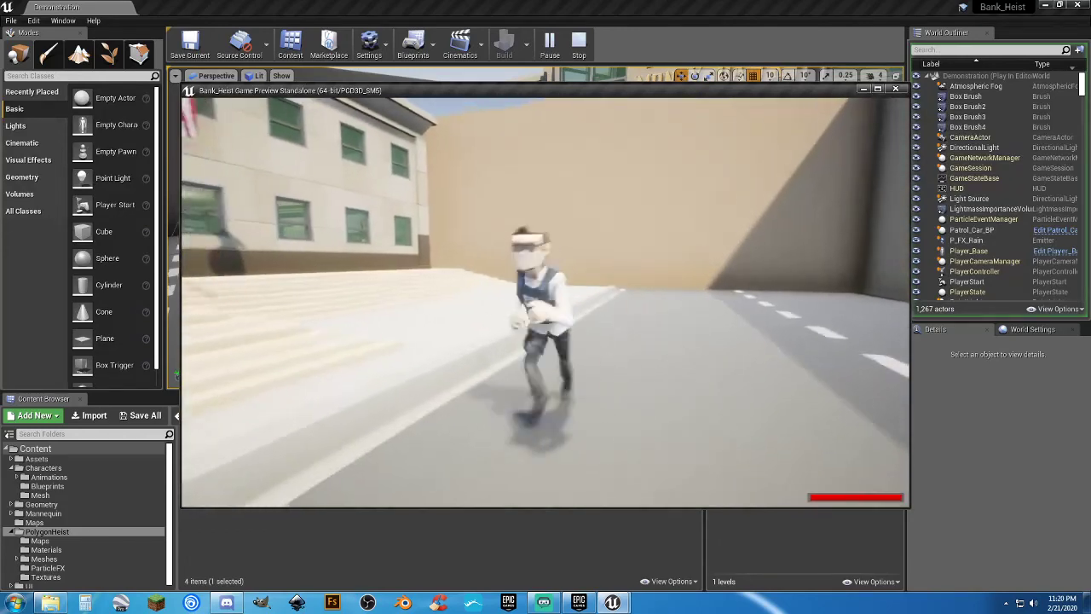
key("a")
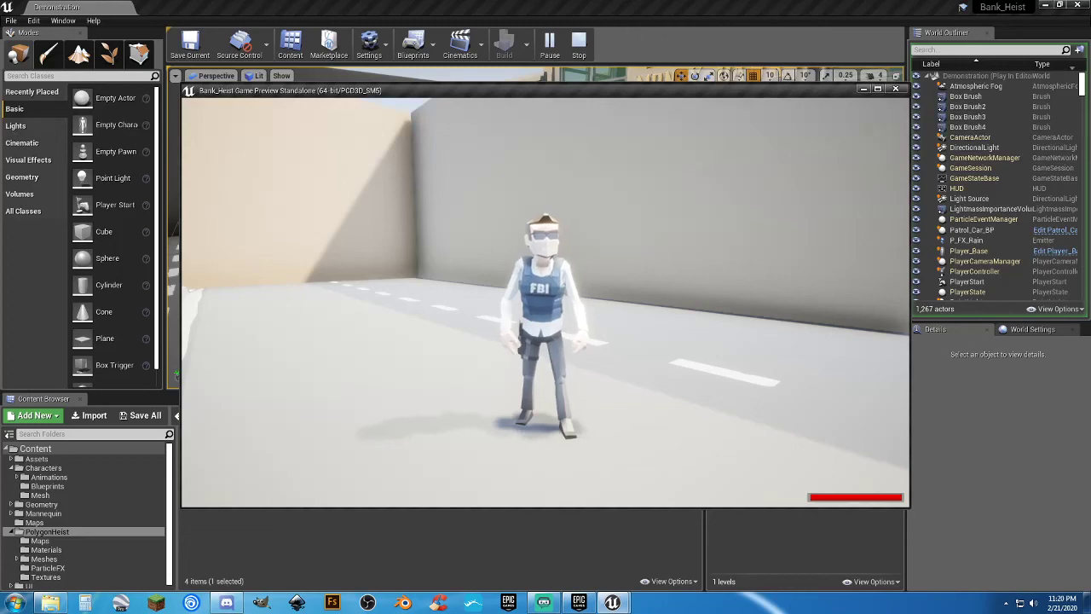
Draw the pistol and fire eight shots.
key("1")
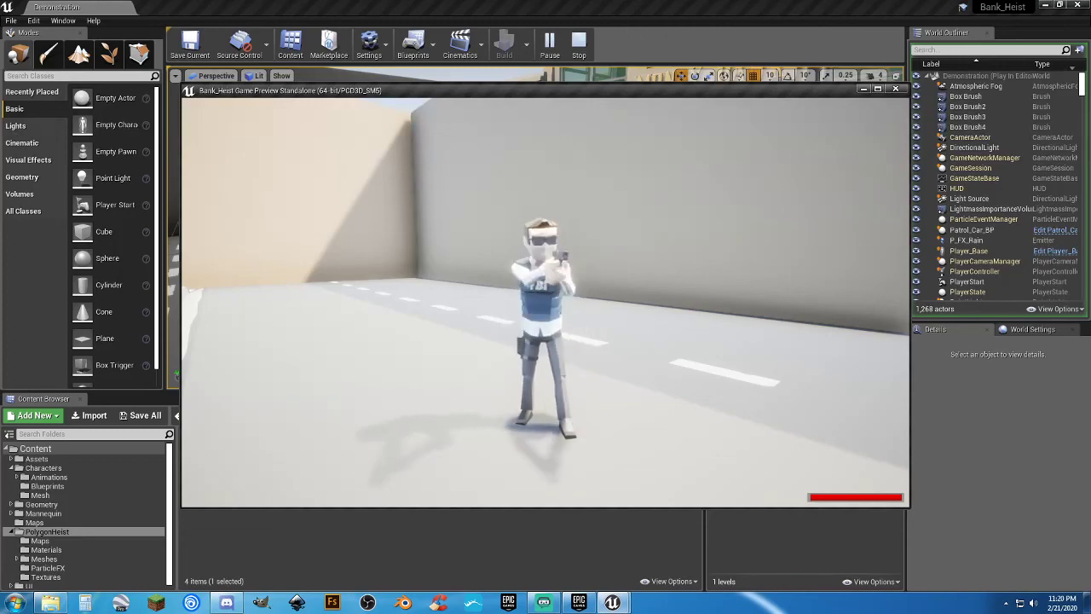
left_click(545, 302)
left_click(545, 302)
left_click(545, 301)
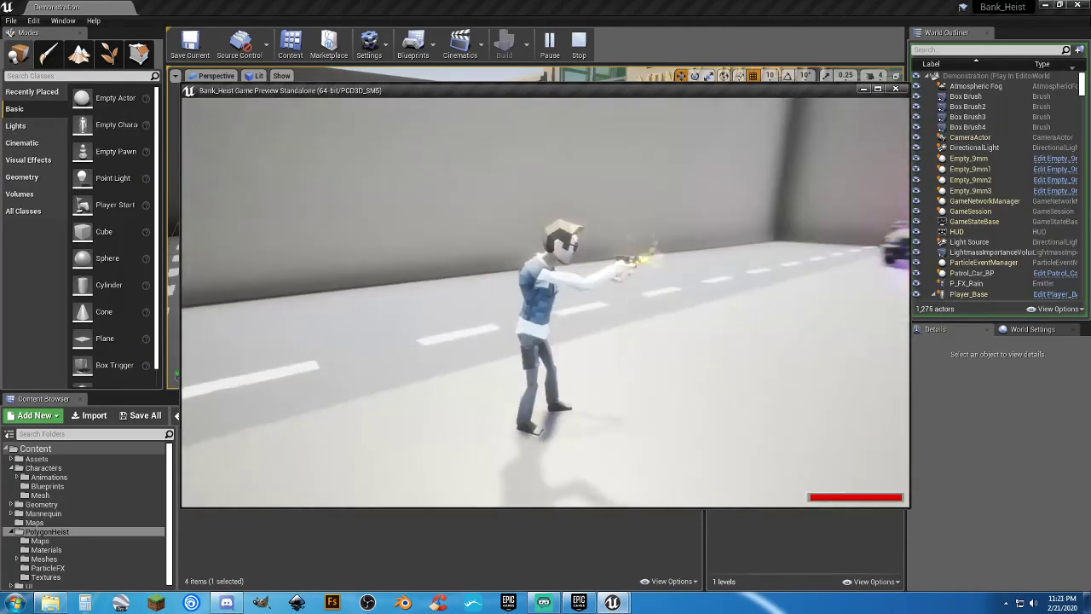
left_click(545, 301)
left_click(545, 301)
left_click(545, 301)
left_click(545, 302)
left_click(545, 301)
left_click(545, 302)
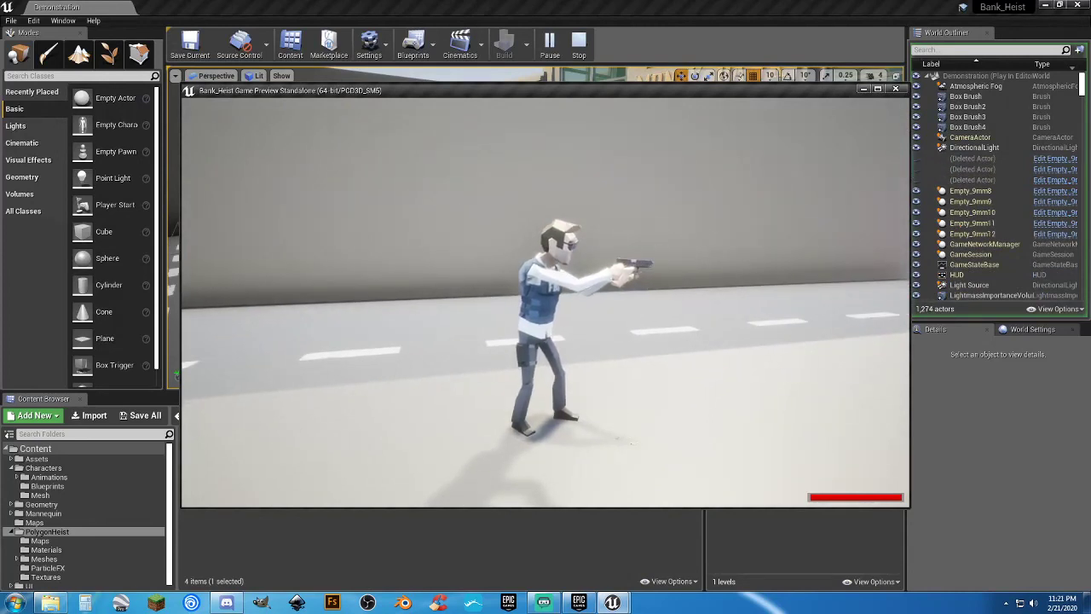
left_click(545, 302)
left_click(545, 302)
left_click(546, 302)
left_click(546, 302)
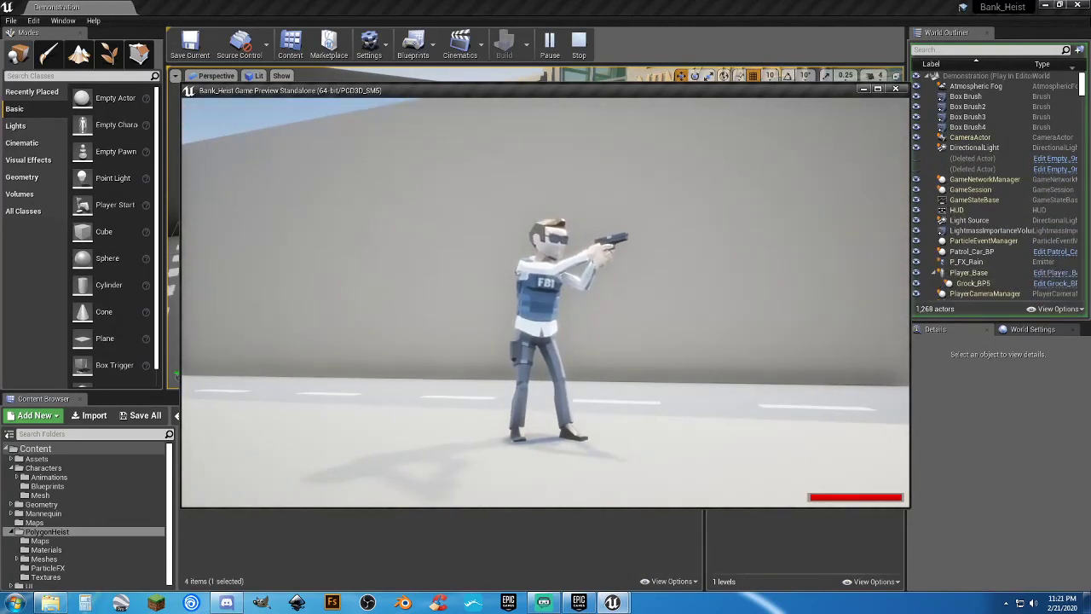
Reload the pistol, fire three more shots, then stop the play session.
key("r")
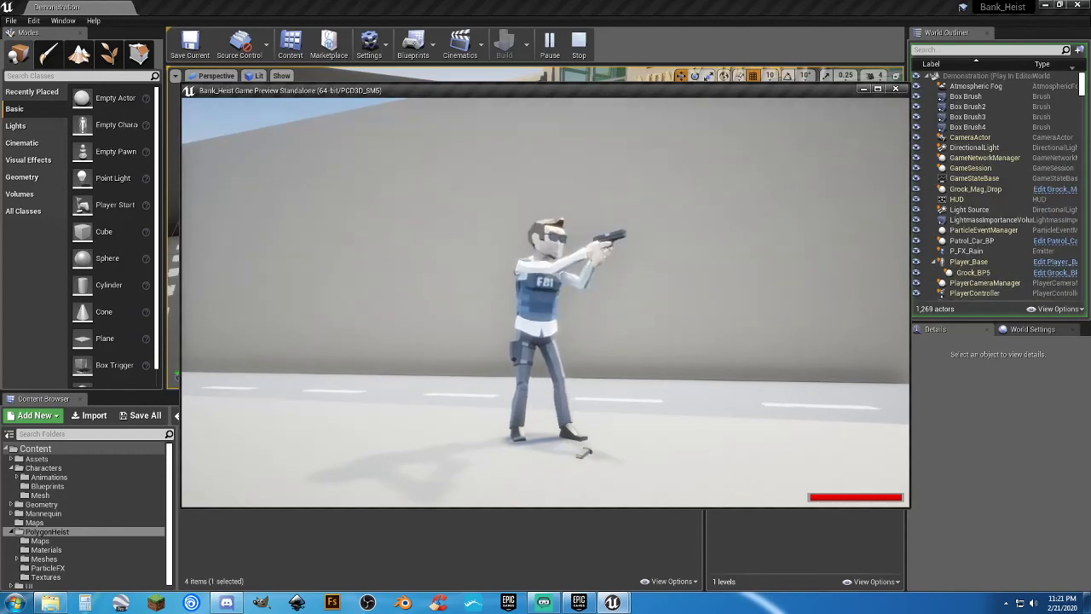
left_click(546, 302)
left_click(545, 302)
left_click(546, 302)
left_click(545, 302)
key("Escape")
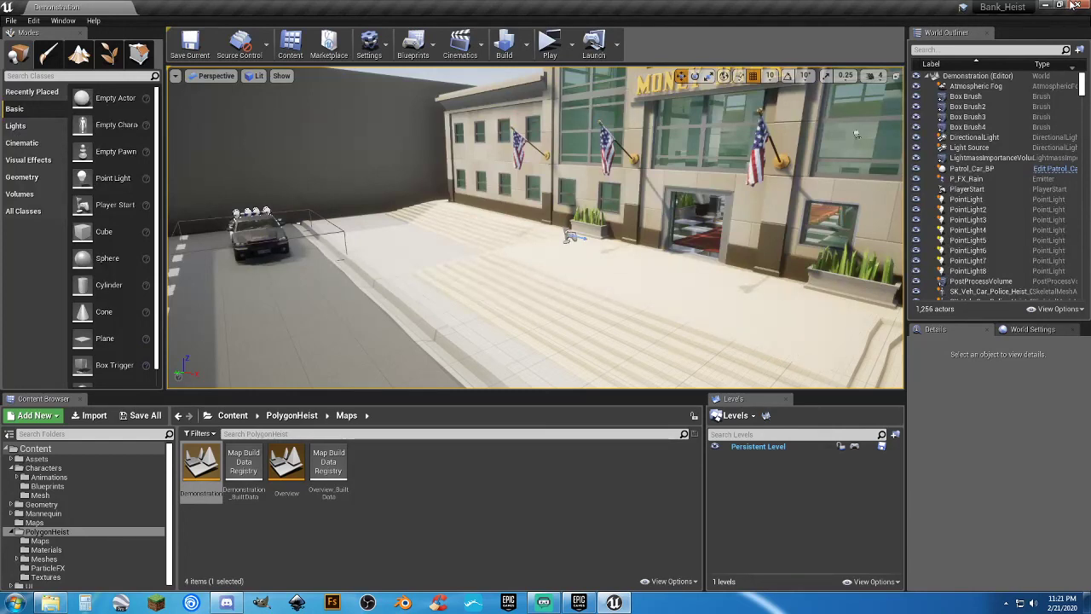
Close the Bank_Heist editor and select the Submarine project in the launcher's My Projects library.
left_click(1074, 5)
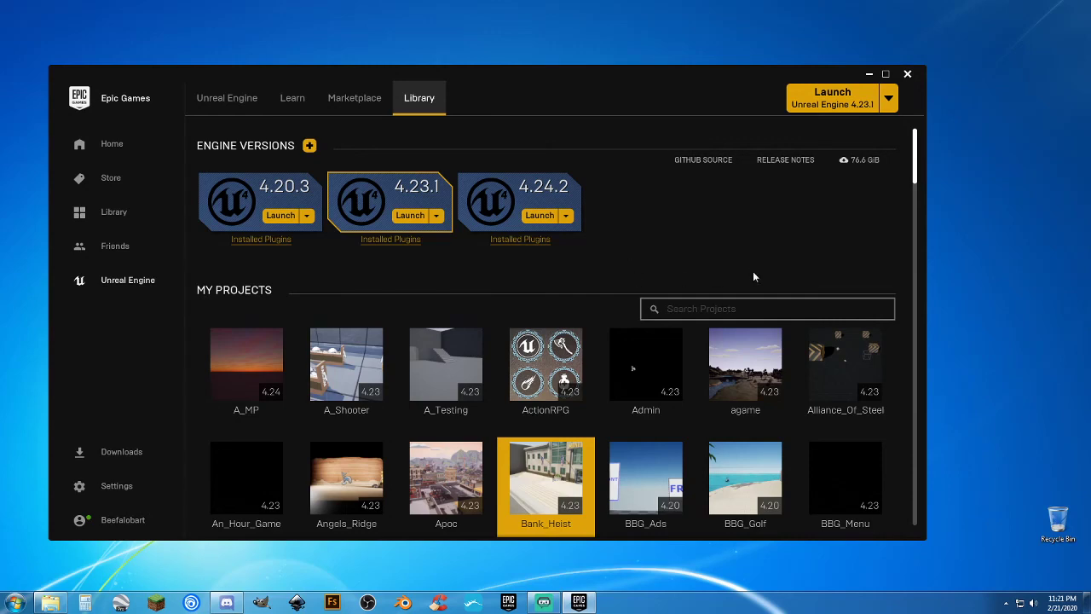
scroll(759, 277, "down", 3)
scroll(791, 293, "down", 8)
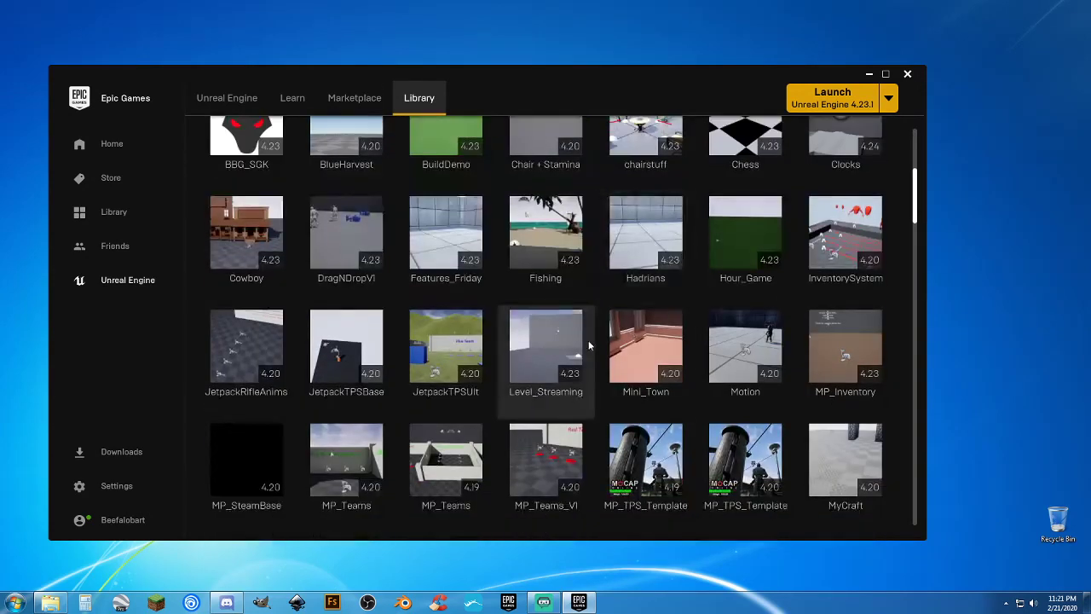
scroll(550, 341, "down", 2)
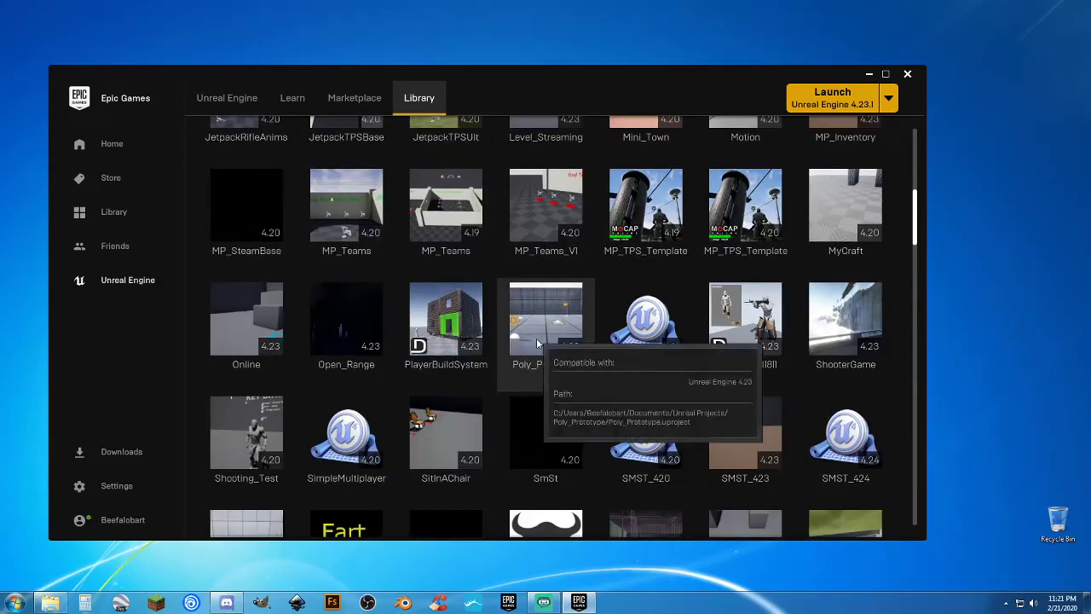
scroll(537, 338, "down", 3)
scroll(511, 341, "down", 1)
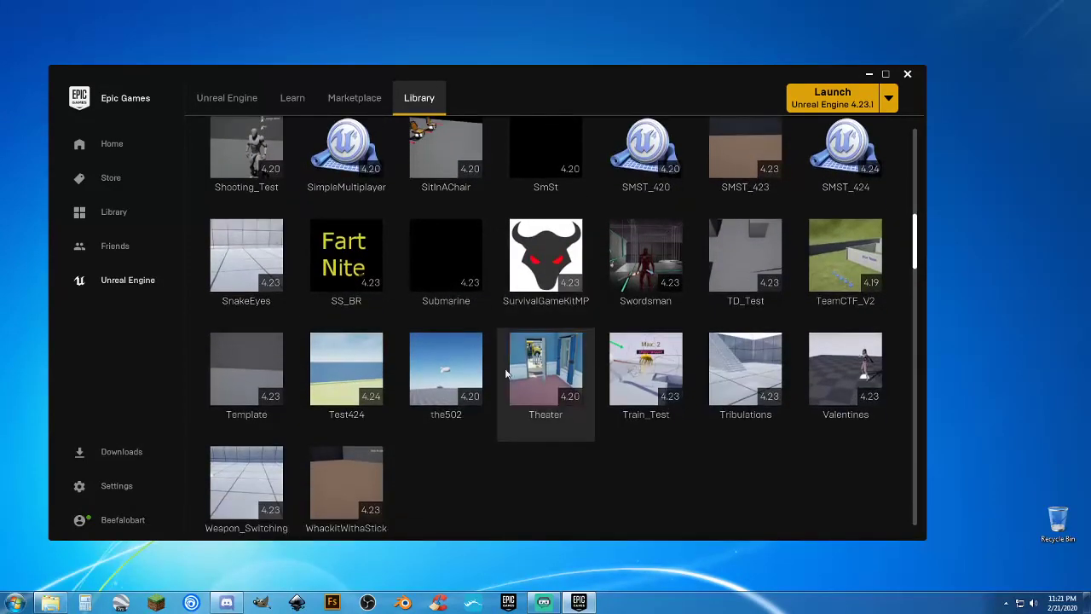
scroll(452, 341, "up", 2)
left_click(449, 327)
Open the Submarine project and load its Level_01 map from the Maps folder.
double_click(449, 328)
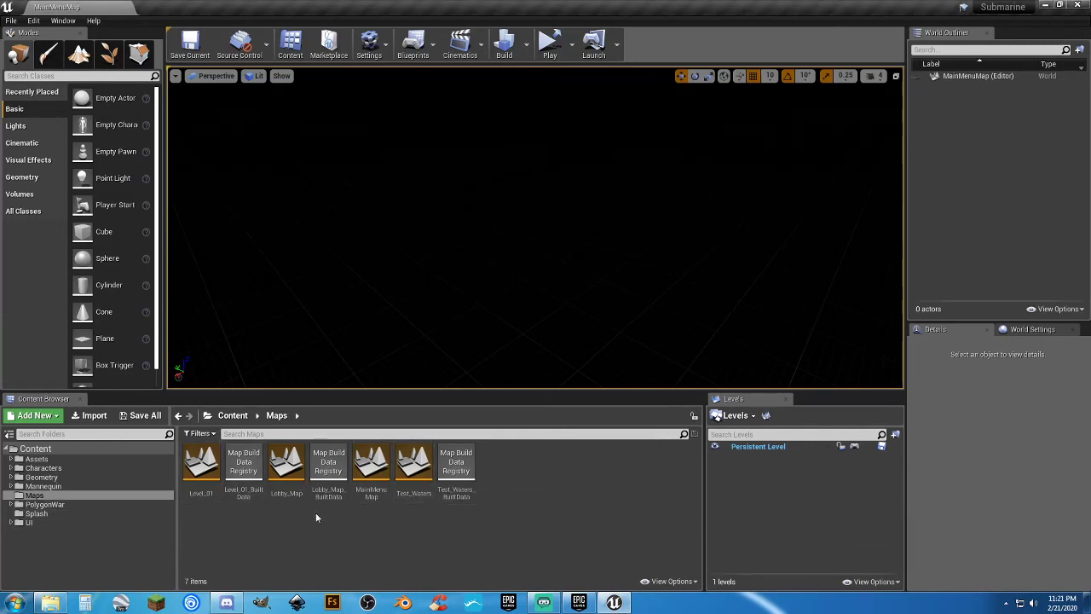
double_click(202, 494)
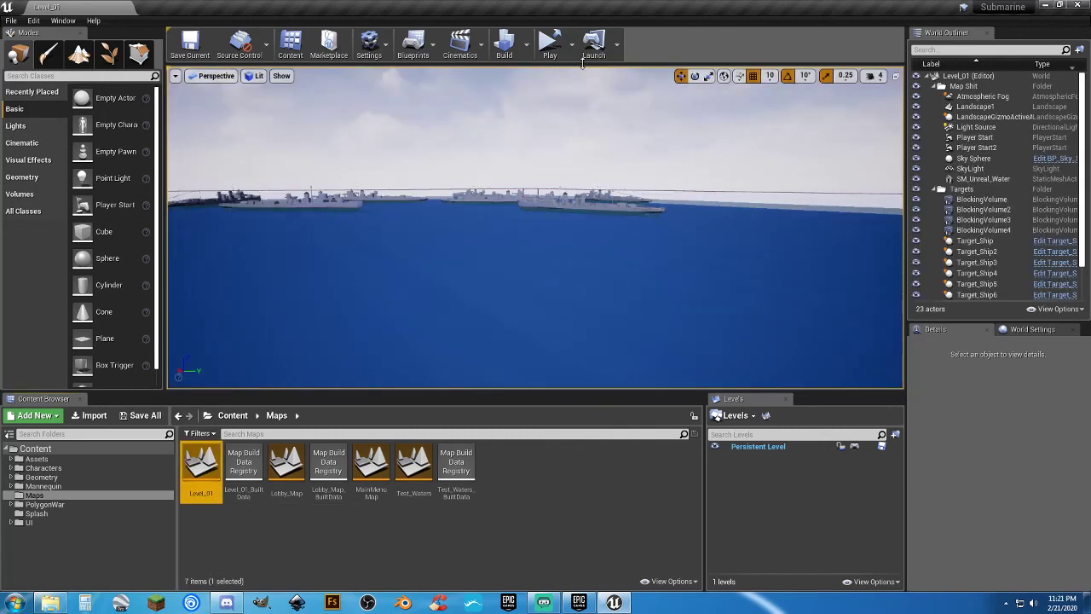
left_click(571, 44)
Play Level_01 in a New Editor Window (PIE).
left_click(617, 102)
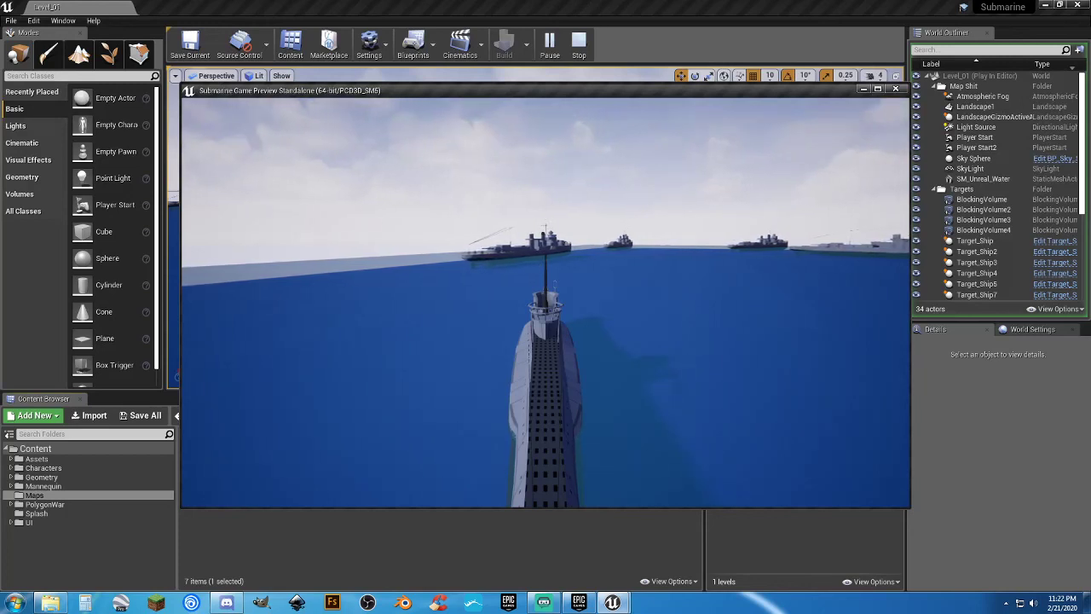
Steer the submarine left and right to line up on the target ships.
key("a")
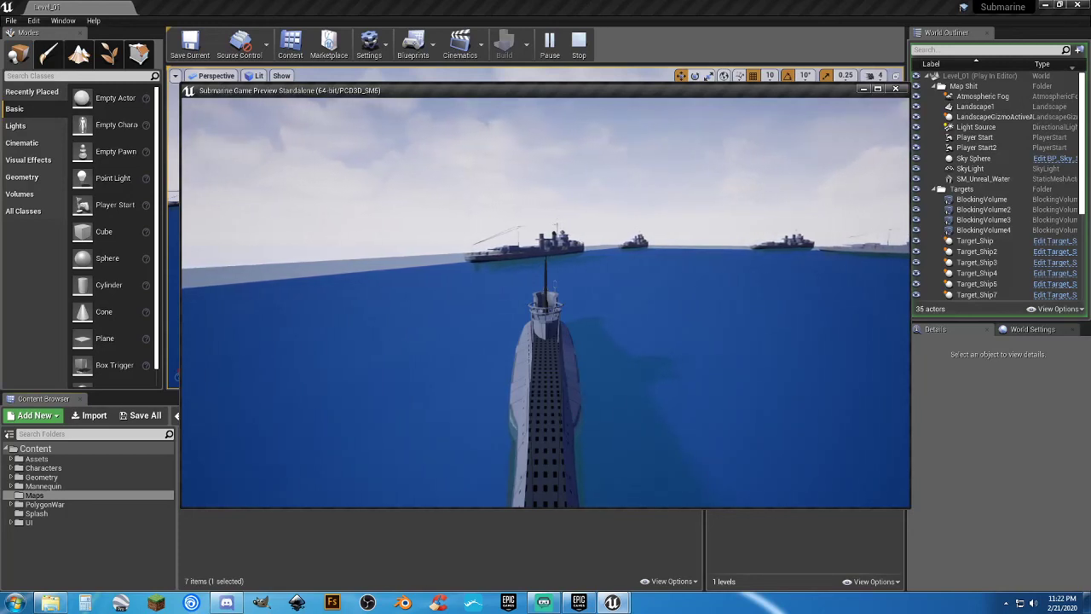
key("a")
key("d")
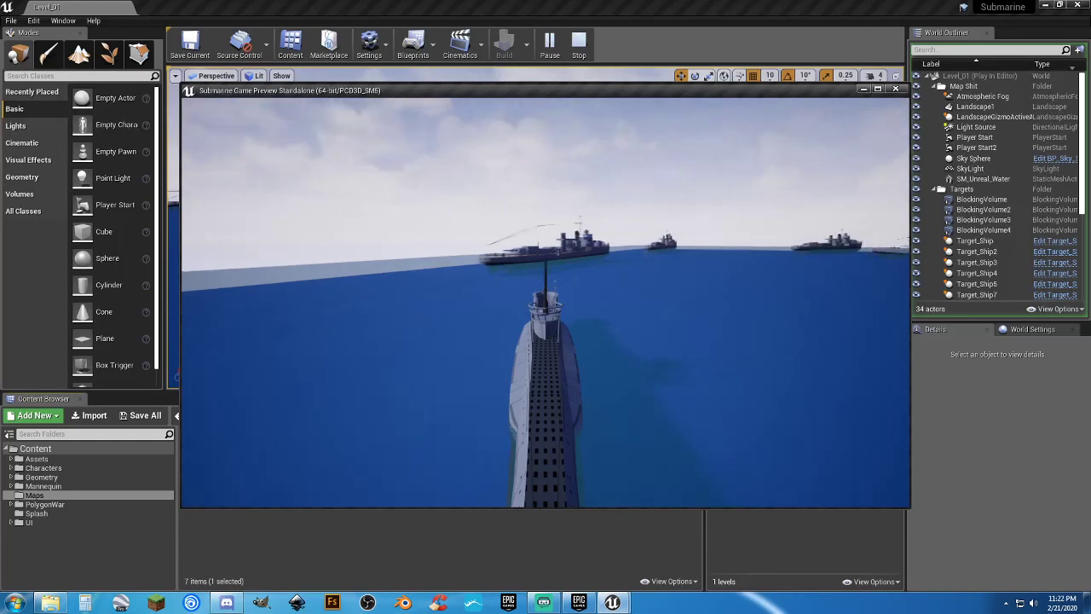
key("c")
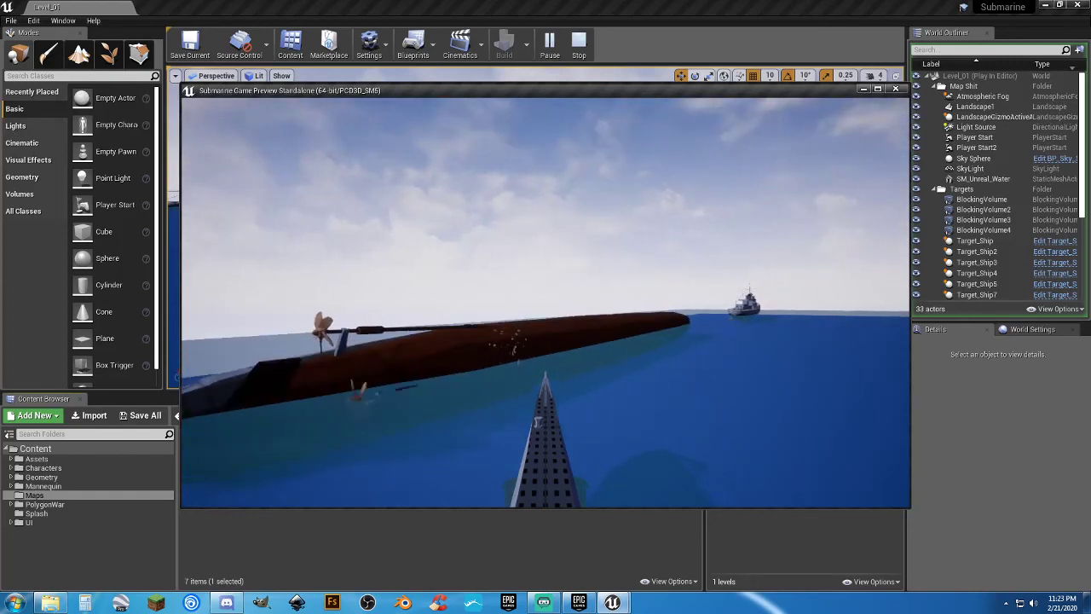
key("d")
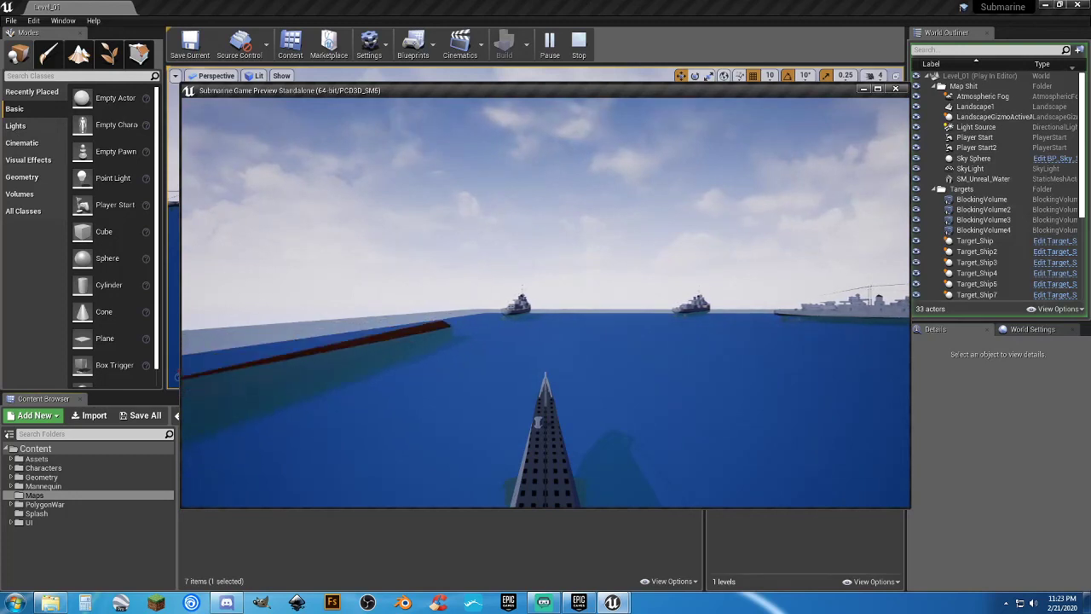
Fire the first torpedoes at the ships while turning left and right.
key("d")
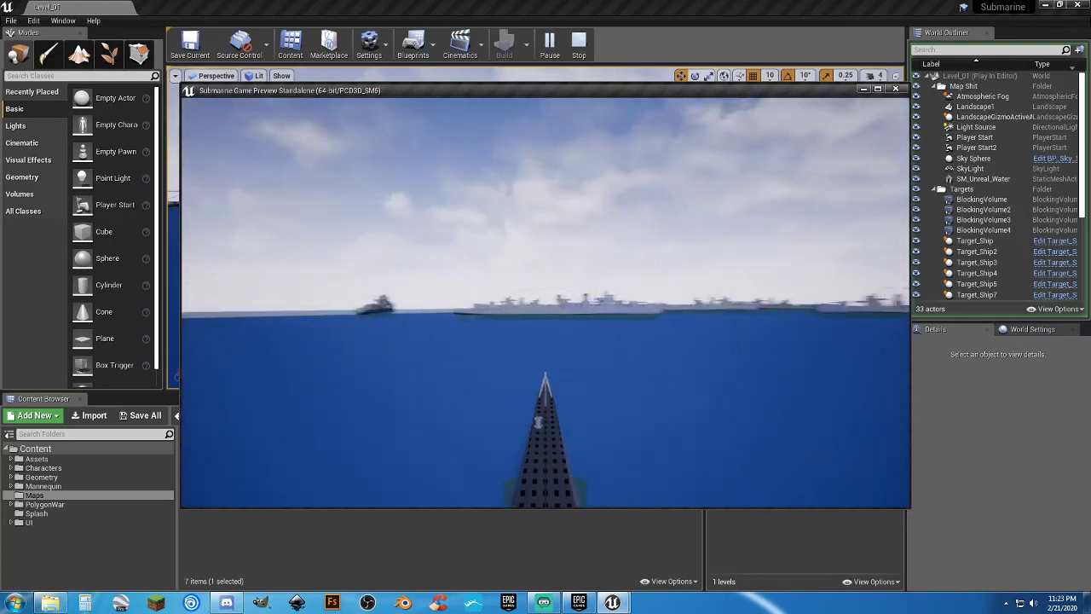
key("space")
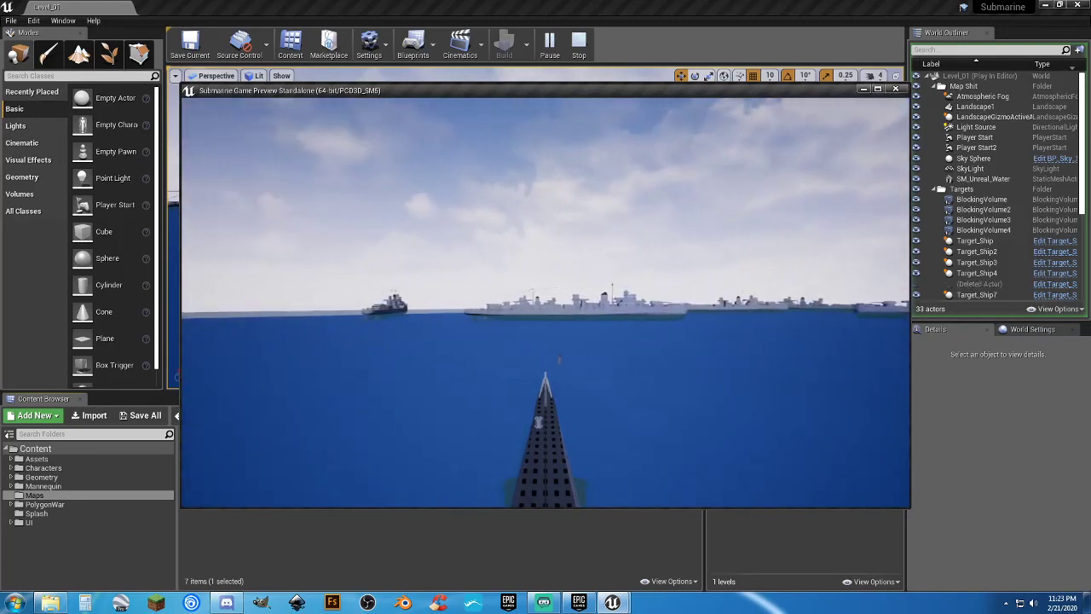
key("d")
key("a")
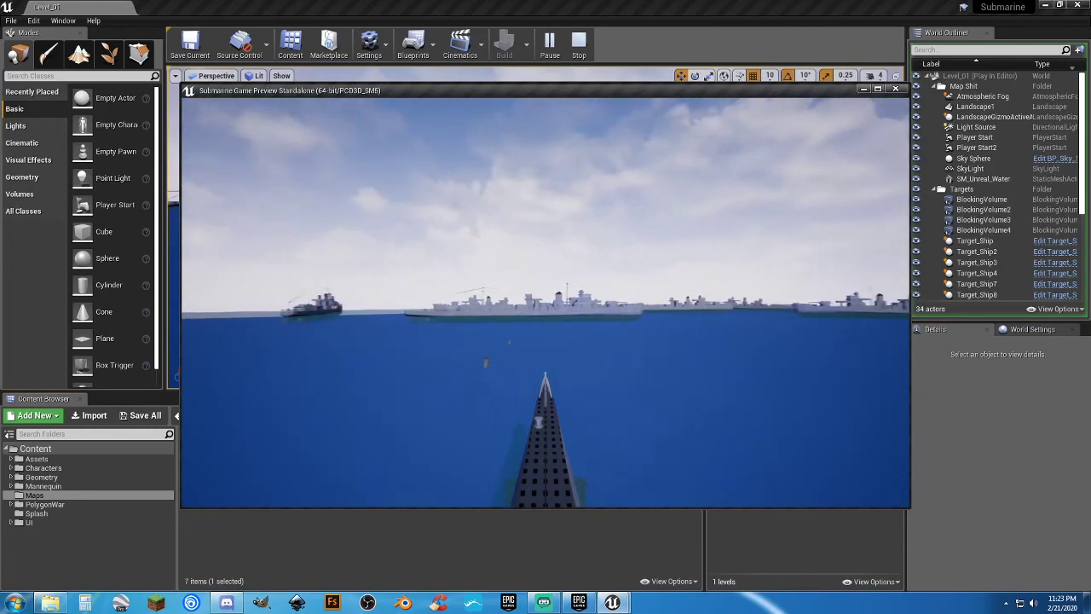
key("space")
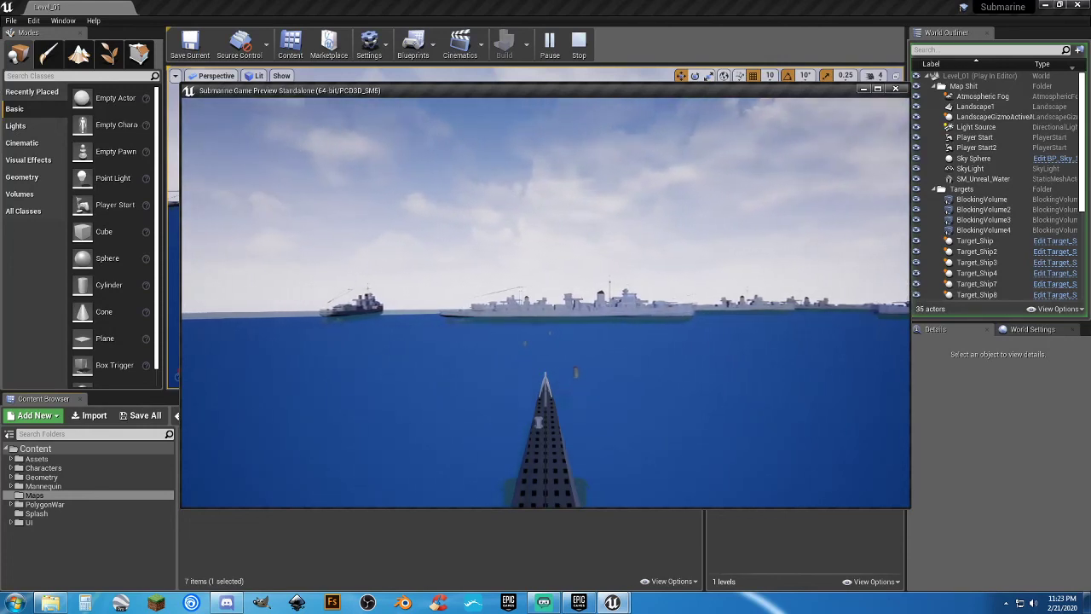
key("a")
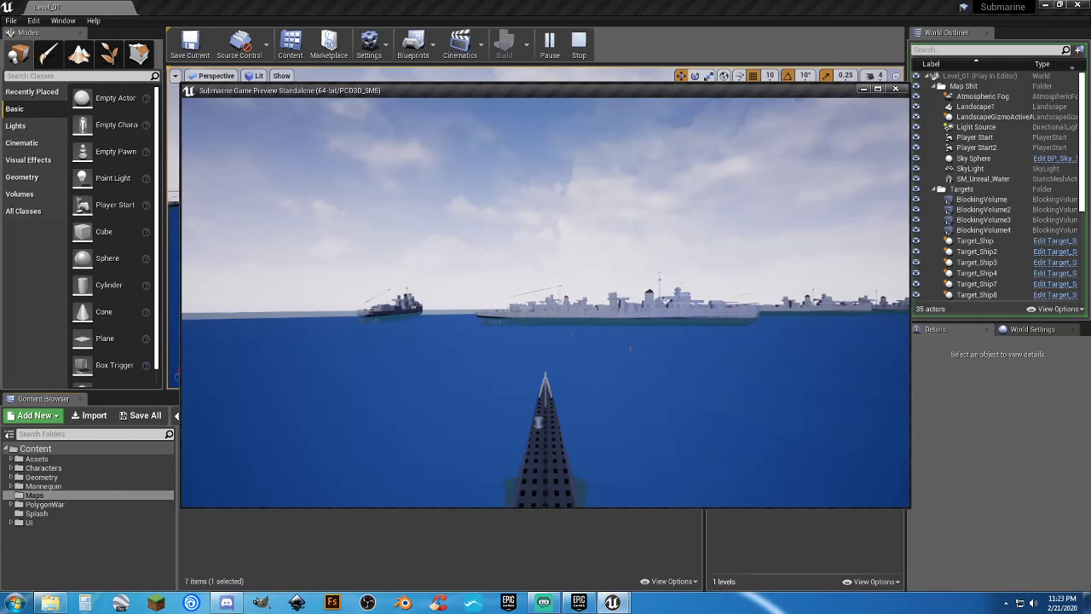
key("d")
key("space")
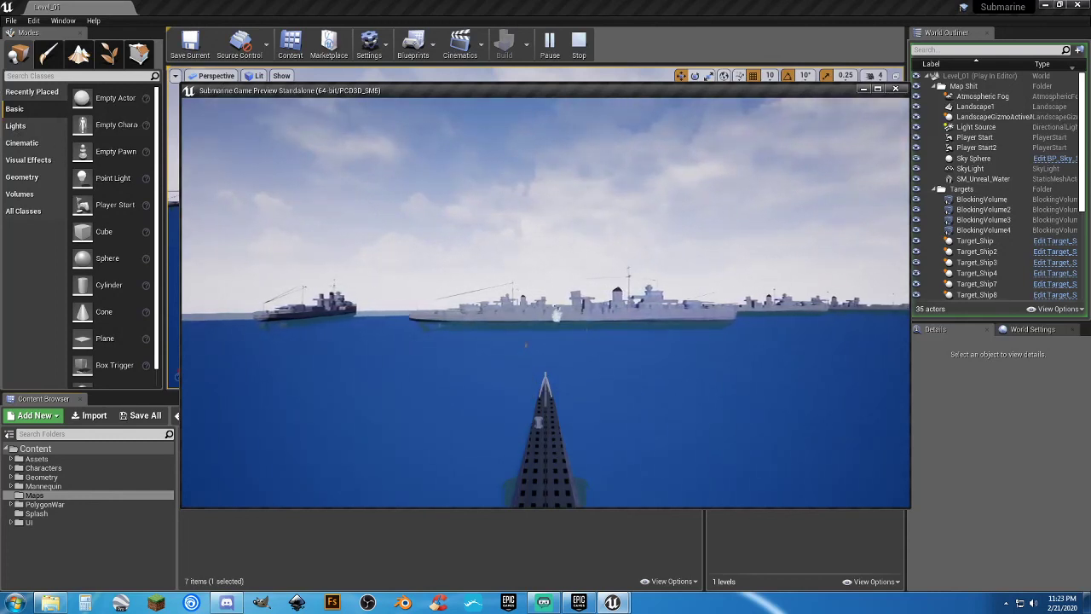
Adjust the submarine's heading toward the ships while advancing.
key("a")
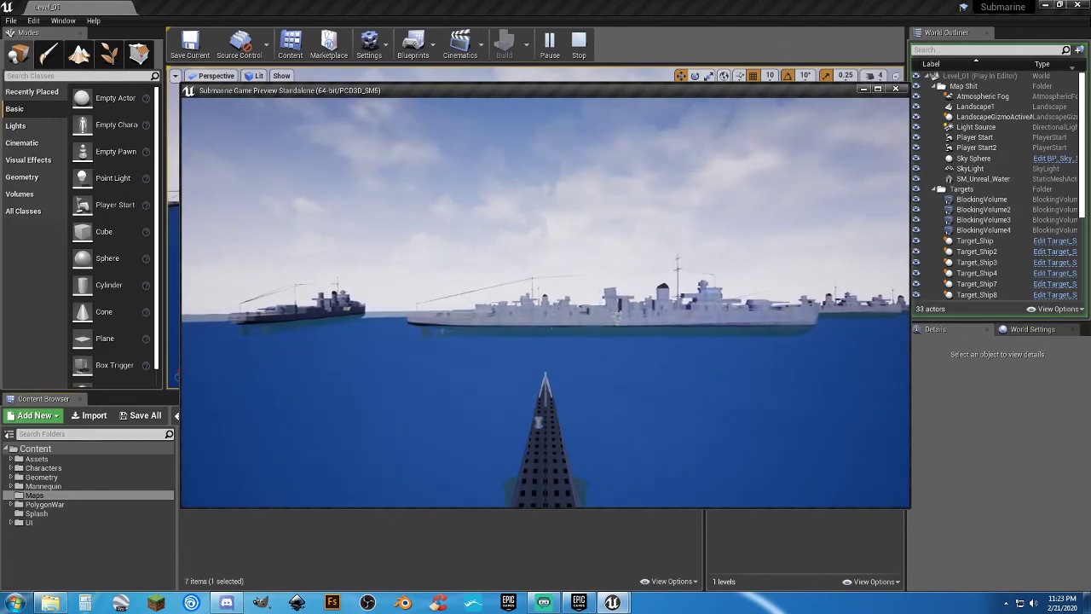
key("a")
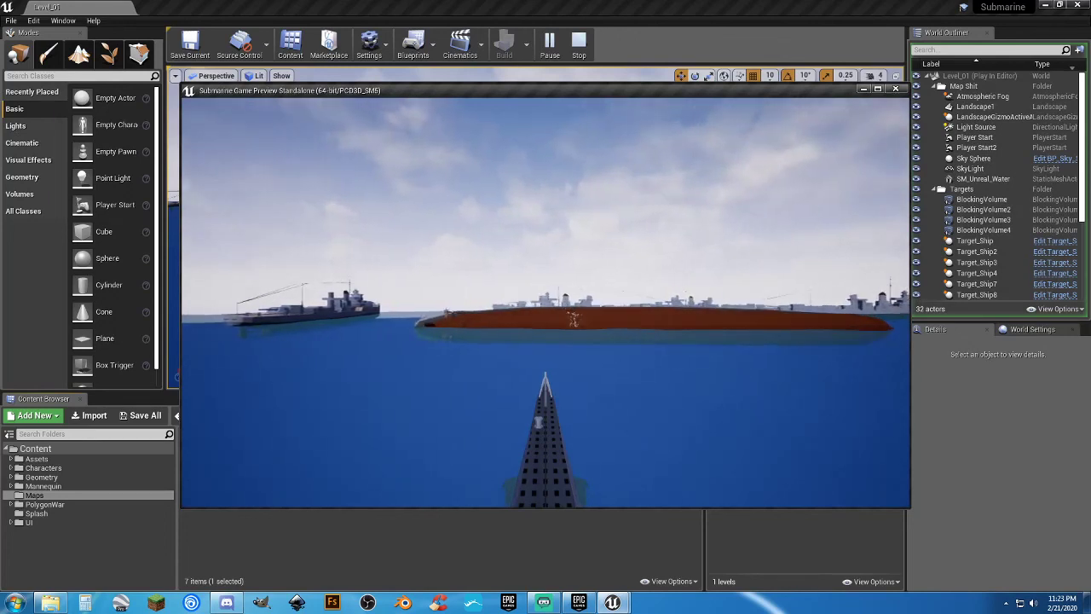
key("a")
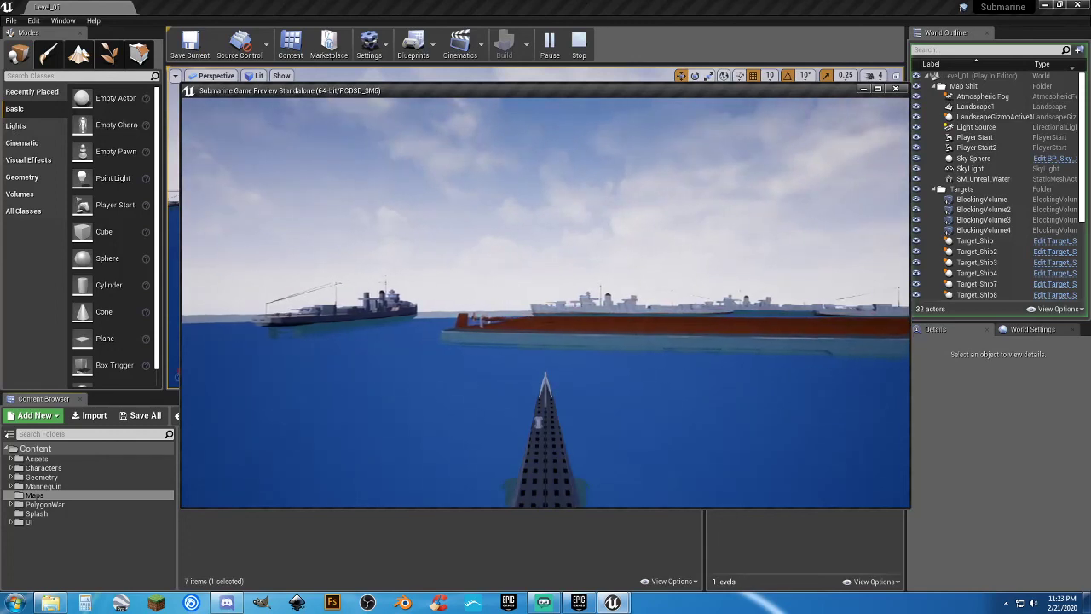
key("d")
key("a")
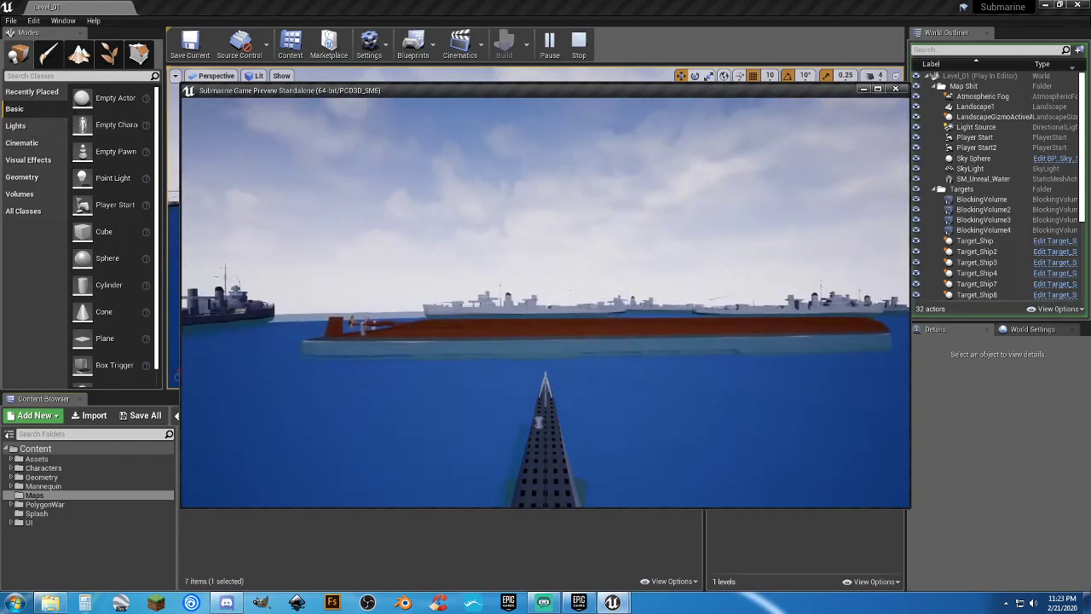
key("d")
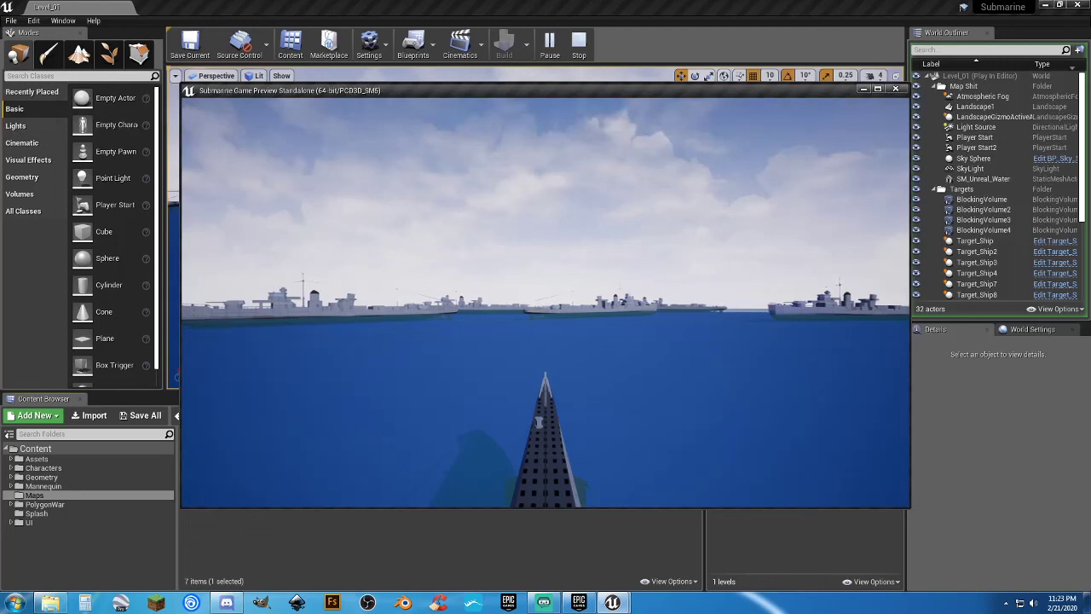
Fire another series of torpedoes with small heading corrections between shots.
key("a")
key("space")
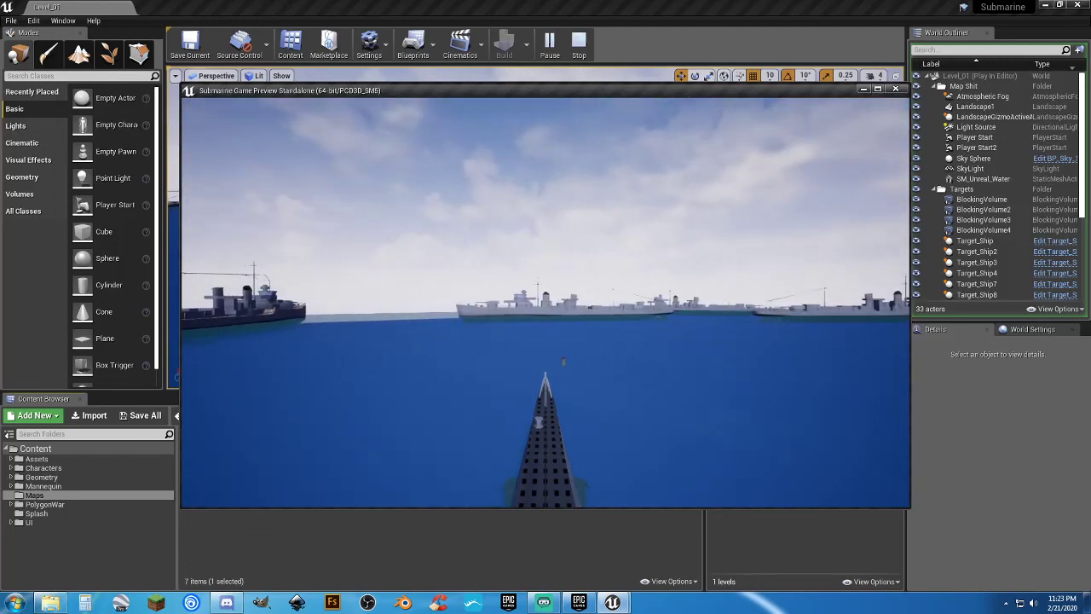
key("a")
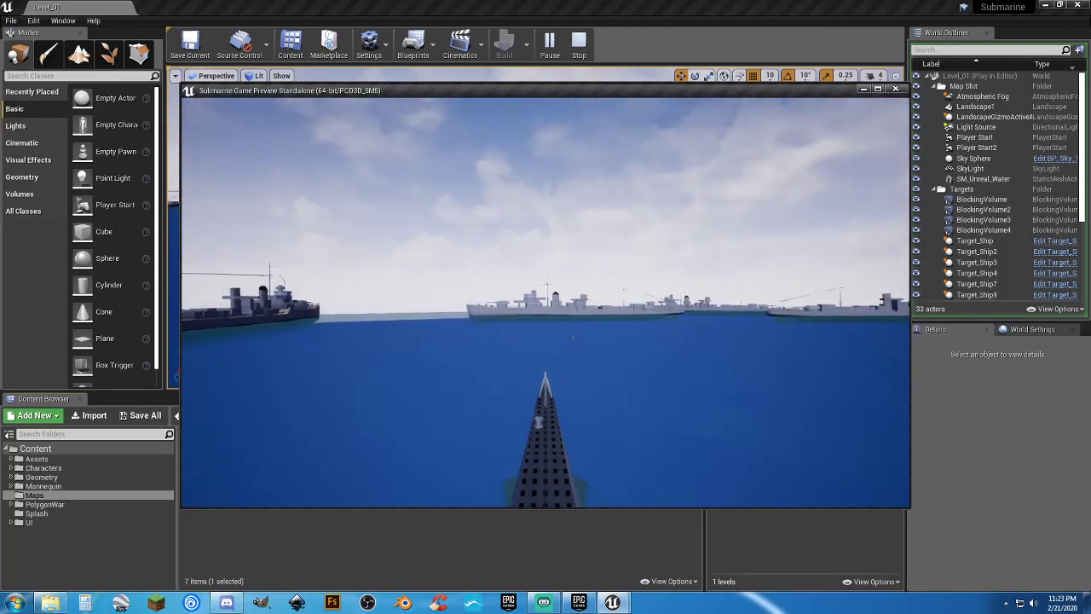
key("space")
key("d")
key("d")
key("d")
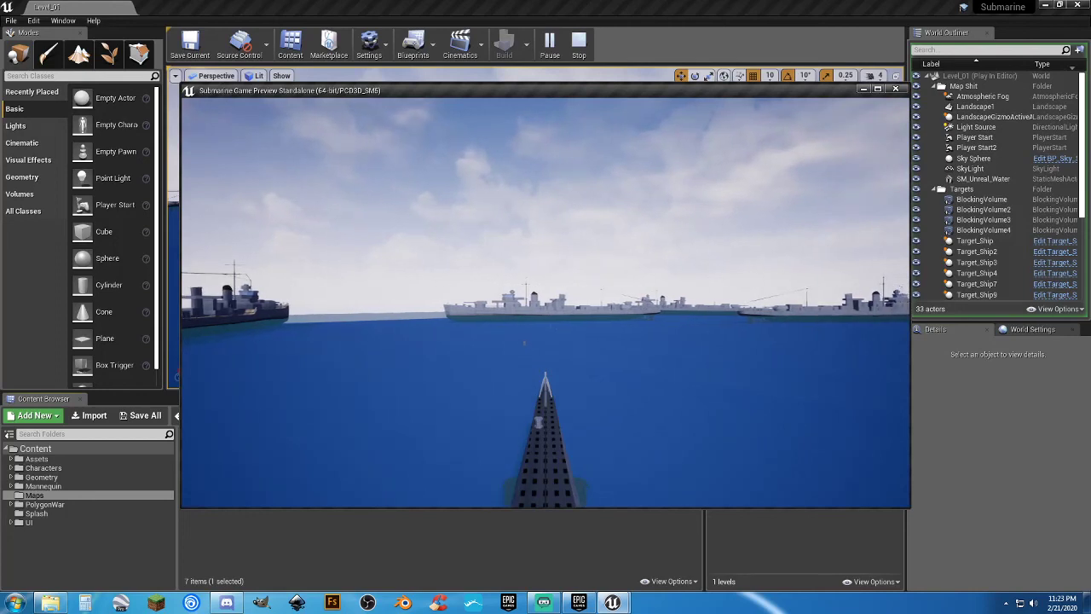
key("a")
key("a")
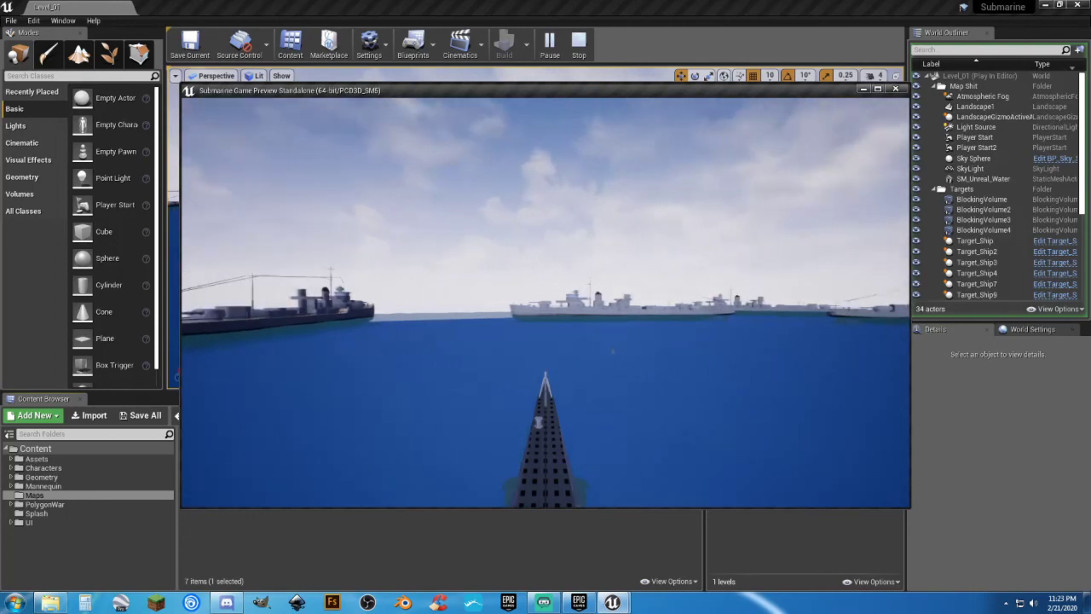
key("d")
key("d")
key("space")
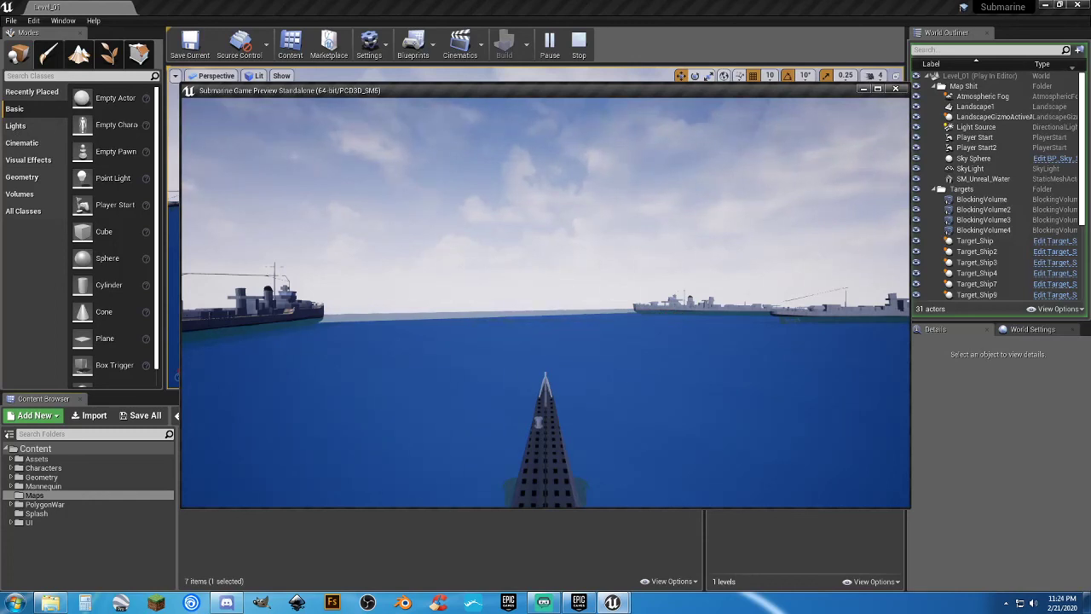
Turn right and launch more torpedoes toward the target ships.
key("d")
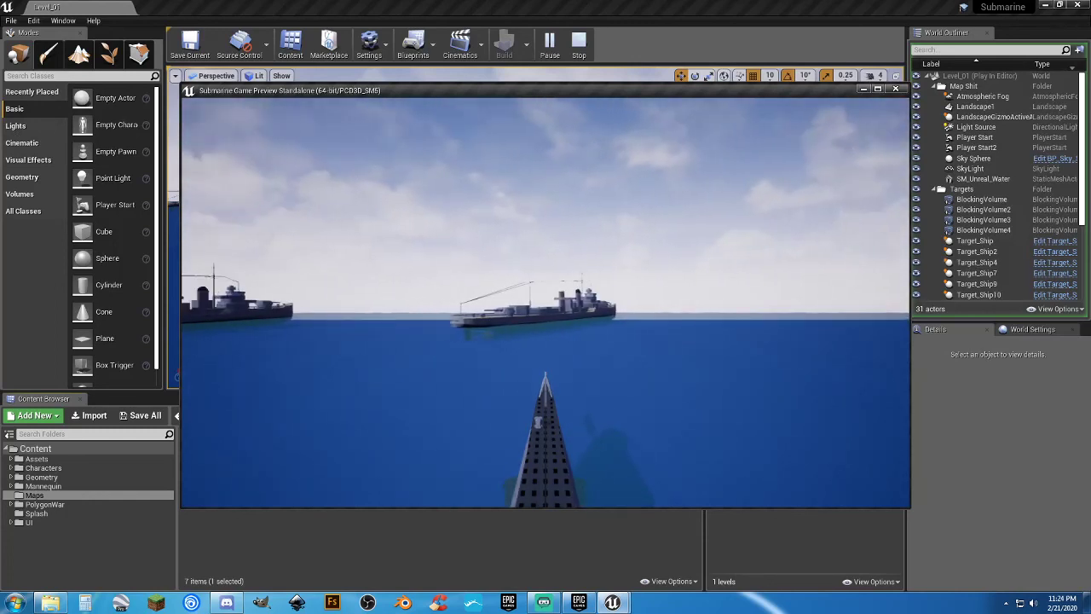
key("a")
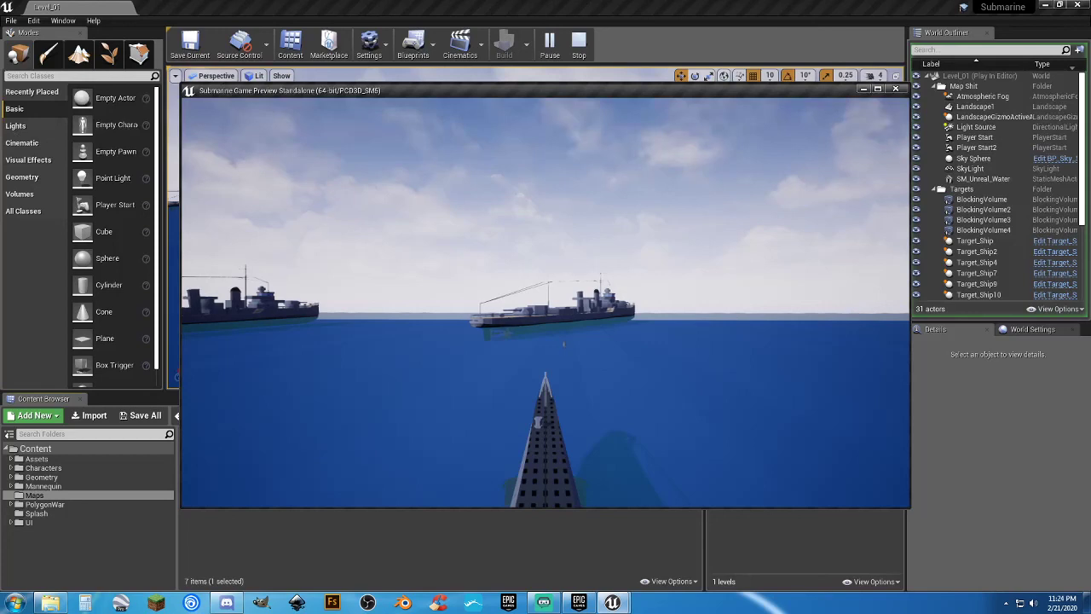
key("space")
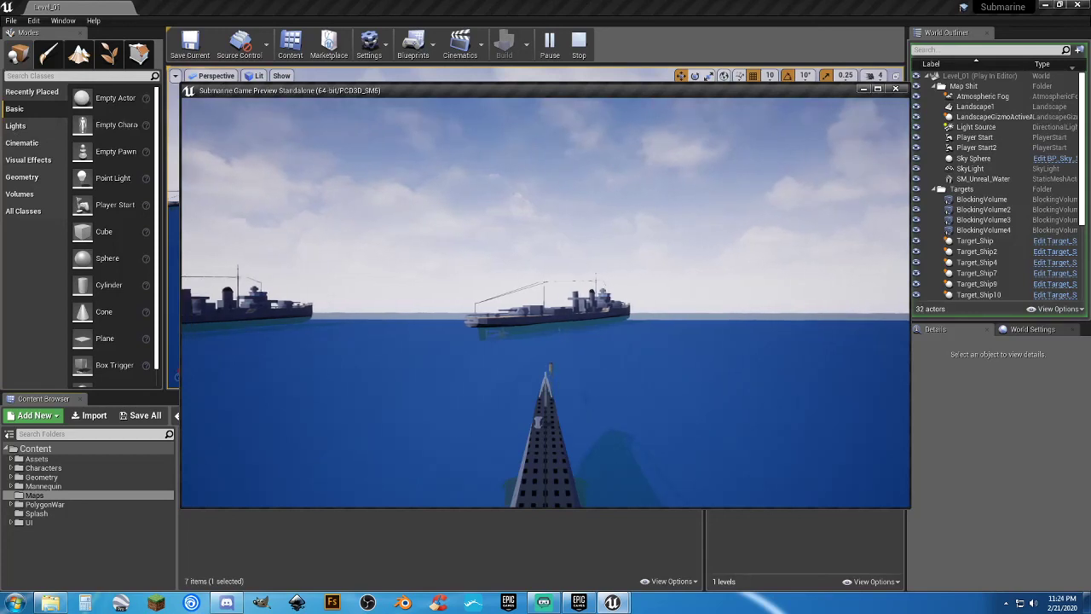
key("a")
key("space")
key("d")
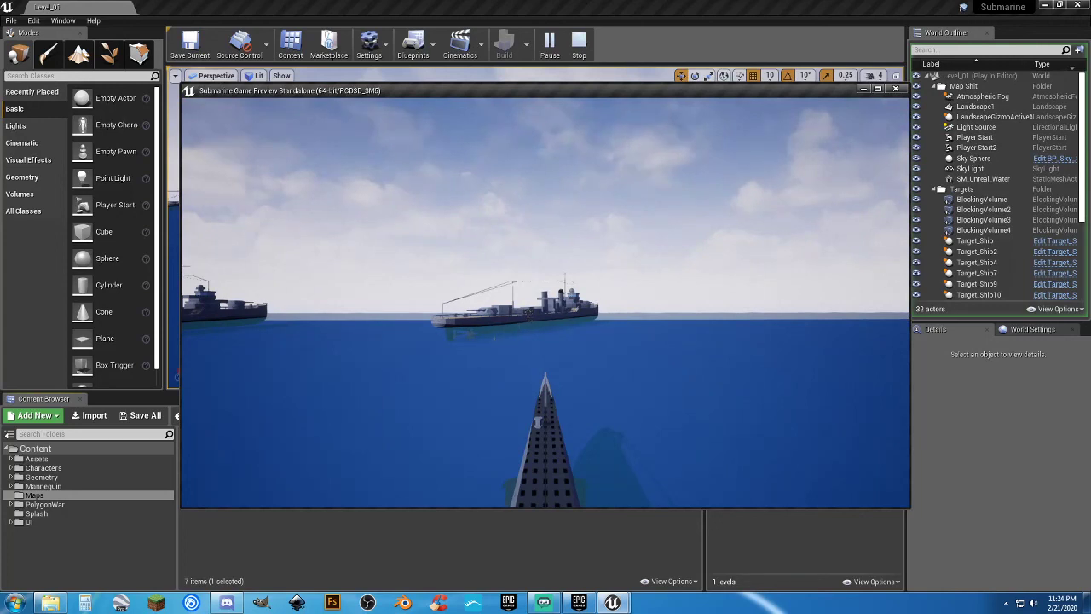
Fire torpedoes at the right-hand ship until it is hit and capsizes.
key("a")
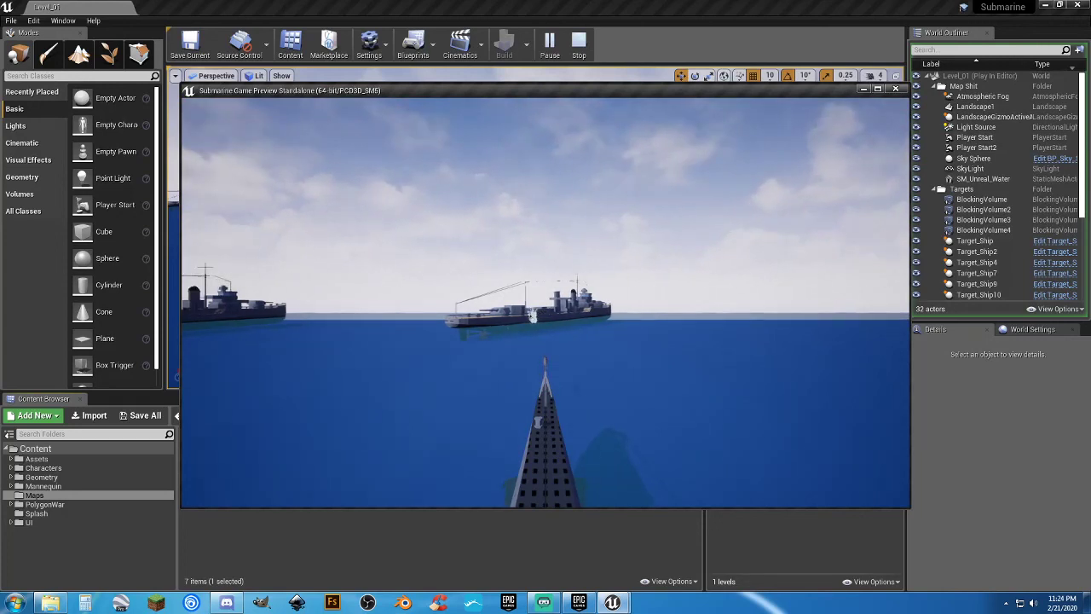
key("a")
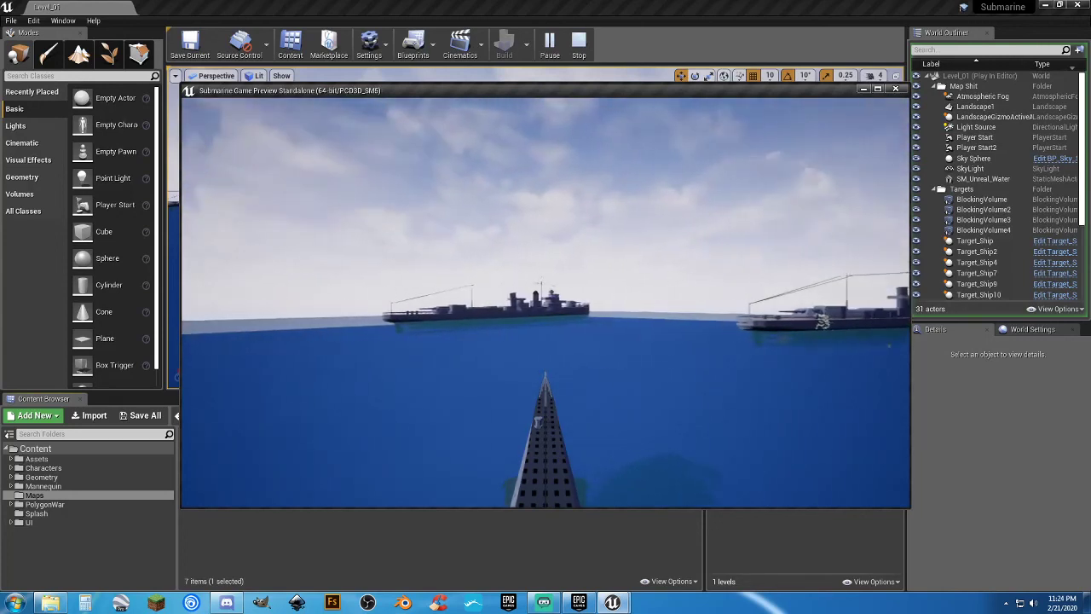
key("space")
key("d")
key("a")
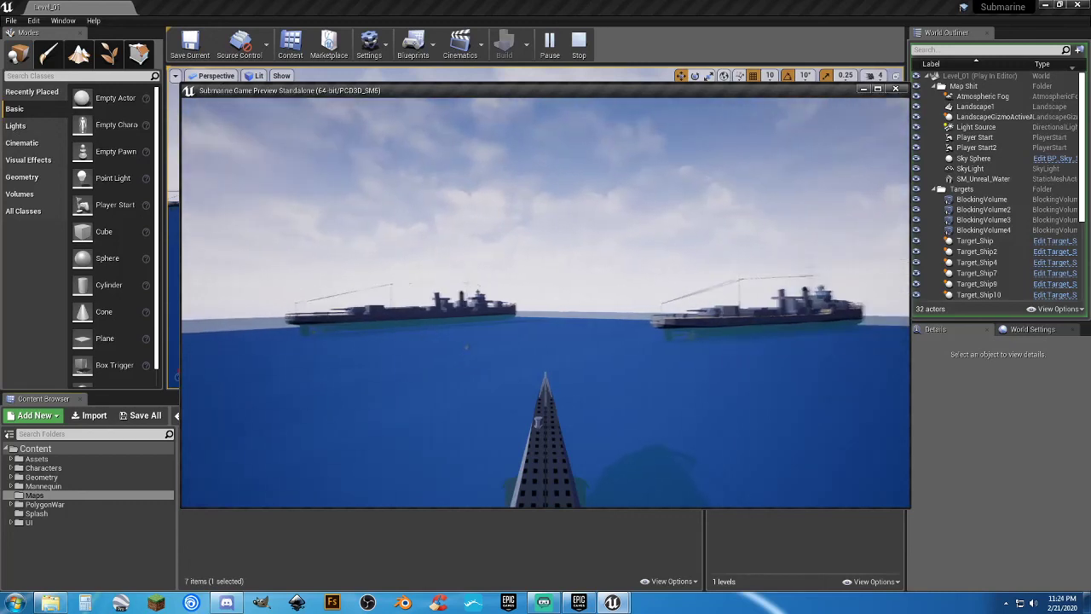
key("space")
key("d")
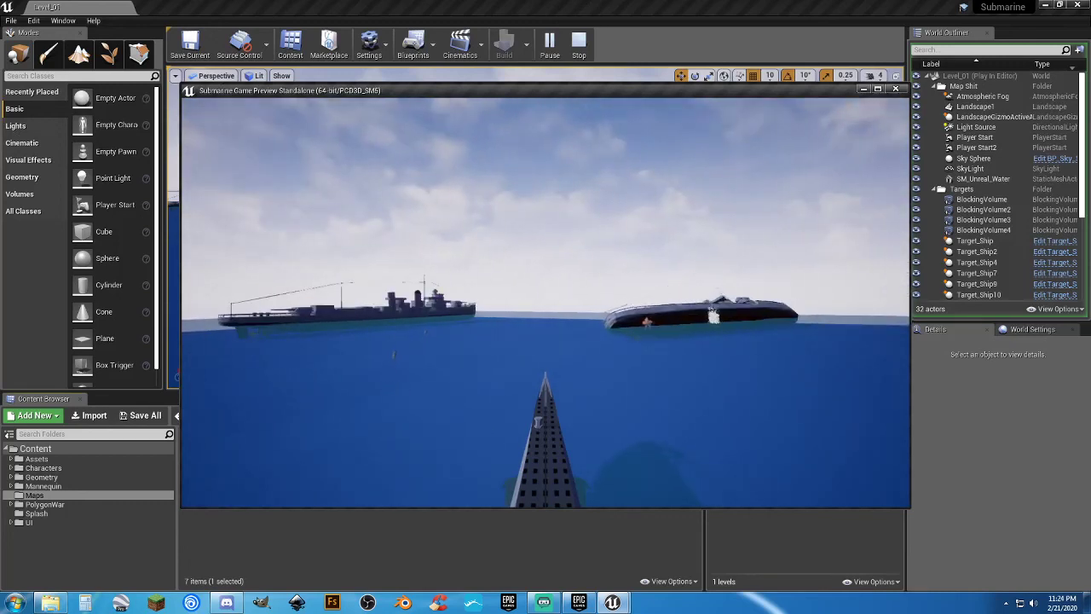
key("d")
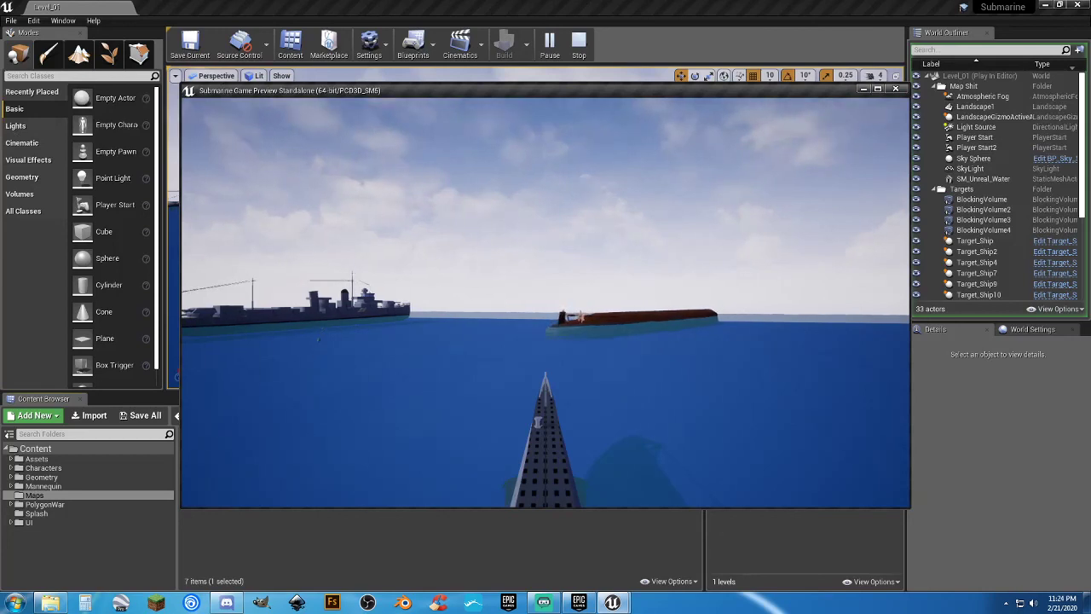
Turn the submarine to face the group of three warships.
key("a")
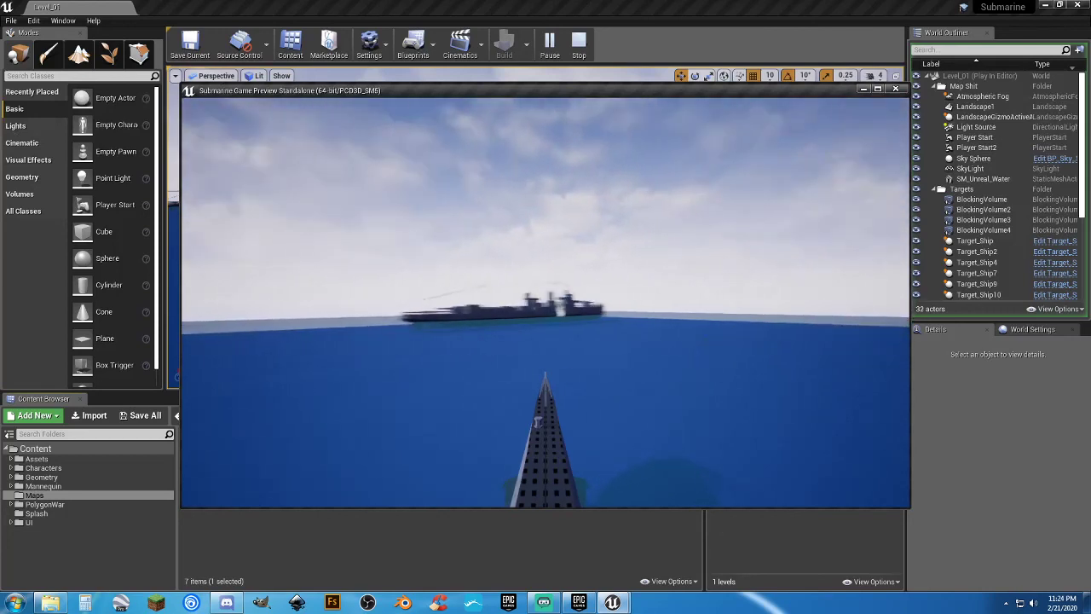
key("d")
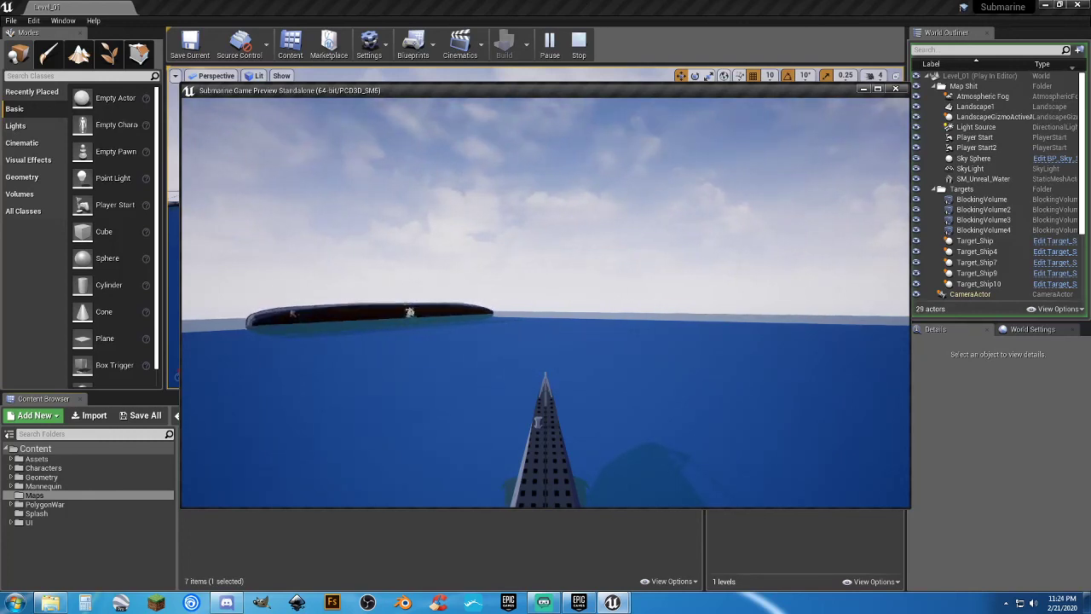
key("d")
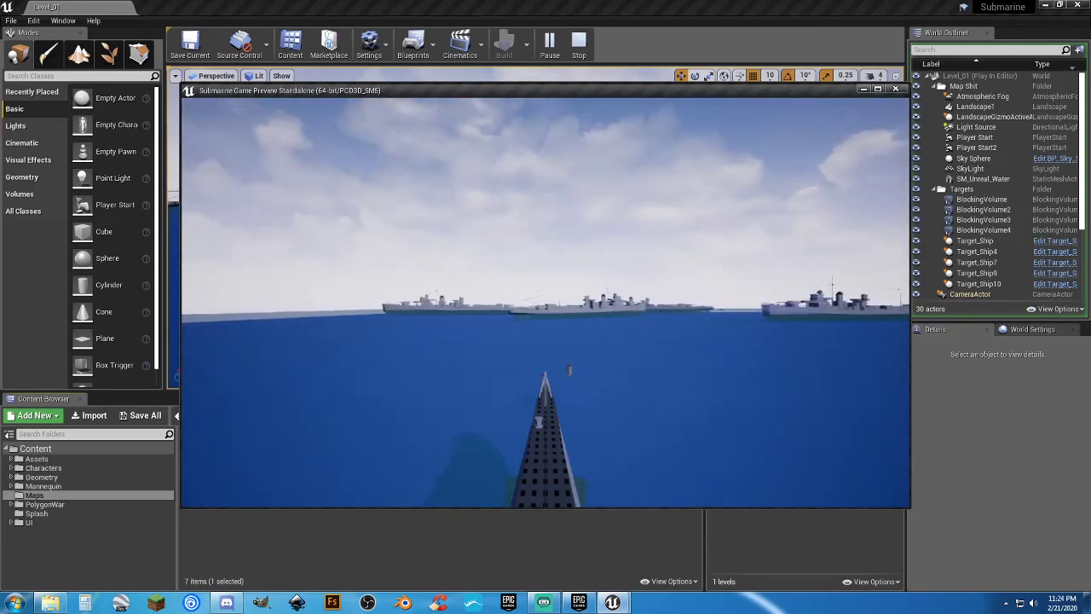
key("d")
Fire torpedoes at the three warships, steering between shots, until one rolls over.
key("space")
key("a")
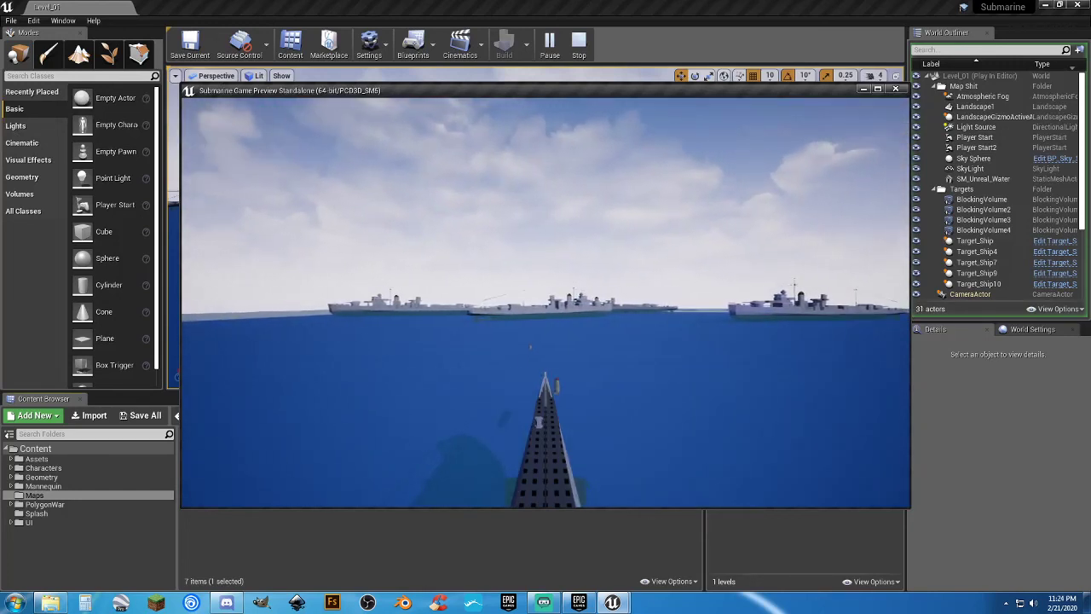
key("a")
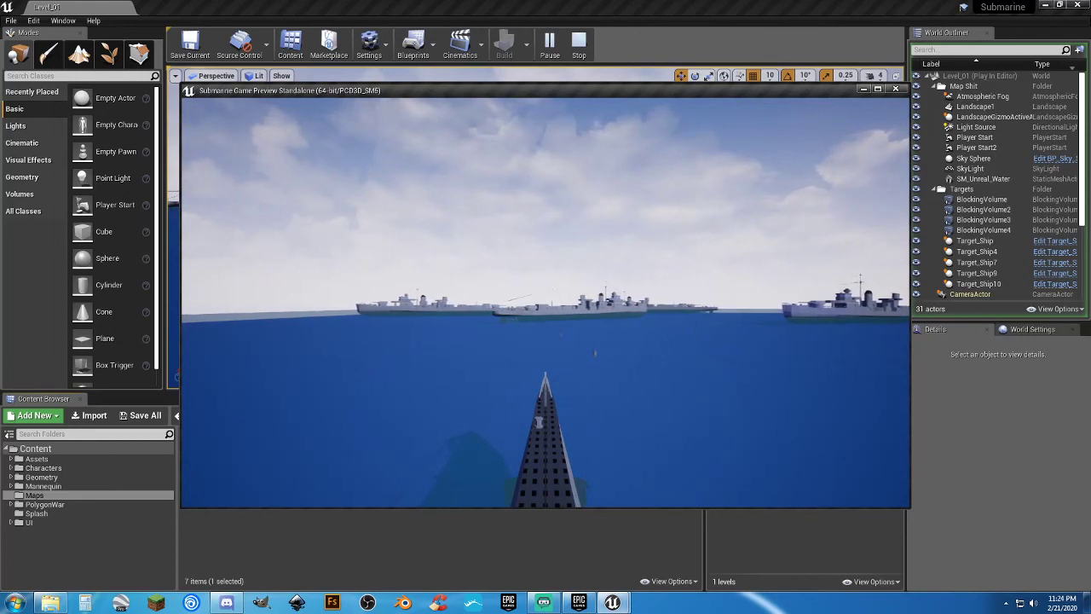
key("d")
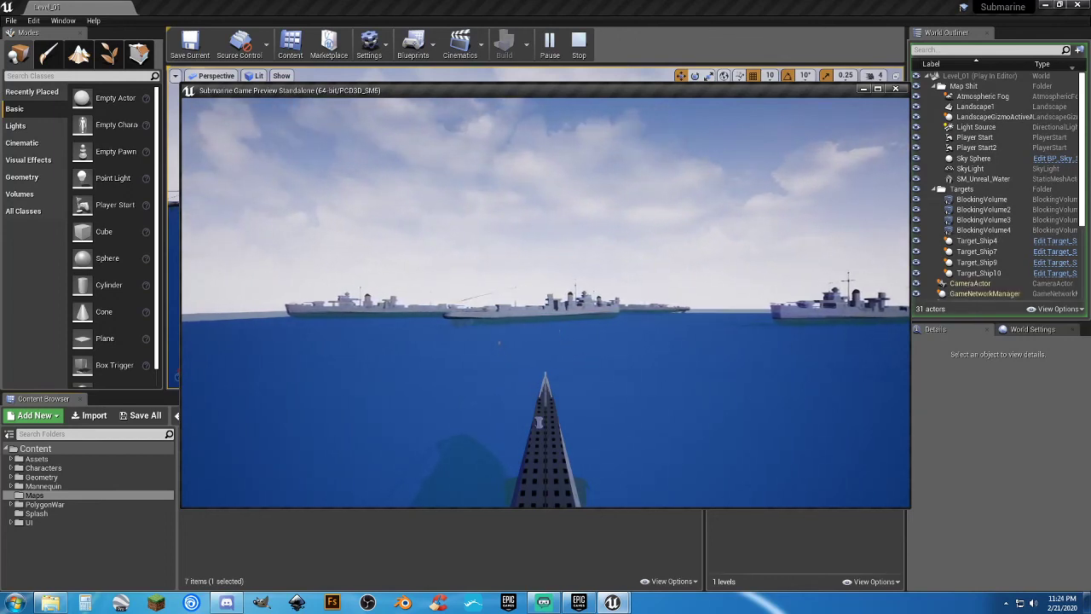
key("d")
key("space")
key("a")
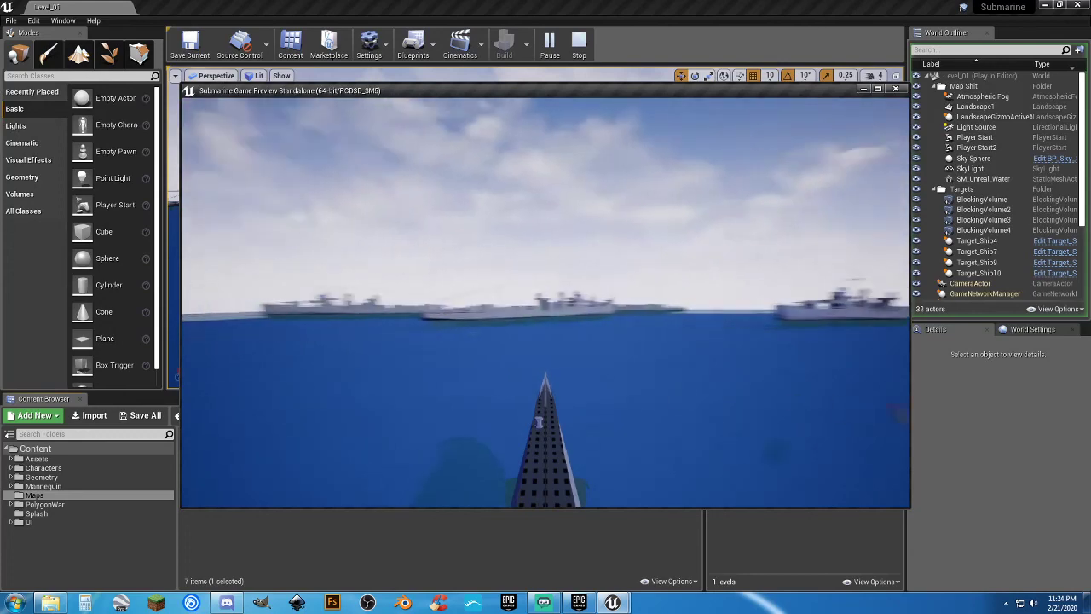
key("d")
key("d")
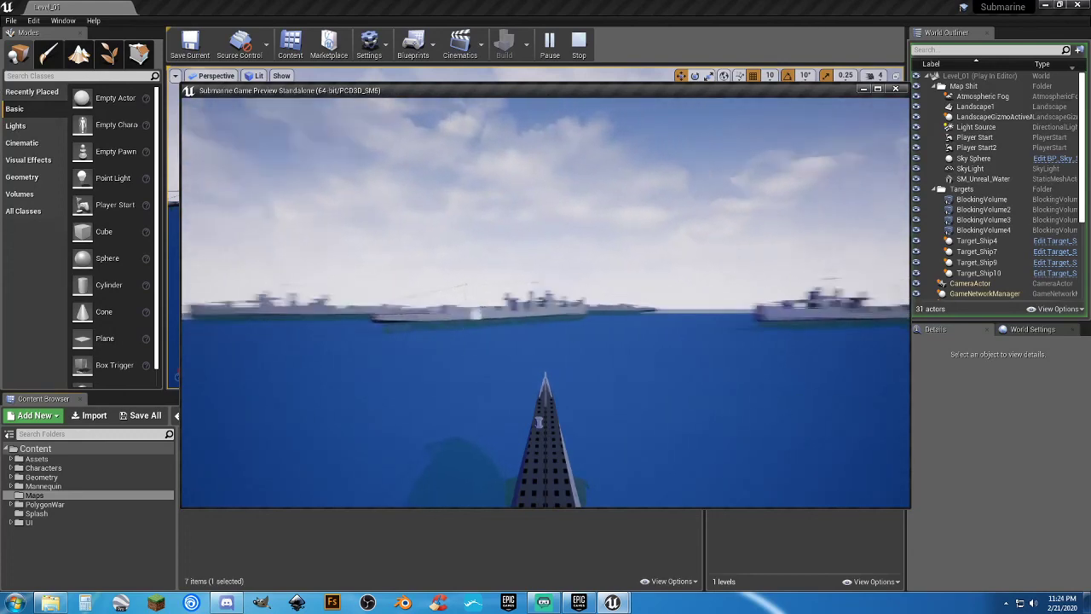
key("space")
key("a")
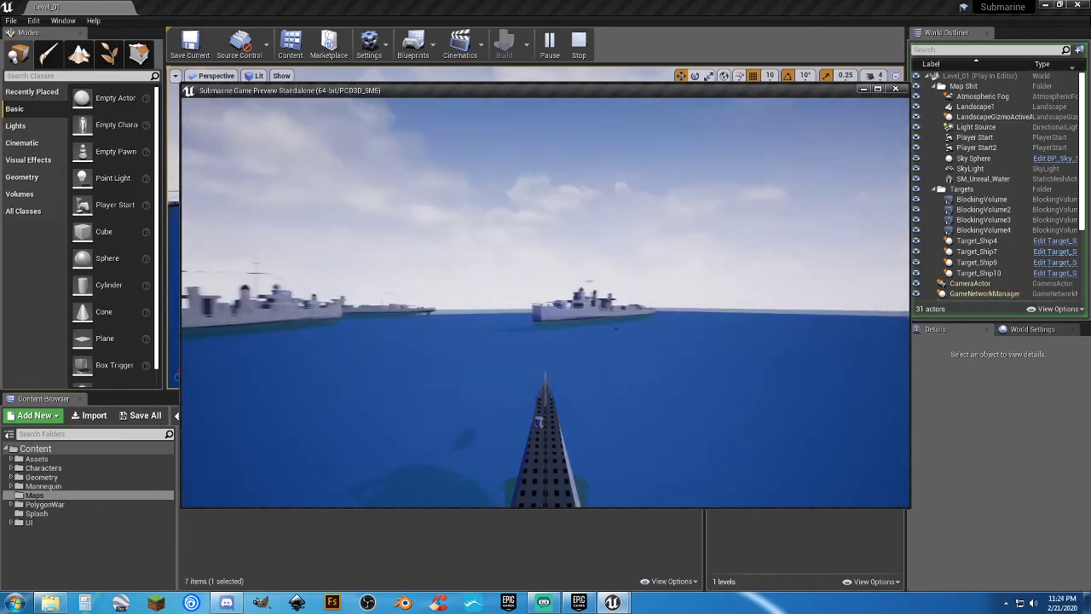
left_click(545, 303)
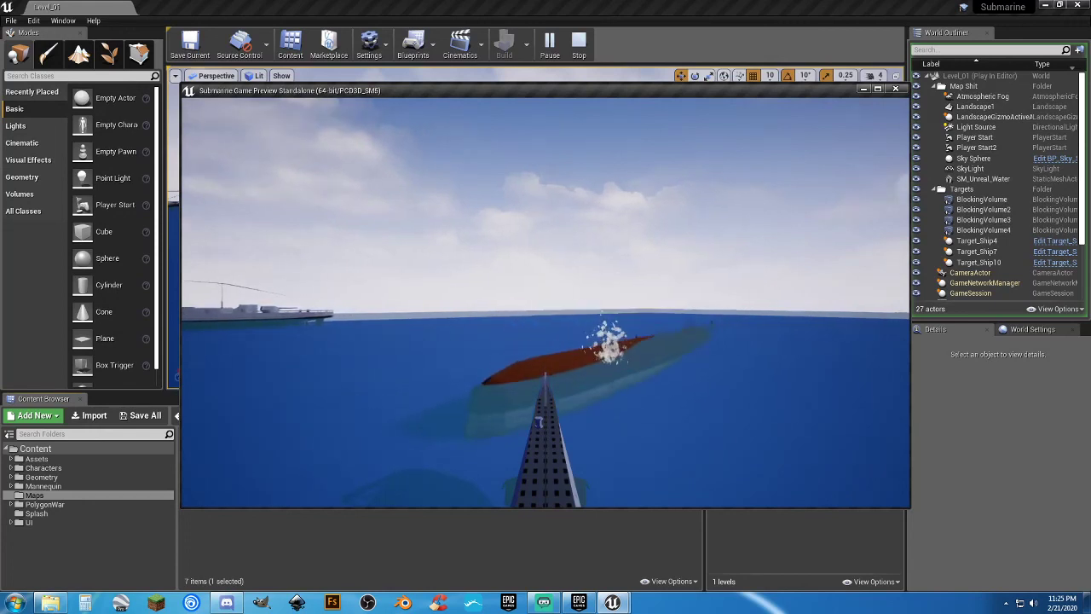
Fire repeated torpedoes at the centred warship, steering right between shots.
left_click(545, 302)
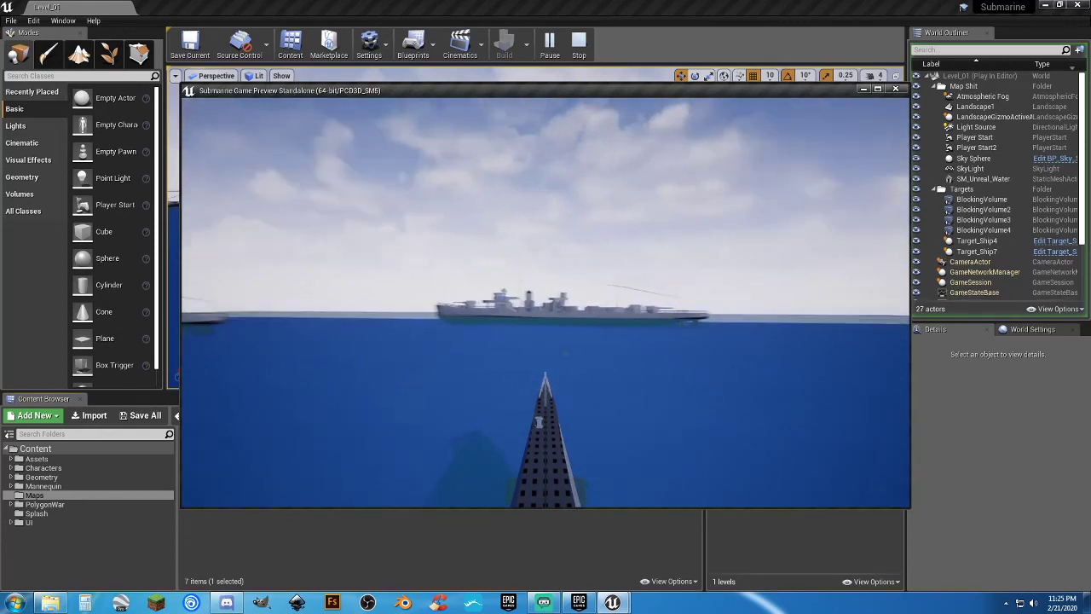
left_click(545, 302)
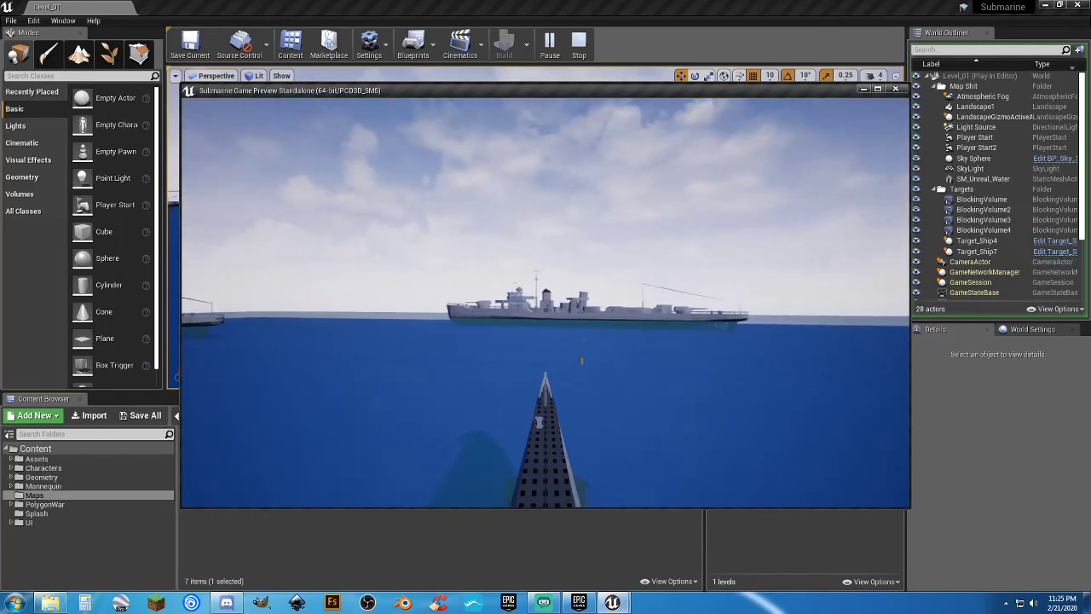
left_click(546, 302)
key("d")
key("d")
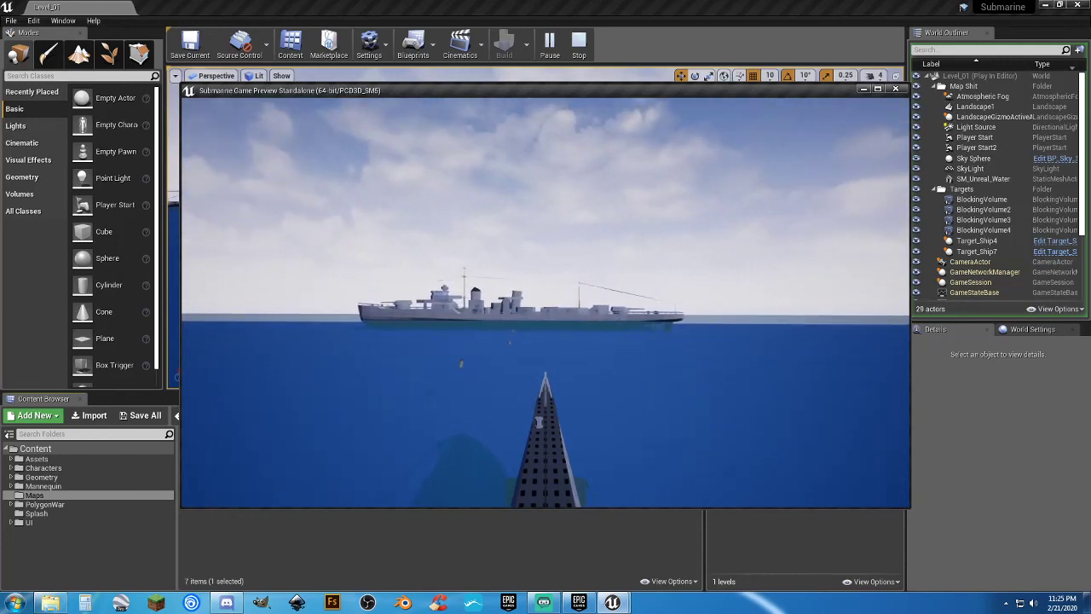
left_click(546, 302)
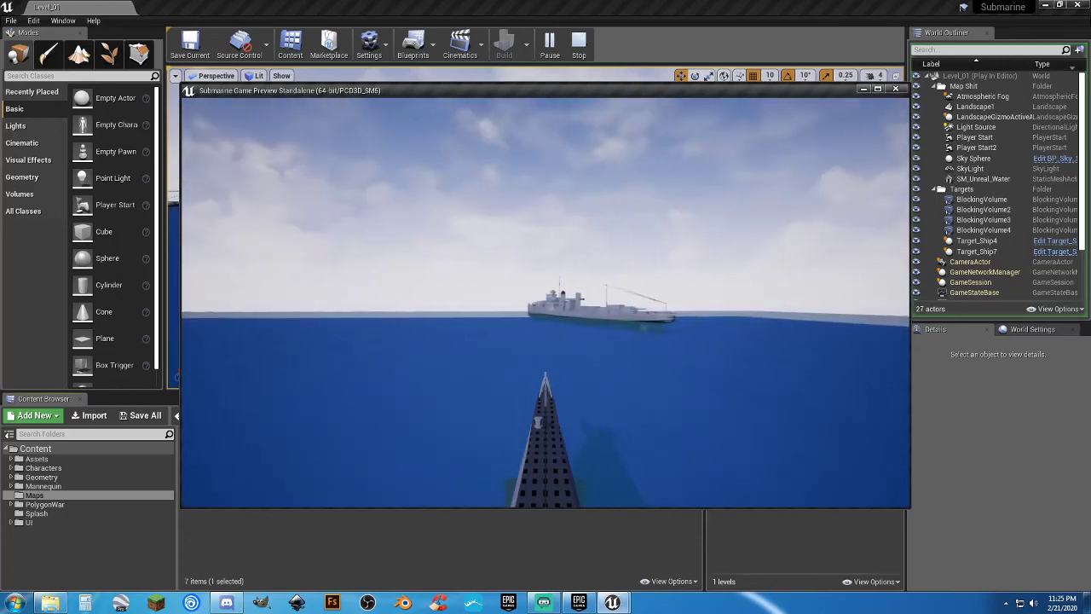
left_click(545, 303)
Cycle the submarine's camera views 2, 1 and 3, then torpedo the remaining warship.
key("2")
key("1")
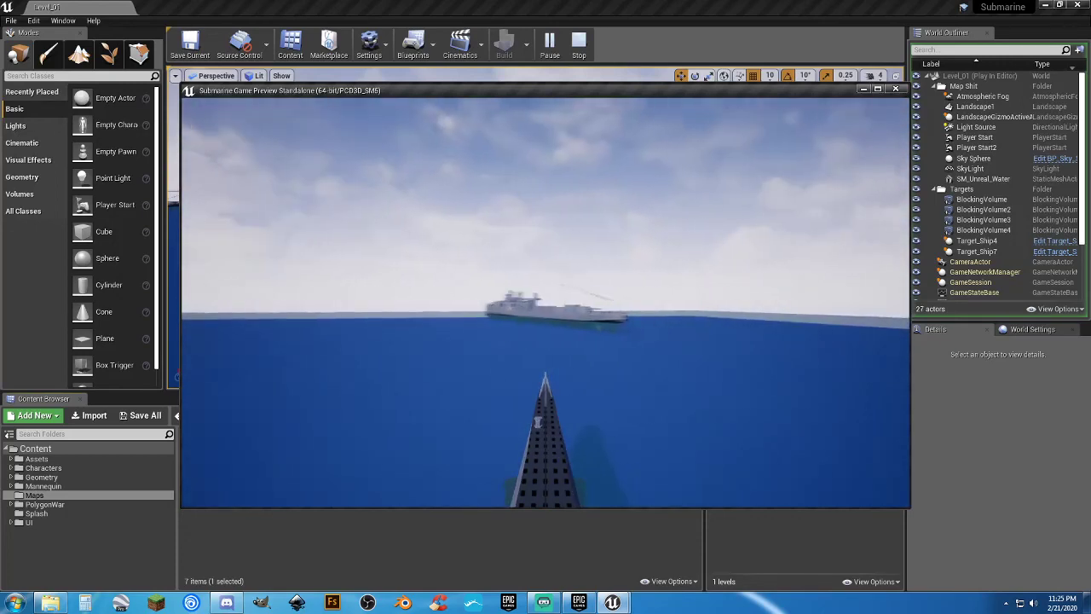
key("3")
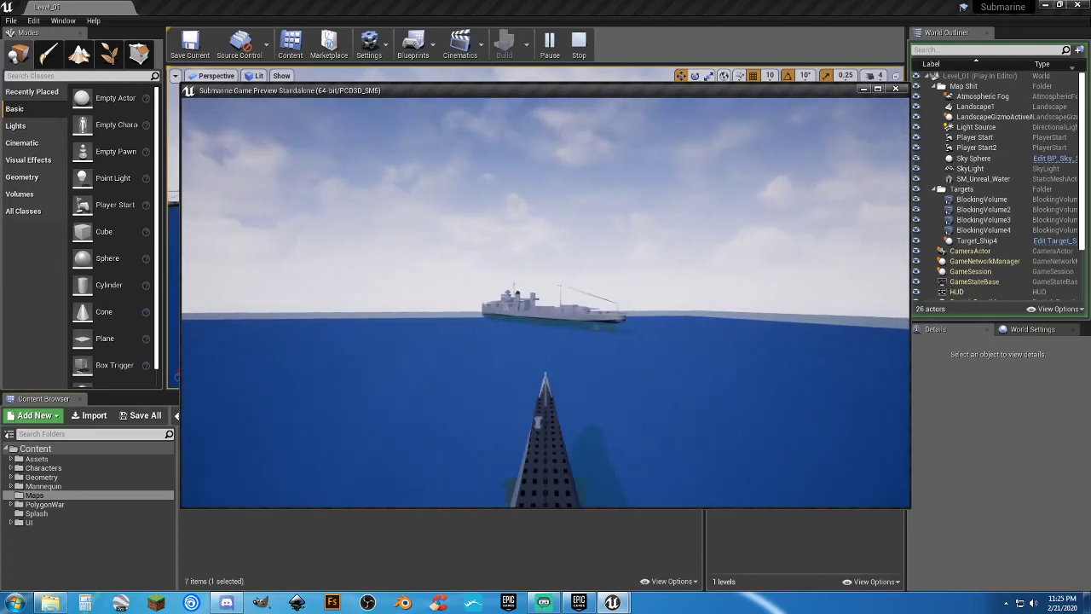
key("space")
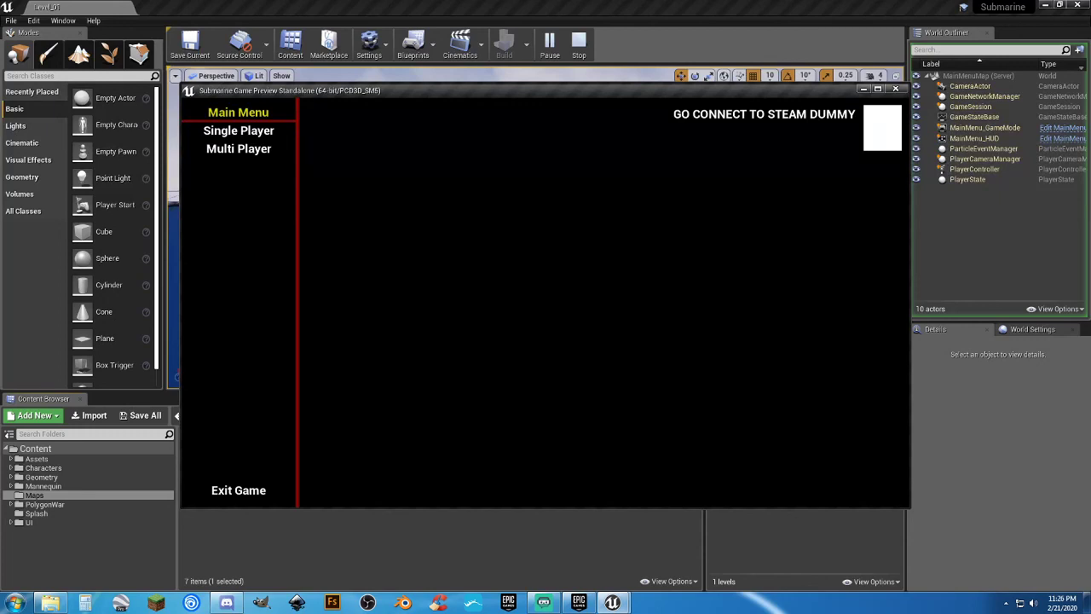
Choose Exit Game in the preview, then close the Unreal Editor and Epic Games Launcher windows.
left_click(254, 496)
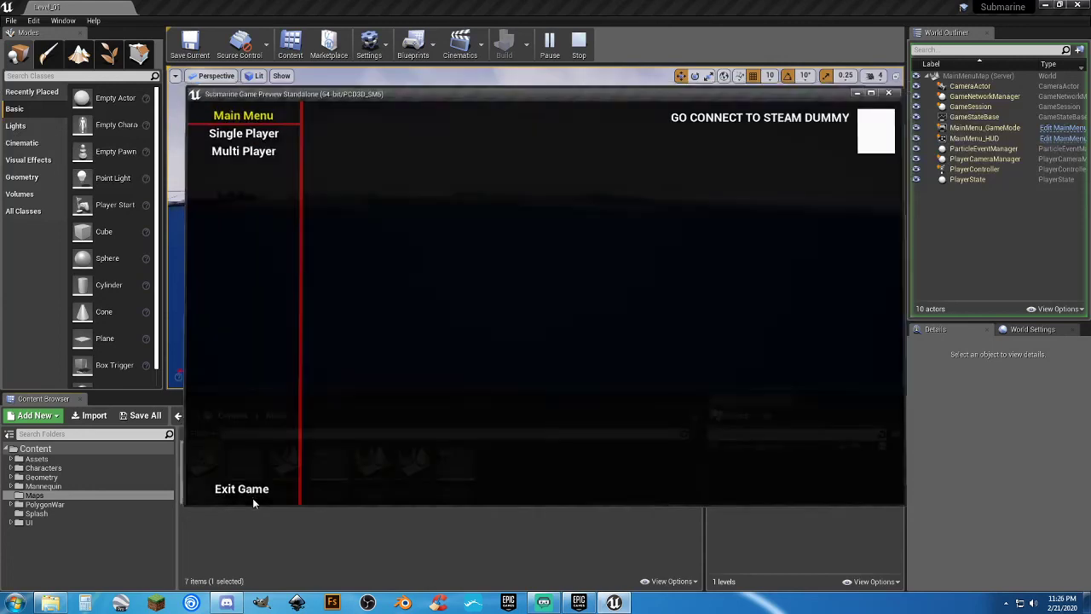
left_click(596, 482)
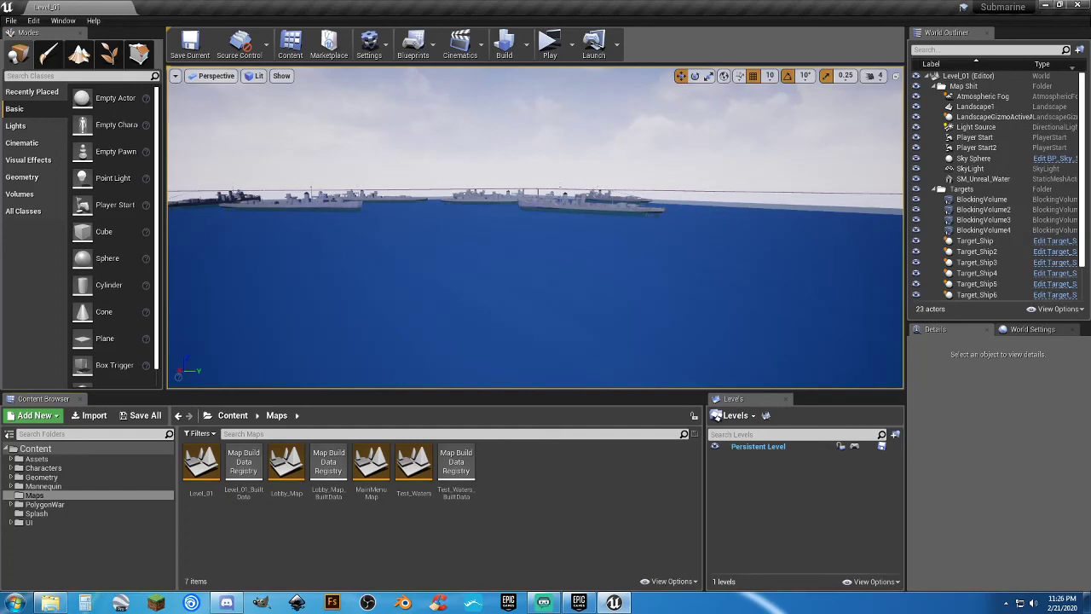
left_click(1076, 5)
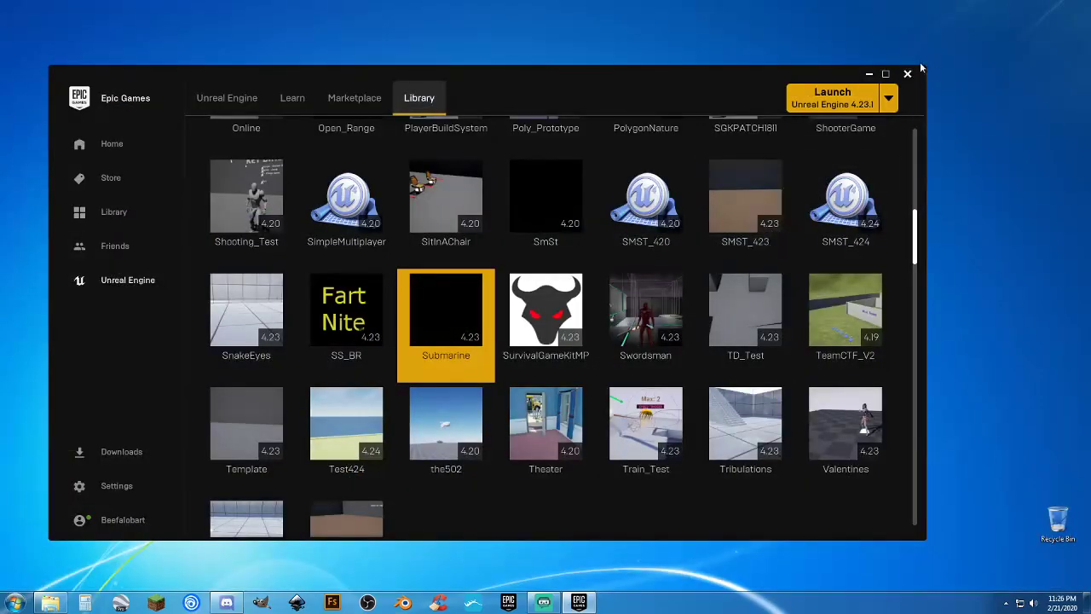
left_click(912, 75)
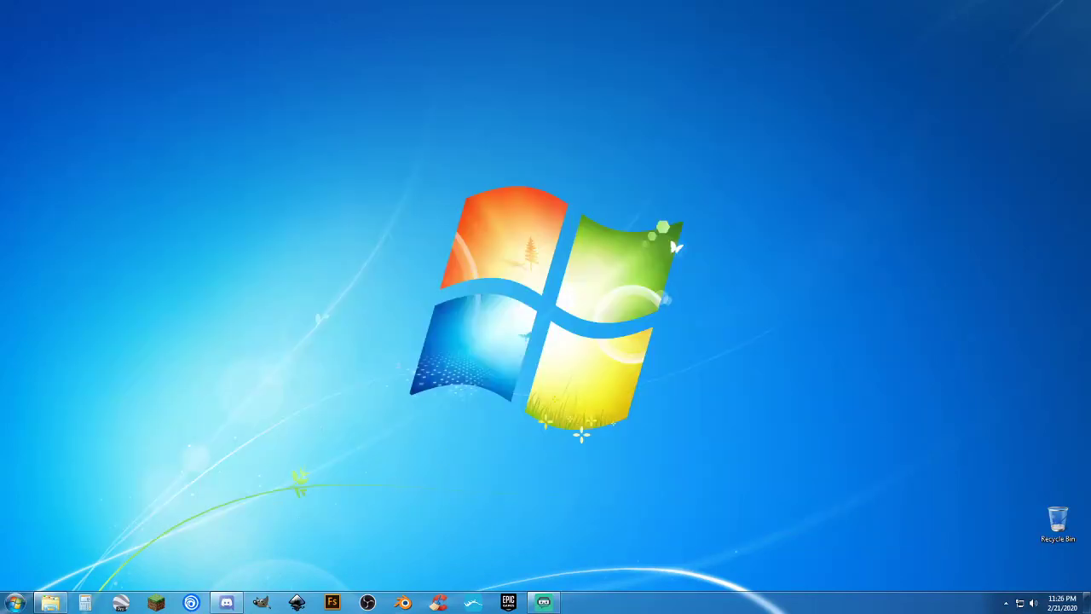